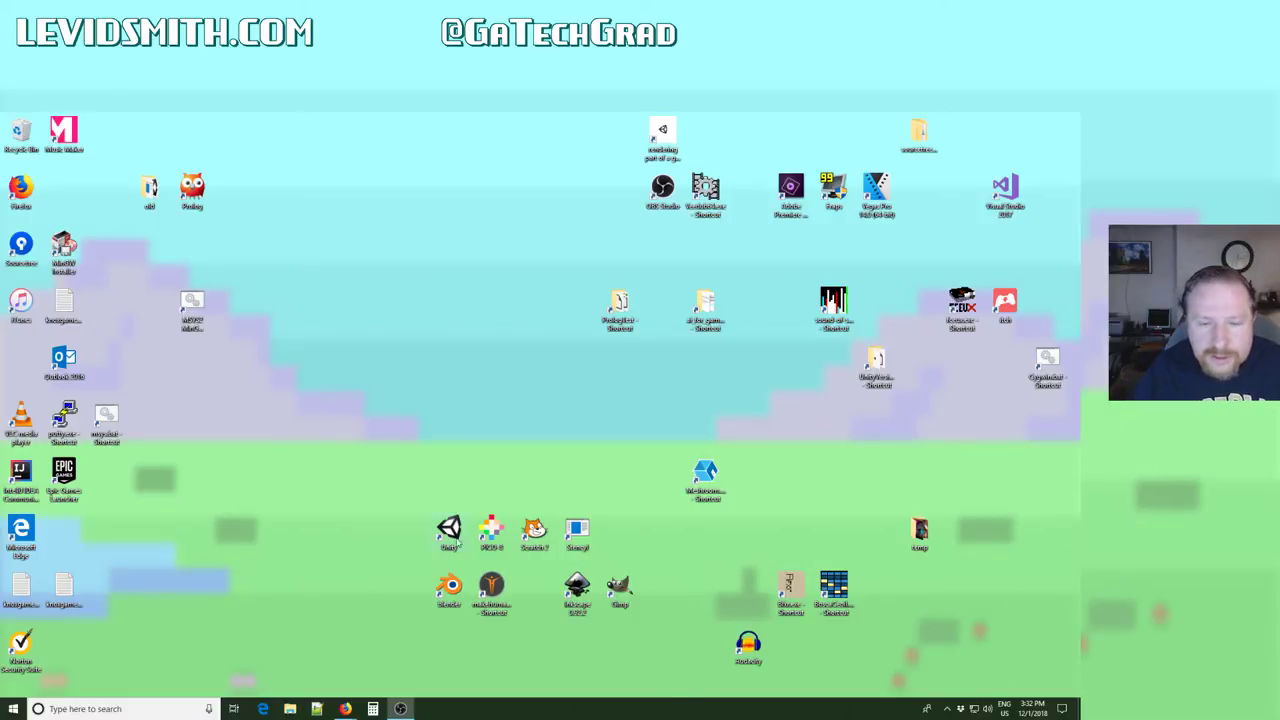
Launch Unity and open the StratosphericAerosolInjection project.
left_click(450, 532)
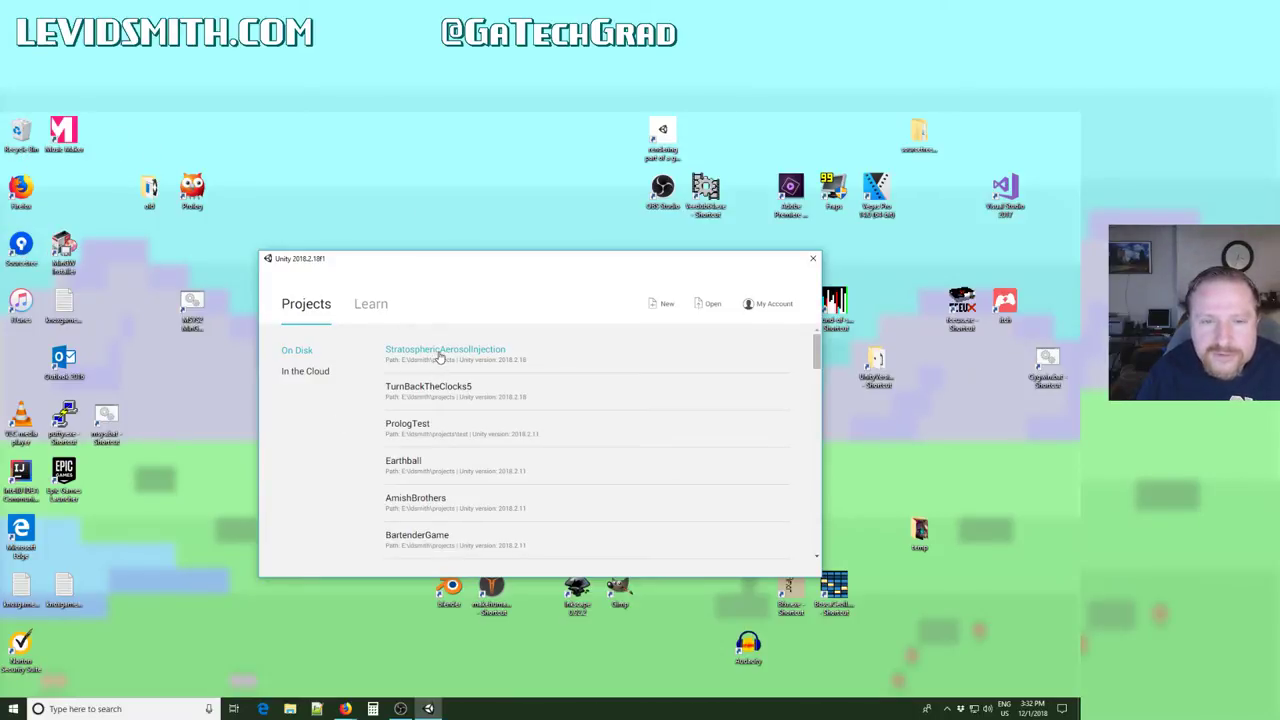
left_click(440, 354)
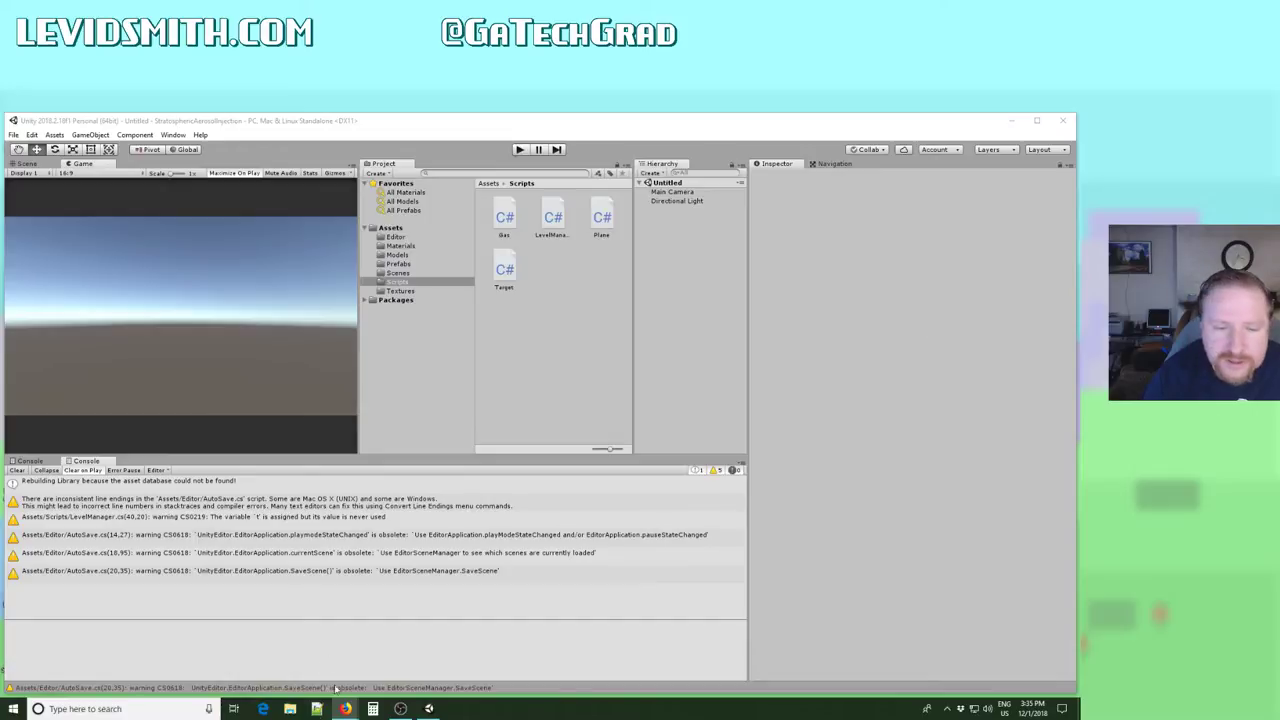
mouse_move(344, 706)
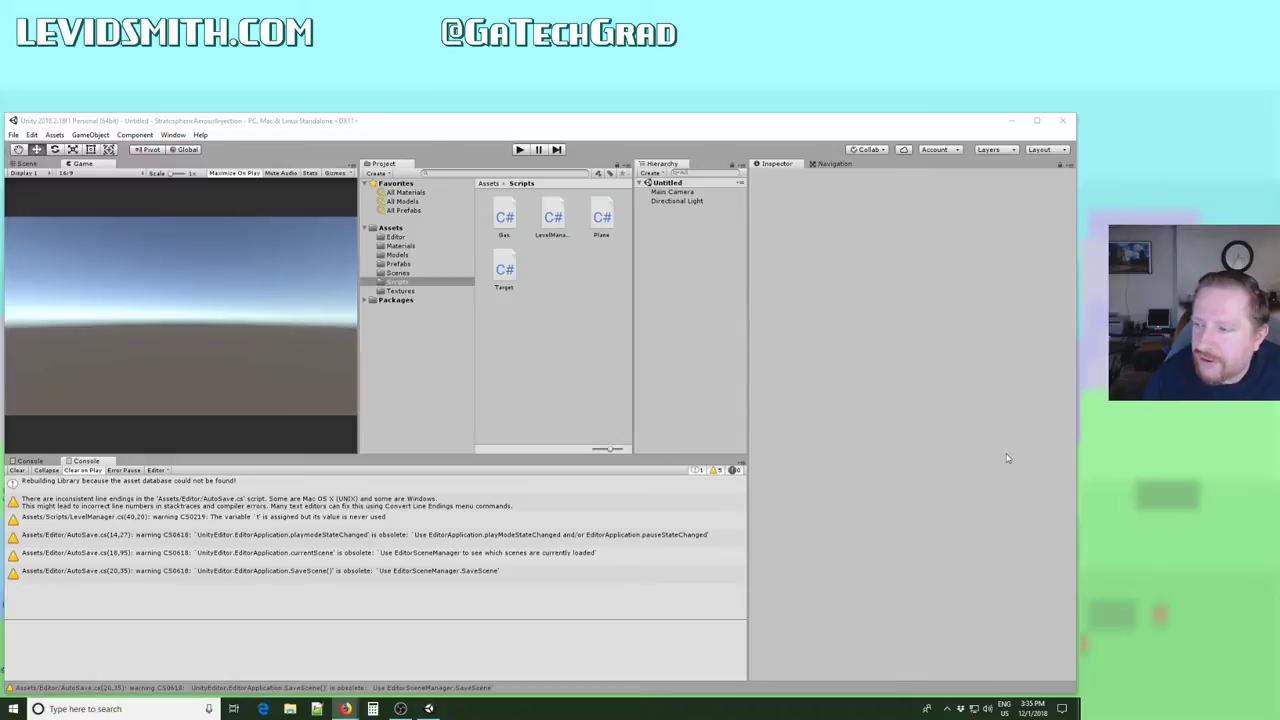
Run the untitled scene in play mode without saving it, and stop playback.
left_click(498, 130)
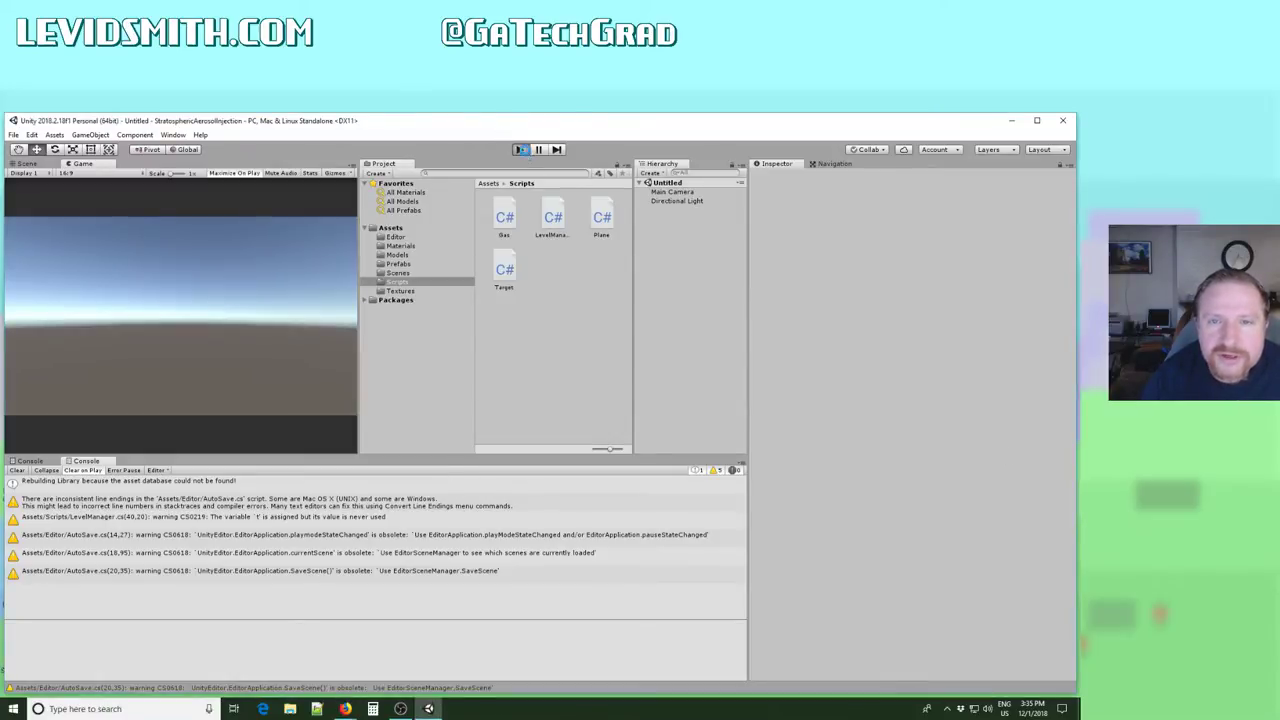
key("ctrl+s")
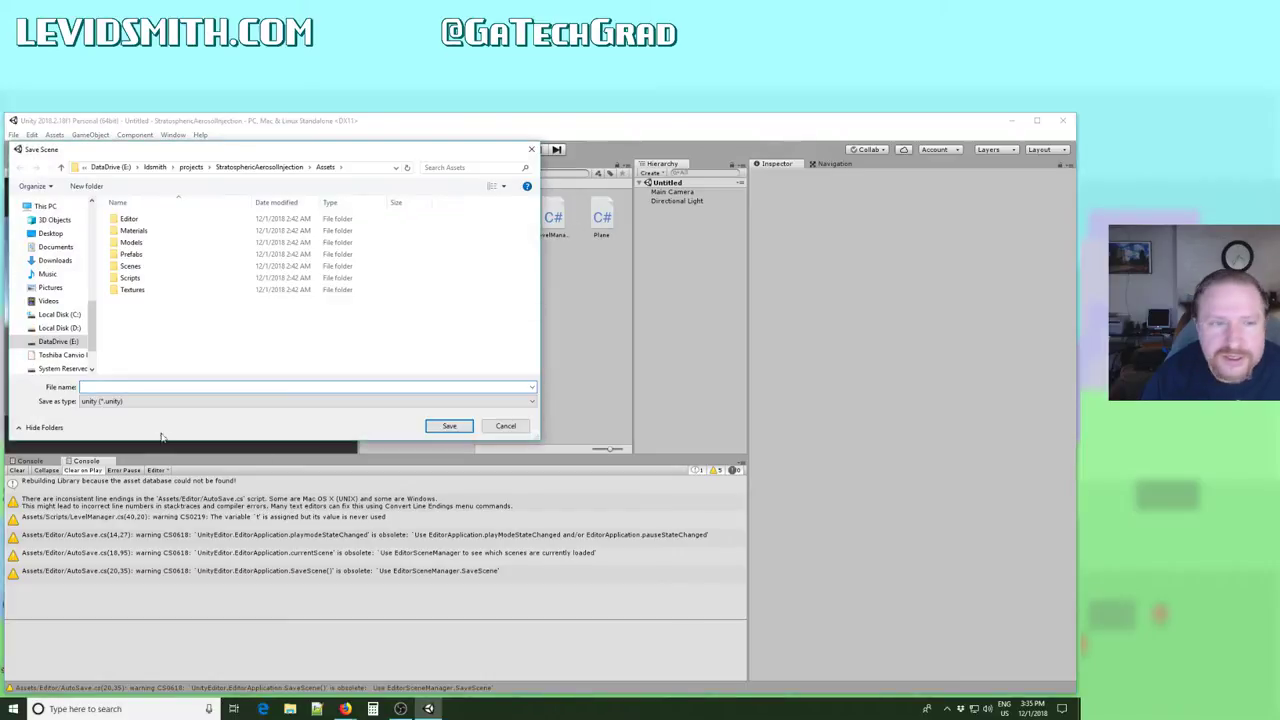
left_click(507, 428)
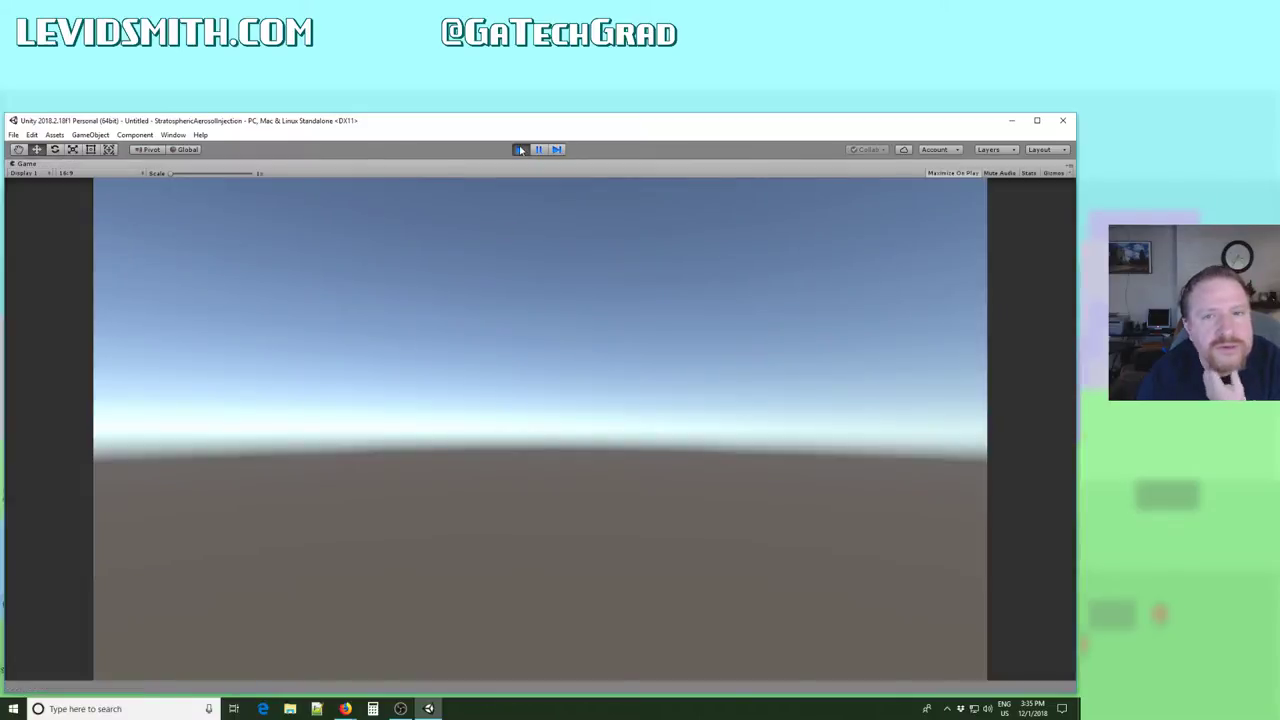
left_click(520, 150)
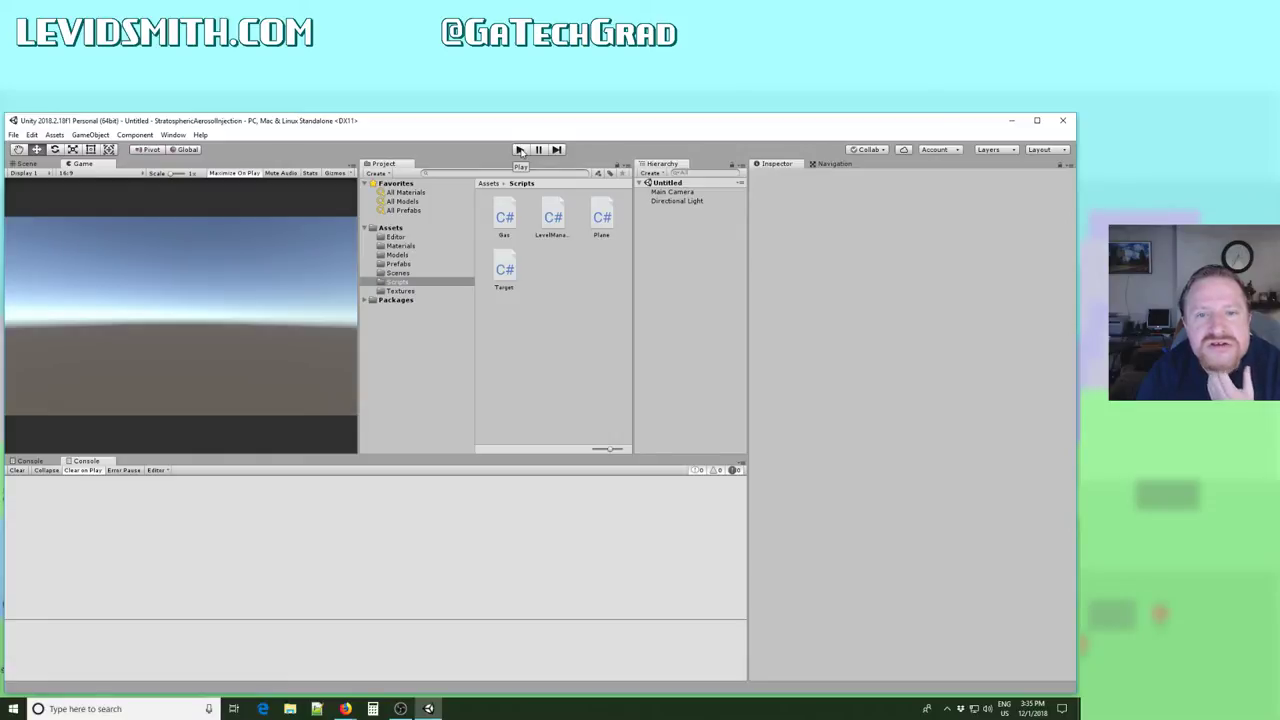
Open SampleScene from the project's Scenes folder.
left_click(390, 228)
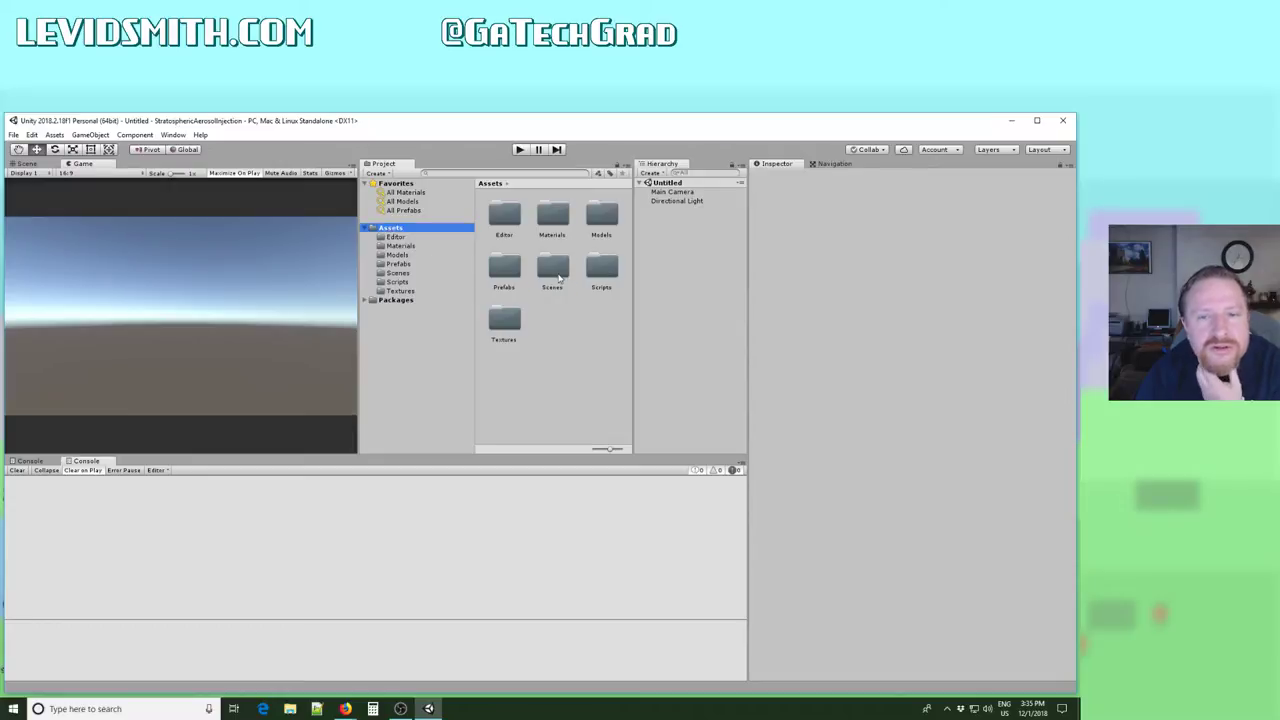
double_click(559, 278)
double_click(512, 215)
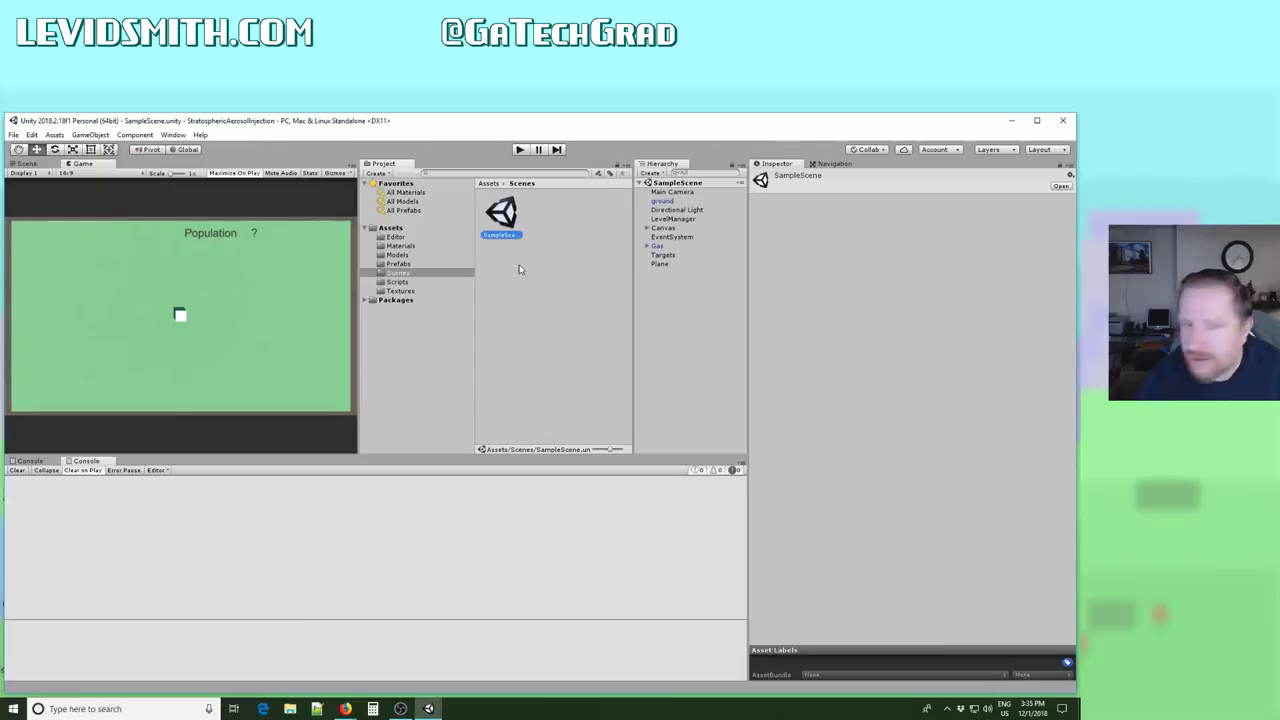
Rename the SampleScene asset as game.
left_click(499, 235)
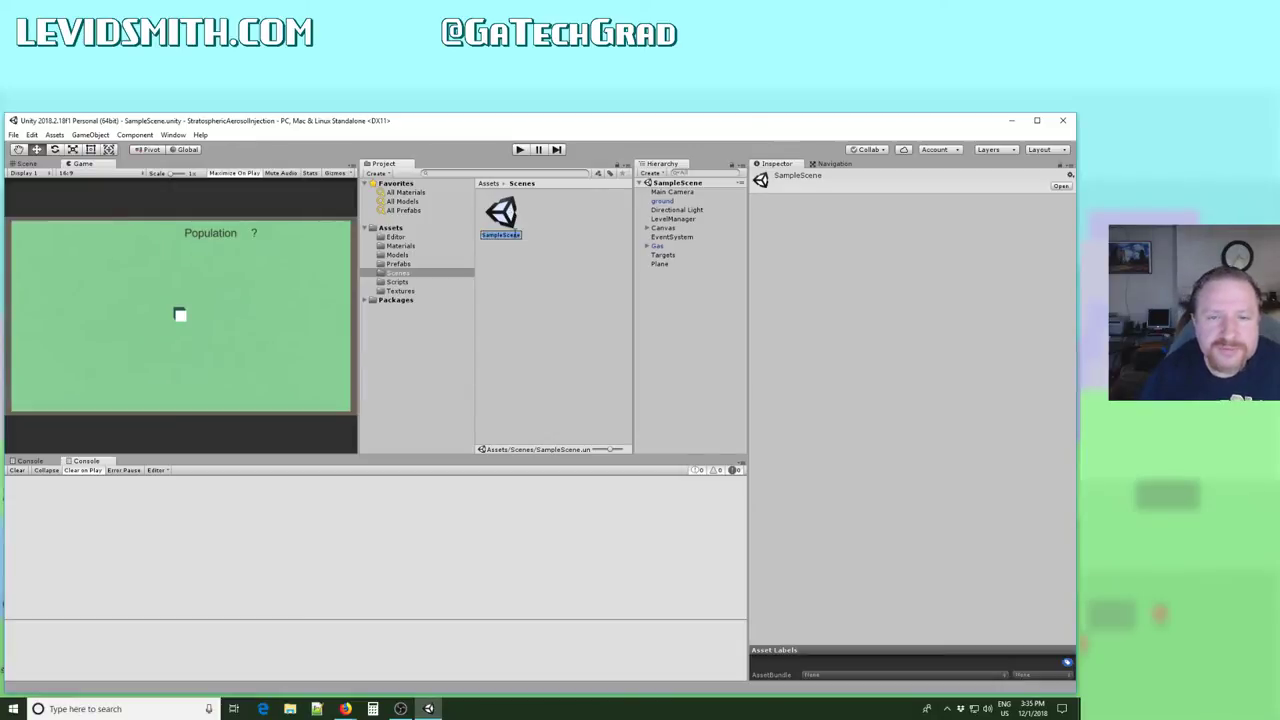
type("game")
key("Return")
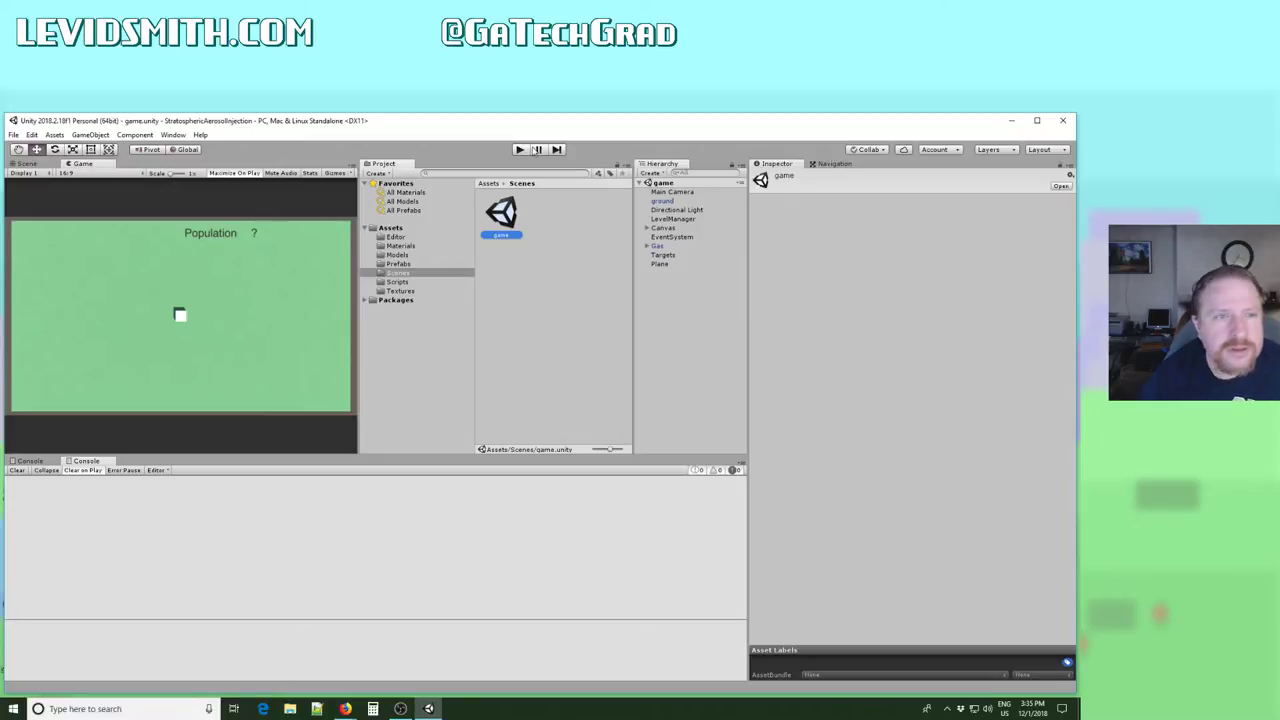
Play-test the game scene by steering the plane so its gas trail passes over the green targets, and stop playback.
left_click(518, 148)
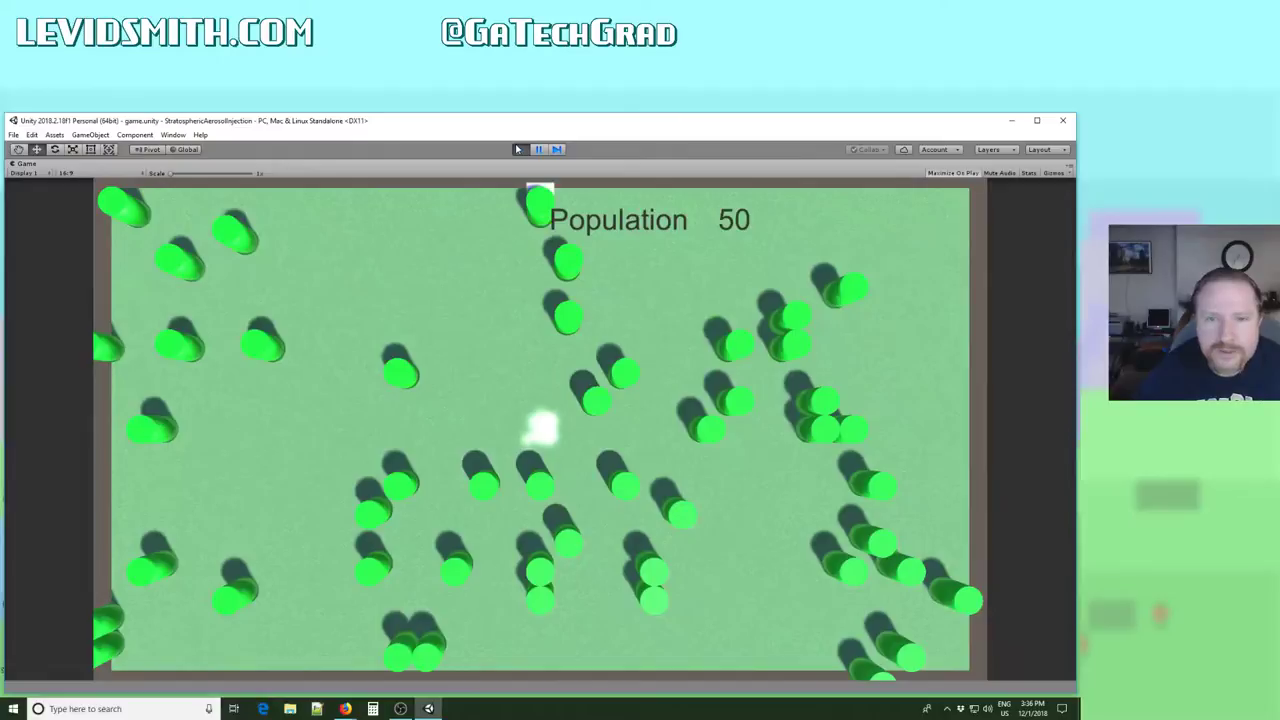
key("Right")
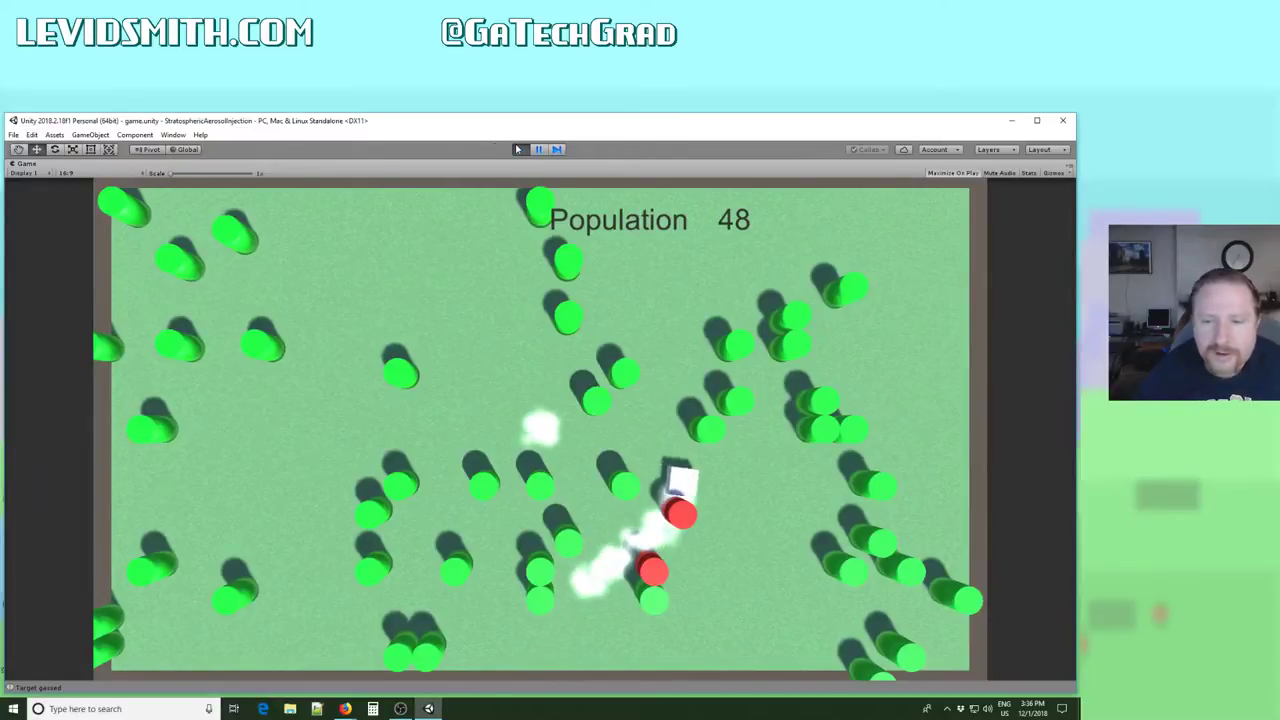
key("Left")
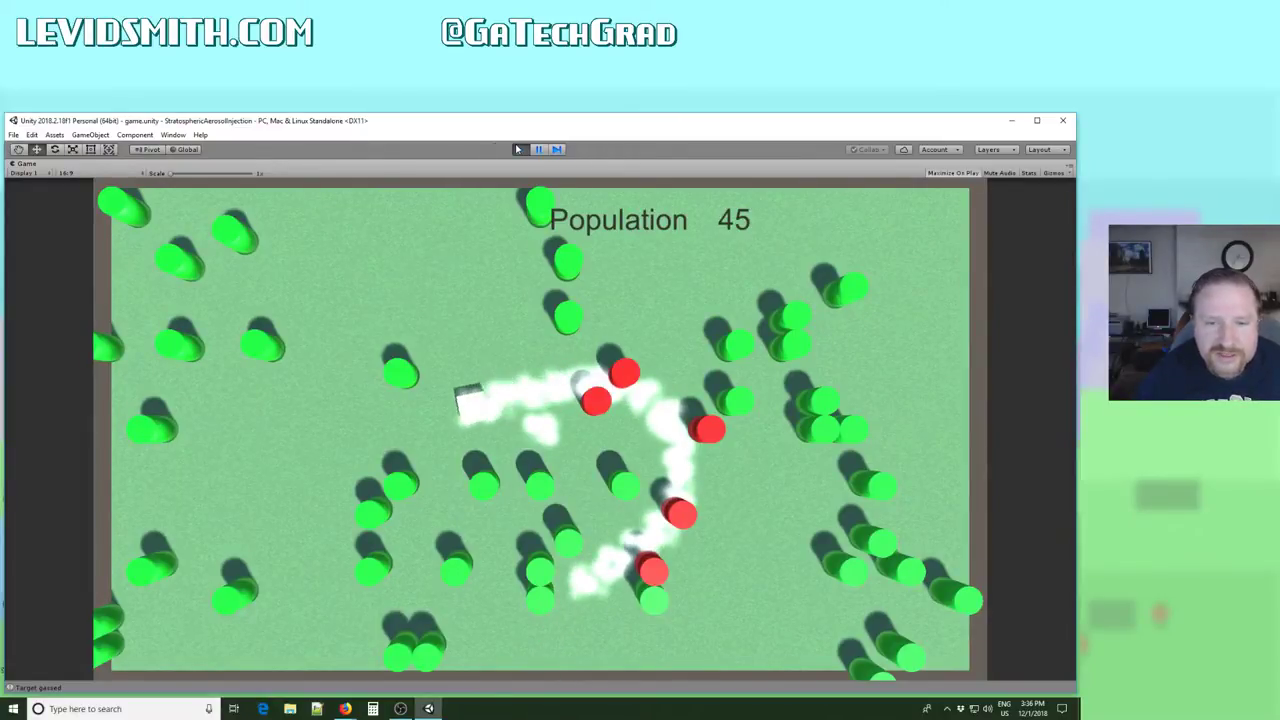
key("Right")
key("Left")
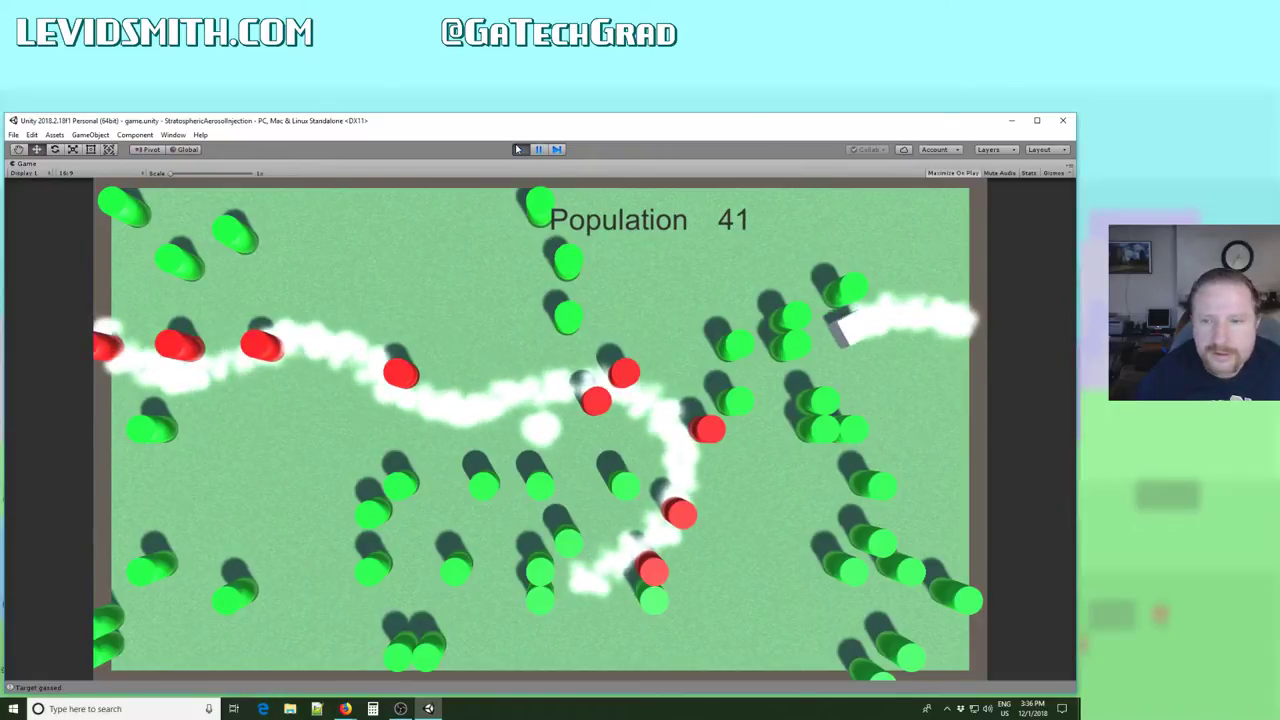
key("Left")
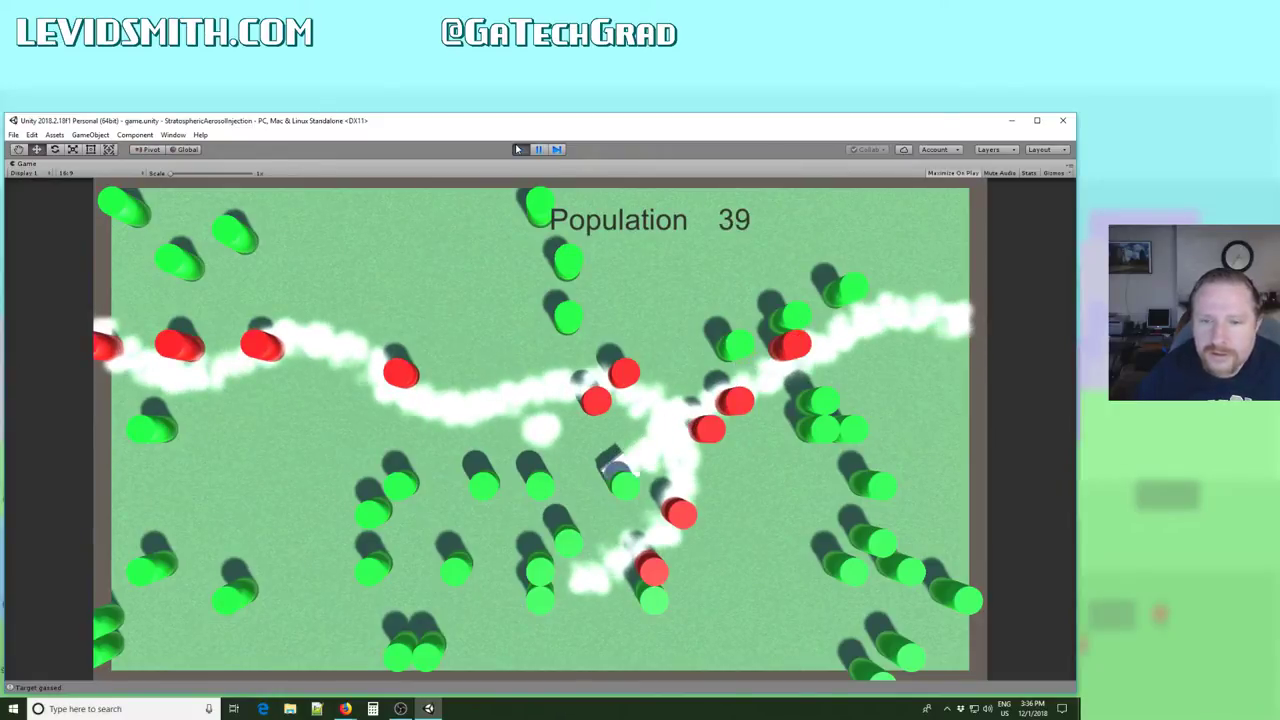
key("Right")
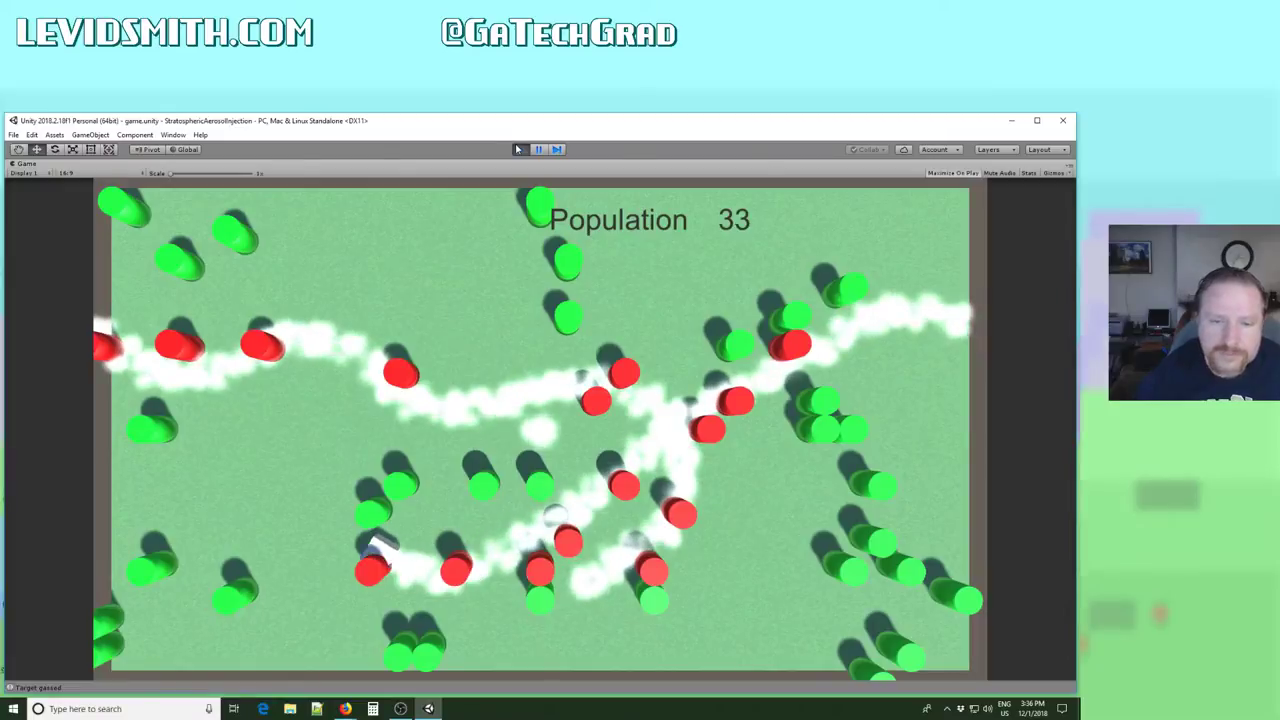
key("Left")
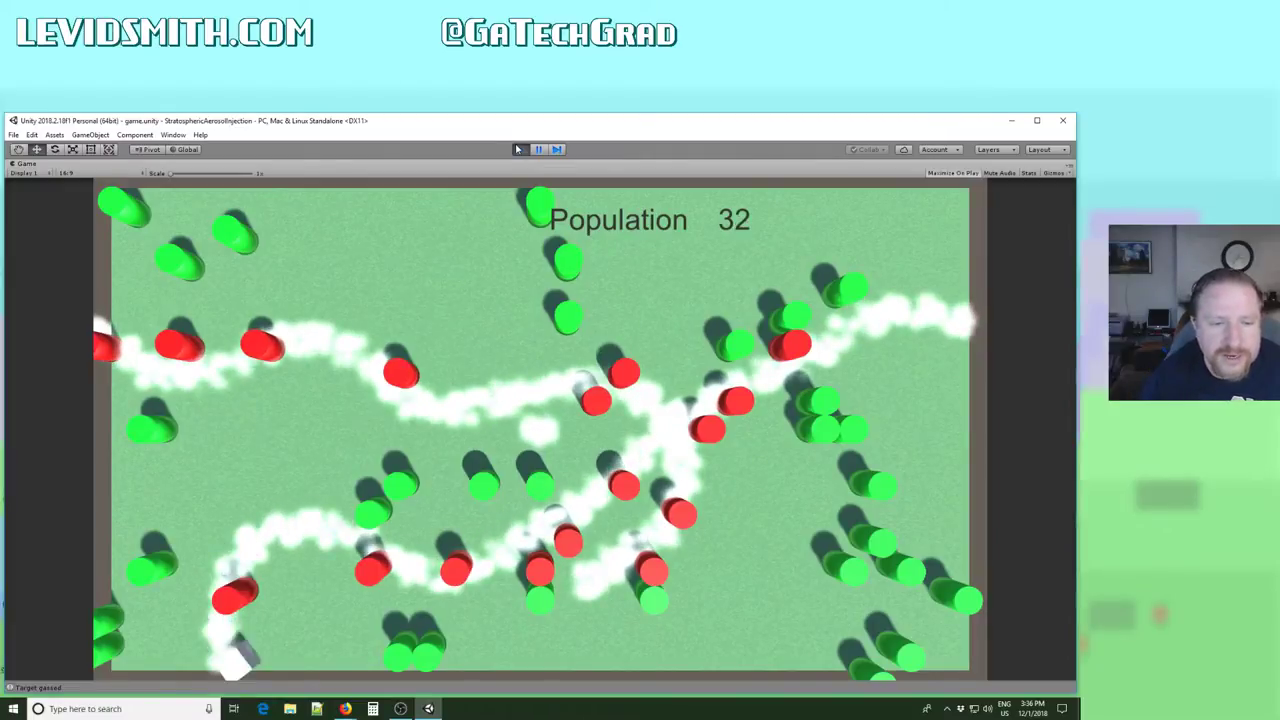
key("Left")
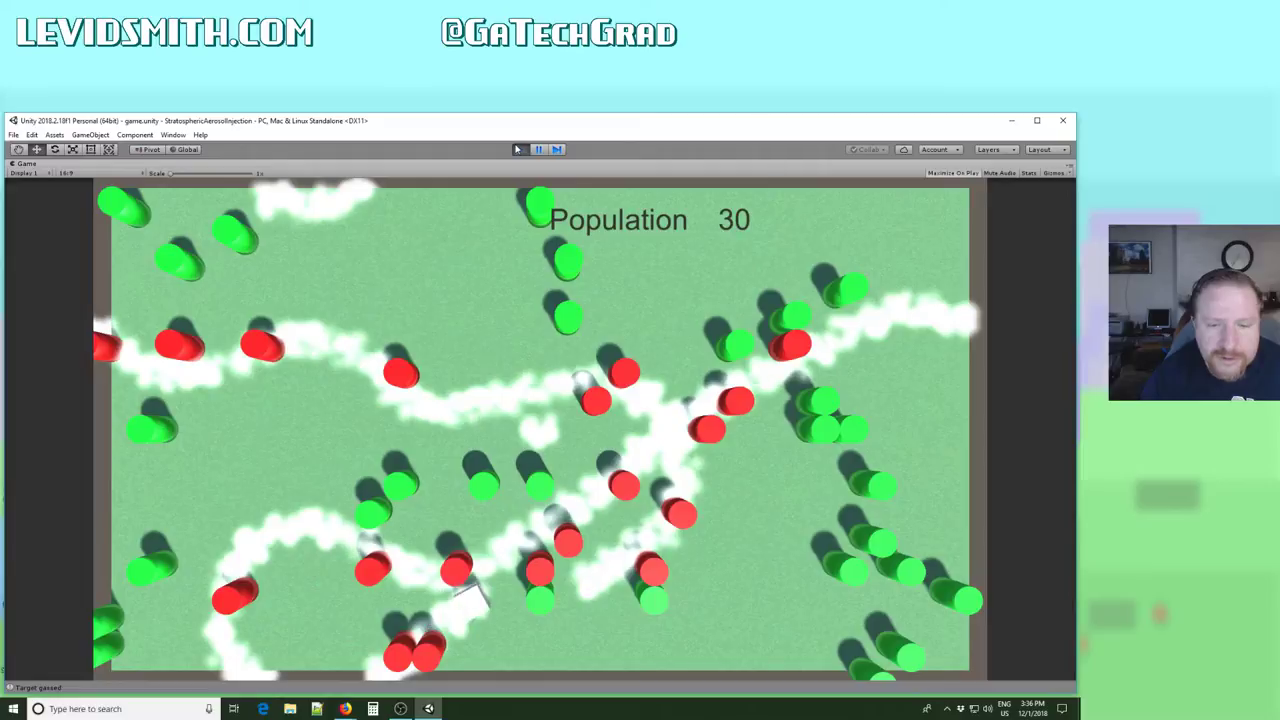
key("Right")
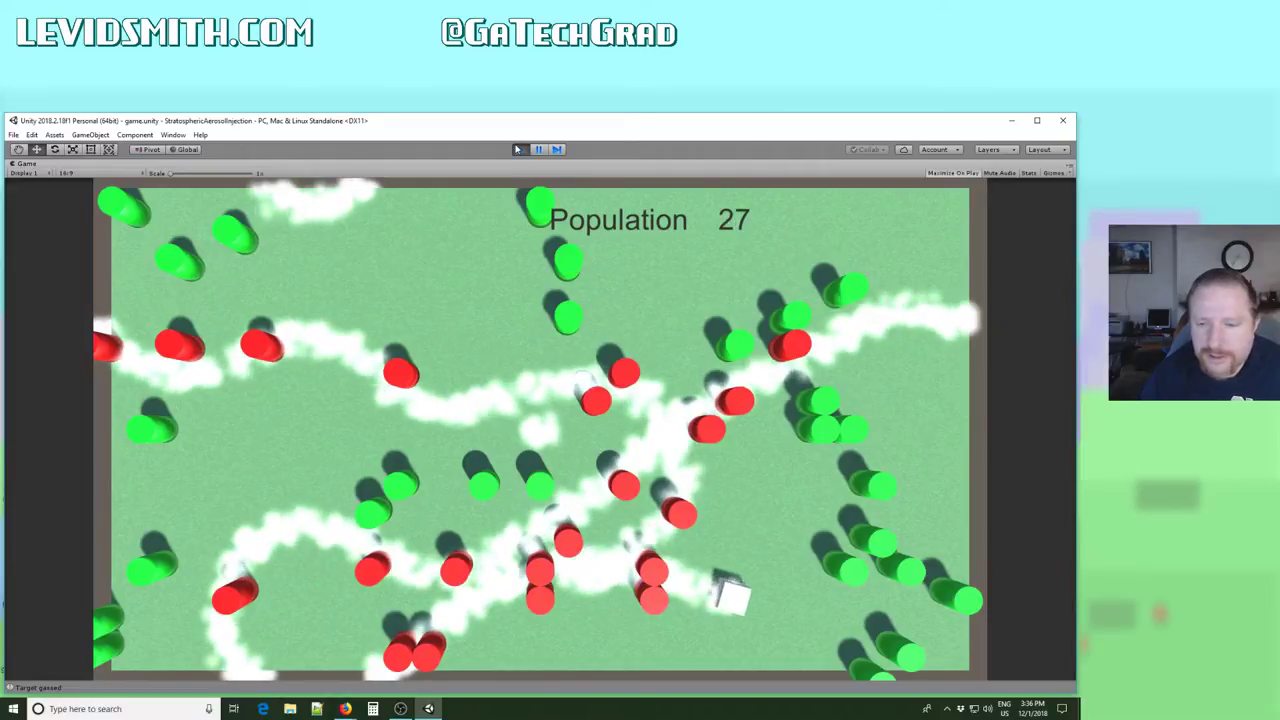
key("Left")
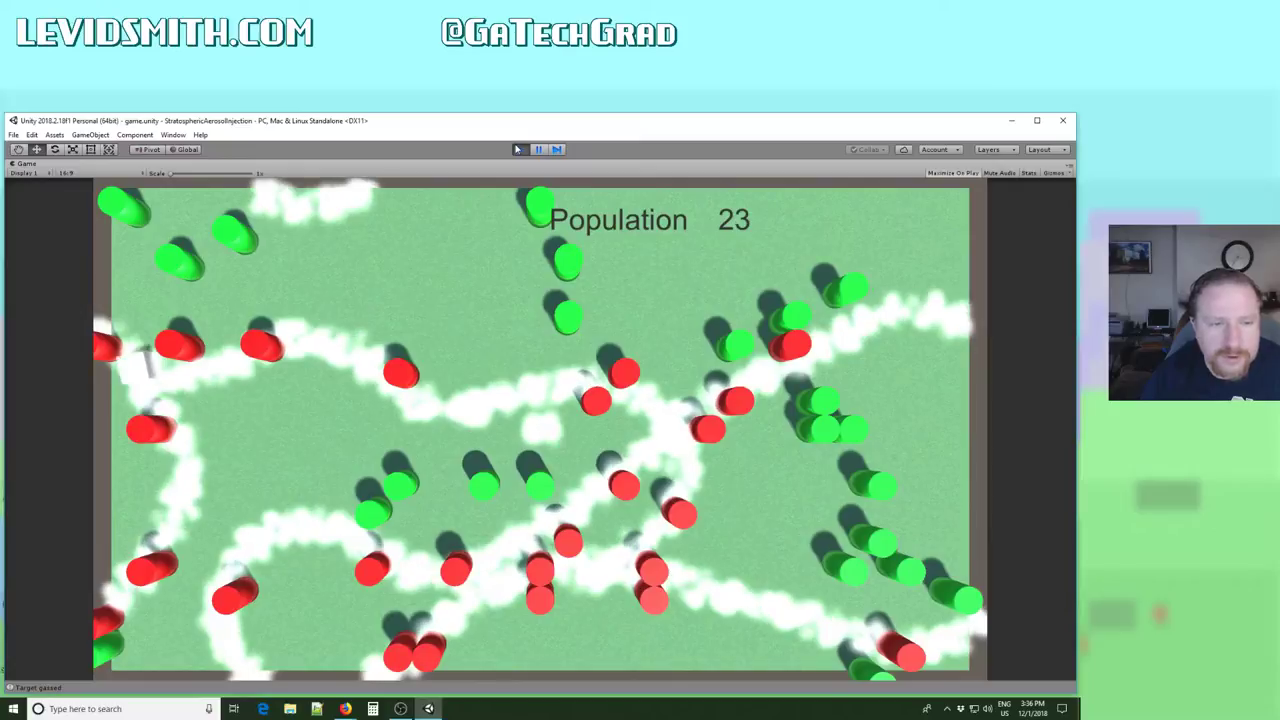
key("Right")
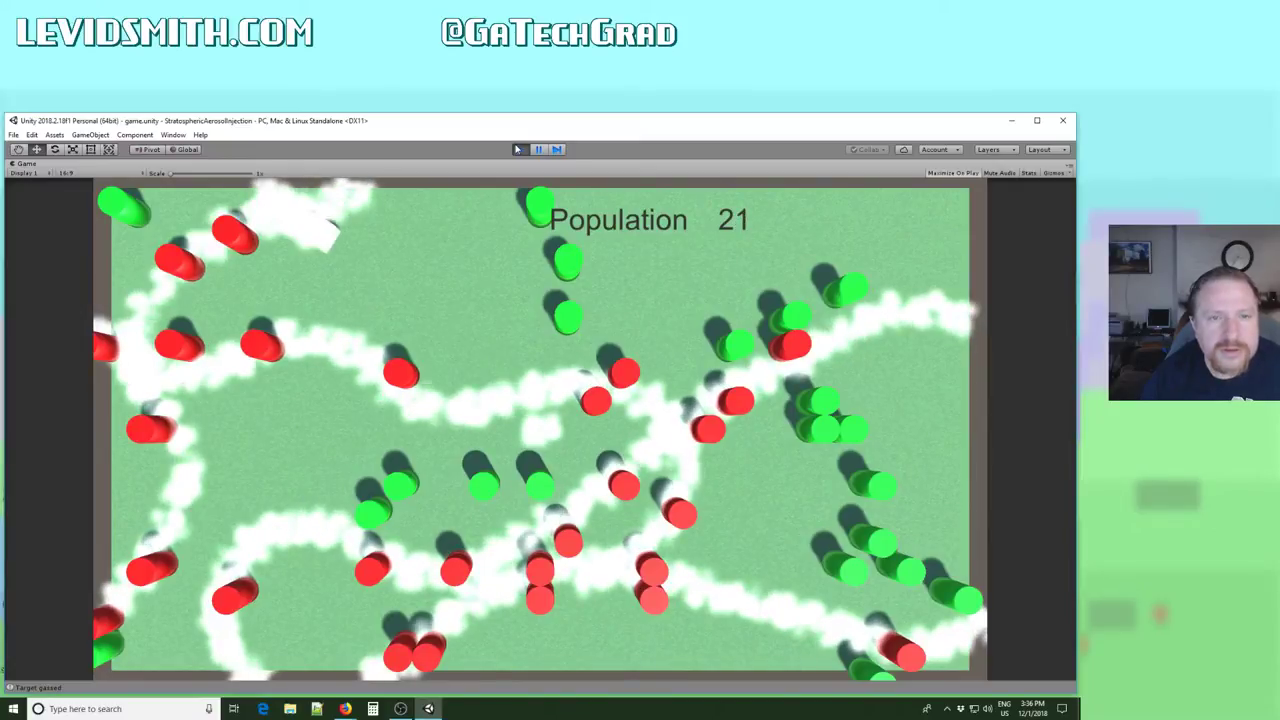
key("Left")
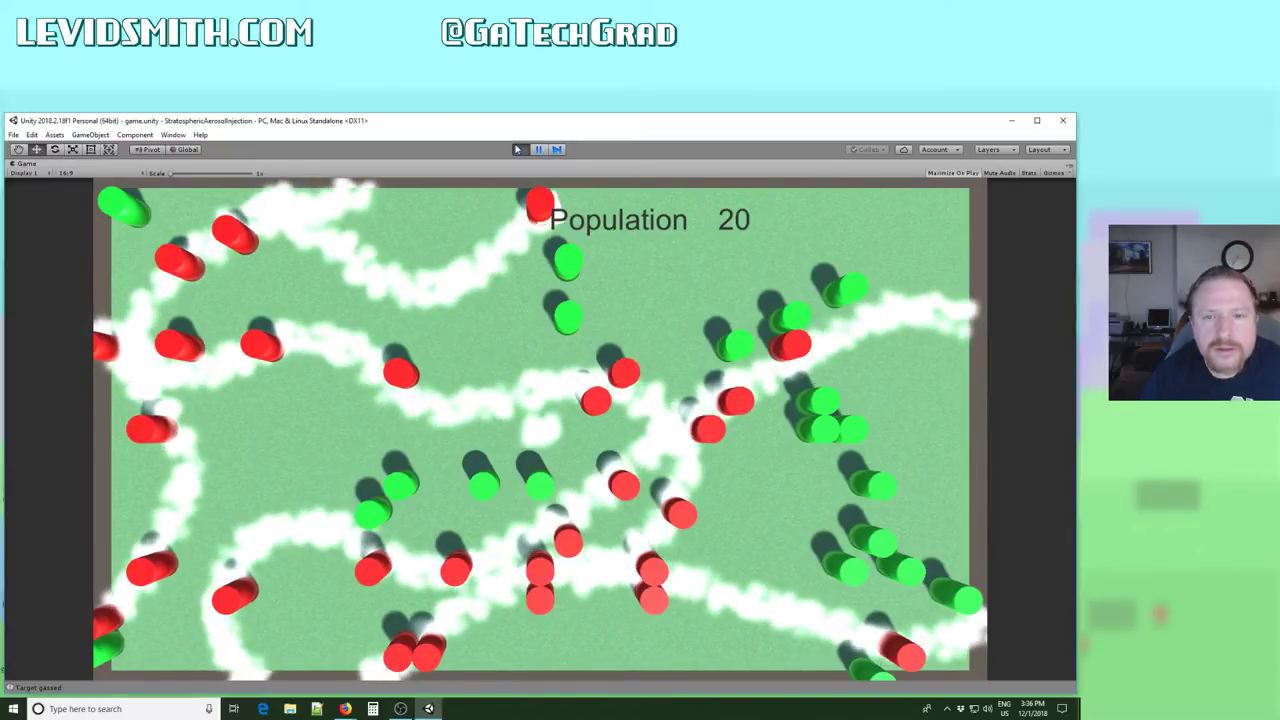
key("Right")
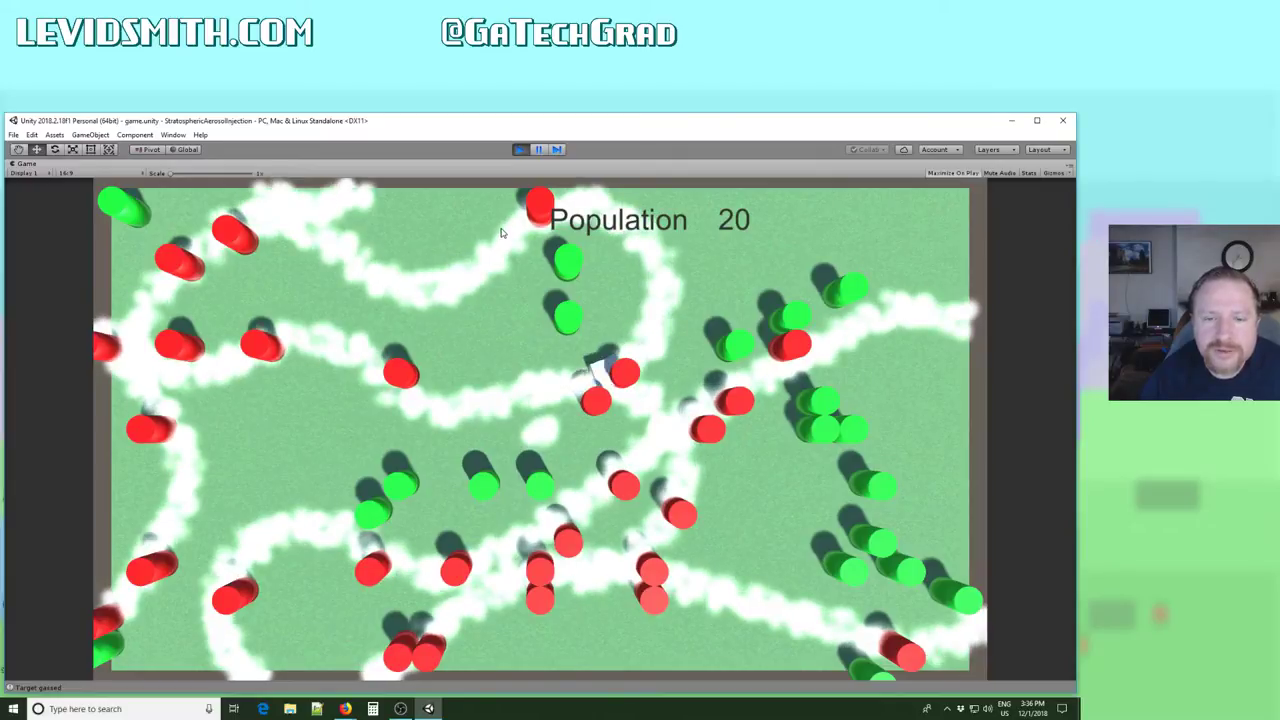
key("Left")
key("Left")
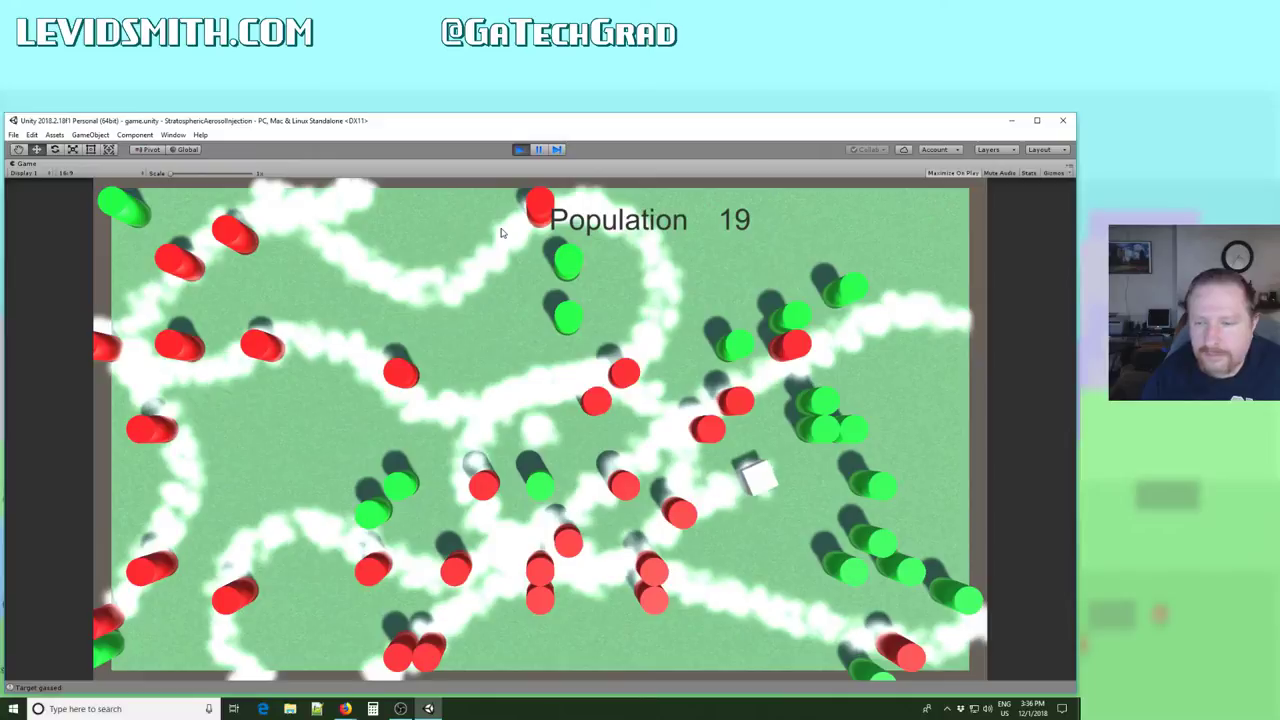
key("Left")
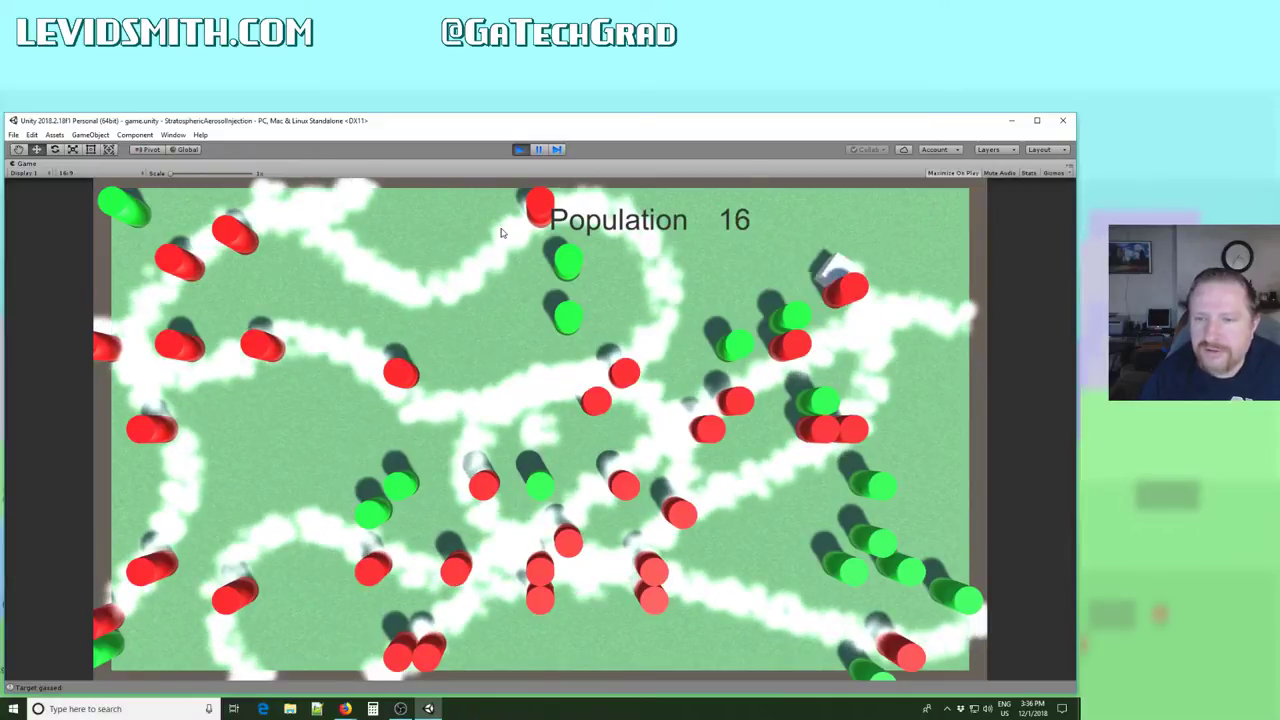
key("Left")
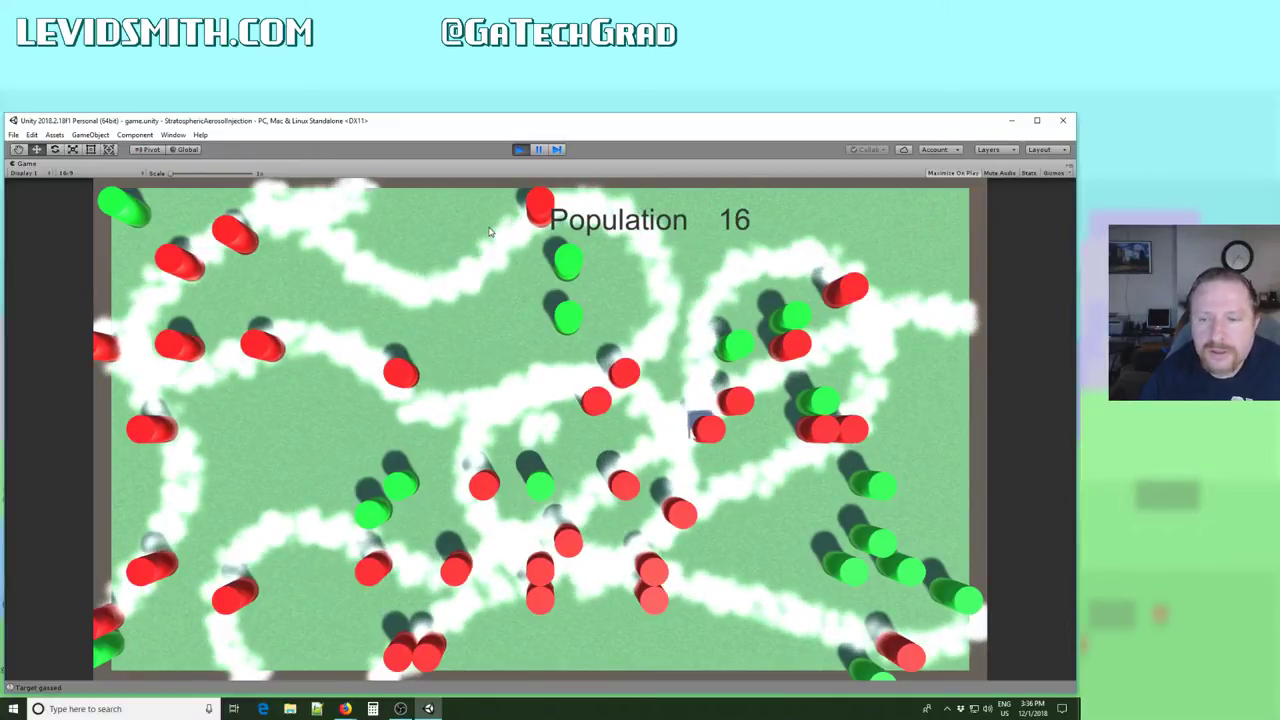
left_click(520, 150)
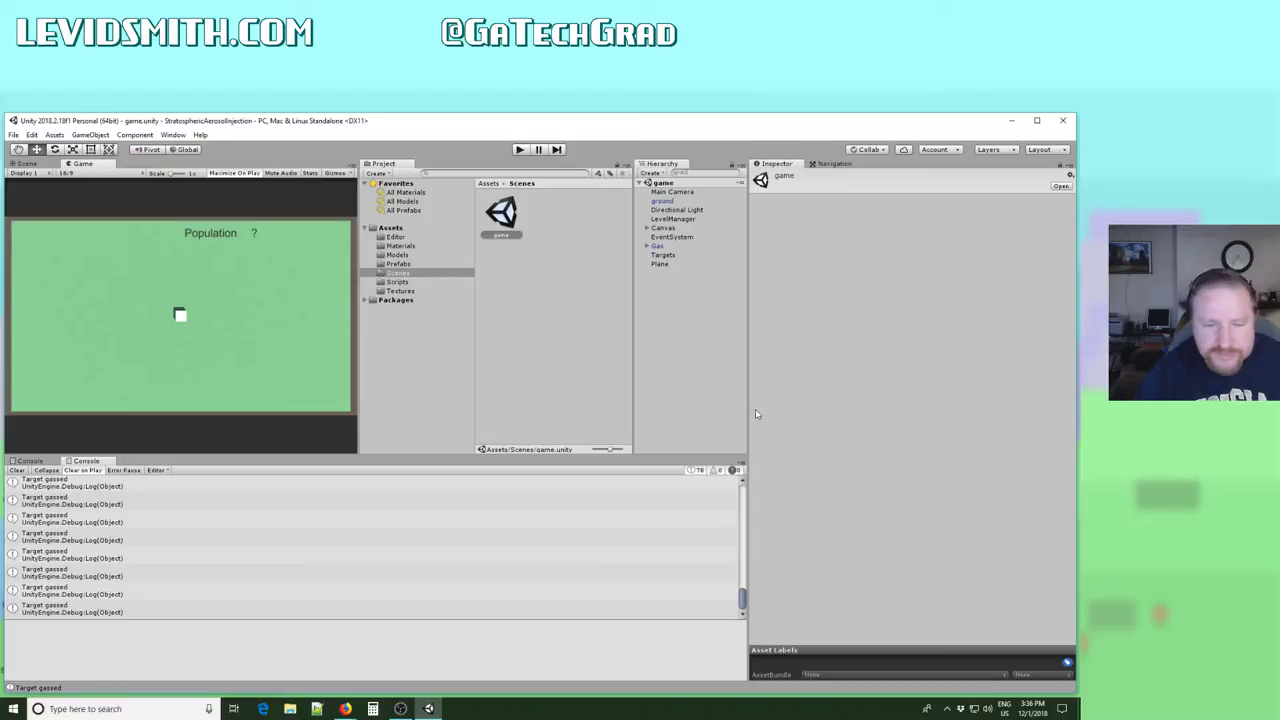
Switch to Blender and open target.blend from the project's Models folder.
left_click(1011, 120)
double_click(448, 590)
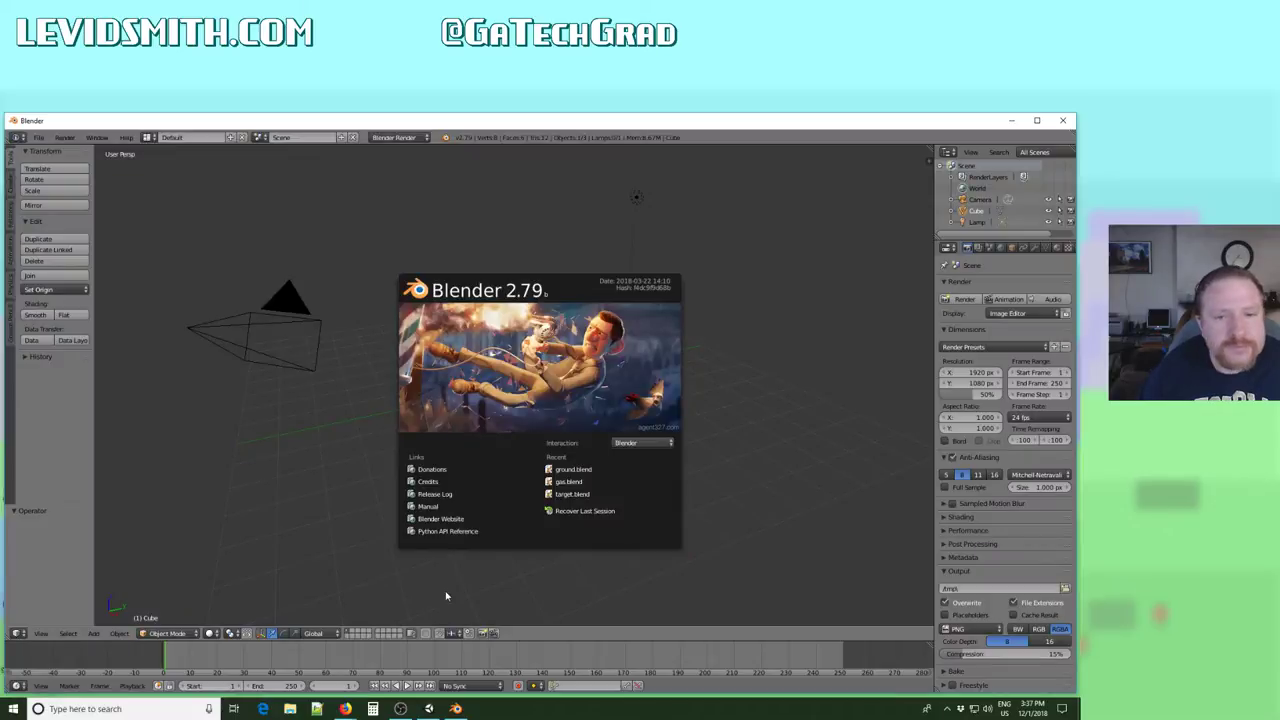
left_click(319, 467)
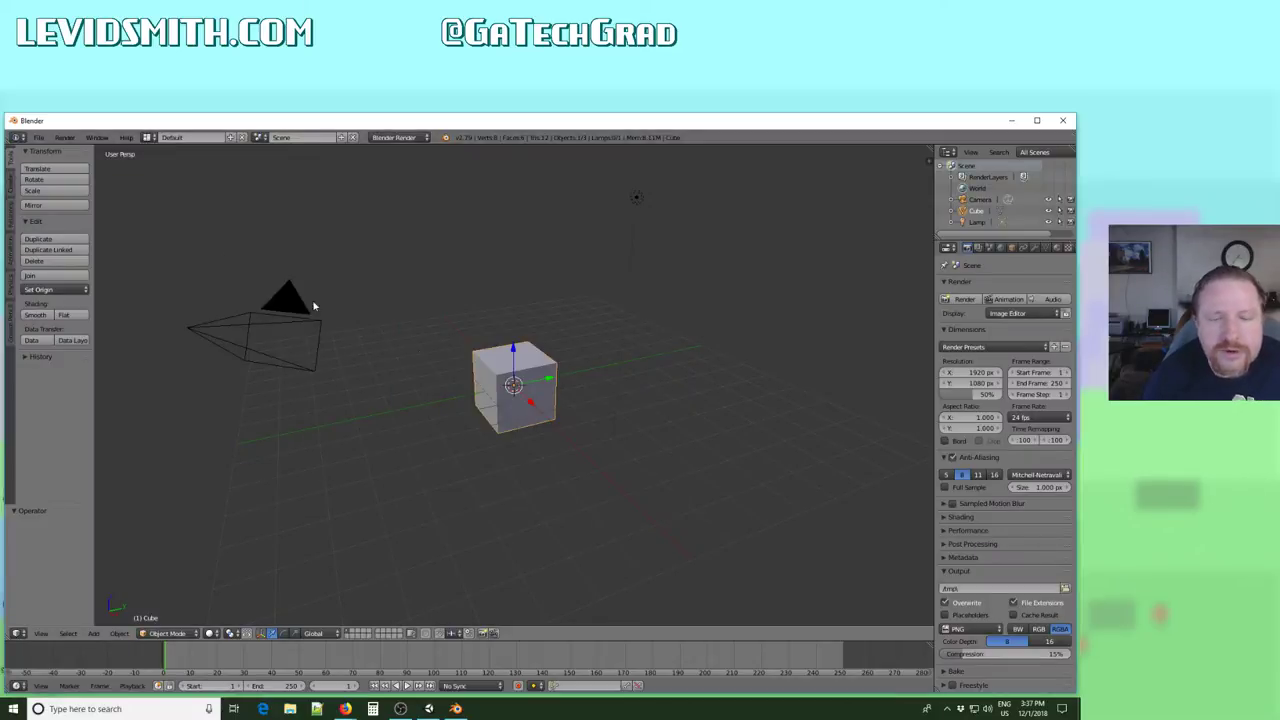
left_click(39, 137)
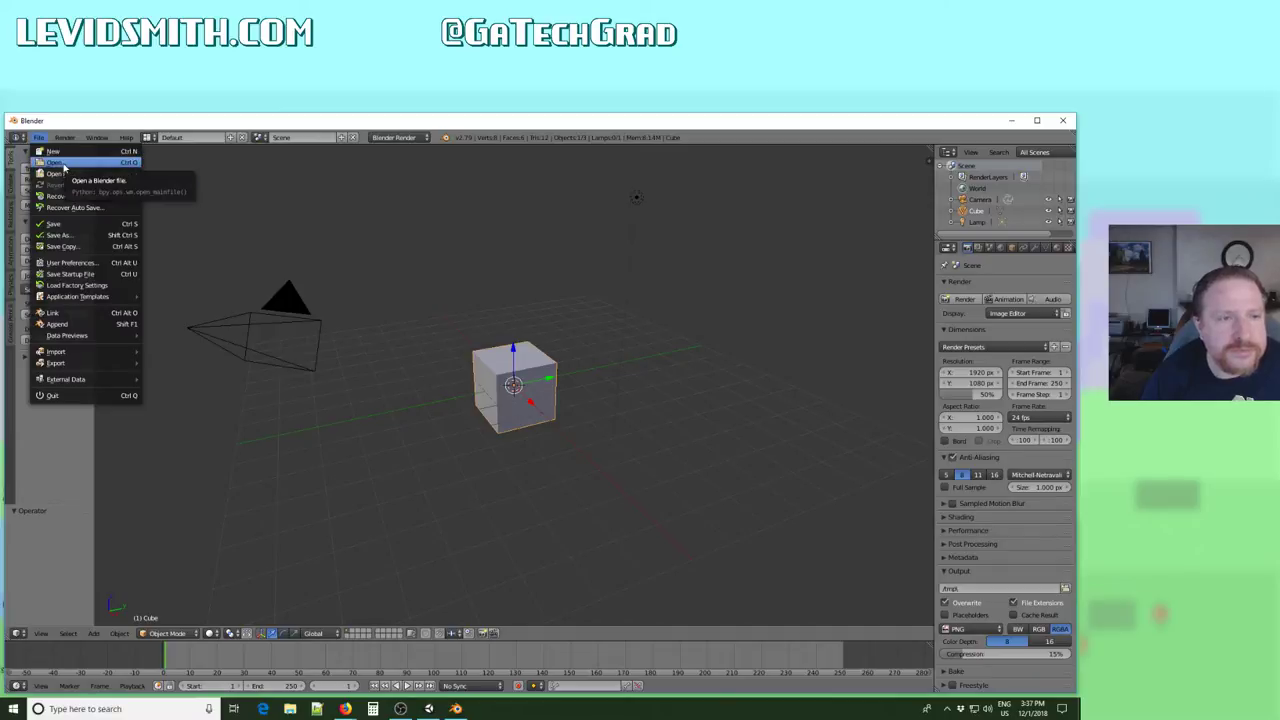
left_click(64, 163)
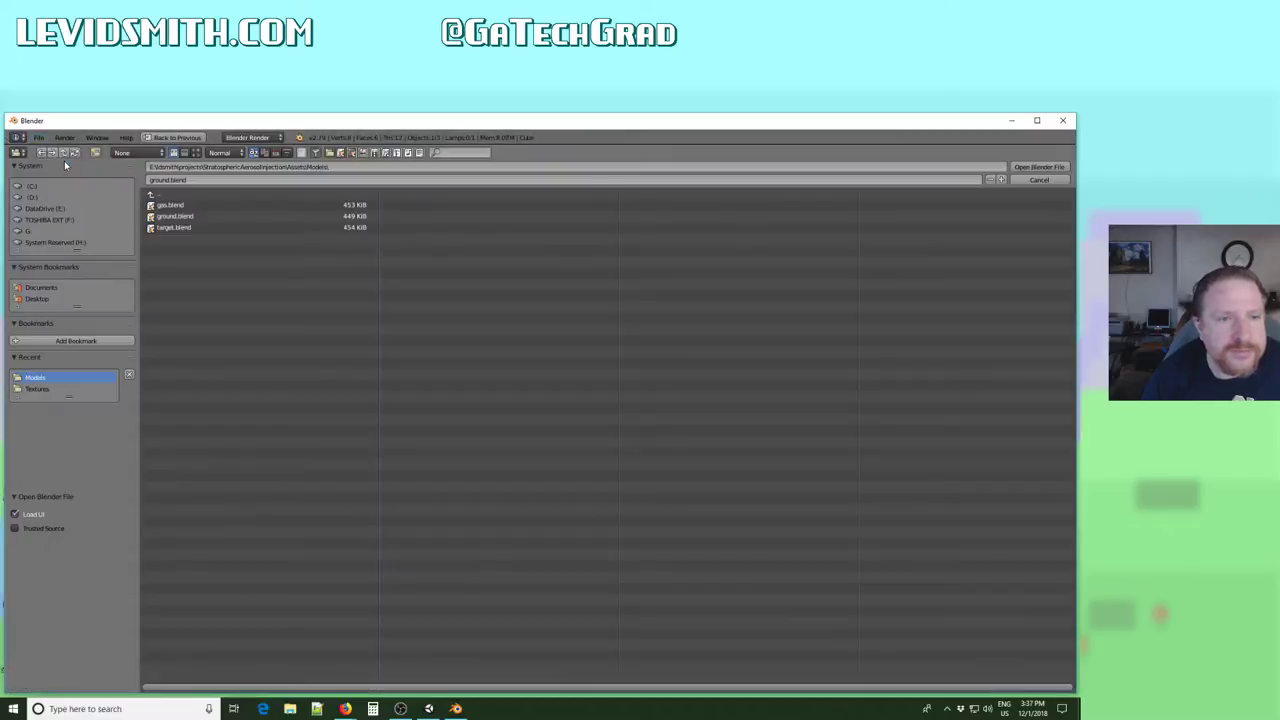
double_click(185, 228)
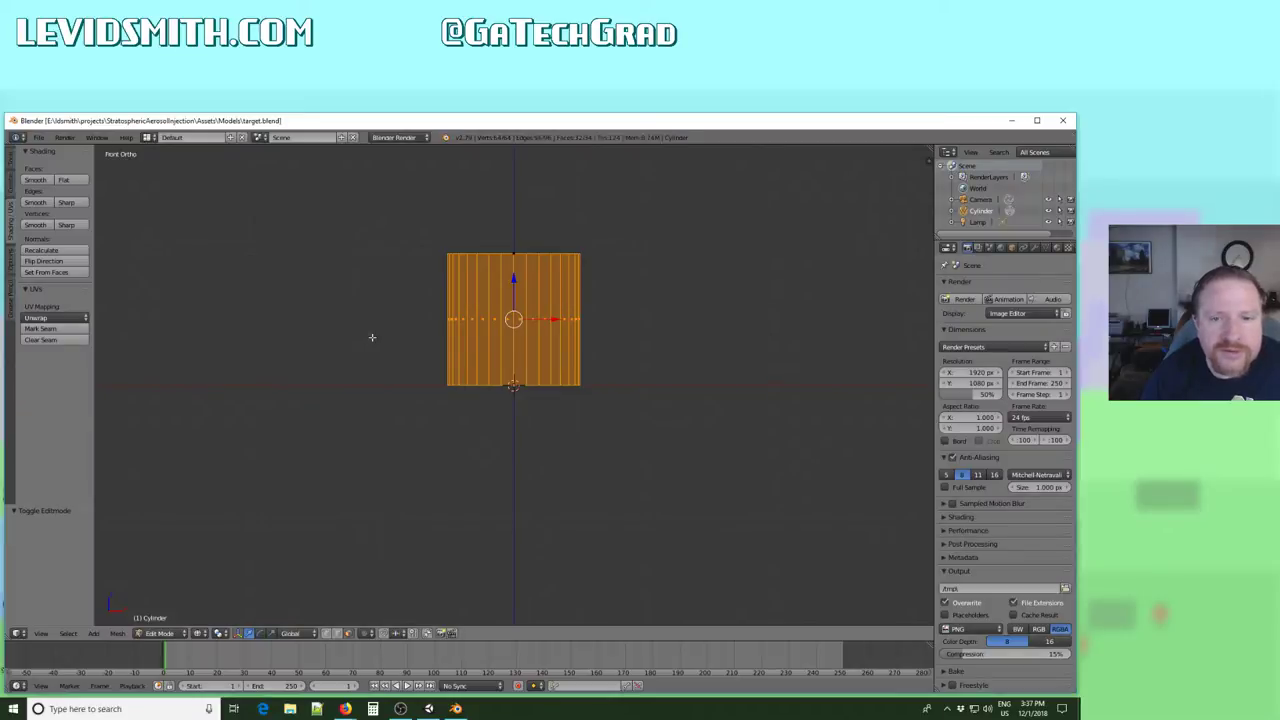
Scale the whole cylinder mesh uniformly by 0.1 in the front orthographic view.
middle_click_drag(377, 340, 511, 327)
key("KP_1")
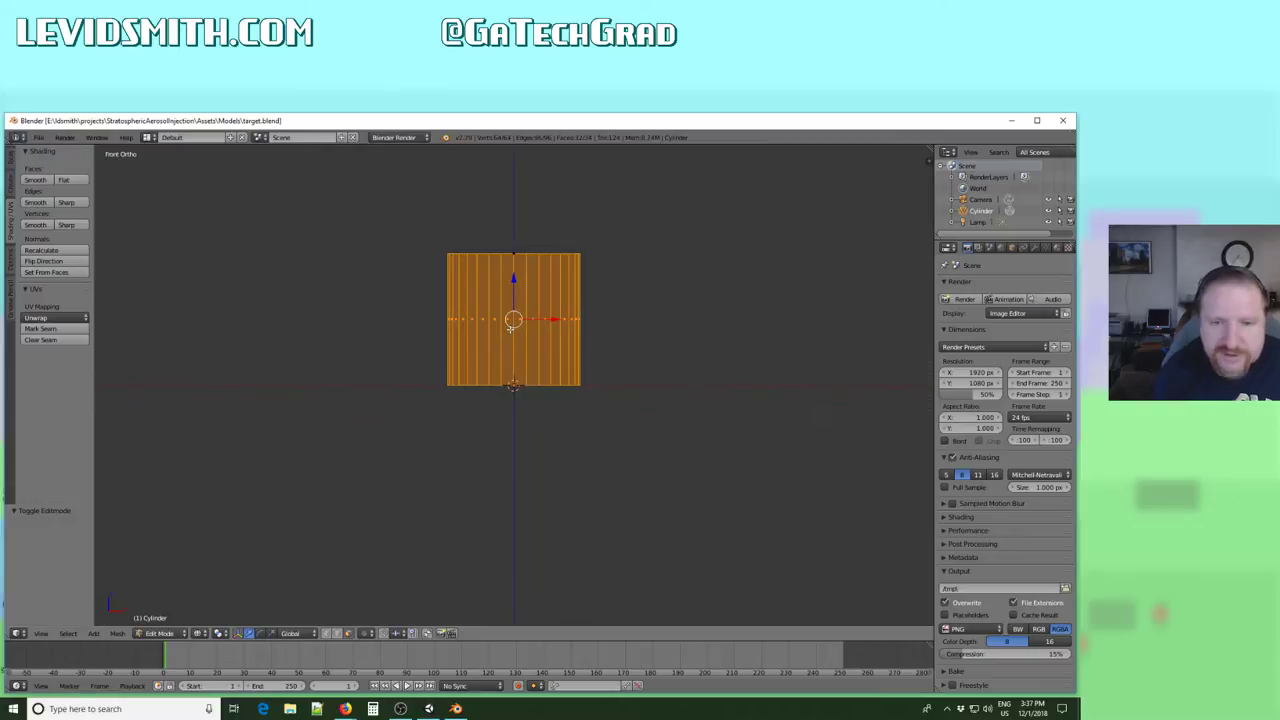
type("s.1")
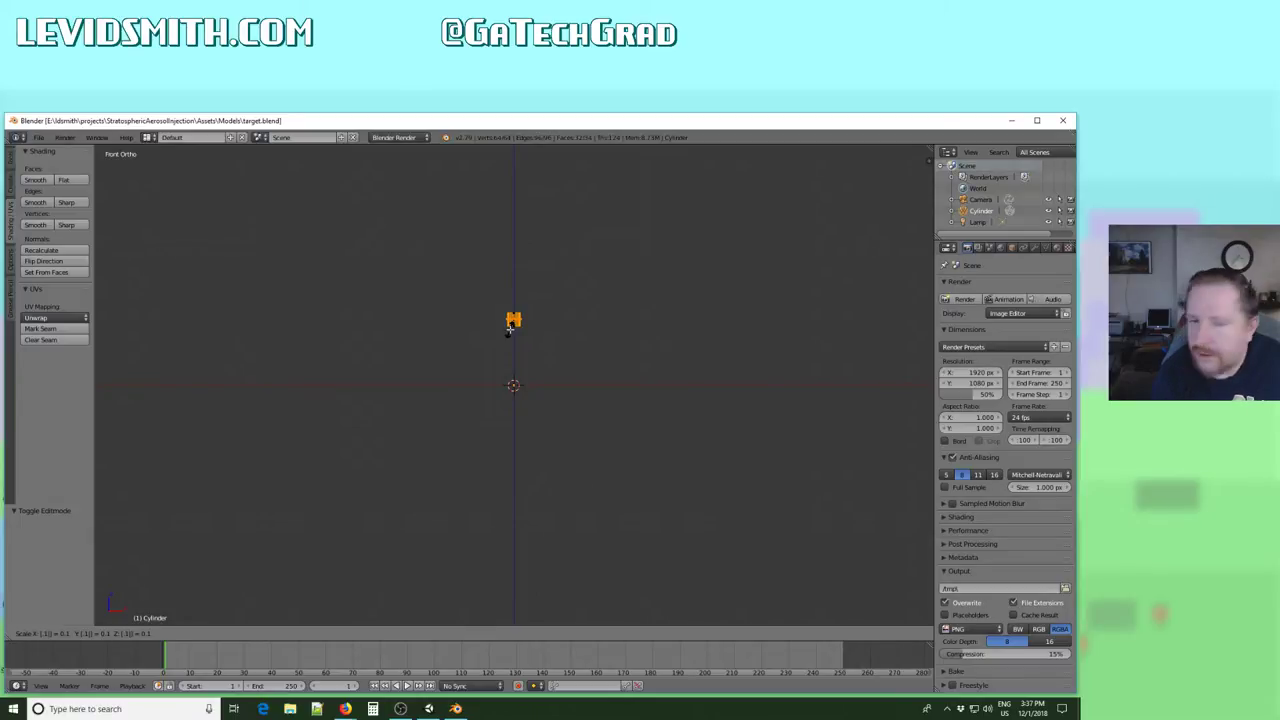
key("Return")
scroll(510, 328, "up", 2)
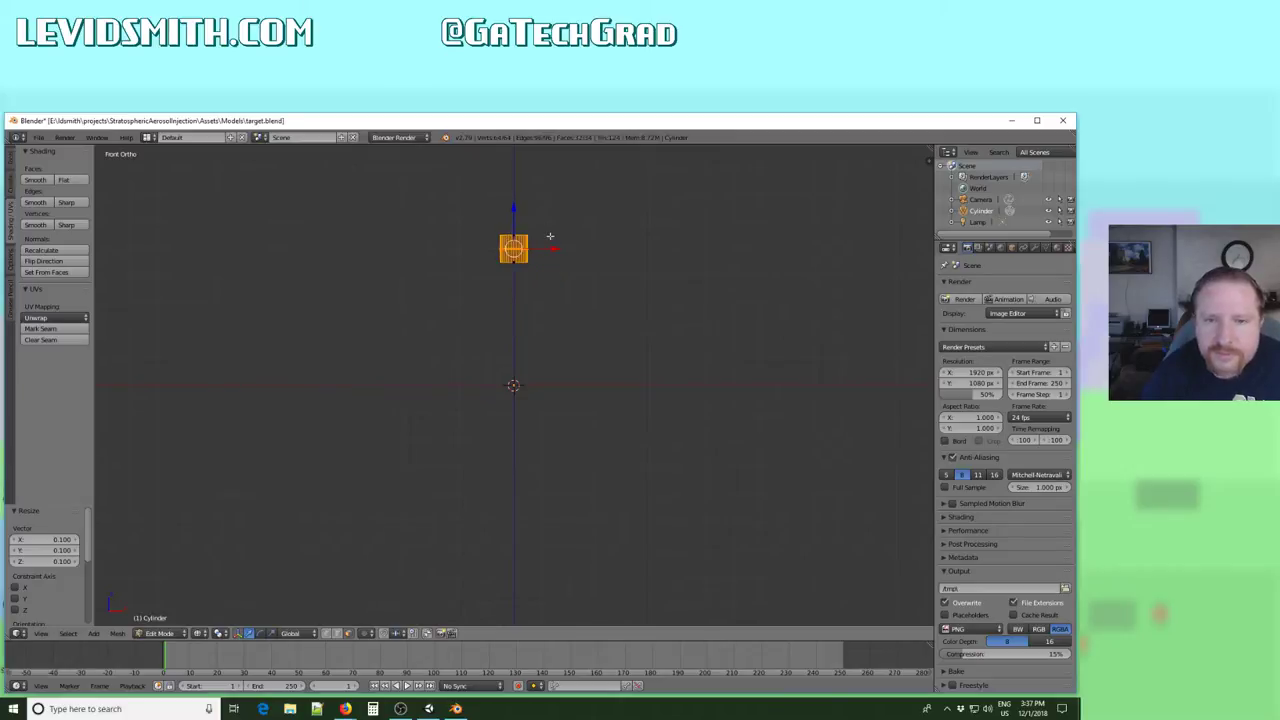
key("g")
key("z")
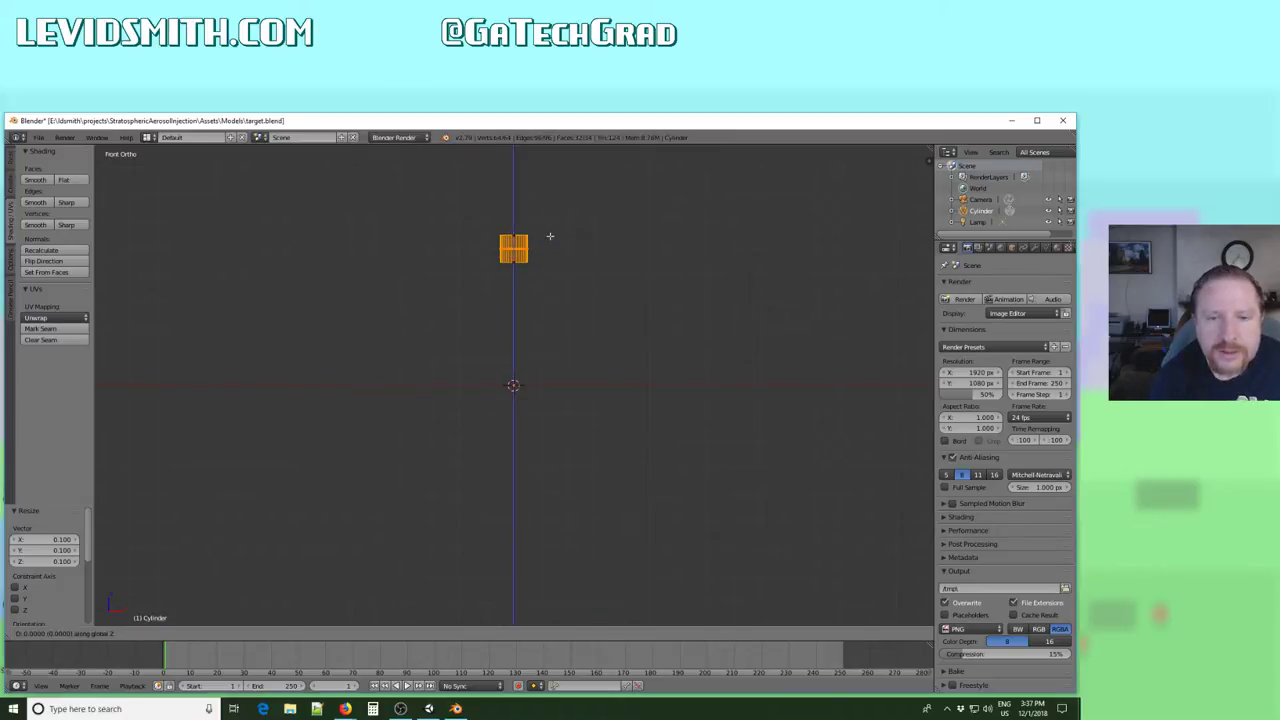
type("-4")
key("Escape")
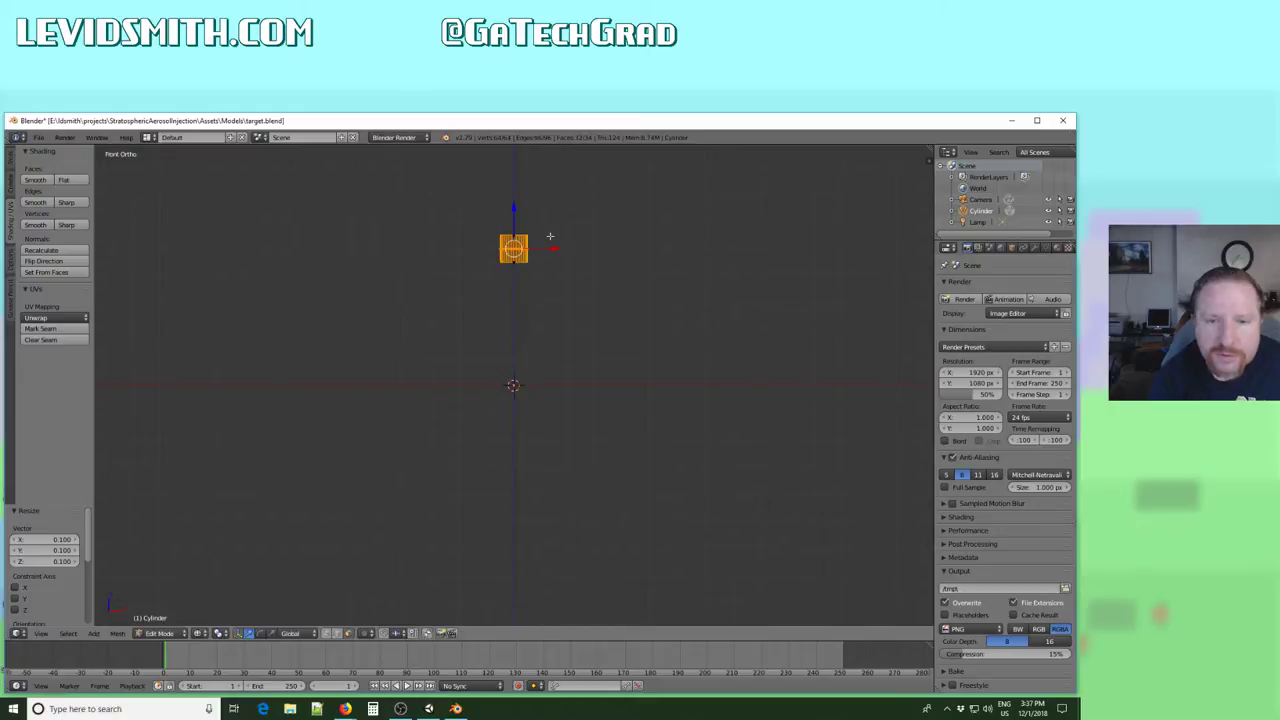
type("gz")
type("-4")
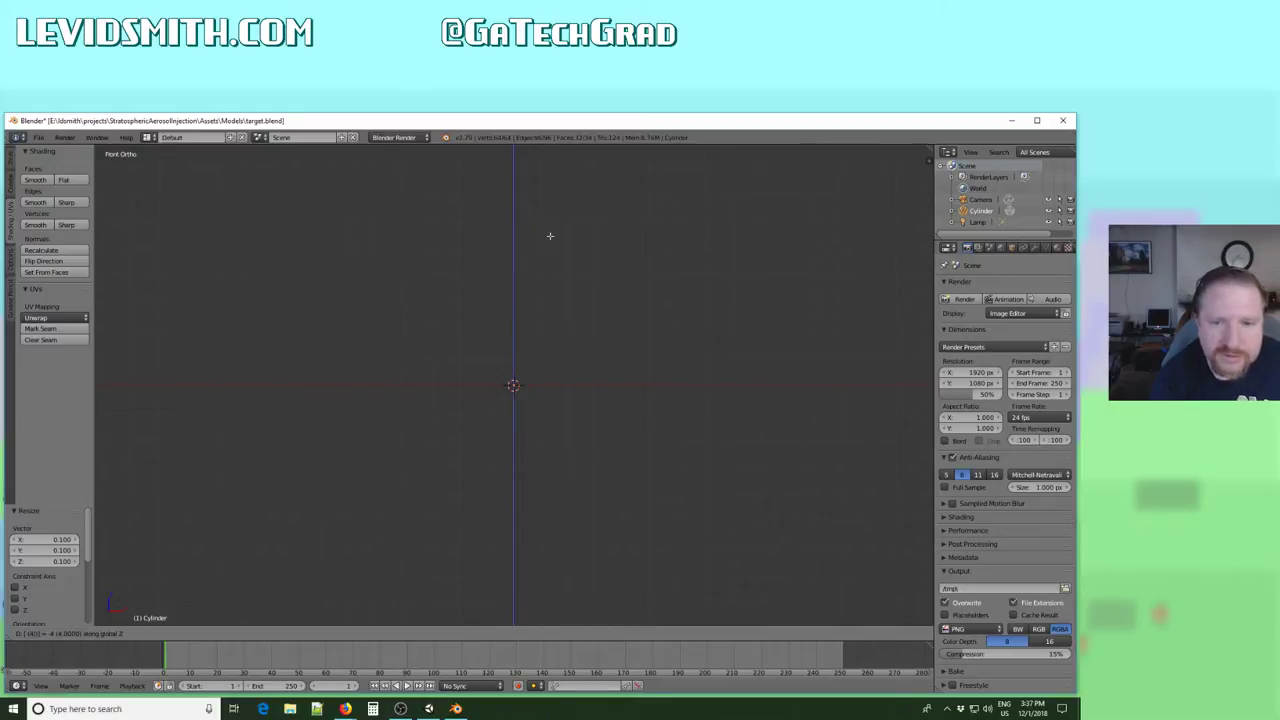
key("Escape")
type("gz-4")
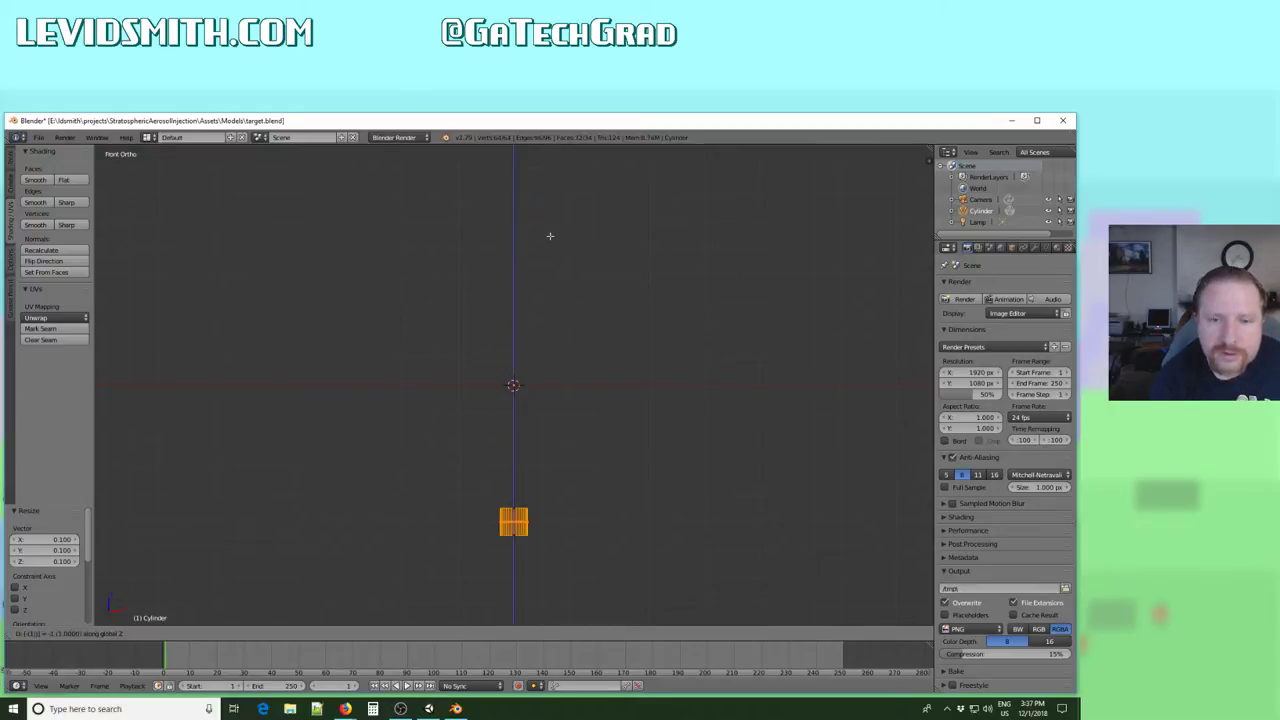
key("Escape")
key("g")
key("z")
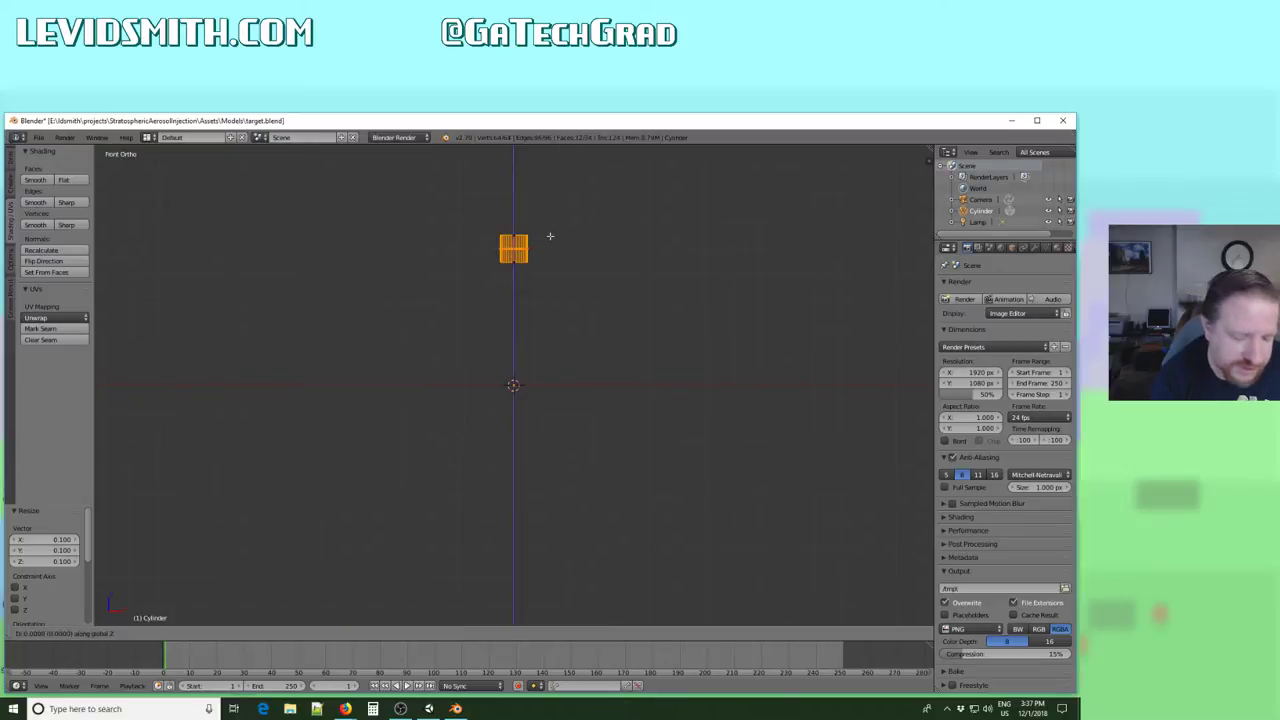
key("Escape")
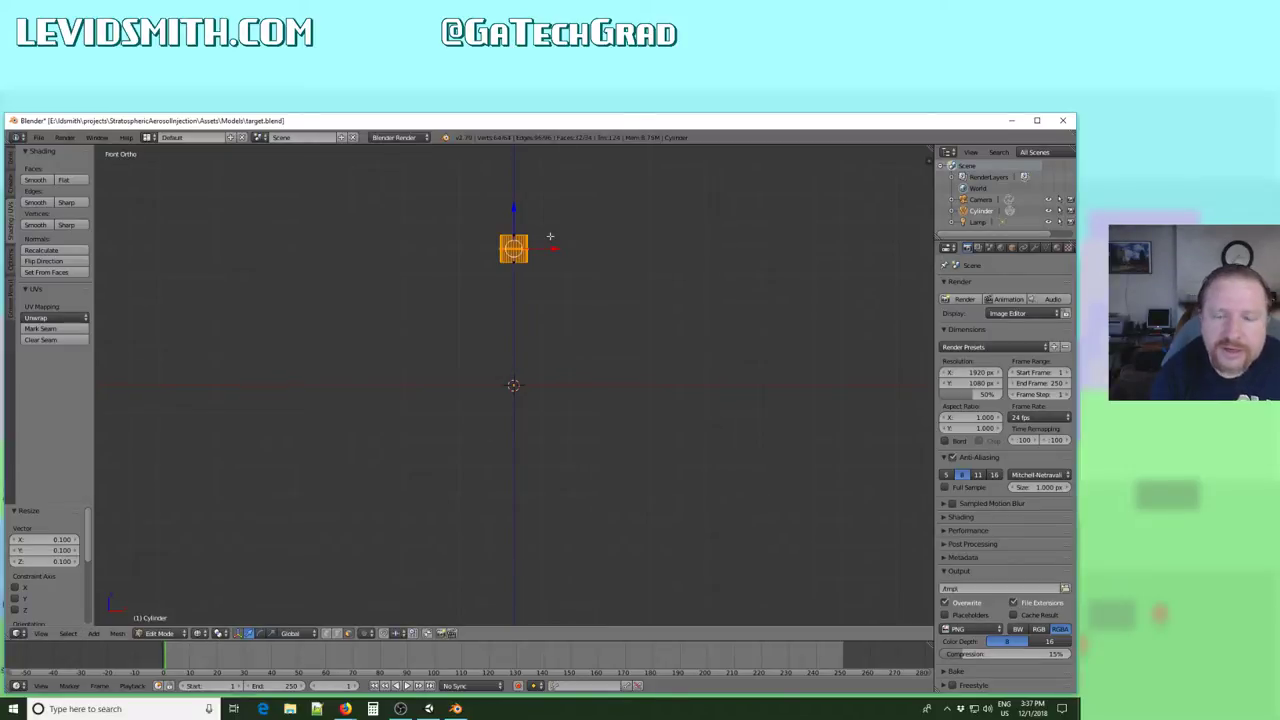
Box-select only the bottom of the cylinder and show its transform properties to read the median Z position.
scroll(549, 236, "up", 2)
scroll(549, 236, "up", 5, "shift")
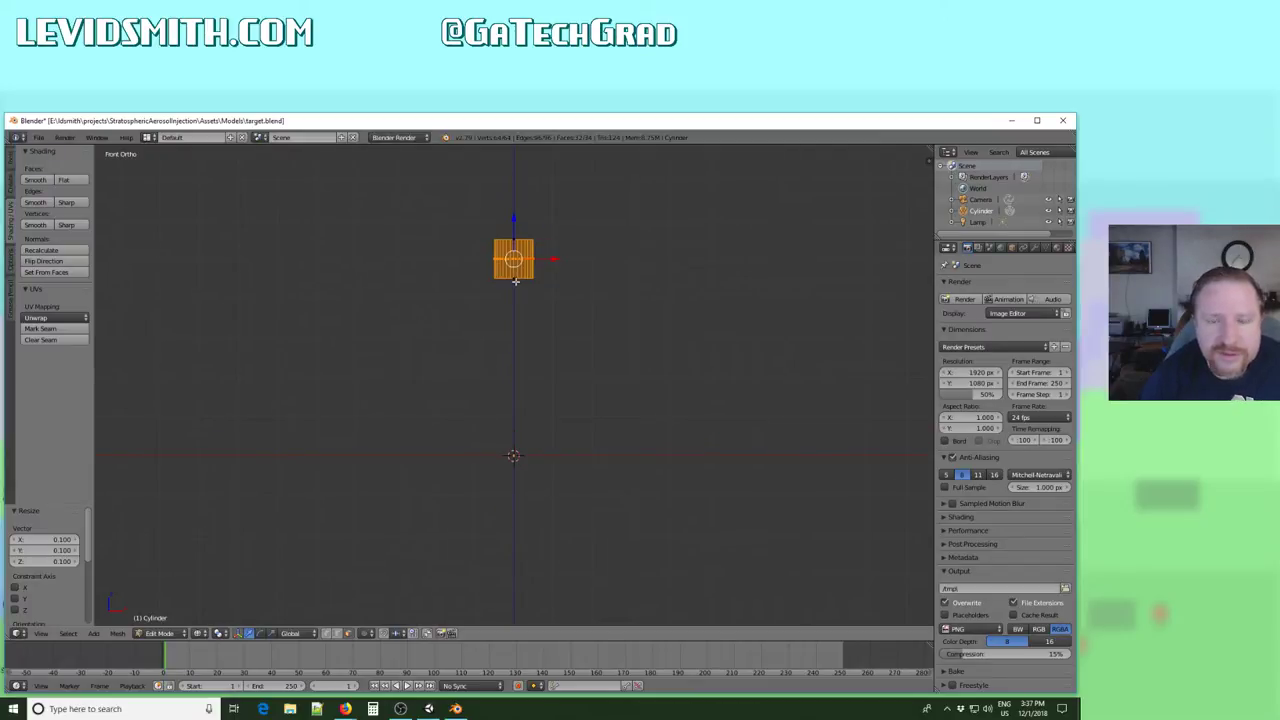
scroll(515, 284, "up", 4)
scroll(515, 286, "down", 2)
left_click(332, 637)
key("a")
key("b")
left_click_drag(472, 221, 658, 285)
key("n")
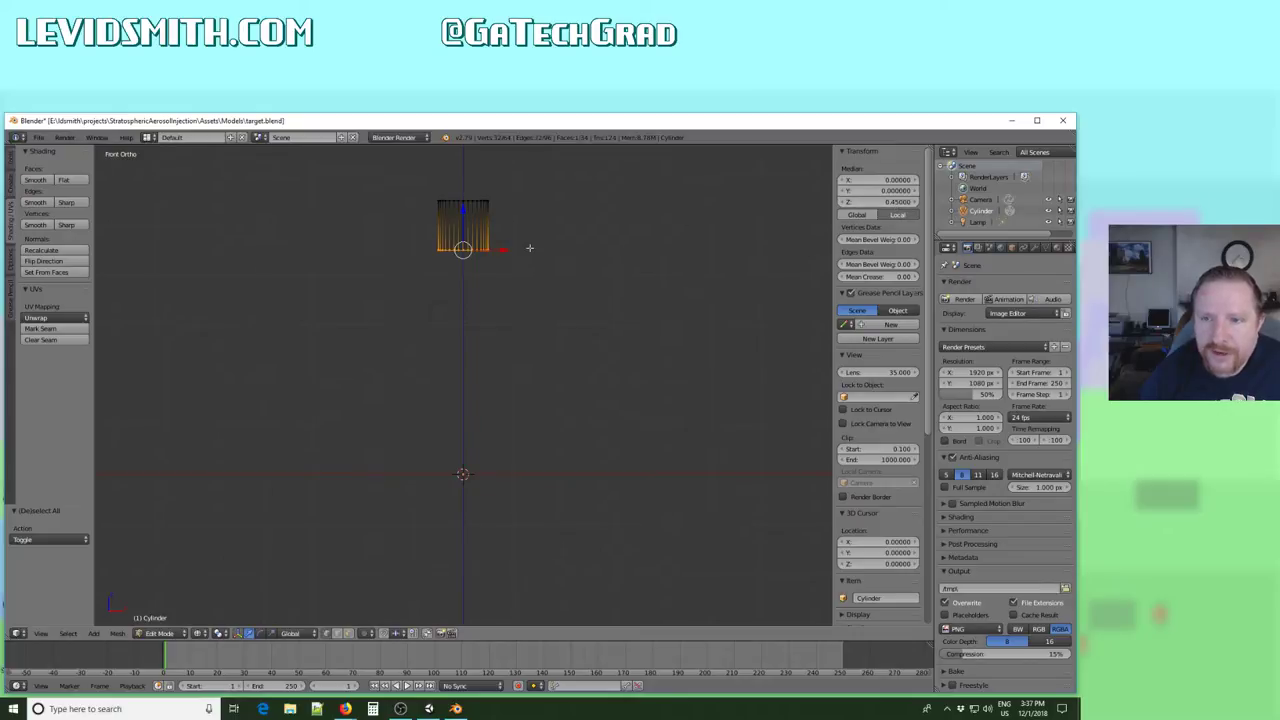
Select the entire cylinder mesh and move it -0.45 along the Z axis.
key("a")
key("a")
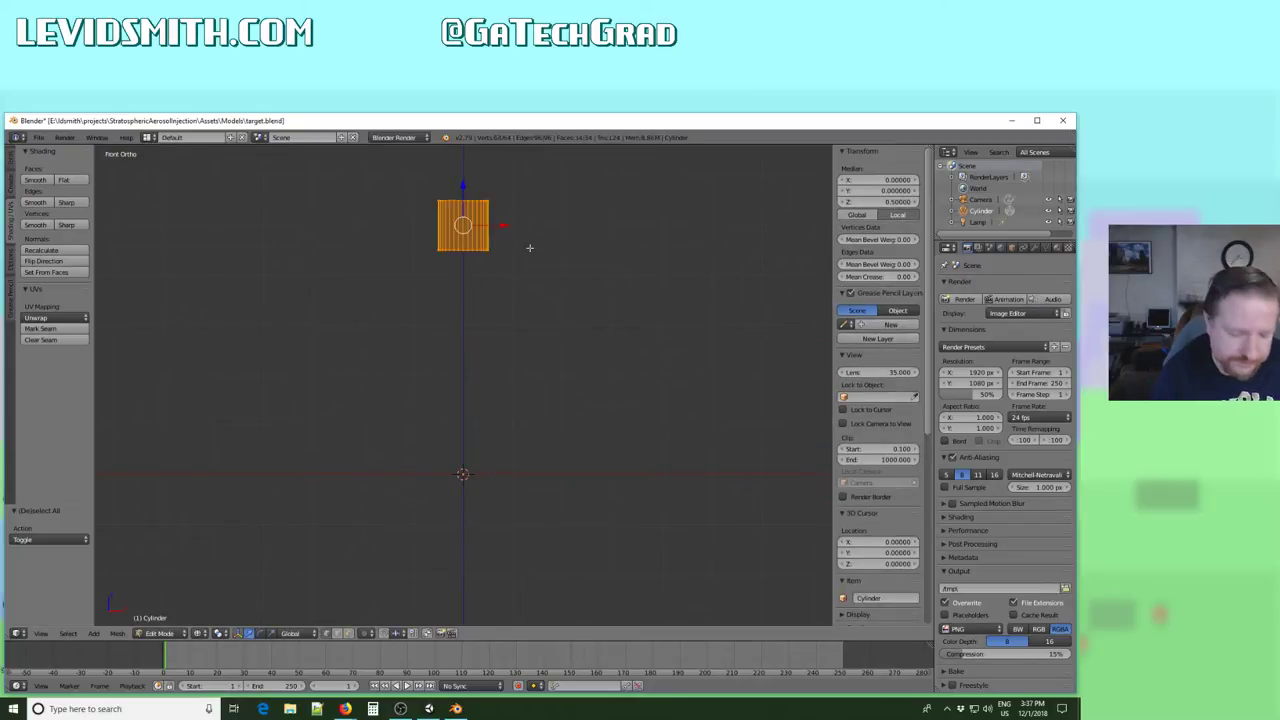
key("g")
key("z")
type("-.45")
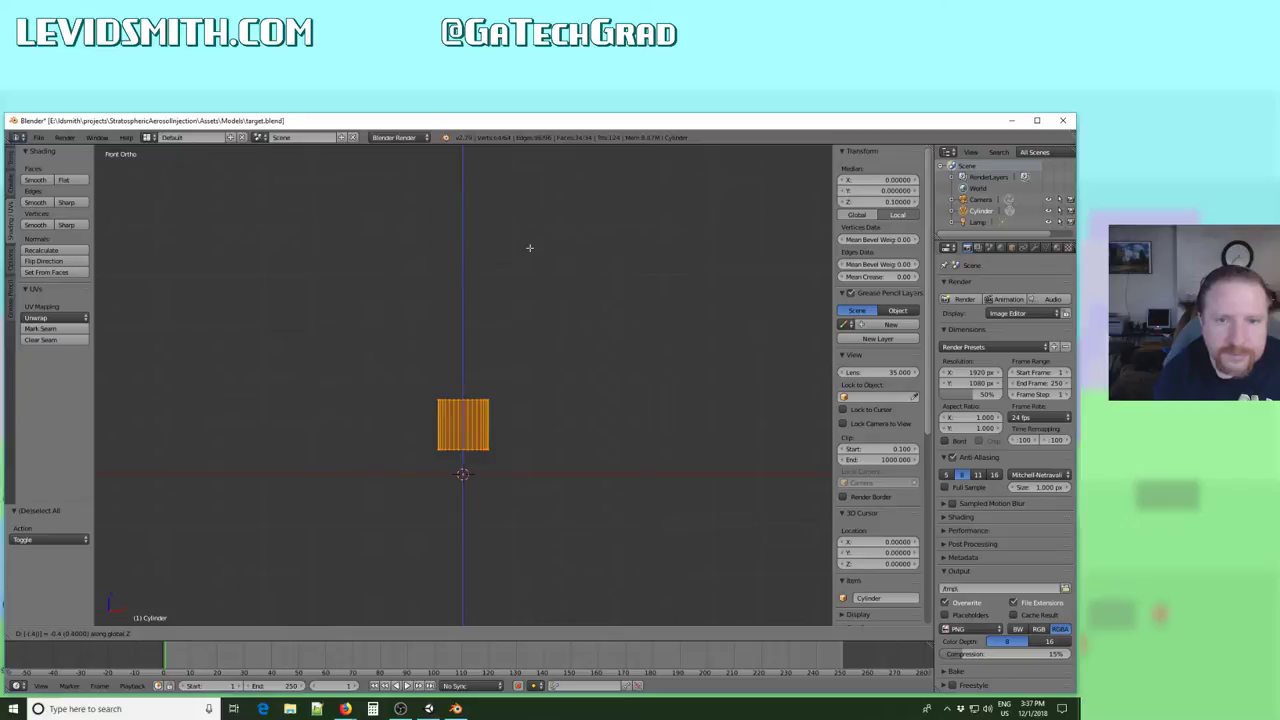
key("Return")
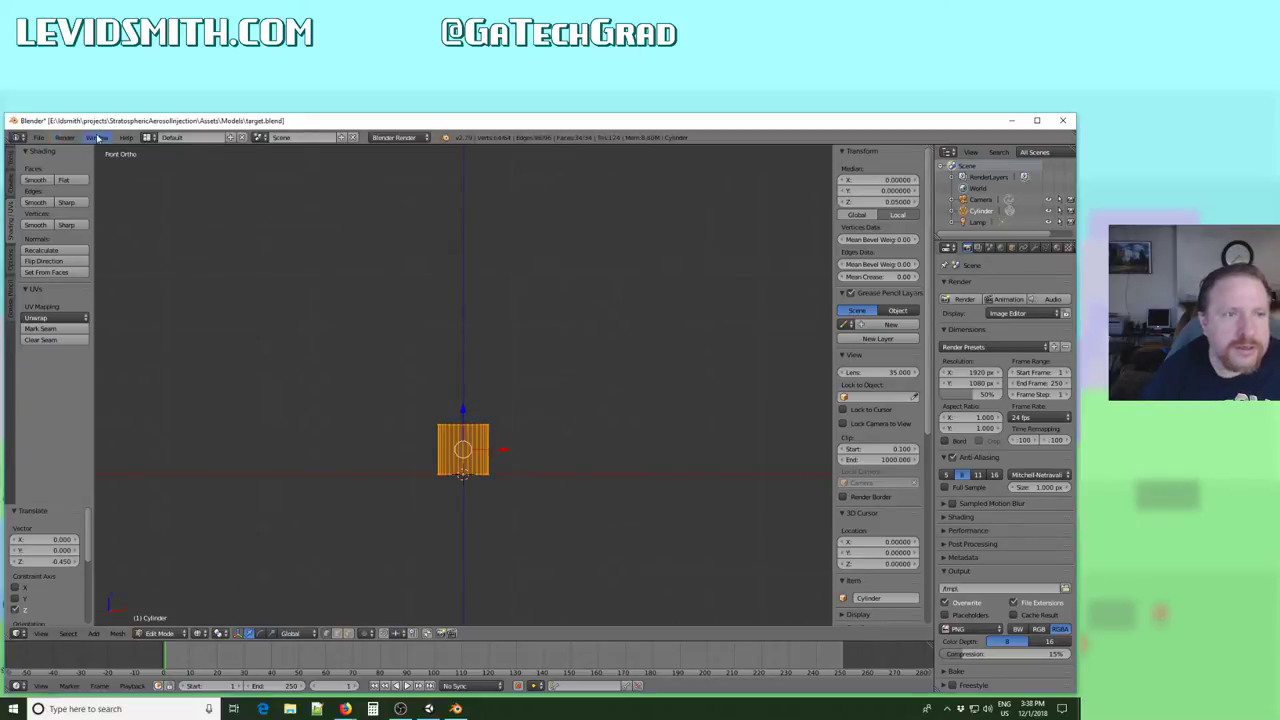
Save target.blend and switch to the Unity editor.
left_click(39, 138)
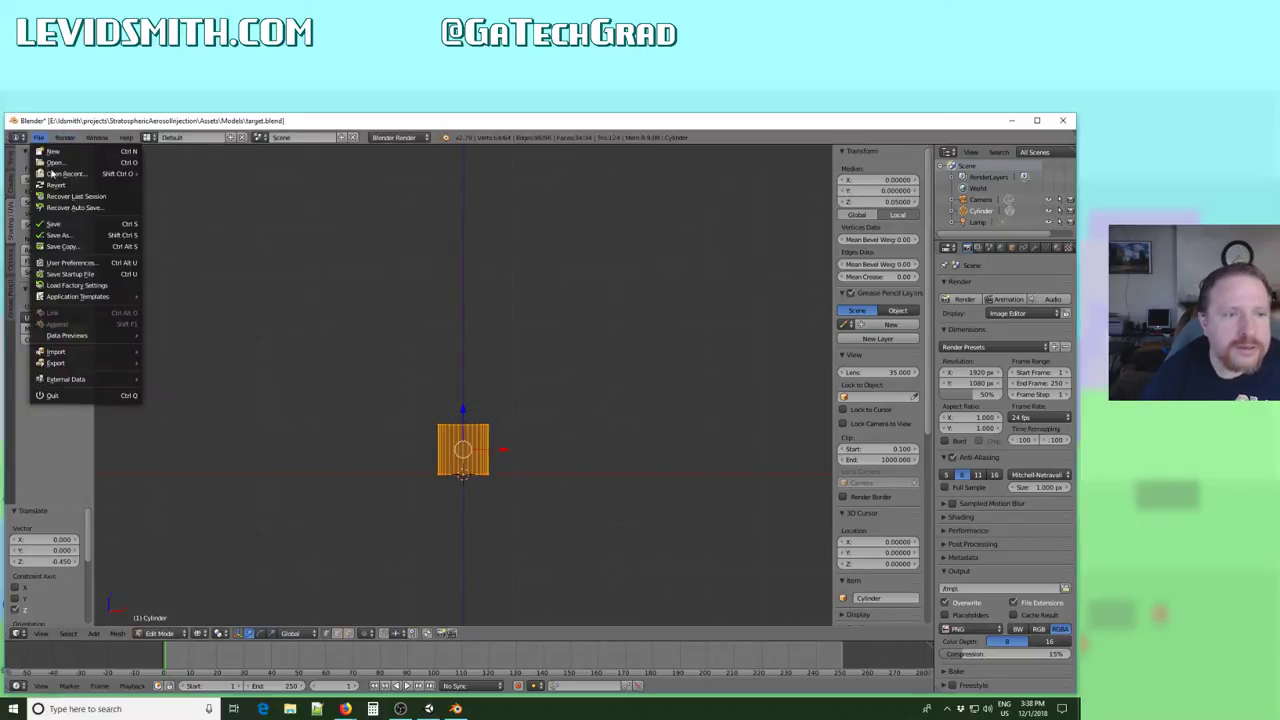
left_click(55, 223)
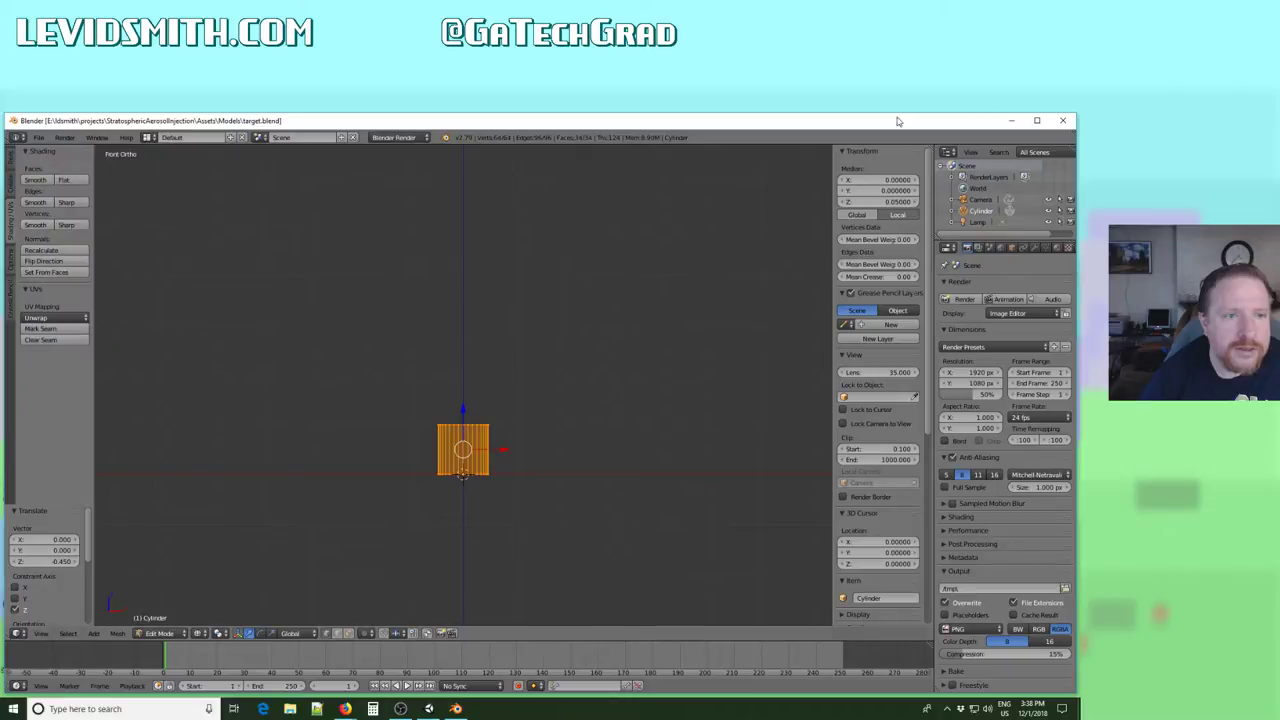
left_click(1014, 122)
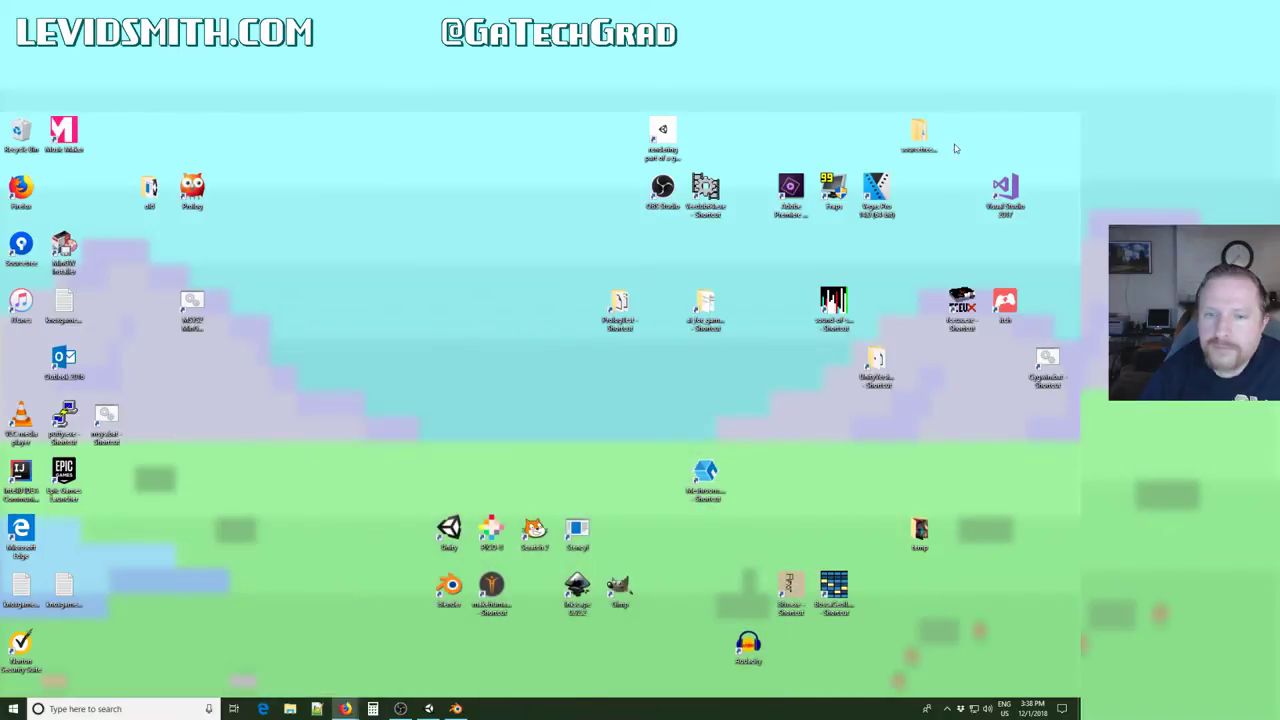
left_click(430, 709)
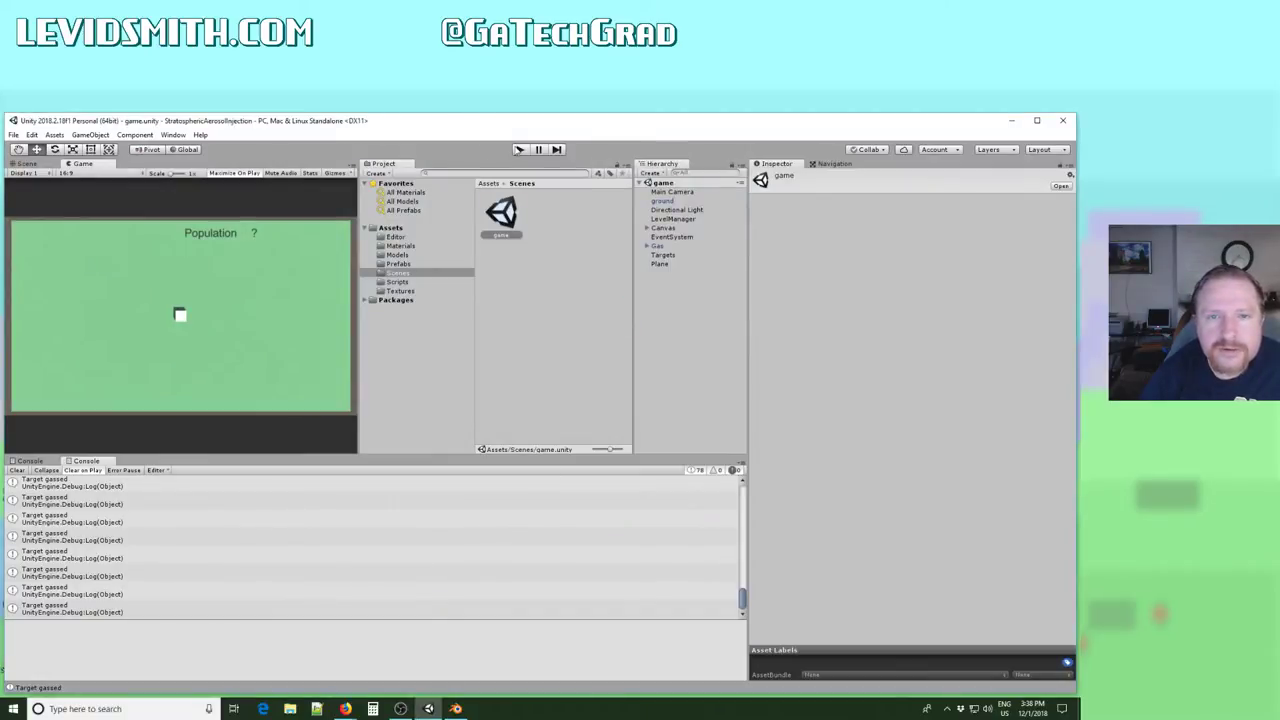
Play-test the game by steering the plane's gas trail over the resized targets, stop playback, and return to Blender.
left_click(517, 149)
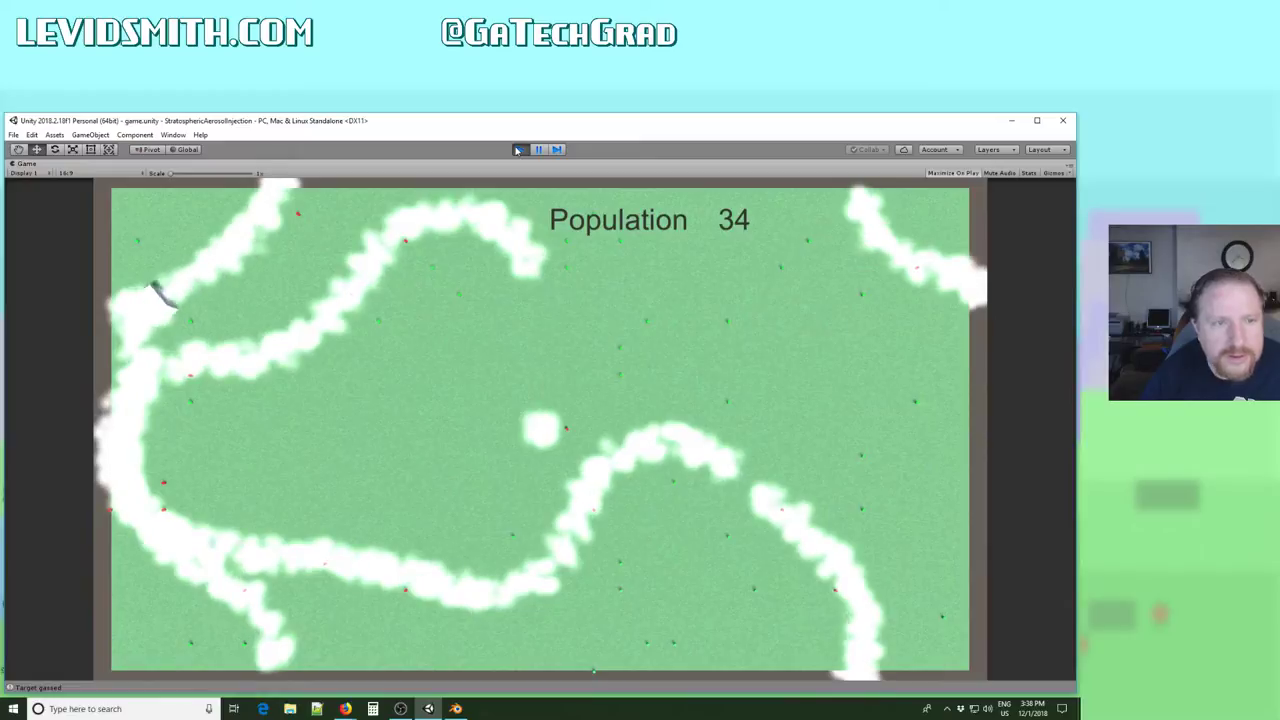
key("Right")
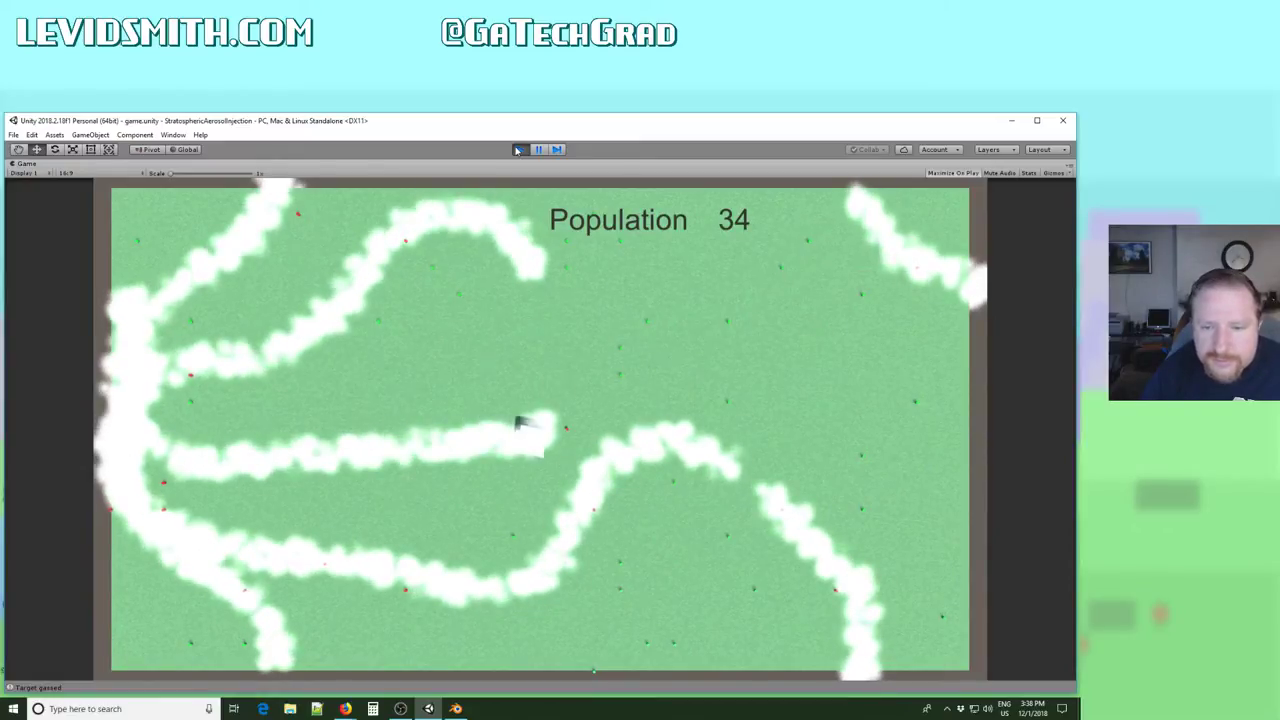
key("Down")
key("Right")
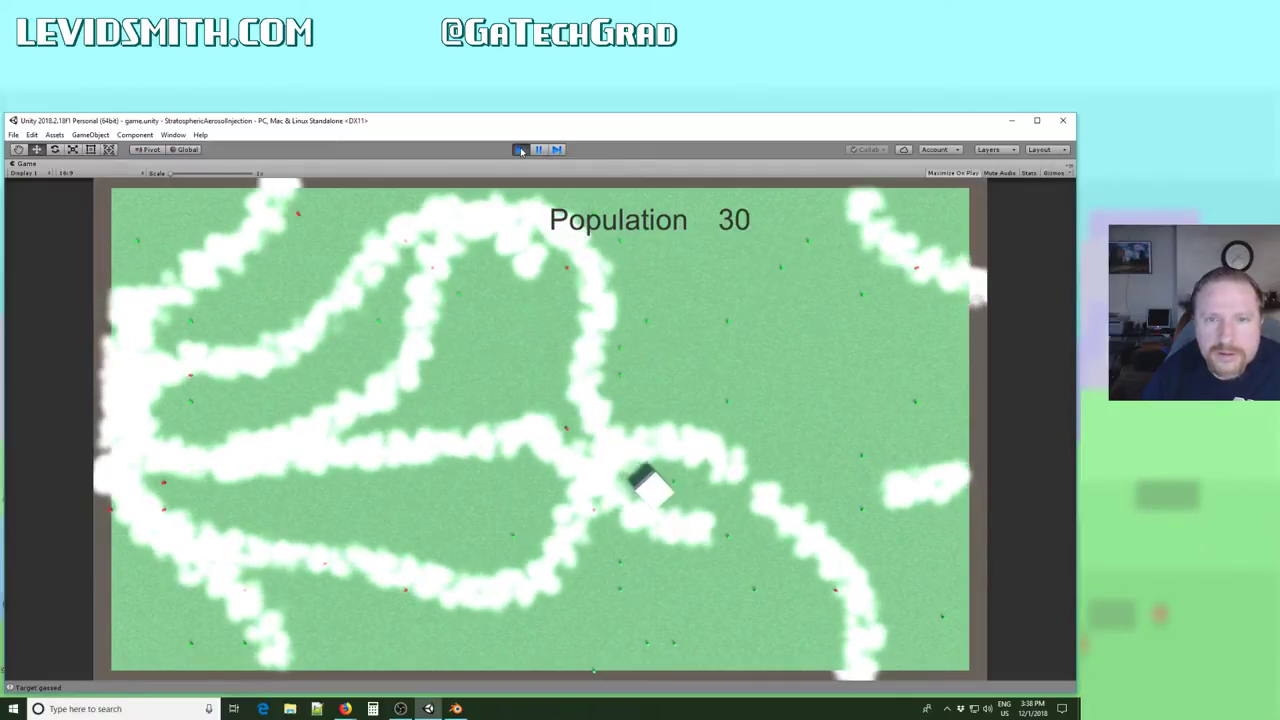
left_click(520, 149)
left_click(455, 708)
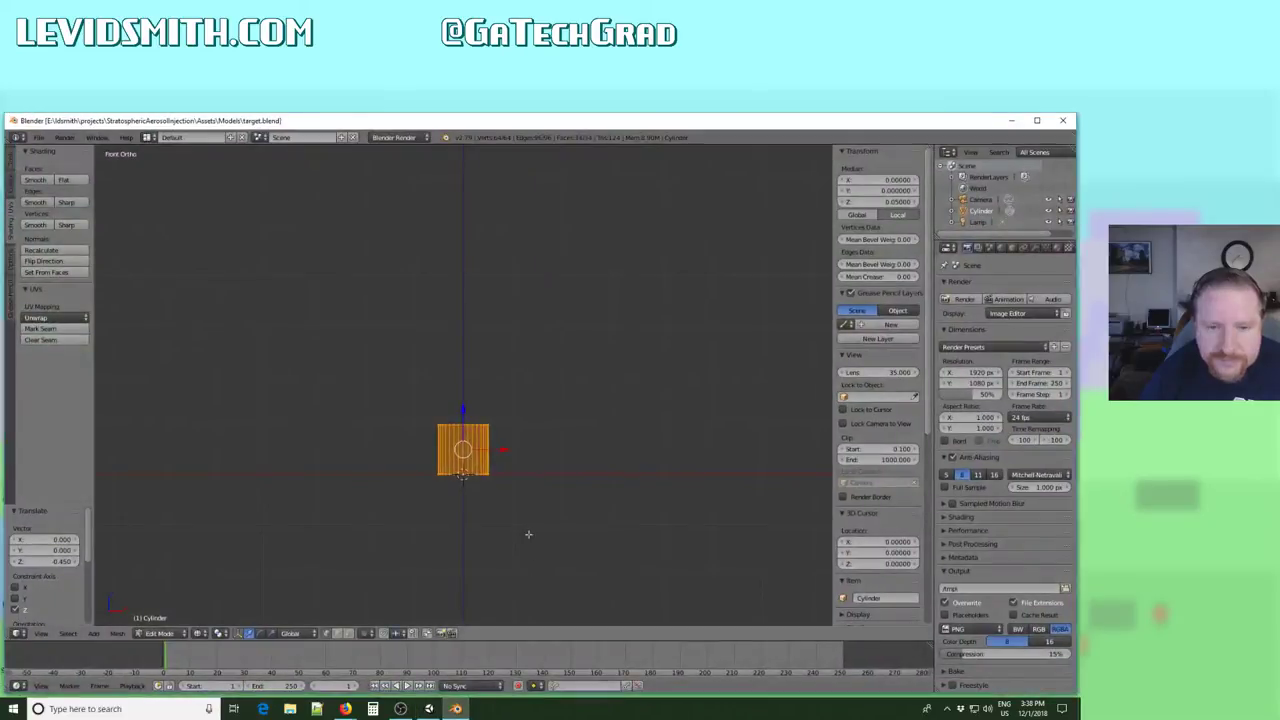
key("s")
key("2")
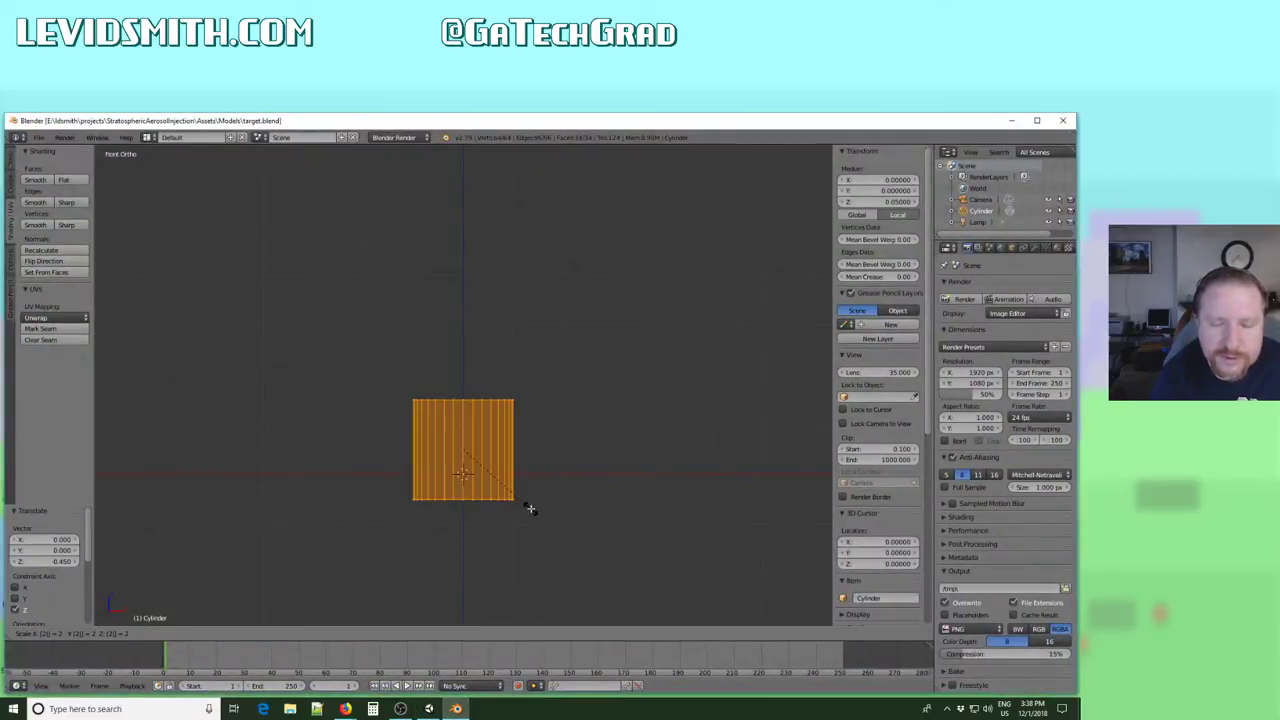
key("Escape")
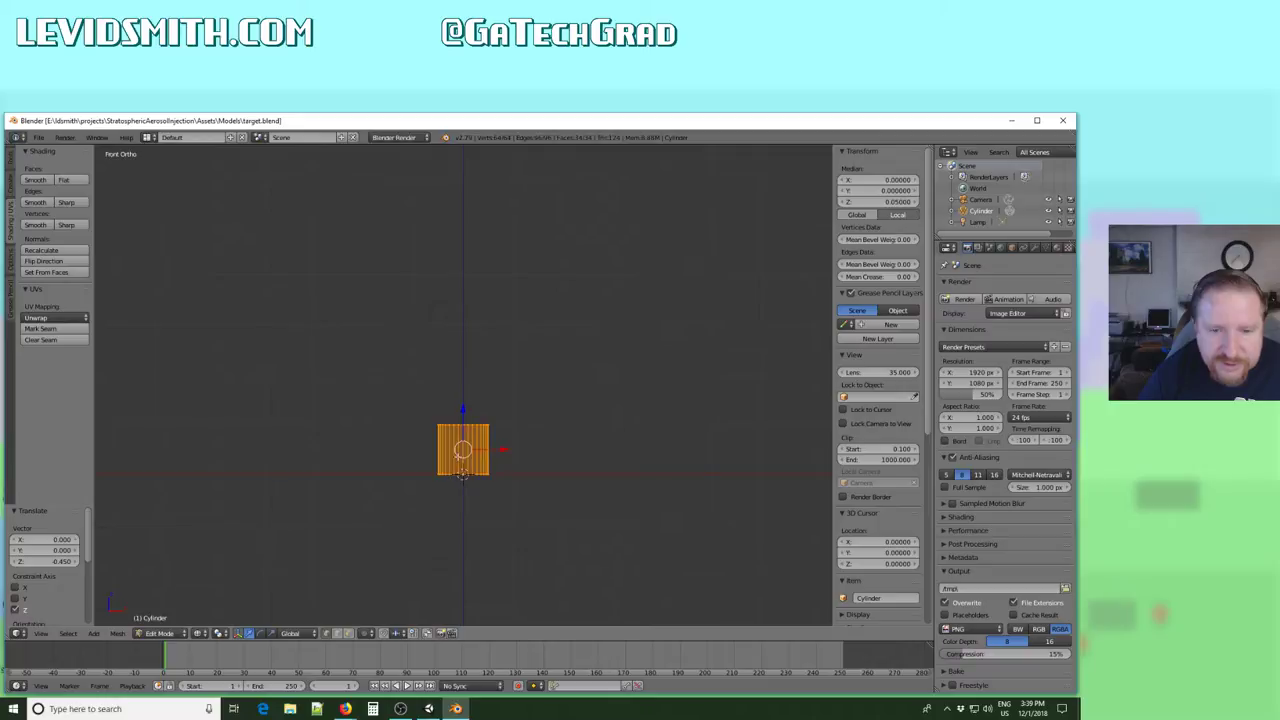
Enable proportional editing and set the transform orientation to Local.
scroll(461, 481, "up", 2)
scroll(461, 481, "down", 1)
scroll(465, 482, "down", 2, "ctrl")
scroll(470, 484, "up", 3, "ctrl")
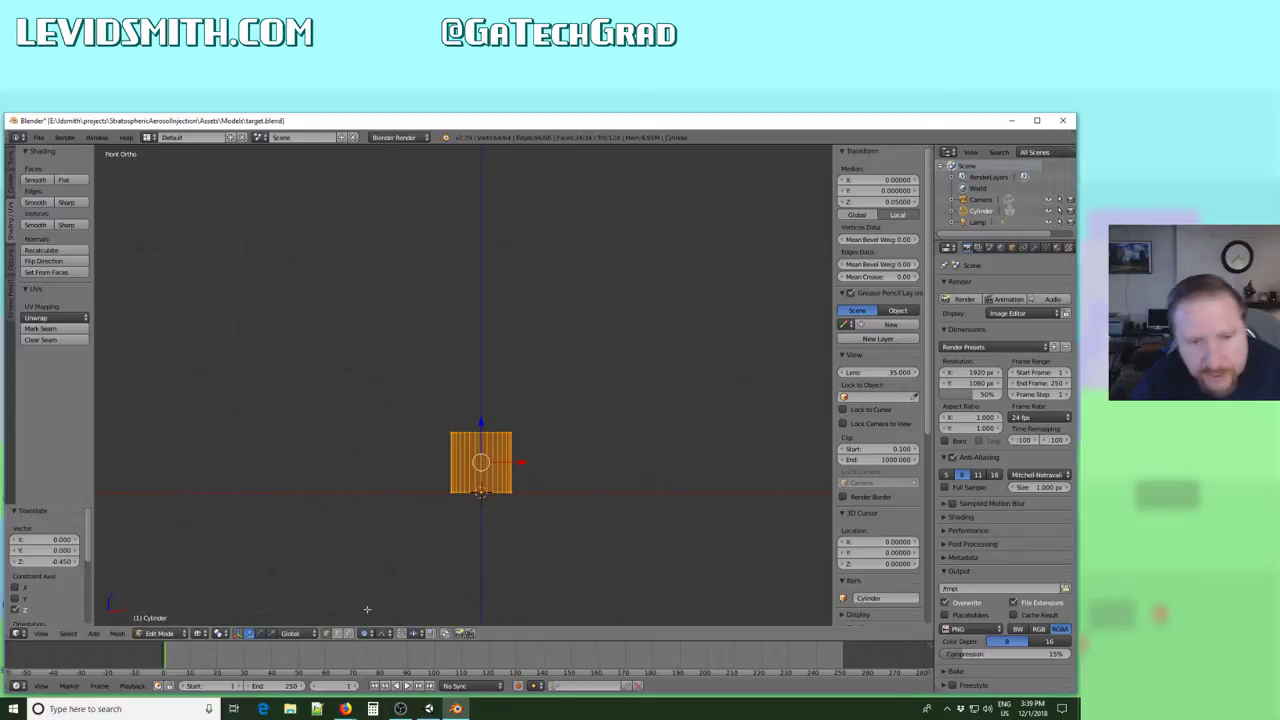
scroll(441, 541, "up", 3)
scroll(469, 506, "down", 4)
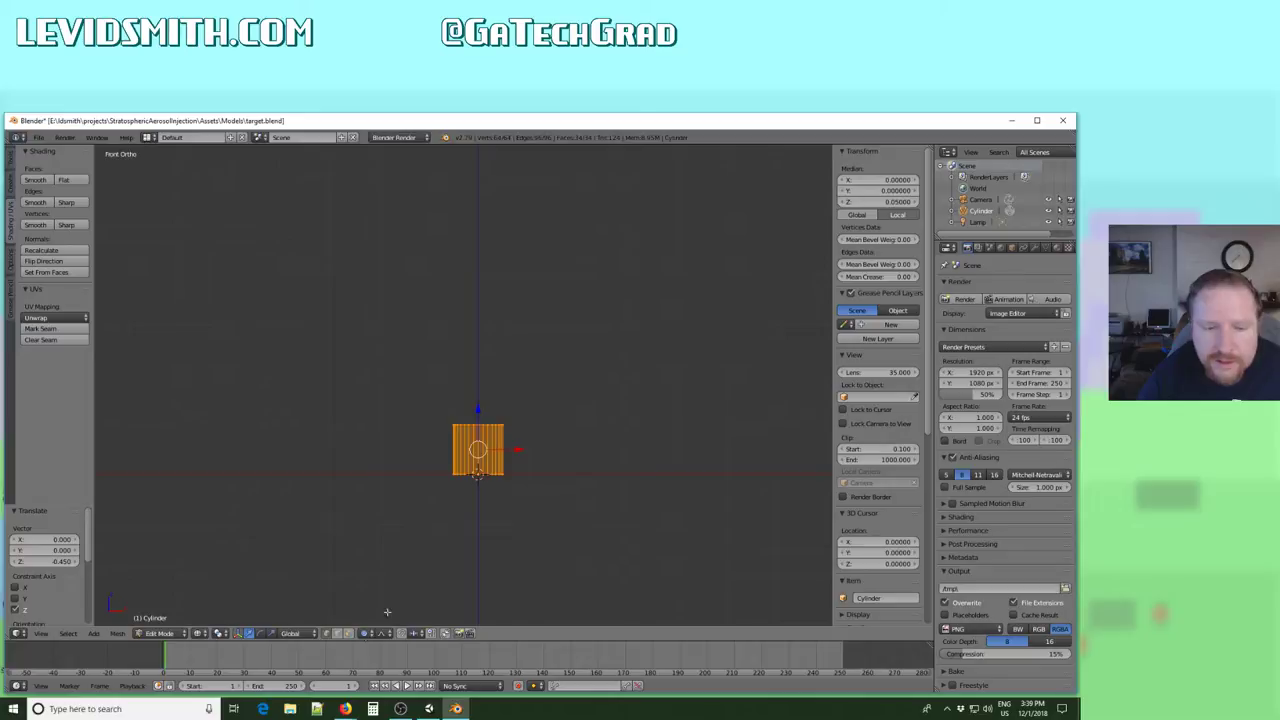
left_click(296, 634)
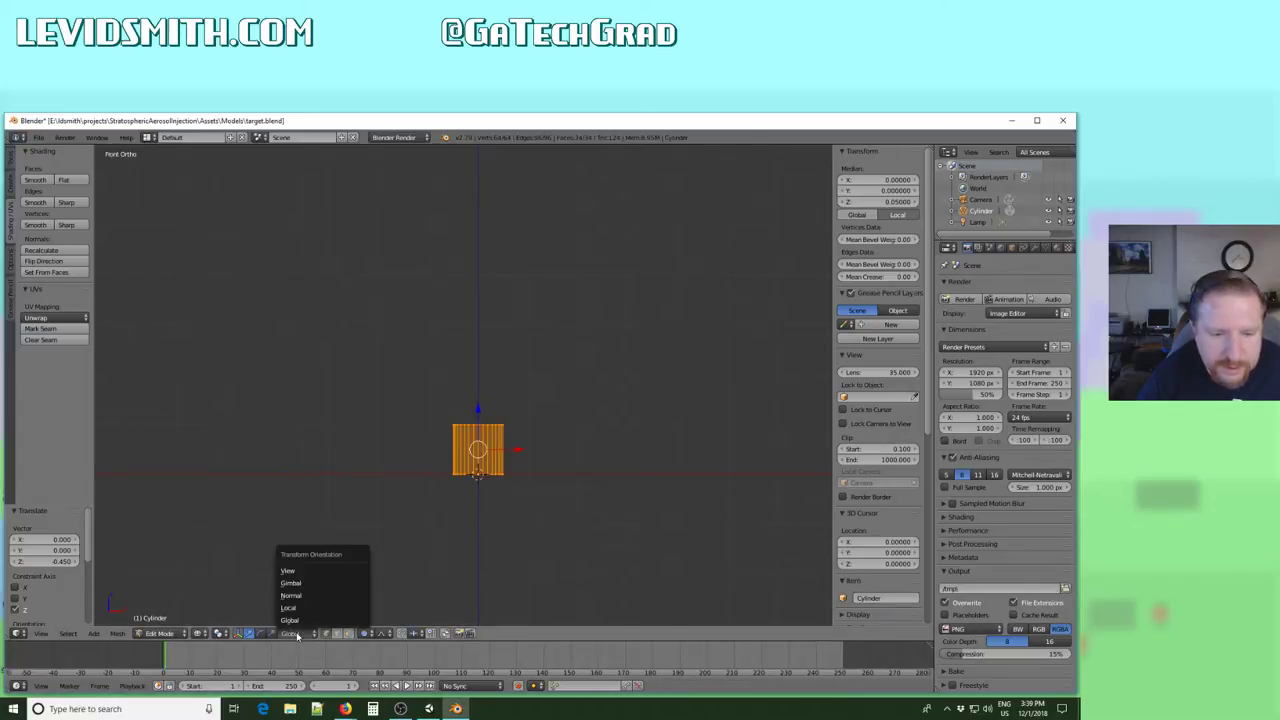
left_click(298, 607)
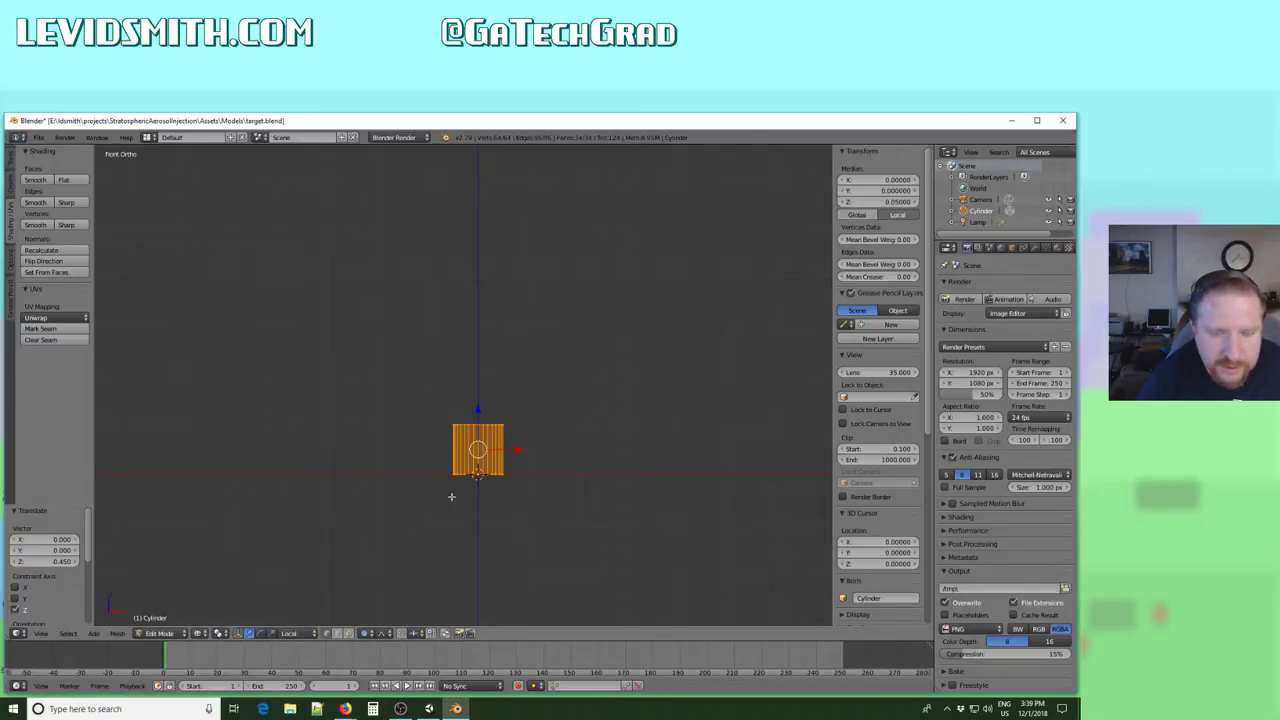
scroll(480, 460, "up", 5)
scroll(543, 420, "down", 5)
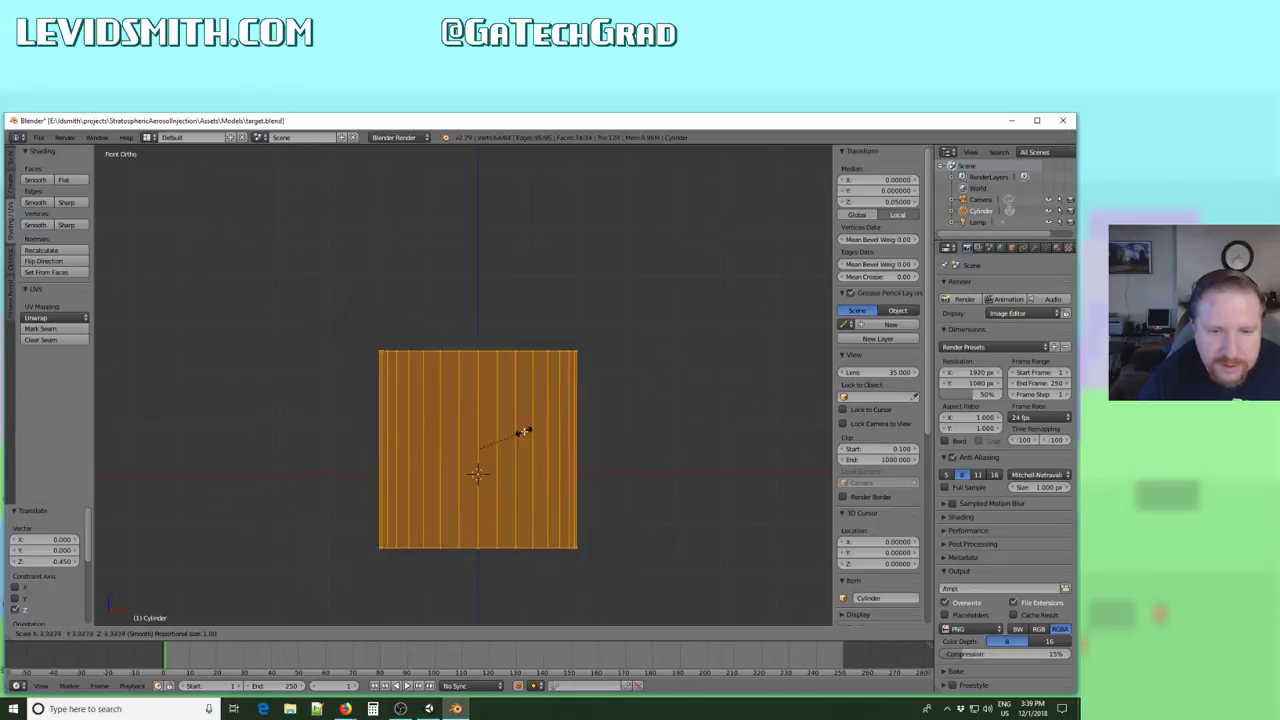
scroll(520, 449, "up", 5)
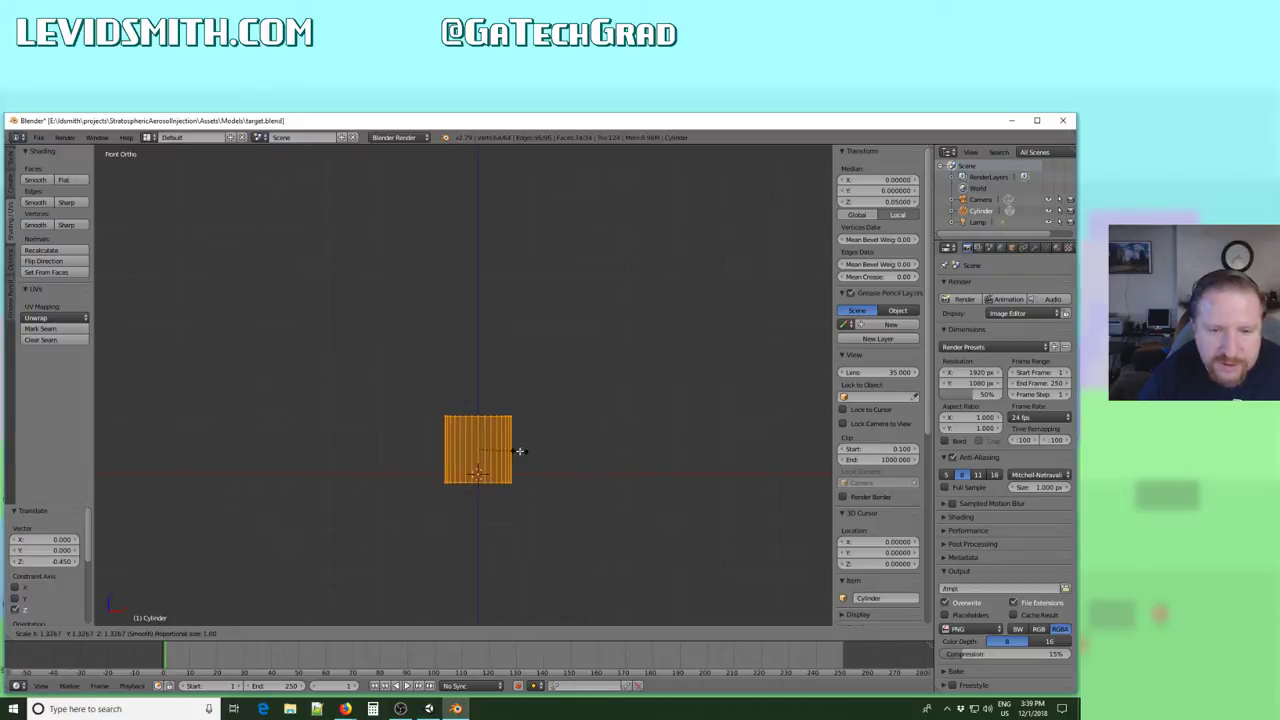
scroll(600, 430, "down", 5)
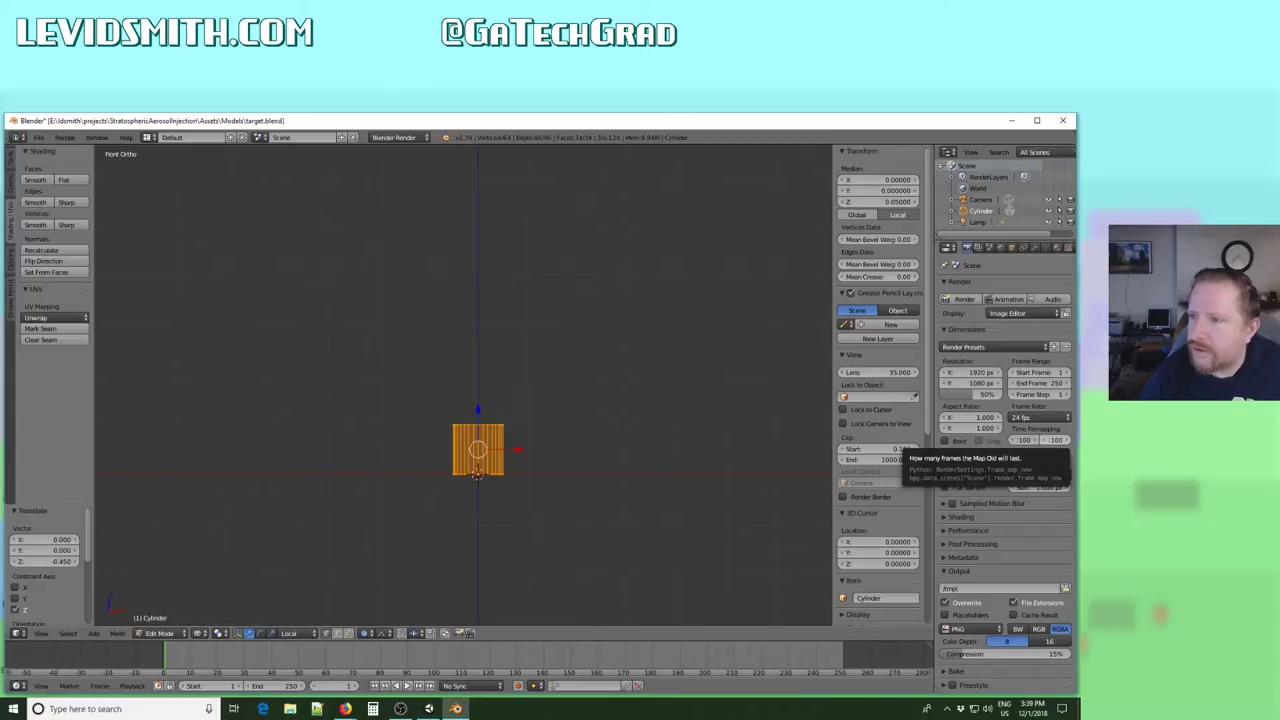
Switch to Firefox, read the Blender Stack Exchange answers on how to move the center of scaling, and return to Blender.
key("alt+Tab")
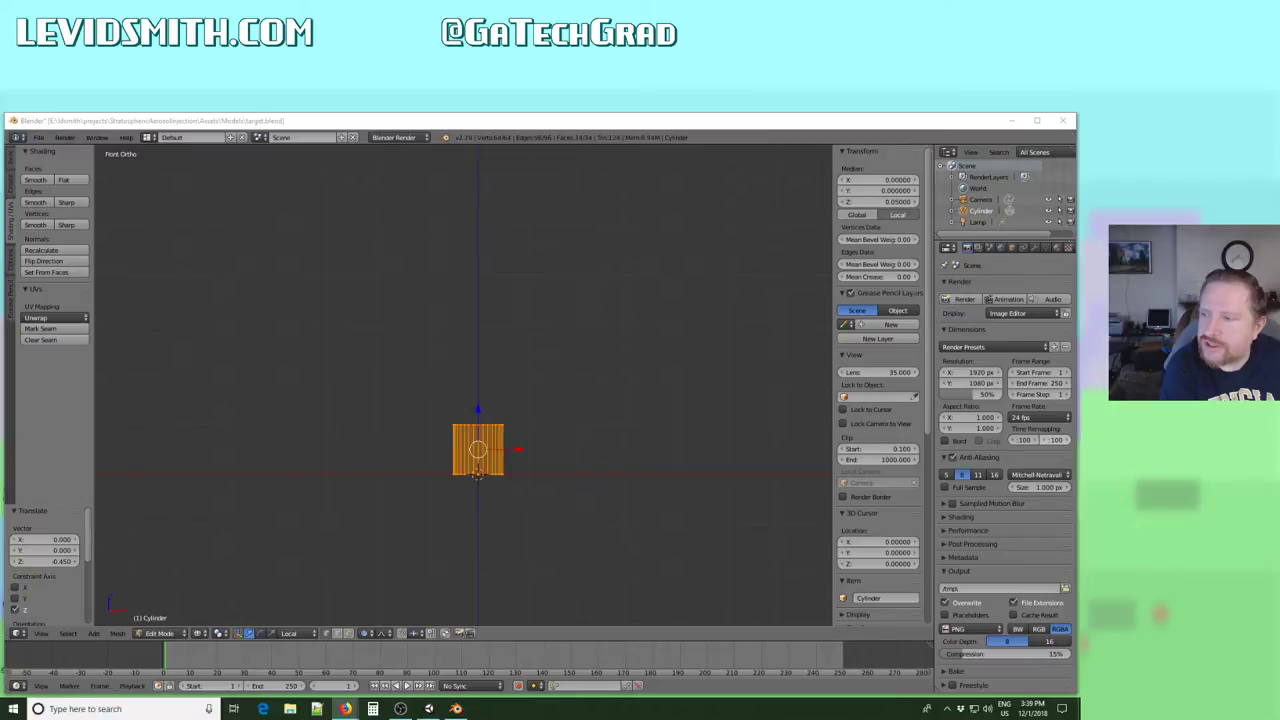
key("alt+Tab")
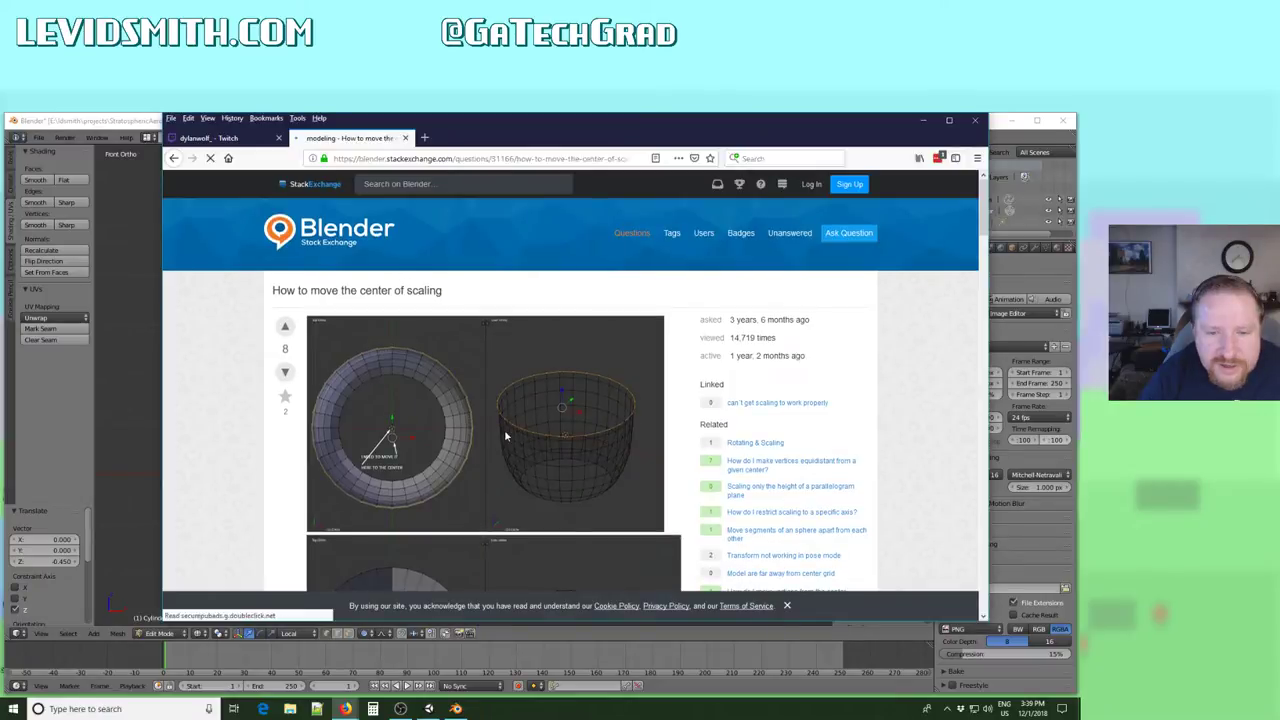
scroll(504, 429, "down", 3)
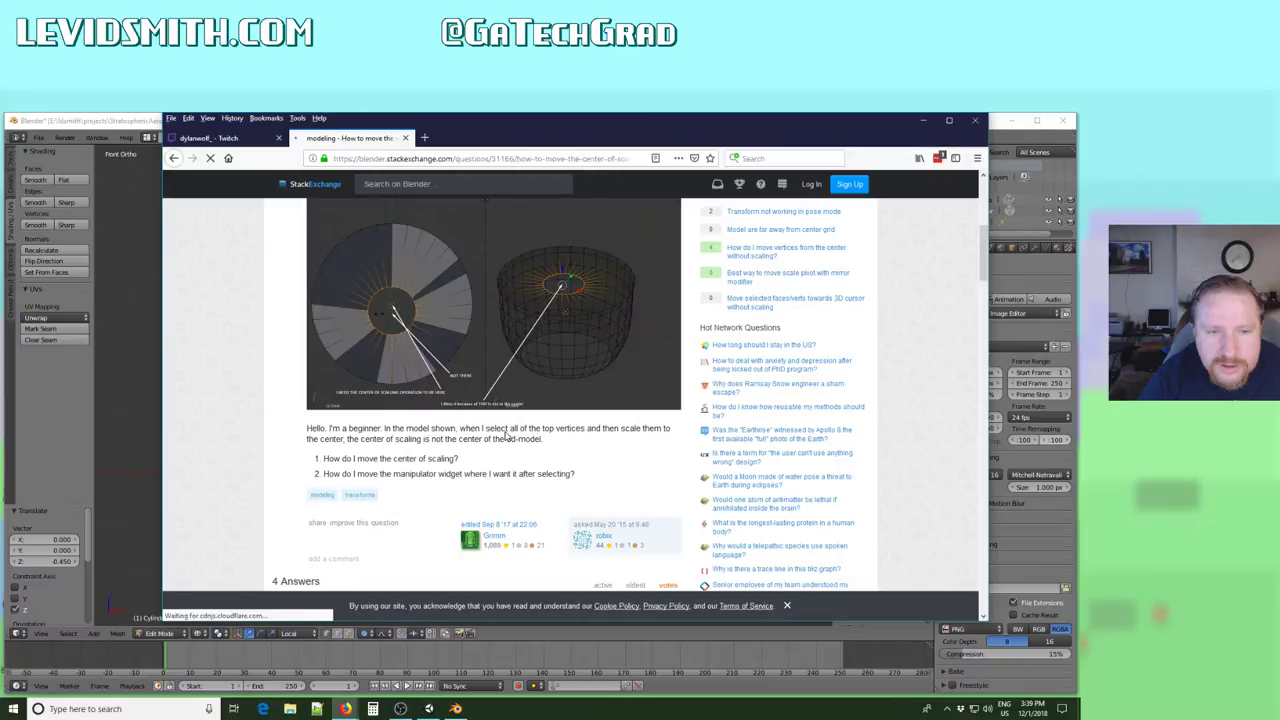
scroll(505, 432, "down", 3)
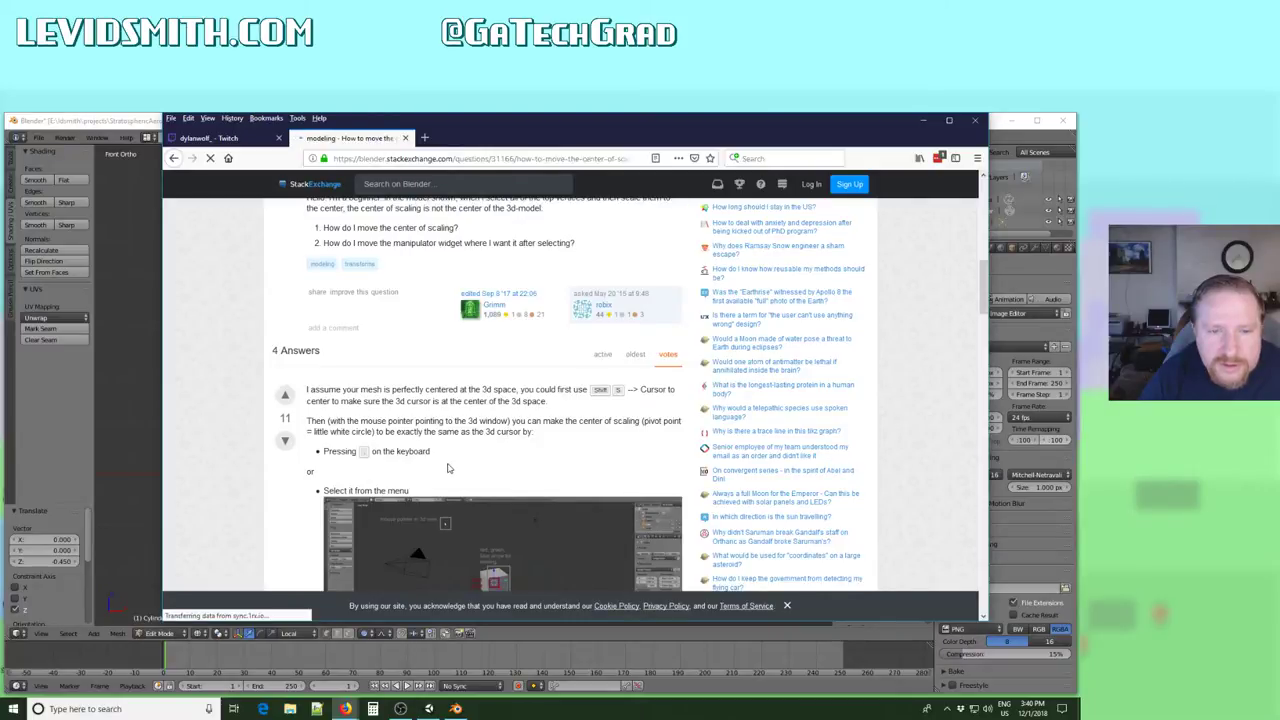
scroll(448, 468, "down", 5)
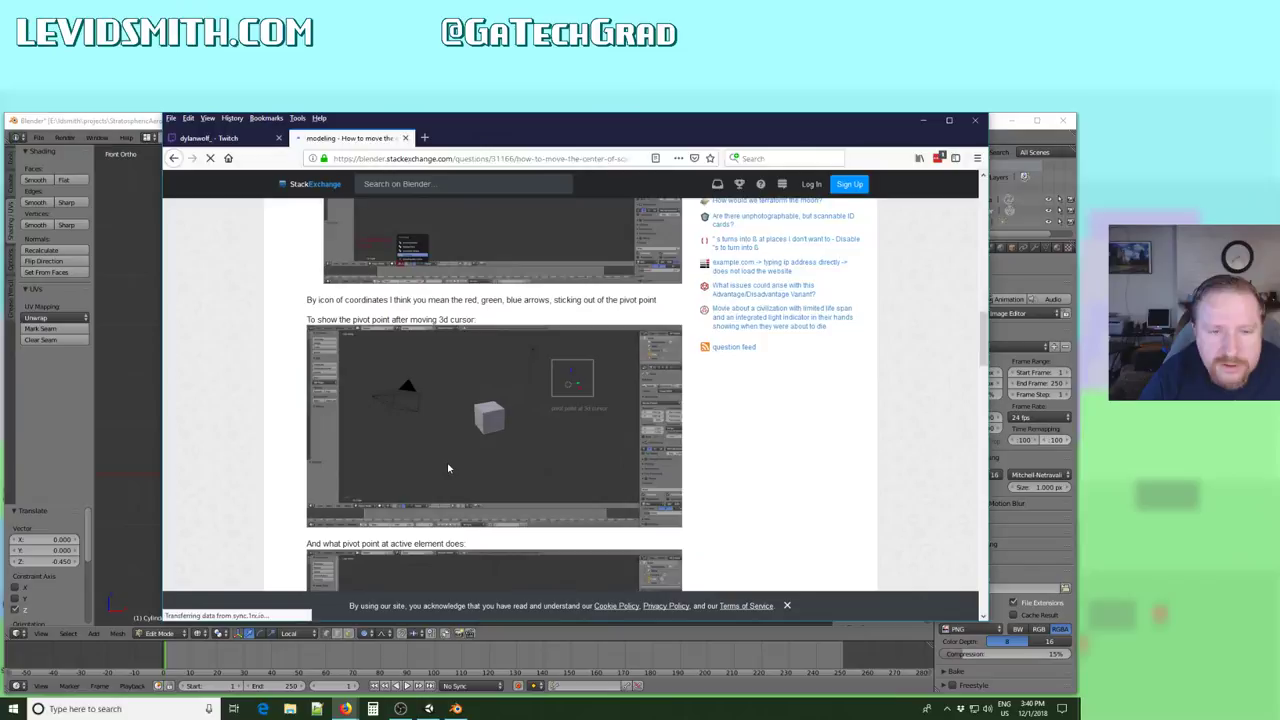
scroll(448, 468, "down", 3)
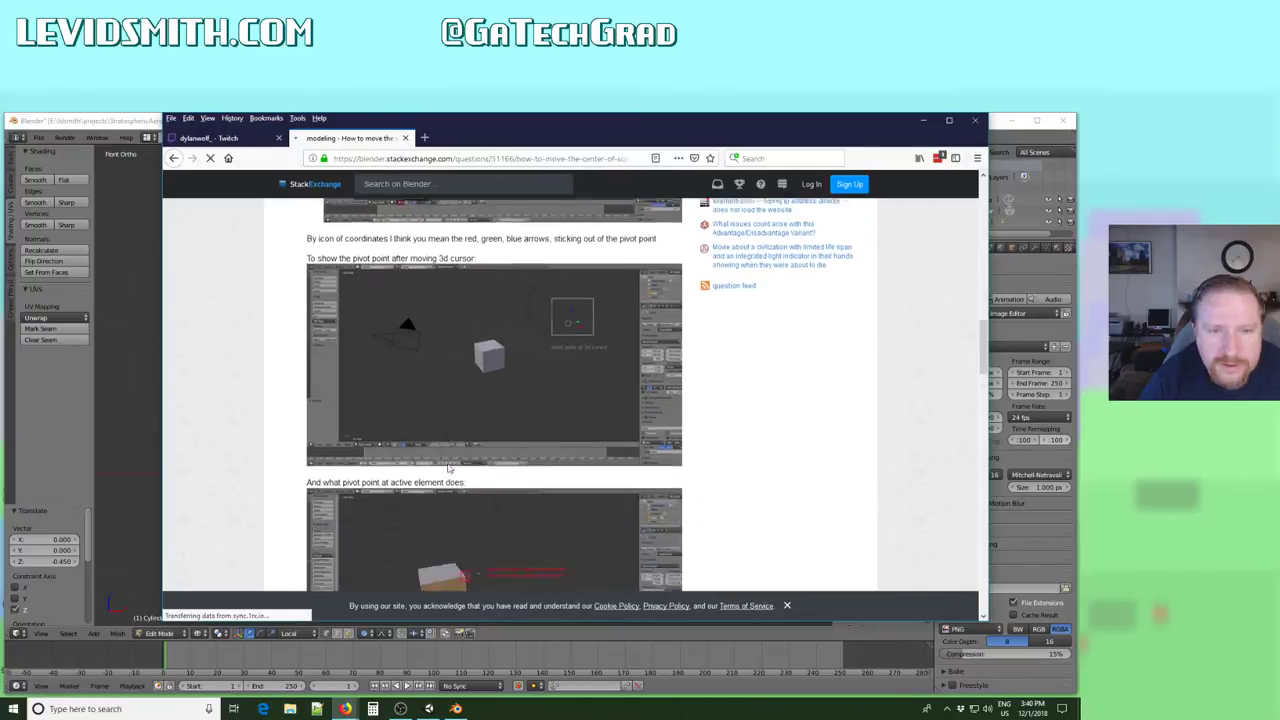
scroll(448, 468, "down", 5)
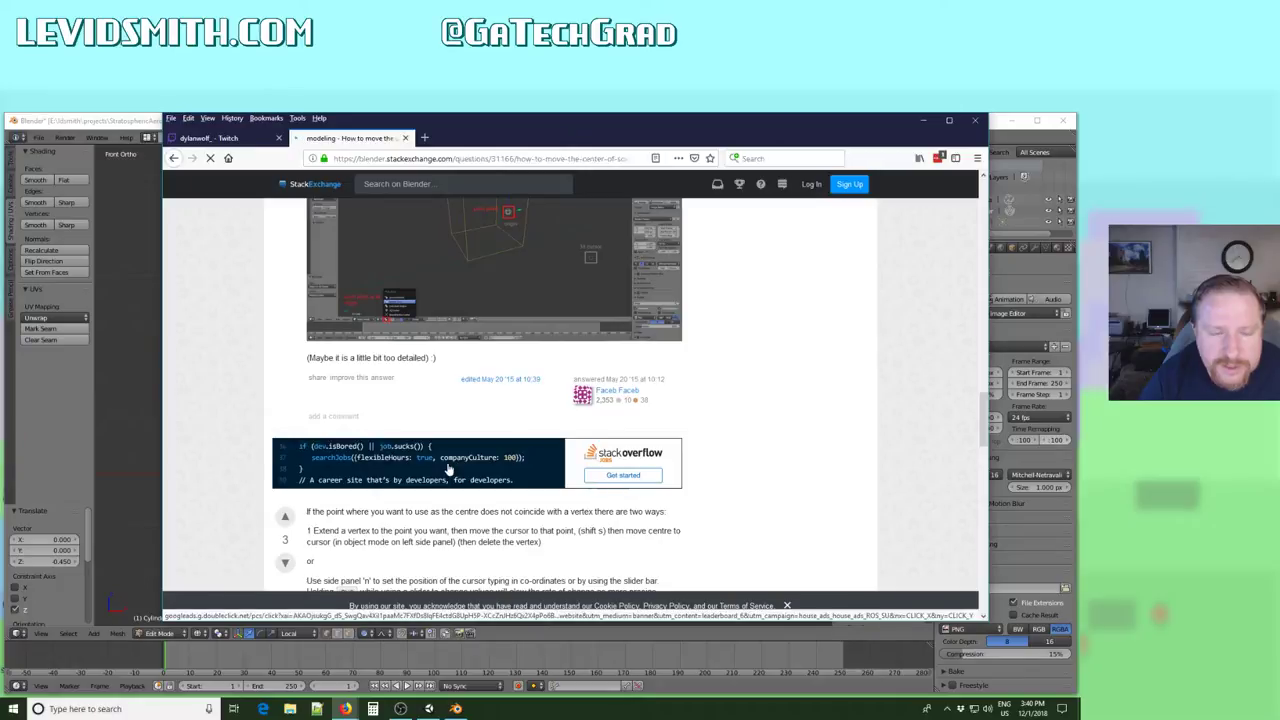
scroll(448, 468, "down", 1)
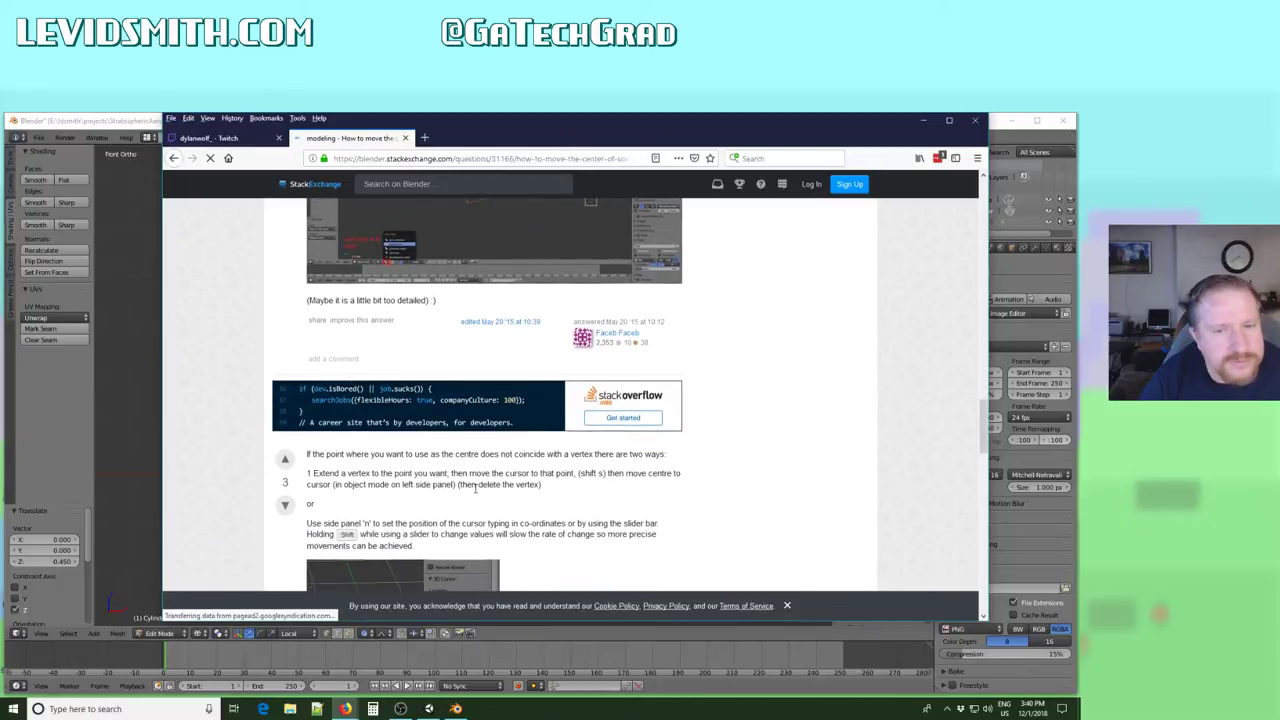
scroll(475, 488, "down", 2)
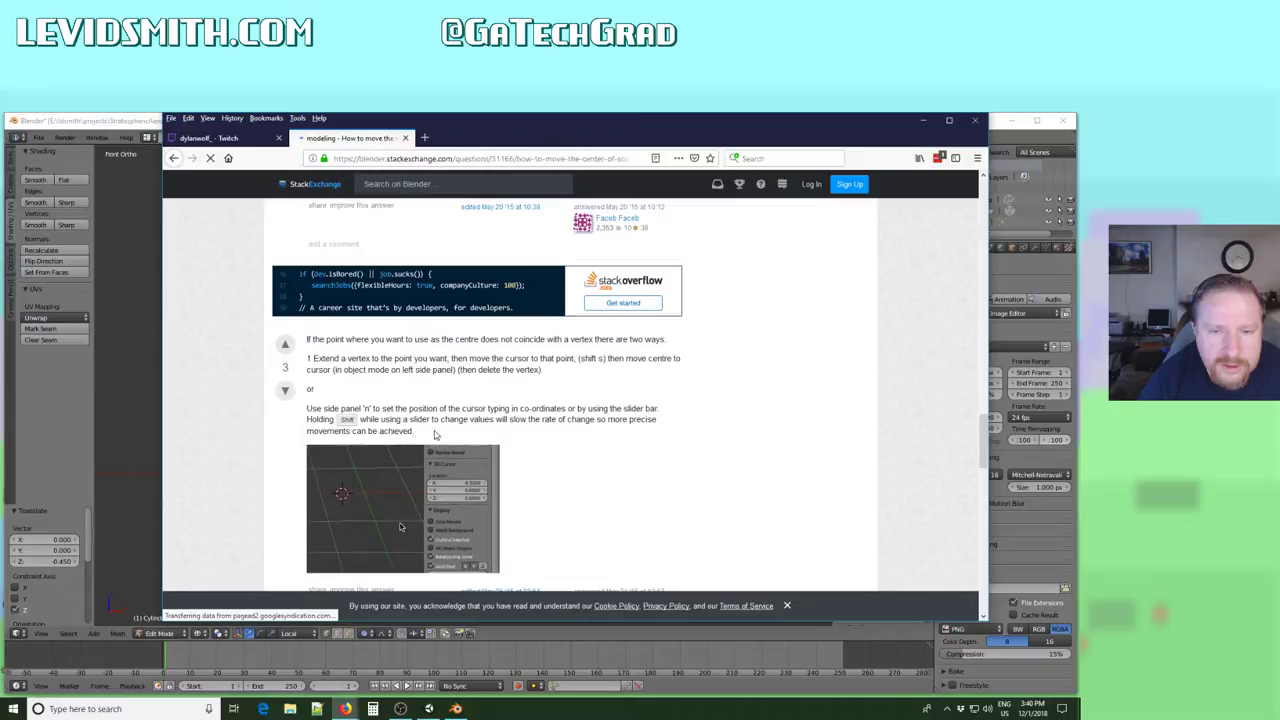
scroll(448, 432, "down", 1)
scroll(457, 432, "down", 4)
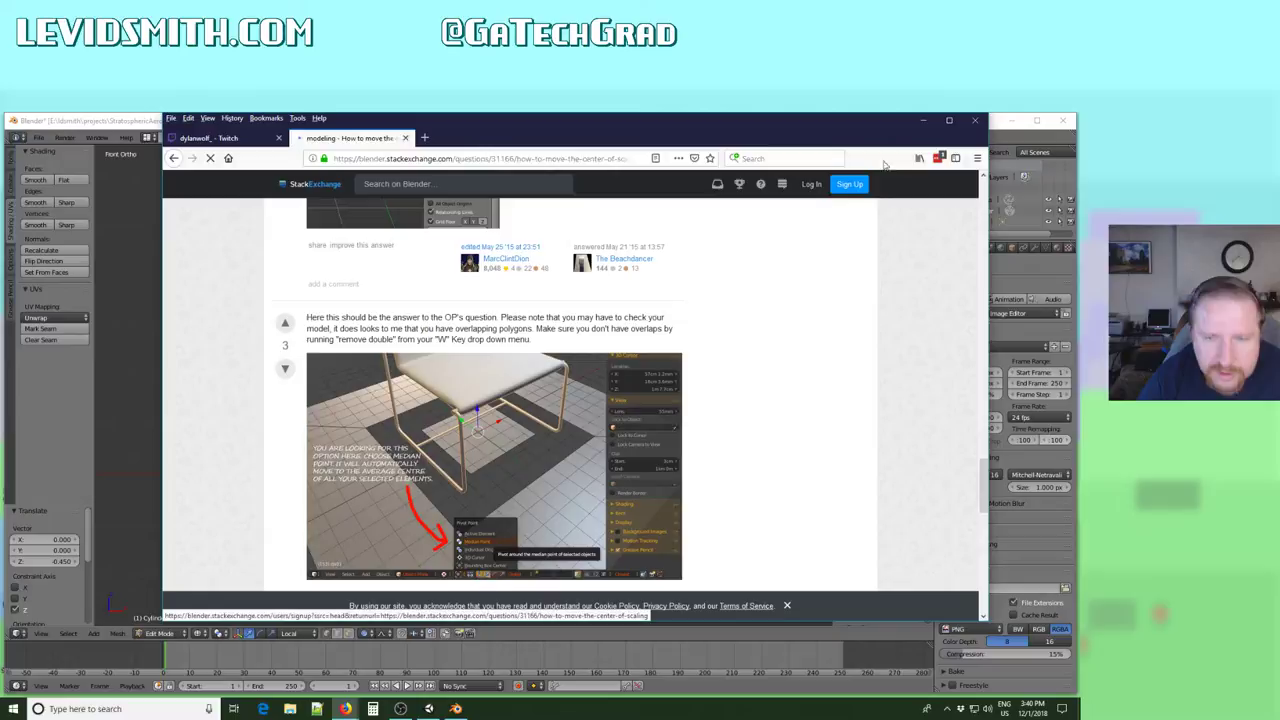
left_click(924, 122)
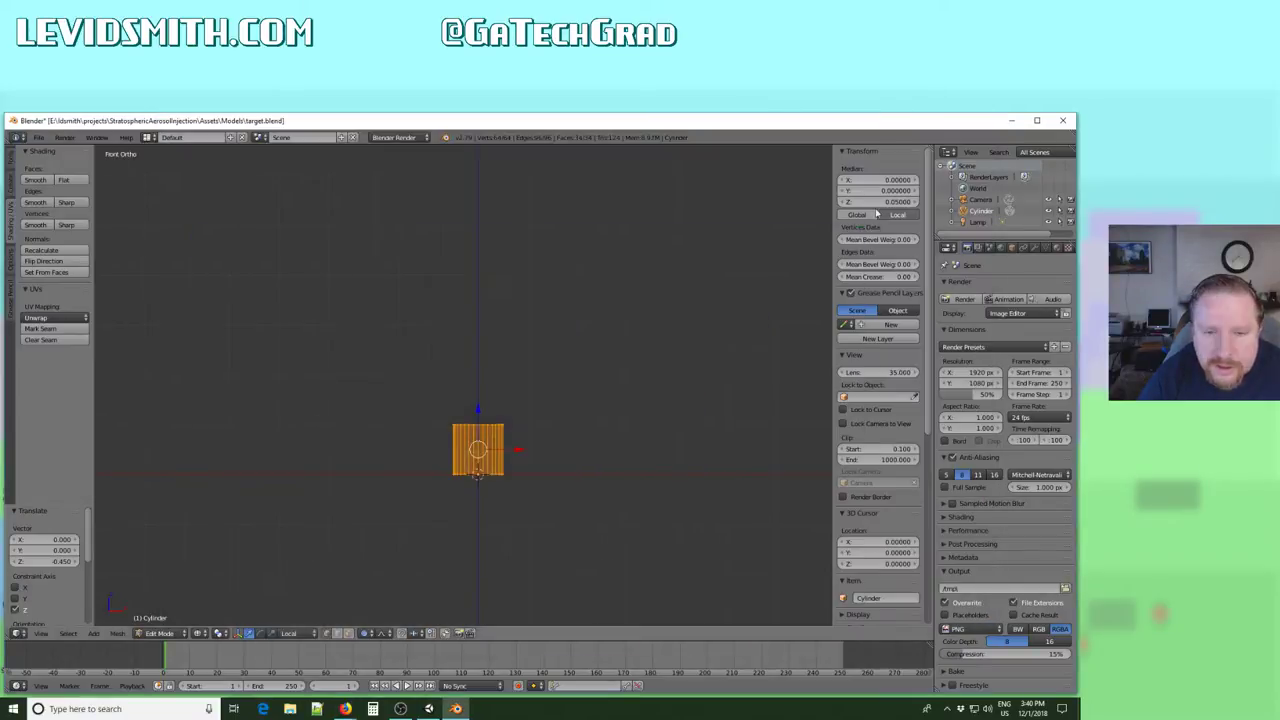
left_click(364, 633)
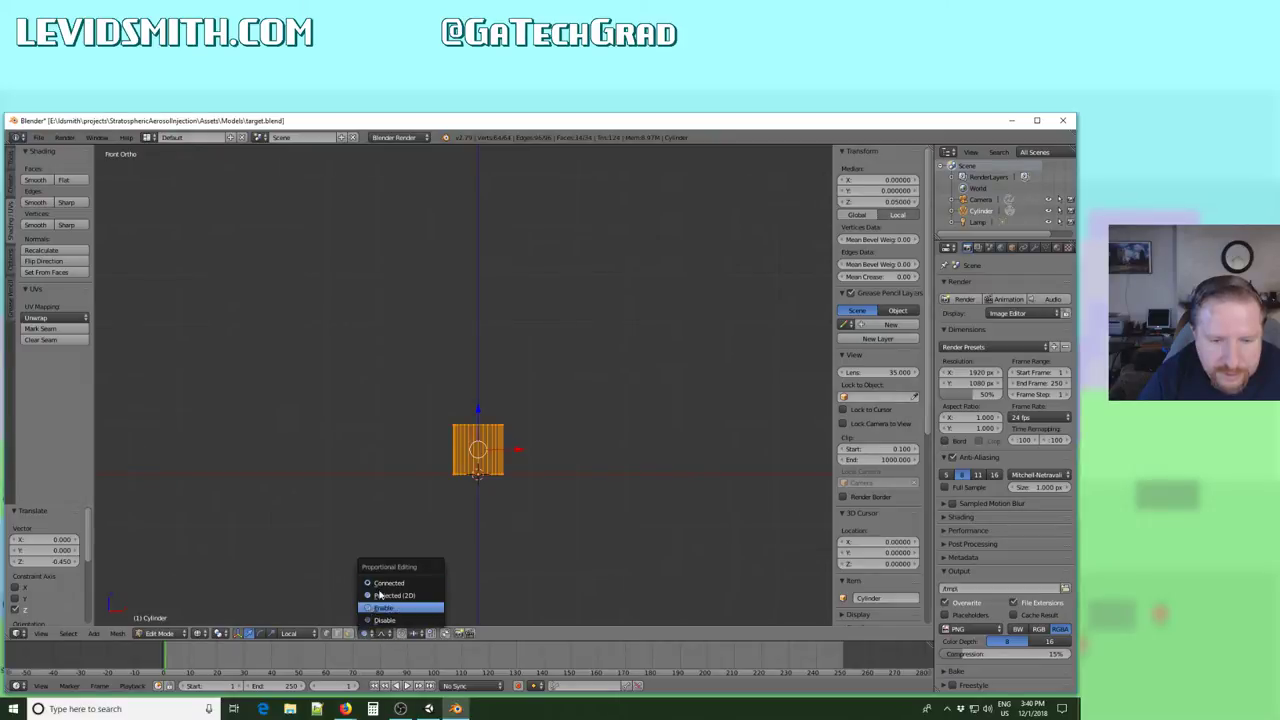
left_click(383, 607)
left_click(407, 518)
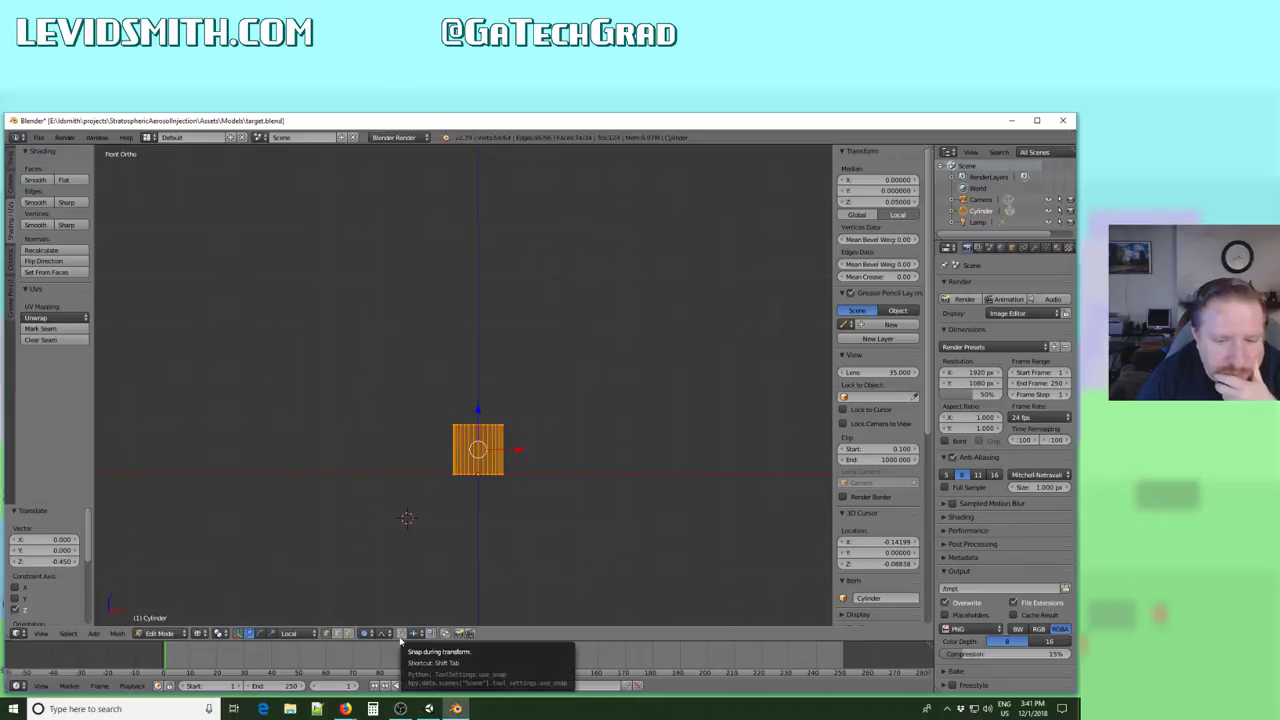
key("ctrl+s")
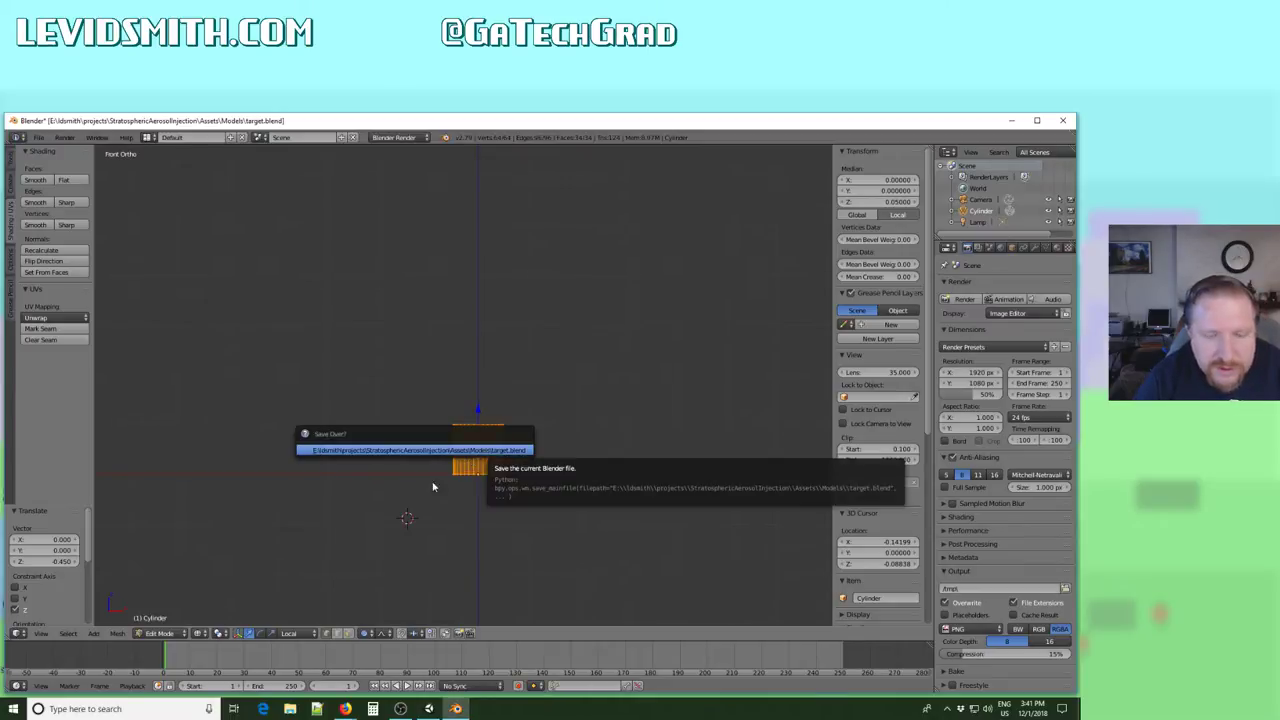
key("shift+s")
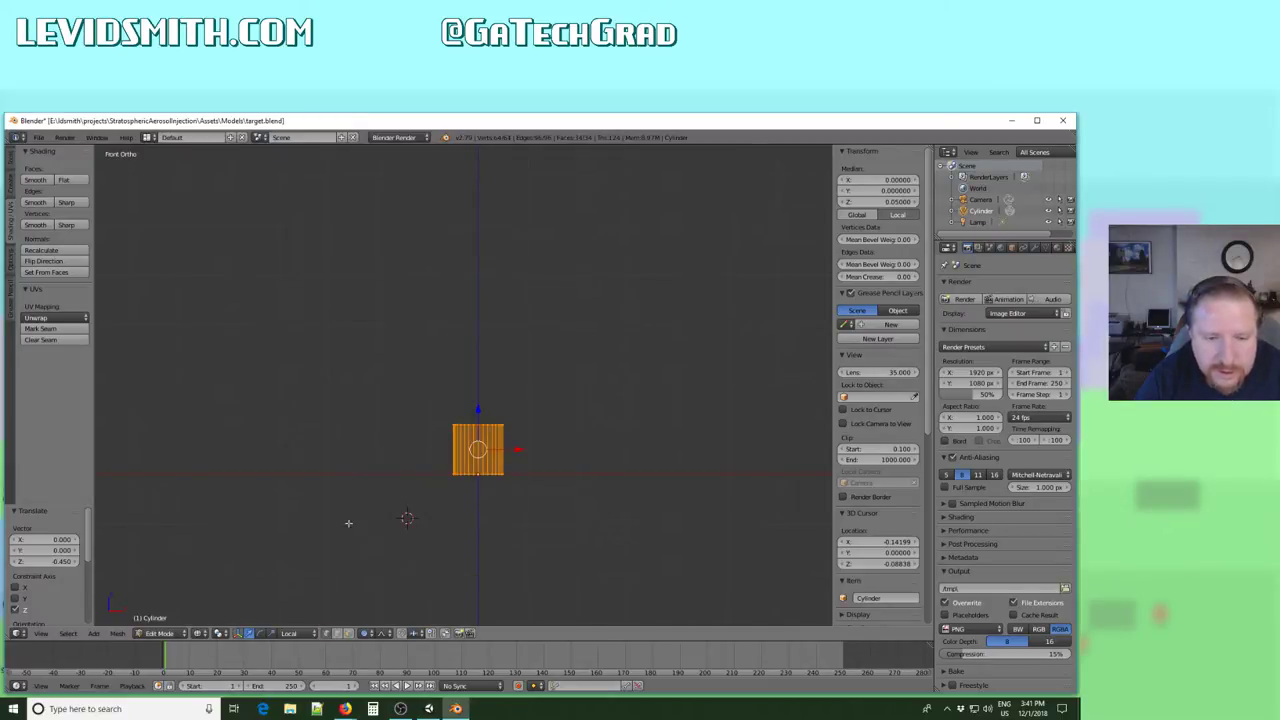
Disable proportional editing and set the 3D cursor location to 0 on X, Y and Z.
left_click(364, 633)
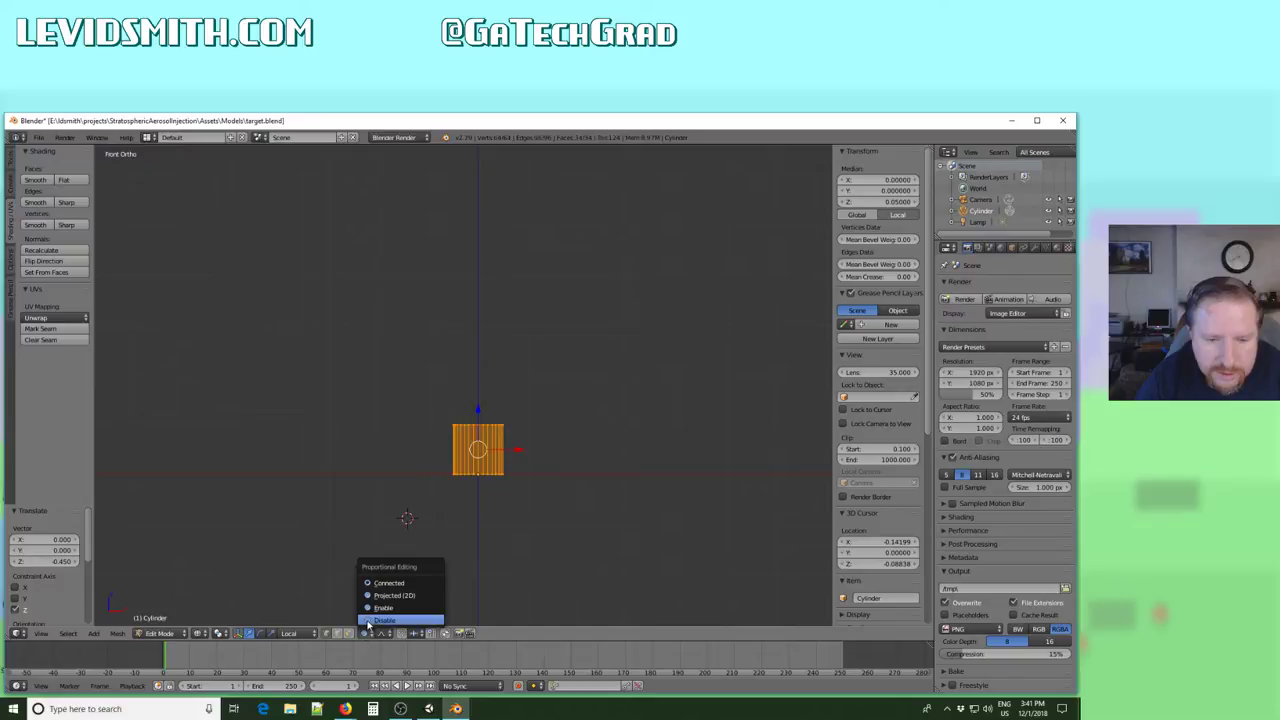
left_click(372, 621)
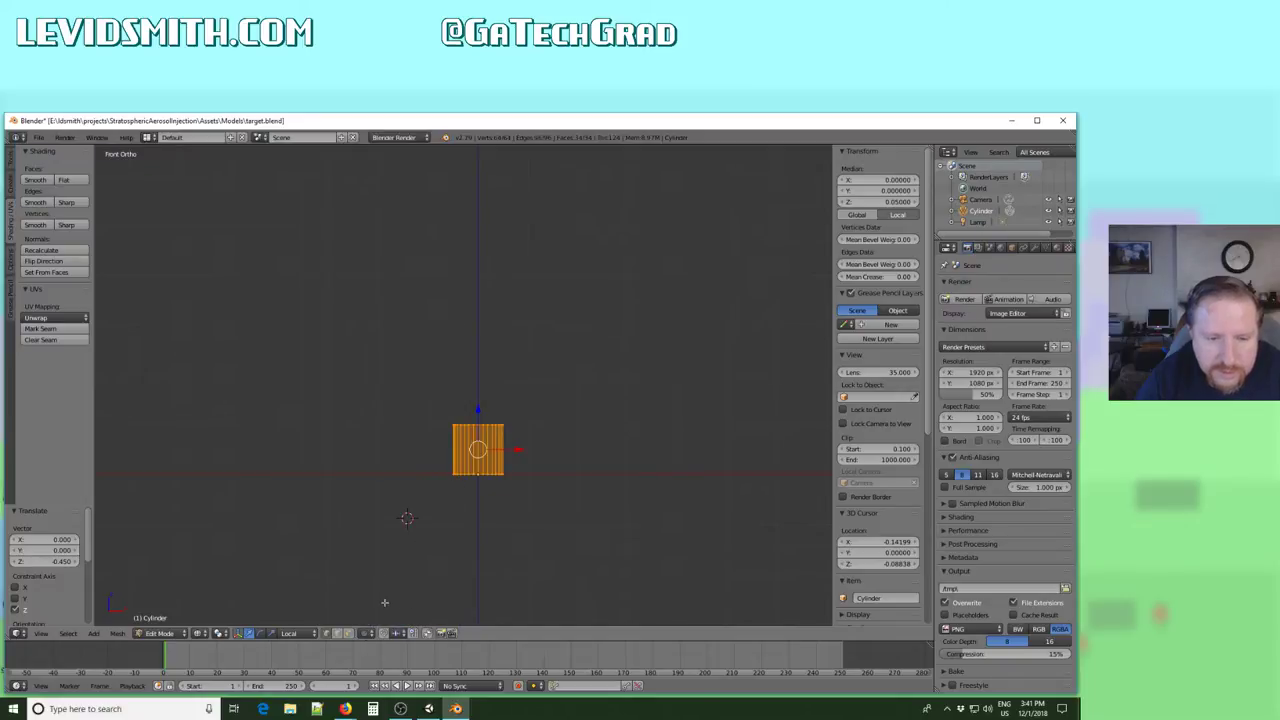
left_click(878, 542)
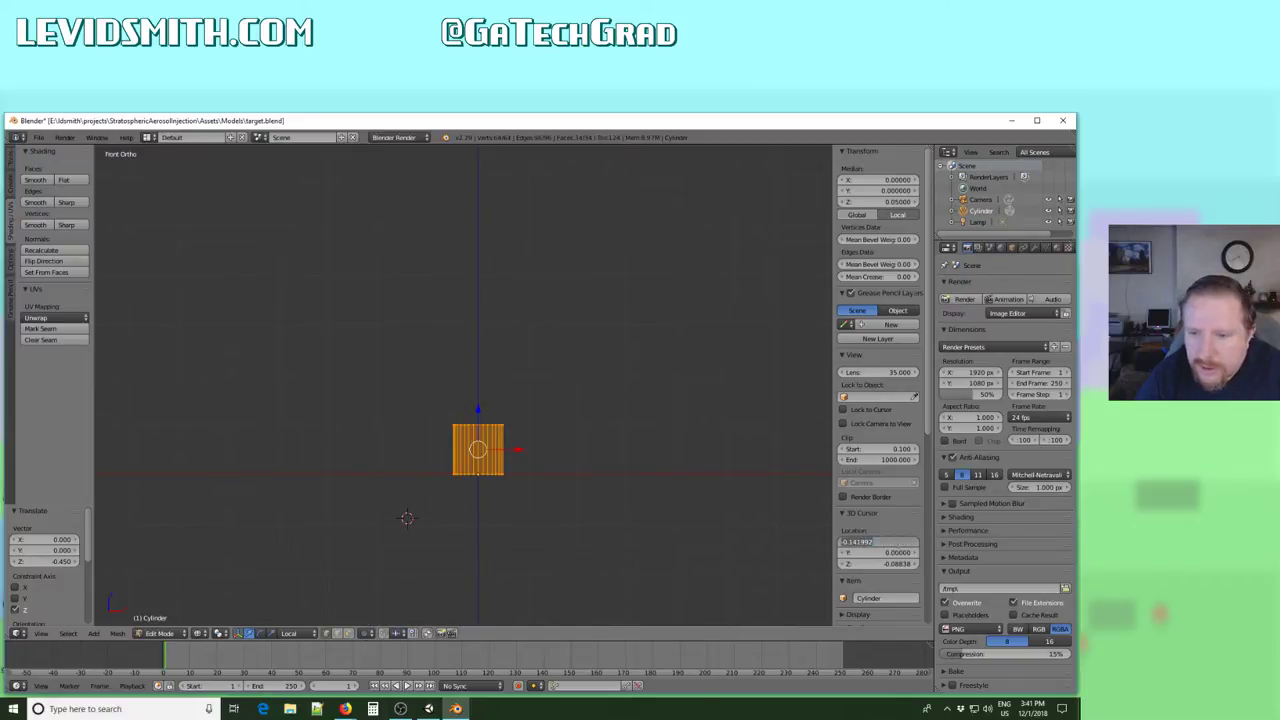
type("0")
key("Tab")
type("0")
key("Tab")
type("0")
key("Tab")
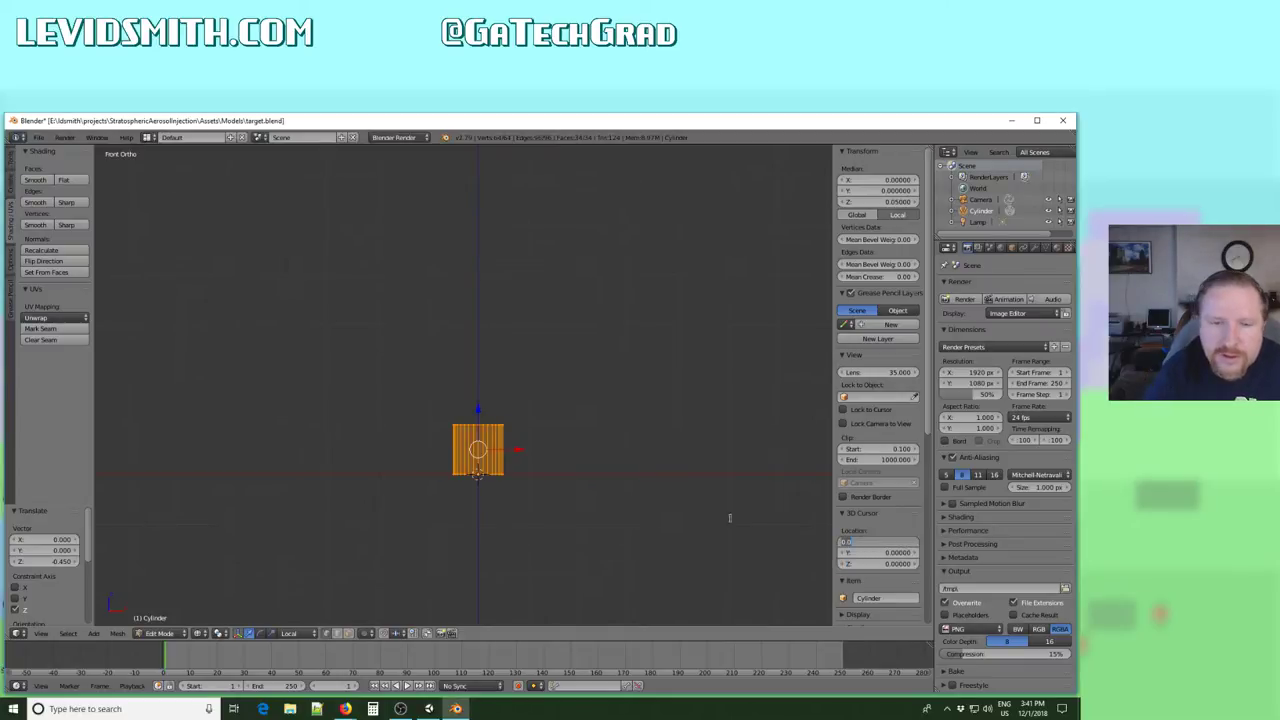
key("Return")
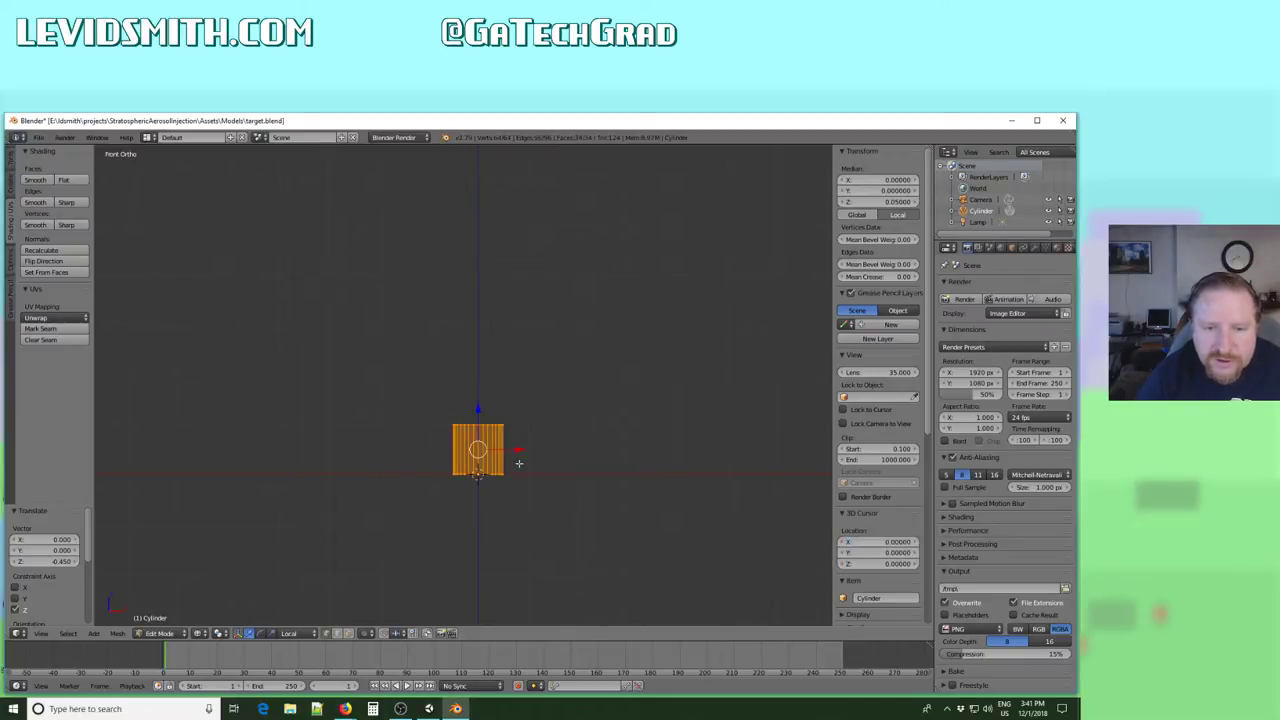
Set the pivot point for rotation and scaling to 3D Cursor.
key("s")
key("Escape")
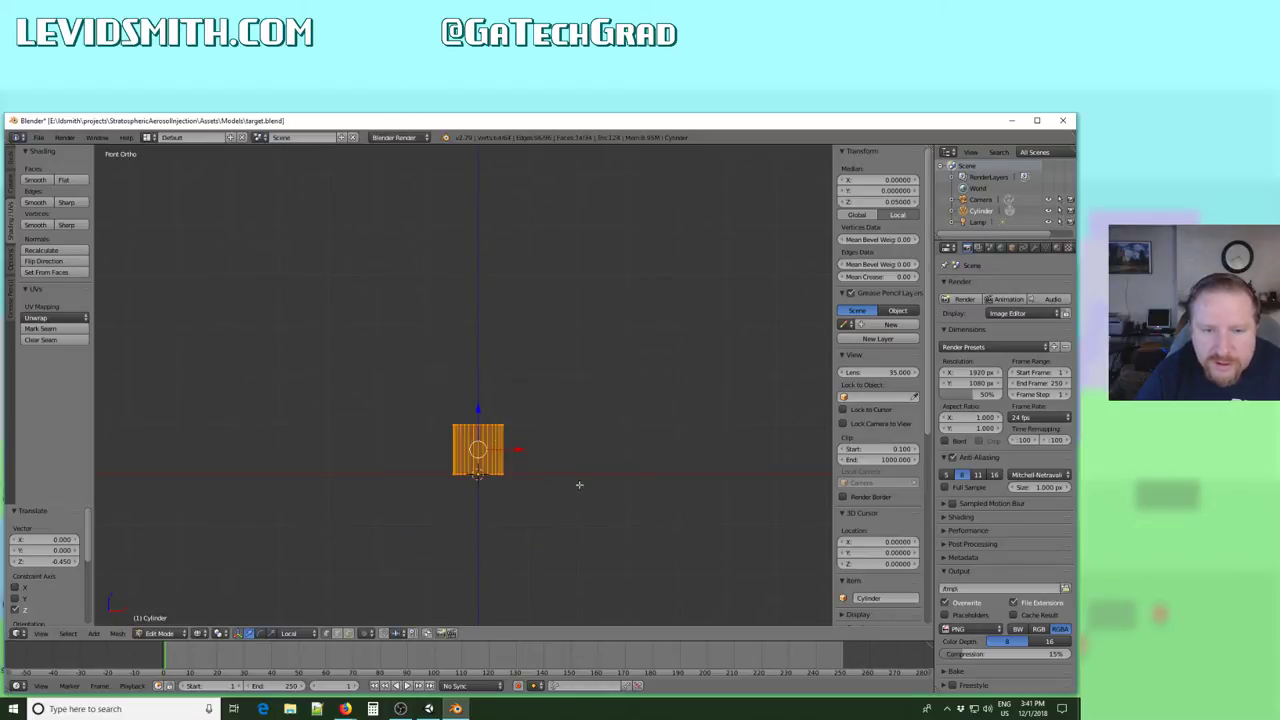
scroll(878, 540, "down", 3)
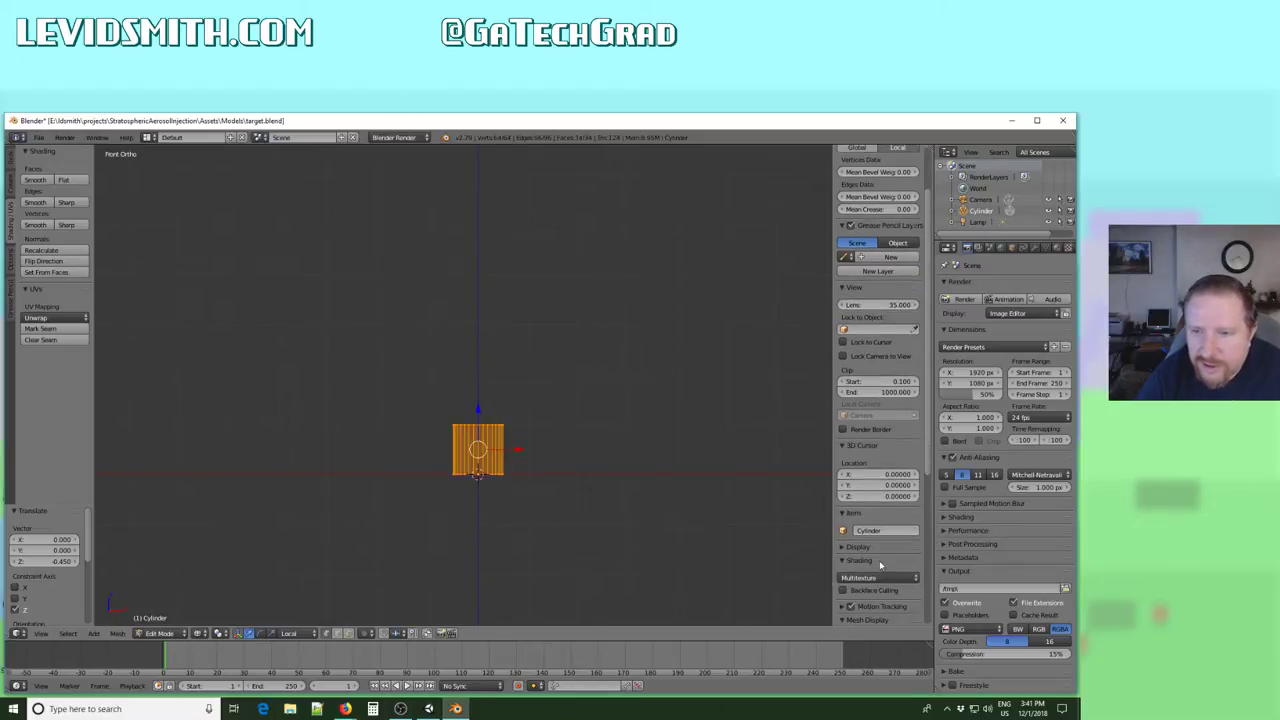
scroll(880, 565, "up", 3)
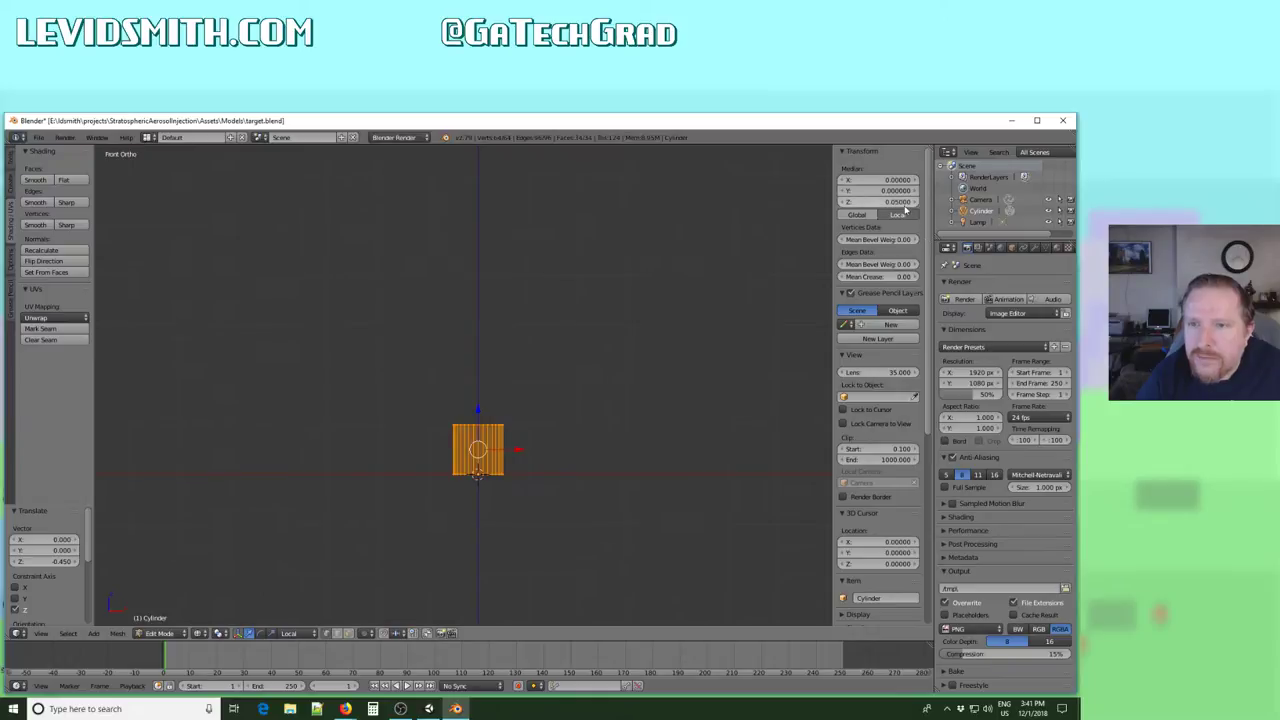
scroll(878, 415, "down", 12)
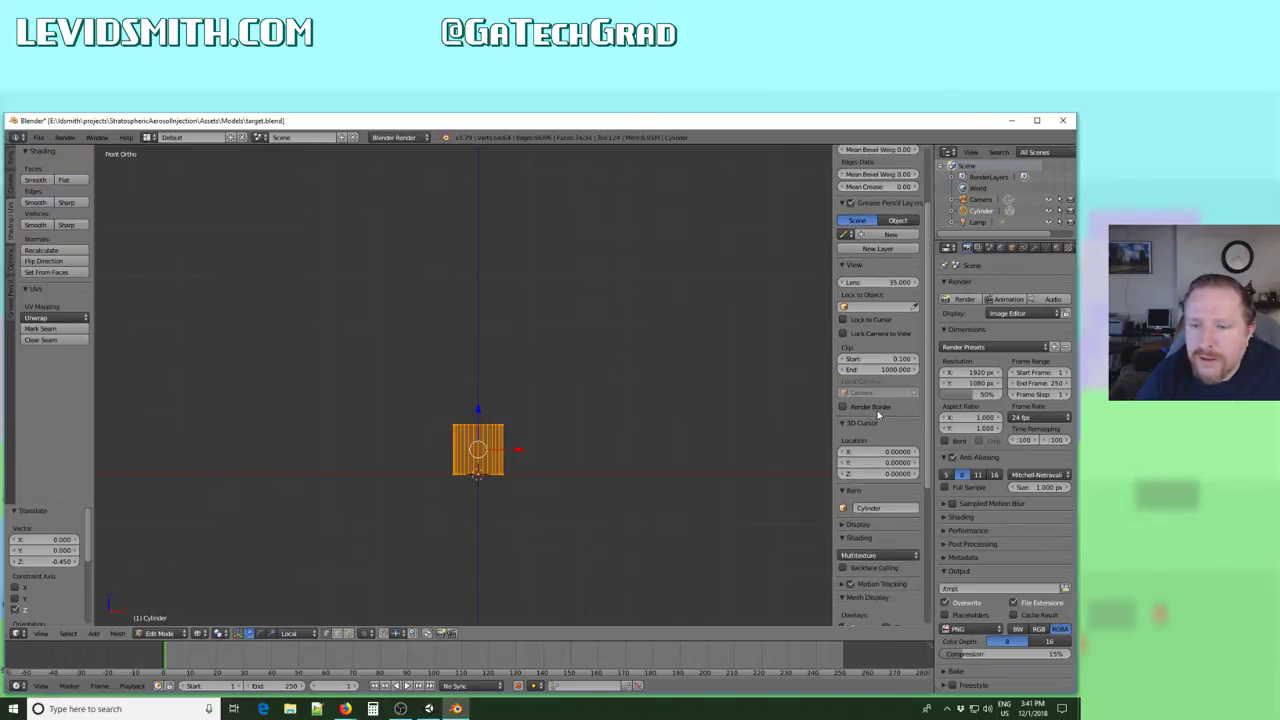
scroll(878, 415, "down", 2)
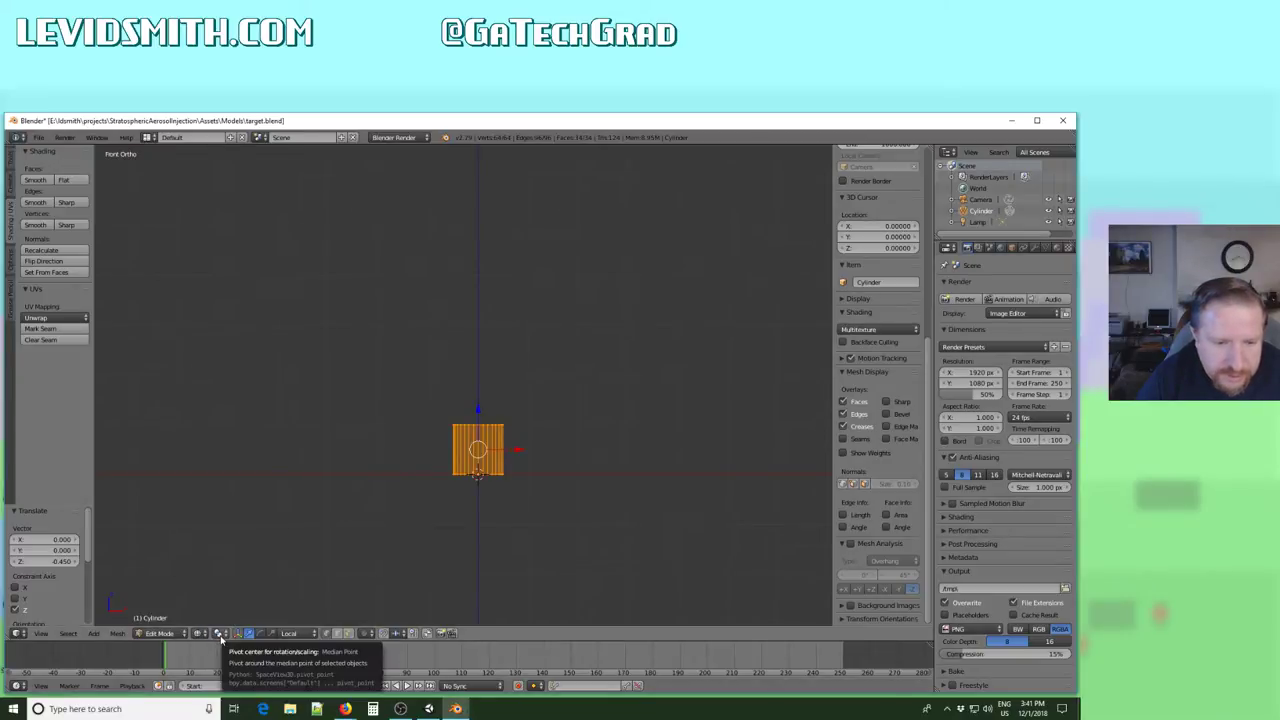
left_click(220, 634)
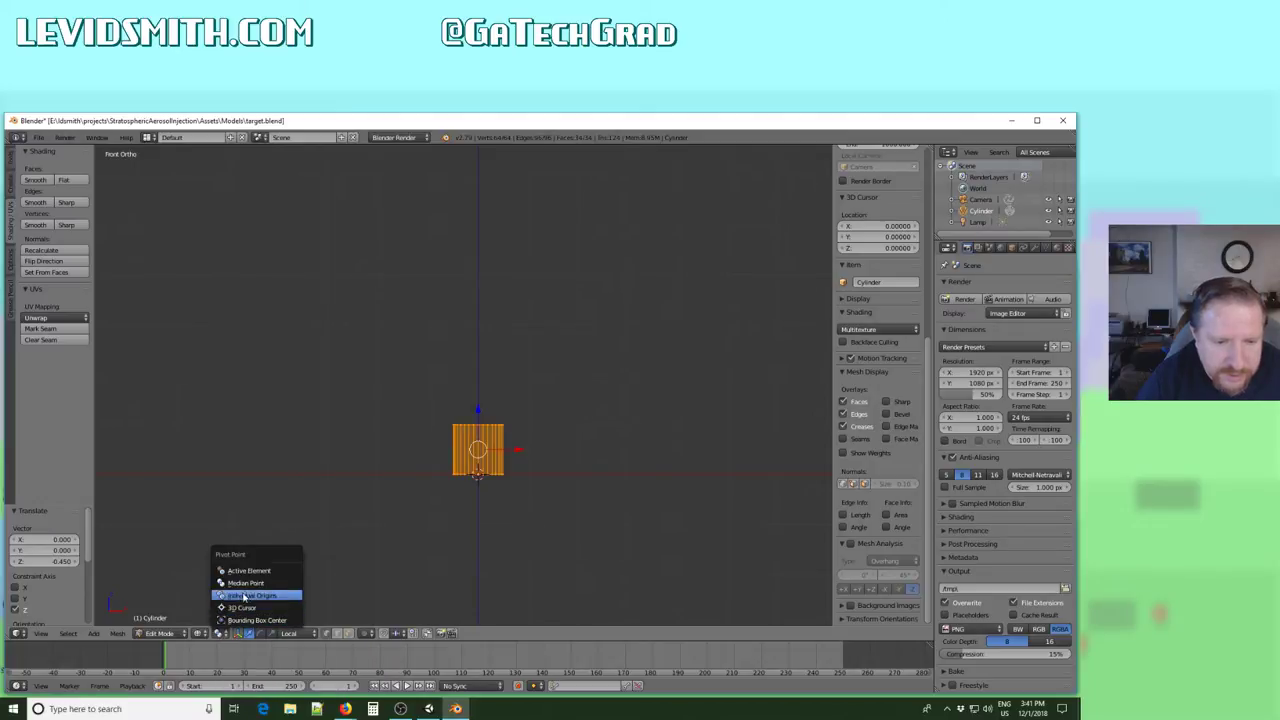
left_click(246, 605)
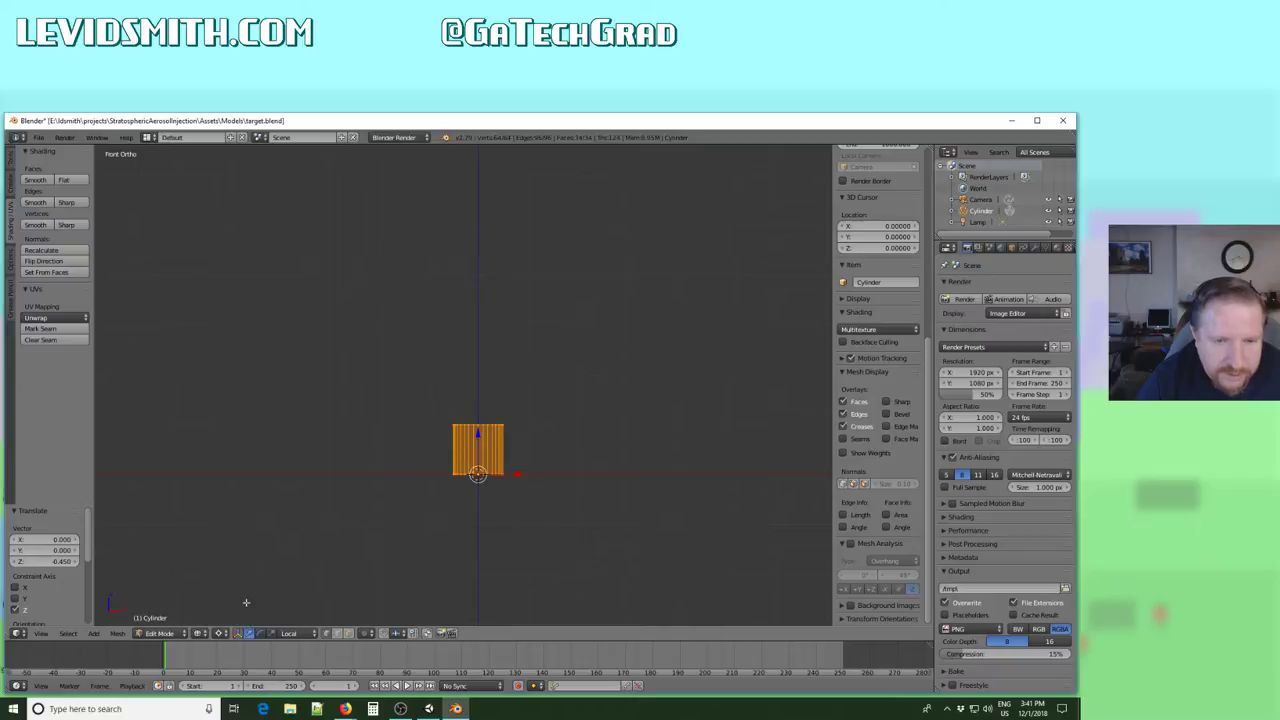
key("s")
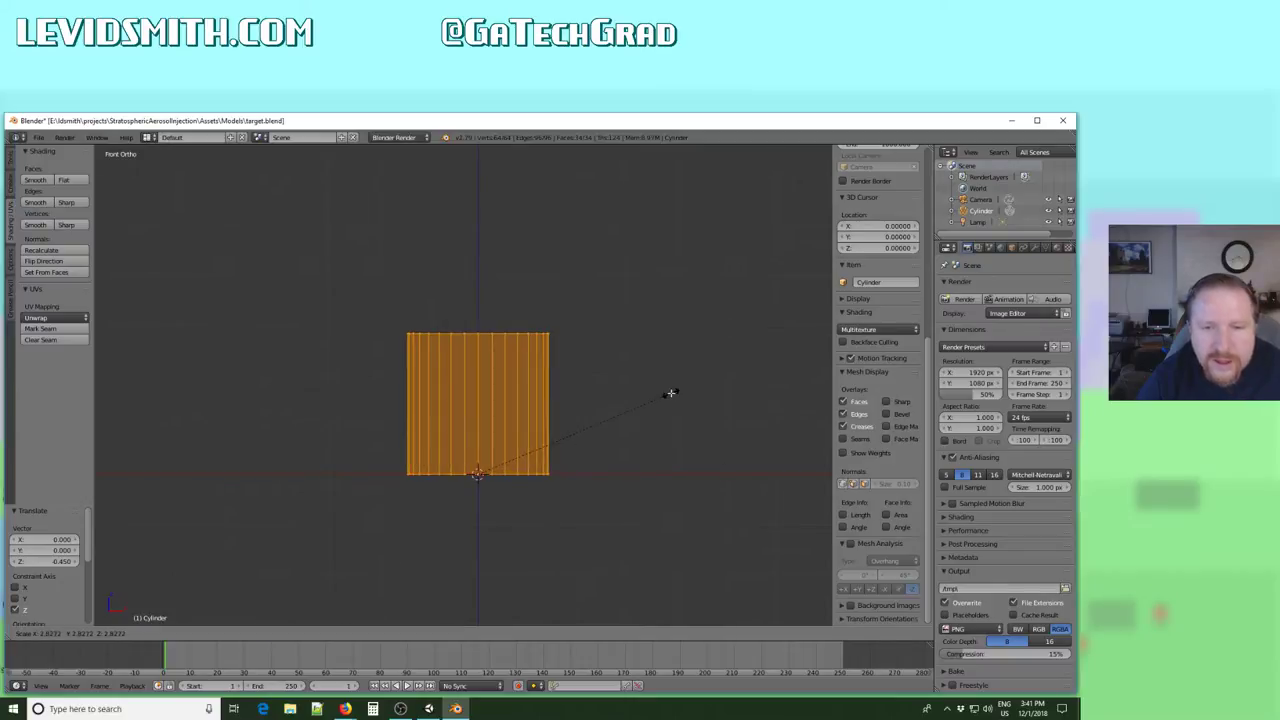
right_click(670, 392)
key("s")
key("2")
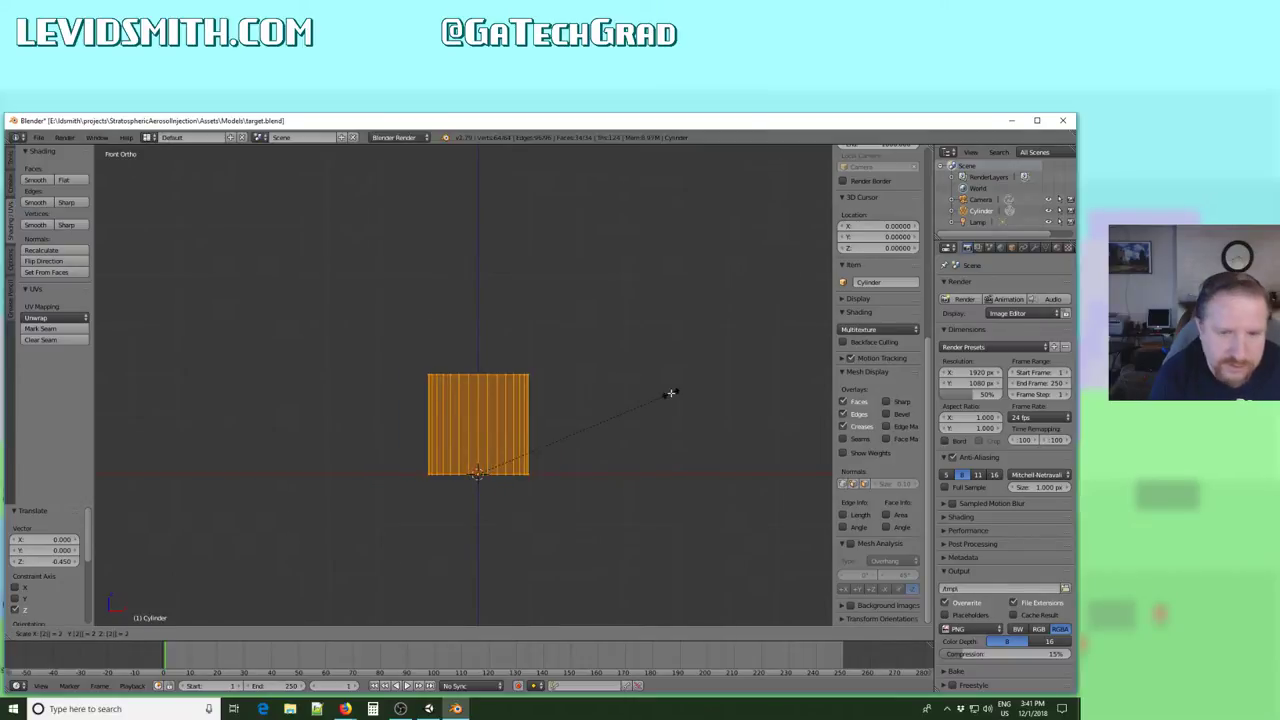
right_click(670, 393)
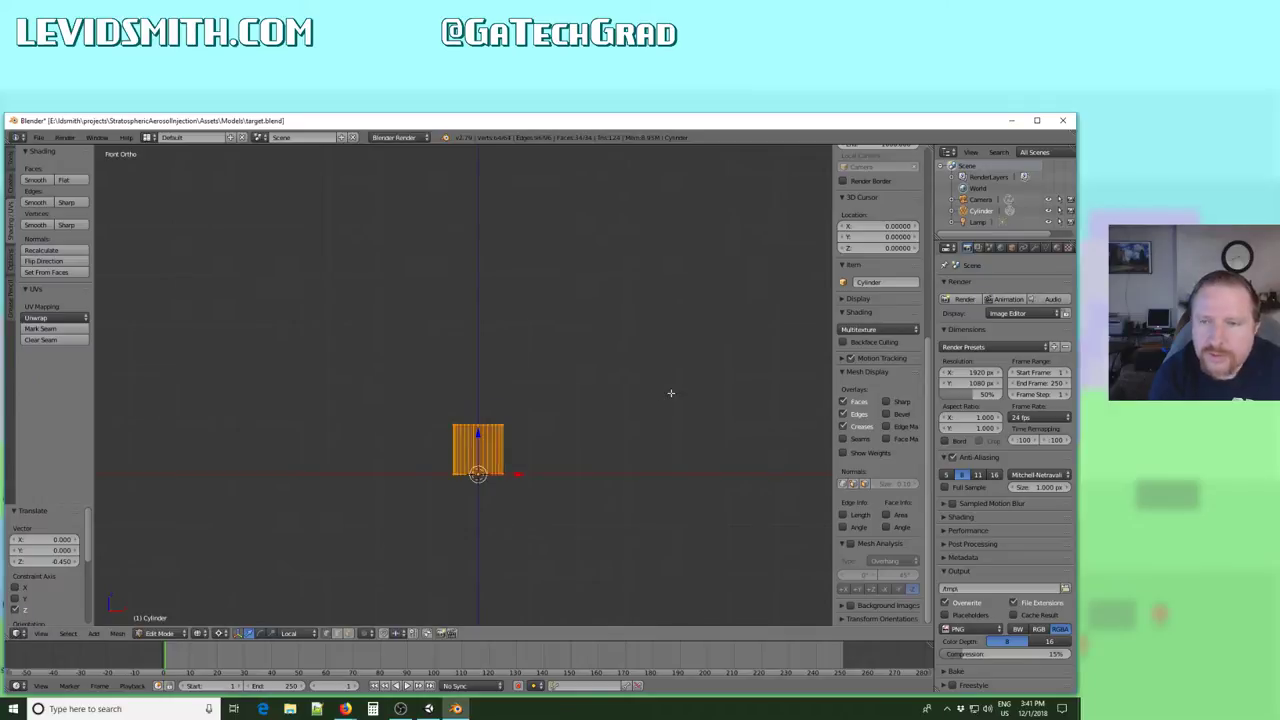
Check the cylinder's dimensions in Object Mode, scale its whole mesh by 2 from the base in Edit Mode, and return to Object Mode.
scroll(878, 300, "up", 8)
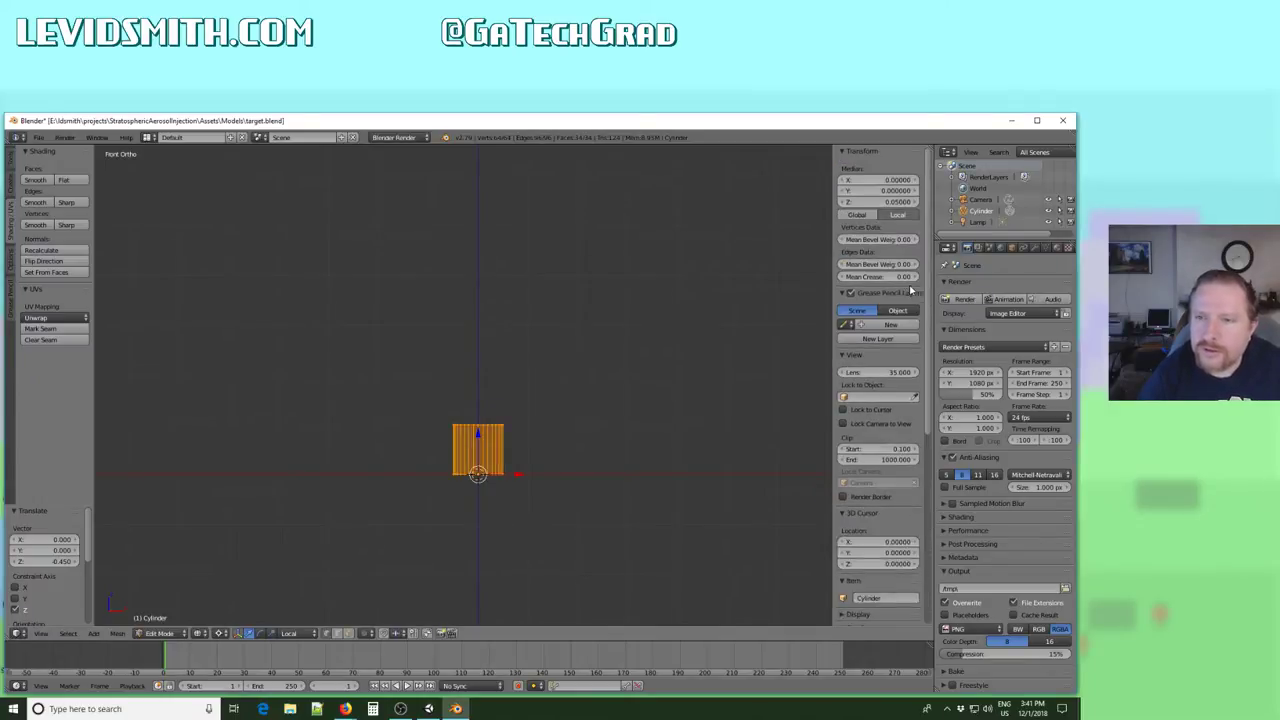
key("Tab")
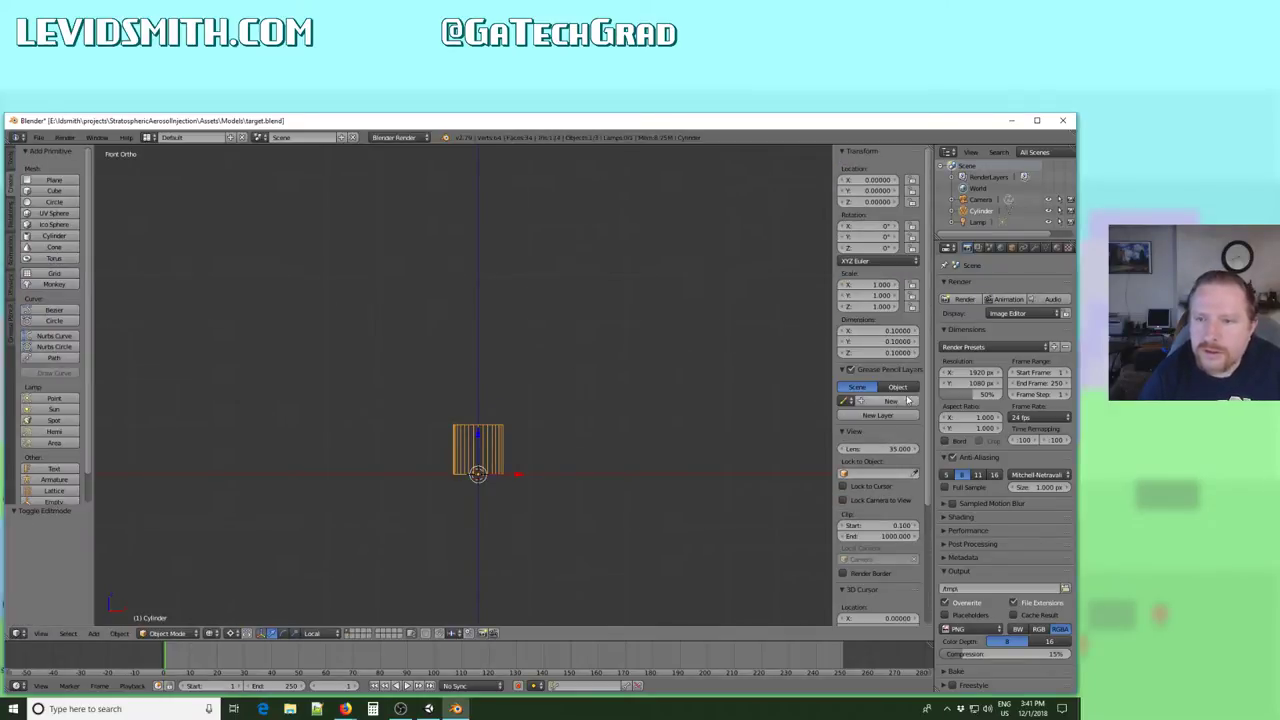
key("Tab")
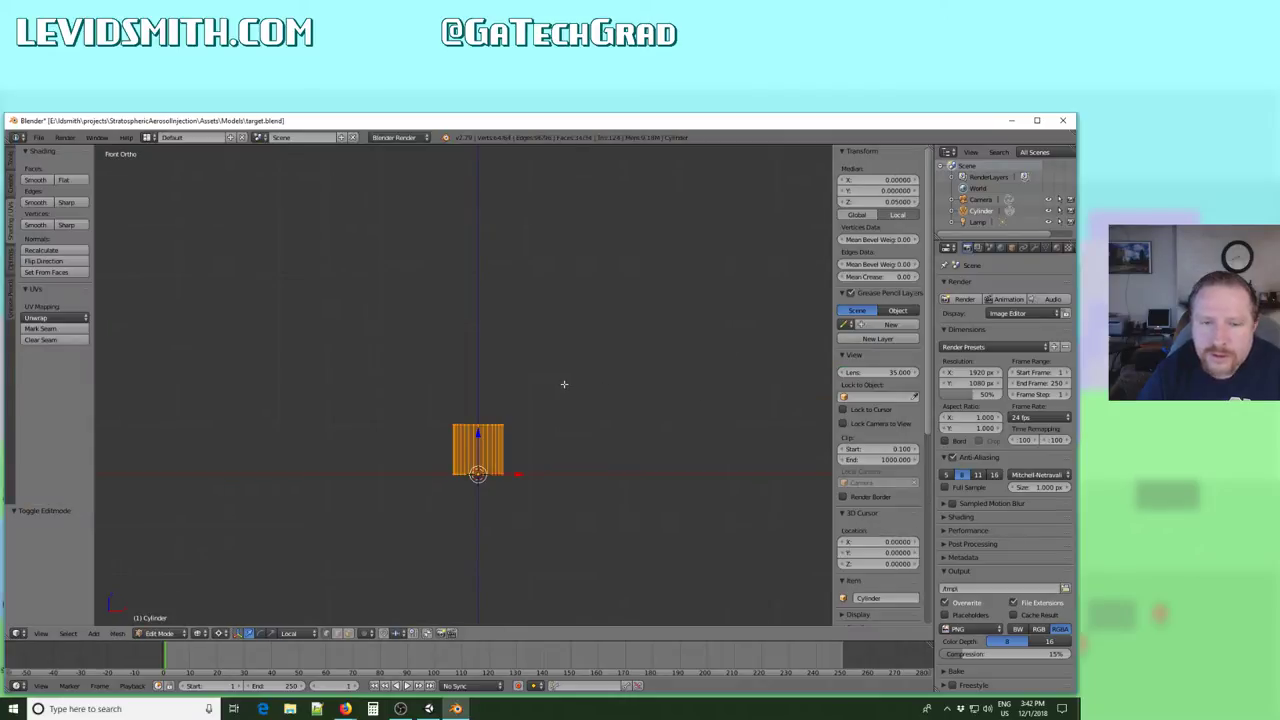
key("s")
key("2")
key("Return")
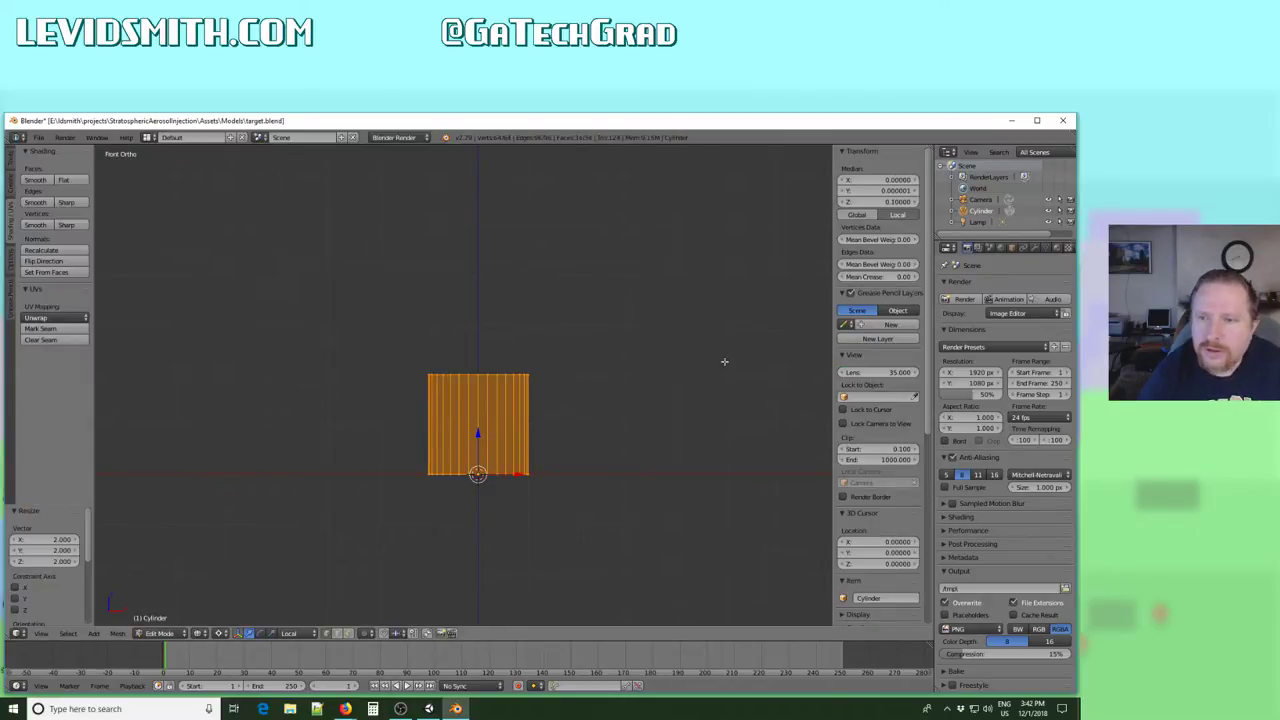
key("Tab")
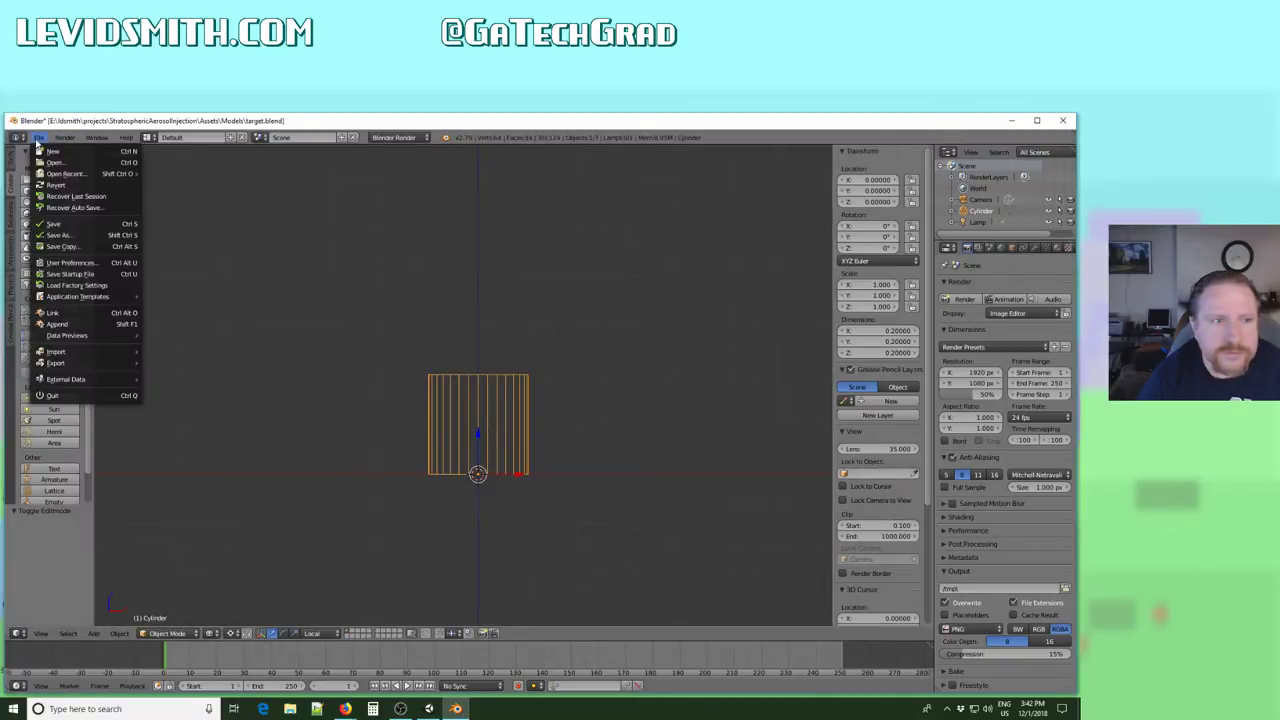
Save the target model and close Blender to play-test the resized targets in Unity, ending the test run.
left_click(53, 223)
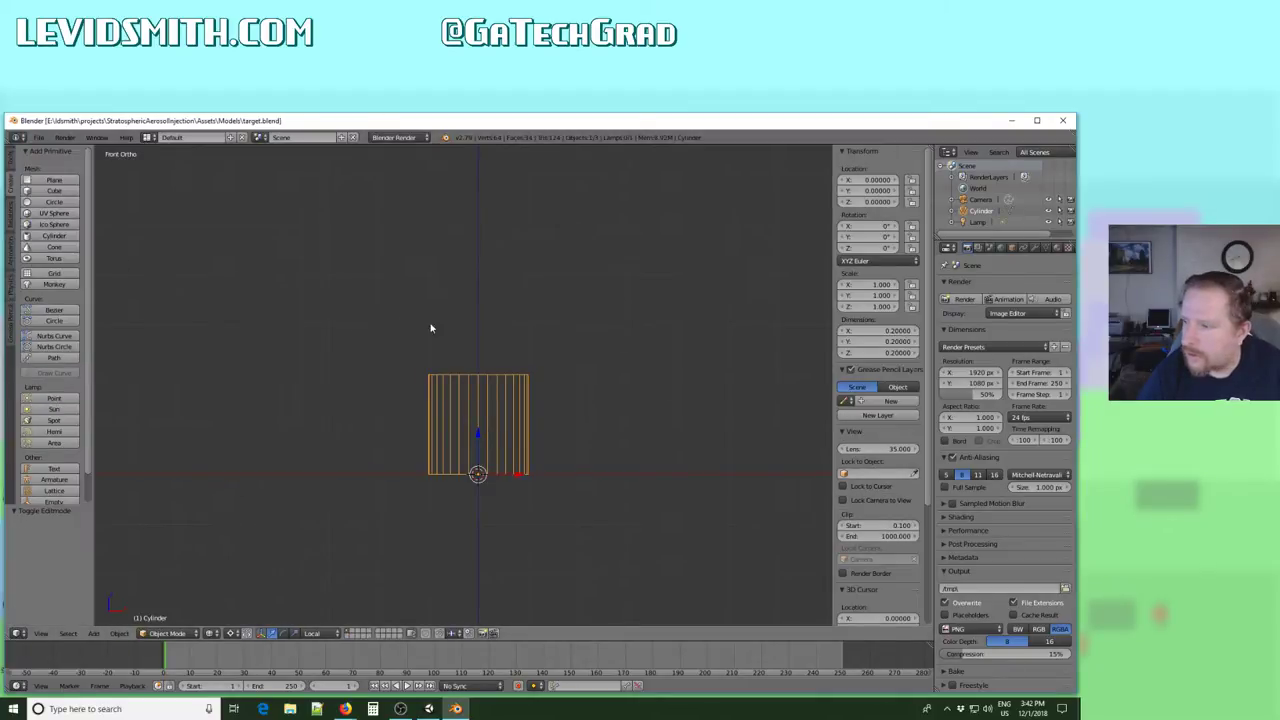
left_click(1062, 120)
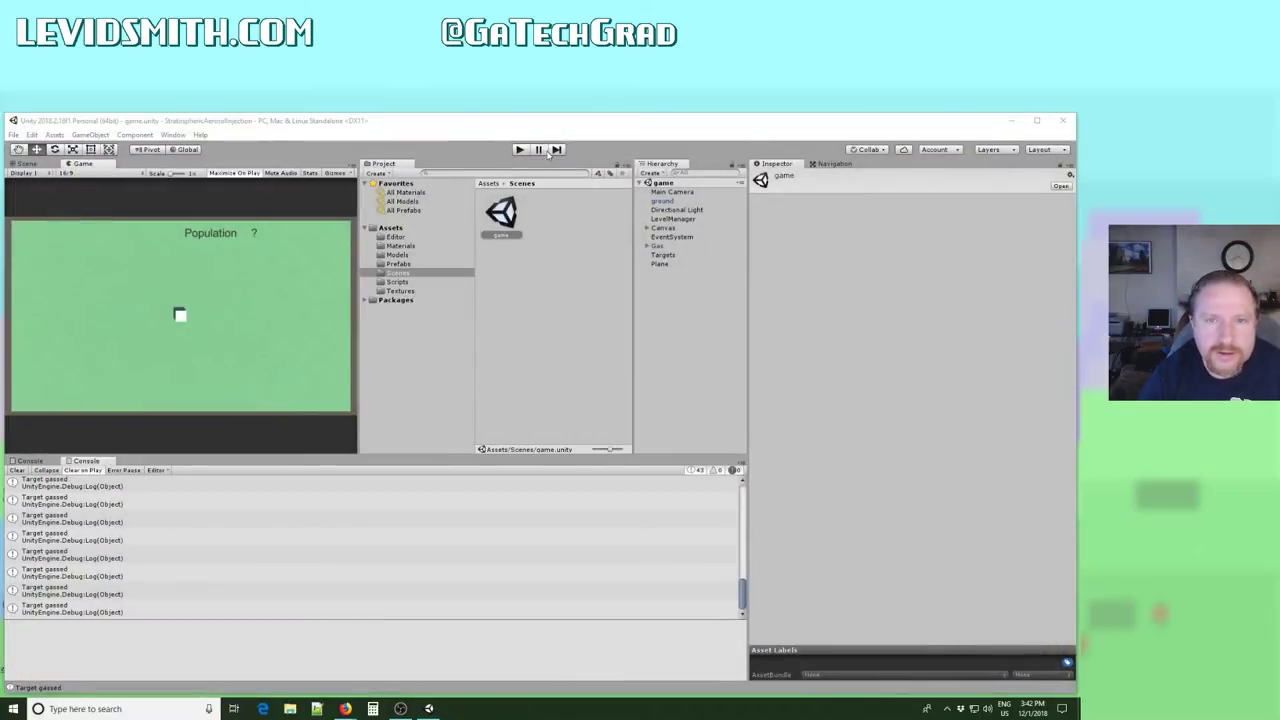
left_click(519, 149)
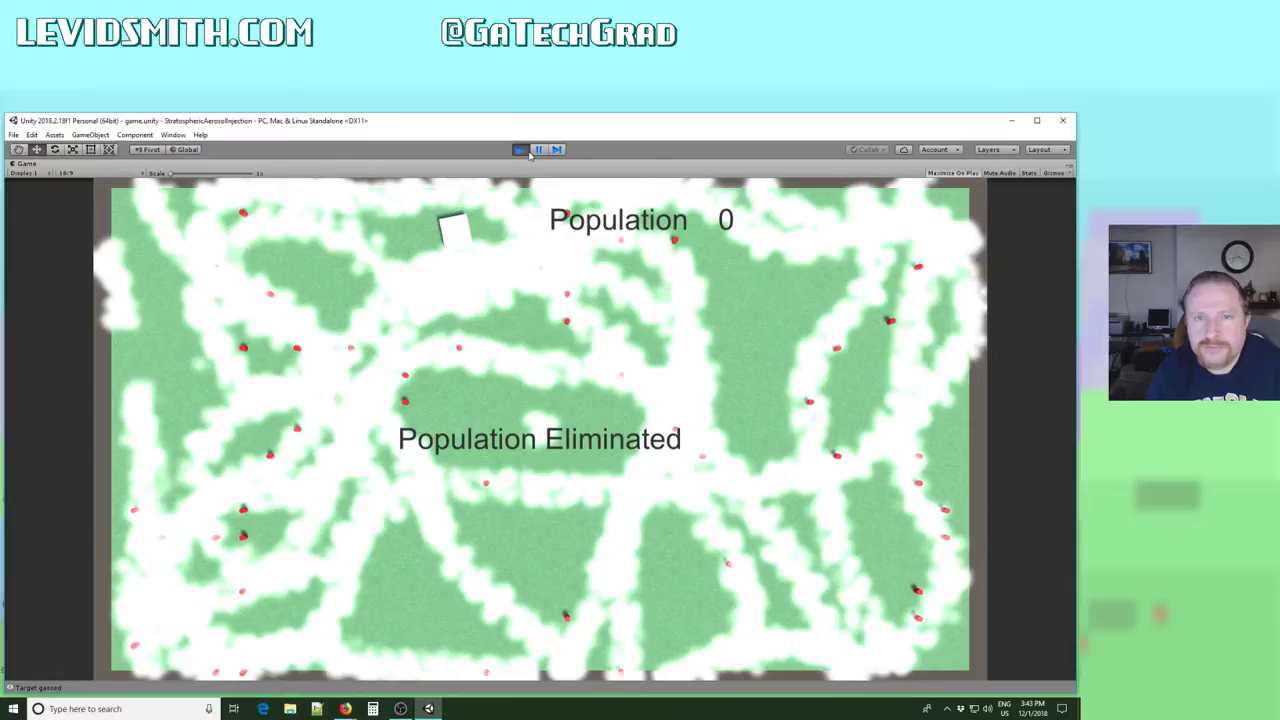
left_click(521, 150)
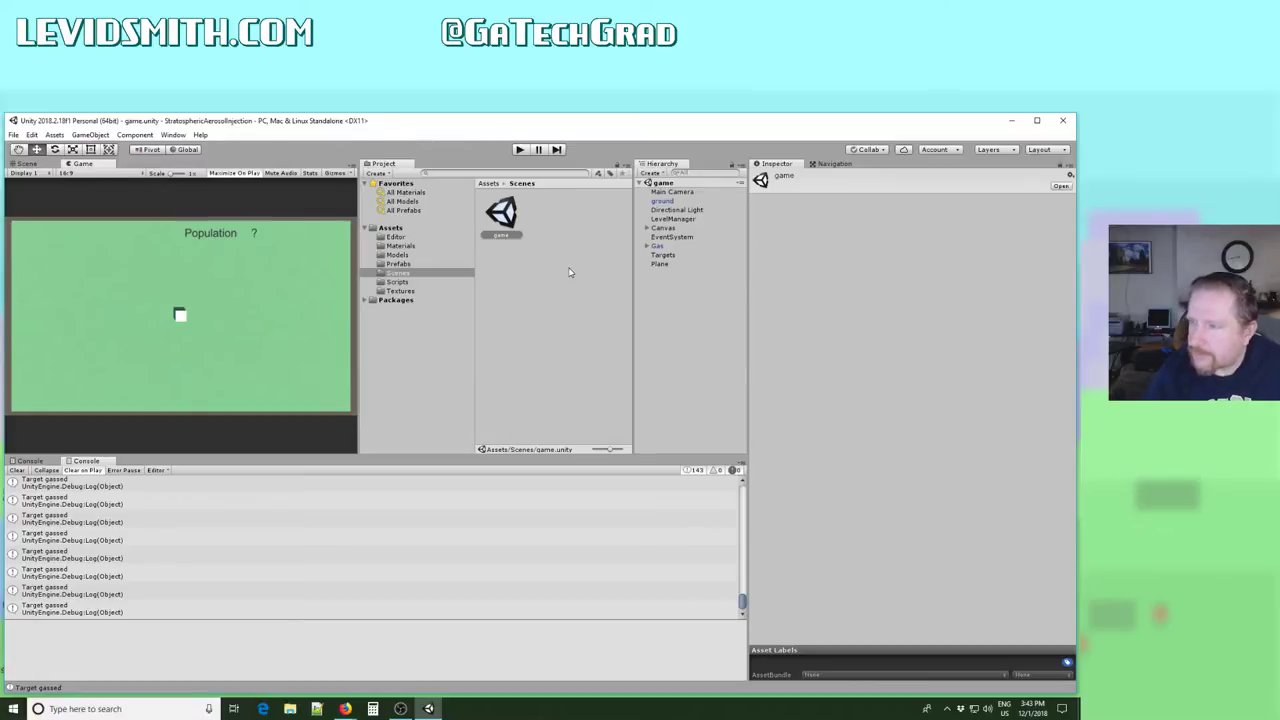
Switch to Firefox, view the Ludum Dare 43 Twitch stream, and return to Unity.
key("alt+Tab")
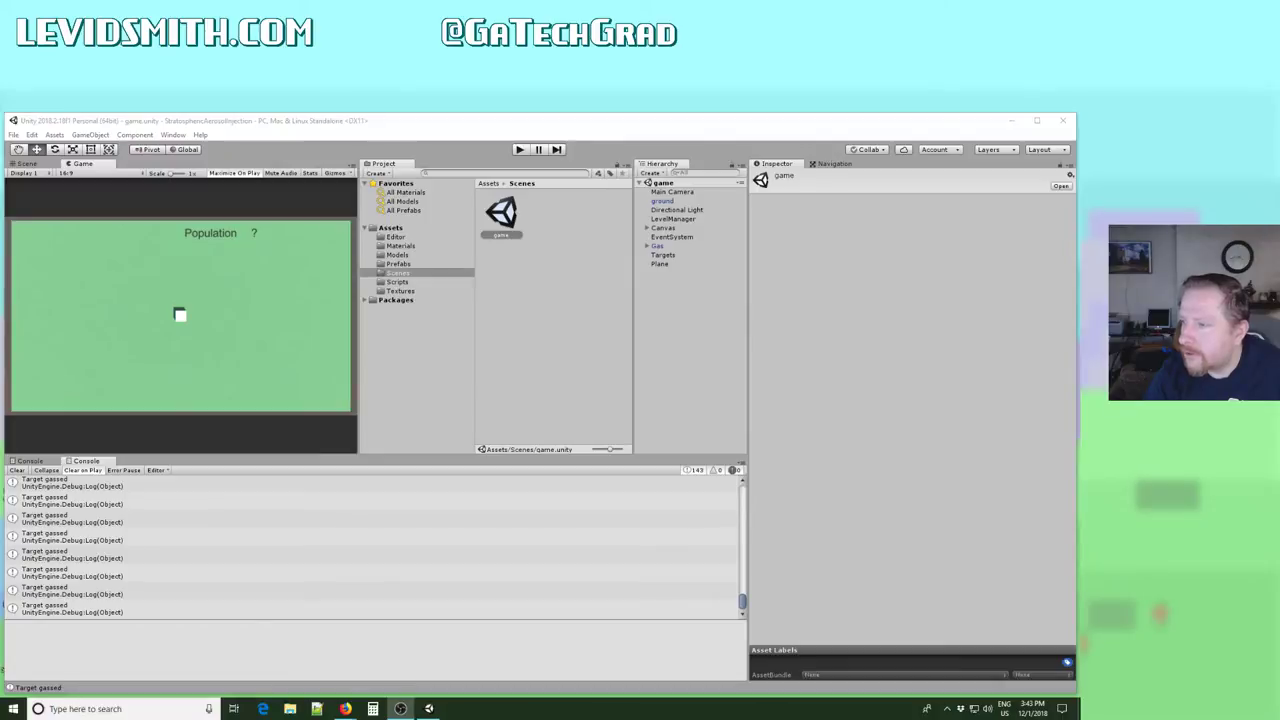
key("alt+Tab")
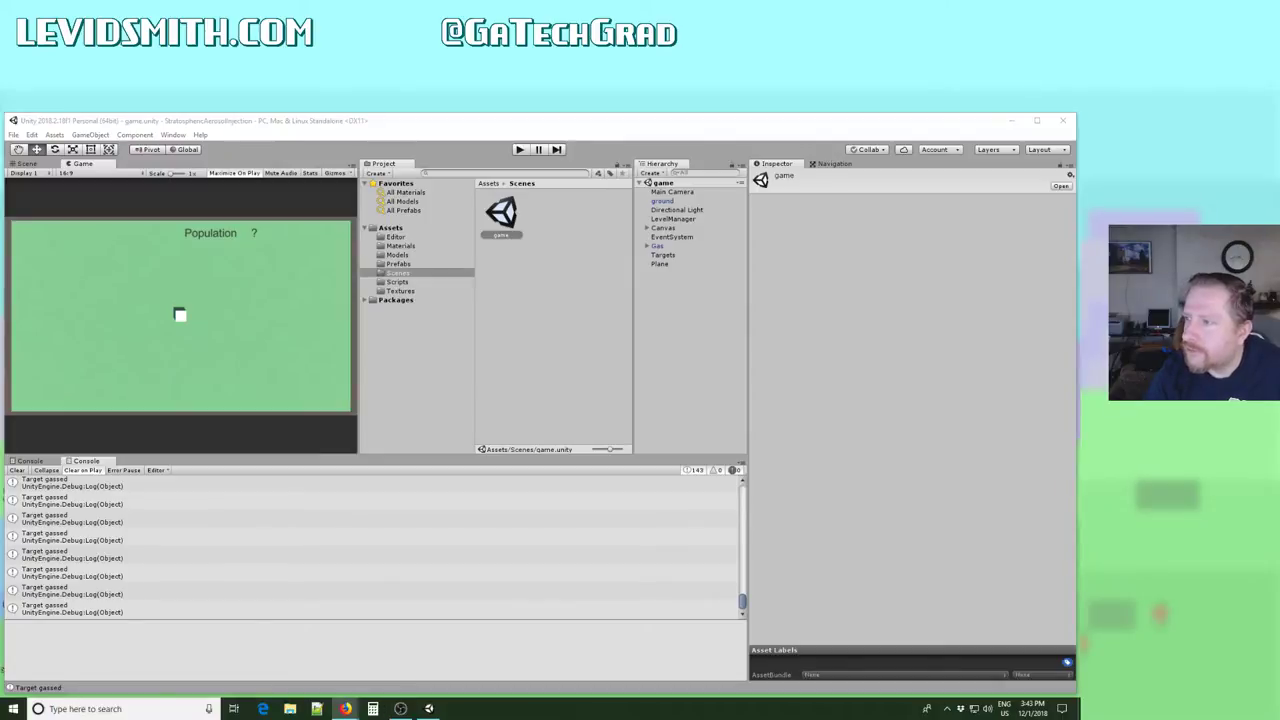
mouse_move(345, 708)
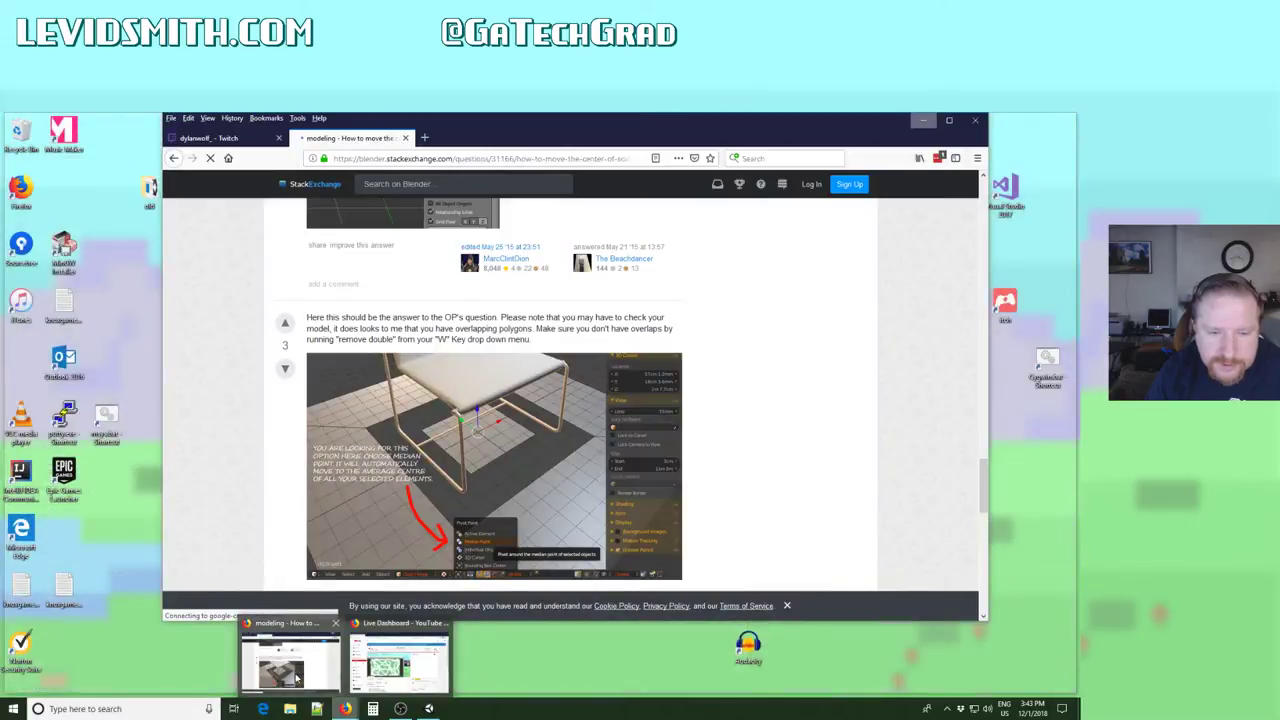
left_click(296, 678)
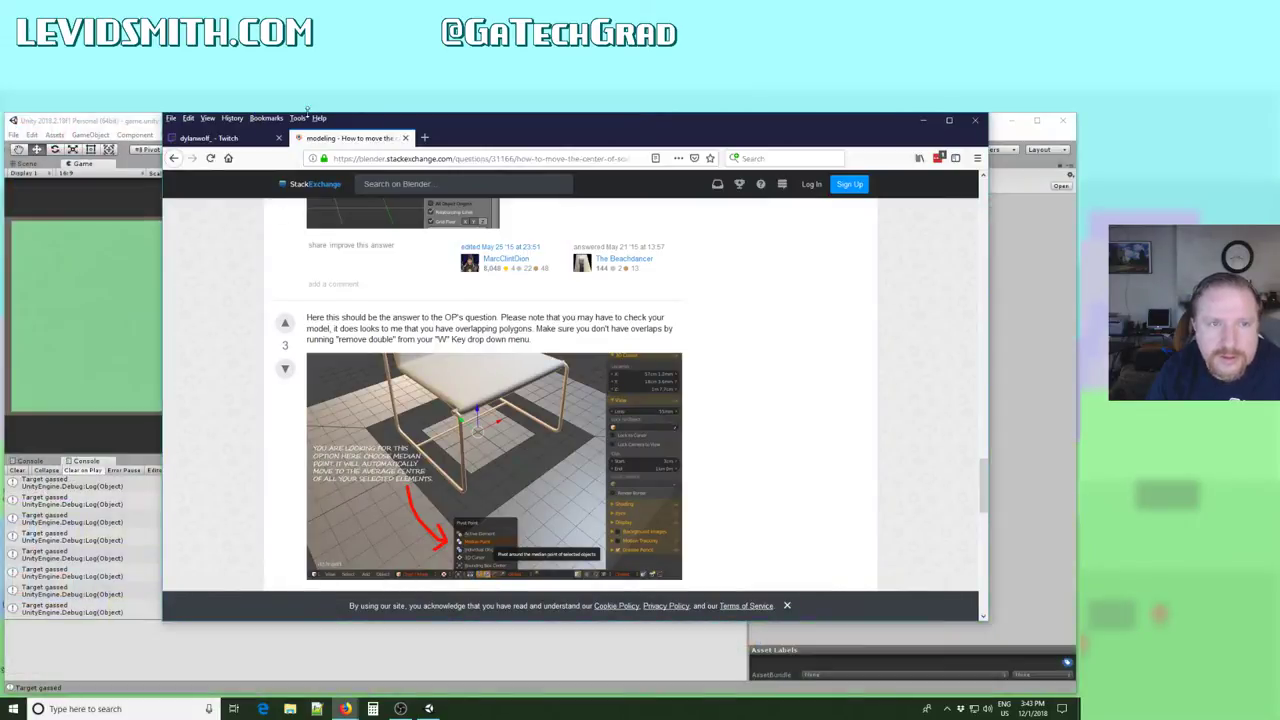
left_click(222, 137)
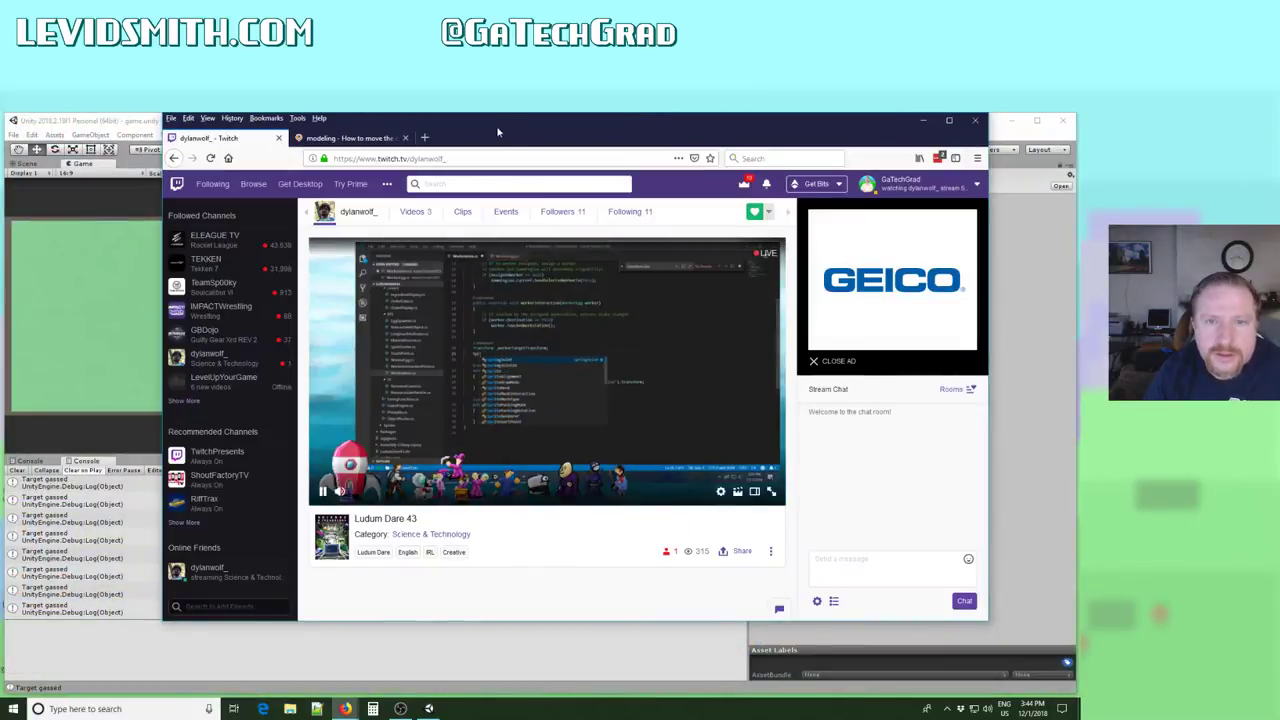
key("super+Down")
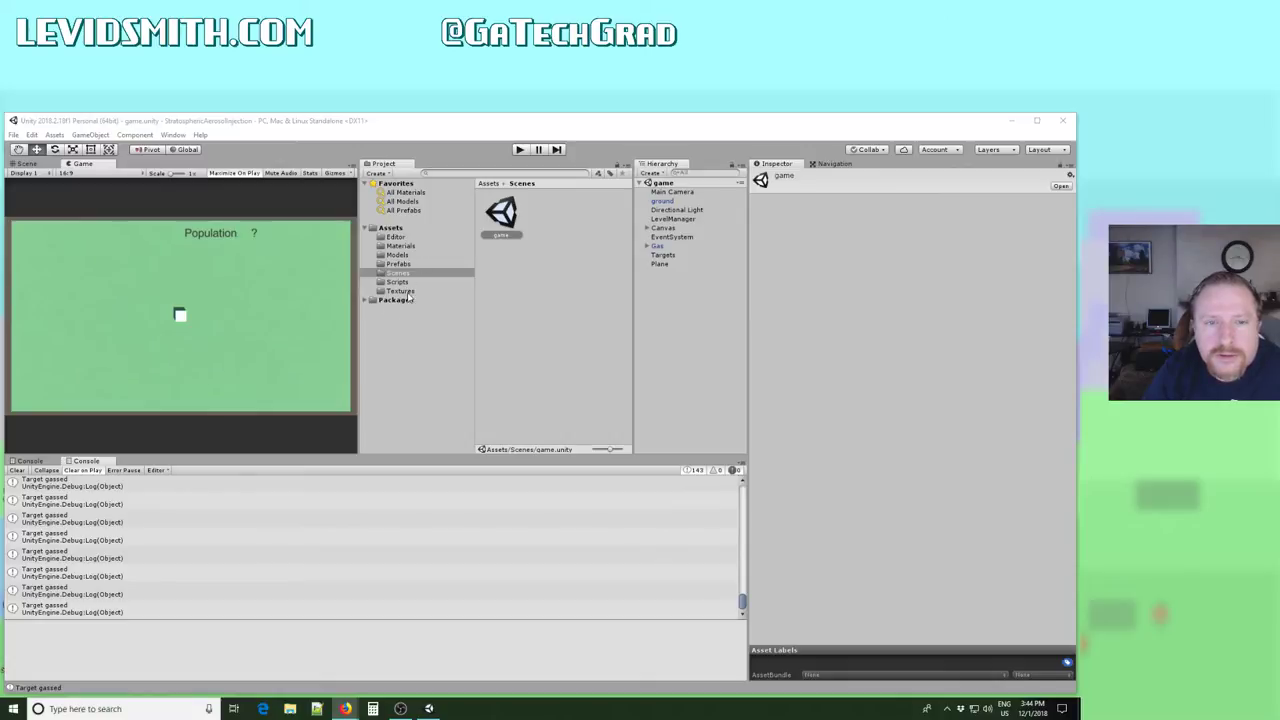
Delete the Gas object from the scene hierarchy.
left_click(677, 257)
left_click(667, 247)
key("Delete")
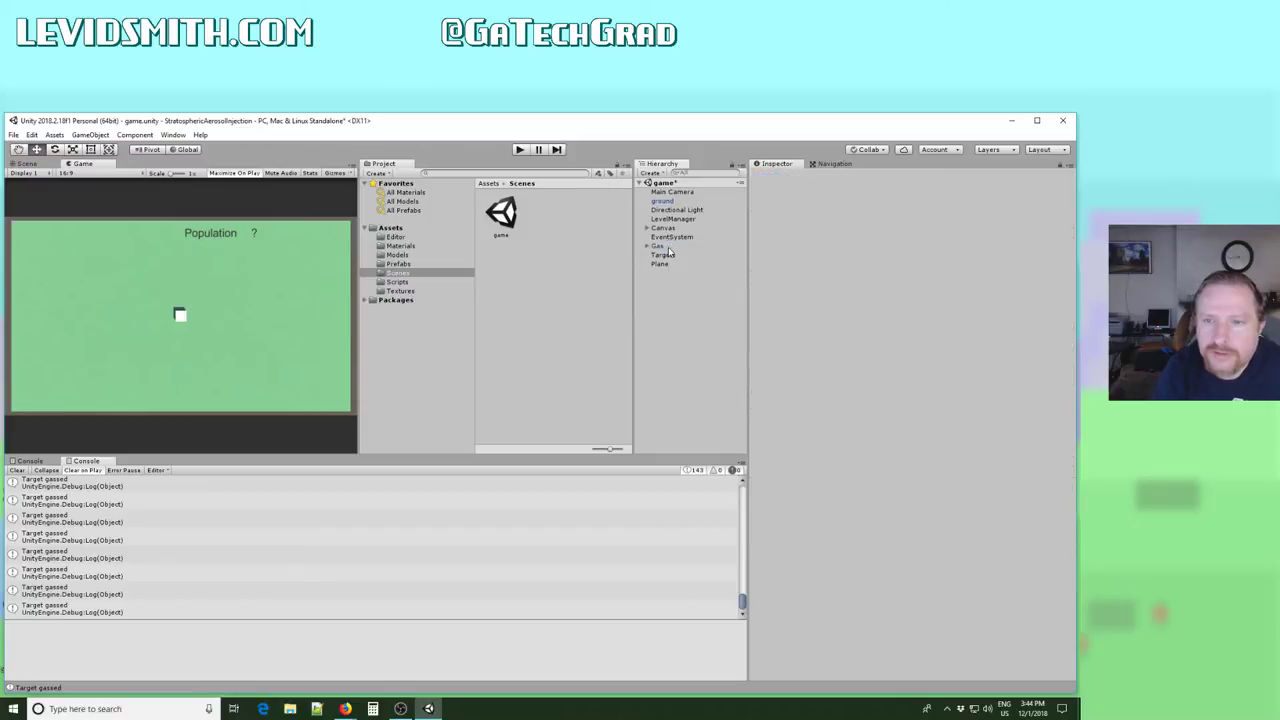
left_click(666, 248)
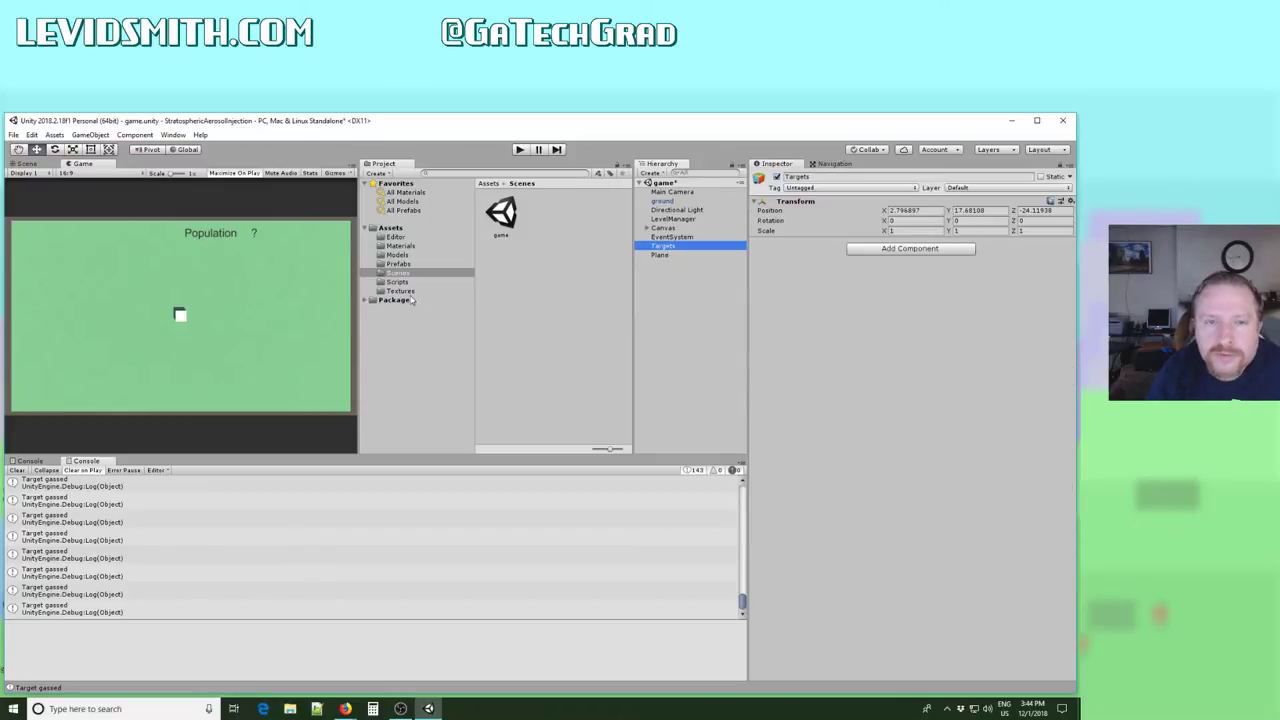
Place an instance of the Target prefab in the scene beside the Plane object.
left_click(408, 264)
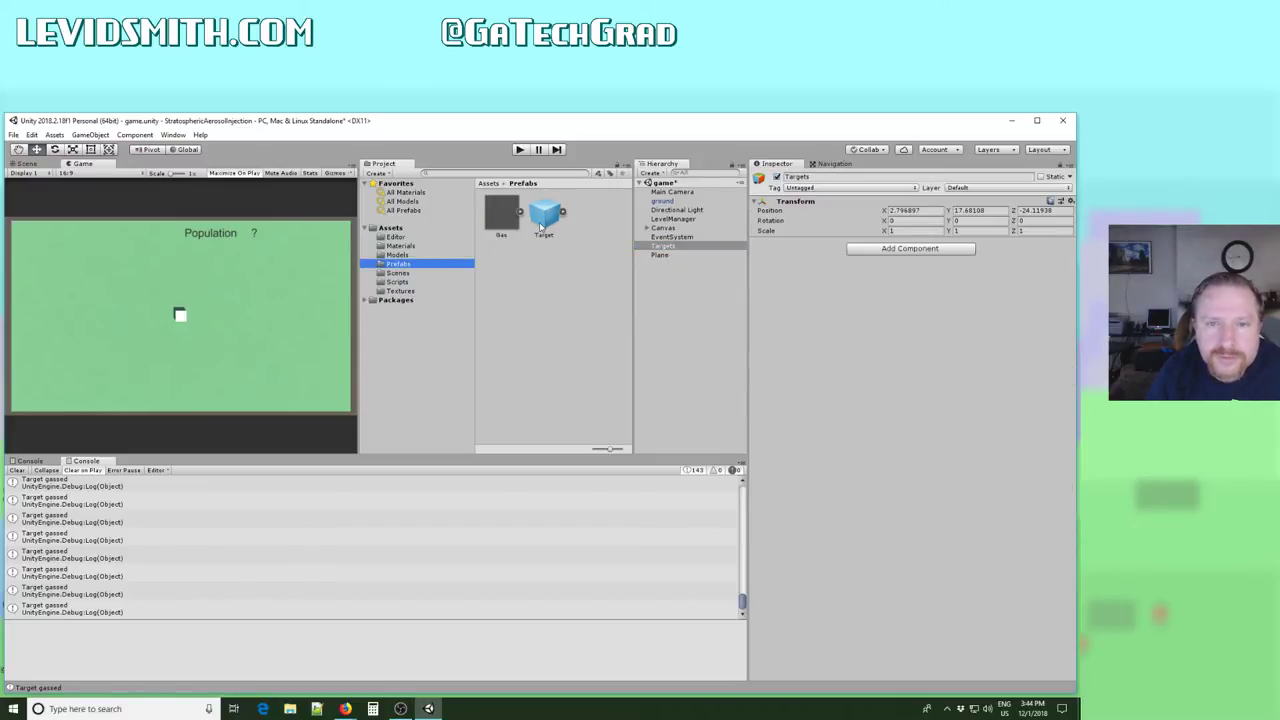
left_click(543, 222)
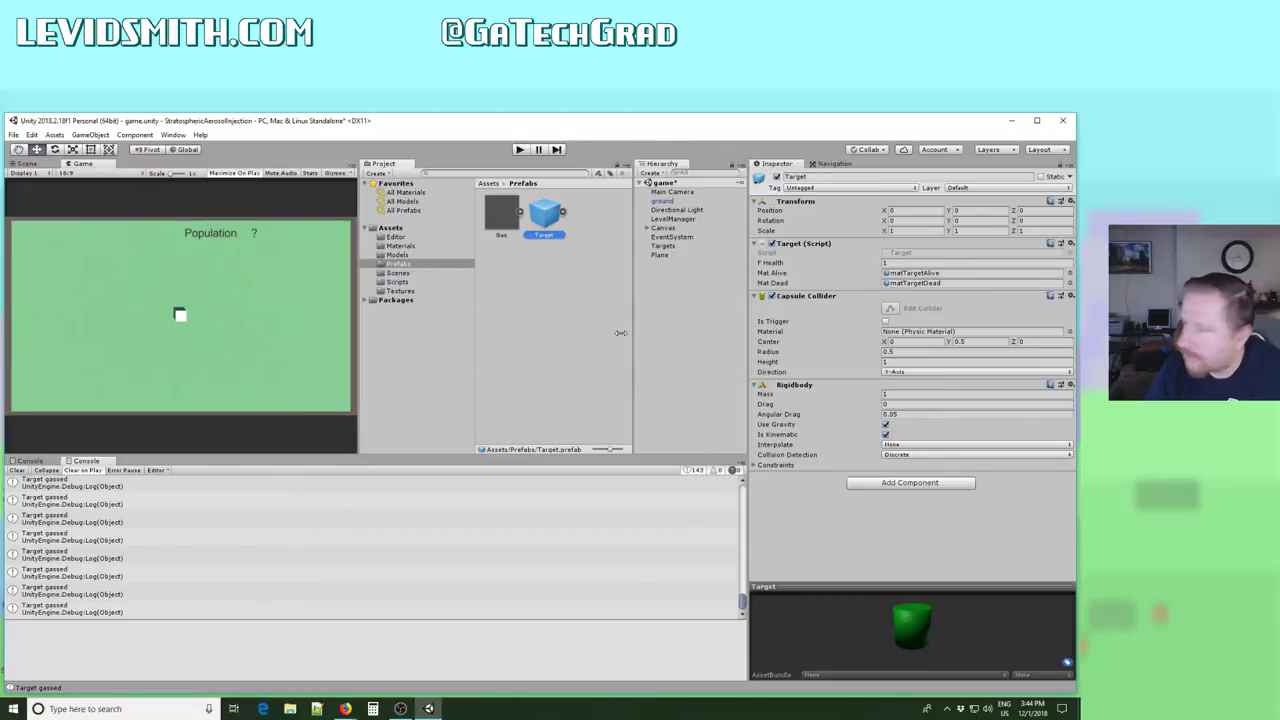
left_click(27, 164)
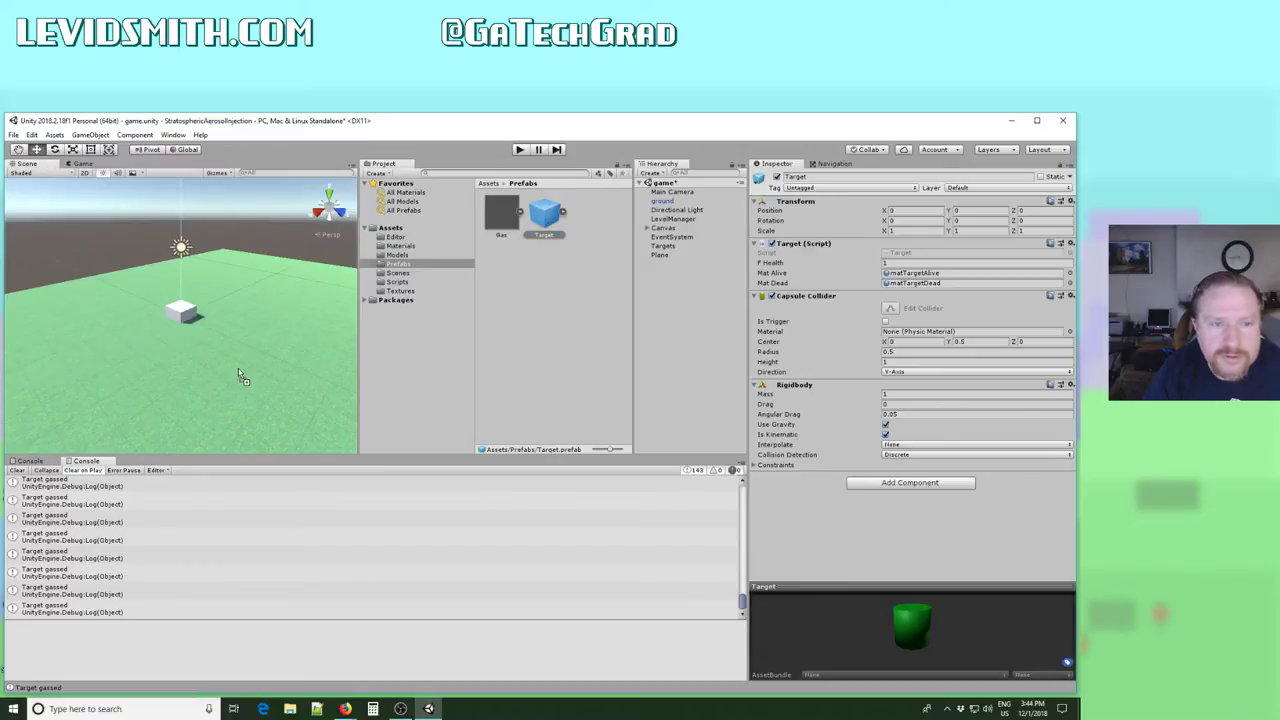
left_click_drag(240, 377, 313, 312)
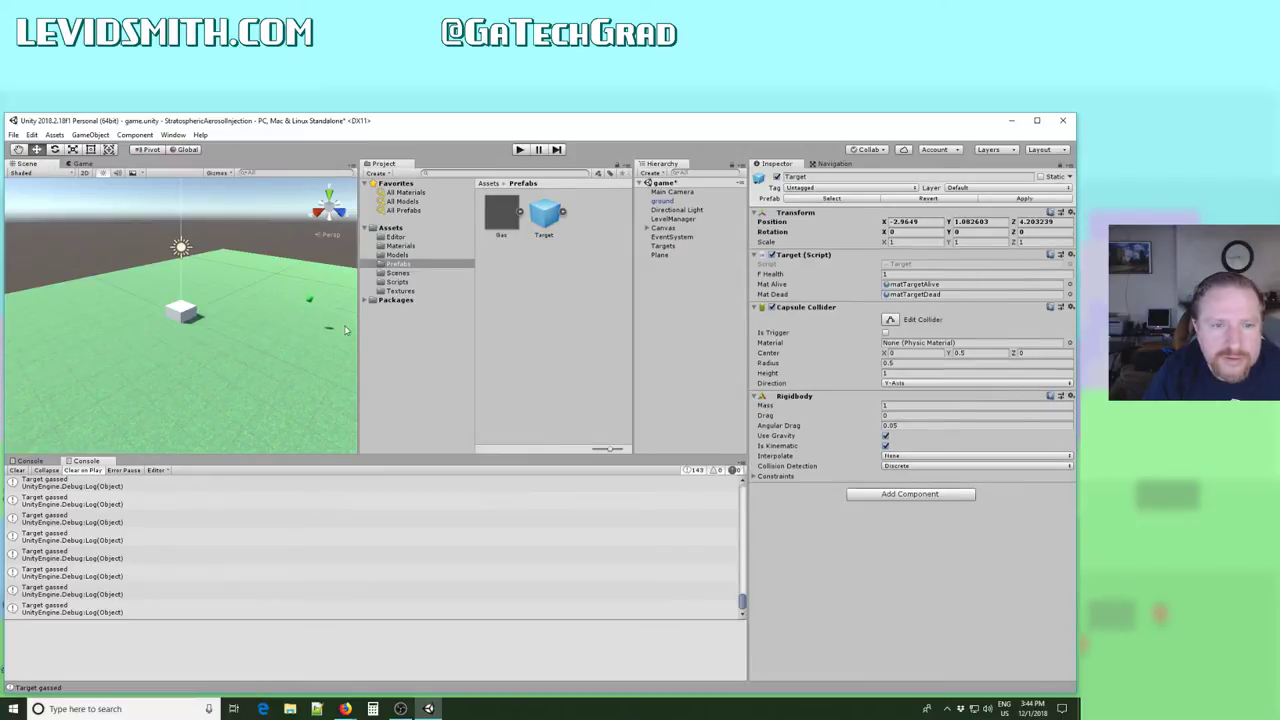
left_click(183, 318)
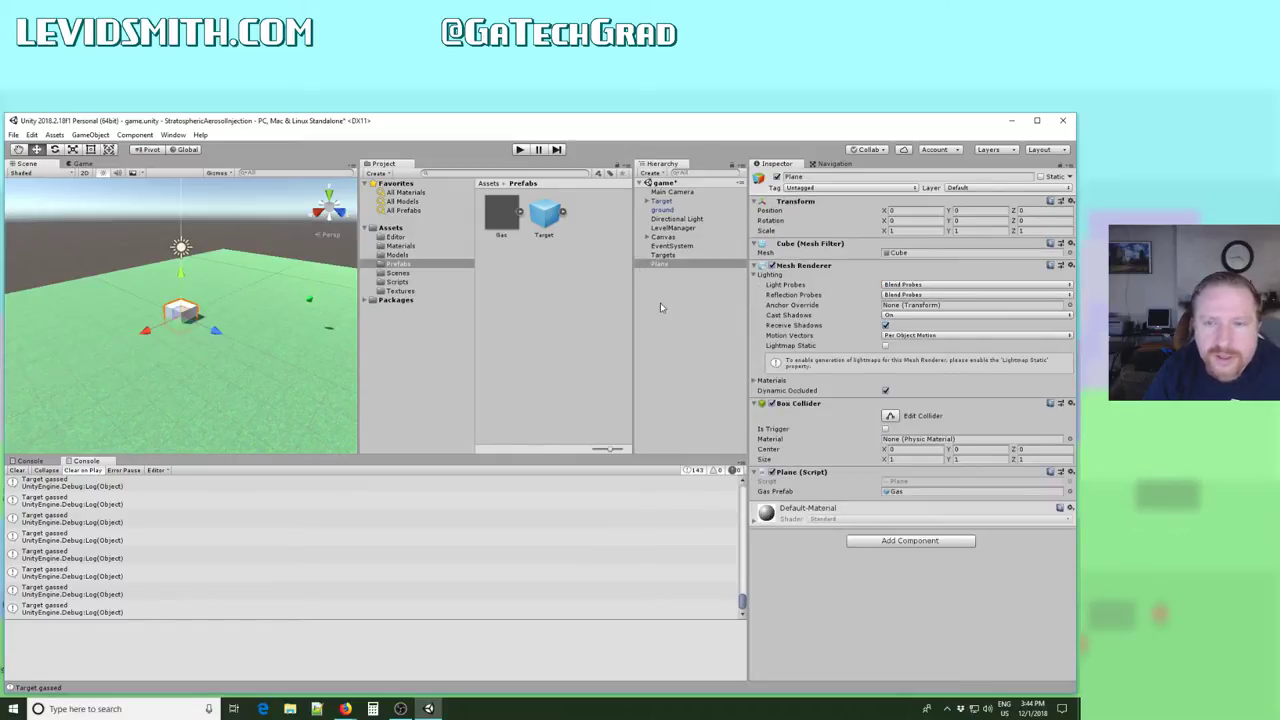
Set the Target instance's position to 0 on X, Y and Z.
left_click(648, 203)
left_click(662, 201)
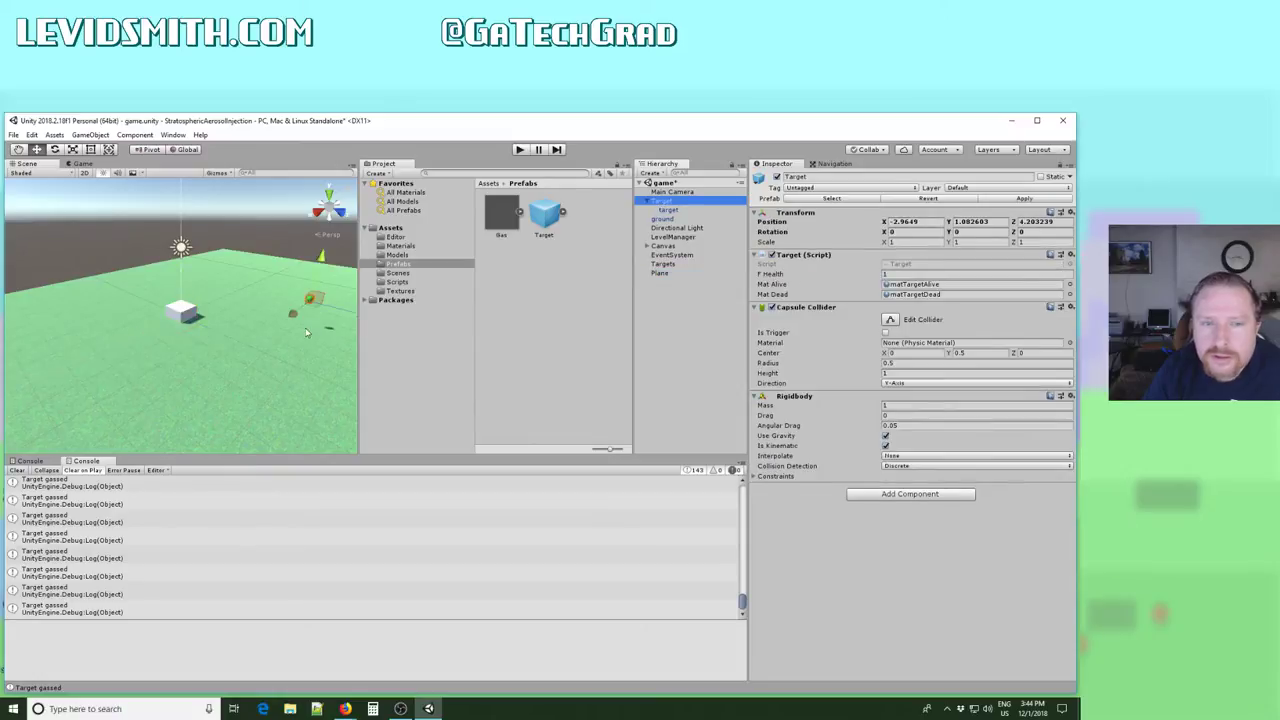
left_click(916, 224)
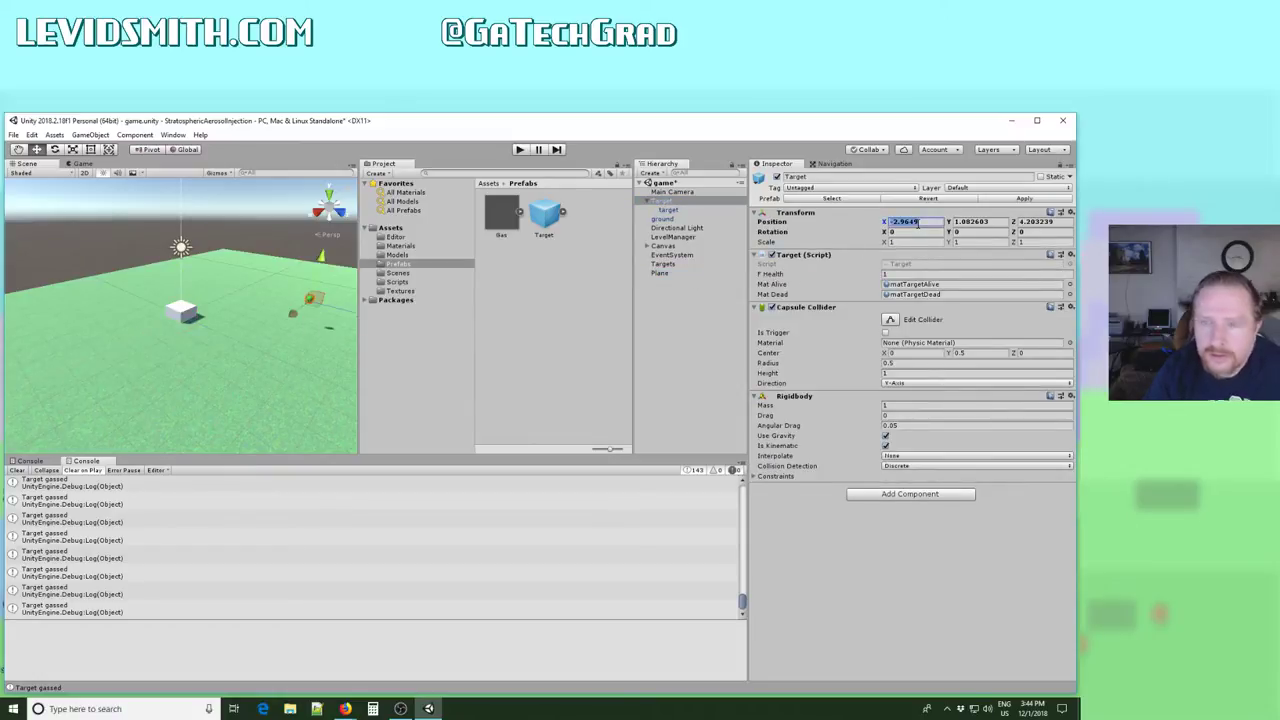
type("0")
key("Tab")
type("0")
key("Tab")
type("0")
key("Tab")
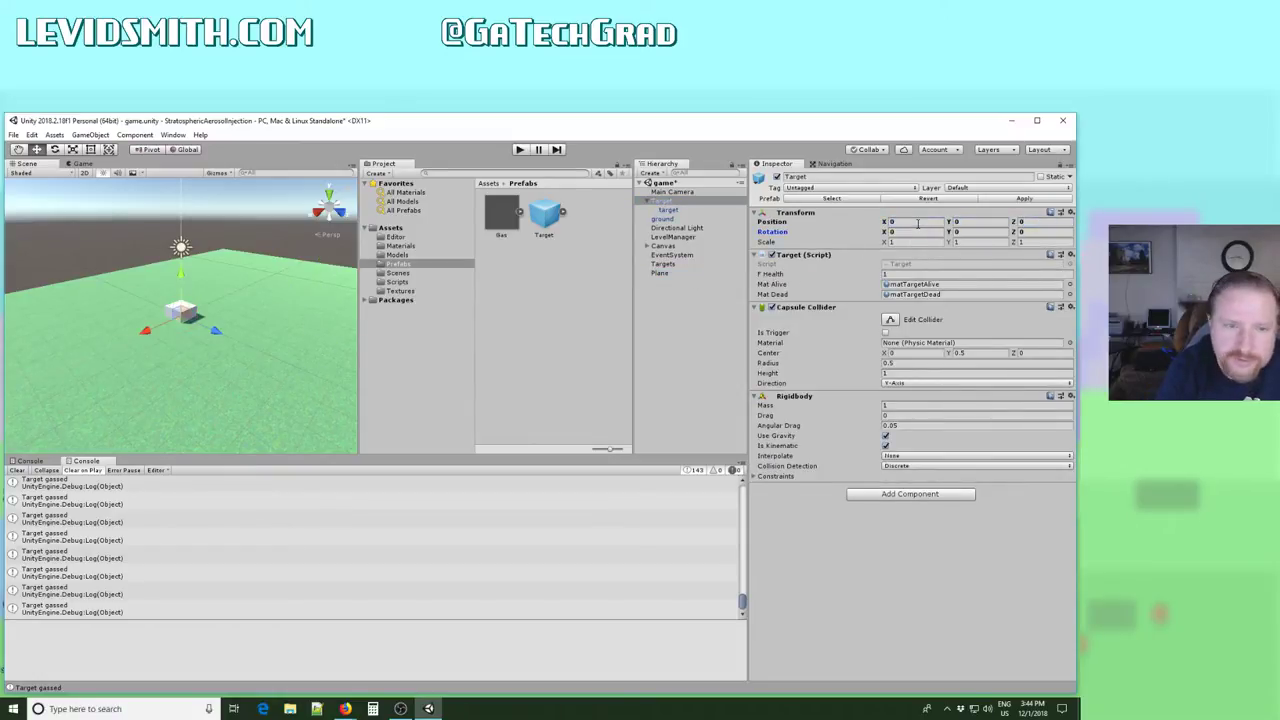
Move the Plane object away from the target along the Z axis, to Z 5.92.
left_click(661, 273)
left_click_drag(218, 335, 303, 376)
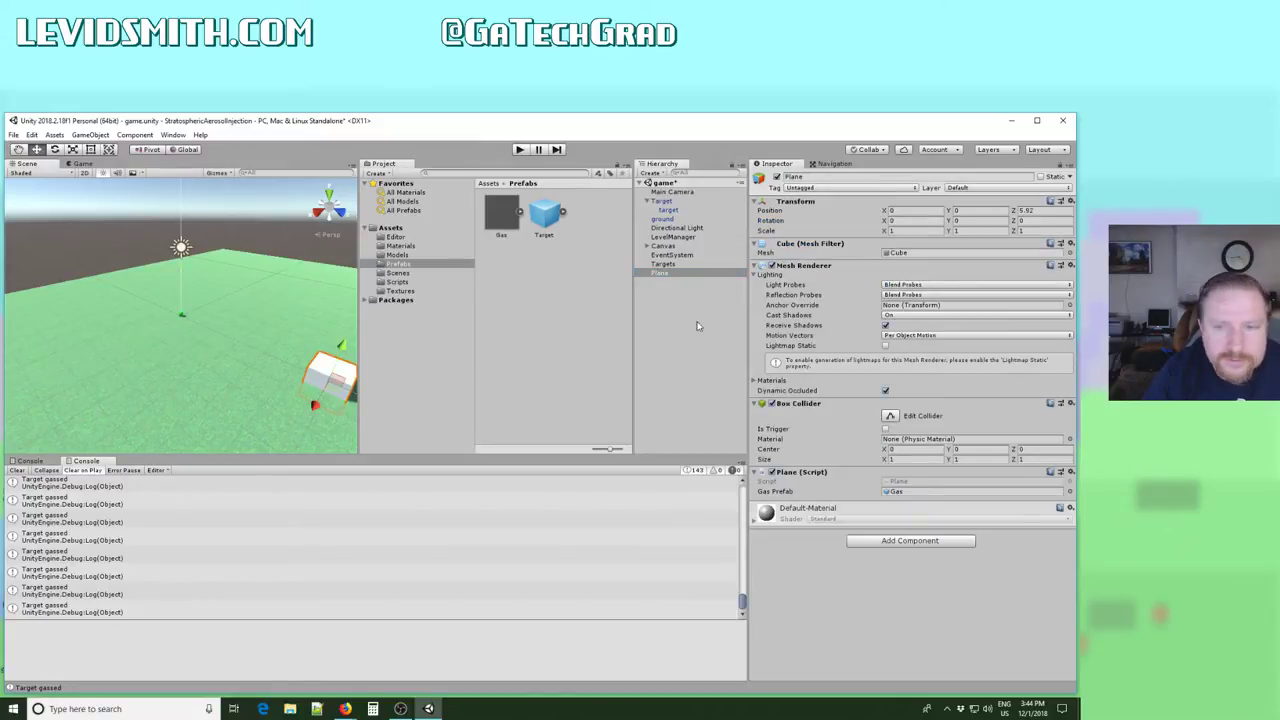
Disable the Target's Capsule Collider and add a Box Collider component to it.
double_click(667, 202)
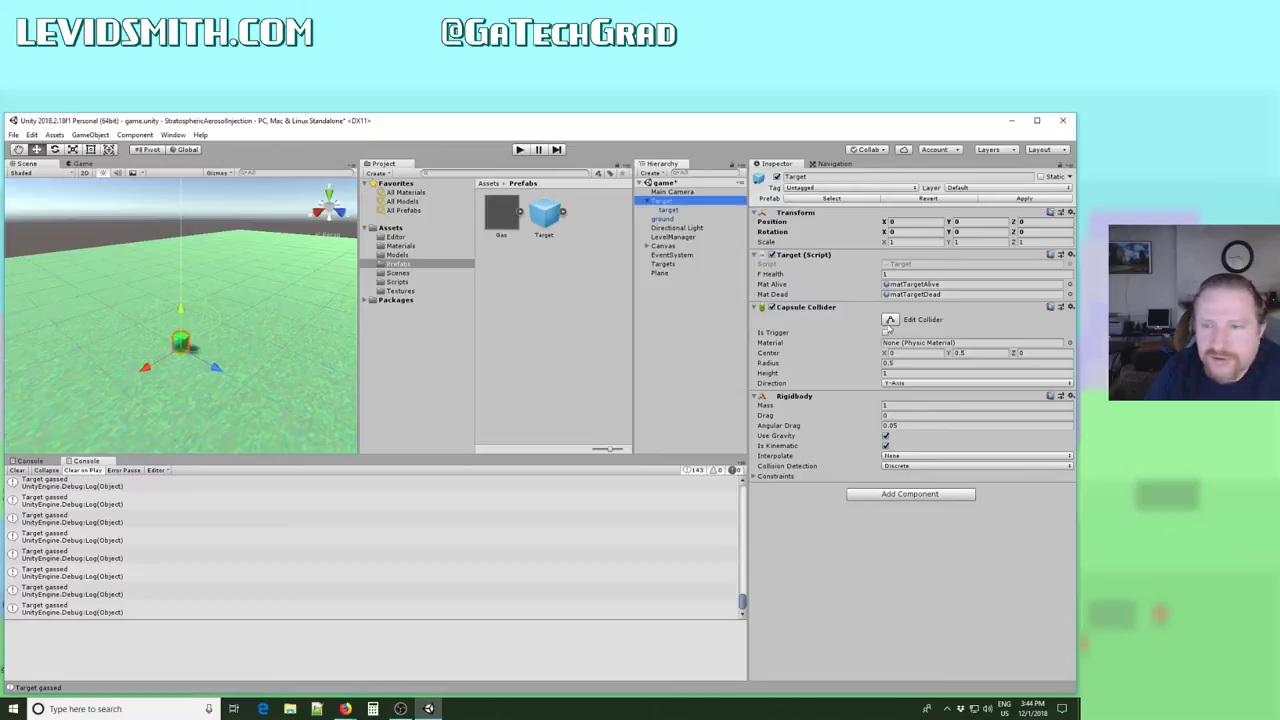
left_click(770, 308)
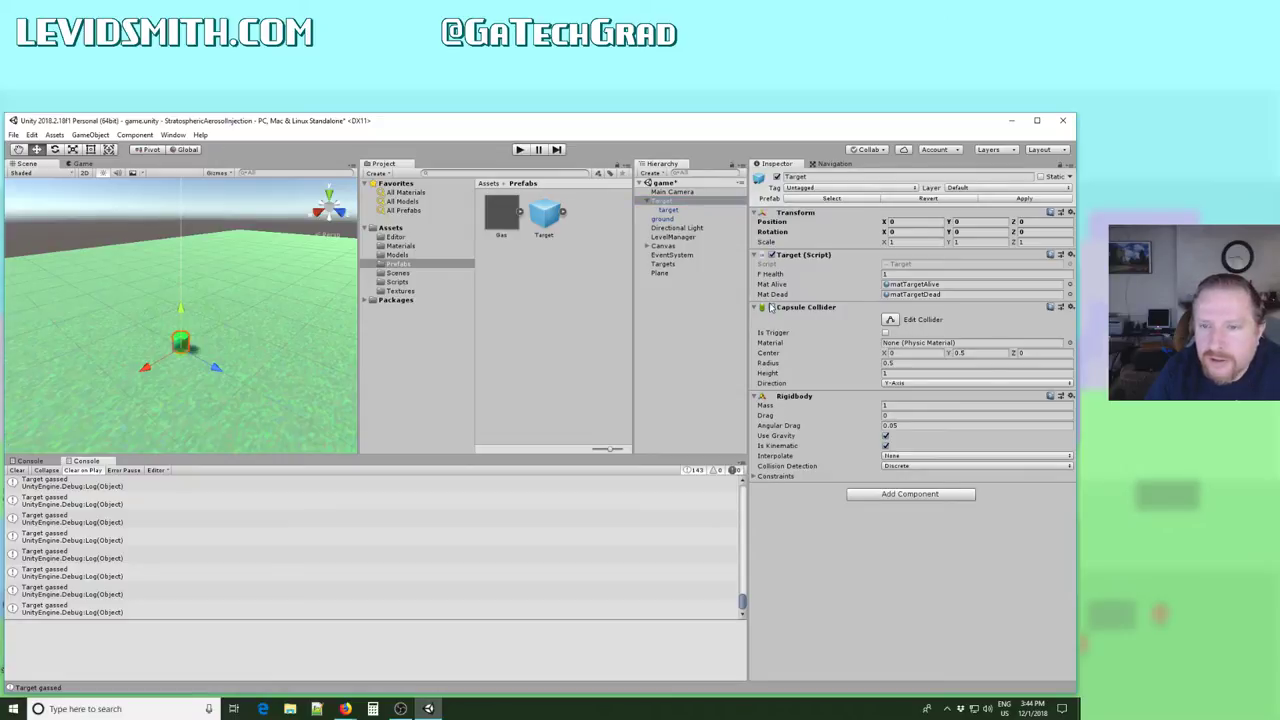
left_click(901, 495)
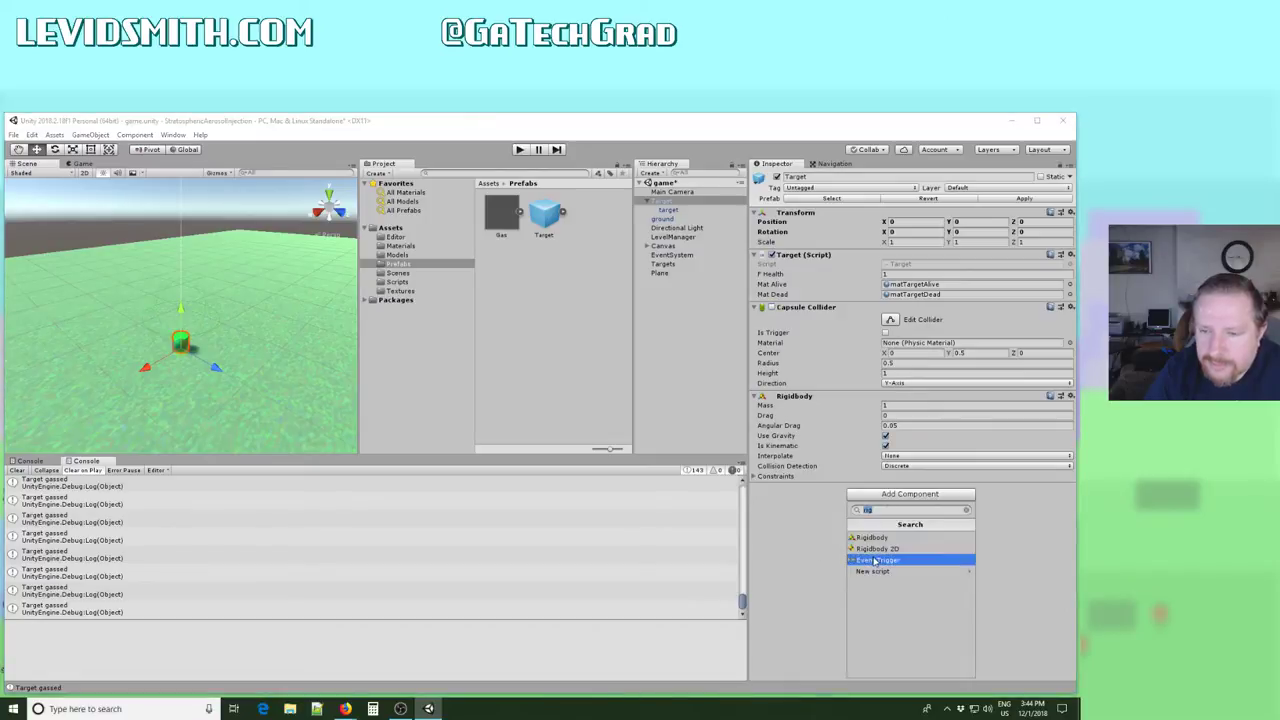
type("box")
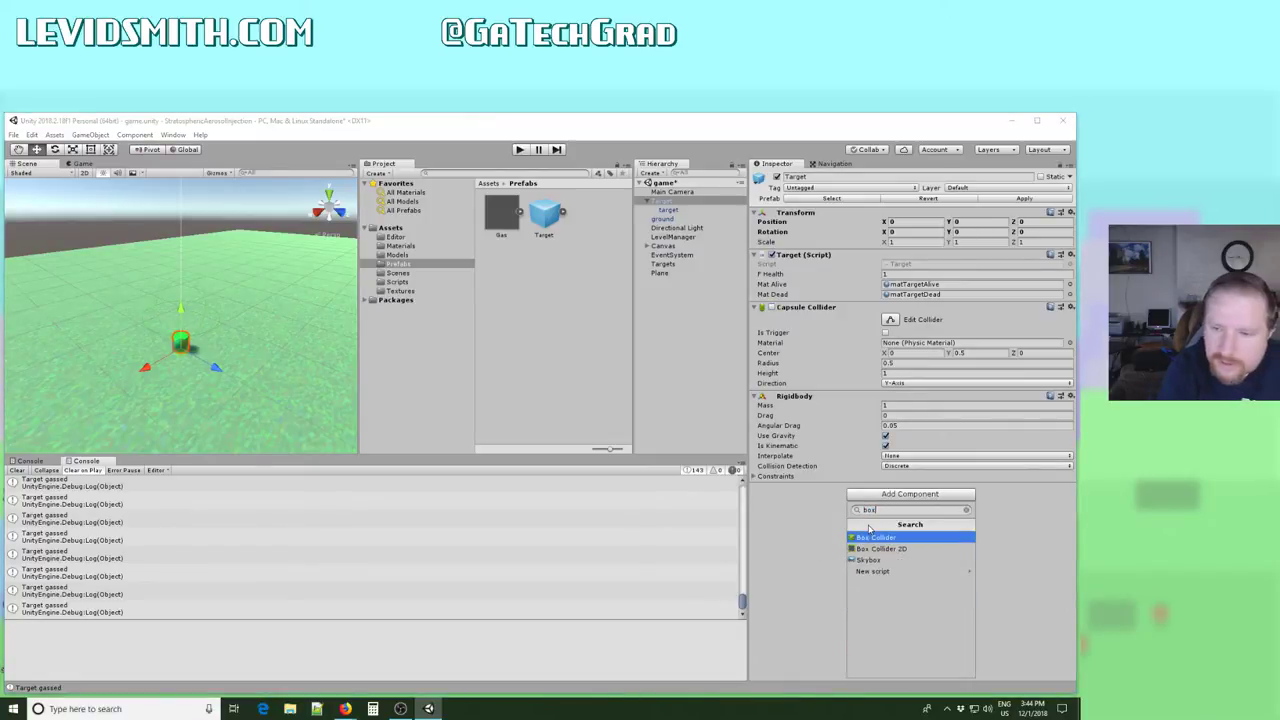
left_click(874, 538)
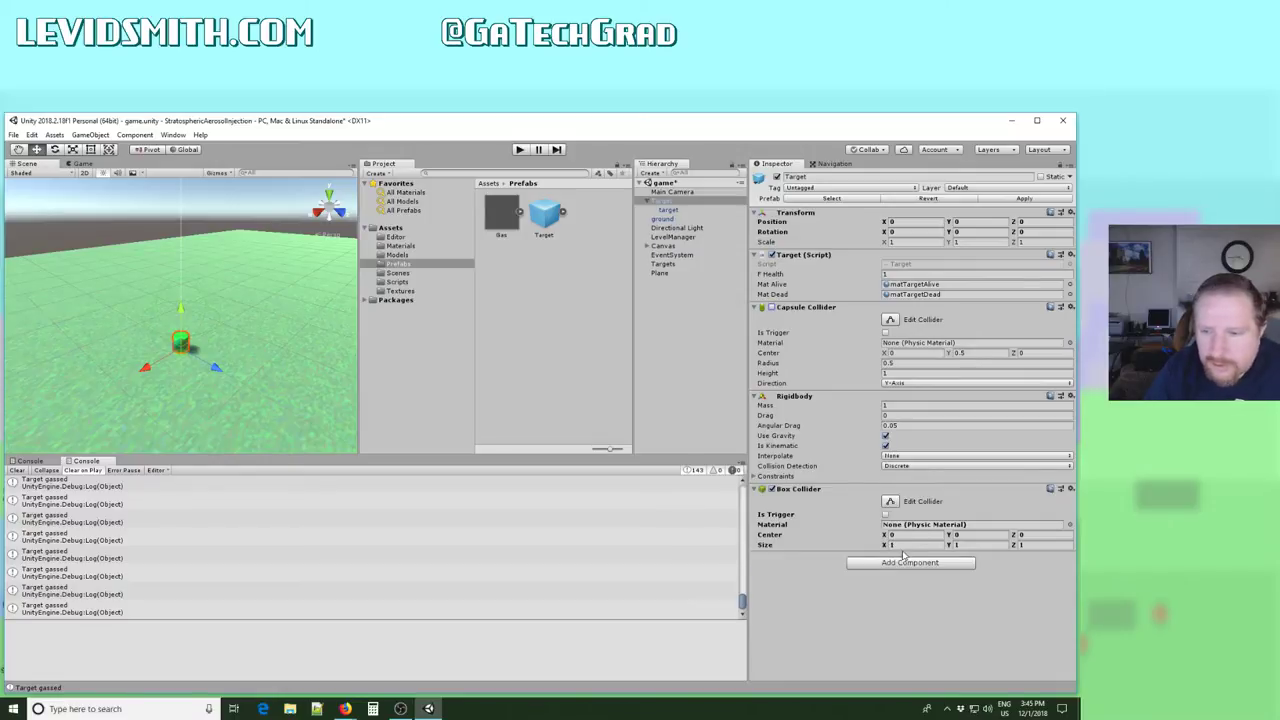
Set the Target's Box Collider size to 0.2 on X, Y and Z and its center Y to 0.1.
left_click(905, 543)
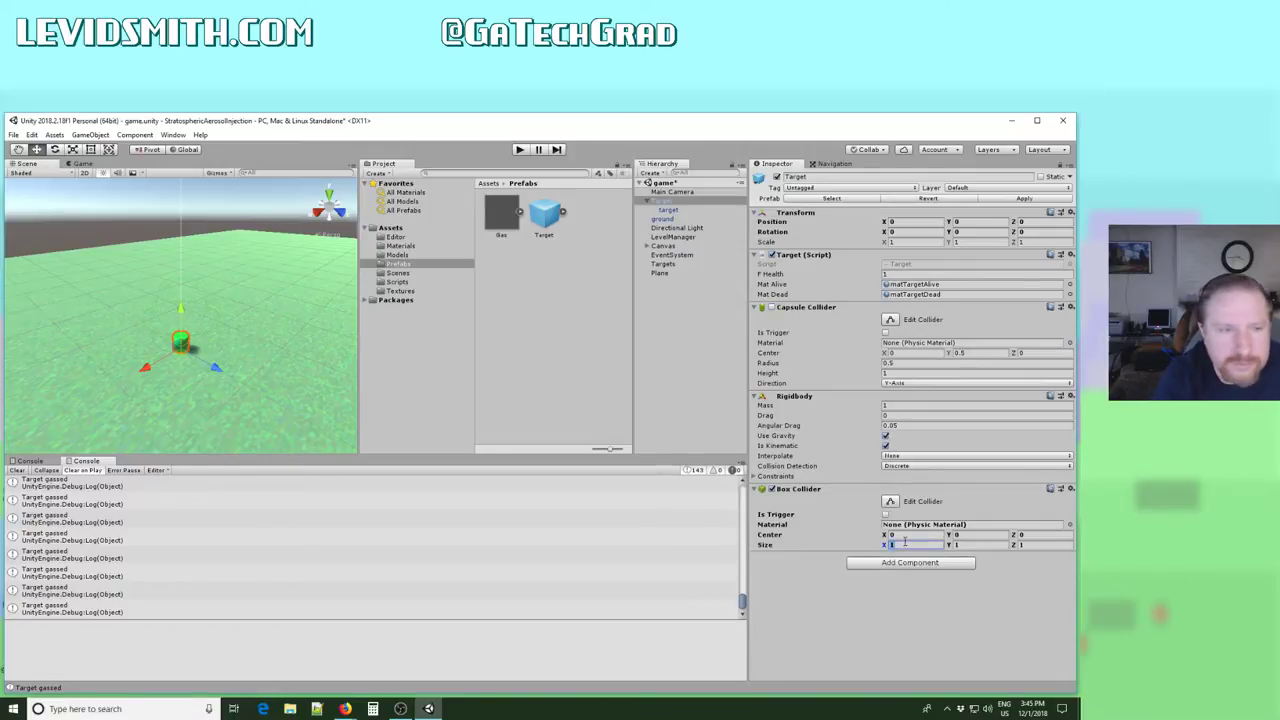
key("Tab")
type(".2")
key("Tab")
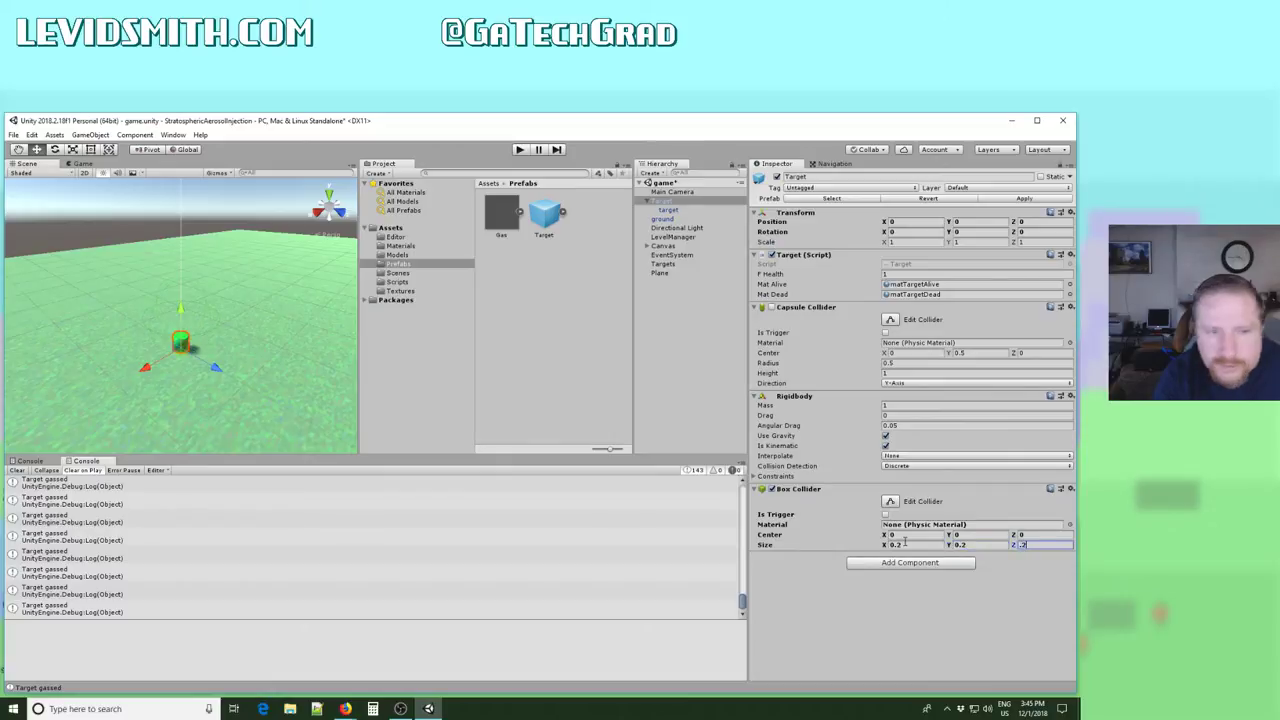
type(".2")
left_click_drag(220, 412, 214, 378, "alt")
left_click(967, 537)
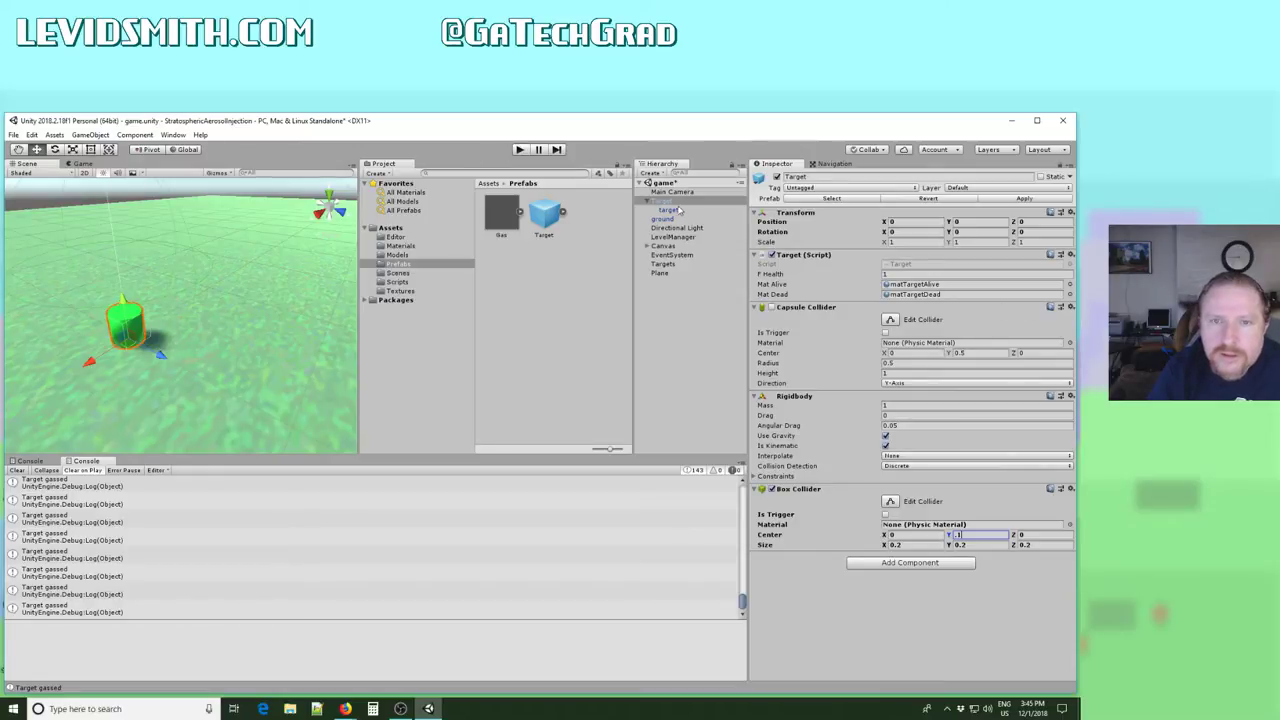
Apply the Target instance's changes to its prefab and play-test the game with the new collider.
left_click(1022, 198)
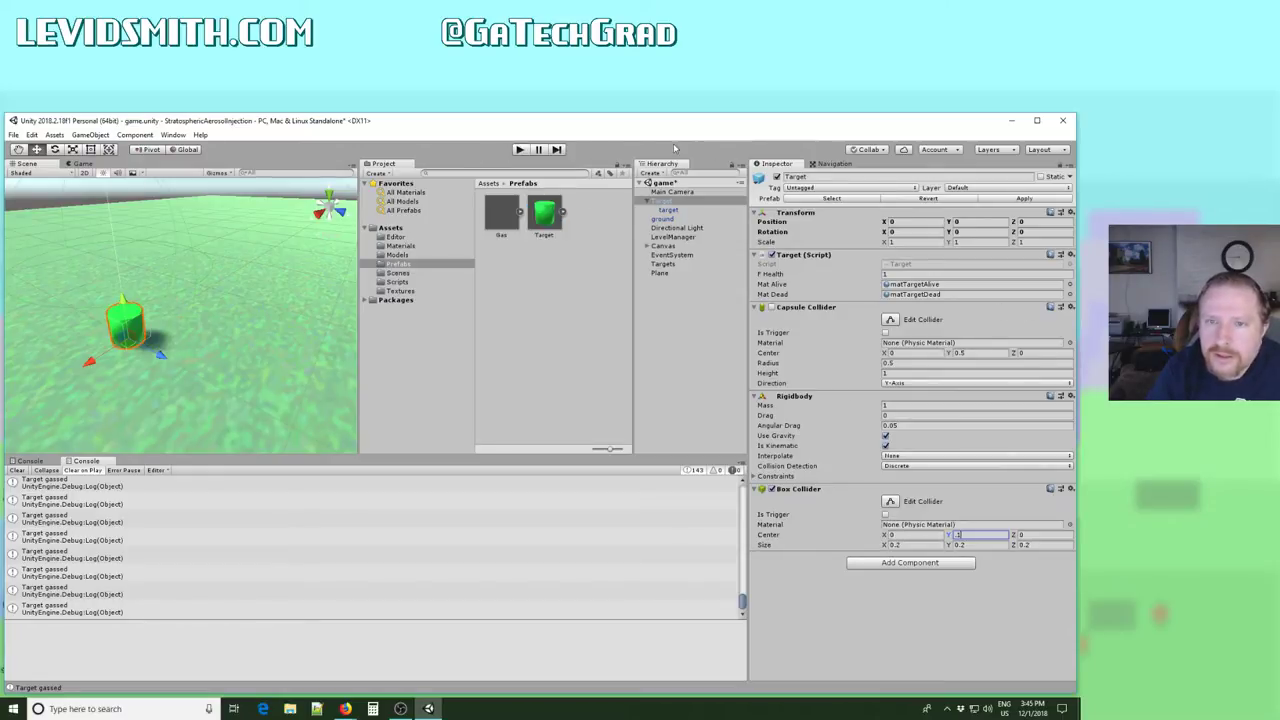
left_click(522, 149)
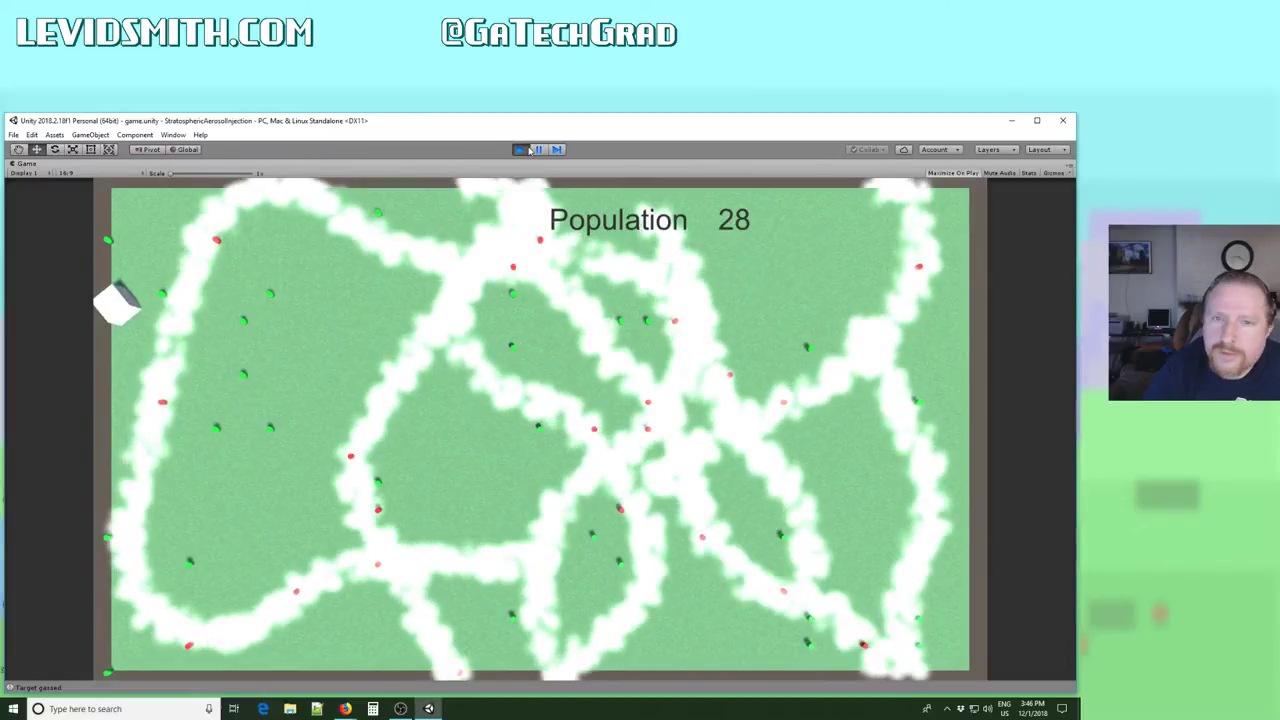
left_click(520, 149)
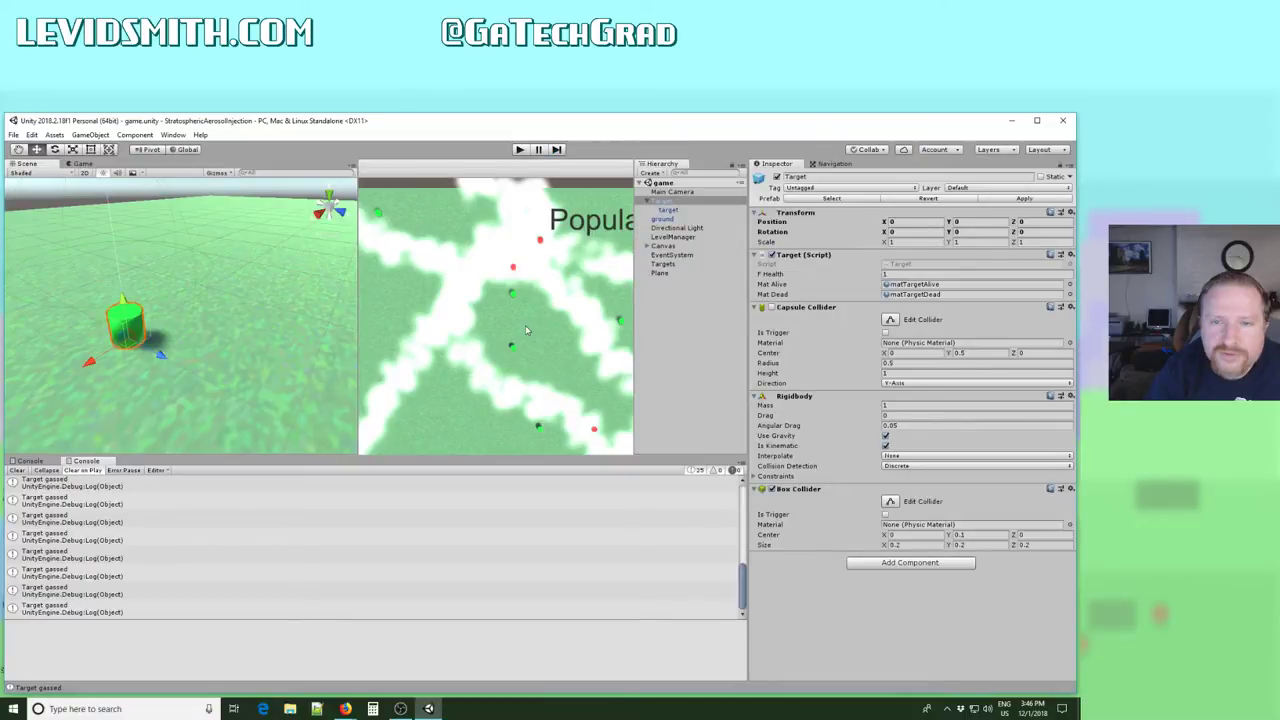
Set the Target's Box Collider size to 0.4 on X, Y and Z and its center Y to 0.2.
left_click(910, 544)
type("0.5")
key("Tab")
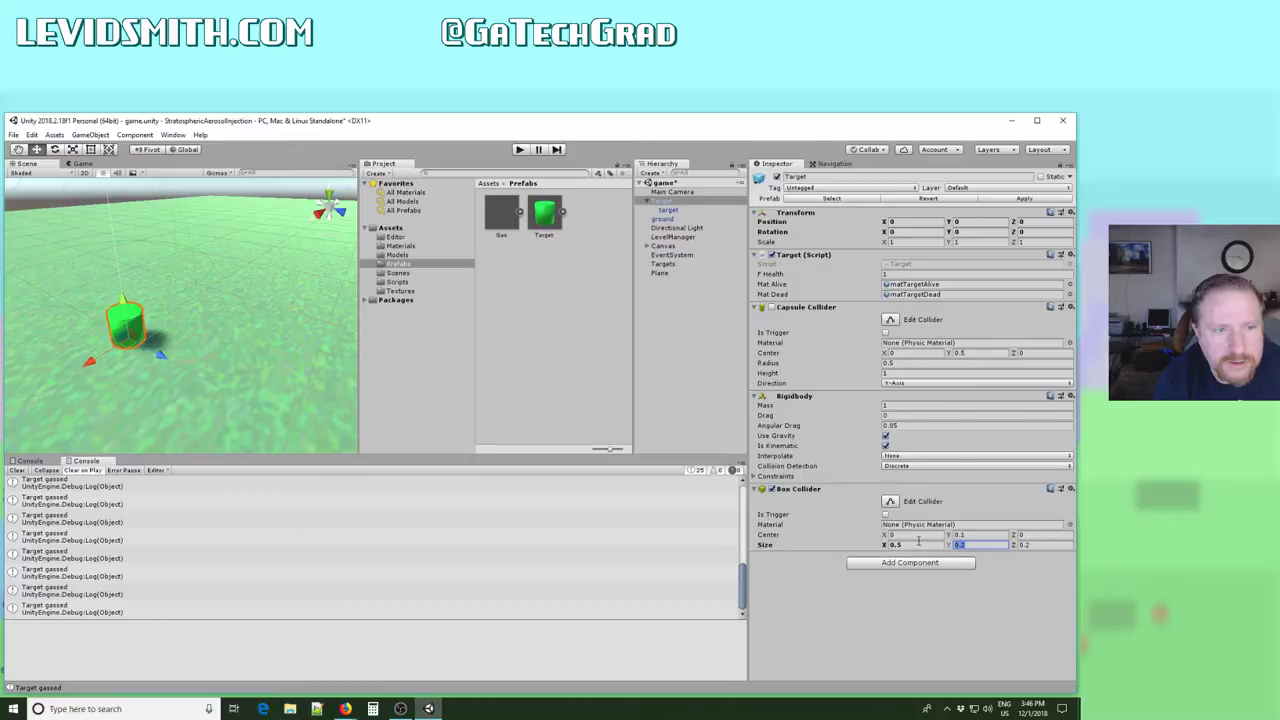
type("0.4")
key("Tab")
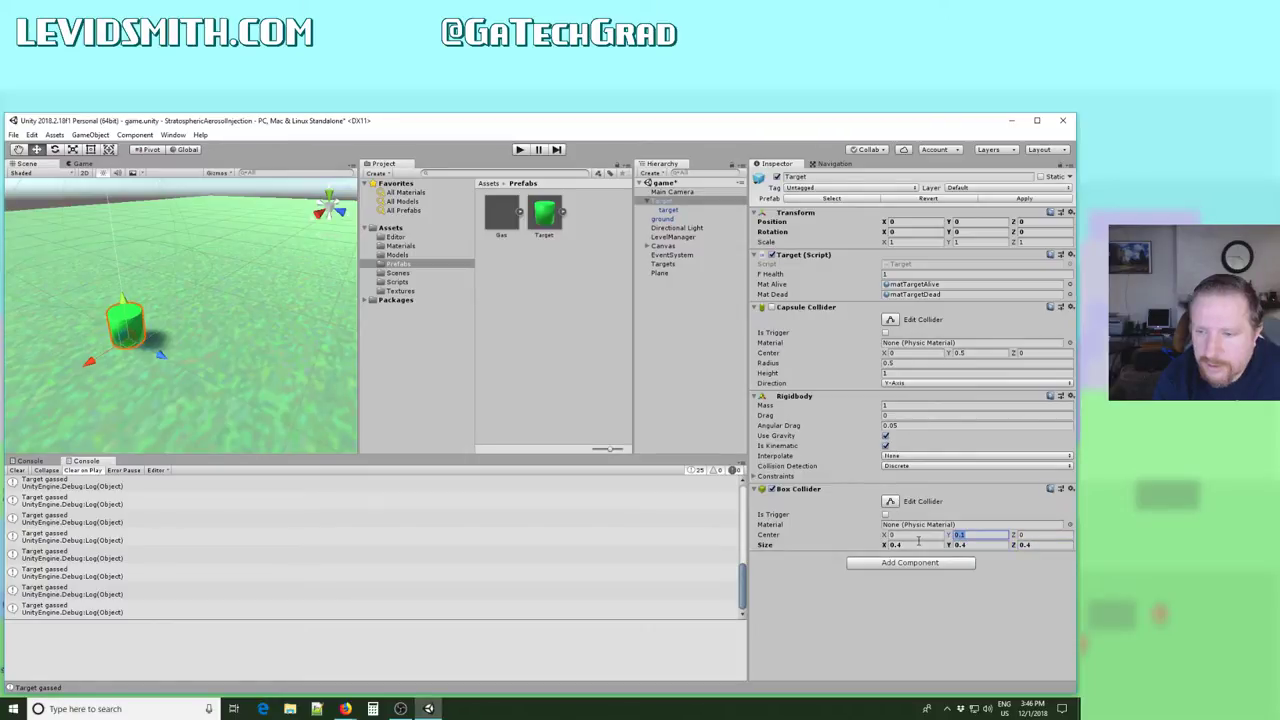
type("-")
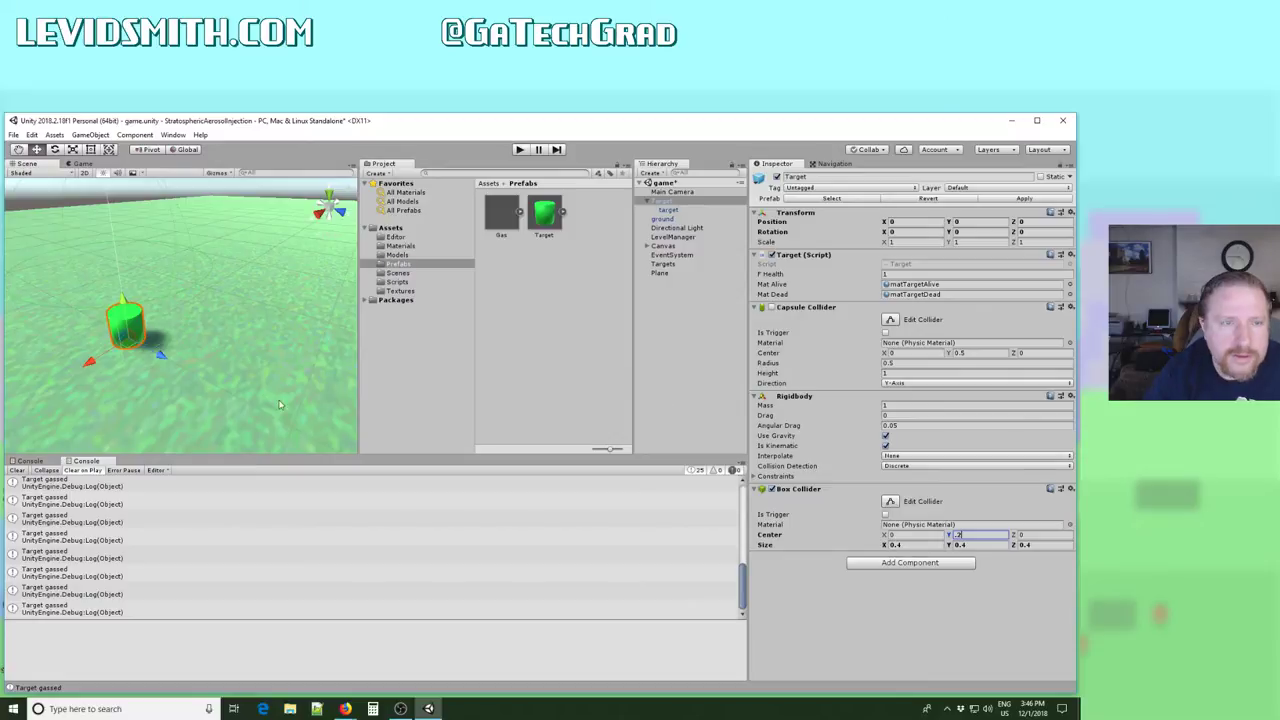
Play-test the game with the enlarged box collider, then inspect the Target prefab and its scene instance.
left_click(520, 149)
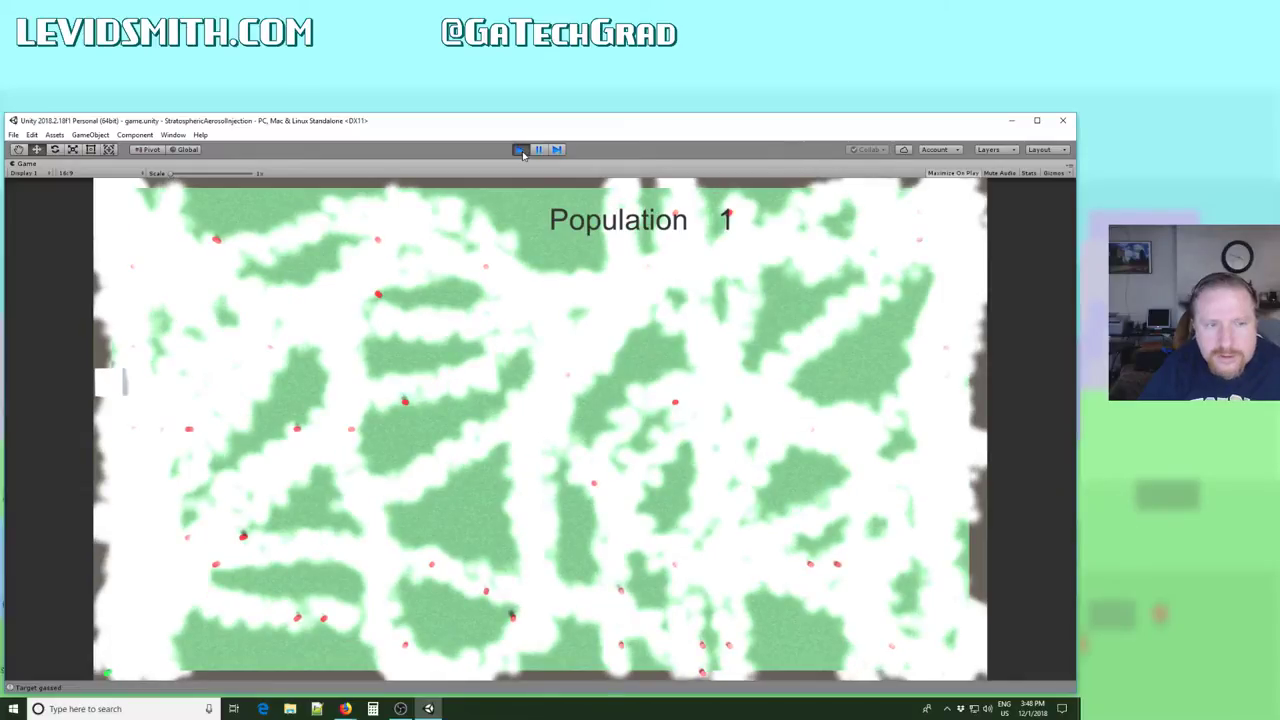
left_click(521, 151)
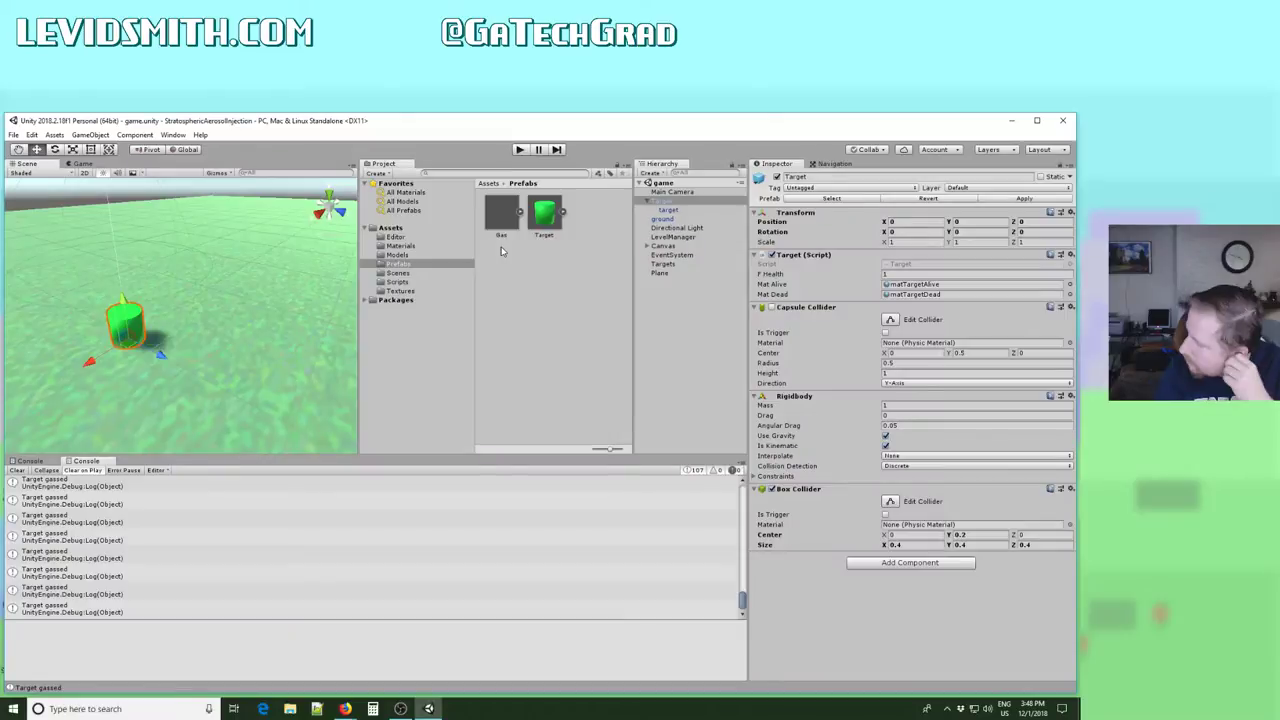
left_click(663, 264)
left_click(550, 222)
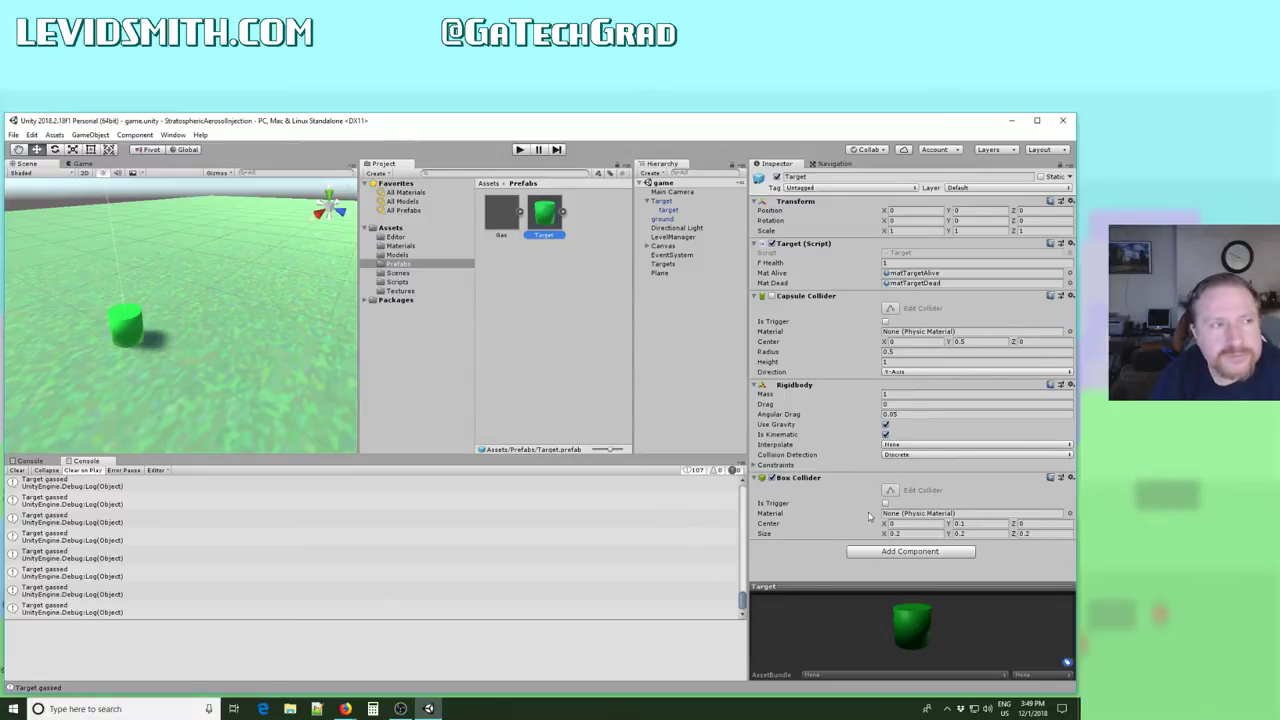
left_click(668, 201)
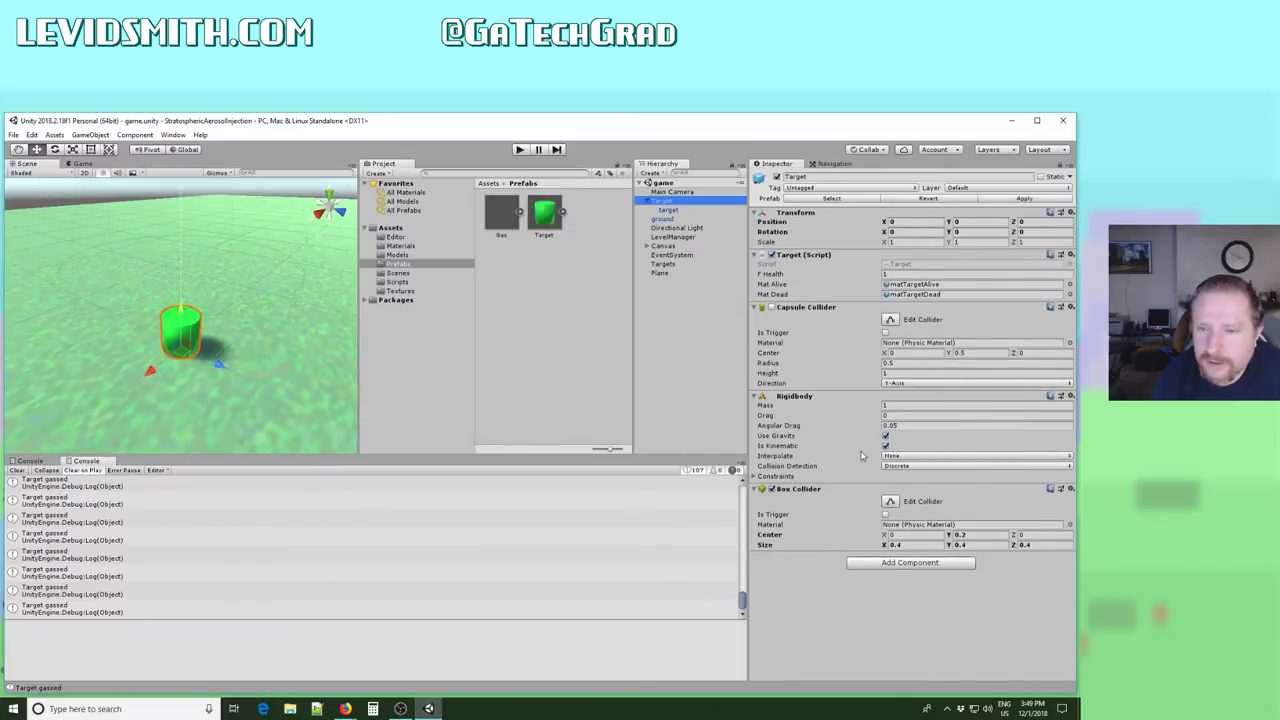
Open the Target script in Visual Studio and add a private fMoveCountdown declaration below the matDead field.
double_click(913, 265)
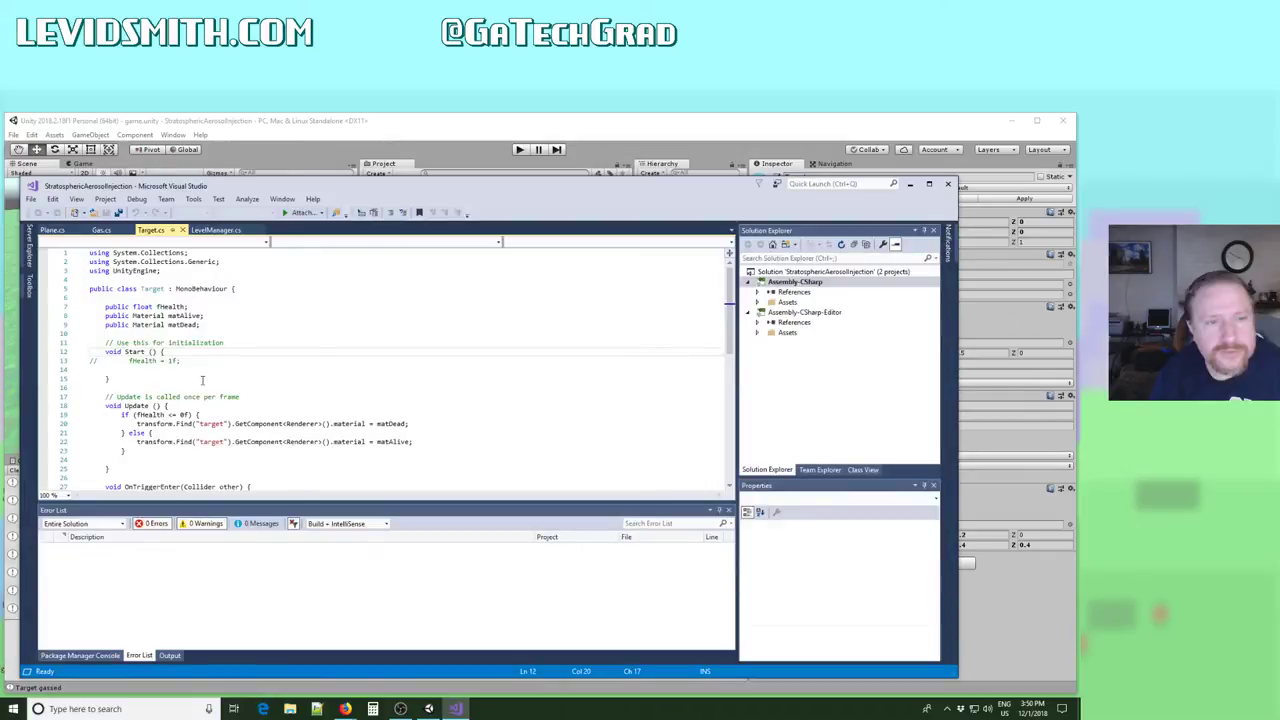
left_click(210, 326)
key("Return")
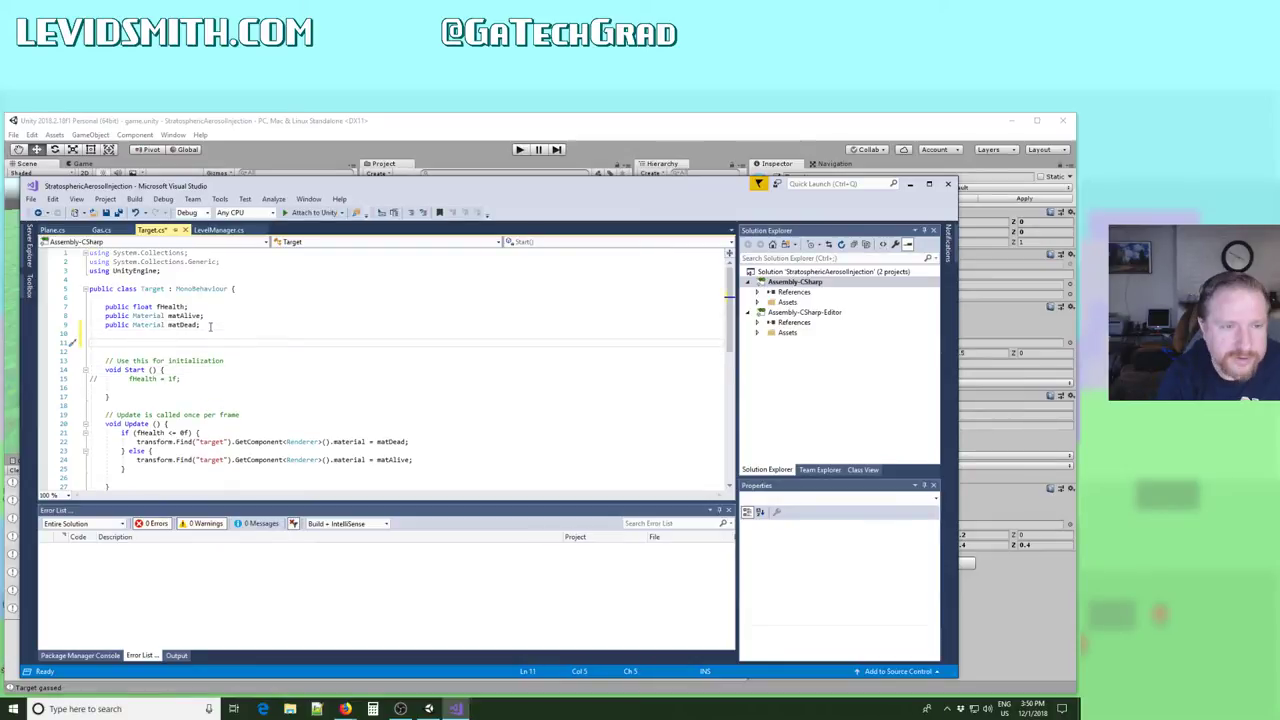
type("private fMoveCountdown")
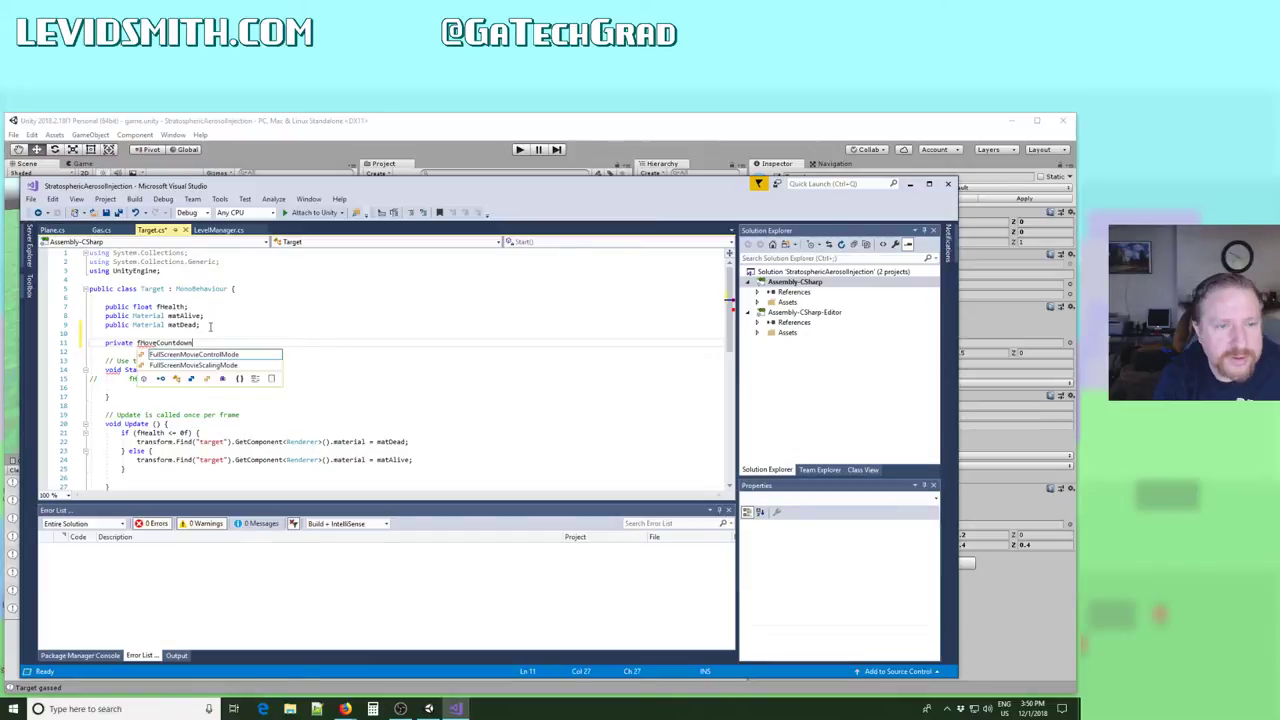
type(";")
key("Return")
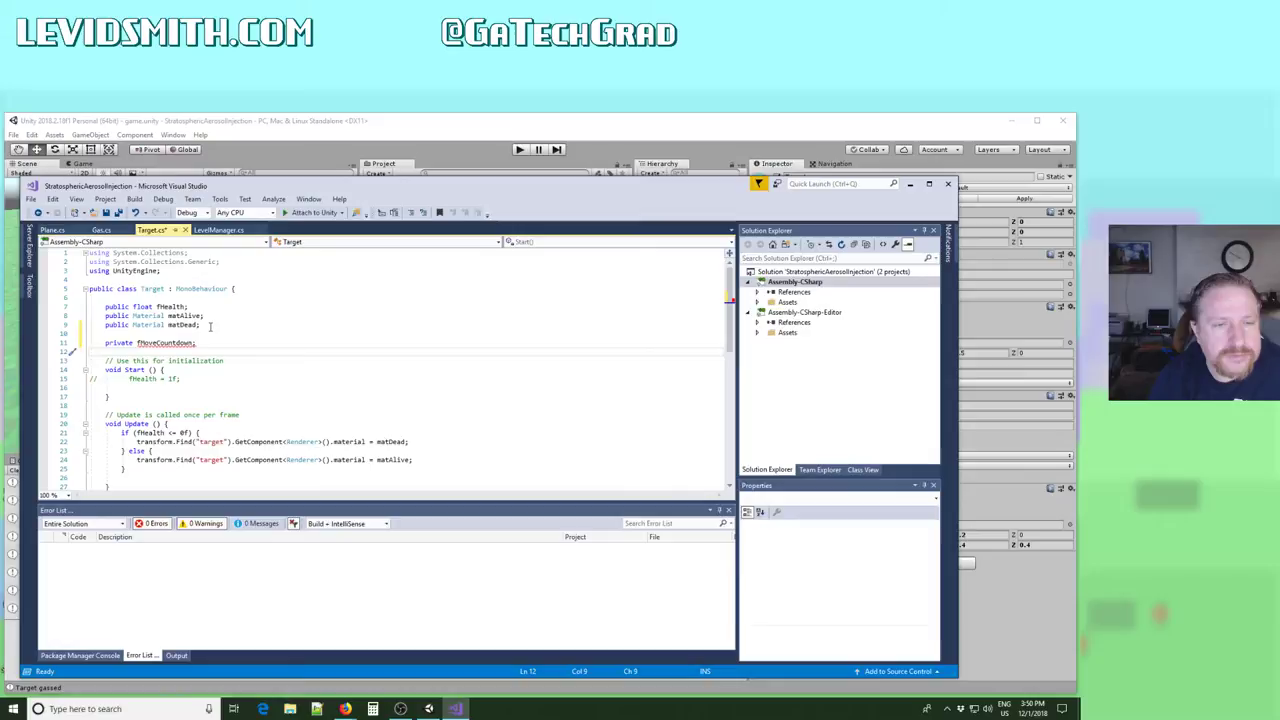
Insert the missing float type into the private fMoveCountdown declaration.
key("Down")
key("Down")
key("Down")
key("End")
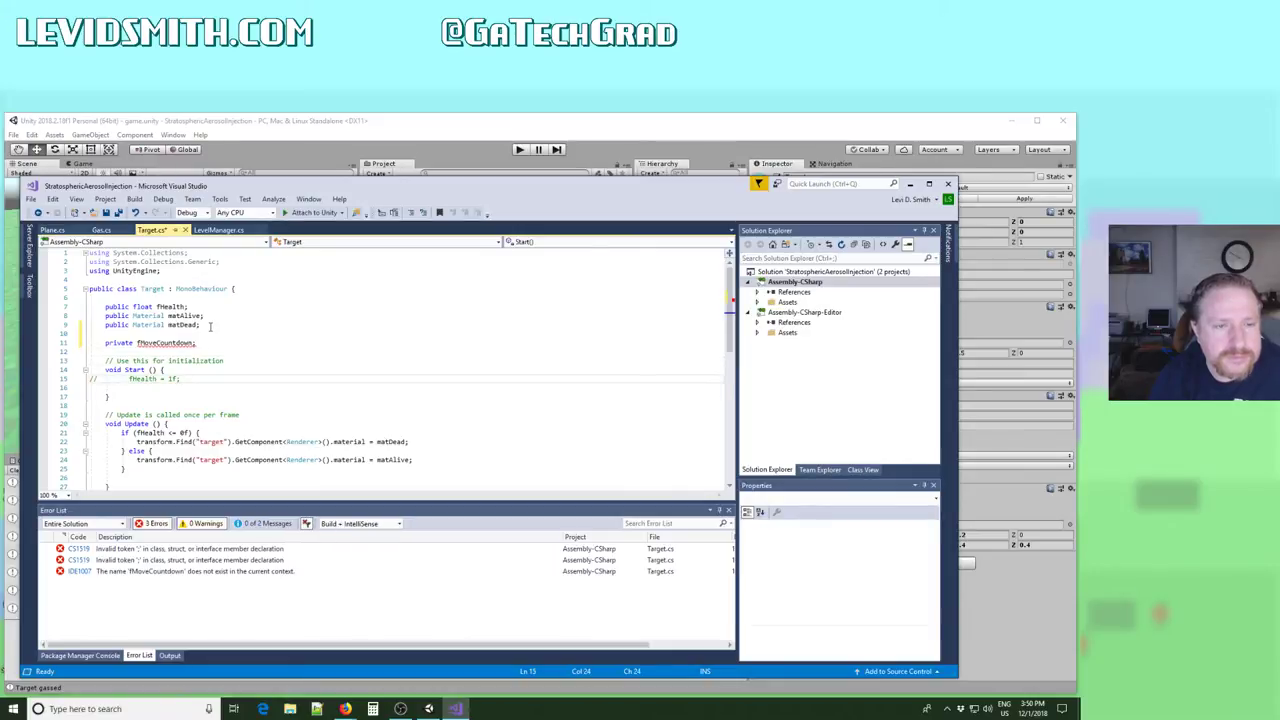
key("Up")
key("Up")
key("Up")
key("Up")
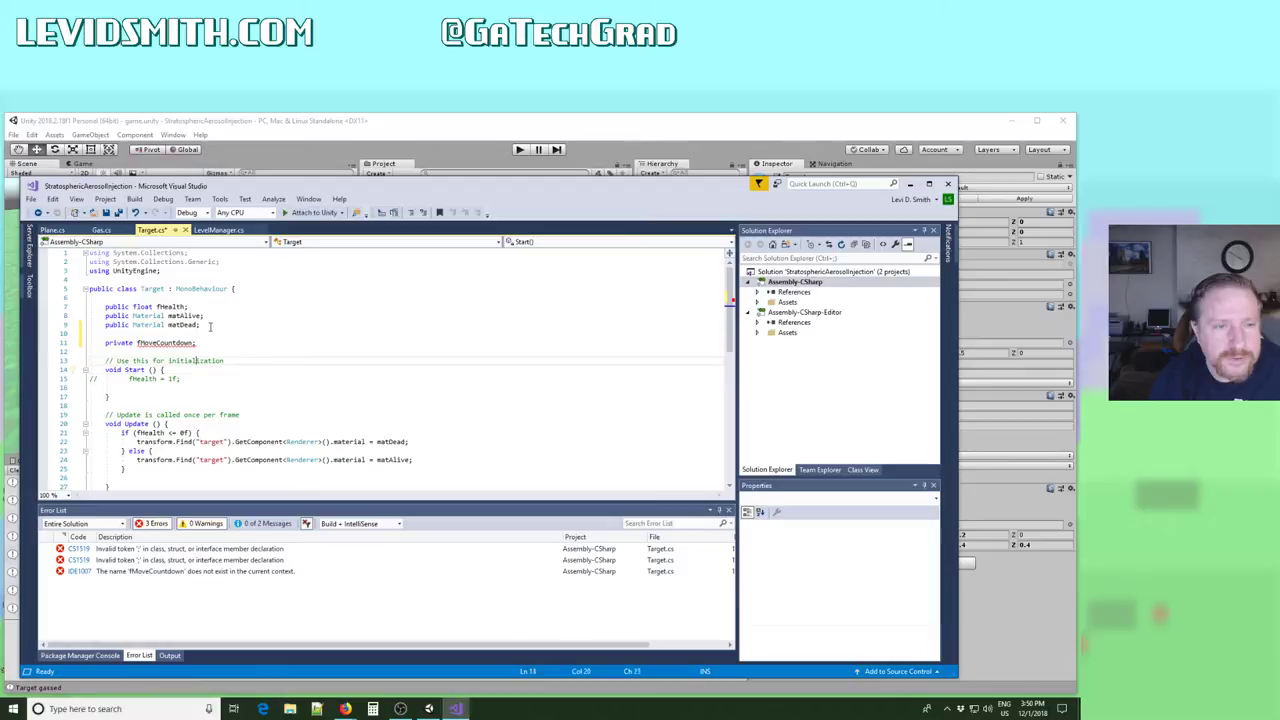
key("Right")
key("Right")
key("Right")
key("Left")
key("Left")
key("Left")
key("Left")
key("Left")
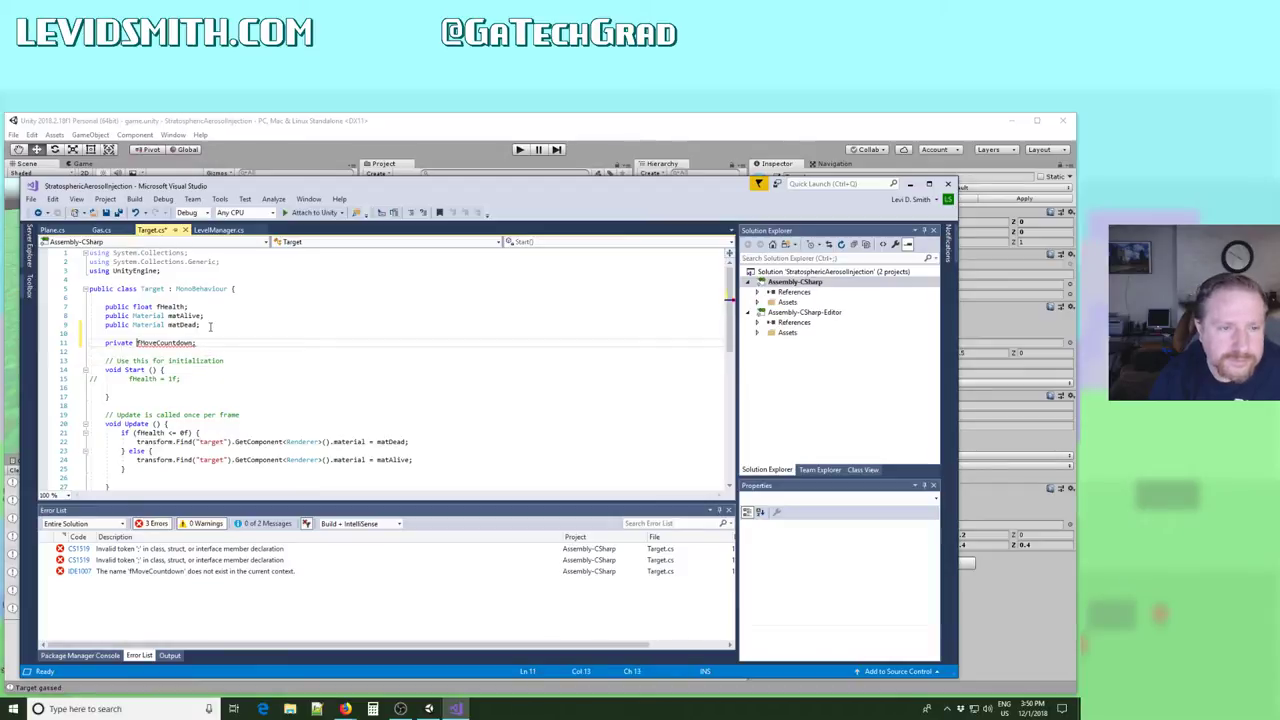
type("float")
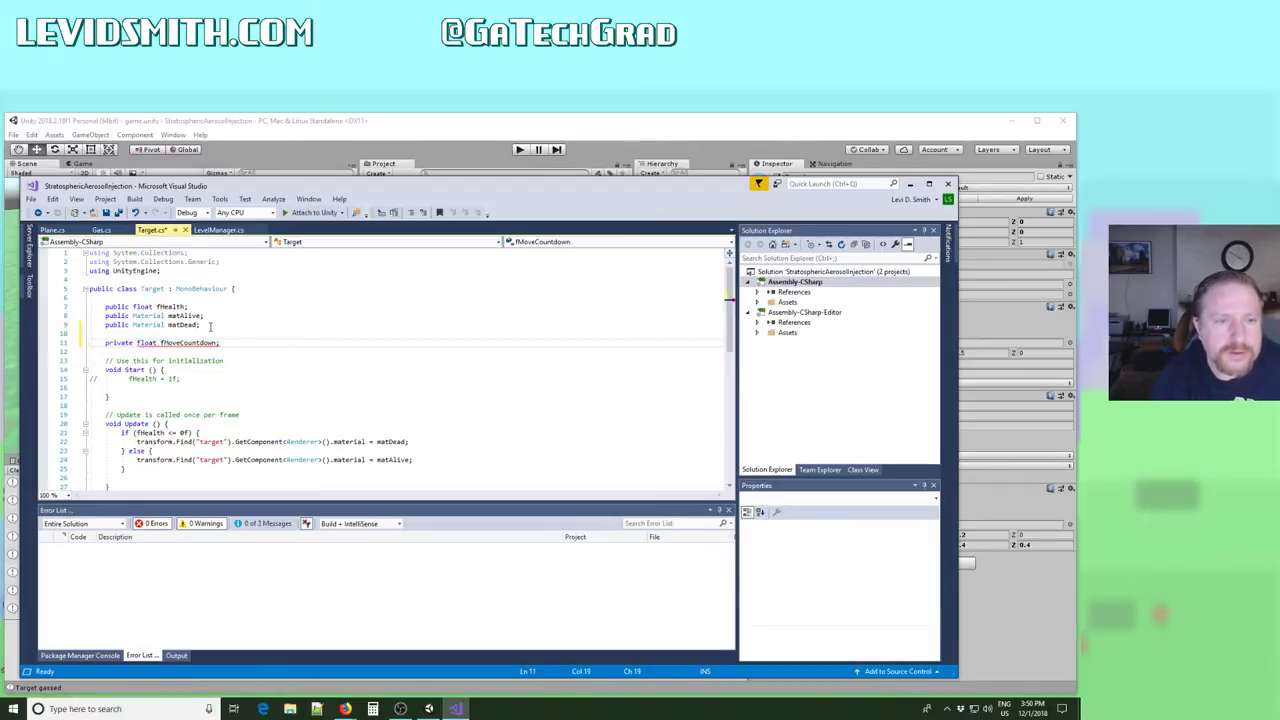
Add an empty private void resetCountdown() method after OnTriggerEnter at the end of the Target class.
key("Page_Down")
key("Down")
key("Return")
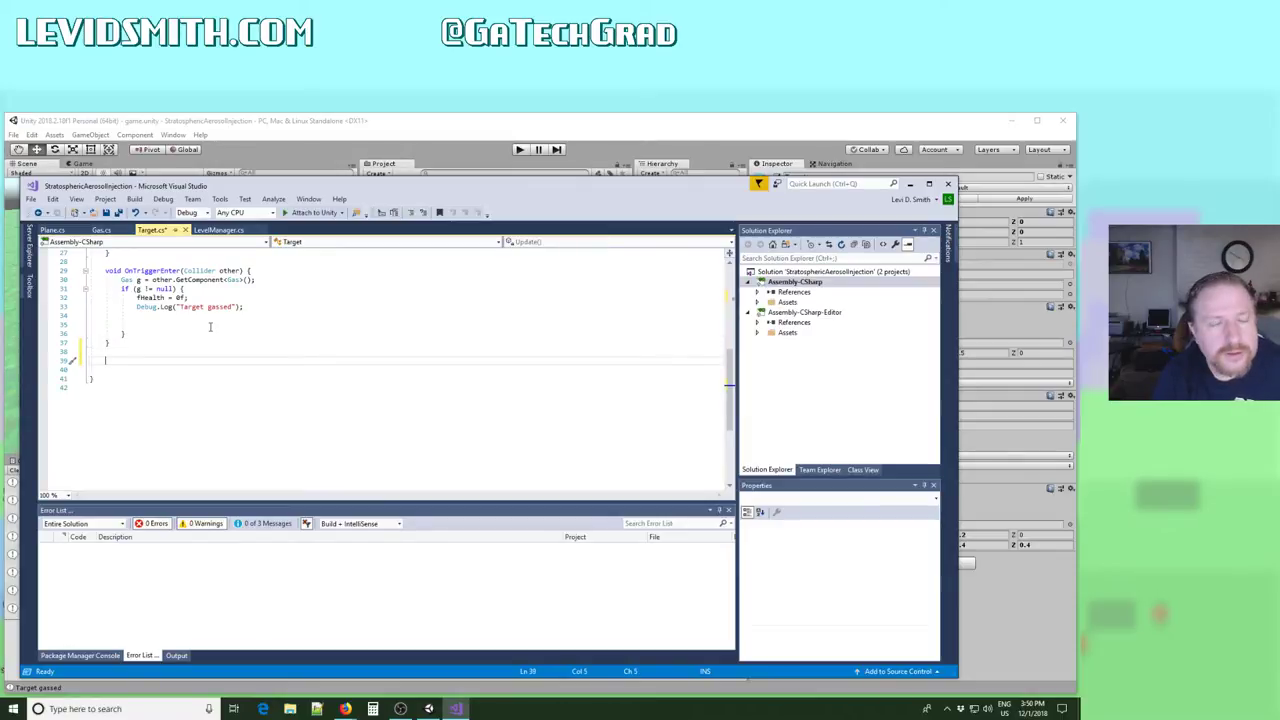
type("private void ")
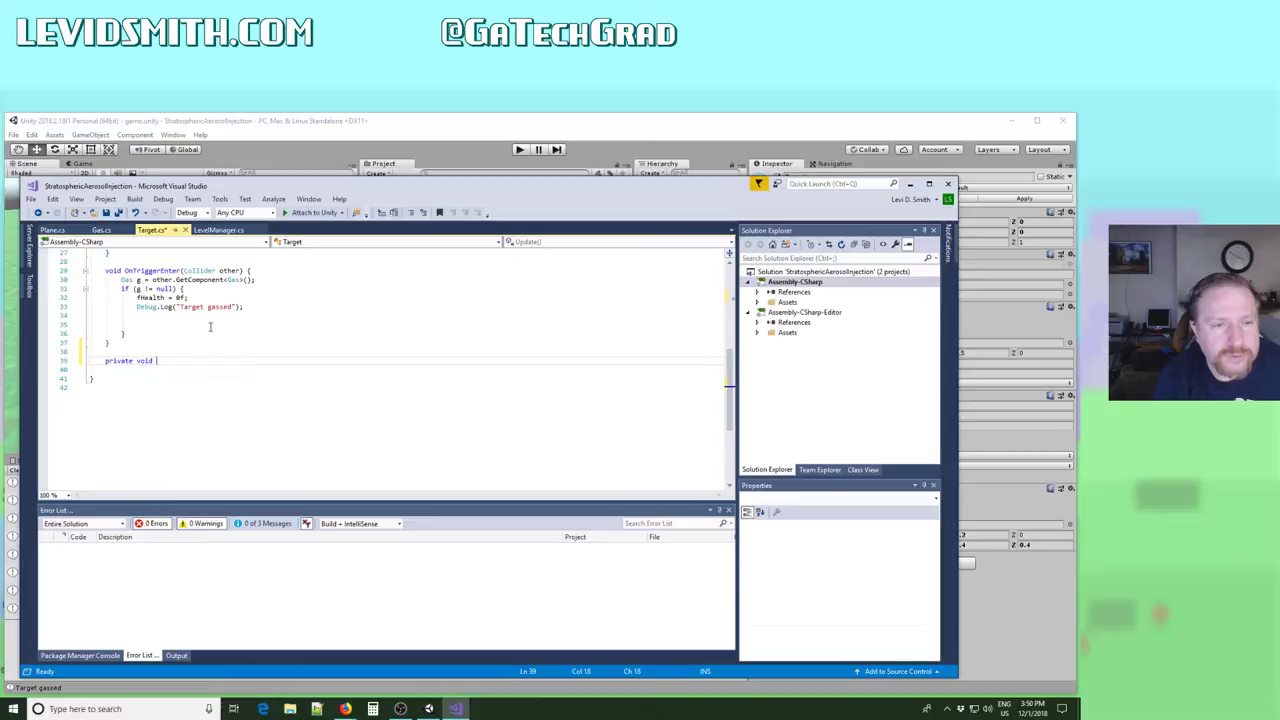
type("resetCou")
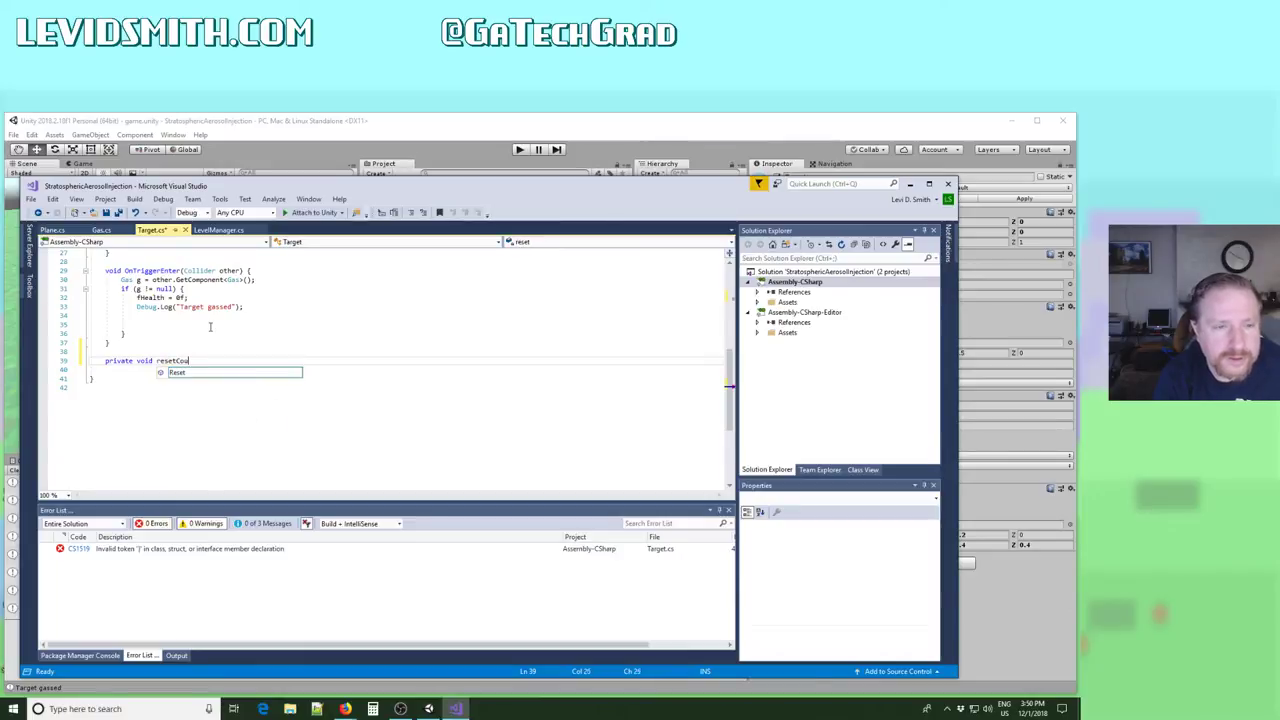
type("ntdown() {")
key("Return")
key("Up")
Inside resetCountdown, assign fMoveCountdown the value Random.Range(1f, 5f).
type("fMov")
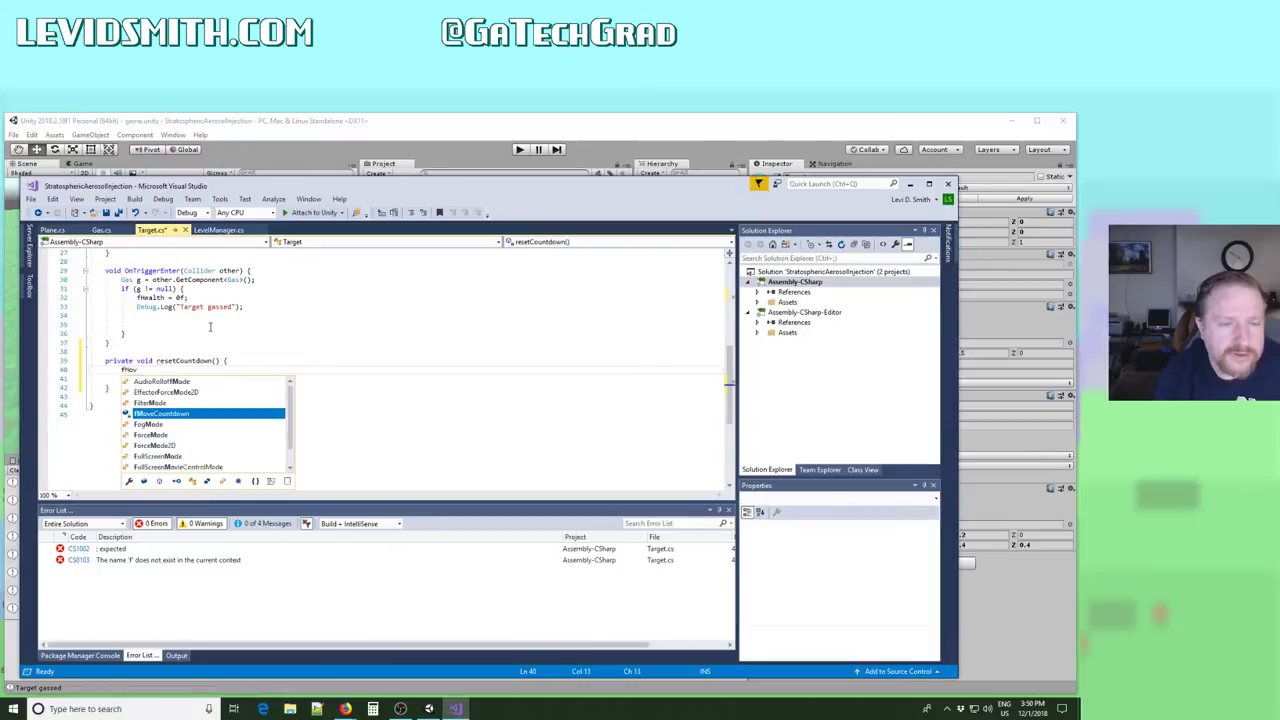
type("eCountdown = ")
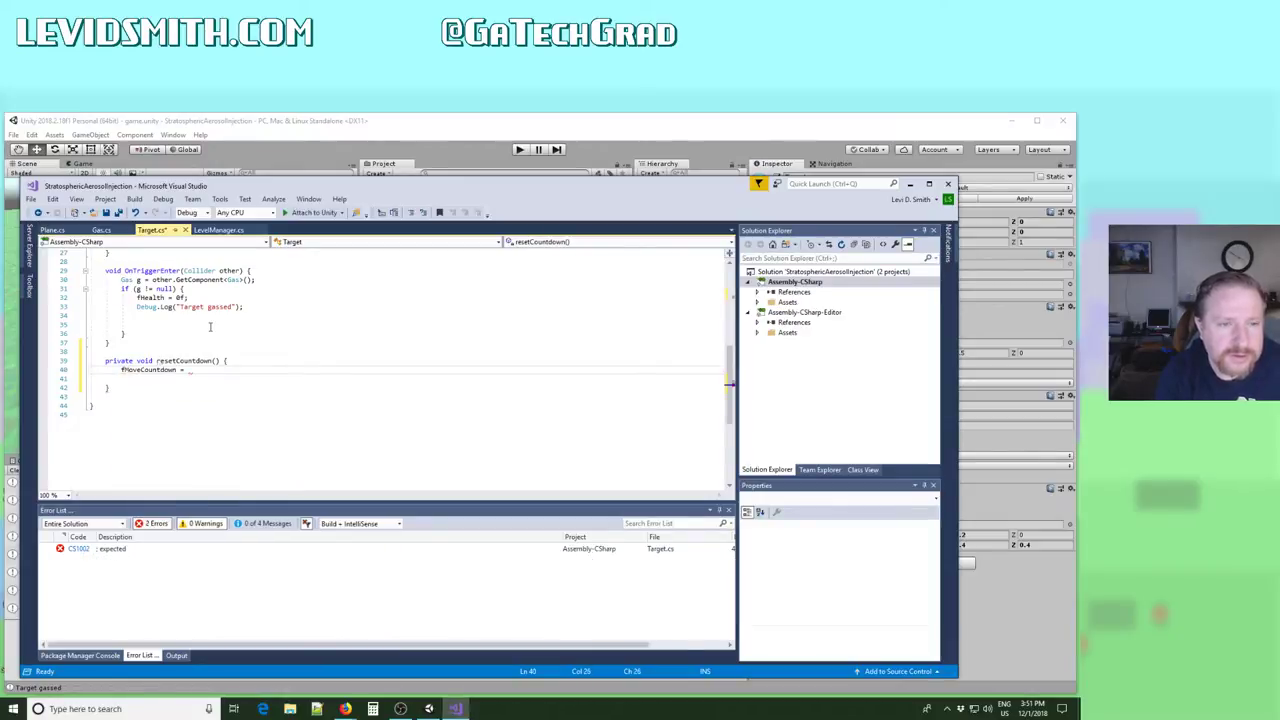
type("Random.R")
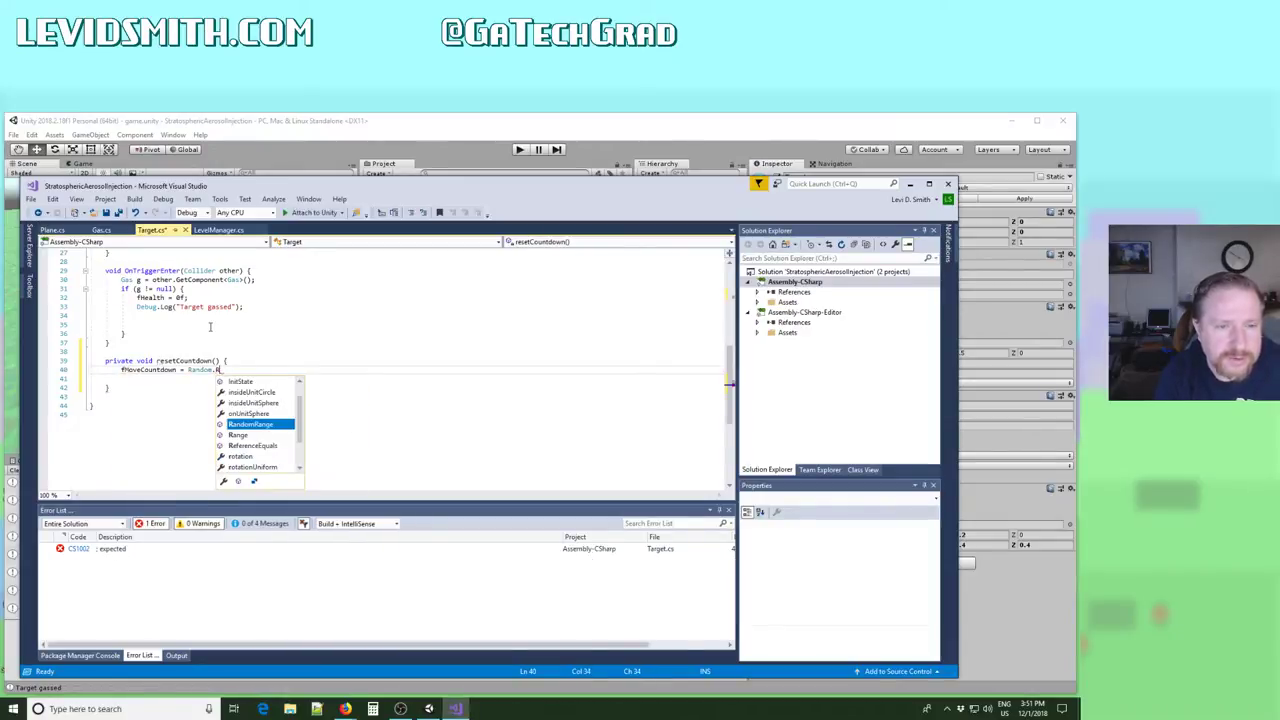
type("ange")
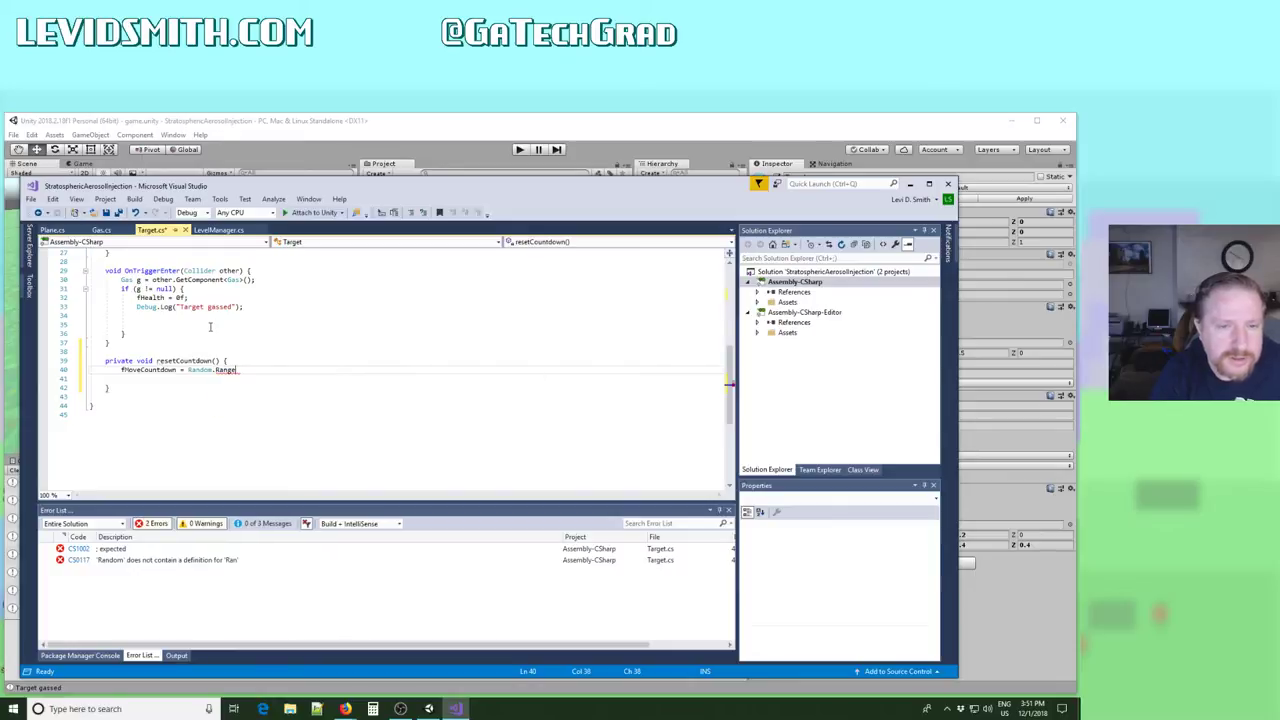
type("(")
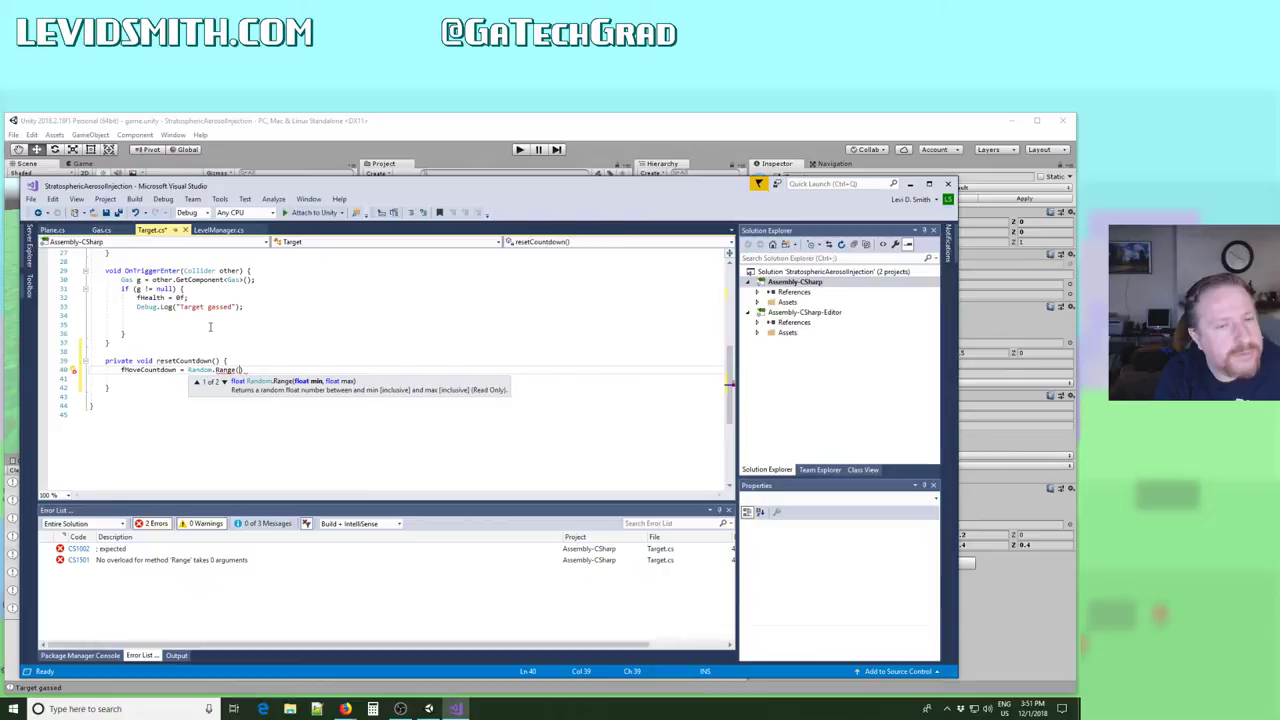
key("Down")
key("Down")
key("Down")
key("Down")
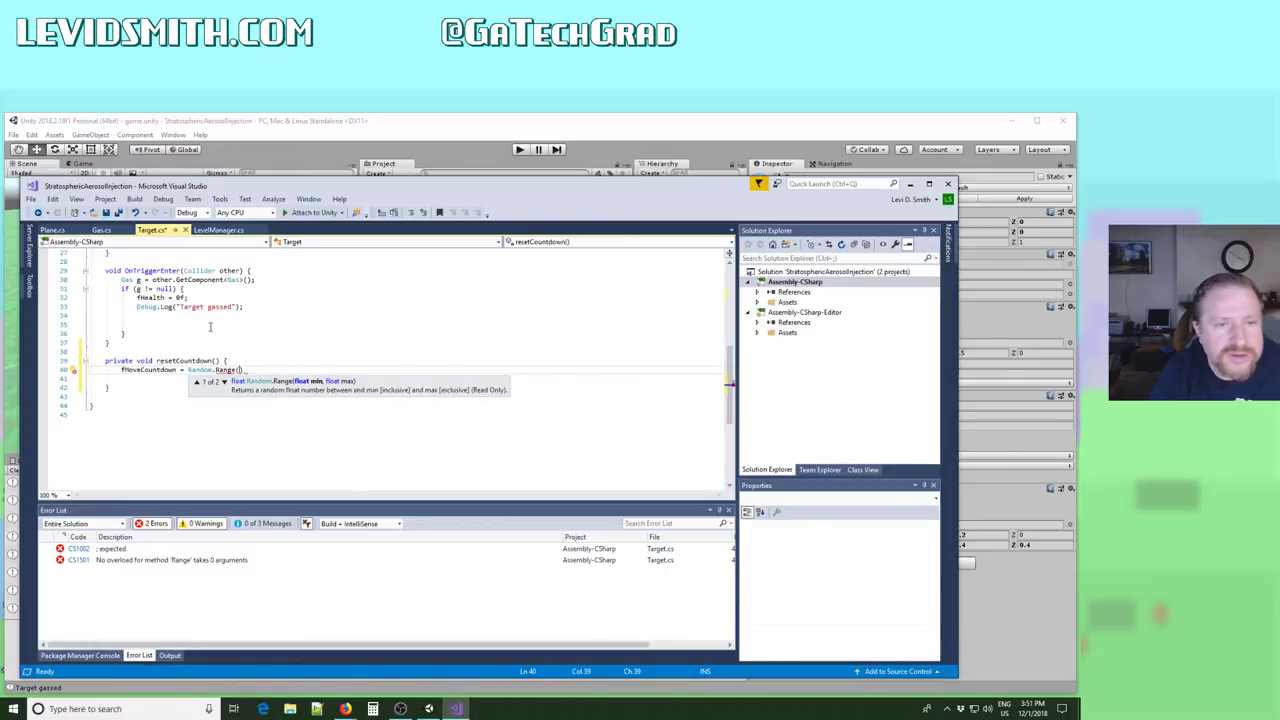
key("Down")
key("Down")
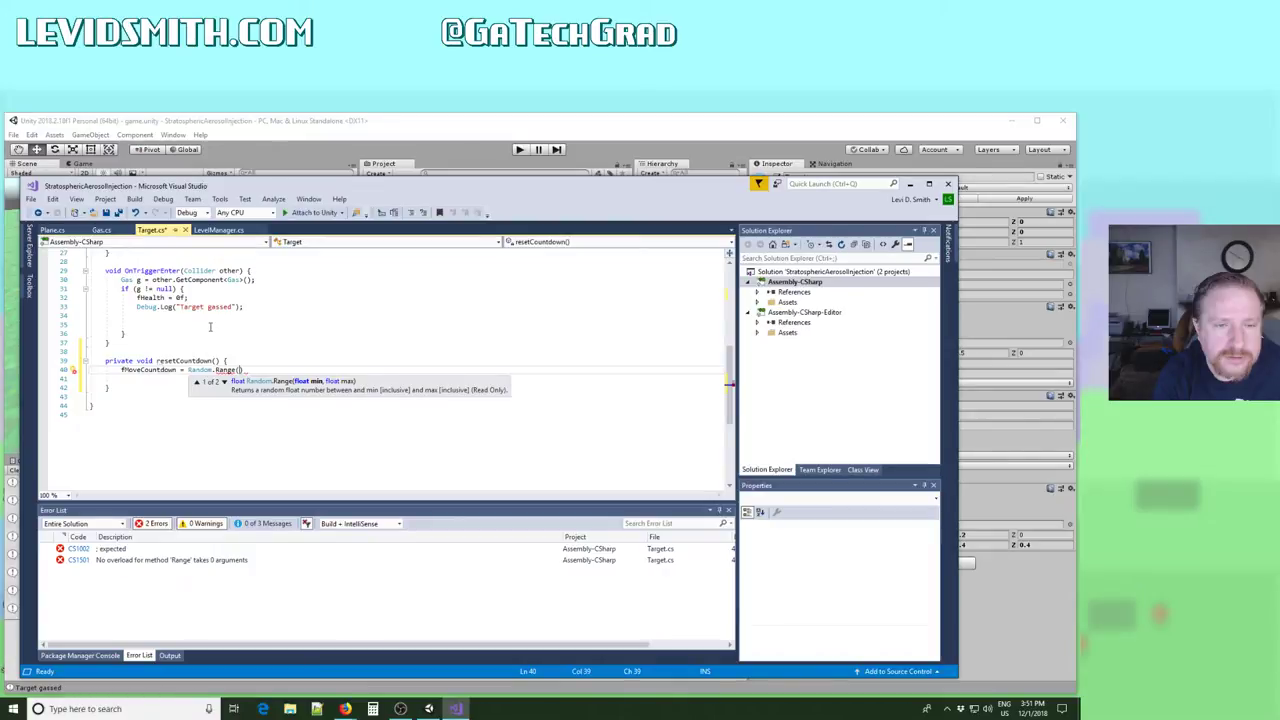
type("1f, 5f);")
In Update, add an if block with the condition fMoveCountdown <= 0f after the health material check.
left_click(210, 326)
scroll(212, 323, "up", 7)
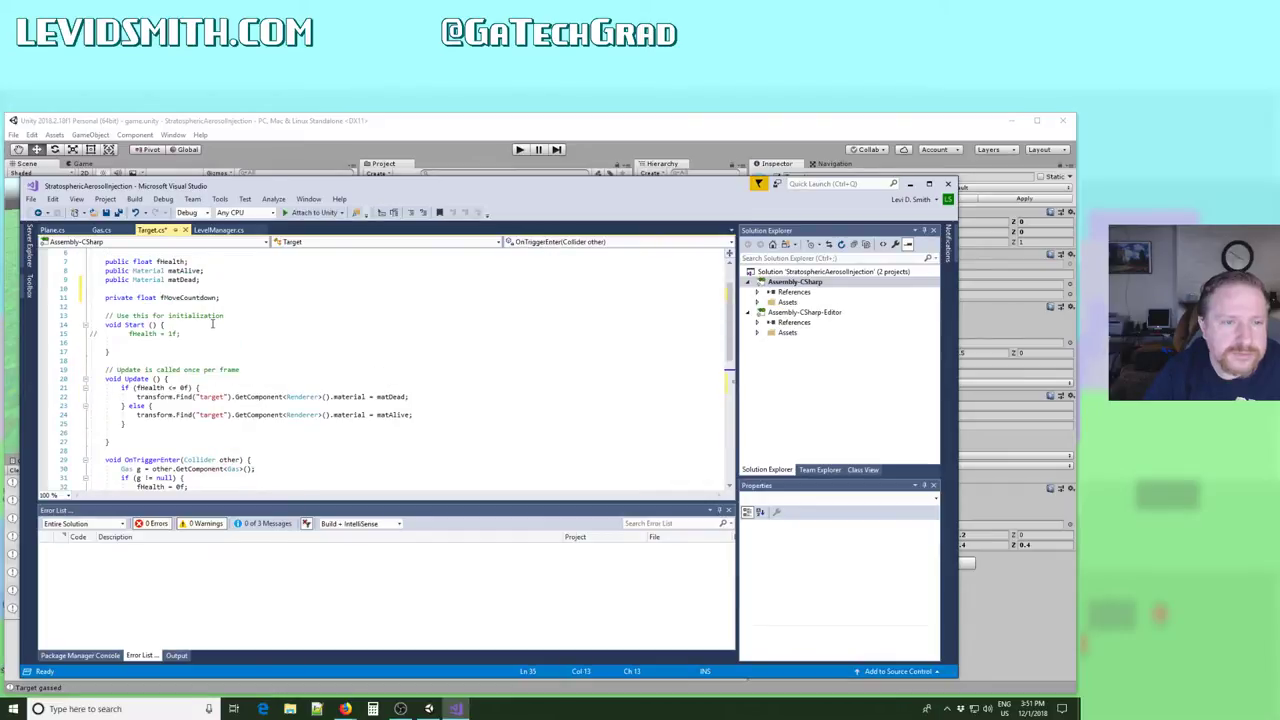
left_click(221, 423)
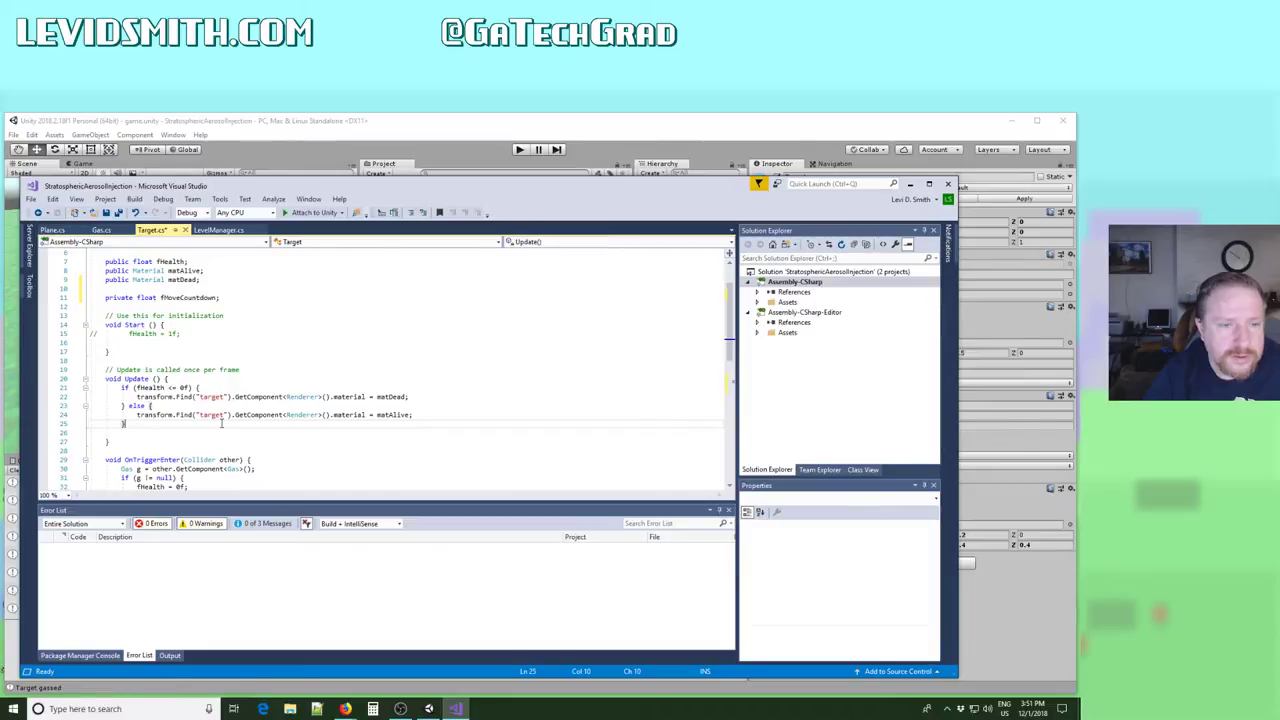
key("Return")
key("Return")
type("if (")
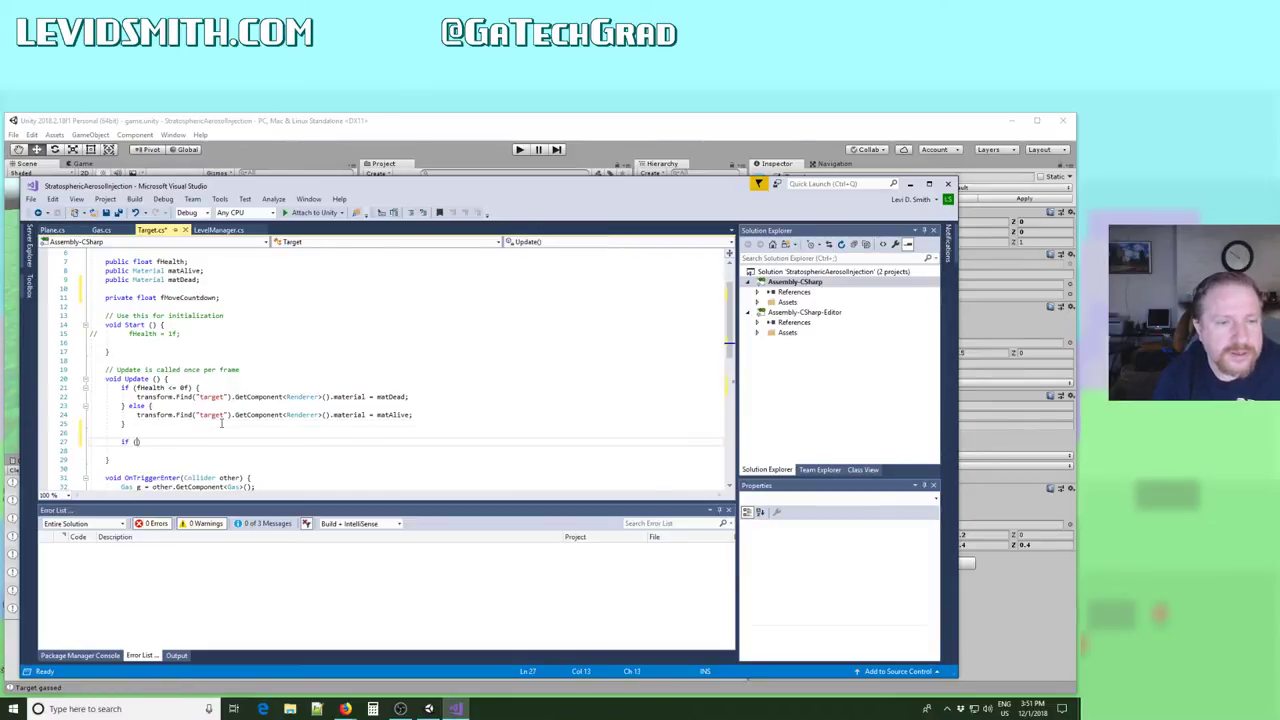
type("fMoveCountdown")
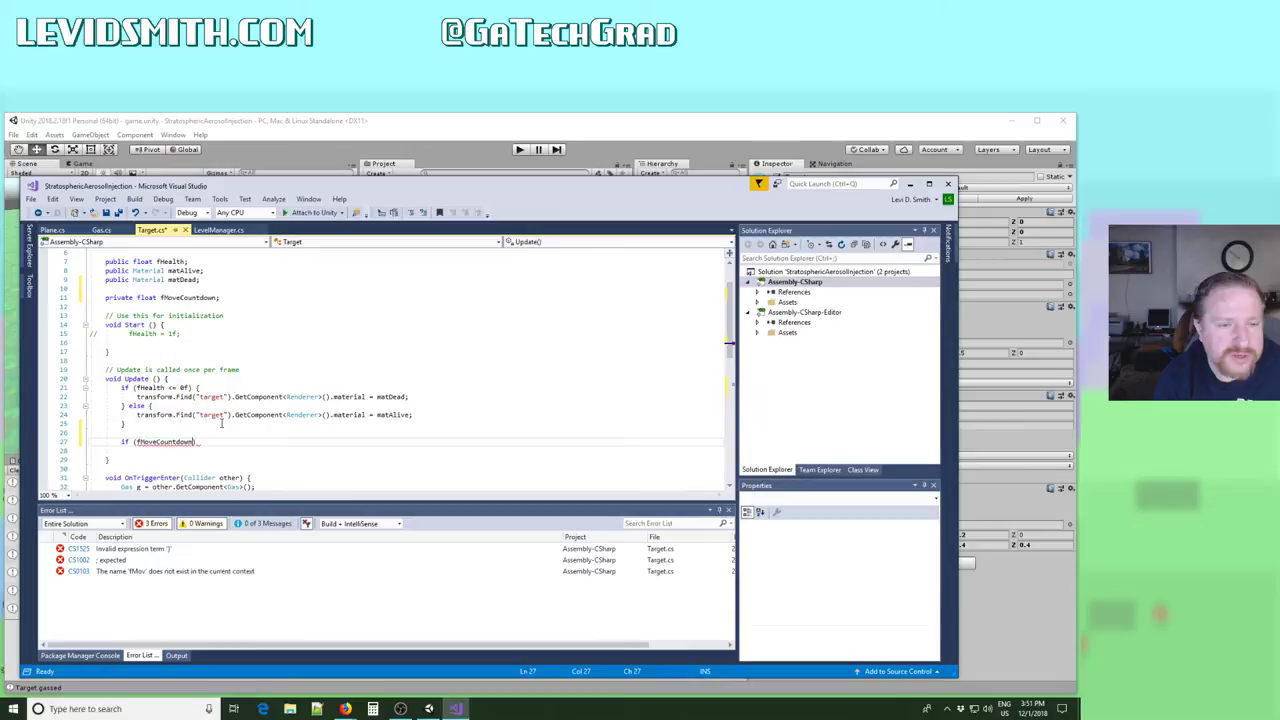
type(" <")
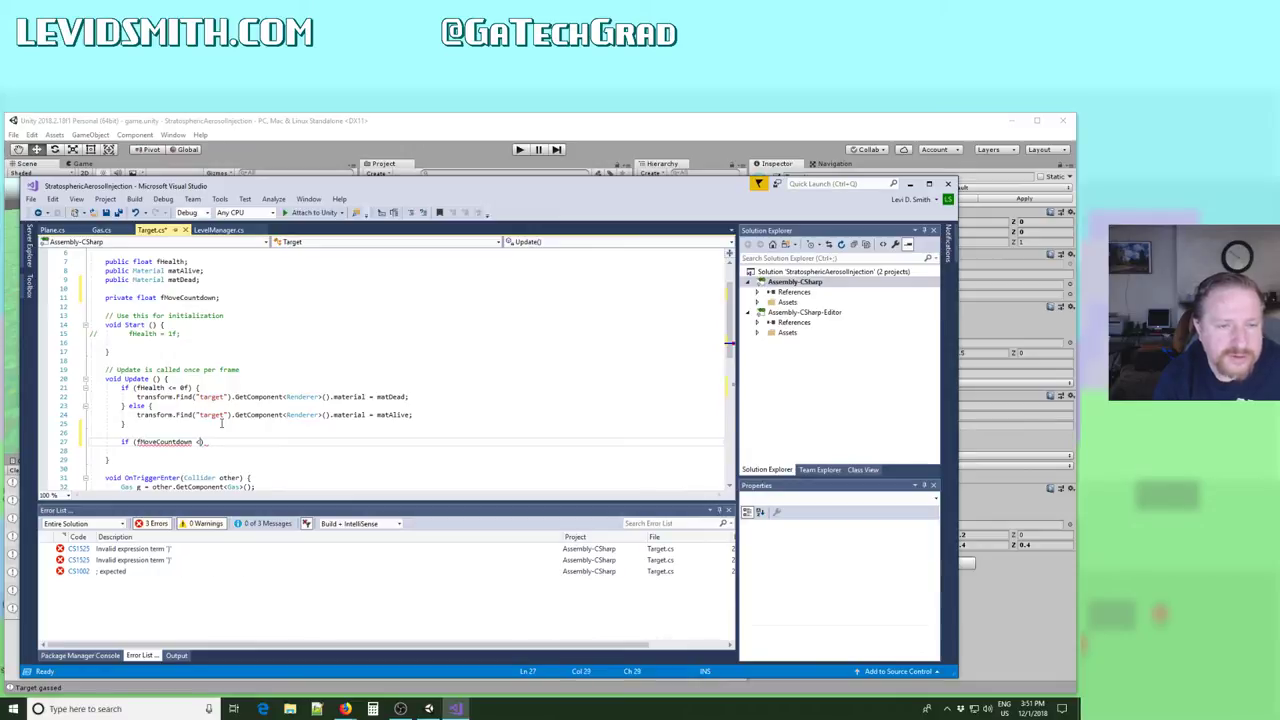
type("= 0f) {")
key("Return")
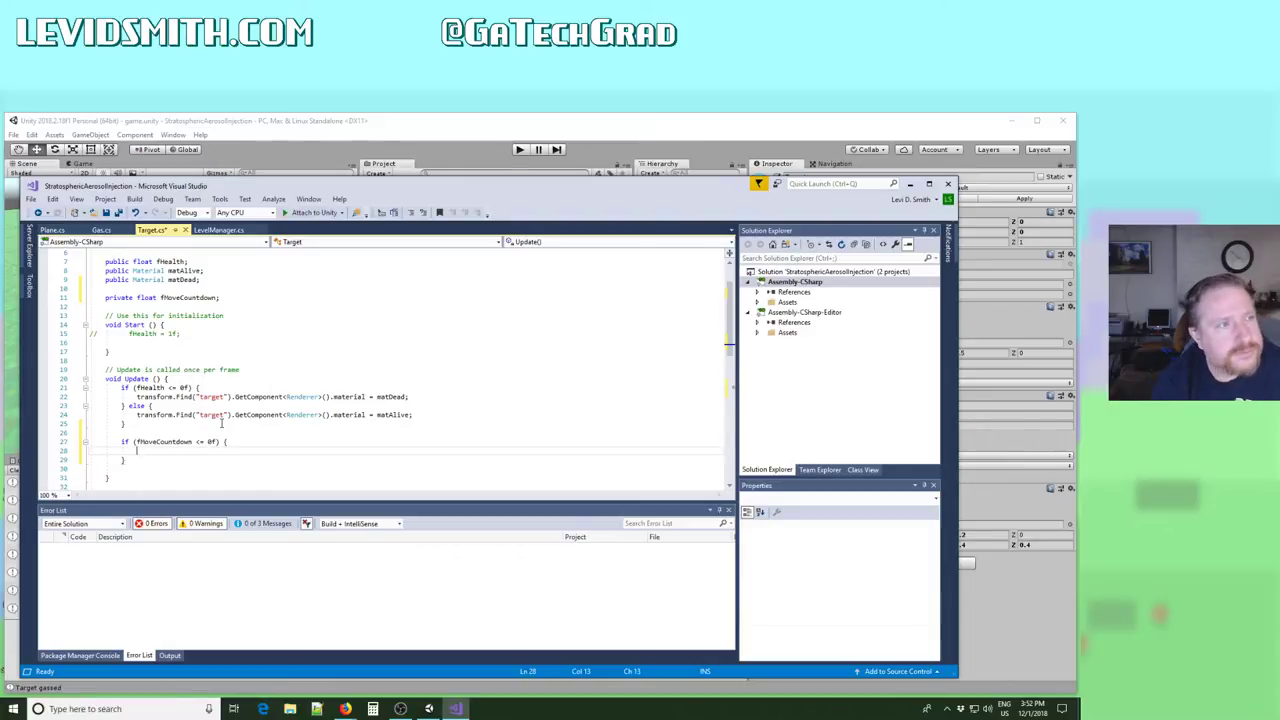
Declare a private float fMoveTime field directly below fMoveCountdown.
key("Up")
key("Up")
key("Up")
key("Up")
key("Up")
key("Up")
key("Up")
key("Up")
key("Up")
key("Up")
key("Up")
key("Up")
key("Up")
key("Up")
key("Up")
key("Up")
key("Up")
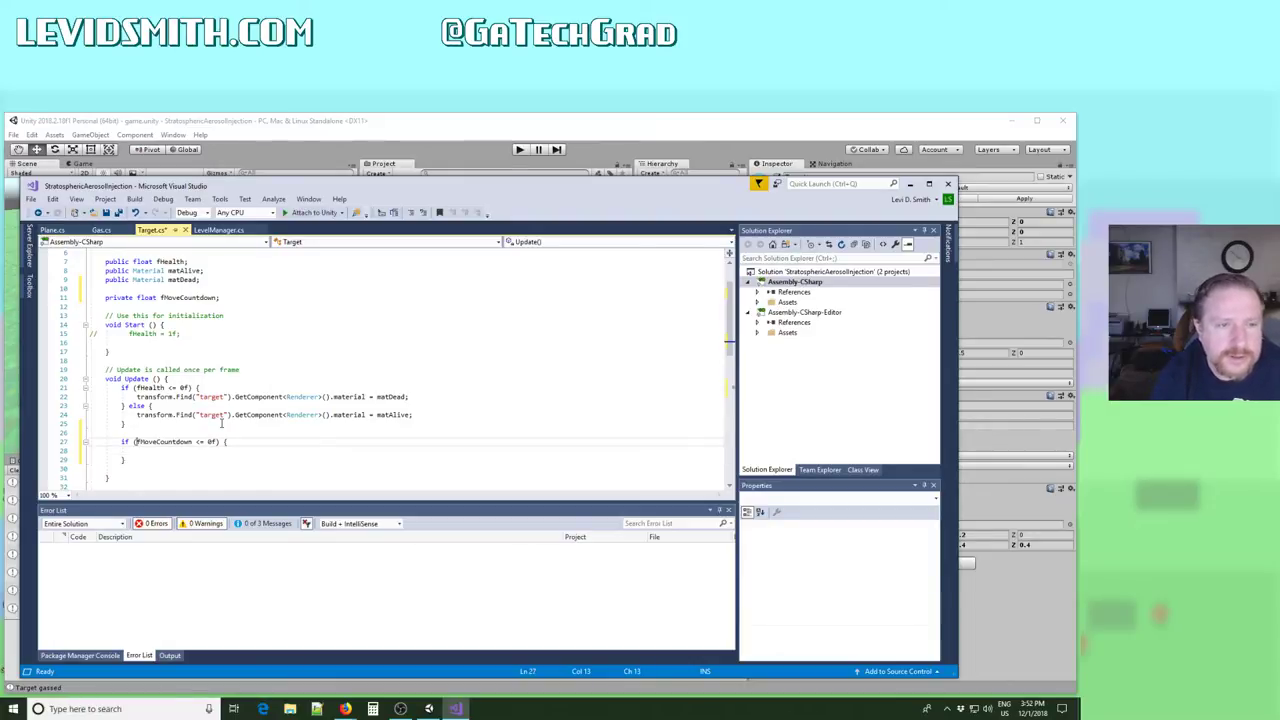
key("End")
key("Return")
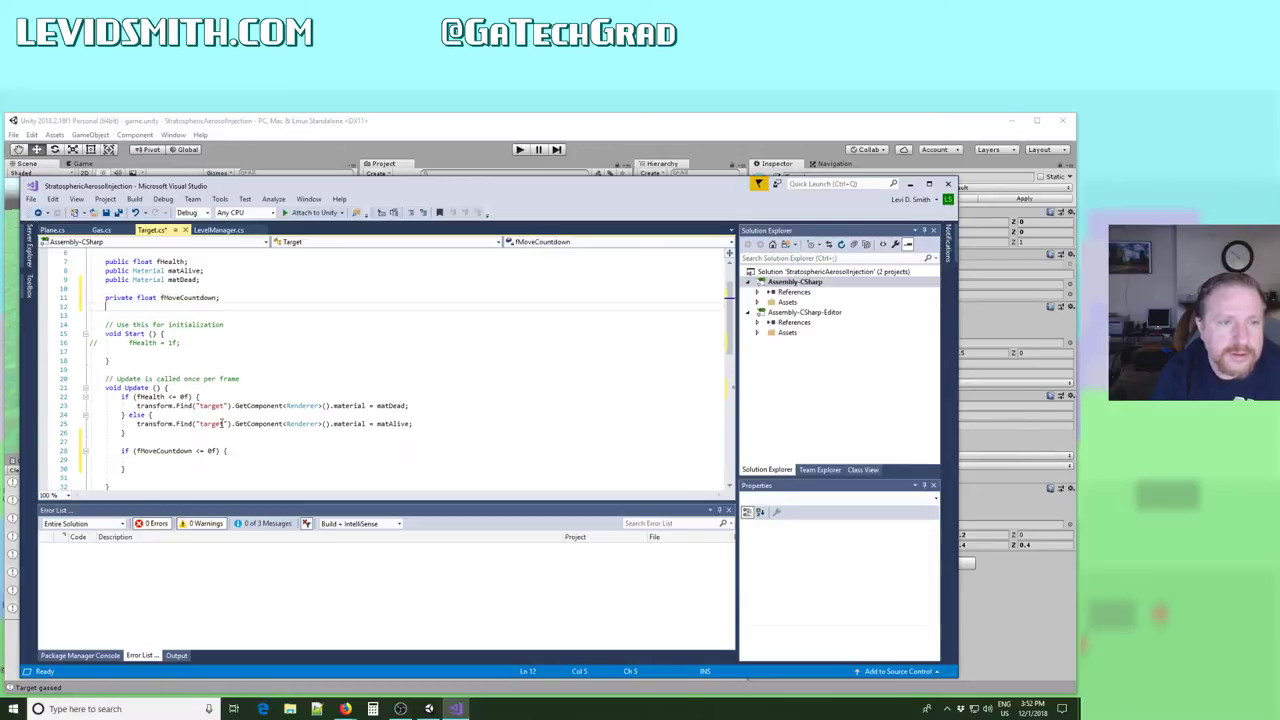
type("private float")
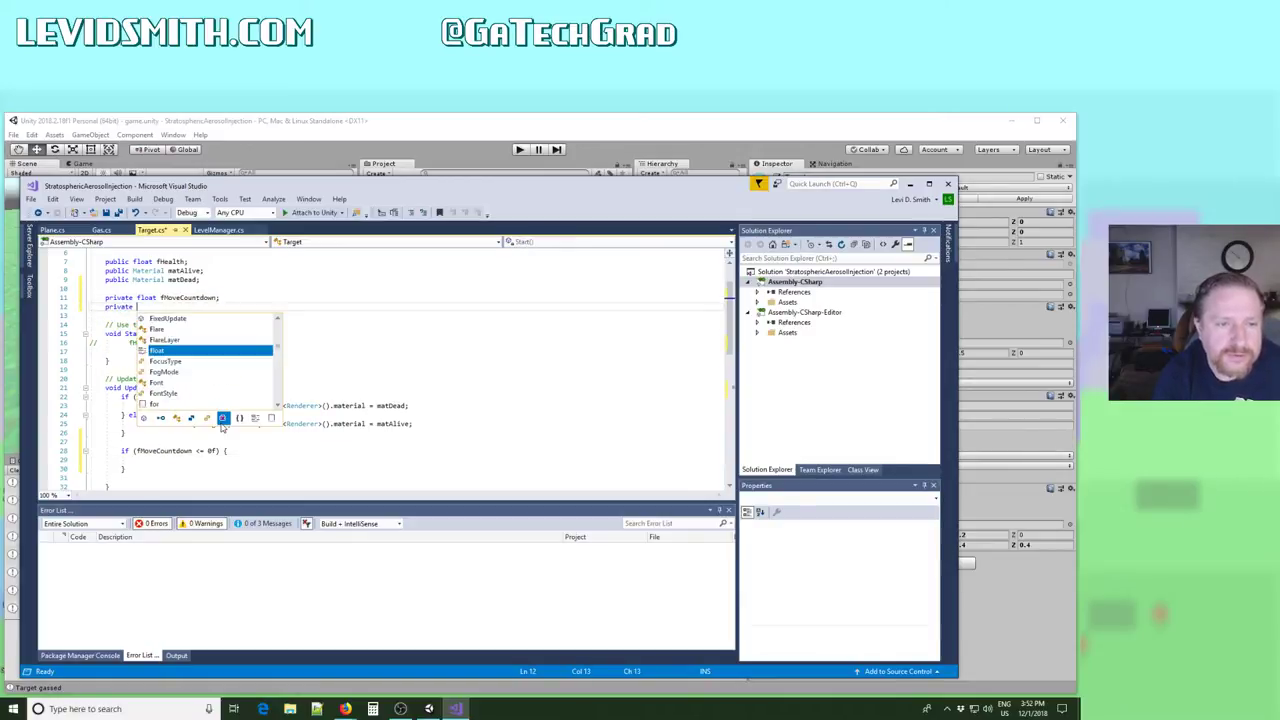
type(" fMoveTime;")
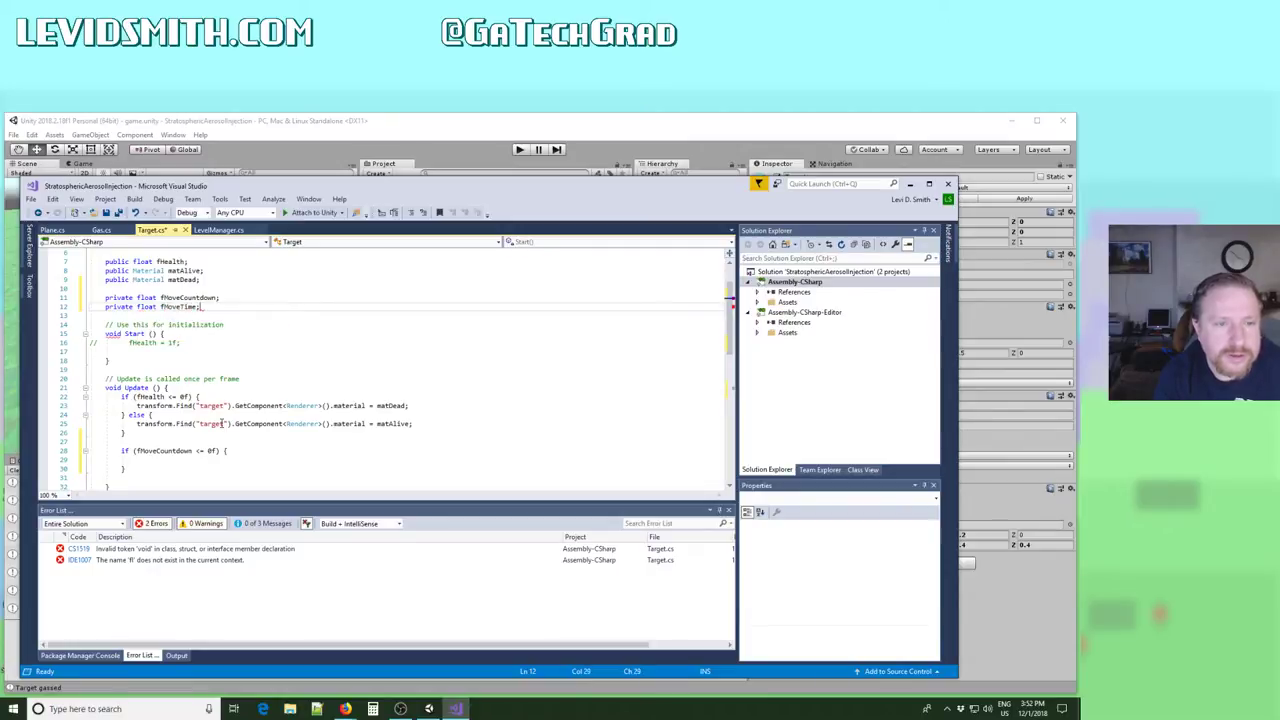
Inside the fMoveCountdown <= 0f block in Update, assign fMoveTime the value Random.Range(1f, 2f).
key("Down")
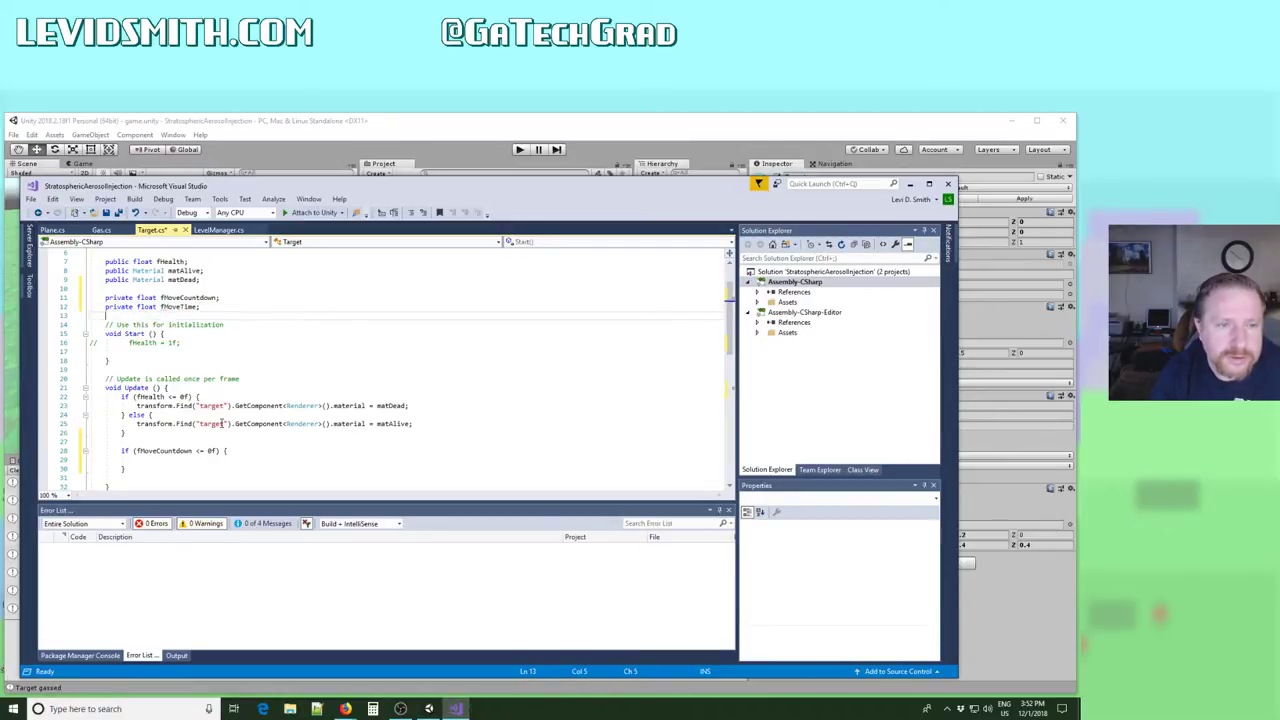
key("Down")
key("Down")
key("Down")
key("Down")
key("Down")
key("Down")
key("Down")
key("Down")
key("Down")
key("Down")
key("Down")
key("Down")
key("Down")
key("Down")
key("Down")
key("End")
key("Return")
type("fMoveTime =")
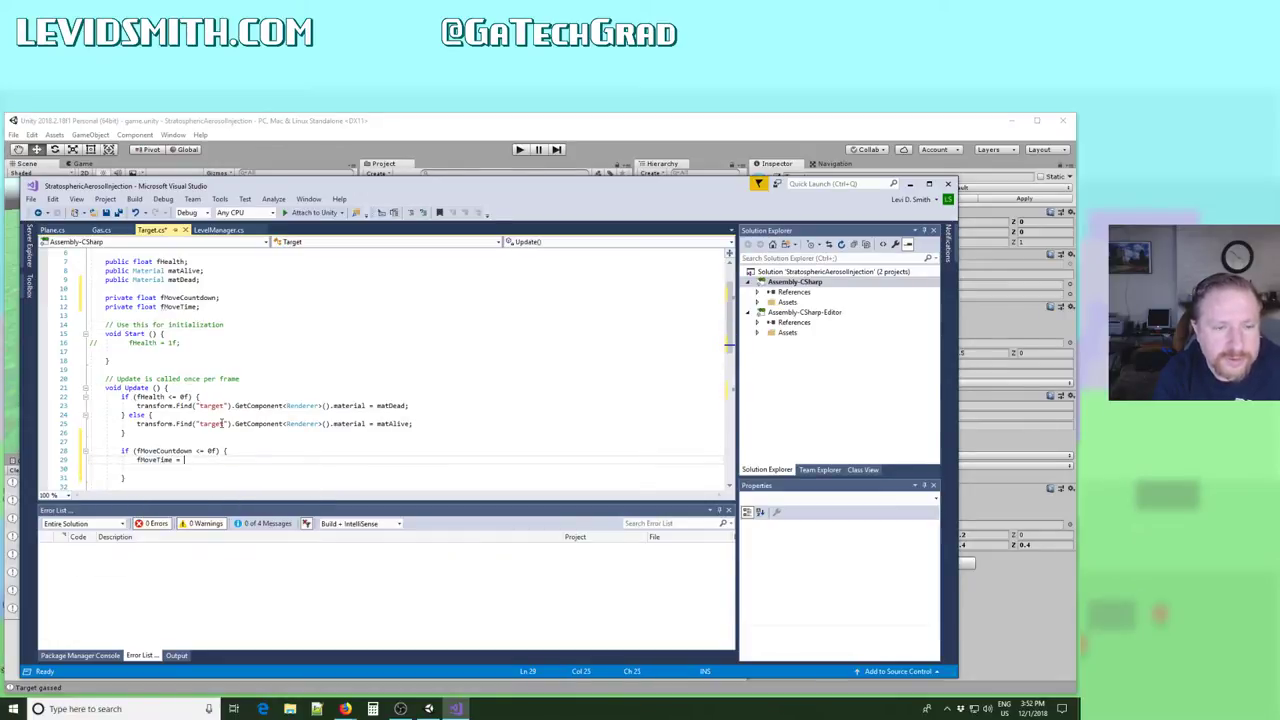
type(" Random")
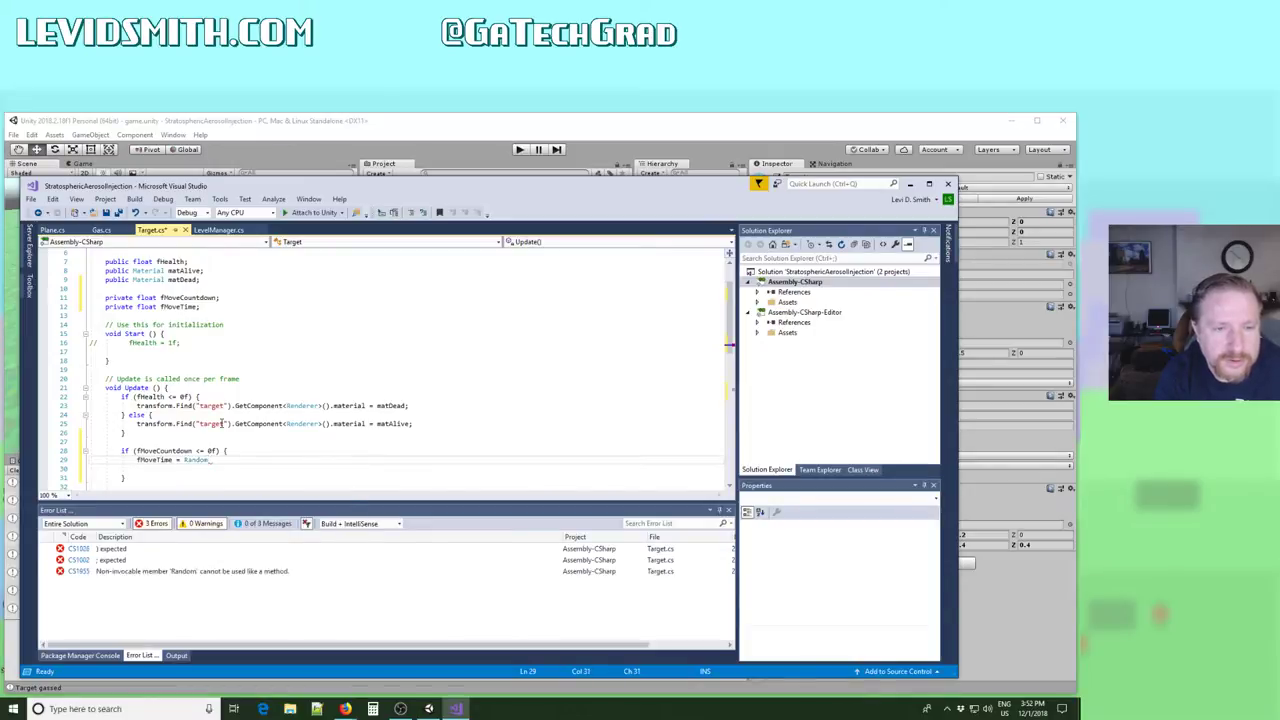
type(".Range")
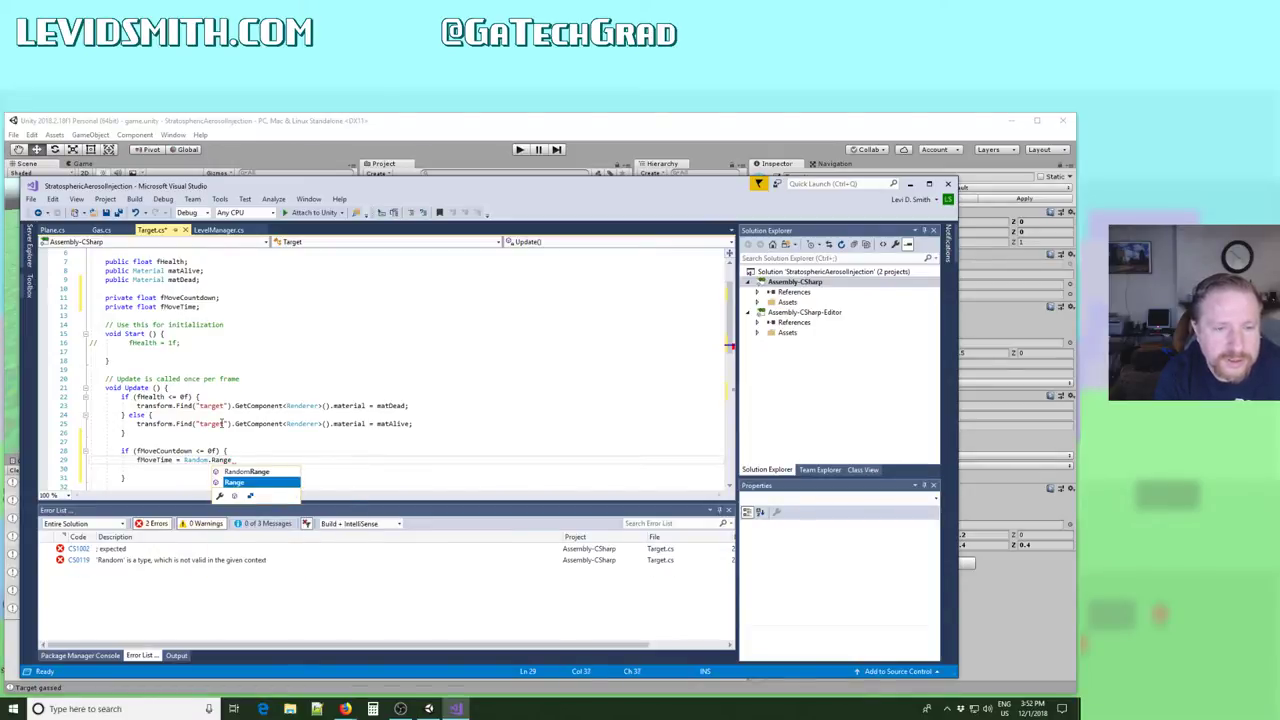
type("(1f, 2f);")
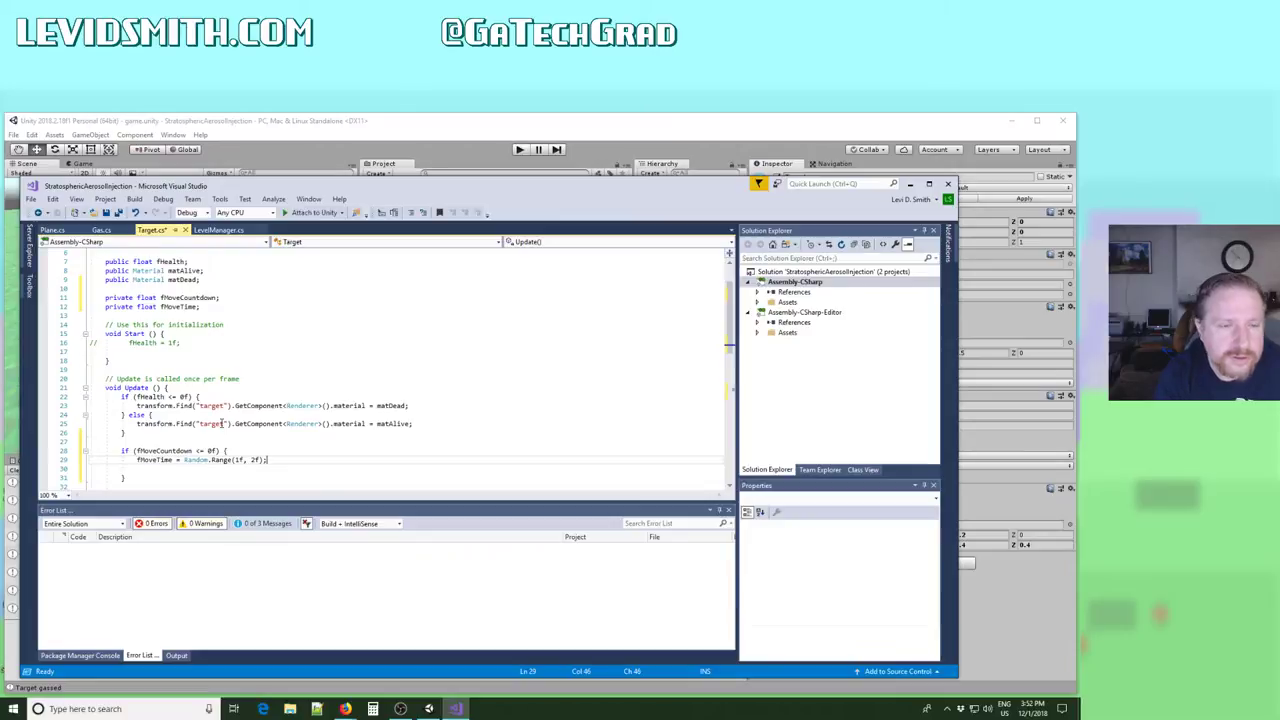
Add an if block with the condition fMoveTime > 0f above the fMoveCountdown check in Update.
key("Up")
key("Up")
key("Return")
key("Return")
key("Return")
key("Up")
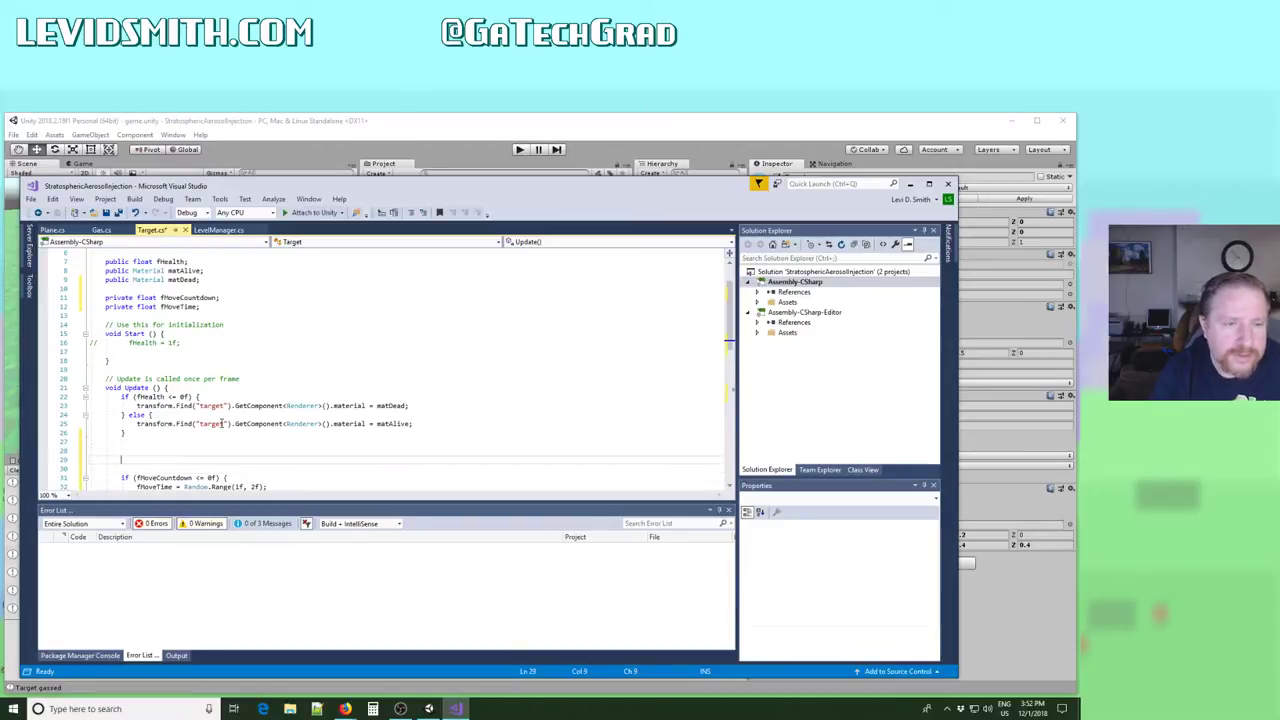
type("if (fMov")
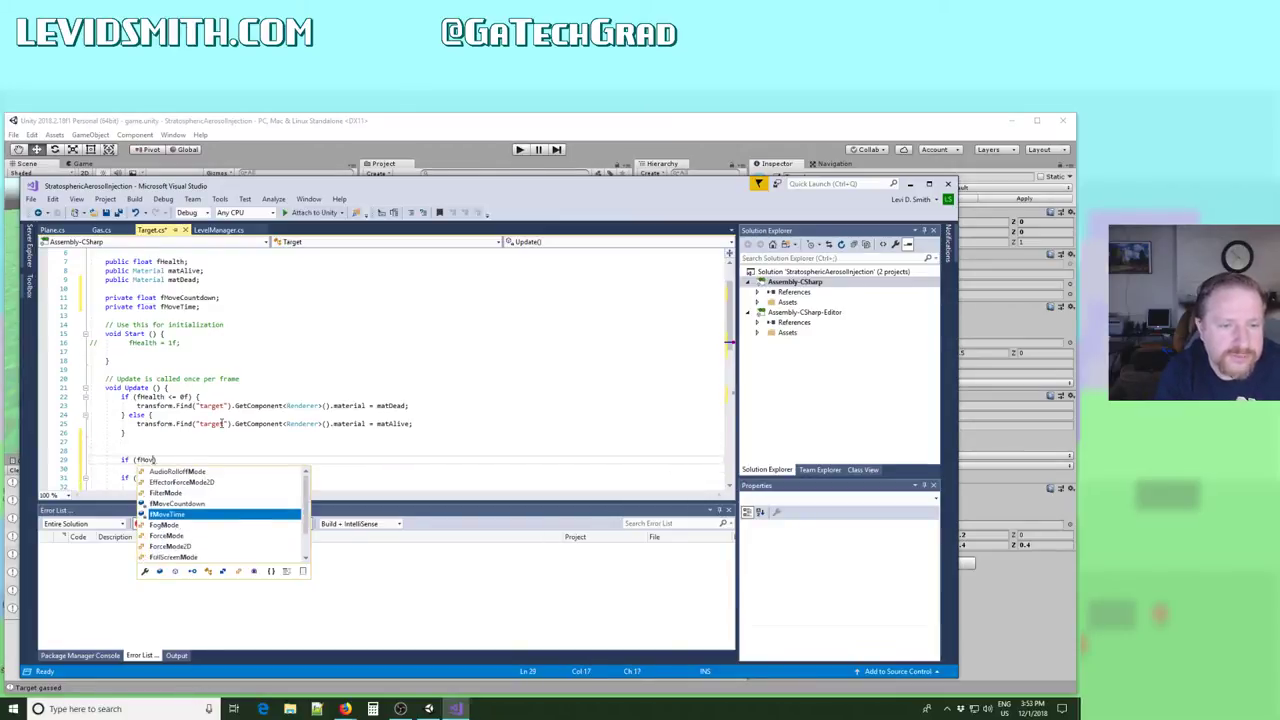
type("eTime > 0f)")
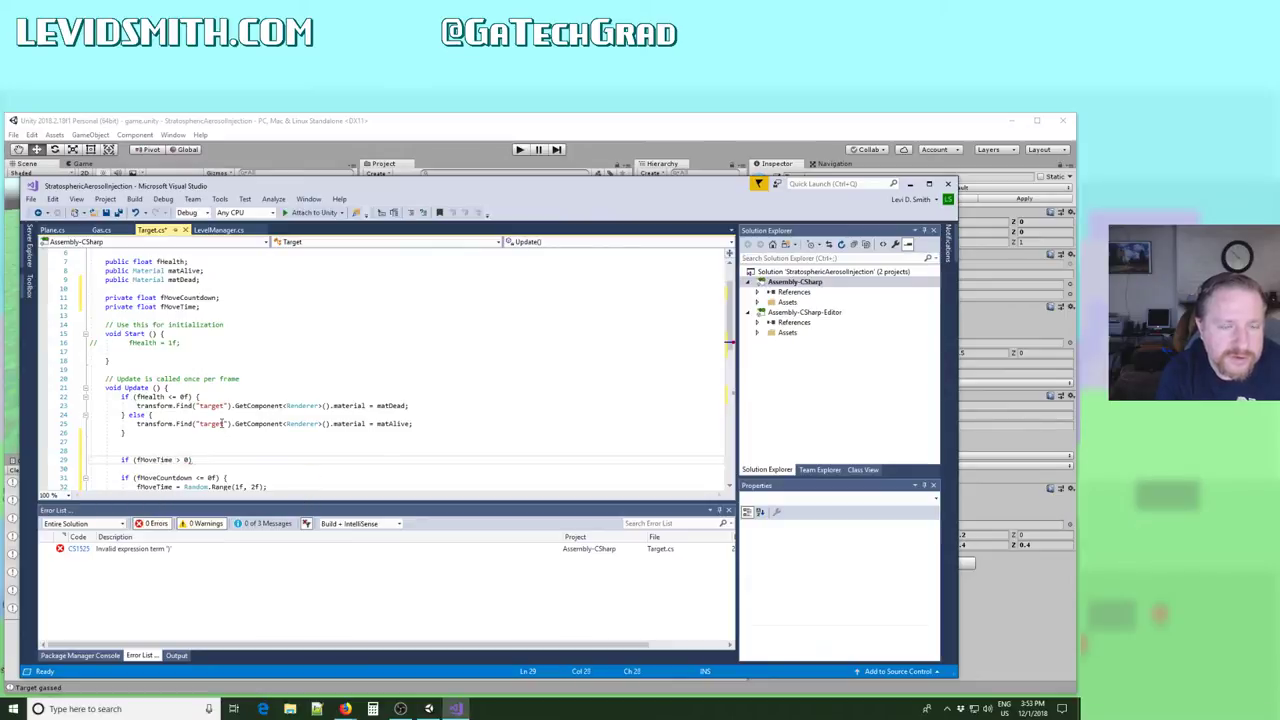
type(" {")
Inside the fMoveTime > 0f block, decrement fMoveTime by Time.deltaTime.
key("Return")
type("fMoveTime")
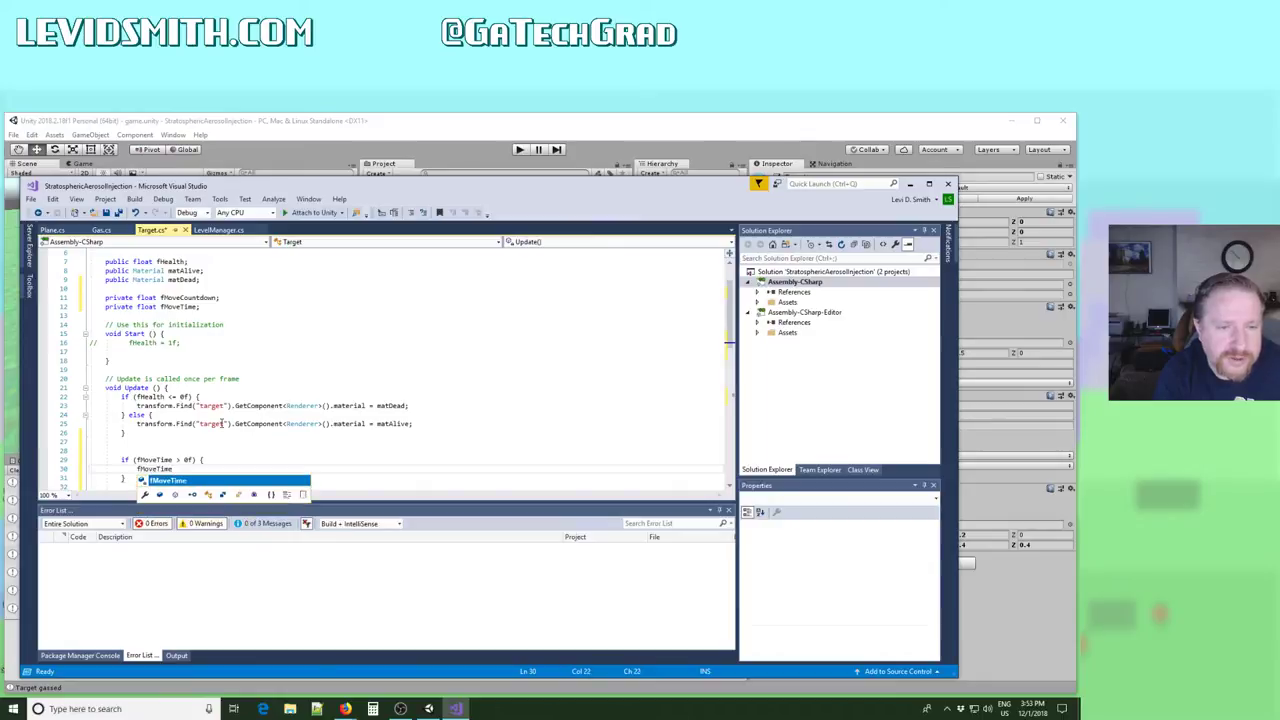
type(" -= Time.")
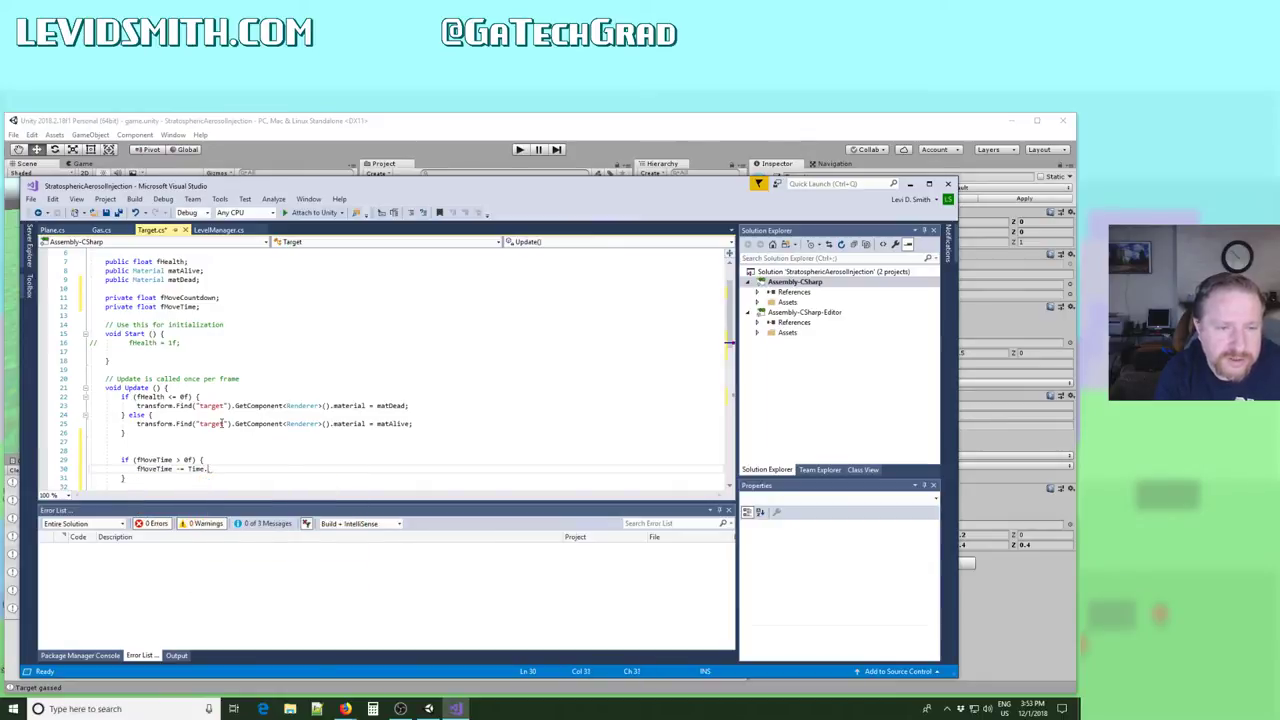
type("deltaTime;")
key("Return")
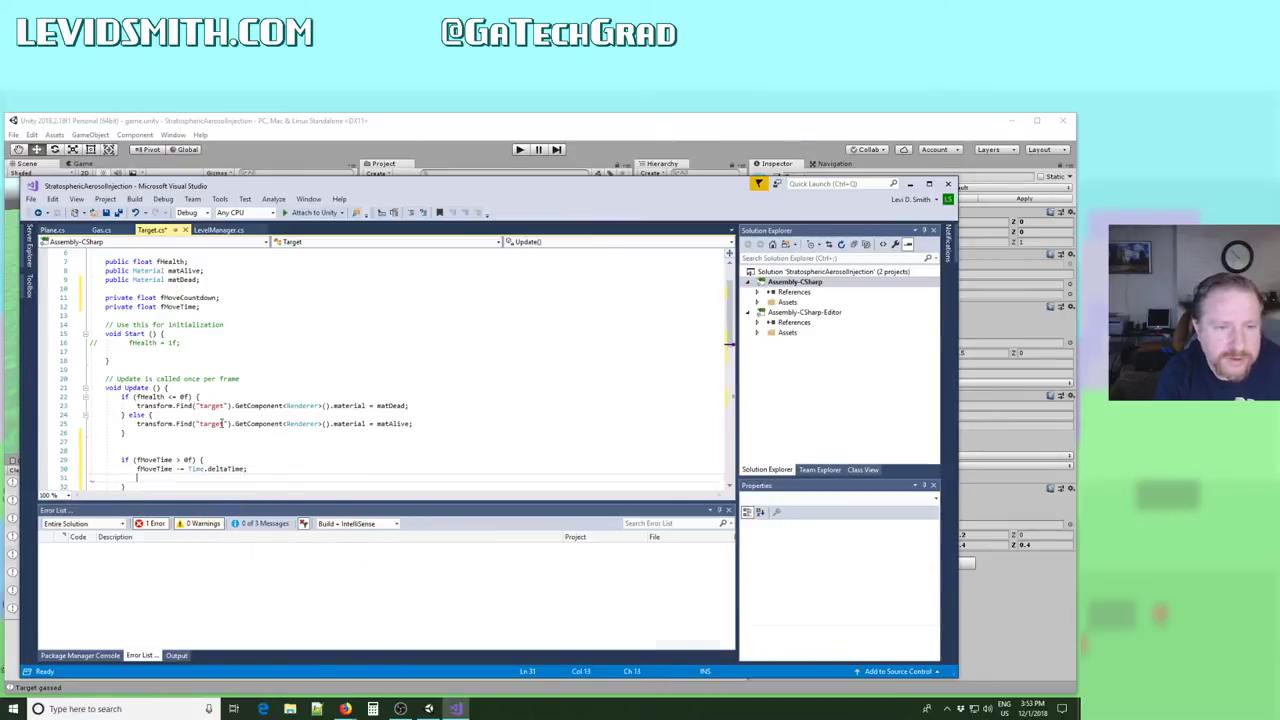
Below the fMoveTime decrement, add transform.Translate(0f, 0f, Time.deltaTime * fMoveSpeed, Space.Self);.
type("transform.t")
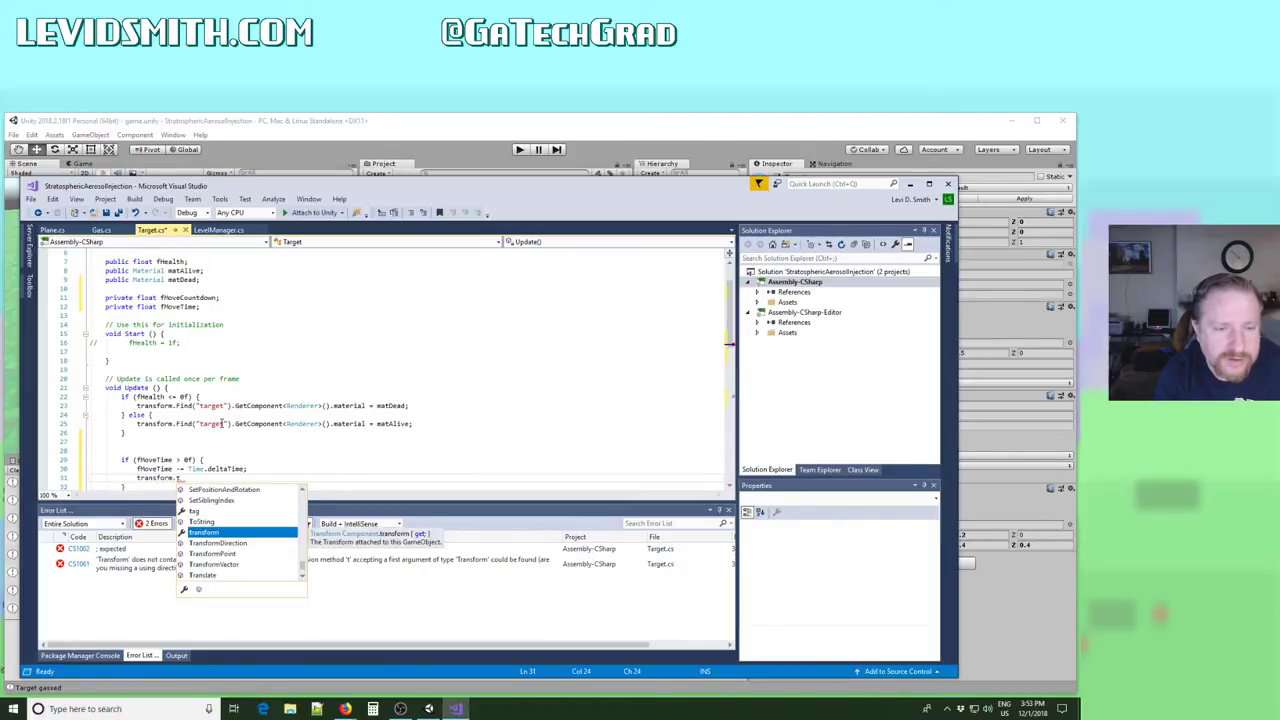
key("Down")
key("Down")
key("Down")
key("Down")
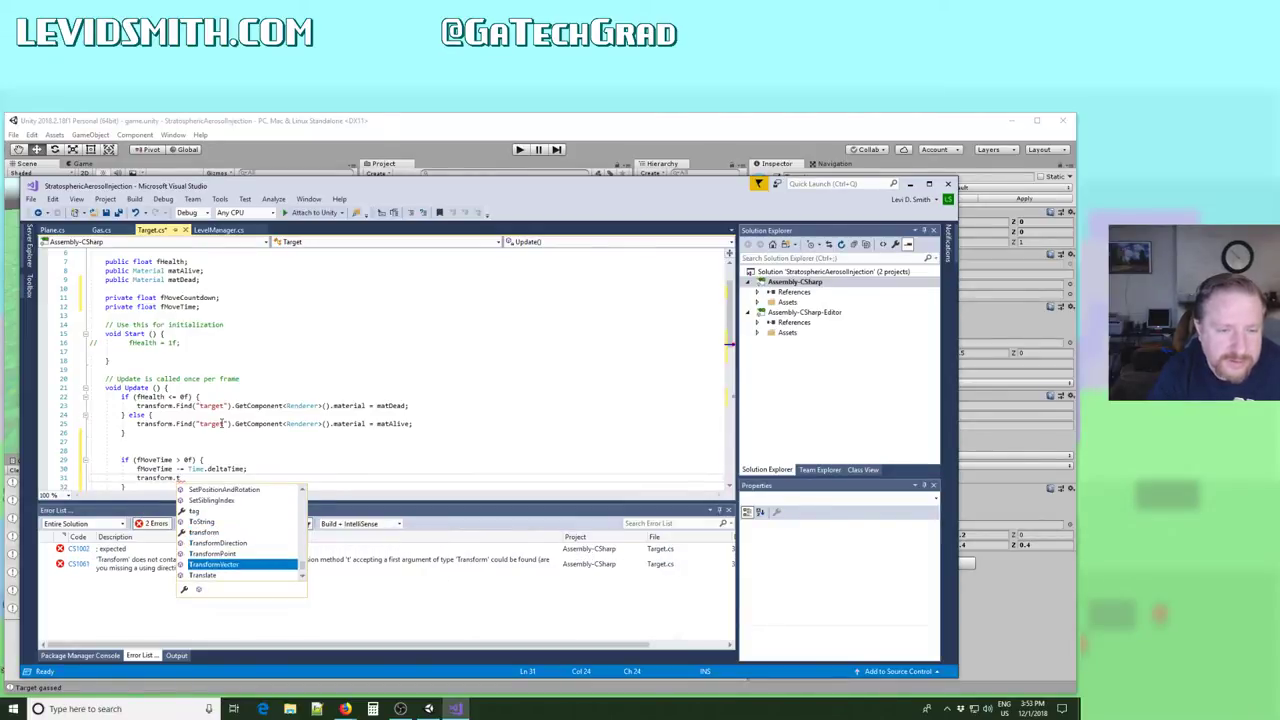
key("Tab")
type("(")
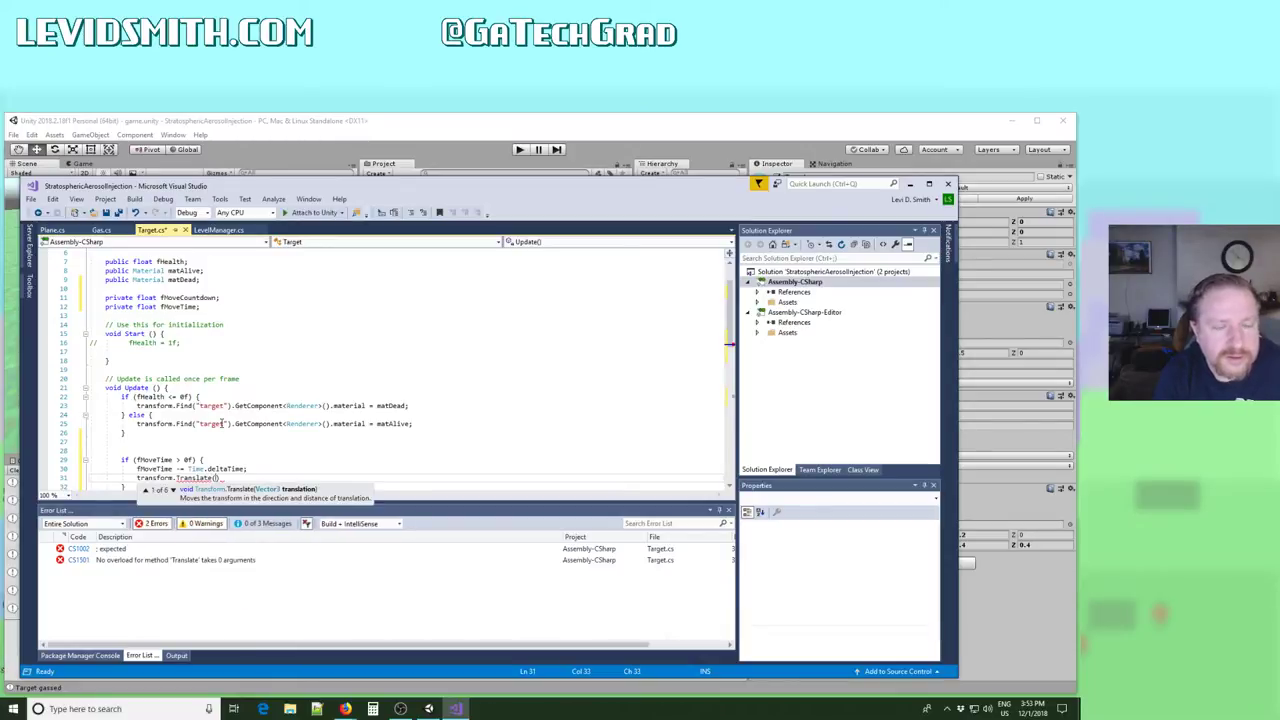
type("0f, 0f, ")
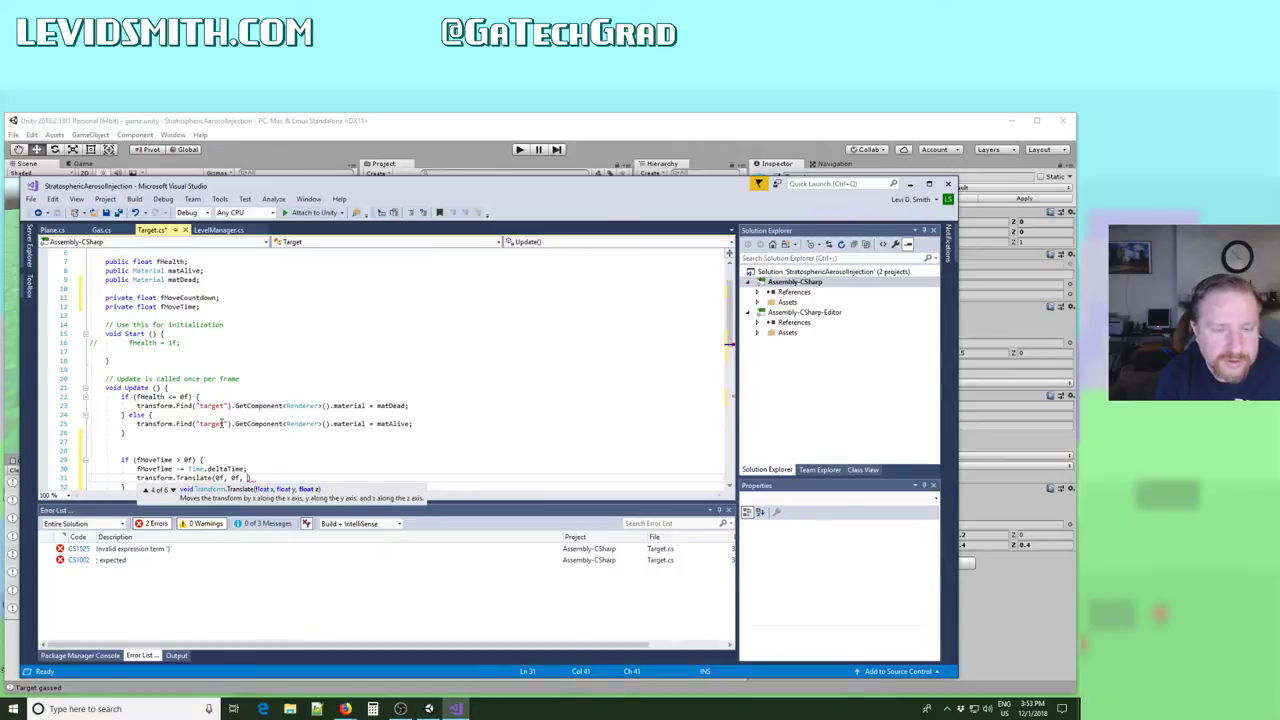
type("Time.dela")
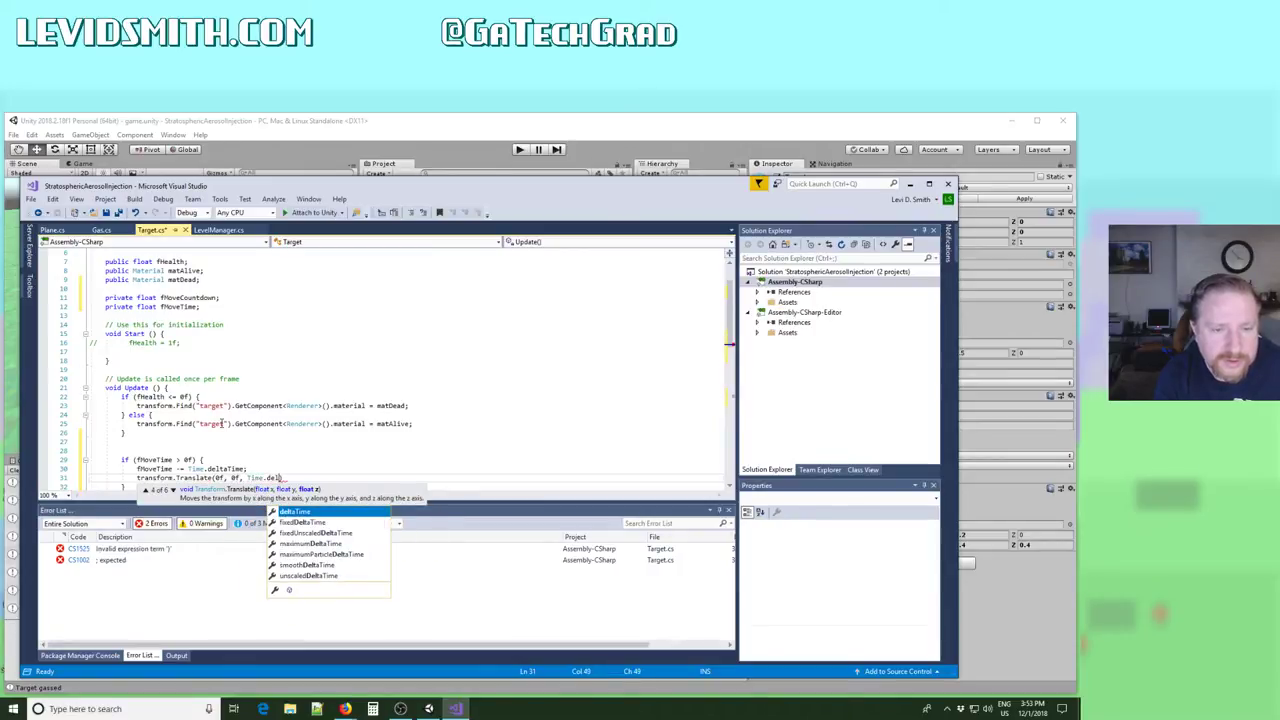
type("T")
key("BackSpace")
key("BackSpace")
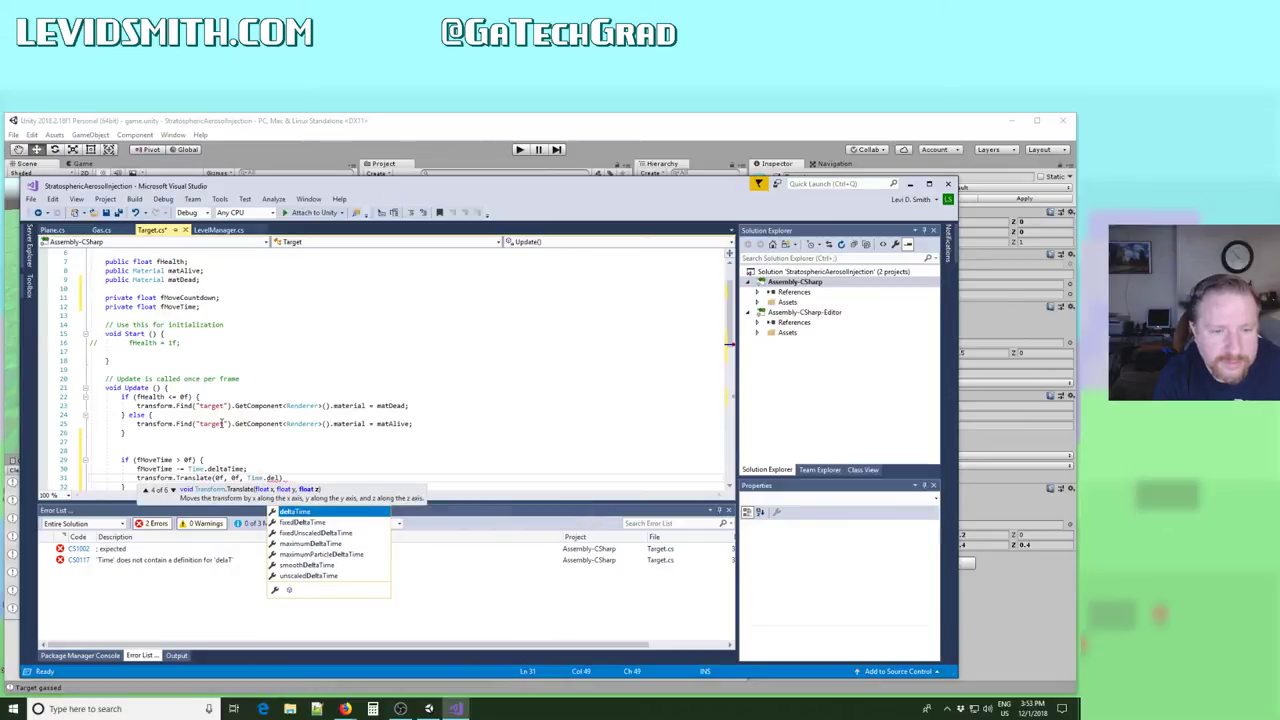
type("taT")
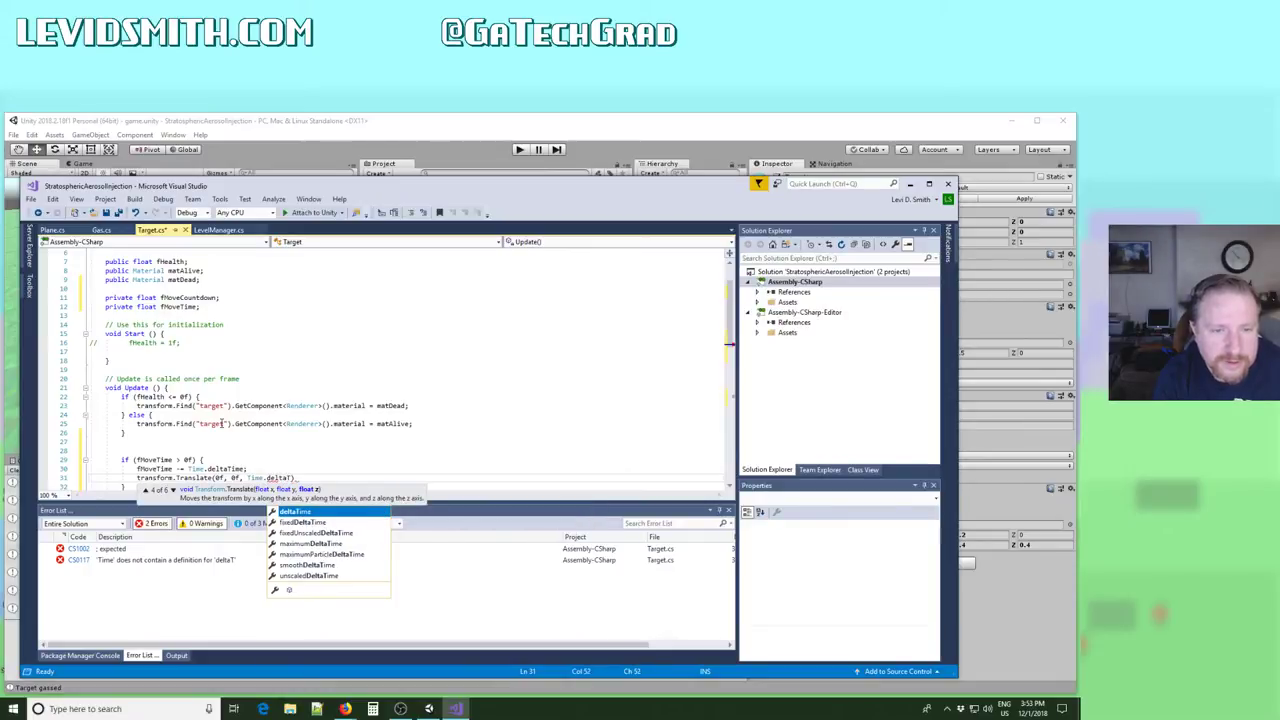
key("Tab")
type("* f")
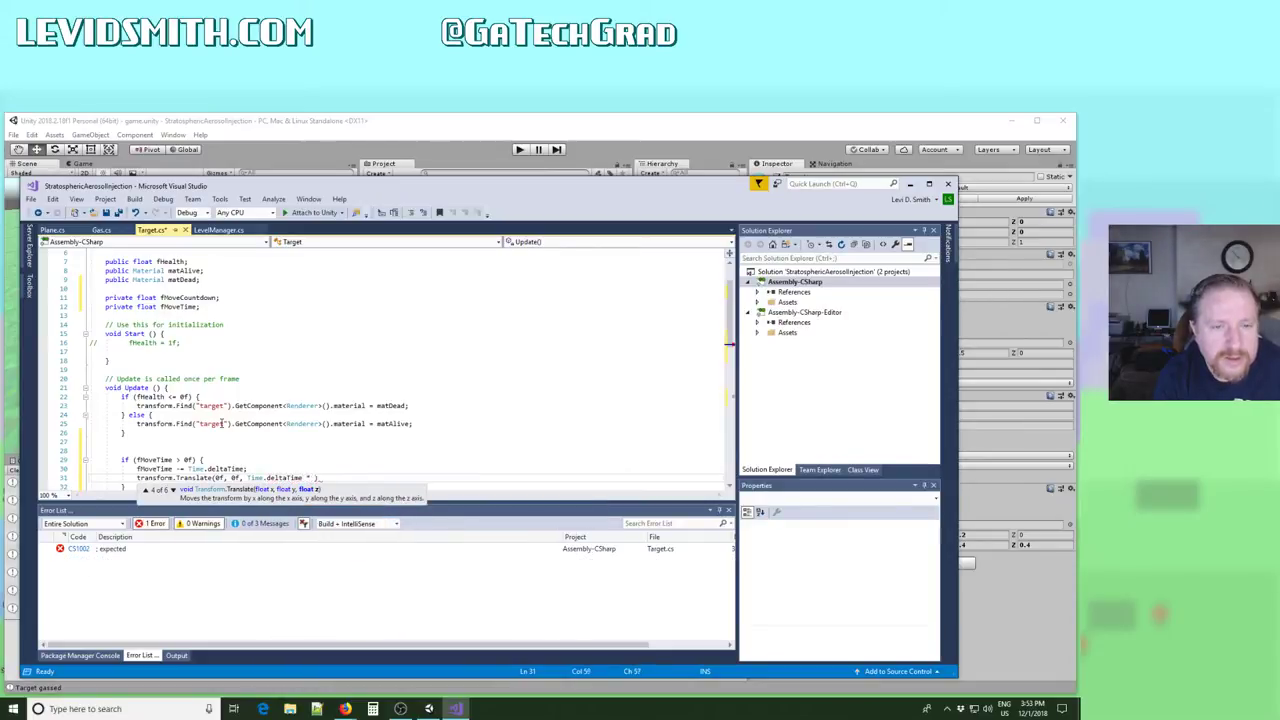
type("MoveSpeed")
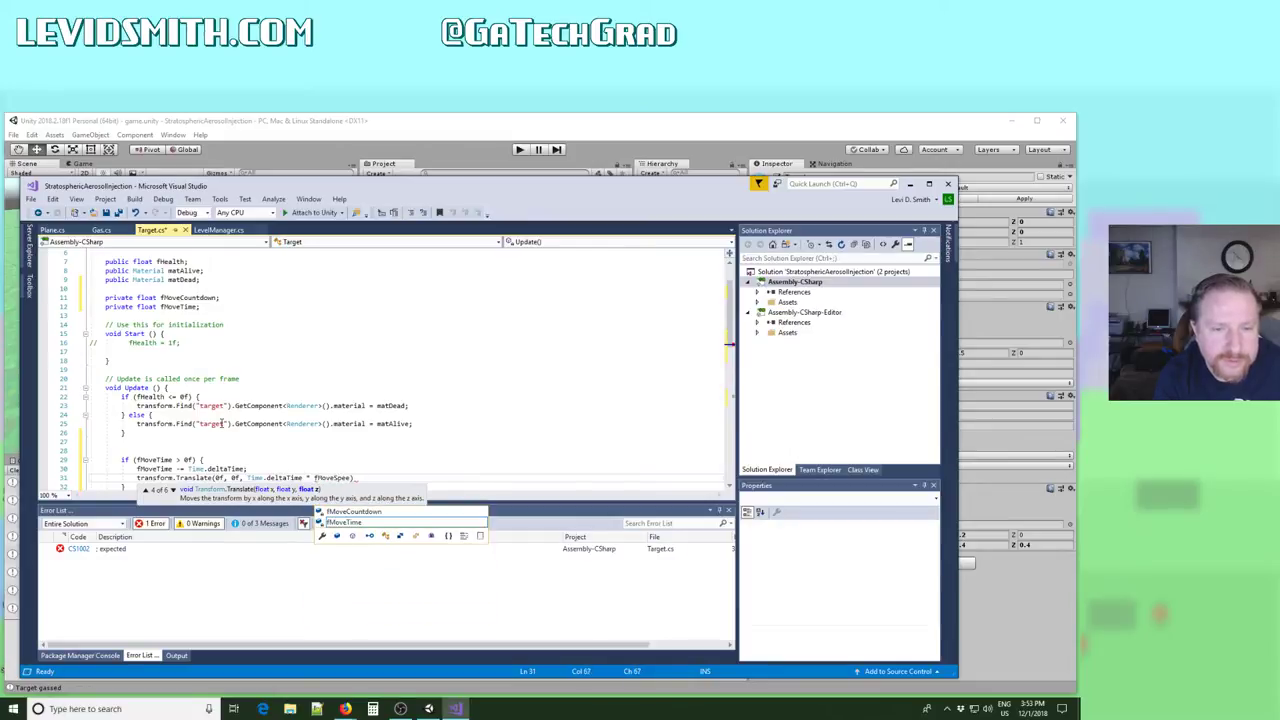
type(", Space")
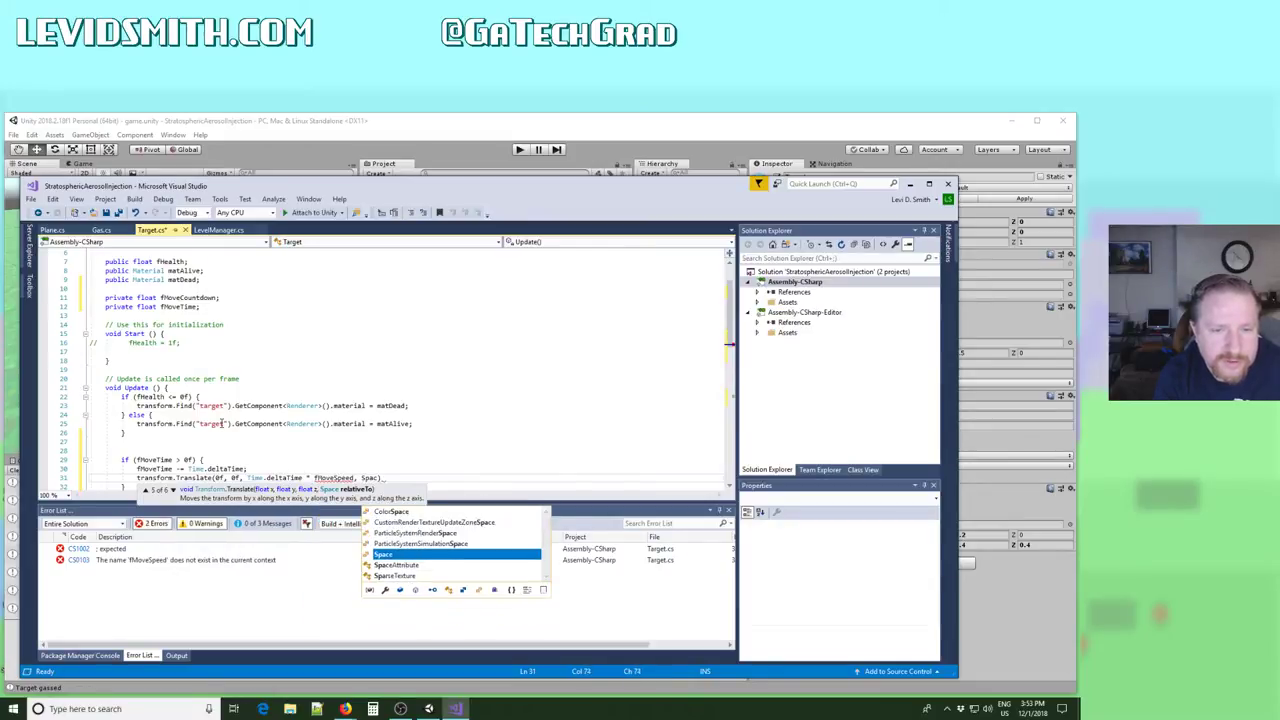
type(".S")
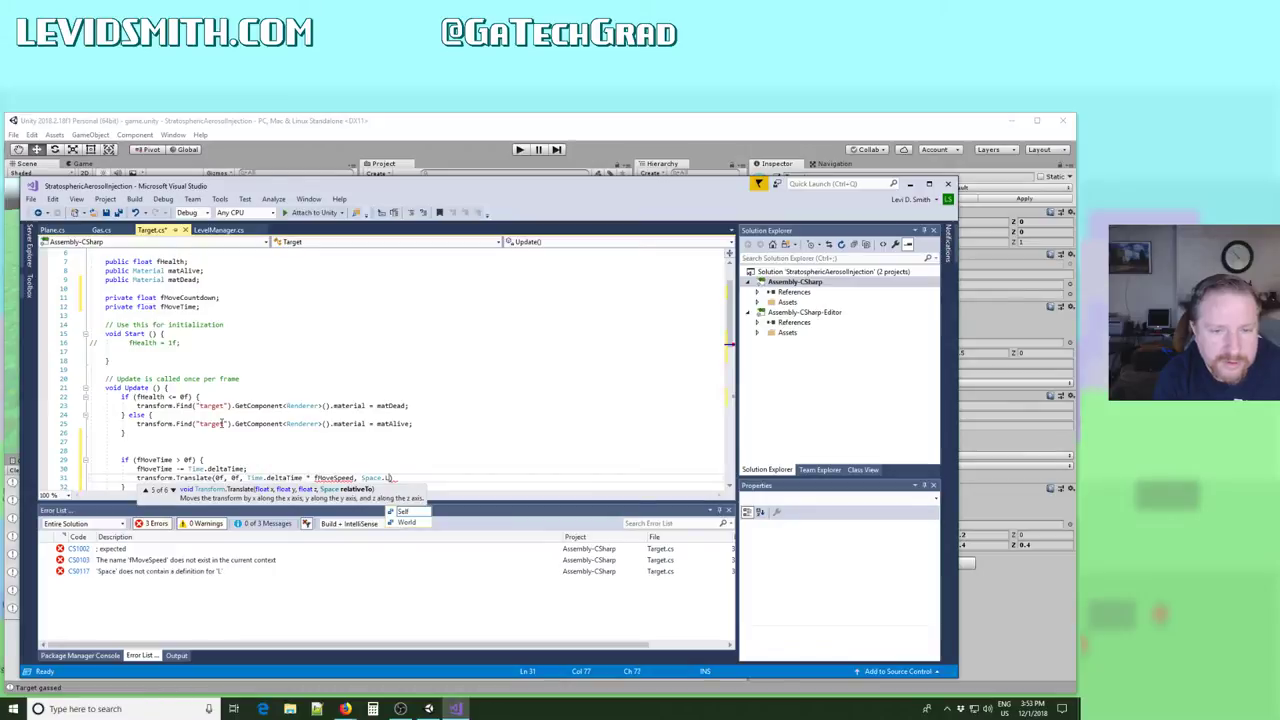
key("Tab")
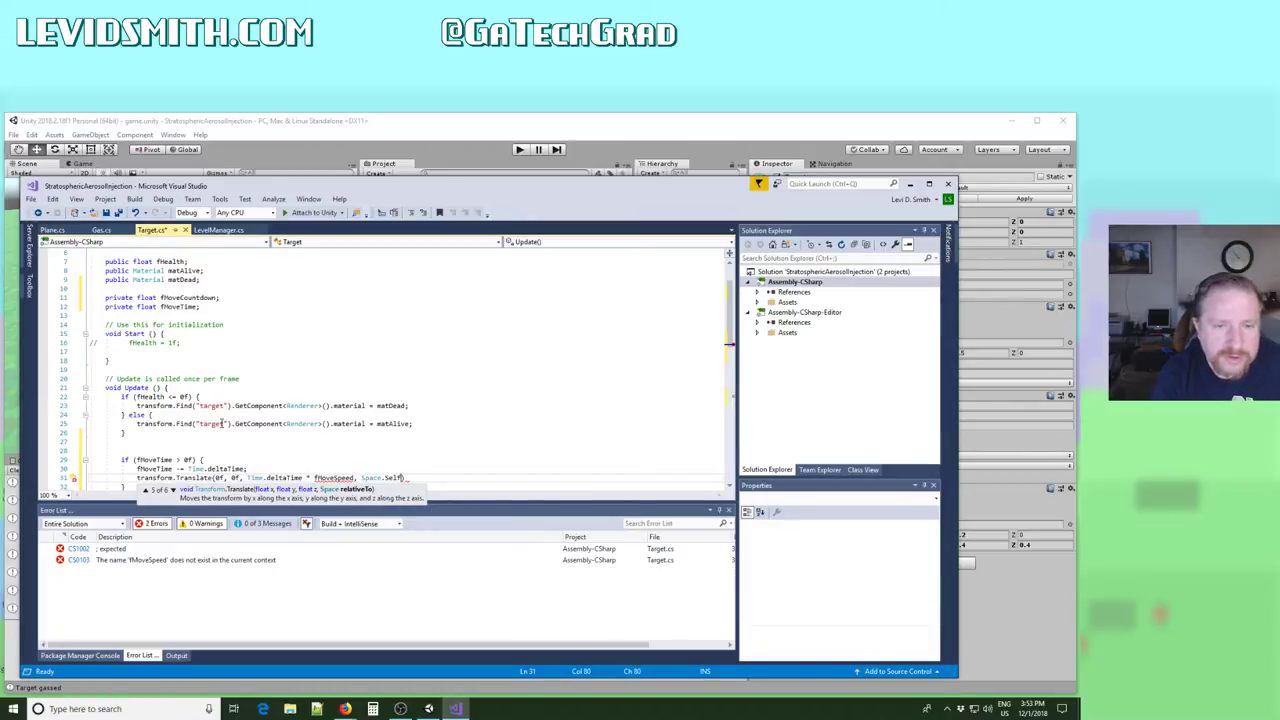
type(");")
Add blank lines above the private fields and declare private float fMoveSpeed = 1f directly below fMoveTime.
key("Up")
key("Up")
key("Up")
key("Up")
key("Up")
key("Up")
key("Up")
key("Up")
key("Up")
key("Up")
key("Up")
key("Up")
key("Up")
key("Up")
key("Up")
key("Up")
key("Up")
key("Up")
key("Up")
key("Up")
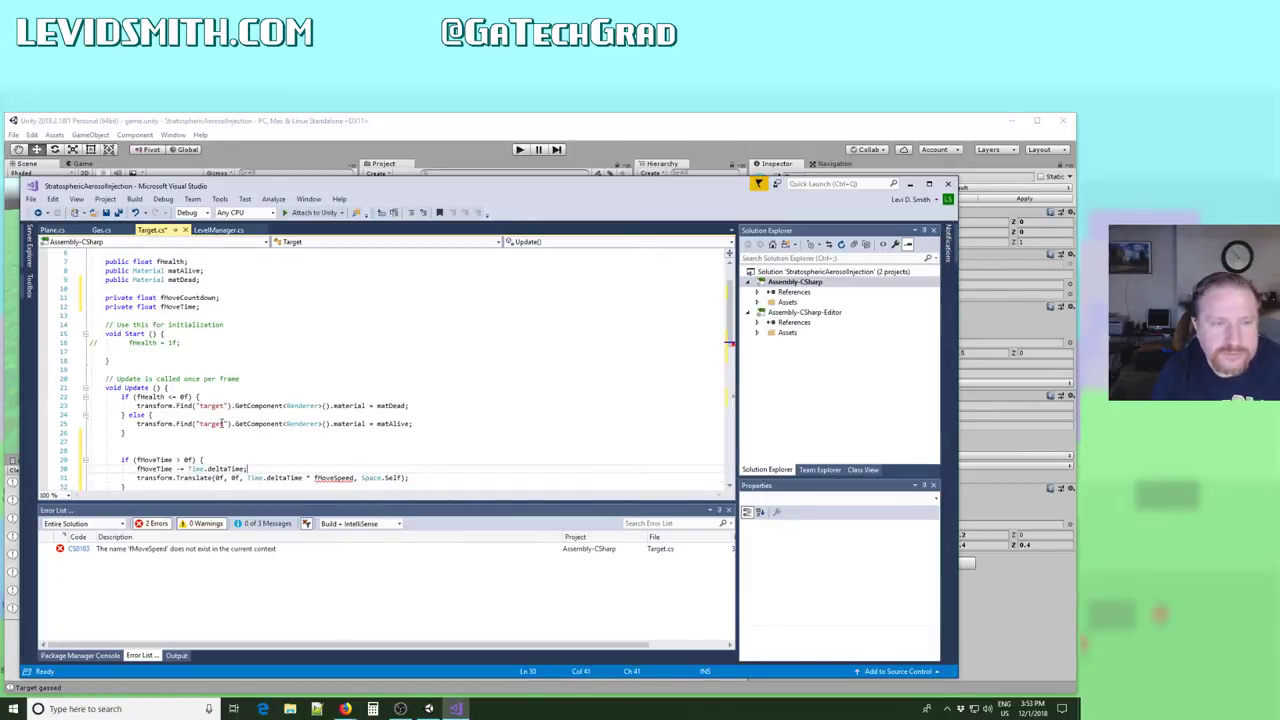
scroll(220, 423, "up", 2)
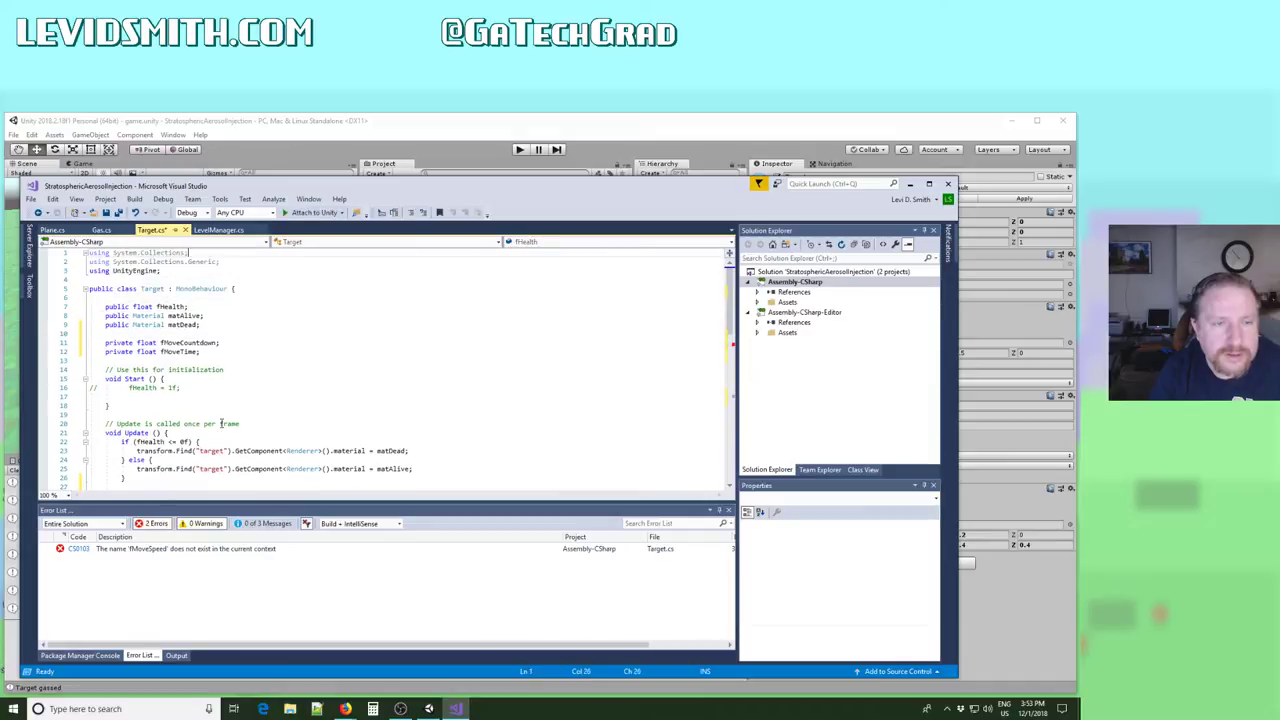
key("Down")
key("Down")
key("Down")
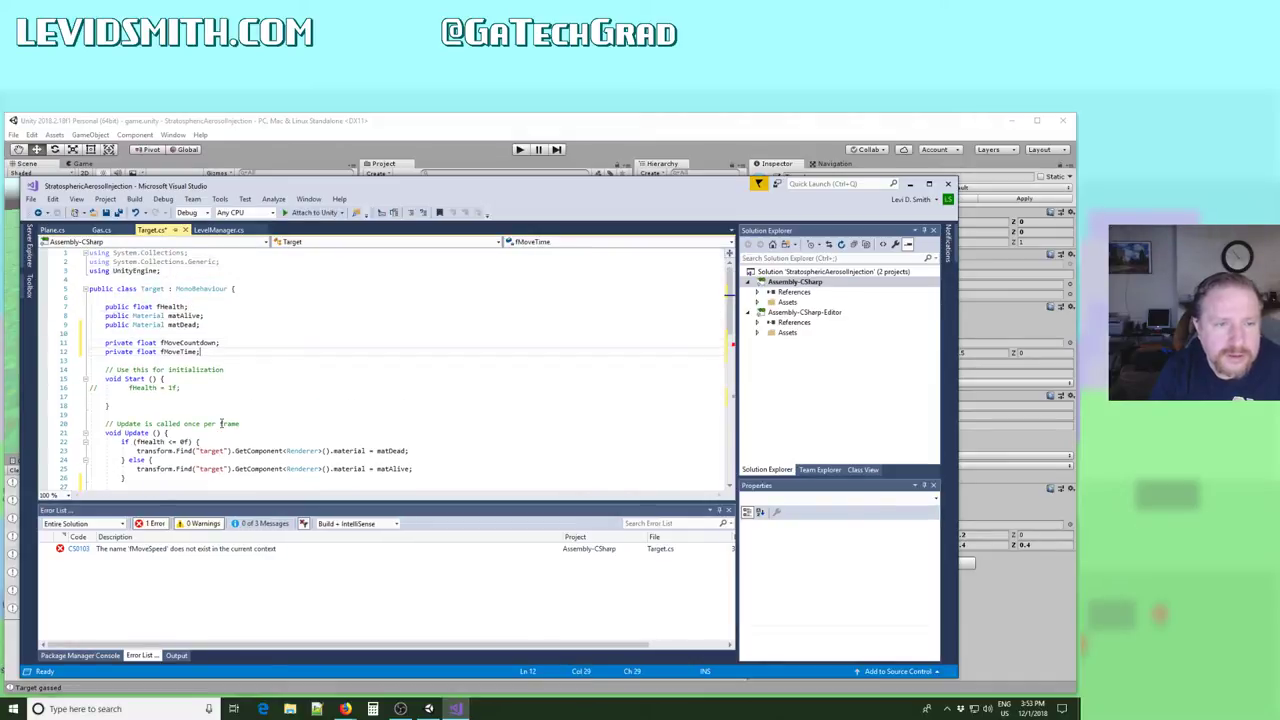
key("Up")
key("Return")
key("Return")
key("Up")
key("Down")
key("Down")
key("Down")
key("End")
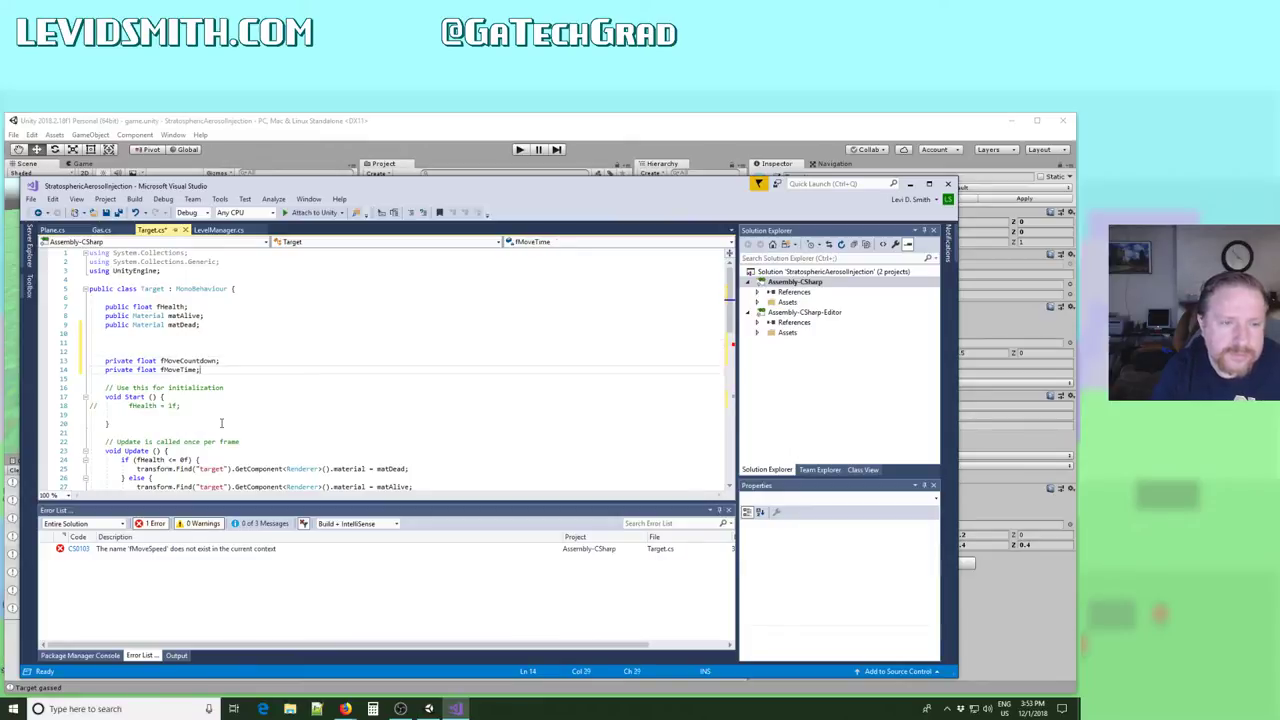
key("Return")
type("private flo")
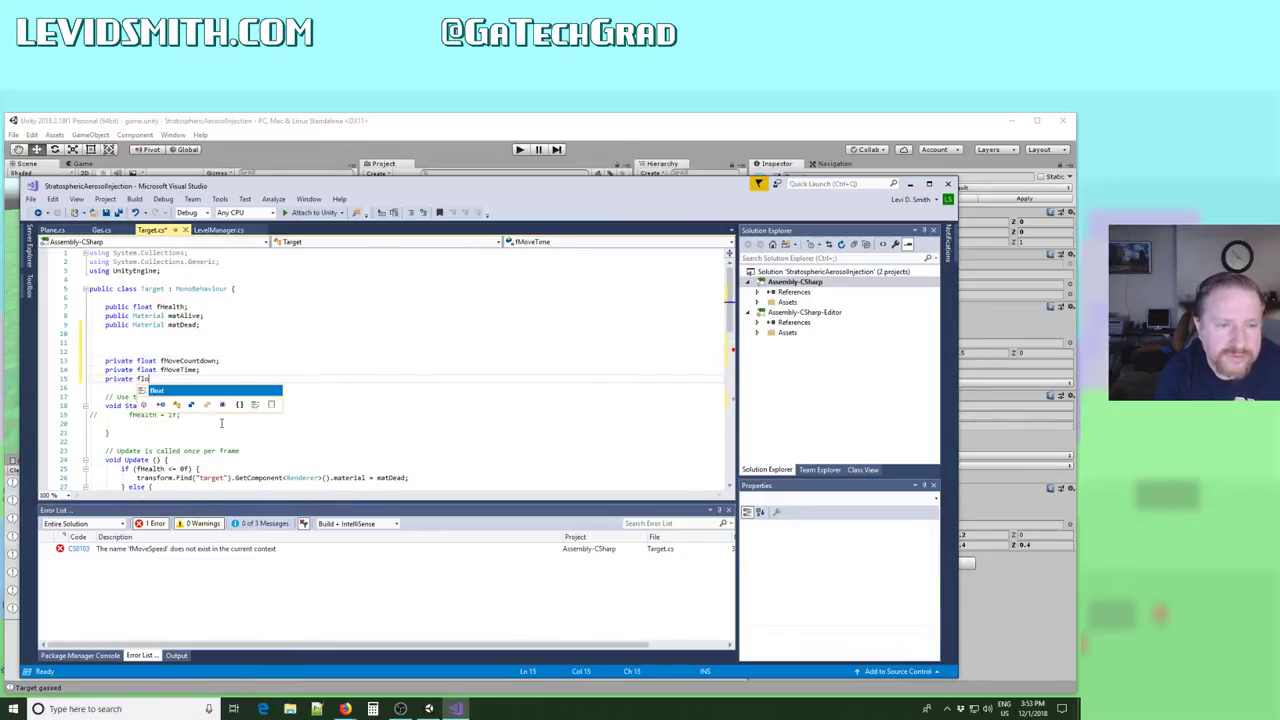
type("at fMoveS")
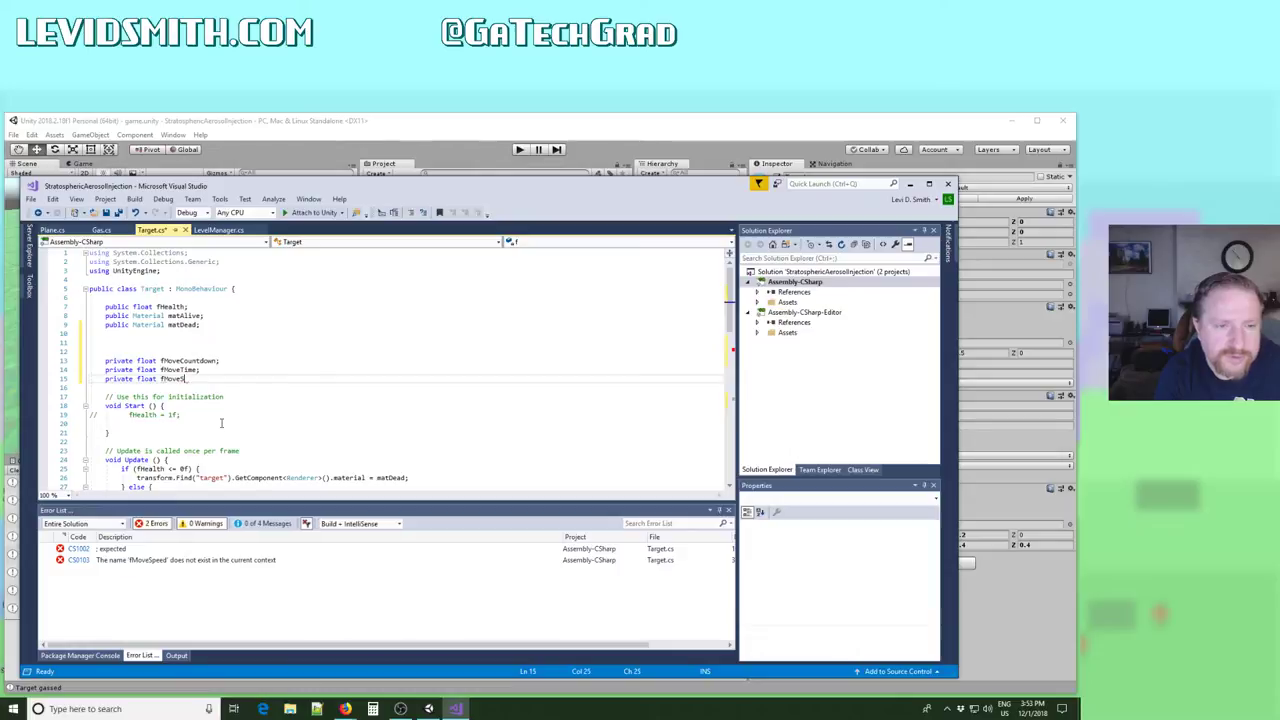
type("peed = 1f;")
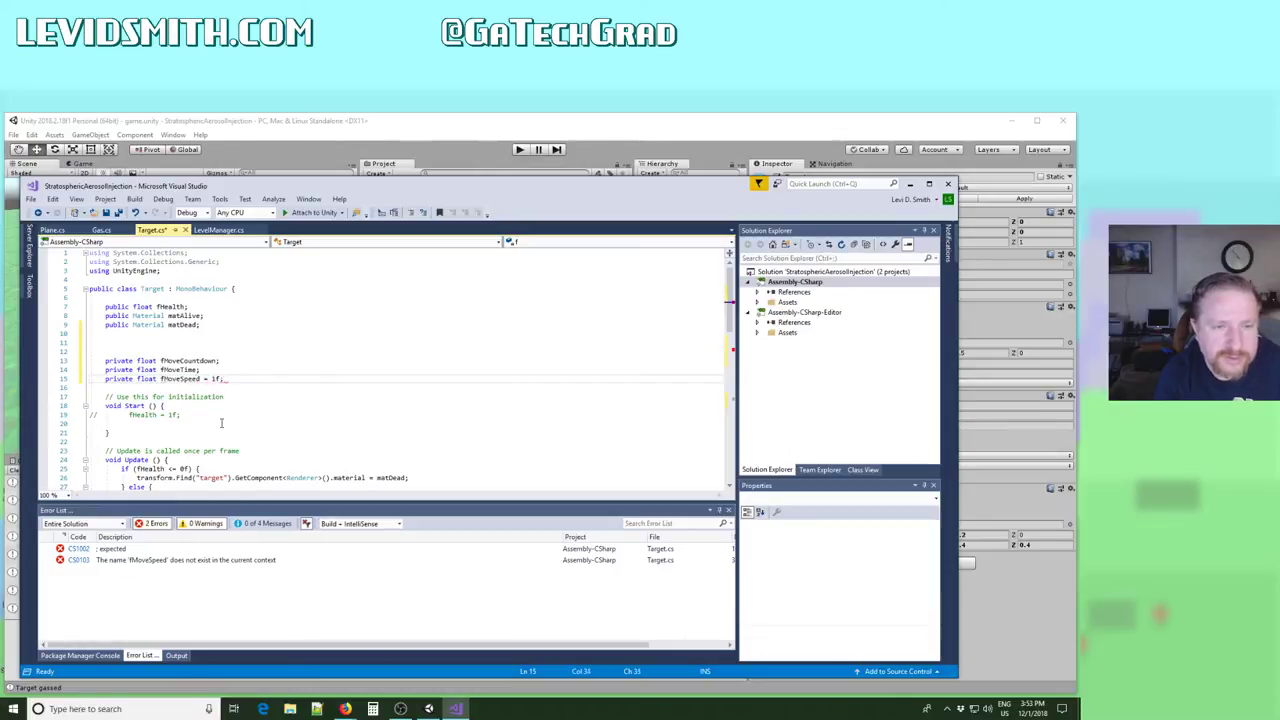
Add fHealth > 0f && in front of fMoveTime > 0f in the movement if condition in Update.
key("Down")
key("Down")
key("Down")
key("Down")
key("Down")
key("Down")
key("Down")
key("Down")
key("Down")
key("Down")
key("Down")
key("Down")
key("Down")
key("Down")
key("Down")
key("Down")
key("Down")
key("Down")
key("Down")
key("Down")
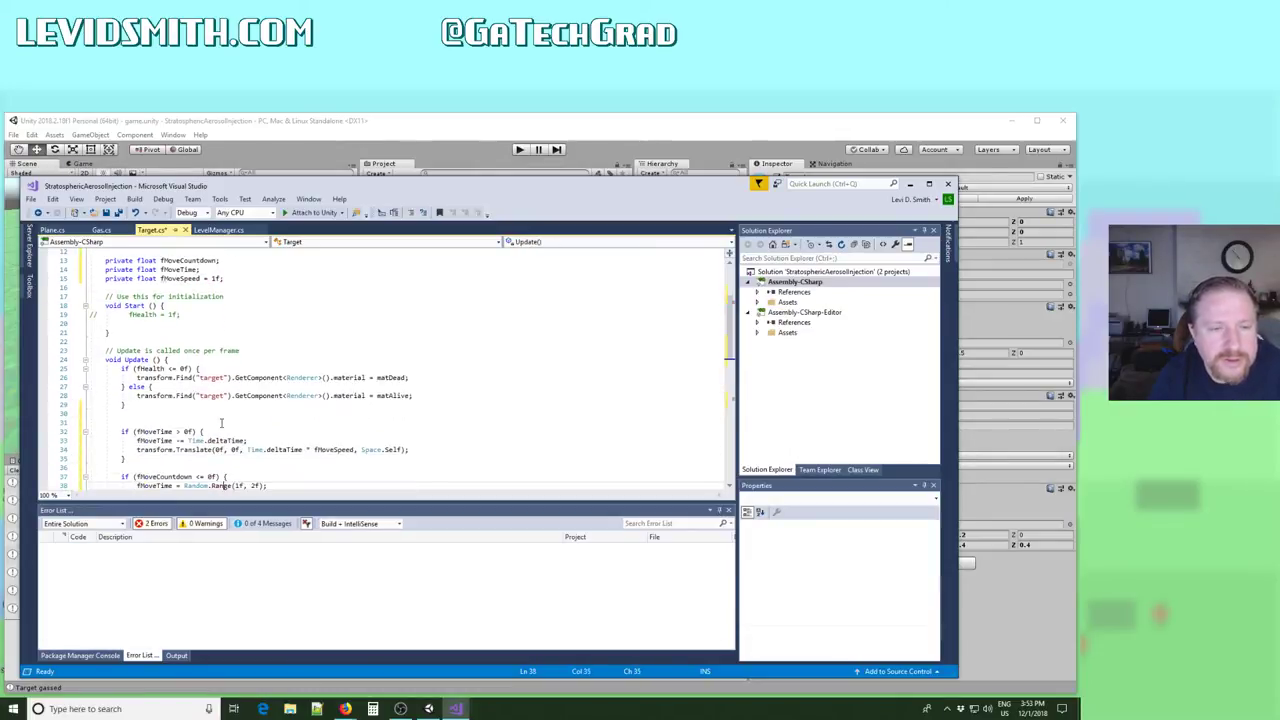
key("Down")
key("Up")
key("Up")
key("Up")
key("Up")
key("Up")
key("Up")
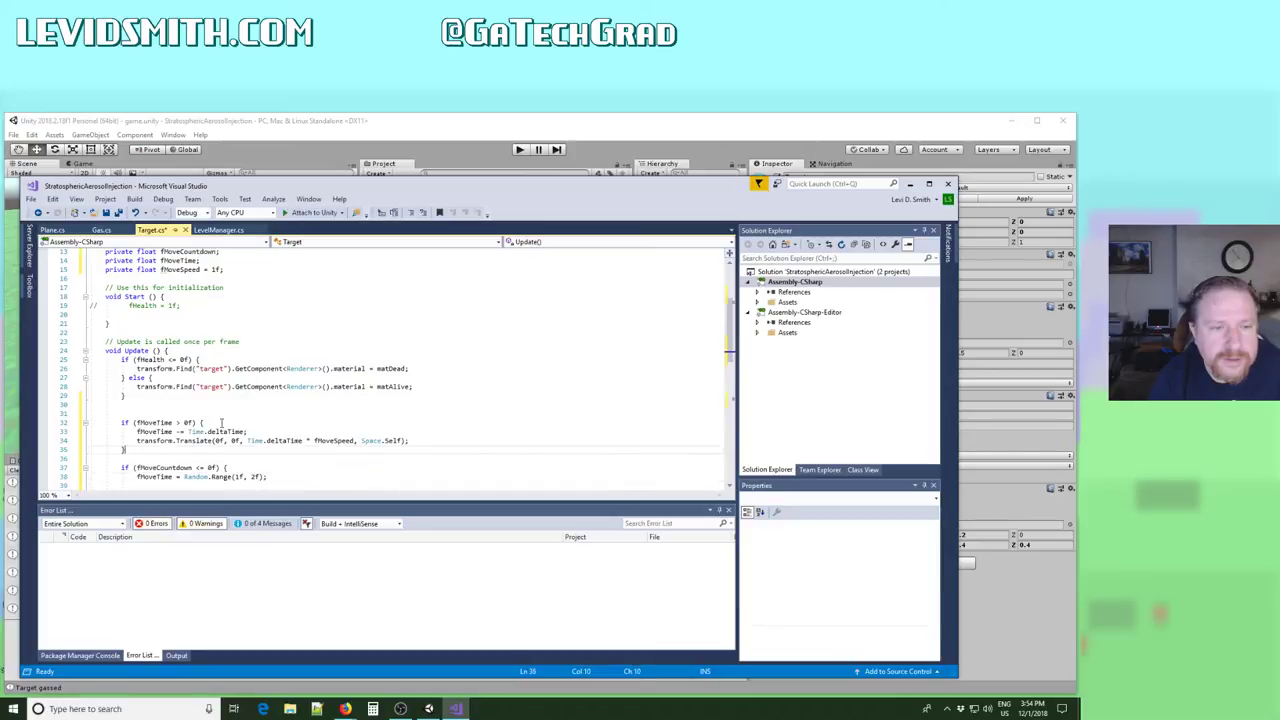
key("Up")
key("Left")
key("Left")
key("Left")
key("Left")
key("Left")
key("Left")
key("Left")
key("Left")
key("Left")
key("Left")
key("Left")
key("Left")
key("Left")
key("Left")
key("Left")
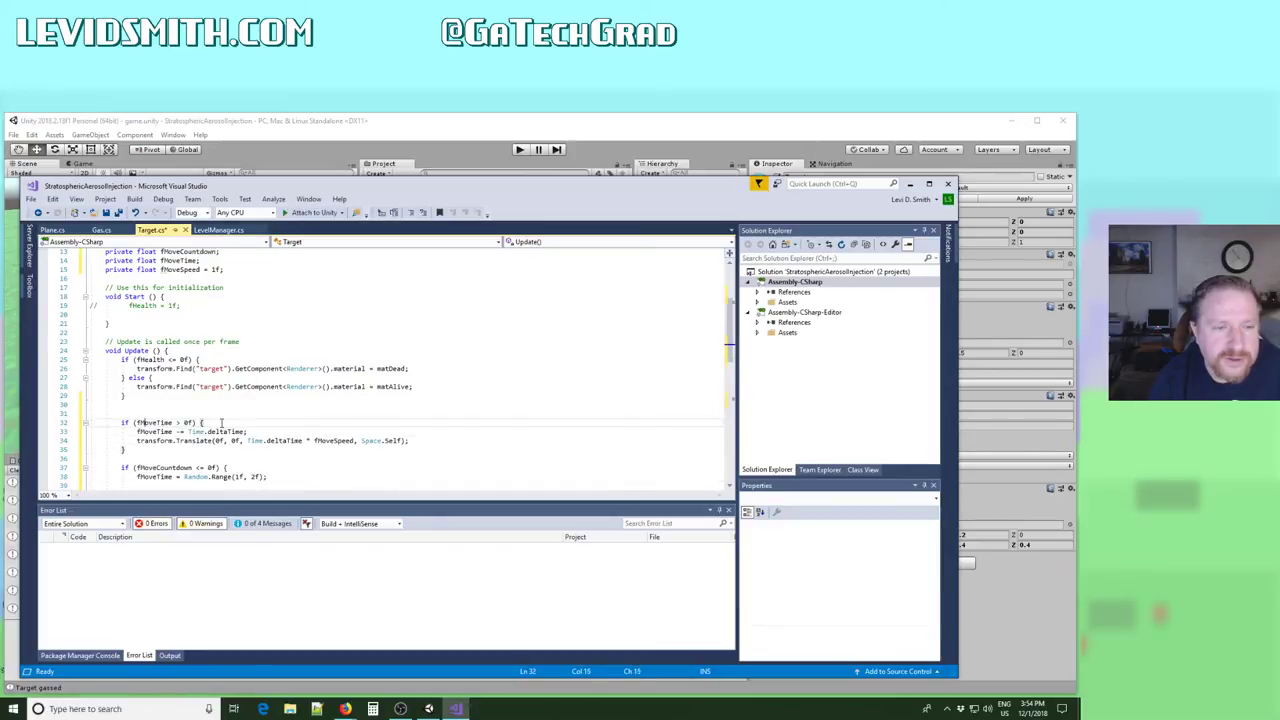
type("fHa")
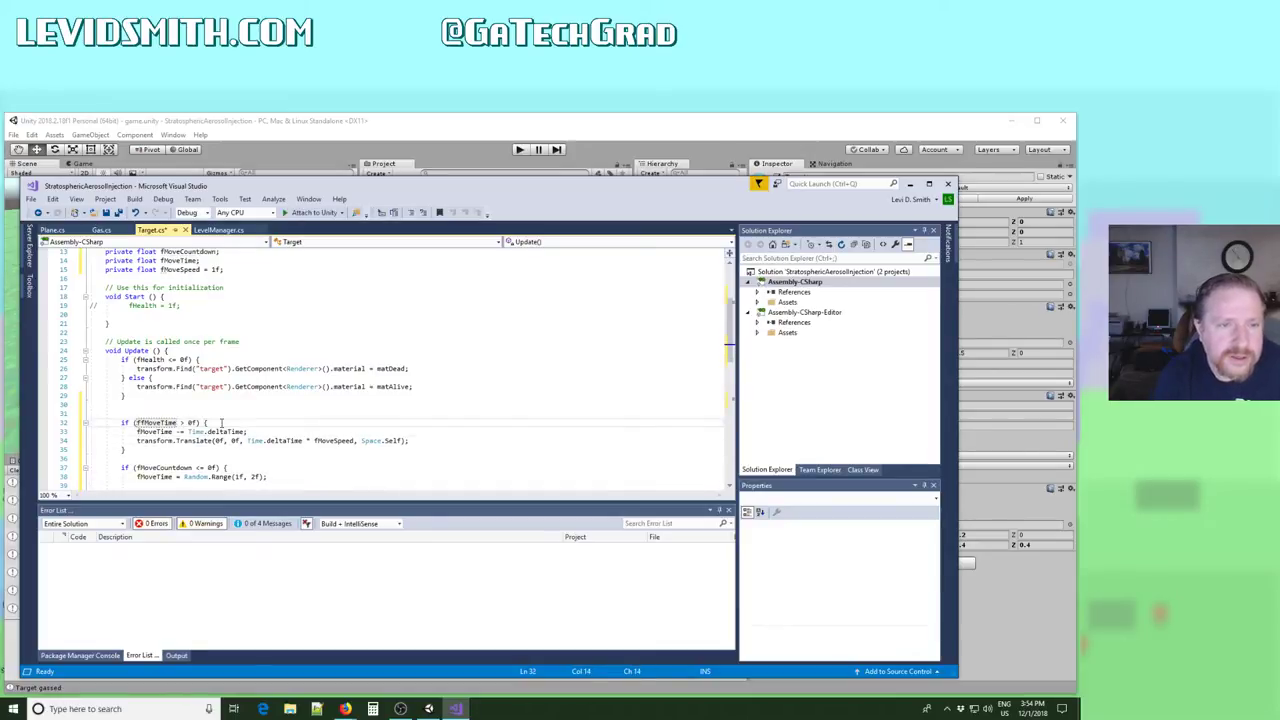
type("alth ")
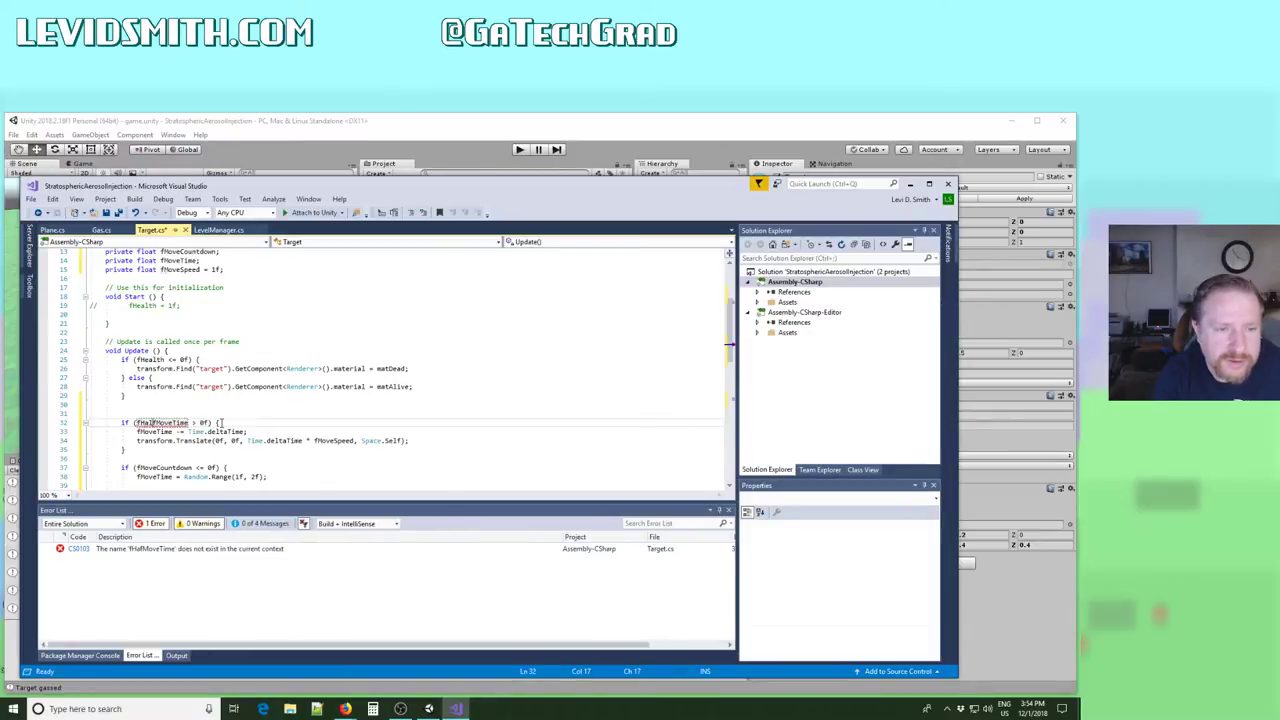
type("> 0f ")
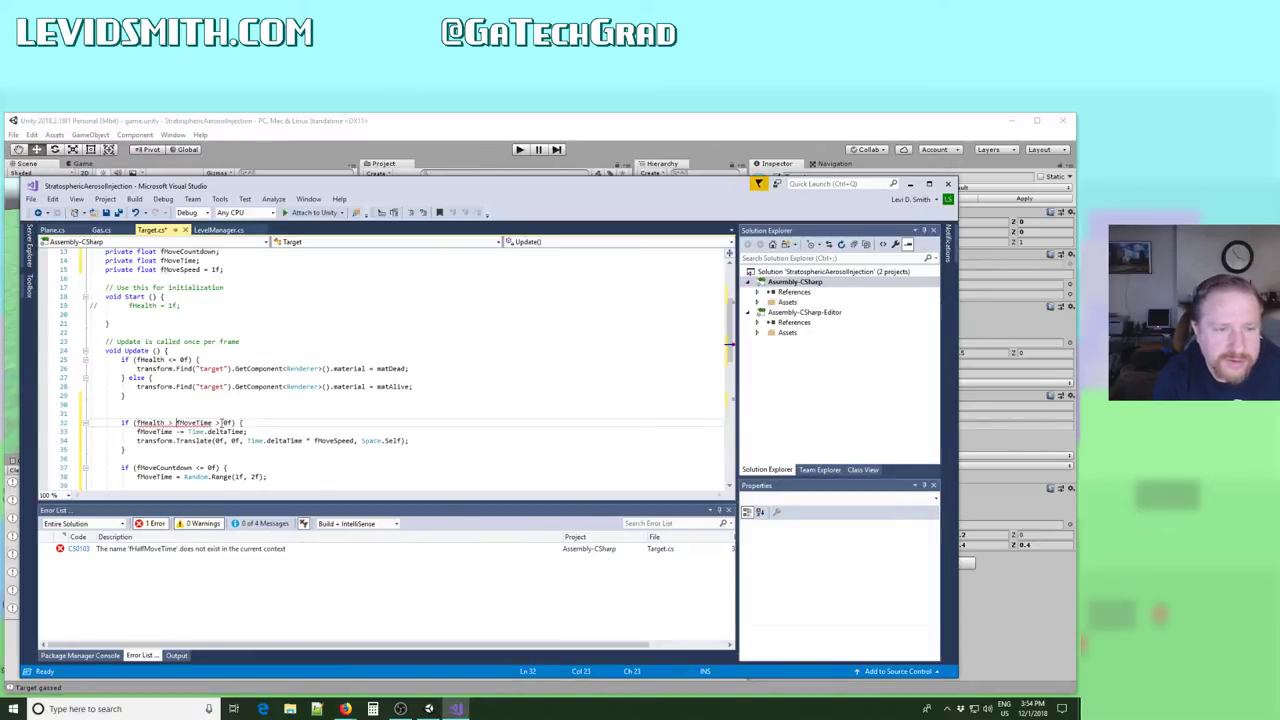
type("&&")
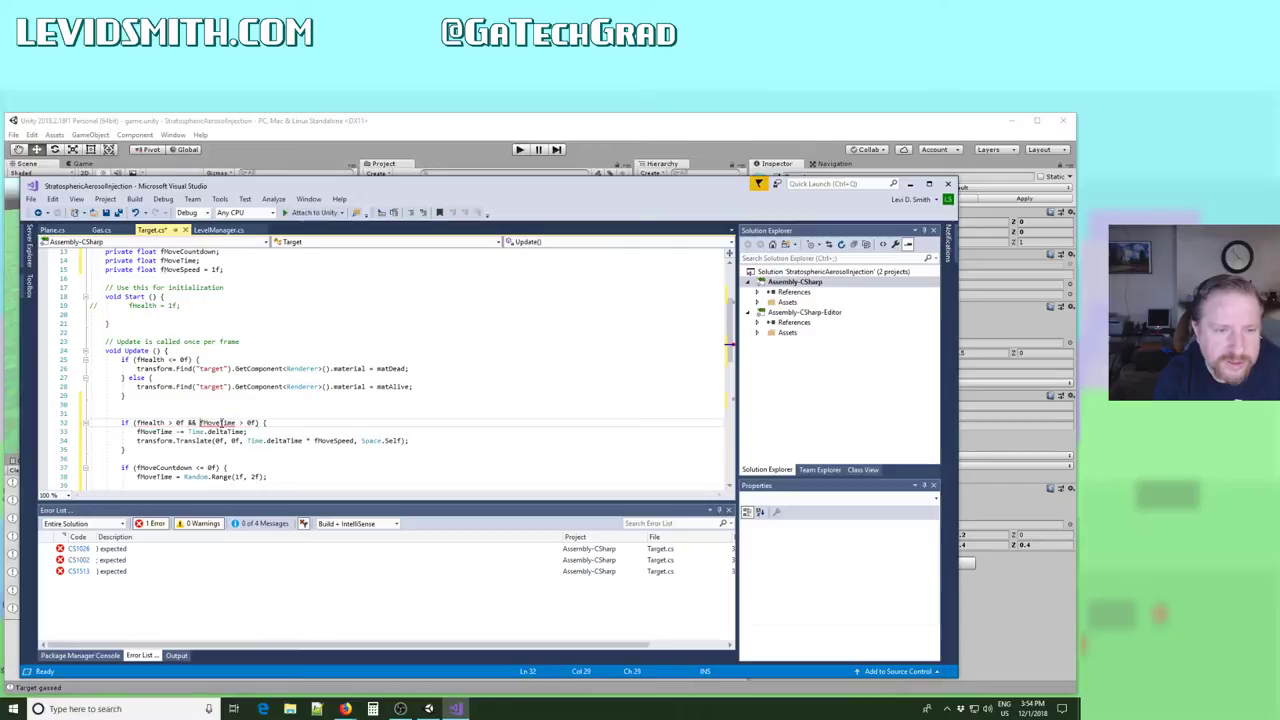
key("Down")
key("Down")
key("Down")
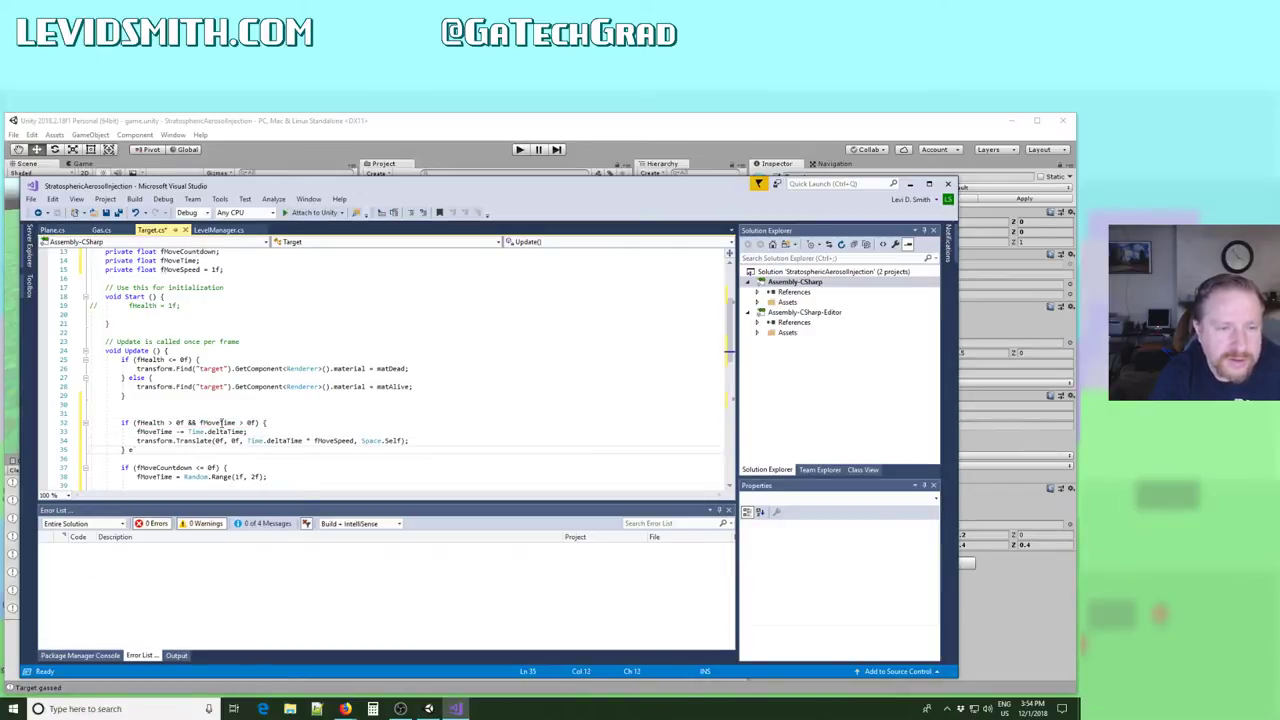
type("e")
key("BackSpace")
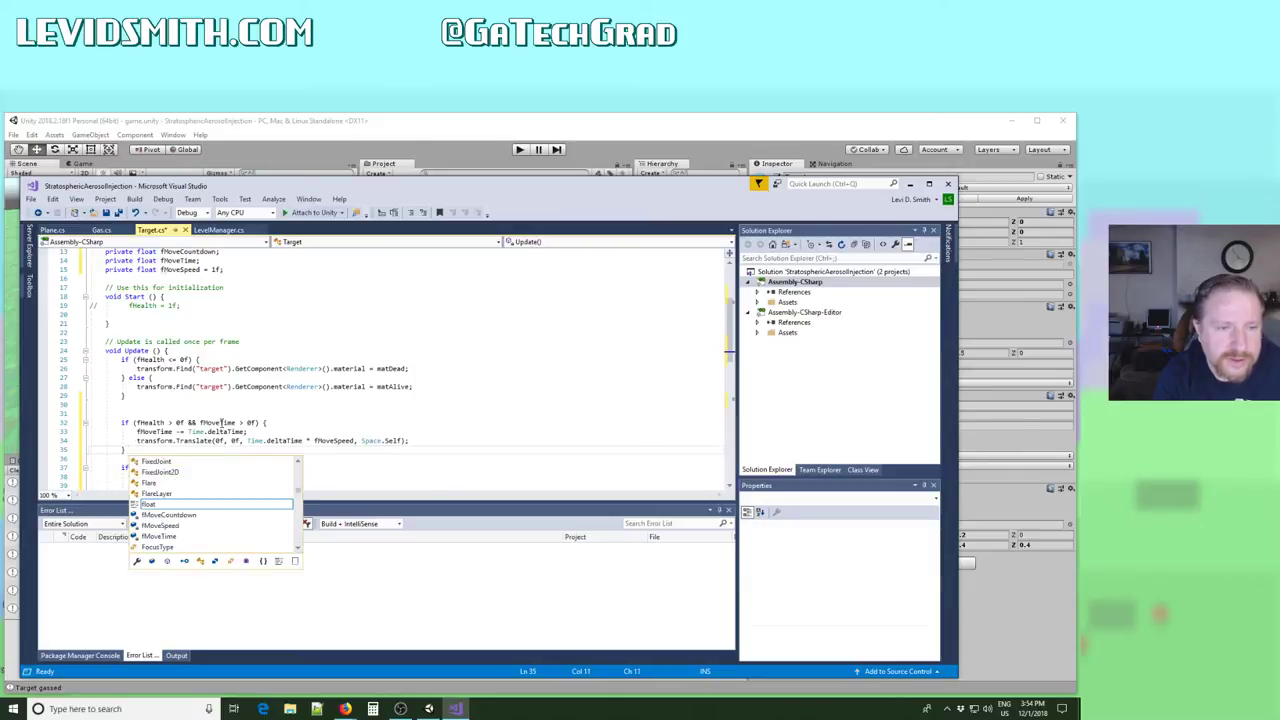
key("Escape")
Move the fMoveTime and fMoveCountdown if blocks into the else branch of the fHealth <= 0f check.
key("Up")
key("Up")
key("Up")
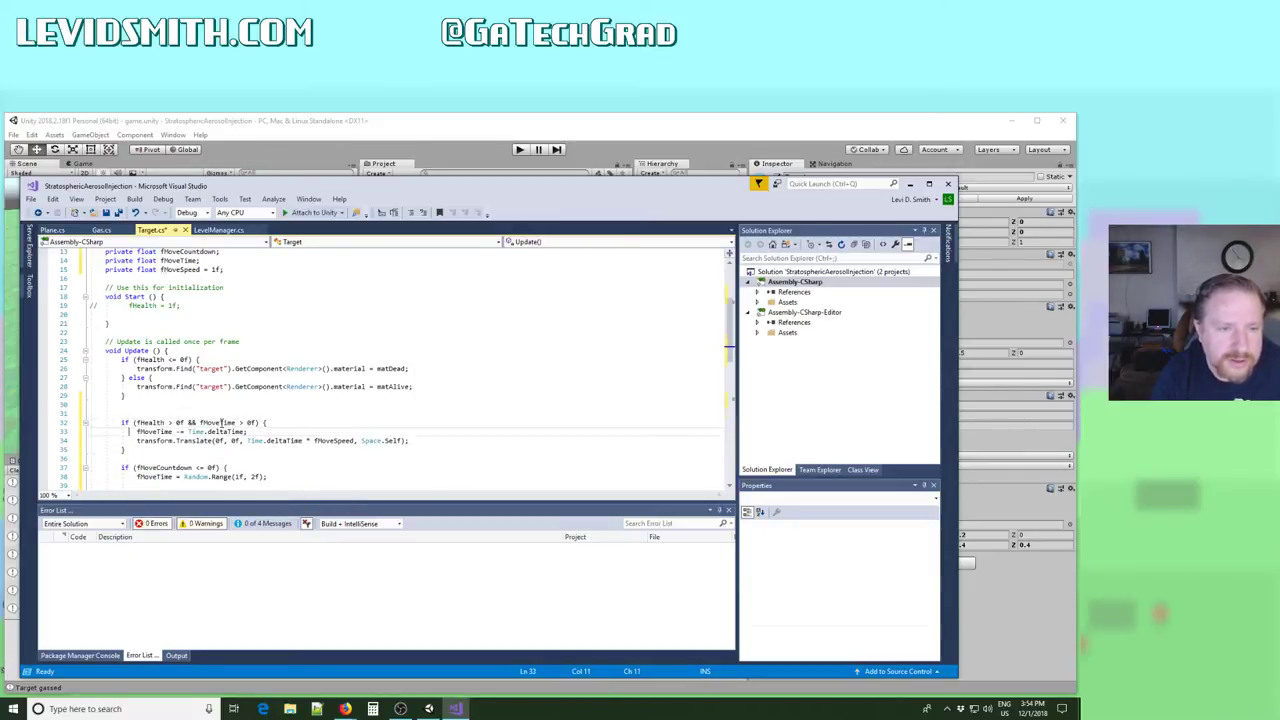
key("Home")
key("shift+Down")
key("shift+Down")
key("shift+Down")
key("shift+Down")
key("shift+Down")
key("shift+Down")
key("shift+Down")
key("shift+Down")
key("shift+Down")
key("shift+Down")
scroll(222, 428, "down", 3)
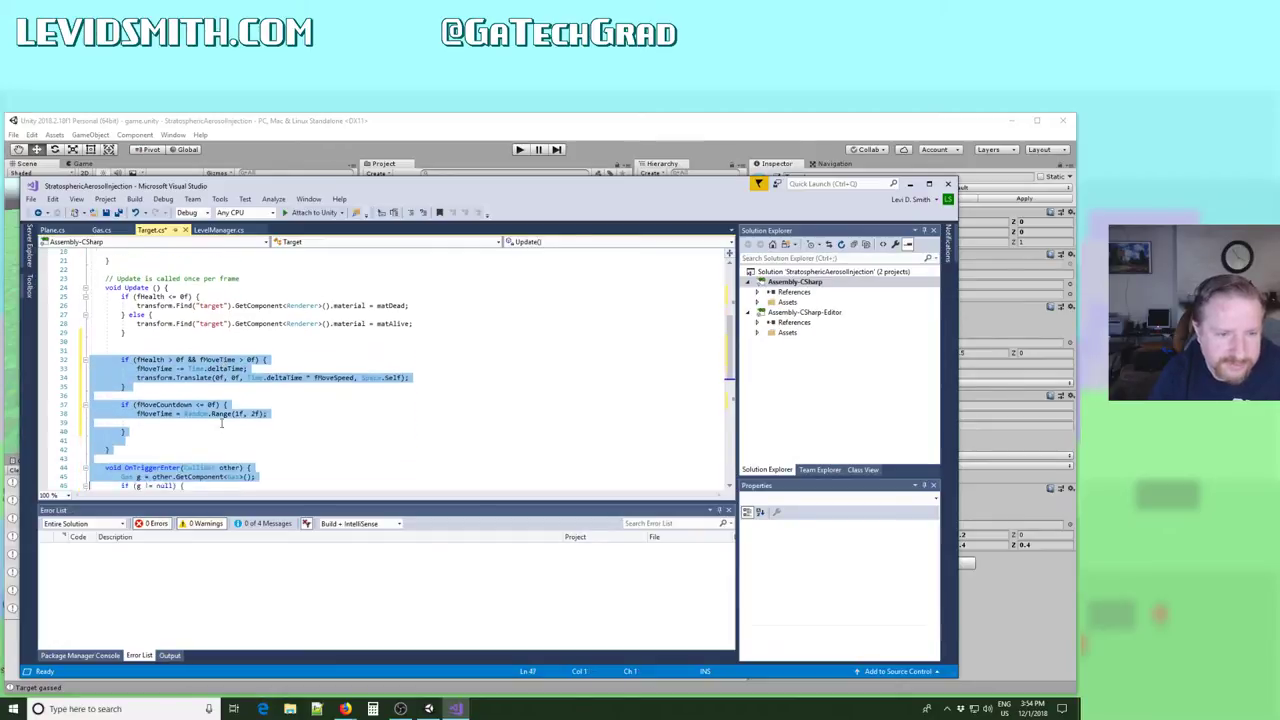
key("shift+Up")
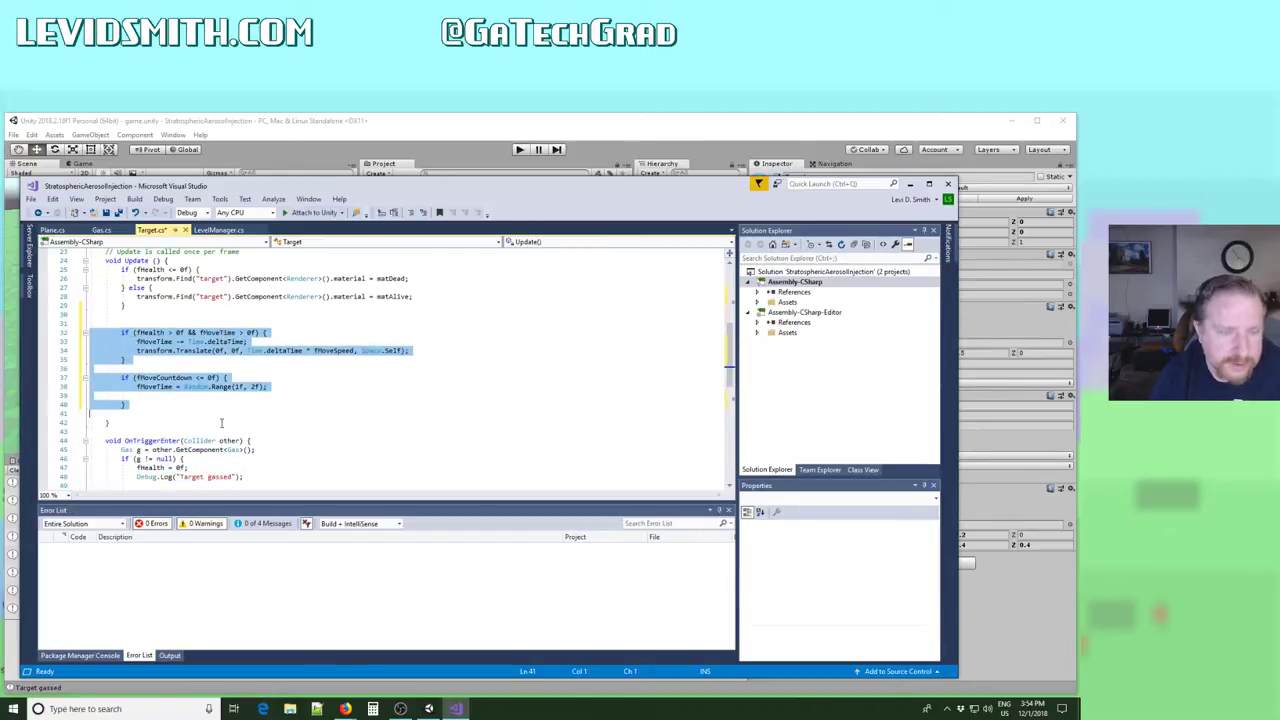
key("ctrl+x")
key("Up")
key("Up")
key("Up")
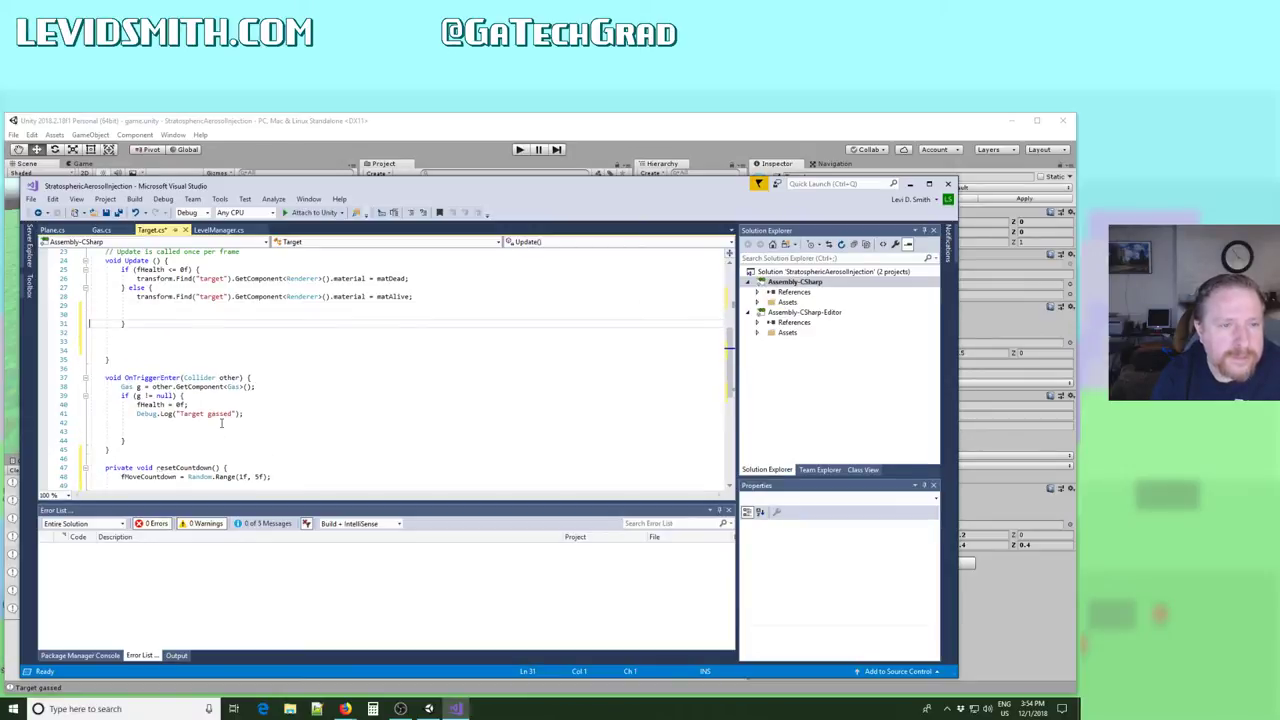
key("ctrl+v")
Remove fHealth > 0f && from the movement condition, leaving only fMoveTime > 0f.
key("Up")
key("Up")
key("Up")
key("Up")
key("Up")
key("Up")
key("Up")
key("Up")
key("End")
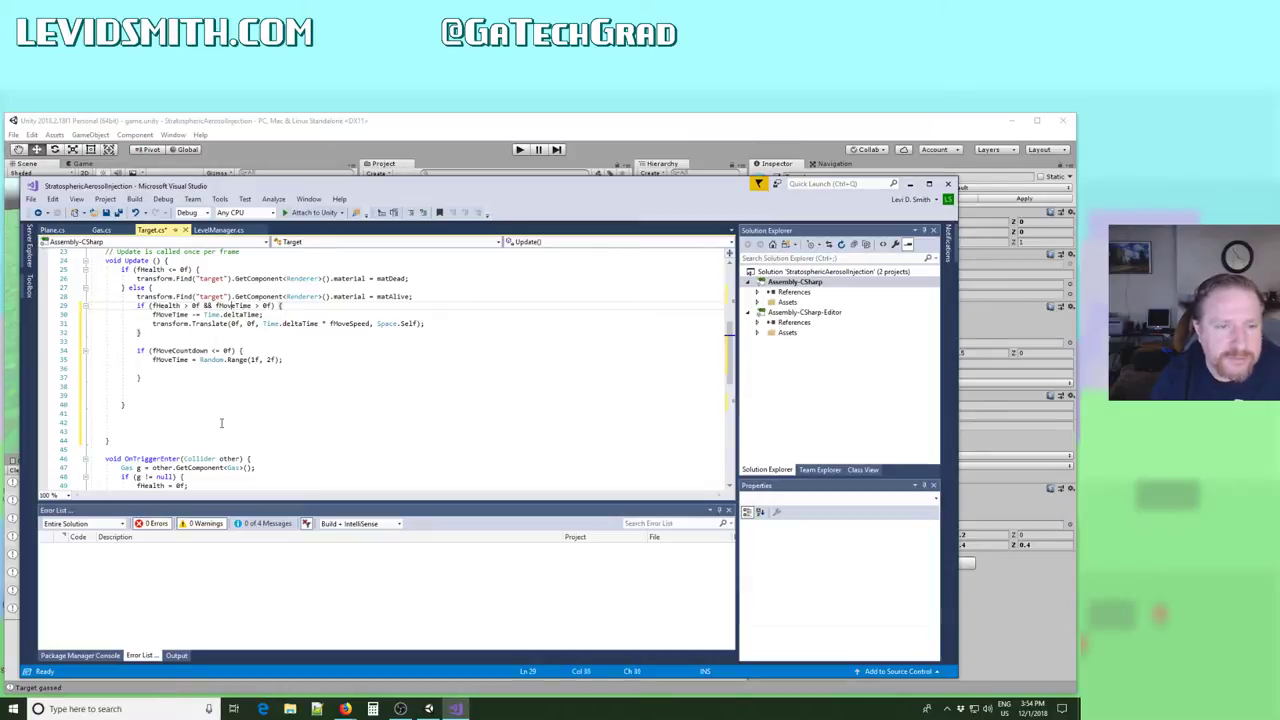
key("BackSpace")
key("BackSpace")
key("BackSpace")
key("BackSpace")
key("BackSpace")
key("BackSpace")
key("BackSpace")
key("BackSpace")
key("BackSpace")
key("BackSpace")
key("BackSpace")
key("BackSpace")
key("BackSpace")
key("BackSpace")
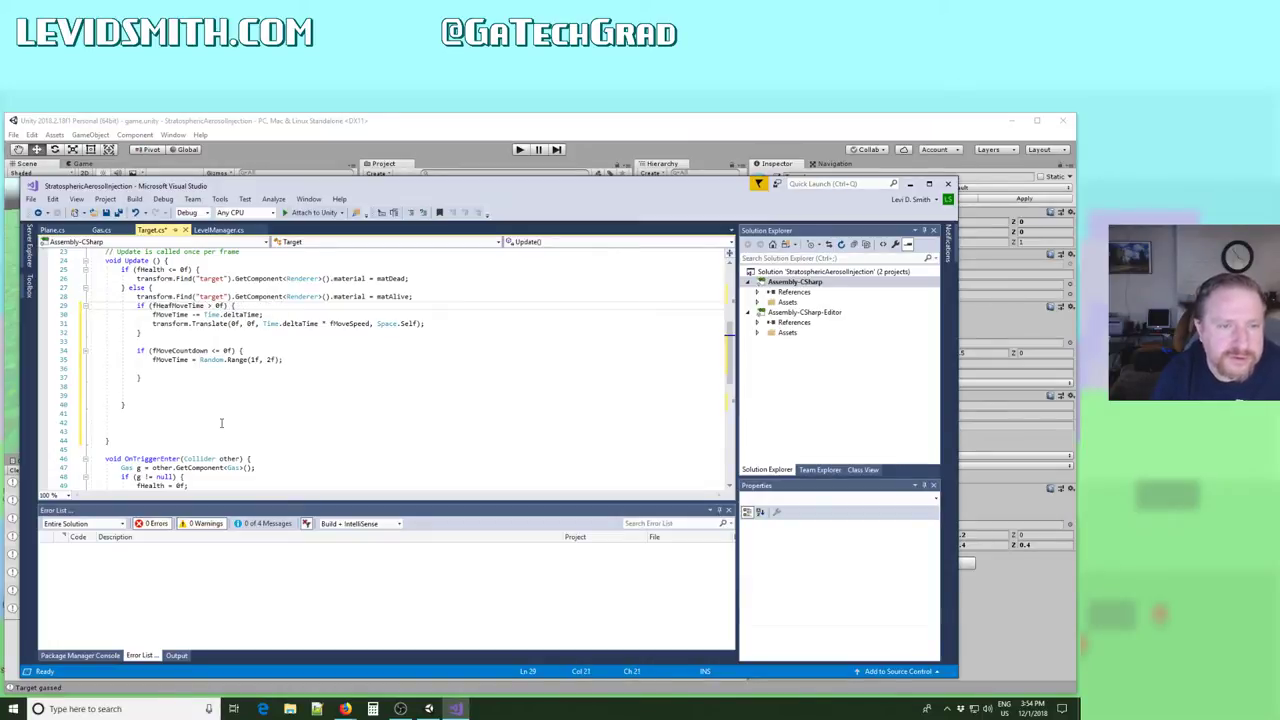
key("BackSpace")
key("BackSpace")
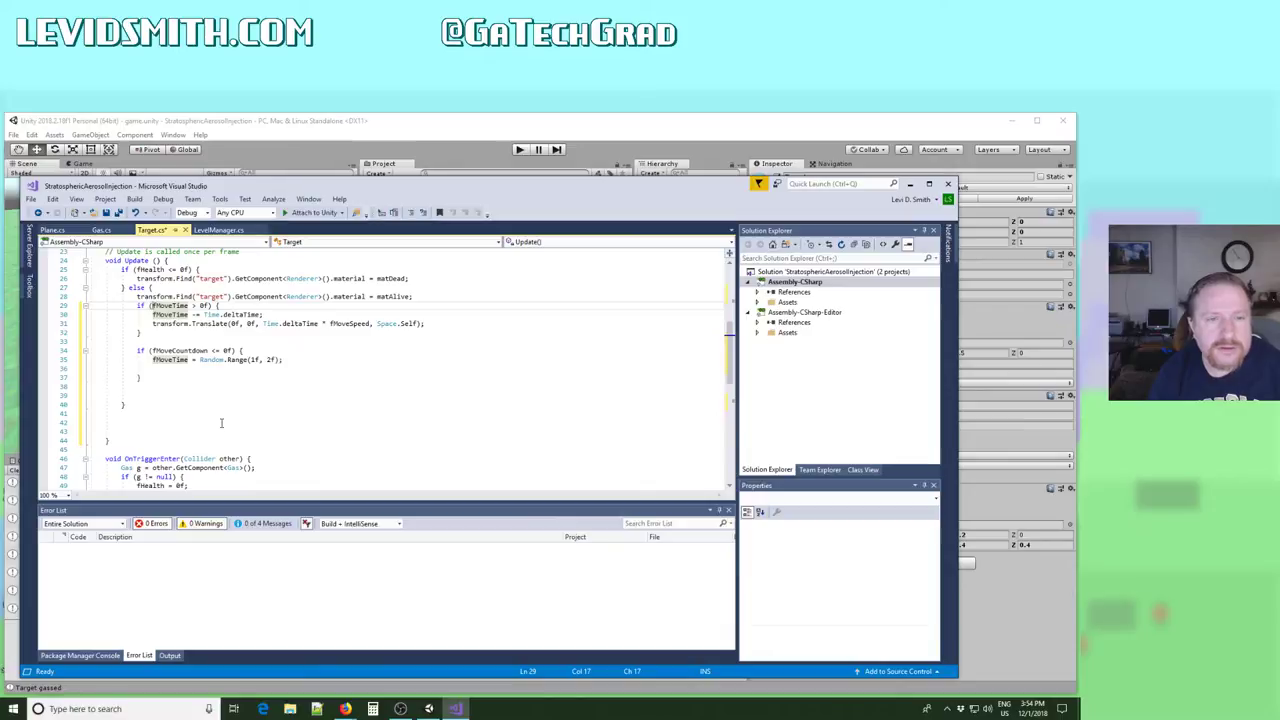
Turn the fMoveCountdown <= 0f check into an else if branch of the fMoveTime > 0f block.
key("Down")
key("Down")
key("Down")
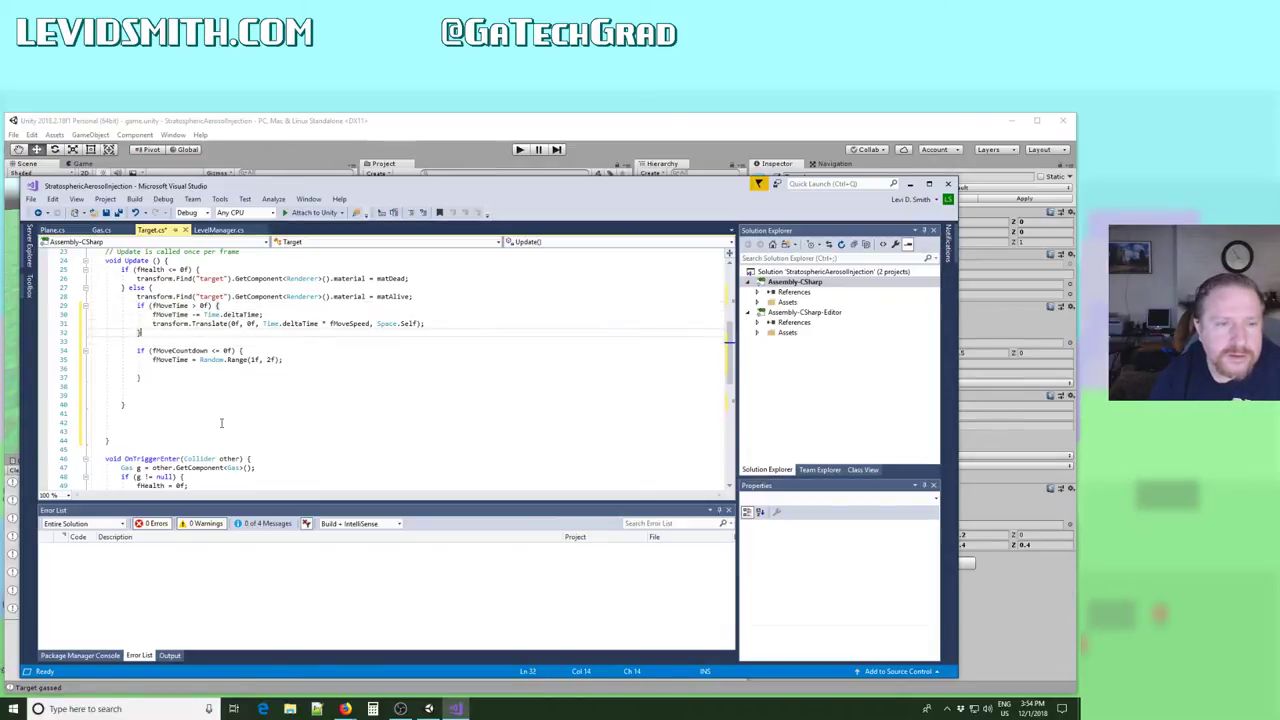
type("else")
key("Delete")
key("Delete")
key("Delete")
key("Delete")
key("Delete")
key("Delete")
key("Delete")
key("Delete")
key("Delete")
key("Delete")
key("Delete")
key("Delete")
key("Delete")
key("Delete")
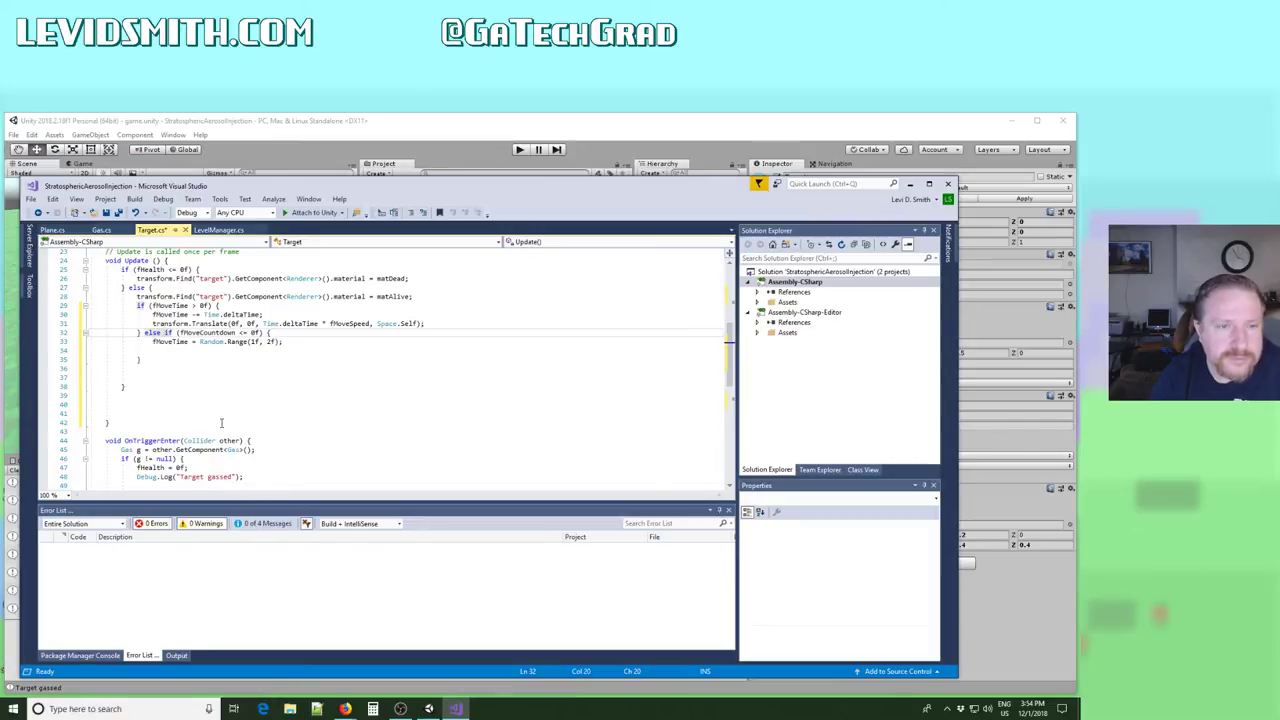
Add a final else block after the fMoveCountdown <= 0f branch.
key("Down")
key("Down")
key("Down")
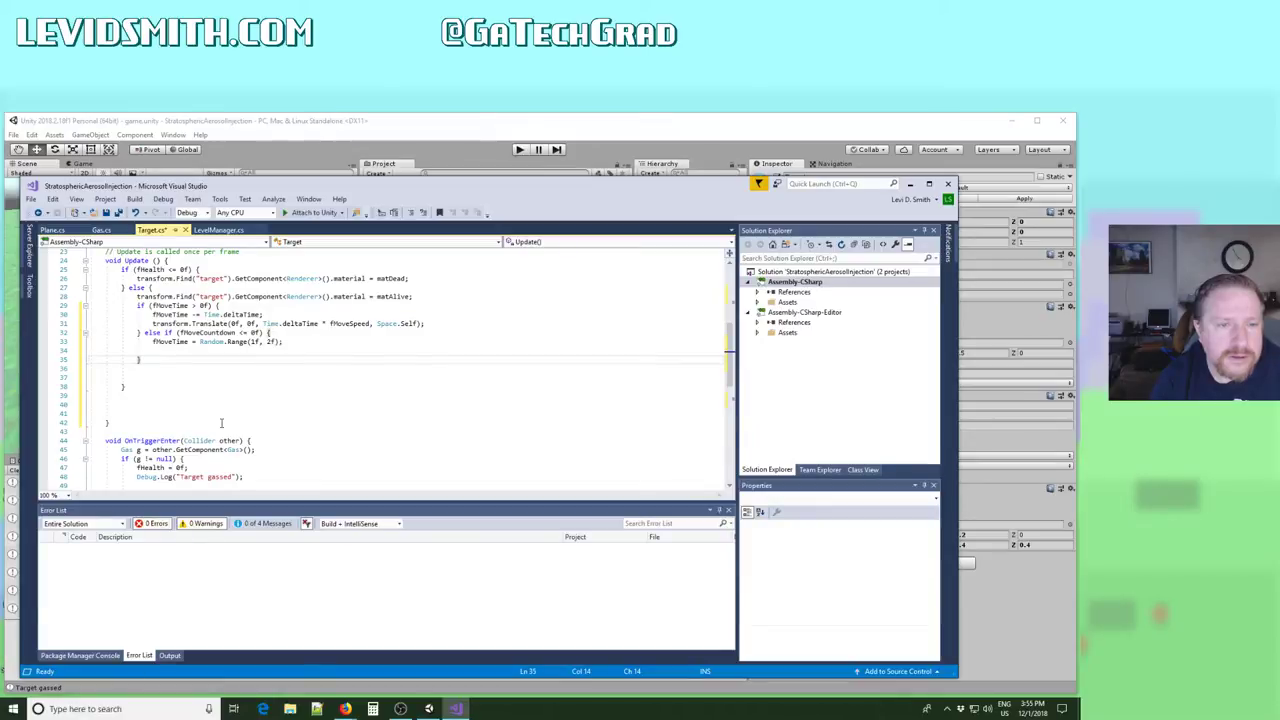
type("else {")
key("Return")
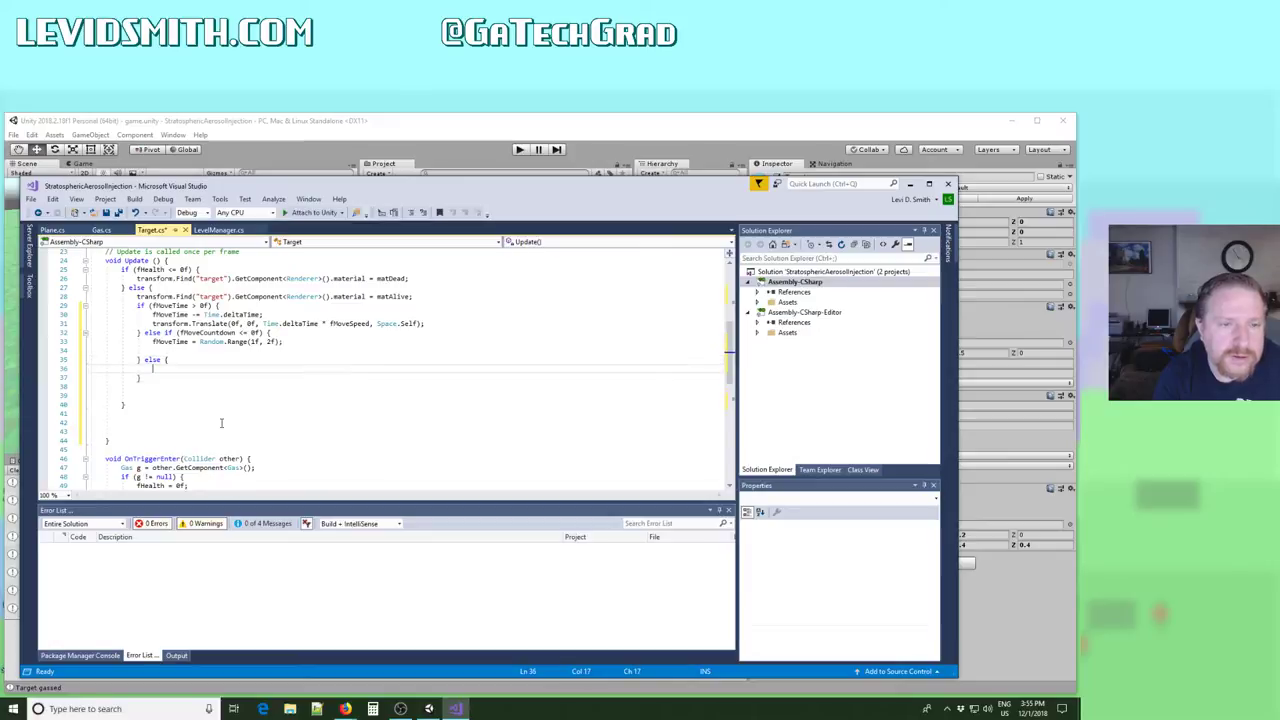
Inside the new else block, decrement fMoveCountdown by Time.deltaTime and save the script.
type("fM")
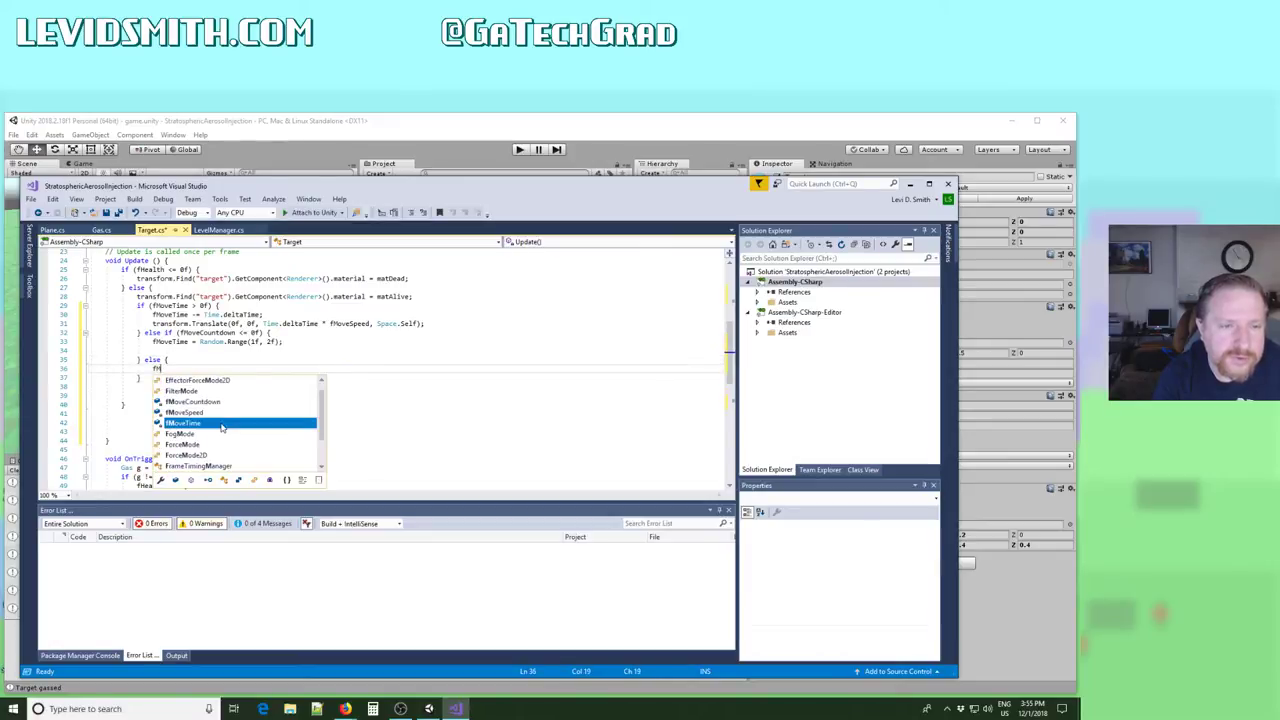
type("oveCou")
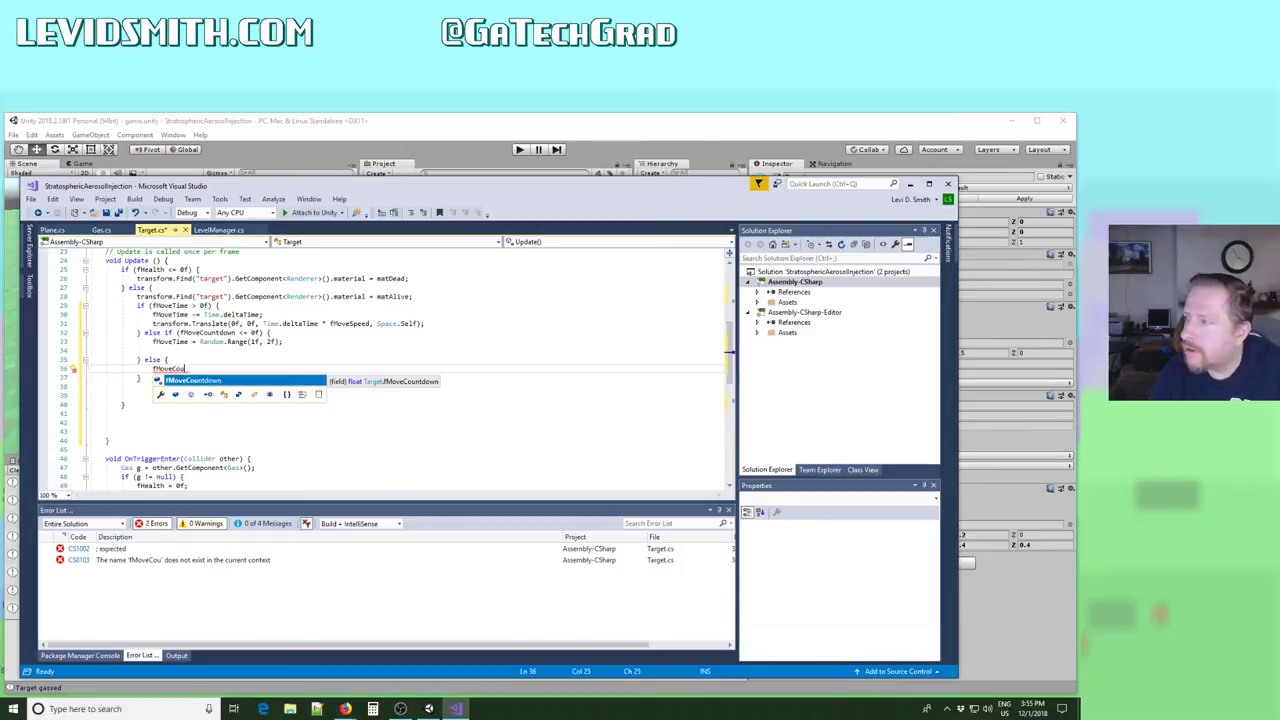
key("Escape")
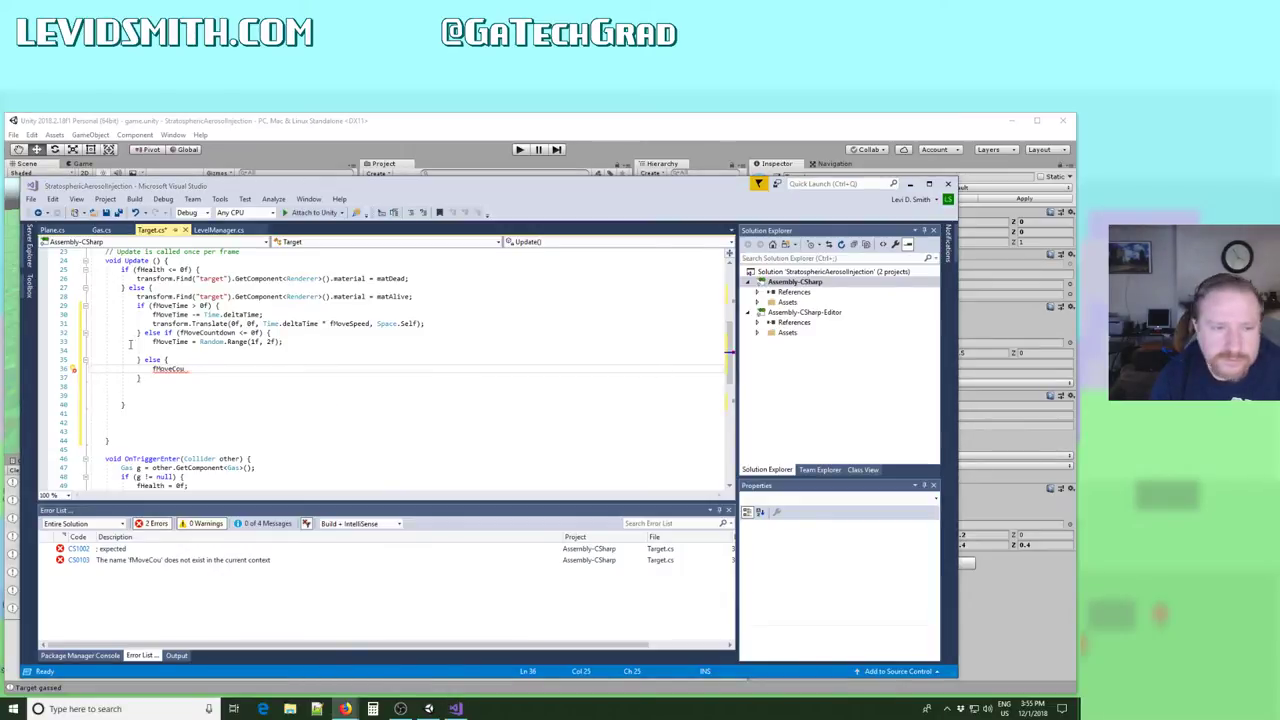
type("nt")
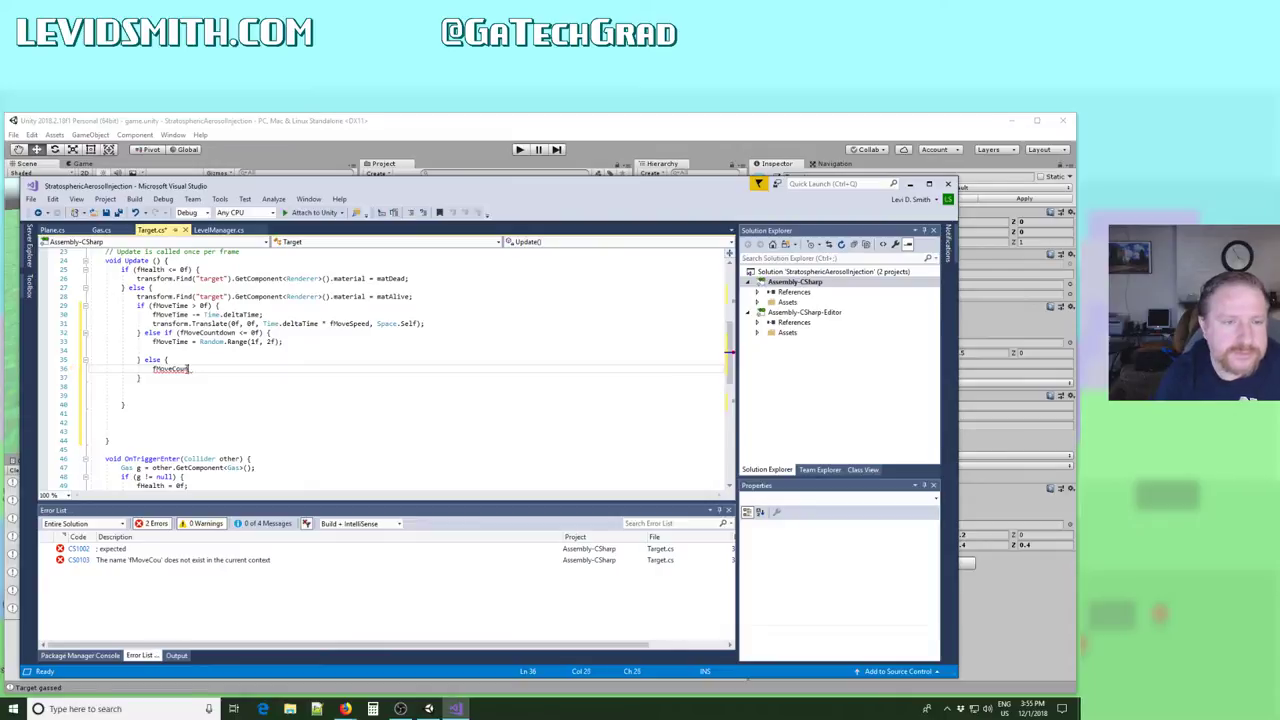
type("down -")
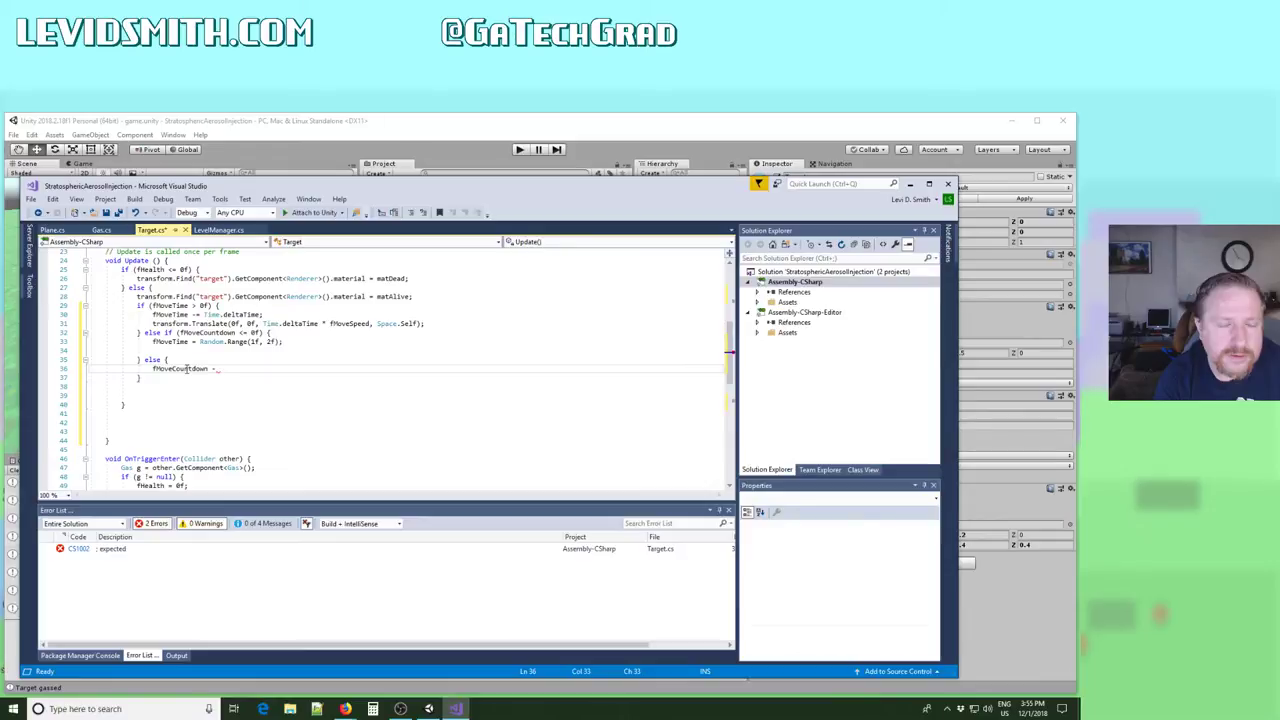
type("= Time.deltaTime;")
key("ctrl+s")
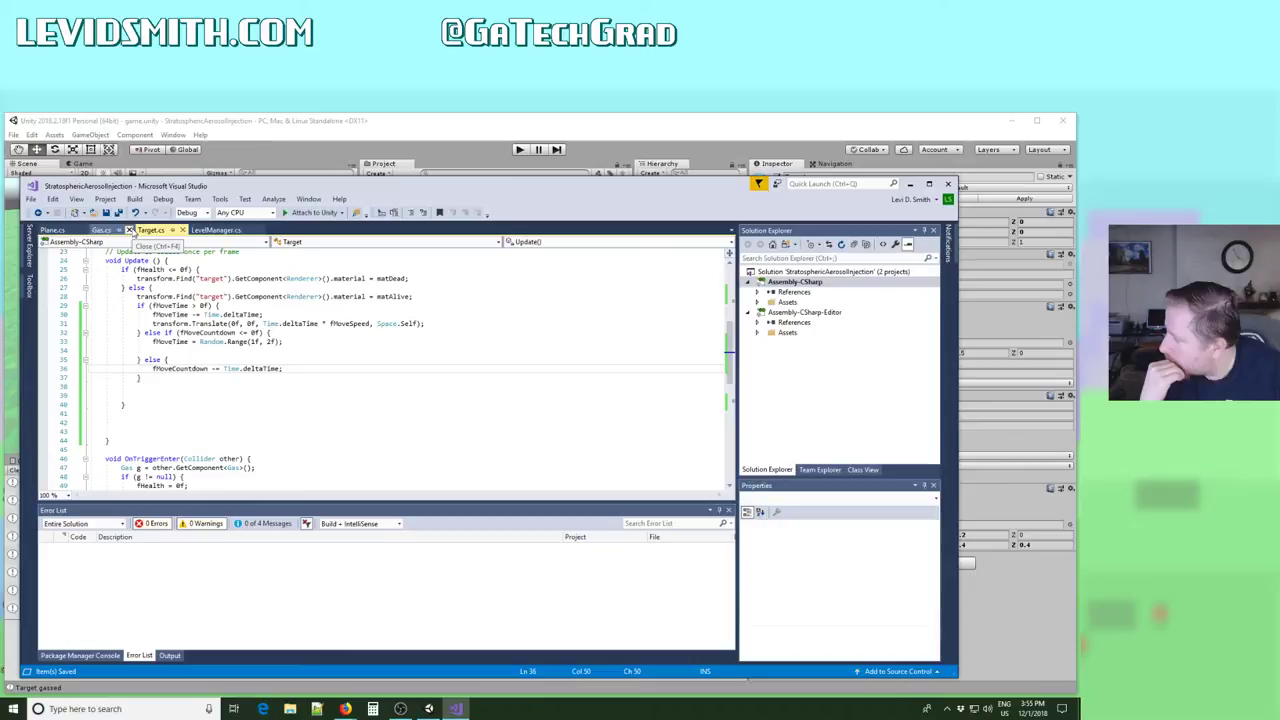
Switch to Unity and change the matTargetAlive material's albedo color to blue, hex 0031FF.
left_click(532, 124)
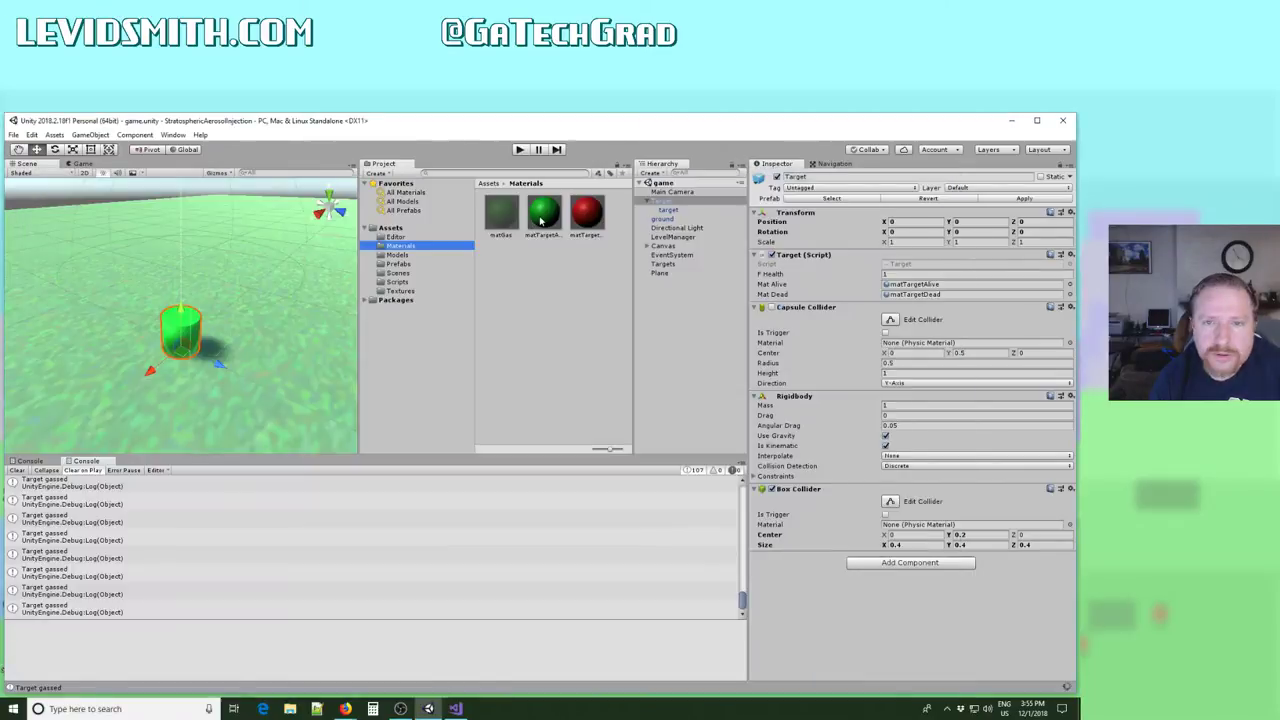
left_click(543, 213)
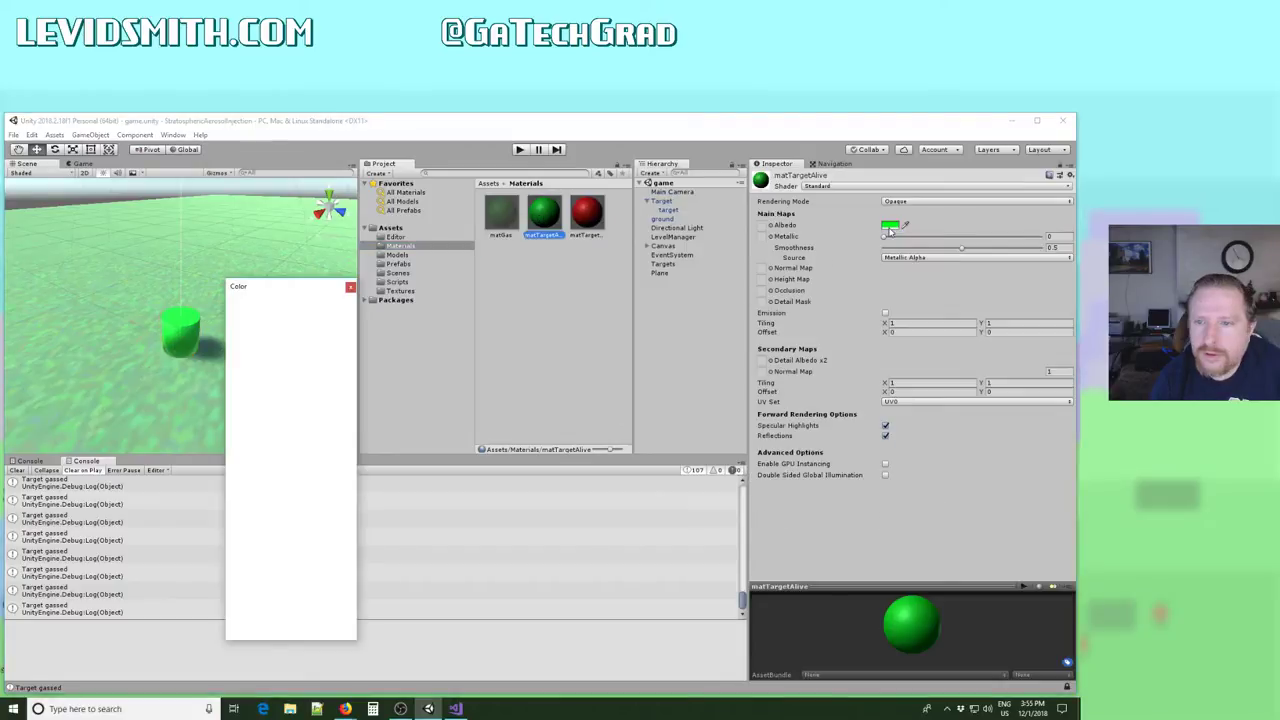
left_click(254, 423)
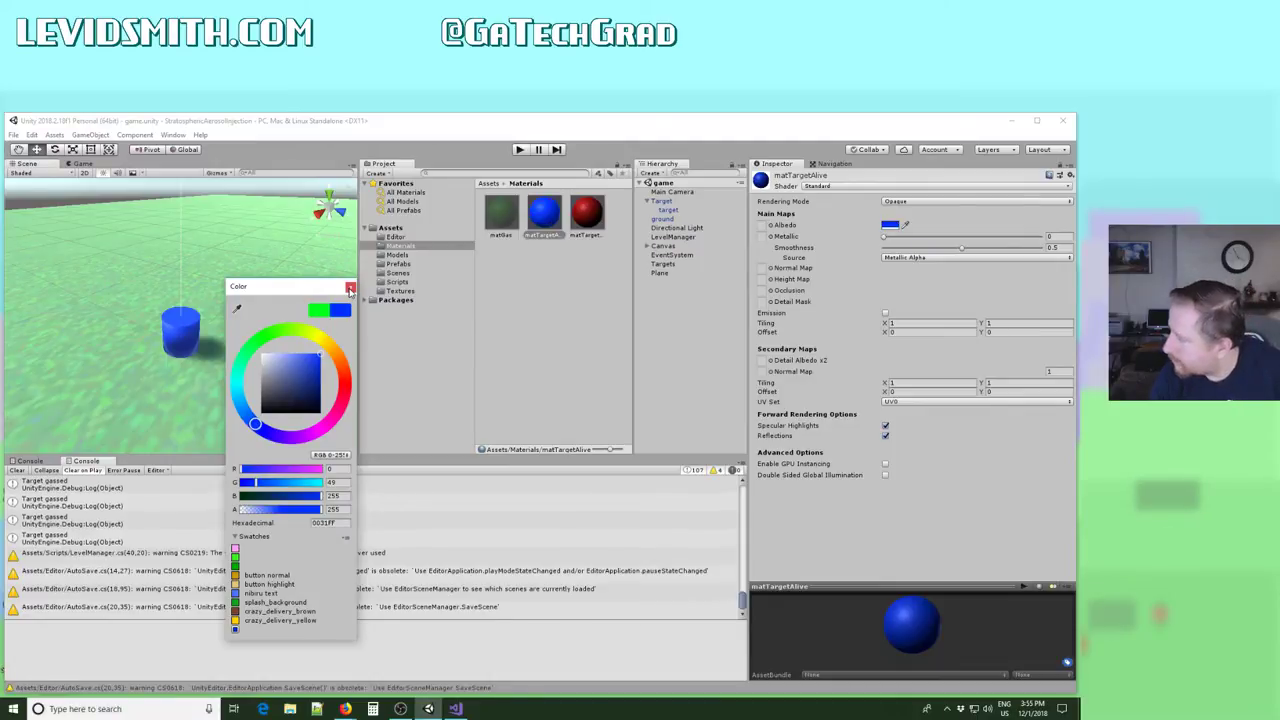
left_click(350, 288)
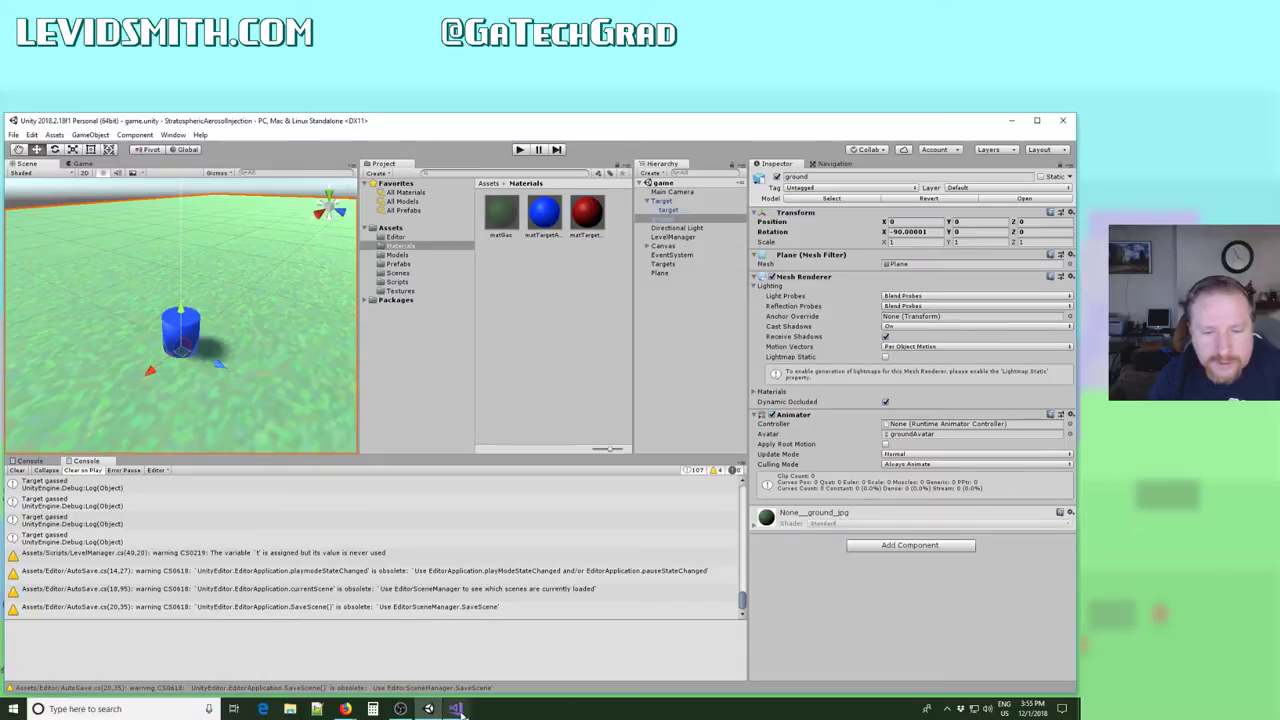
Switch back to Visual Studio and add a nested if block with the condition fMoveTime <= 0 below the transform.Translate line in Target.cs.
key("alt+Tab")
left_click(243, 362)
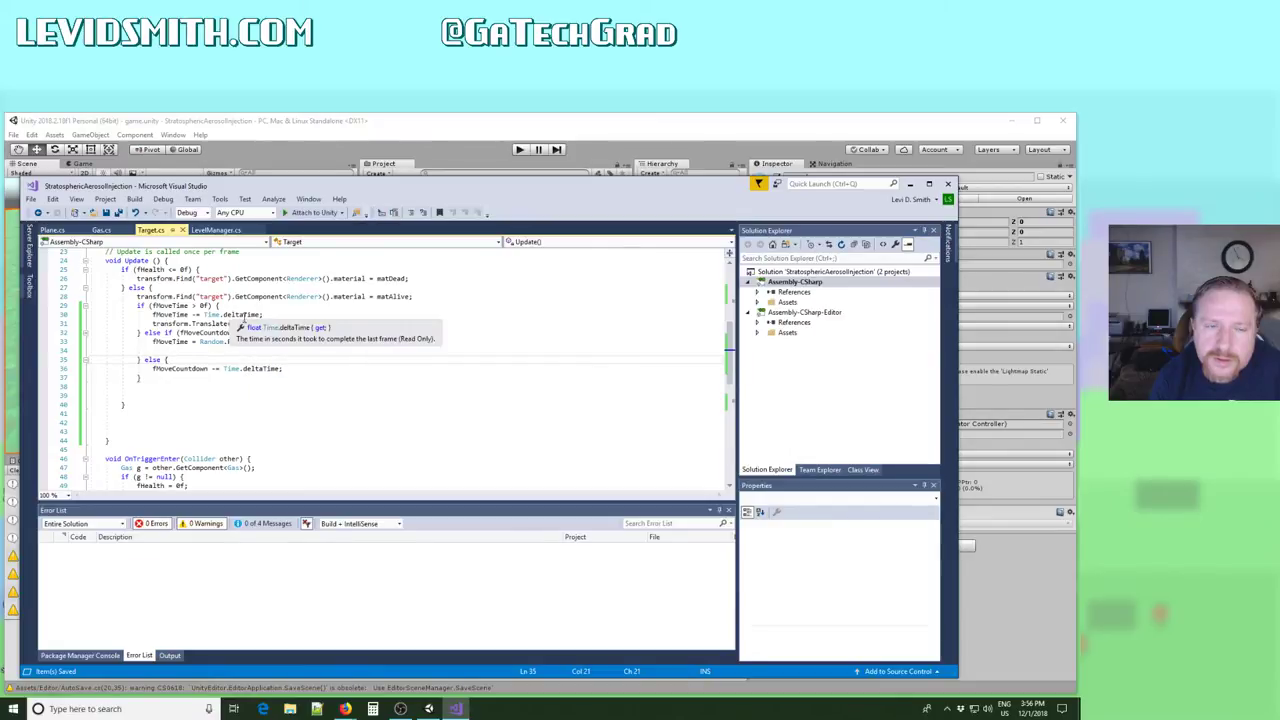
left_click(429, 321)
key("Return")
key("Return")
key("Up")
type("if (fMoveTim")
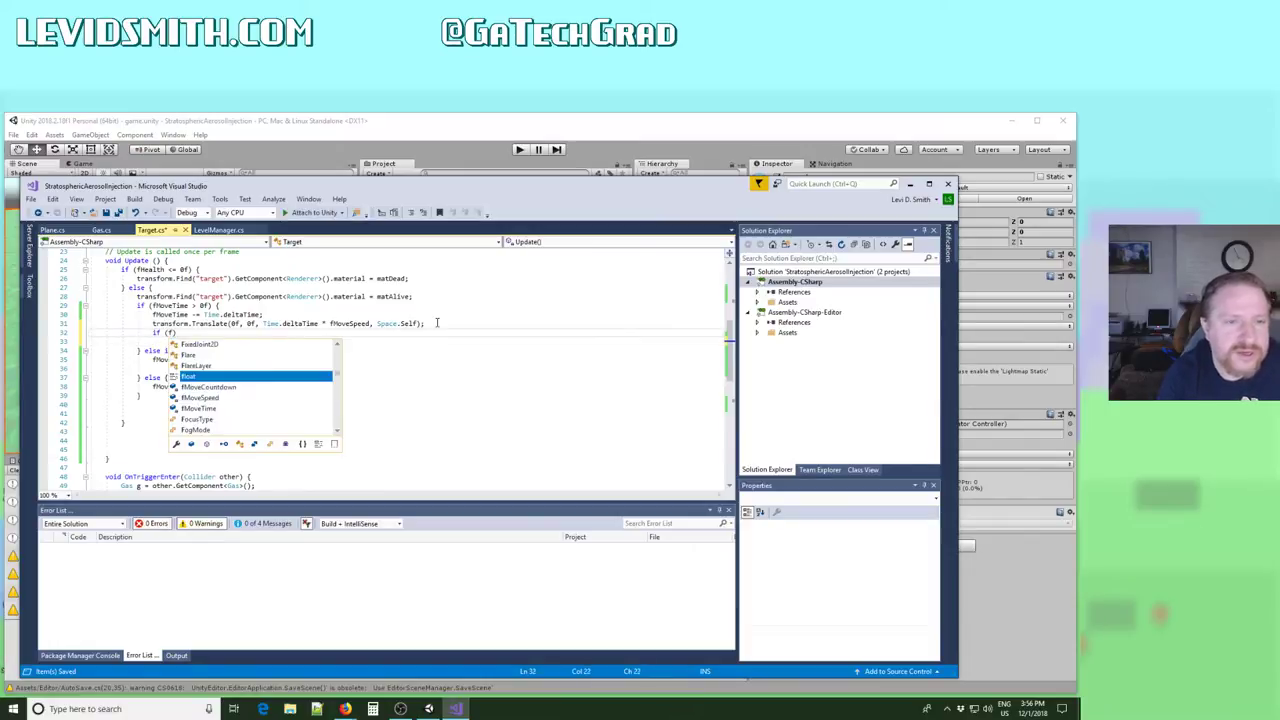
type("e ")
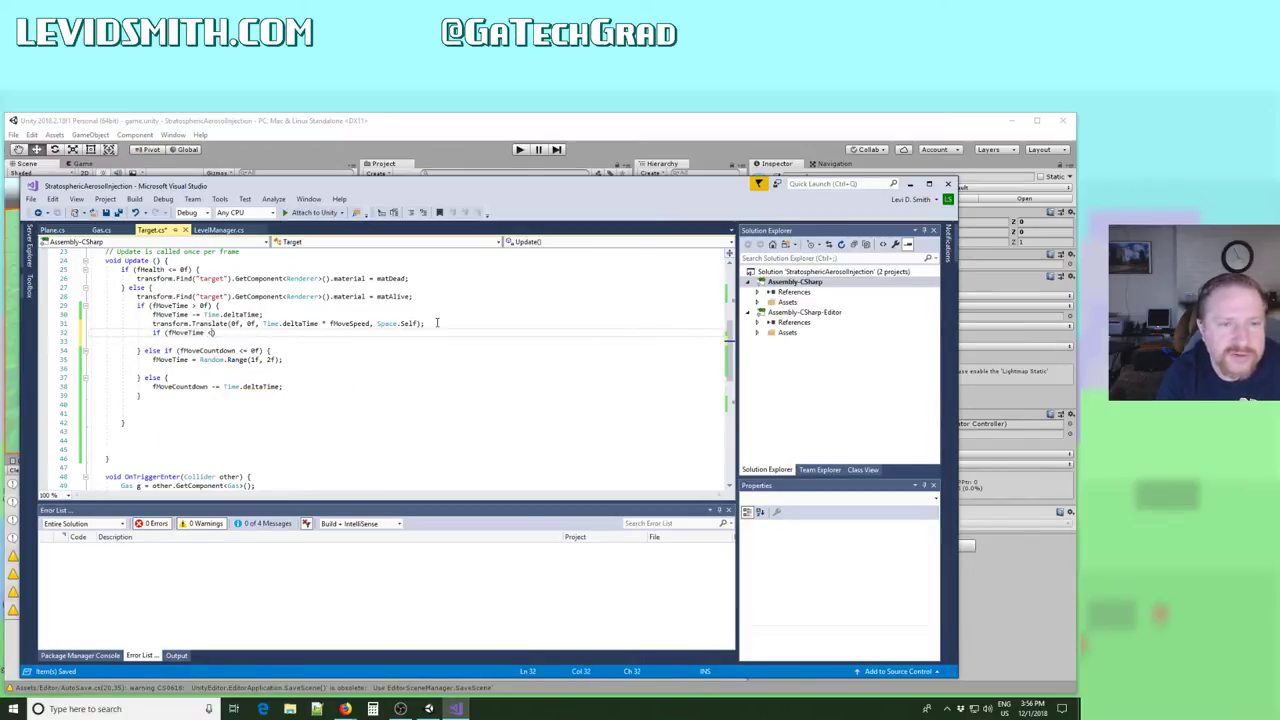
type("<= 0) {")
key("Return")
key("Return")
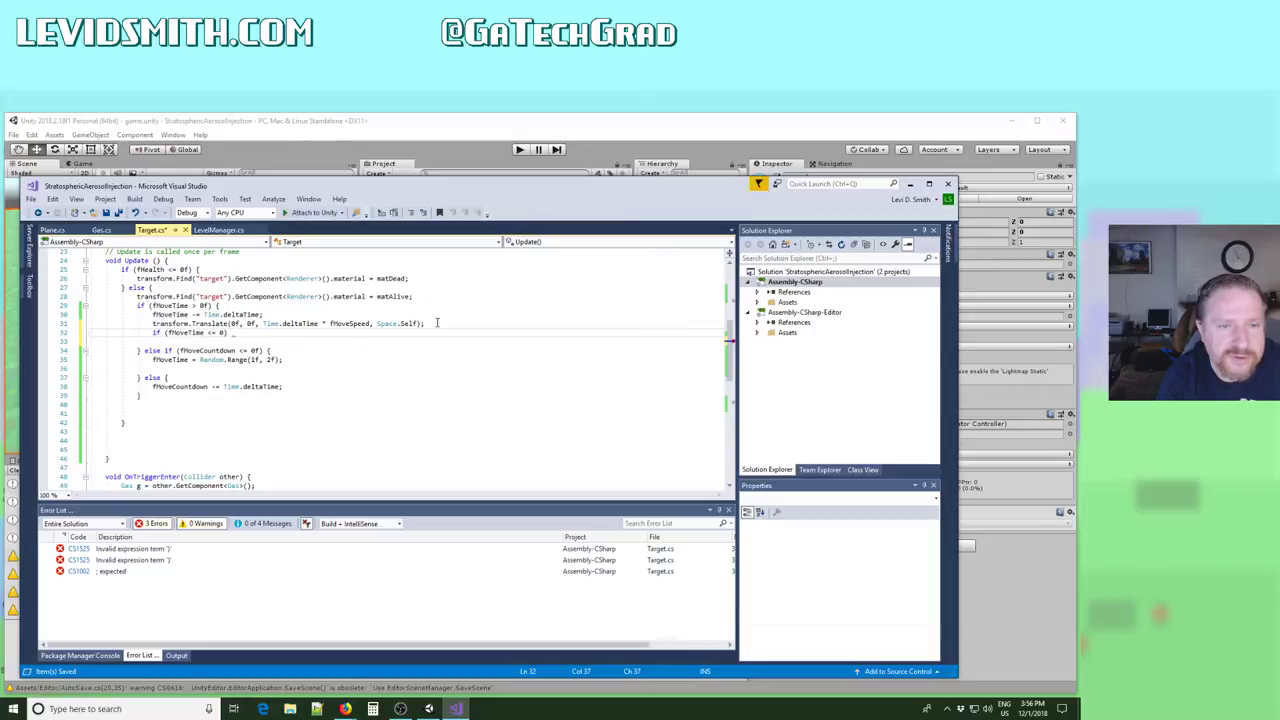
key("Up")
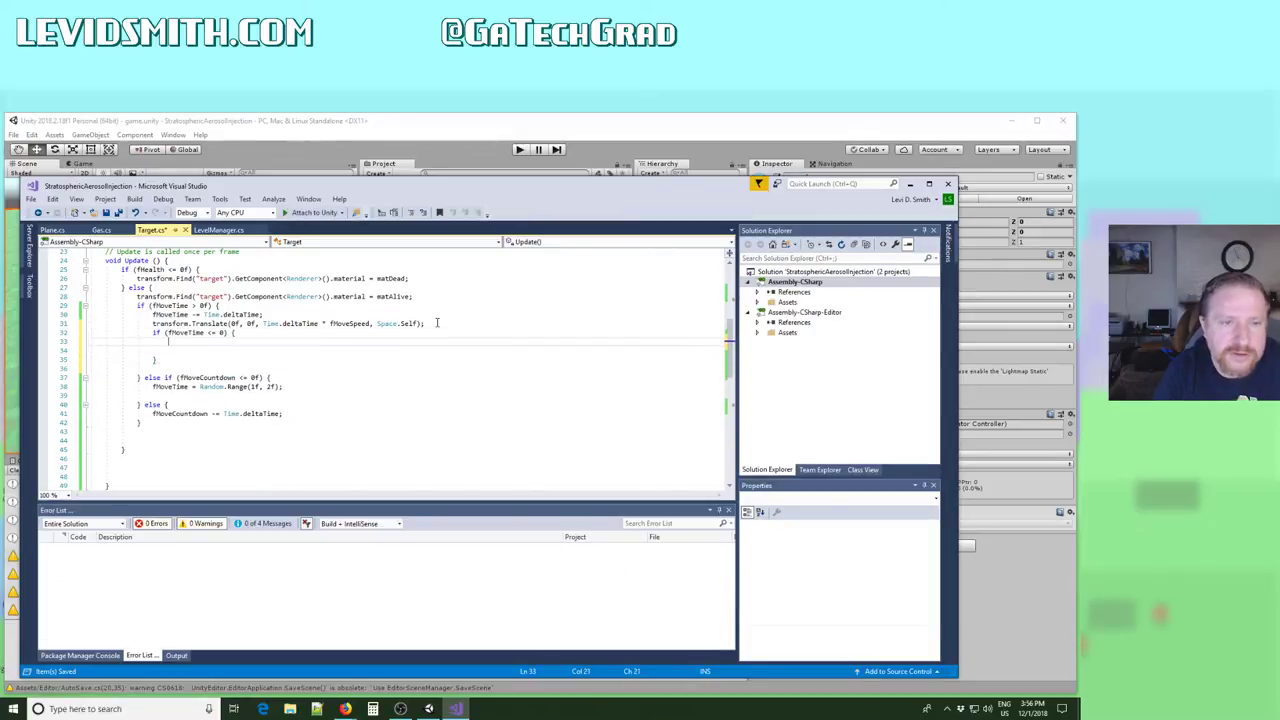
Inside the nested fMoveTime <= 0 block, add the statement resetMoveWaitCoutdown;.
scroll(437, 323, "up", 5)
scroll(437, 323, "down", 5)
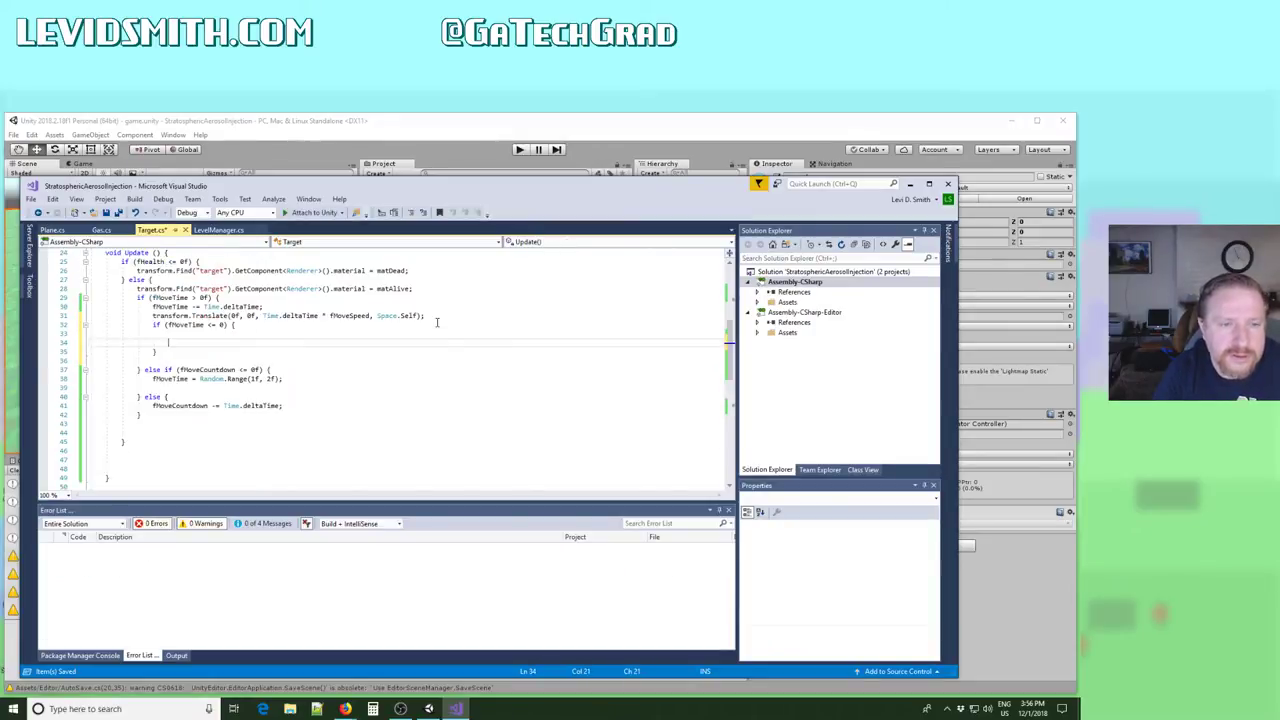
type("reset")
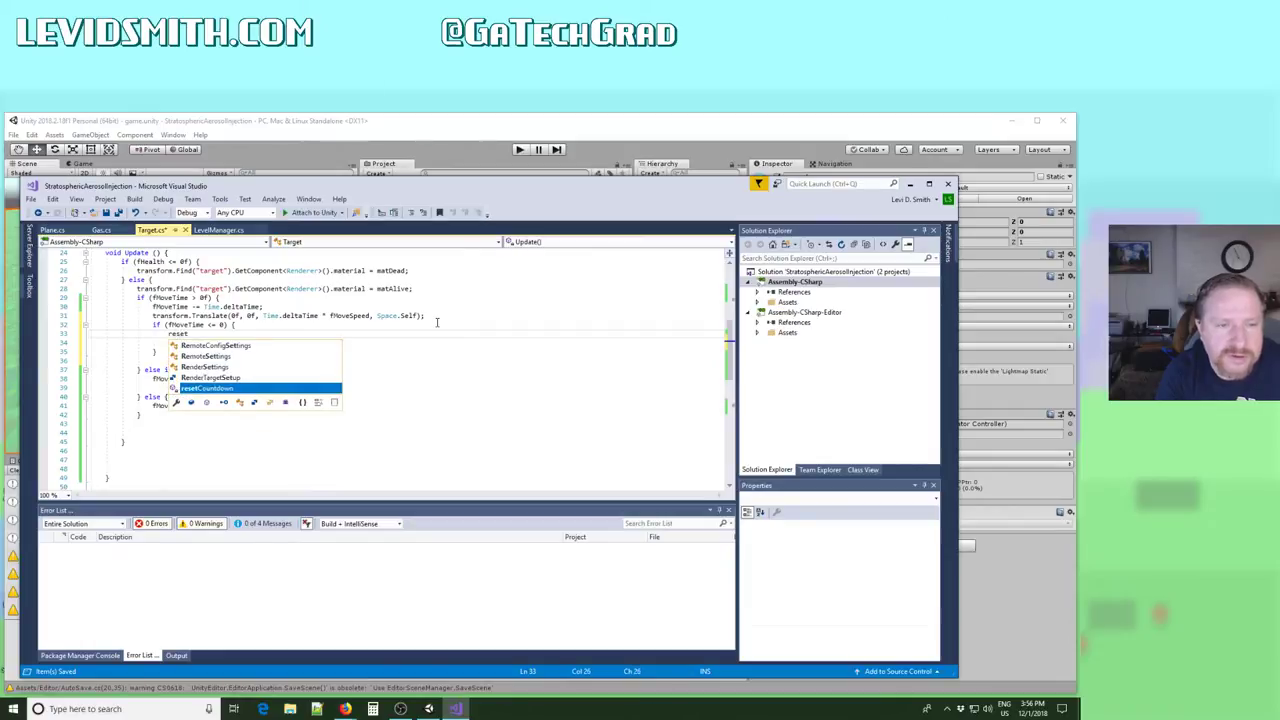
type("MoveCountdown;")
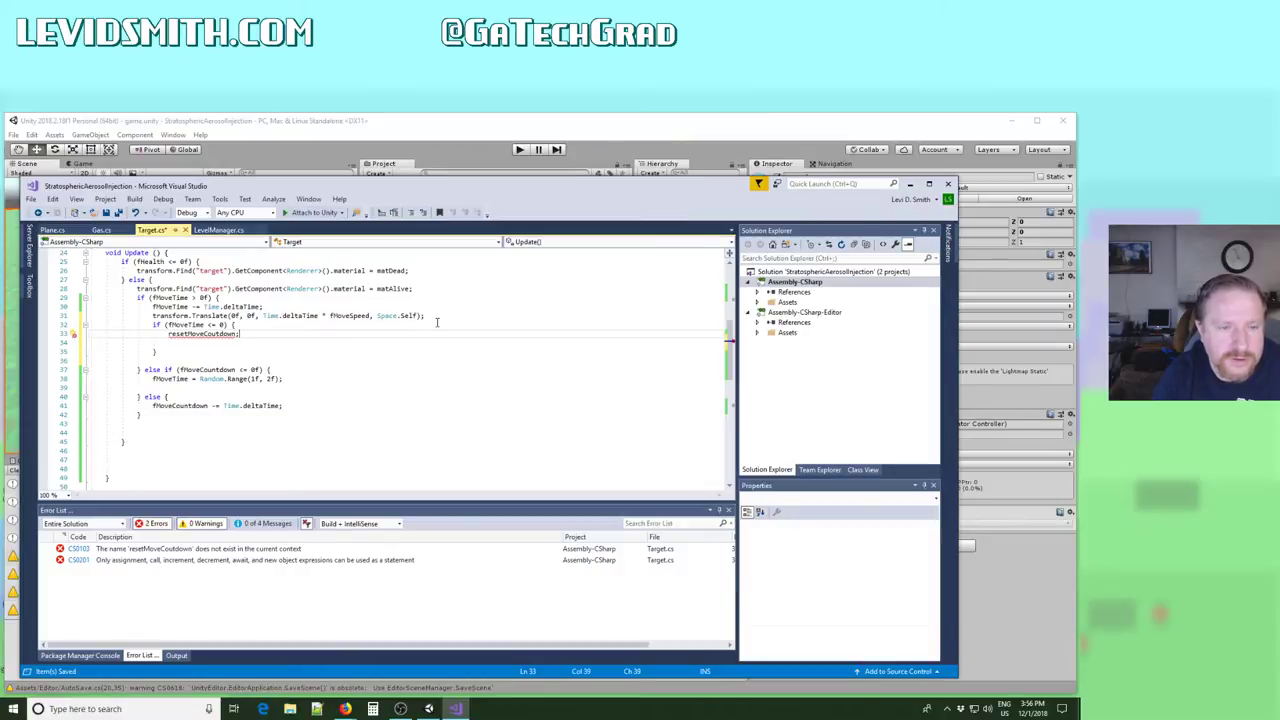
key("Left")
key("Left")
key("Left")
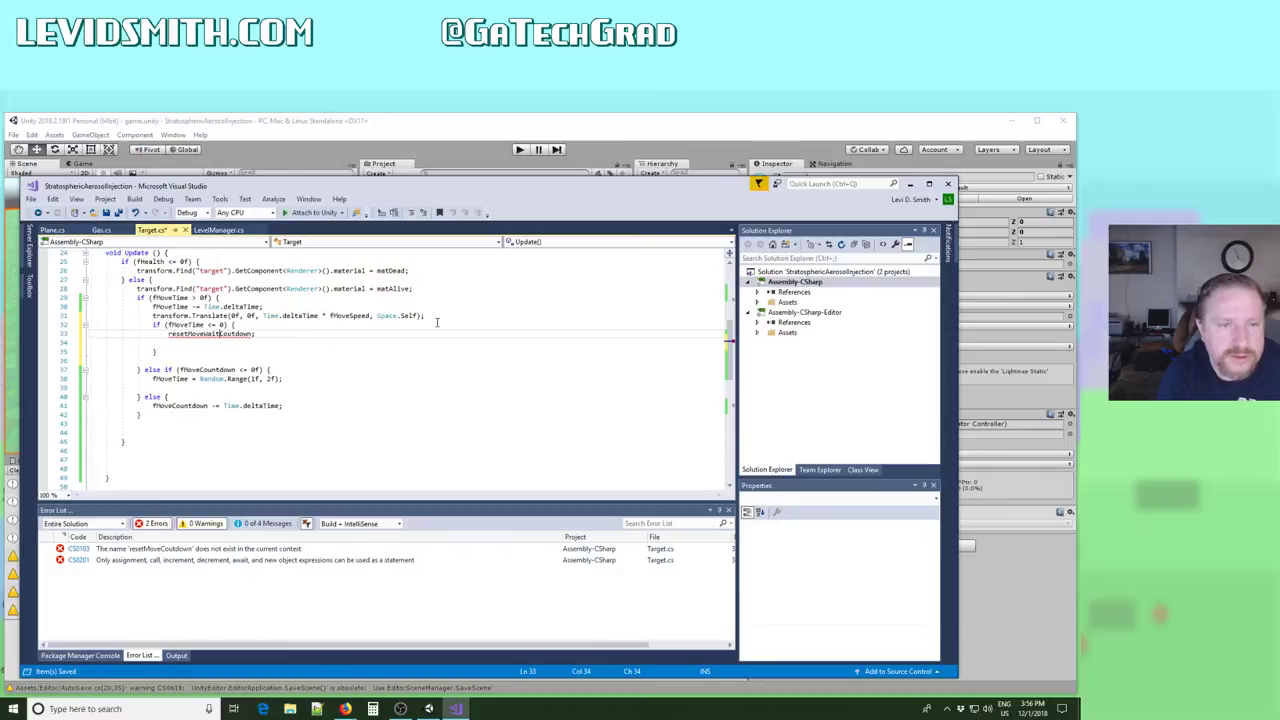
Rename the private resetCountdown method near the end of Target.cs to resetMoveWaitCountdown.
key("Page_Down")
key("Down")
key("Down")
key("End")
key("Left")
key("Left")
type("MoveWait")
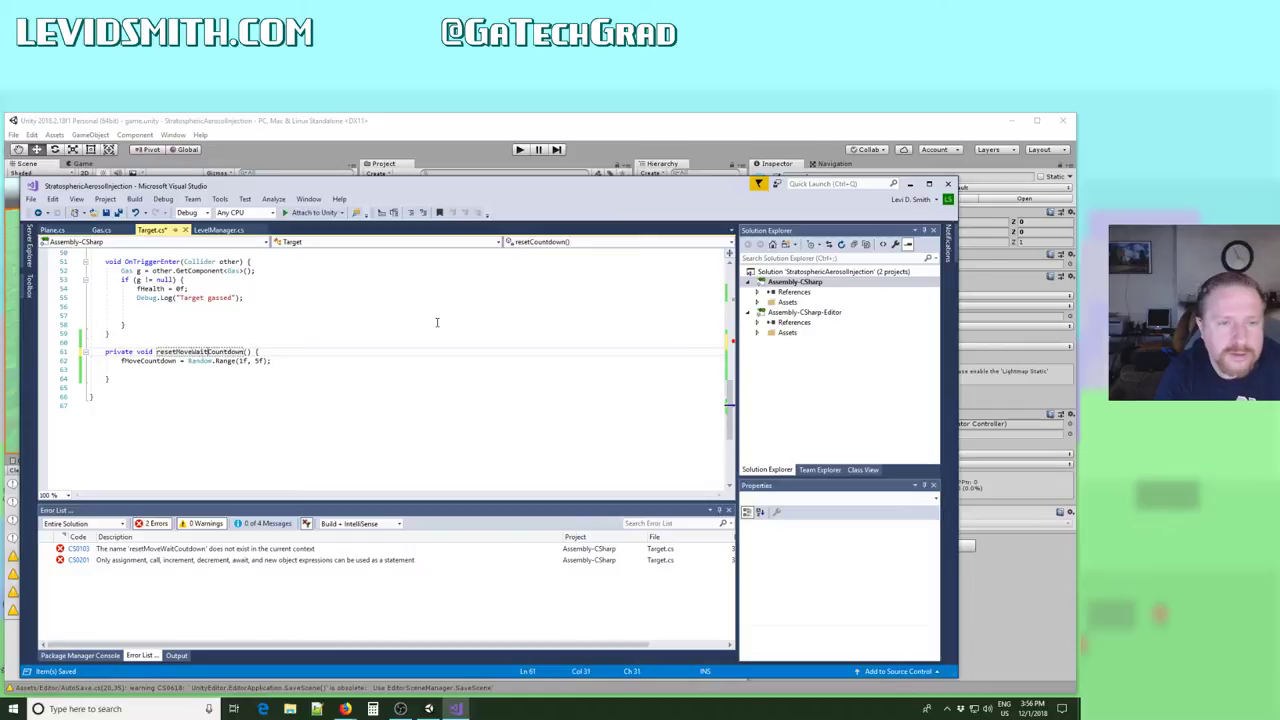
Use the Rename refactoring to rename the fMoveCountdown field and all its references to fMoveWaitCountdown.
key("ctrl+Home")
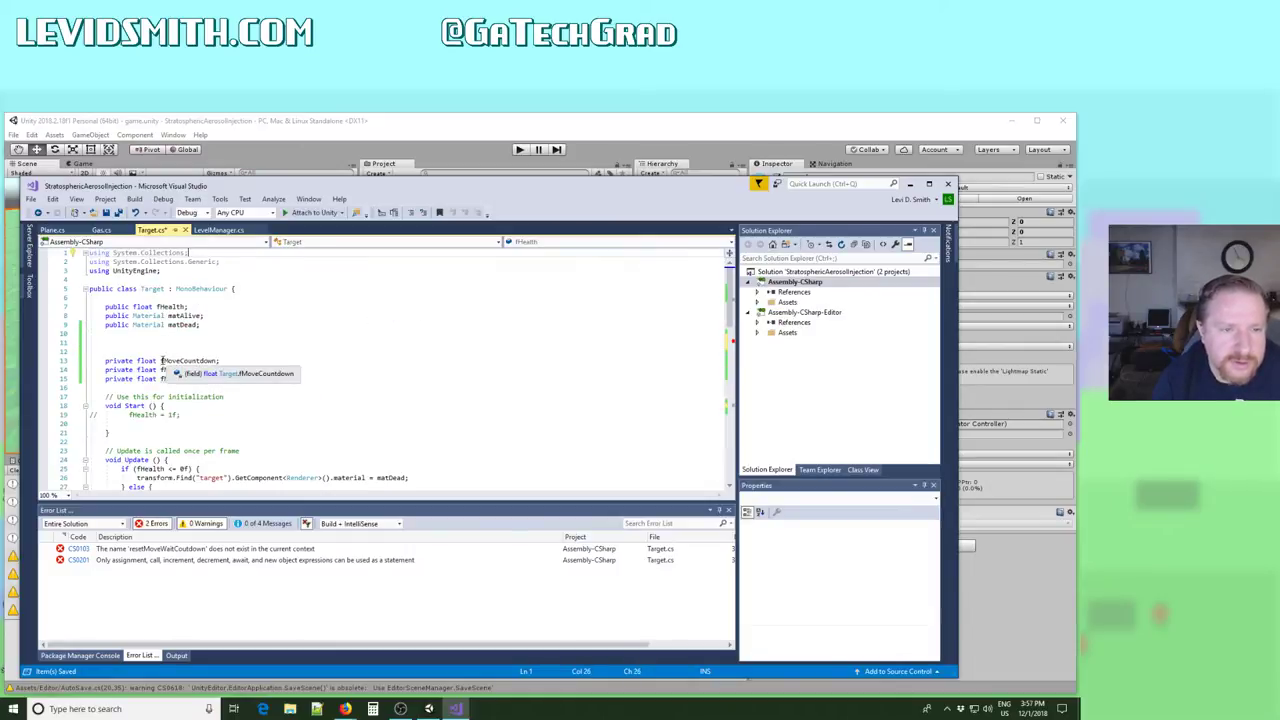
left_click_drag(161, 361, 218, 361)
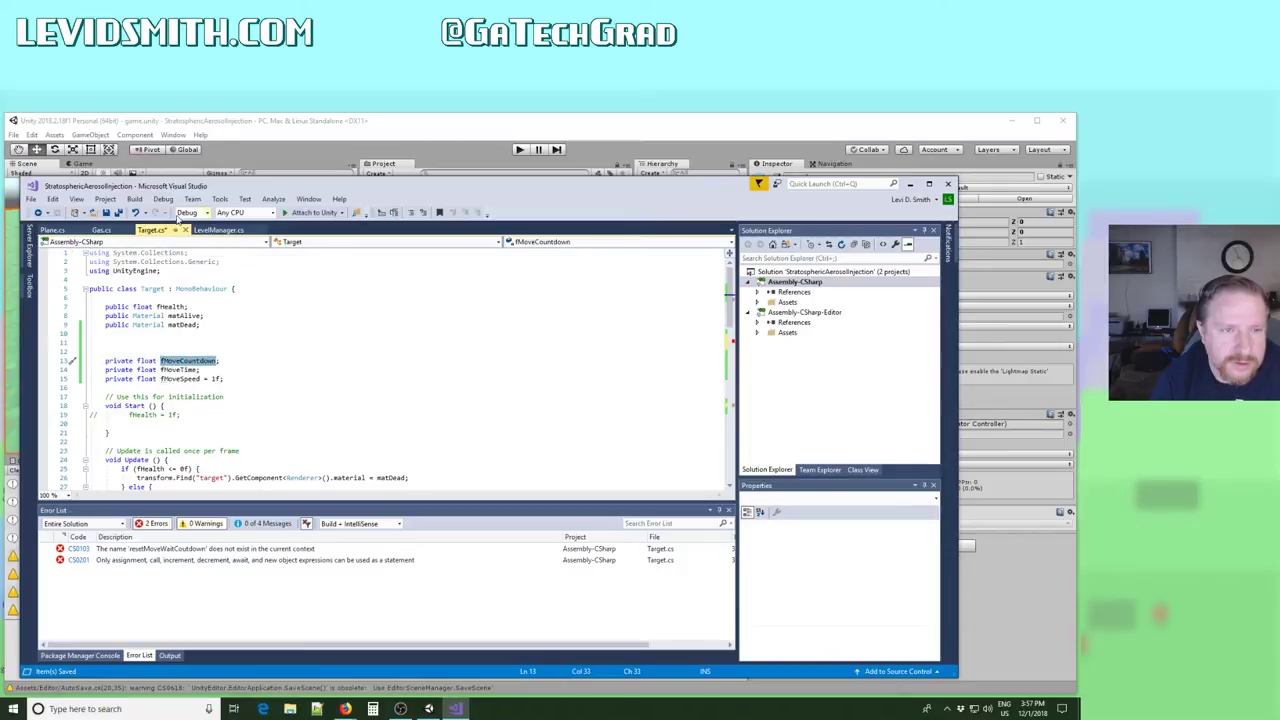
left_click(55, 199)
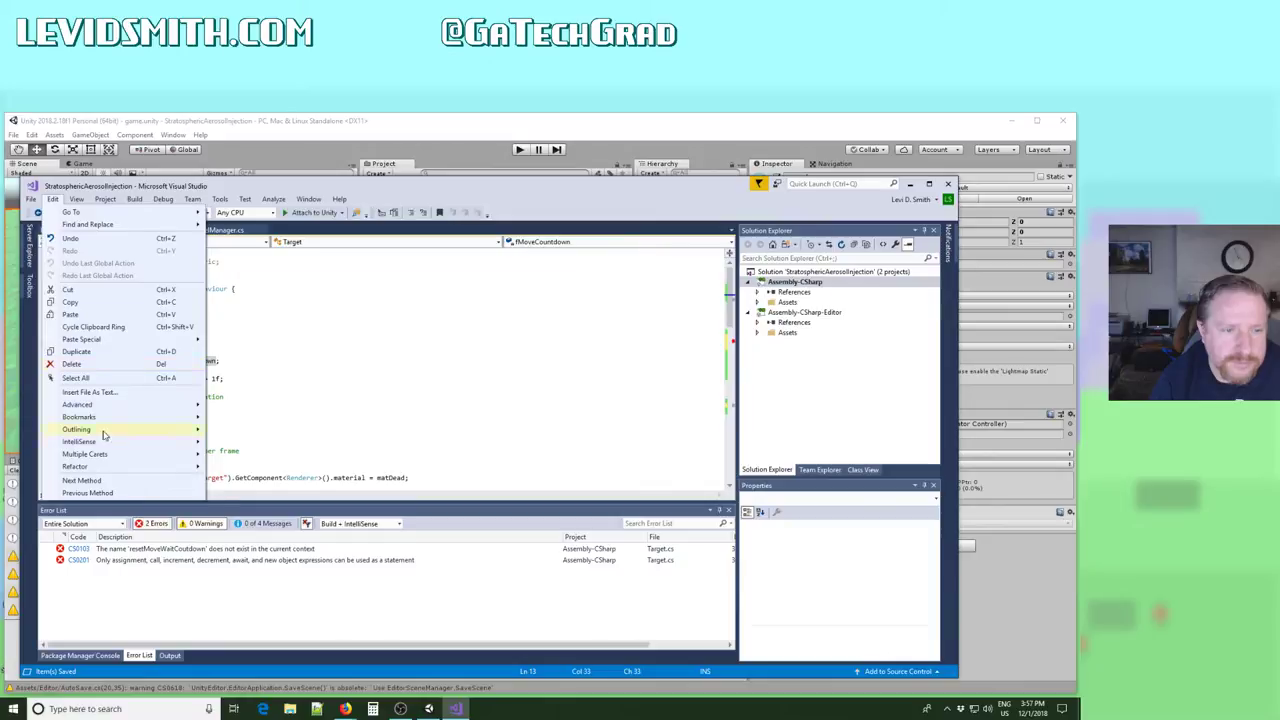
mouse_move(104, 472)
left_click(228, 467)
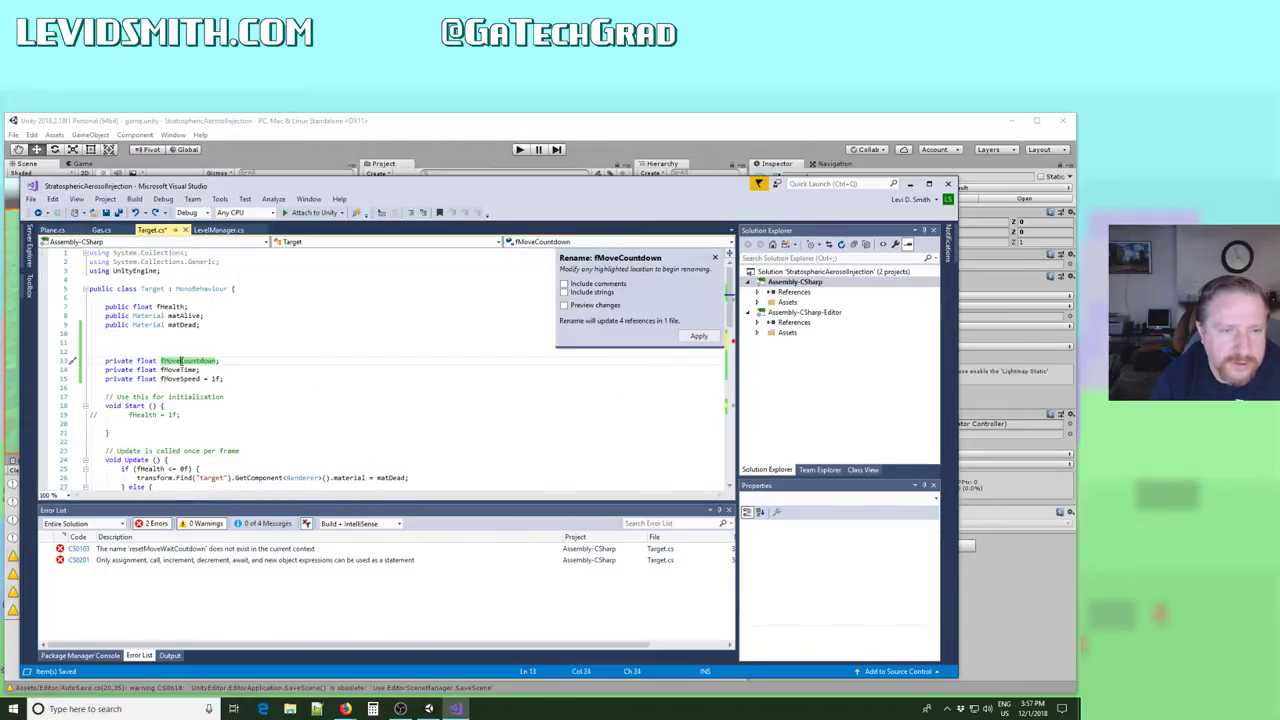
type("Wait")
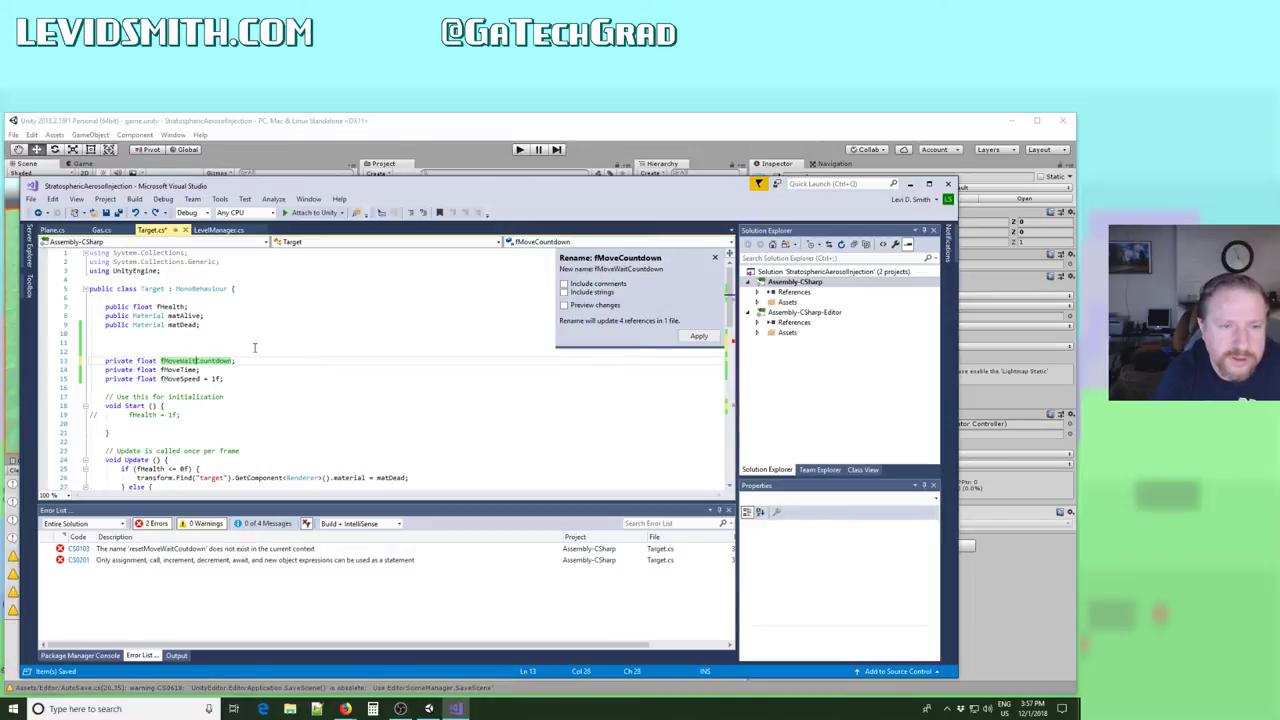
key("Return")
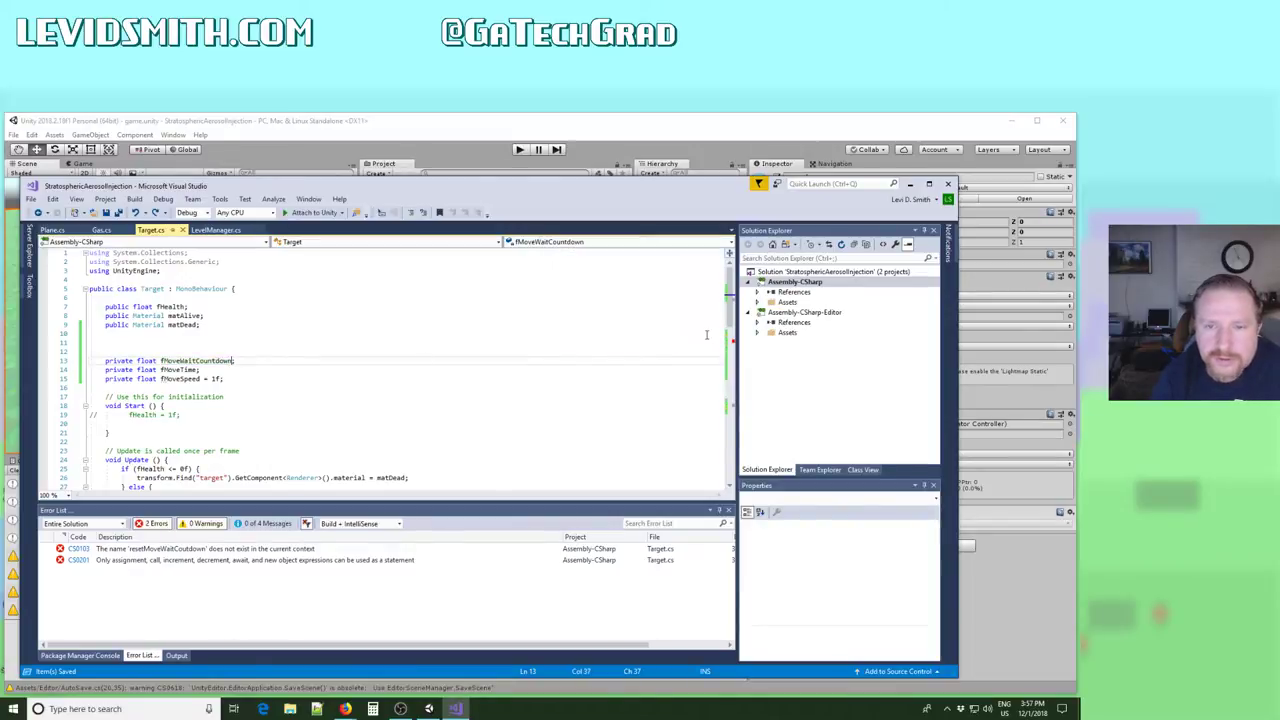
Correct the statement in the nested if block to resetMoveWaitCountdown(); by adding parentheses and fixing the spelling, and save Target.cs.
scroll(340, 385, "down", 6)
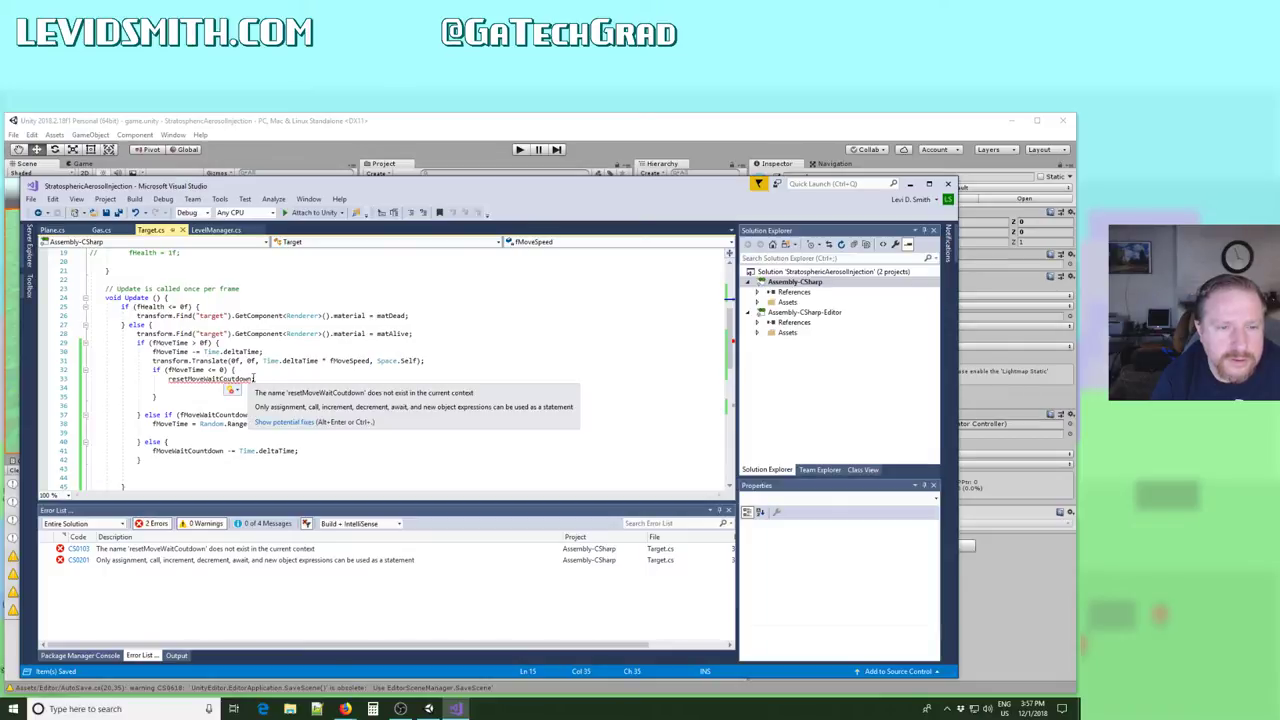
left_click(254, 379)
type("();")
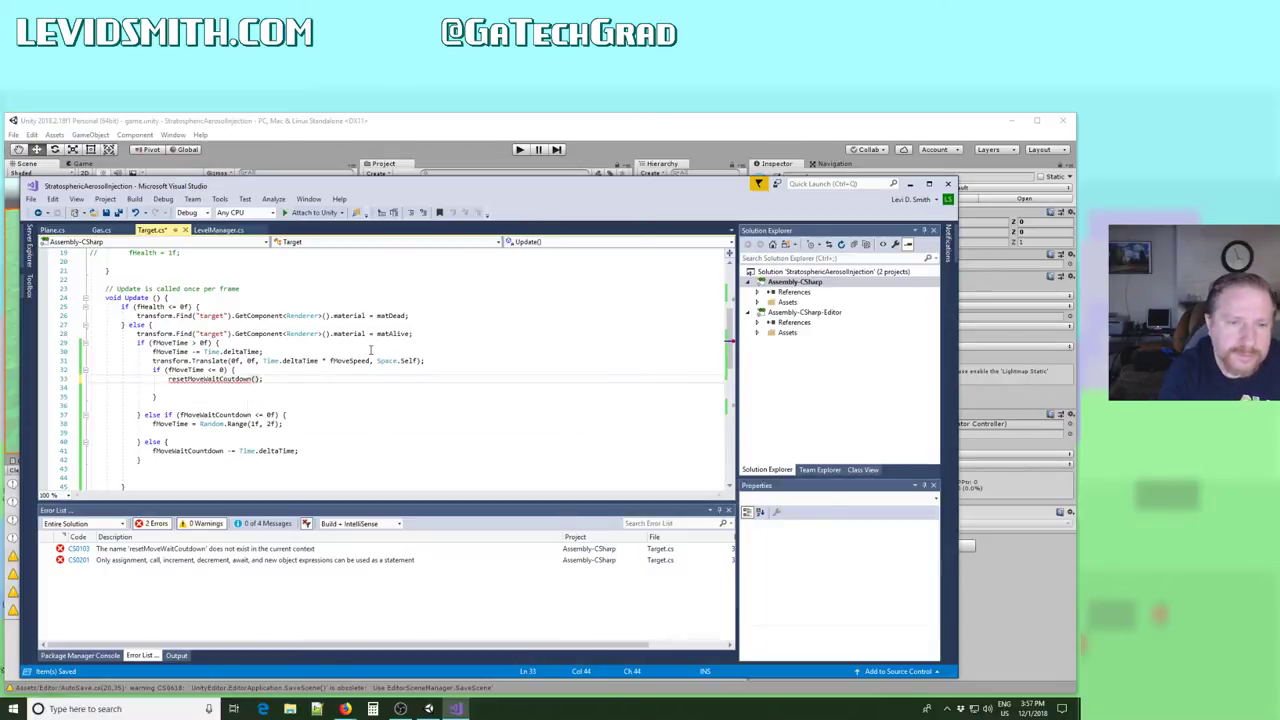
left_click(105, 213)
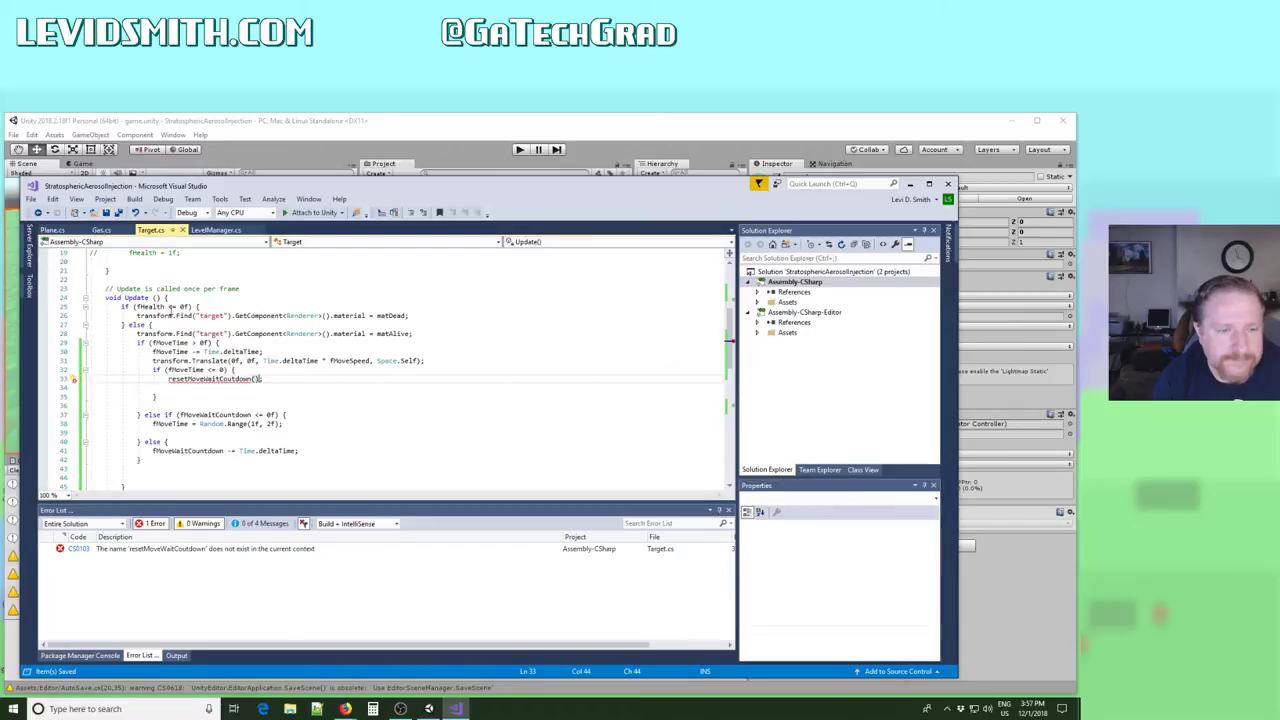
left_click(232, 360)
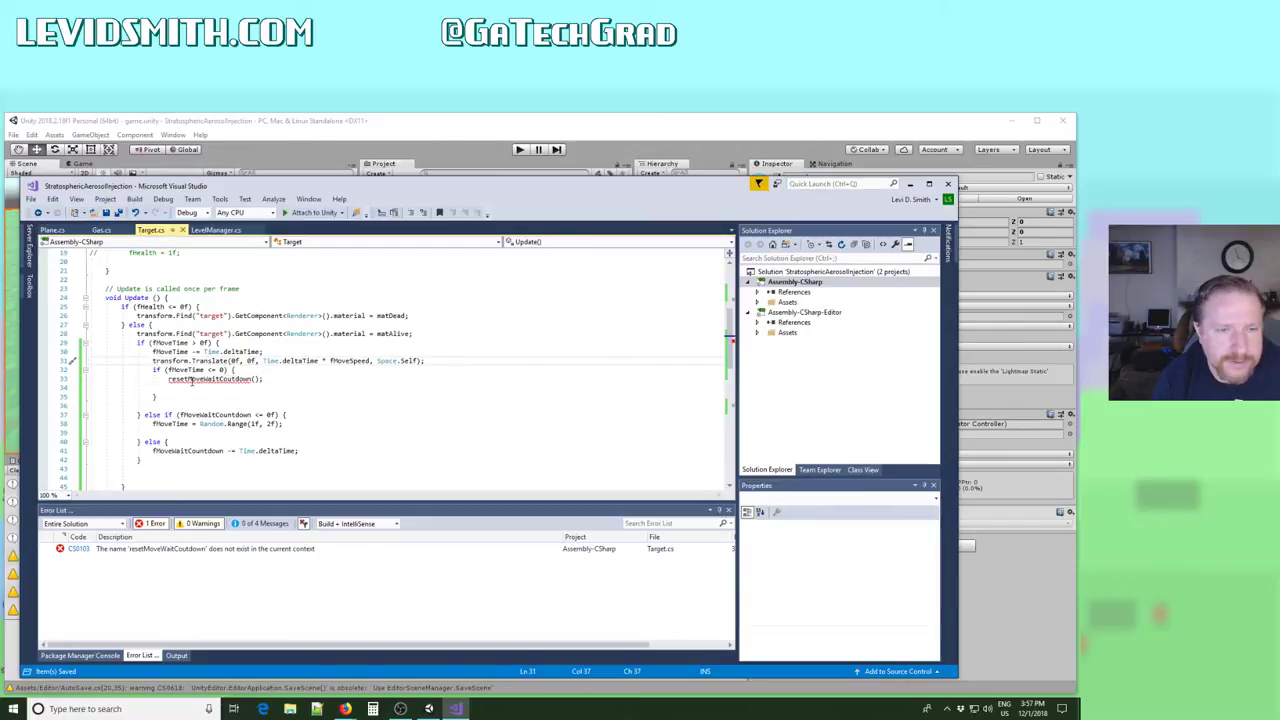
left_click(226, 379)
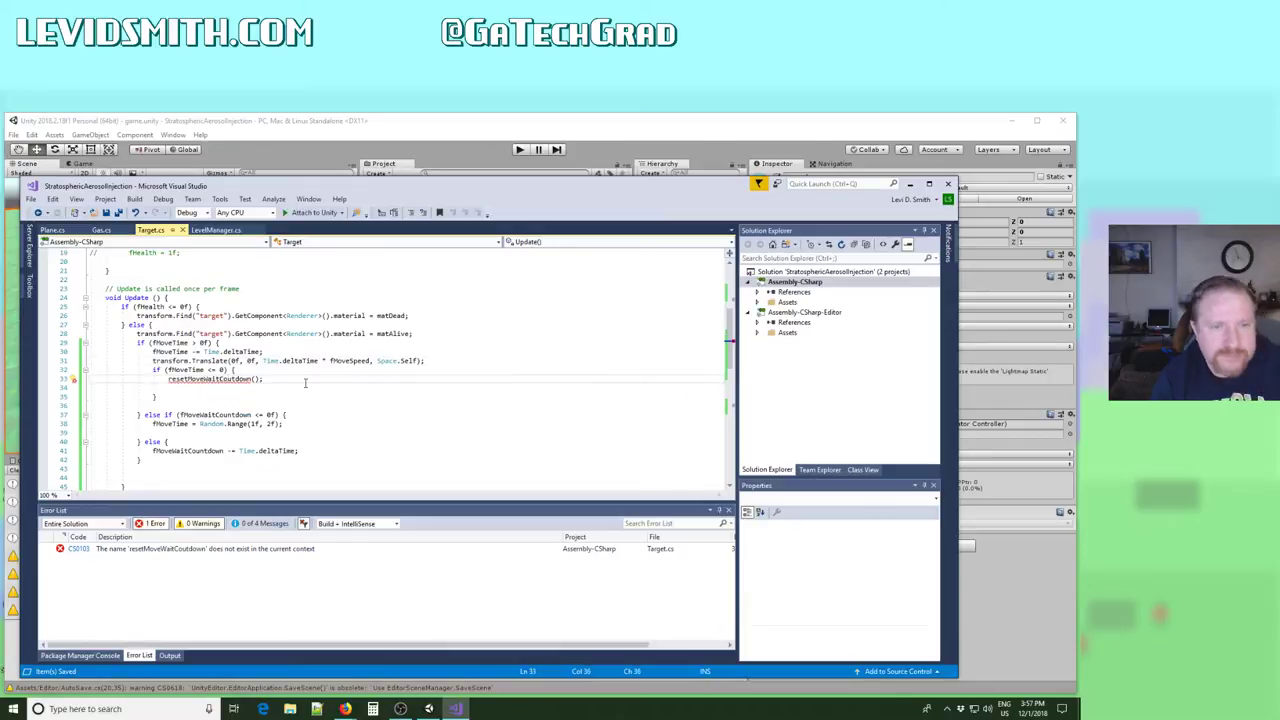
type("n")
left_click(307, 352)
key("ctrl+s")
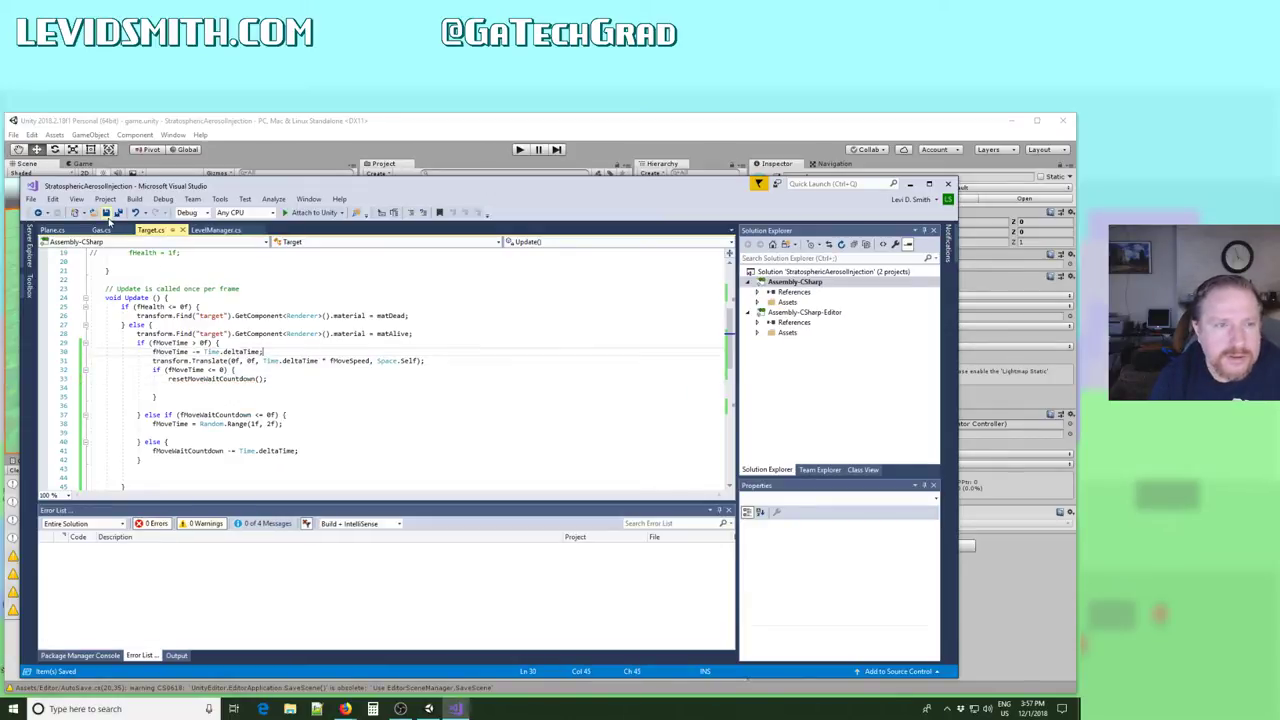
Switch to Unity and play-test the game, steering the plane across the field to check the target movement, and stop play mode.
left_click(369, 139)
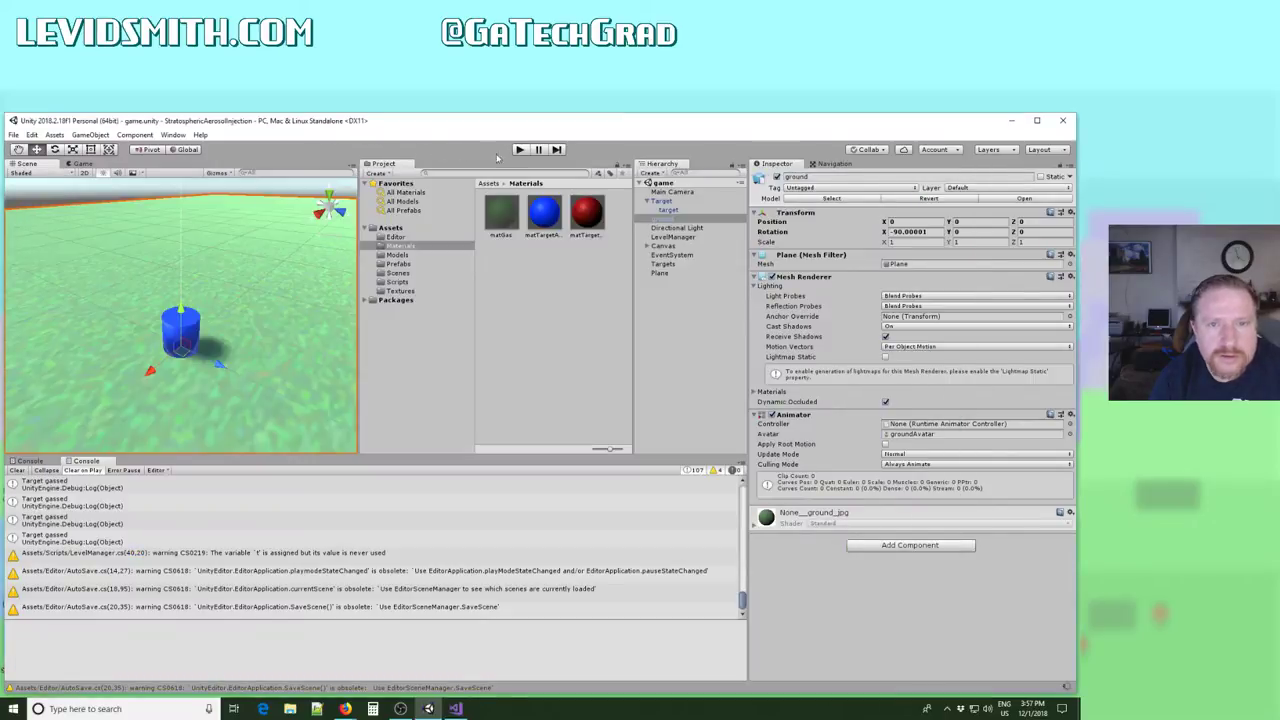
left_click(518, 149)
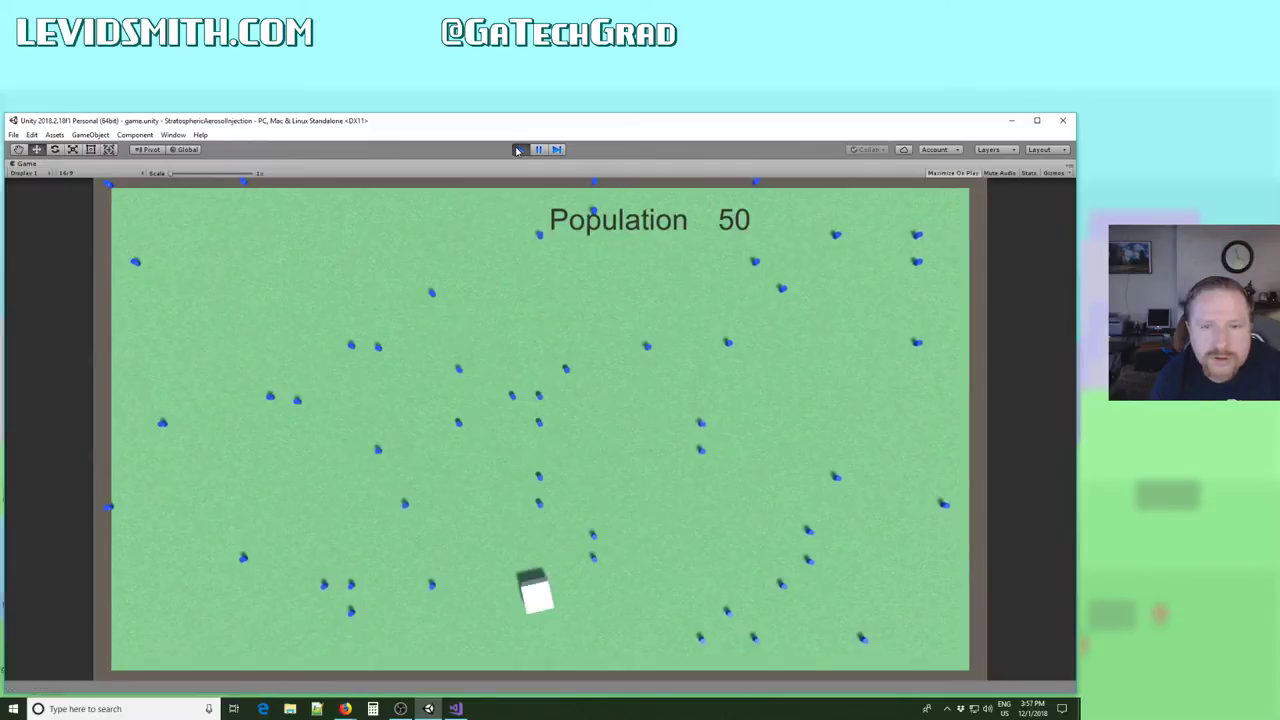
key("Left")
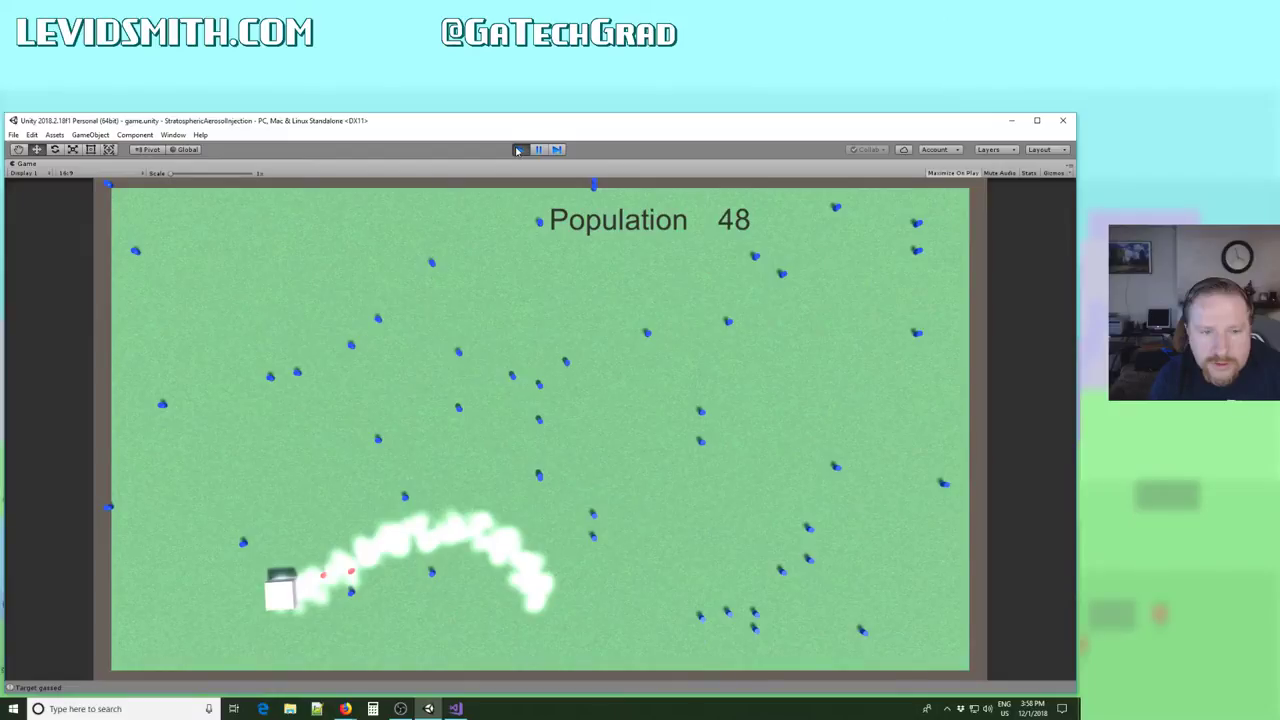
key("Right")
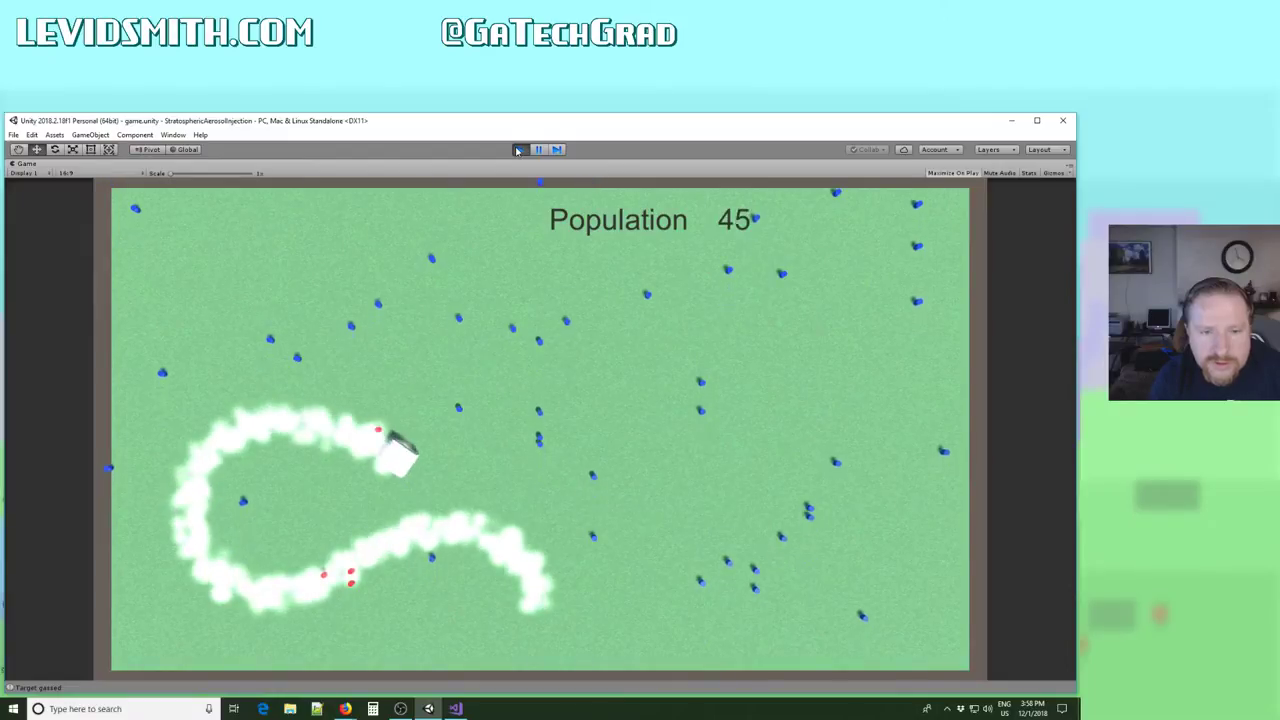
key("Left")
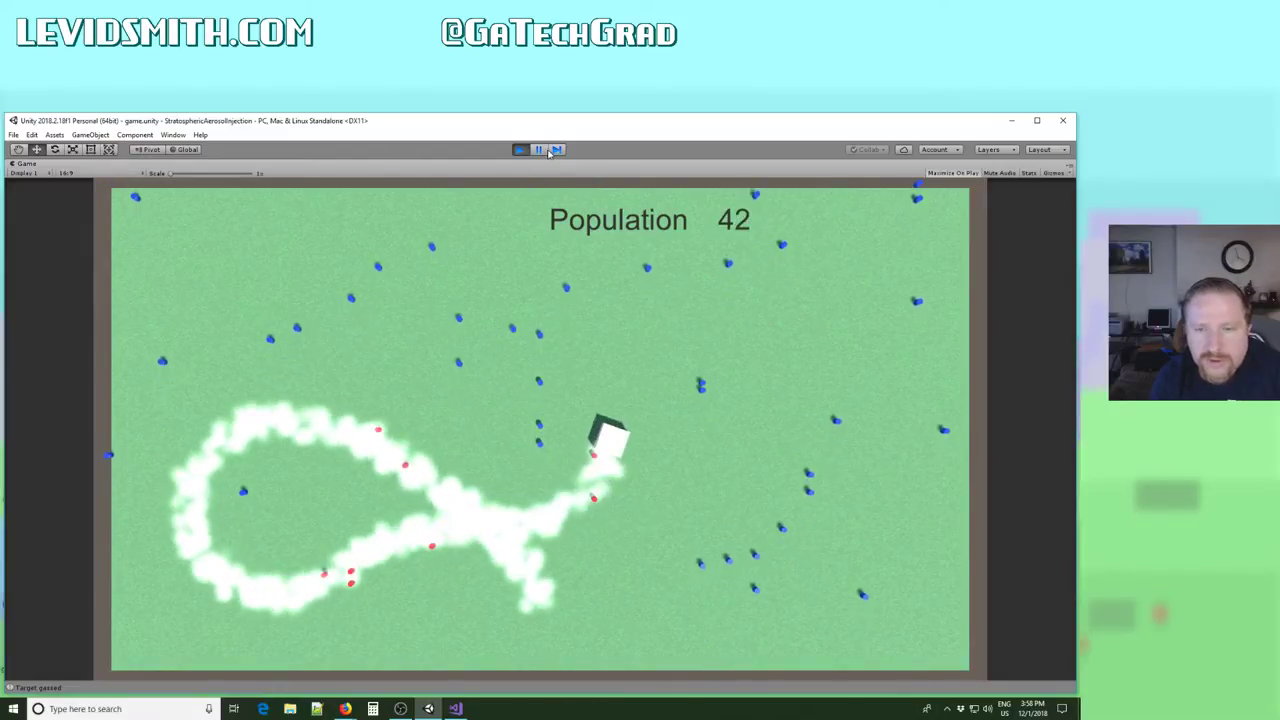
key("Right")
left_click(521, 150)
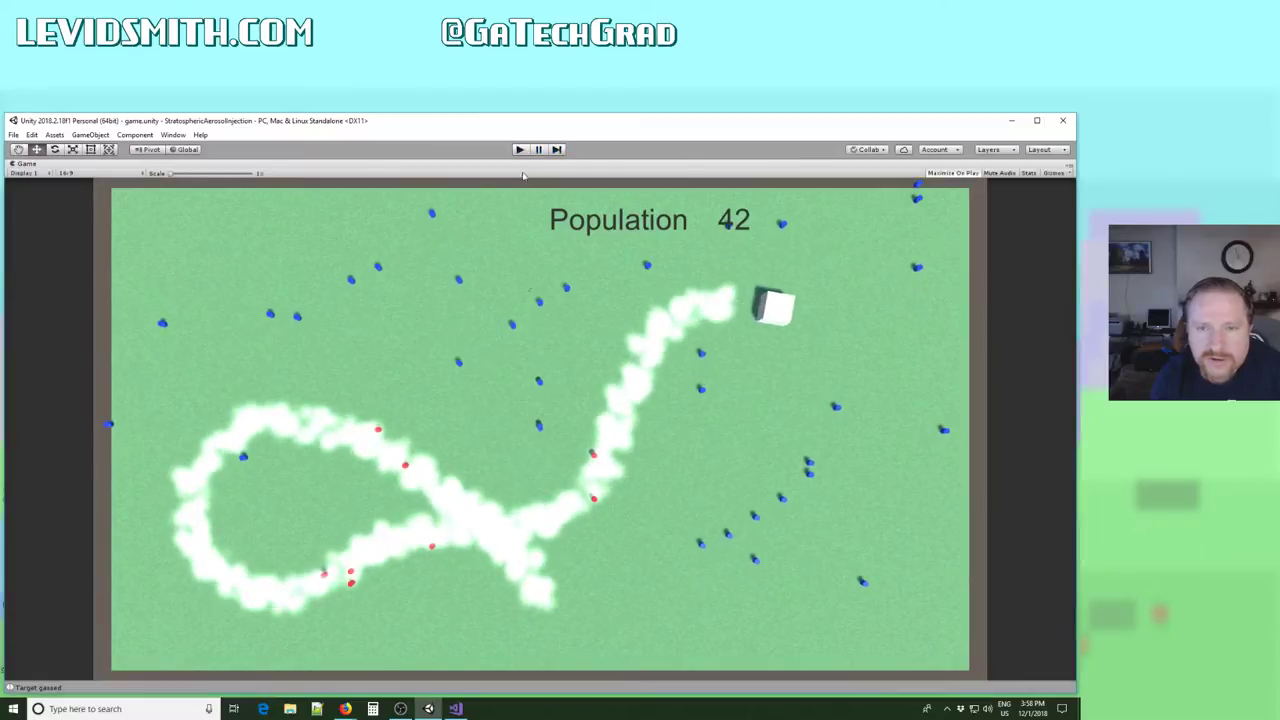
Switch back to Visual Studio and start a transform.rotation statement below the fMoveTime = Random.Range(1f, 2f) line.
key("alt+Tab")
left_click(322, 433)
scroll(320, 410, "down", 3)
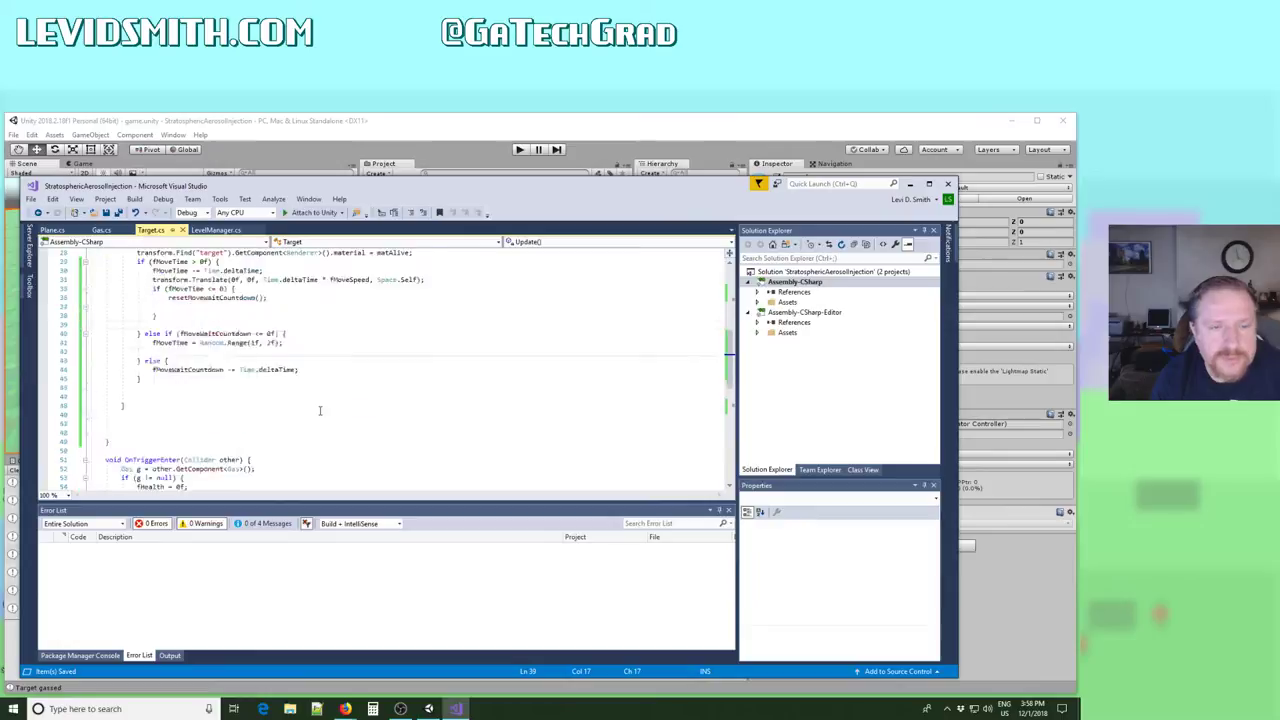
scroll(320, 410, "up", 4)
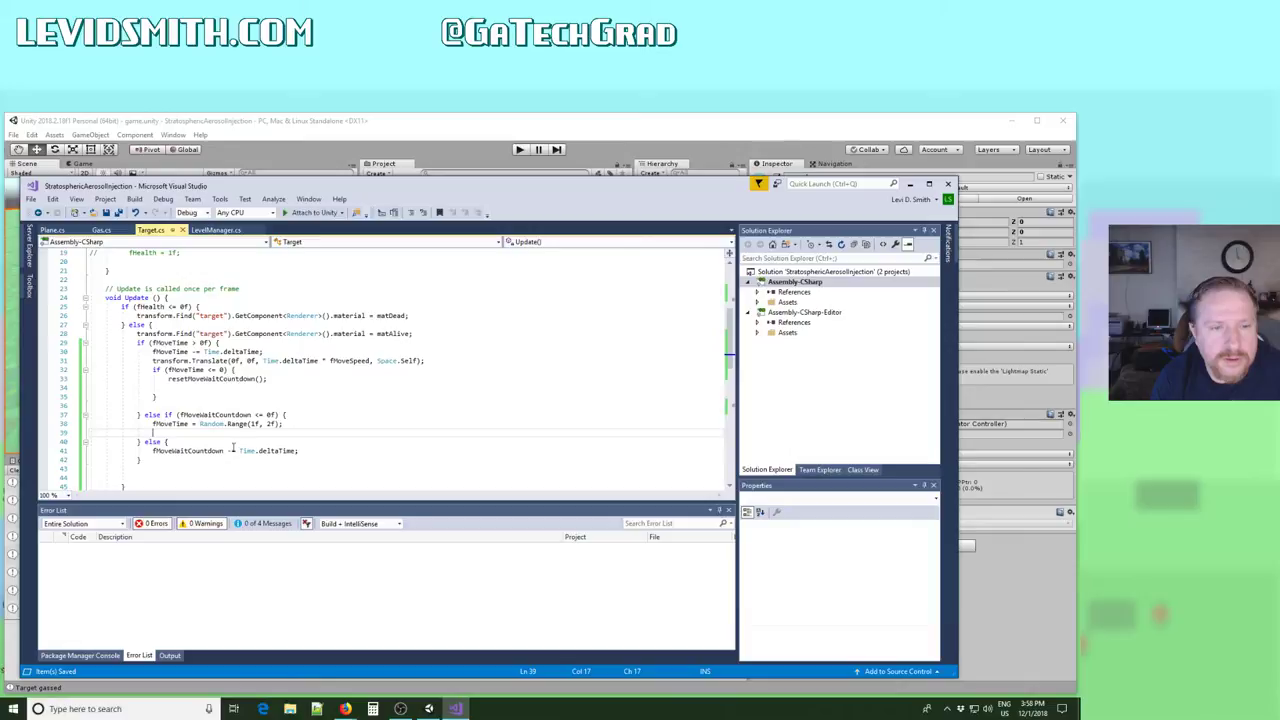
left_click(310, 424)
key("Return")
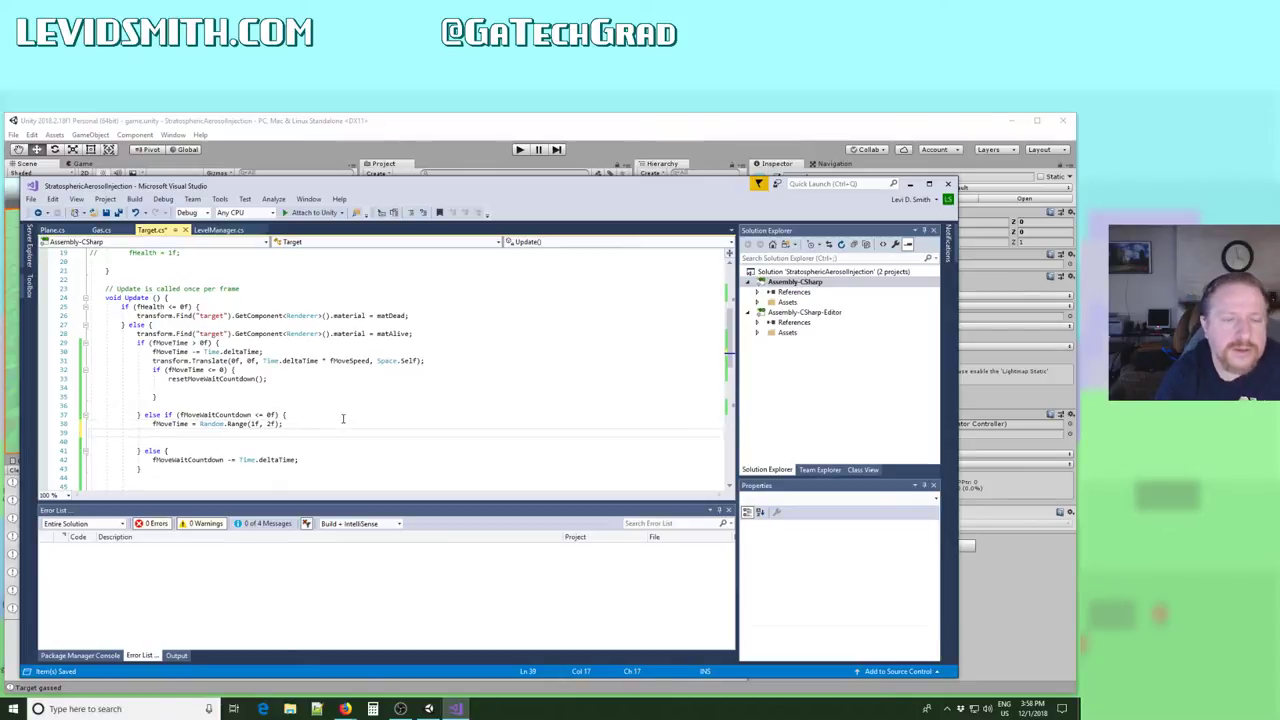
type("trans")
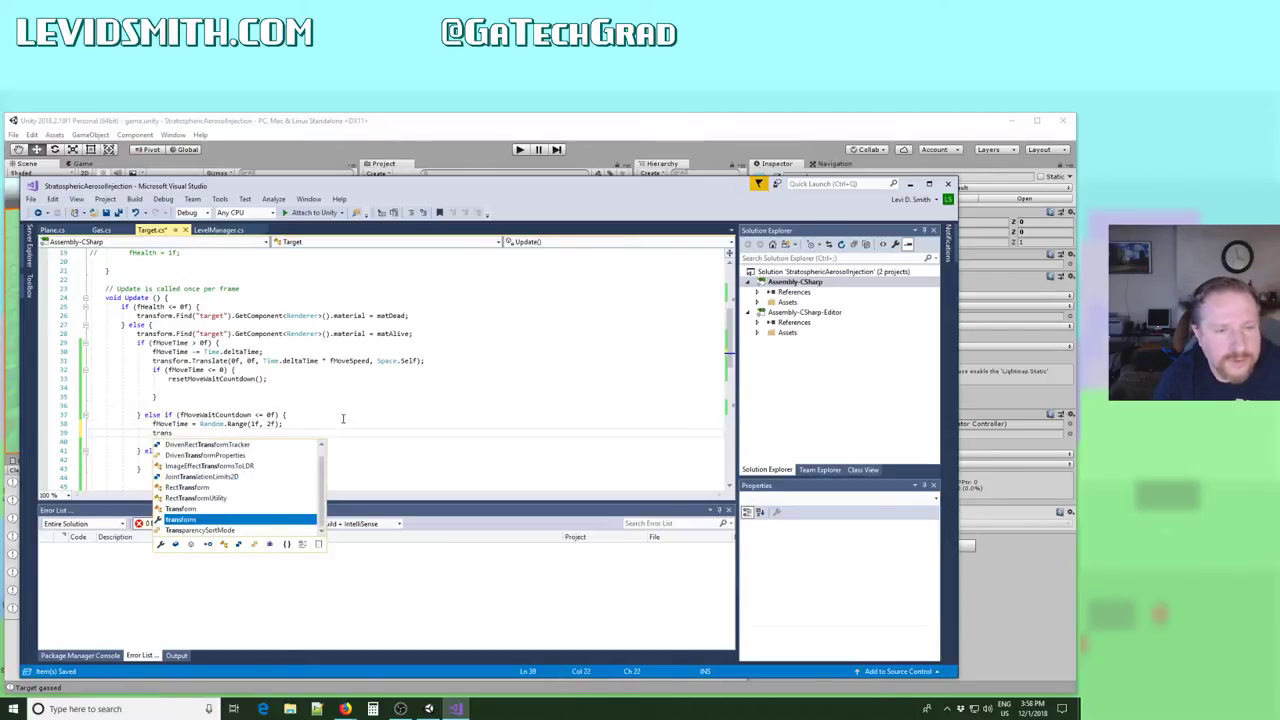
type("form.")
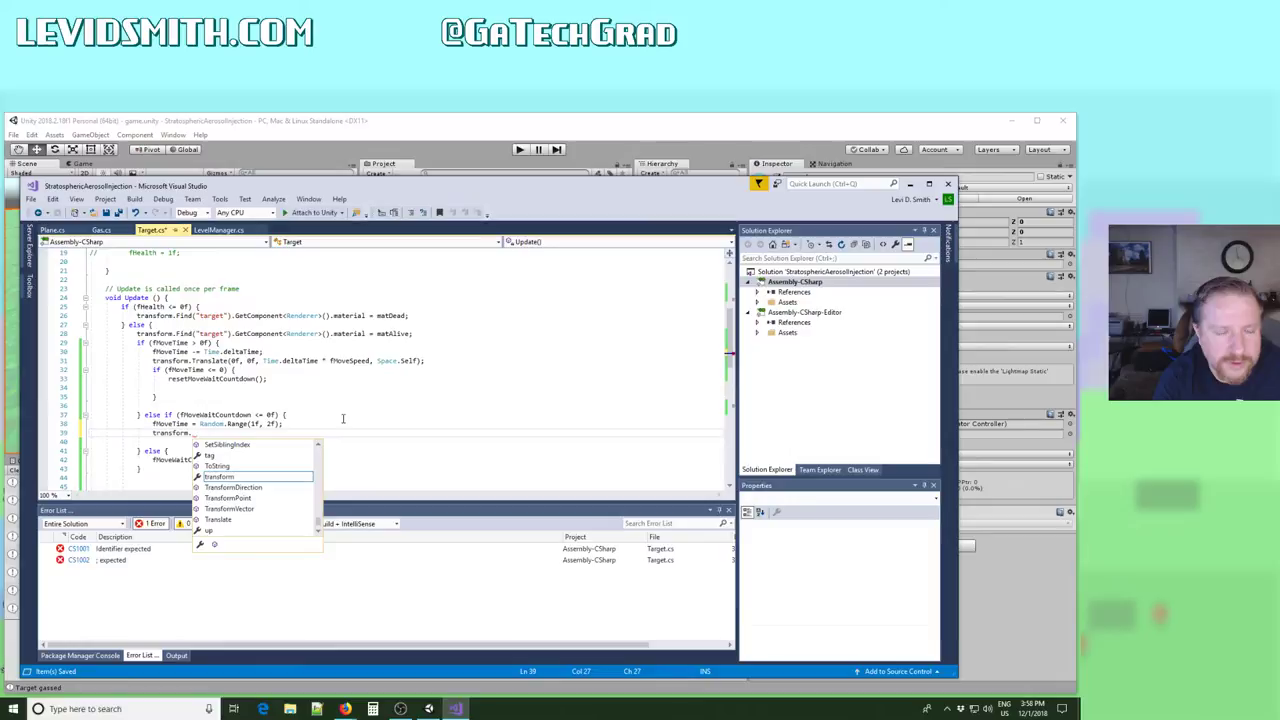
type("ro")
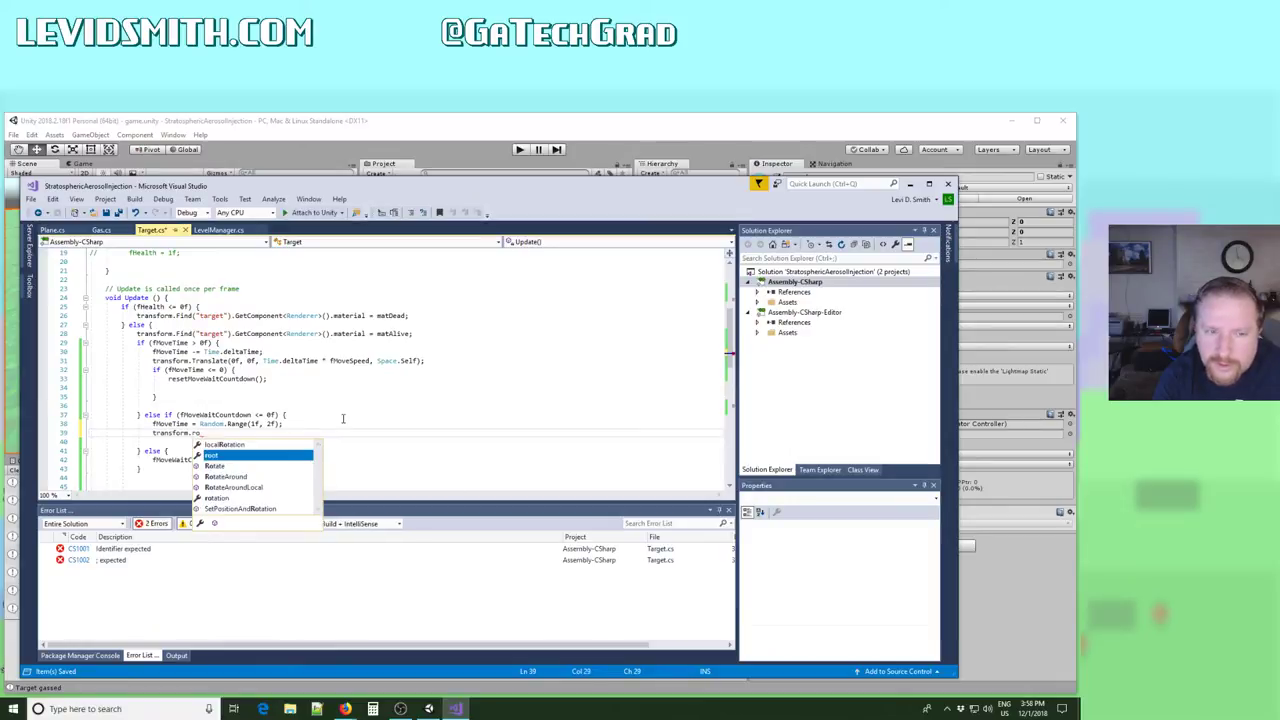
key("Down")
key("Down")
key("Down")
key("Down")
key("Down")
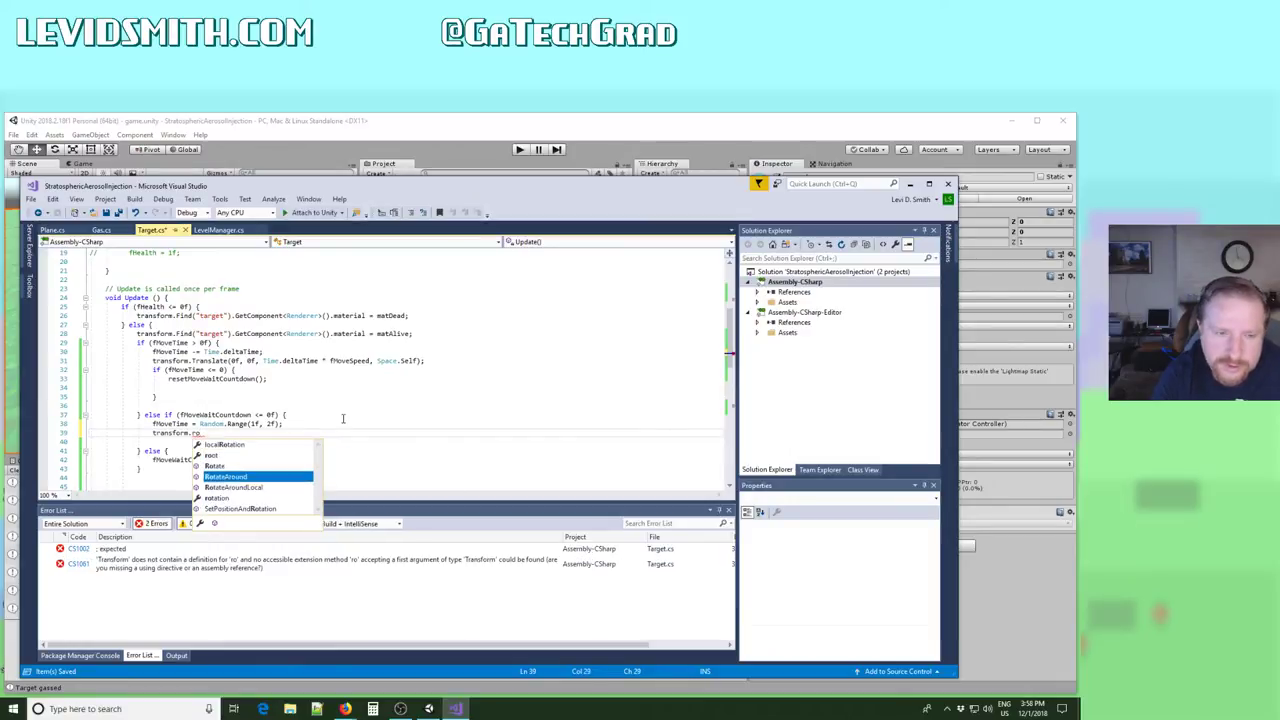
key("Tab")
Assign a Quaternion.AngleAxis() call to transform.rotation in the fMoveWaitCountdown <= 0f block.
type("= Q")
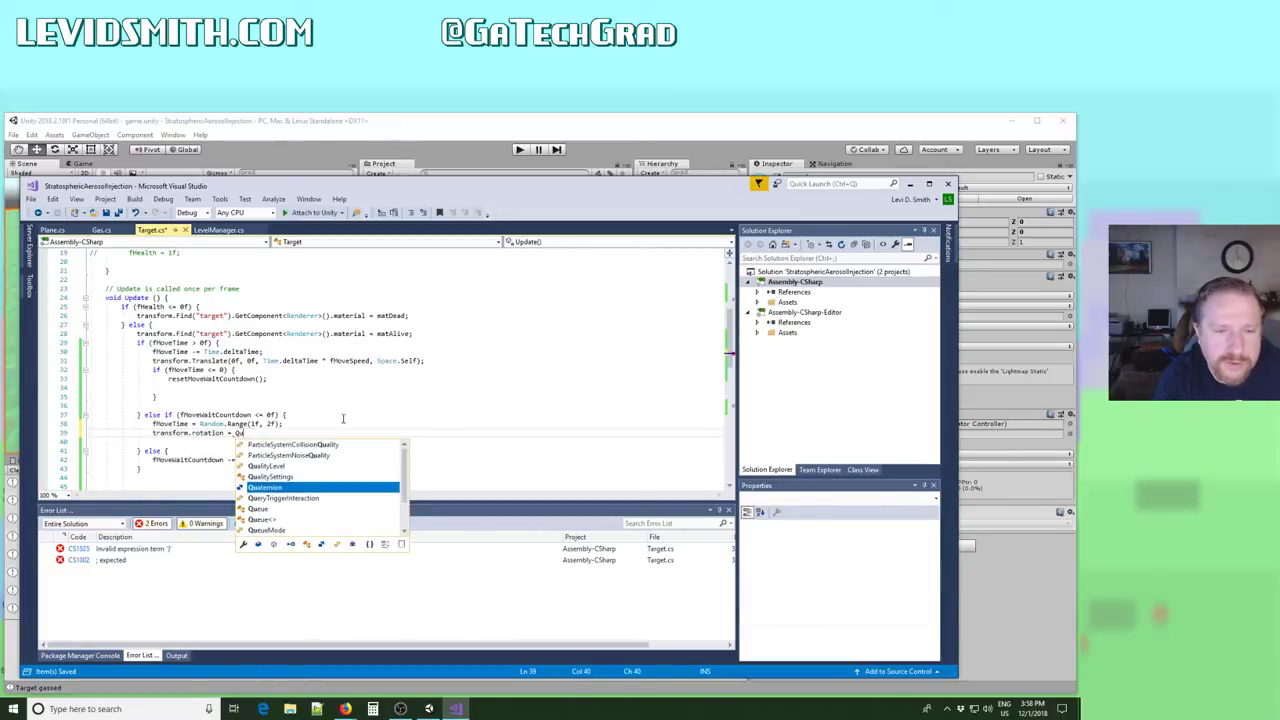
key("Tab")
type(".an")
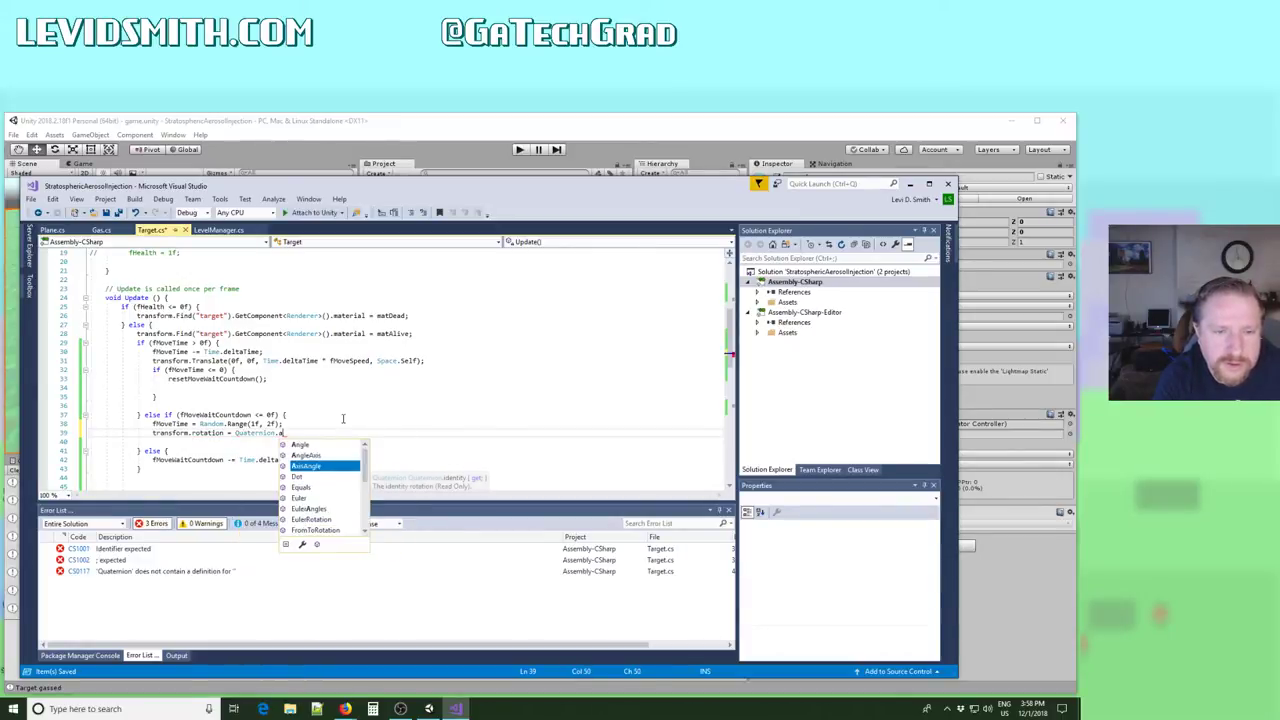
key("Tab")
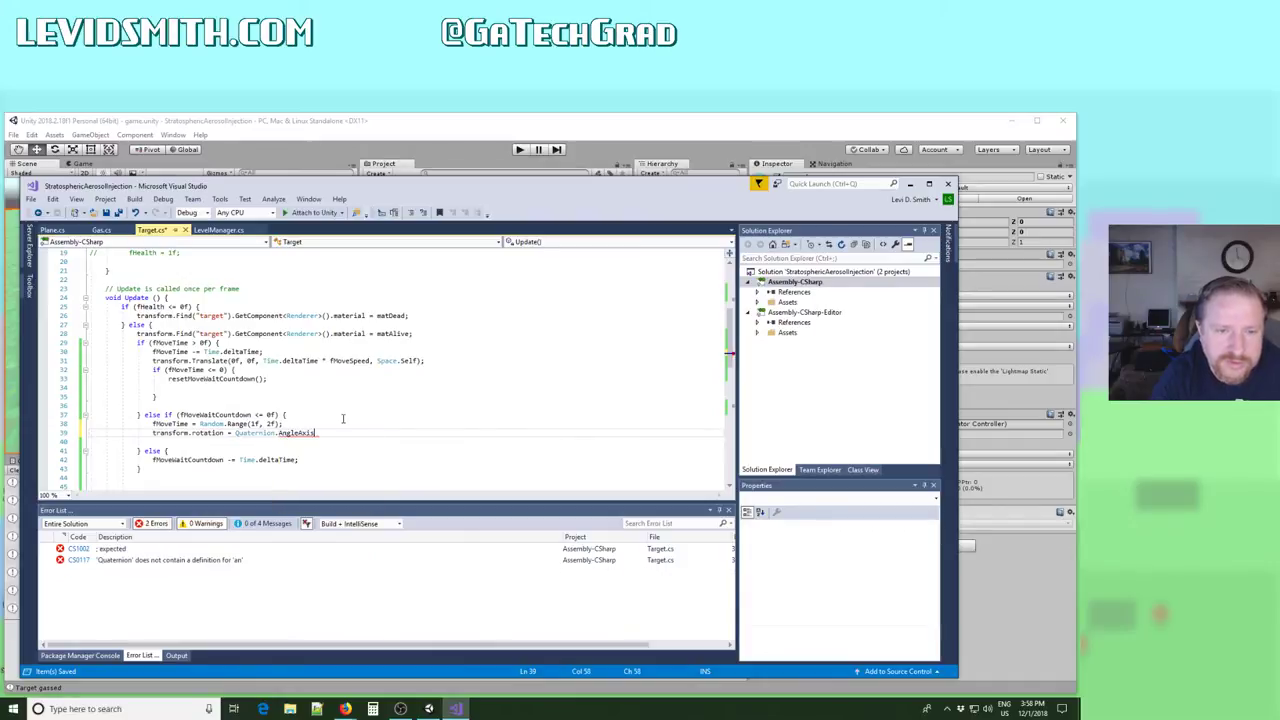
type("(")
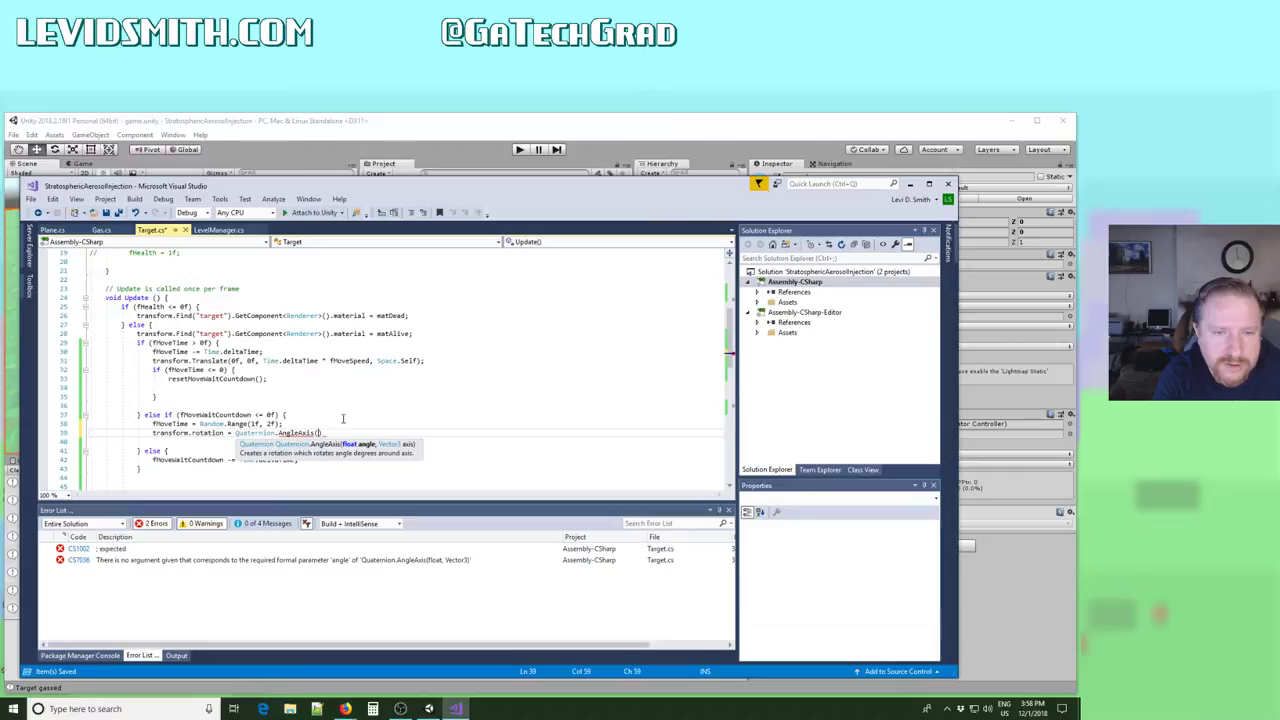
Pass Random.Range(0f, 360f) and Vector3.up to the AngleAxis call, end the statement with a semicolon, and save Target.cs.
type("Random")
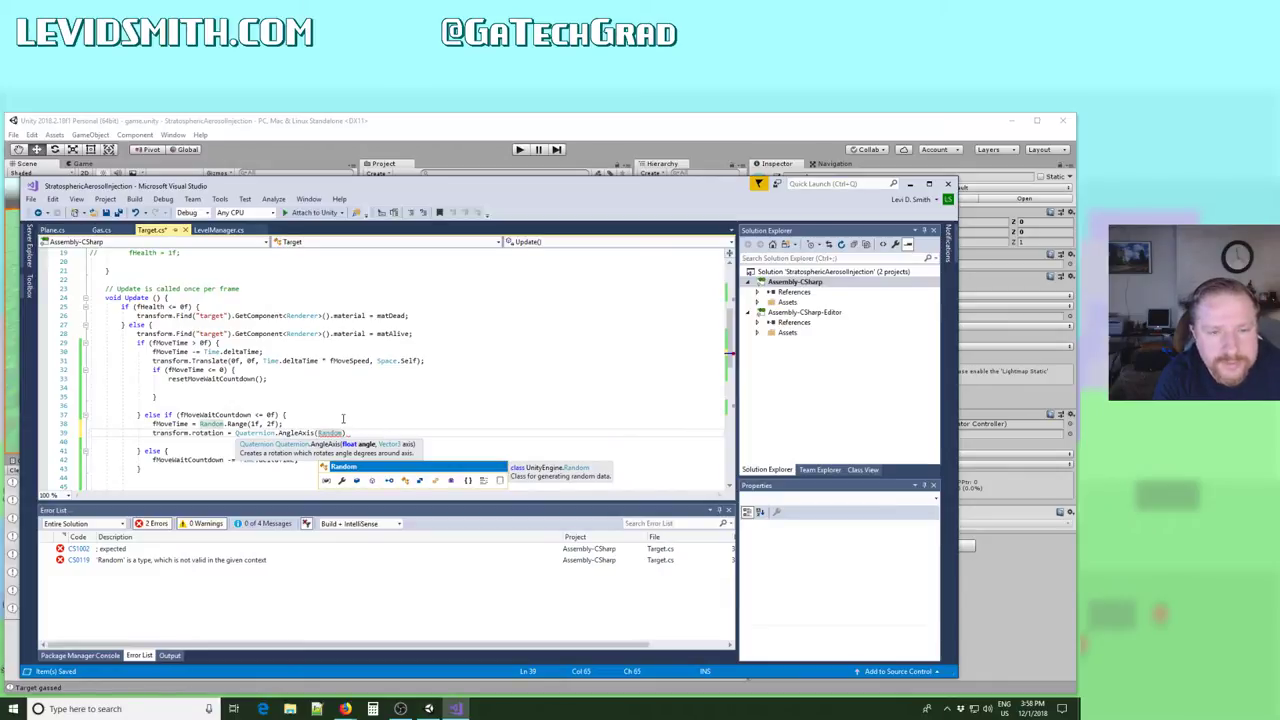
type(".Range(0")
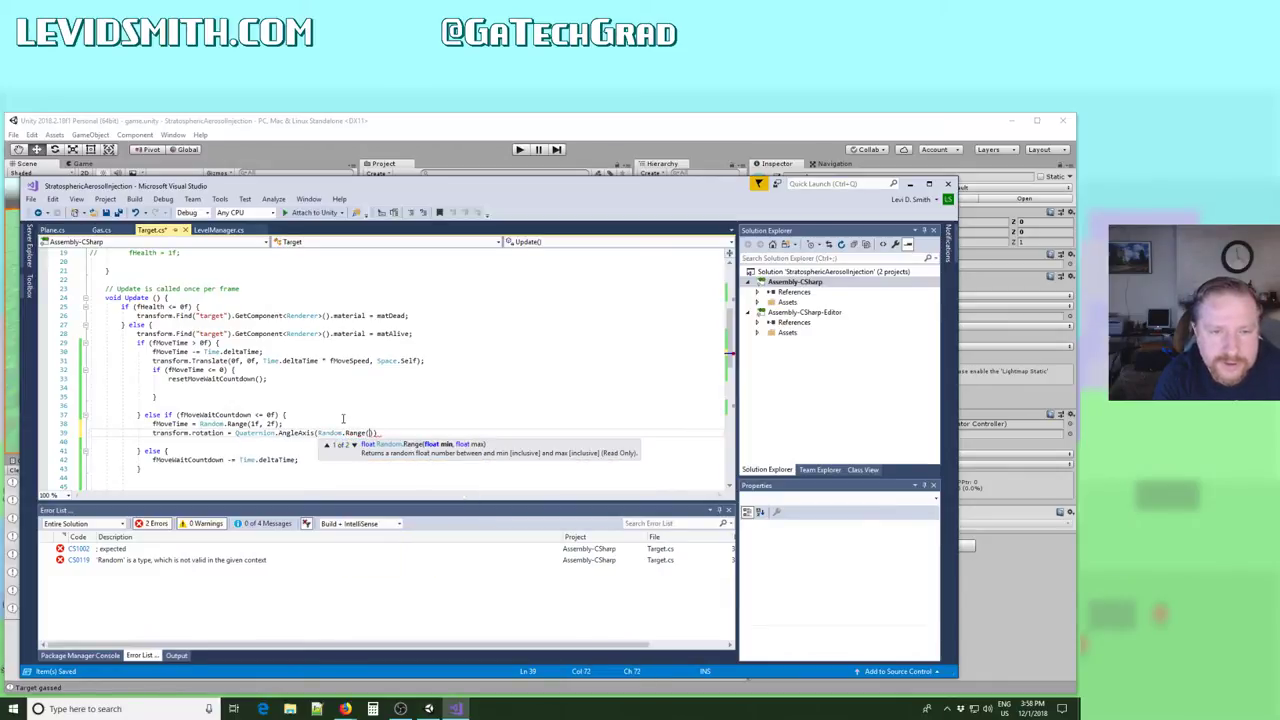
type("f, 360f")
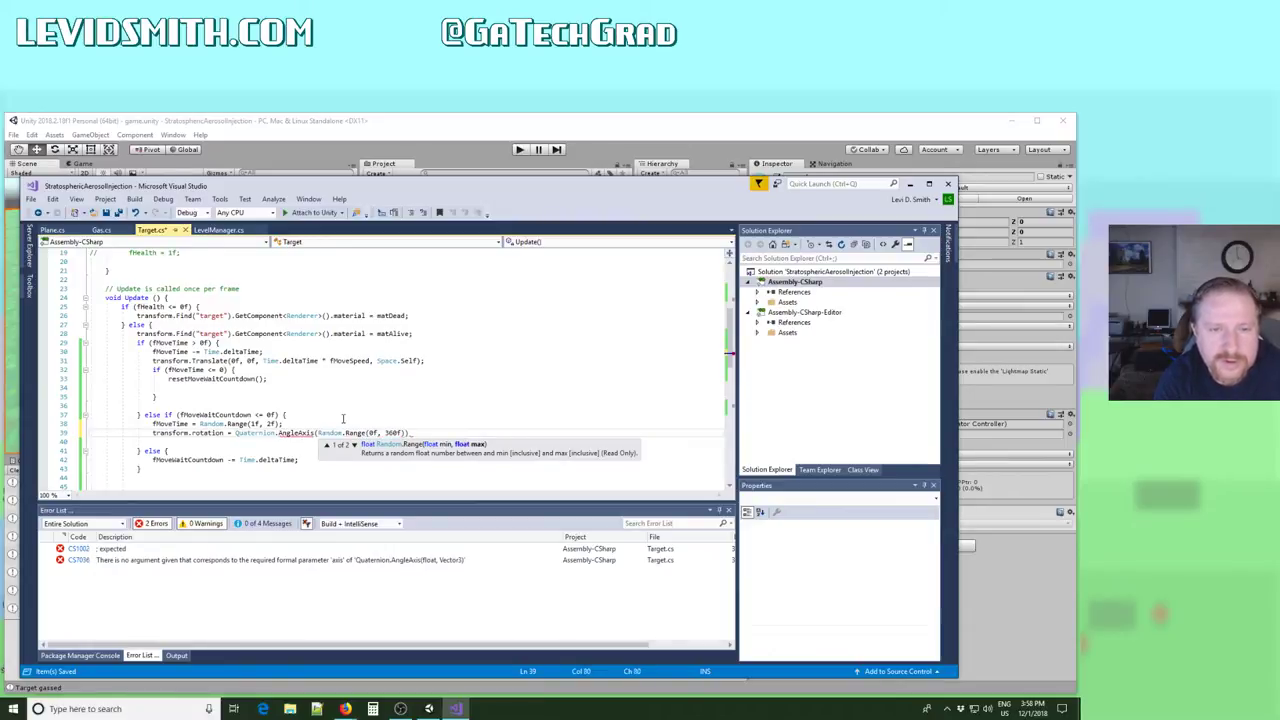
type("), Vecto")
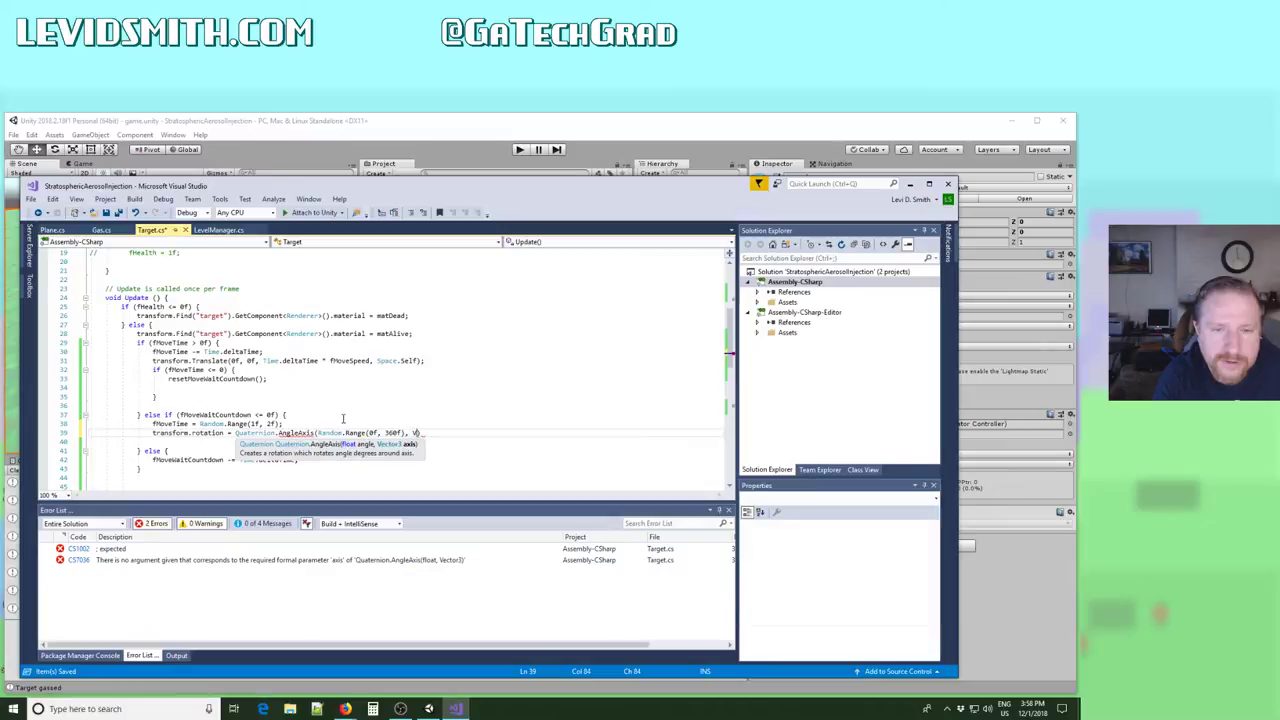
type("r3.up")
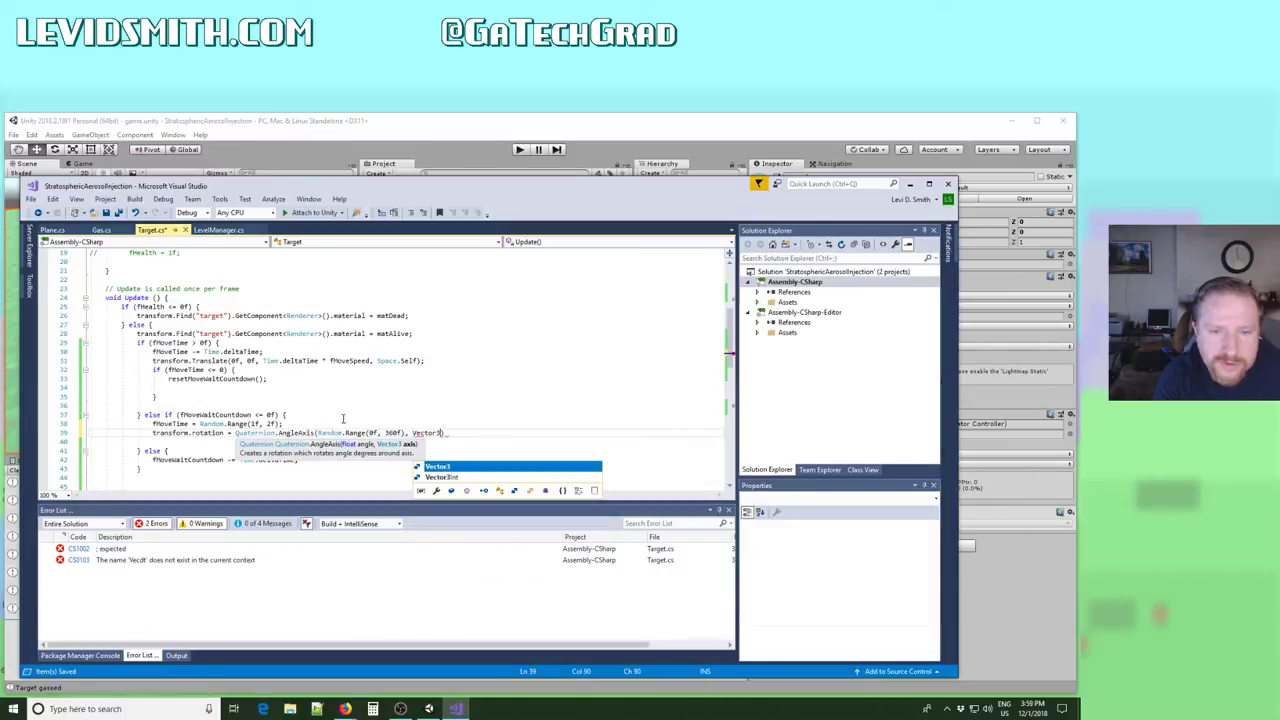
type(");")
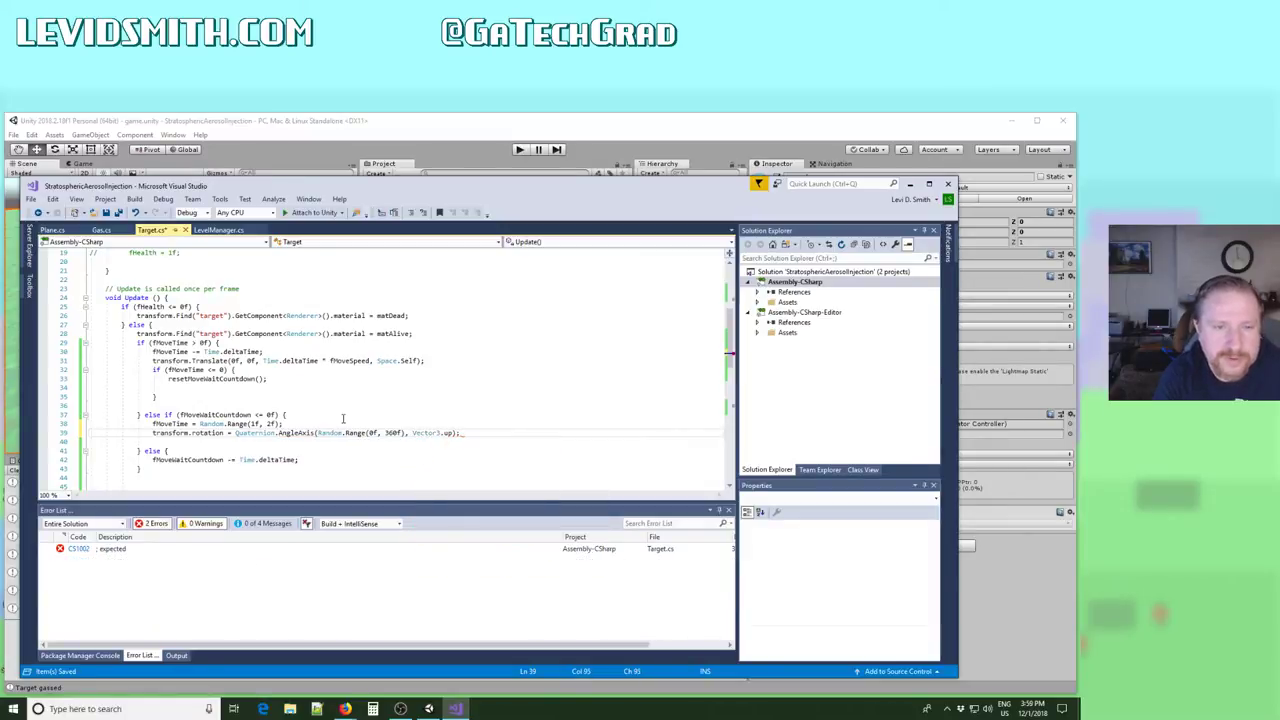
left_click(311, 414)
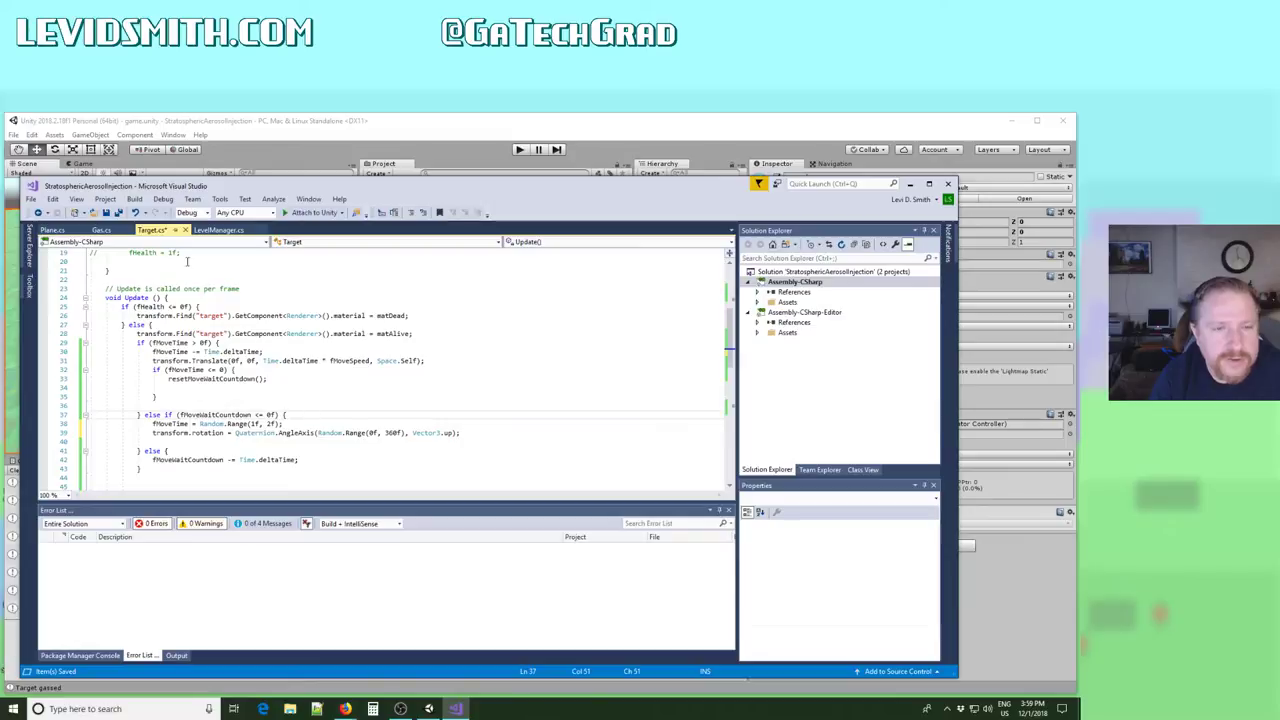
left_click(108, 214)
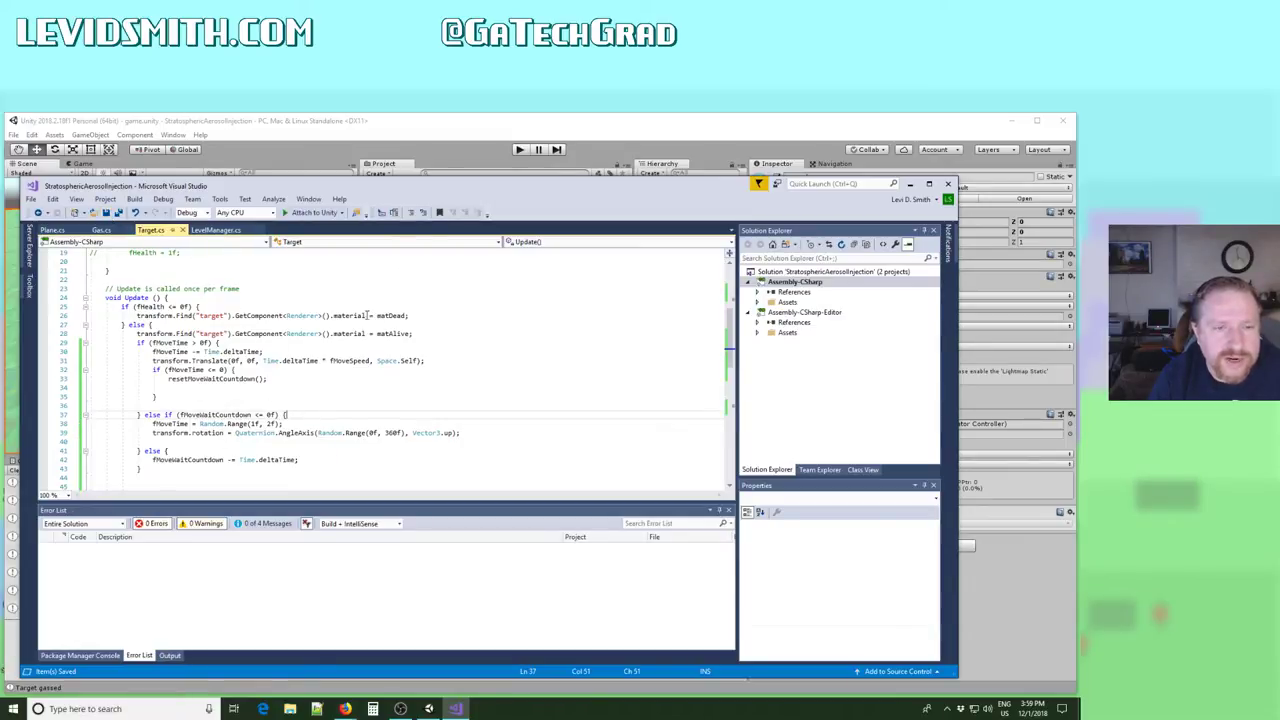
Switch to Unity and play-test the game, steering the plane around the field to check the targets' random directions, and stop play mode.
left_click(460, 136)
left_click(520, 149)
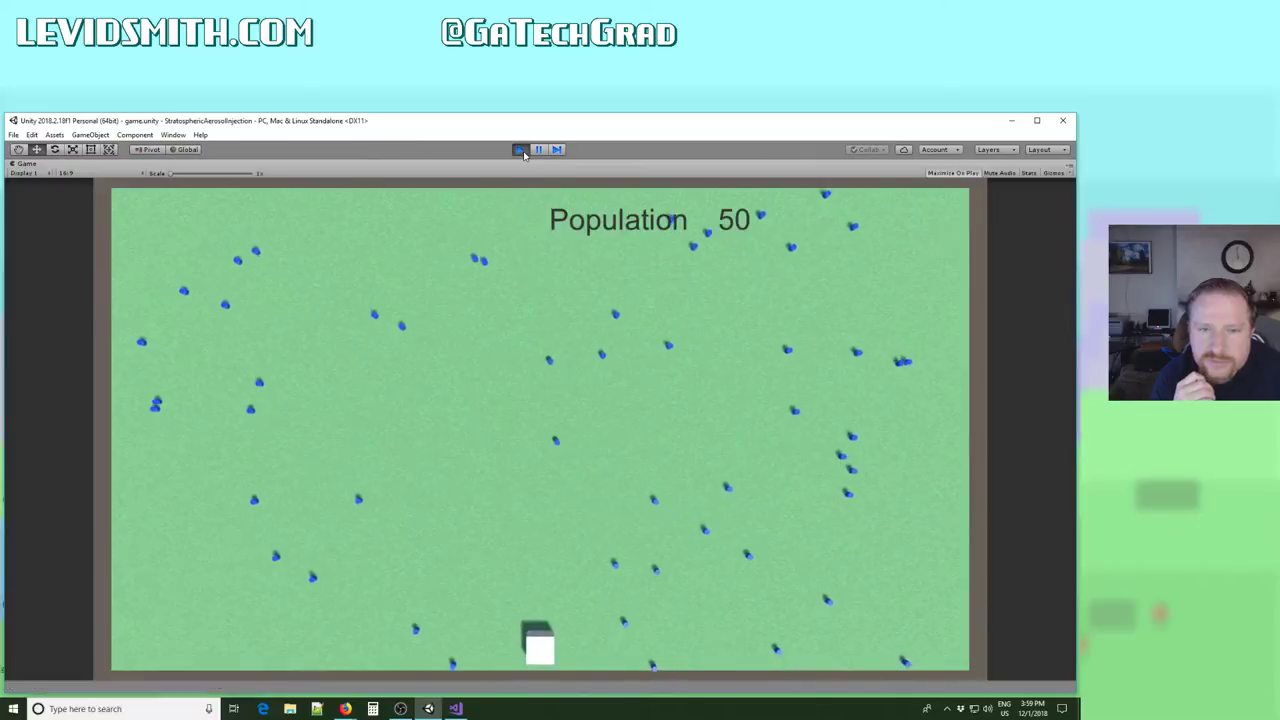
key("Left")
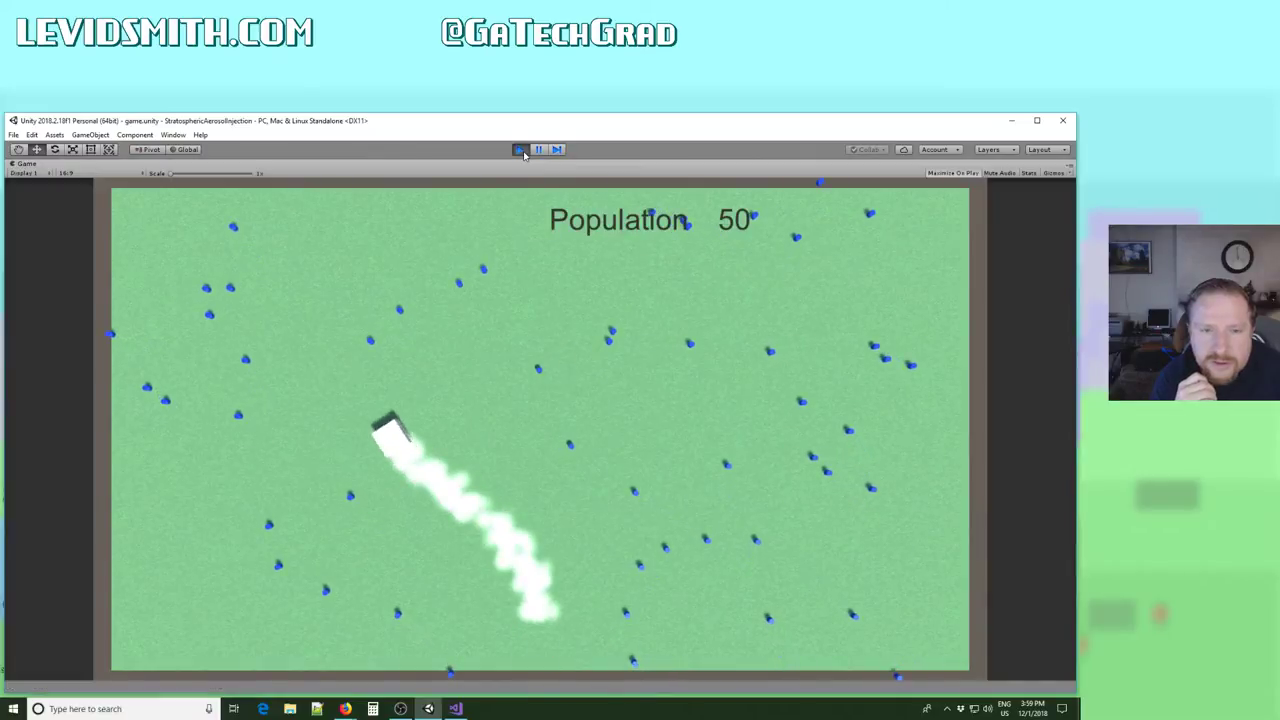
key("Right")
key("Right")
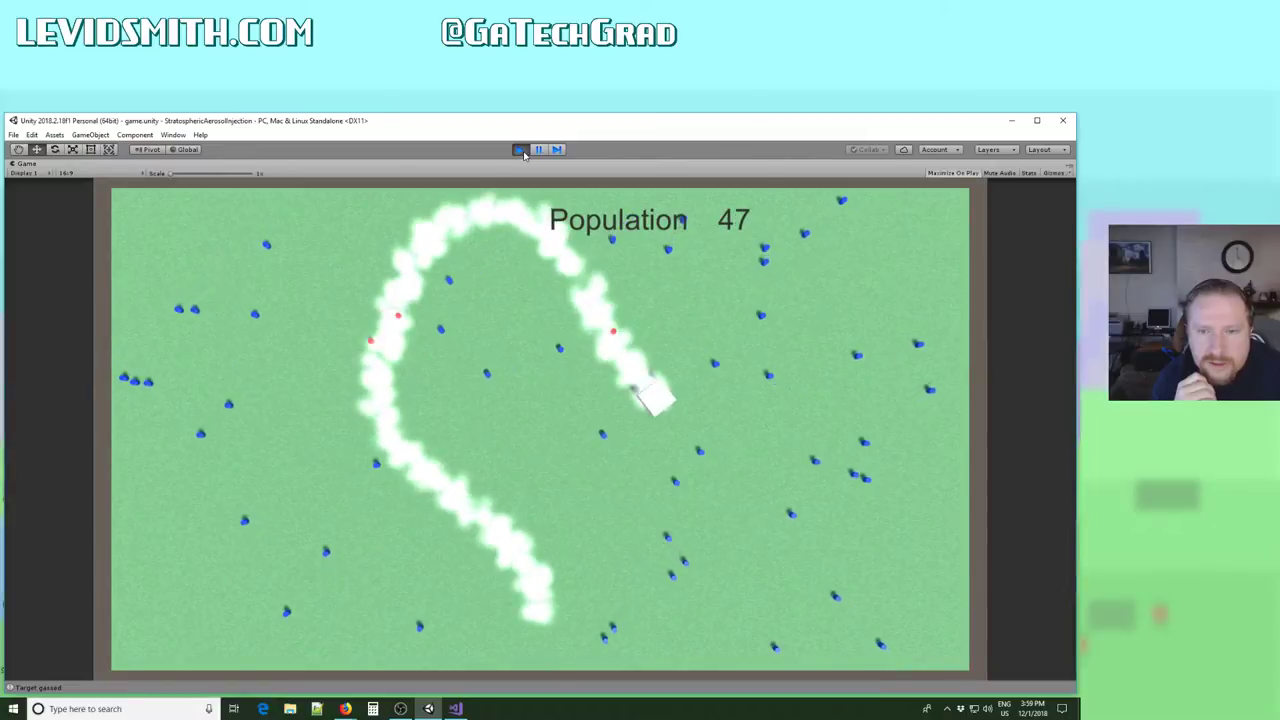
key("Right")
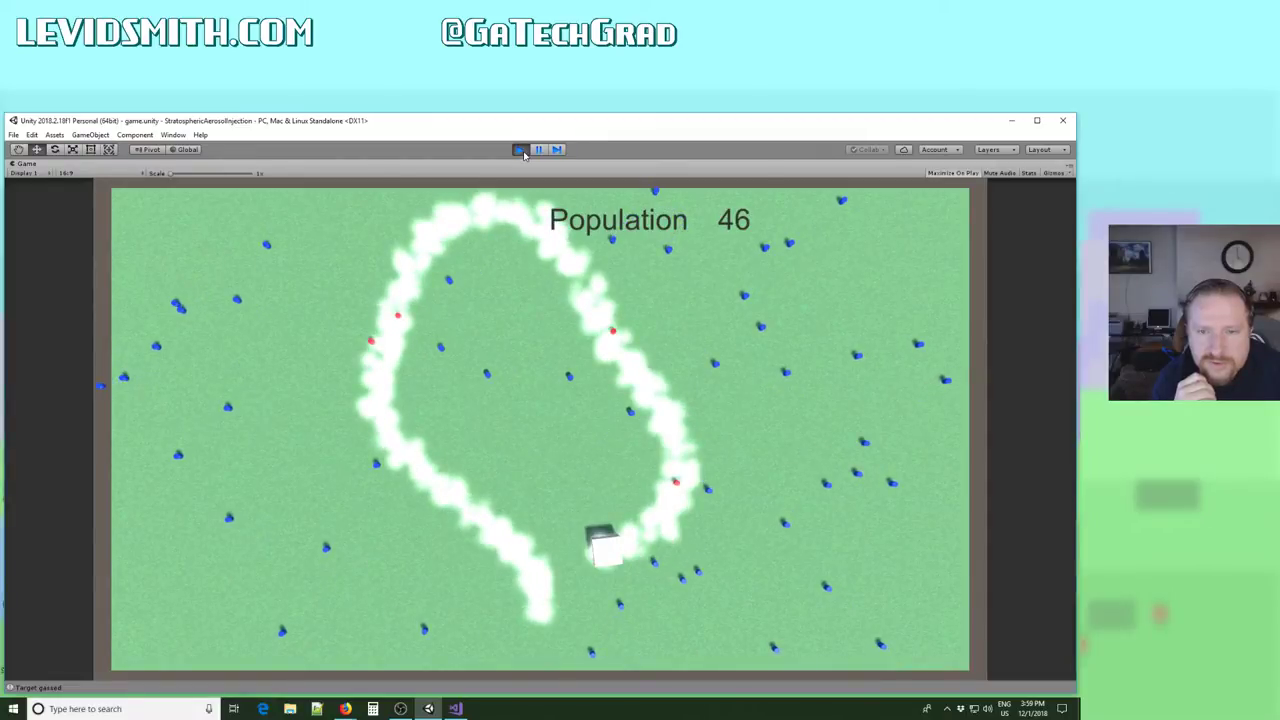
key("Right")
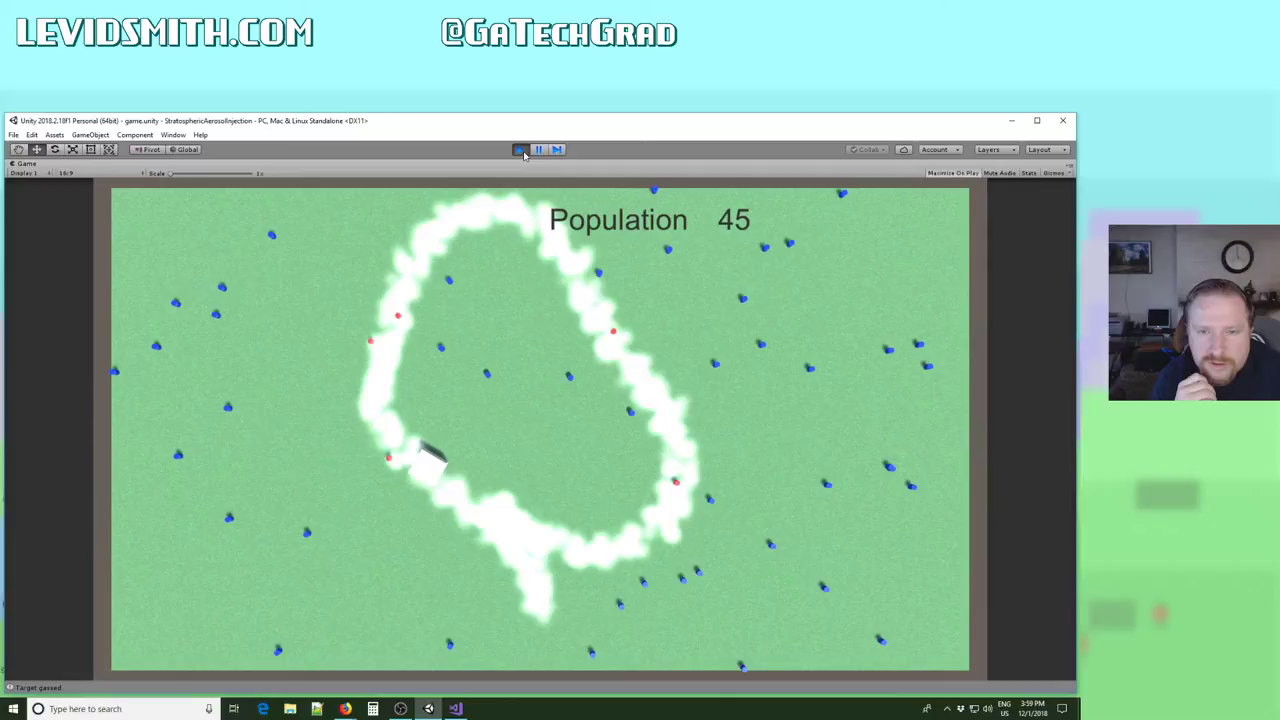
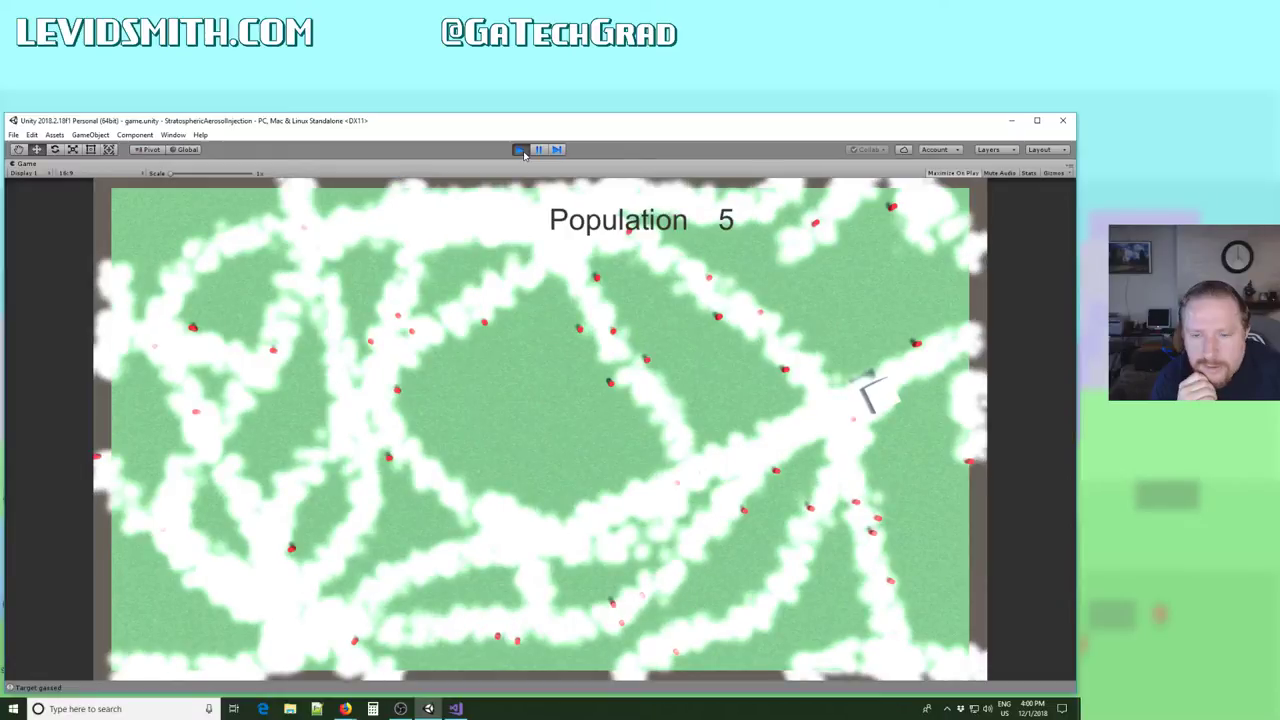
left_click(519, 149)
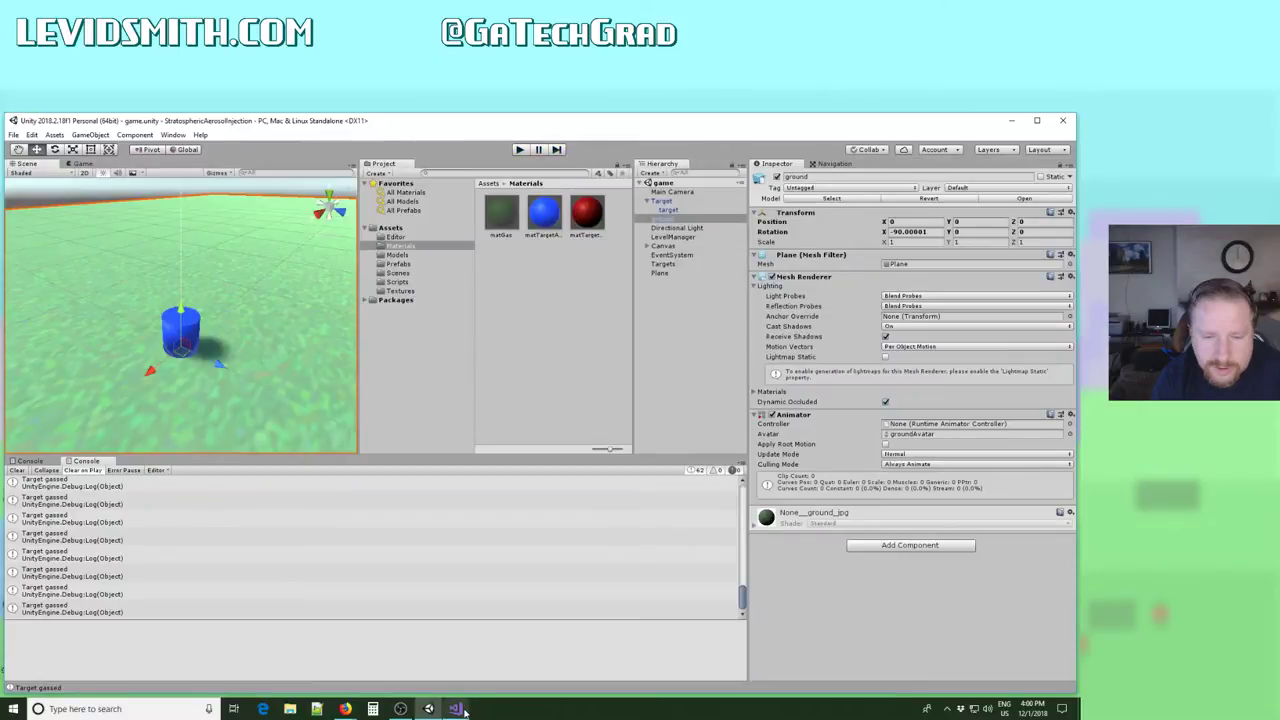
Switch to Visual Studio and copy the posPlane declaration with the X_BOUNDS and Z_BOUNDS checks from Update() in Plane.cs.
left_click(457, 708)
scroll(155, 343, "down", 9)
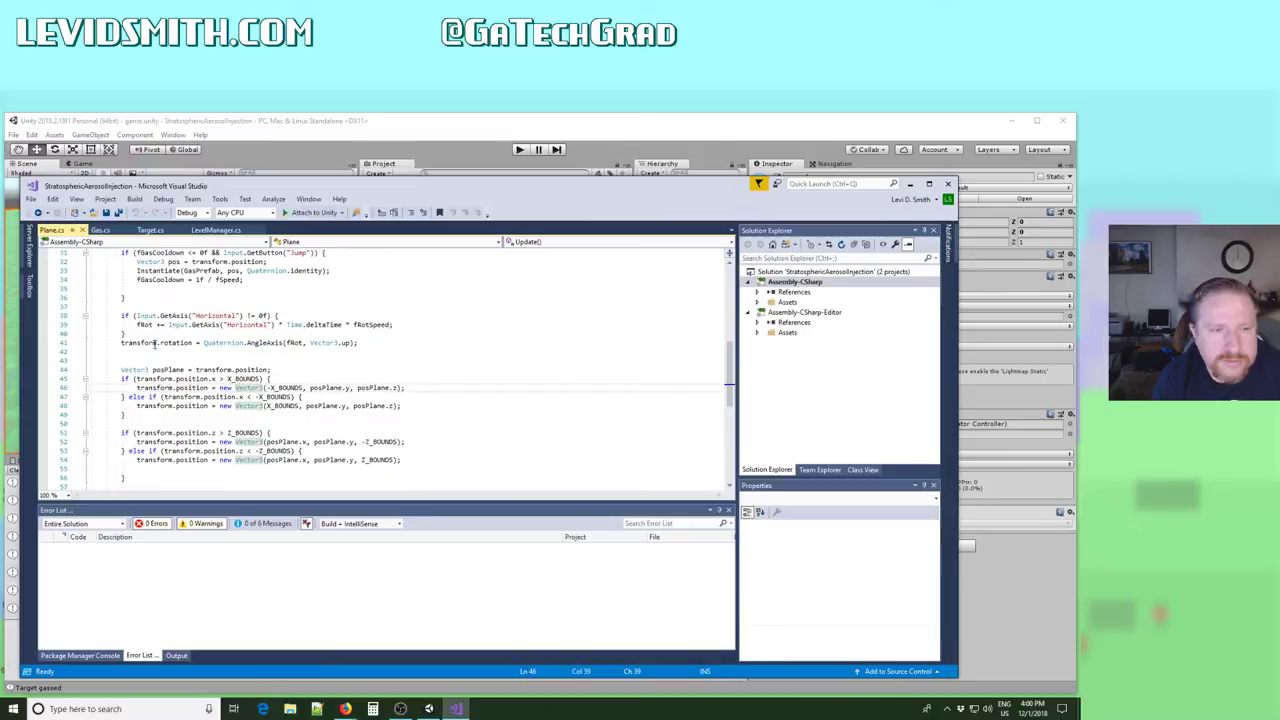
left_click(258, 379)
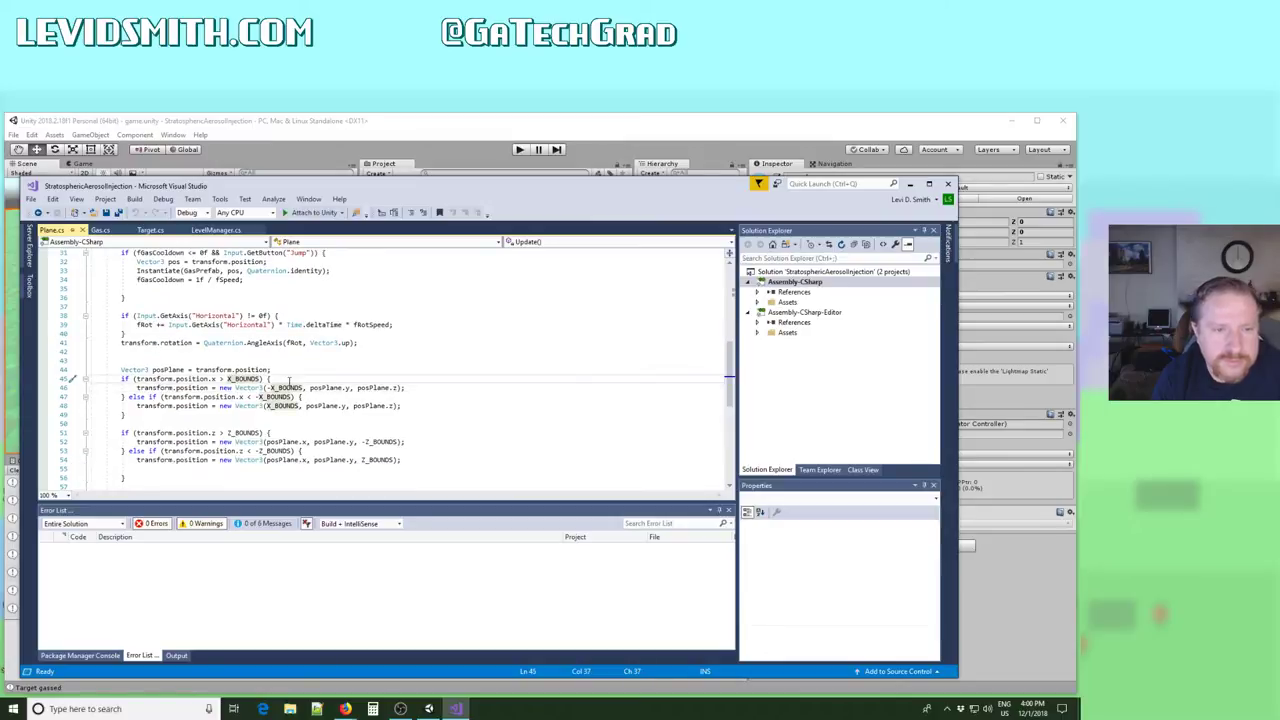
key("Home")
key("Home")
key("Up")
key("shift+Down")
key("shift+Down")
key("shift+Down")
key("shift+Down")
key("shift+Down")
key("shift+Down")
key("shift+Down")
key("shift+Down")
key("shift+Down")
key("shift+Down")
key("shift+Down")
key("shift+Down")
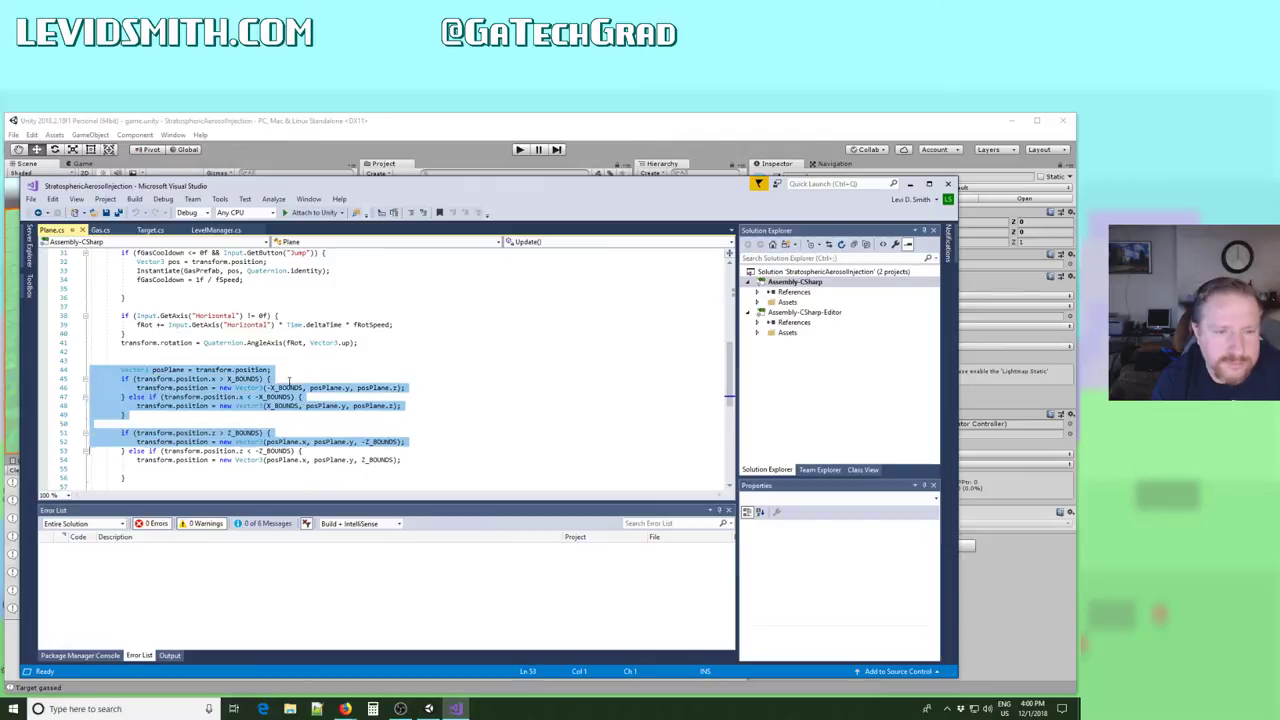
key("shift+Down")
key("ctrl+c")
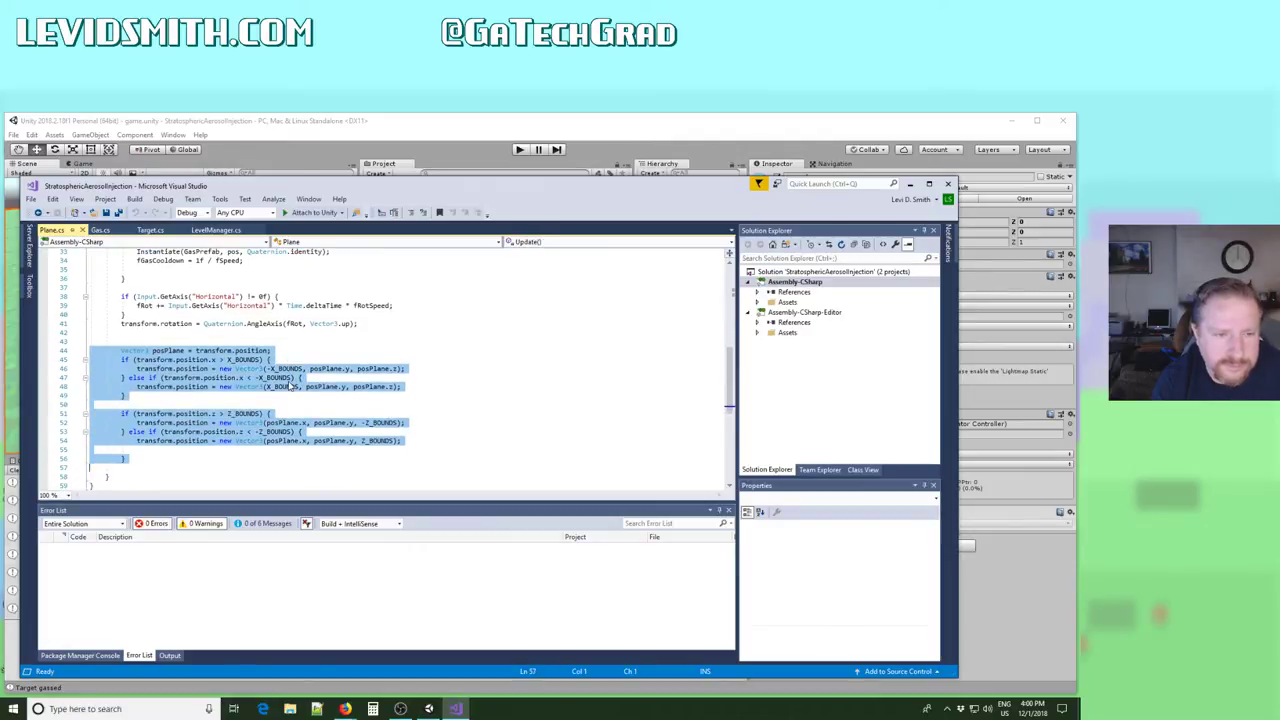
Paste the copied bounds-checking block into Target.cs below the health if/else block in Update().
left_click(150, 231)
scroll(150, 385, "down", 4)
left_click(150, 385)
key("Return")
key("Return")
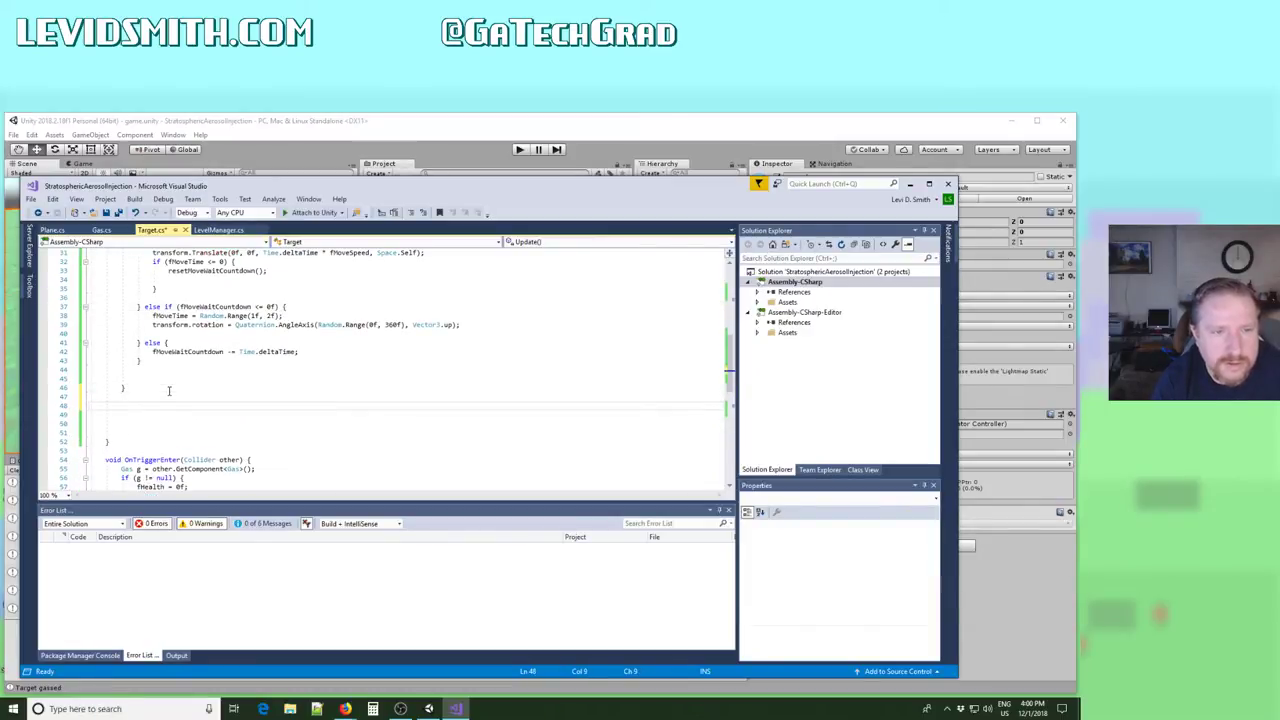
key("ctrl+v")
Rename the posPlane variable to posTarget in its declaration at the start of the pasted block.
key("Up")
key("Up")
key("Up")
key("Up")
key("Up")
key("Up")
key("Up")
key("Up")
key("Up")
key("Up")
key("Up")
key("Up")
key("Up")
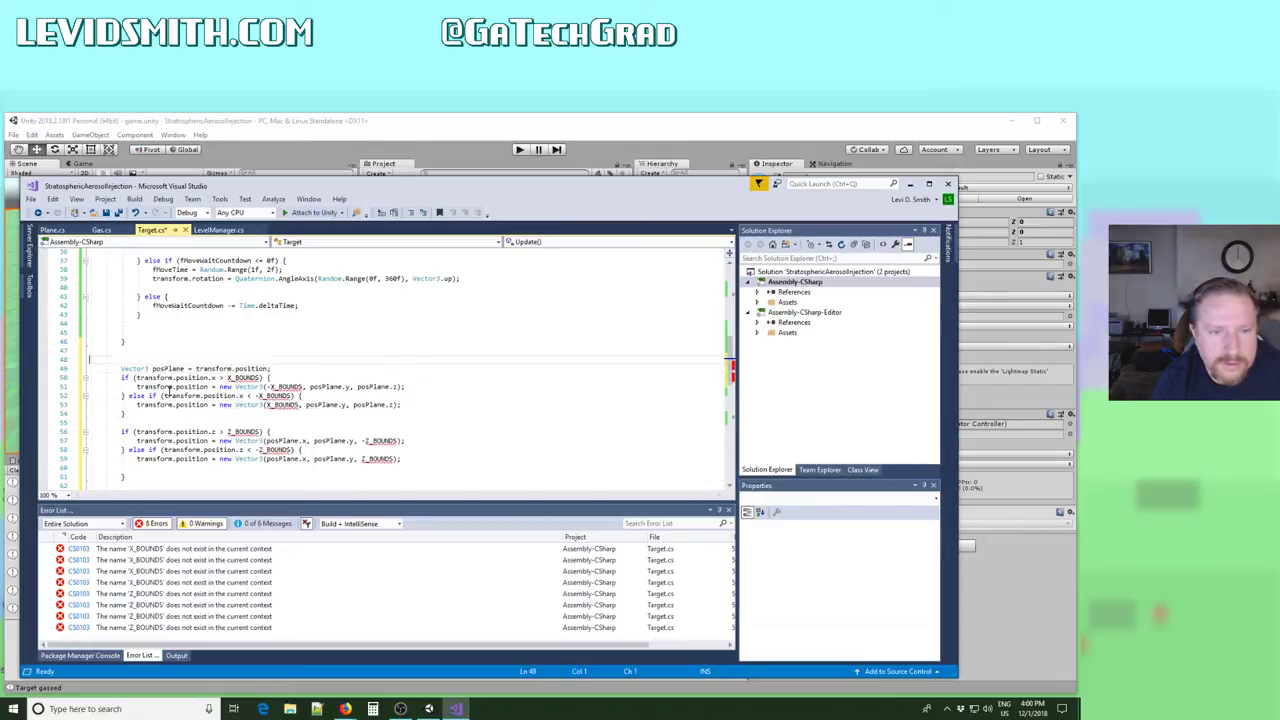
key("ctrl+Left")
key("ctrl+Left")
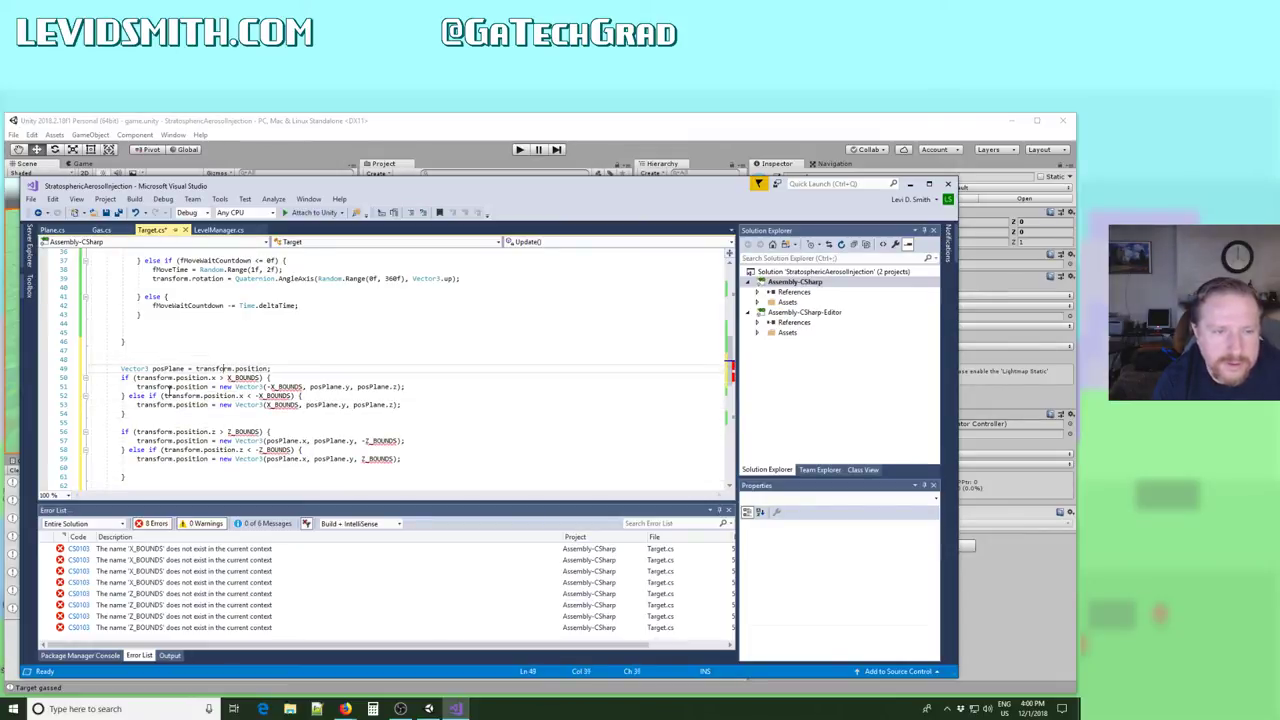
key("Delete")
key("Delete")
key("BackSpace")
key("BackSpace")
key("BackSpace")
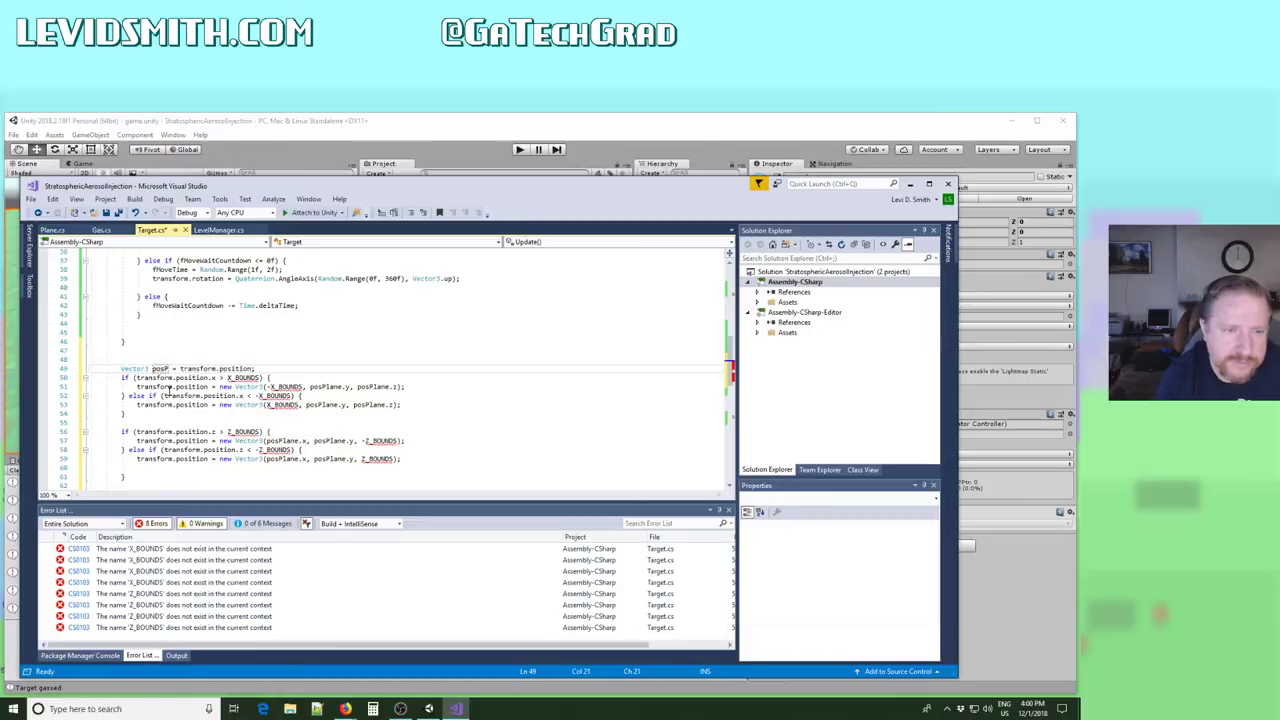
type("Target")
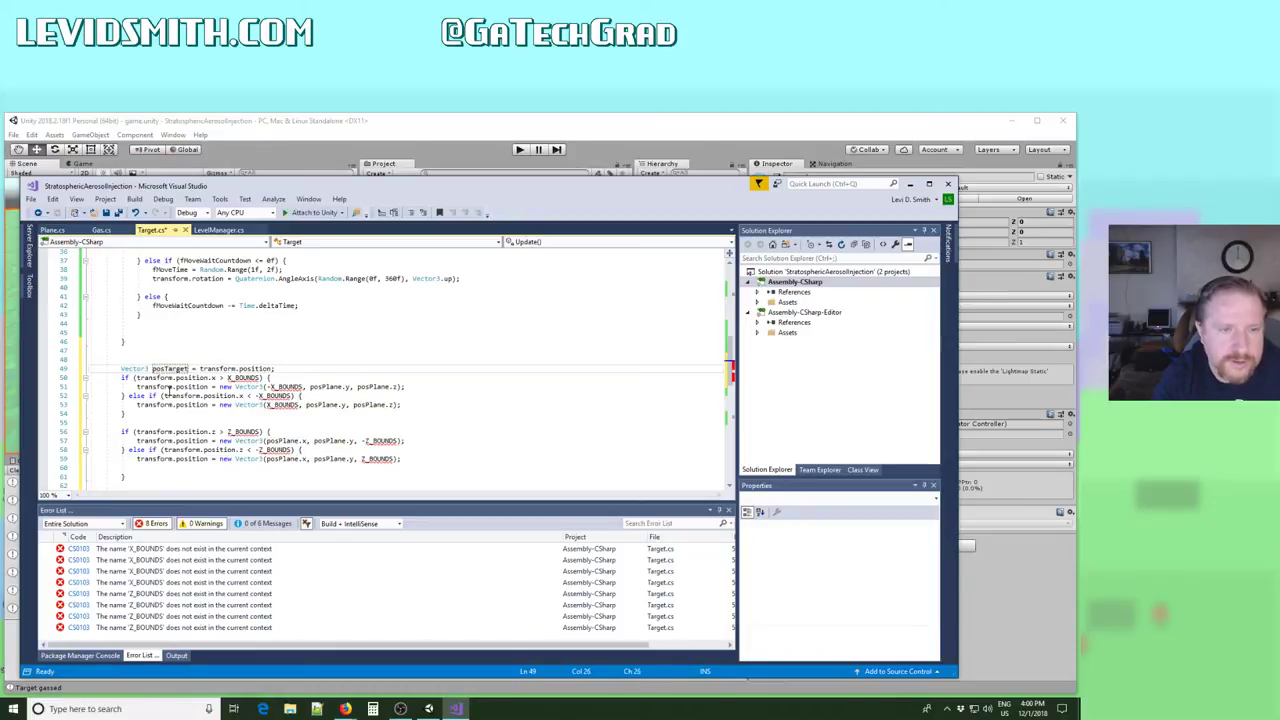
Prefix X_BOUNDS with Plane. in the transform.position.x > condition and in the new Vector3 assignment below it.
key("Down")
key("ctrl+Right")
key("ctrl+Right")
key("ctrl+Right")
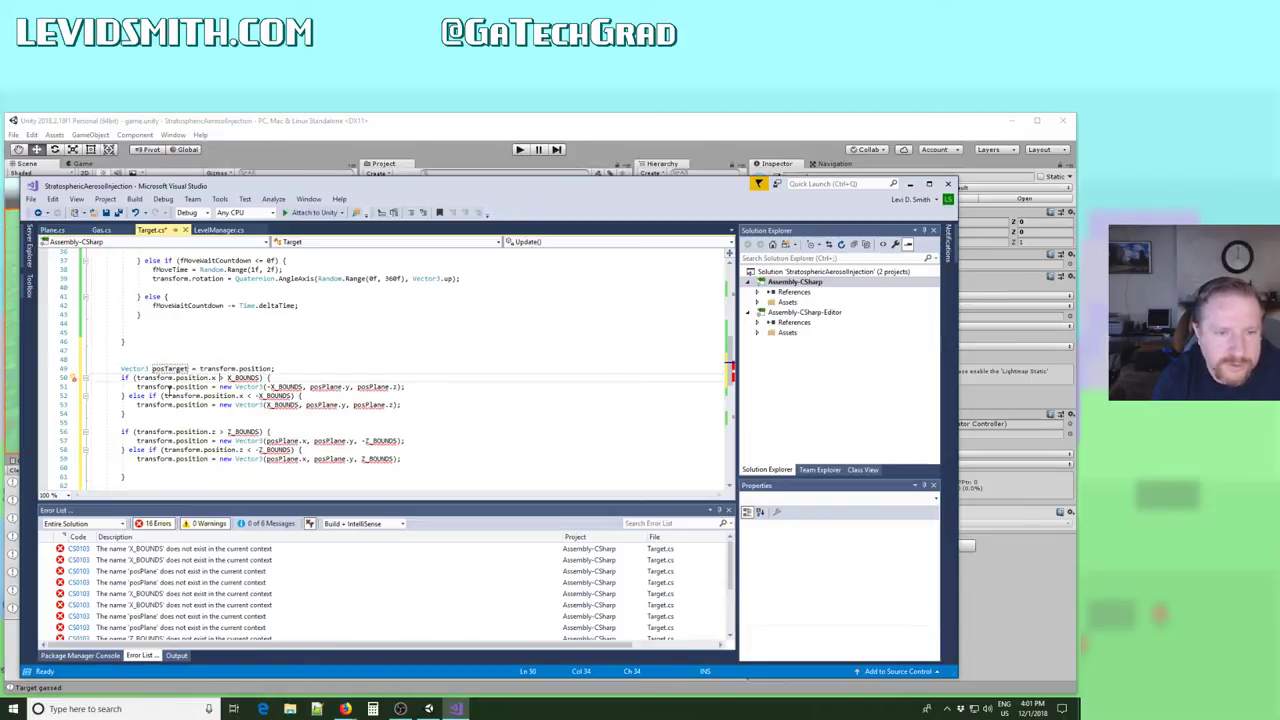
type("Plane.")
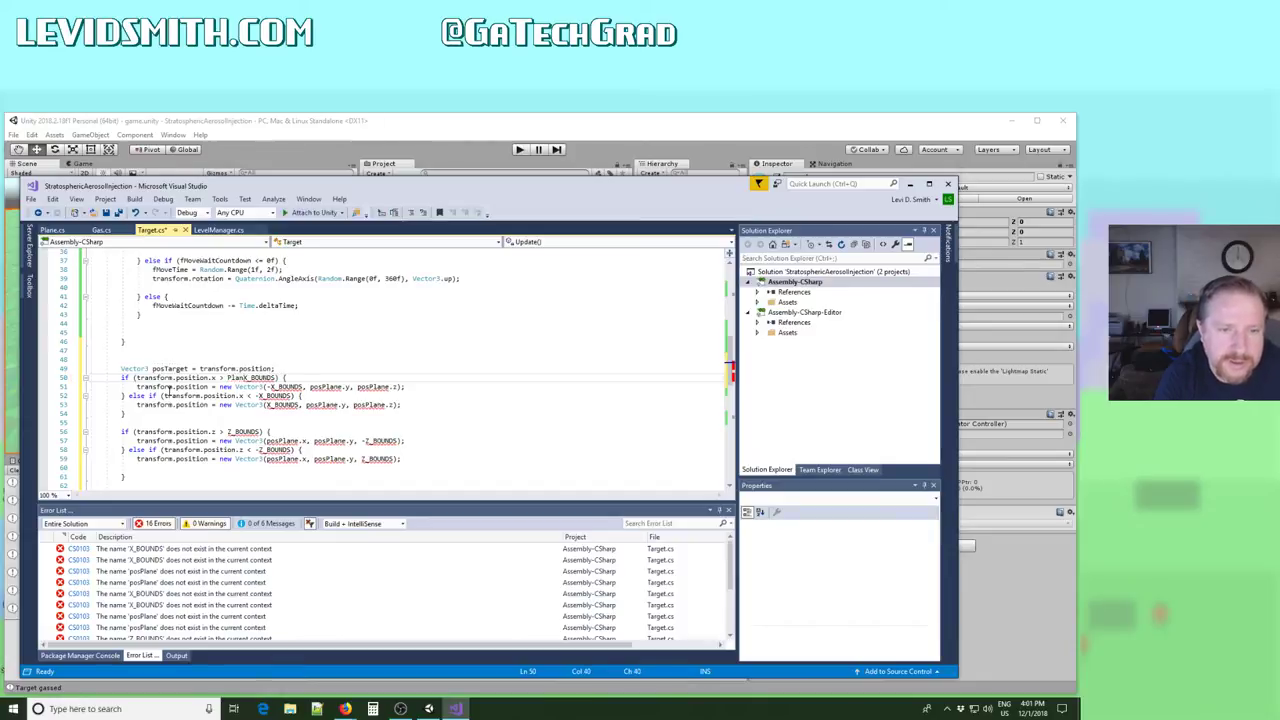
key("Escape")
key("Down")
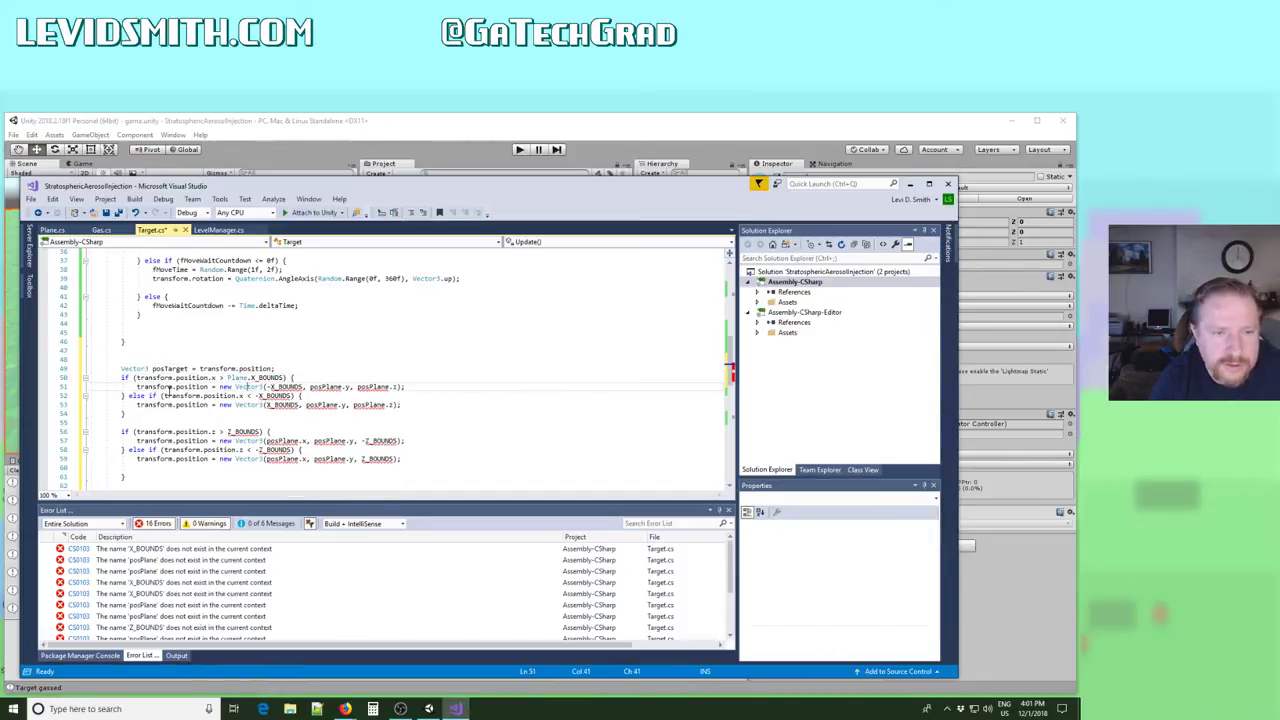
key("Right")
key("Right")
key("Right")
key("Right")
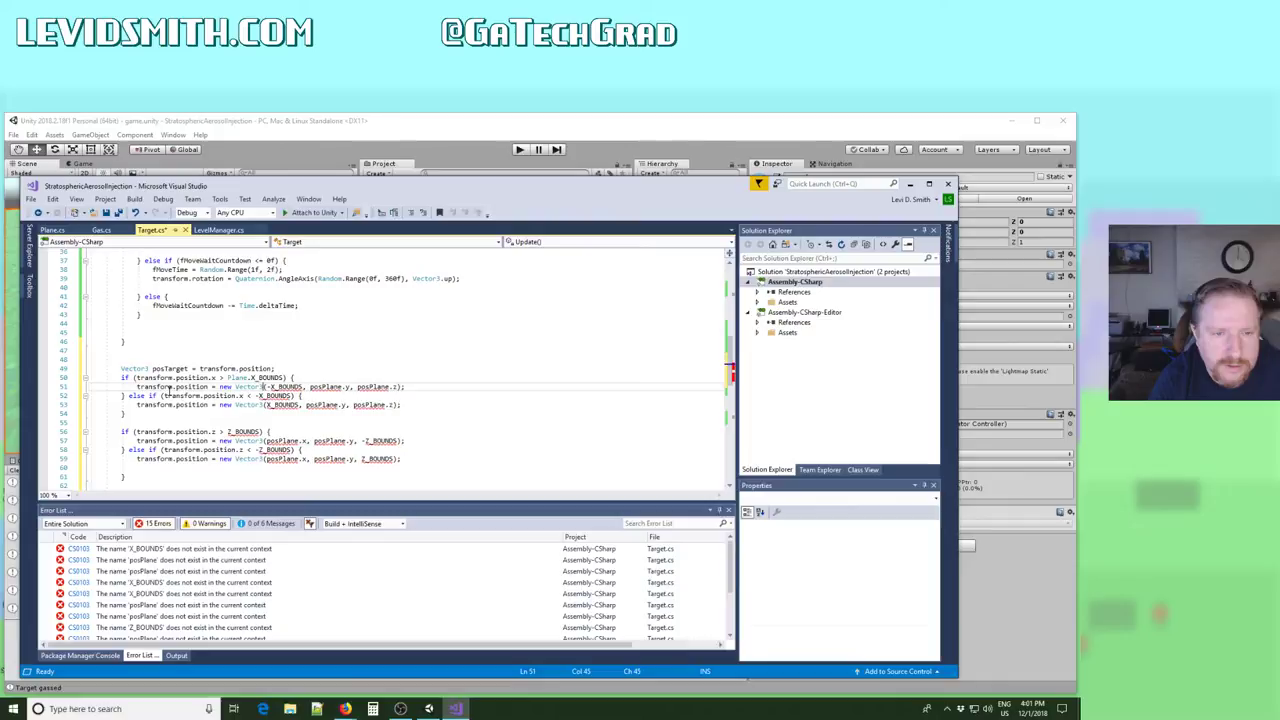
type("Plane.")
type(".")
Prefix X_BOUNDS with Plane. in the transform.position.x < else-if condition and in its new Vector3 assignment.
key("Left")
key("Left")
key("Left")
key("Left")
key("Left")
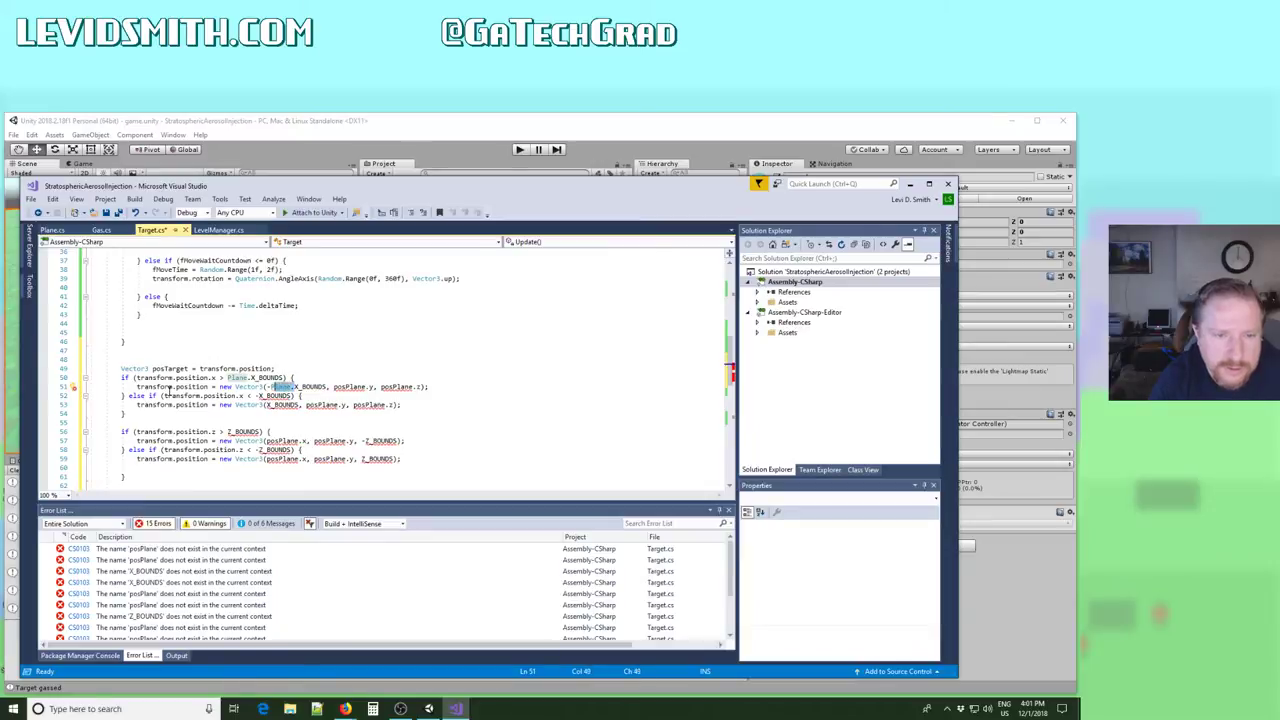
key("Down")
type("Plane.")
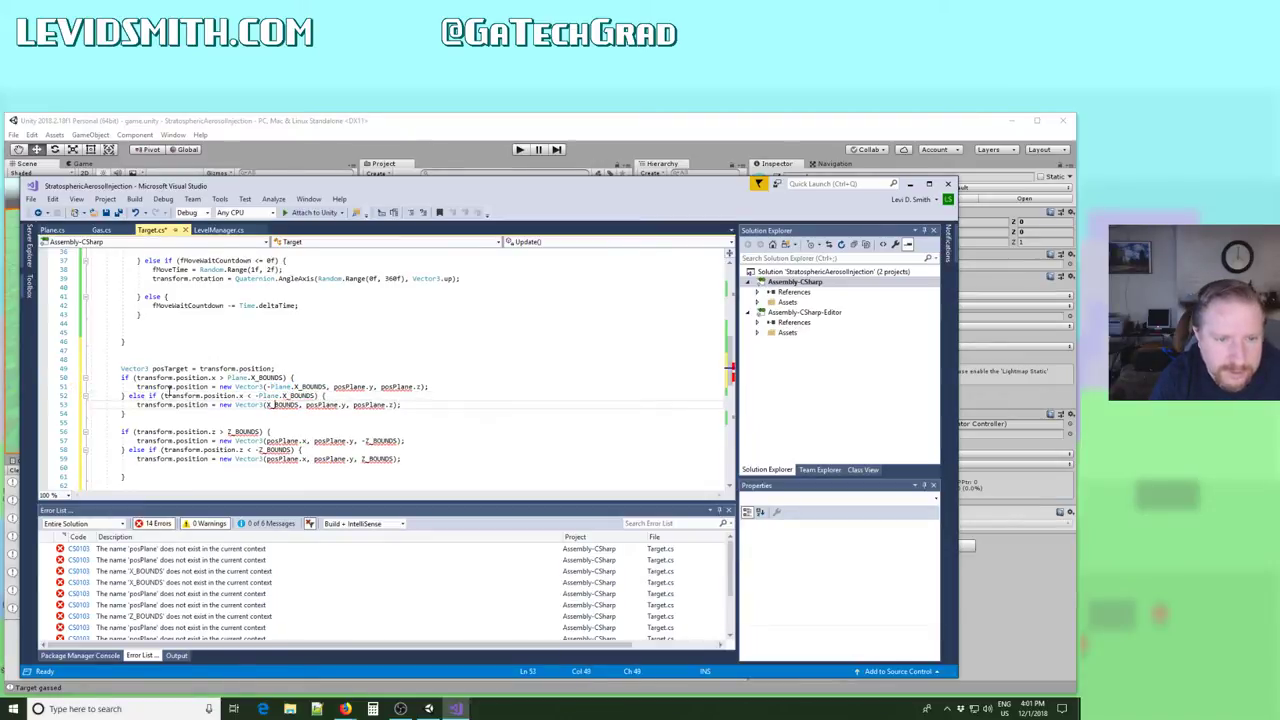
type("Plane.")
Prefix Z_BOUNDS with Plane. in the transform.position.z > condition and in the new Vector3 assignment below it.
key("Down")
key("Down")
key("Down")
key("Left")
key("Left")
key("Left")
key("Left")
key("Left")
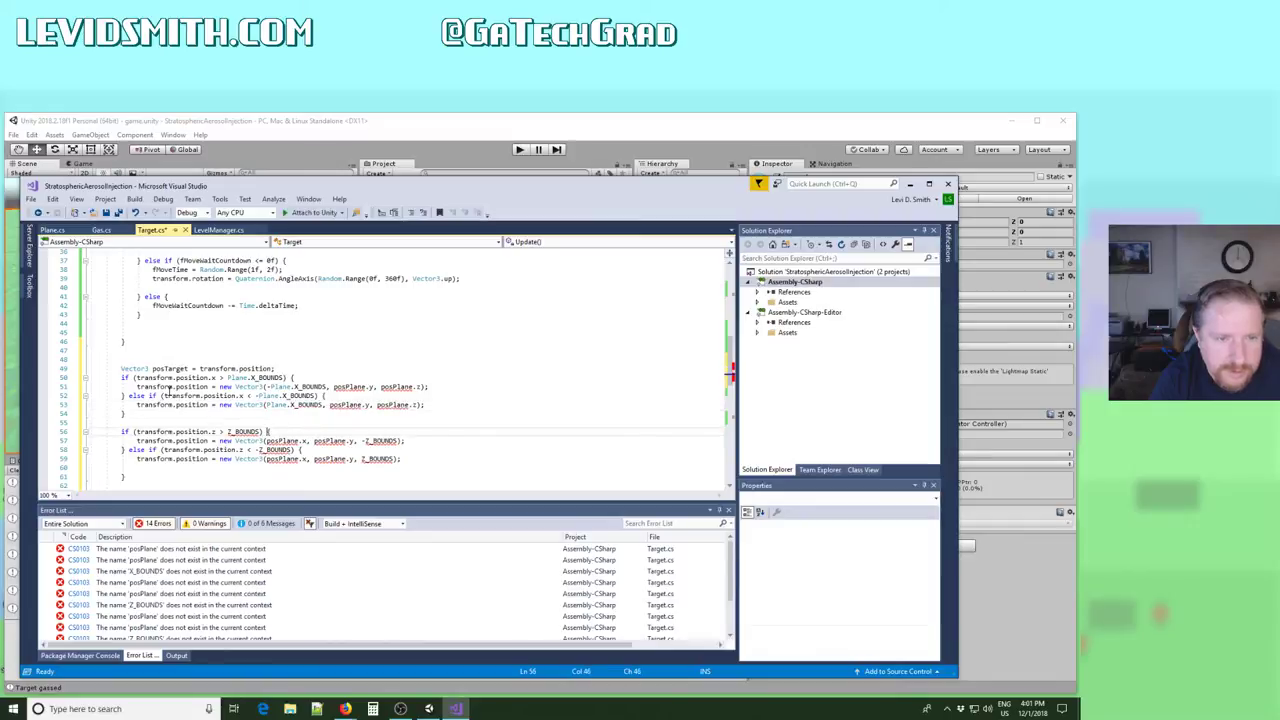
type("Plane.")
key("Down")
key("Right")
key("Right")
key("Right")
key("Right")
key("Right")
key("Right")
key("Right")
key("Right")
key("Right")
key("Right")
key("Right")
key("Right")
key("Right")
key("Right")
key("Right")
key("Right")
type("Plane.")
Prefix Z_BOUNDS with Plane. in the transform.position.z < else-if condition and in its new Vector3 assignment.
key("Down")
key("Down")
key("Left")
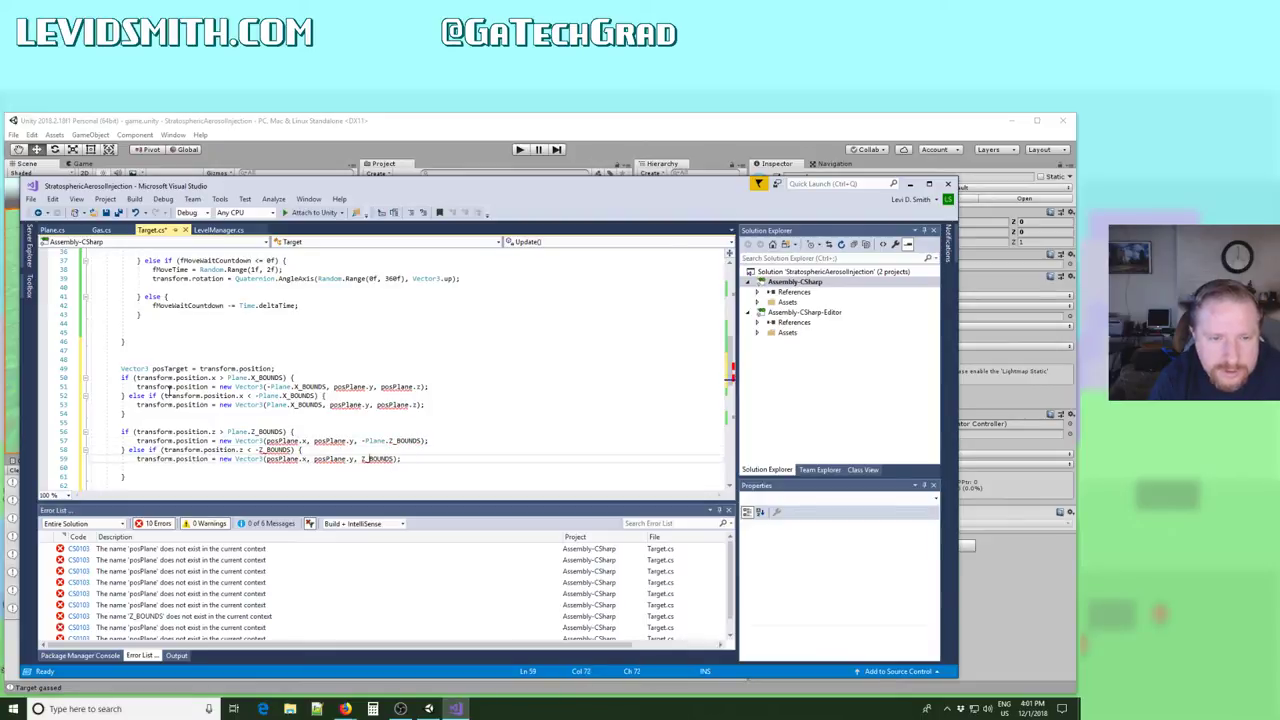
type("Plane.")
key("Up")
key("ctrl+Left")
key("ctrl+Left")
key("ctrl+Left")
type("-")
type("Plane.")
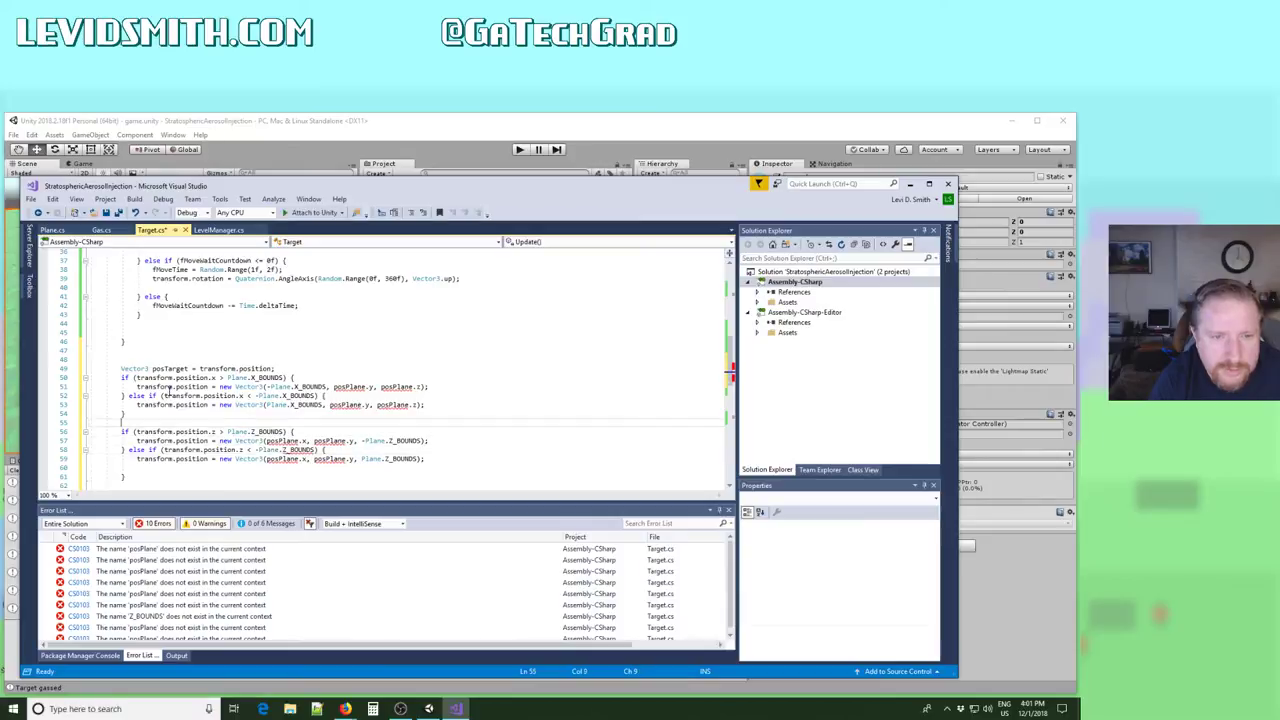
Replace every remaining occurrence of posPlane with posTarget in Target.cs using find and replace in the current document.
left_click(283, 396)
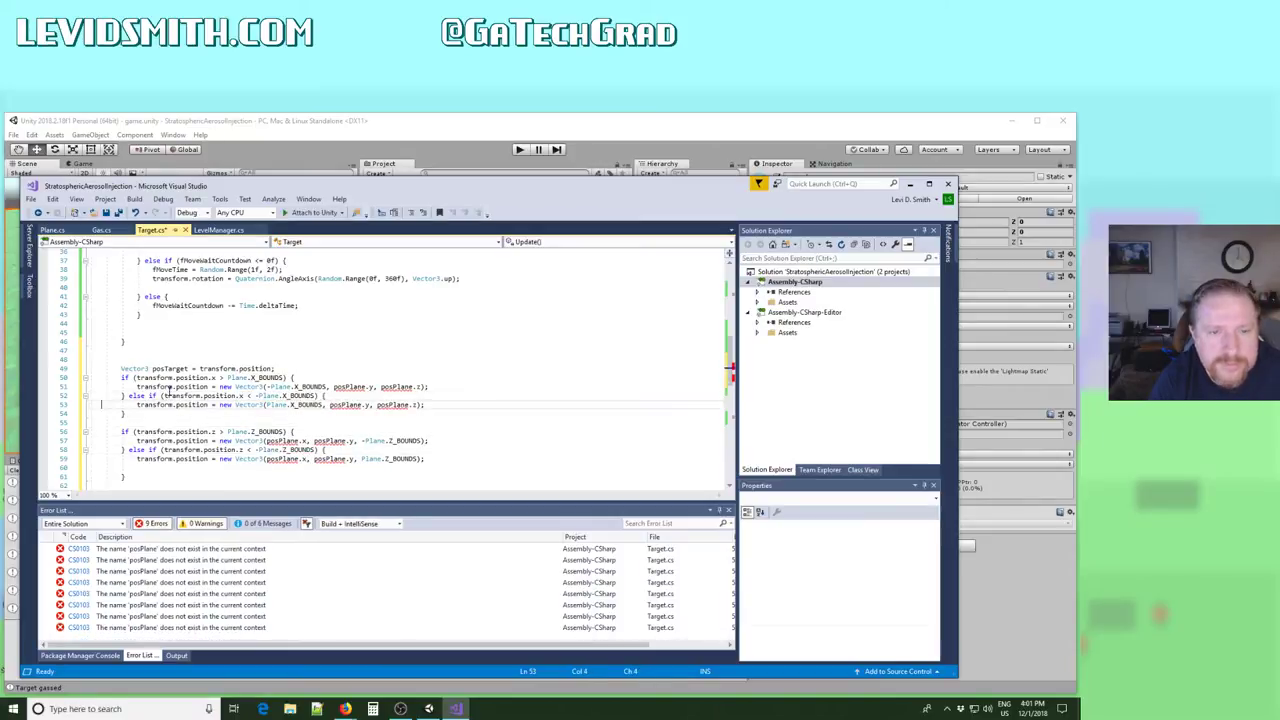
key("Up")
key("Home")
key("ctrl+Right")
key("ctrl+Right")
key("ctrl+Right")
key("ctrl+Right")
key("ctrl+Right")
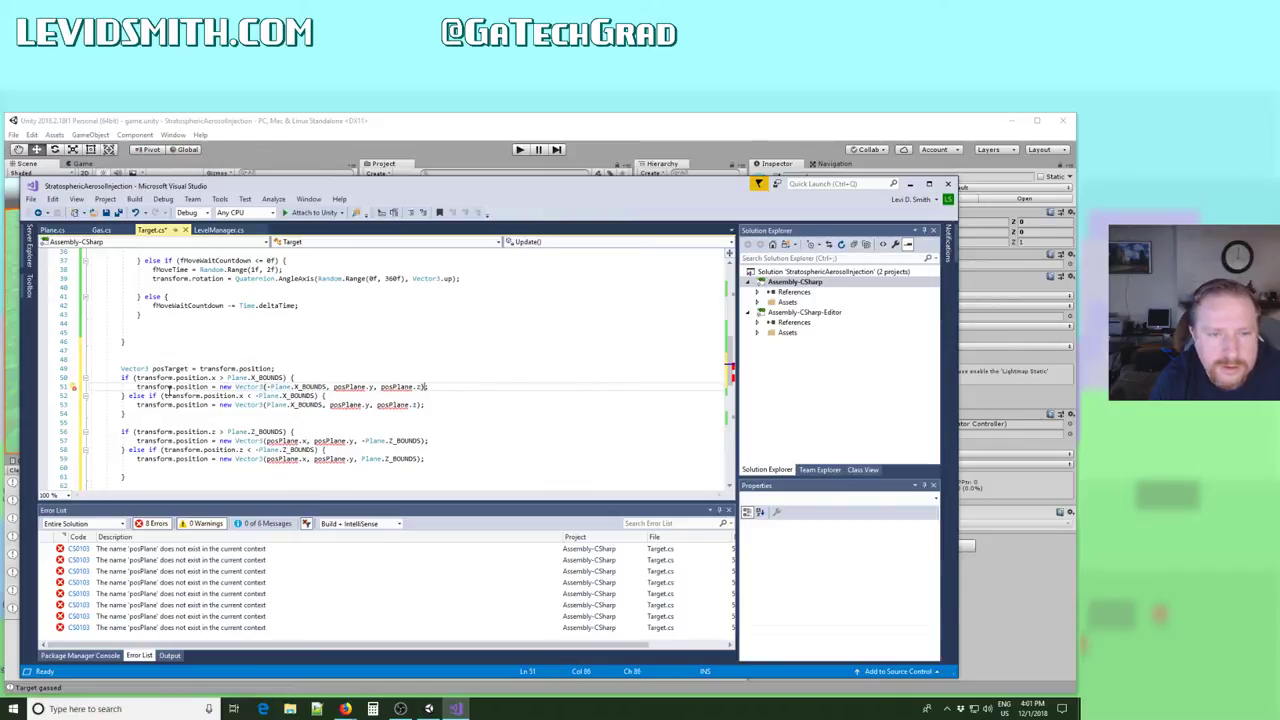
key("Left")
key("Left")
key("Left")
key("shift+Left")
key("shift+Left")
key("shift+Left")
key("shift+Left")
key("shift+Left")
key("shift+Left")
key("shift+Left")
key("shift+Left")
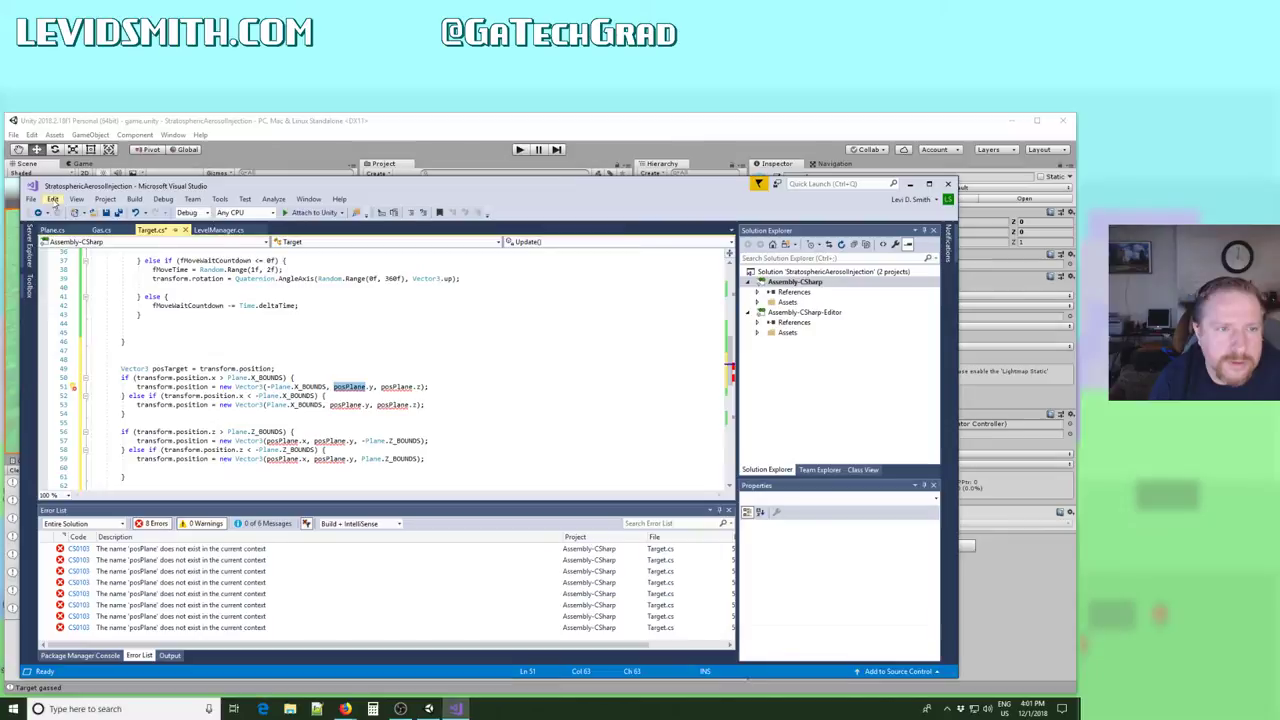
left_click(53, 199)
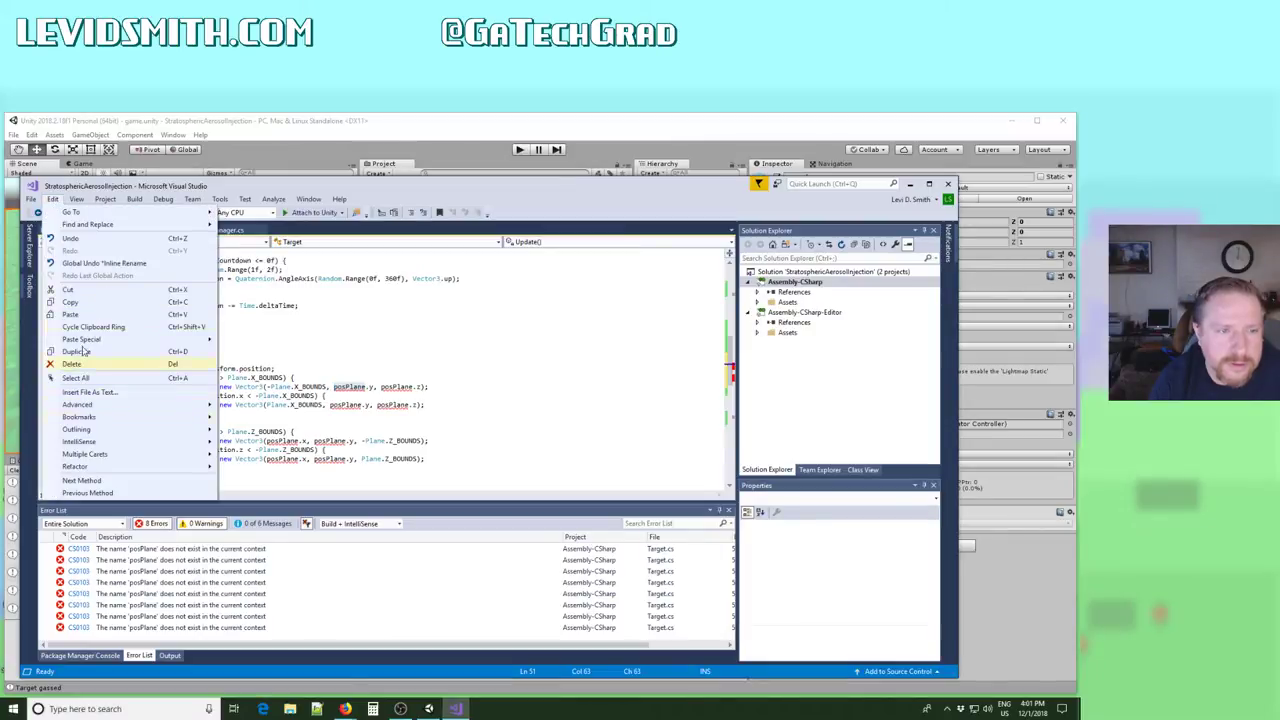
mouse_move(110, 228)
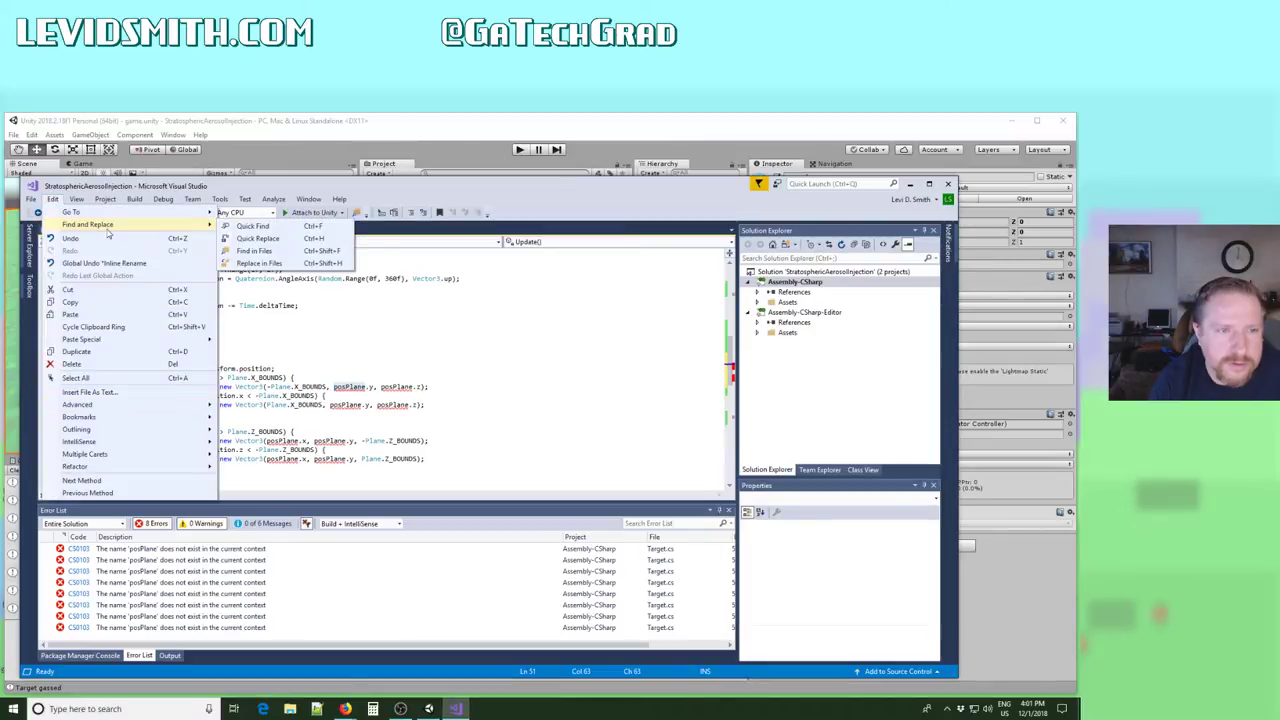
left_click(266, 228)
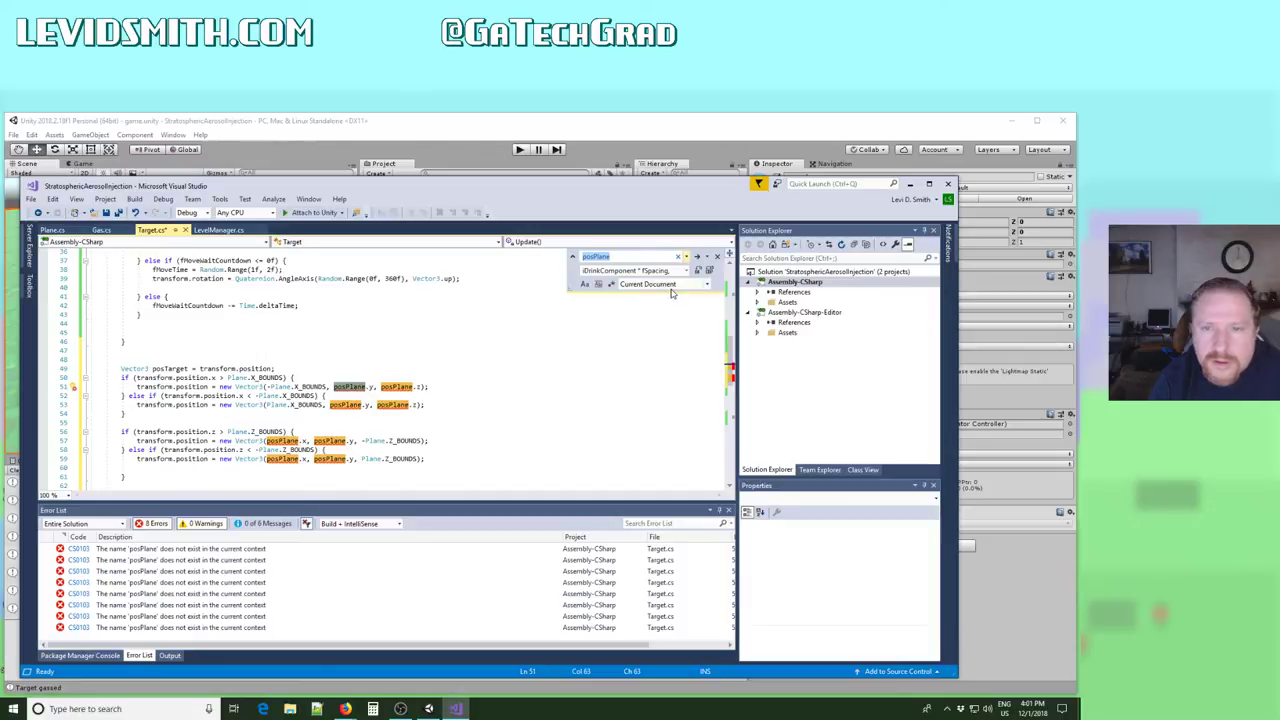
left_click(643, 270)
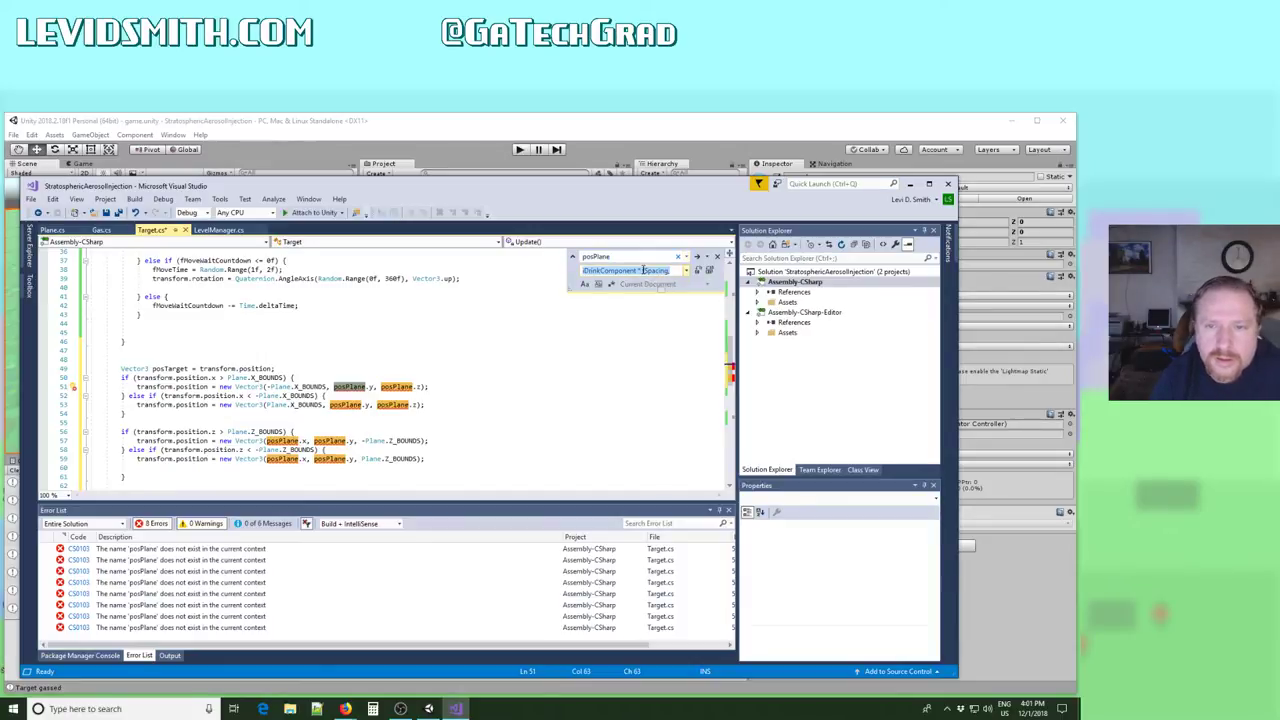
type("posTarget")
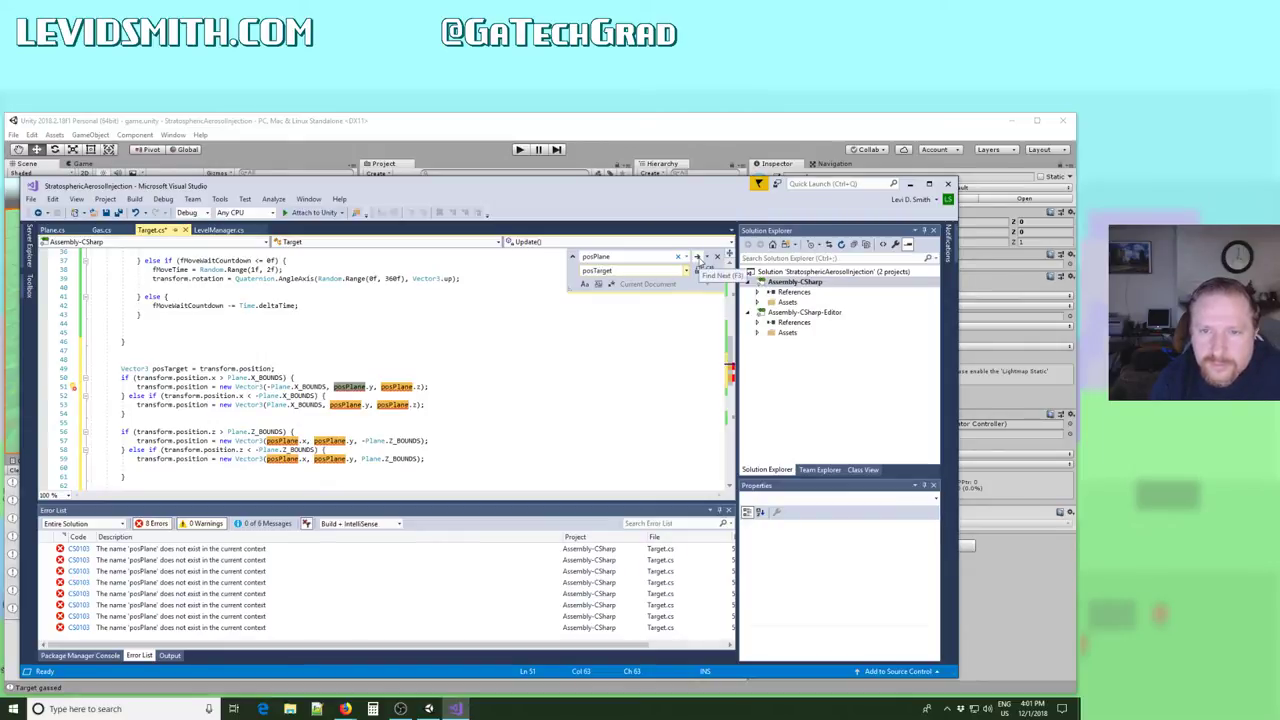
left_click(699, 271)
left_click(699, 271)
left_click(699, 271)
left_click(699, 271)
left_click(699, 271)
left_click(699, 271)
left_click(699, 271)
left_click(699, 271)
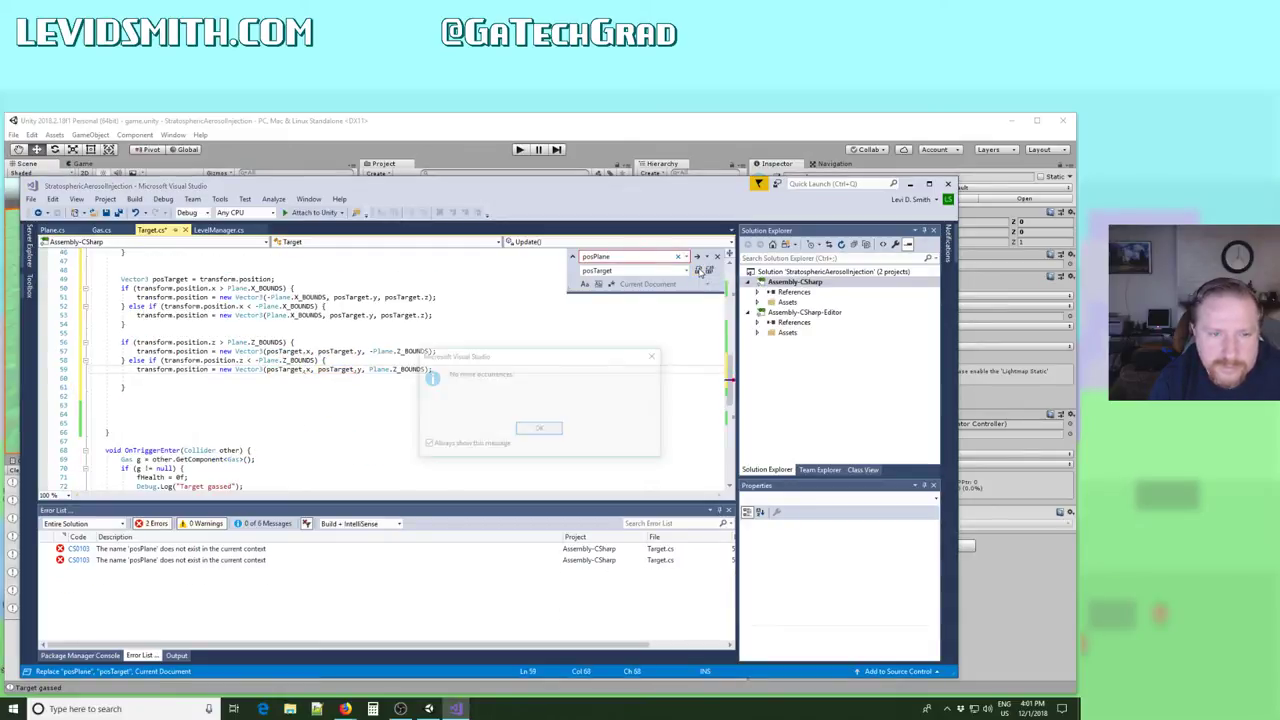
left_click(539, 428)
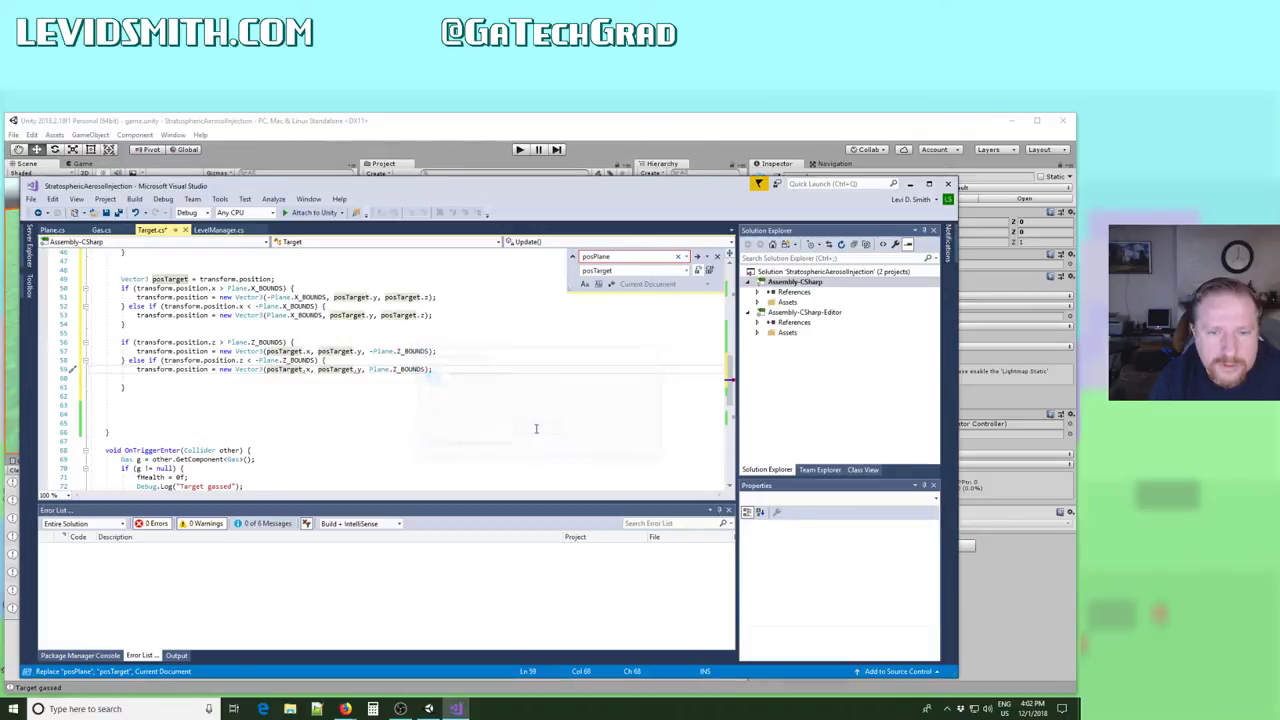
key("Up")
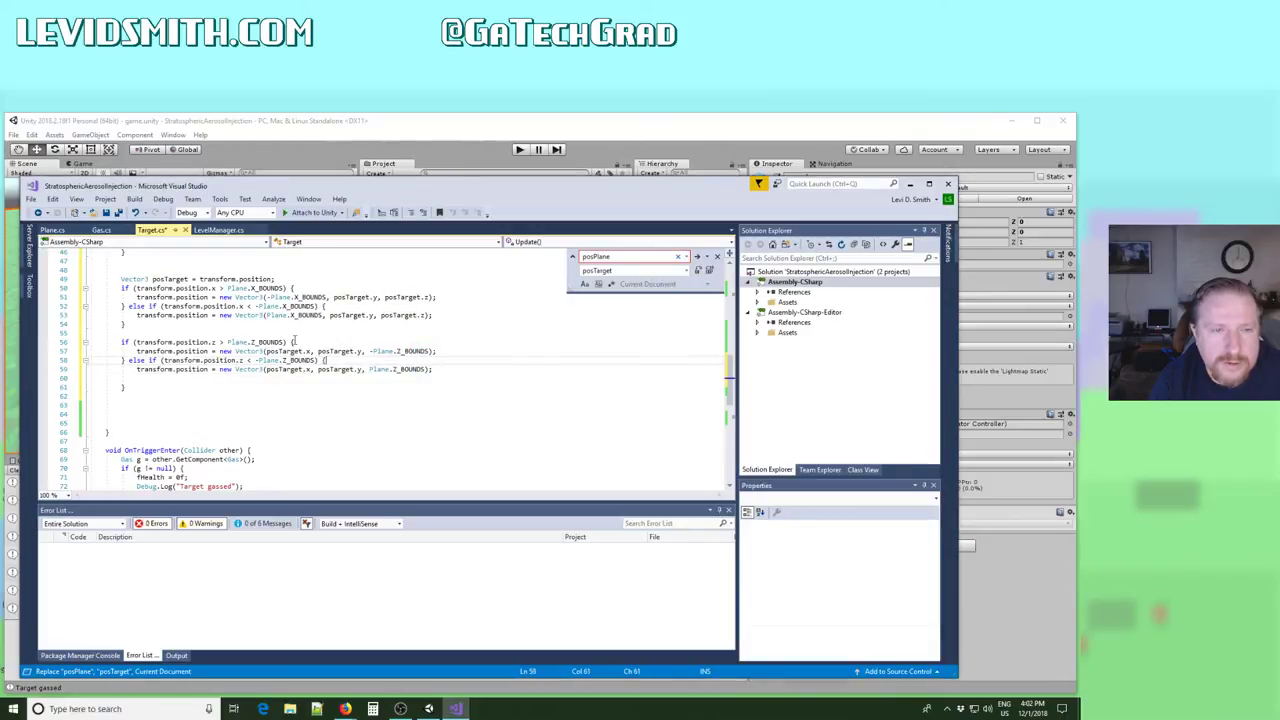
Switch to Unity, restart the game in play mode and watch how the targets move and behave at the field's edges.
left_click(398, 125)
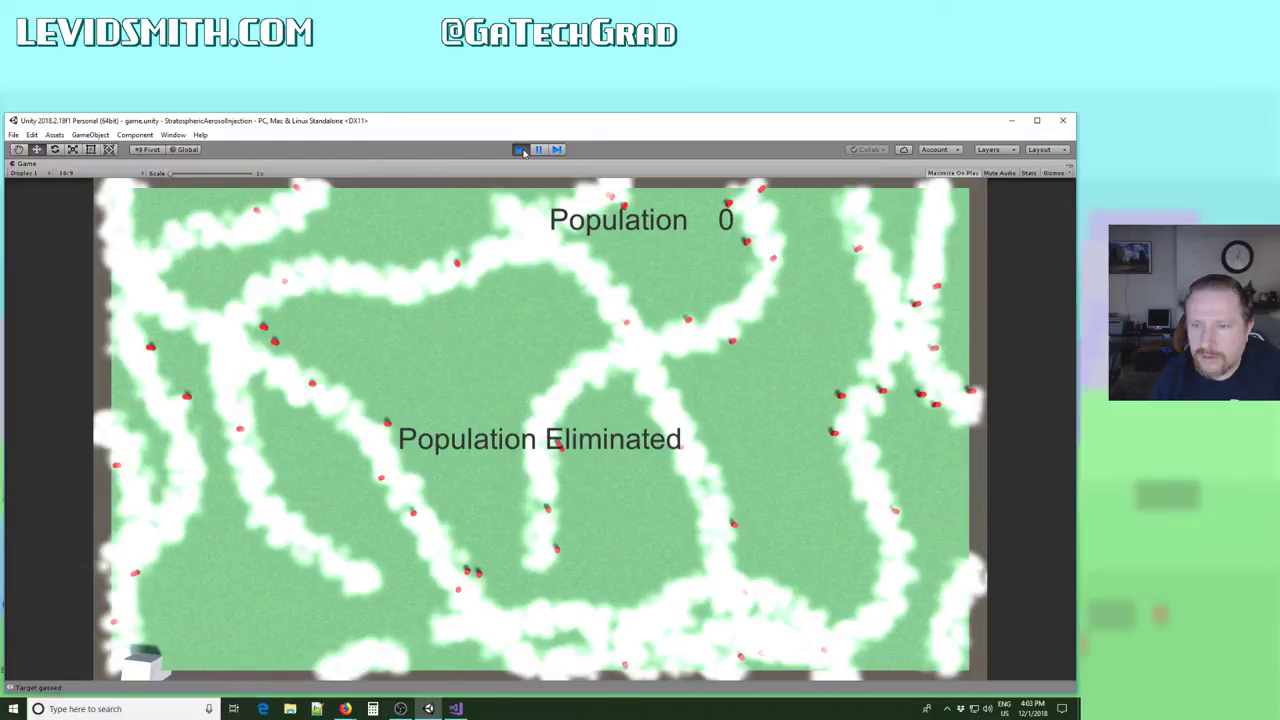
left_click(521, 150)
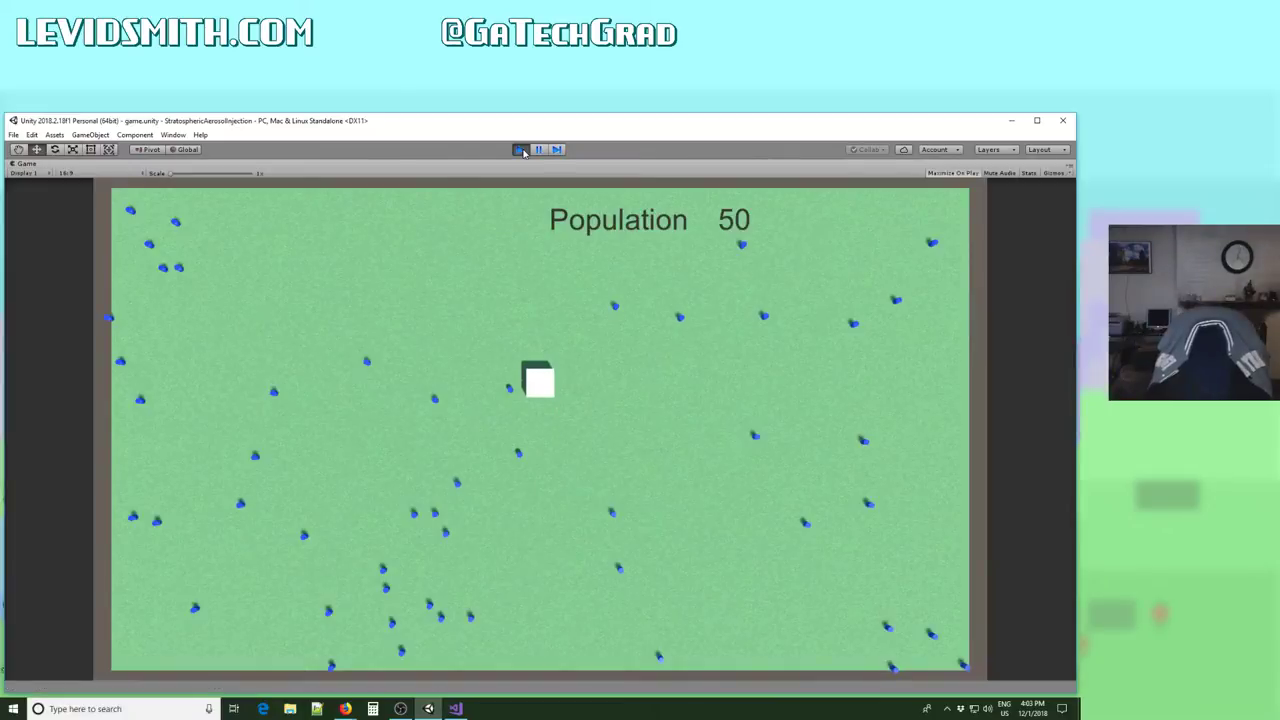
key("Down")
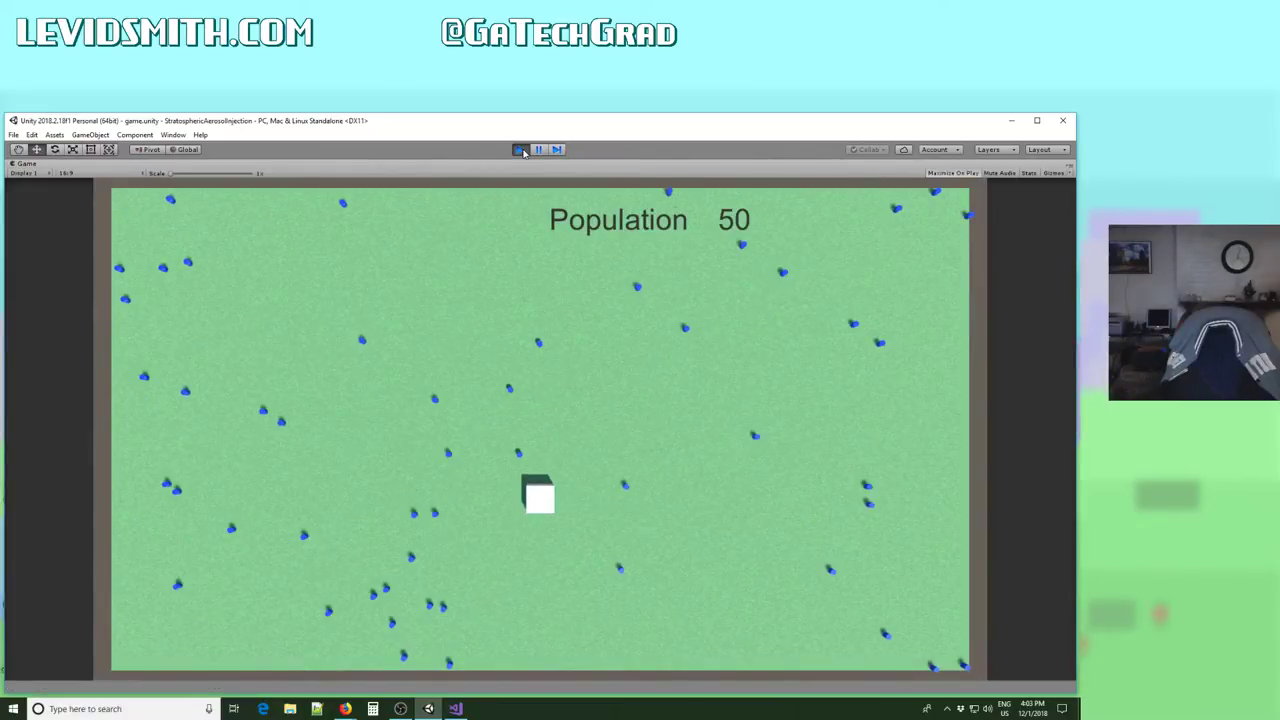
key("Up")
key("Up")
key("Up")
key("Up")
key("Up")
key("Up")
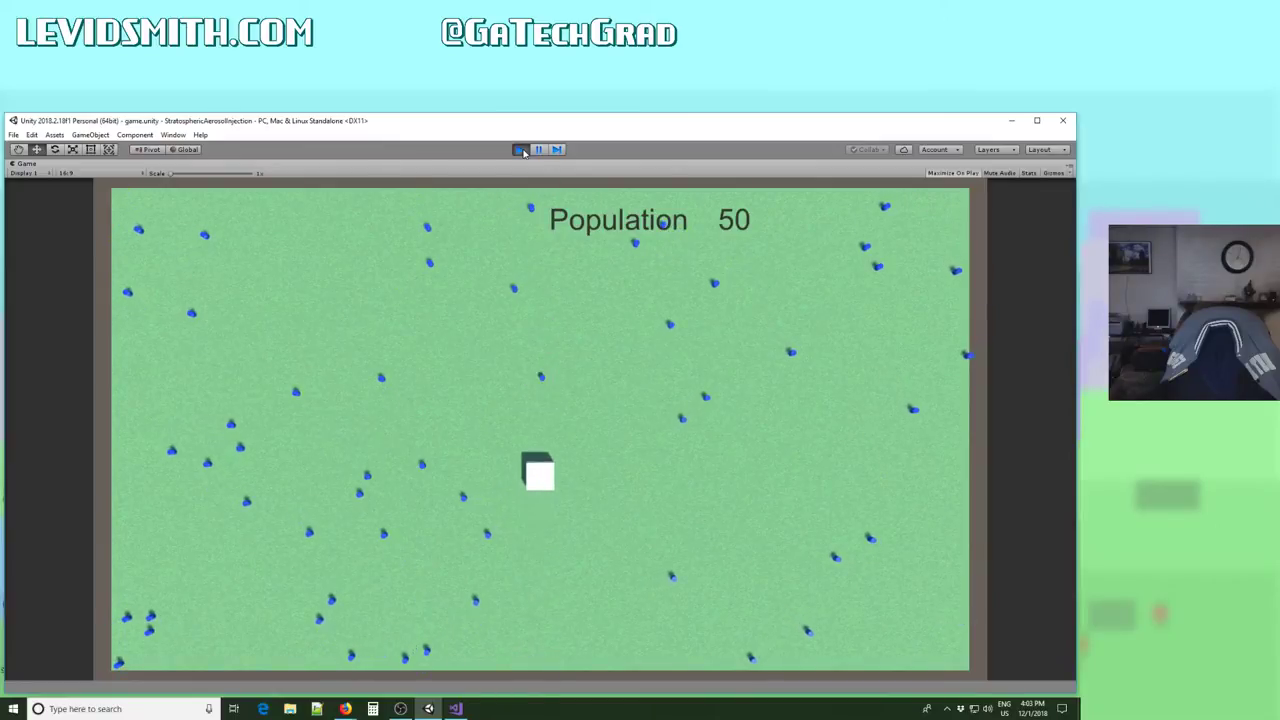
key("Up")
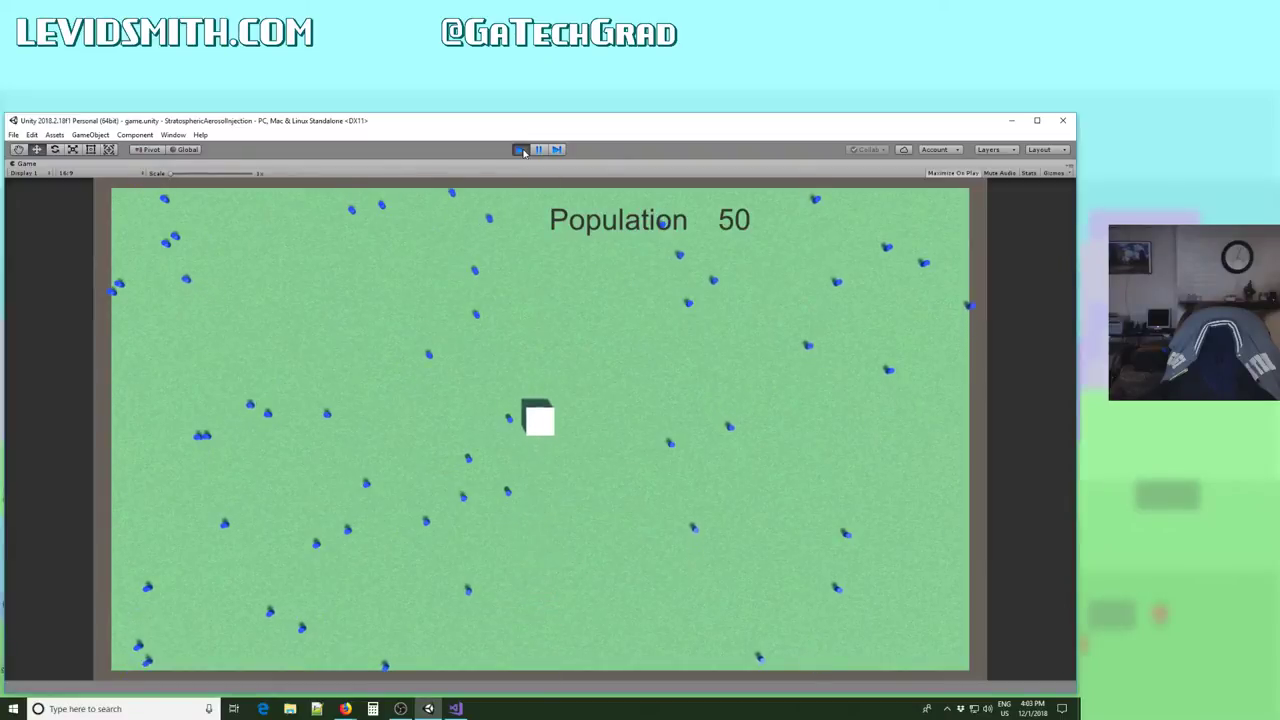
key("Up")
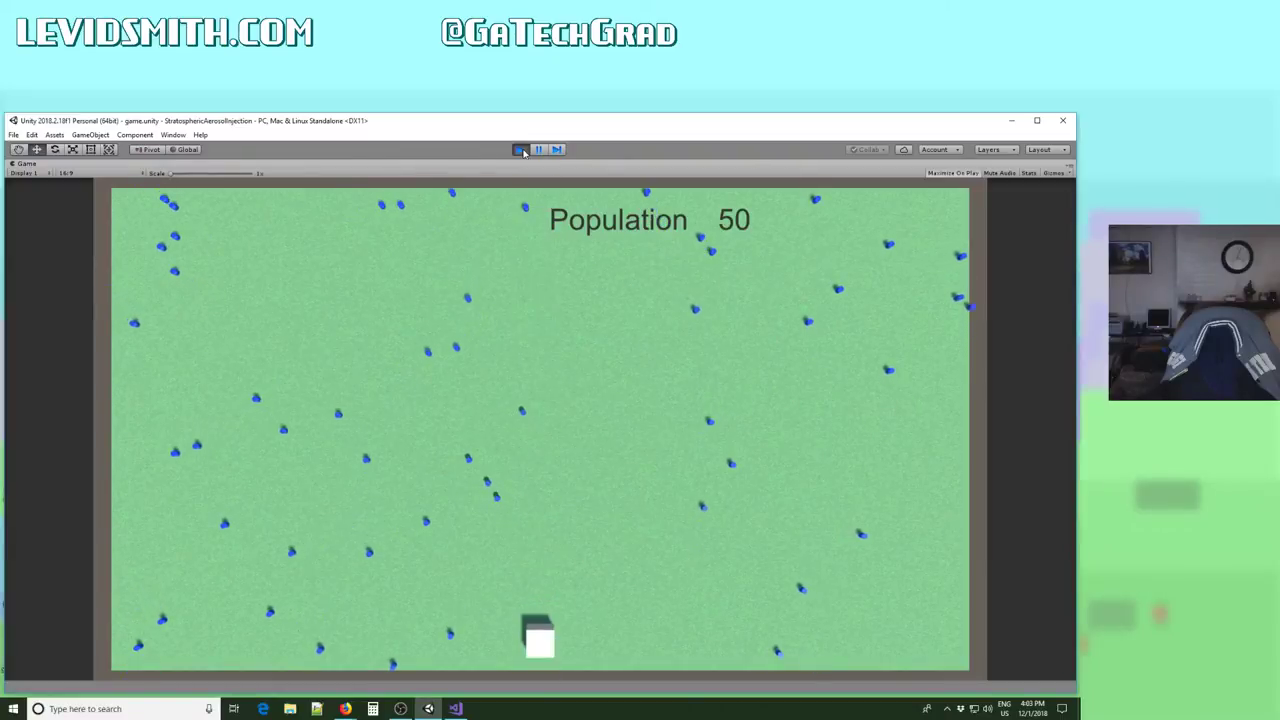
key("Up")
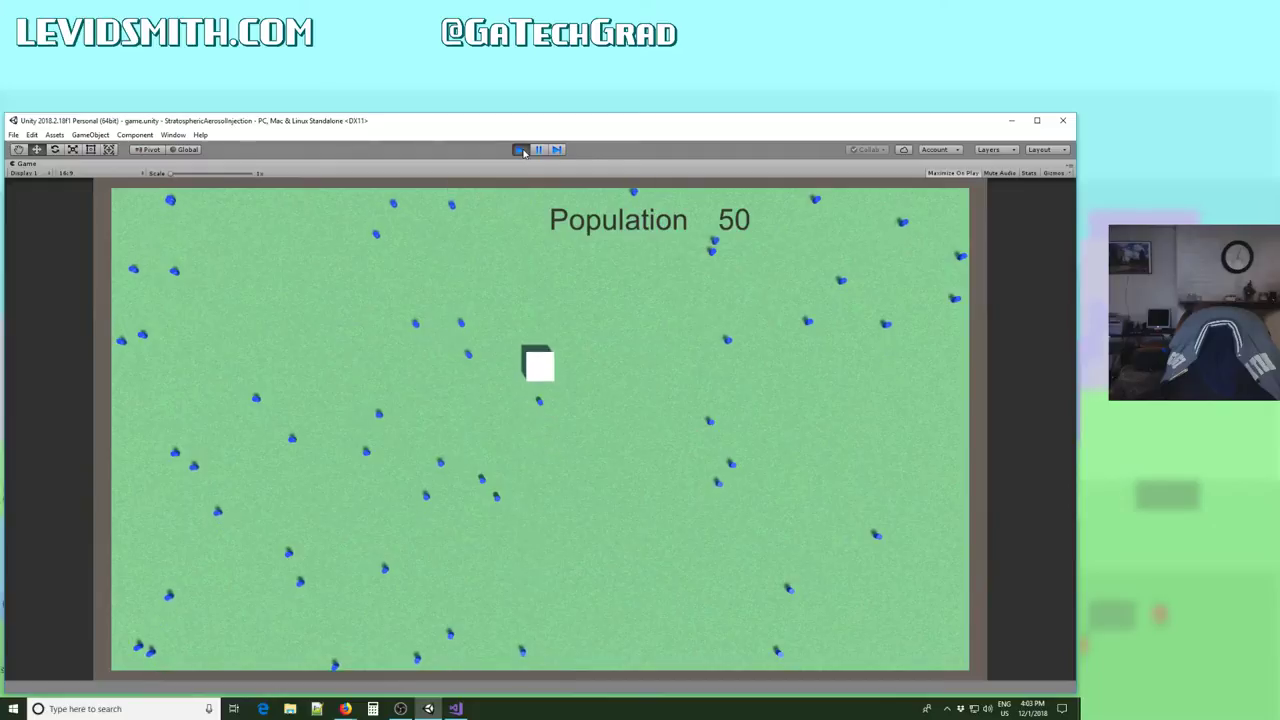
key("Up")
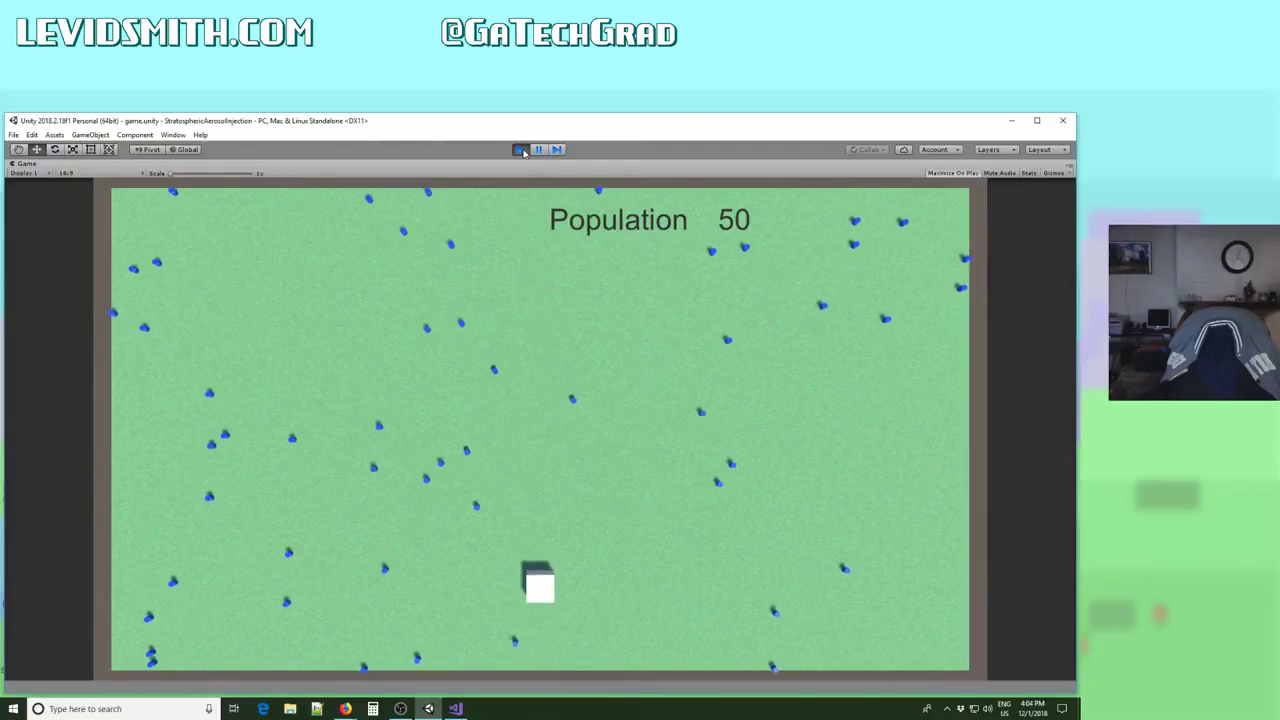
key("Up")
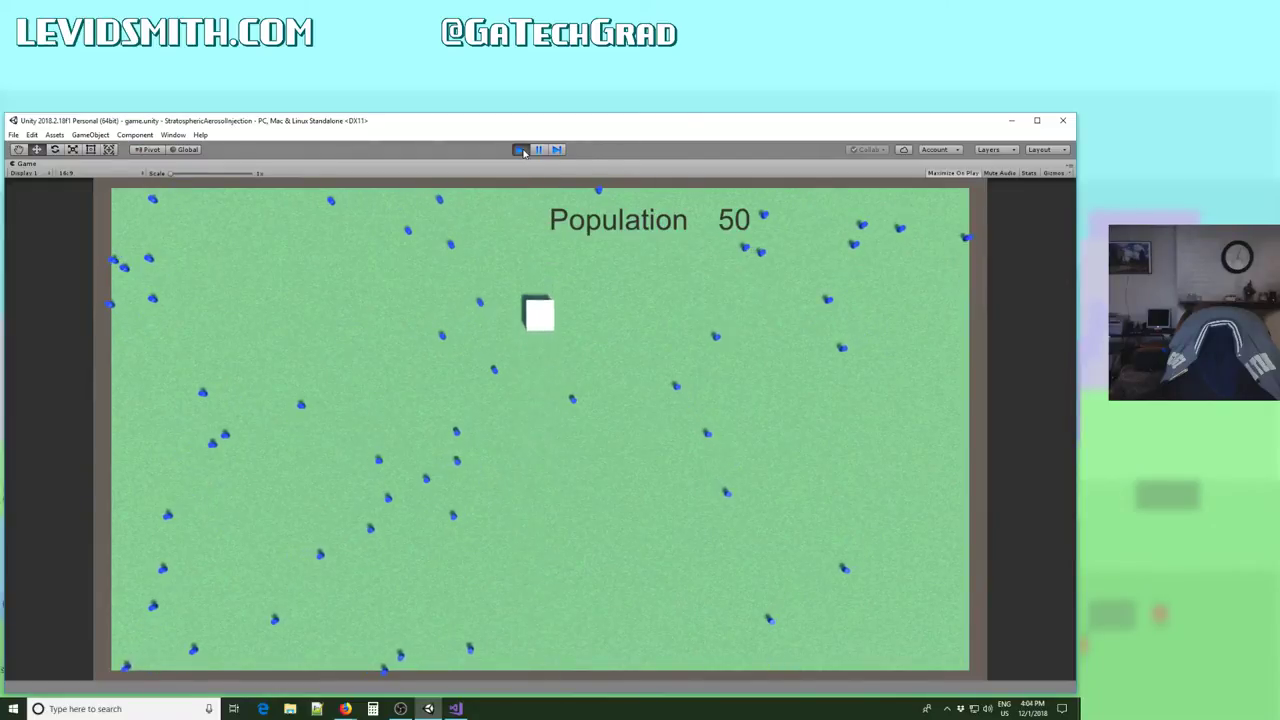
key("Up")
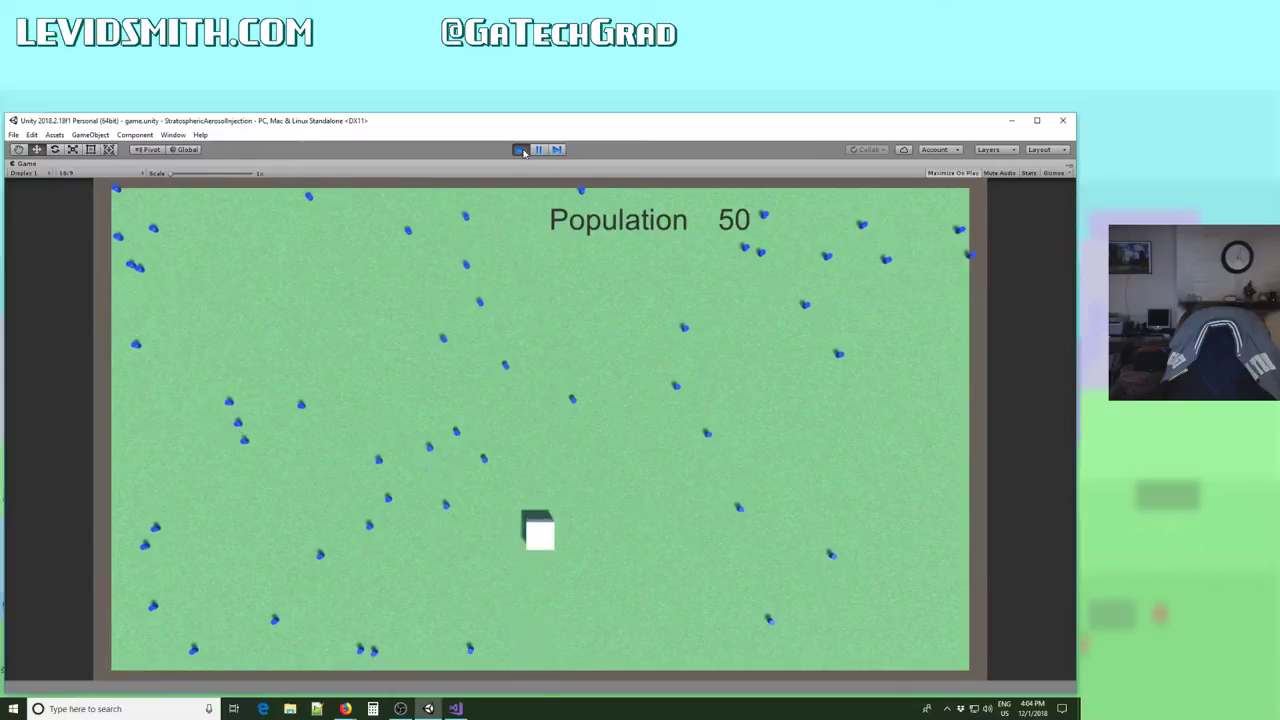
key("Up")
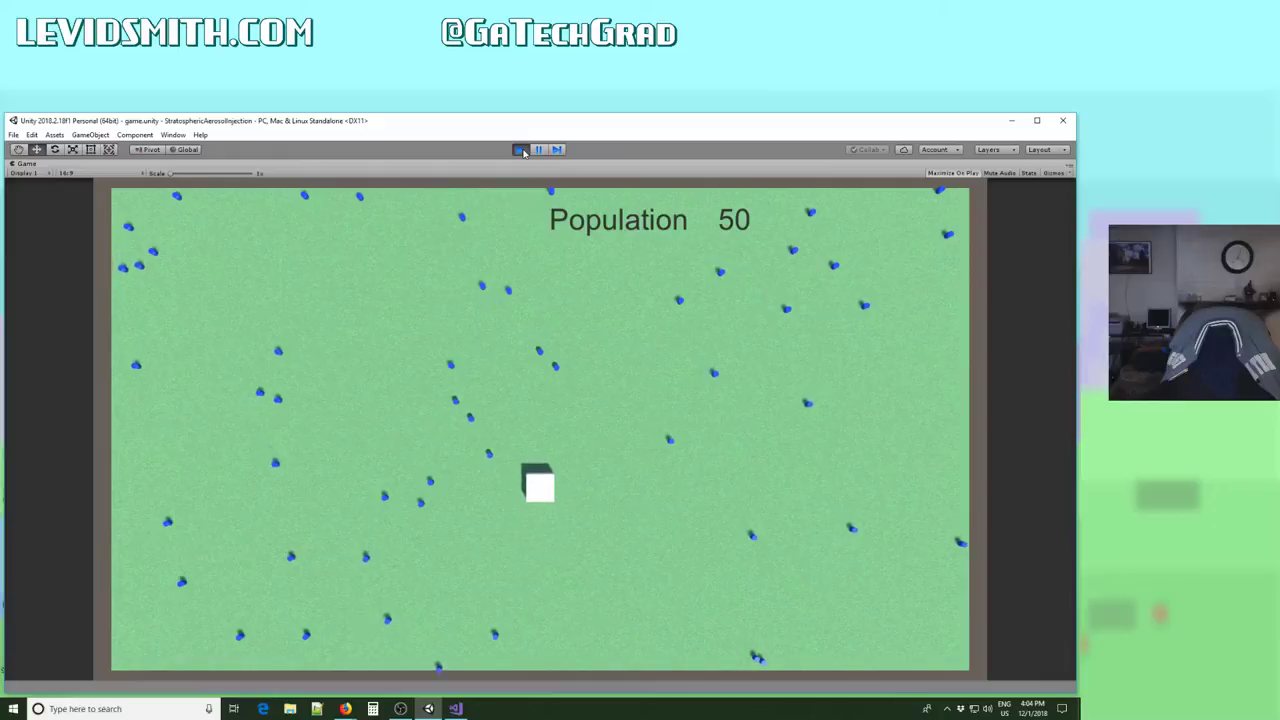
key("Up")
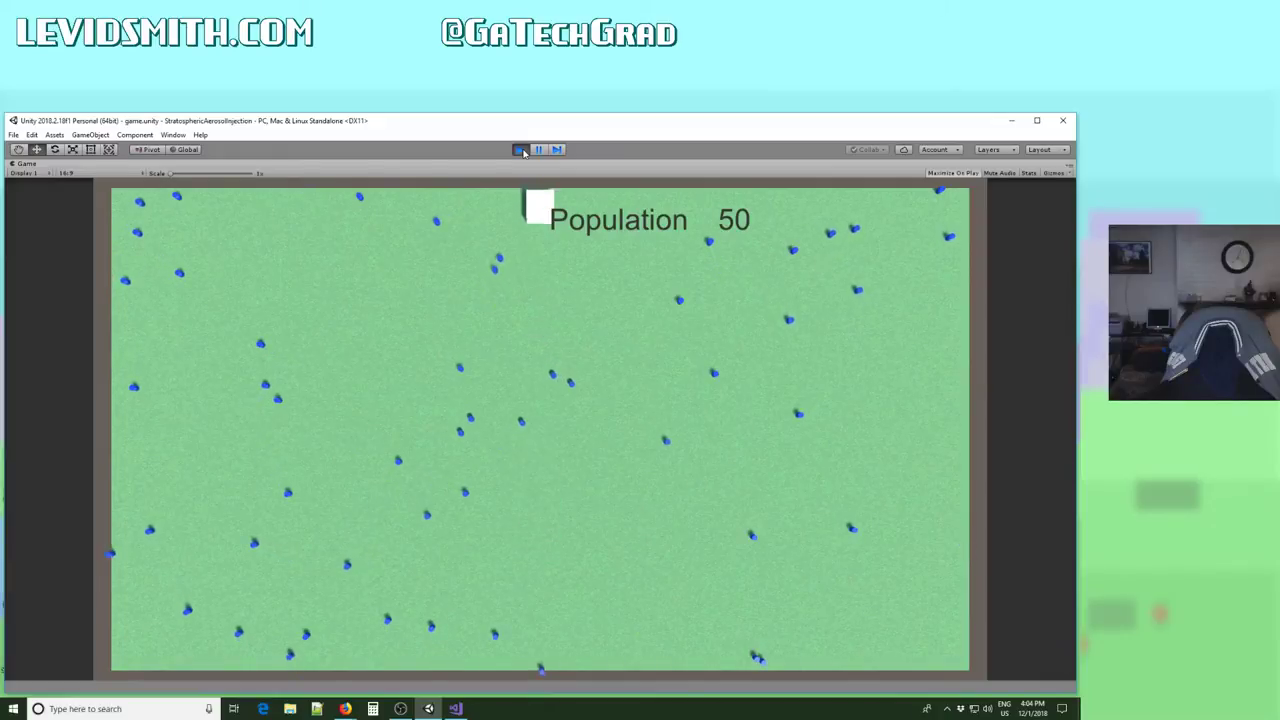
key("Up")
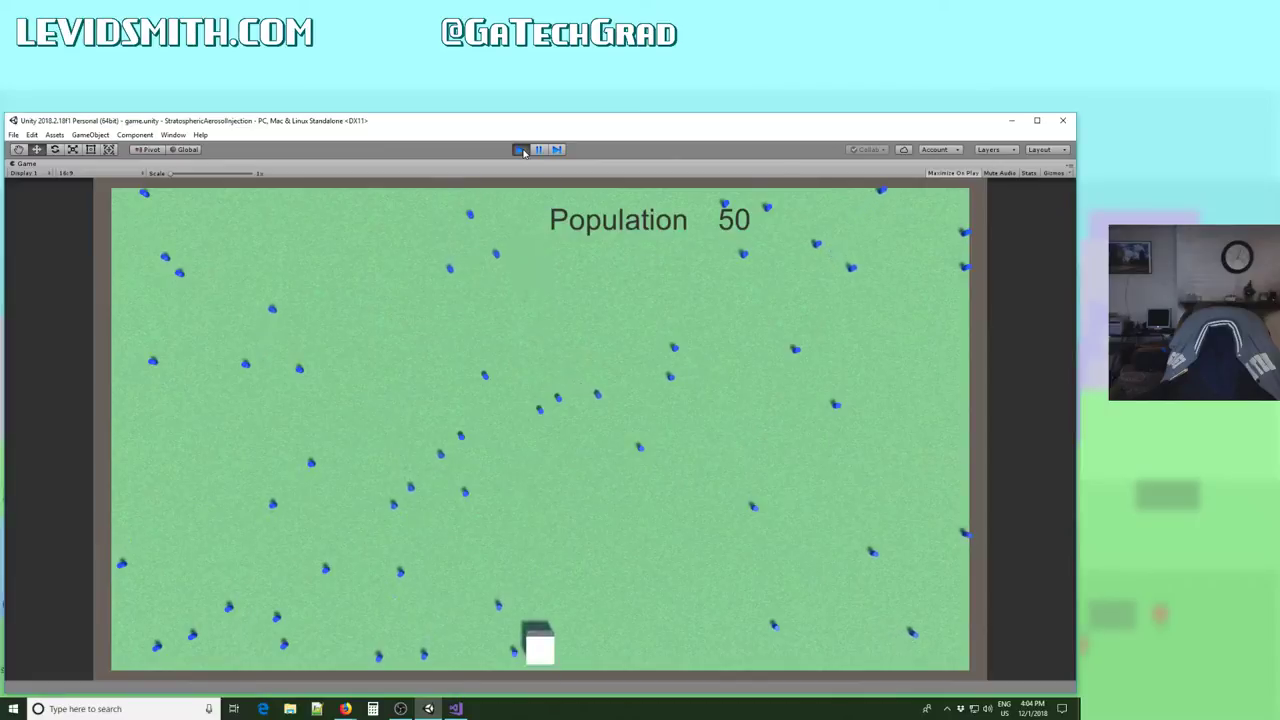
key("Up")
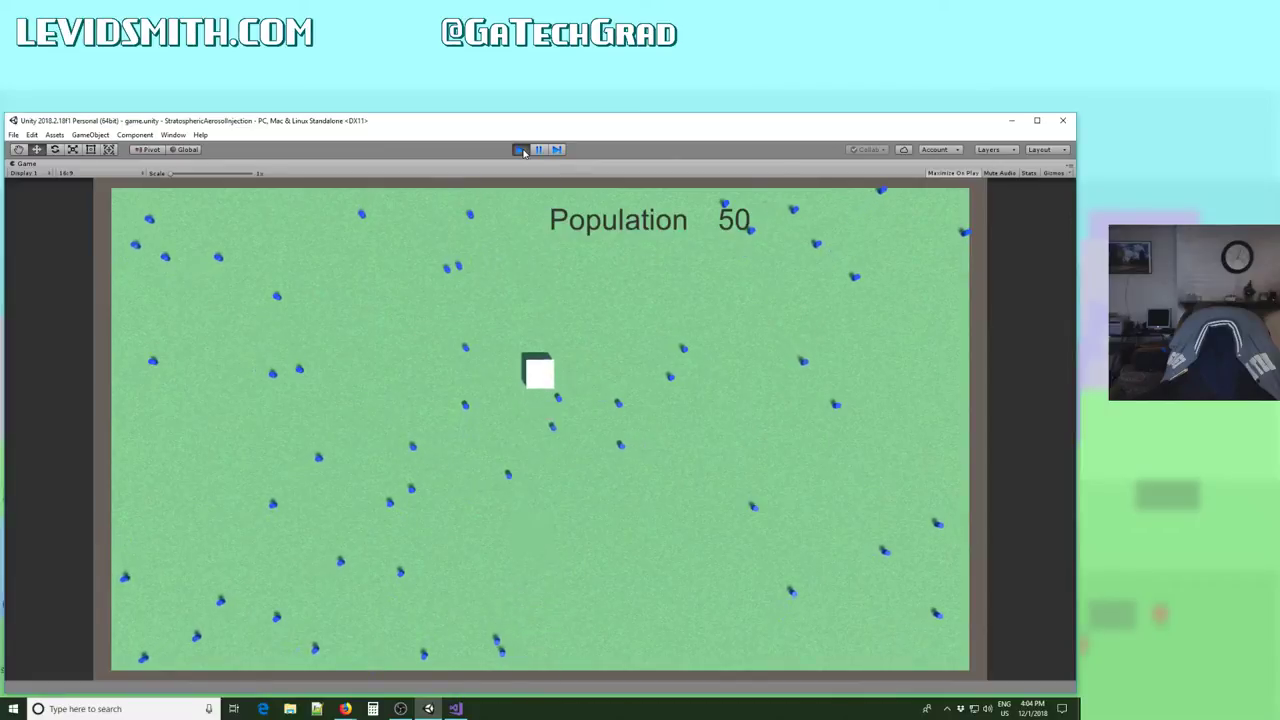
key("Up")
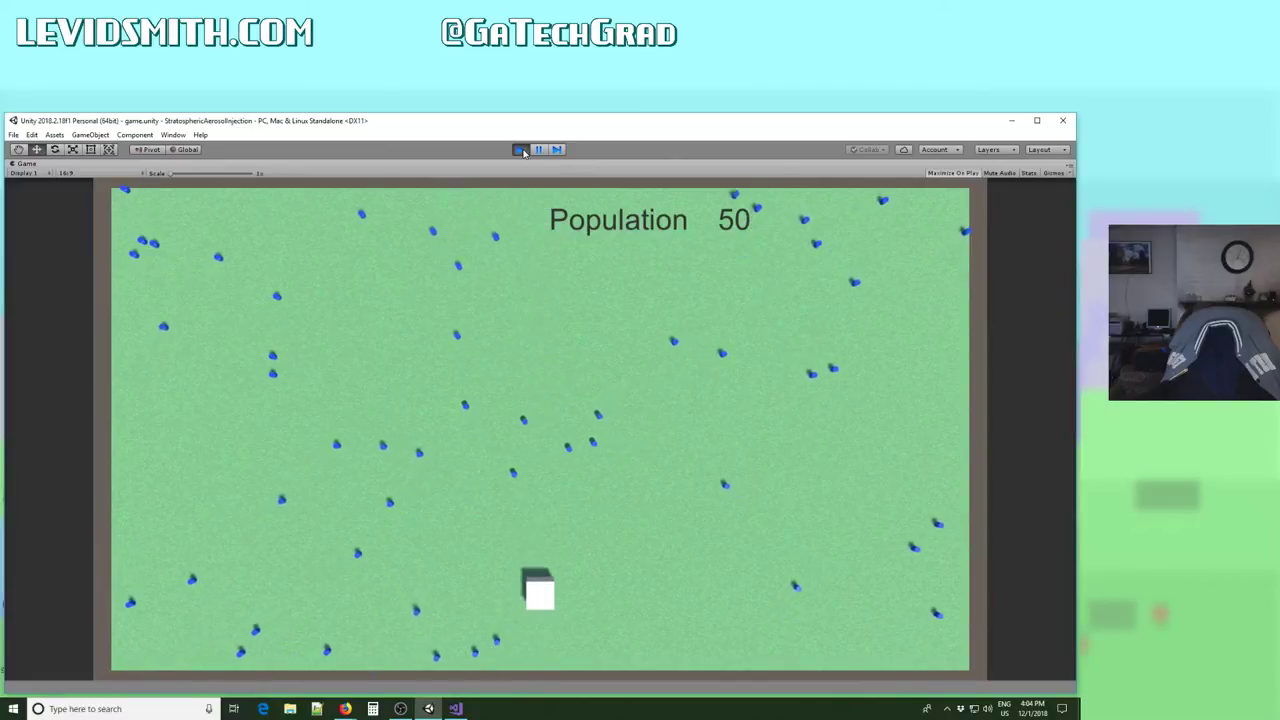
key("Up")
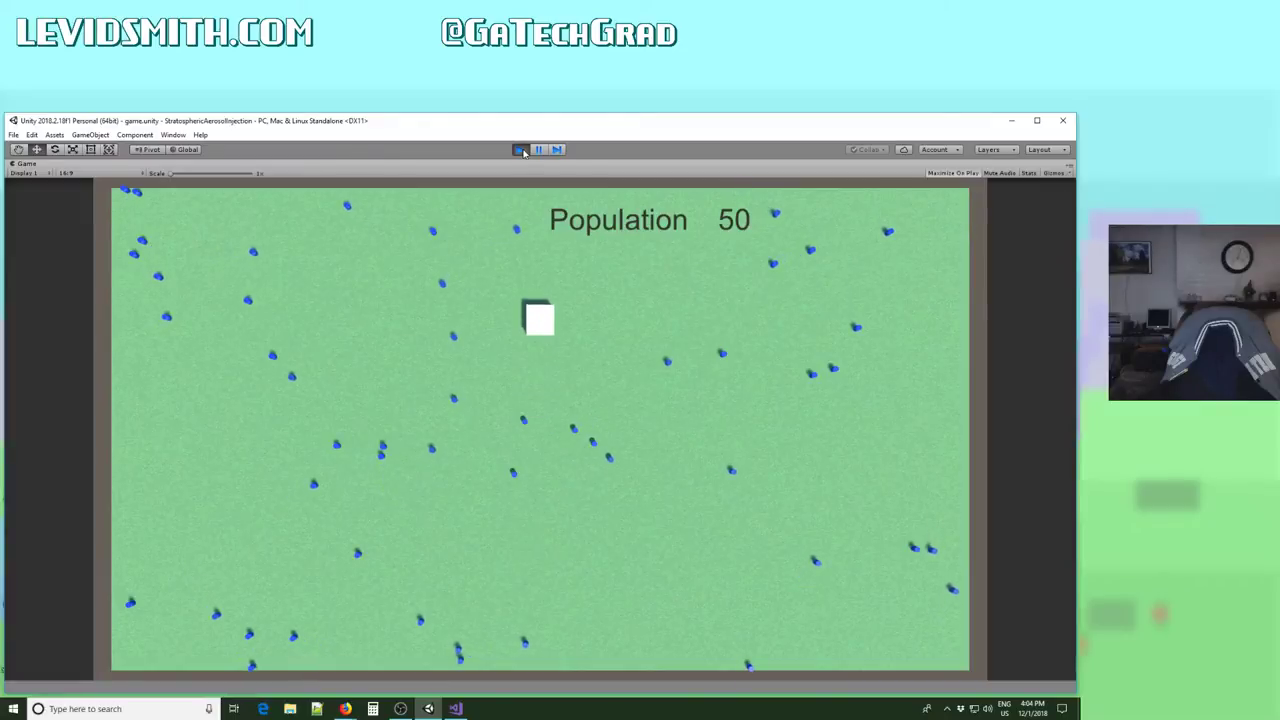
key("Up")
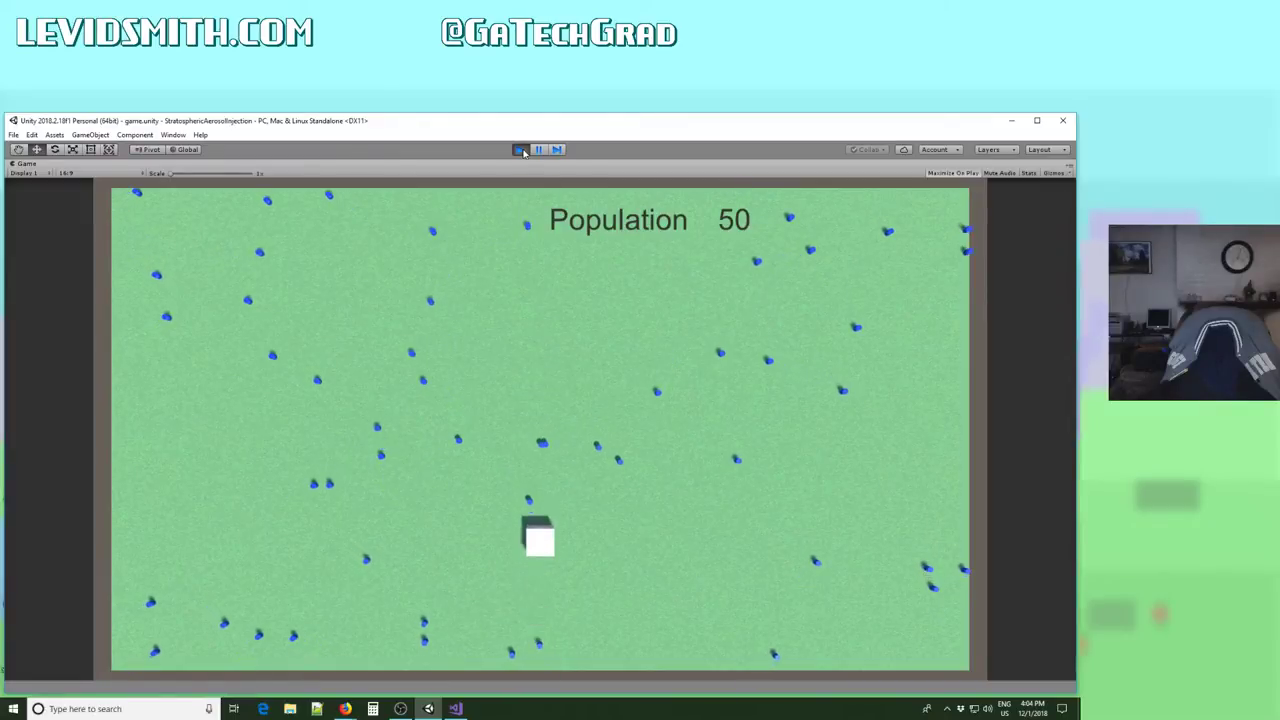
key("Up")
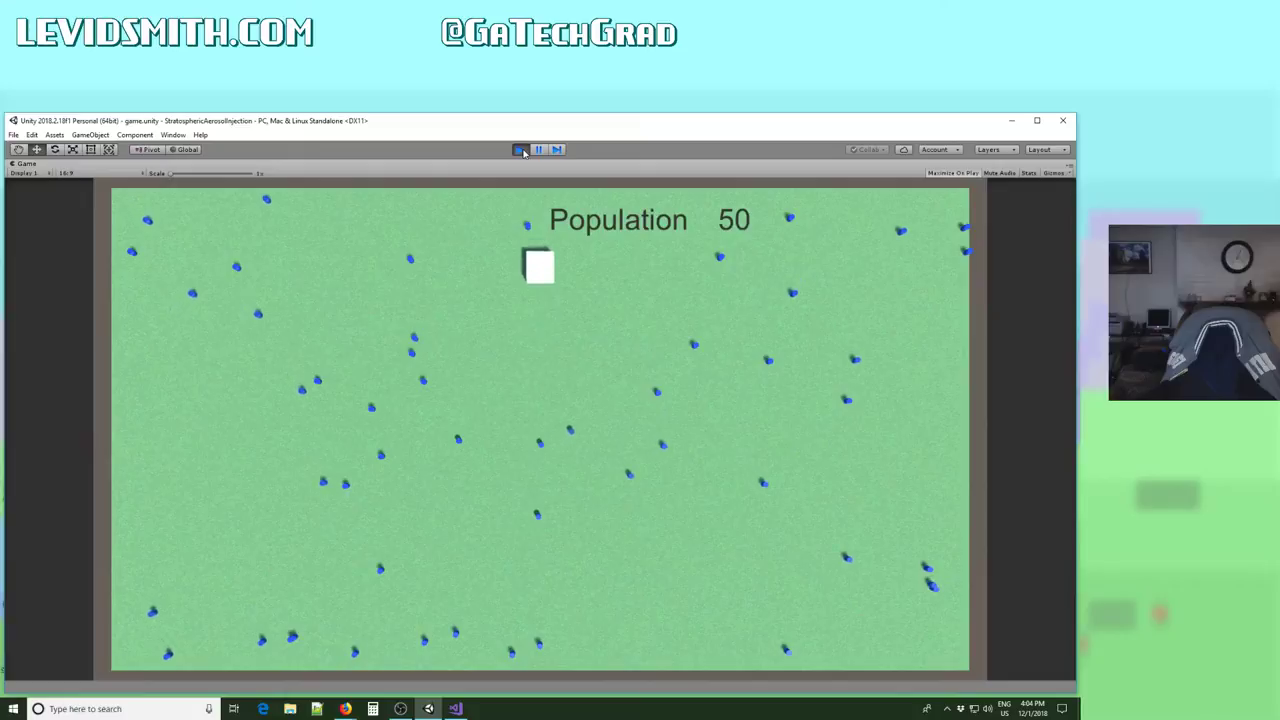
key("Up")
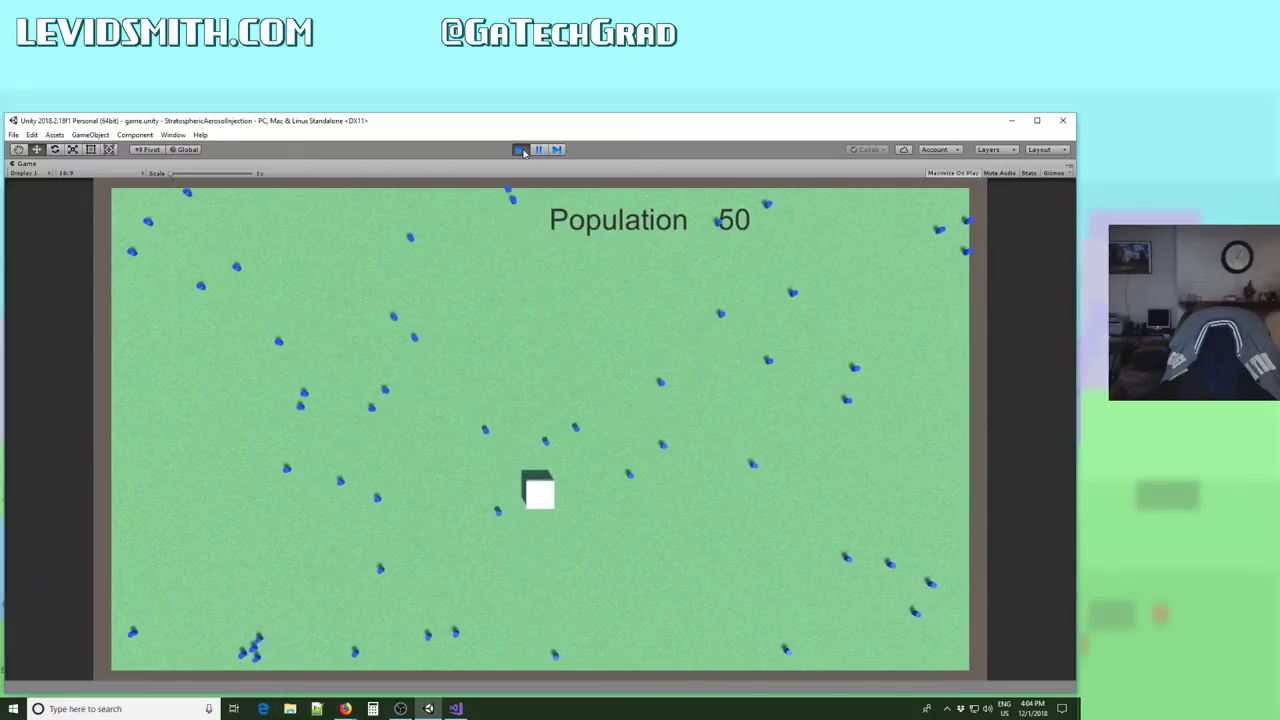
key("Up")
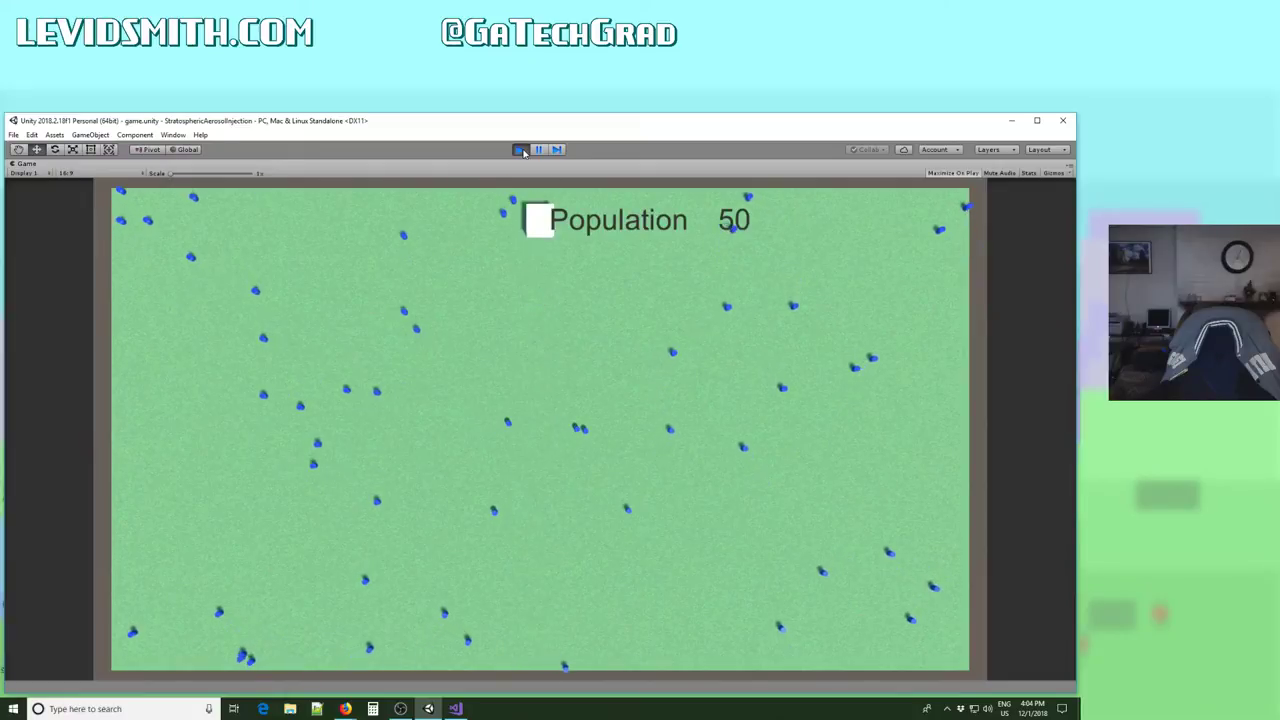
key("Up")
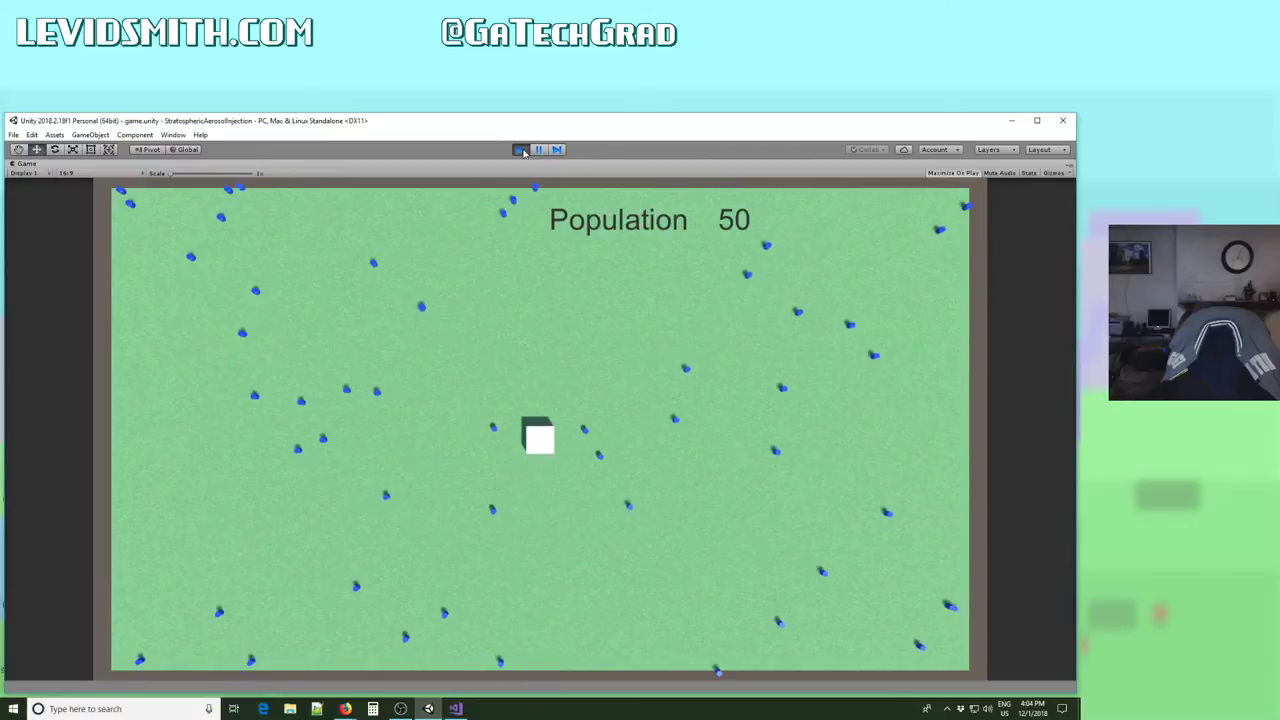
key("Up")
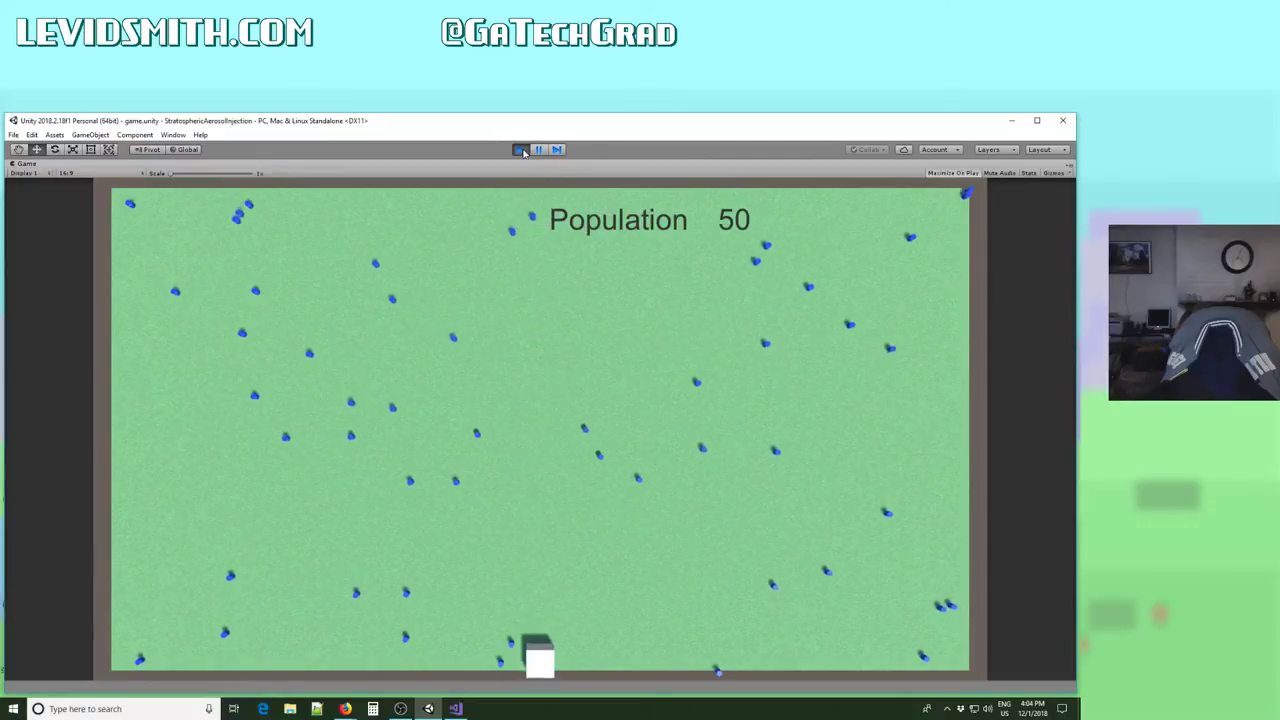
key("Up")
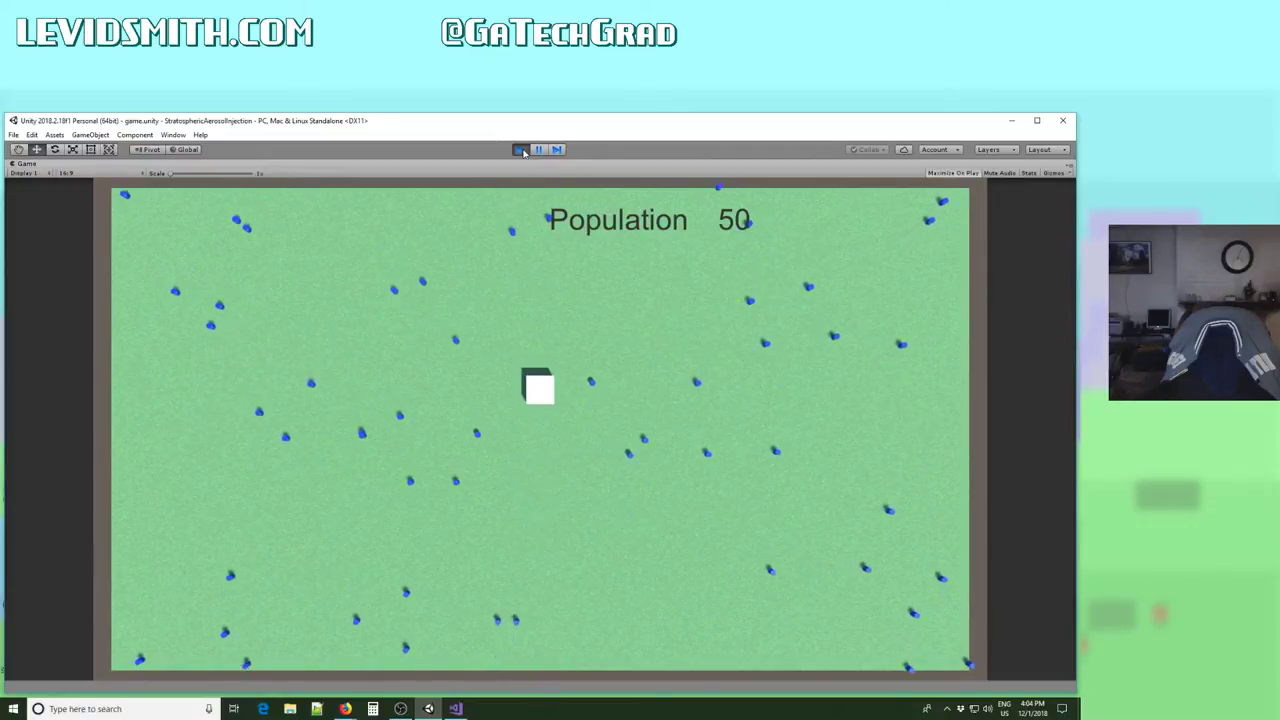
key("Up")
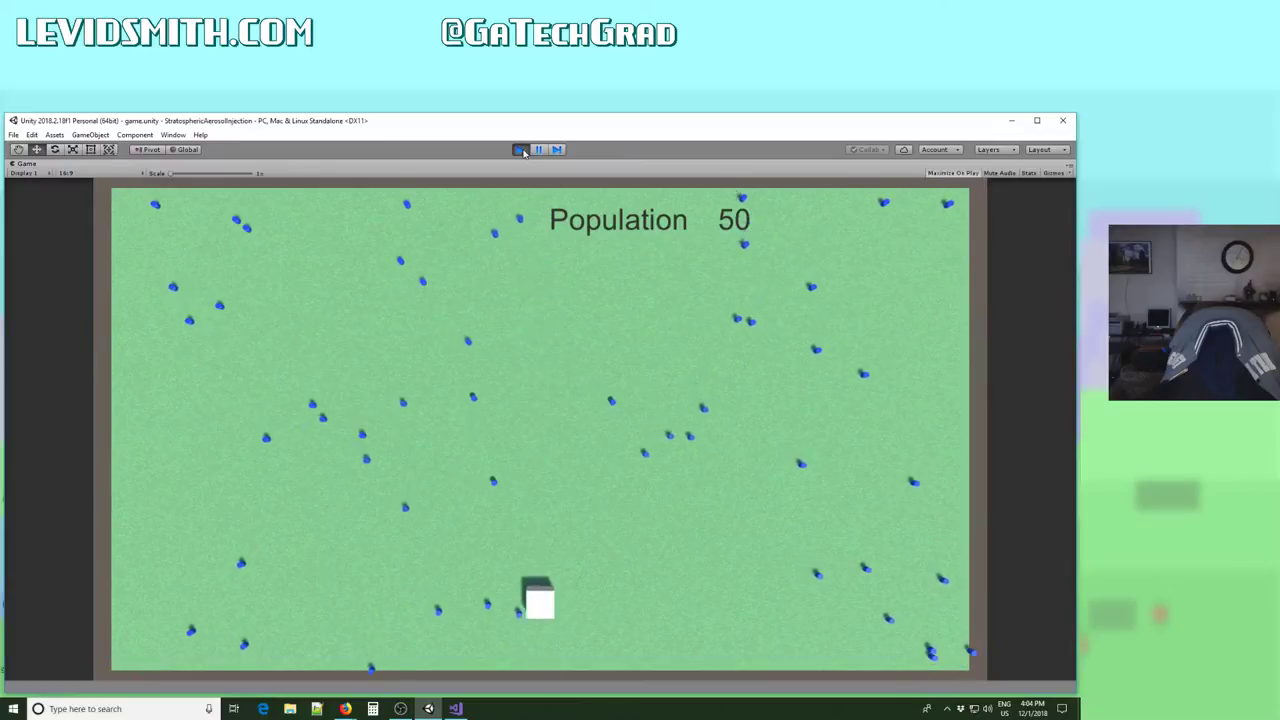
key("Up")
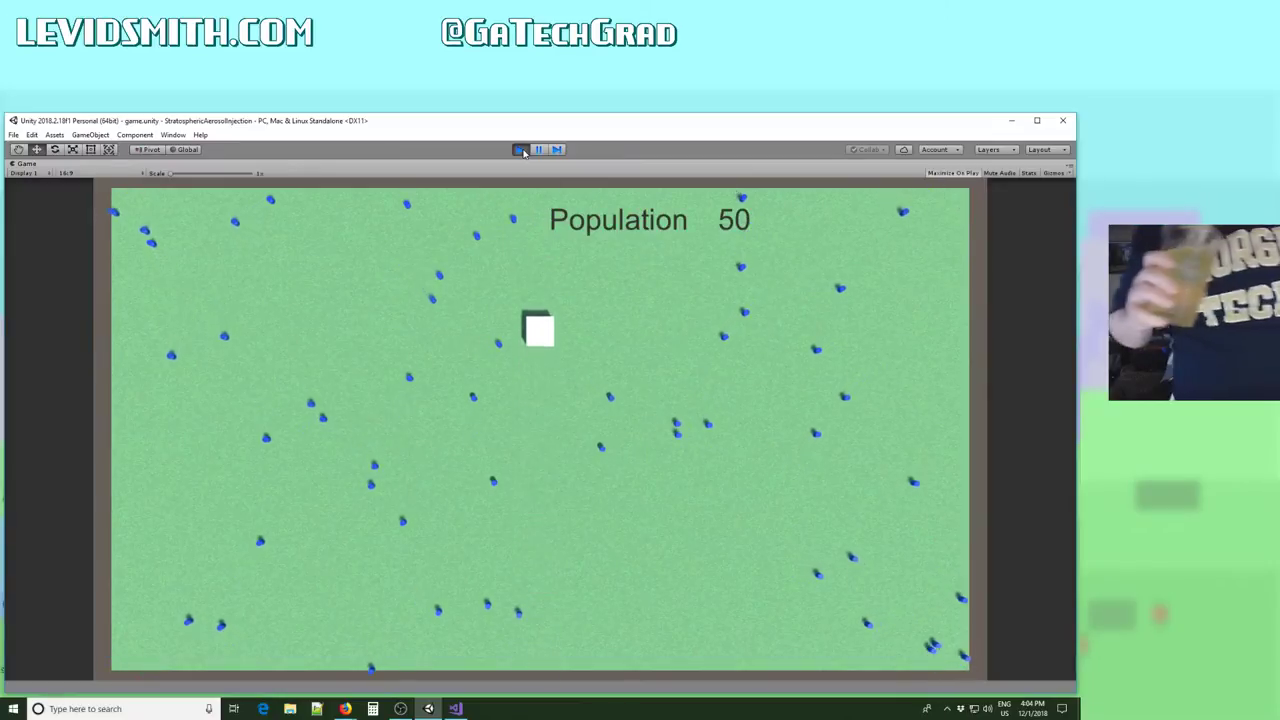
key("Up")
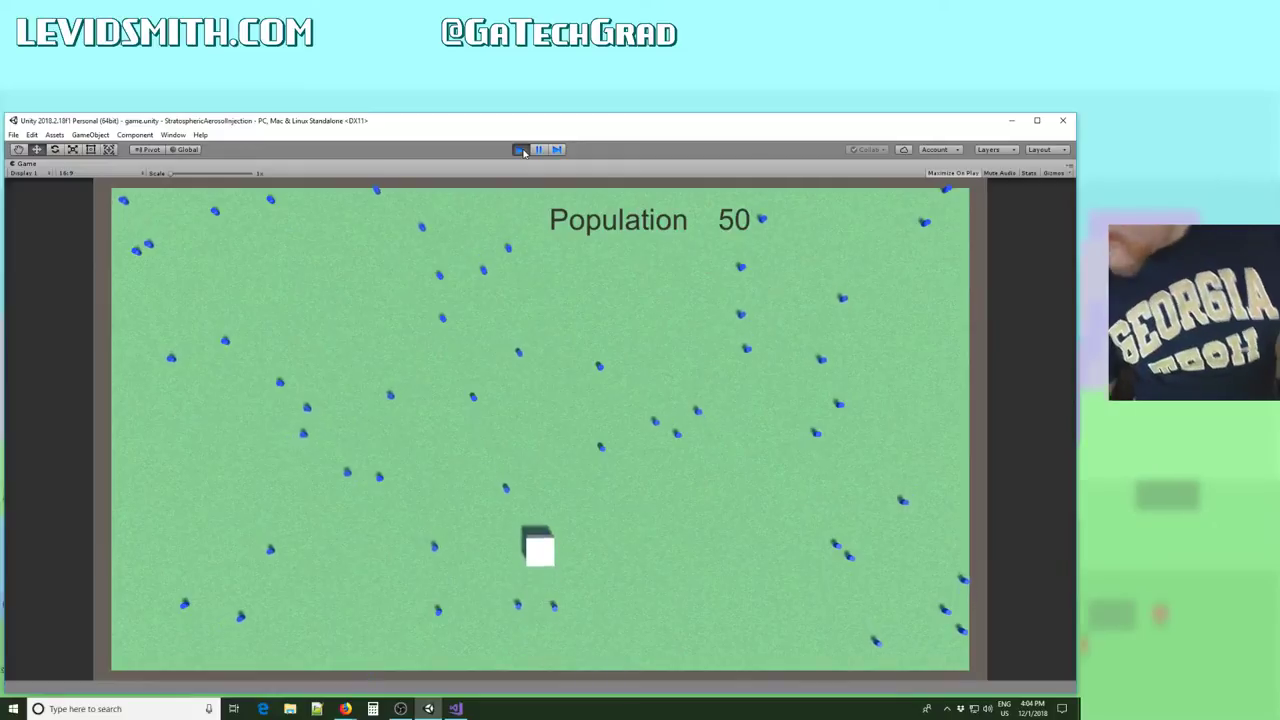
key("Up")
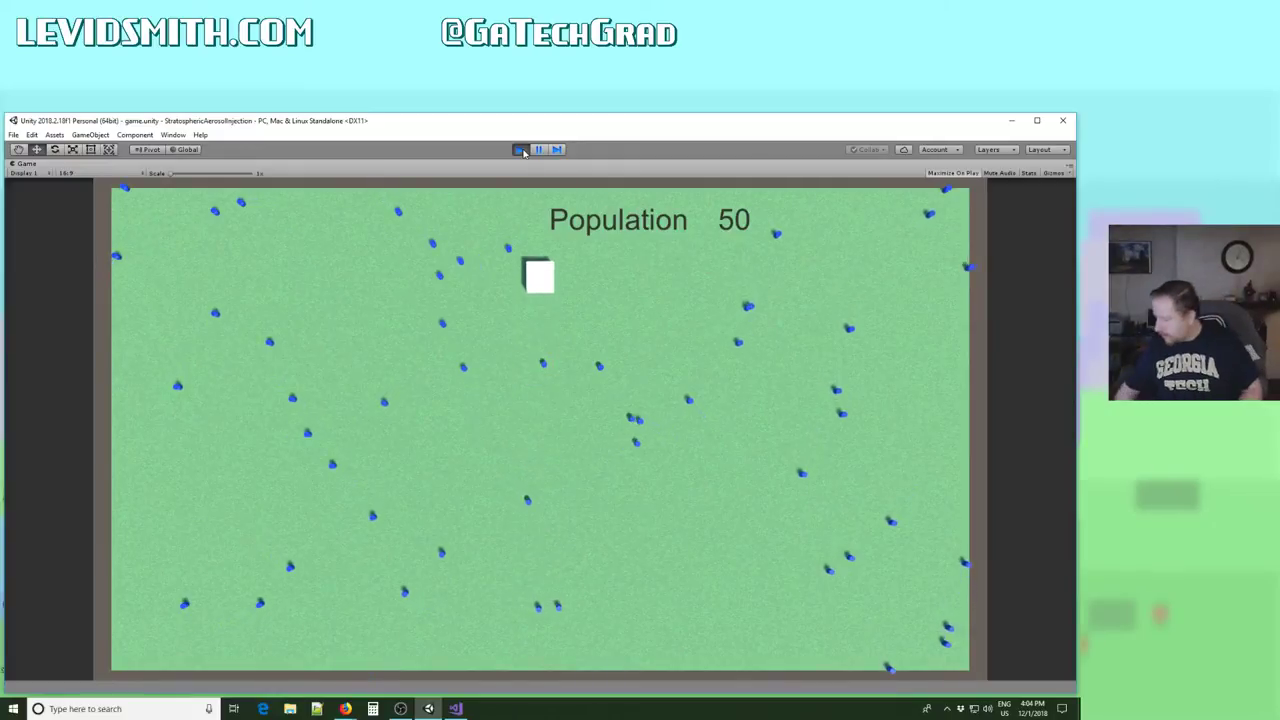
Playtest the game by flying the plane and spraying gas over the targets, and pause it once the population is eliminated.
key("Up")
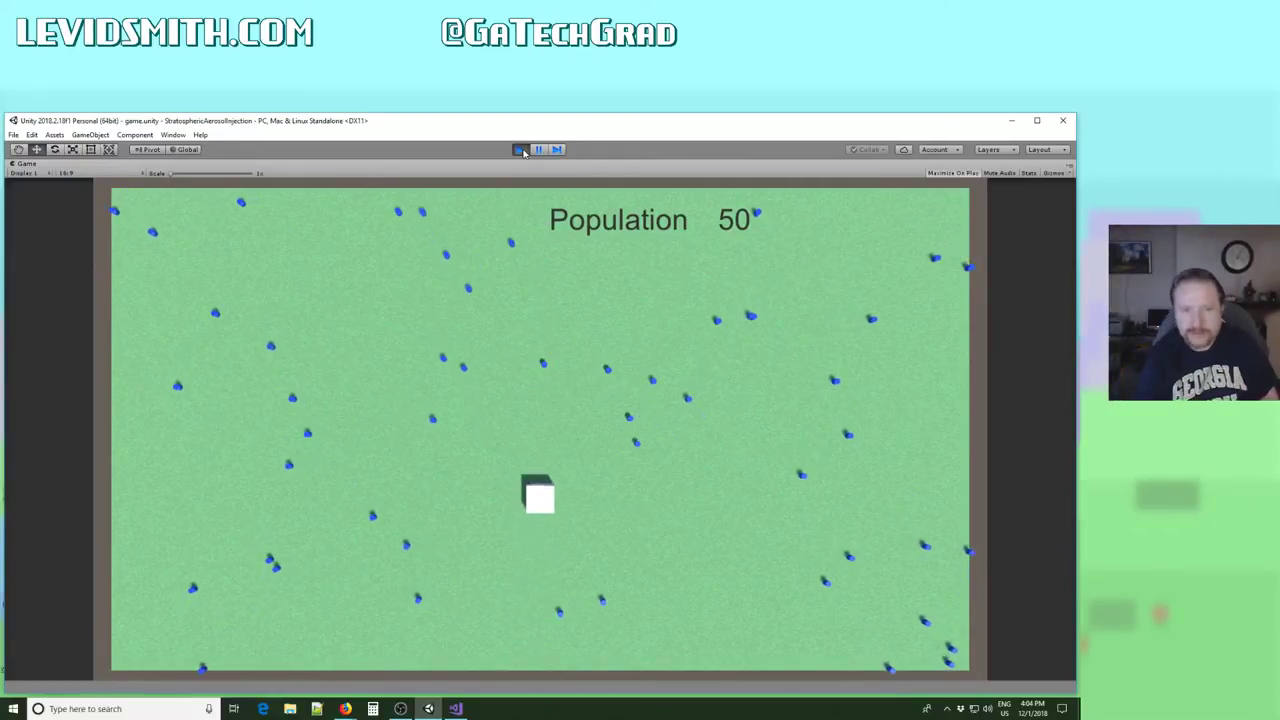
key("Up")
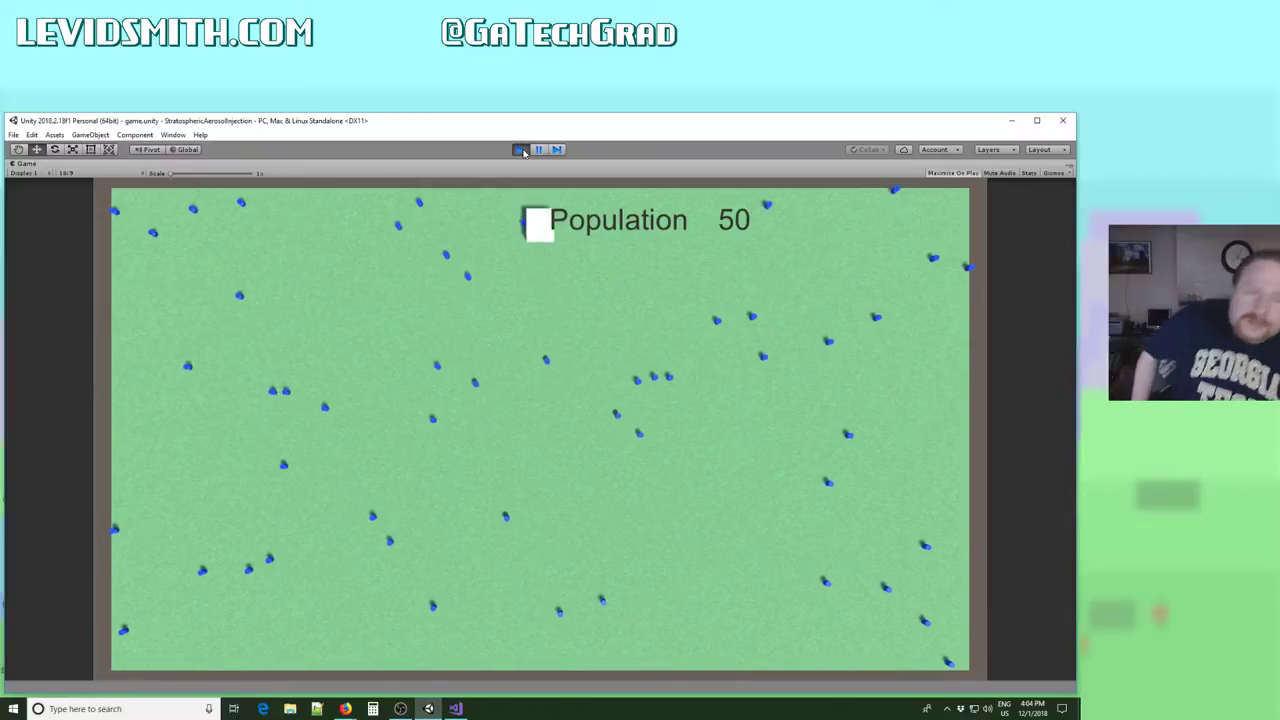
key("Up")
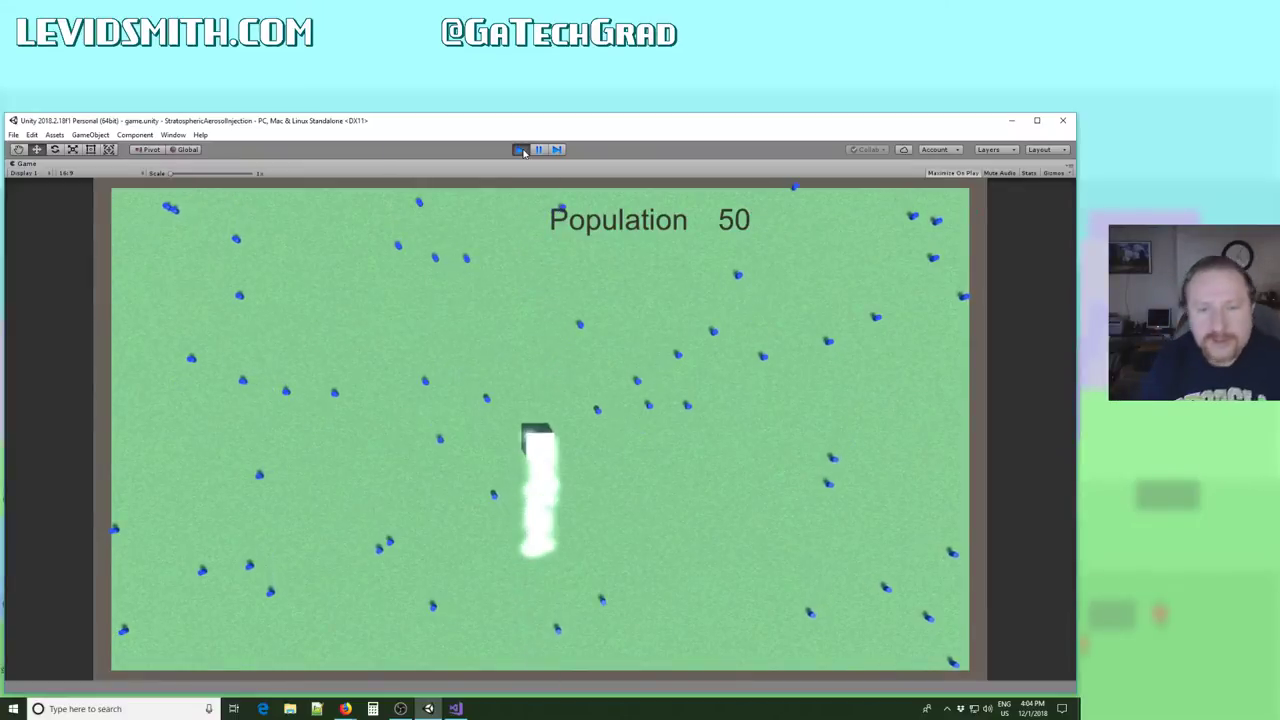
key("Left")
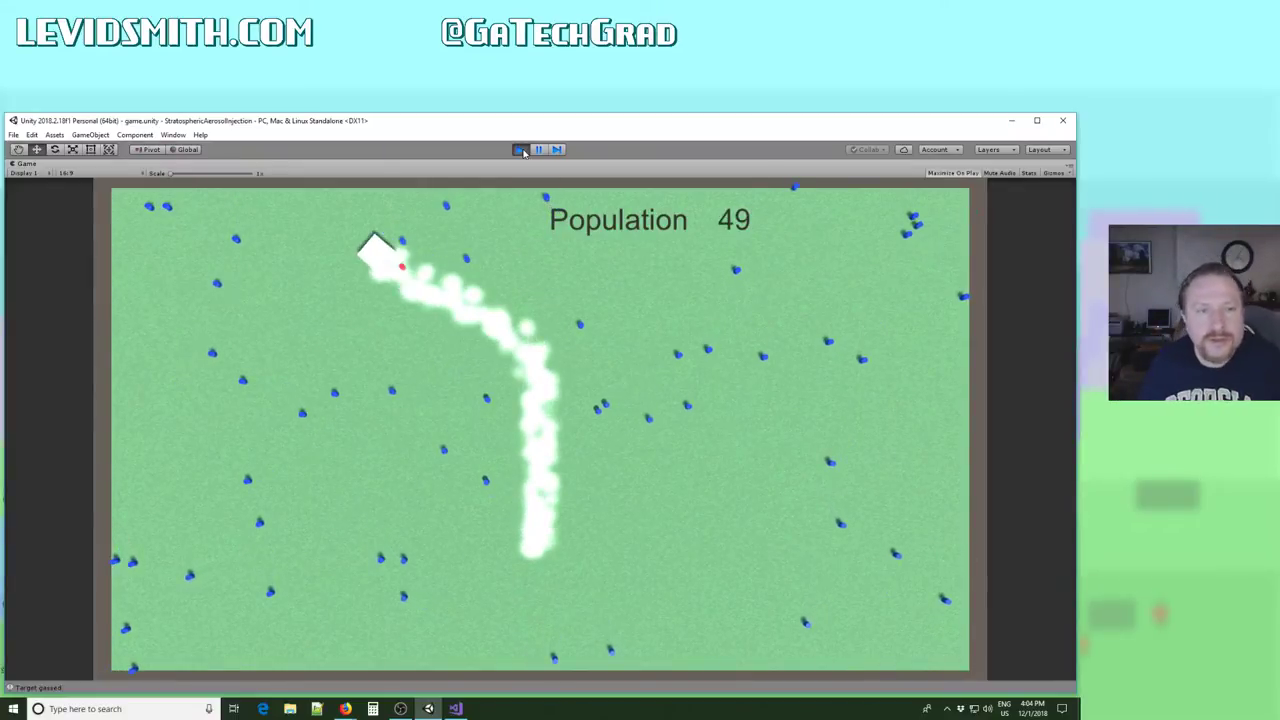
key("Left")
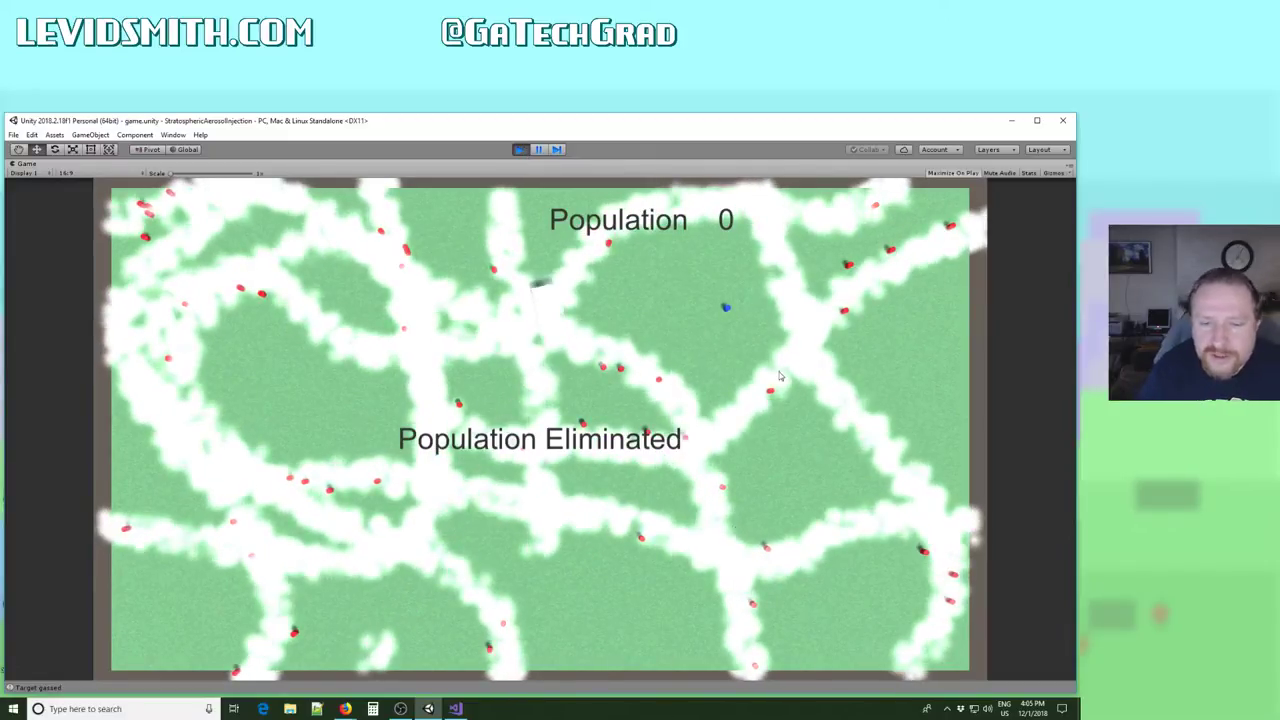
left_click(538, 149)
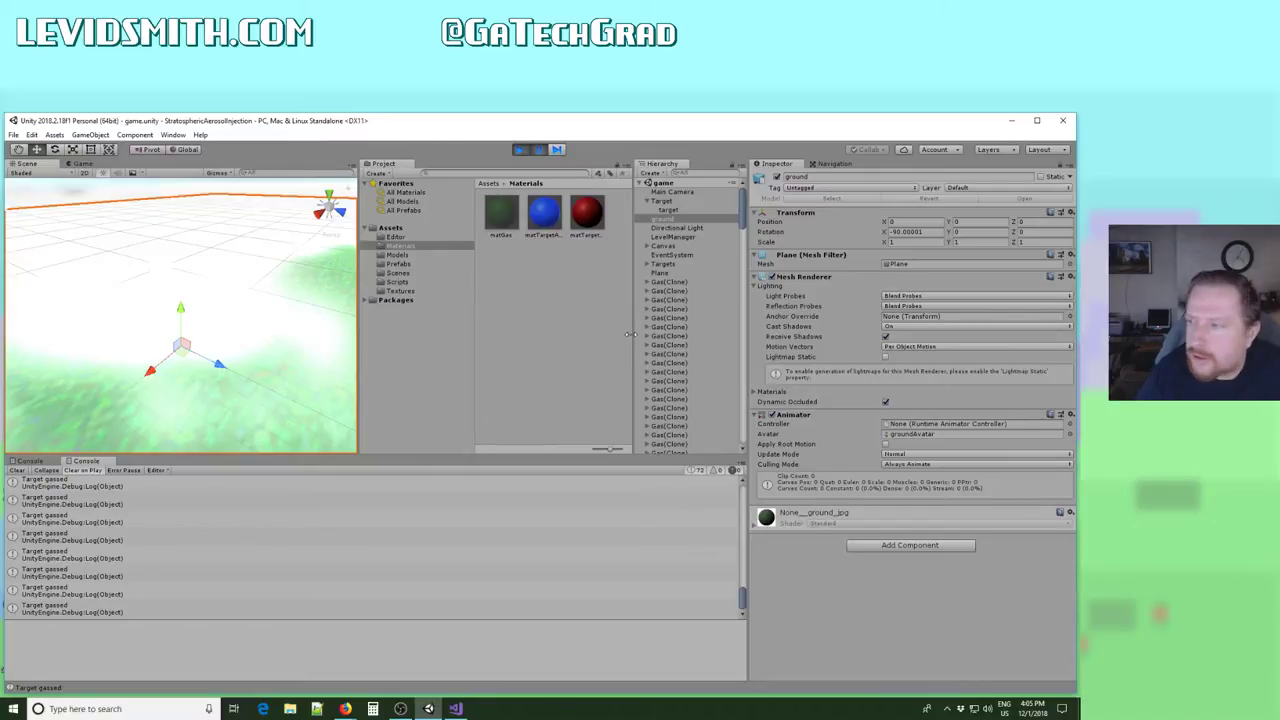
Go through the Target clones under the Targets object one after another to check each clone's health value.
mouse_move(742, 218)
left_mouse_down()
mouse_move(741, 445)
mouse_move(745, 212)
left_mouse_up()
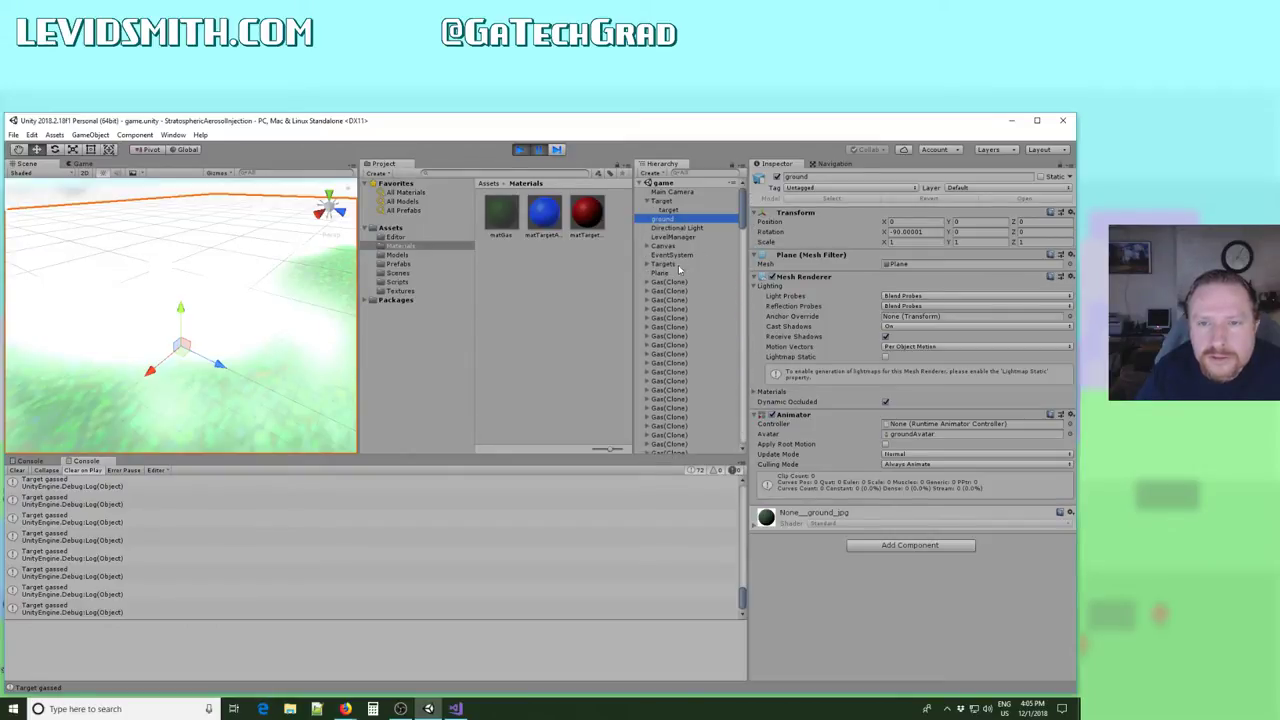
left_click(647, 265)
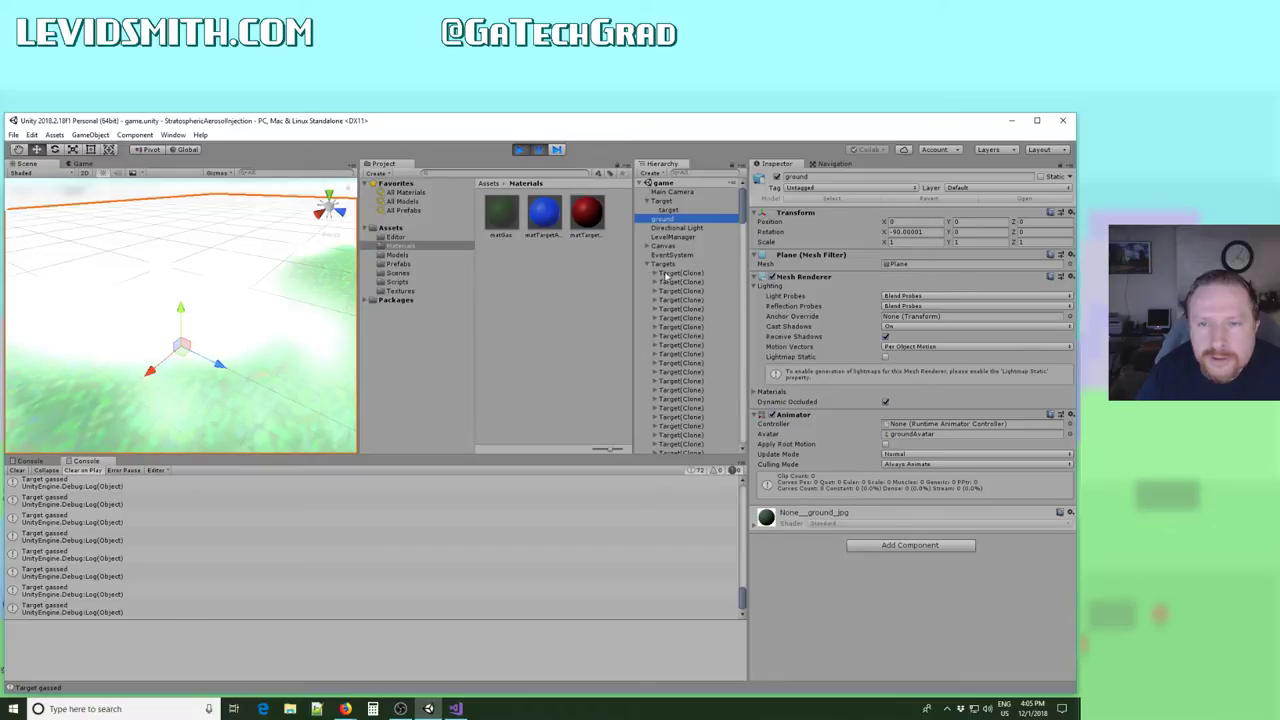
left_click(676, 273)
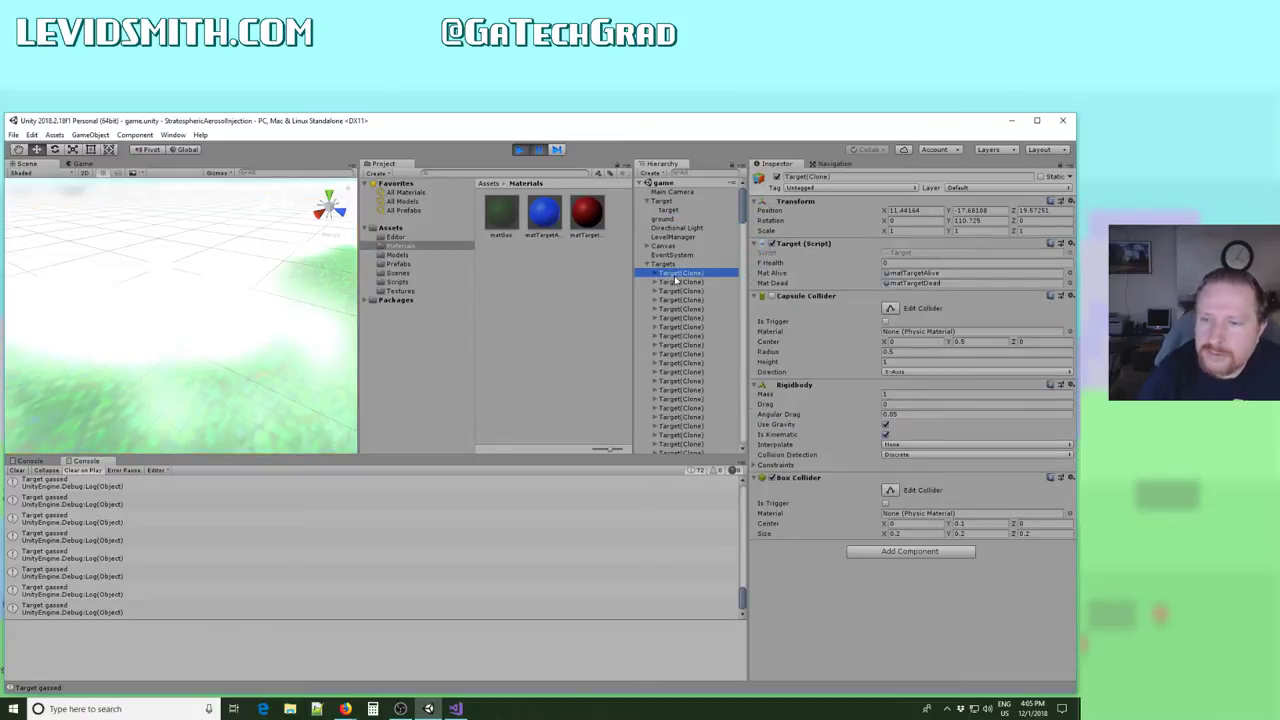
key("Down")
key("Down")
key("Down")
key("Down")
key("Down")
key("Down")
key("Down")
key("Down")
key("Down")
key("Down")
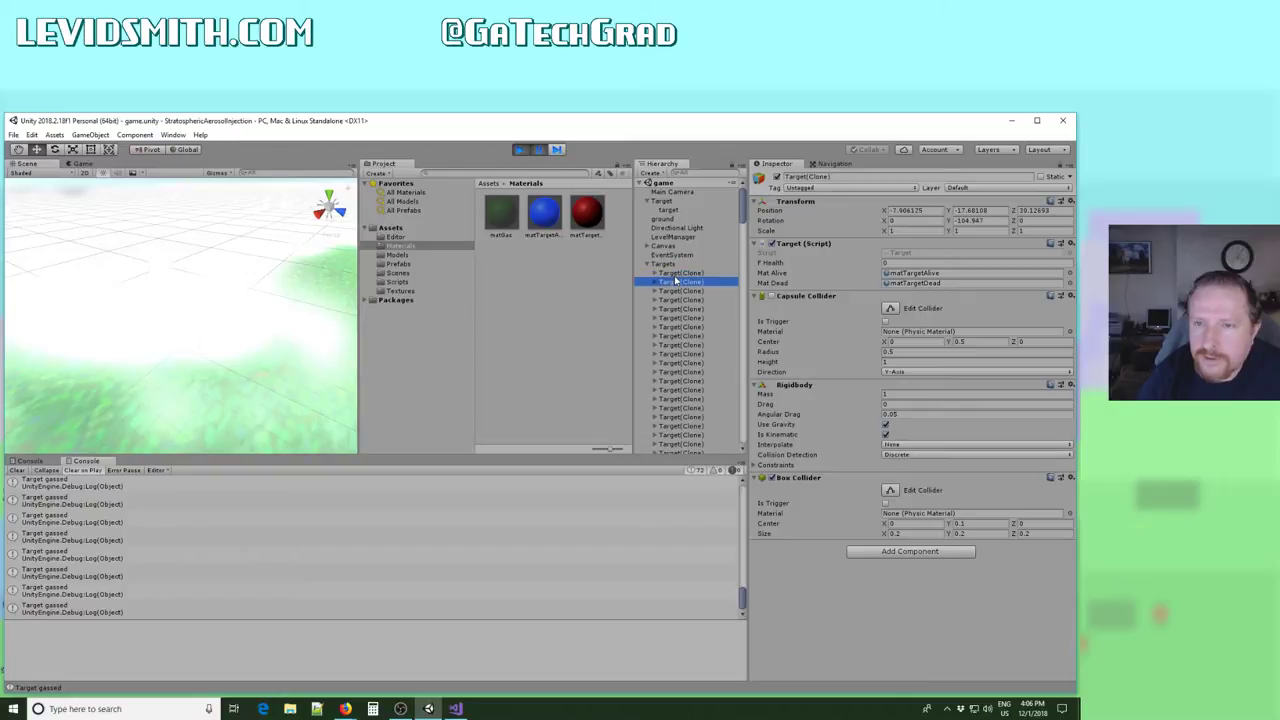
key("Down")
key("Down")
key("Down")
key("Down")
key("Down")
key("Down")
key("Down")
key("Down")
key("Down")
key("Down")
key("Down")
key("Down")
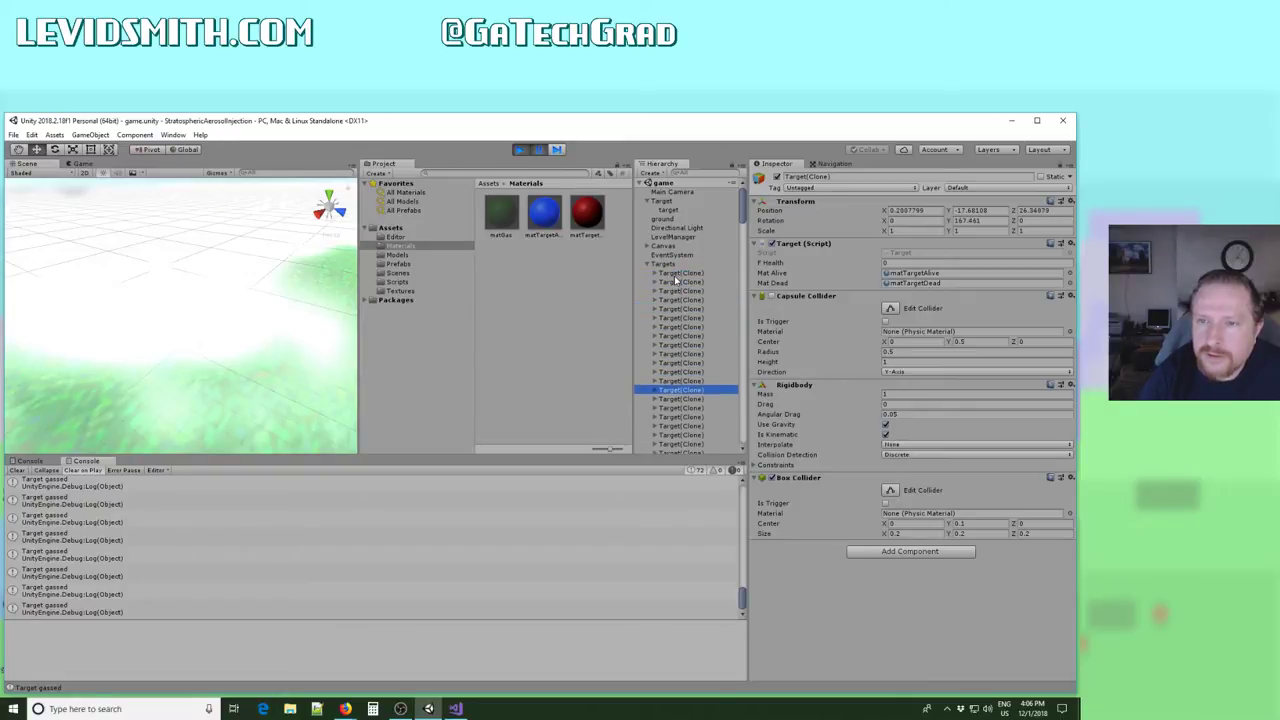
key("Down")
key("Down")
key("Down")
key("Down")
key("Down")
key("Down")
key("Down")
key("Down")
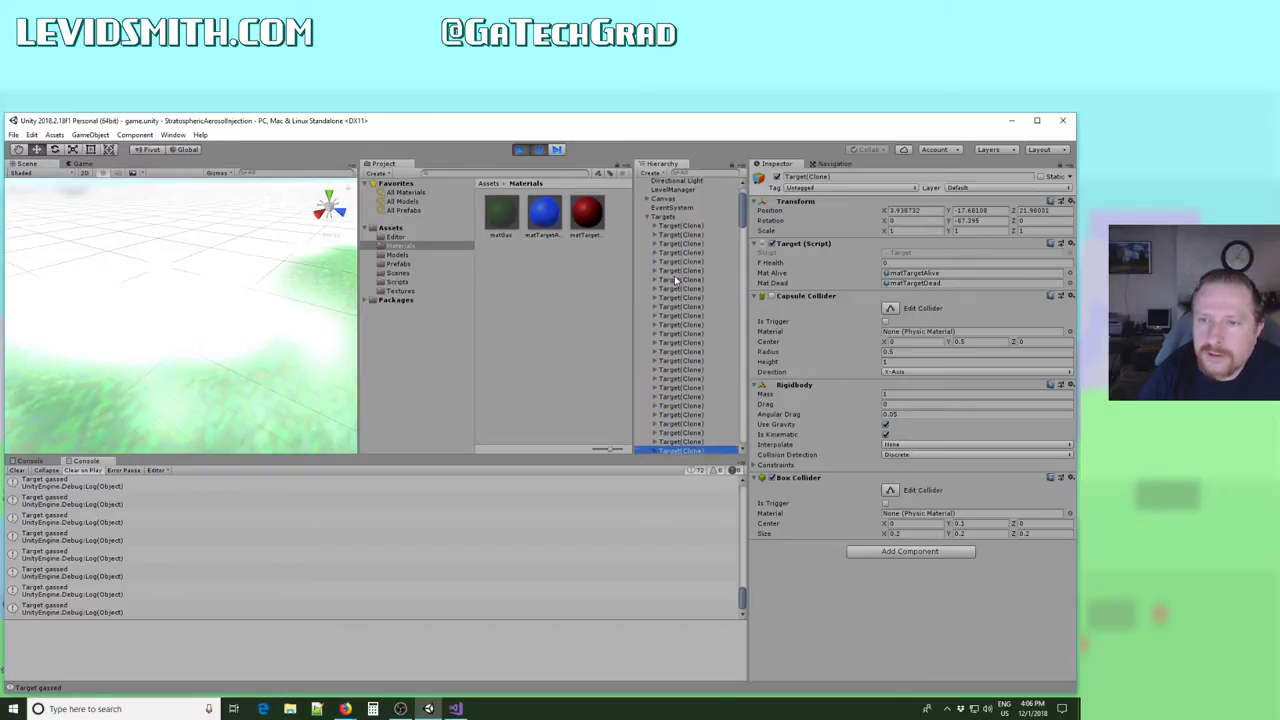
key("Down")
key("Down")
key("Down")
key("Down")
key("Down")
key("Down")
key("Down")
key("Down")
key("Down")
key("Down")
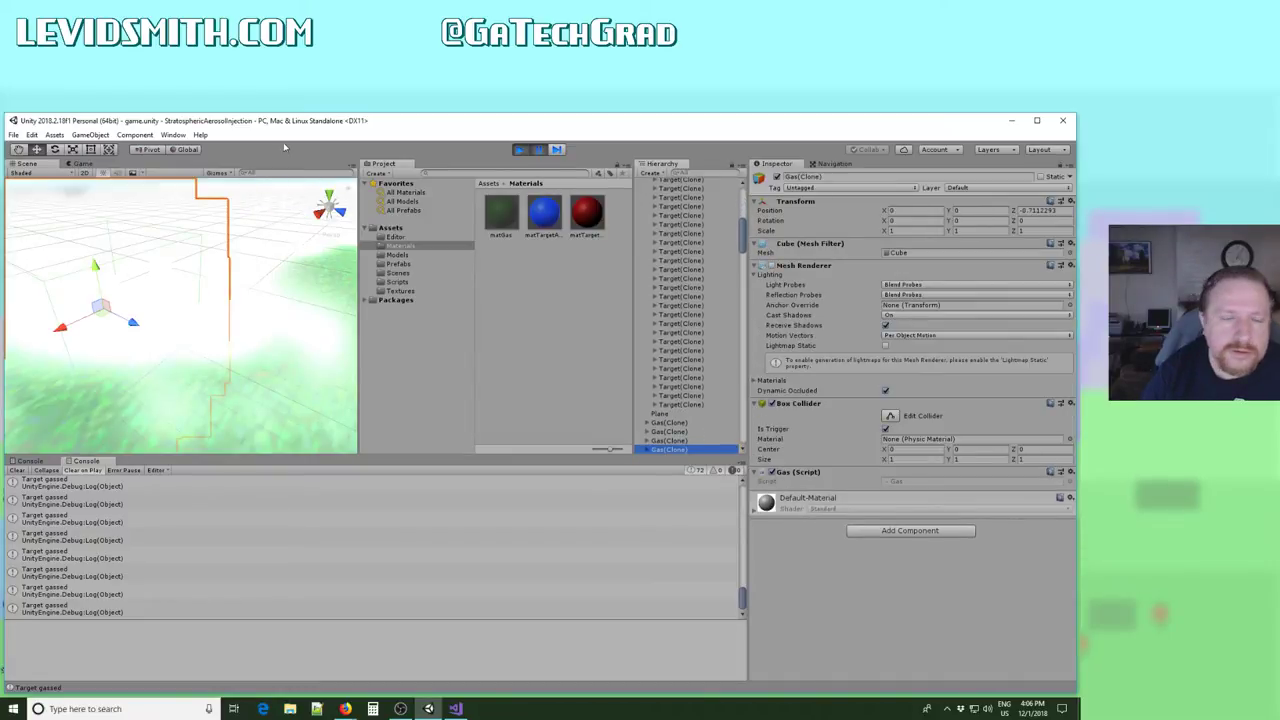
Find the surviving blue target in the scene and inspect the settings of its parent Target object.
left_click_drag(180, 280, 146, 243, "alt")
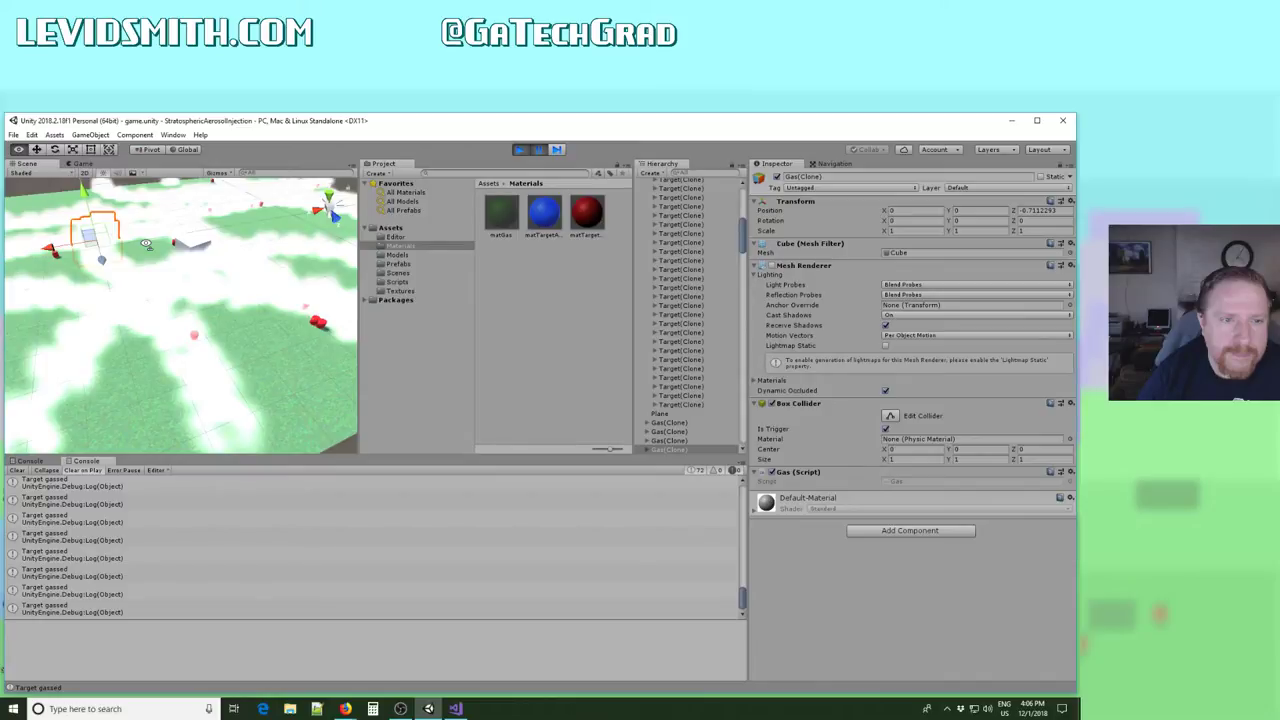
left_click(168, 250)
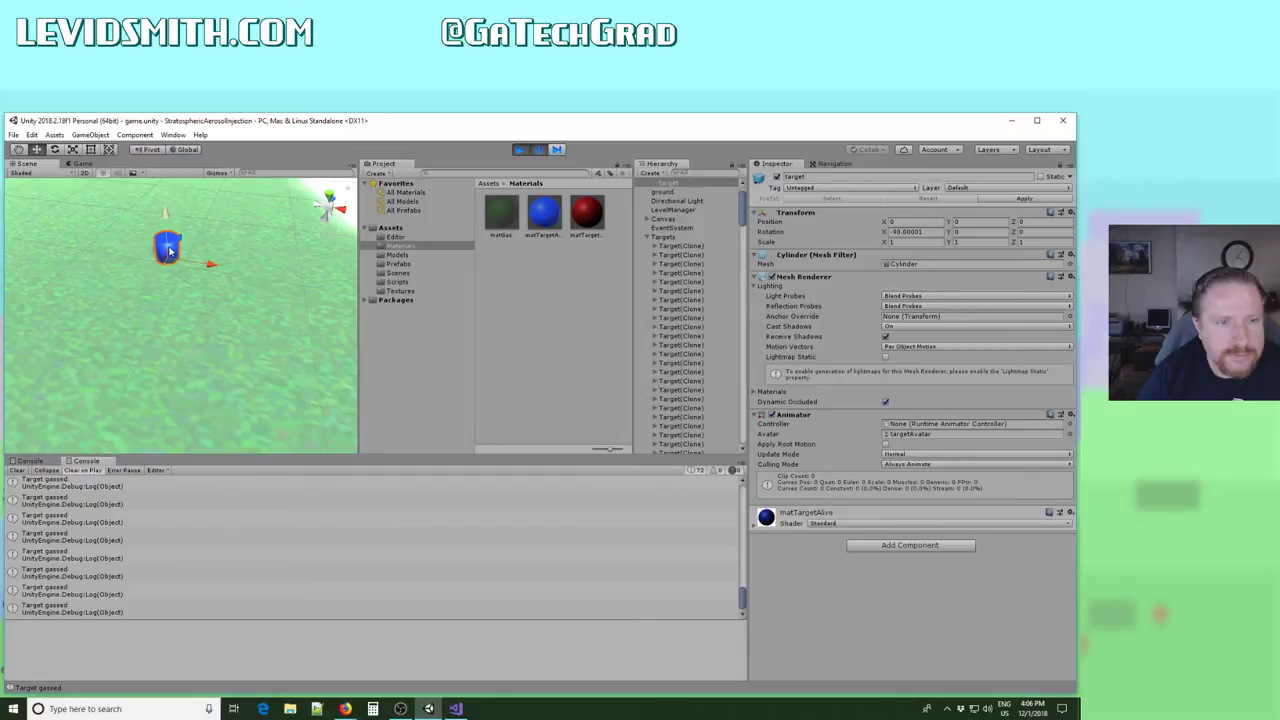
scroll(670, 205, "up", 1)
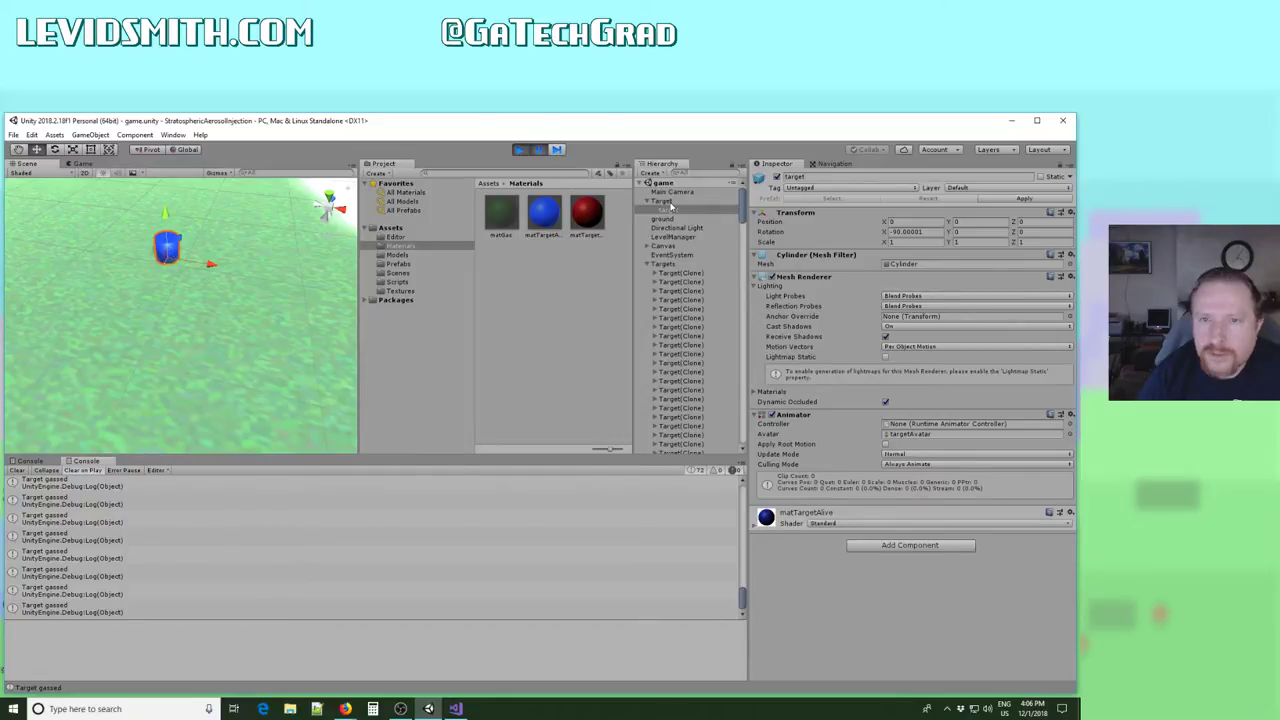
left_click(664, 201)
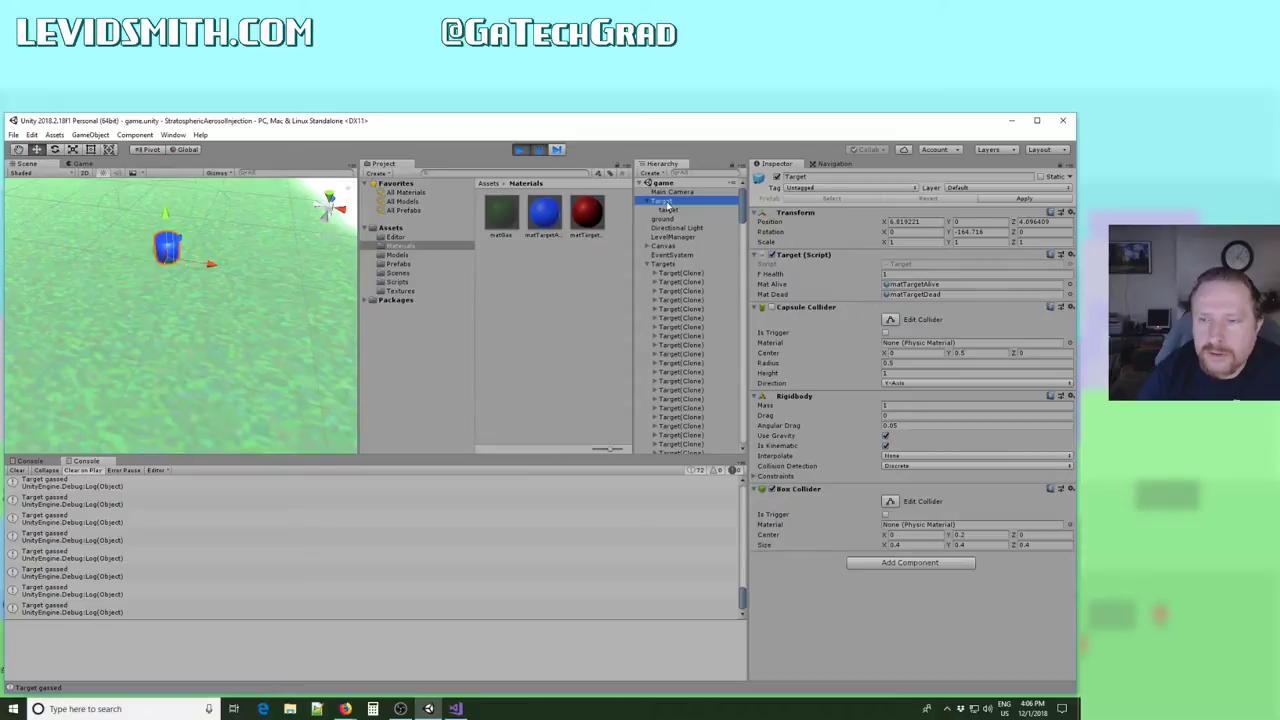
Stop the running game and delete the leftover Target object from the game scene.
left_click(519, 150)
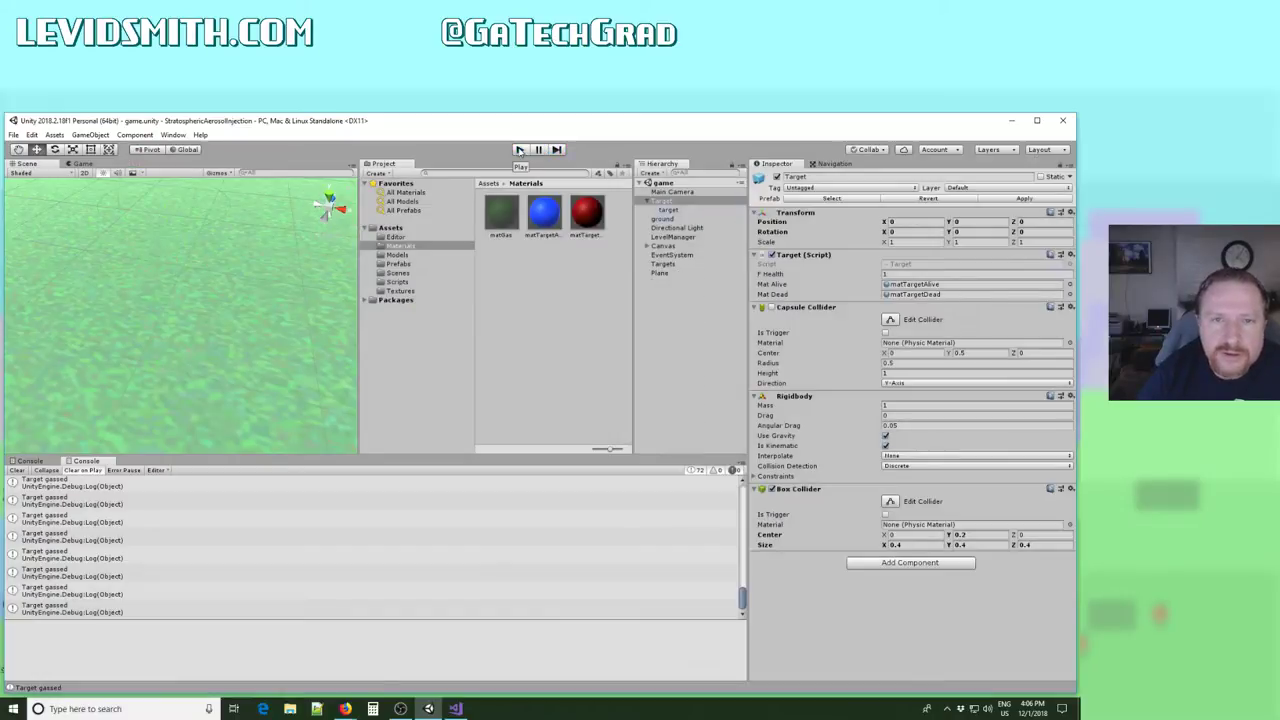
left_click(672, 192)
left_click(664, 201)
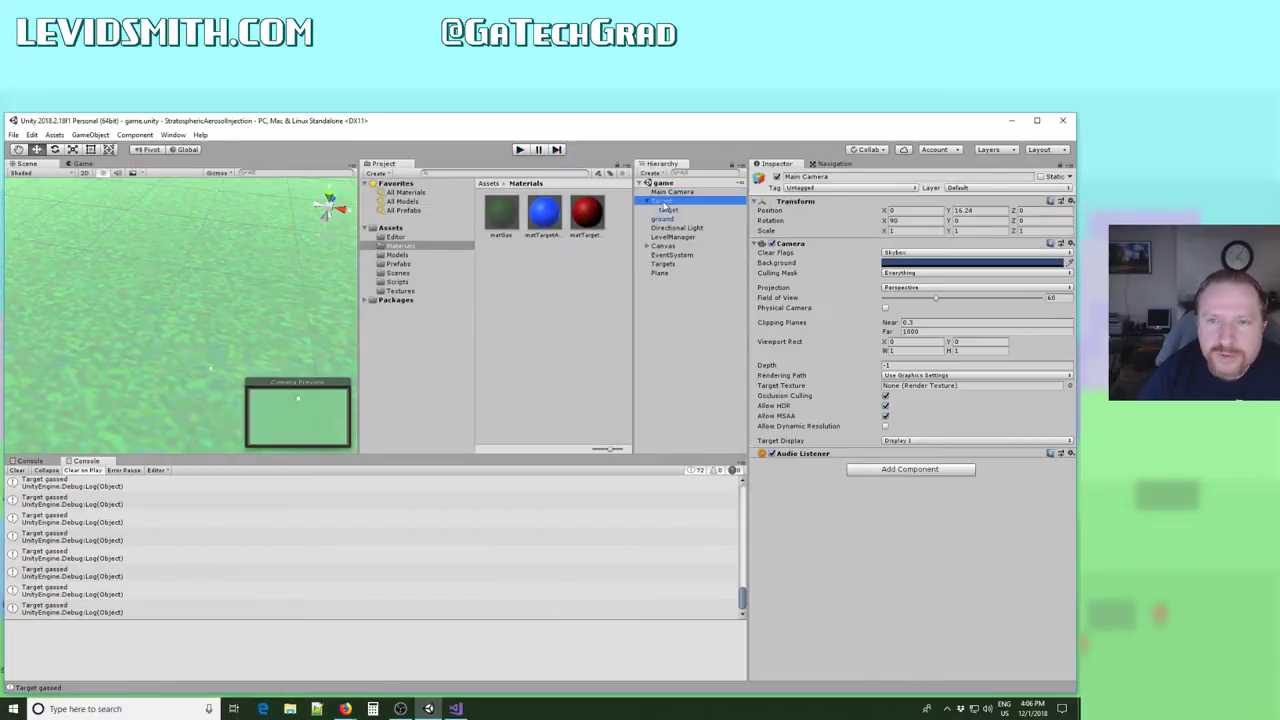
key("Delete")
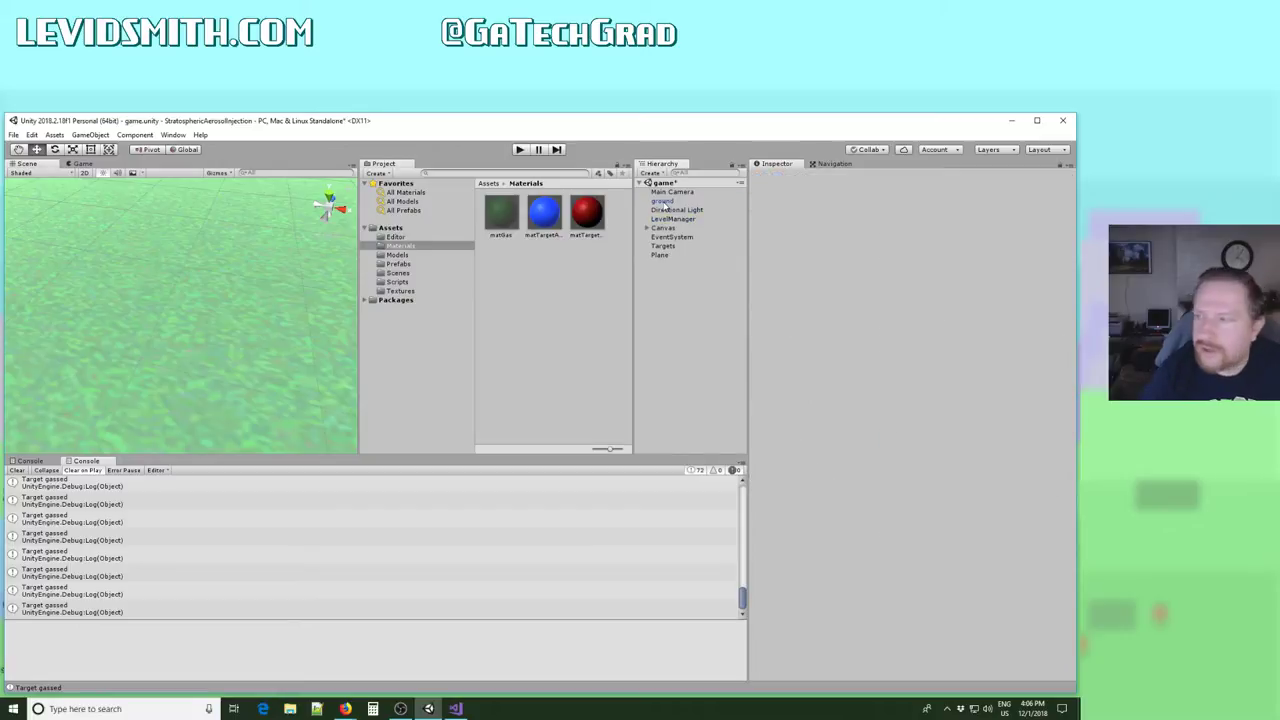
Playtest the game again, steering the plane to gas all targets until the population is eliminated, and end the test.
left_click(518, 150)
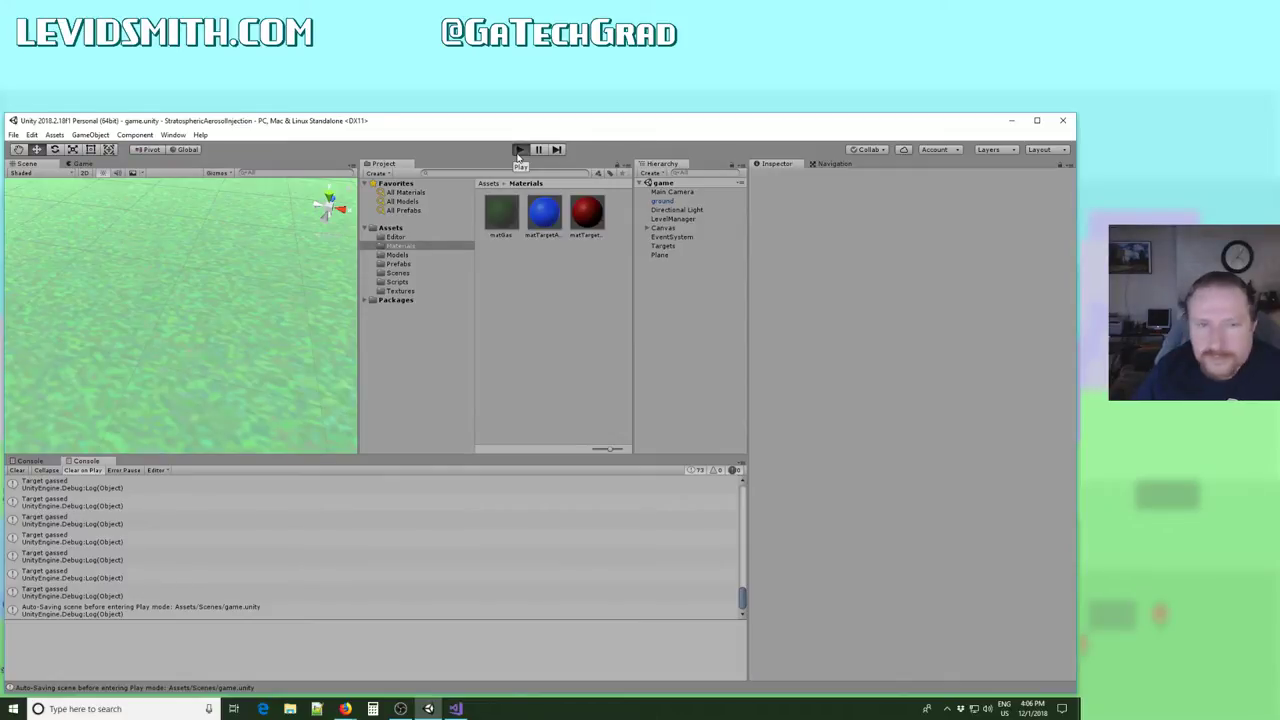
key("Up")
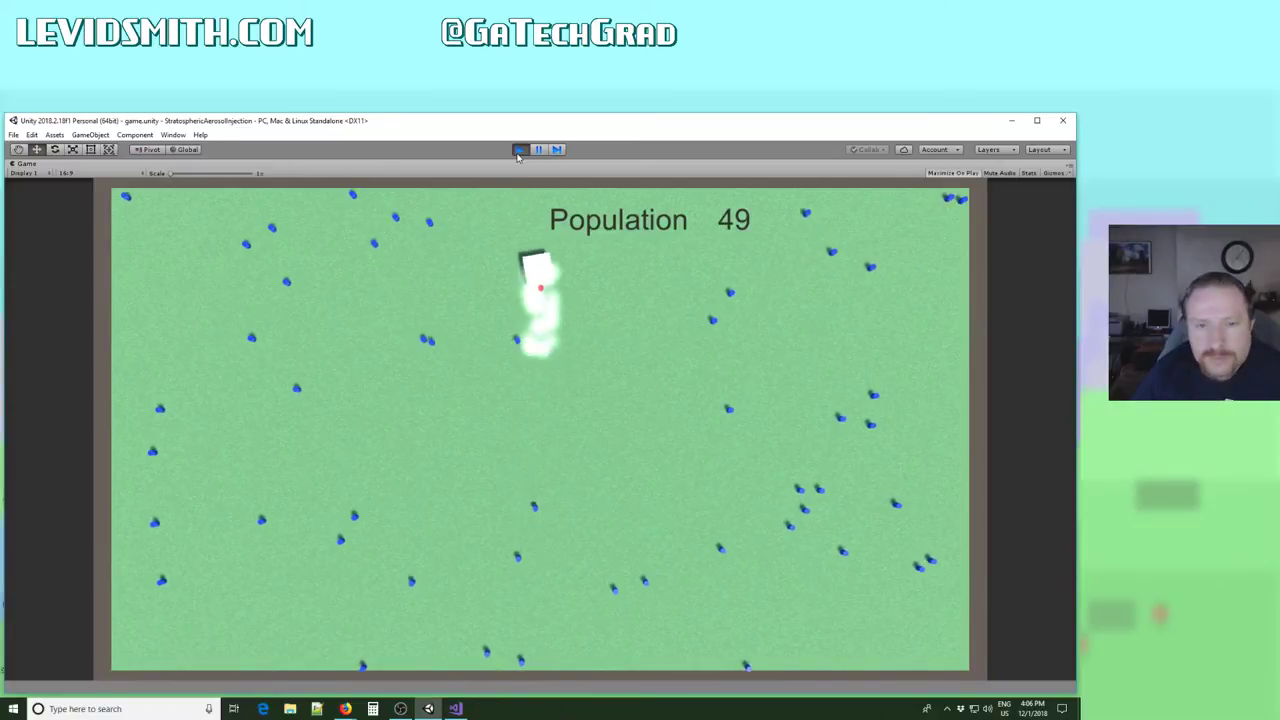
key("Left")
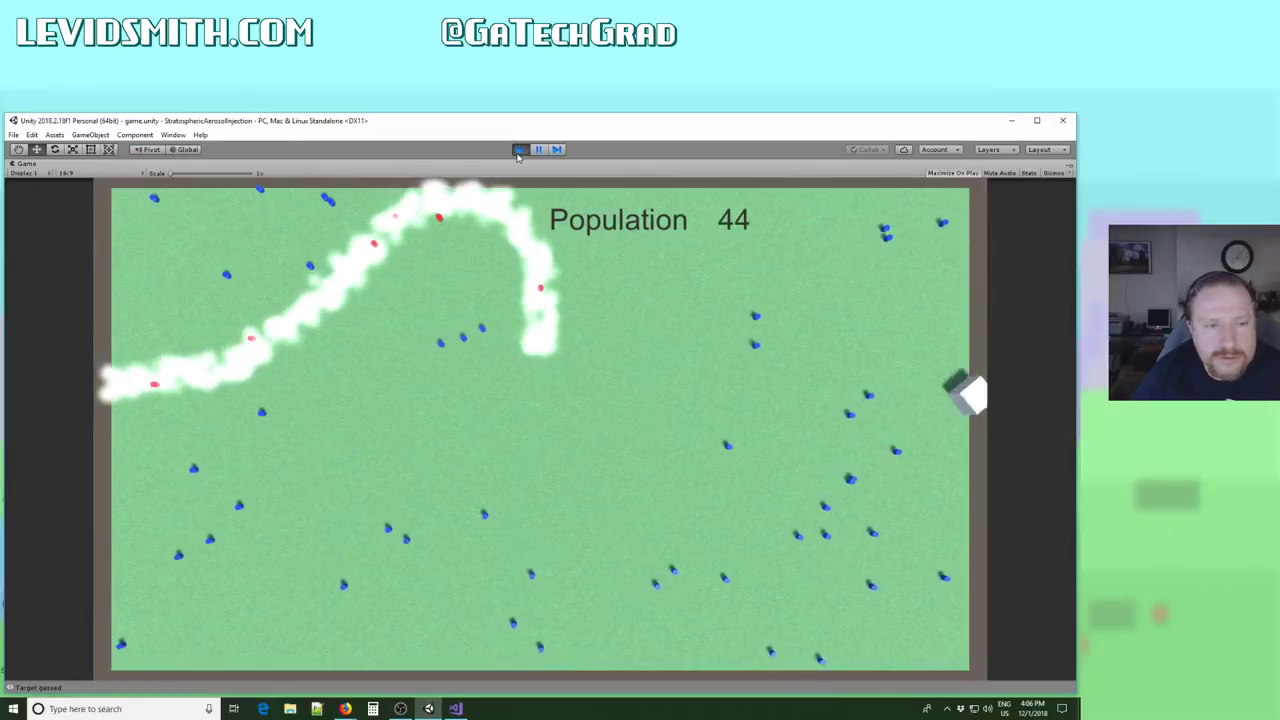
key("Down")
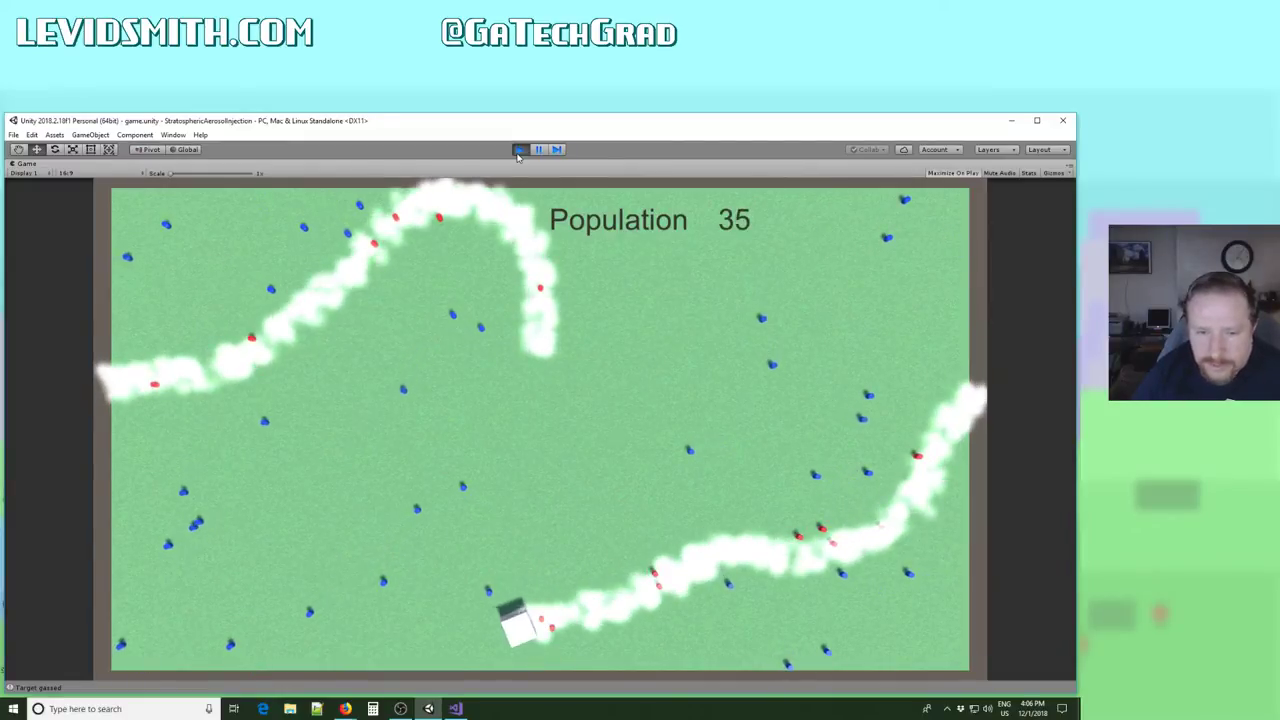
key("Up")
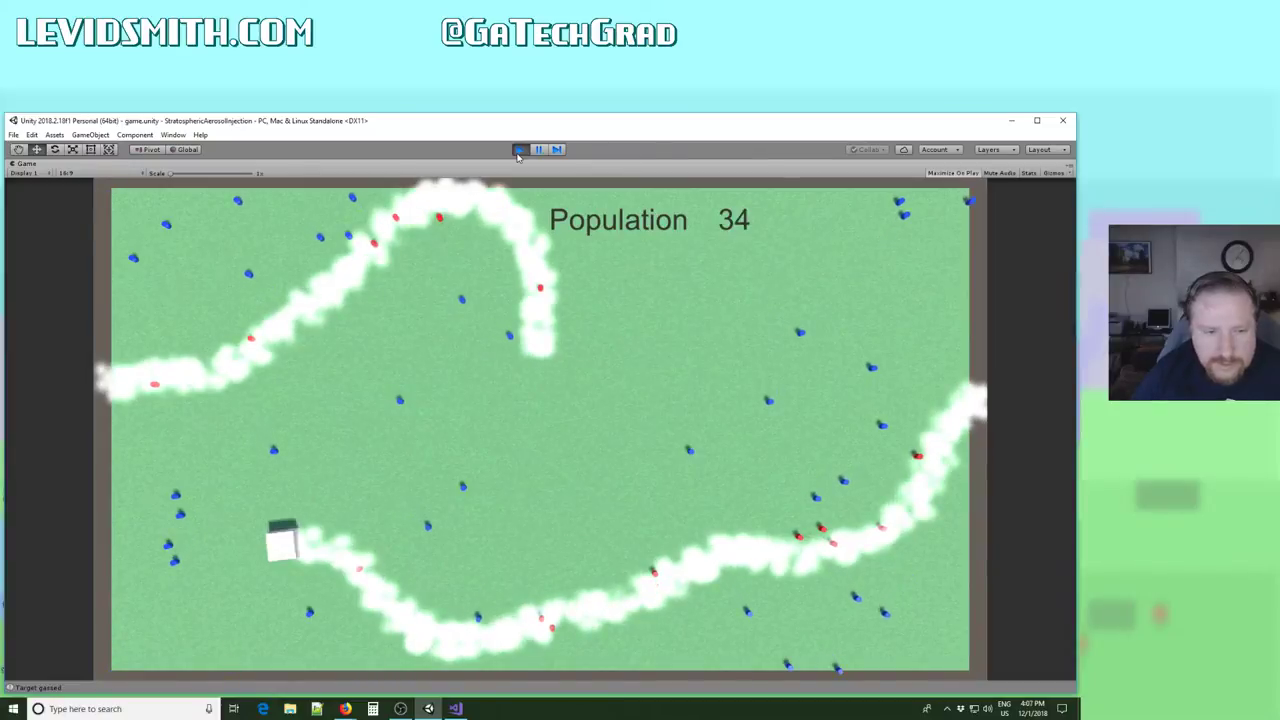
key("Up")
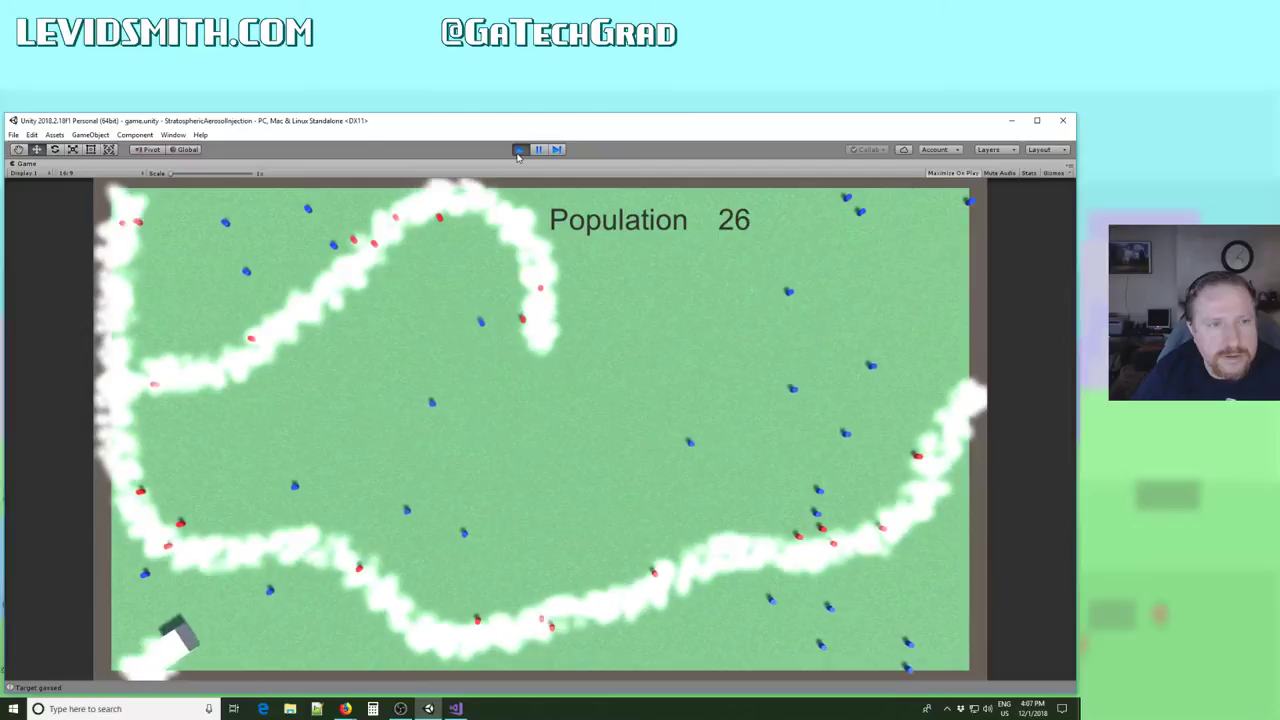
key("Up")
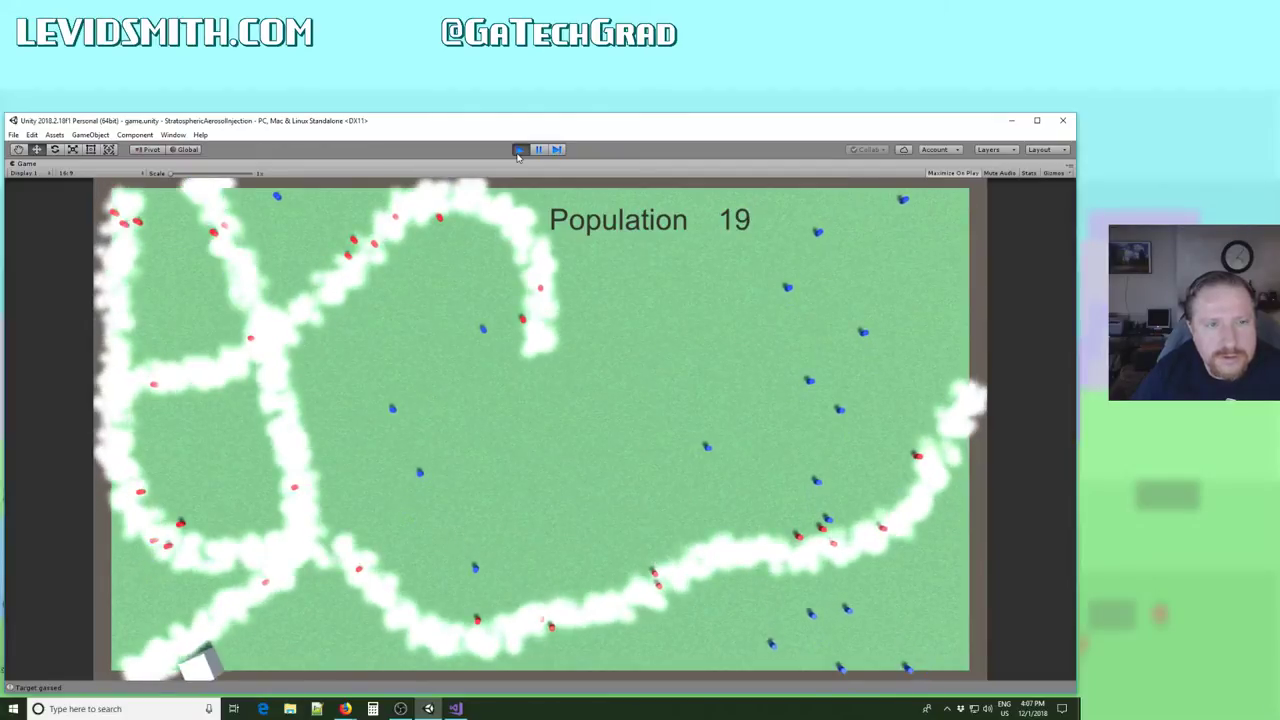
key("Right")
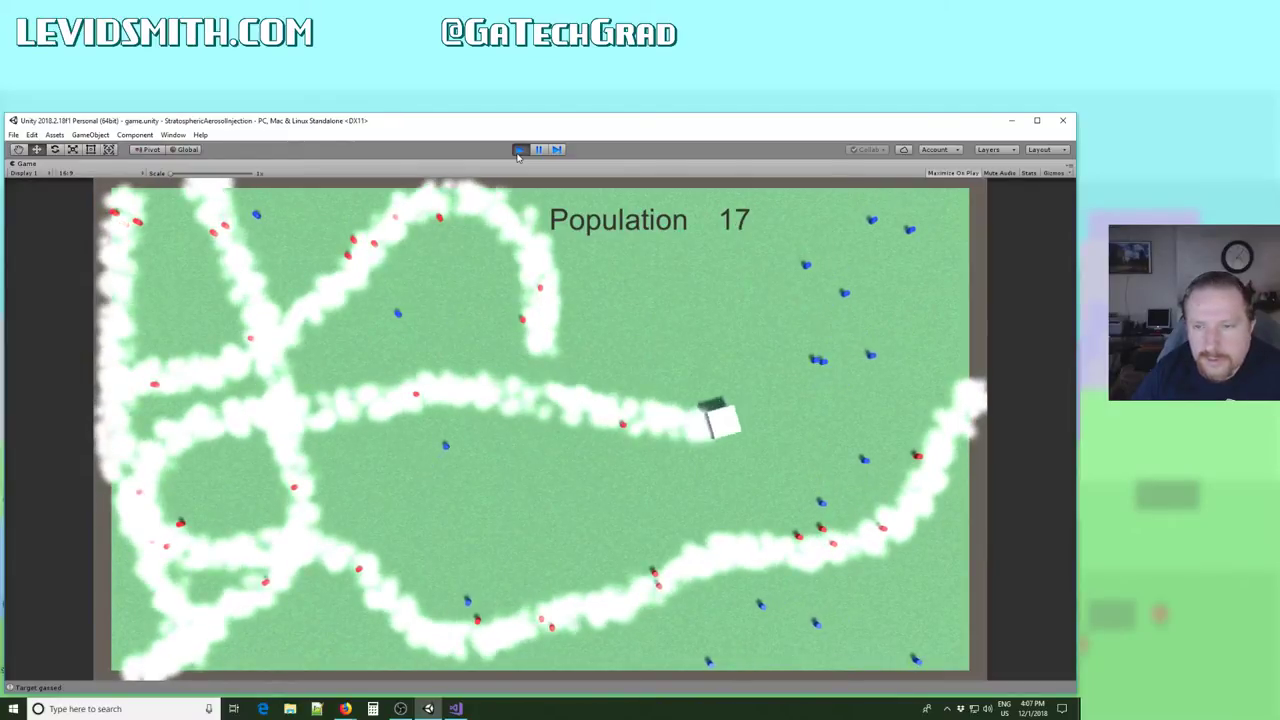
key("Left")
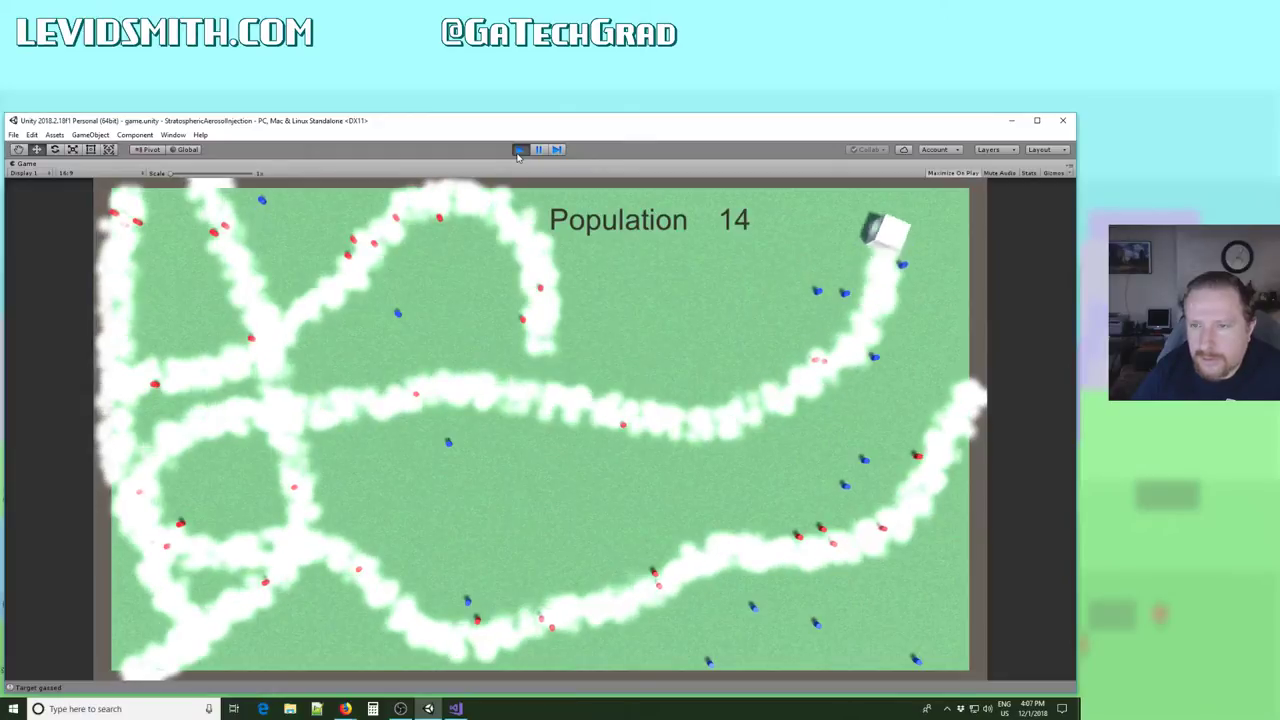
key("Right")
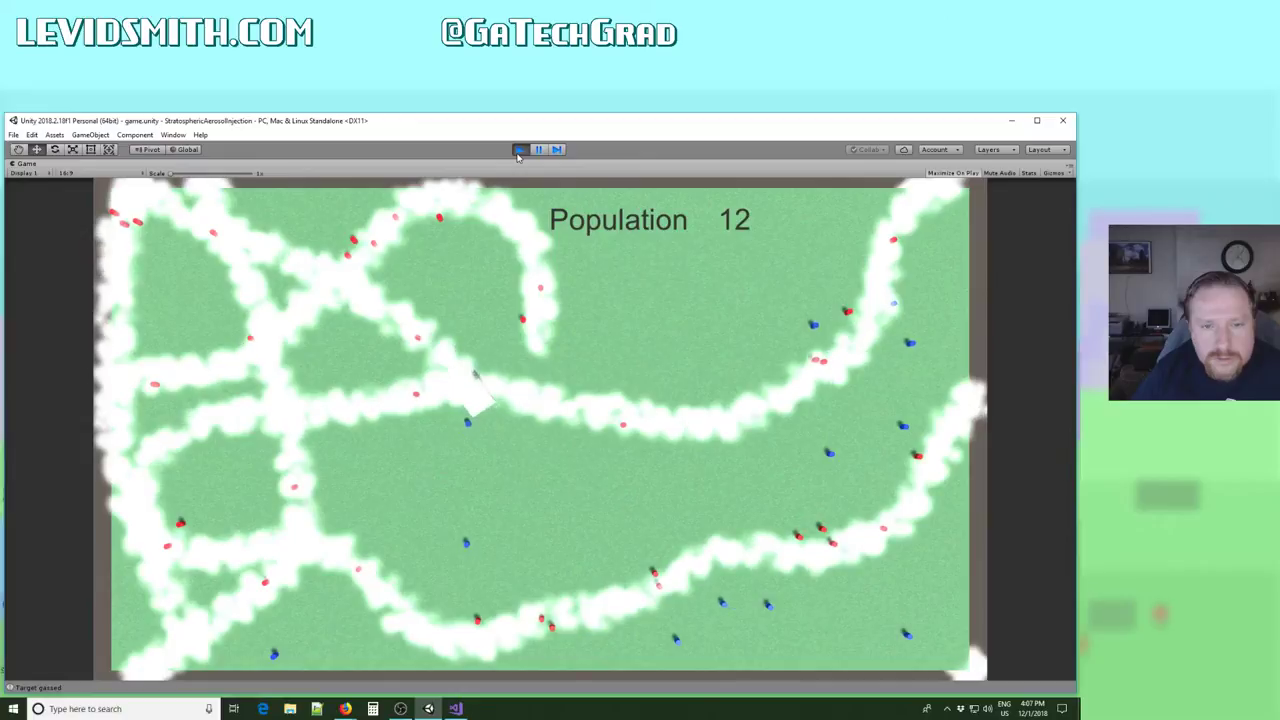
key("Right")
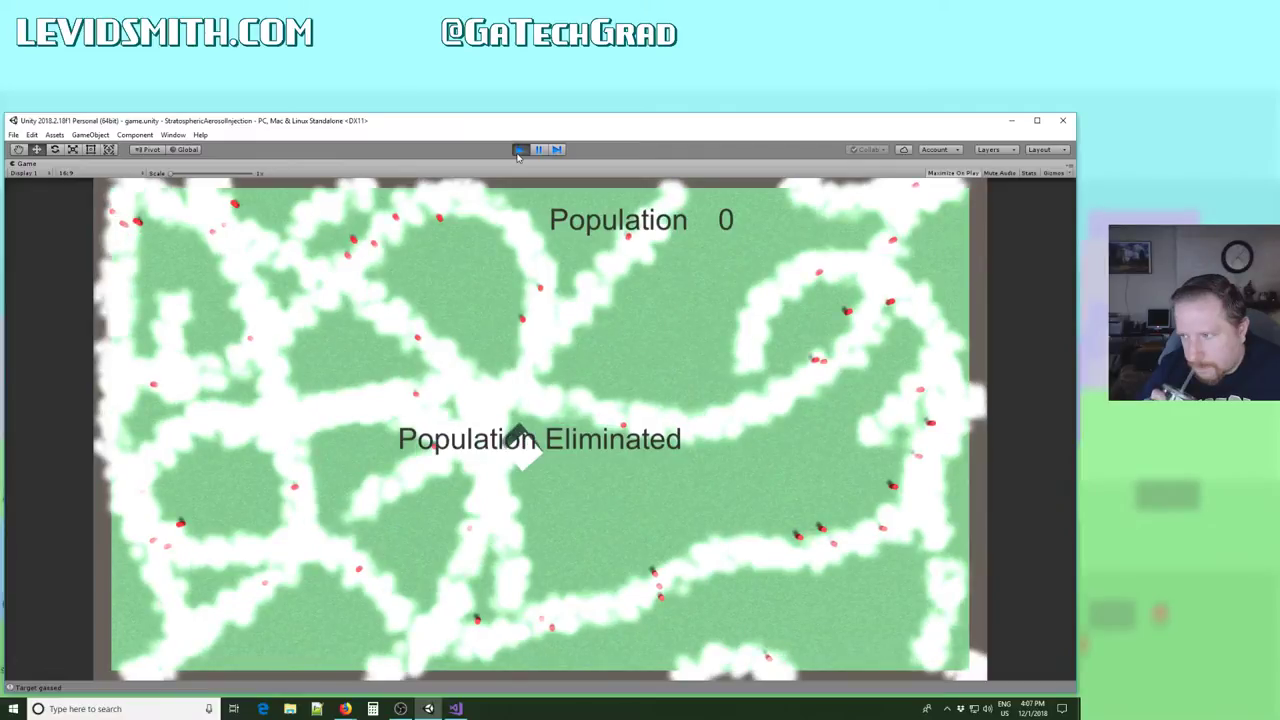
left_click(519, 149)
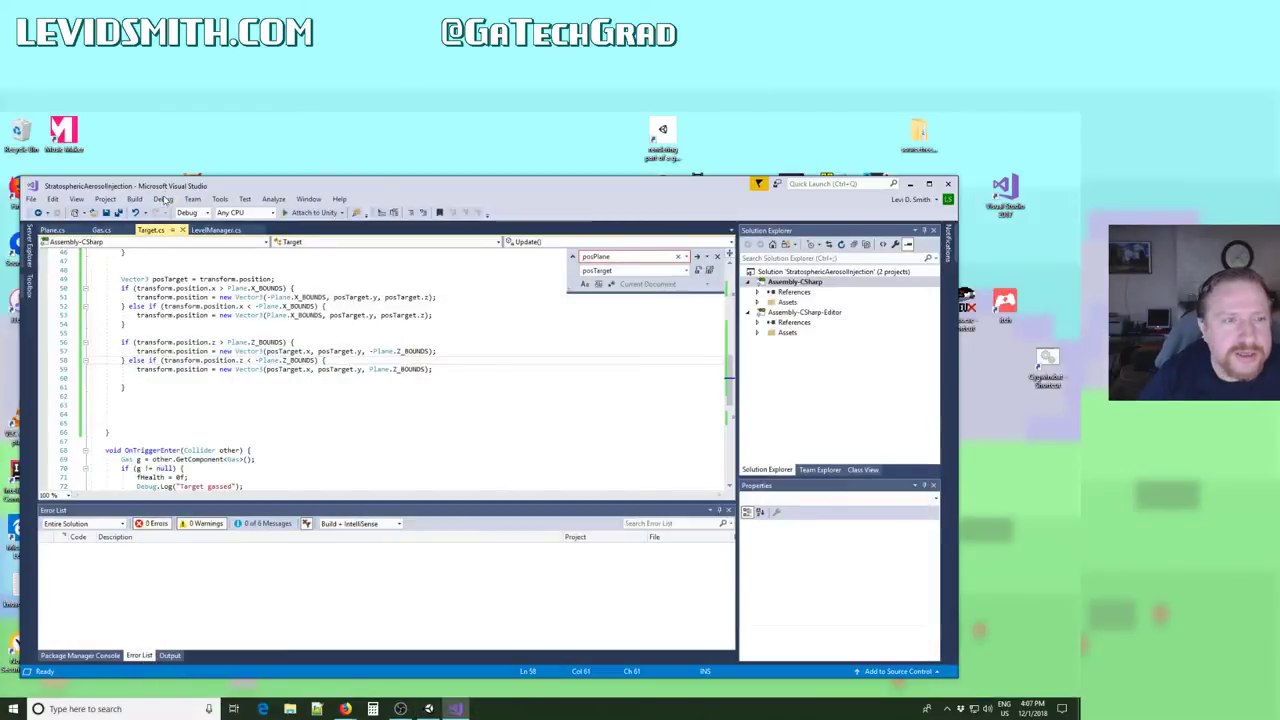
Save the Target.cs script in Visual Studio and launch Blender from the desktop.
left_click(106, 213)
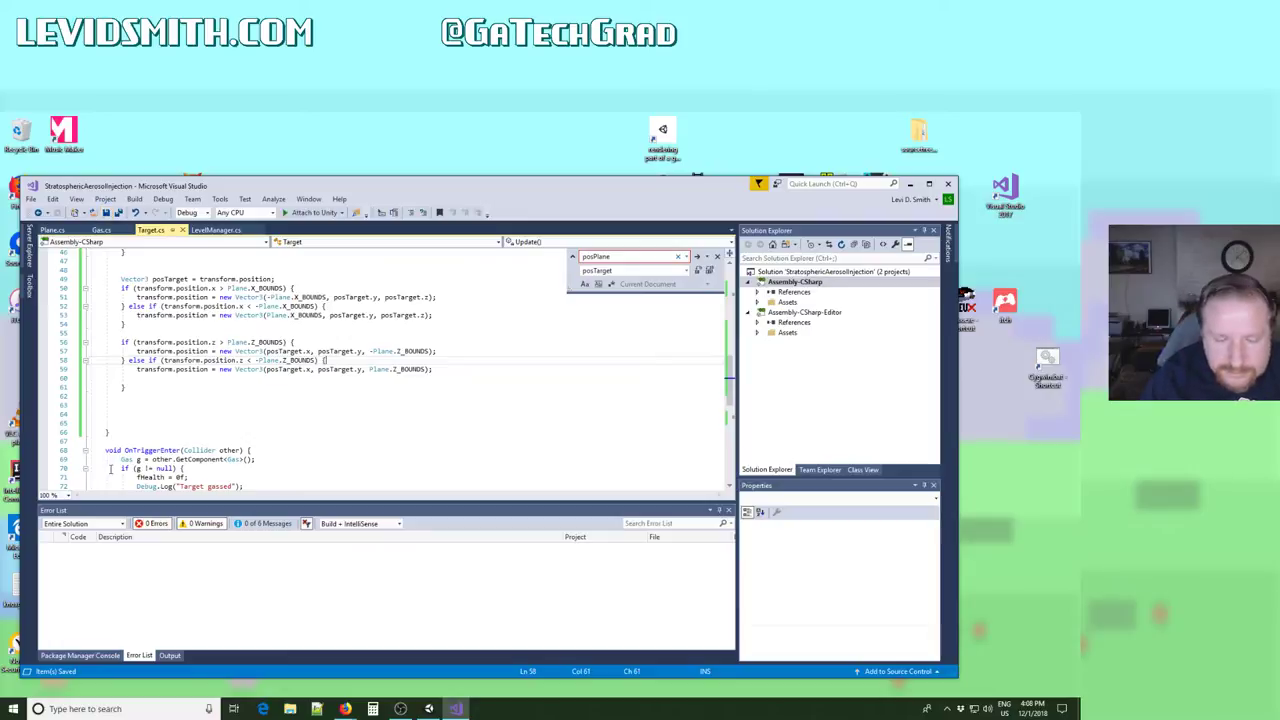
left_click(909, 184)
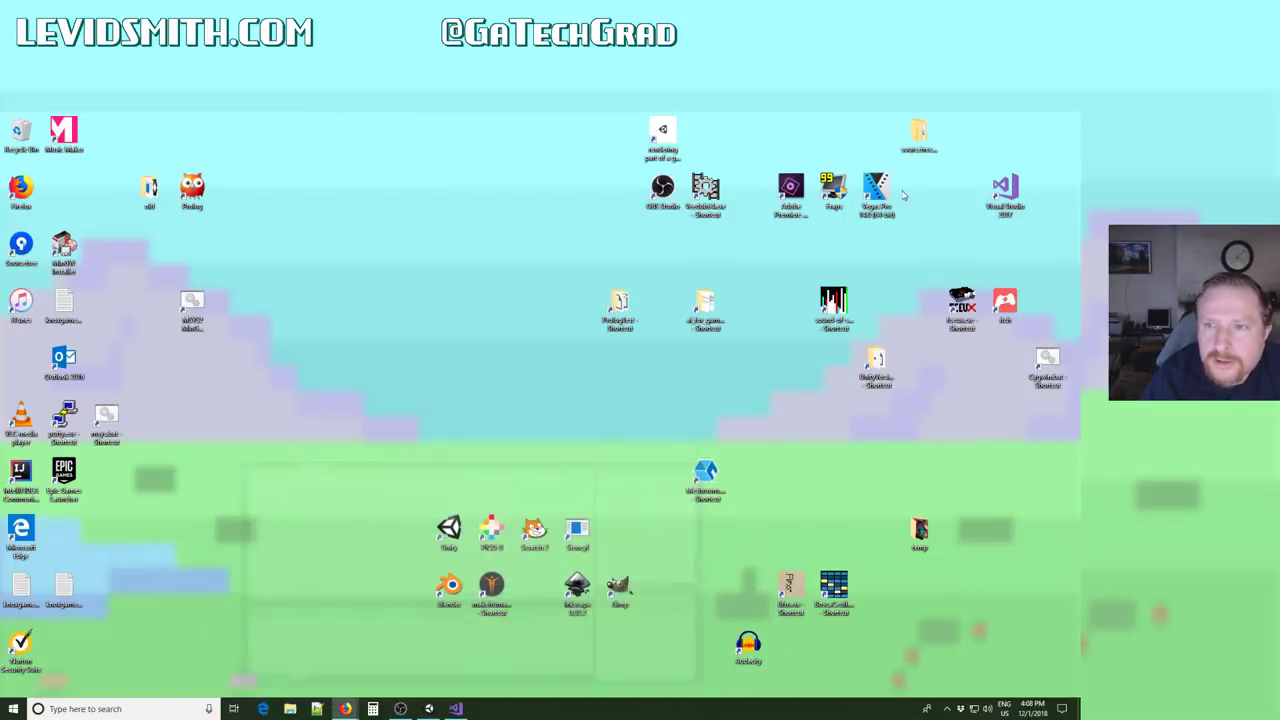
double_click(449, 587)
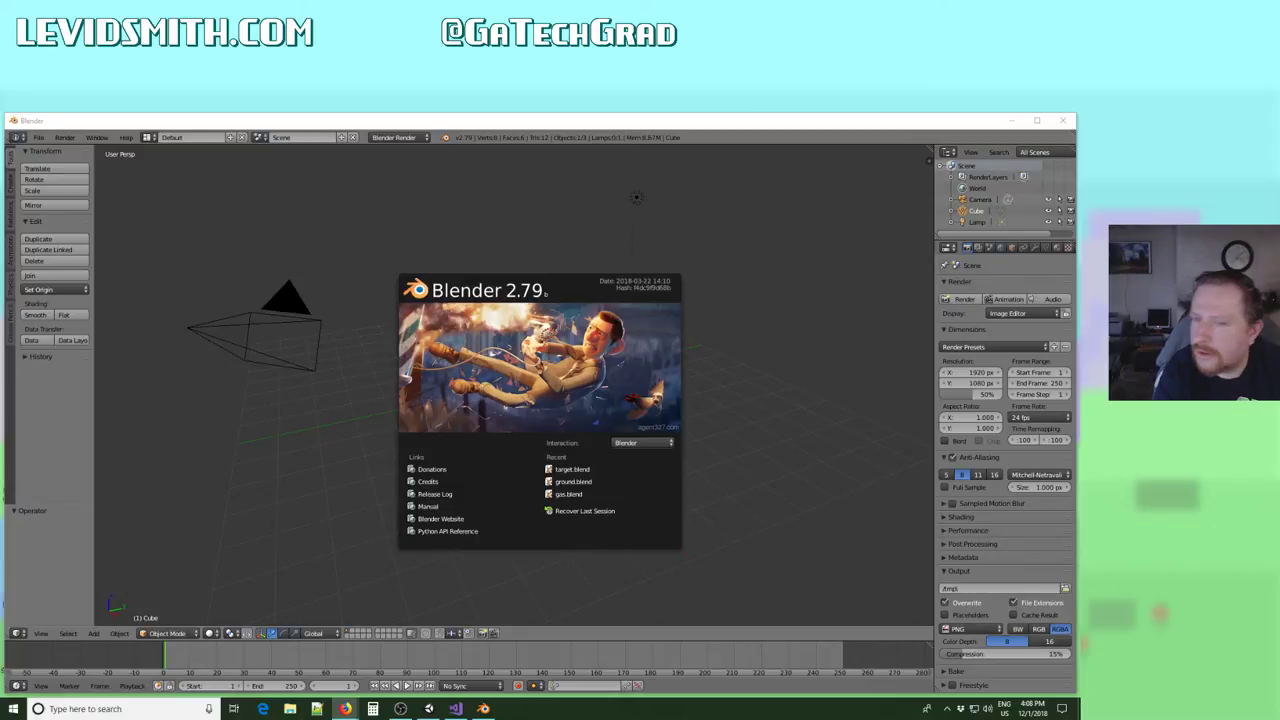
Dismiss the splash screen, switch to Firefox and save the airplane reference image in the project's Assets\Models\guides folder.
left_click(313, 453)
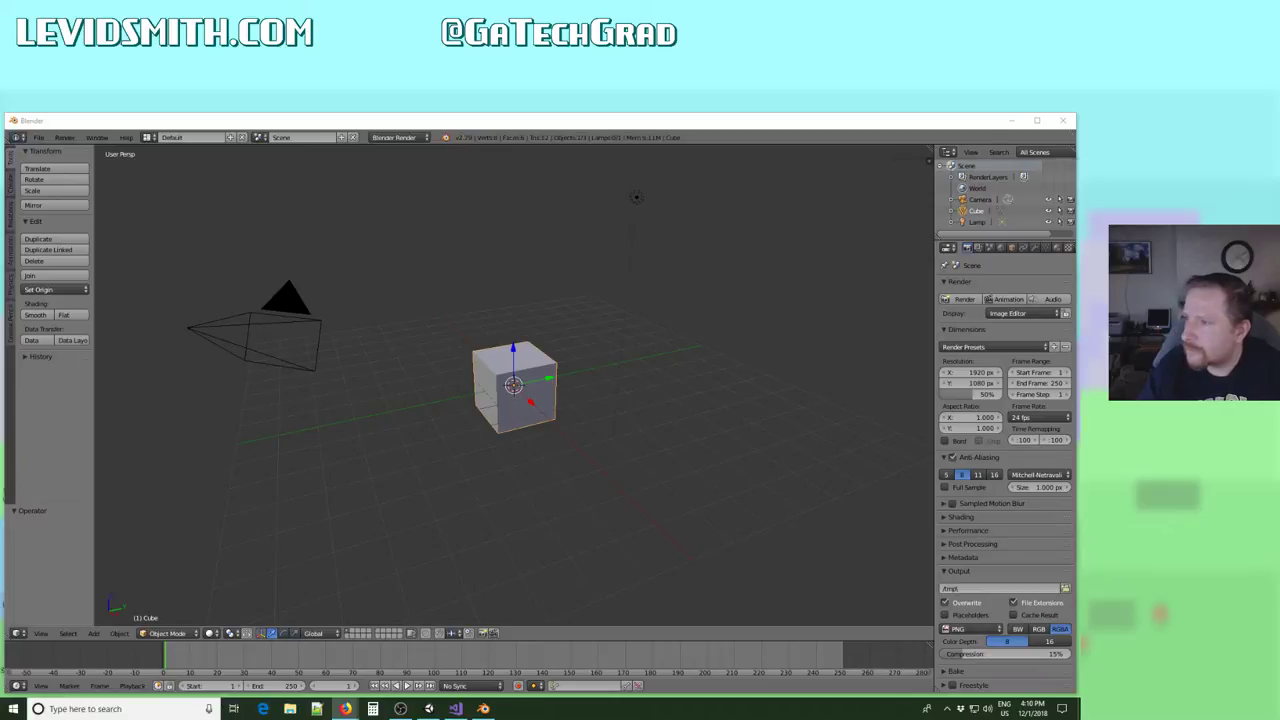
double_click(594, 262)
left_click(693, 531)
key("ctrl+a")
type("airplane_side")
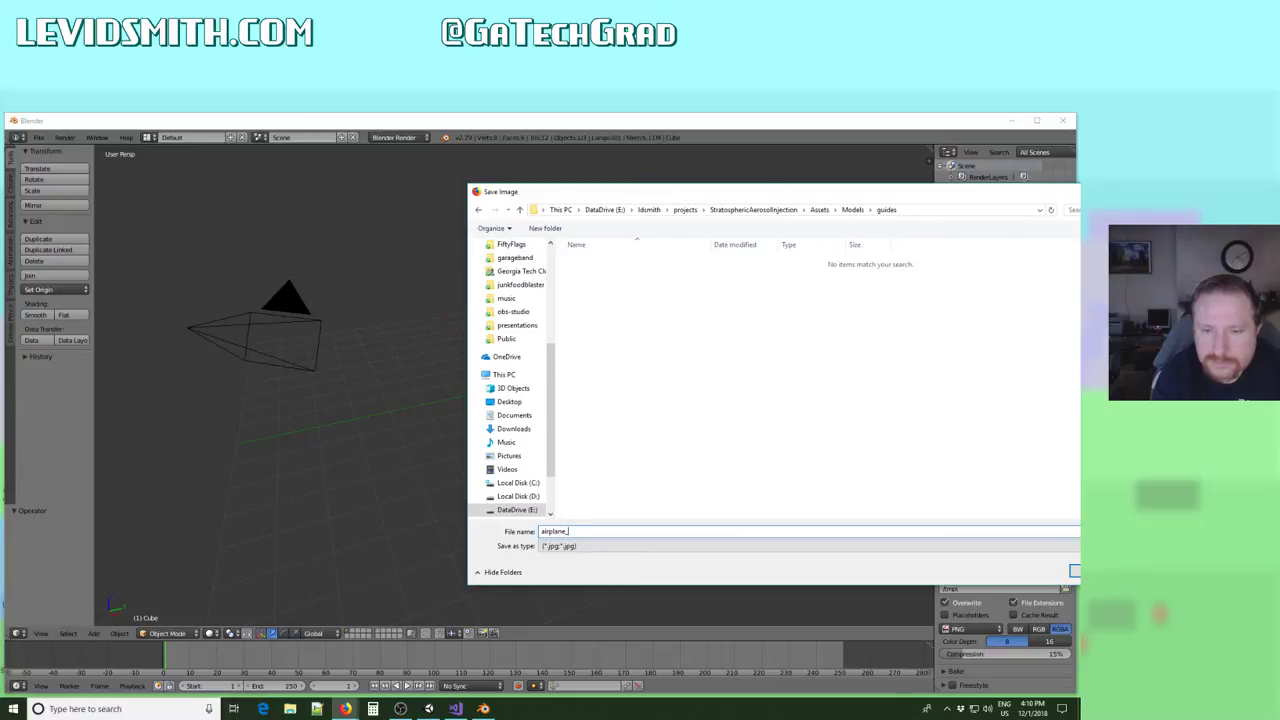
key("Return")
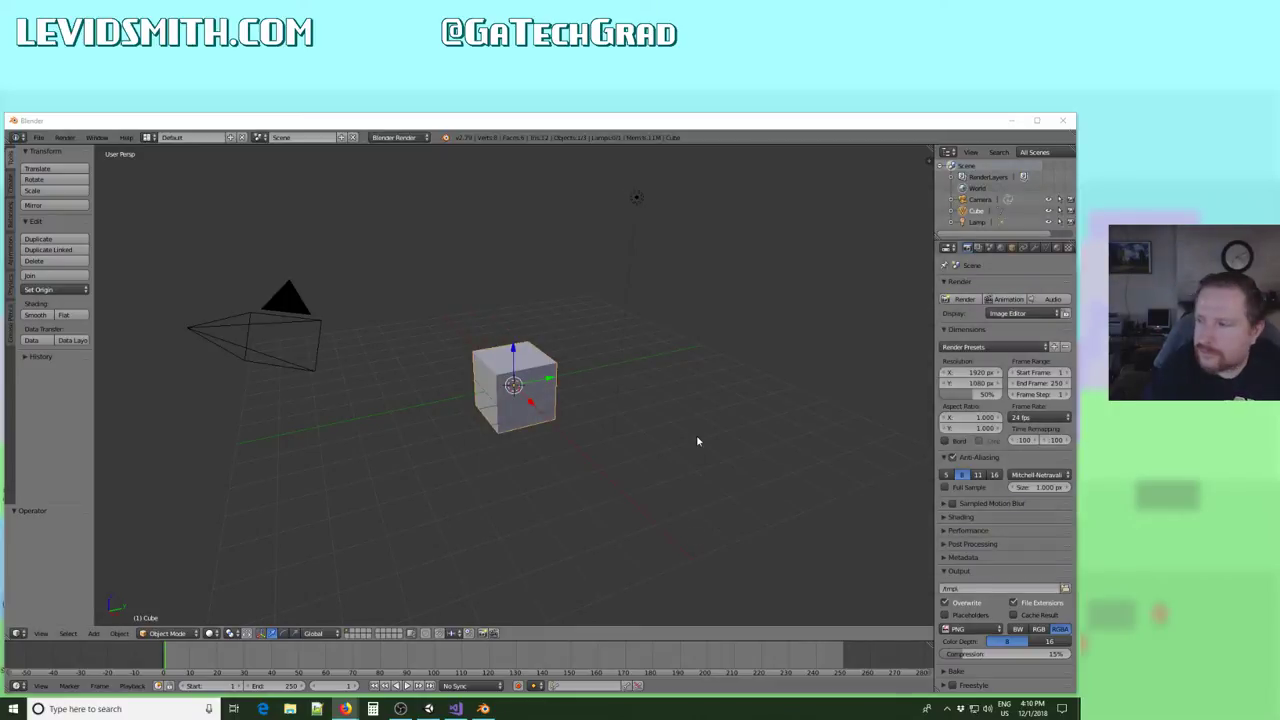
In Blender's top view, add the airplane guide image from StratosphericAerosolInjection\Assets\Models\guides as a background image.
left_click(928, 158)
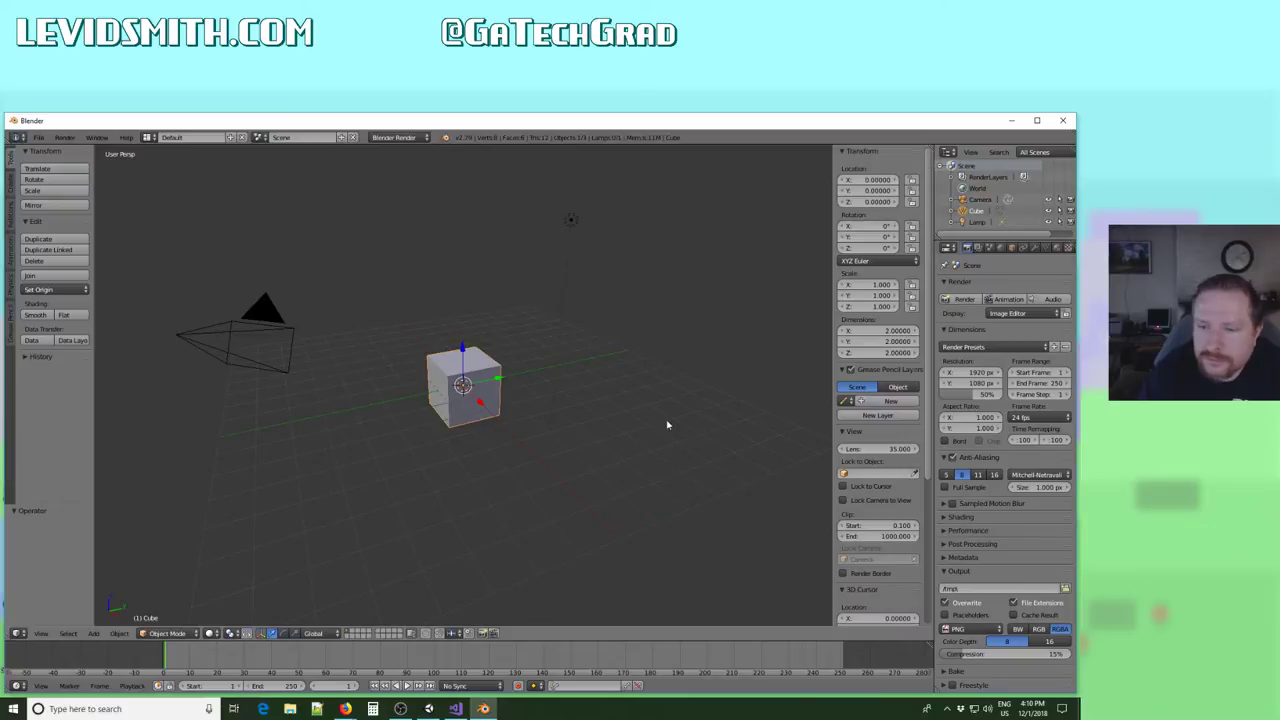
key("KP_7")
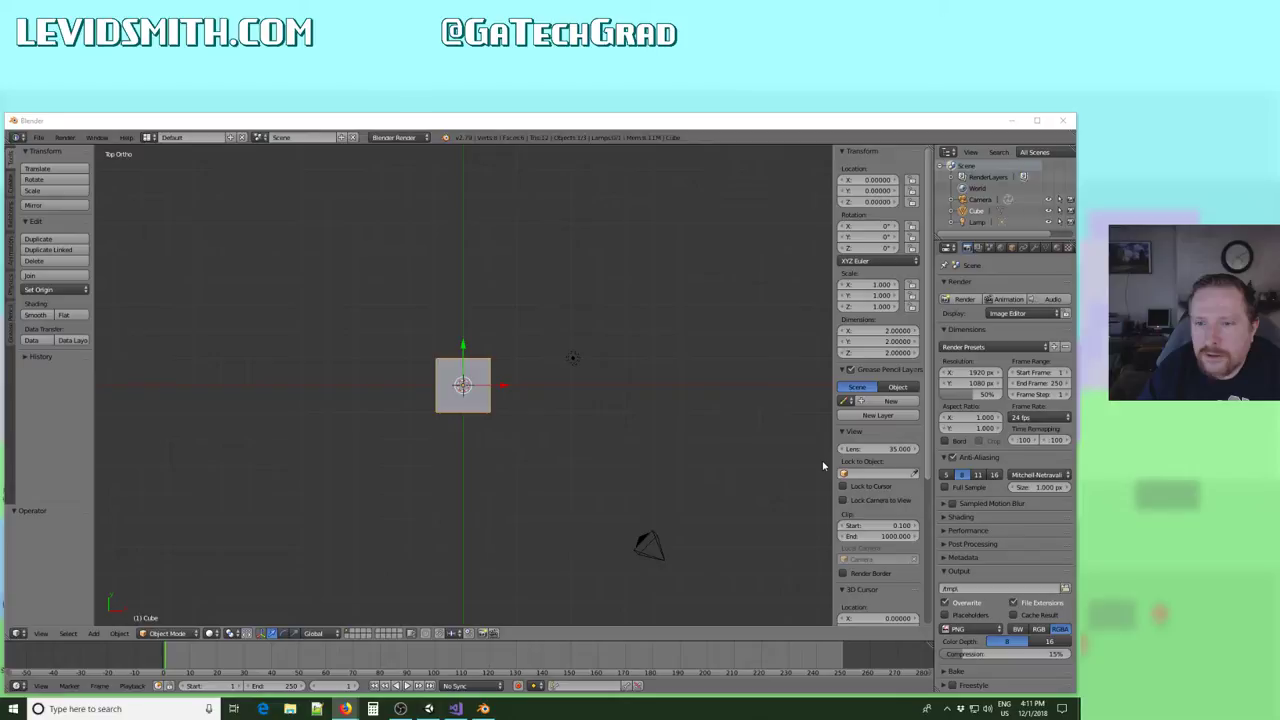
scroll(870, 480, "down", 5)
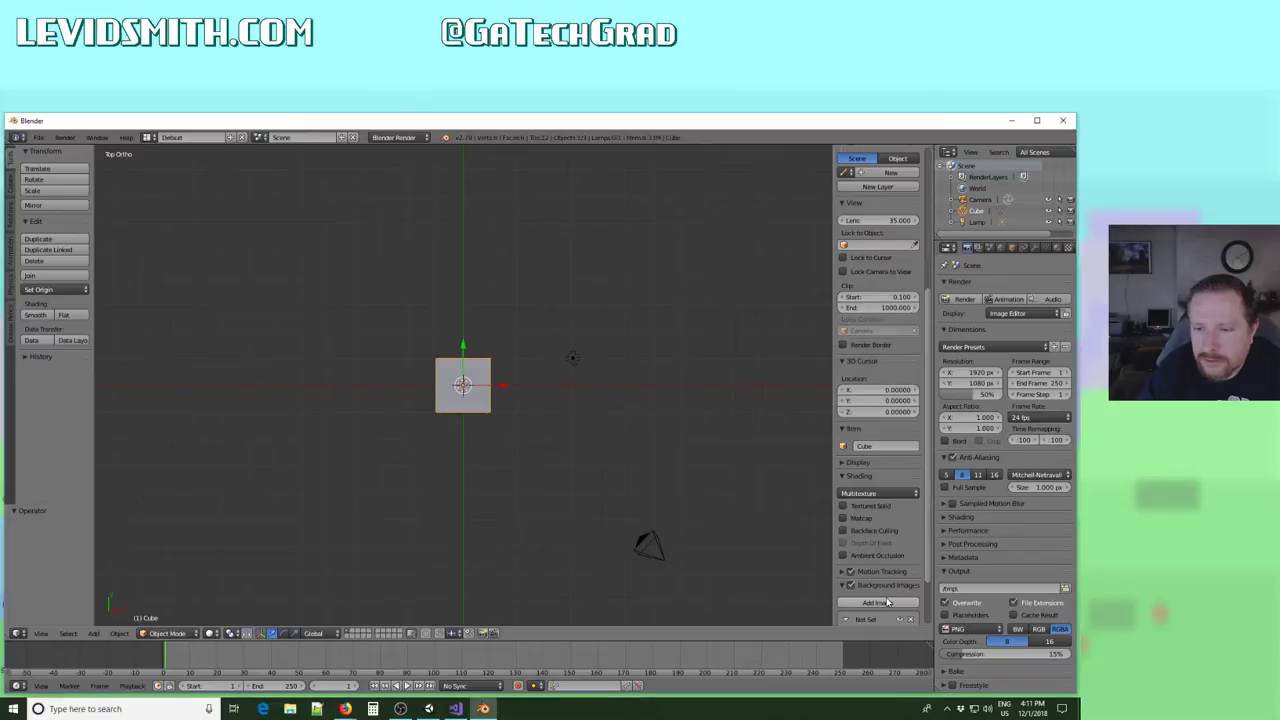
left_click(887, 601)
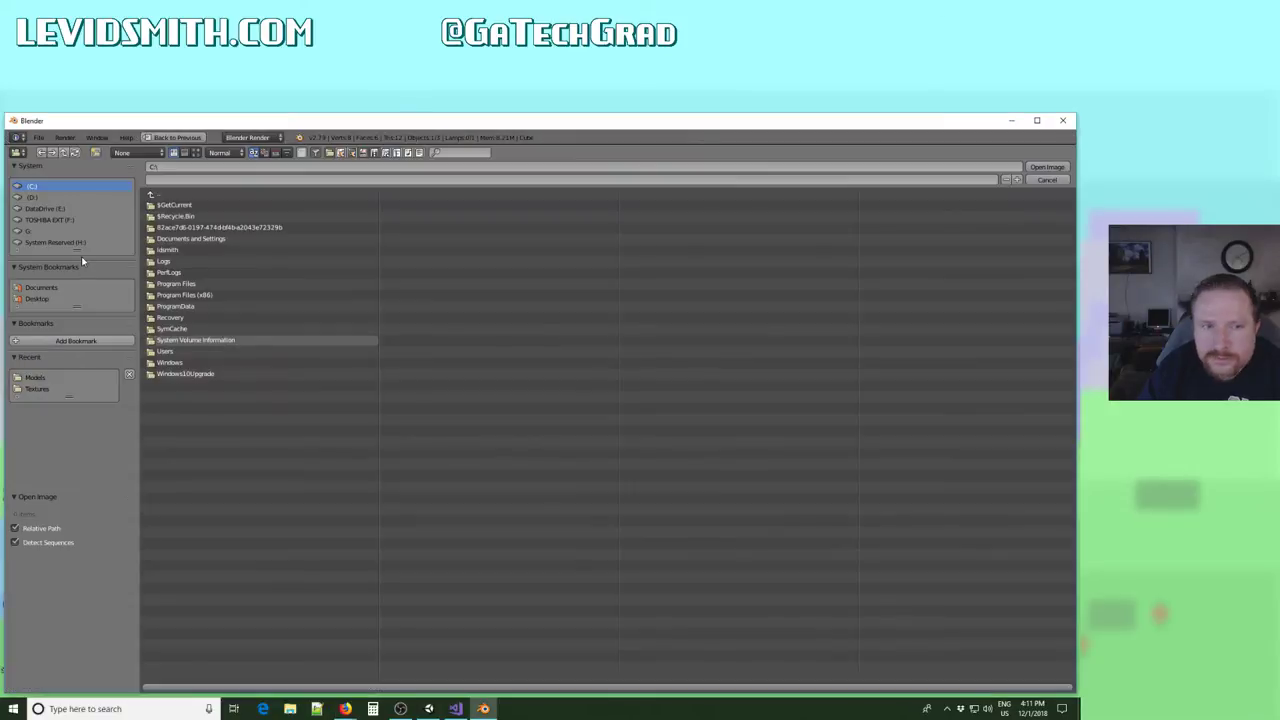
left_click(31, 208)
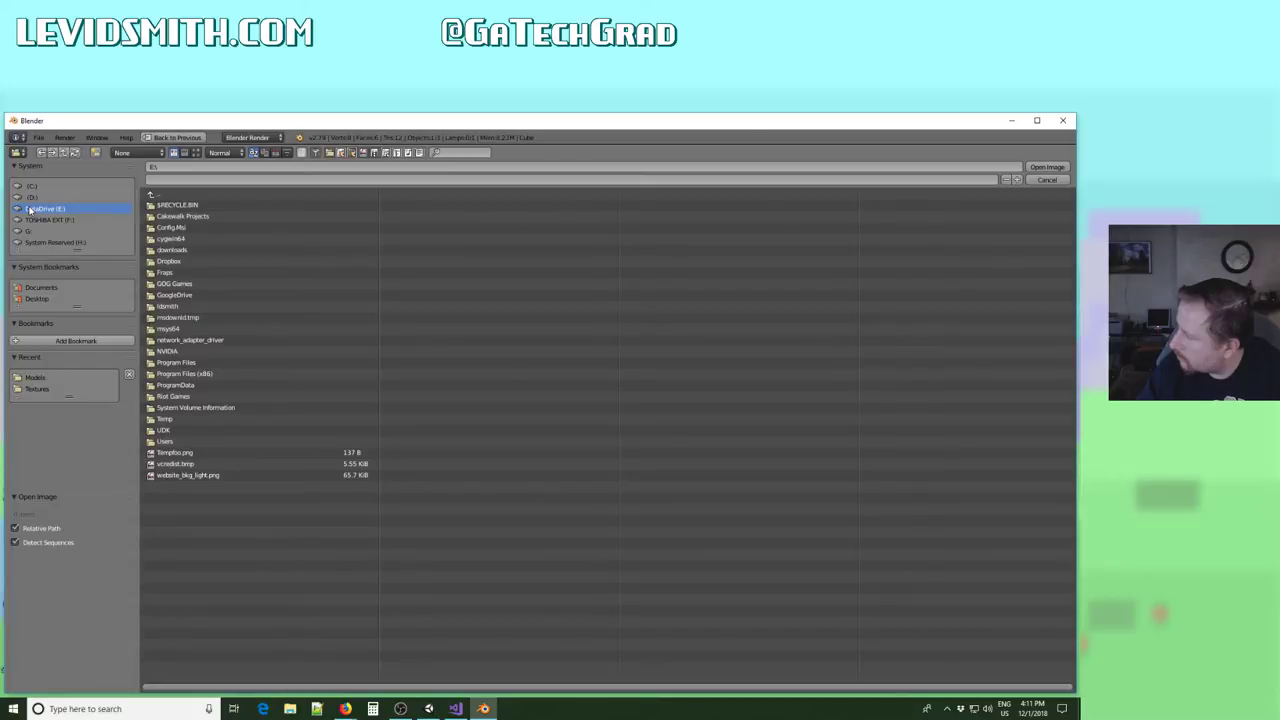
left_click(182, 308)
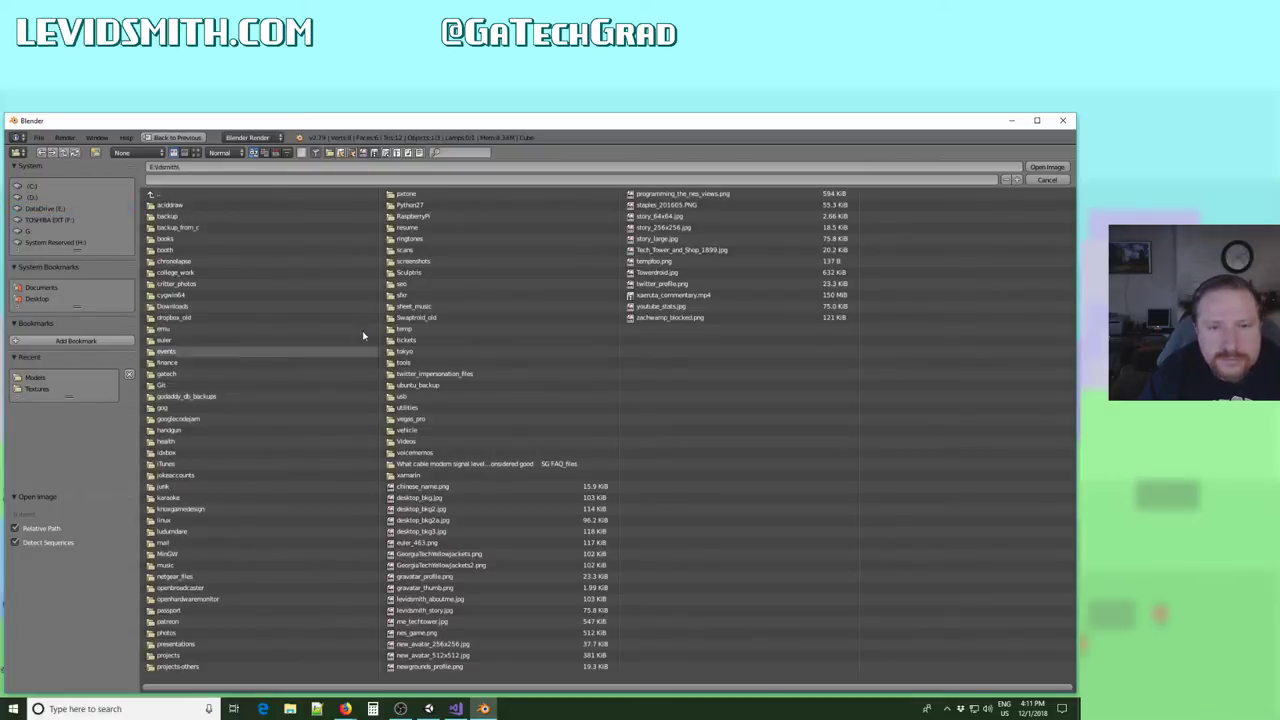
left_click(180, 655)
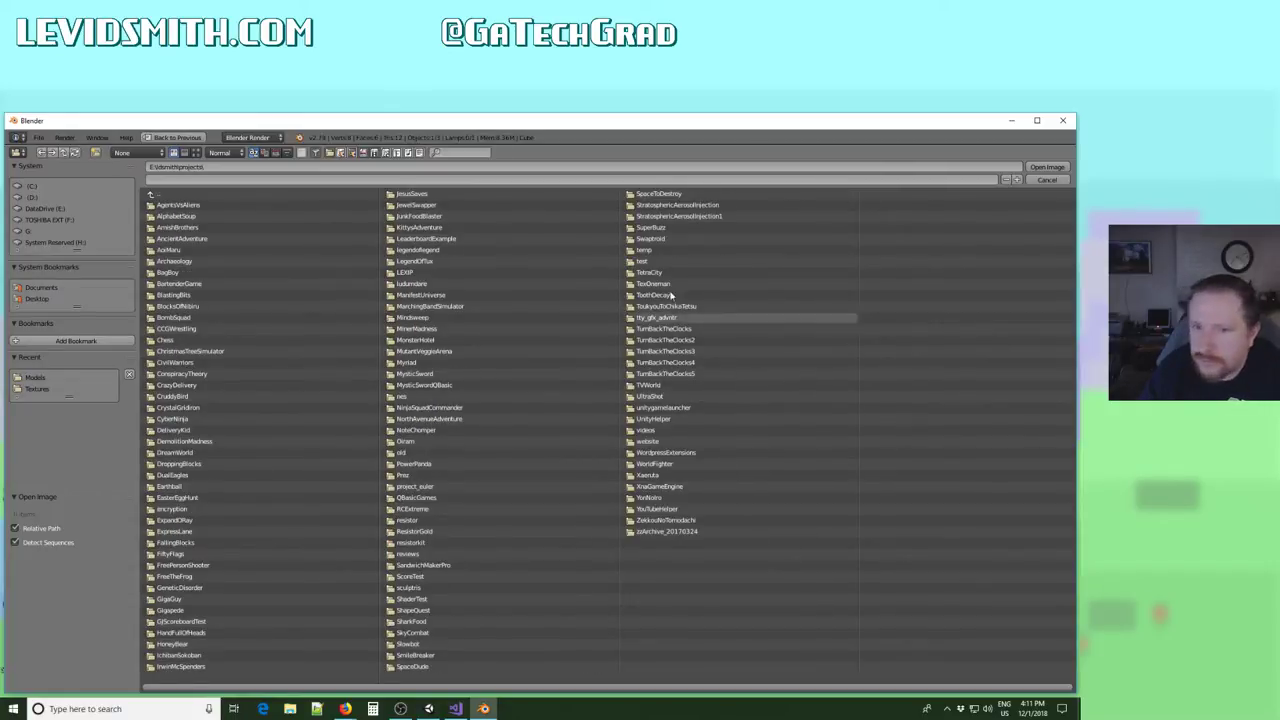
left_click(670, 208)
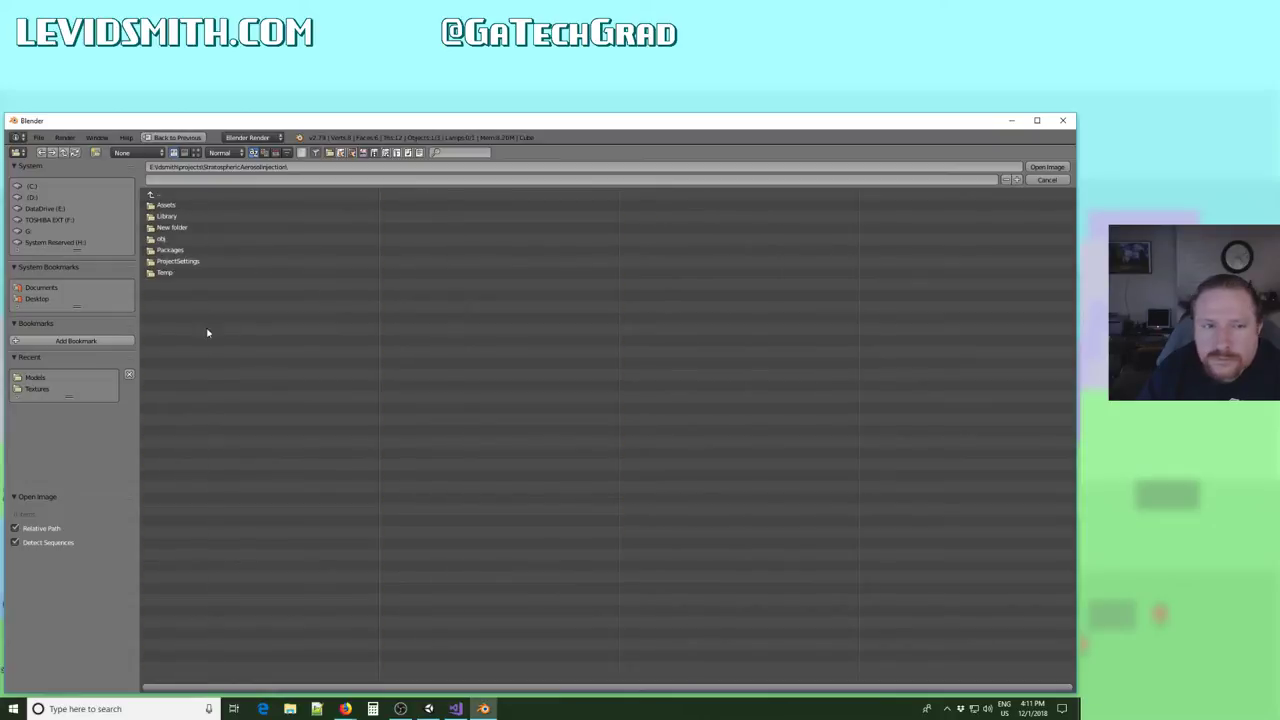
left_click(166, 205)
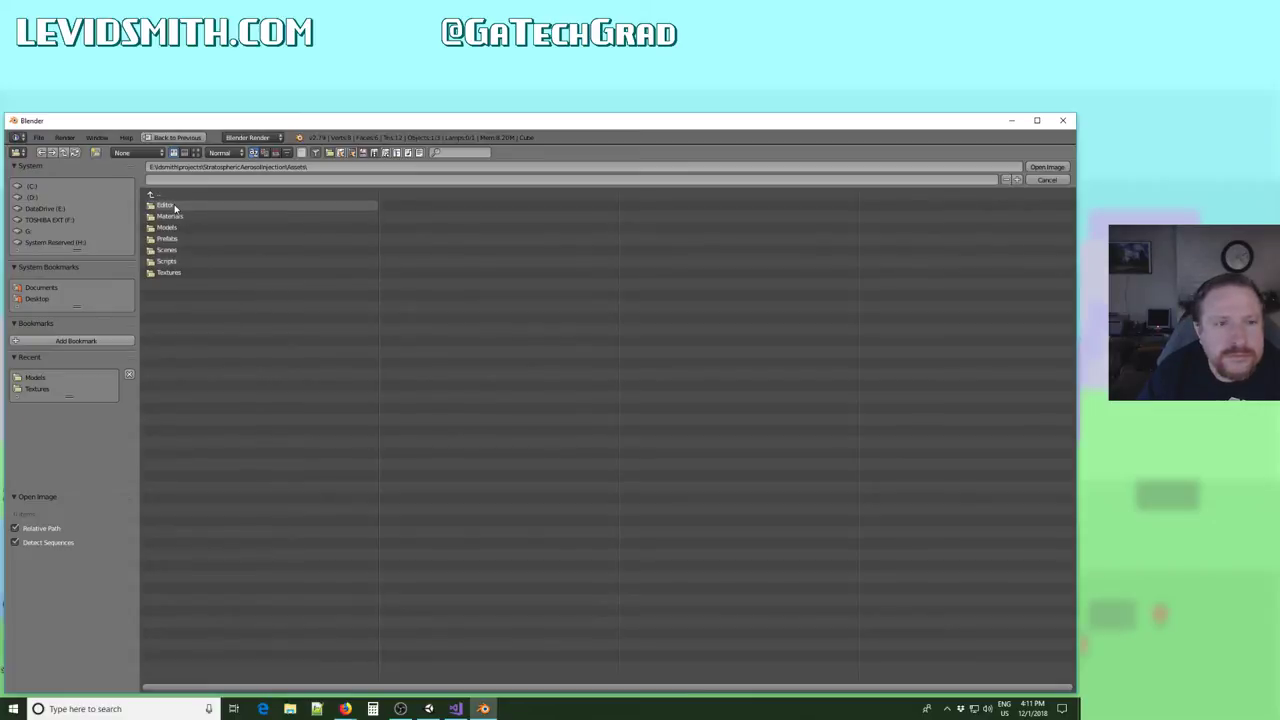
left_click(176, 228)
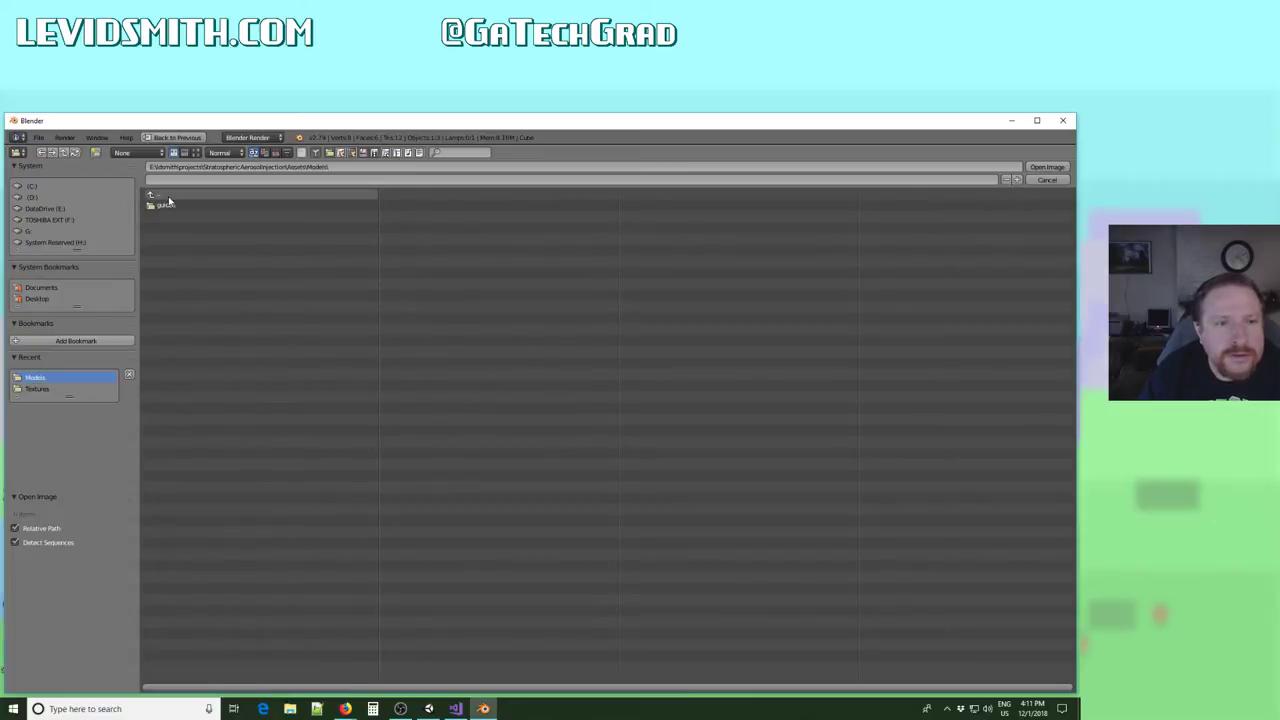
left_click(165, 205)
double_click(169, 206)
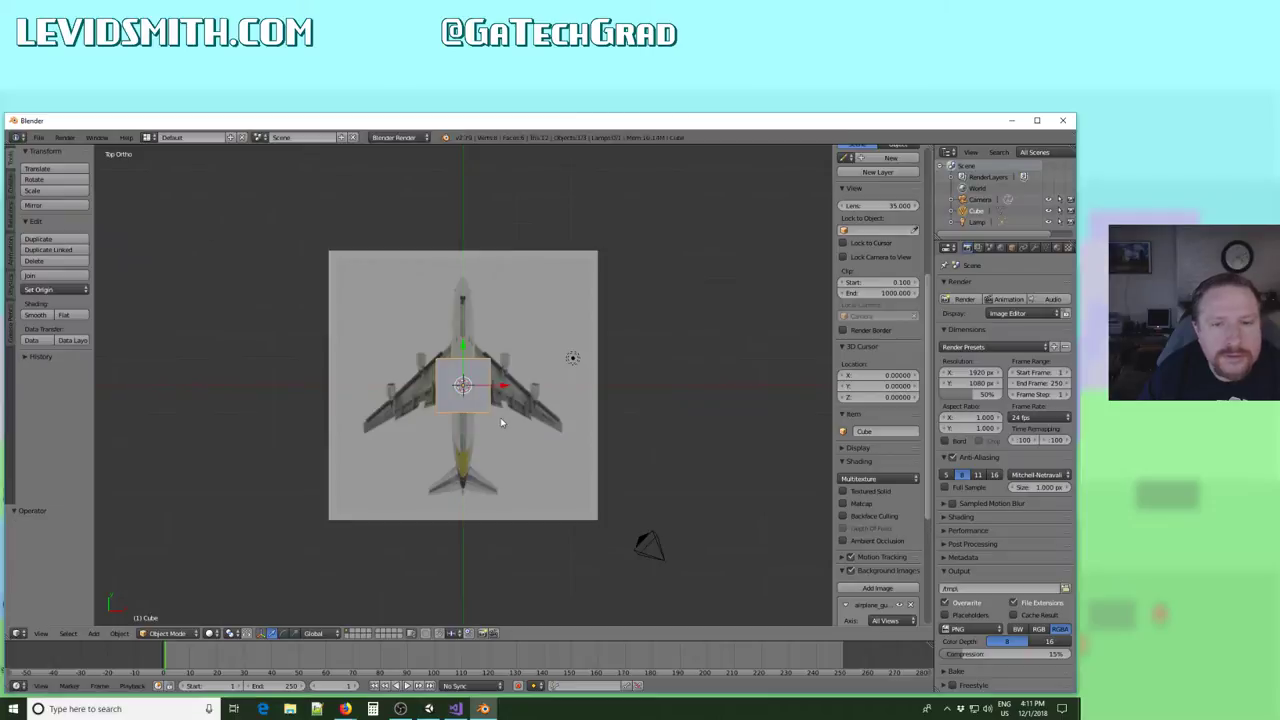
Enter Edit Mode on the cube and flatten it along Z to about 0.235 in the front view.
scroll(504, 423, "up", 2)
key("Tab")
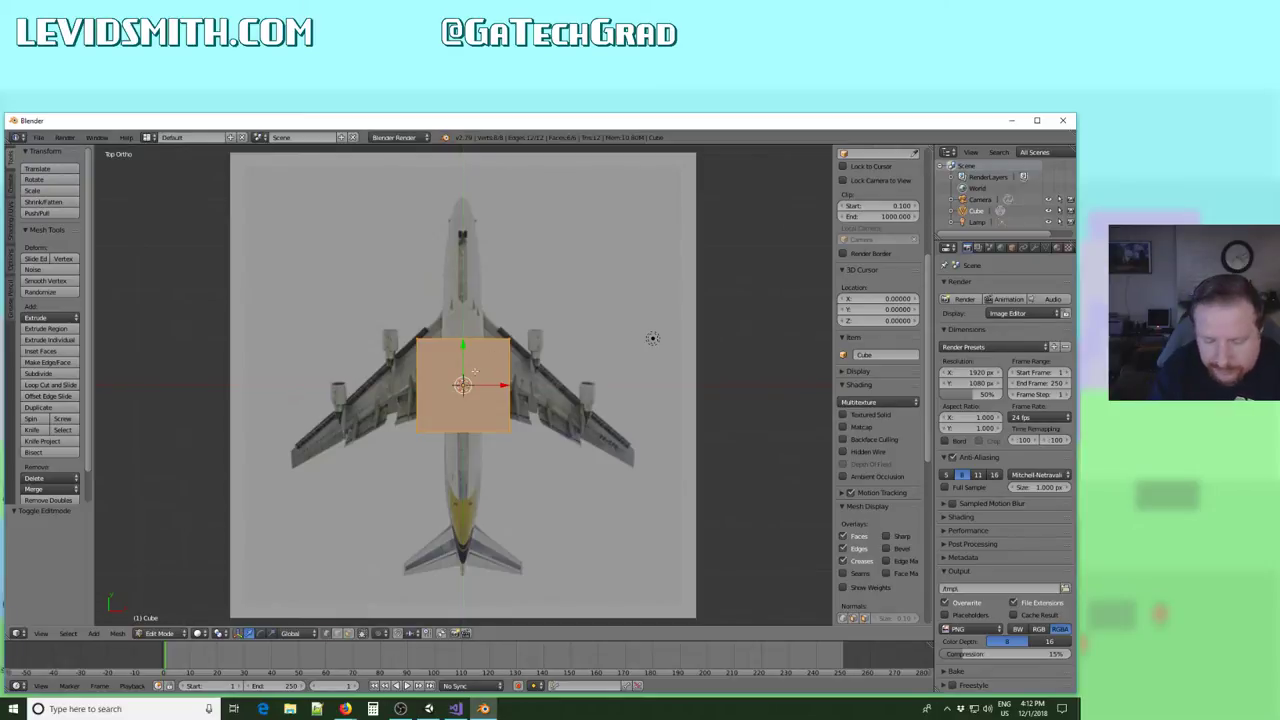
key("KP_1")
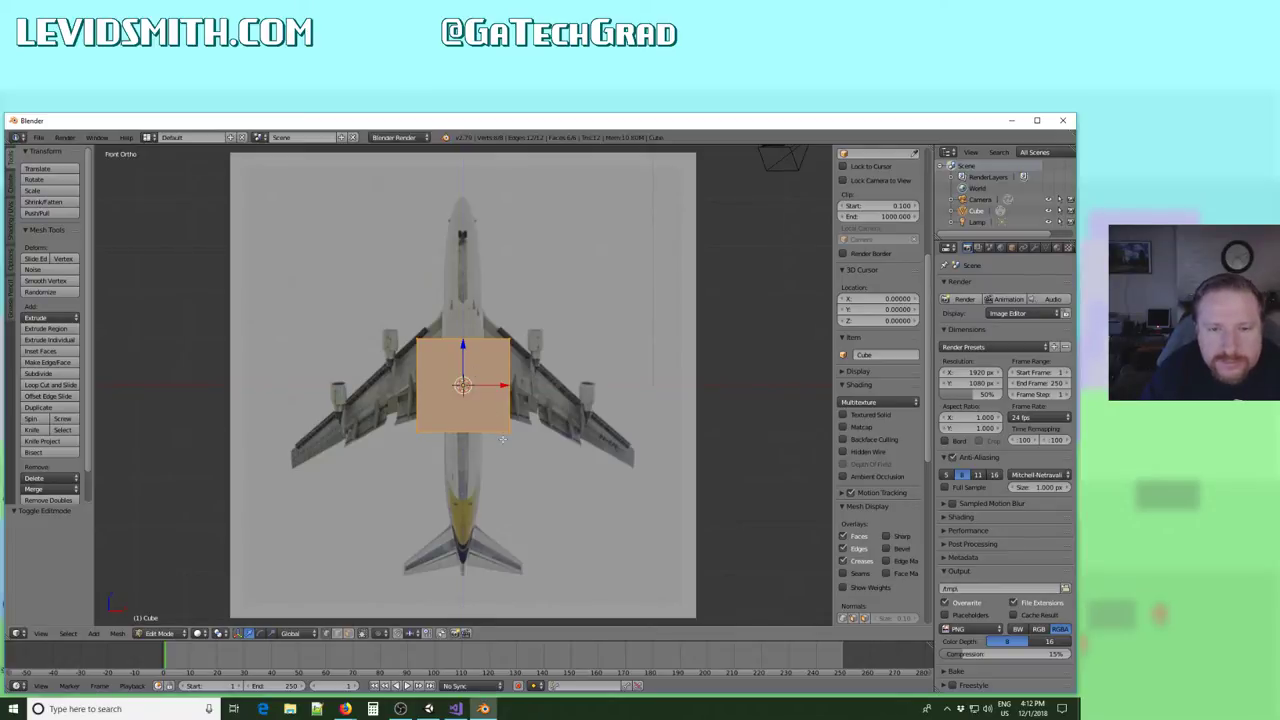
key("s")
key("z")
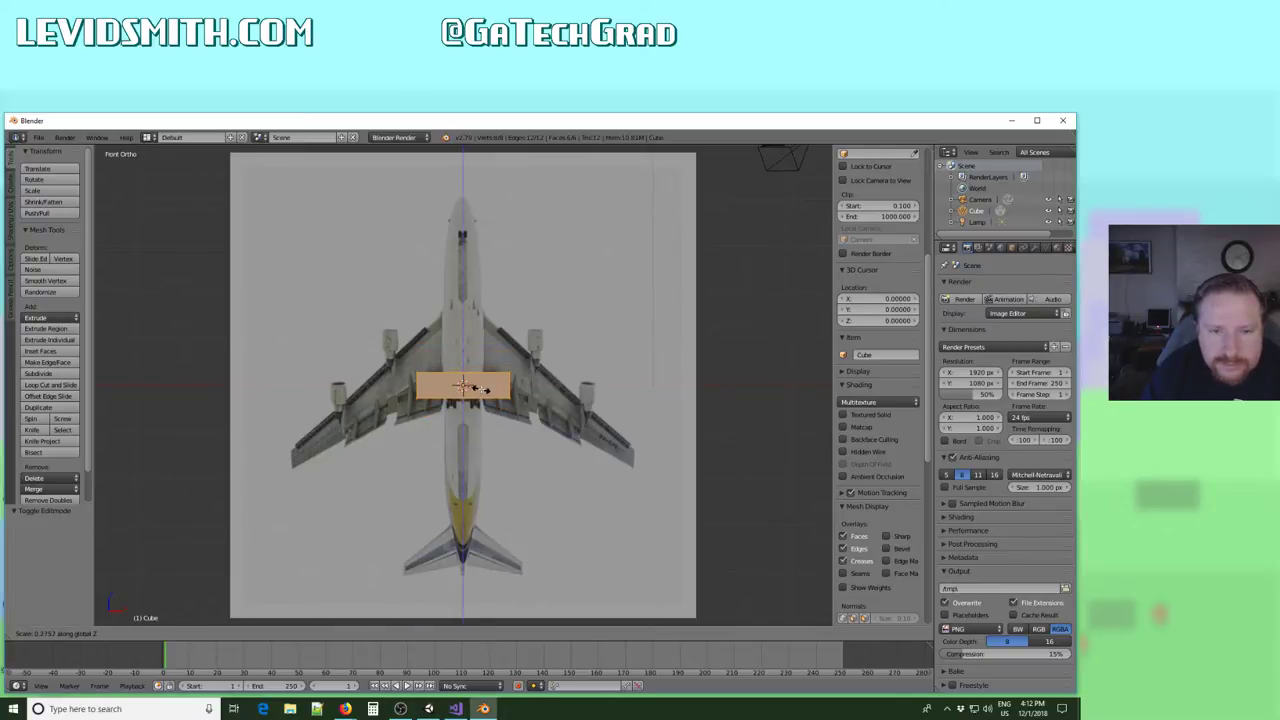
left_click(478, 389)
Restrict the airplane background image to the Top axis, check the front view, and return to the top view.
key("KP_7")
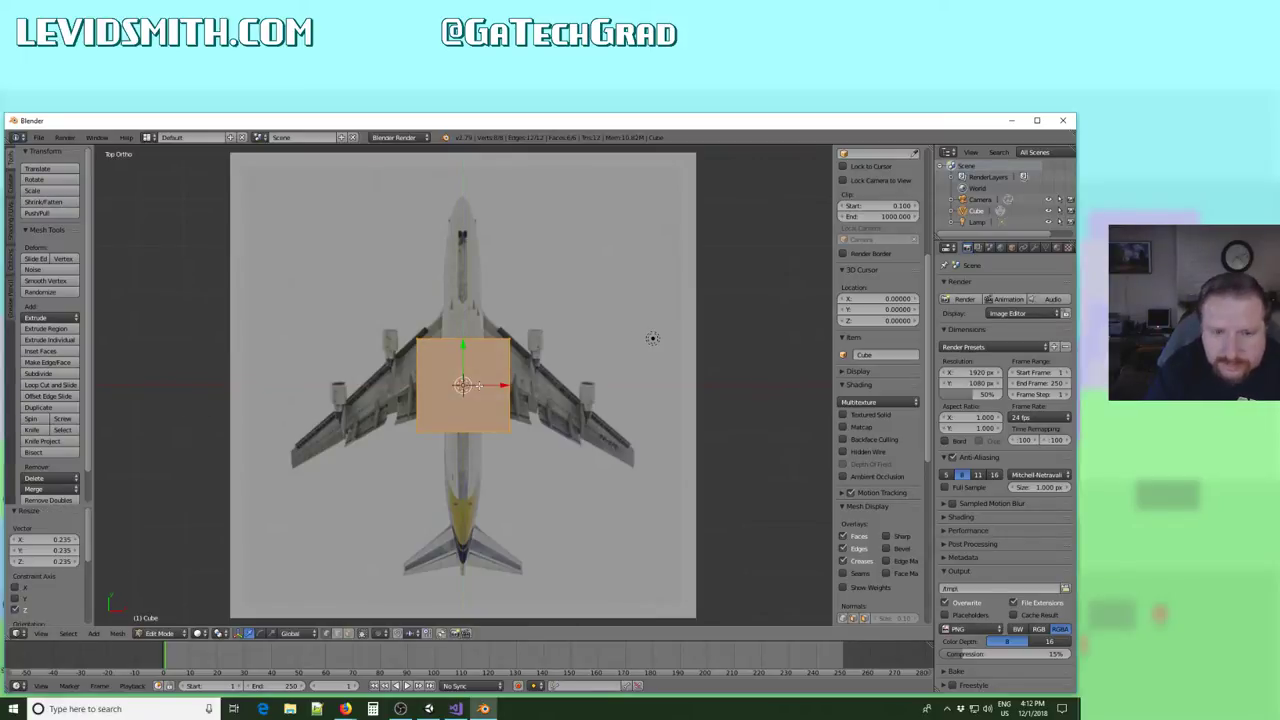
scroll(878, 524, "down", 10)
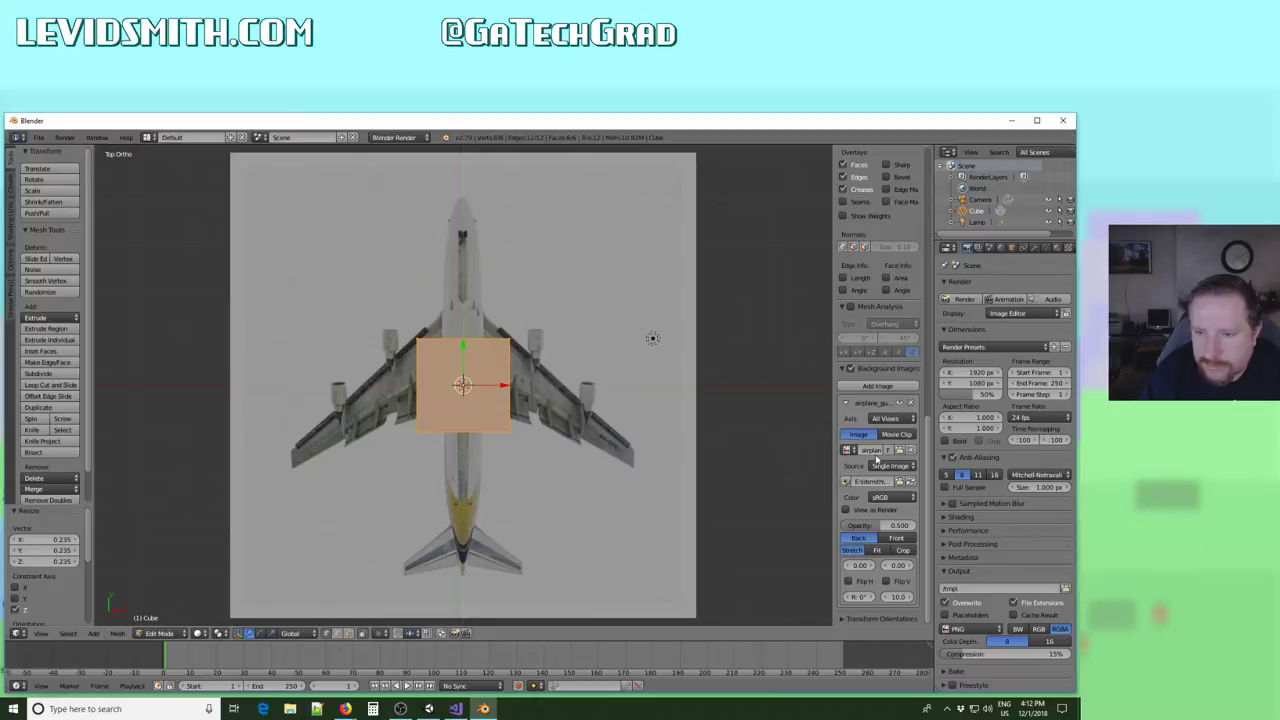
left_click(885, 418)
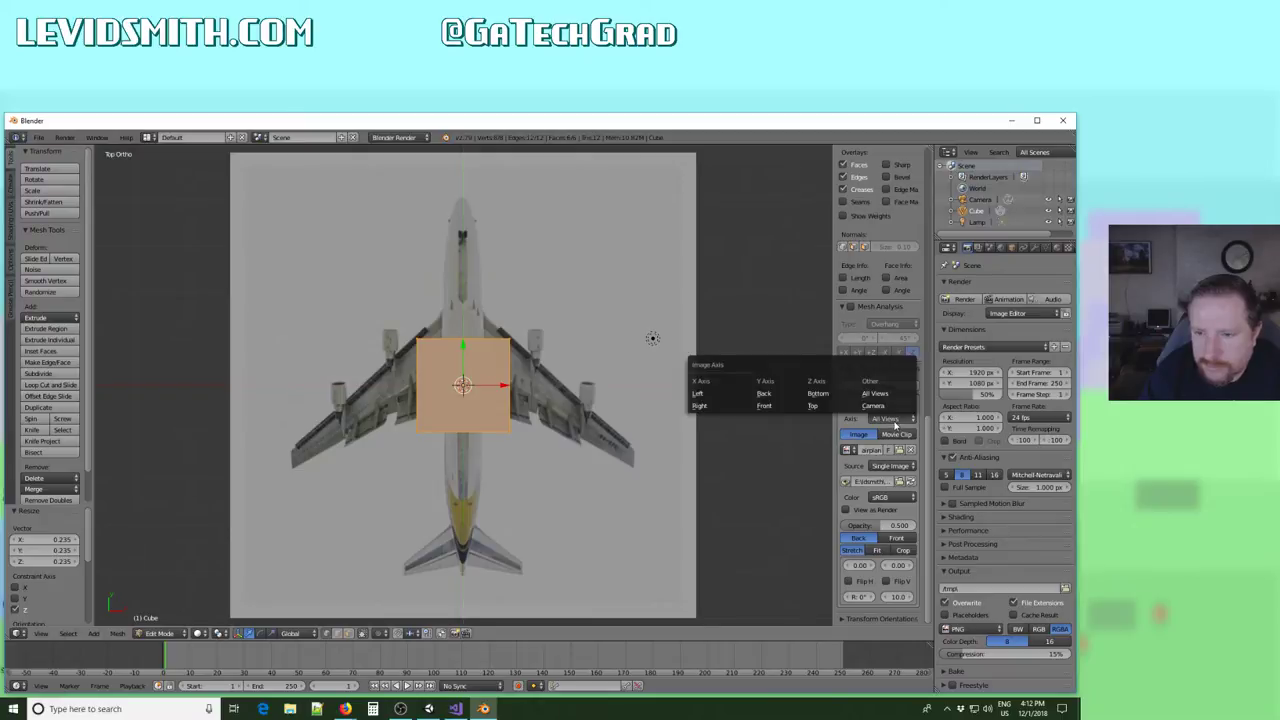
left_click(813, 407)
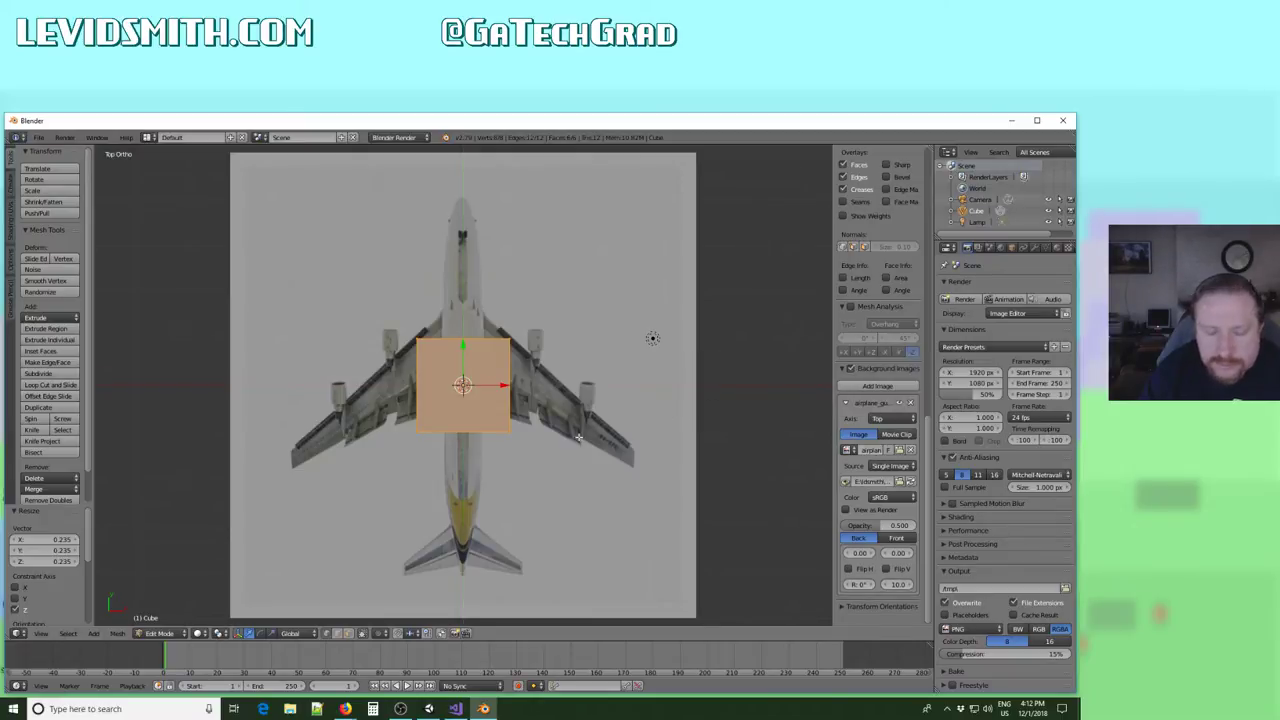
key("KP_5")
key("KP_1")
key("KP_5")
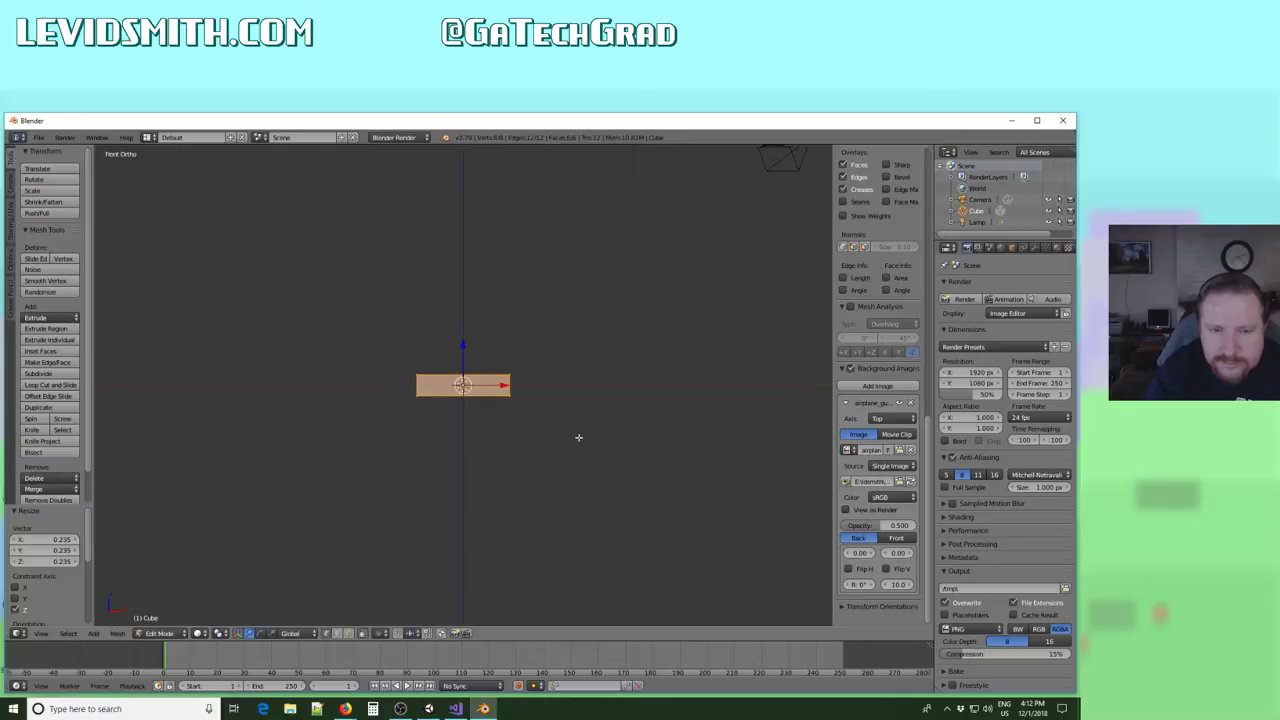
key("KP_7")
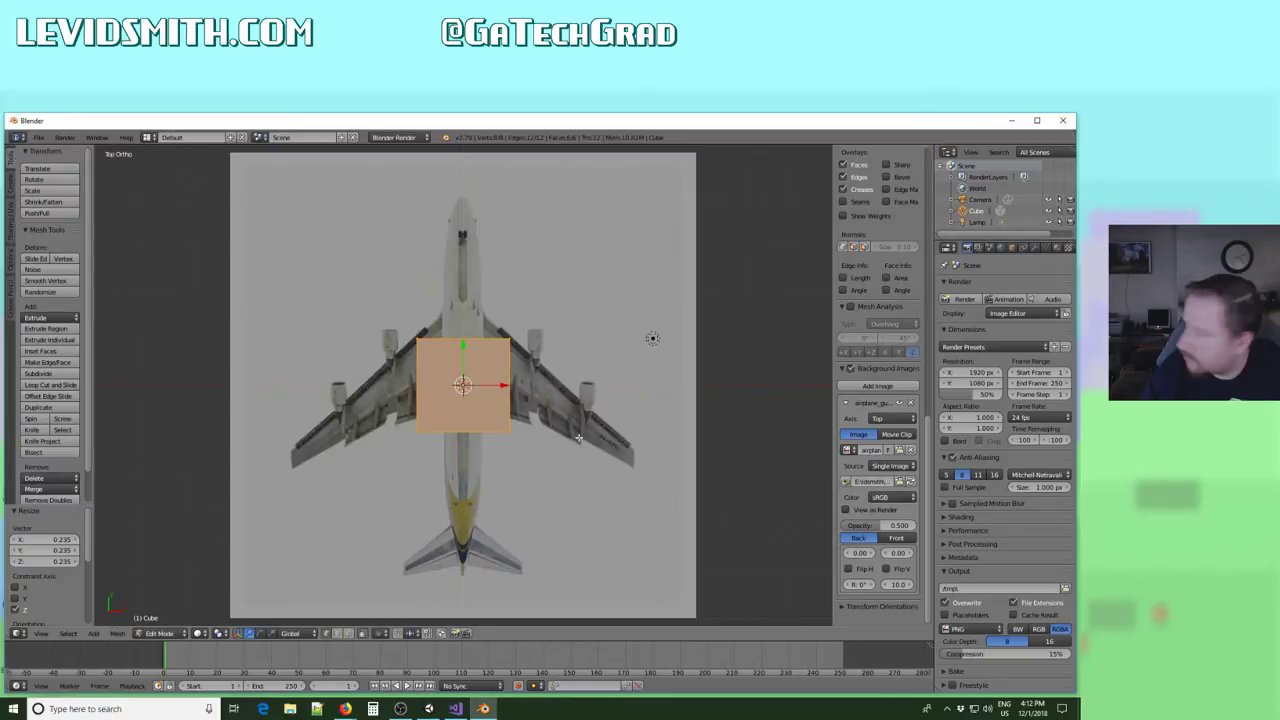
Show the box as wireframe and move its front face about 3.02 along Y to the airplane's nose tip.
key("a")
key("z")
right_click(412, 333)
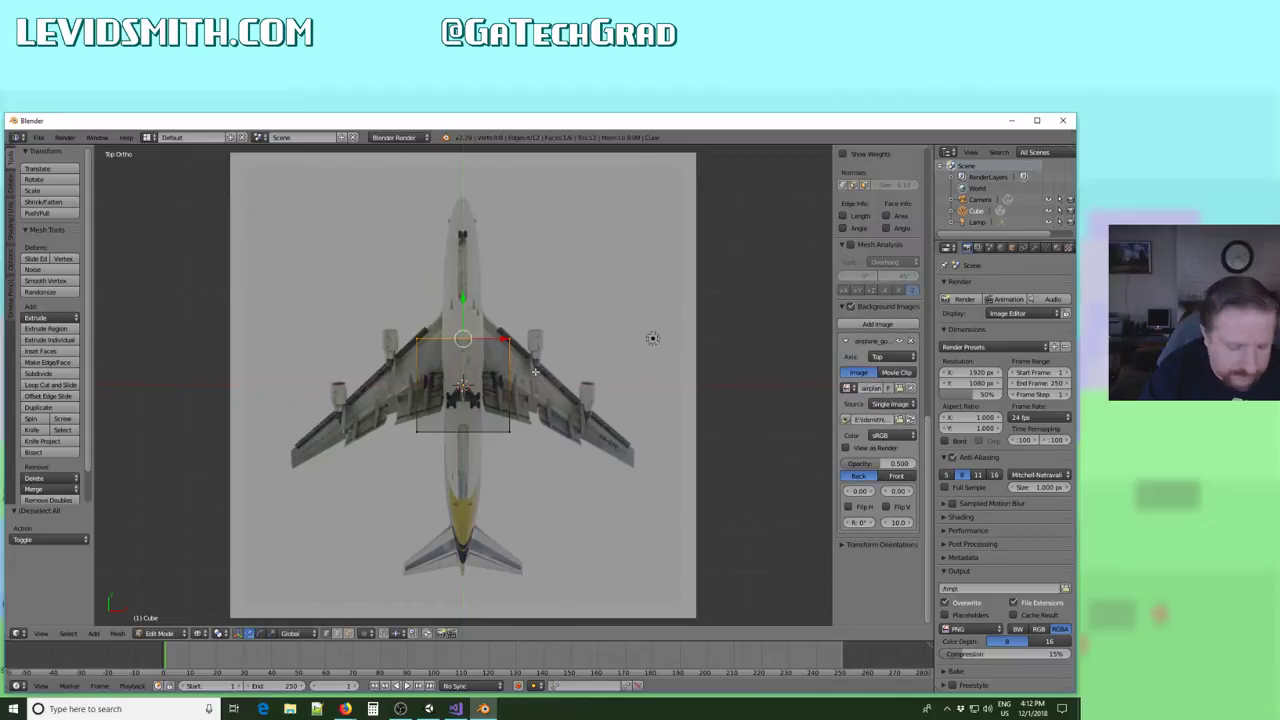
key("g")
key("y")
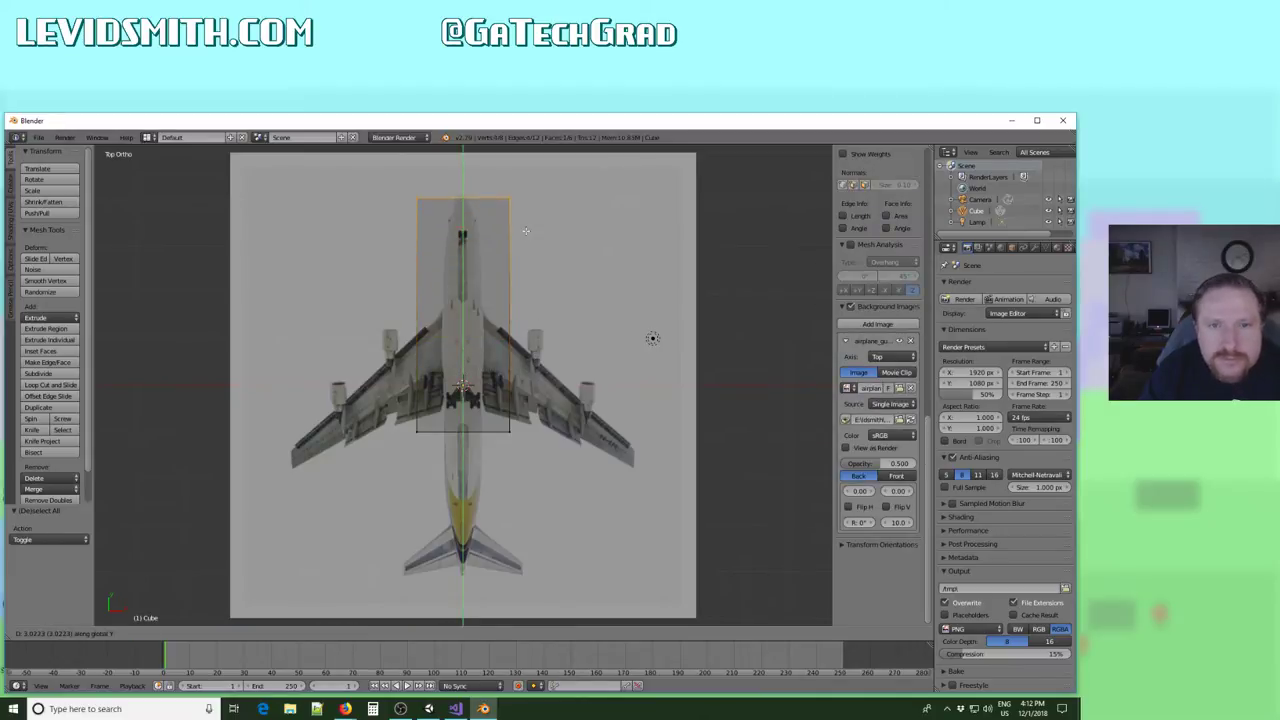
left_click(525, 231)
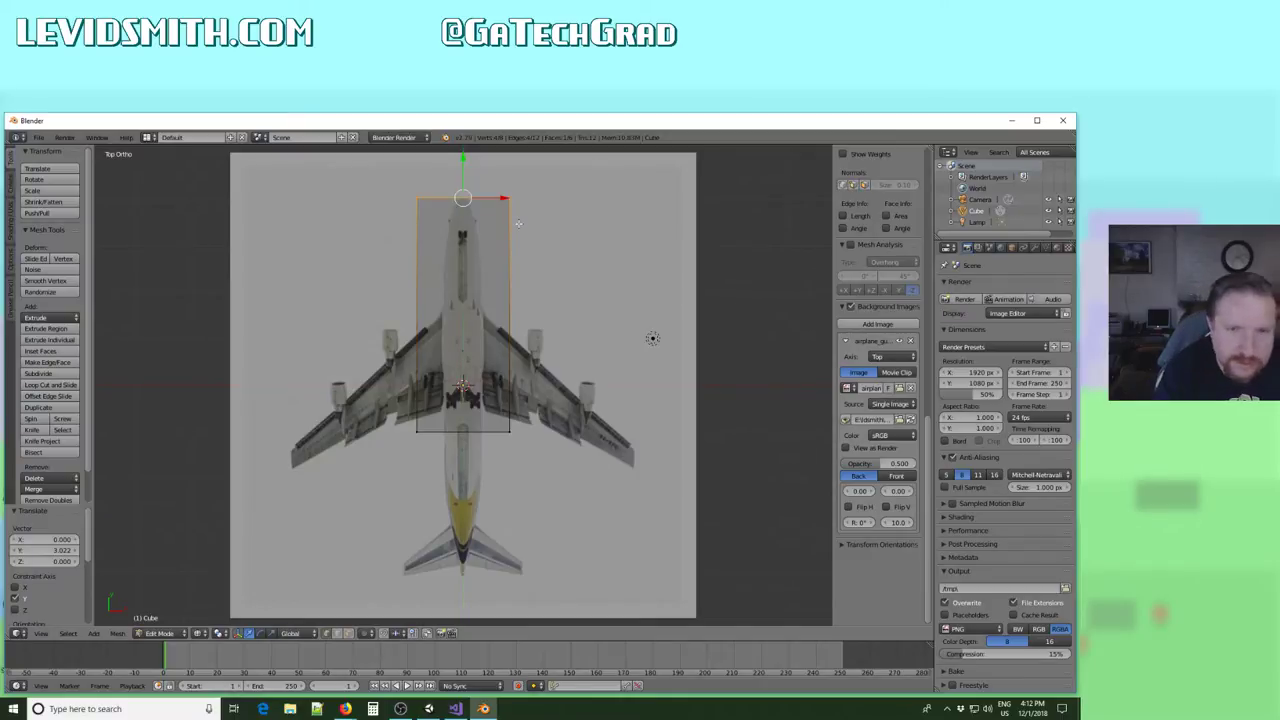
Add three evenly spaced loop cuts across the length of the fuselage box.
key("ctrl+r")
scroll(518, 223, "up", 2)
left_click(517, 222)
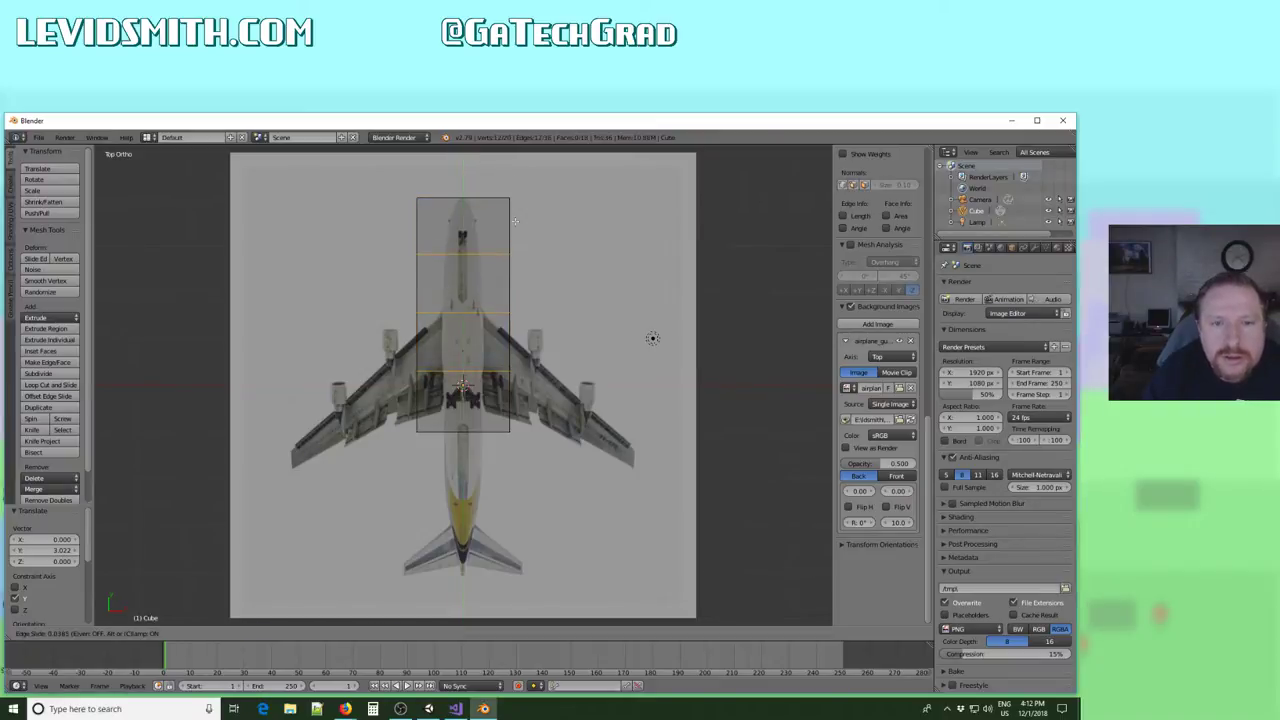
left_click(515, 222)
Box-select the front end vertices and scale them to about 0.17 to form the nose tip.
key("a")
key("b")
left_click_drag(402, 189, 522, 214)
key("s")
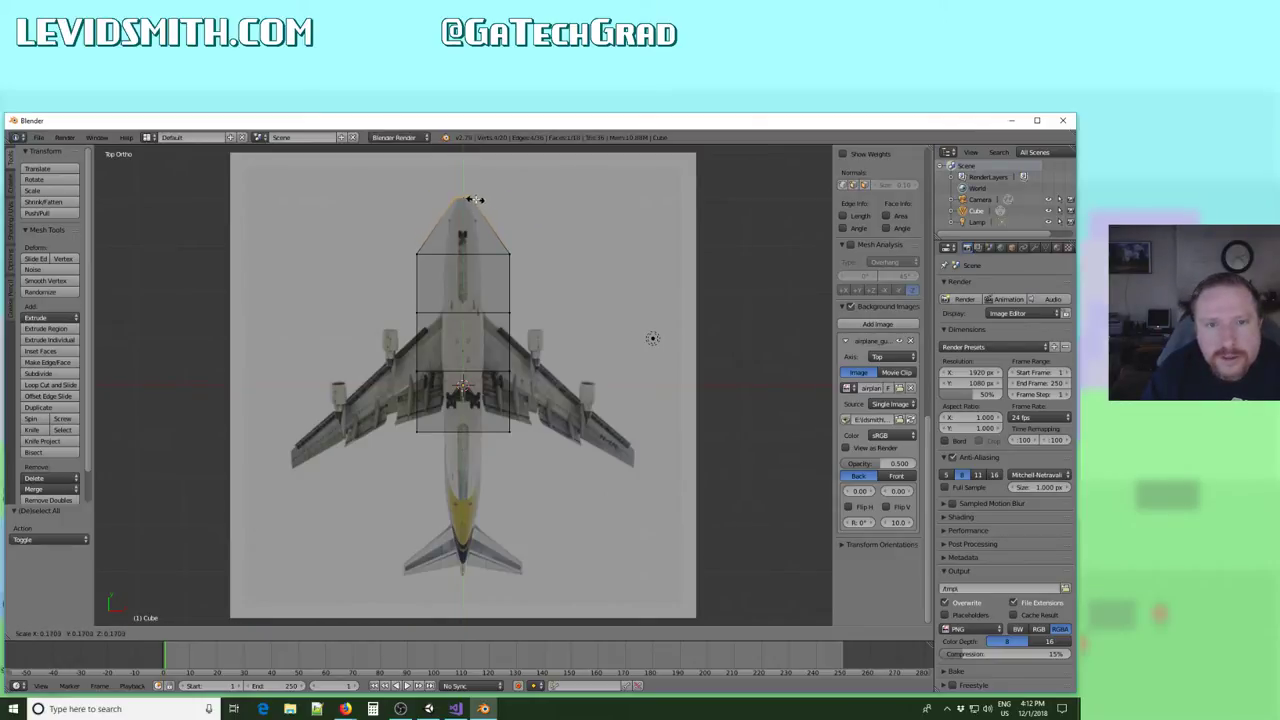
left_click(477, 200)
Move the loop behind the nose about 0.206 forward along Y and scale it to about 0.45 to match the fuselage width.
key("a")
key("b")
left_click_drag(405, 240, 522, 278)
key("g")
key("y")
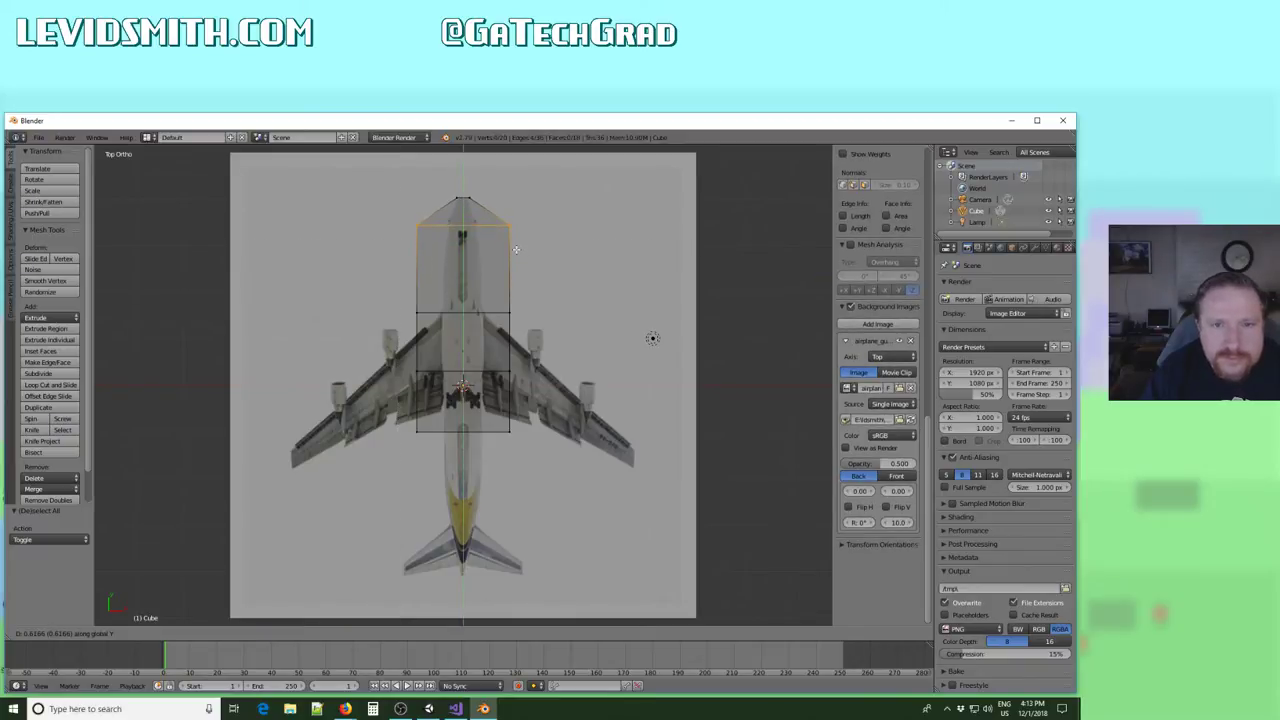
left_click(514, 258)
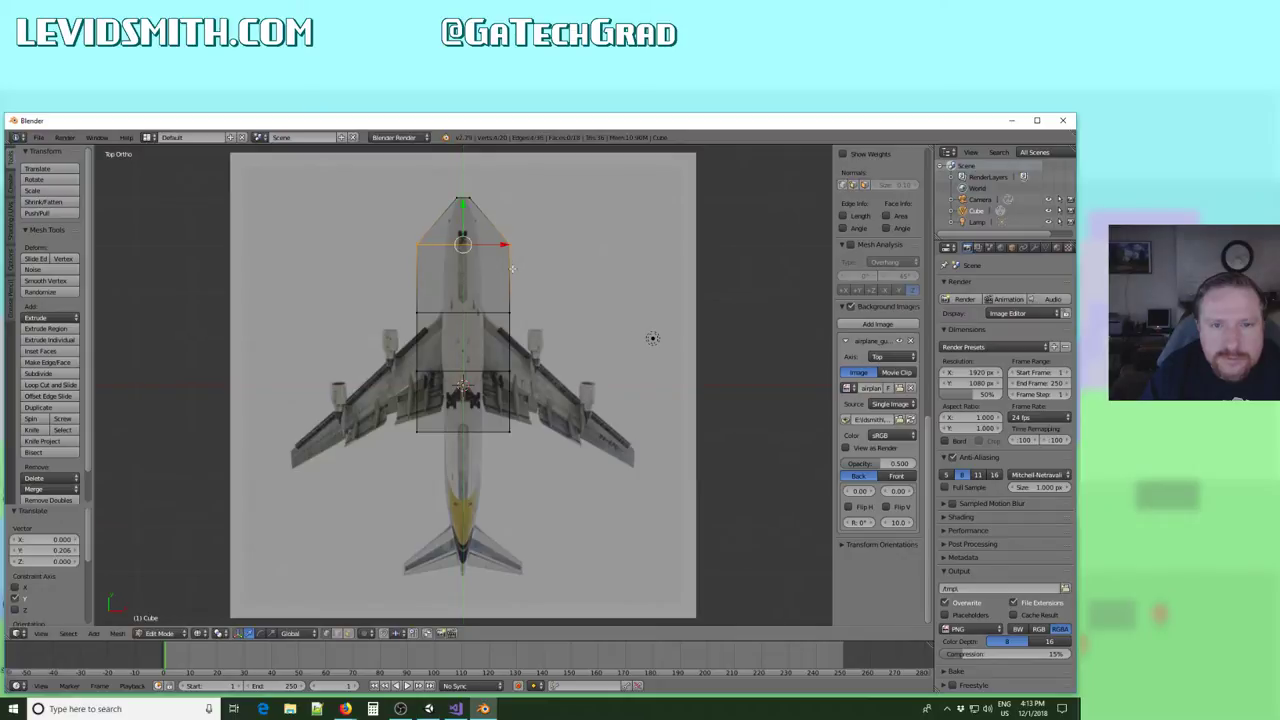
key("s")
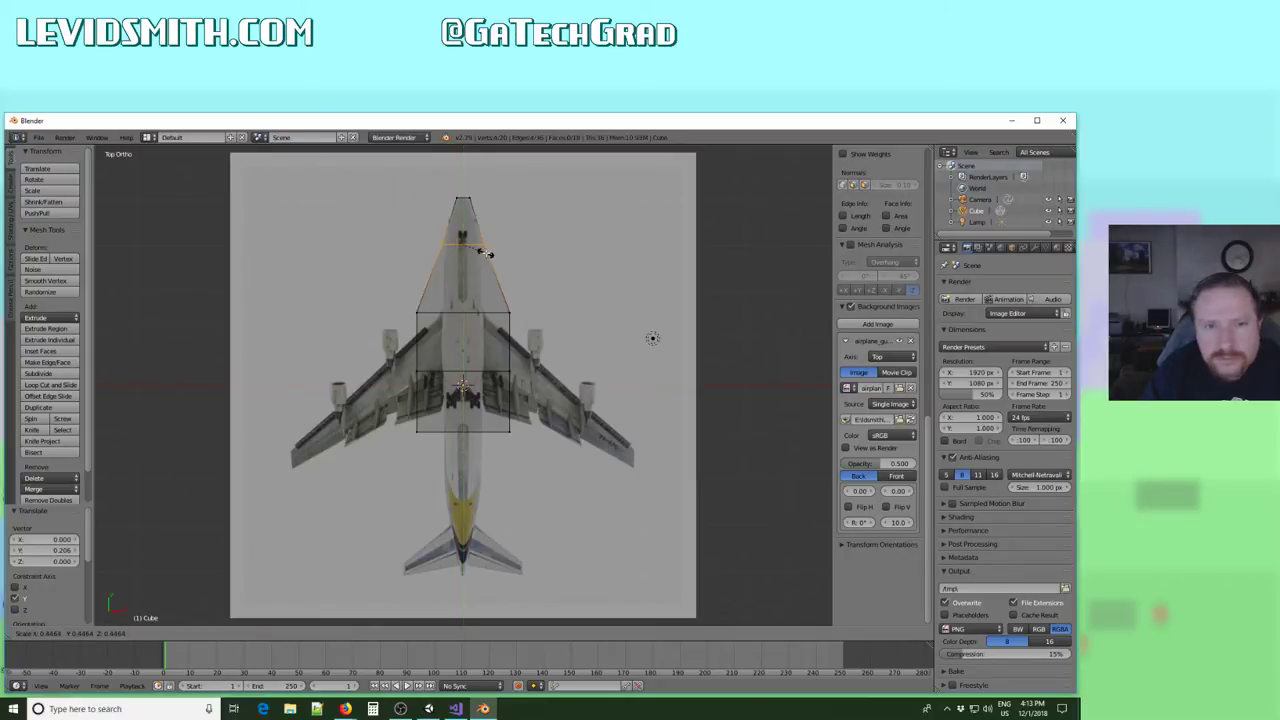
left_click(485, 253)
Scale the middle loop ahead of the wings to about 0.461 to match the fuselage width, and leave nothing selected.
key("a")
key("b")
left_click_drag(402, 308, 528, 345)
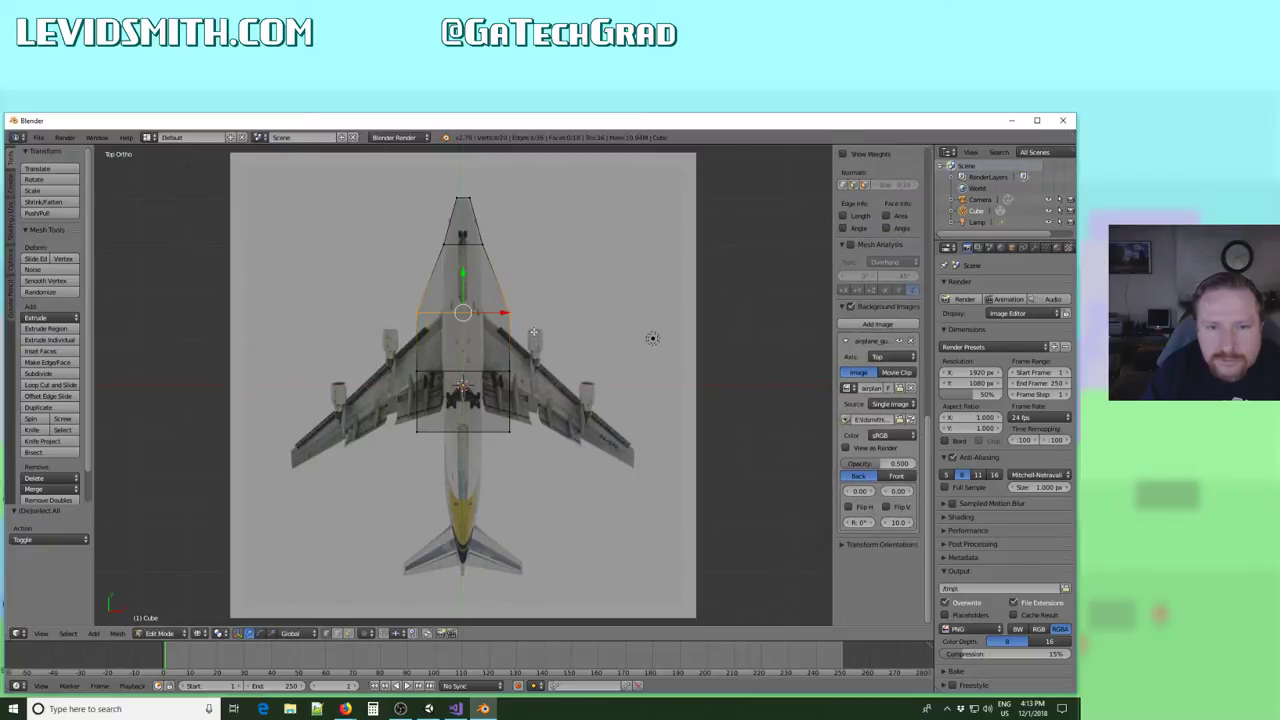
key("s")
left_click(500, 318)
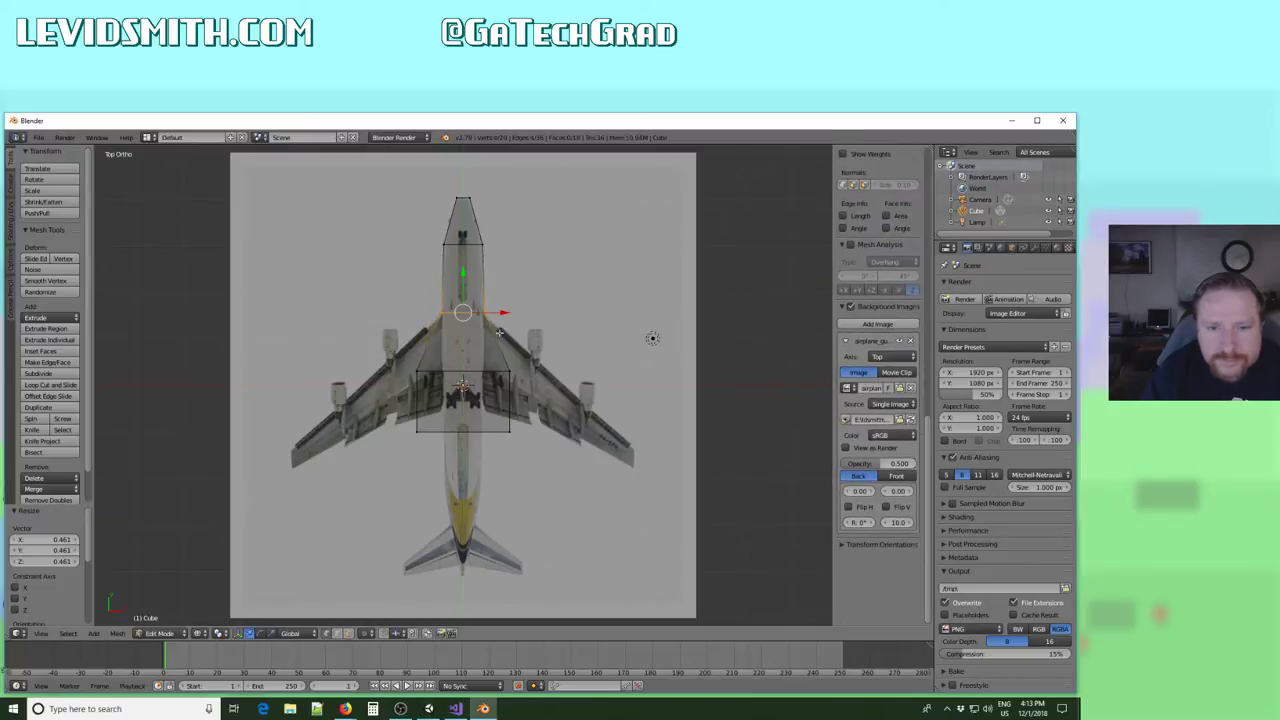
right_click(506, 373)
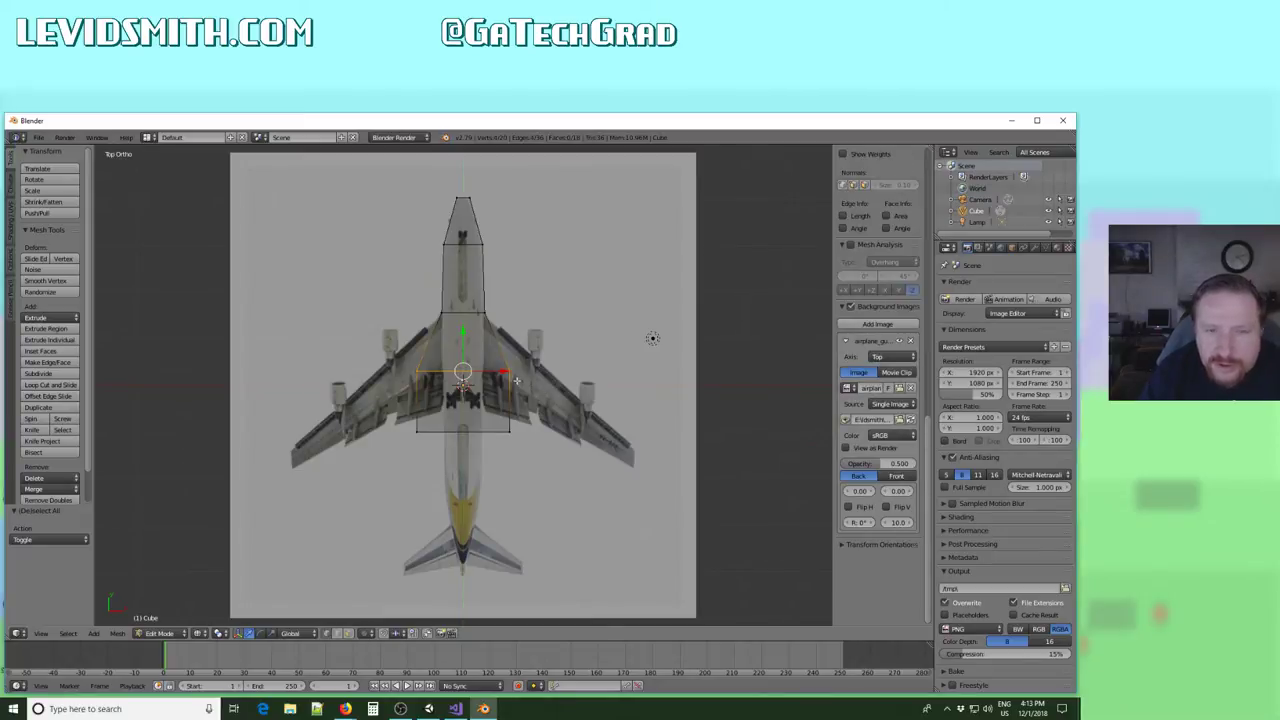
key("a")
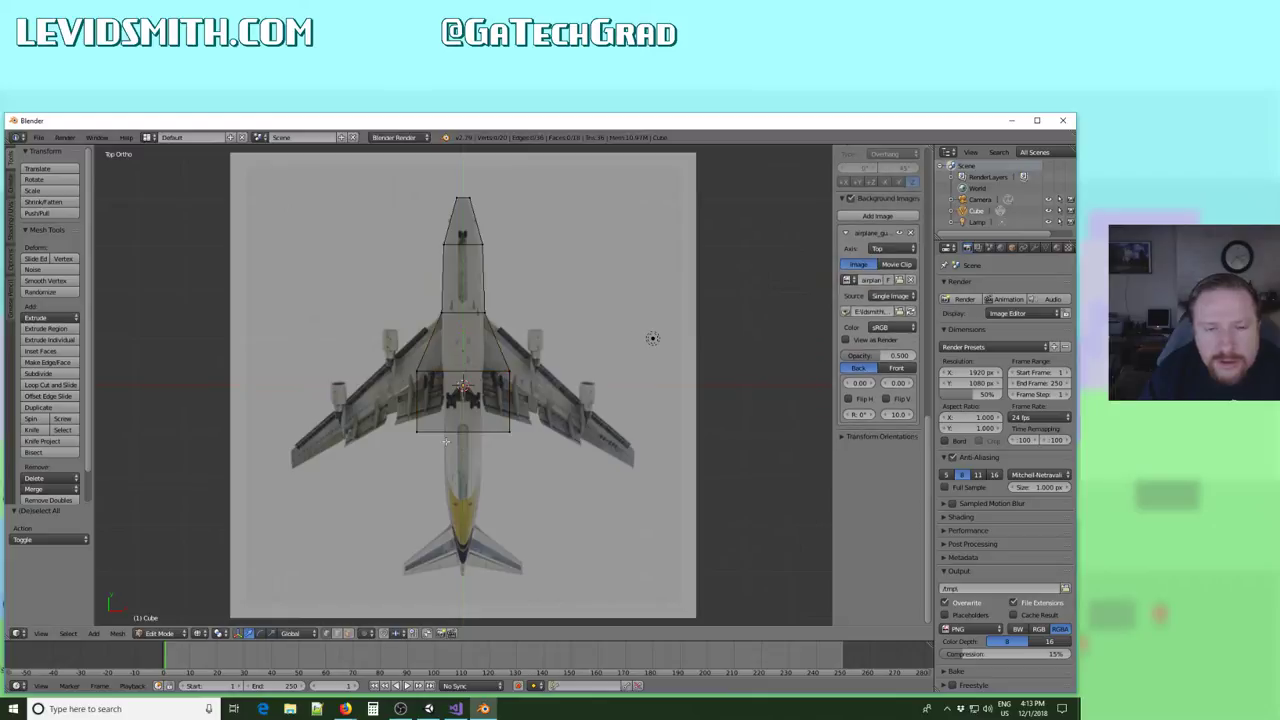
Extrude the rear end of the fuselage box straight back along Y to the end of the airplane's tail.
right_click(500, 430)
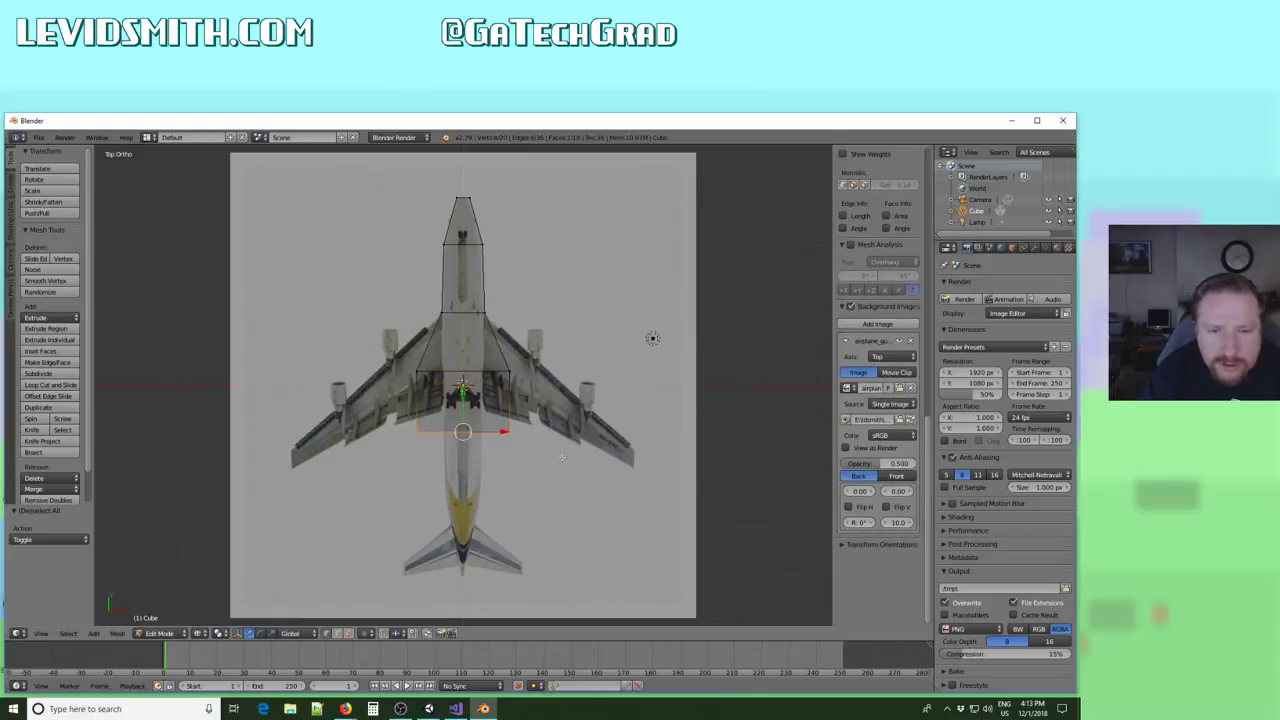
key("e")
key("y")
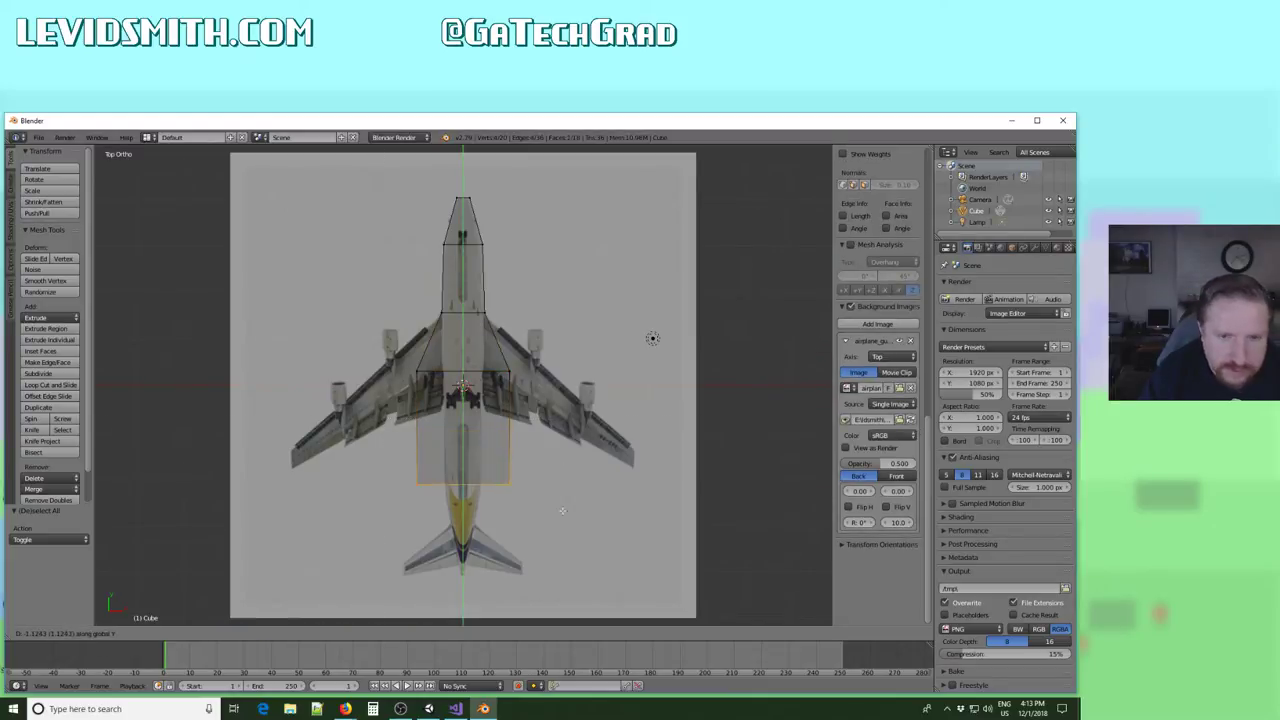
left_click(568, 600)
Box-select the loop at the wings and move it -1.439 along Y to near the wingtips.
key("b")
left_click_drag(407, 357, 549, 405)
key("g")
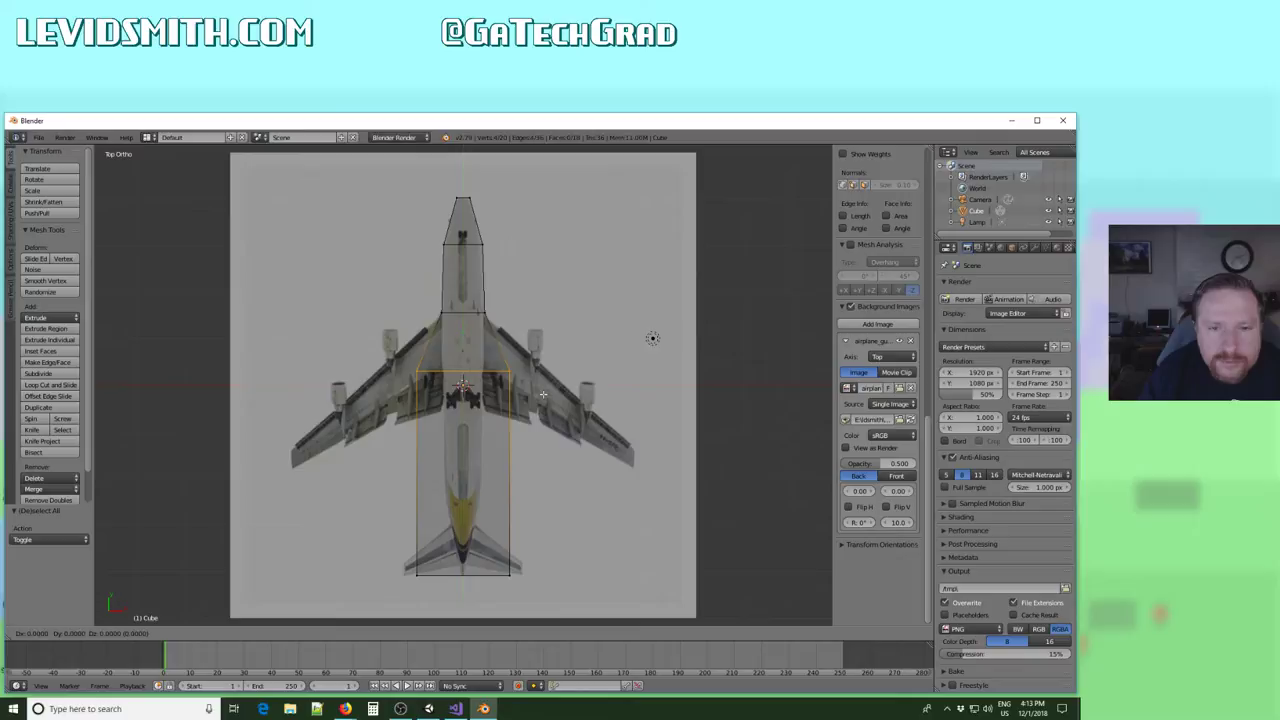
key("y")
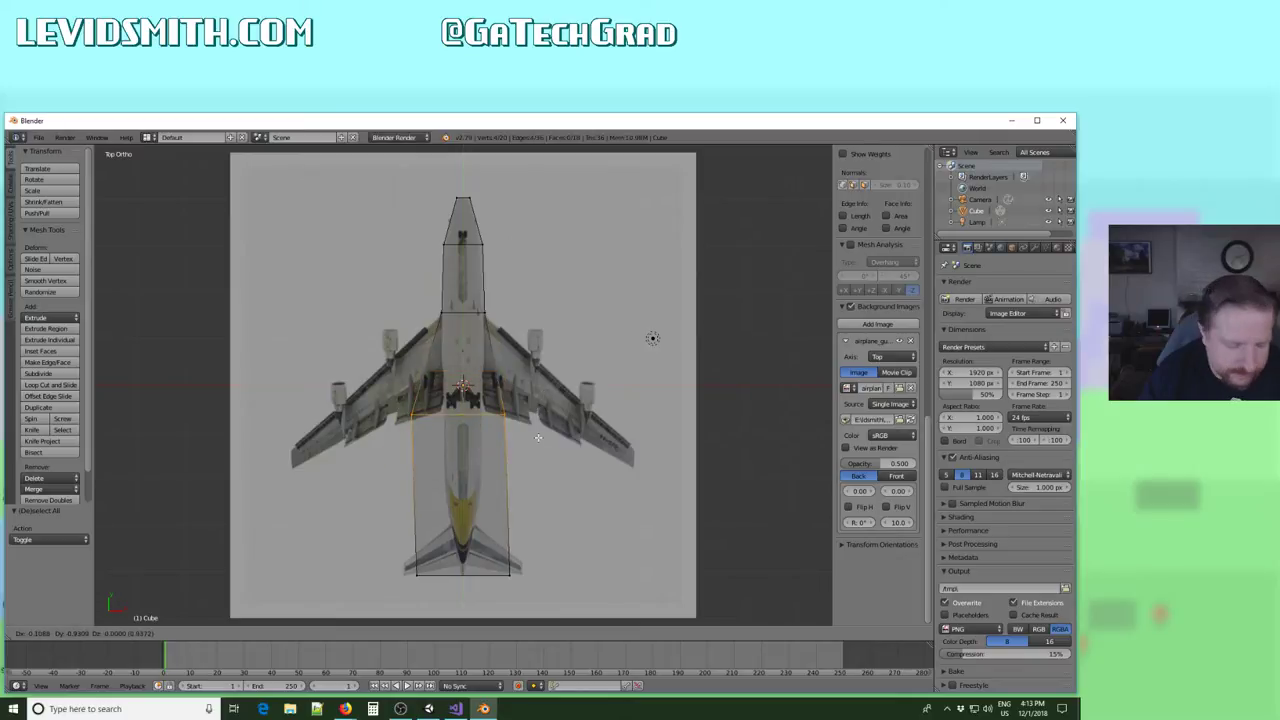
left_click(545, 461)
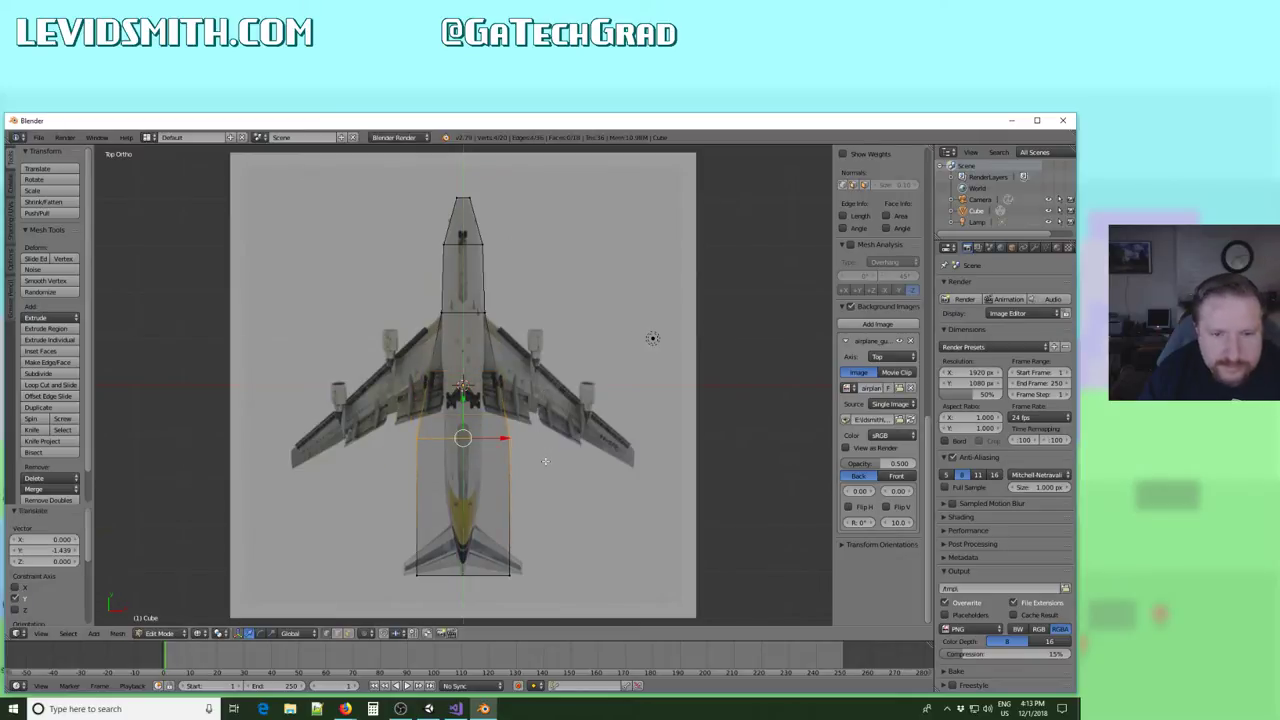
Scale the wing loop to about 3.47, move it -0.254 along Y, and scale it about 1.08 to reach the wingtips.
key("s")
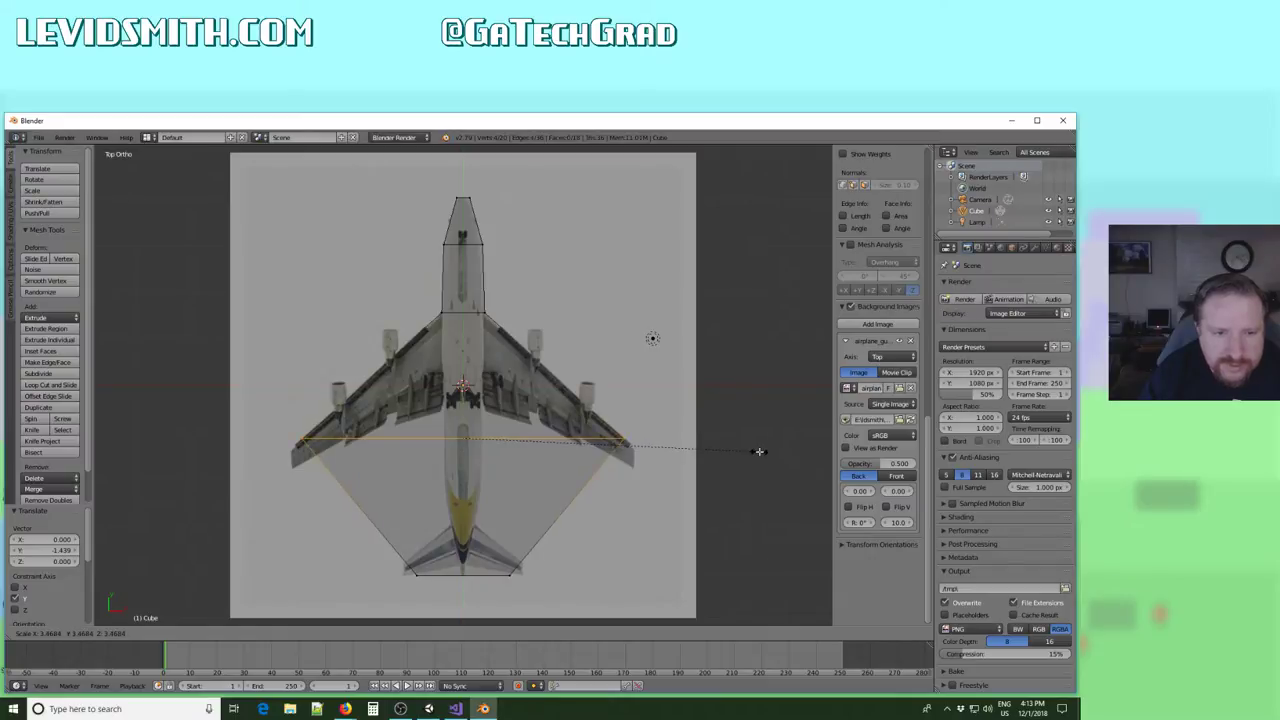
left_click(758, 451)
key("g")
key("y")
left_click(505, 445)
key("s")
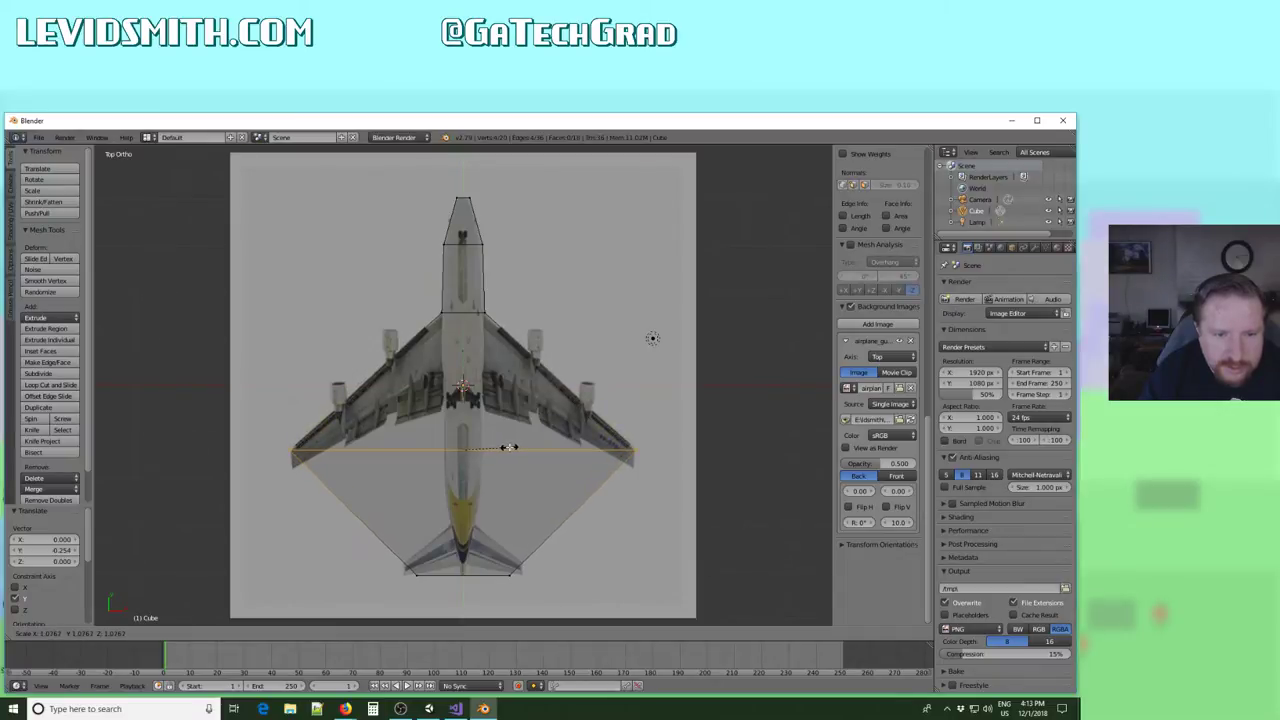
left_click(508, 447)
key("a")
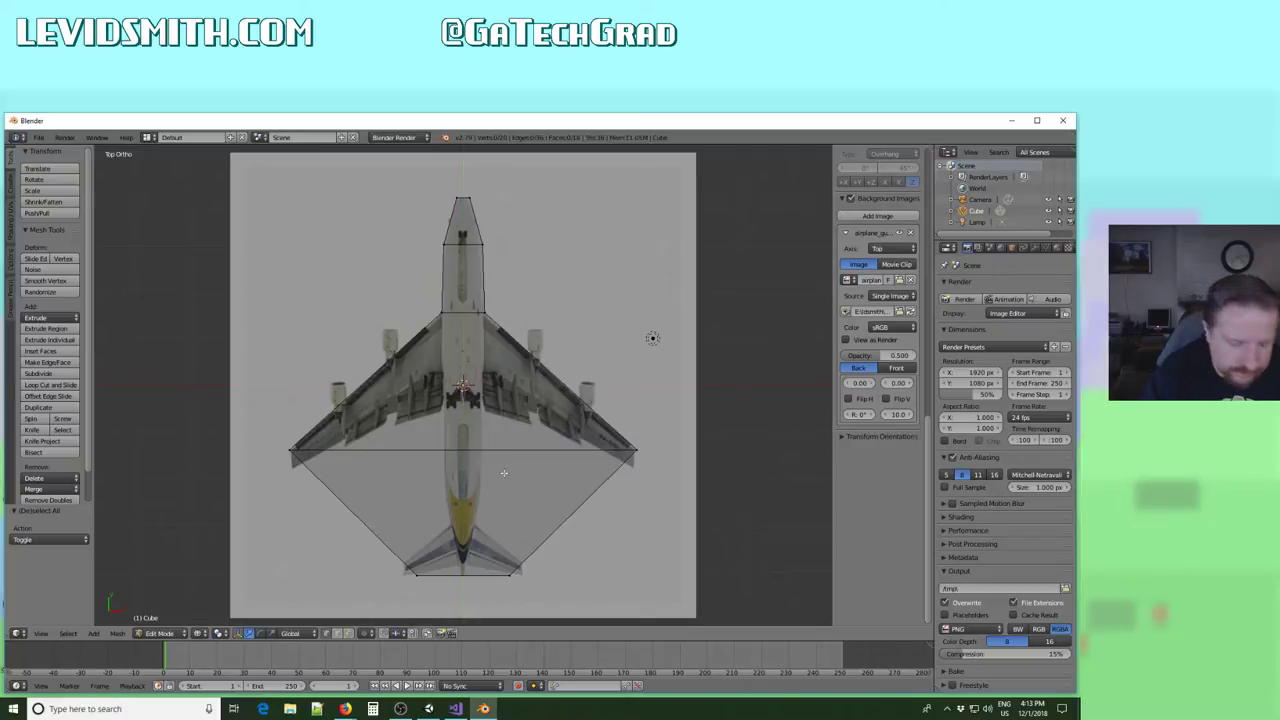
Add a loop cut just behind the wingtip loop and scale it to 1.111 to form the squared wingtips.
key("ctrl+r")
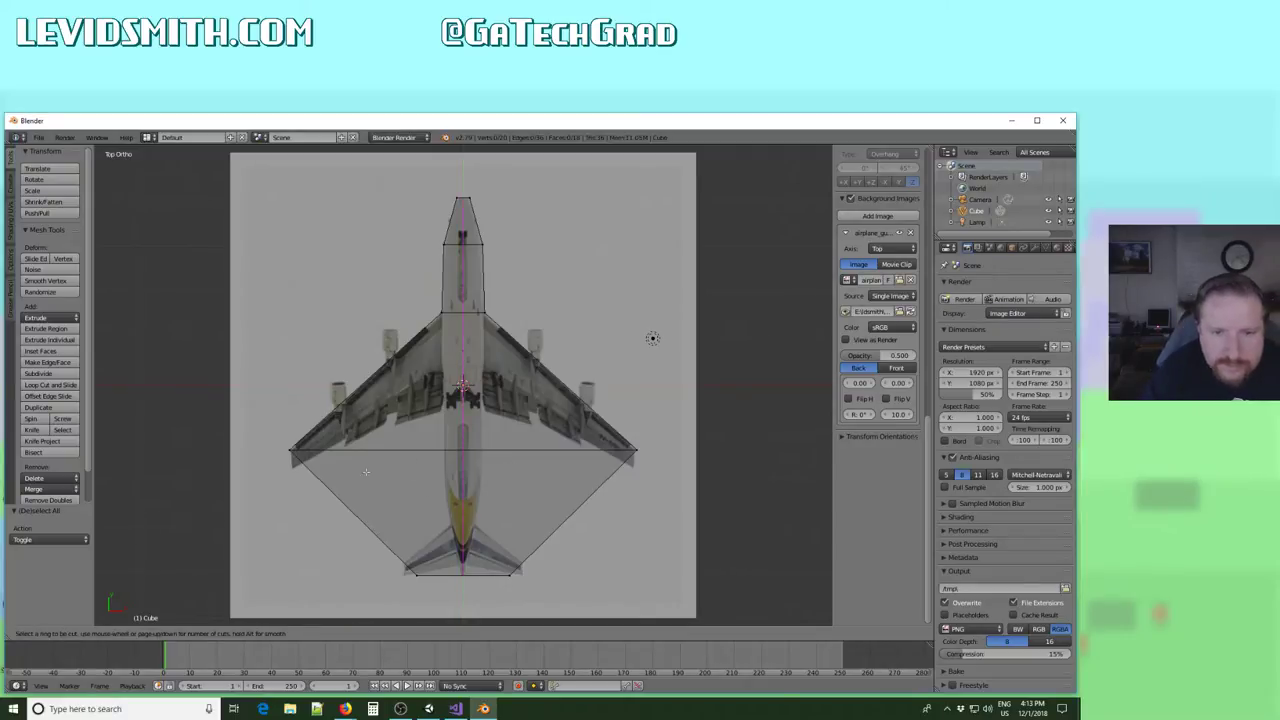
left_click(356, 530)
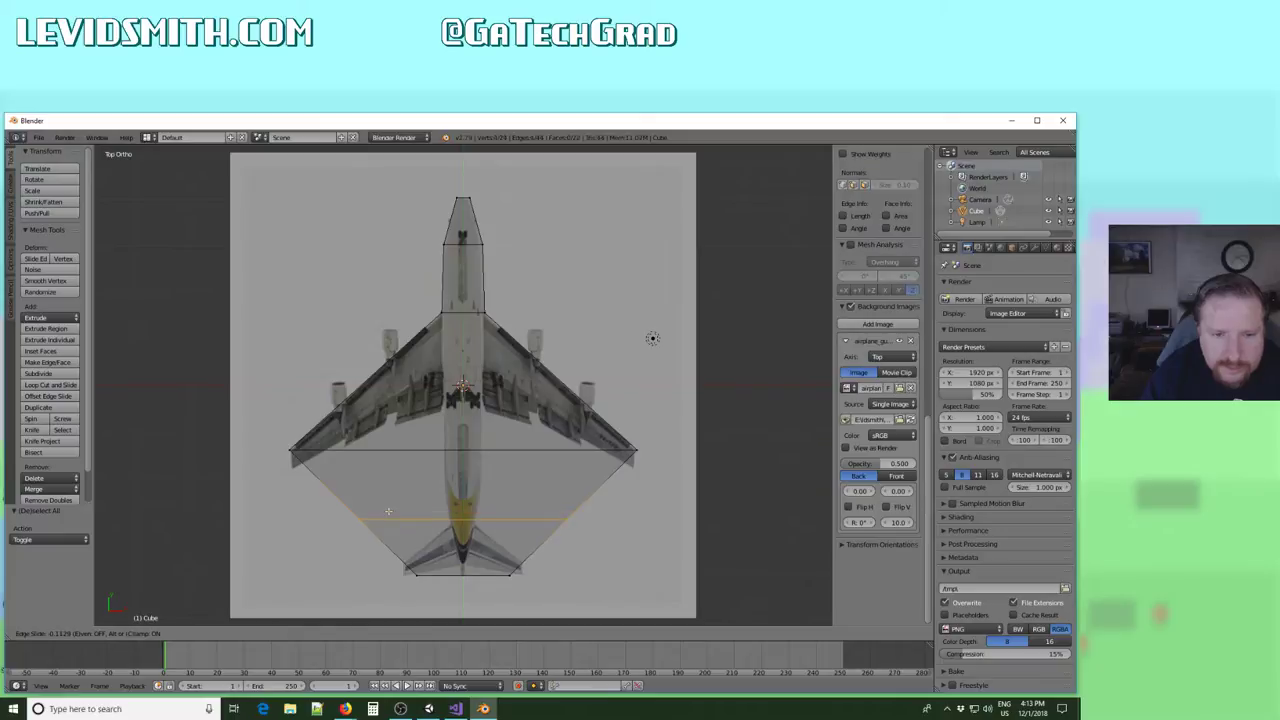
left_click(378, 420)
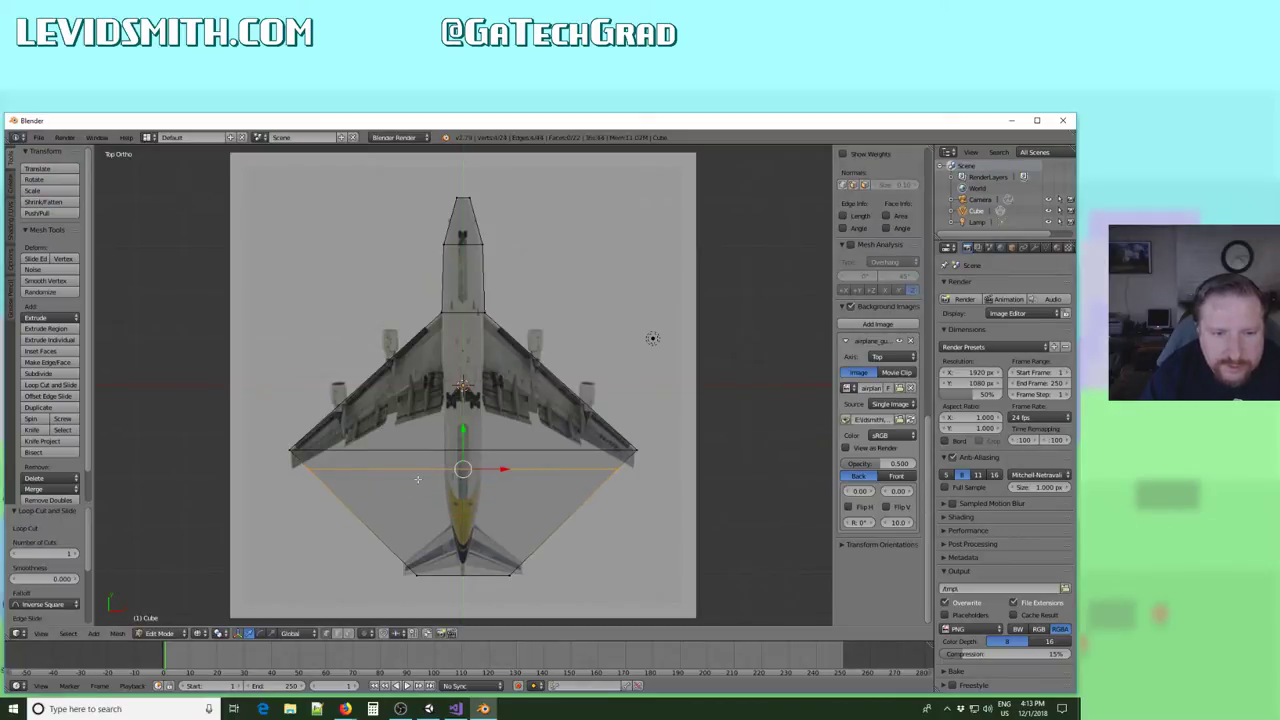
key("s")
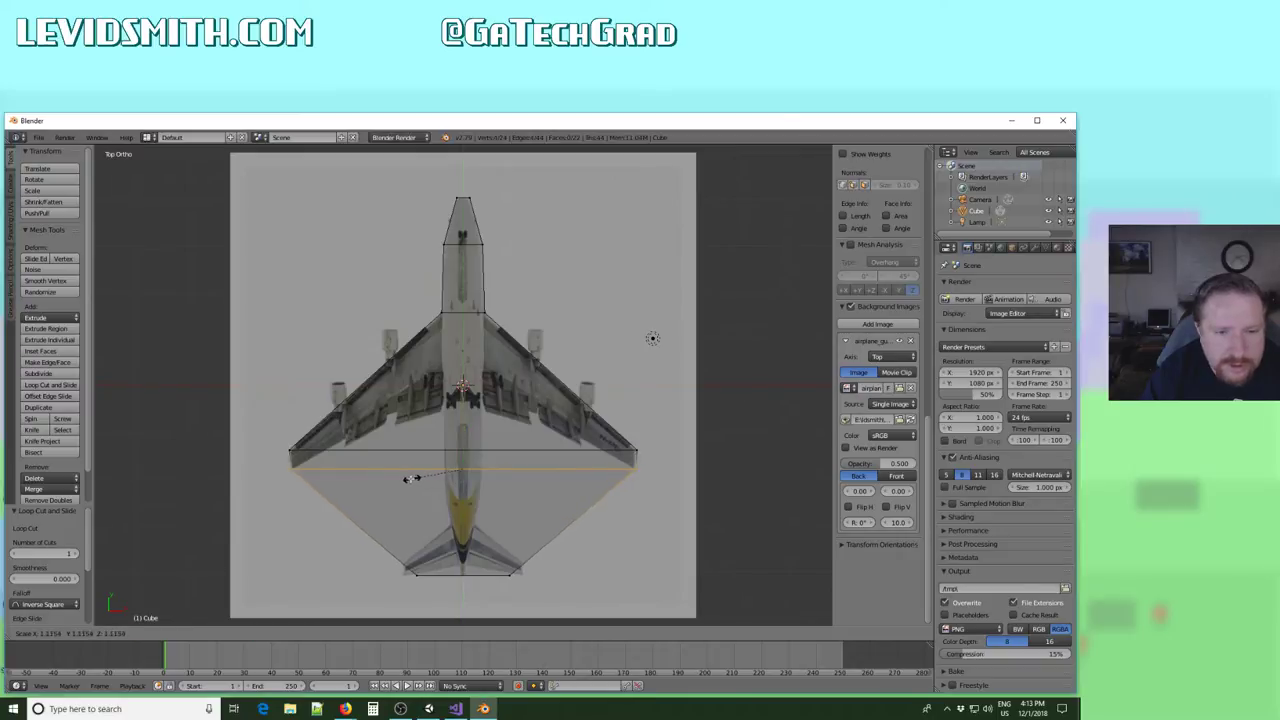
left_click(410, 477)
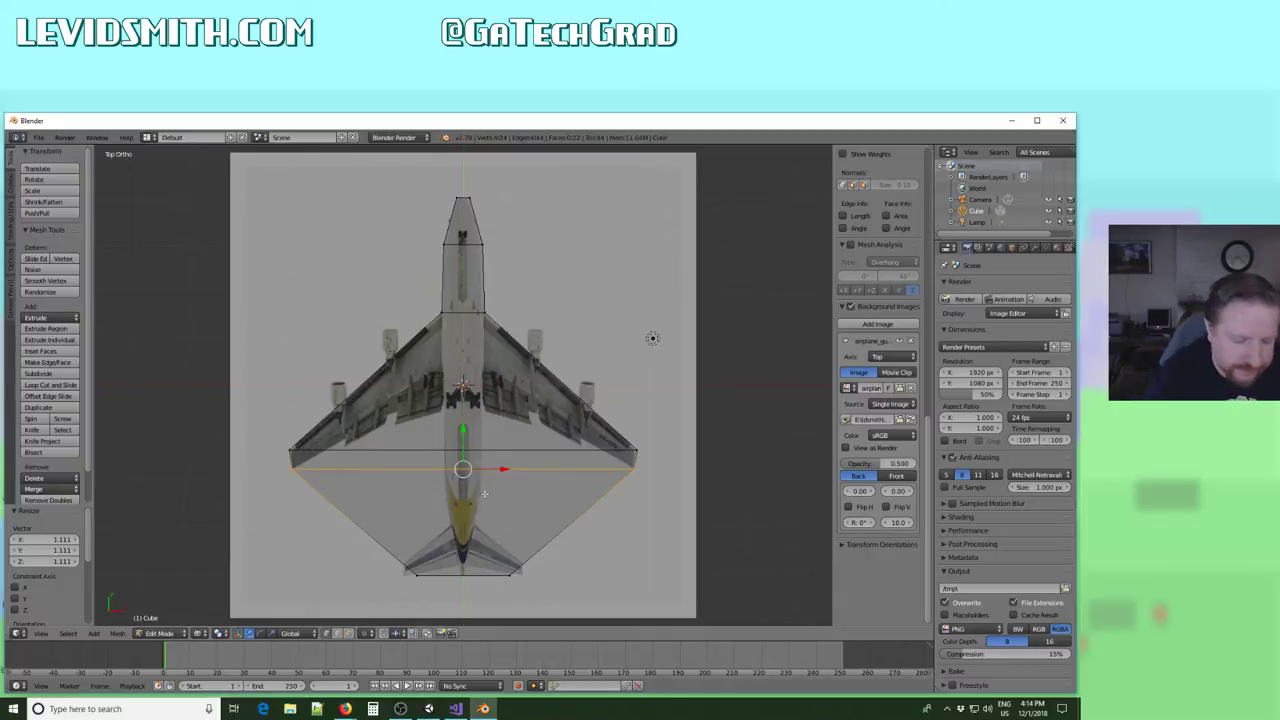
Add a single centred loop cut running lengthwise from the nose to the tail.
key("ctrl+r")
left_click(484, 493)
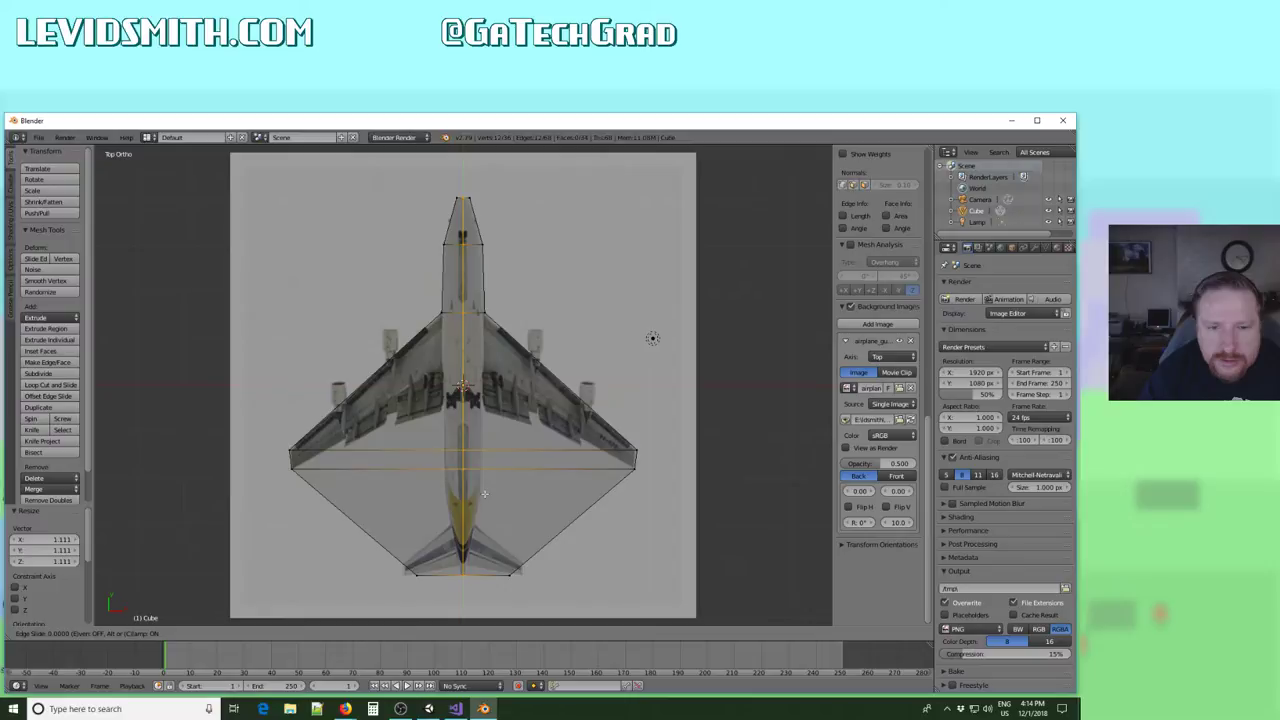
left_click(484, 493)
key("b")
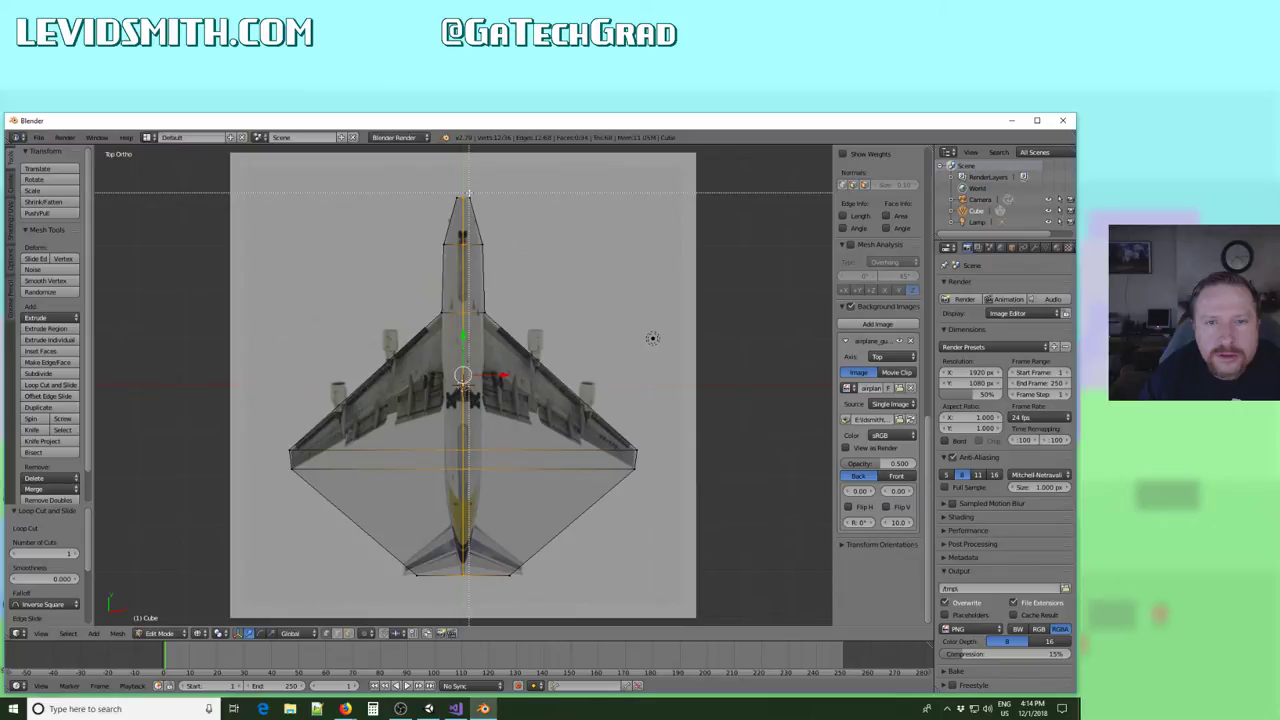
left_click_drag(468, 192, 476, 208)
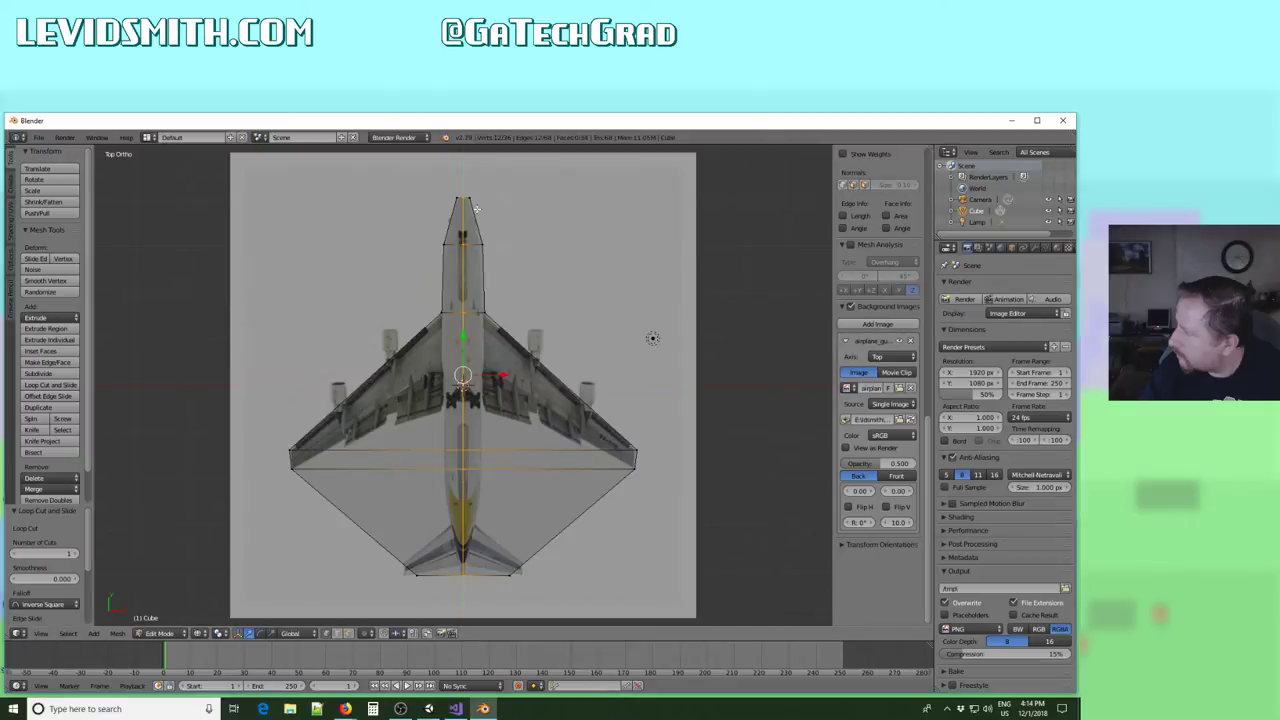
key("a")
key("b")
left_click_drag(463, 190, 645, 600)
scroll(595, 521, "up", 4)
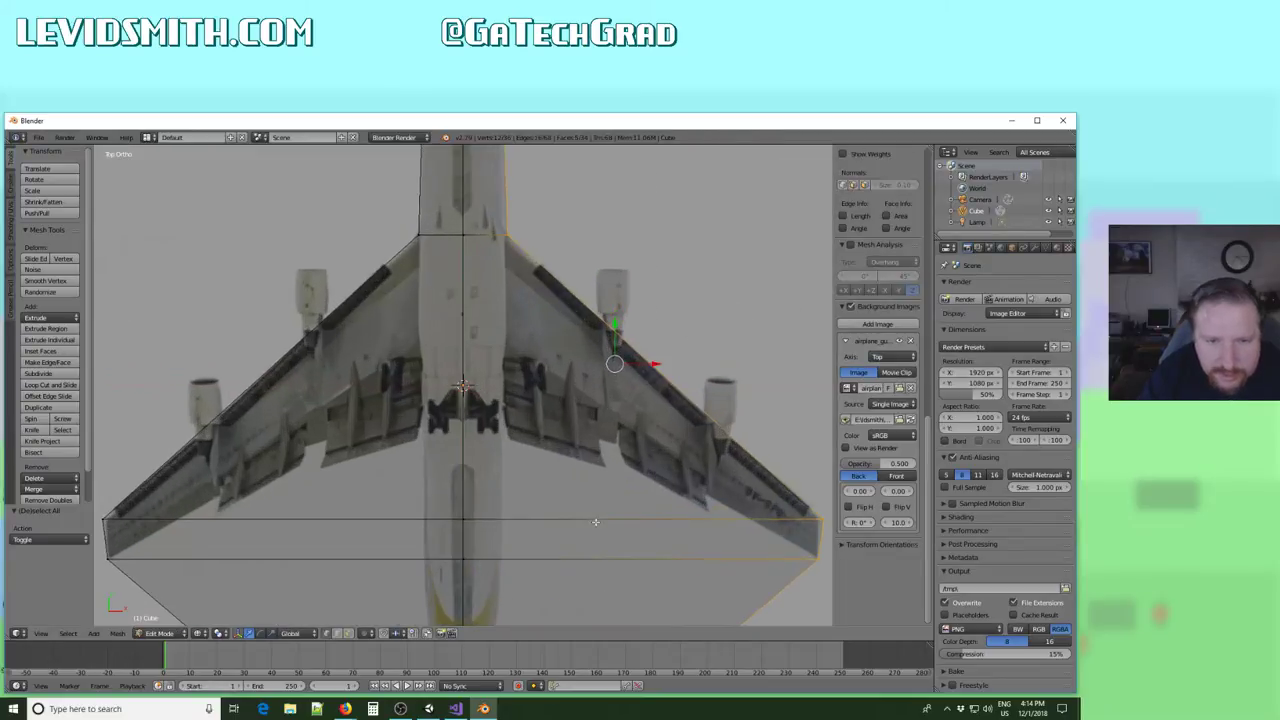
scroll(595, 521, "up", 2)
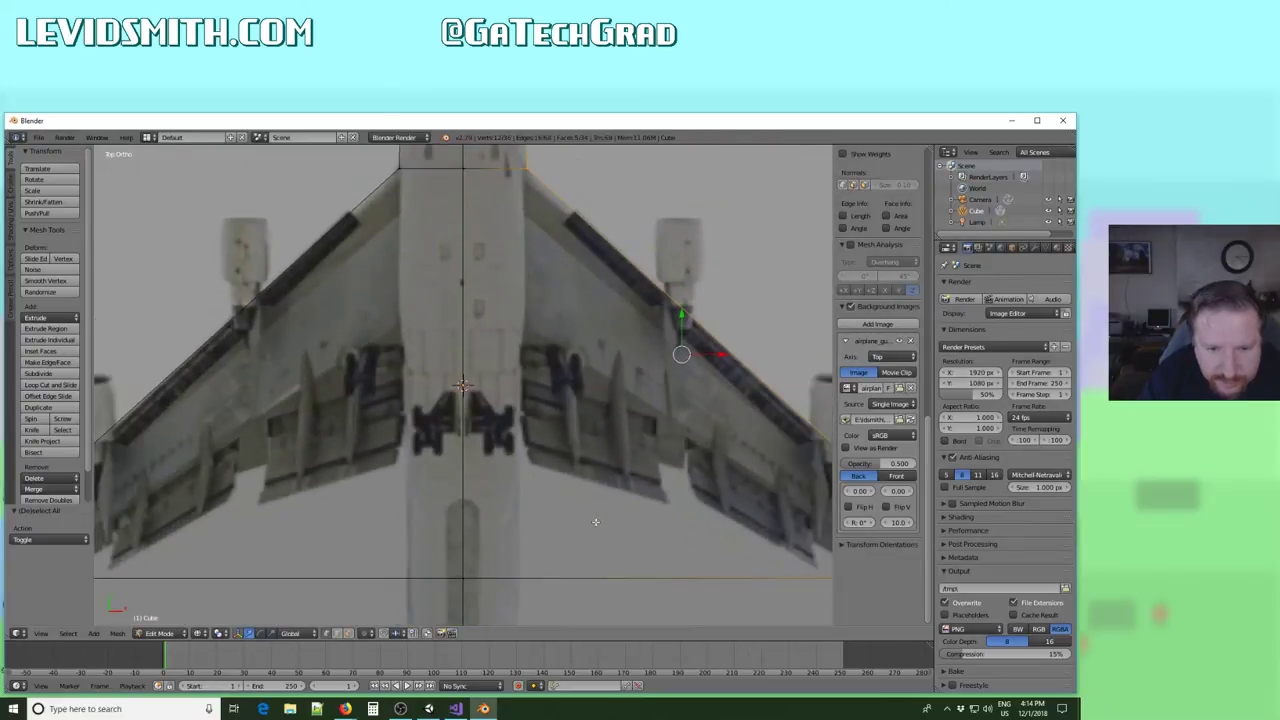
scroll(595, 521, "down", 5)
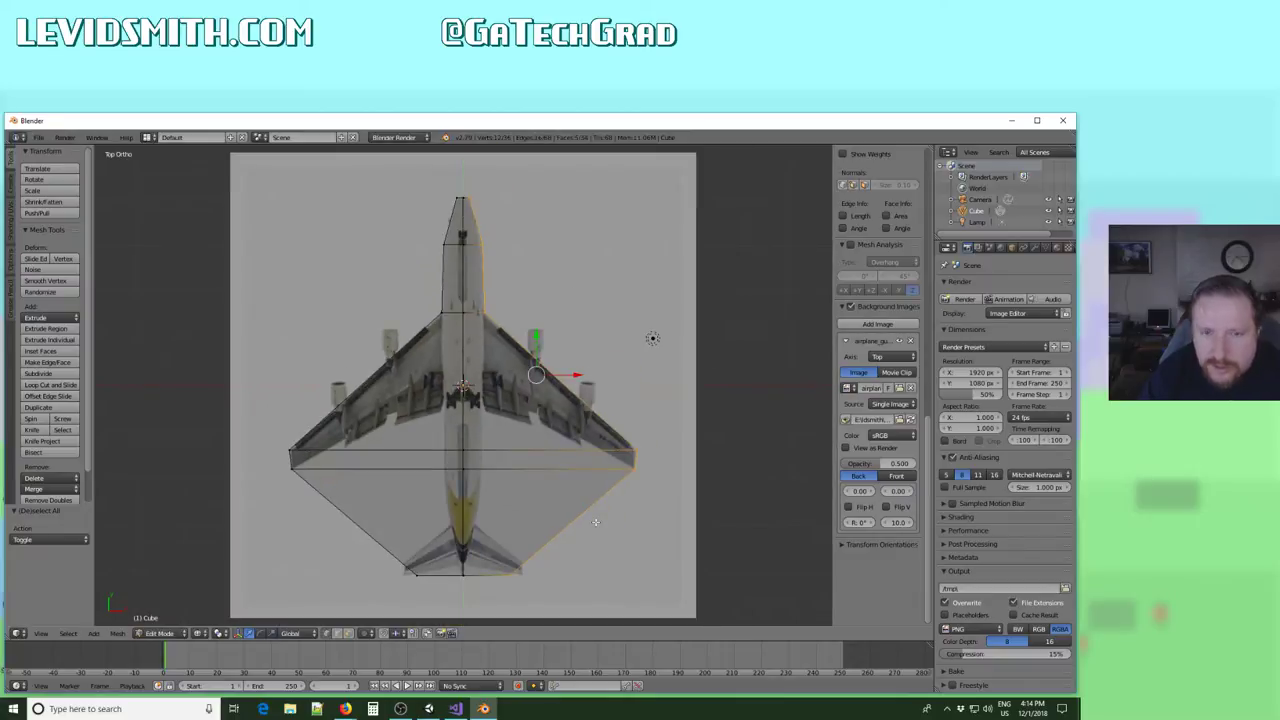
Check the X coordinates of the centreline loop and its individual vertices near the nose.
right_click(462, 197)
scroll(925, 368, "up", 5)
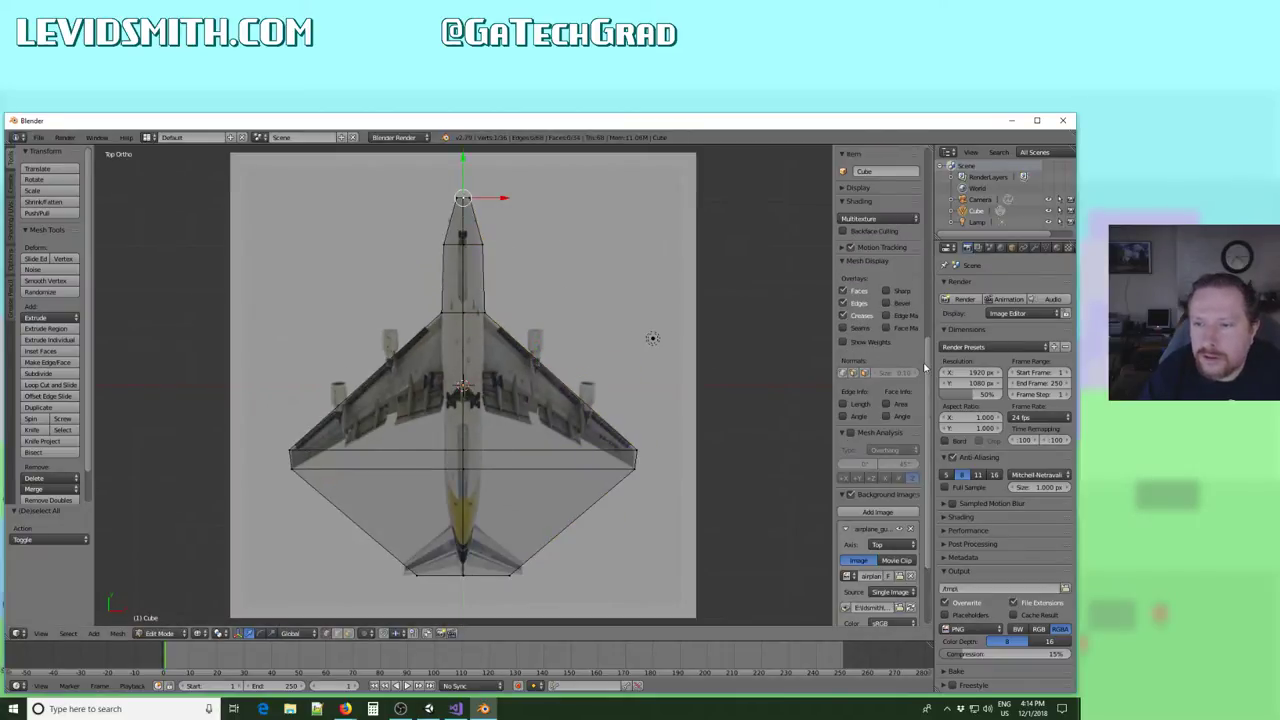
scroll(925, 368, "up", 8)
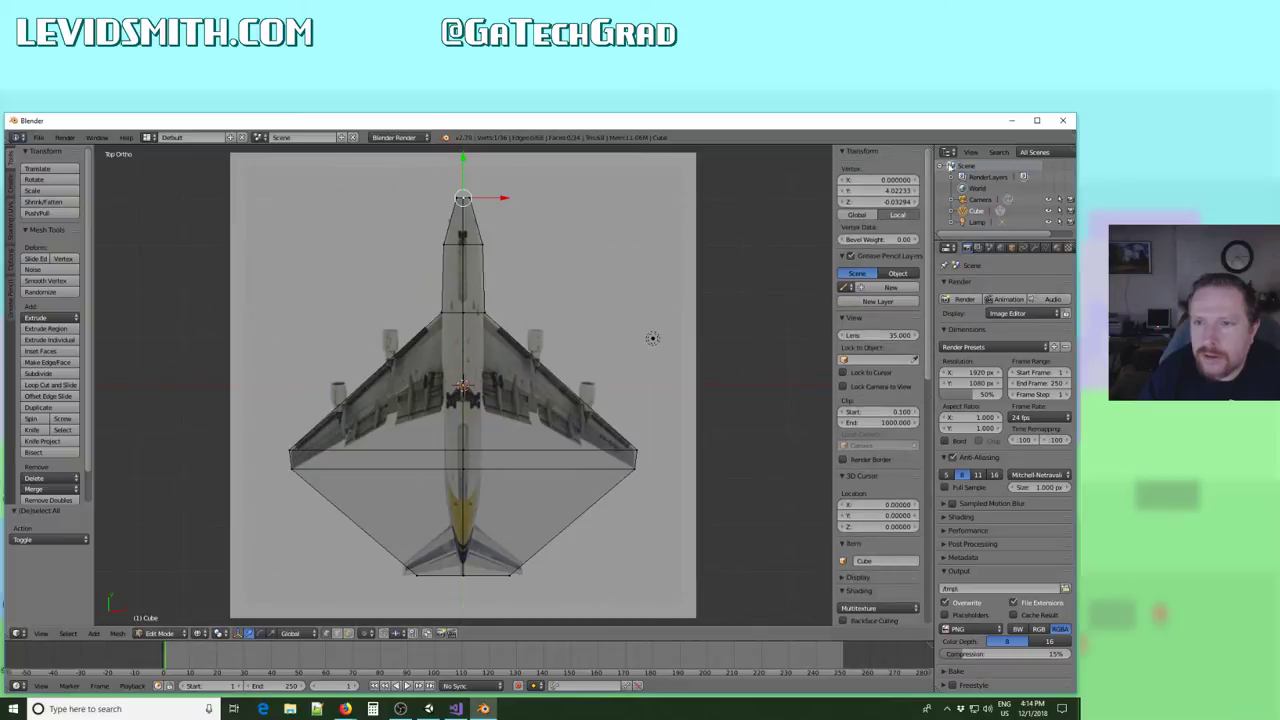
key("a")
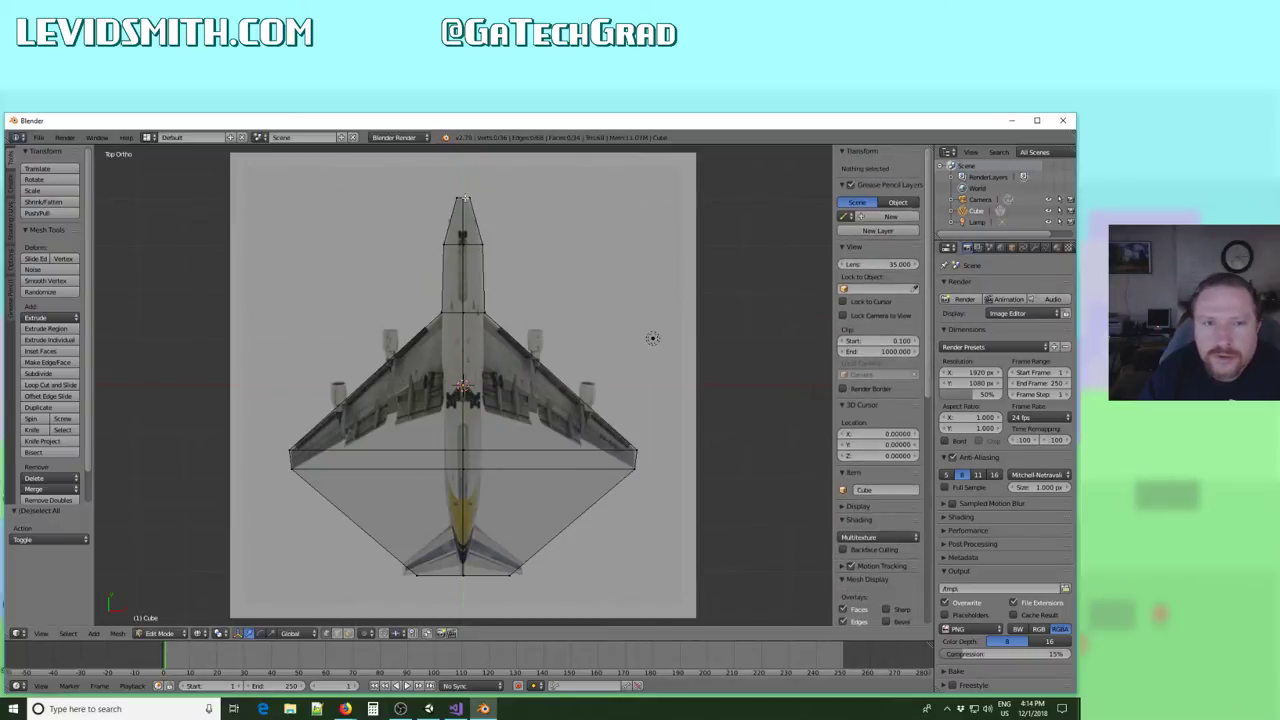
key("ctrl+r")
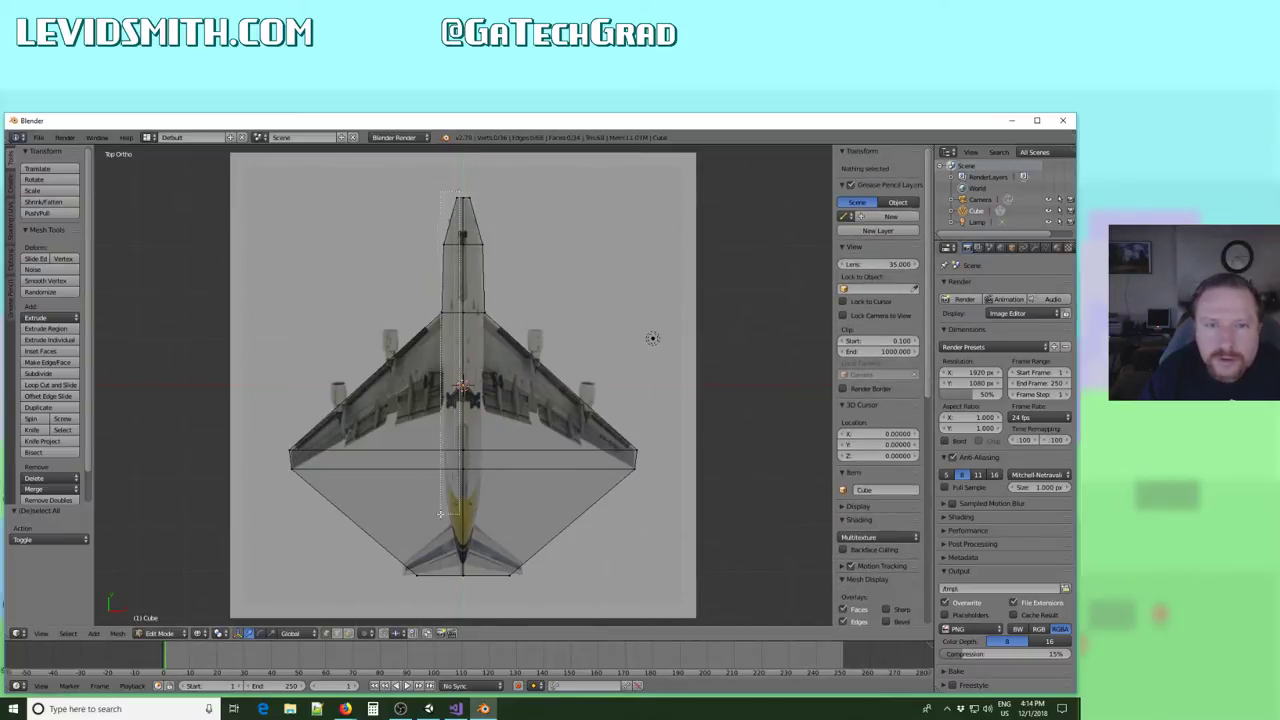
left_click(463, 620)
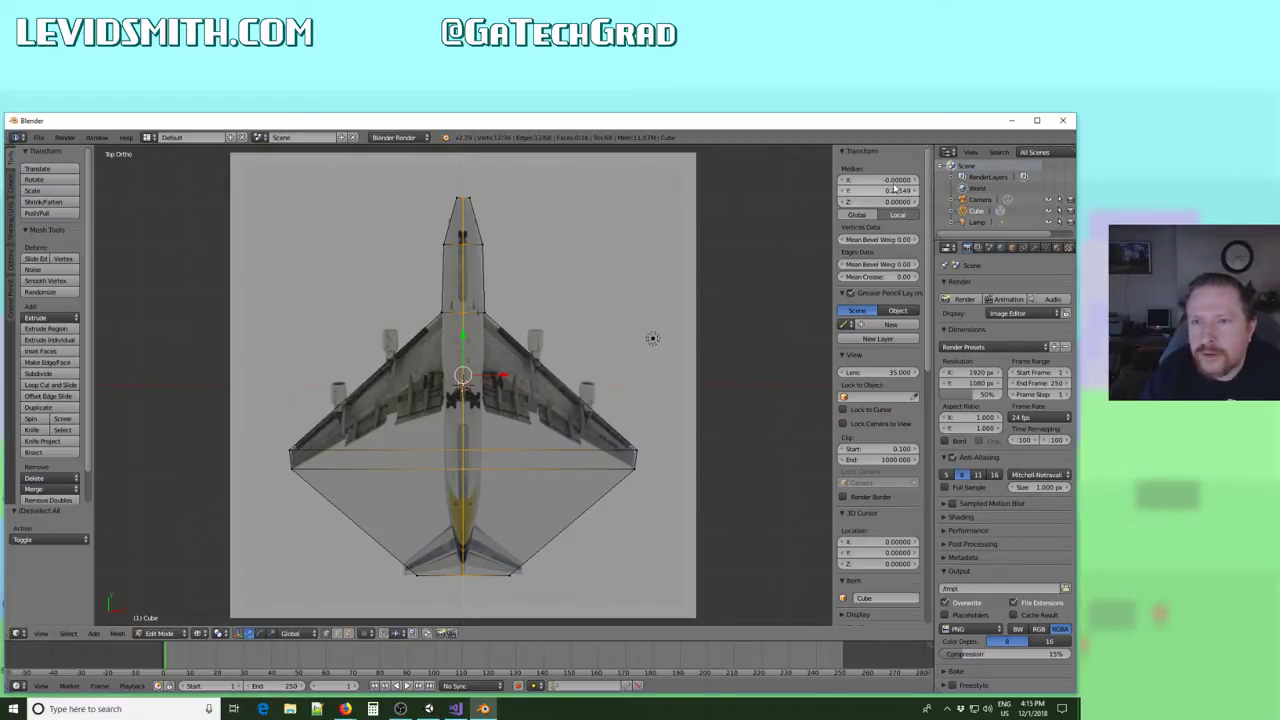
left_click(575, 241)
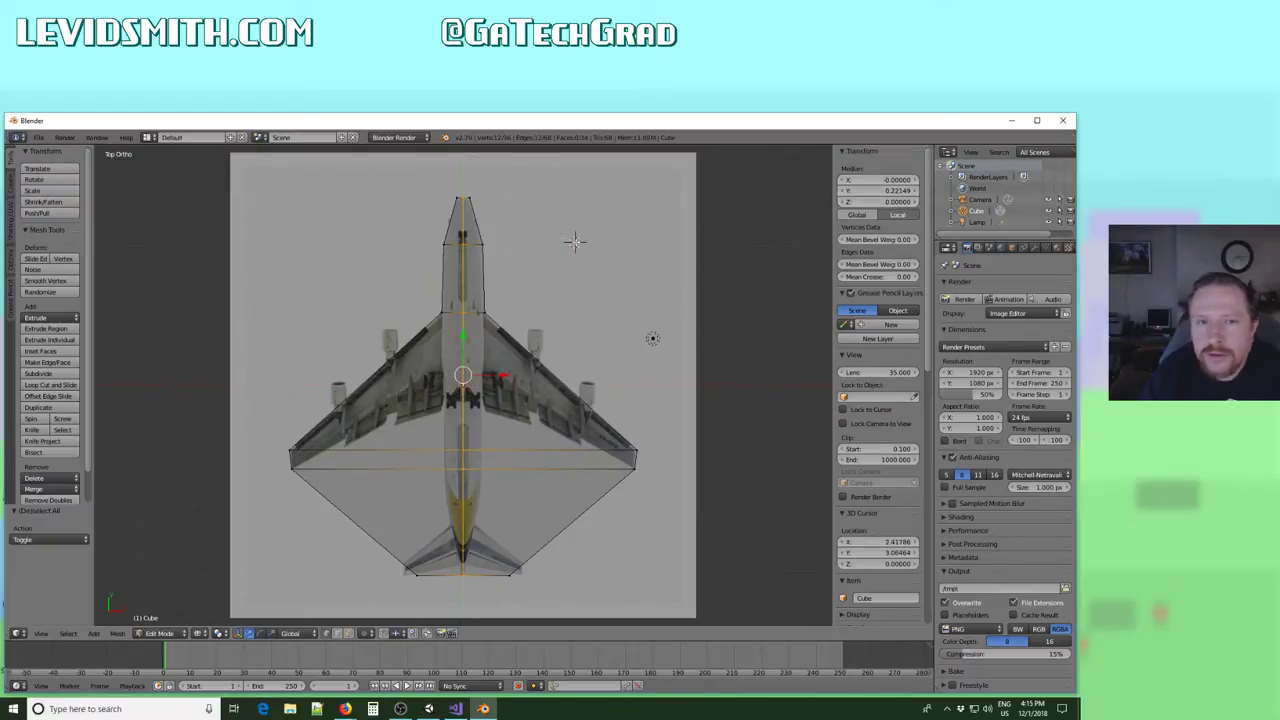
right_click(463, 198)
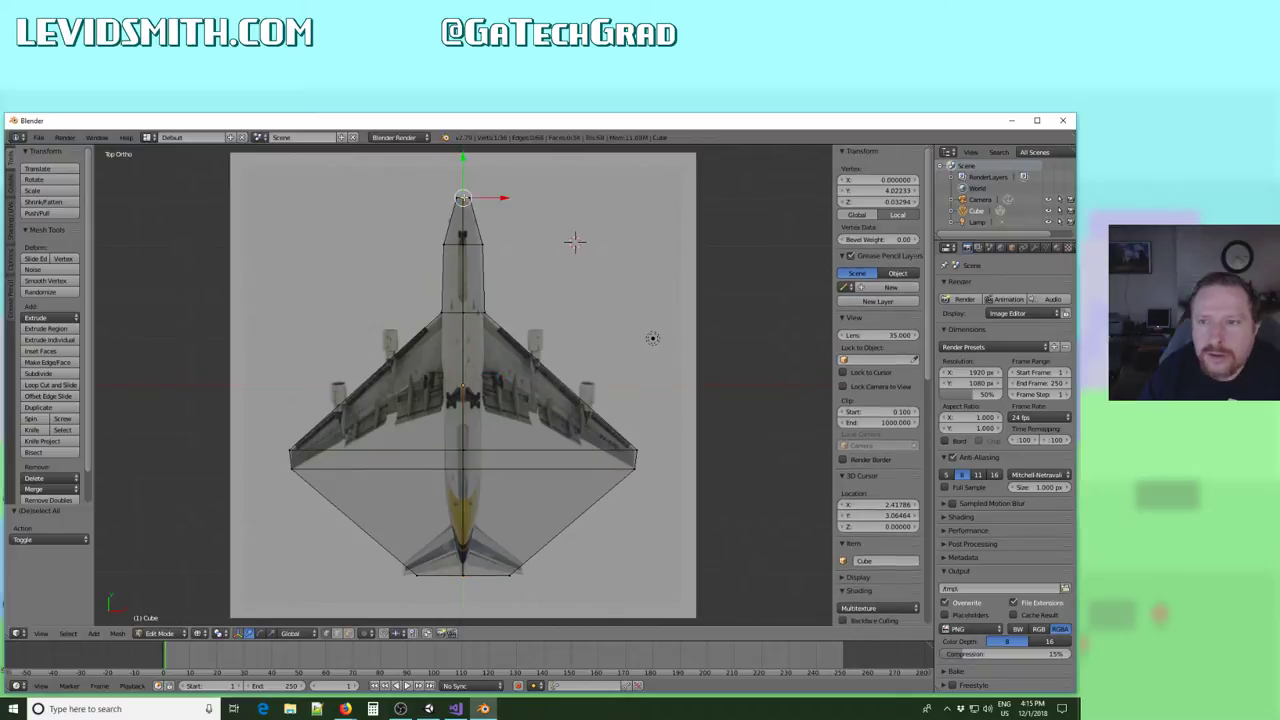
left_click_drag(463, 198, 462, 244)
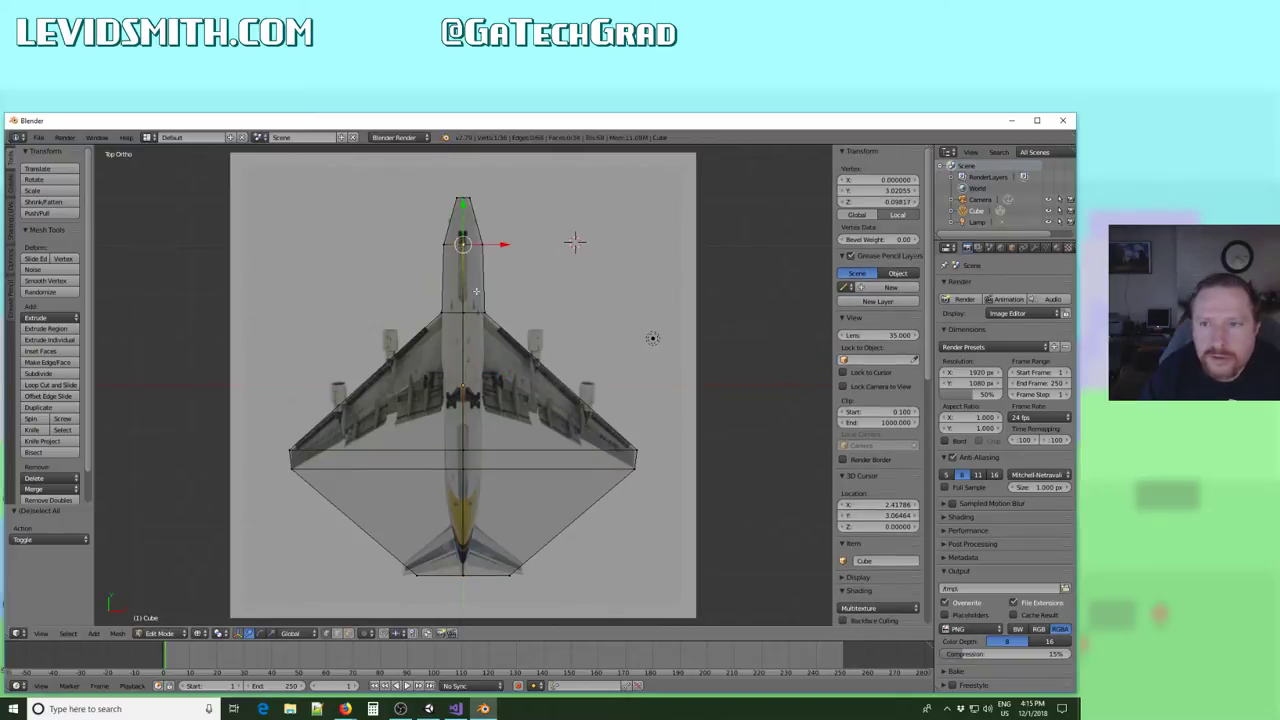
Box-select all vertices on the +X side of the centreline and delete them.
key("a")
key("b")
left_click_drag(466, 195, 694, 597)
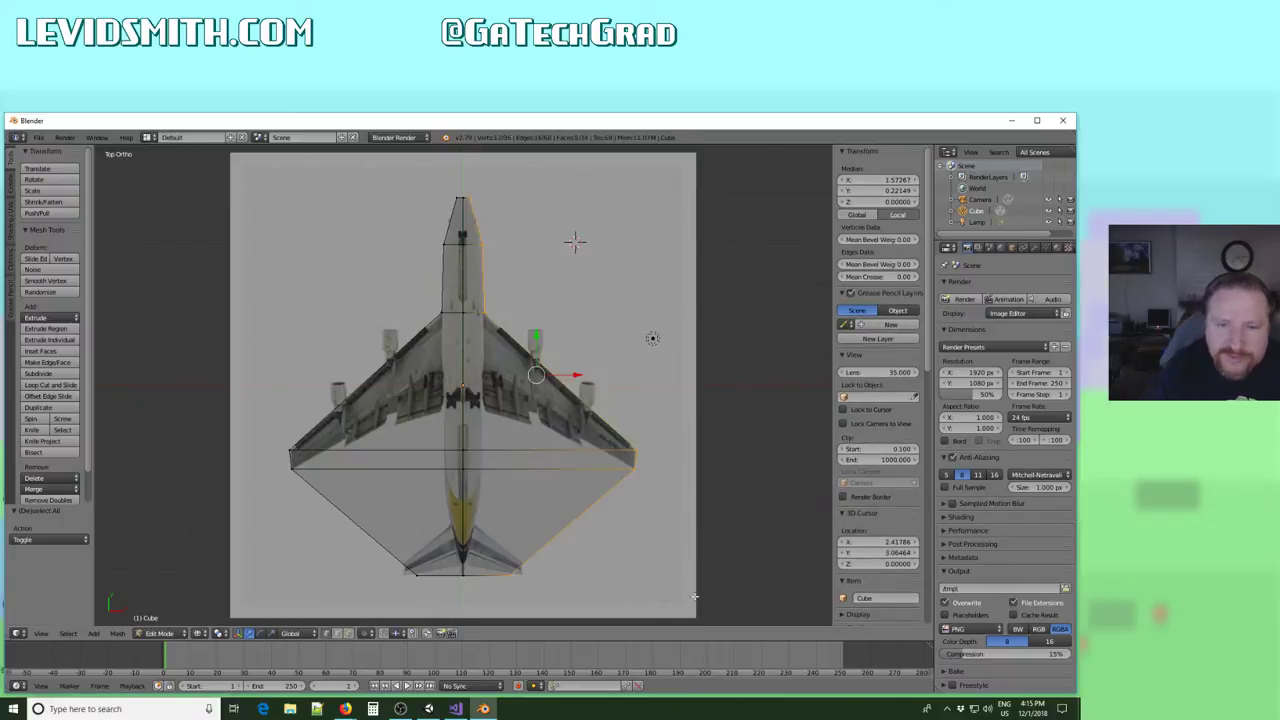
key("x")
left_click(657, 547)
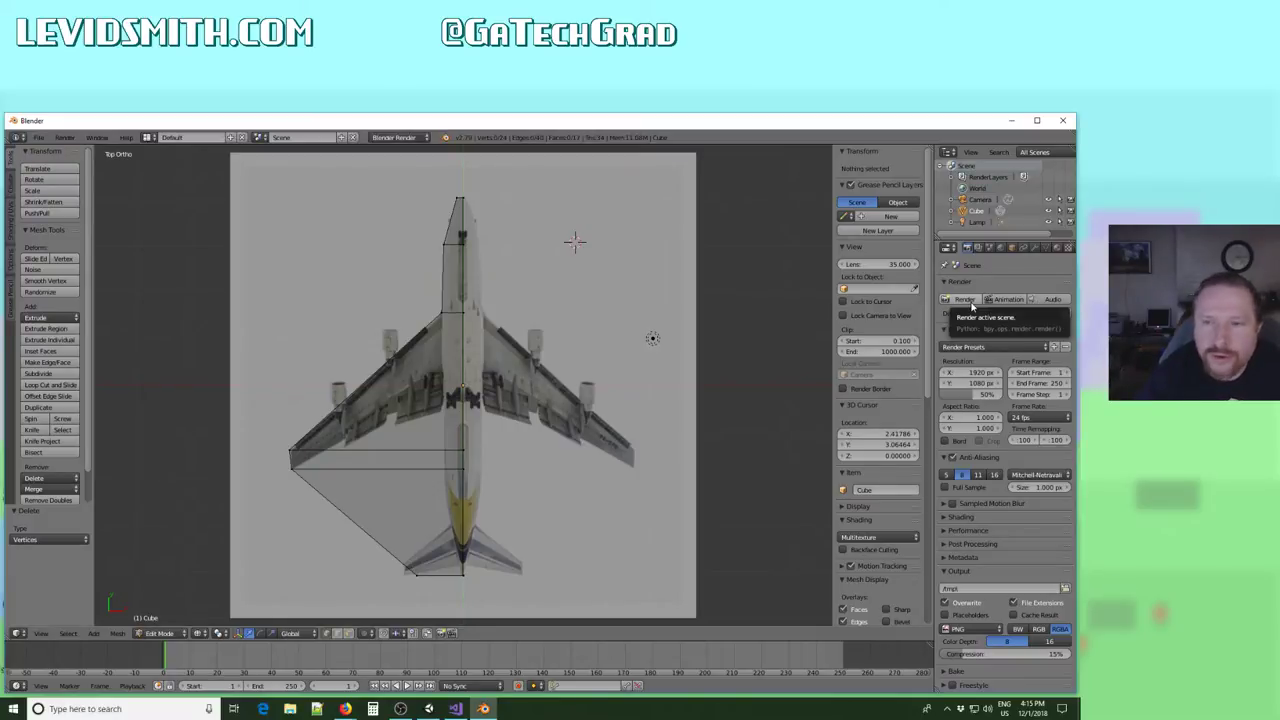
Add a Mirror modifier across X to the remaining half of the airplane.
left_click(1035, 249)
left_click(980, 286)
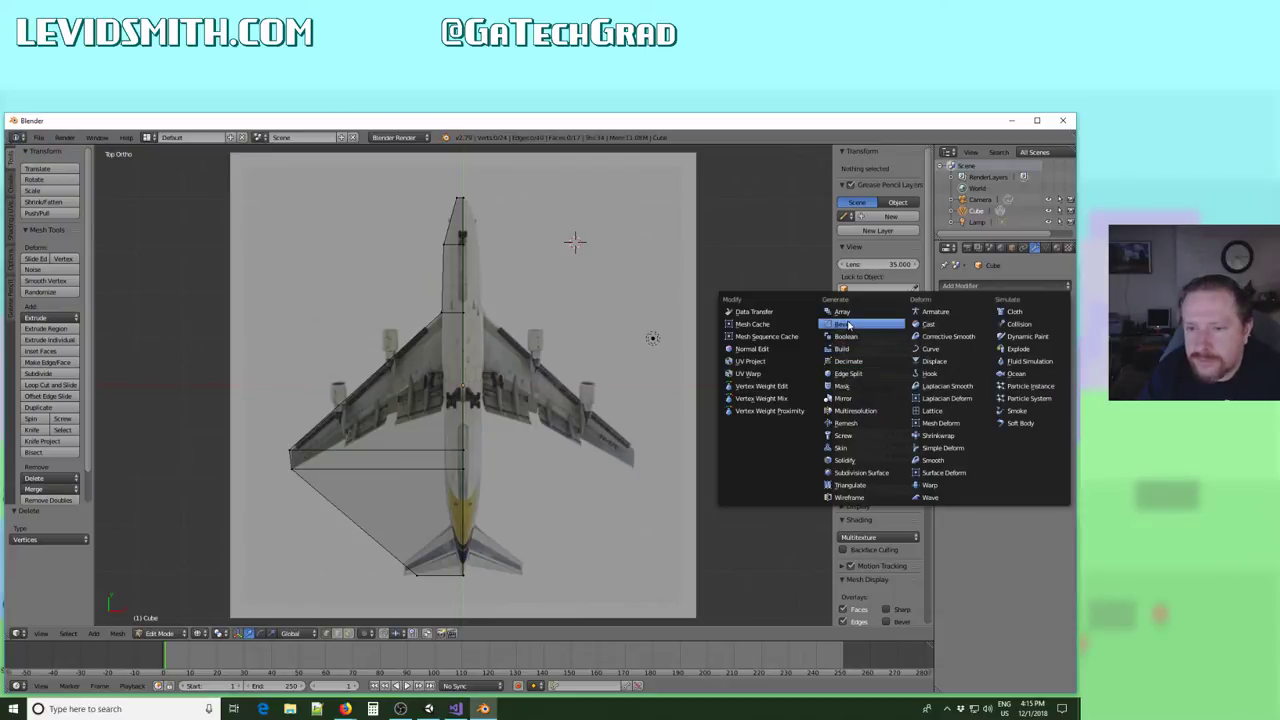
left_click(848, 400)
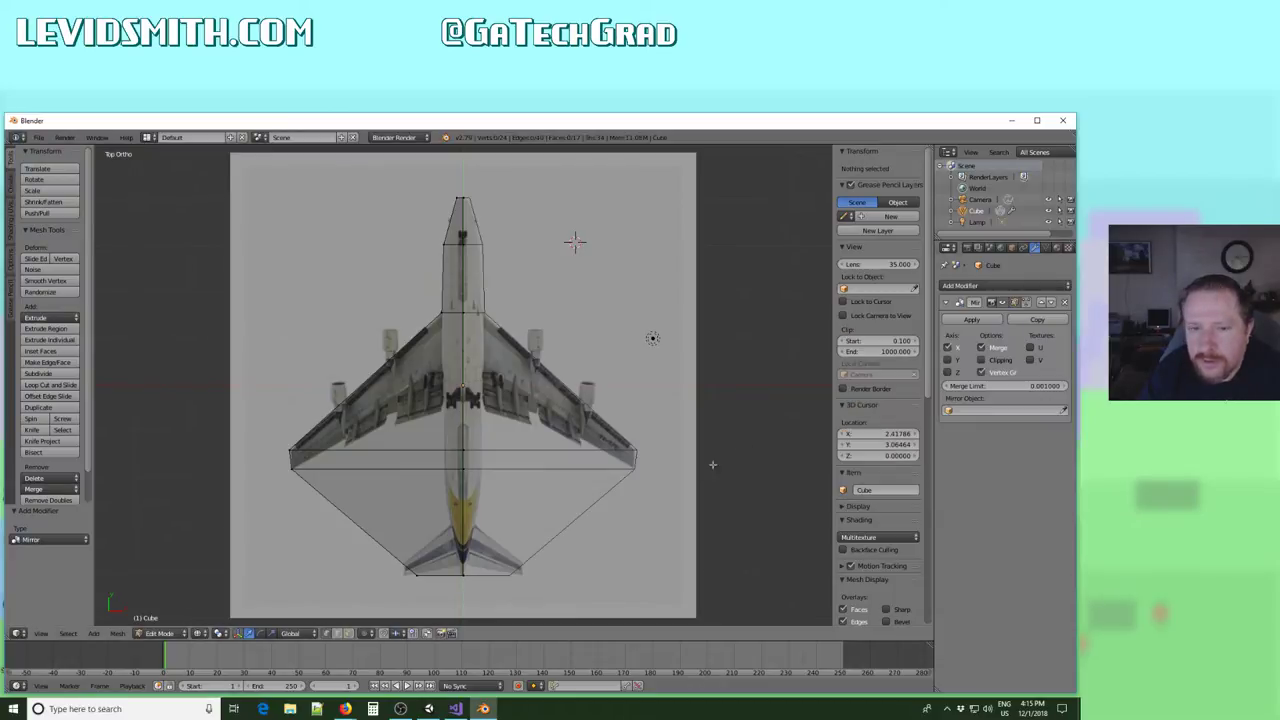
Deselect everything and inspect the mirrored airplane's thickness from the side in solid shading.
key("z")
key("z")
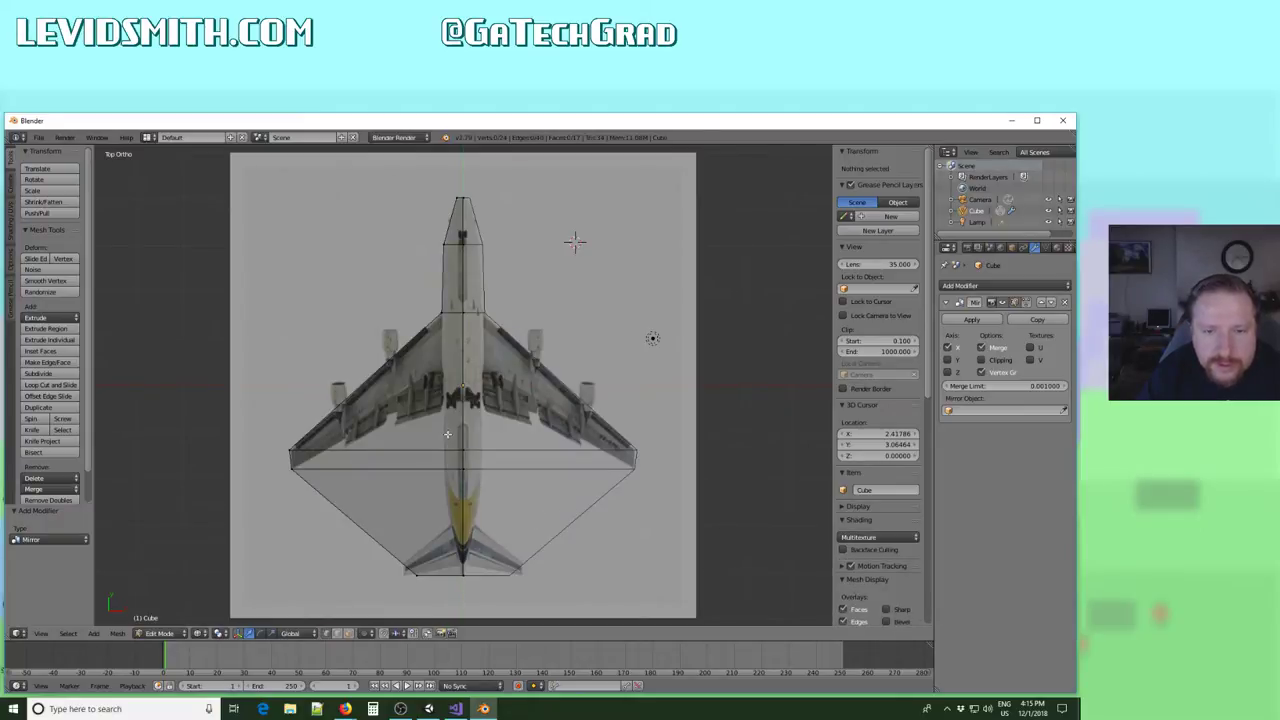
right_click(481, 497)
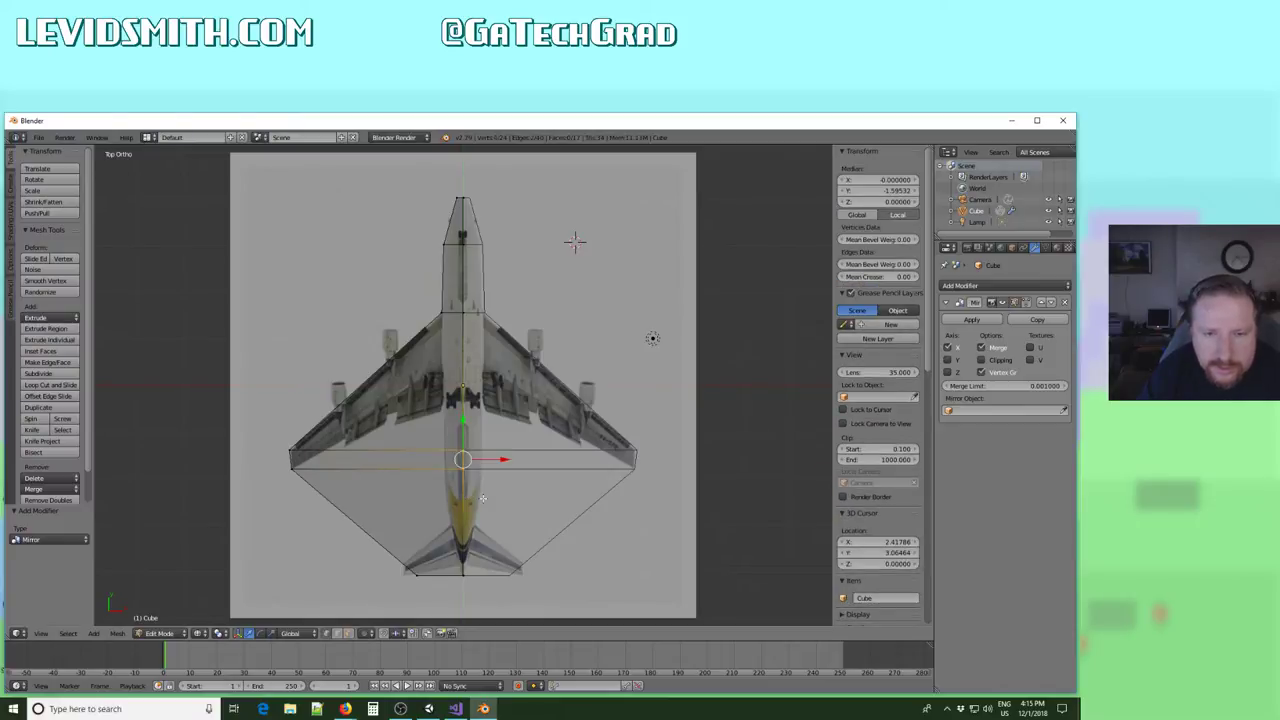
key("a")
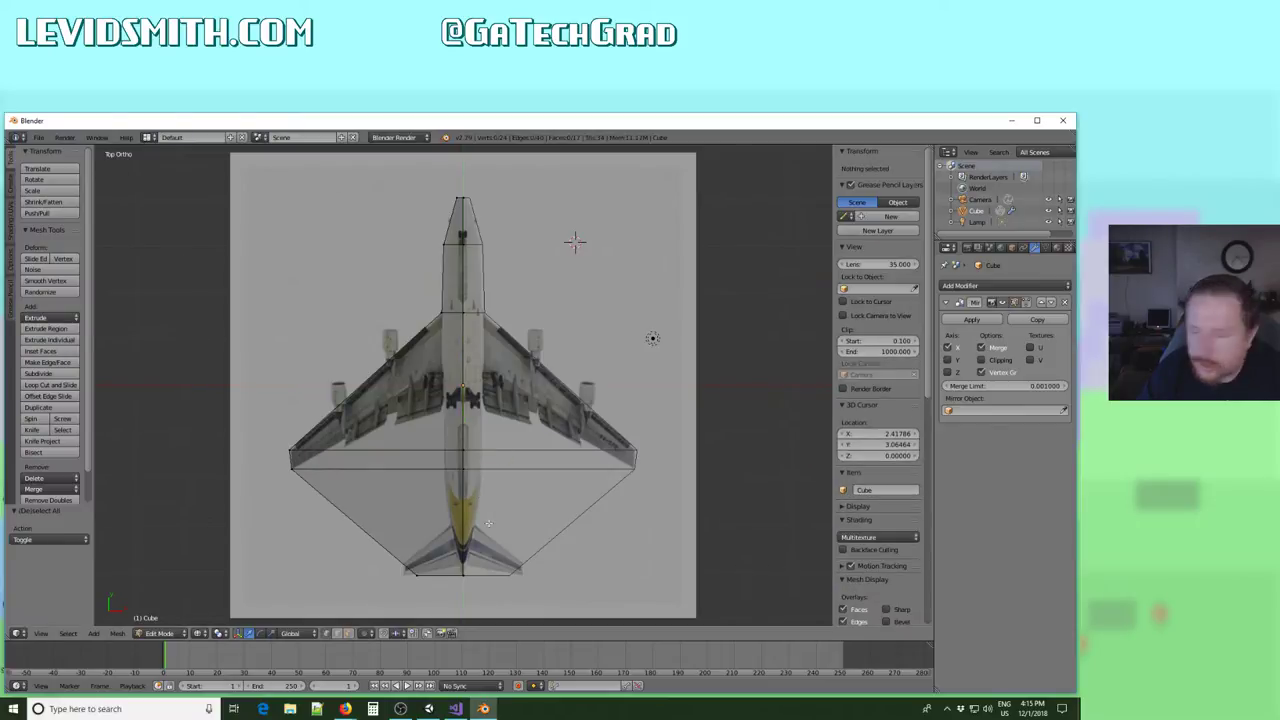
middle_click_drag(488, 523, 604, 431)
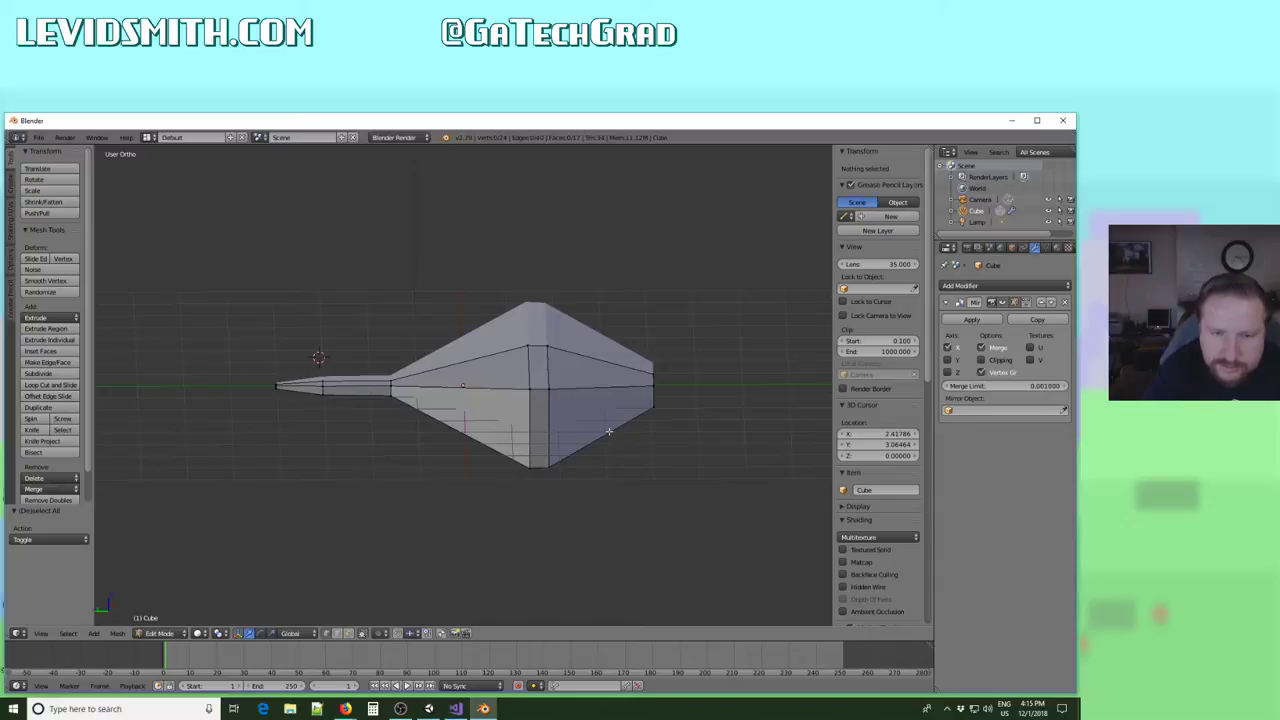
Inspect the mirrored airplane from the front, at an angle and from the right side in wireframe, leaving nothing selected.
key("KP_1")
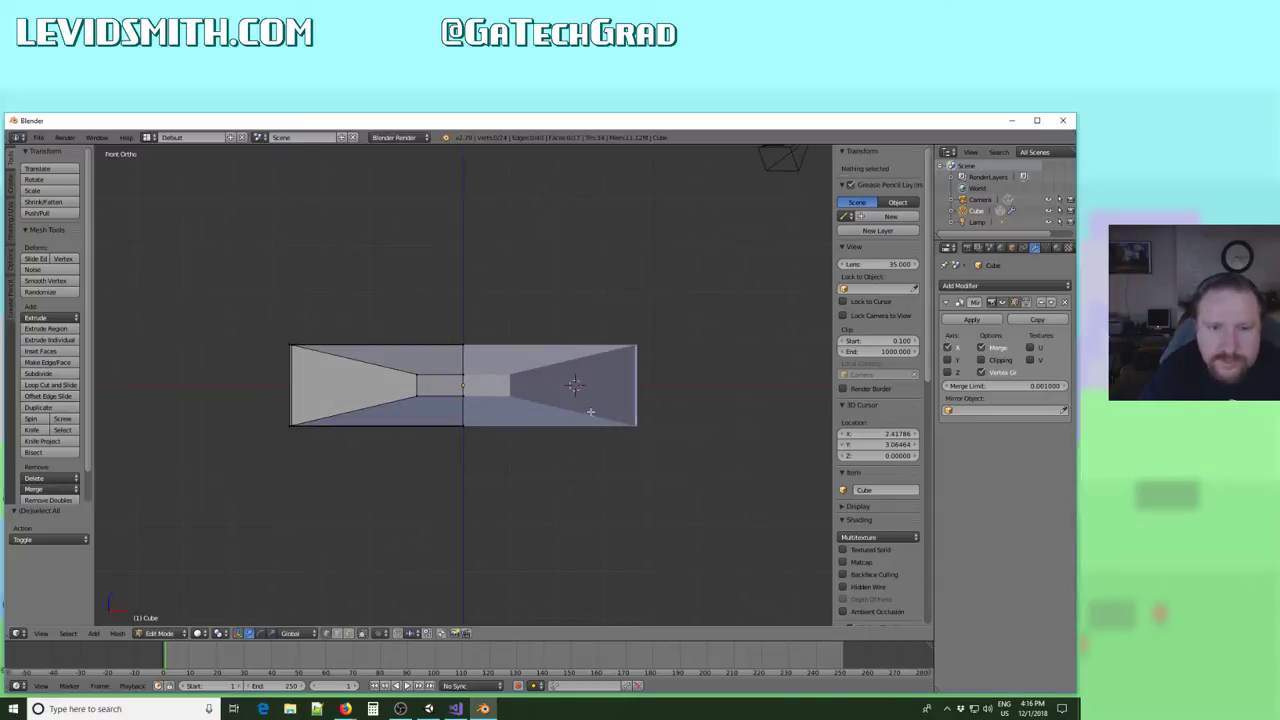
right_click(430, 365)
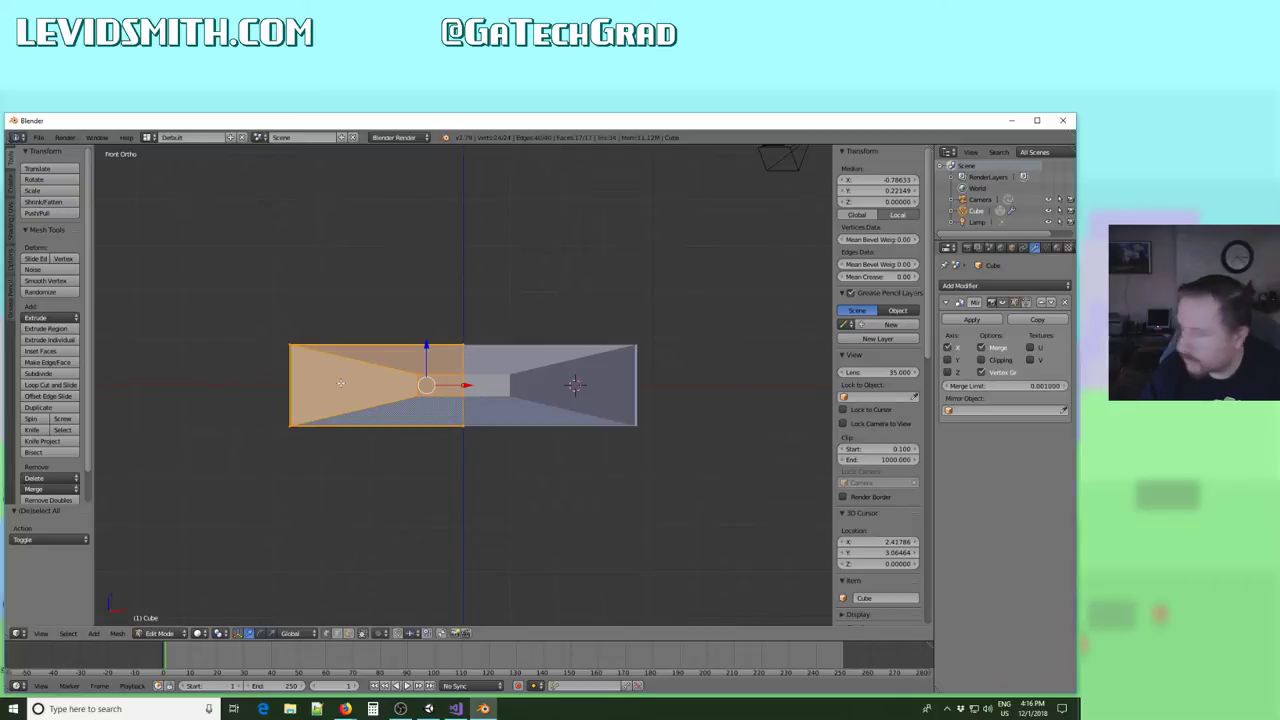
middle_click_drag(339, 383, 421, 404)
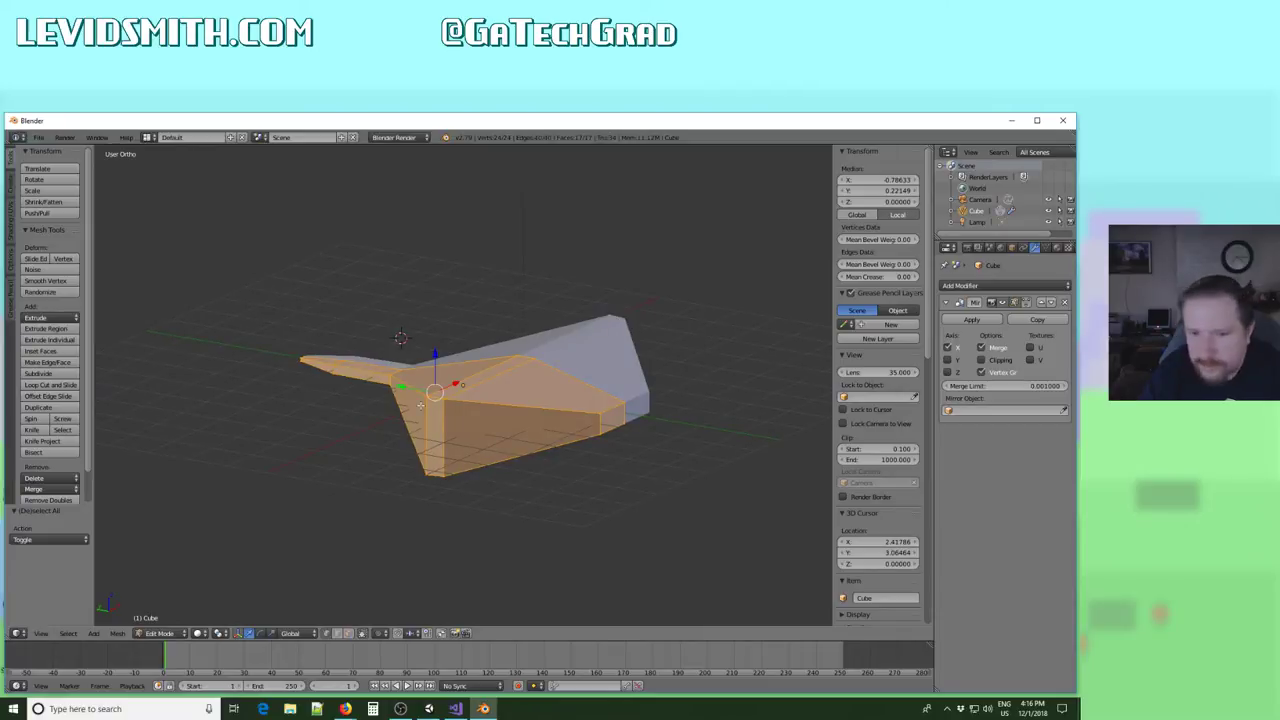
middle_click_drag(421, 404, 467, 388)
key("z")
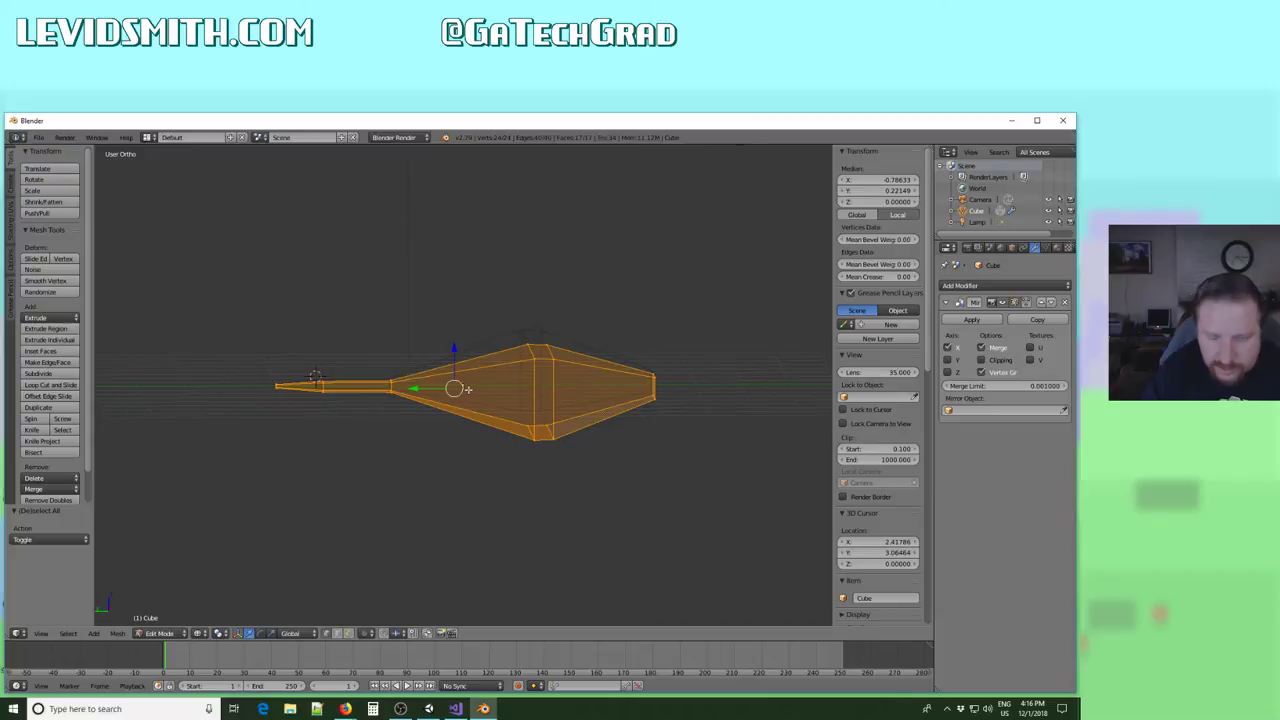
key("KP_3")
key("a")
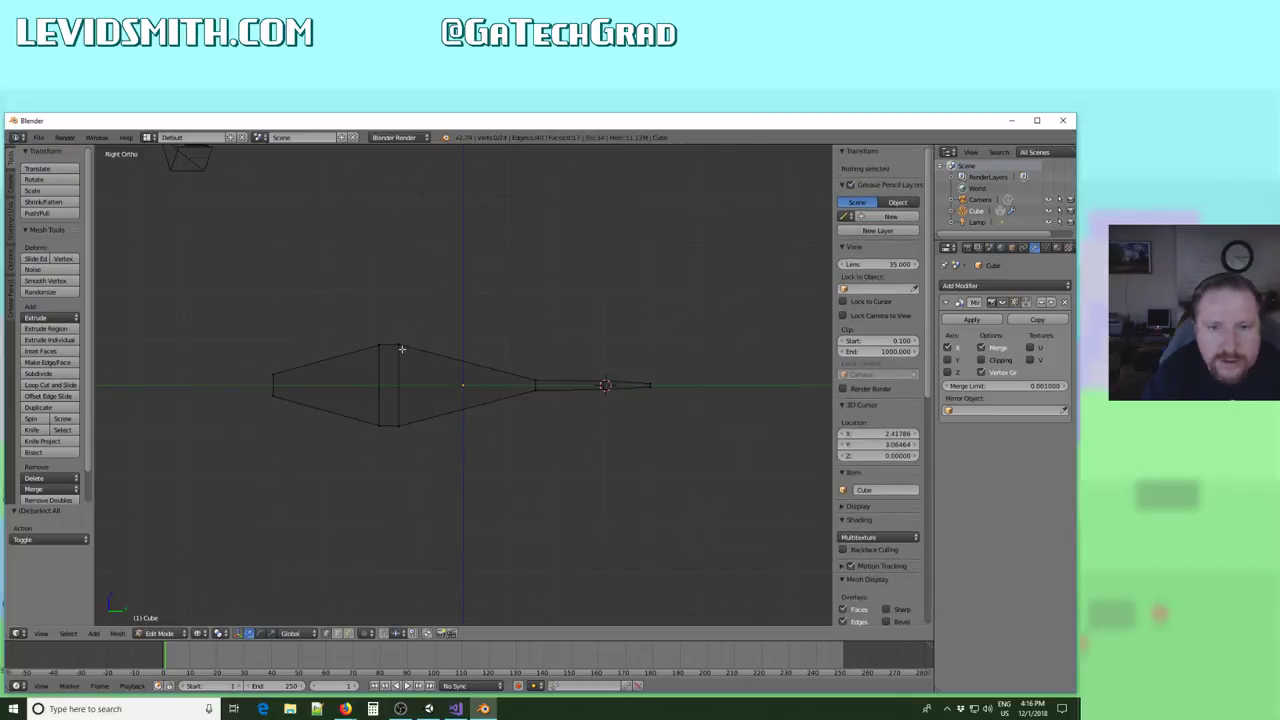
Box-select all wing and tail vertices behind the forward fuselage and flatten them along Z.
key("b")
left_click_drag(246, 330, 485, 377)
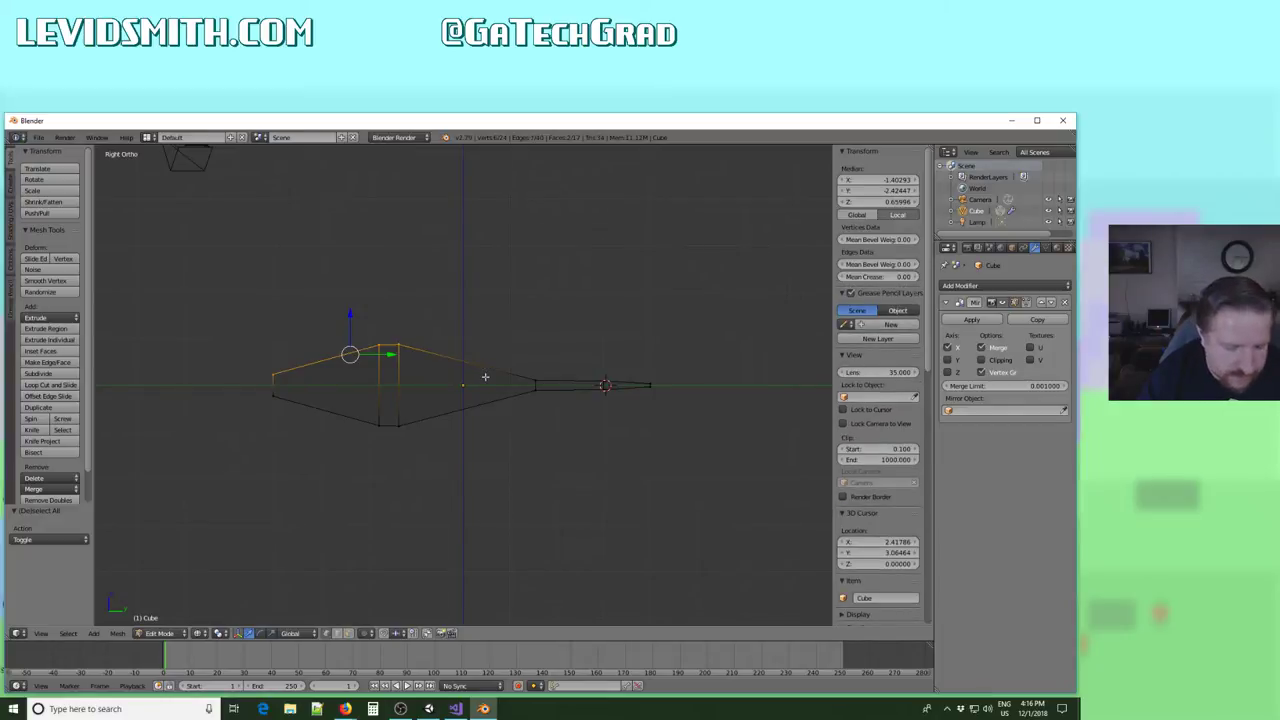
key("a")
key("b")
left_click_drag(260, 320, 517, 477)
key("s")
key("z")
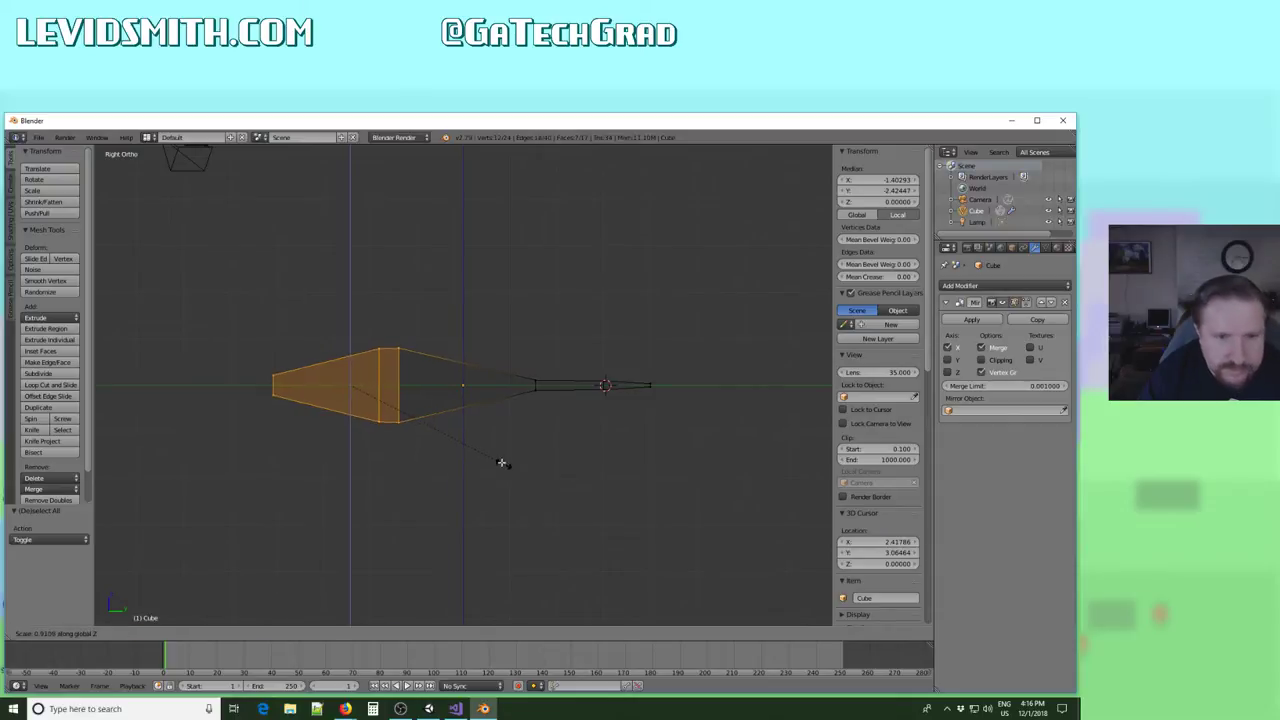
left_click(413, 401)
Select only the vertices of the thick mid-wing section and scale them along Z by 0.680.
key("a")
key("b")
left_click_drag(349, 349, 424, 432)
key("s")
key("z")
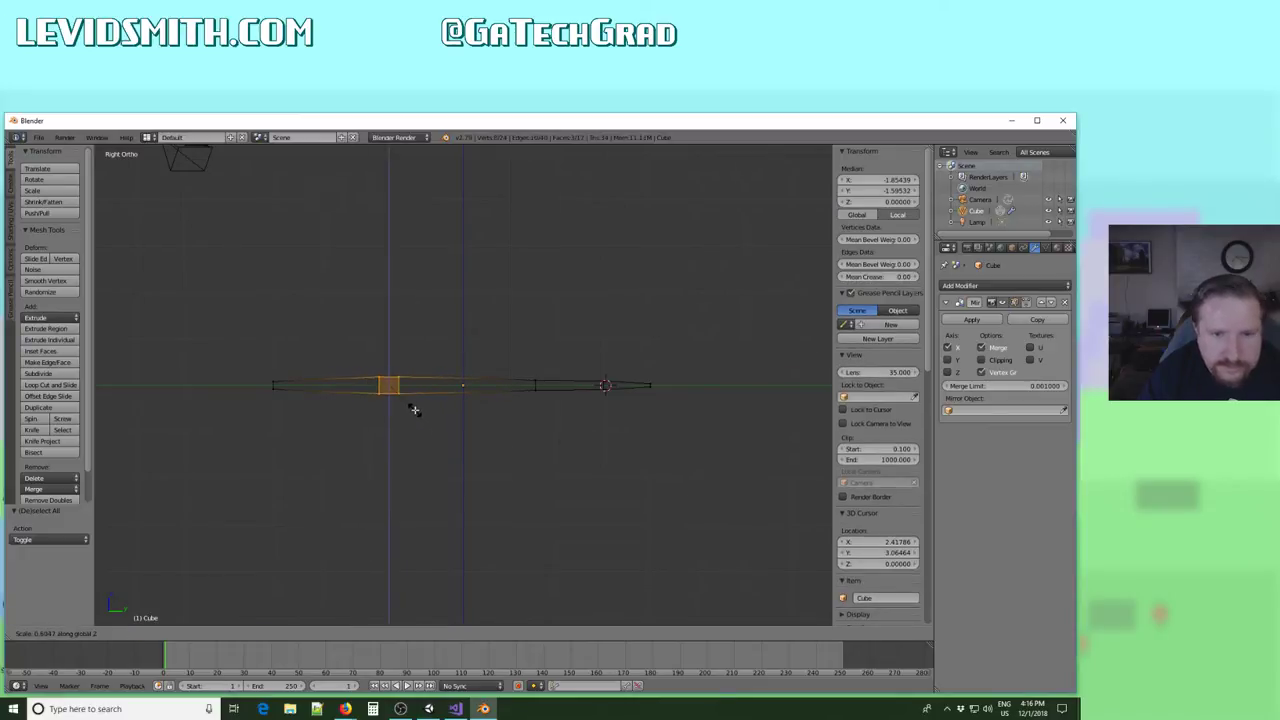
left_click(415, 415)
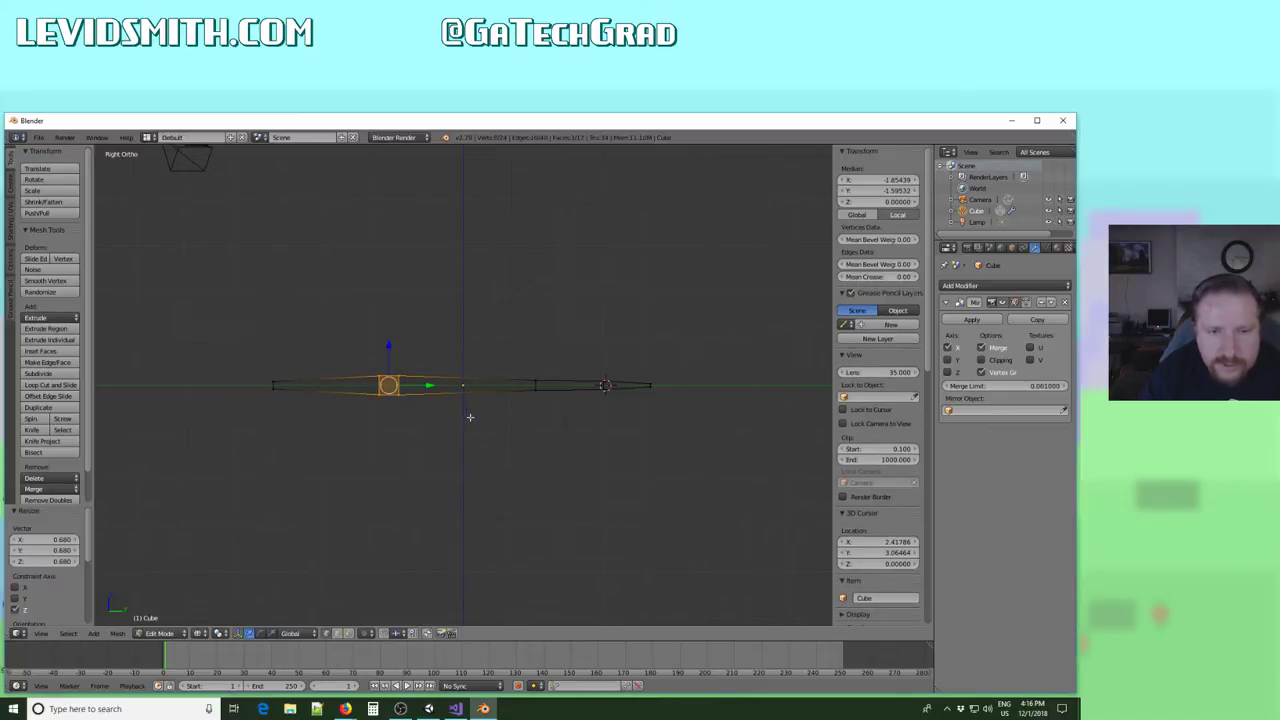
key("KP_7")
key("a")
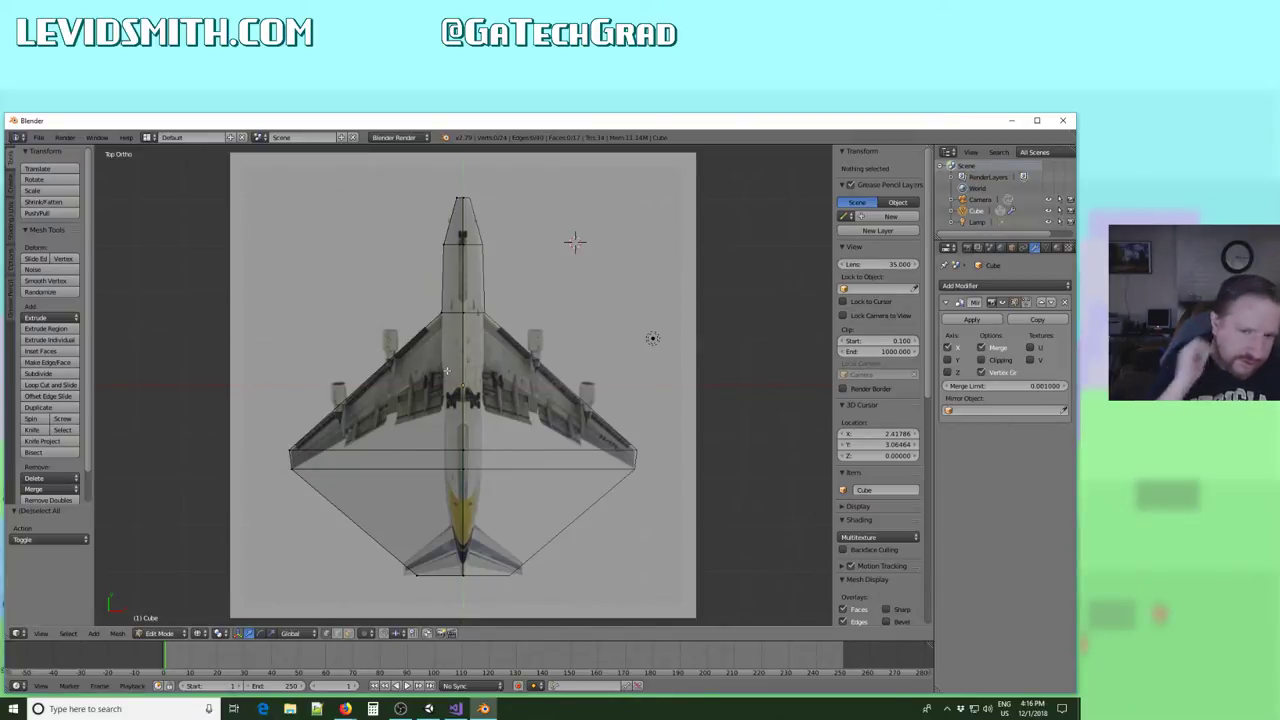
key("a")
key("a")
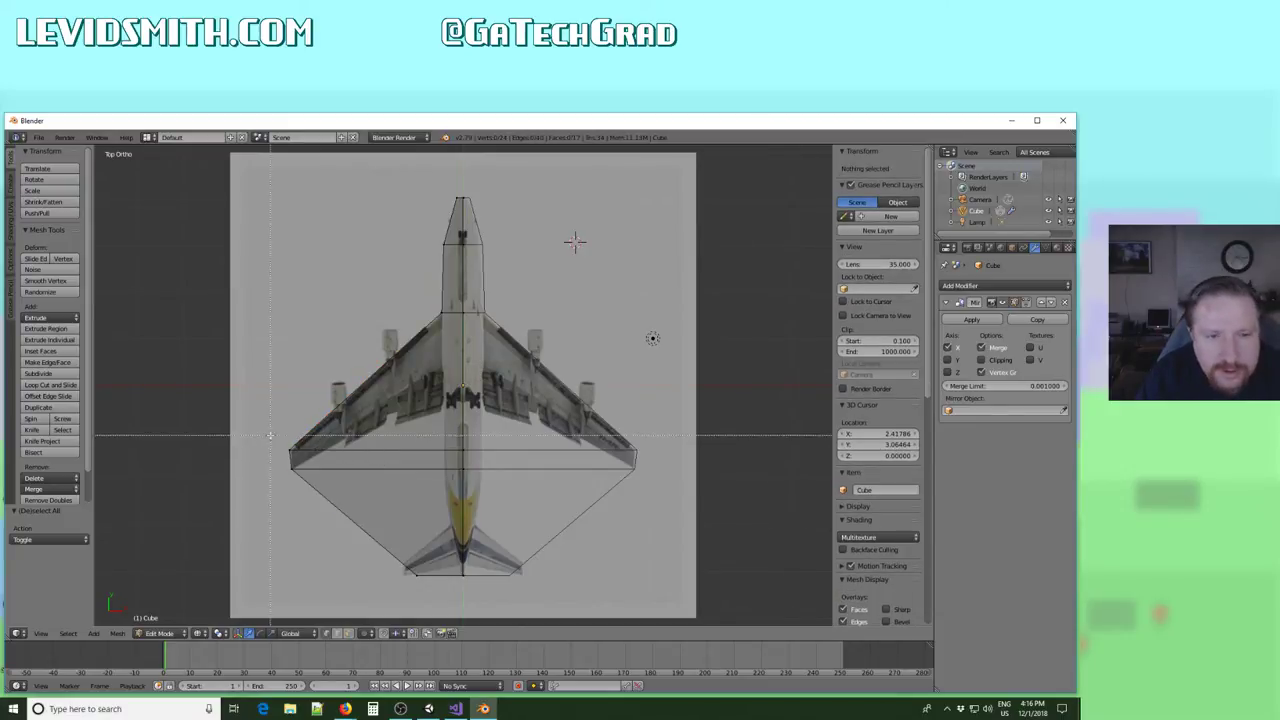
right_click(481, 504)
key("s")
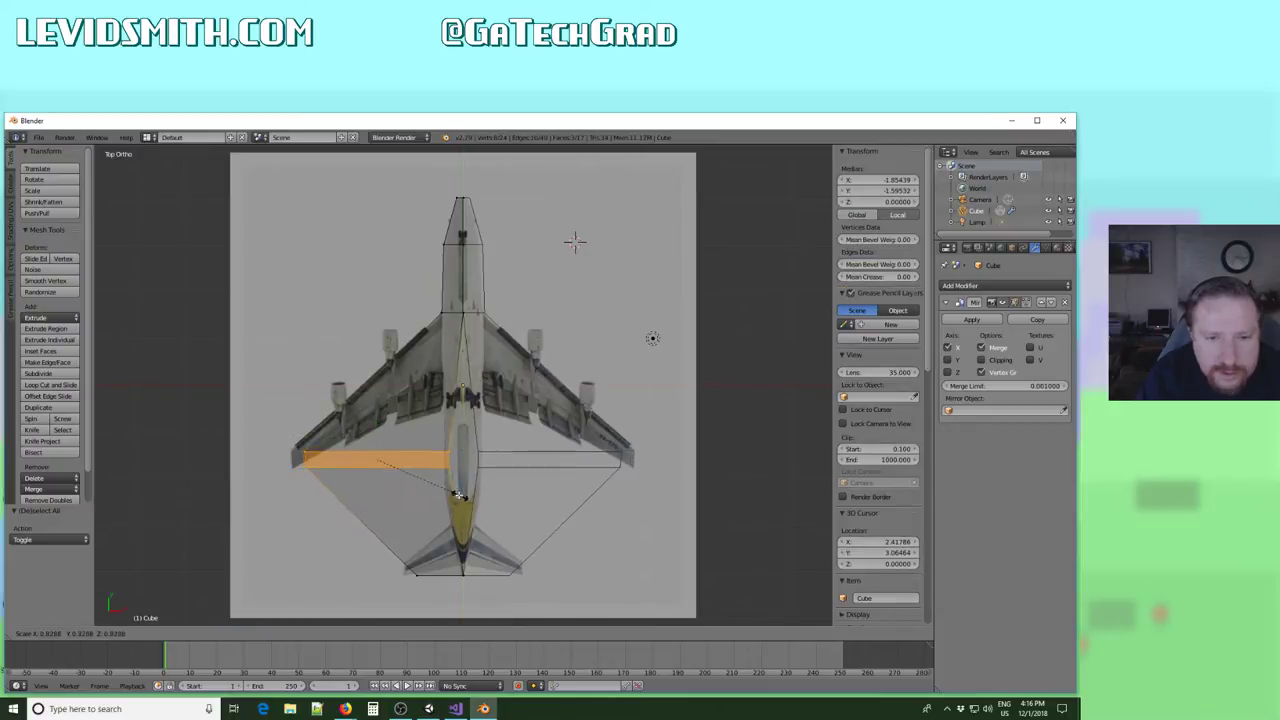
right_click(427, 484)
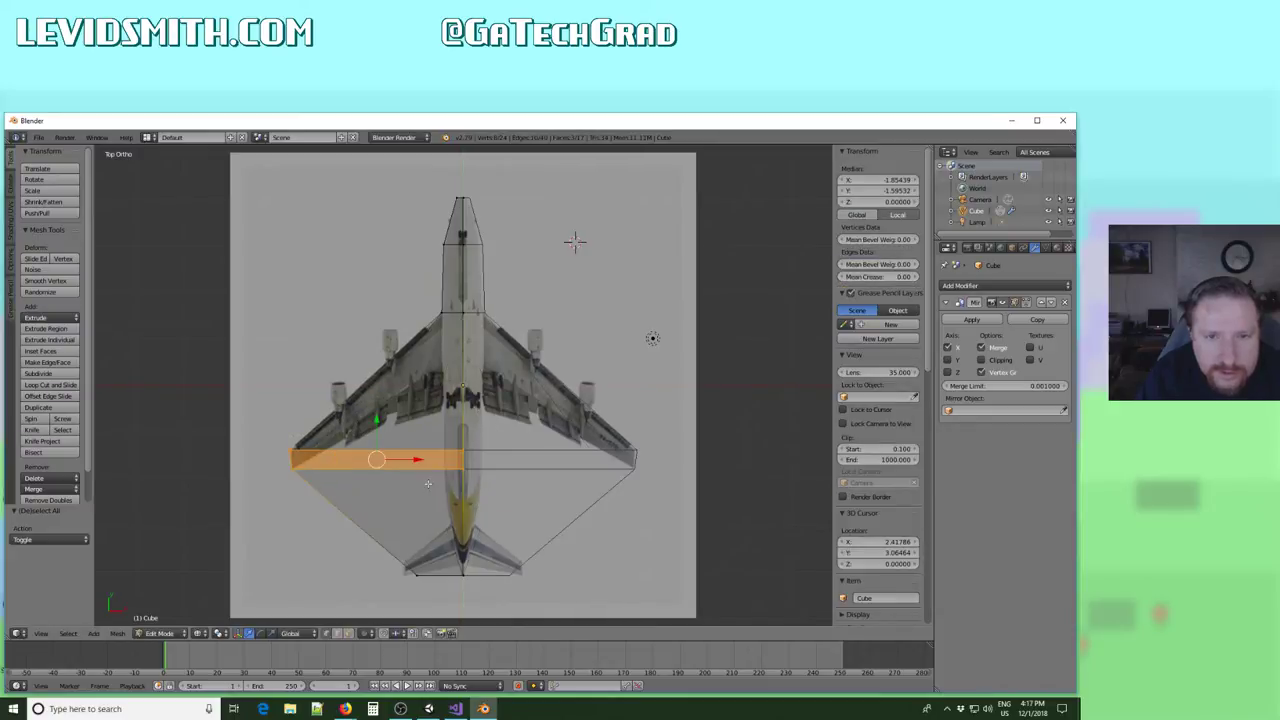
key("a")
right_click(329, 516)
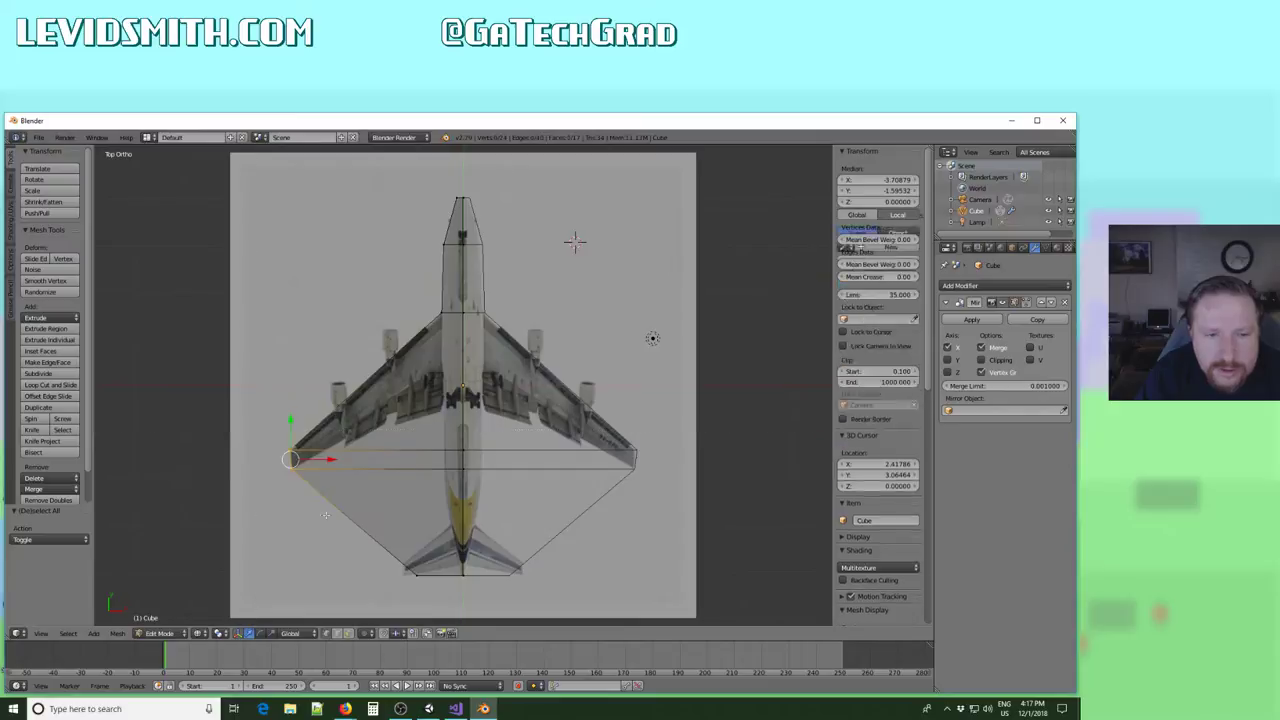
key("s")
key("x")
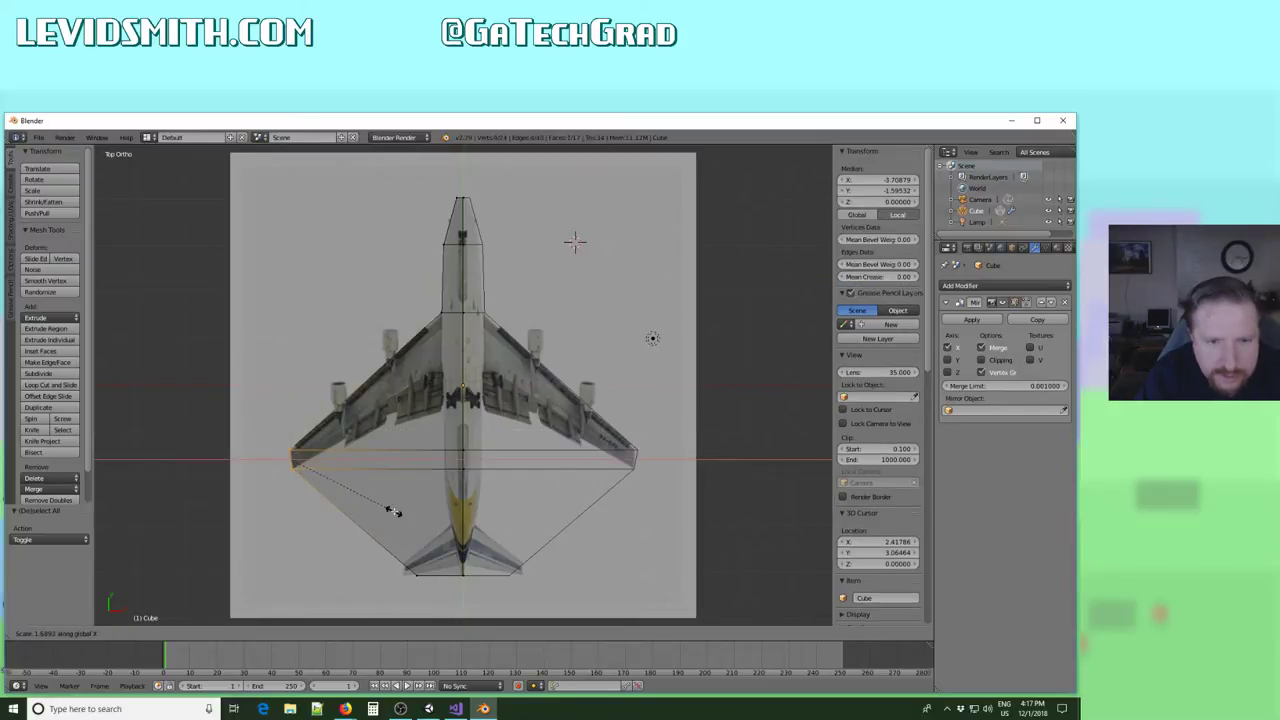
right_click(525, 505)
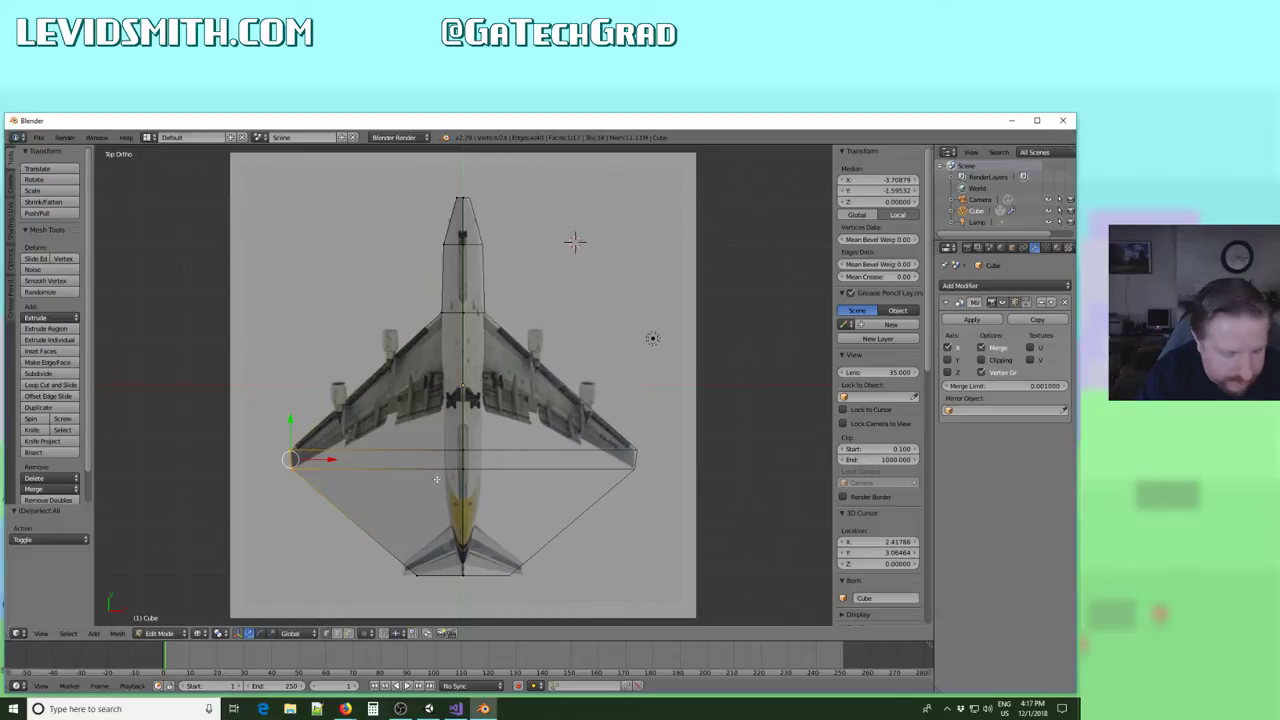
Box-select the wing and tail vertices behind the forward fuselage in top view and delete them.
key("a")
key("b")
left_click_drag(266, 430, 702, 587)
key("x")
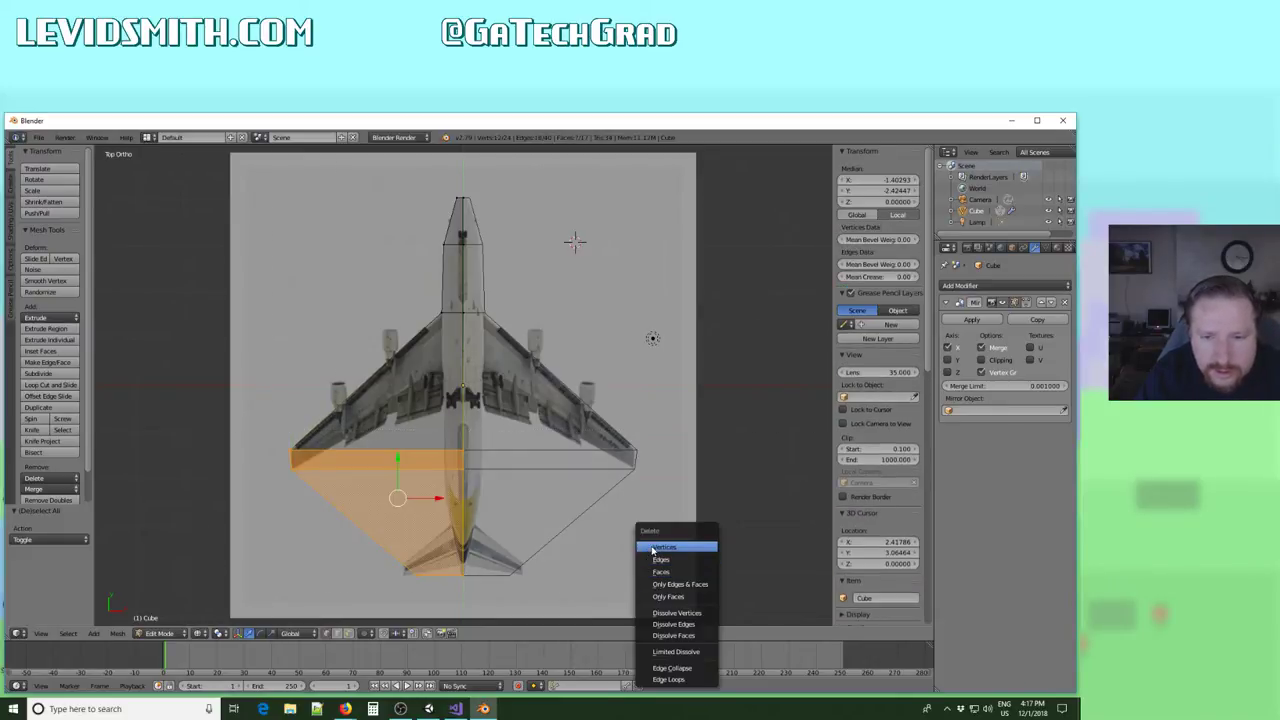
left_click(665, 547)
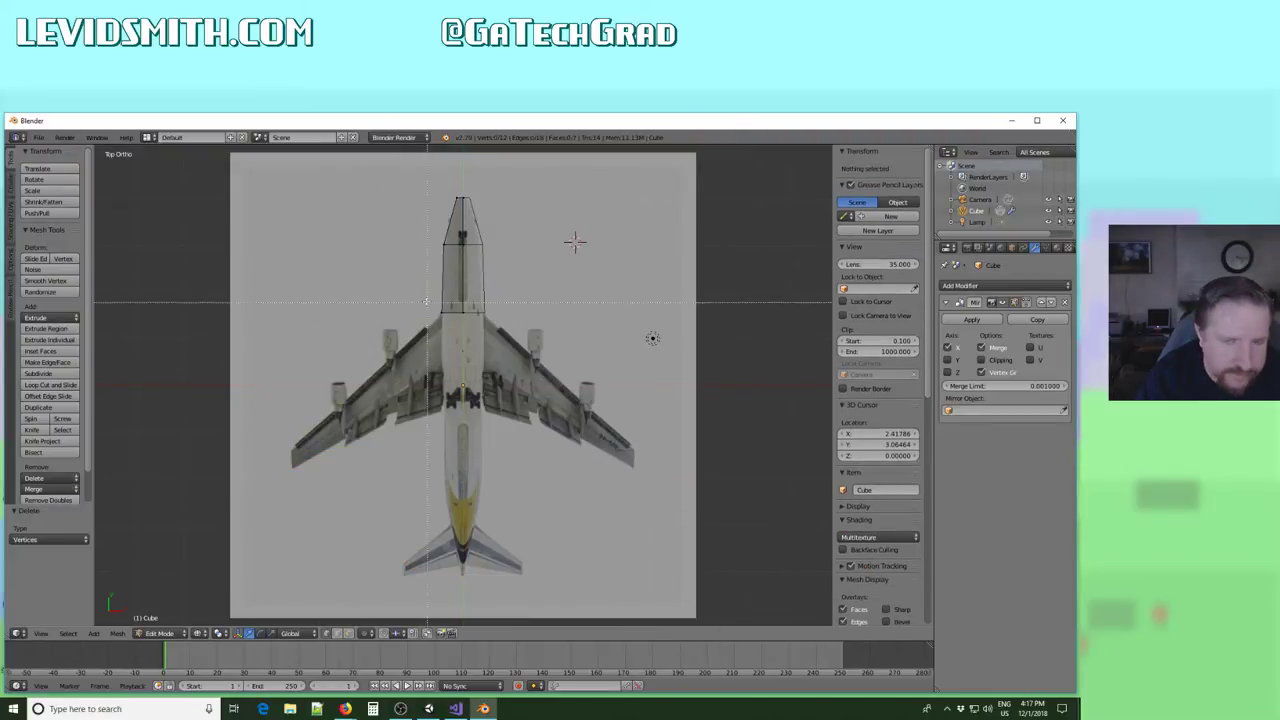
right_click(452, 314)
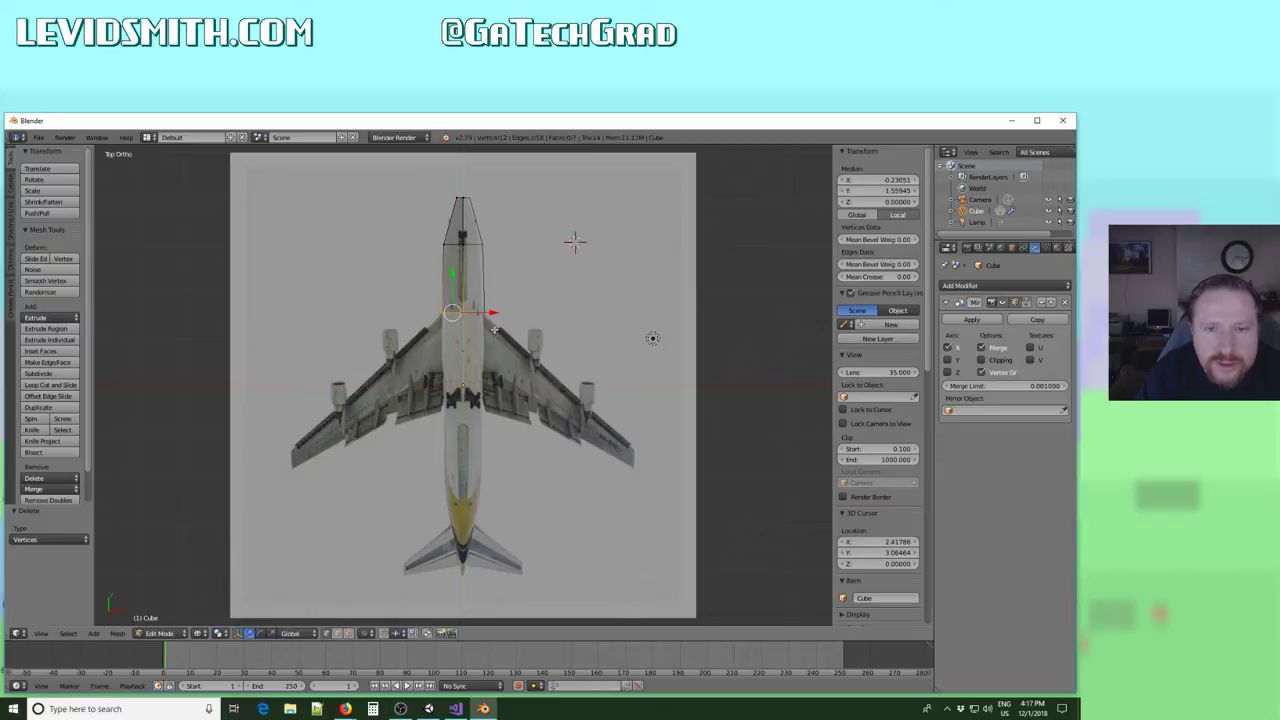
key("g")
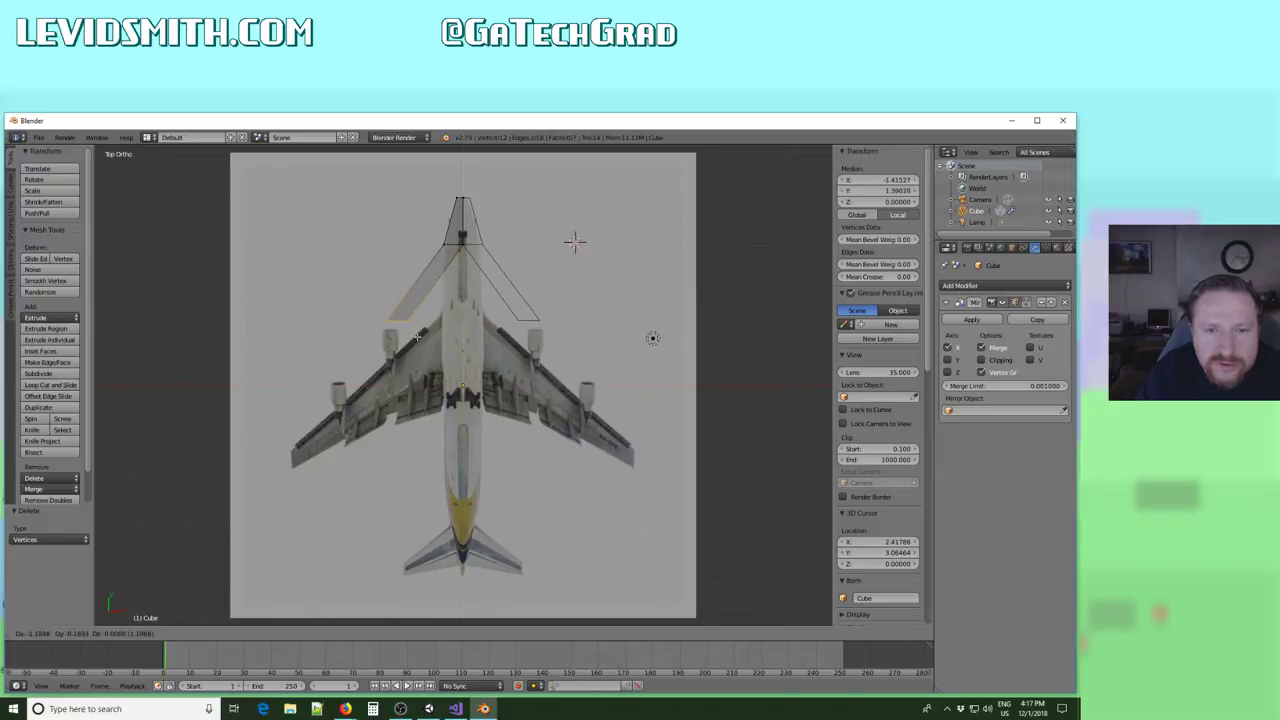
right_click(431, 336)
scroll(504, 372, "up", 3)
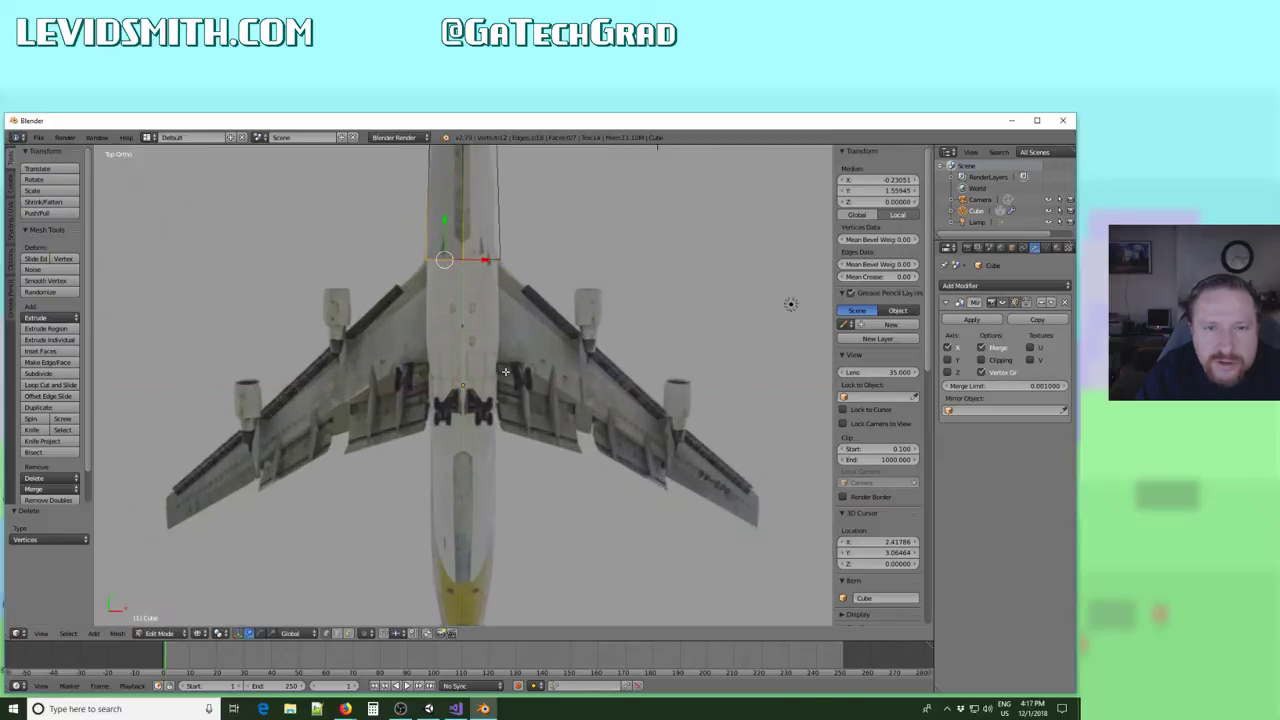
scroll(657, 250, "up", 5, "ctrl")
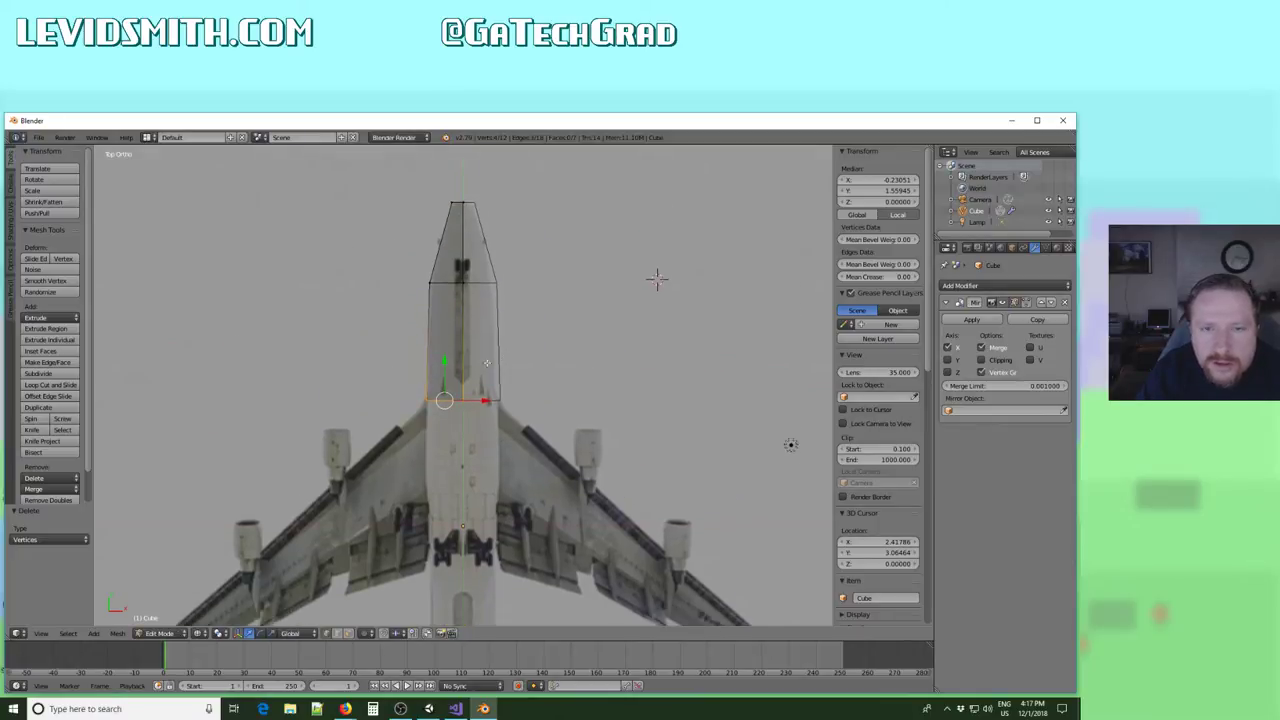
Try to extrude the open rear cross-section of the fuselage backward over the reference image.
key("a")
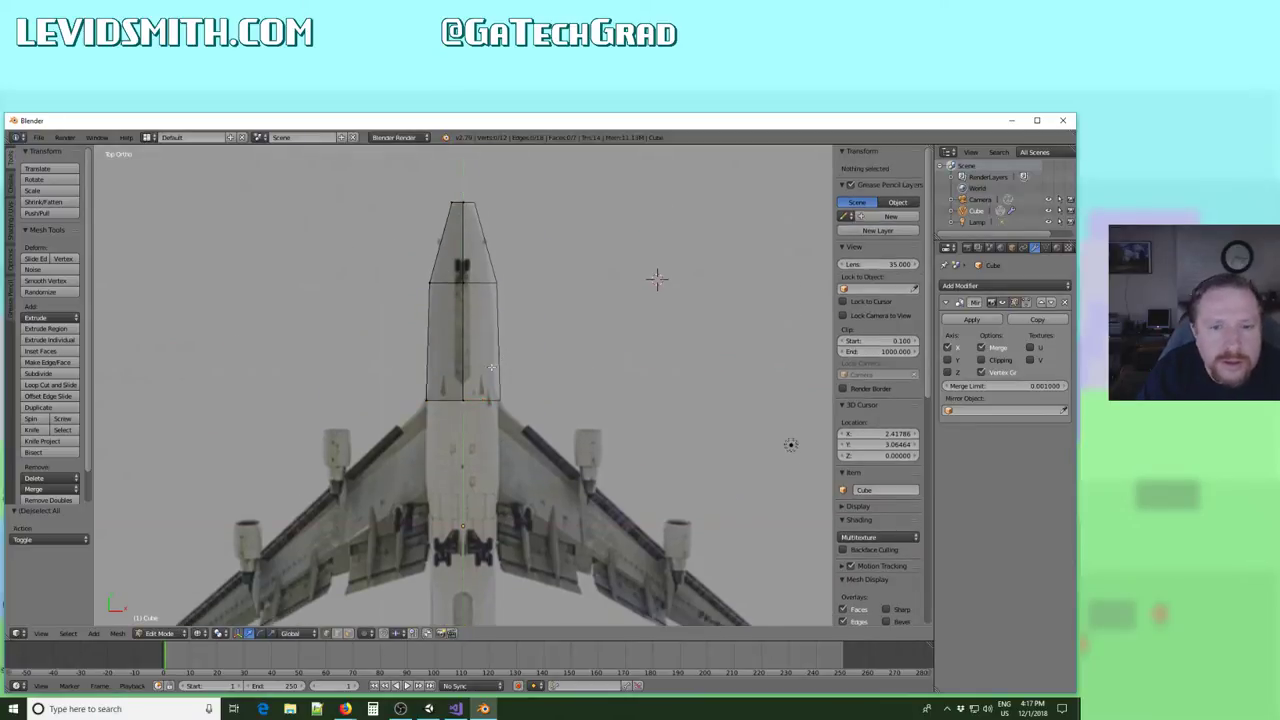
right_click(430, 402)
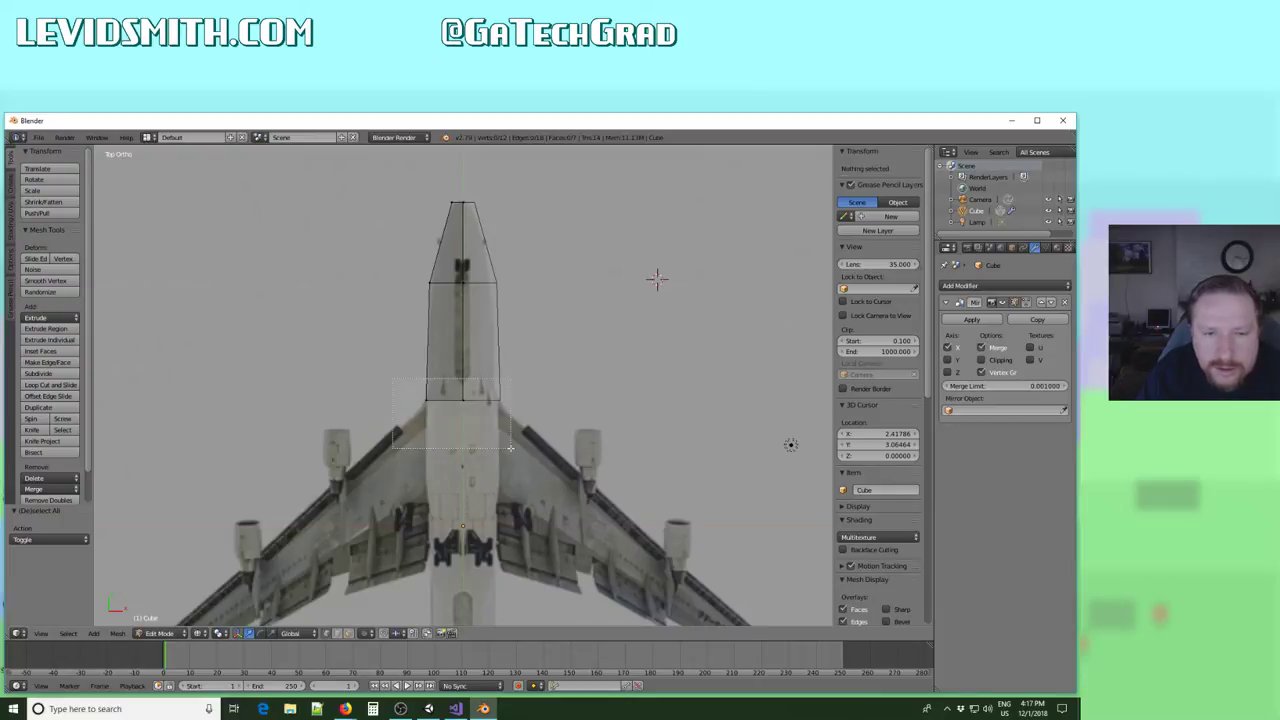
scroll(440, 410, "down", 3)
scroll(440, 410, "up", 2)
key("e")
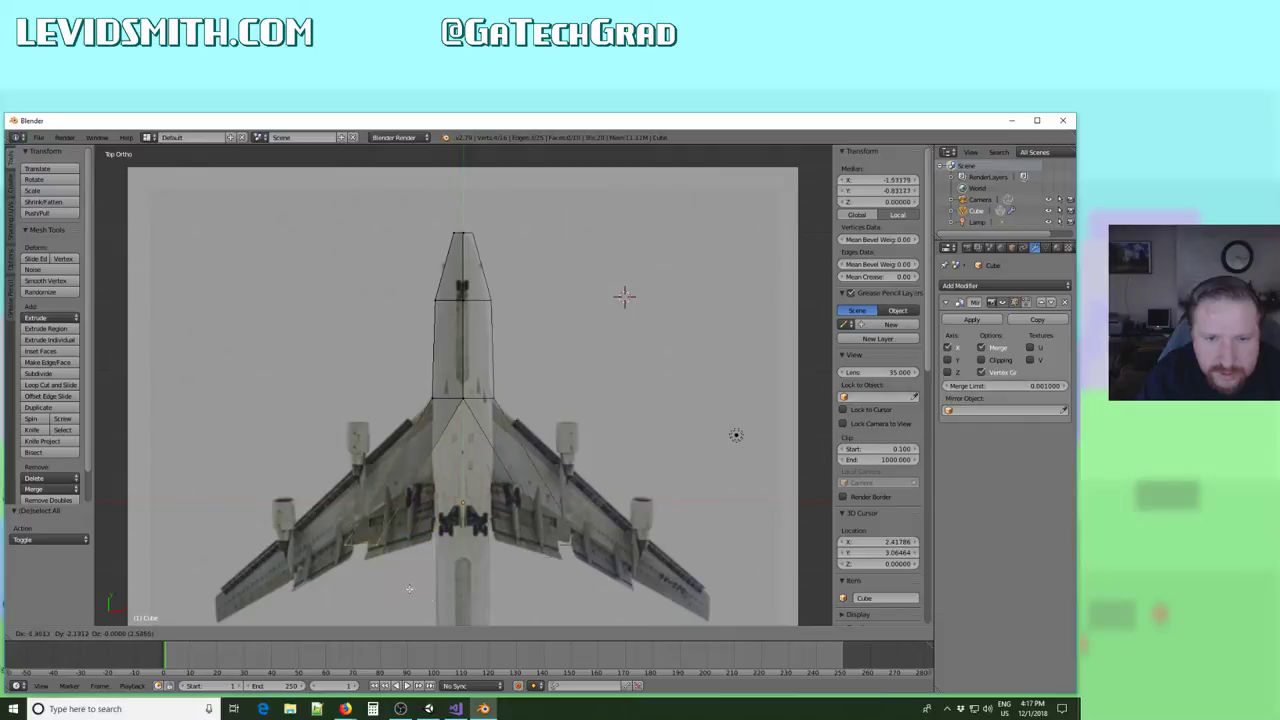
right_click(470, 505)
Select the fuselage's centreline loop and remove its duplicate vertices.
scroll(475, 502, "down", 2)
scroll(475, 502, "up", 3)
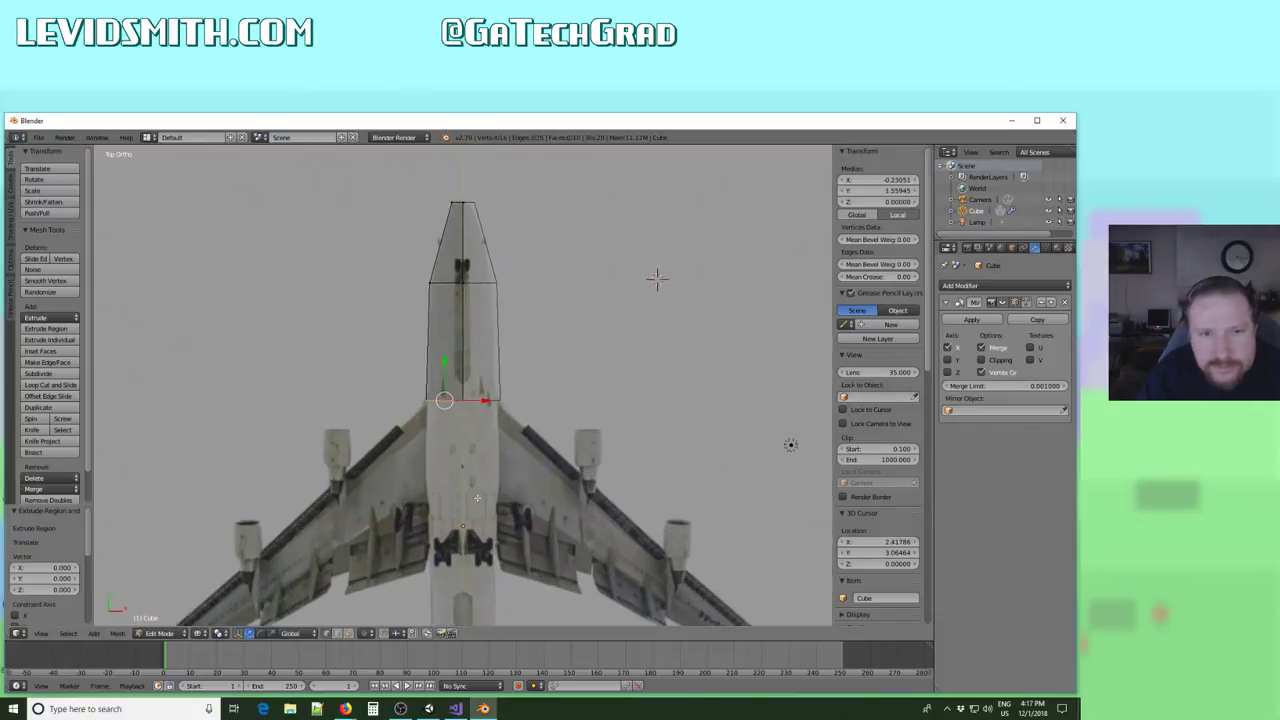
key("a")
right_click(468, 274)
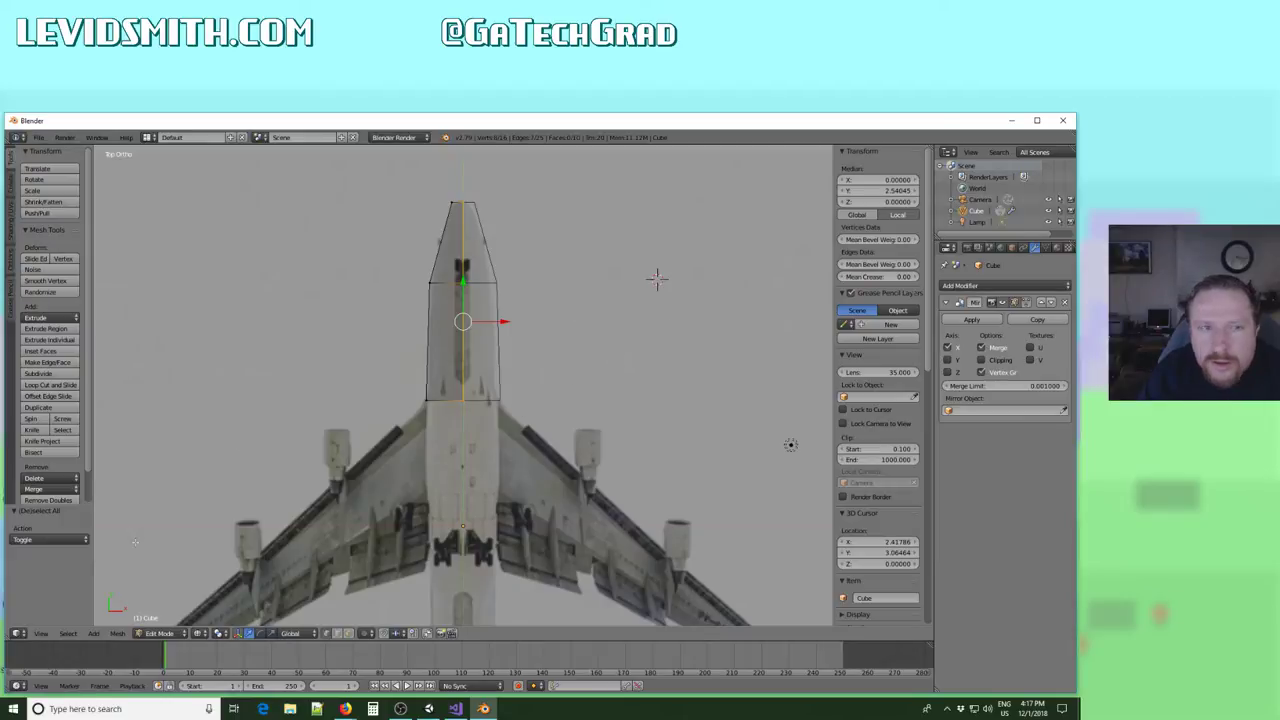
left_click(52, 500)
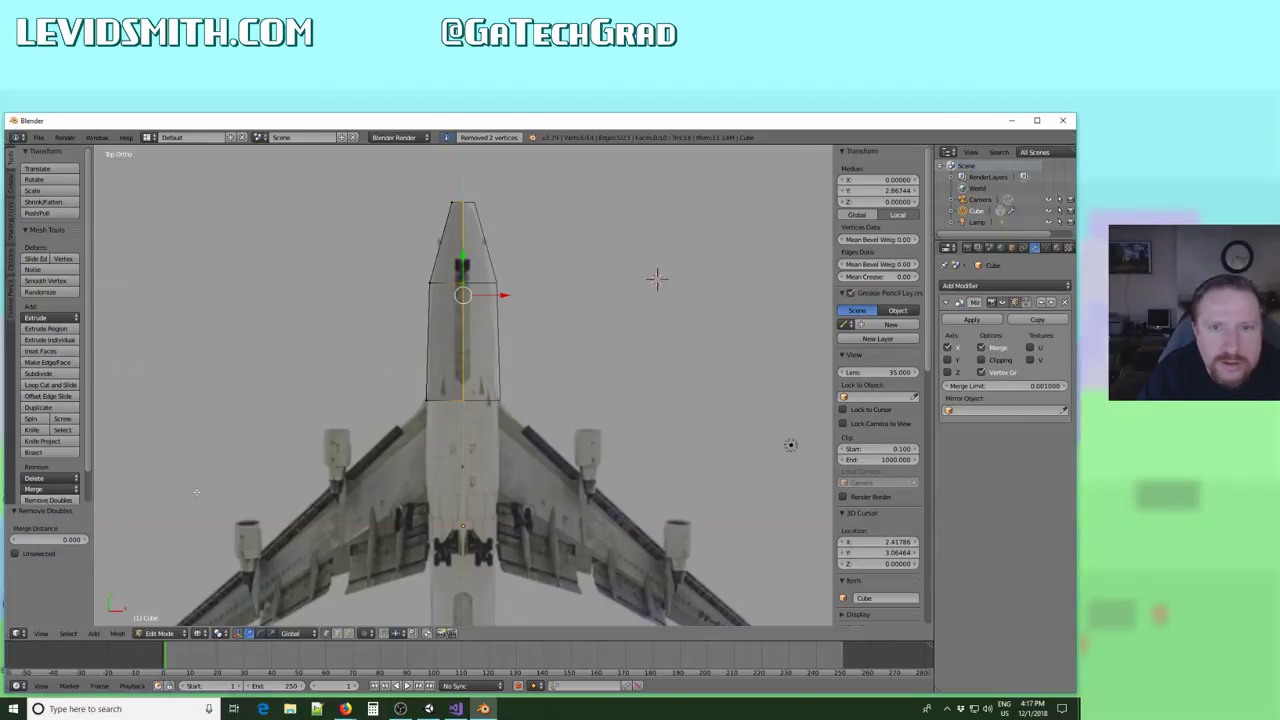
key("a")
right_click(435, 400)
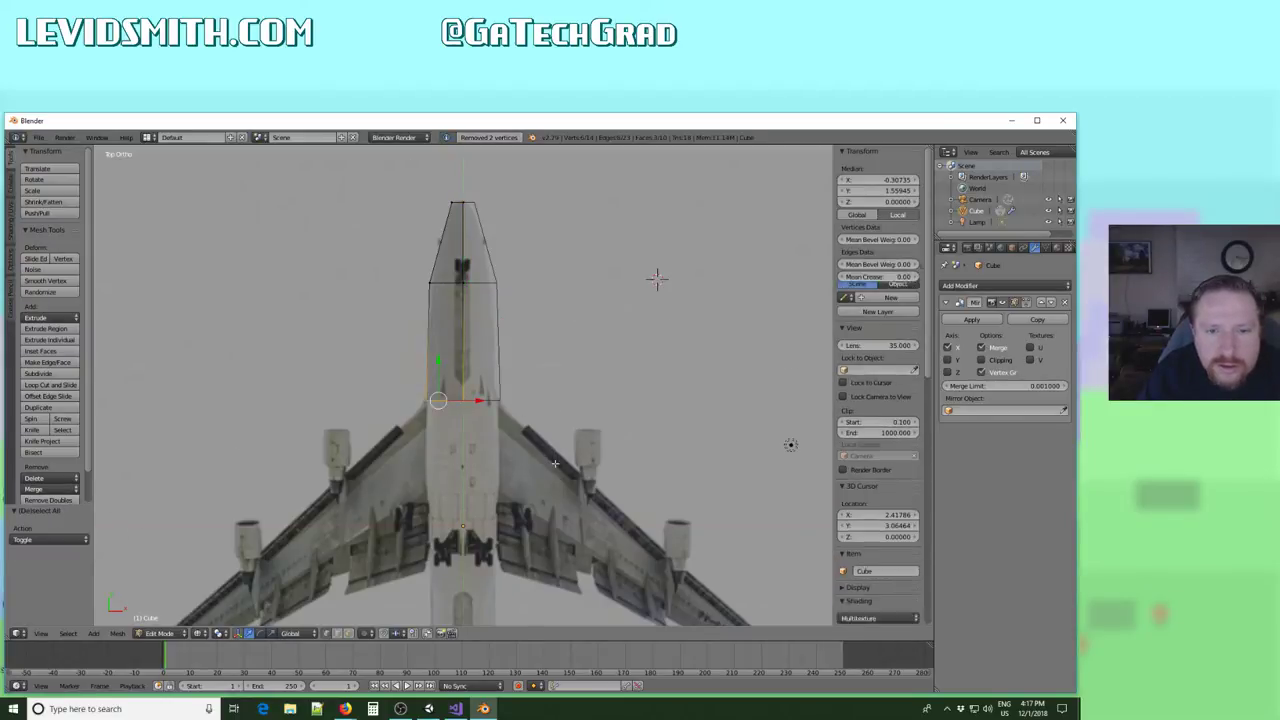
key("g")
key("Escape")
right_click(464, 200, "shift")
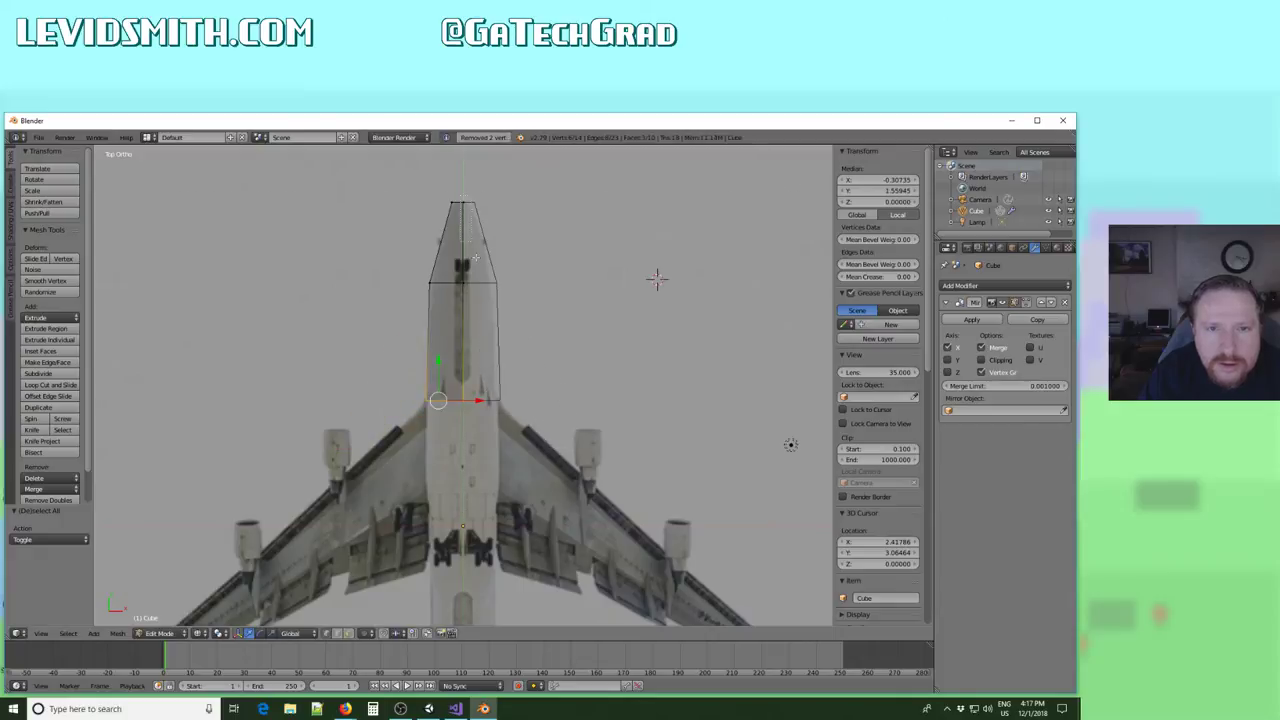
key("e")
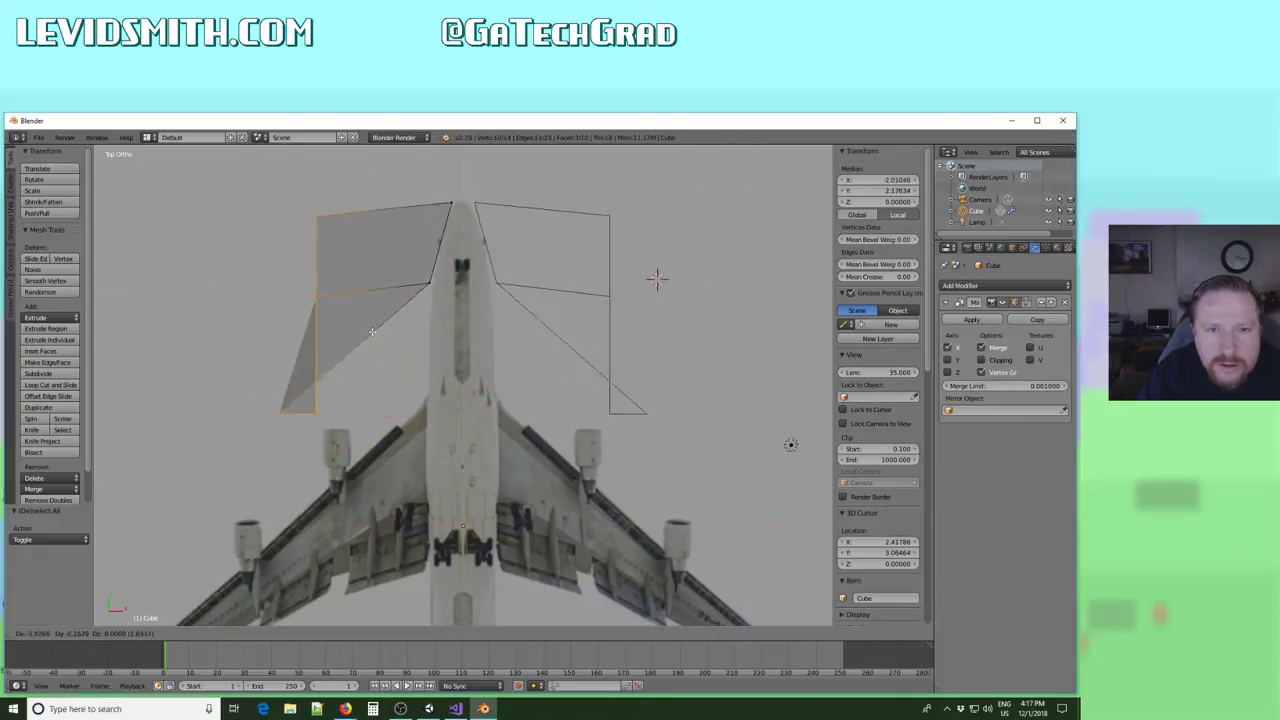
key("Escape")
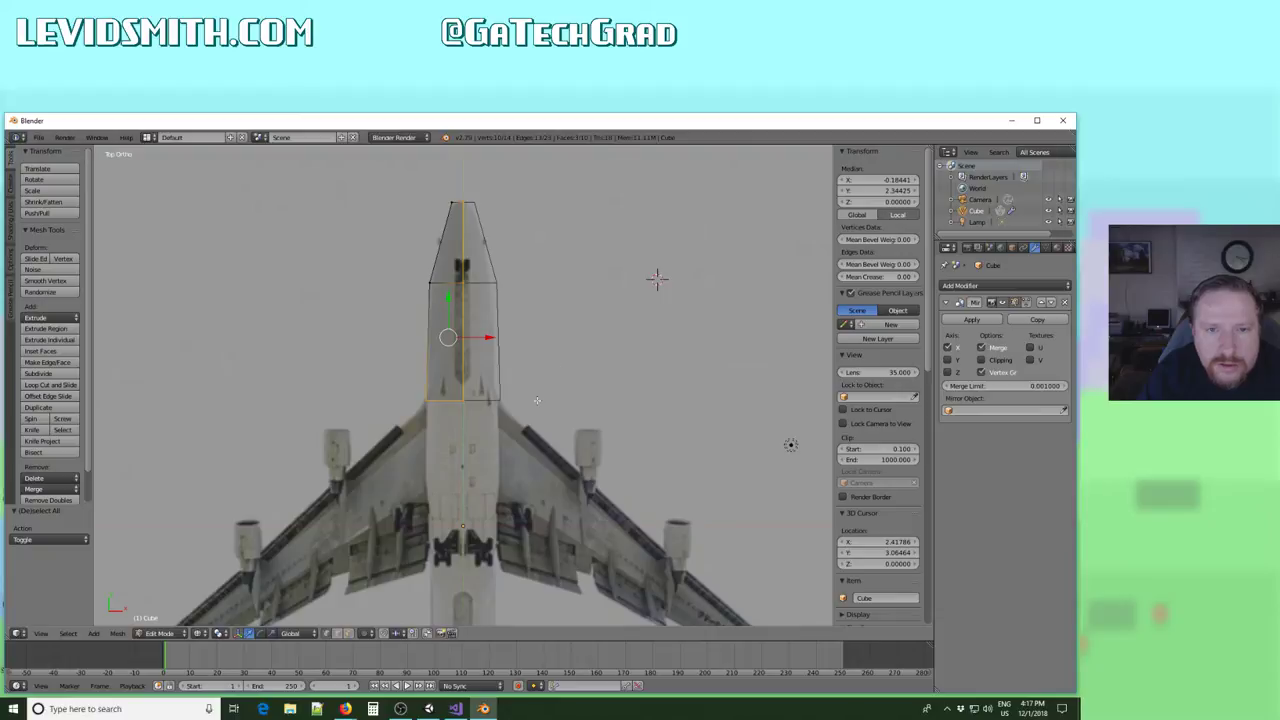
Select the fuselage's rear cross-section in top view and extrude it backward along Y to the yellow tail section.
scroll(537, 400, "down", 2)
scroll(537, 400, "up", 1, "shift")
scroll(537, 400, "up", 6, "shift")
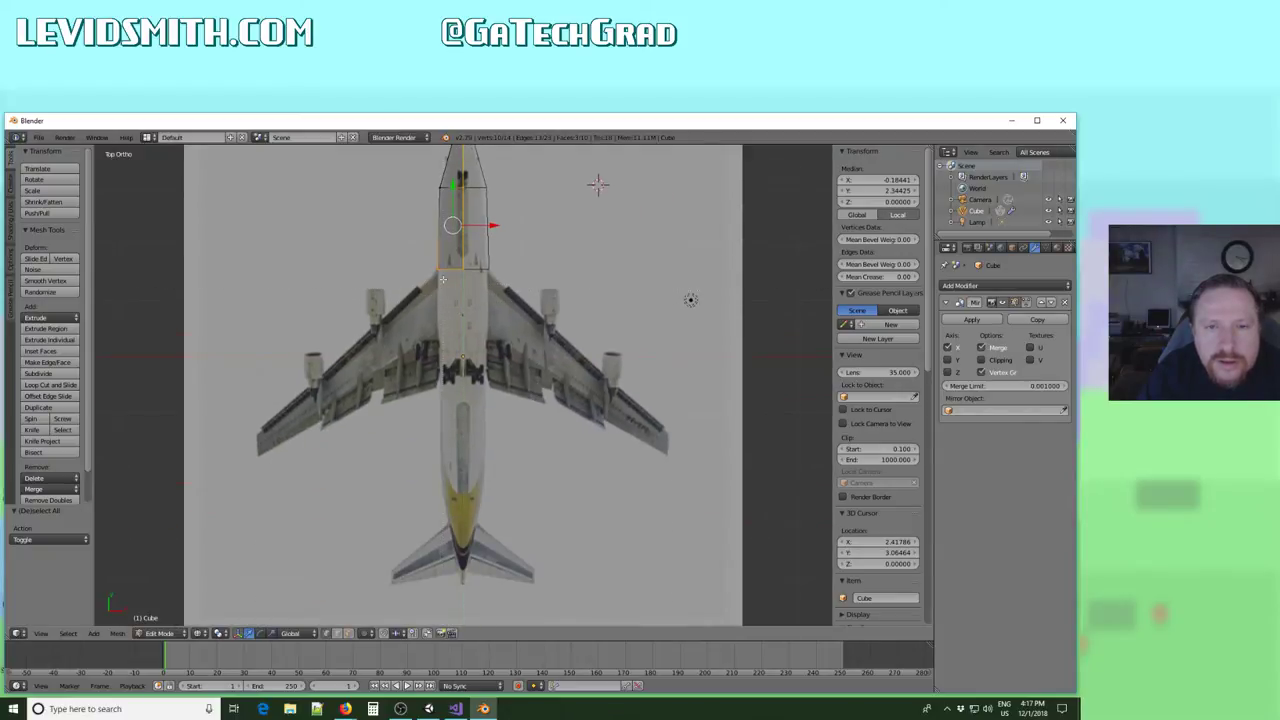
right_click(442, 277)
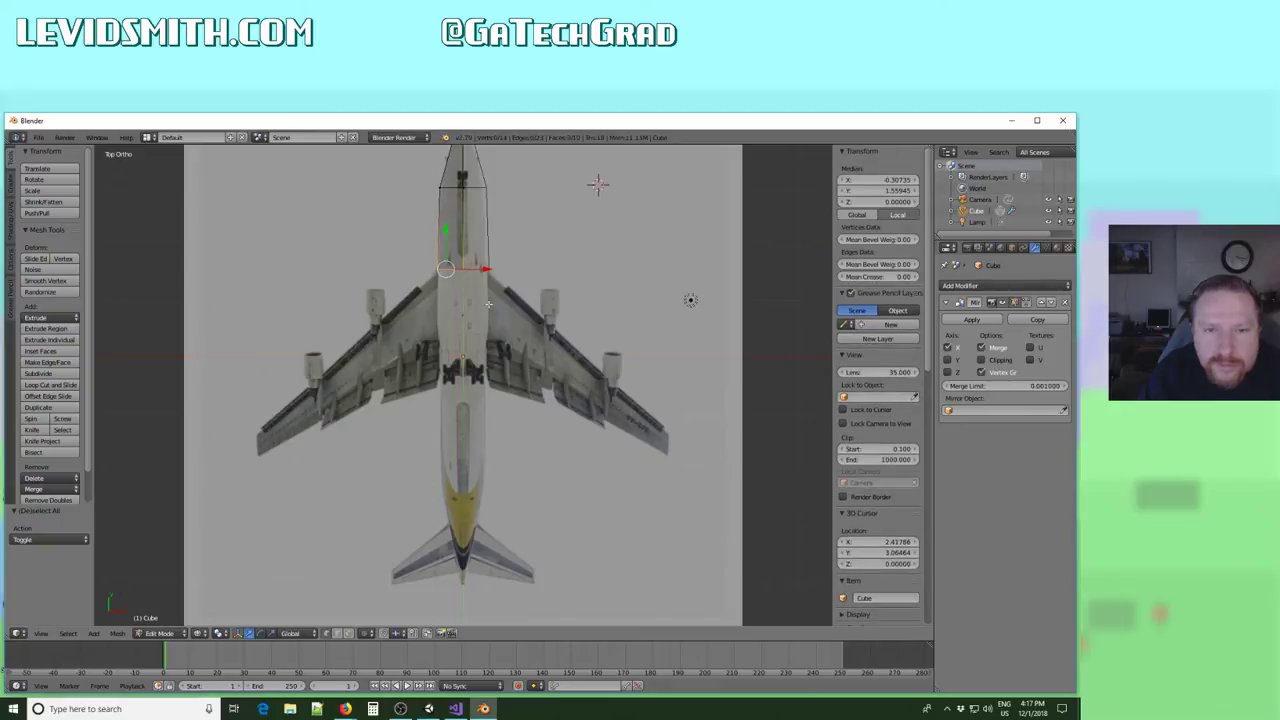
key("e")
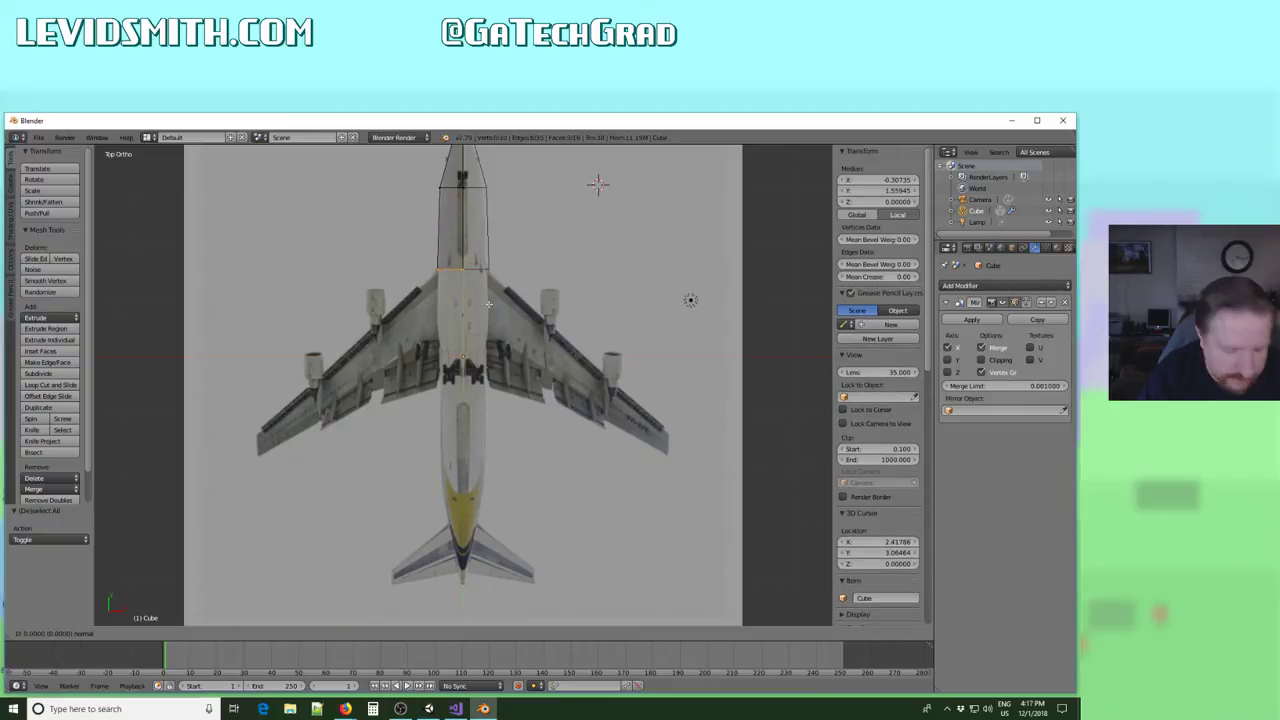
key("y")
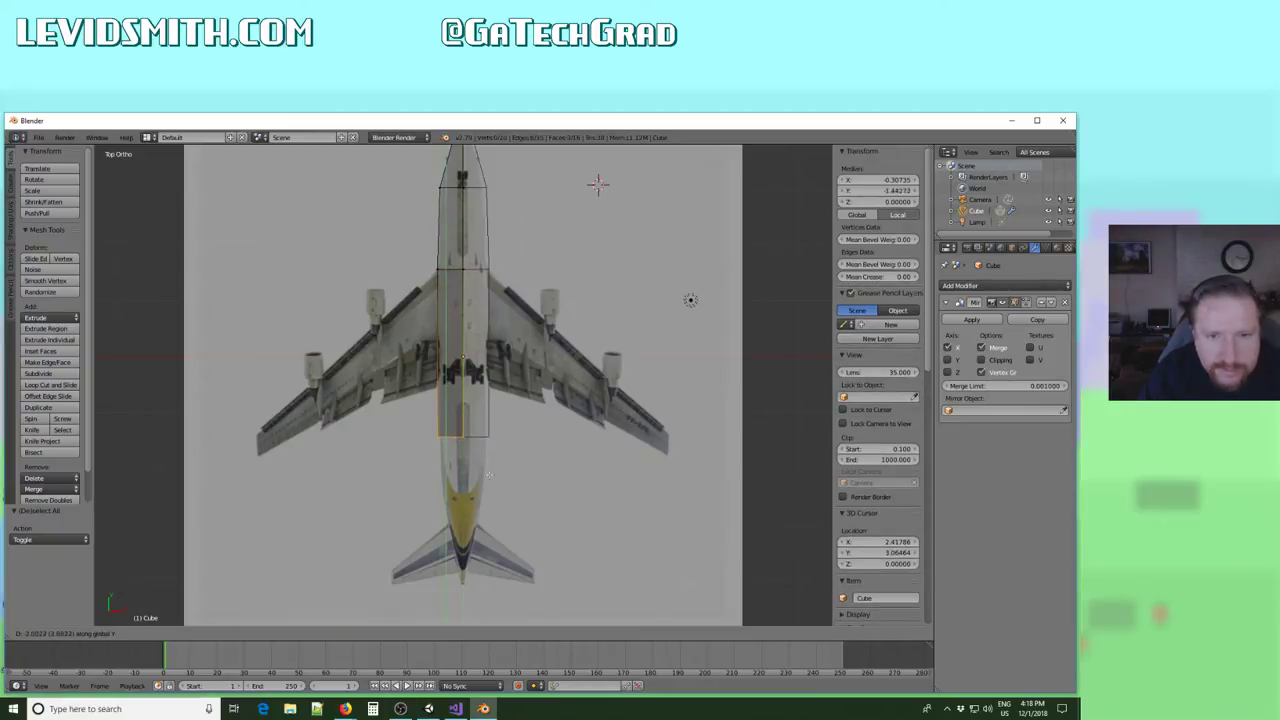
left_click(490, 530)
key("a")
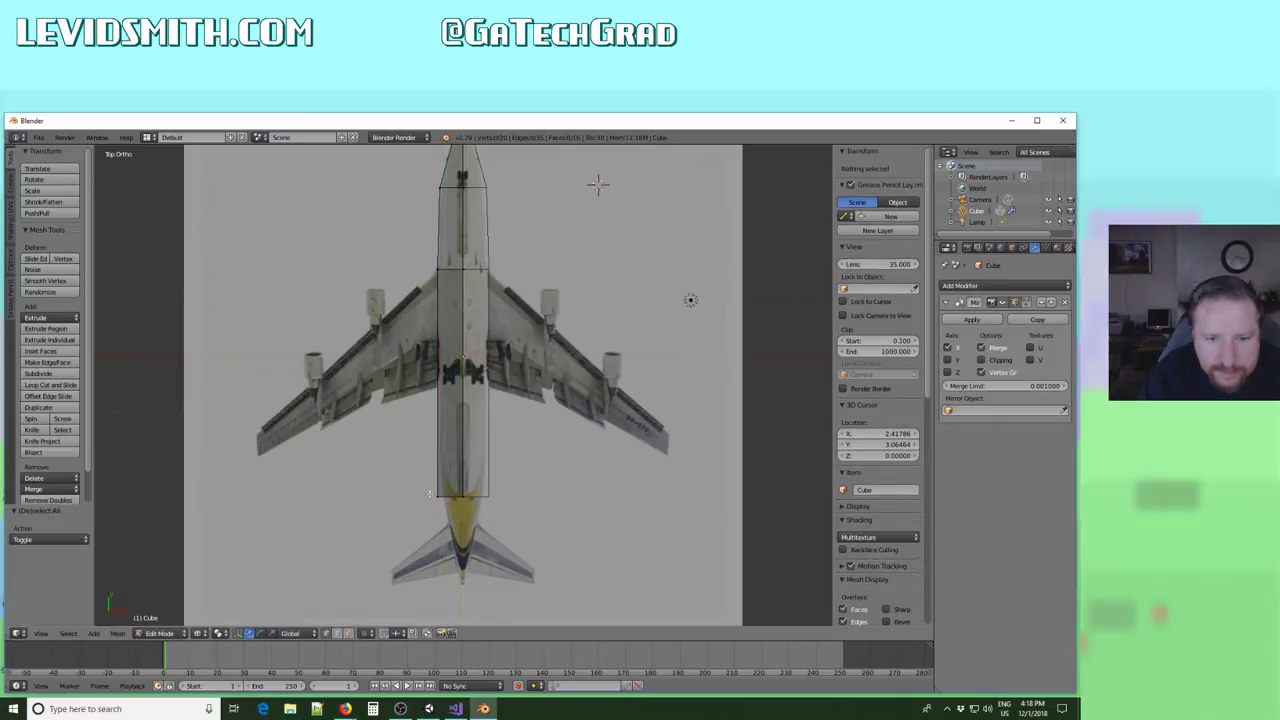
Try to scale the extruded rear end of the fuselage along X to fit the reference image.
right_click(445, 496)
key("s")
key("x")
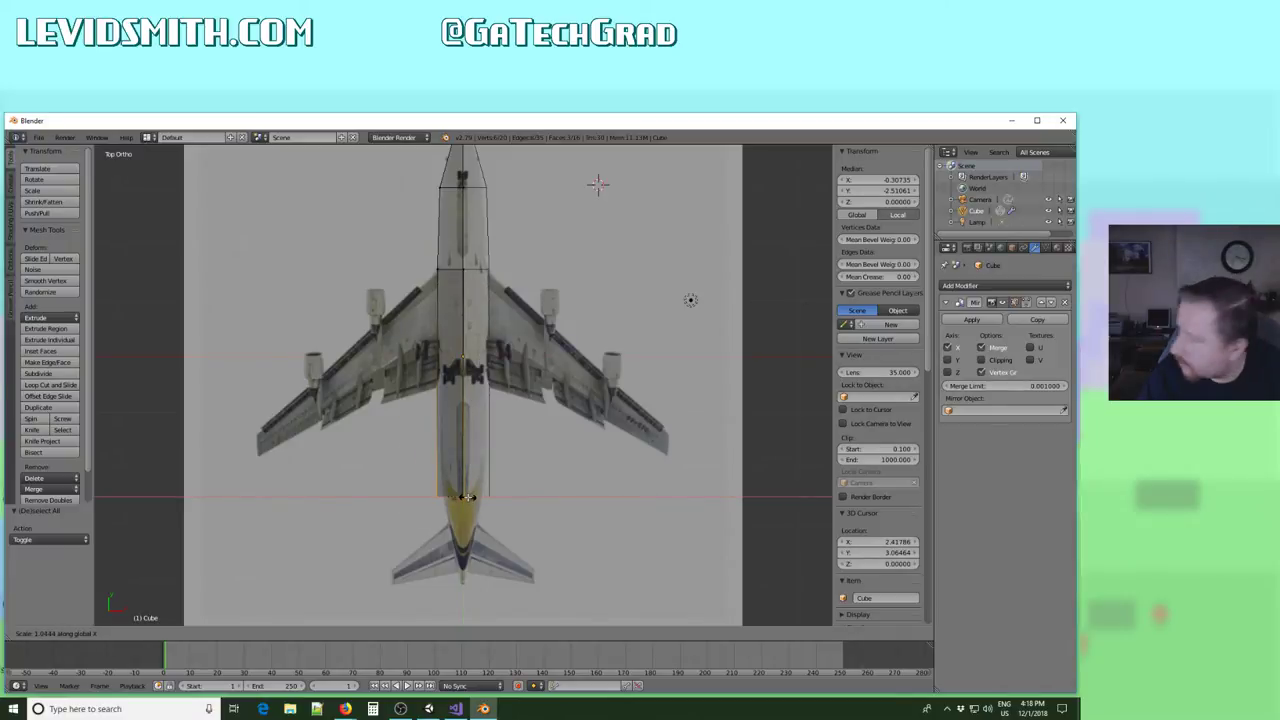
left_click(467, 495)
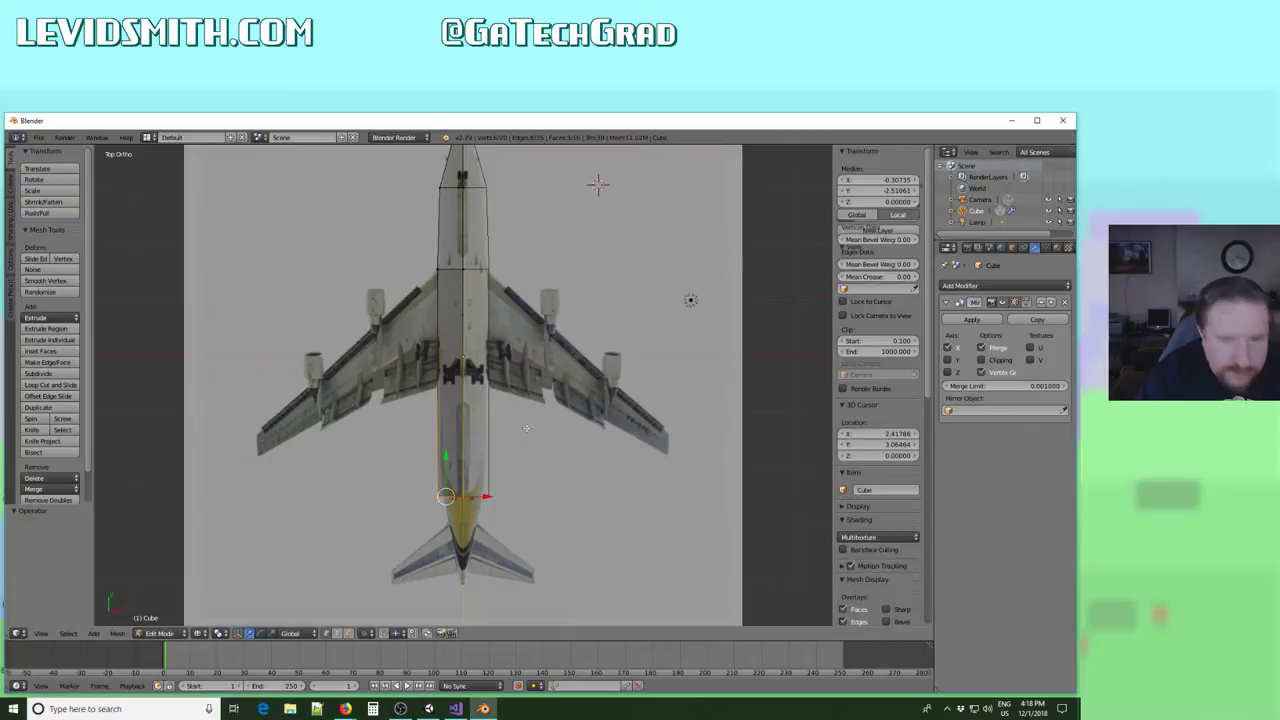
Undo the recent fuselage edits back through the deletion of the wing and tail vertices.
key("ctrl+z")
key("ctrl+z")
key("ctrl+z")
key("ctrl+z")
key("ctrl+z")
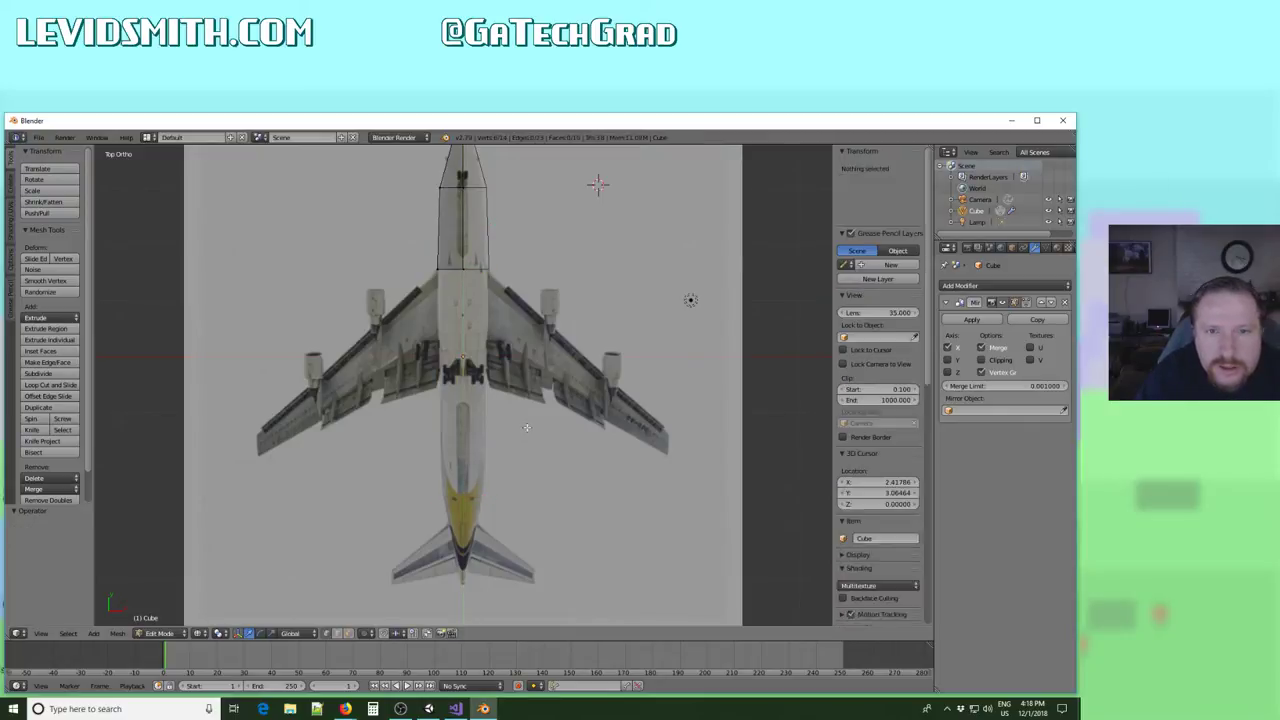
key("ctrl+z")
key("ctrl+z")
key("ctrl+z")
key("ctrl+z")
key("ctrl+z")
key("ctrl+z")
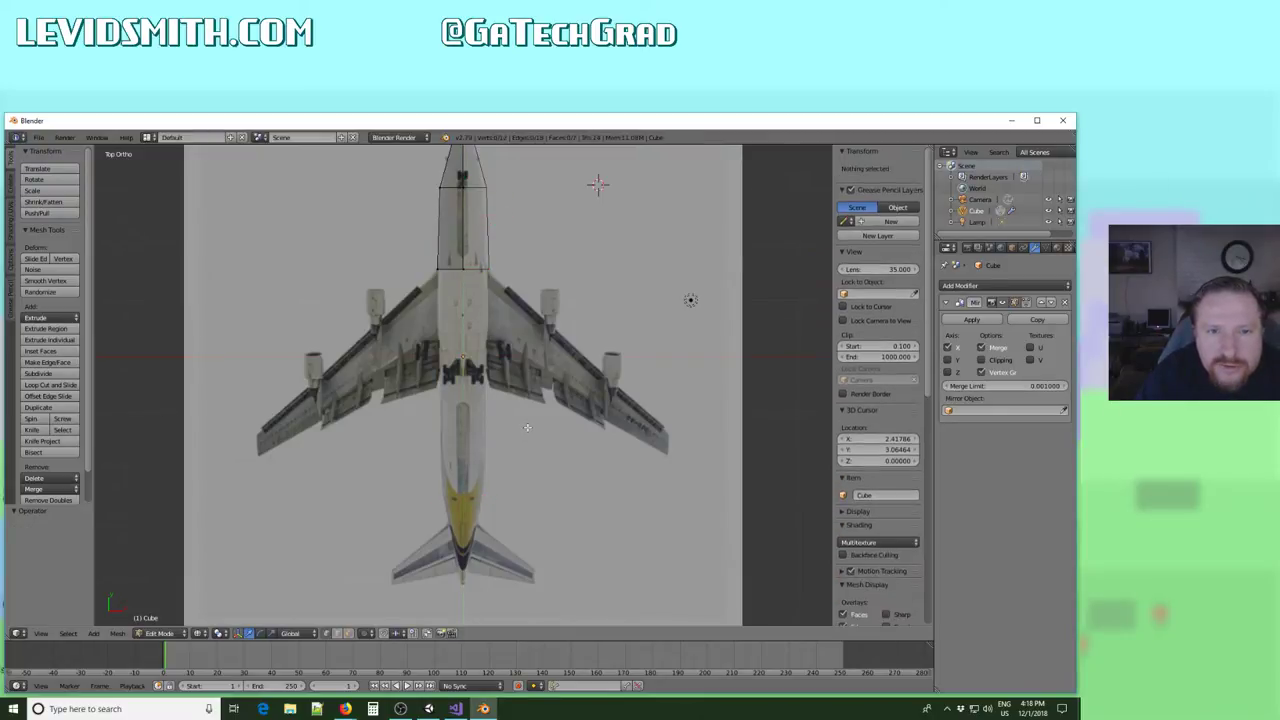
key("ctrl+z")
key("ctrl+z")
key("ctrl+z")
key("ctrl+z")
key("ctrl+z")
key("ctrl+z")
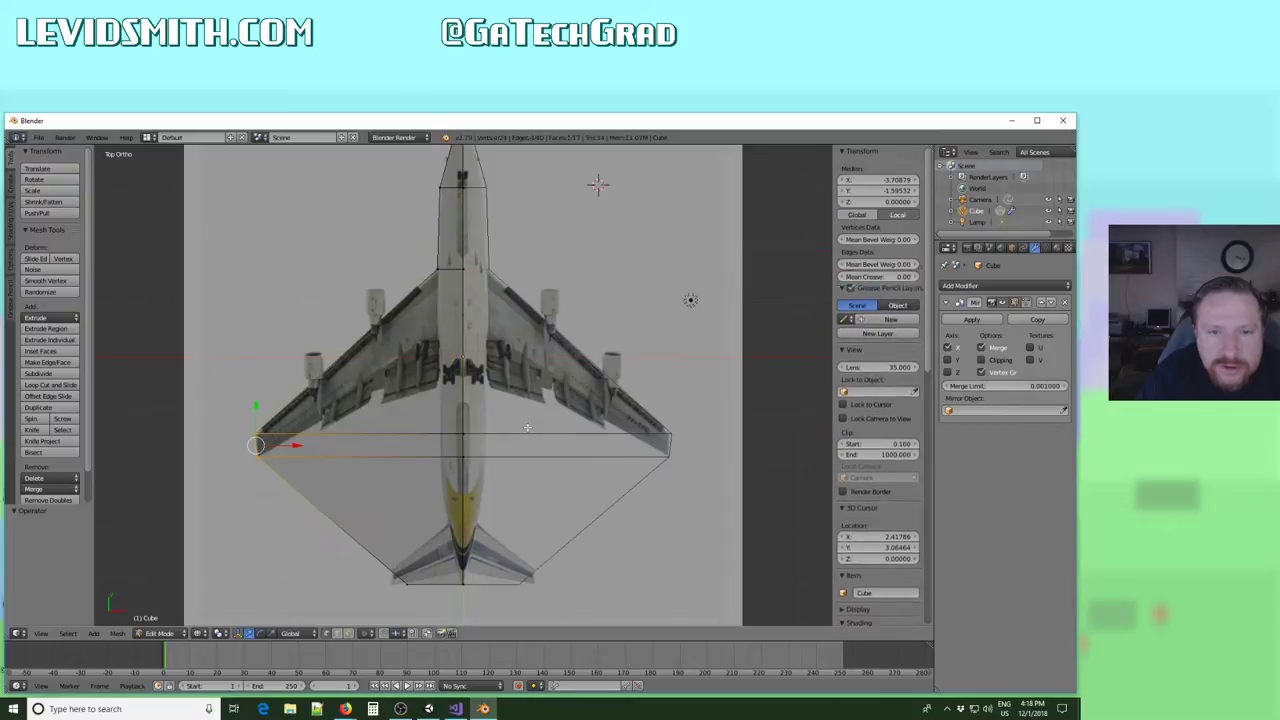
key("ctrl+z")
key("ctrl+z")
key("ctrl+z")
key("ctrl+z")
key("ctrl+z")
key("ctrl+z")
key("ctrl+z")
key("ctrl+z")
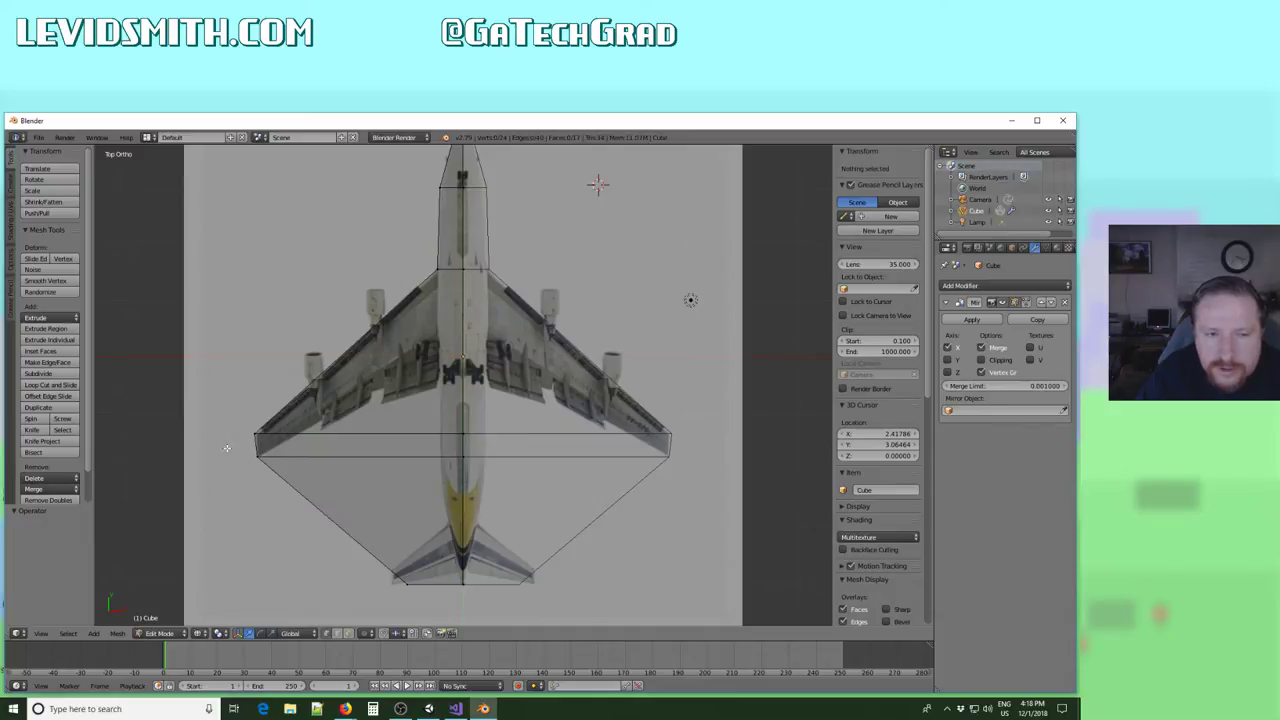
key("b")
left_click_drag(229, 406, 492, 536)
key("g")
right_click(431, 531)
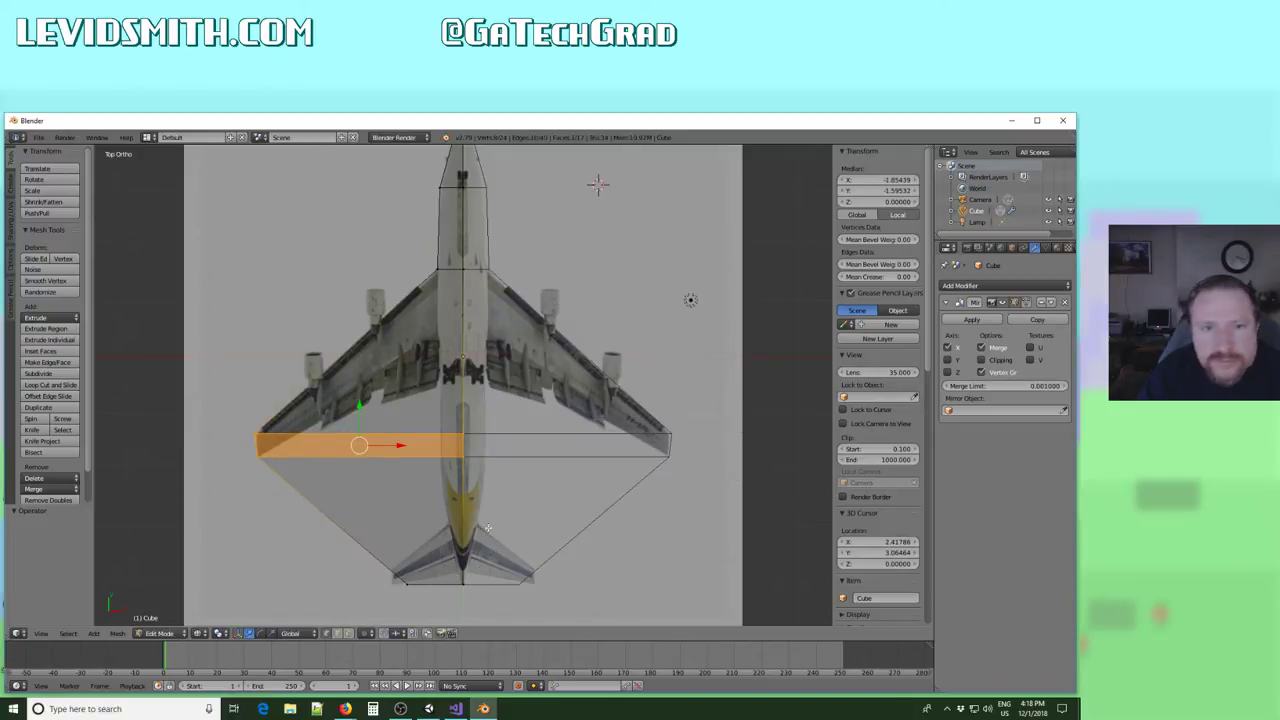
scroll(509, 507, "down", 1)
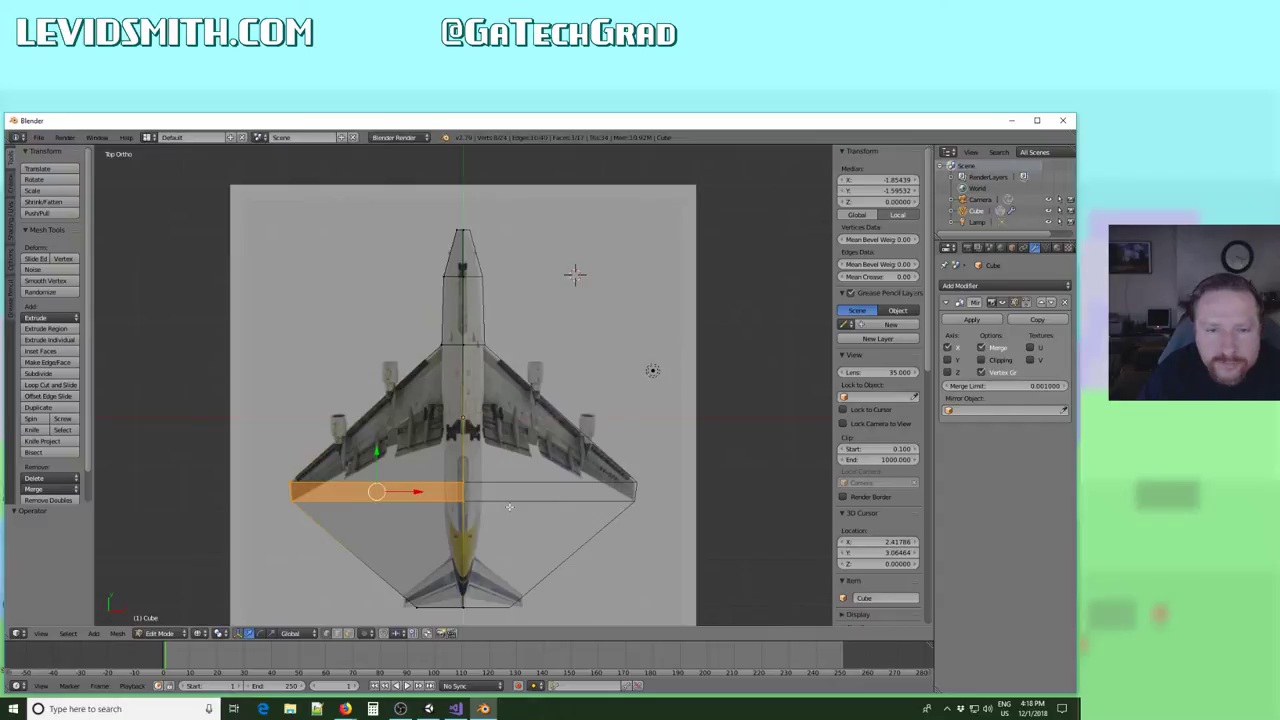
Delete all vertices of the airplane mesh and add a new cube at the 3D cursor.
key("a")
key("a")
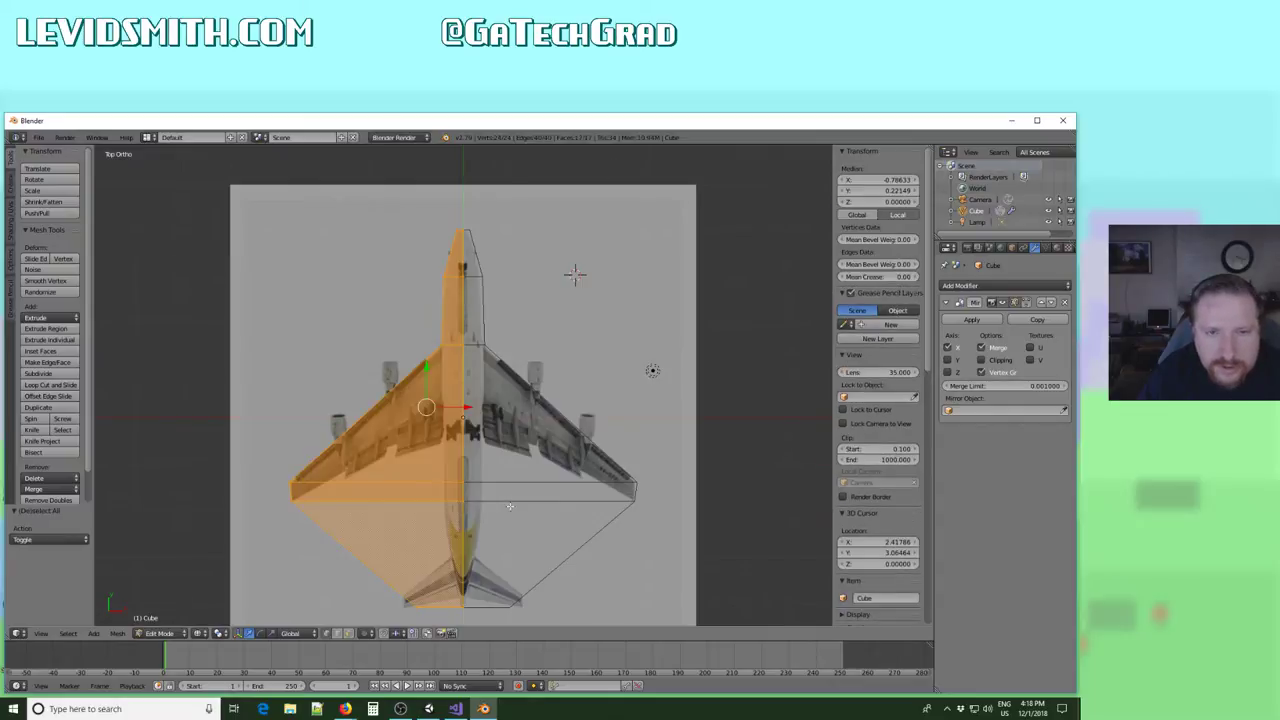
key("x")
left_click(509, 507)
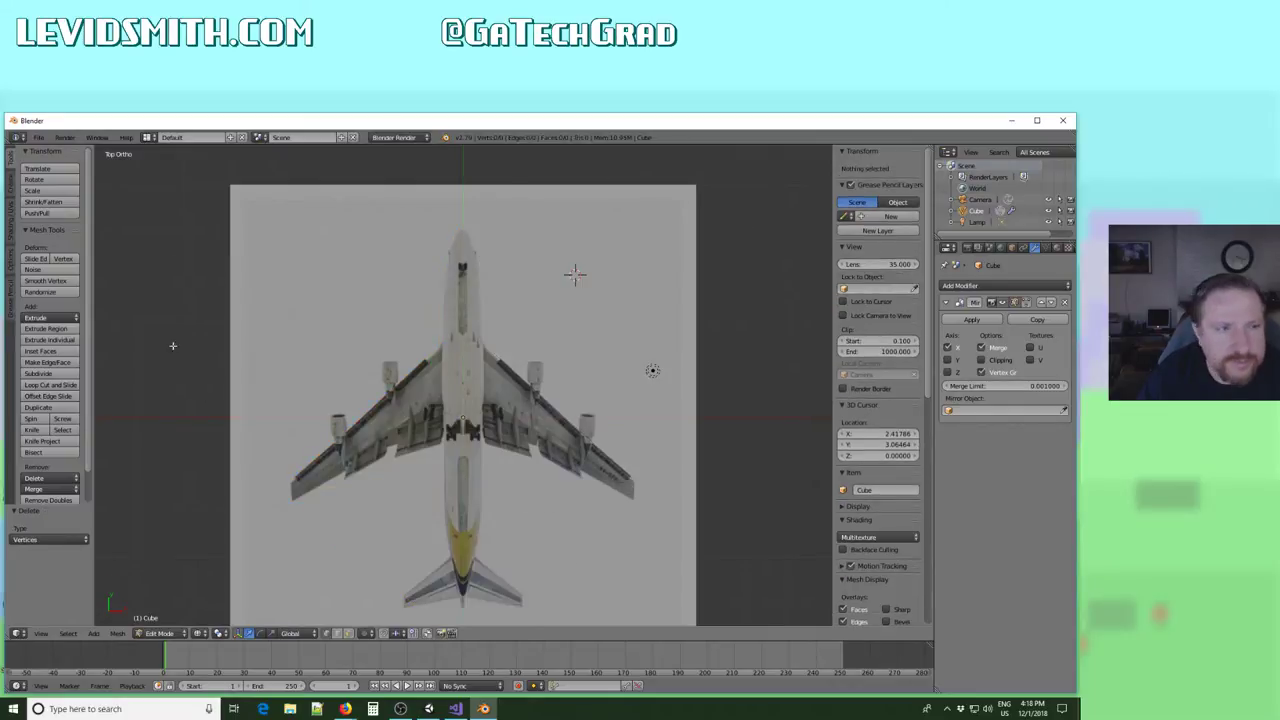
left_click(10, 188)
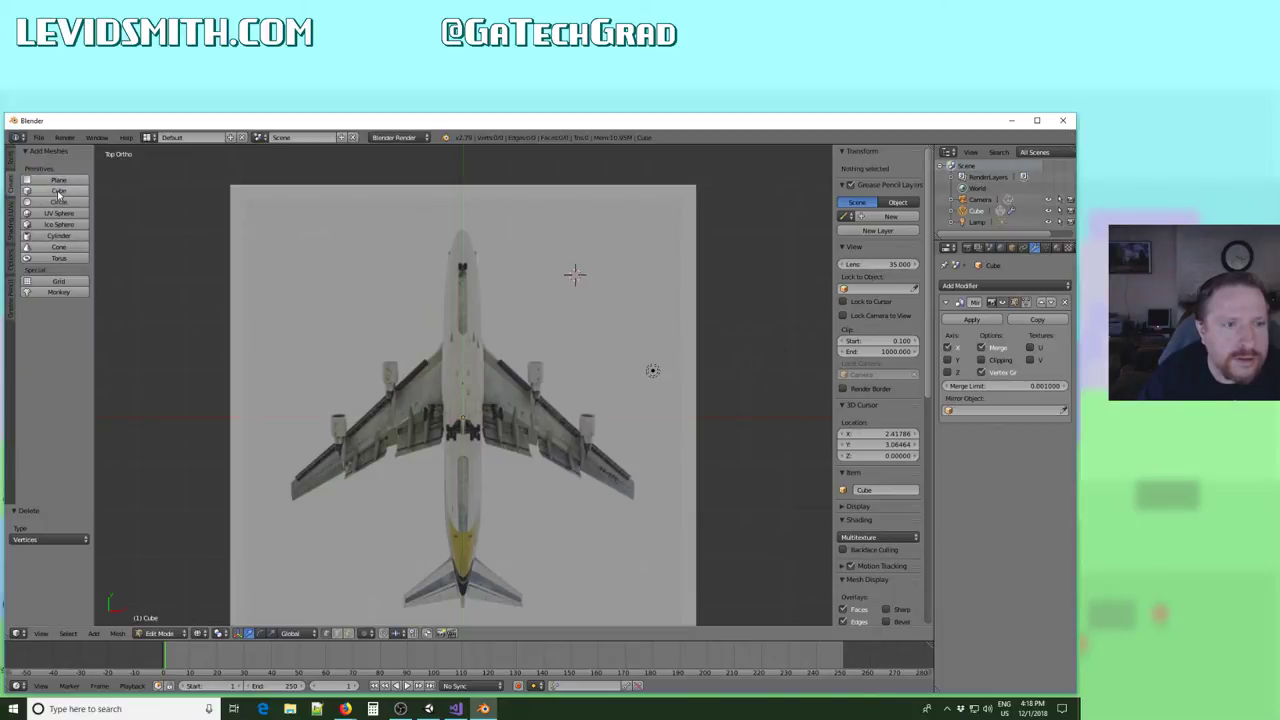
left_click(58, 191)
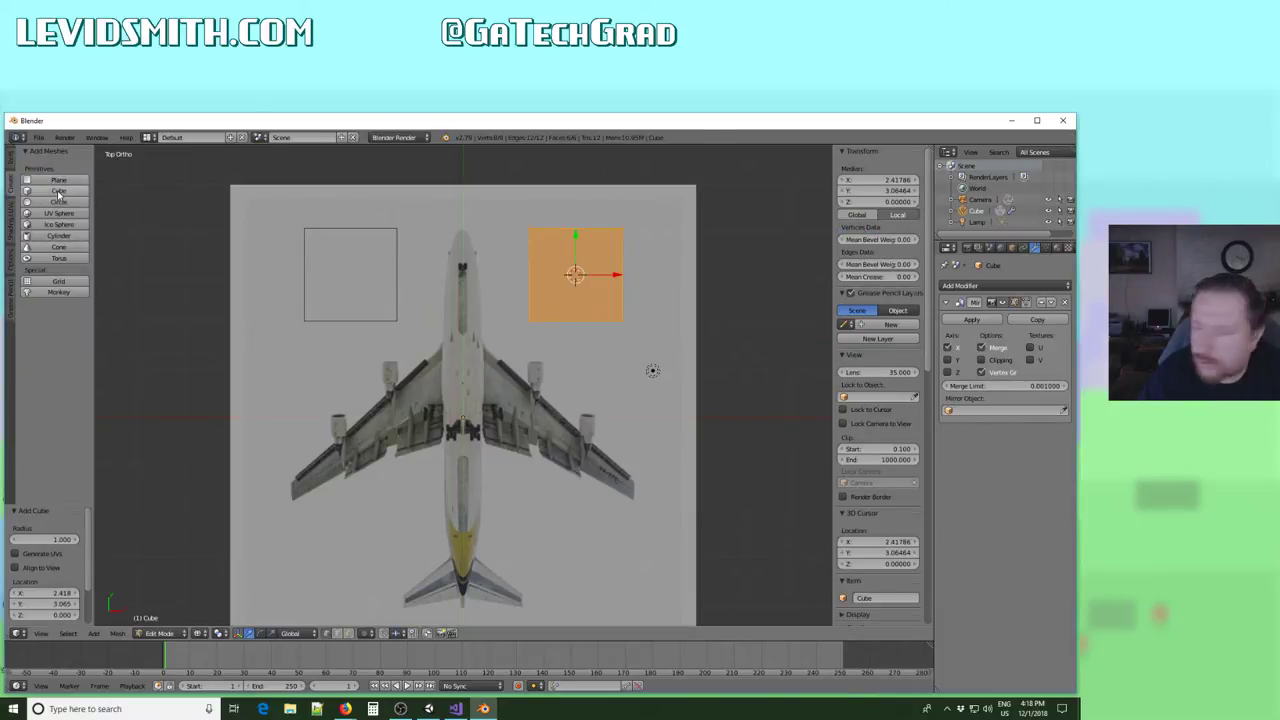
Remove the Mirror modifier and delete the off-centre cube's vertices.
left_click(1065, 285)
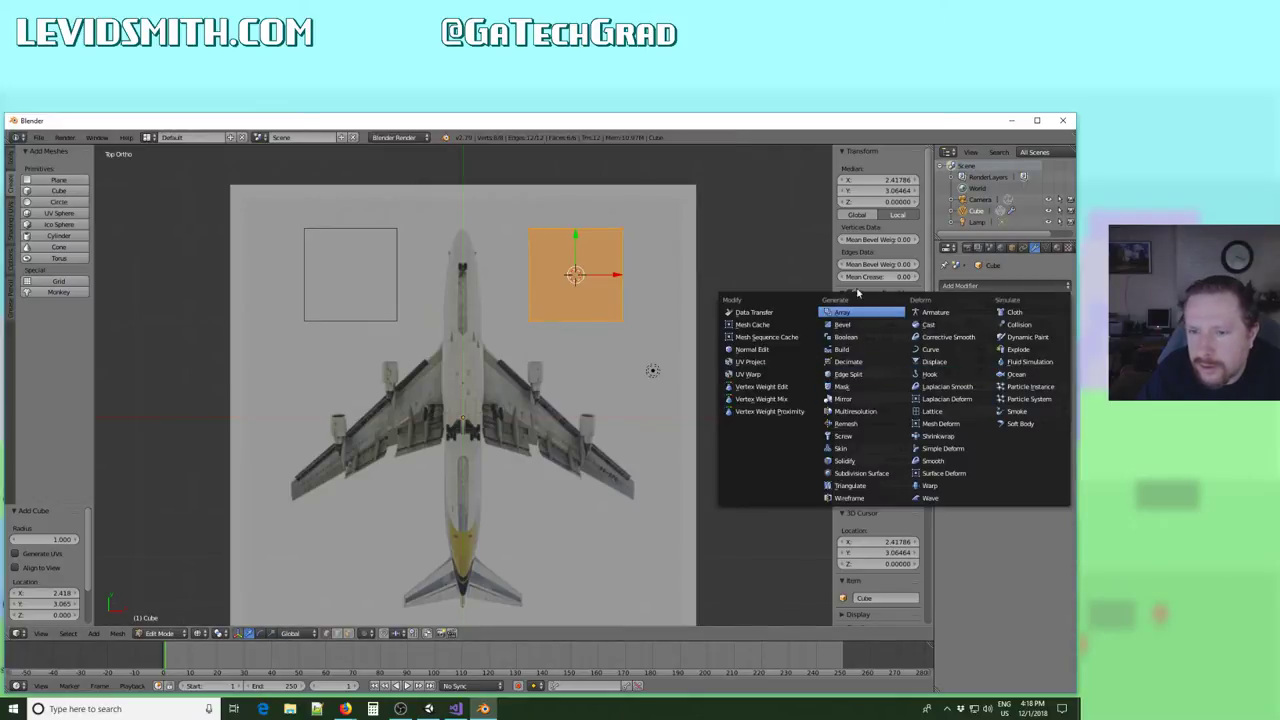
left_click(843, 398)
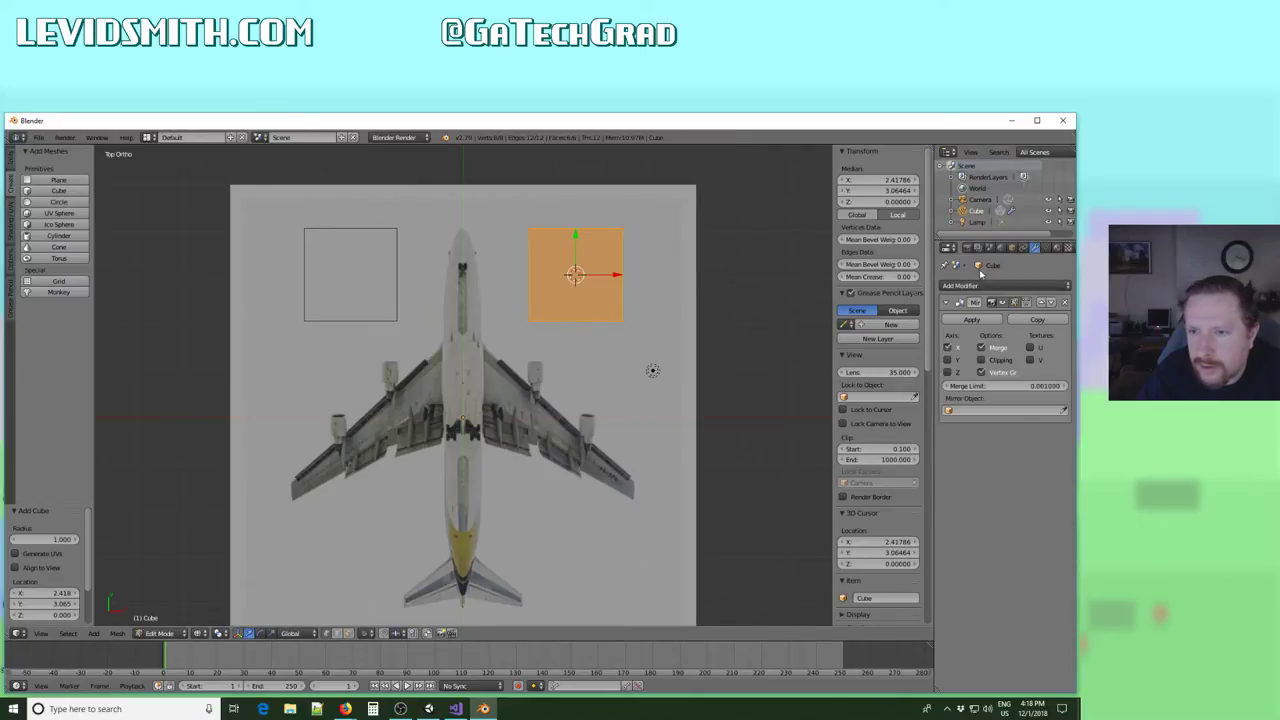
left_click(1066, 303)
key("x")
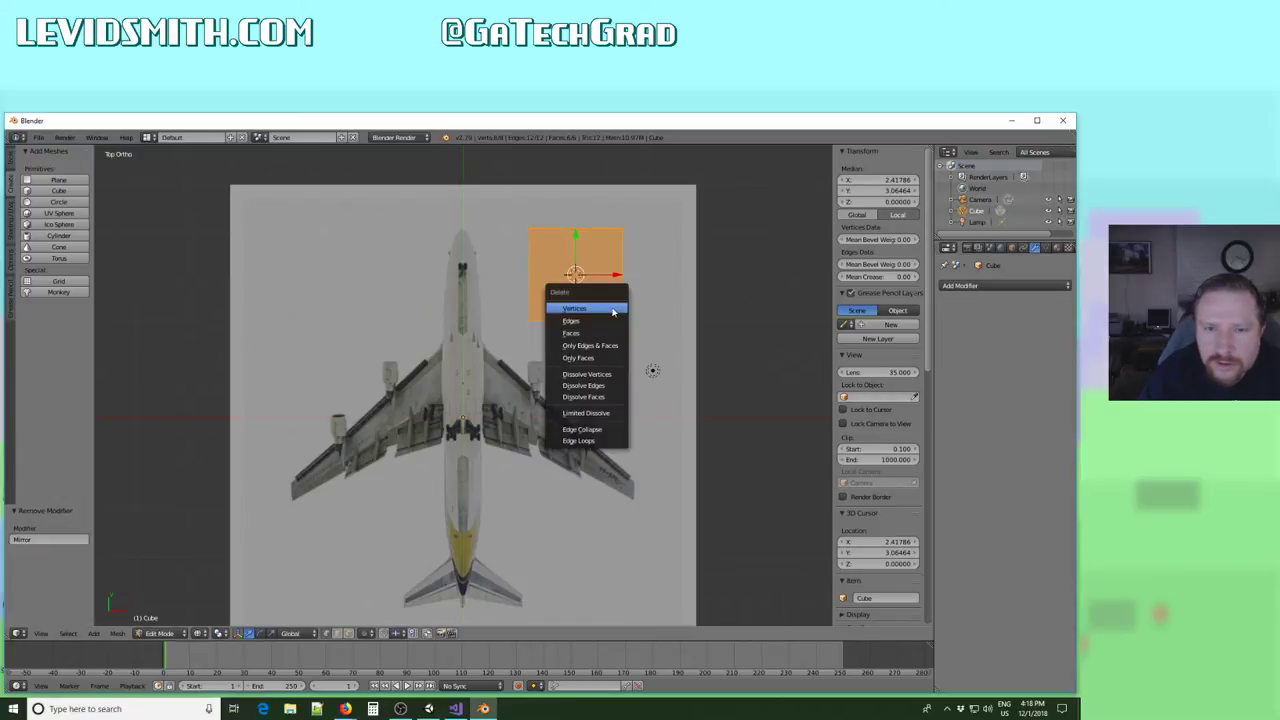
left_click(612, 307)
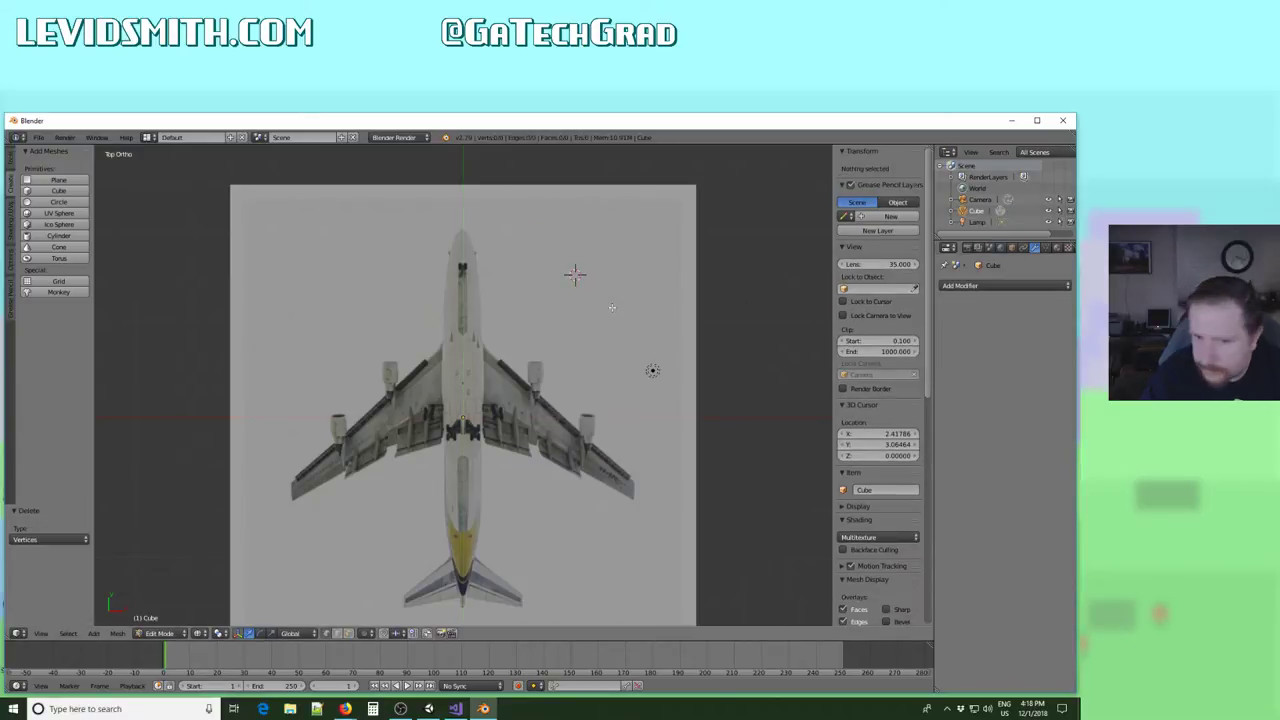
Set the 3D cursor's X and Y location to 0 and add a cube there.
scroll(888, 440, "down", 5)
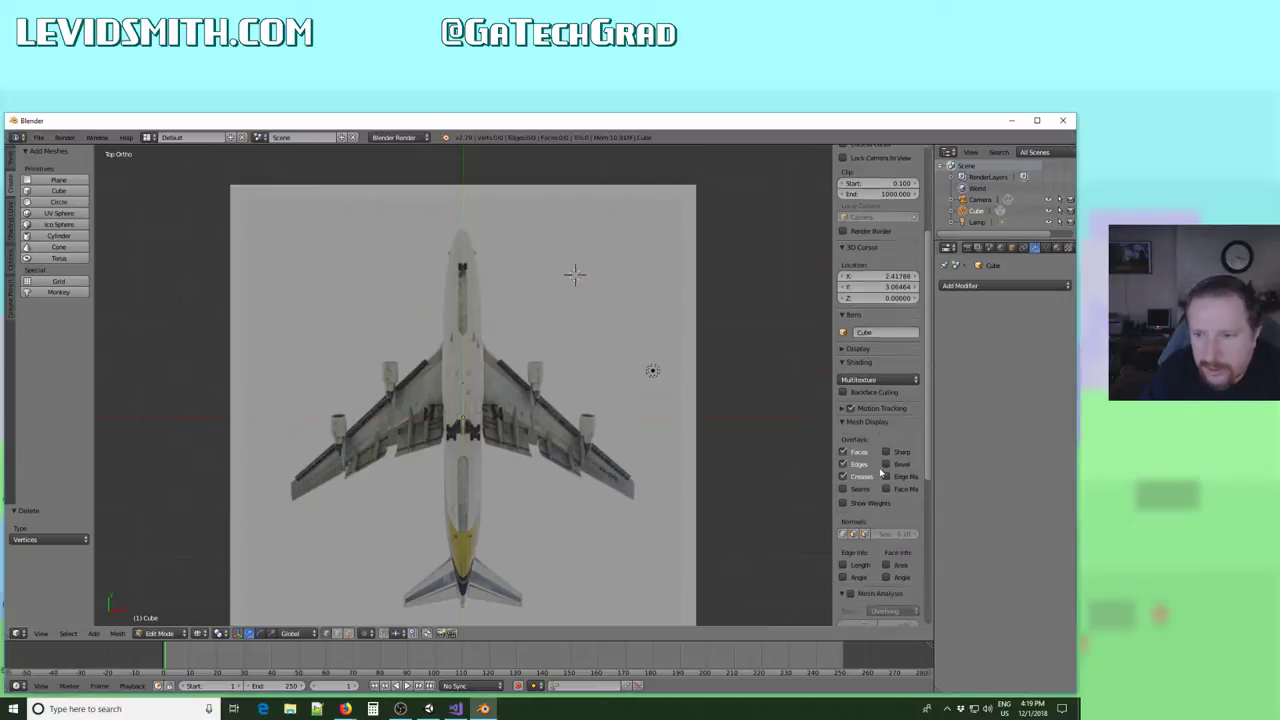
left_click(892, 275)
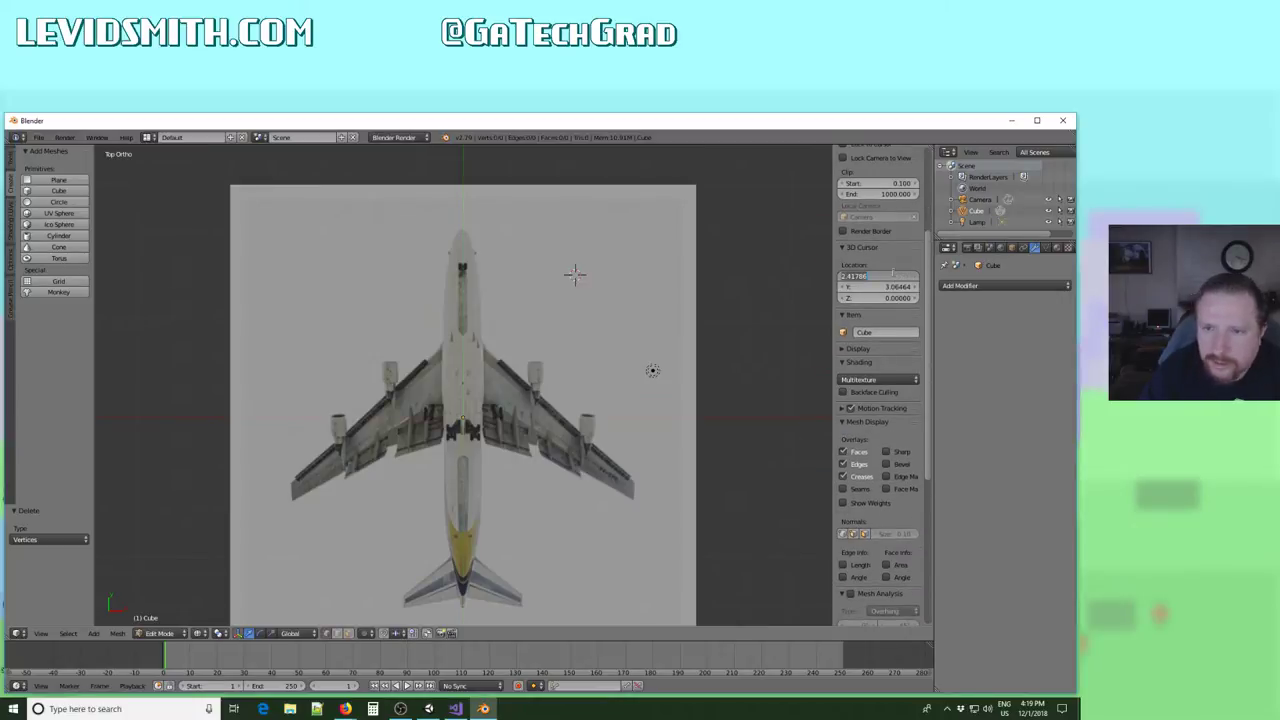
type("0")
key("Tab")
type("0")
key("Tab")
key("Tab")
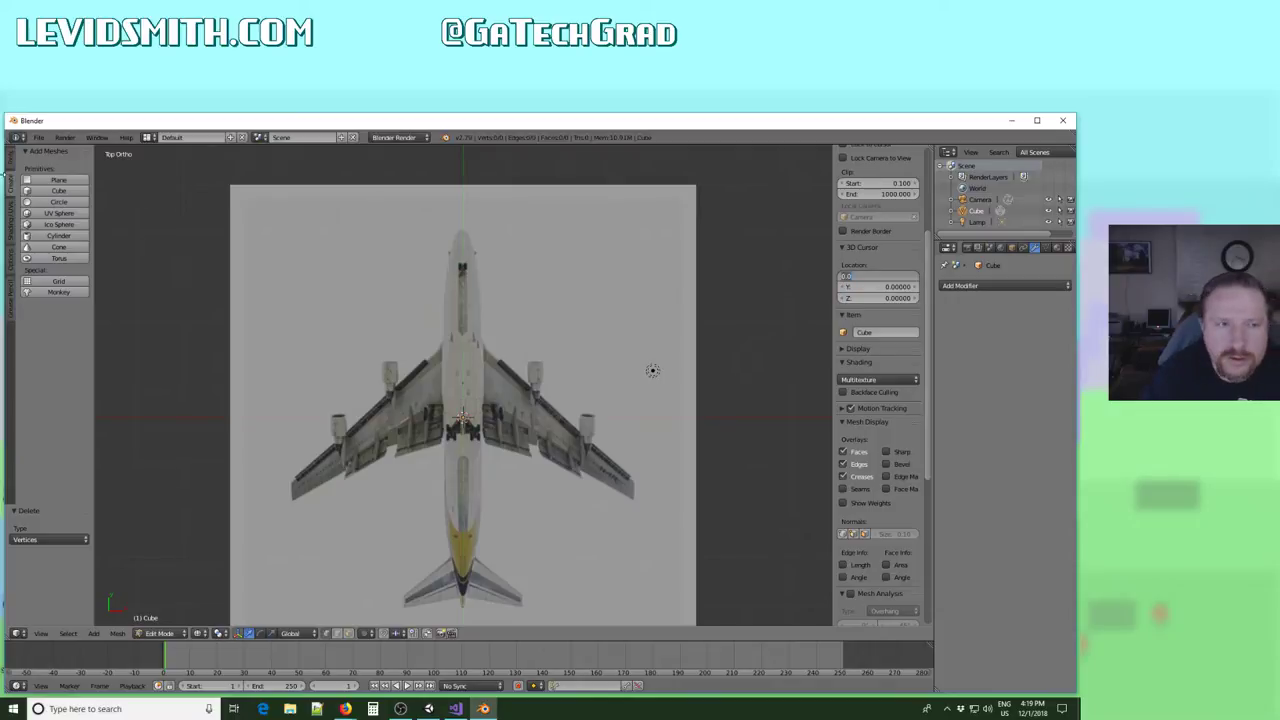
left_click(58, 191)
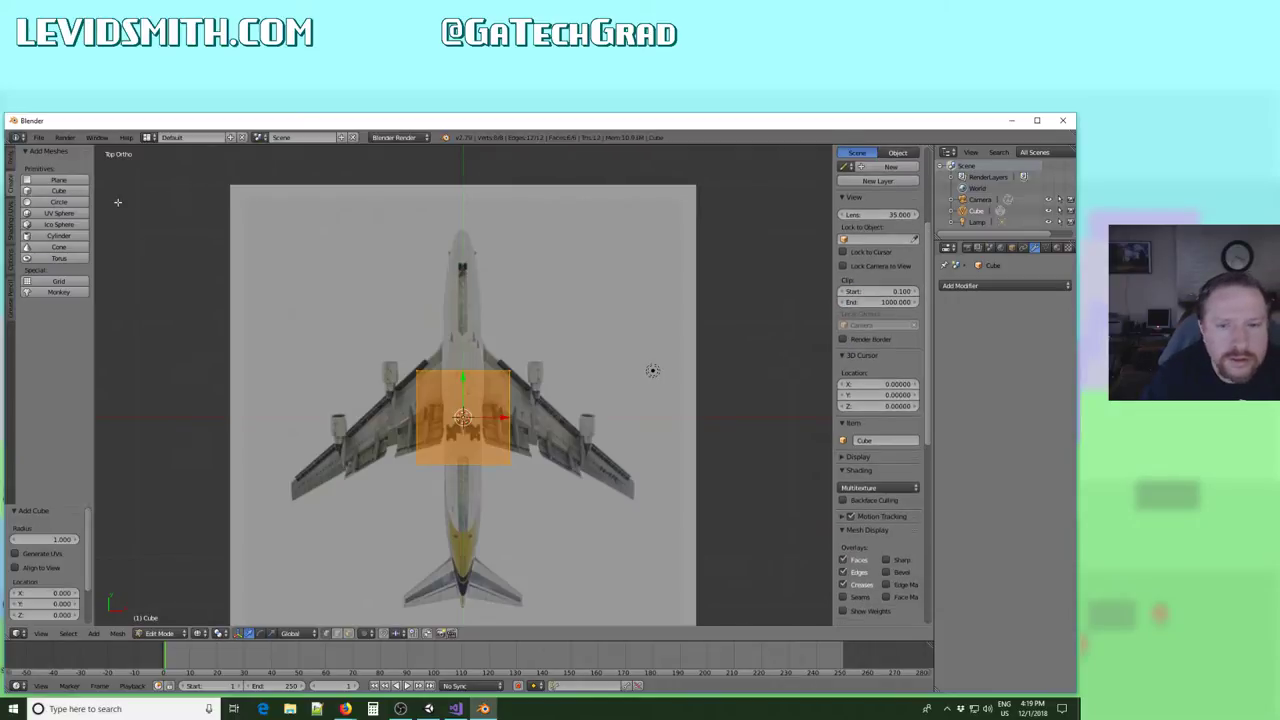
Flatten the cube in front view by scaling it along Z by 0.188.
key("KP_1")
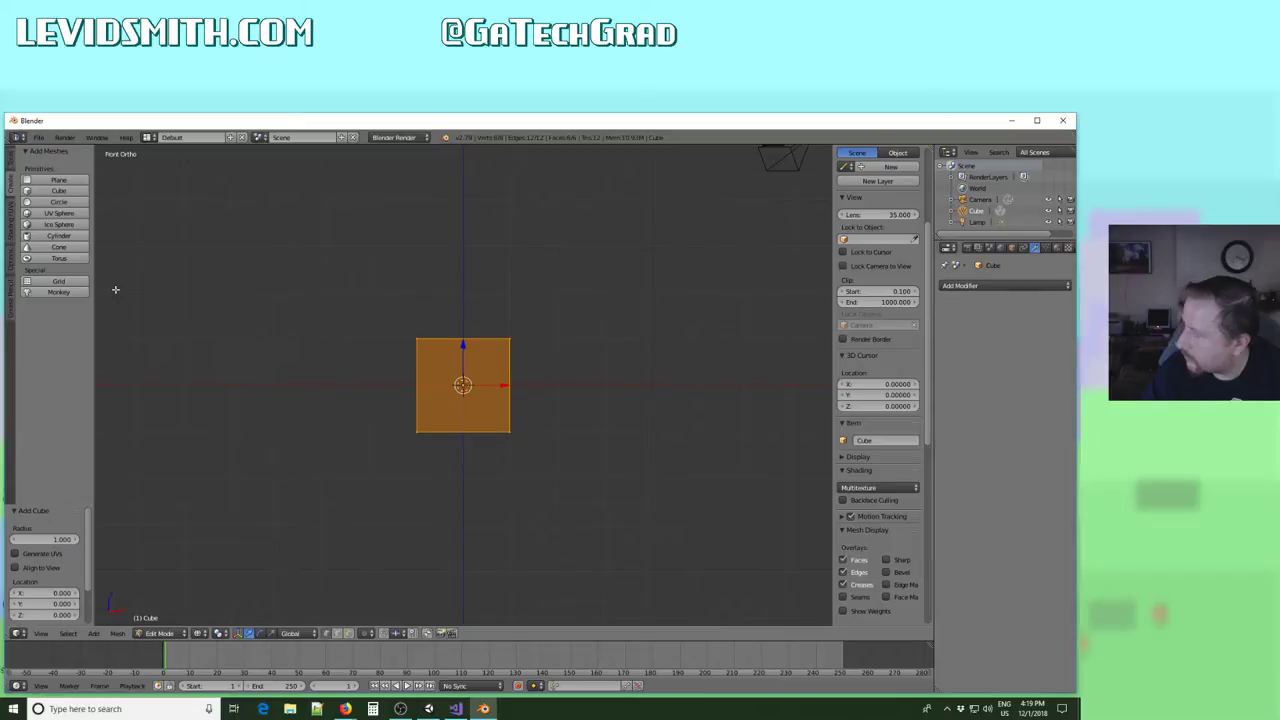
key("s")
key("z")
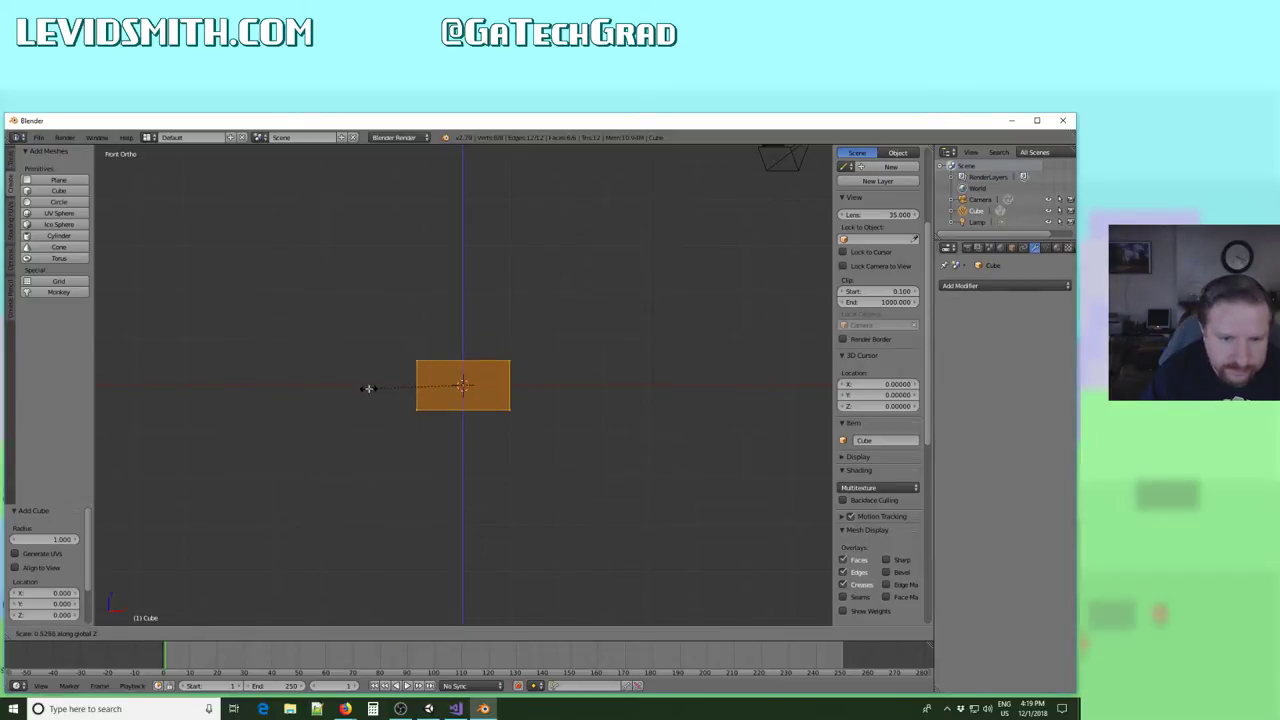
left_click(428, 377)
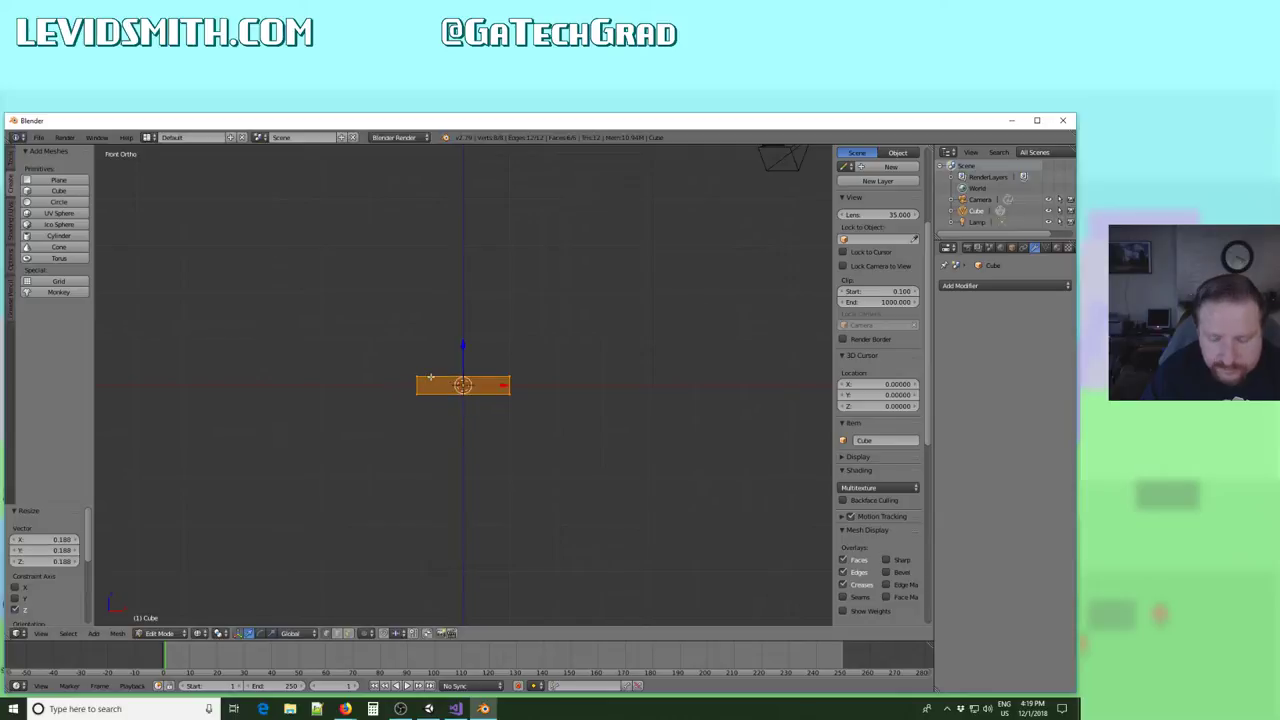
Select the flattened cube's forward end in top view and move it 3.022 along Y to the airplane's nose.
key("KP_7")
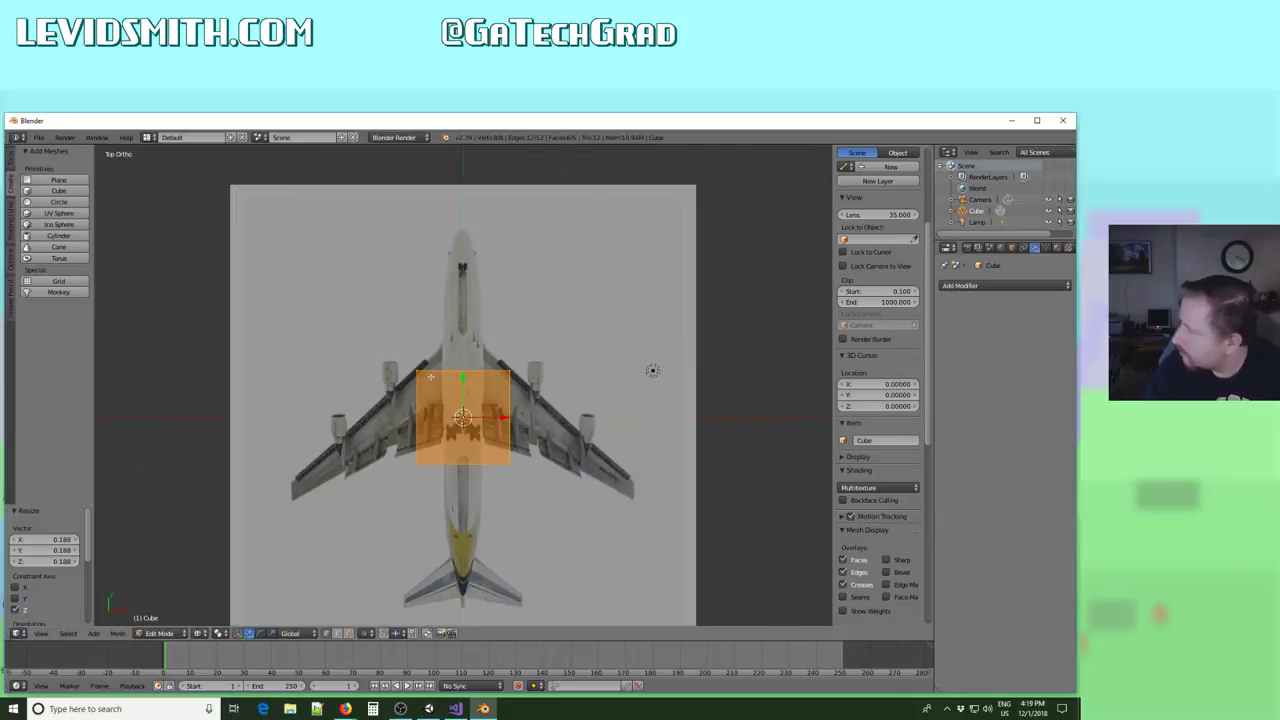
key("a")
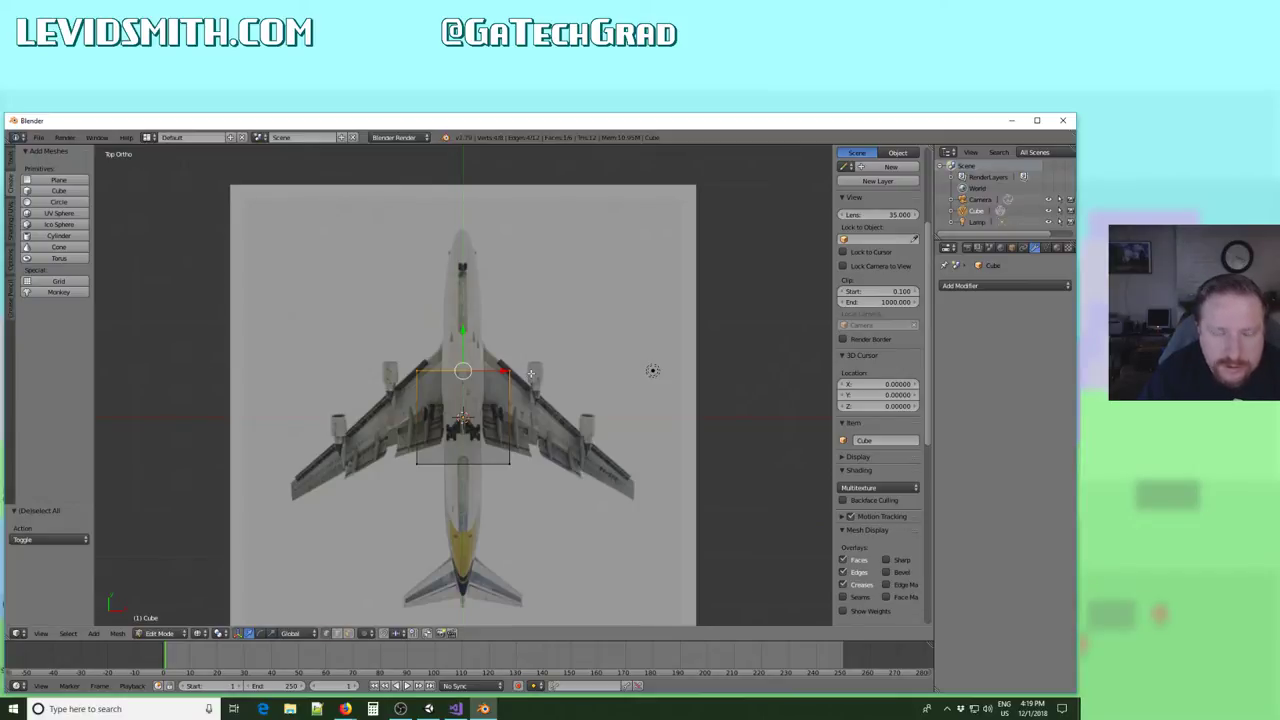
key("g")
key("y")
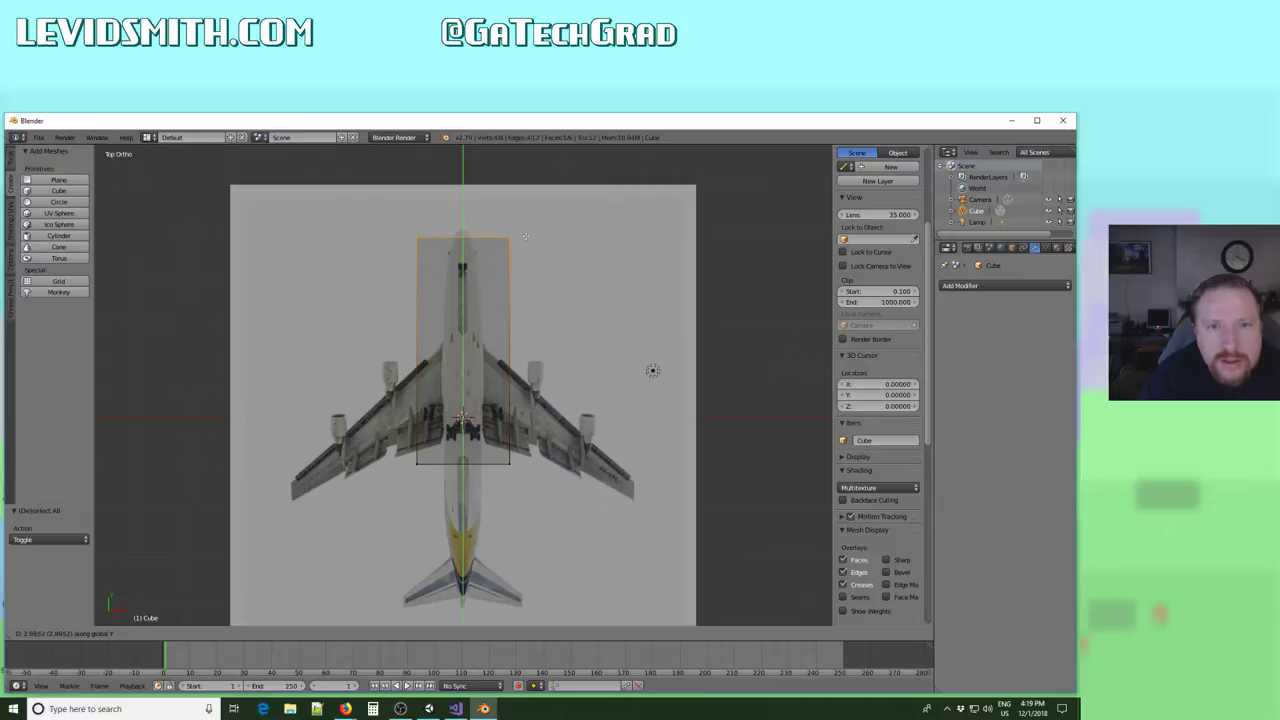
left_click(526, 233)
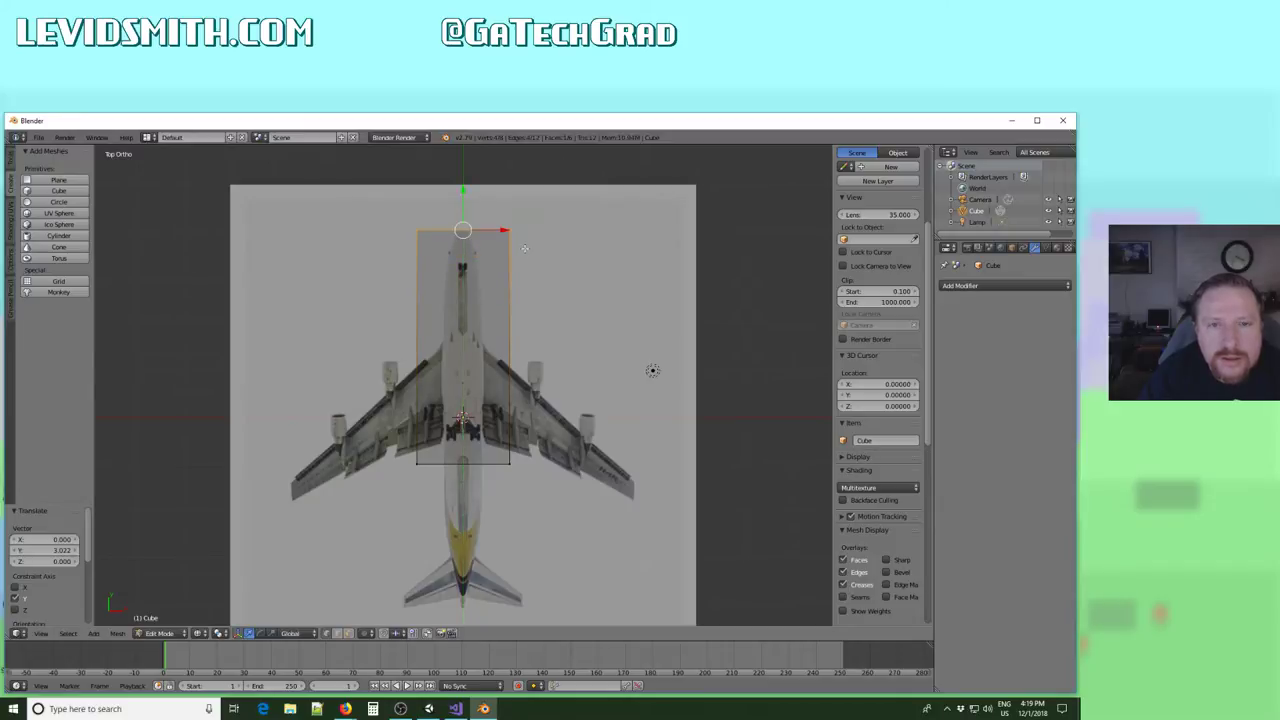
Add three crosswise loop cuts along the stretched block and slide them slightly toward the tail.
key("ctrl+r")
scroll(525, 249, "up", 2)
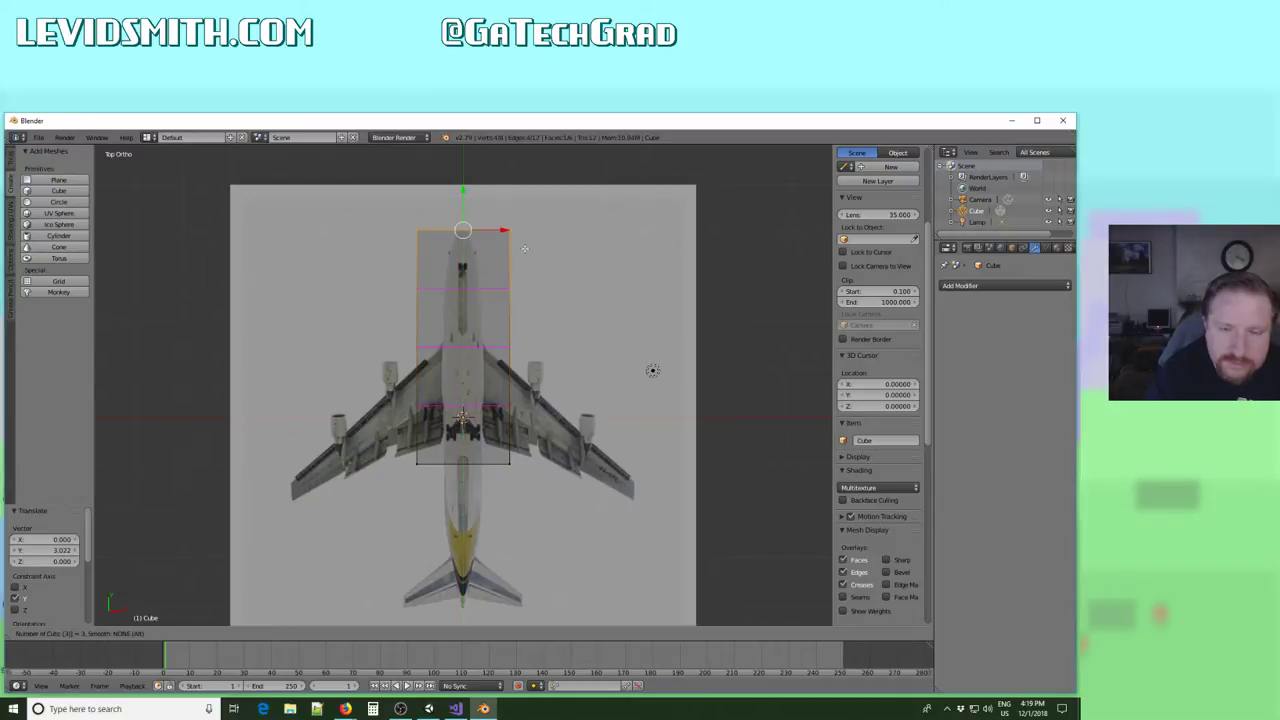
left_click(525, 249)
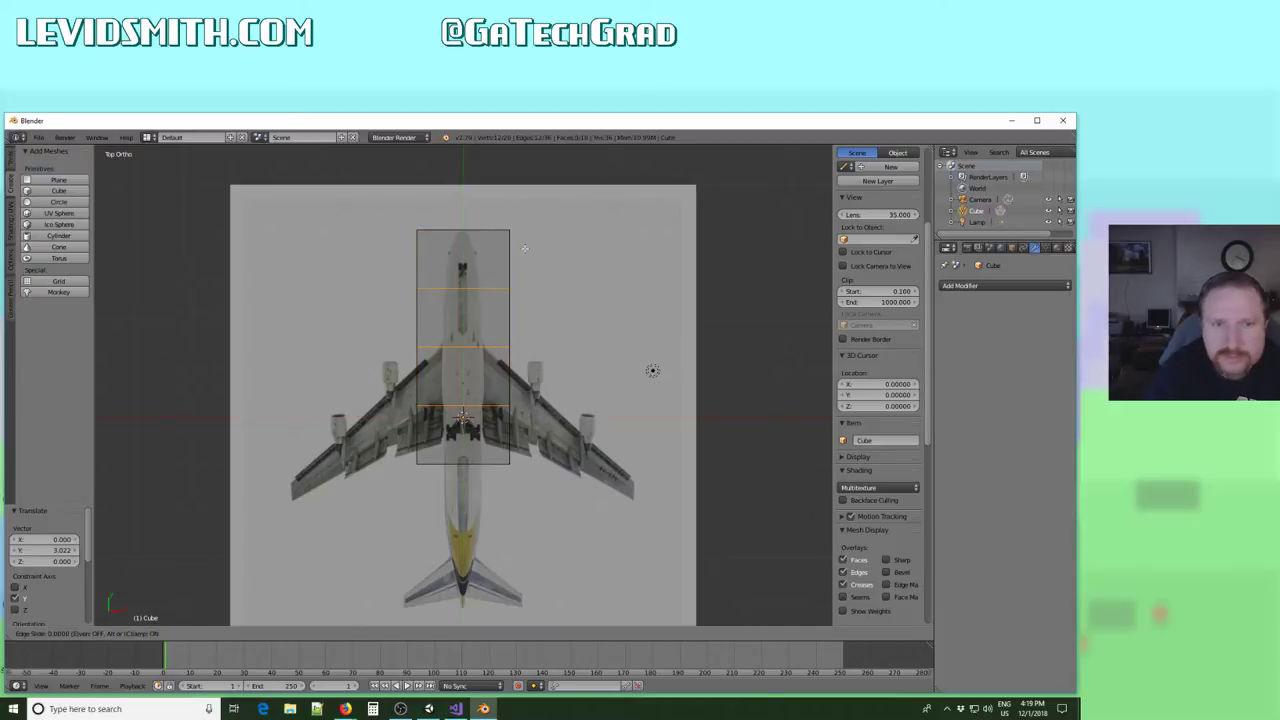
left_click(520, 256)
key("a")
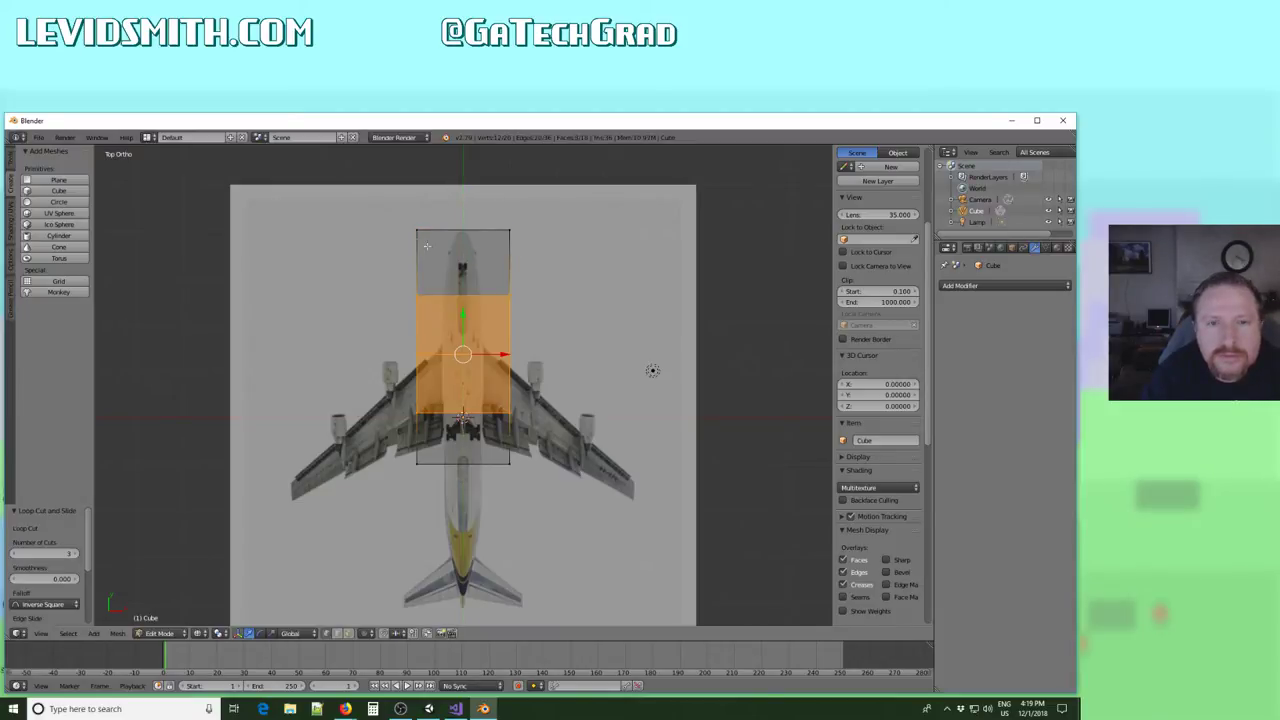
Select the block's forward end and scale it along X to the width of the airplane's nose tip.
key("a")
key("b")
left_click_drag(398, 221, 520, 240)
key("s")
key("x")
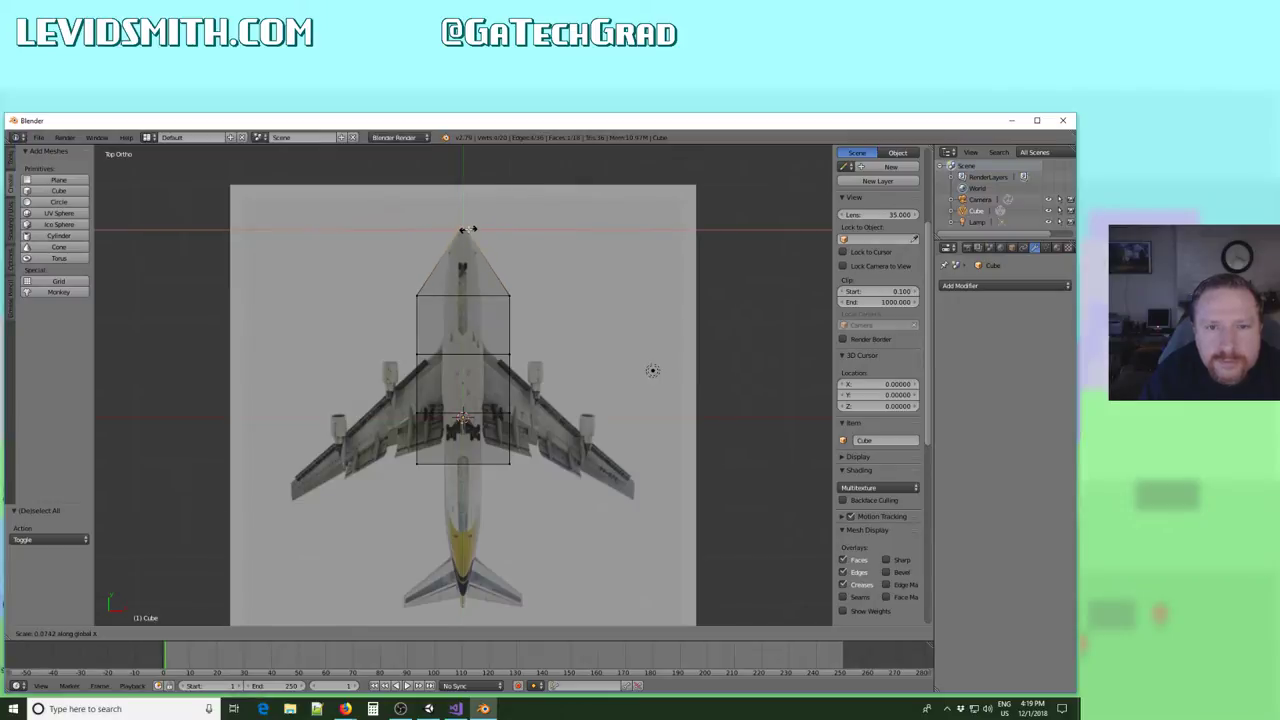
left_click(466, 229)
Select the cross-section behind the nose, move it slightly forward along Y and scale it by 0.410 to the fuselage width.
key("a")
key("b")
left_click_drag(424, 287, 514, 316)
key("g")
key("y")
left_click(538, 303)
key("s")
left_click(492, 293)
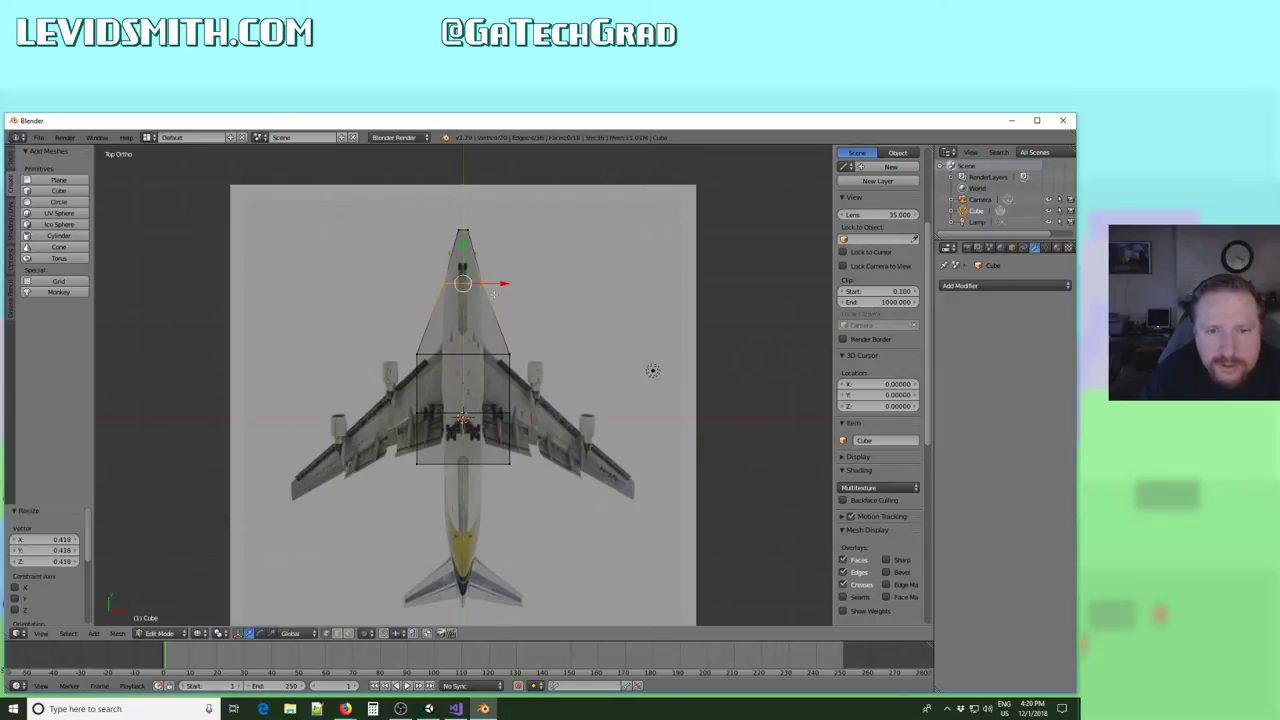
Scale the next cross-section back by 0.434 and move it slightly forward to where the wings' leading edges meet the fuselage.
key("a")
right_click(533, 385)
key("s")
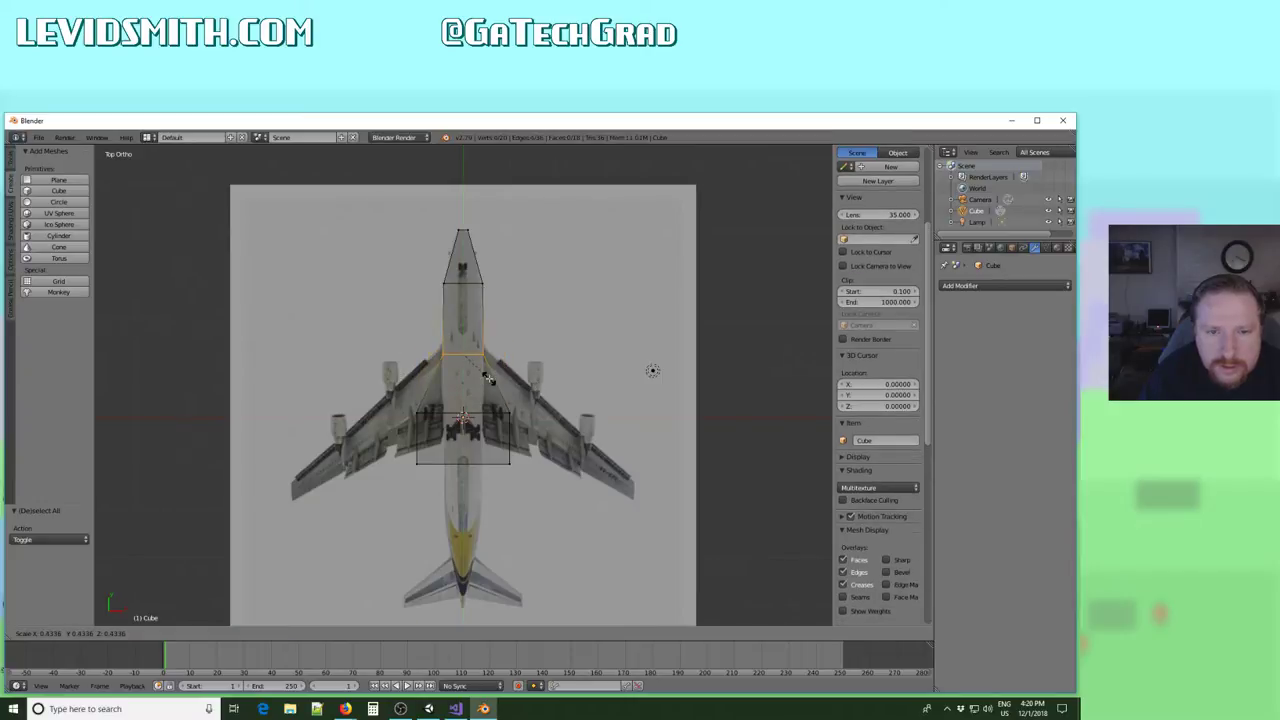
left_click(488, 378)
key("g")
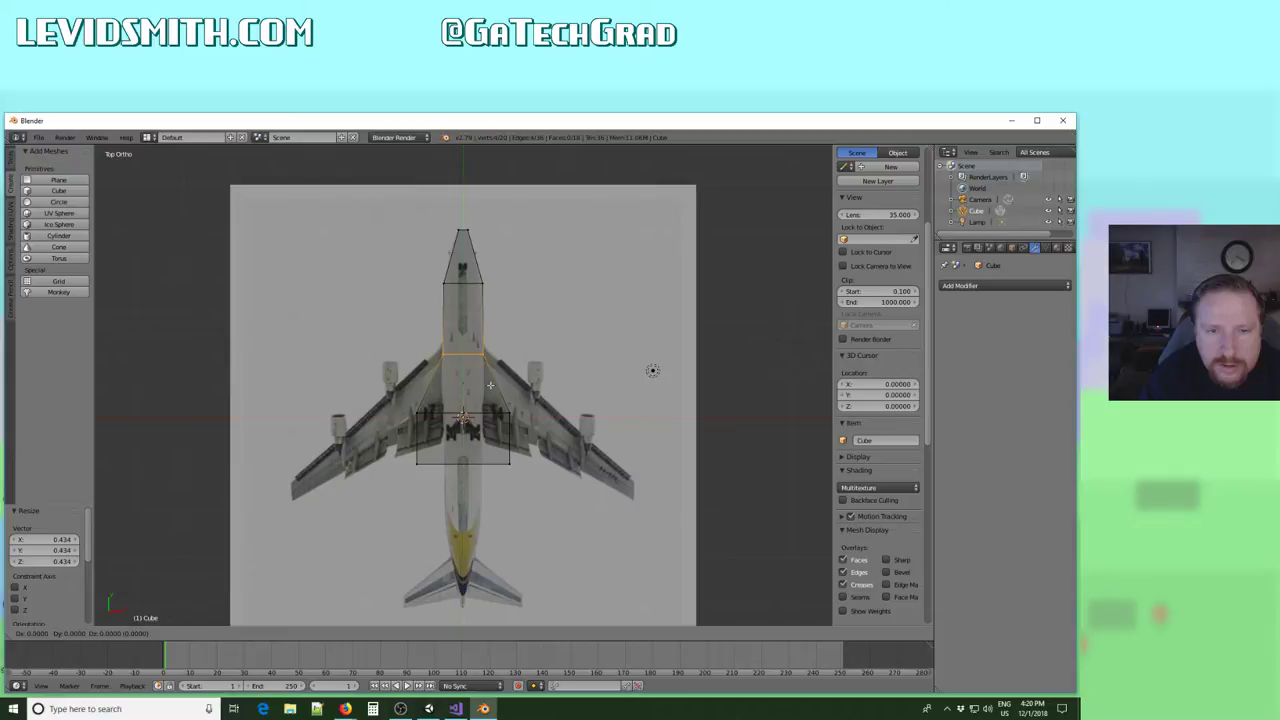
key("Escape")
key("a")
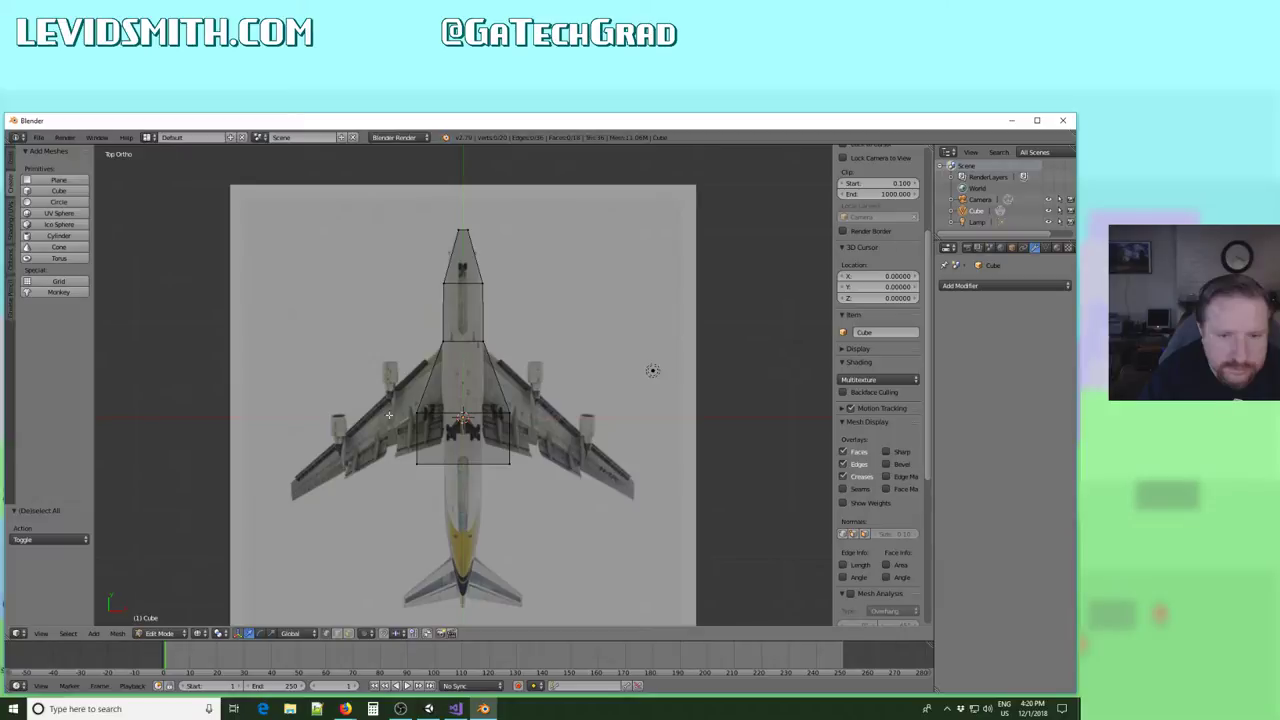
Move the block's rear end about 2.03 back along Y to the tailplane and scale it down to the fuselage width.
left_click(391, 410)
key("e")
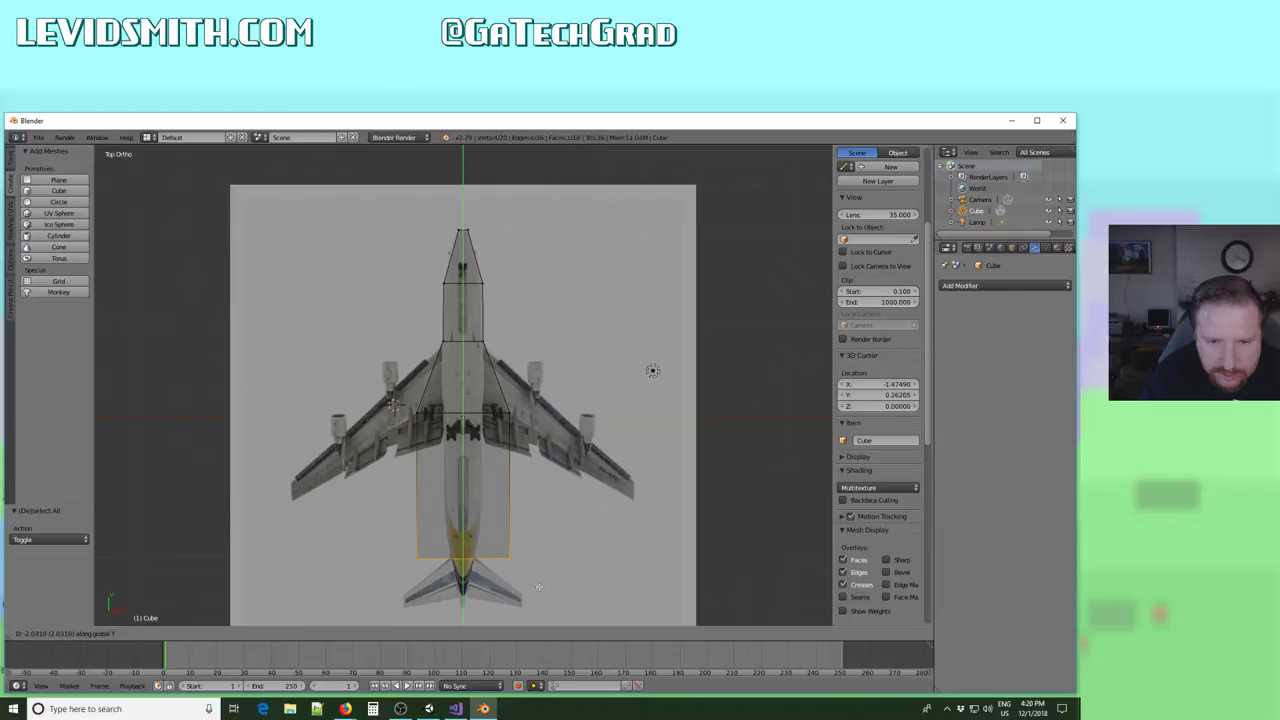
left_click(538, 587)
key("s")
left_click(484, 556)
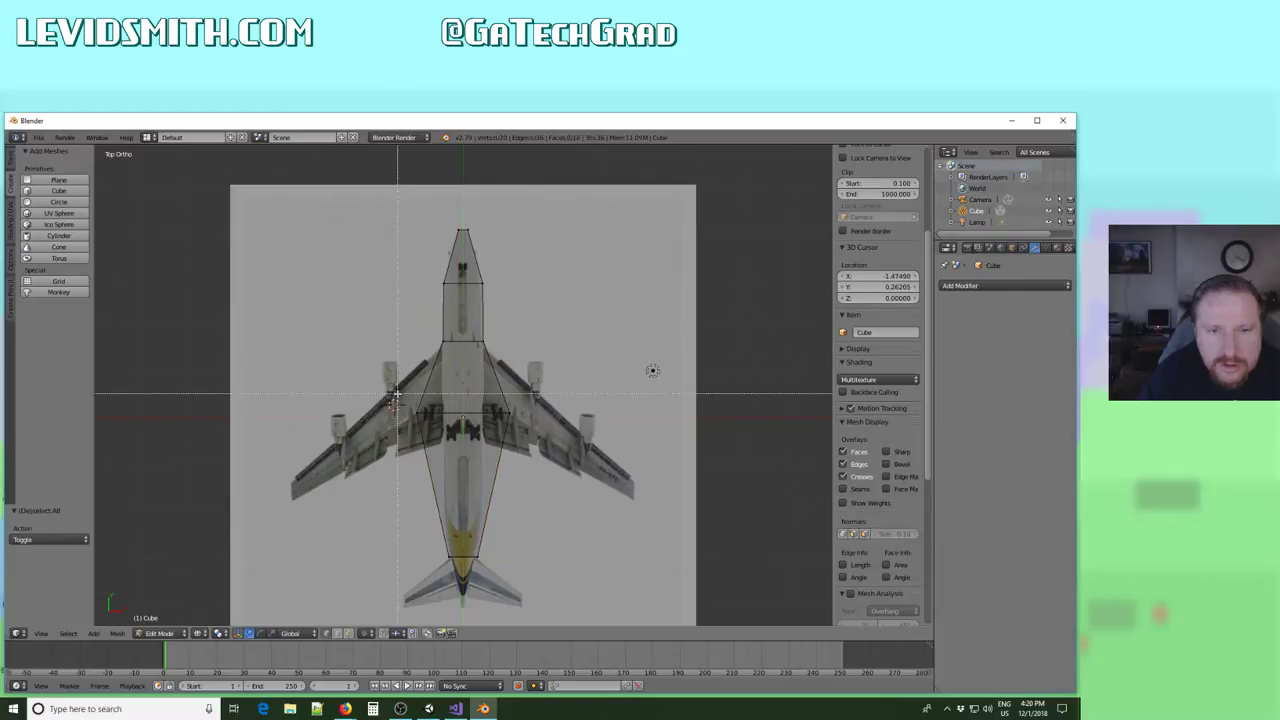
Select the cross-section between the wings and scale it along X by 0.426 to the fuselage width.
key("a")
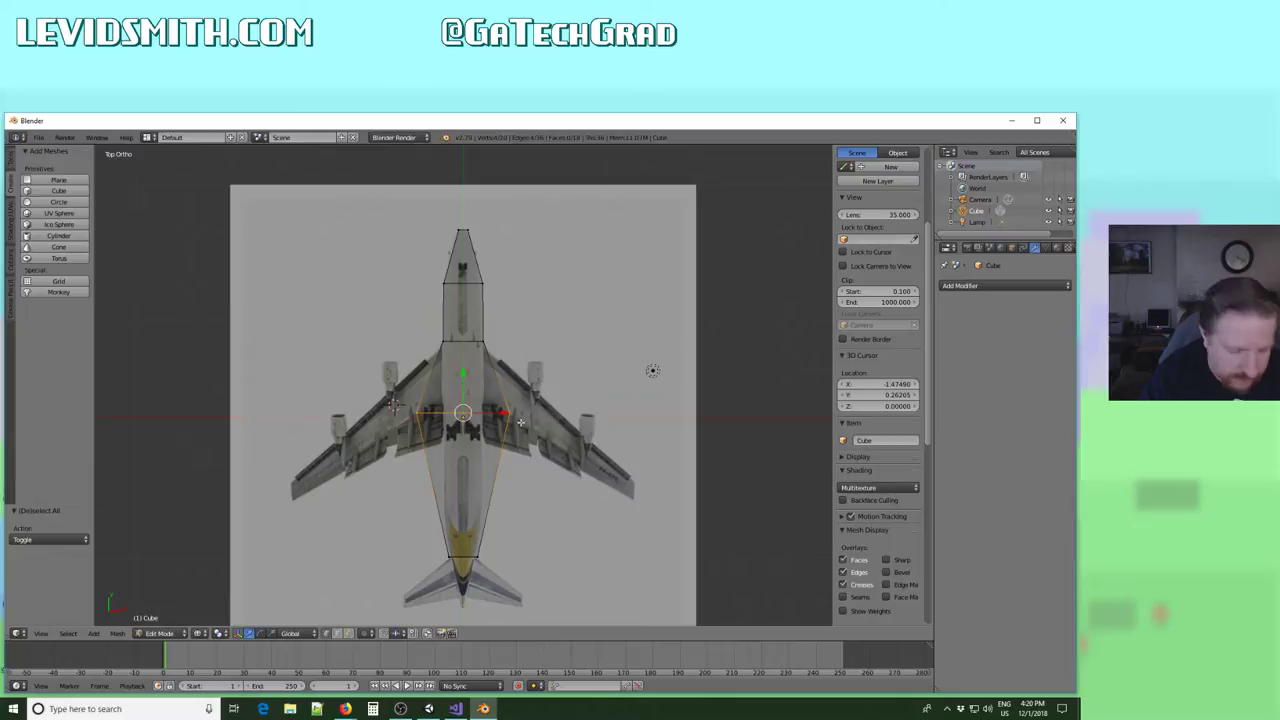
key("g")
key("x")
right_click(502, 422)
key("s")
key("x")
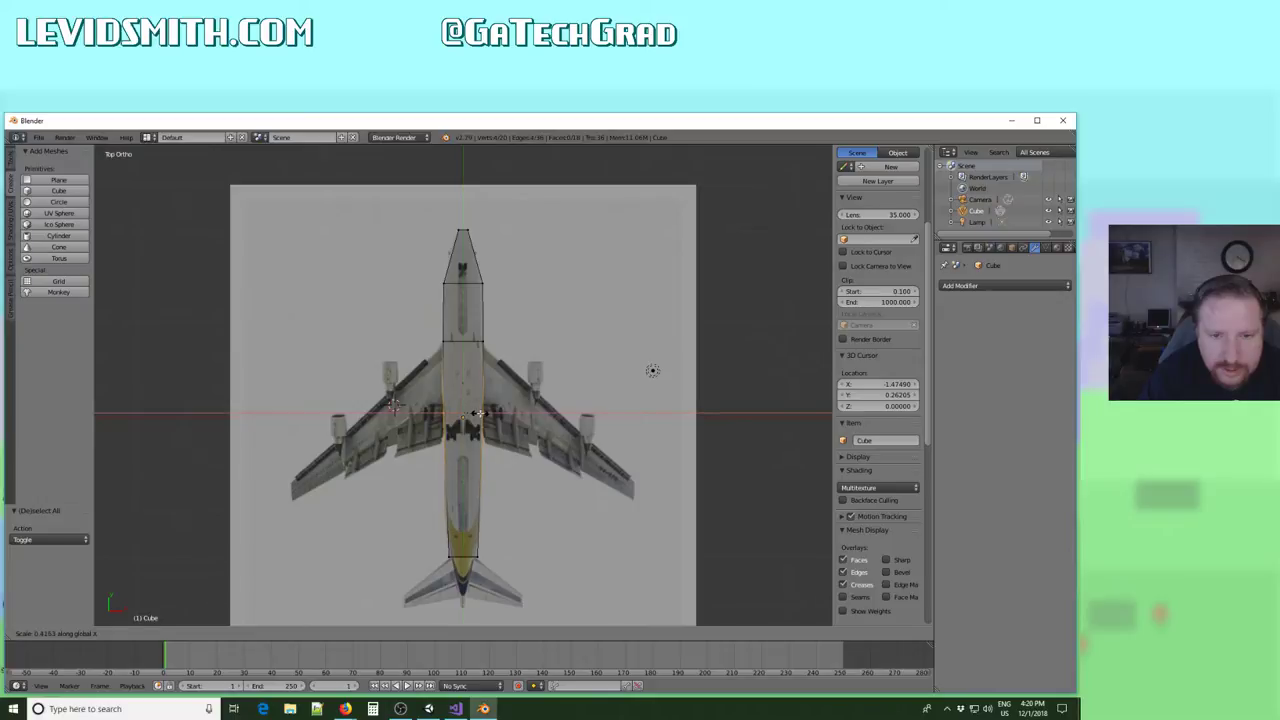
left_click(482, 413)
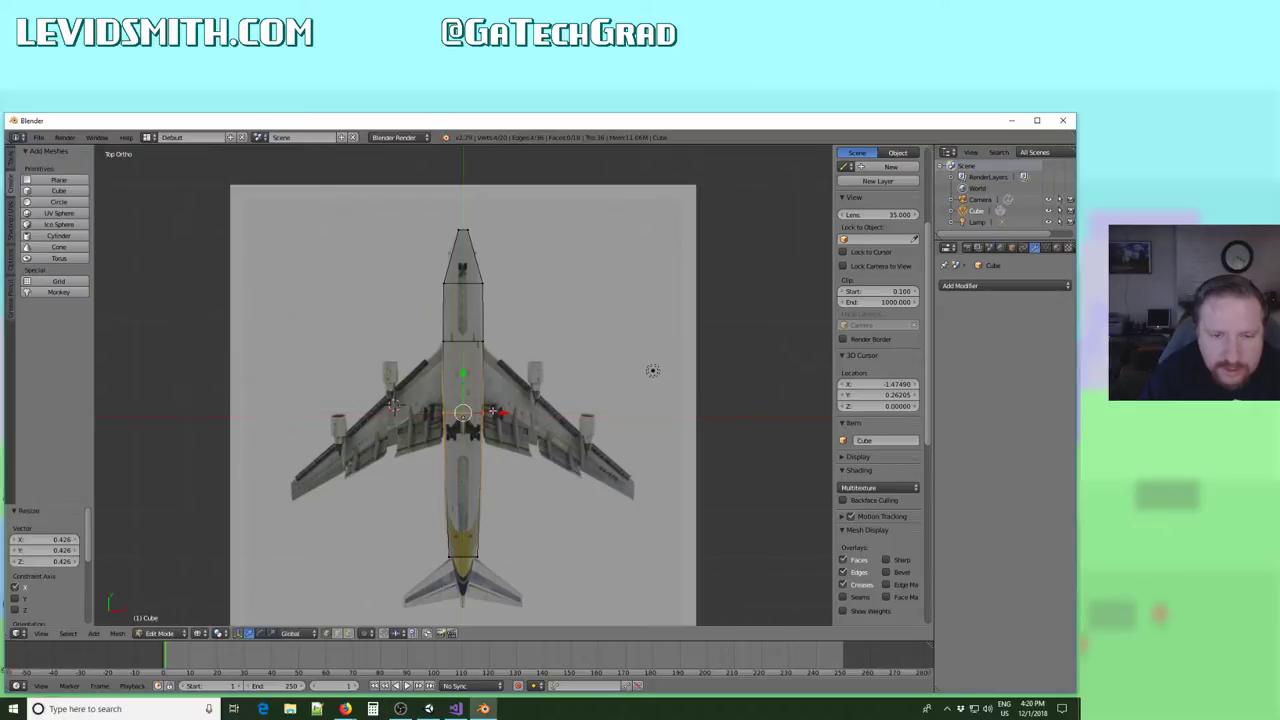
Move the cross-section between the wings 0.568 back along Y to the wings' trailing edges.
key("g")
key("y")
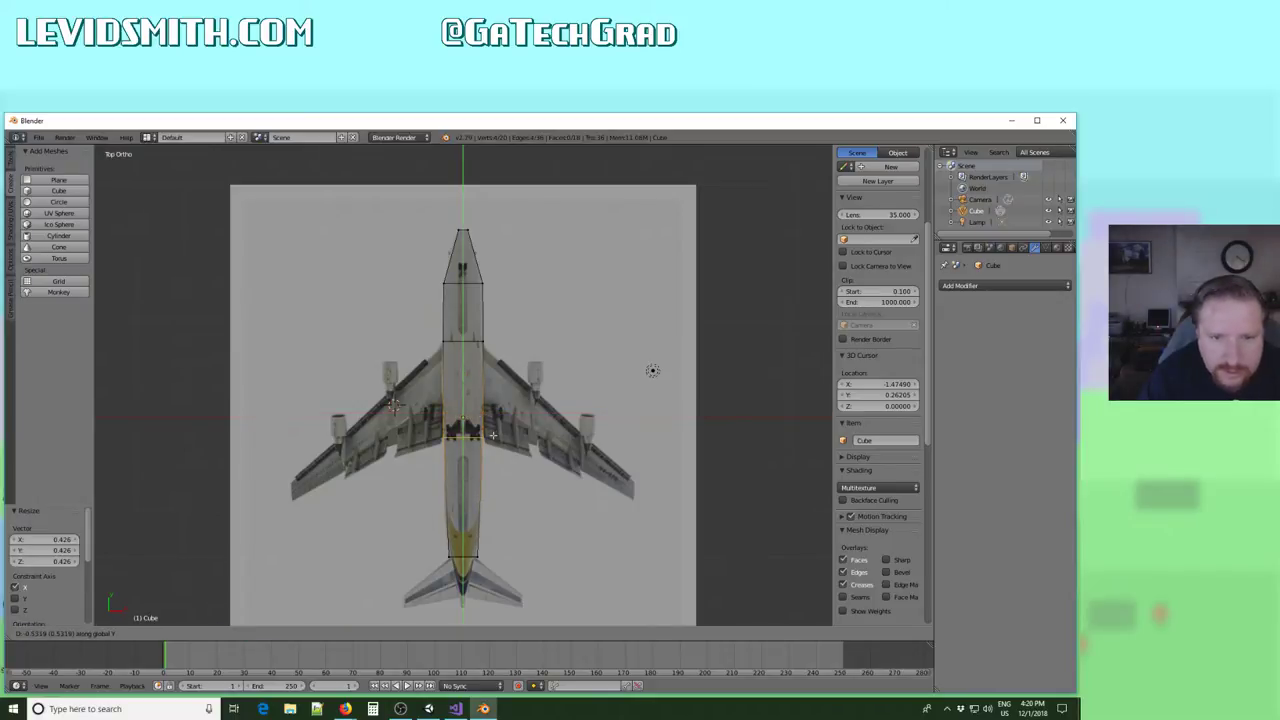
left_click(492, 437)
middle_click_drag(492, 437, 526, 351)
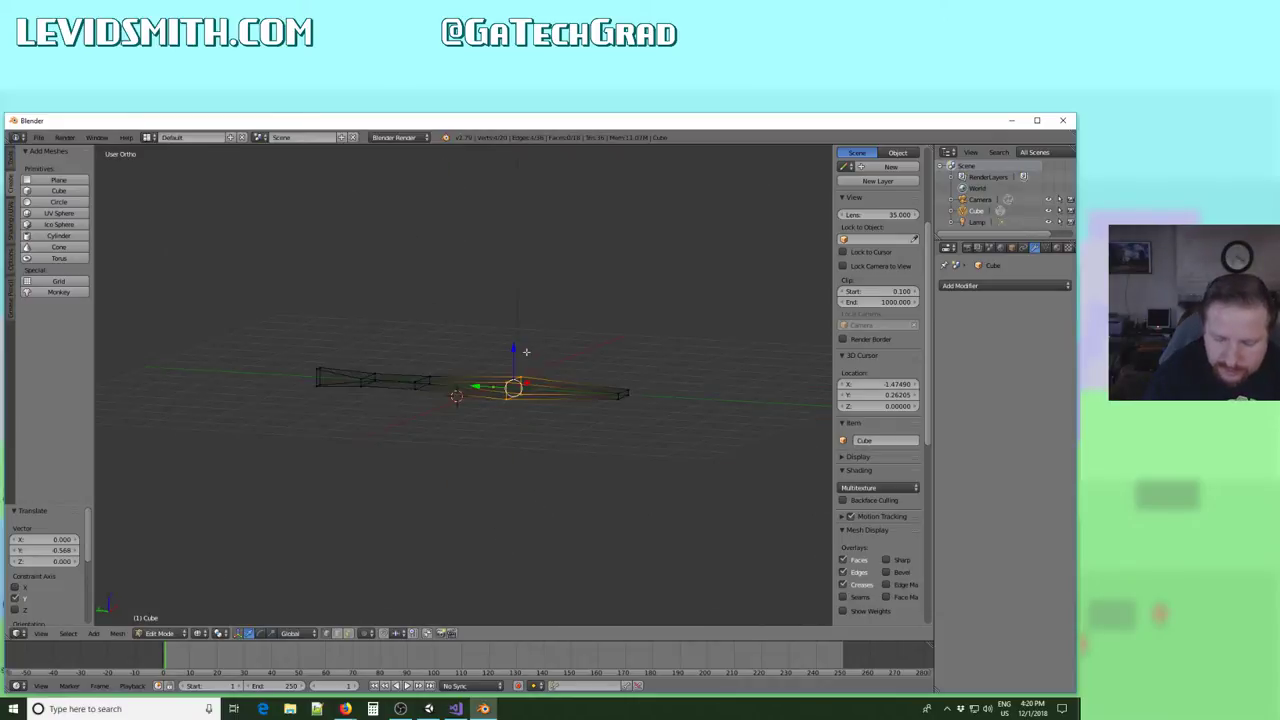
key("KP_7")
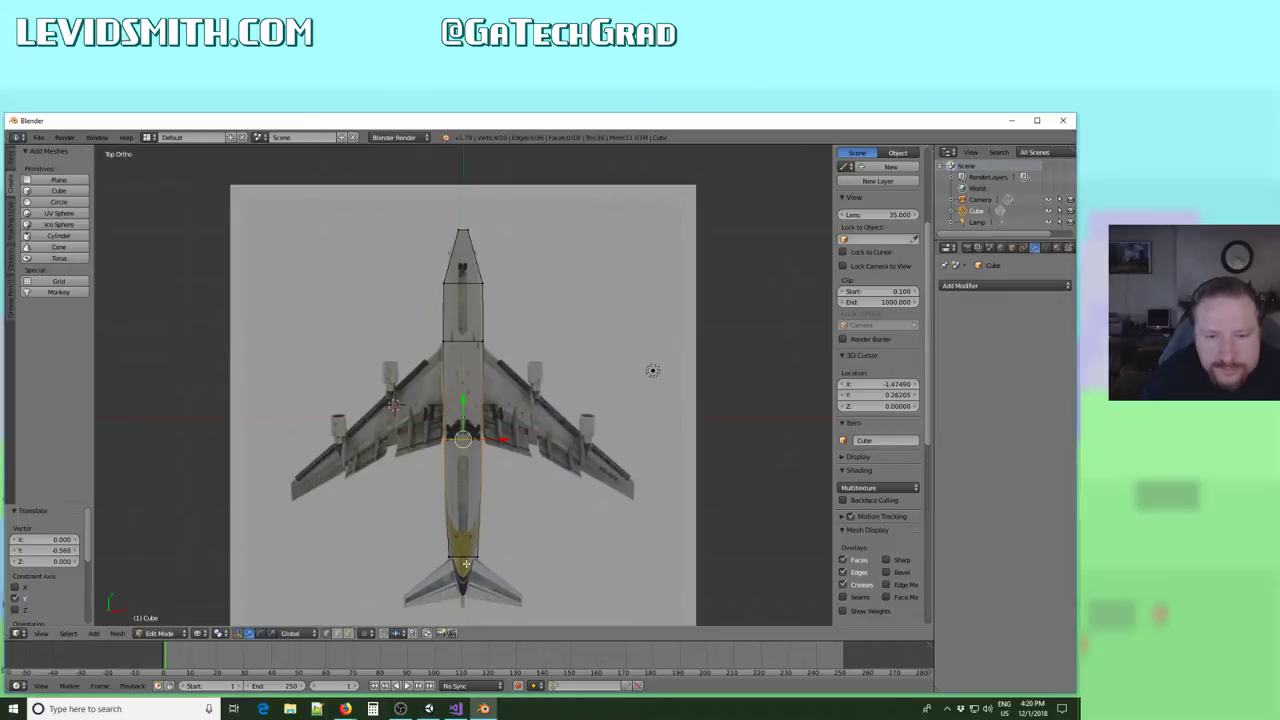
Select the rear end in top view, extrude it 1.124 back to the tail tip and scale it by 0.296.
key("a")
key("b")
left_click_drag(440, 542, 491, 565)
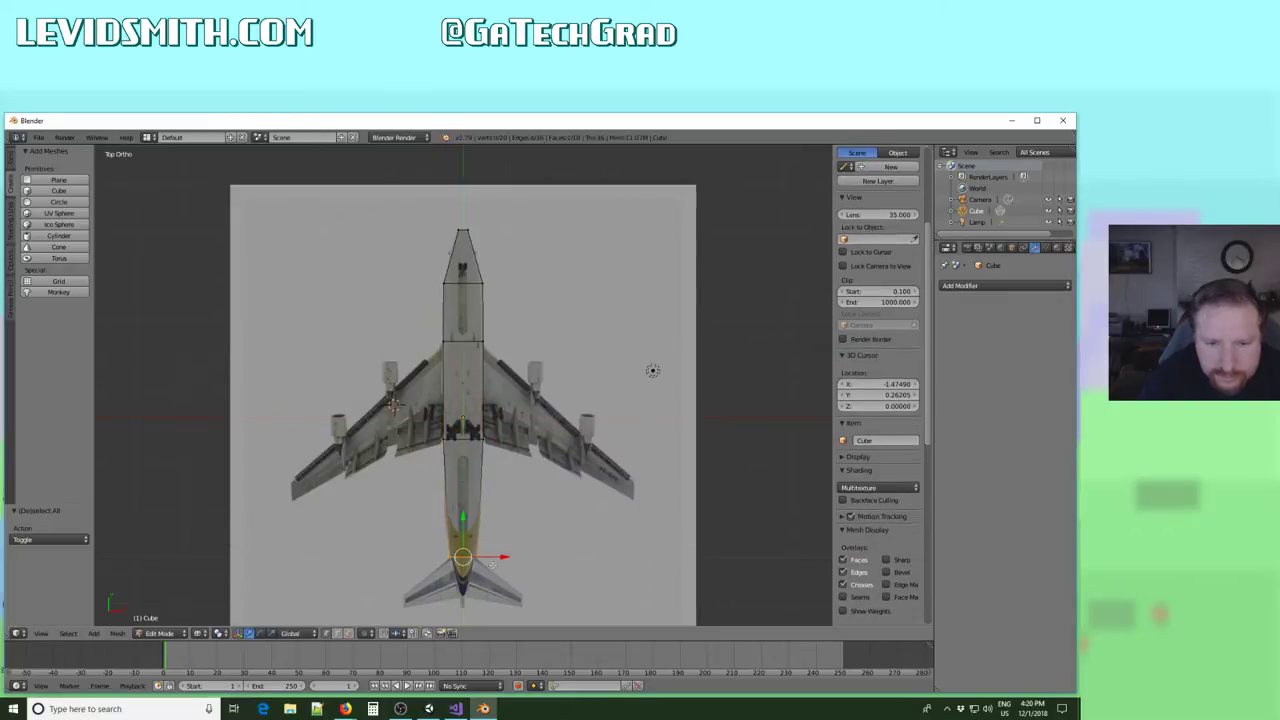
key("e")
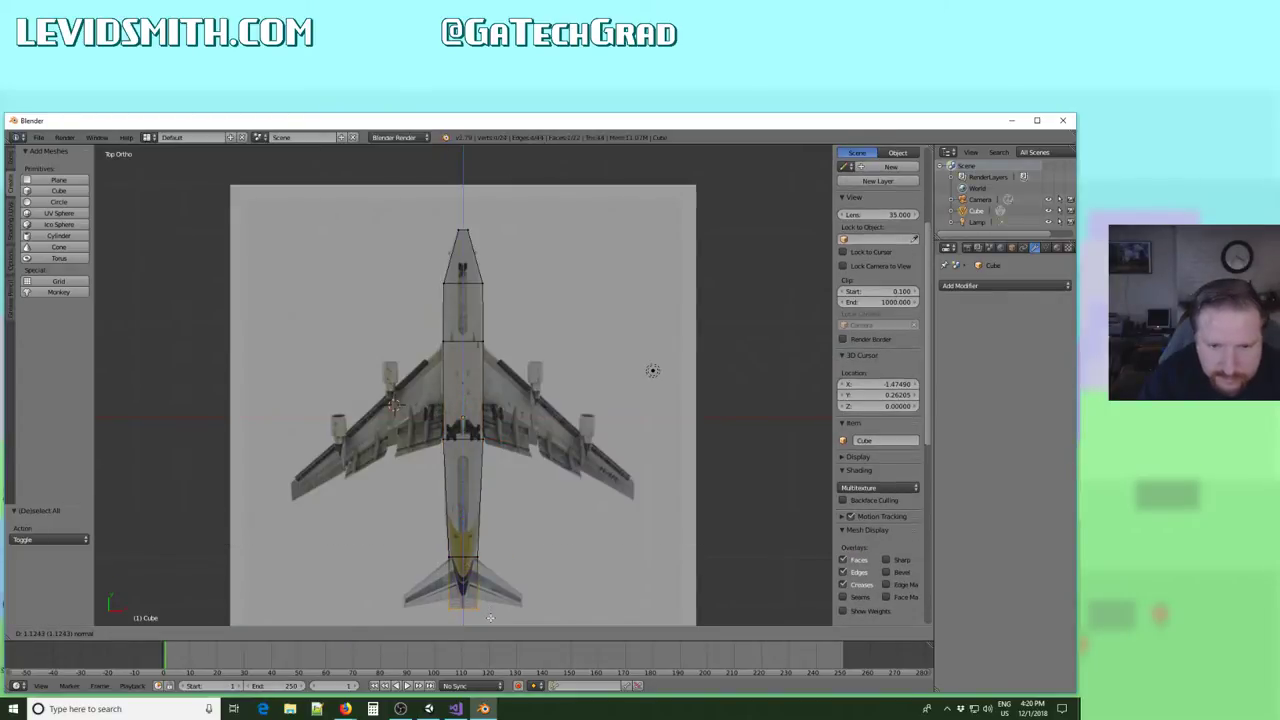
left_click(492, 614)
key("s")
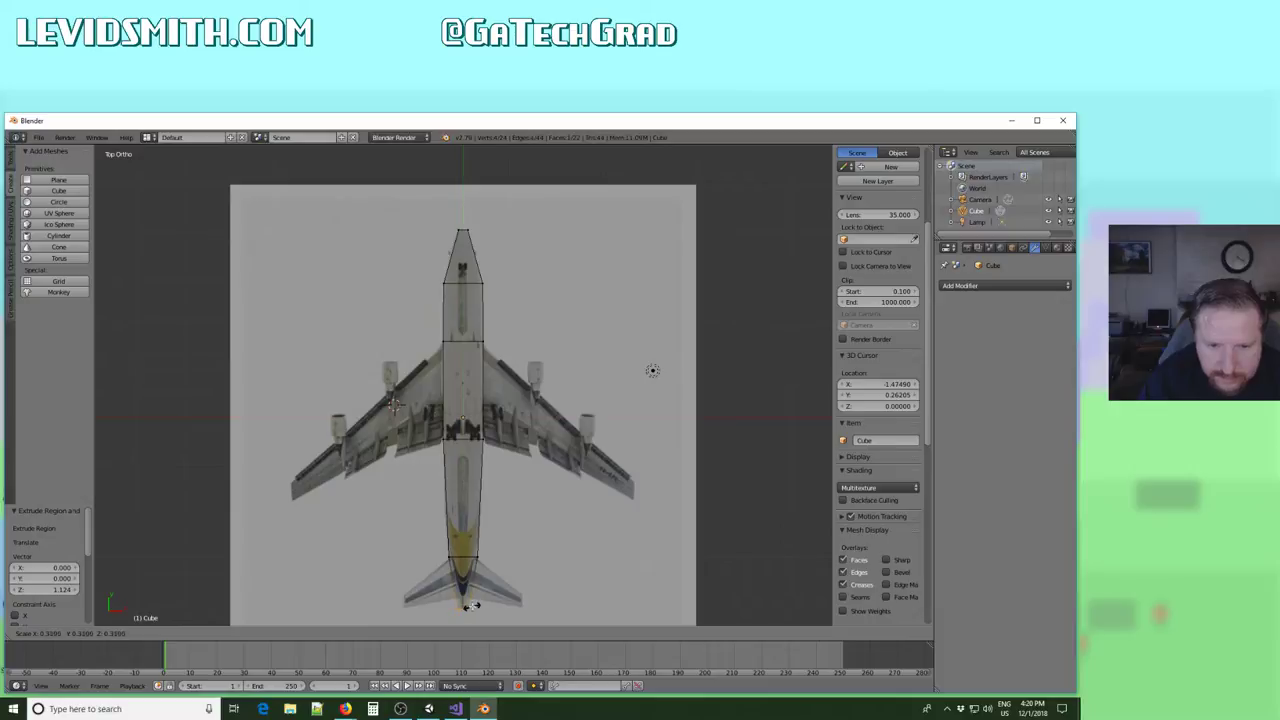
left_click(470, 604)
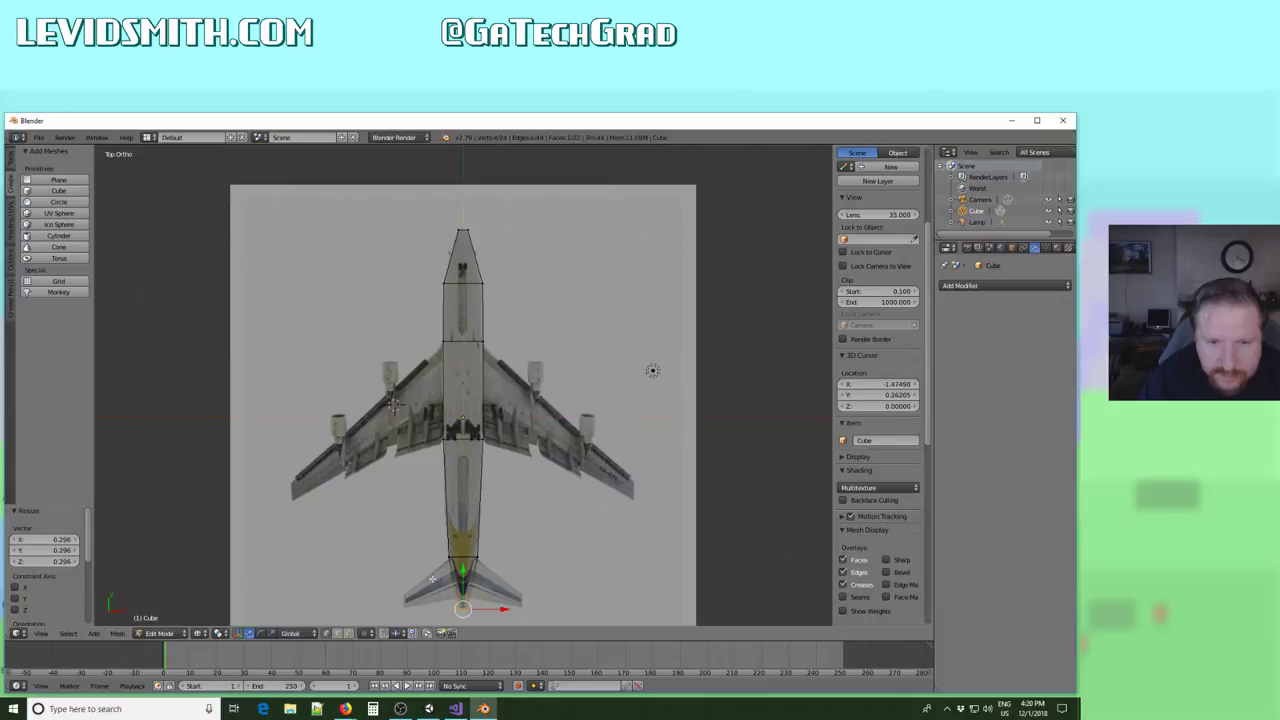
left_click(520, 574)
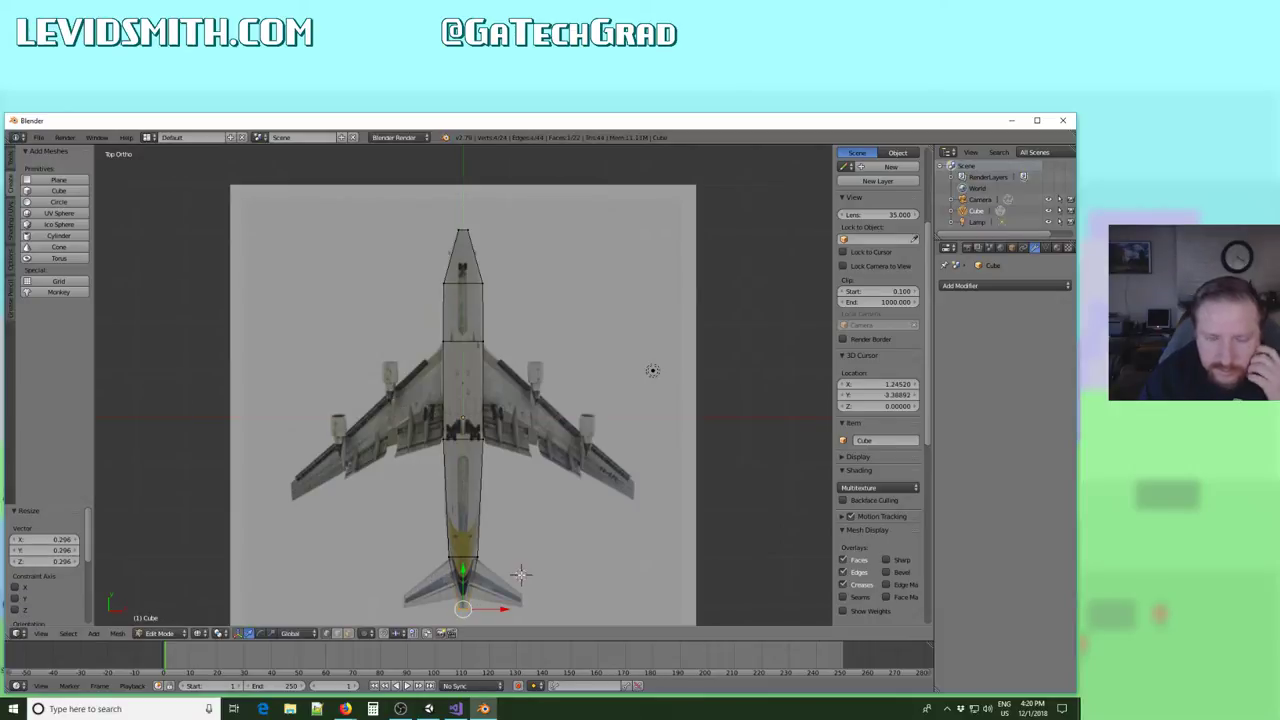
Add a crosswise loop cut in the tail section and slide it toward the tail tip.
key("a")
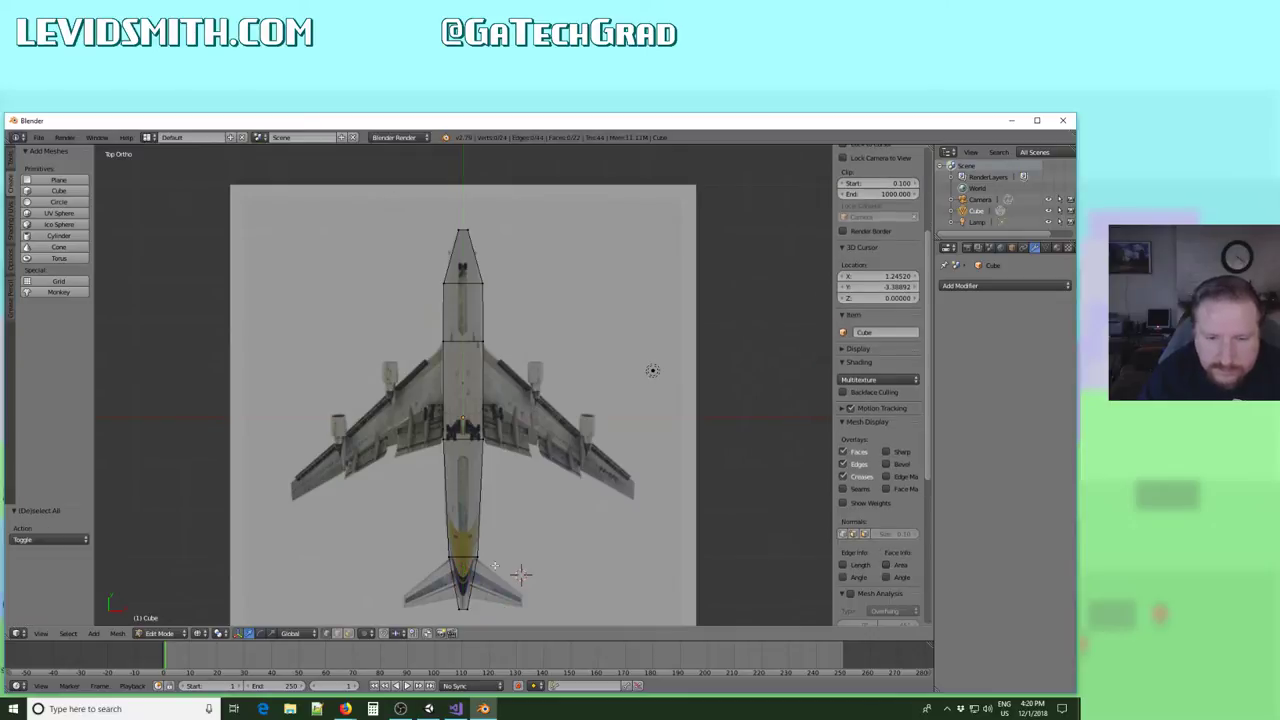
key("ctrl+r")
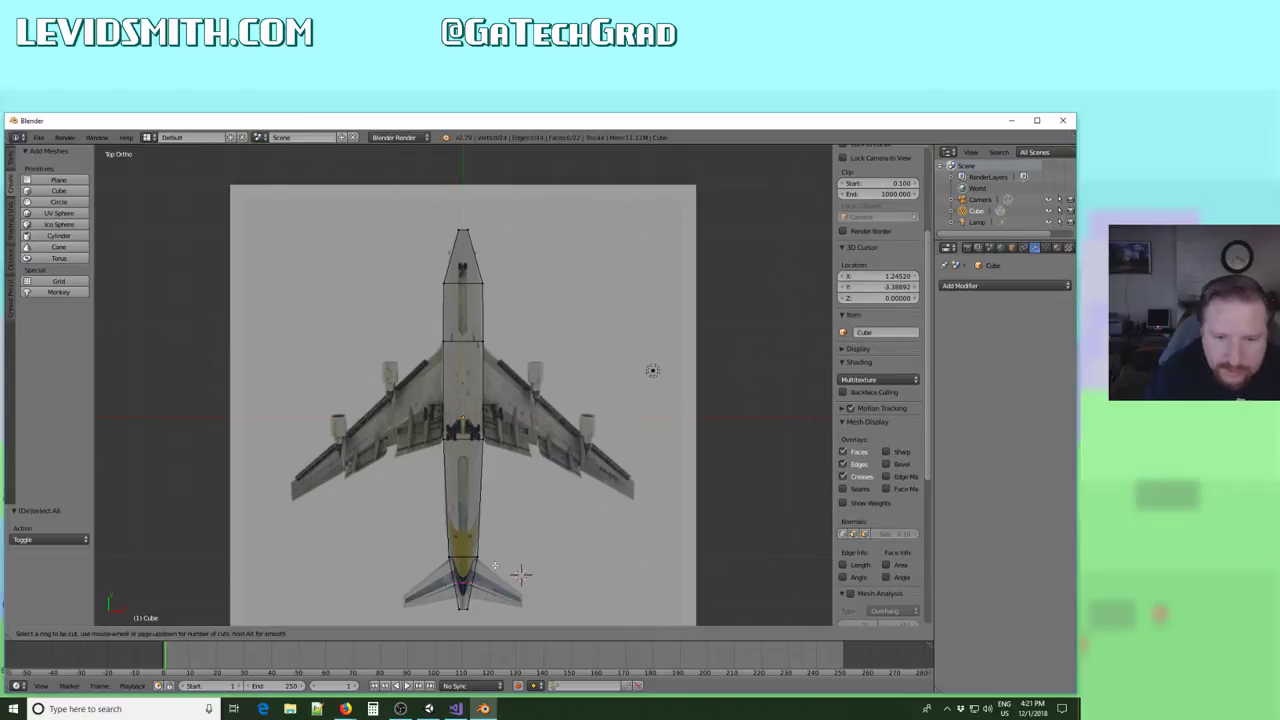
left_click(463, 590)
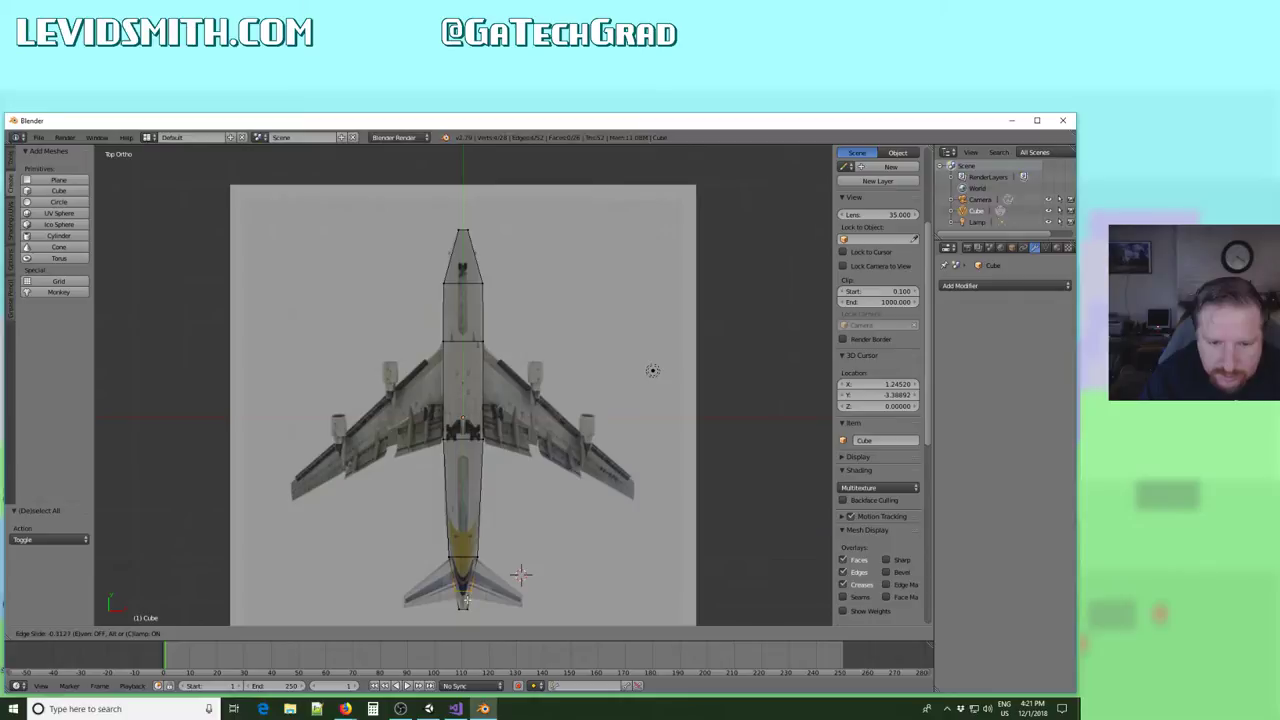
left_click(465, 605)
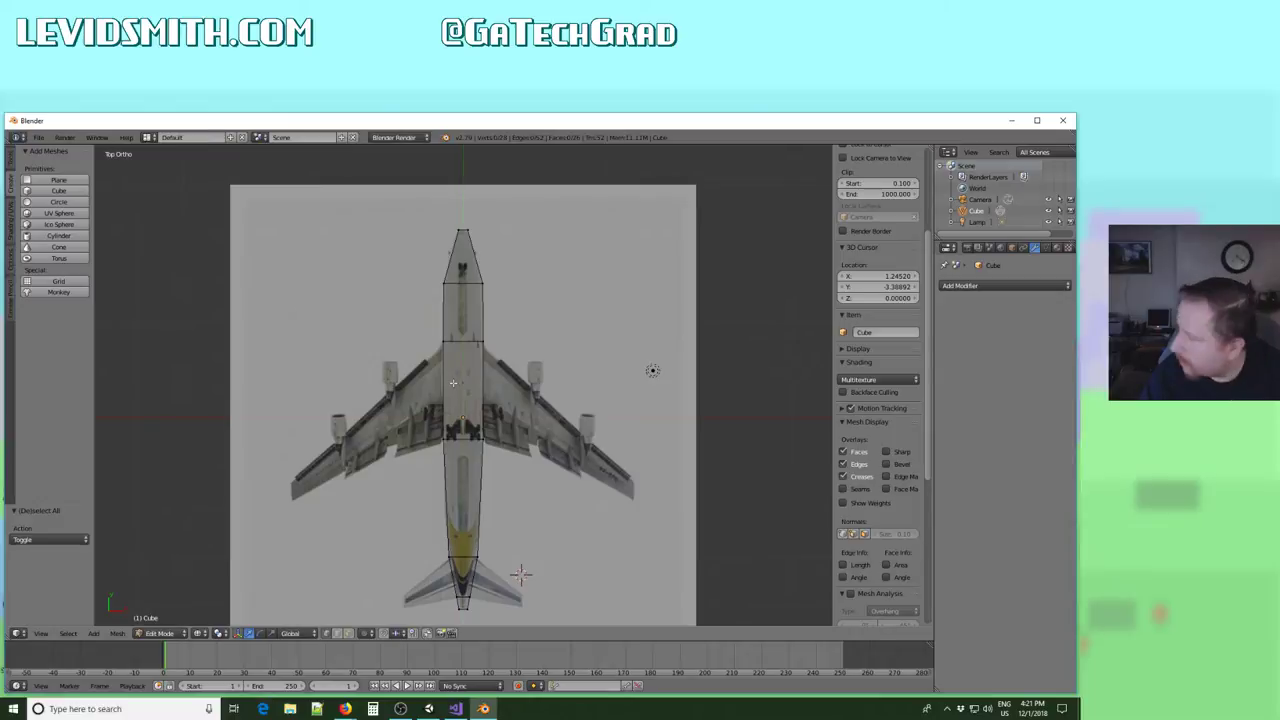
Add a centred lengthwise loop cut along the whole fuselage and give the mesh a Mirror modifier.
middle_click_drag(453, 383, 551, 308)
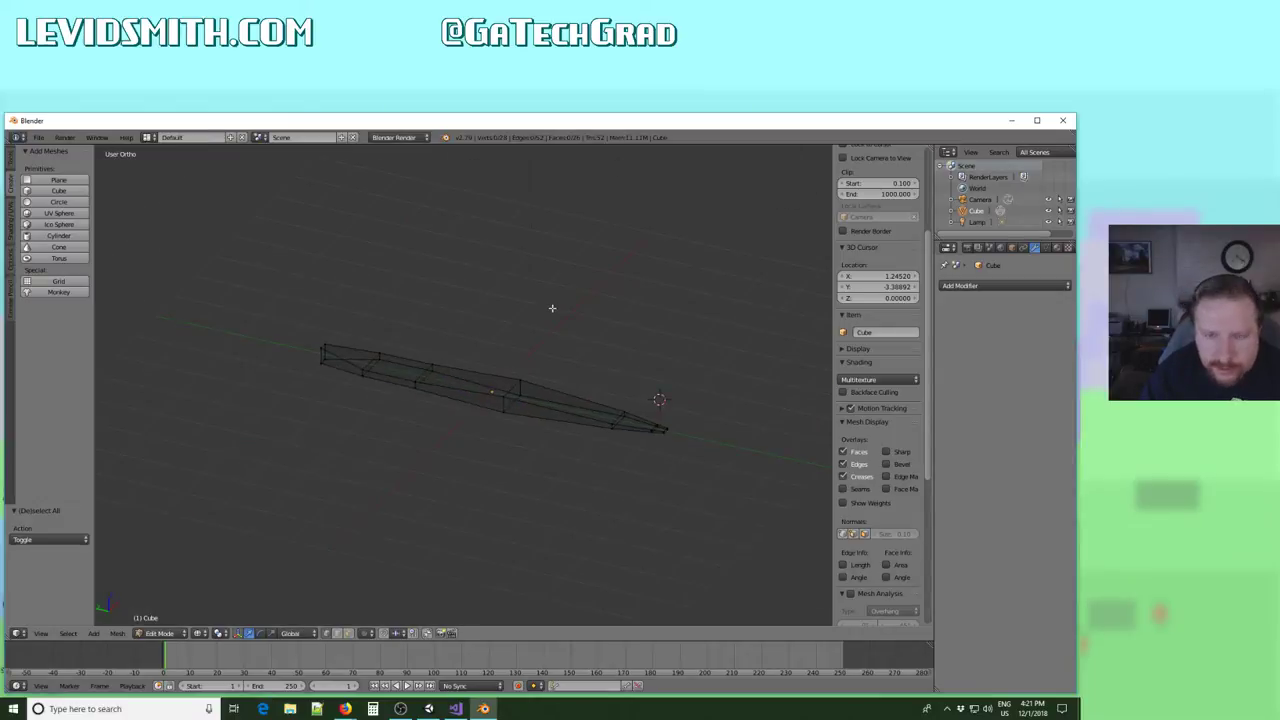
key("KP_7")
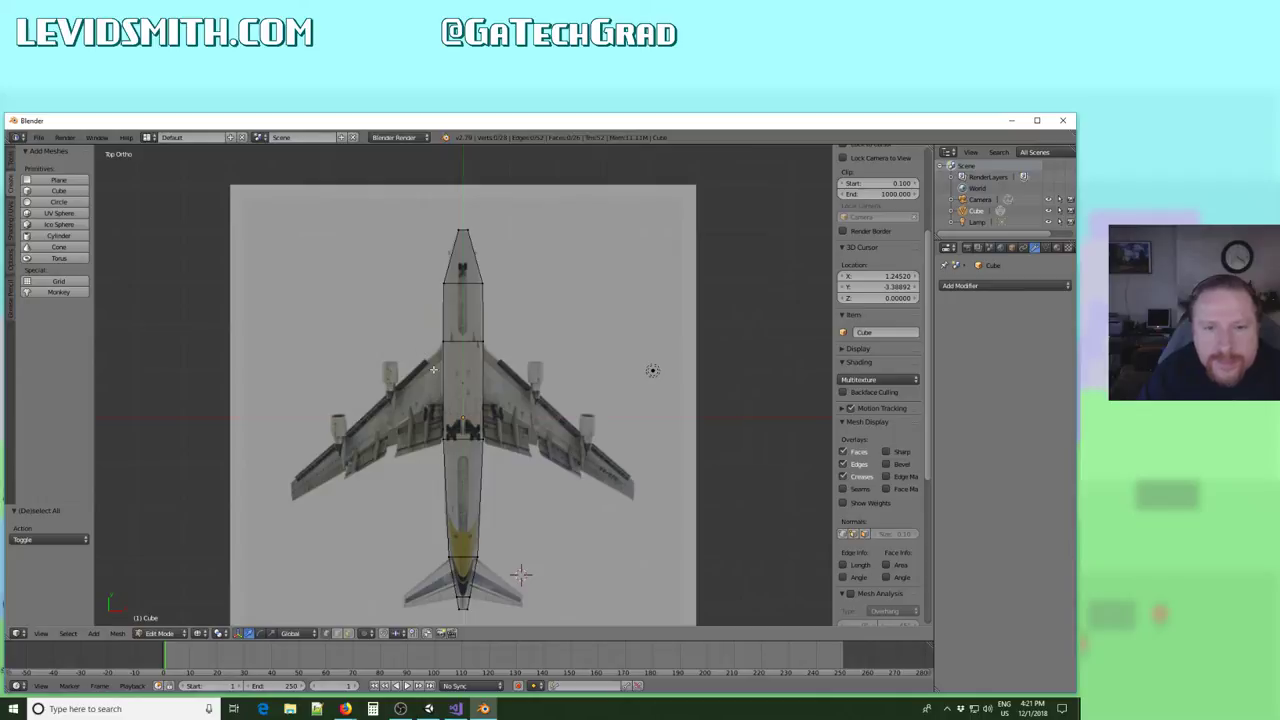
key("ctrl+r")
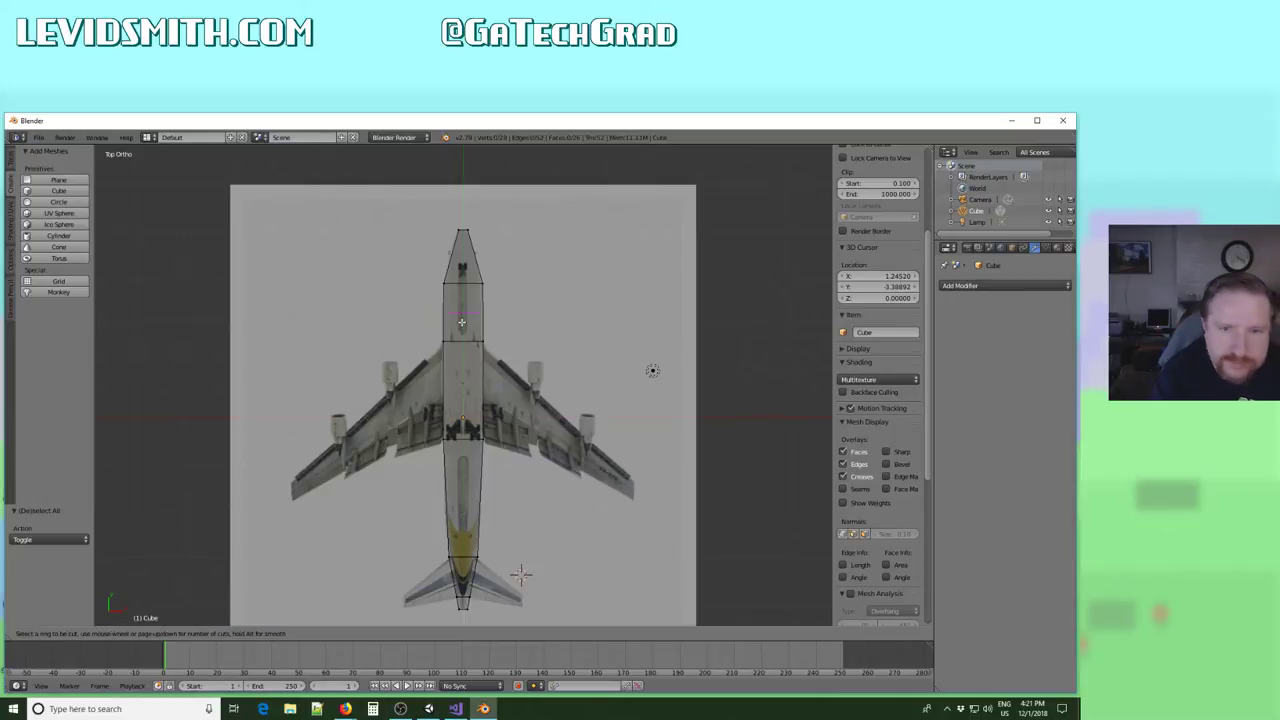
left_click(461, 322)
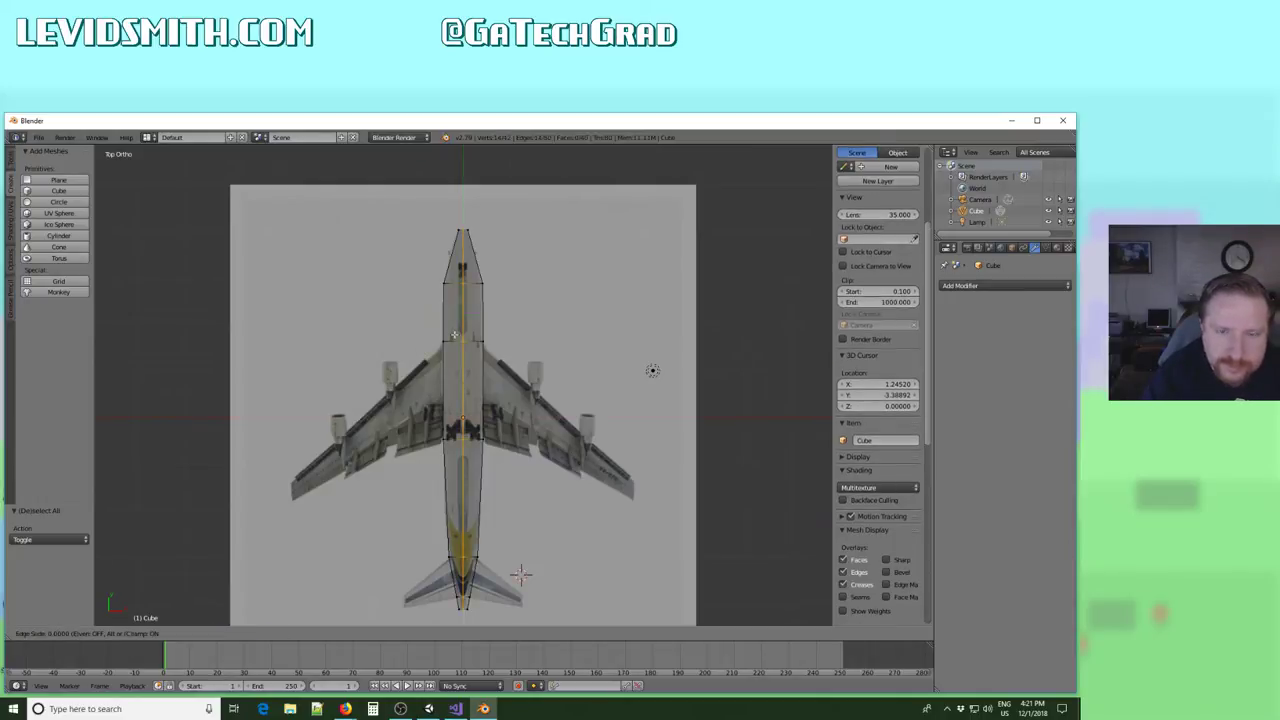
right_click(454, 334)
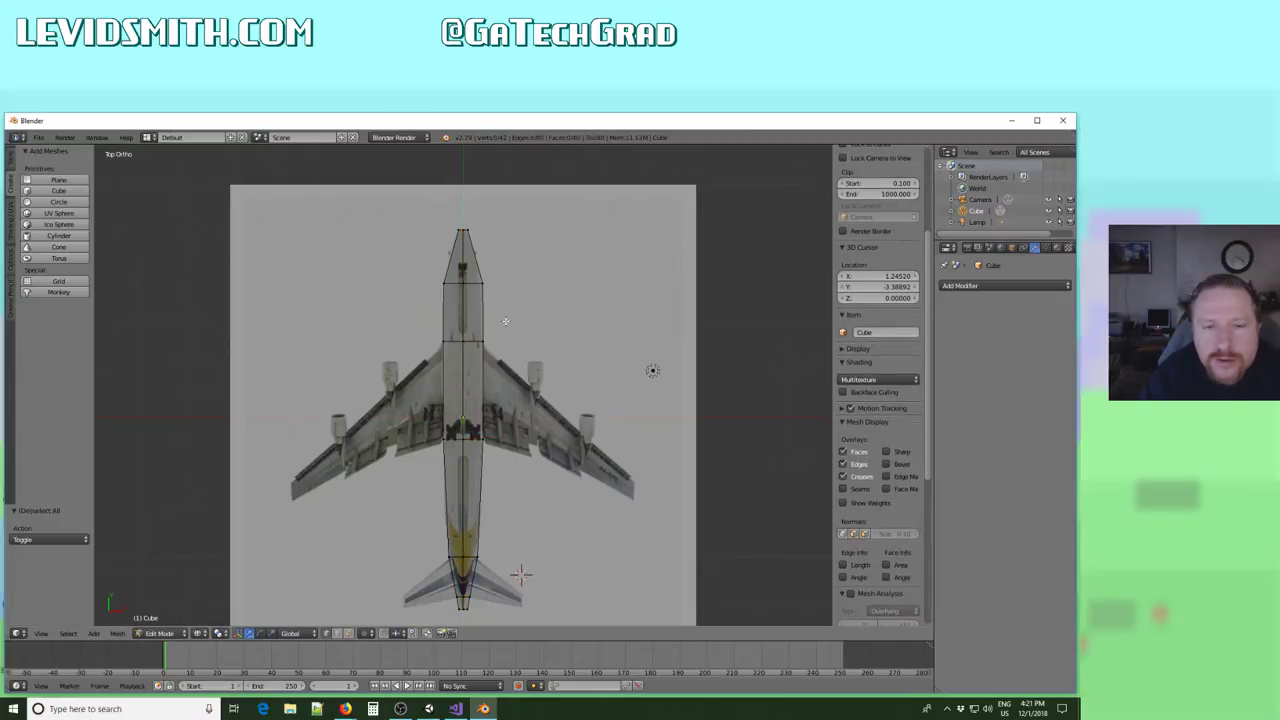
left_click(997, 286)
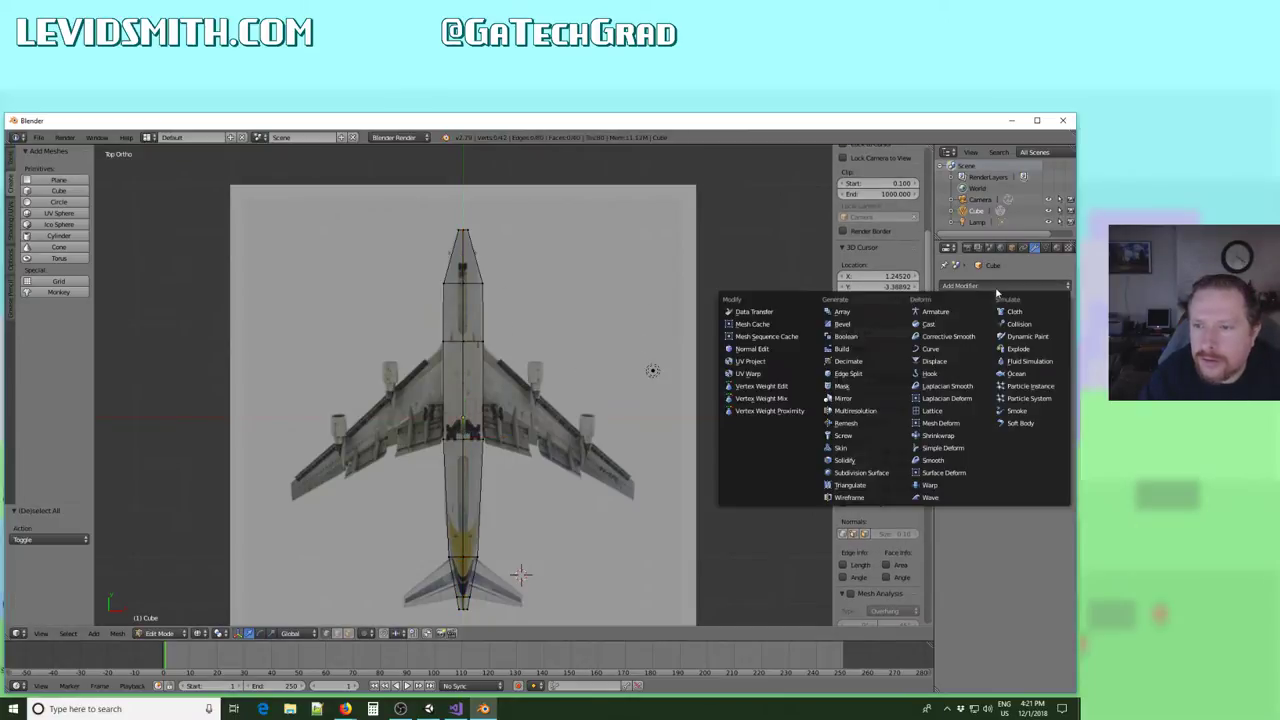
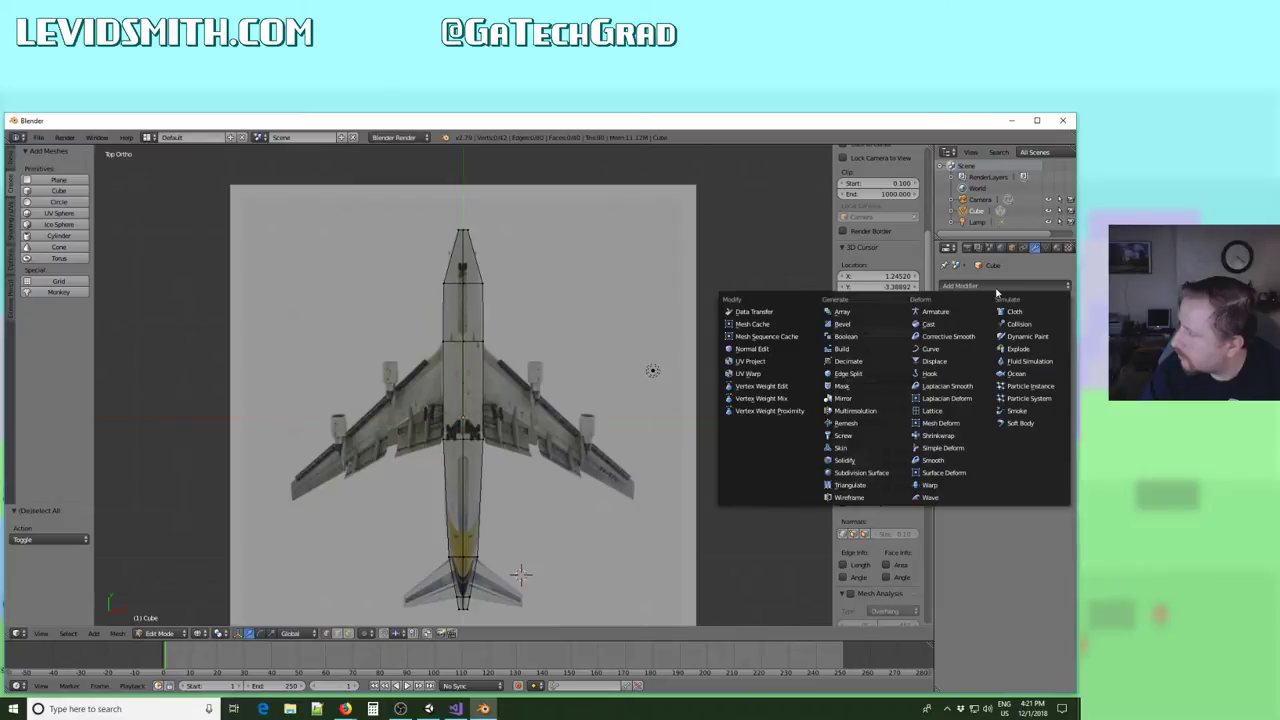
left_click(850, 398)
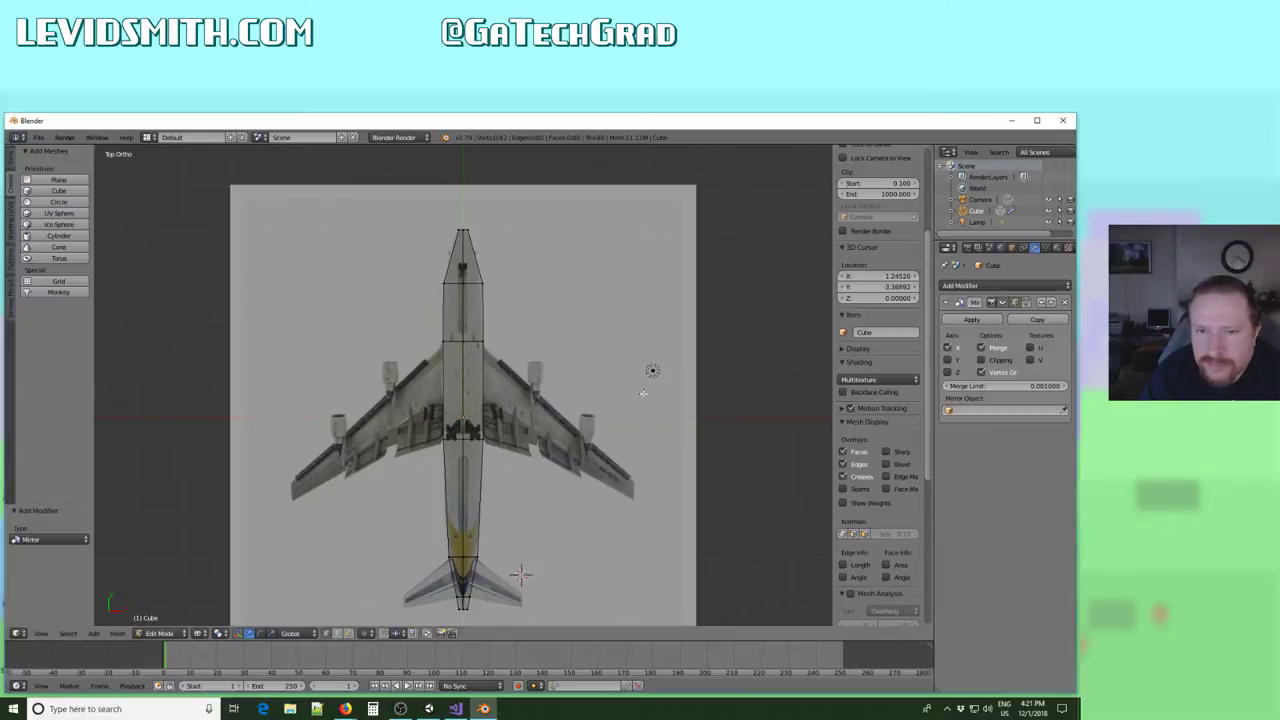
Save the model as plane.blend in the project's Models folder.
left_click(38, 137)
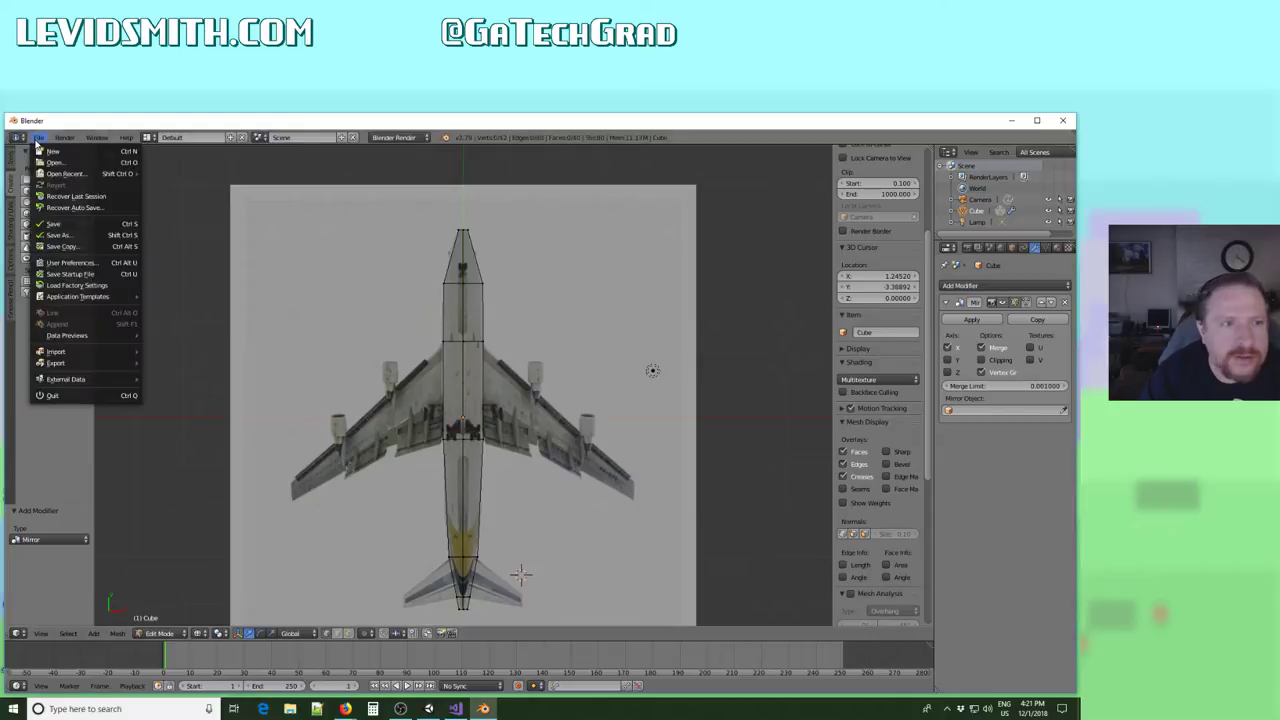
left_click(66, 236)
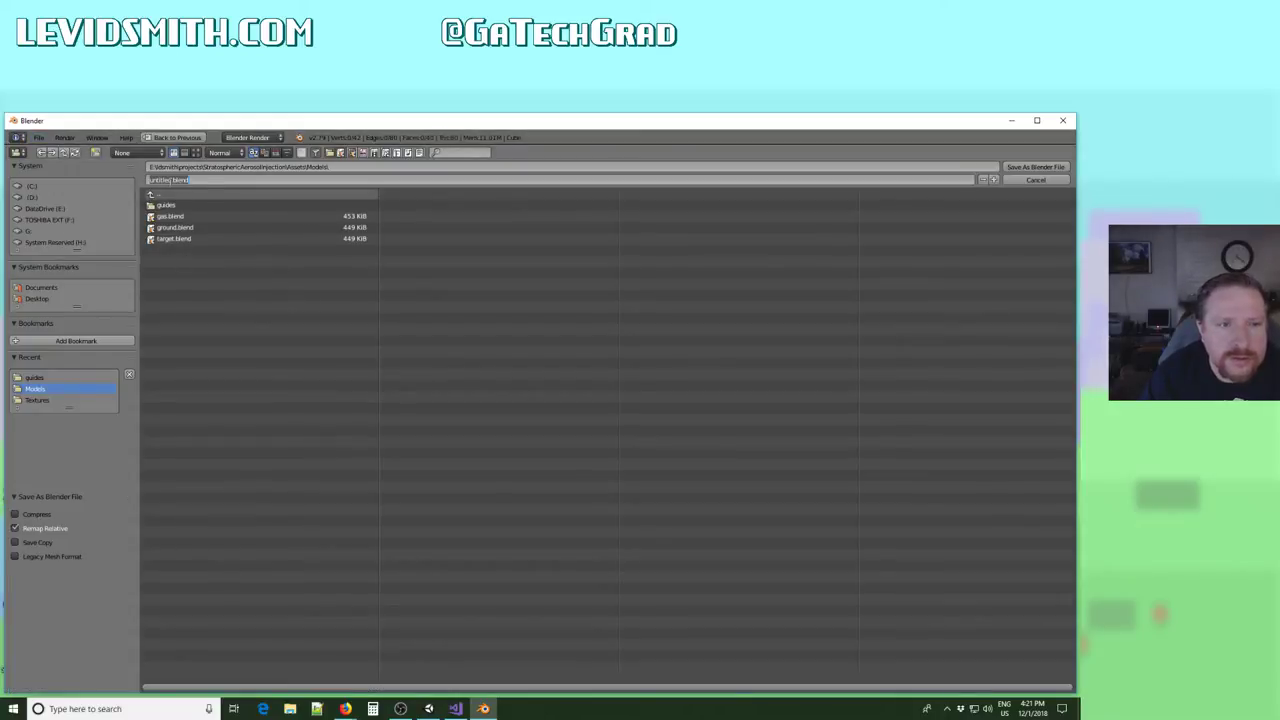
key("ctrl+a")
key("BackSpace")
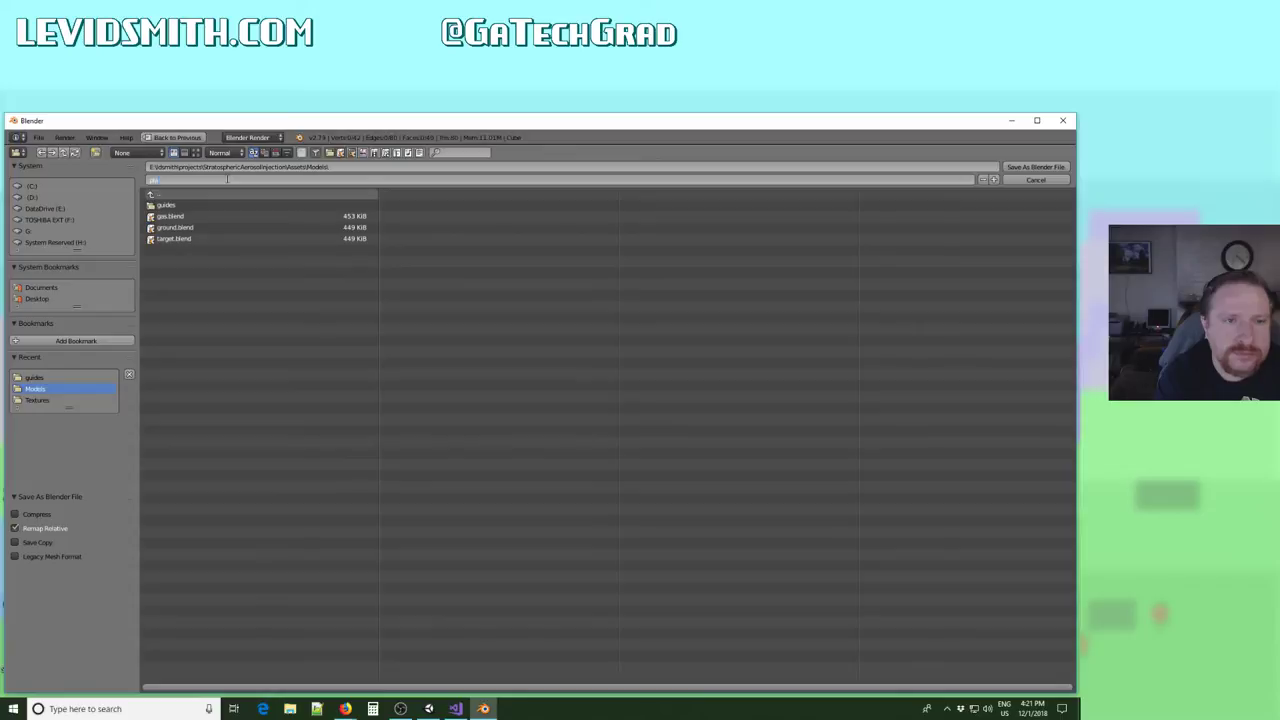
type("plane")
key("Return")
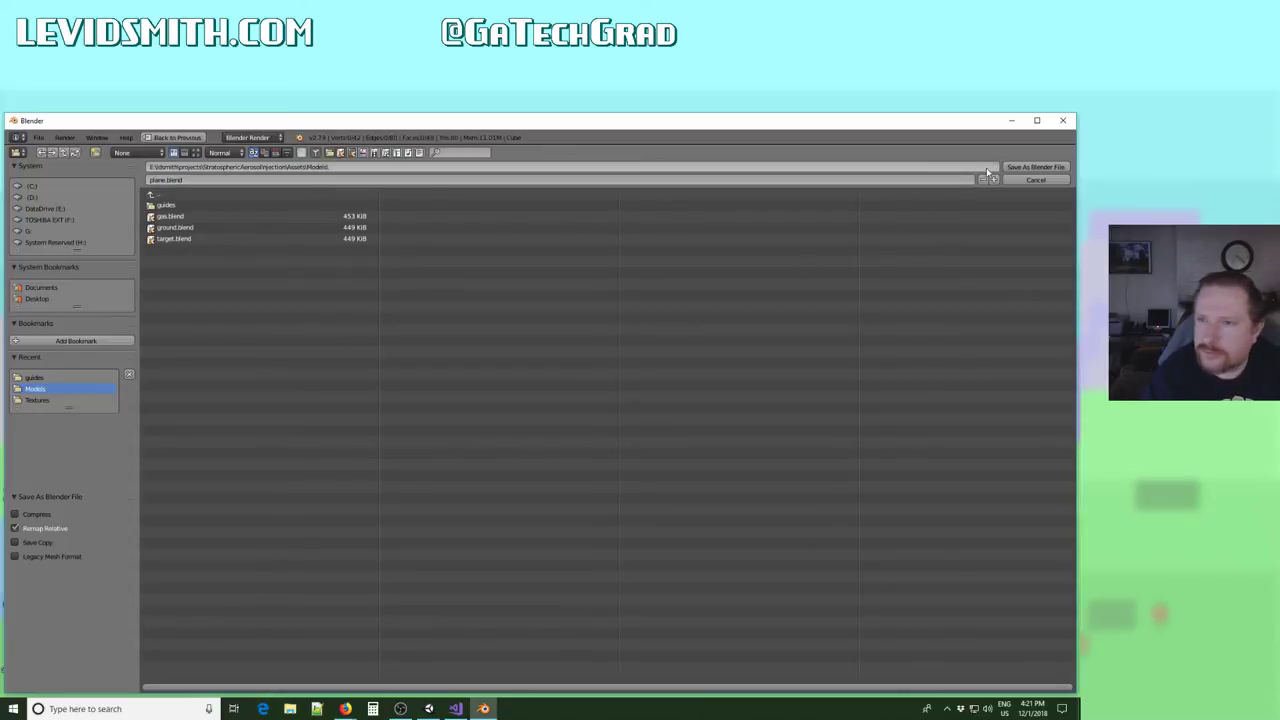
left_click(1020, 168)
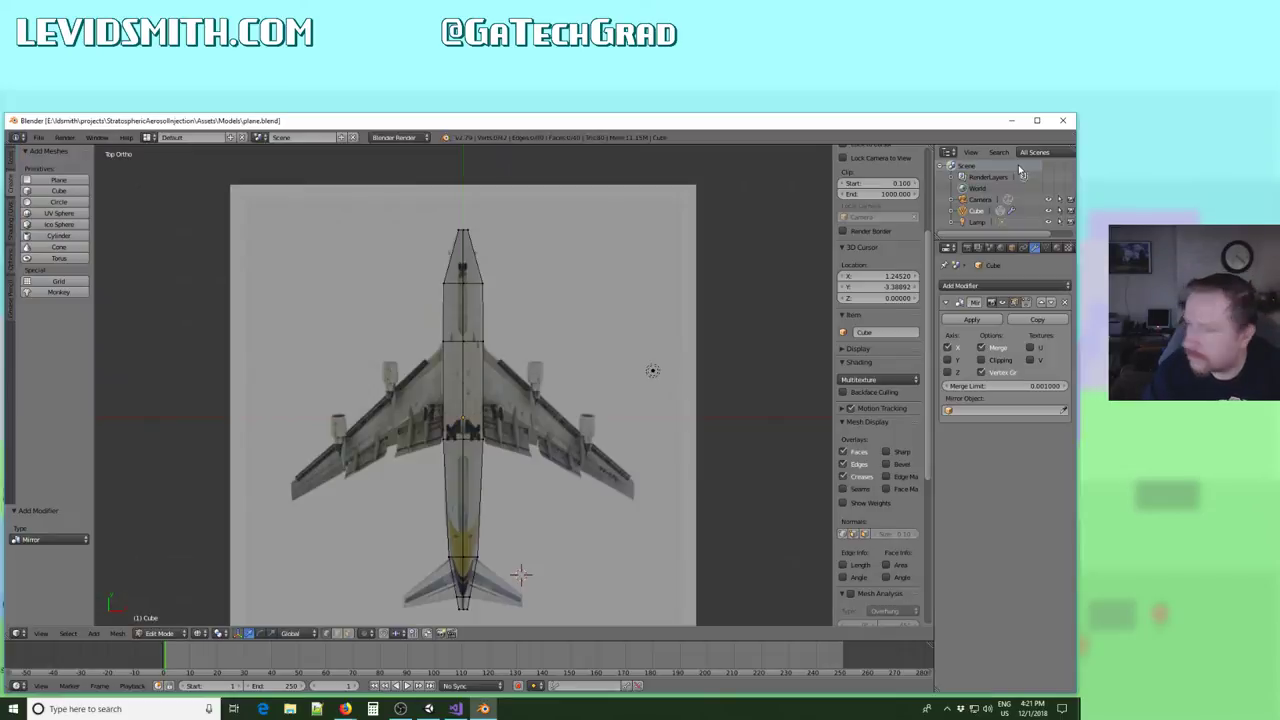
Extrude the fuselage's left mid-section side face 3.218 outward as a wing and move its tip back along Y to the reference wing tip.
right_click(405, 390)
key("e")
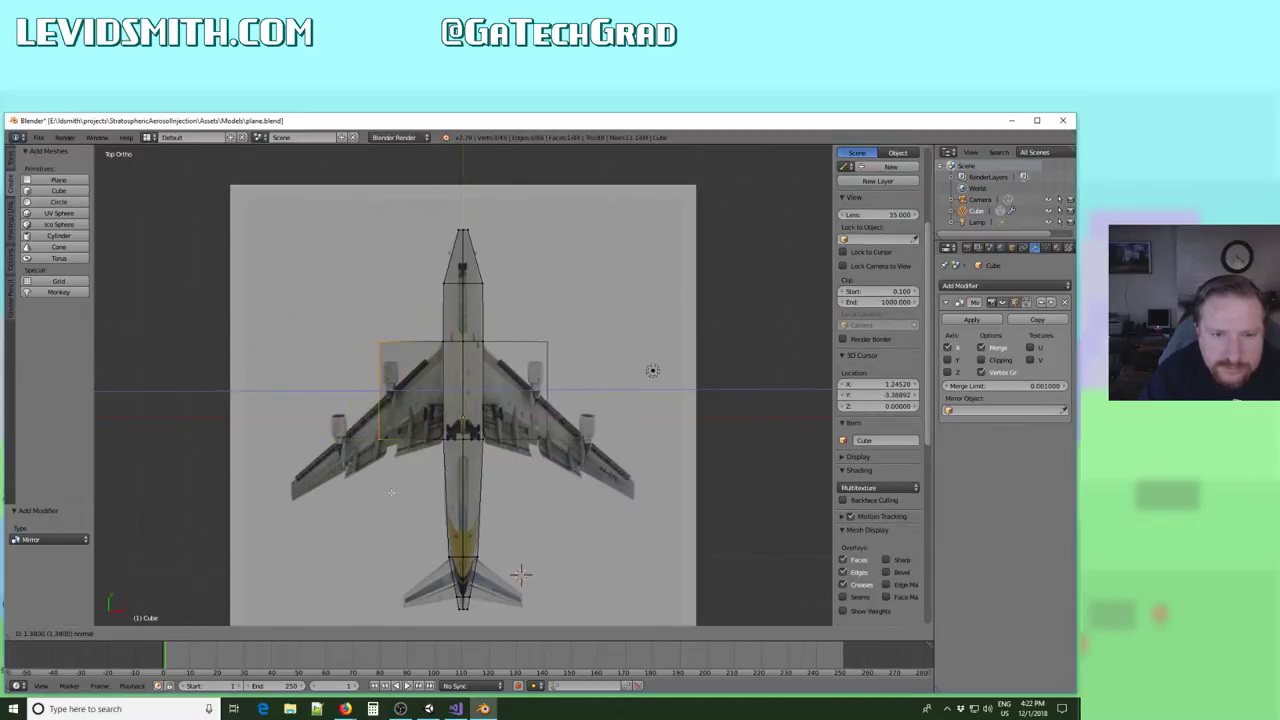
left_click(309, 501)
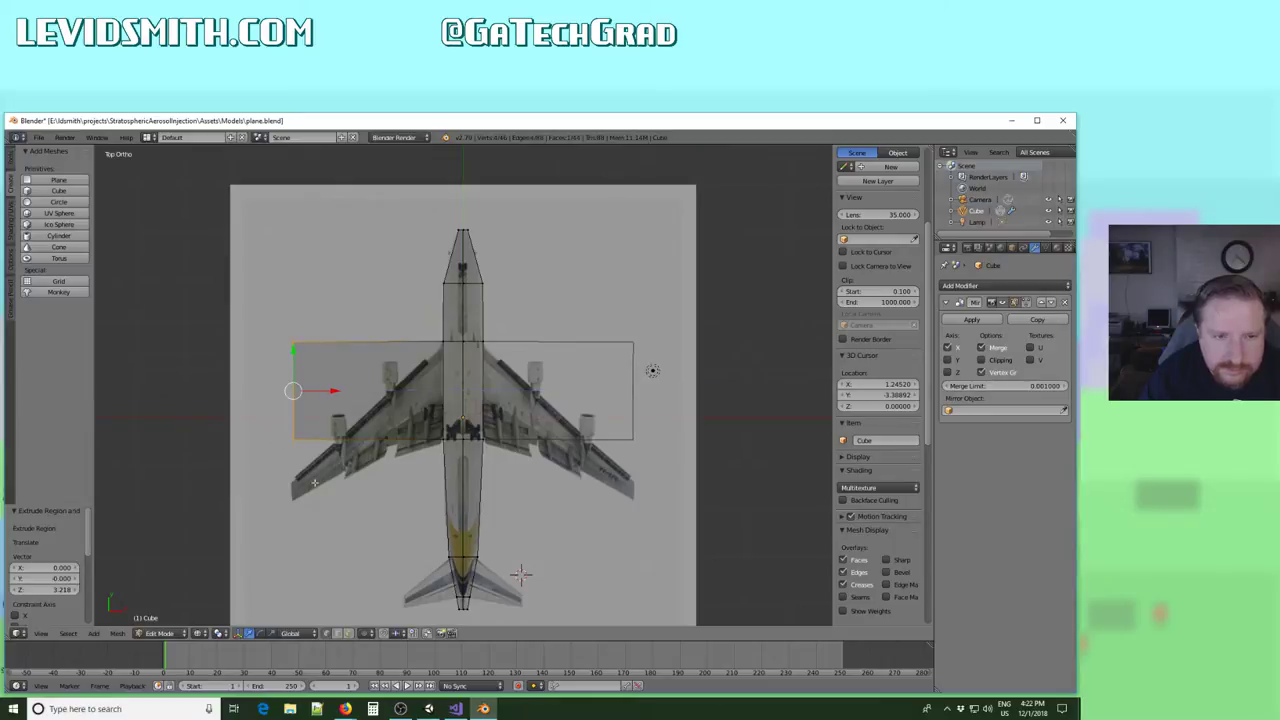
key("g")
key("y")
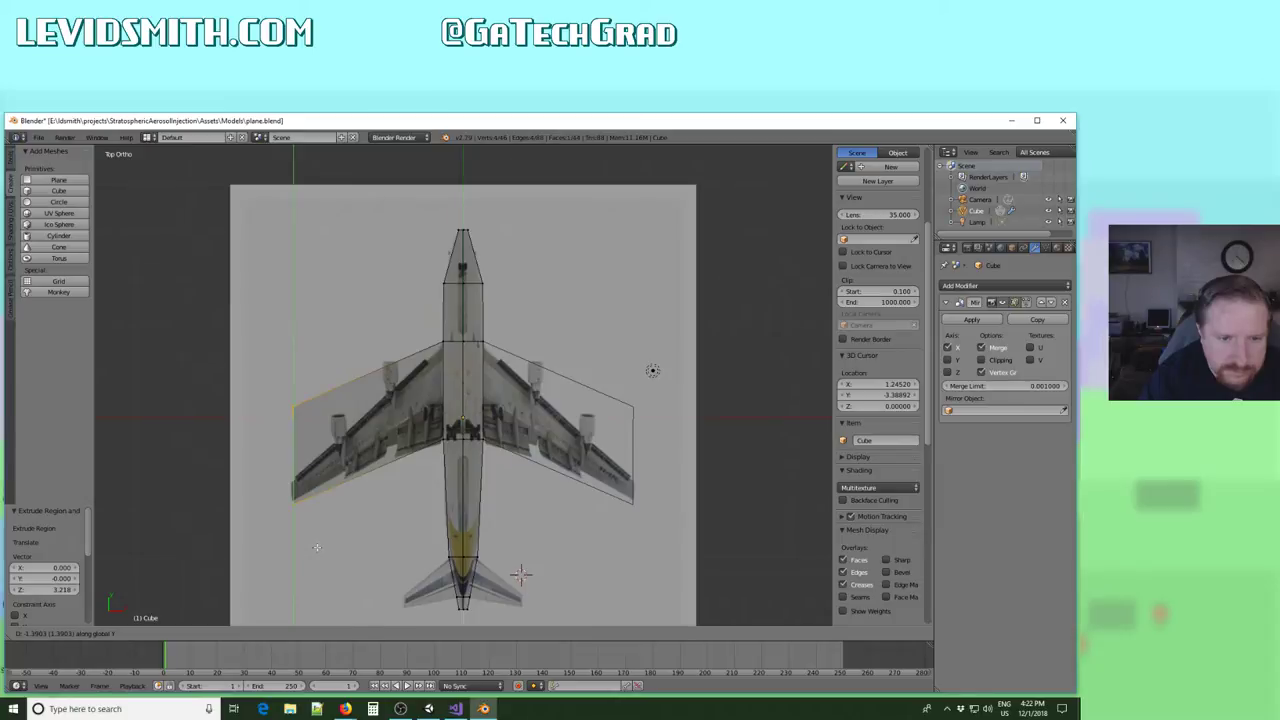
key("Tab")
Move the wing tip's front vertices -1.620 along Y so the leading edge follows the reference wing.
key("a")
right_click(287, 403)
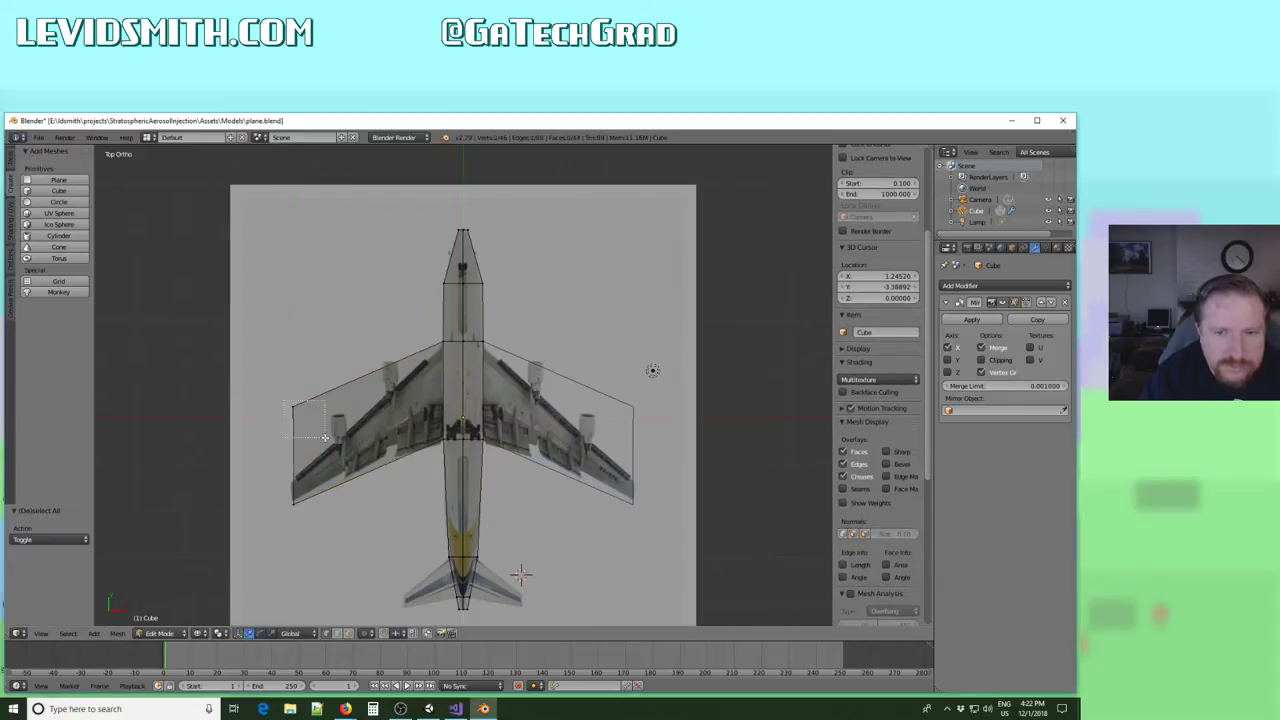
key("g")
key("y")
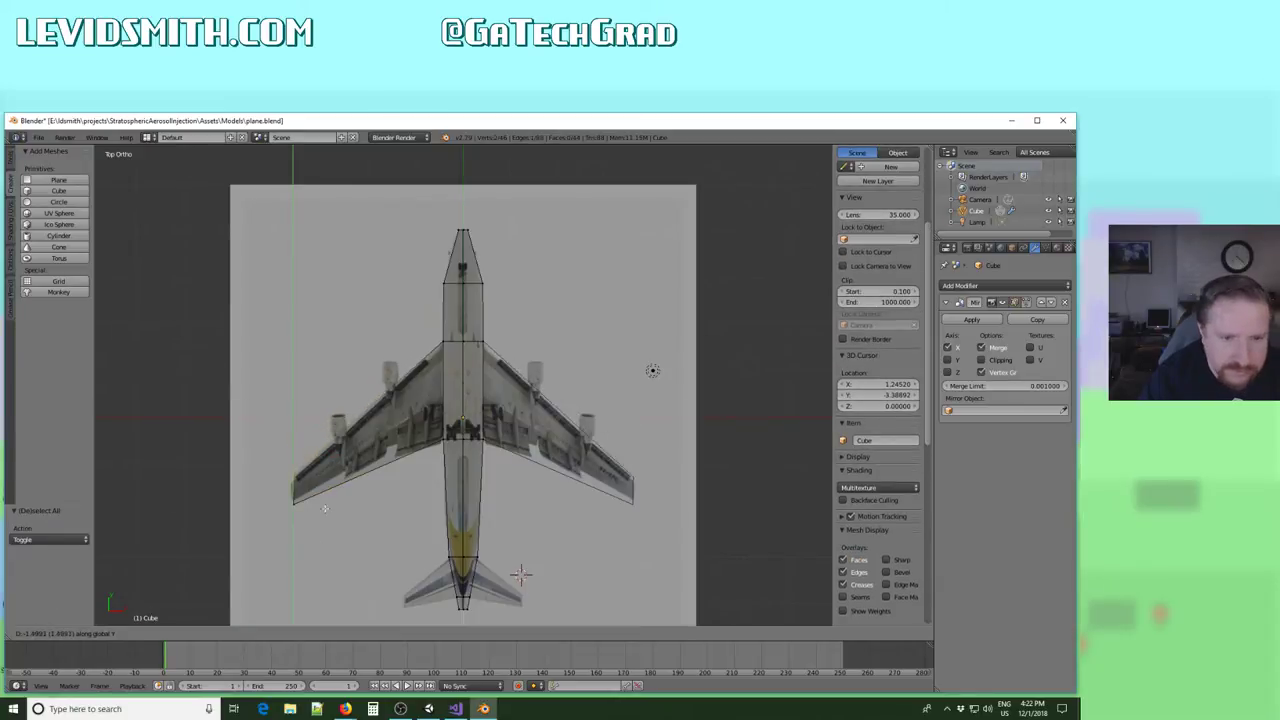
left_click(321, 513)
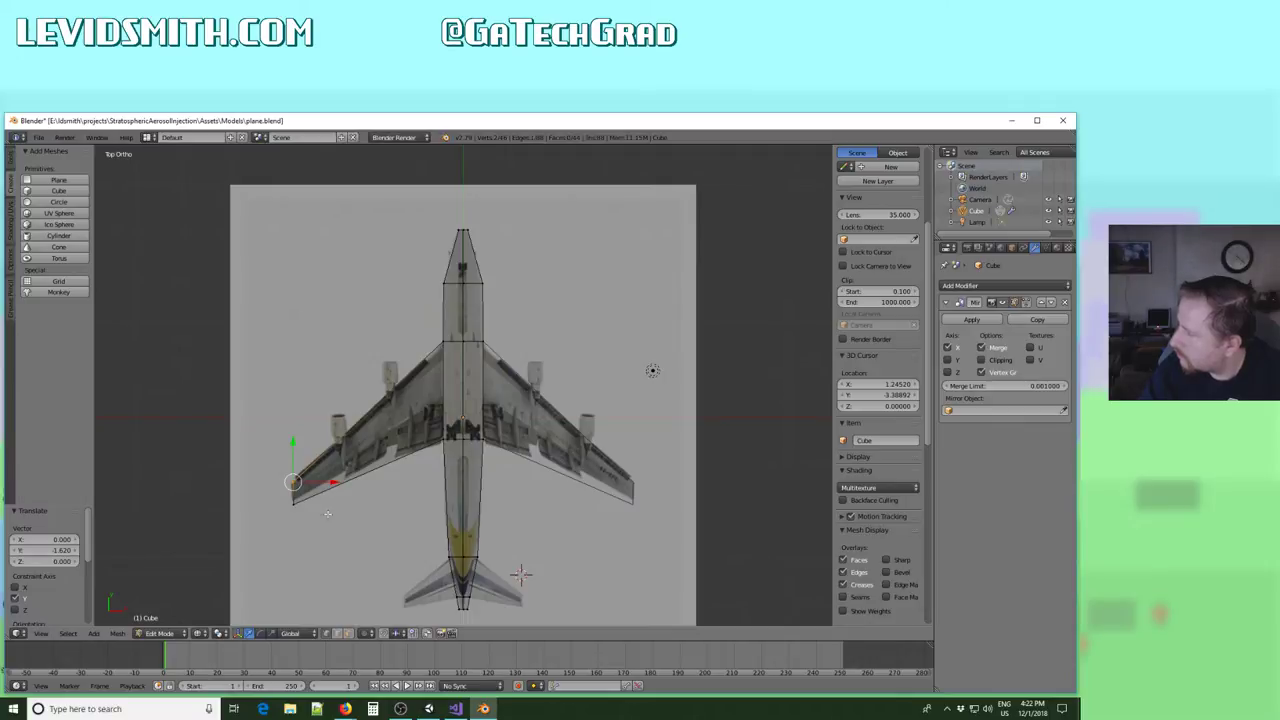
Try to extrude the left tail side into a tailplane and sweep its leading edge back.
key("b")
left_click_drag(438, 545, 455, 601)
key("e")
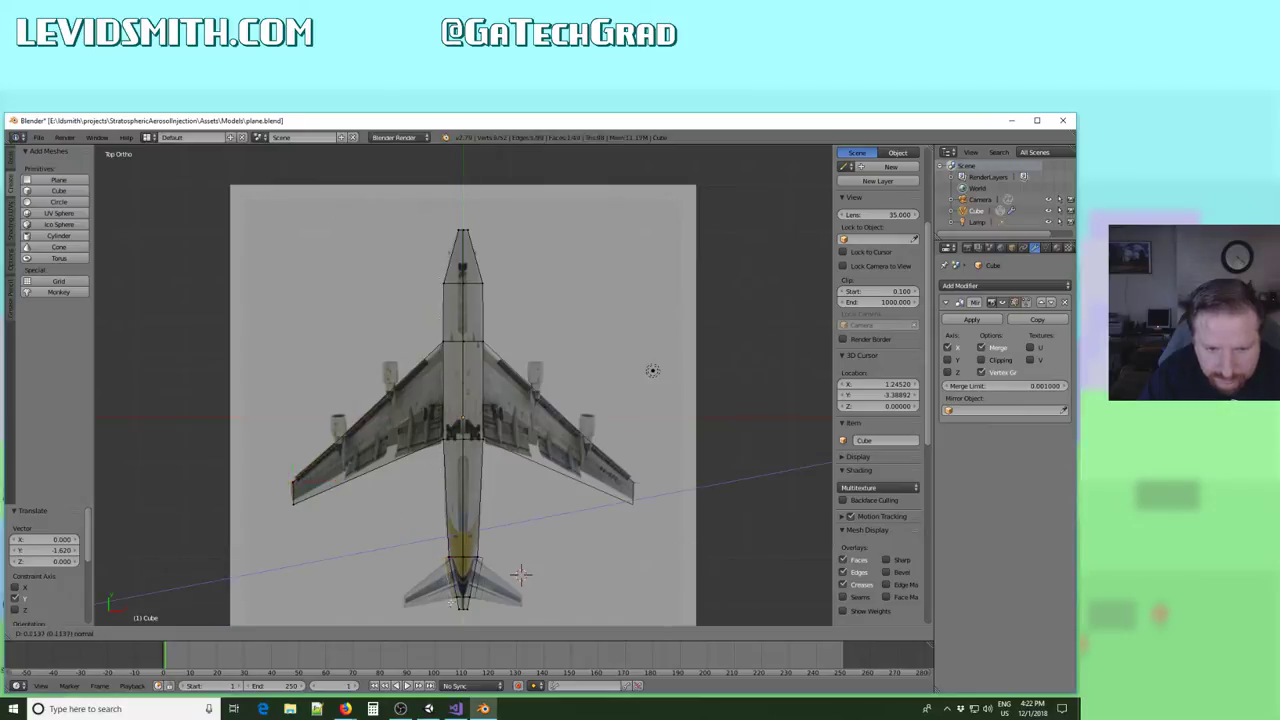
left_click(408, 618)
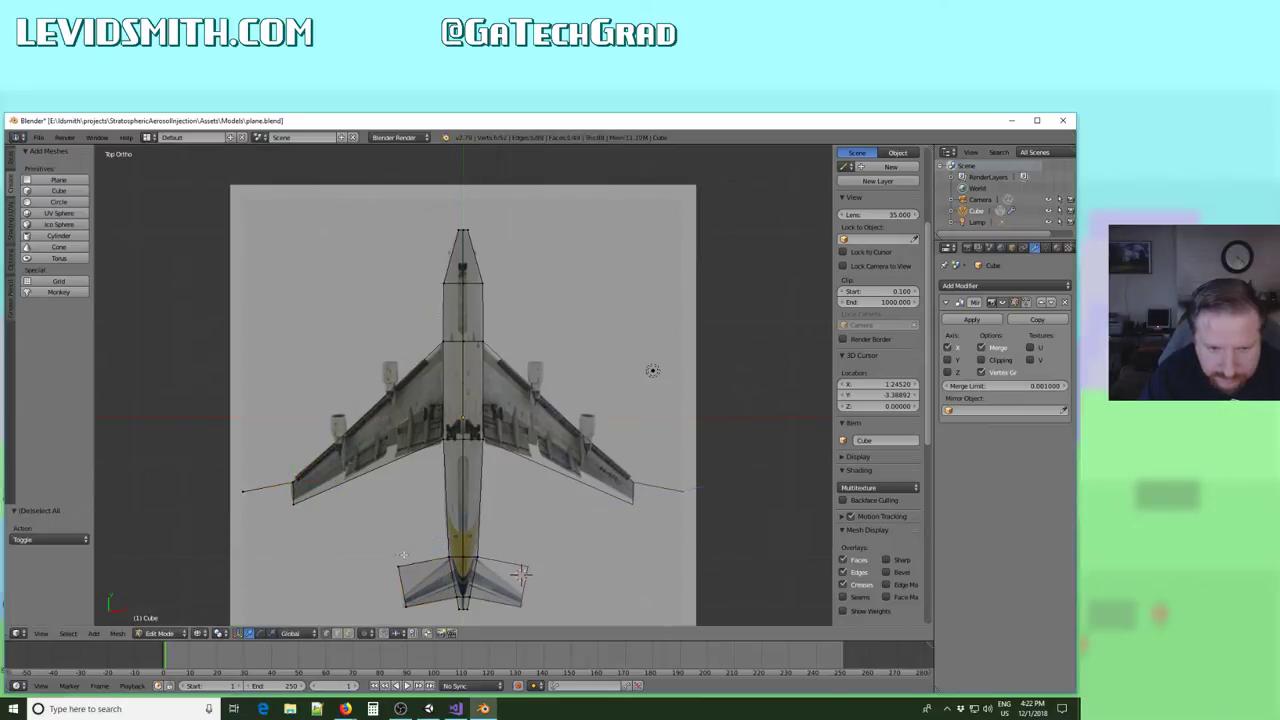
key("a")
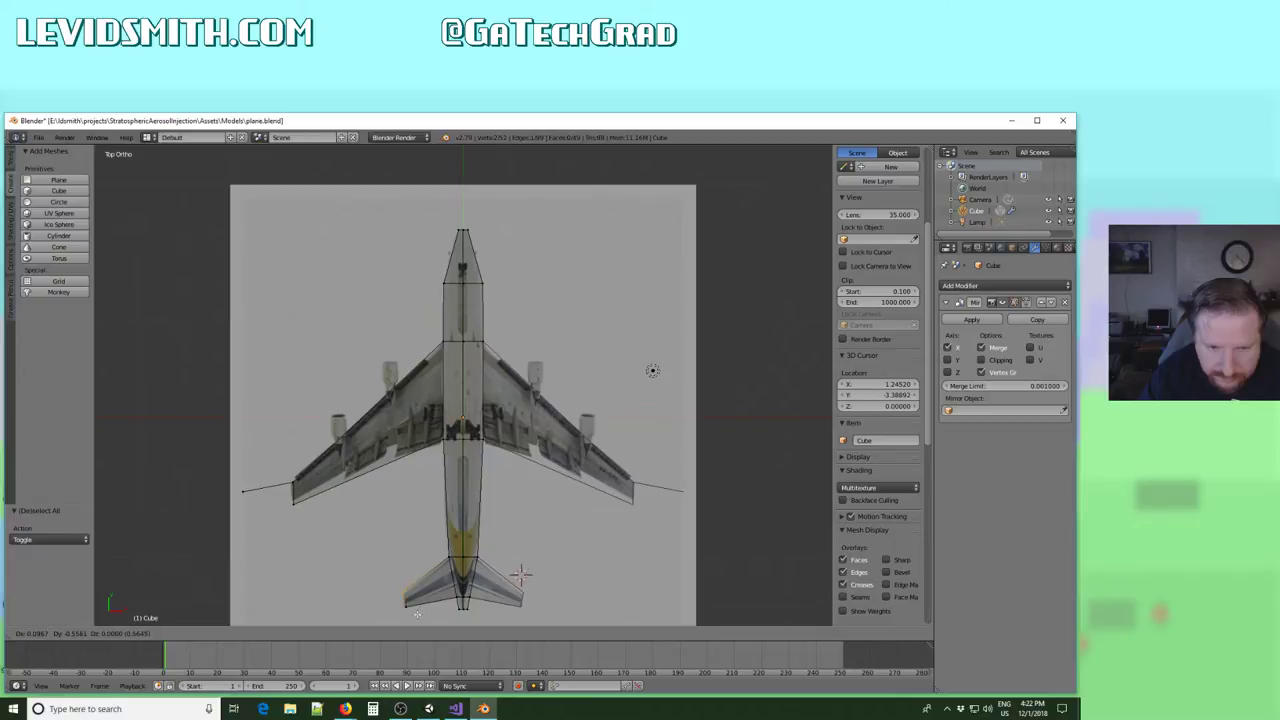
left_click(417, 615)
middle_click_drag(417, 612, 443, 493)
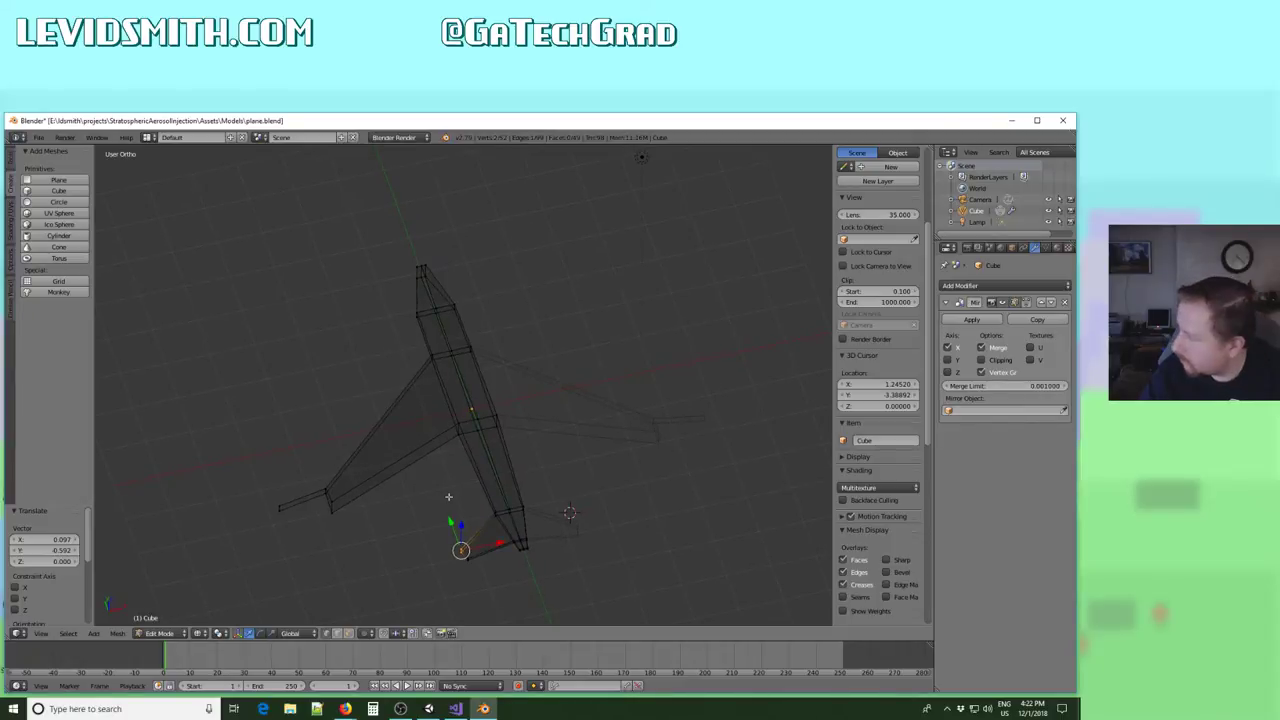
key("KP_7")
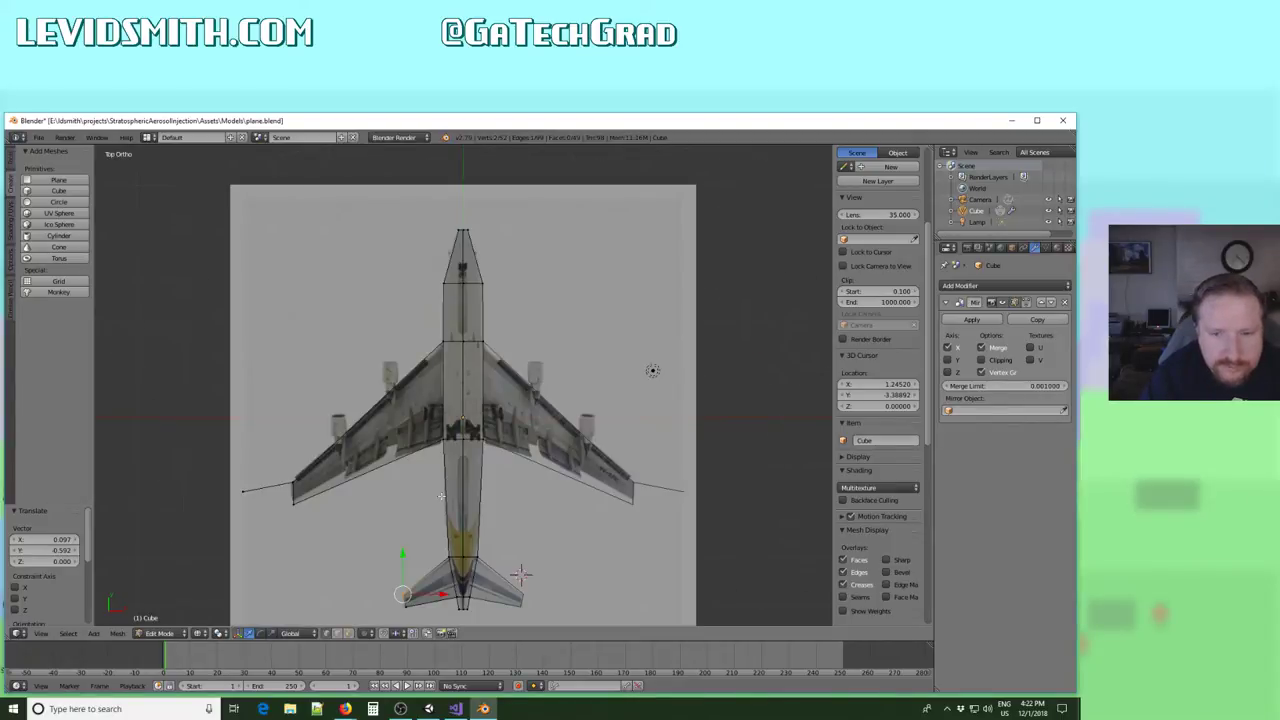
key("ctrl+z")
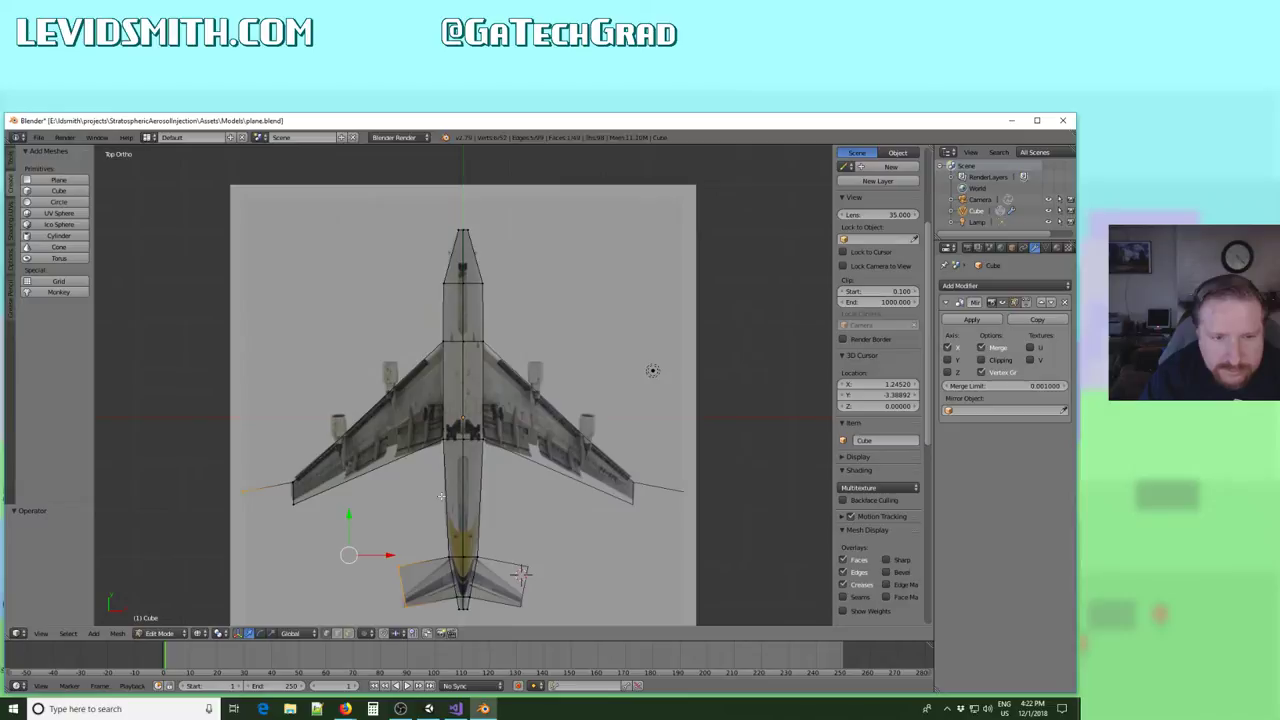
scroll(878, 400, "down", 3)
Select only the left side of the tail section and extrude it 1.155 outward as a tailplane.
key("a")
key("b")
left_click_drag(437, 543, 458, 605)
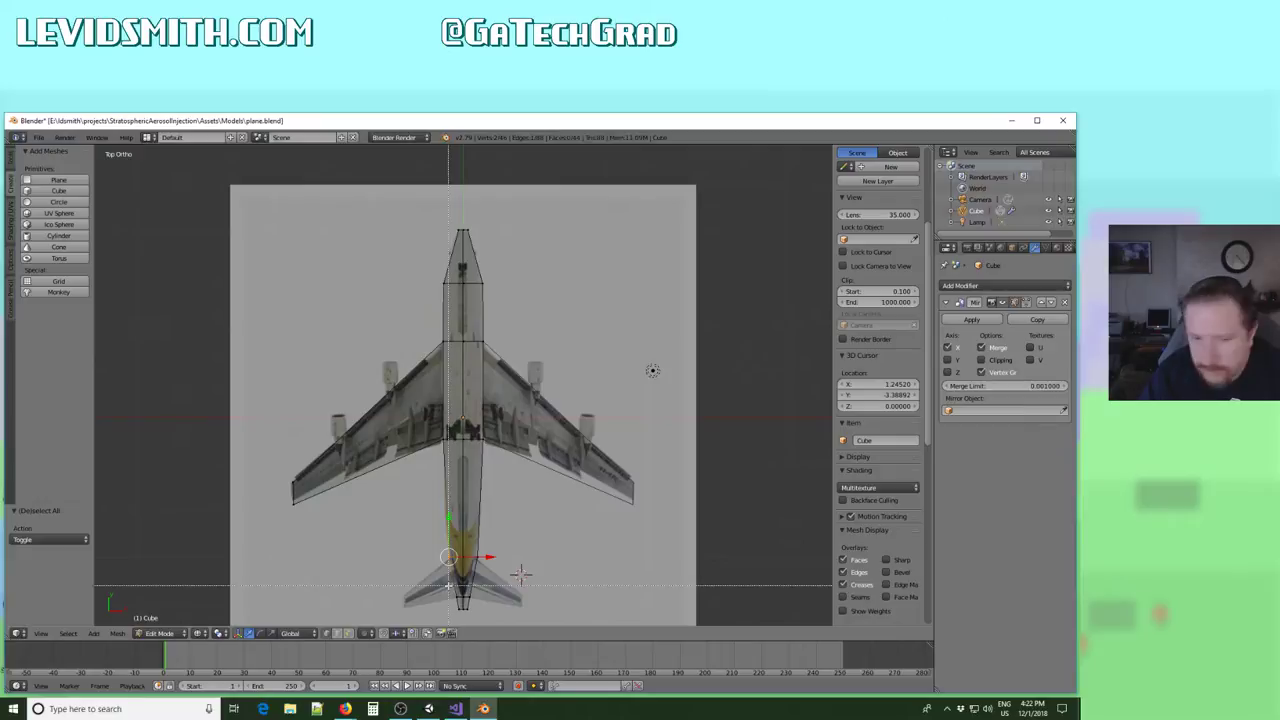
middle_click_drag(452, 585, 463, 503)
key("KP_7")
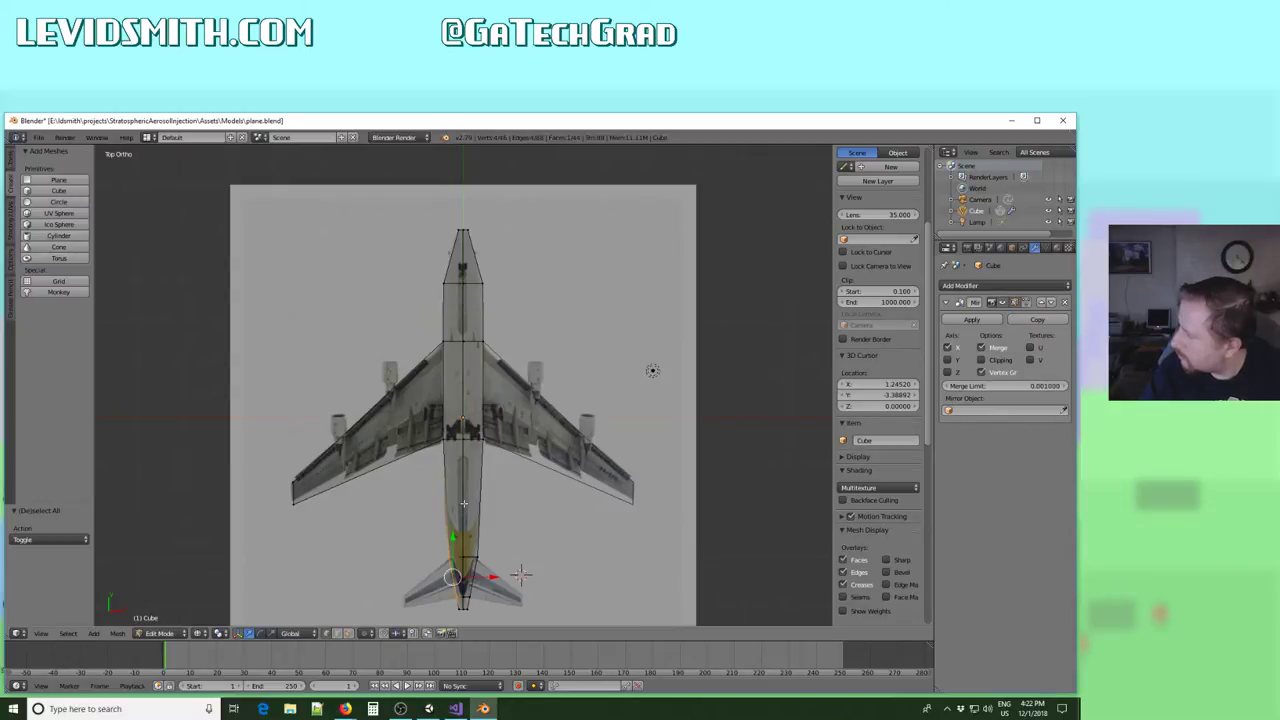
key("e")
left_click(404, 613)
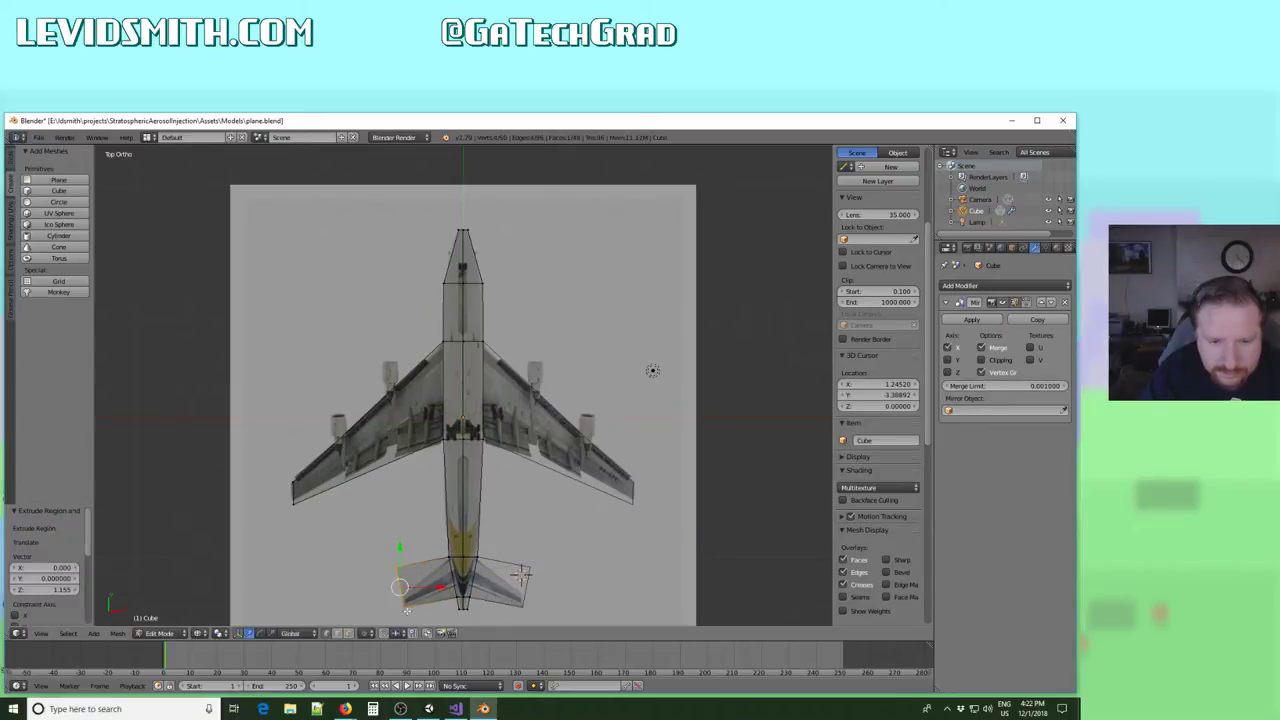
Move the tailplane tip's front vertices 0.145 in X and -0.592 in Y to match the reference's swept edge.
key("a")
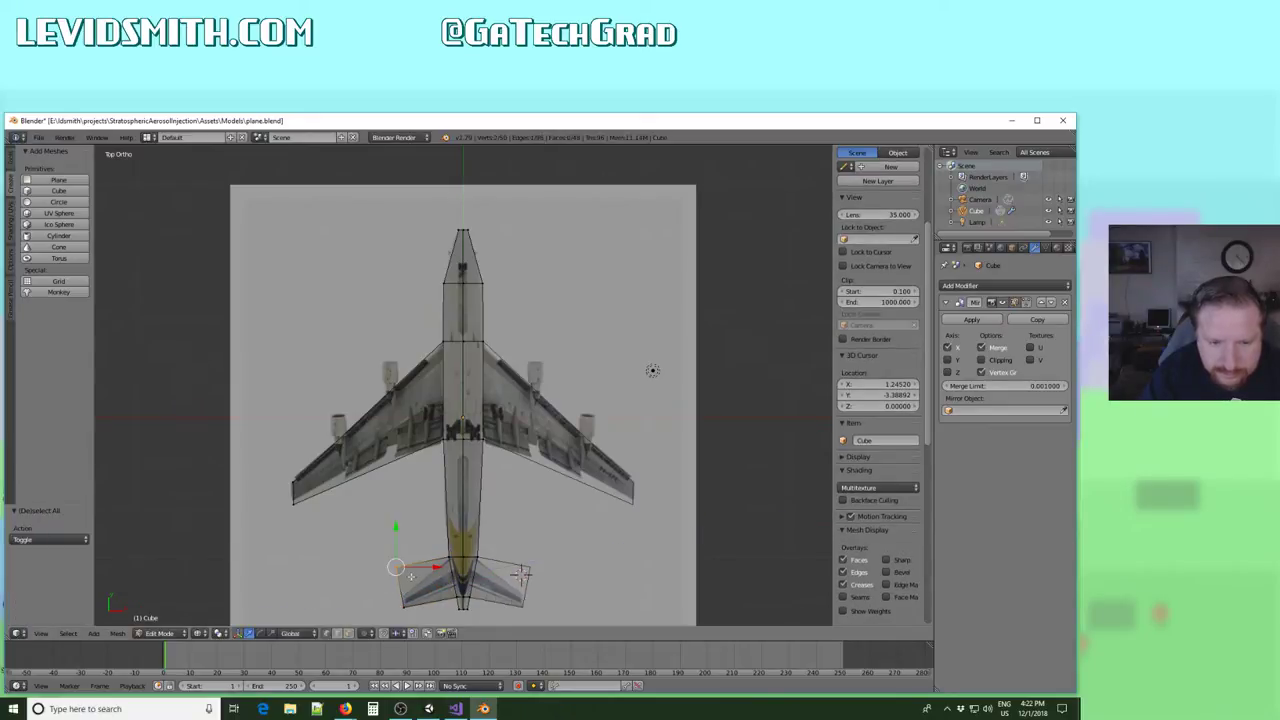
key("g")
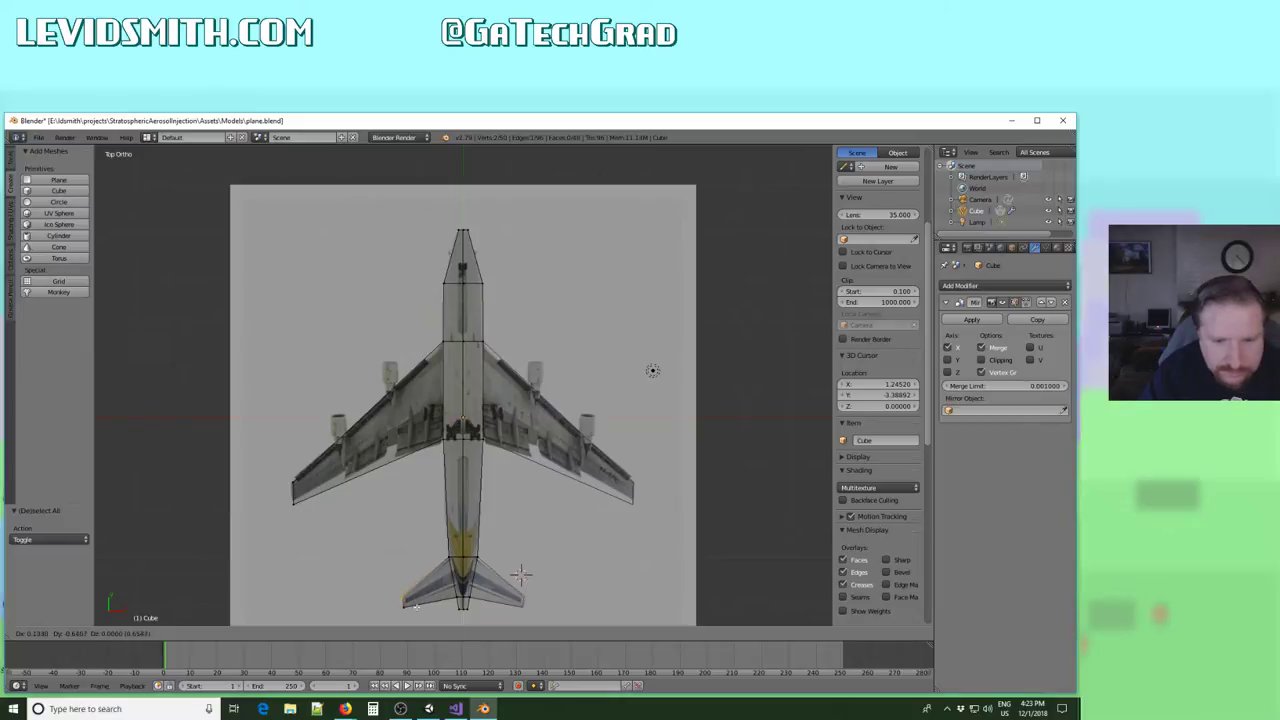
left_click(521, 575)
Examine the shaded plane's thickness profile in front and right side views.
key("alt+z")
middle_click_drag(521, 573, 587, 440)
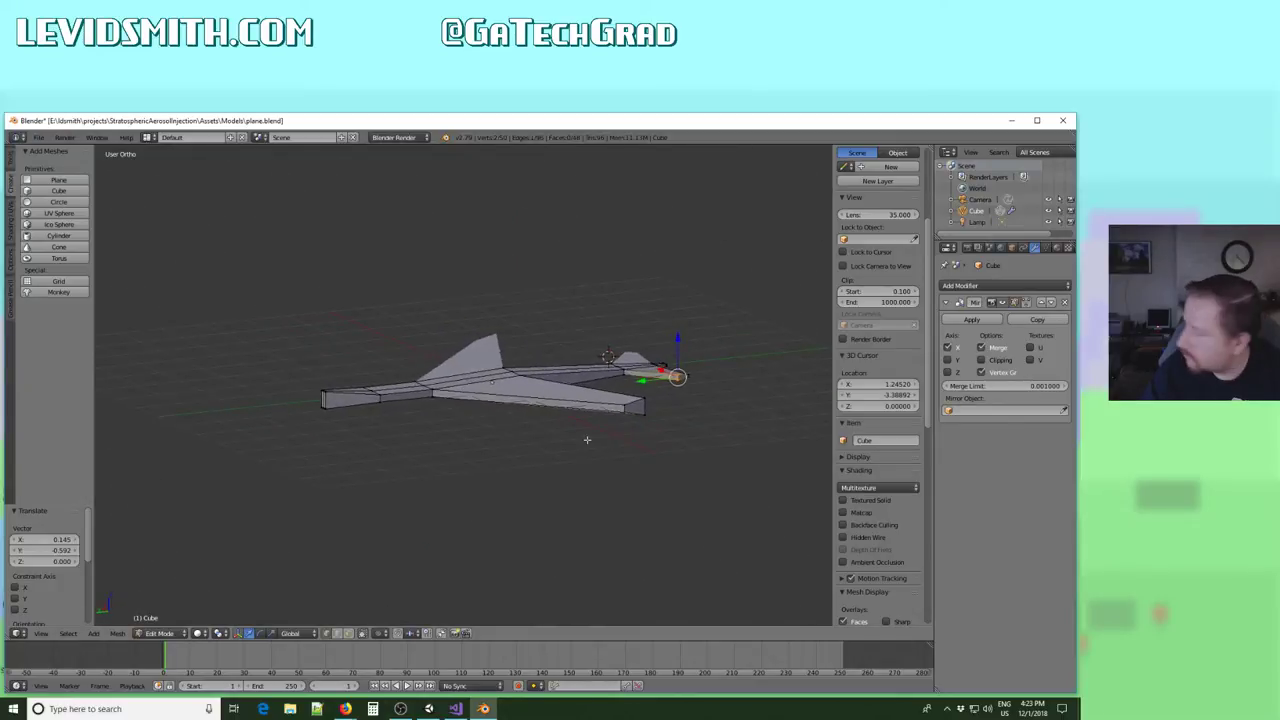
key("KP_1")
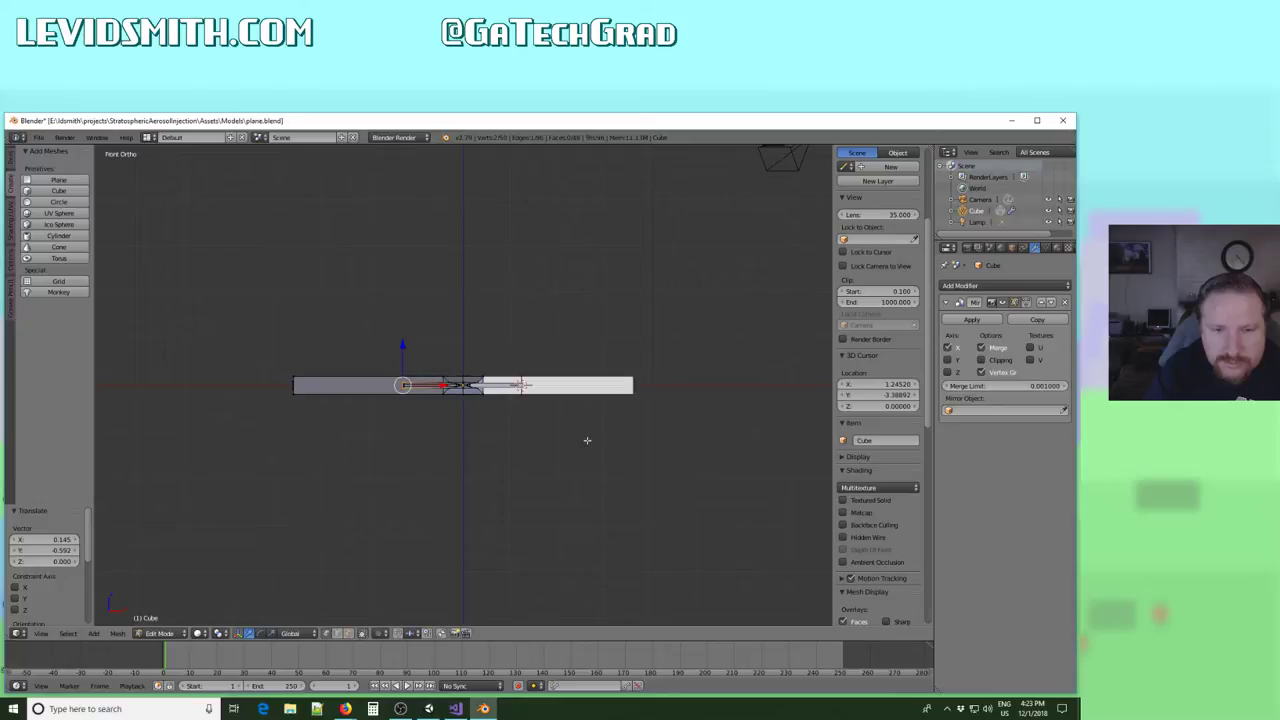
key("KP_3")
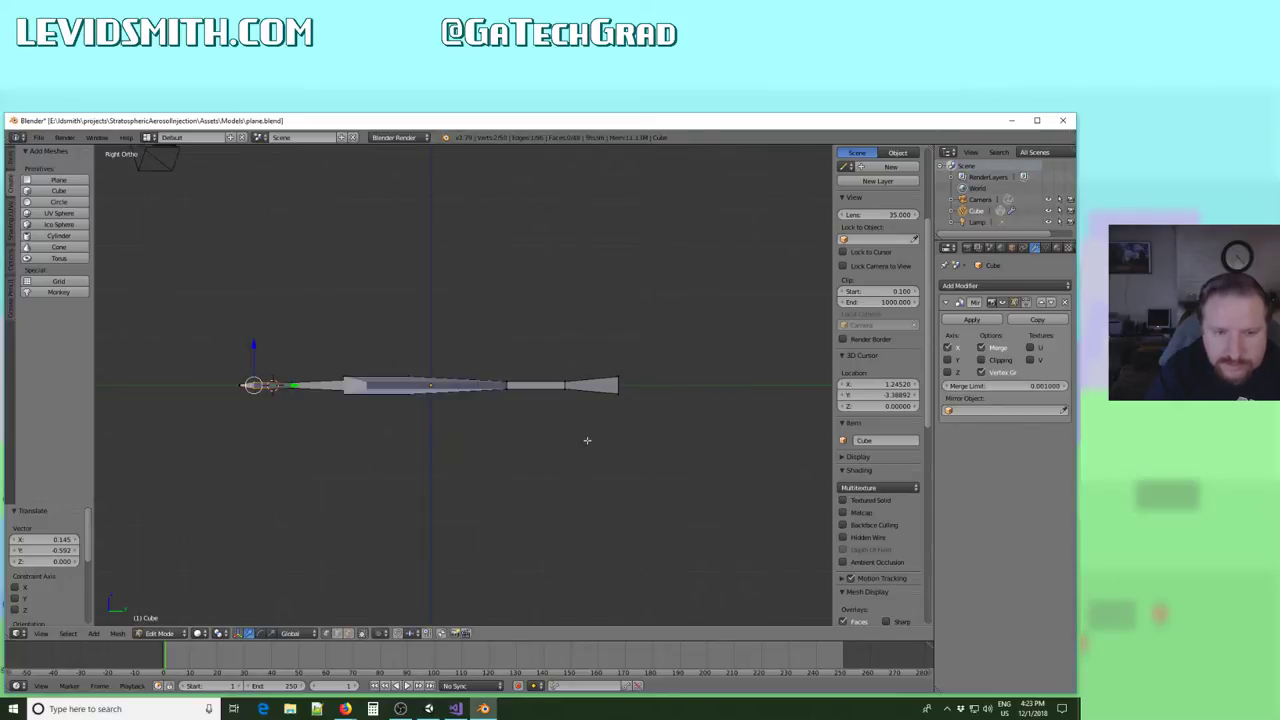
middle_click_drag(358, 378, 357, 383)
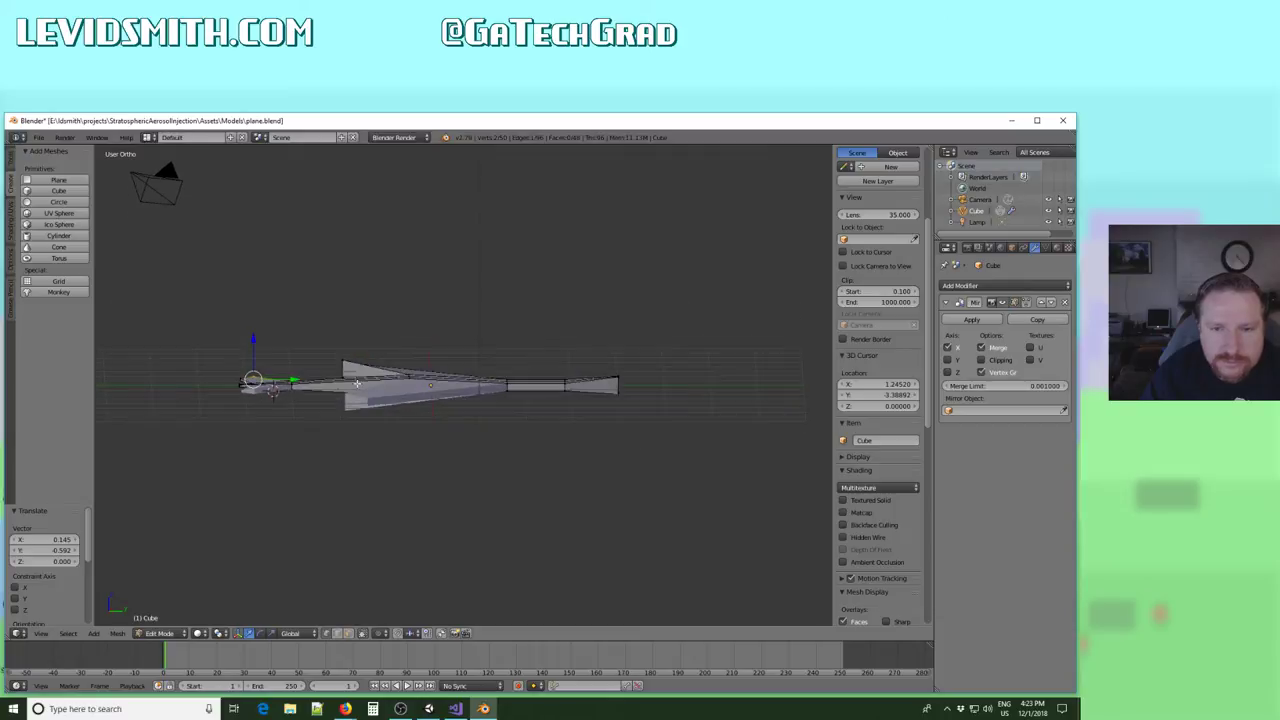
key("KP_1")
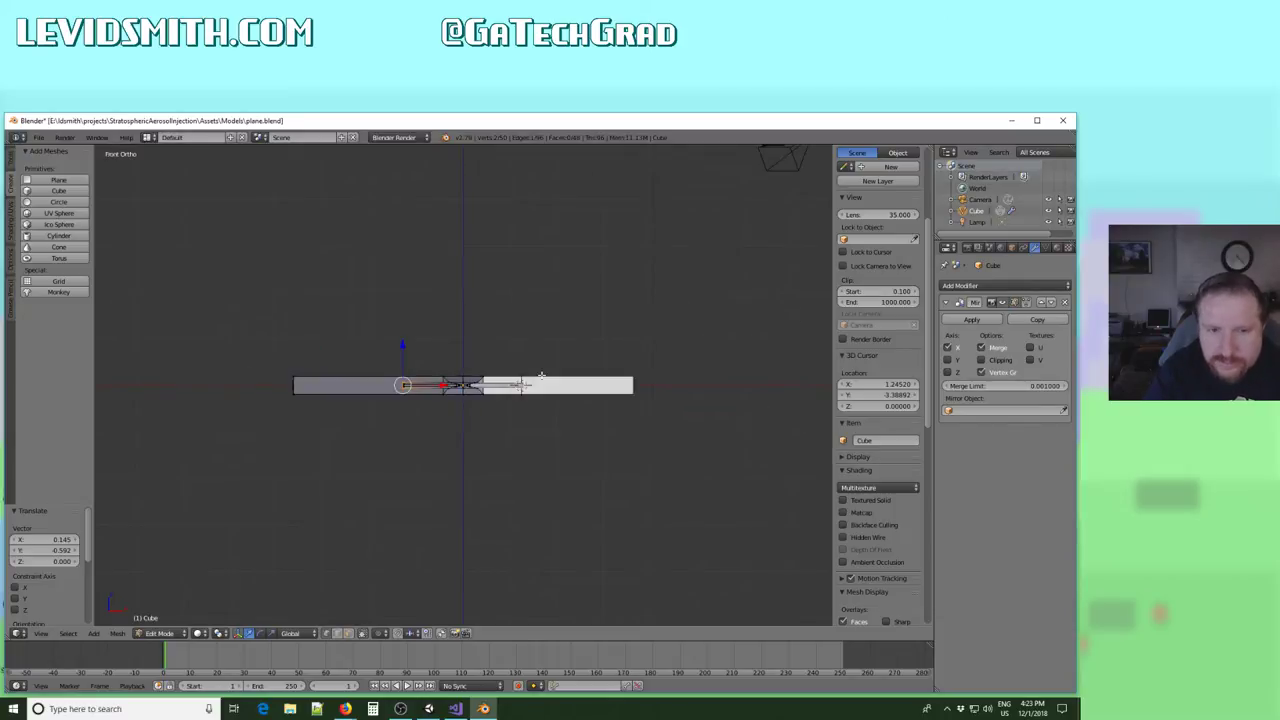
middle_click_drag(546, 349, 560, 393)
key("KP_3")
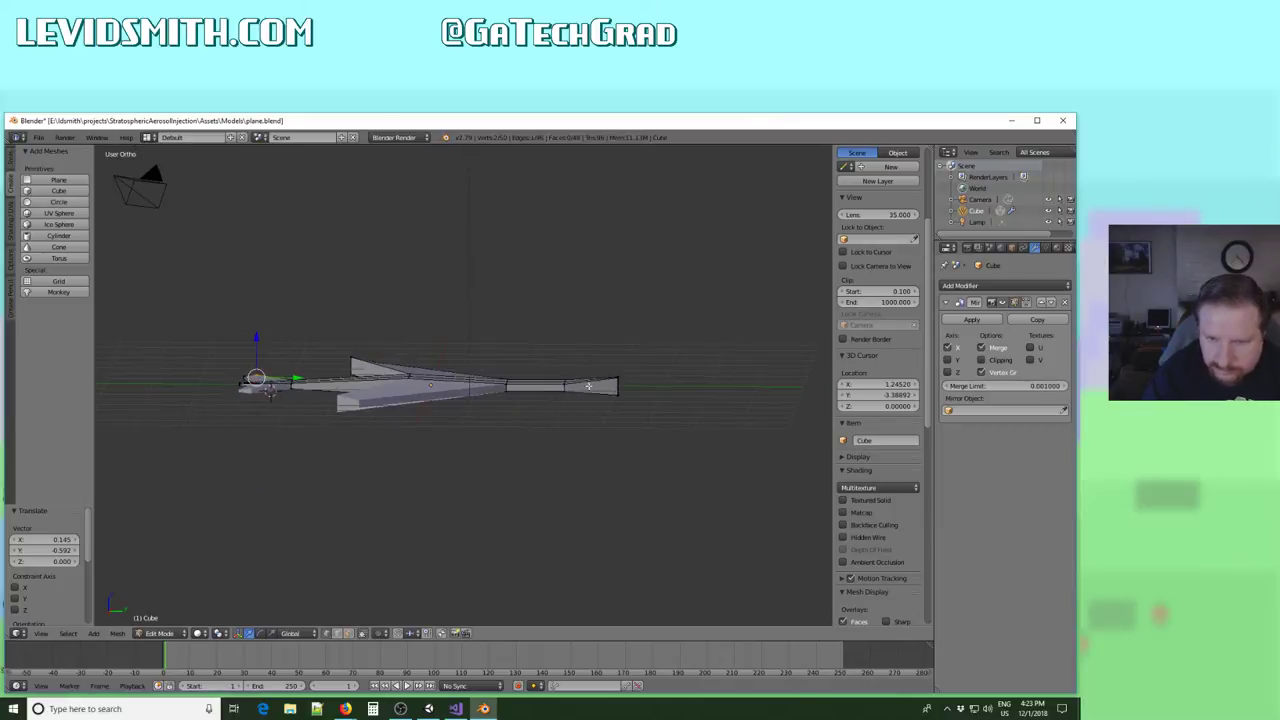
Select the nose end's vertices in side view and scale them down along Z to match the fuselage height behind them.
key("z")
key("b")
left_click_drag(608, 368, 626, 428)
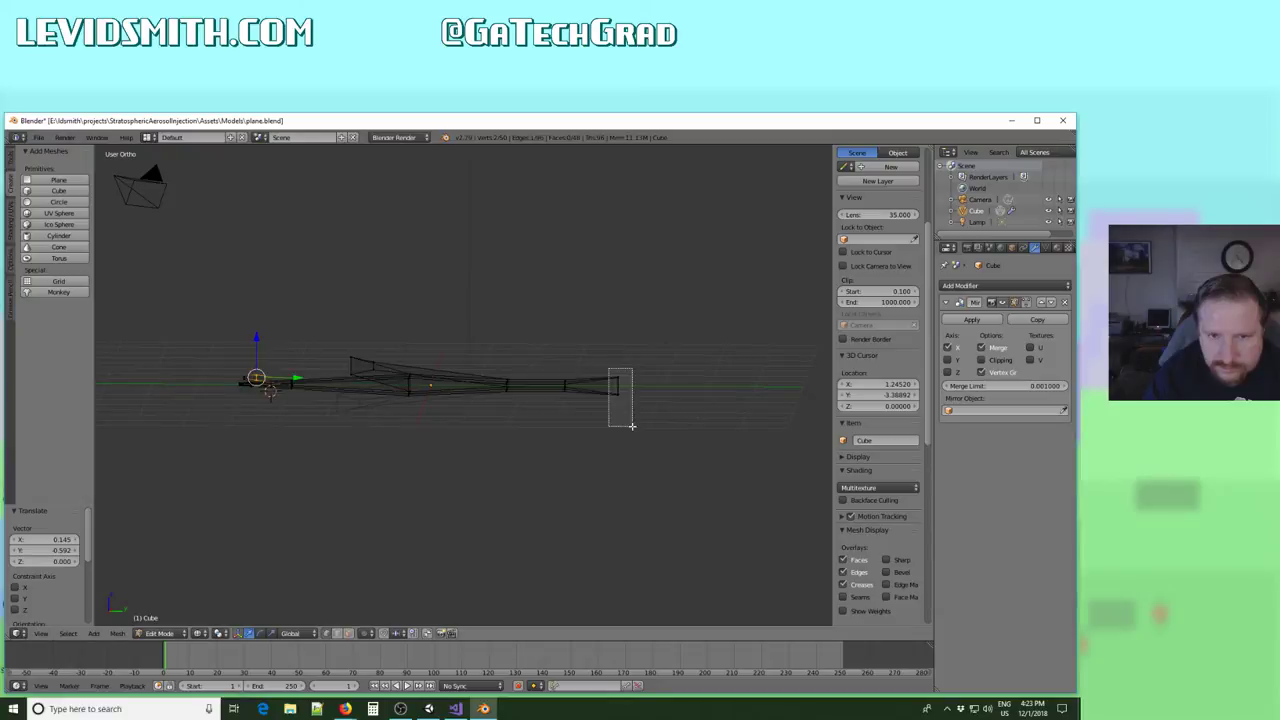
key("a")
key("b")
left_click_drag(602, 370, 623, 403)
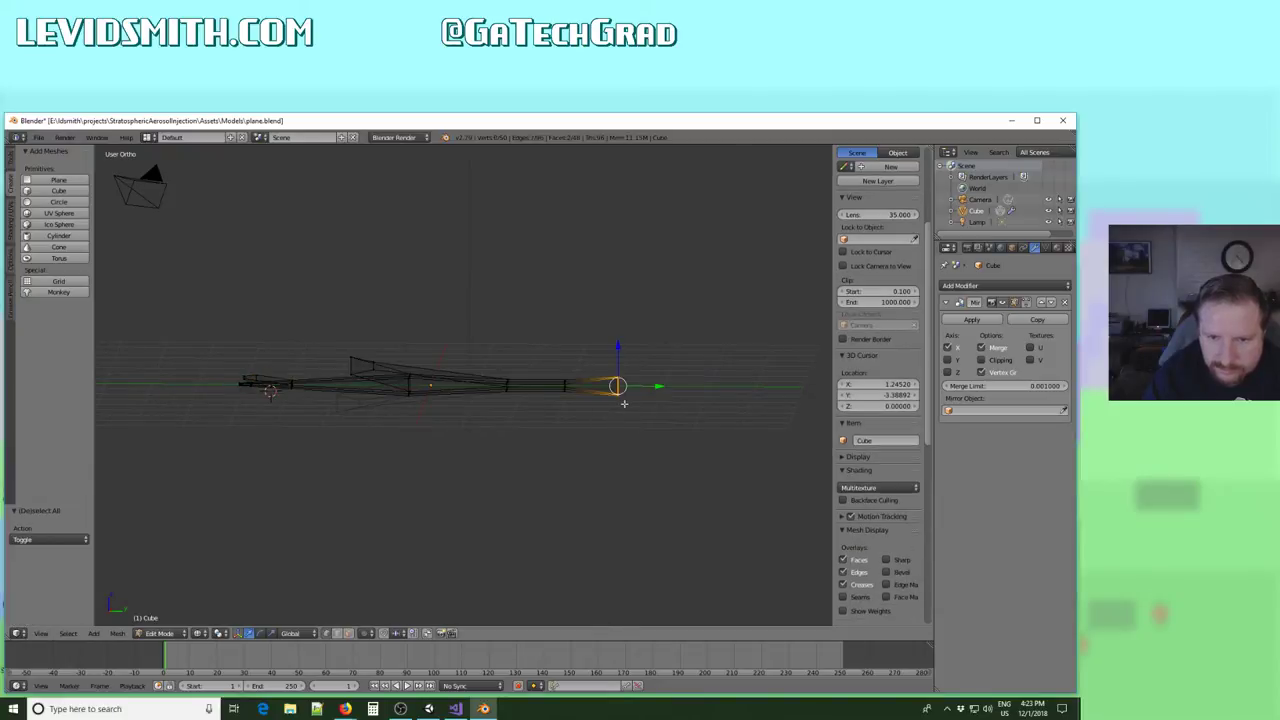
key("KP_3")
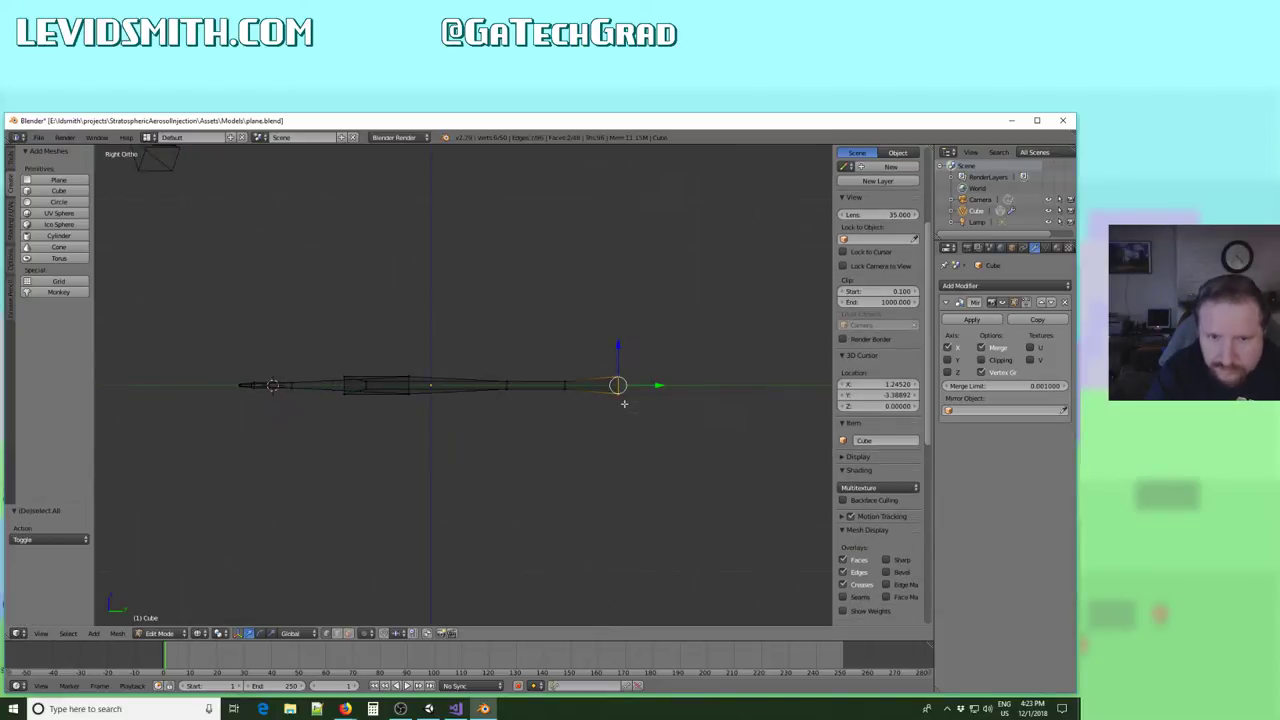
key("s")
key("z")
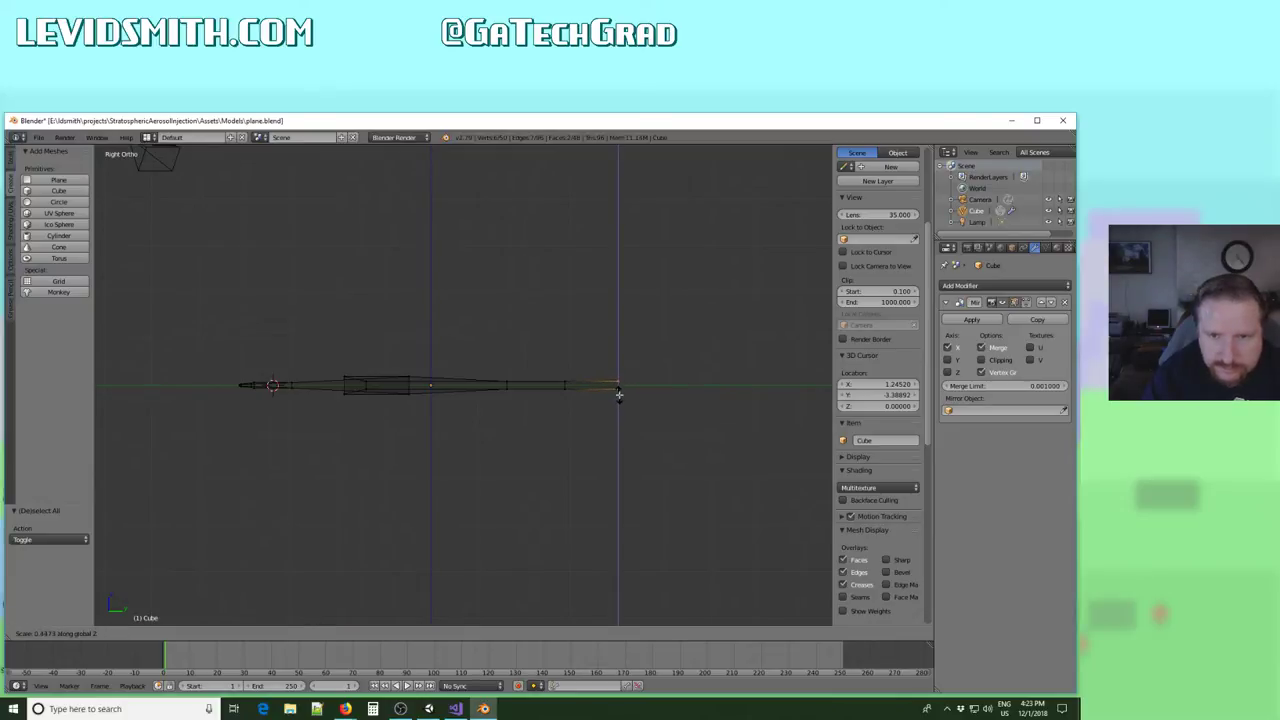
left_click(618, 393)
key("a")
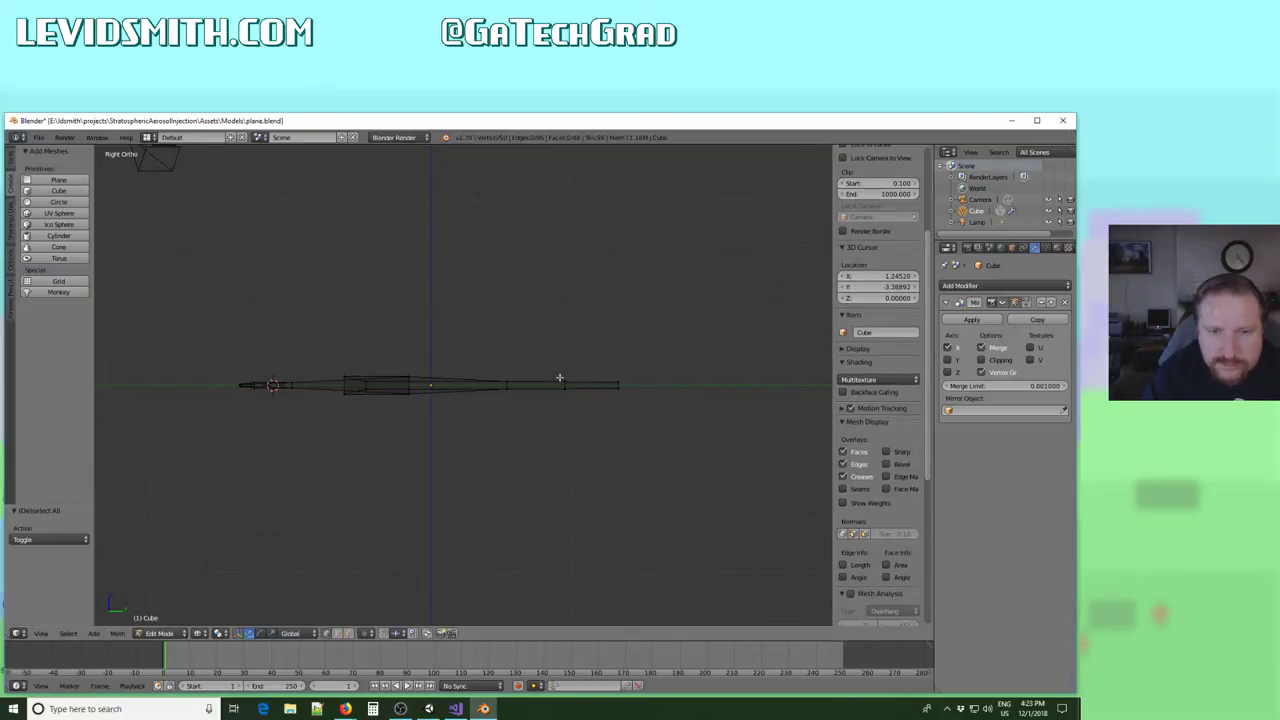
Try to delete the vertices of the fuselage's right half, including the centre line, in top view.
middle_click_drag(525, 374, 669, 398)
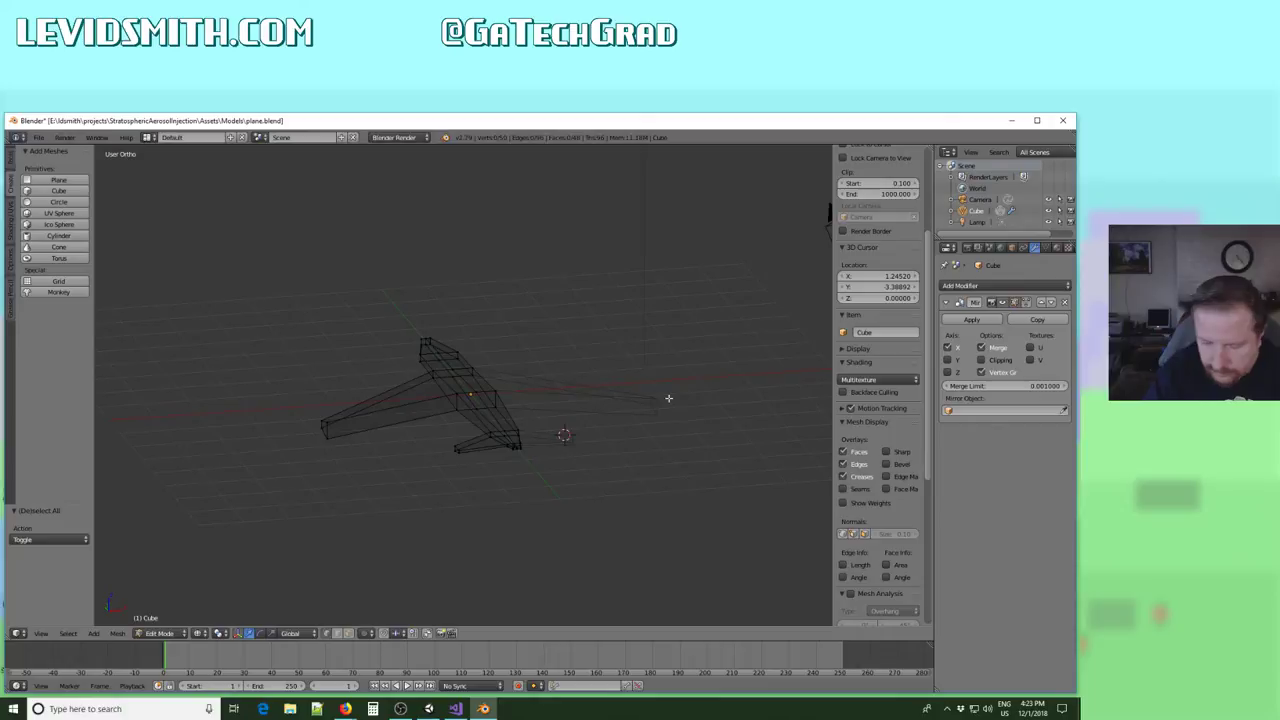
key("KP_7")
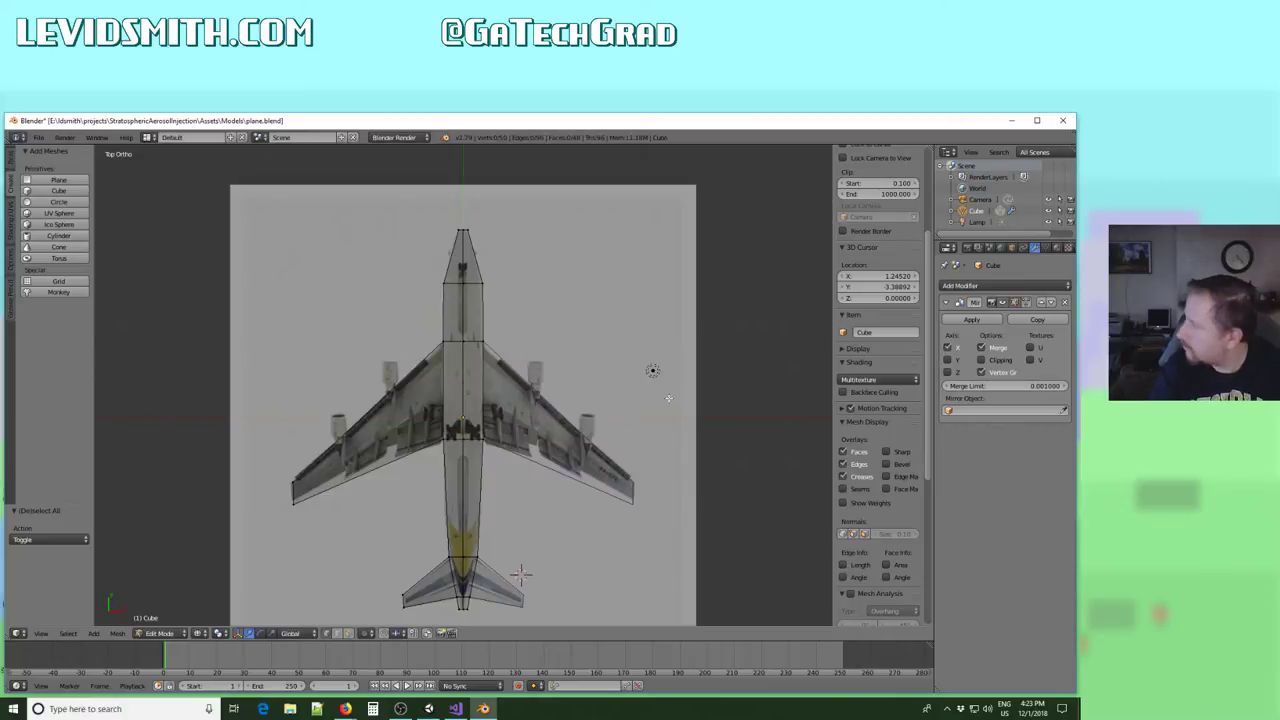
key("a")
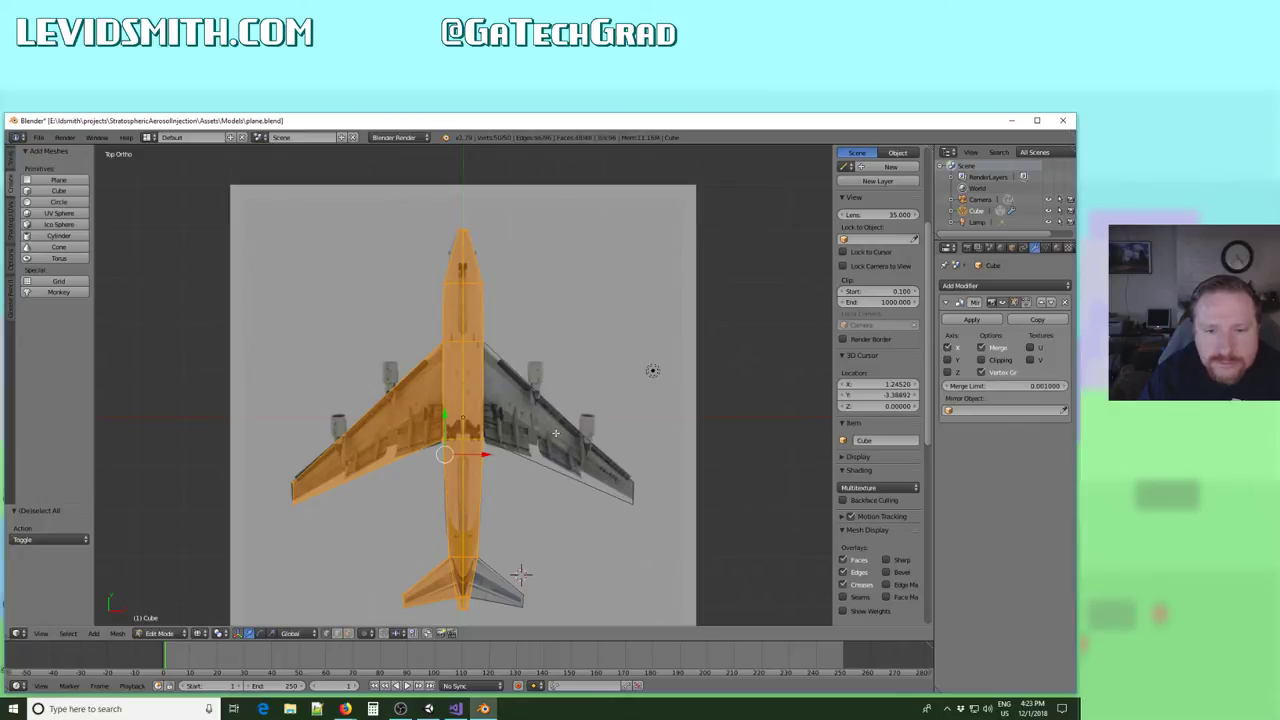
key("a")
key("b")
left_click_drag(462, 222, 549, 638)
key("x")
left_click(520, 546)
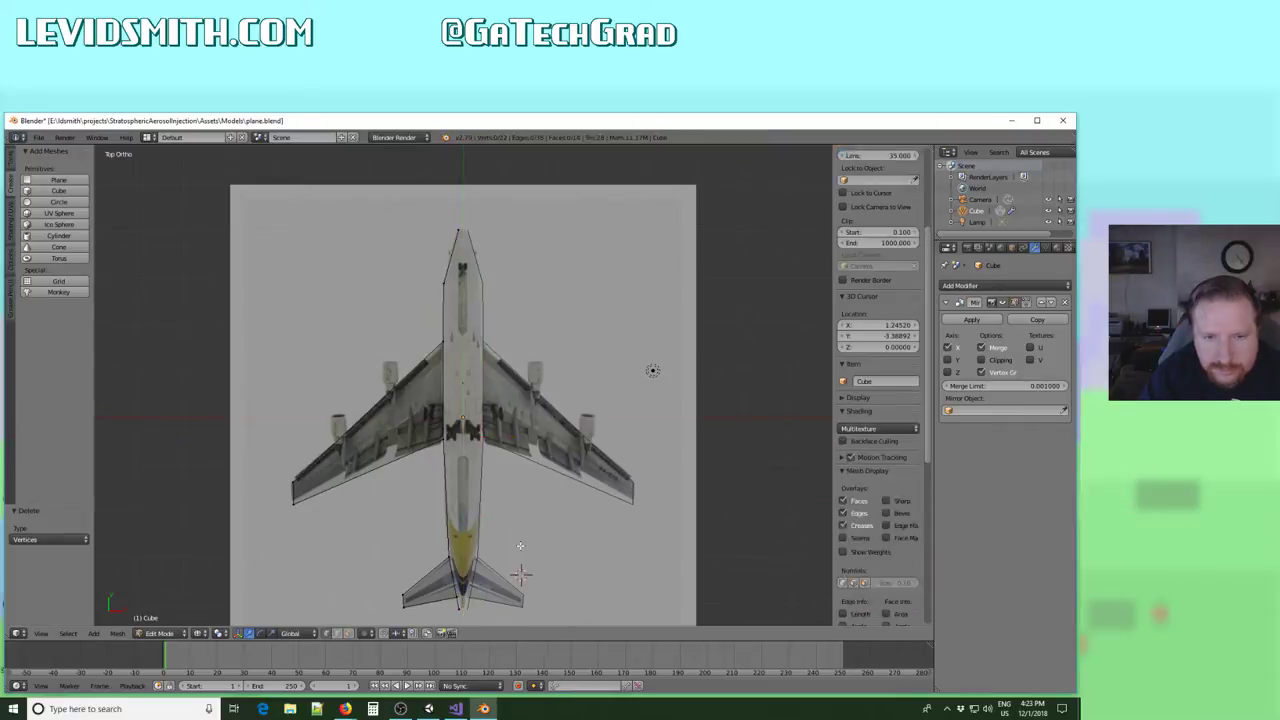
key("z")
middle_click_drag(548, 510, 550, 462)
key("ctrl+z")
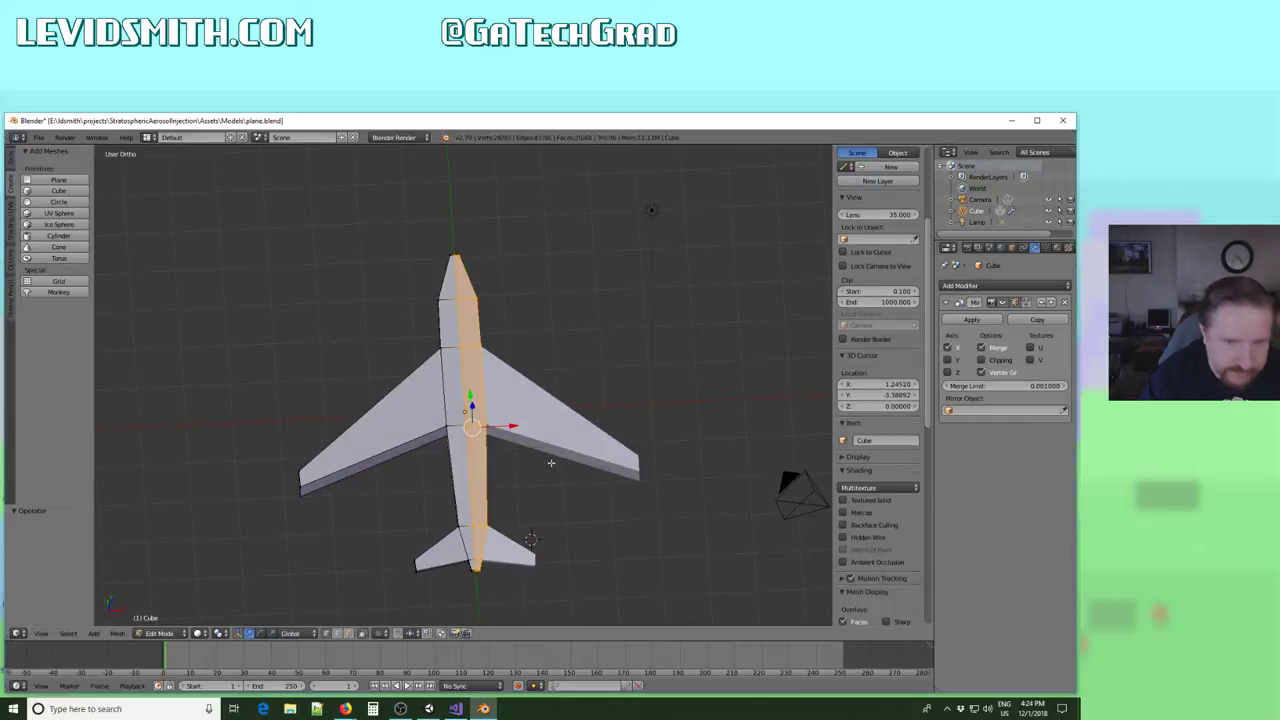
middle_click_drag(546, 470, 516, 472)
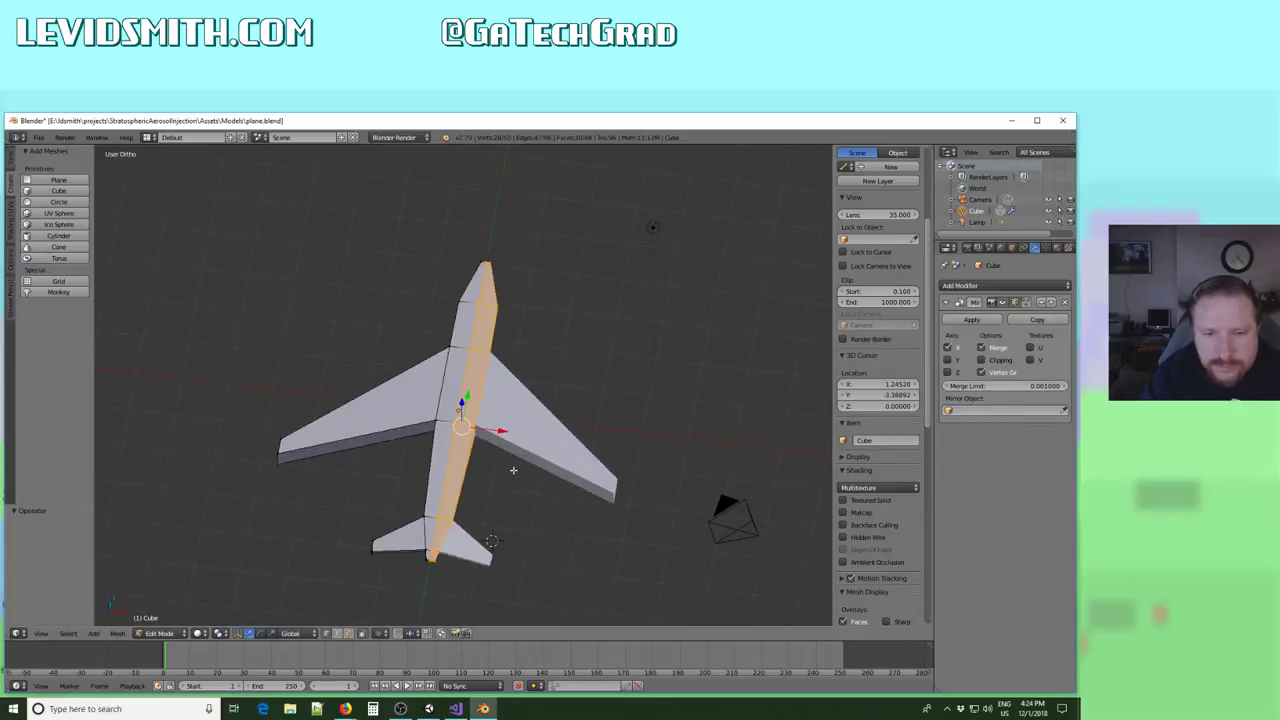
key("z")
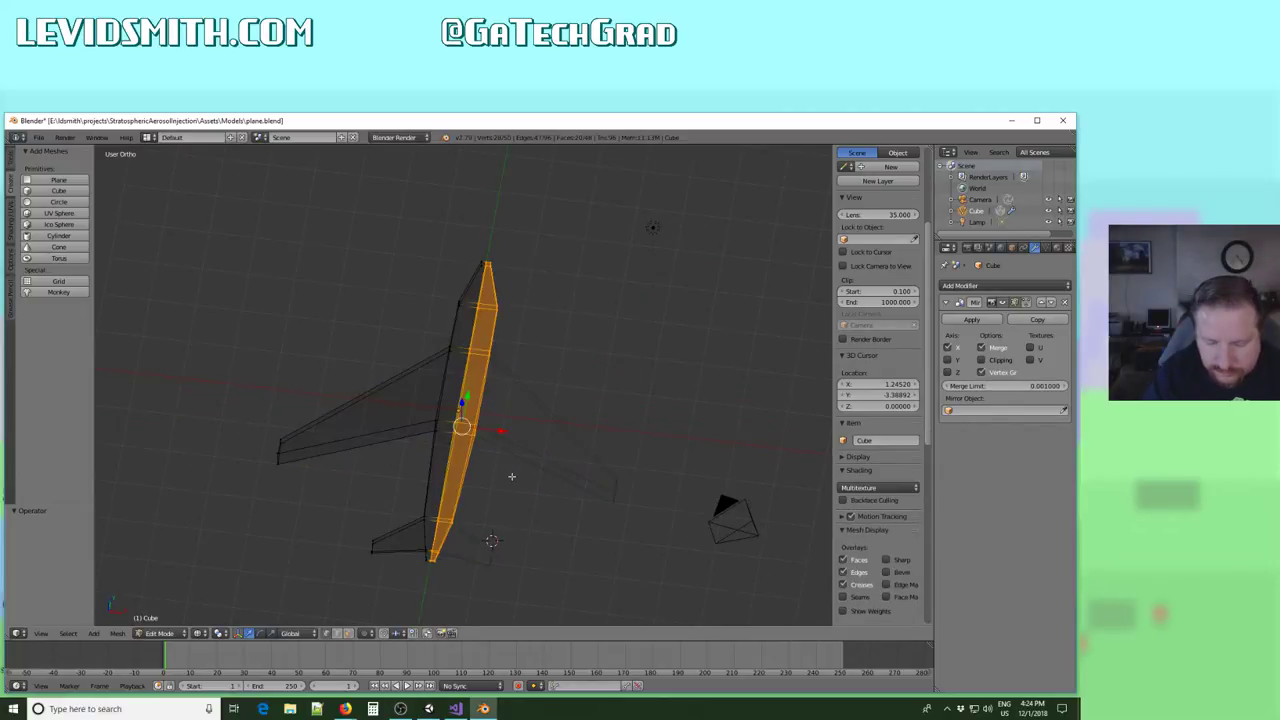
Delete the vertices along the fuselage's right edge in top view, keeping those on the centre line.
key("KP_7")
key("a")
left_click_drag(468, 222, 566, 634)
key("x")
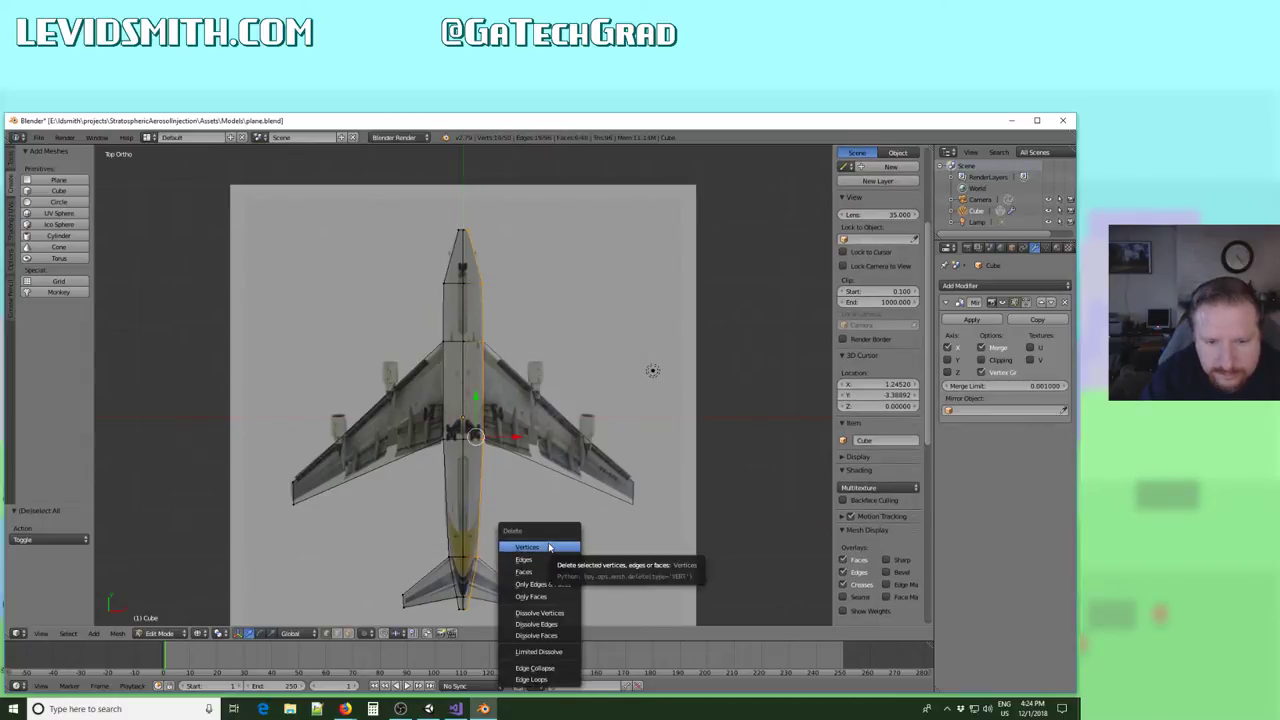
left_click(548, 547)
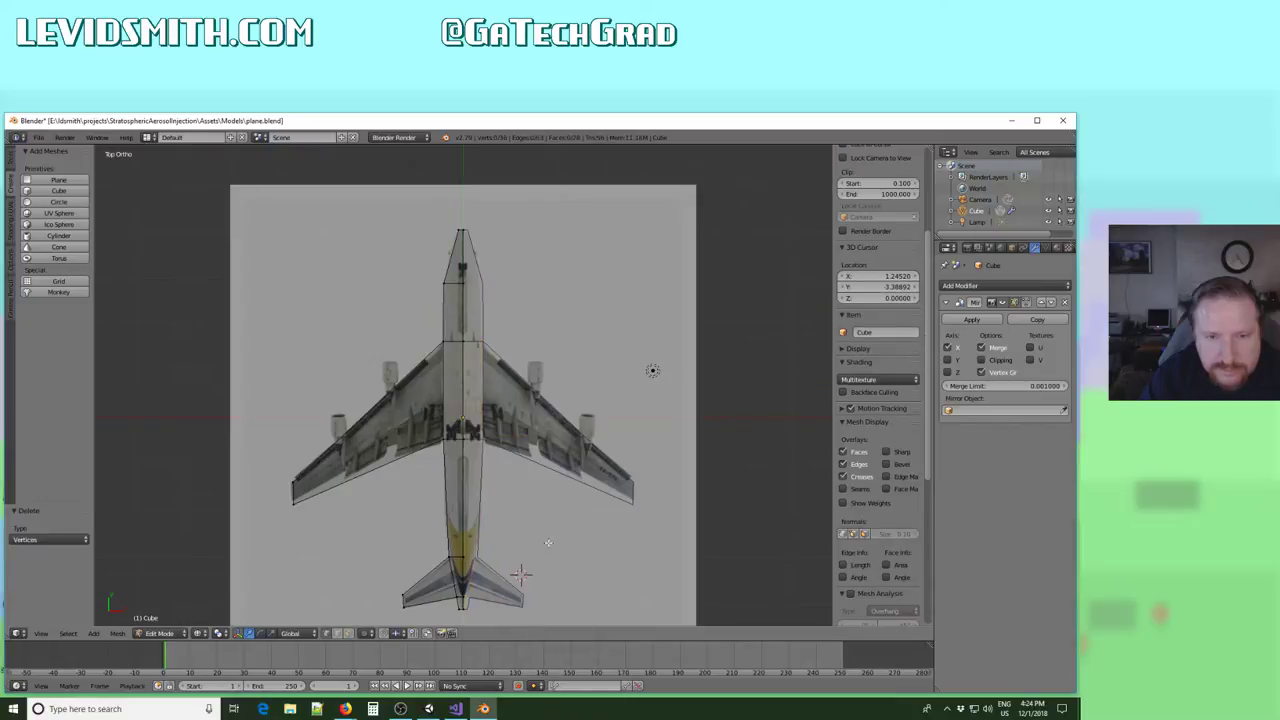
middle_click_drag(548, 542, 545, 478)
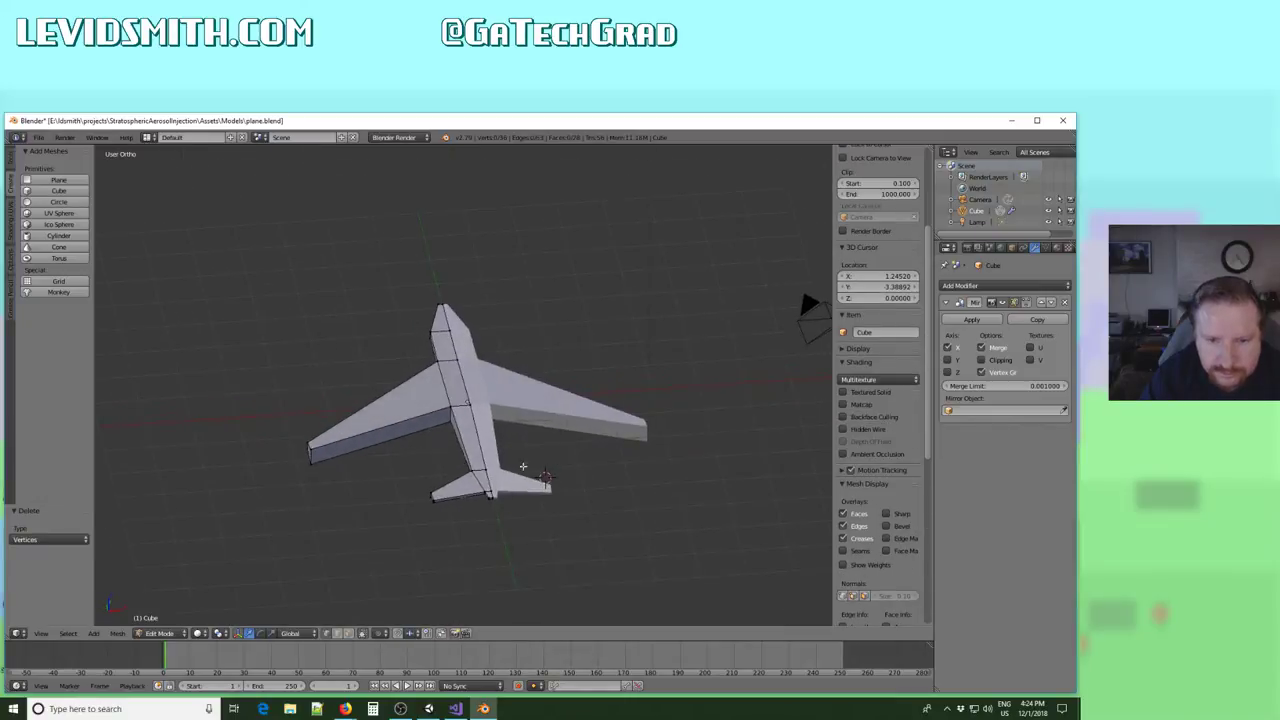
Try to raise the fuselage's upper centre-line vertex behind the nose along Z.
right_click(485, 470)
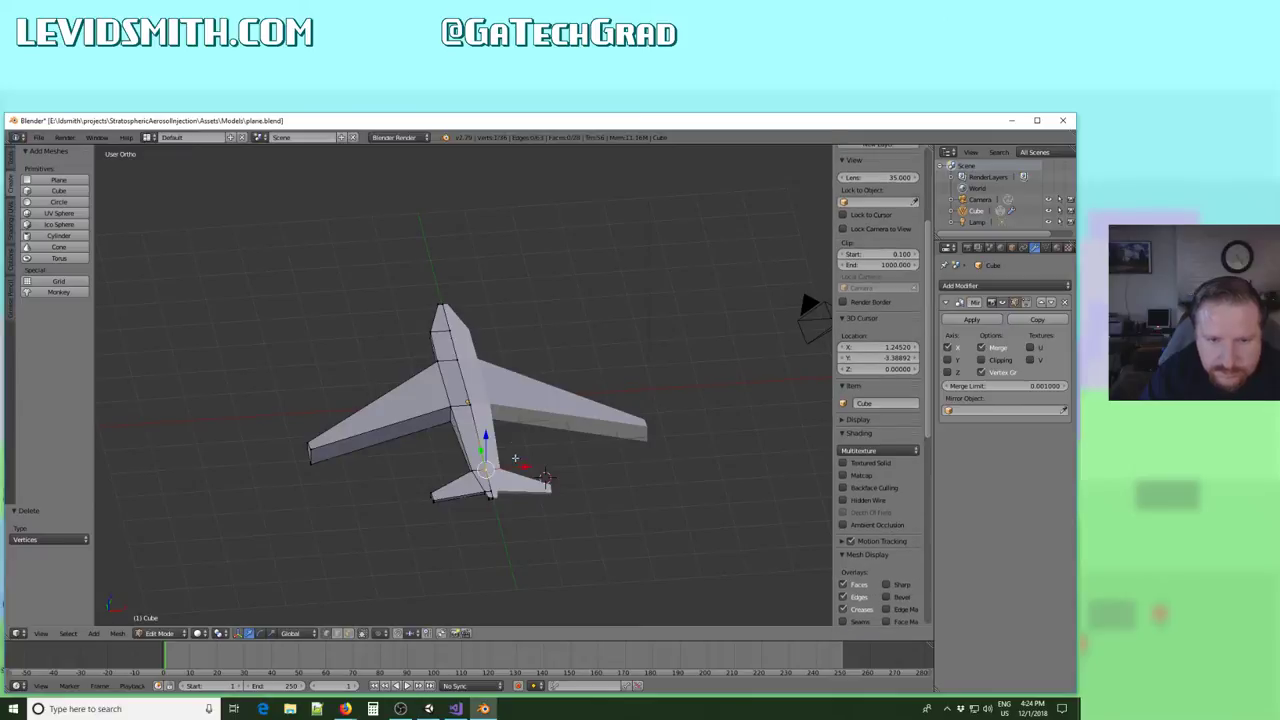
mouse_move(518, 434)
middle_mouse_down()
mouse_move(536, 385)
mouse_move(533, 441)
mouse_move(534, 418)
middle_mouse_up()
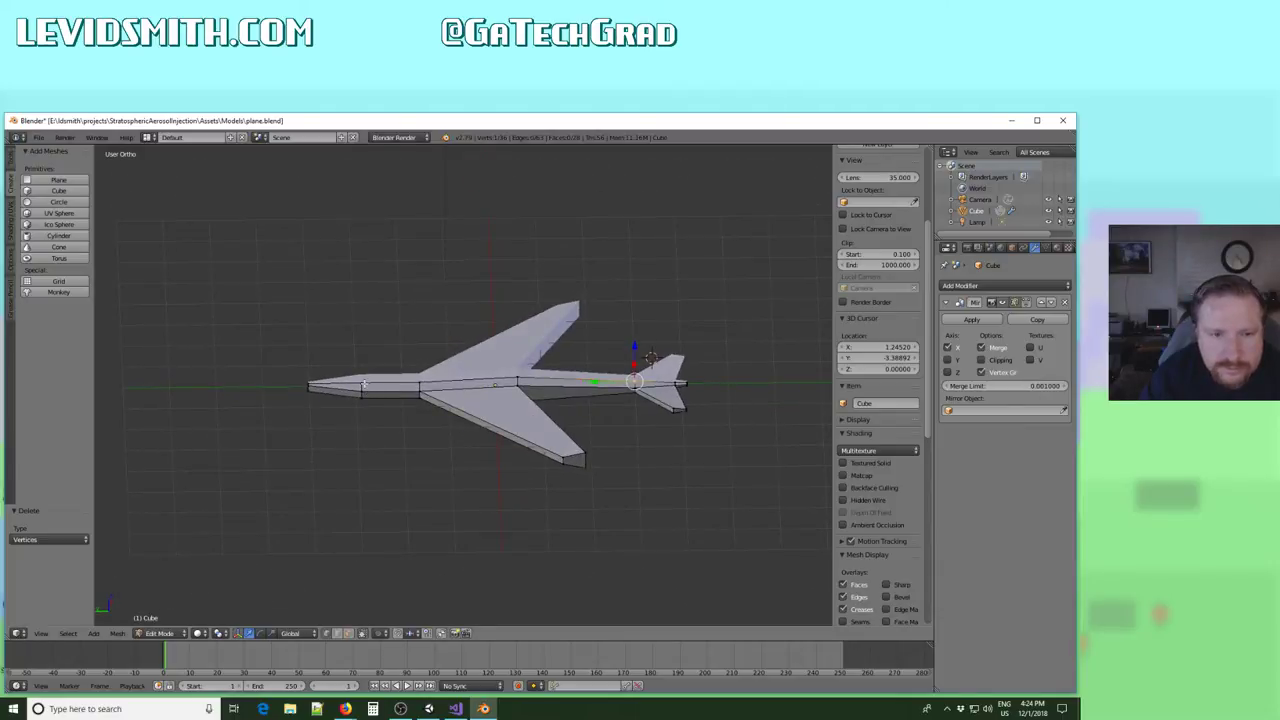
right_click(363, 383)
key("g")
key("z")
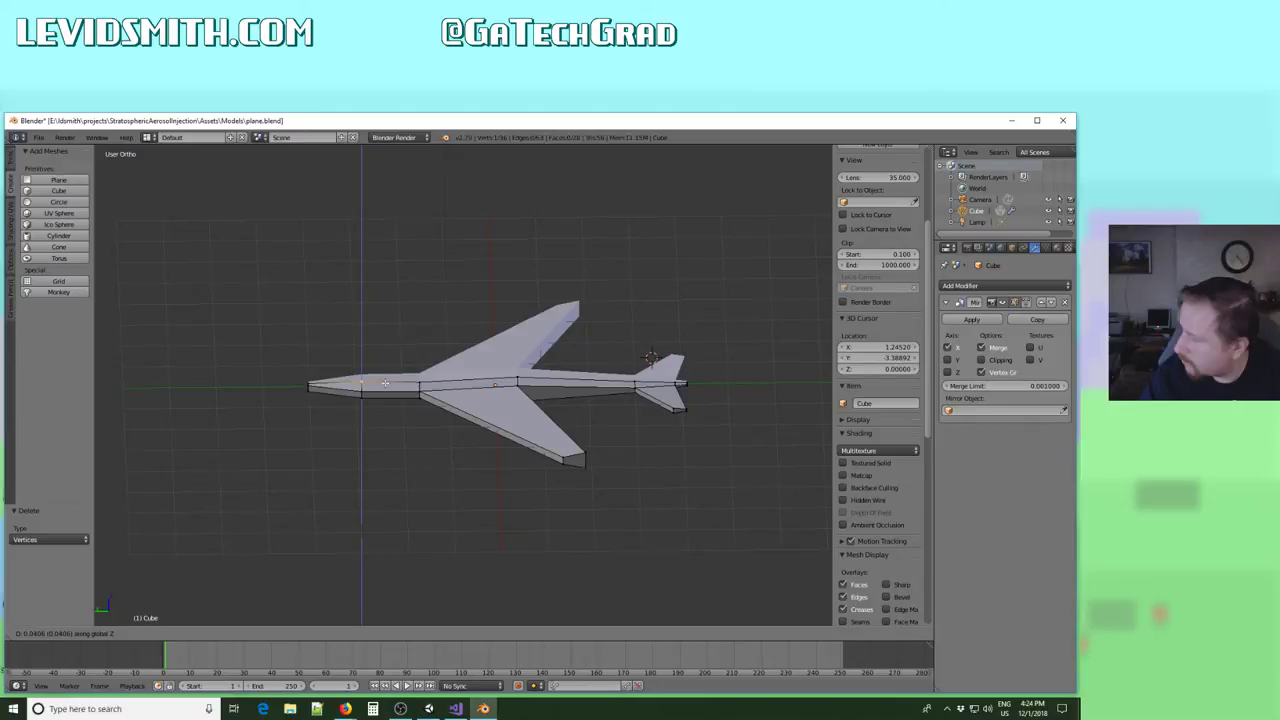
left_click(385, 383)
middle_click_drag(385, 383, 604, 414)
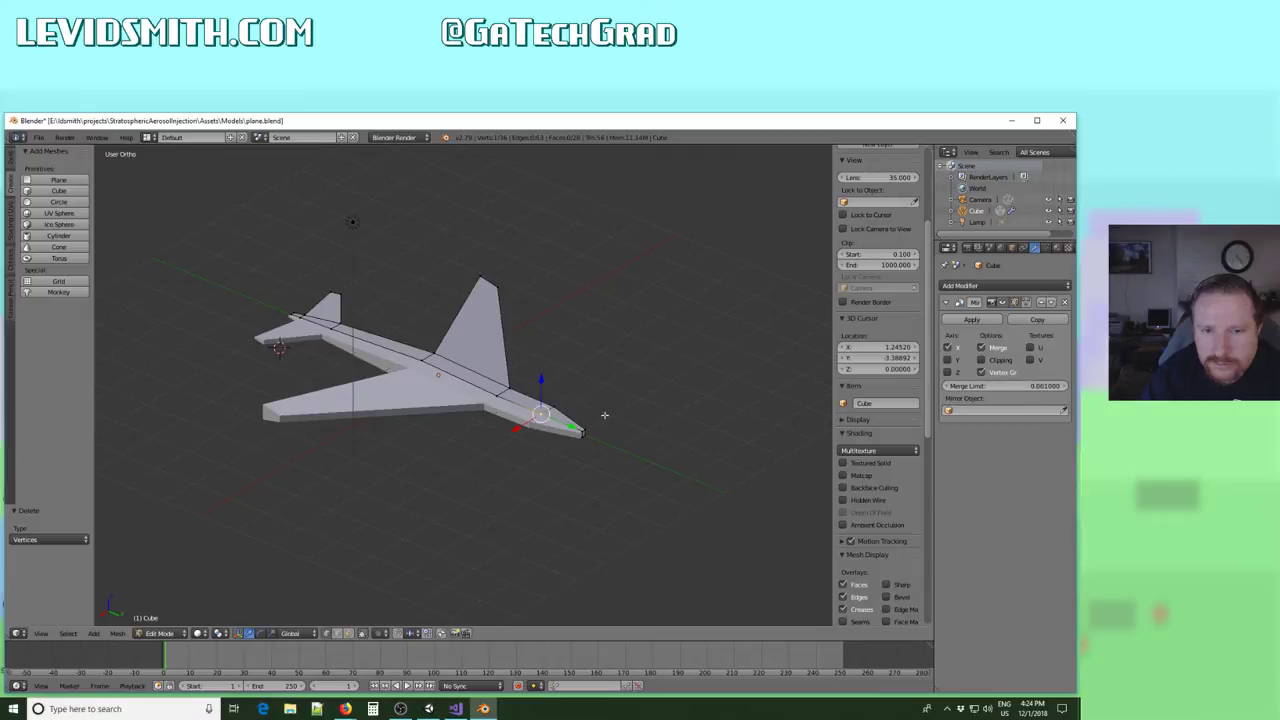
middle_click_drag(604, 414, 720, 390)
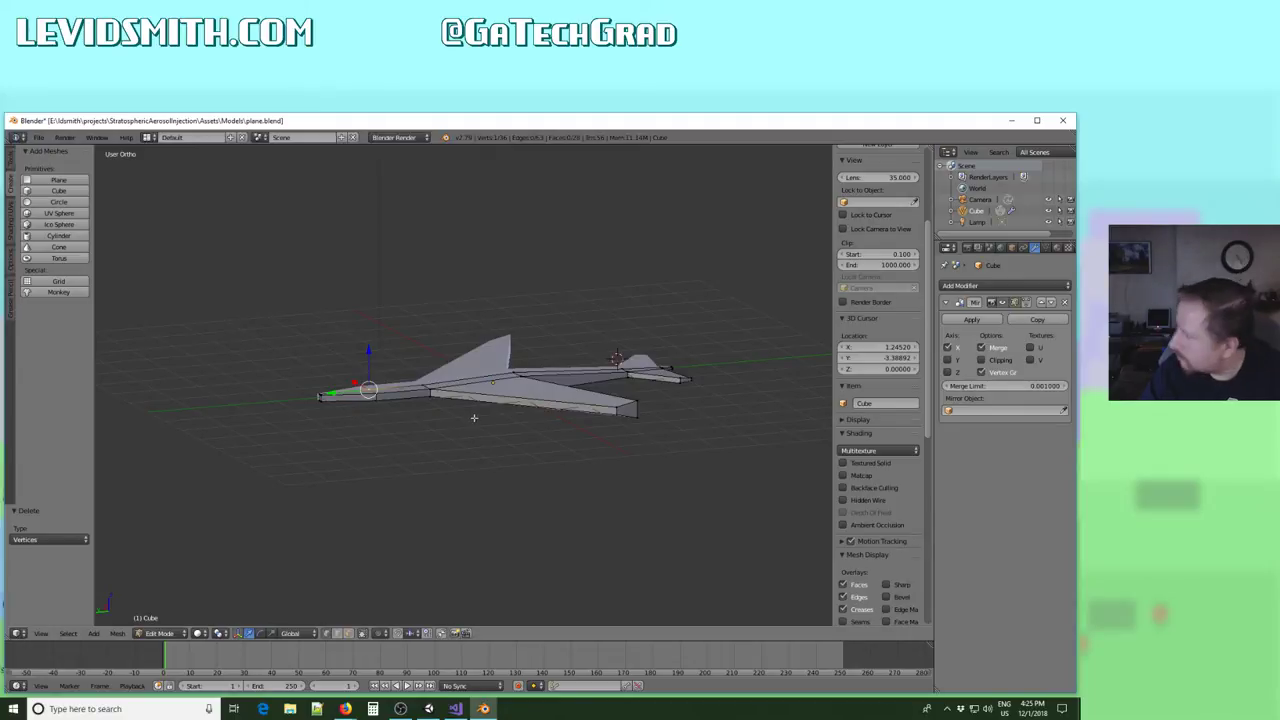
Raise the fuselage's upper centre-line vertex at the wing's front root 0.175 along Z.
middle_click_drag(437, 426, 449, 431)
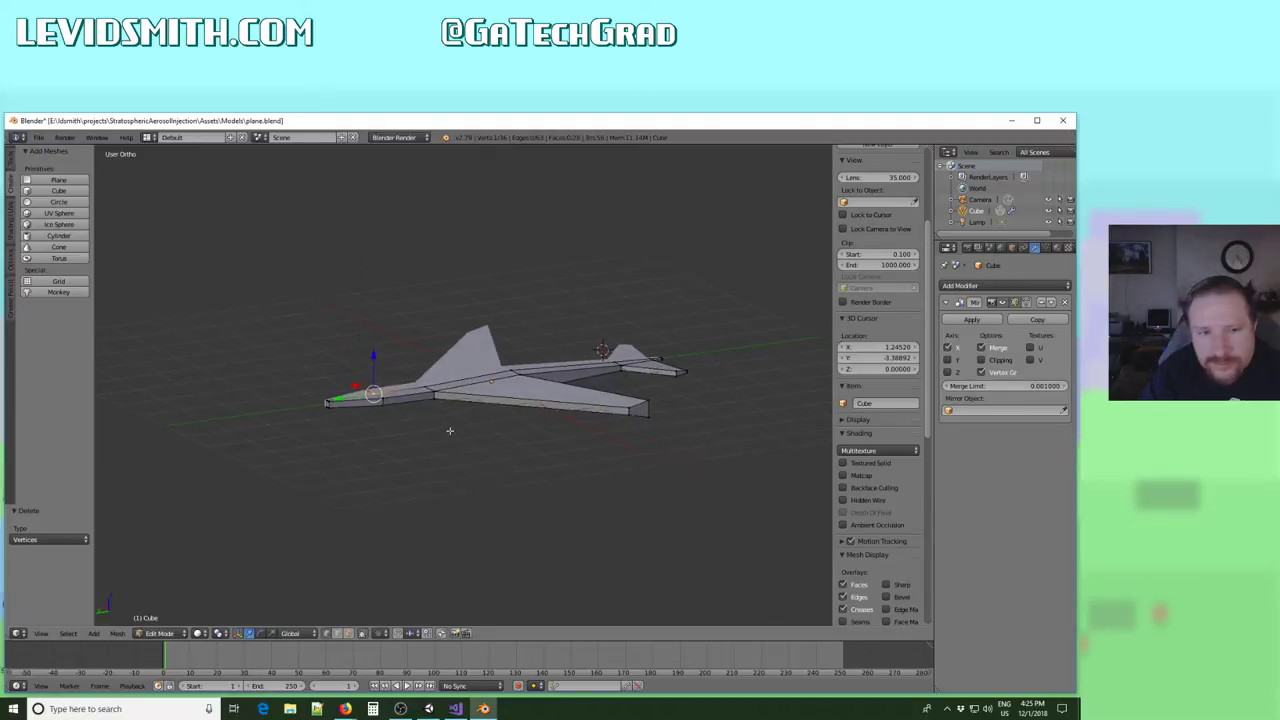
right_click(424, 386)
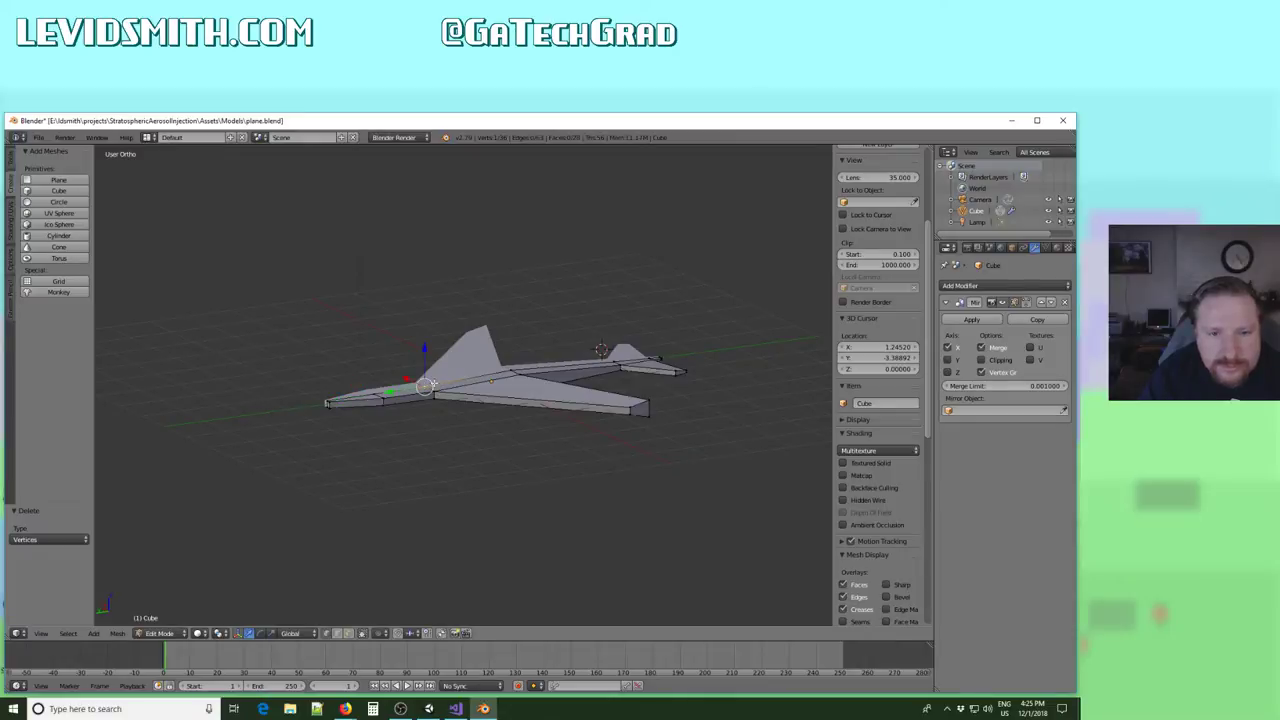
key("g")
key("z")
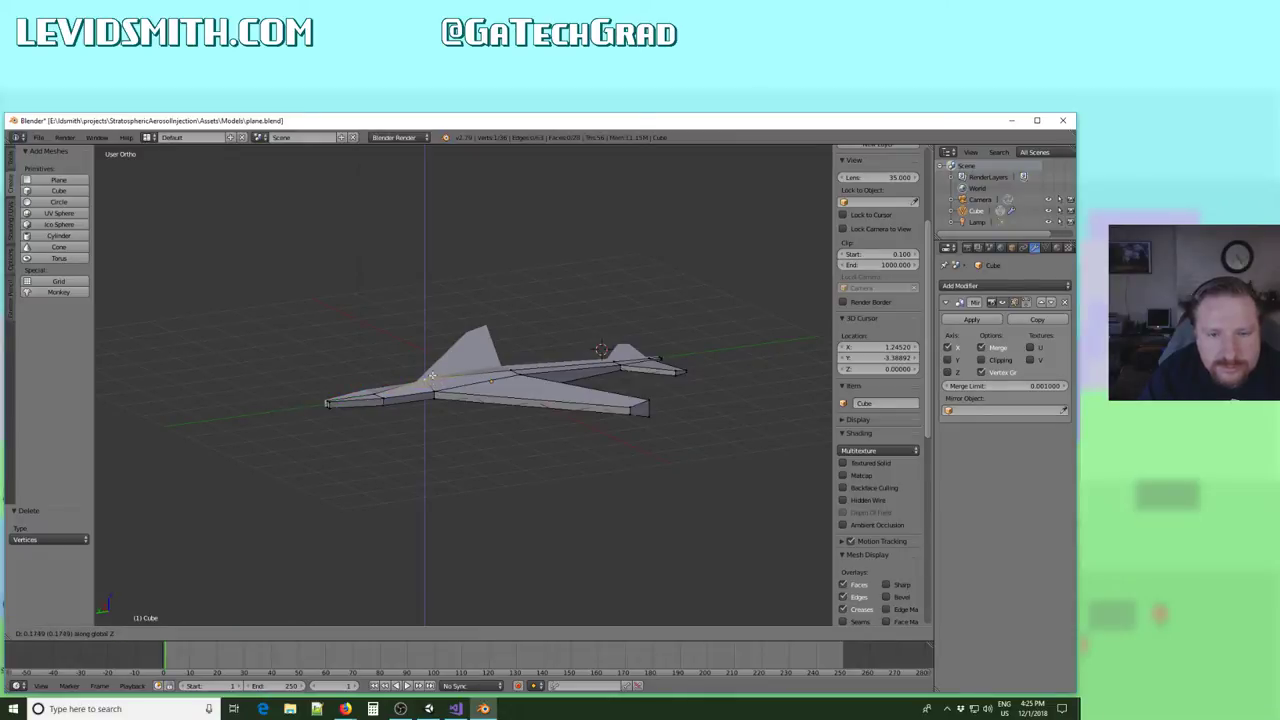
left_click(431, 375)
Raise the upper centre-line vertex just behind the nose 0.103 along Z.
middle_click_drag(431, 375, 560, 393)
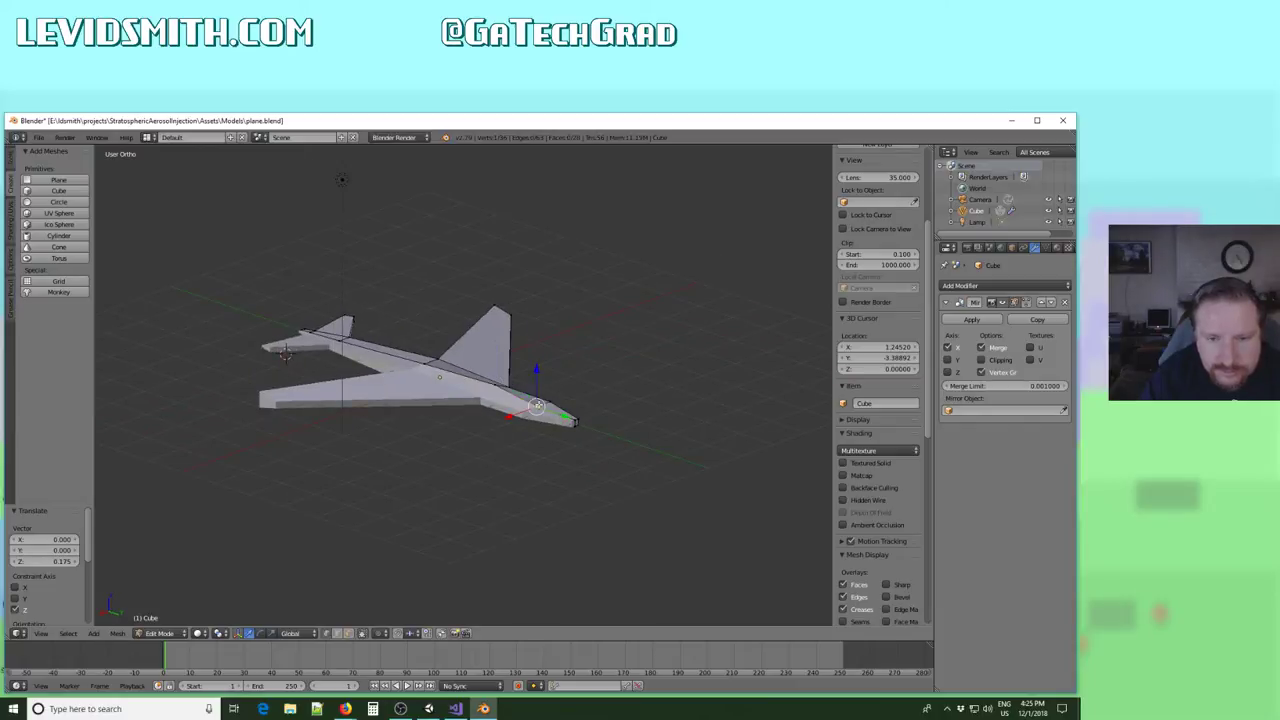
key("g")
key("z")
left_click(540, 403)
middle_click_drag(540, 403, 542, 402)
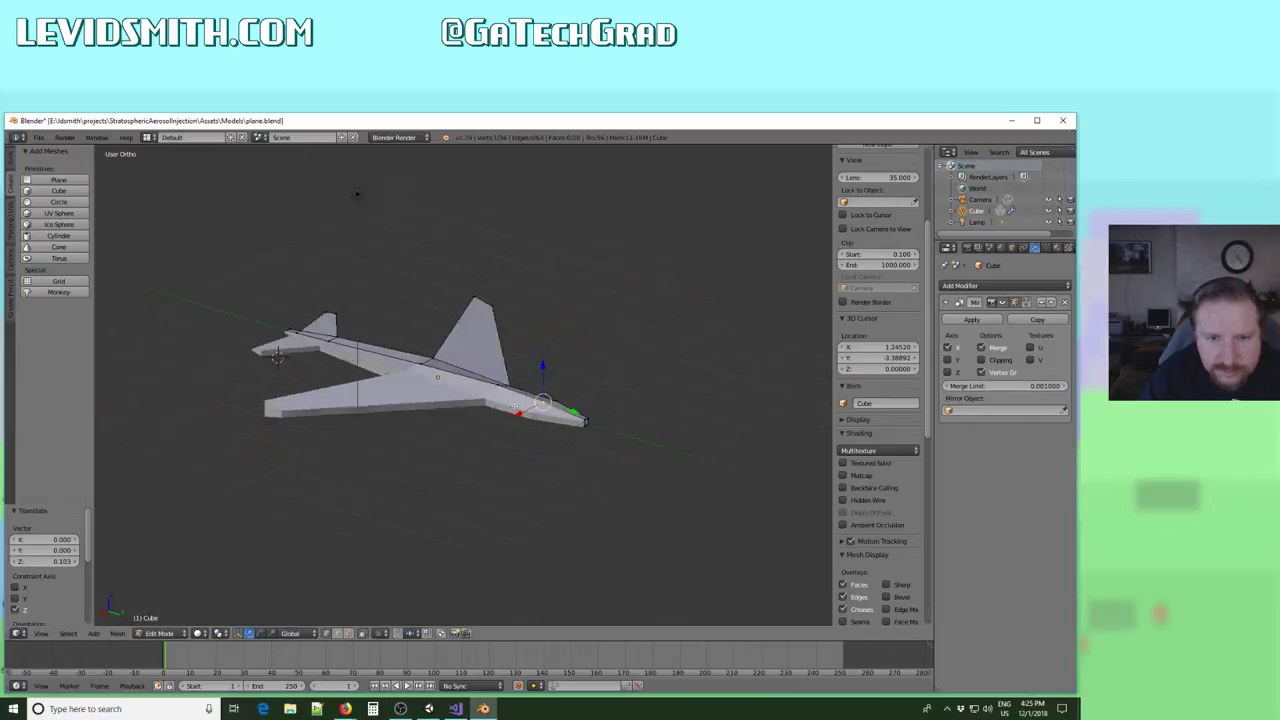
Raise the upper centre-line vertex at the wing's rear root 0.040 along Z.
middle_click_drag(357, 193, 497, 211)
right_click(409, 378)
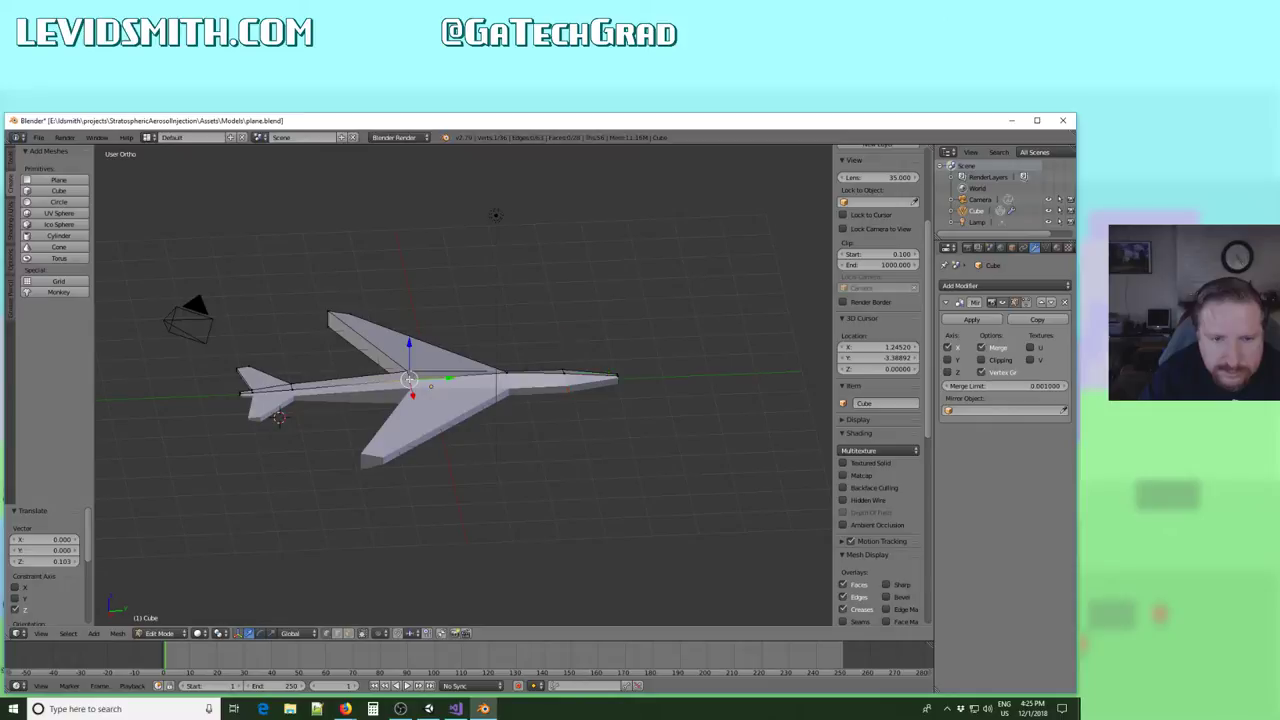
key("g")
key("z")
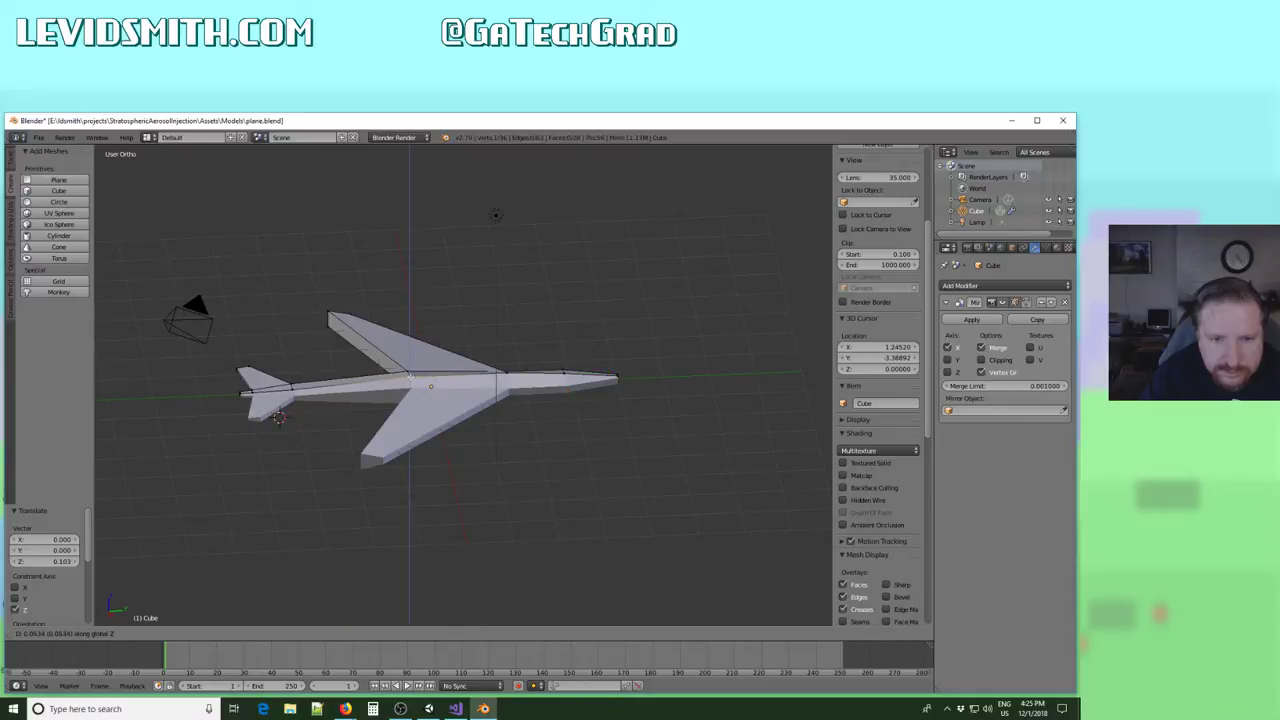
key("Tab")
Scale the wing tip's rear vertices to 0.503 along Z to thin the tip, and save plane.blend.
middle_click_drag(470, 400, 620, 360)
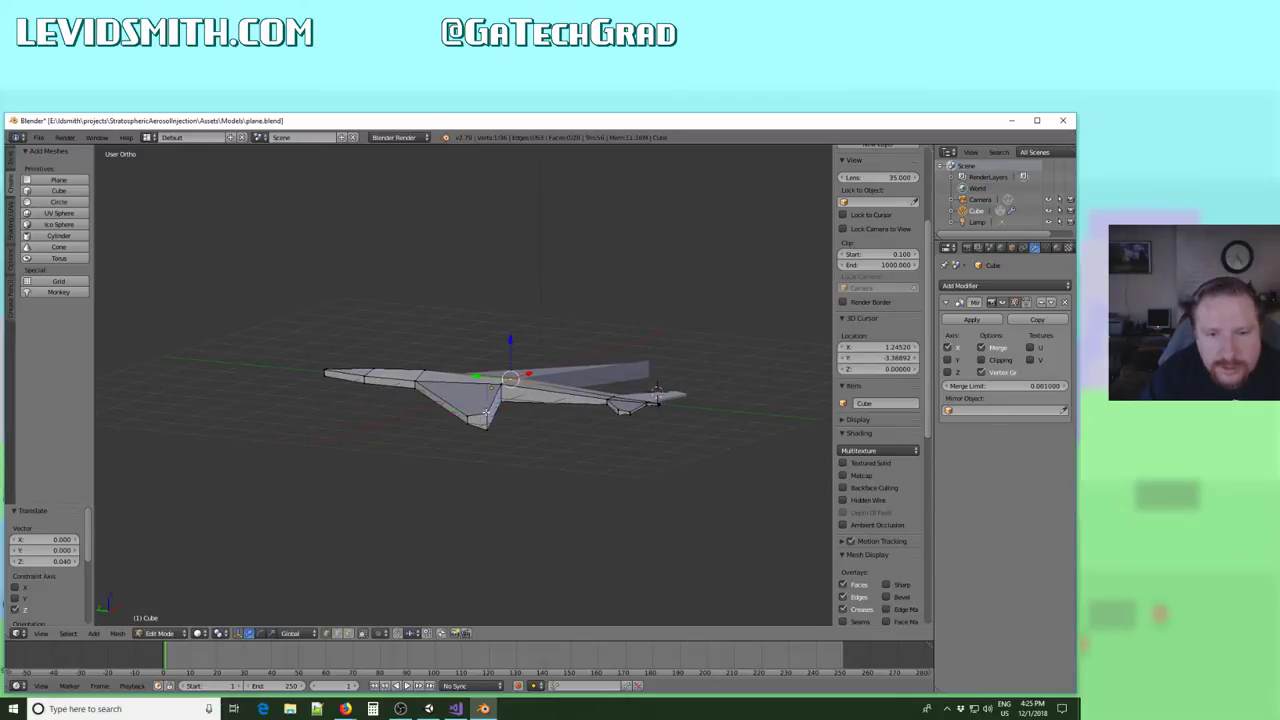
mouse_move(516, 420)
middle_mouse_down()
mouse_move(491, 428)
mouse_move(463, 409)
mouse_move(510, 421)
middle_mouse_up()
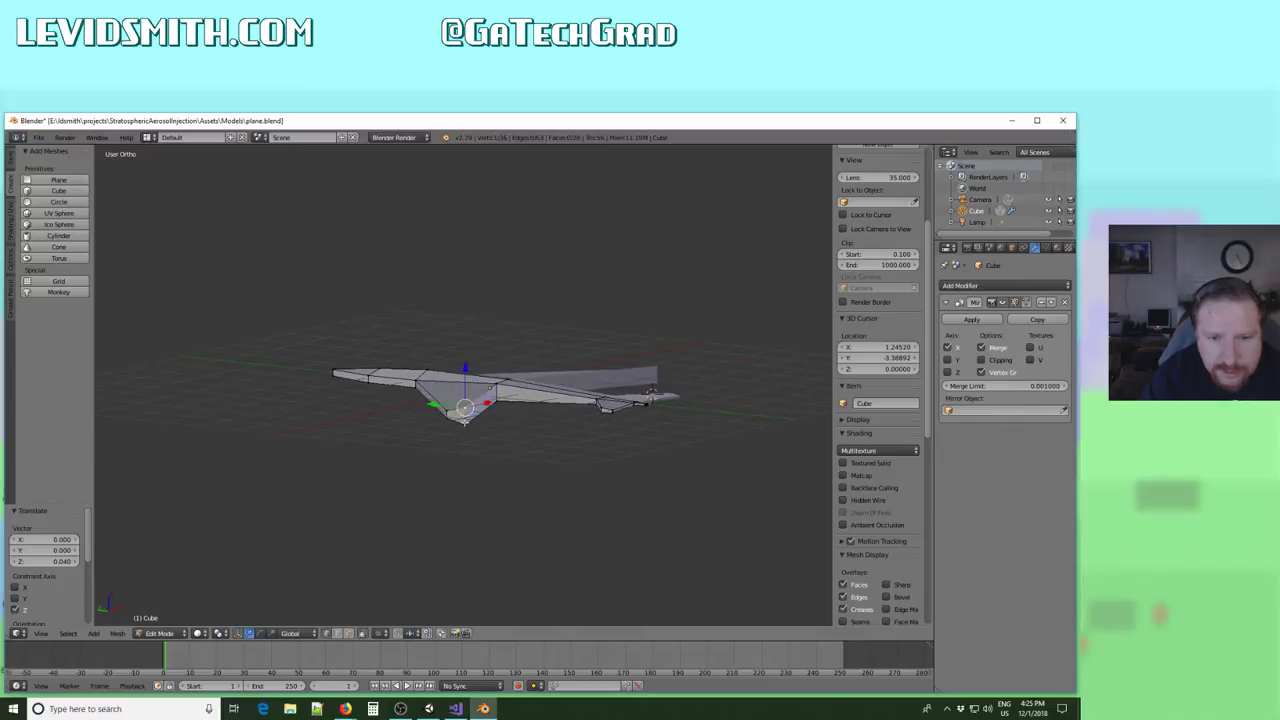
key("s")
key("z")
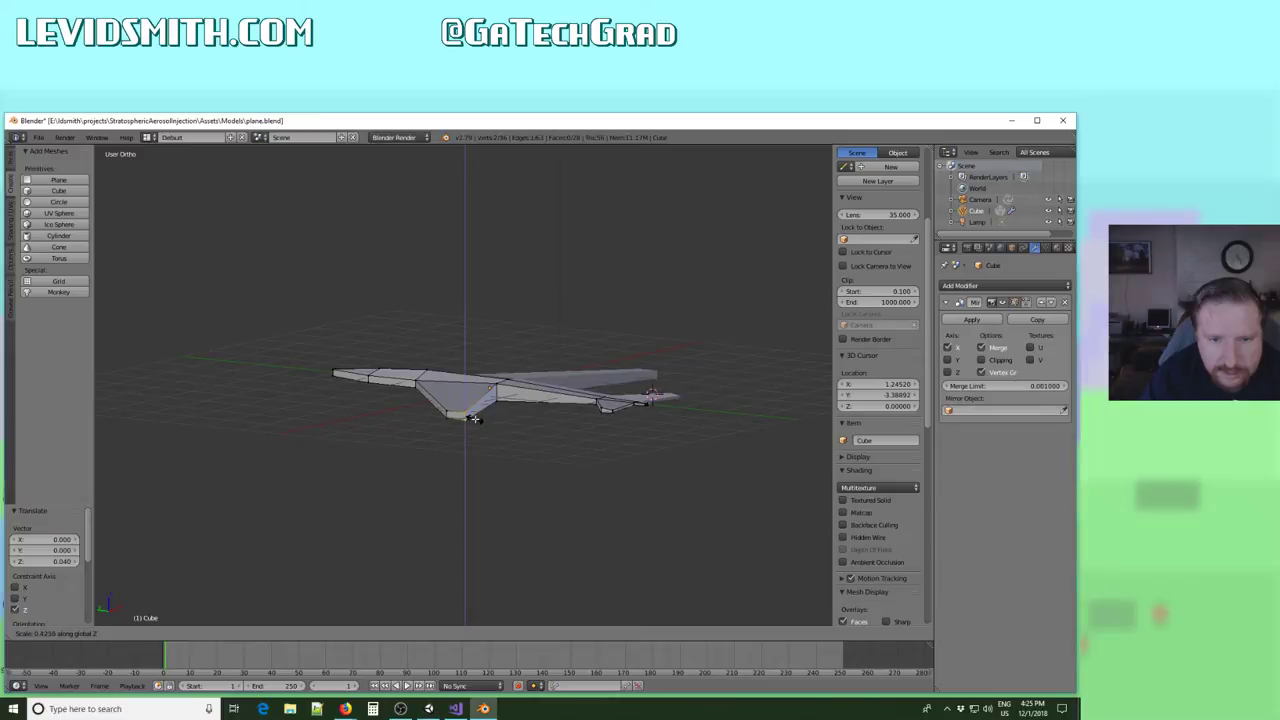
left_click(475, 418)
middle_click_drag(475, 418, 490, 440)
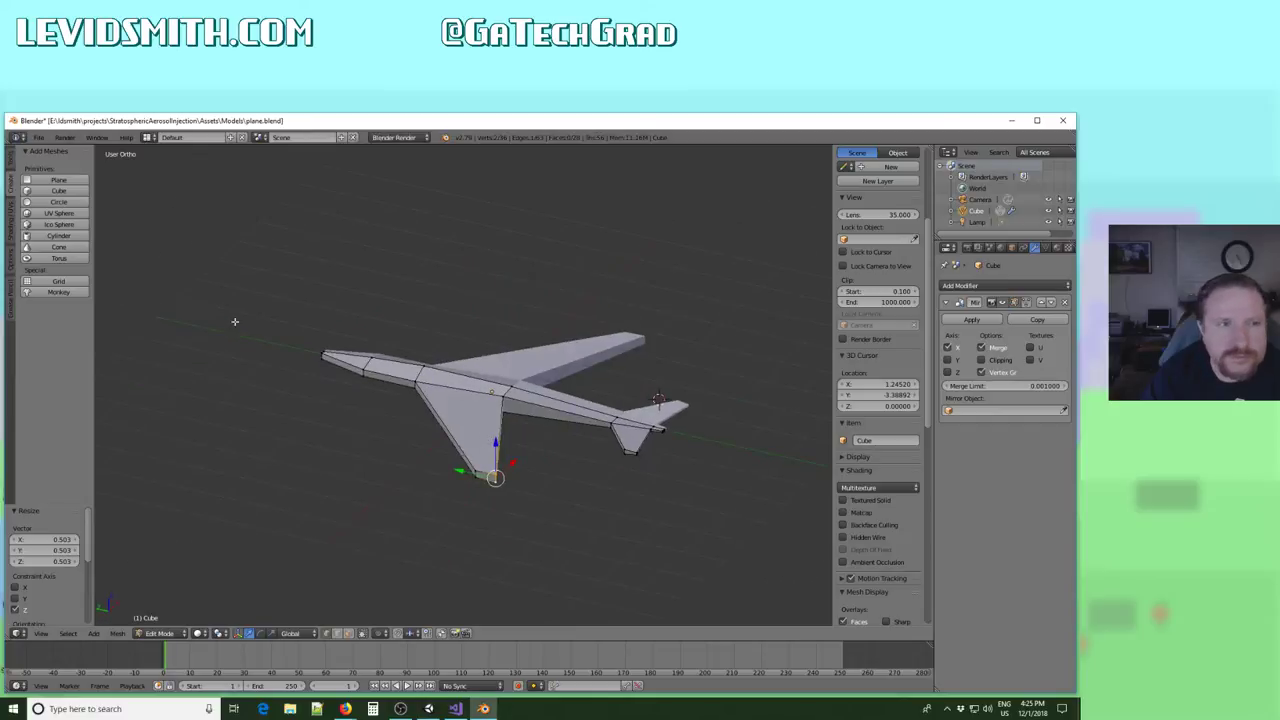
left_click(38, 137)
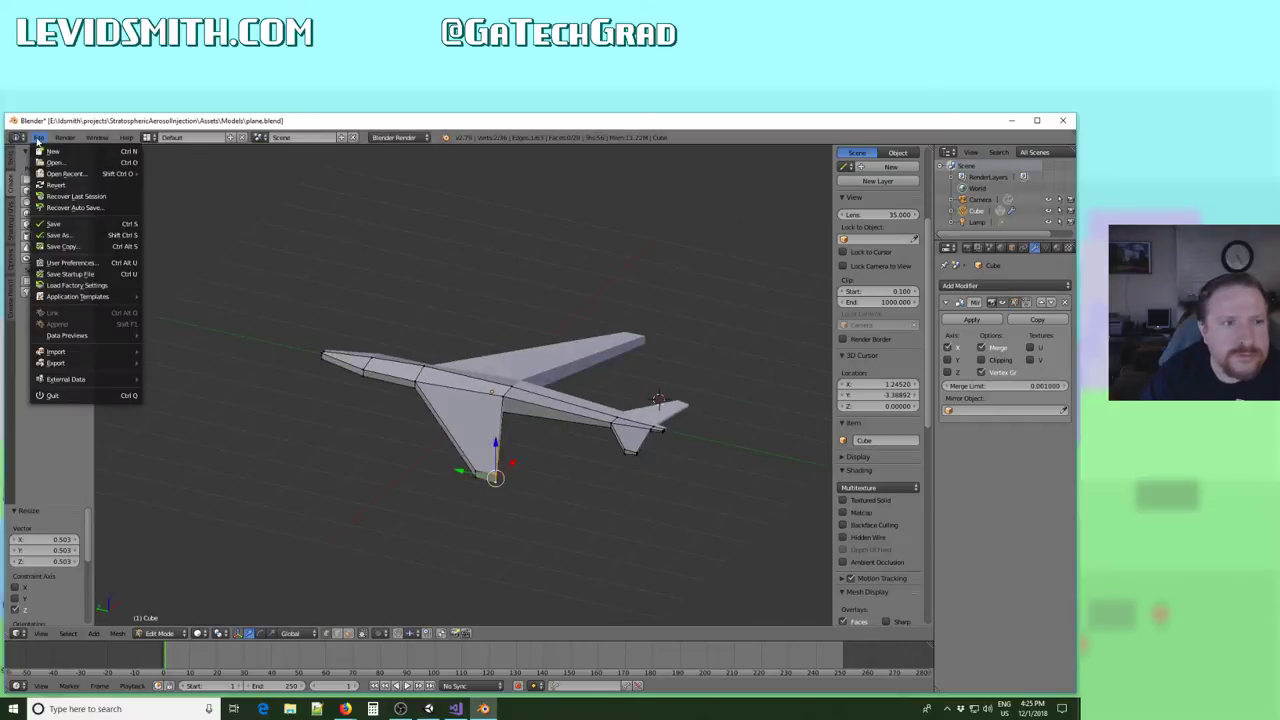
left_click(54, 226)
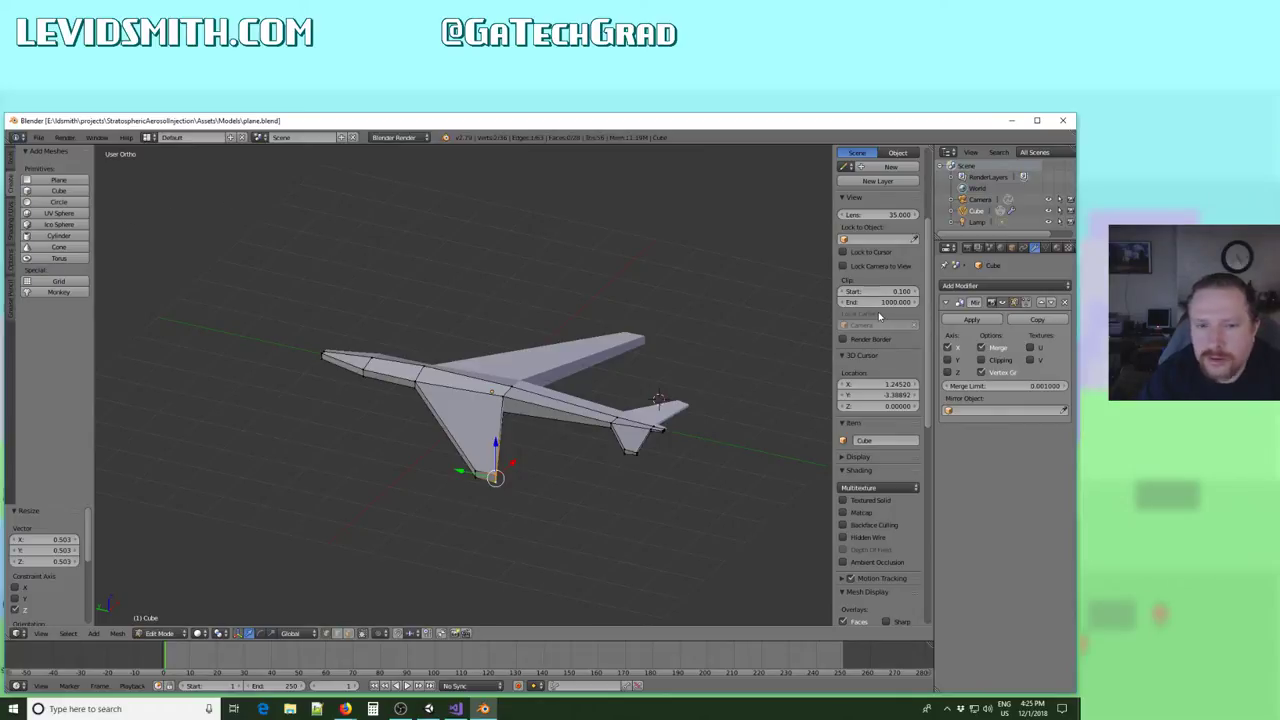
Try an X dimension of 2 for the plane in Object Mode and undo it.
key("Tab")
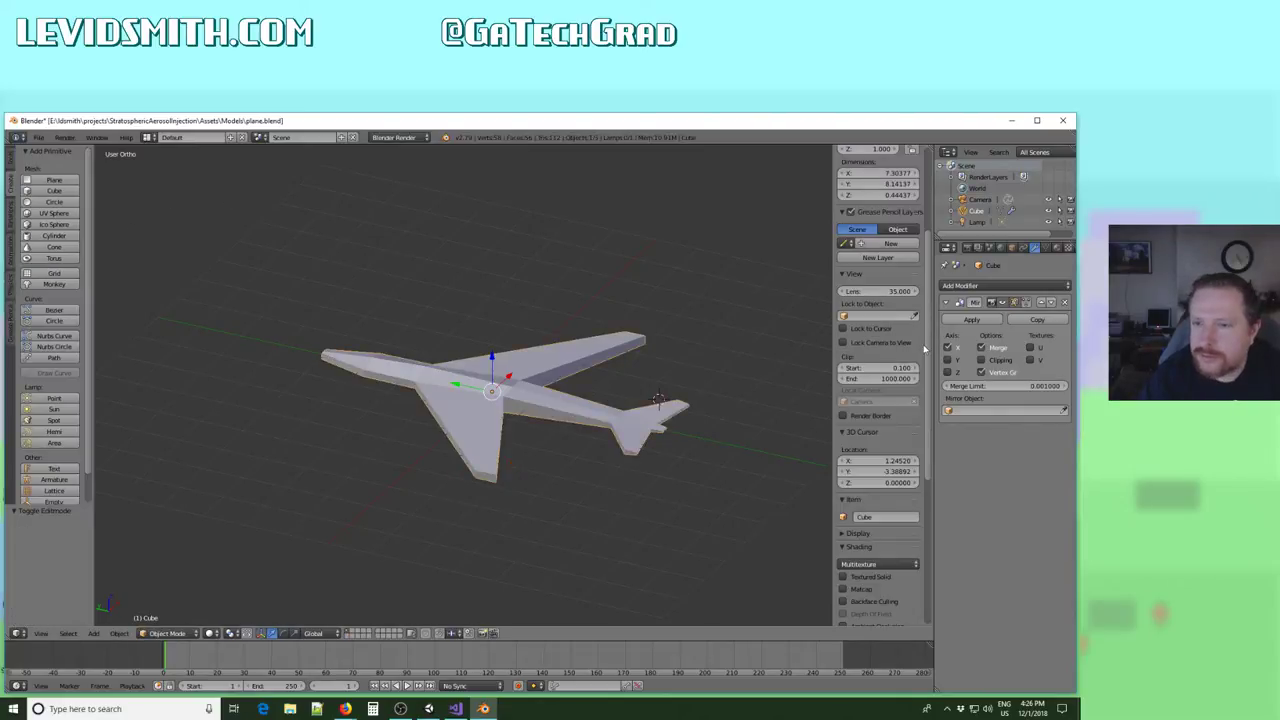
scroll(926, 348, "up", 4)
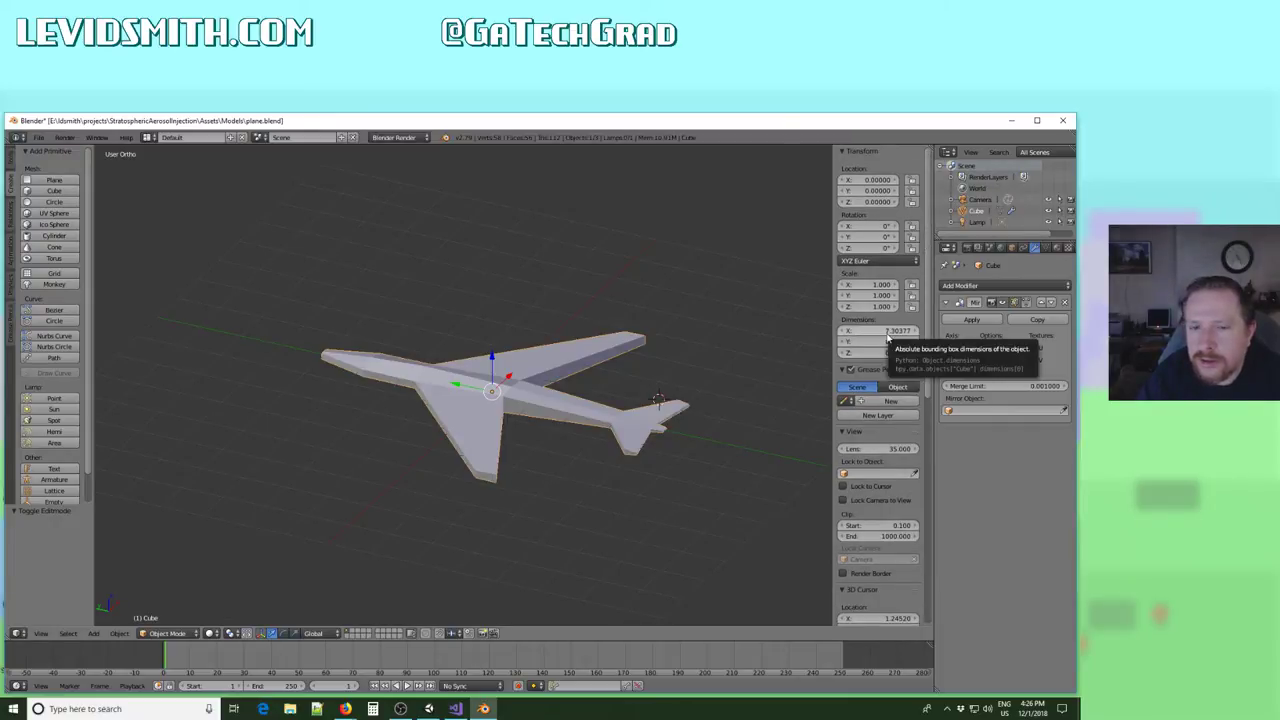
left_click(886, 333)
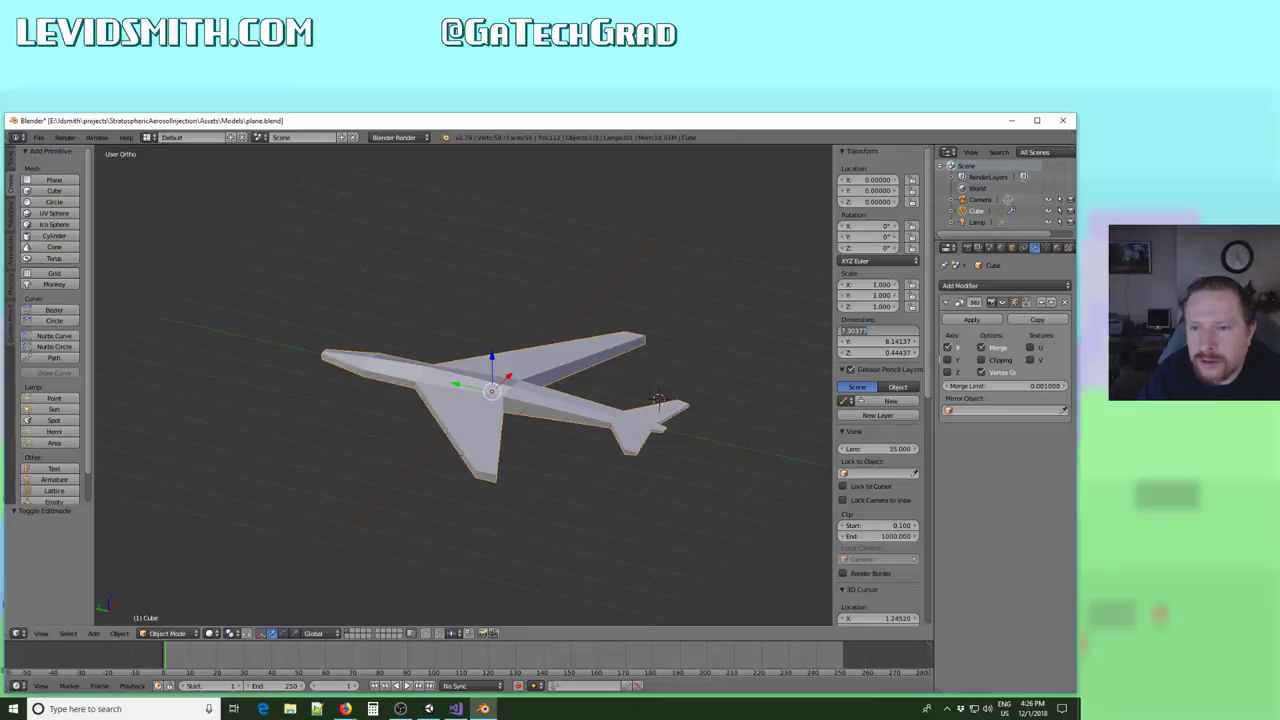
type("2")
key("Tab")
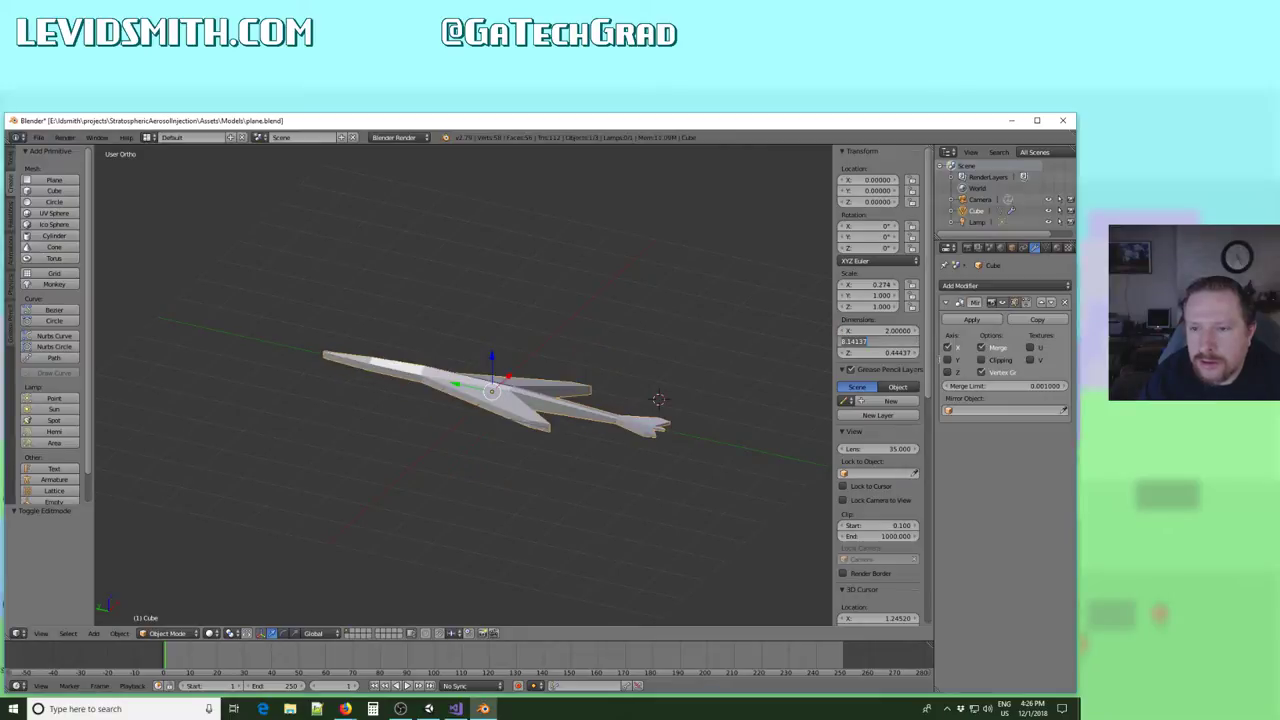
key("Return")
key("ctrl+z")
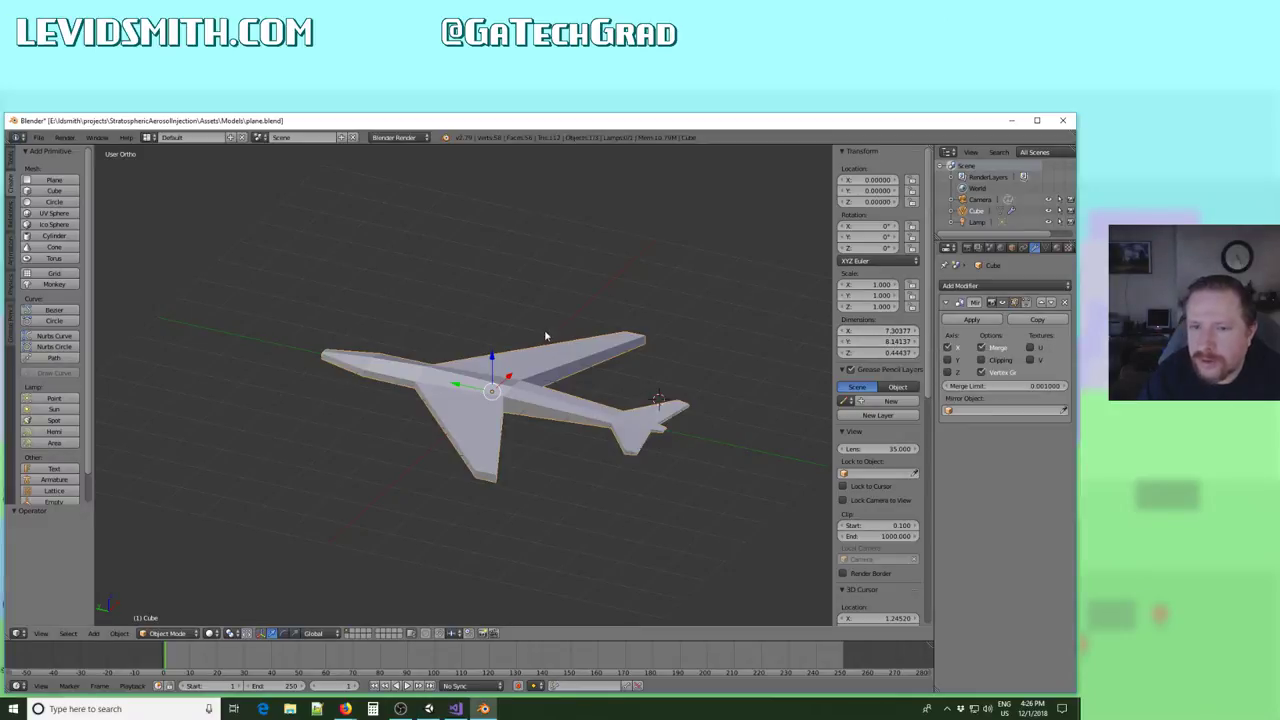
key("s")
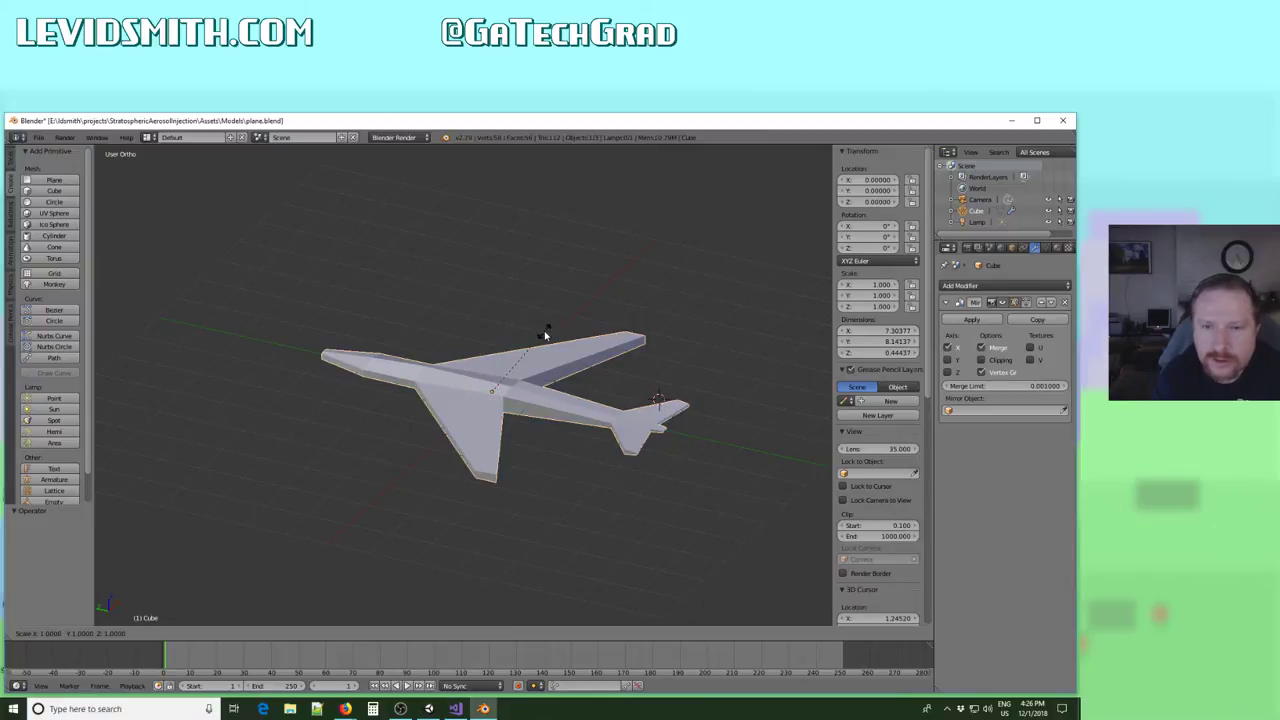
type("0.2")
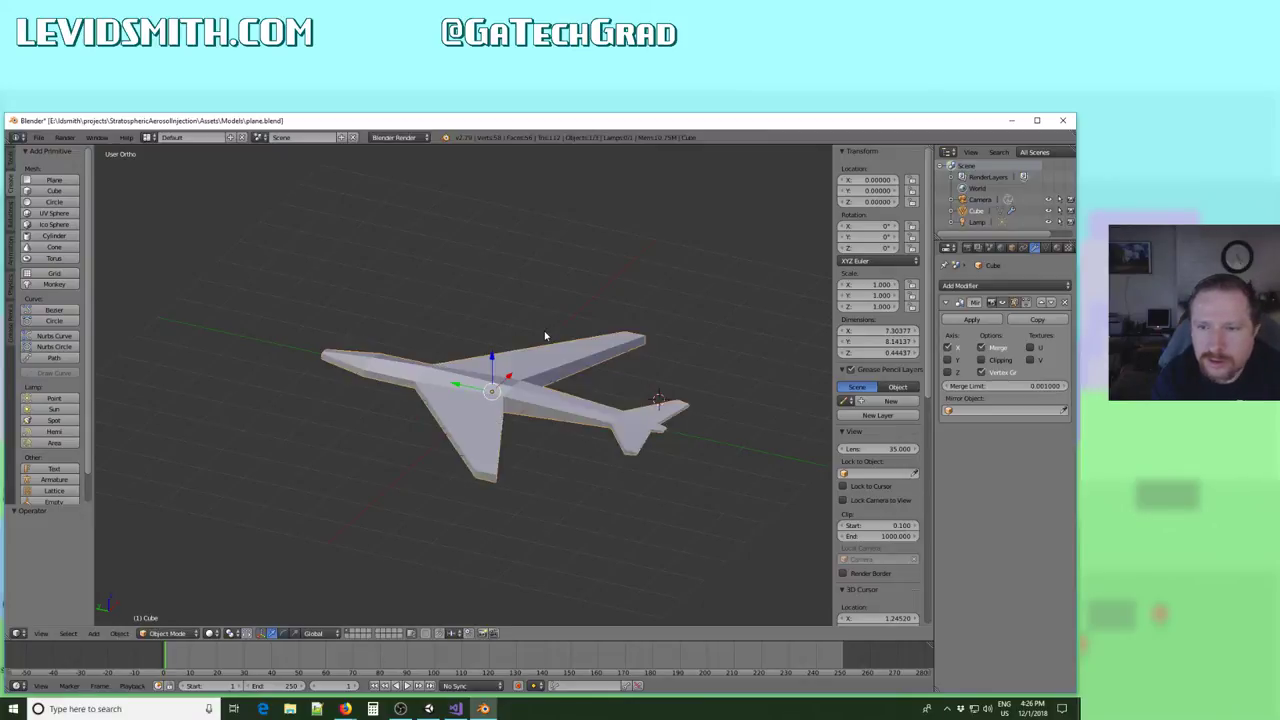
key("BackSpace")
type("3")
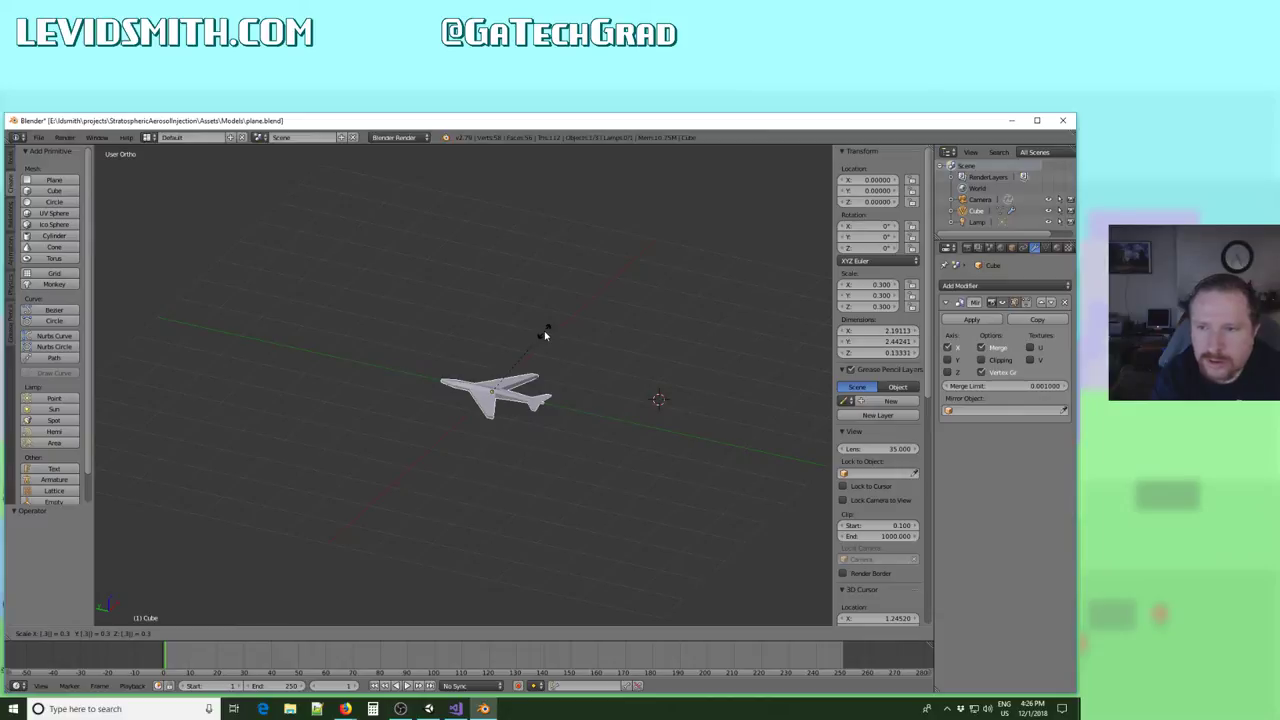
key("Escape")
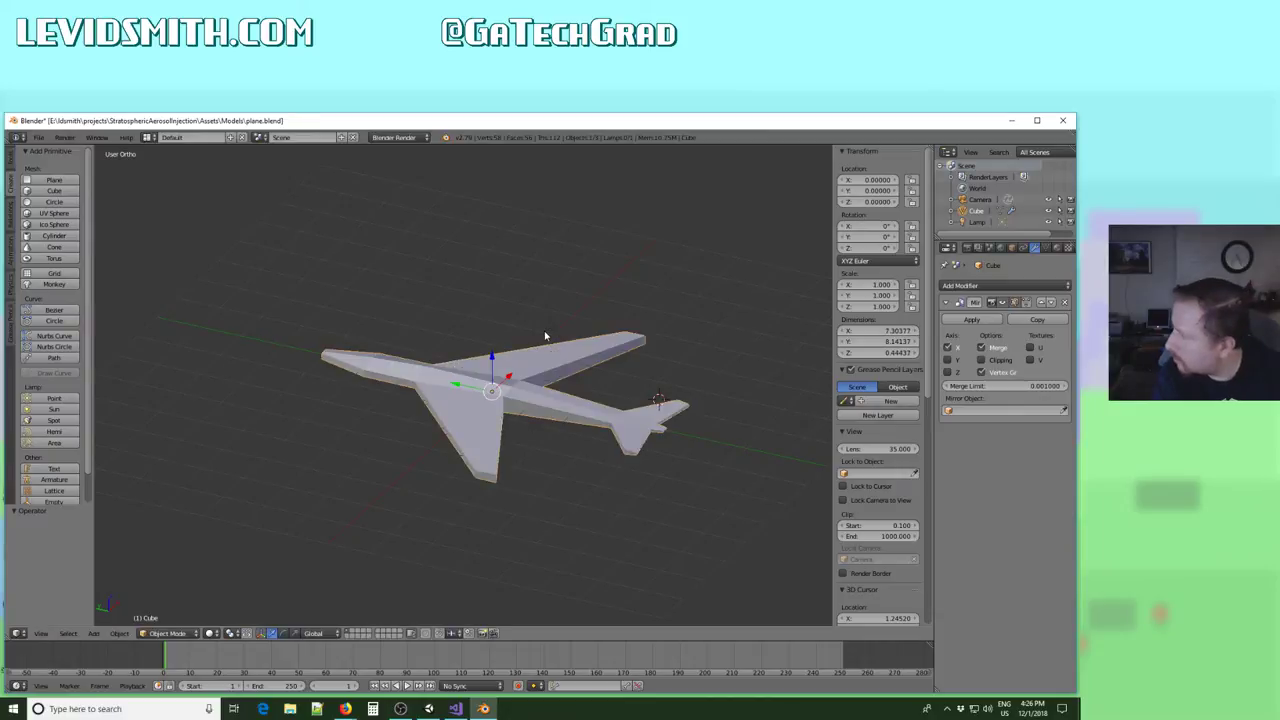
Try to scale the entire mesh to 0.3 along Z in Edit Mode, and return to Object Mode.
key("Tab")
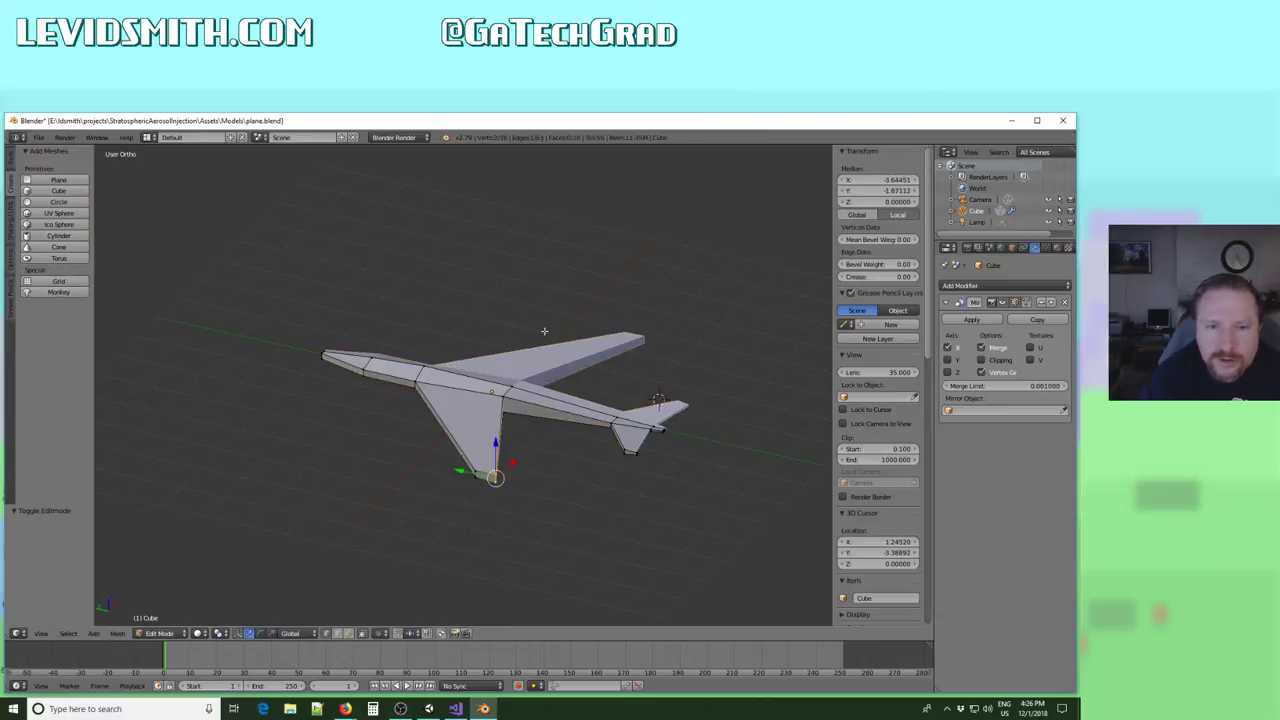
type("as")
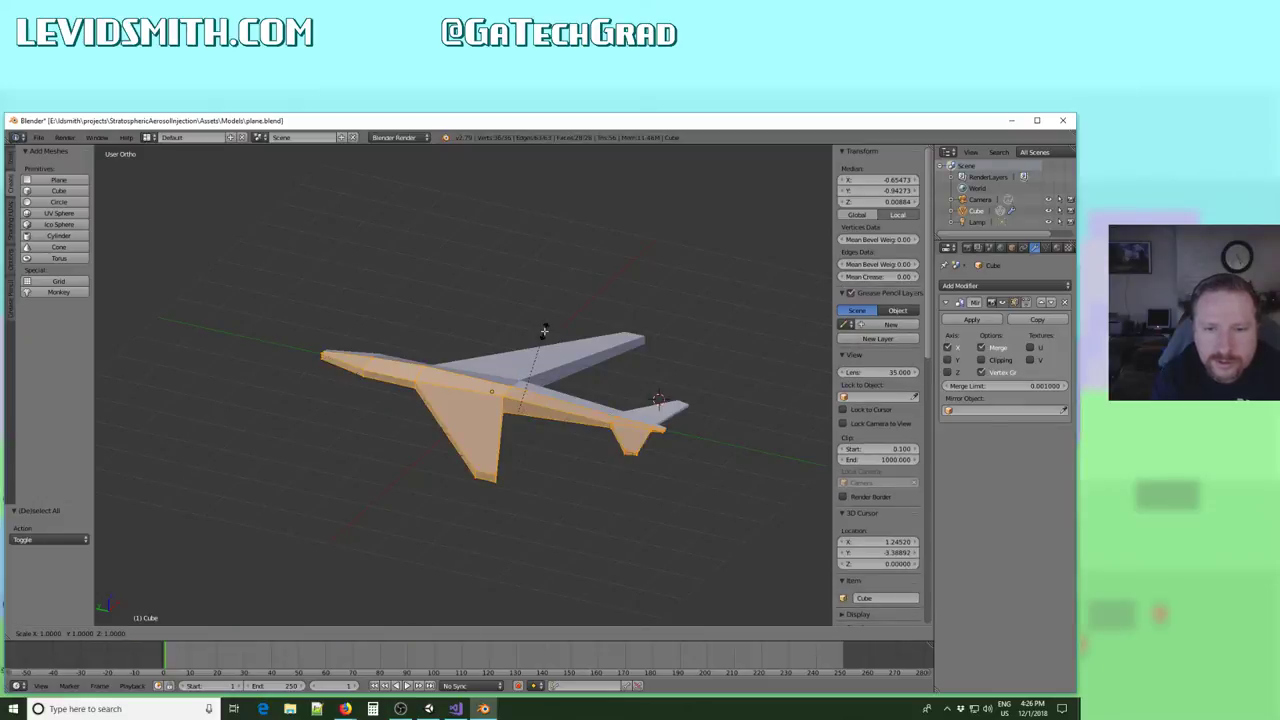
type(".3")
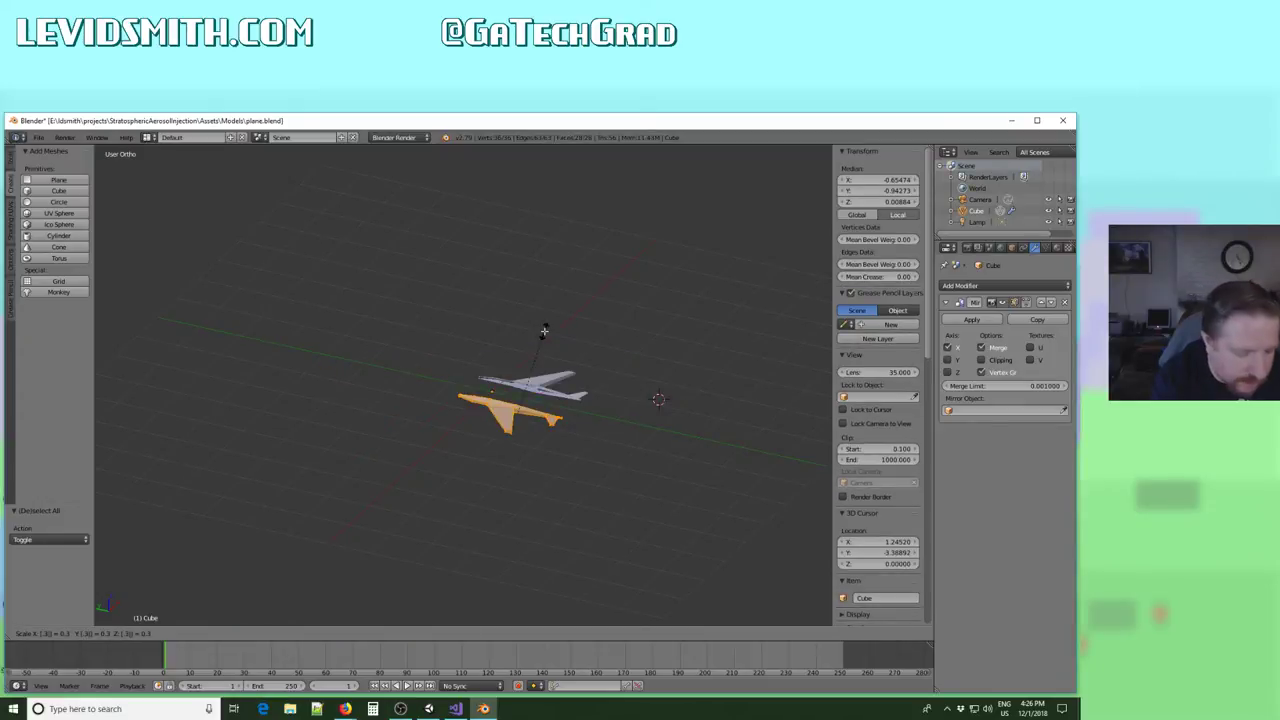
type("z")
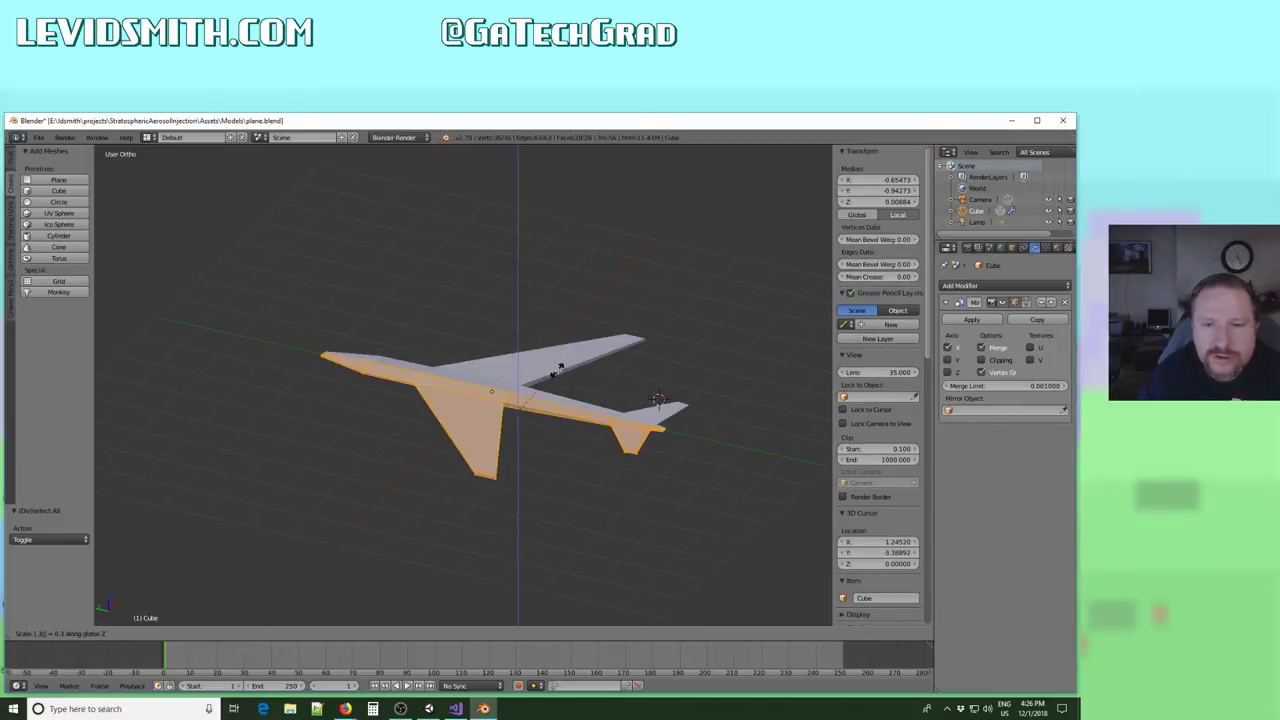
key("Return")
middle_click_drag(544, 331, 639, 162)
key("Tab")
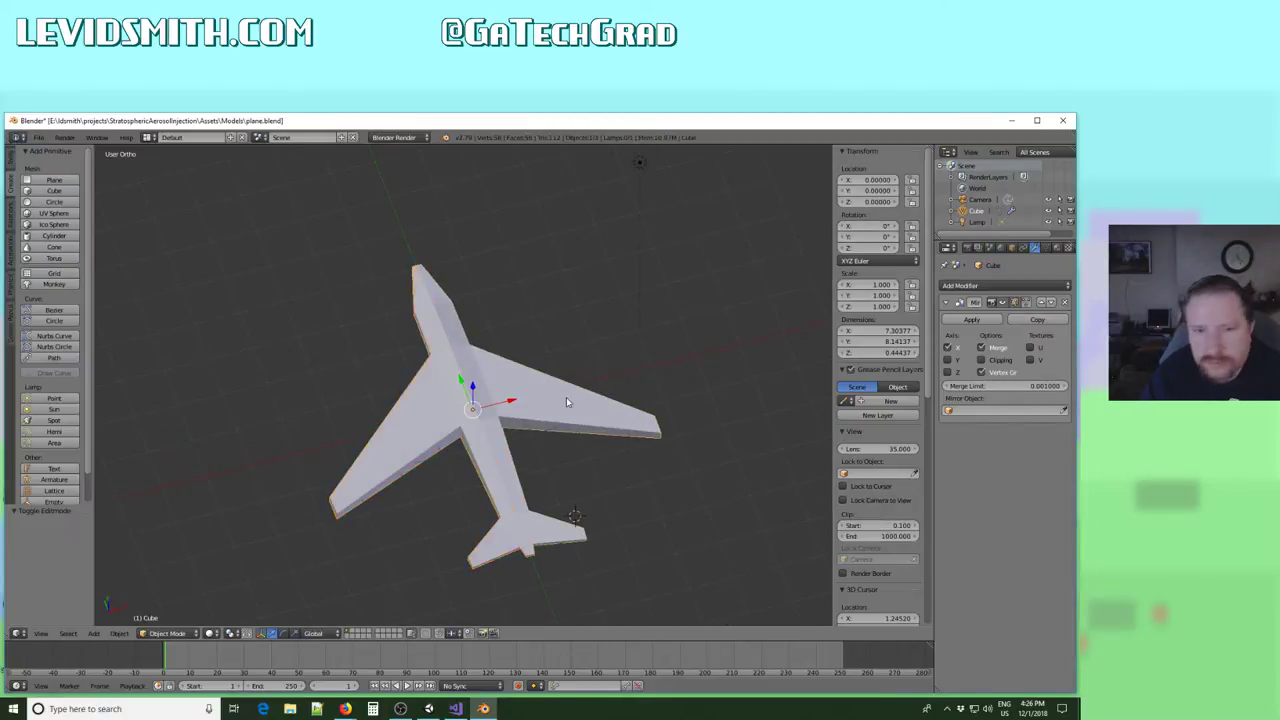
Scale the whole plane object uniformly to 0.3 in Object Mode.
type("s.3")
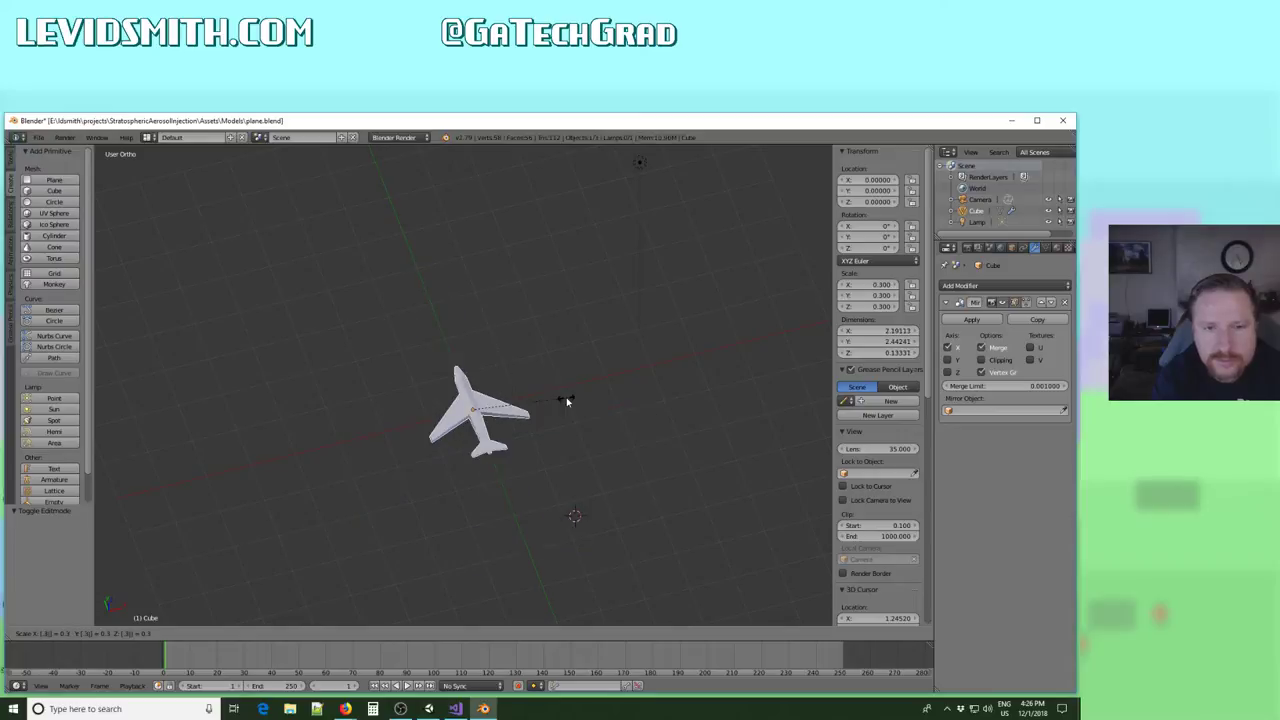
key("Return")
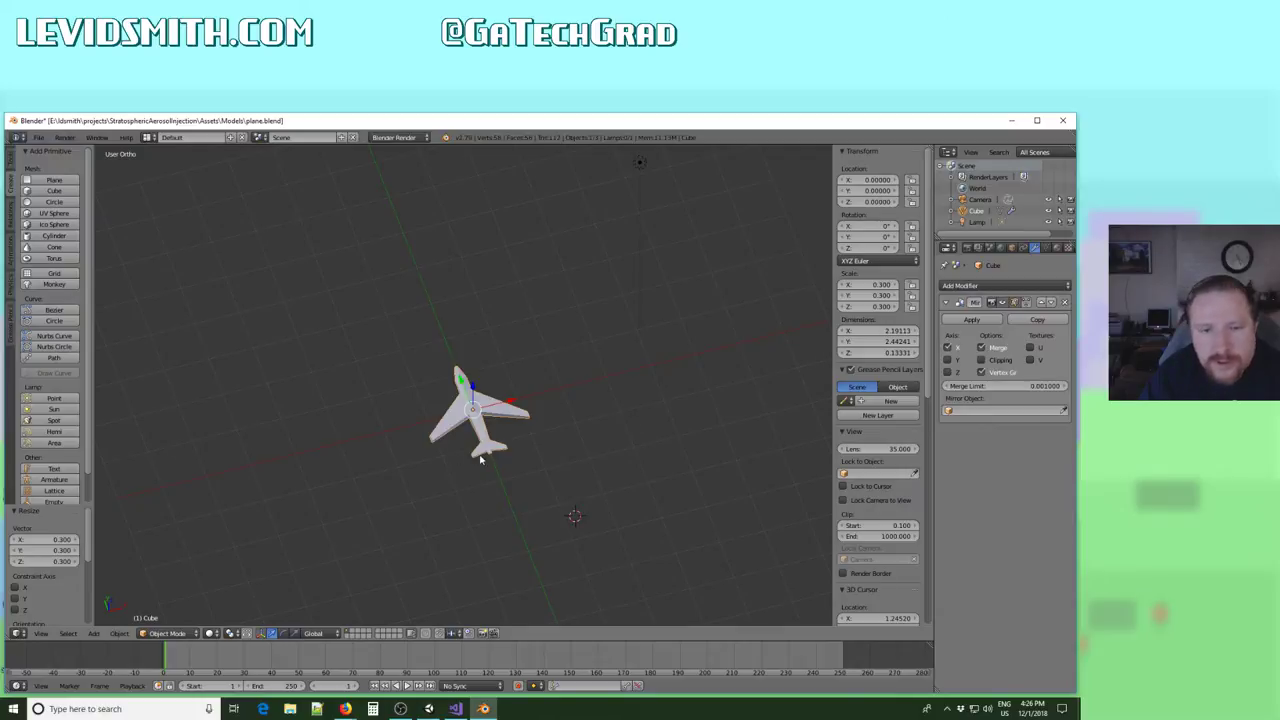
scroll(490, 444, "up", 3)
scroll(490, 444, "up", 1)
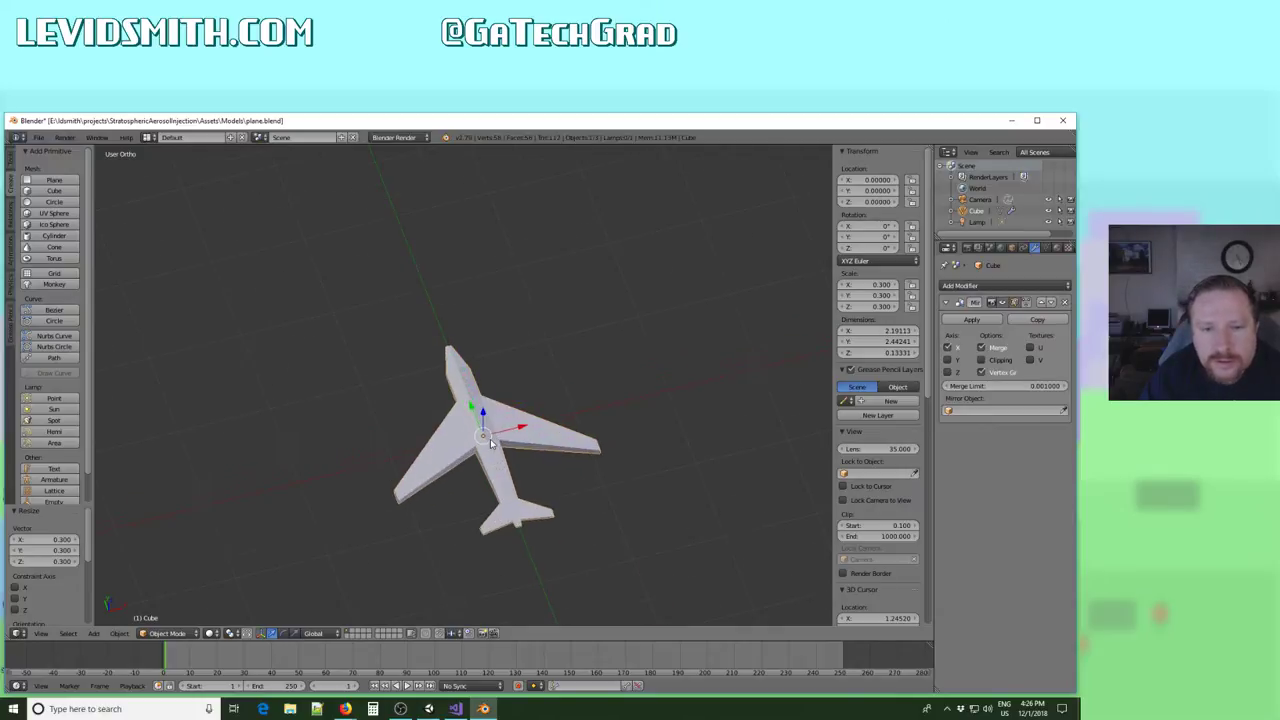
Apply the plane object's rotation and scale in Object Mode.
key("Tab")
middle_click_drag(743, 600, 705, 575)
key("Tab")
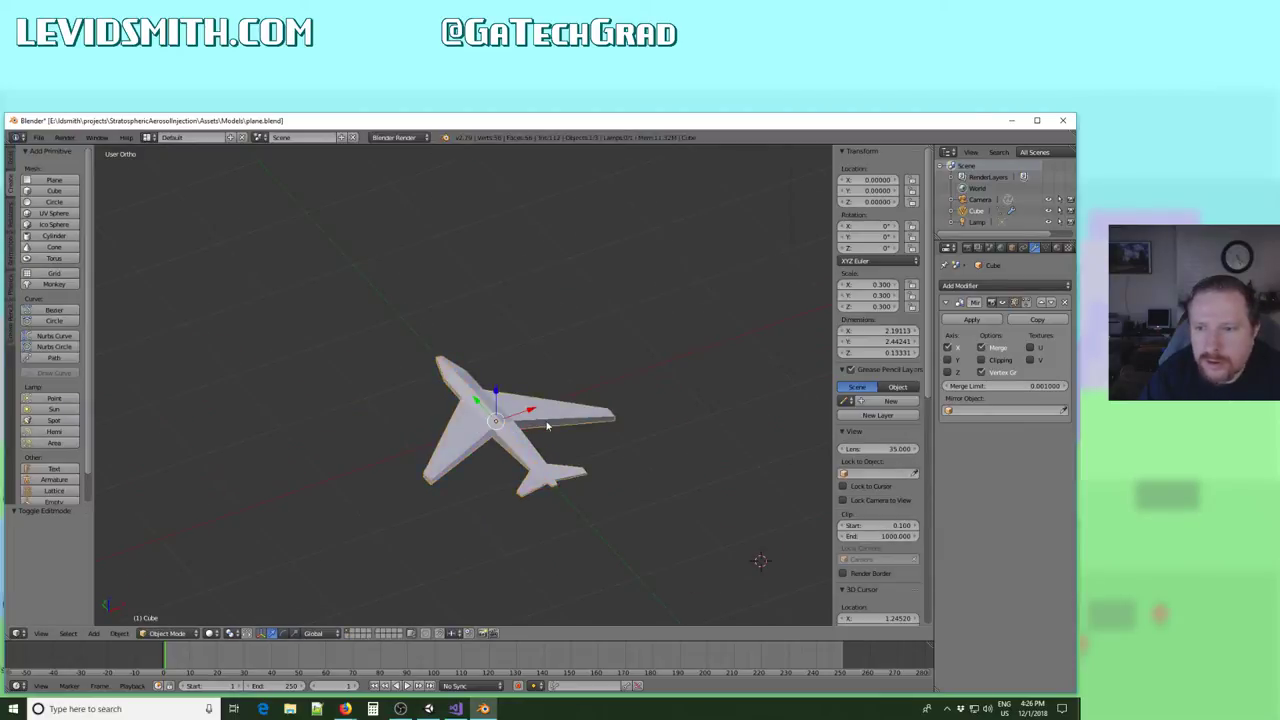
right_click(559, 426)
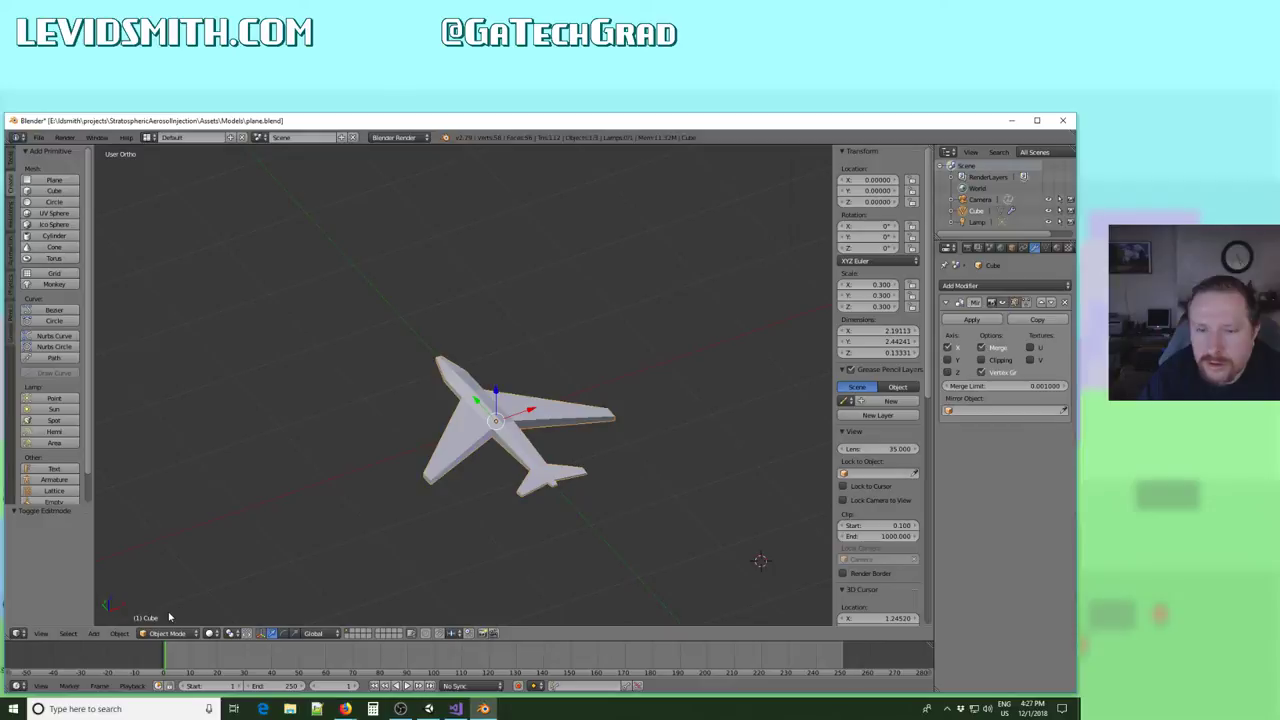
left_click(118, 634)
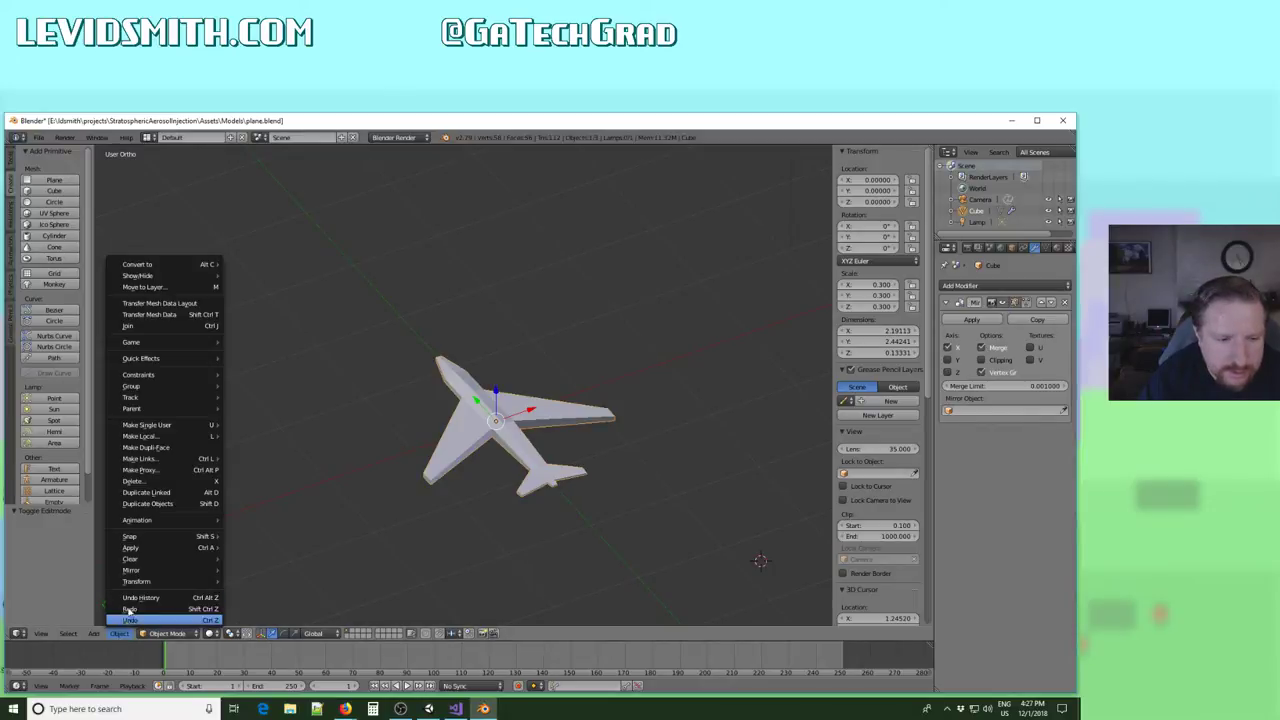
mouse_move(155, 549)
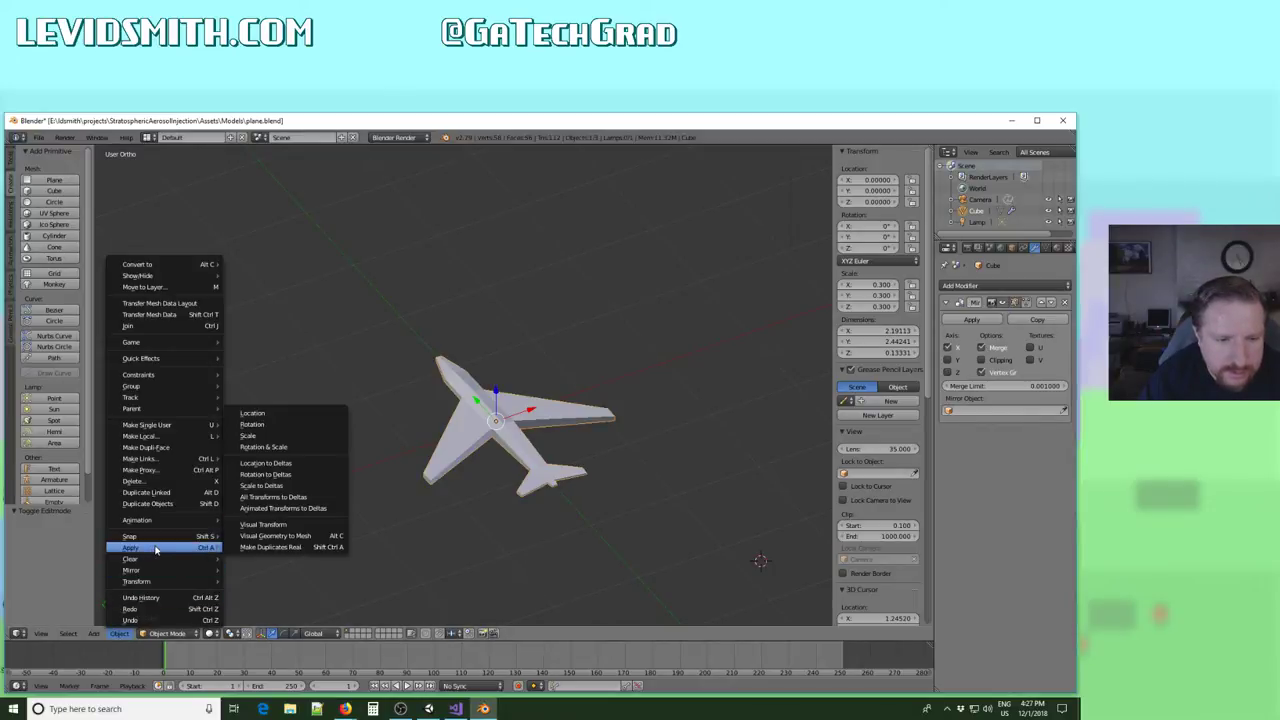
left_click(282, 450)
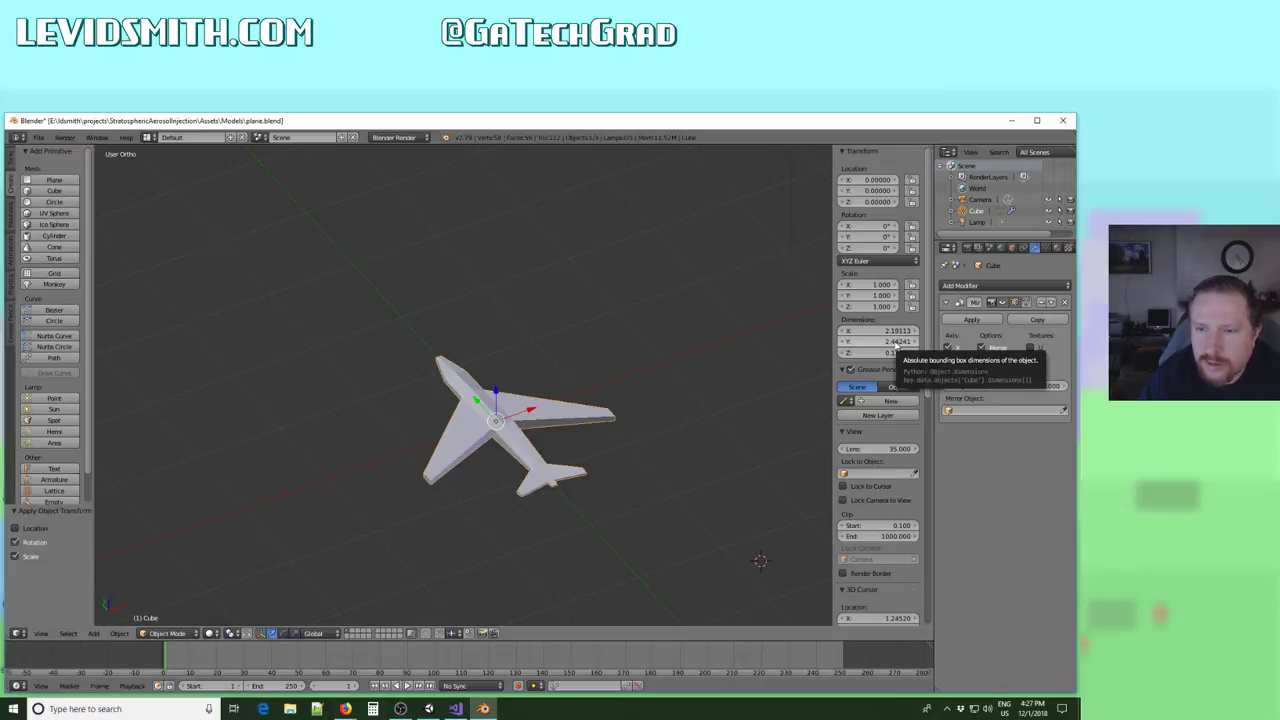
Save plane.blend from Edit Mode, leave Blender and switch to the Unity editor.
key("Tab")
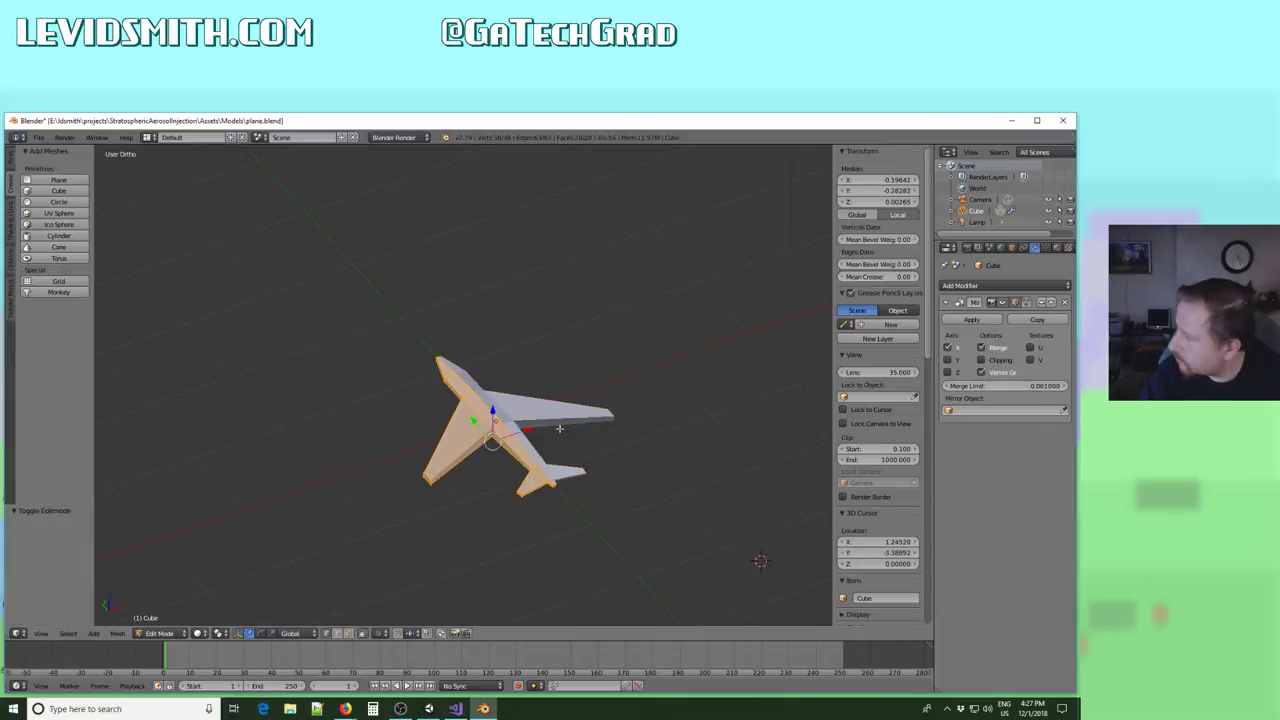
left_click(38, 137)
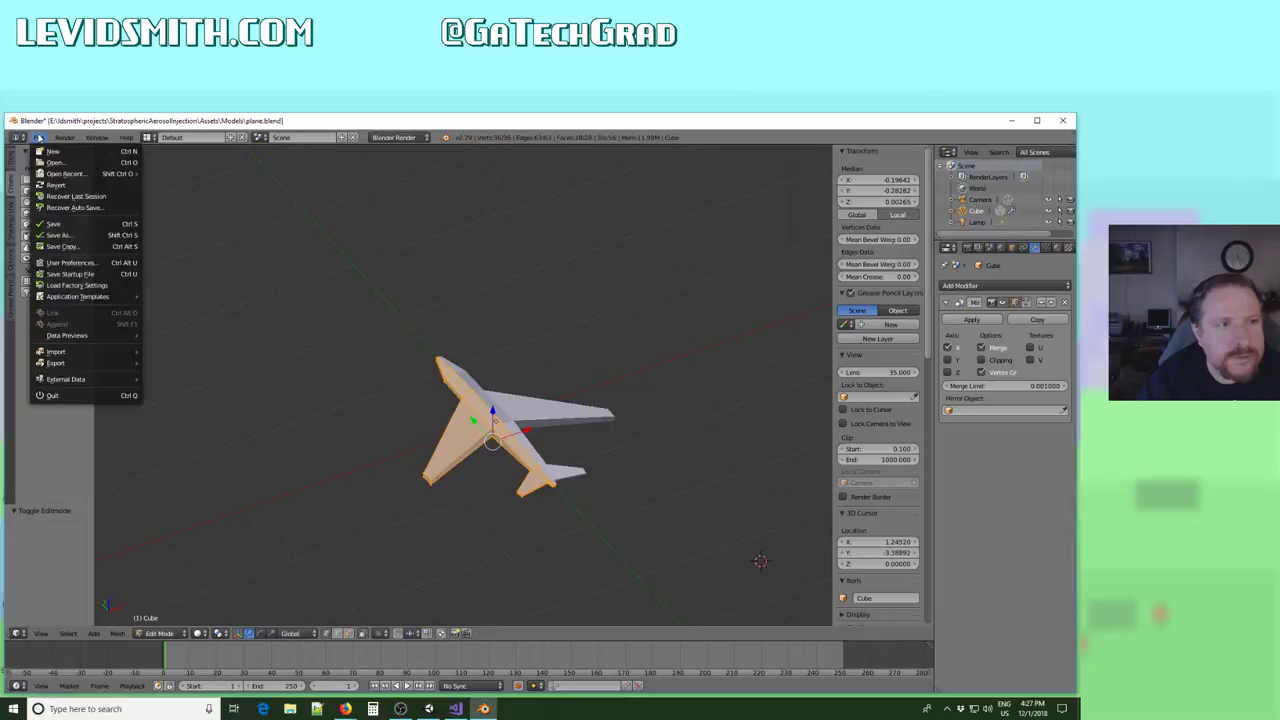
left_click(1011, 121)
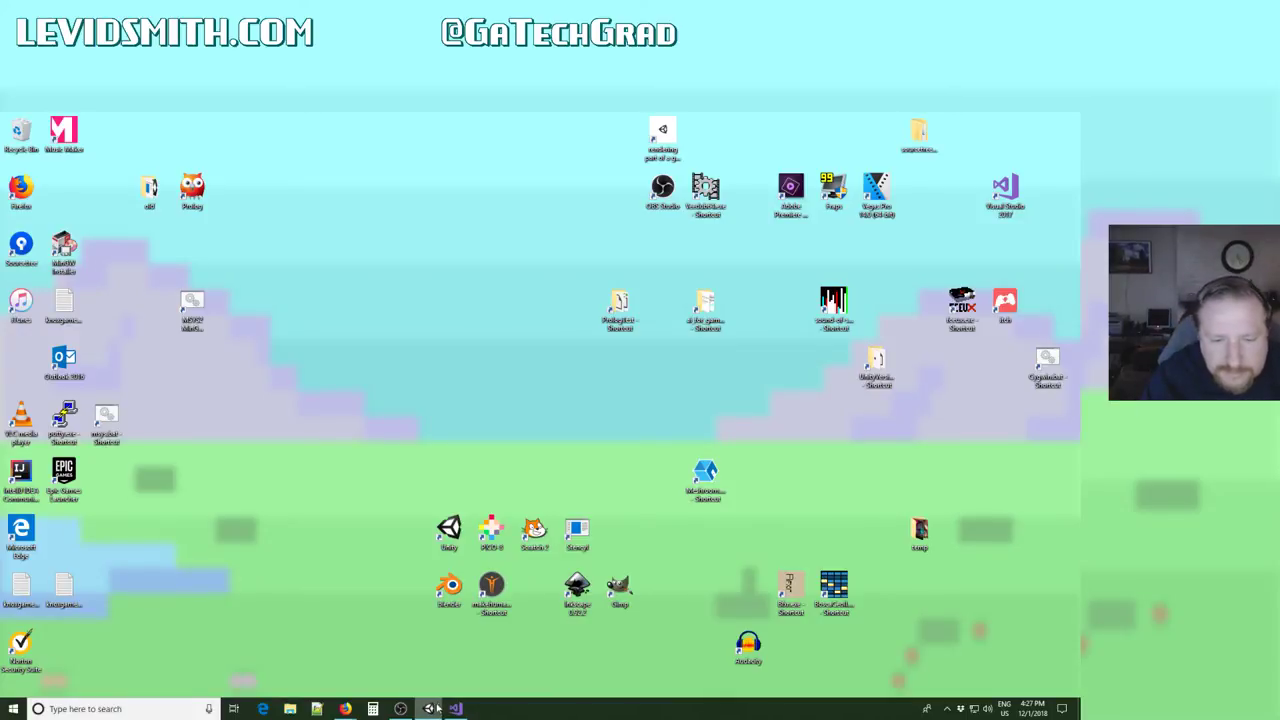
left_click(428, 708)
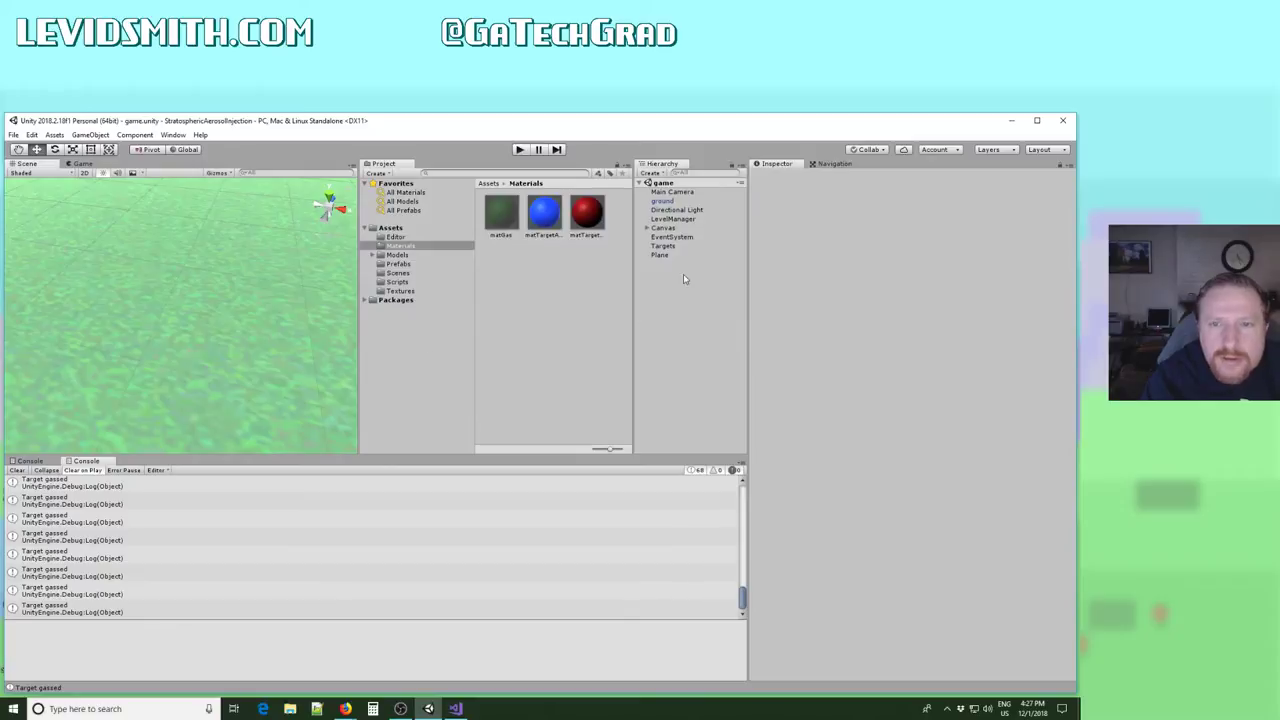
Nest the plane model from the Models folder under the Plane object in the Hierarchy, and disable the parent cube's Mesh Renderer.
left_click(660, 255)
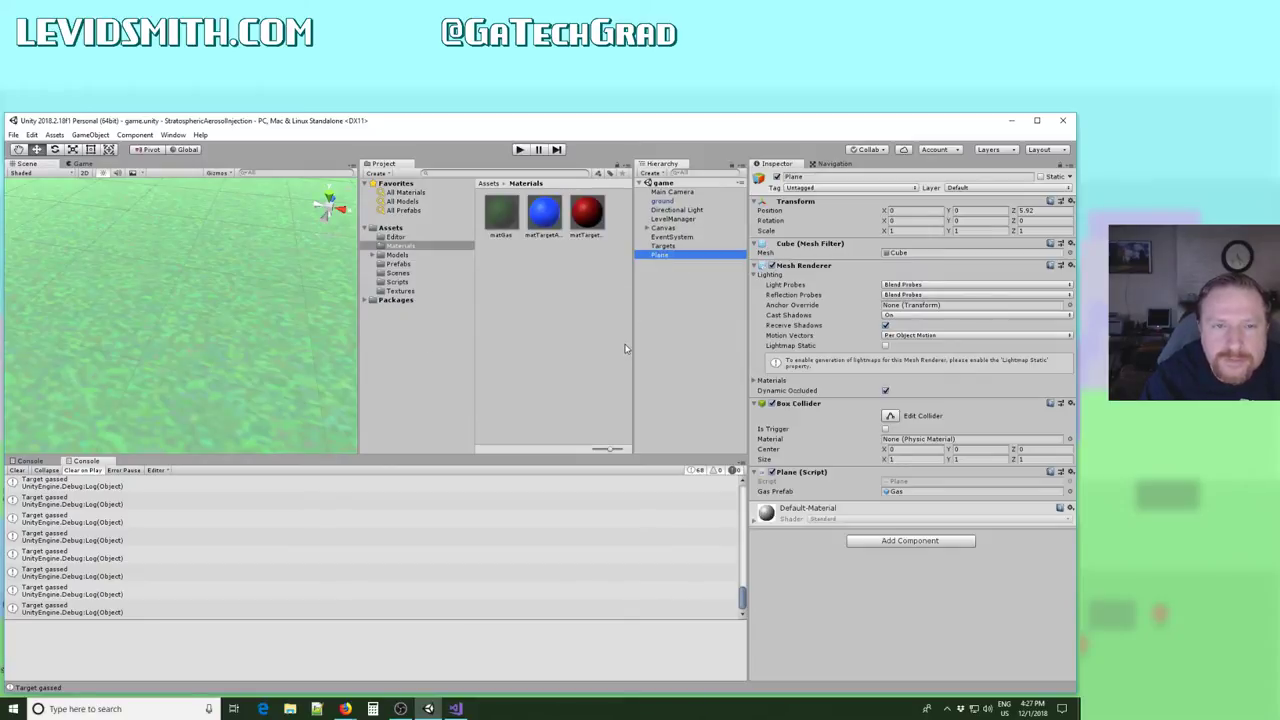
left_click(405, 257)
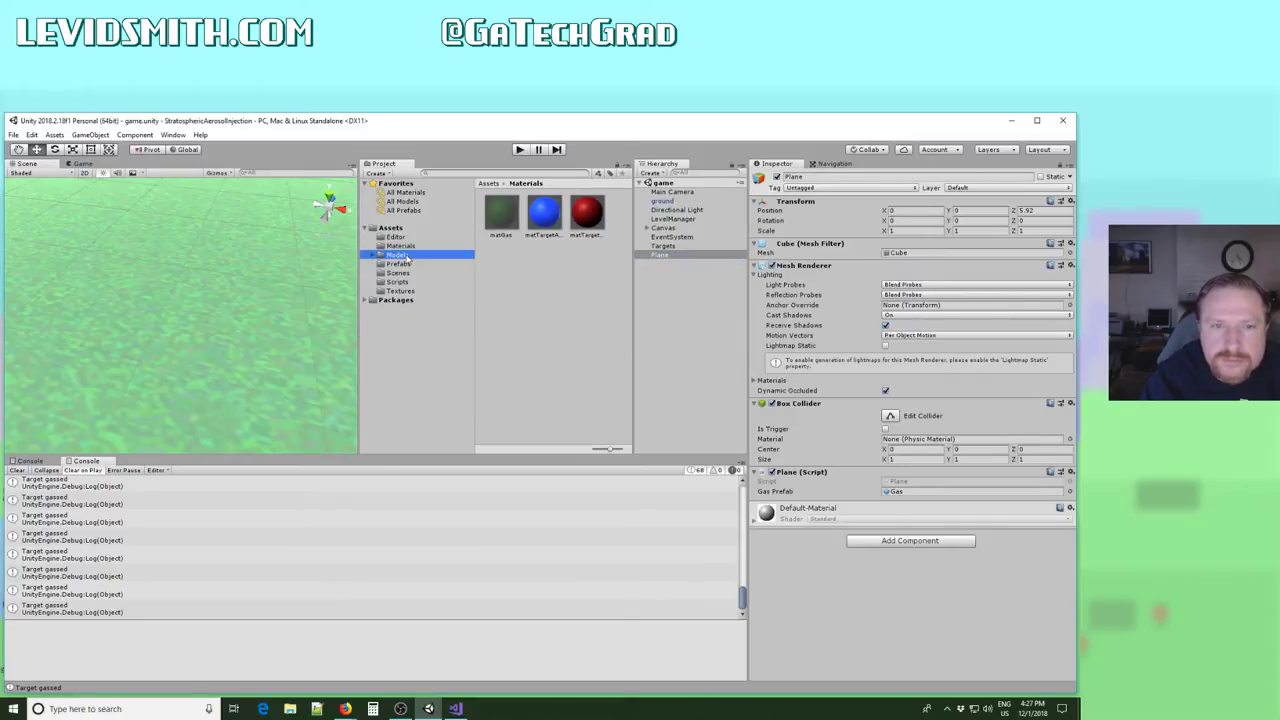
left_click_drag(505, 320, 664, 258)
left_click(664, 256)
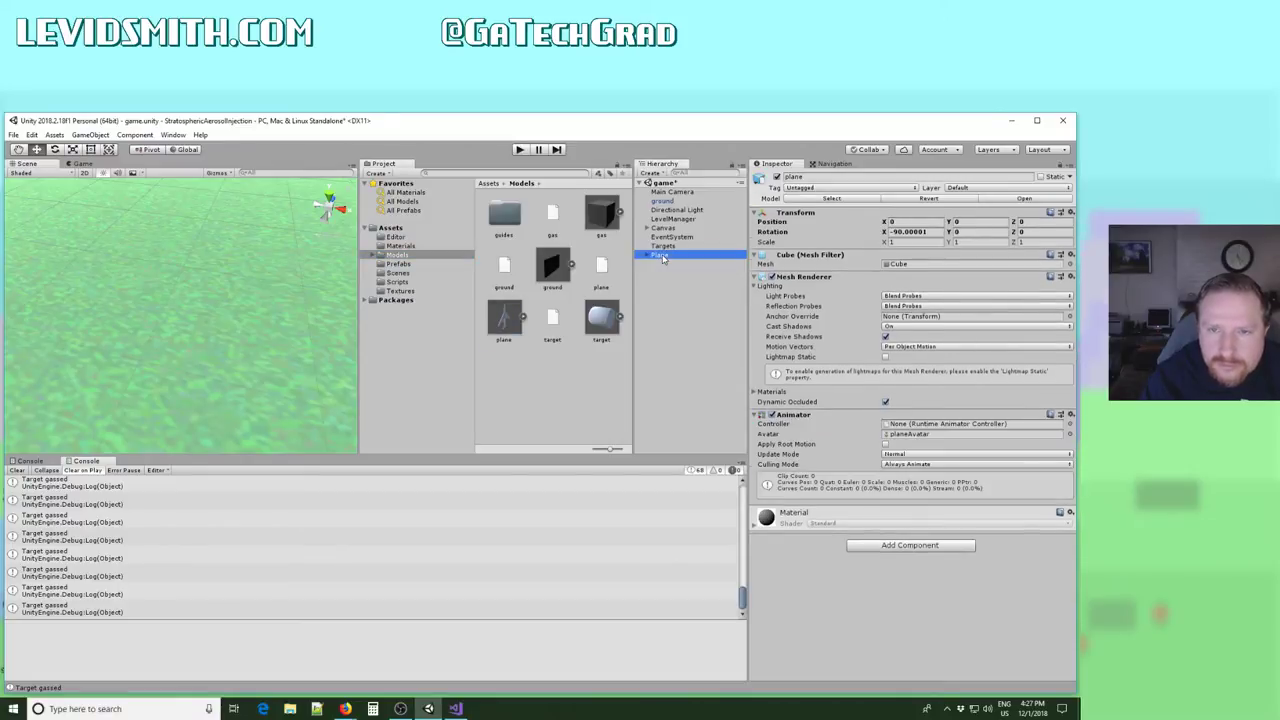
left_click_drag(284, 310, 281, 297, "alt")
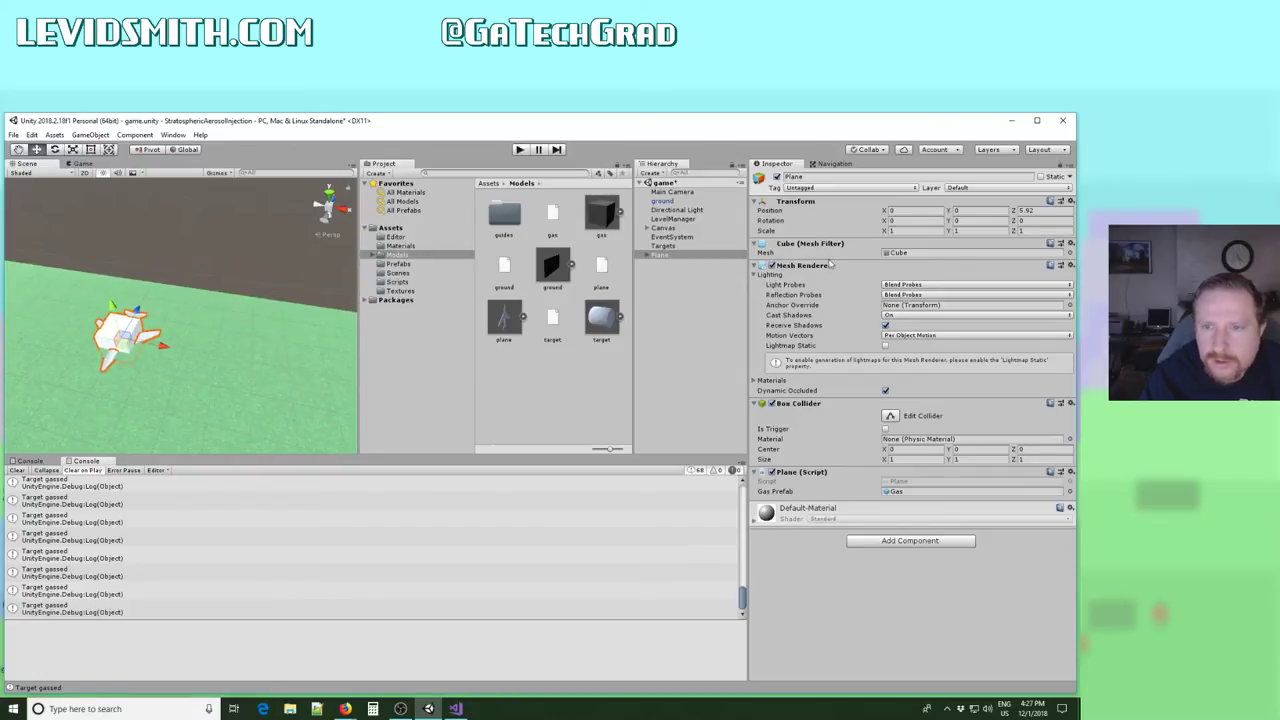
left_click(772, 265)
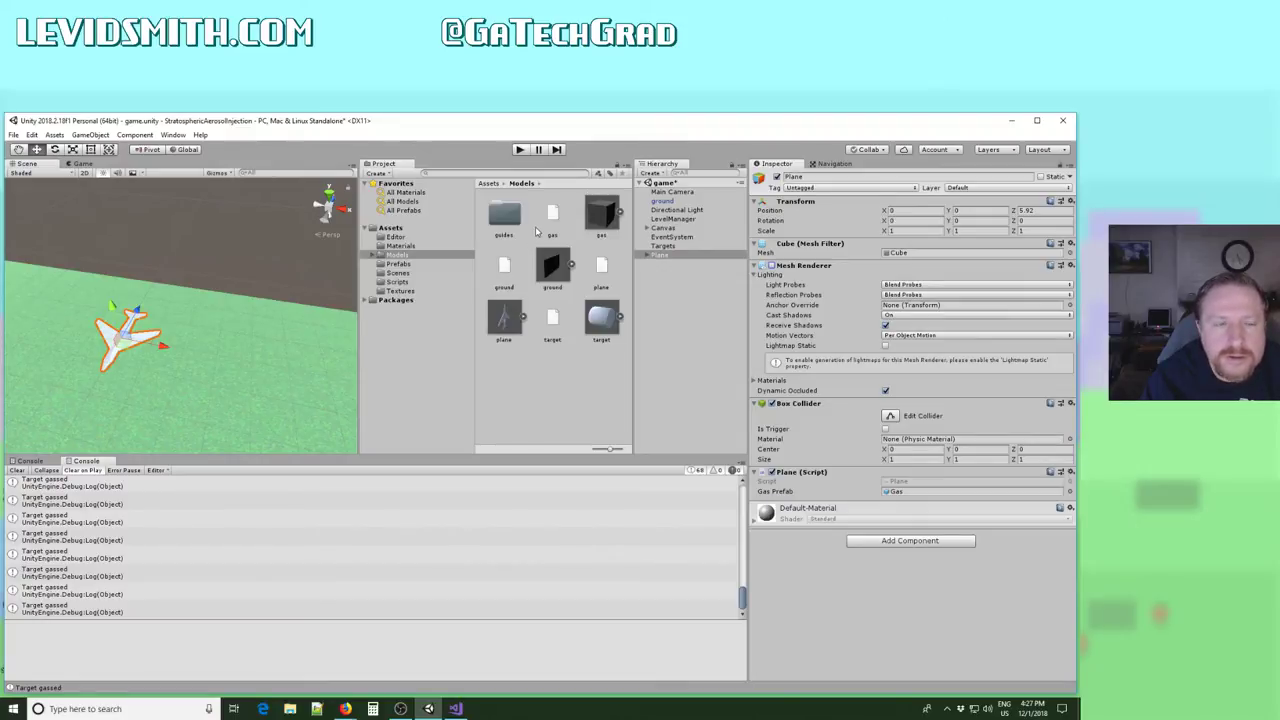
Play the game, steer the new plane model to the left to check its flight direction, and stop.
left_click(519, 150)
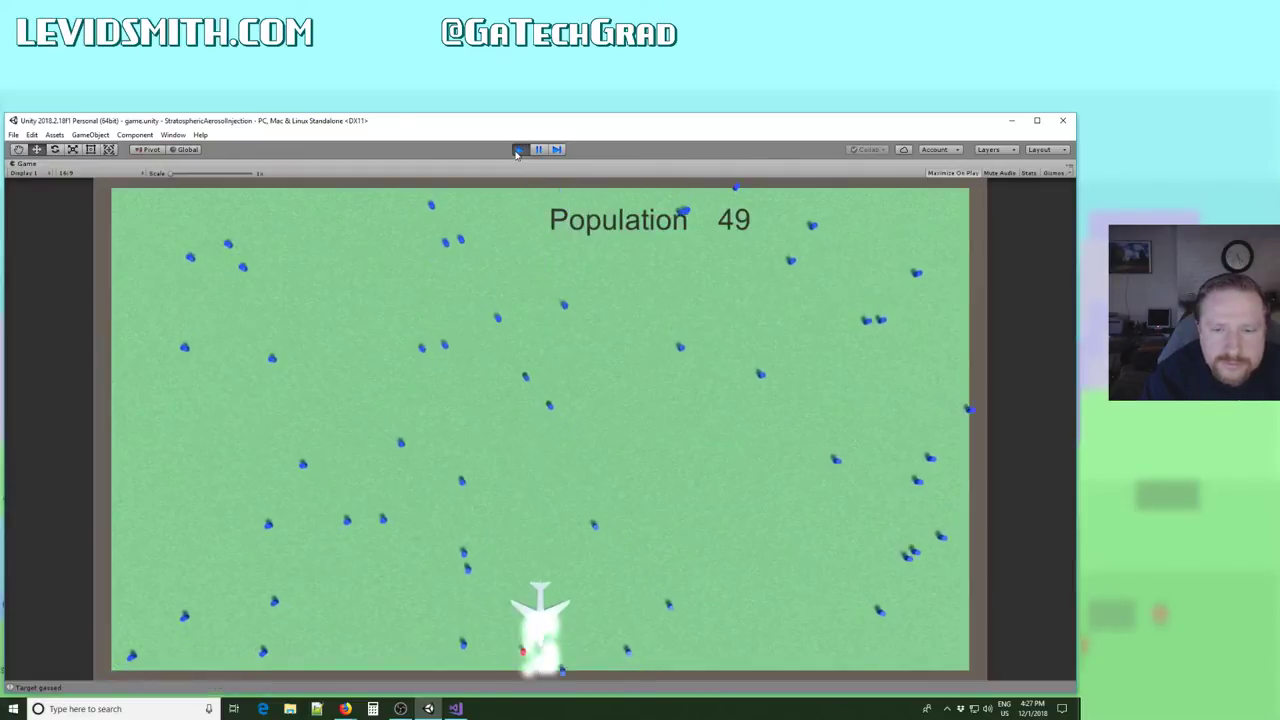
key("Left")
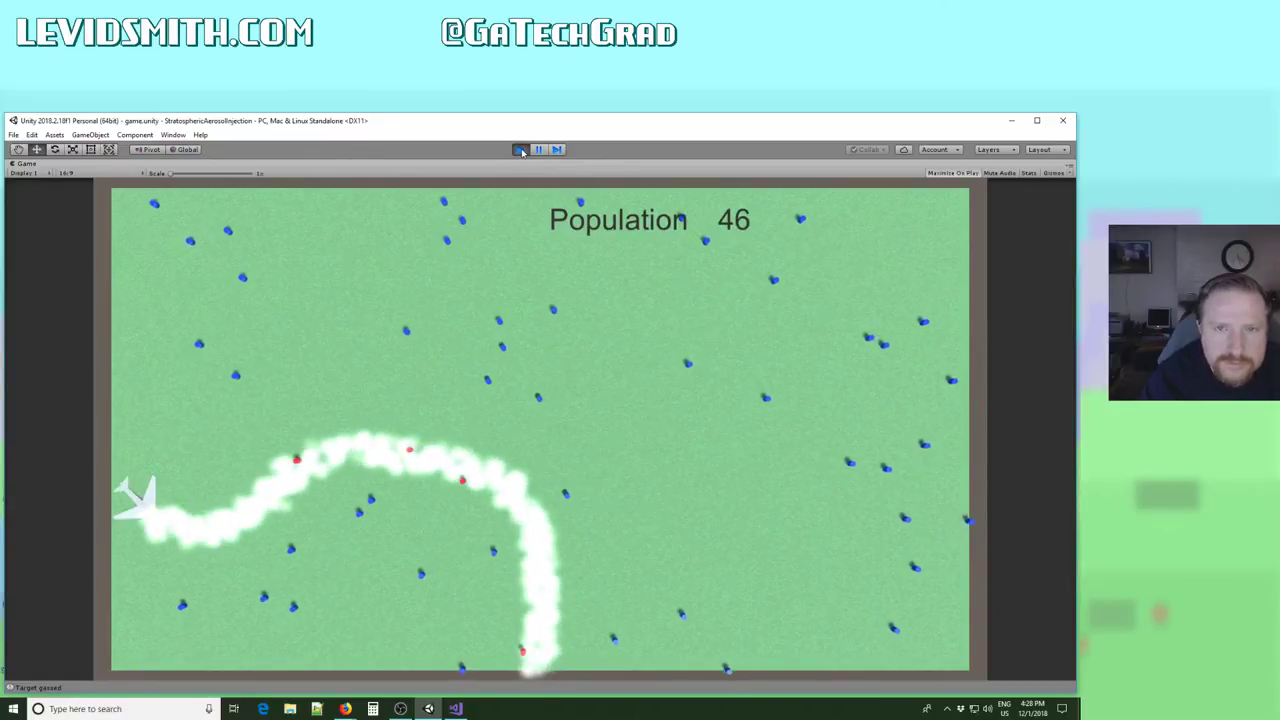
left_click(519, 149)
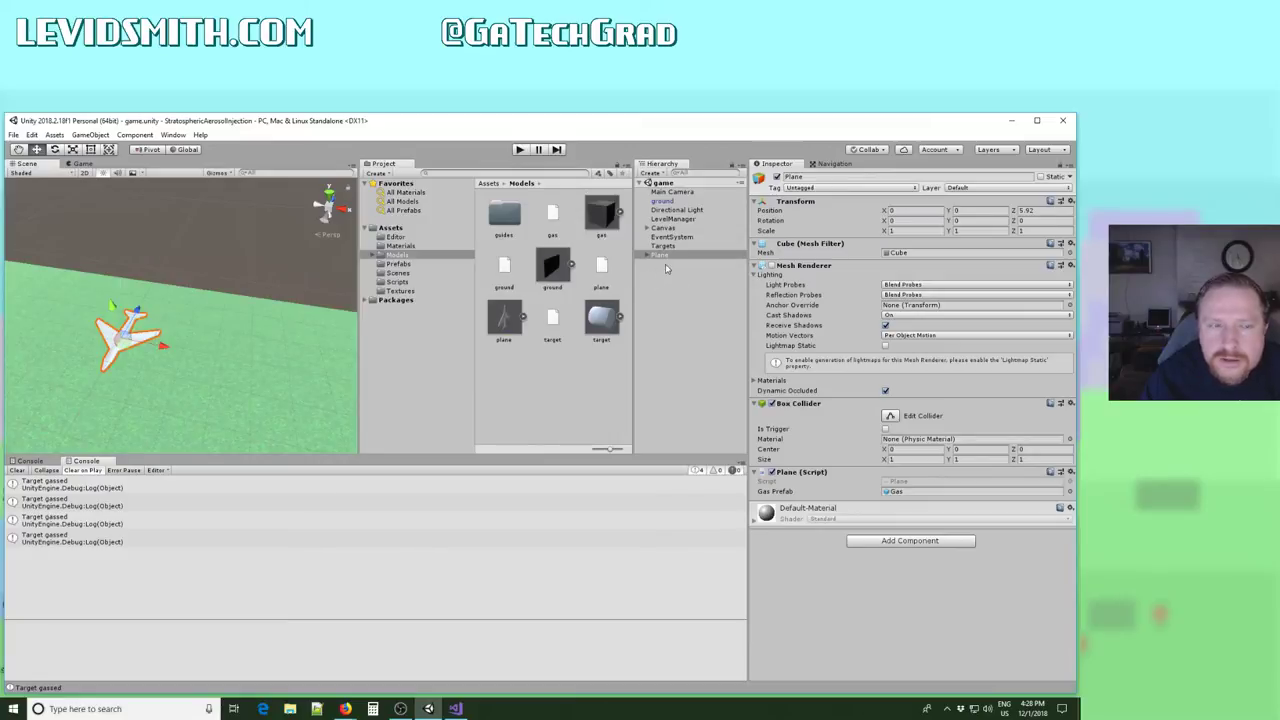
Set the Y rotation of the plane model nested under Plane to 180.
left_click(648, 256)
left_click(647, 256)
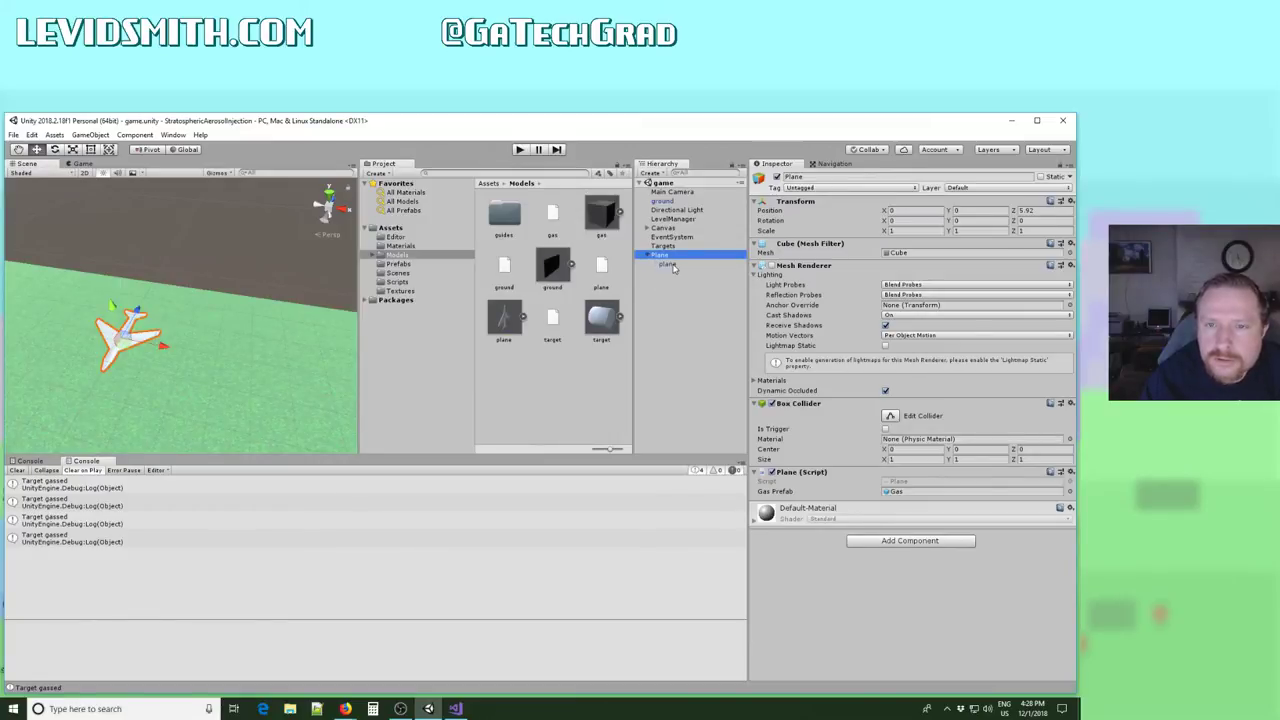
left_click(665, 264)
left_click(958, 232)
type("1")
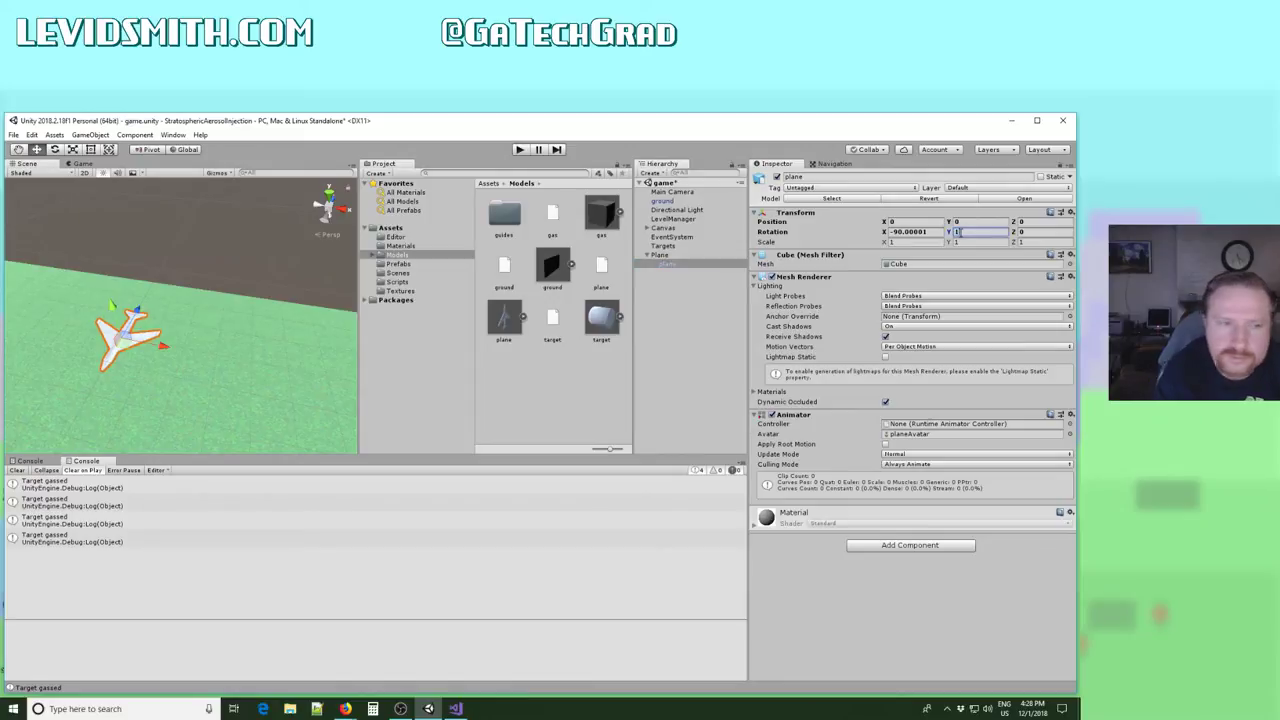
type("80")
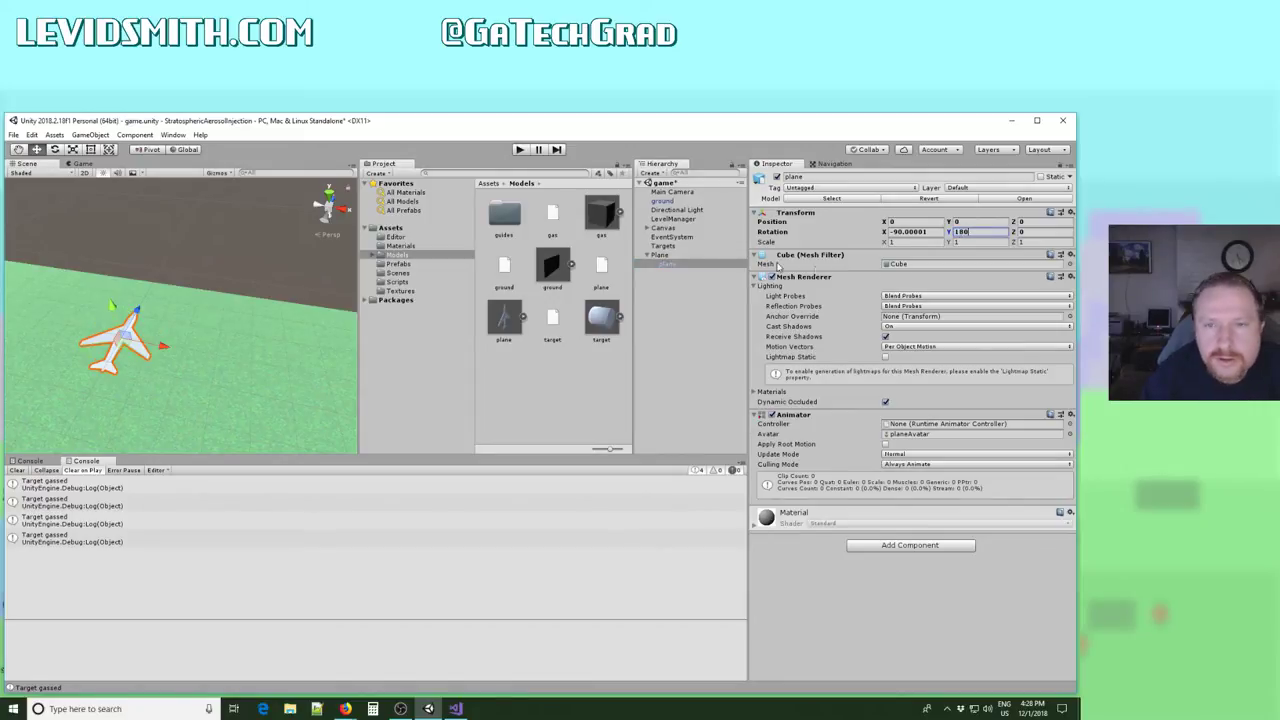
left_click(668, 246)
left_click(668, 256)
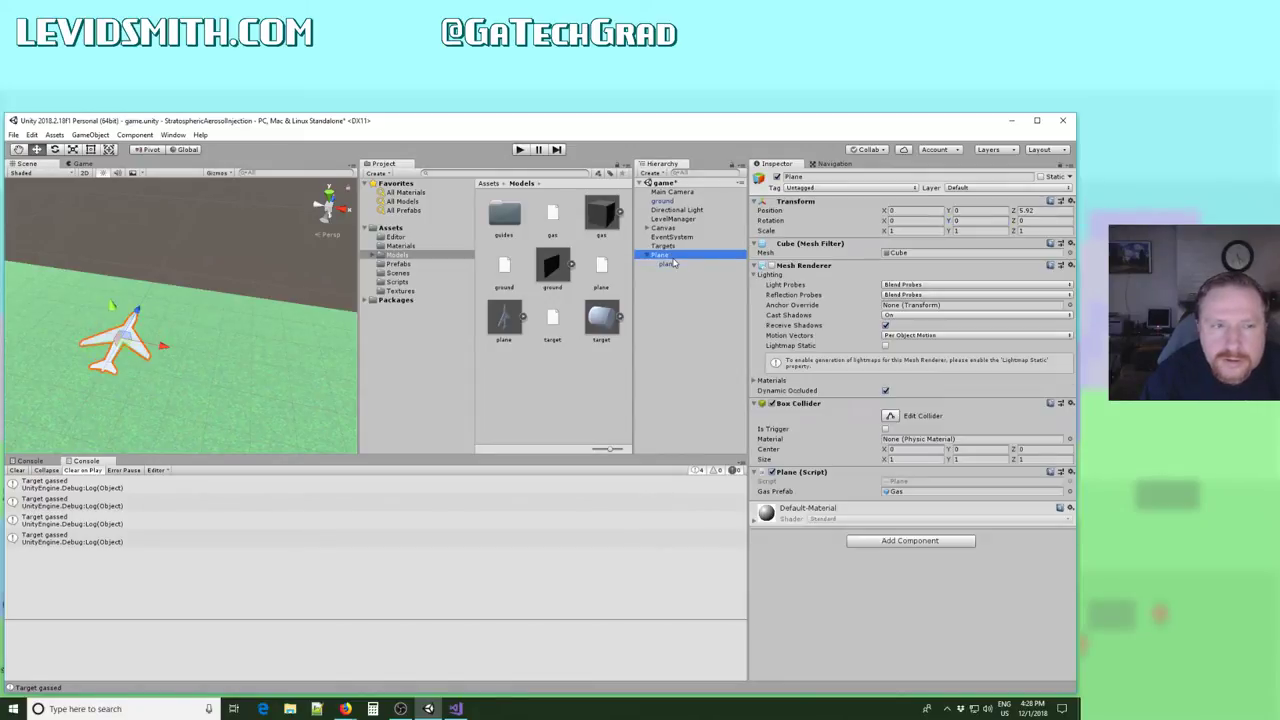
left_click(670, 264)
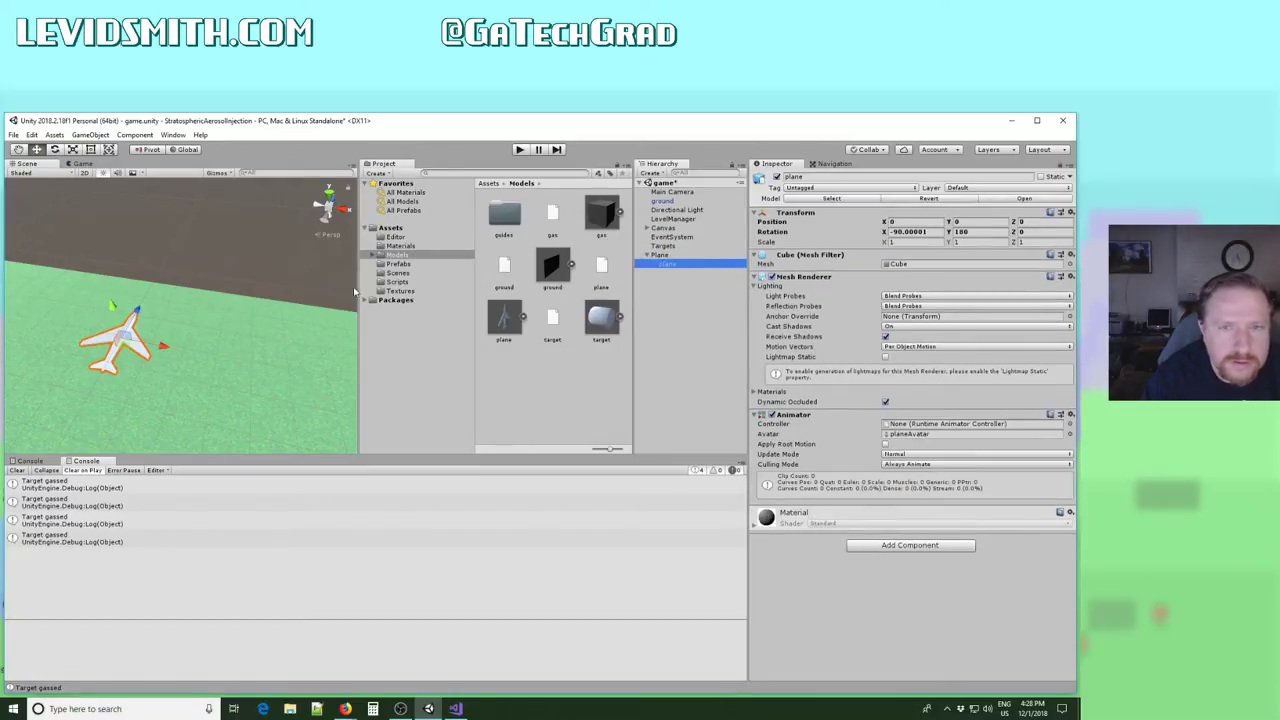
Playtest the game with the rotated plane, steering and spraying gas over the targets, and stop.
left_click(519, 149)
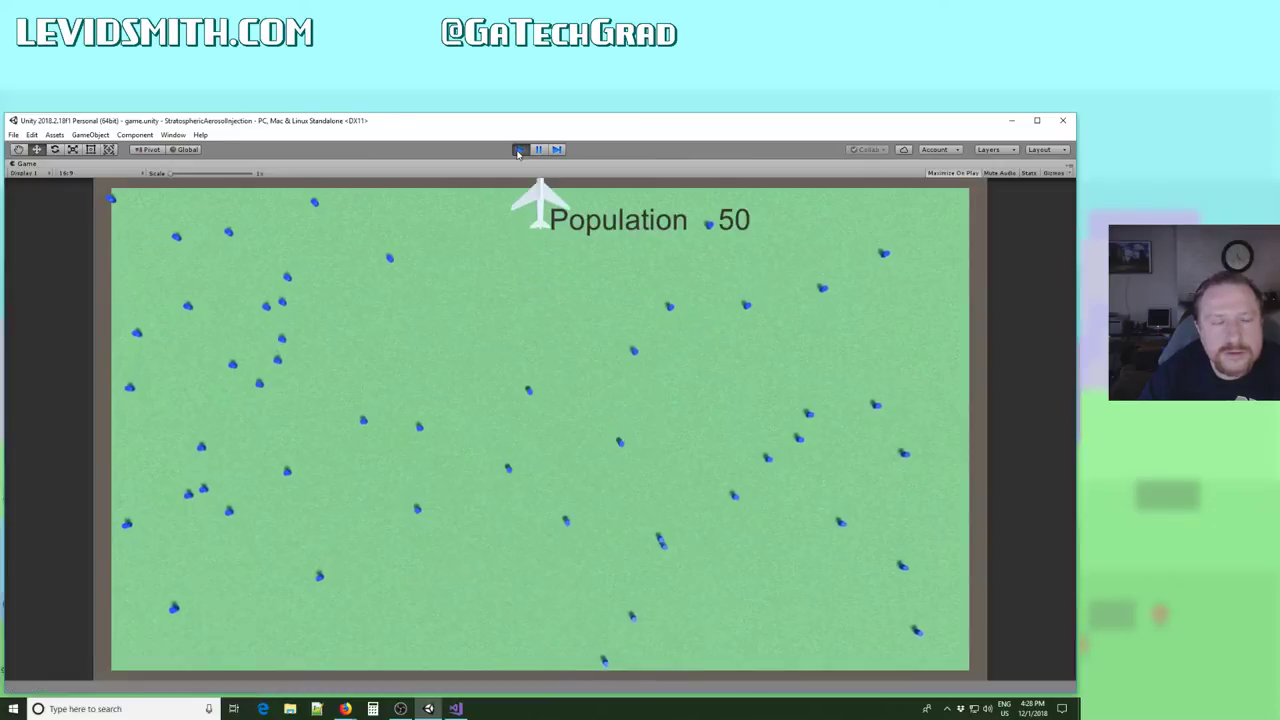
key("Up")
key("Left")
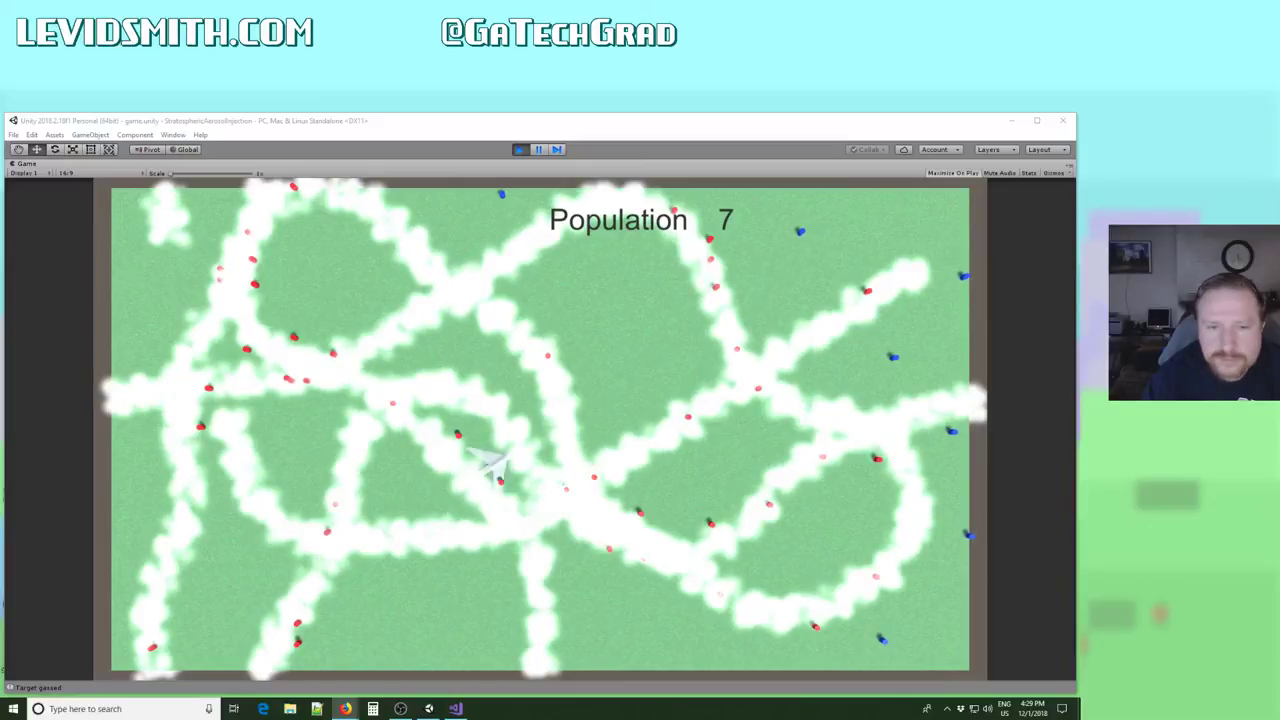
left_click(666, 355)
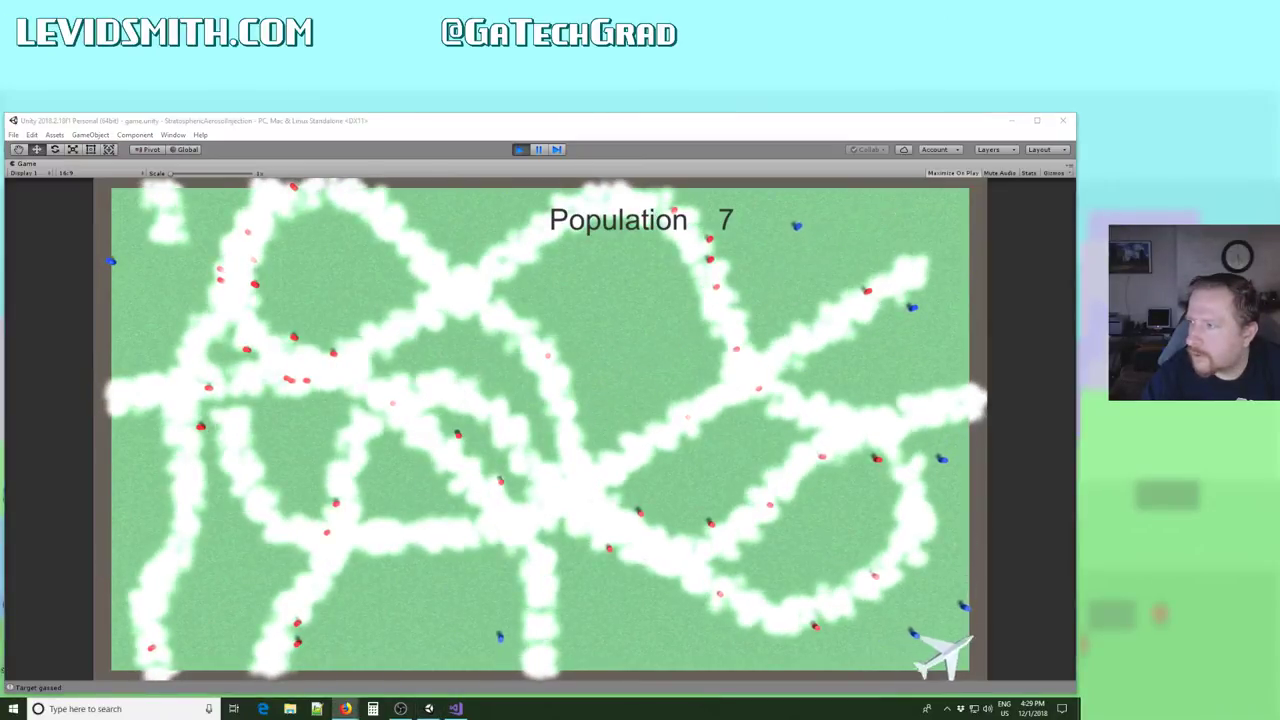
left_click(620, 325)
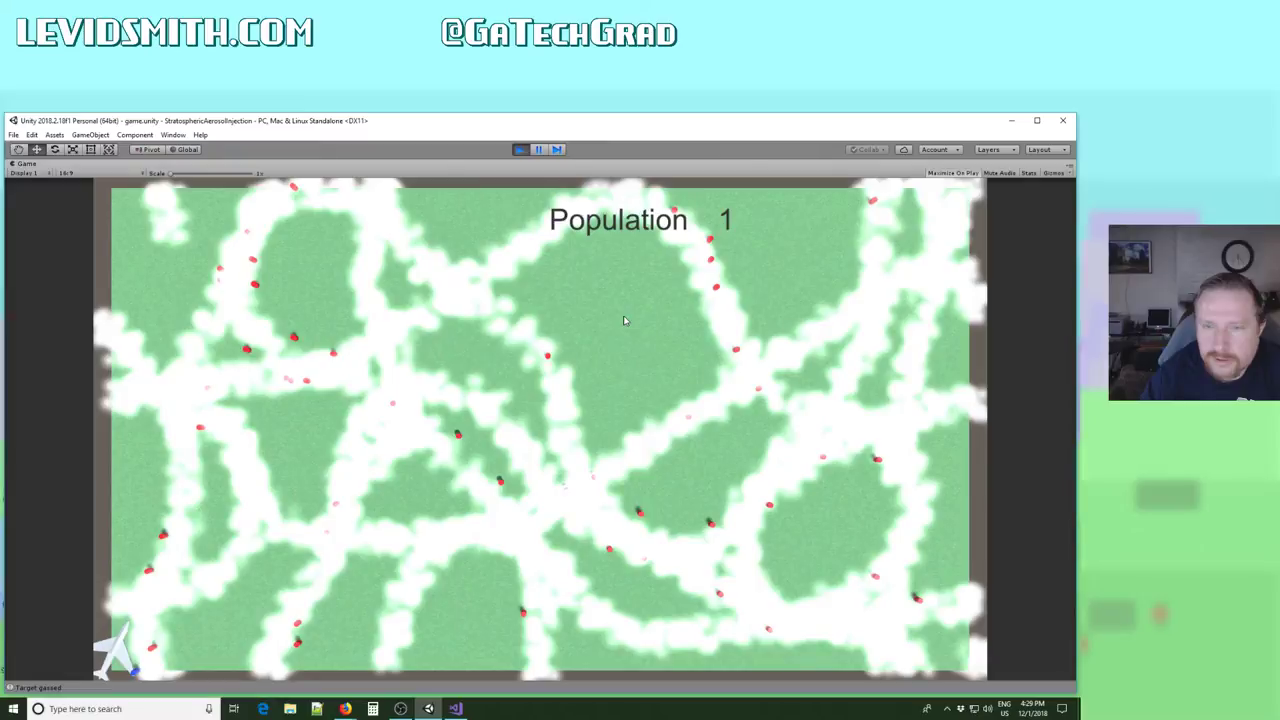
left_click(521, 149)
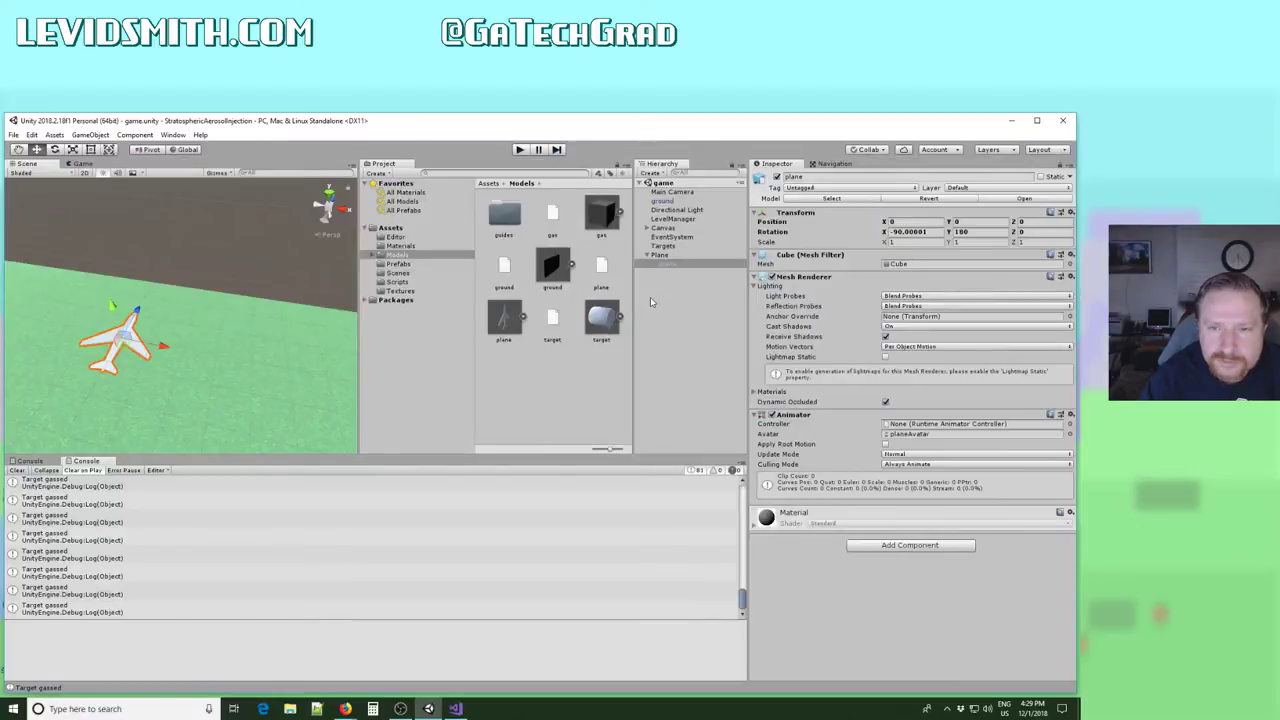
Select the Plane object, switch to Visual Studio and open Plane.cs at the gas-spawning code in the Update method.
left_click(662, 255)
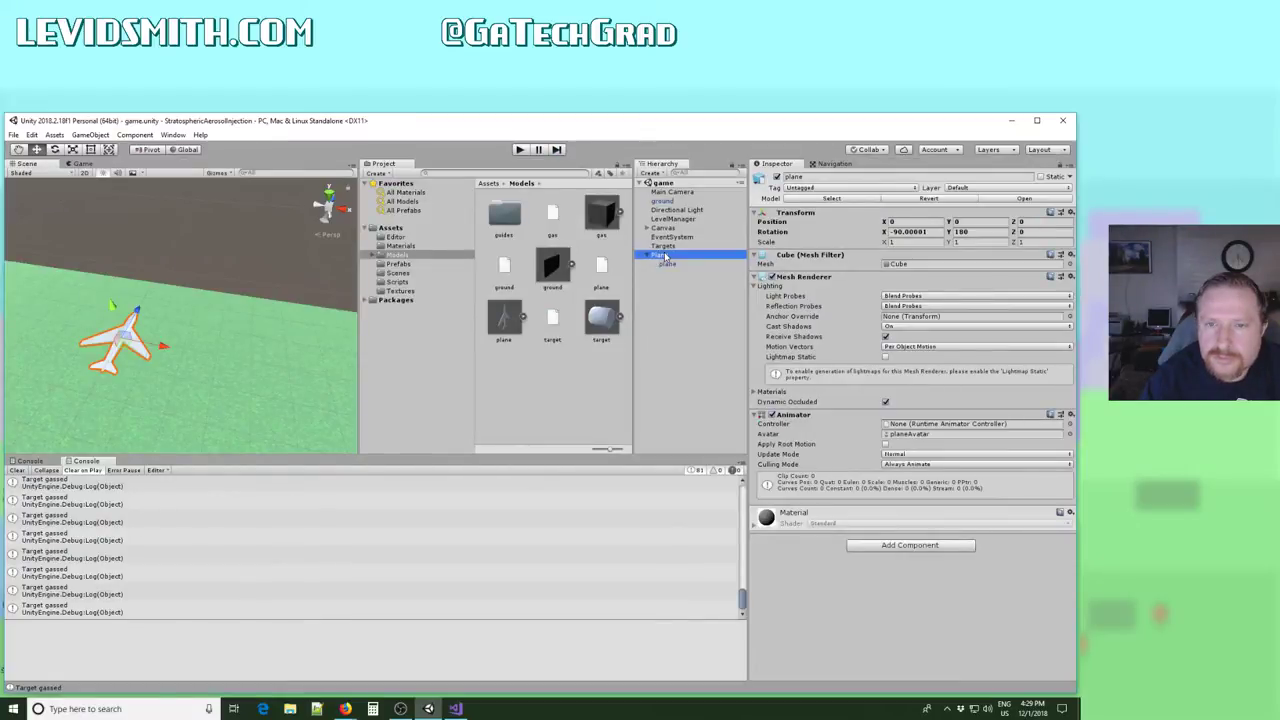
left_click(456, 709)
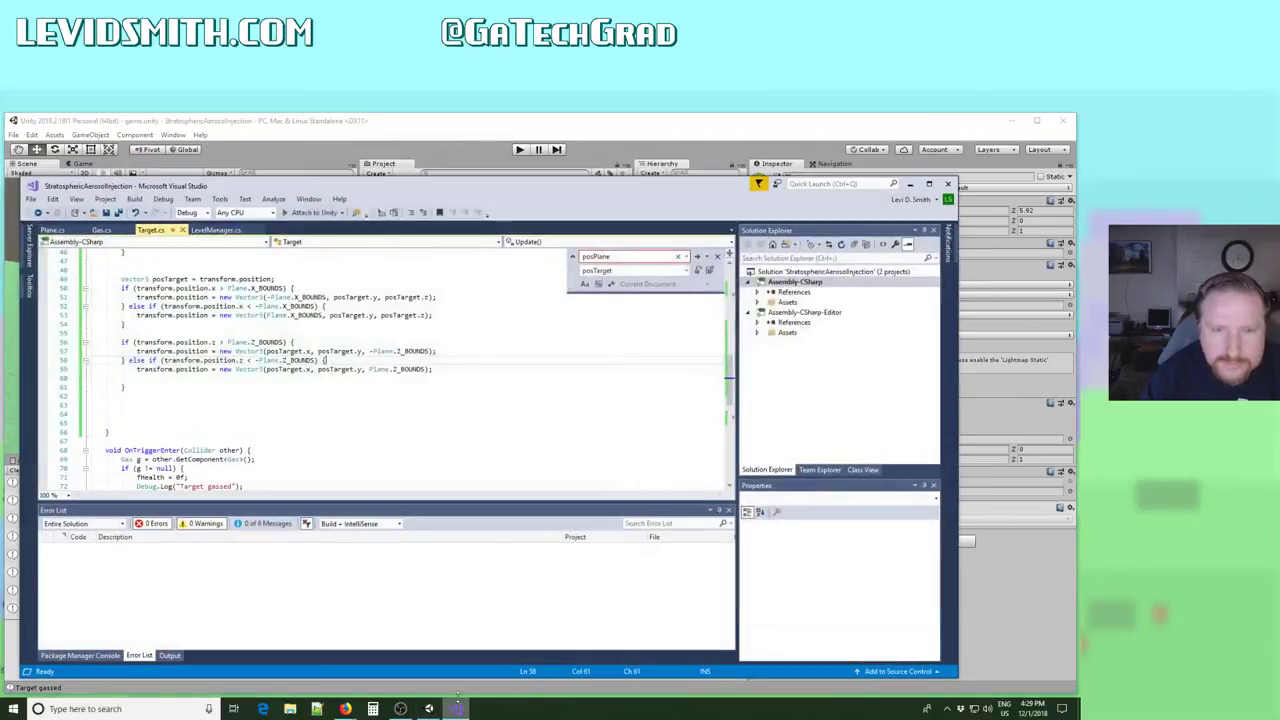
left_click(52, 230)
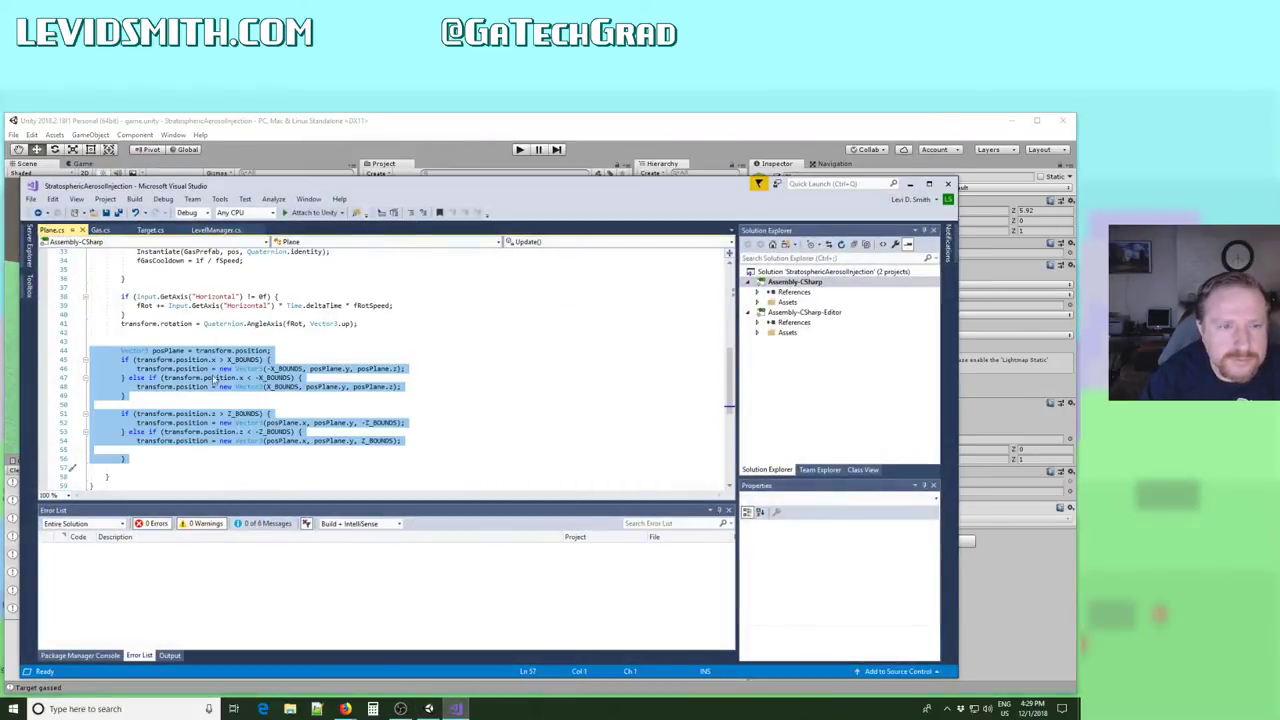
left_click(126, 395)
scroll(251, 400, "down", 5)
scroll(251, 400, "up", 9)
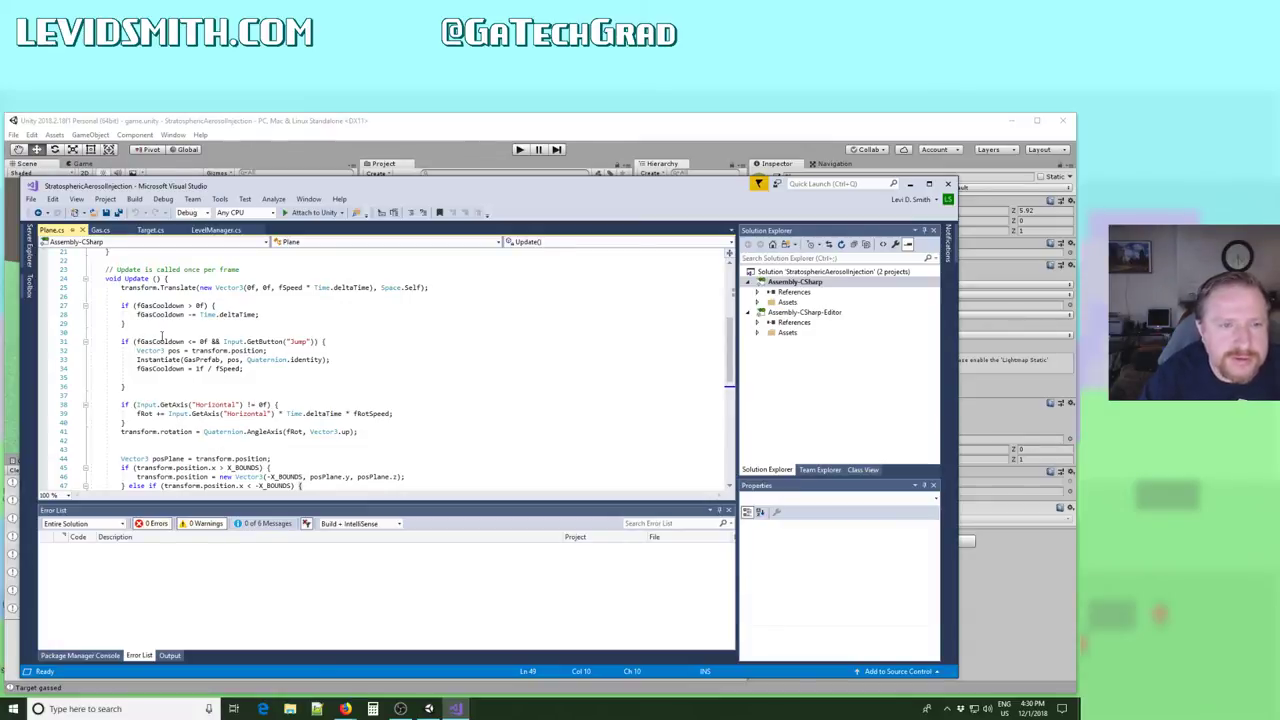
Add the line transform.TransformPoint(0f, 0f, -1f); below the Vector3 pos declaration in the gas-spawning block.
left_click(292, 351)
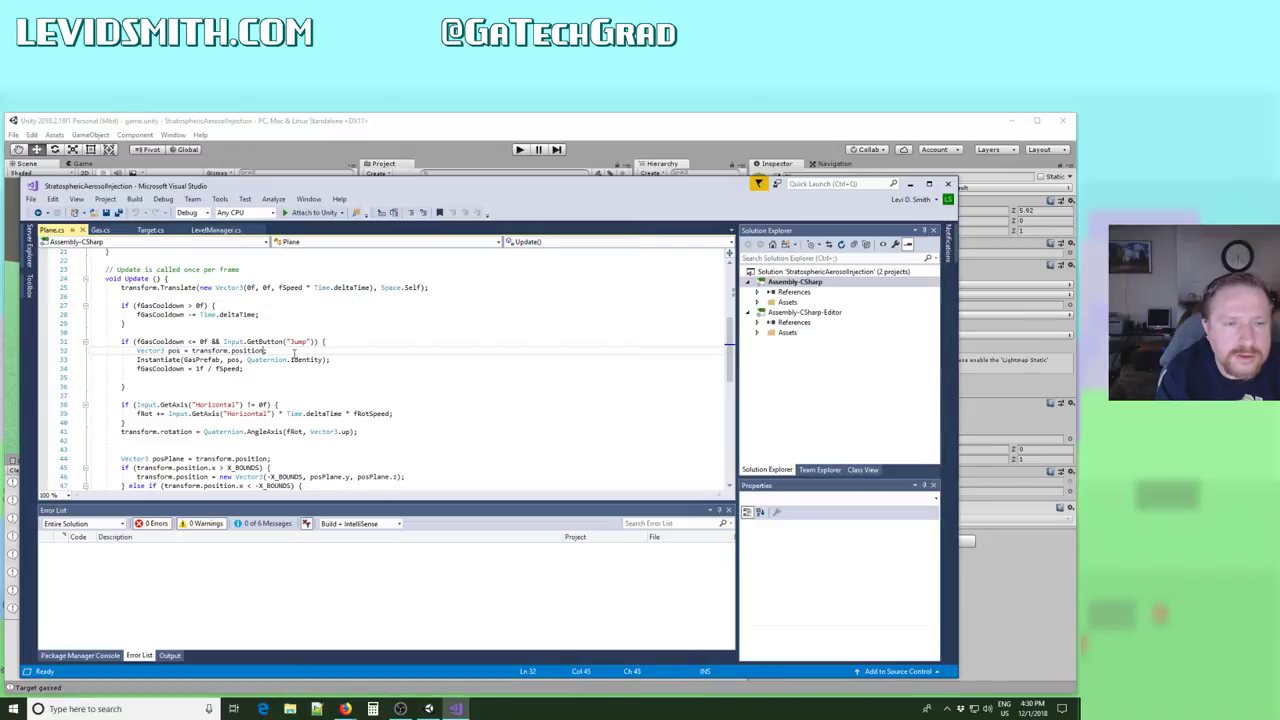
key("Left")
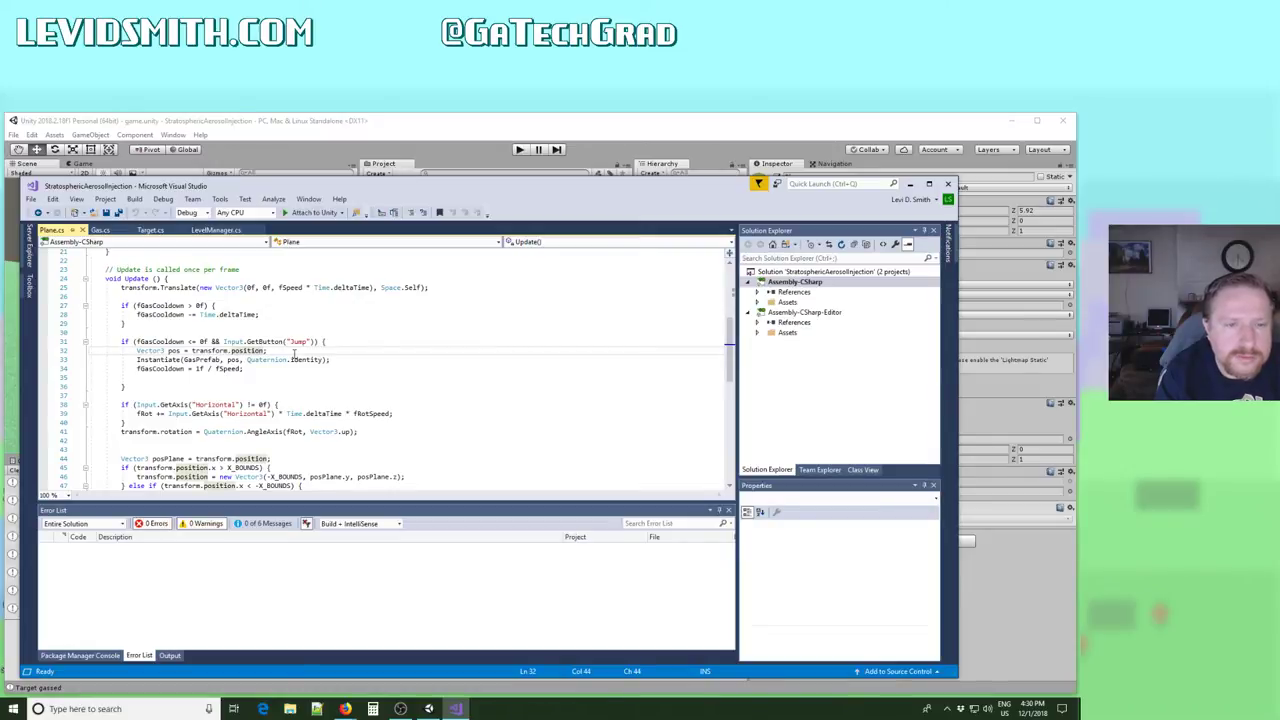
key("End")
key("Return")
type("transfo")
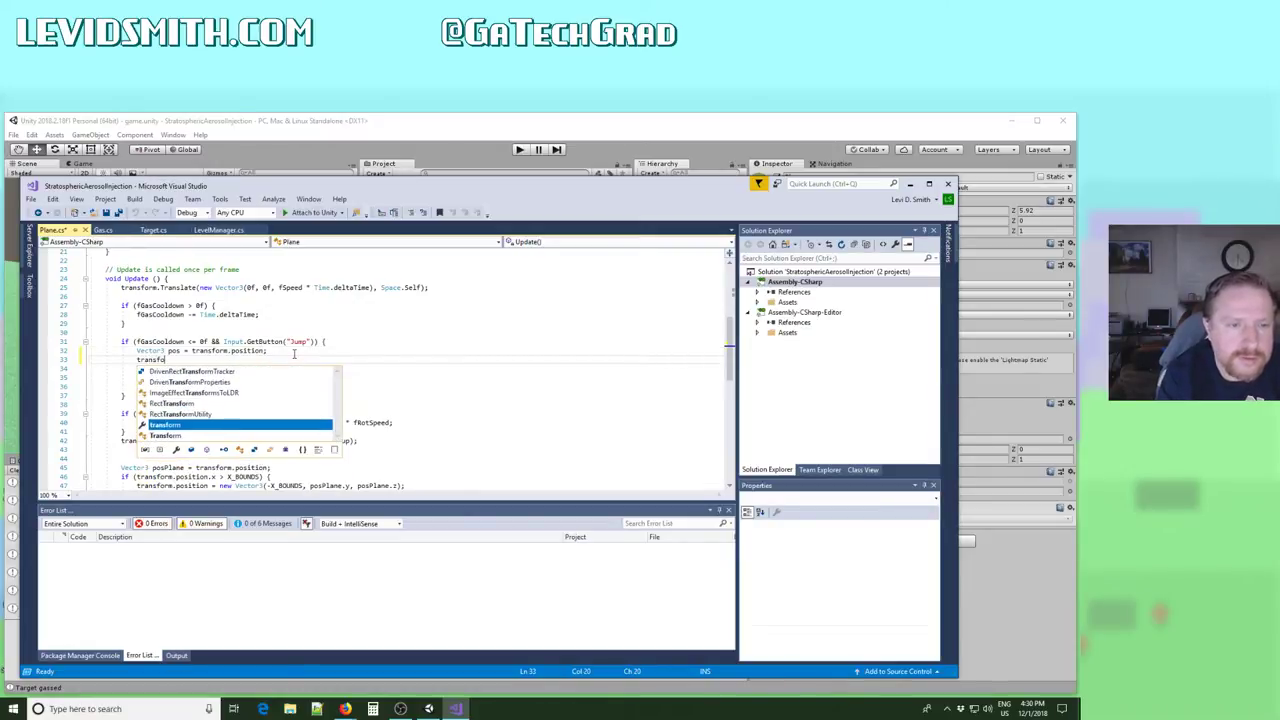
type("rm.")
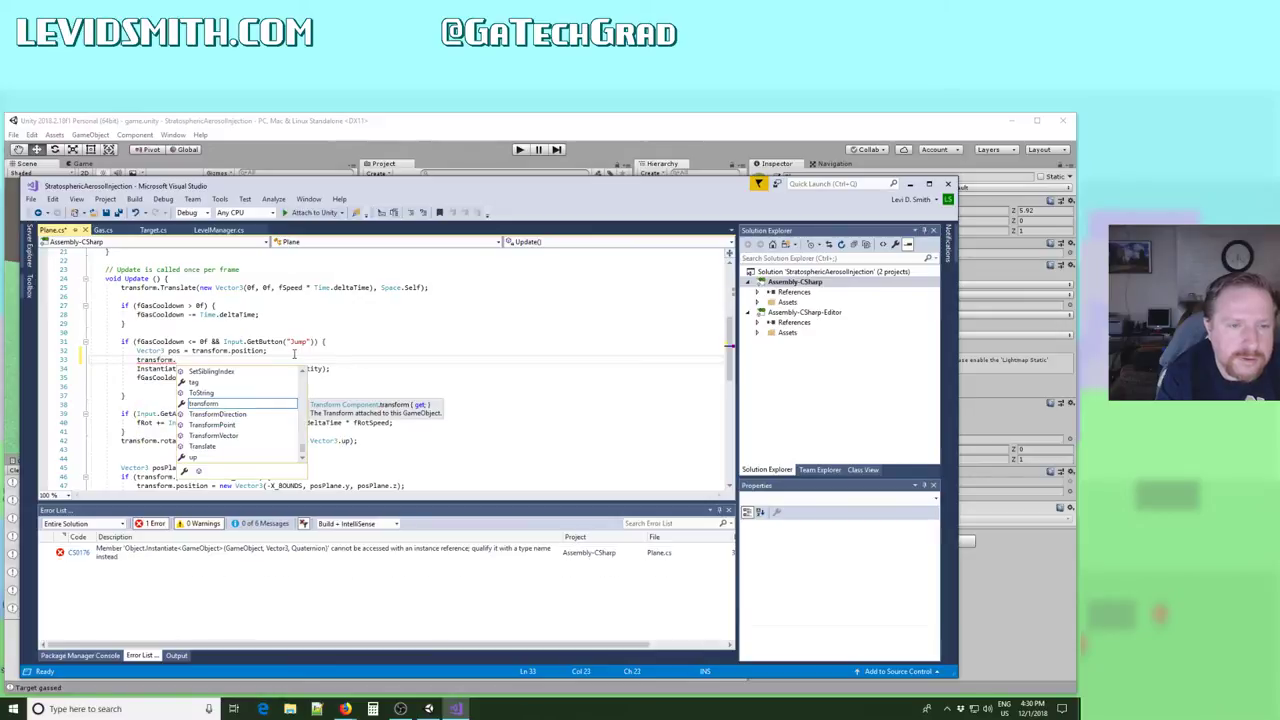
key("BackSpace")
key("BackSpace")
key("BackSpace")
key("BackSpace")
key("BackSpace")
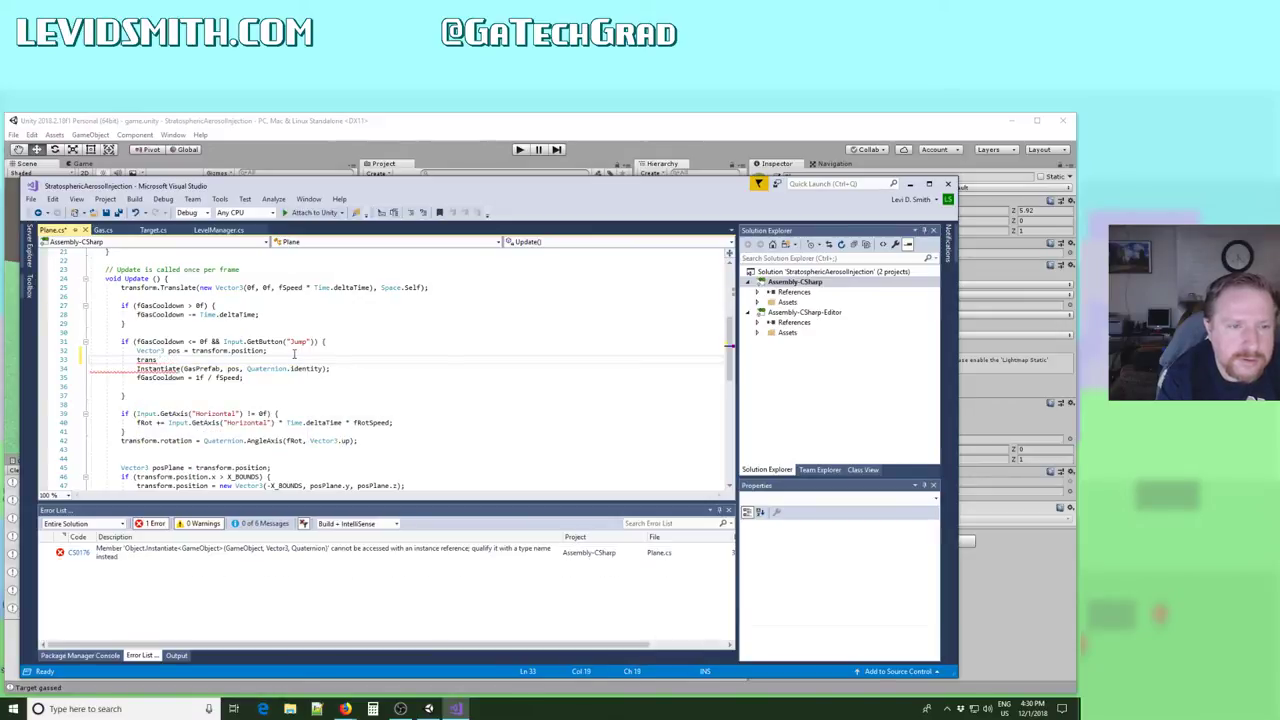
type("form.")
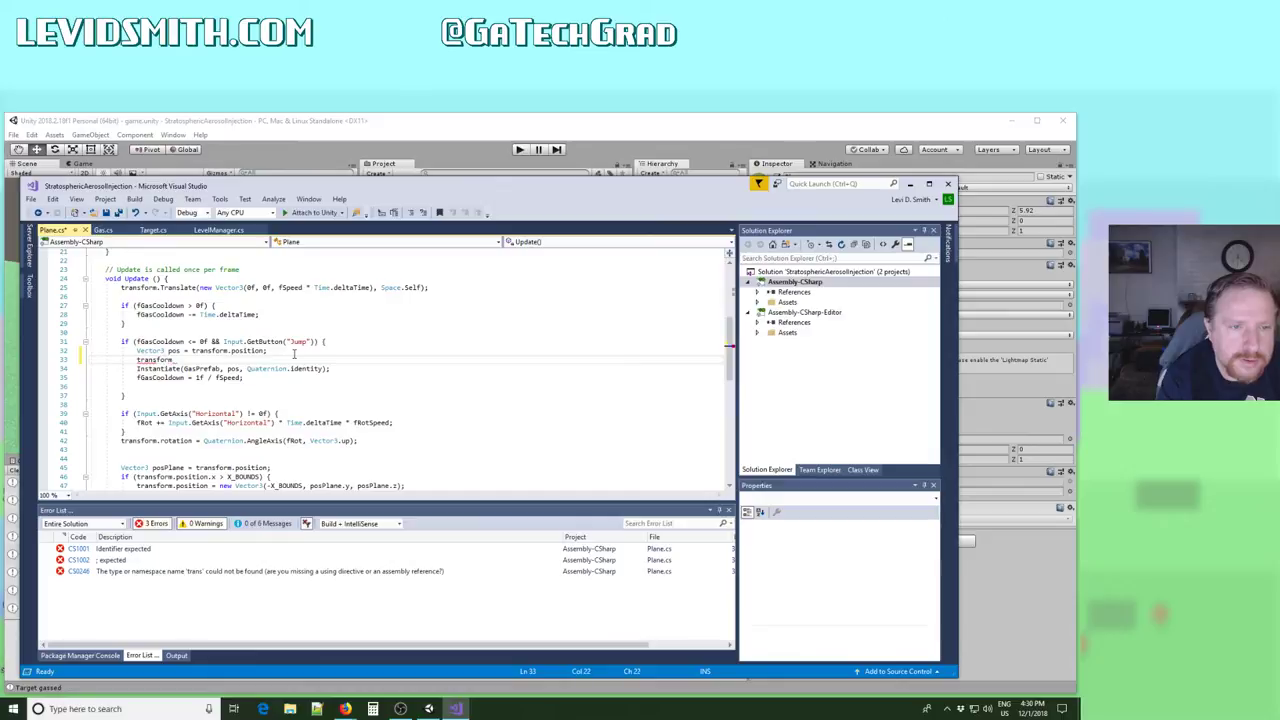
type("tra")
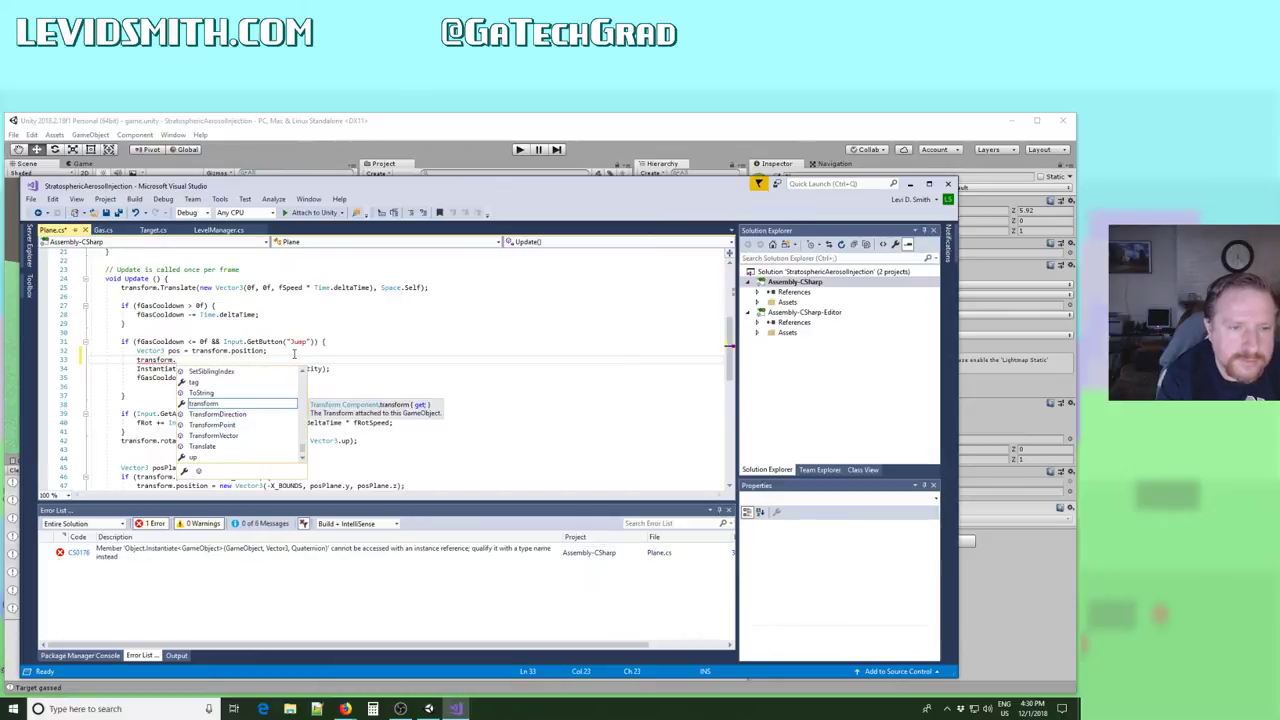
type("ns")
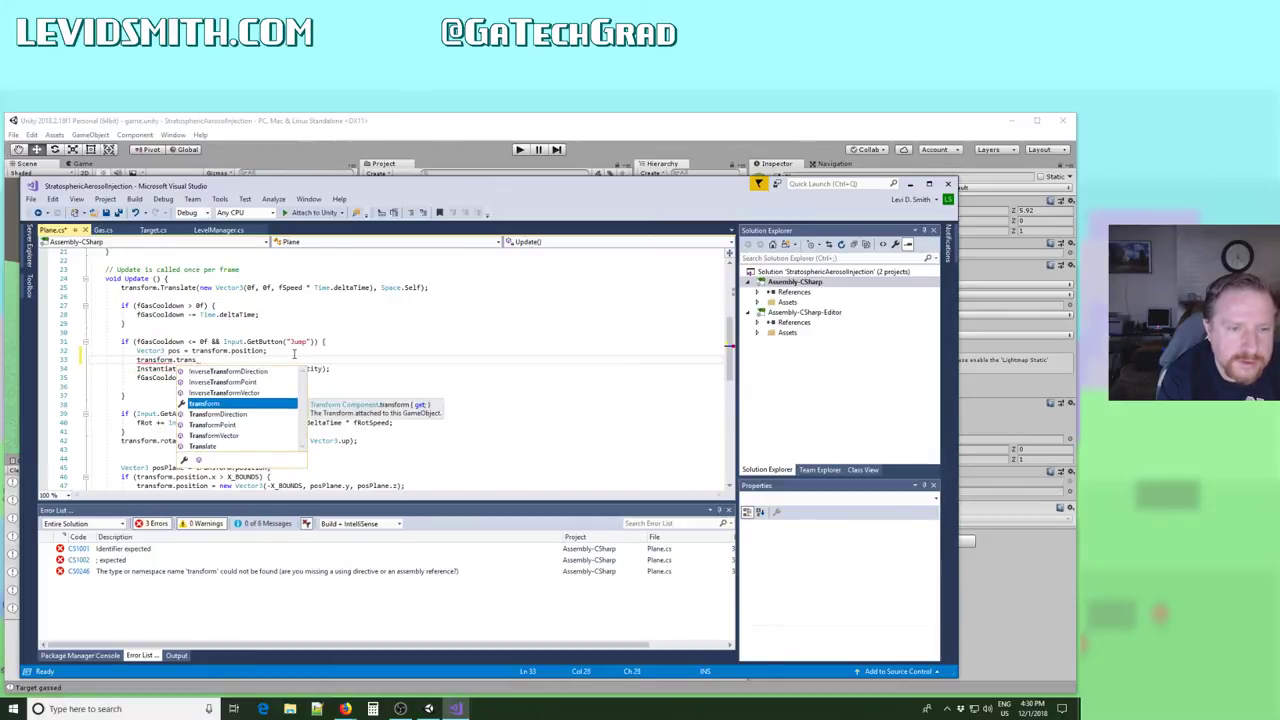
key("Down")
key("Tab")
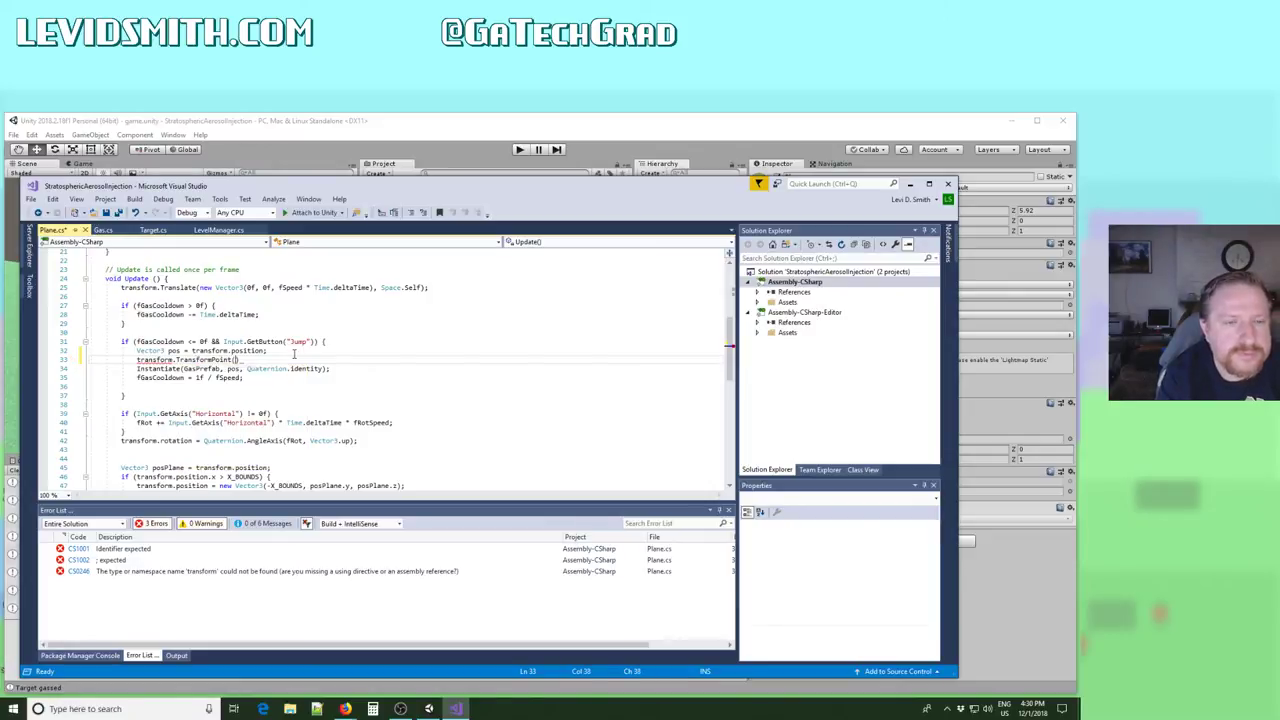
type("(")
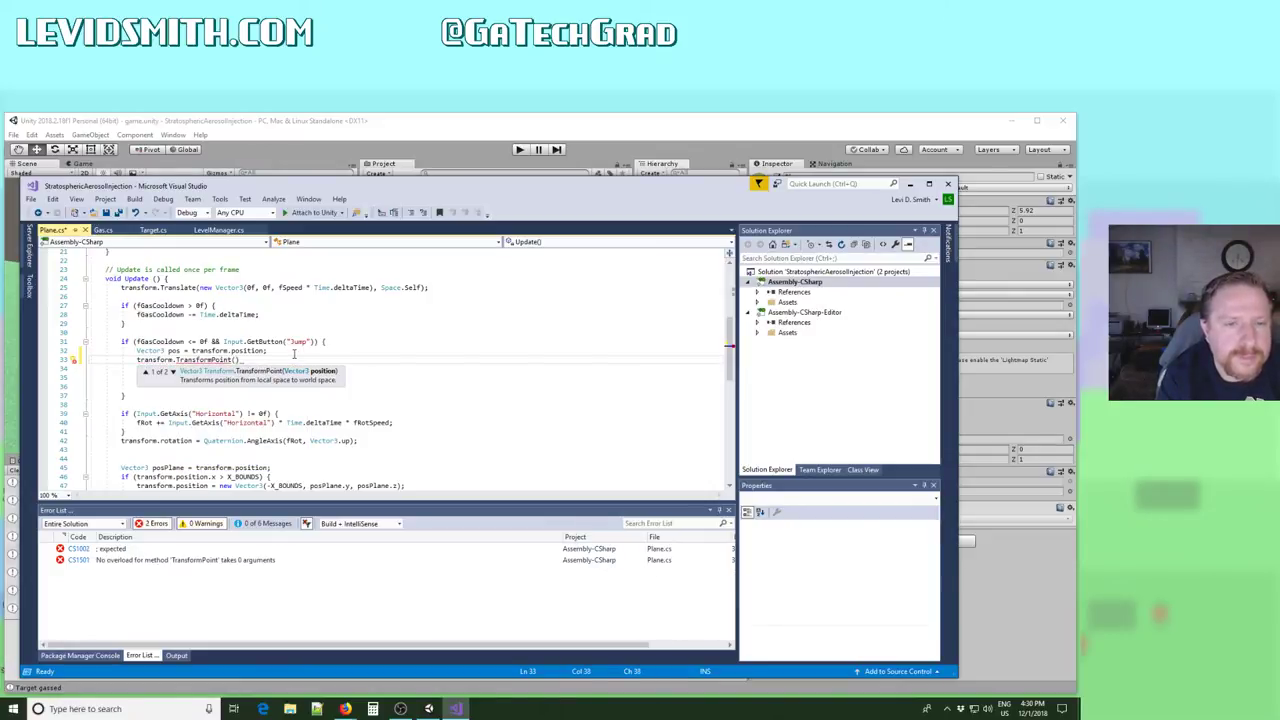
key("Down")
type("0f, 0f, -")
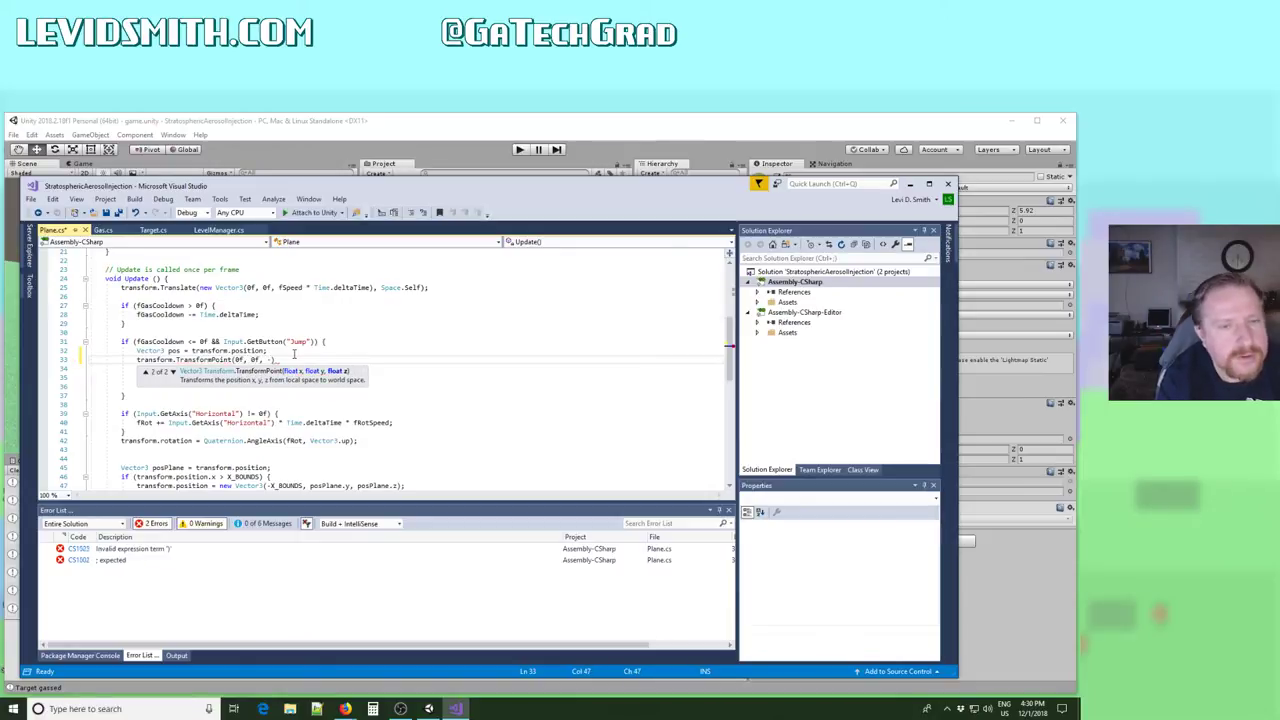
type("1f);")
Comment out the line Vector3 pos = transform.position; in the gas-spawning block.
key("Up")
key("Home")
key("Home")
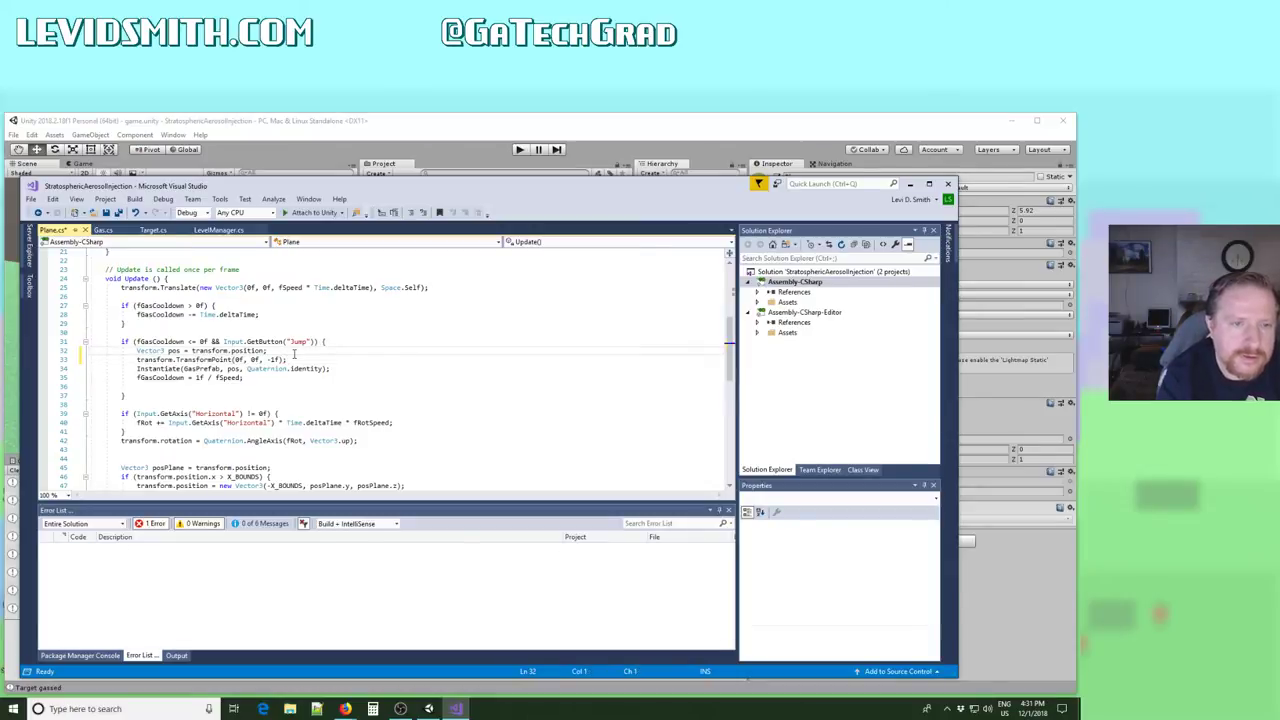
type("//")
key("Down")
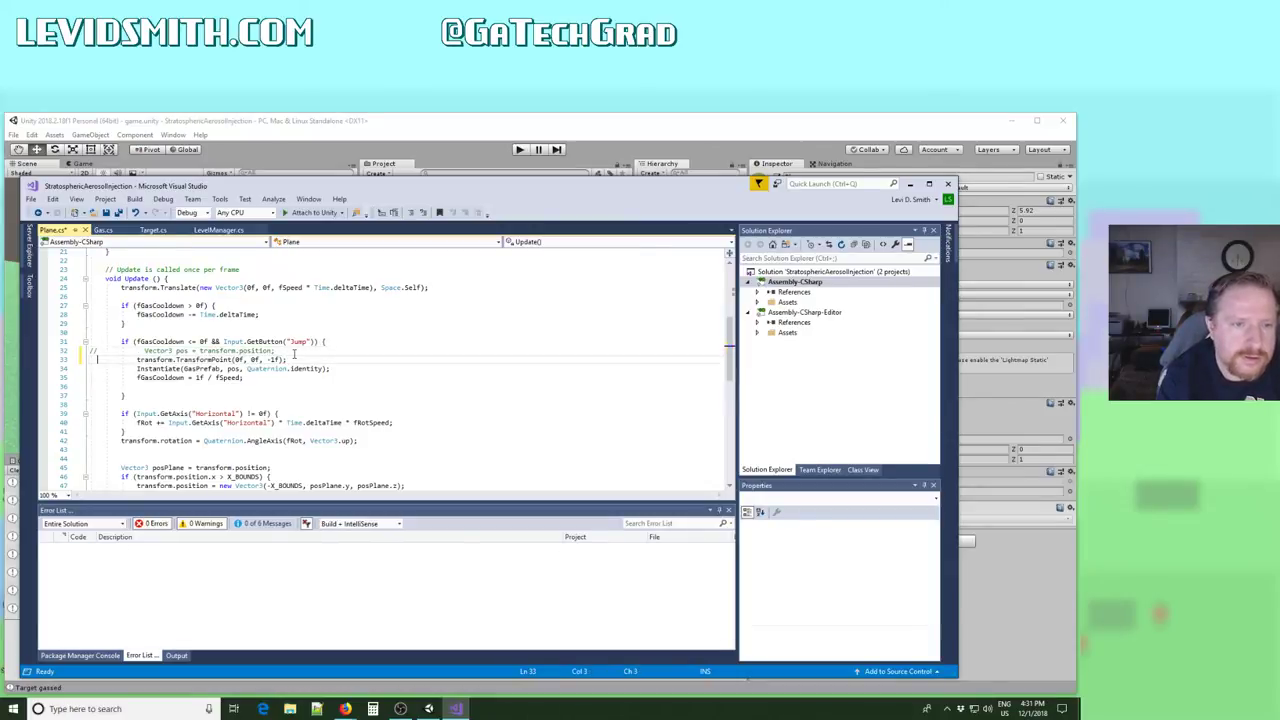
Assign the TransformPoint result to a new variable with Vector3 pos = and save the script.
key("Home")
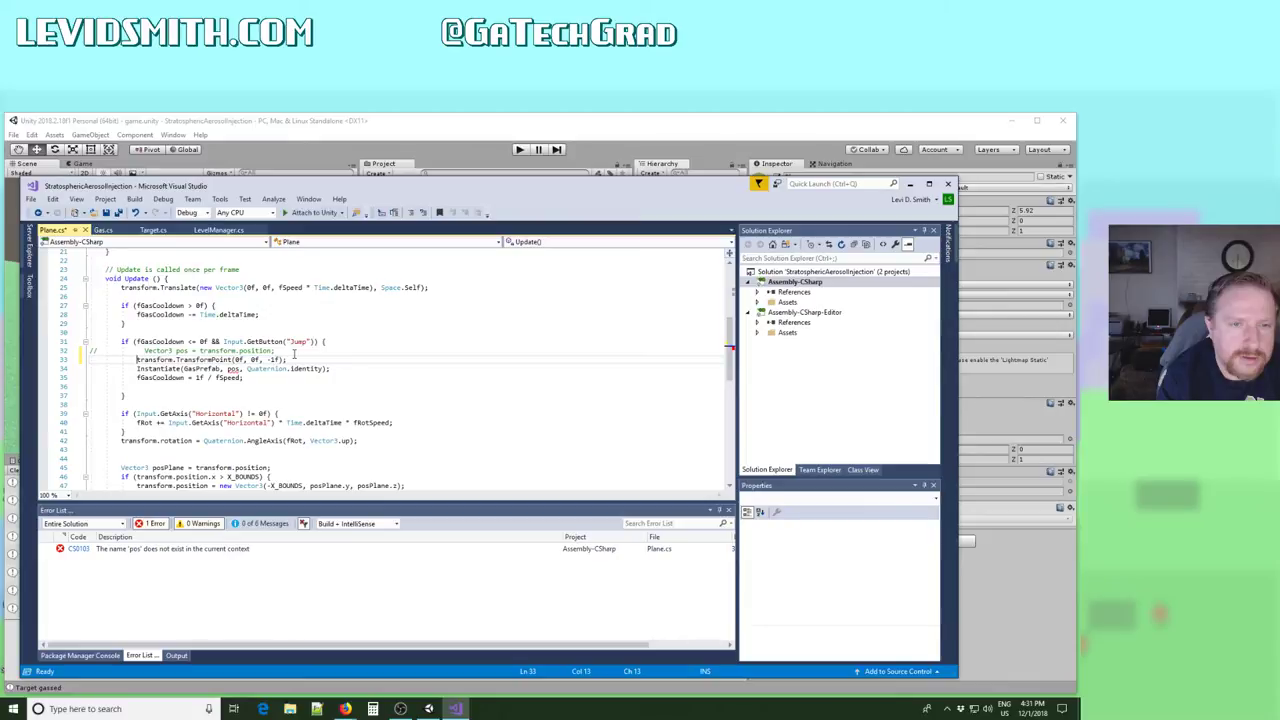
type("Vector3 pos =")
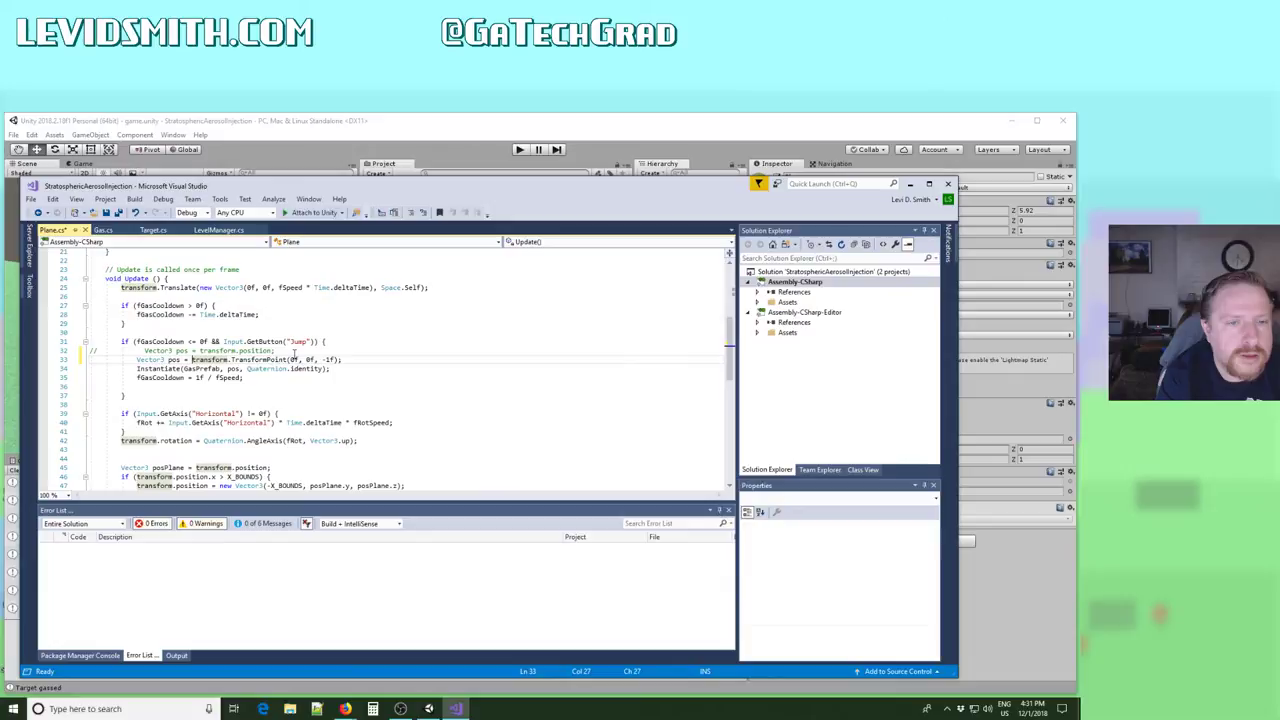
left_click(294, 358)
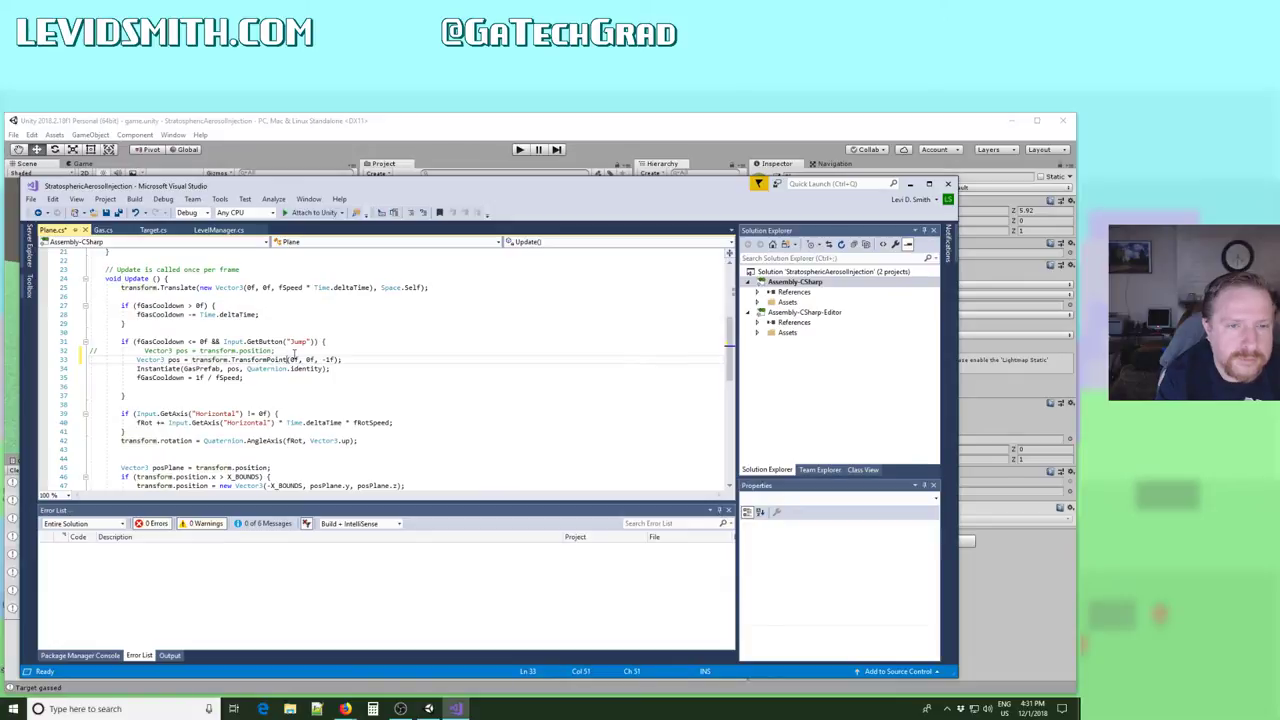
key("Right")
key("Right")
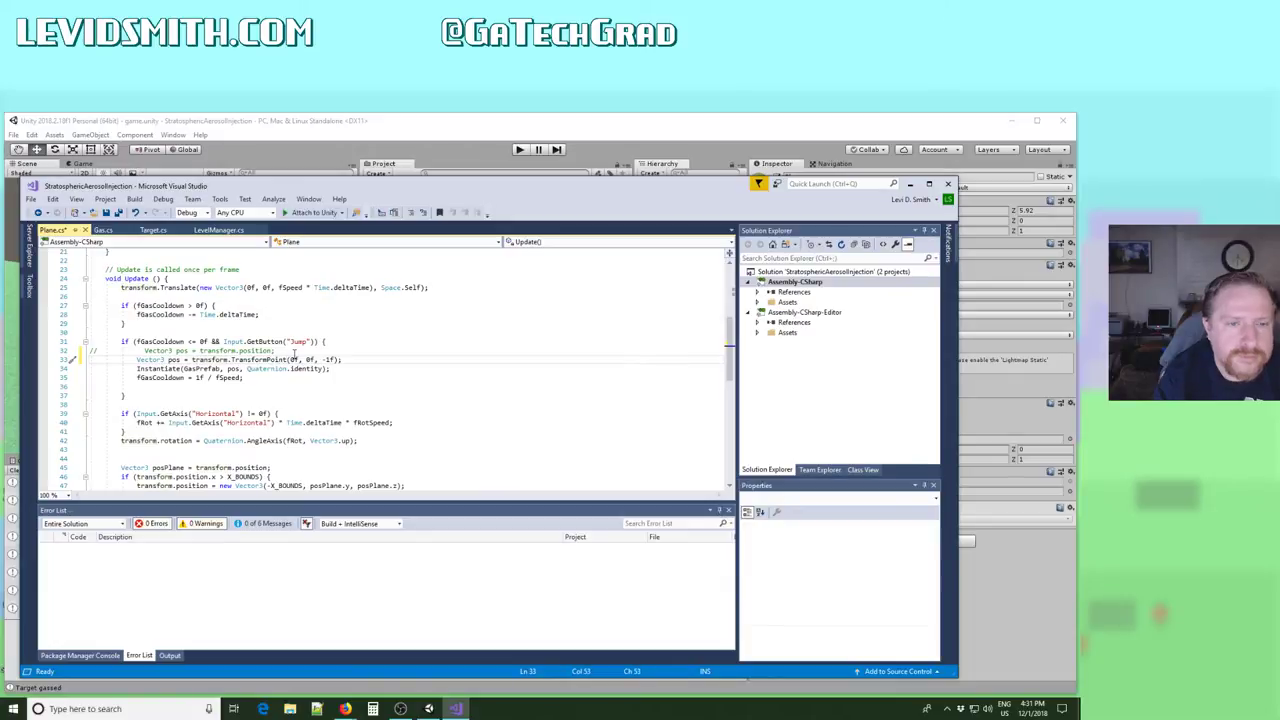
left_click(118, 213)
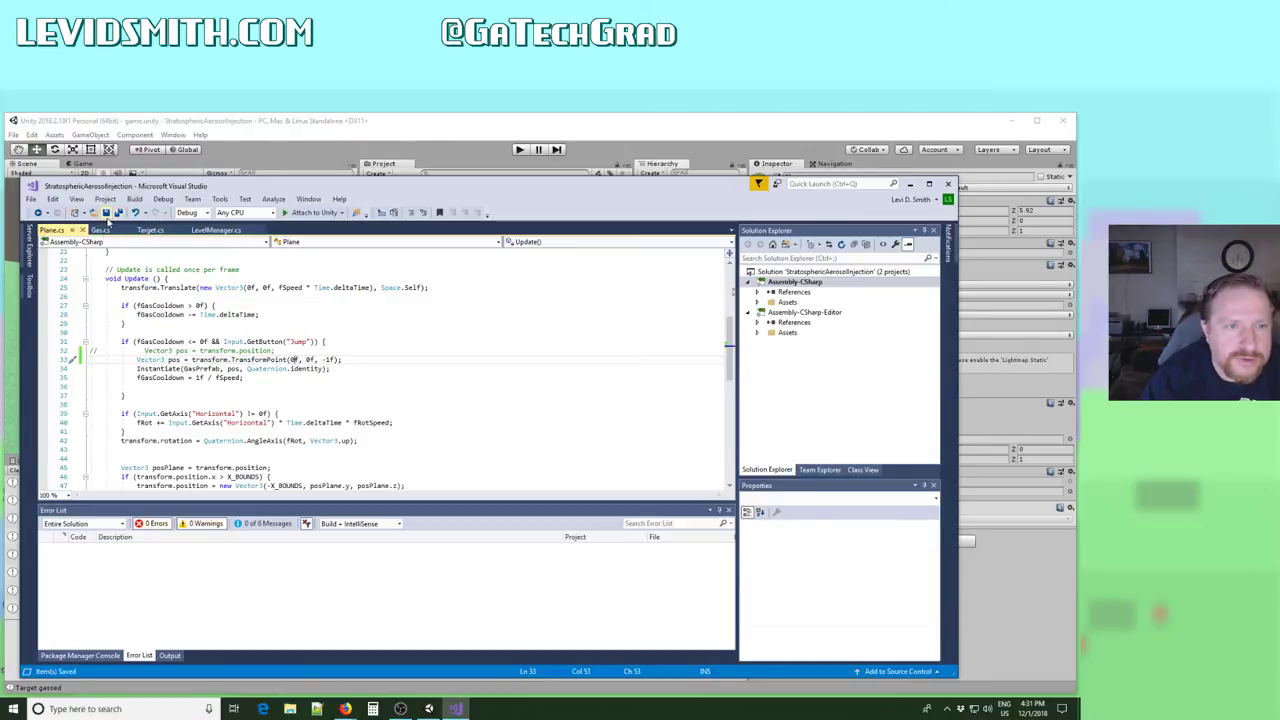
Switch back to Unity and playtest the game, steering the plane both ways while spraying to check where the gas spawns.
left_click(543, 130)
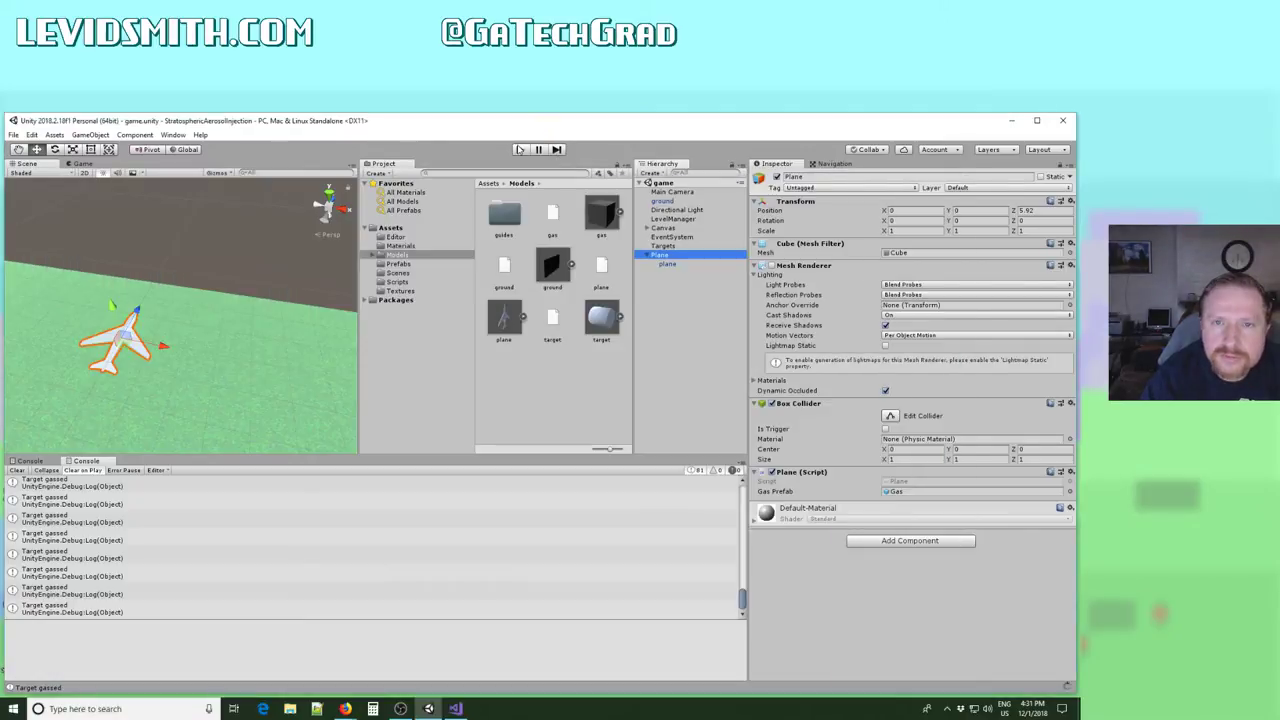
left_click(518, 148)
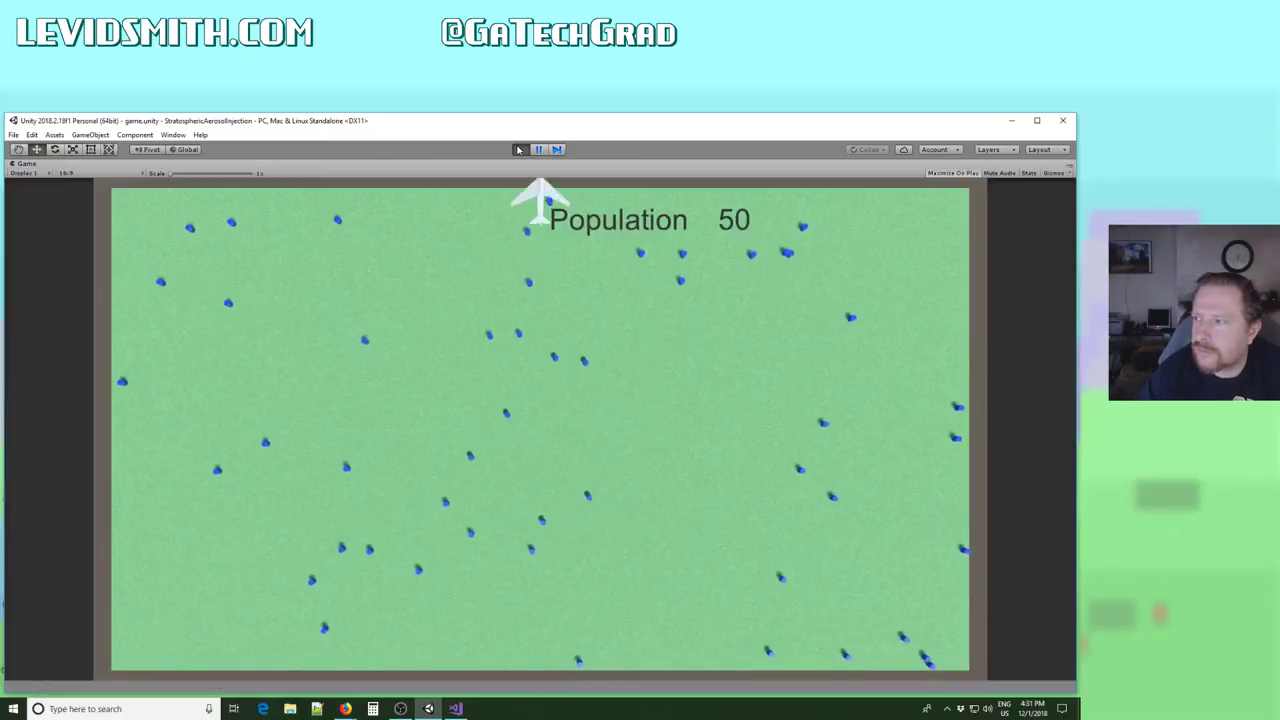
key("Left")
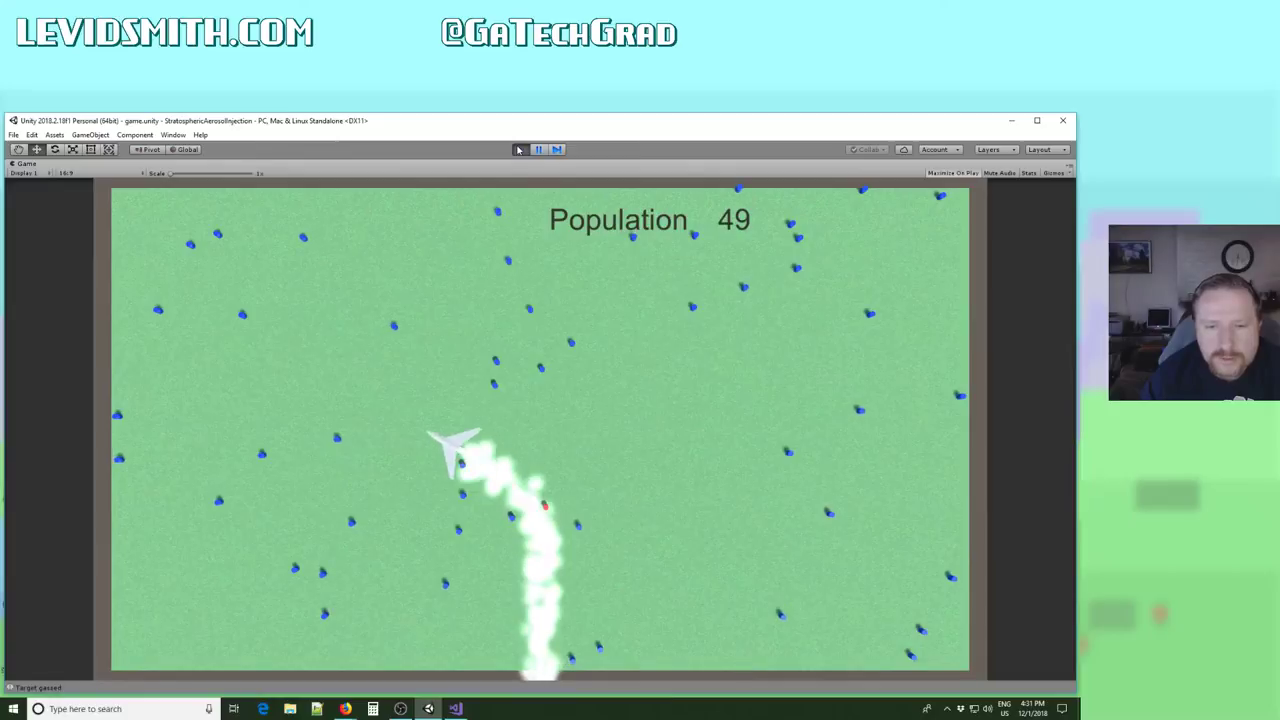
key("Left")
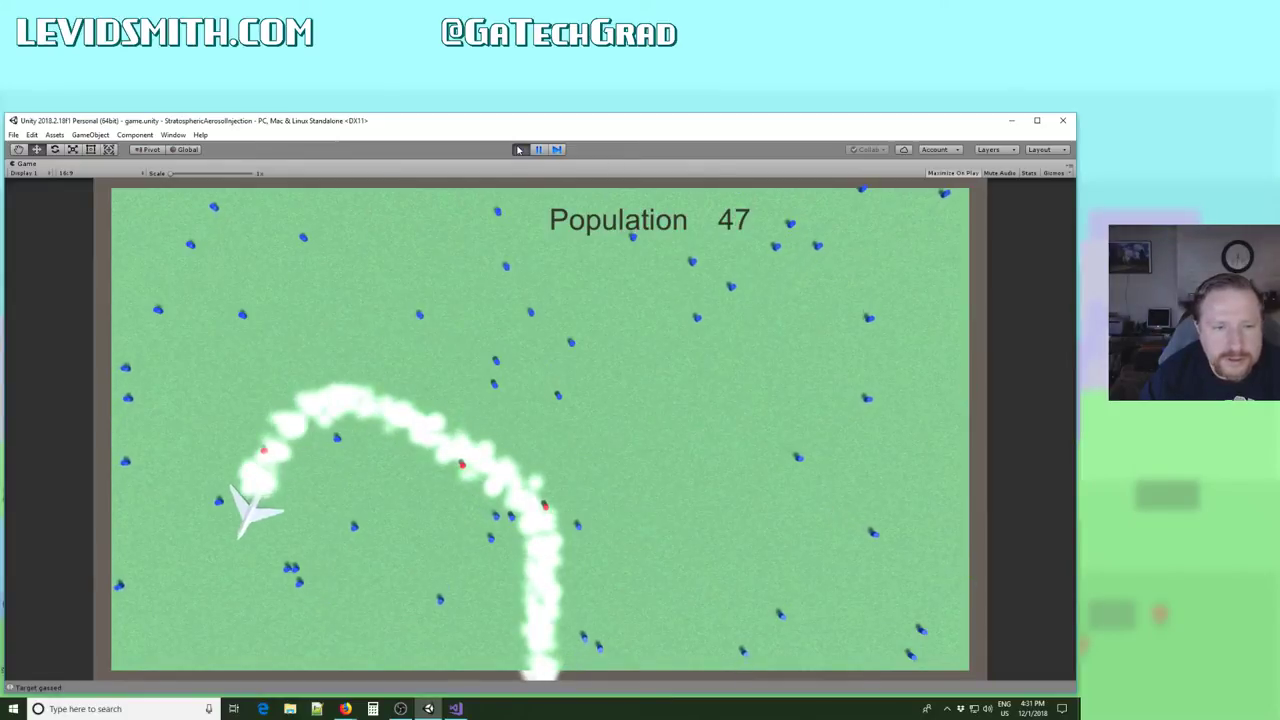
key("Left")
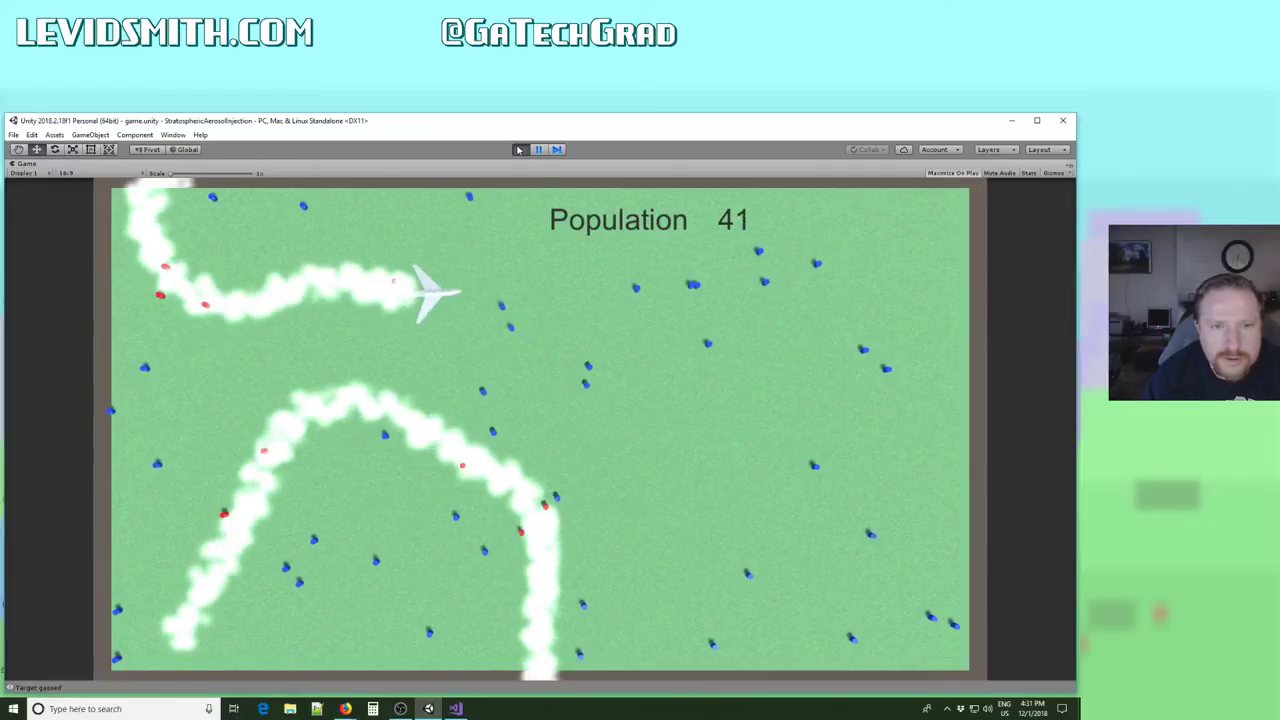
key("Right")
key("Right")
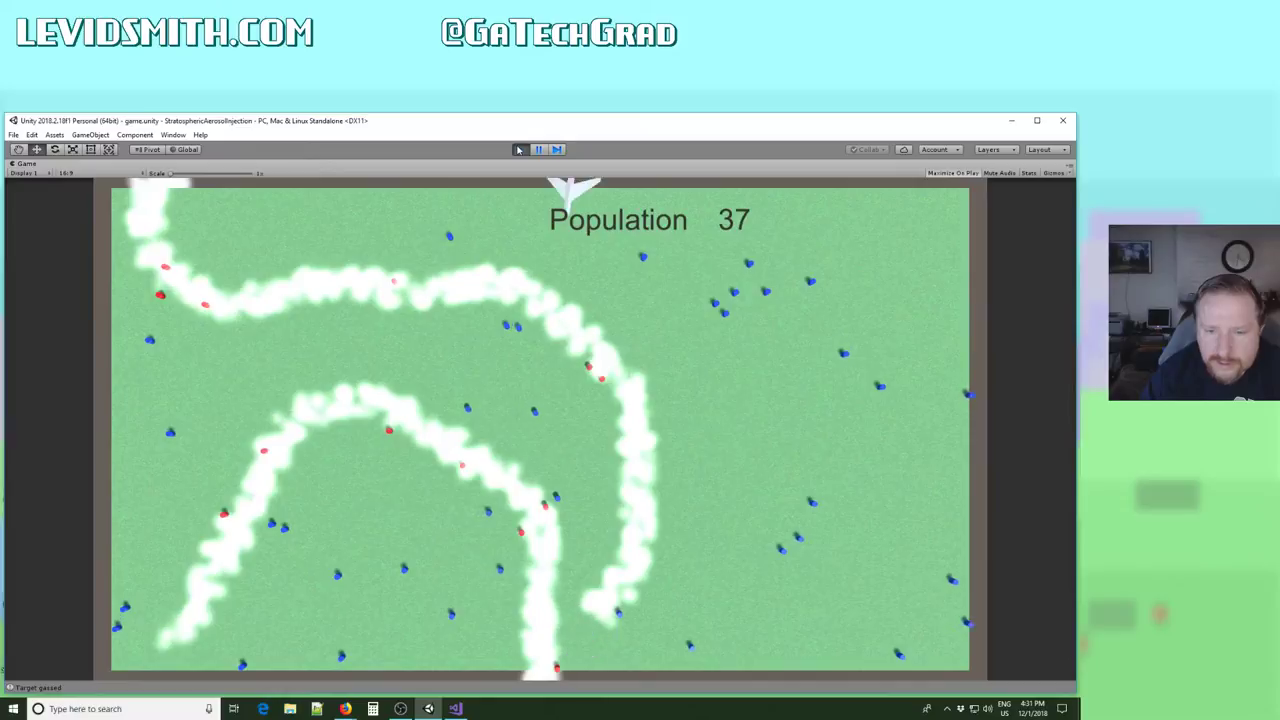
key("Left")
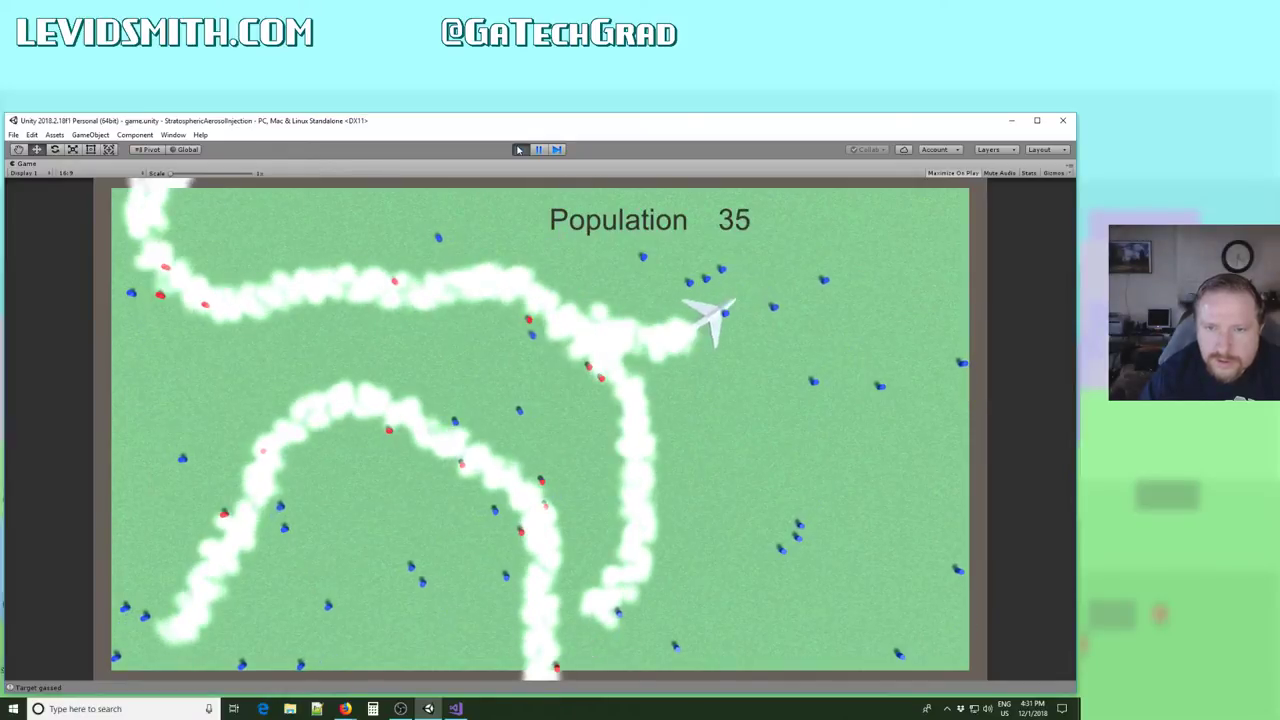
Play-test the game by steering the plane over the remaining targets until the population is eliminated, and stop play mode.
key("Right")
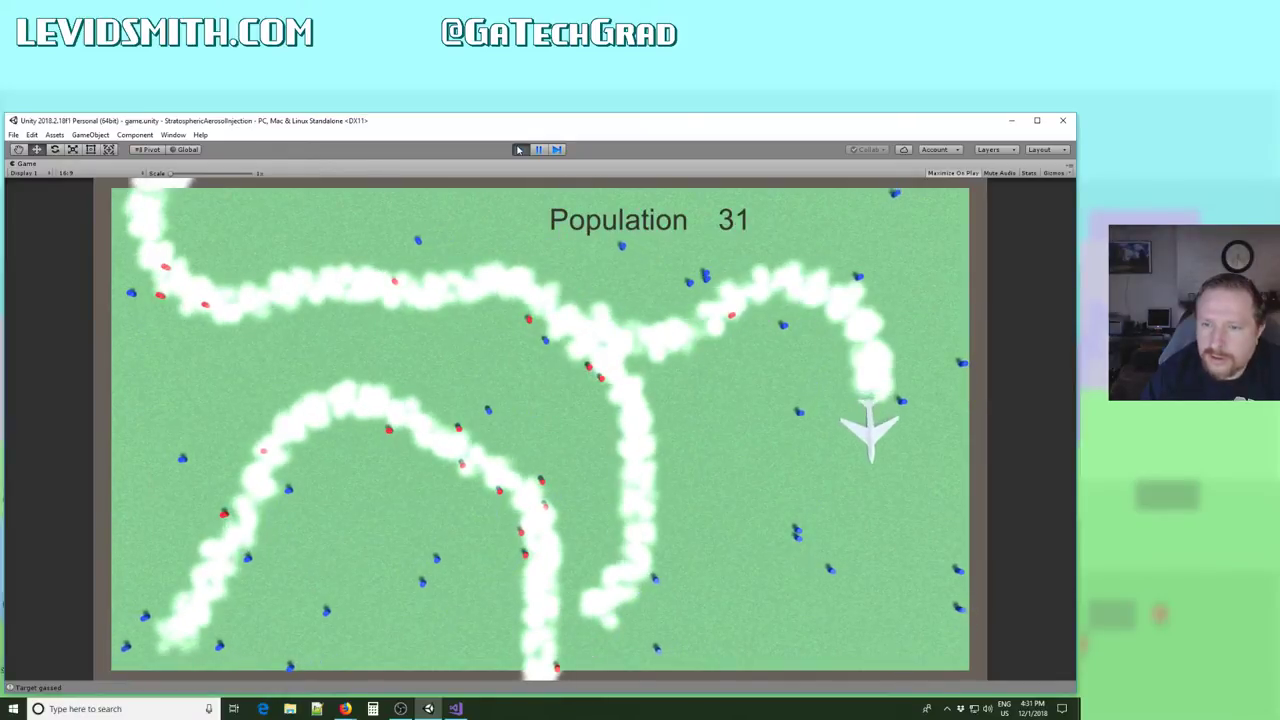
key("Right")
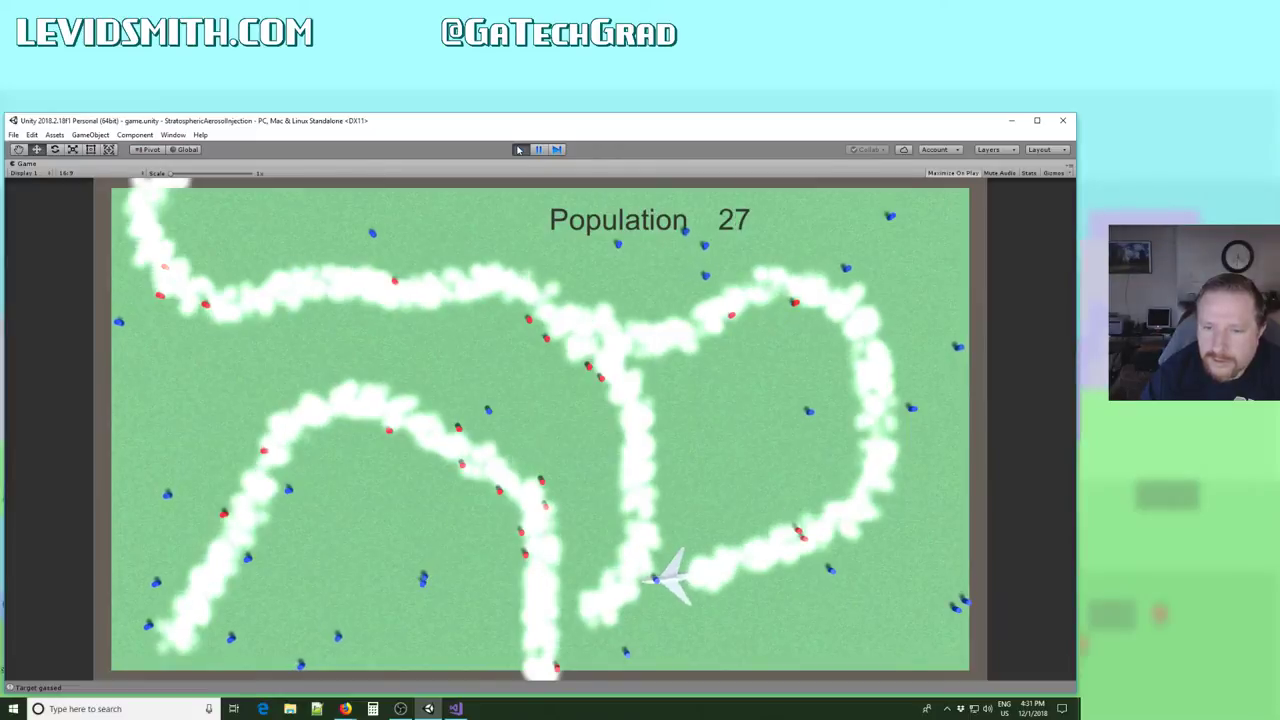
key("Left")
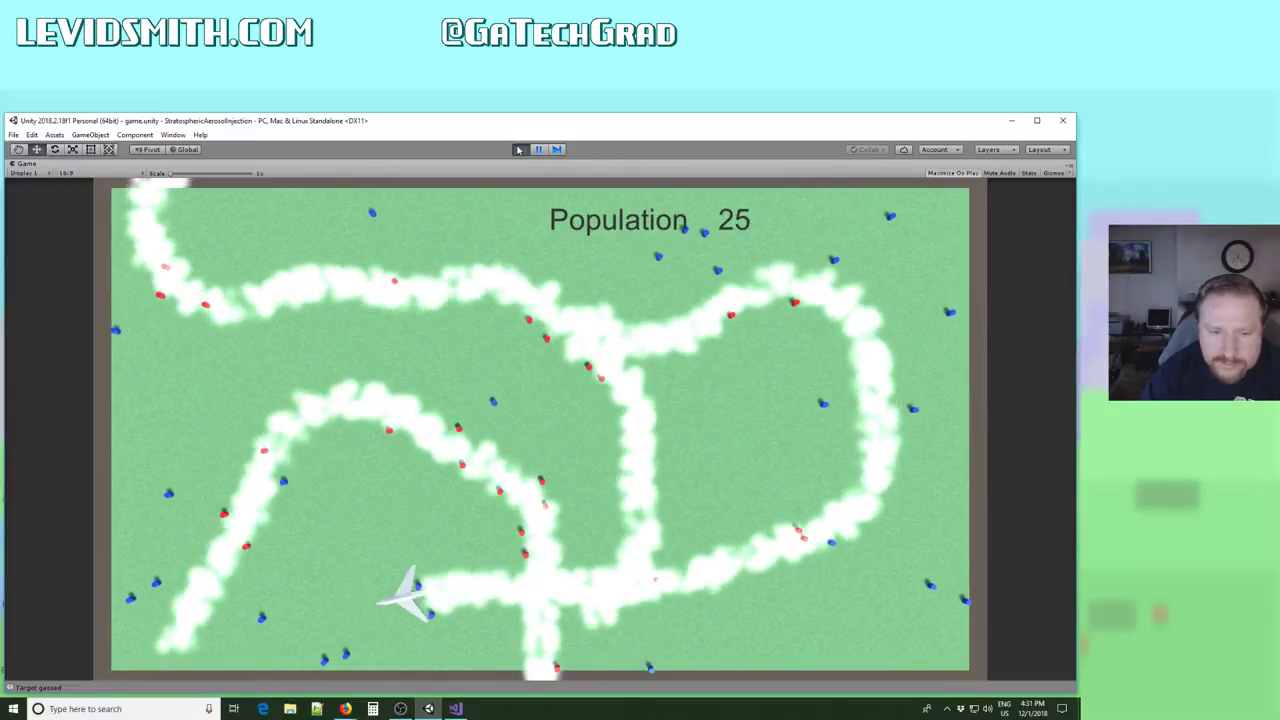
key("Right")
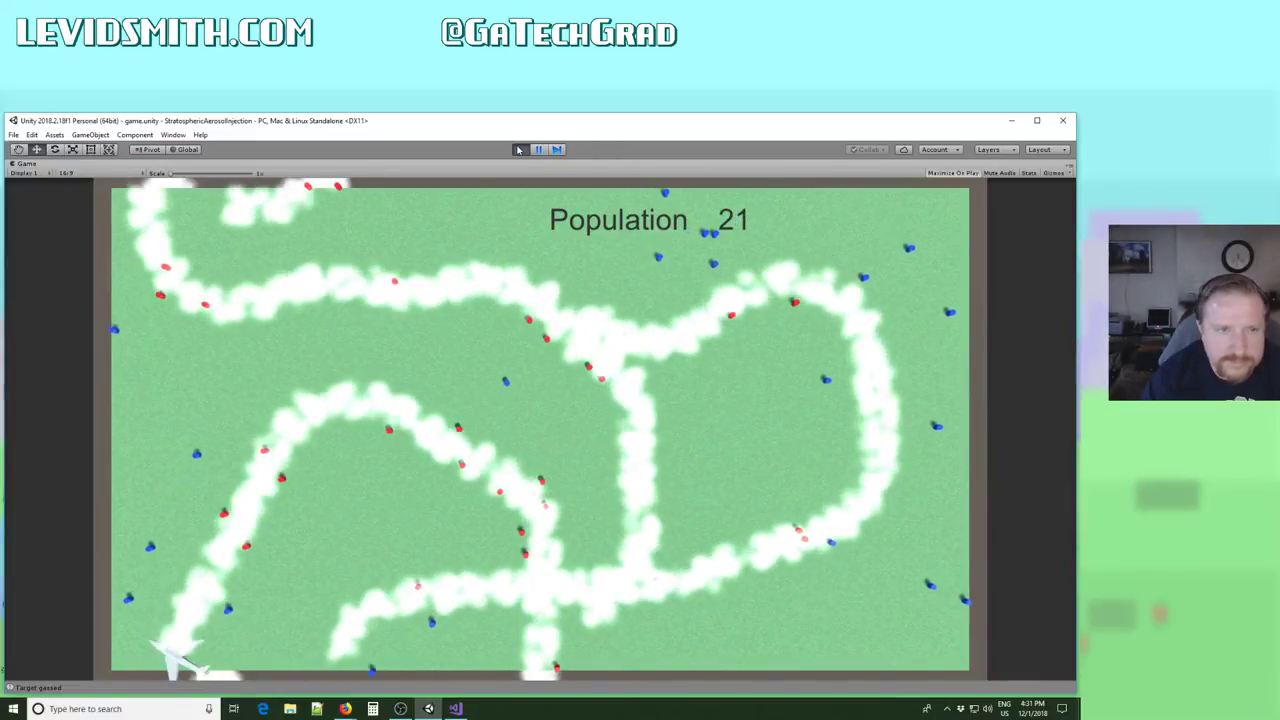
key("Right")
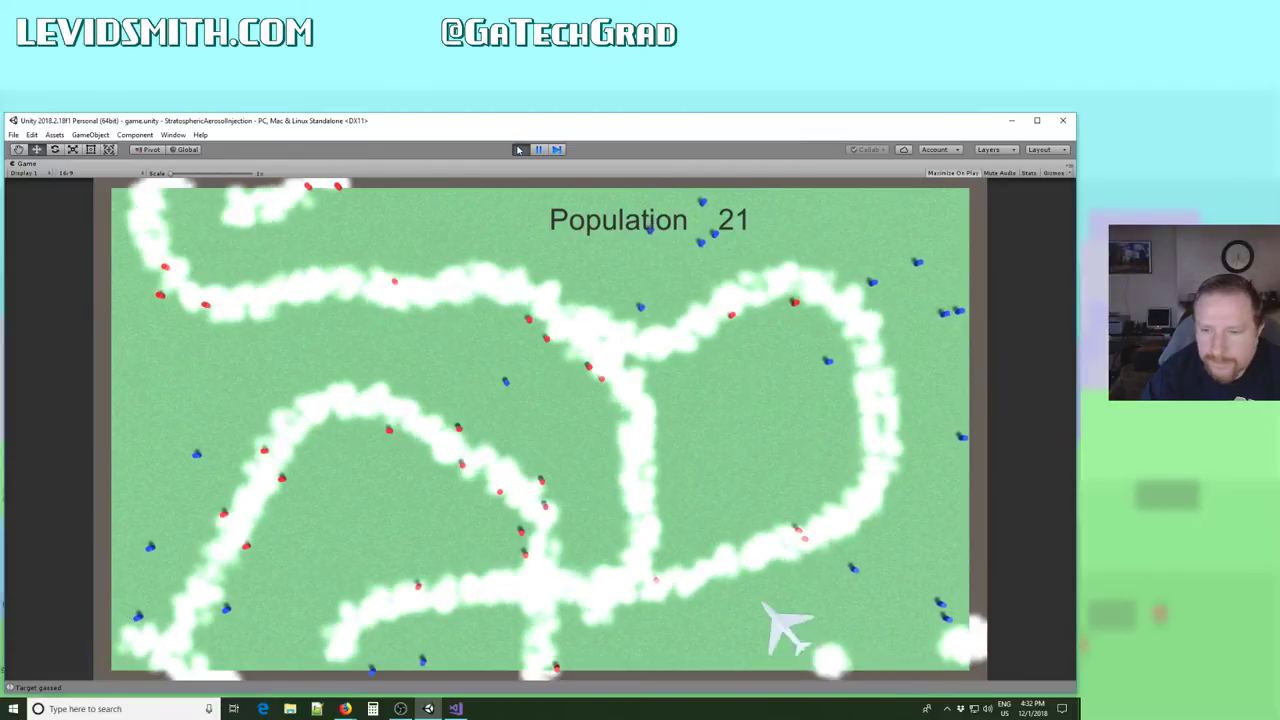
key("Right")
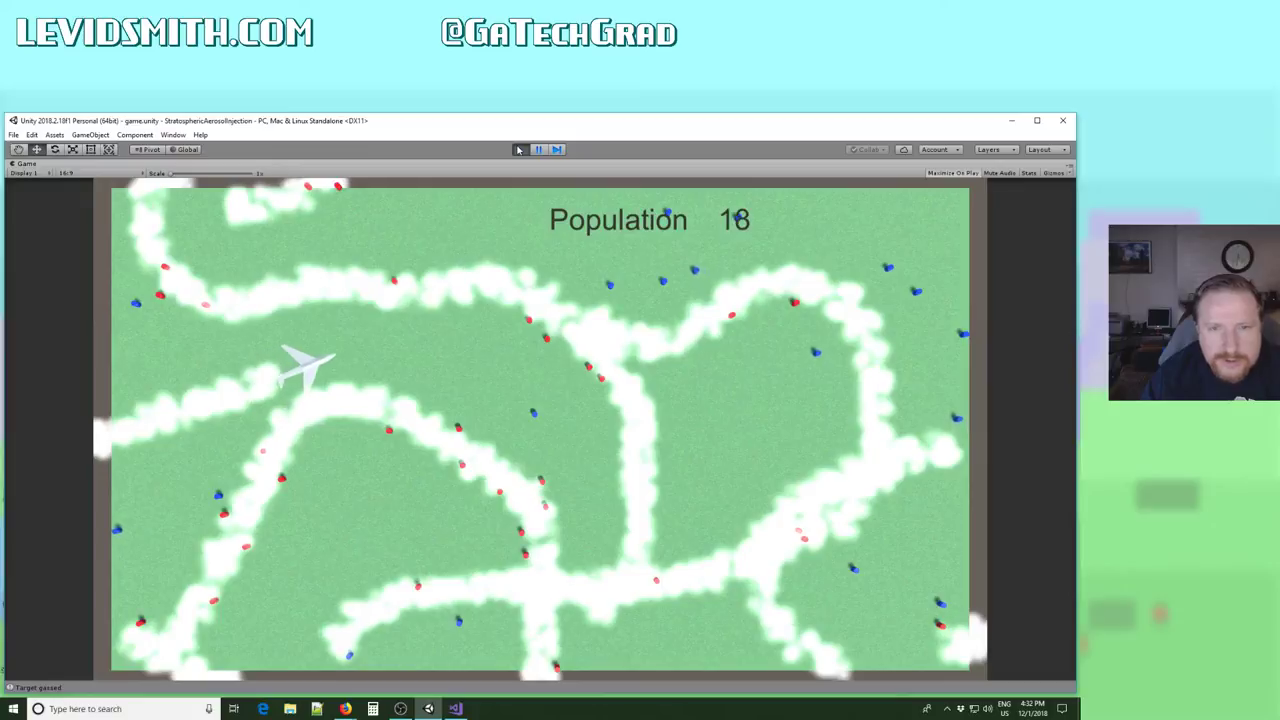
key("Right")
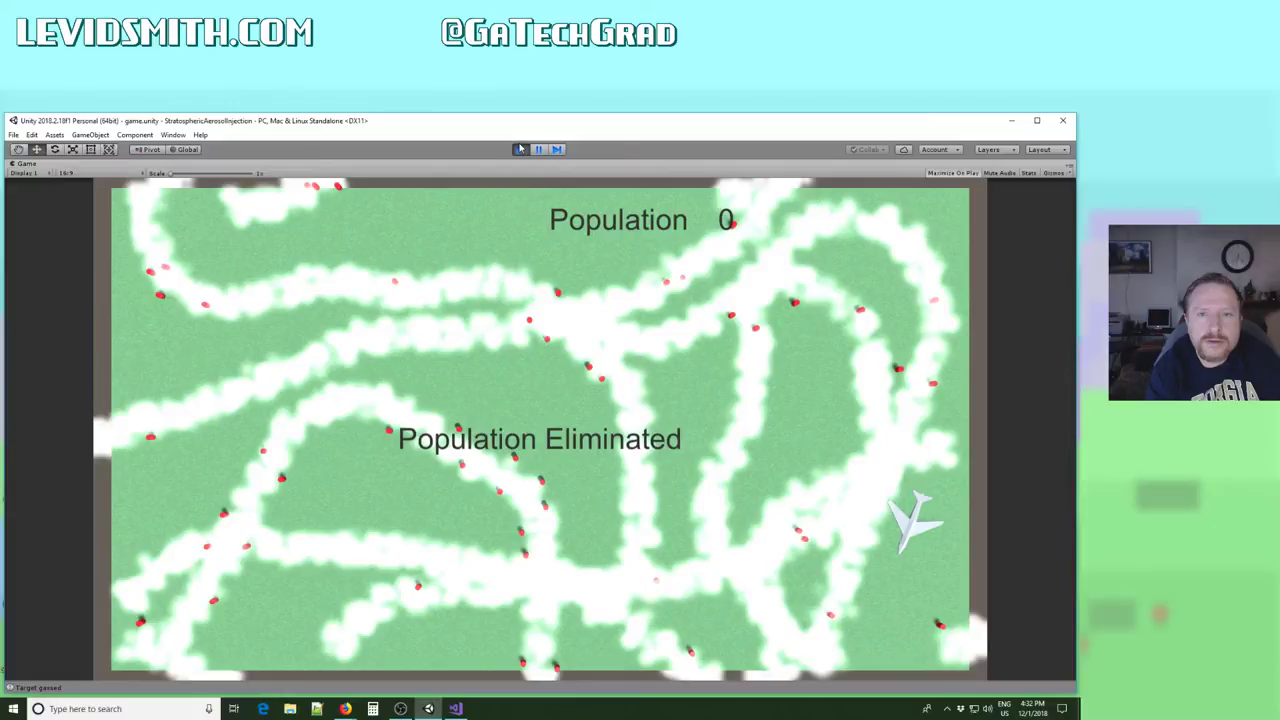
left_click(520, 149)
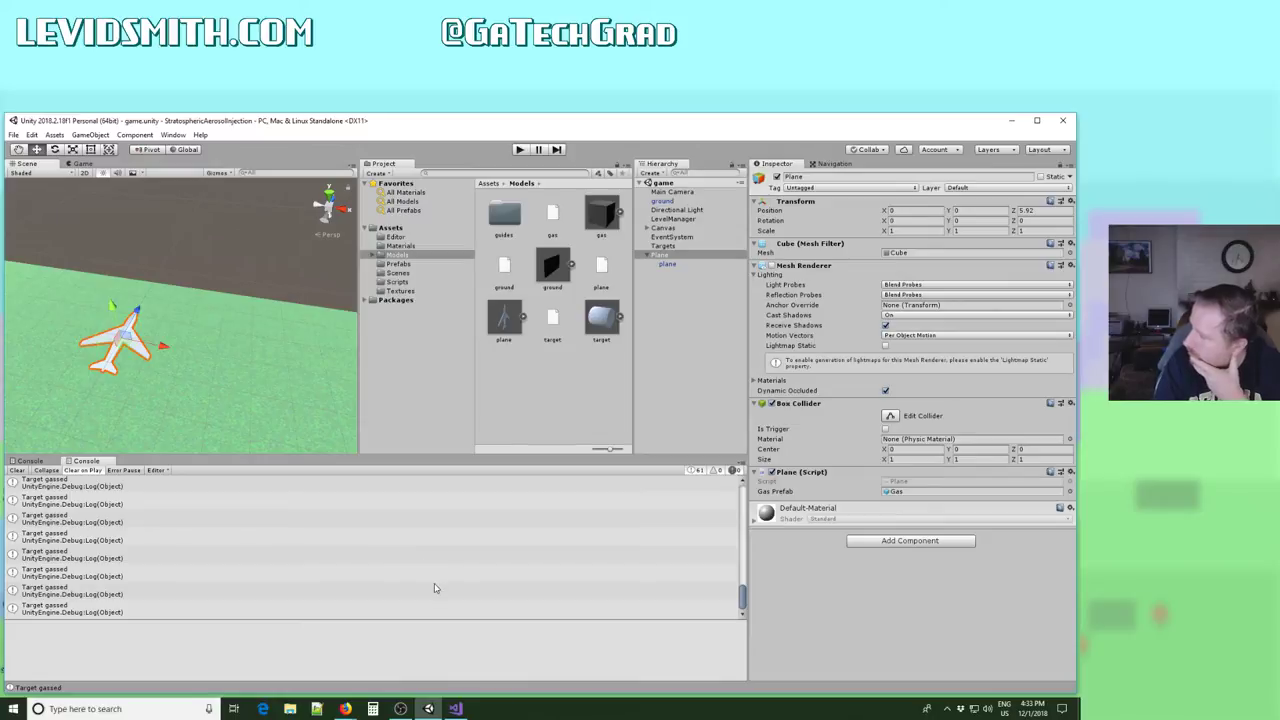
left_click(346, 709)
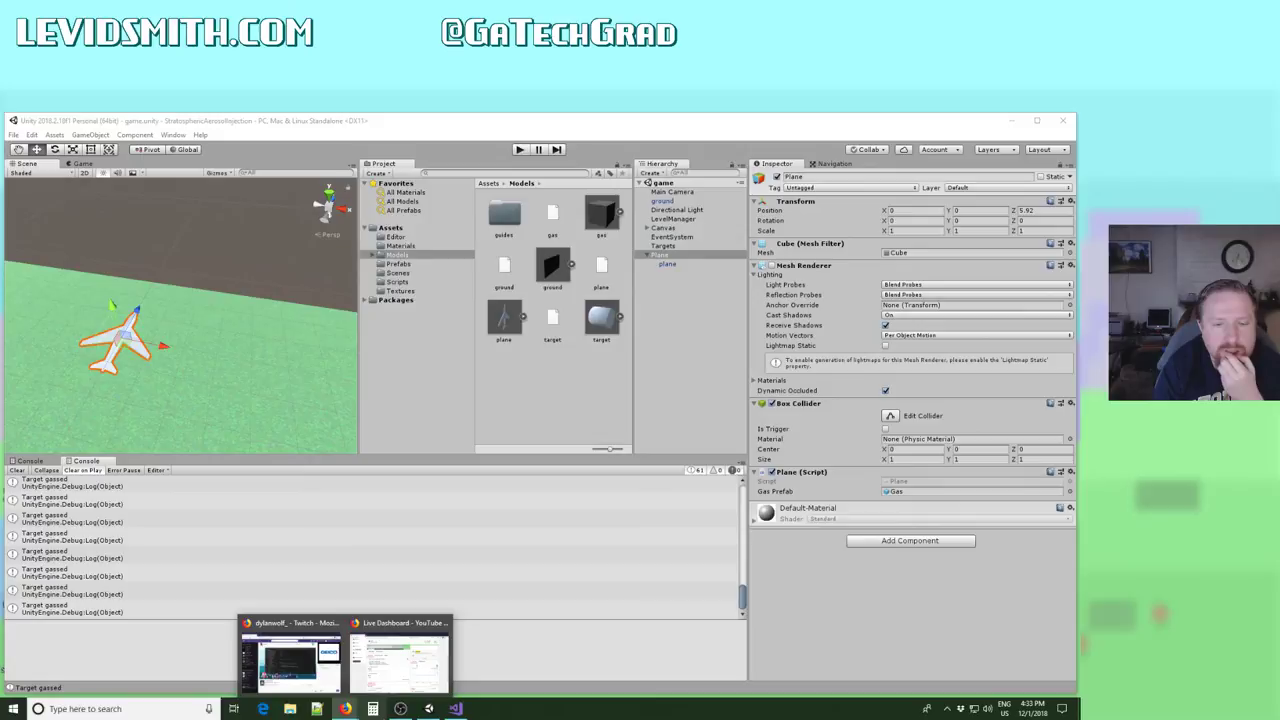
left_click(545, 422)
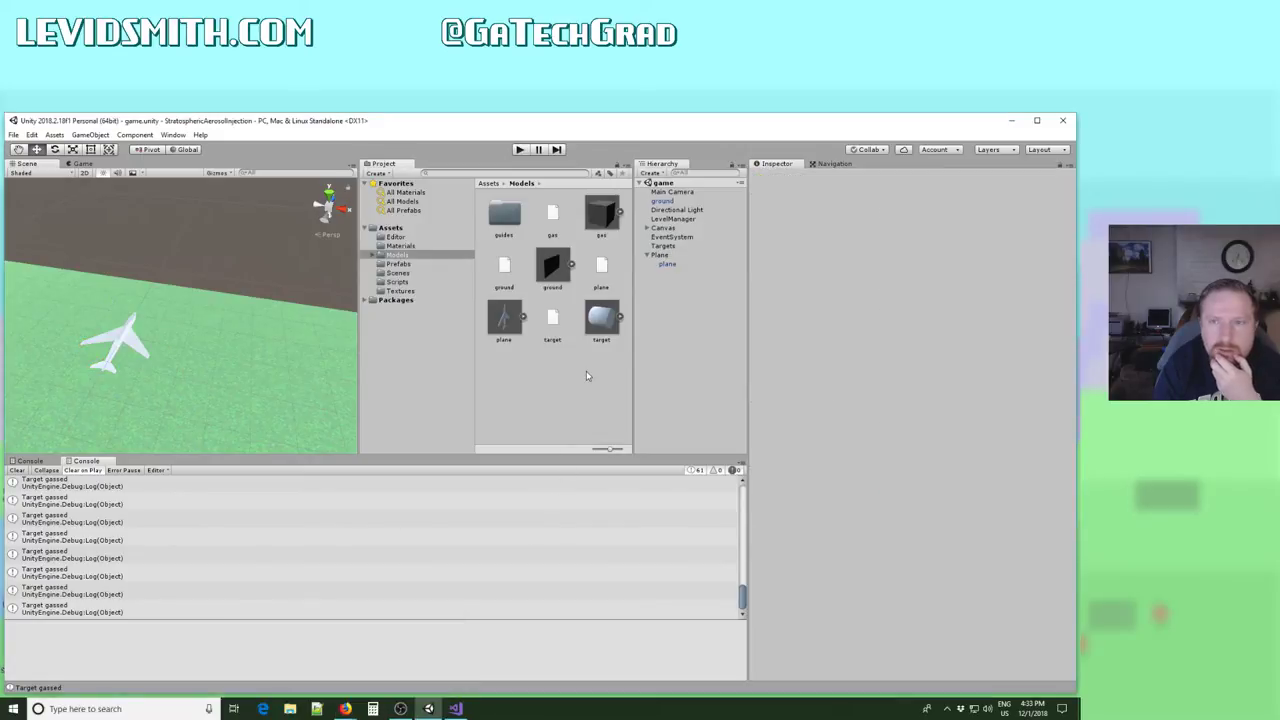
Switch to Visual Studio and declare a float field named fGasAmount below fGasCooldown in Plane.cs.
left_click(1014, 121)
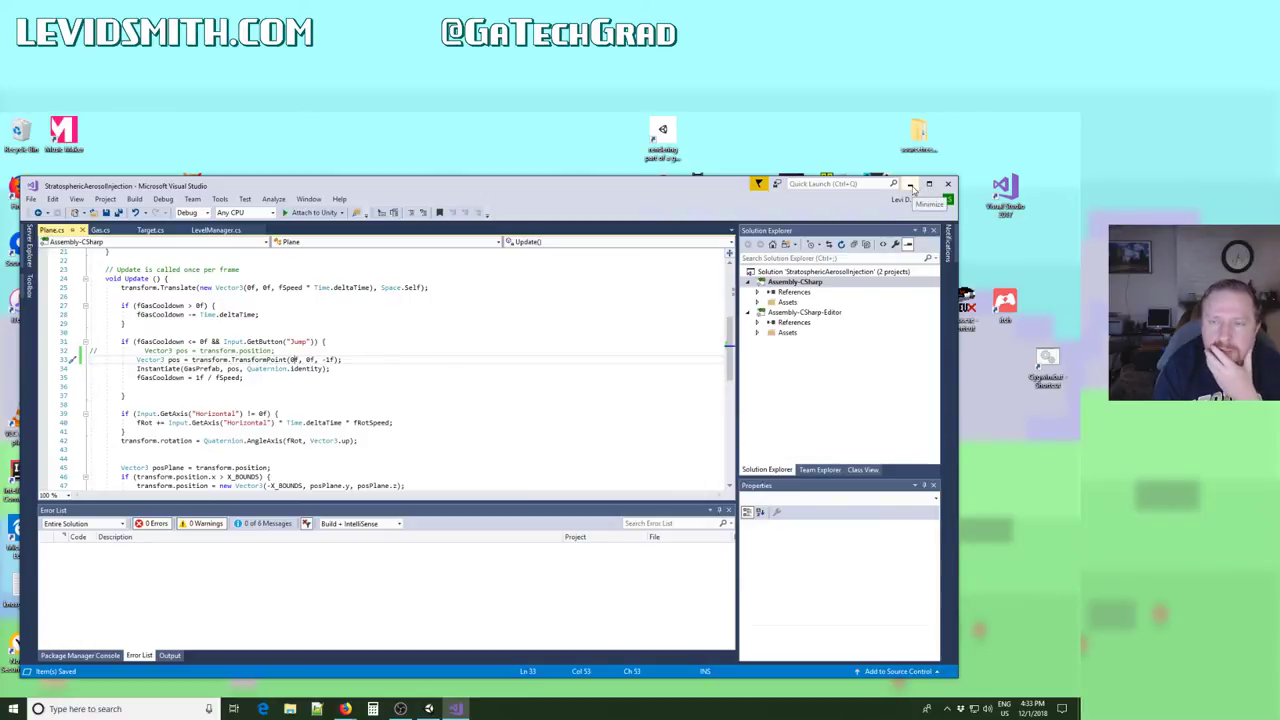
left_click(338, 341)
scroll(338, 342, "up", 7)
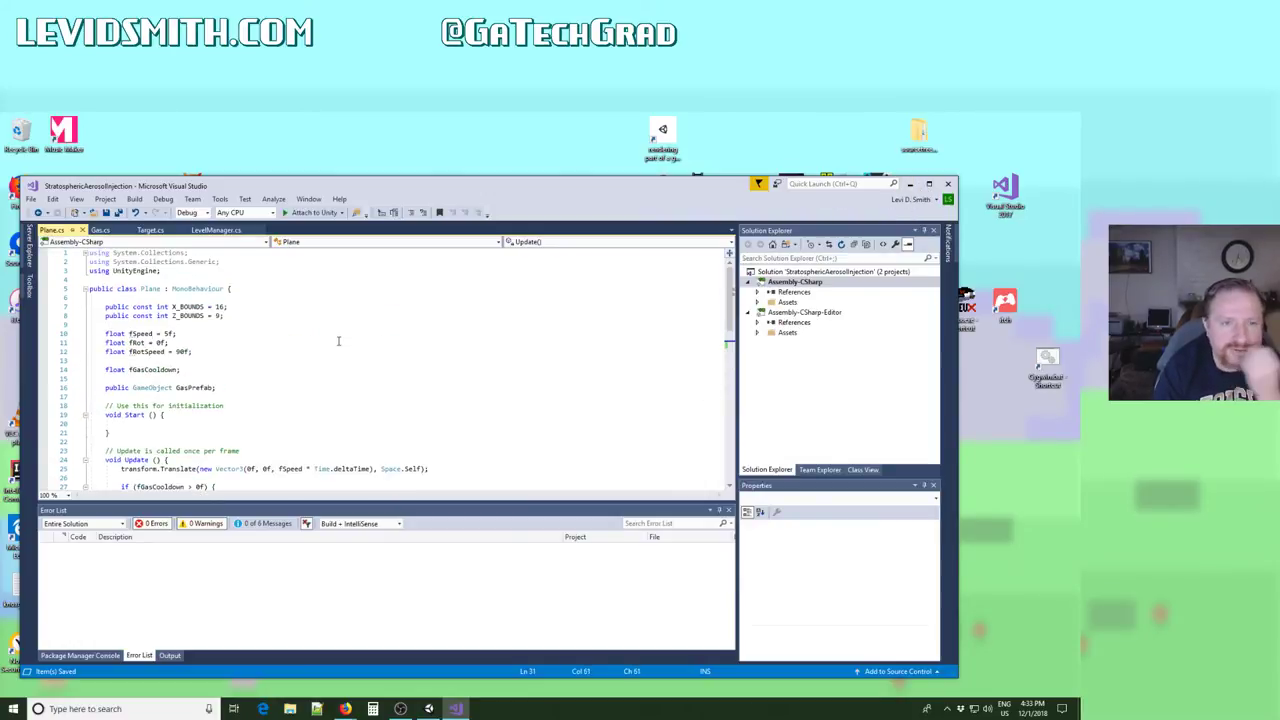
left_click(211, 368)
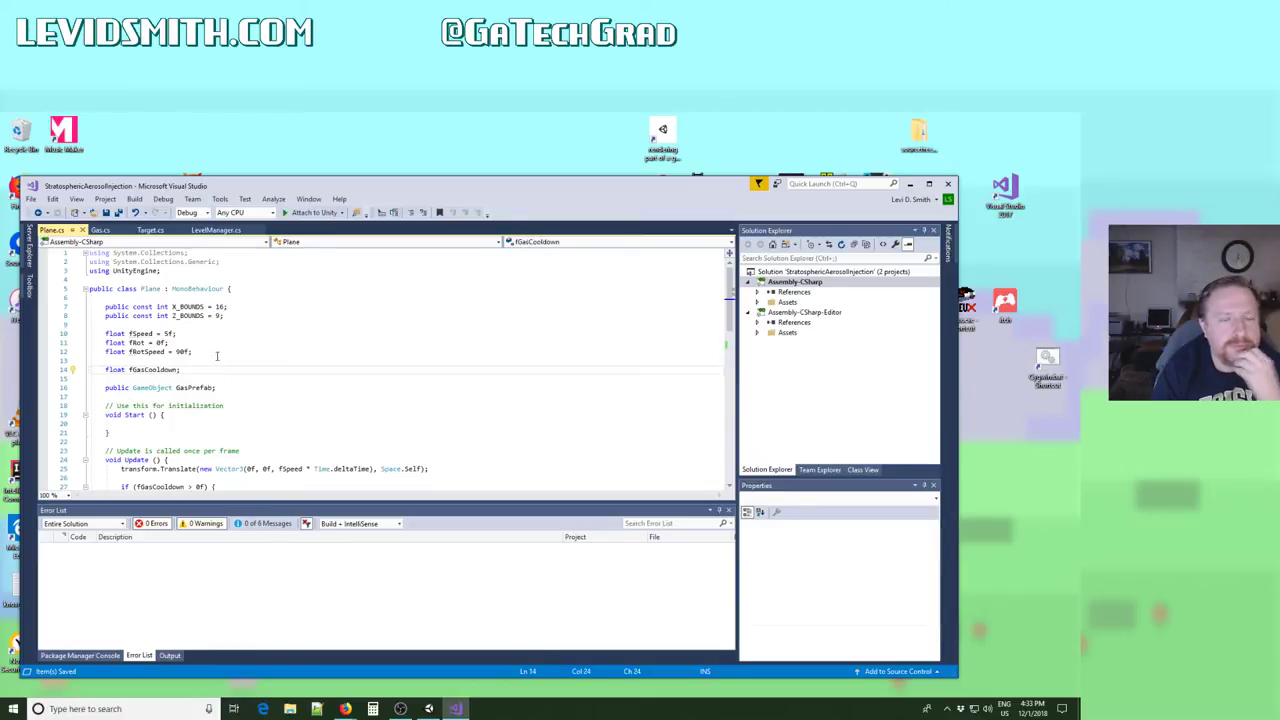
key("Return")
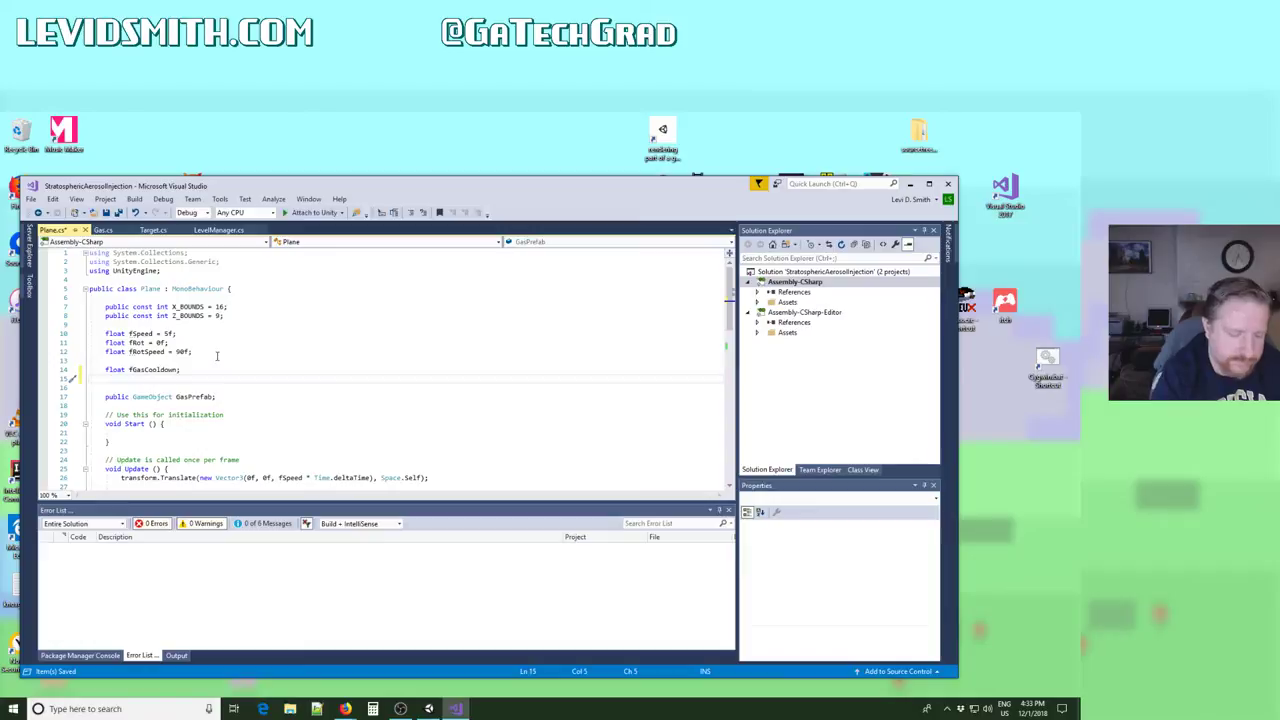
type("float f")
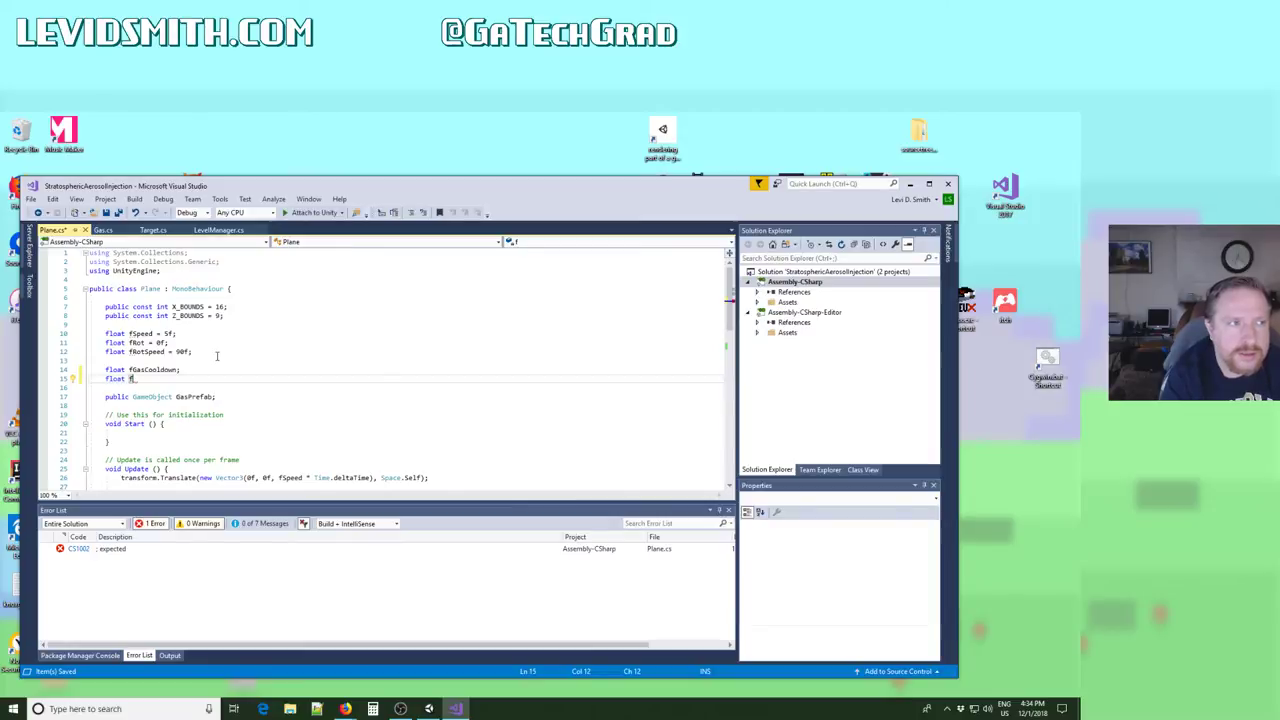
type("Gas")
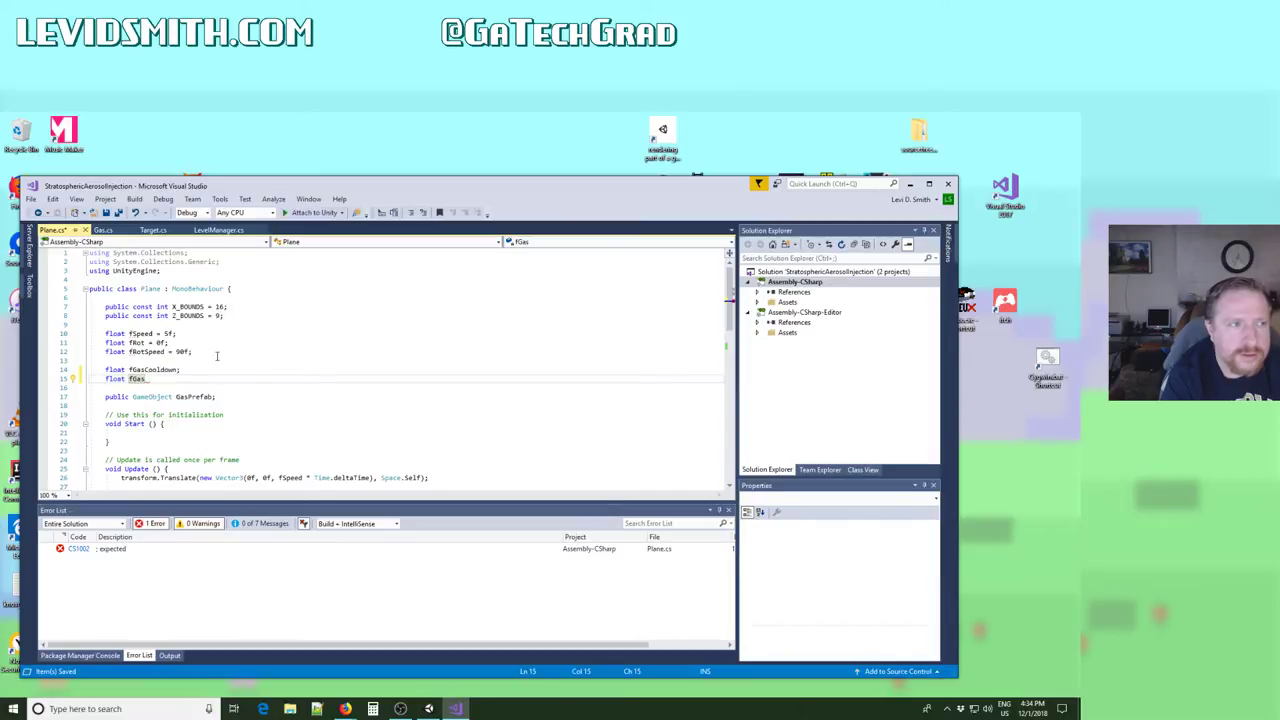
type("Amount")
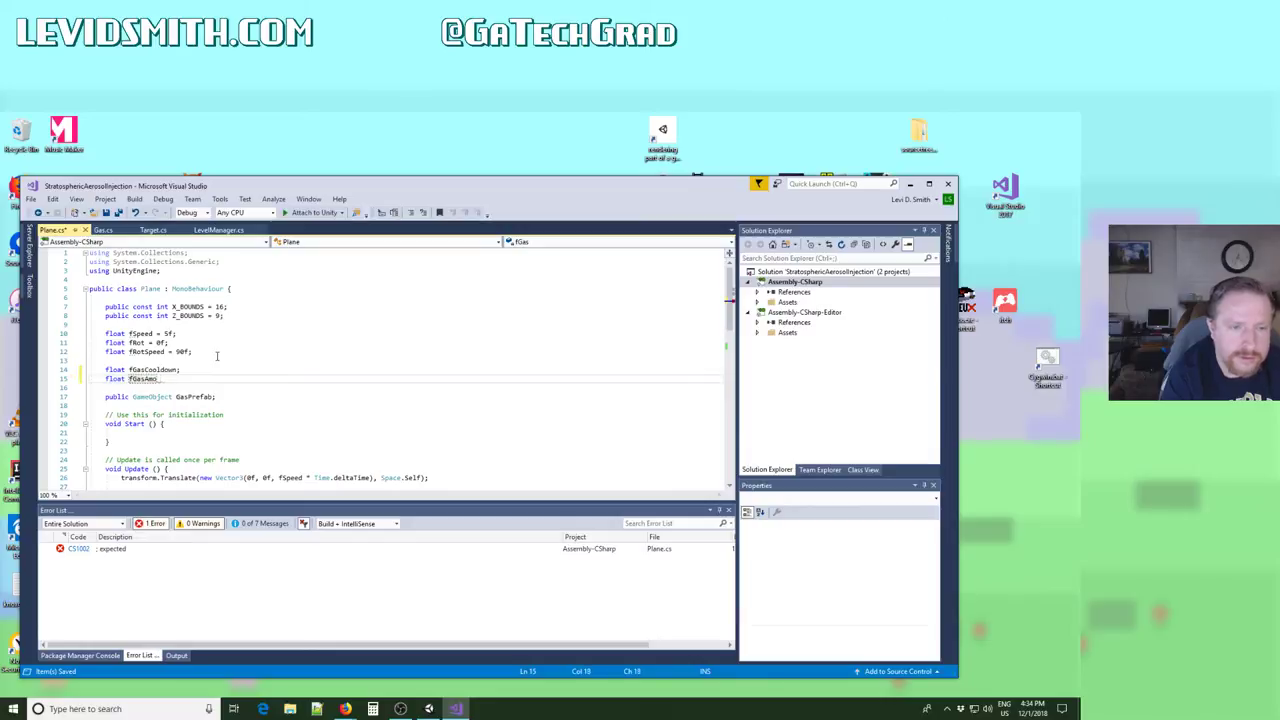
key("BackSpace")
key("BackSpace")
key("BackSpace")
key("BackSpace")
key("BackSpace")
key("BackSpace")
type("Tank")
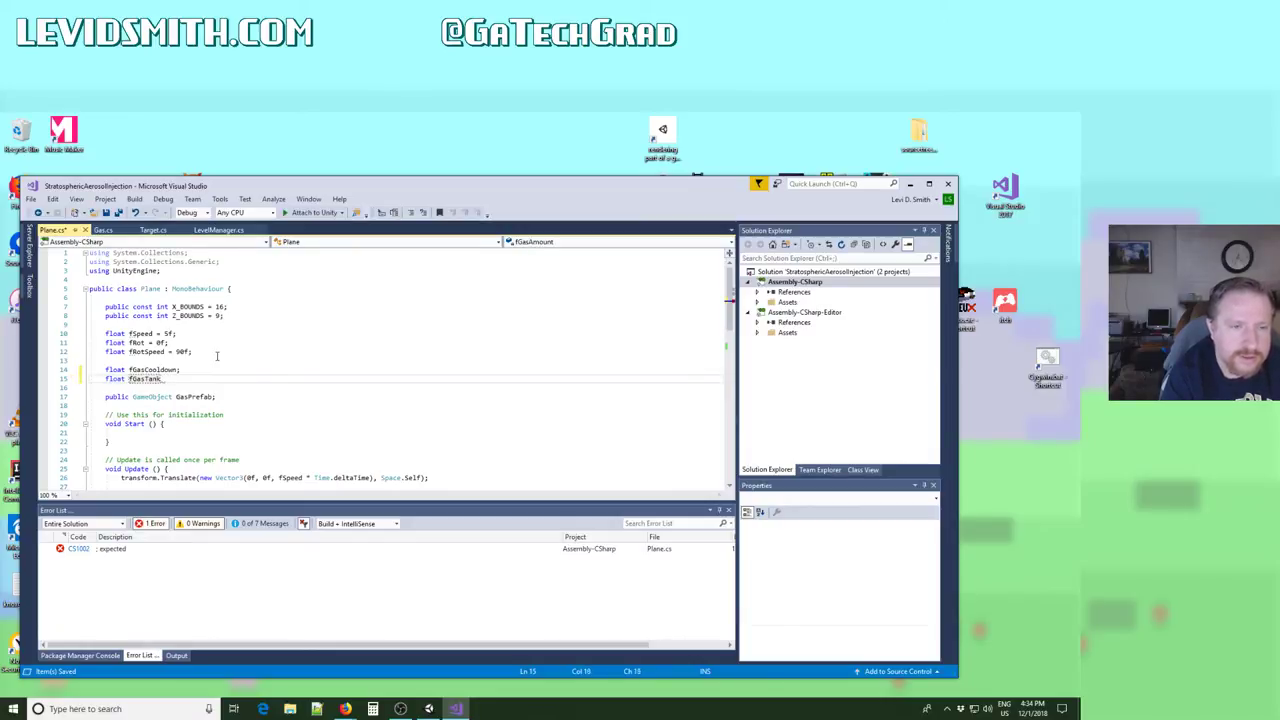
key("BackSpace")
key("BackSpace")
key("BackSpace")
key("BackSpace")
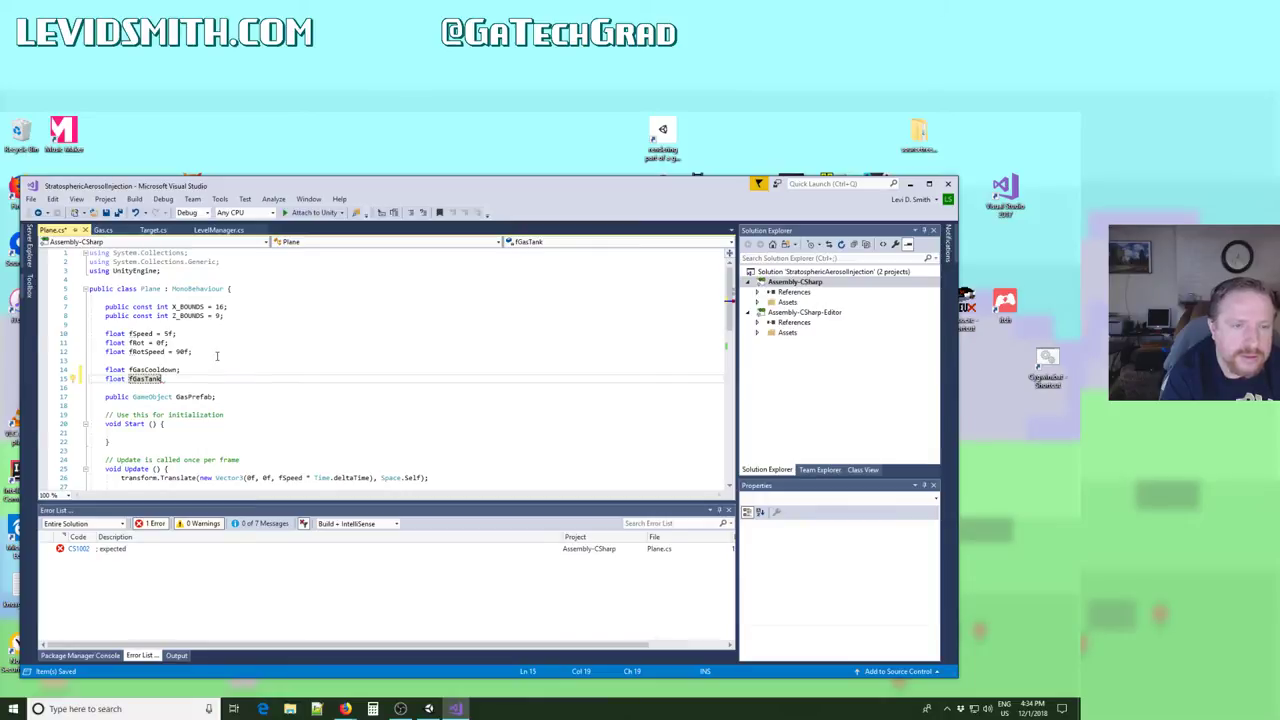
type("Amount;")
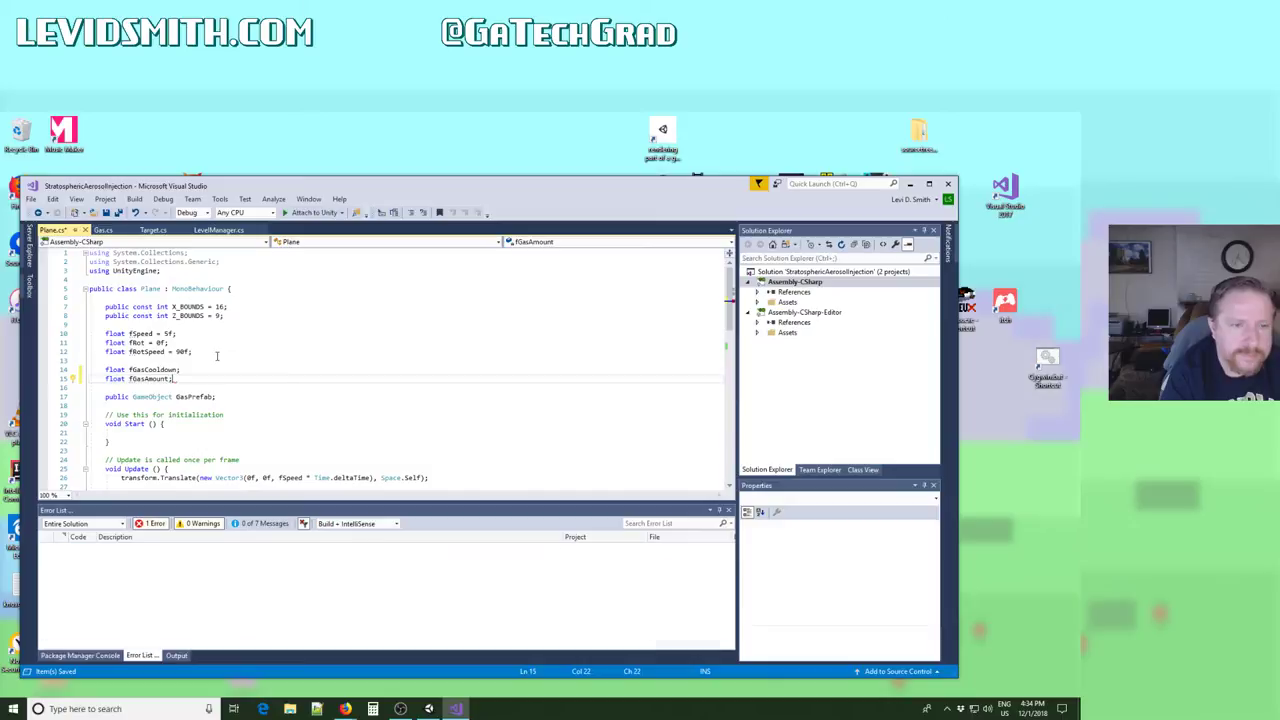
Initialize fGasAmount to 5f inside the Start method of Plane.cs.
key("Down")
key("Down")
key("Down")
key("Down")
key("Down")
key("Return")
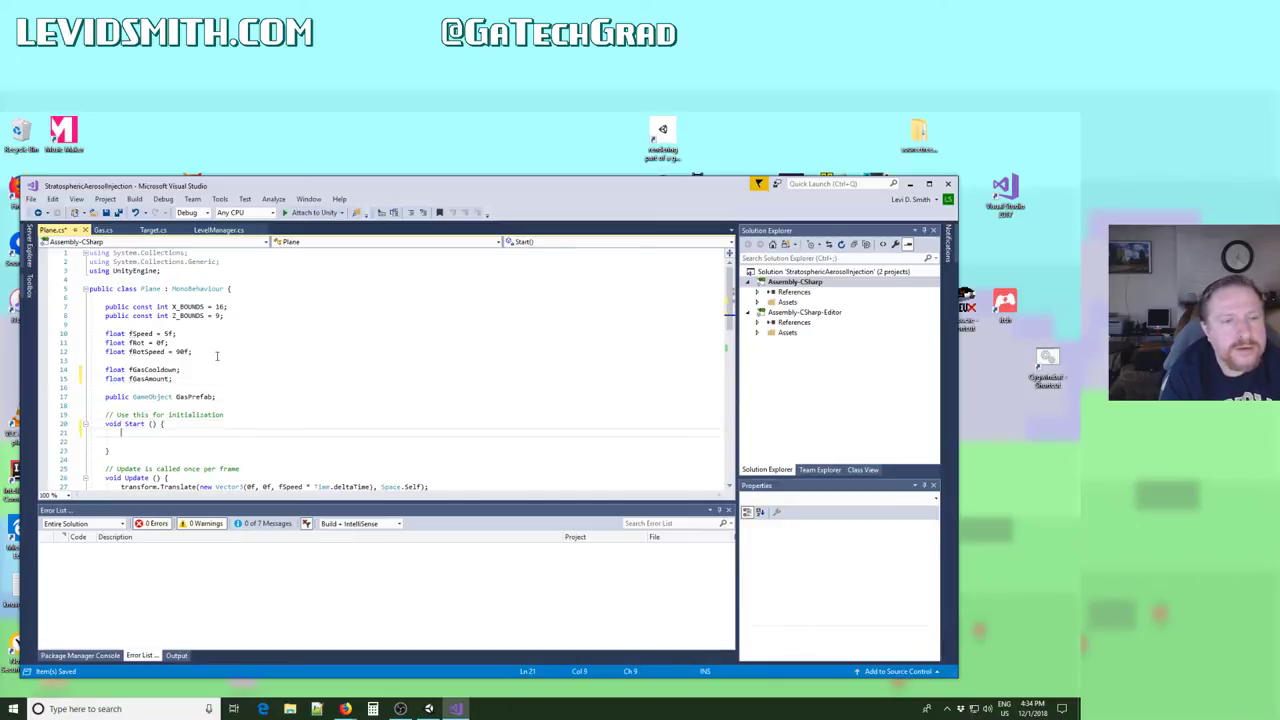
type("fGasA")
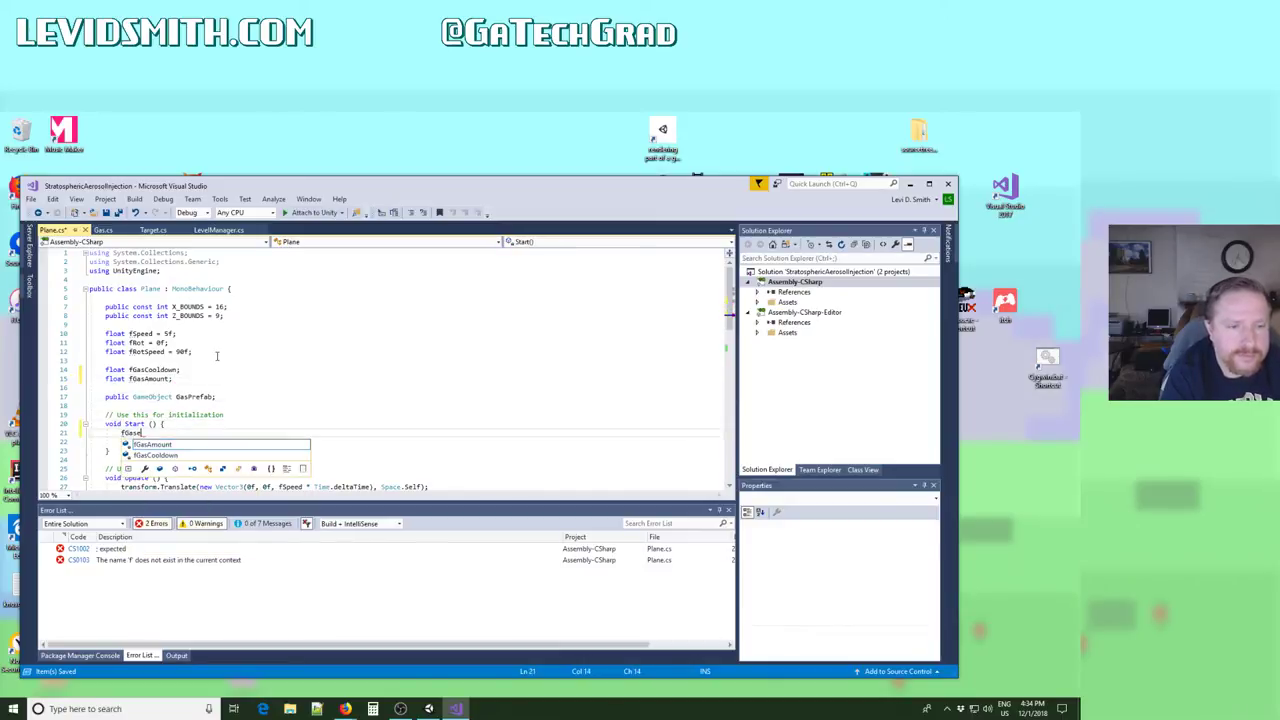
type("mount")
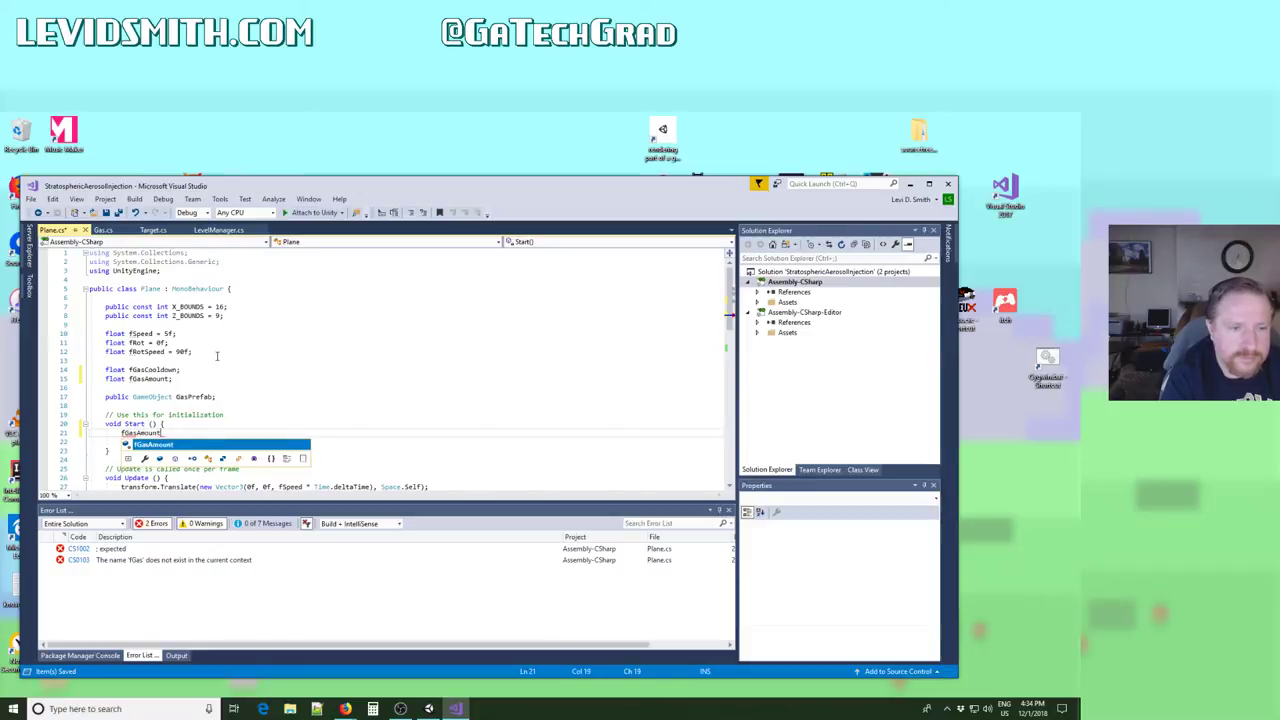
type(" = 5f;")
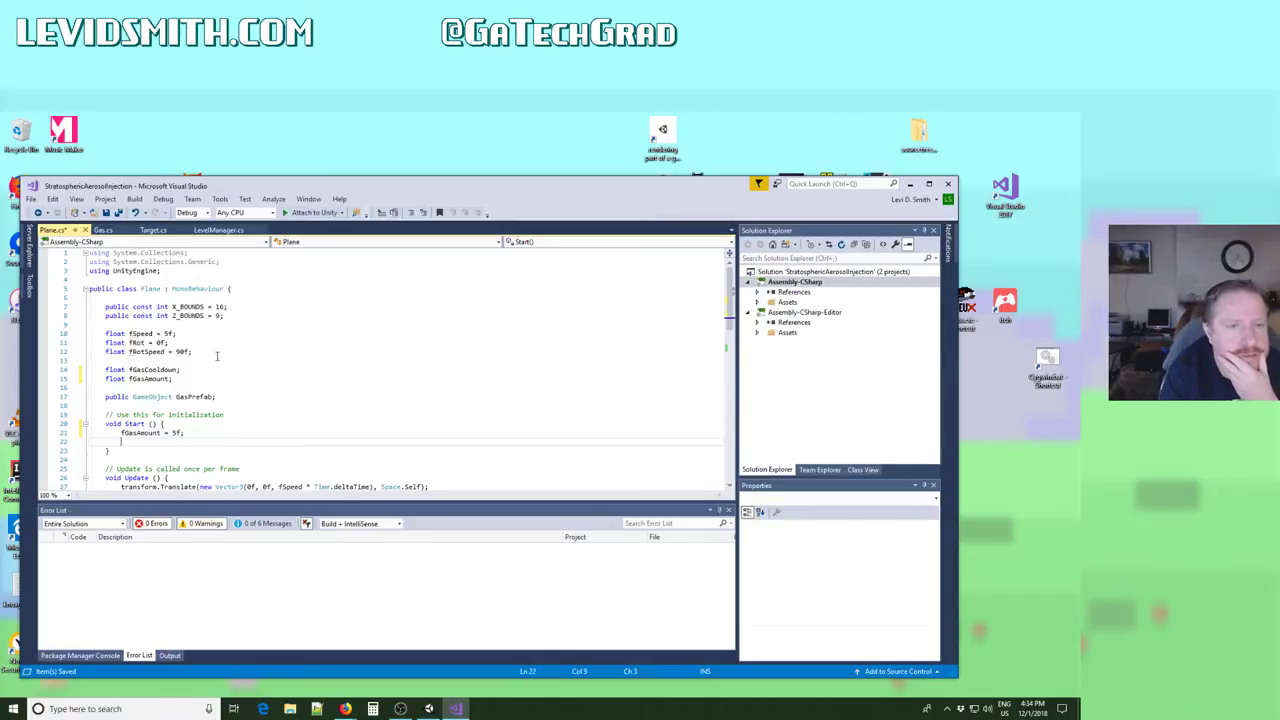
Examine the cooldown and gas-release code in the Update method.
key("Down")
key("Down")
key("Down")
key("Down")
key("Down")
key("Down")
key("Down")
key("Down")
key("Down")
key("Down")
key("Down")
key("Down")
key("Down")
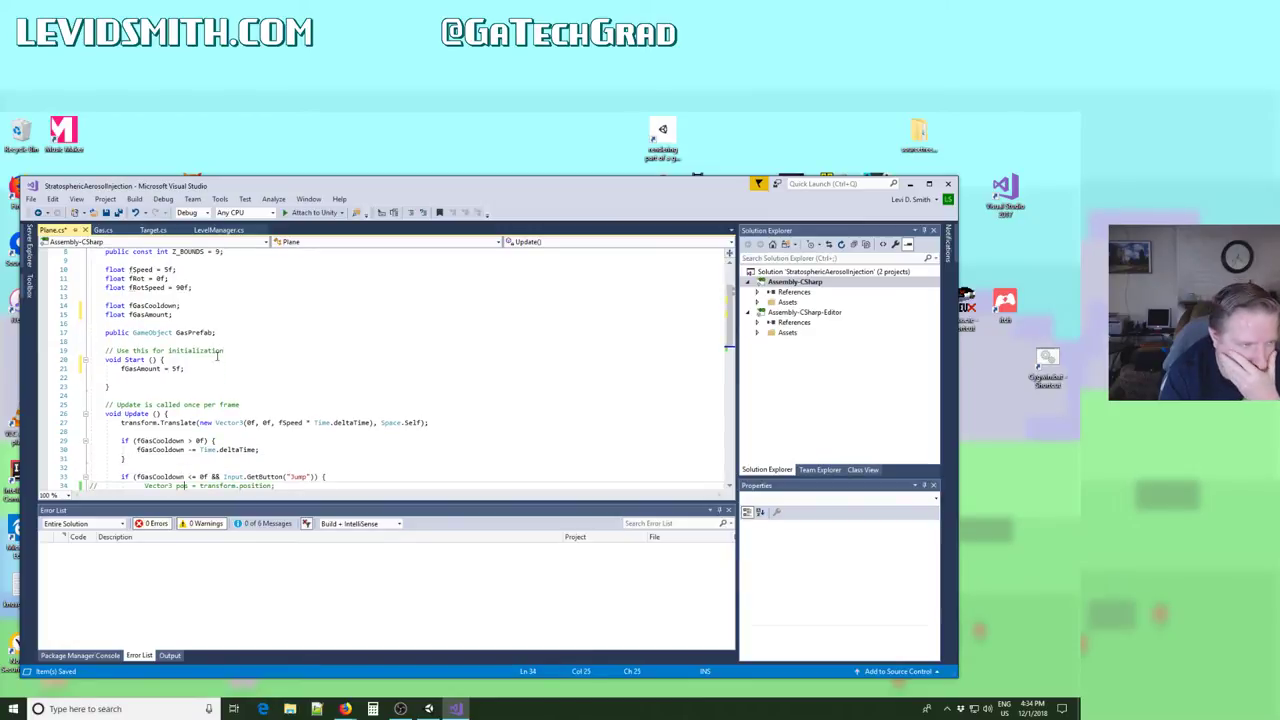
Change the initial fGasAmount value in Start to 10f.
key("Up")
key("Up")
key("Up")
key("Up")
key("Up")
key("Up")
key("Up")
key("Up")
key("Up")
key("Up")
key("Up")
key("Up")
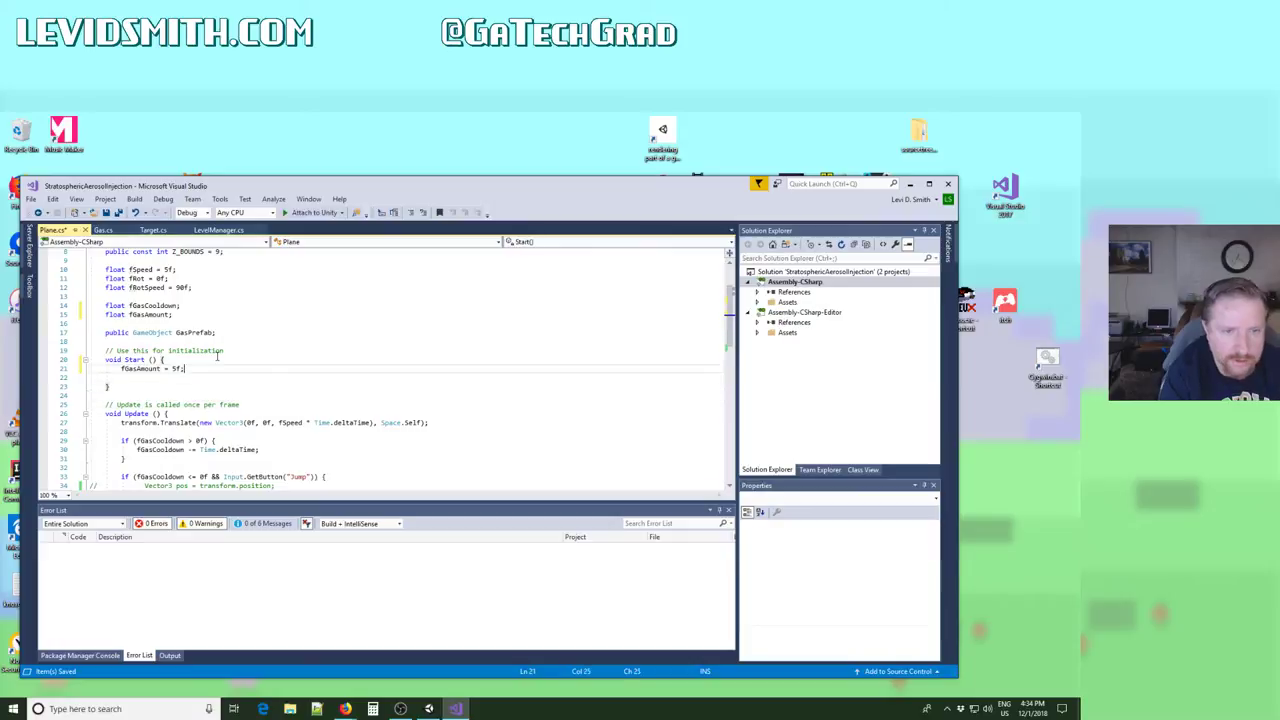
key("BackSpace")
type("10")
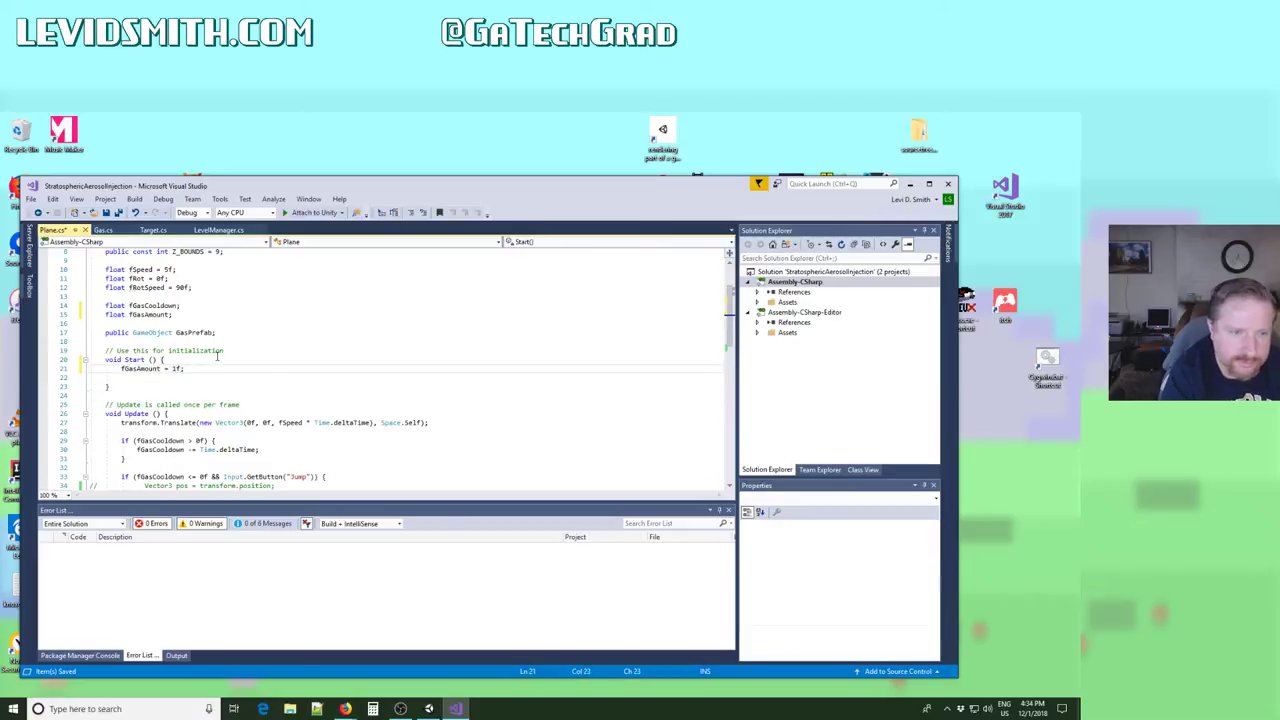
Subtract 1f from fGasAmount after the fGasCooldown assignment in the gas-release block of Update.
key("Down")
key("Down")
key("Down")
key("Down")
key("Down")
key("Down")
key("Down")
key("Down")
key("Down")
key("Down")
key("Down")
key("Down")
key("Down")
key("Down")
key("Down")
key("Down")
key("Down")
key("Down")
key("Down")
key("Down")
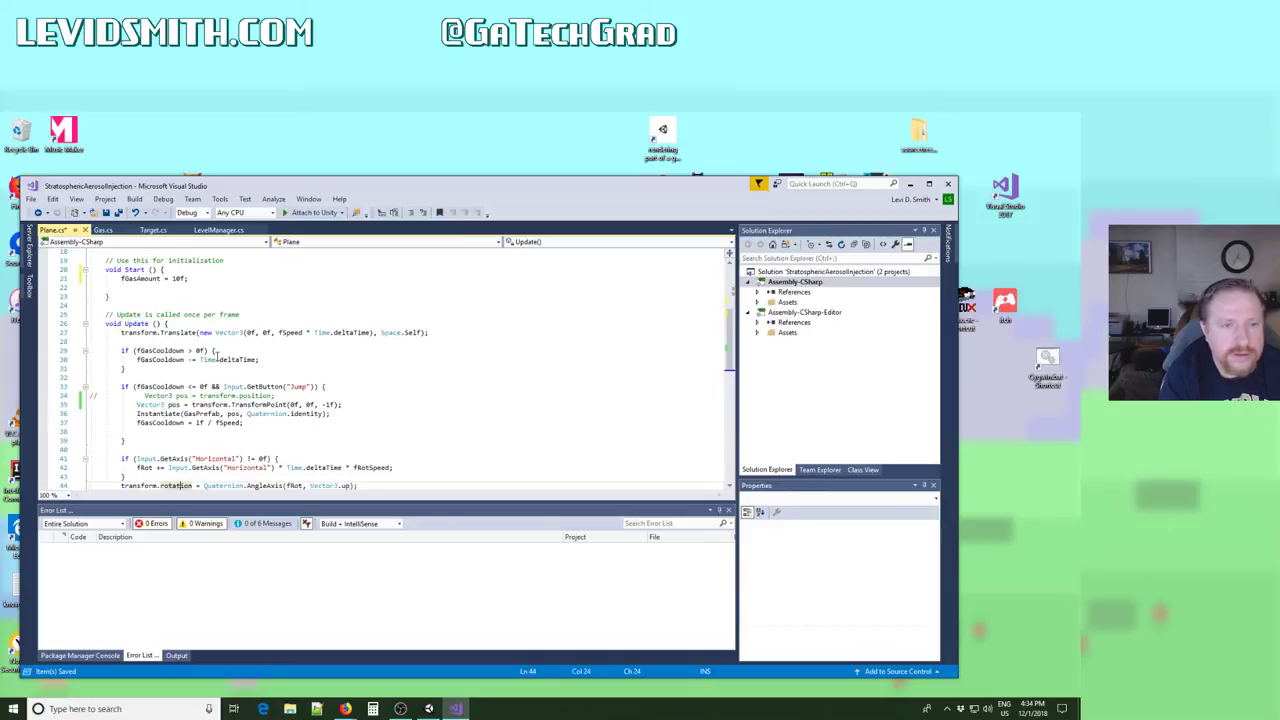
key("Up")
key("Up")
key("Up")
key("Up")
key("Up")
key("Up")
key("Up")
key("End")
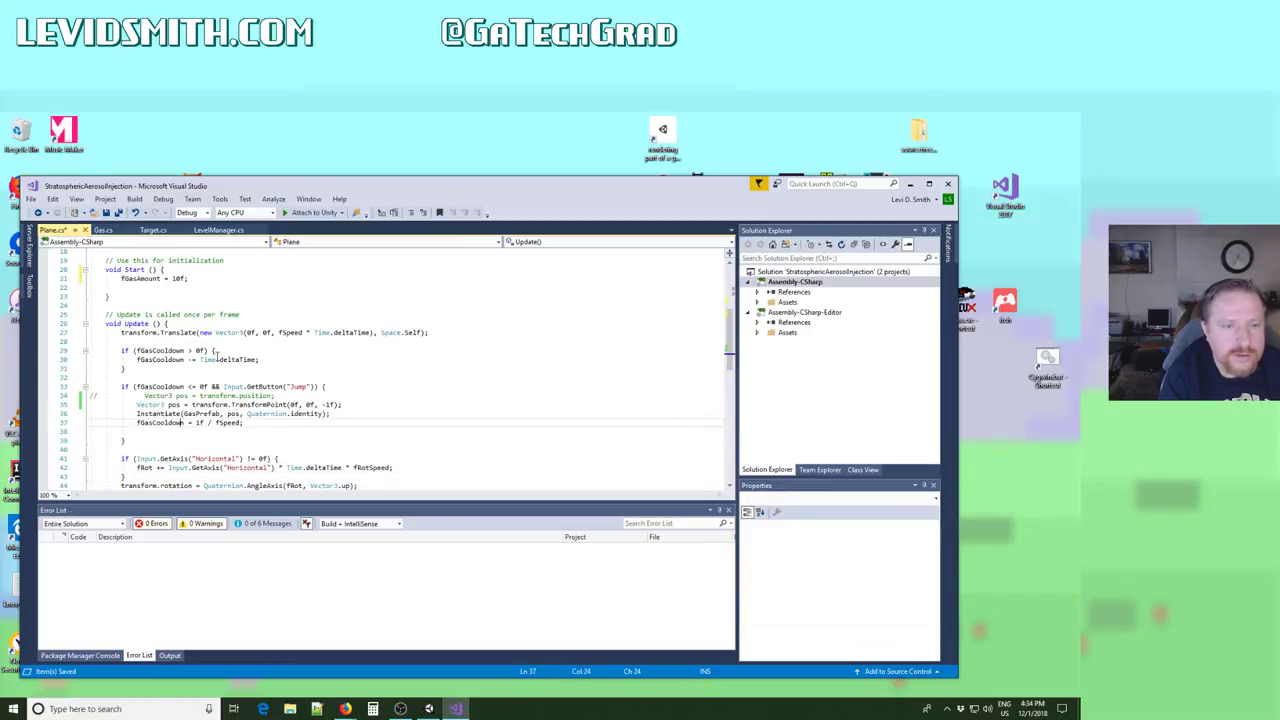
key("Return")
type("fGasA")
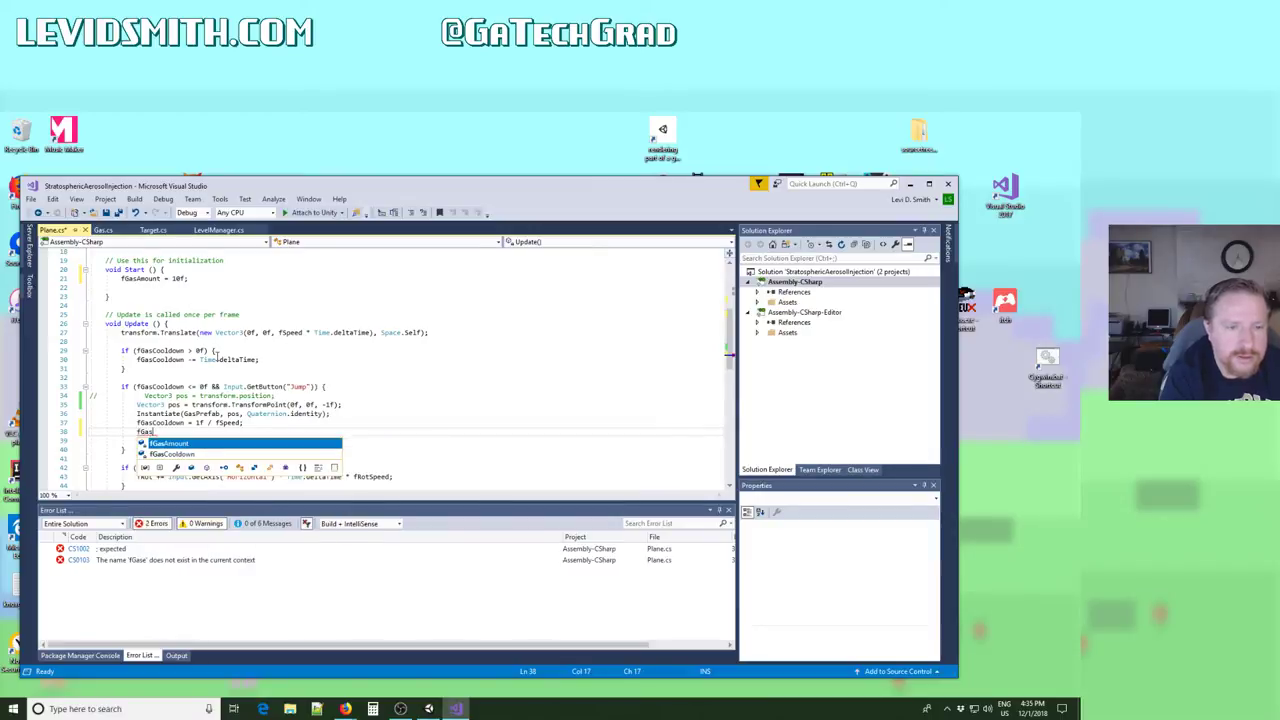
key("Tab")
type("-= 1f;")
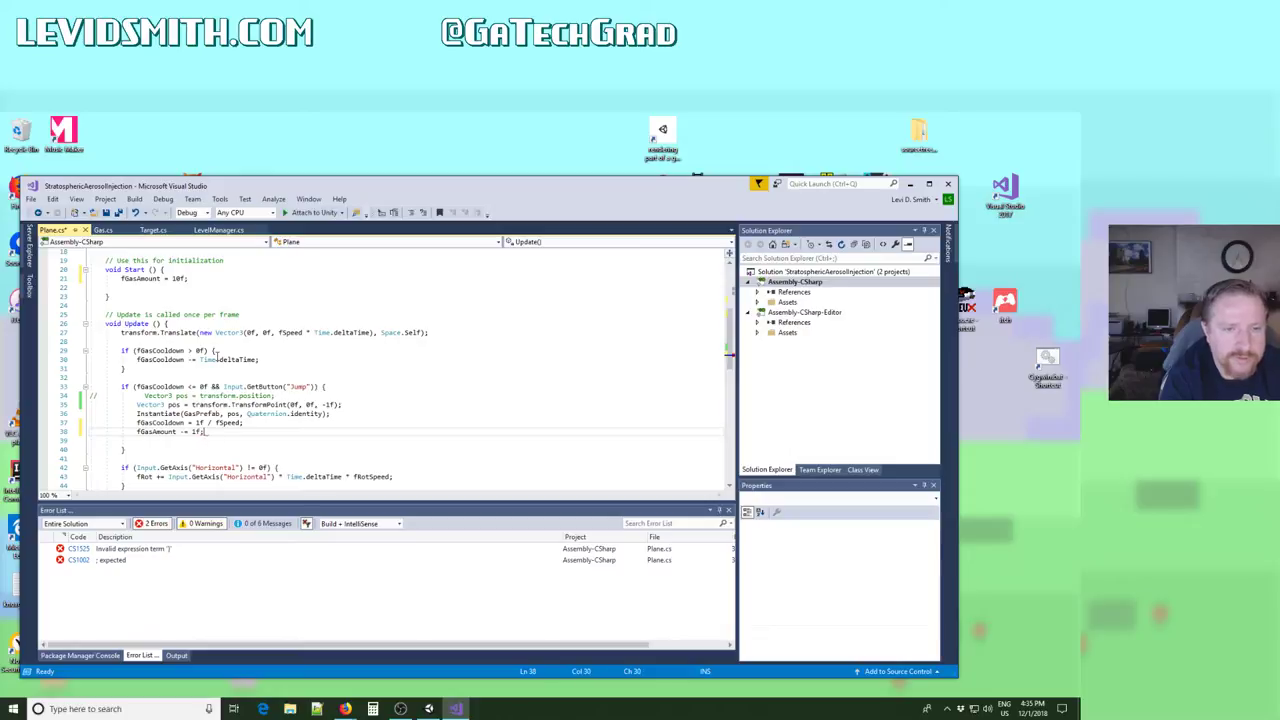
Add the condition fGasAmount > 1f to the gas-release if statement in Update, before the Jump button check, and save Plane.cs.
key("Up")
key("Up")
key("Up")
key("Up")
key("Up")
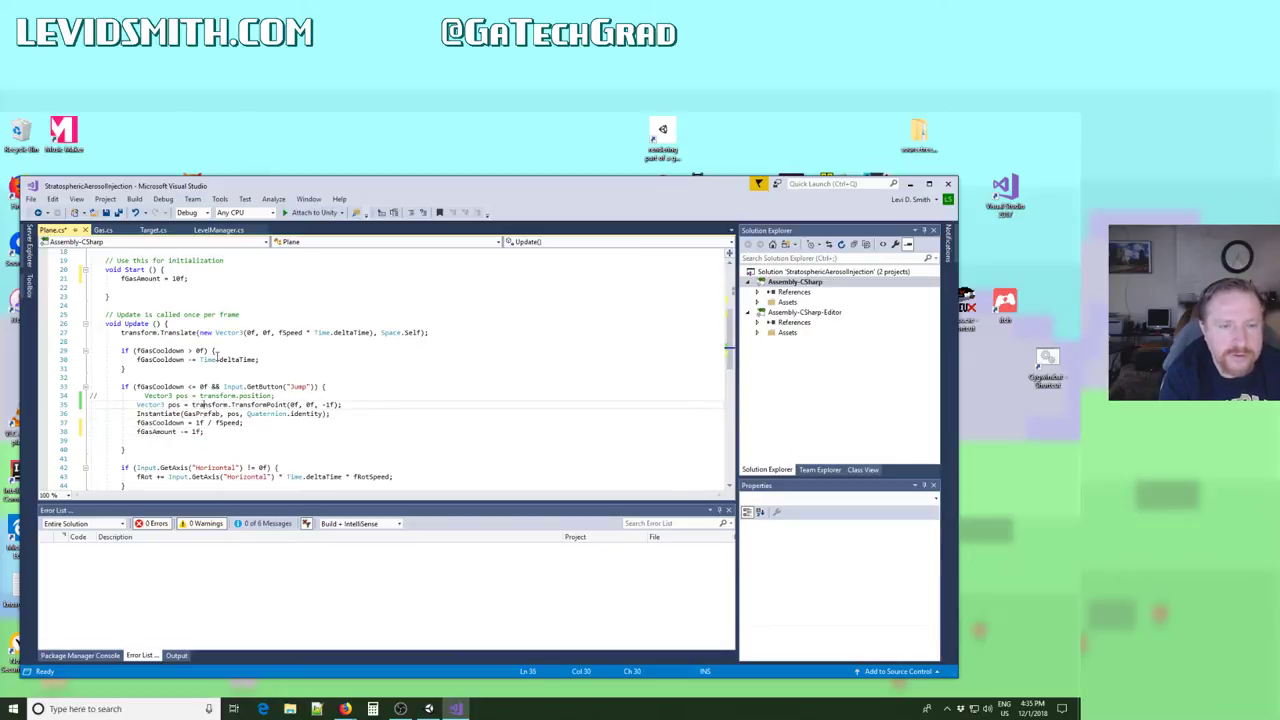
key("Right")
key("Right")
key("Right")
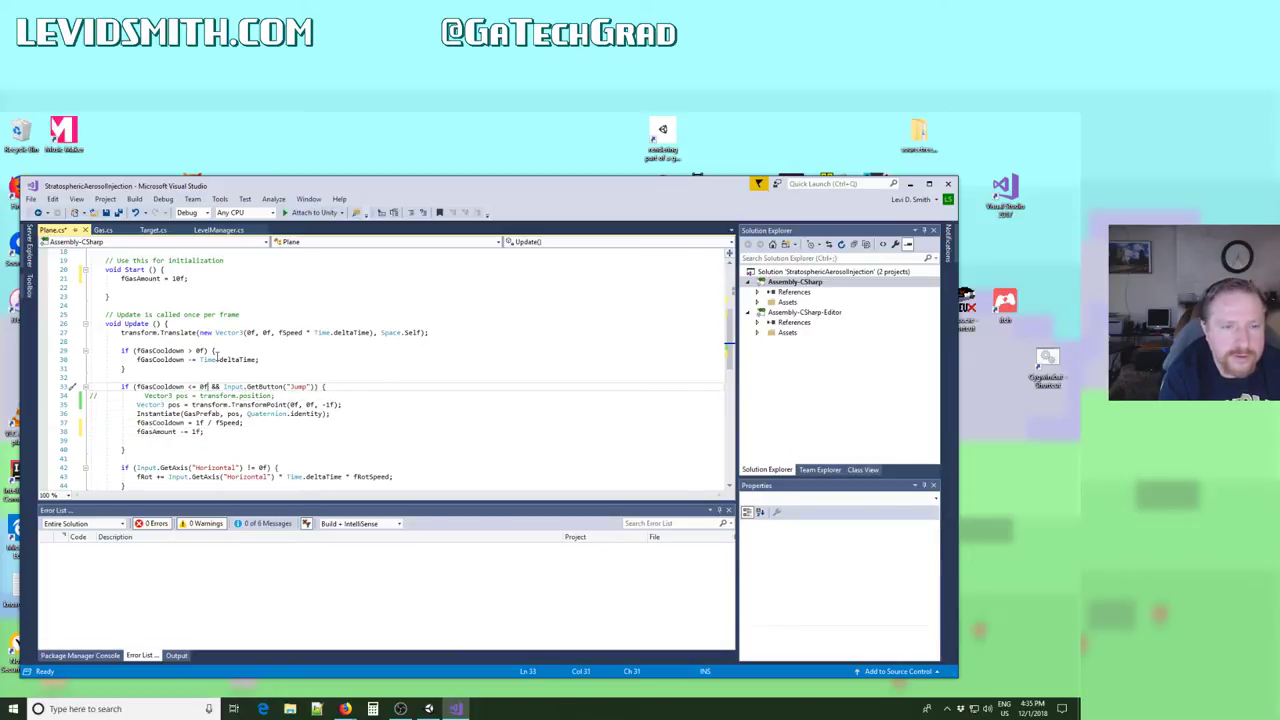
type("&& fGas")
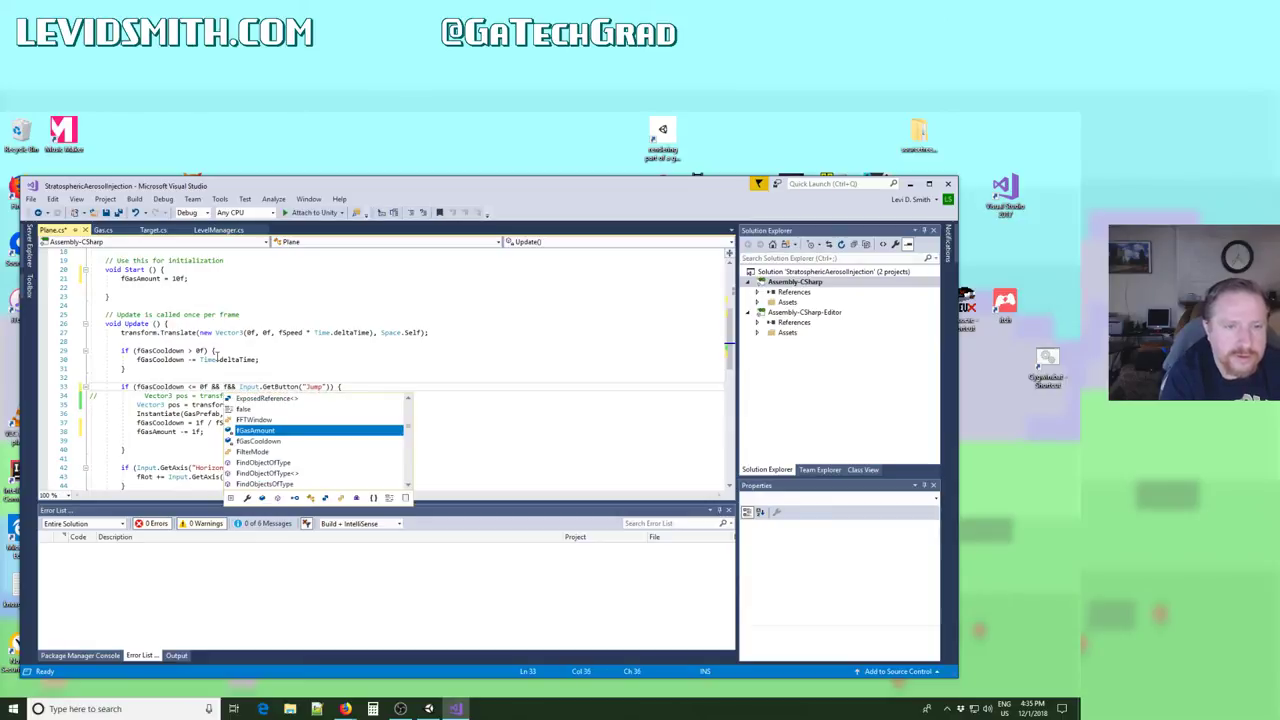
type("Amount > ")
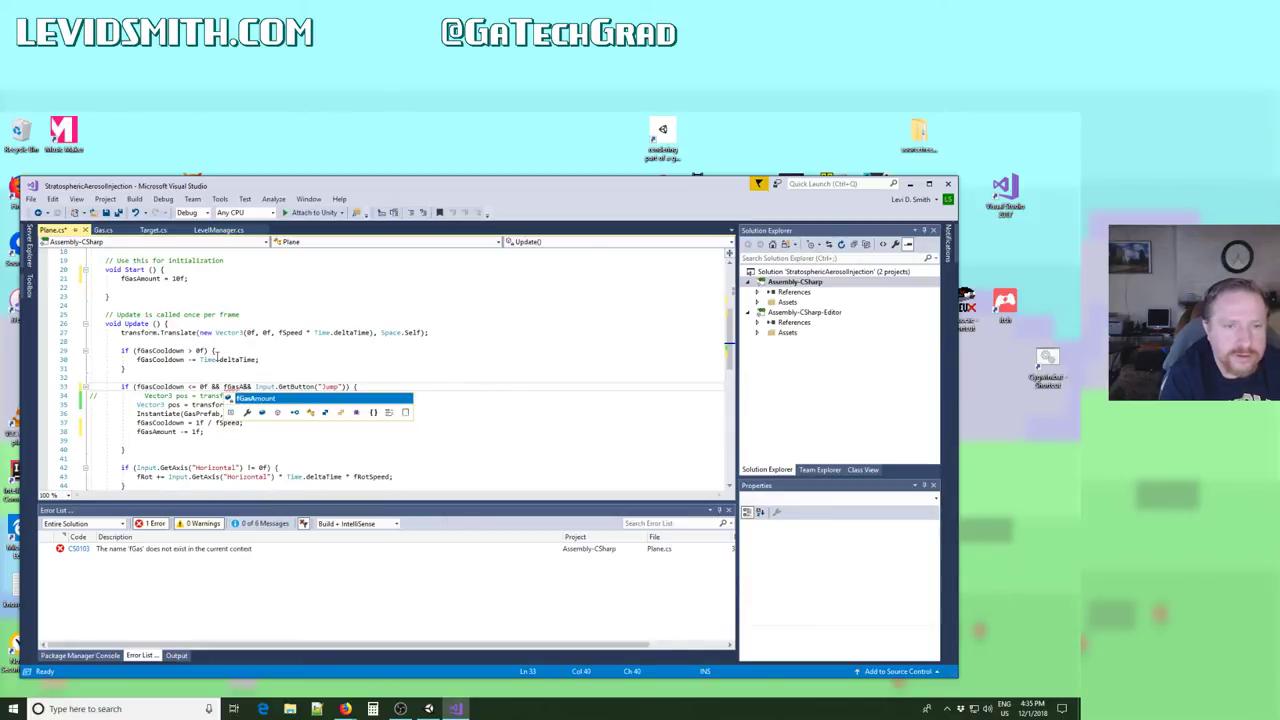
type("1f")
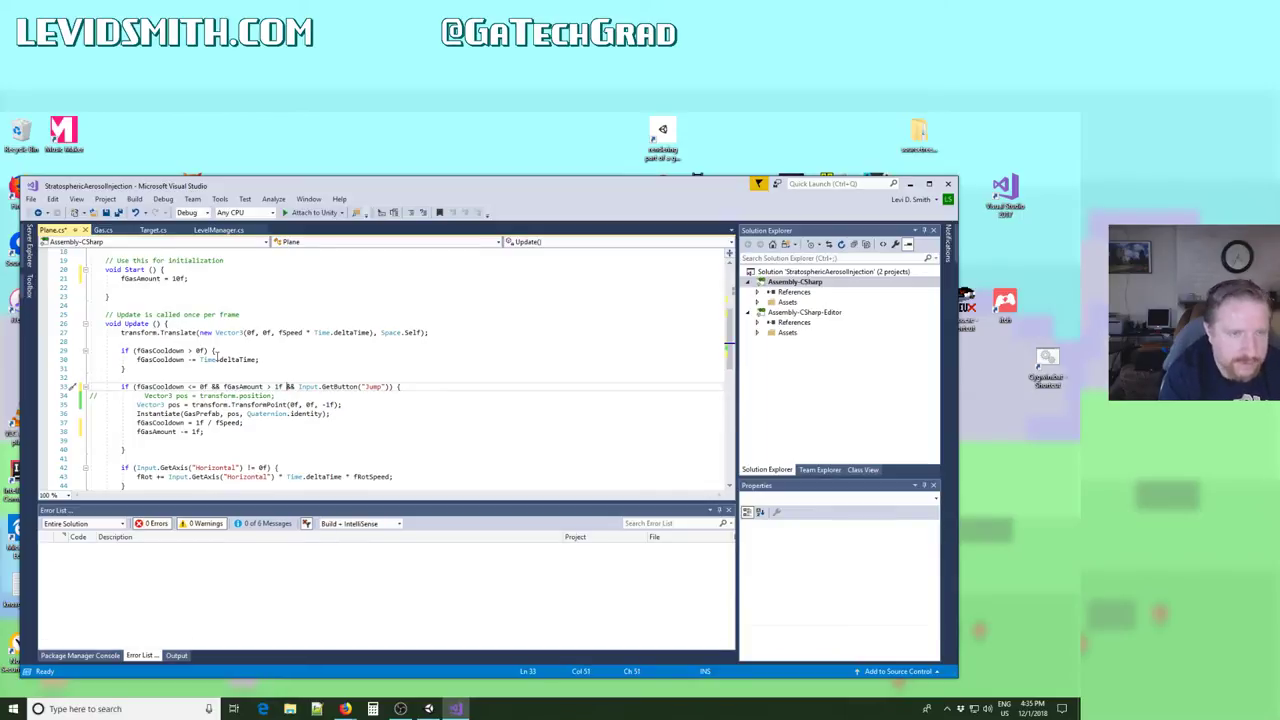
left_click(117, 214)
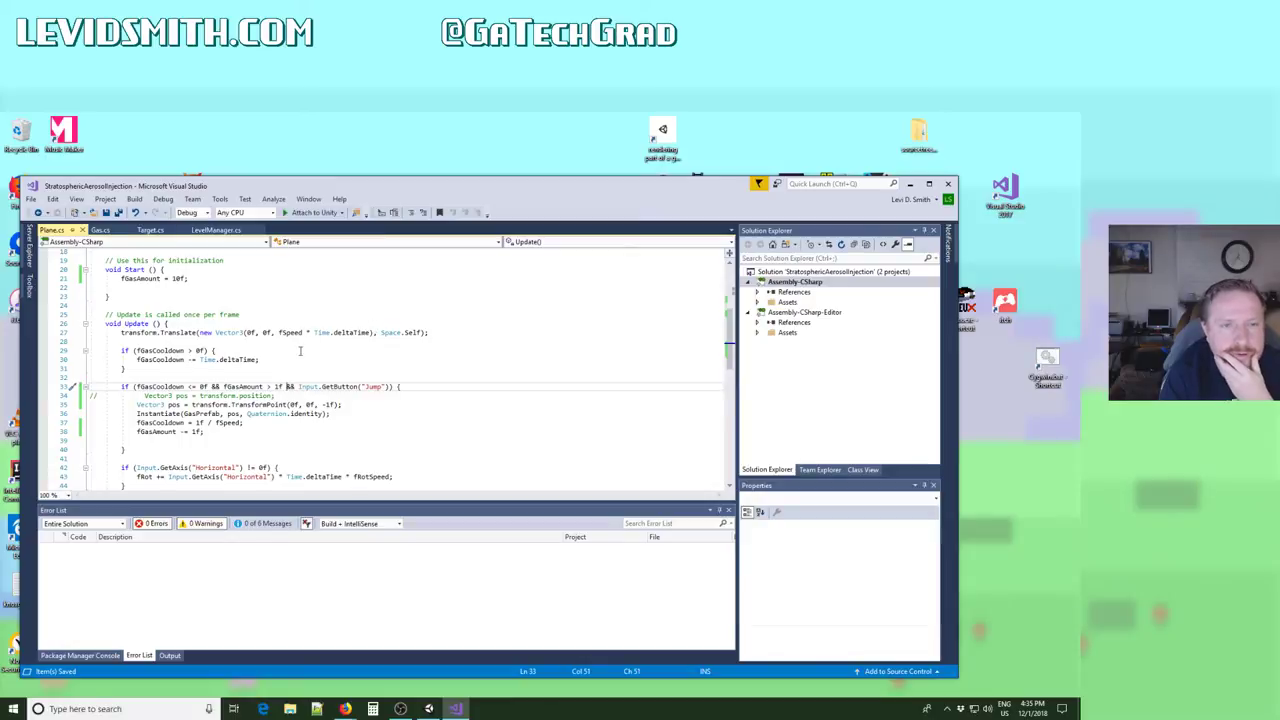
left_click(429, 708)
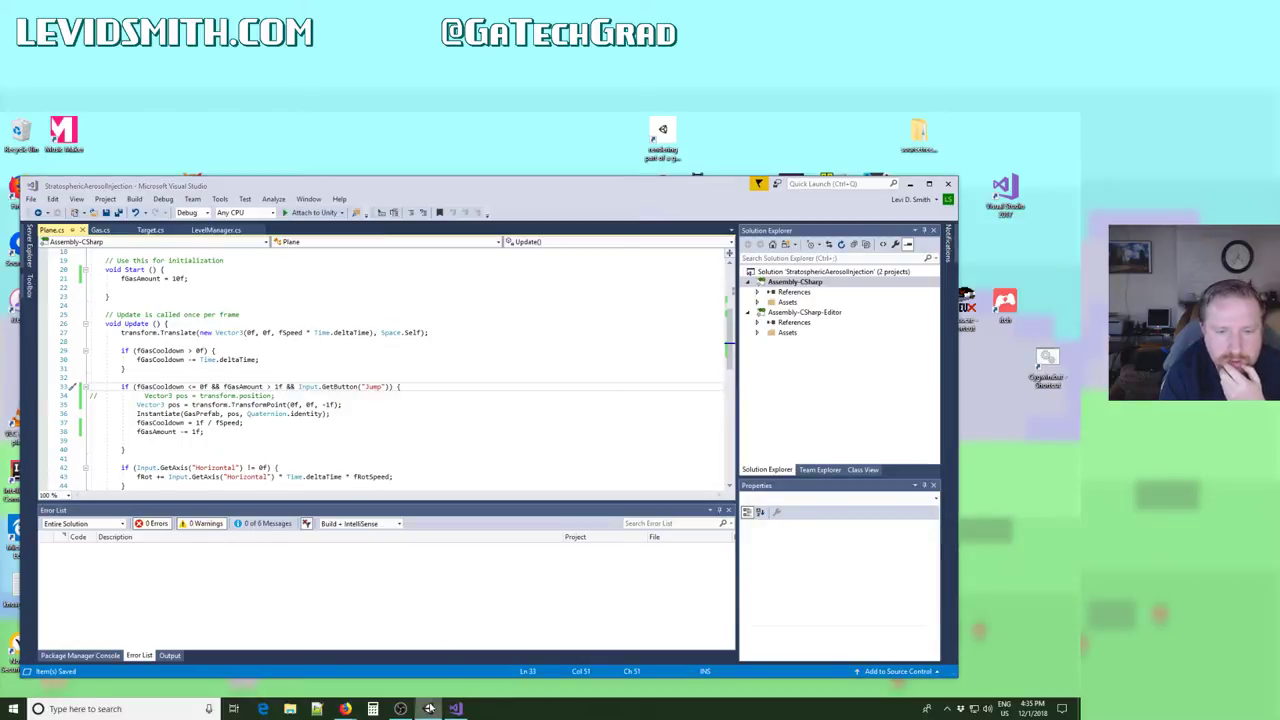
left_click(106, 213)
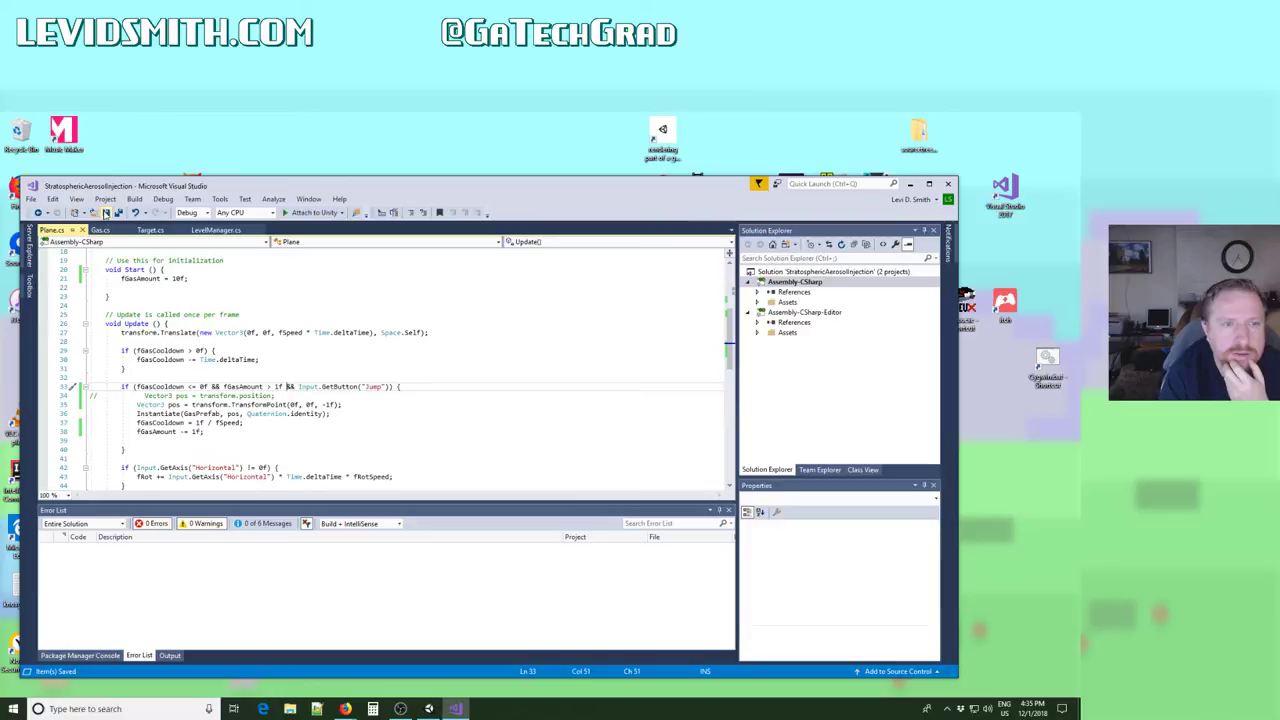
Playtest the game in Unity, releasing gas while steering the plane to check the limited supply, and stop the run.
left_click(429, 708)
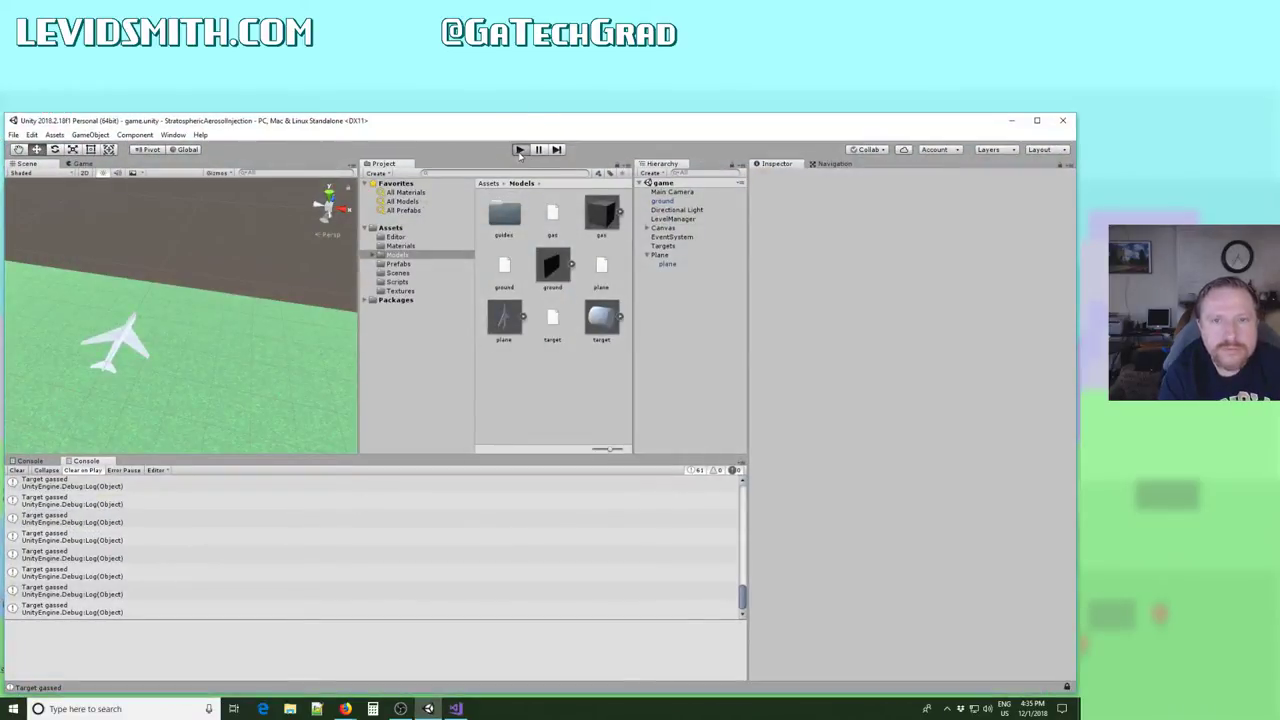
left_click(519, 150)
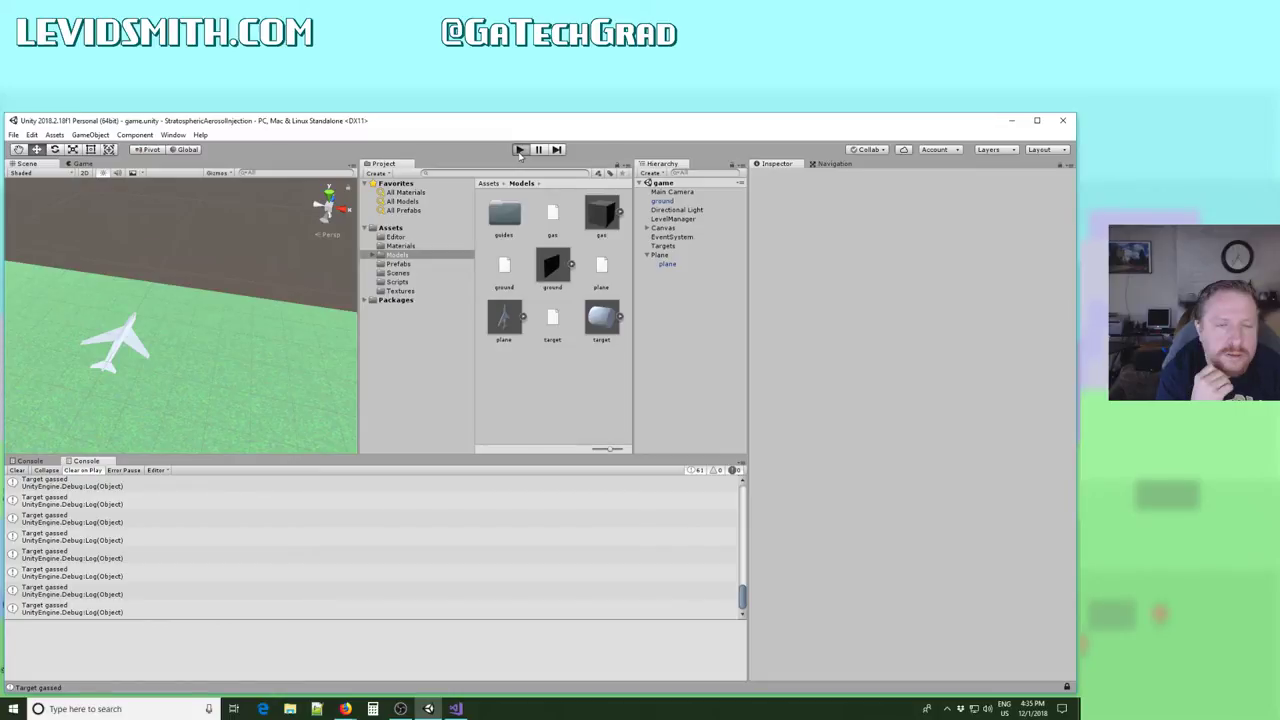
left_click(519, 149)
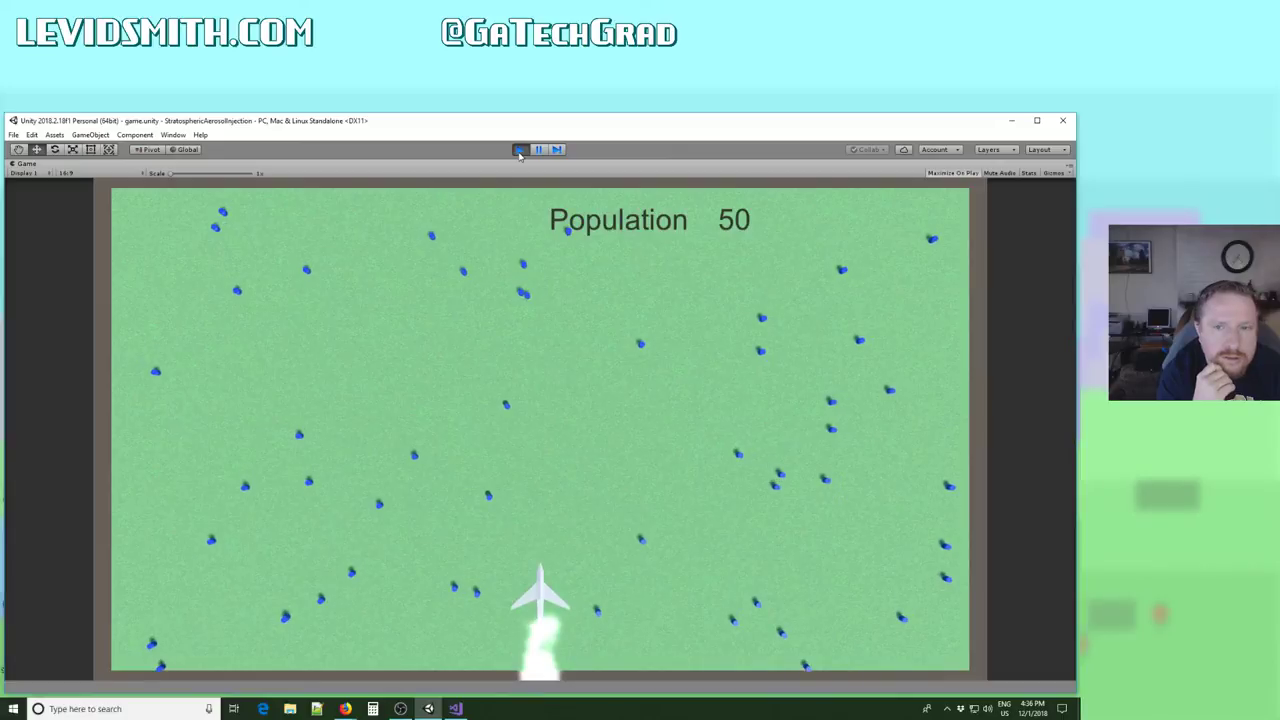
key("Left")
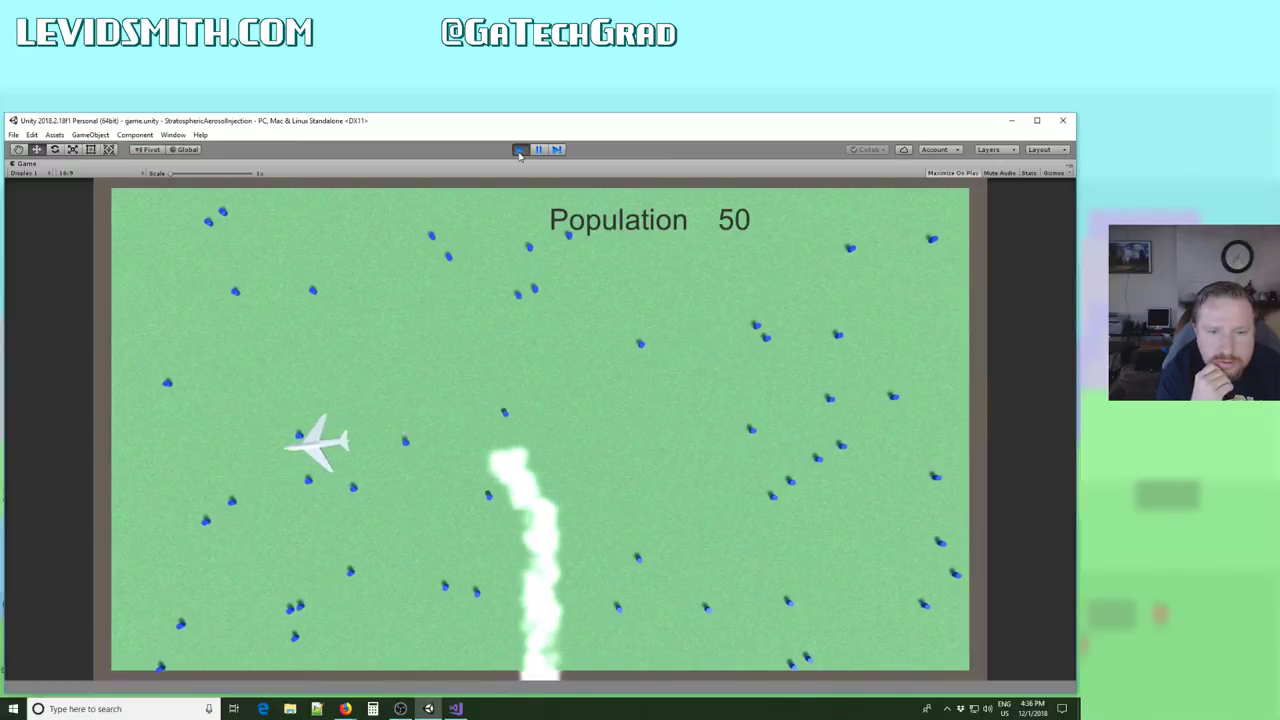
key("Right")
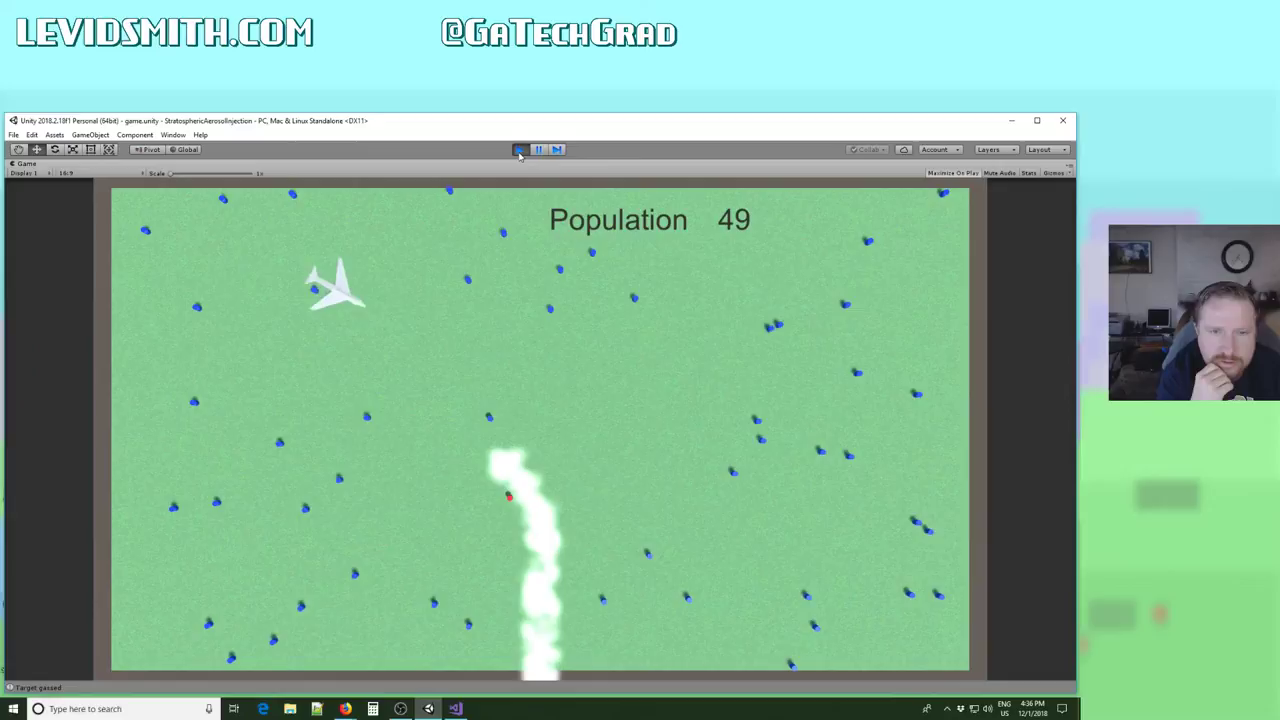
key("Left")
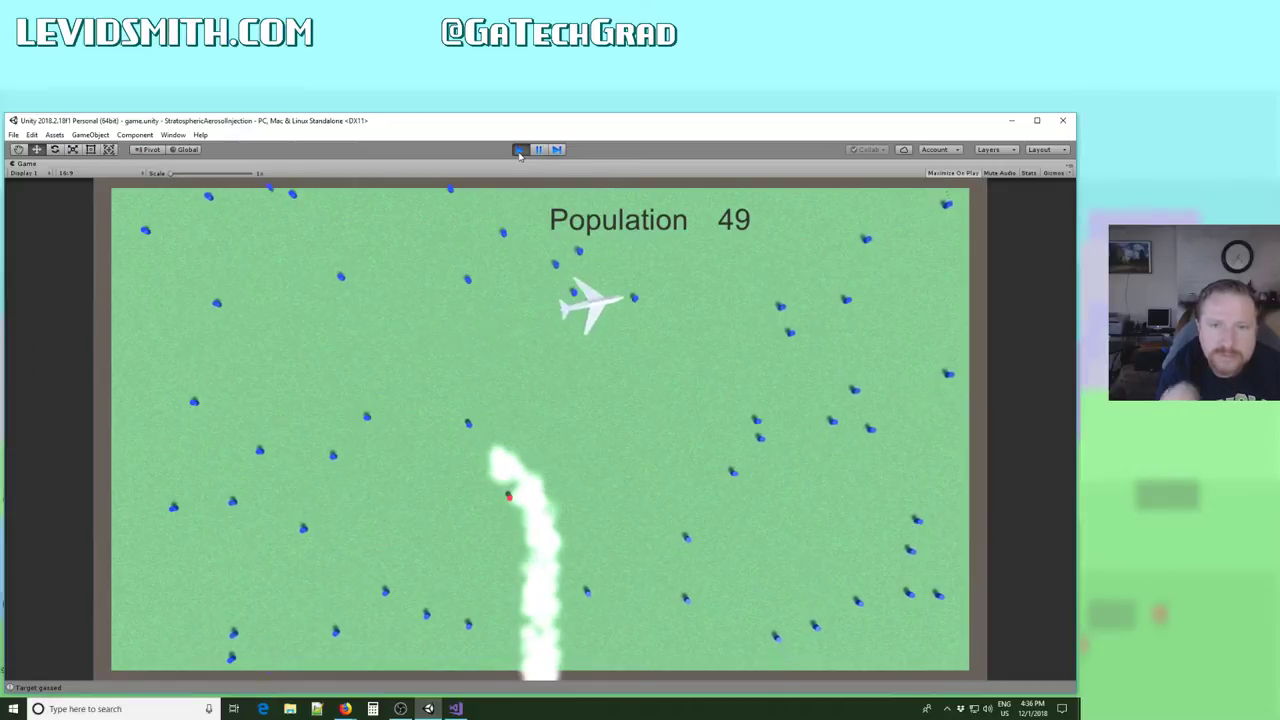
left_click(519, 149)
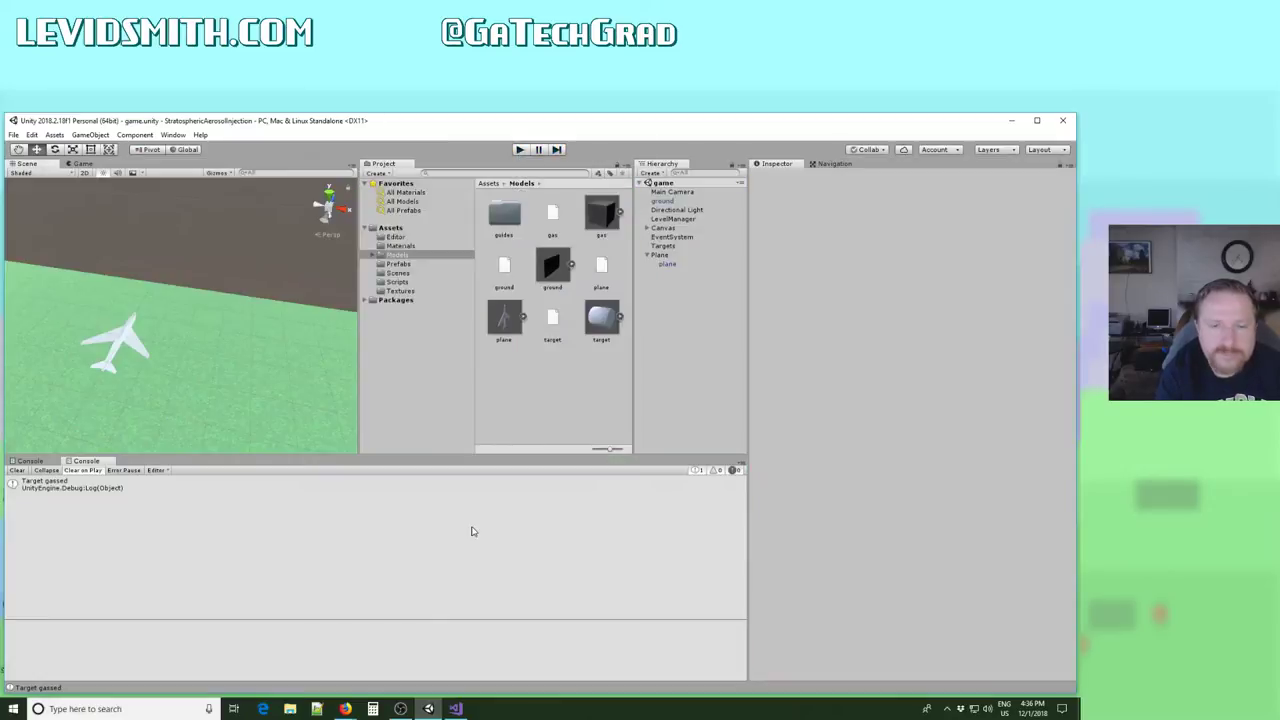
Switch to Visual Studio, set the initial fGasAmount in the Start method of Plane.cs to 100f, and save the script.
left_click(455, 708)
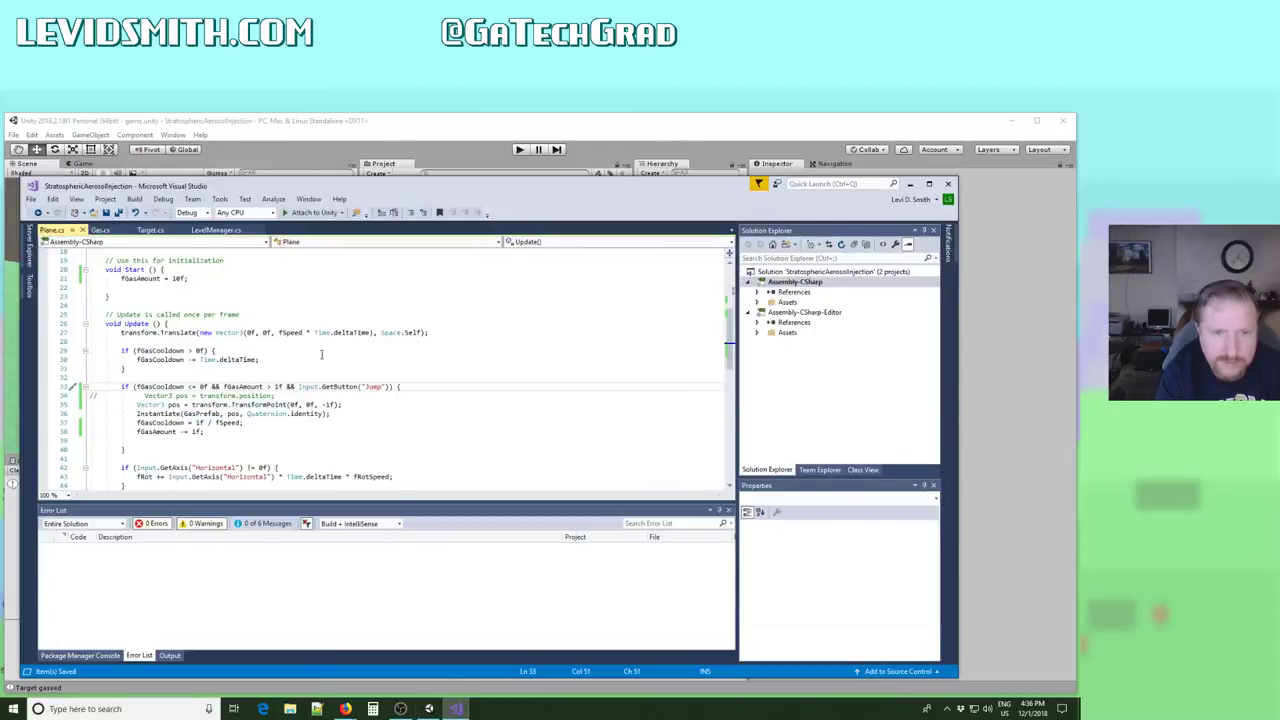
left_click(268, 326)
scroll(266, 326, "up", 6)
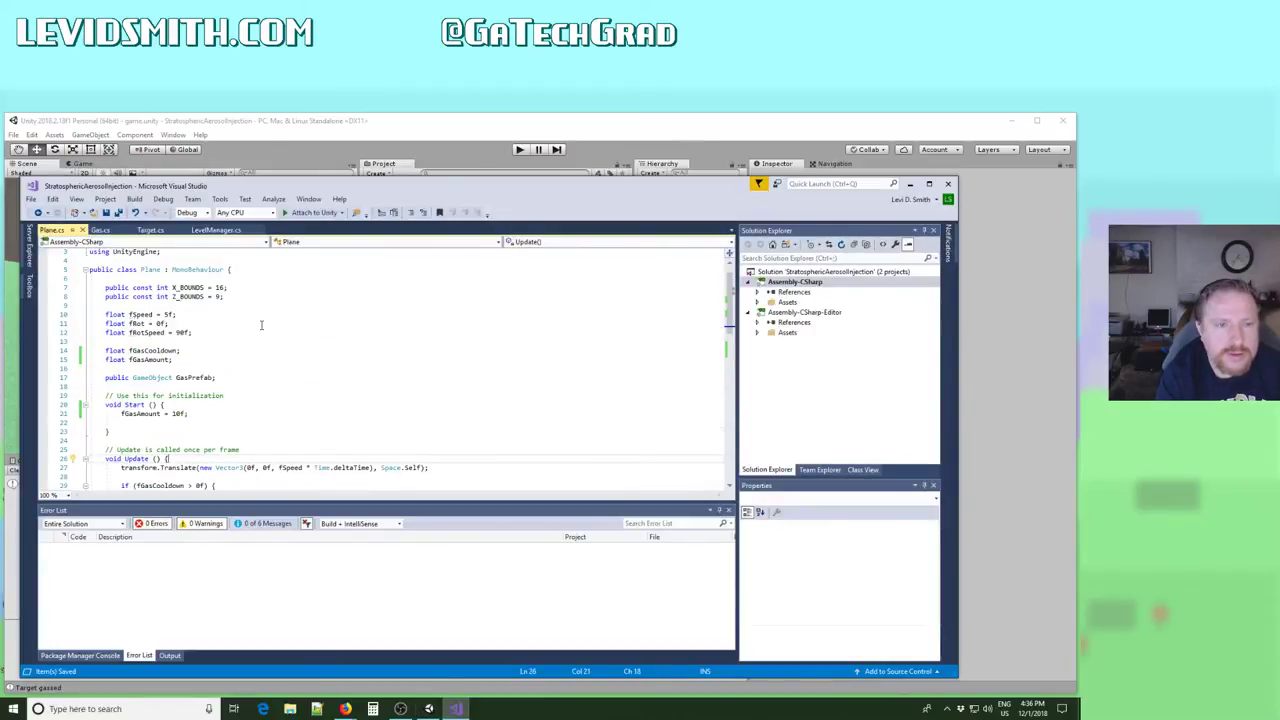
left_click(176, 432)
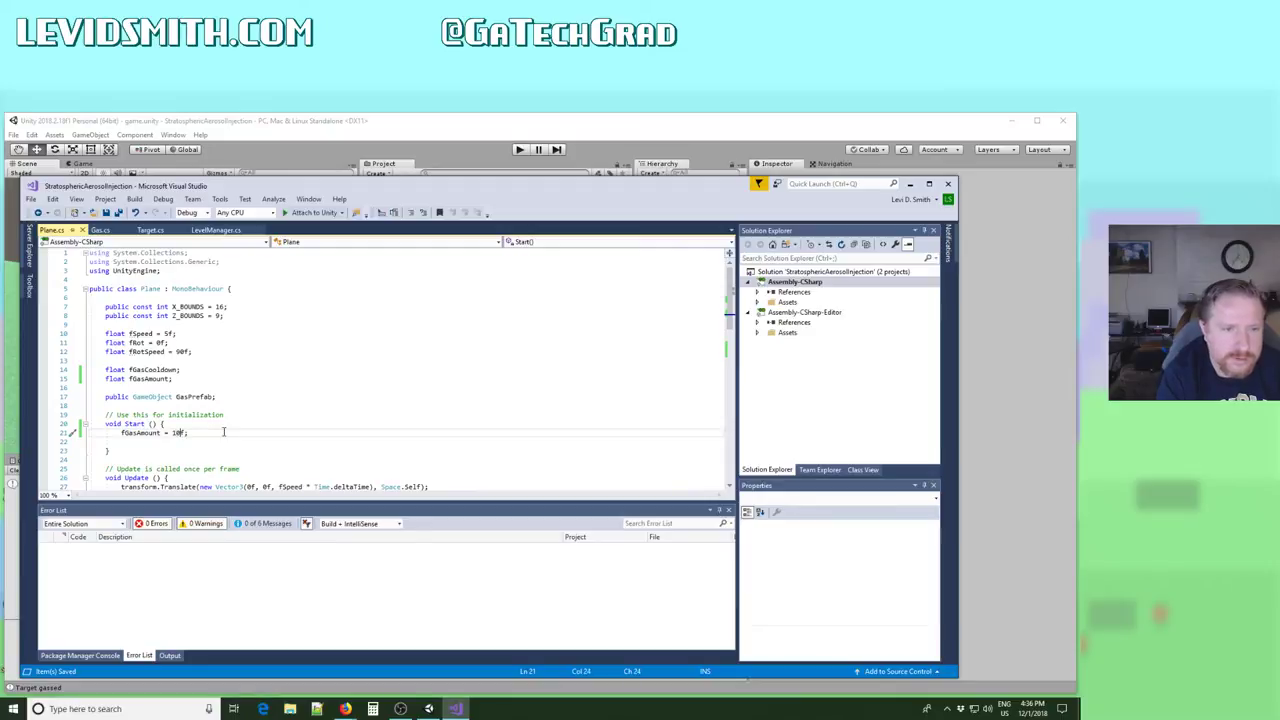
type("0")
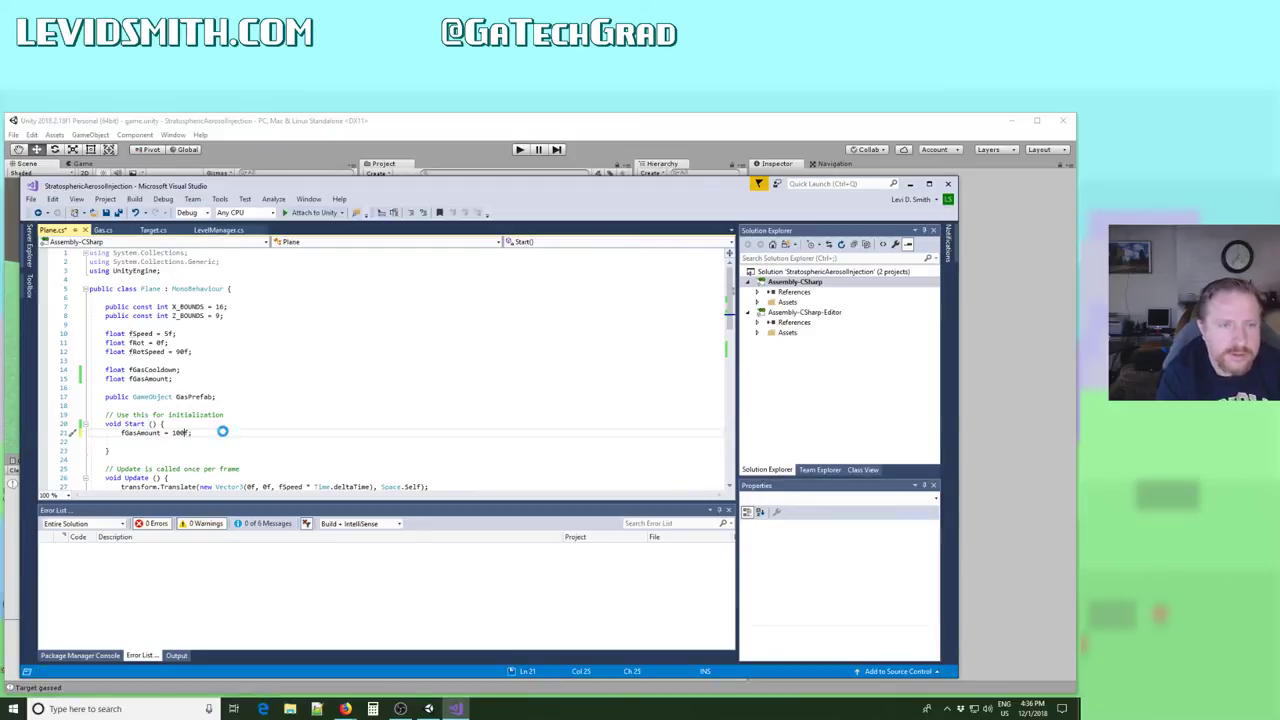
Return to Unity and playtest the larger gas supply, steering the plane over the targets while releasing gas, and stop the run.
left_click(476, 130)
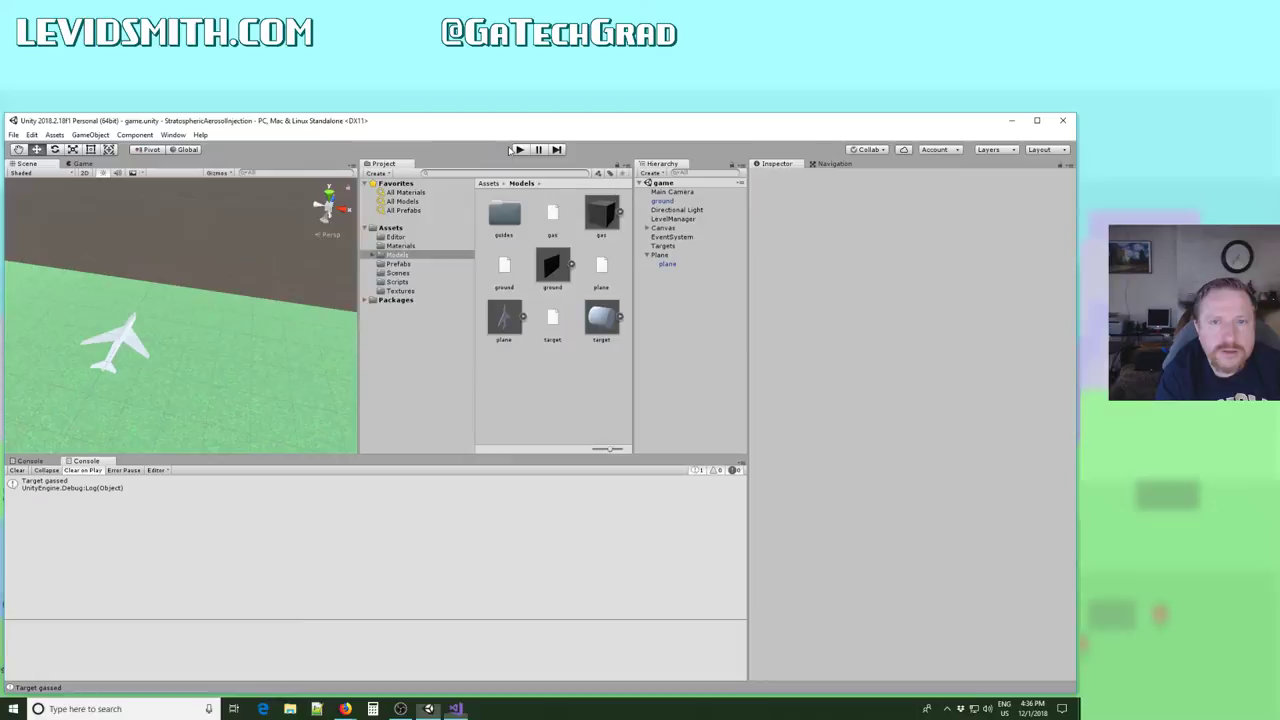
left_click(519, 149)
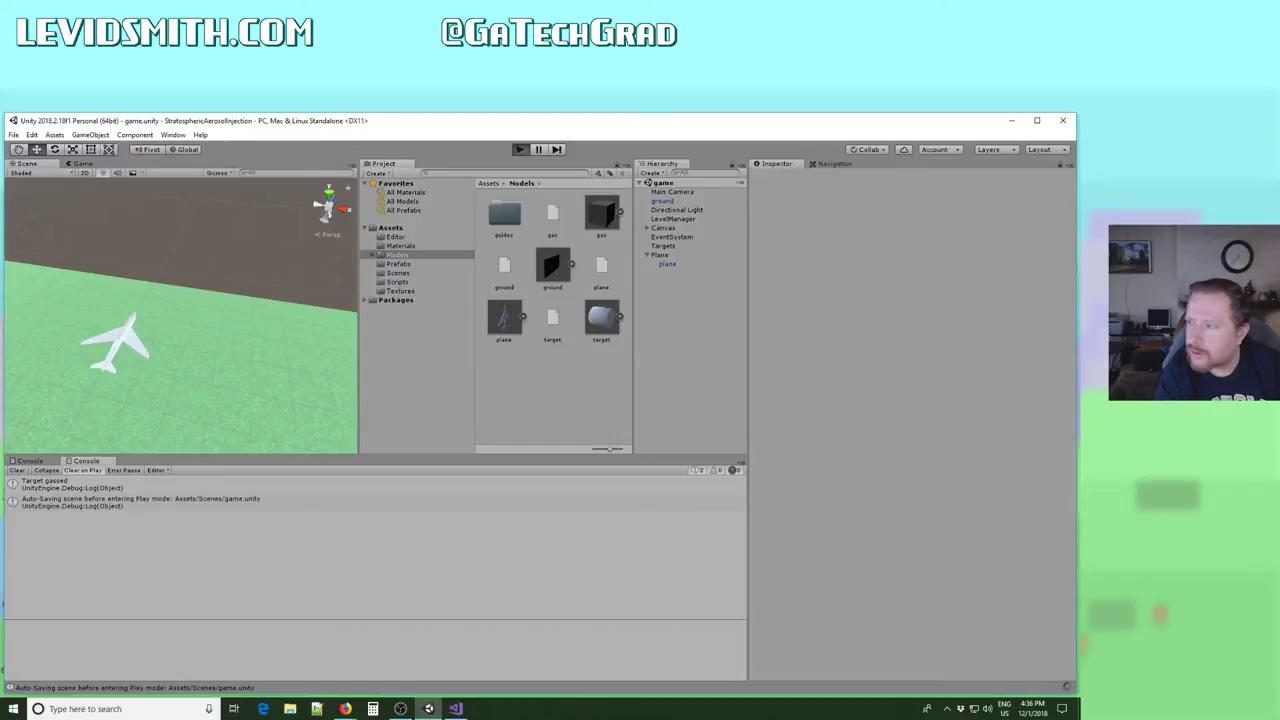
key("alt+Tab")
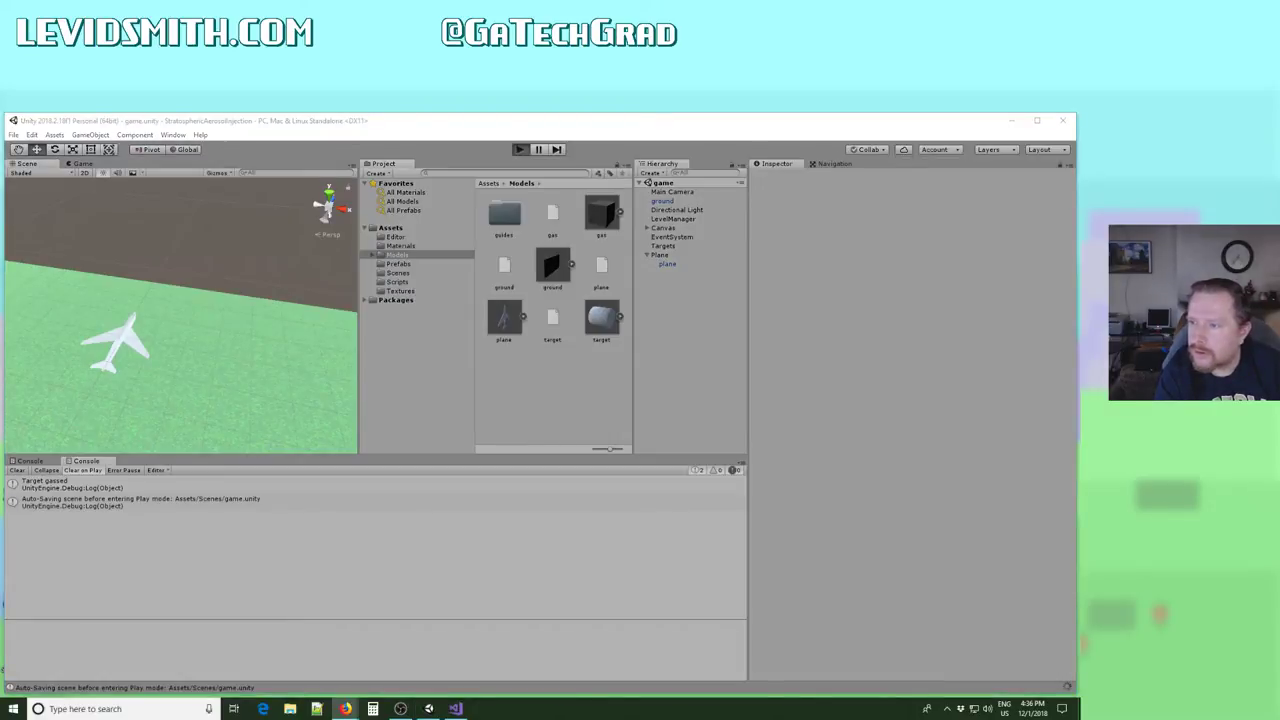
left_click(480, 157)
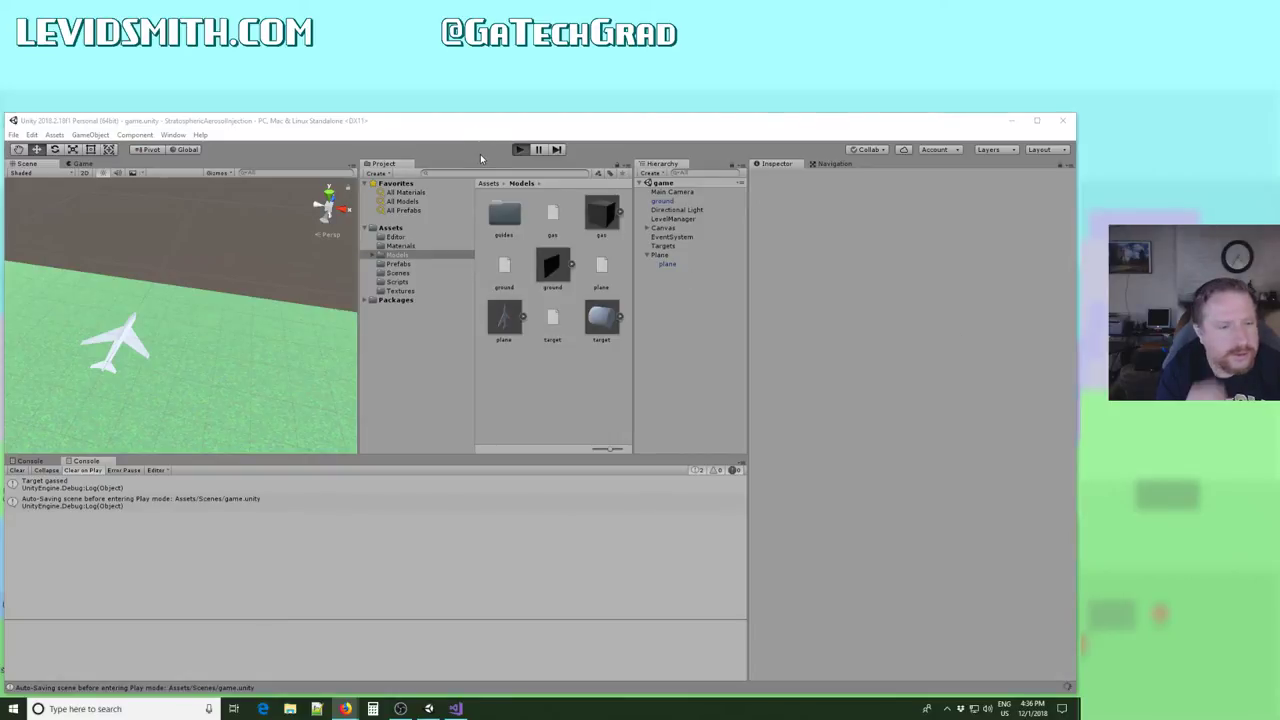
key("ctrl+p")
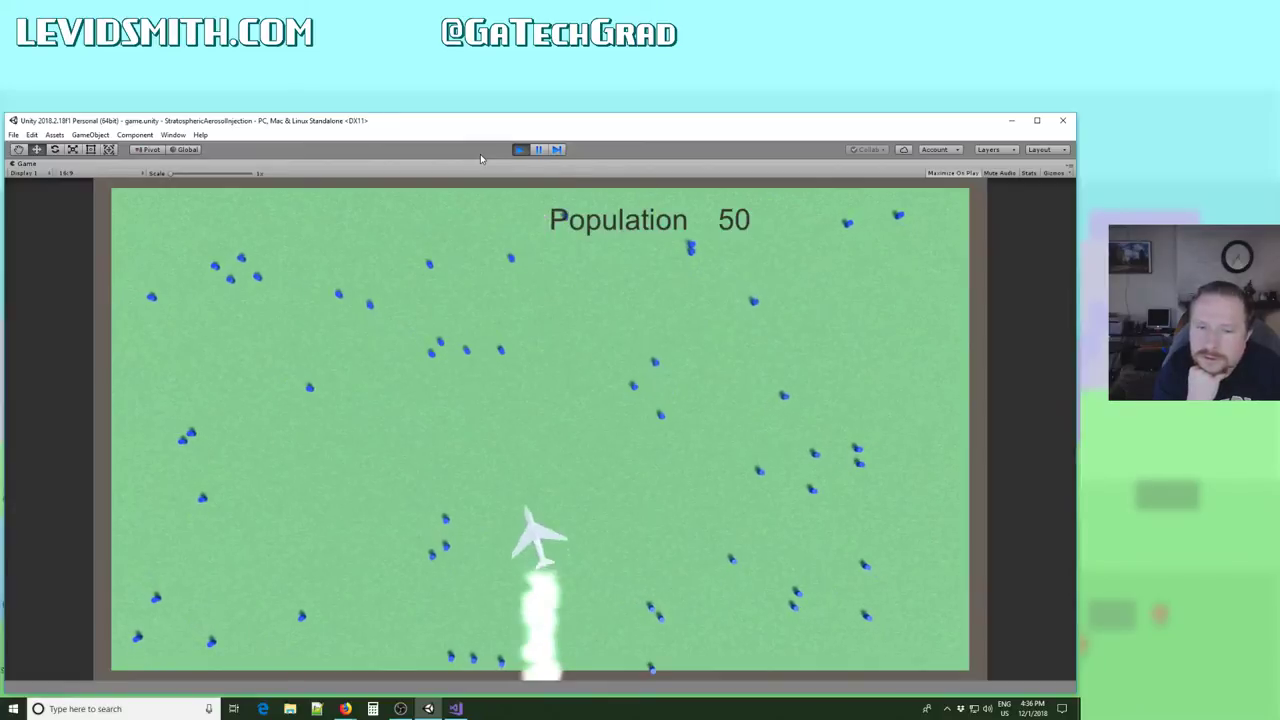
key("Left")
key("Right")
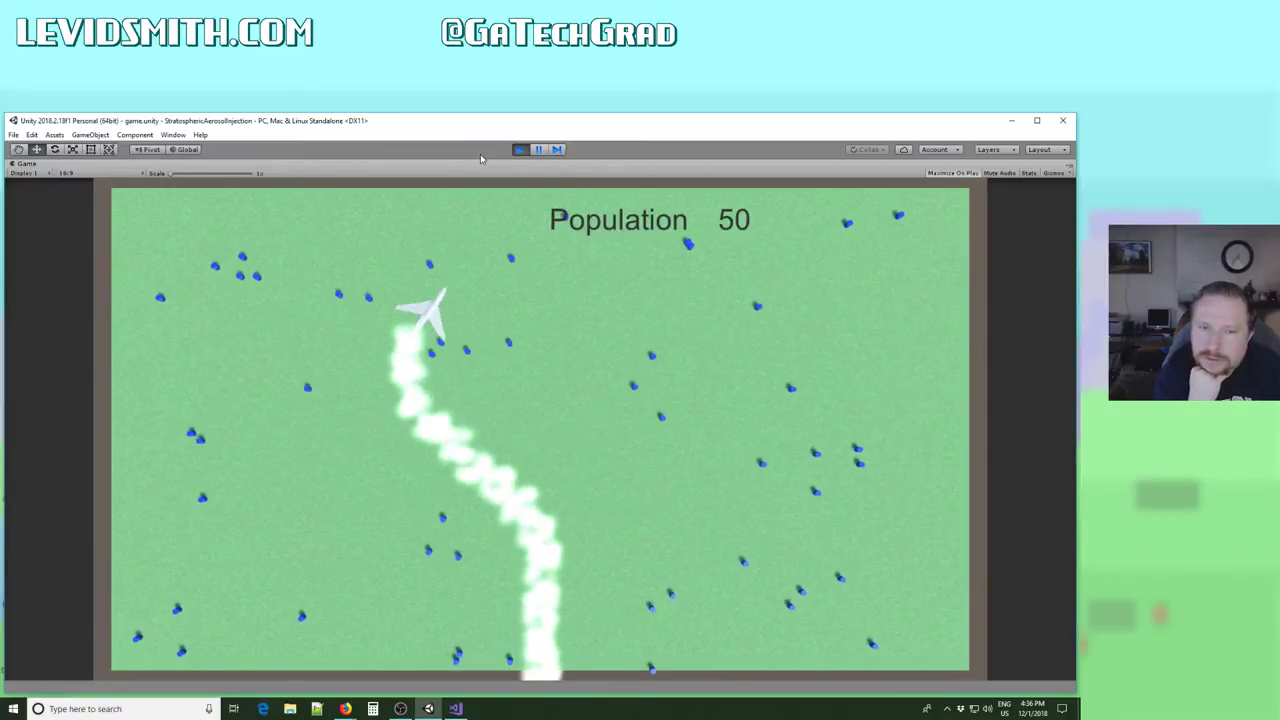
key("Left")
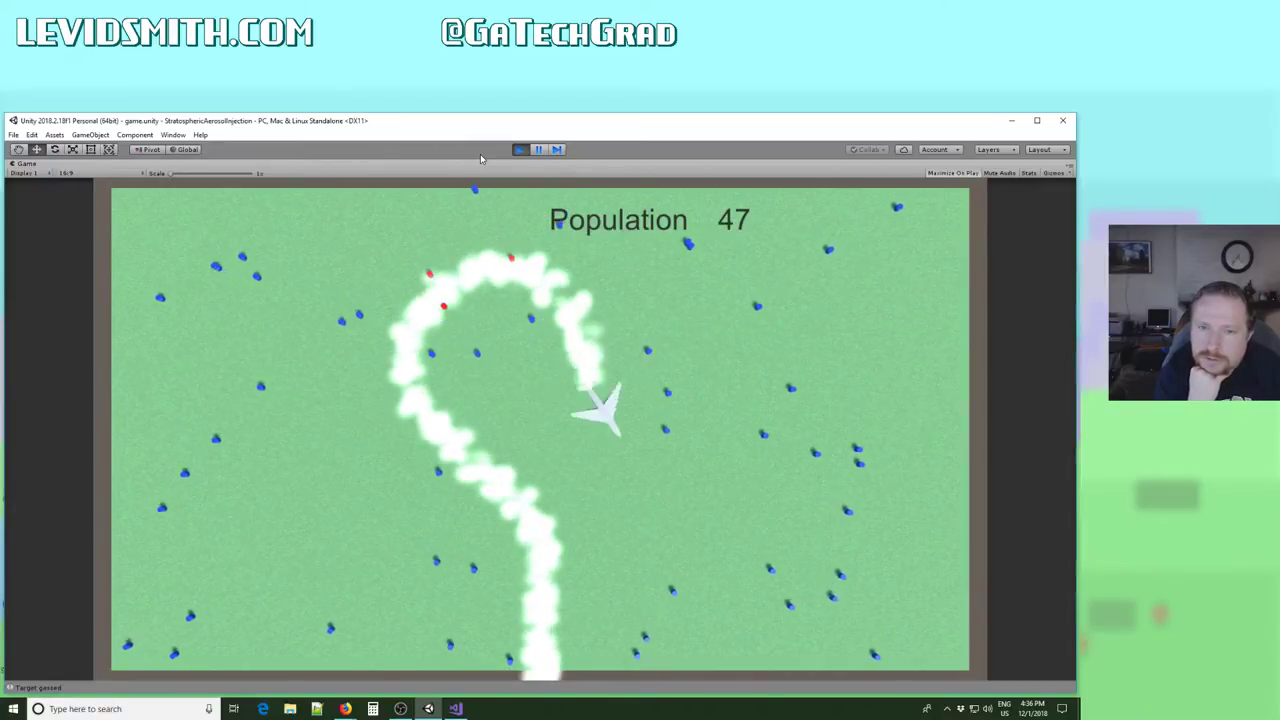
key("Right")
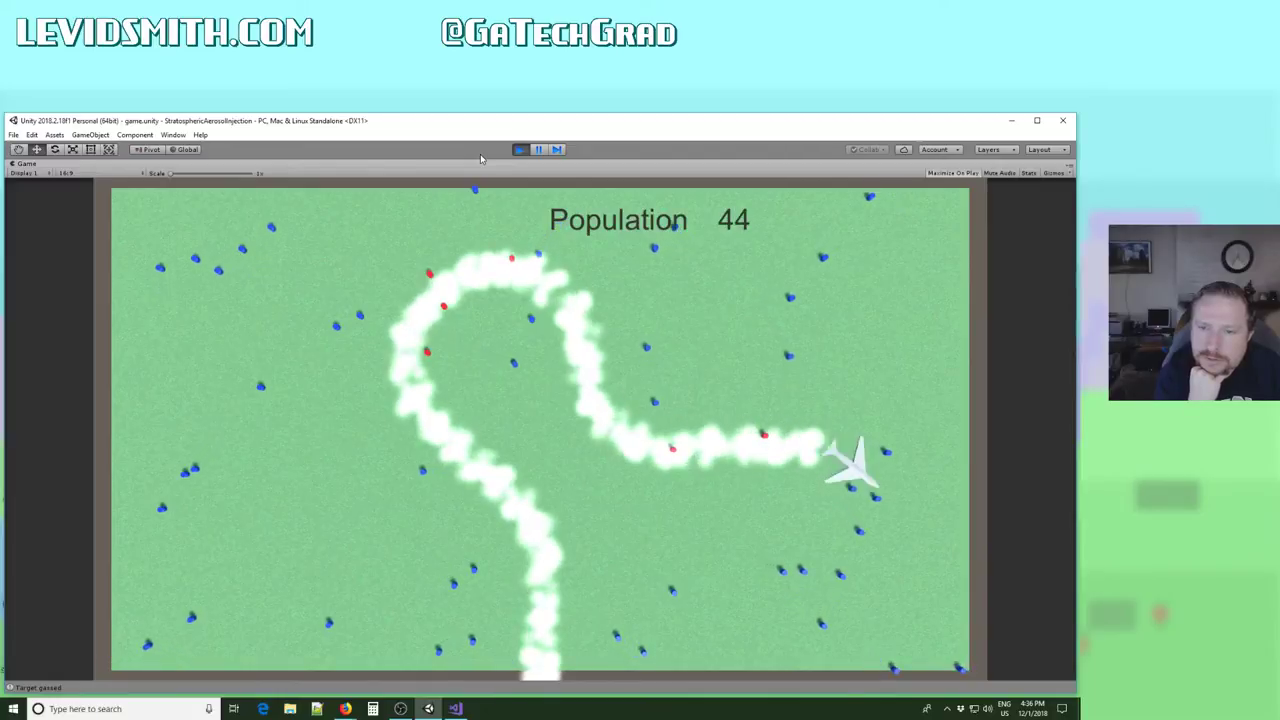
key("Right")
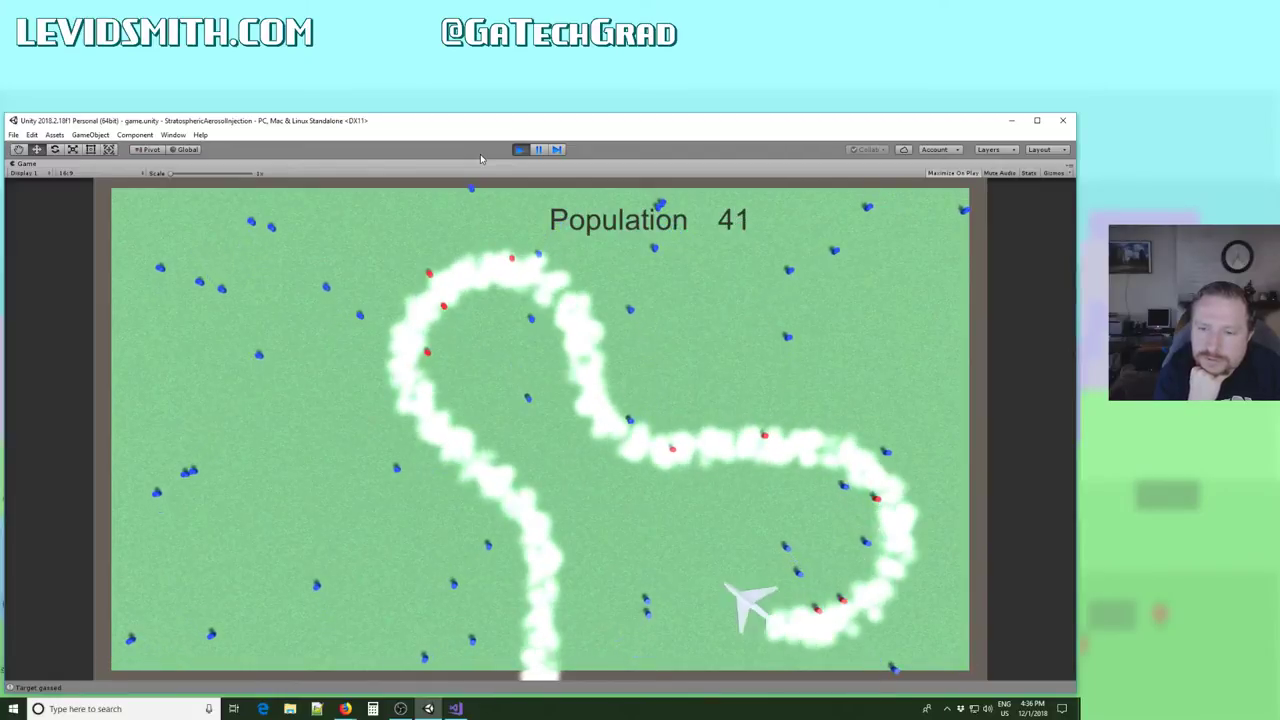
key("Left")
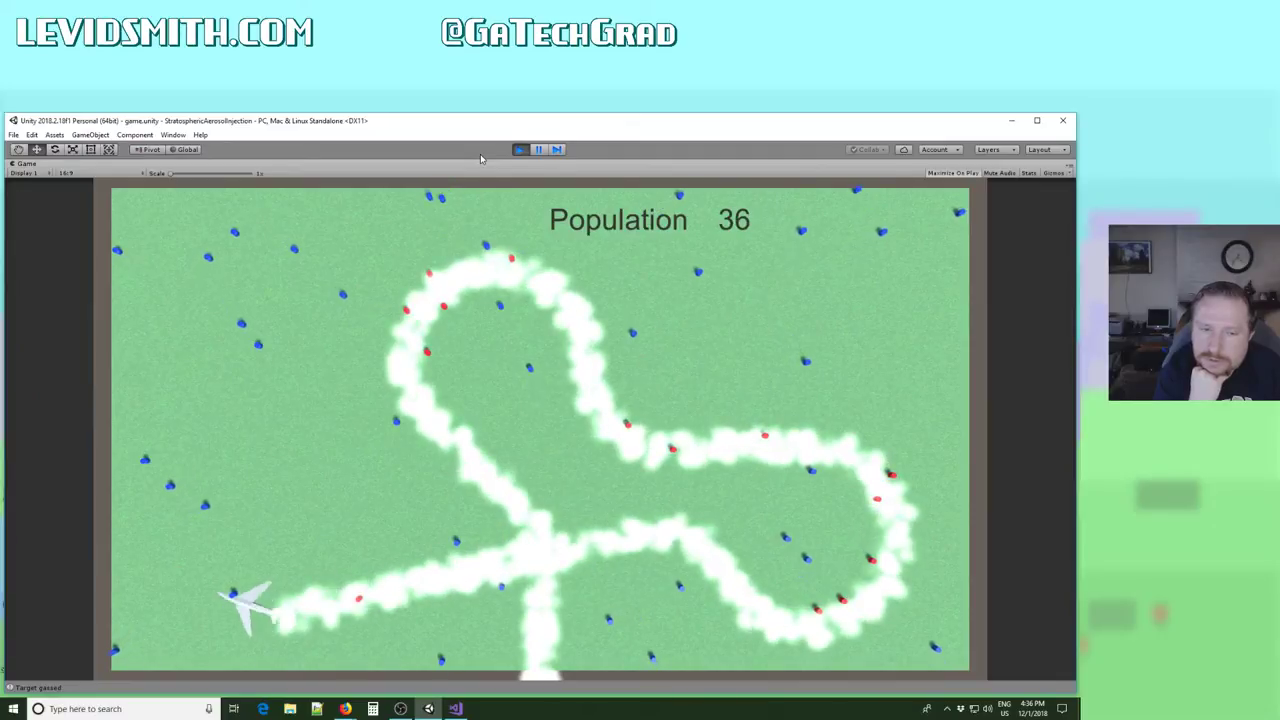
key("Right")
key("Right")
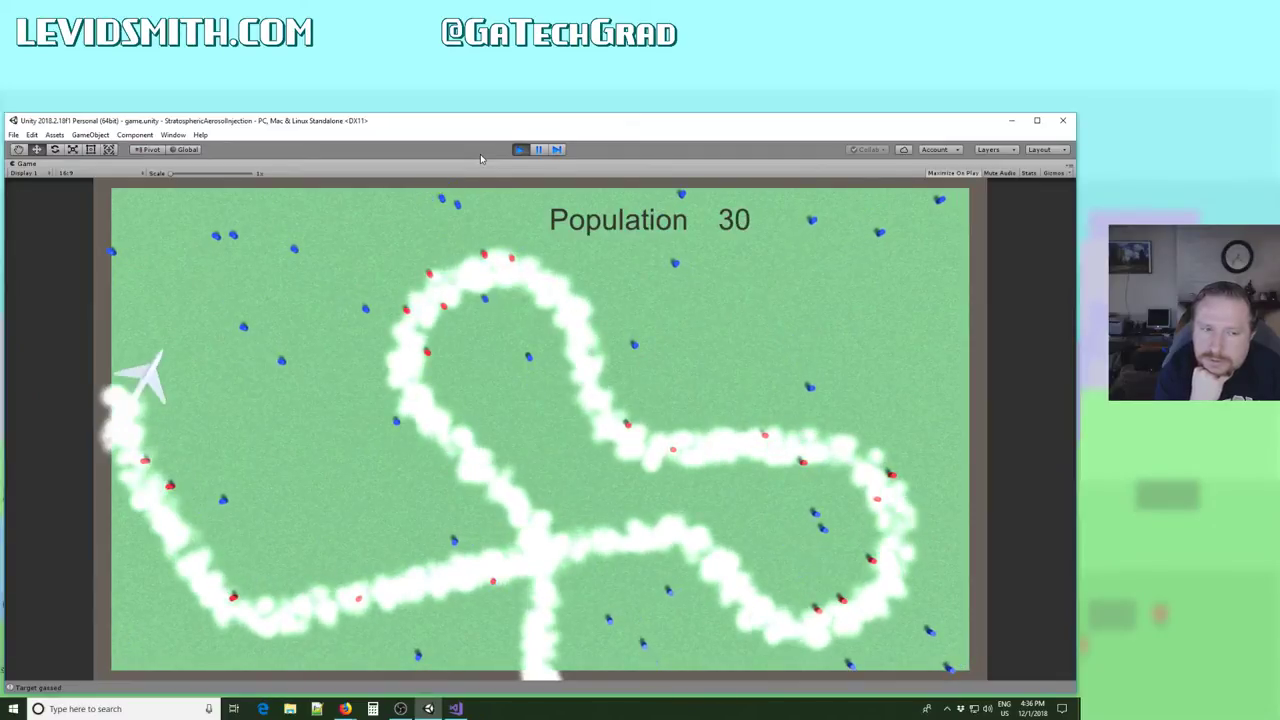
key("Right")
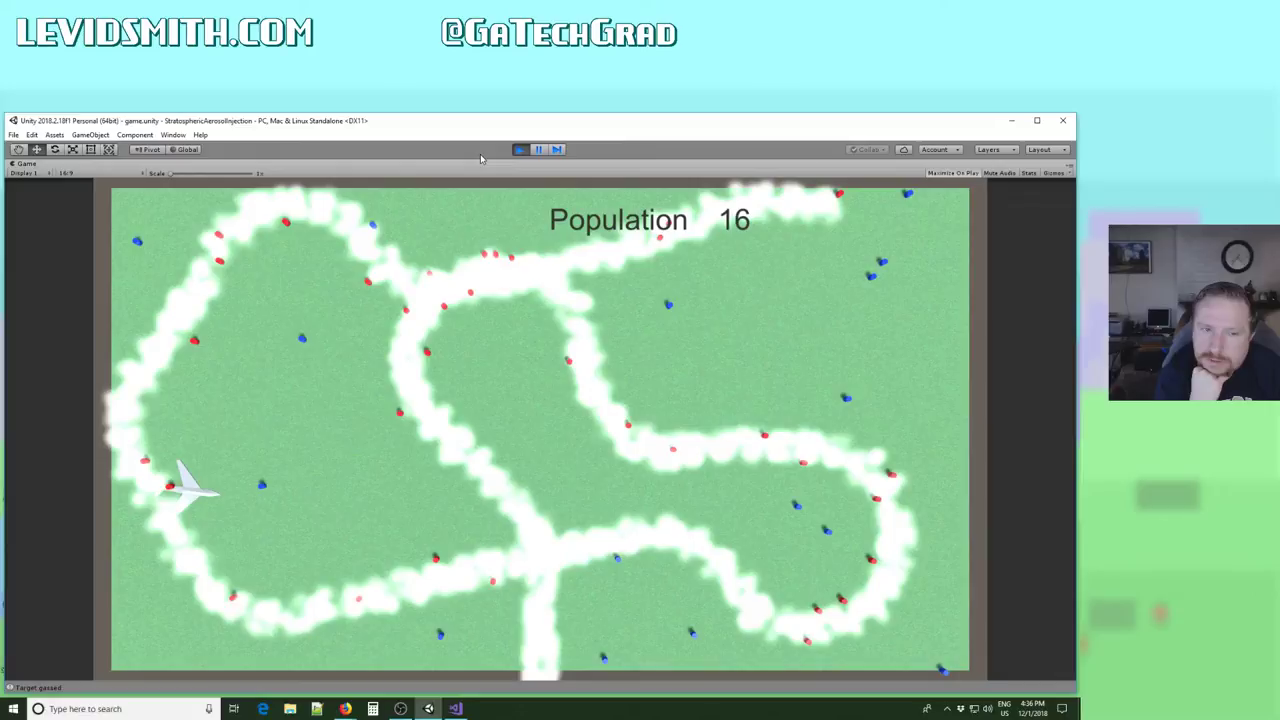
left_click(519, 149)
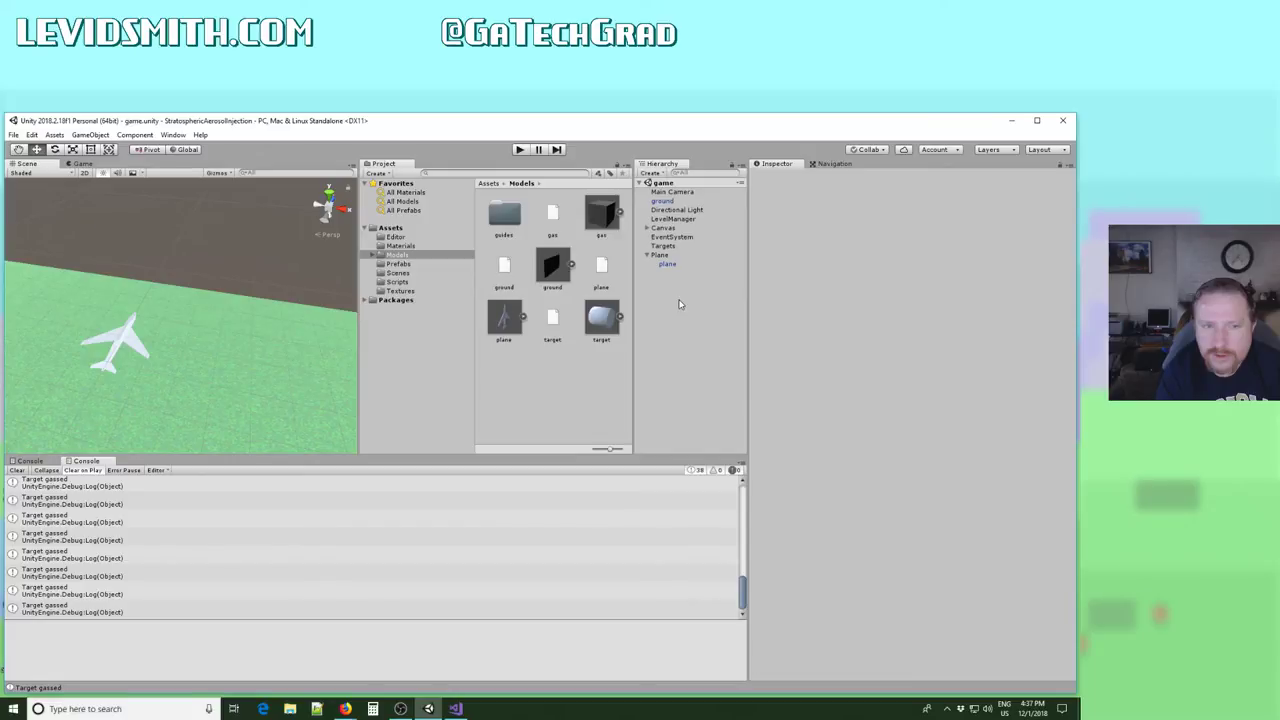
Switch to Firefox and open the website levidsmith.com.
key("alt+Tab")
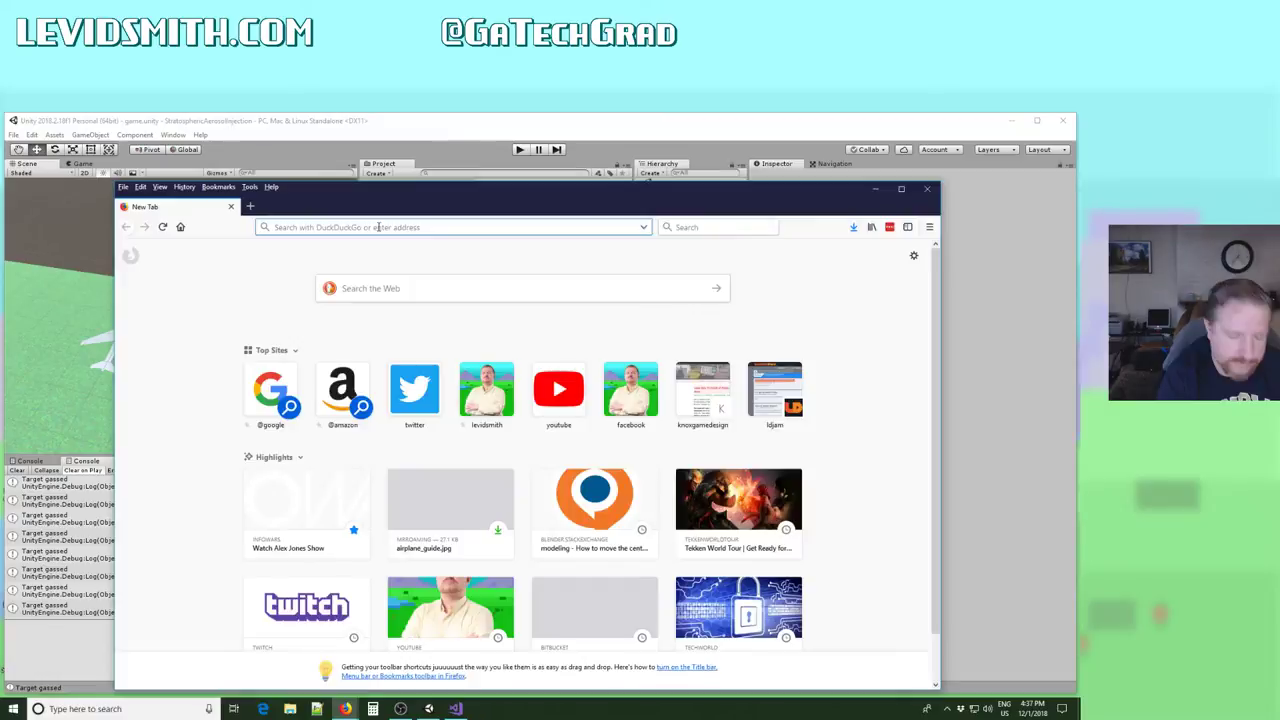
type("levidsmith.com/")
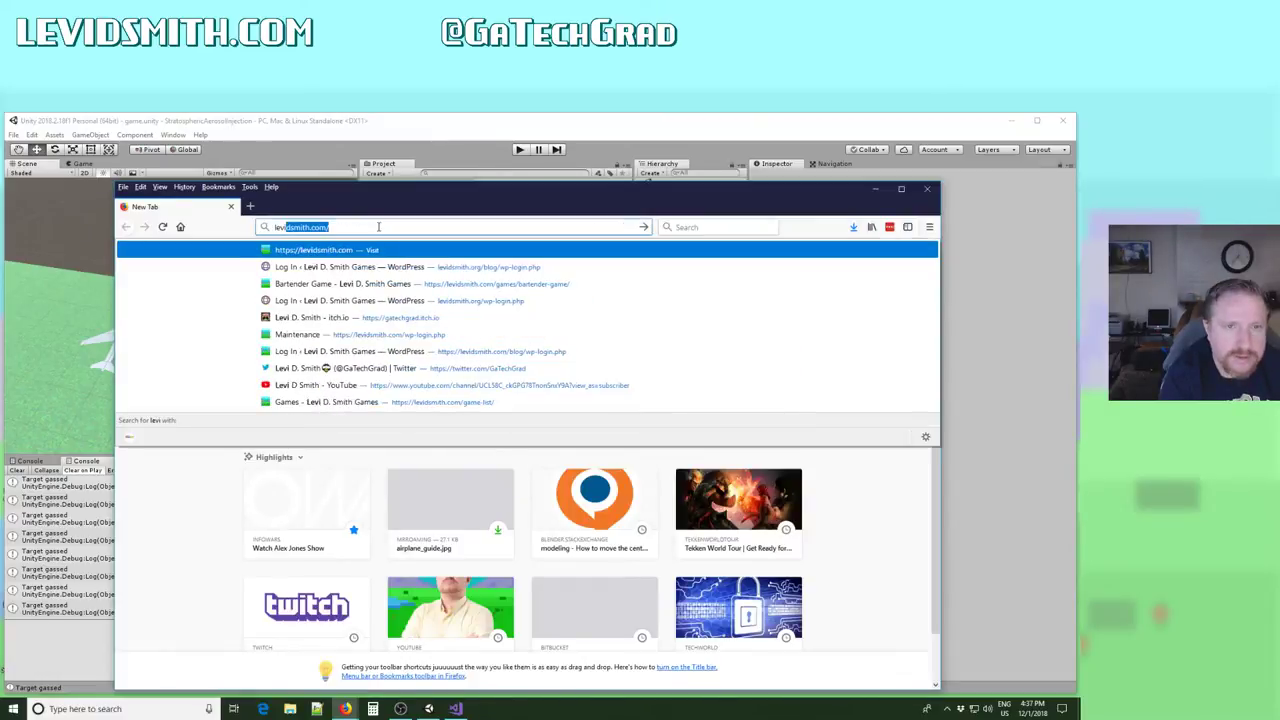
key("Return")
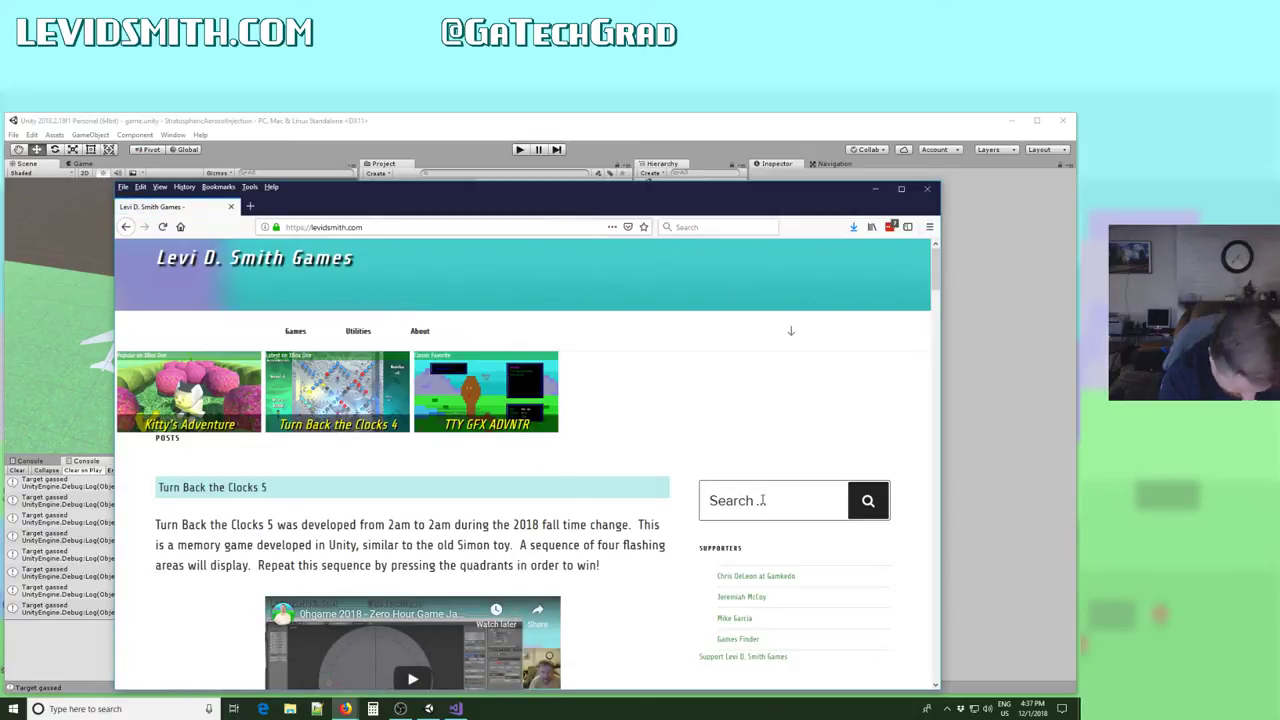
Search the website for "meter" and look through the first page of results.
left_click(762, 500)
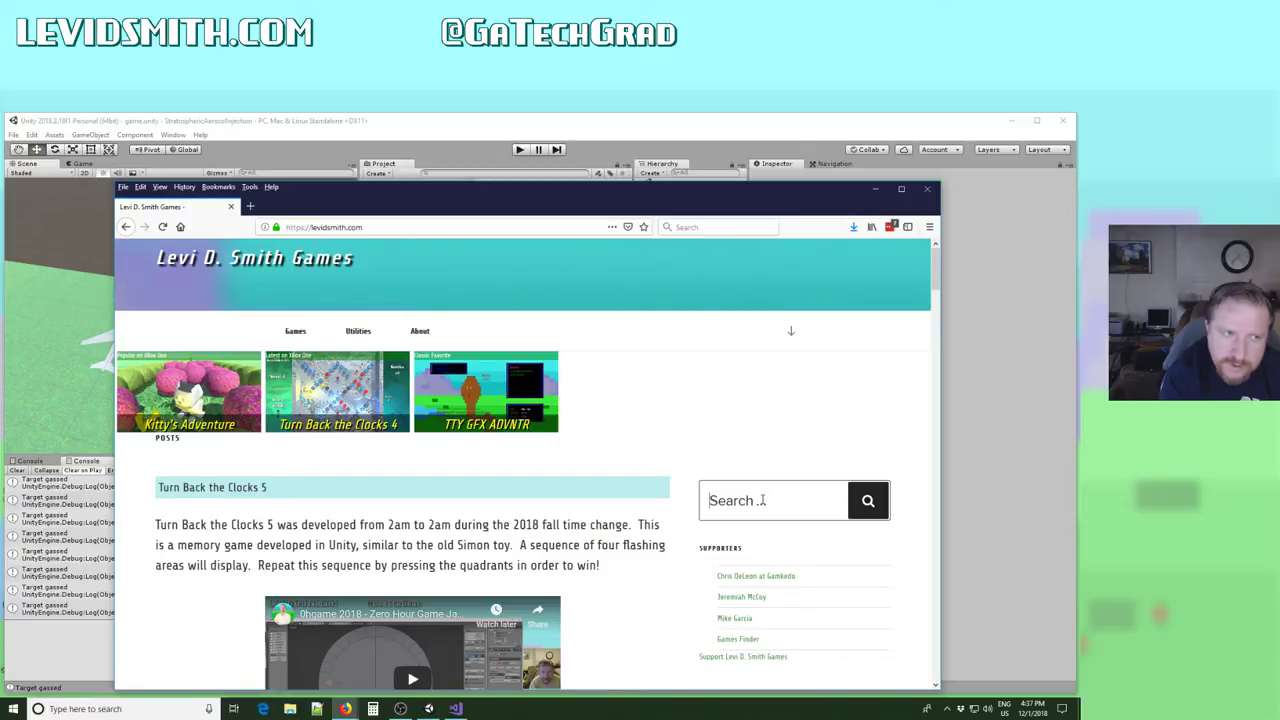
type("meter")
key("Return")
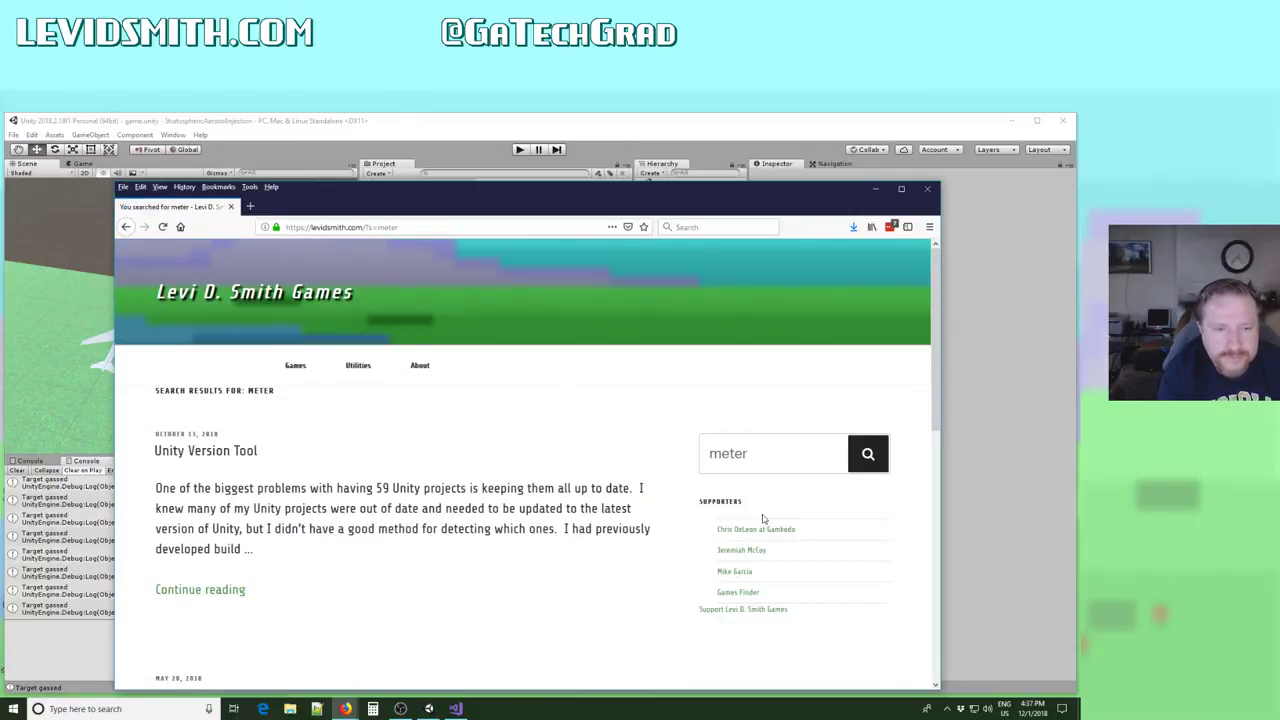
scroll(566, 557, "down", 6)
scroll(542, 543, "down", 2)
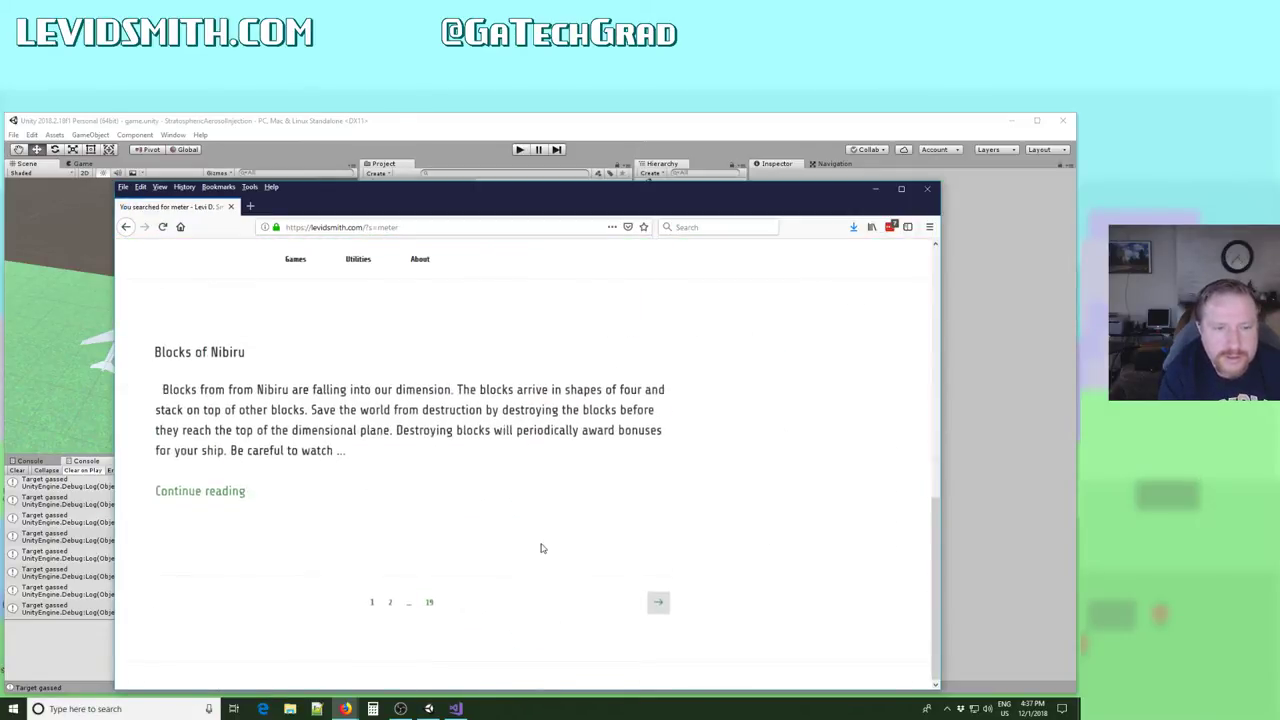
Advance to the third page of search results, open the "Unity Health Bar Explained" article and read its image creation instructions.
left_click(657, 604)
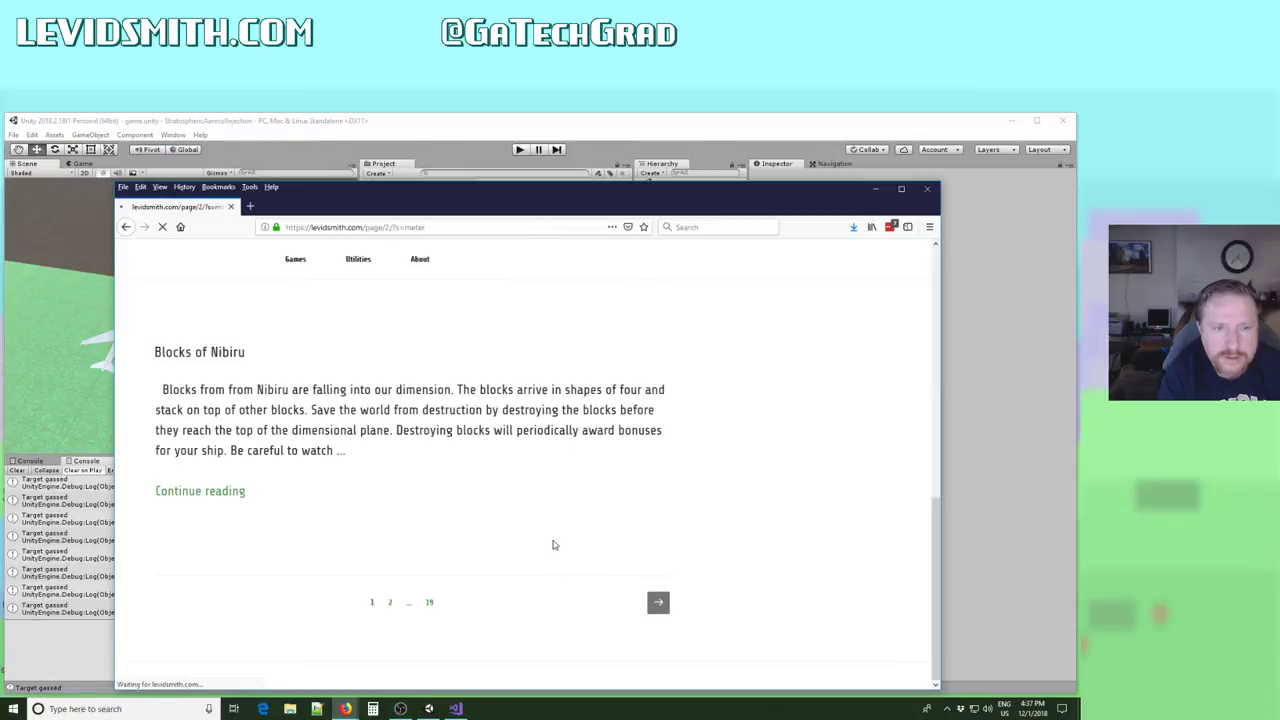
scroll(505, 504, "down", 2)
scroll(505, 504, "down", 3)
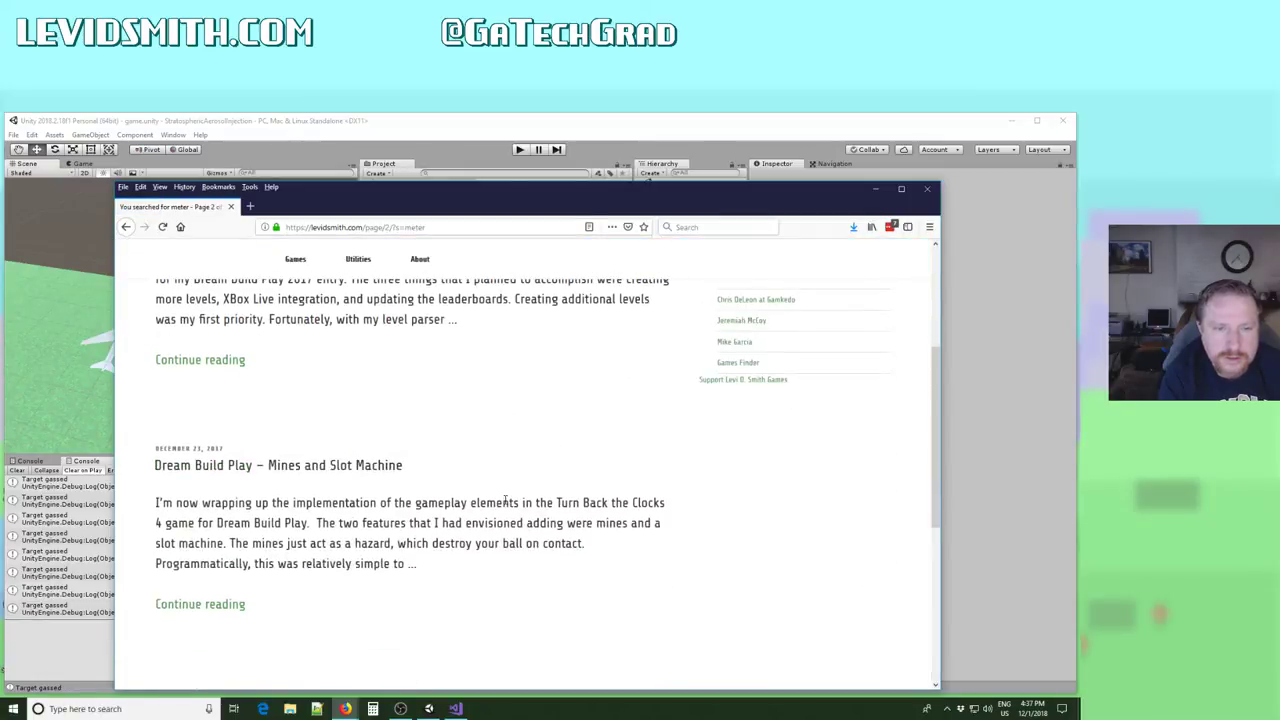
scroll(505, 504, "down", 2)
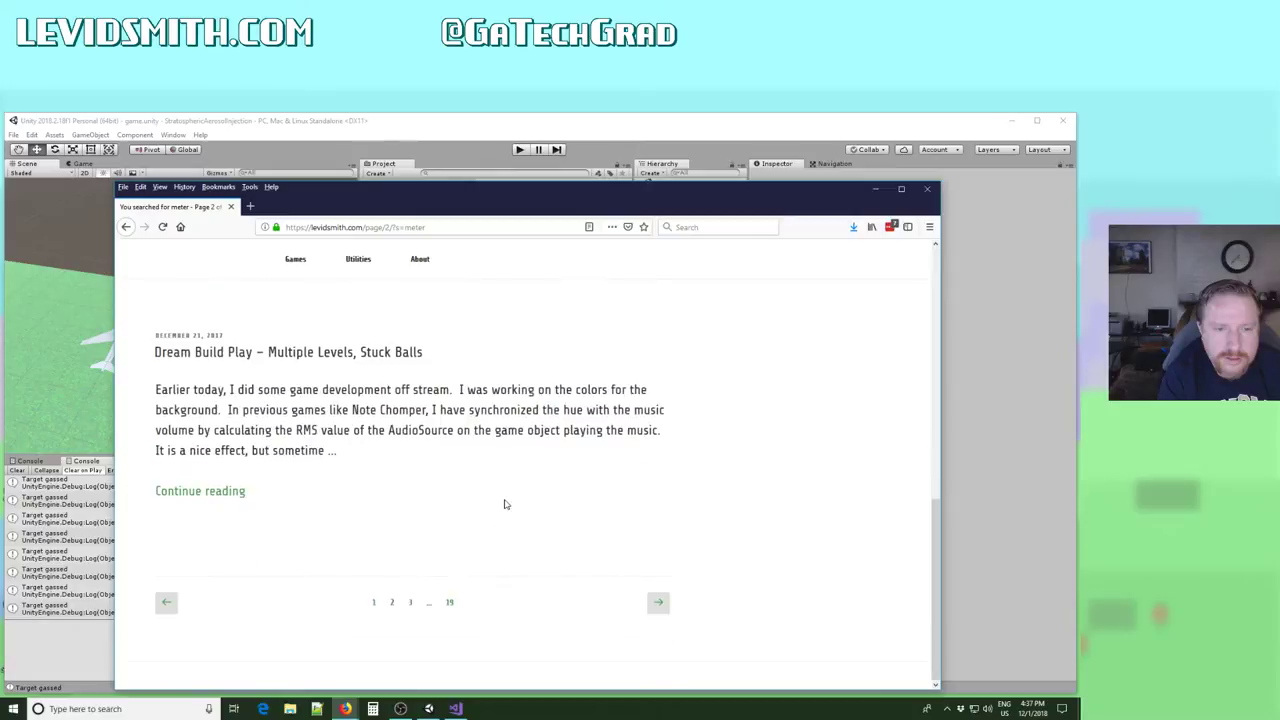
left_click(658, 604)
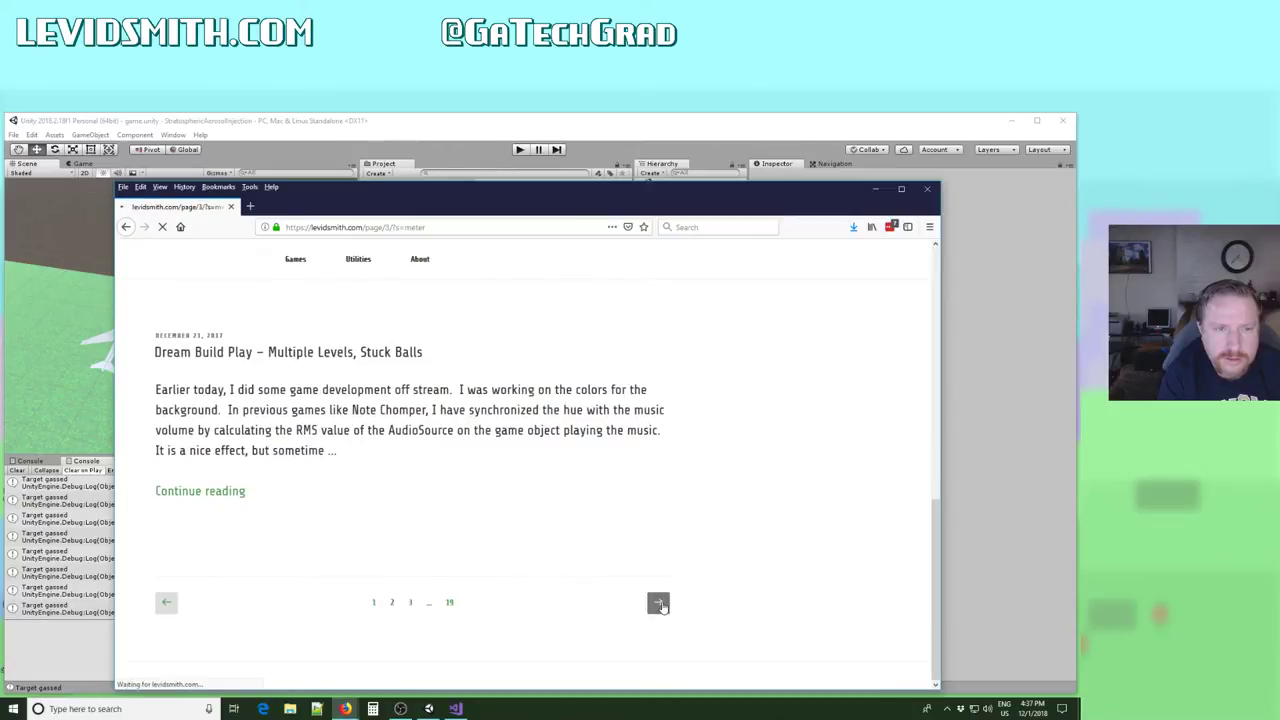
scroll(511, 514, "down", 2)
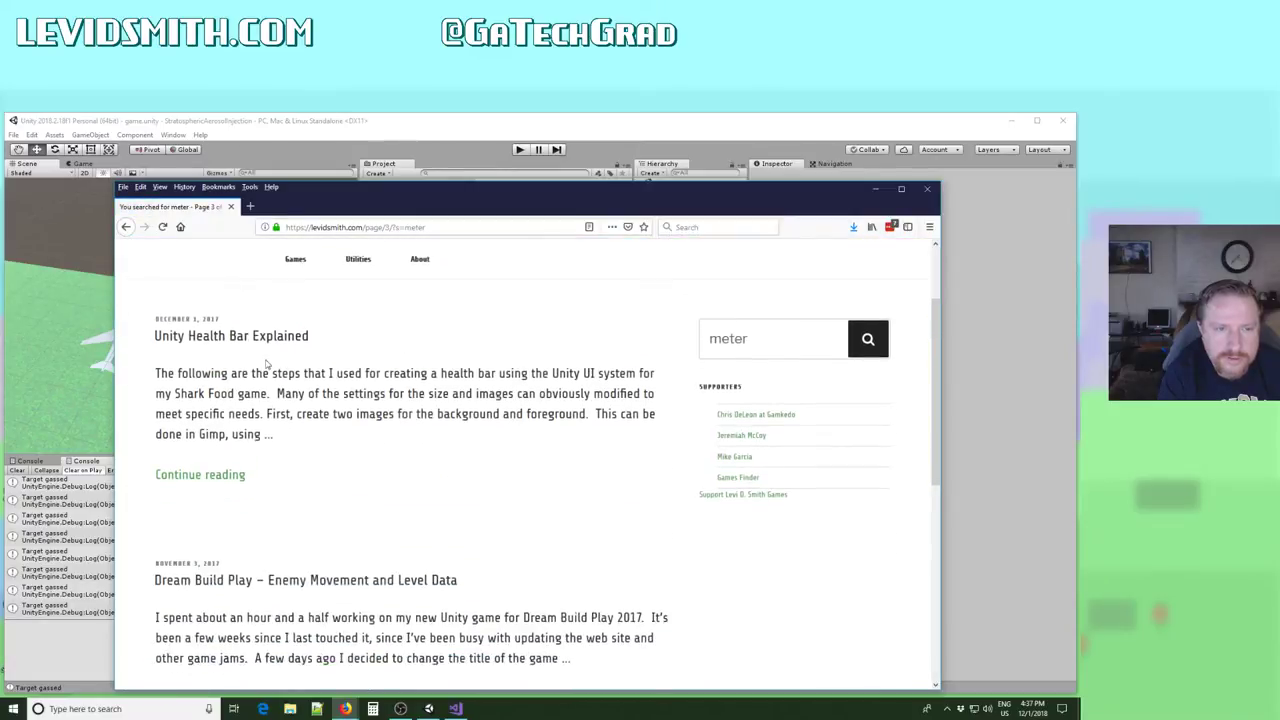
left_click(224, 475)
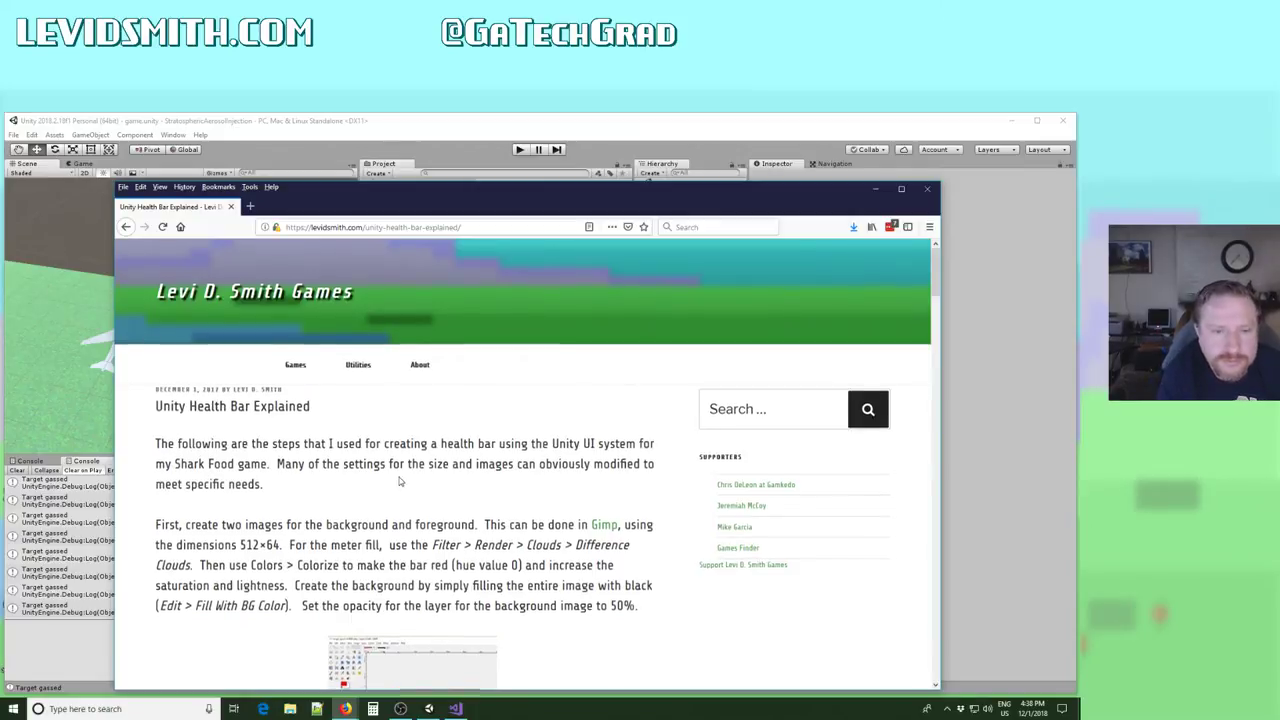
scroll(398, 481, "down", 3)
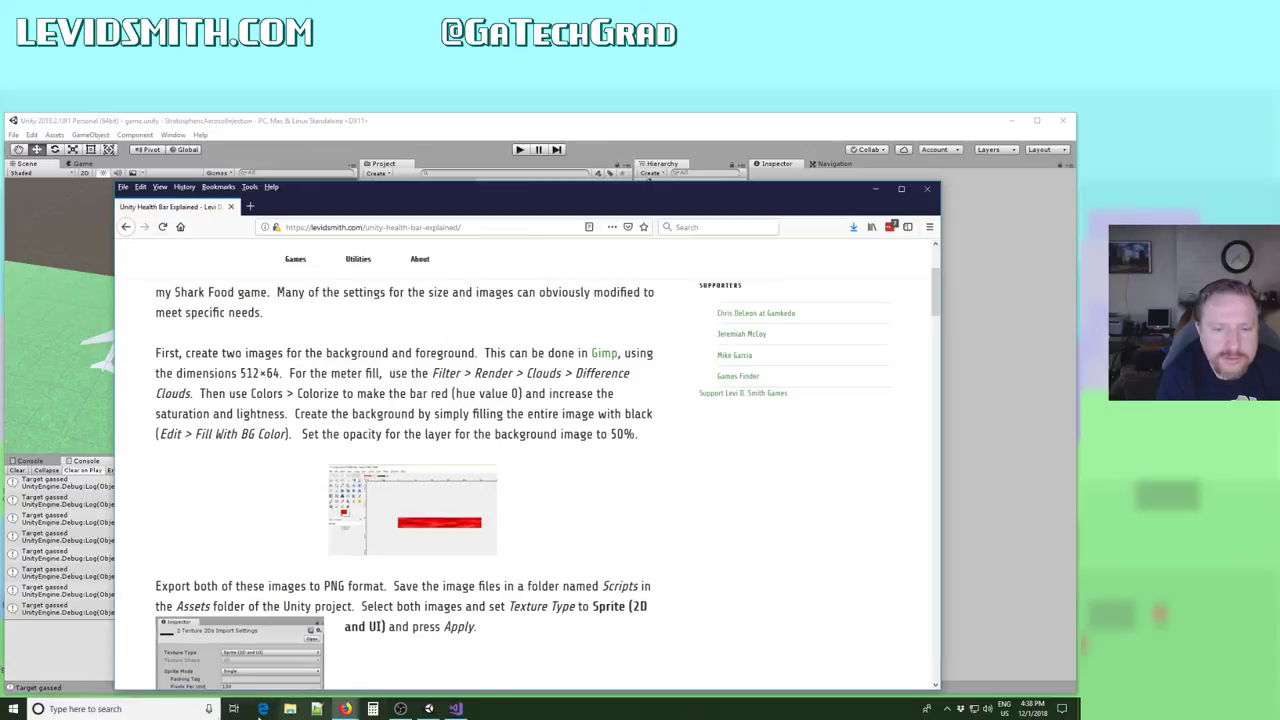
Find GIMP 2 through the Windows search and launch it.
left_click(119, 709)
type("gimp")
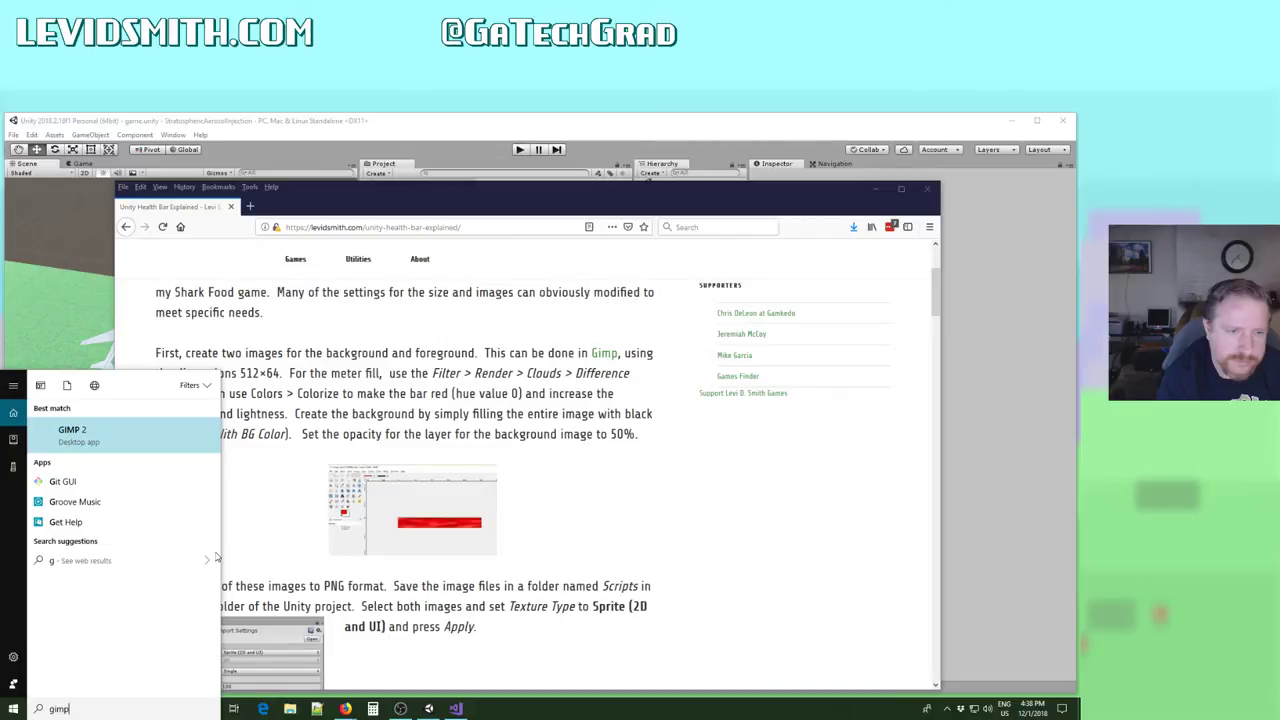
left_click(84, 440)
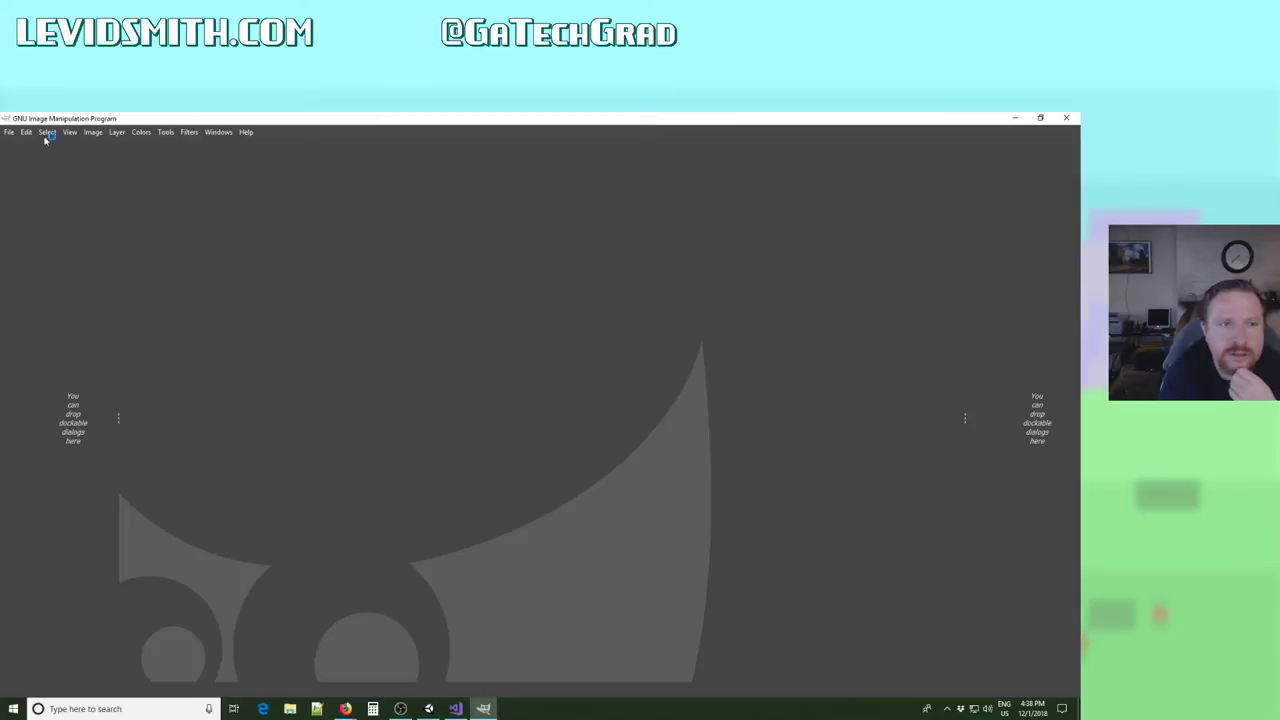
Create a new image 512 px wide and 64 px high.
left_click(10, 132)
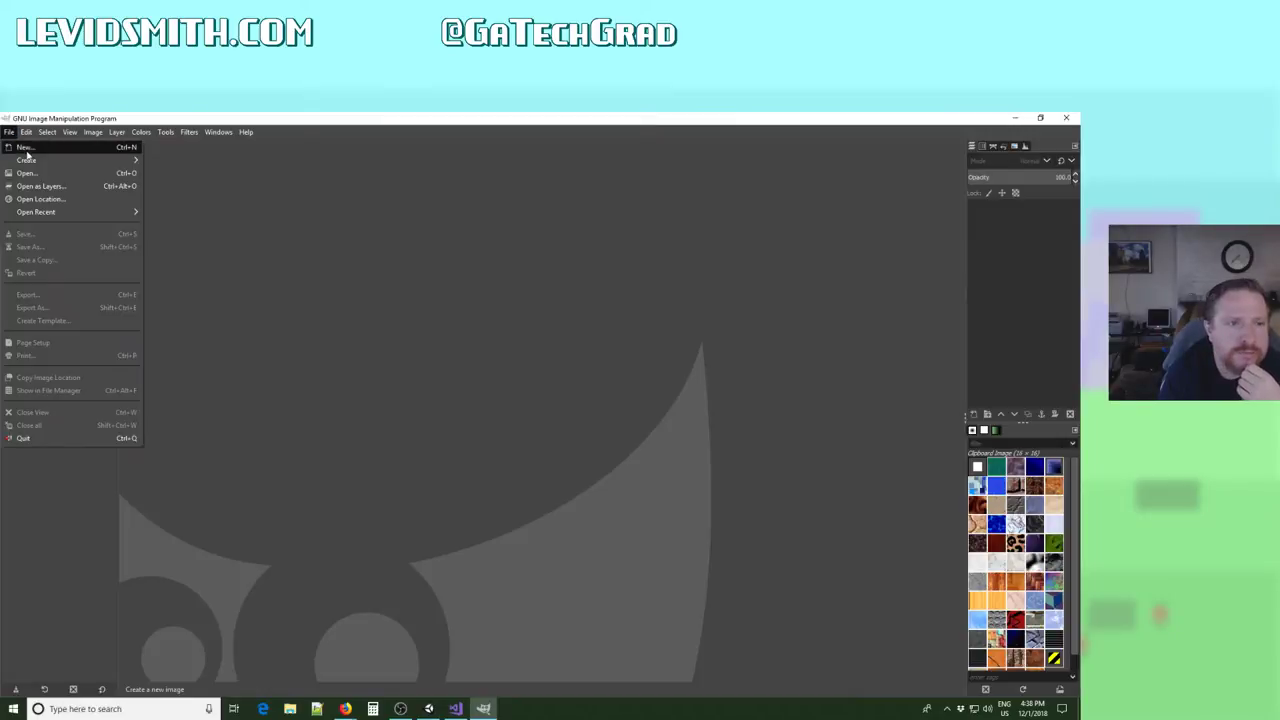
left_click(22, 147)
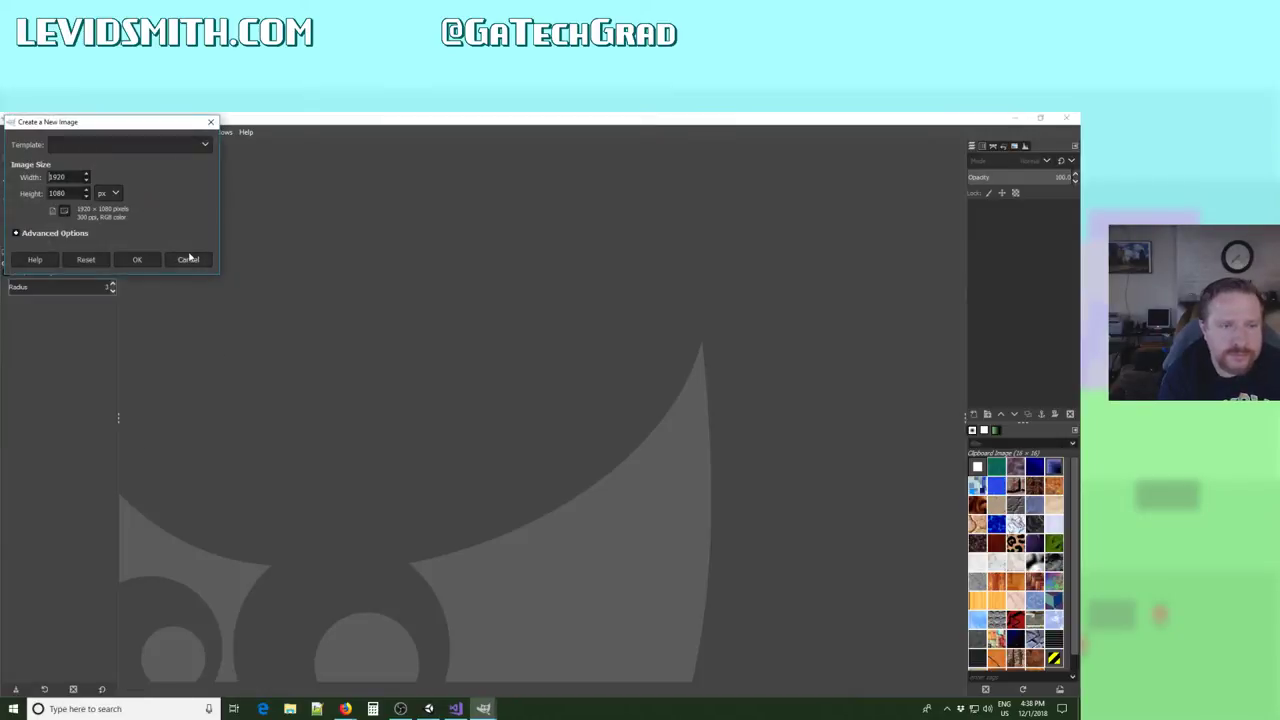
type("512")
key("Tab")
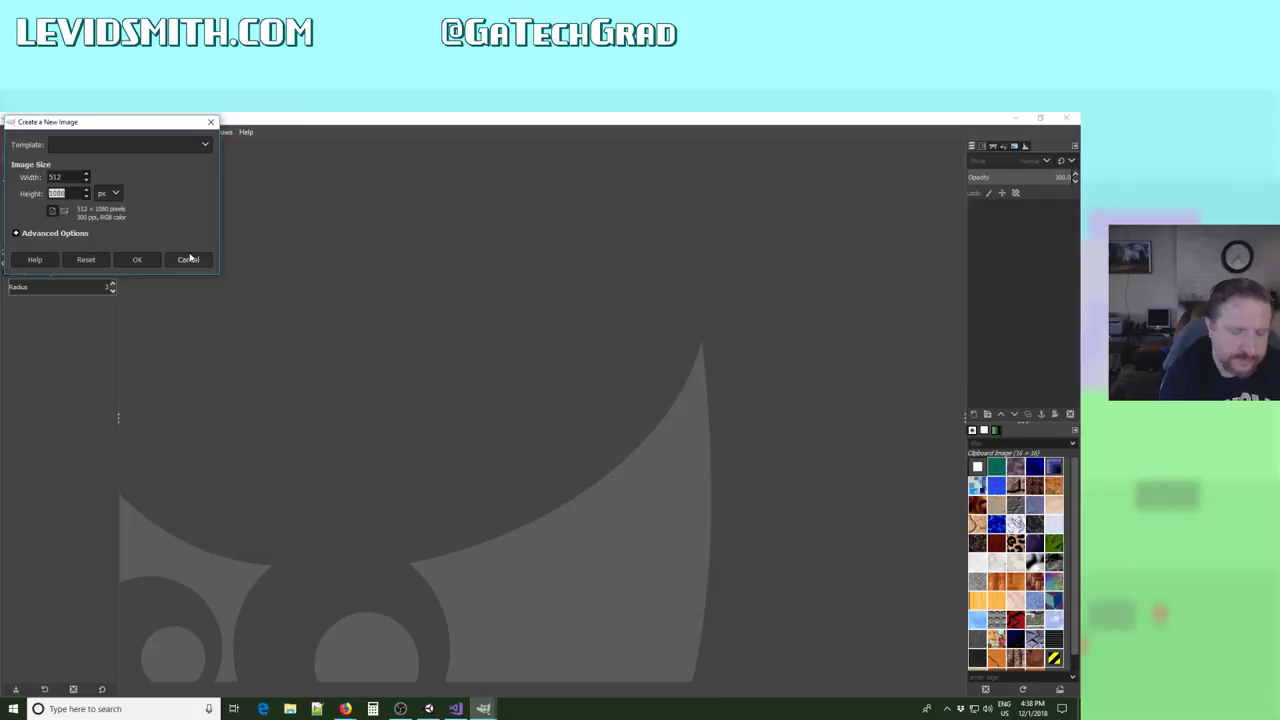
type("64")
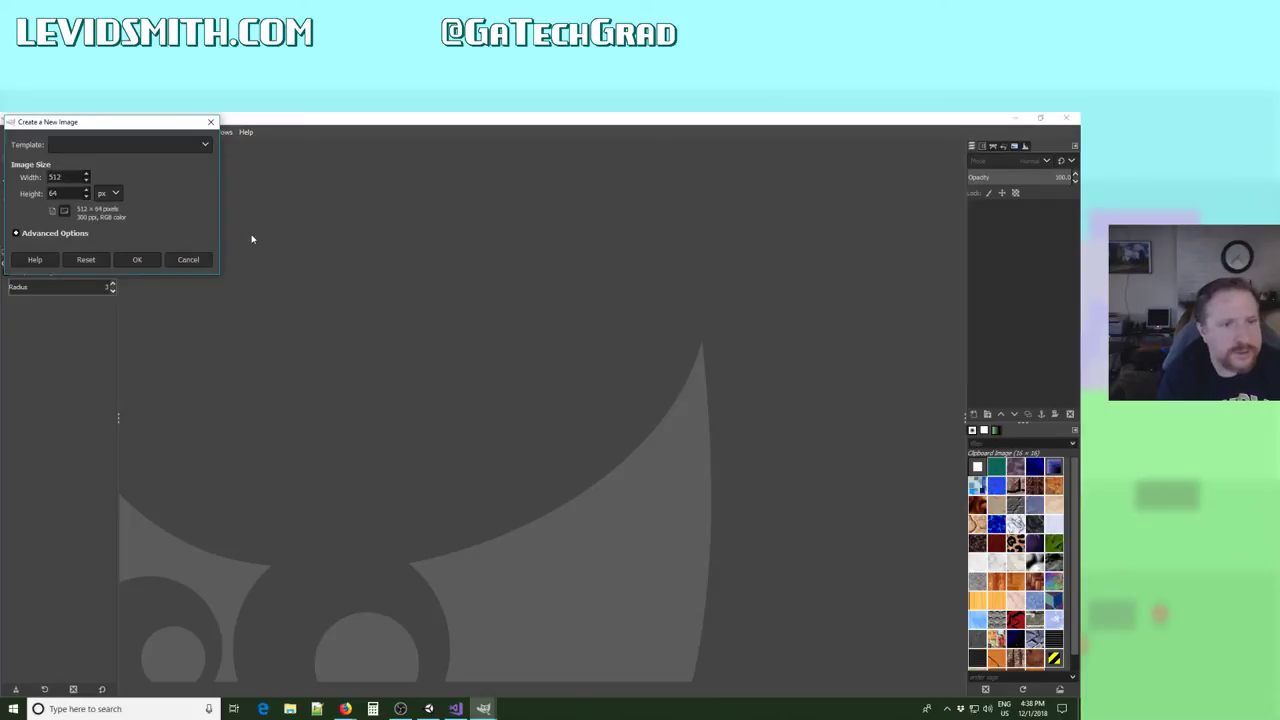
left_click(140, 259)
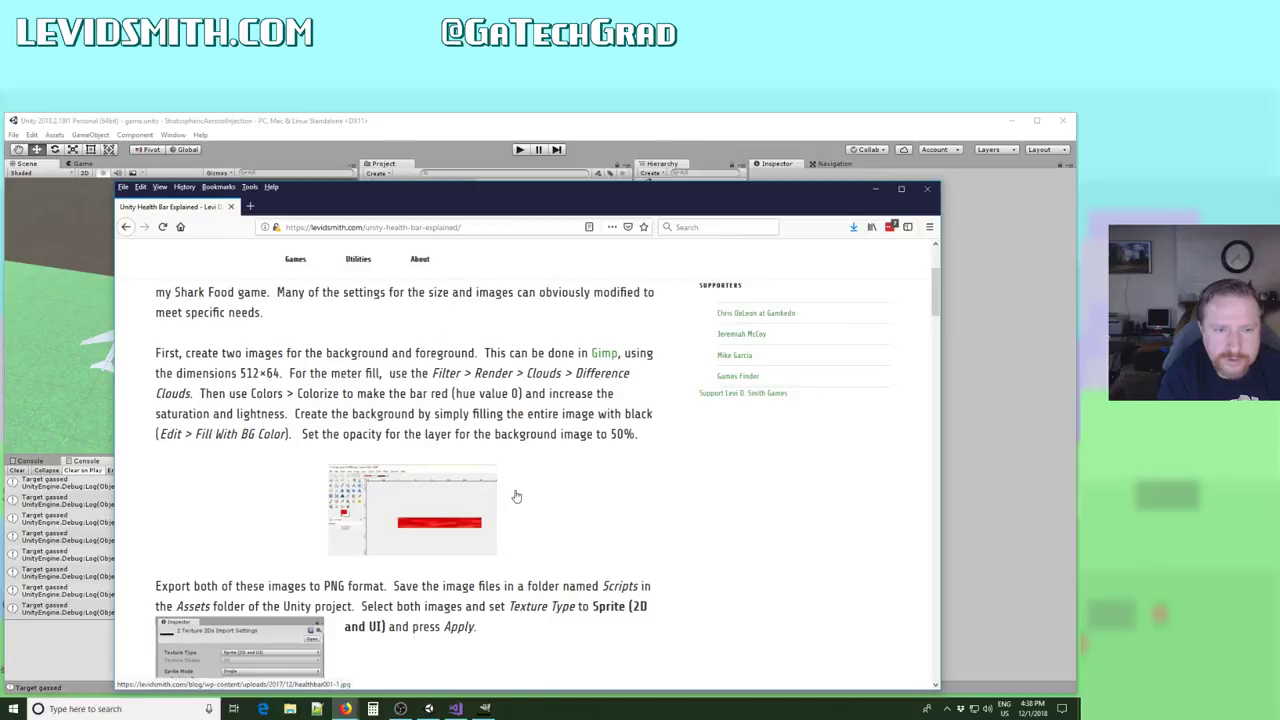
Switch back from the article to GIMP and render Difference Clouds noise on the background layer with the filter.
left_click(483, 707)
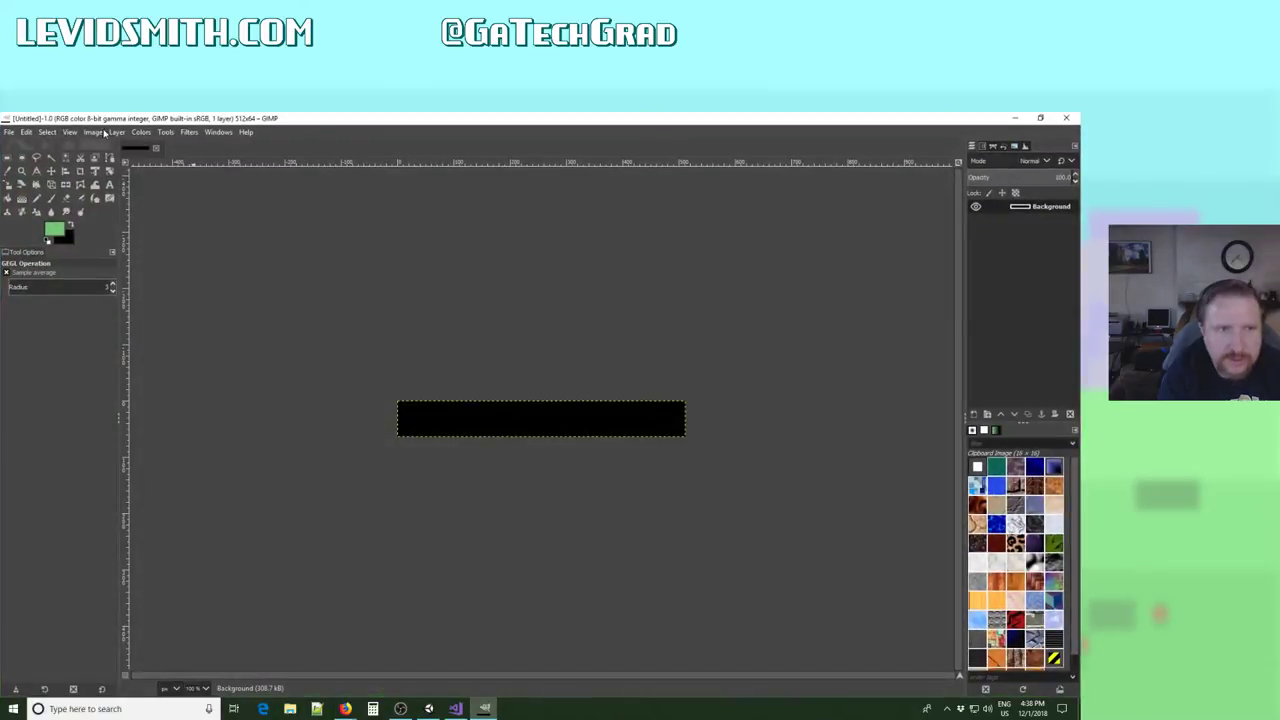
left_click(189, 132)
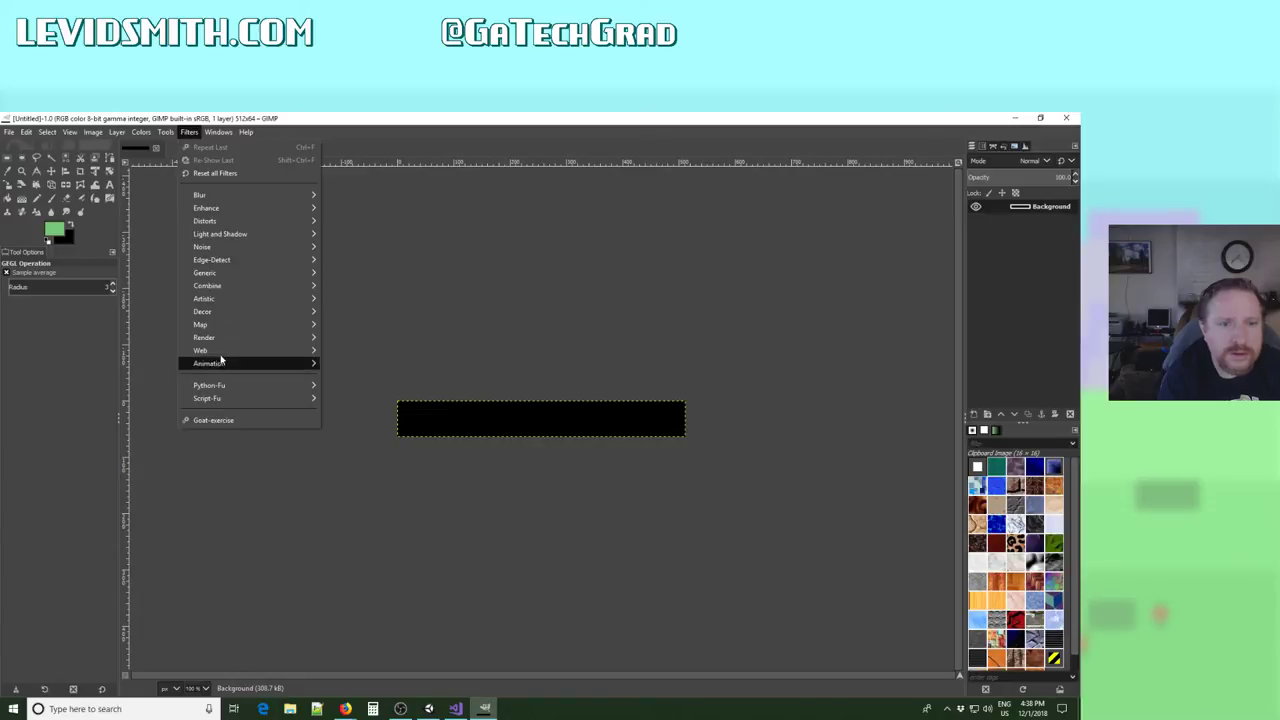
mouse_move(216, 340)
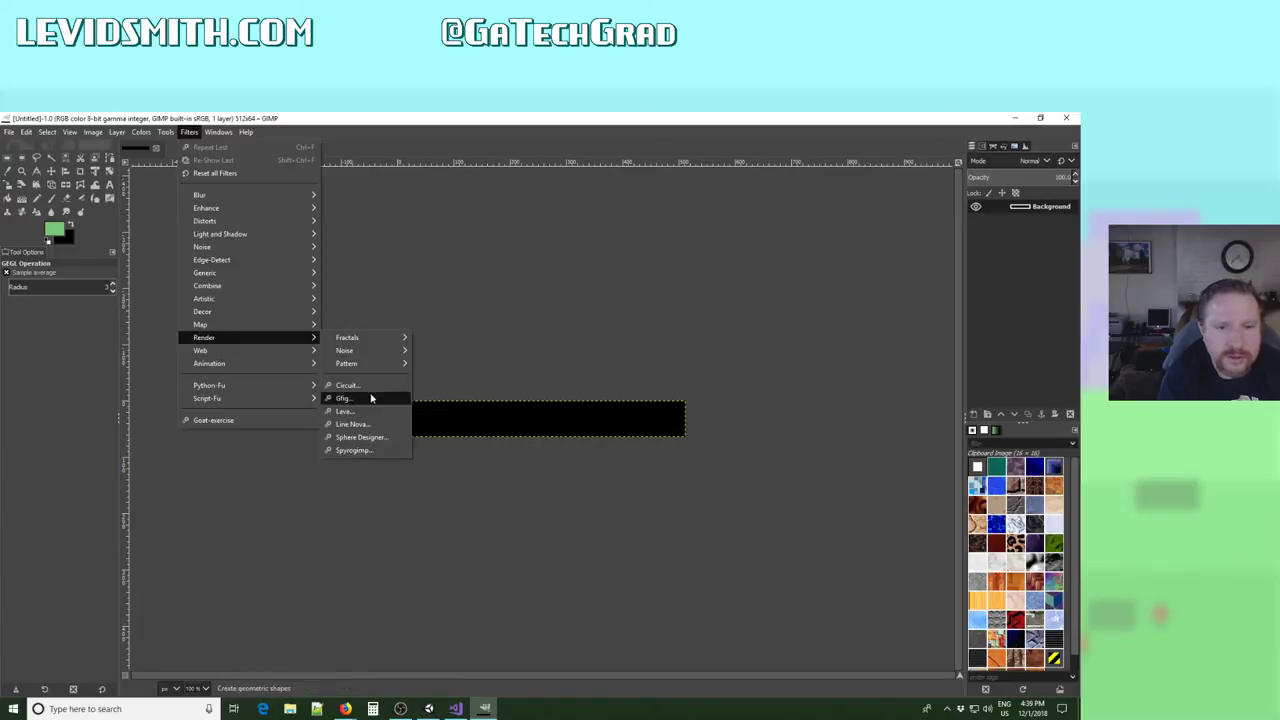
mouse_move(371, 358)
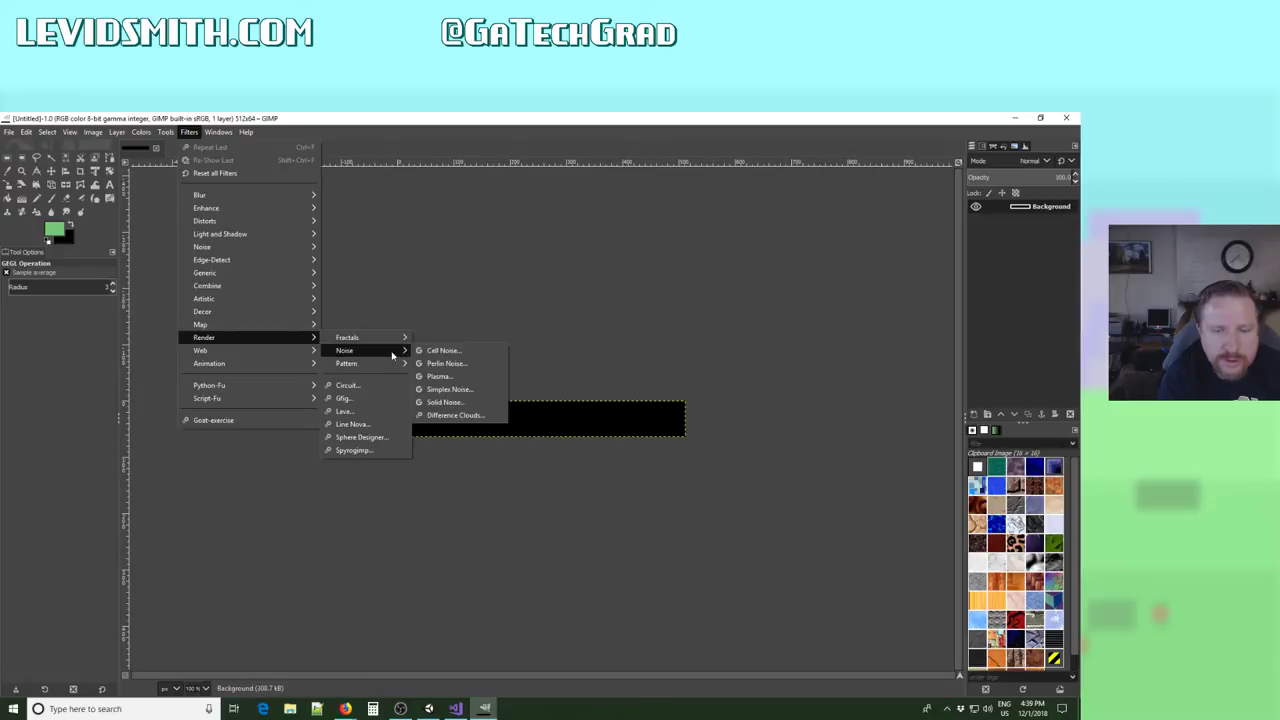
left_click(455, 414)
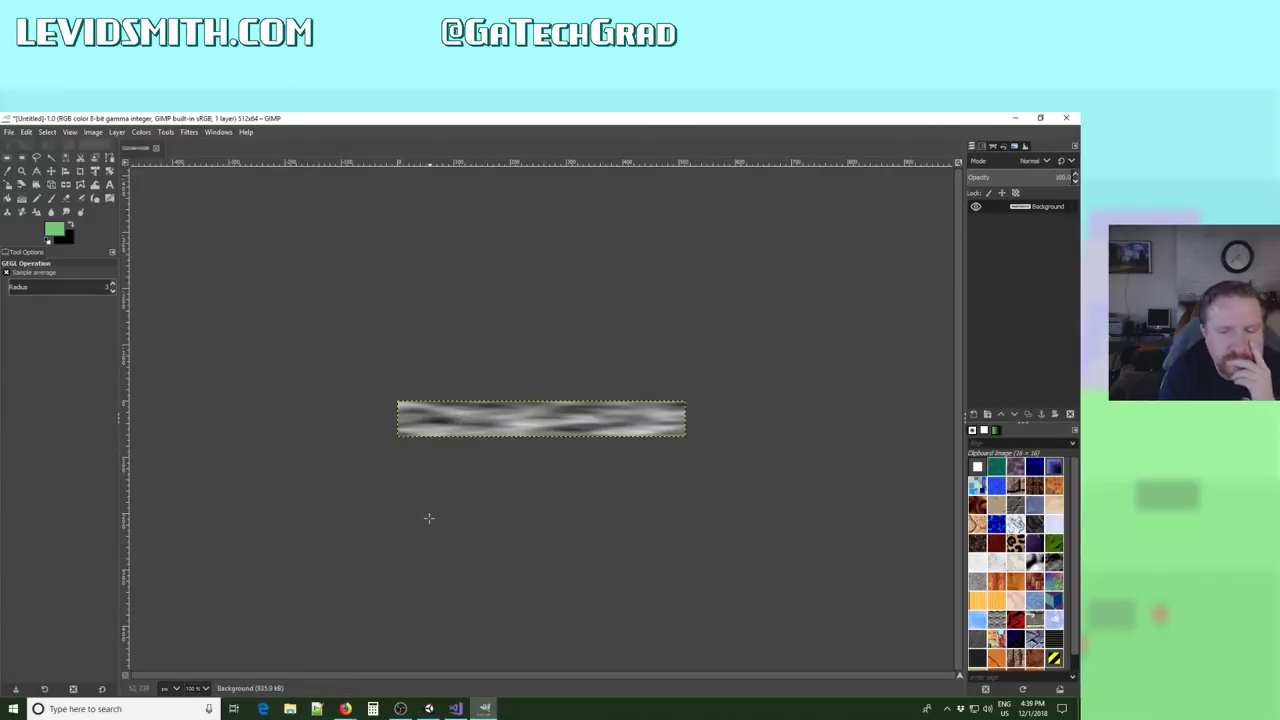
right_click(454, 437)
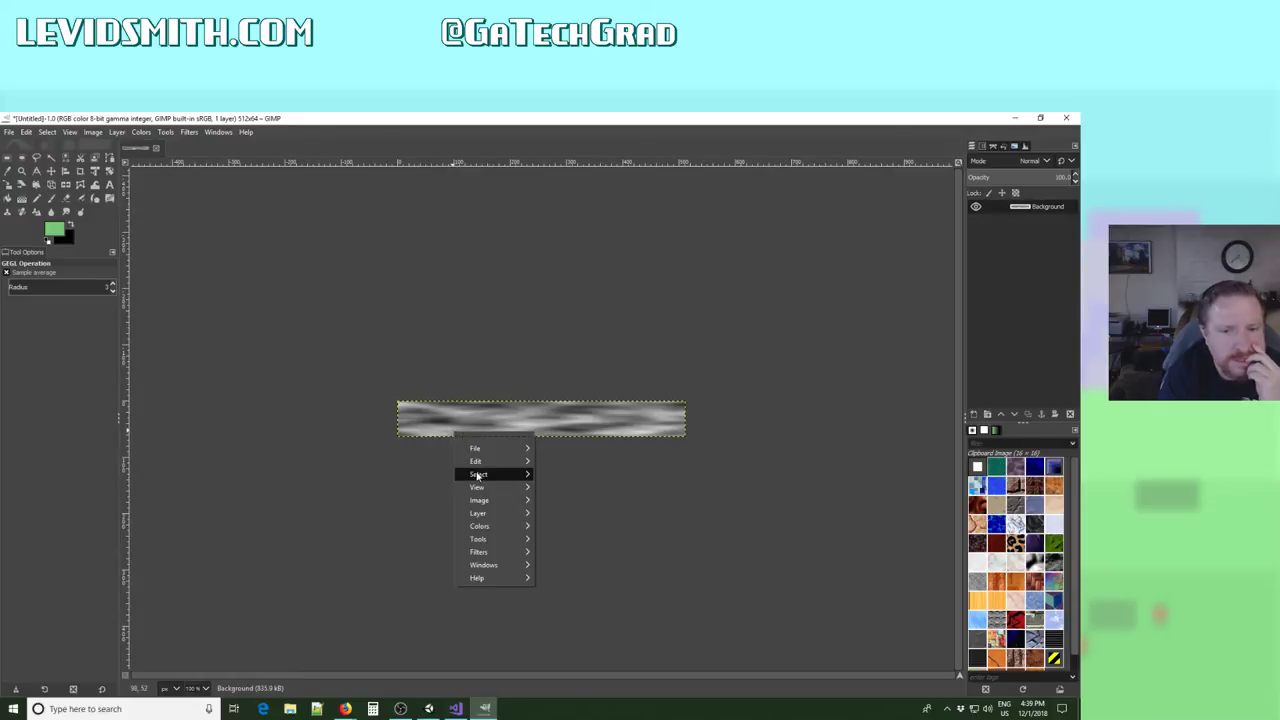
mouse_move(478, 461)
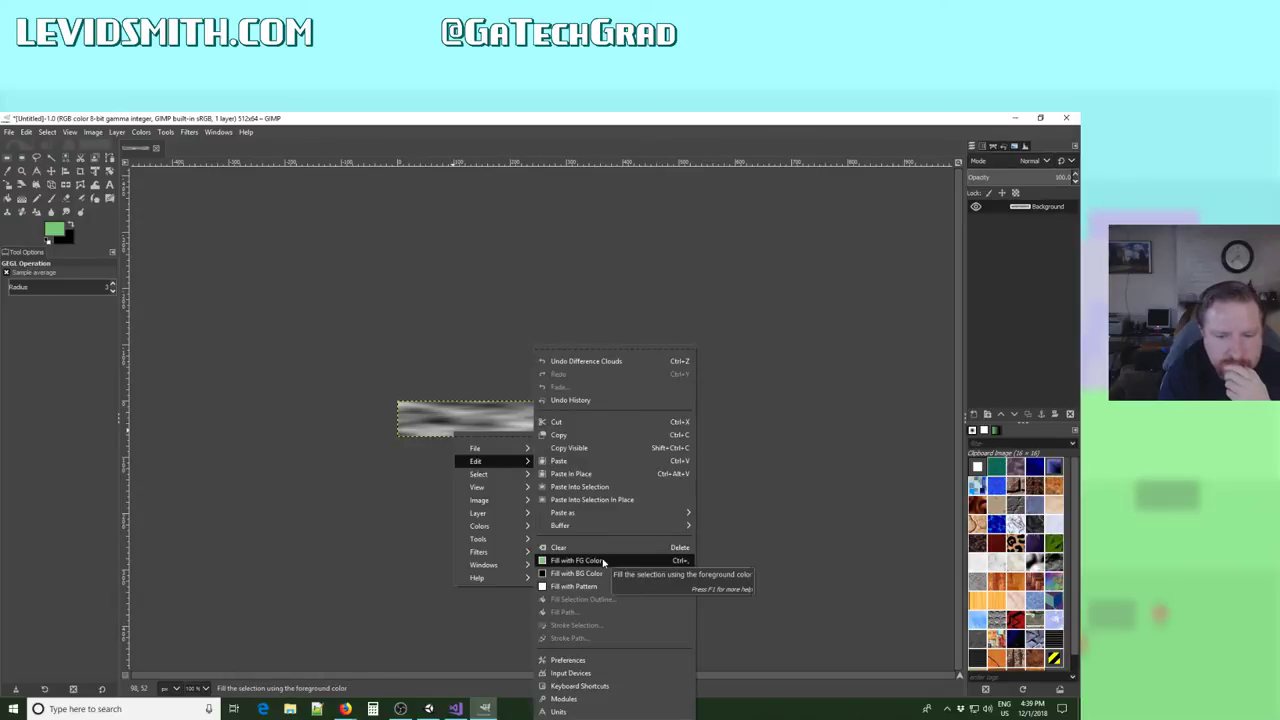
mouse_move(505, 529)
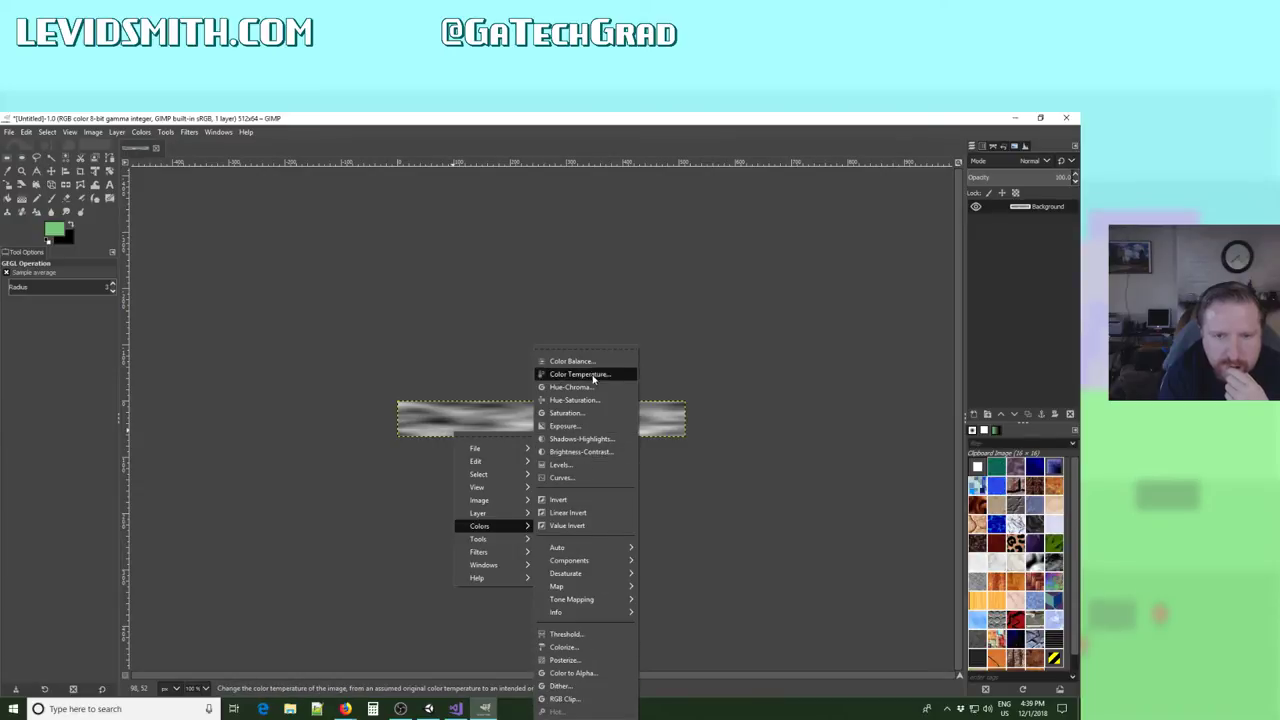
left_click(578, 414)
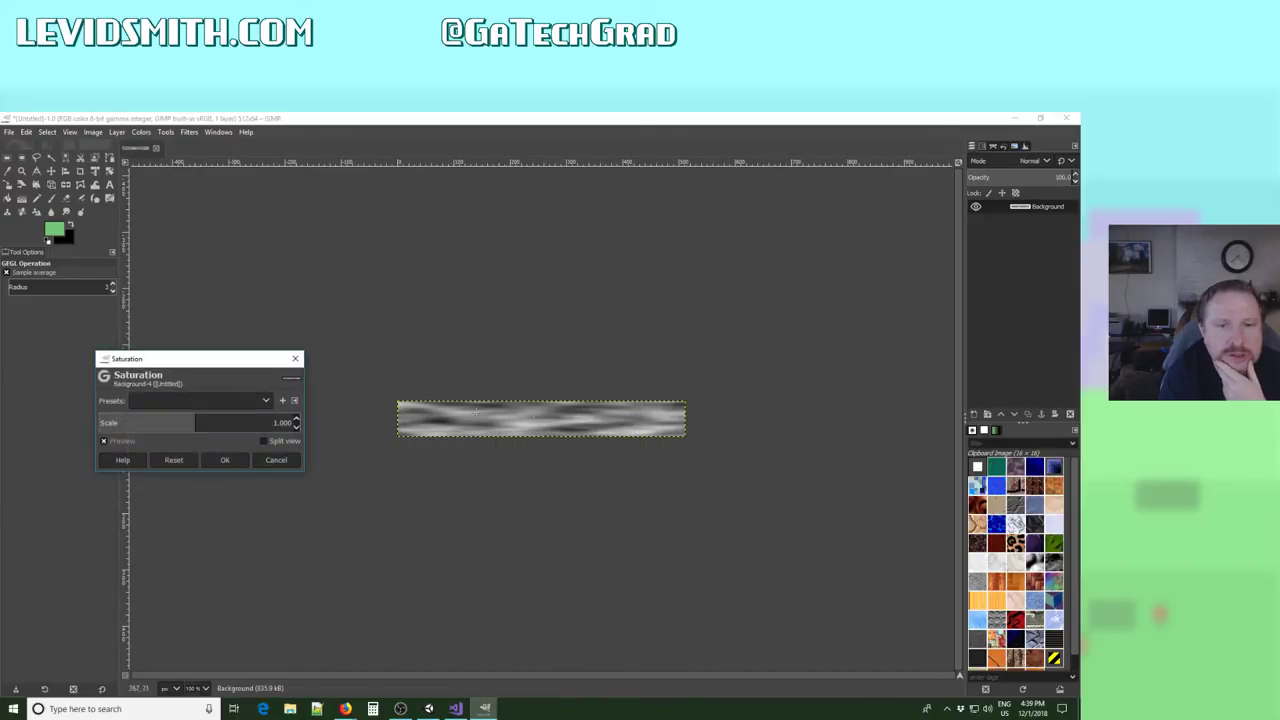
left_click(297, 358)
right_click(509, 437)
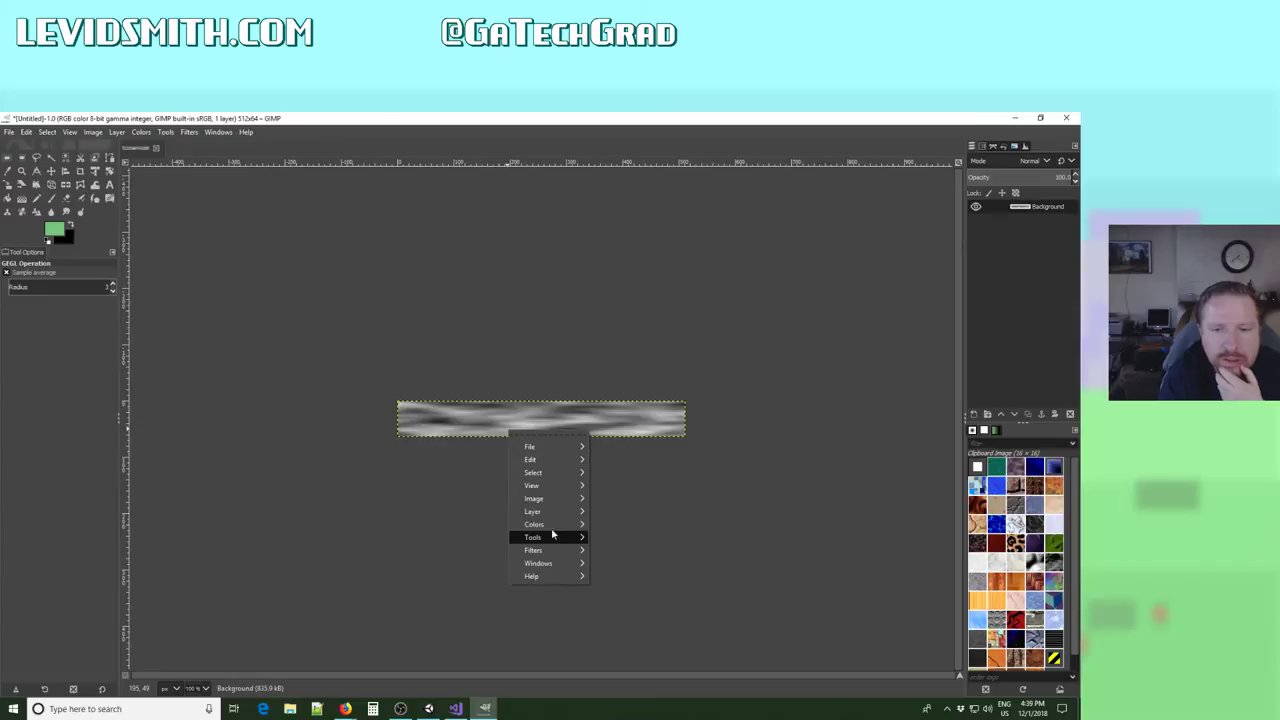
mouse_move(552, 530)
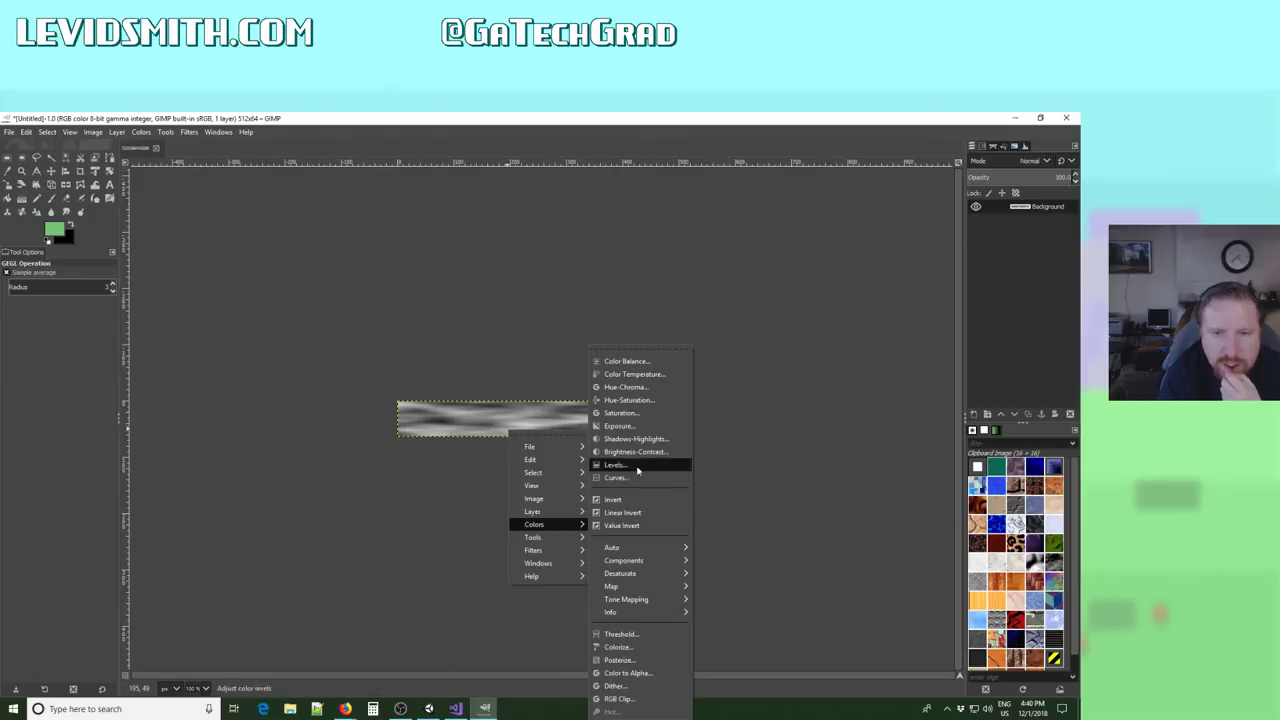
left_click(630, 400)
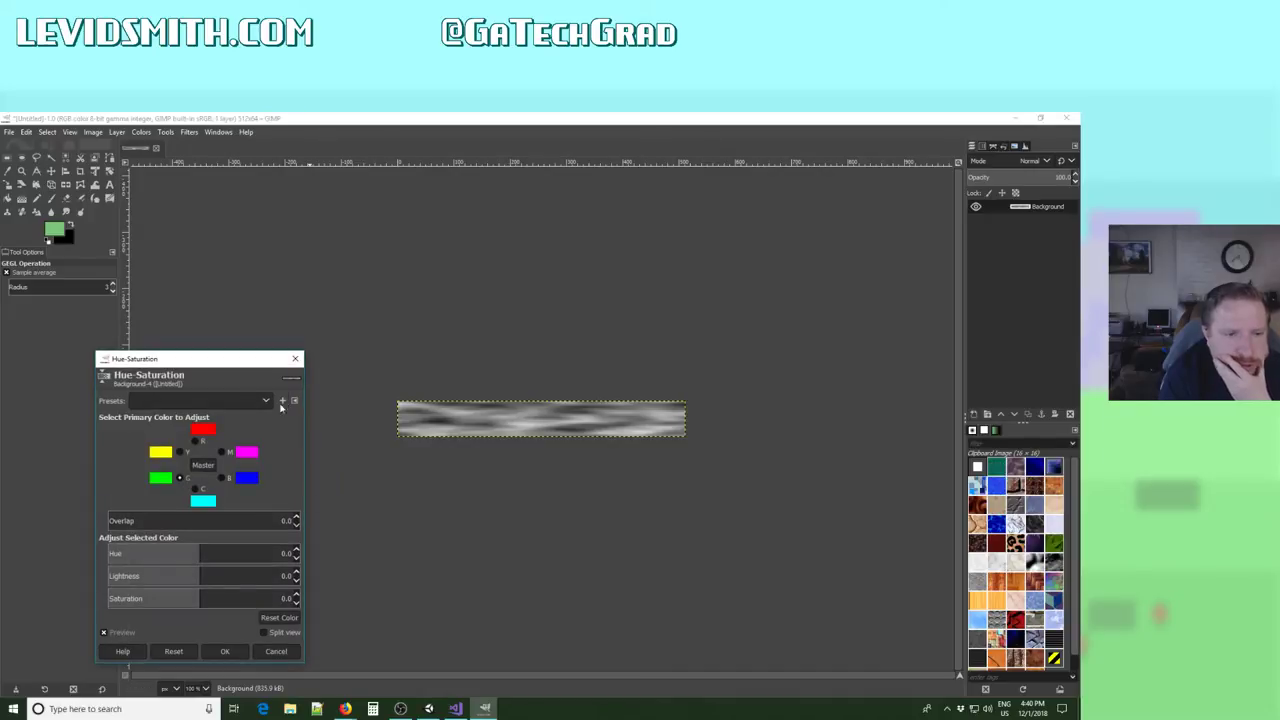
left_click(295, 358)
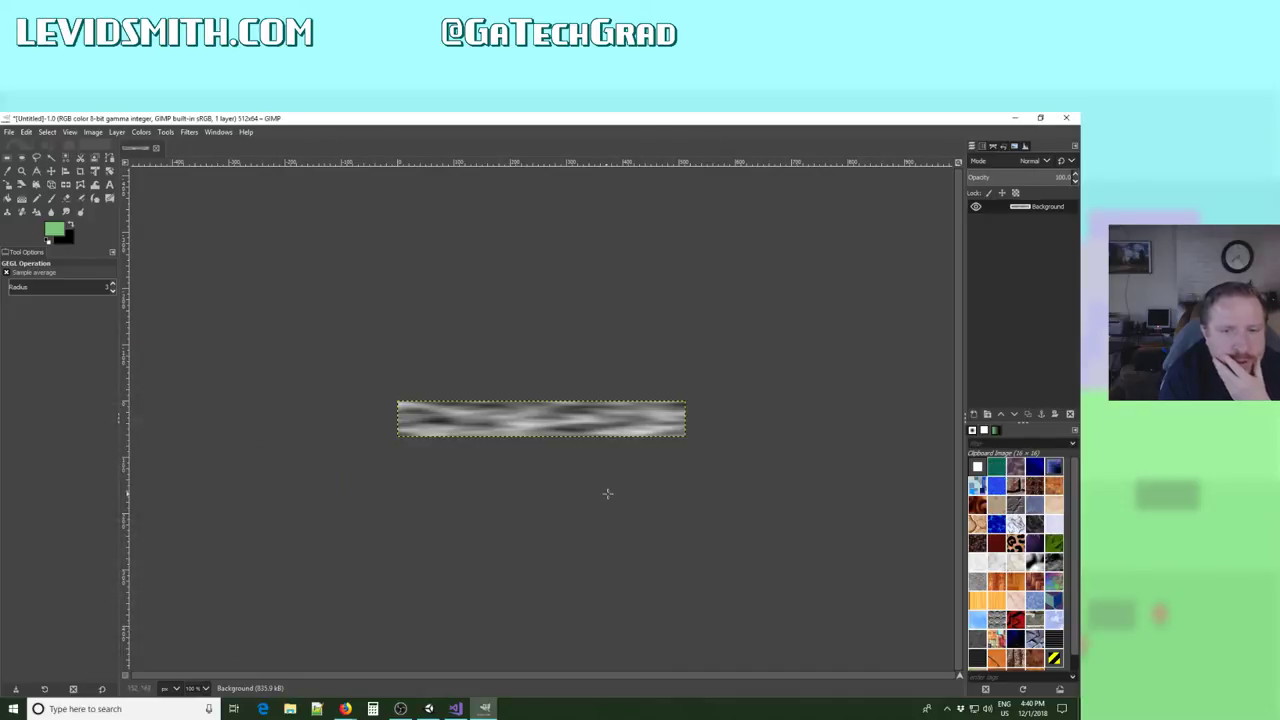
Add a new transparent 512 x 64 px layer above the clouds and fill it with the green foreground color.
left_click(972, 414)
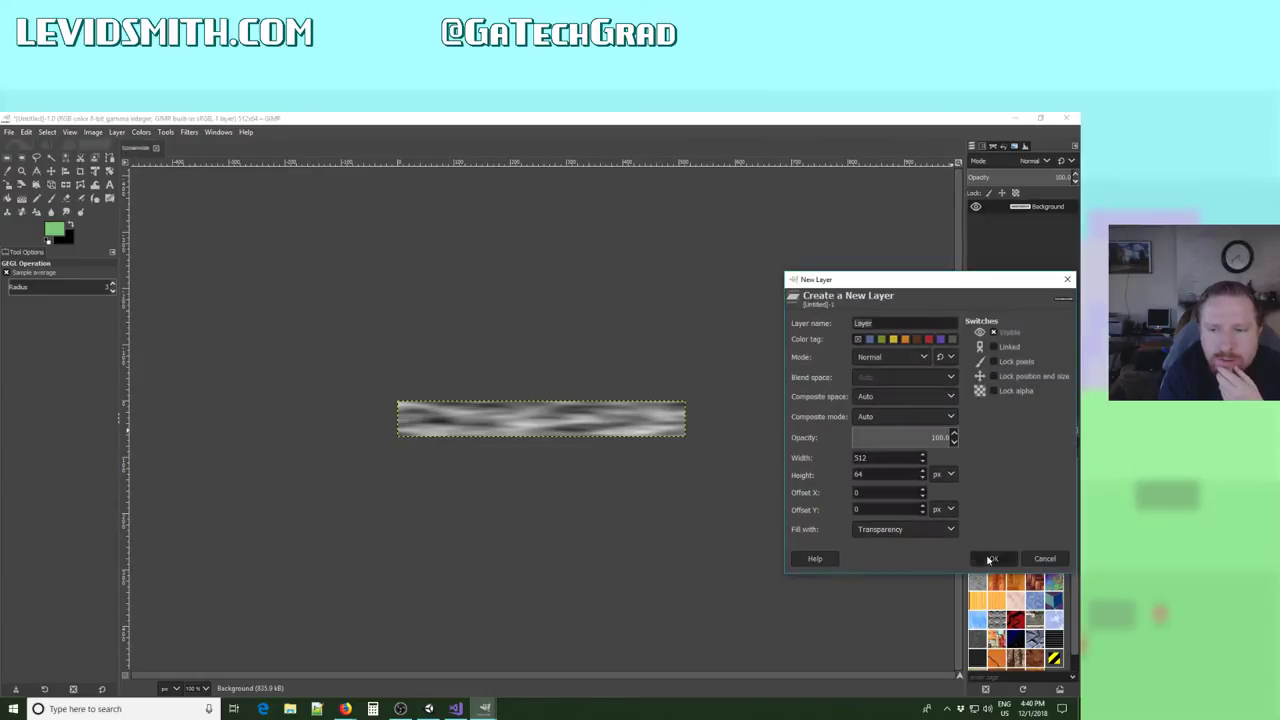
left_click(993, 558)
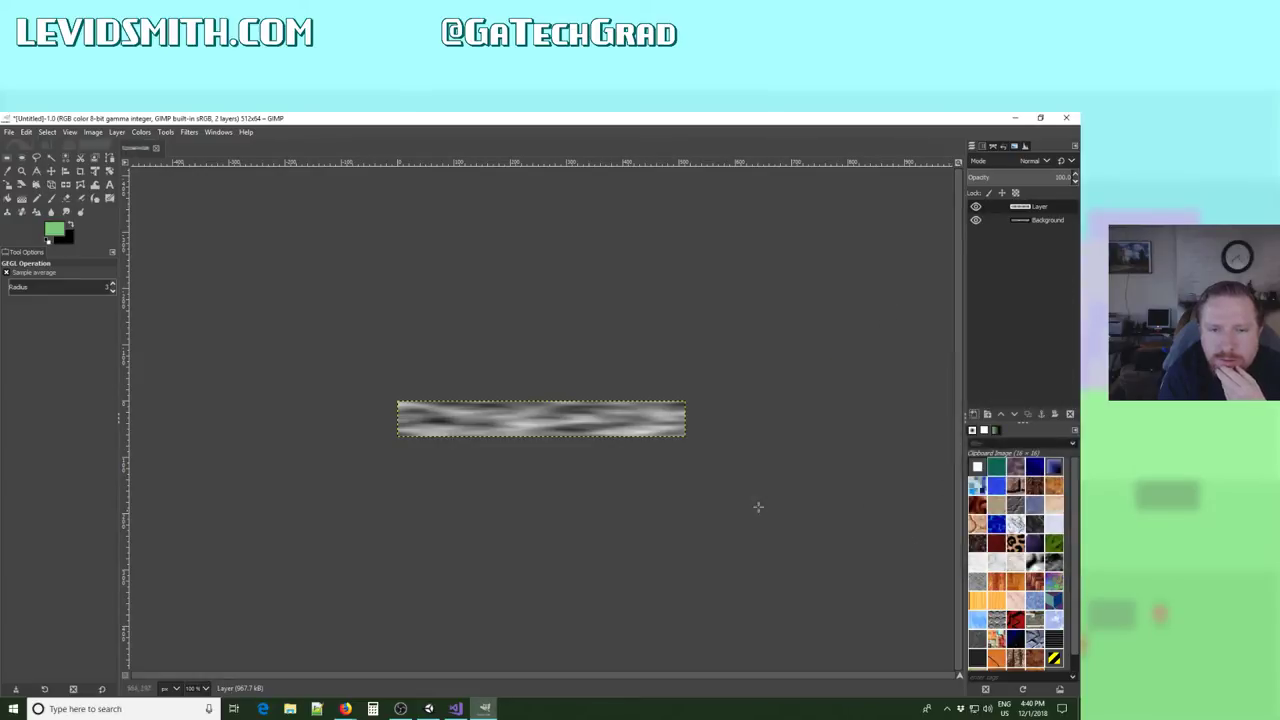
left_click(58, 231)
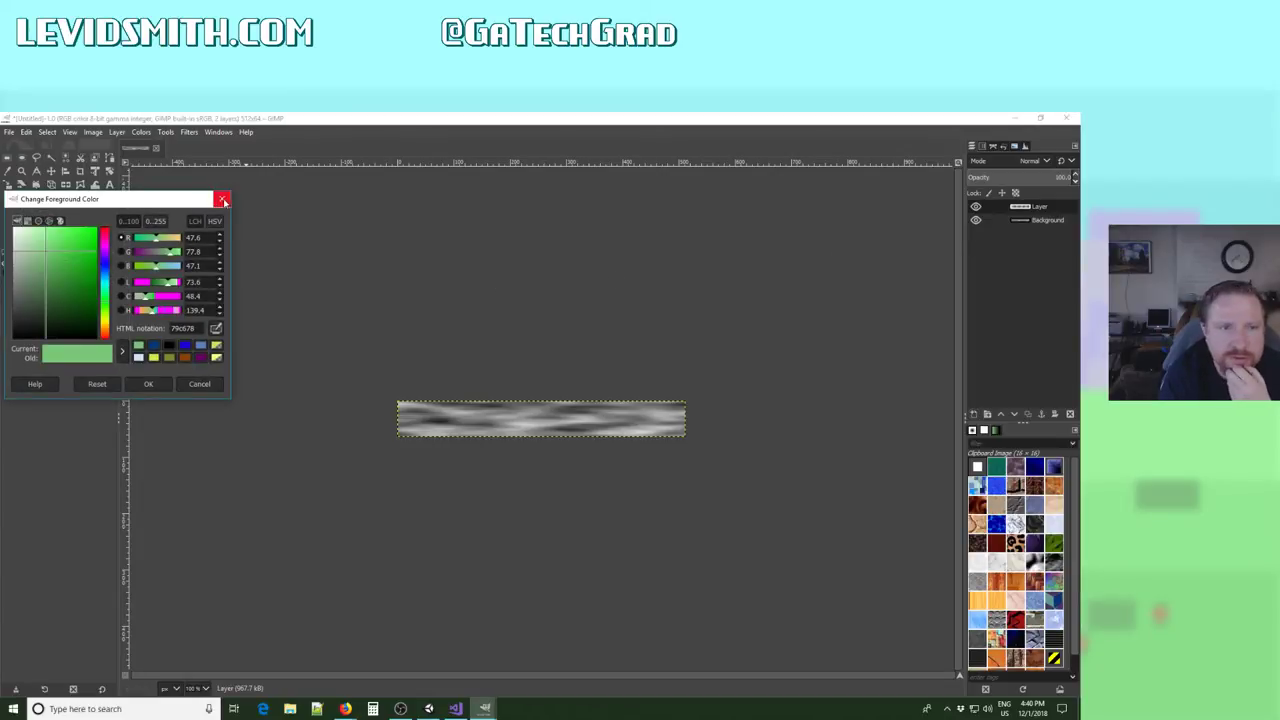
left_click(223, 200)
right_click(537, 426)
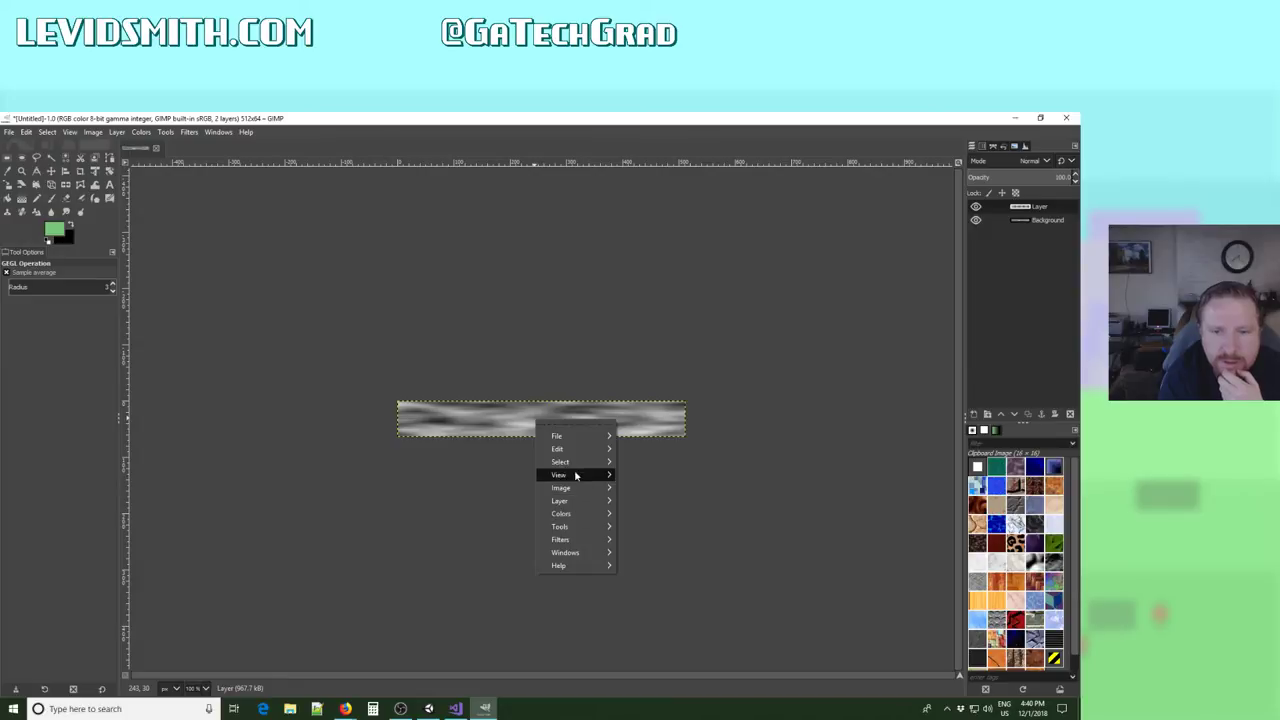
mouse_move(577, 453)
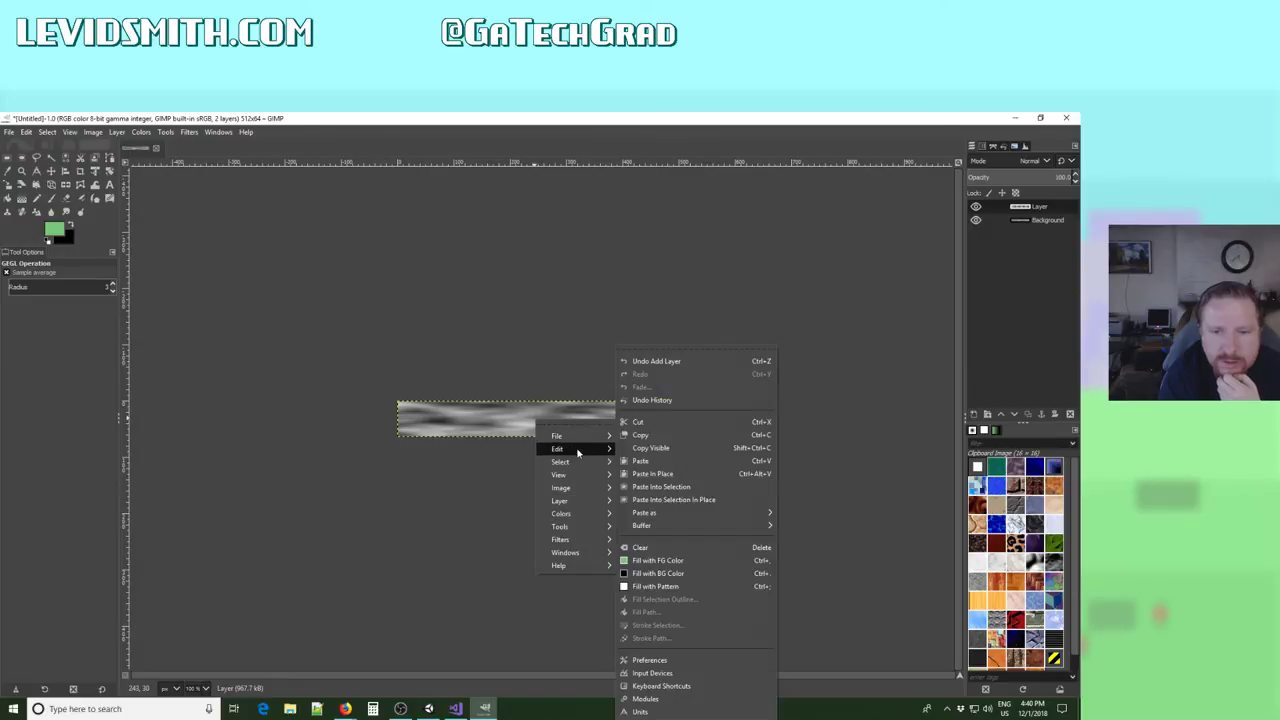
left_click(695, 560)
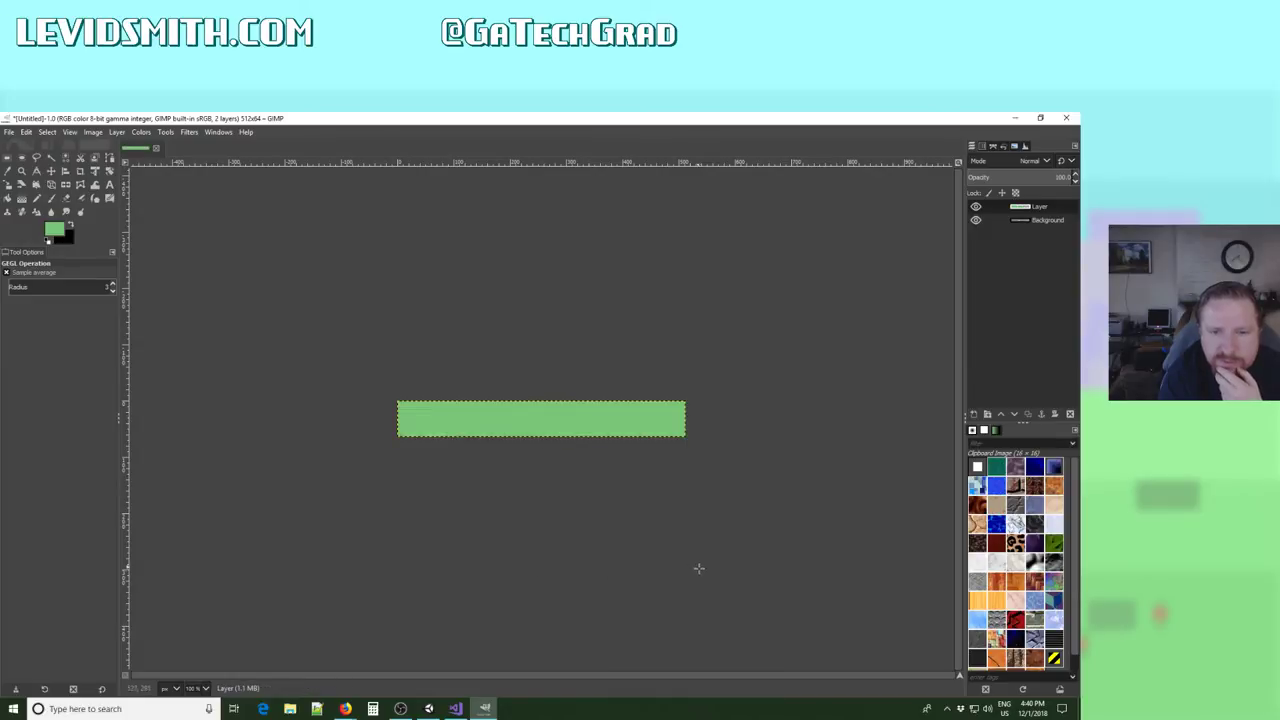
Try placing the noise layer above the green layer with reduced opacity, and restore its full opacity and the original layer order.
left_click(1015, 413)
left_click(1040, 207)
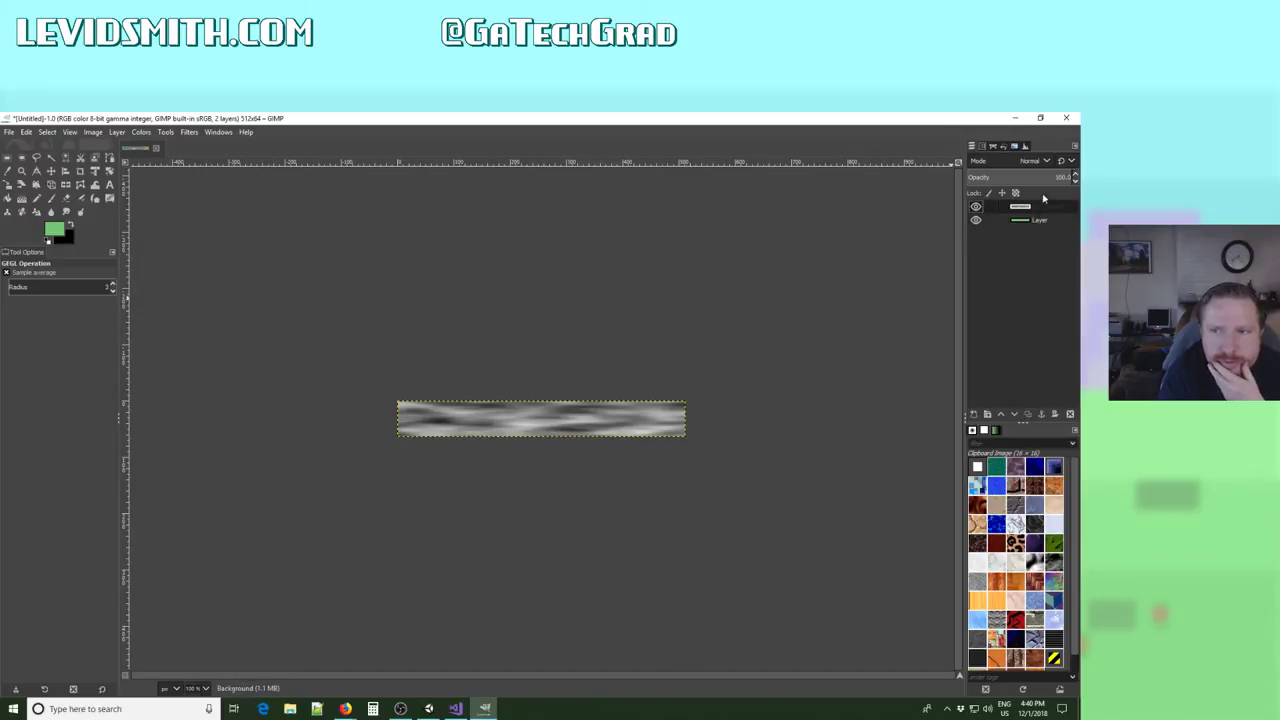
left_click_drag(1060, 177, 1008, 177)
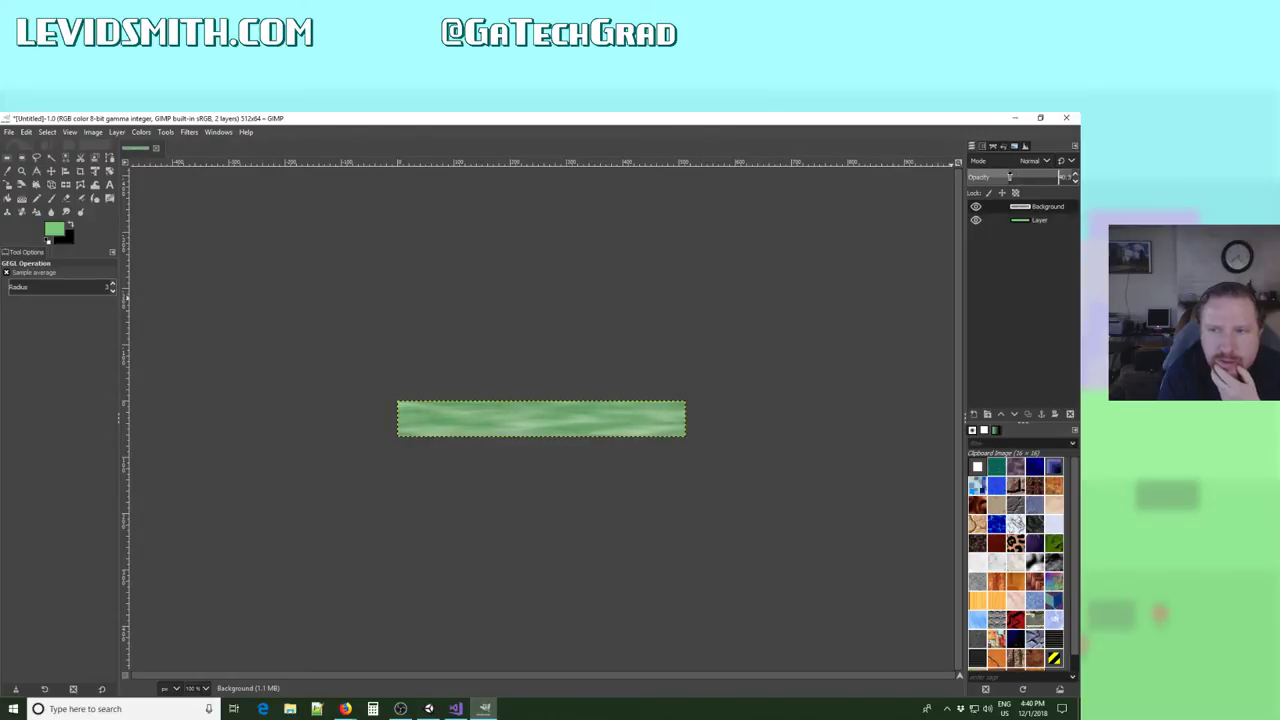
left_click_drag(1008, 177, 1068, 177)
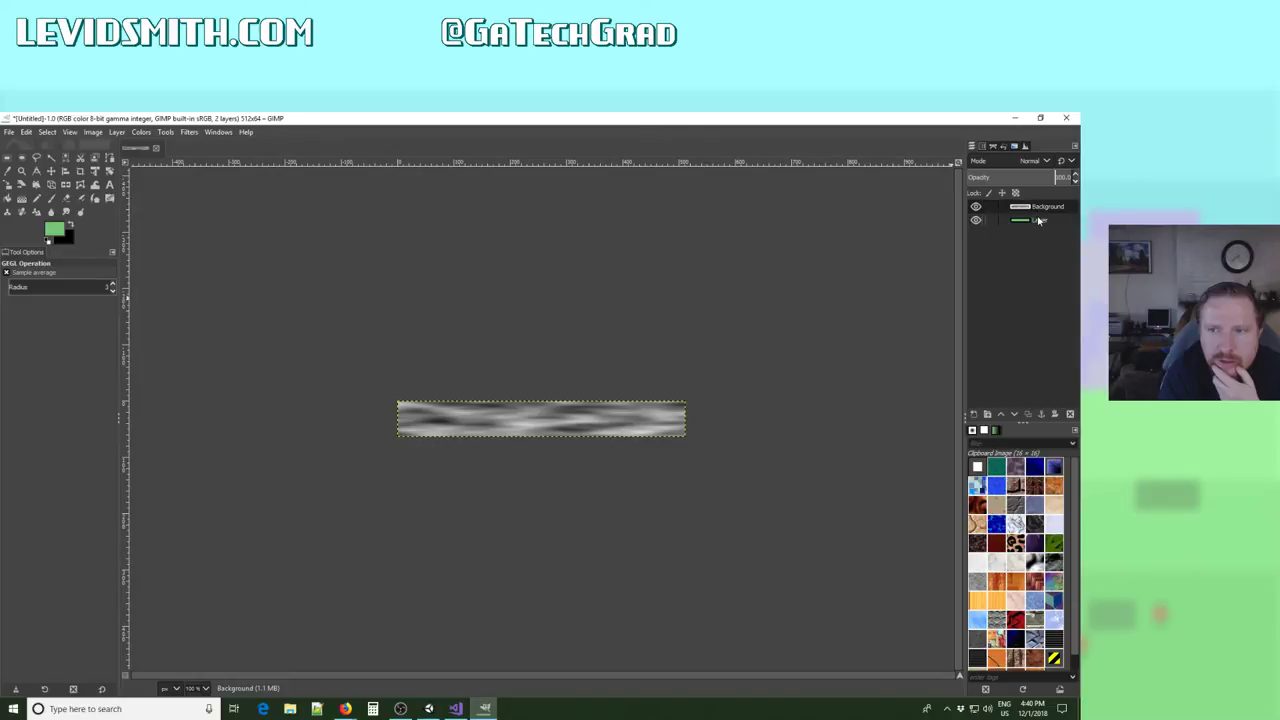
left_click(1038, 220)
left_click(1001, 413)
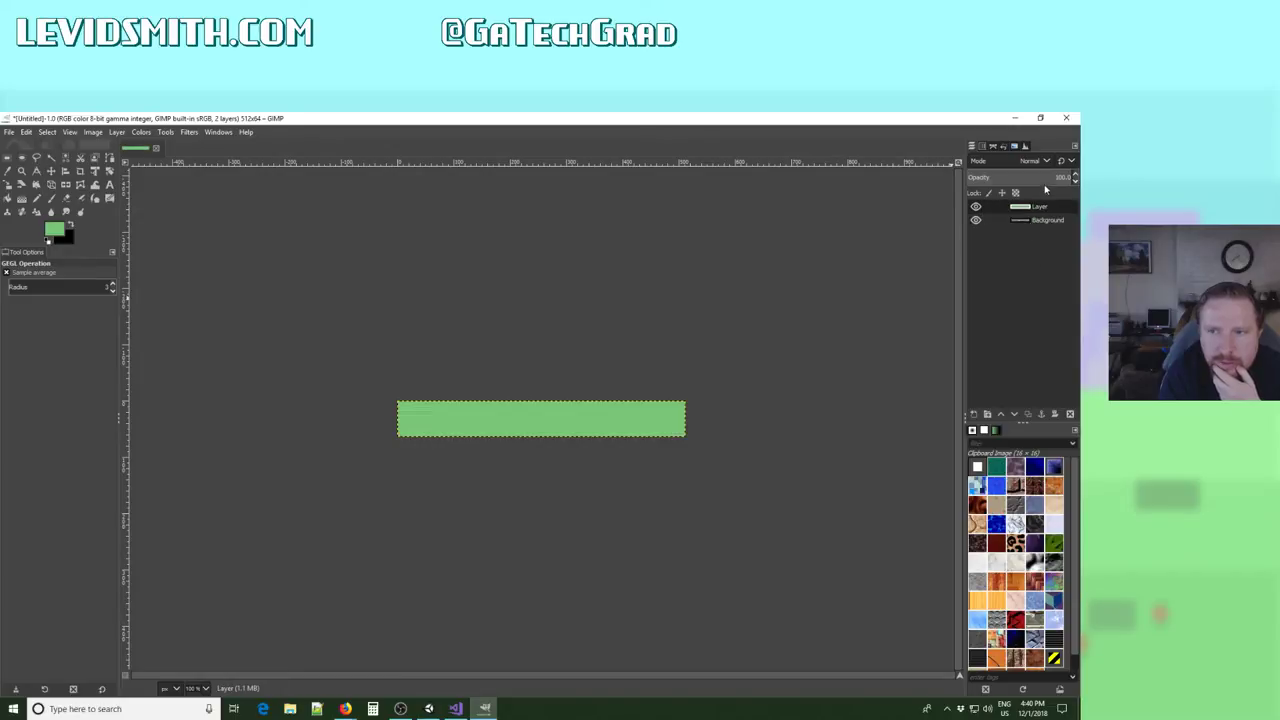
Lower the green layer's opacity to 57 so it blends with the clouds, and activate the Rectangle Select tool.
mouse_move(1046, 177)
left_mouse_down()
mouse_move(1007, 181)
mouse_move(1026, 184)
left_mouse_up()
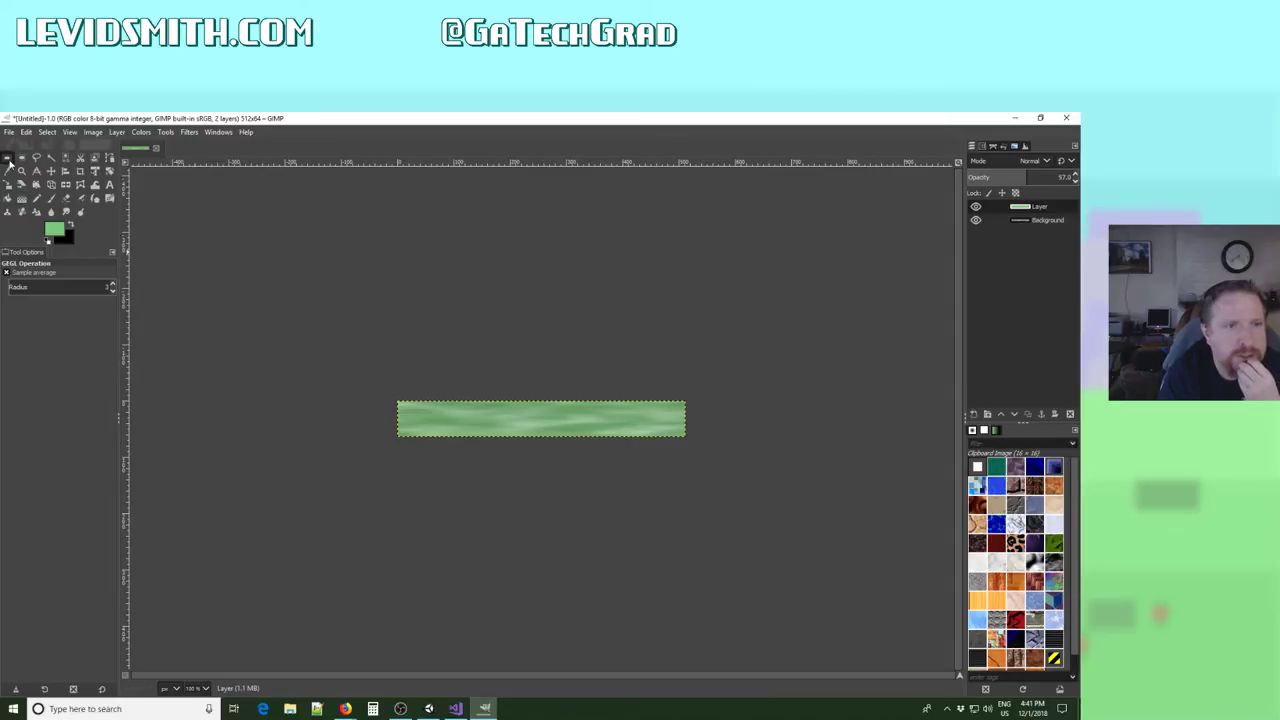
left_click(7, 157)
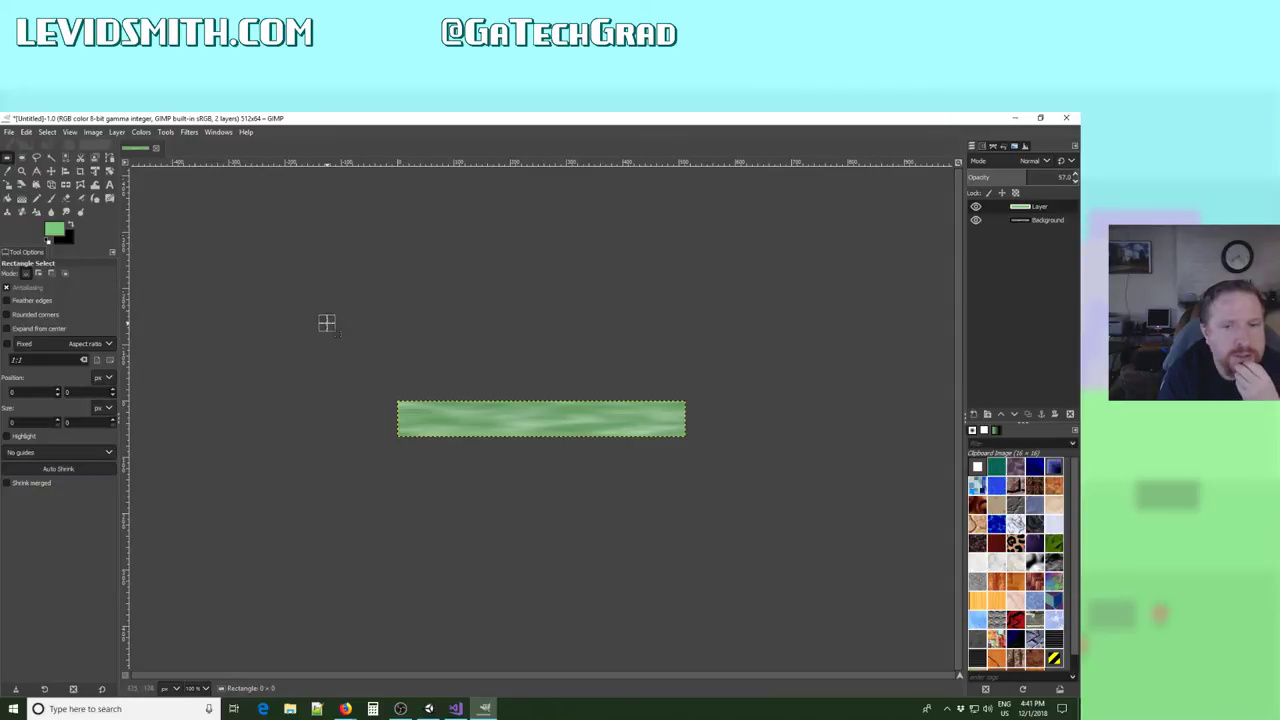
Start saving the image under a new name and browse to the projects folder on DataDrive (E:).
left_click(8, 132)
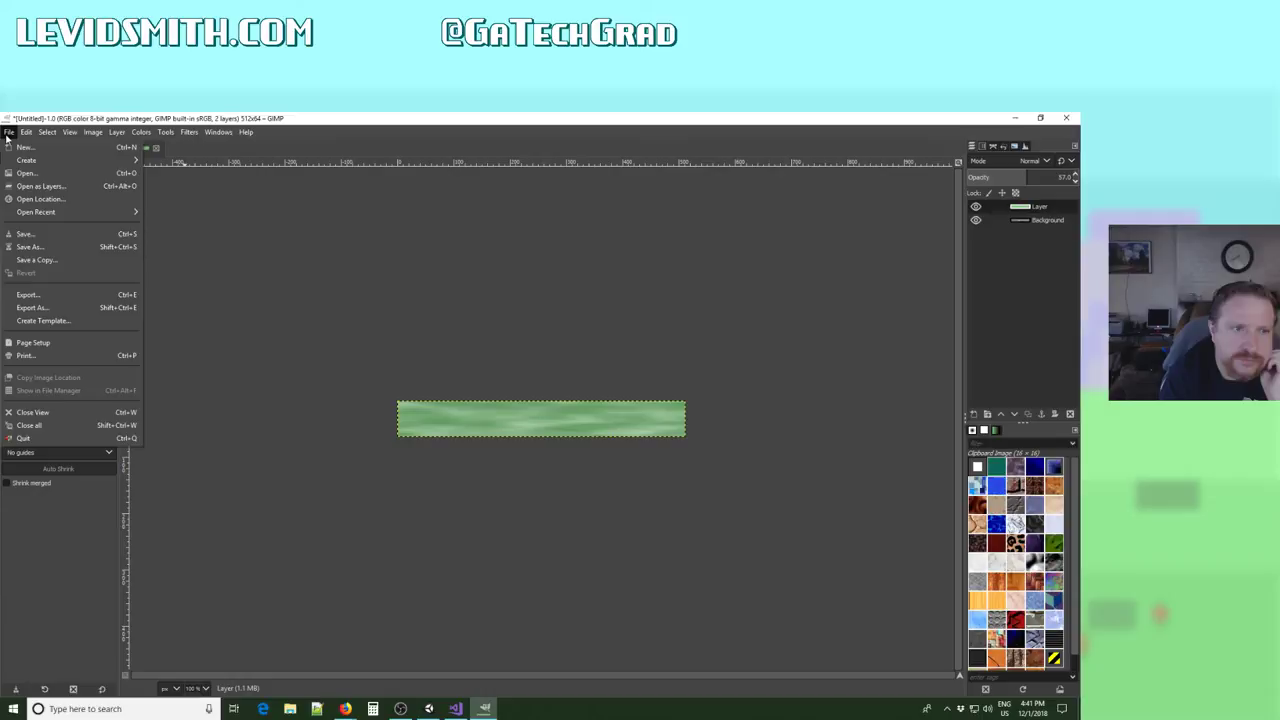
left_click(29, 248)
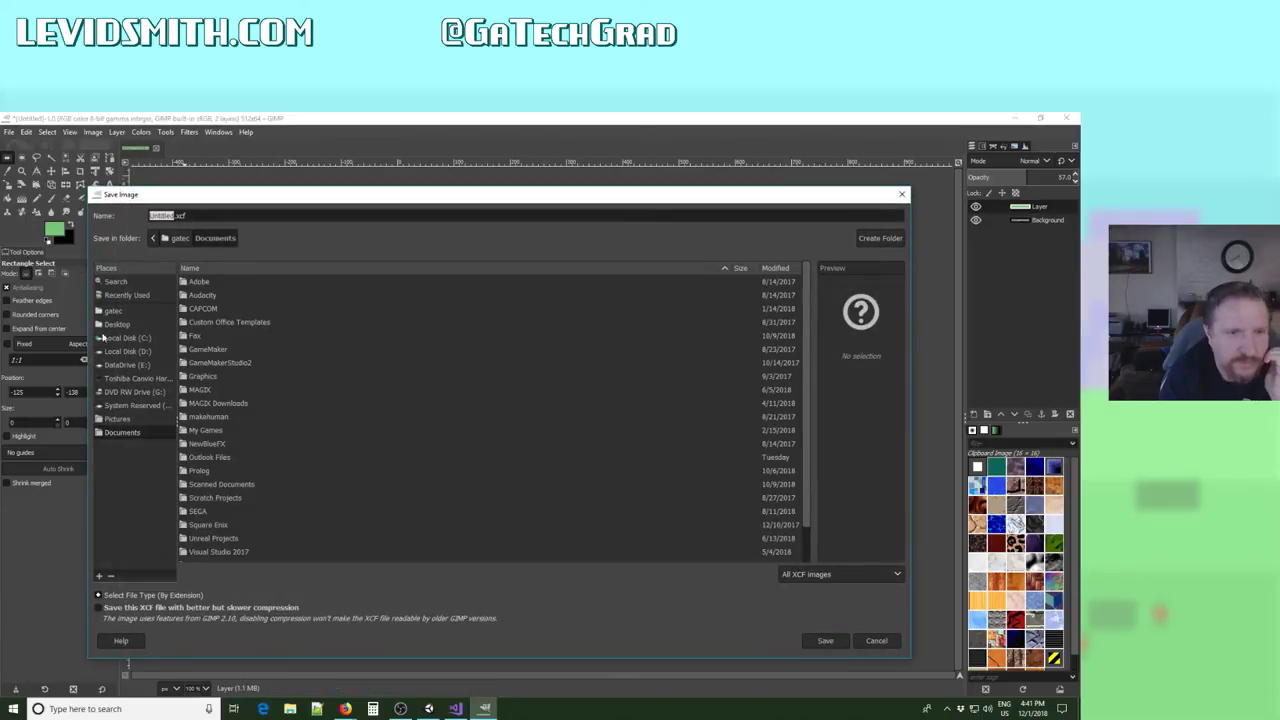
left_click(130, 365)
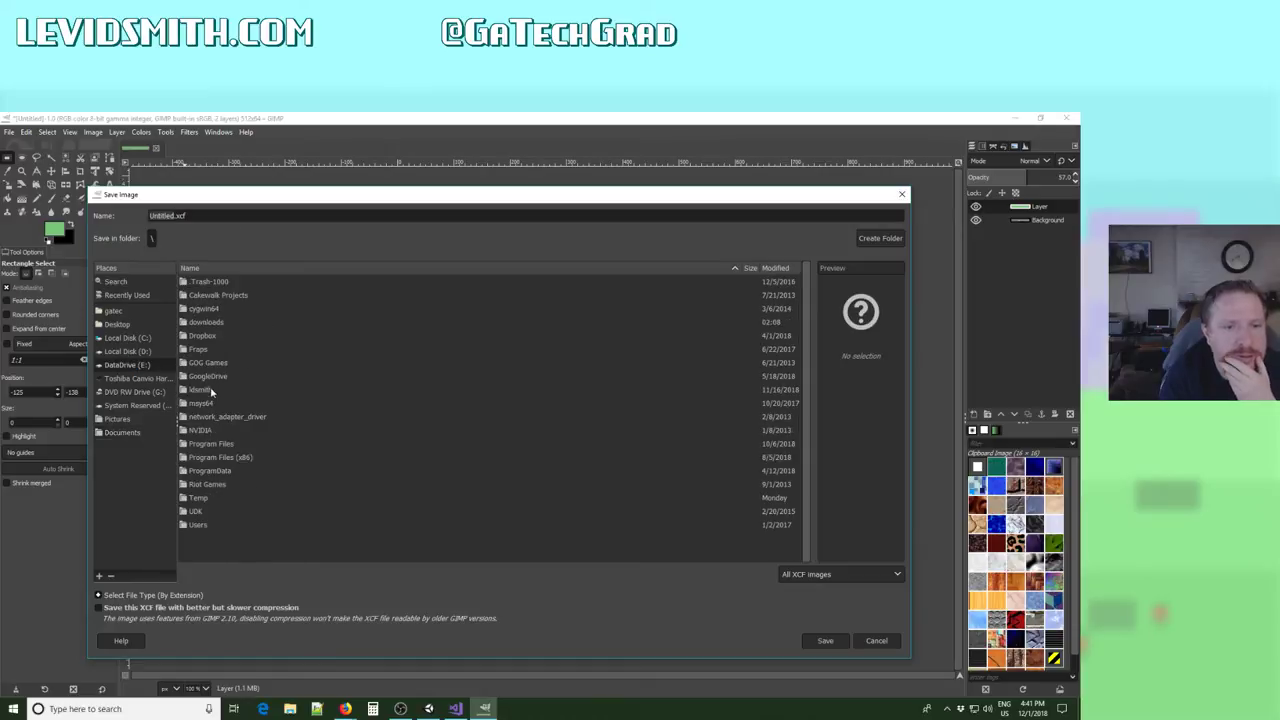
double_click(210, 391)
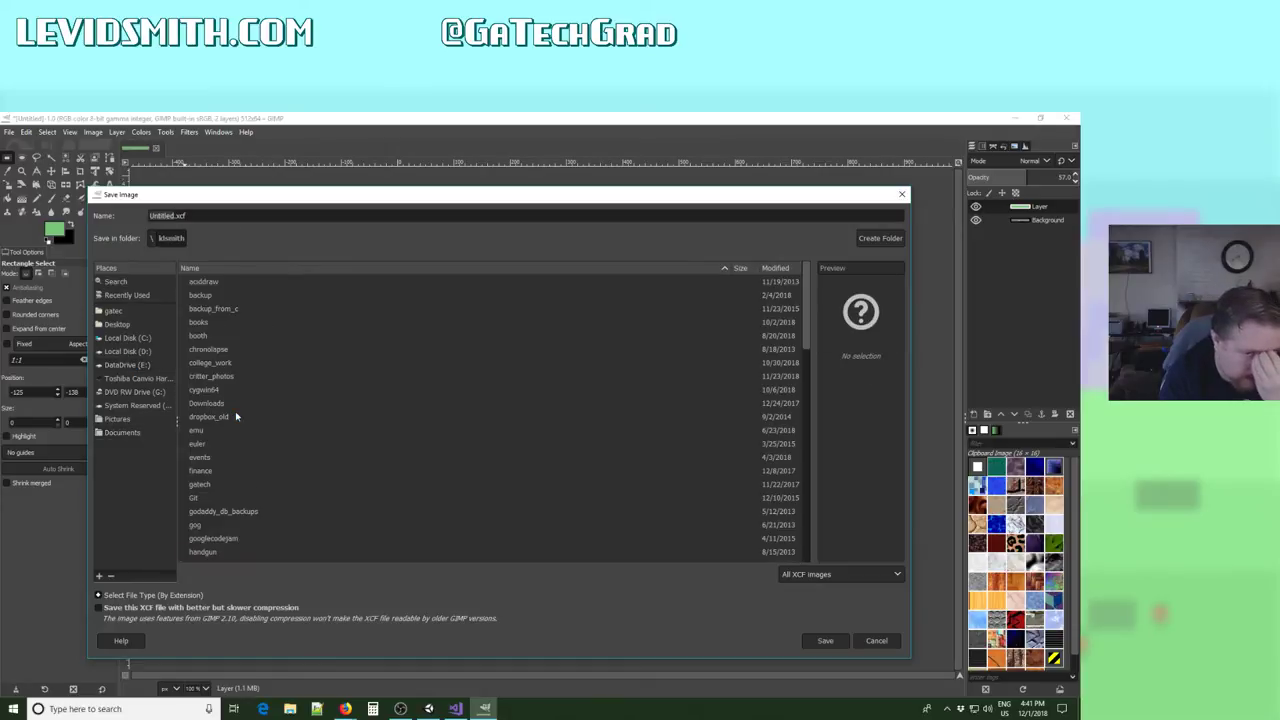
scroll(235, 411, "down", 3)
scroll(235, 411, "down", 3)
scroll(235, 411, "down", 3)
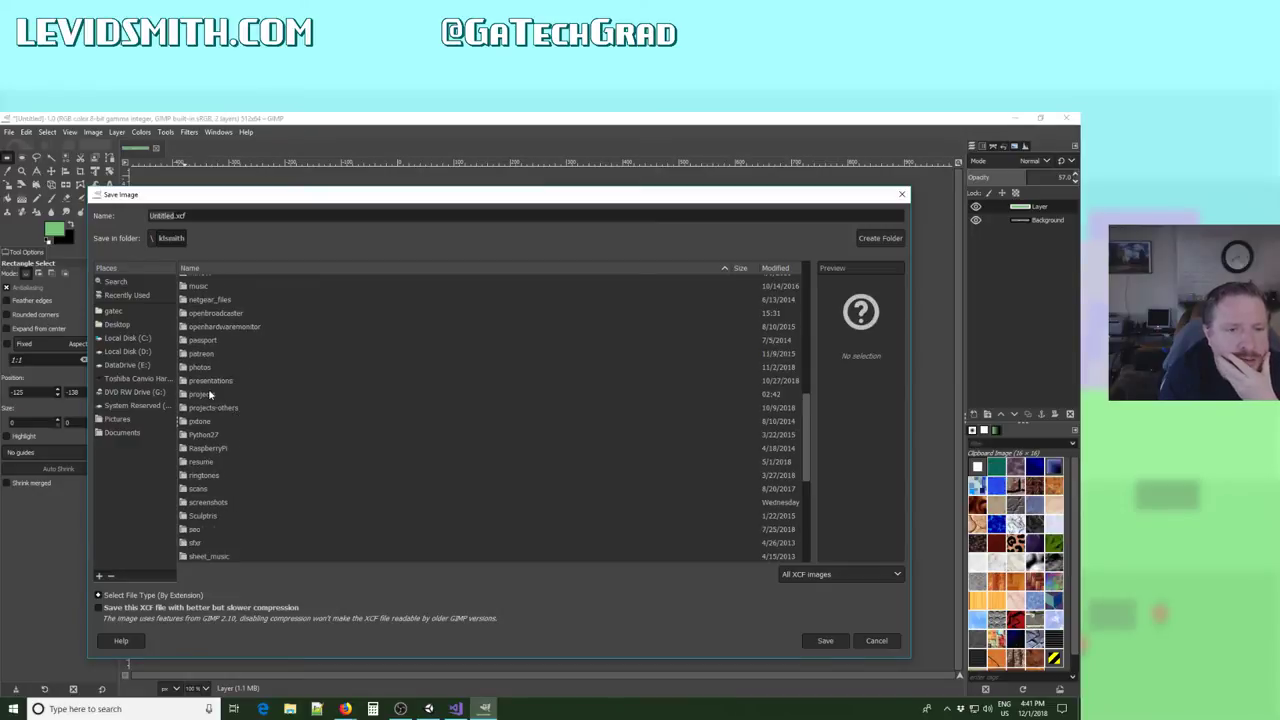
double_click(210, 394)
Browse into the StratosphericAerosolInjection project's Assets/Textures folder as the save location.
scroll(257, 448, "down", 3)
scroll(257, 448, "down", 10)
scroll(259, 443, "down", 10)
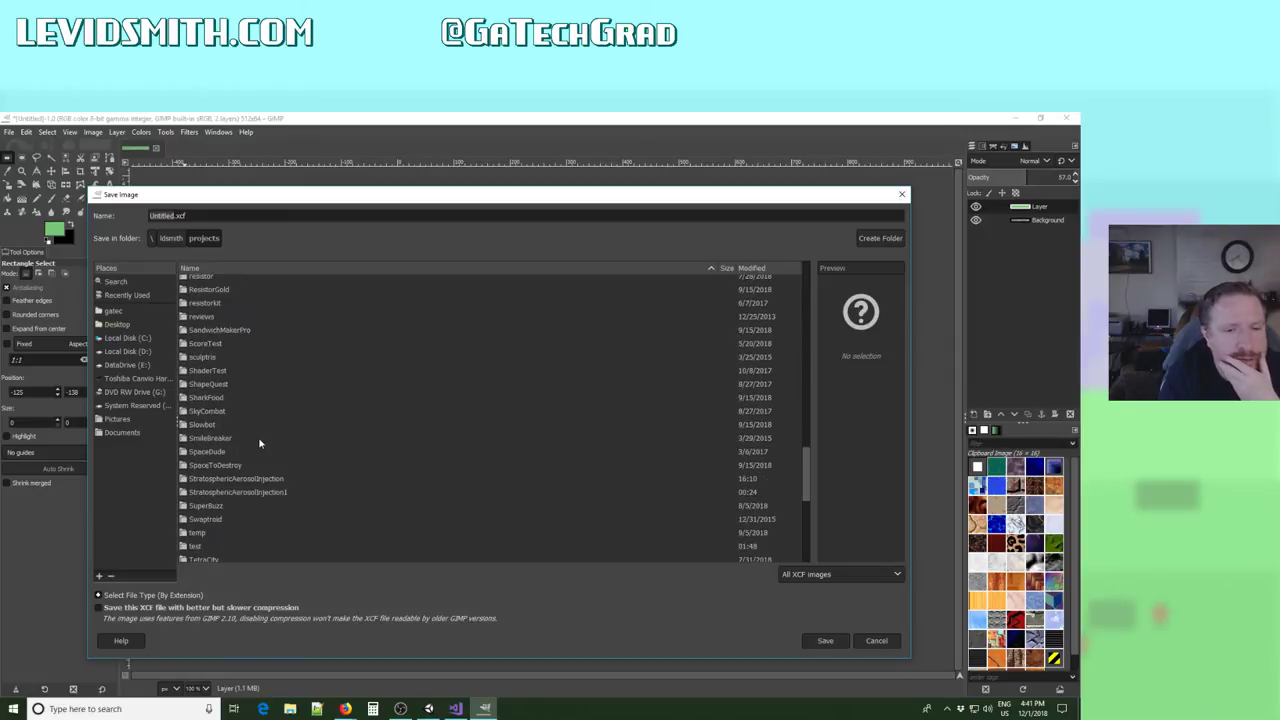
left_click(271, 479)
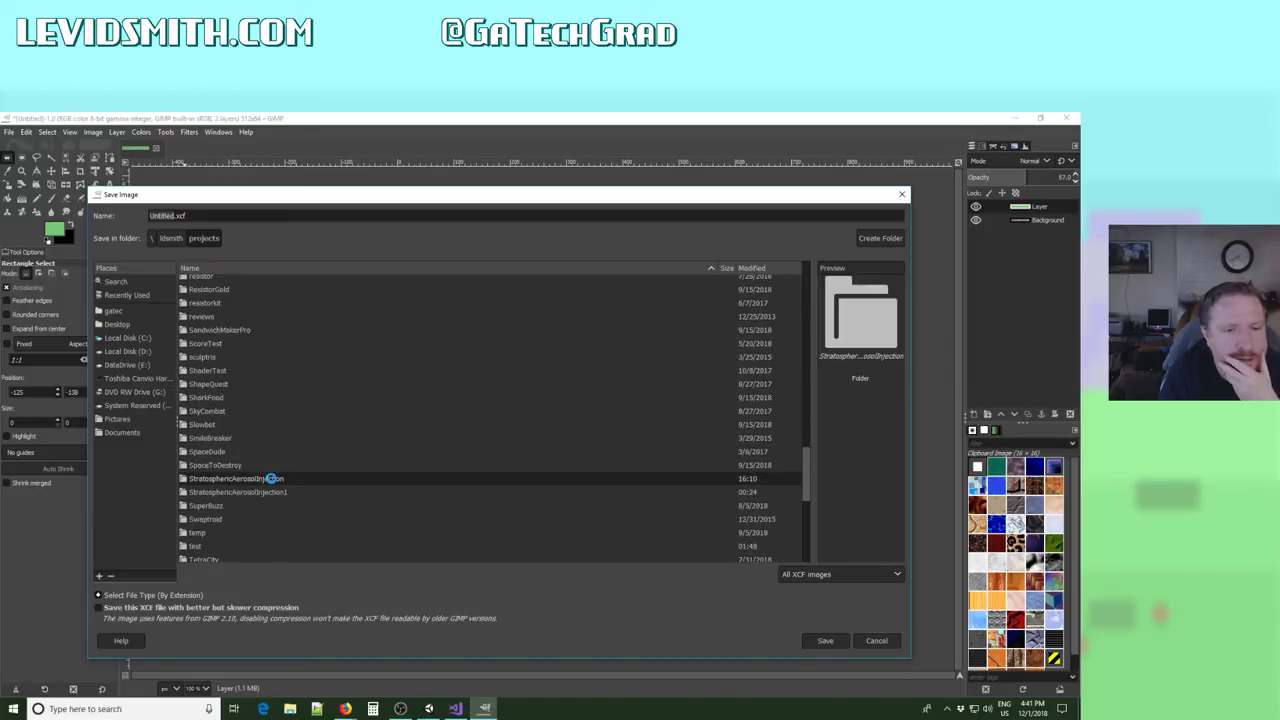
double_click(271, 479)
left_click(202, 310)
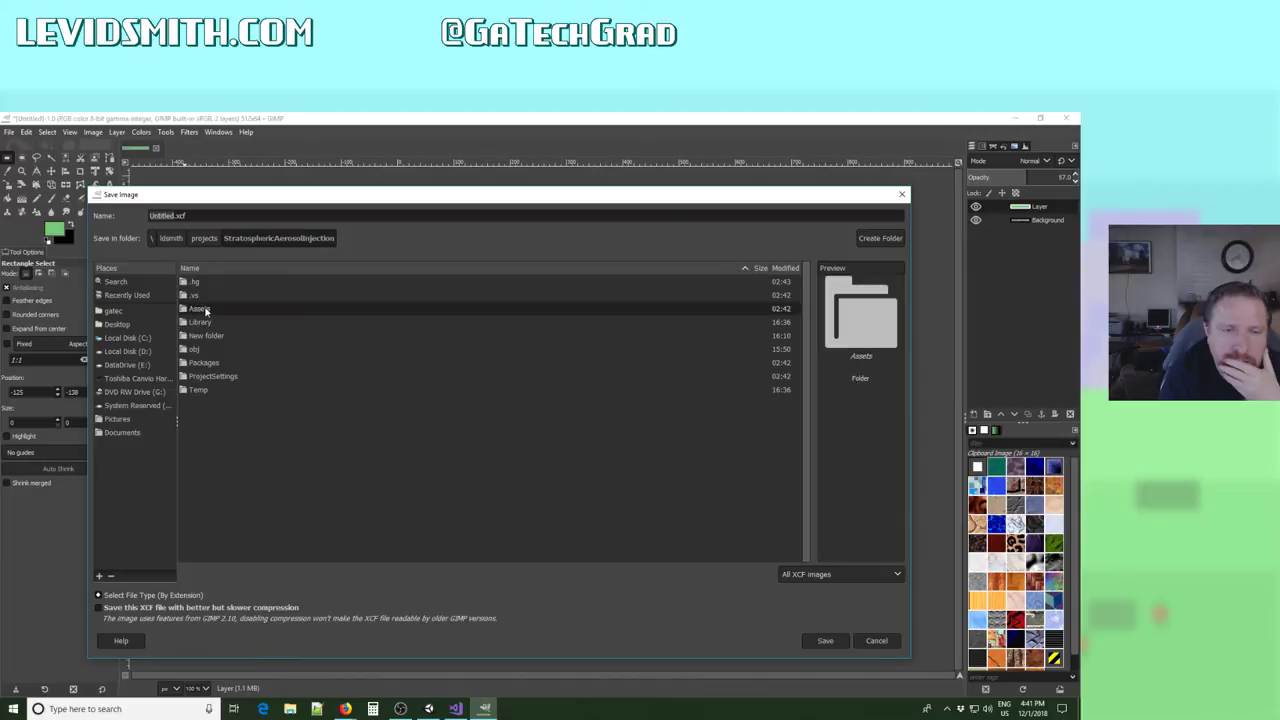
double_click(205, 310)
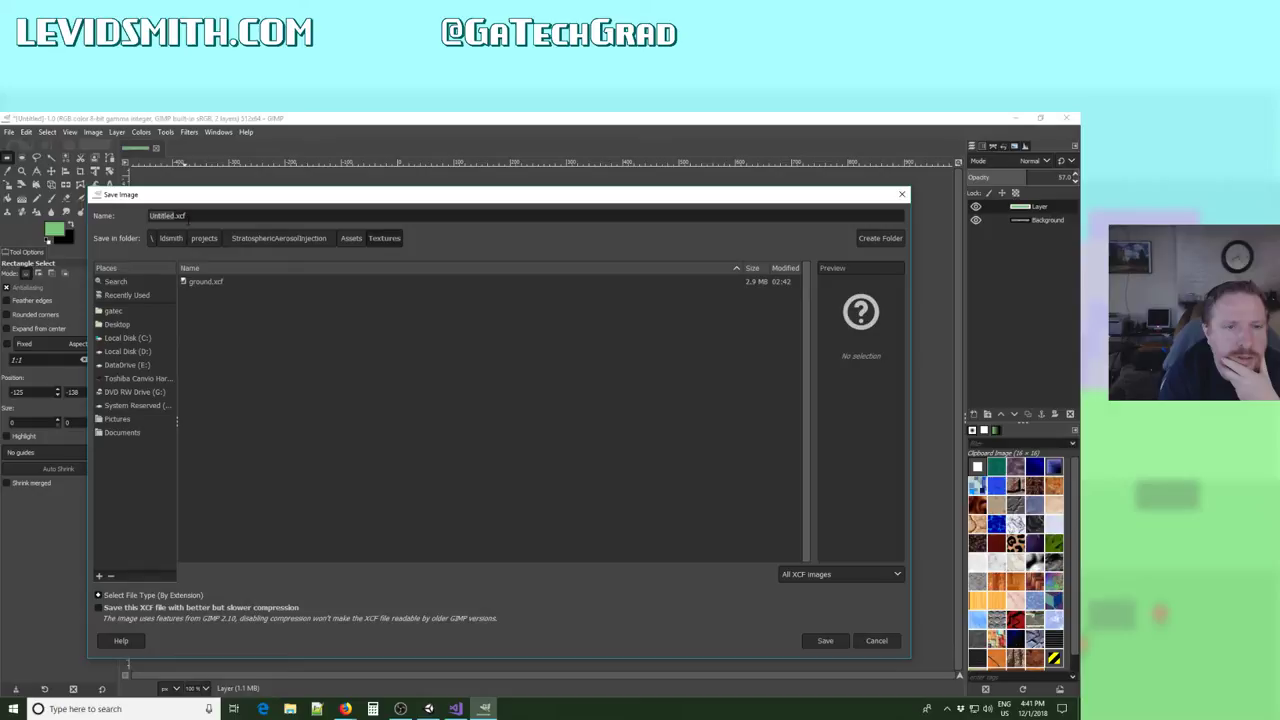
Name the file meter_fg and save it as an XCF image in the Textures folder.
type("m")
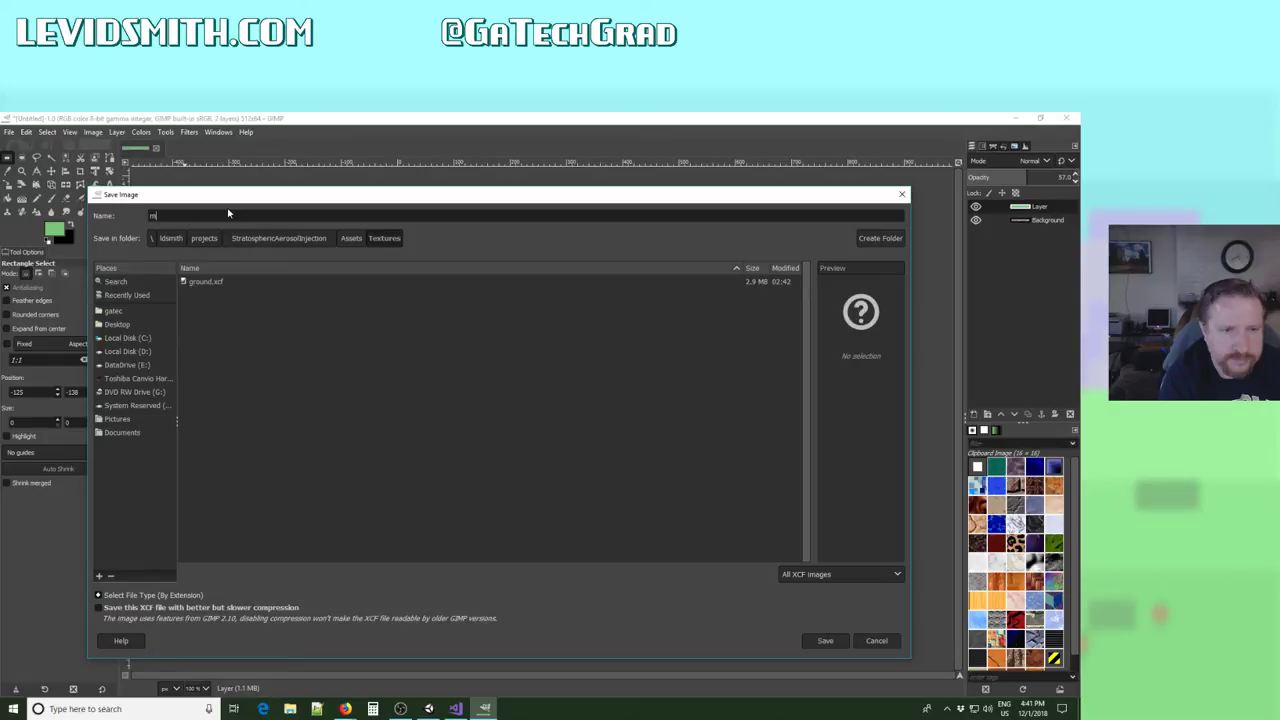
type("eter_fg")
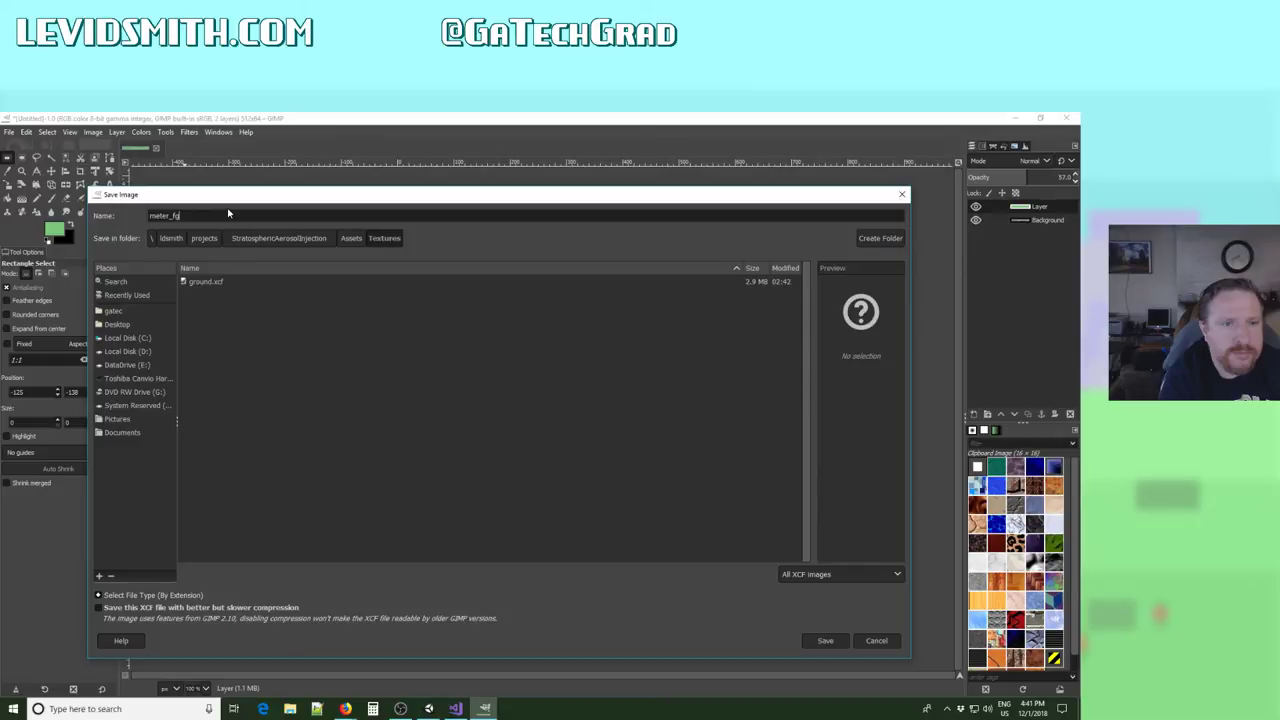
key("Return")
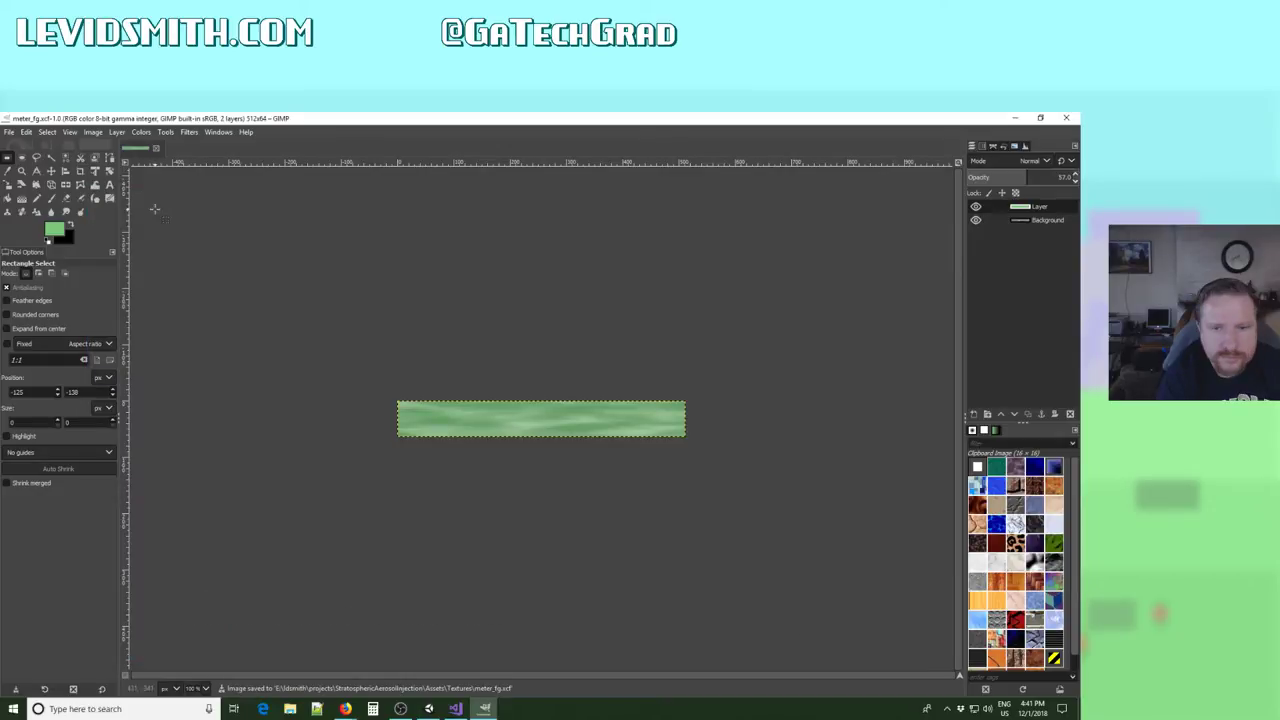
Export the image as meter_fg.png to the Textures folder with the default PNG options.
key("ctrl+shift+e")
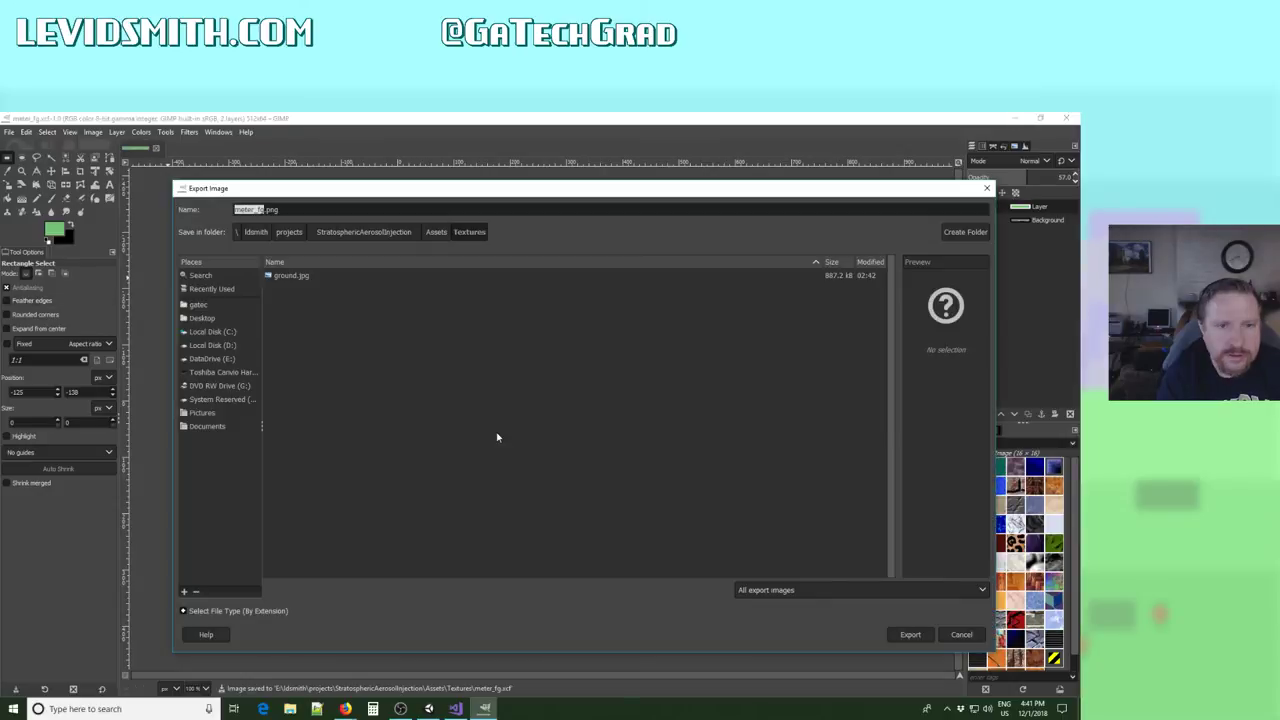
left_click(927, 640)
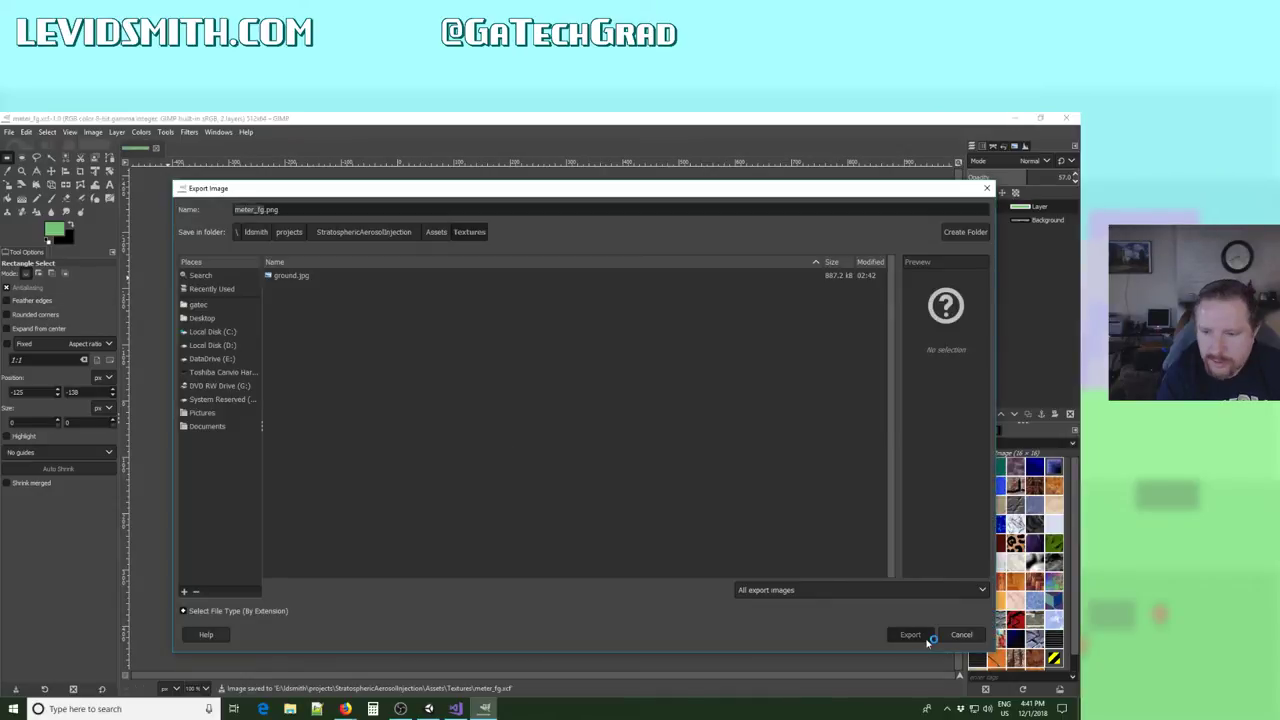
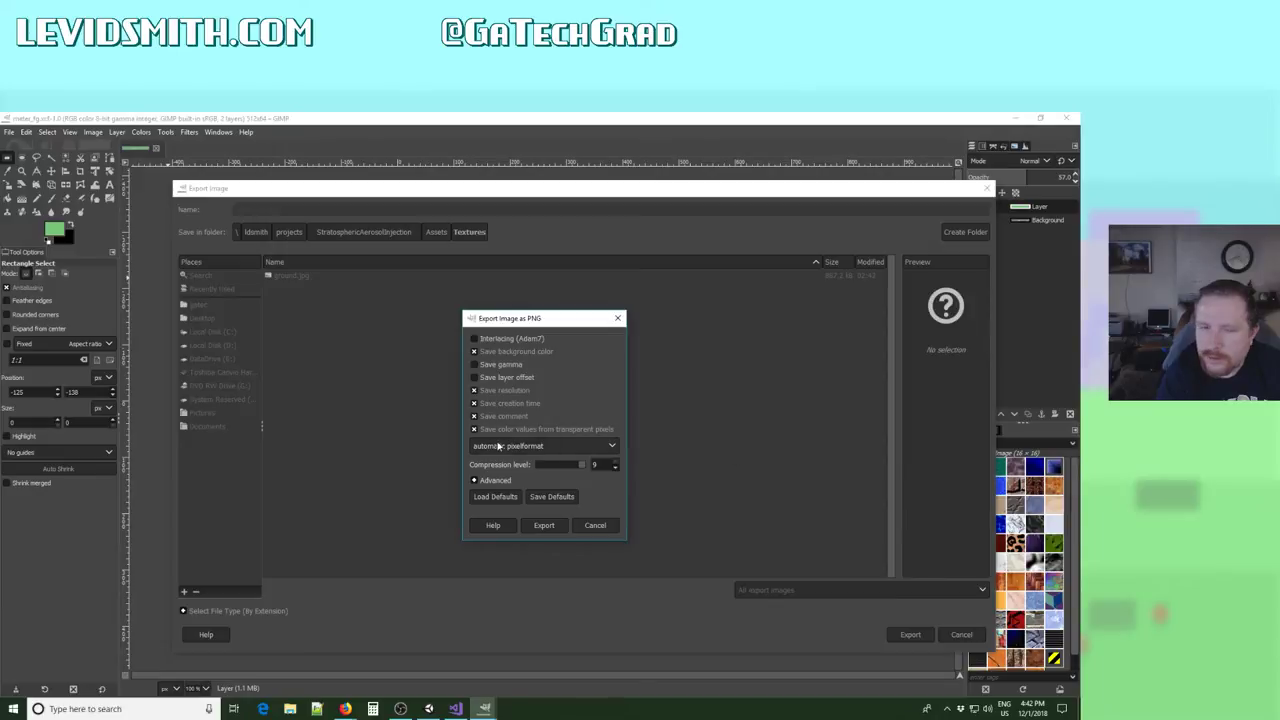
left_click(541, 525)
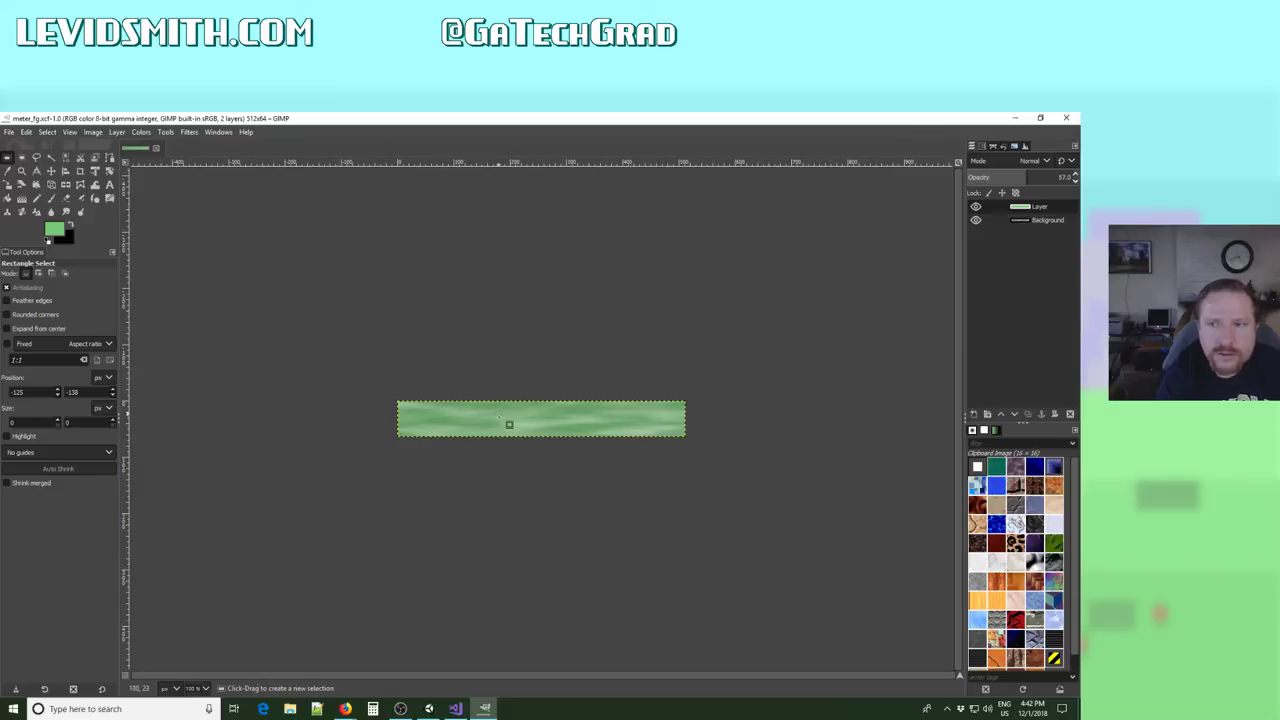
Merge the green layer down into the Background layer.
right_click(632, 425)
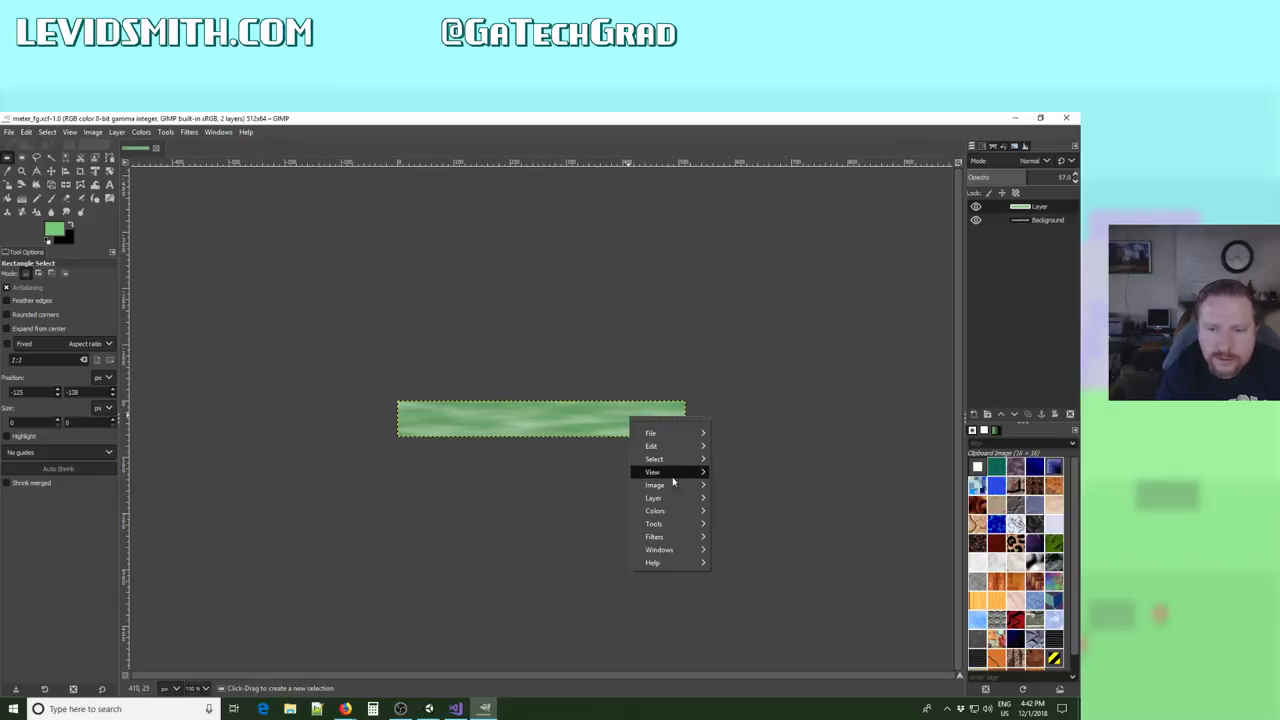
mouse_move(679, 513)
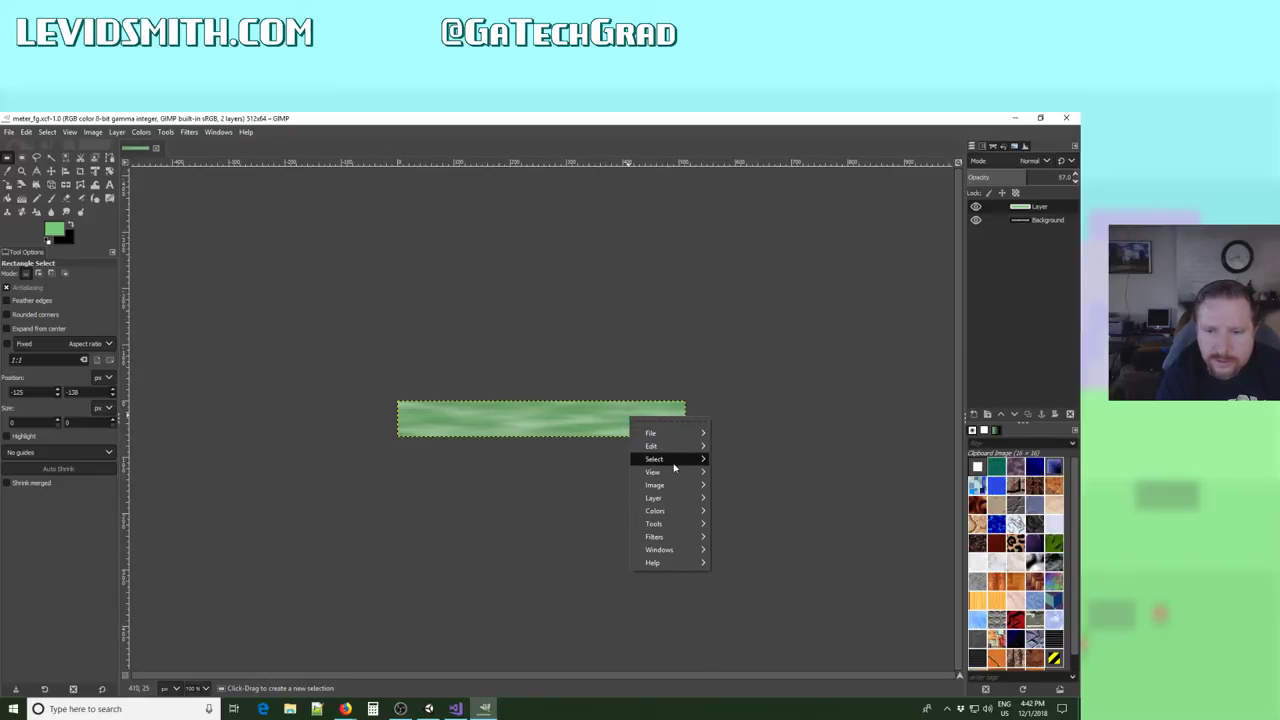
mouse_move(674, 466)
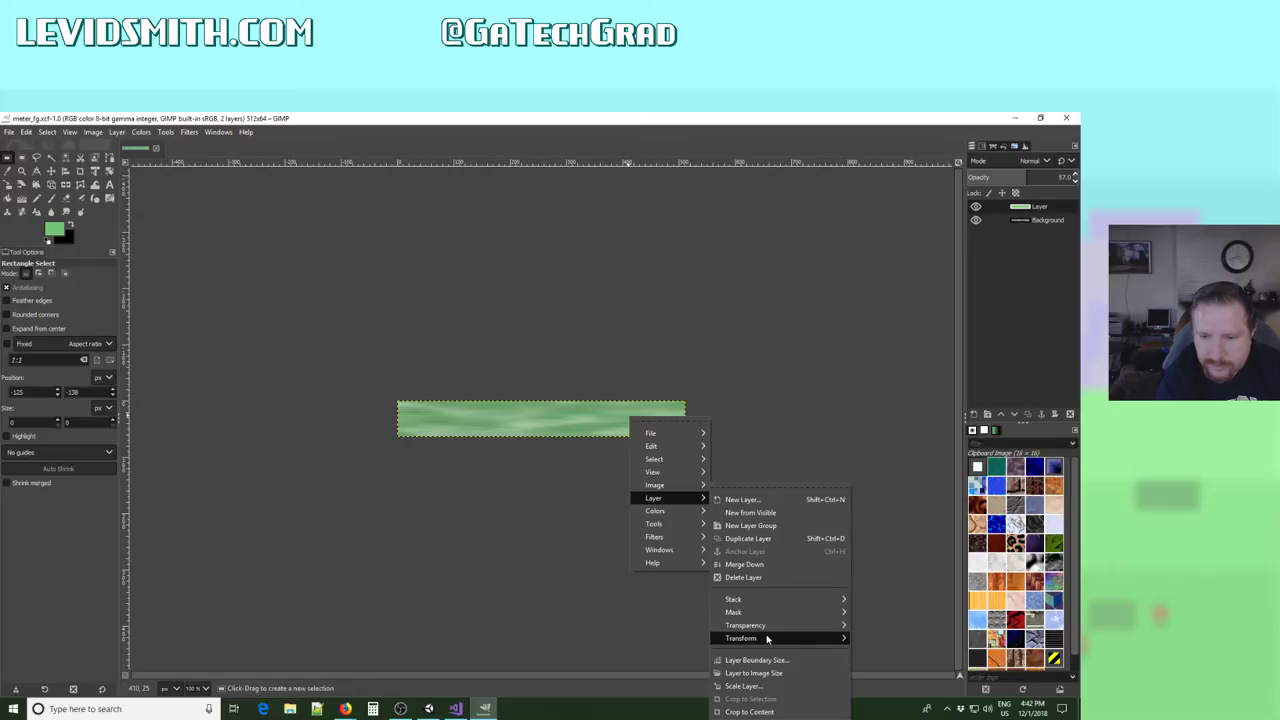
mouse_move(764, 616)
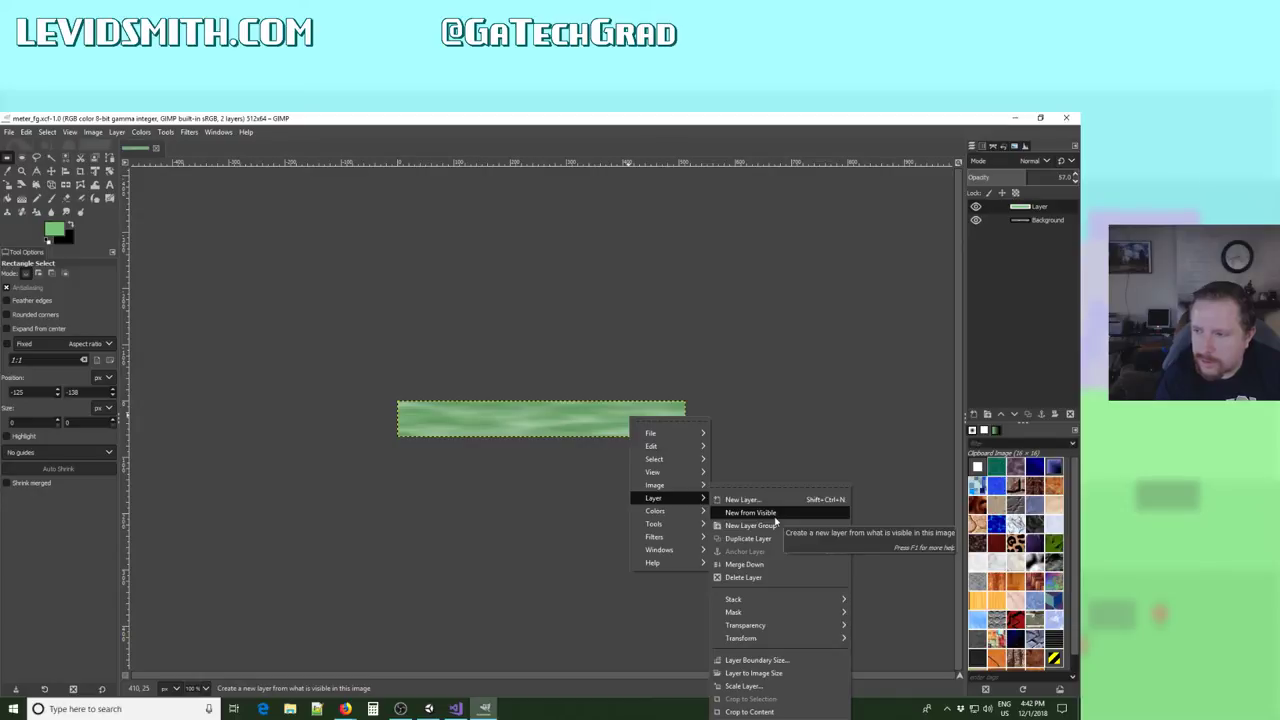
left_click(765, 569)
right_click(640, 436)
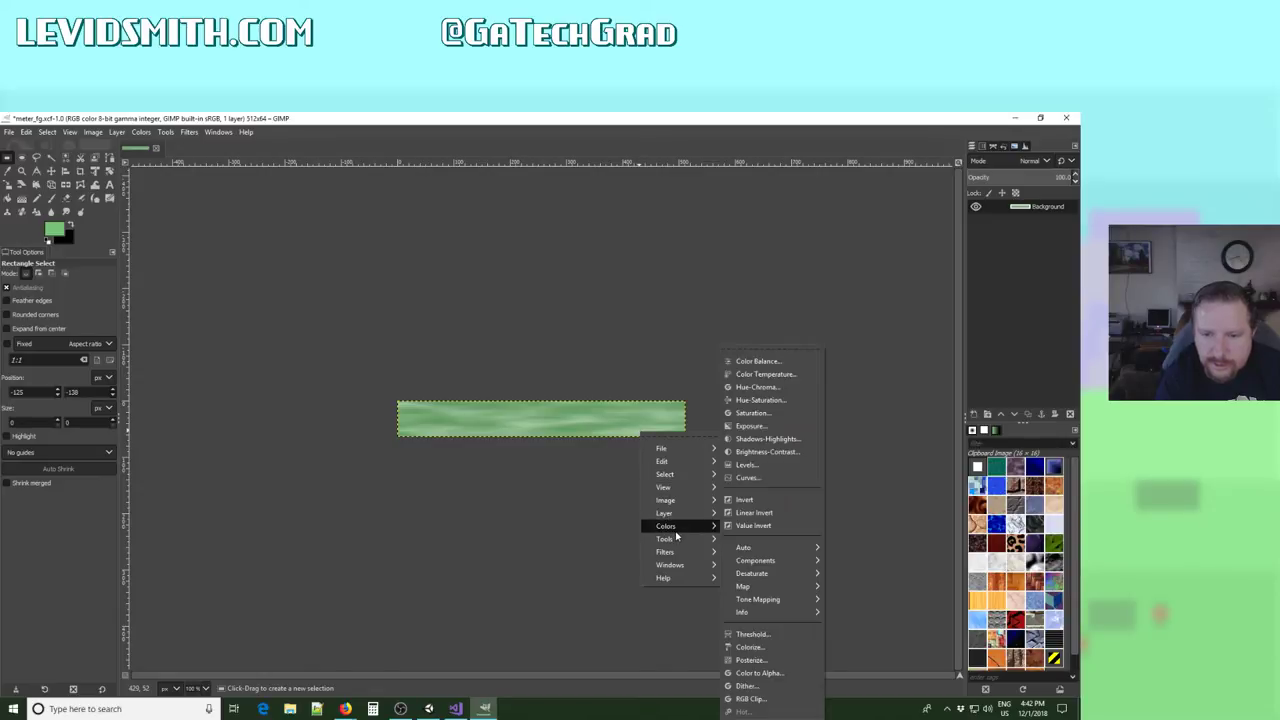
left_click(770, 647)
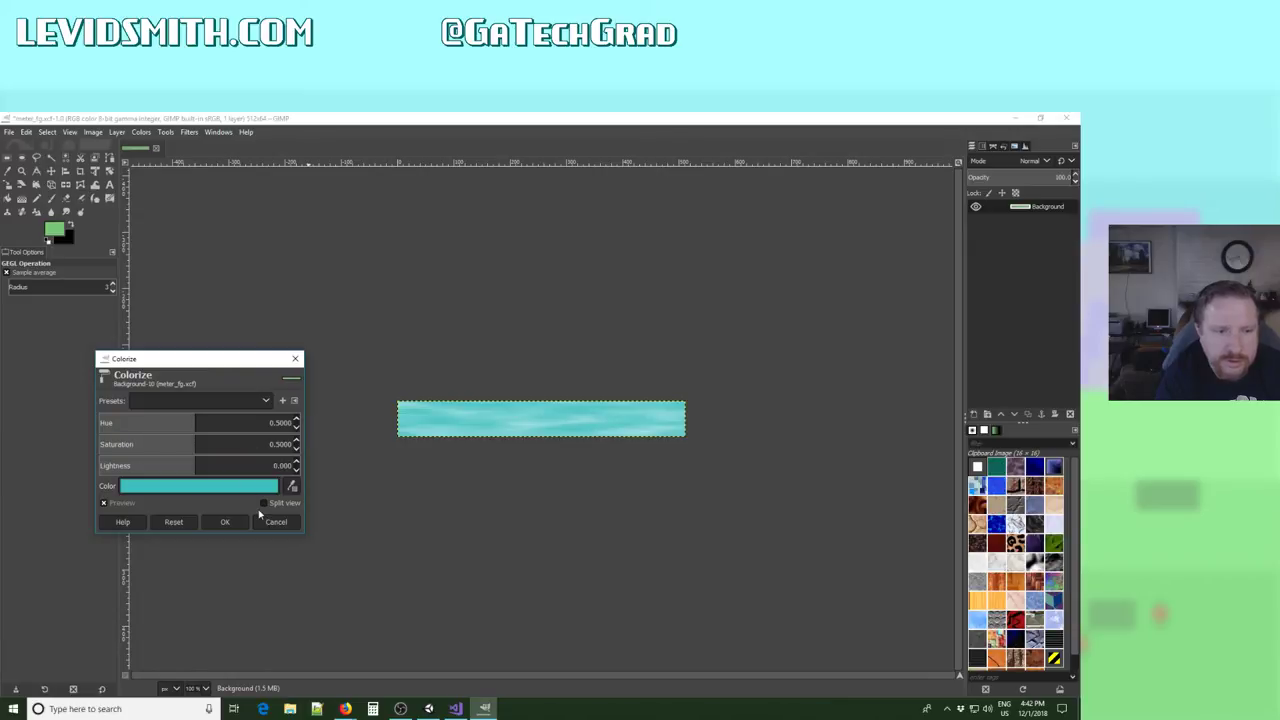
left_click(295, 358)
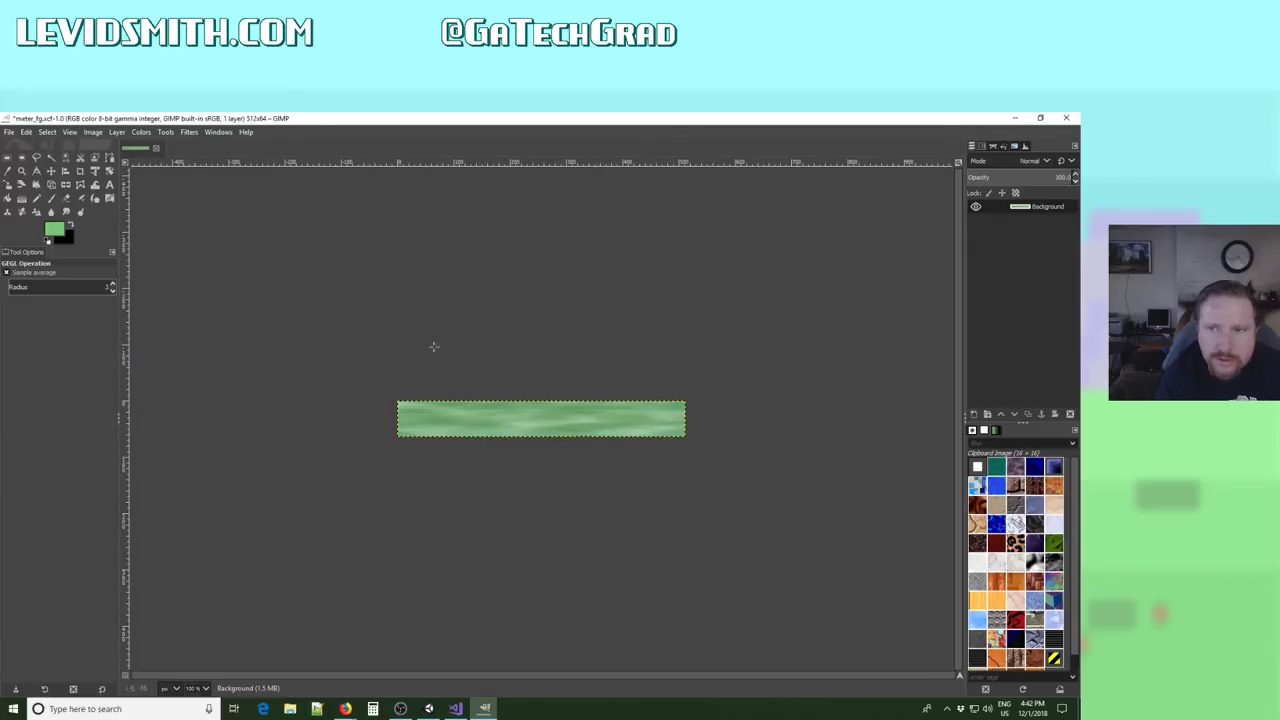
Undo the merge of the green layer into the Background layer and hide the green layer.
key("shift+ctrl+n")
key("Return")
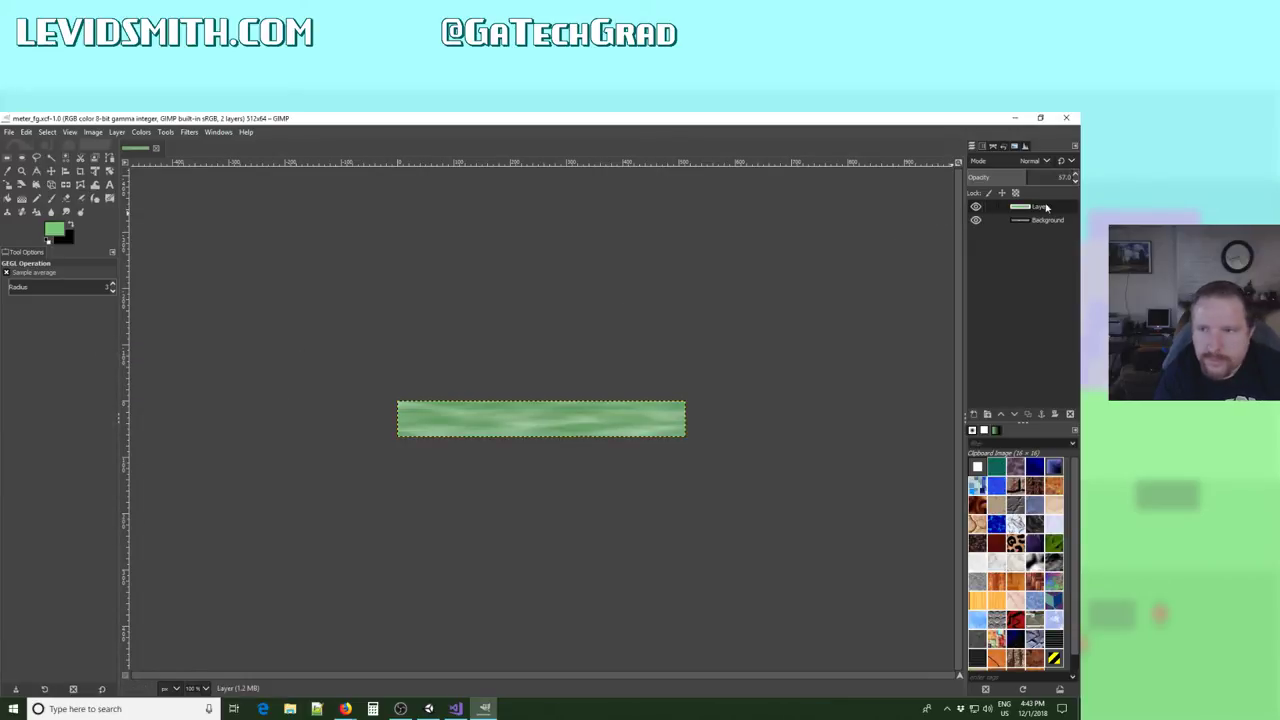
left_click(977, 207)
Colorize the Background layer's cloud texture bright green with a hue of about 0.32 and a saturation of about 0.56.
left_click(1000, 219)
right_click(639, 453)
mouse_move(662, 523)
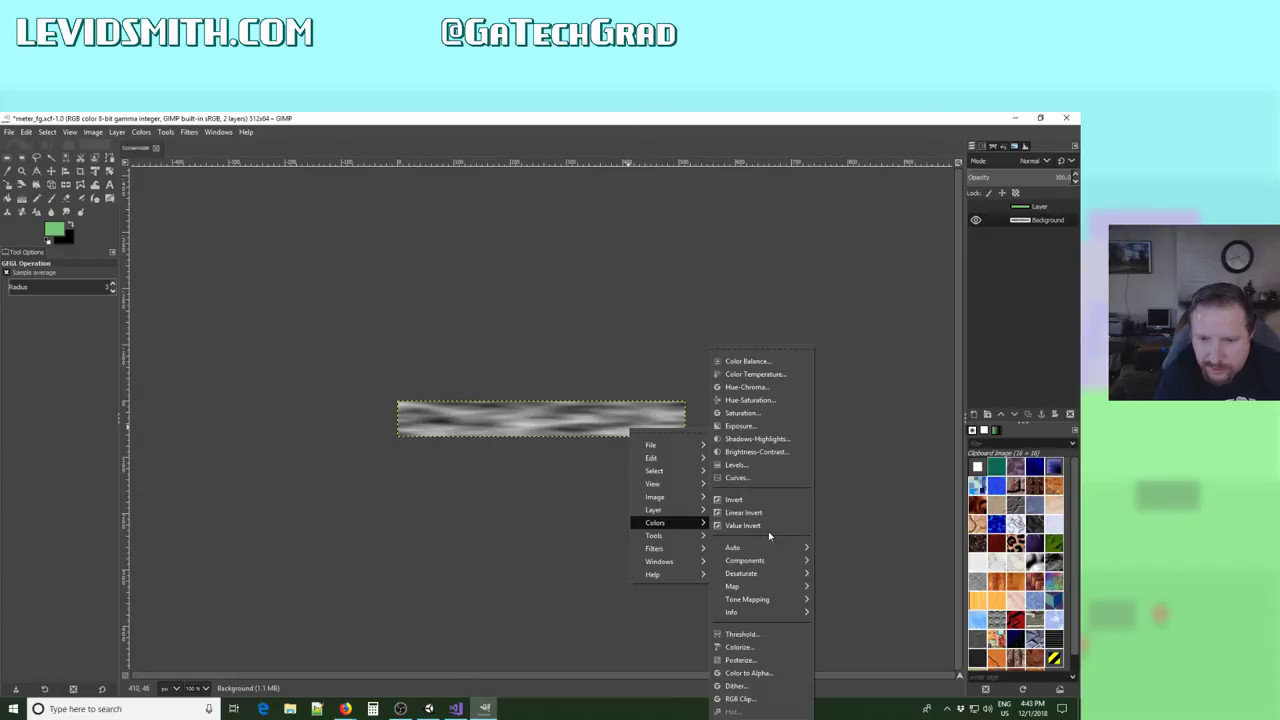
mouse_move(763, 548)
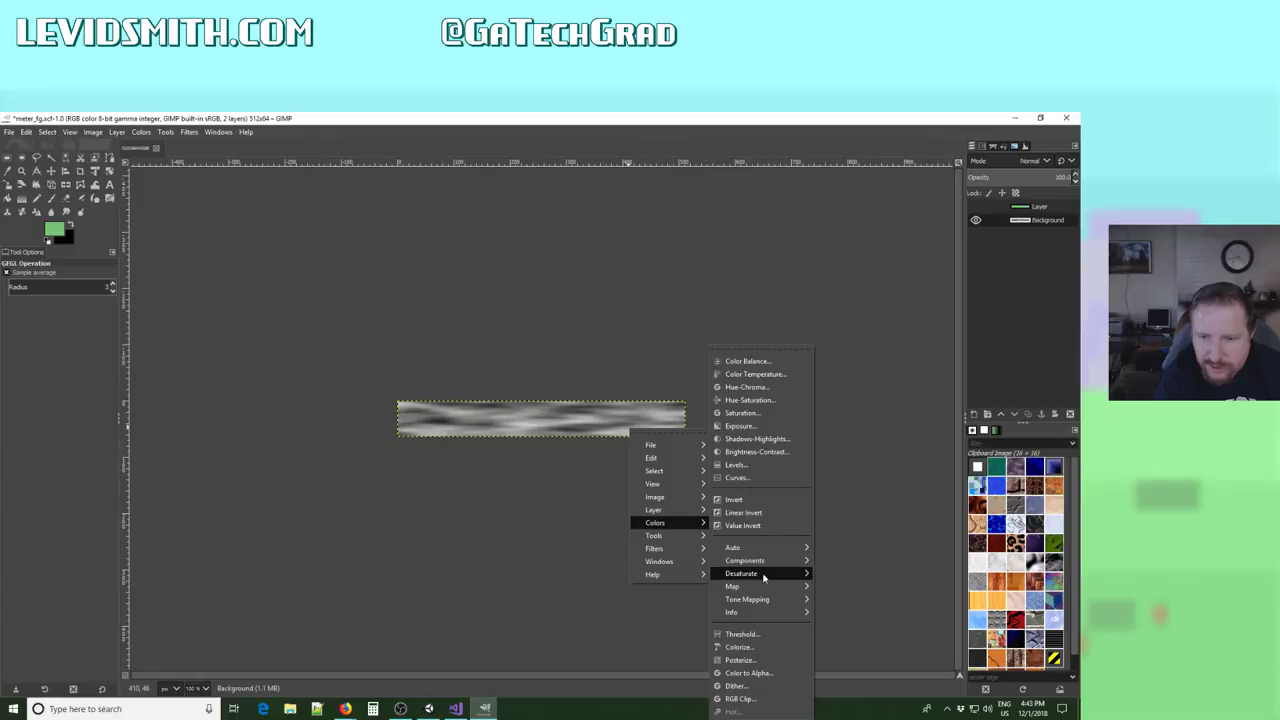
mouse_move(763, 590)
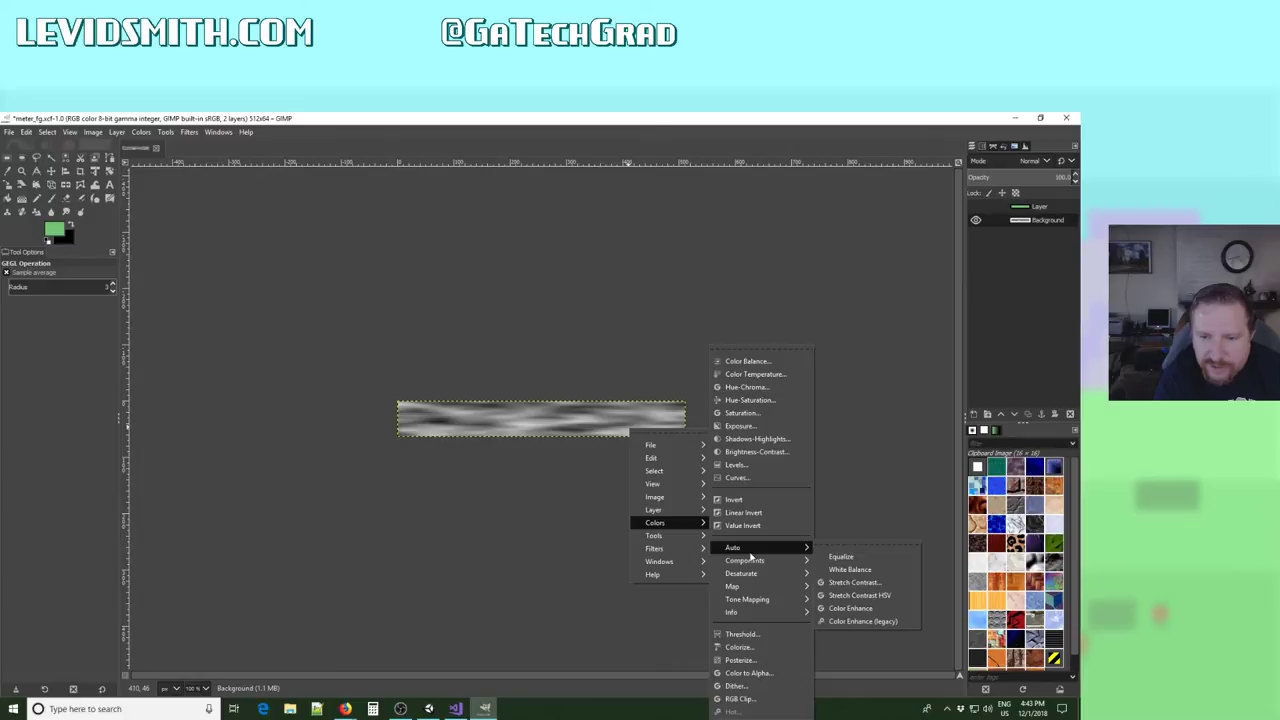
left_click(745, 647)
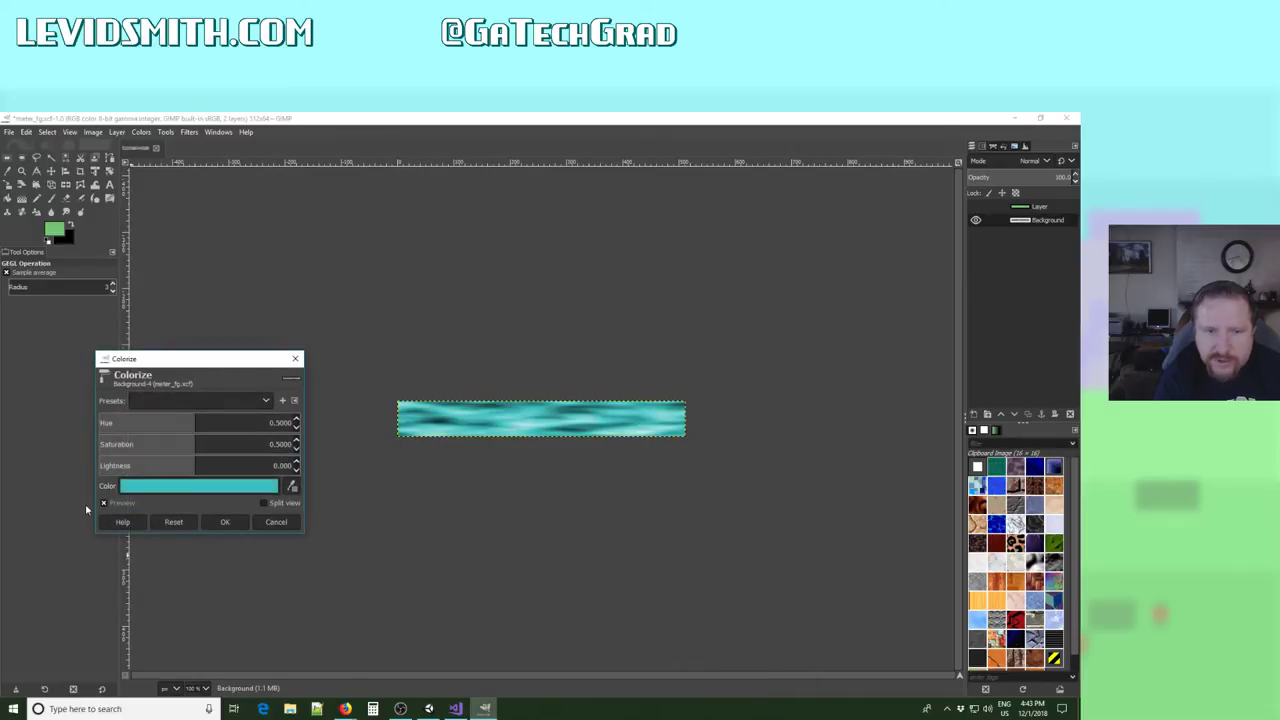
left_click_drag(193, 427, 161, 424)
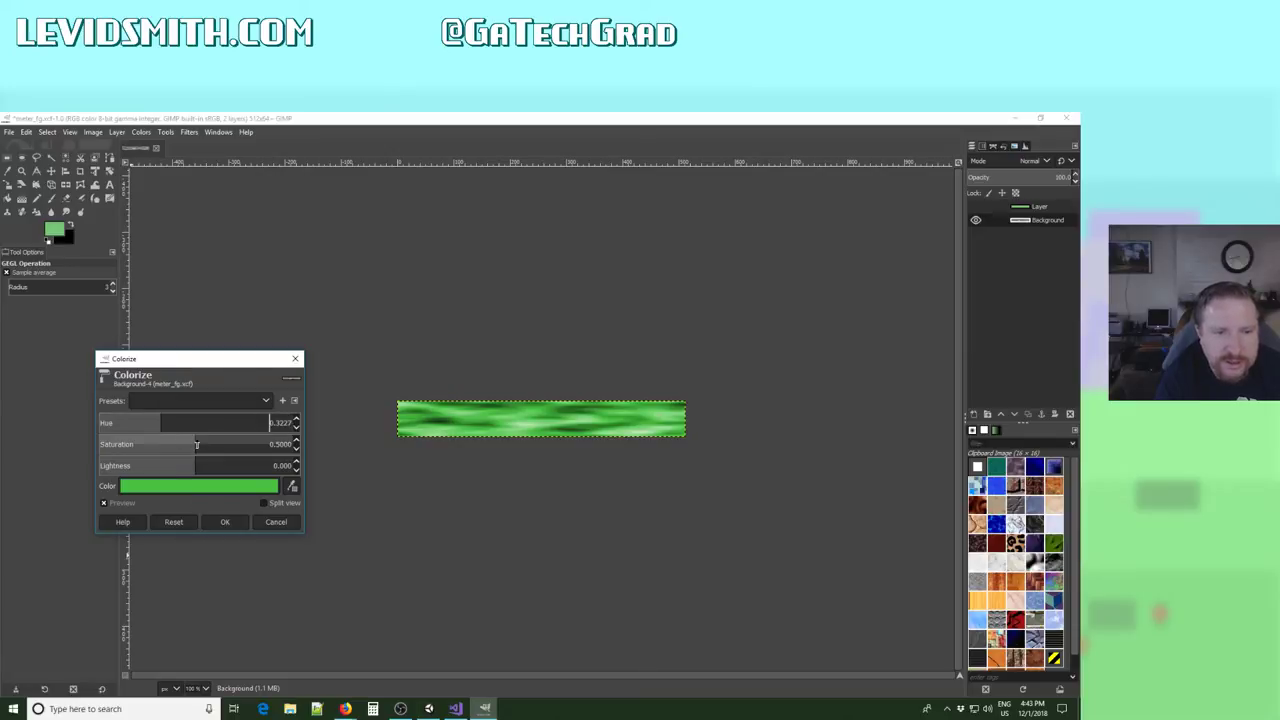
mouse_move(195, 445)
left_mouse_down()
mouse_move(231, 440)
mouse_move(207, 443)
left_mouse_up()
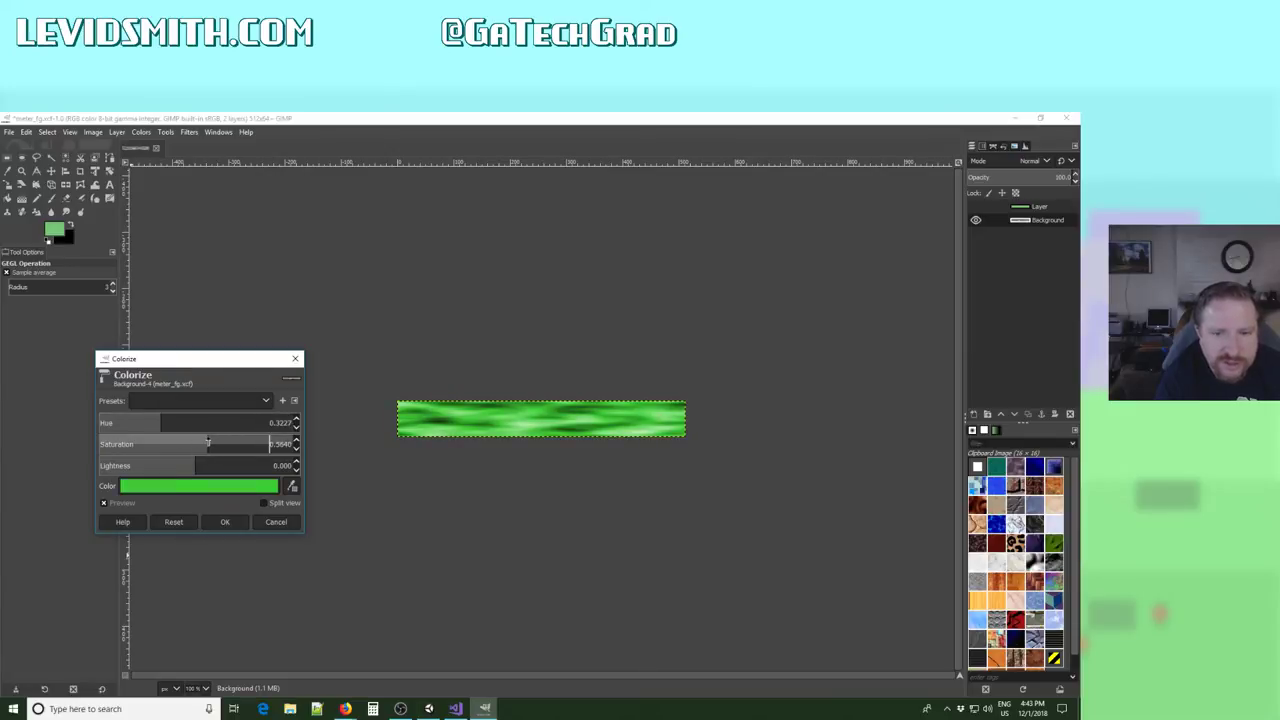
left_click(221, 522)
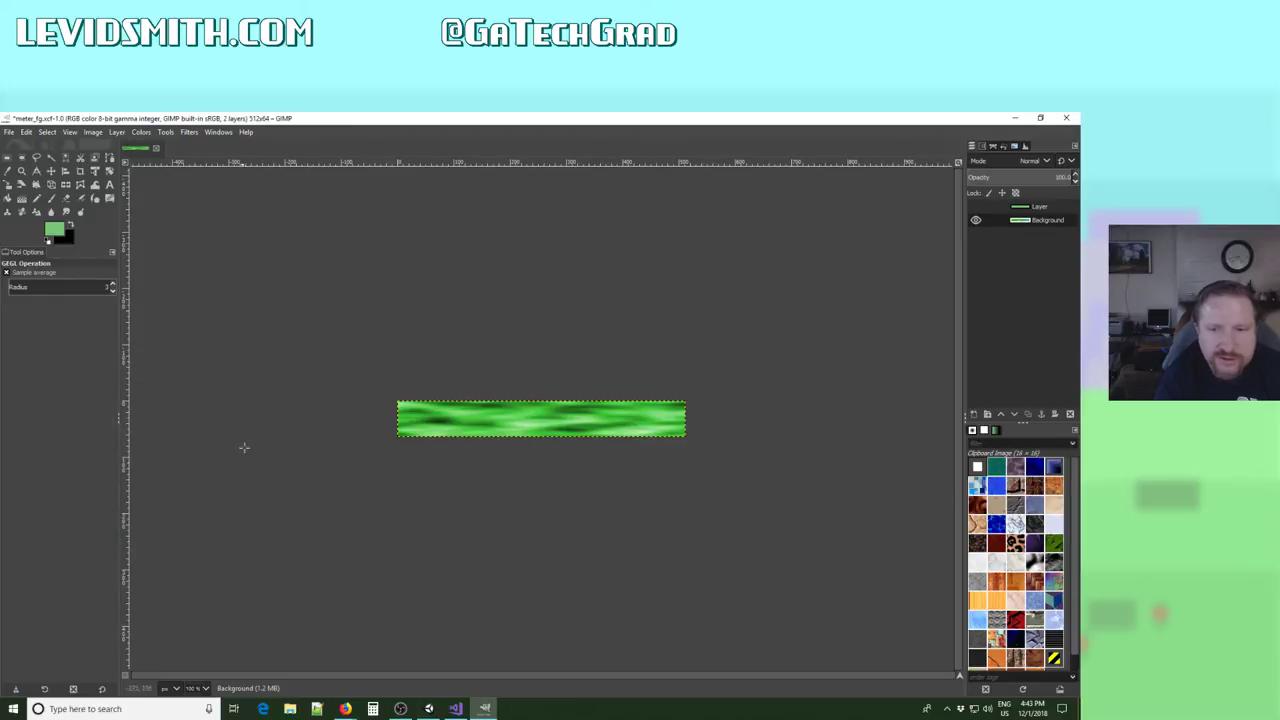
Save the XCF image and export it again to meter_fg.png.
left_click(9, 133)
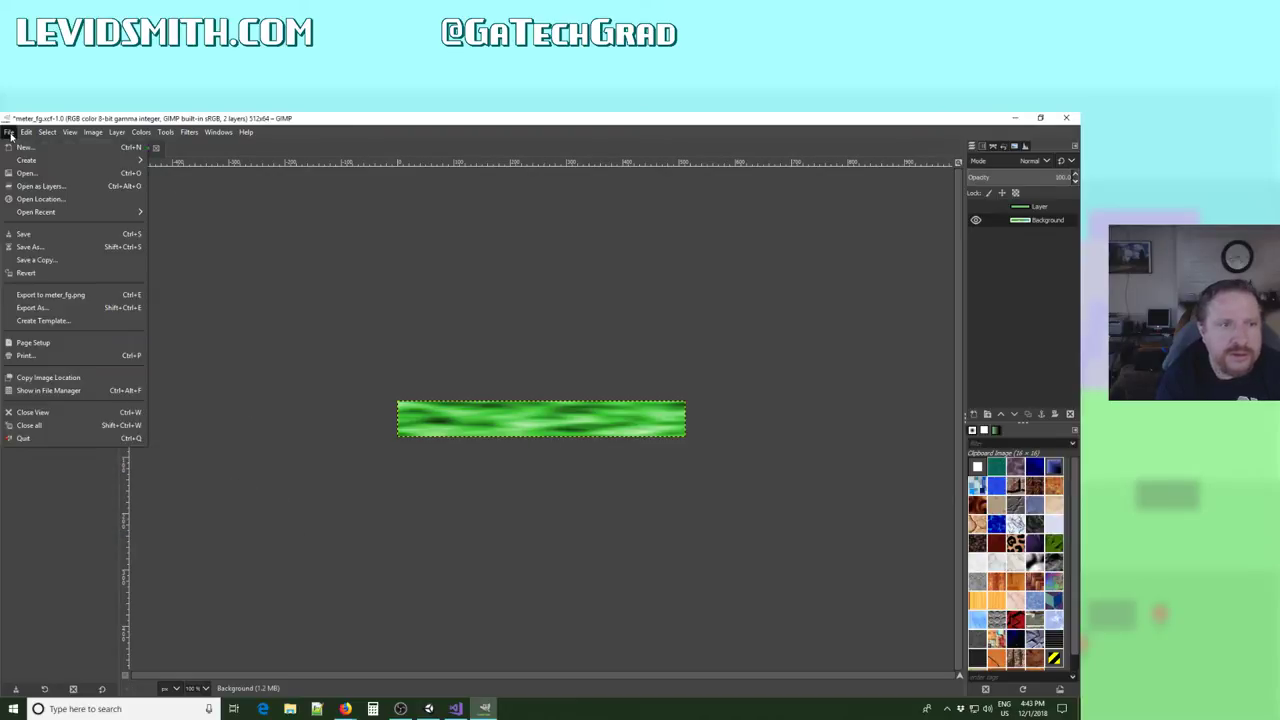
left_click(23, 233)
left_click(11, 133)
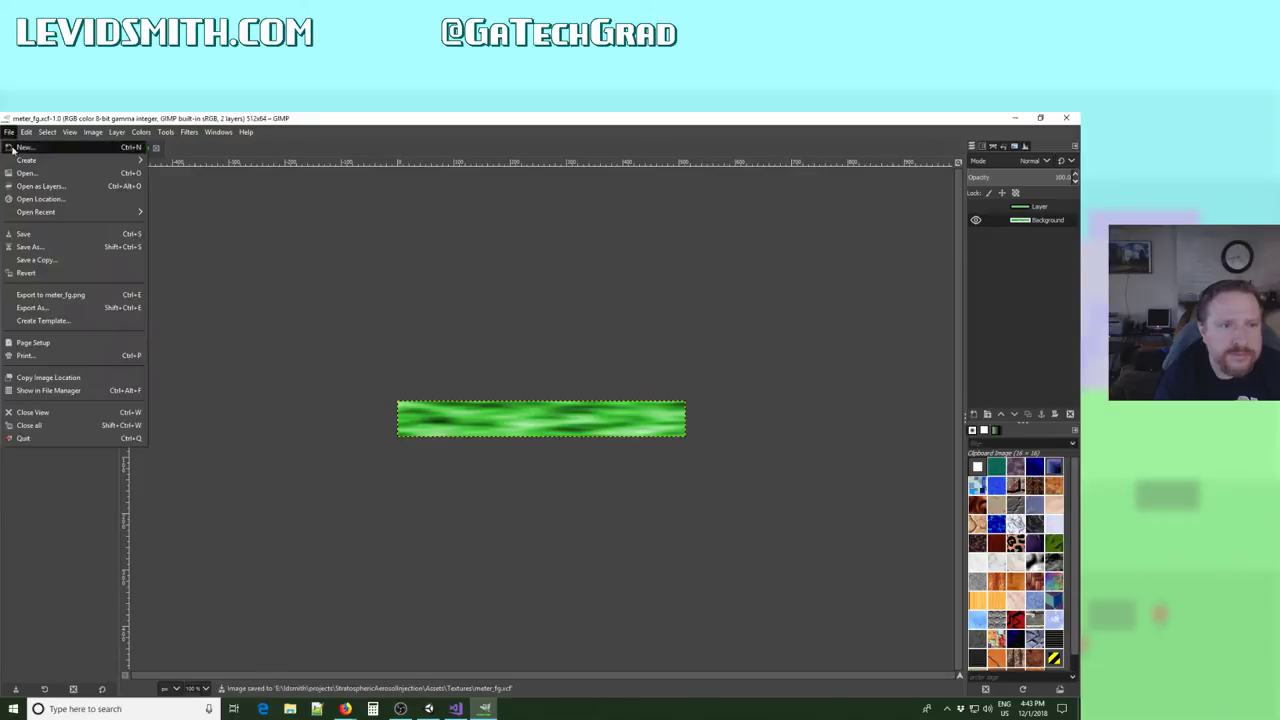
left_click(40, 298)
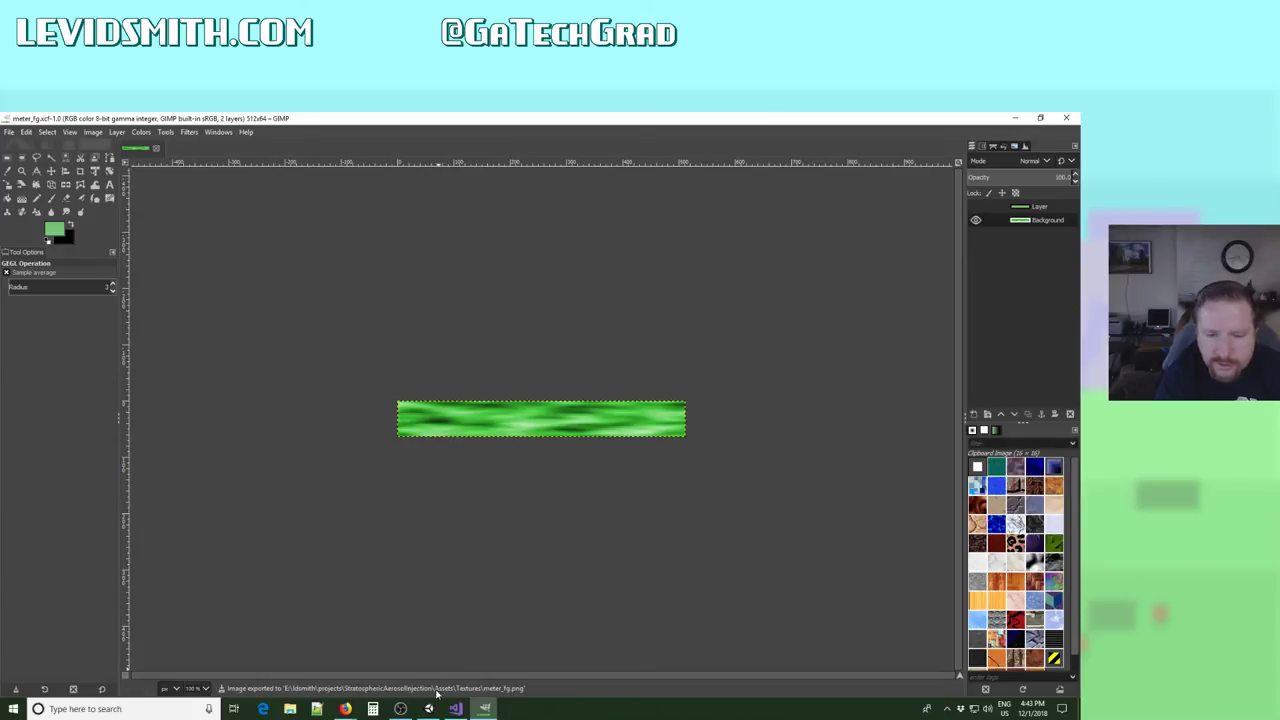
Check the Unity health bar article for the background image instructions, and fill the Background layer with the black background color.
left_click(345, 708)
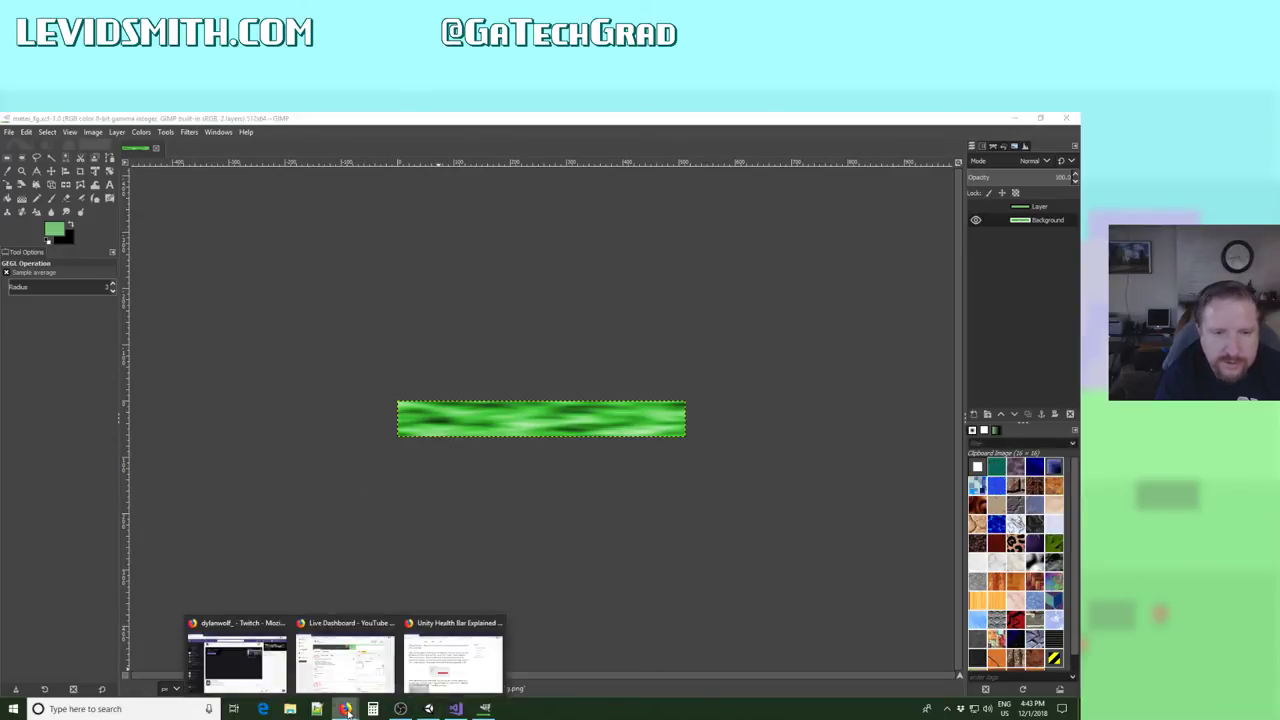
left_click(440, 660)
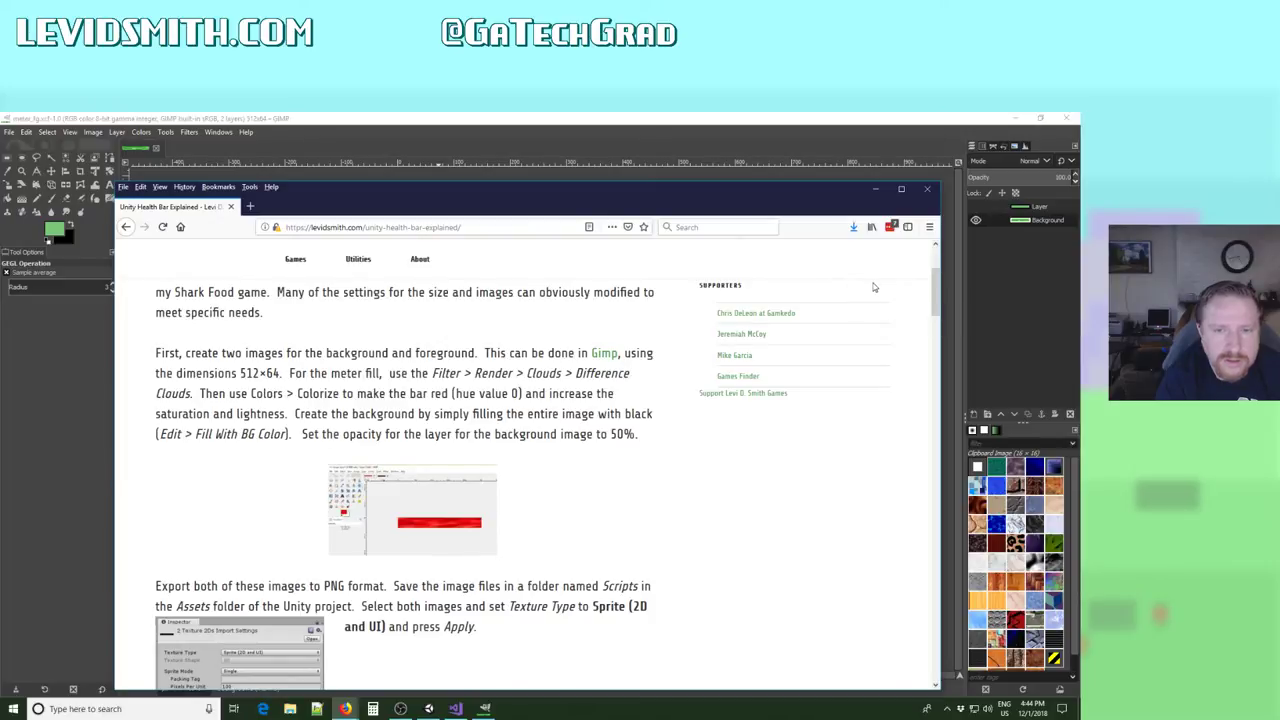
left_click(877, 190)
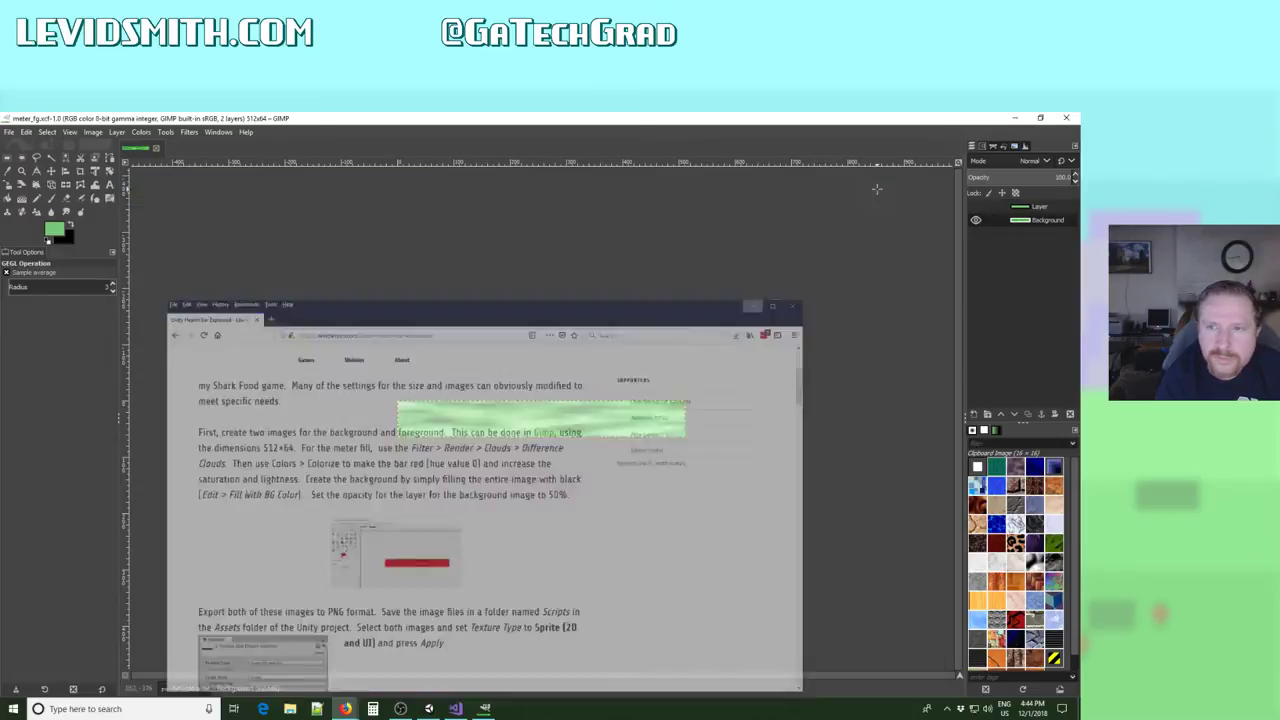
right_click(543, 414)
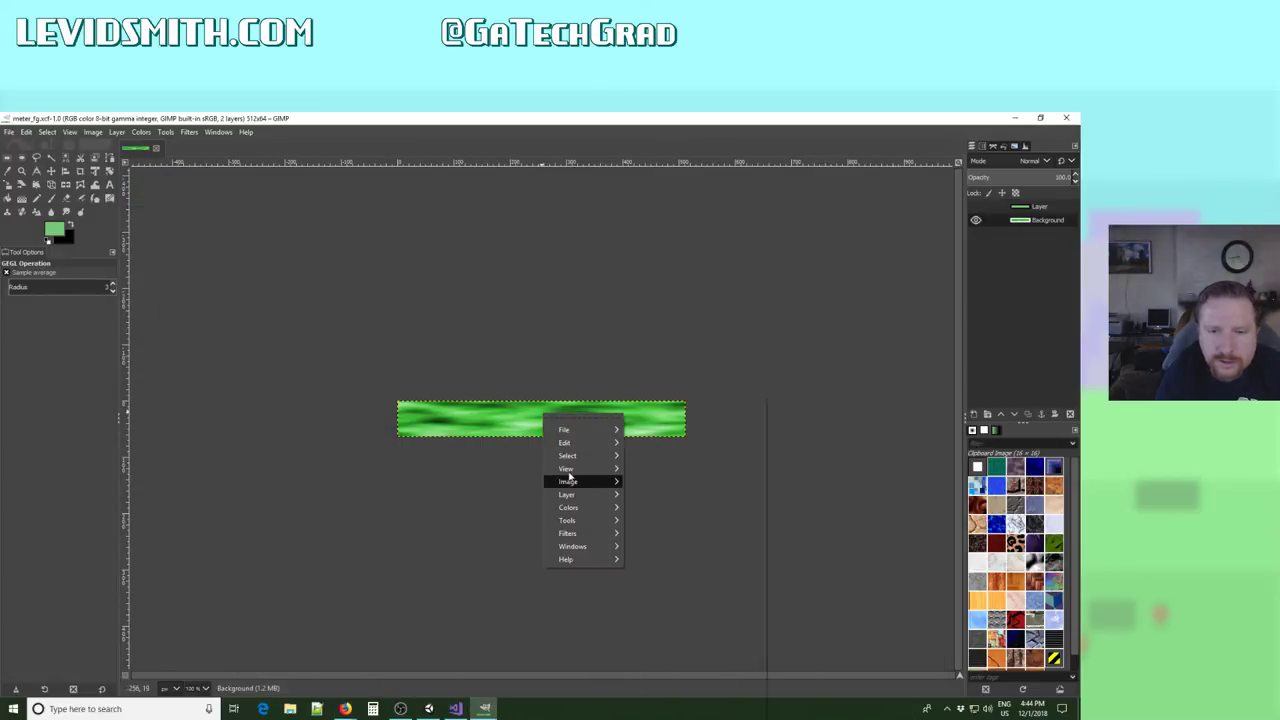
mouse_move(568, 443)
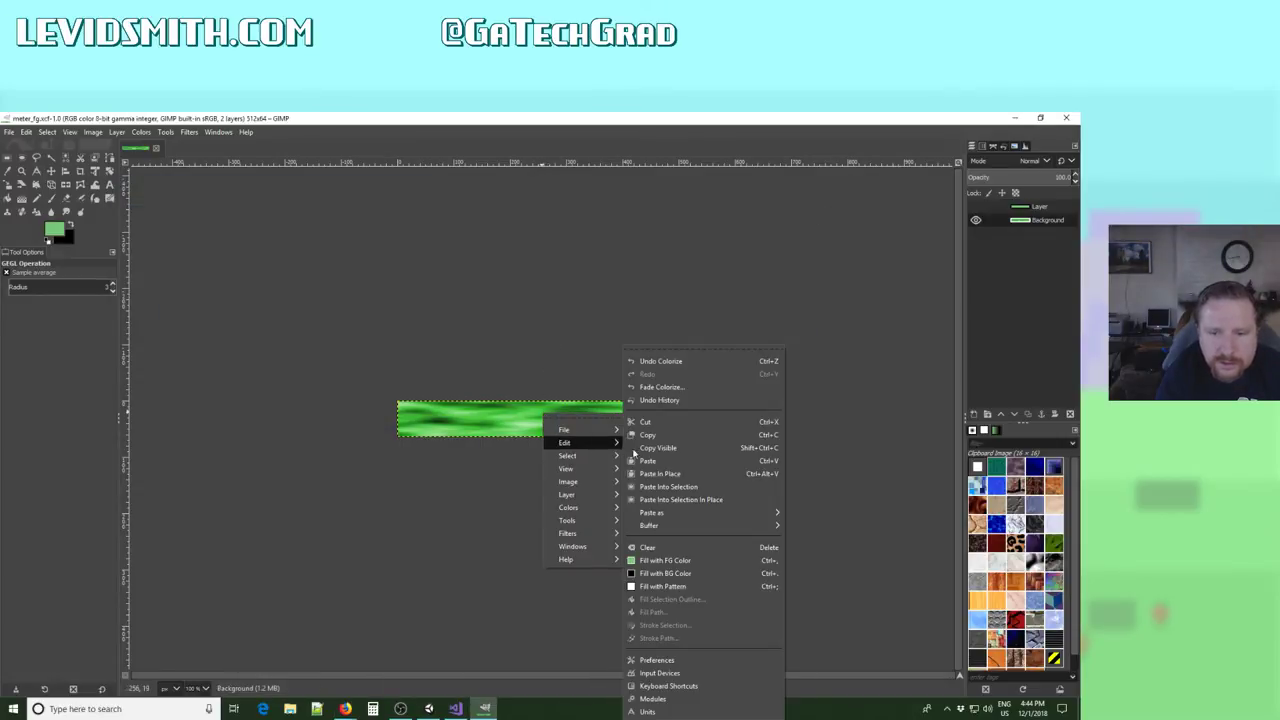
left_click(665, 573)
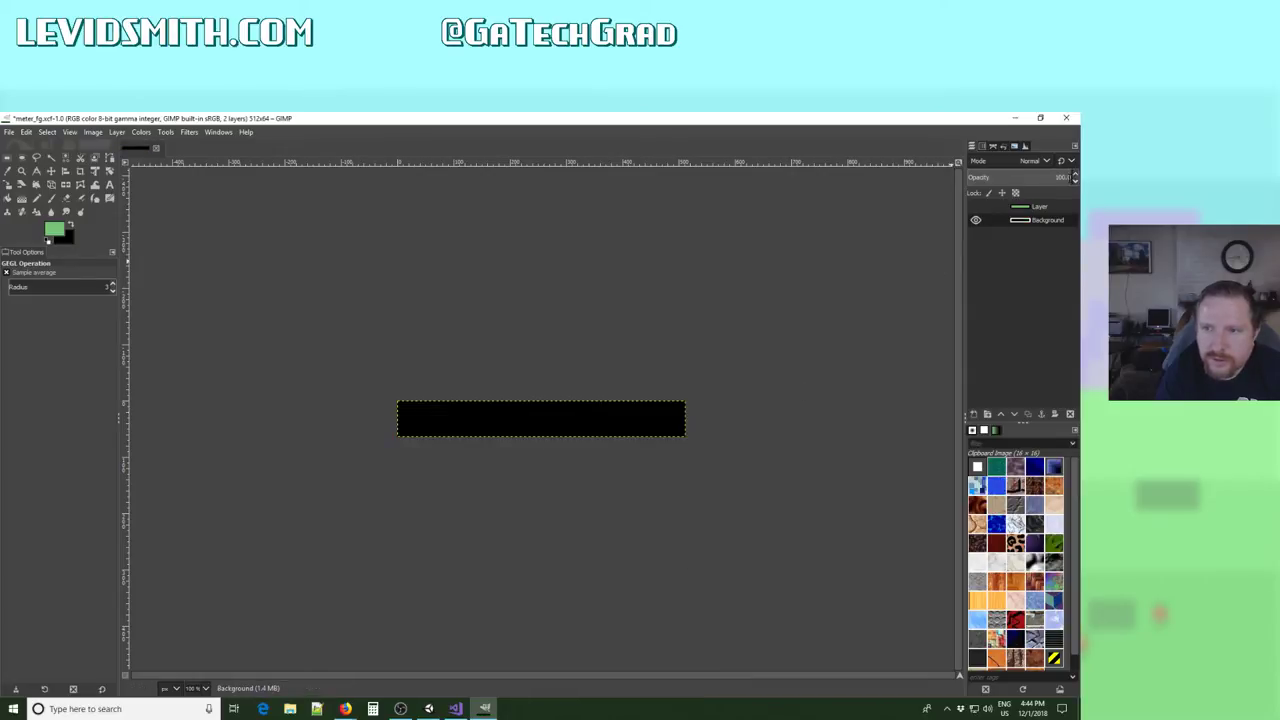
Set the Background layer's opacity to 50%.
left_click_drag(1073, 177, 1026, 177)
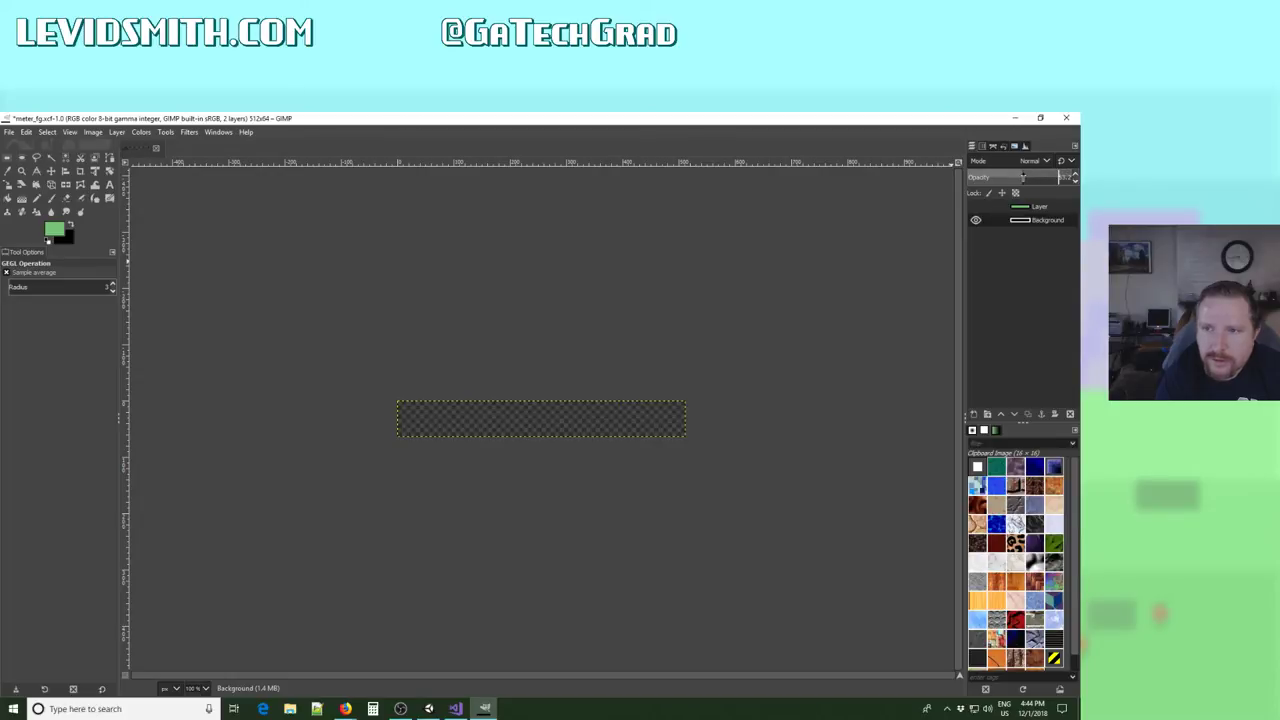
left_click_drag(1020, 177, 1064, 177)
left_click(1064, 177)
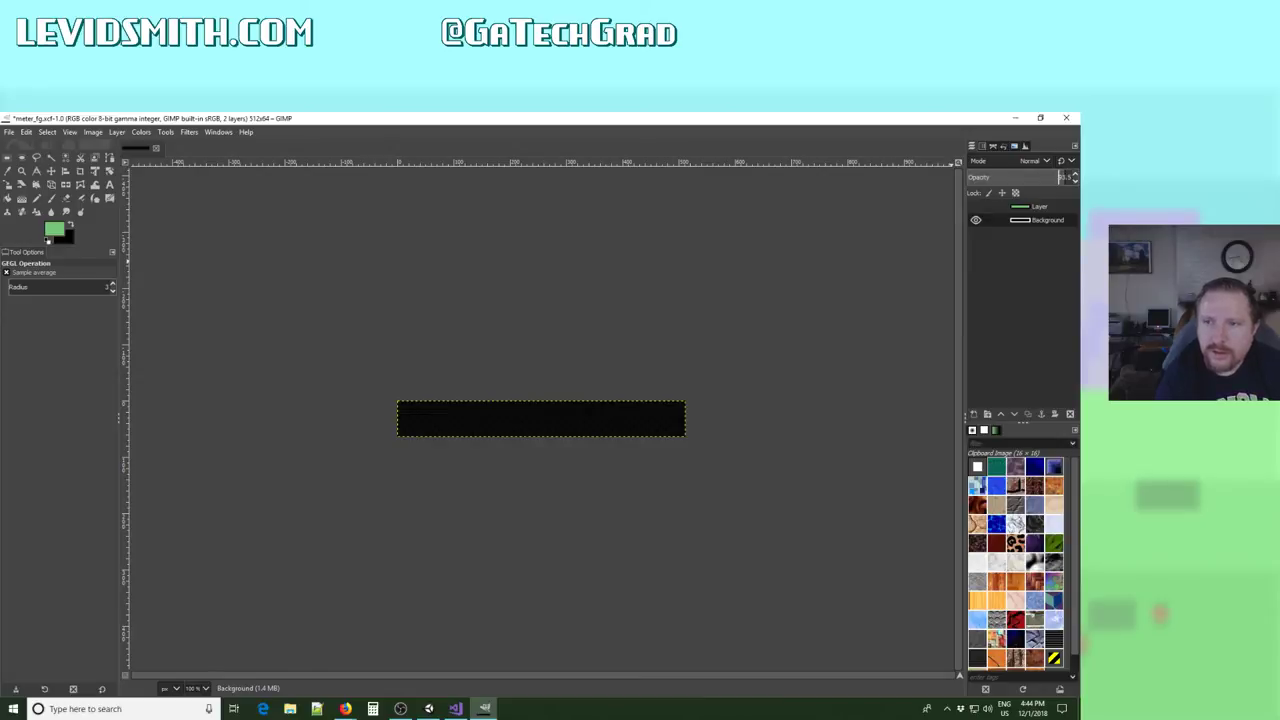
type("5")
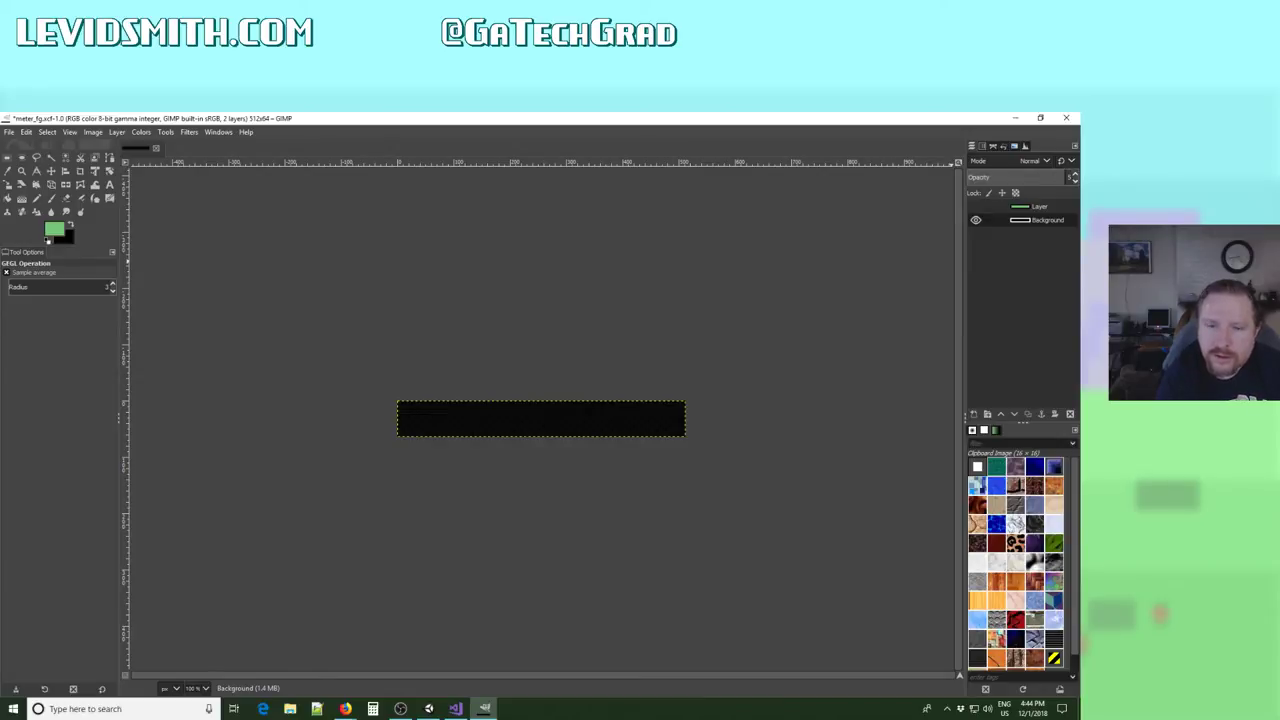
type("0")
key("Return")
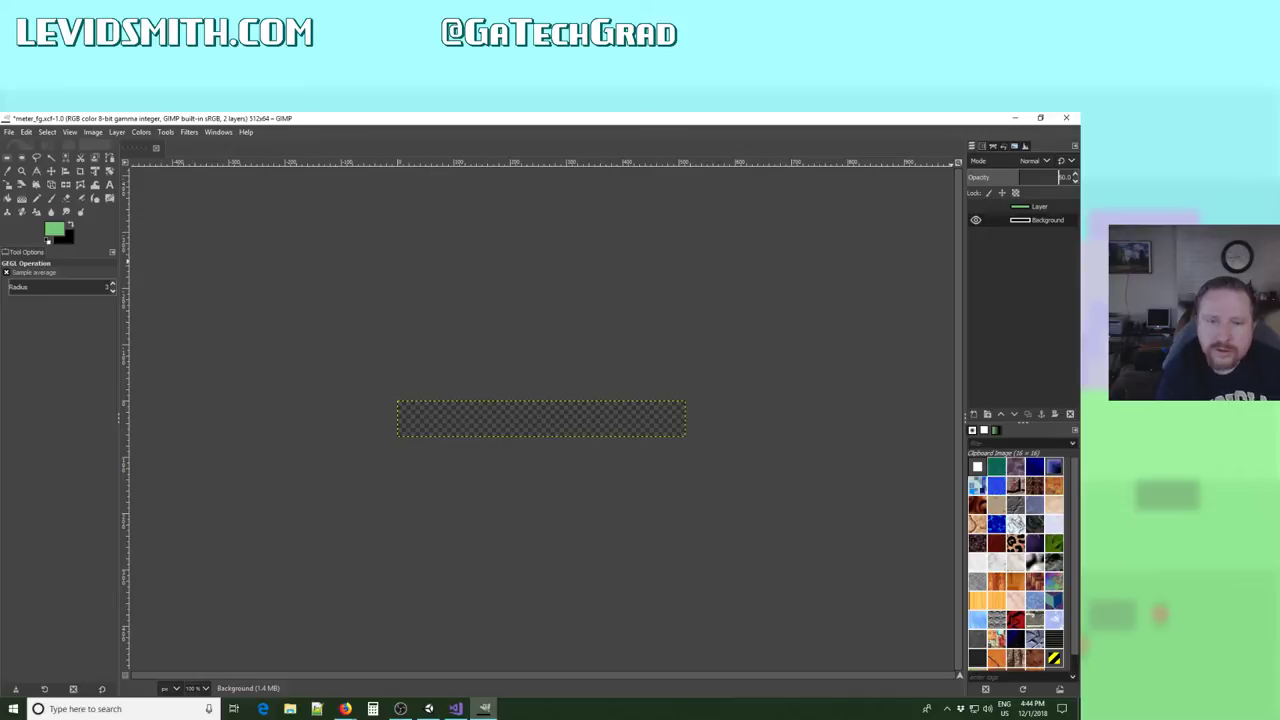
Save the black semi-transparent image as a new file named meter_bg.xcf in the Textures folder.
left_click(9, 132)
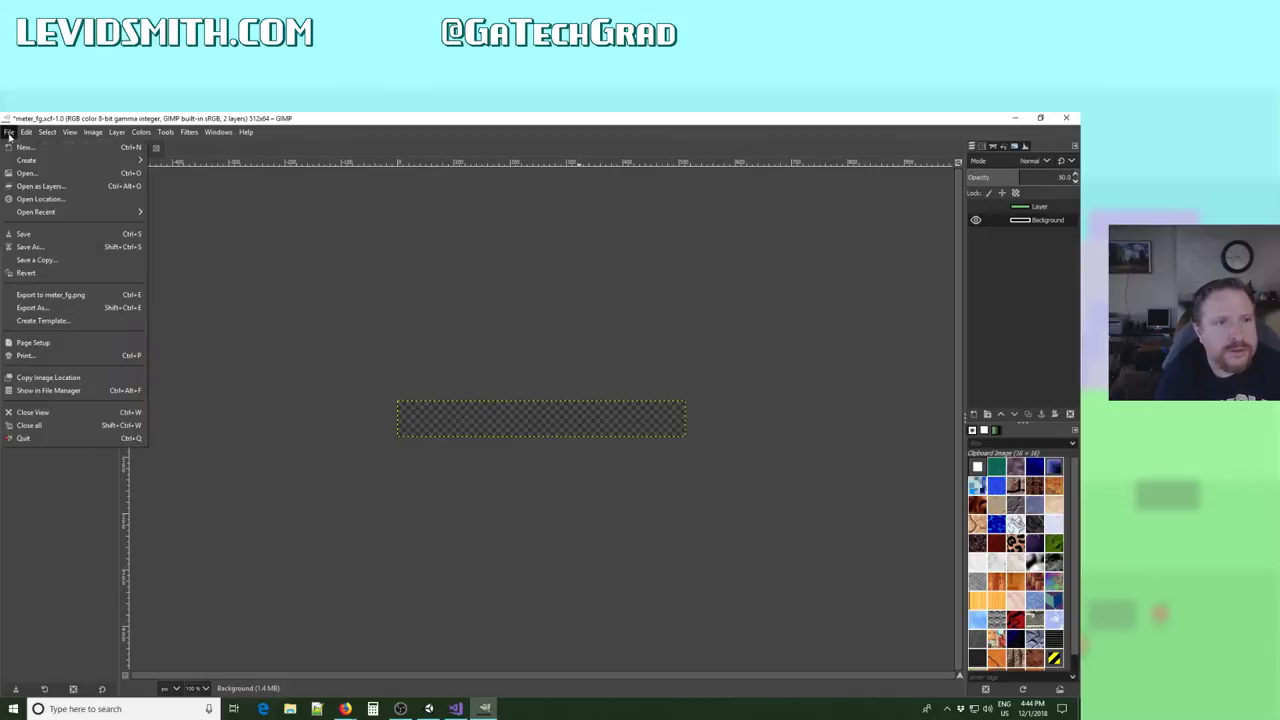
left_click(32, 247)
key("End")
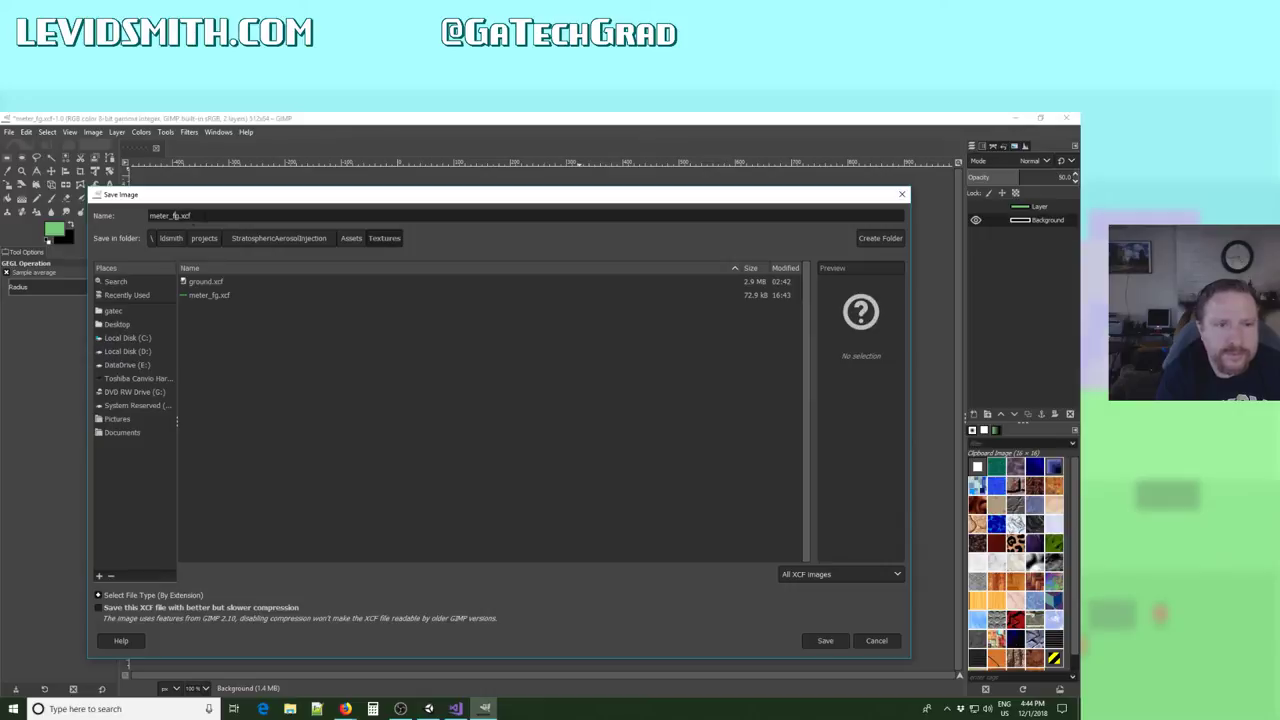
key("Left")
key("Left")
key("Left")
key("Left")
key("BackSpace")
type("b")
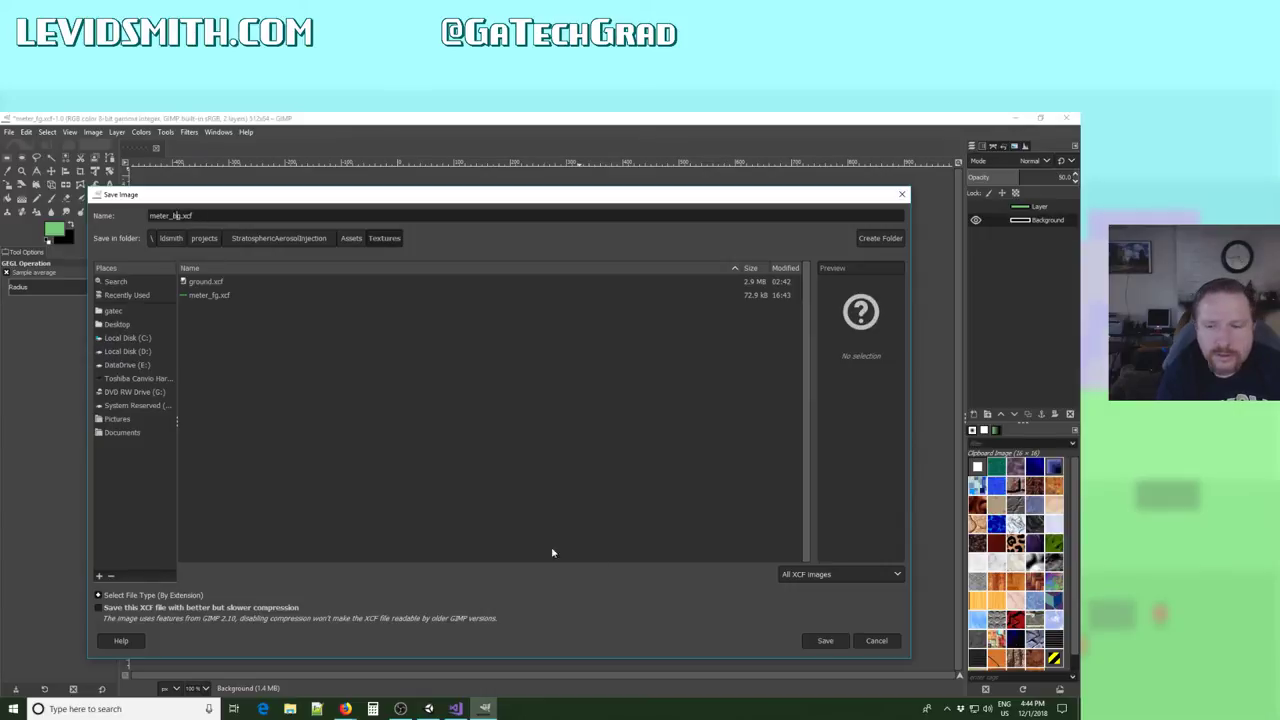
left_click(824, 641)
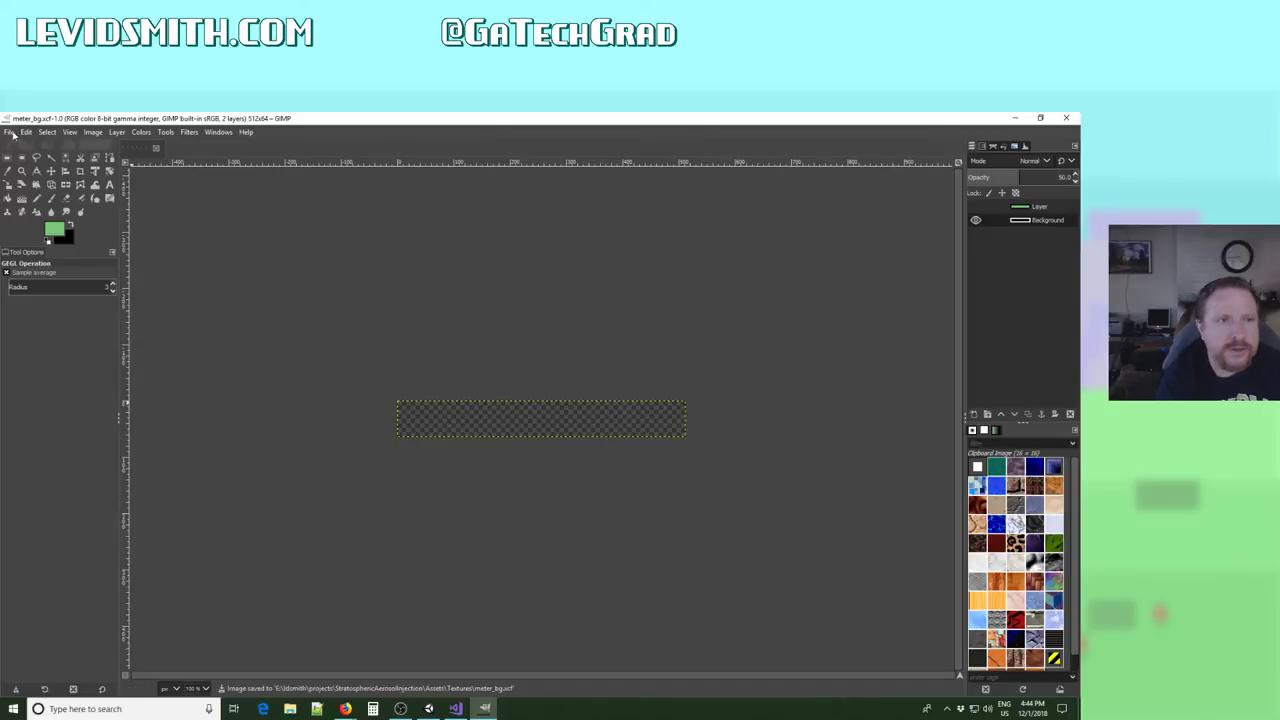
Export the image as meter_bg.png to the Textures folder with the default PNG options.
left_click(13, 135)
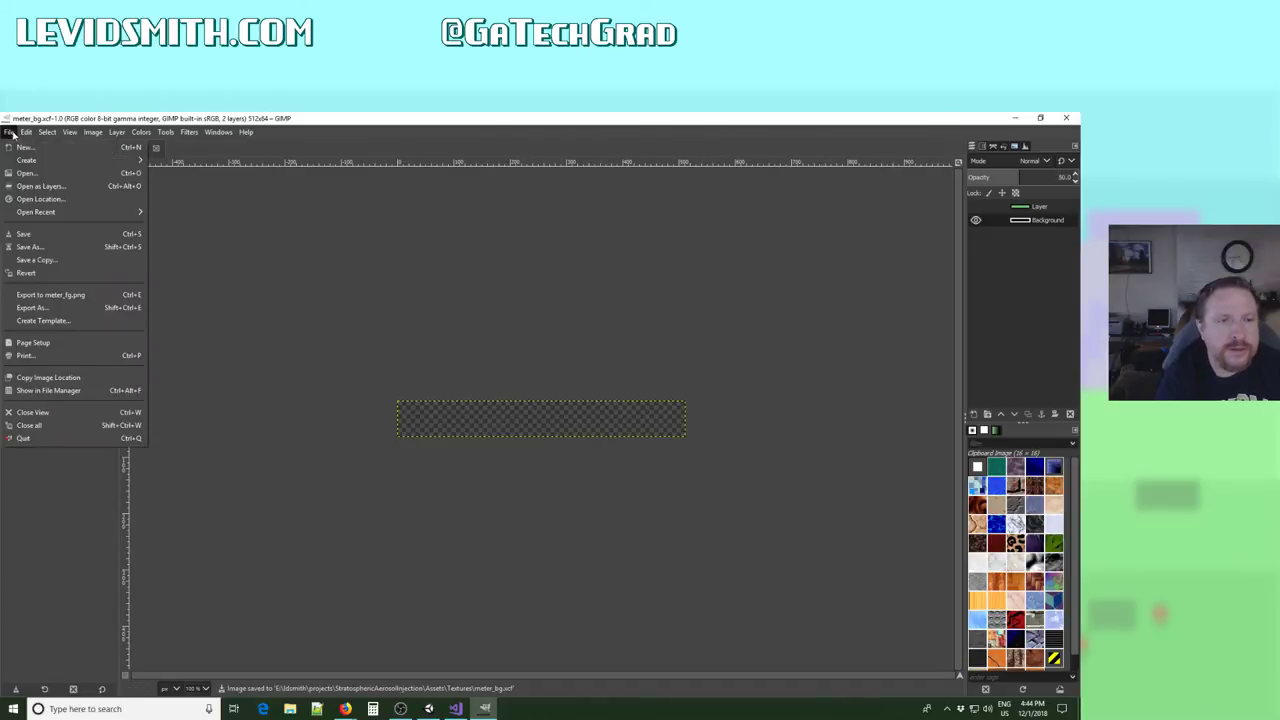
left_click(54, 309)
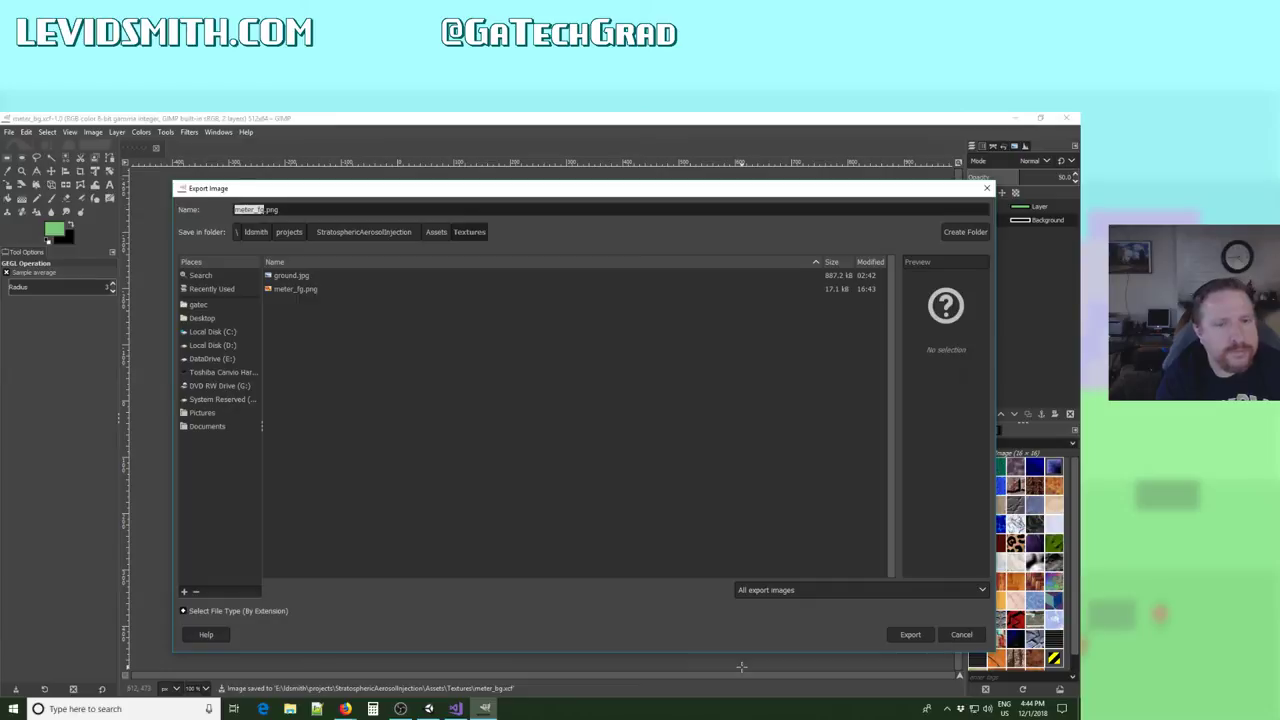
left_click(258, 210)
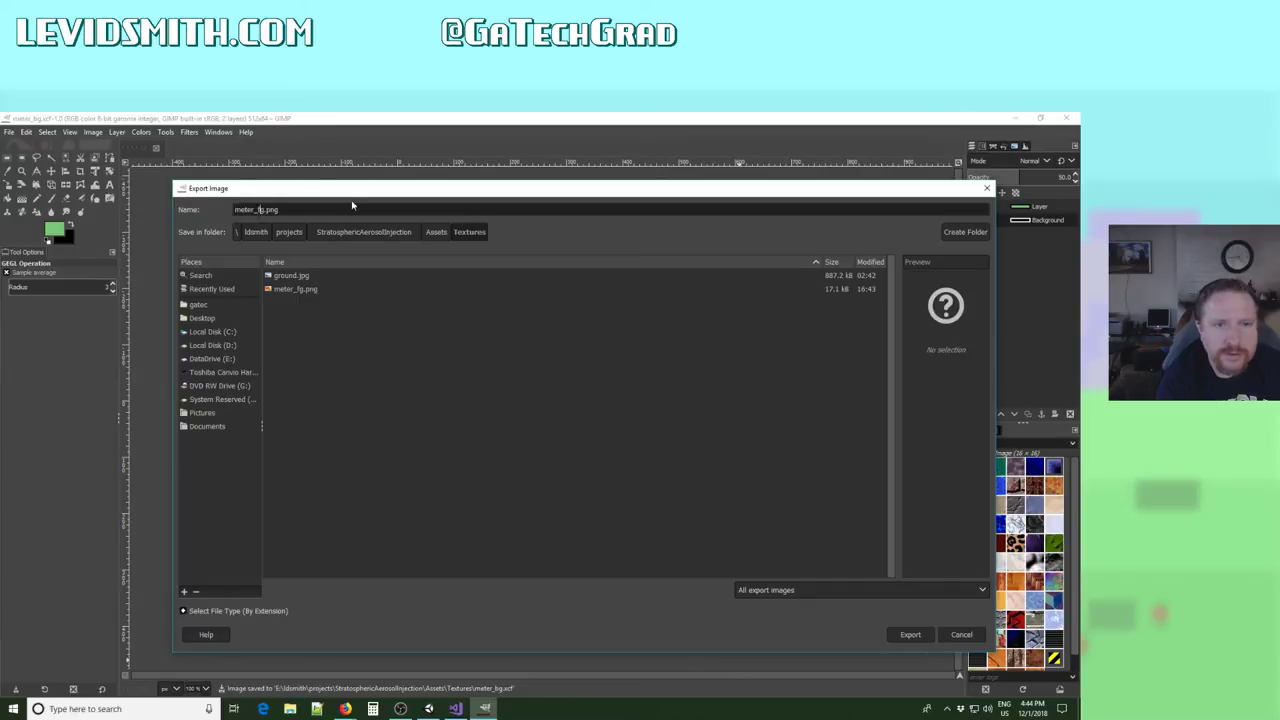
key("Delete")
type("b")
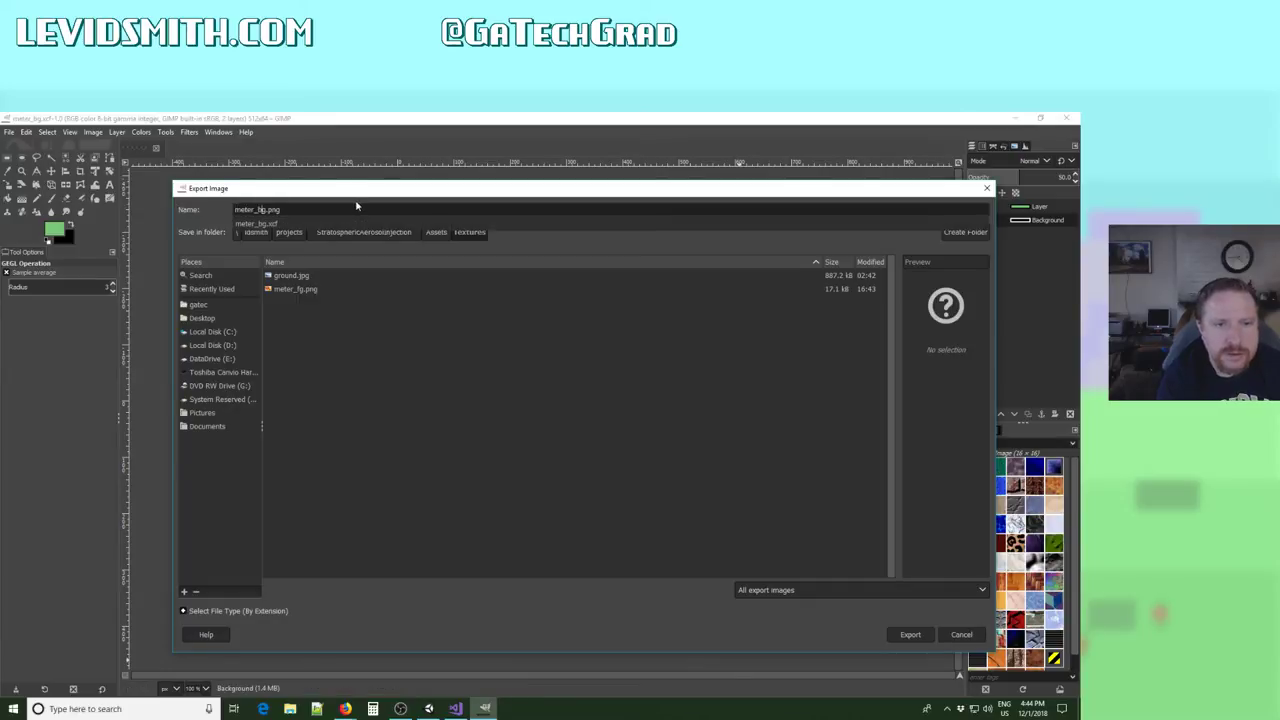
left_click(910, 636)
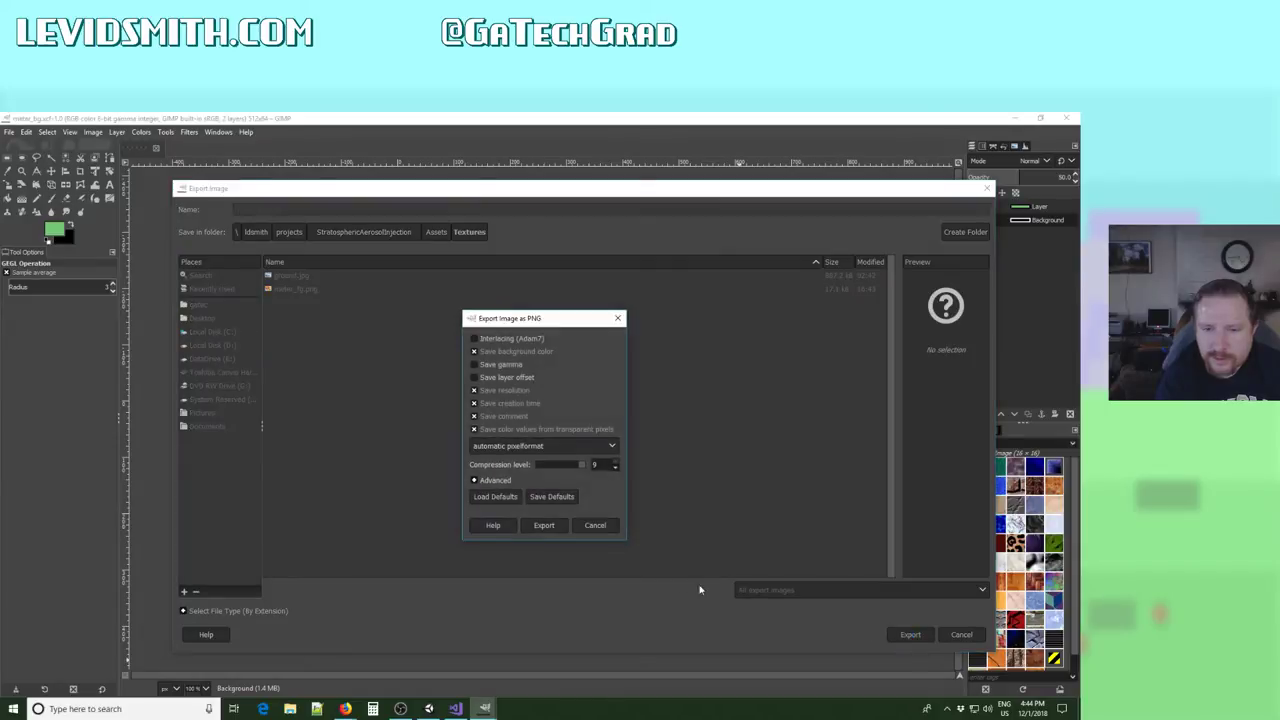
left_click(544, 525)
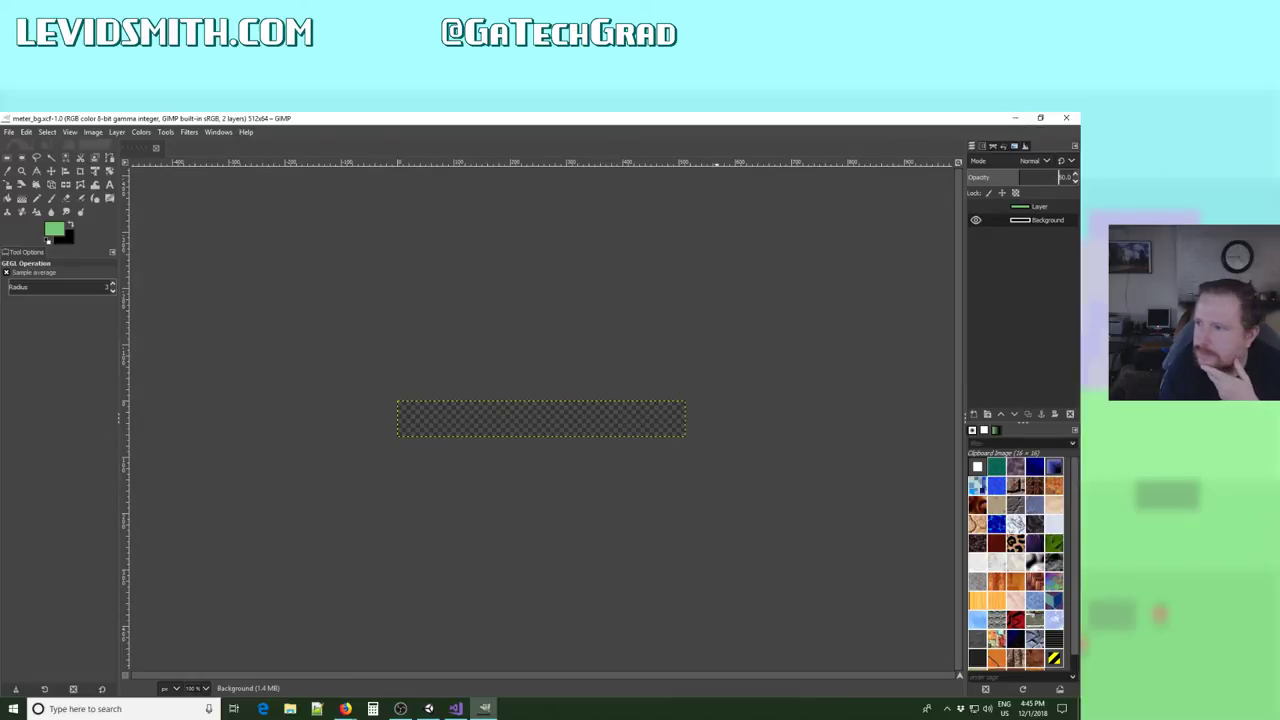
Switch to the Unity editor, play-test the game by spraying gas on the targets, and stop play mode.
key("alt+Tab")
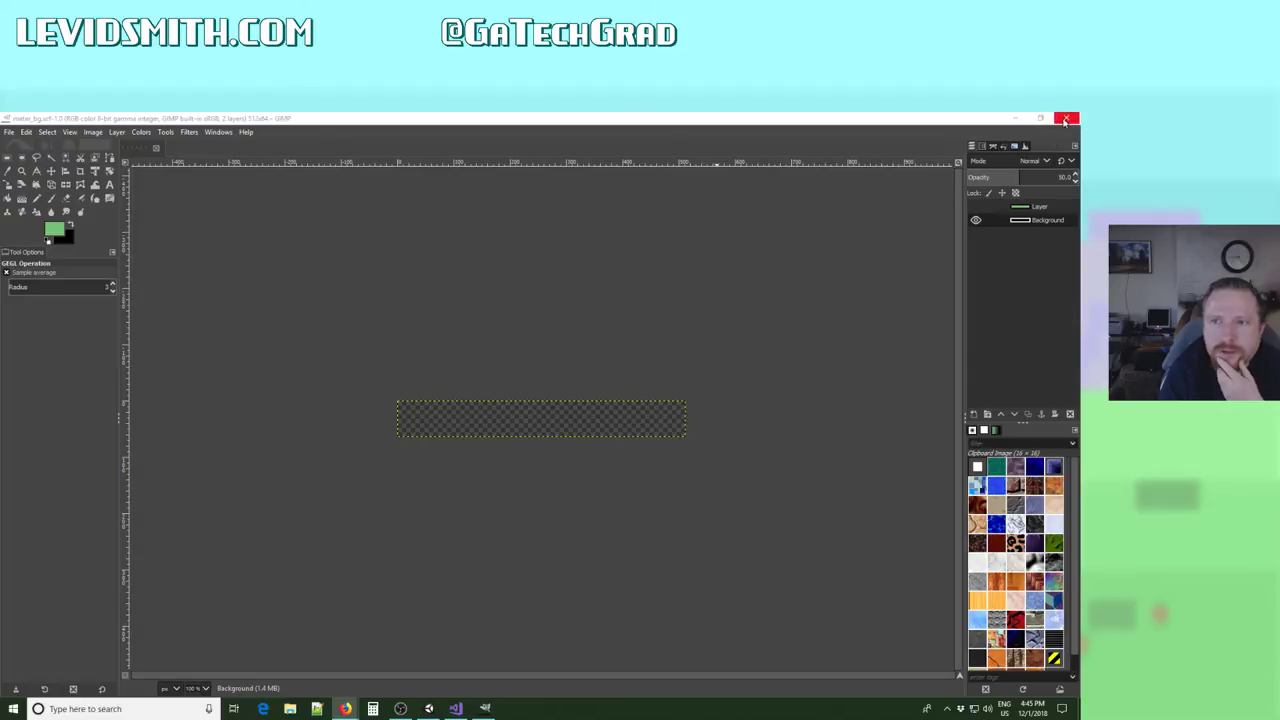
left_click(1015, 119)
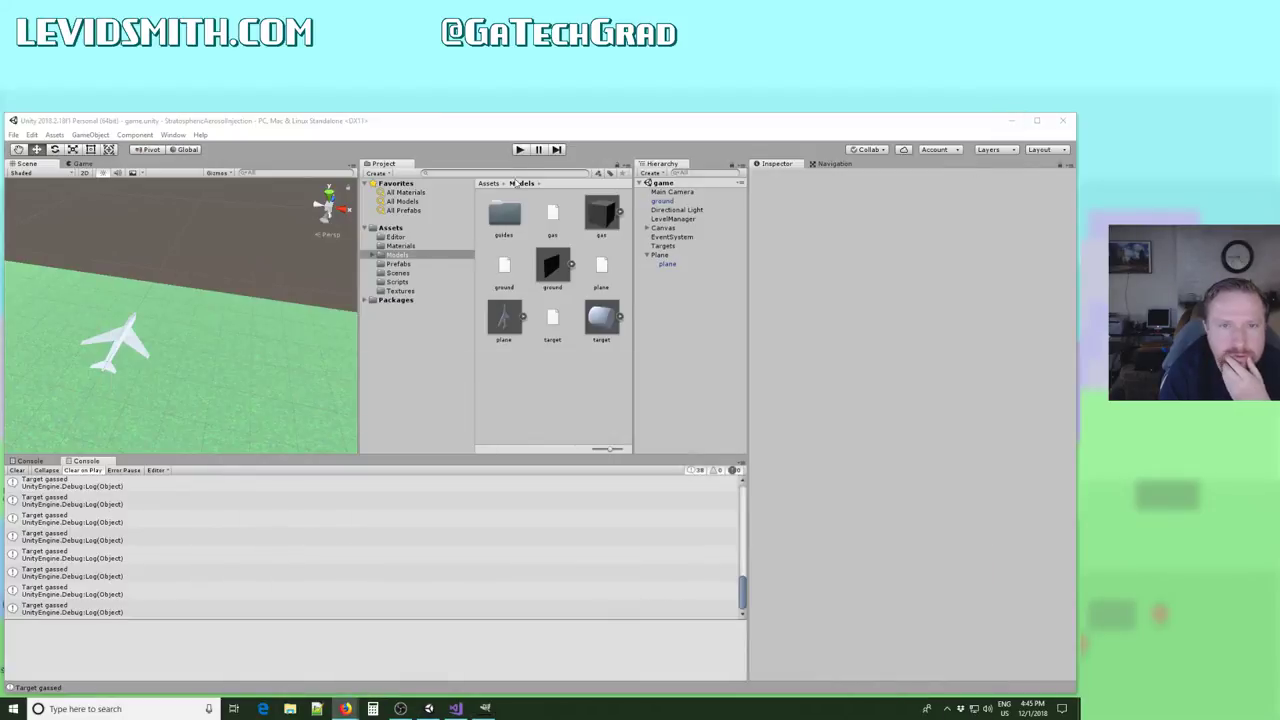
left_click(521, 150)
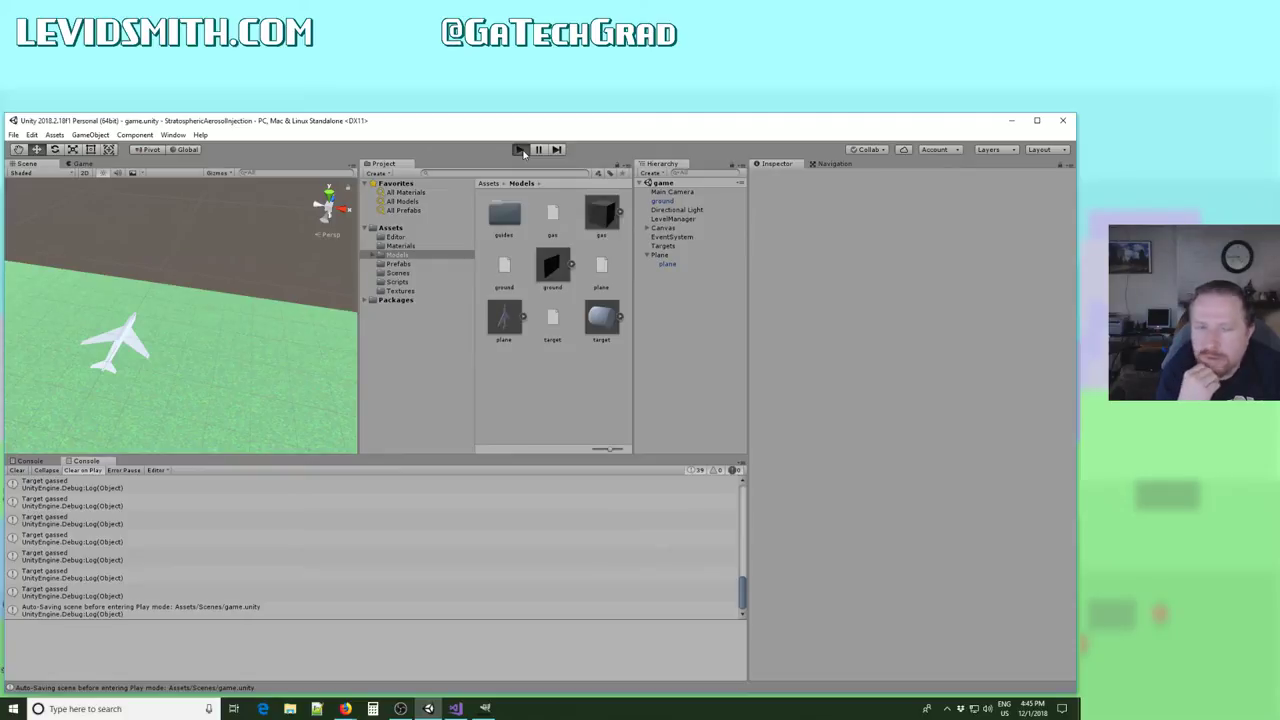
left_click(520, 149)
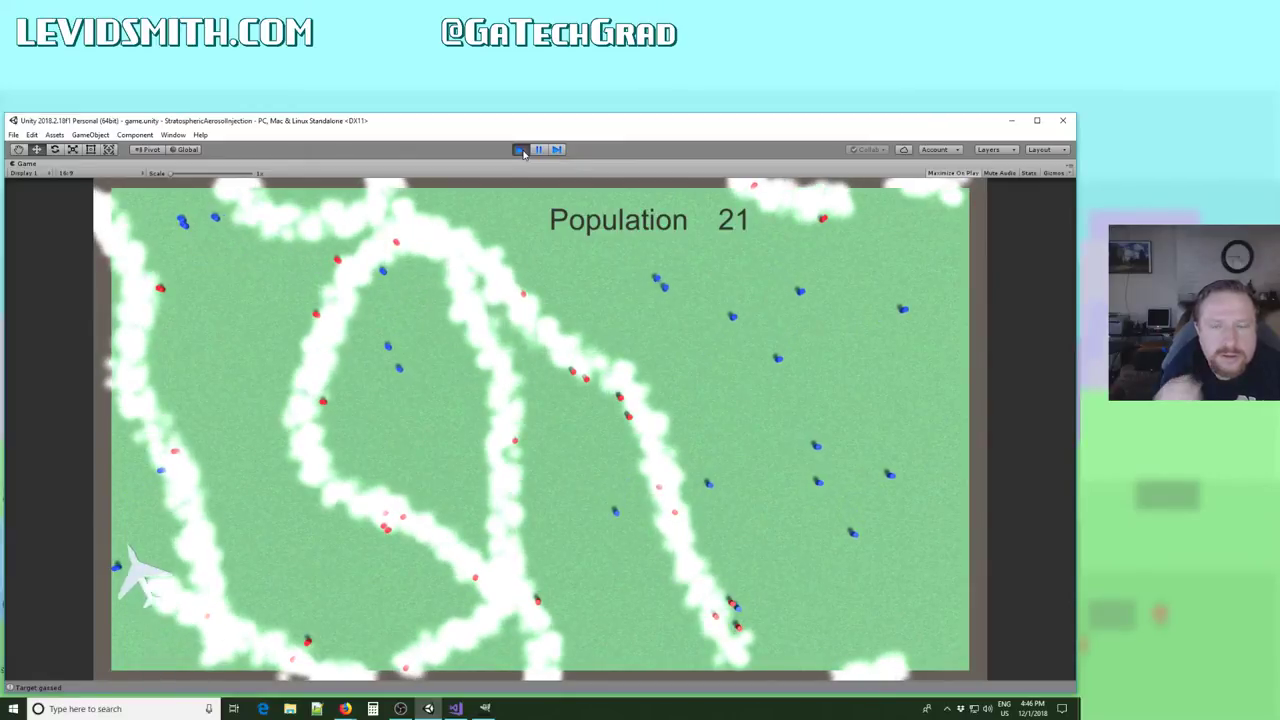
Stop play mode and read the health bar article's instructions on the image folder and texture type in the browser.
left_click(521, 150)
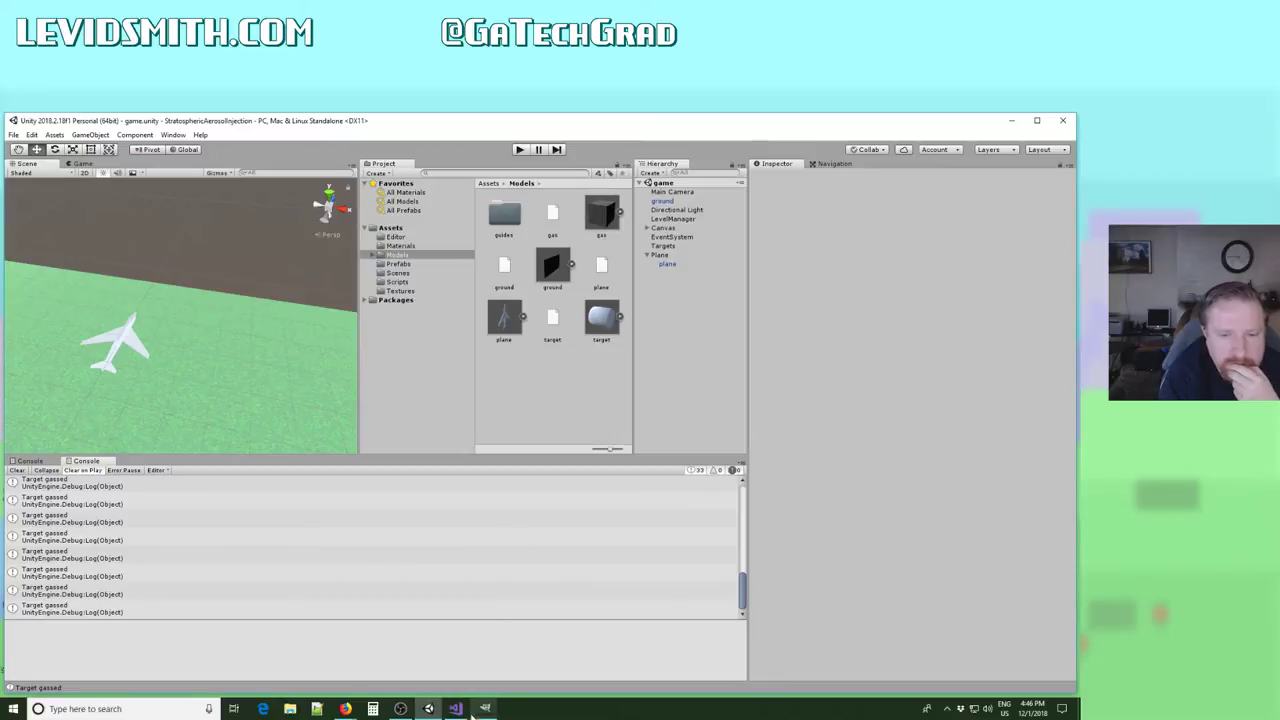
mouse_move(344, 709)
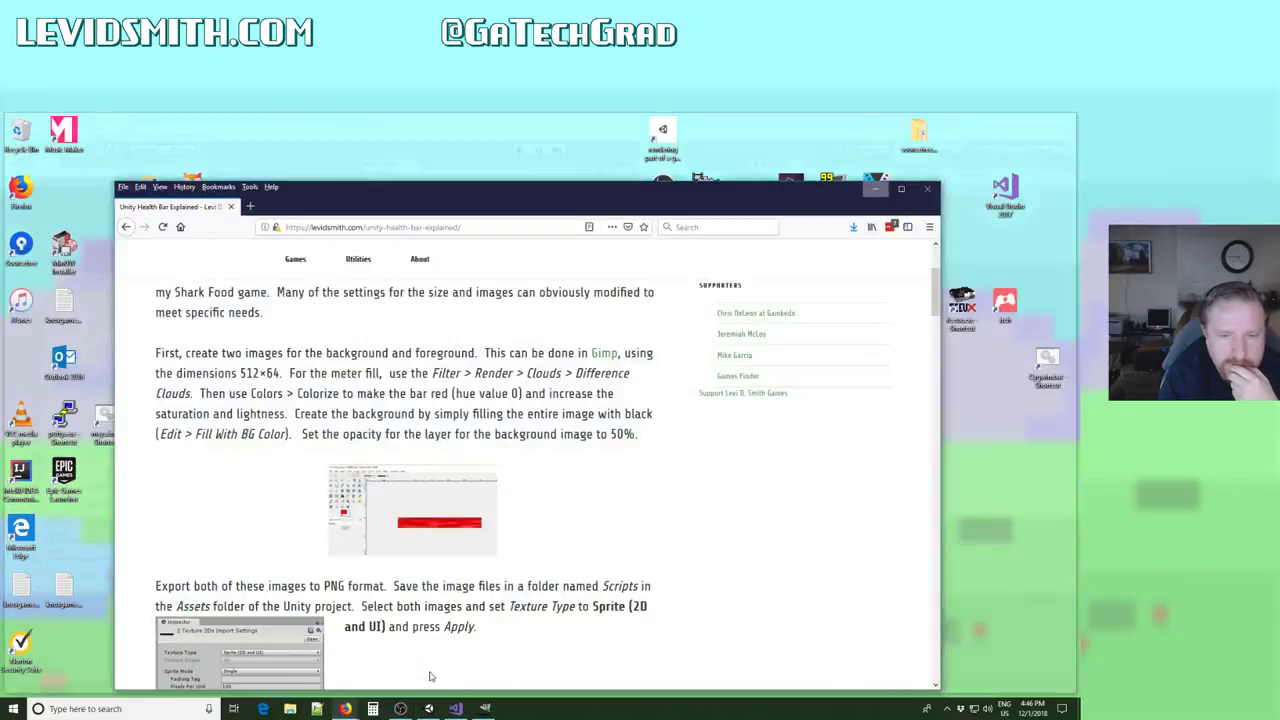
left_click(453, 658)
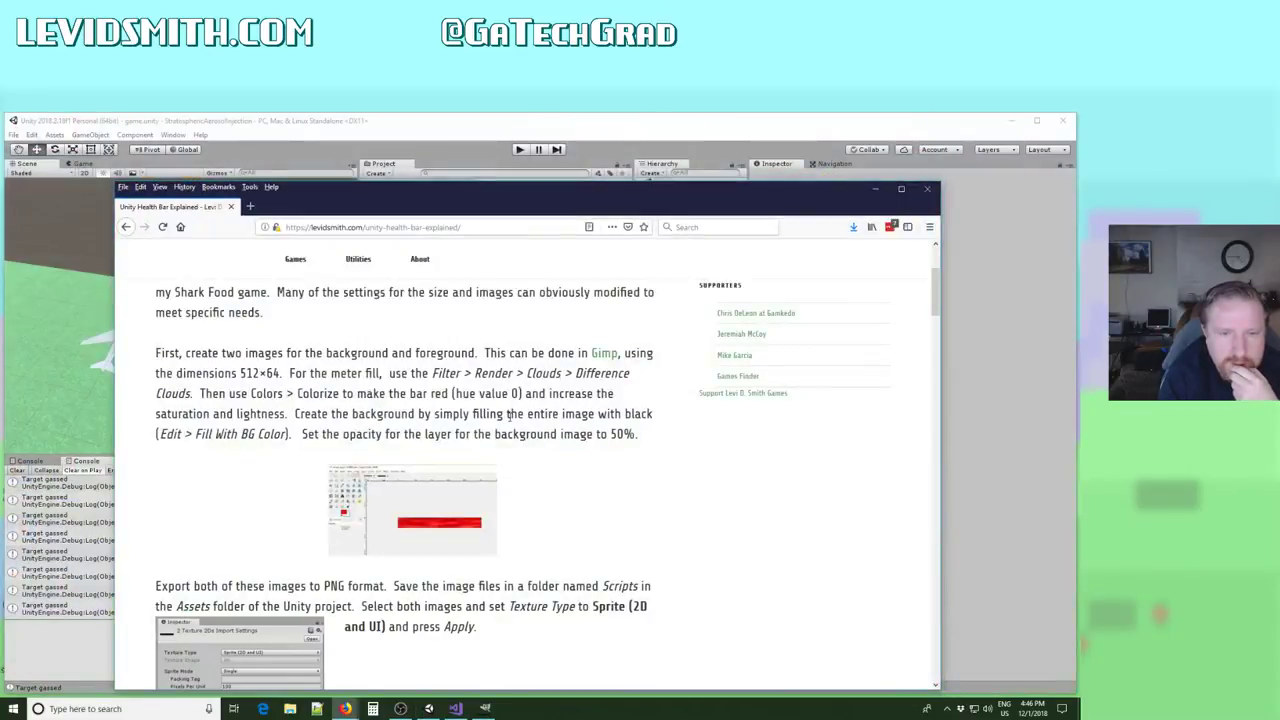
scroll(520, 418, "down", 1)
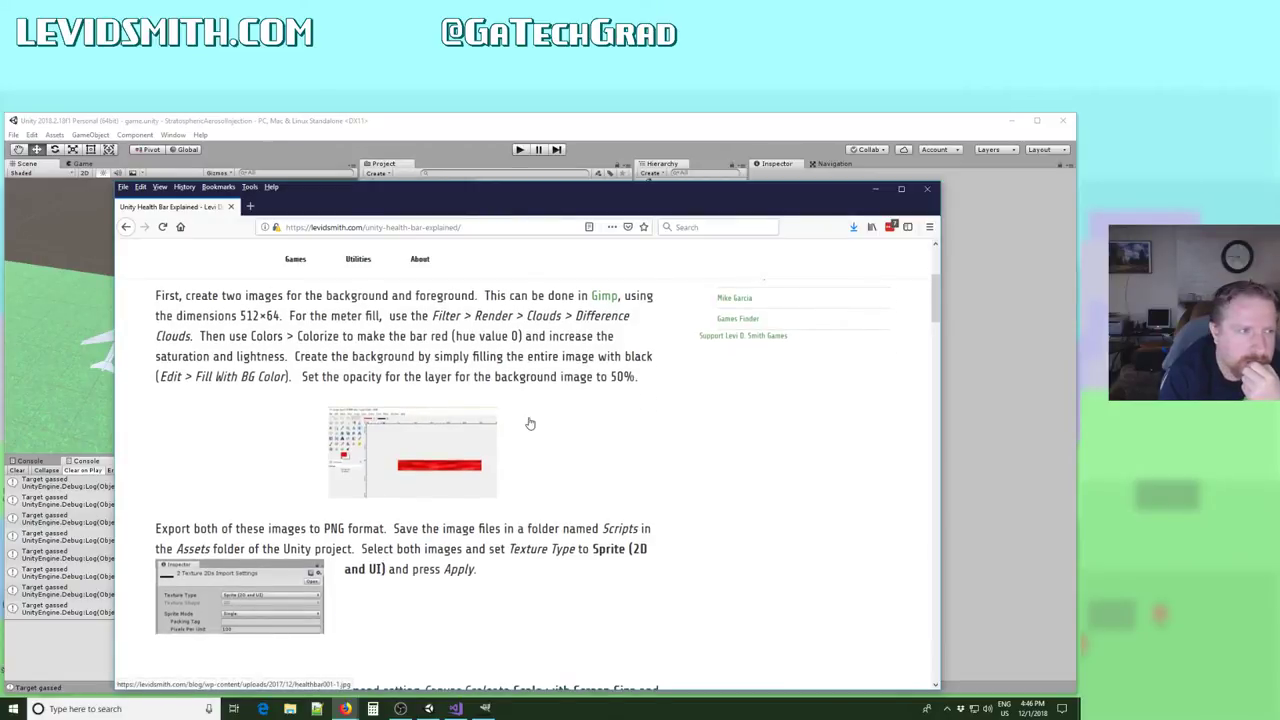
scroll(530, 424, "down", 3)
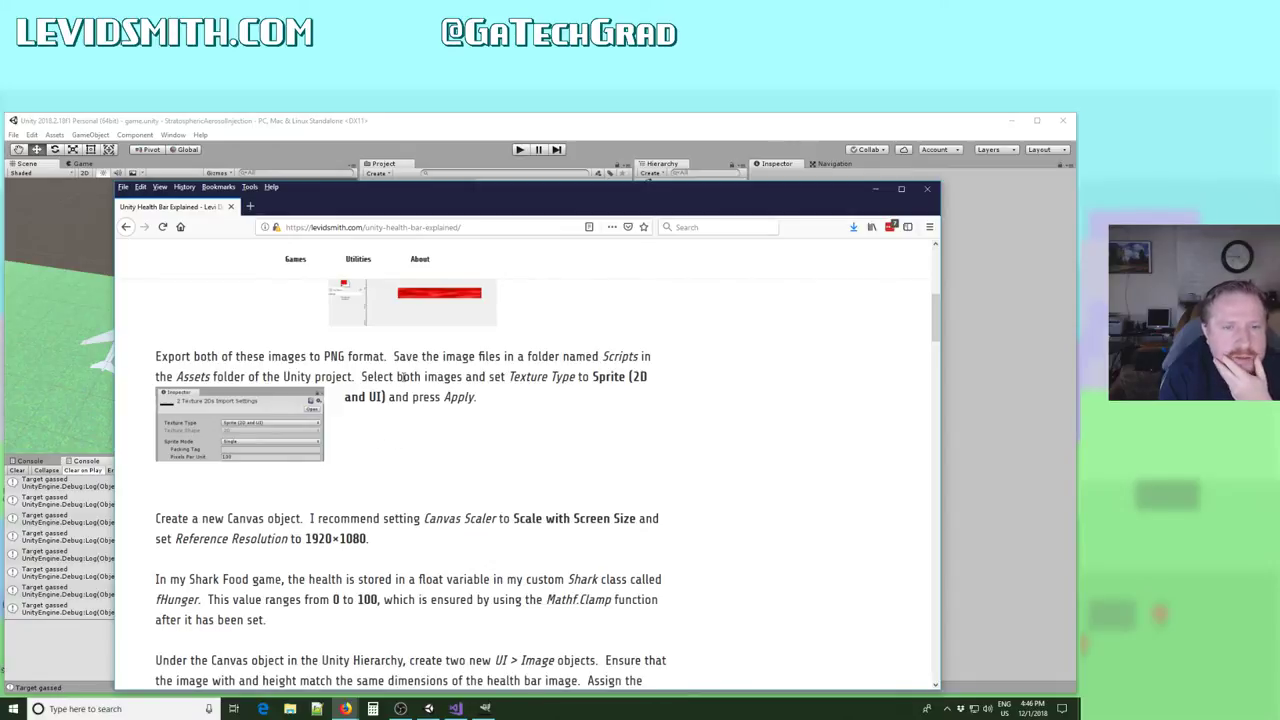
left_click_drag(401, 376, 578, 378)
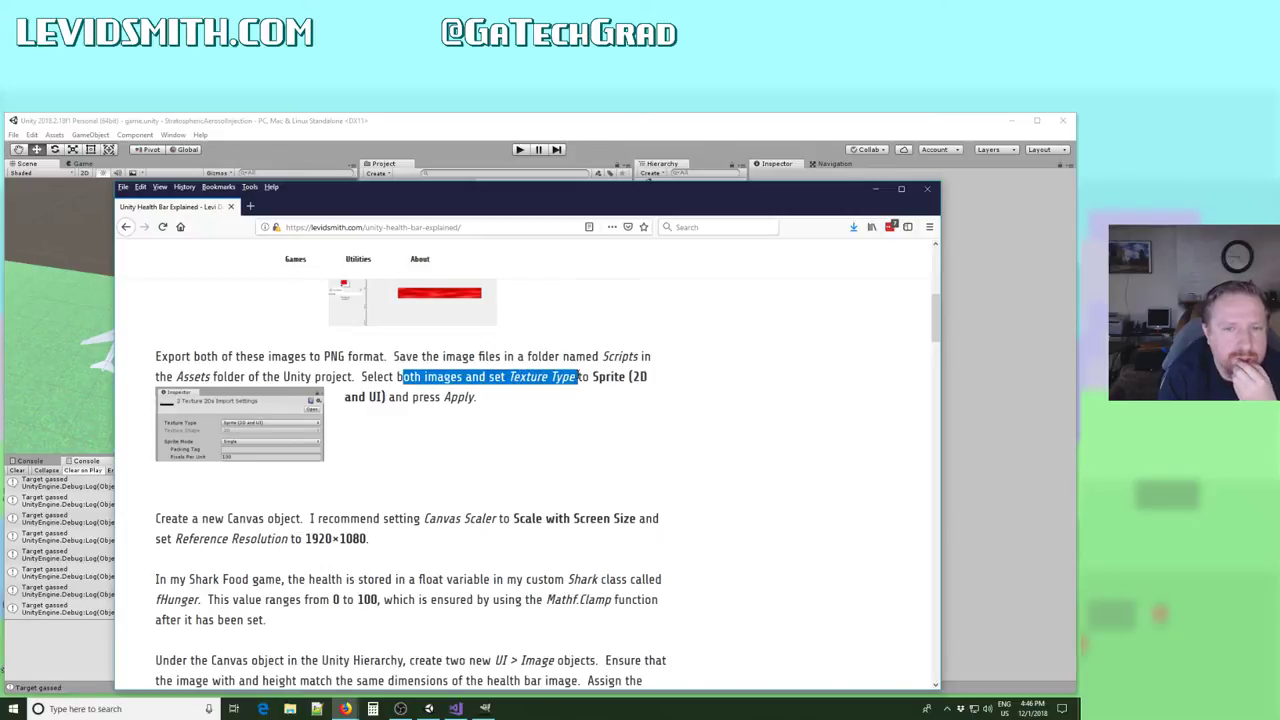
left_click_drag(601, 356, 641, 357)
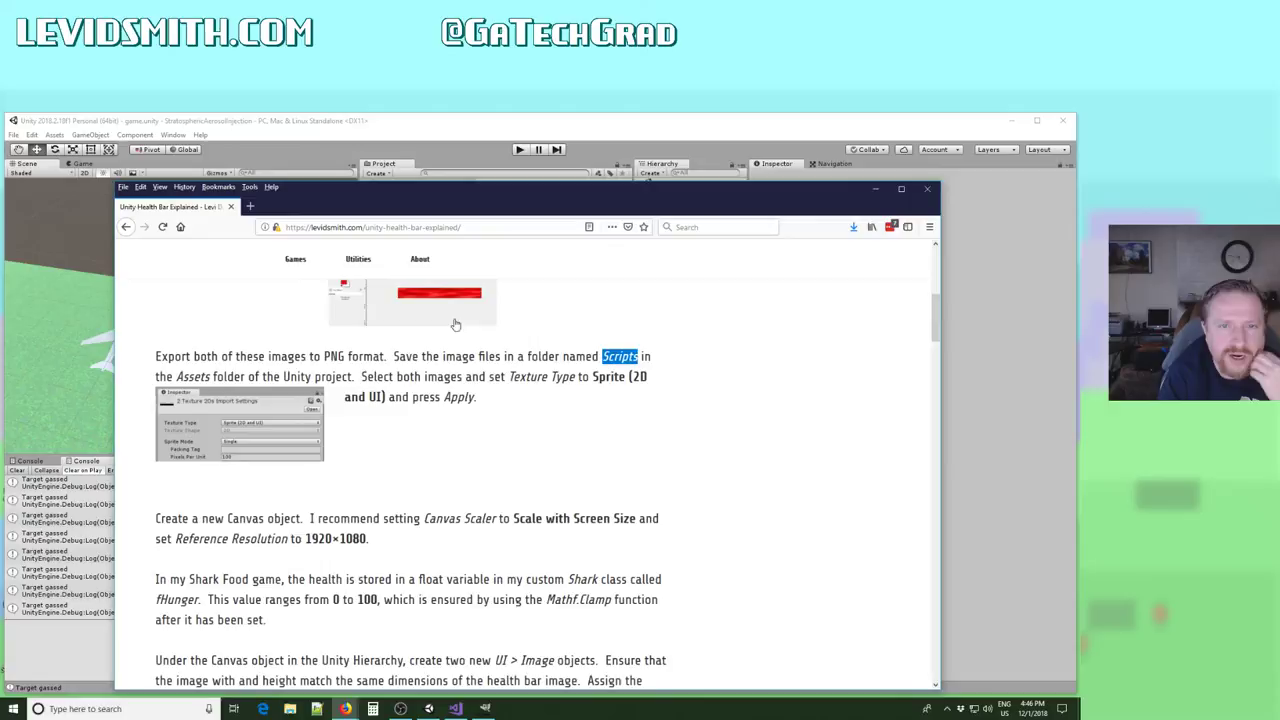
left_click_drag(287, 194, 1279, 170)
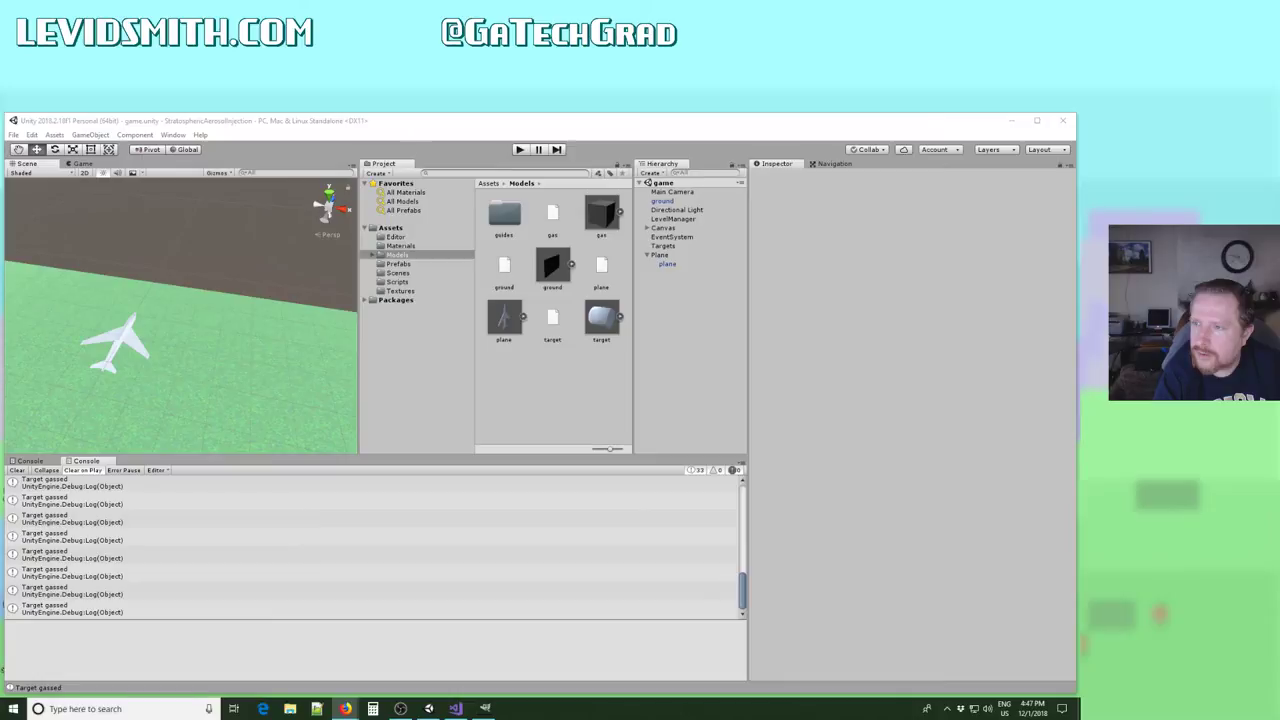
Create a new folder named Sprites in the project's Assets folder.
right_click(563, 356)
left_click(760, 324)
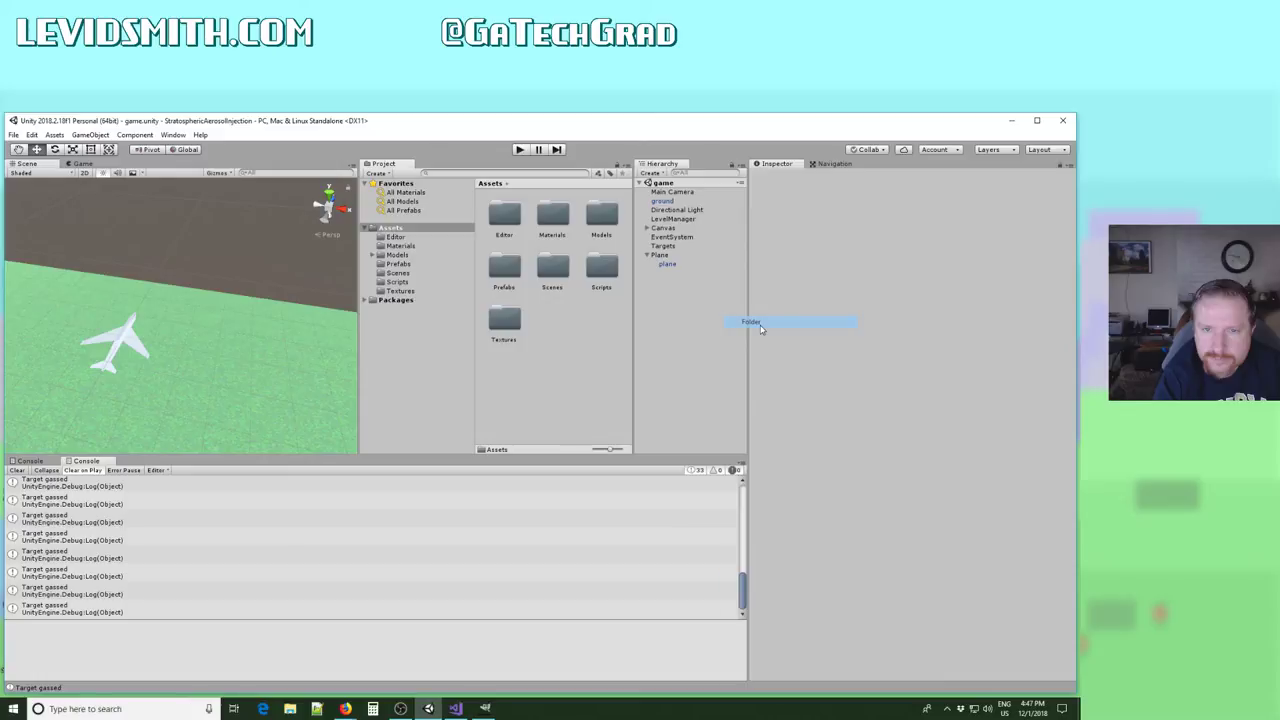
type("Sprites")
key("Return")
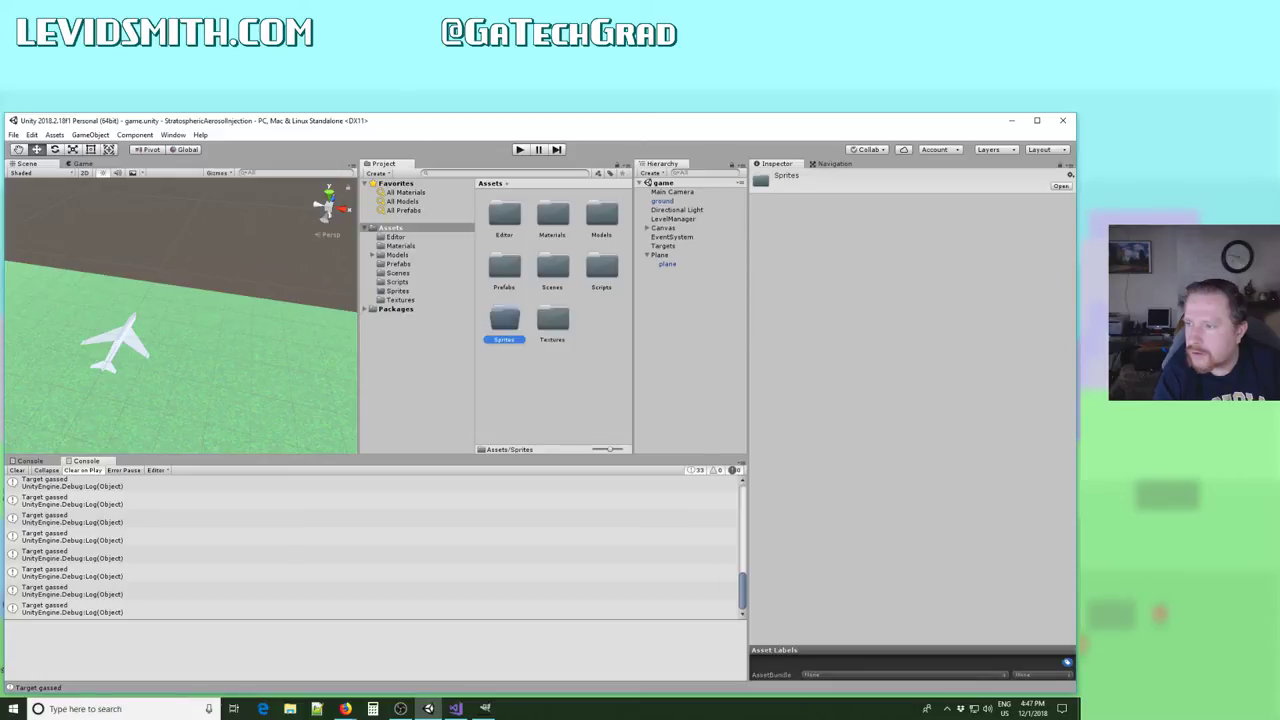
Switch to the browser, return to the health bar post's edit page and look through its content.
key("alt+Tab")
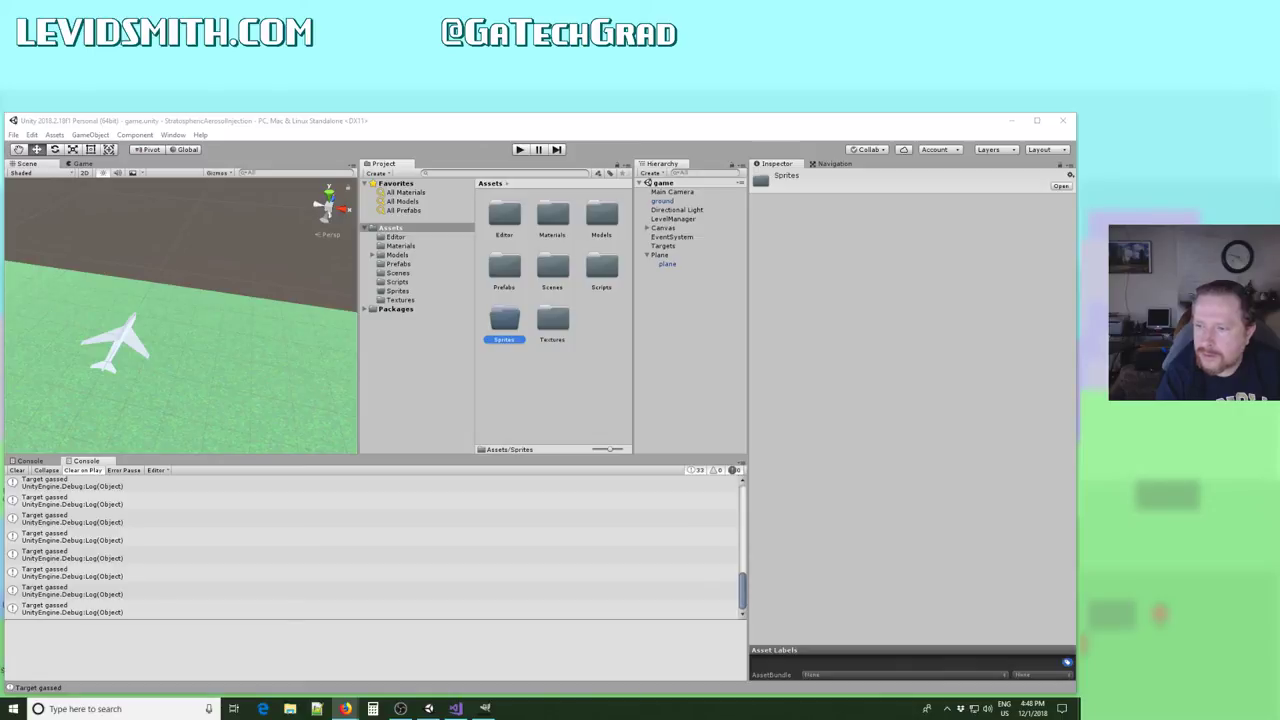
key("alt+Tab")
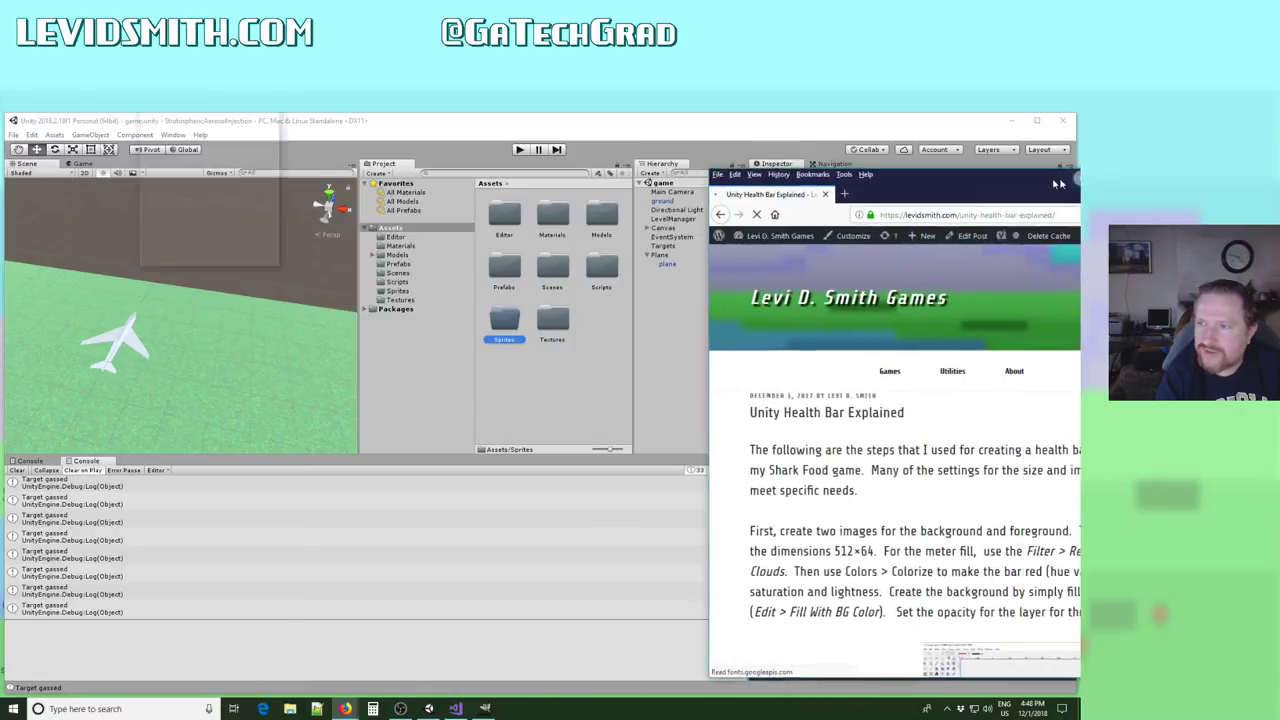
mouse_move(667, 175)
left_mouse_down()
mouse_move(722, 188)
mouse_move(647, 168)
left_mouse_up()
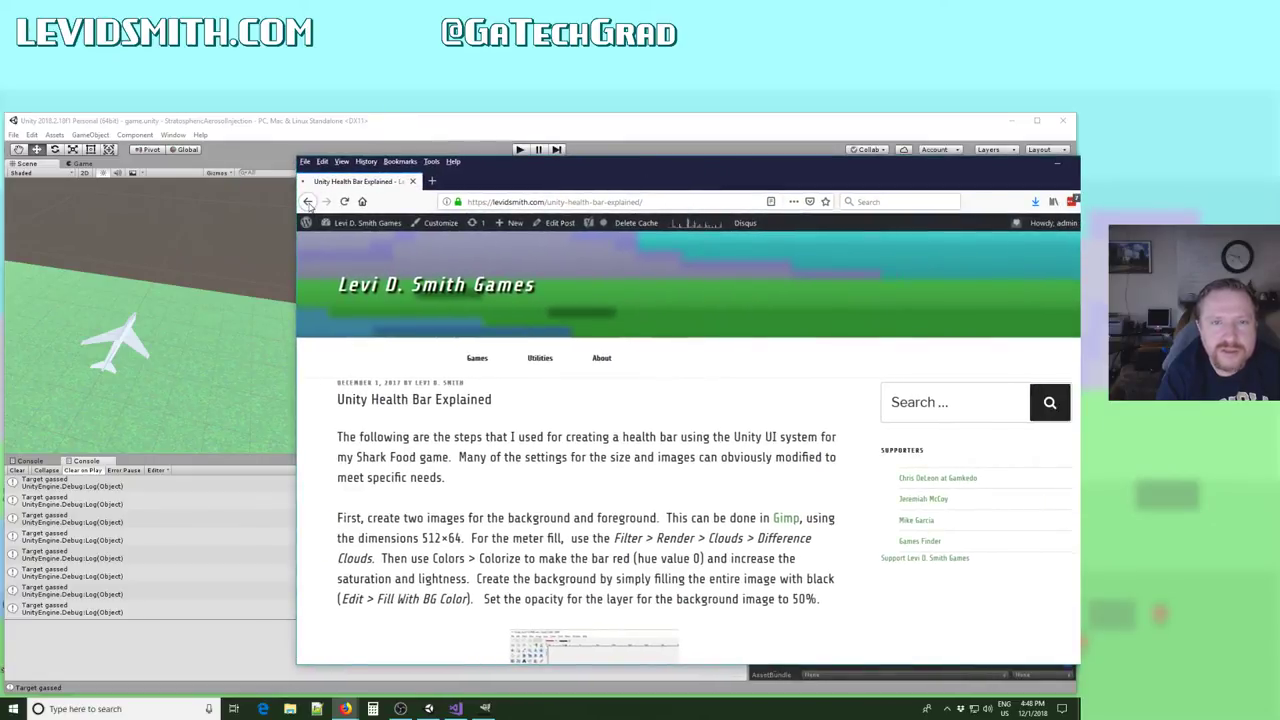
left_click(309, 202)
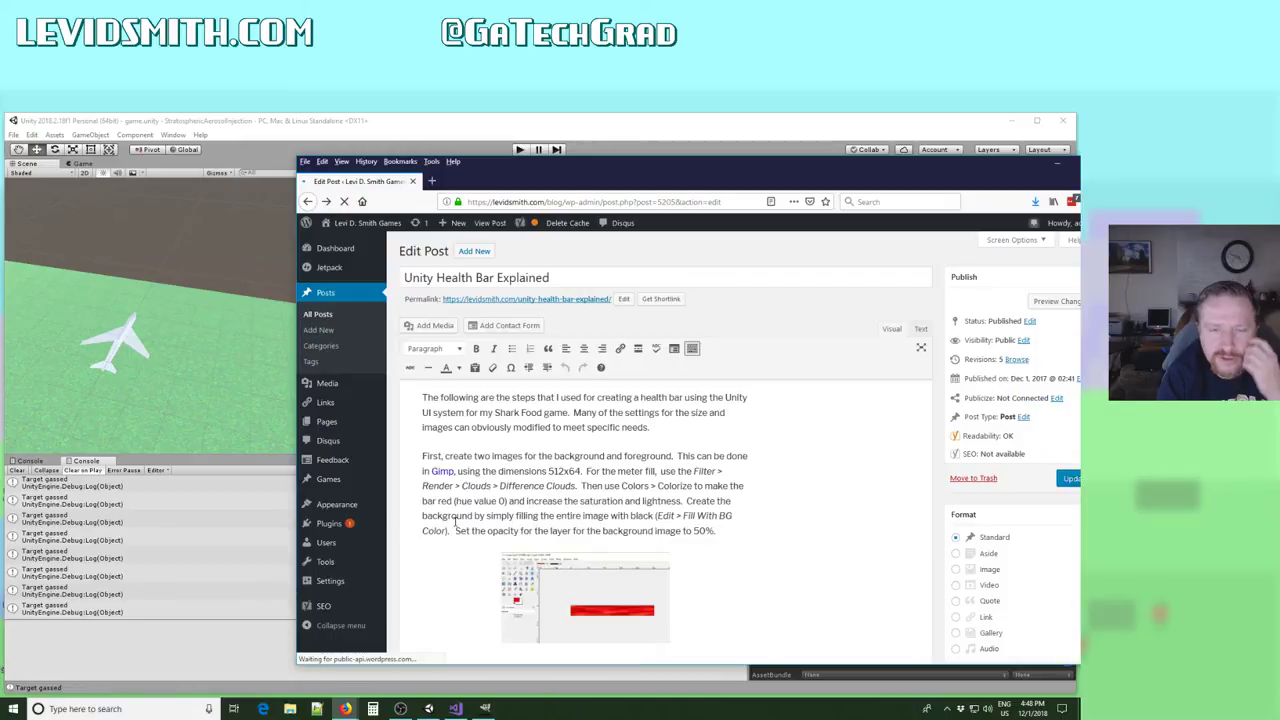
scroll(454, 520, "down", 15)
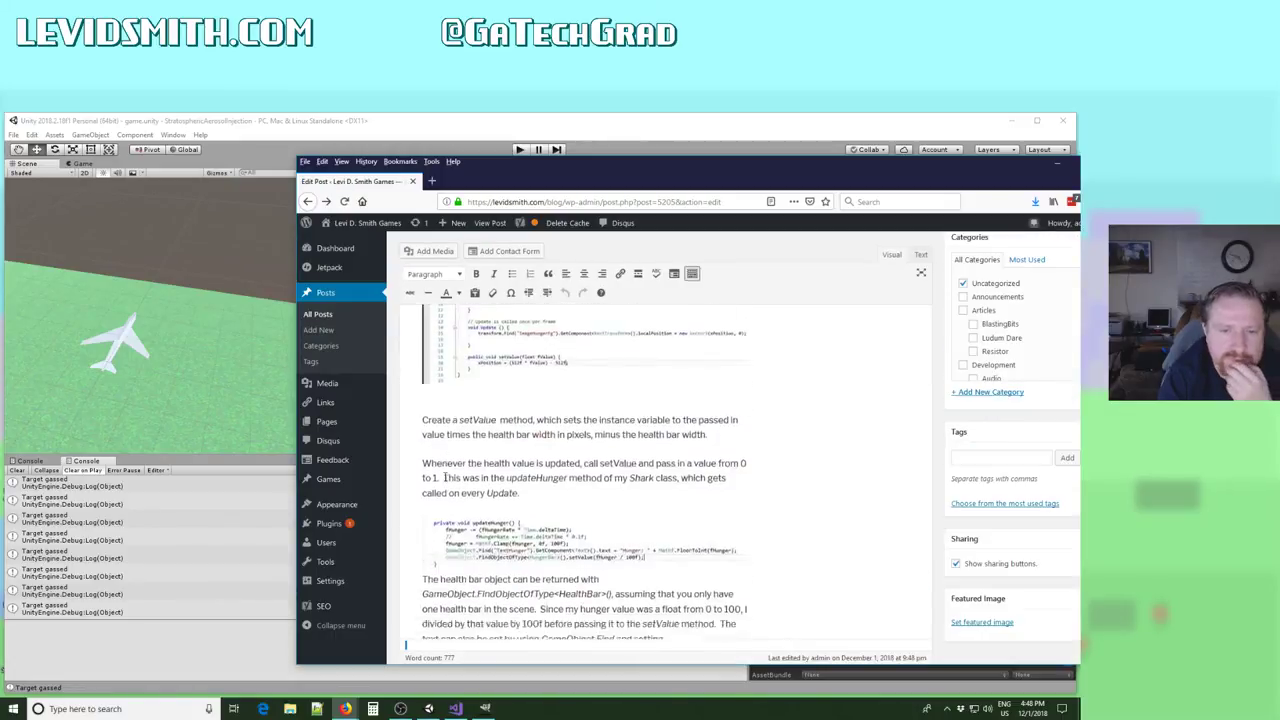
scroll(445, 481, "down", 20)
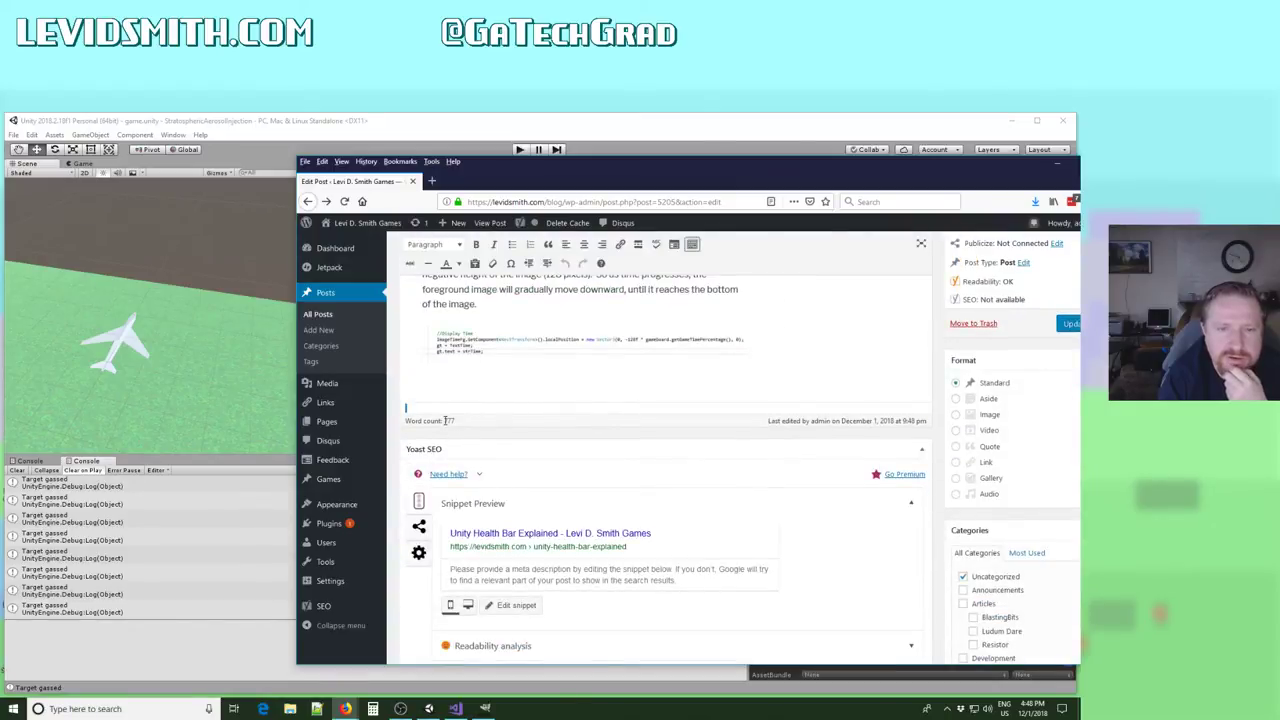
scroll(486, 428, "up", 10)
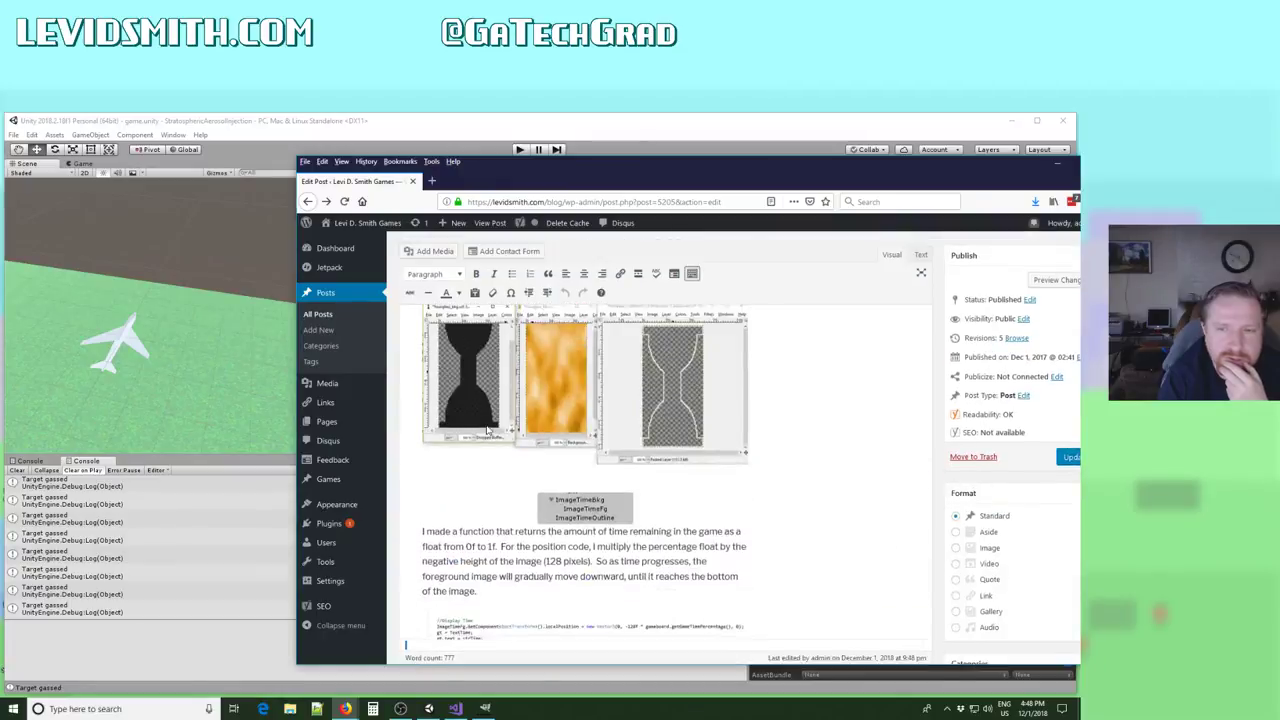
scroll(486, 428, "up", 10)
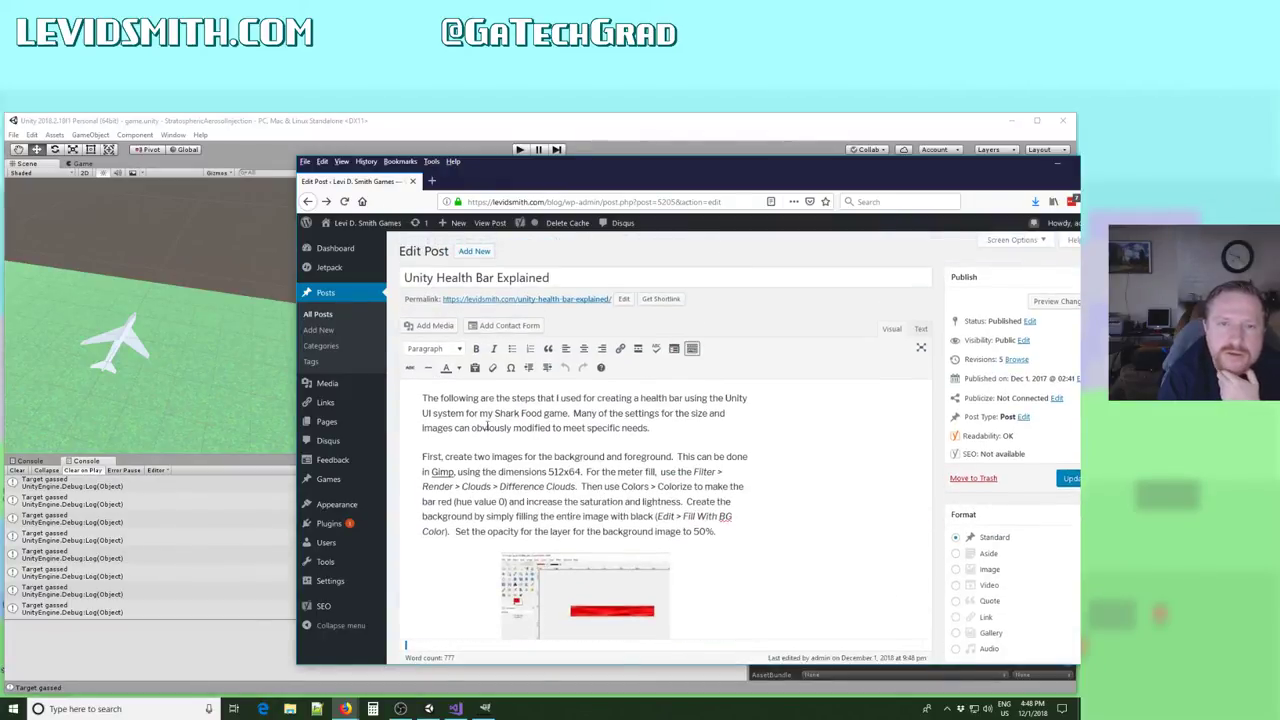
View the published health bar article and read the passage on the Sprites folder and image import settings.
left_click(487, 223)
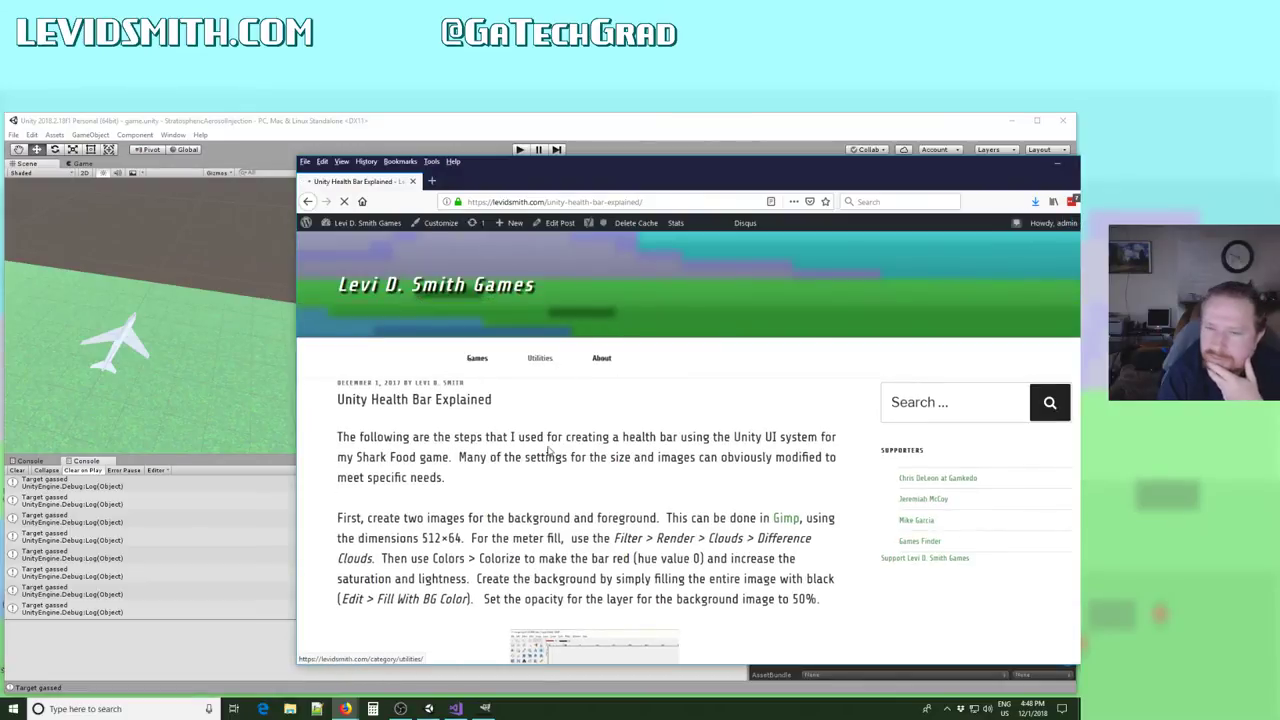
scroll(548, 467, "down", 5)
scroll(548, 467, "down", 1)
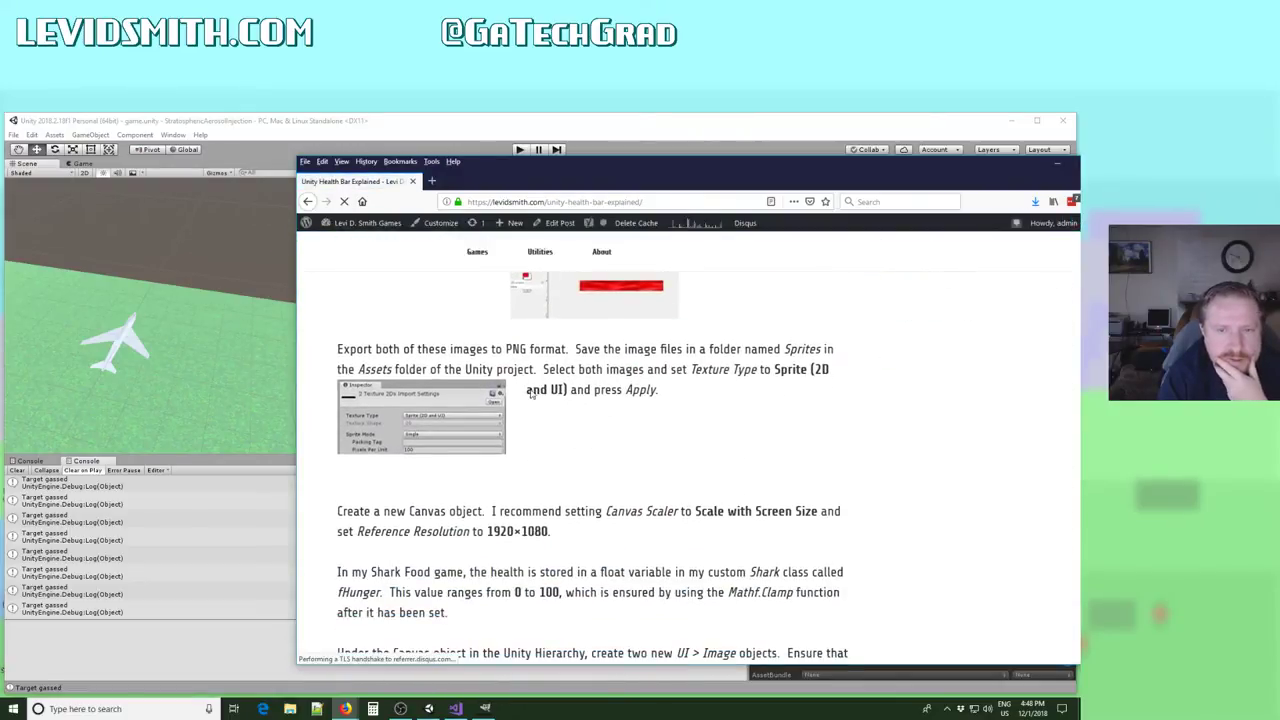
left_click_drag(558, 369, 587, 369)
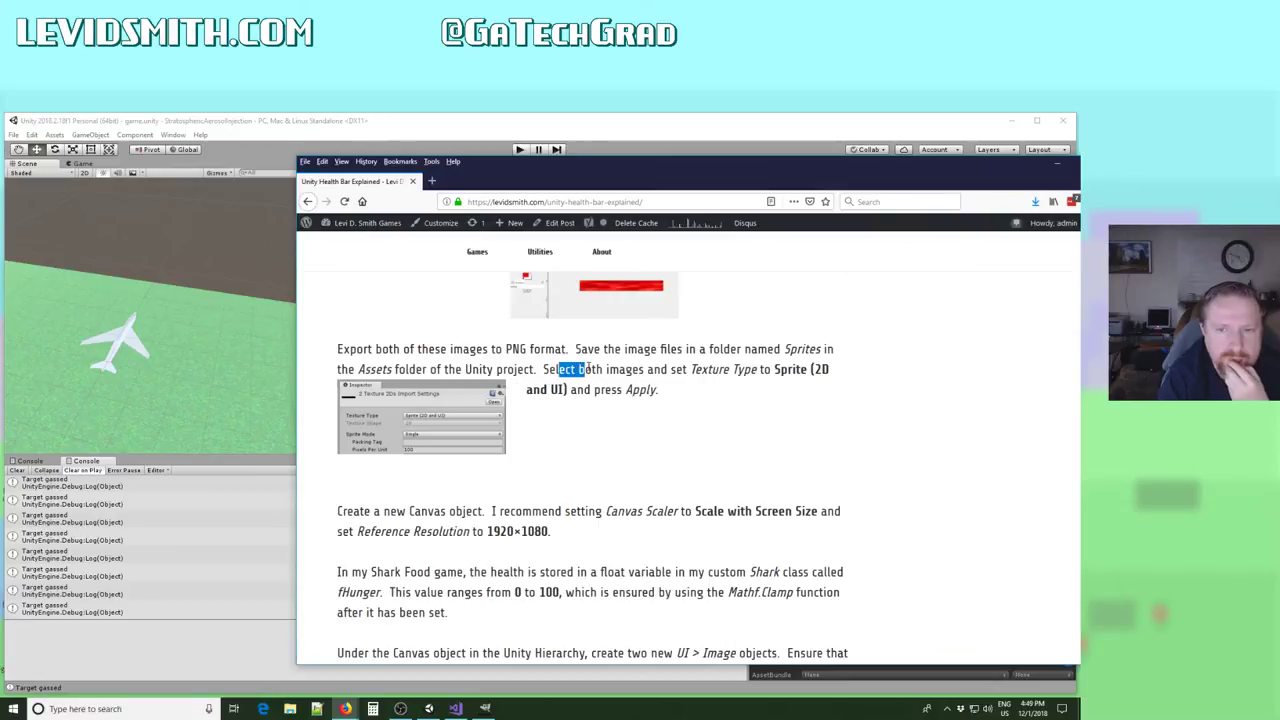
left_click_drag(561, 174, 1275, 210)
left_click(1000, 250)
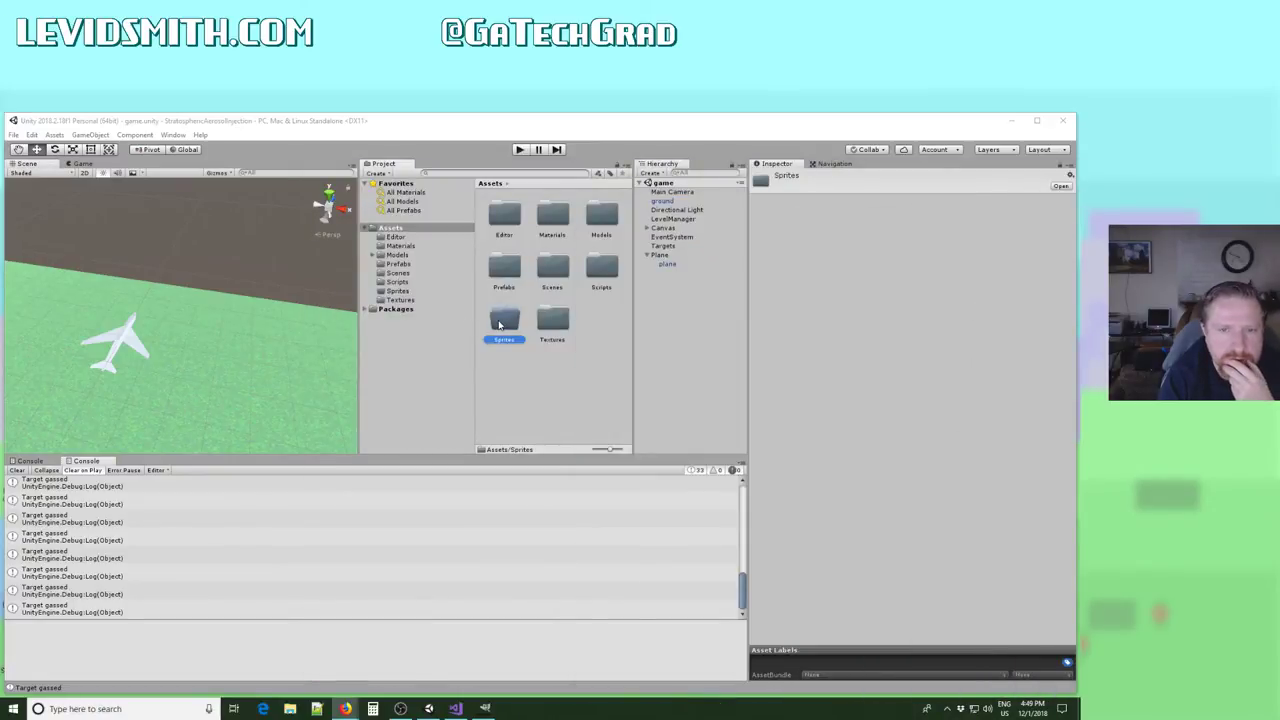
Move all four meter_bg and meter_fg files from the Textures folder into the Sprites folder and open that folder.
double_click(552, 320)
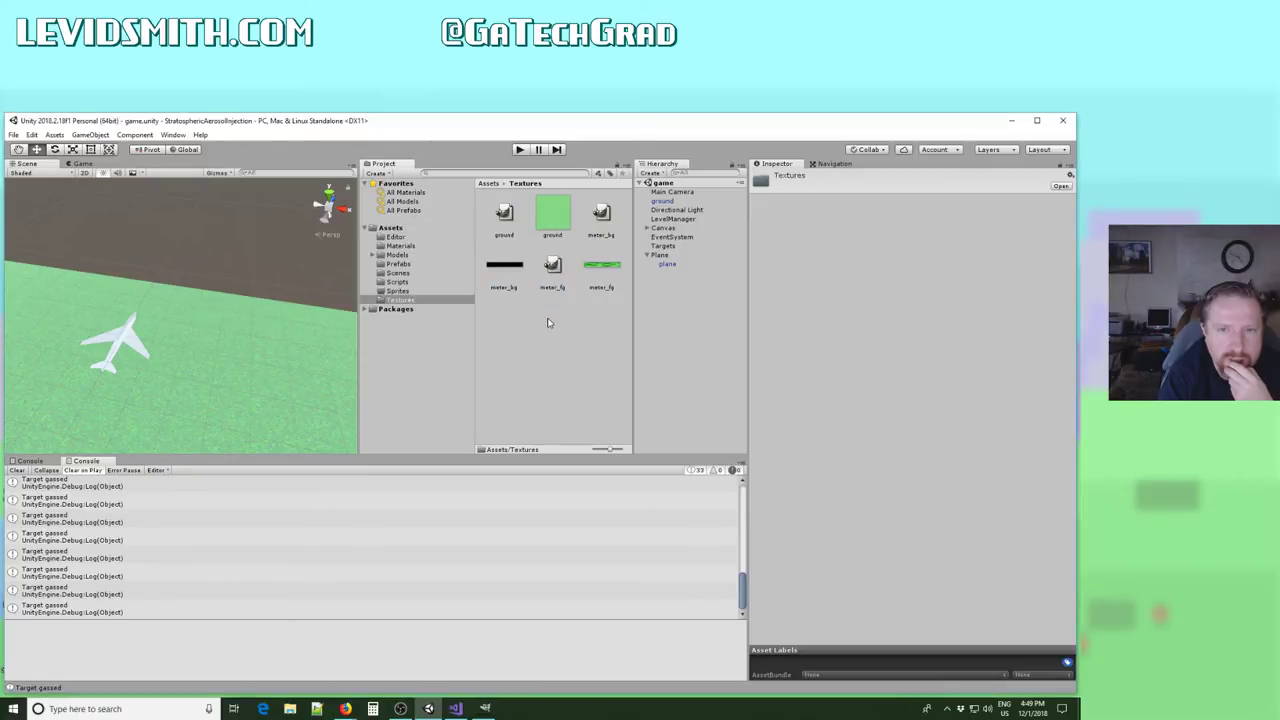
left_click(602, 213)
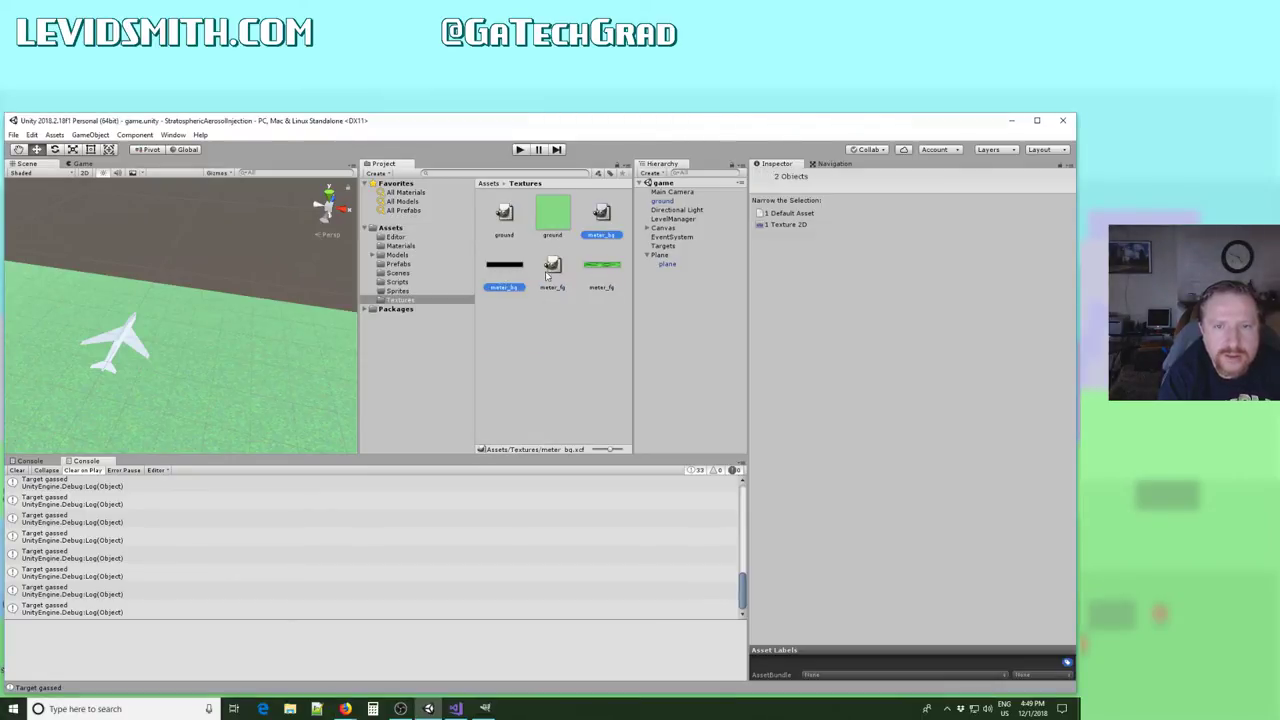
left_click(550, 268, "ctrl")
left_click(604, 272, "ctrl")
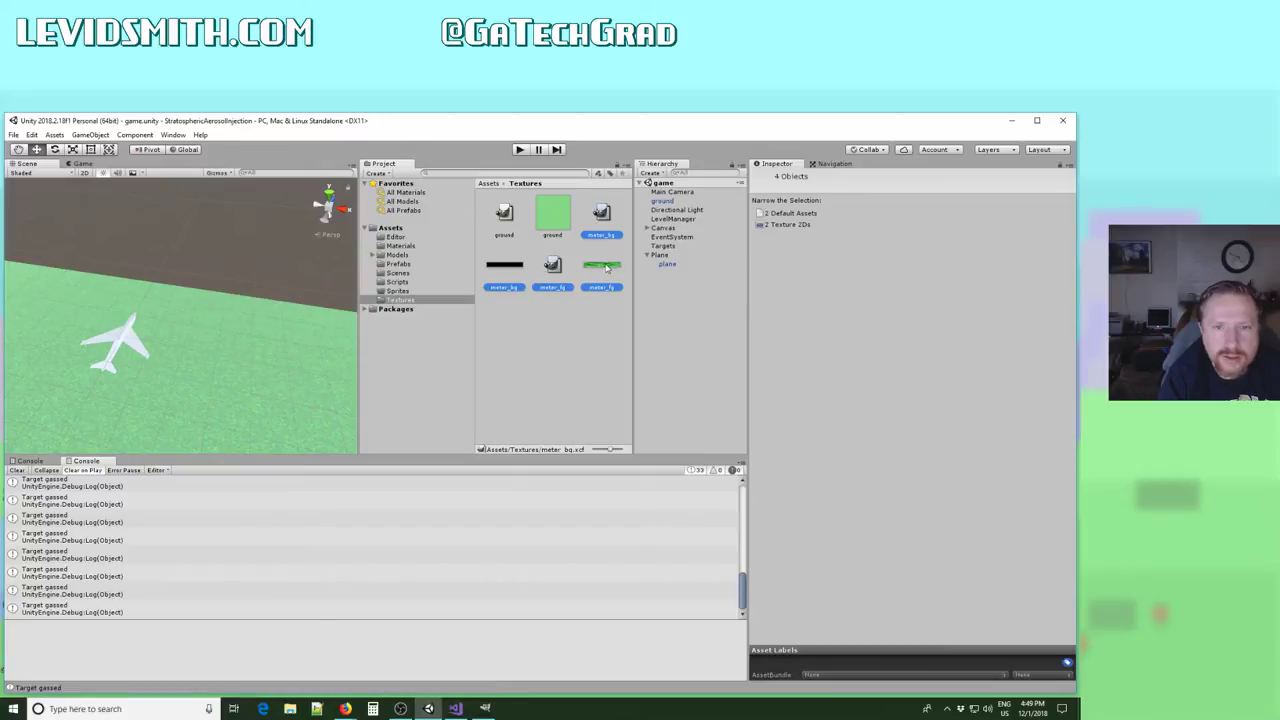
left_click_drag(606, 272, 407, 293)
left_click(400, 290)
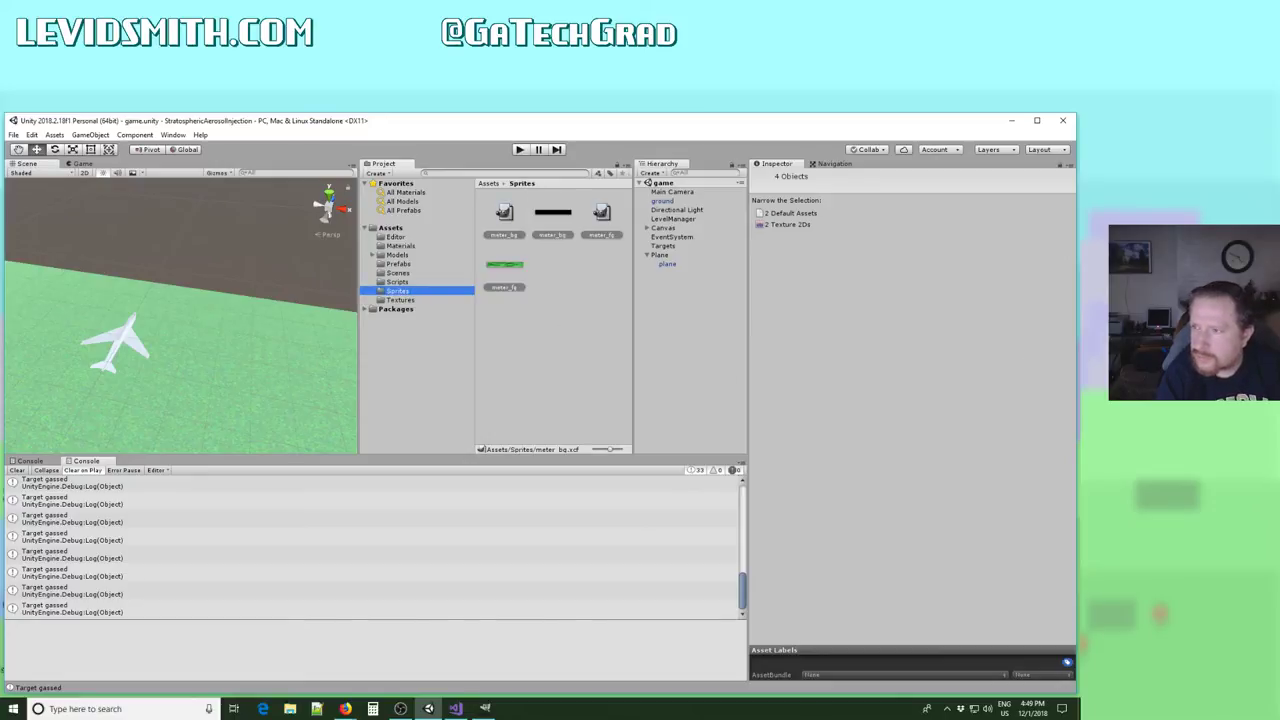
Check the article, then set the Texture Type of the meter_fg and meter_bg PNG images to Sprite (2D and UI) and apply it.
left_click(344, 708)
mouse_move(1060, 285)
left_mouse_down()
mouse_move(843, 285)
mouse_move(662, 340)
mouse_move(632, 363)
mouse_move(566, 372)
left_mouse_up()
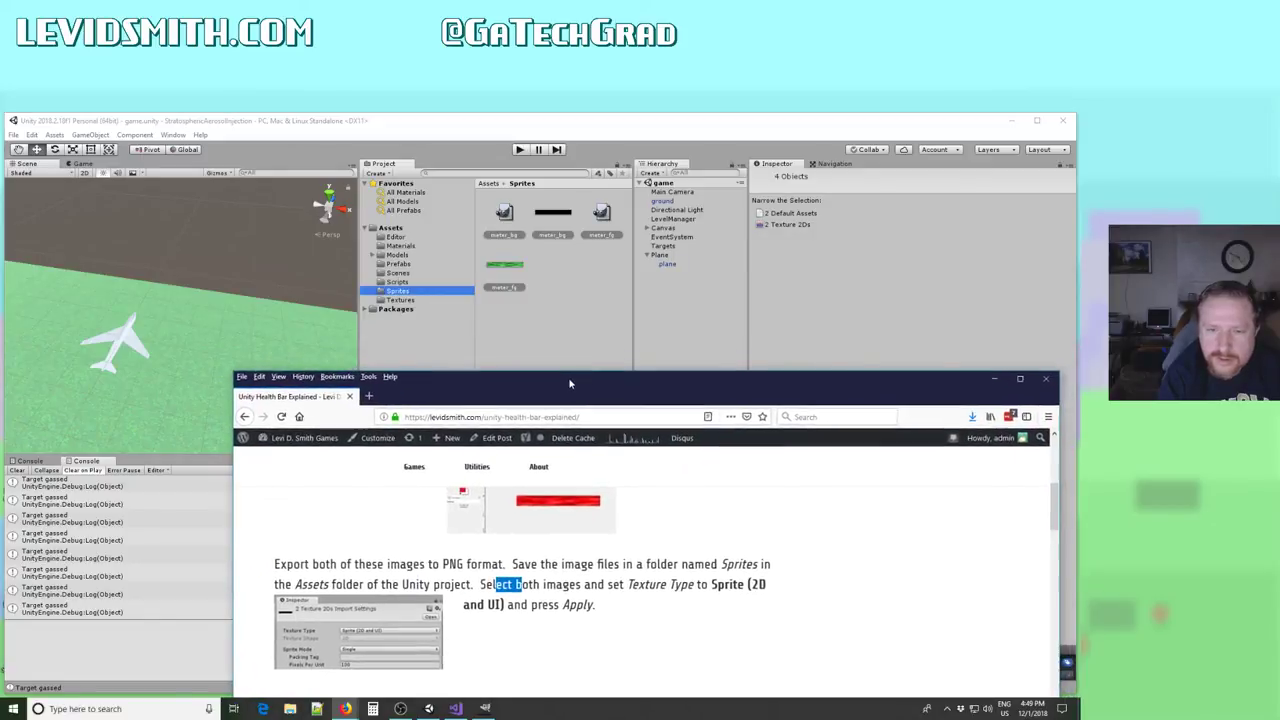
left_click(504, 283)
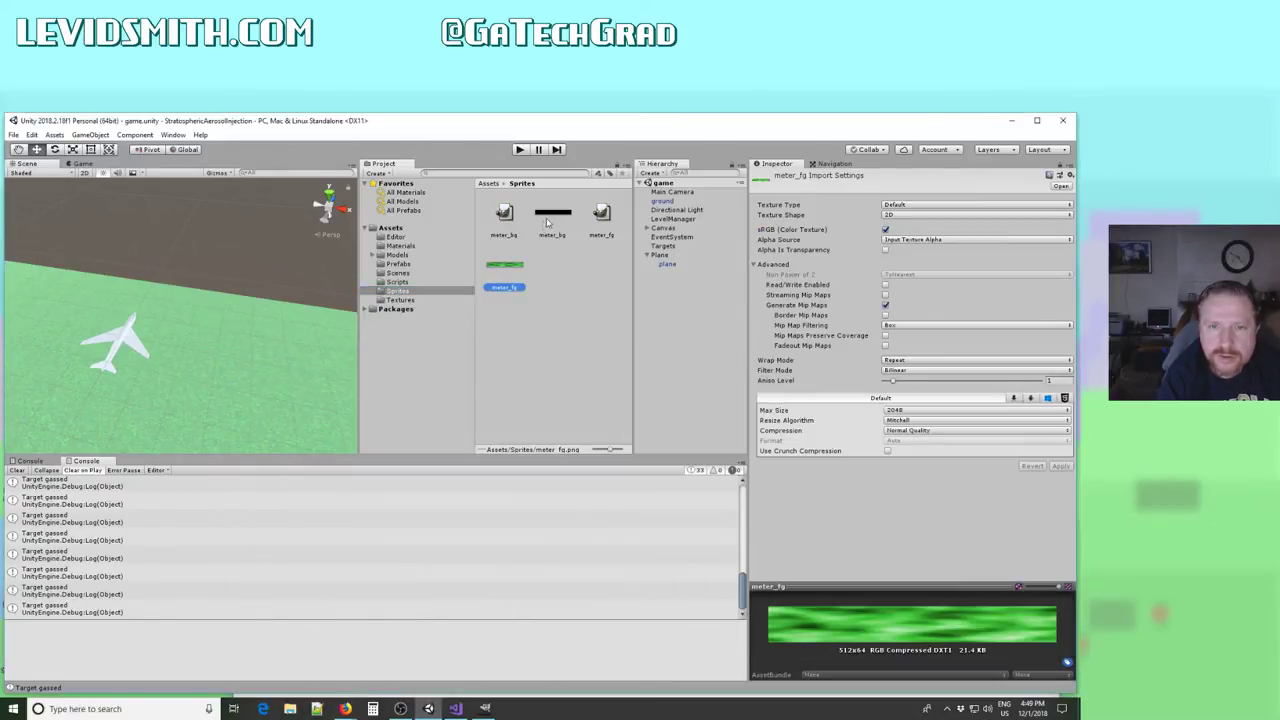
left_click(548, 222, "ctrl")
left_click(928, 205)
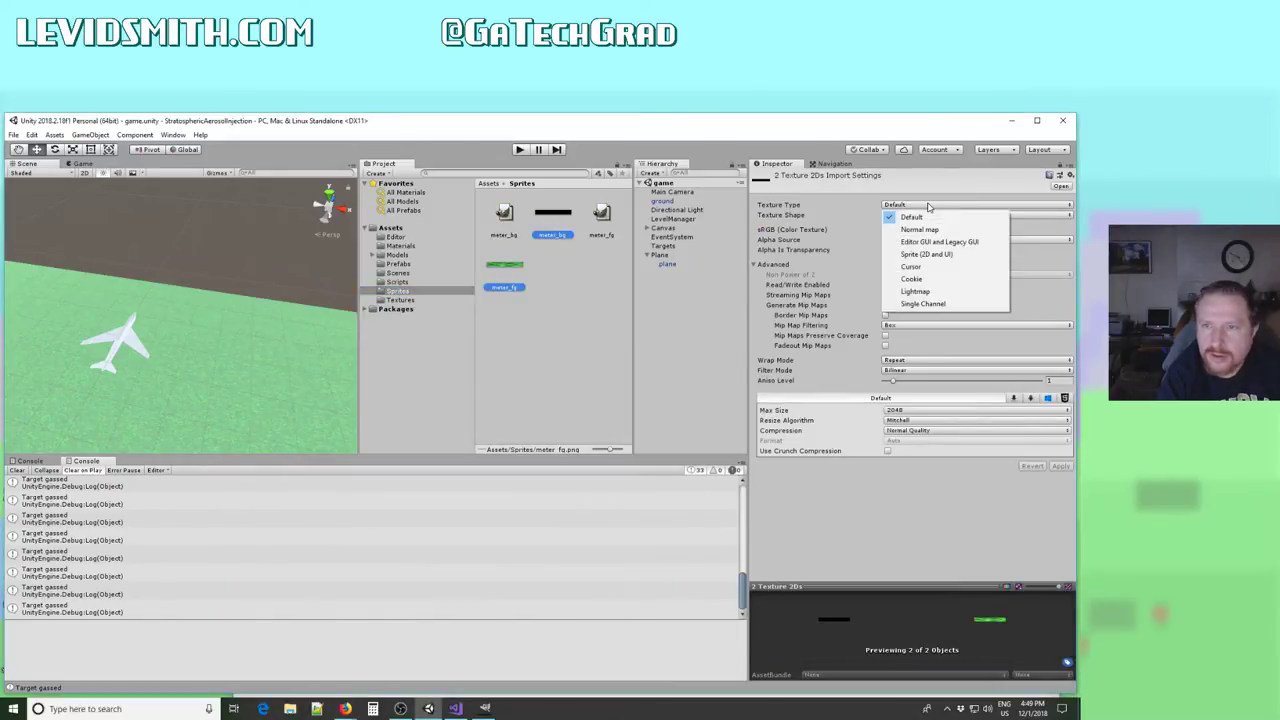
left_click(924, 254)
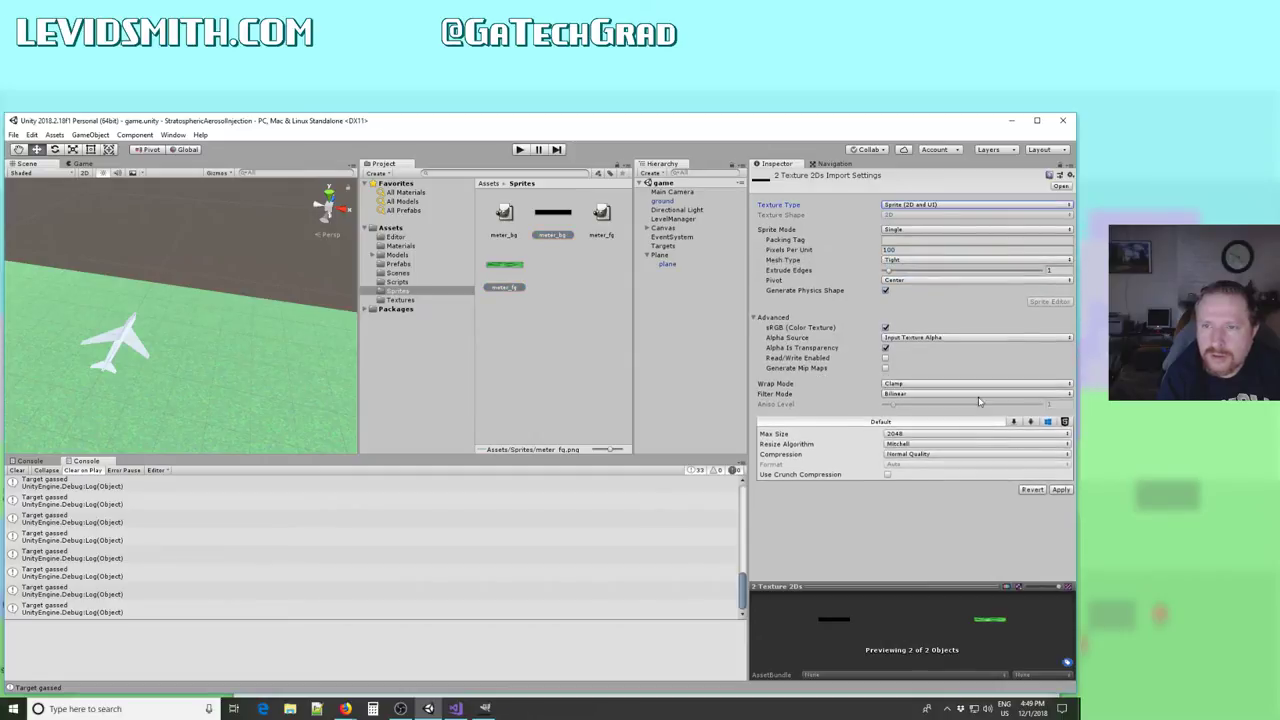
left_click(1060, 489)
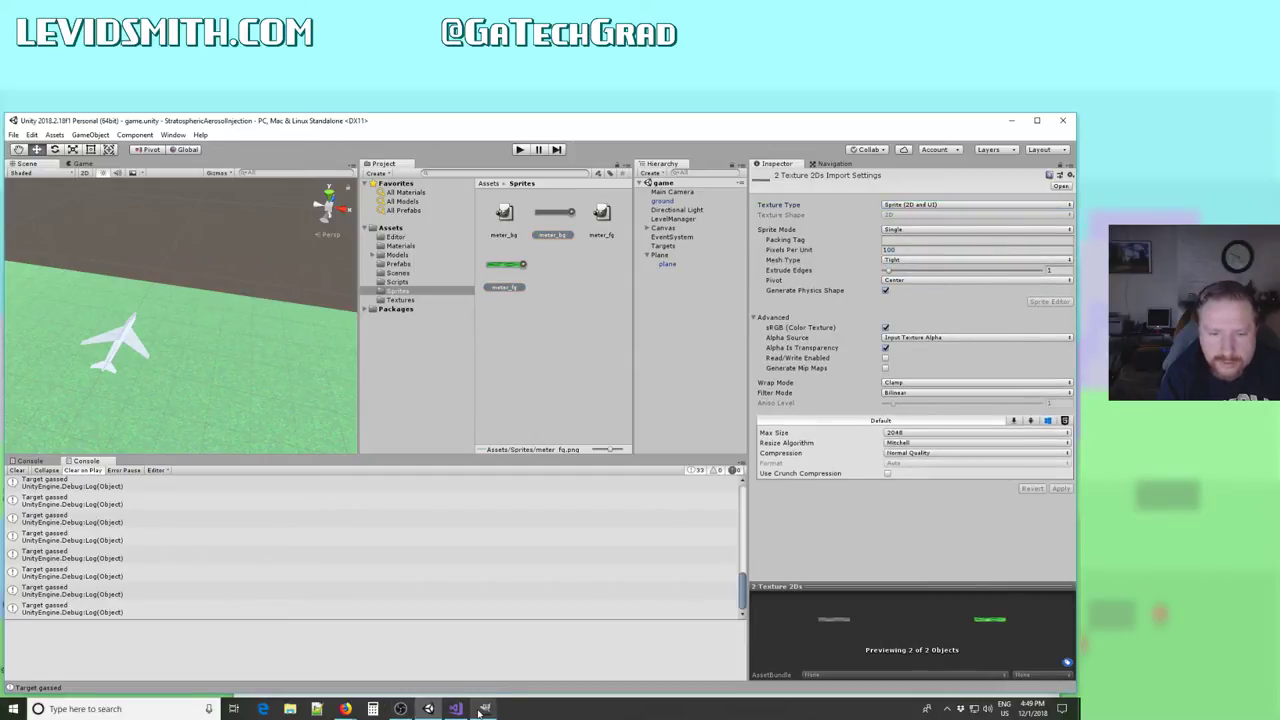
left_click(484, 708)
left_click(484, 708)
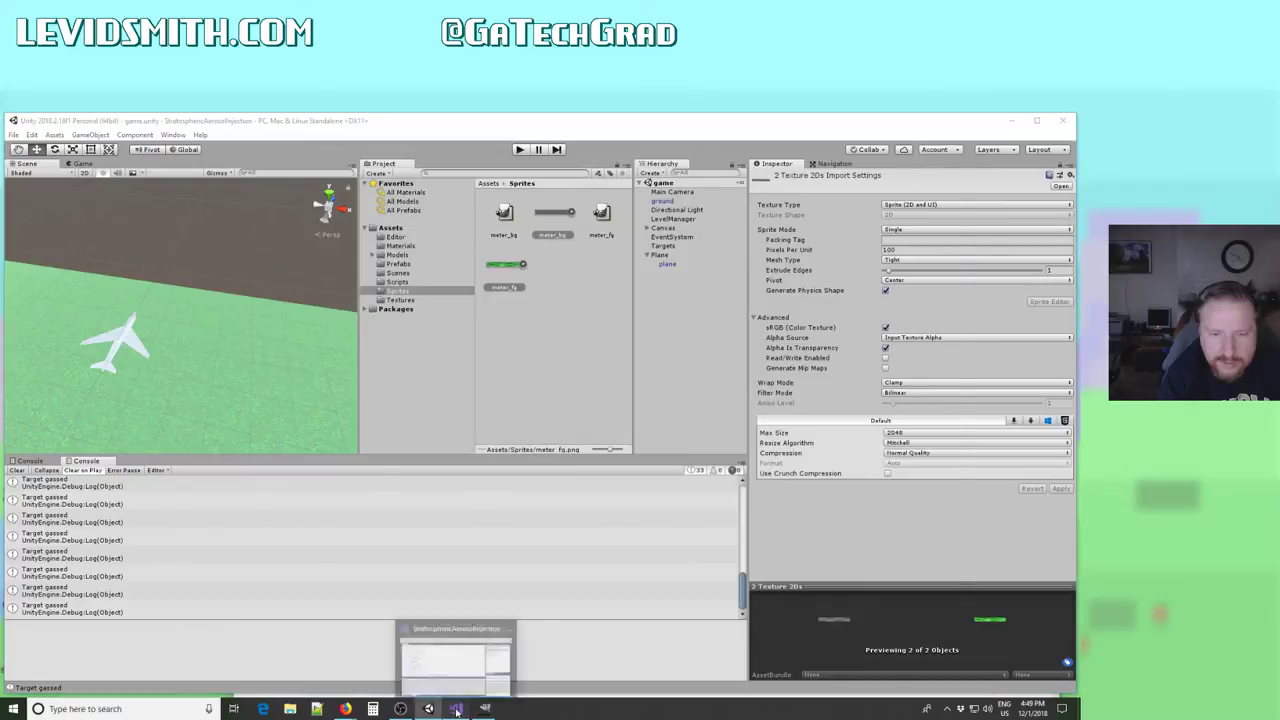
left_click(456, 708)
mouse_move(345, 708)
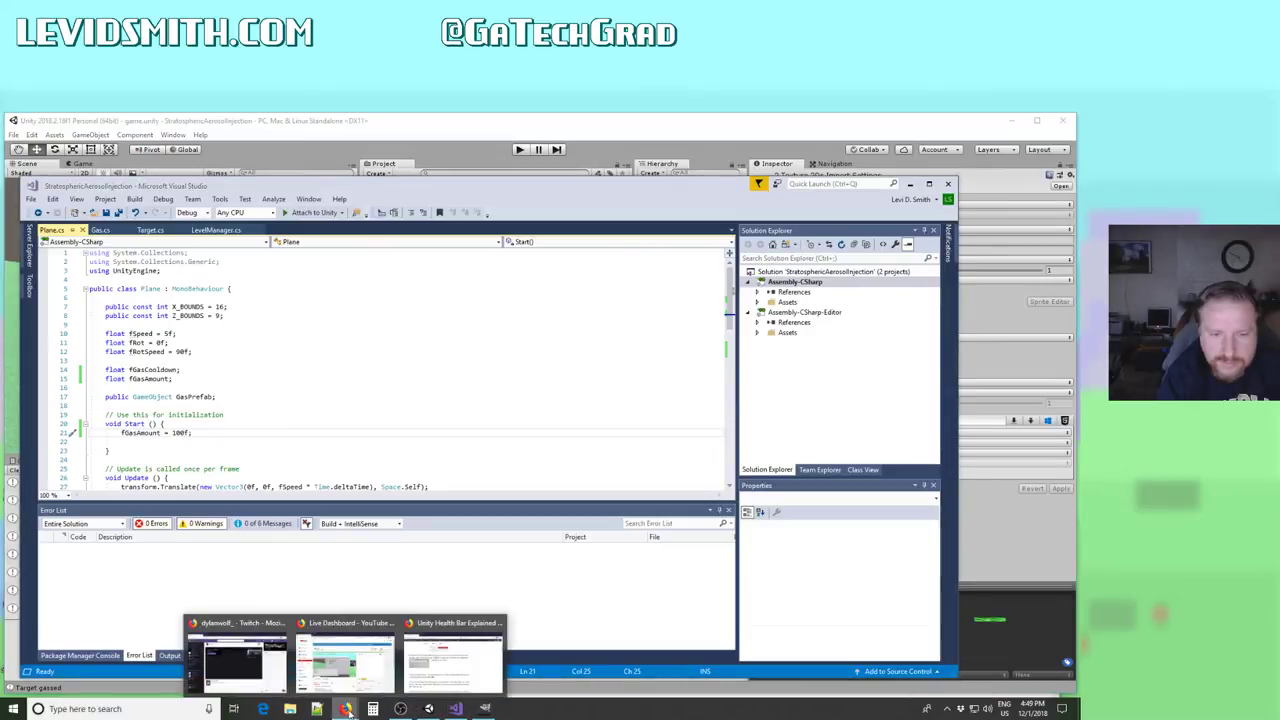
left_click(408, 662)
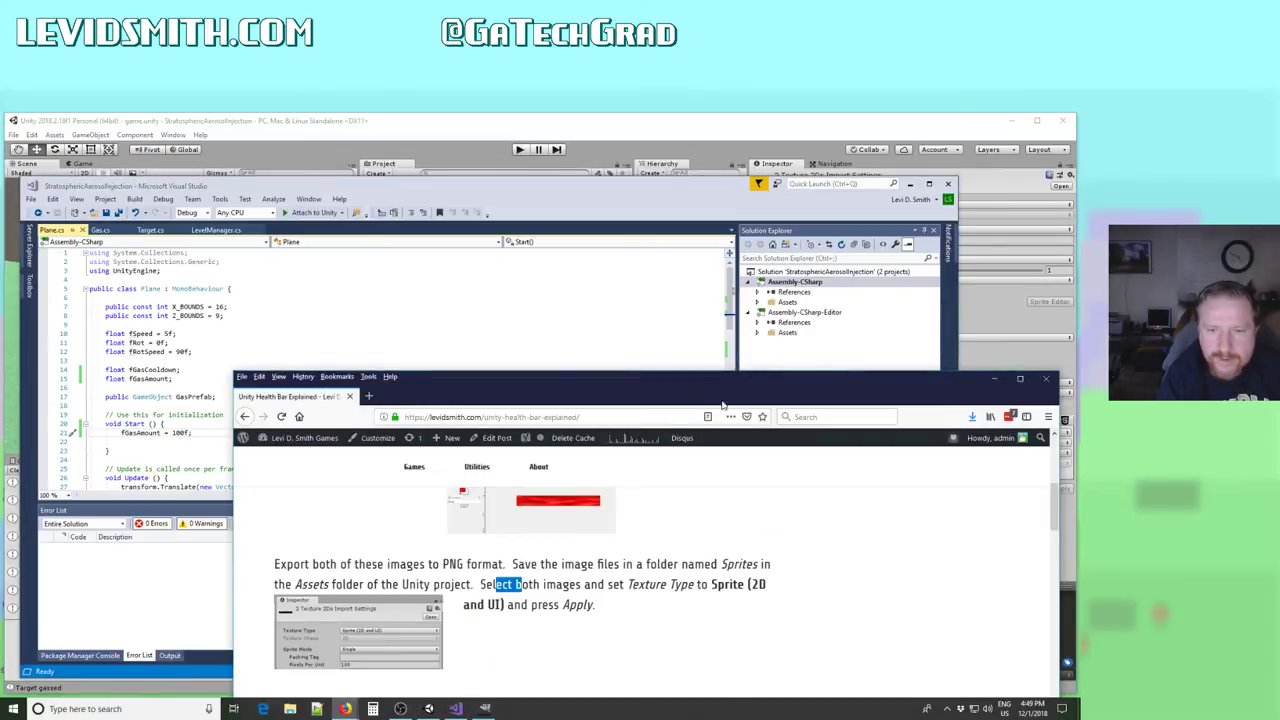
left_click(428, 708)
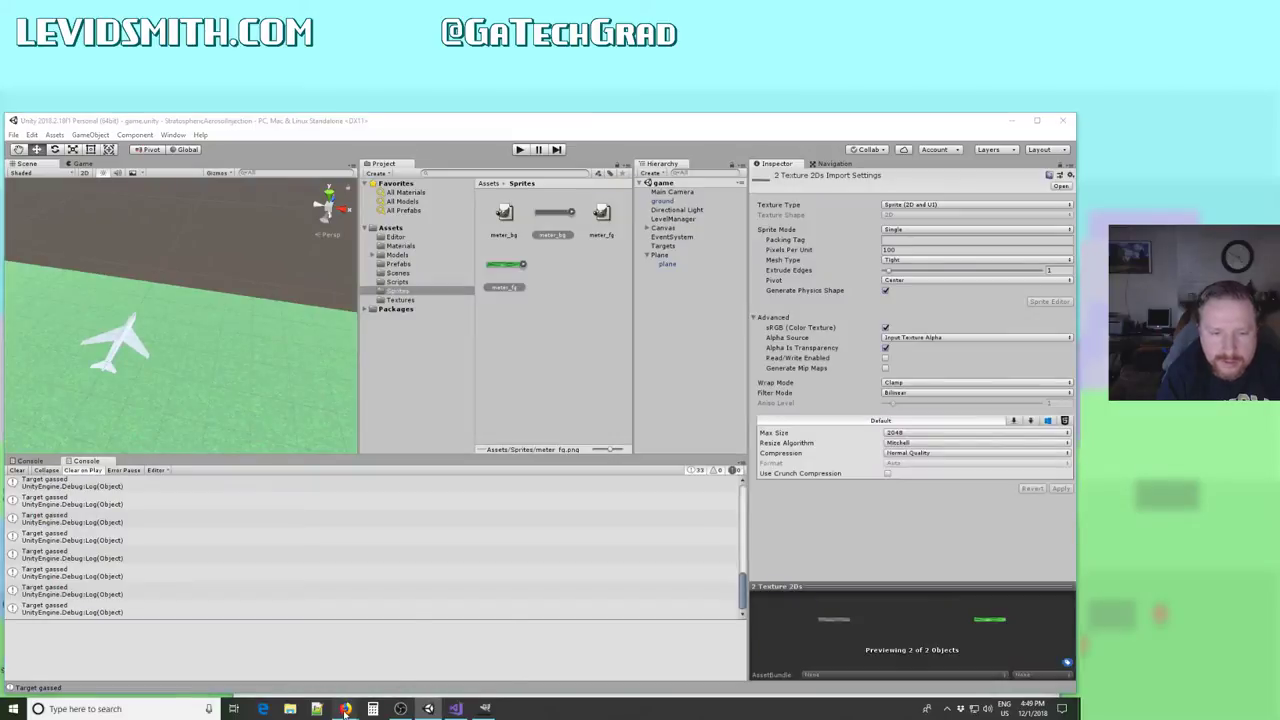
Switch to the browser and read the health bar article's passages on the Canvas settings and the two UI Image objects.
mouse_move(345, 708)
left_click(408, 662)
scroll(536, 543, "down", 3)
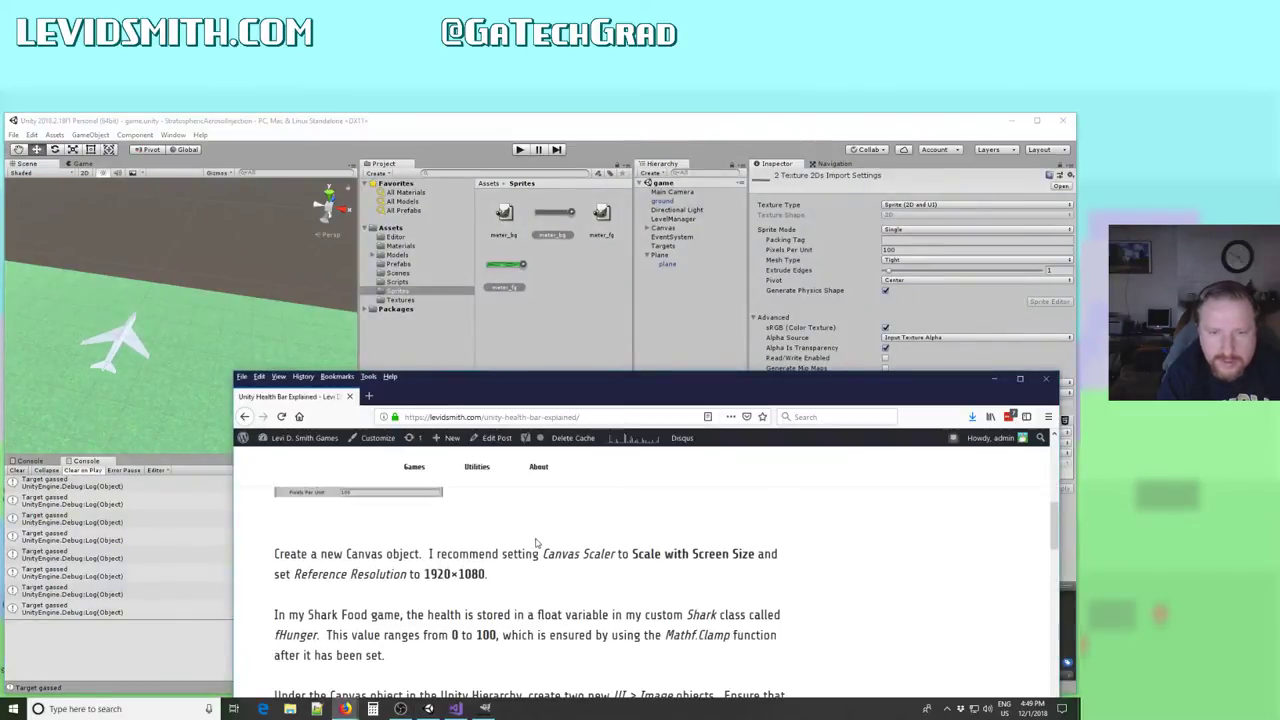
scroll(536, 543, "down", 1)
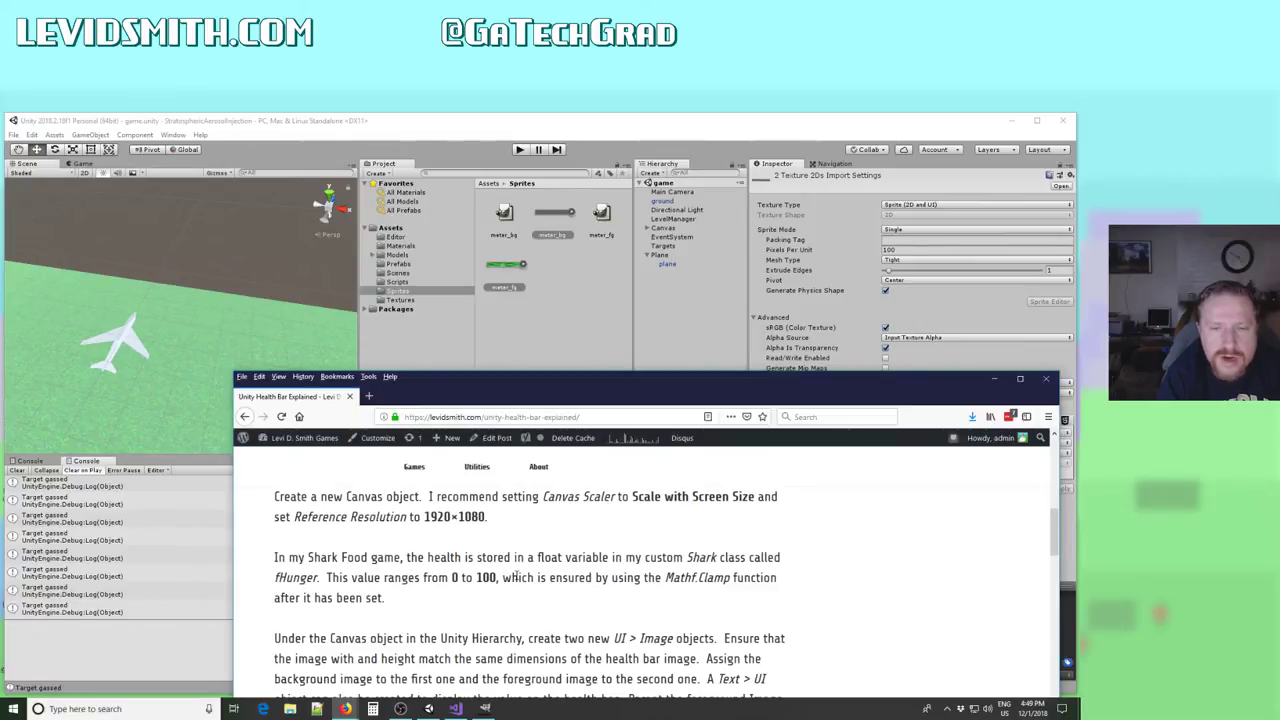
scroll(517, 577, "down", 1)
scroll(517, 577, "down", 1)
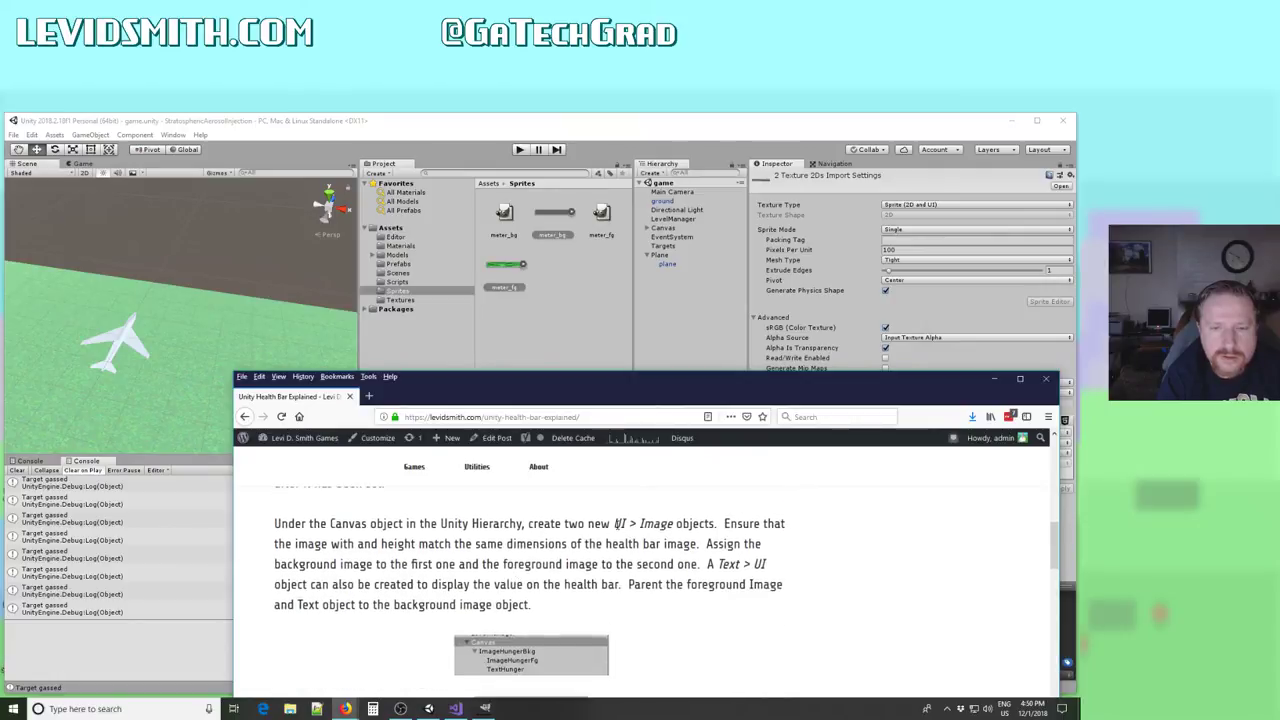
left_click_drag(329, 545, 677, 543)
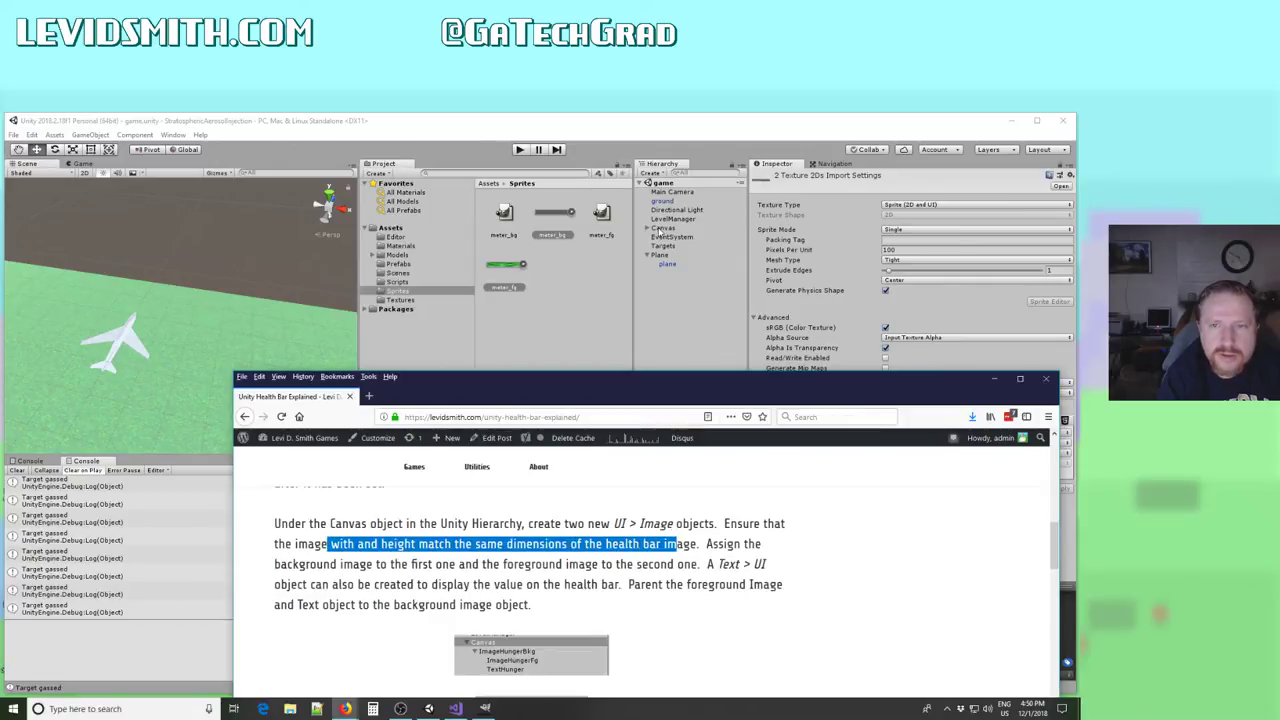
Return to Unity and add two UI Image objects under the Canvas object.
left_click(648, 228)
left_click(662, 229)
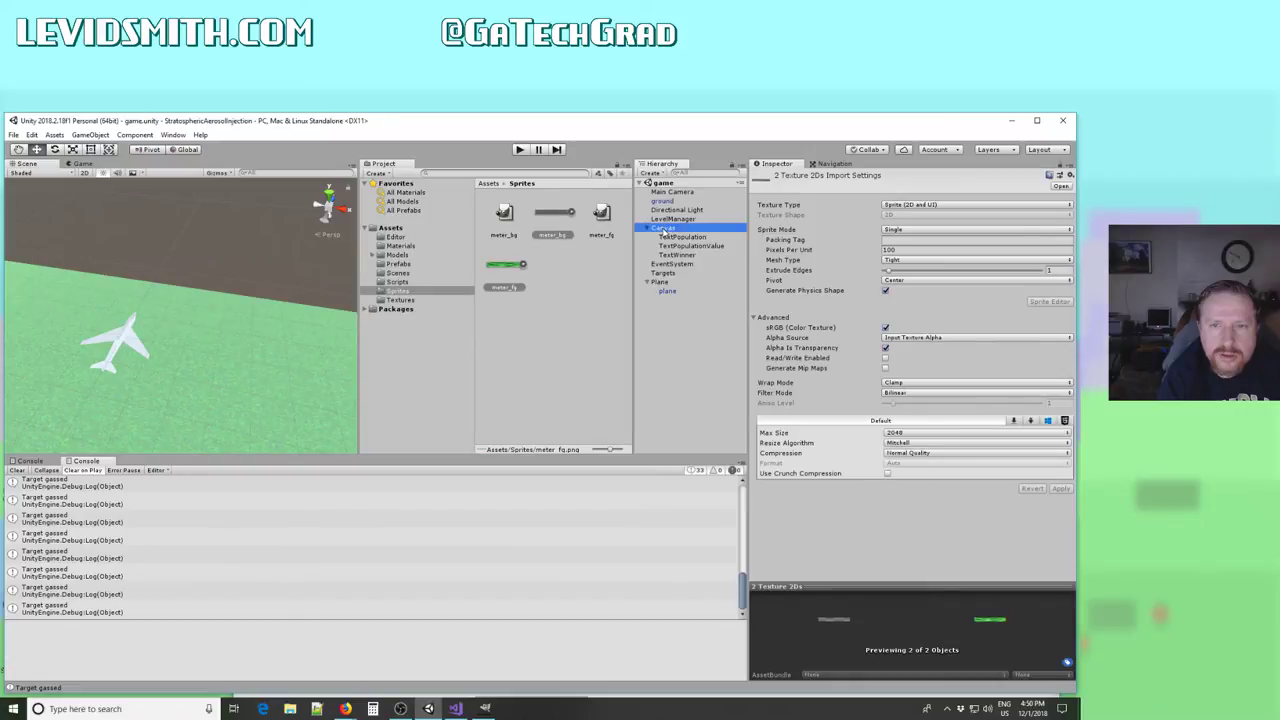
right_click(666, 232)
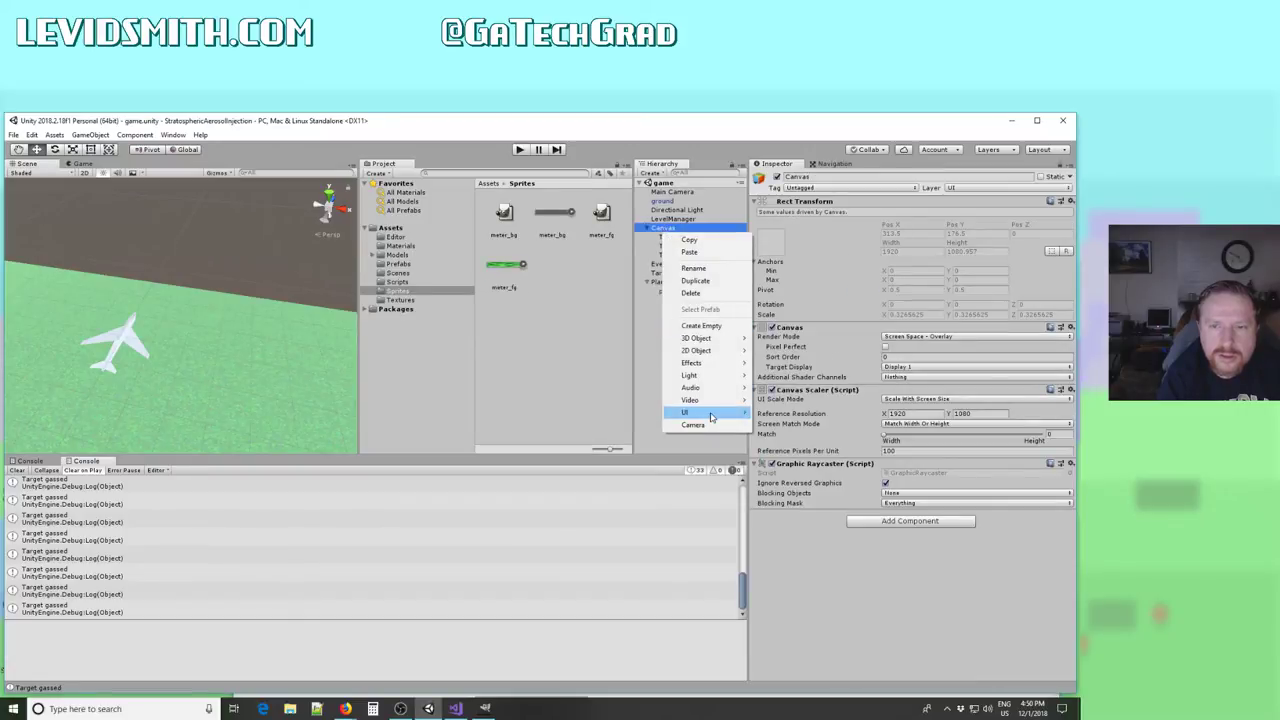
mouse_move(712, 413)
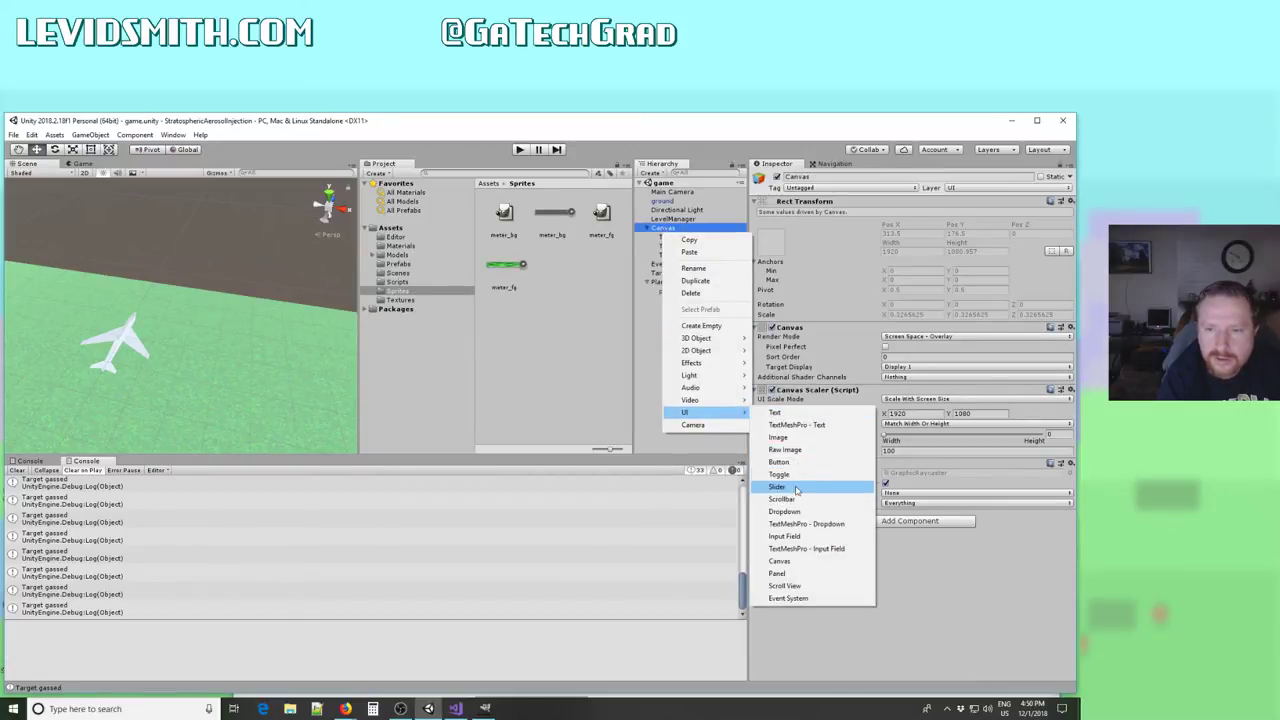
left_click(801, 439)
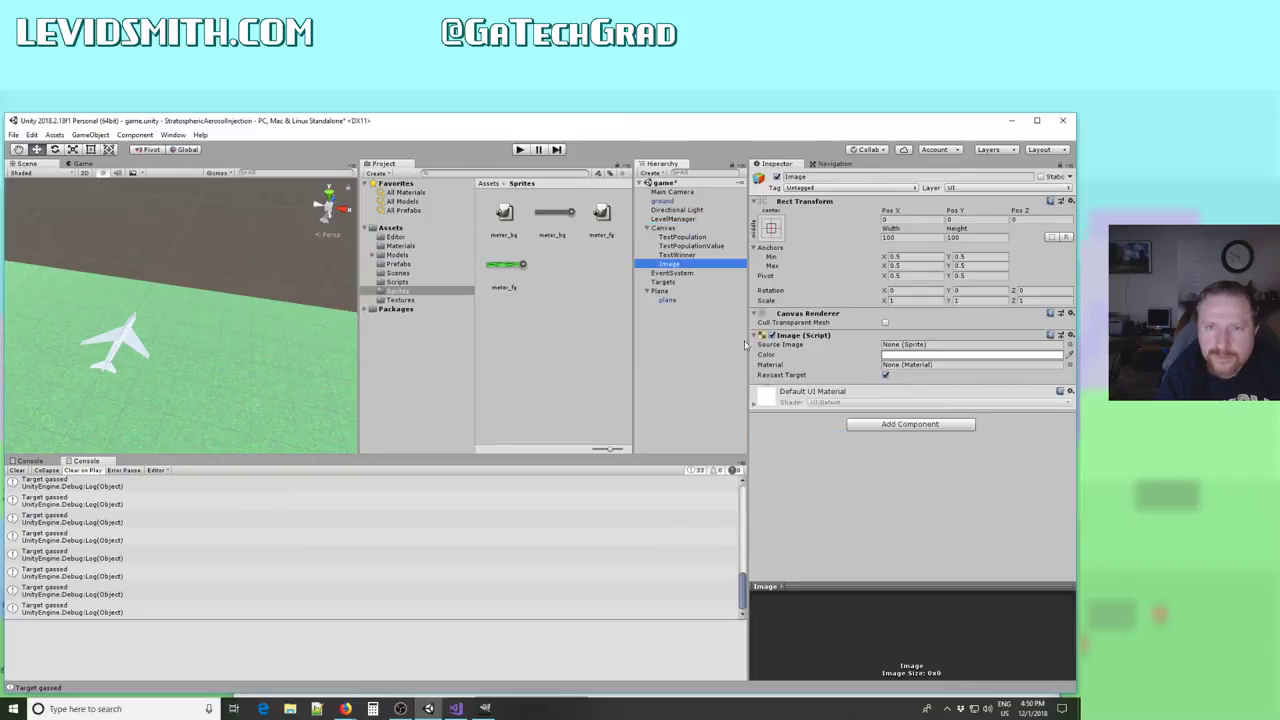
right_click(668, 228)
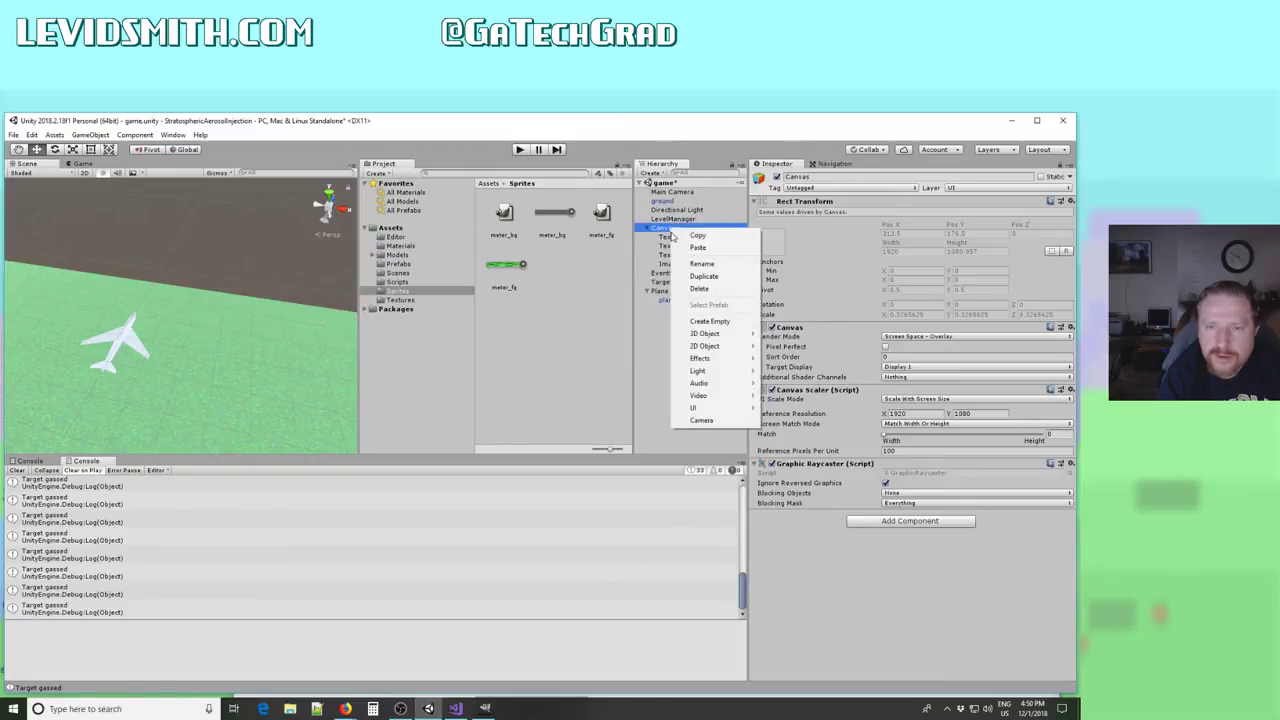
mouse_move(703, 409)
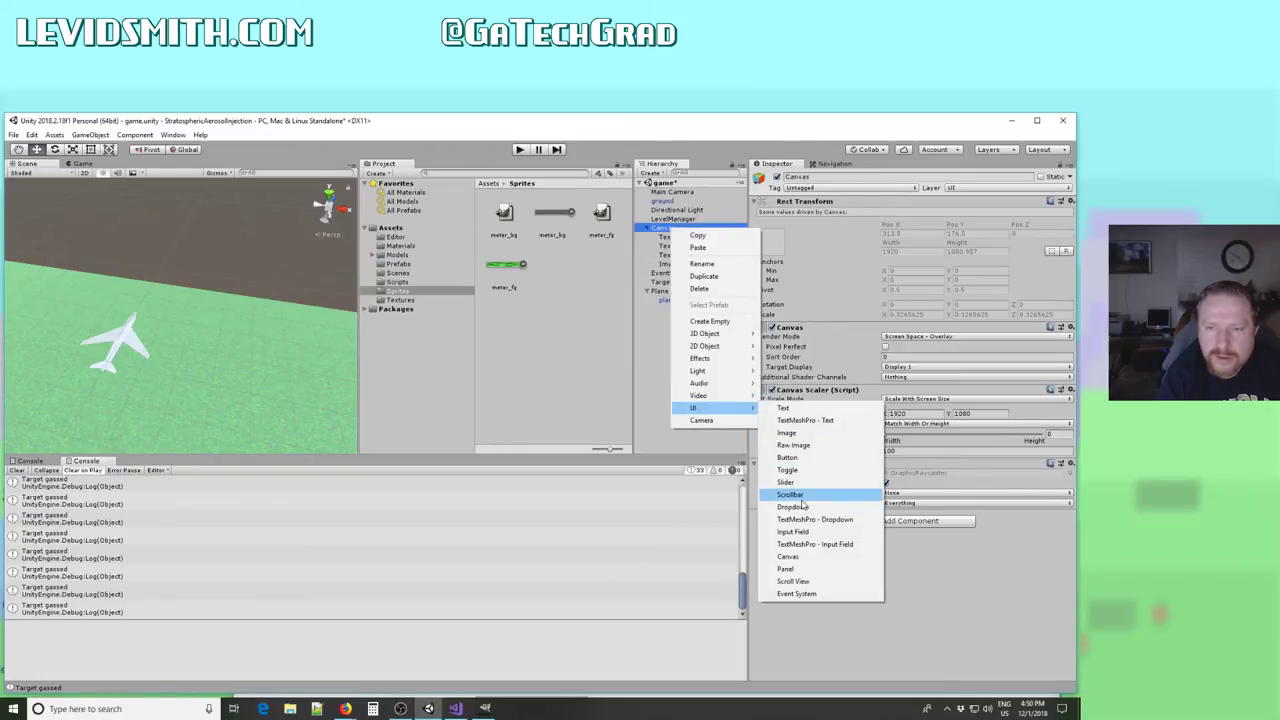
left_click(791, 434)
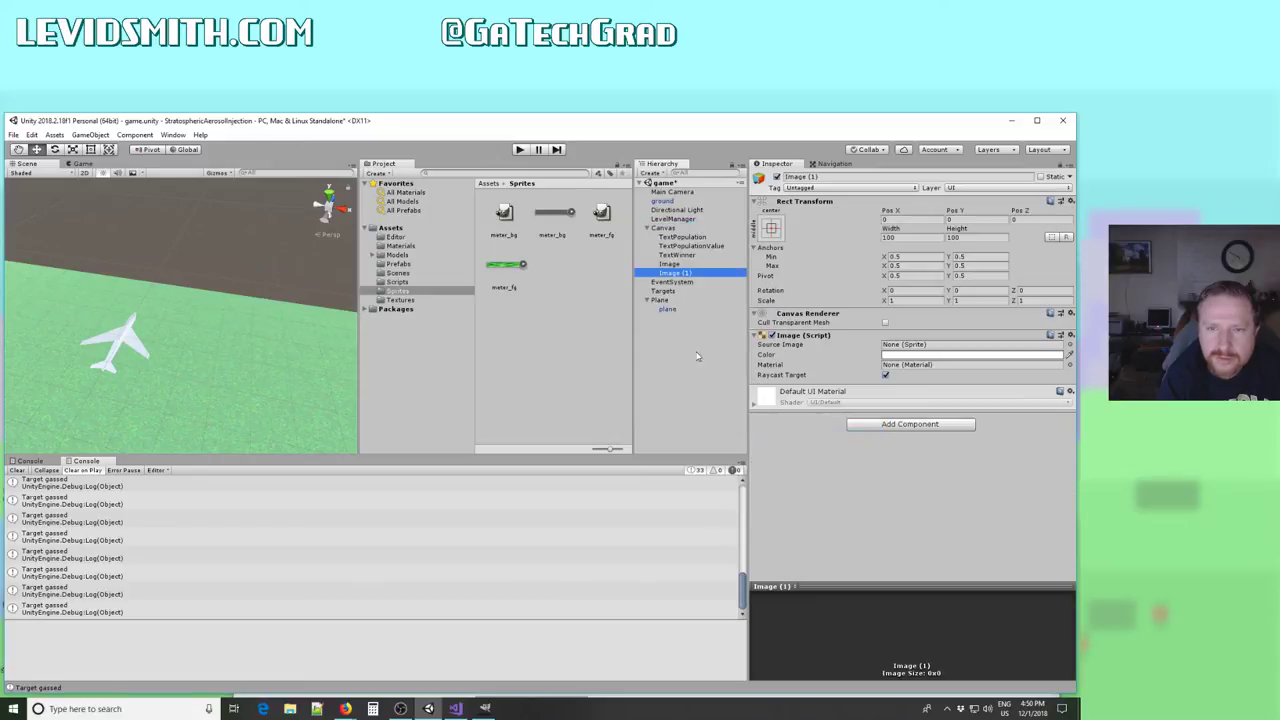
Check the article's note on image dimensions, then set the first image's width to 512 and height to 64.
left_click(348, 710)
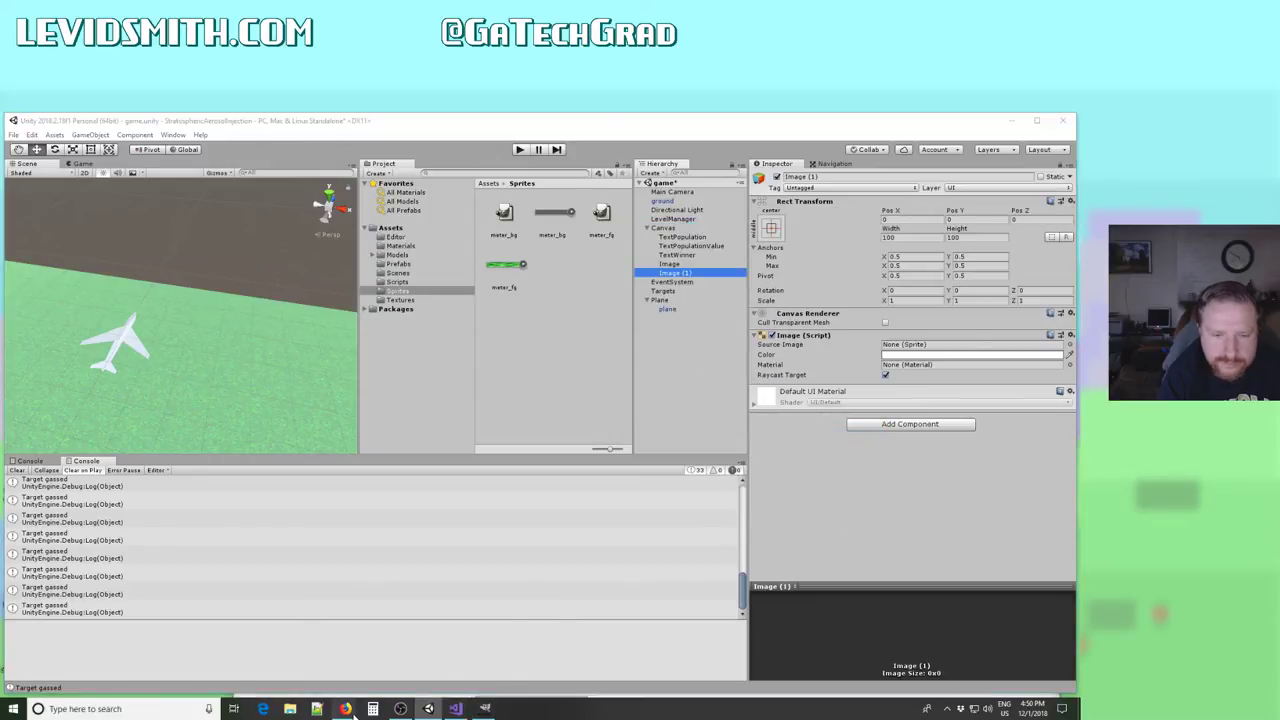
left_click(428, 672)
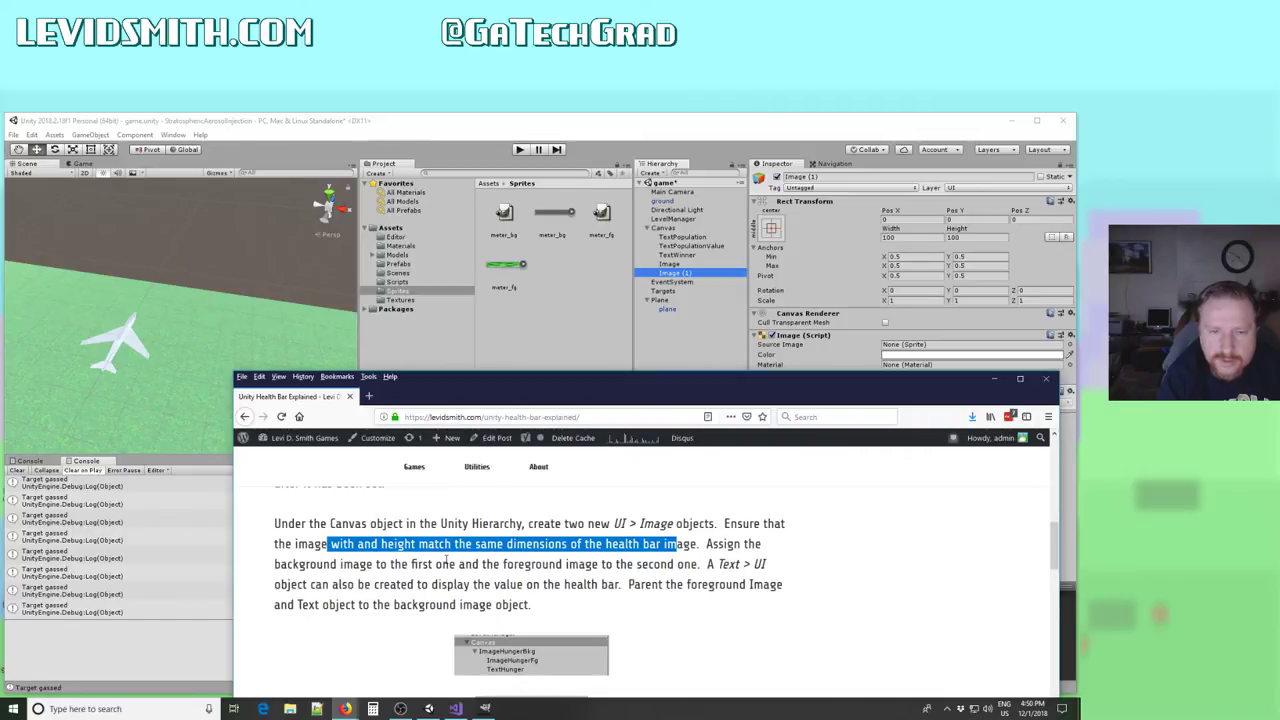
left_click(676, 264)
left_click(900, 237)
type("512")
key("Tab")
type("64")
key("Tab")
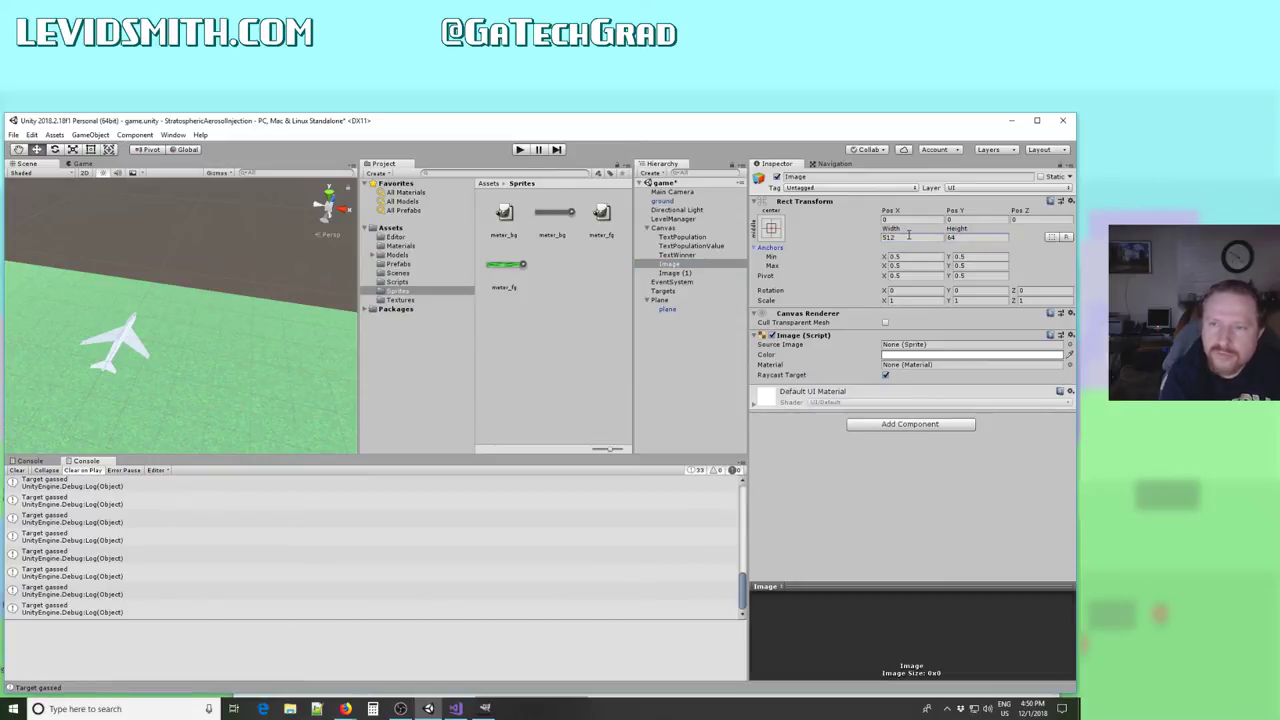
Set the width of the second image, Image (1), to 512 and its height to 64.
left_click(666, 273)
left_click(900, 237)
type("512")
key("Tab")
type("64")
key("Tab")
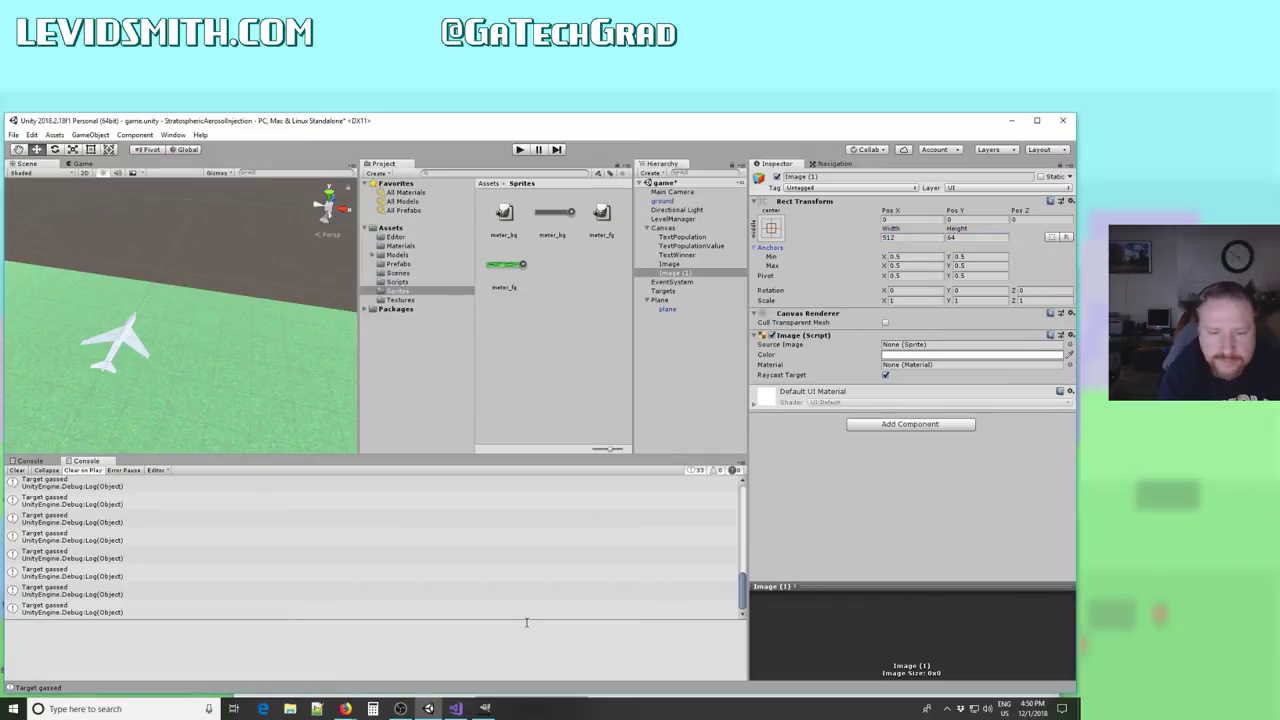
Check the article again, then assign the meter_bg sprite as the first image's Source Image.
left_click(345, 708)
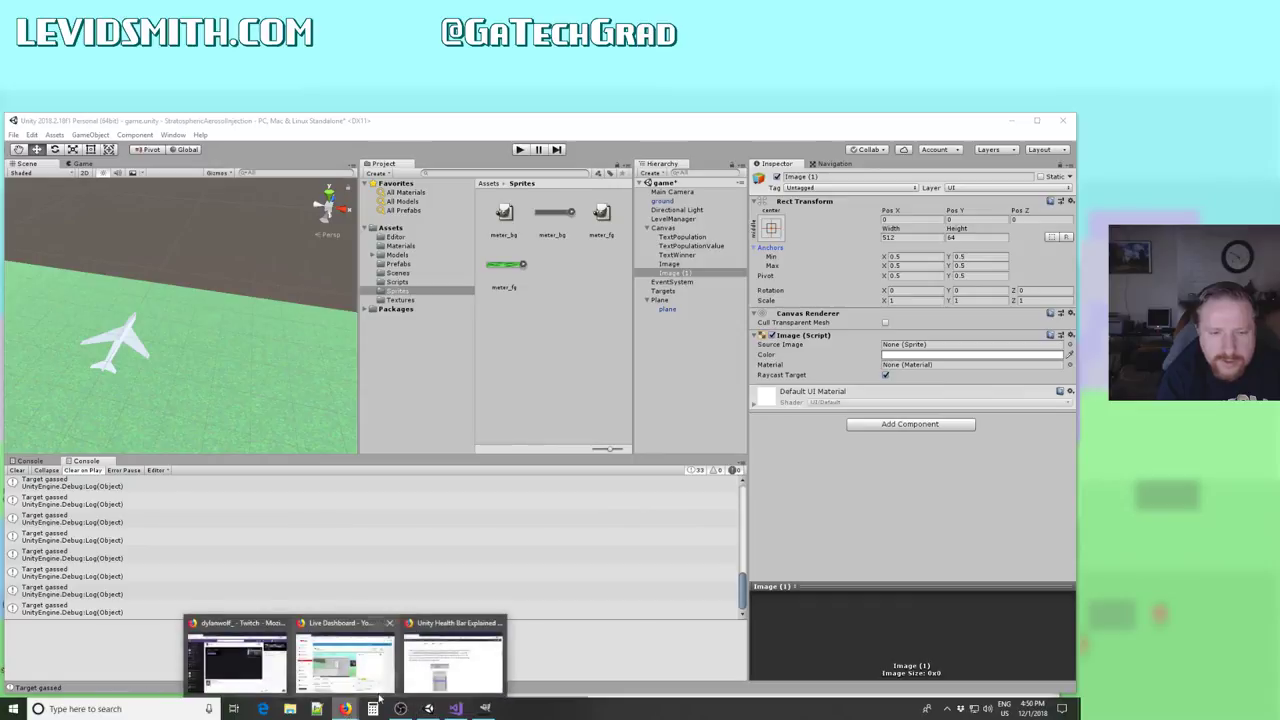
left_click(453, 658)
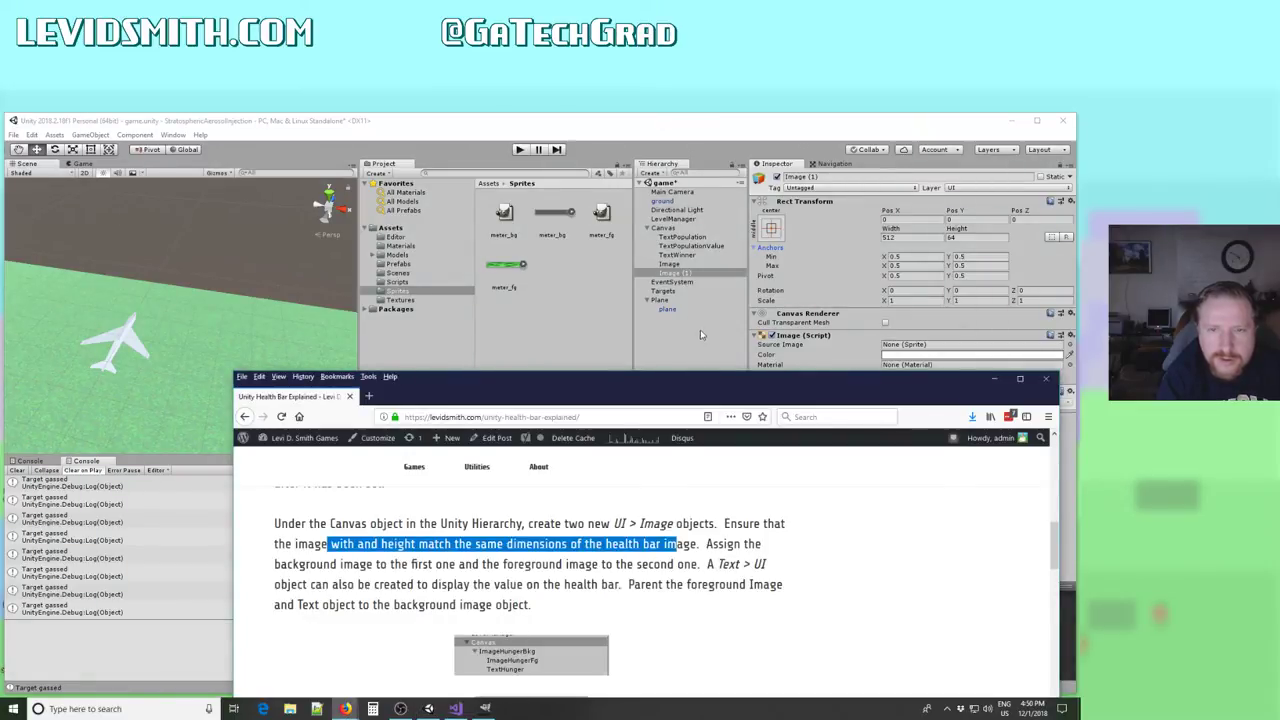
left_click(685, 265)
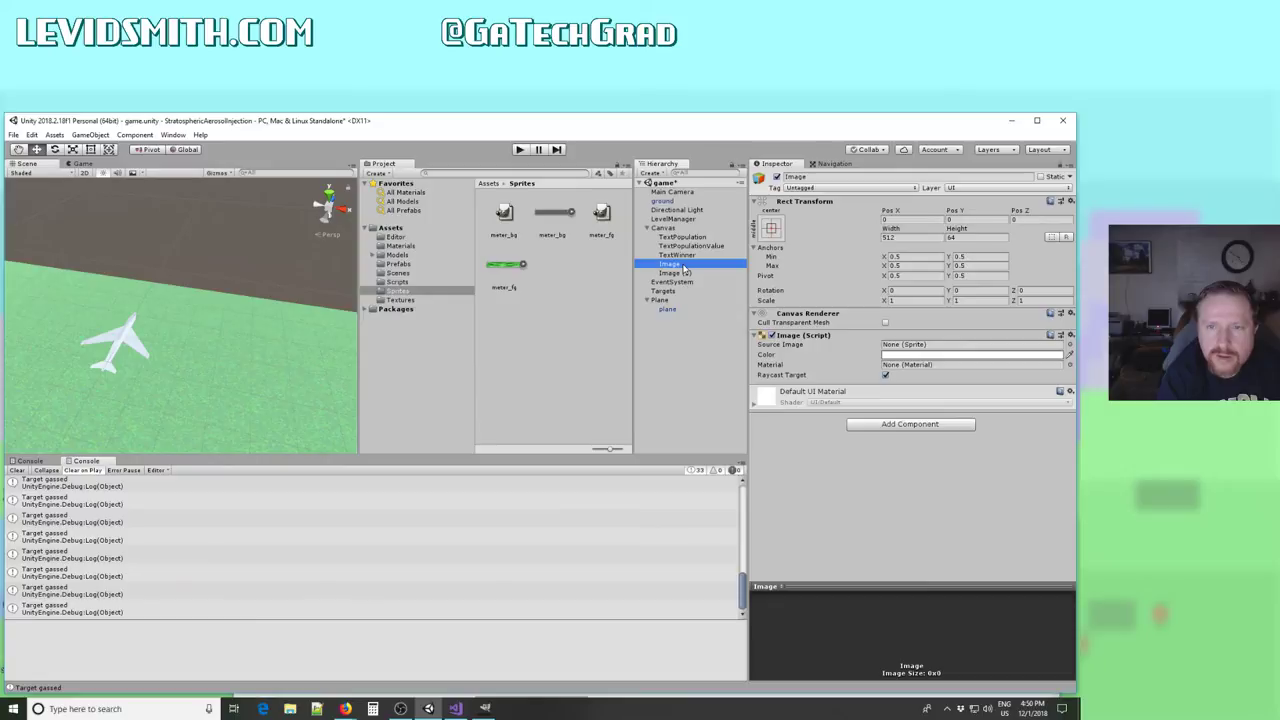
left_click(1069, 345)
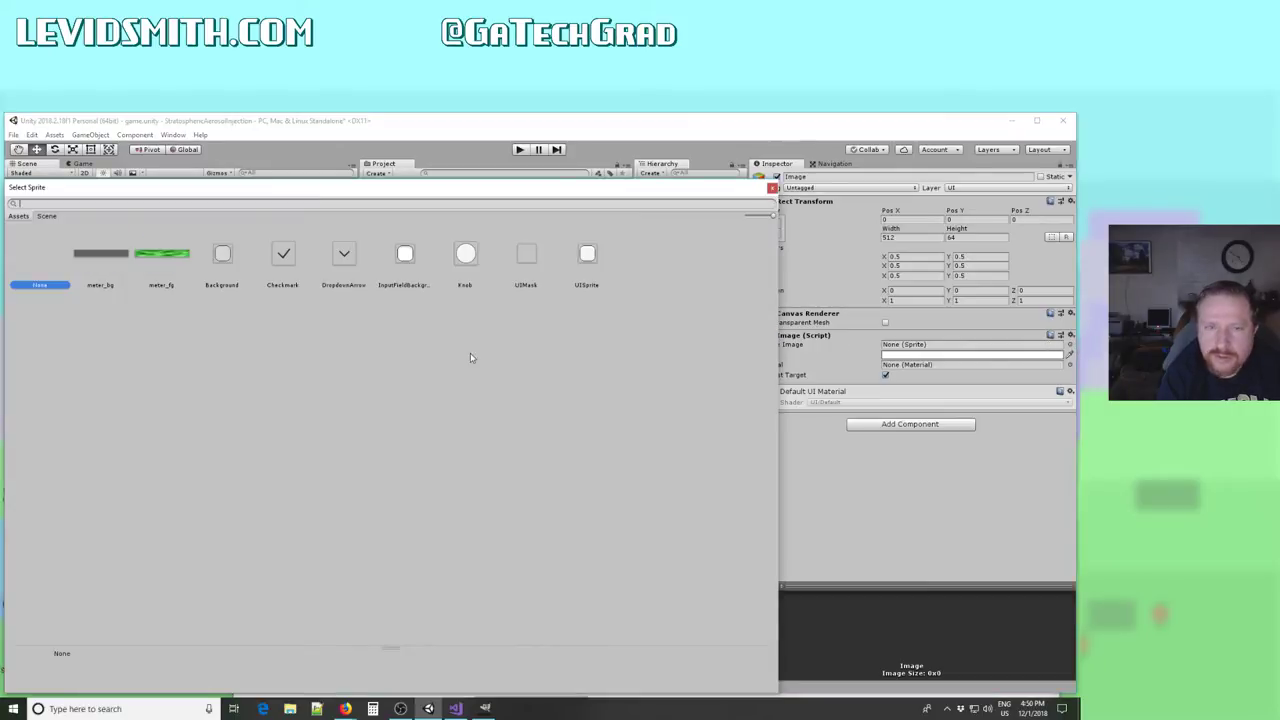
double_click(97, 262)
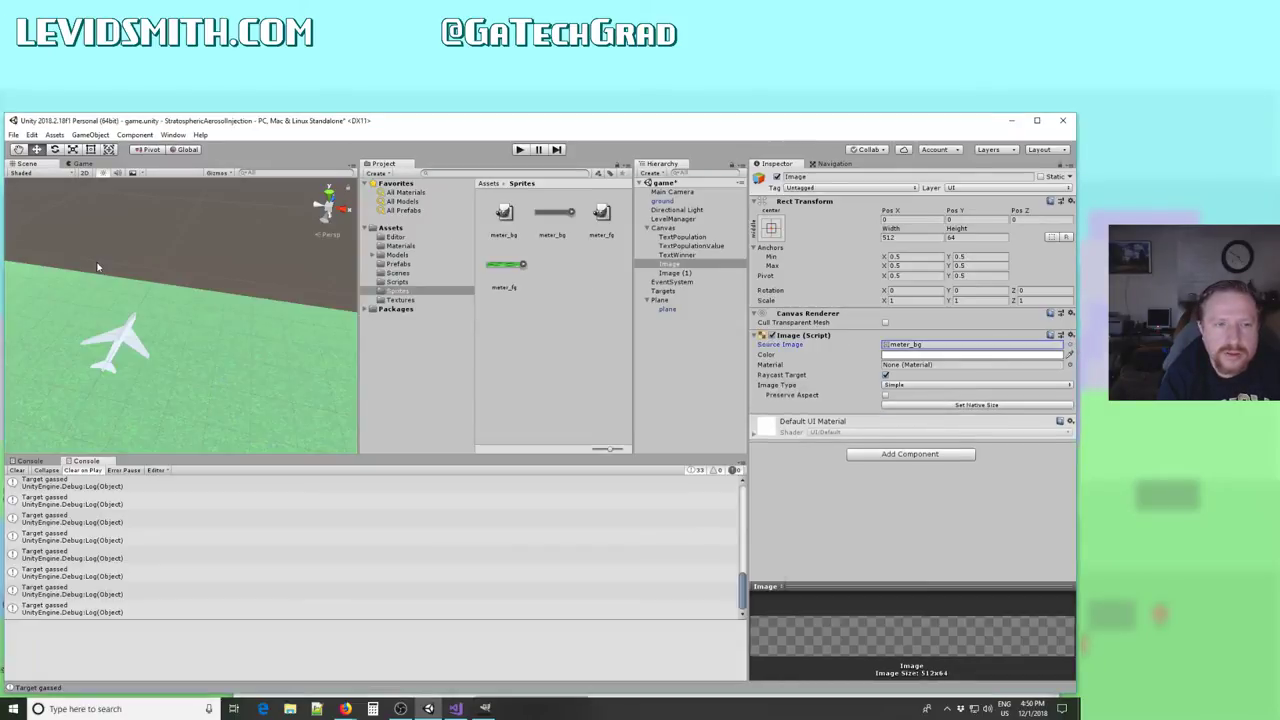
Assign the meter_fg sprite as the Source Image of Image (1).
left_click(675, 273)
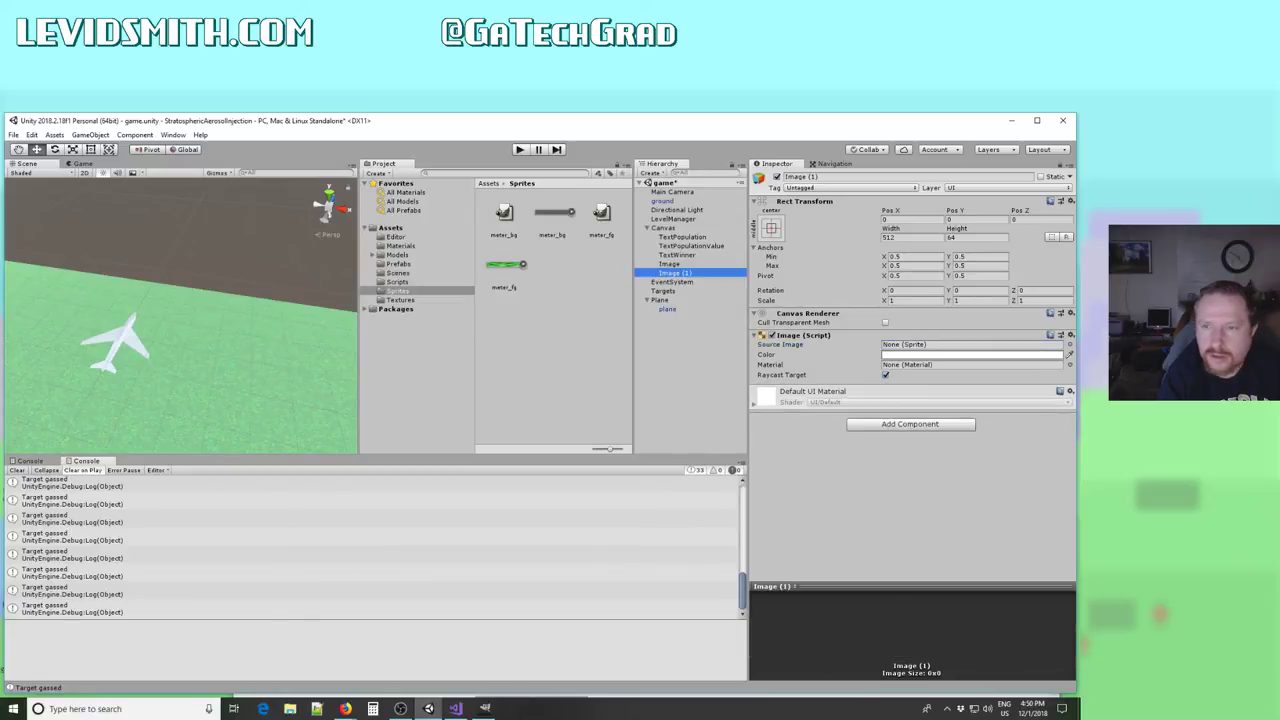
left_click(1069, 345)
left_click(168, 254)
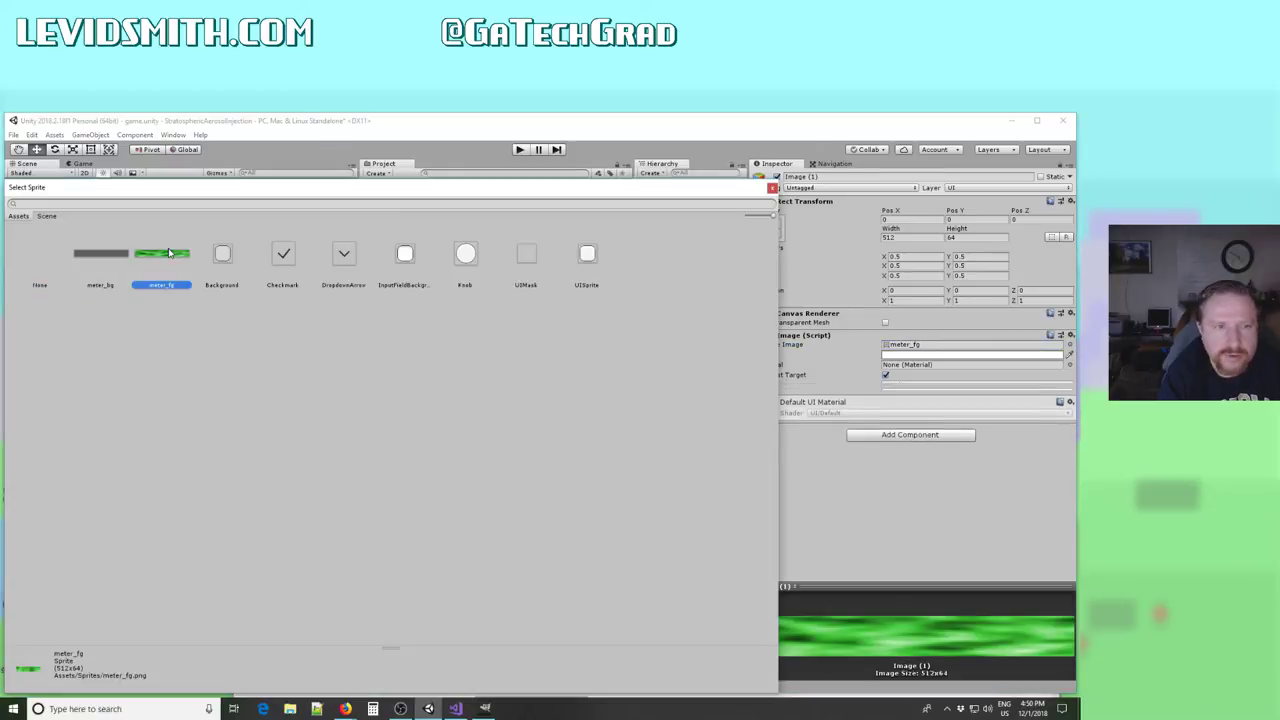
double_click(170, 254)
Rename the background image object to ImageBg and the foreground image object to ImageFg.
left_click(670, 264)
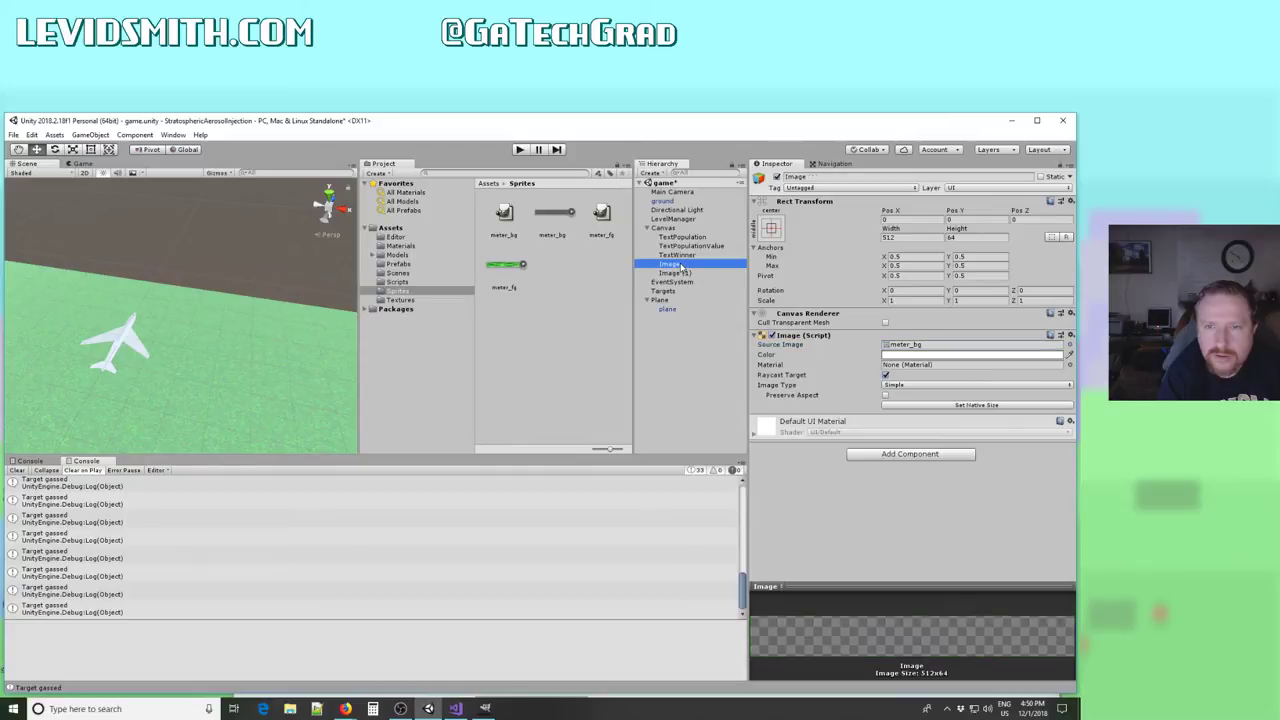
left_click(686, 266)
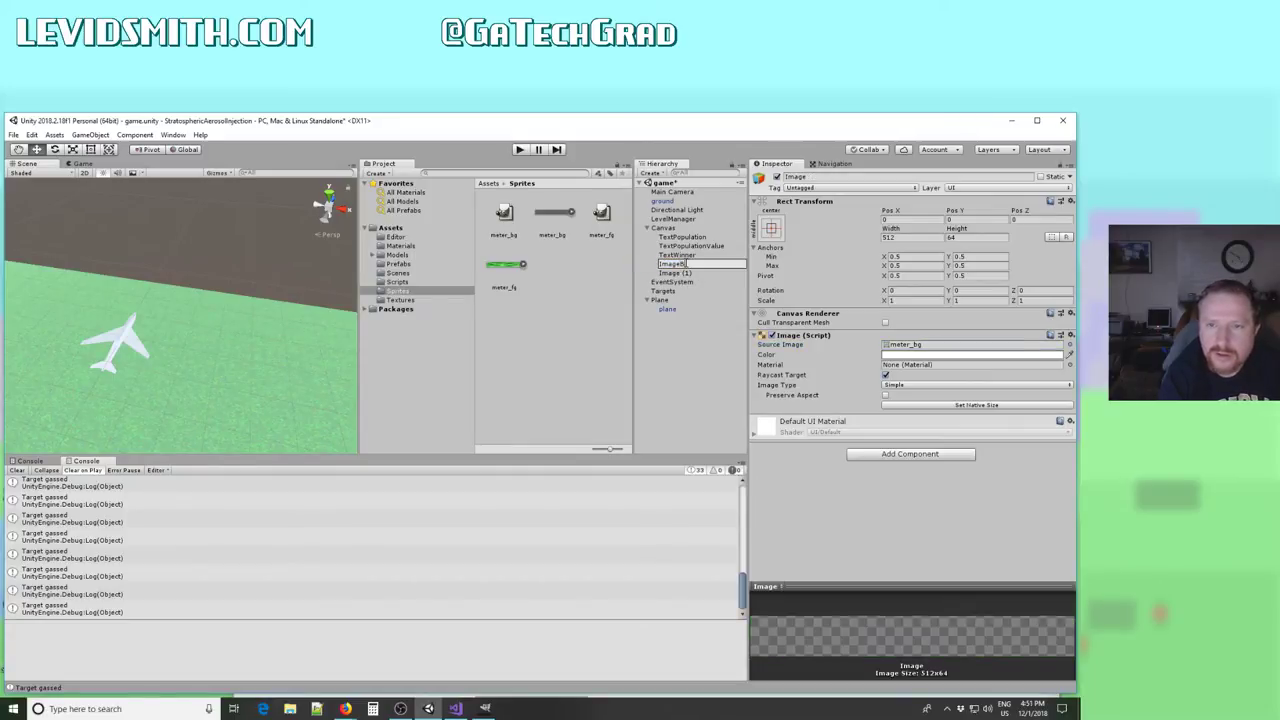
type("Bg")
left_click(686, 273)
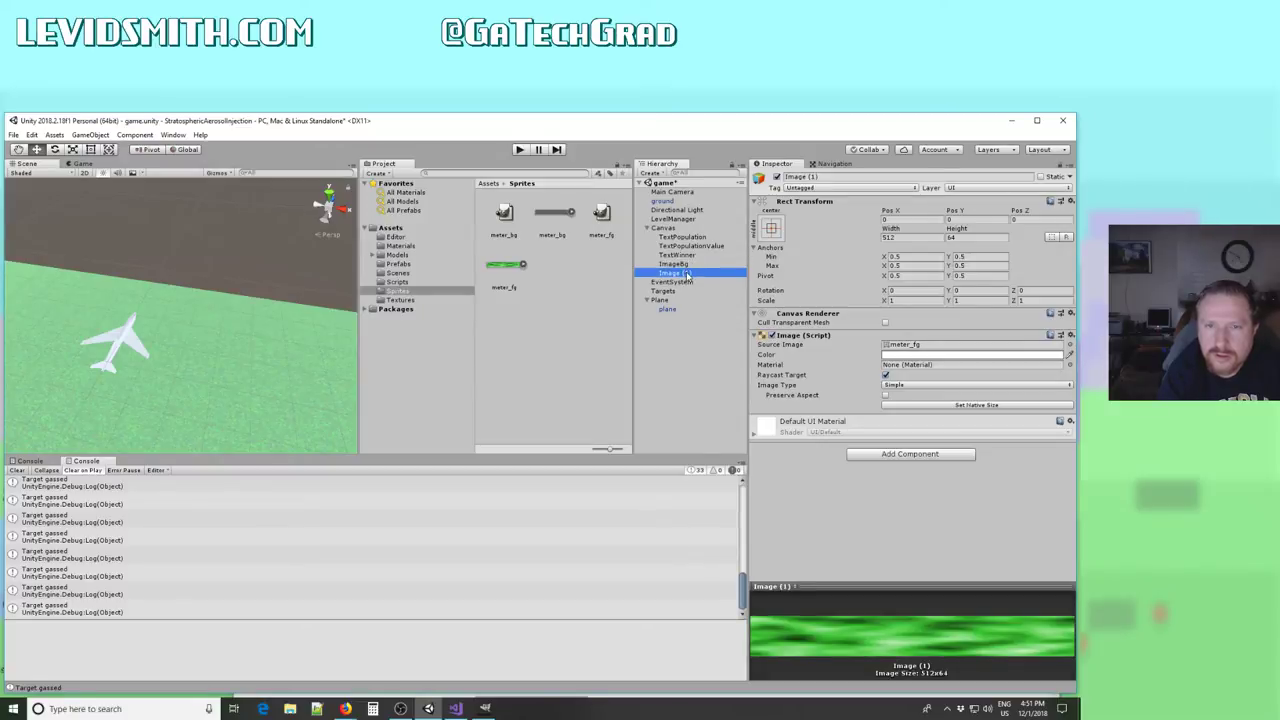
left_click(686, 274)
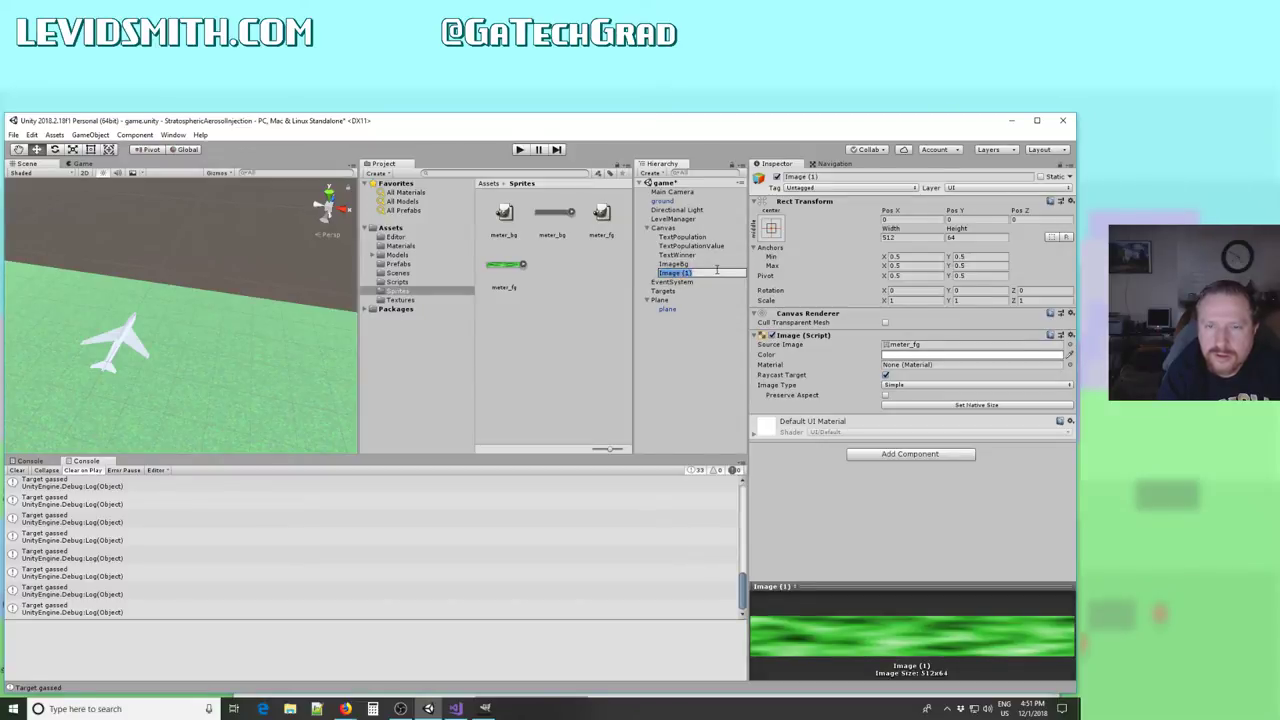
key("End")
key("BackSpace")
key("Return")
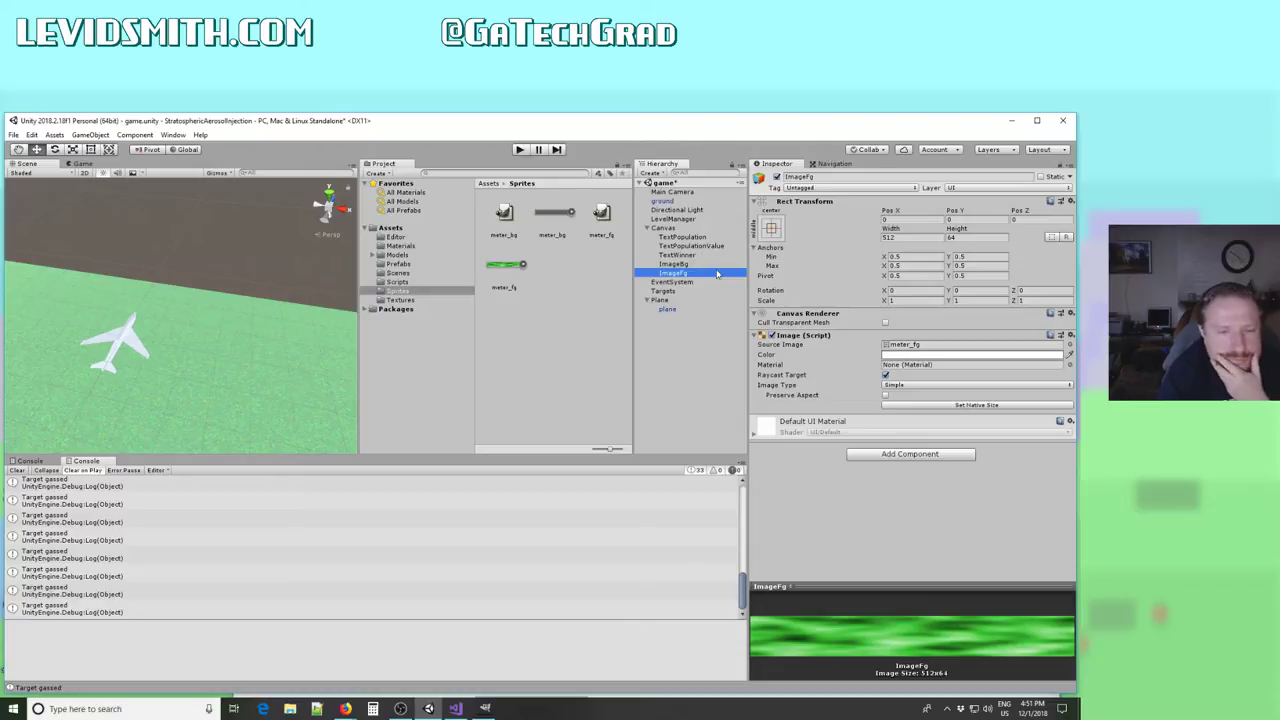
Check the health bar article's instructions on the text object, then add a UI Text object under the Canvas.
left_click(344, 708)
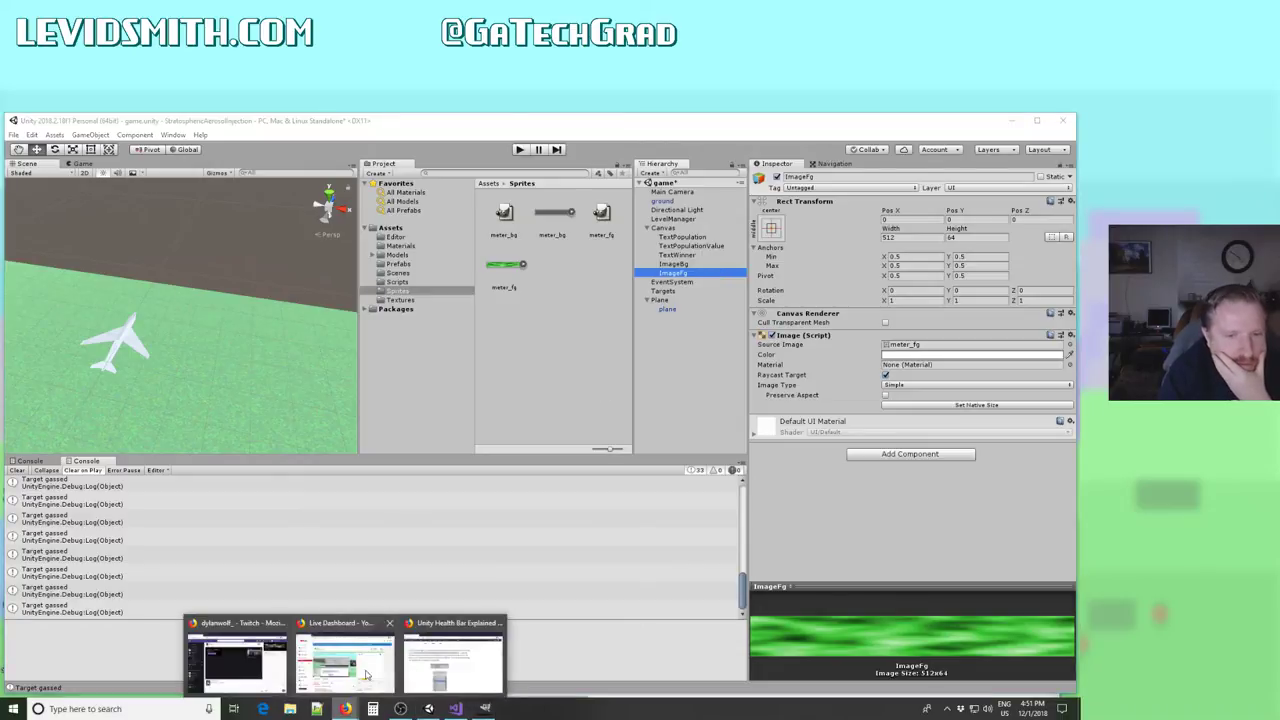
left_click(452, 660)
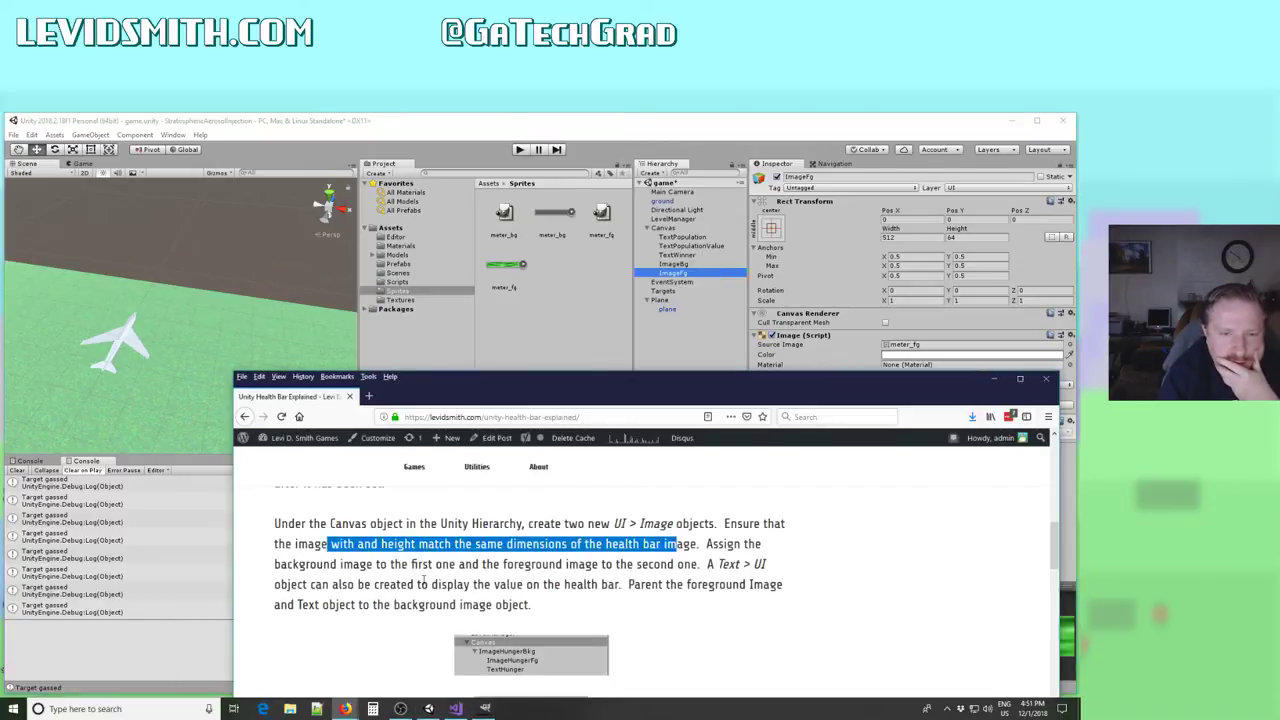
left_click_drag(404, 565, 438, 602)
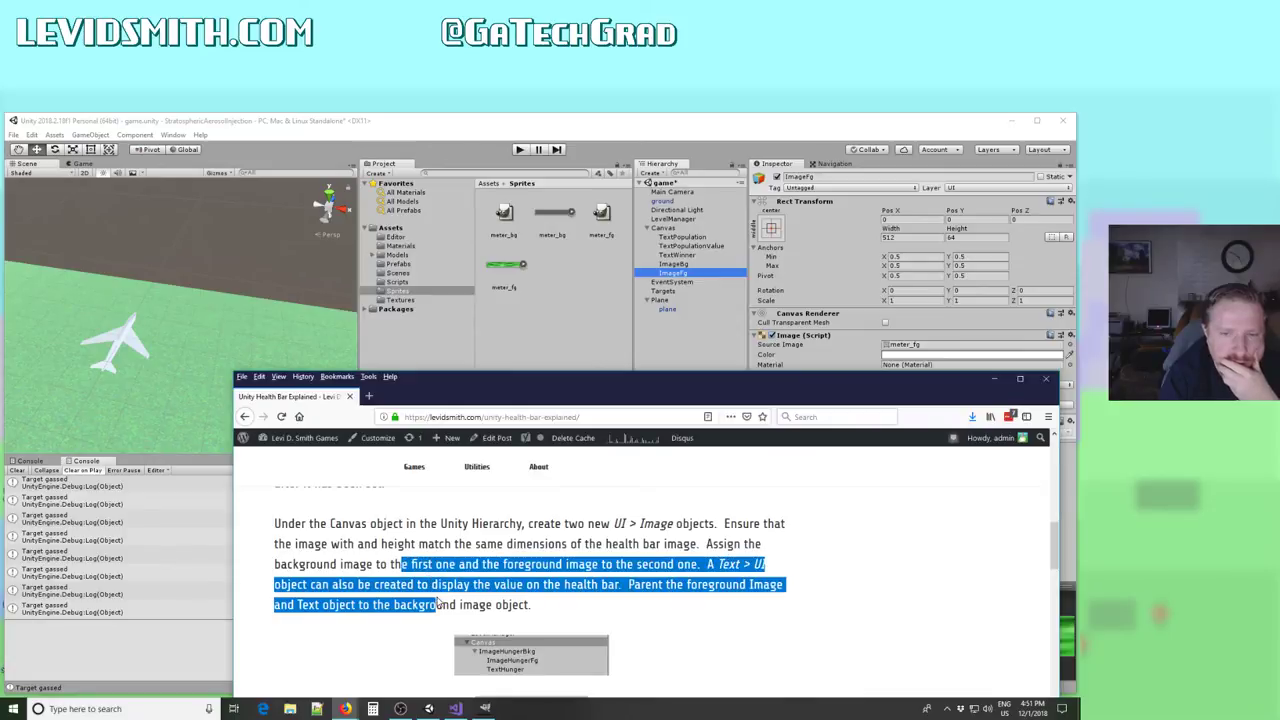
scroll(437, 601, "down", 1)
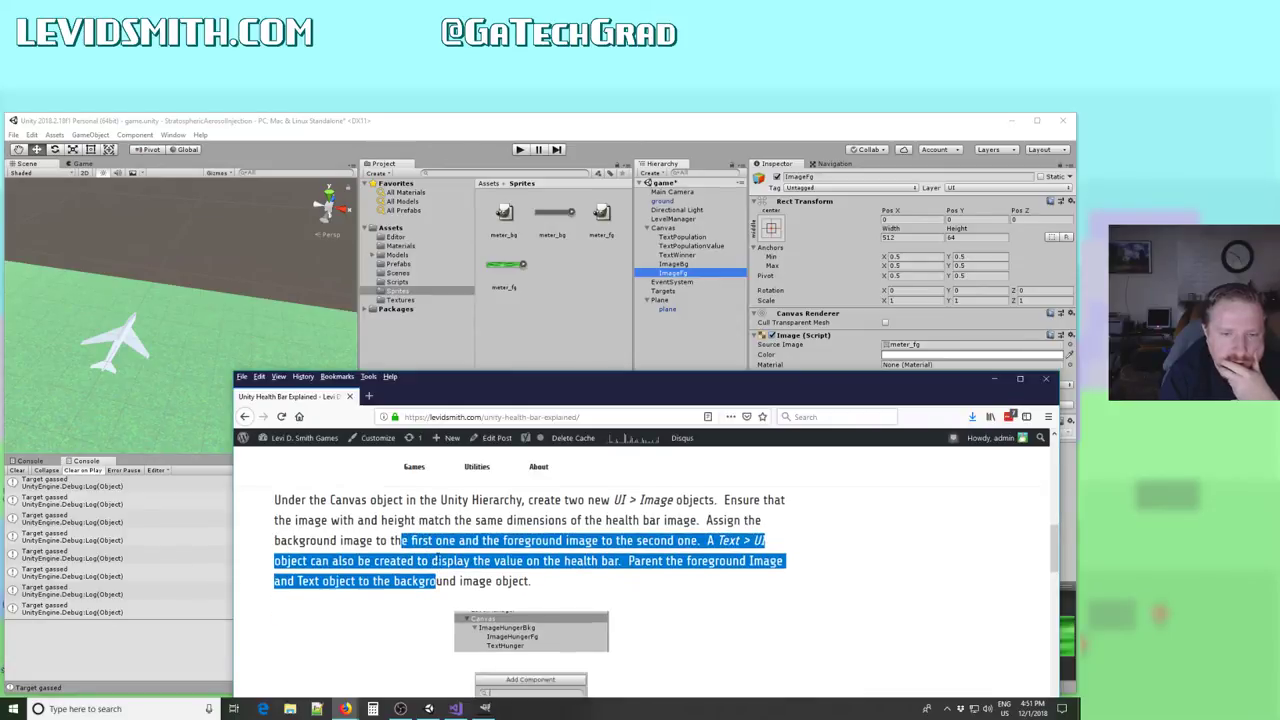
left_click(668, 229)
right_click(668, 230)
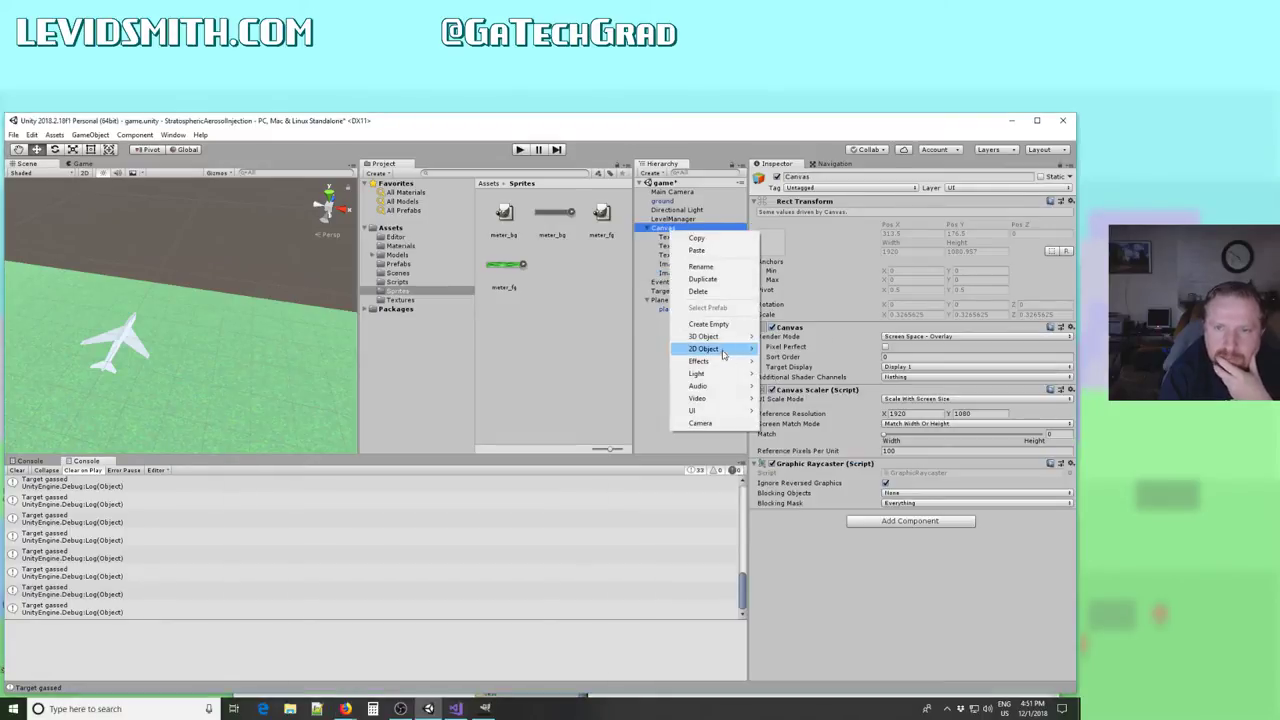
mouse_move(700, 410)
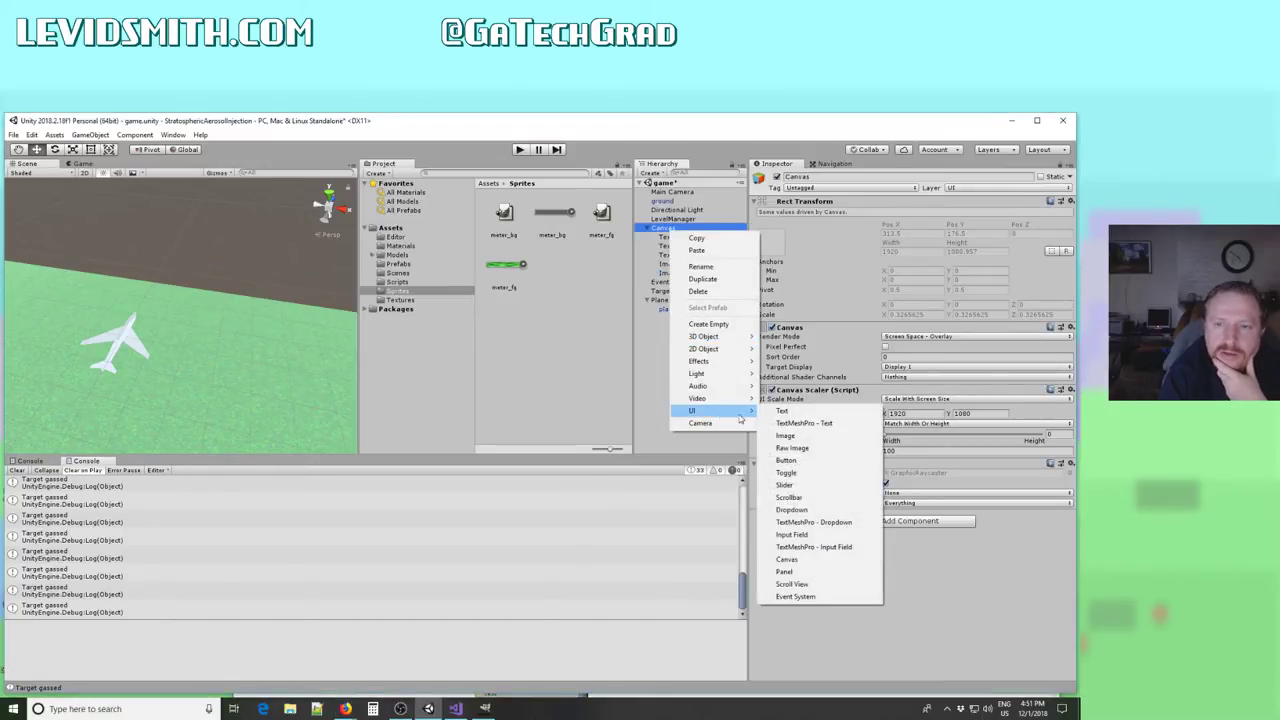
left_click(795, 409)
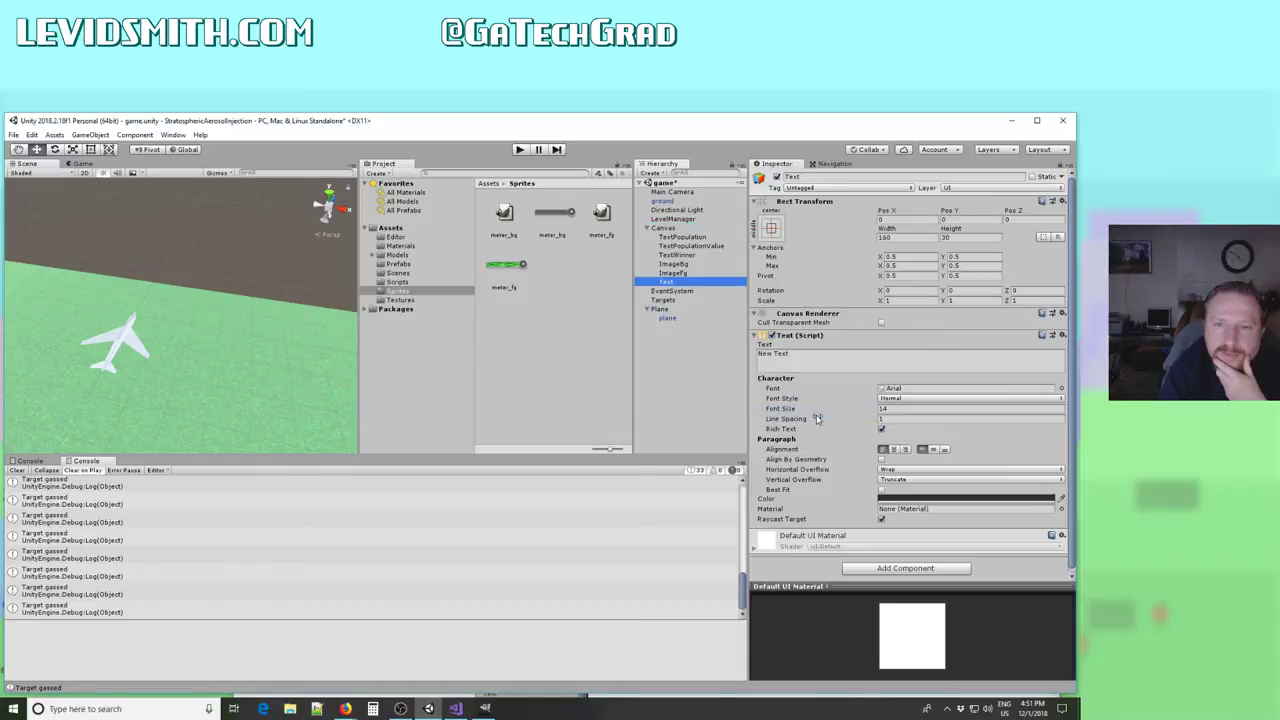
Rename the new text object to MeterPercent and set its text to ?%.
left_click(700, 283)
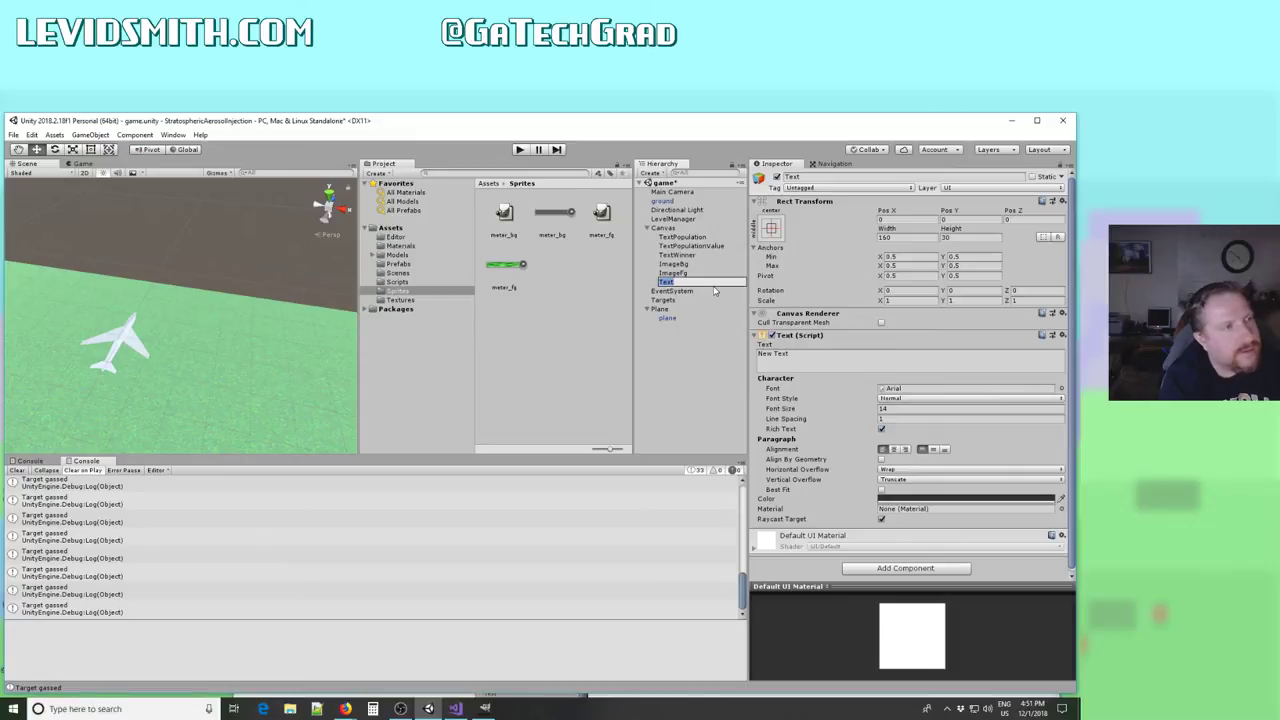
type("MeterPercent")
key("Return")
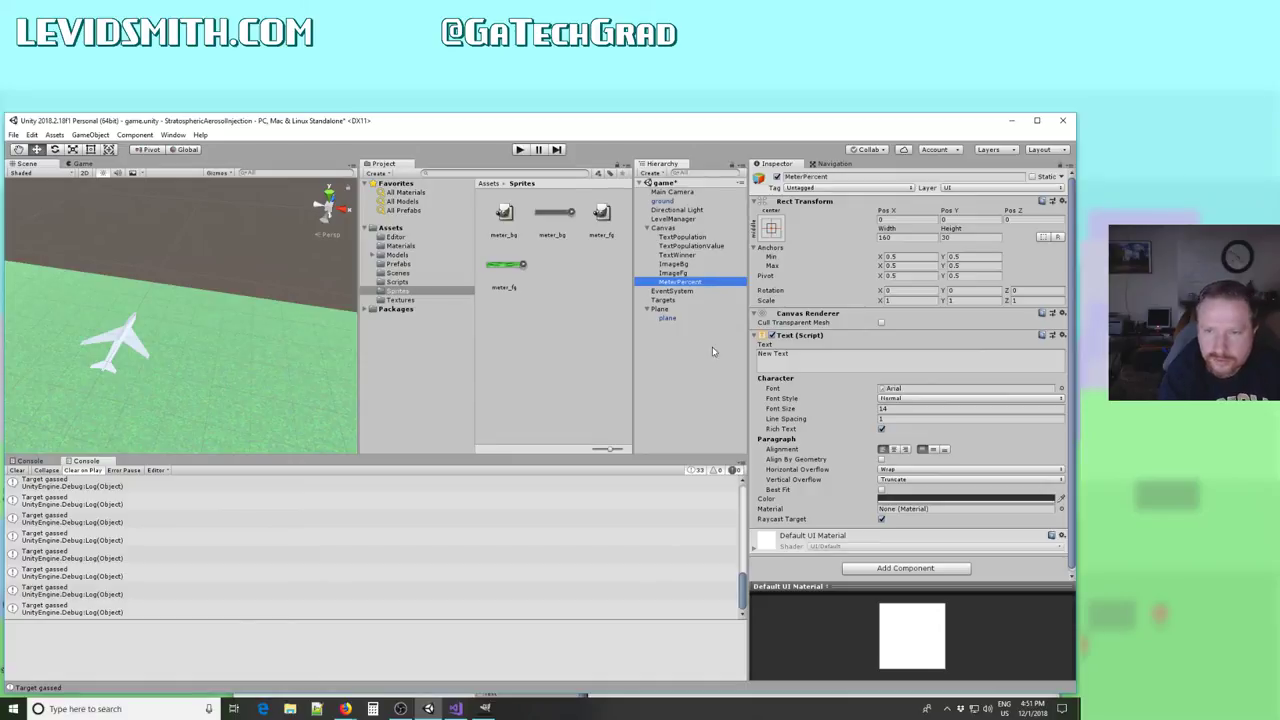
left_click(820, 355)
type("0")
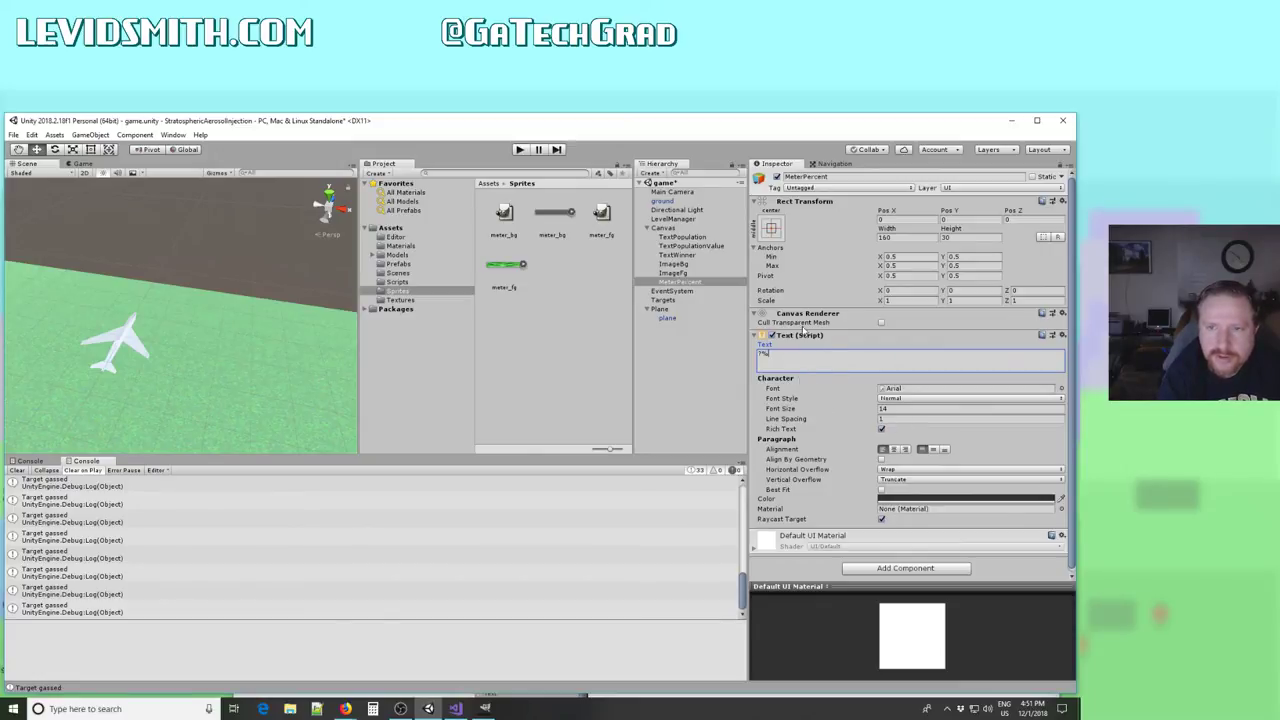
left_click(842, 336)
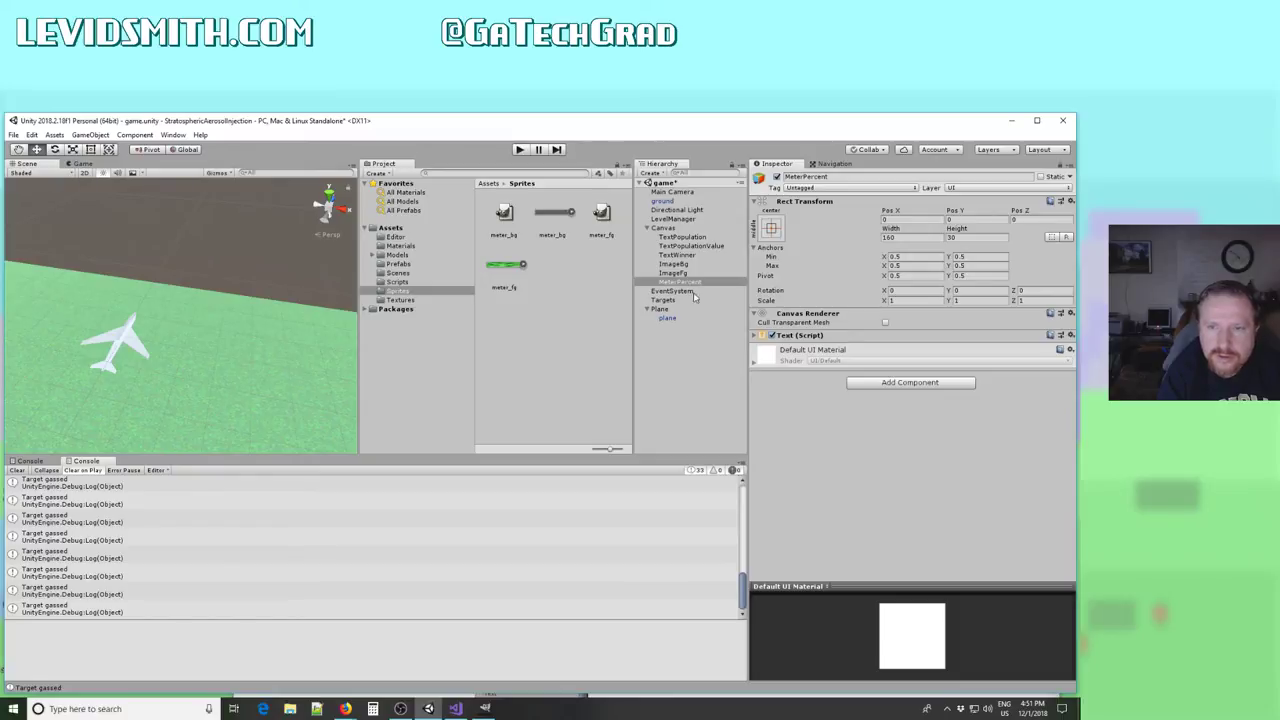
left_click(678, 284)
left_click(758, 338)
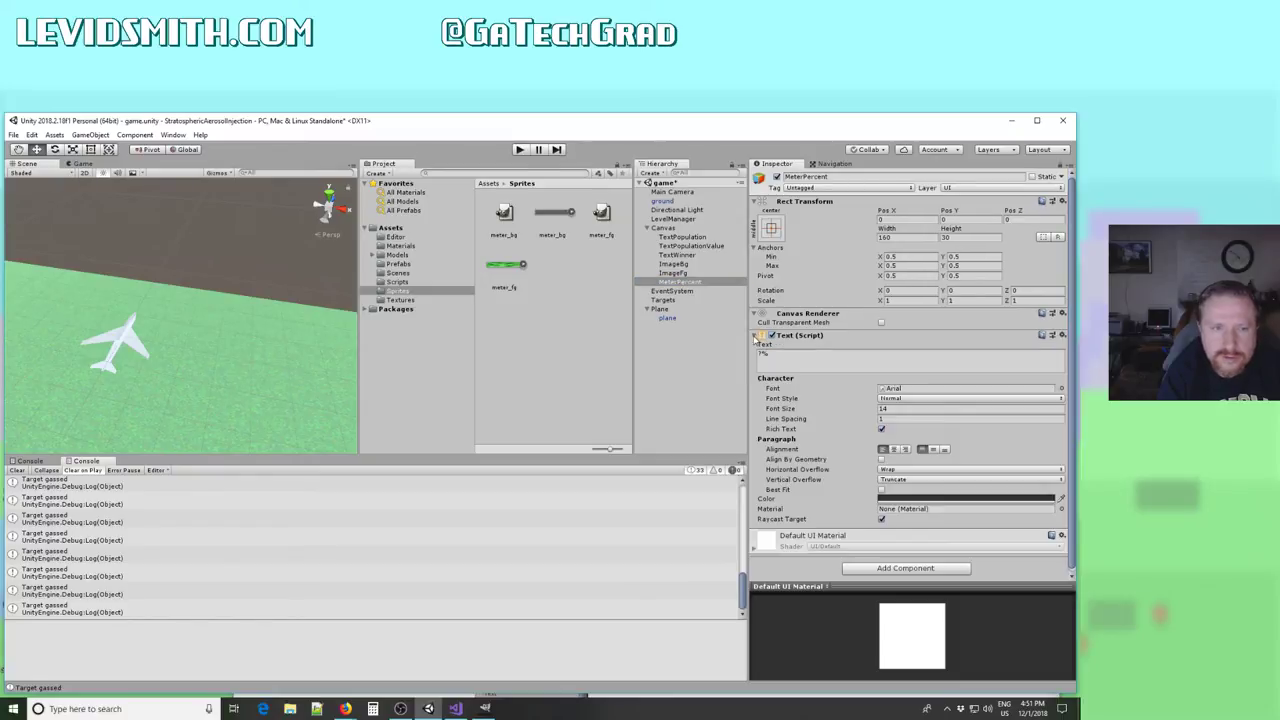
Show the Game view, check the article's example hierarchy, and parent ImageFg and MeterPercent to ImageBg.
left_click(84, 164)
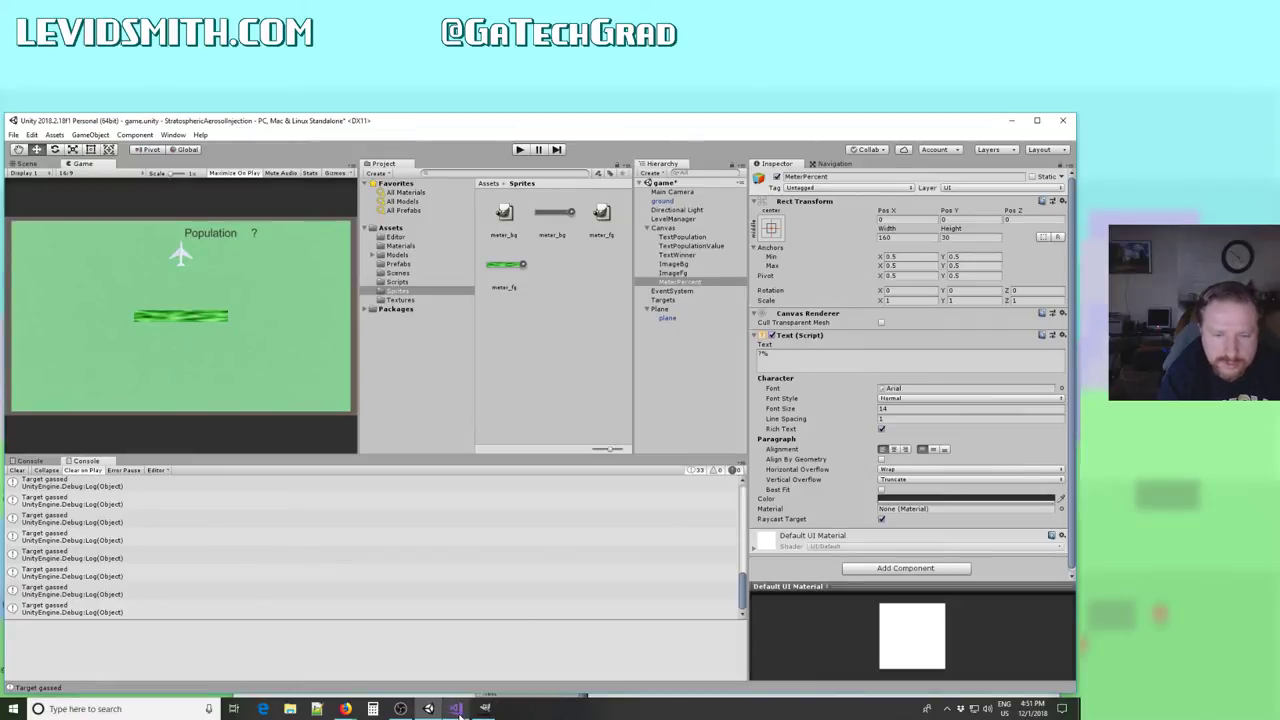
left_click(346, 708)
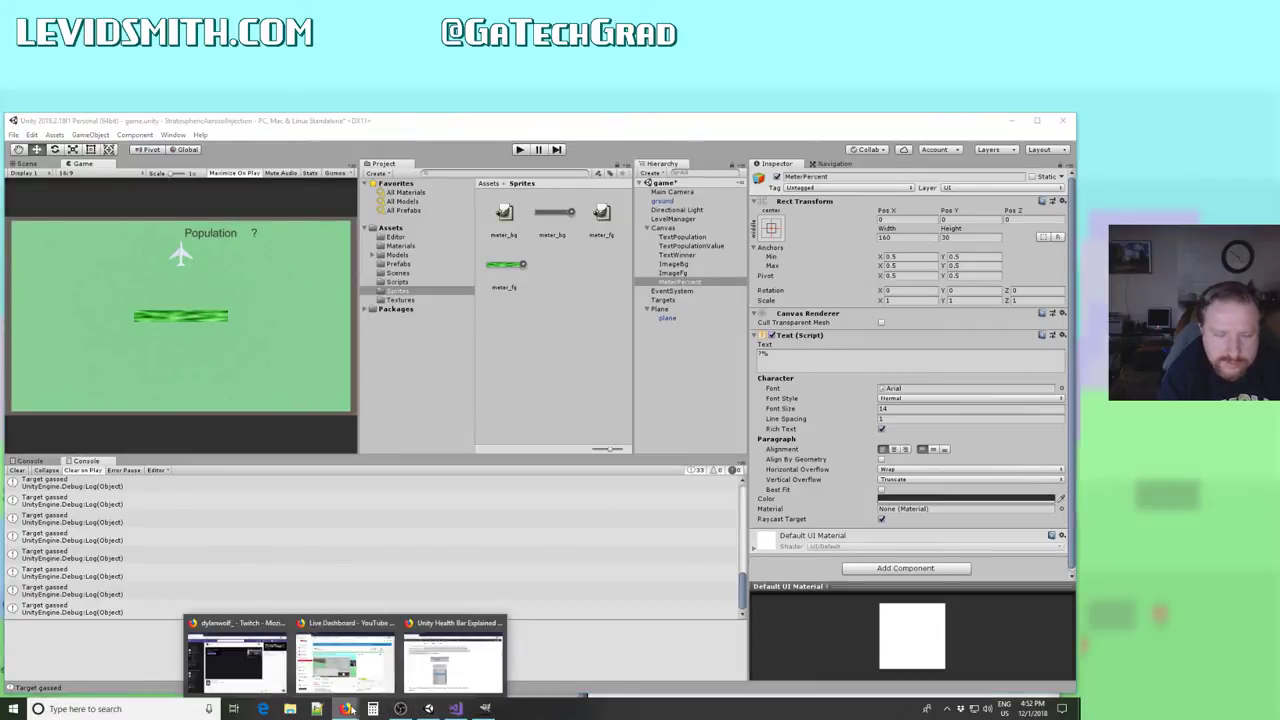
left_click(420, 665)
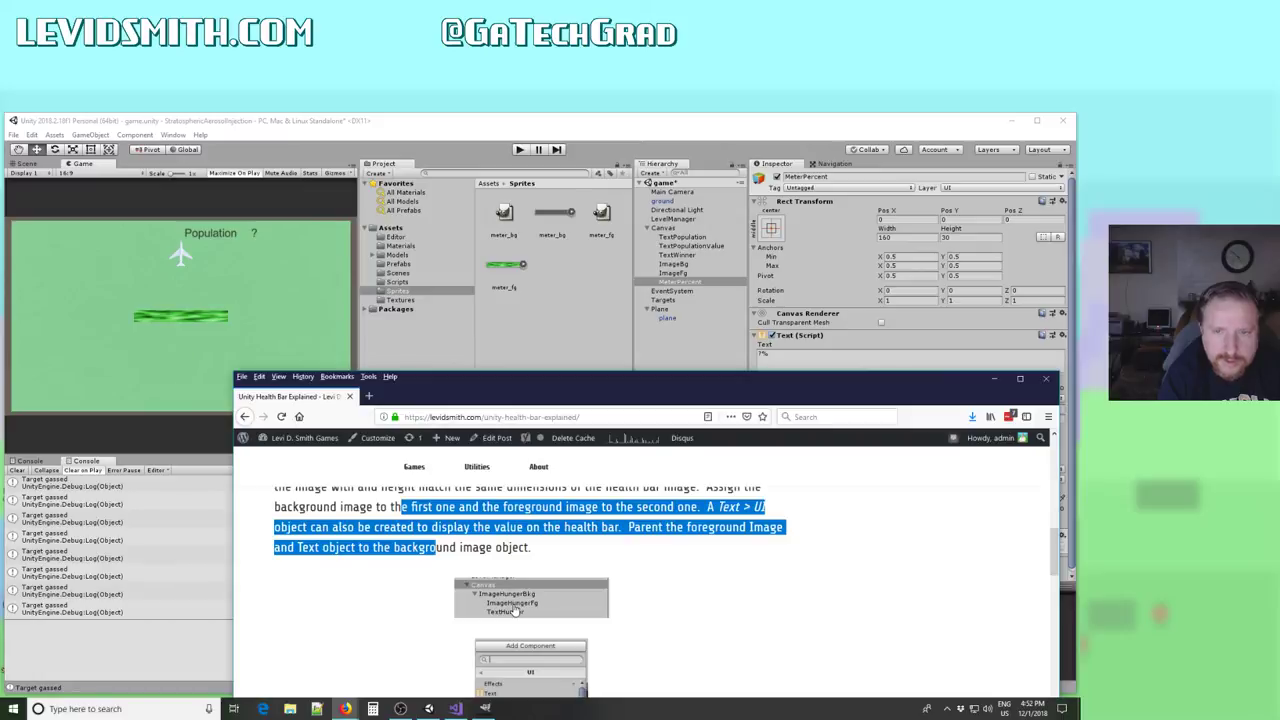
left_click(672, 274)
mouse_move(673, 279)
left_mouse_down()
mouse_move(676, 264)
mouse_move(688, 279)
left_mouse_up()
Rename the MeterPercent object to TextPercent.
left_click(723, 285)
key("Home")
type("Text")
key("Delete")
key("Delete")
key("Delete")
key("Delete")
key("Delete")
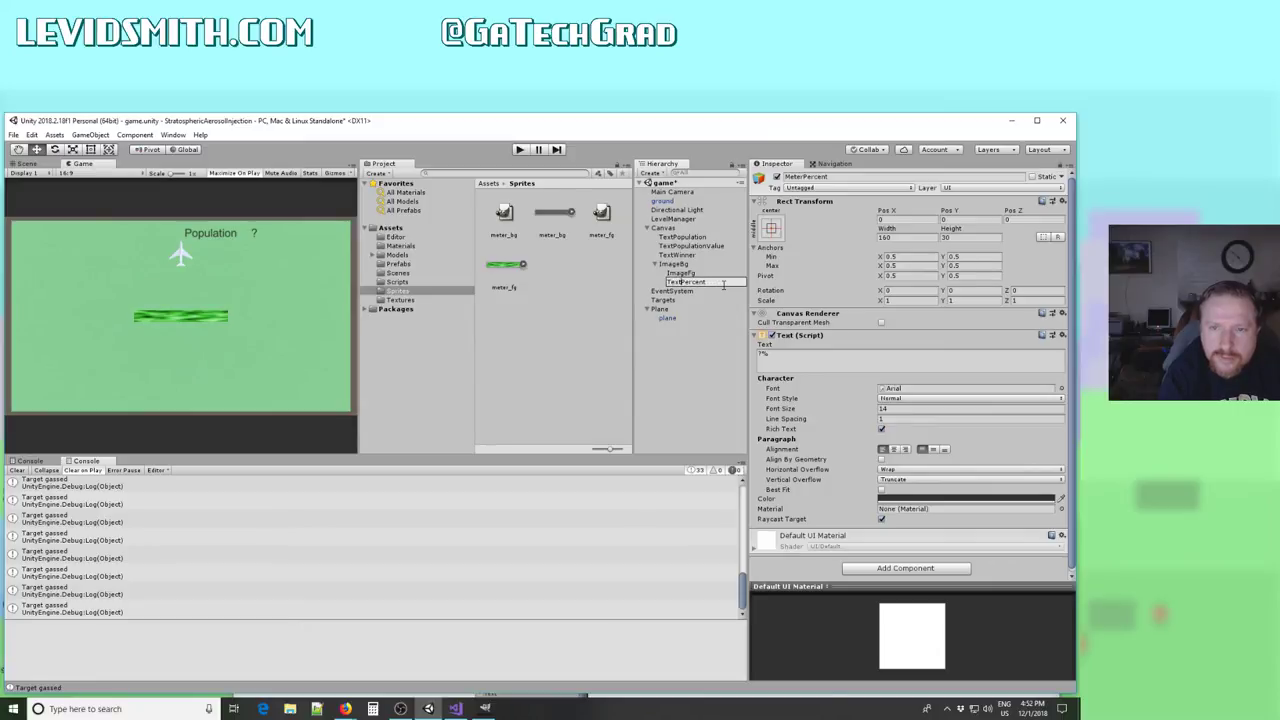
key("Return")
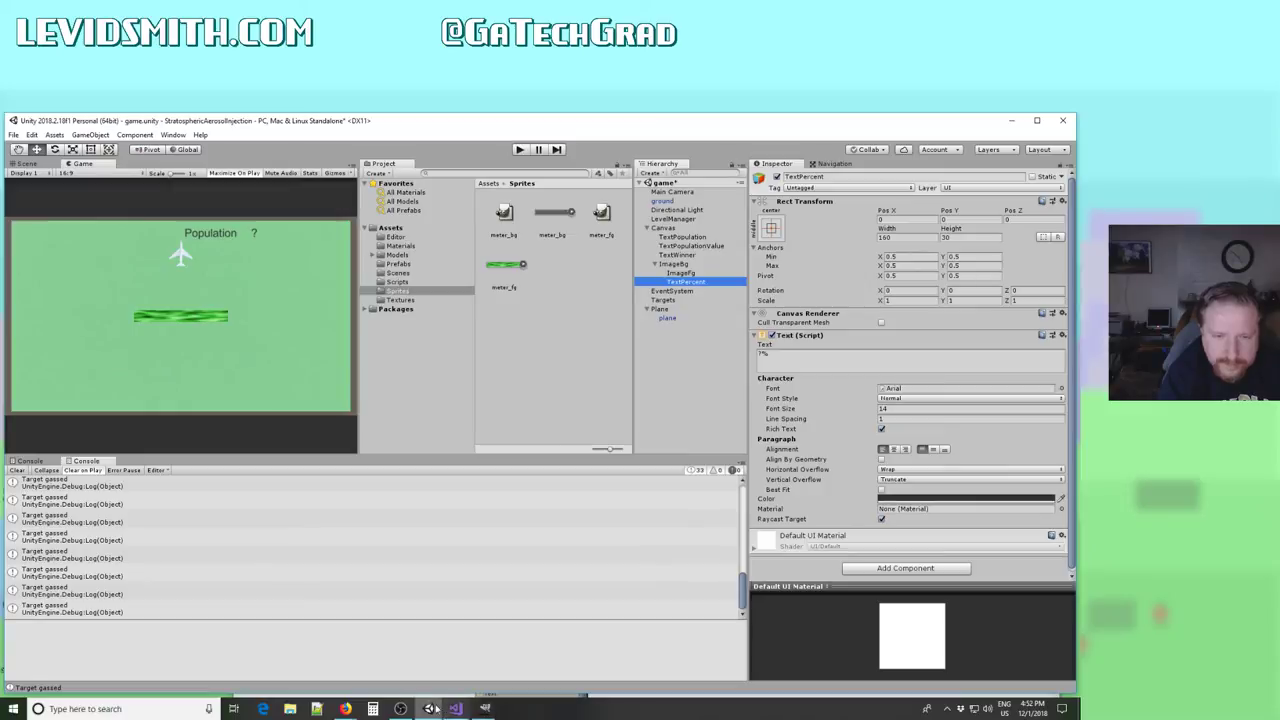
Read the article's next instruction, then add a Mask component to ImageBg.
left_click(342, 709)
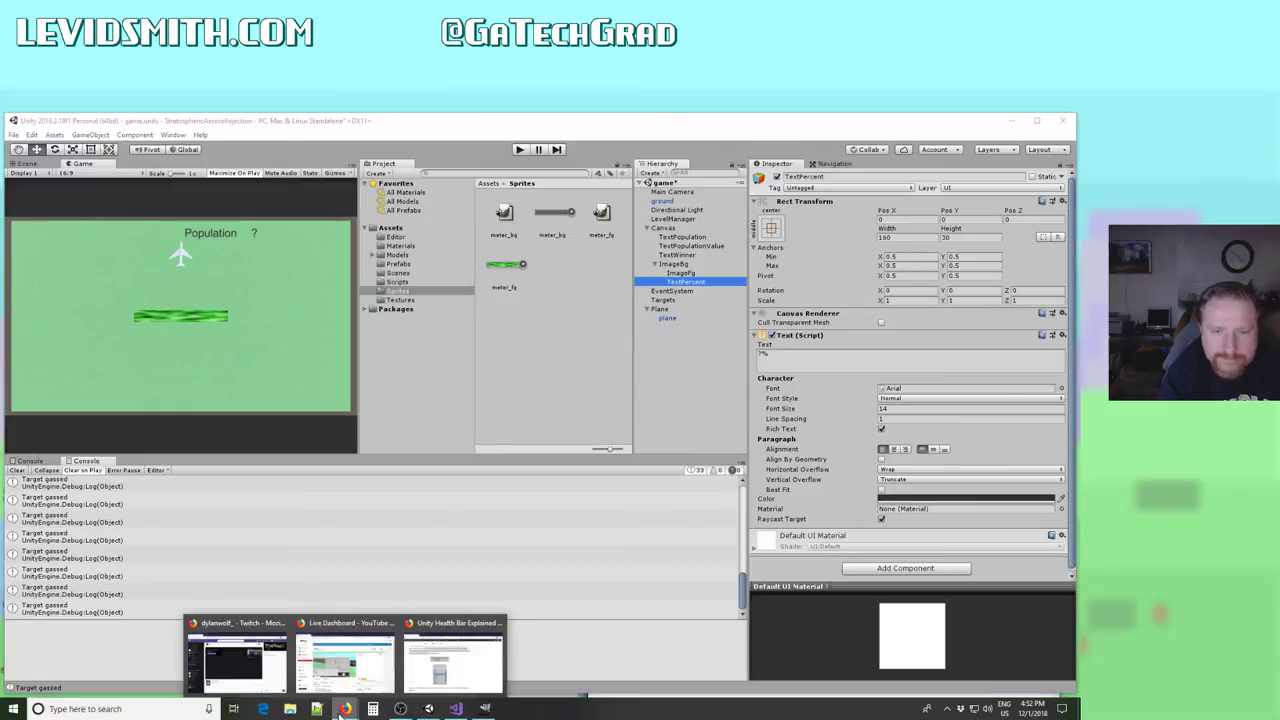
left_click(452, 660)
left_click(561, 547)
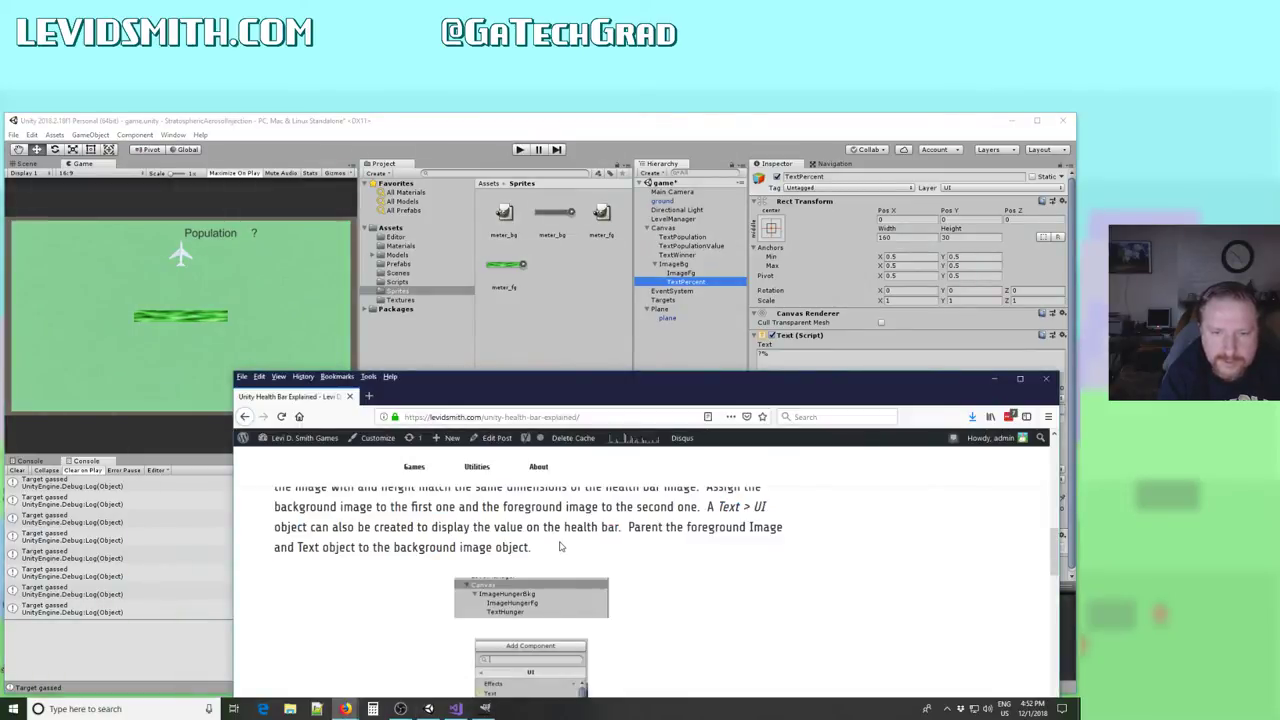
scroll(560, 549, "down", 3)
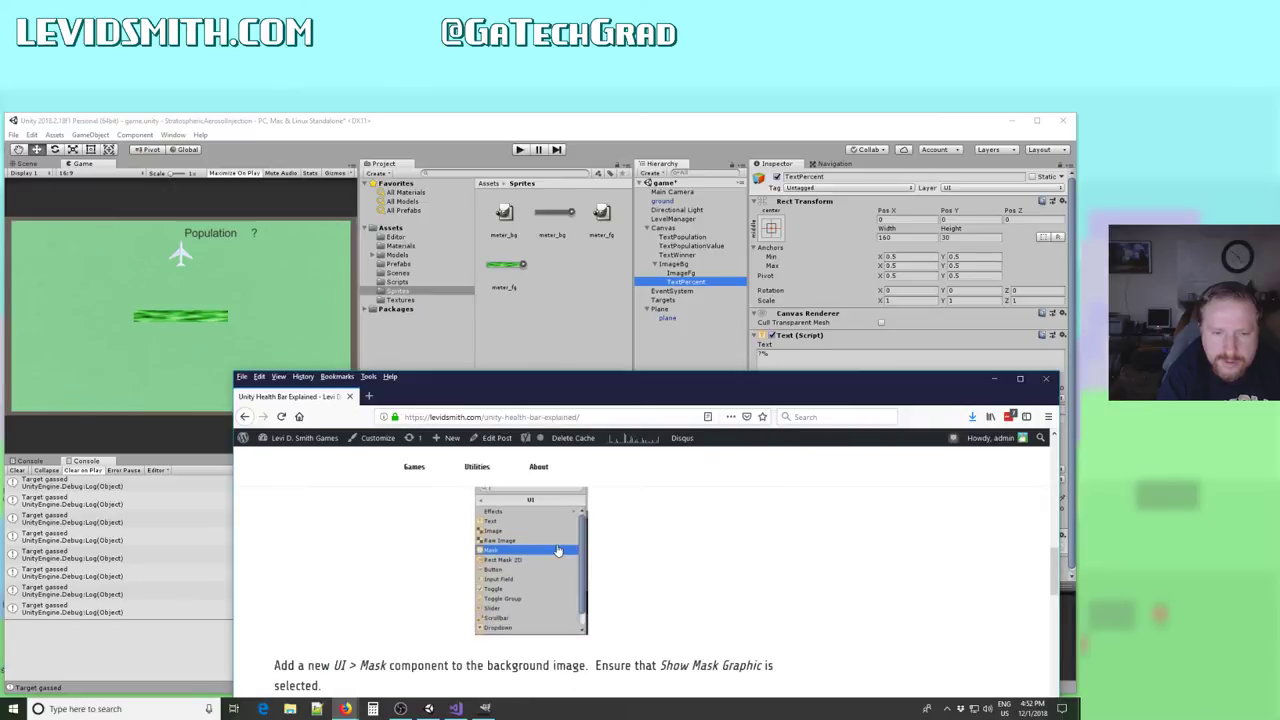
left_click(674, 263)
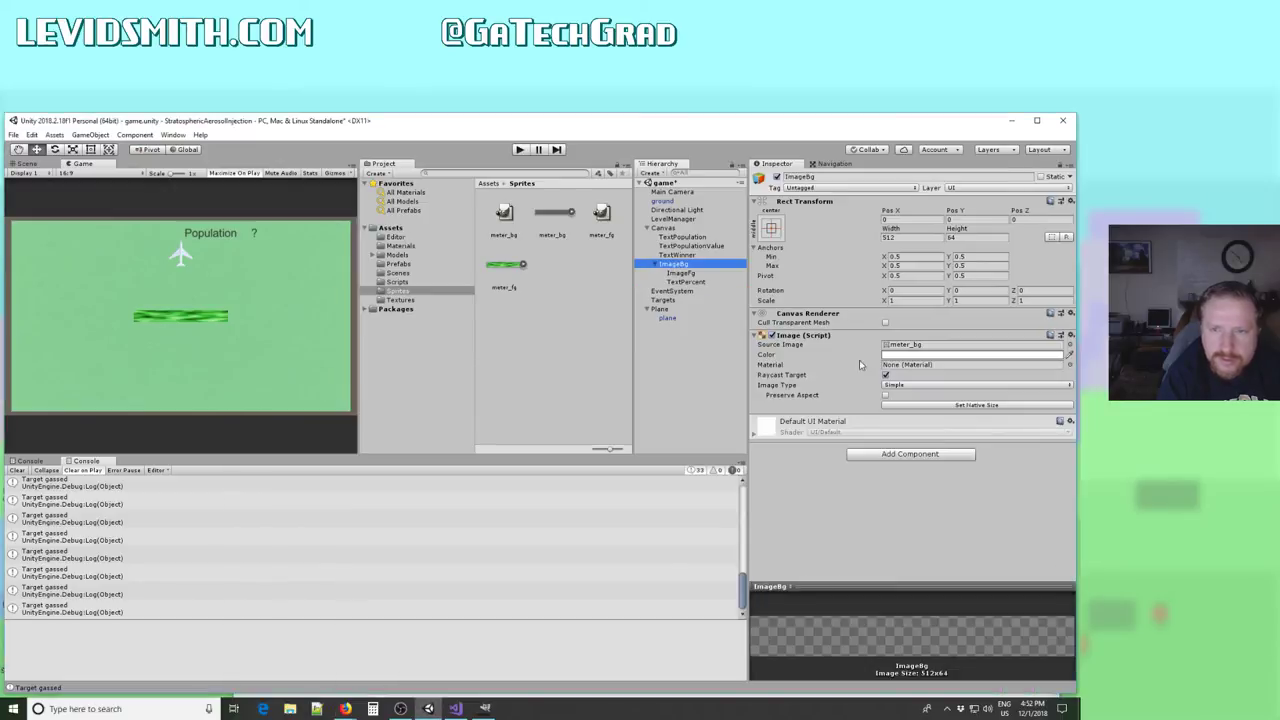
left_click(911, 457)
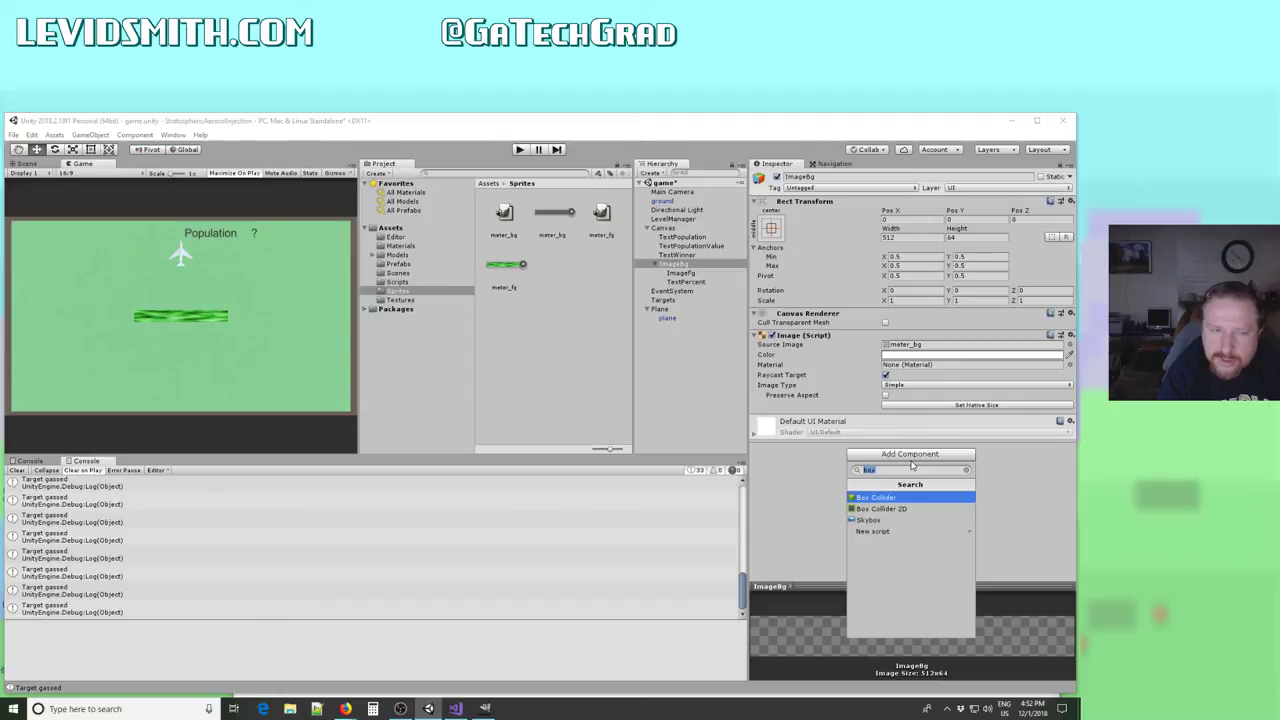
type("mask")
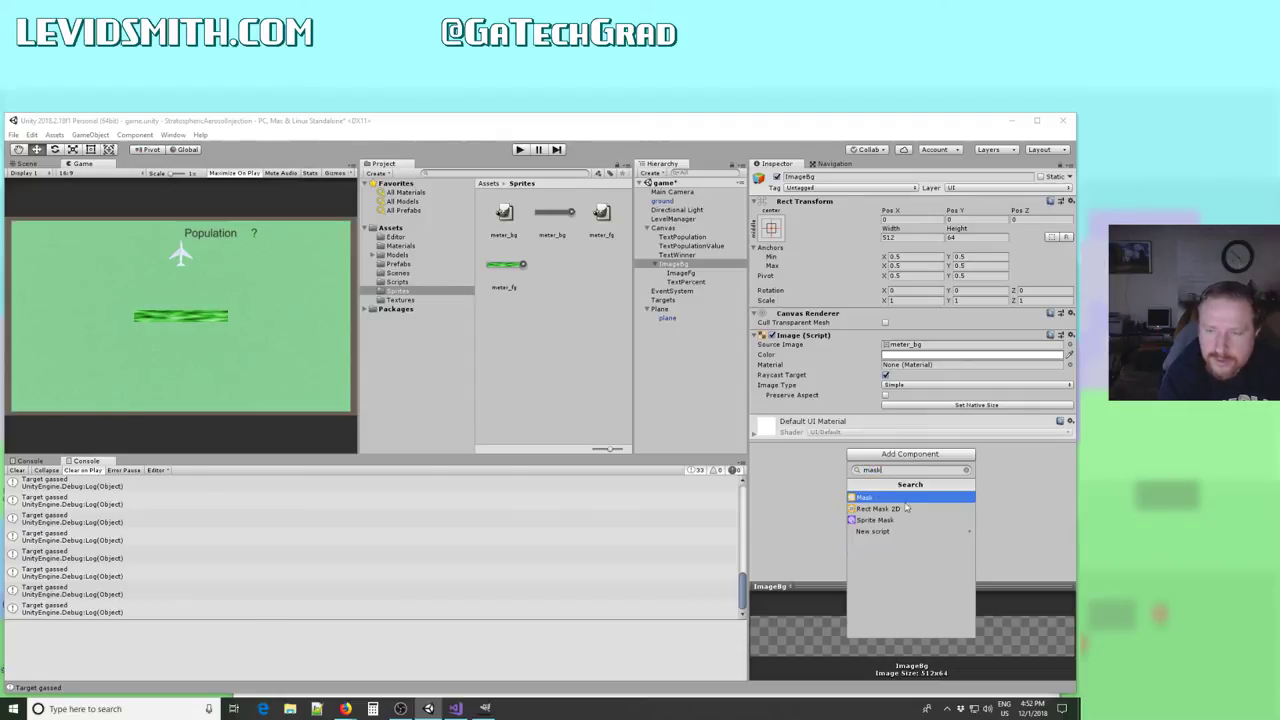
key("Return")
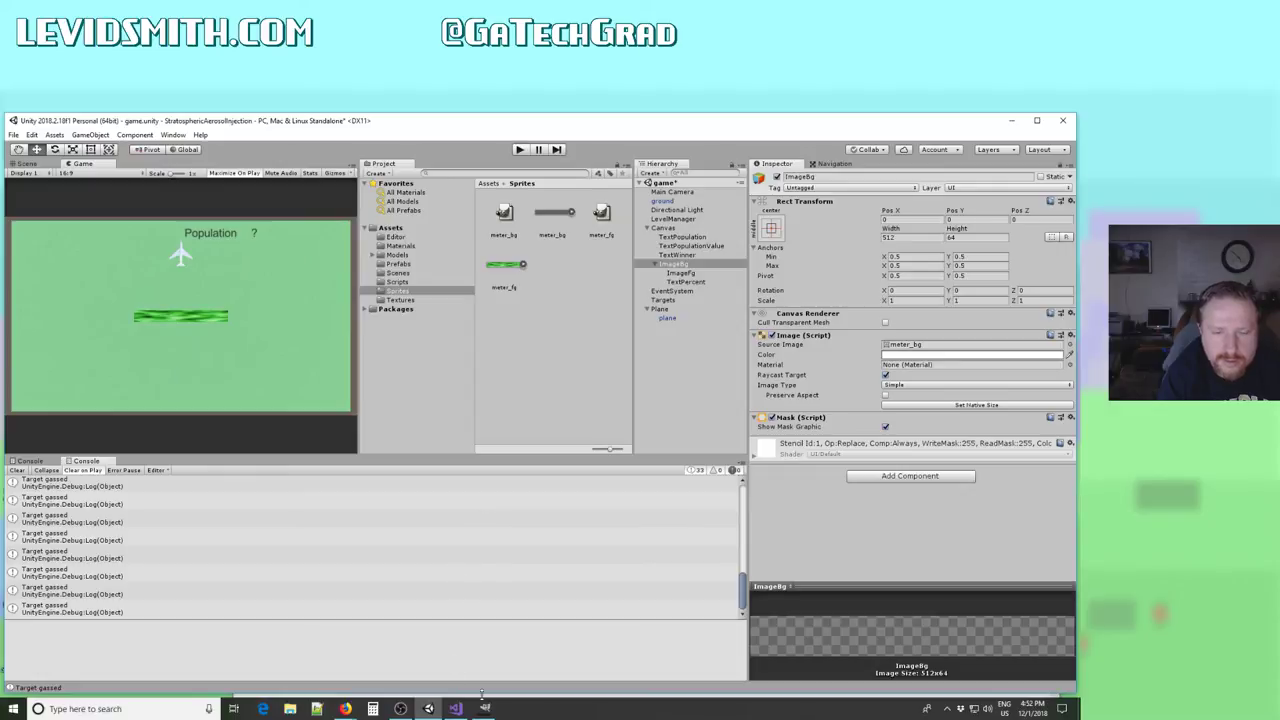
Test the mask by sliding ImageFg's Pos X to about -348, then reset it to 0.
left_click(688, 275)
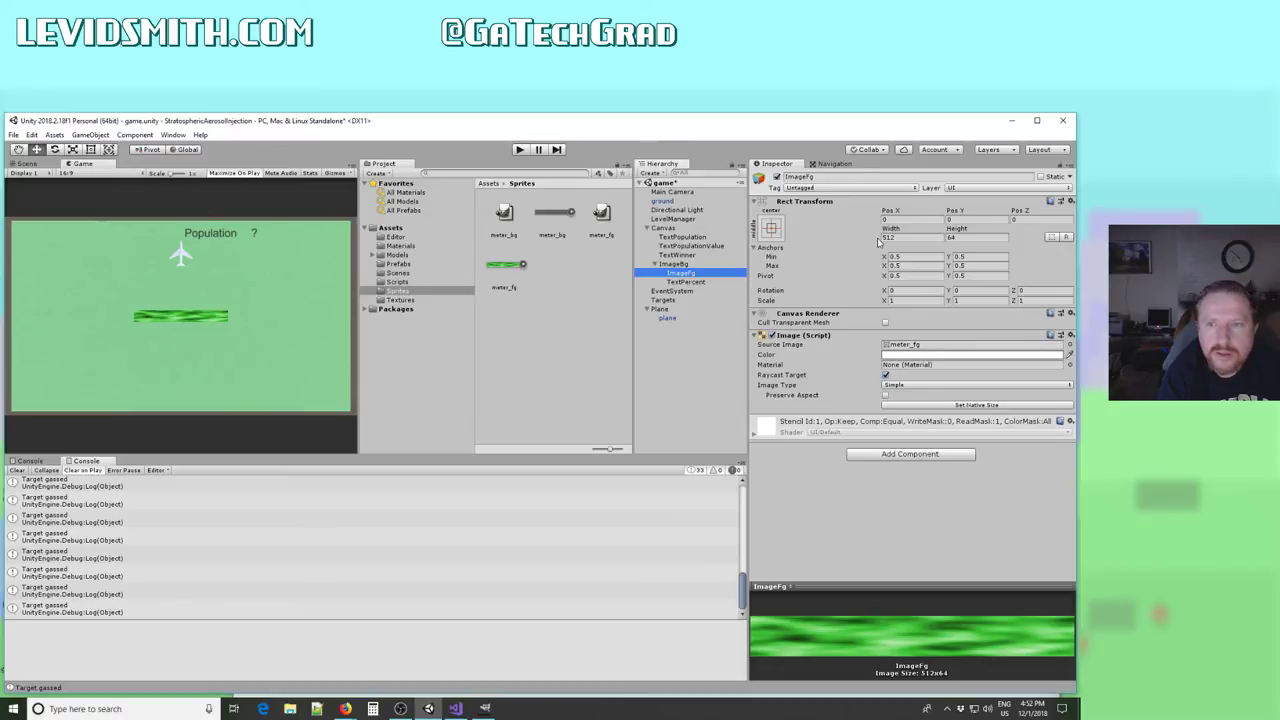
left_click_drag(893, 211, 810, 258)
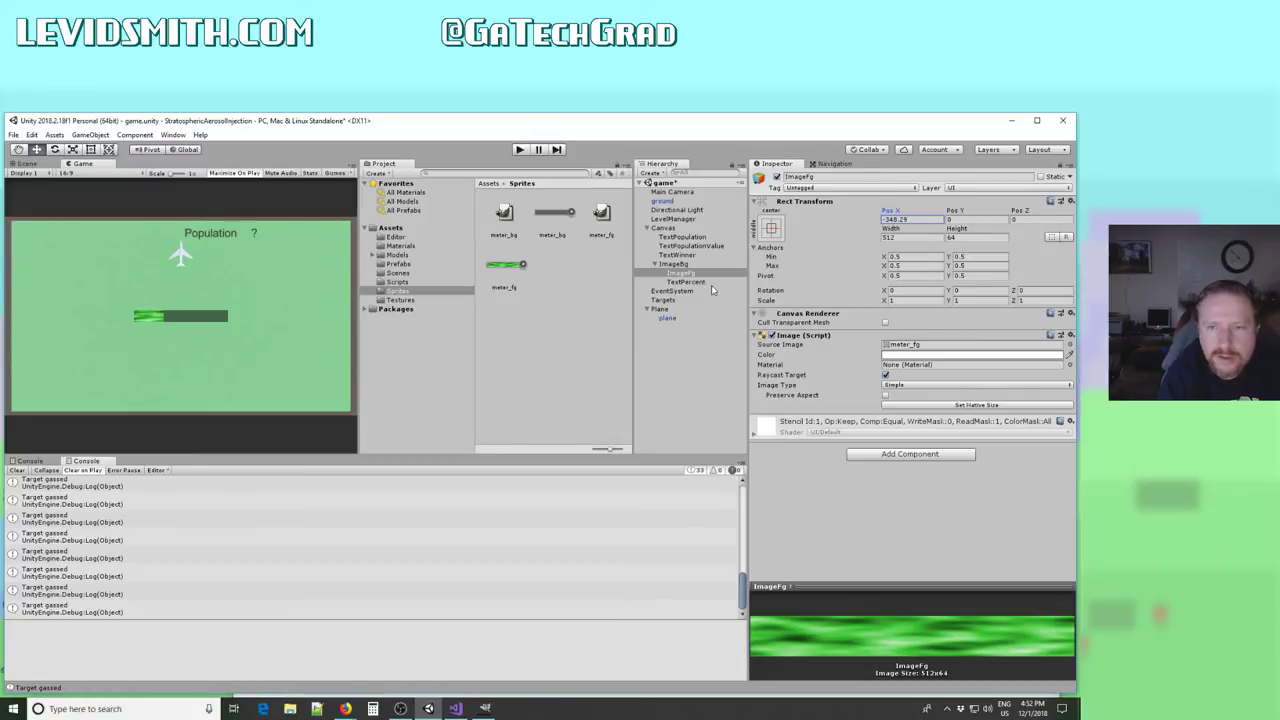
type("0")
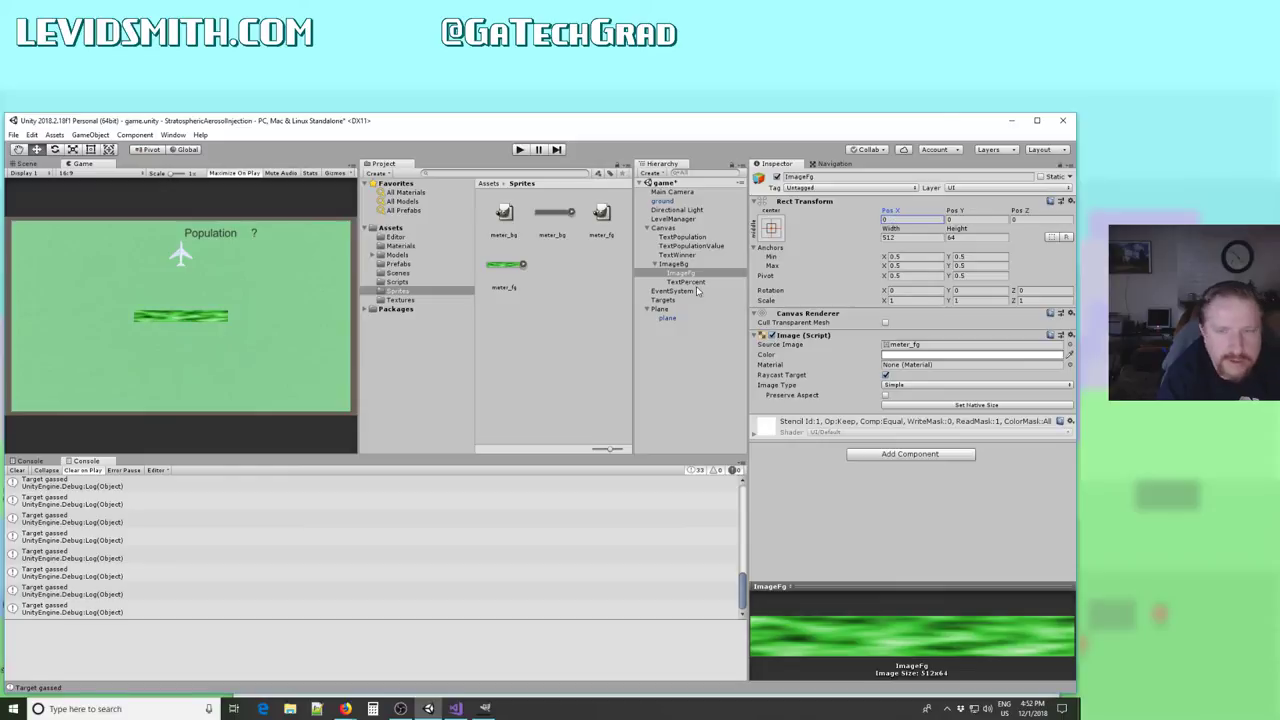
Set both the horizontal and vertical overflow of the TextPercent text to Overflow.
left_click(688, 282)
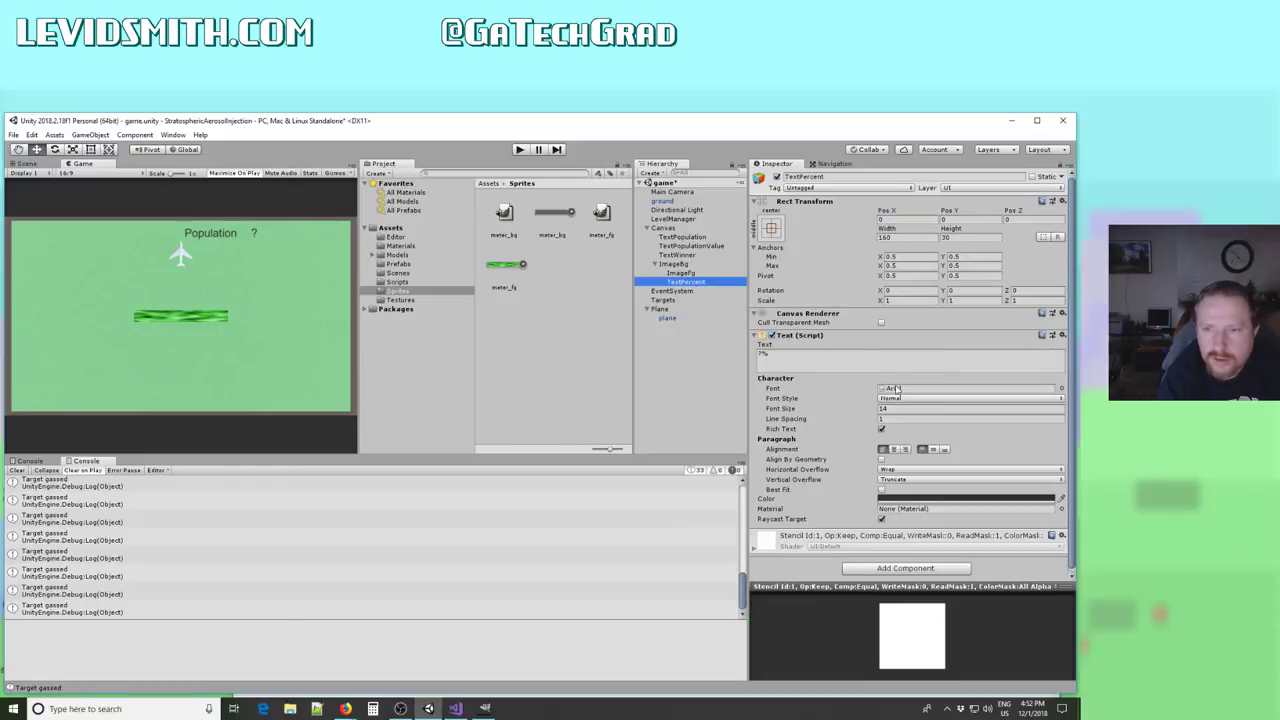
left_click(896, 470)
left_click(910, 495)
left_click(900, 480)
left_click(907, 503)
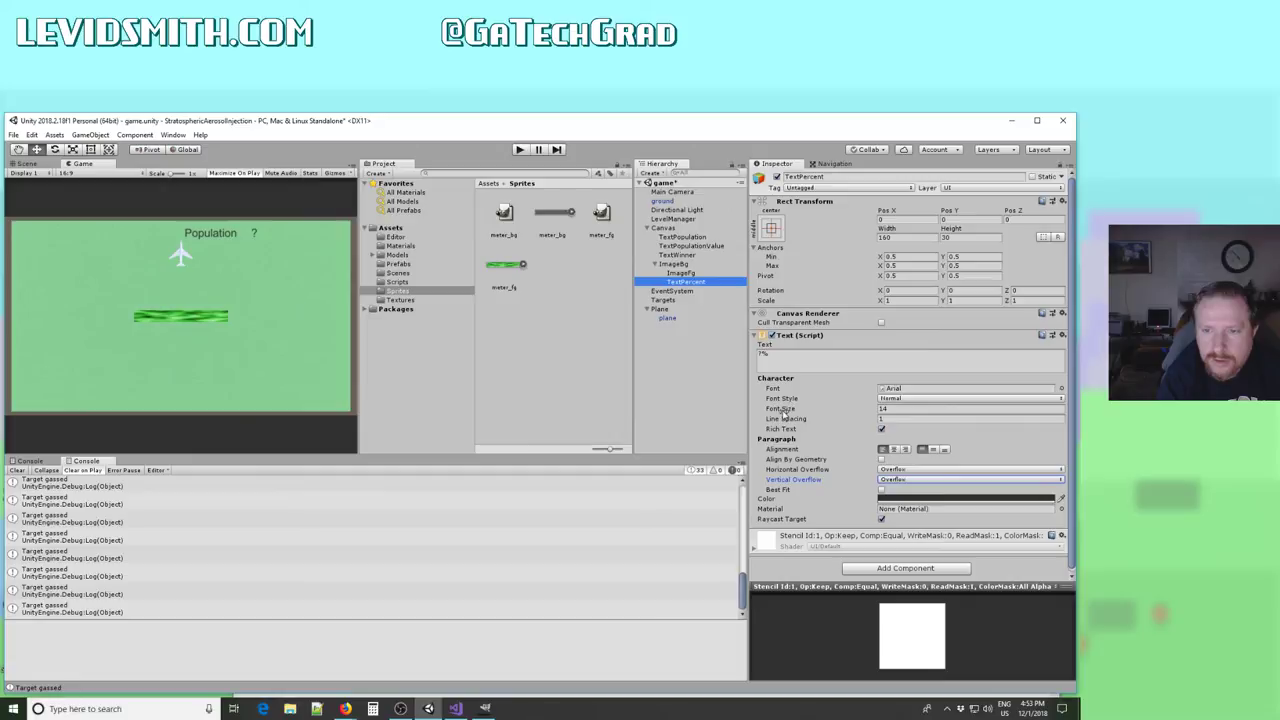
Set TextPercent's font size to 40 and center its text alignment.
left_click_drag(782, 410, 800, 410)
type("4")
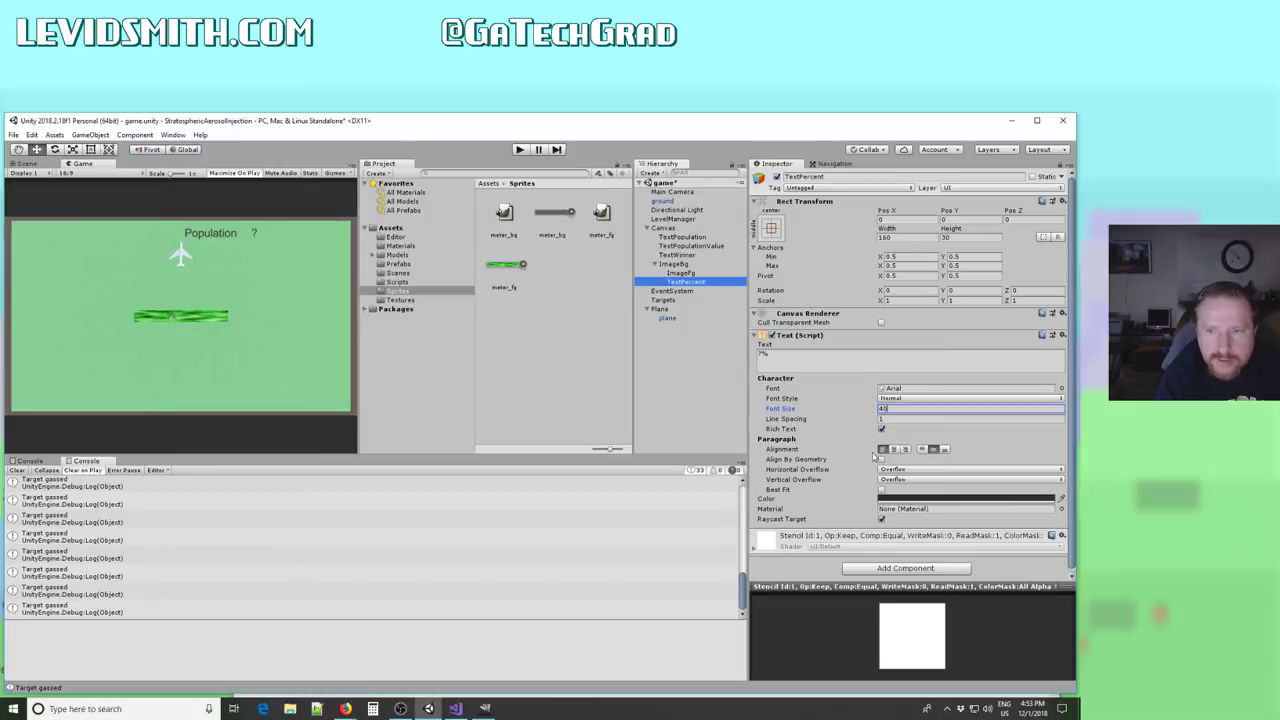
left_click(894, 450)
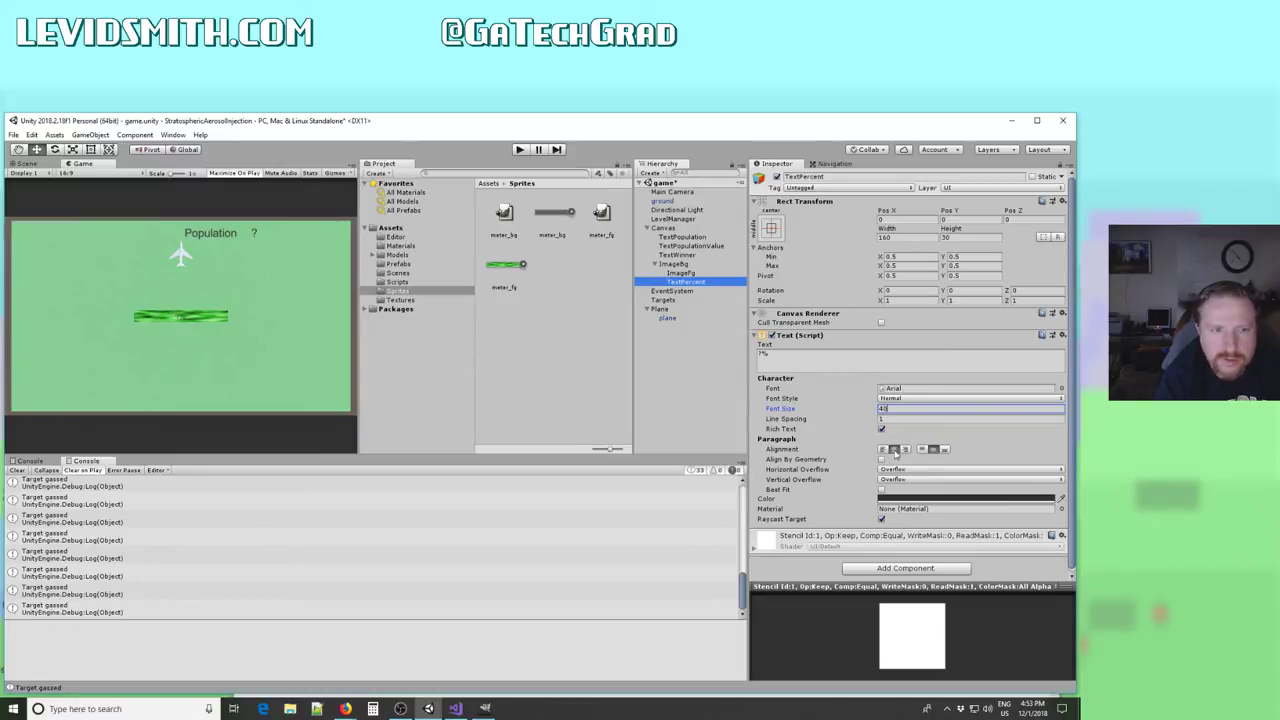
Change the TextPercent text color to white (FFFFFF).
left_click(884, 498)
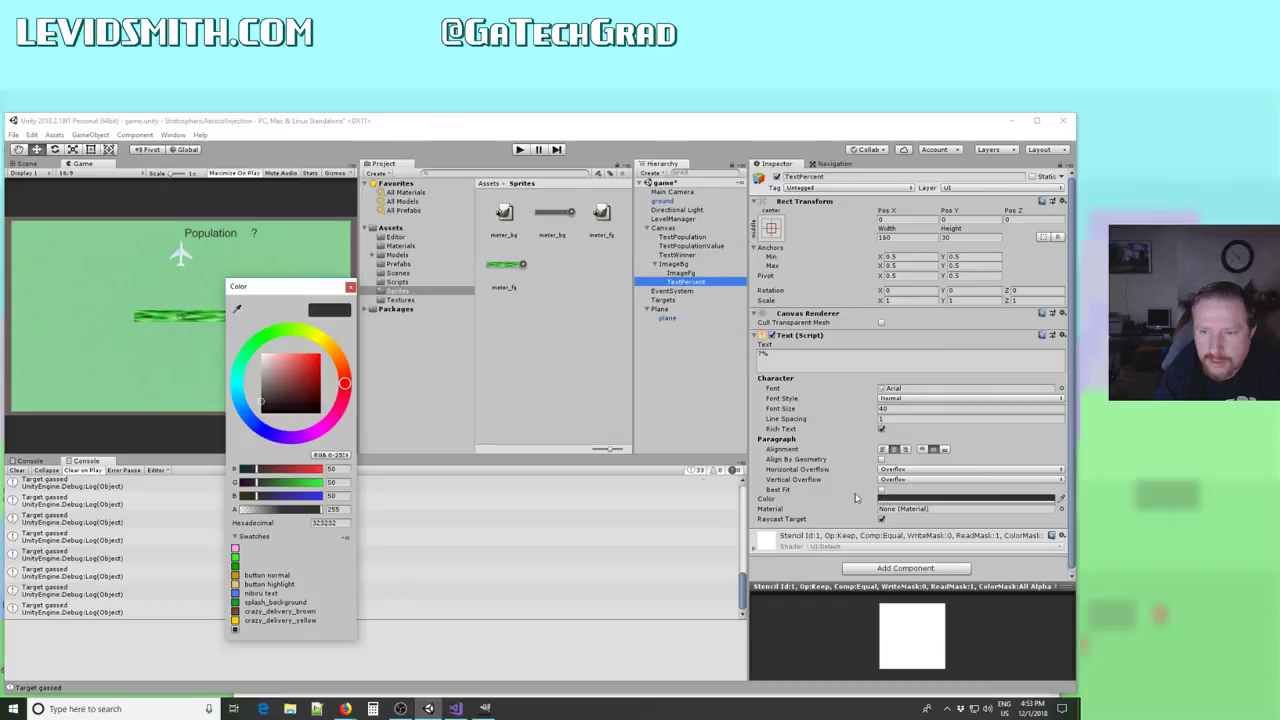
left_click(265, 362)
left_click_drag(265, 362, 258, 349)
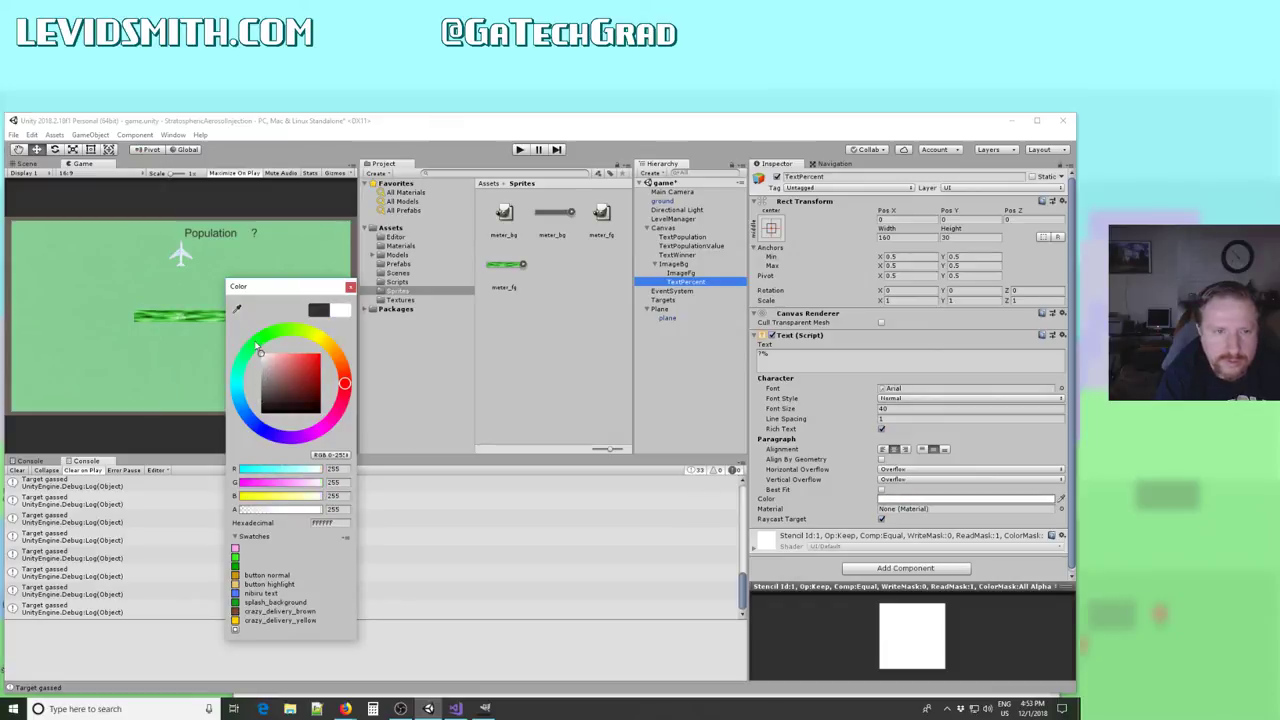
left_click(350, 287)
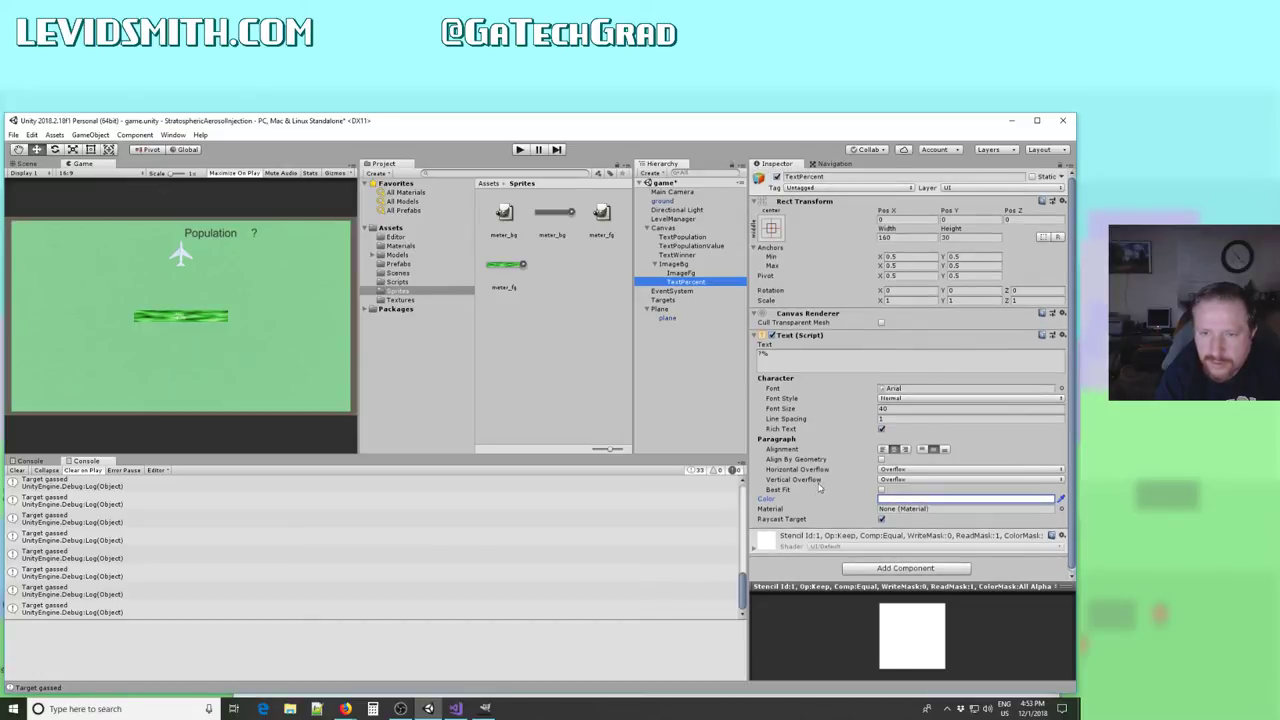
Set TextPercent's font style to Bold and add an Outline component with effect distance X 2, Y -2.
left_click(890, 398)
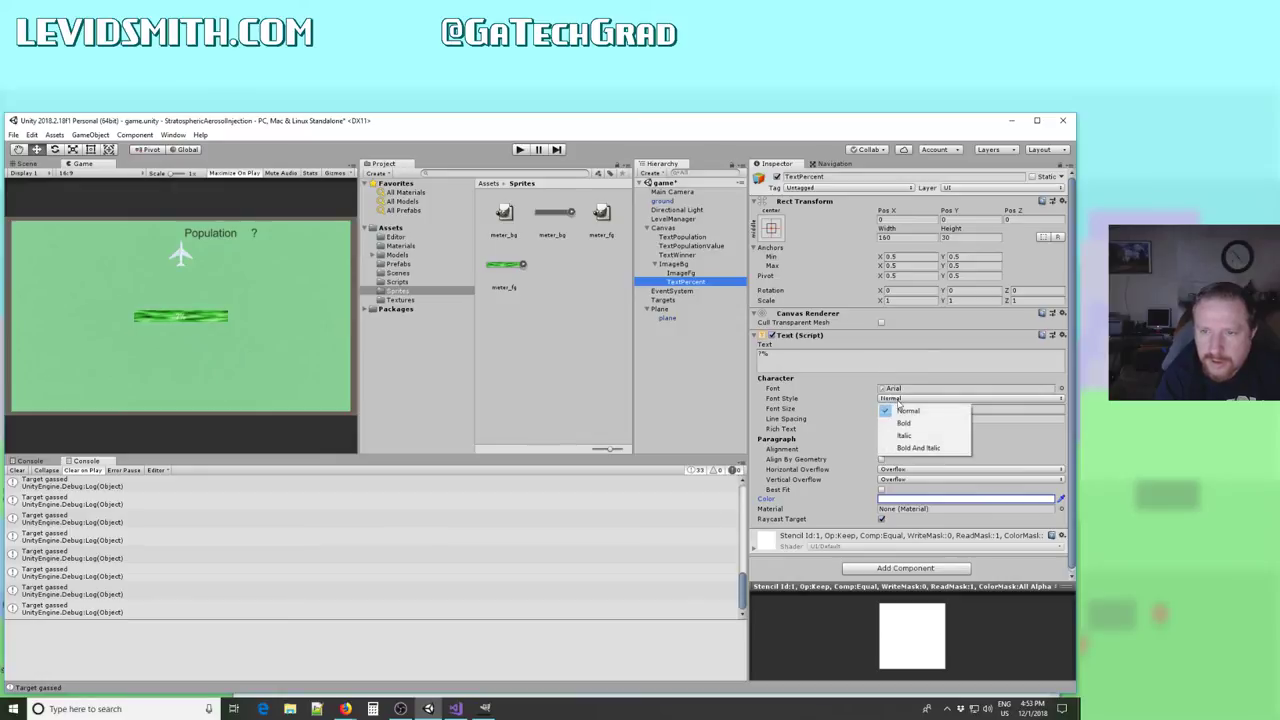
left_click(902, 421)
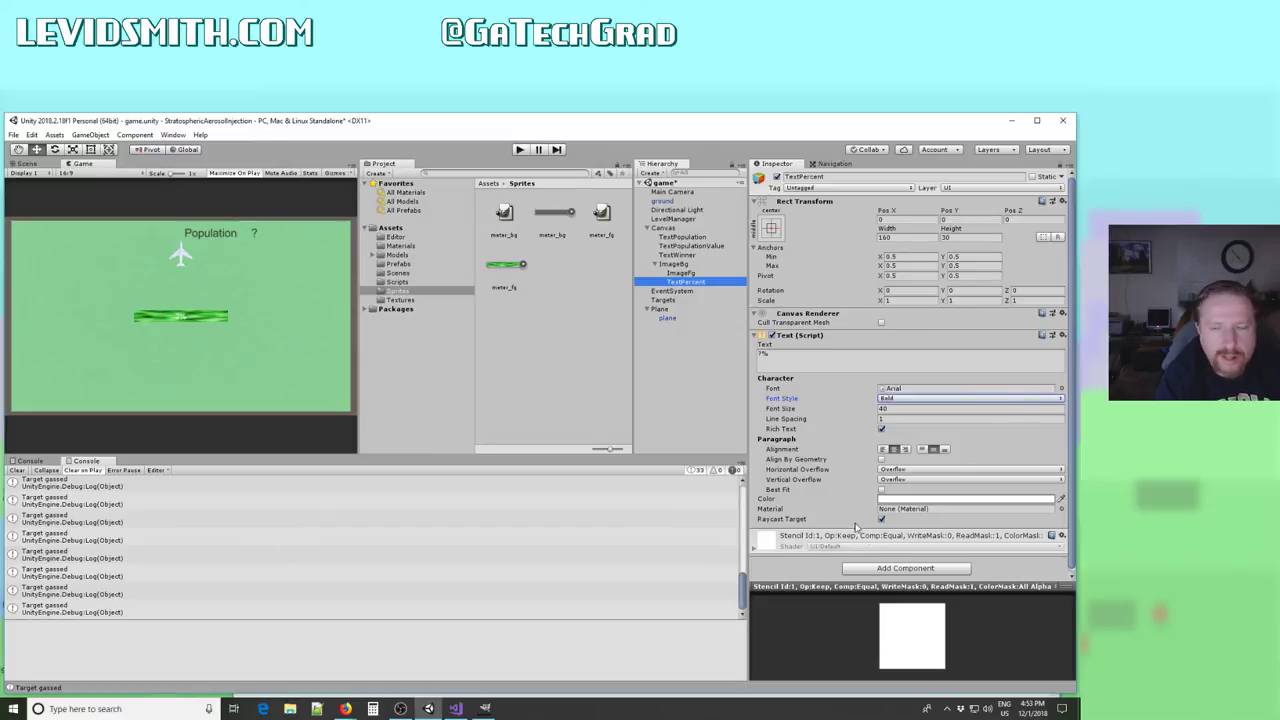
left_click(884, 568)
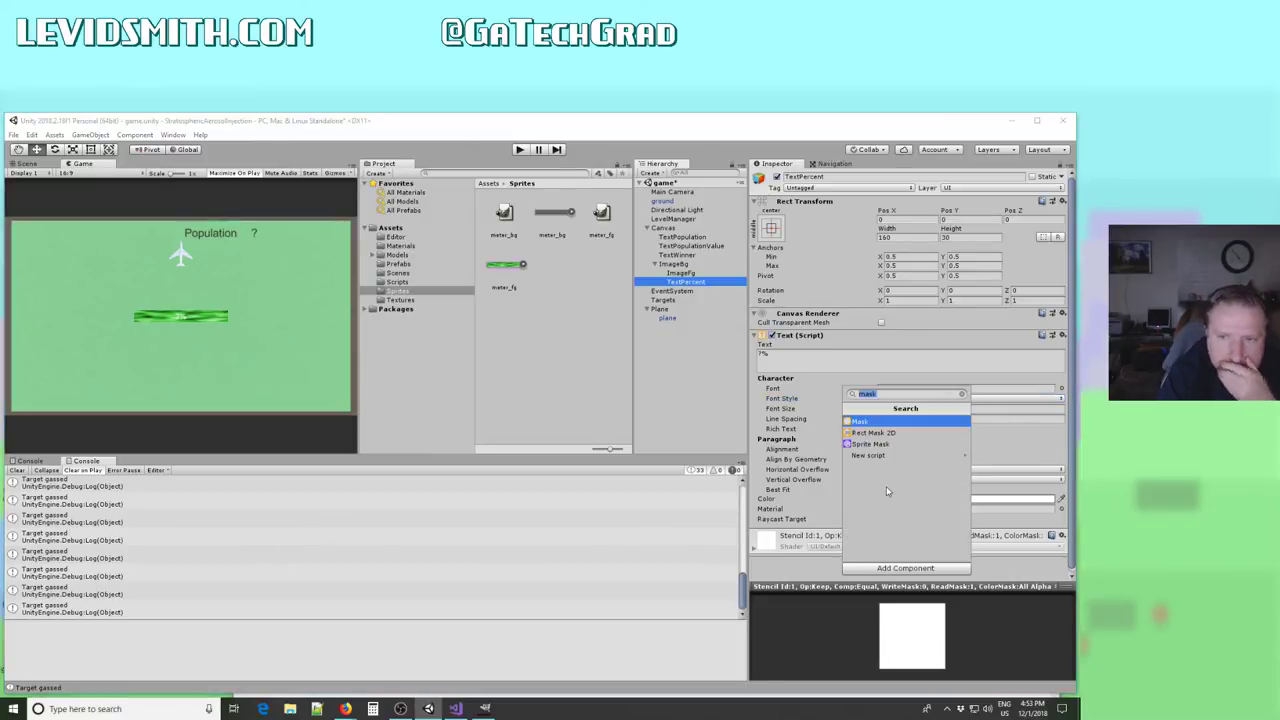
type("outline")
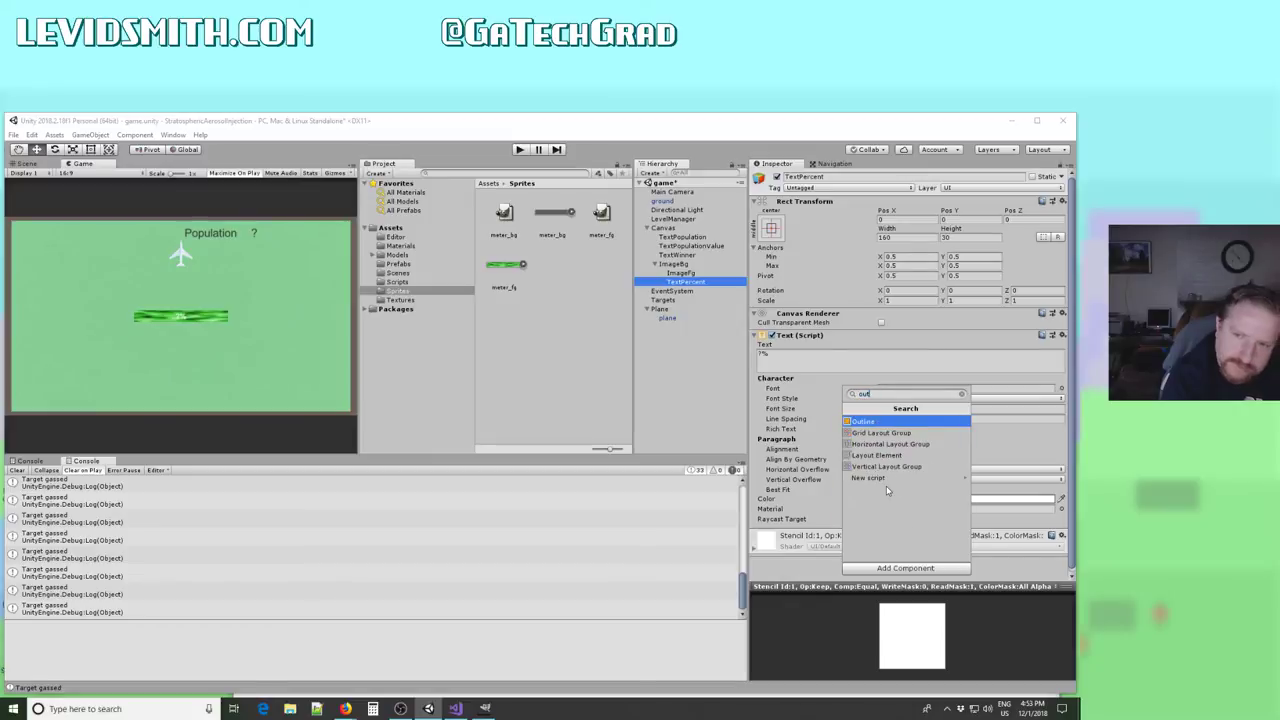
left_click(897, 420)
left_click(900, 561)
left_click(961, 561)
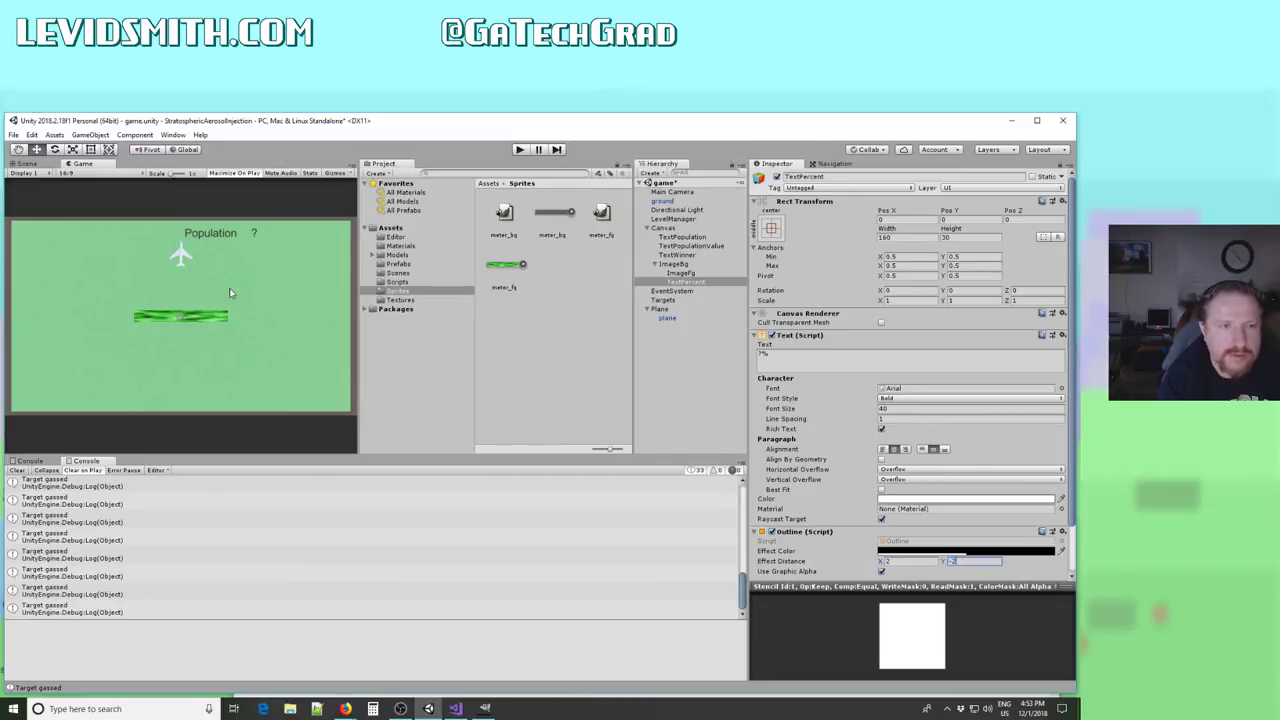
Enlarge the Game view and move the ImageBg meter to Pos X -606.45 and Pos Y 444.38.
left_click_drag(321, 451, 322, 594)
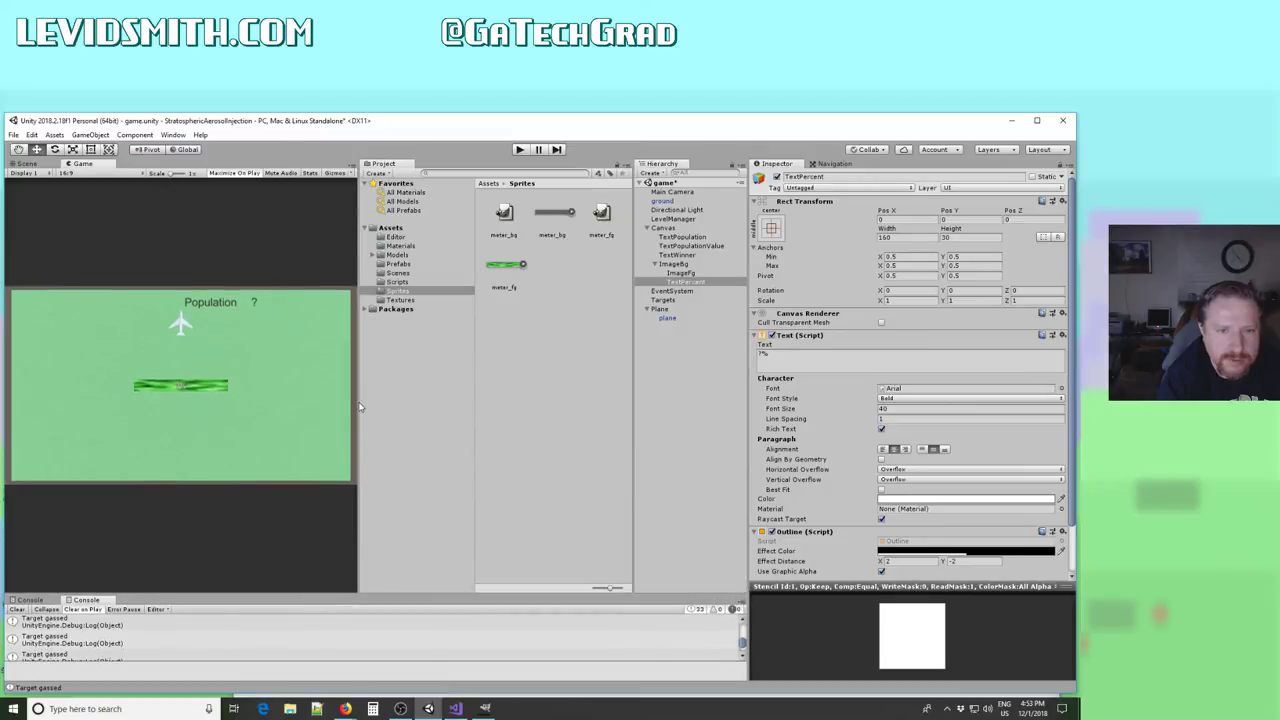
left_click_drag(356, 402, 410, 402)
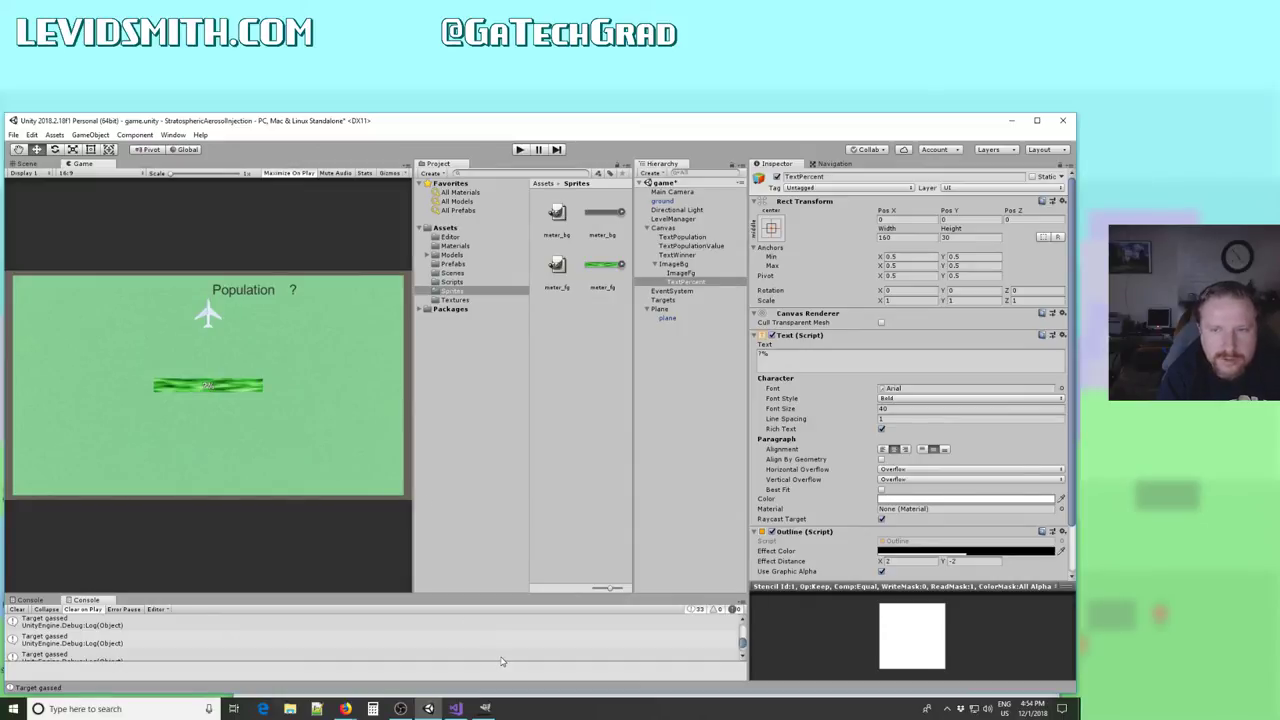
left_click(682, 264)
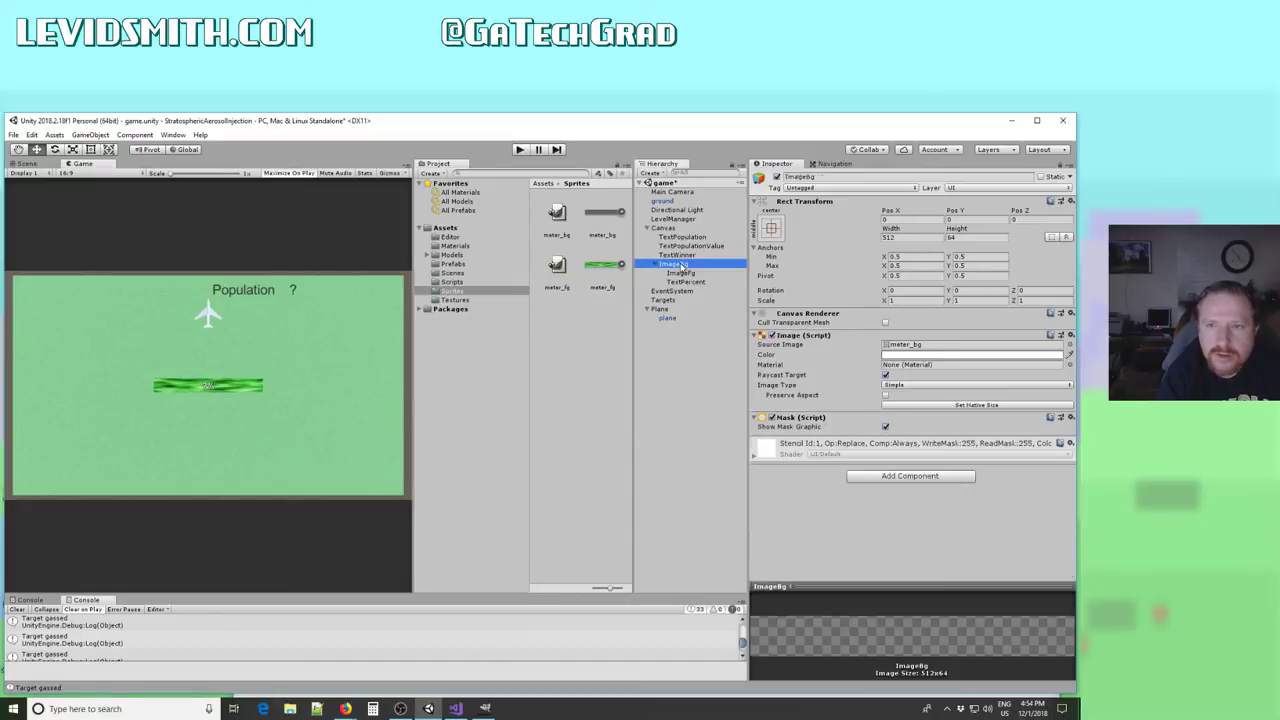
left_click_drag(890, 212, 273, 493)
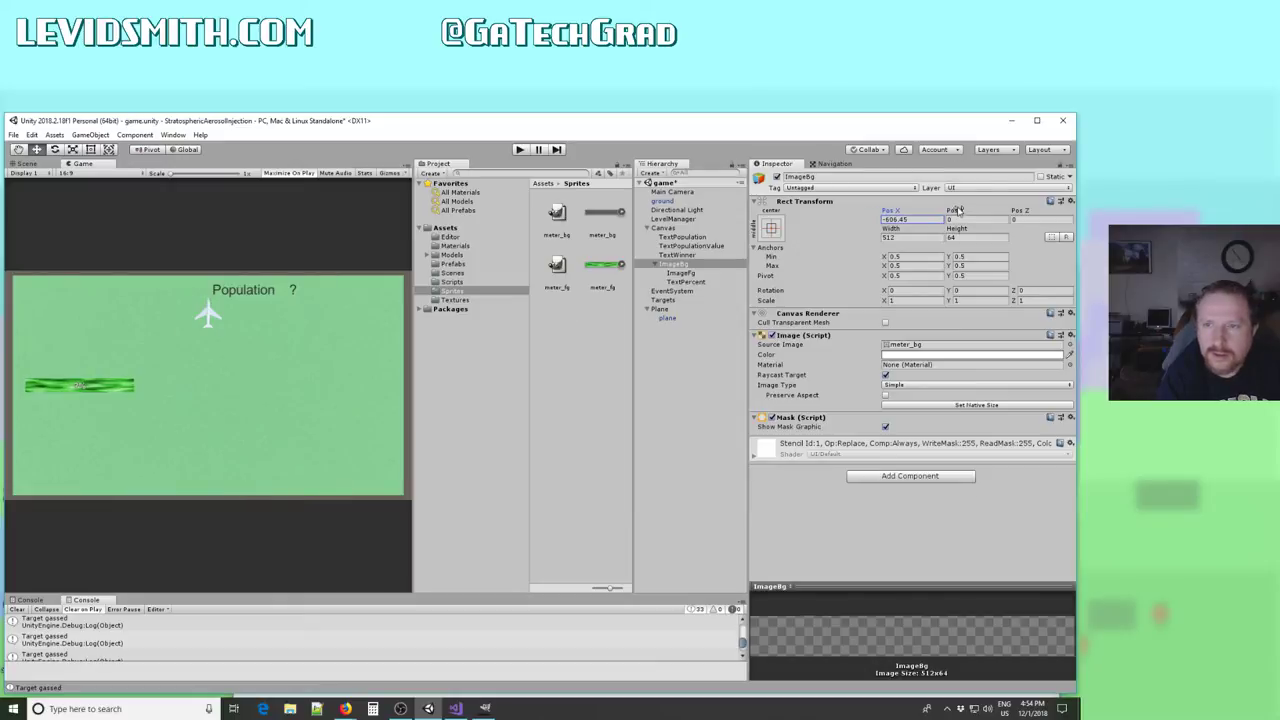
left_click_drag(956, 212, 656, 649)
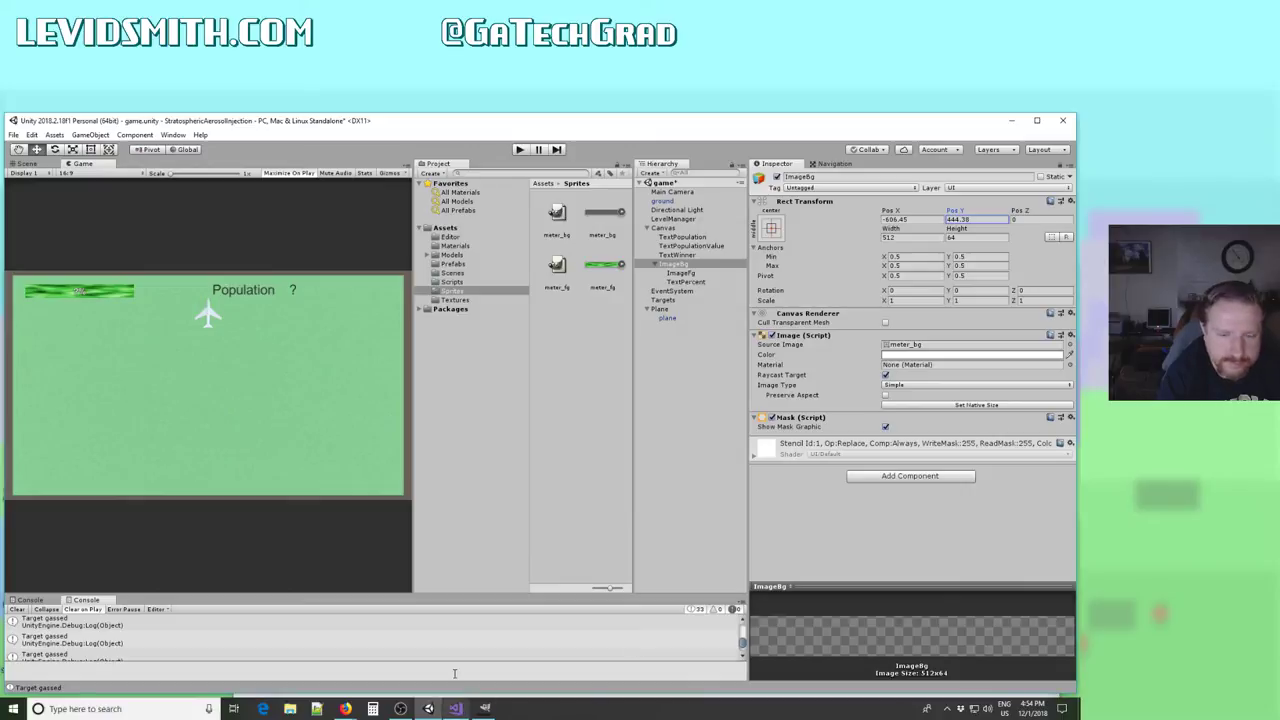
Switch to Firefox and read the Unity Health Bar Explained article's section on the bar script, its setValue method and the updateHunger code.
mouse_move(345, 708)
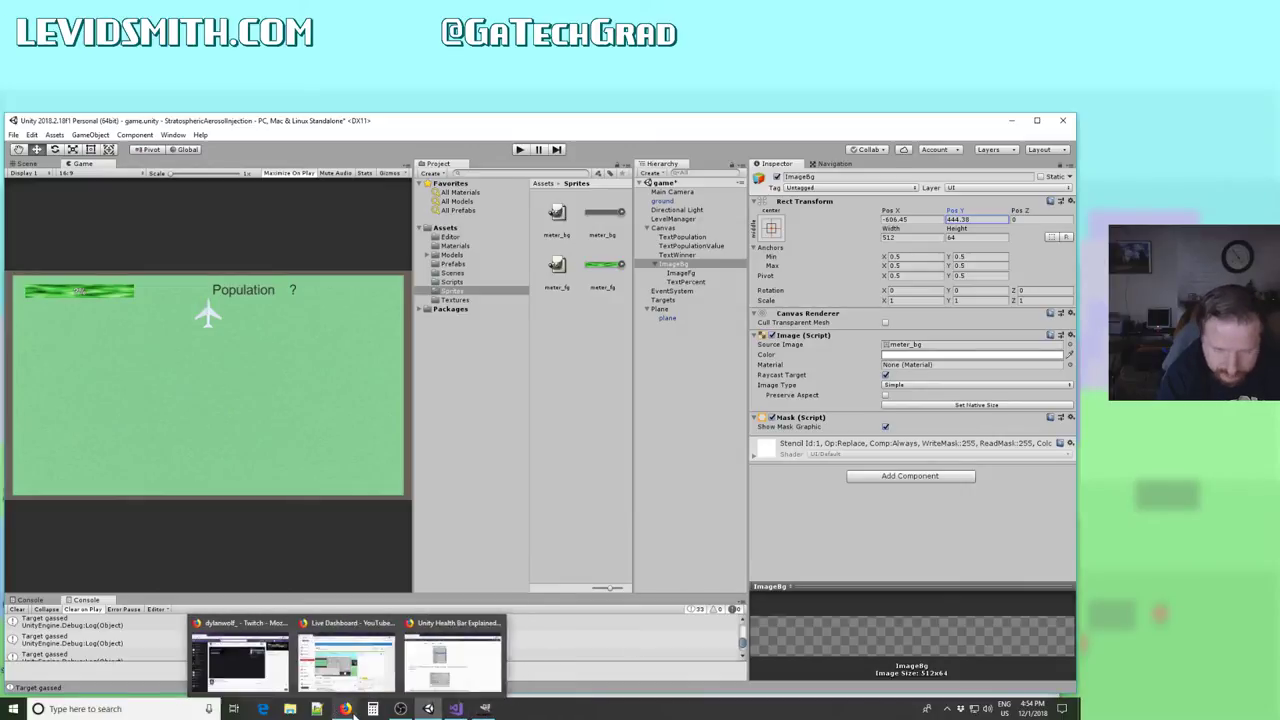
left_click(463, 664)
scroll(371, 598, "down", 2)
scroll(371, 598, "down", 2)
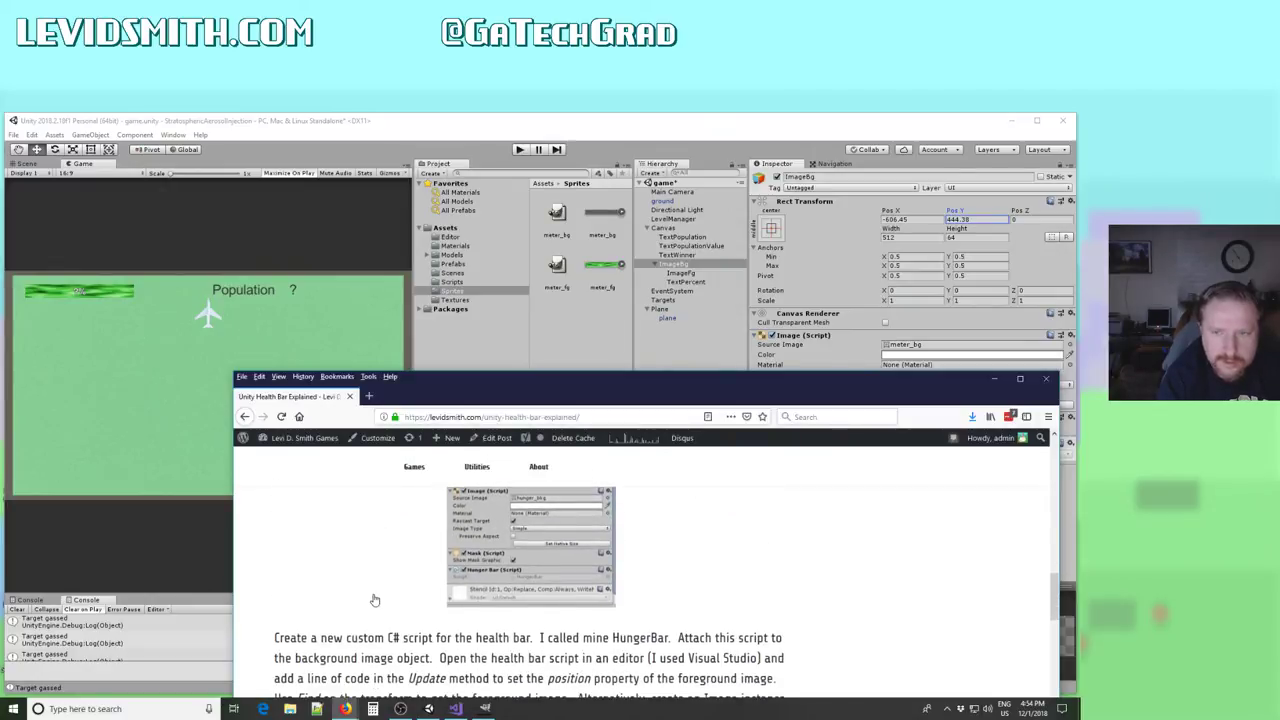
scroll(374, 599, "down", 2)
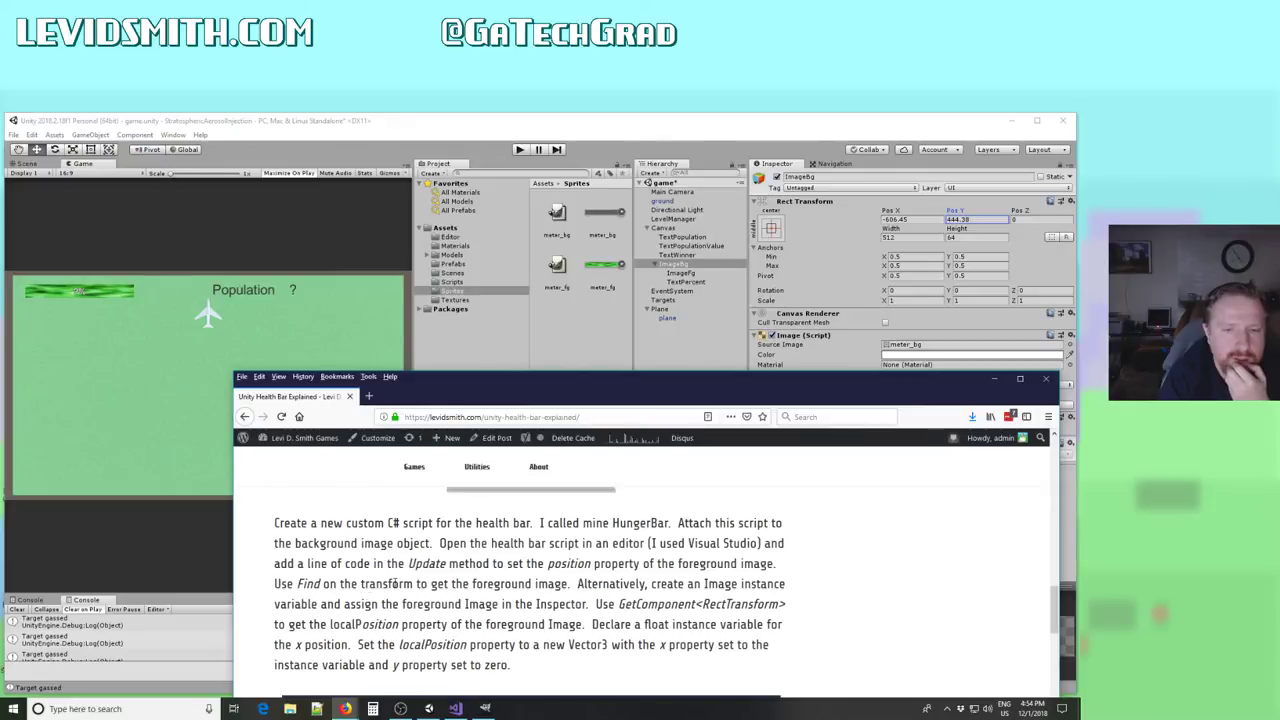
left_click_drag(398, 583, 618, 604)
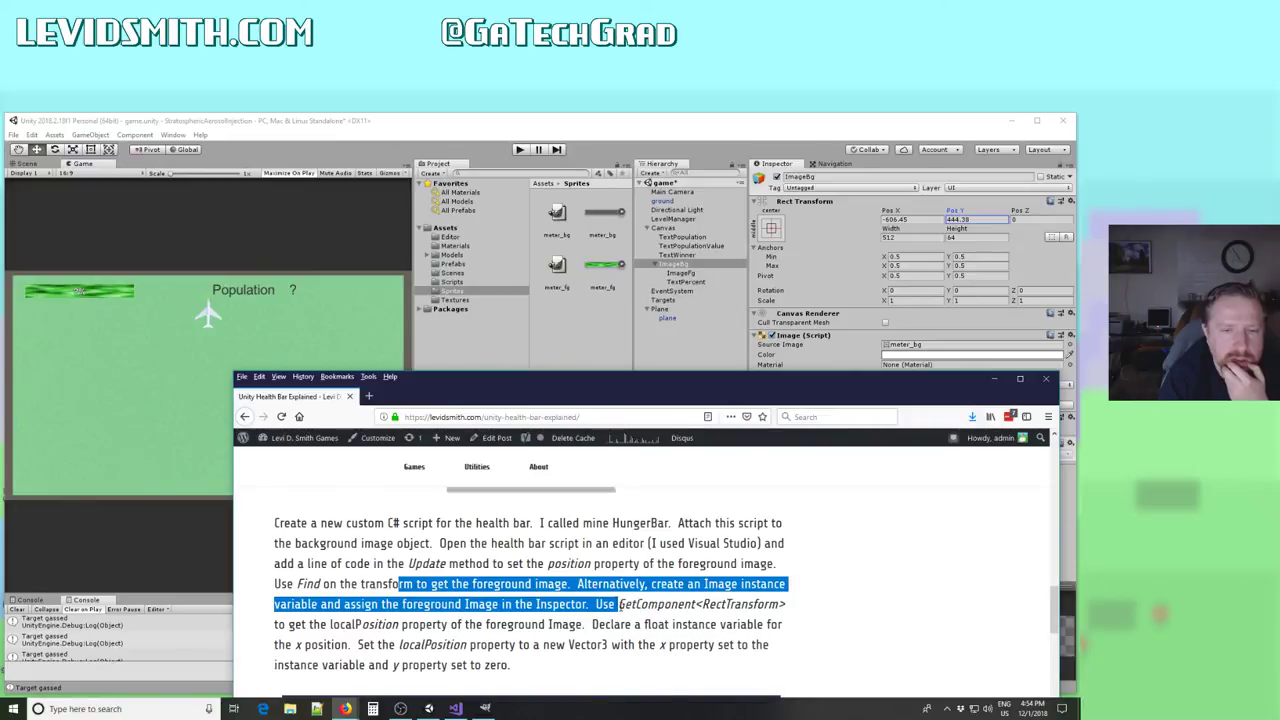
scroll(612, 596, "down", 1)
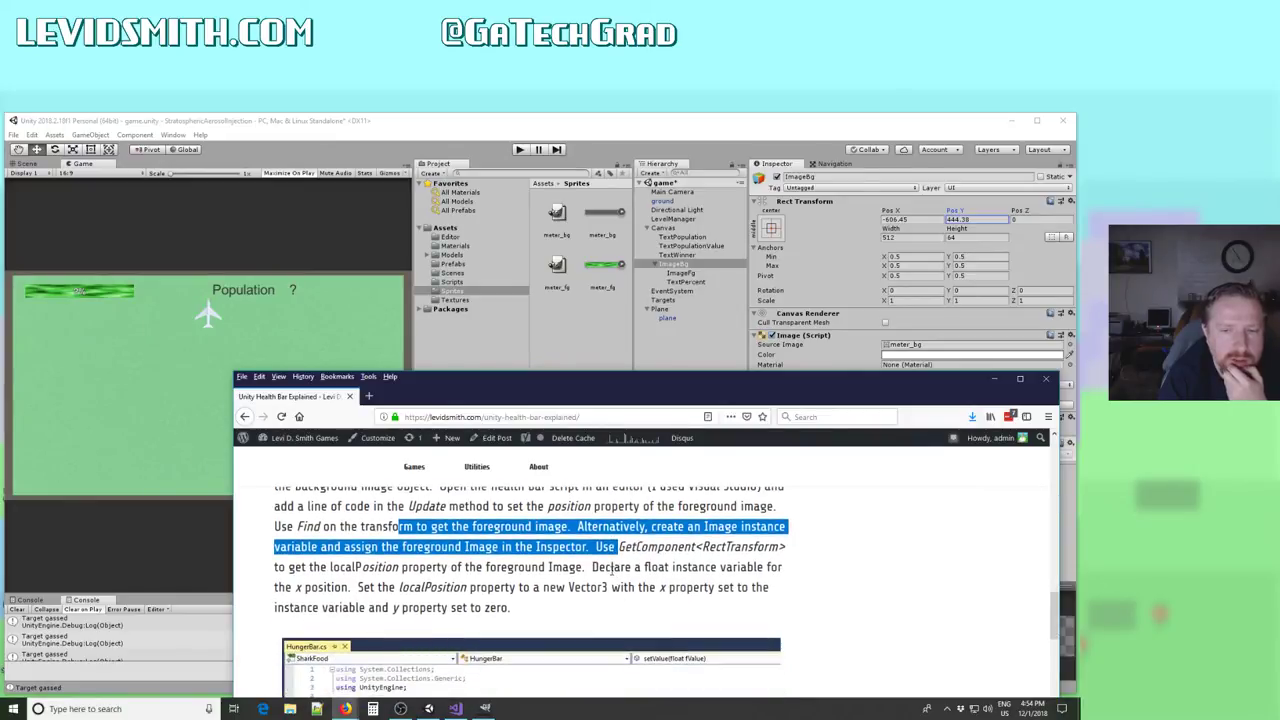
scroll(495, 568, "down", 1)
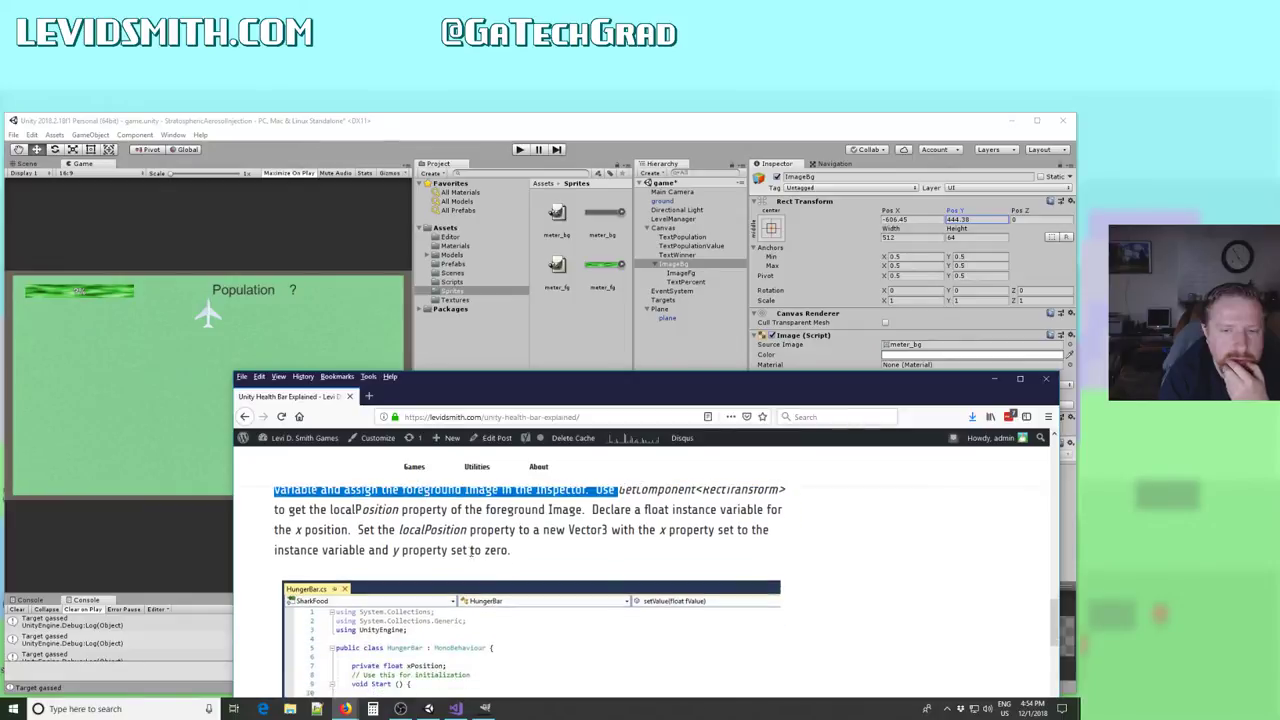
scroll(470, 550, "down", 3)
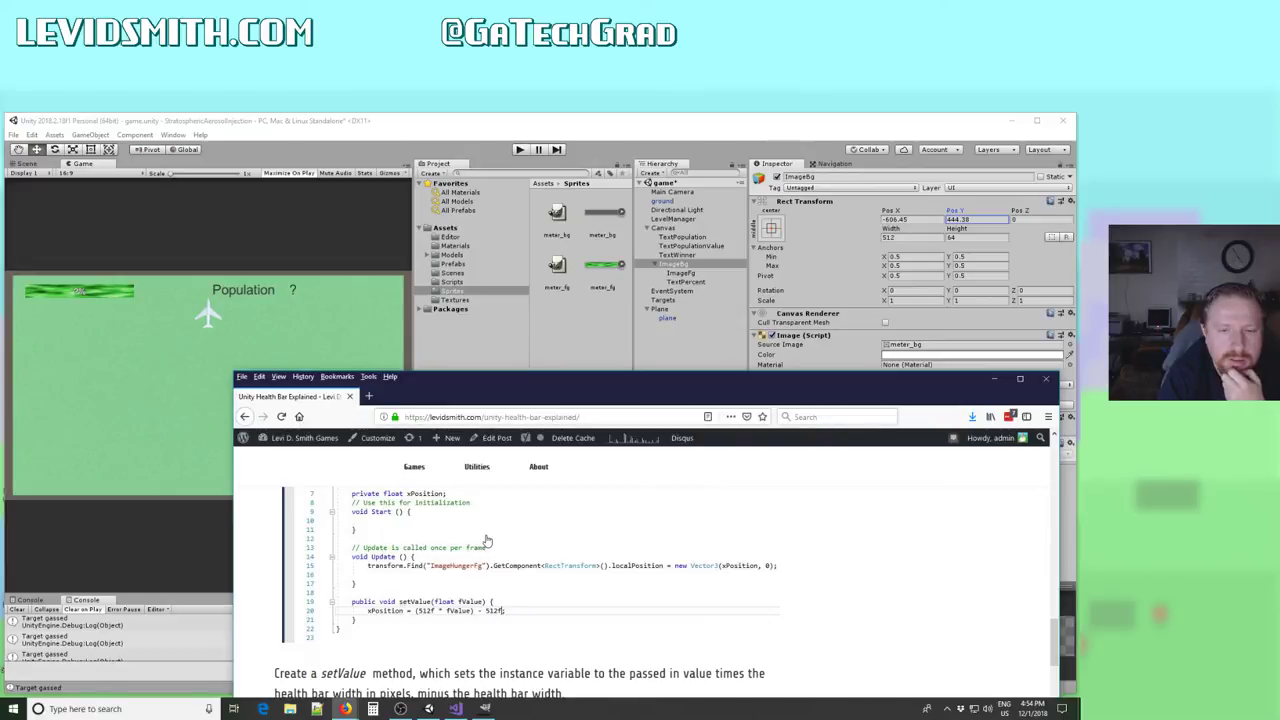
scroll(488, 540, "down", 2)
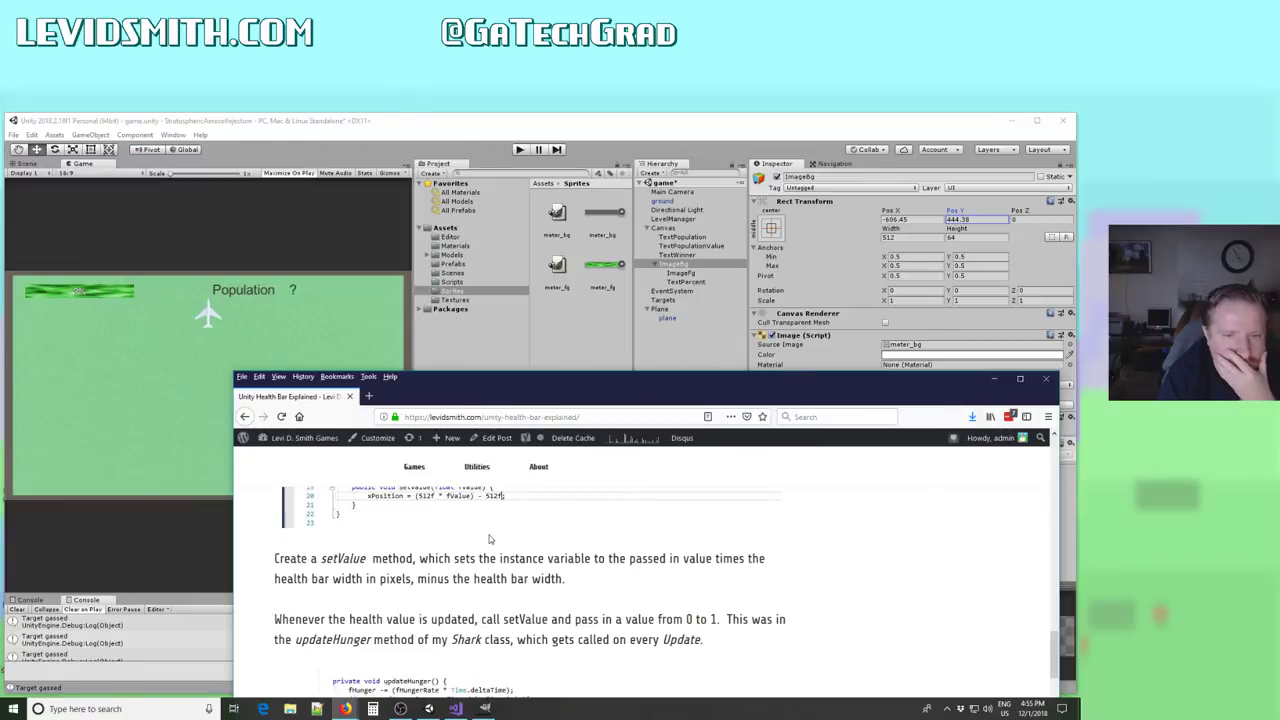
scroll(489, 540, "down", 1)
scroll(489, 539, "down", 1)
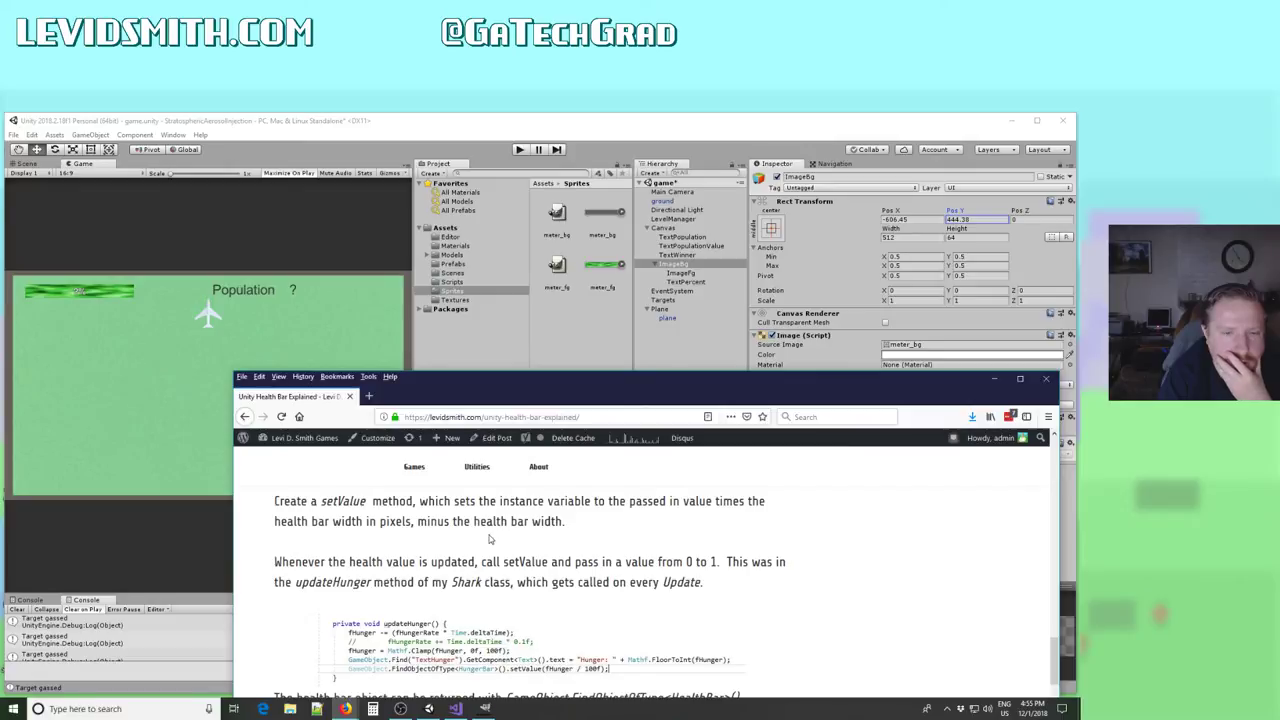
scroll(489, 540, "down", 2)
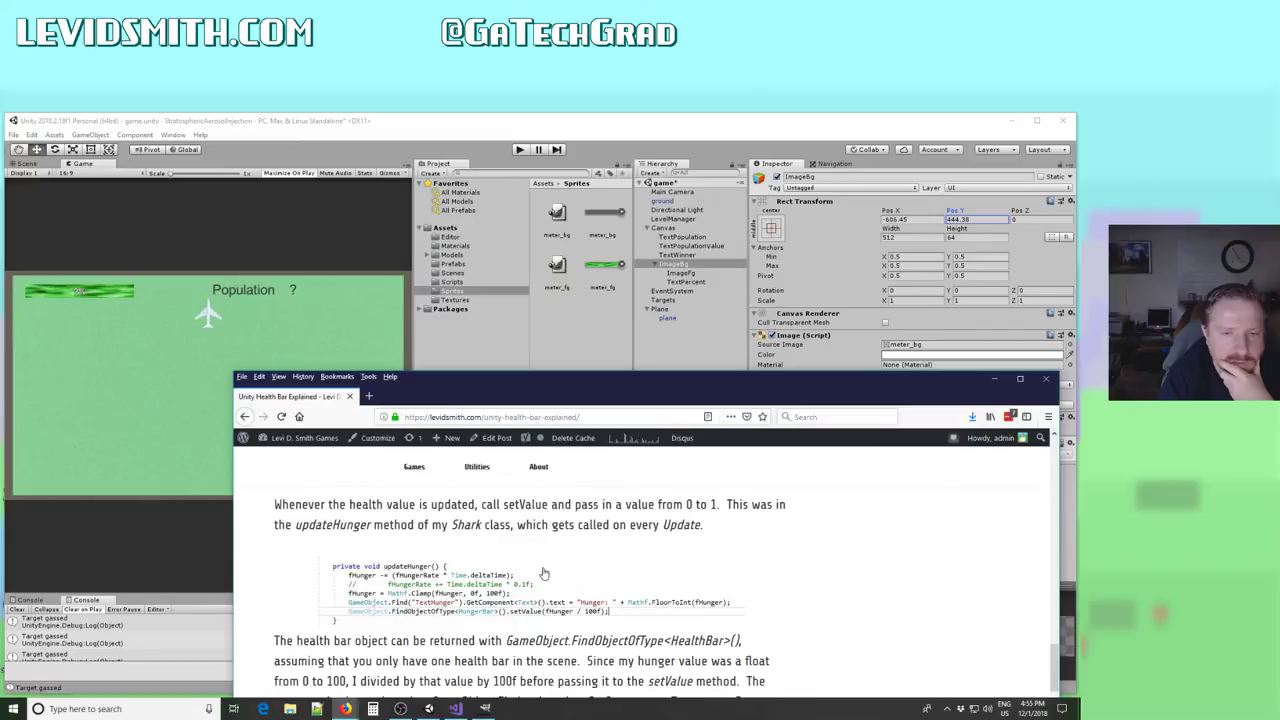
scroll(545, 574, "down", 2)
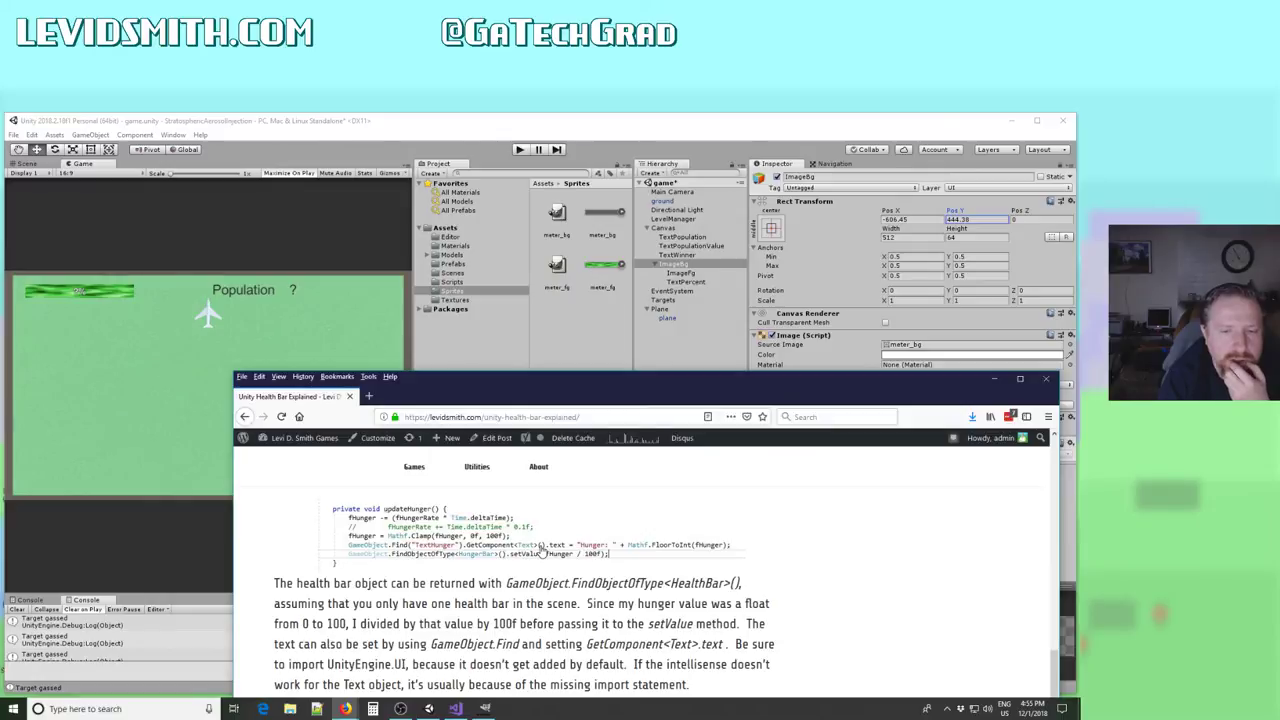
scroll(543, 551, "down", 1)
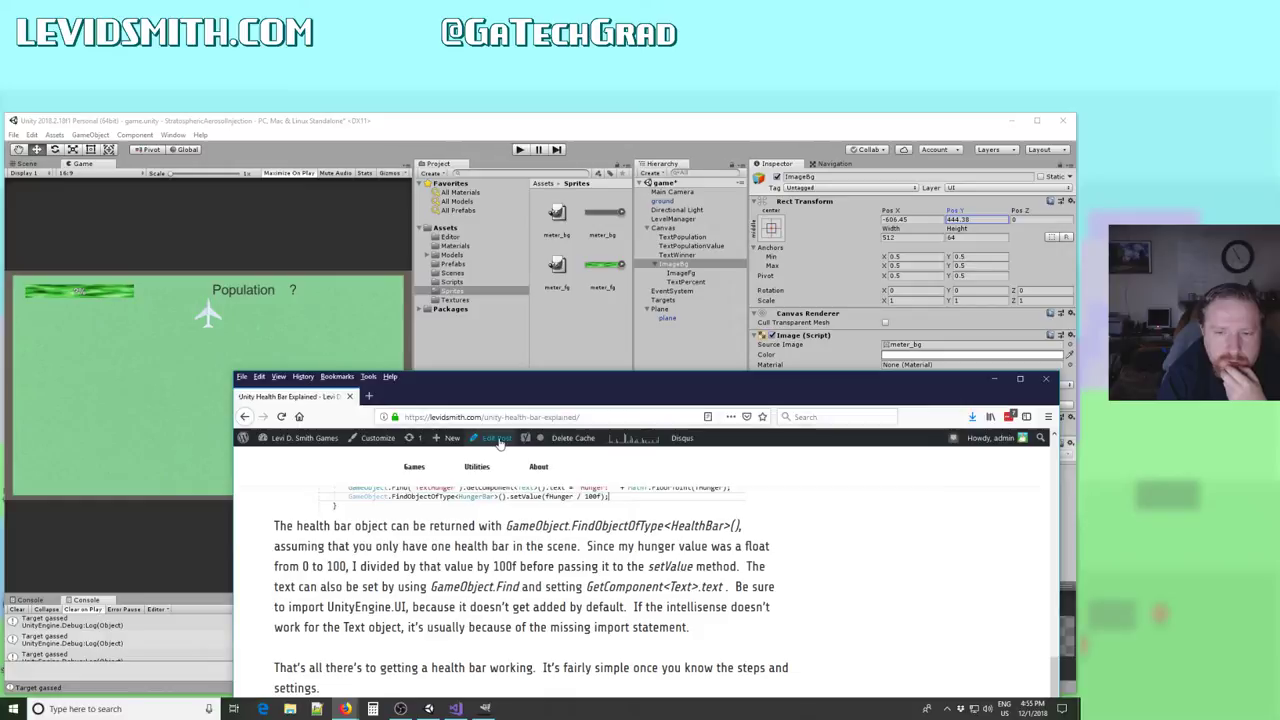
key("alt+Tab")
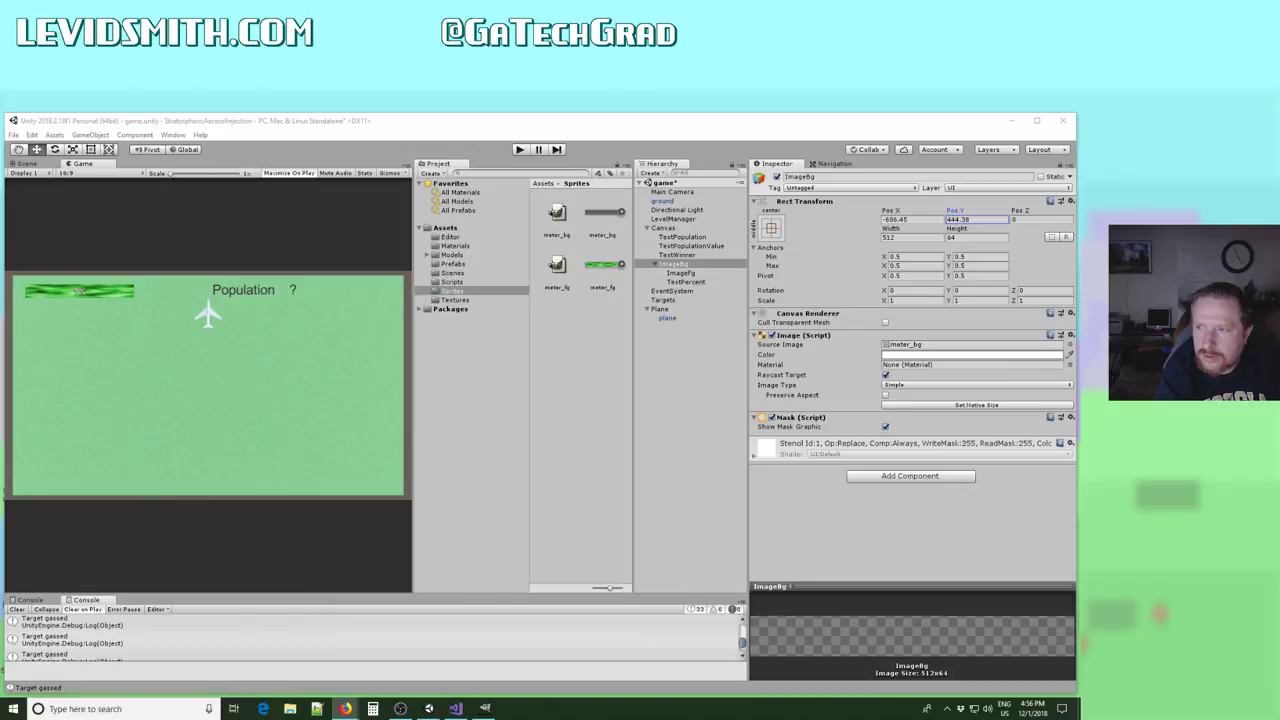
key("alt+Tab")
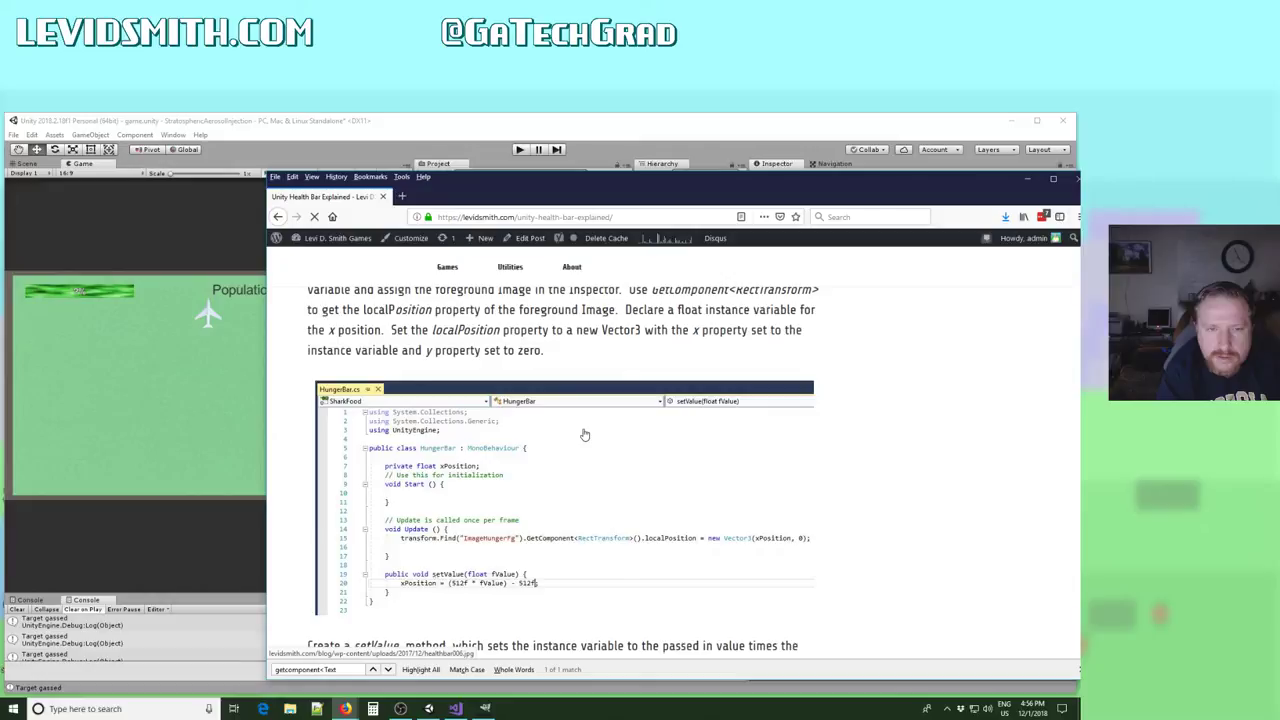
Return to Unity, create a C# script named GasMeter in the Scripts folder and open it in Visual Studio.
key("alt+Tab")
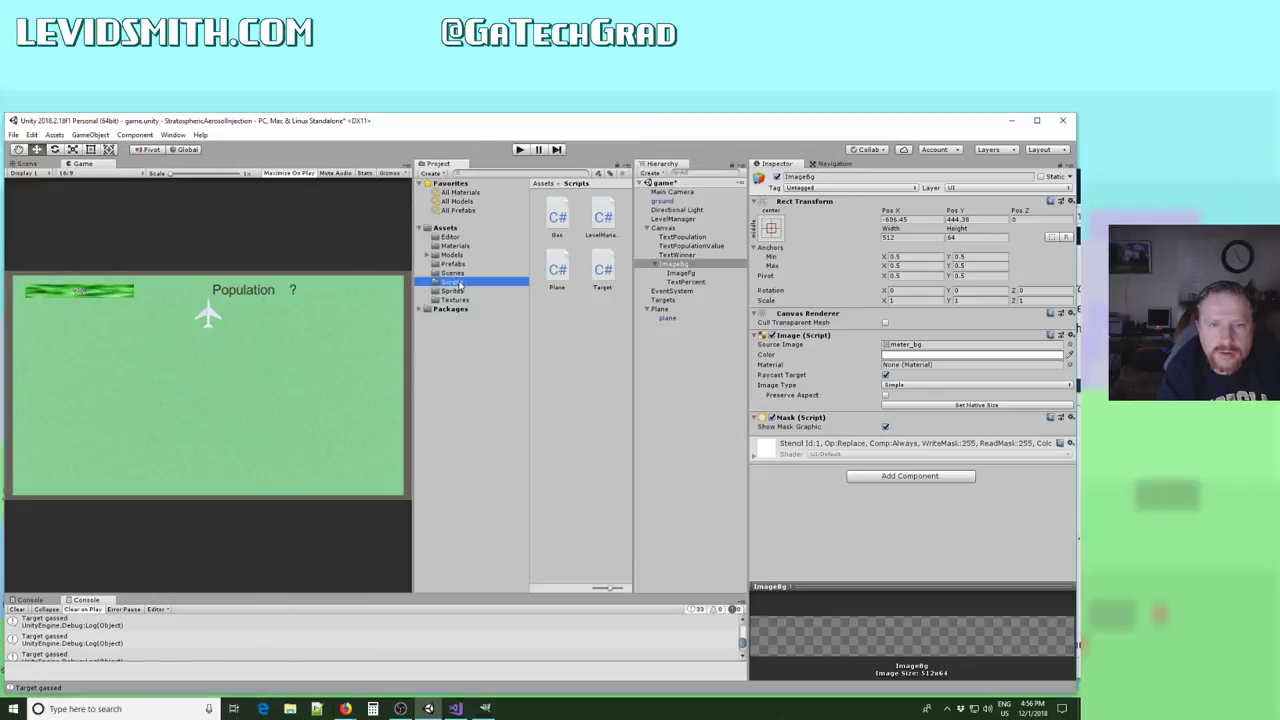
right_click(555, 347)
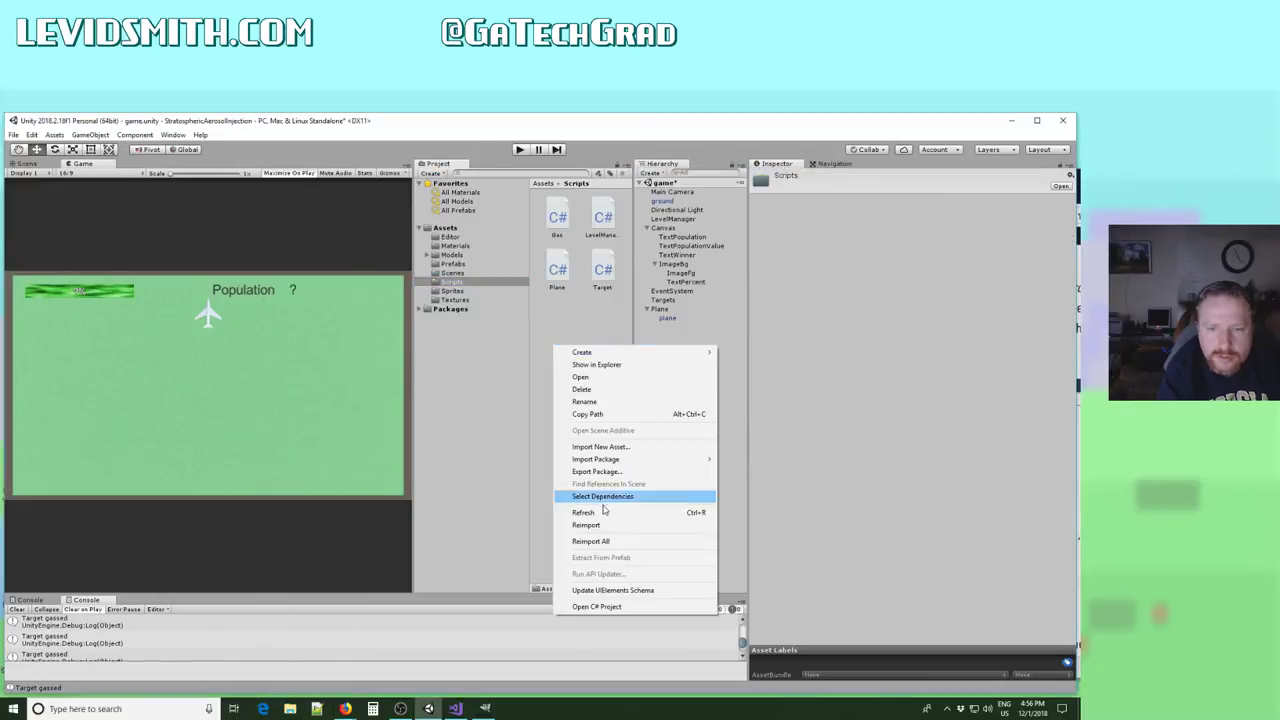
mouse_move(590, 352)
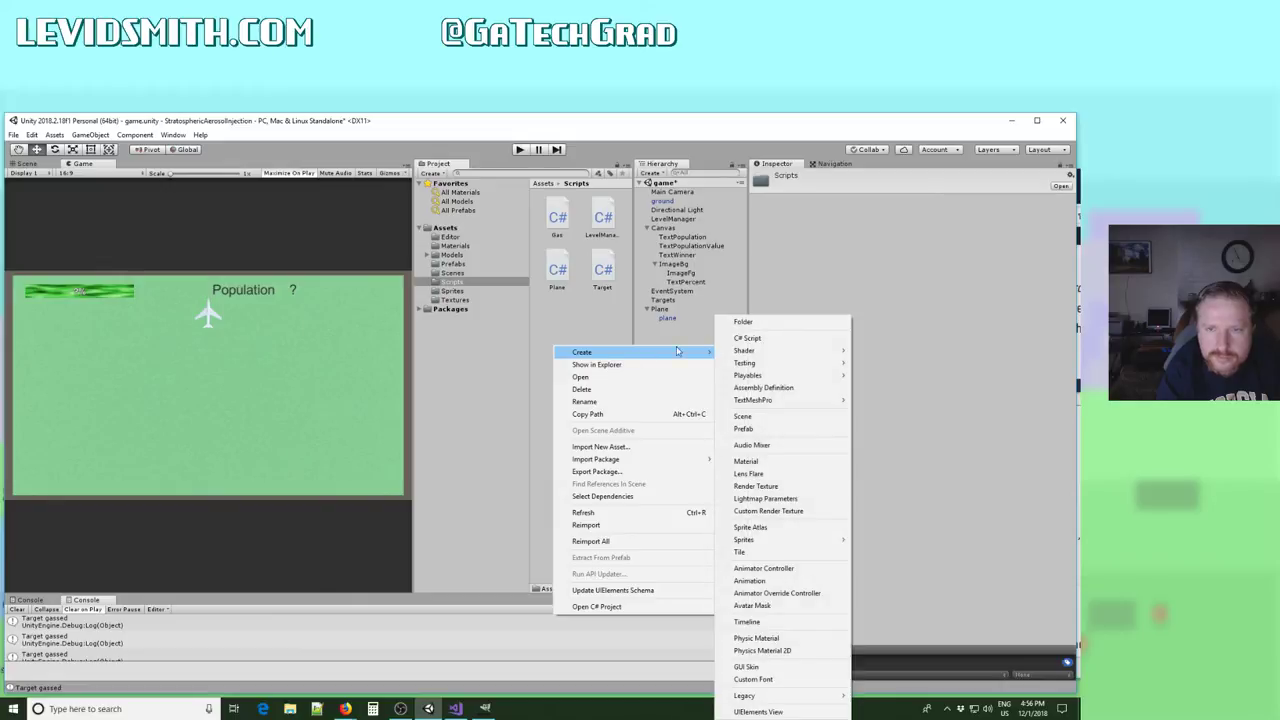
left_click(756, 339)
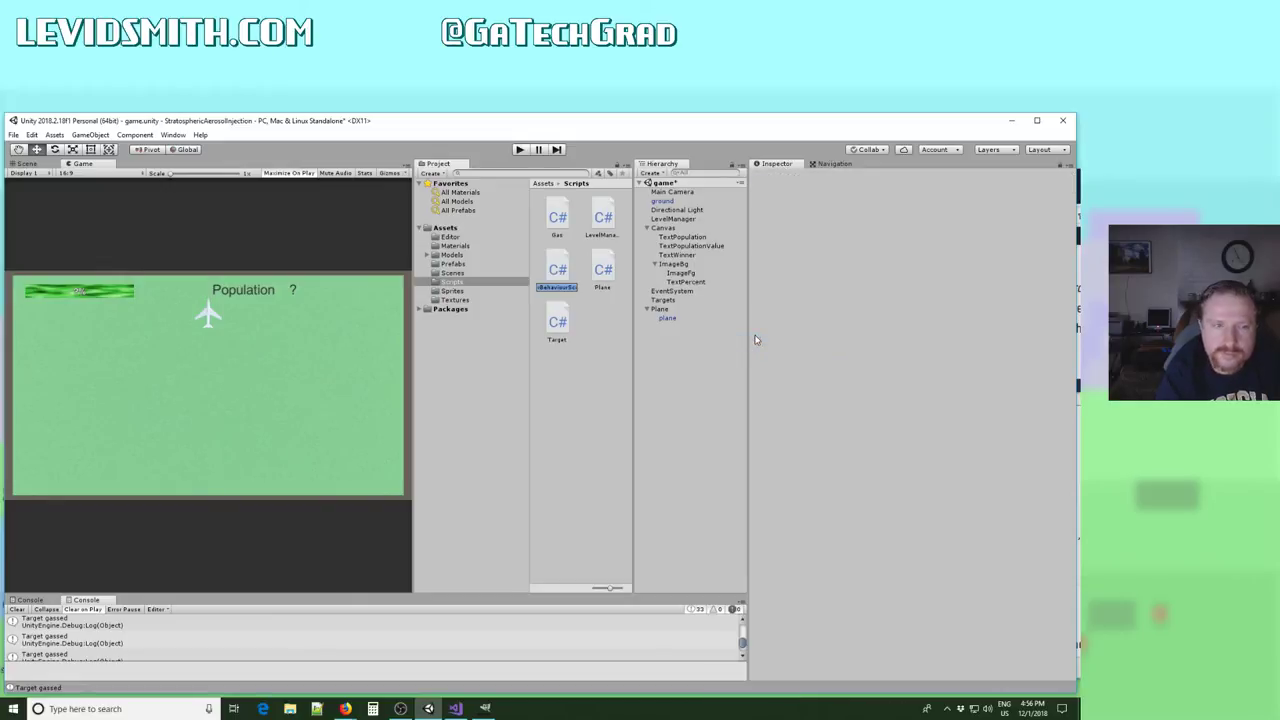
type("GasMeter")
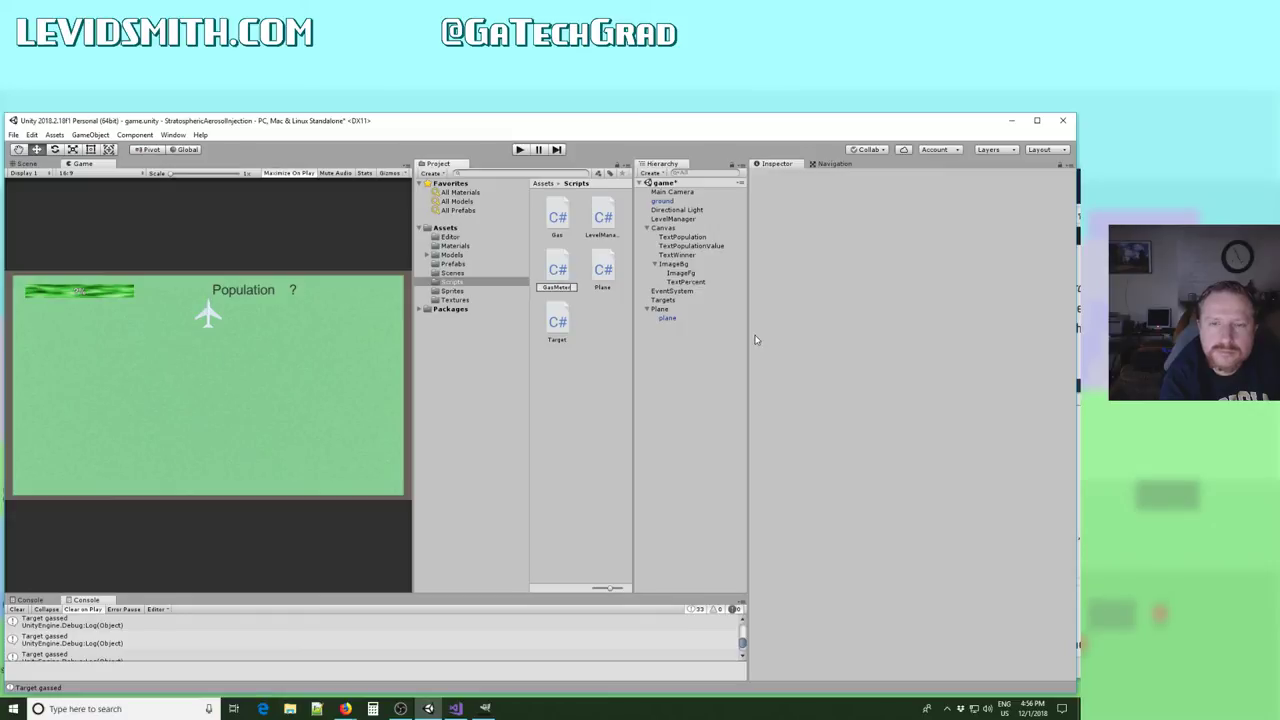
key("Return")
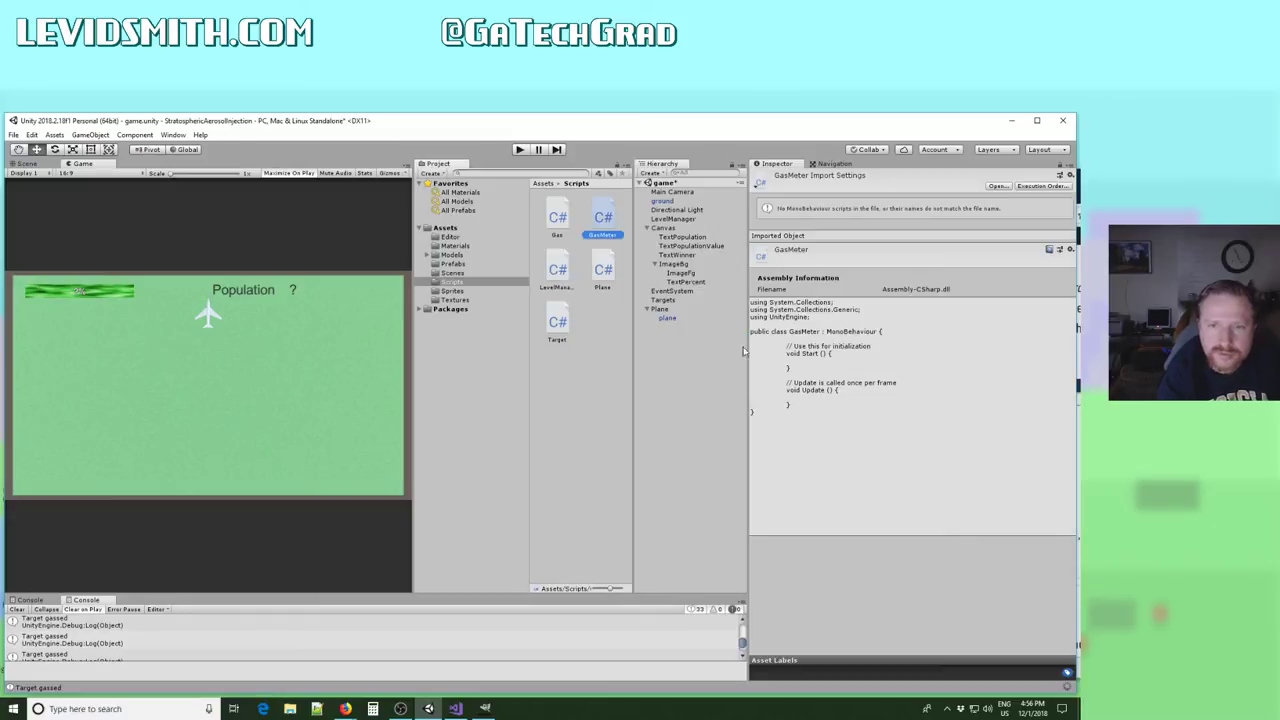
double_click(612, 228)
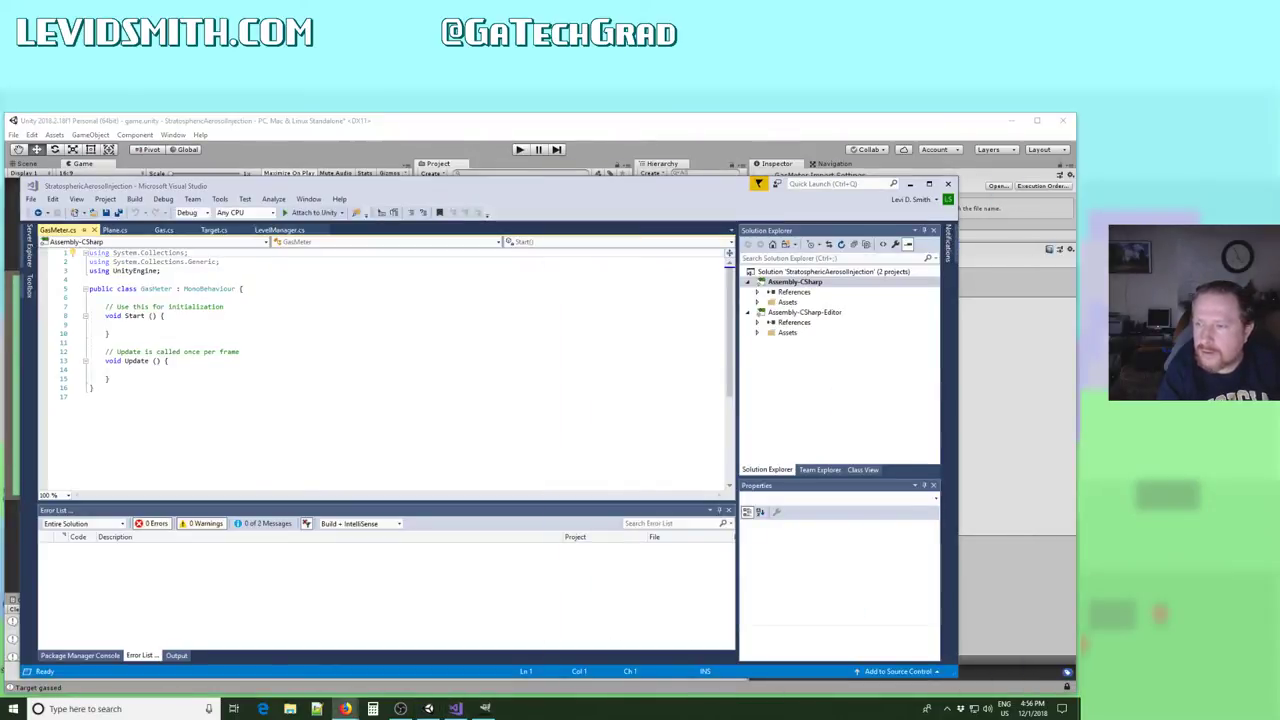
Declare the field "private float xPosition;" at the start of the GasMeter class.
left_click(210, 289)
key("End")
key("Return")
key("Return")
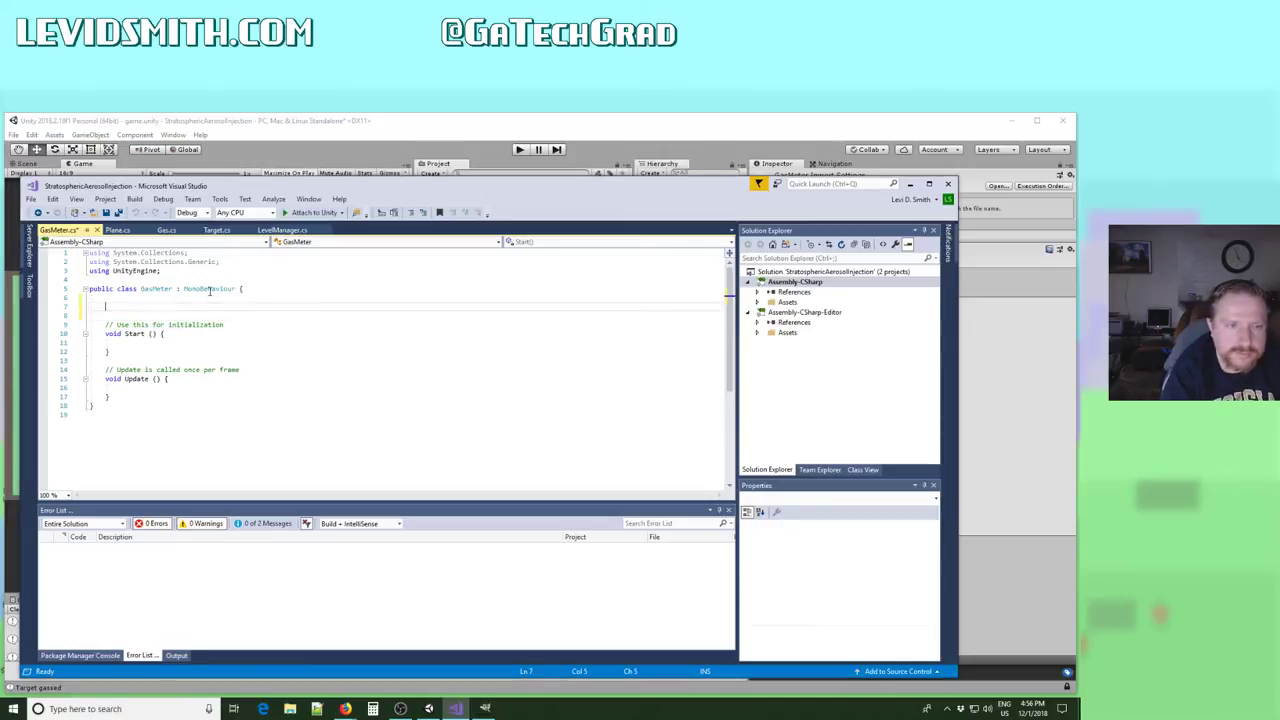
type("private ")
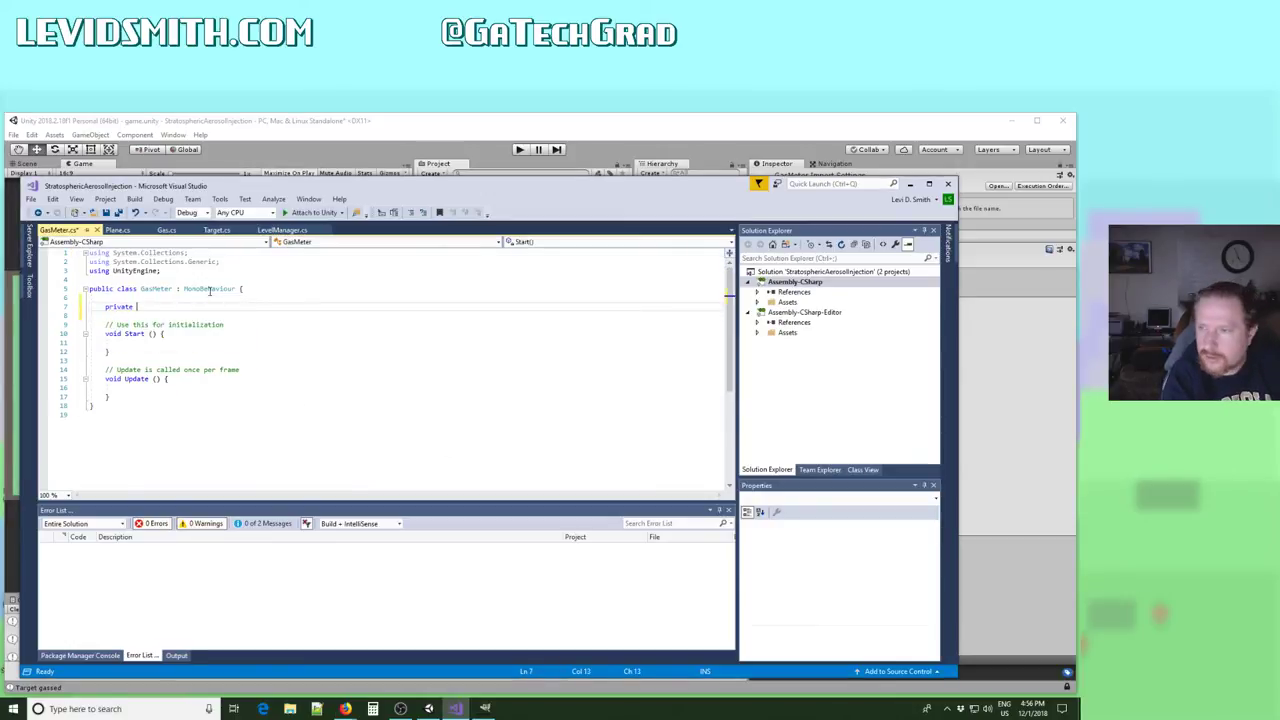
type("float xPosition;")
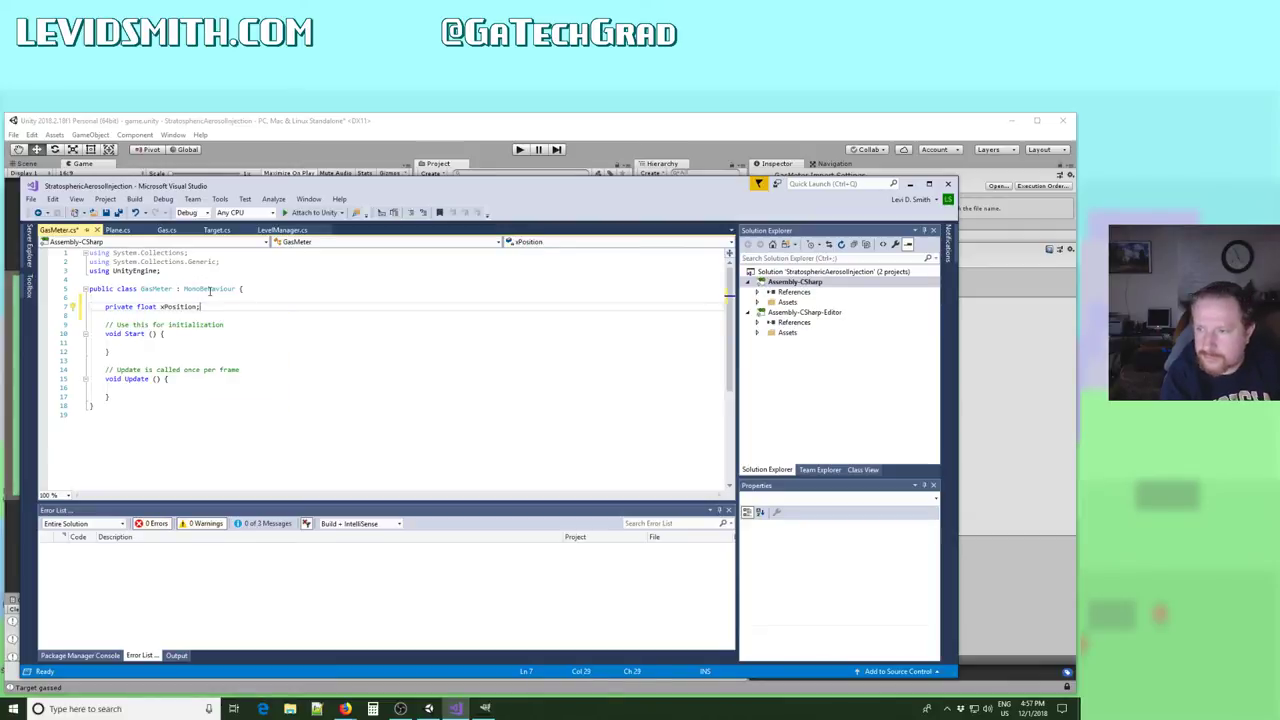
key("Down")
key("Down")
key("Down")
key("Down")
key("Down")
key("Down")
key("Down")
key("Down")
key("Down")
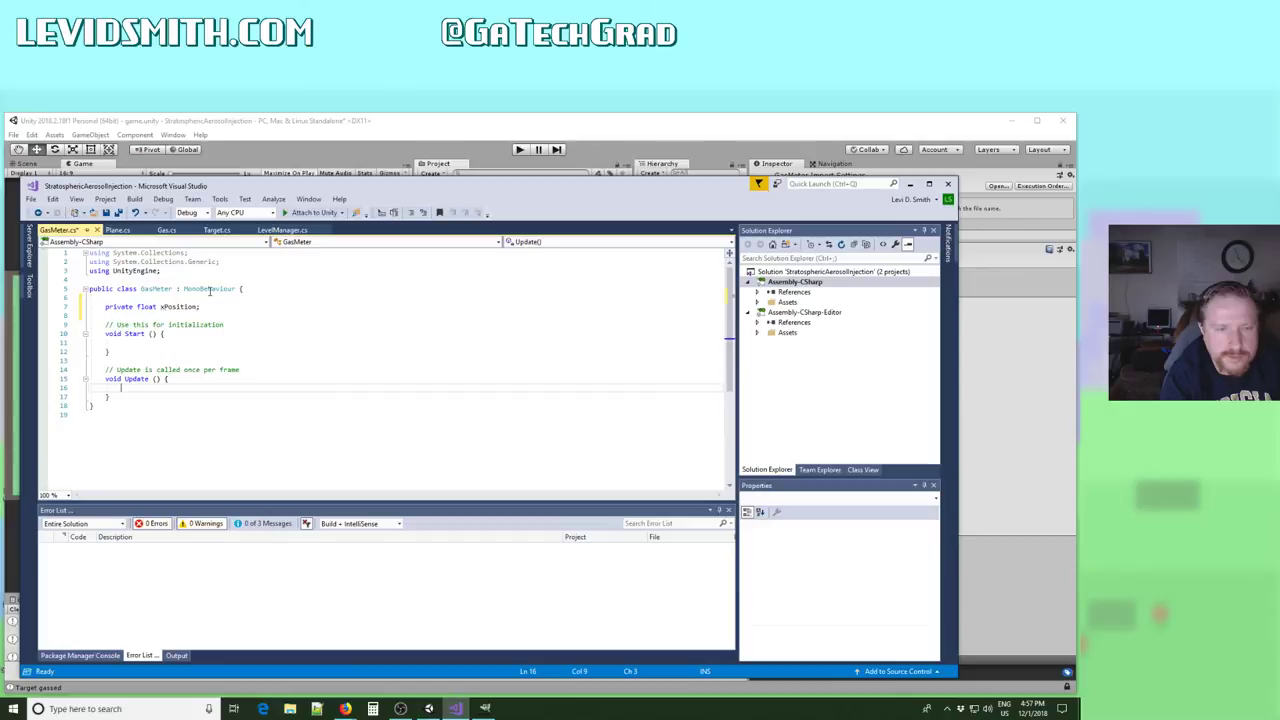
key("Up")
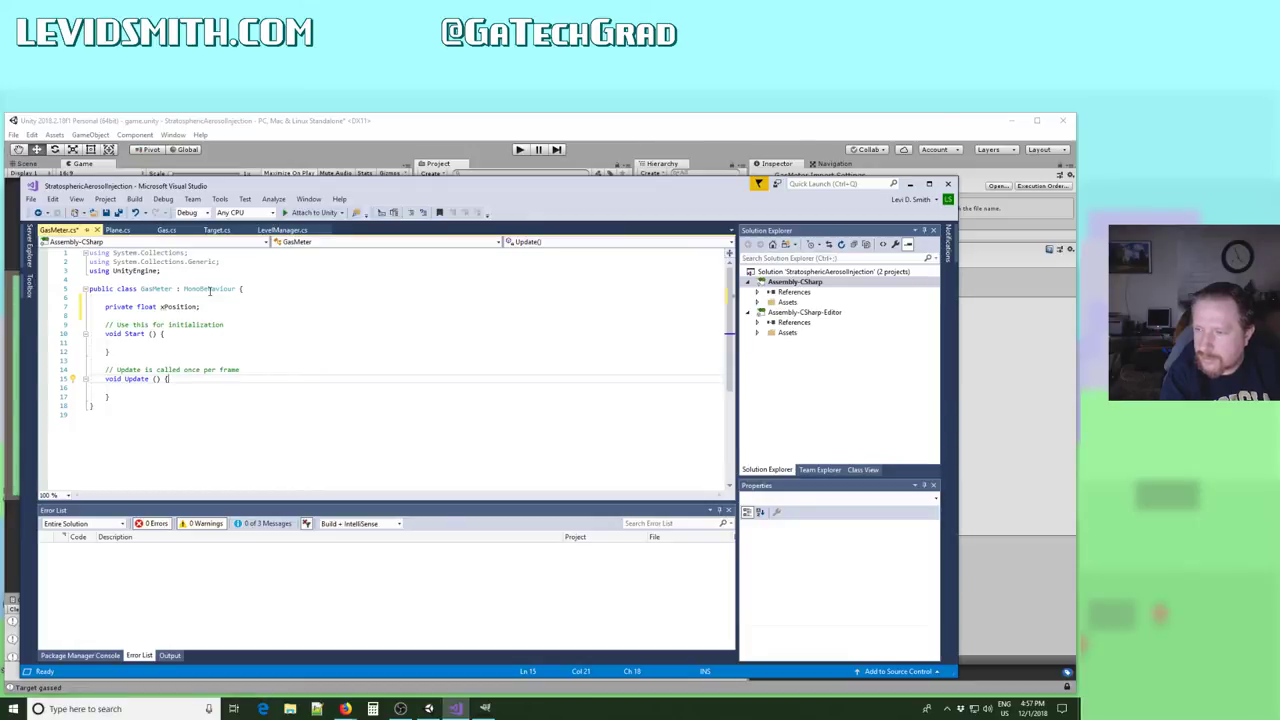
key("Up")
key("End")
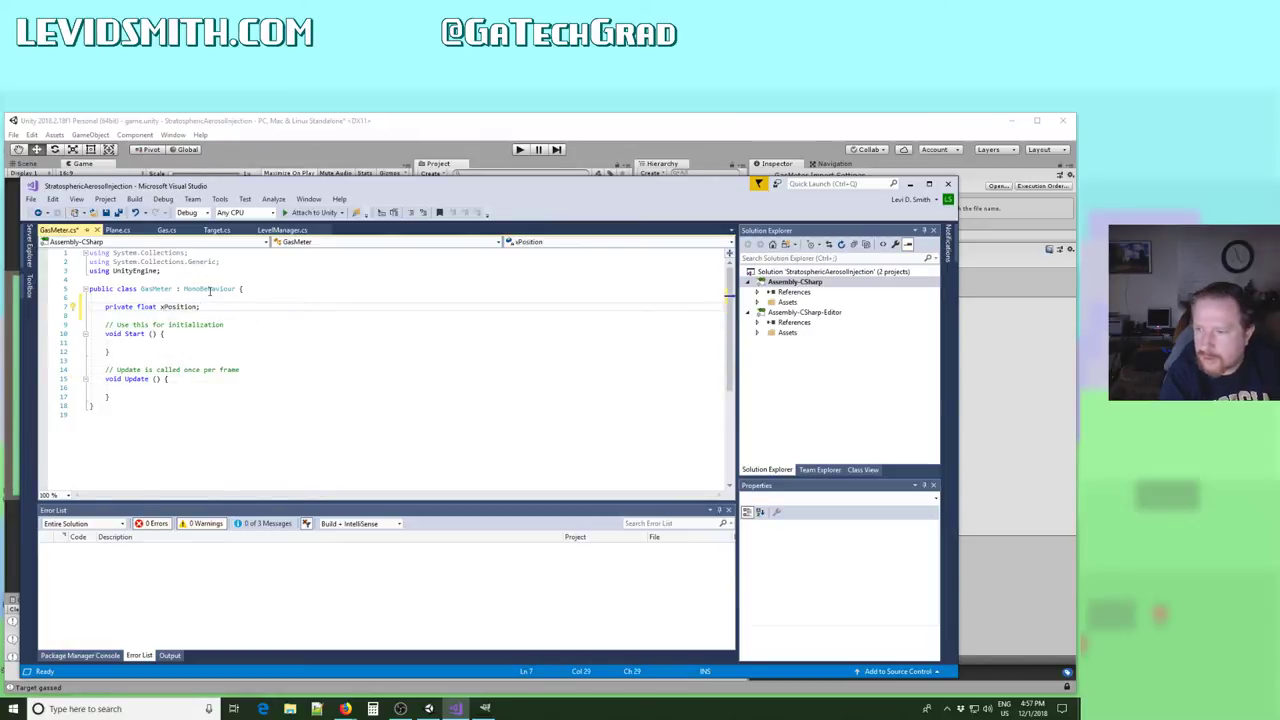
Add the directive "using UnityEngine.UI;" below "using UnityEngine;" in the GasMeter script.
key("Up")
key("Up")
key("Up")
key("Up")
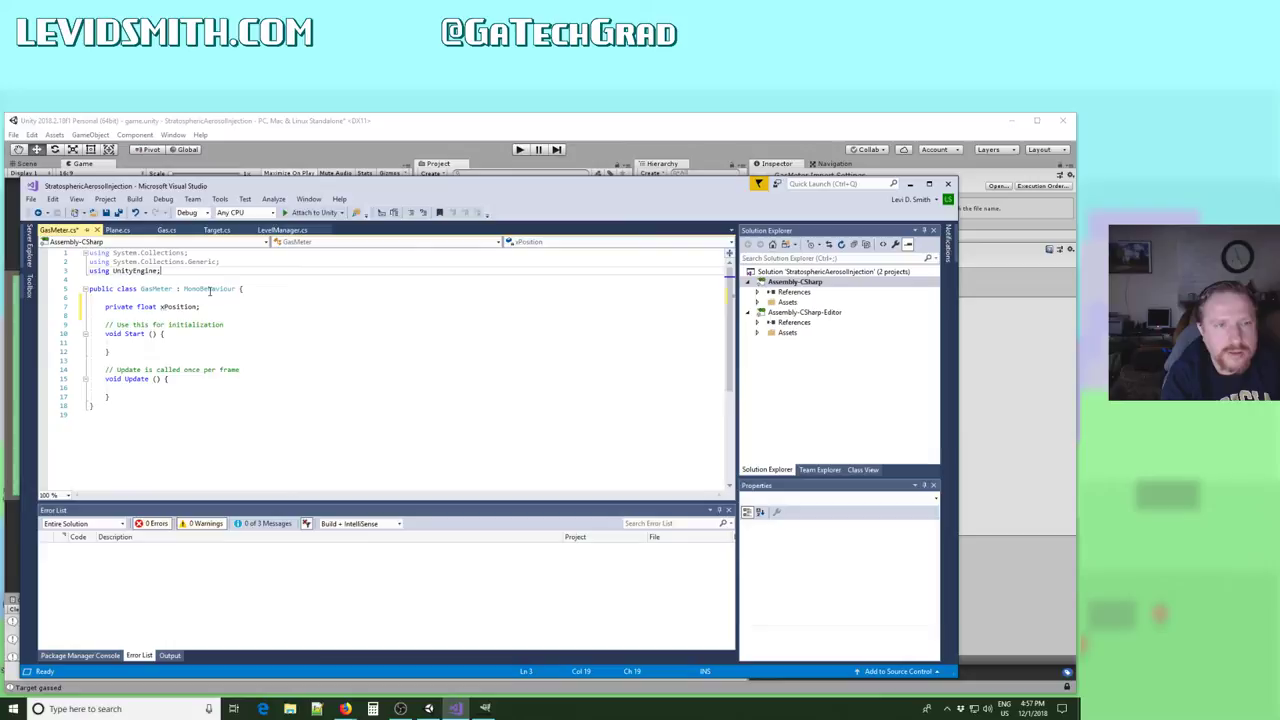
key("Return")
type("using U")
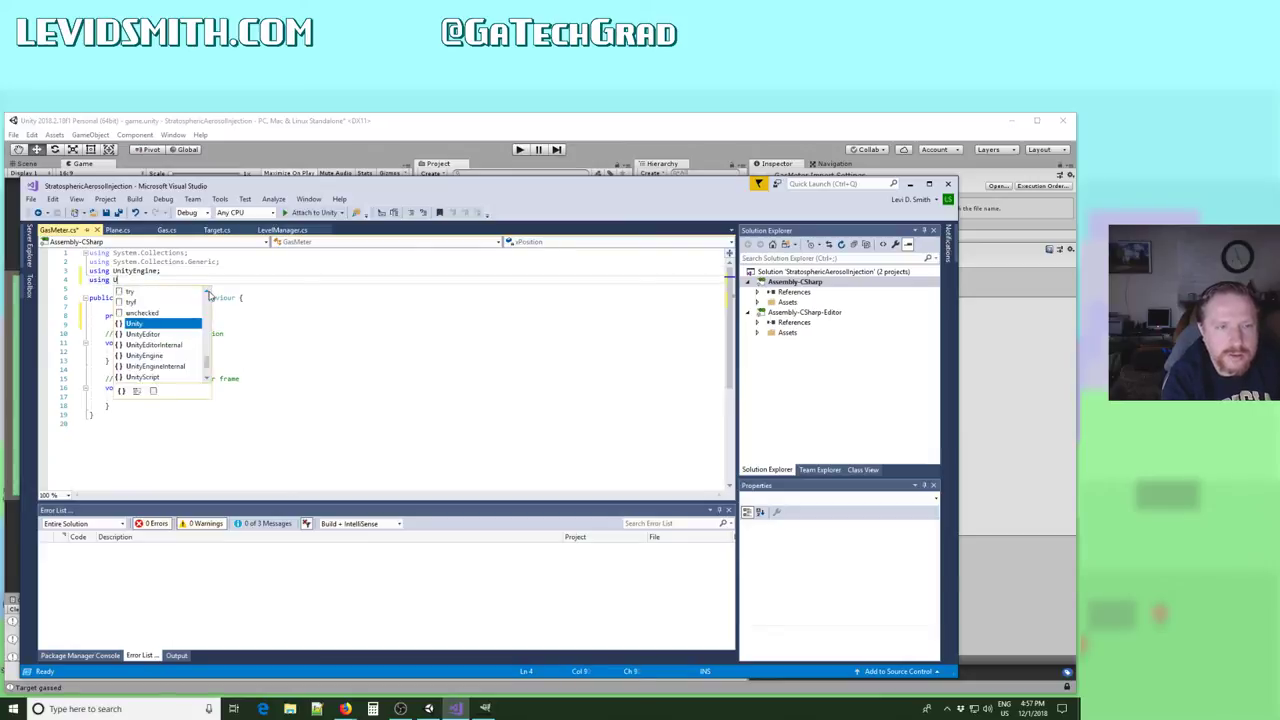
type("nityEngine.U")
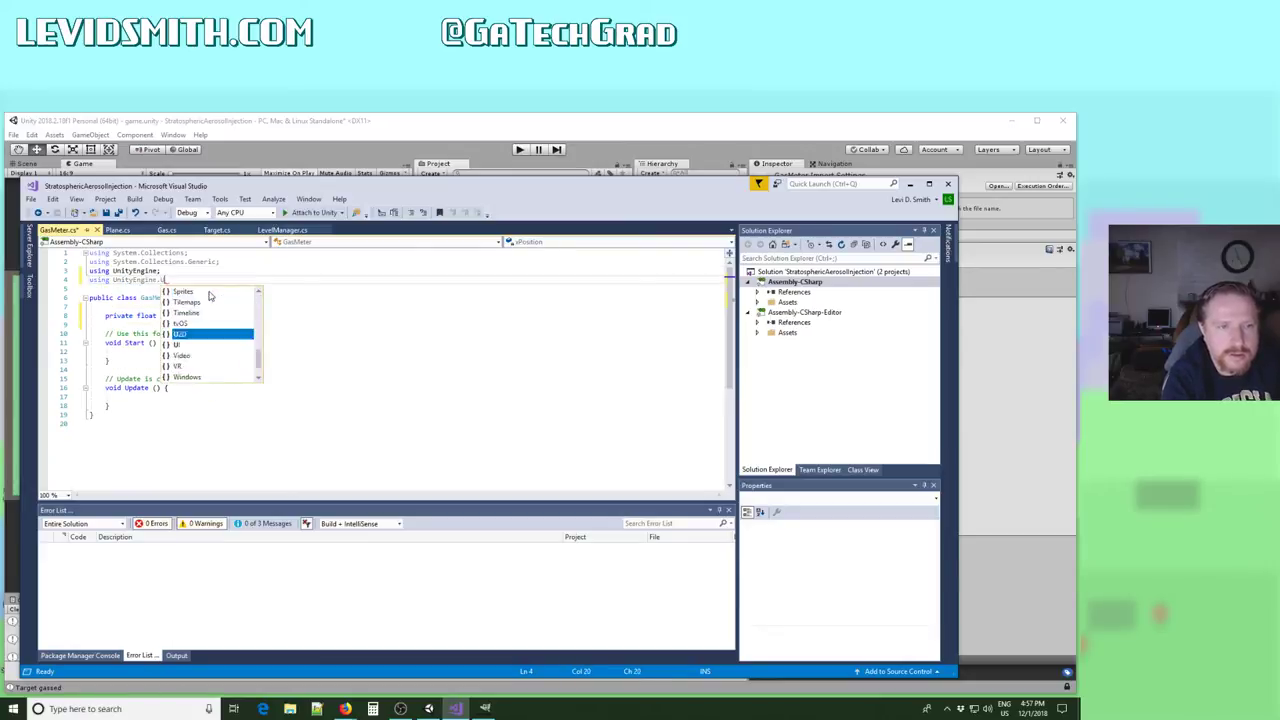
type("I;")
Declare the field "public Image imgFg;" below the xPosition field.
key("Down")
key("Down")
key("Down")
key("Down")
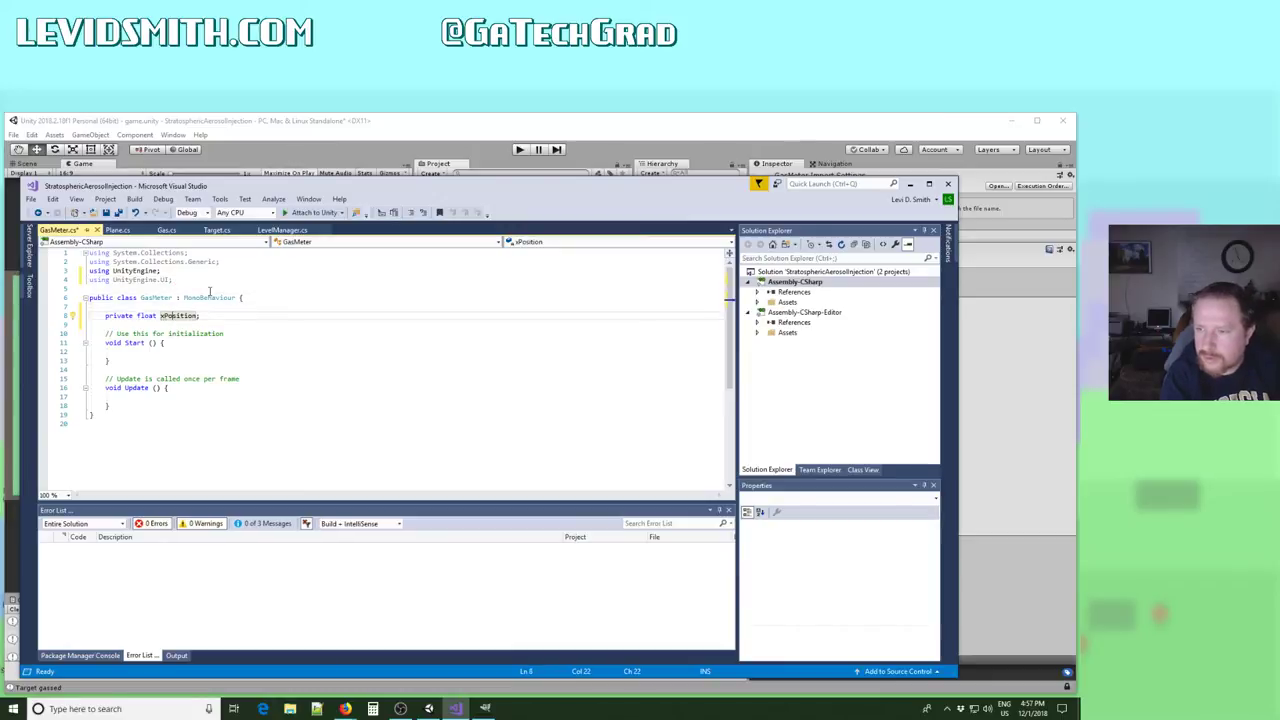
key("End")
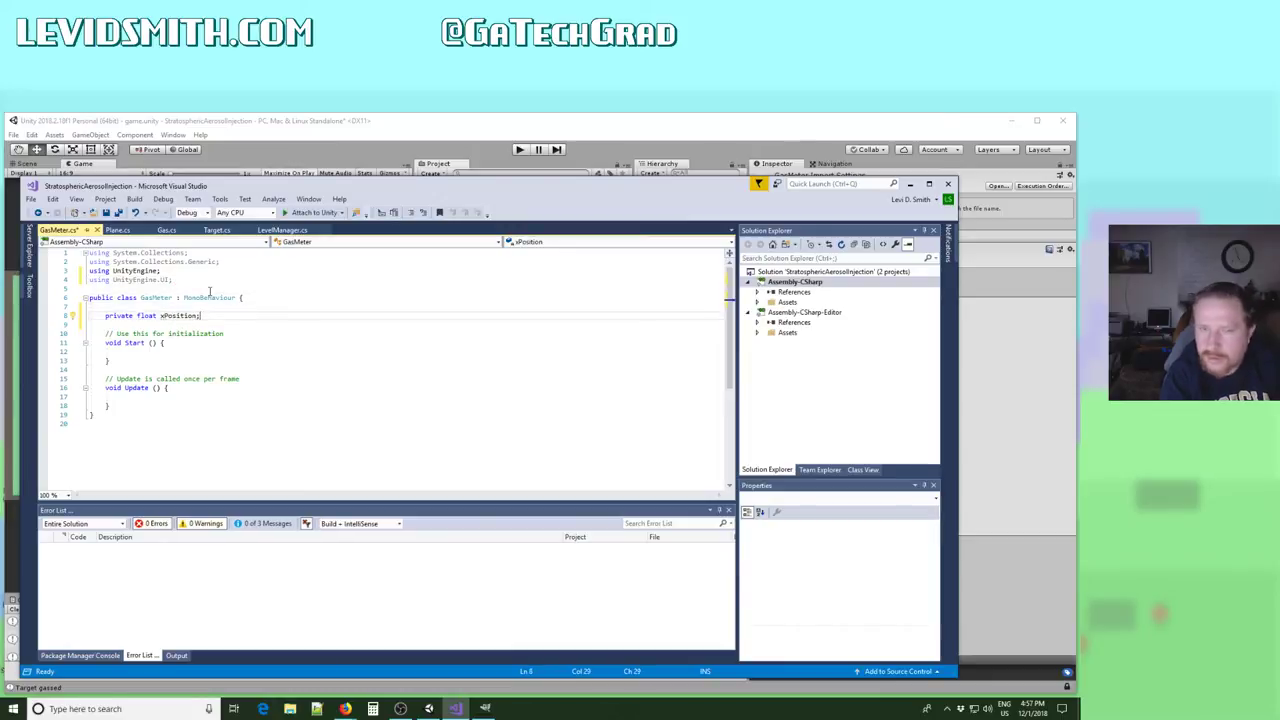
key("Return")
type("Image")
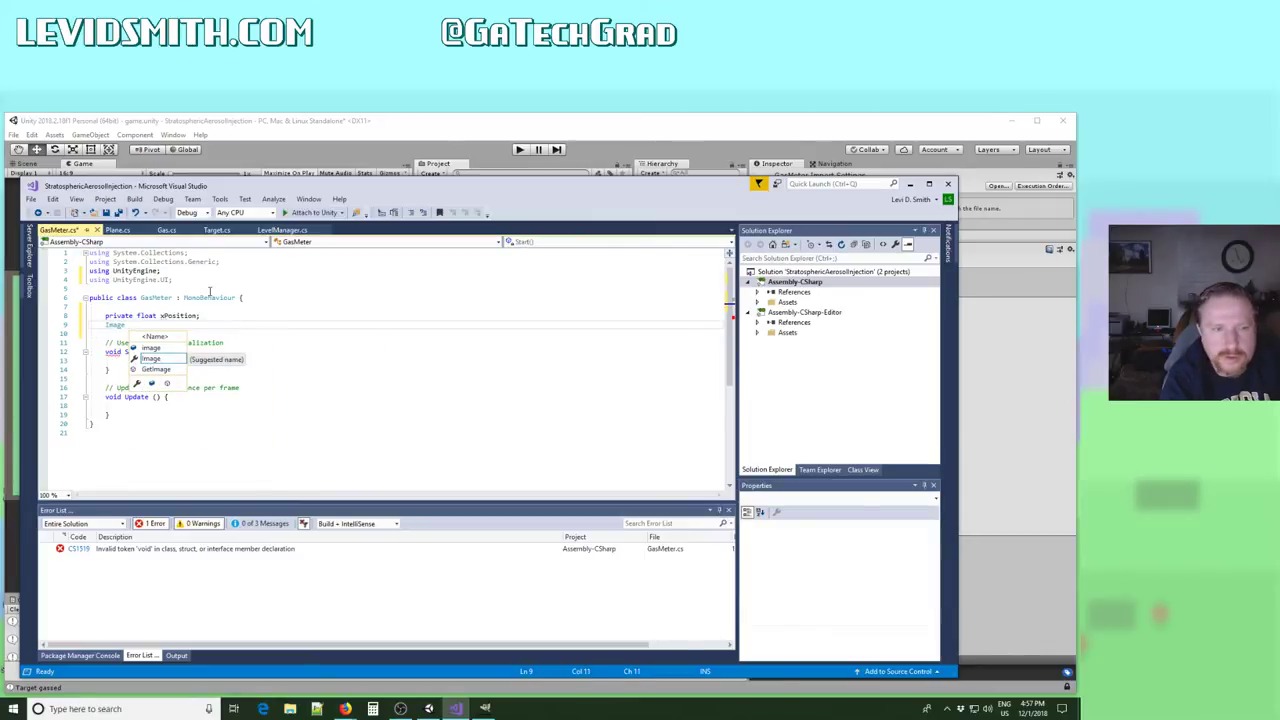
type(" imgFg;")
key("Home")
type("public")
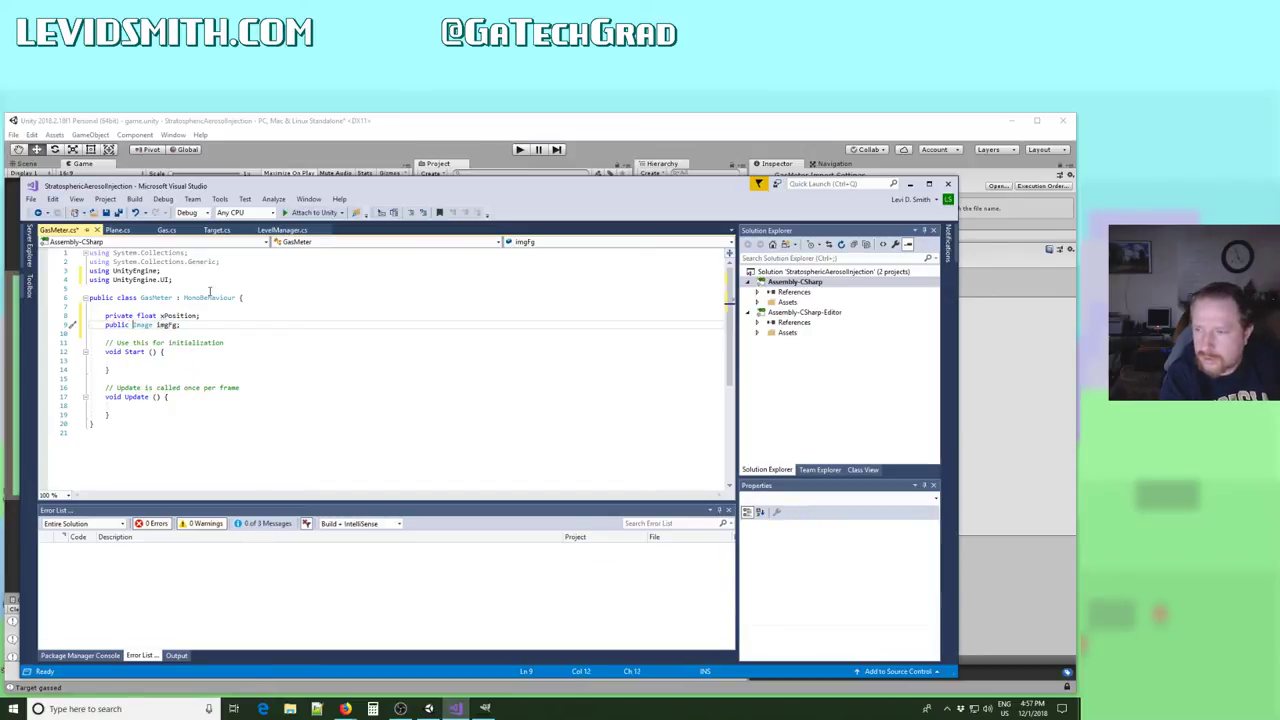
In Update, add "imgFg.GetComponent<RectTransform>().localPosition = new Vector3(xPosition, 0);" to position the foreground image.
key("Down")
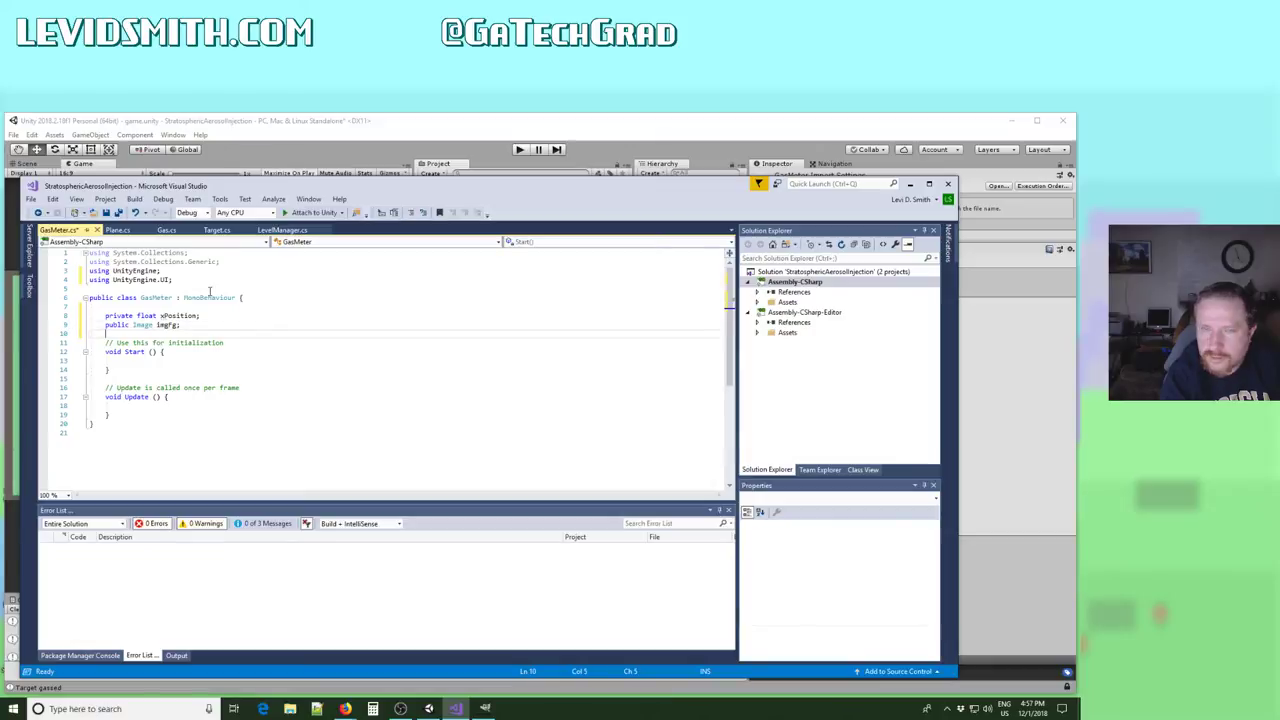
key("Down")
key("Down")
key("Down")
key("Down")
key("End")
key("Return")
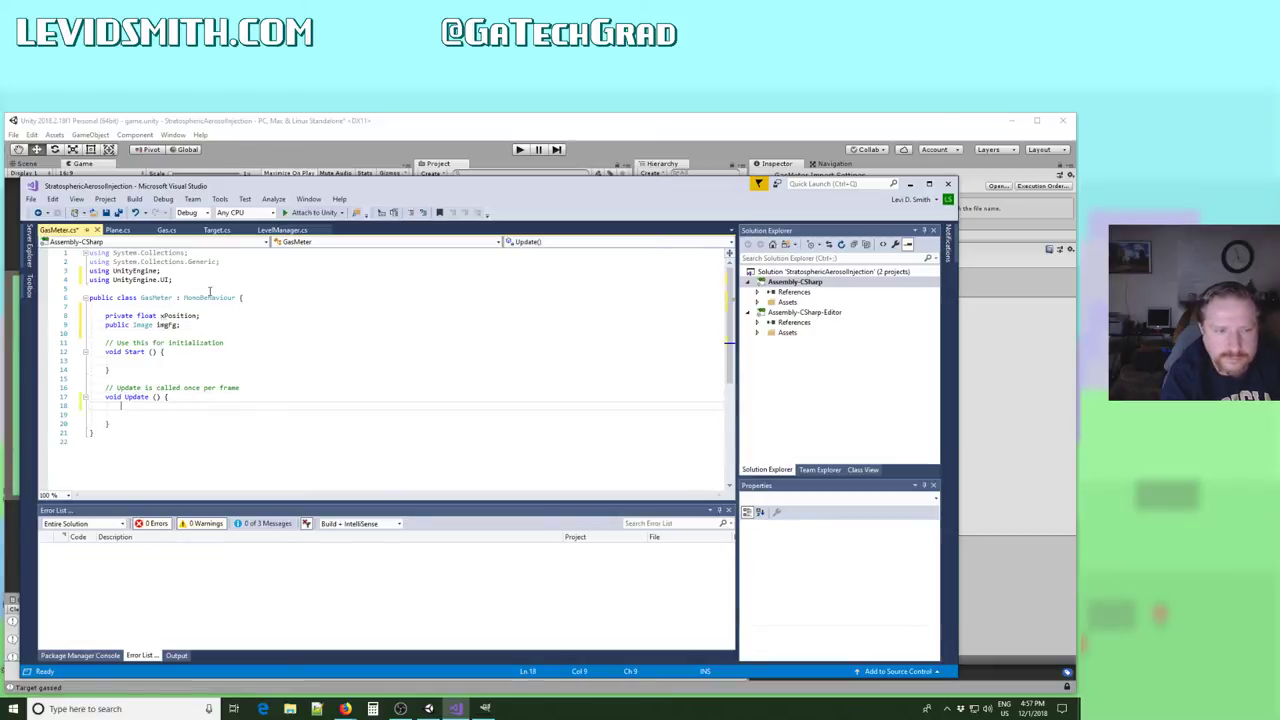
type("imgFg")
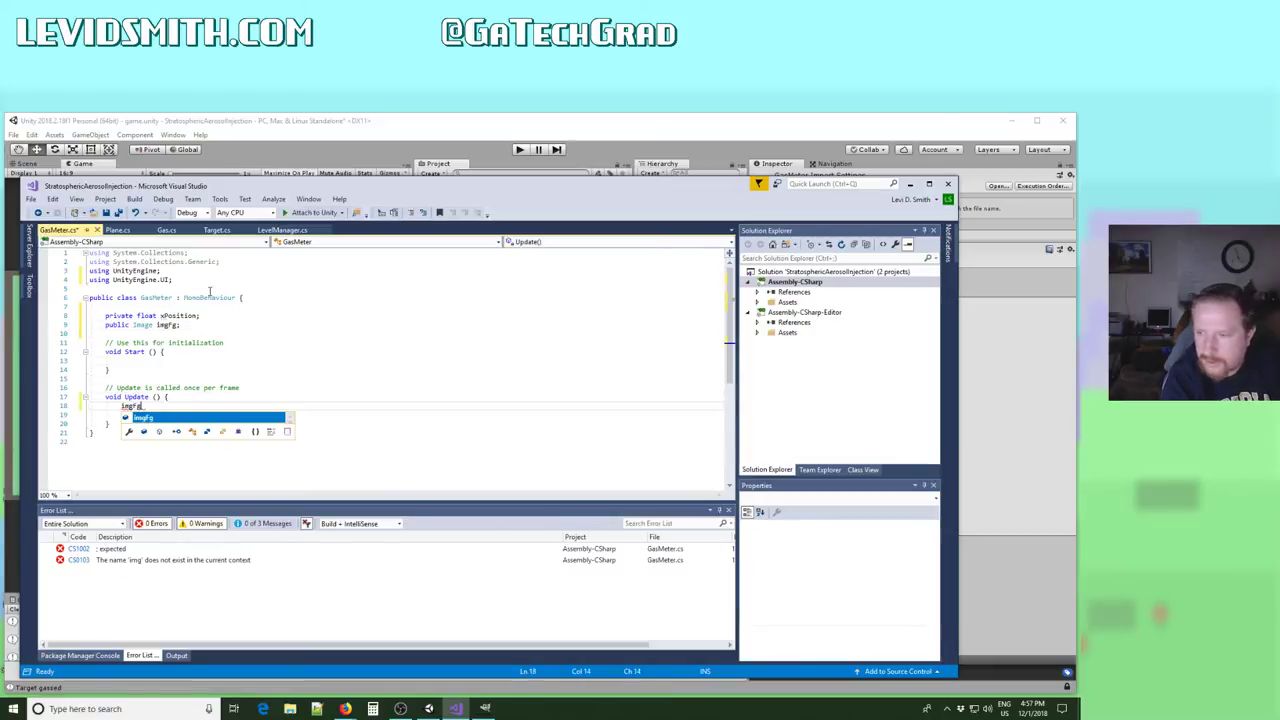
type(".GetC")
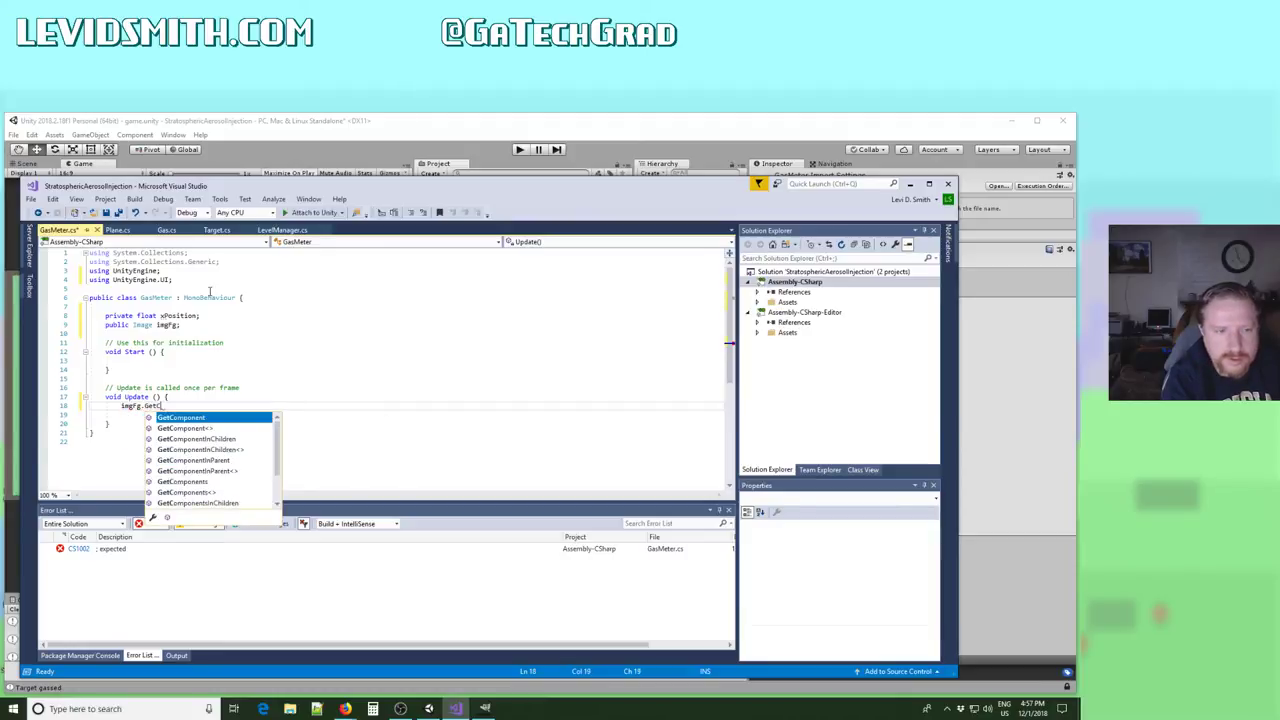
type("omponent<")
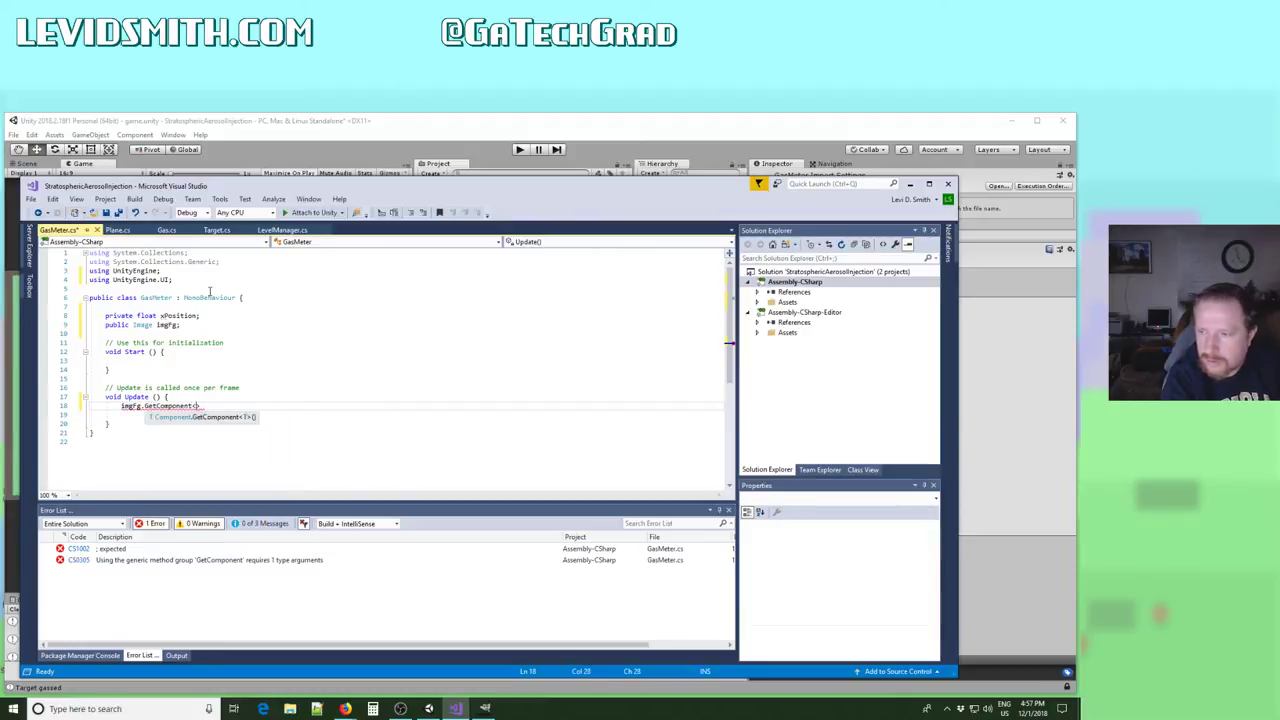
type("RectTransform")
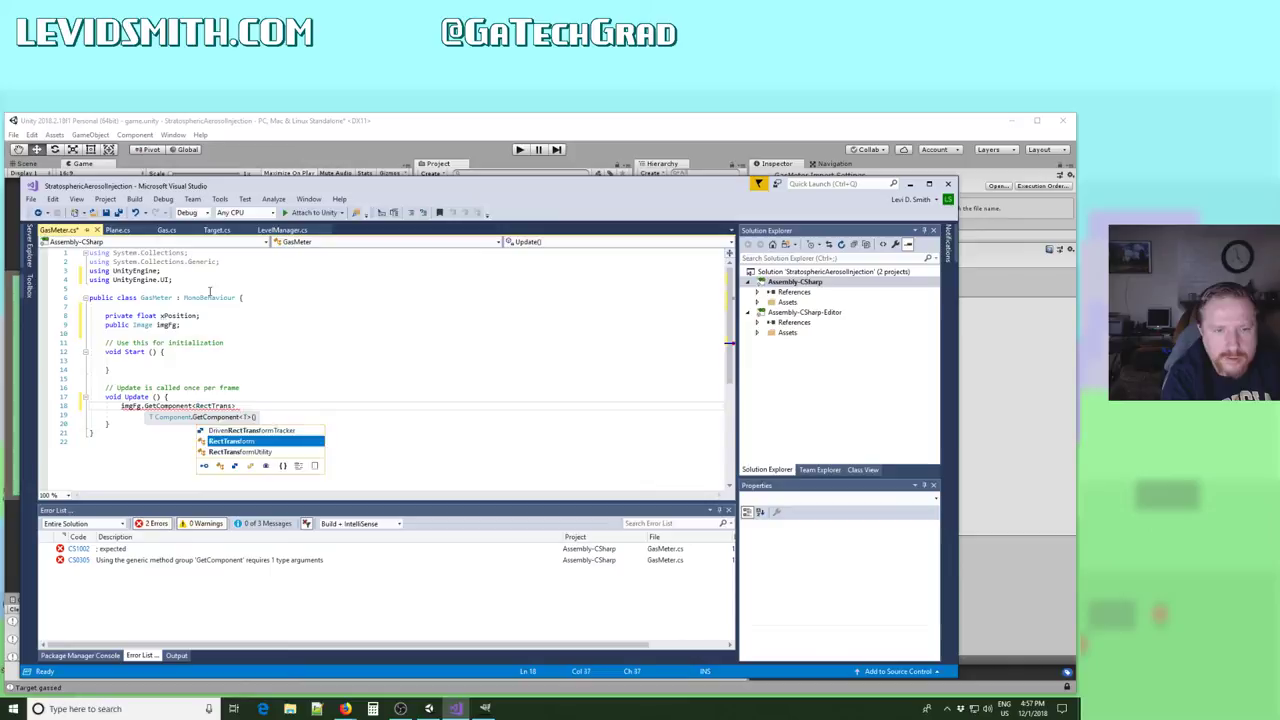
type(">().loca")
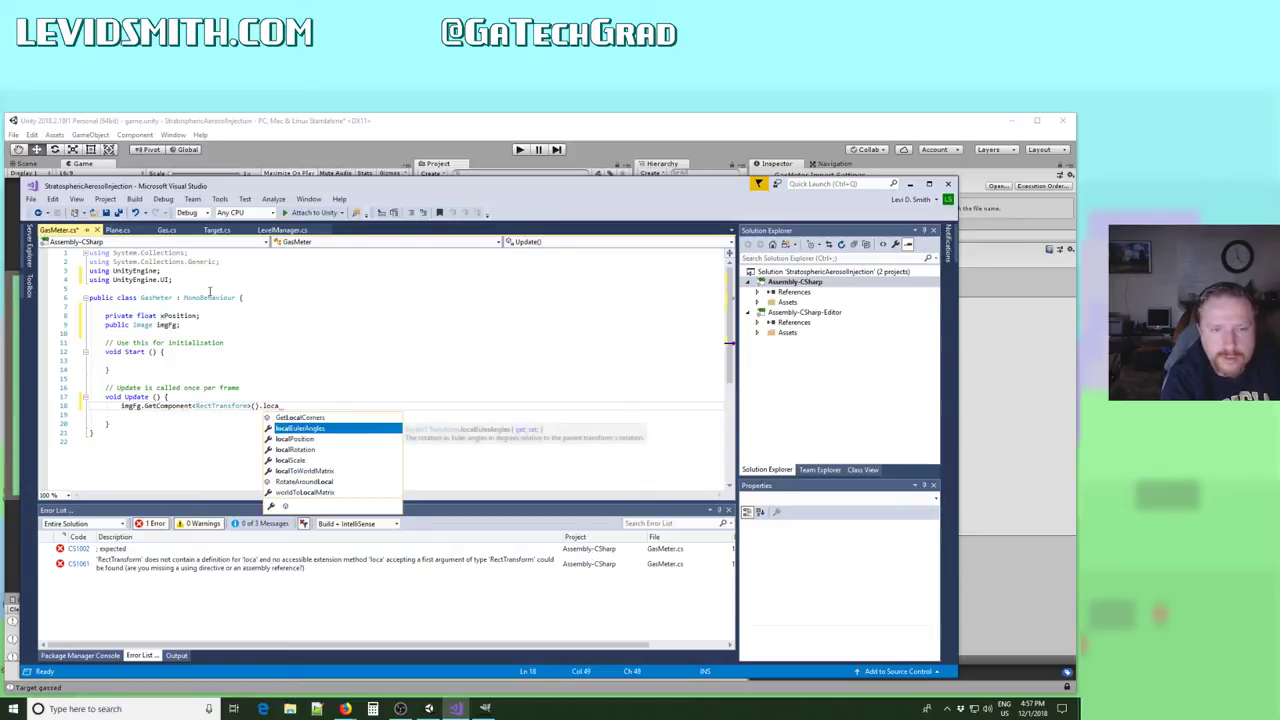
type("lPosition")
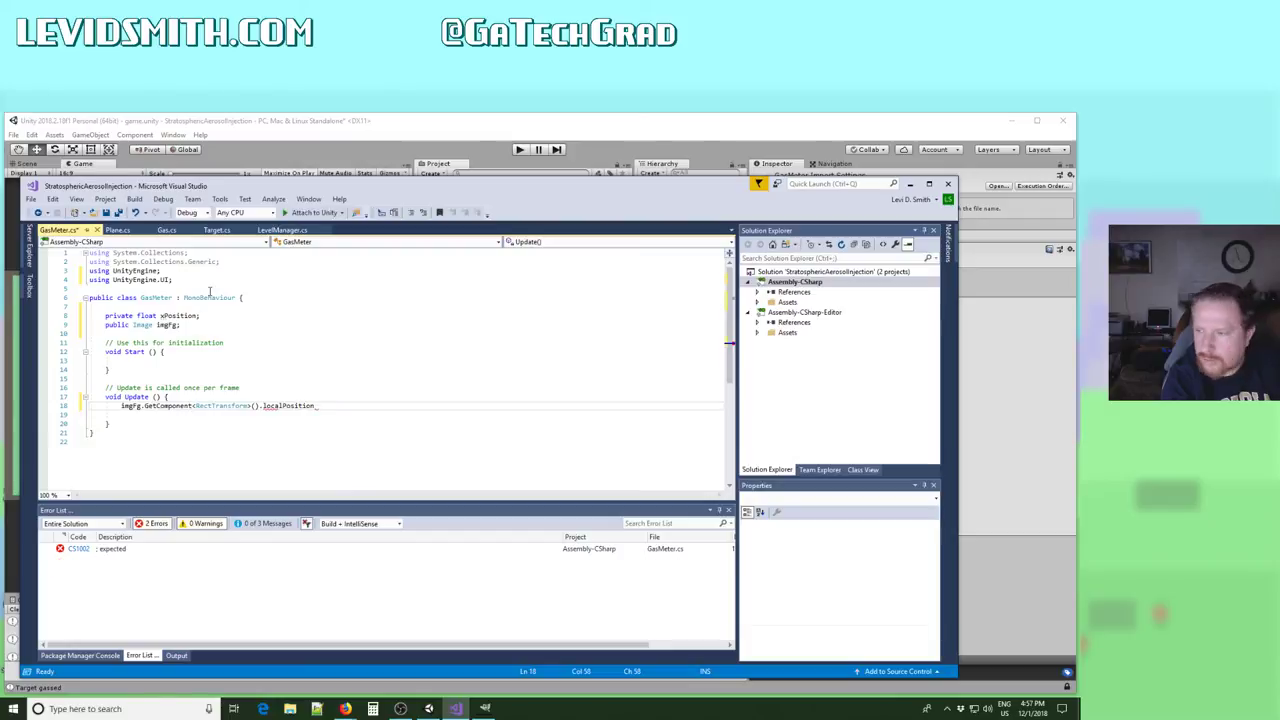
type(" = new Vector3(")
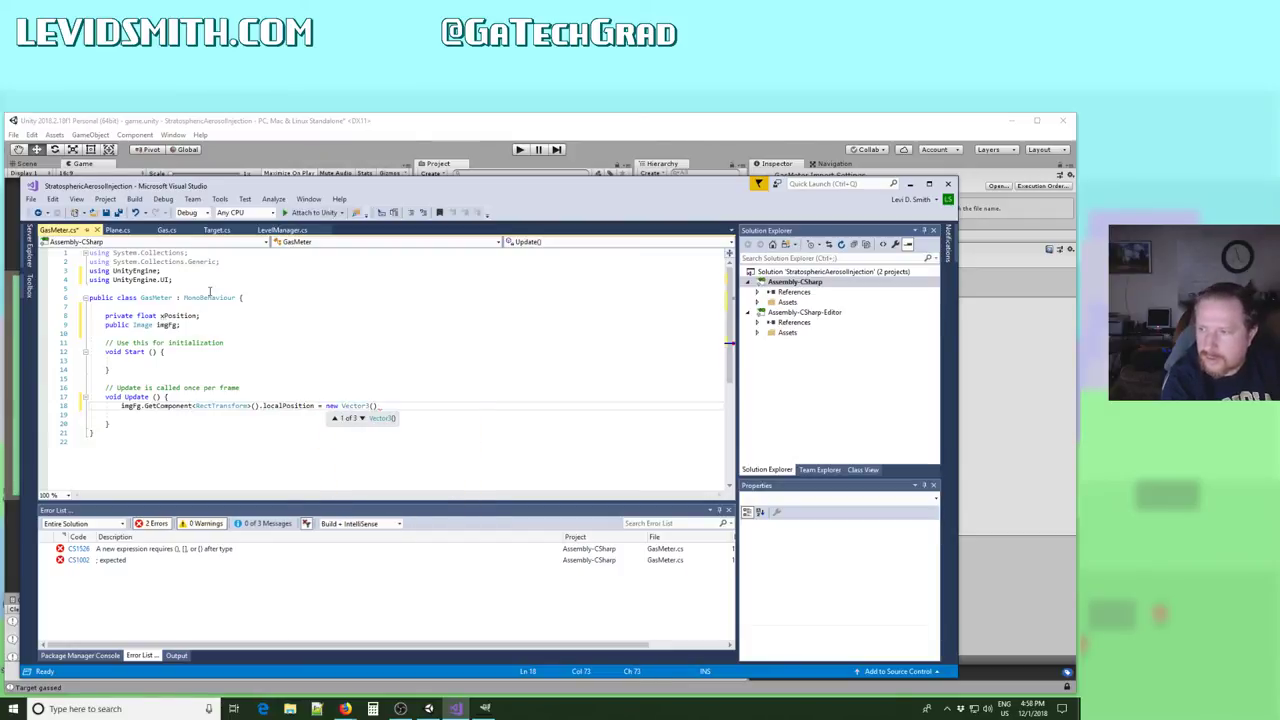
type("xPosition")
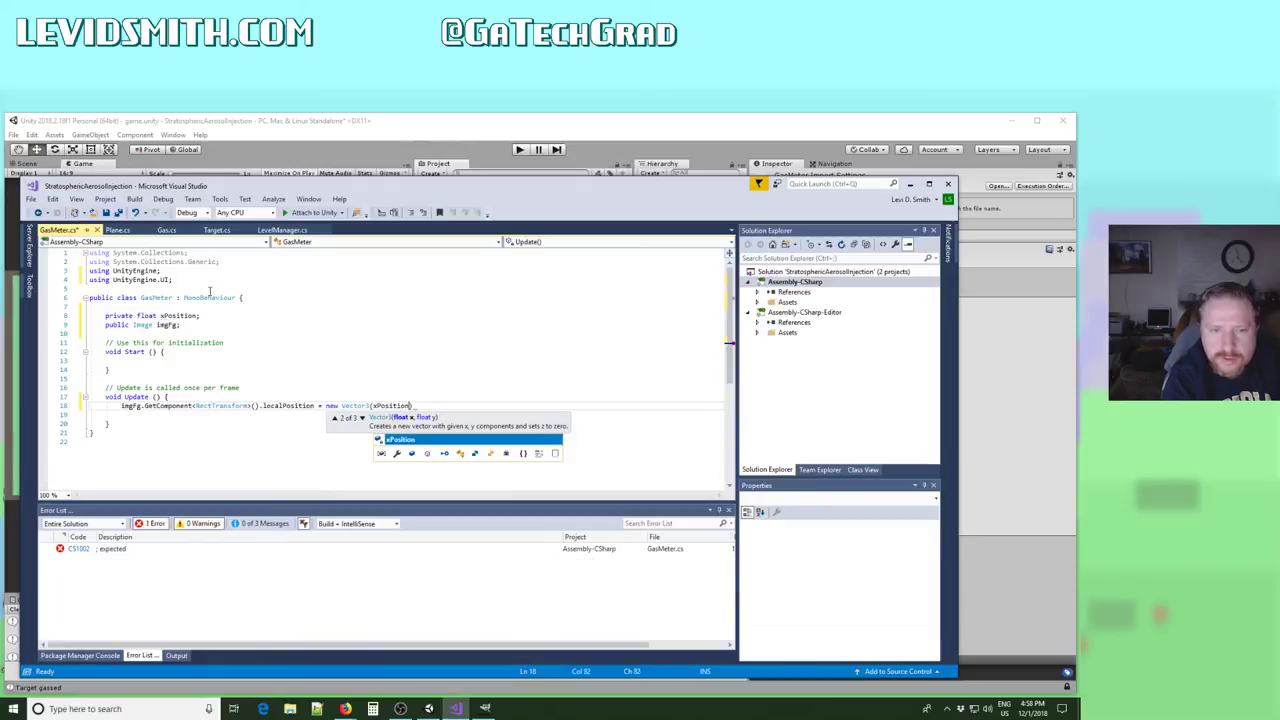
type(", 0);")
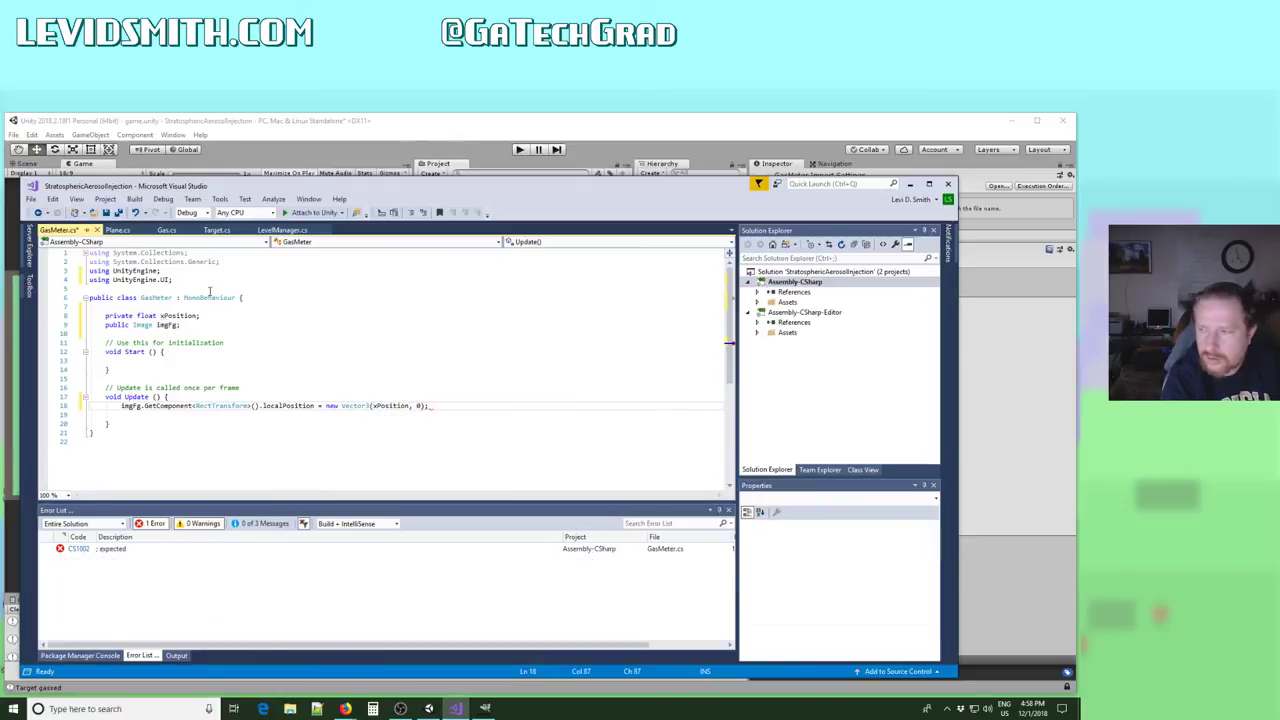
Below Update, add the method "public void setValue(float fValue)" with an opening brace.
key("Down")
key("Down")
key("Return")
key("Return")
type("public vo")
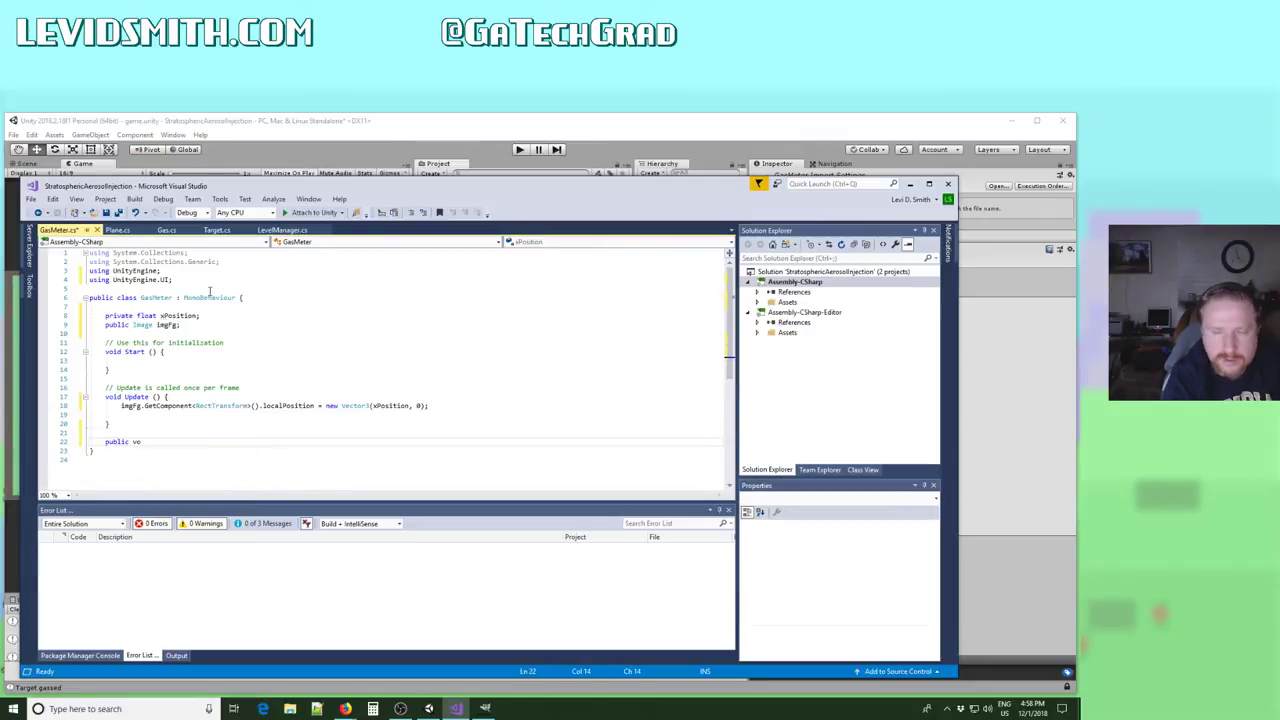
type("id setValue")
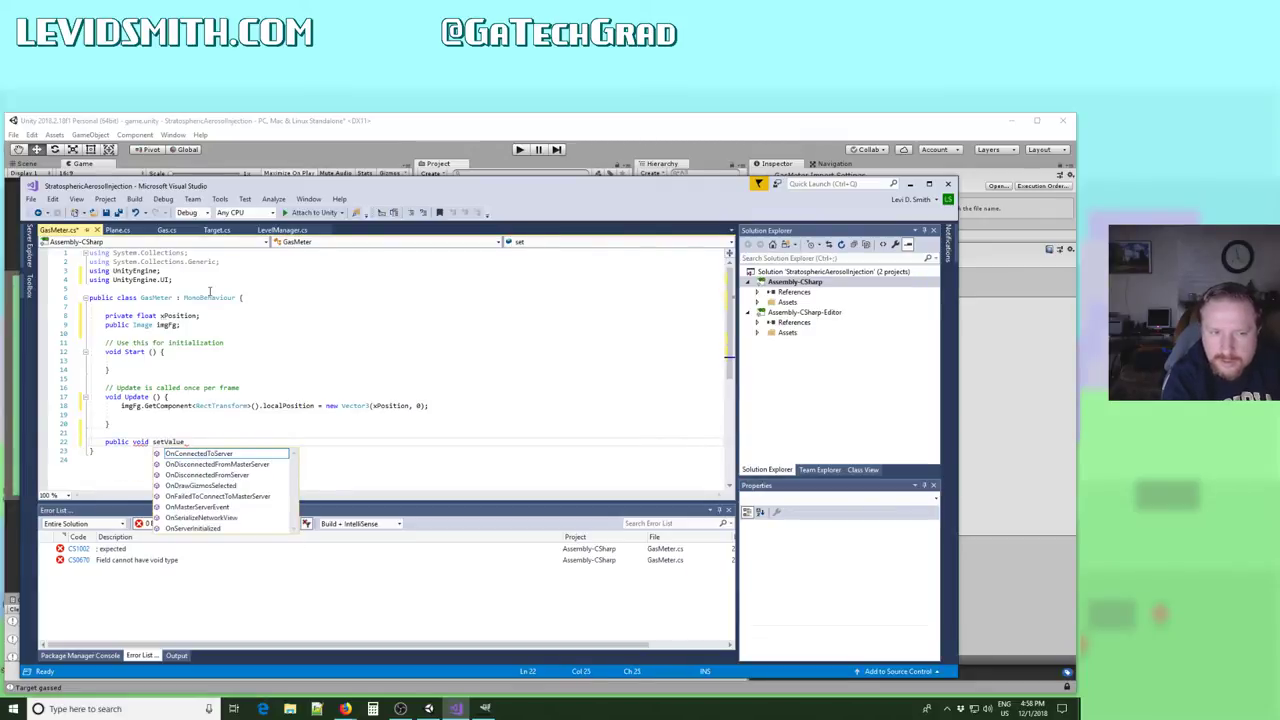
type("(float fValue")
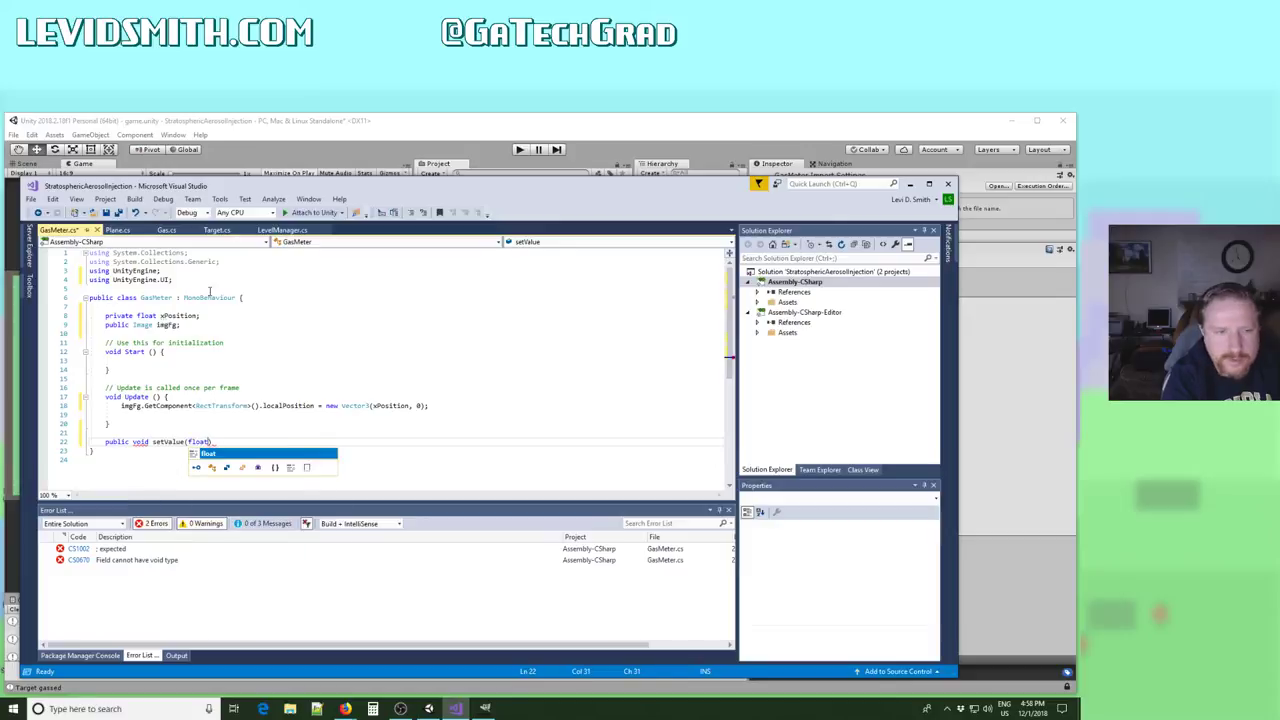
type(")")
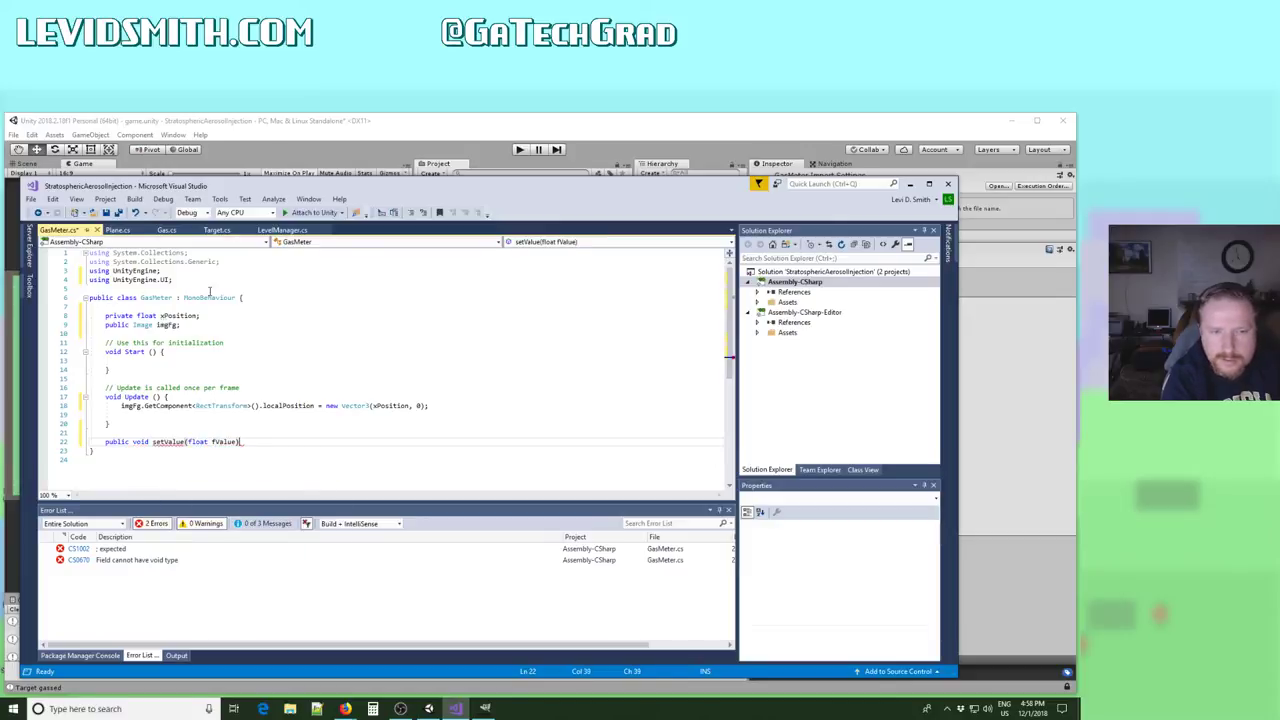
type(" {")
Fill the setValue method with "xPosition = (512f * fValue) - 512f;".
key("Return")
type("xPosi")
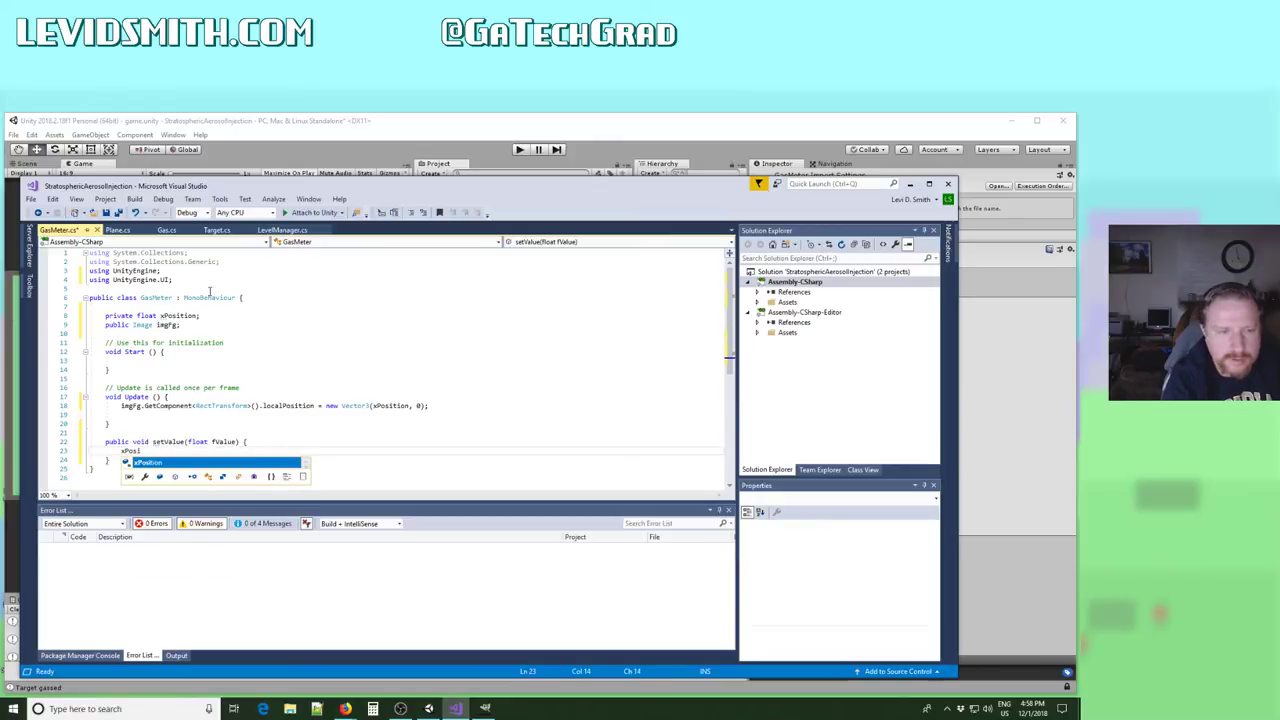
type("tion = (512")
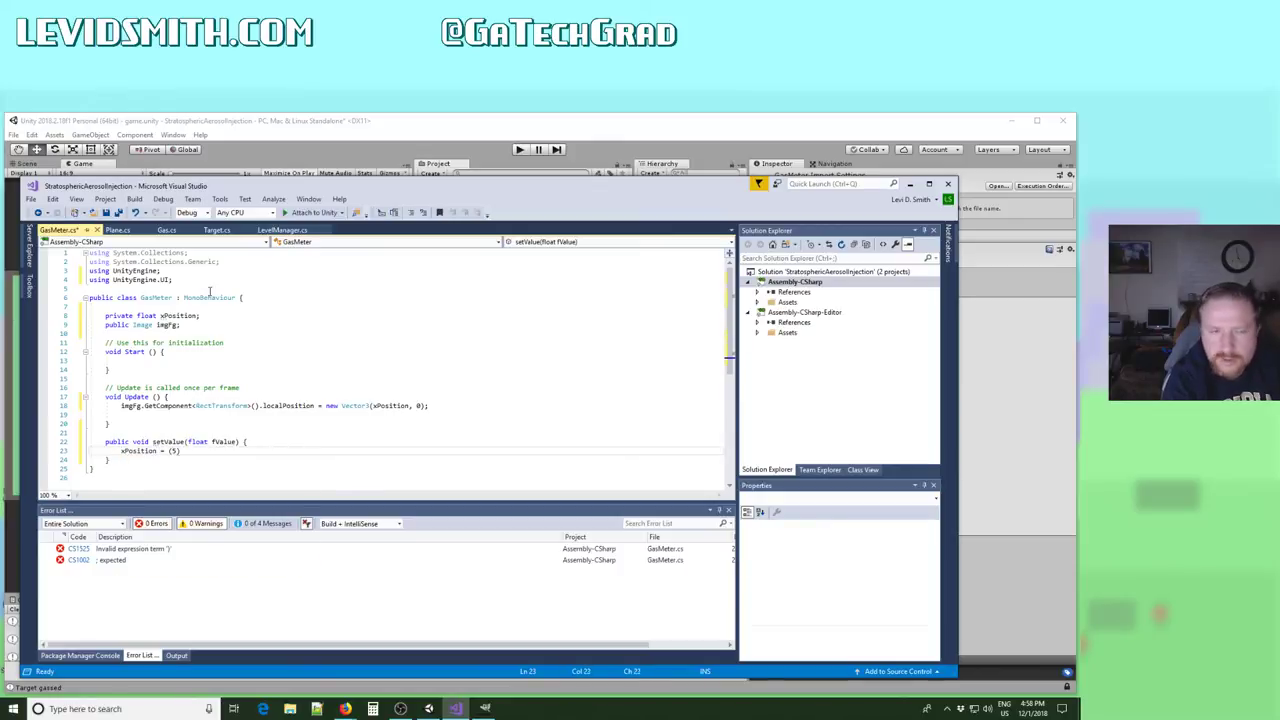
type("f * fValue) - 512f;")
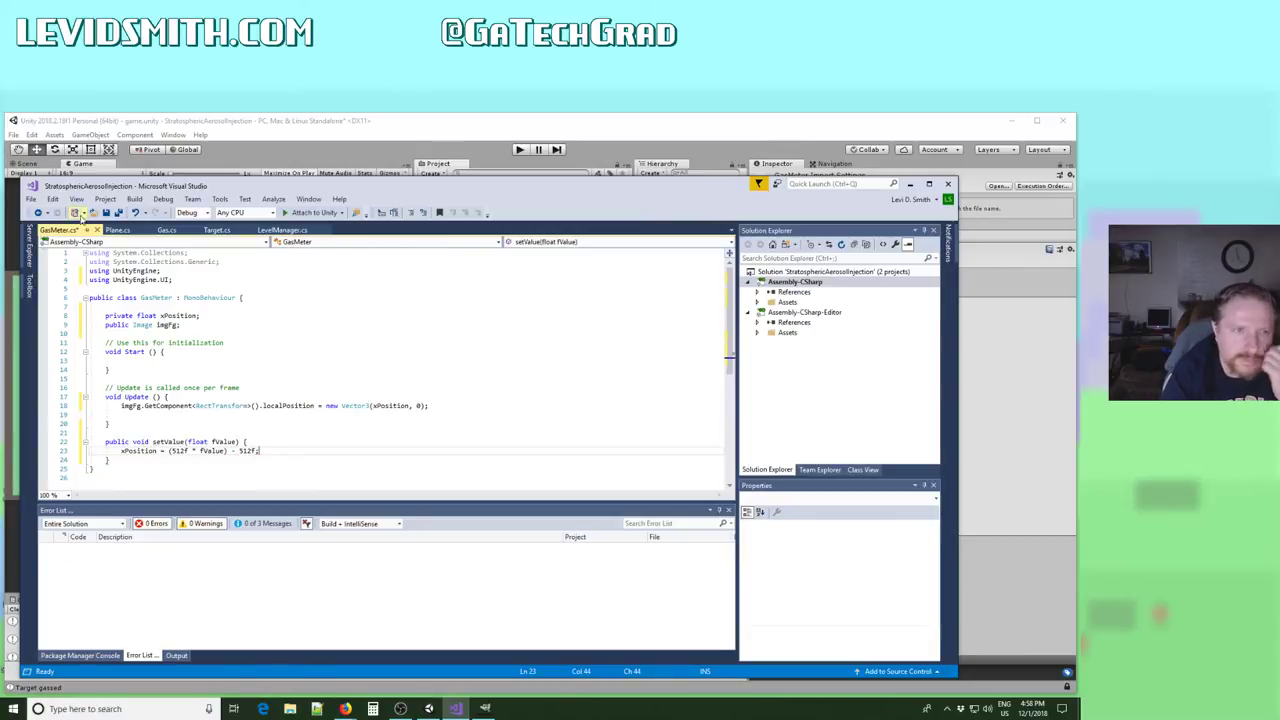
Save the GasMeter script and return to the Unity editor.
key("ctrl+s")
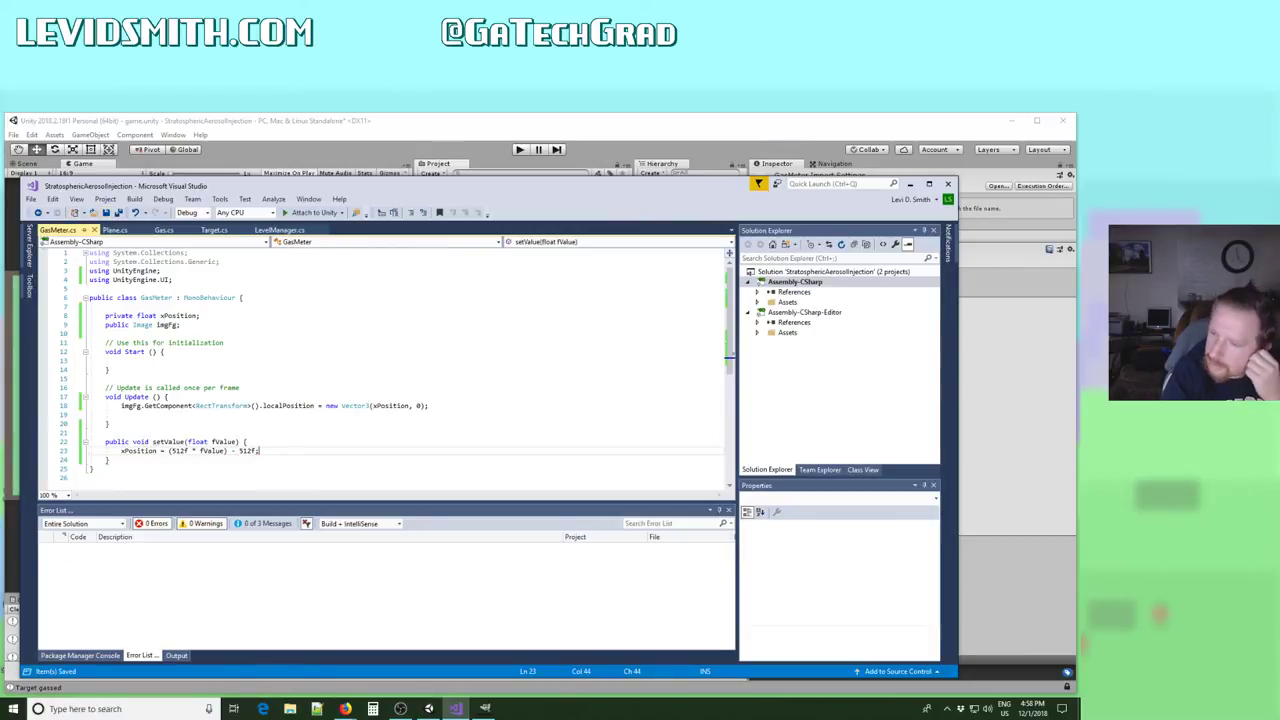
key("alt+Tab")
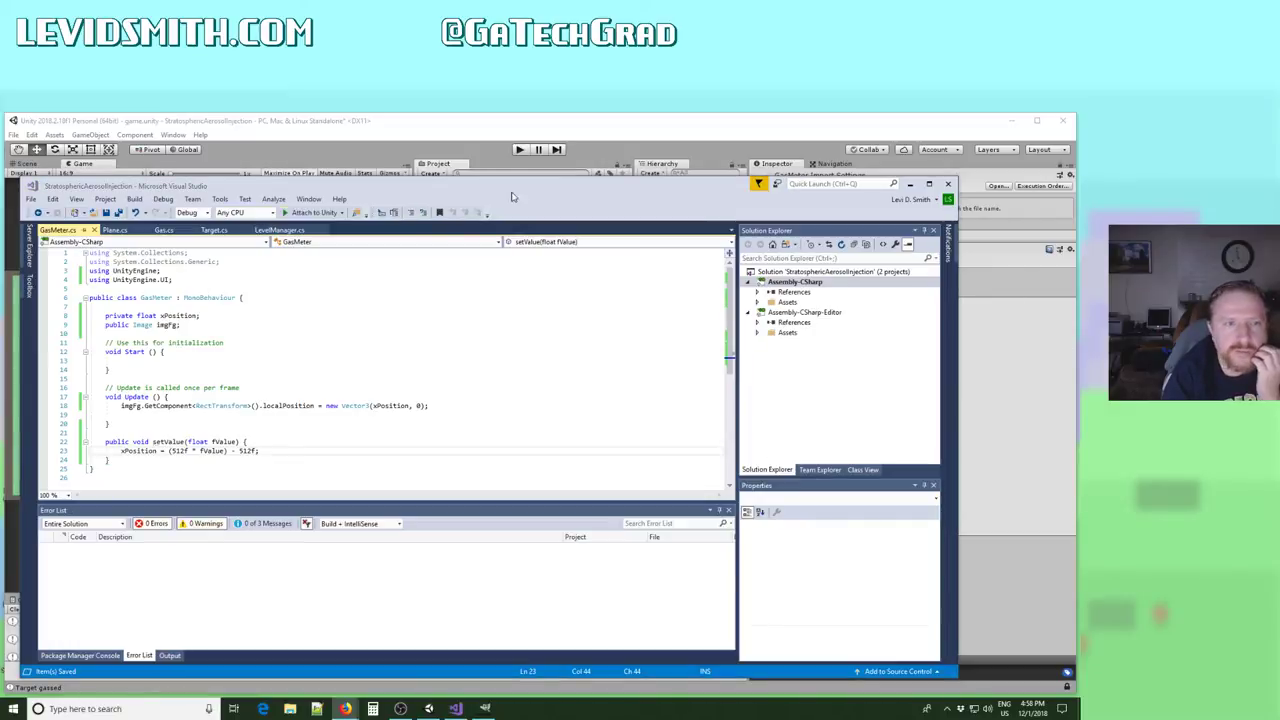
left_click(909, 184)
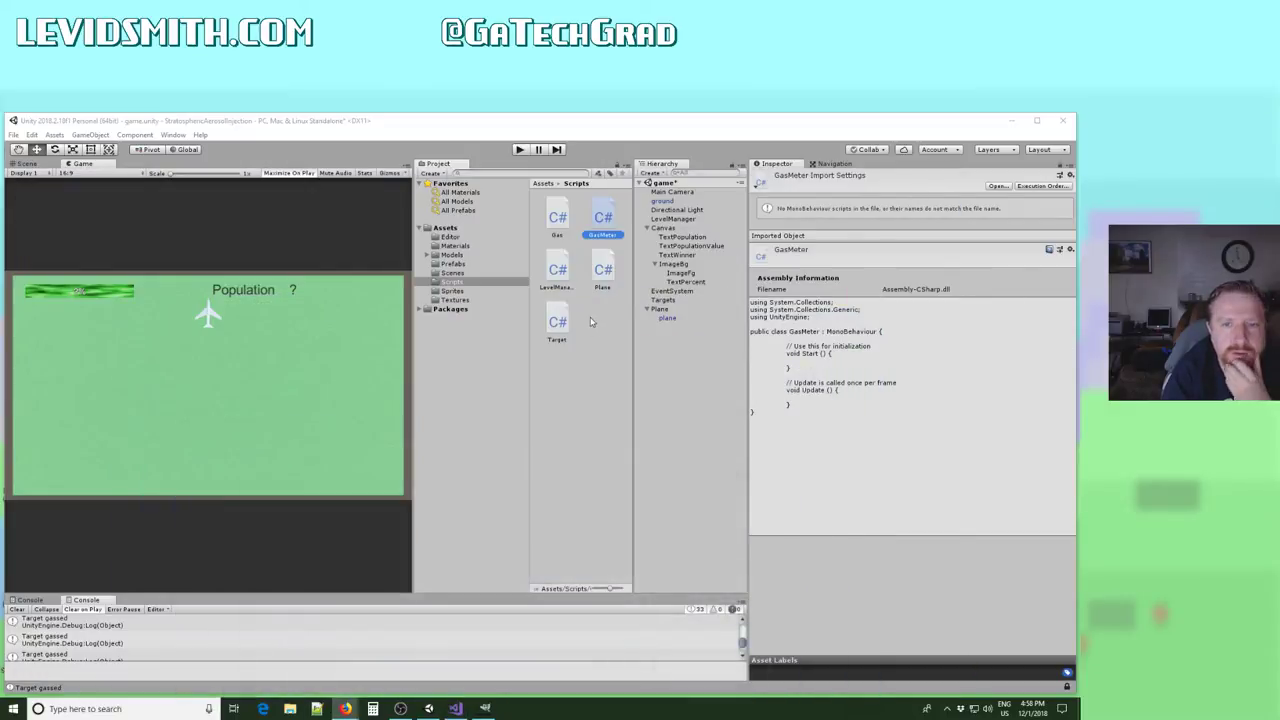
Try to attach the GasMeter script from the Scripts folder to the ImageBg object.
left_click(604, 266)
left_click(617, 218)
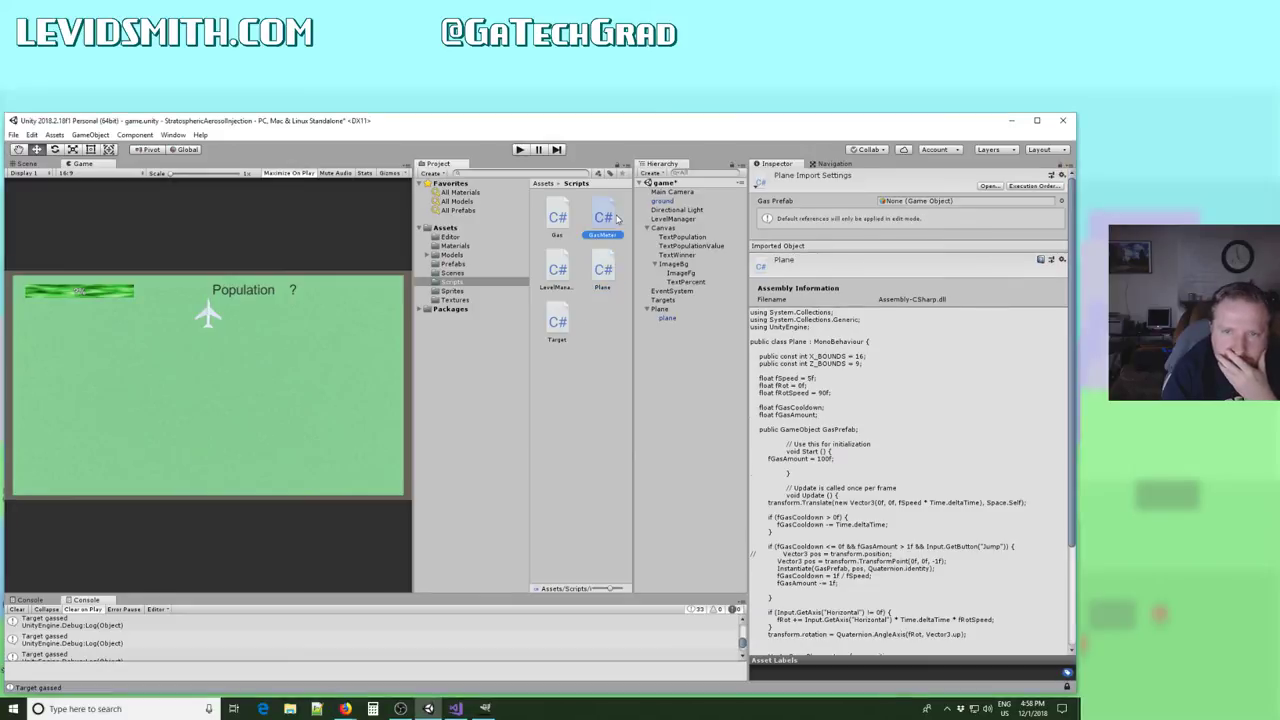
left_click_drag(685, 266, 684, 272)
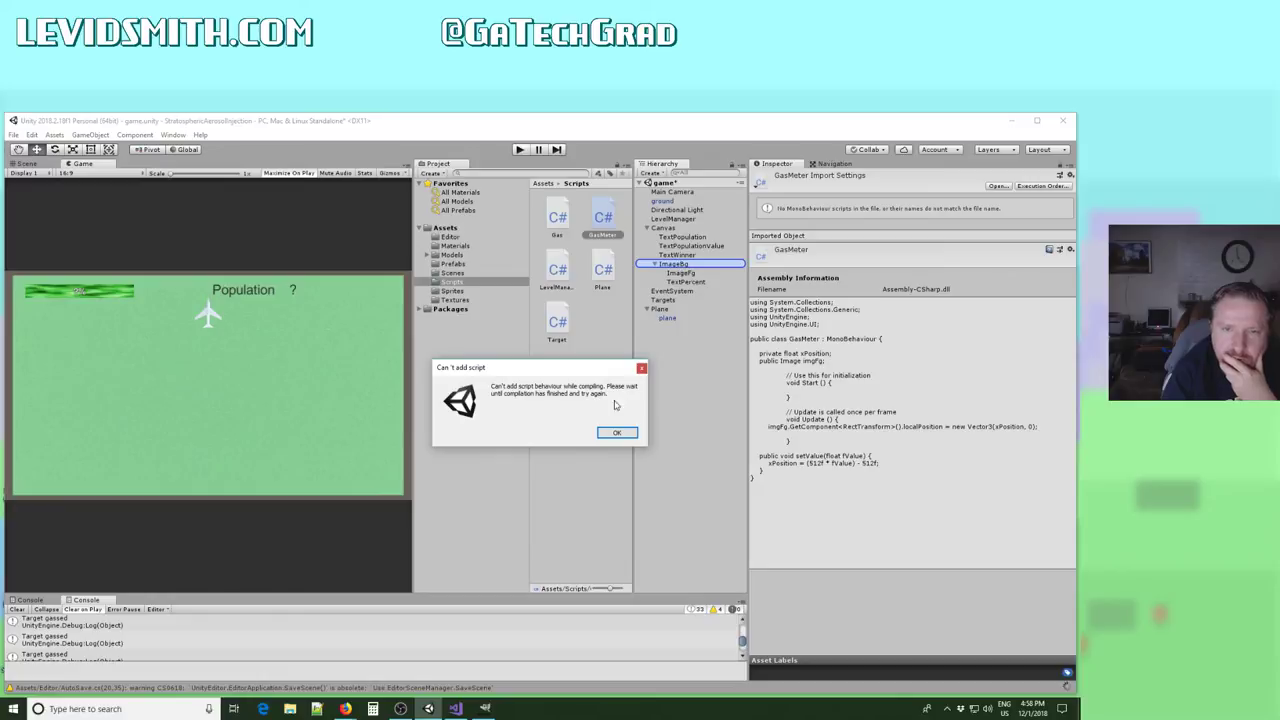
left_click(615, 433)
Rename the ImageBg object under Canvas as ImageMeterBg.
left_click(676, 264)
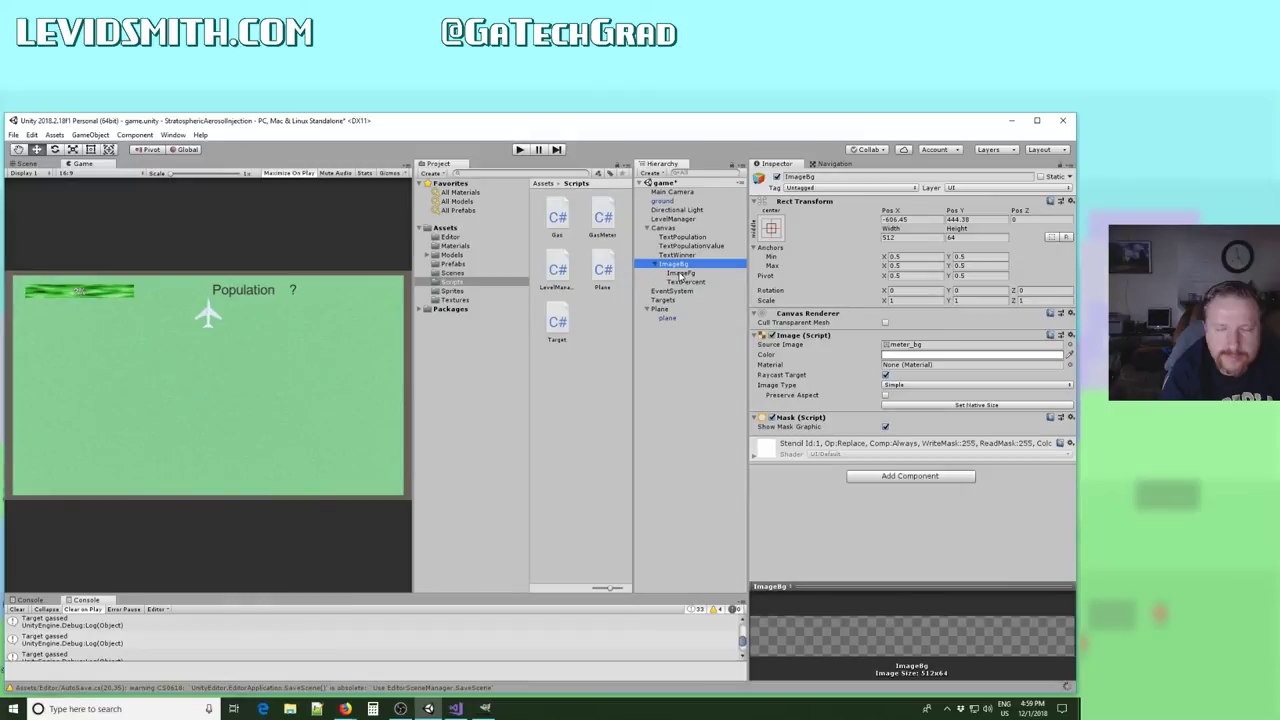
key("F2")
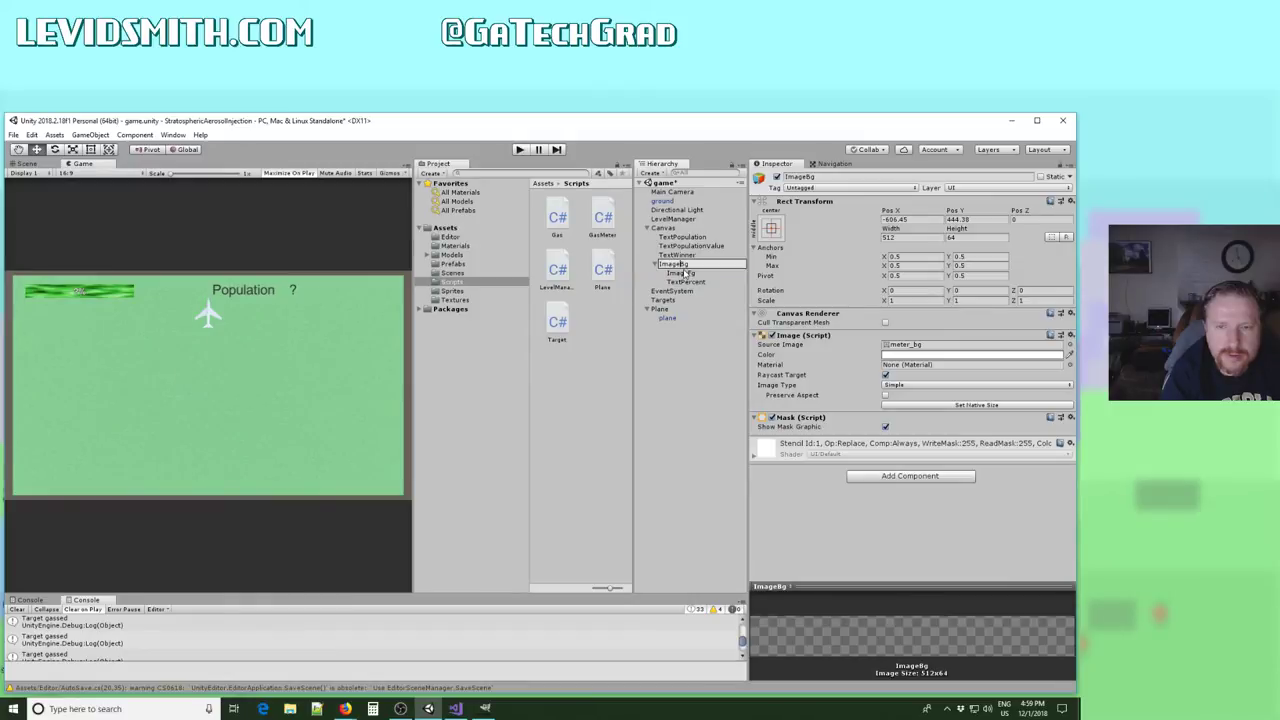
type("Meter")
key("Return")
Rename the child object ImageFg as ImageMeterFg.
left_click(682, 273)
key("F2")
left_click(667, 273)
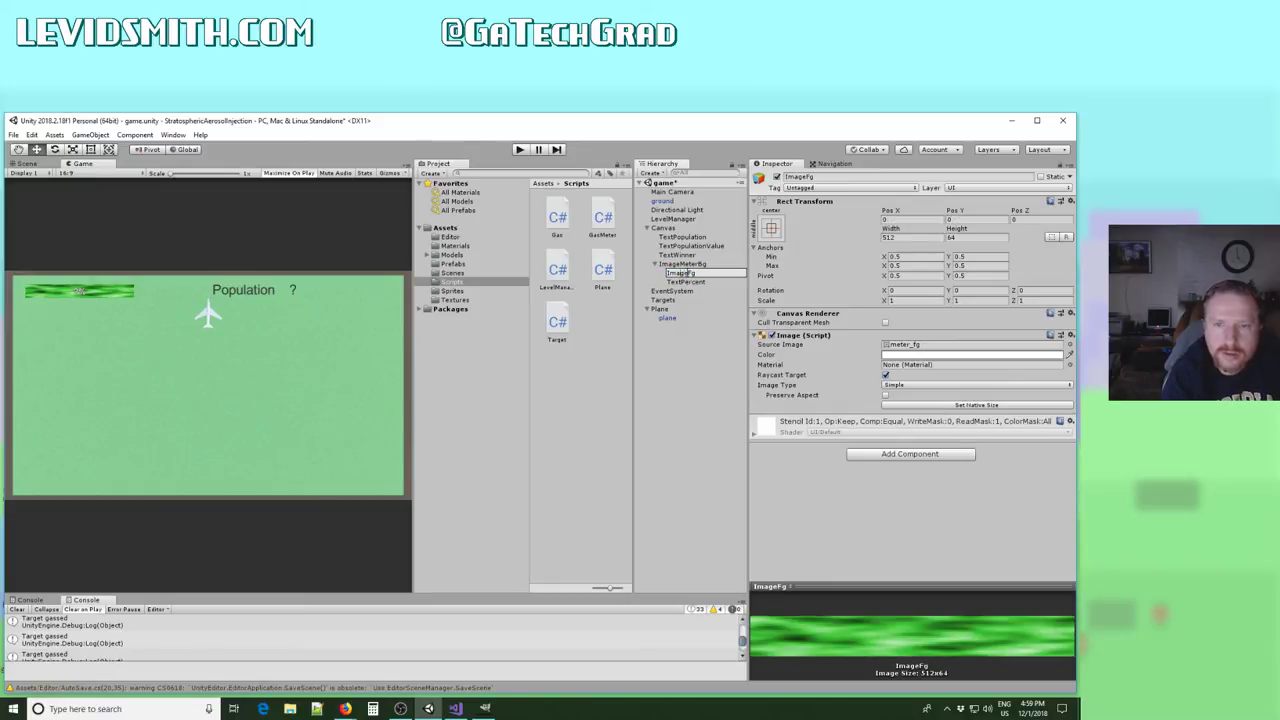
left_click(686, 273)
type("Meter")
key("Return")
Rename the child object TextPercent as TextMeterPercent.
left_click(686, 283)
left_click(685, 283)
left_click(686, 282)
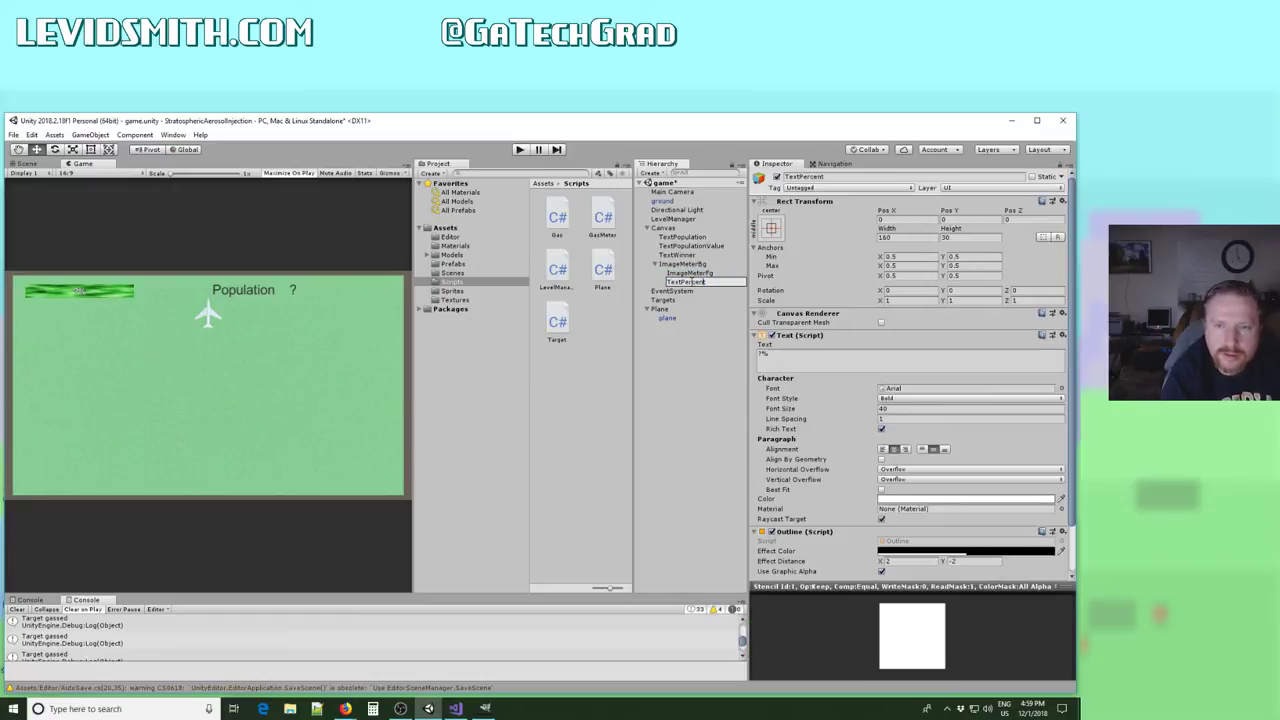
type("Meter")
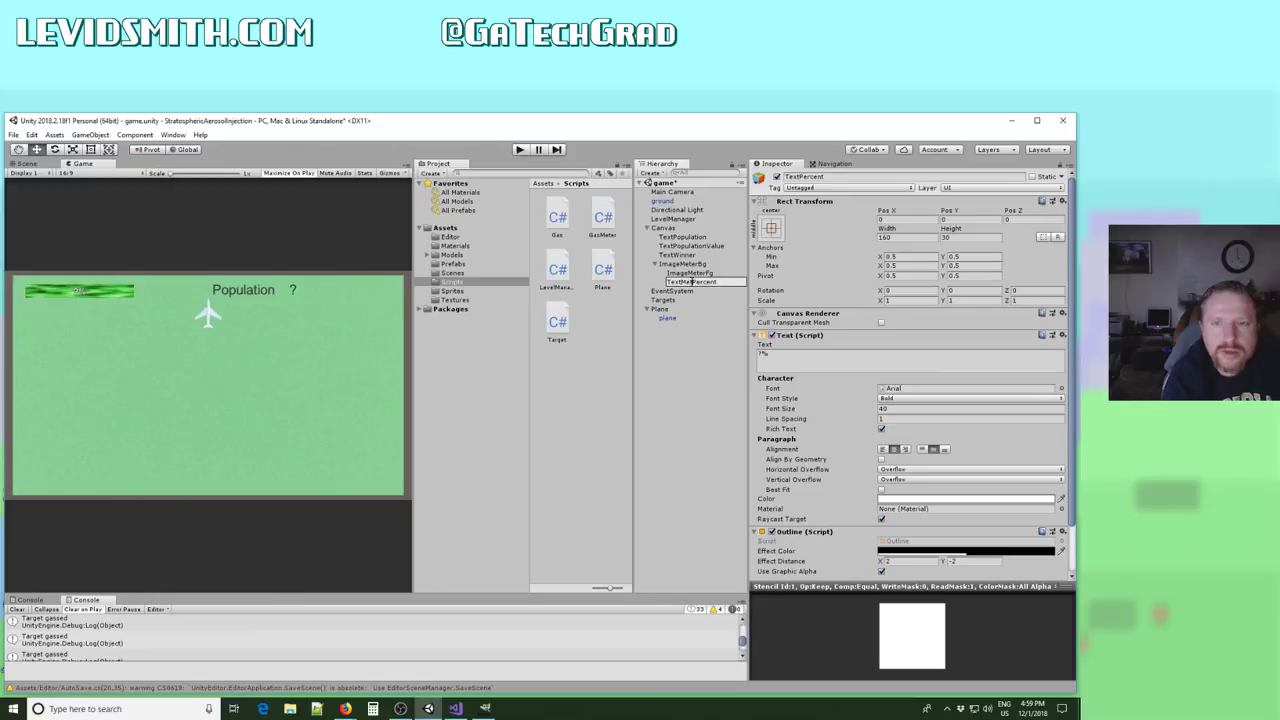
key("Return")
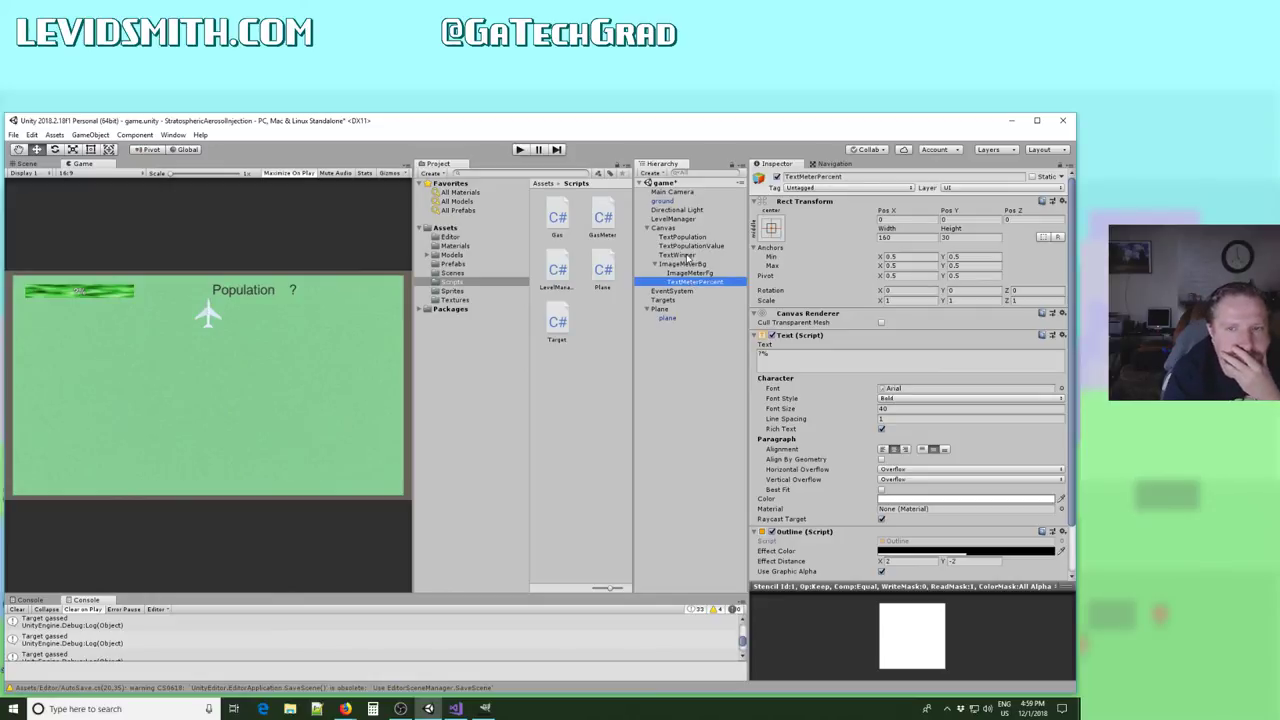
Attach the GasMeter script to the ImageMeterBg object.
left_click(686, 263)
left_click(605, 222)
left_click_drag(605, 228, 674, 268)
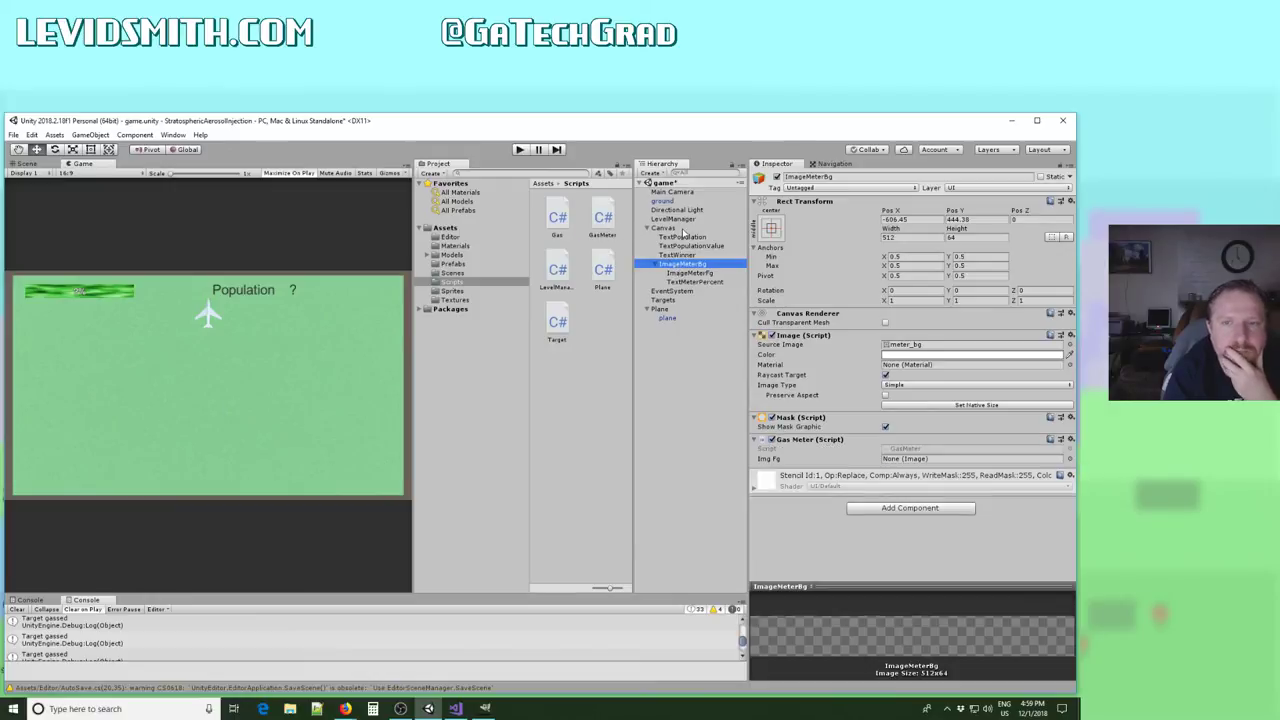
Open the Plane object's script in Visual Studio and move the code window clear of the Unity hierarchy.
left_click(666, 309)
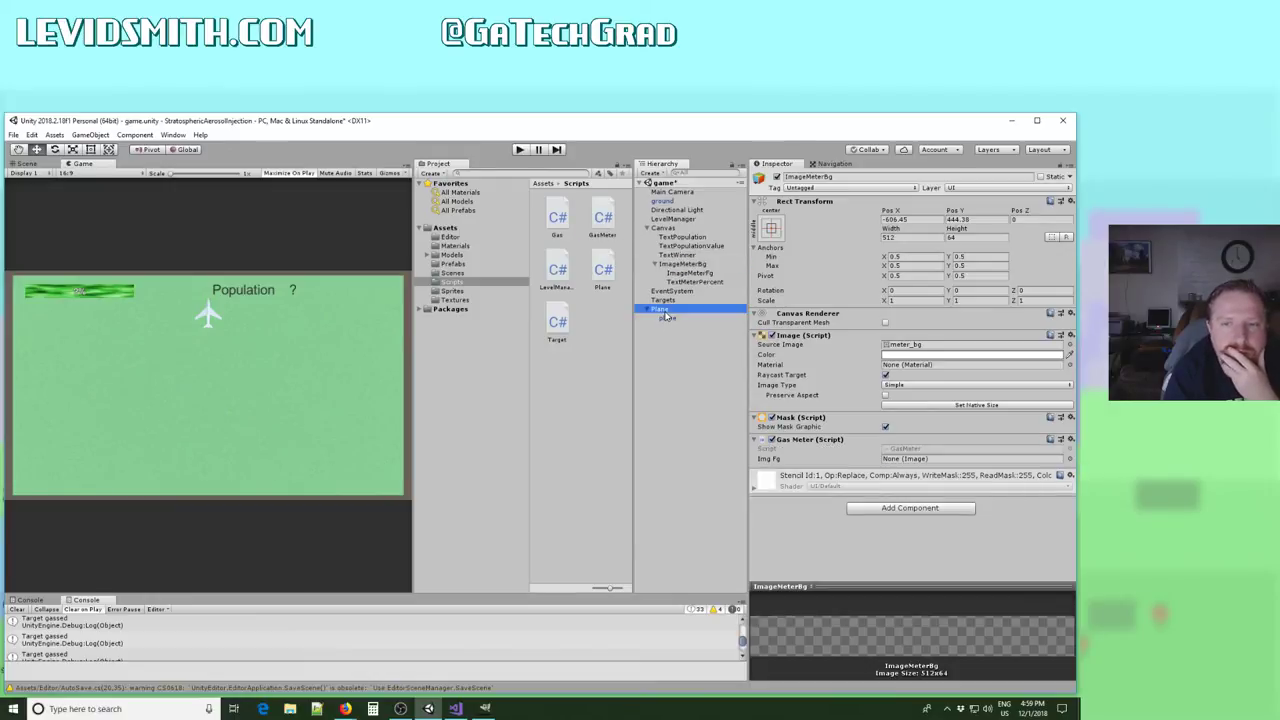
left_click(903, 483)
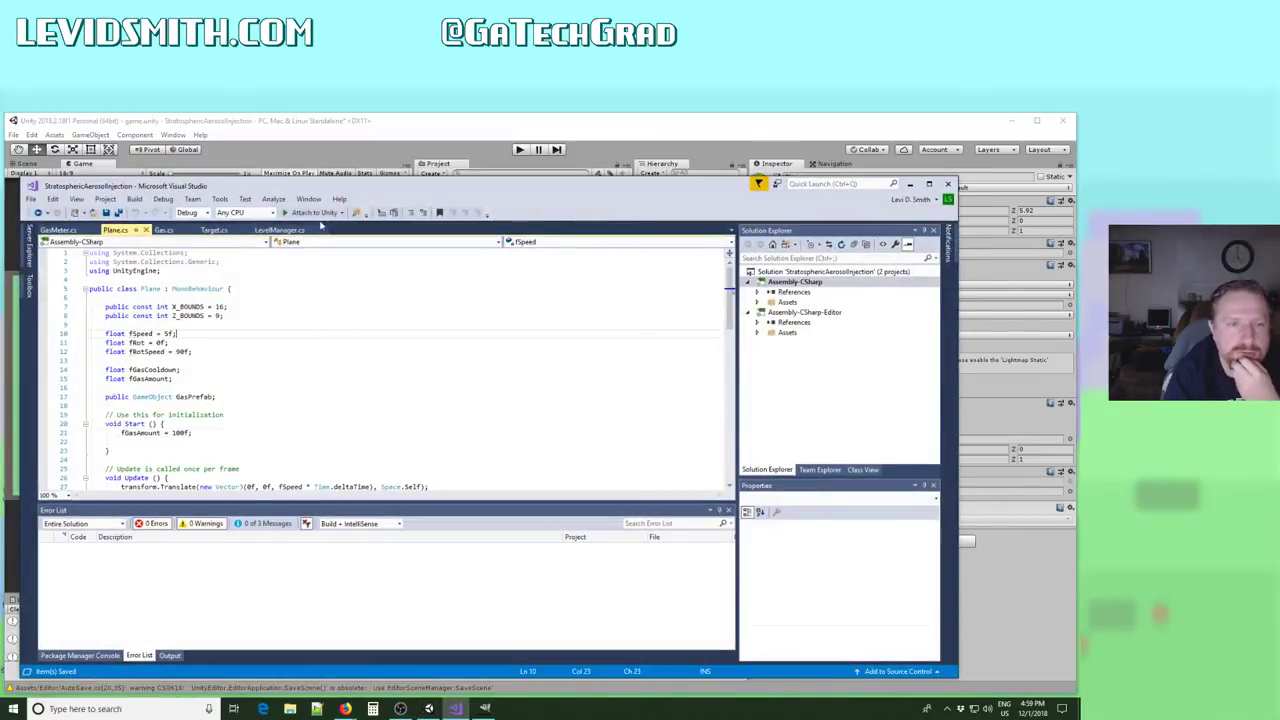
left_click_drag(343, 189, 436, 288)
Declare a public GasMeter field named gasmeter below GasPrefab in Plane.cs and save the script.
left_click(277, 478)
left_click(325, 495)
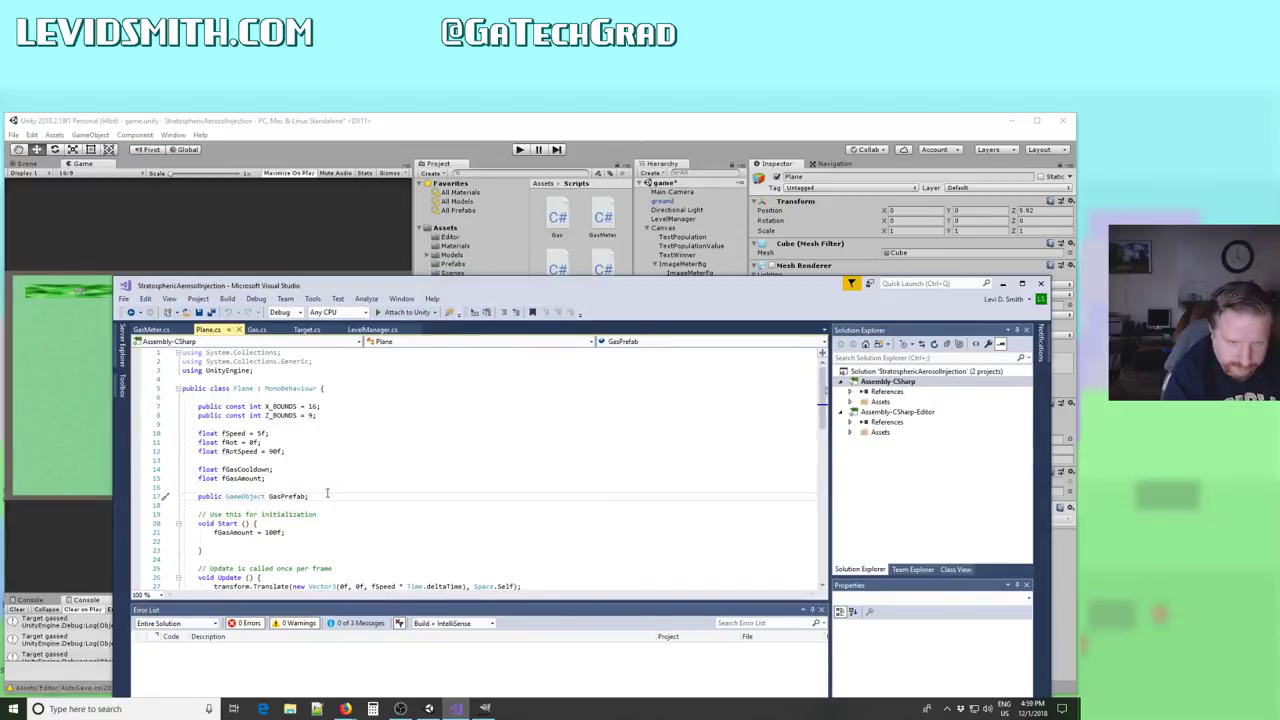
key("Return")
type("public")
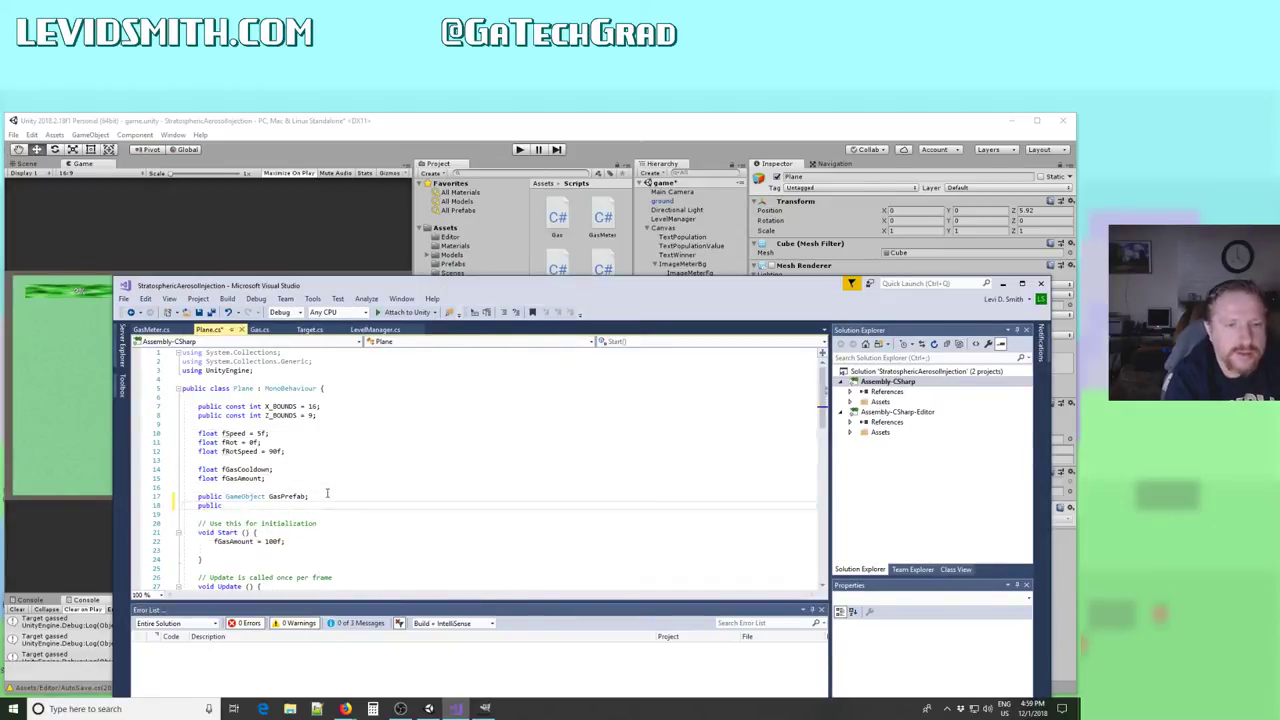
type(" GasMeter ")
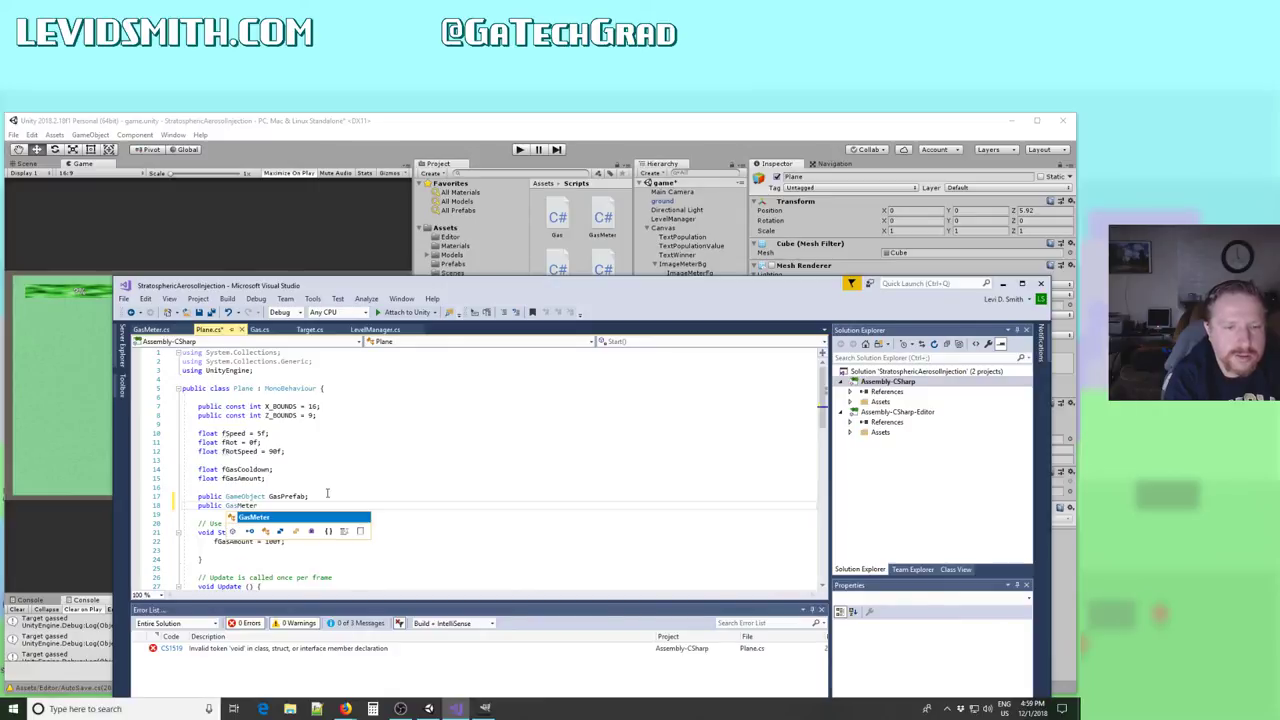
type("gas")
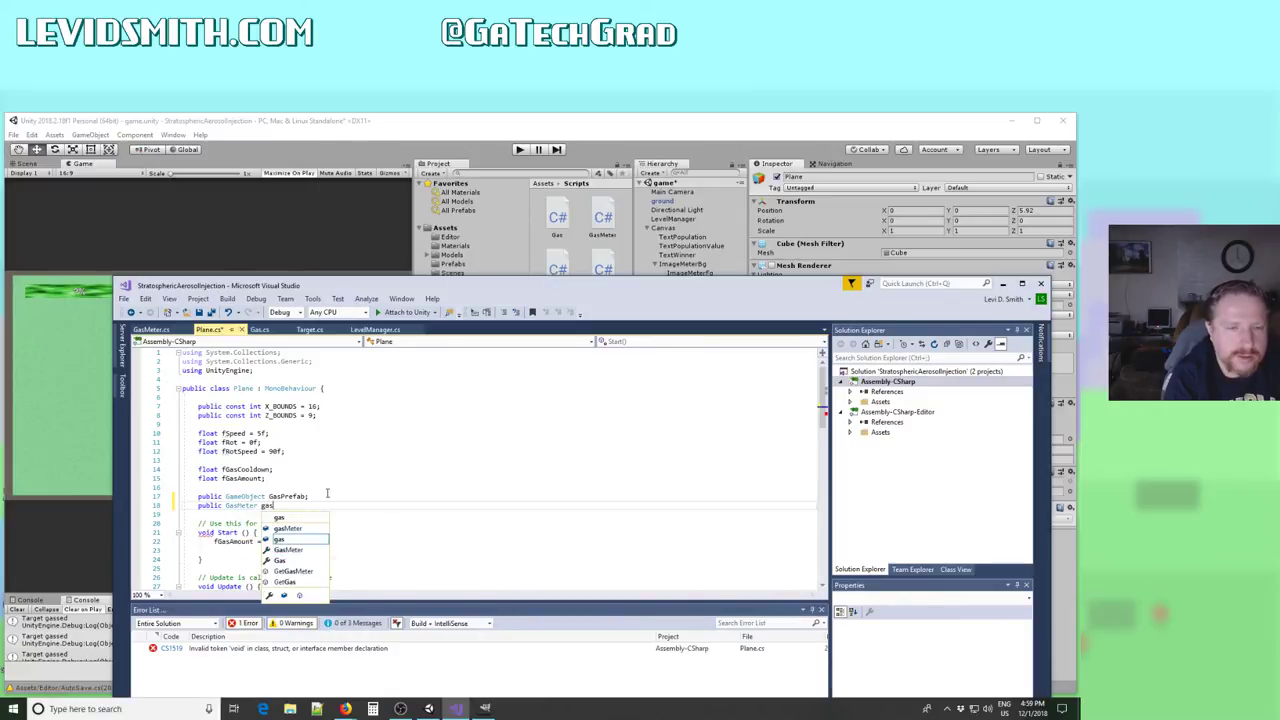
type("meter;")
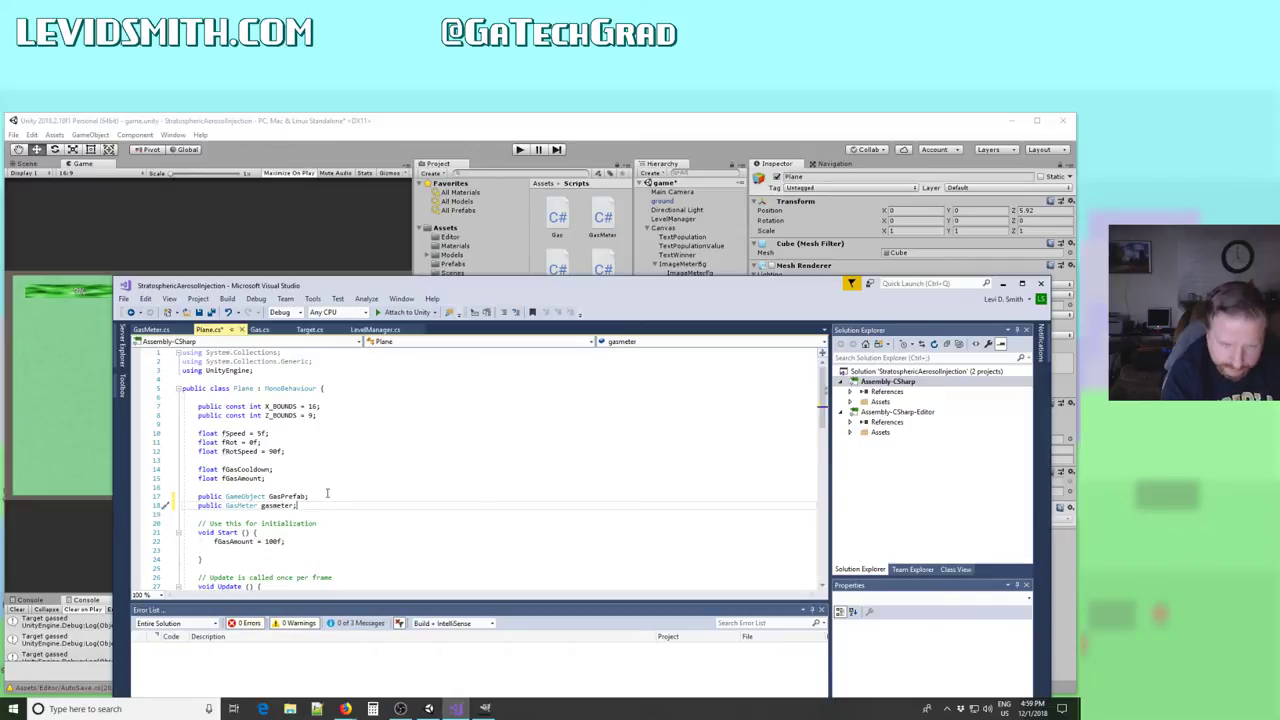
left_click(210, 312)
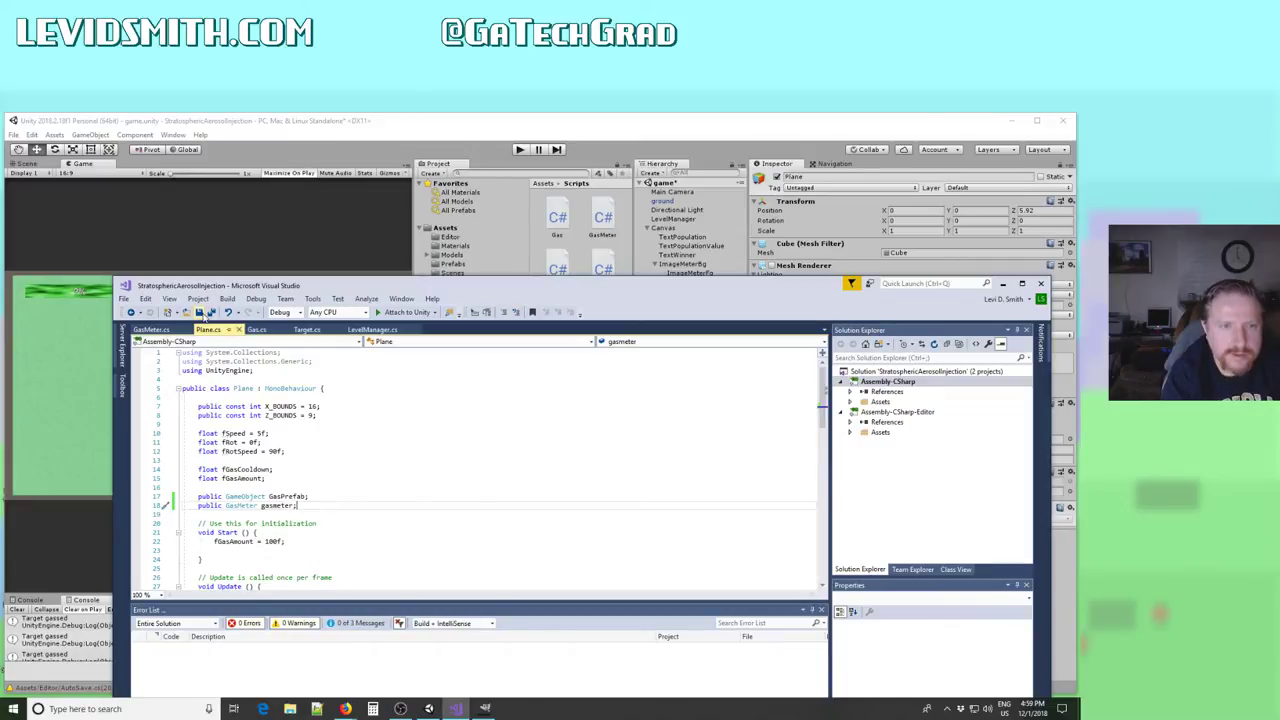
Back in Unity, assign ImageMeterBg to the Gasmeter field of the Plane object's script component.
left_click(622, 126)
left_click(667, 311)
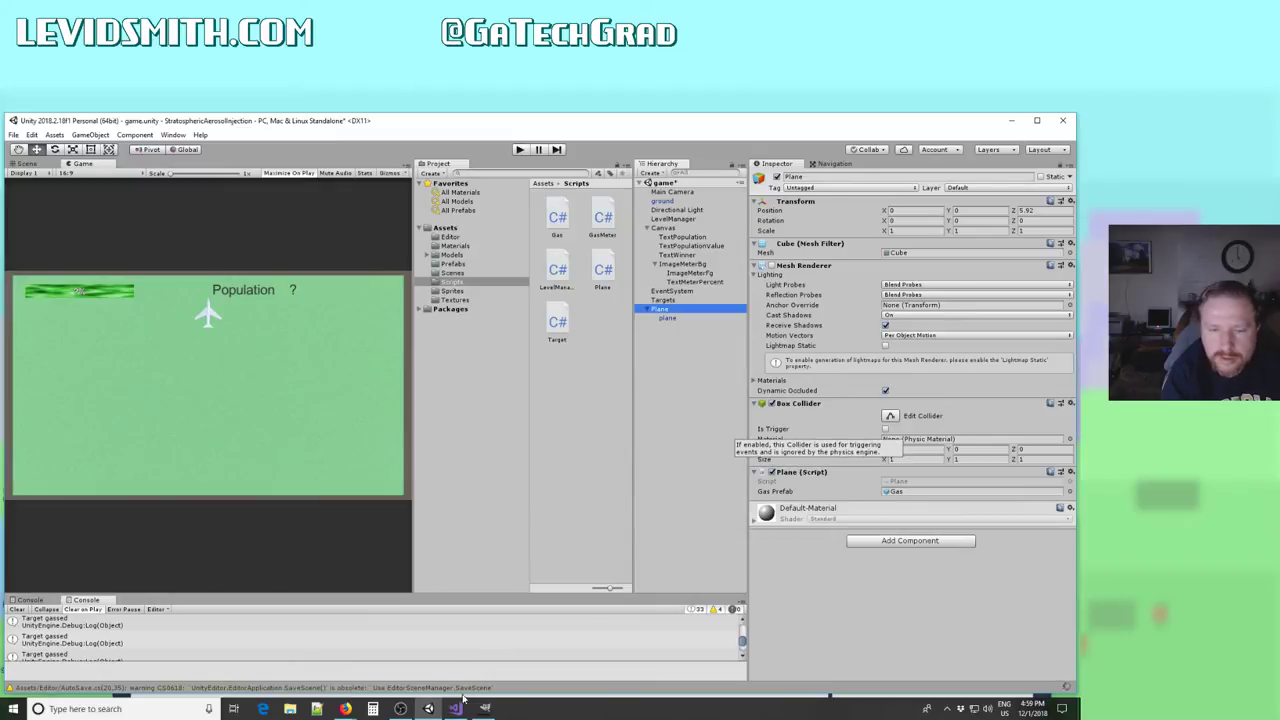
left_click(676, 308)
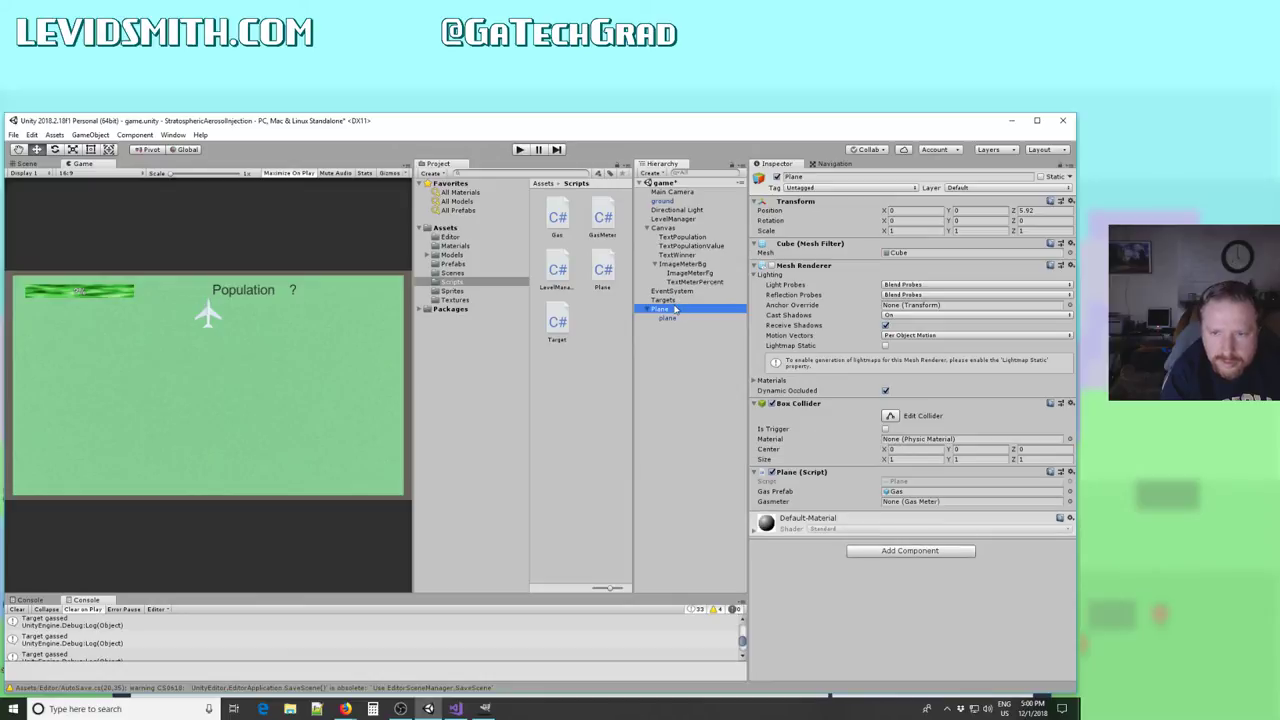
left_click(676, 291)
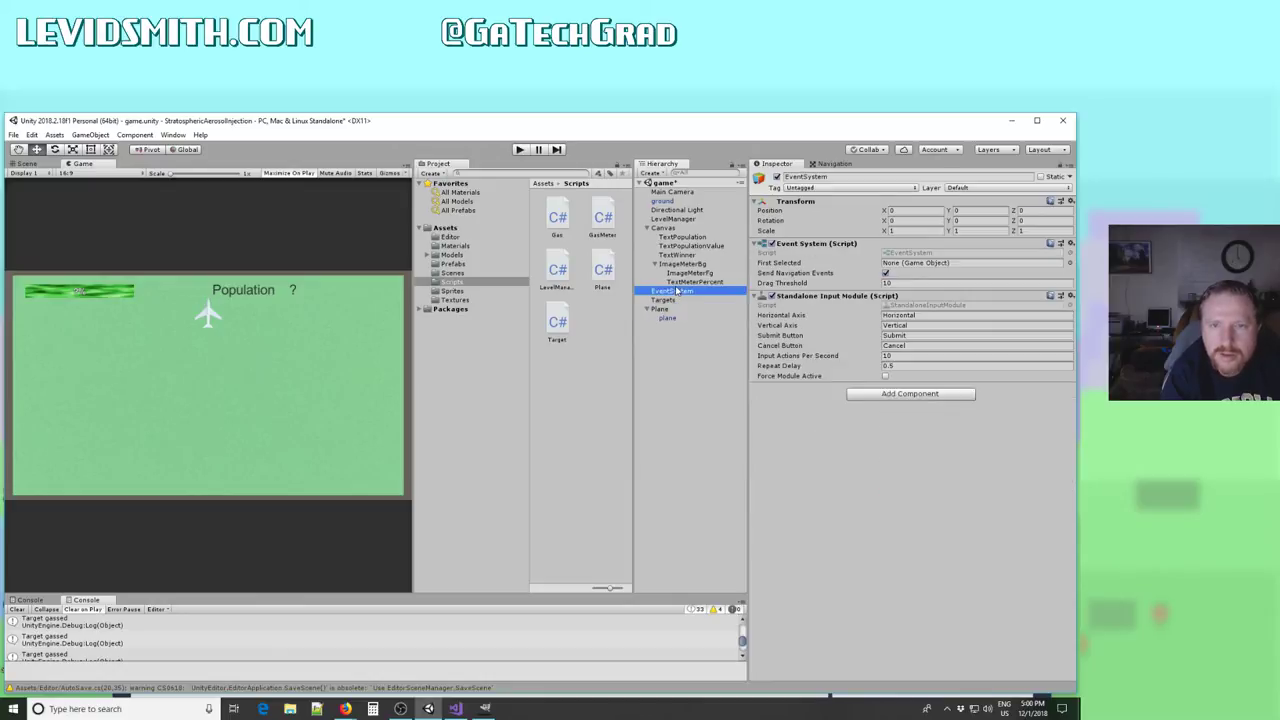
left_click(670, 312)
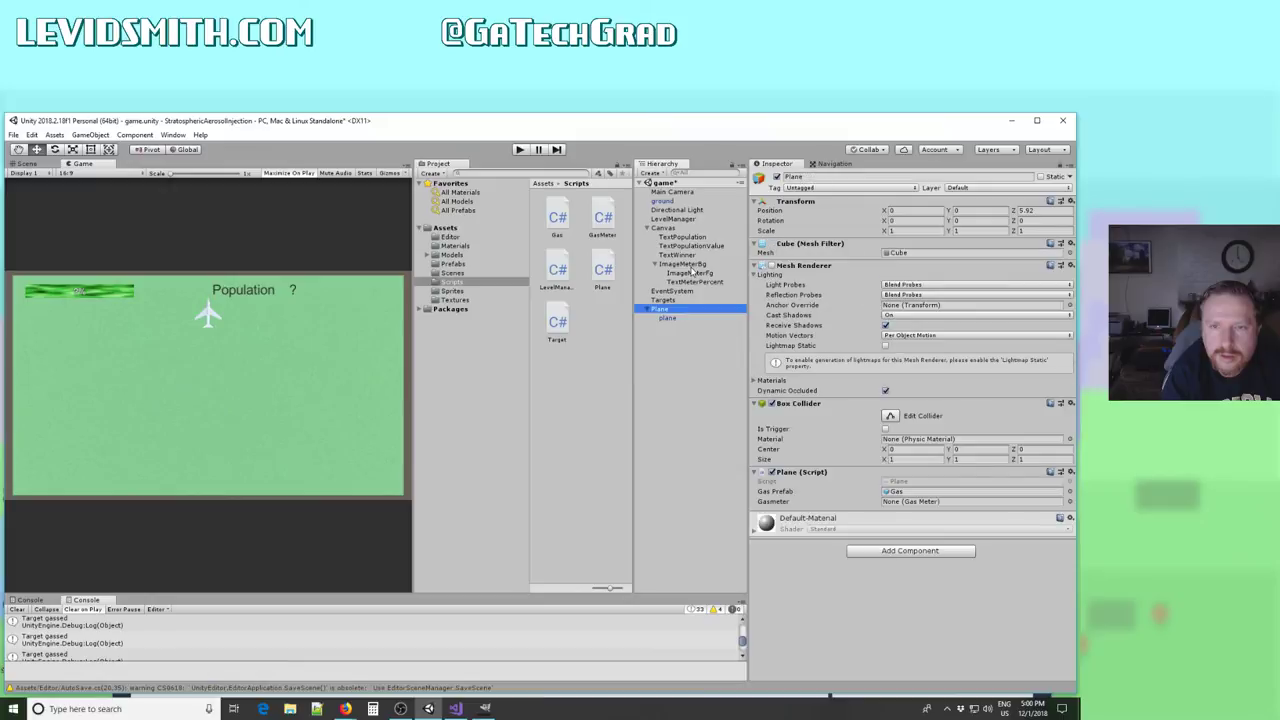
left_click_drag(692, 268, 908, 509)
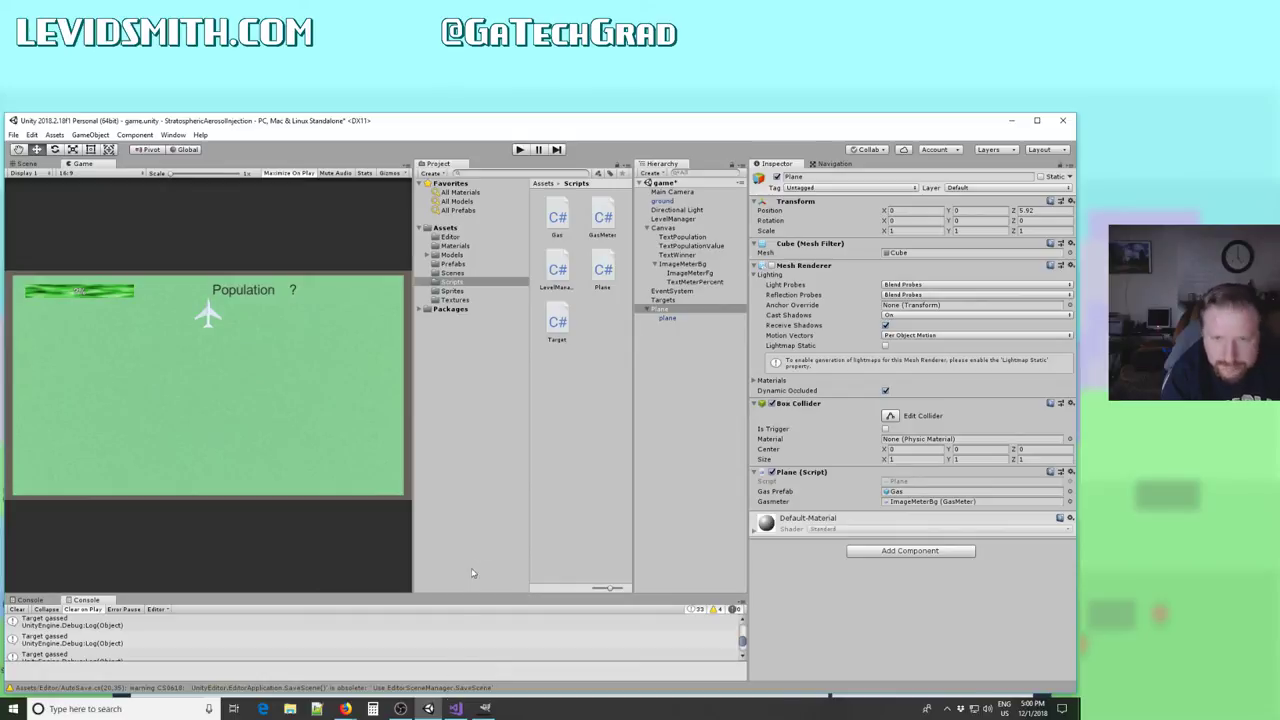
In Visual Studio, add a gasmeter.setValue() call in Plane.cs's Update method, between the cooldown block and the Jump check.
left_click(455, 708)
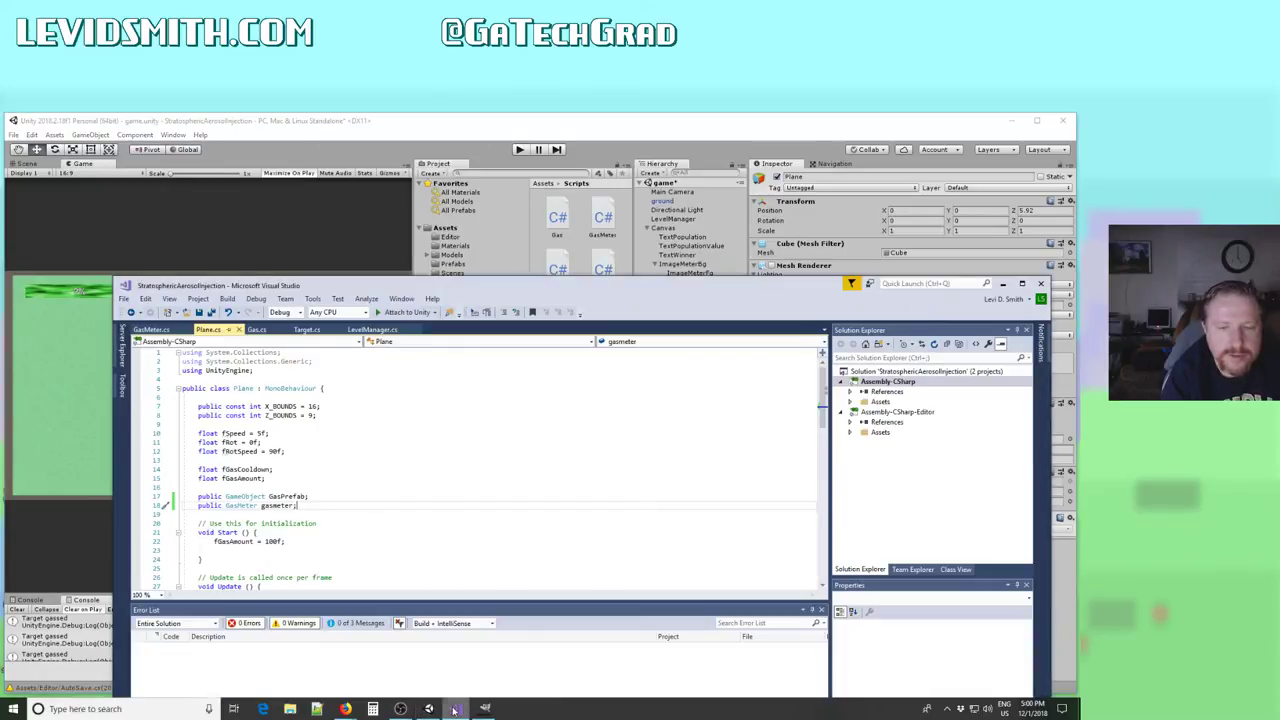
scroll(329, 512, "down", 5)
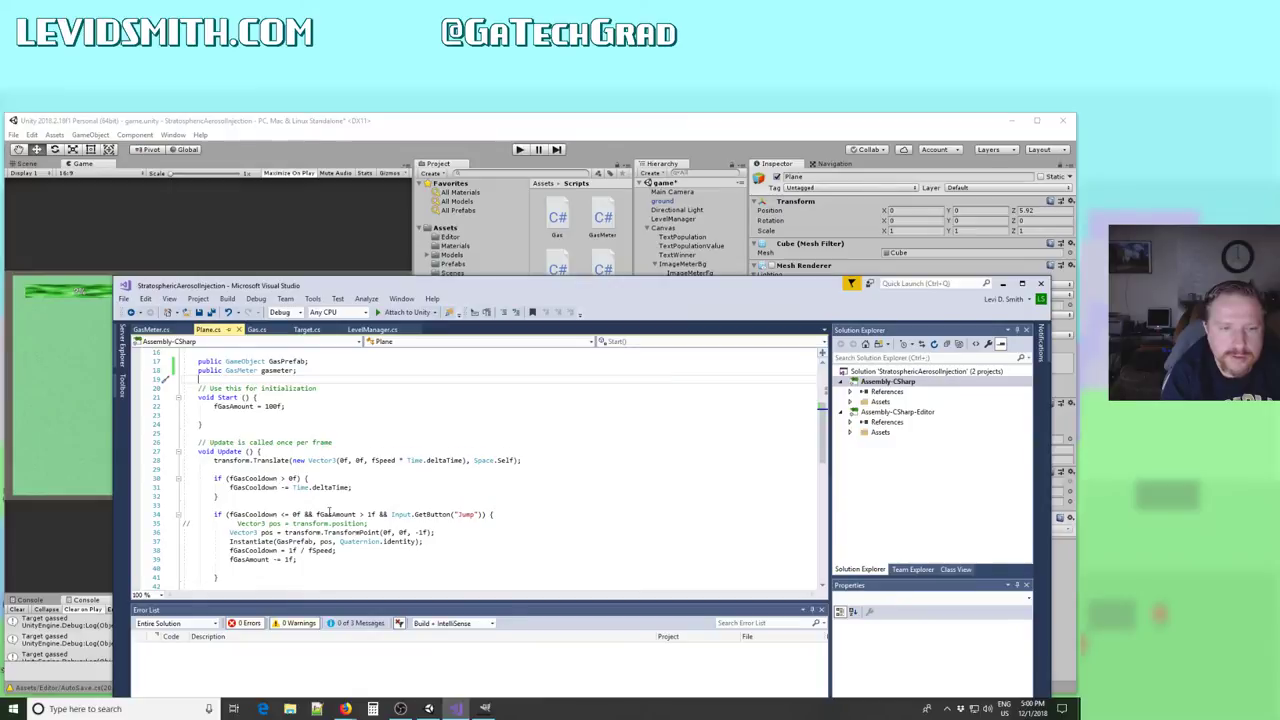
scroll(329, 512, "down", 2)
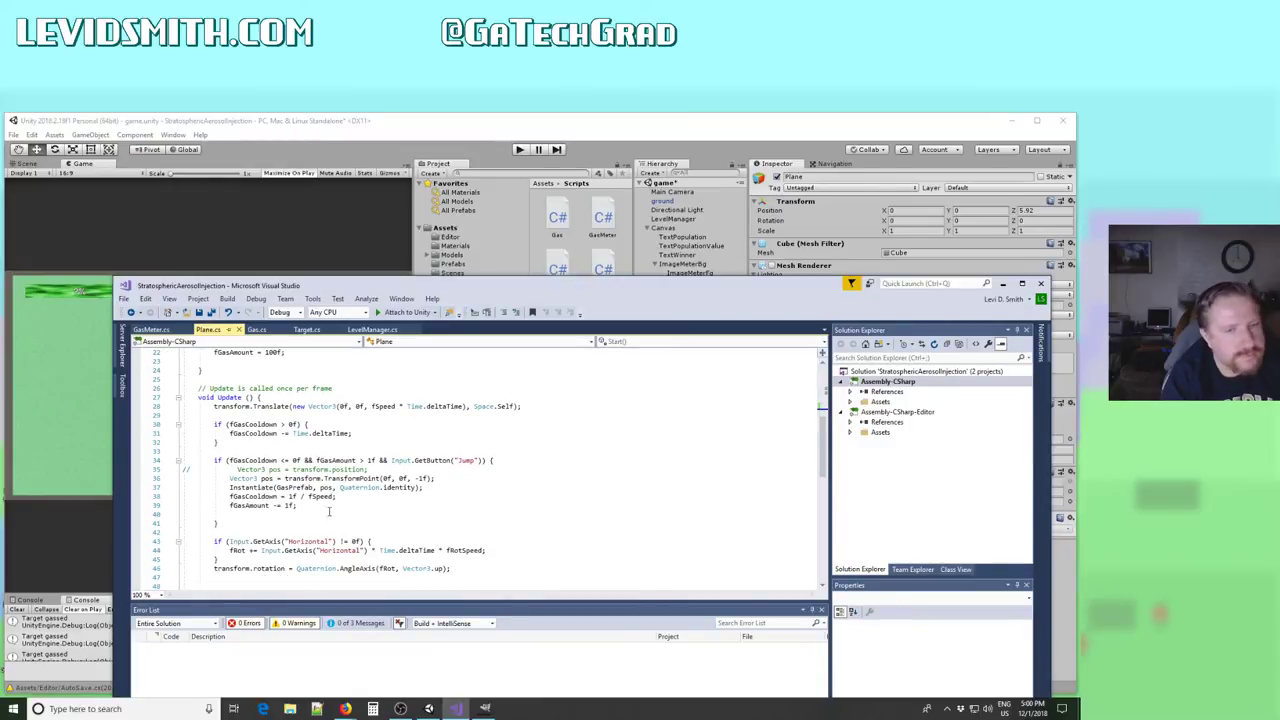
left_click(267, 451)
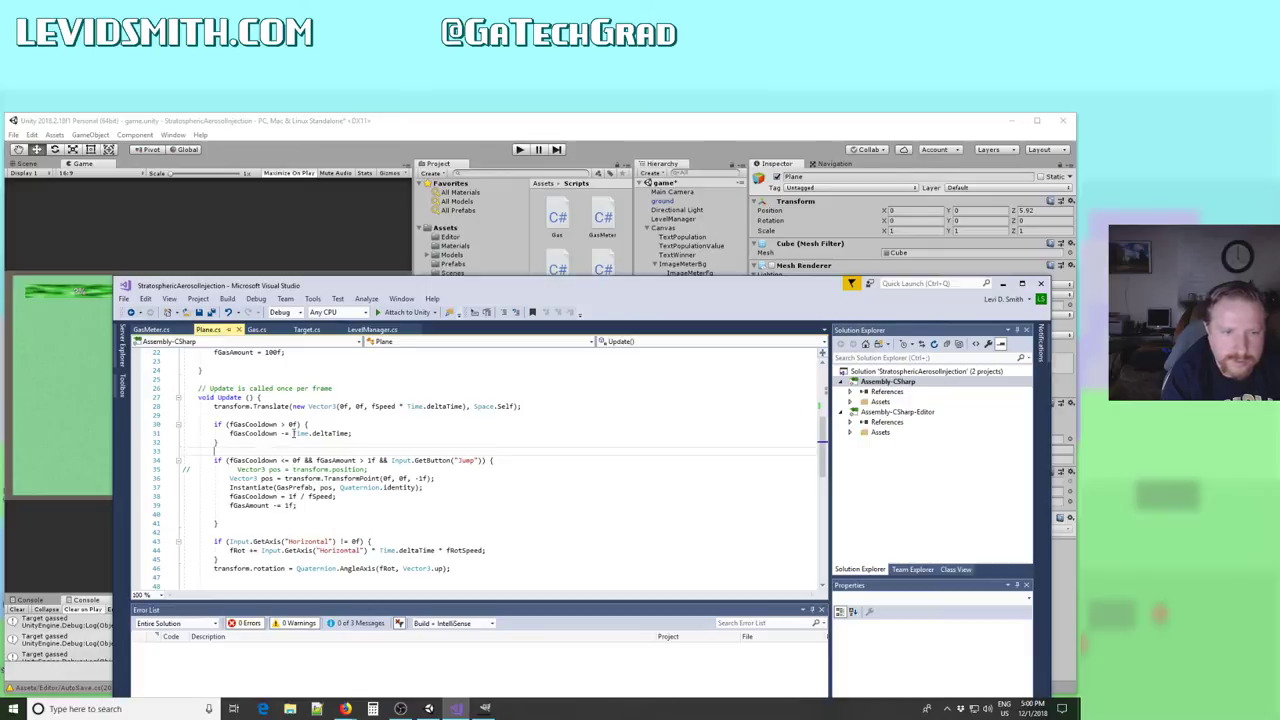
key("Return")
key("Return")
key("Up")
type("gas")
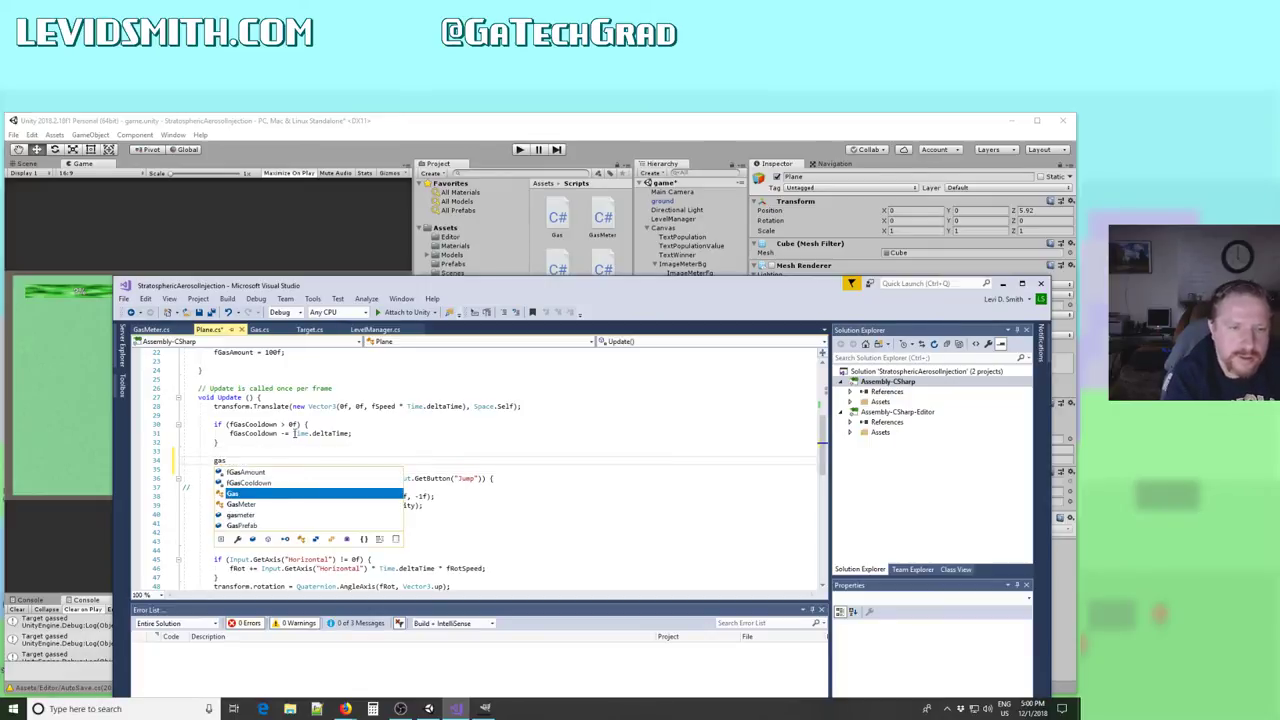
type("meter.set")
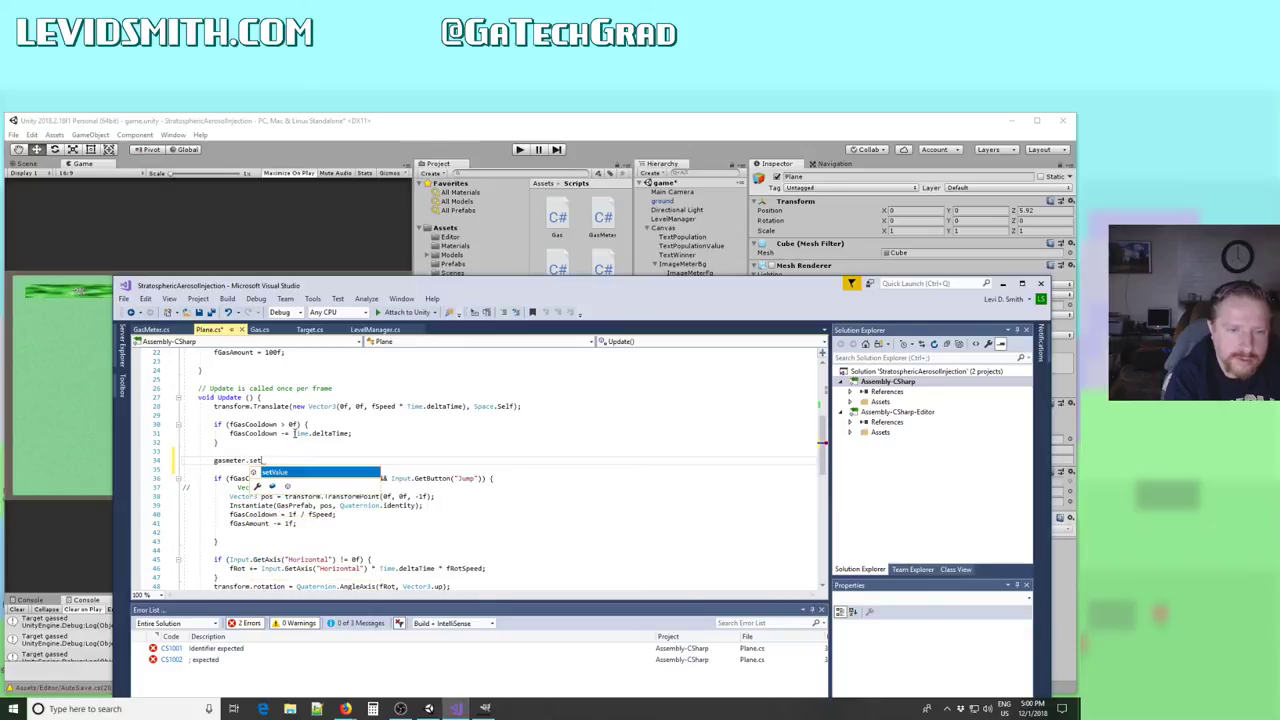
key("Tab")
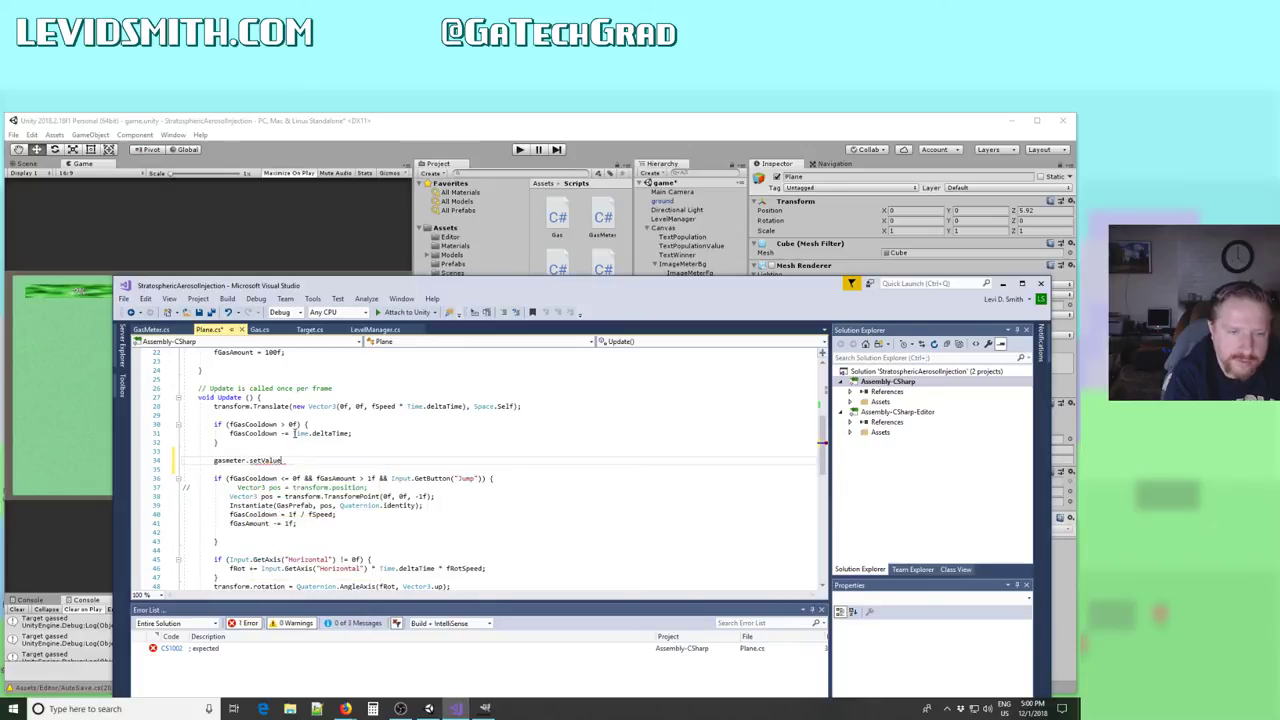
type("(")
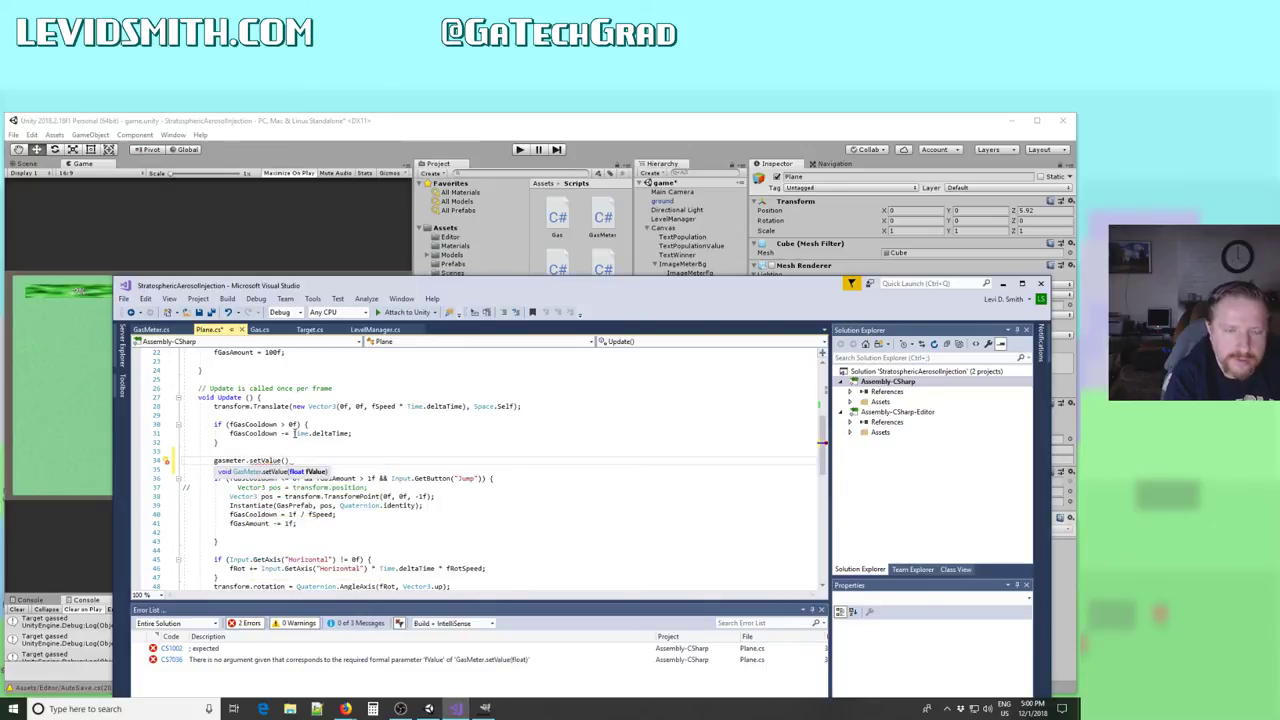
Pass fGasAmount / fMaxGas as the argument of gasmeter.setValue and end the statement with a semicolon.
left_click(306, 399)
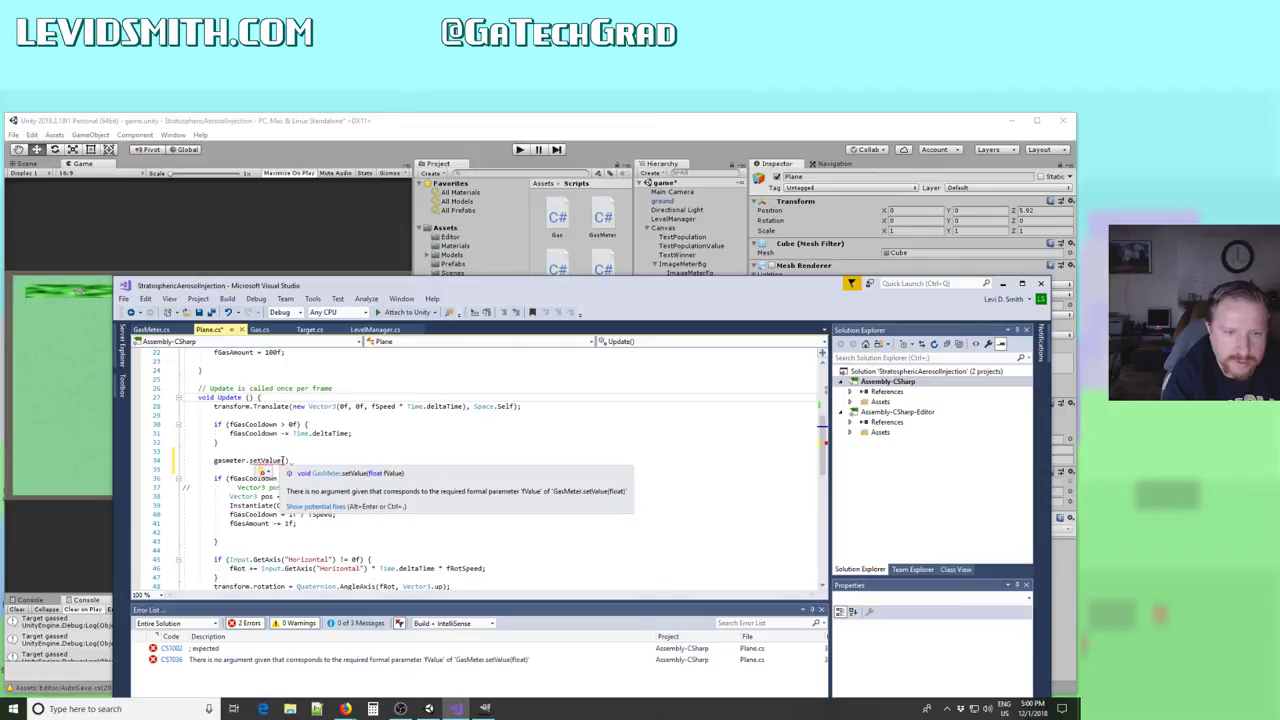
left_click(284, 460)
type("fGas")
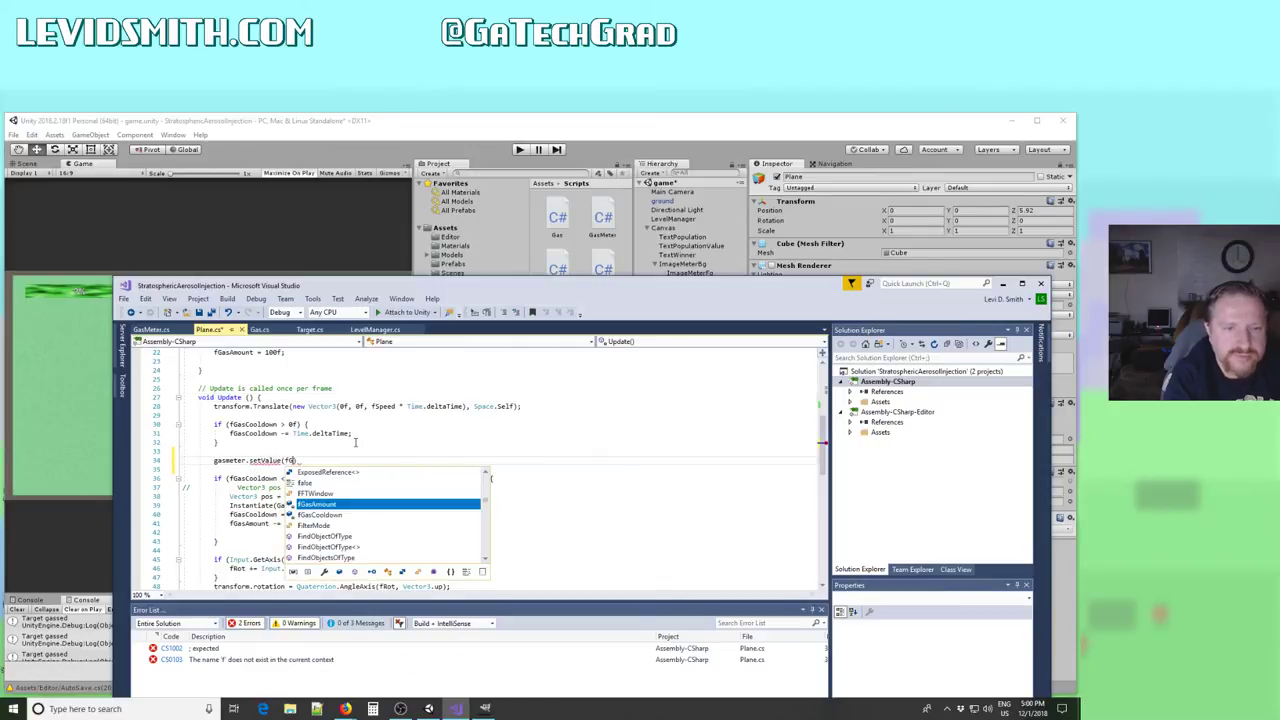
type("Amoutn")
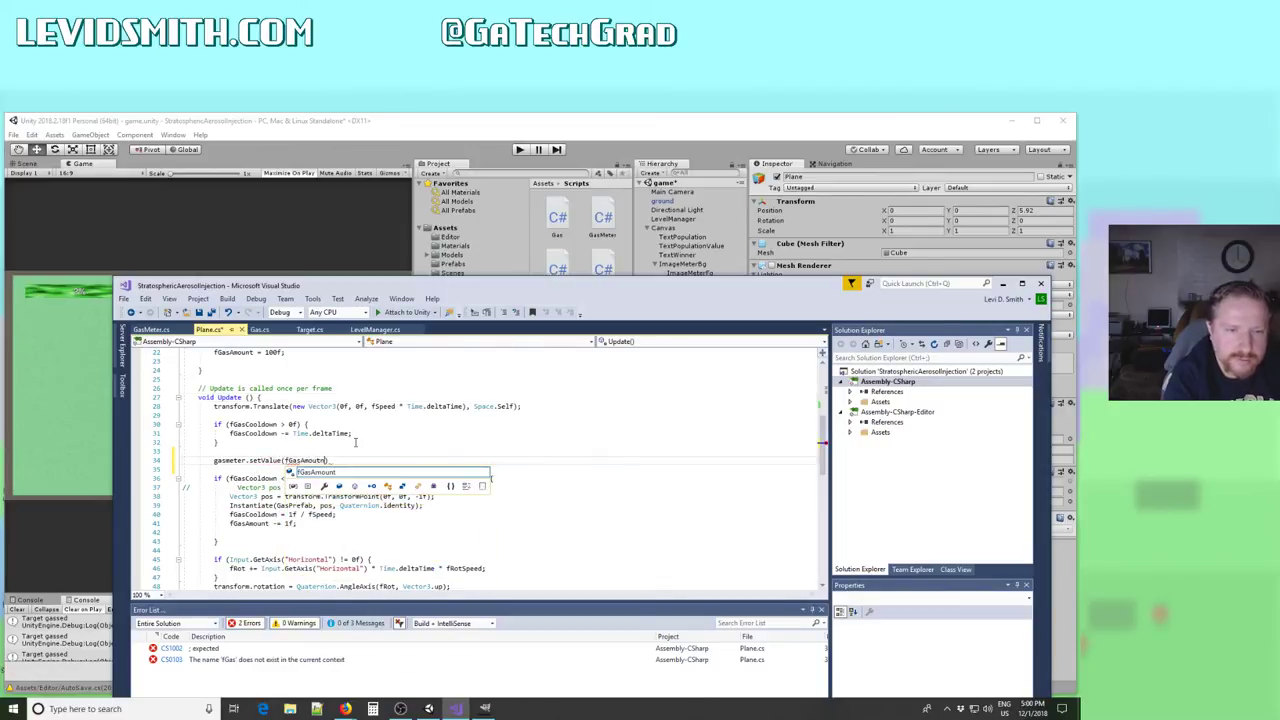
key("BackSpace")
key("BackSpace")
key("BackSpace")
type("nt ")
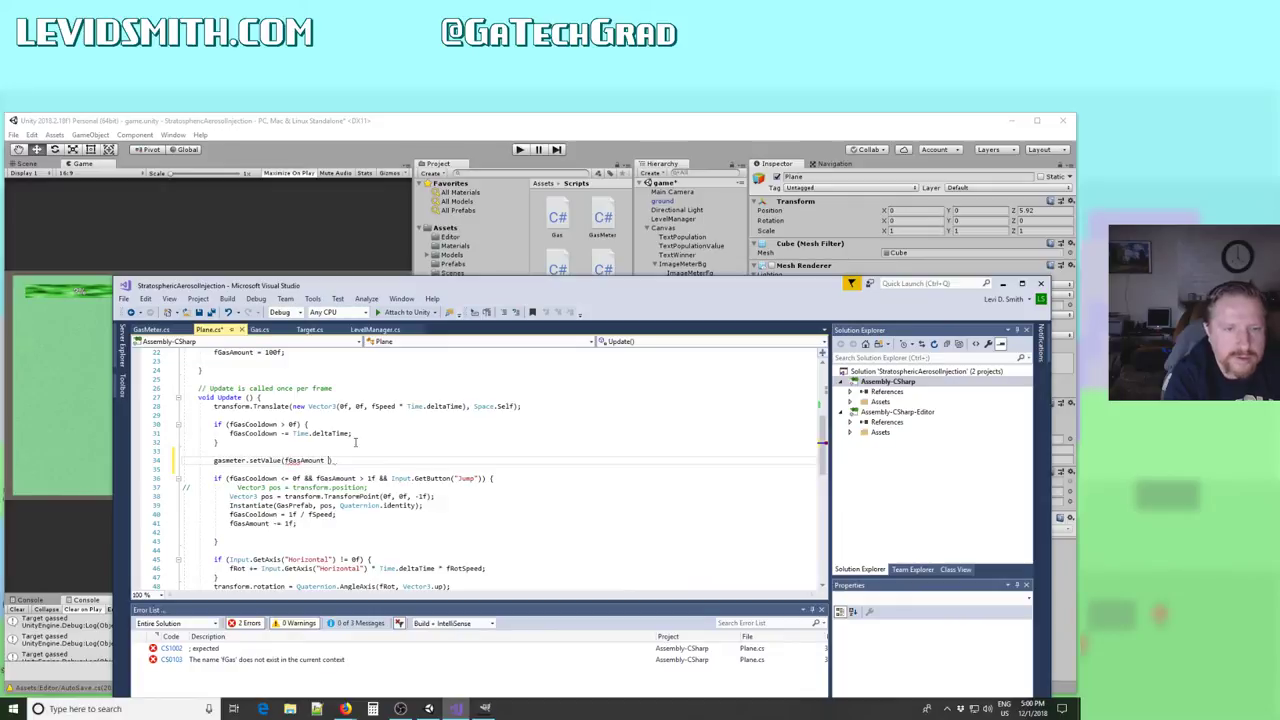
type("/ fM")
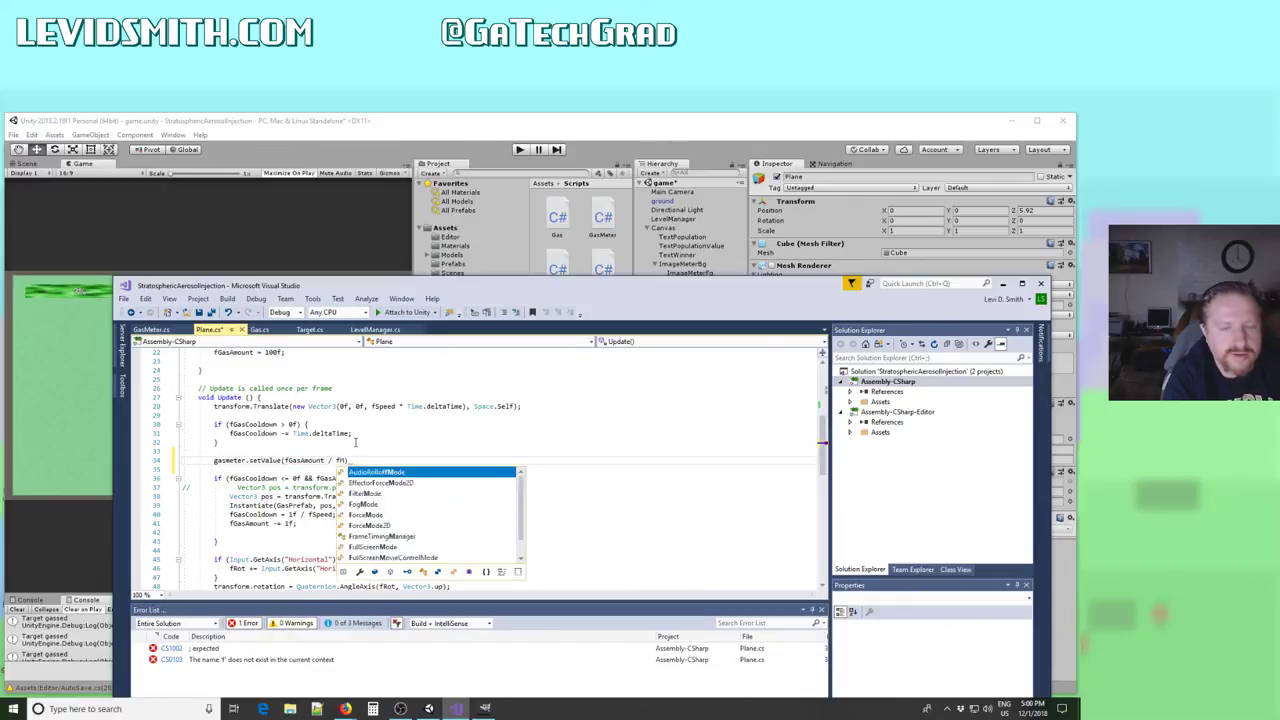
type("axGas)")
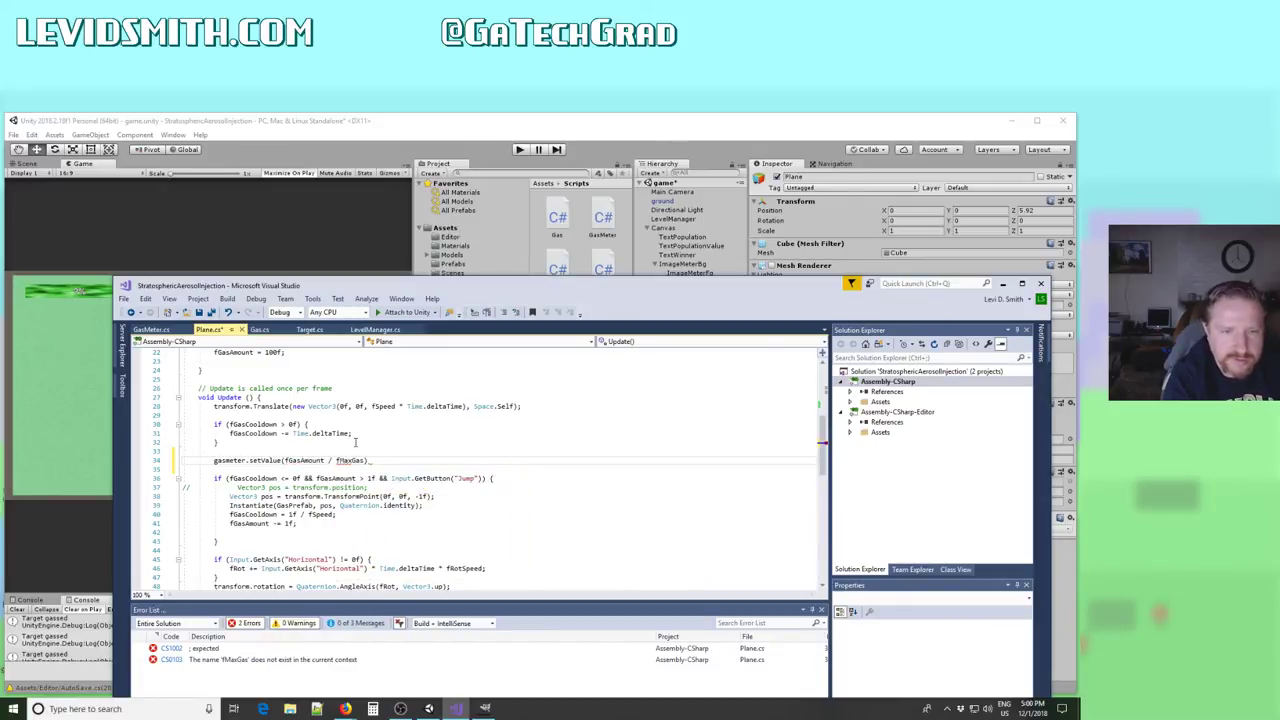
type(";")
Declare the field float fGasMax = 100f below fGasAmount at the top of the Plane class.
key("ctrl+minus")
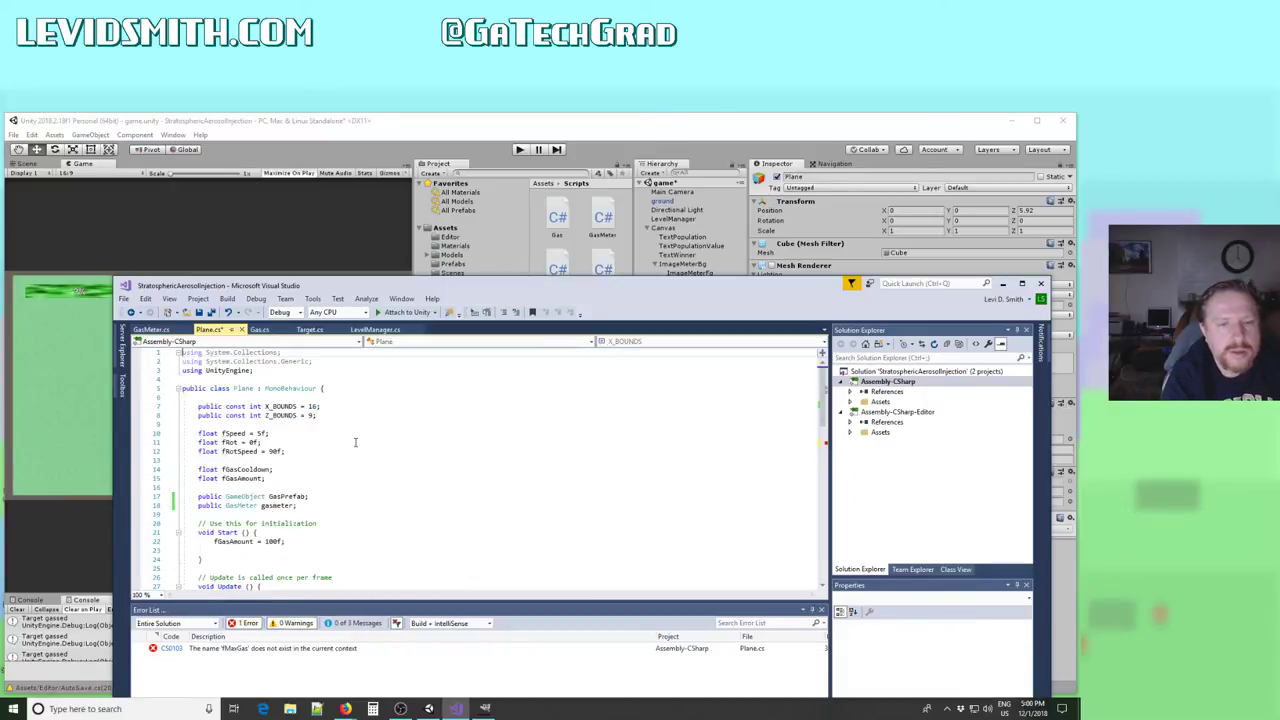
key("Up")
key("Up")
key("Up")
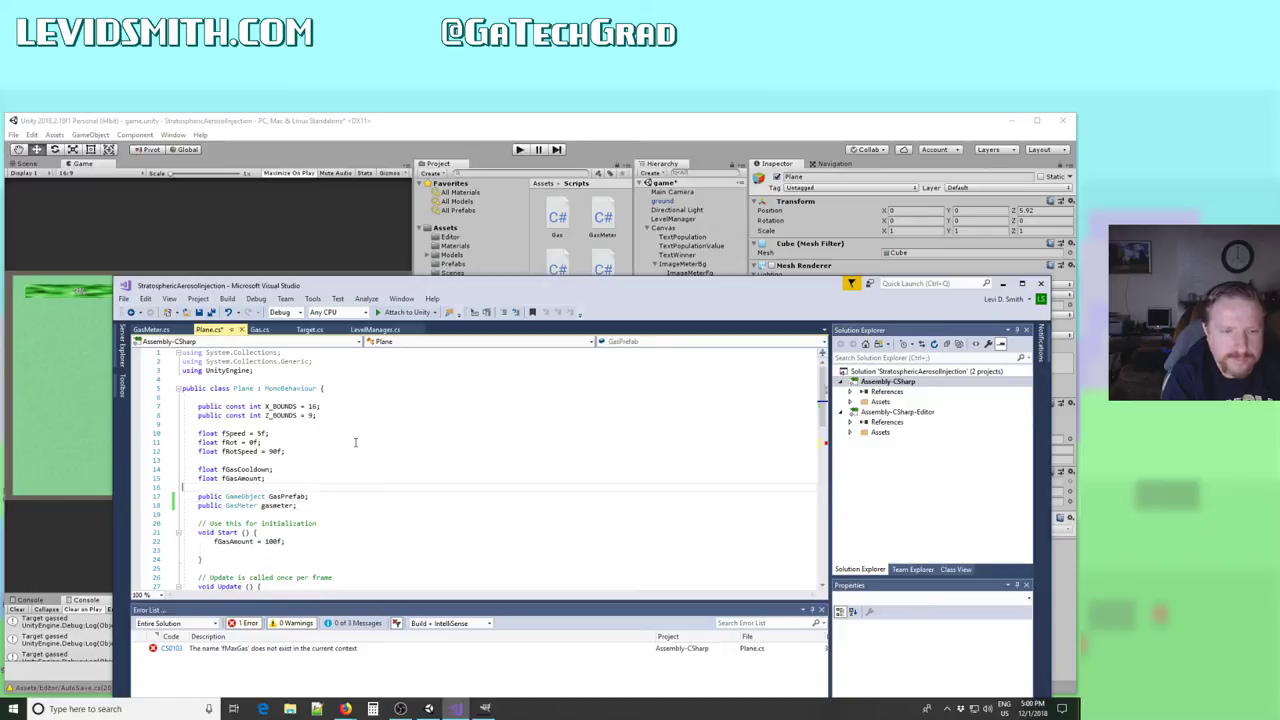
key("Return")
type("float ")
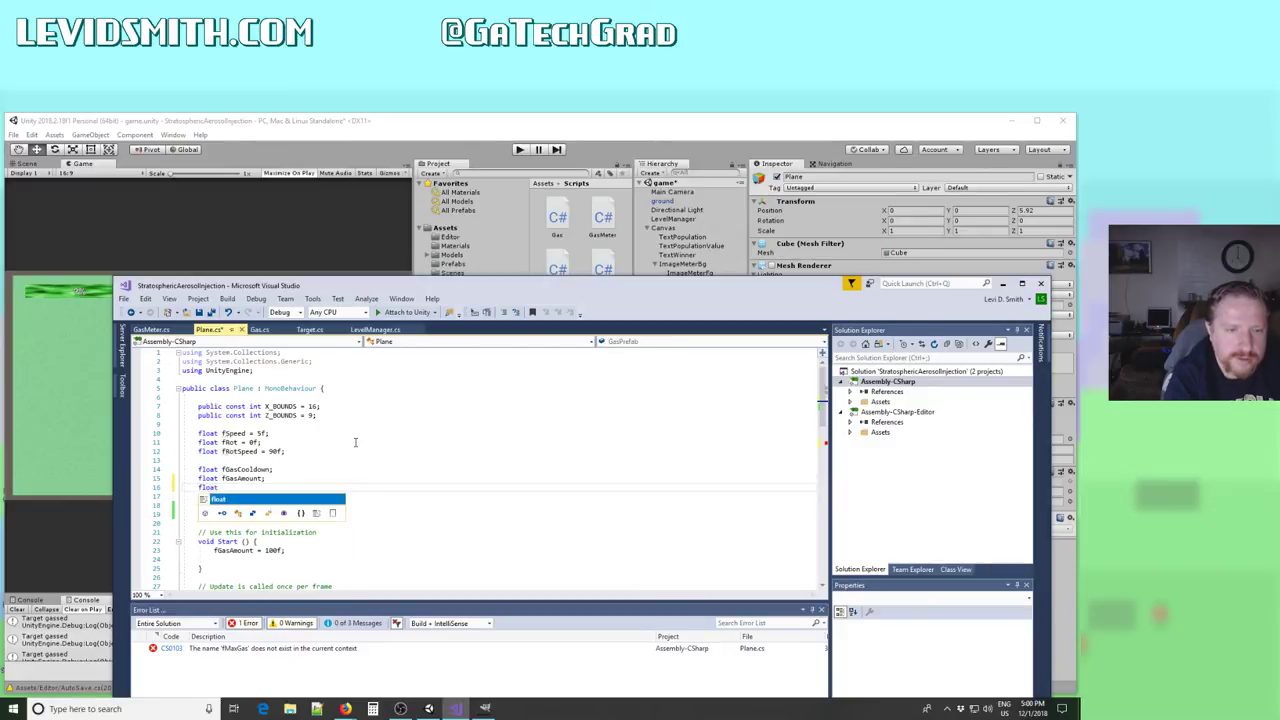
type("fGasMax = 100")
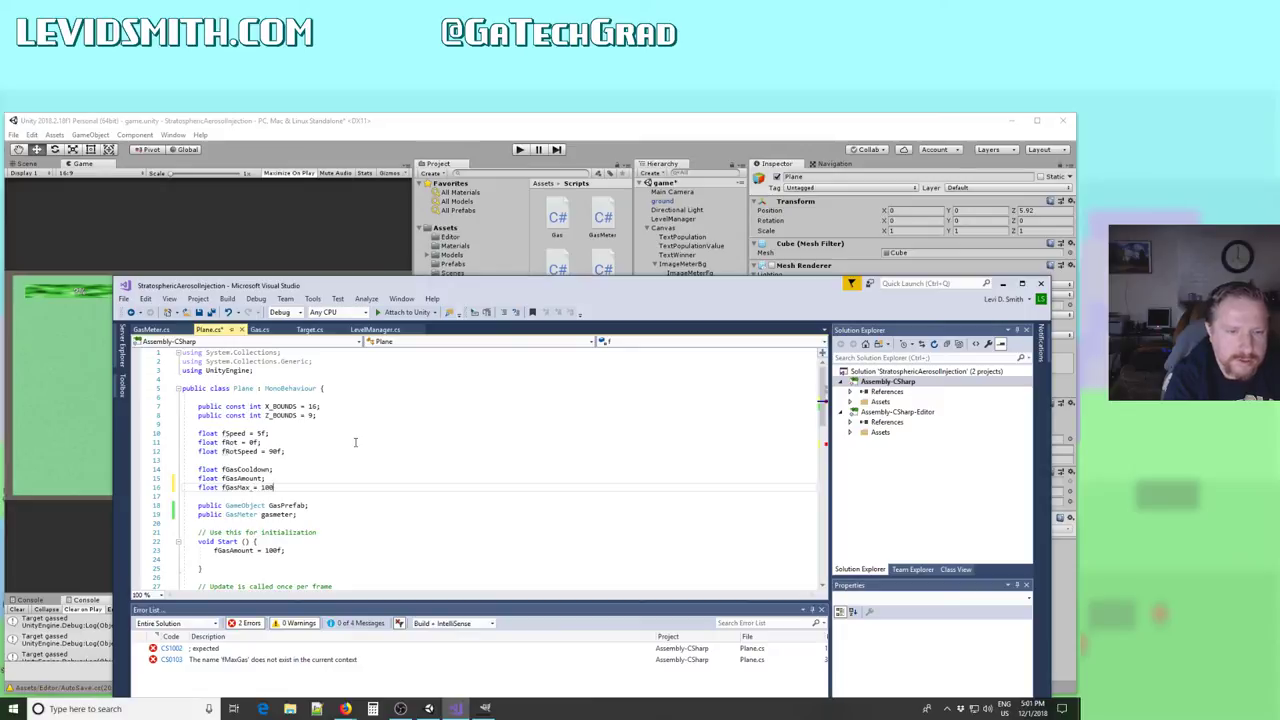
Initialize fGasAmount to fGasMax in the Start method, save Plane.cs and switch to Unity.
key("Down")
key("Down")
key("Down")
key("Down")
key("Down")
key("Down")
key("Down")
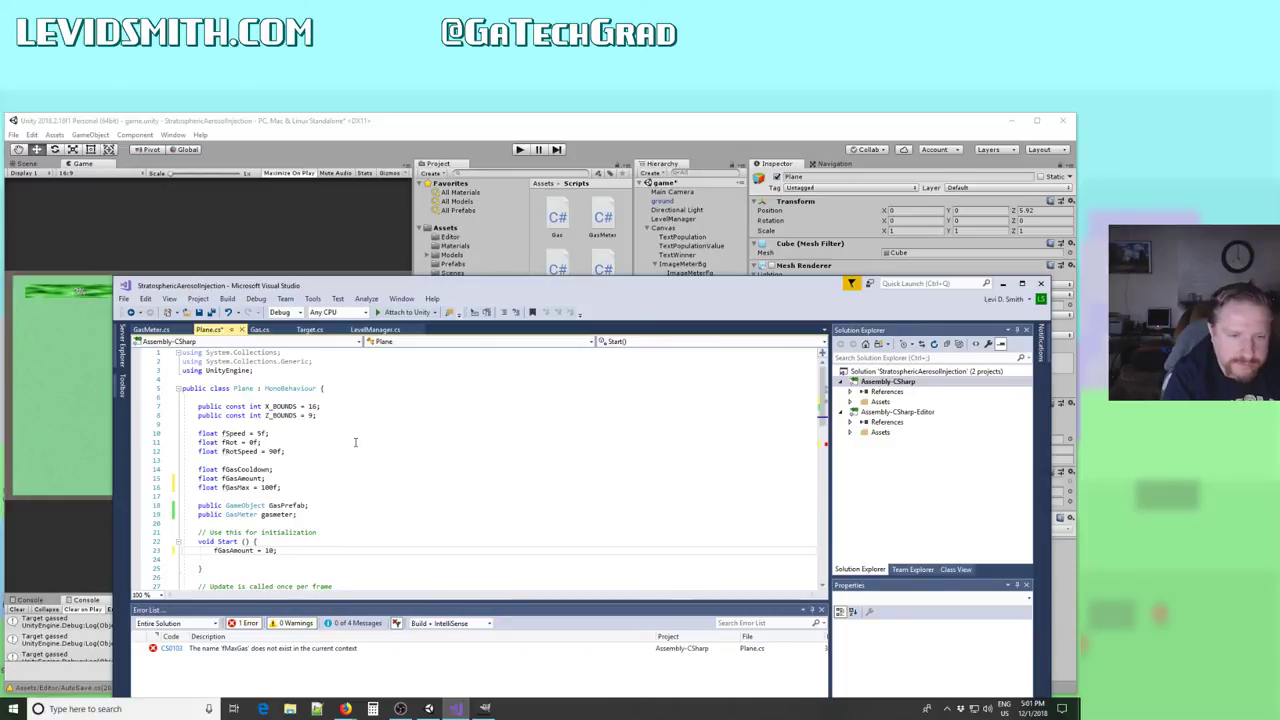
type("fGasMax")
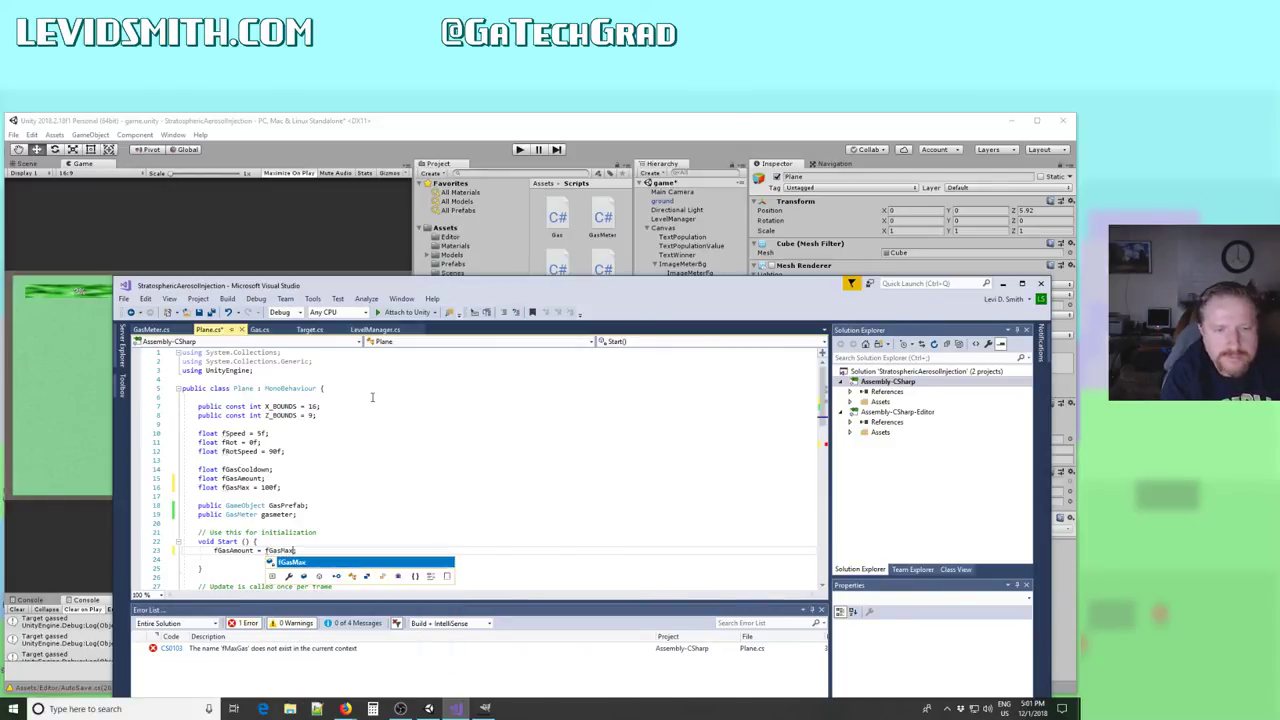
left_click(371, 396)
left_click(200, 313)
left_click(358, 138)
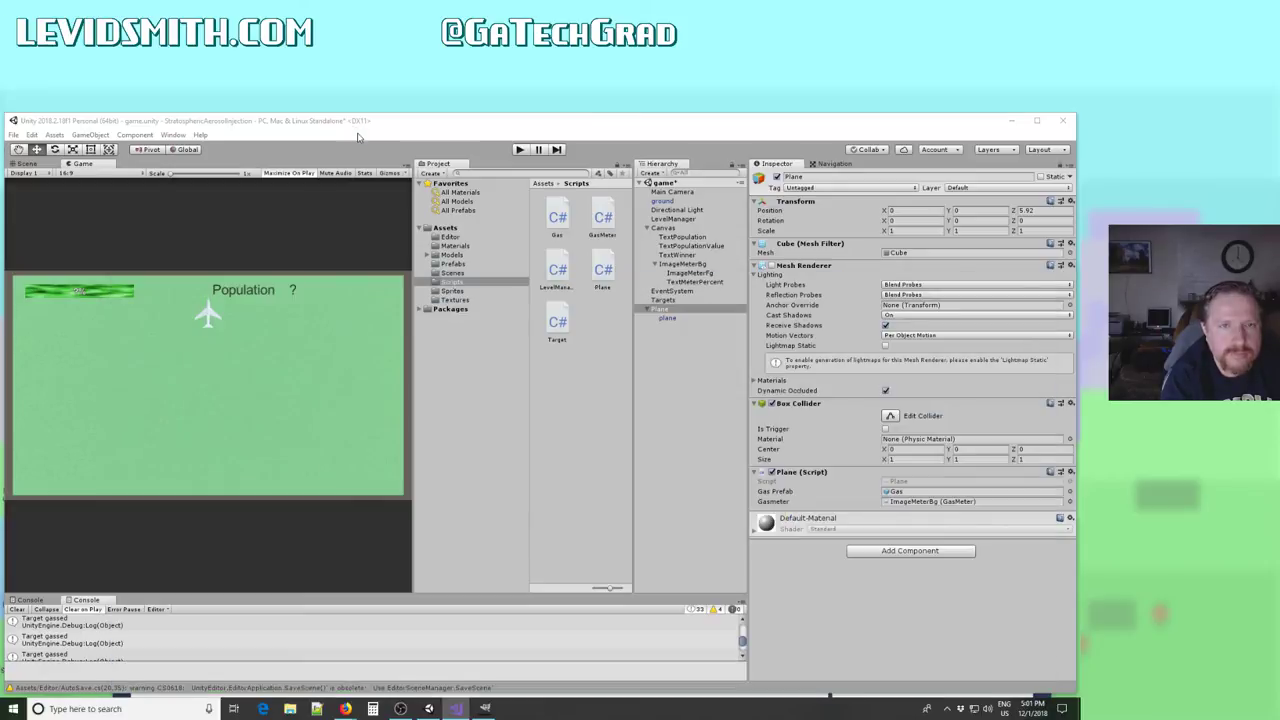
Try to run the game, enlarge the Console and open the Plane.cs compiler error in the code editor.
left_click(520, 149)
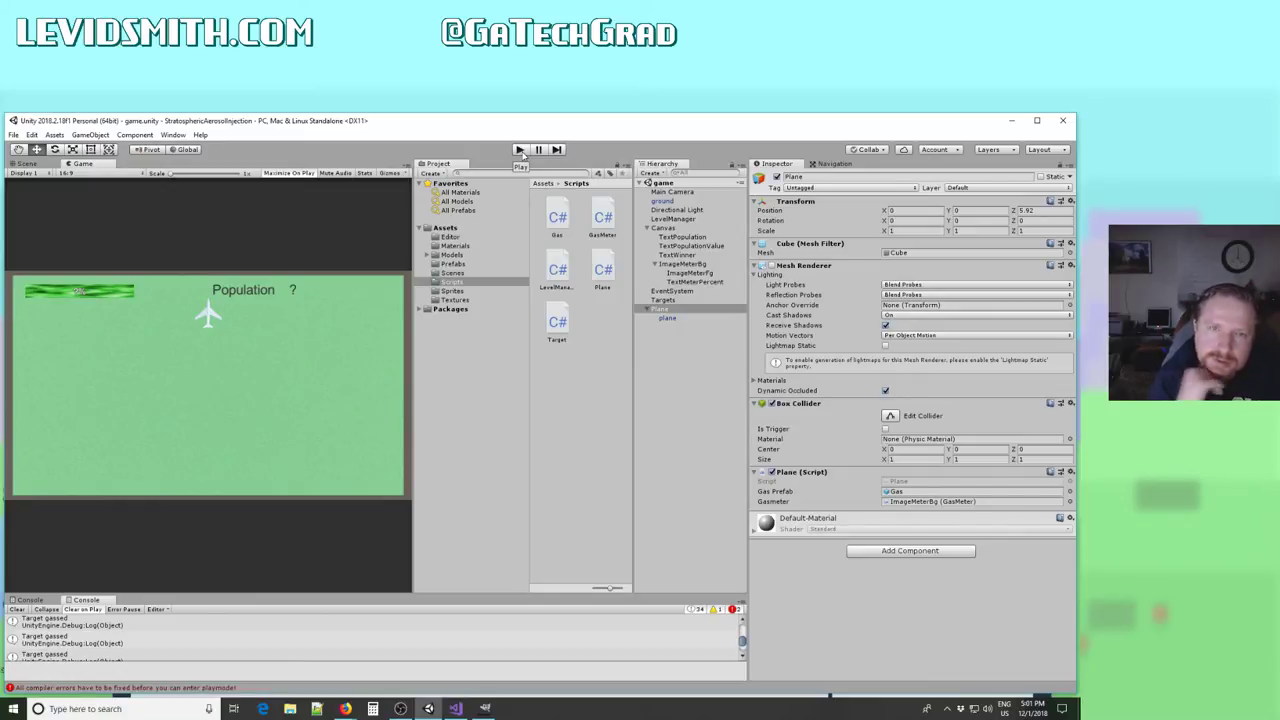
left_click_drag(380, 592, 394, 457)
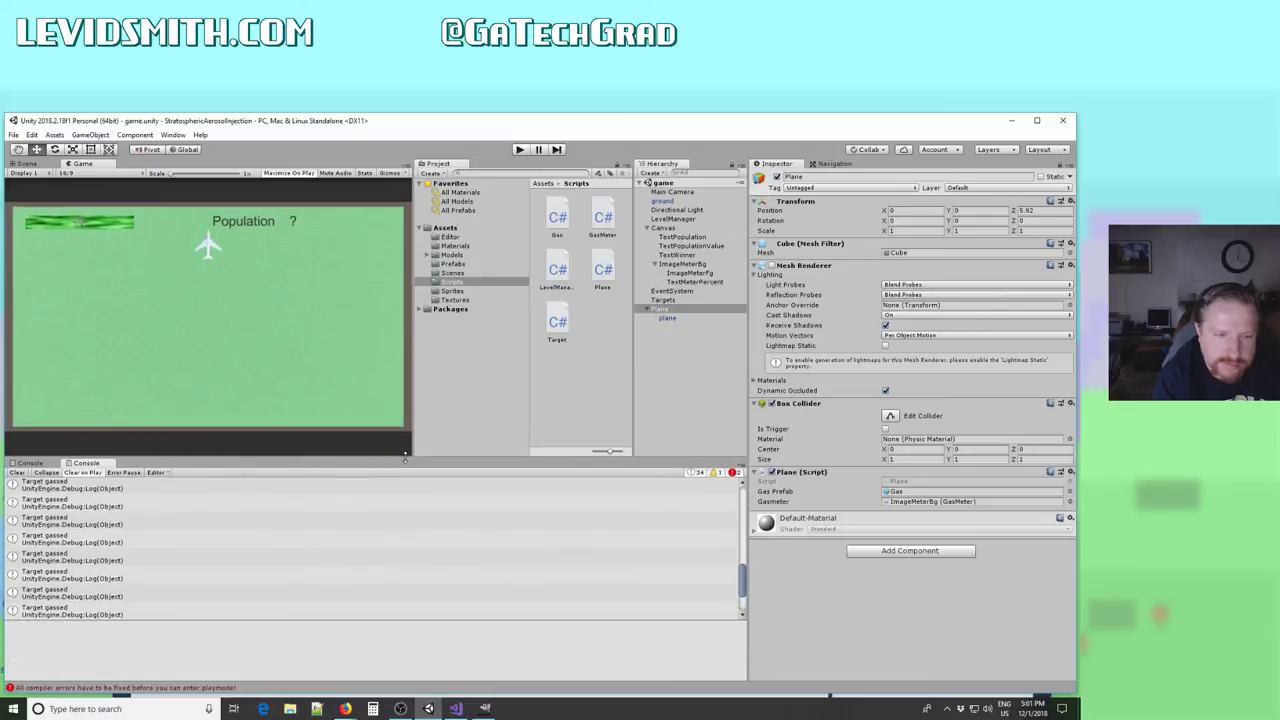
left_click(222, 688)
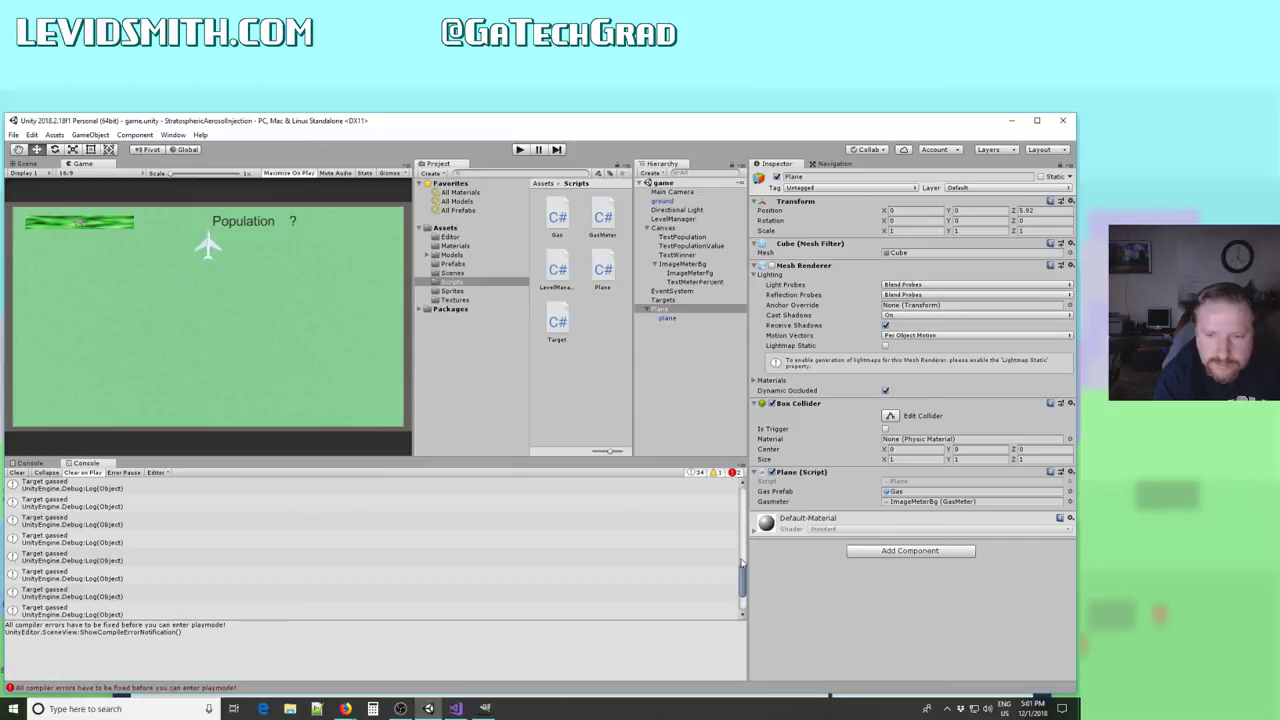
left_click_drag(745, 576, 745, 603)
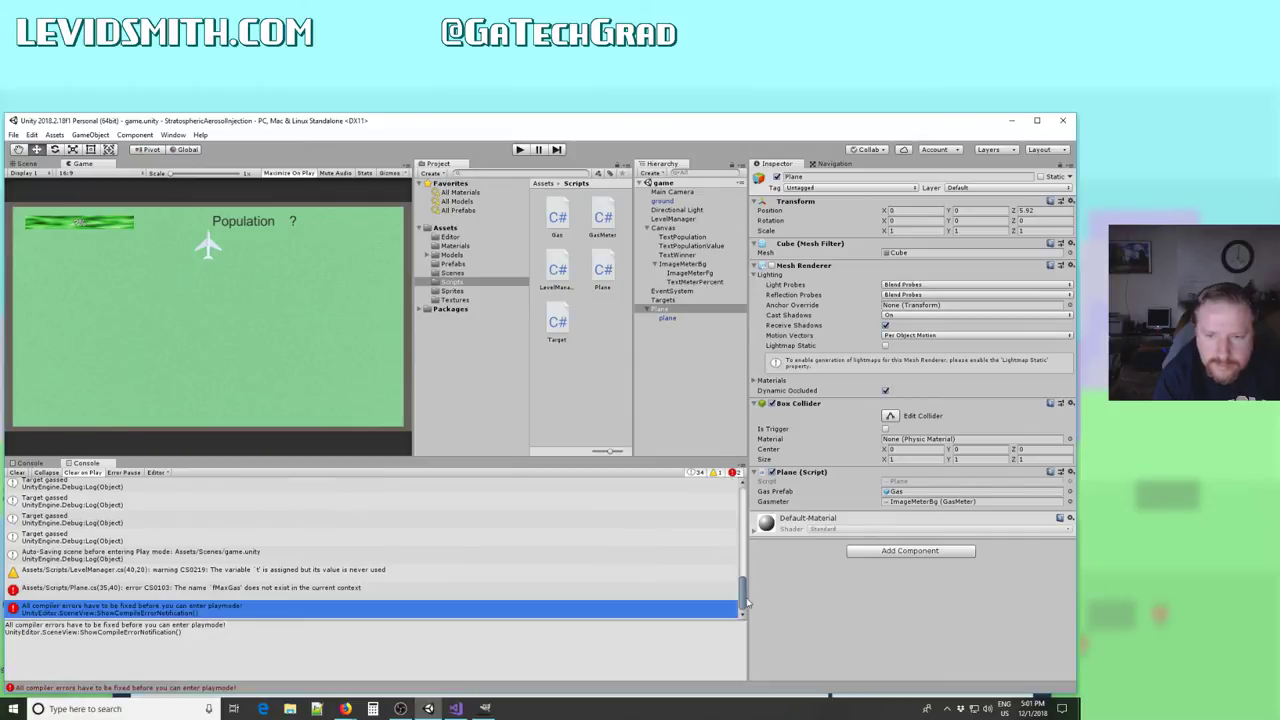
double_click(294, 588)
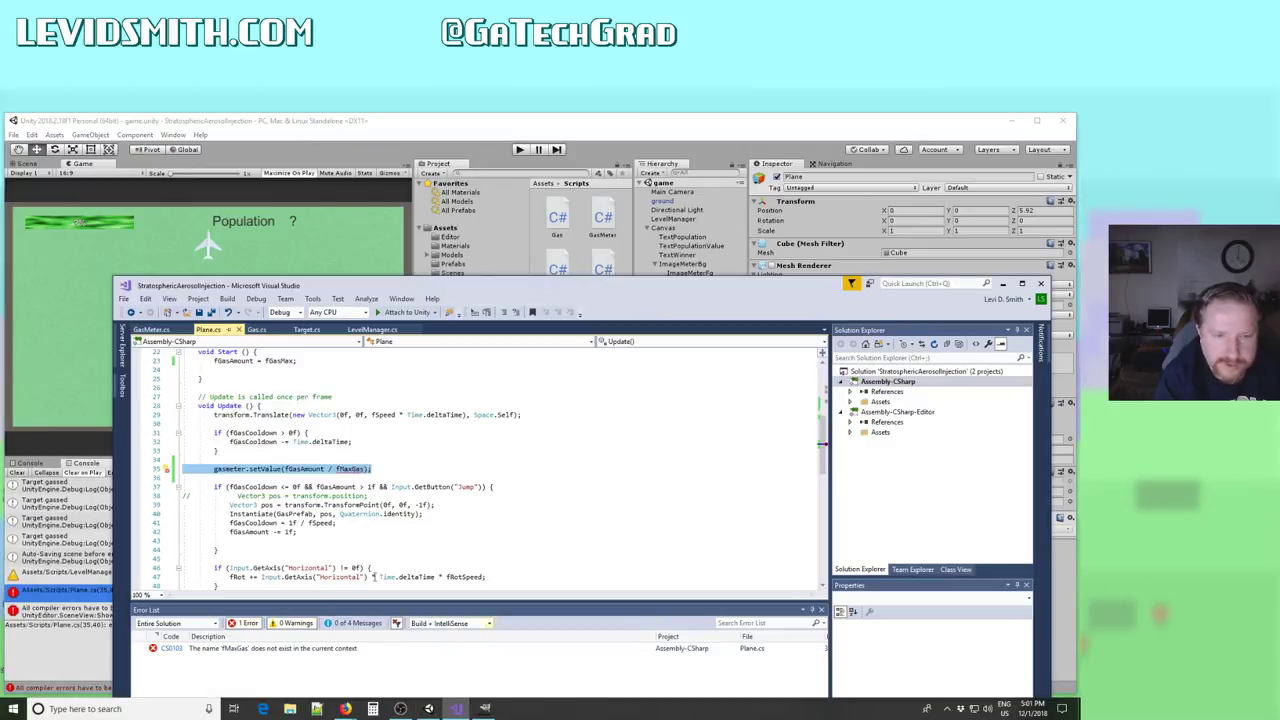
Replace fMaxGas with fGasMax in Plane.cs's gasmeter.setValue call, save the script and switch back to Unity.
left_click(373, 466)
scroll(373, 462, "up", 7)
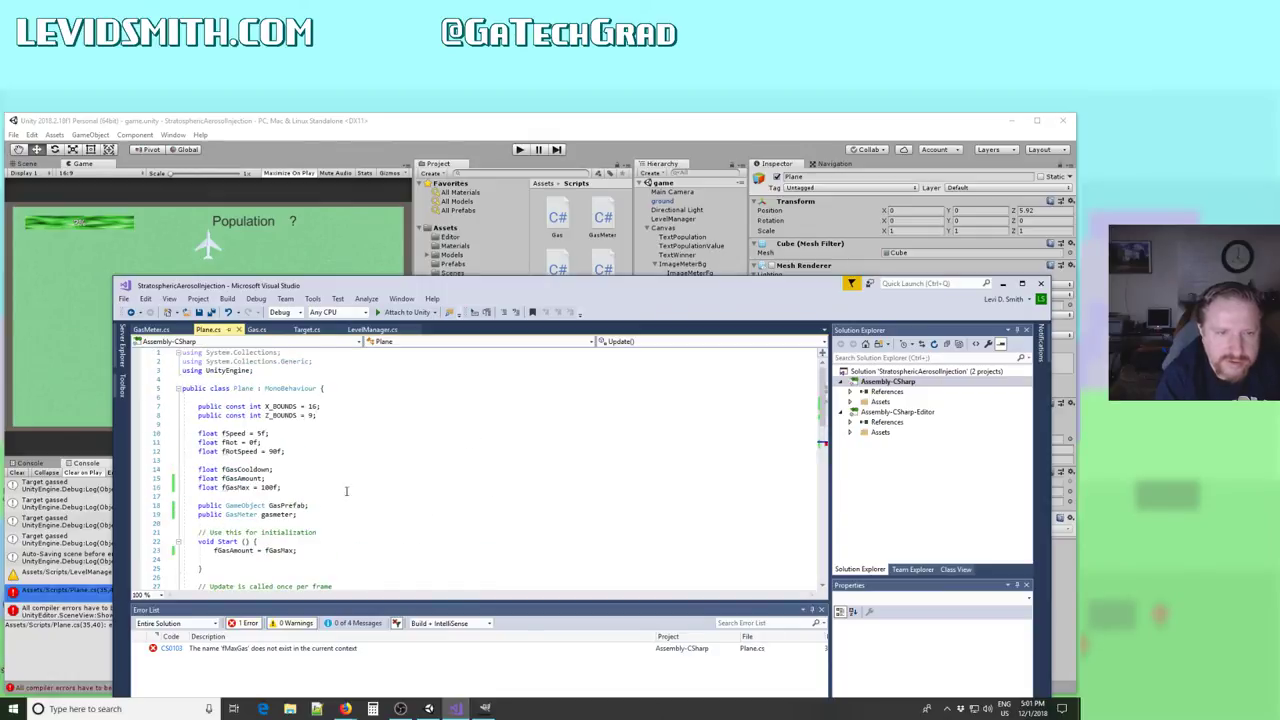
scroll(288, 497, "down", 11)
scroll(361, 432, "up", 2)
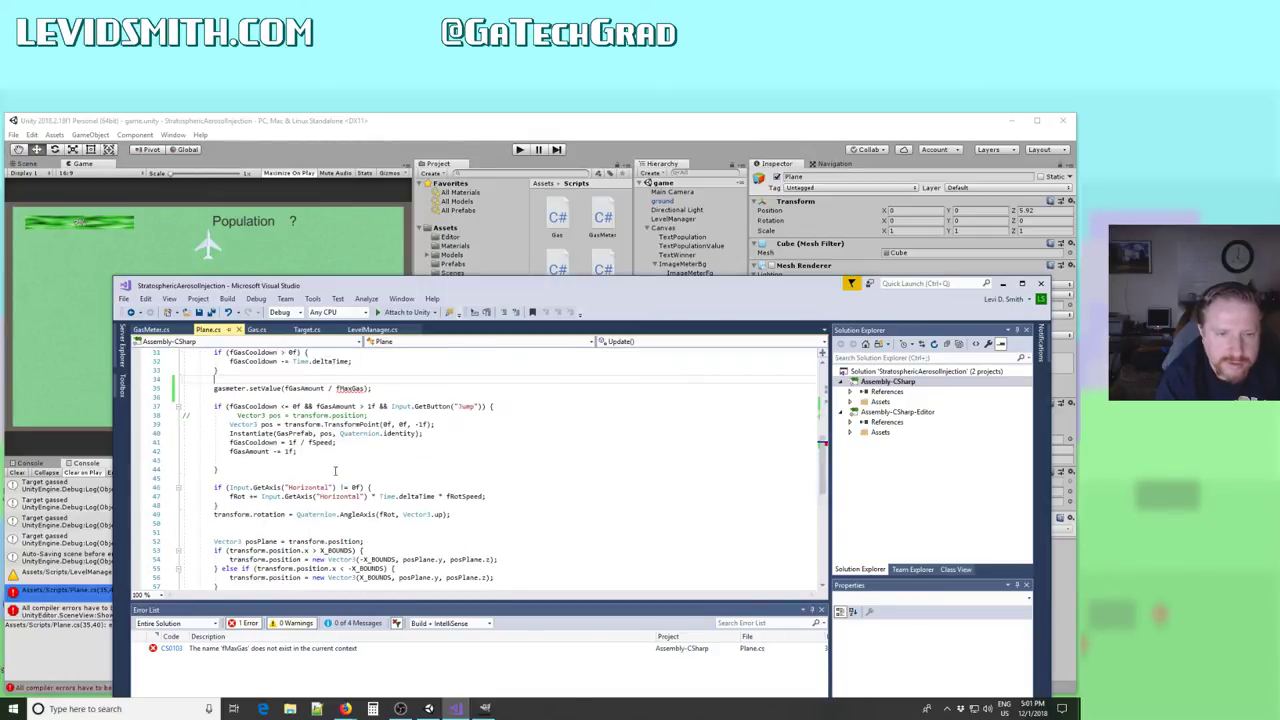
left_click(349, 415)
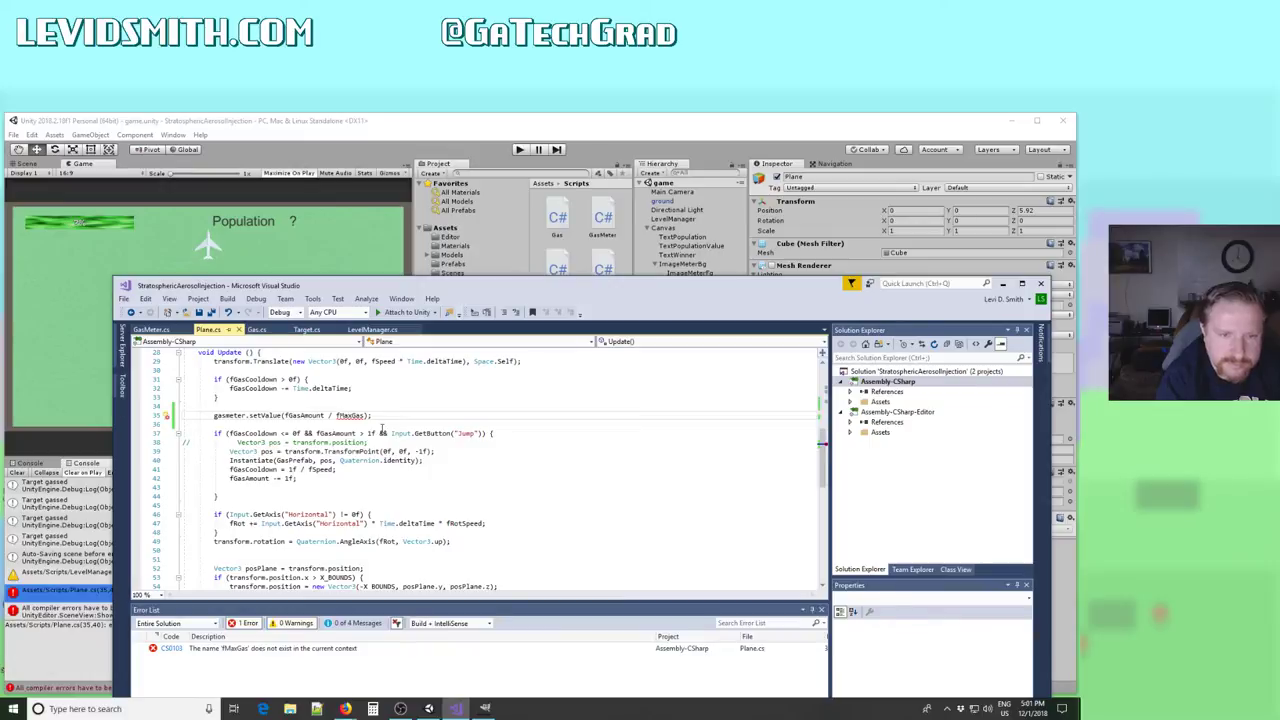
type("fGas")
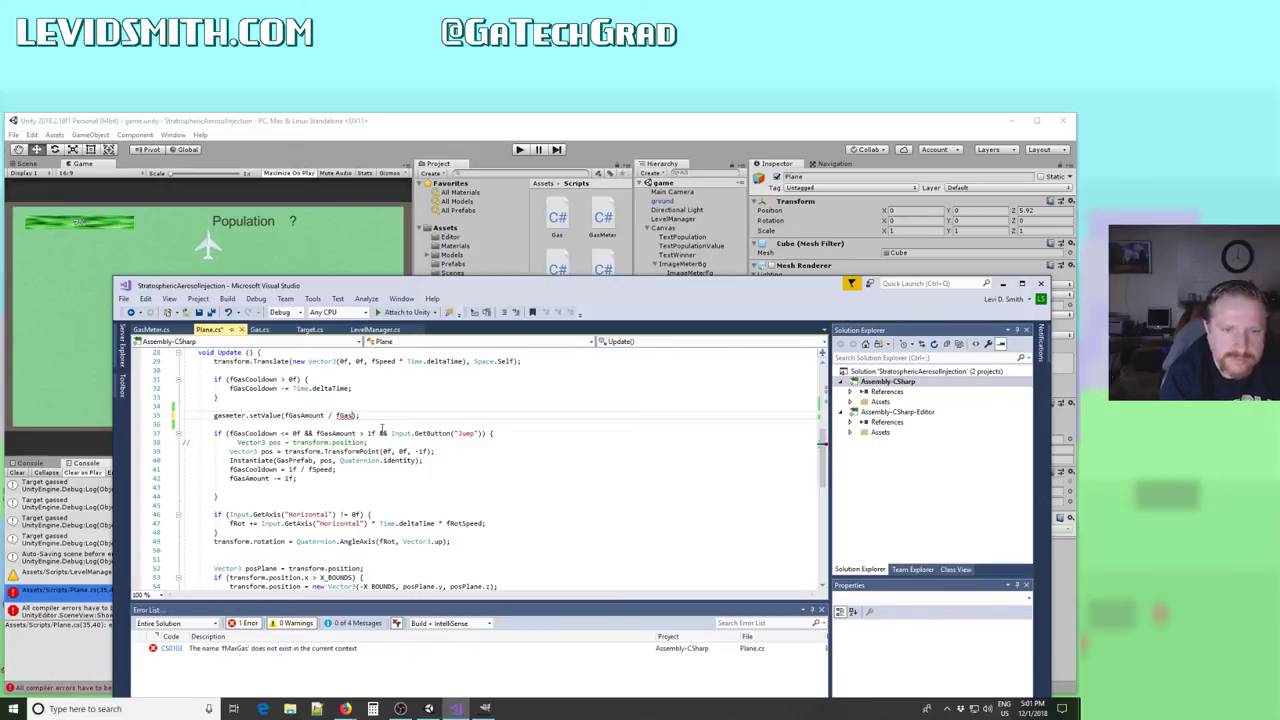
type("Ma")
key("ctrl+s")
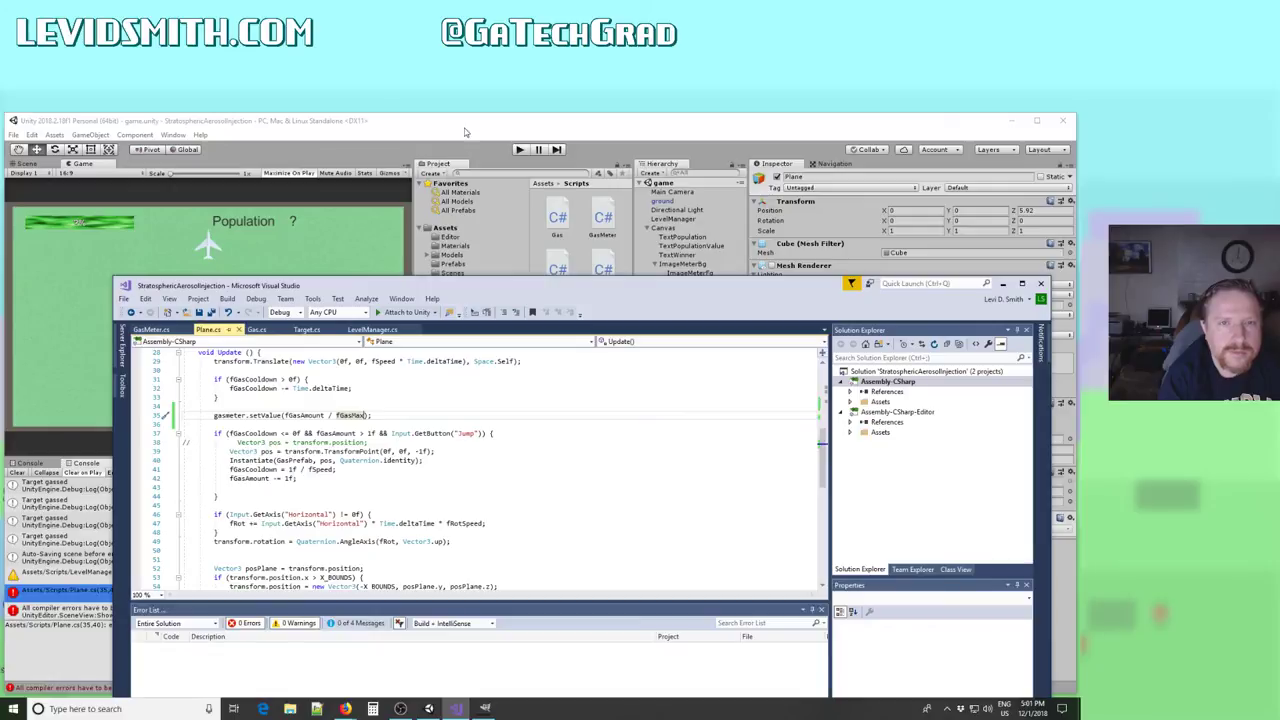
left_click(464, 131)
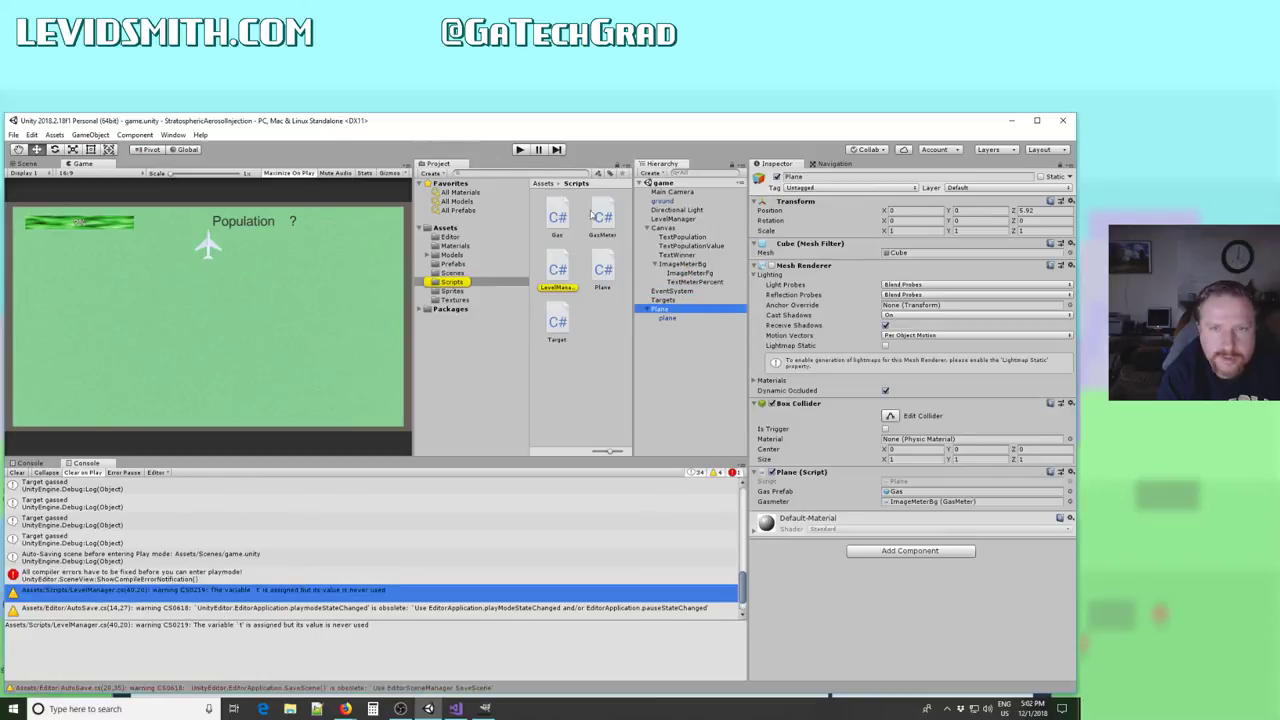
Play-test the game by flying the plane and spraying gas, and stop the run.
left_click(519, 150)
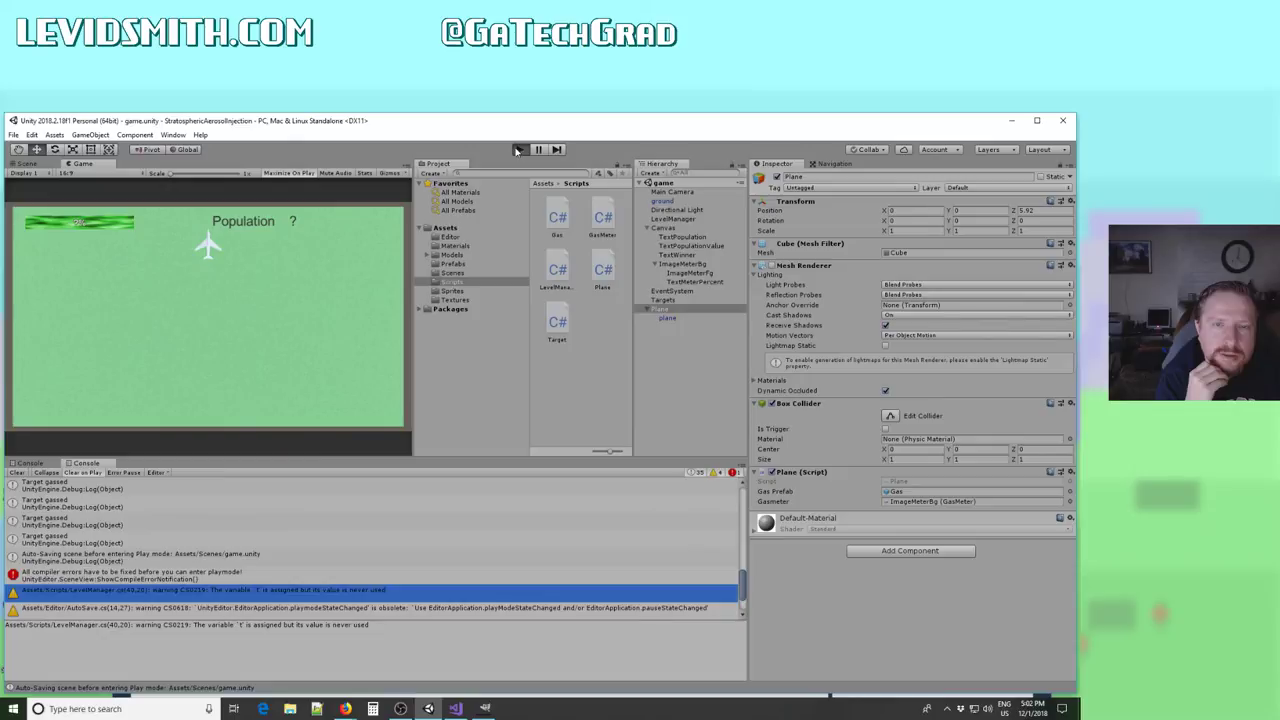
left_click(518, 150)
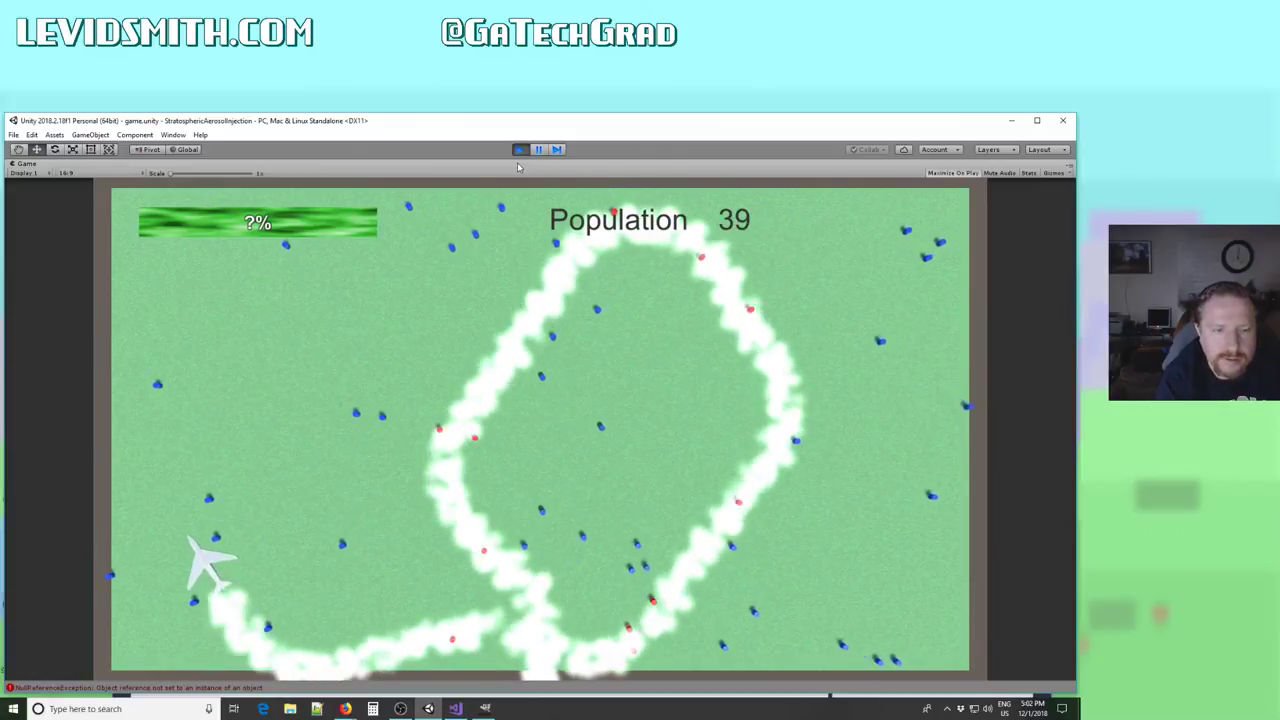
left_click(519, 149)
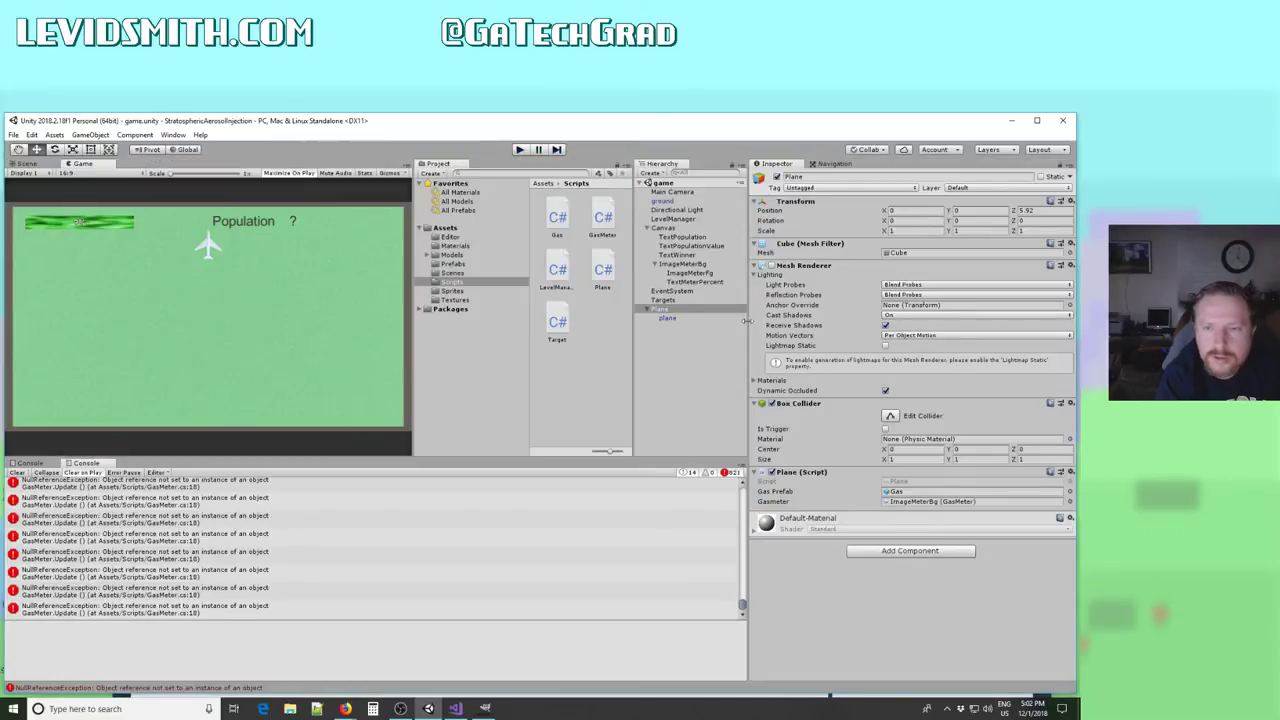
Inspect the last NullReferenceException in the Console and open its source line in GasMeter.cs's Update method.
left_click(664, 311)
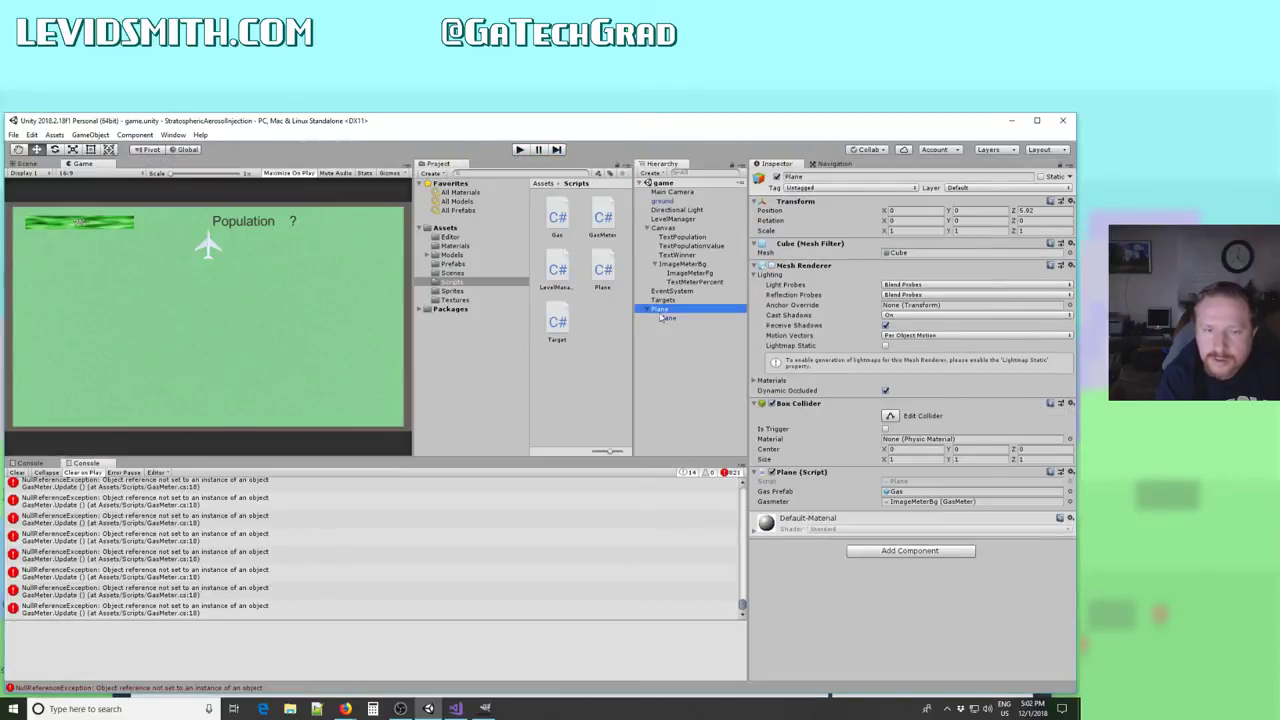
left_click(225, 616)
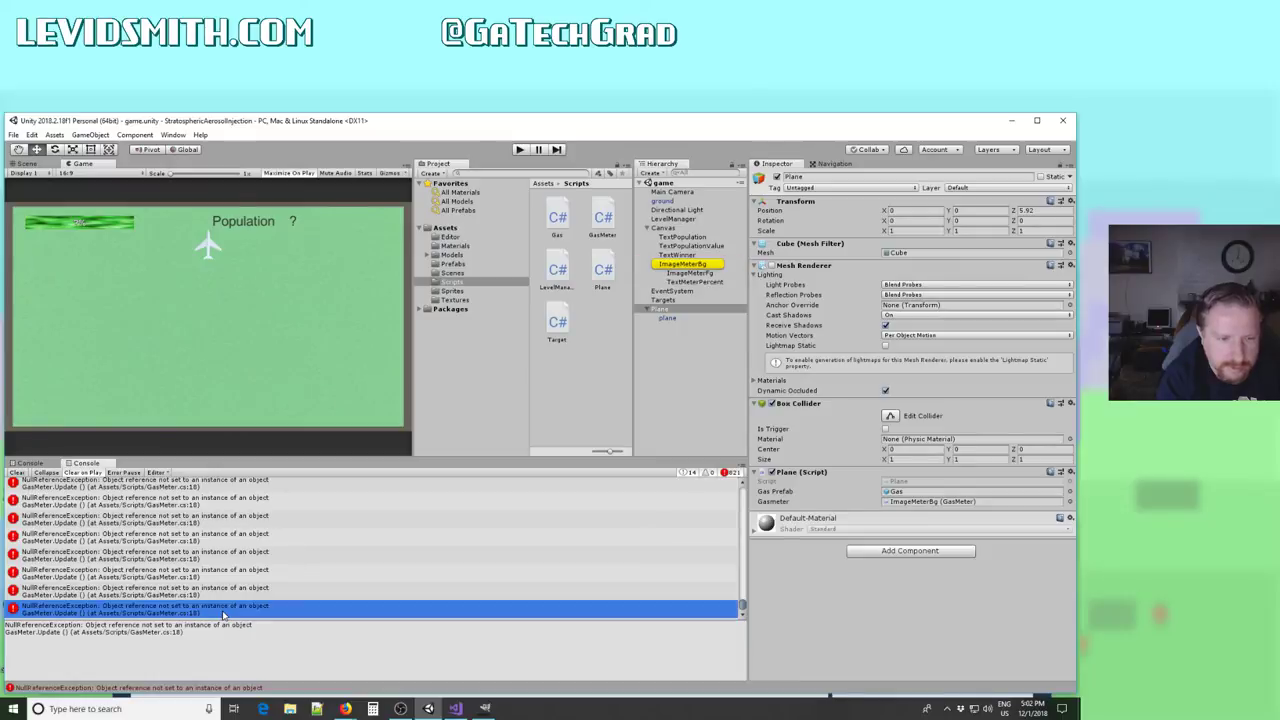
mouse_move(483, 708)
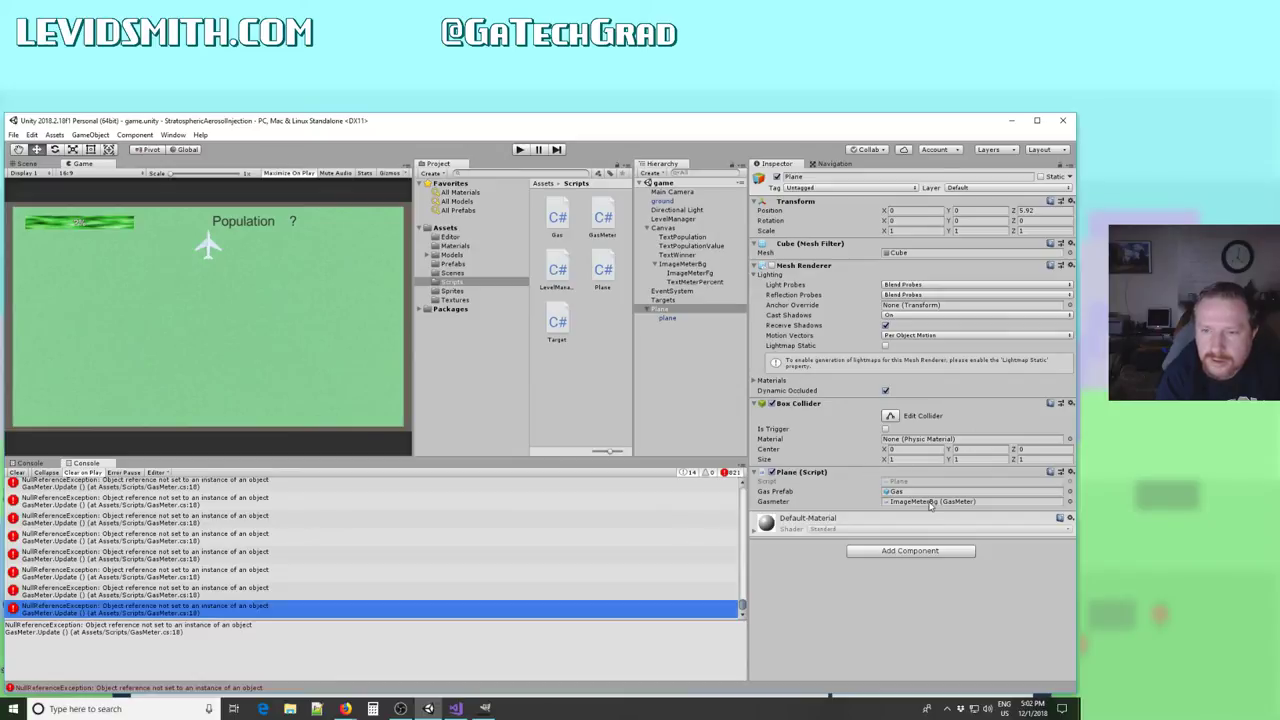
double_click(209, 611)
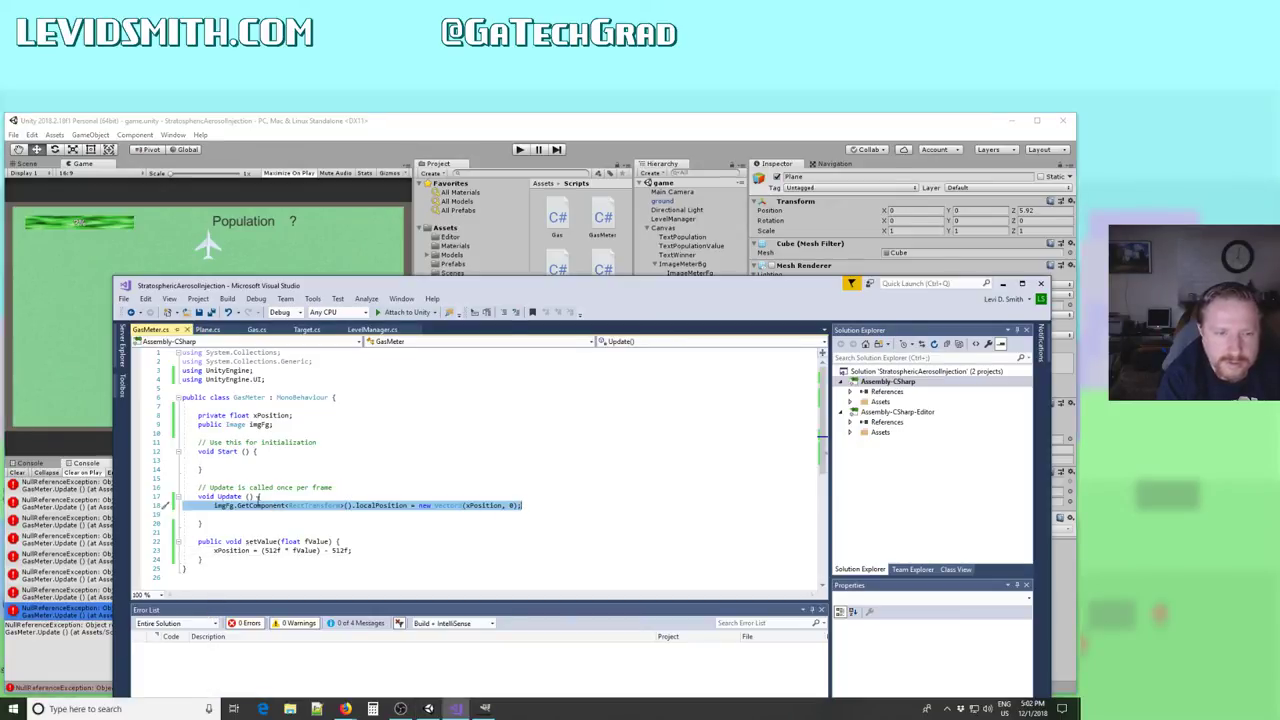
left_click(258, 497)
key("Down")
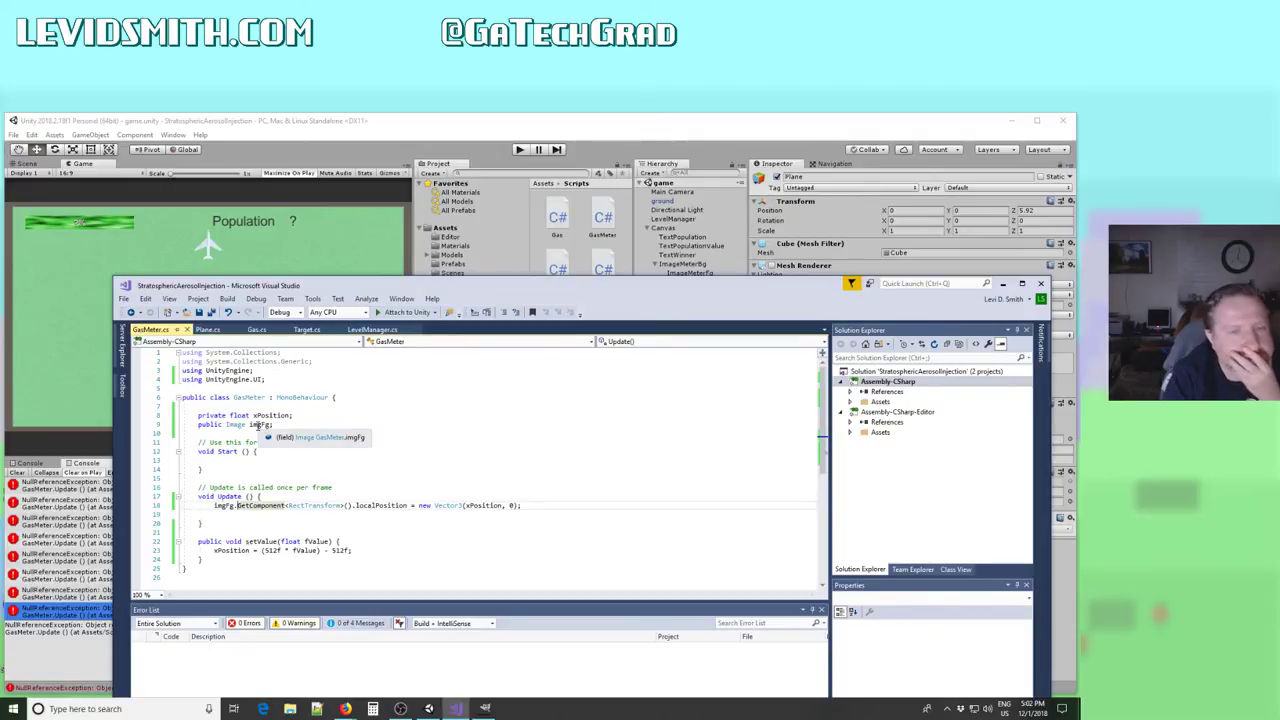
Declare the field public Text textPercent below imgFg in GasMeter.cs, save the script and return to Unity.
left_click(281, 423)
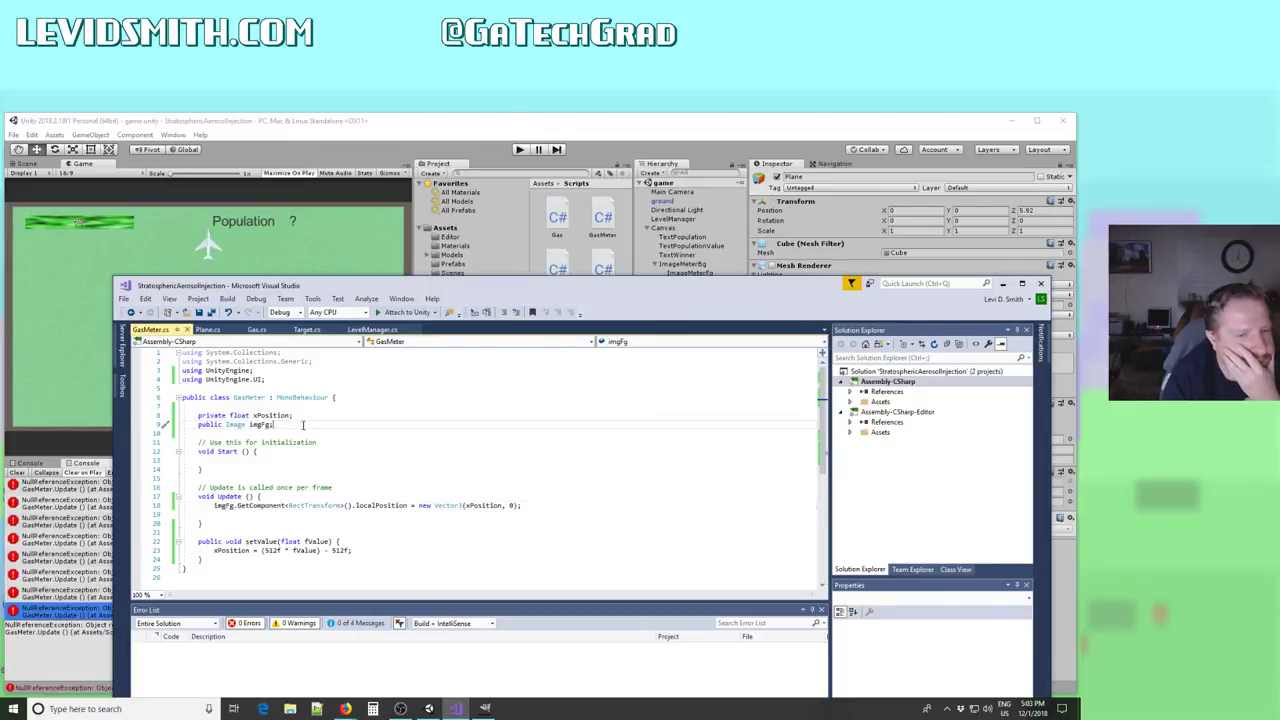
key("Return")
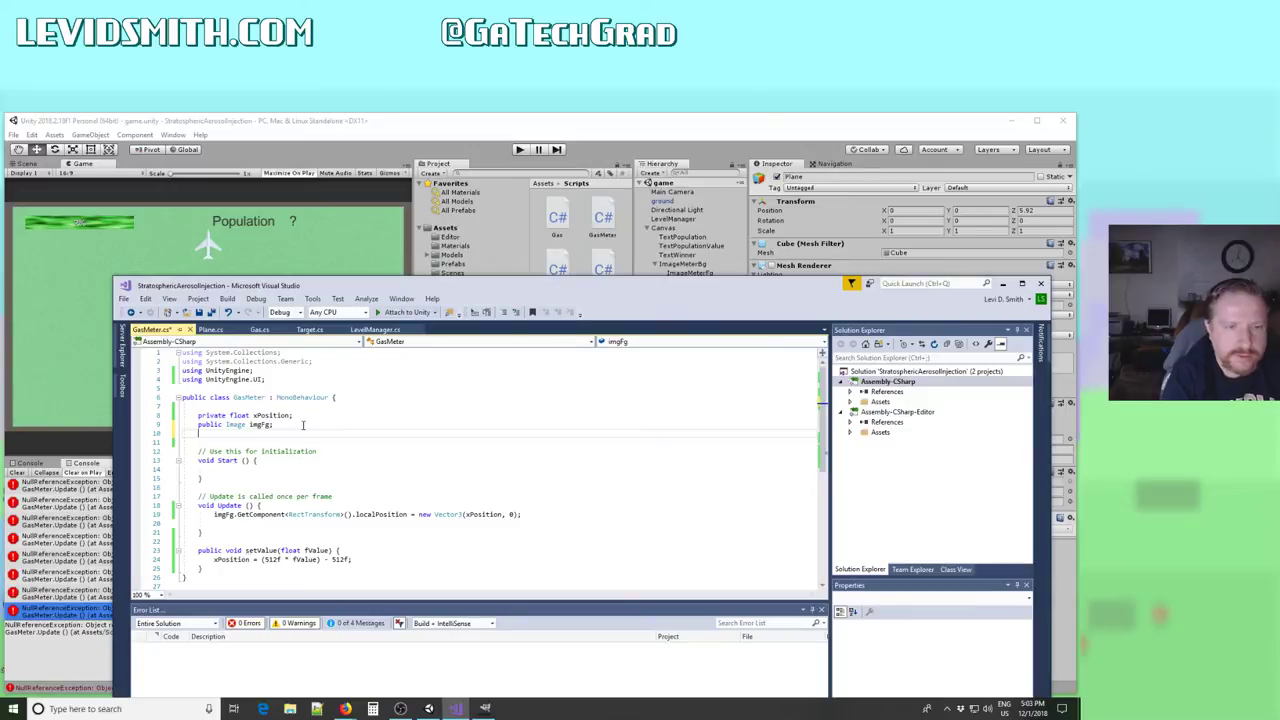
type("public Text ")
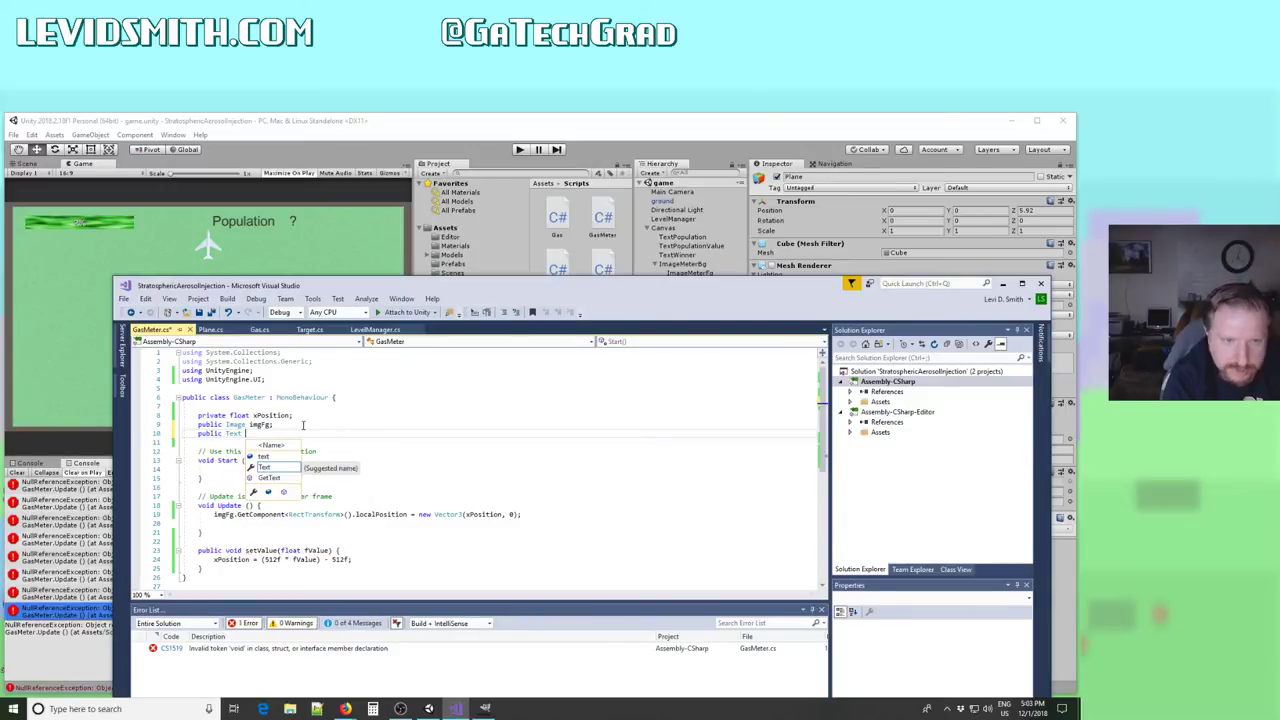
type("textP")
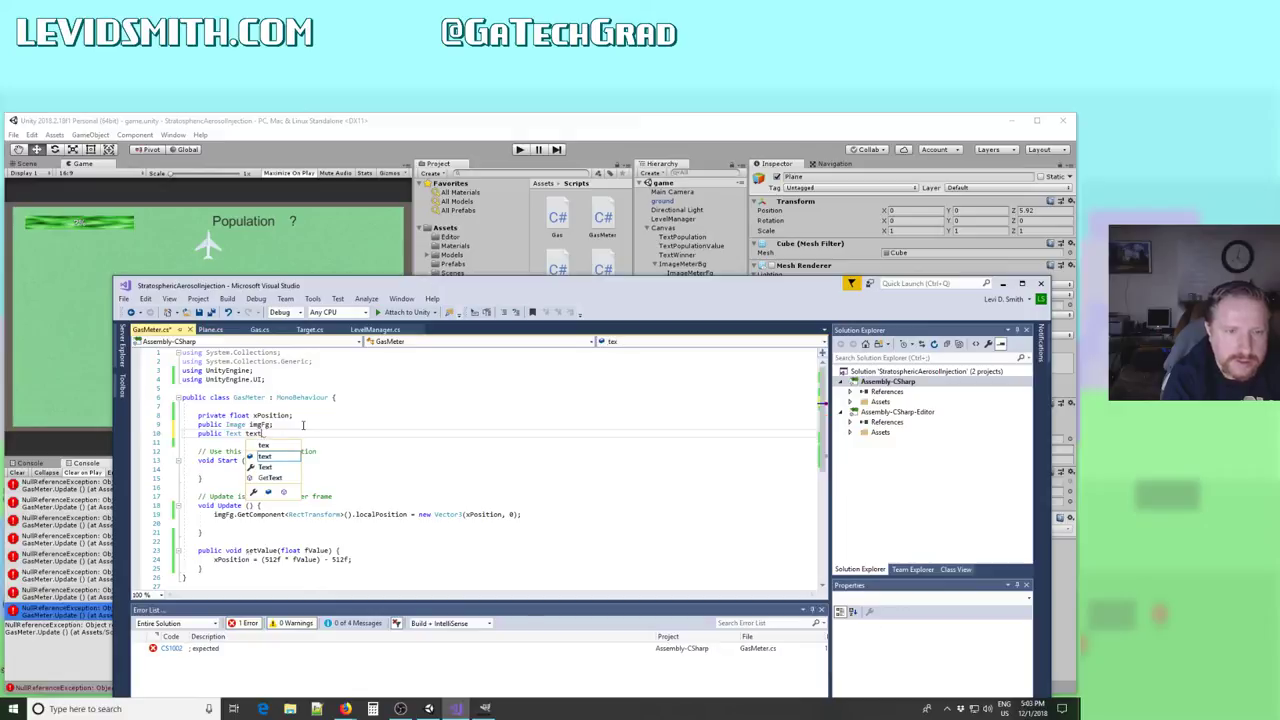
type("ercent;")
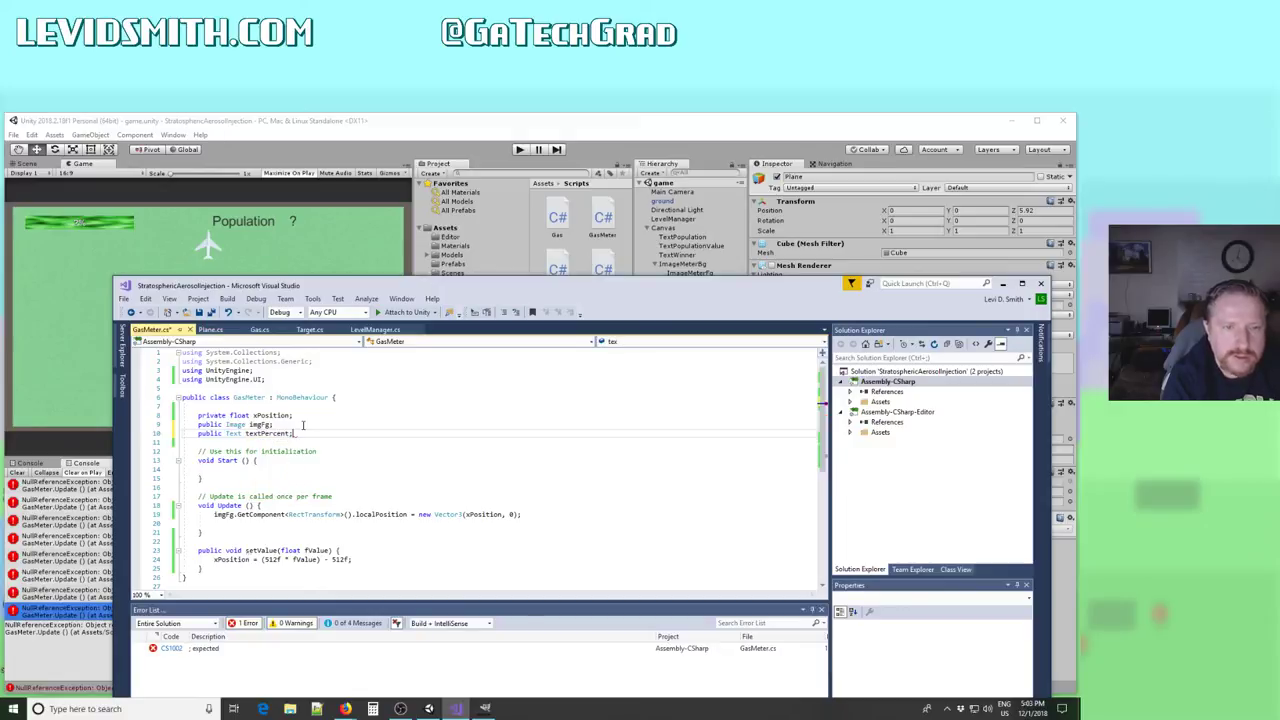
left_click(204, 313)
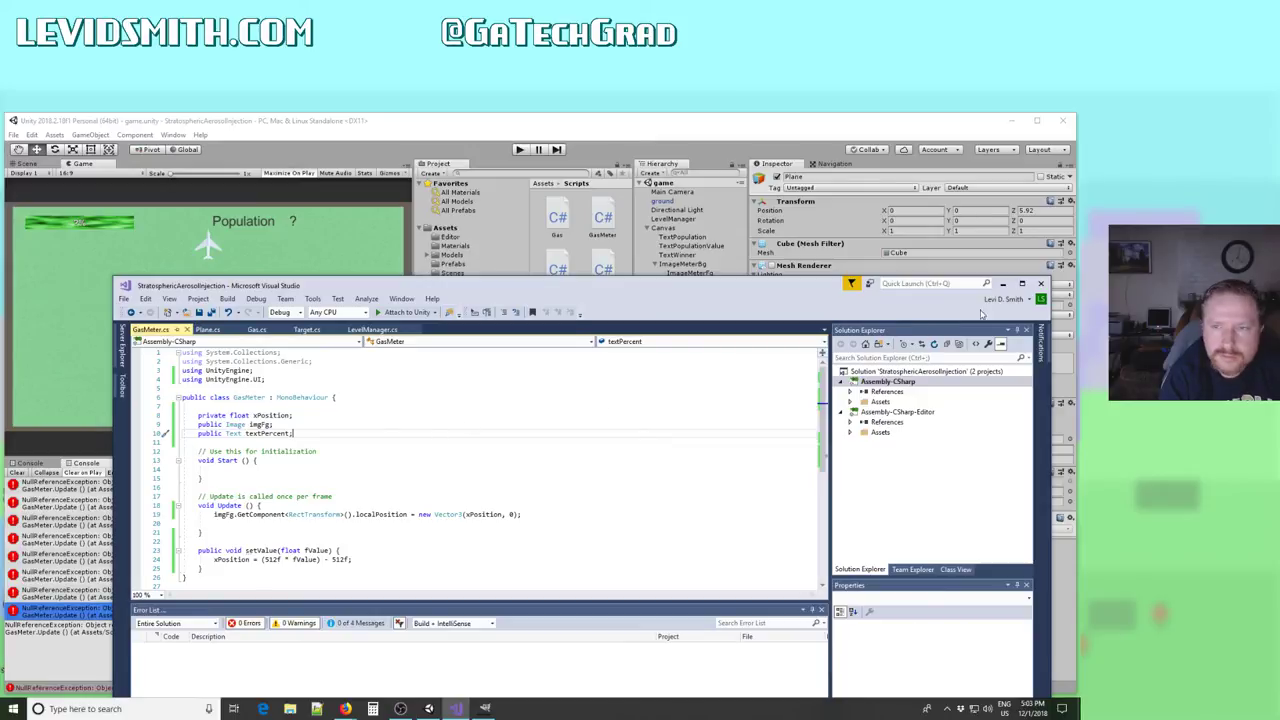
left_click(1002, 284)
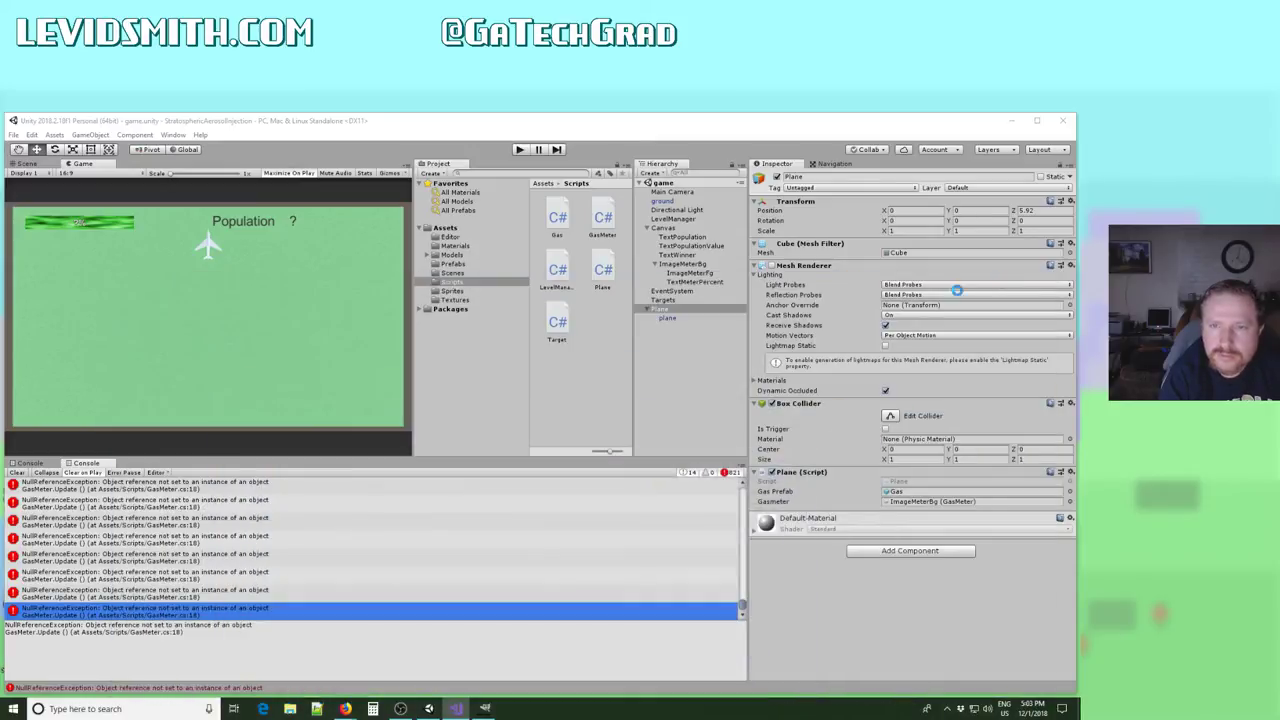
In ImageMeterBg's Gas Meter script, assign ImageMeterFg to Img Fg and TextMeterPercent to Text Percent.
left_click(703, 265)
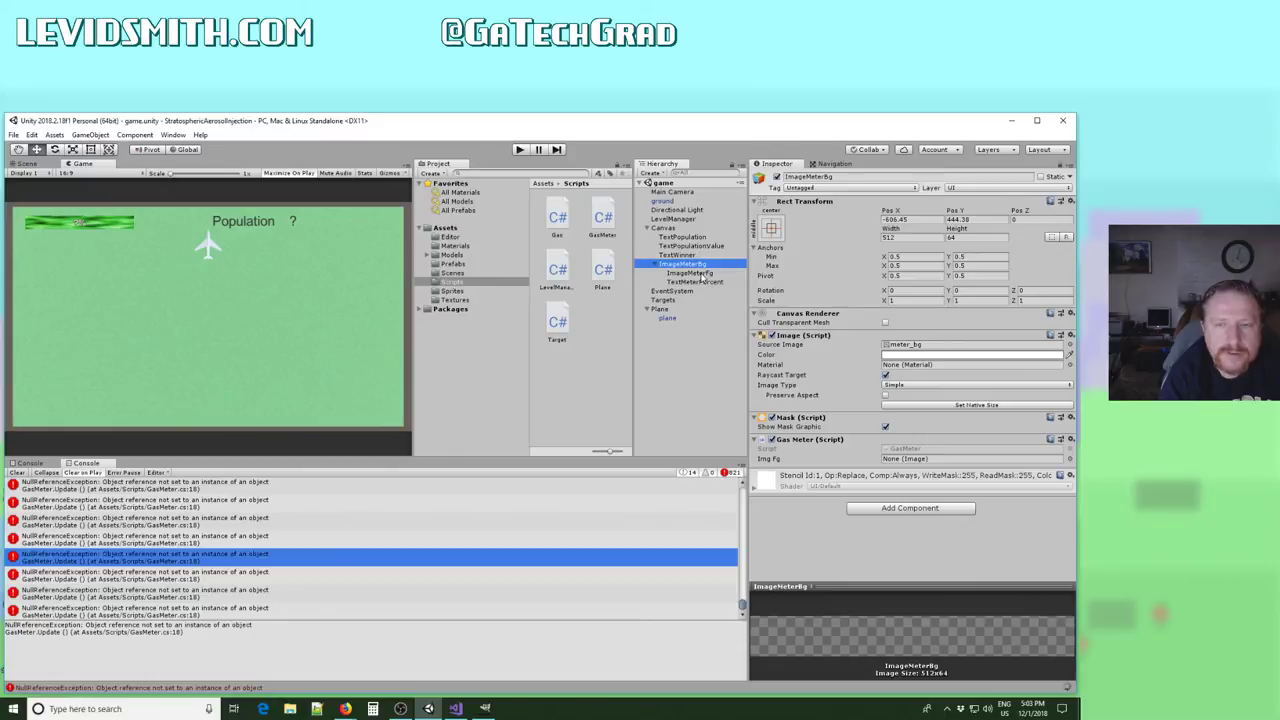
left_click(695, 273)
left_click(700, 282)
left_click(690, 265)
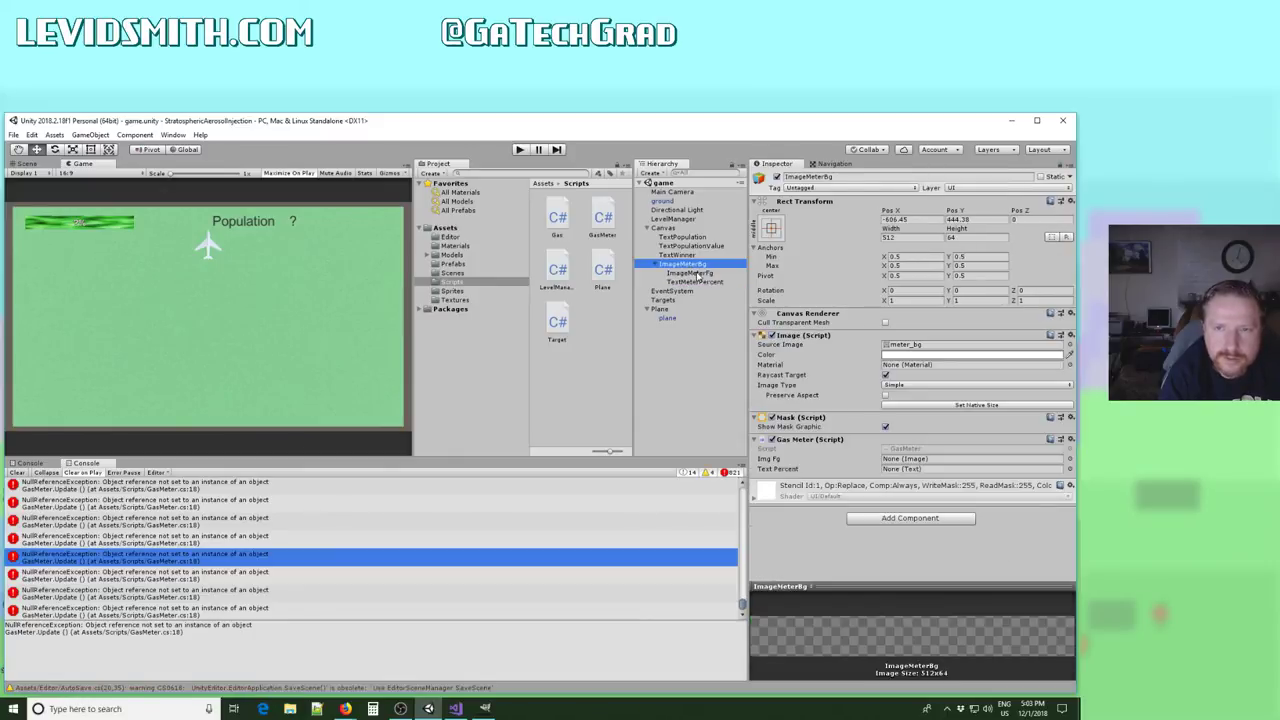
left_click_drag(697, 274, 895, 457)
left_click_drag(714, 284, 906, 470)
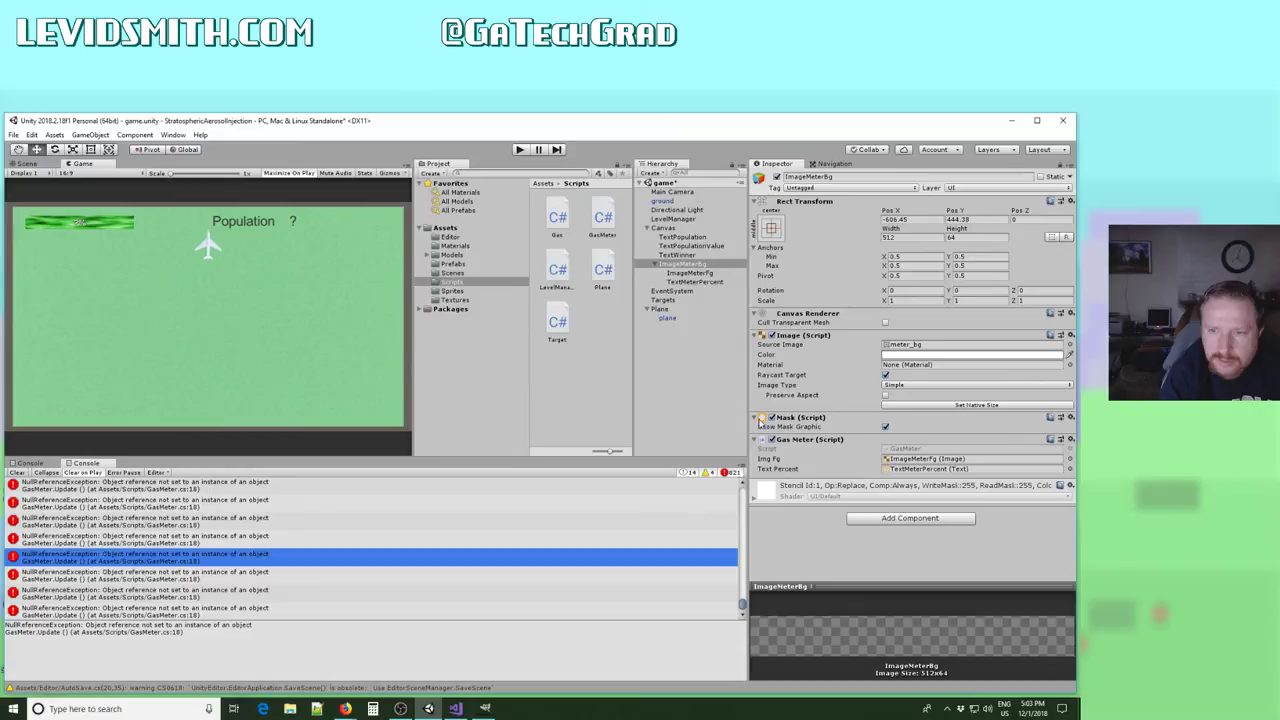
Run the game and steer the plane around while spraying gas to check how the gas meter drains.
left_click(521, 150)
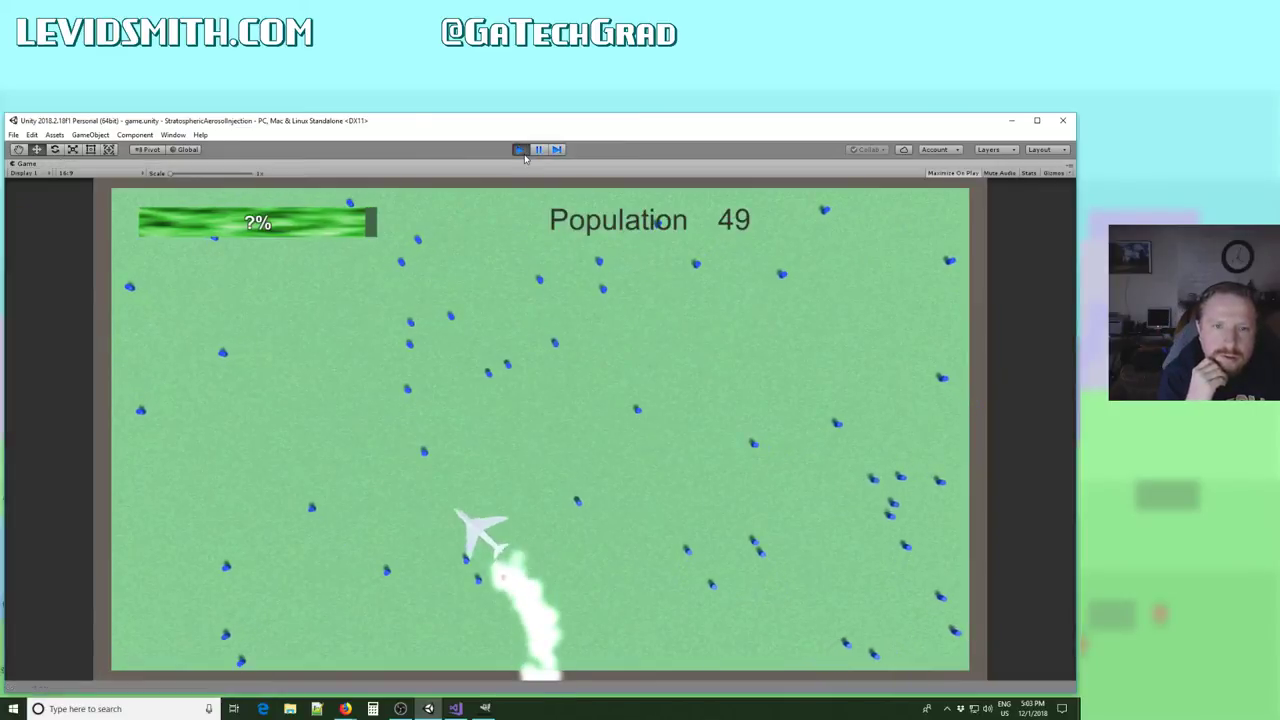
key("Right")
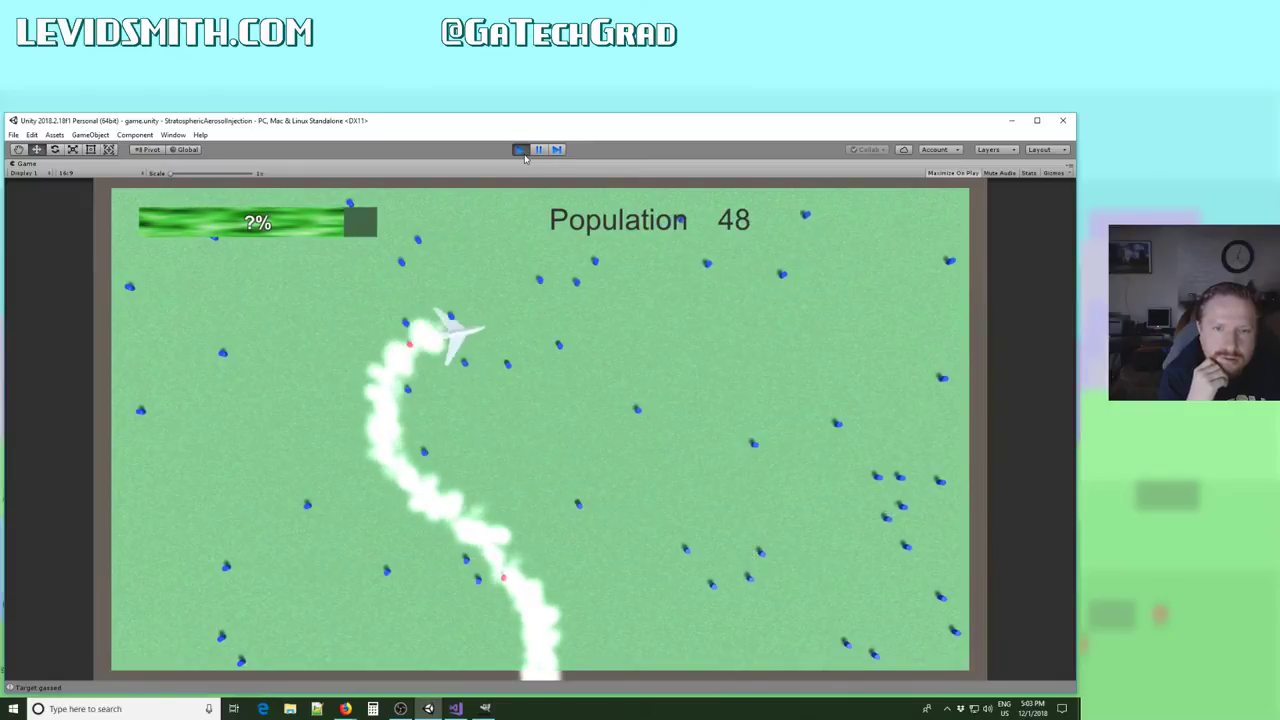
key("Right")
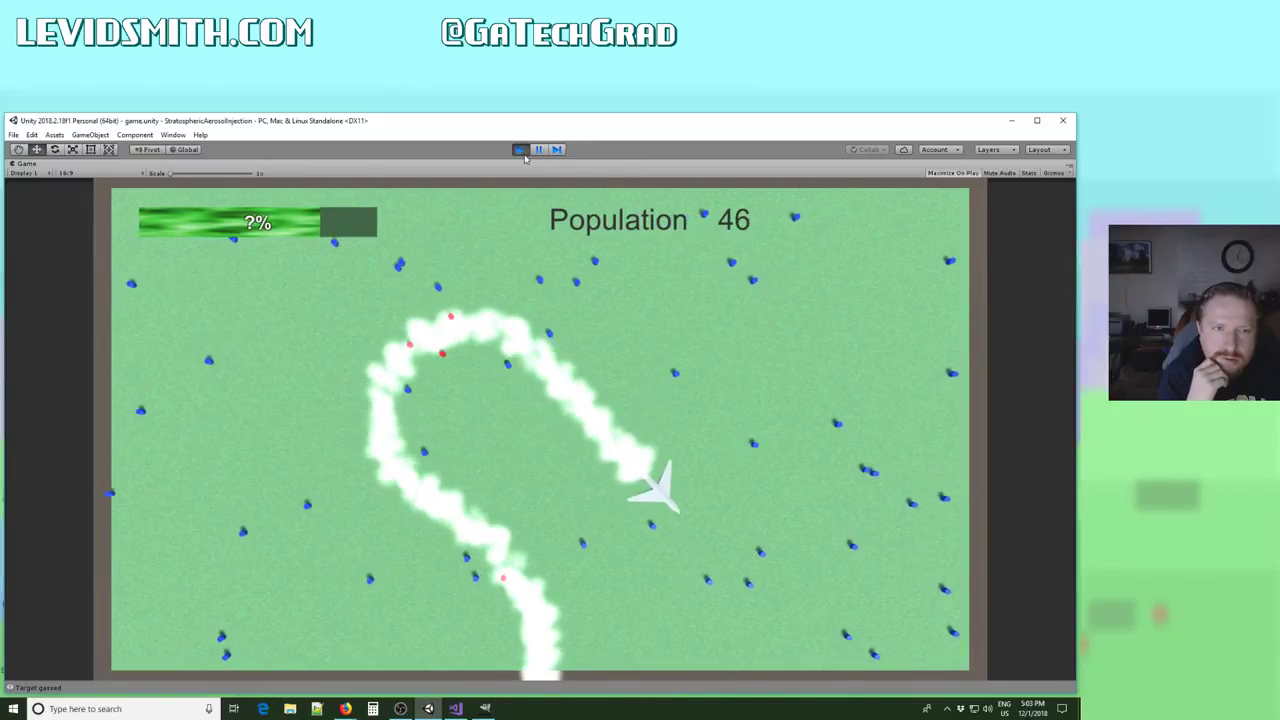
key("Left")
key("Right")
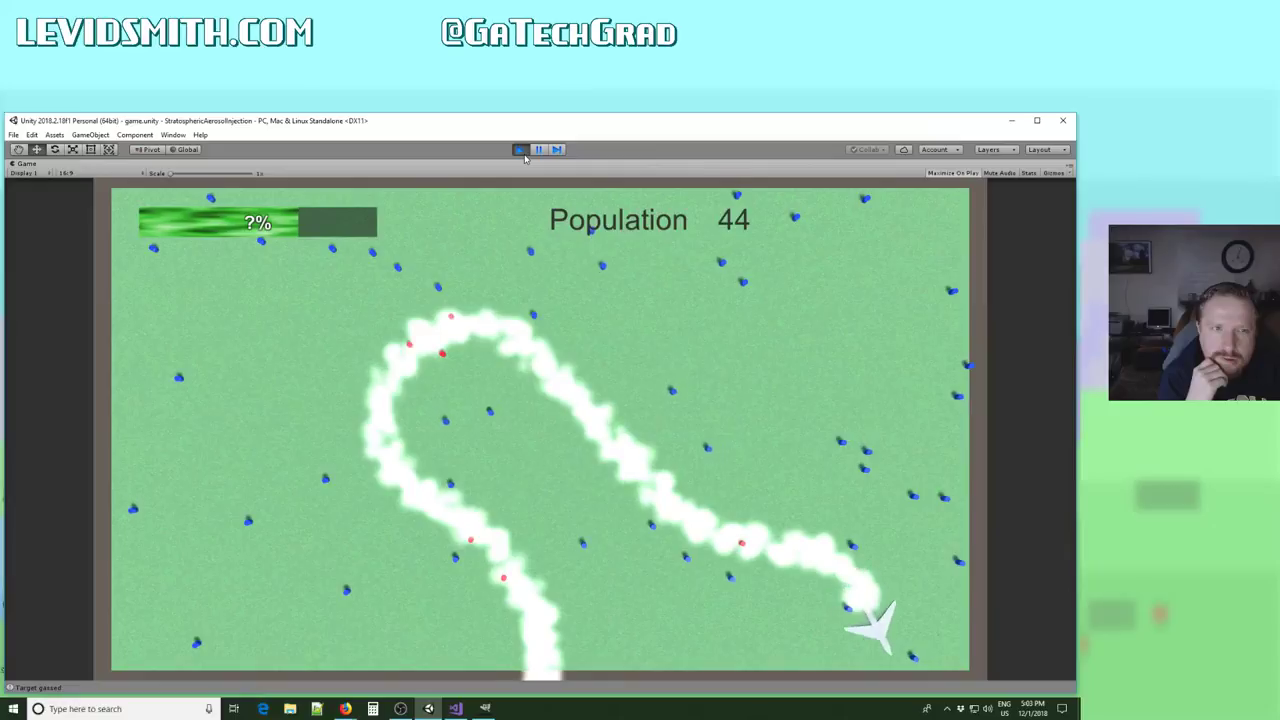
key("Right")
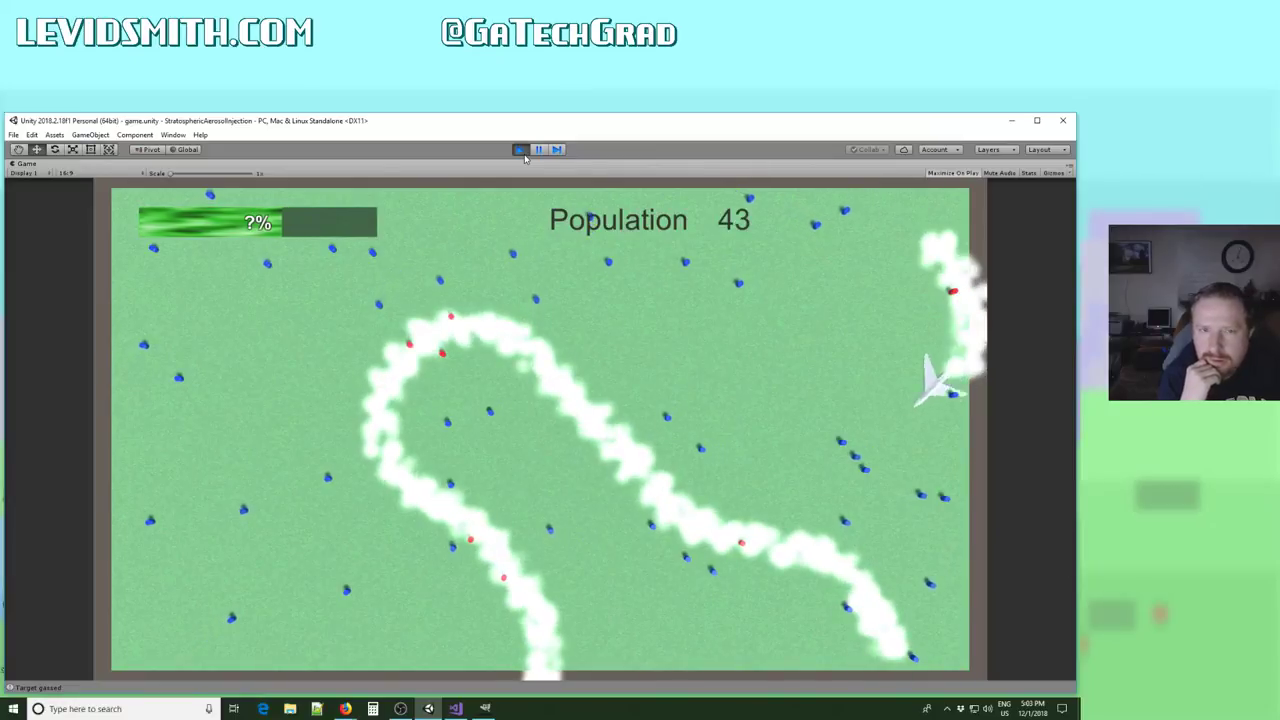
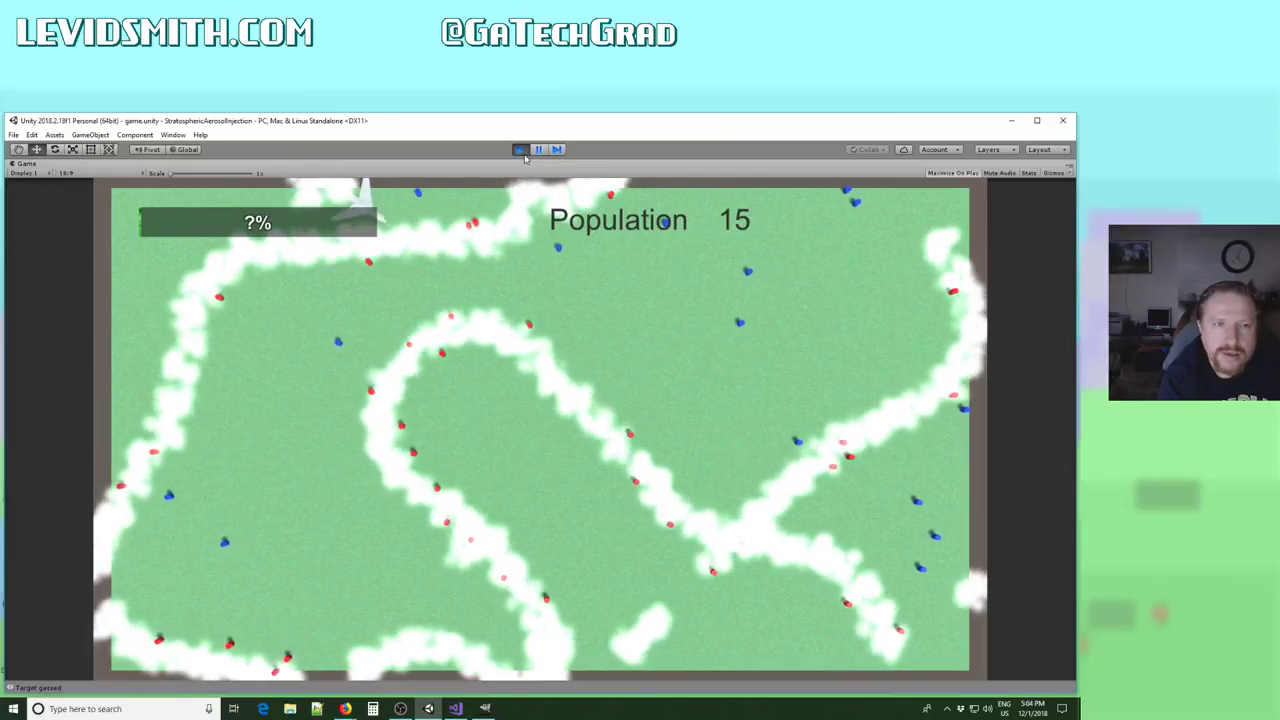
Stop the running game and return to the Unity editor.
left_click(521, 150)
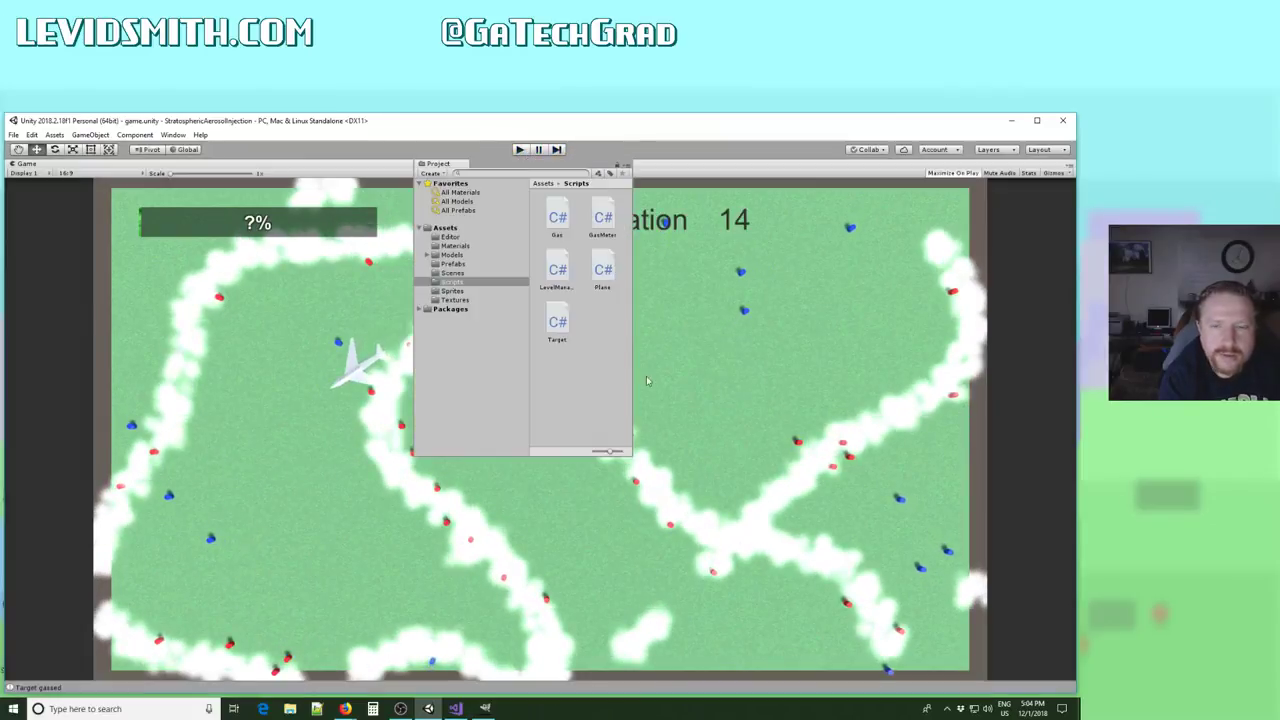
left_click(484, 708)
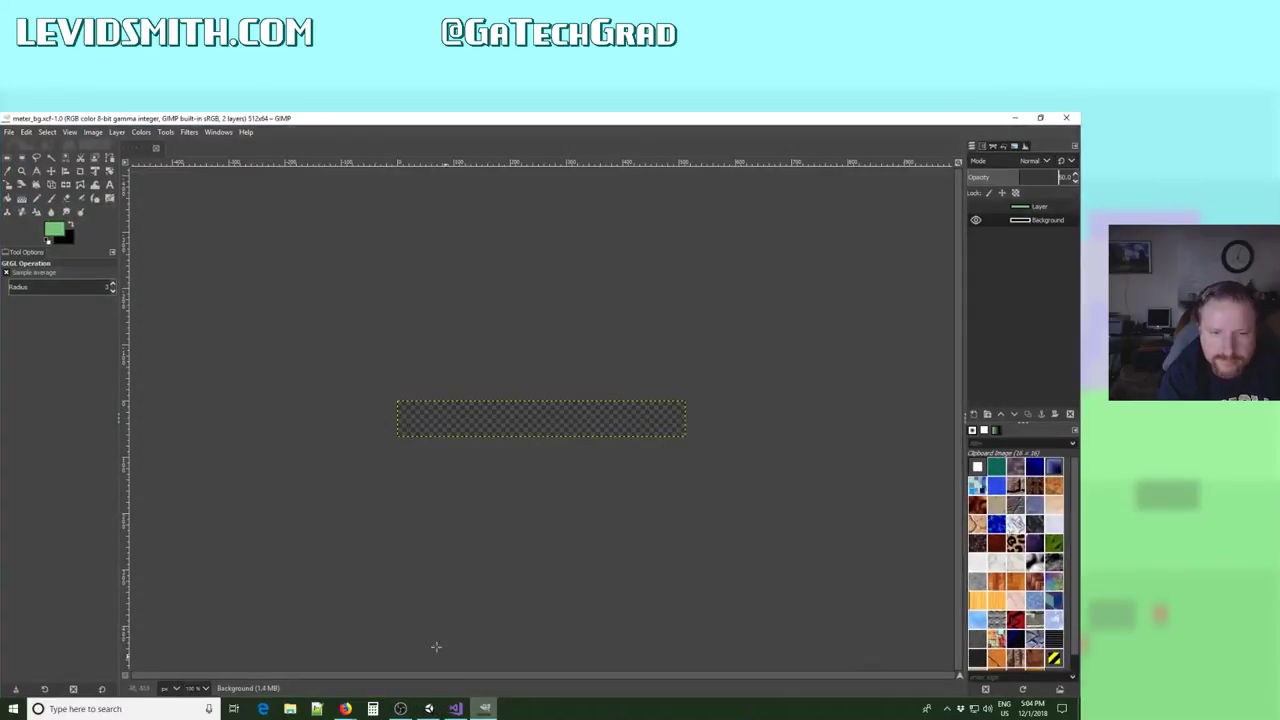
left_click(1015, 118)
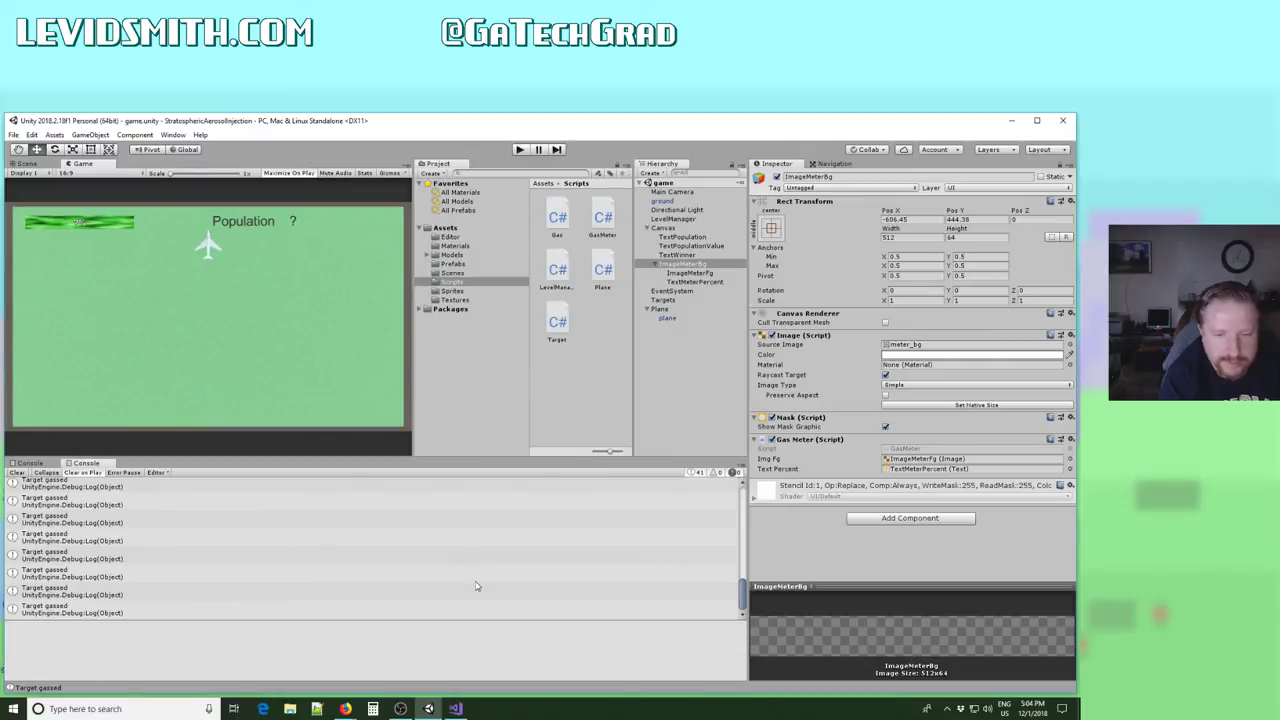
In GasMeter.cs's setValue method, add a line below the xPosition assignment that sets textPercent.text to fValue * 100f.
left_click(456, 708)
left_click(421, 531)
left_click(380, 559)
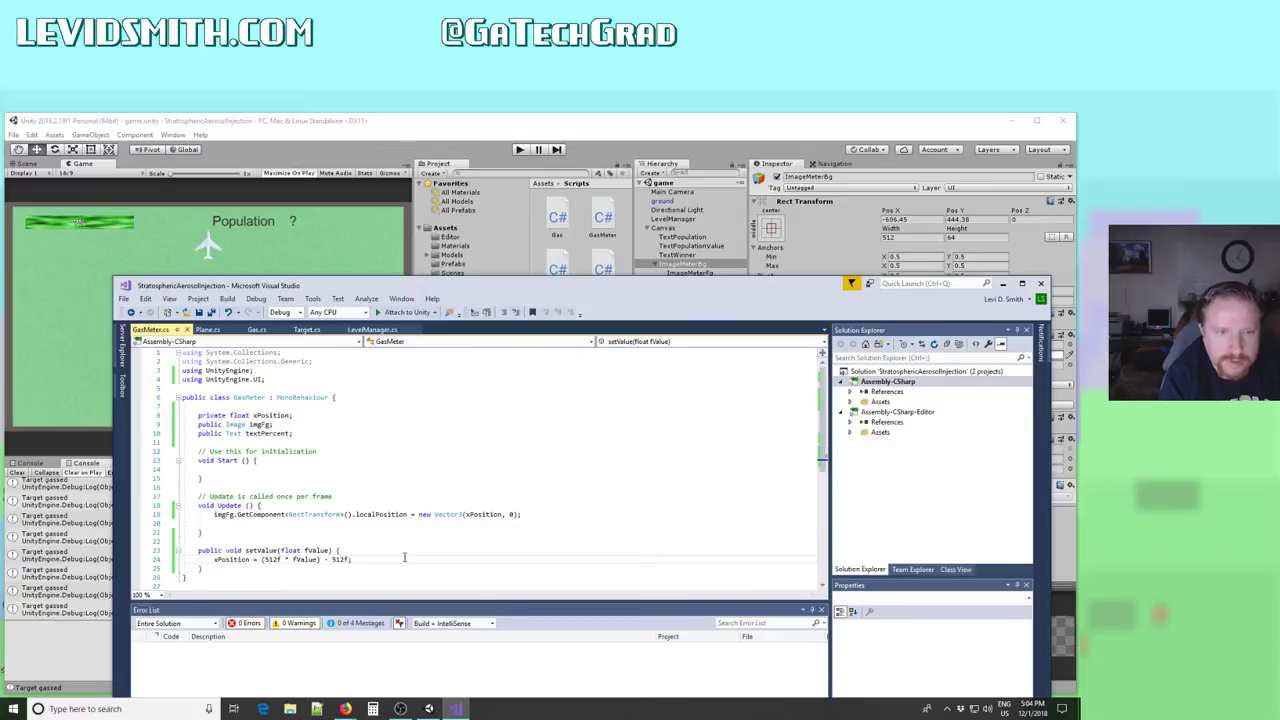
key("Return")
type("textPer")
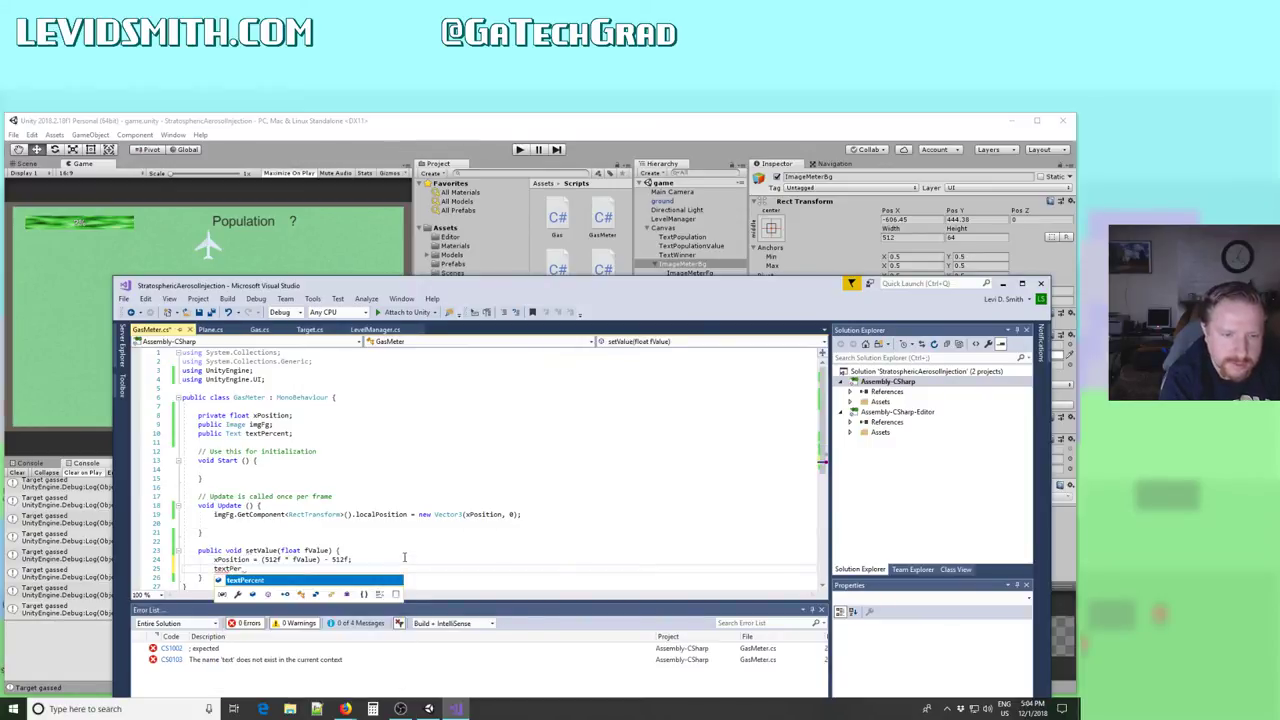
key("Tab")
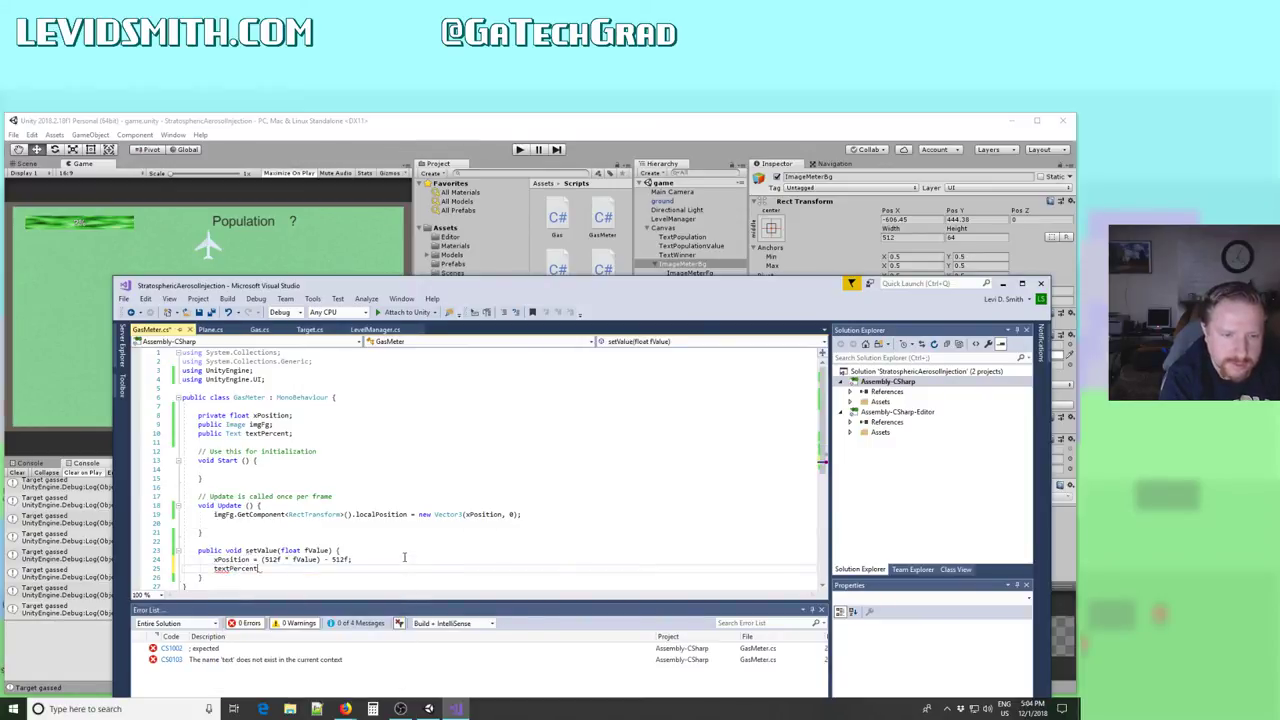
type(".text = ")
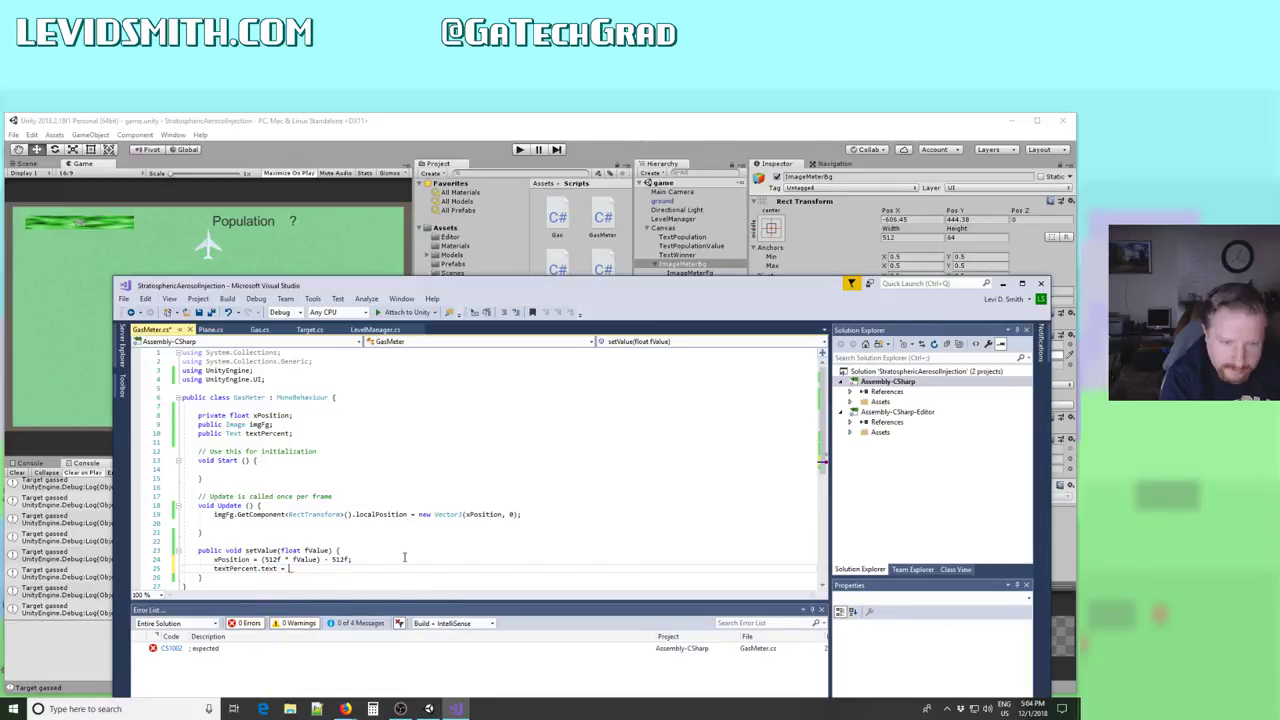
type("fValue")
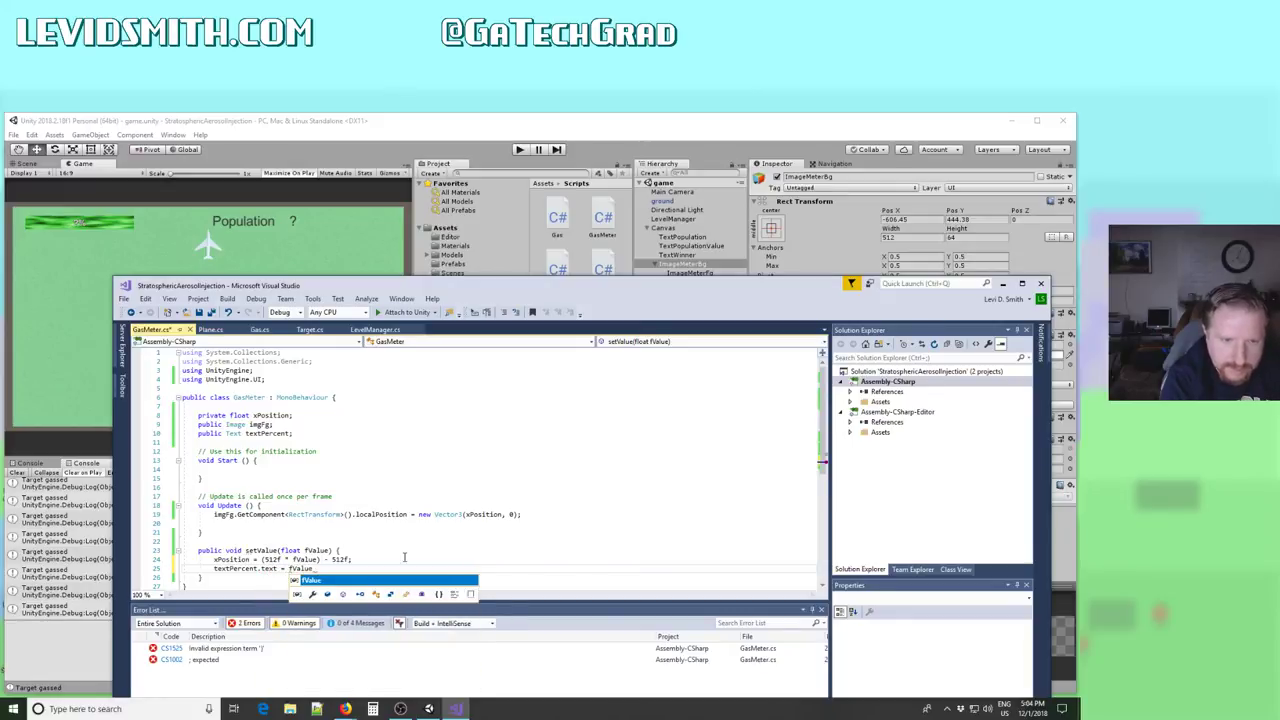
type(" *")
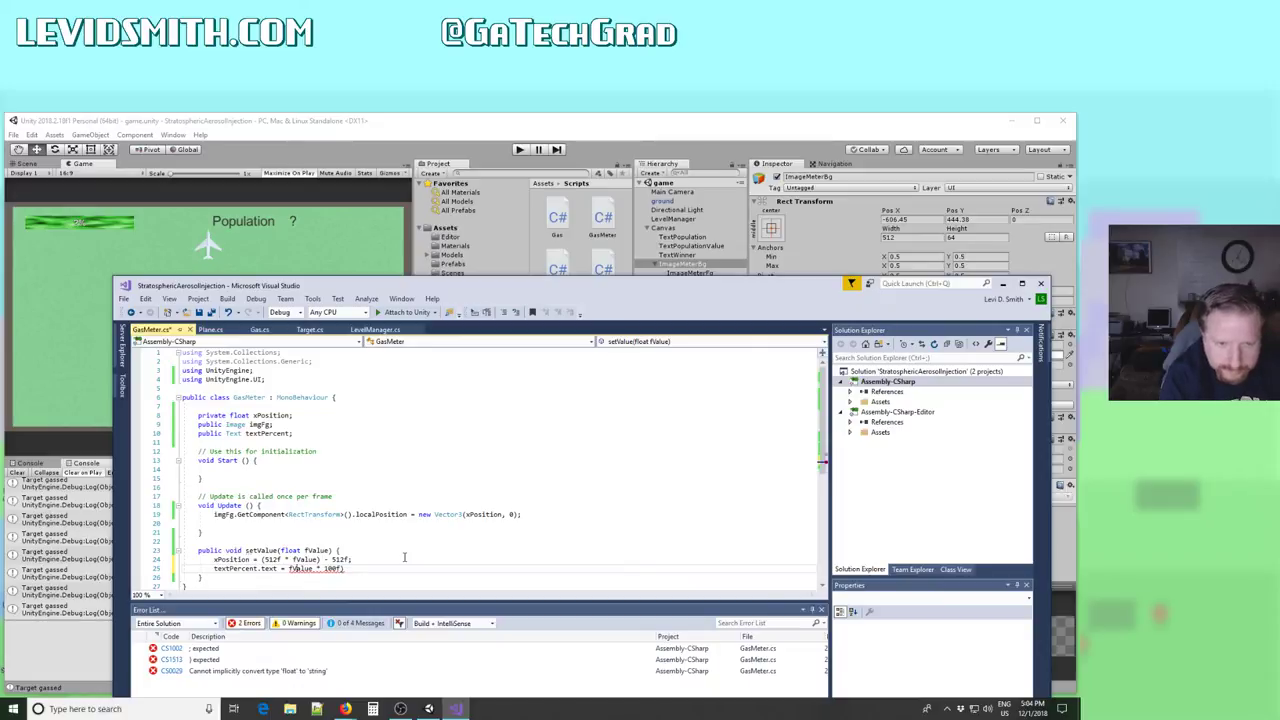
Wrap fValue * 100f in Mathf.FloorToInt with .ToString(); appended, save GasMeter.cs and return to Unity.
type("Mathf")
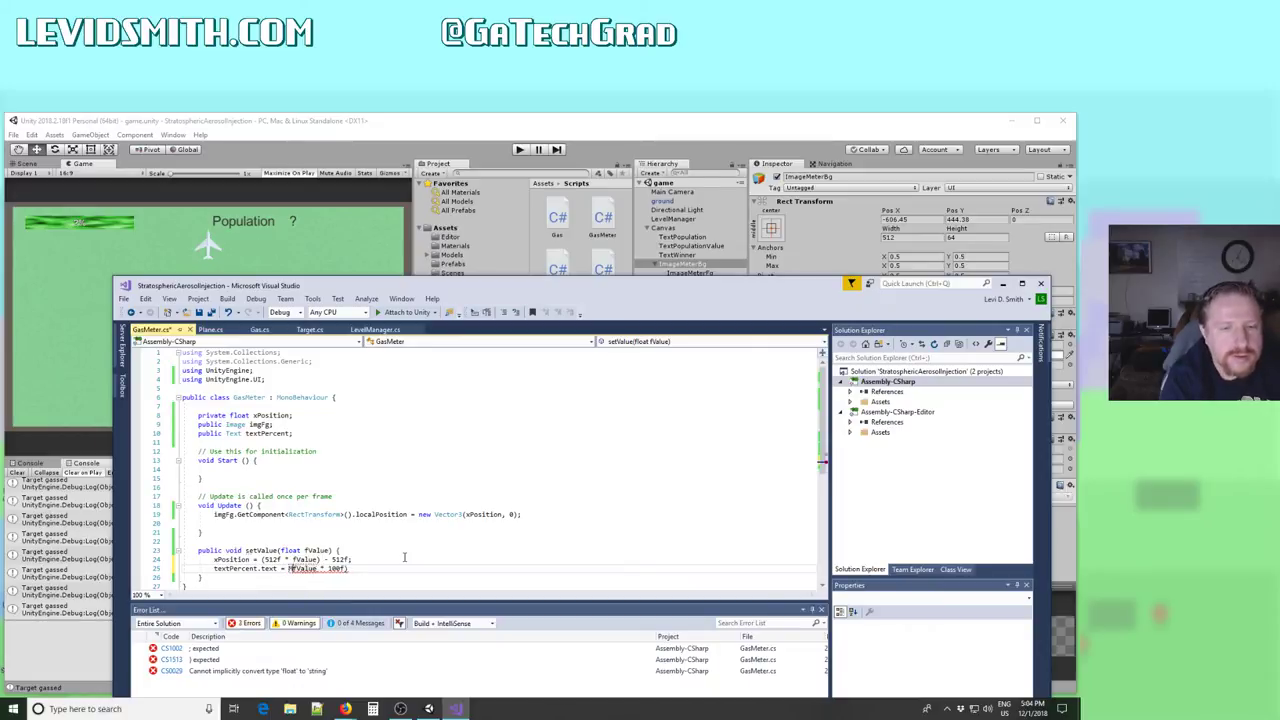
type(".fl")
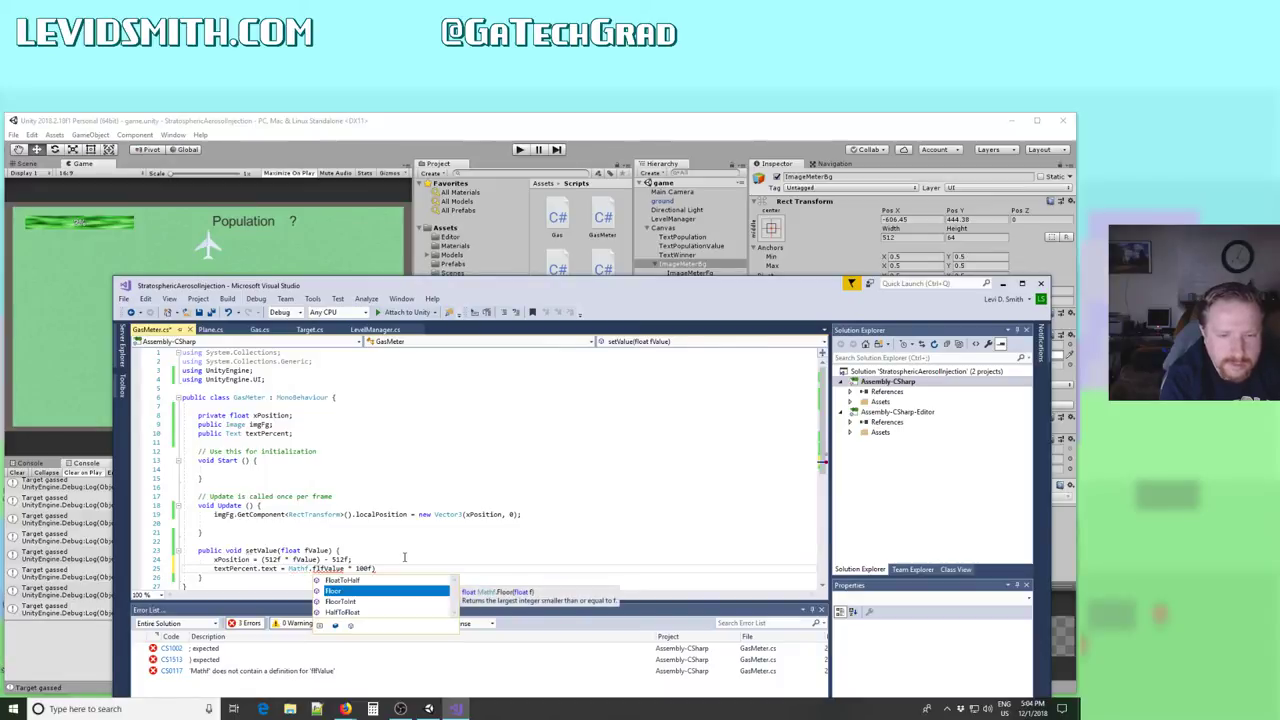
key("Down")
key("Tab")
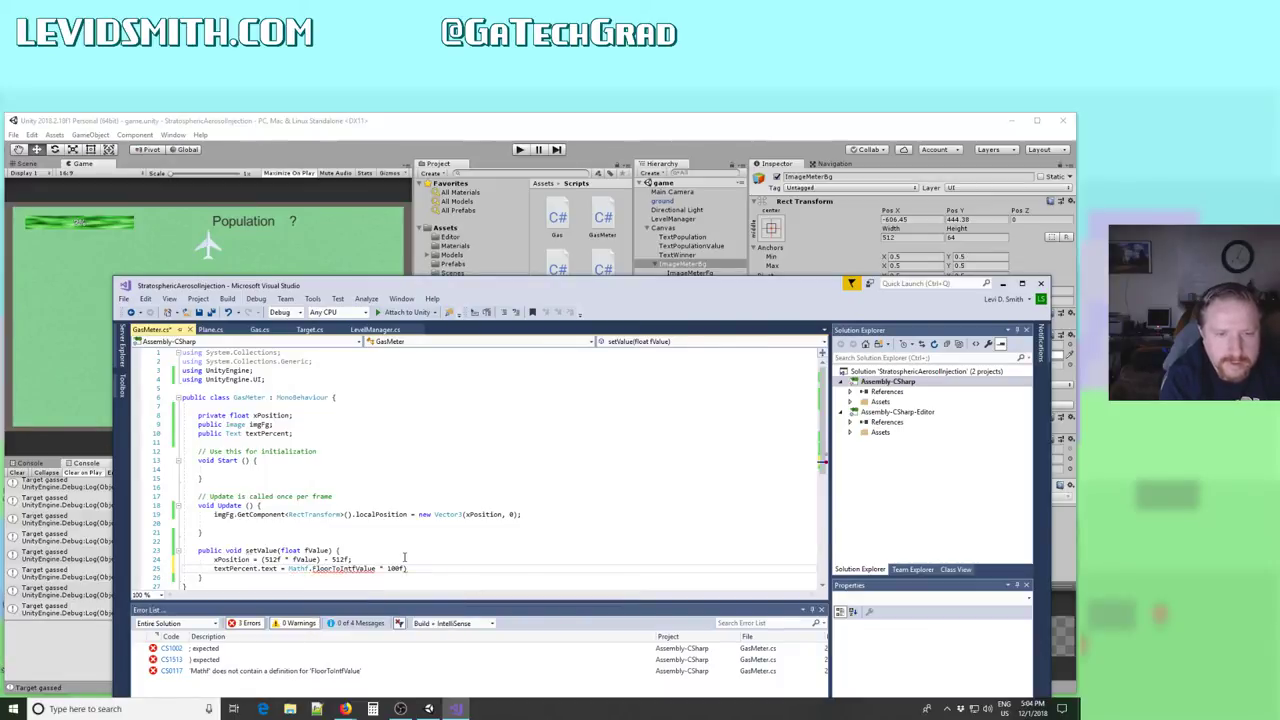
type("(")
key("End")
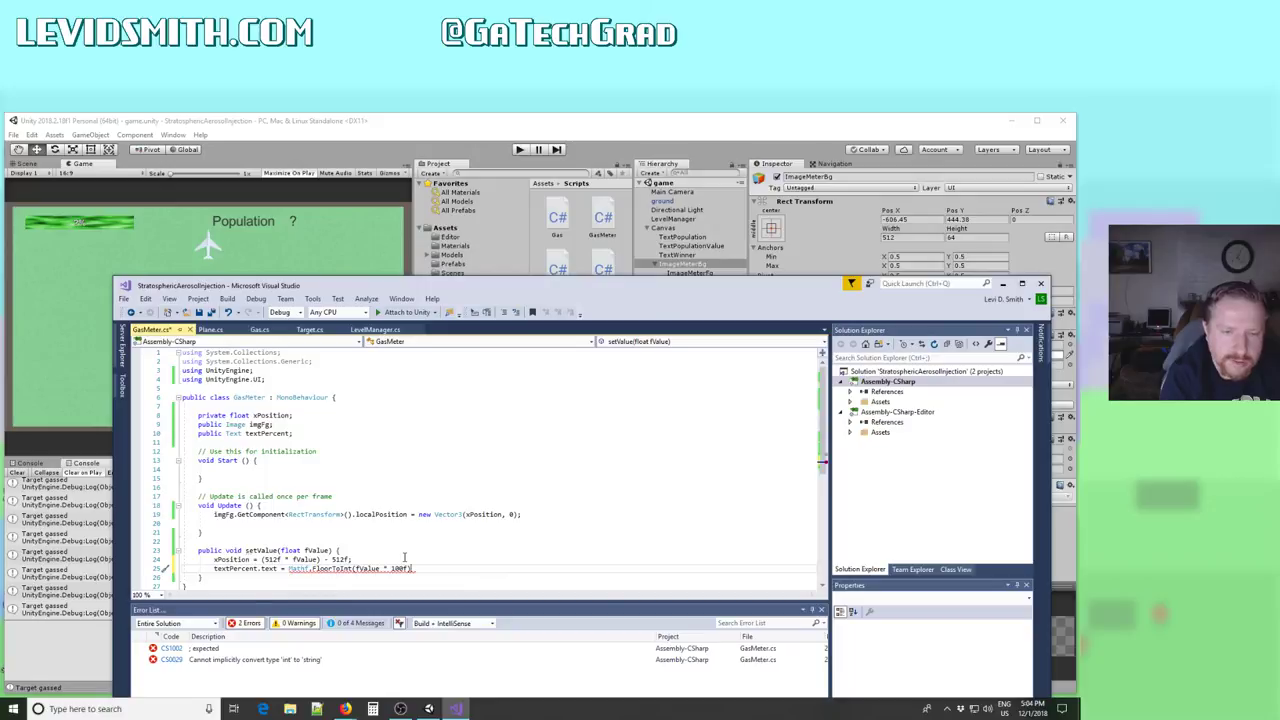
type(".To")
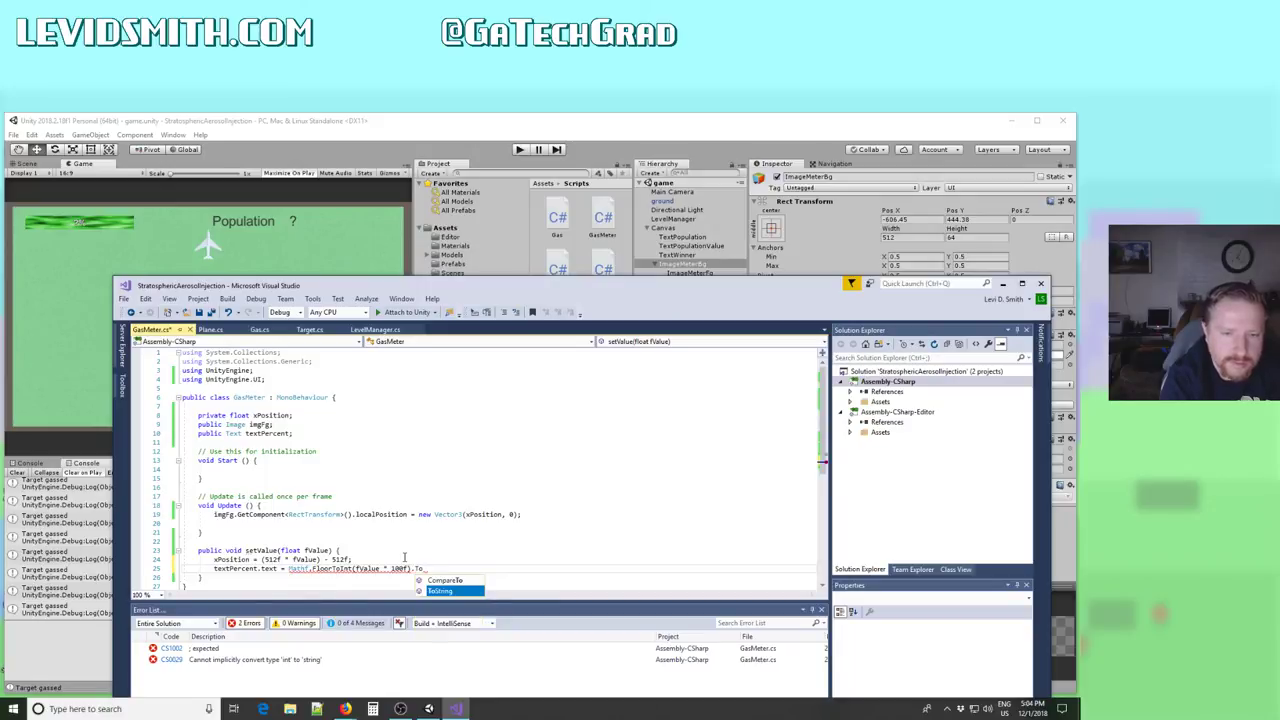
type("String();")
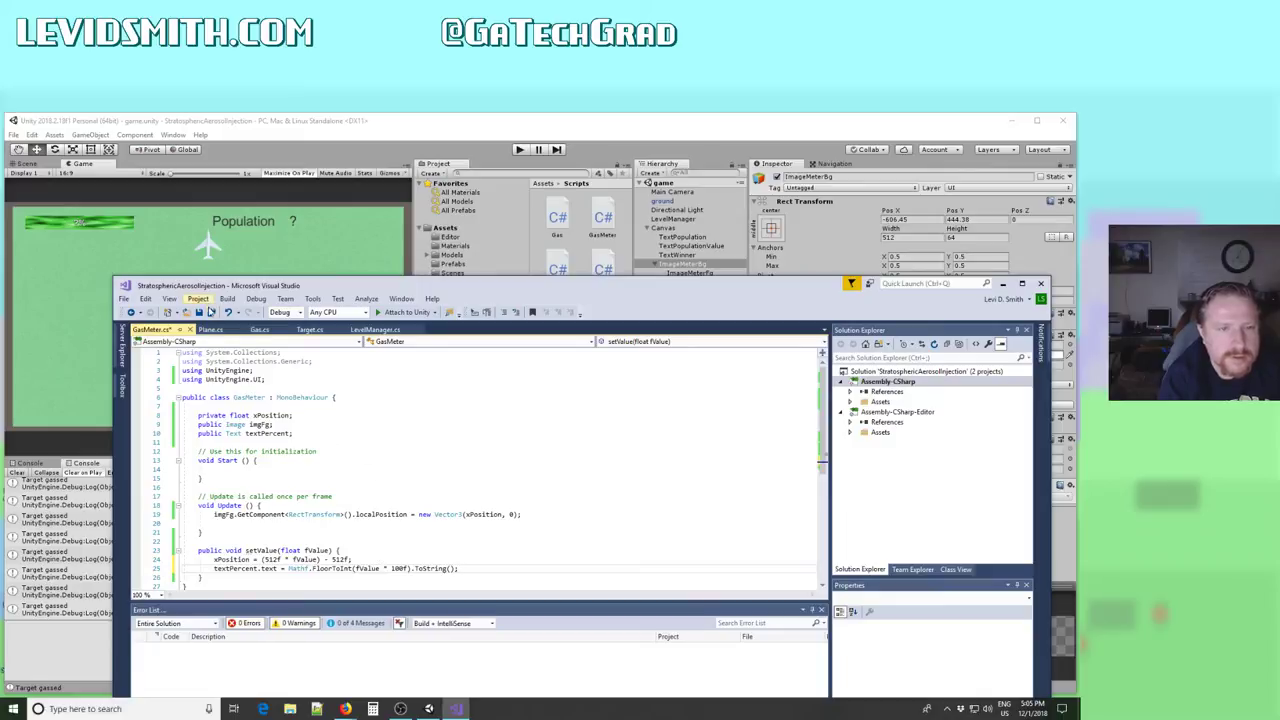
left_click(199, 312)
left_click(395, 193)
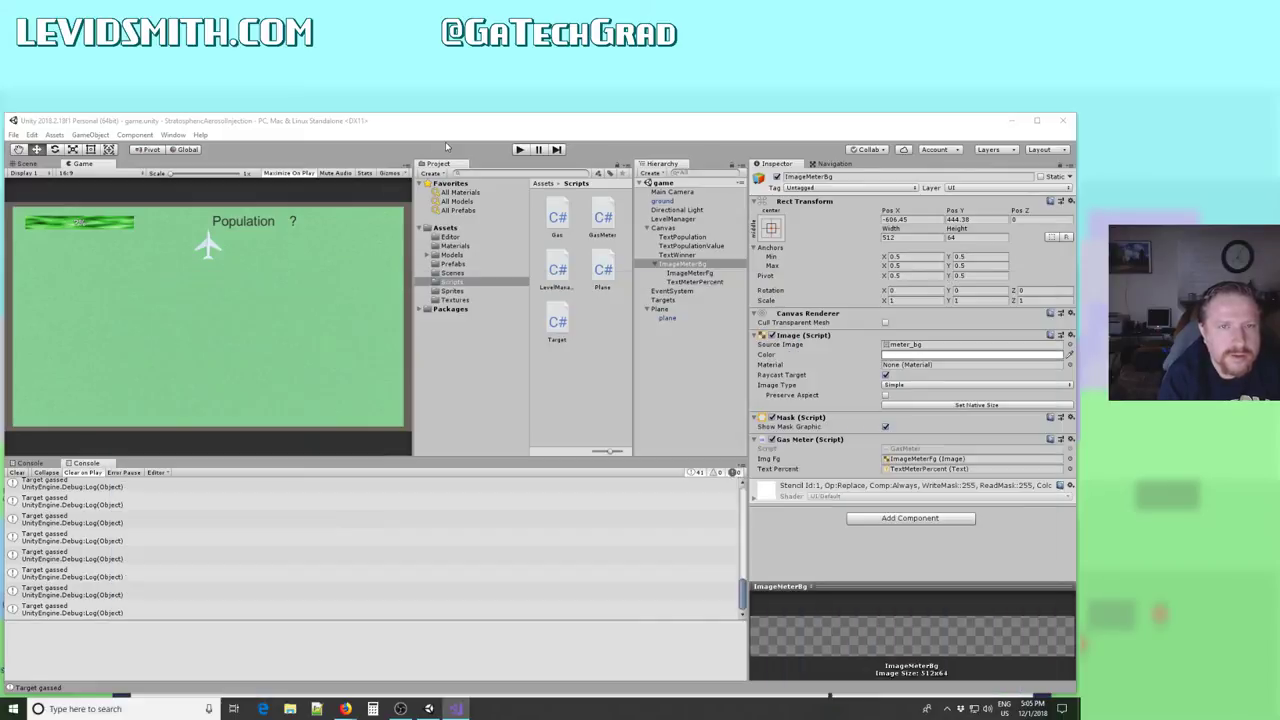
Run the game, steer the plane while spraying gas to check the meter's number against its bar, and stop the game.
left_click(521, 149)
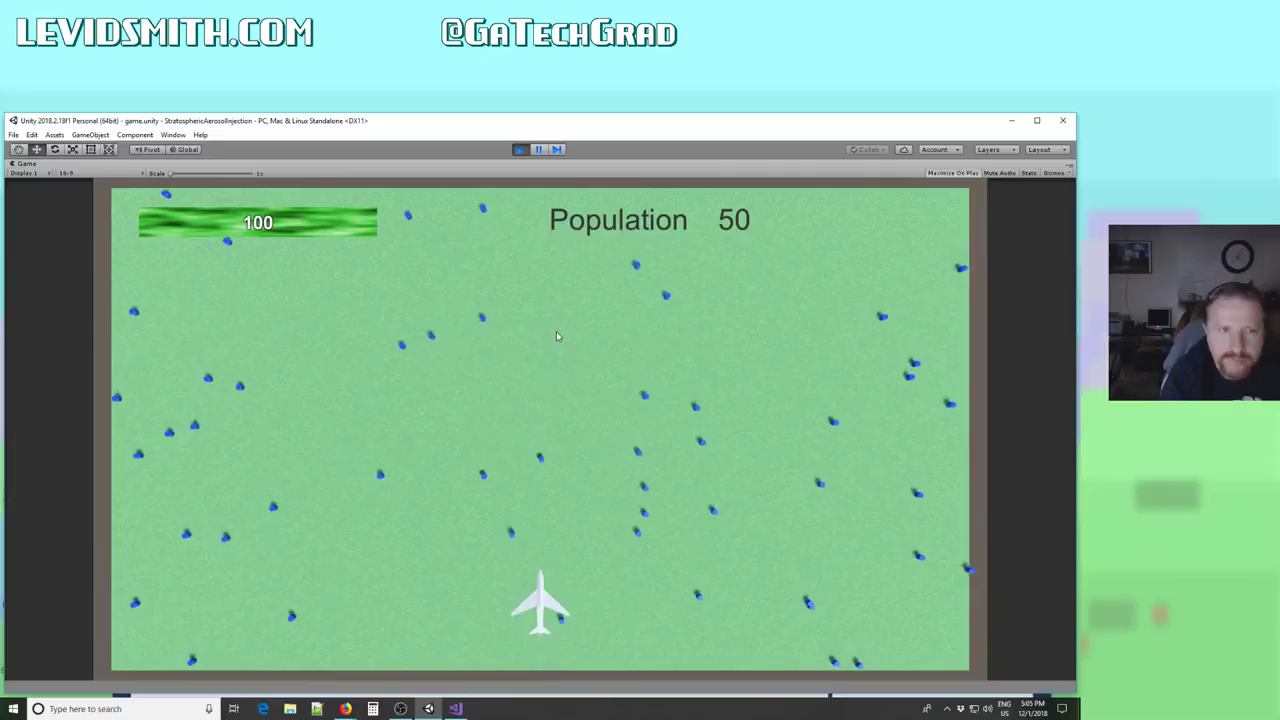
key("space")
key("Left")
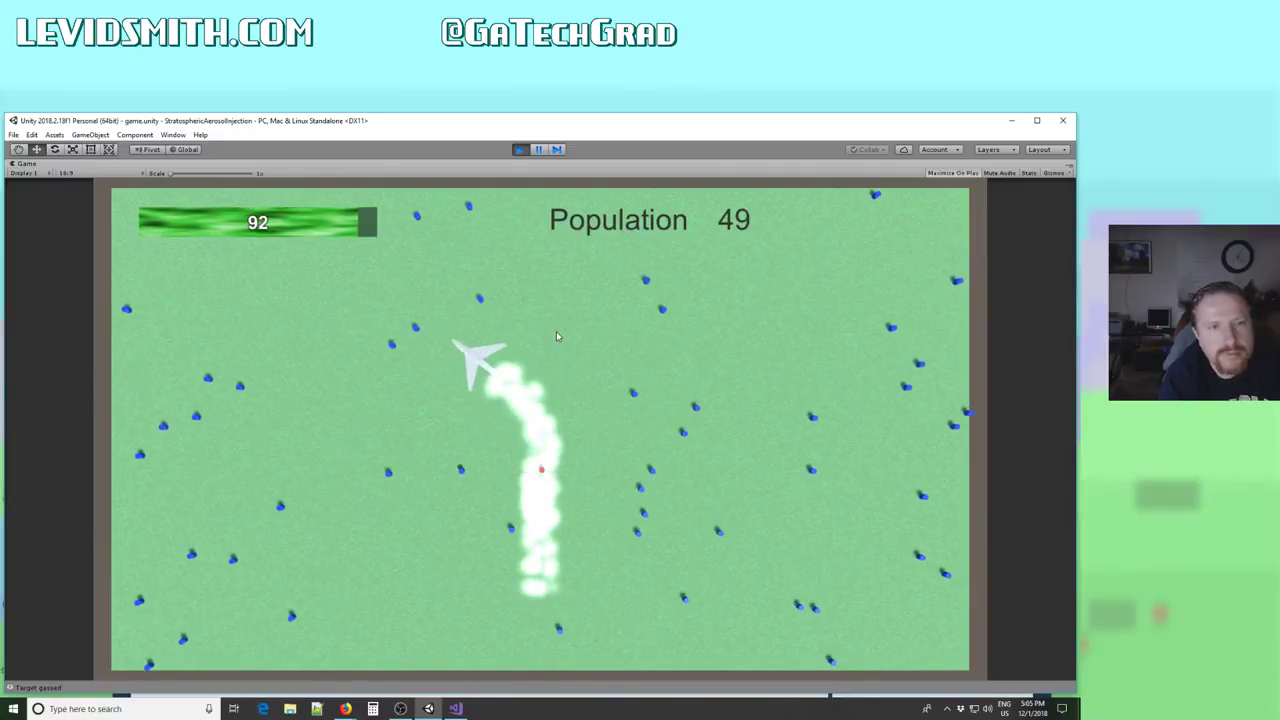
key("Right")
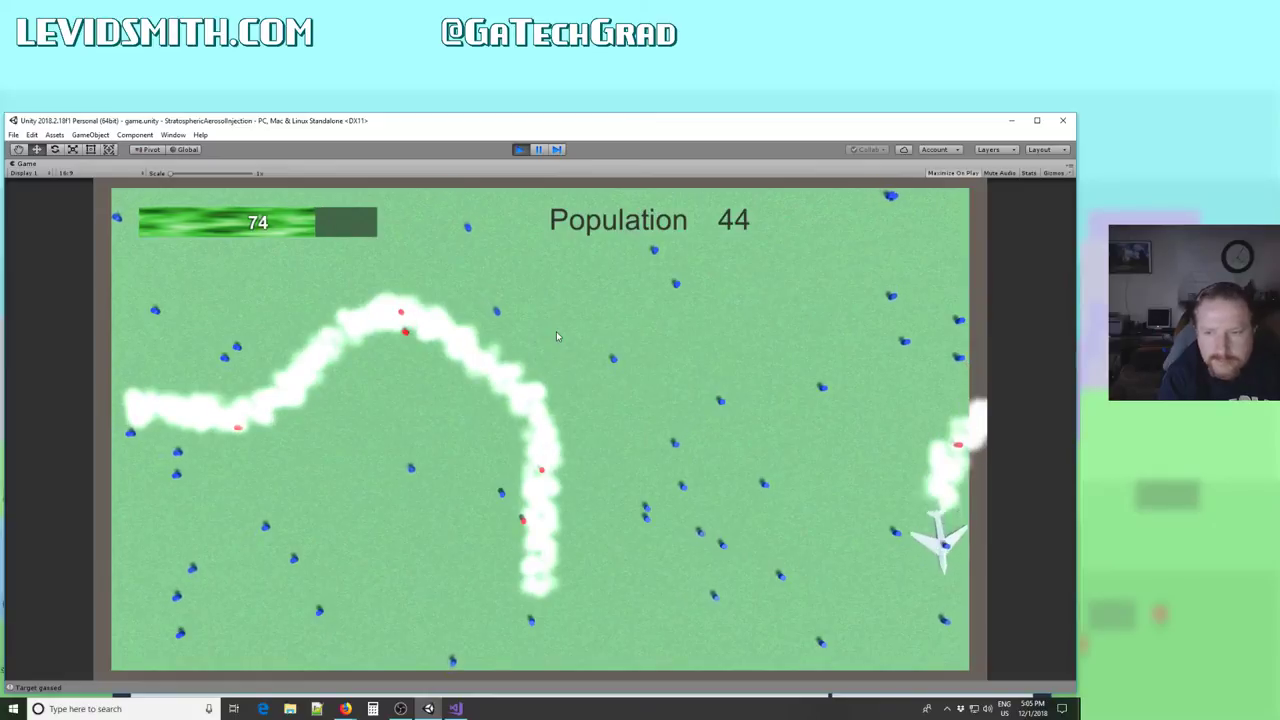
key("Right")
key("Right")
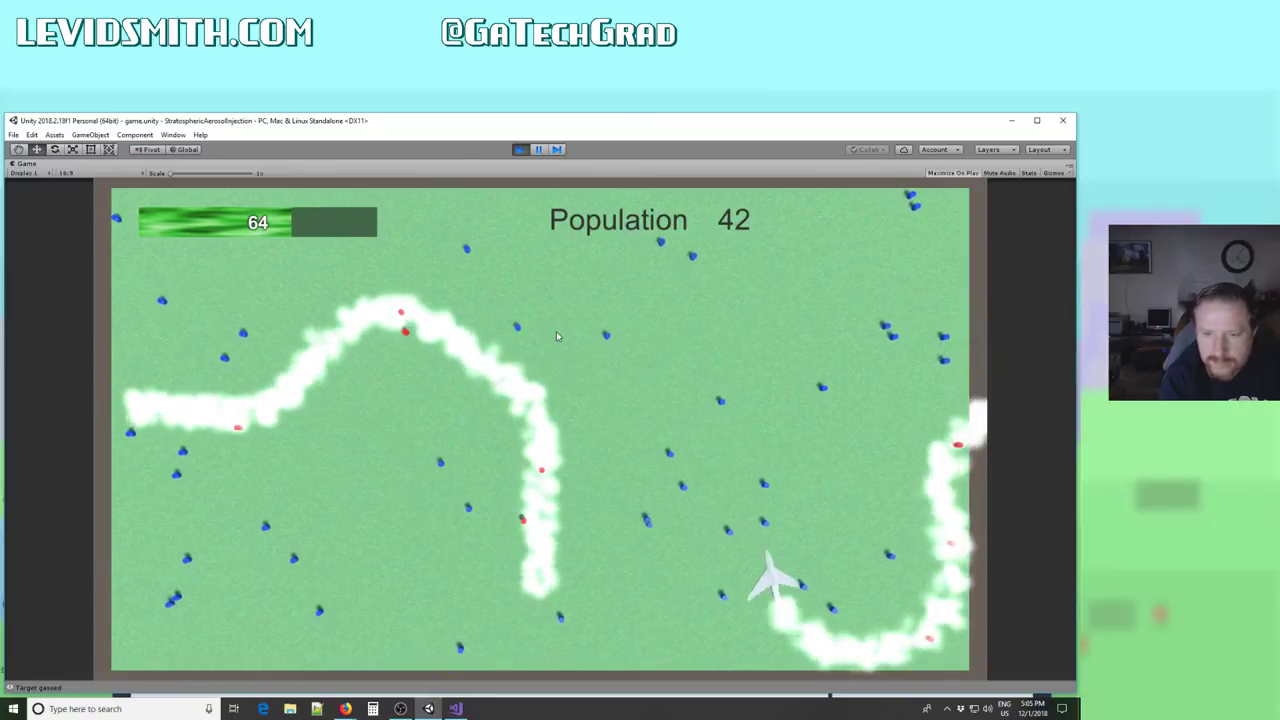
key("Left")
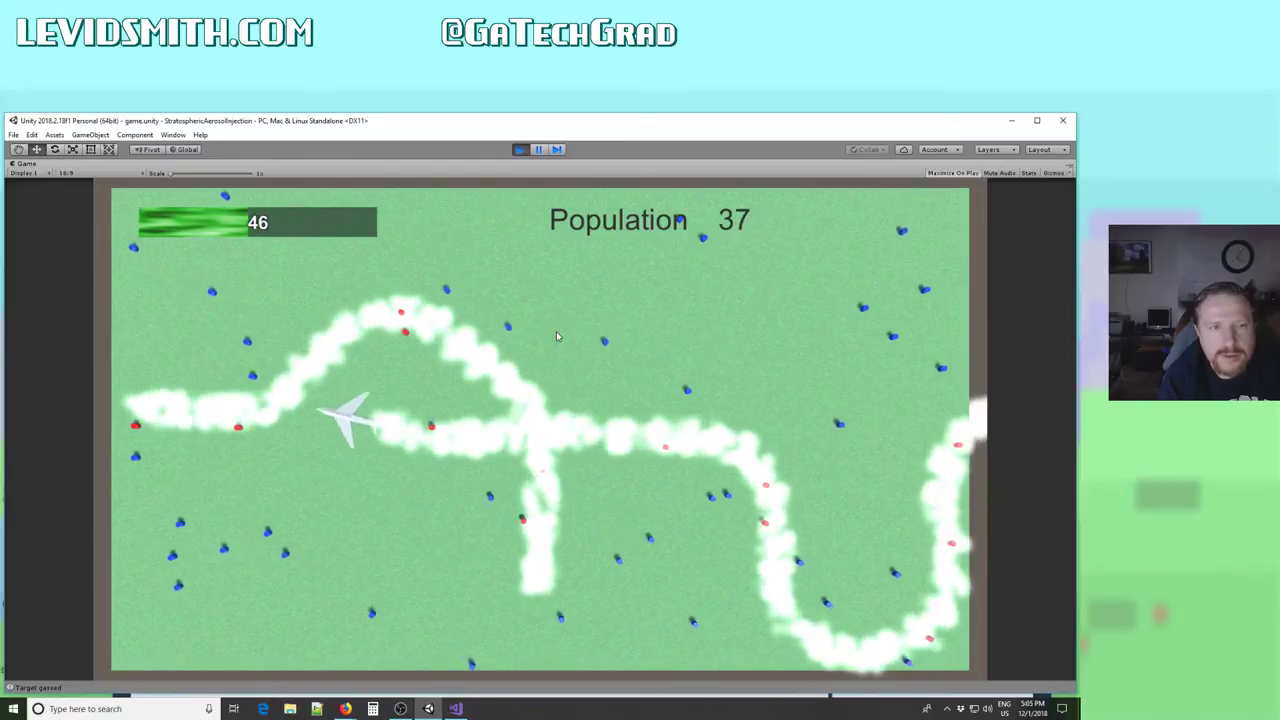
key("Right")
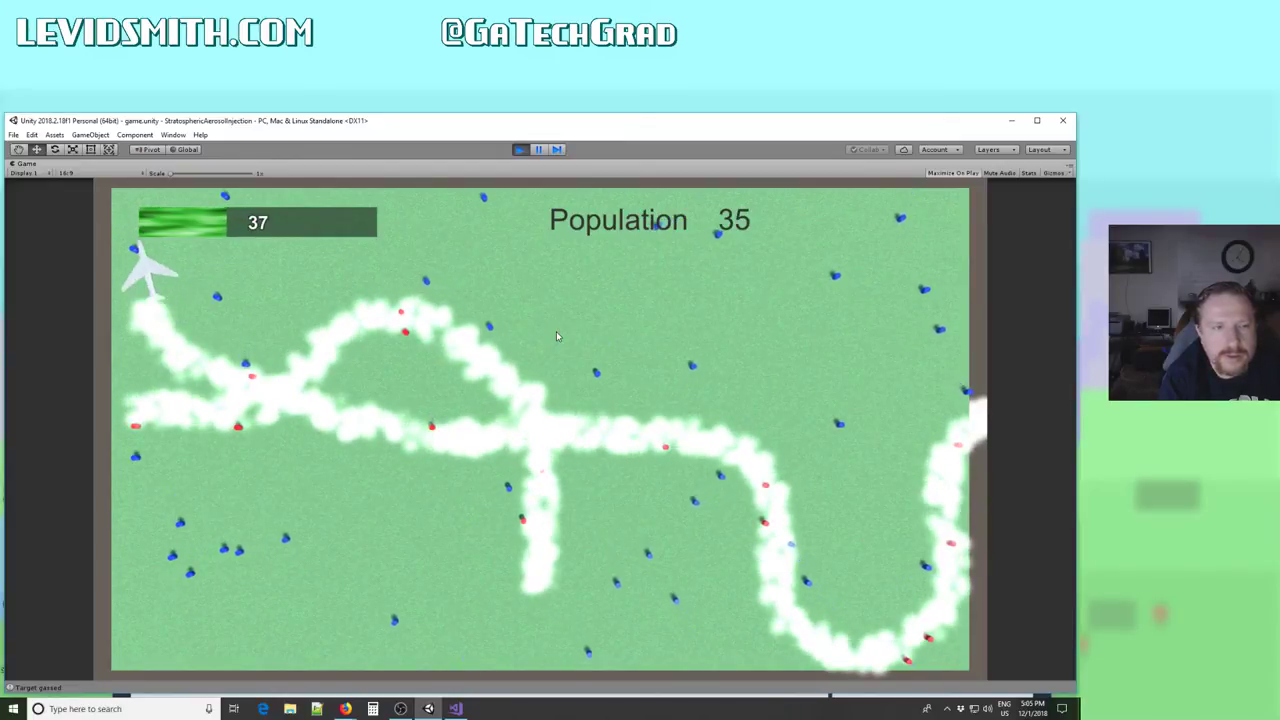
key("Right")
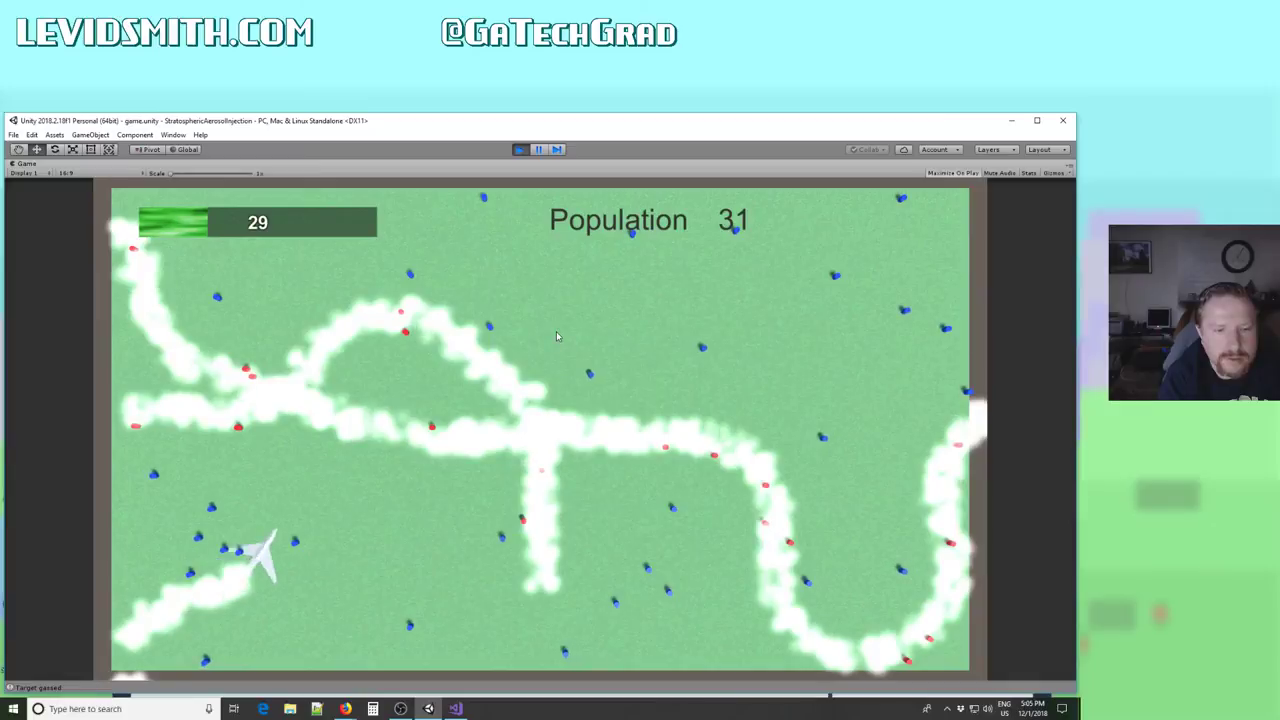
key("Left")
key("Right")
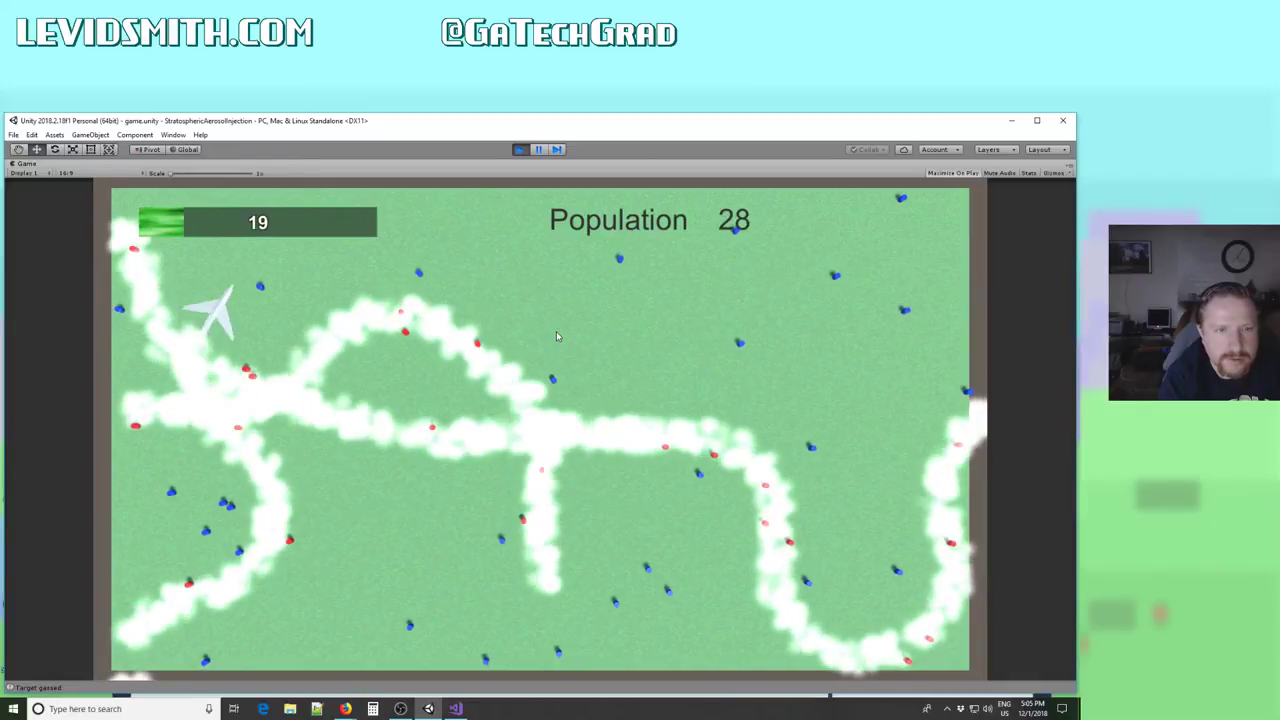
key("Right")
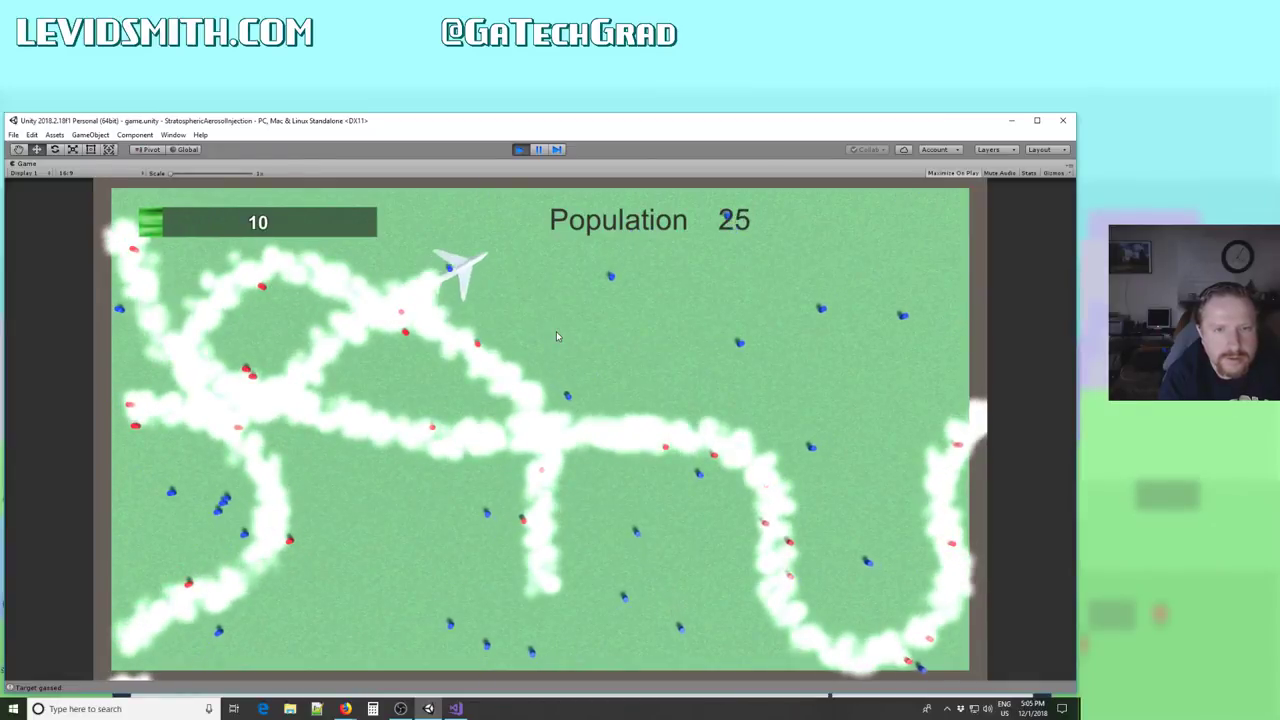
key("Right")
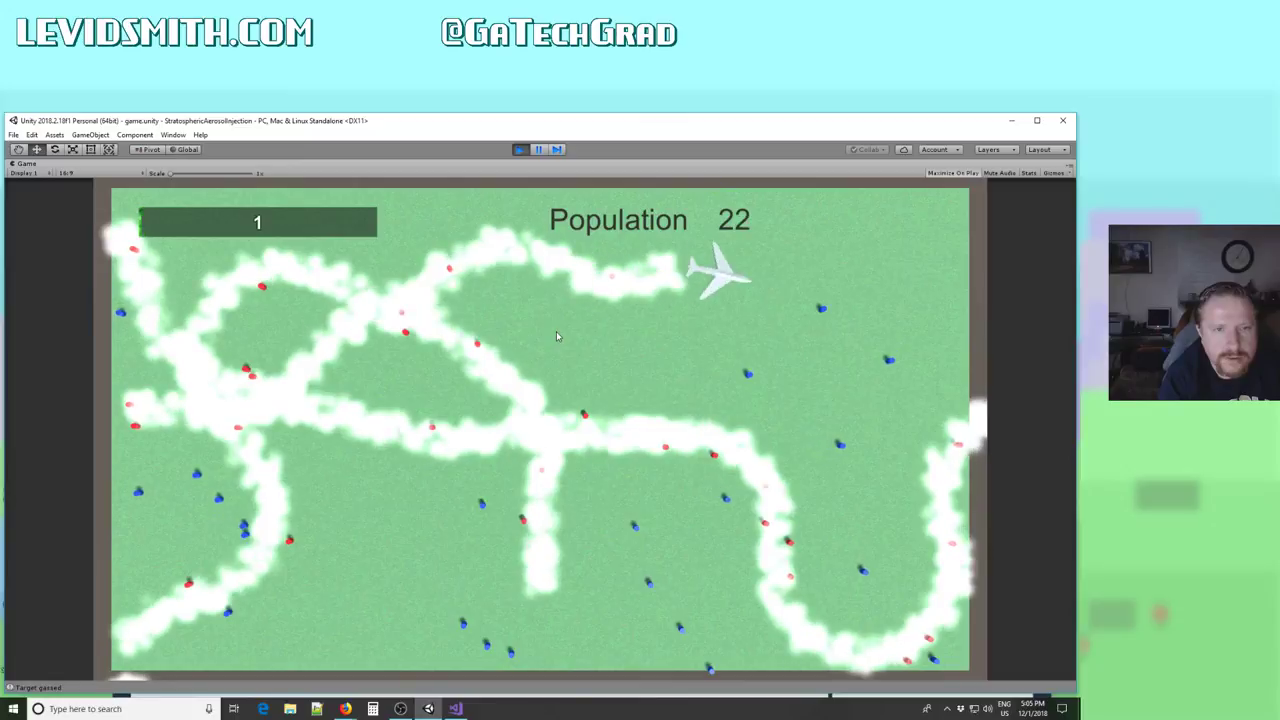
key("Right")
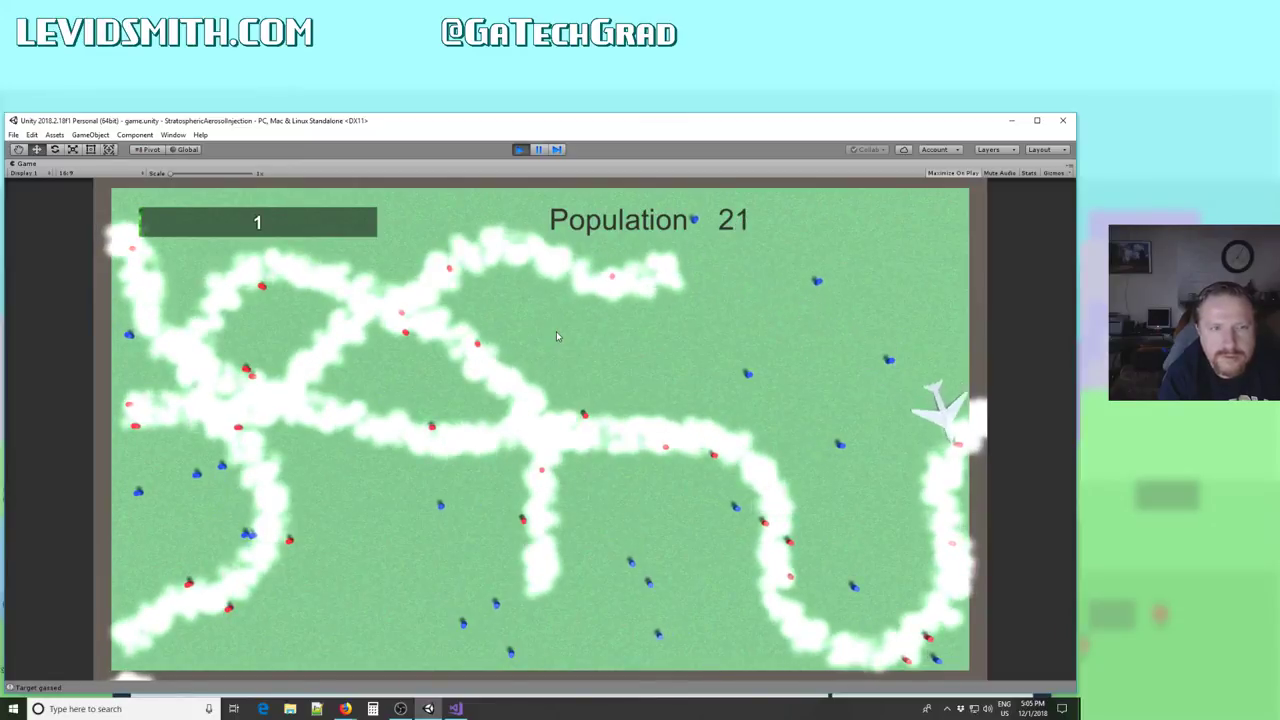
key("Right")
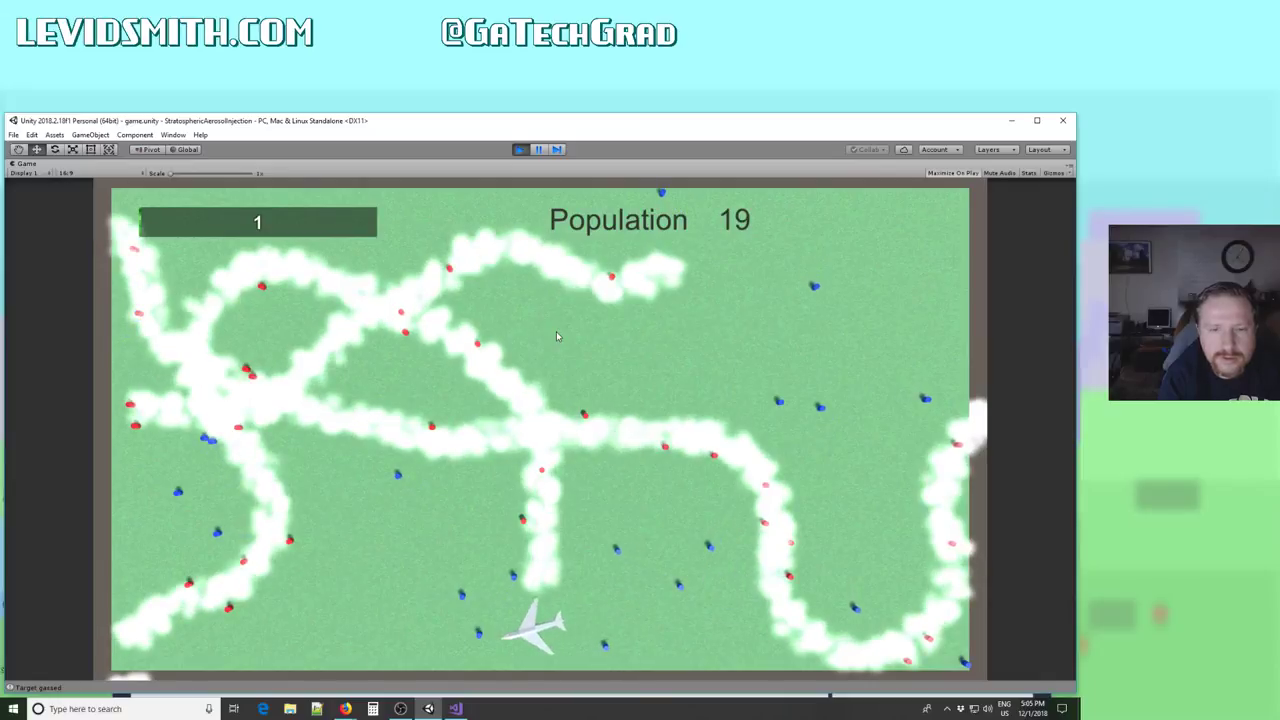
key("Right")
left_click(518, 149)
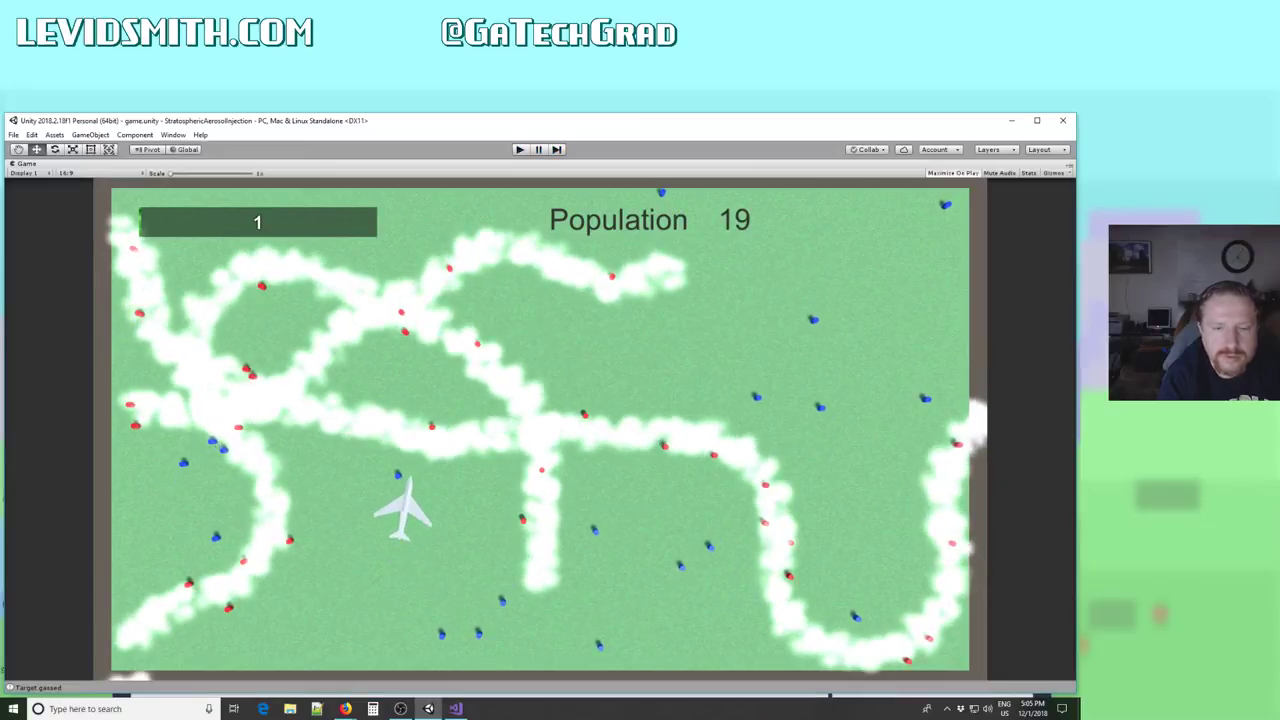
In GasMeter.cs's setValue method, set textPercent.text to string.Format("{0}%", Mathf.FloorToInt(fValue * 100f)), dropping .ToString(), and save the script.
left_click(456, 708)
left_click(361, 475)
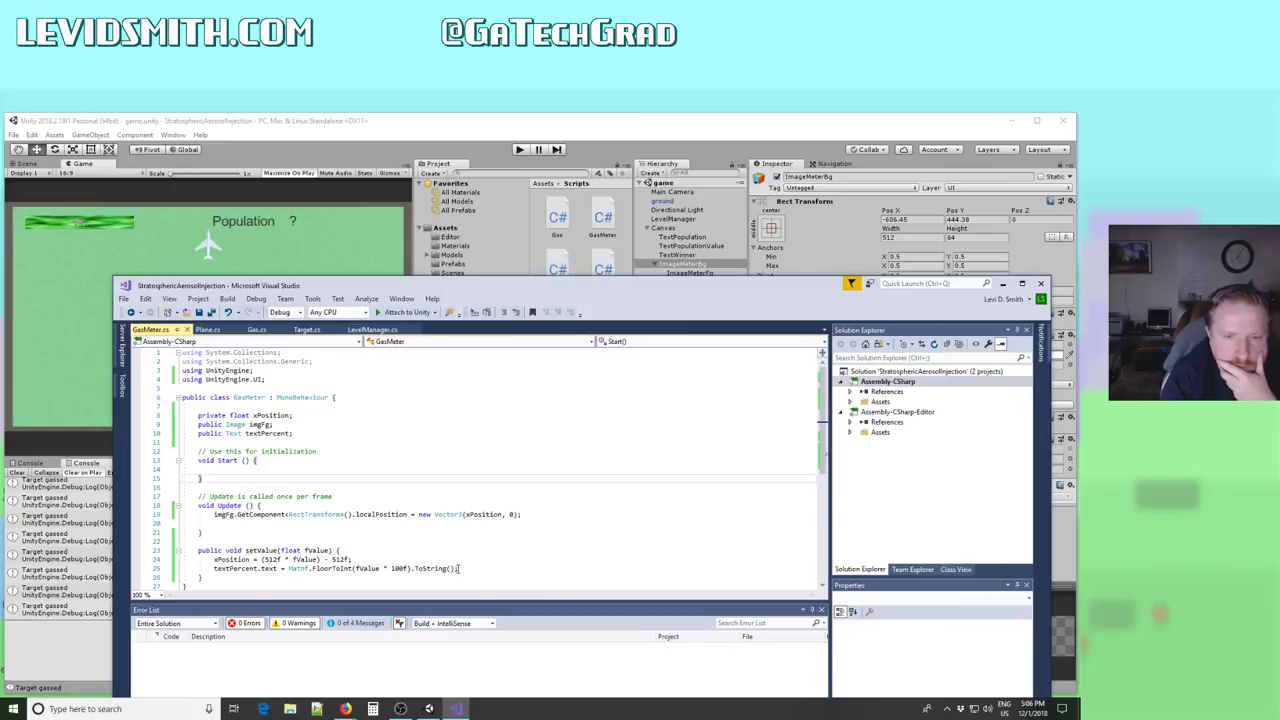
left_click(457, 568)
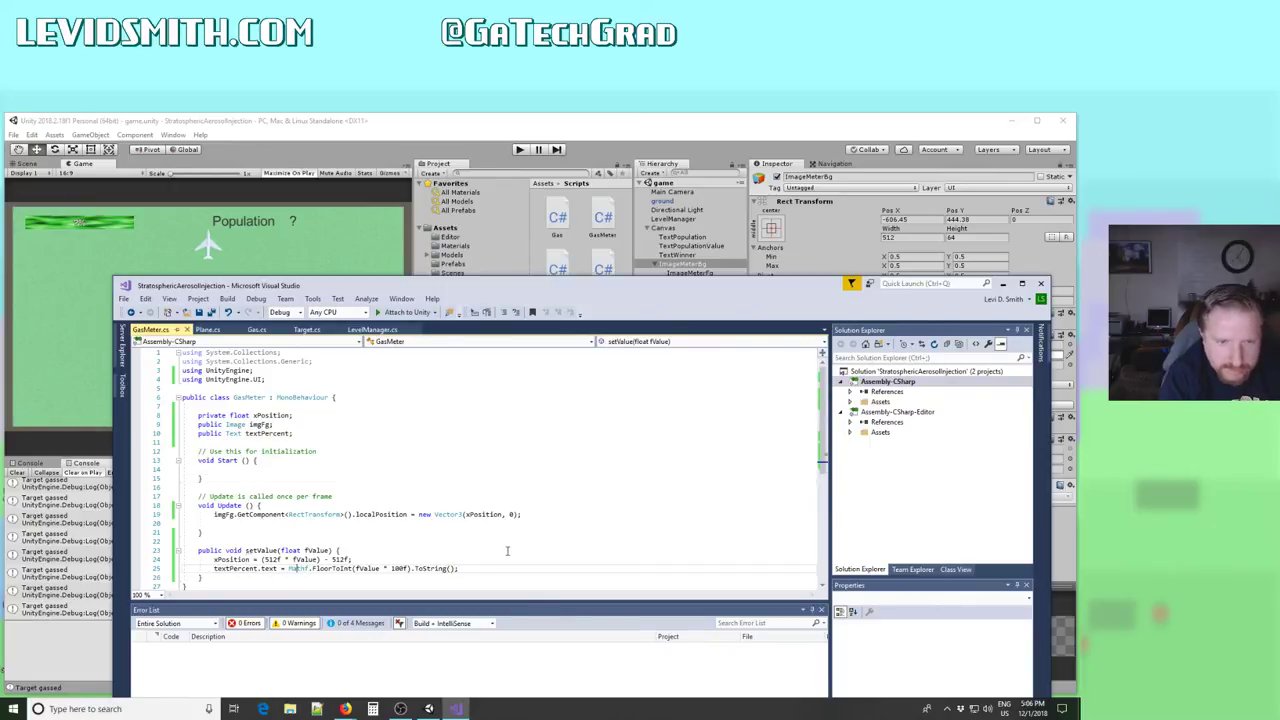
type("string")
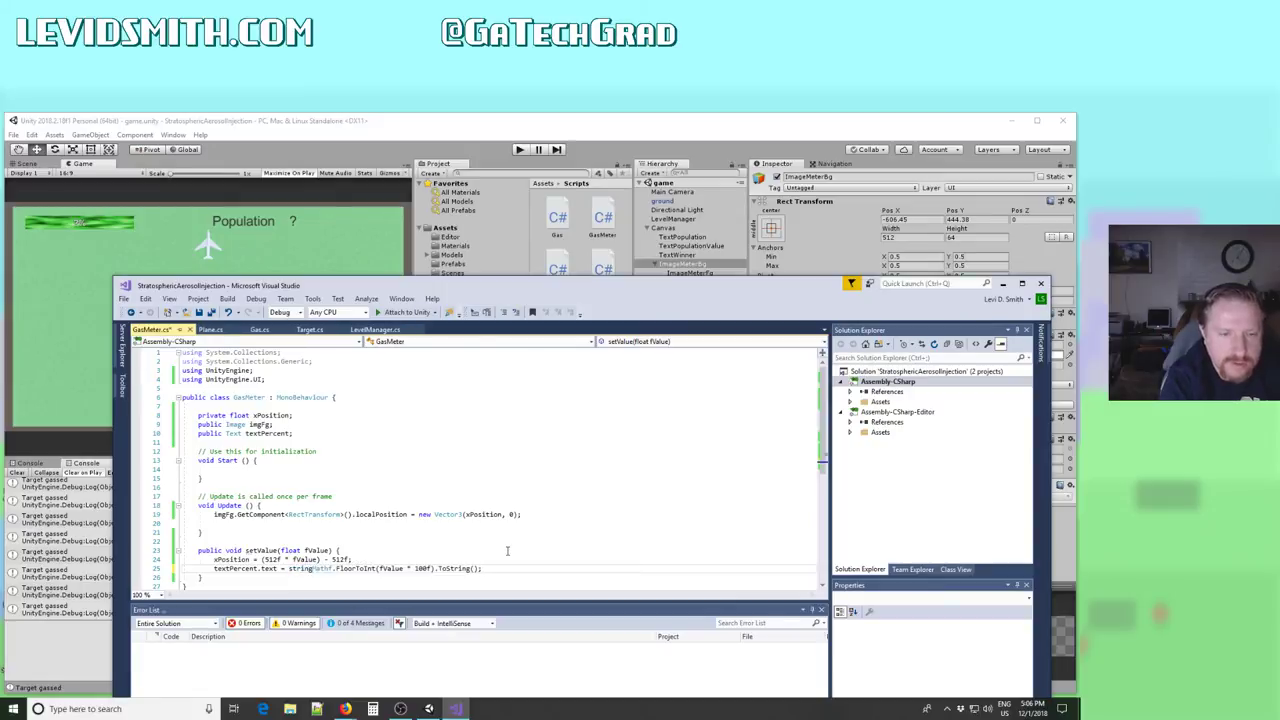
type(".fo")
type("rmat(\"")
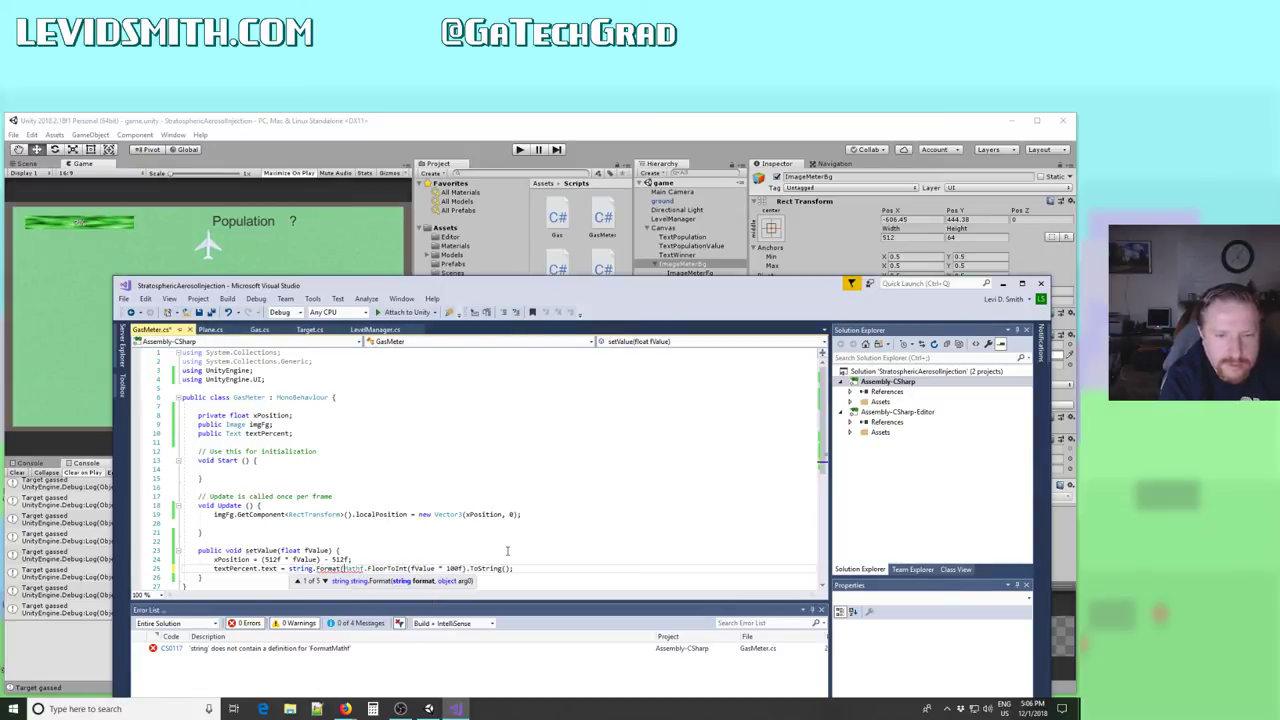
key("End")
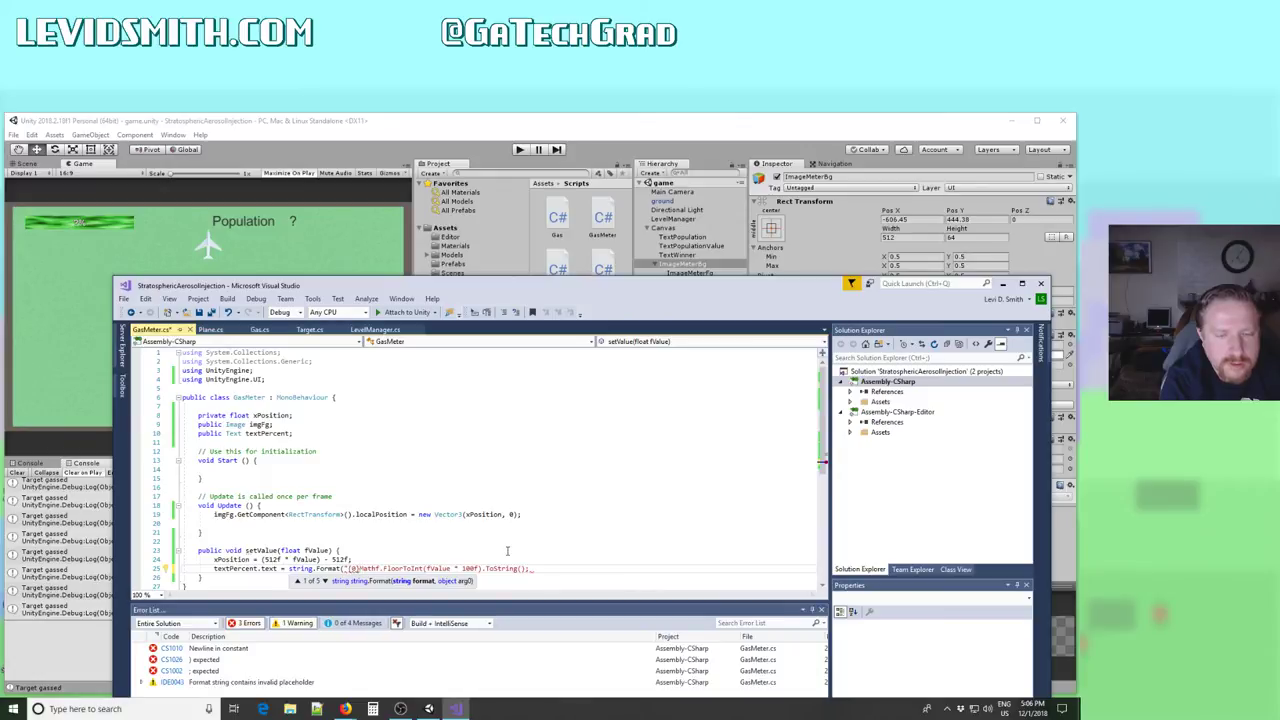
type("%\",")
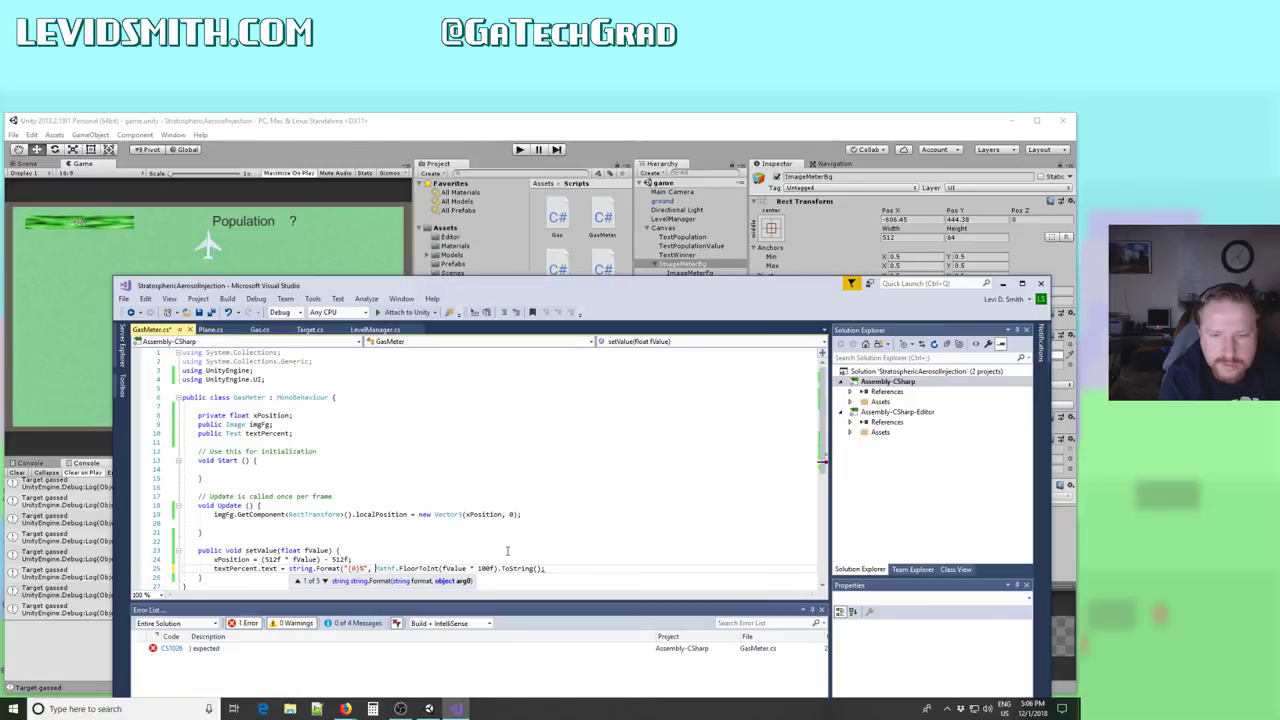
key("End")
key("Left")
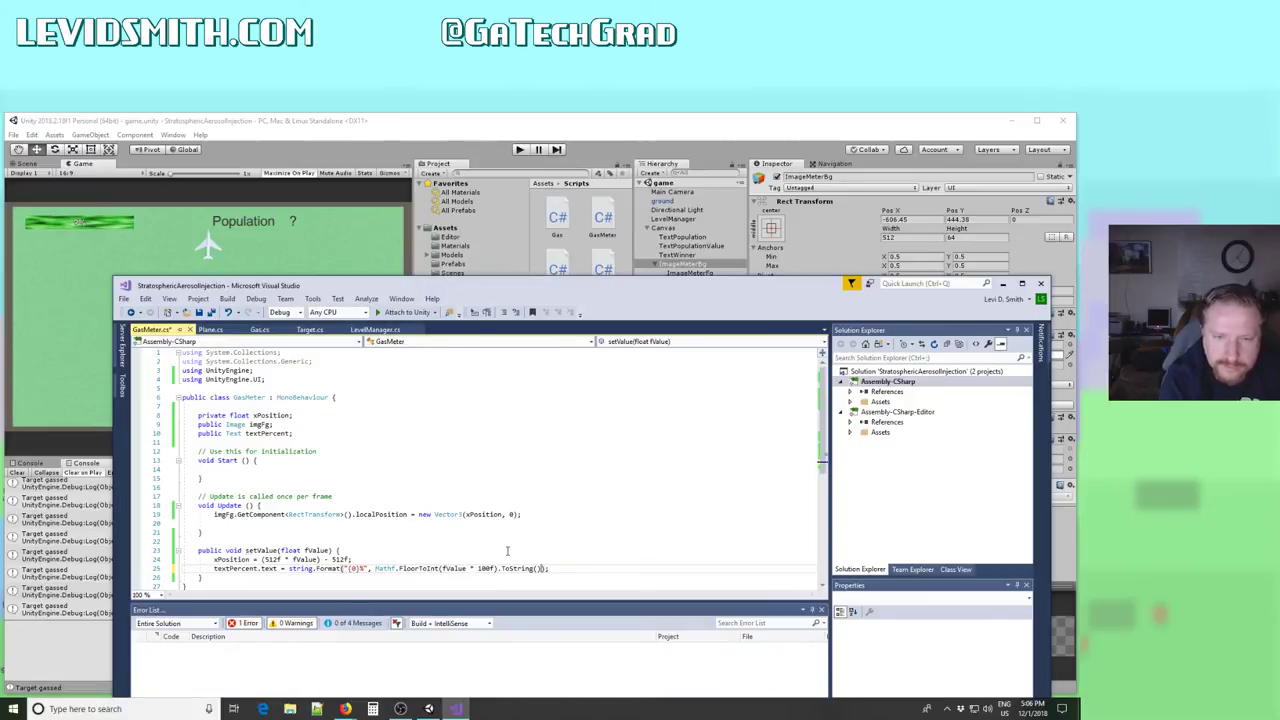
key("BackSpace")
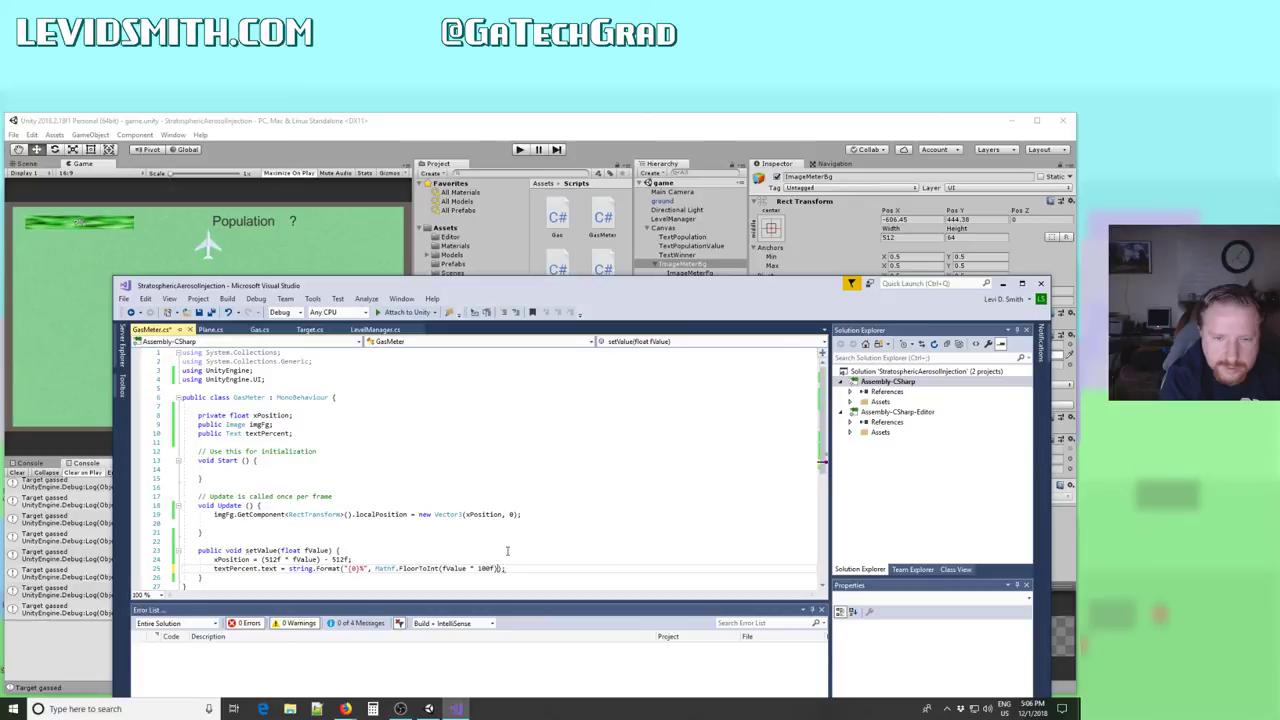
left_click(451, 513)
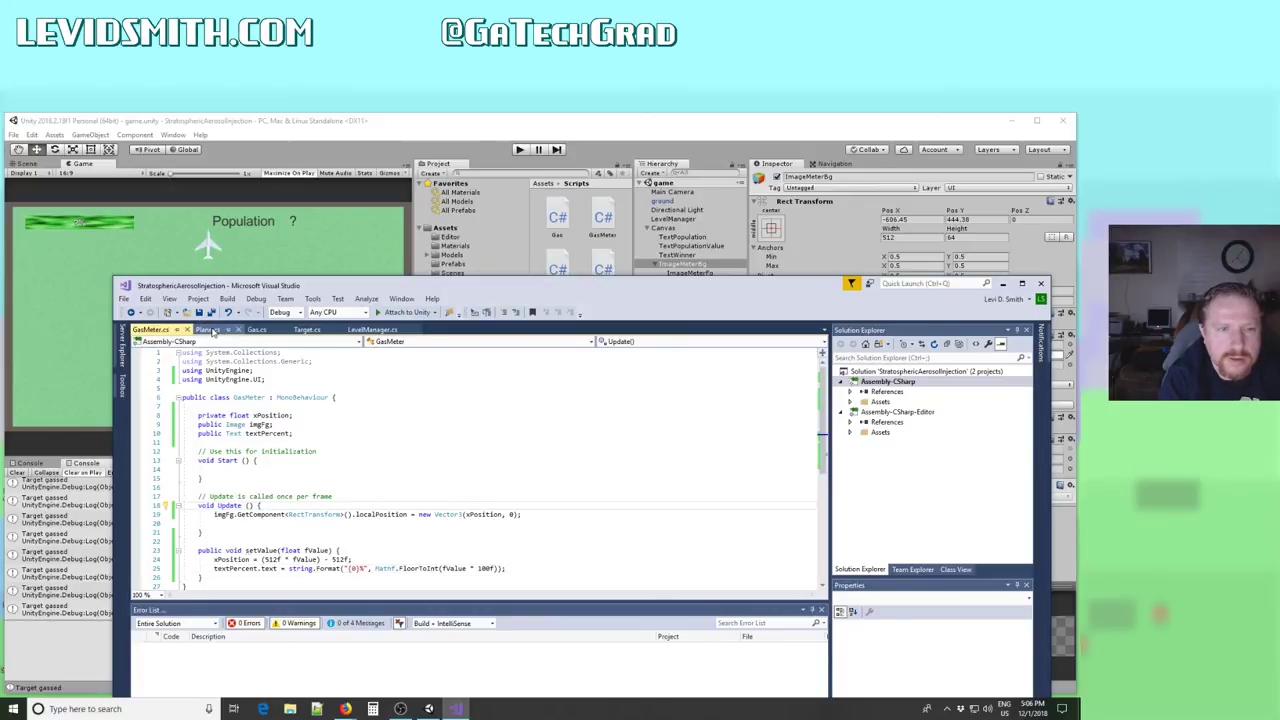
In Plane.cs's Update method, change the gas-spraying condition to fGasAmount > 0f and save the script.
left_click(208, 330)
left_click(407, 531)
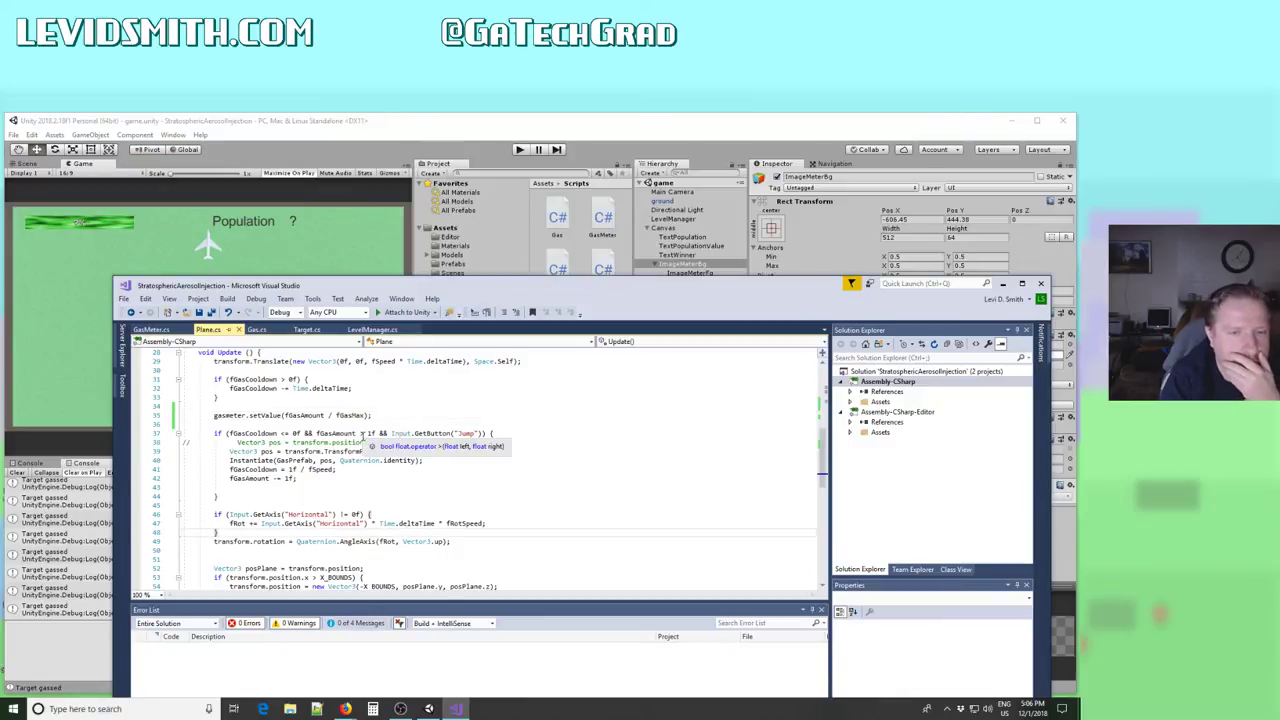
left_click(365, 433)
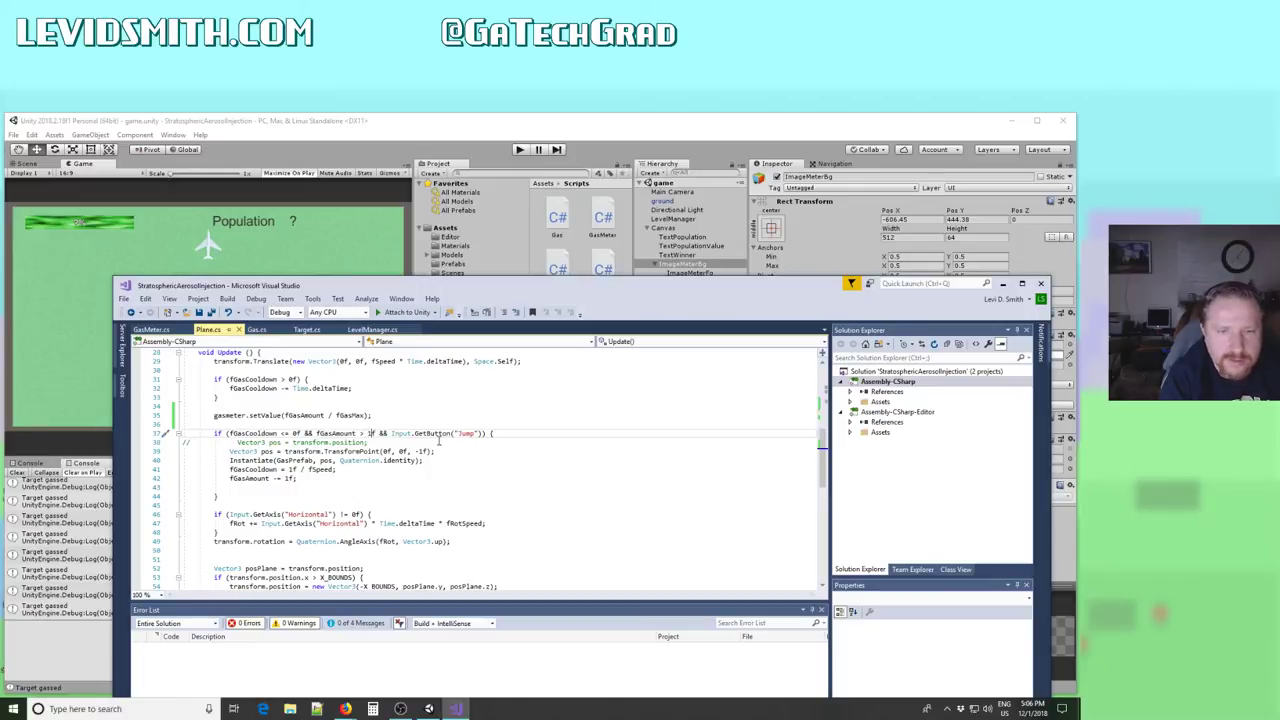
type("0")
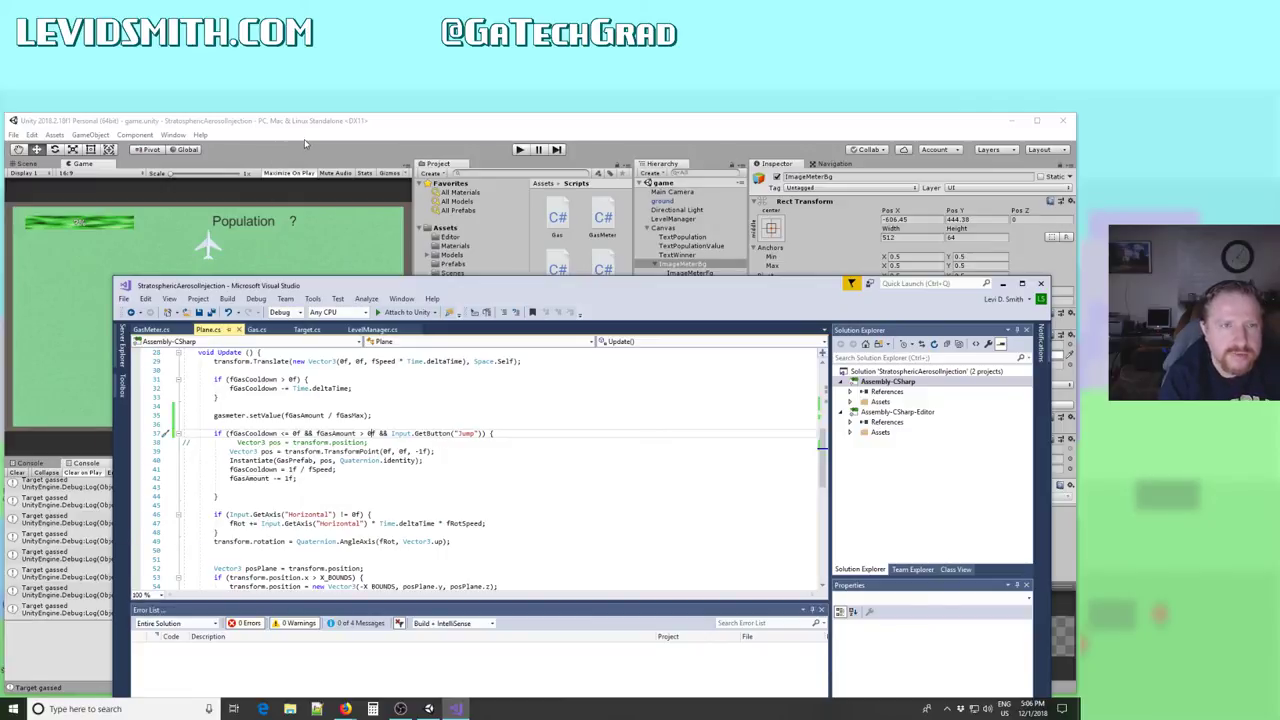
Return to Unity, run the game to check the meter's percent text while spraying gas, and stop the game.
left_click(305, 144)
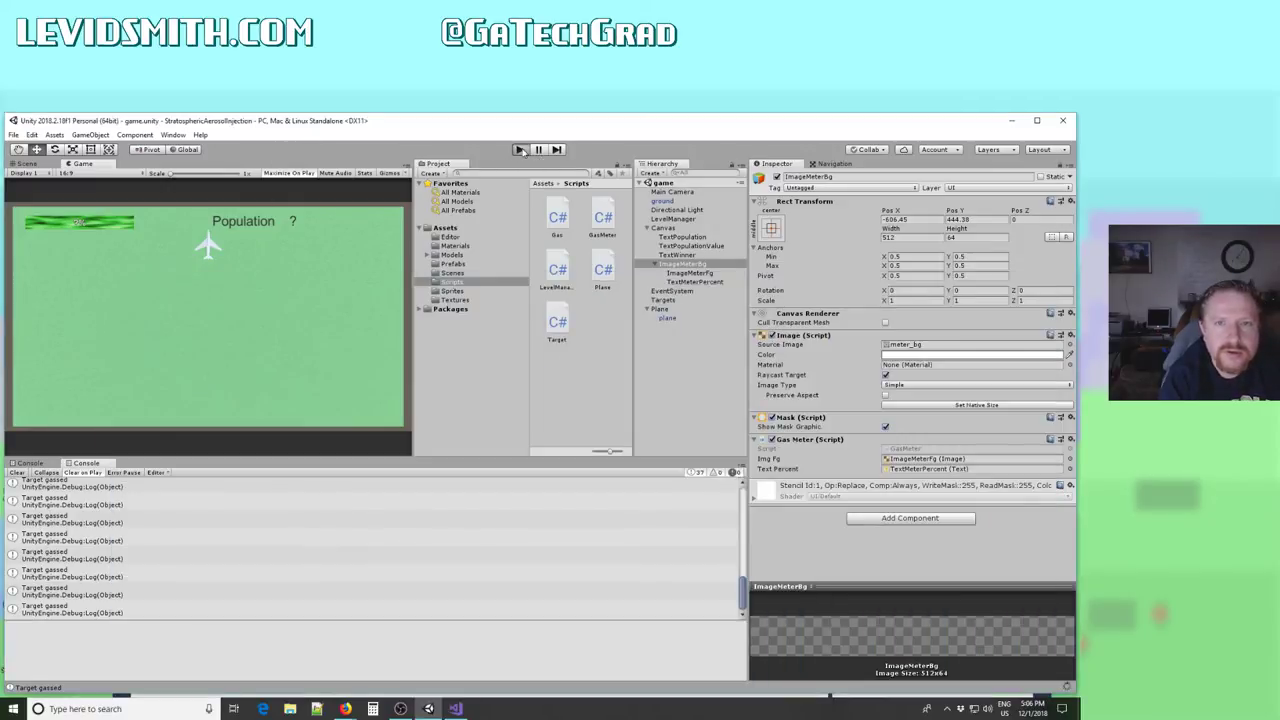
left_click(520, 149)
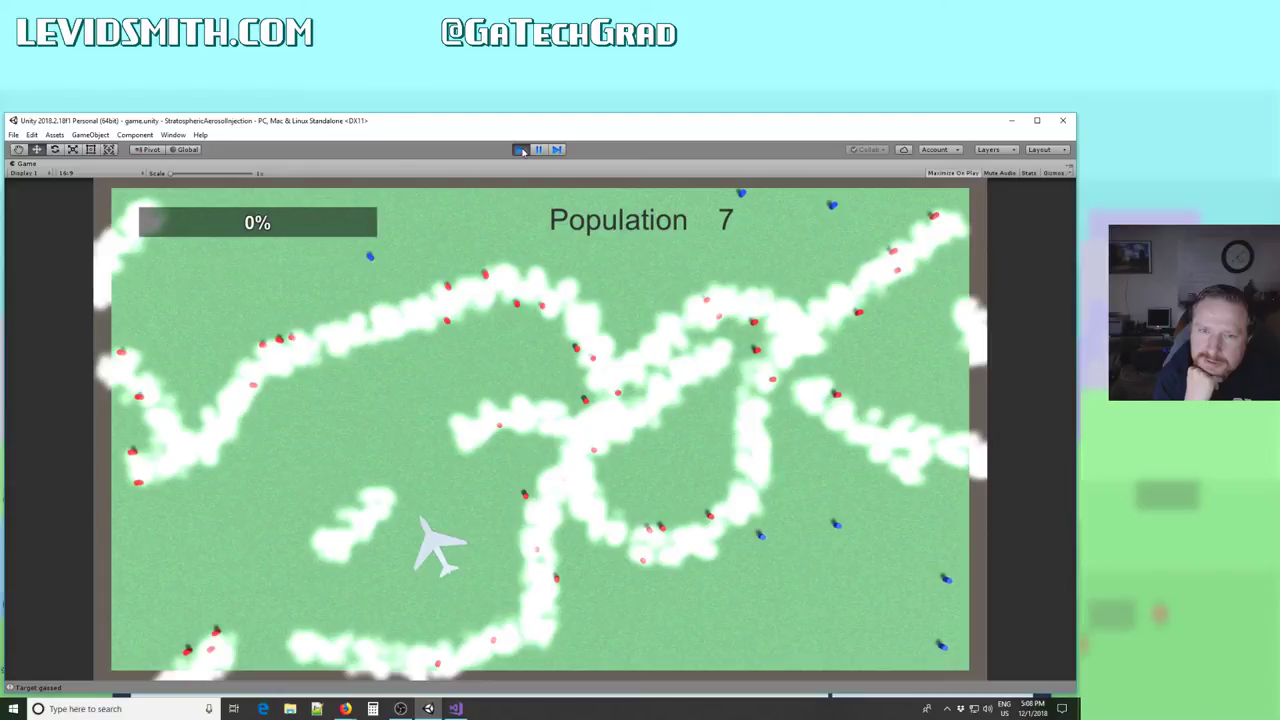
left_click(521, 150)
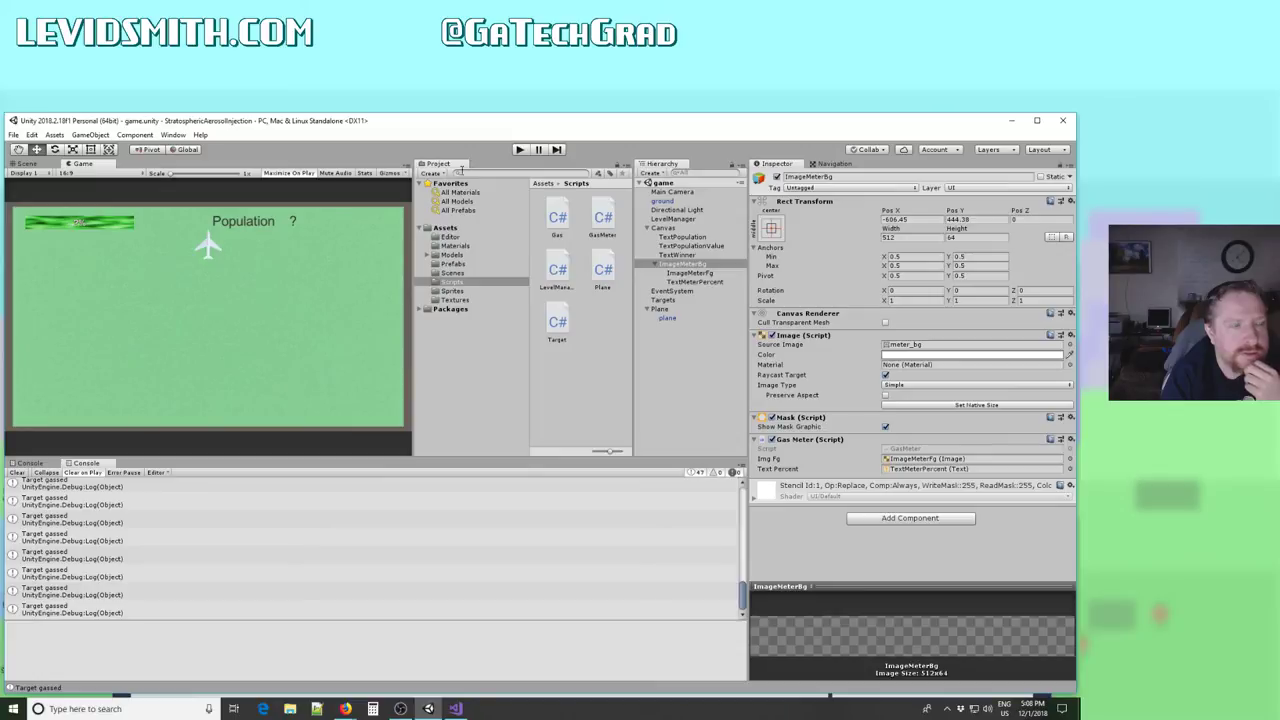
Collapse the Plane object in the hierarchy, add a 3D cube to the scene and set its position to 0, 0, 0.
left_click(656, 317)
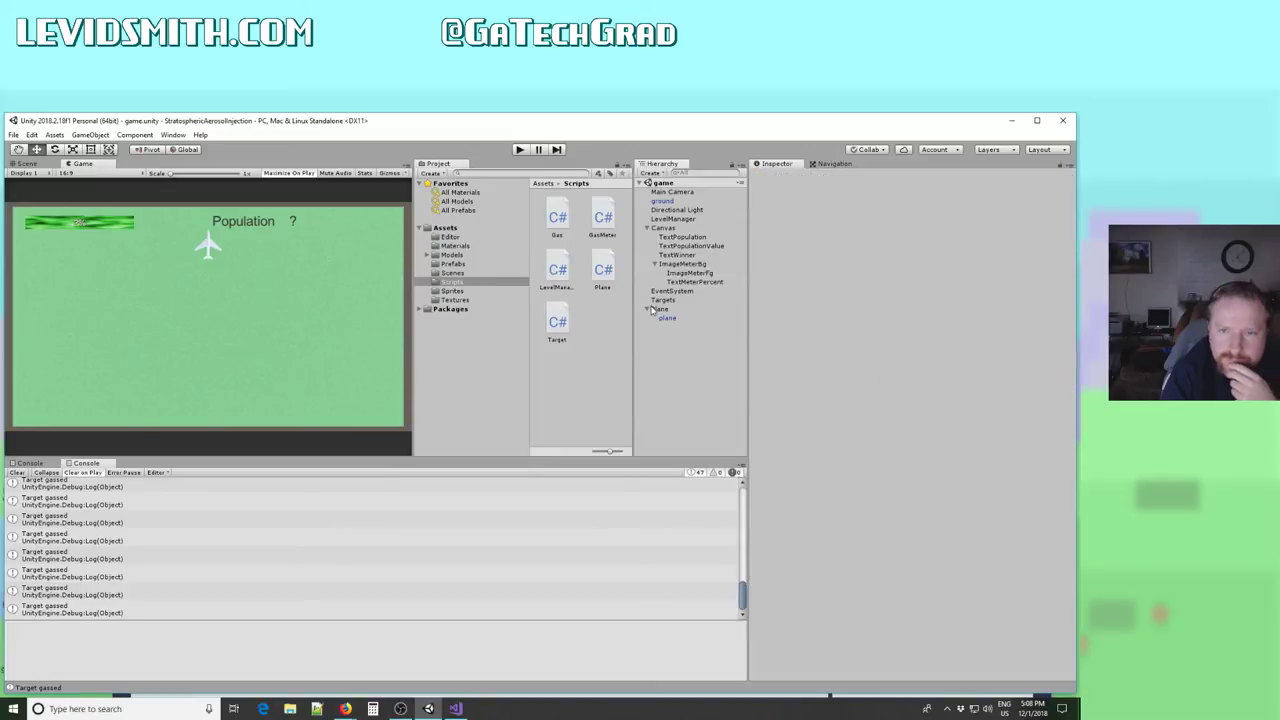
right_click(655, 354)
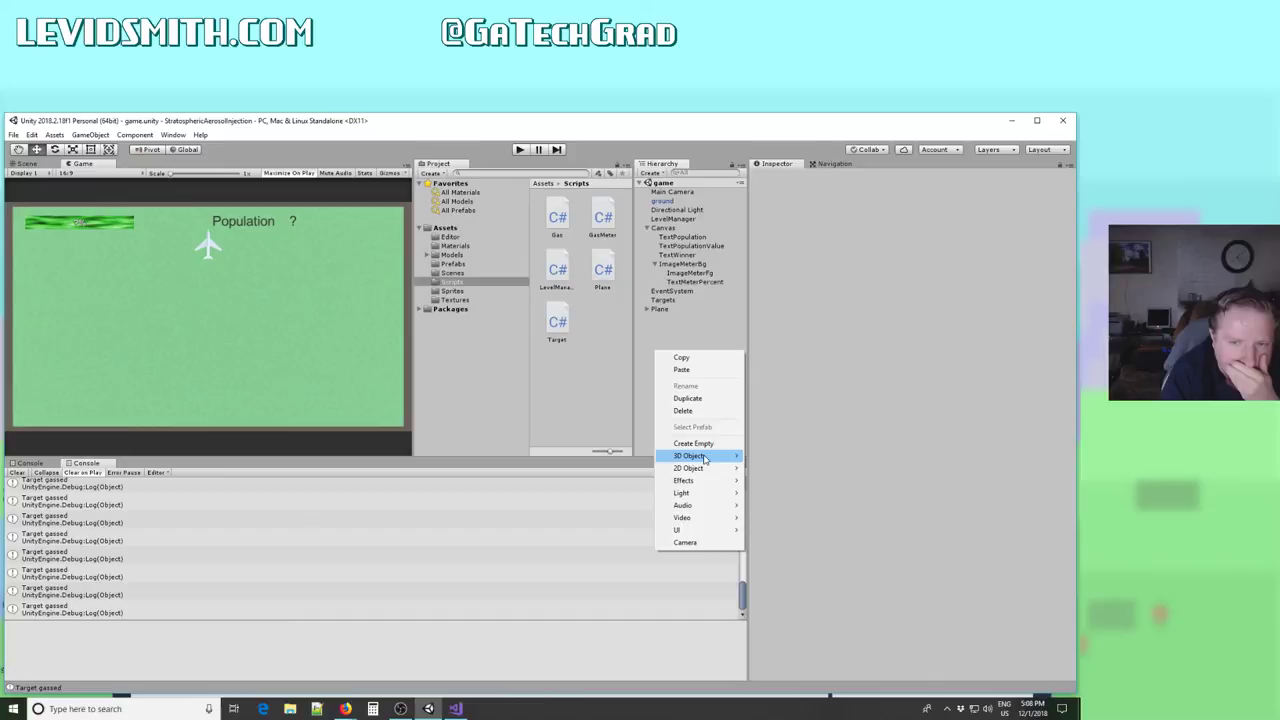
mouse_move(704, 458)
left_click(770, 456)
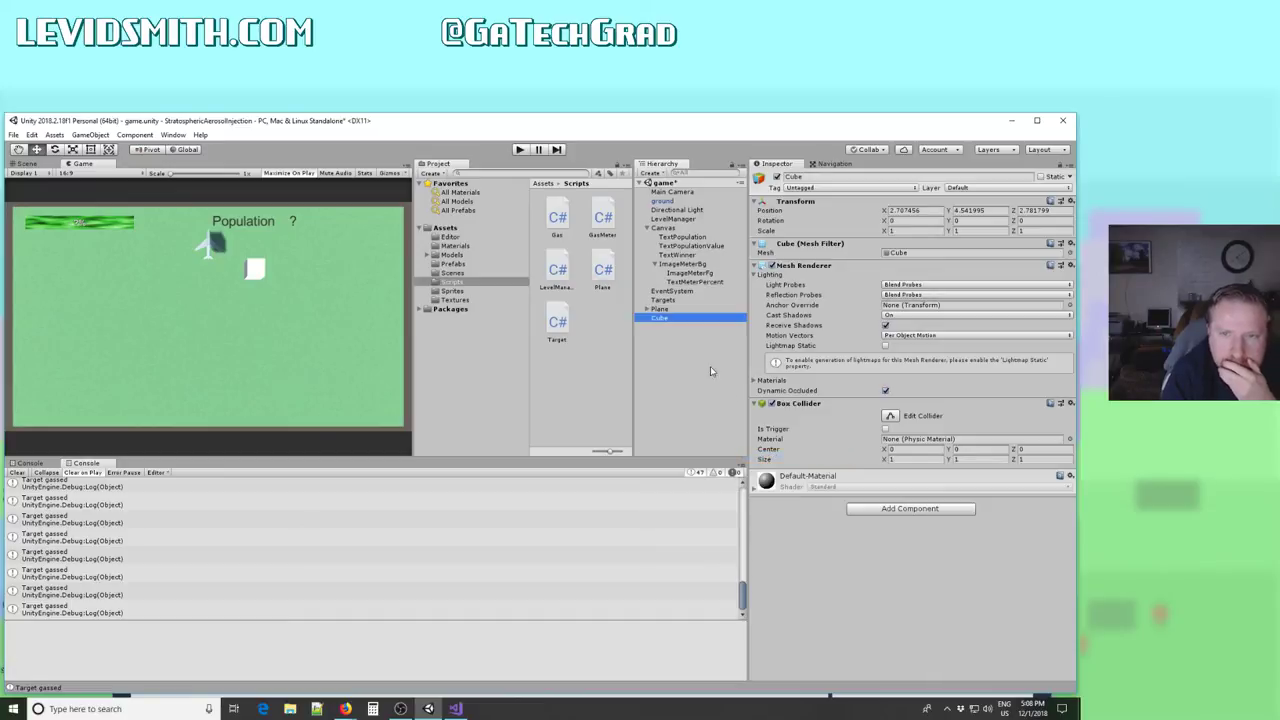
left_click(910, 210)
type("0")
key("Tab")
type("0")
key("Tab")
type("0")
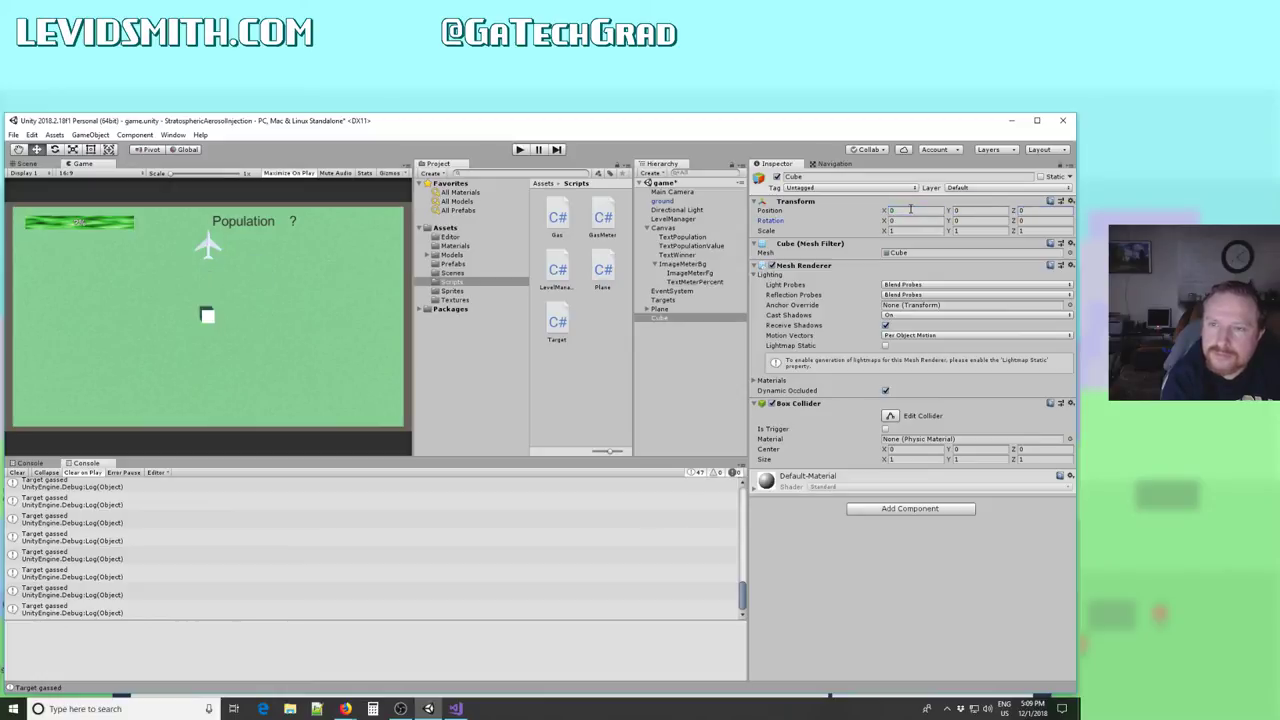
Rename the new cube in the hierarchy as GasRefill.
left_click(664, 318)
left_click(668, 320)
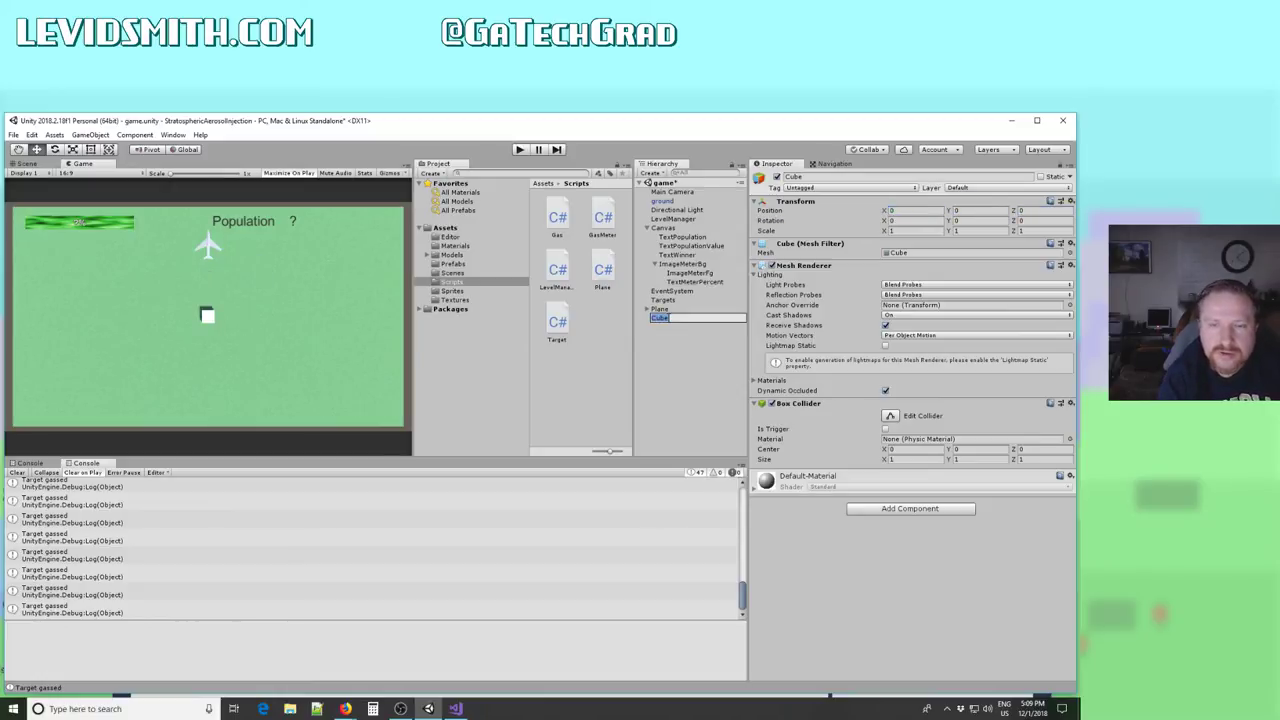
type("G")
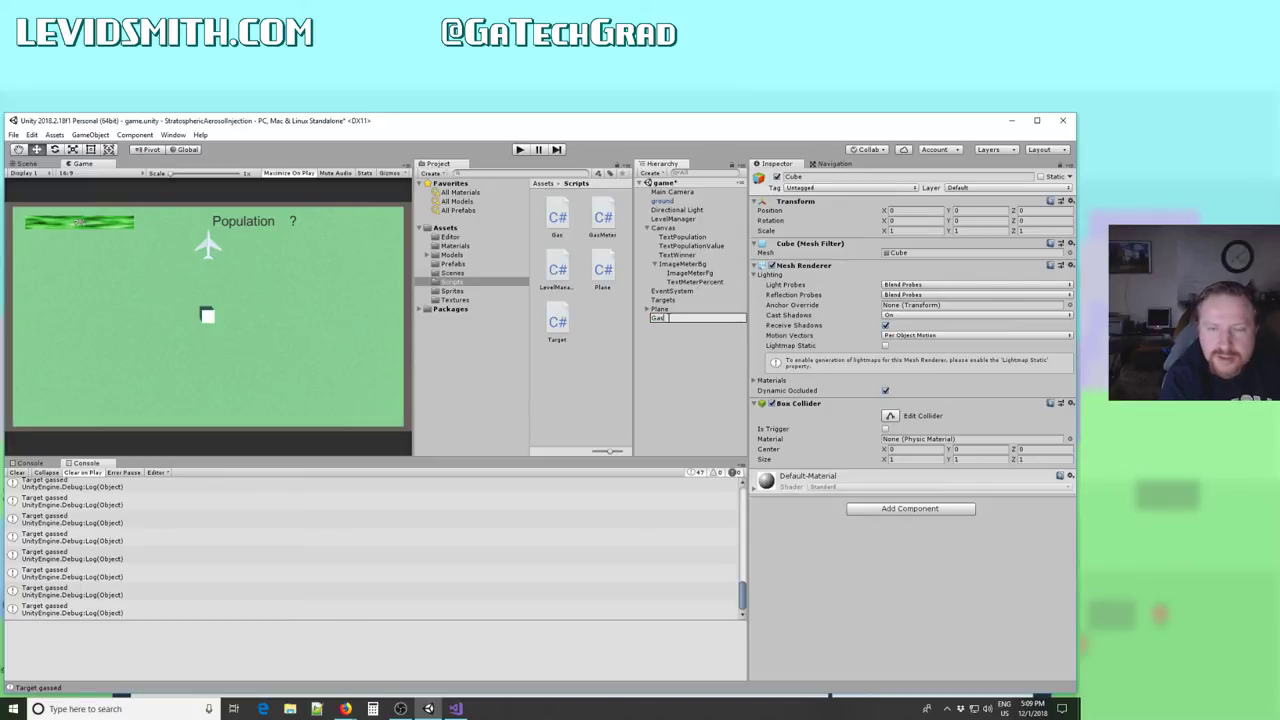
type("asRefill")
key("Return")
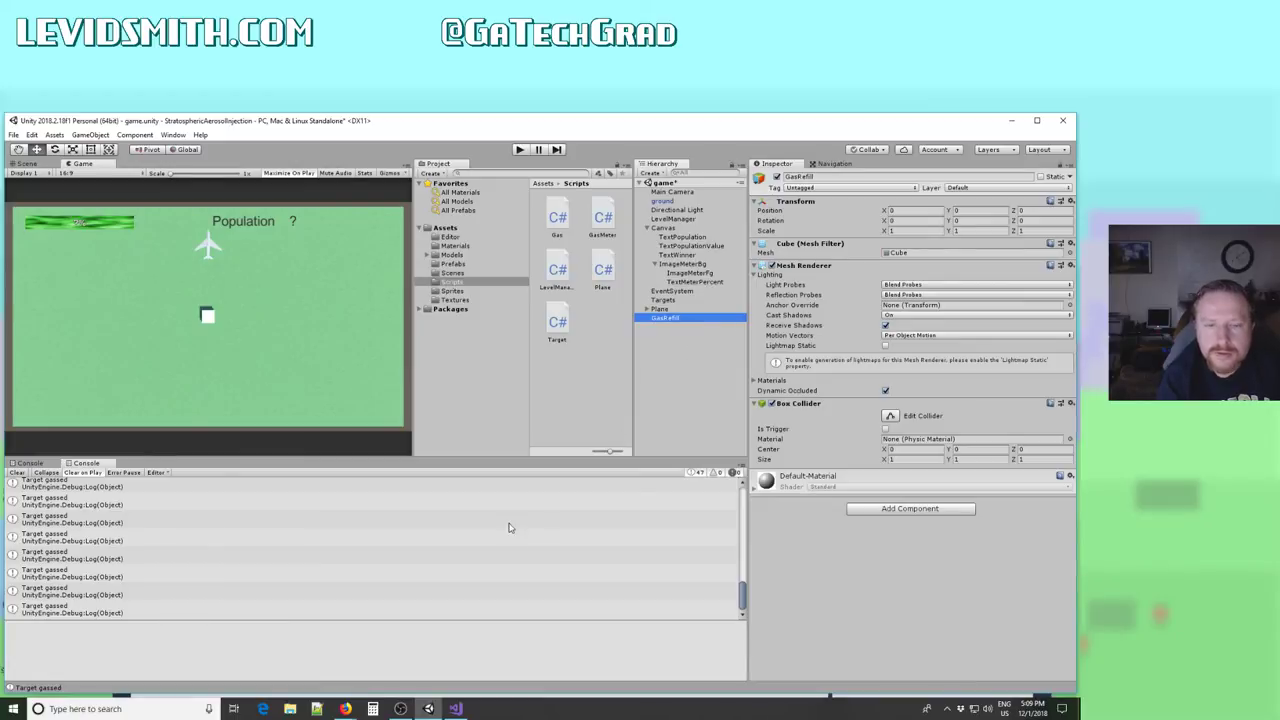
Minimize Unity and Visual Studio, launch Blender from the desktop and dismiss its splash screen.
left_click(1011, 120)
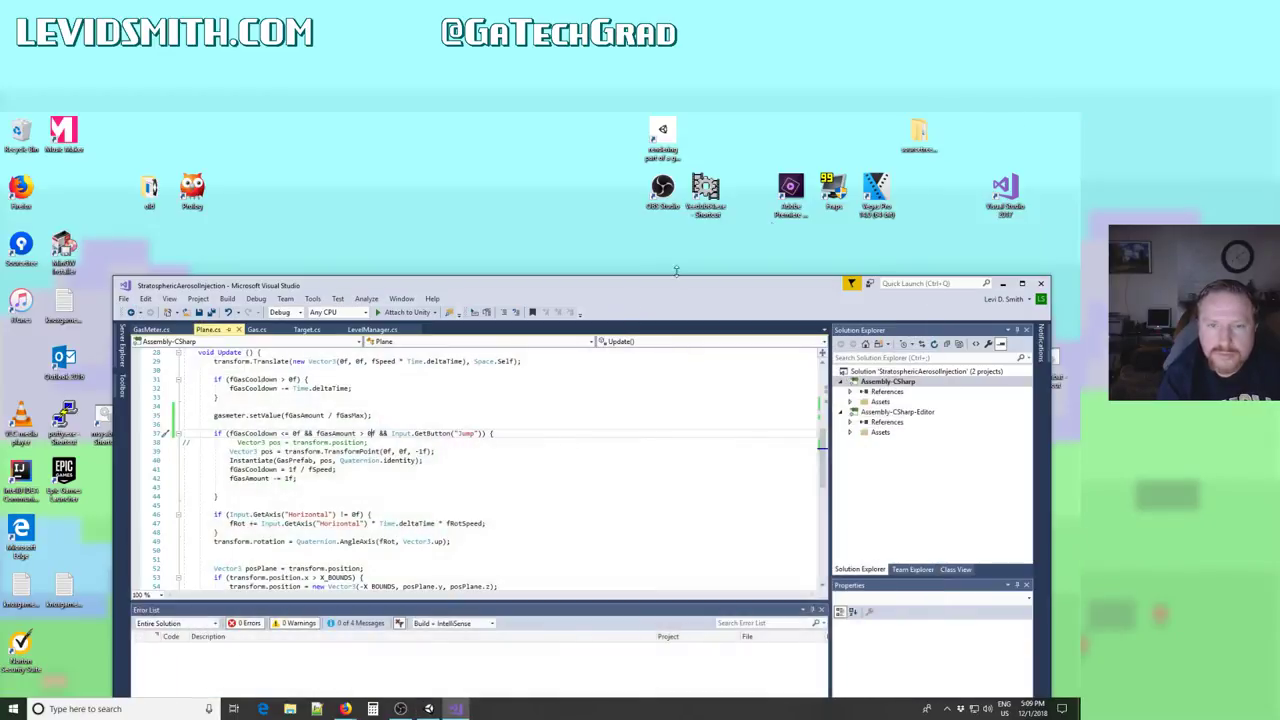
left_click(1004, 284)
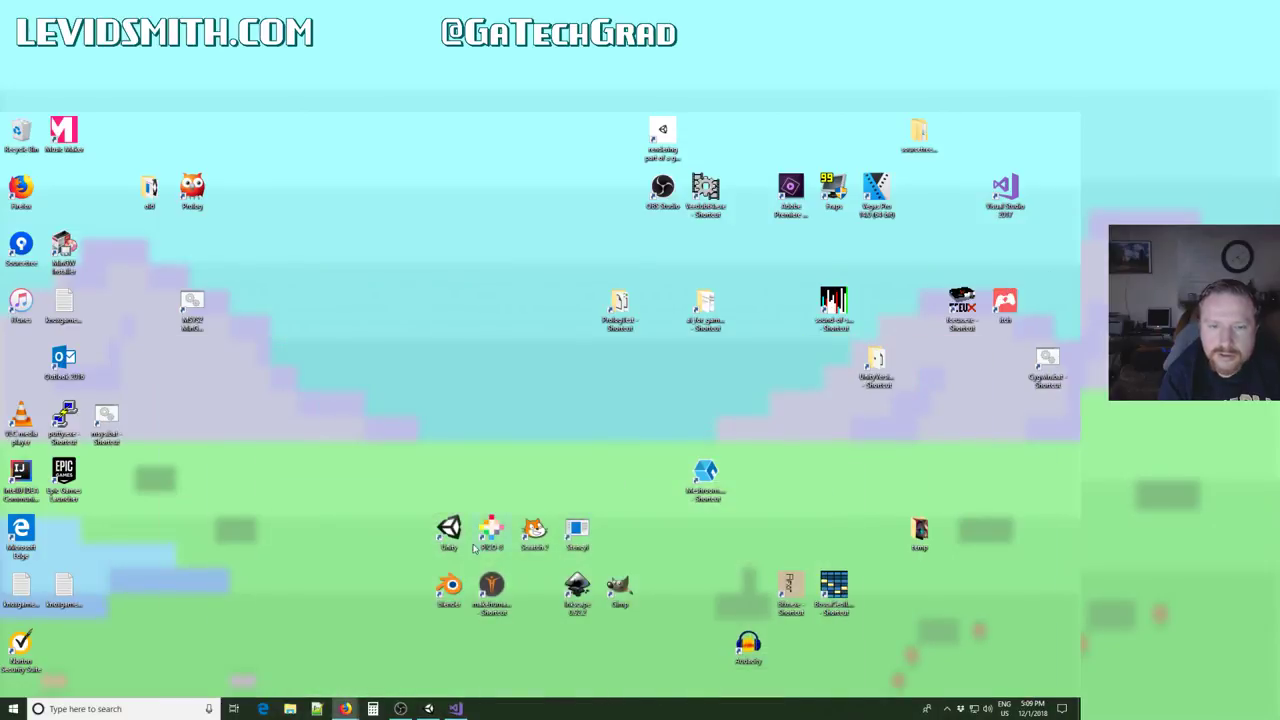
double_click(449, 587)
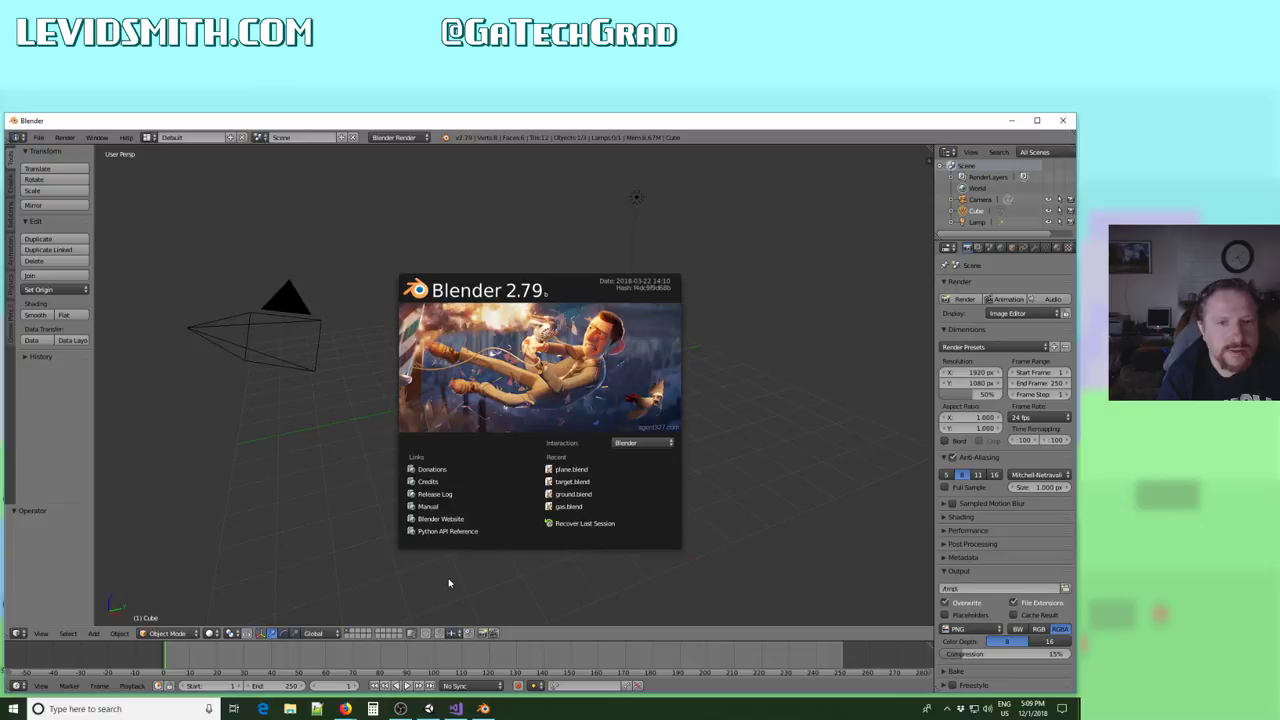
left_click(376, 500)
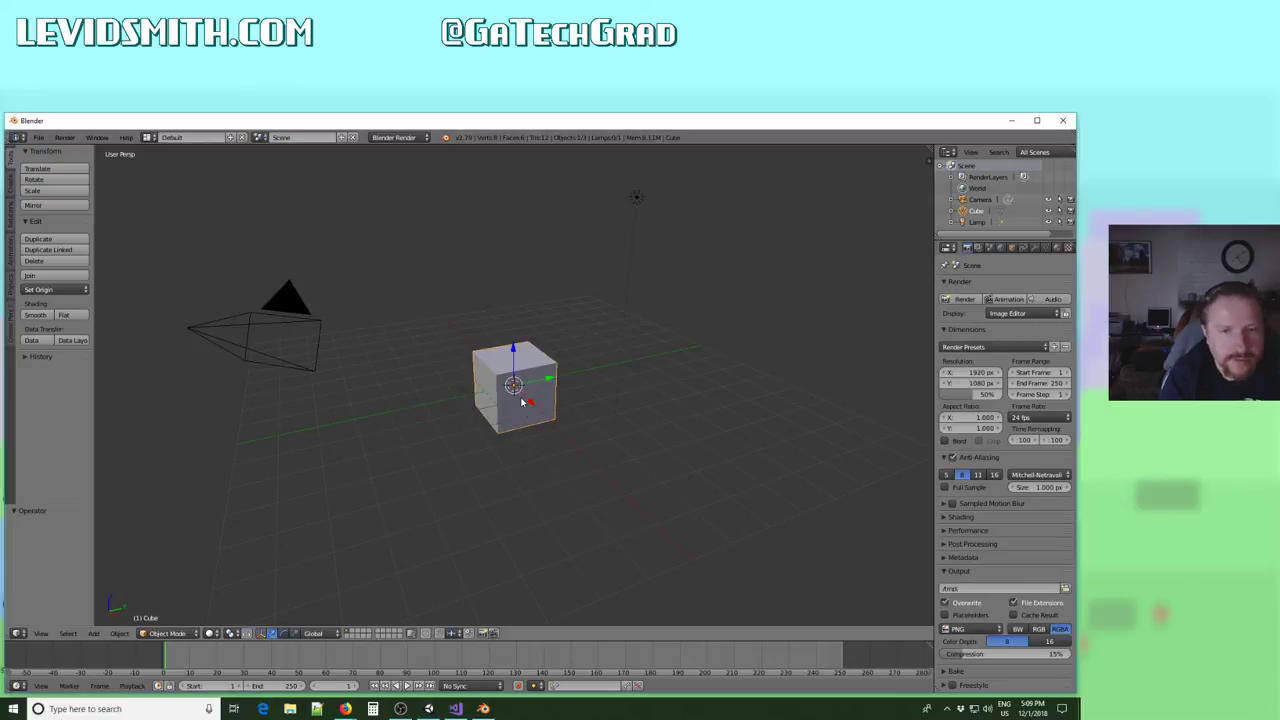
From the front view, scale the default cube's mesh by 0.5 in Edit Mode and check its dimensions in the transform properties.
key("KP_1")
key("Tab")
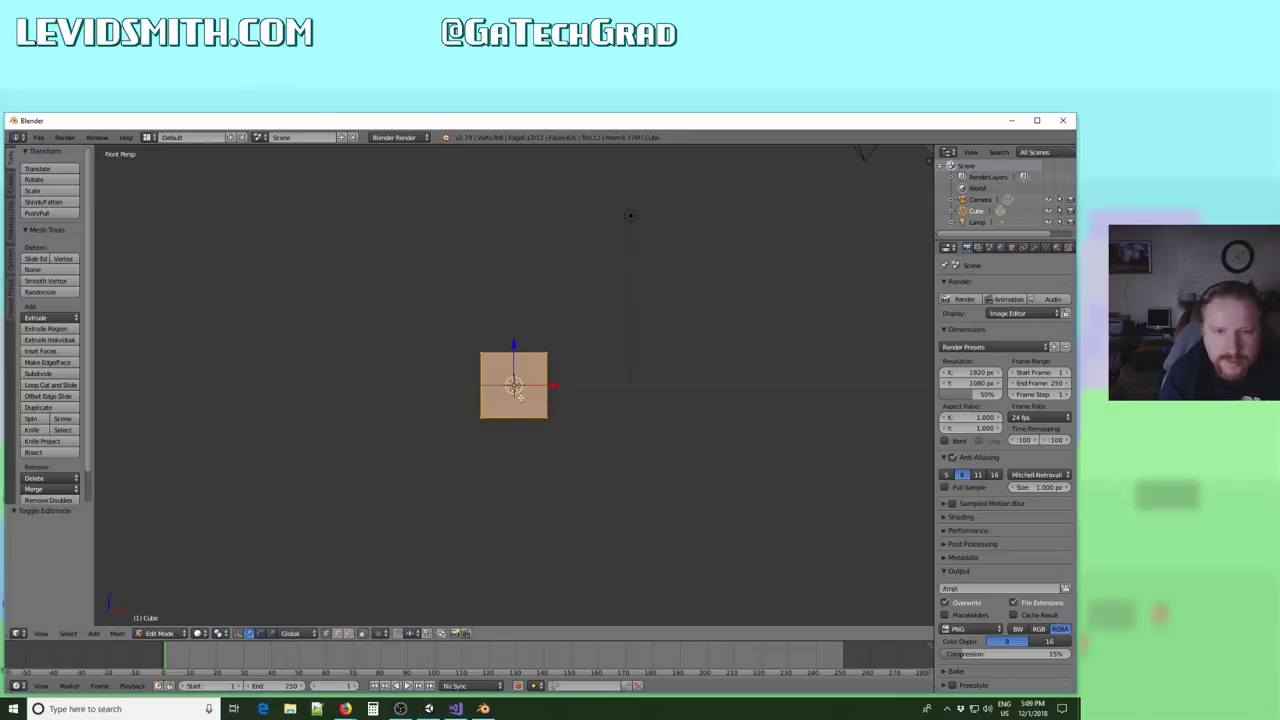
type("s.5")
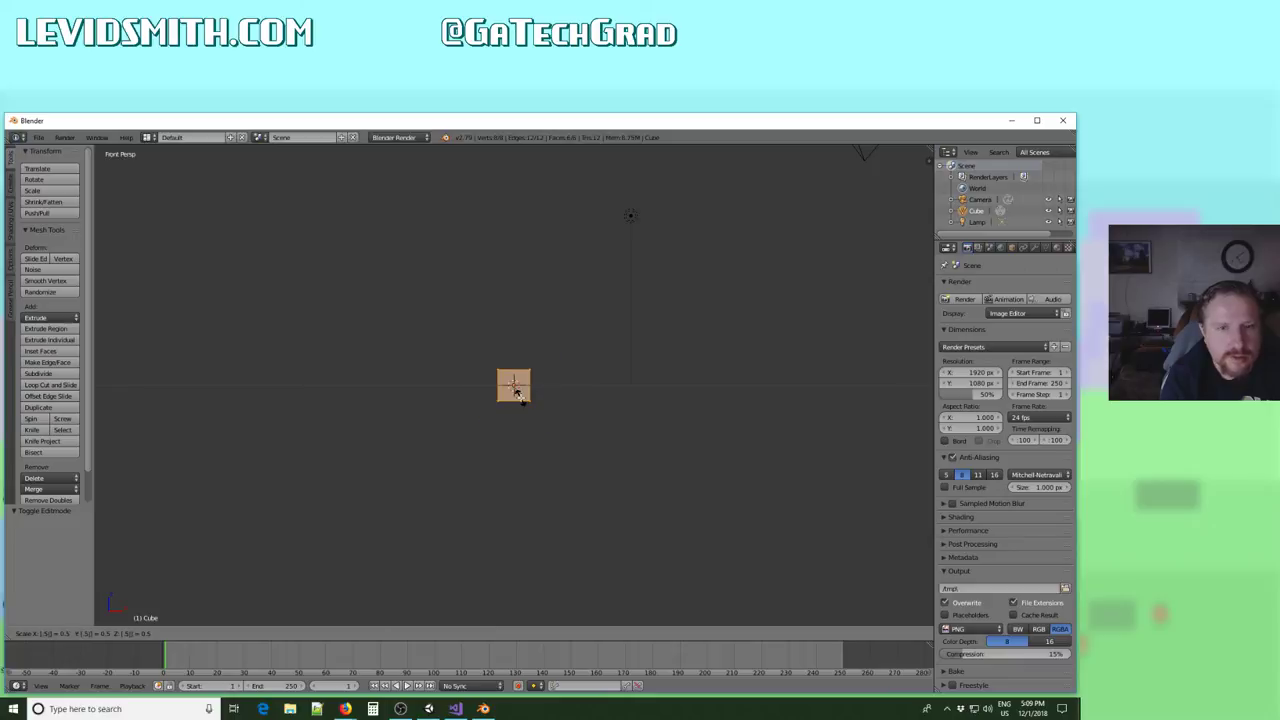
key("Return")
scroll(519, 397, "up", 8)
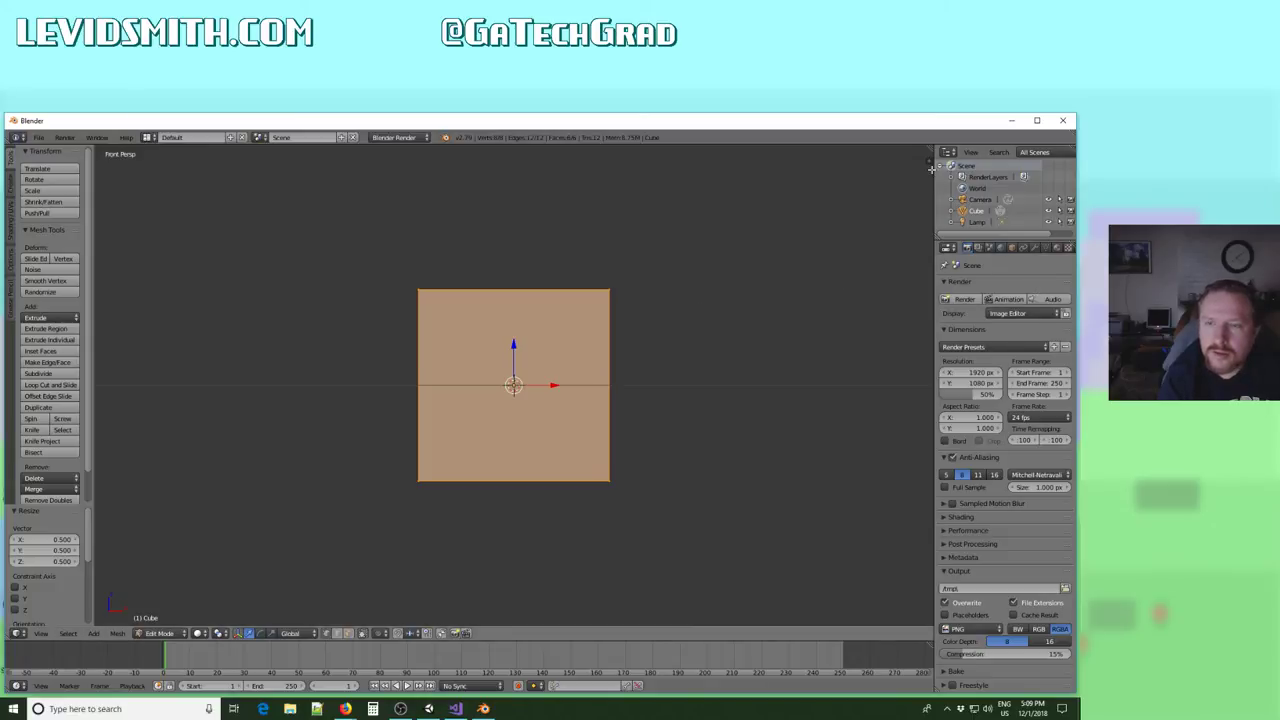
key("Tab")
key("n")
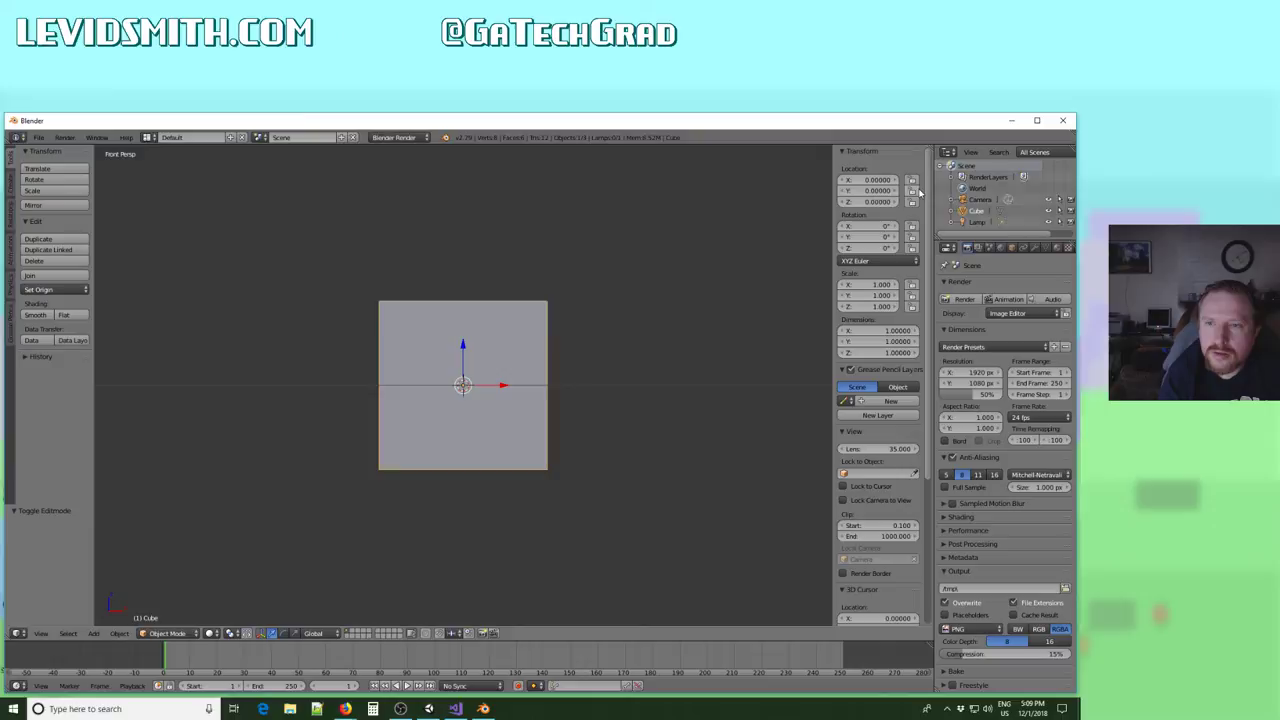
key("Tab")
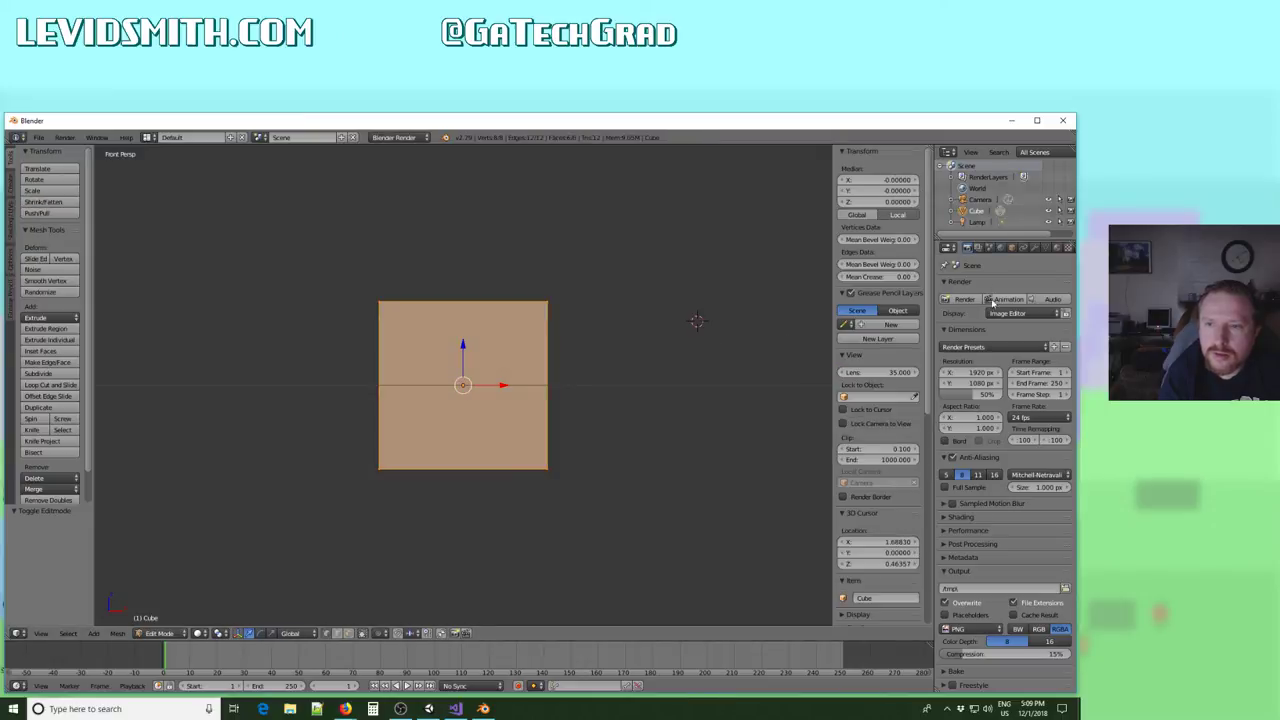
Add a Bevel modifier to the cube and set its segments to 2.
left_click(1035, 247)
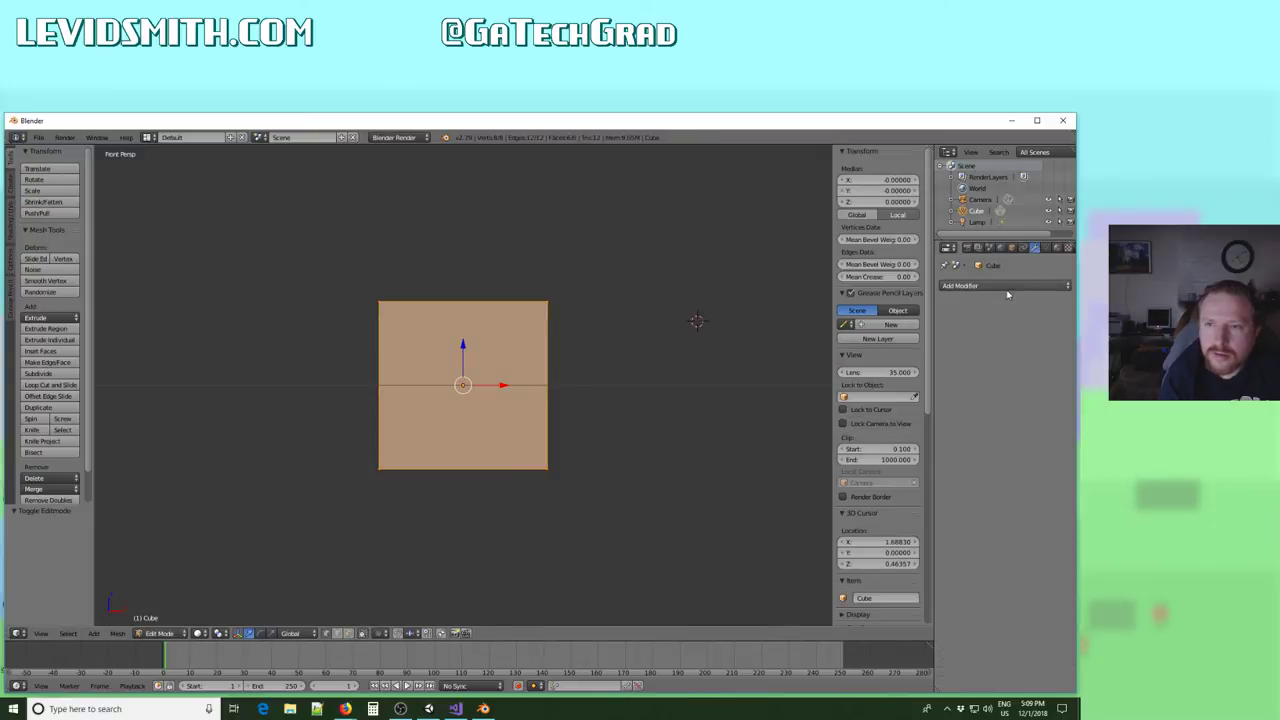
left_click(1006, 287)
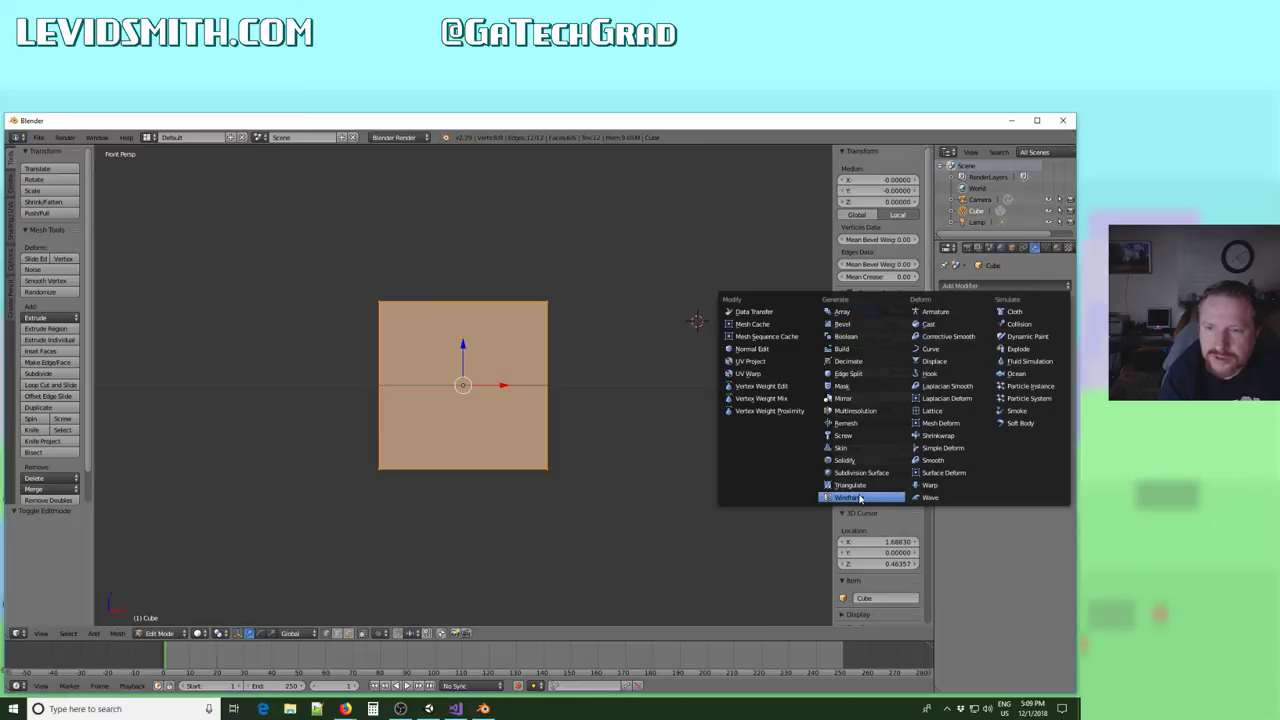
left_click(860, 329)
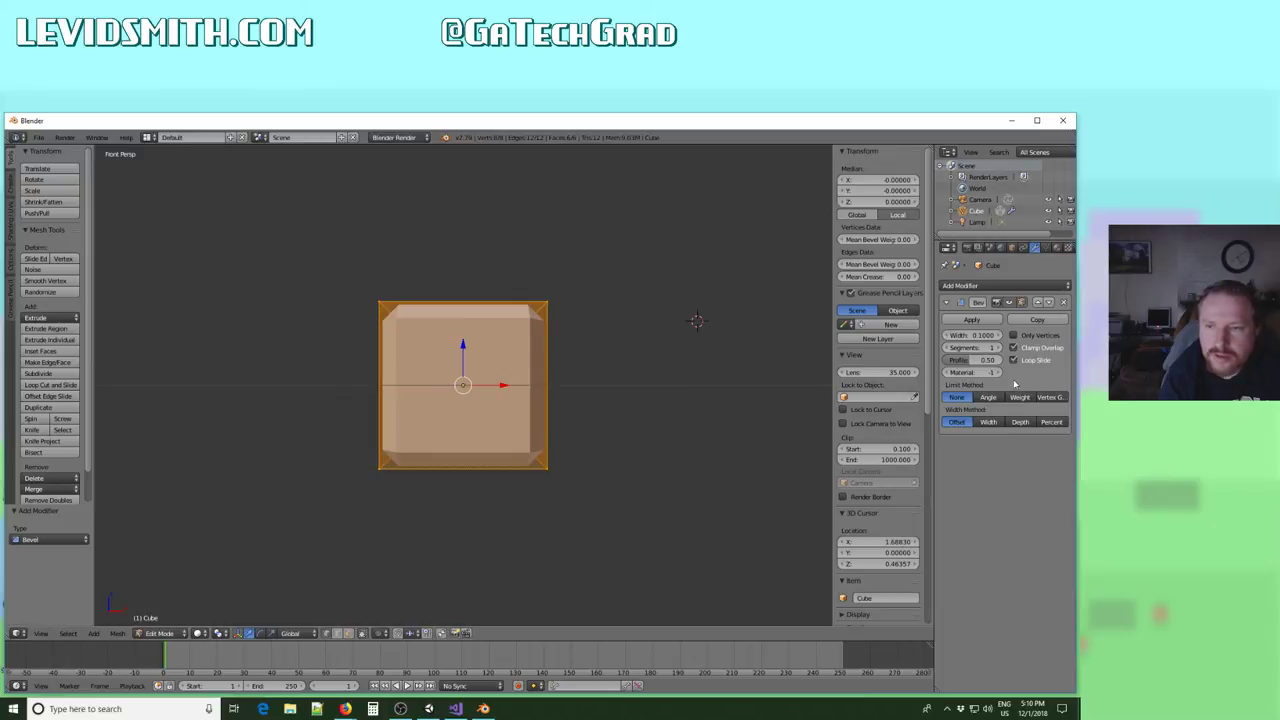
left_click(997, 348)
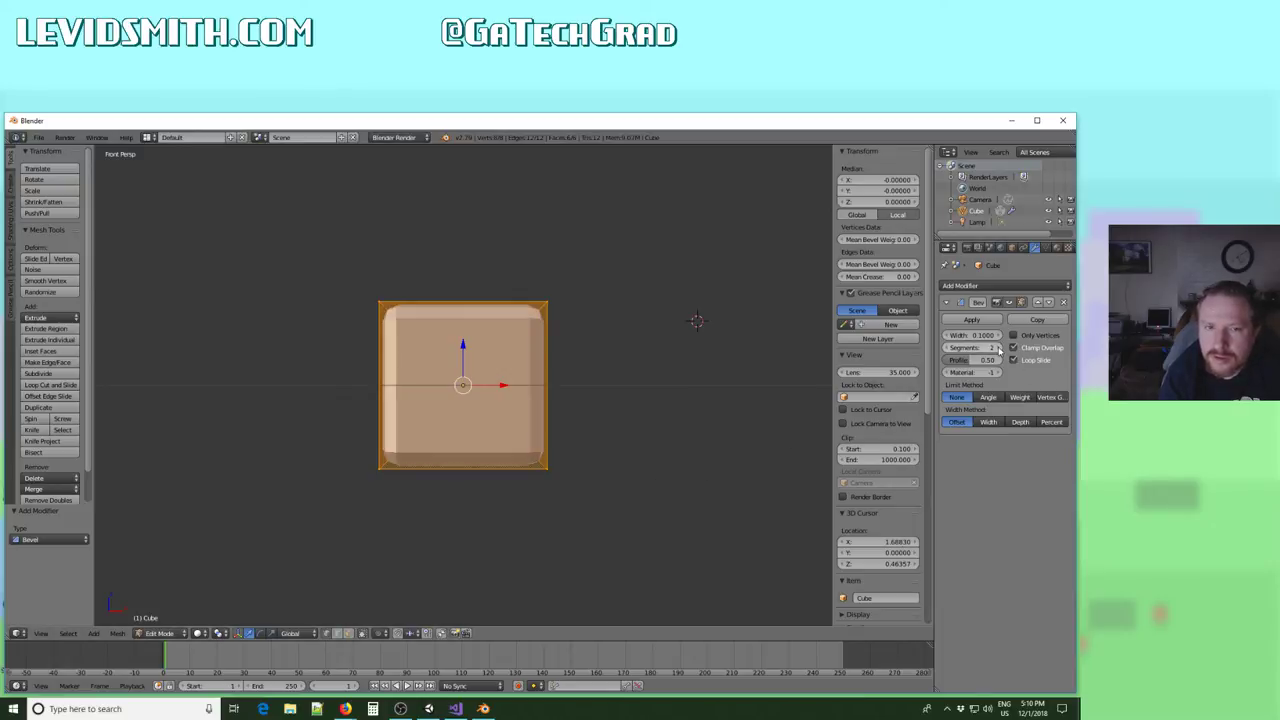
Increase the bevel width to 0.1870, shade the cube's faces smooth, and return to Object Mode to view the rounded cube.
mouse_move(1000, 336)
left_mouse_down()
mouse_move(1040, 340)
mouse_move(1000, 340)
left_mouse_up()
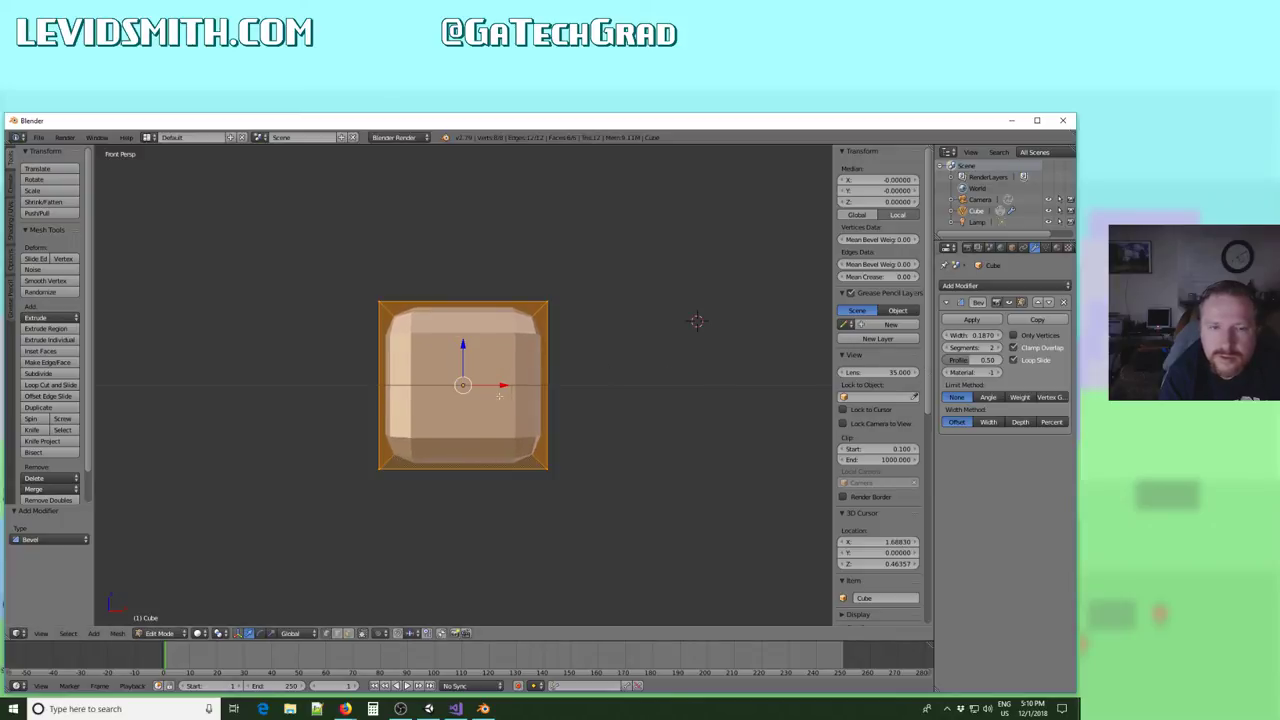
left_click(17, 227)
left_click(45, 180)
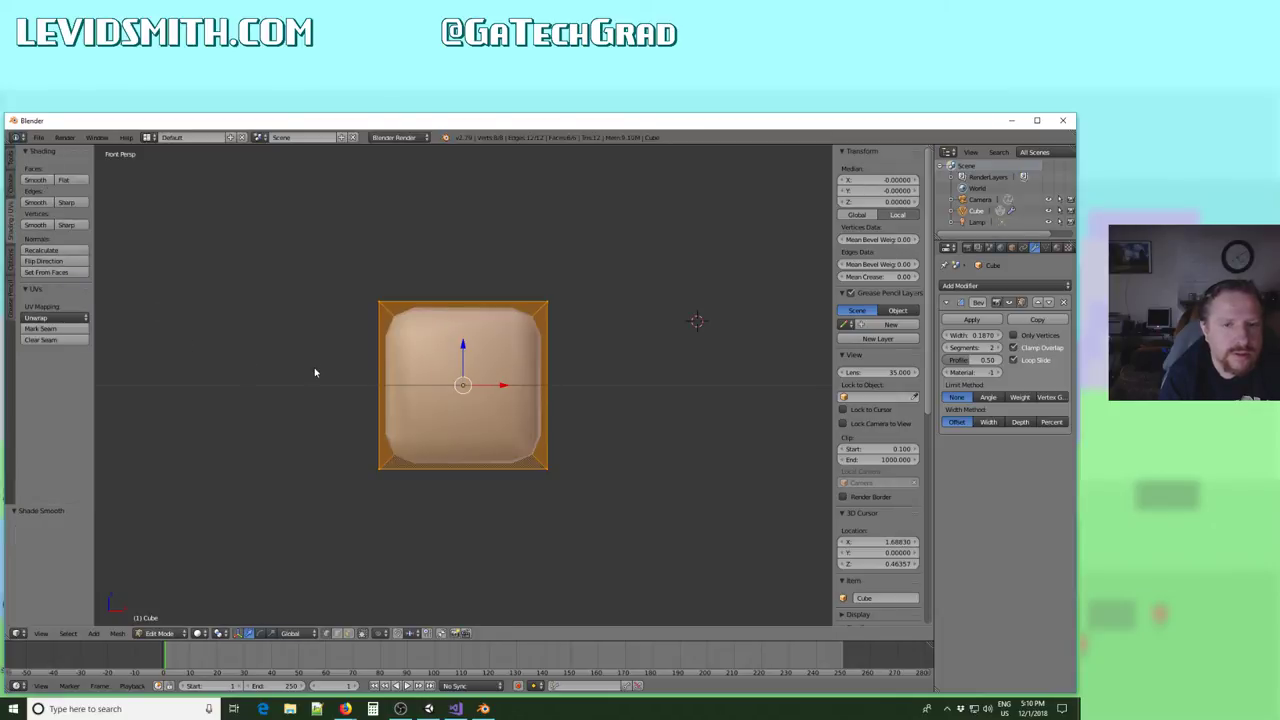
key("Tab")
middle_click_drag(342, 368, 382, 306)
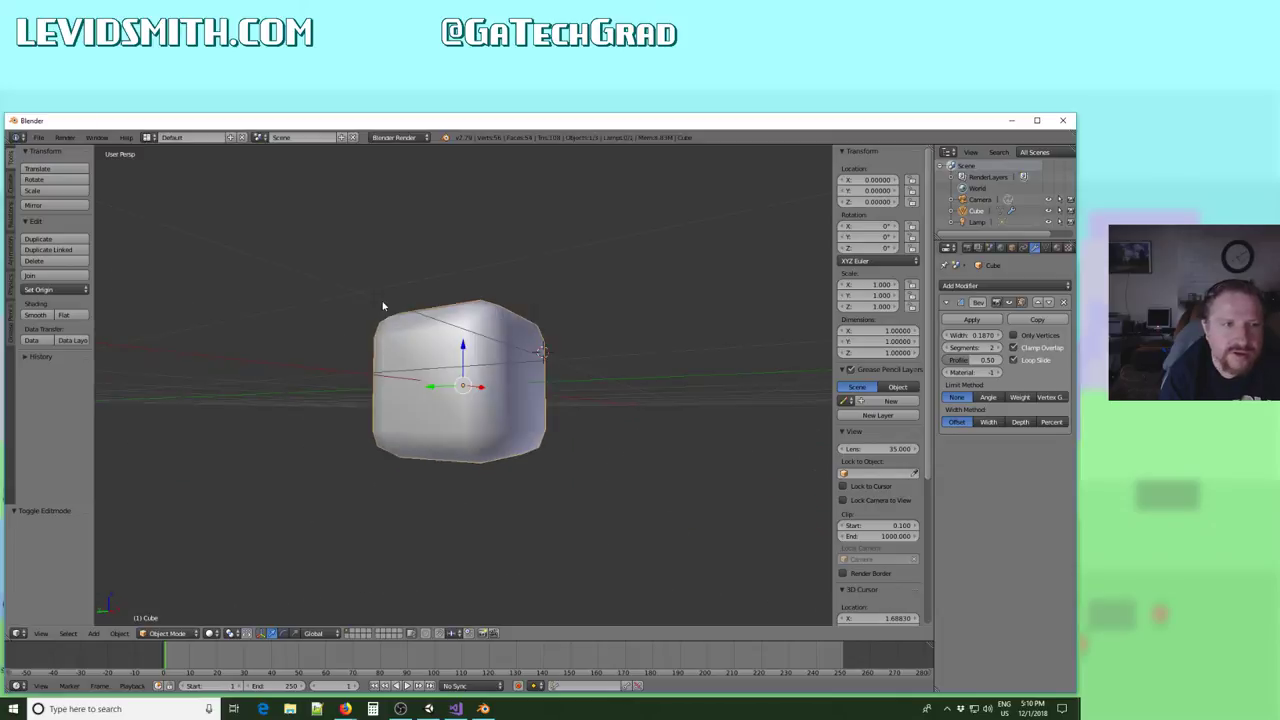
Save the Blender file as gas_refill.blend in the project's Models folder.
left_click(39, 137)
left_click(66, 237)
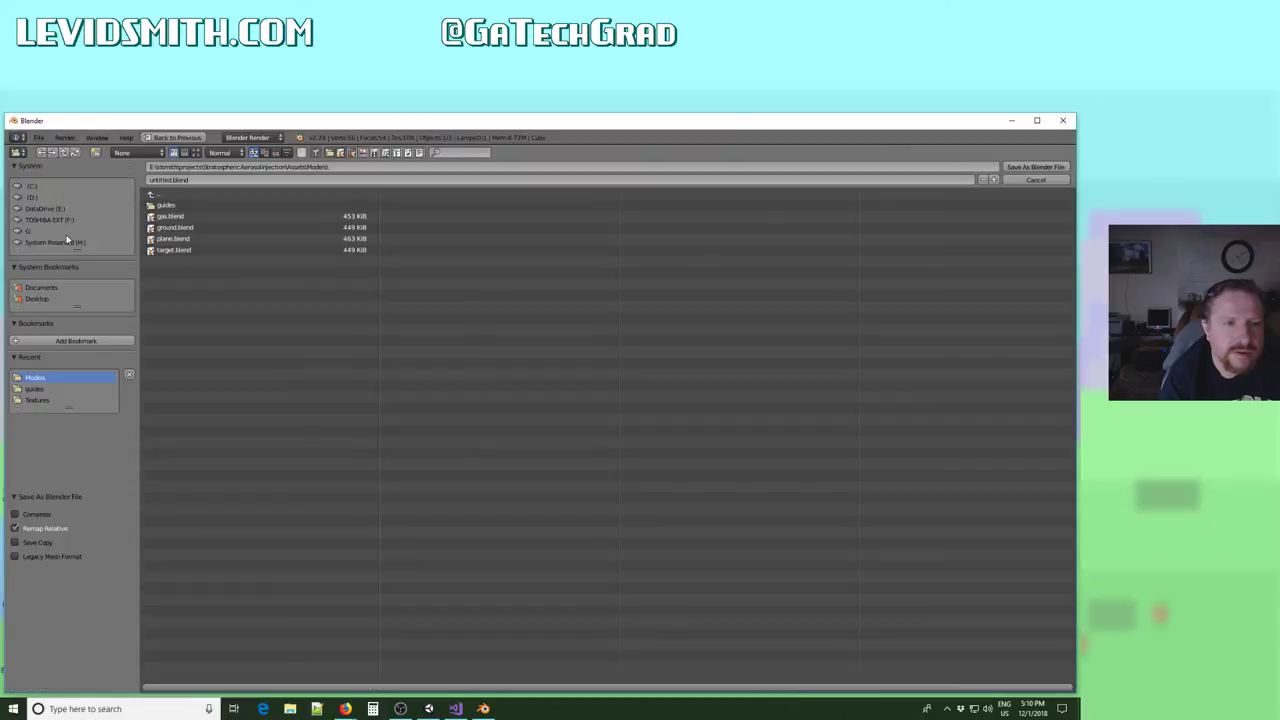
key("BackSpace")
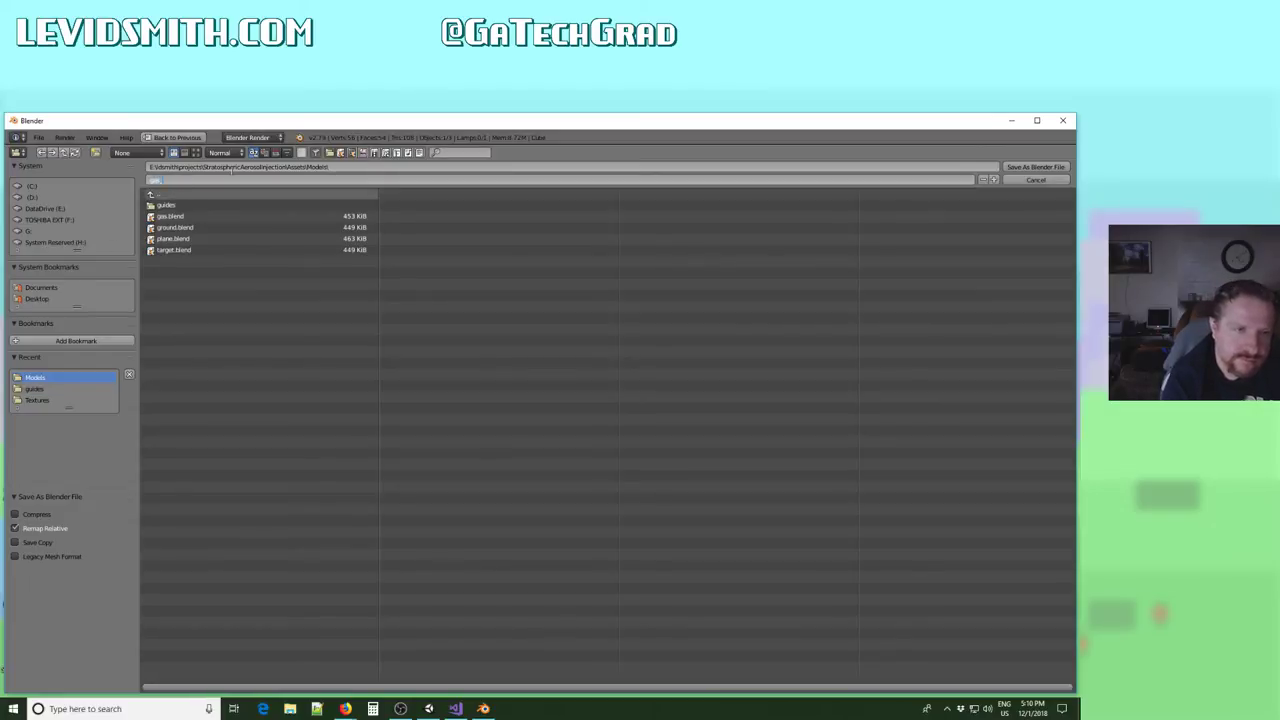
type("gas_refill")
key("Return")
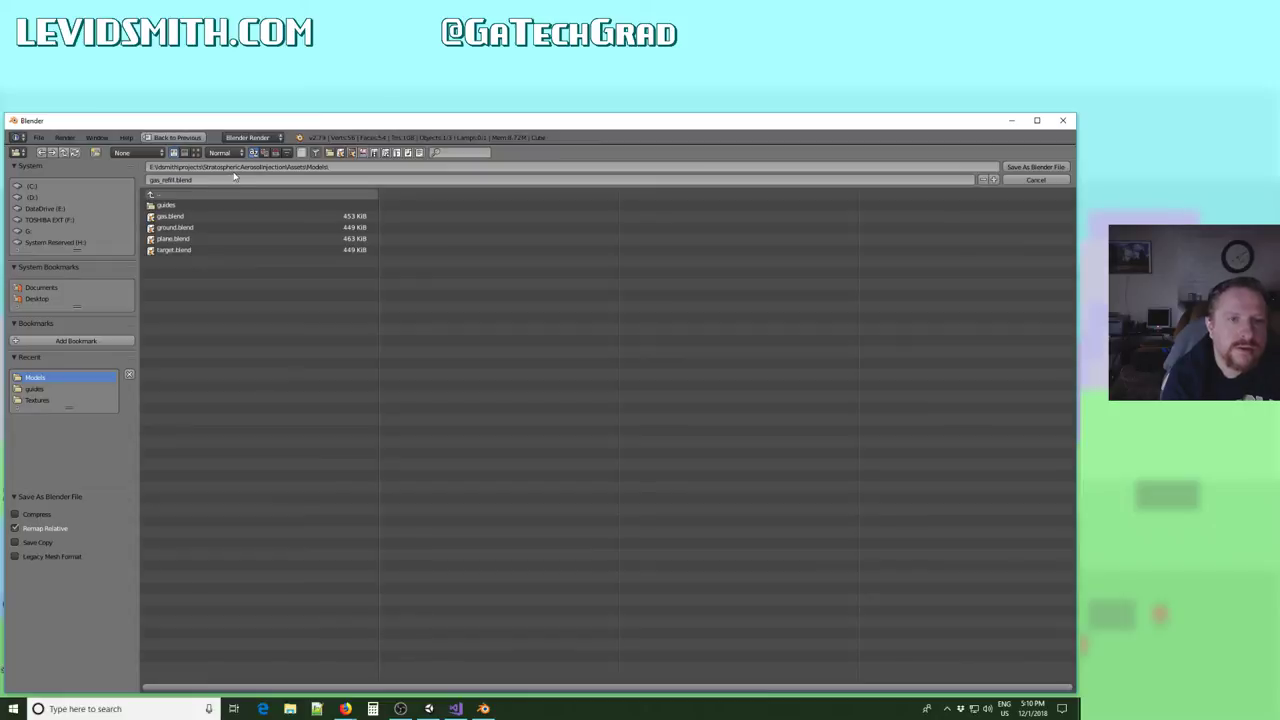
left_click(1017, 168)
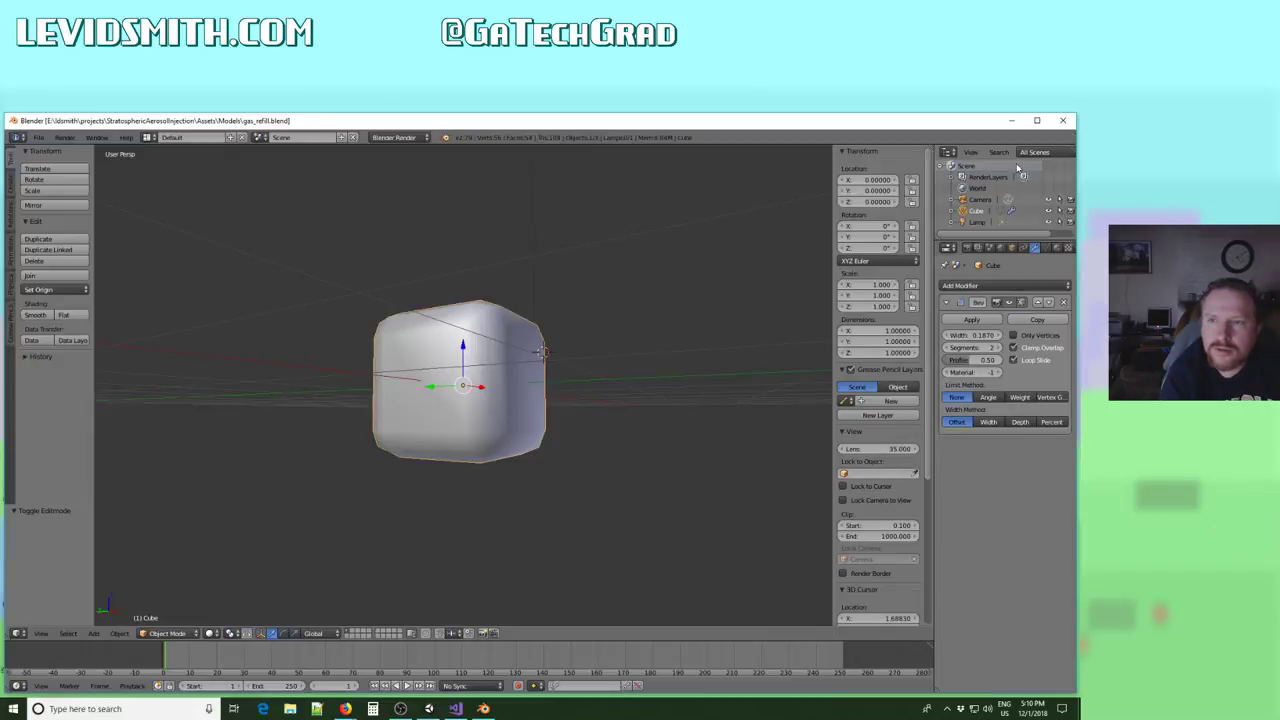
Minimize Blender, switch to Unity, and add the gas_refill model from the Models folder as a child of GasRefill.
left_click(1012, 121)
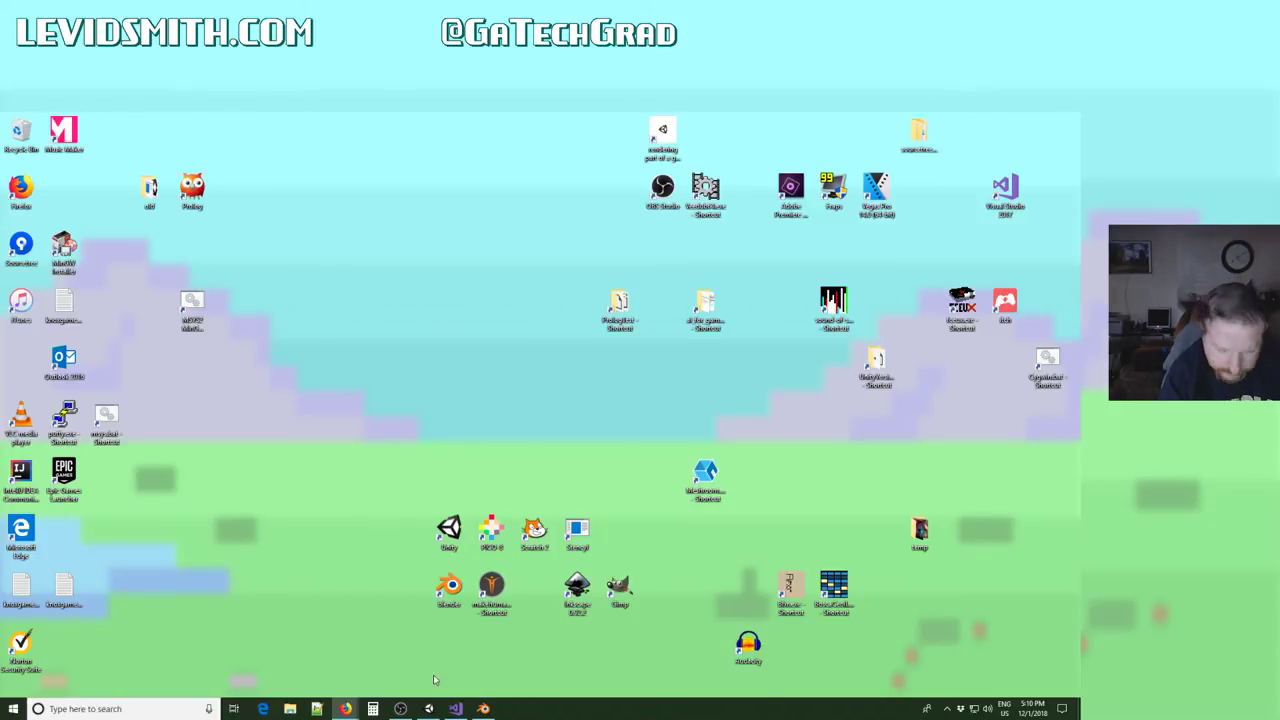
mouse_move(428, 706)
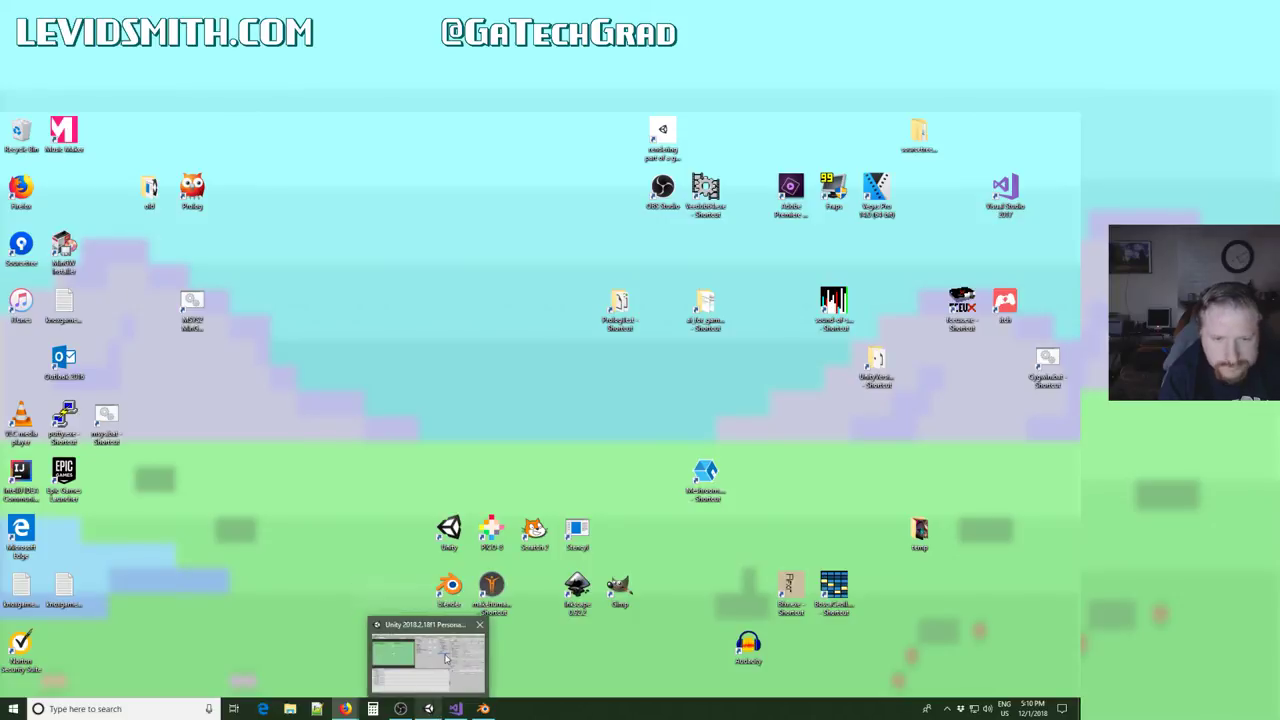
left_click(429, 708)
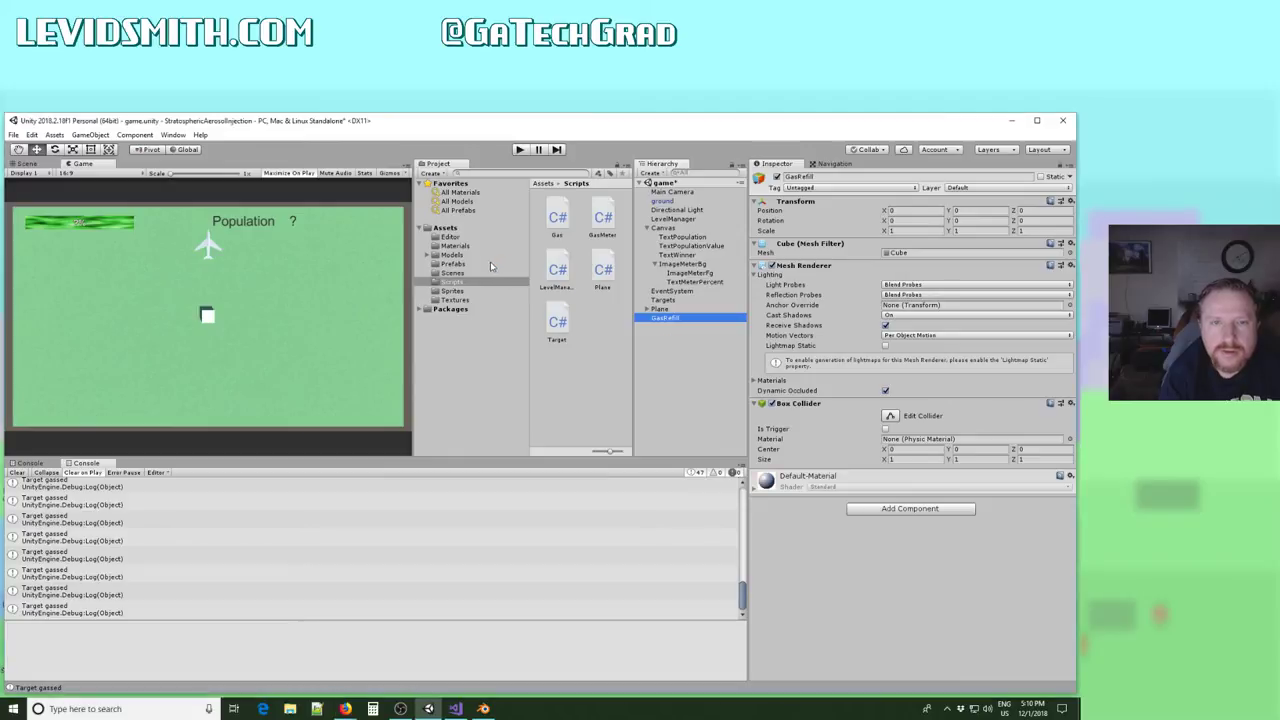
left_click(452, 255)
left_click_drag(577, 376, 669, 320)
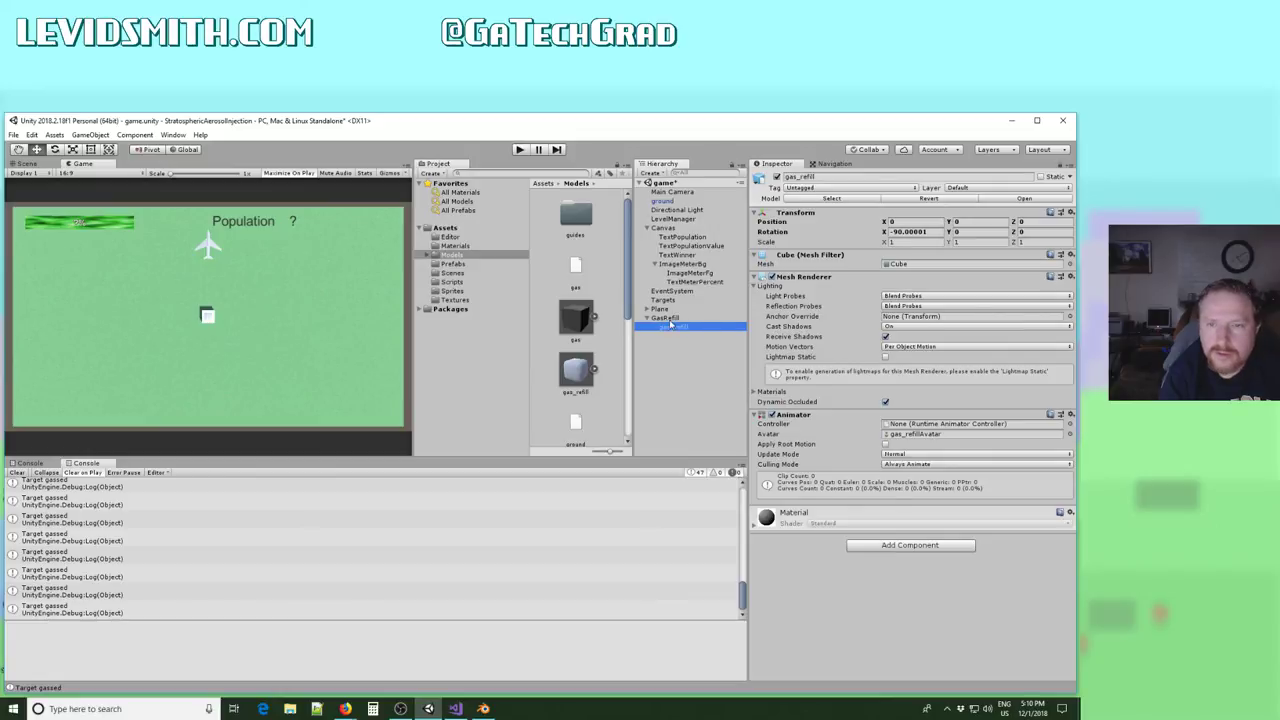
Disable the Mesh Renderer on the parent GasRefill object and compare its components with those of Plane.
left_click(669, 318)
left_click(771, 266)
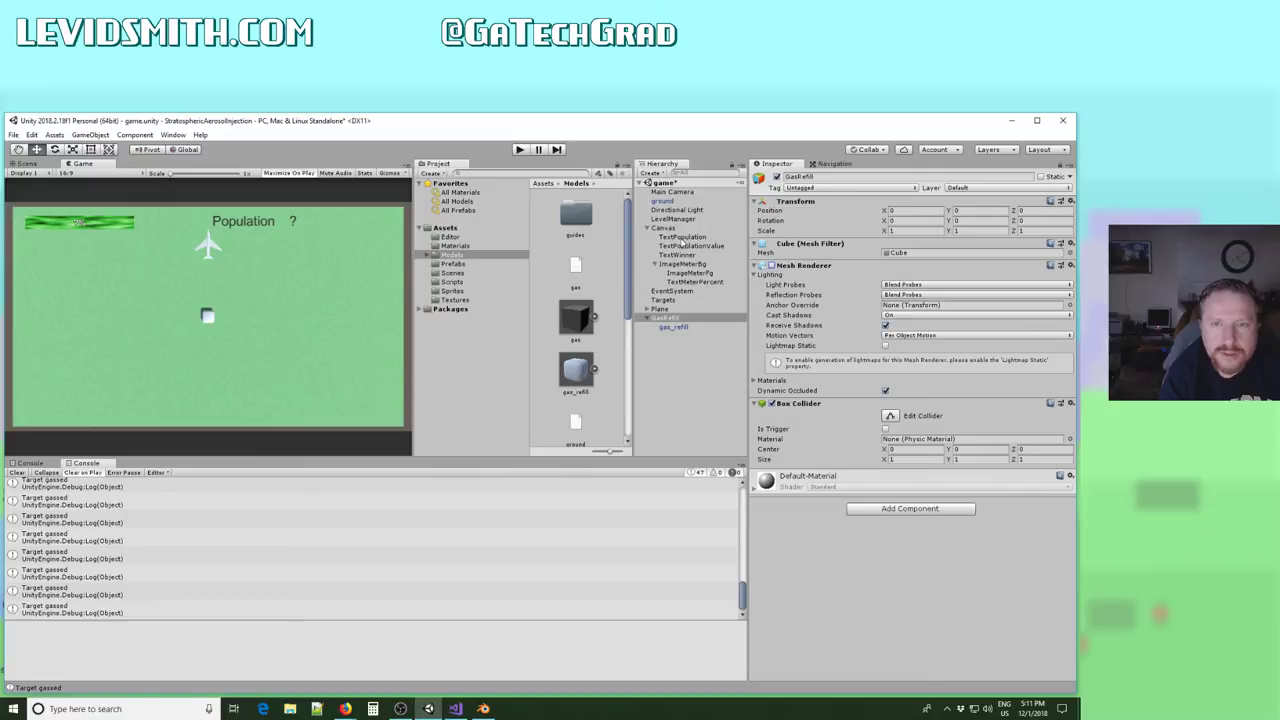
left_click(658, 310)
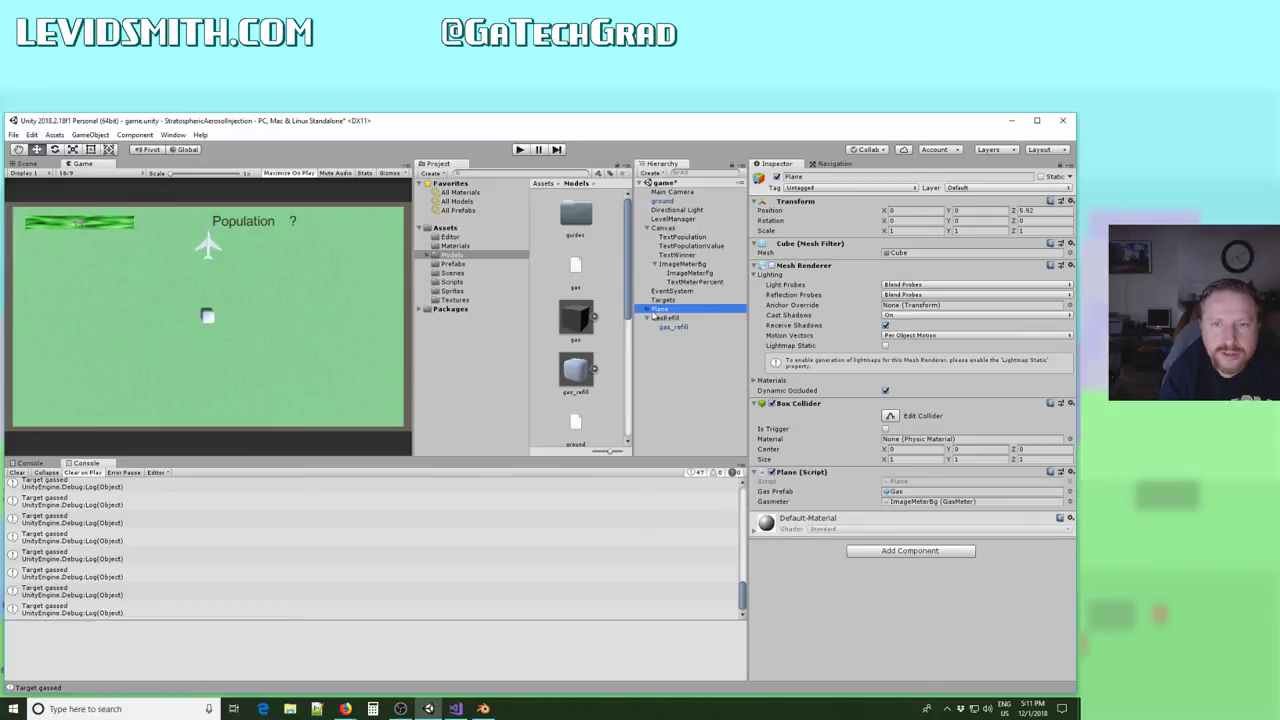
left_click(662, 318)
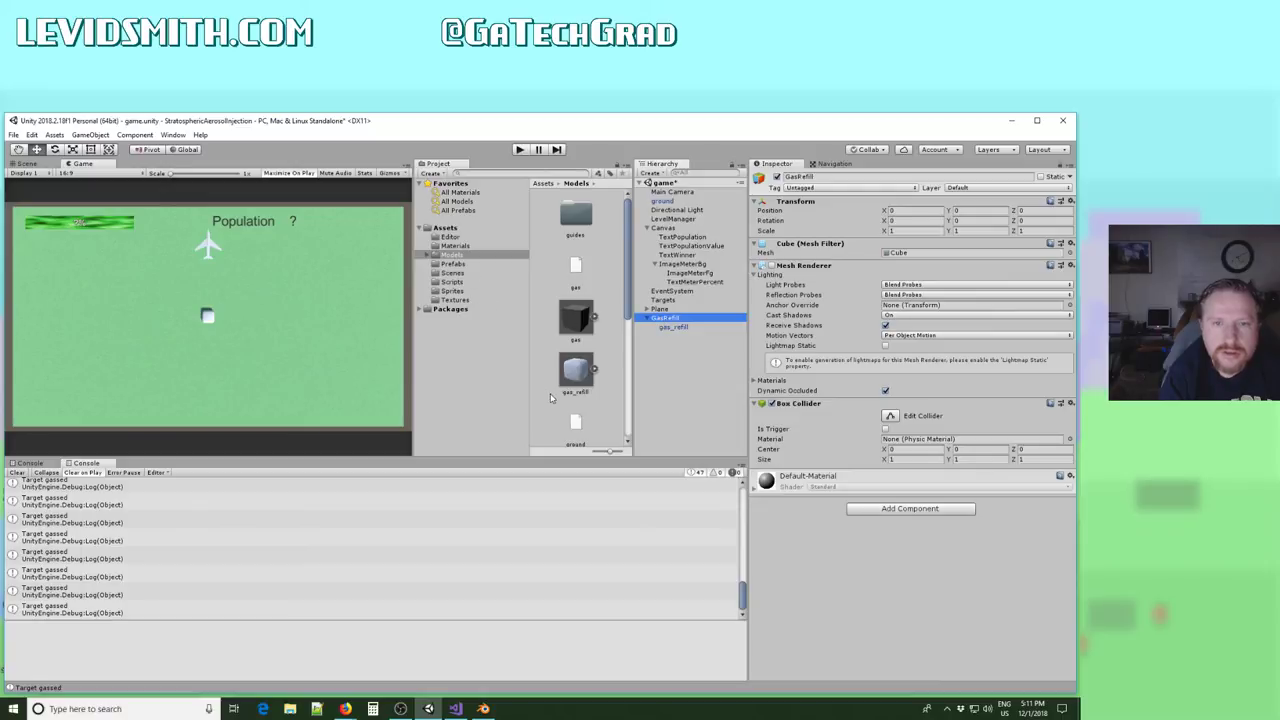
Create a new C# script named GasRefill in the Scripts folder.
left_click(453, 282)
right_click(566, 389)
mouse_move(600, 395)
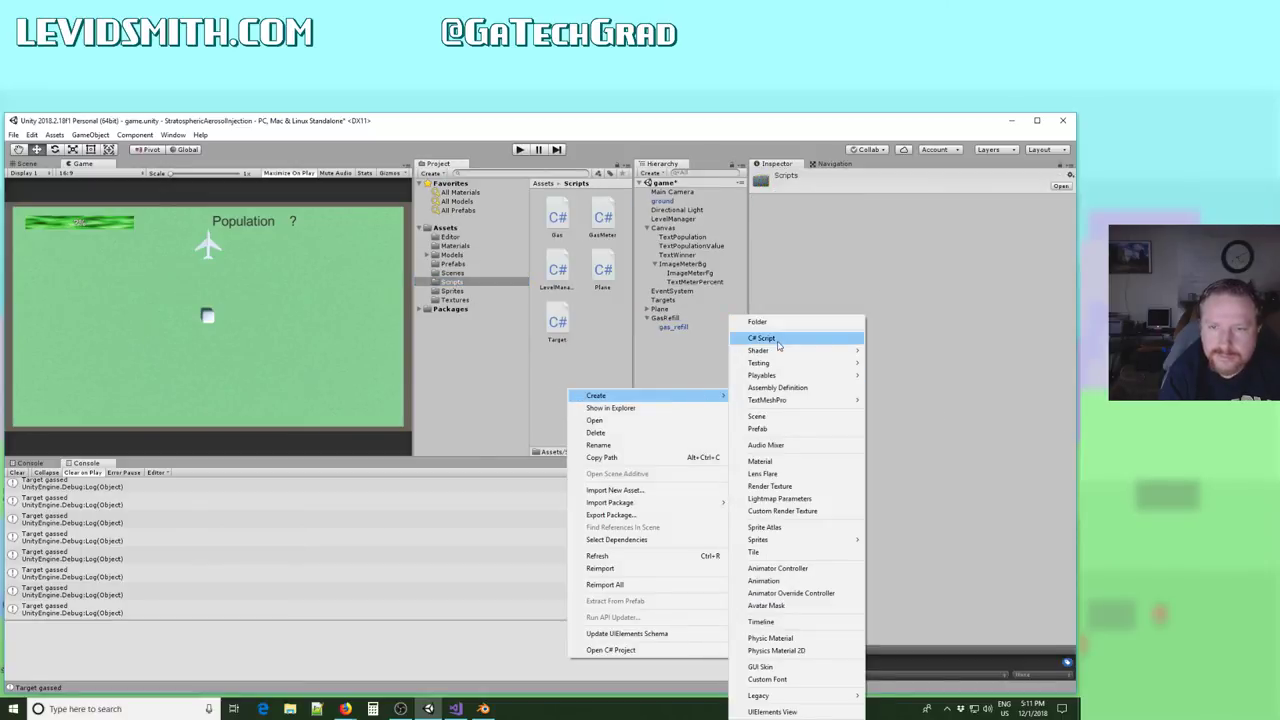
left_click(770, 338)
type("GasRe")
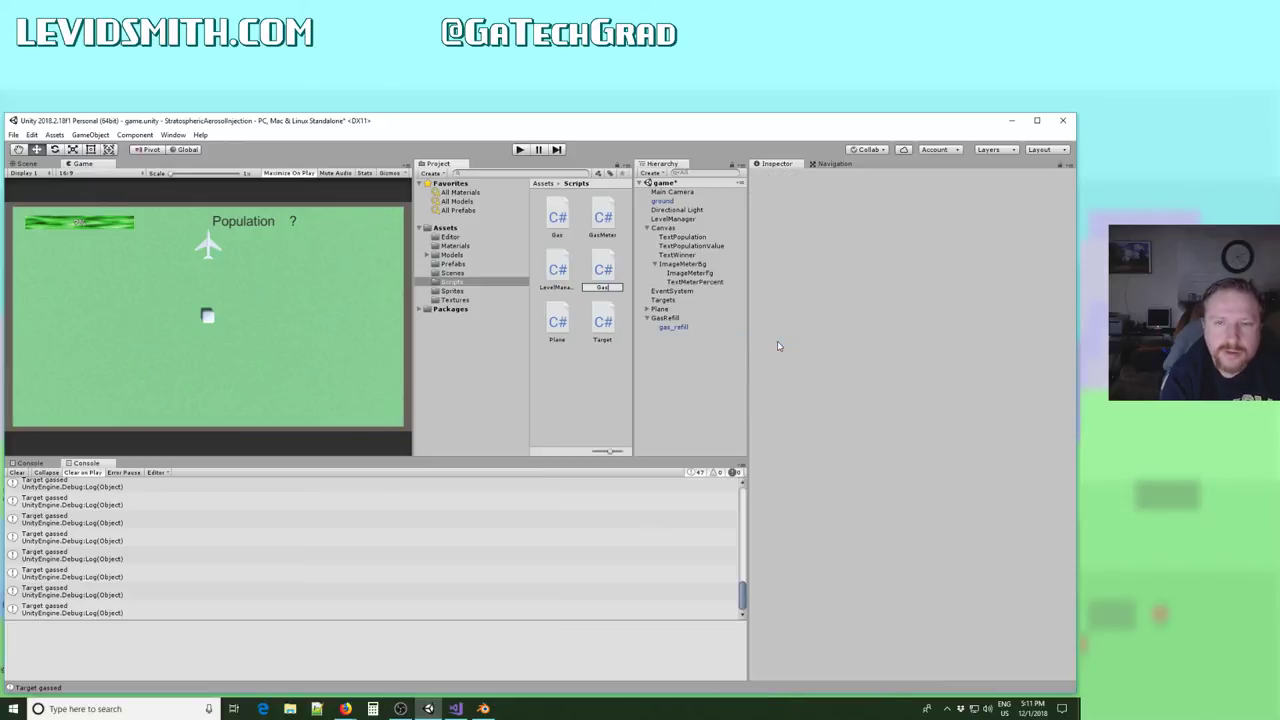
type("fill")
key("Return")
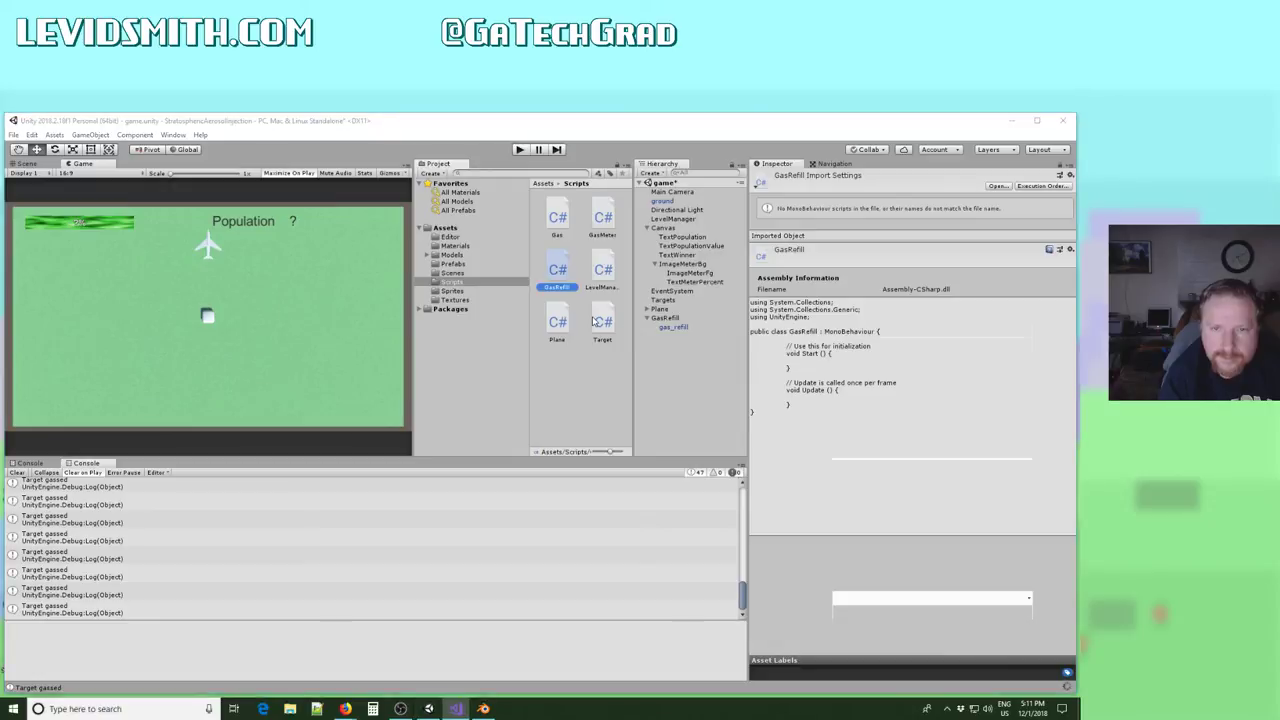
Close Visual Studio, attach the GasRefill script to the GasRefill object, and check the object's components.
double_click(559, 321)
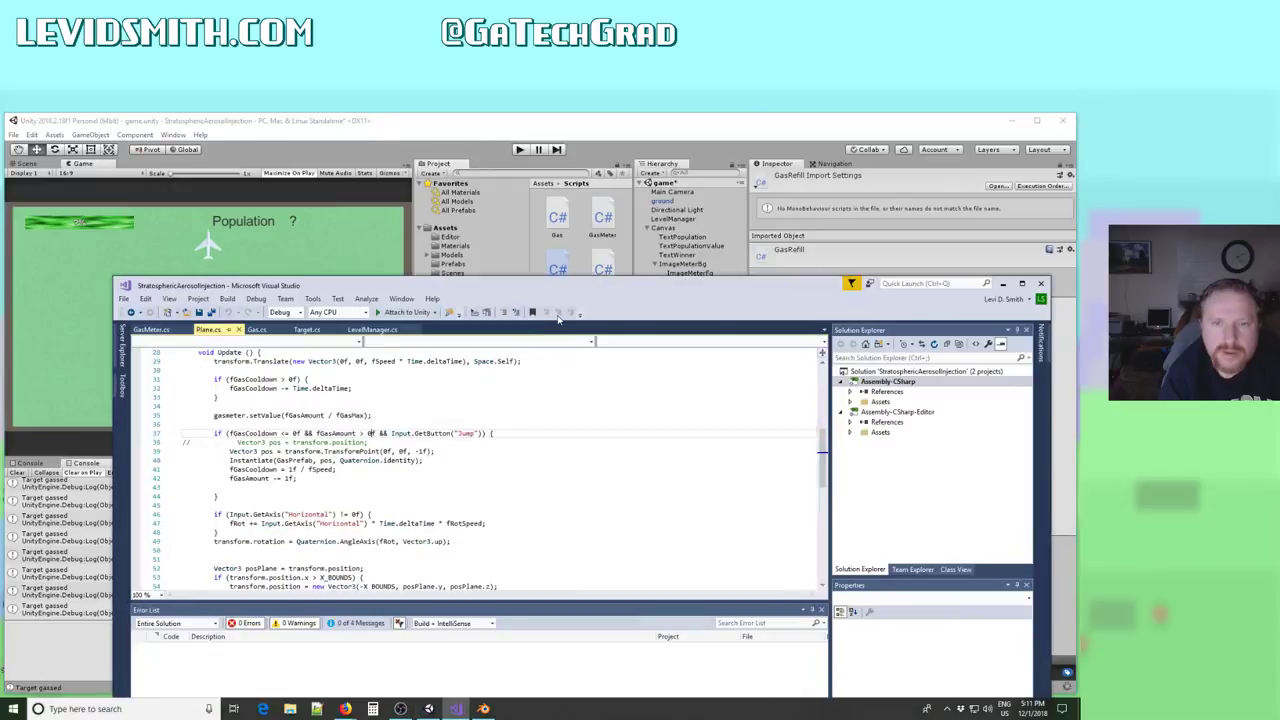
left_click(1040, 285)
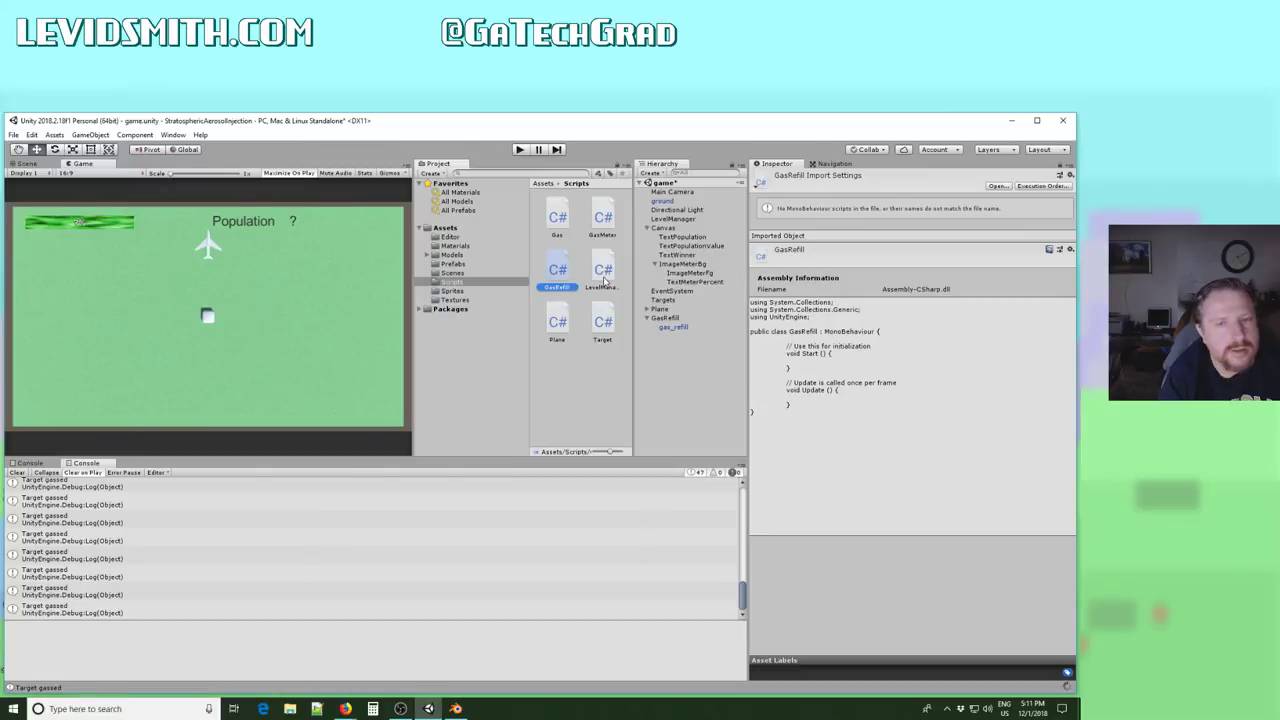
left_click(560, 318)
left_click(566, 272)
left_click_drag(566, 272, 673, 322)
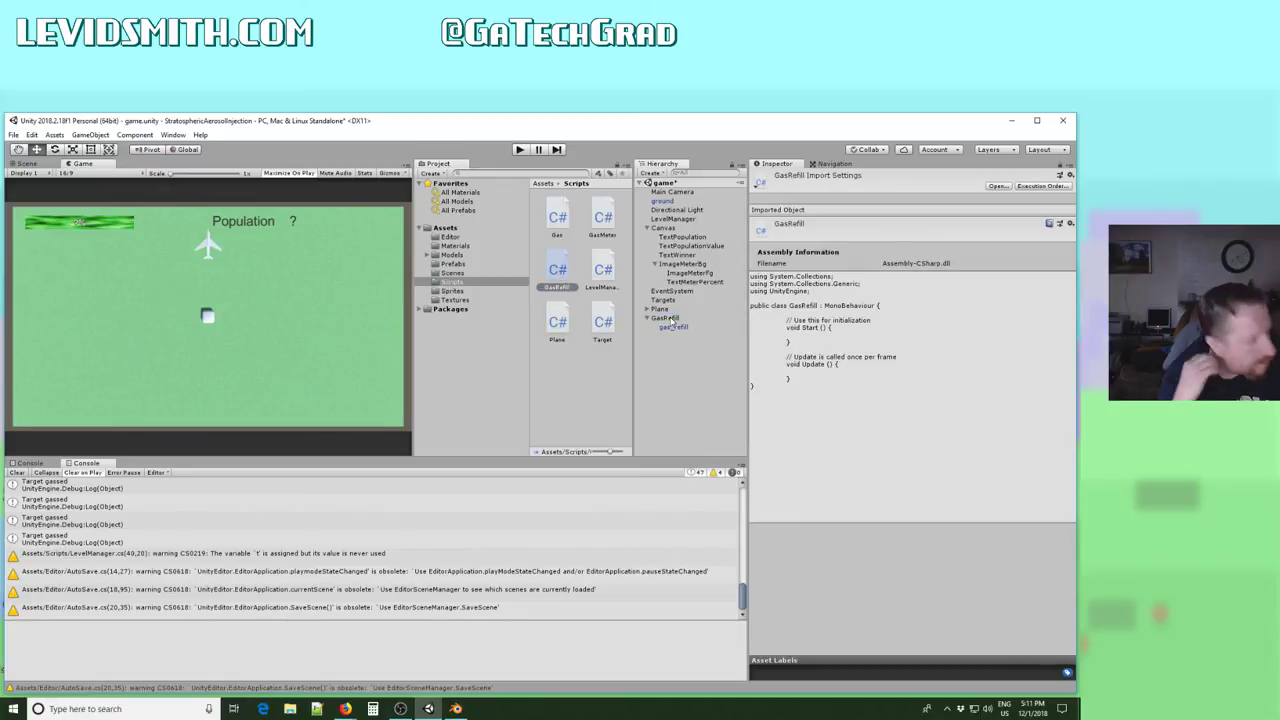
left_click(667, 318)
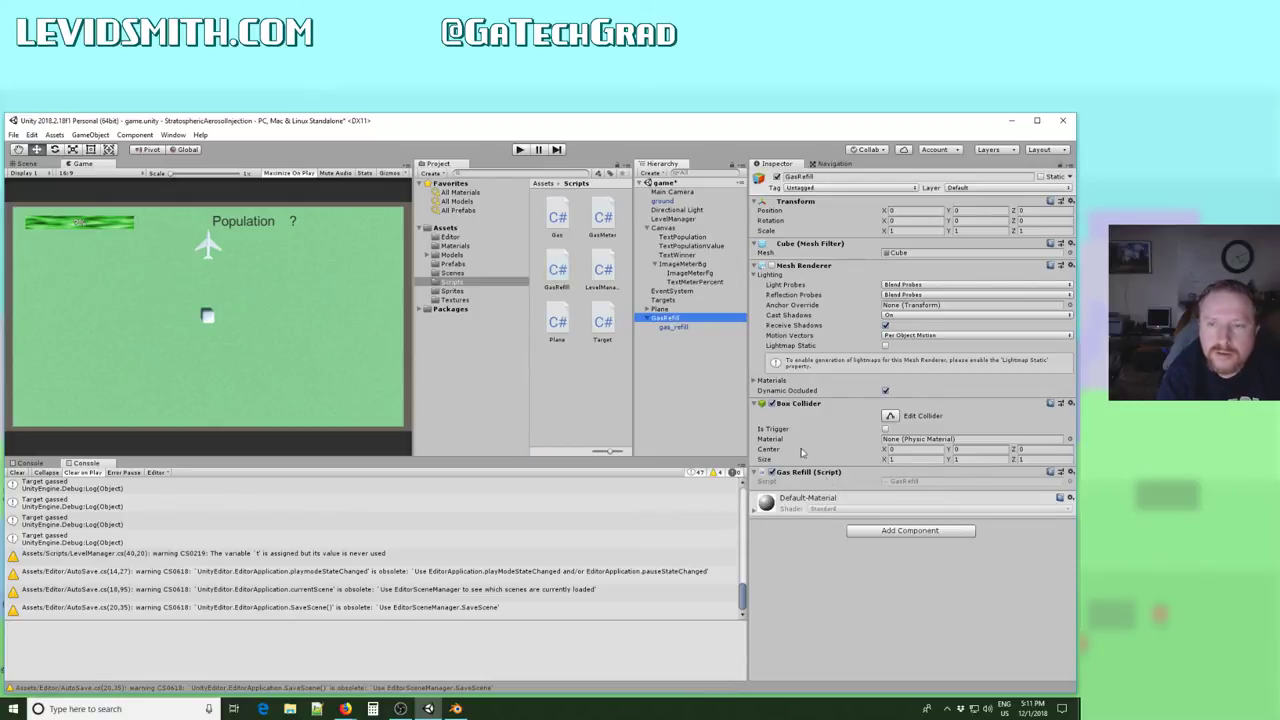
Examine the colliders and scripts on the Plane and GasRefill objects to decide which should handle the collision.
left_click(666, 309)
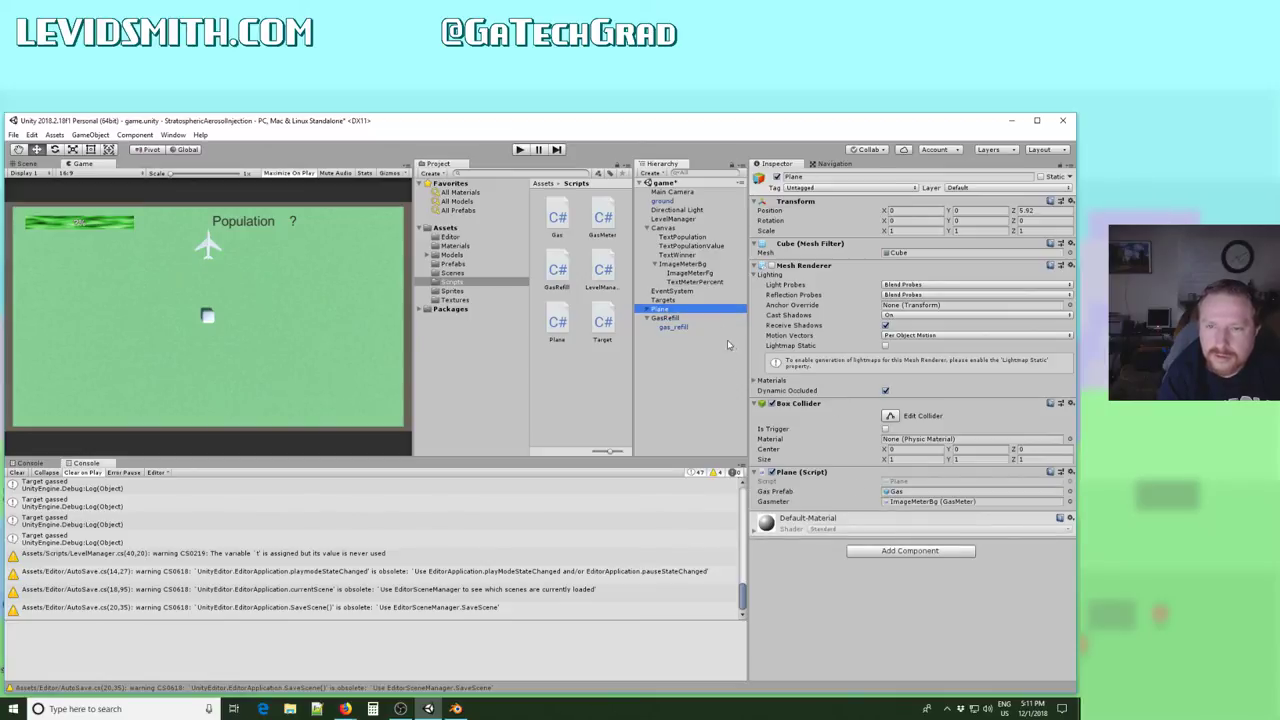
left_click(647, 311)
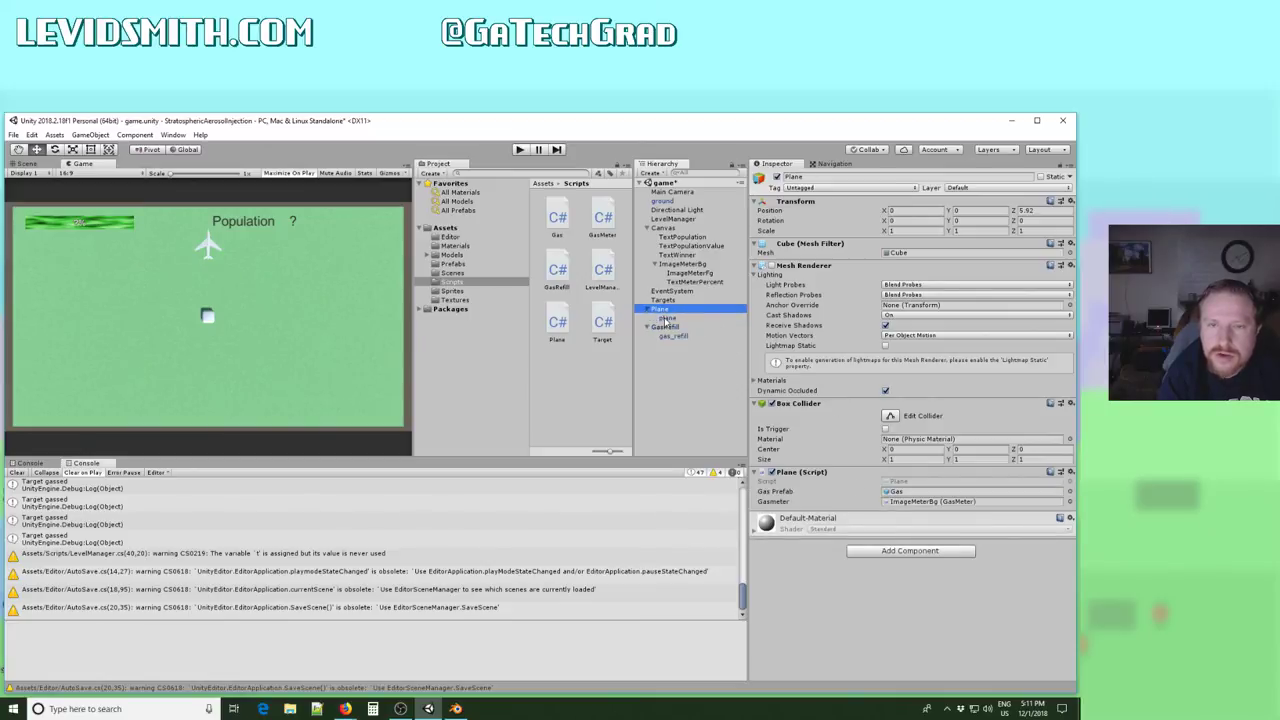
left_click(663, 302)
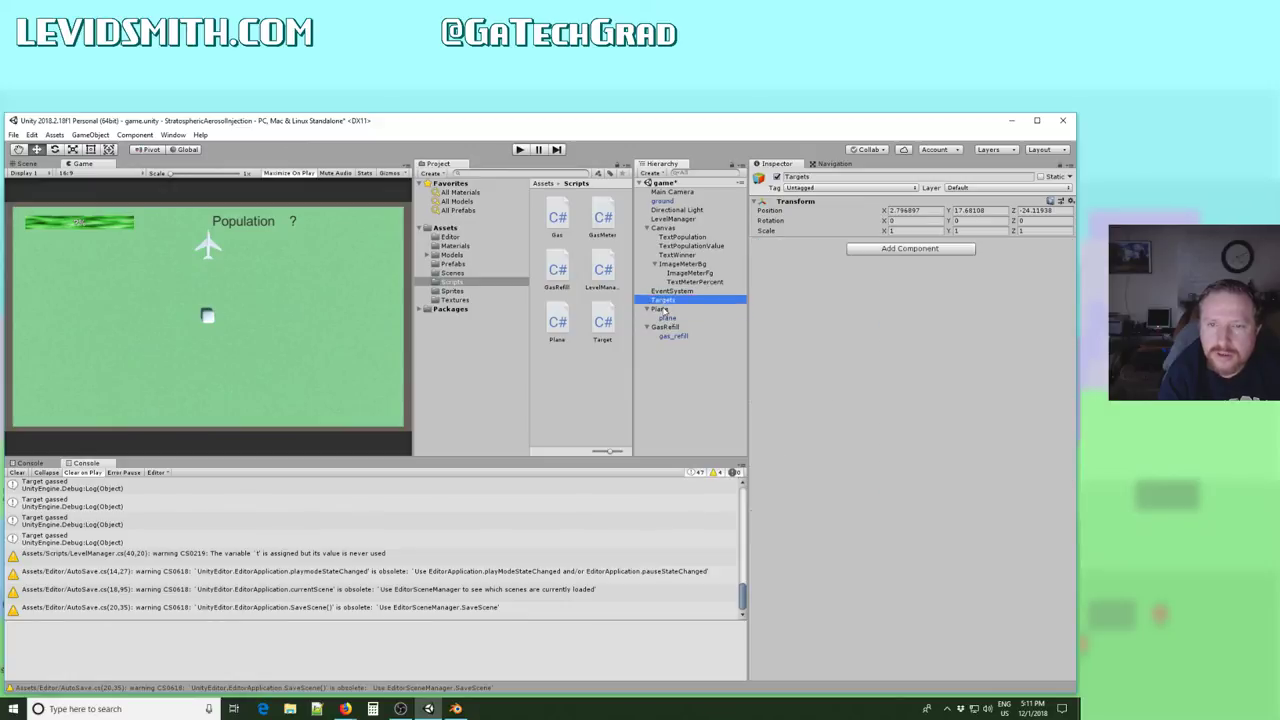
left_click(663, 310)
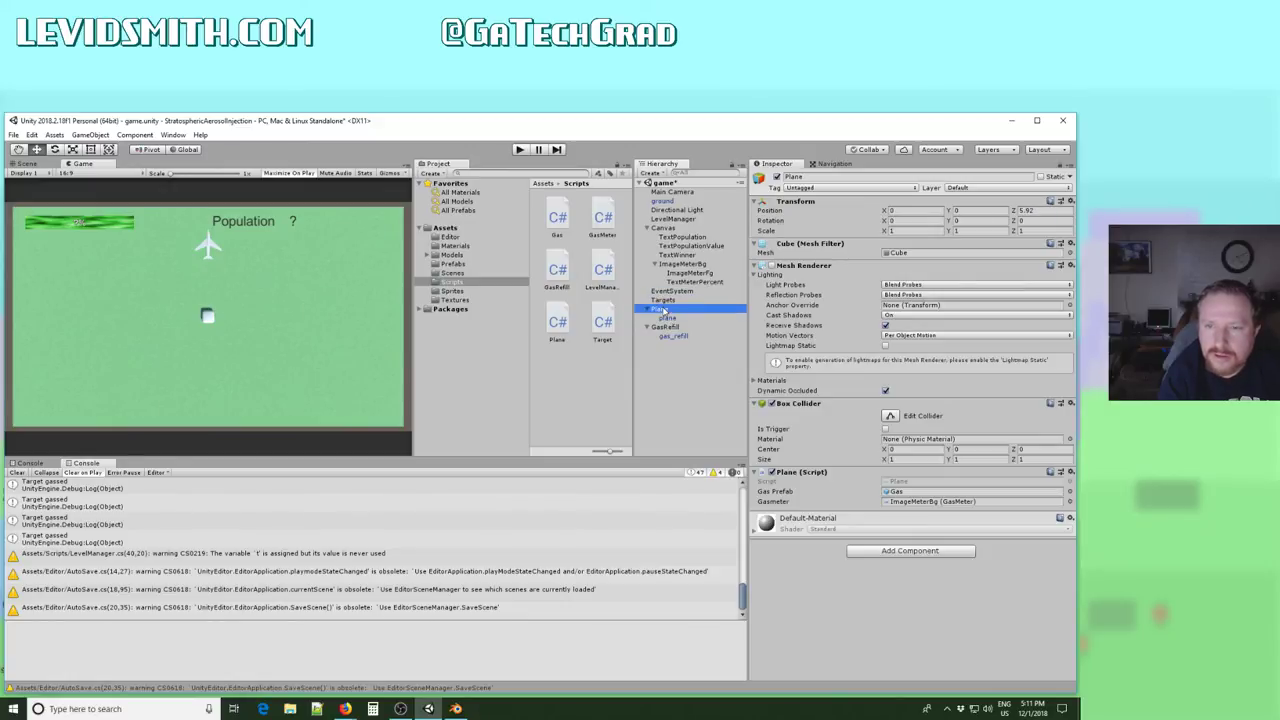
left_click(671, 329)
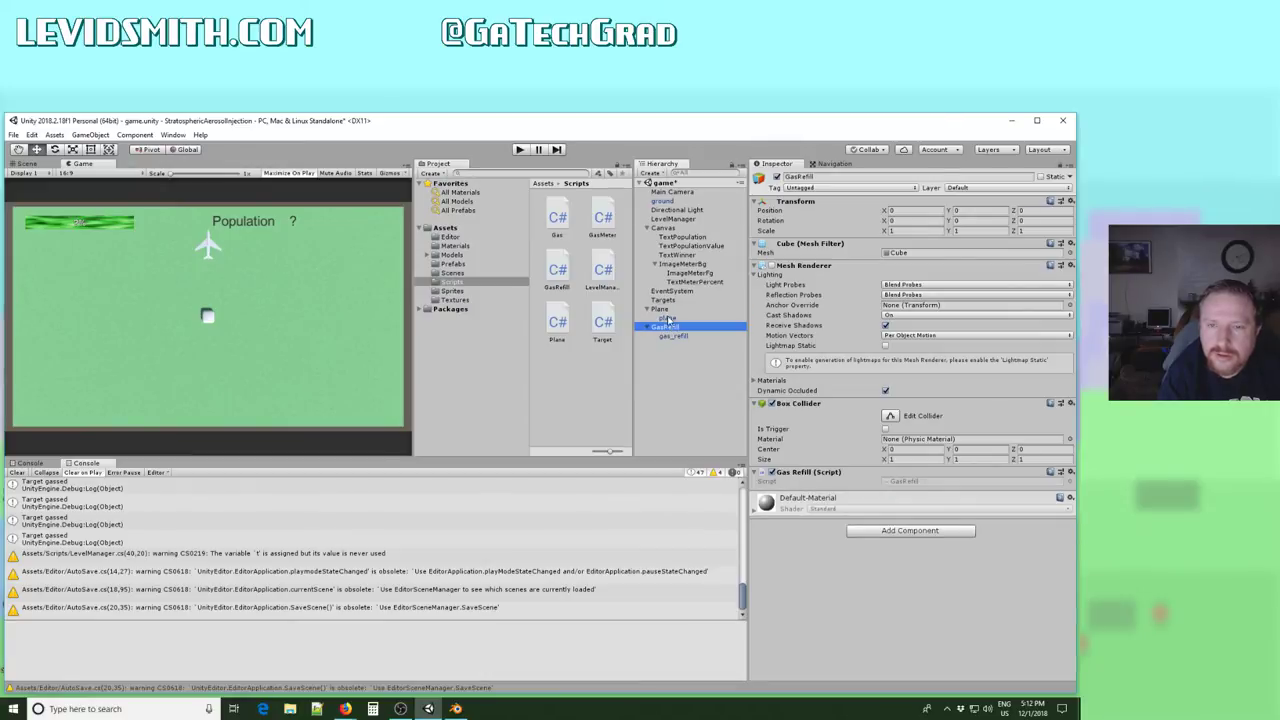
left_click(663, 311)
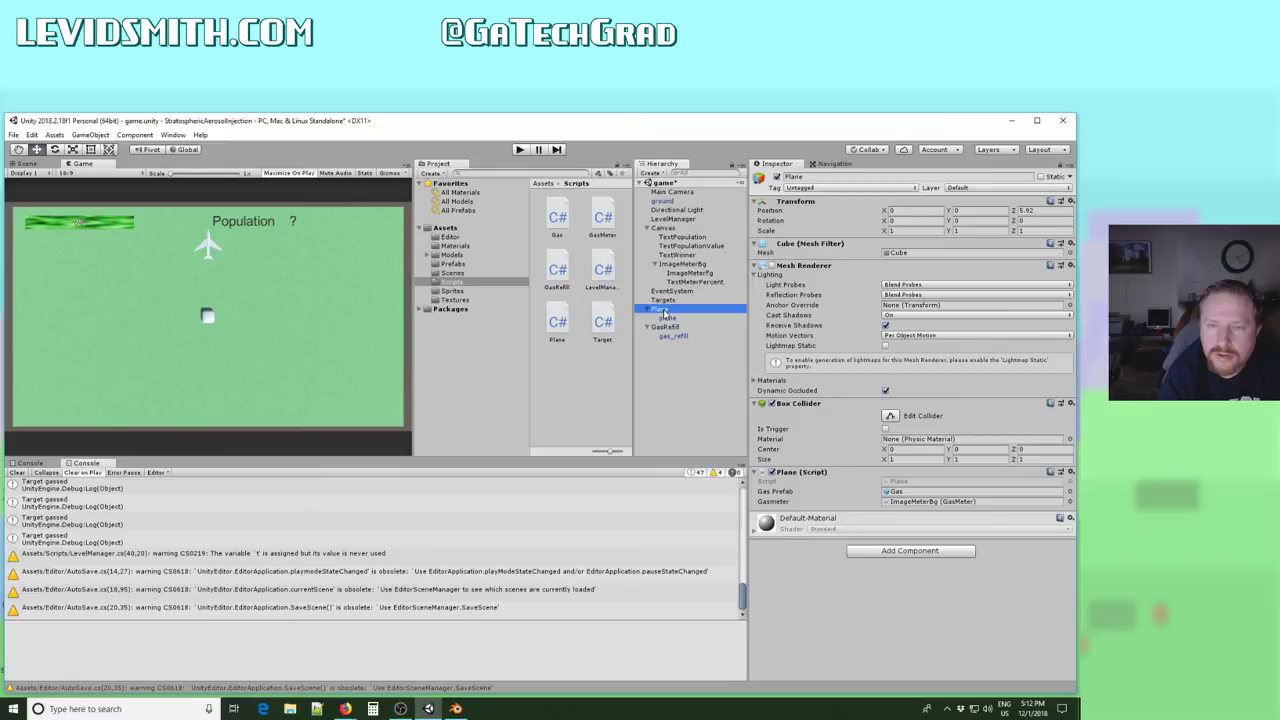
Open the Plane script and add an empty OnCollisionEnter(Collision collision) method below Update.
left_click(910, 484)
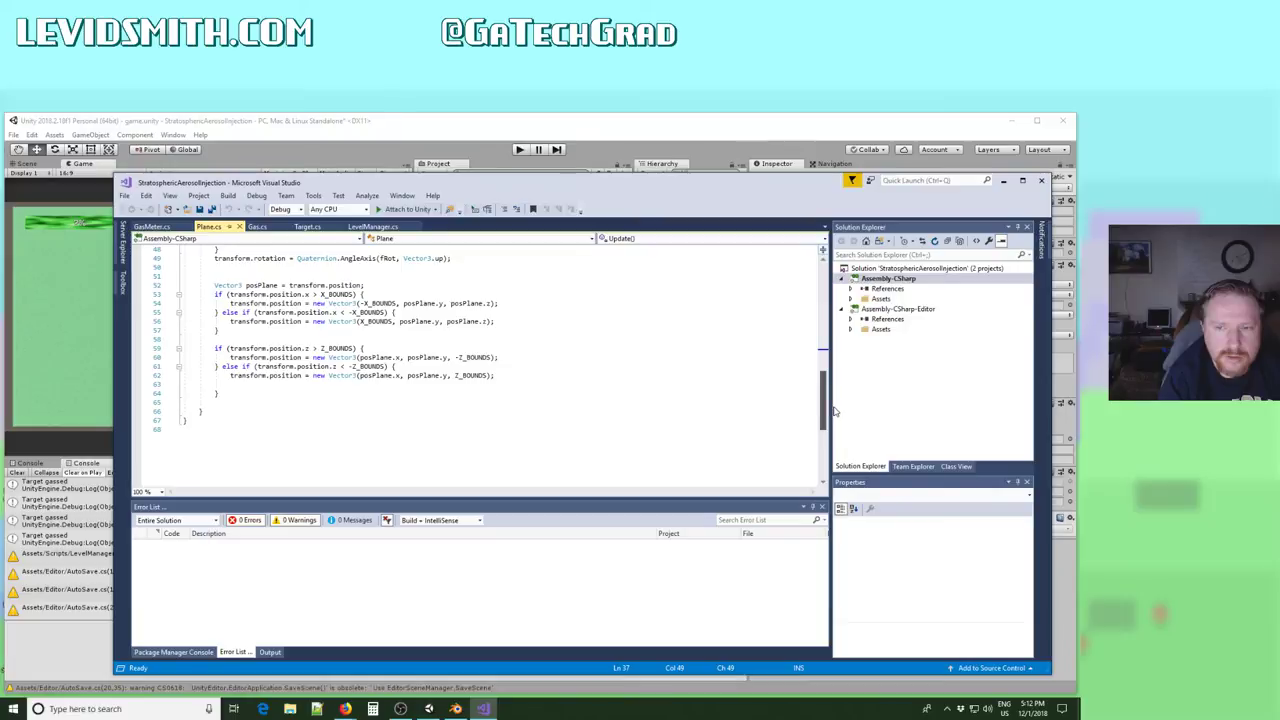
left_click(226, 410)
key("Return")
key("Return")
key("Return")
type("void On")
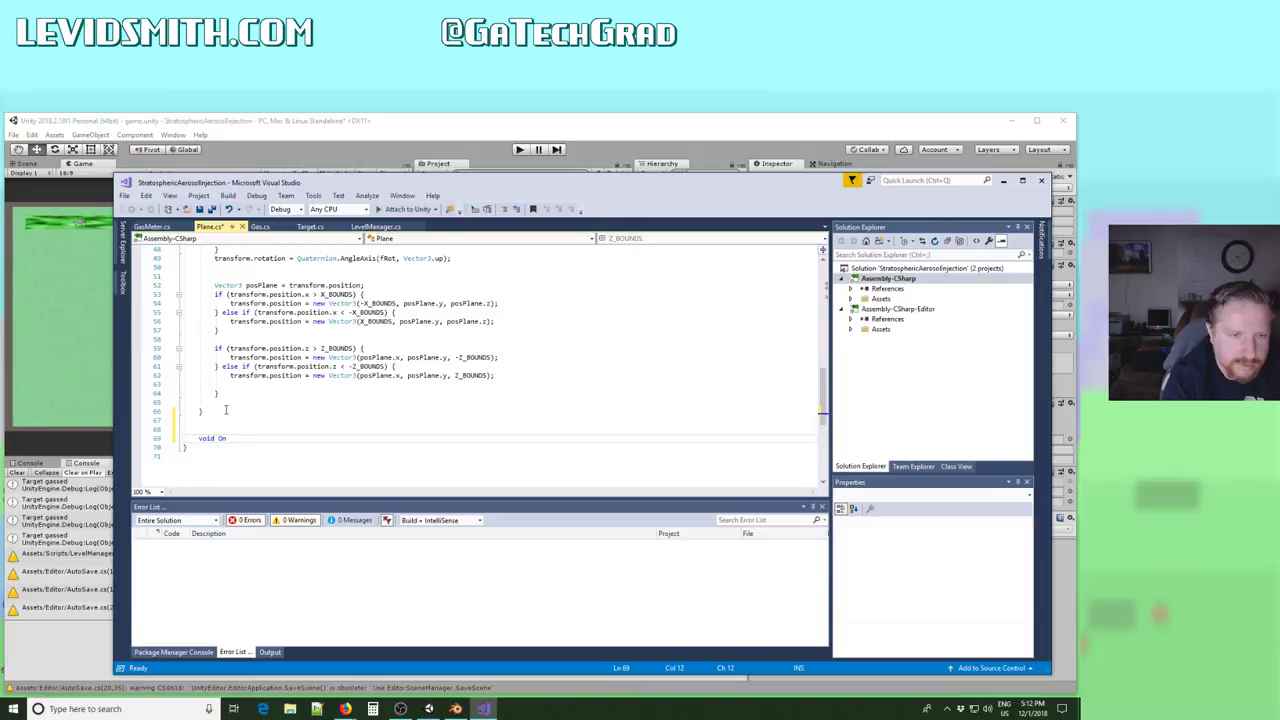
type("C")
key("Tab")
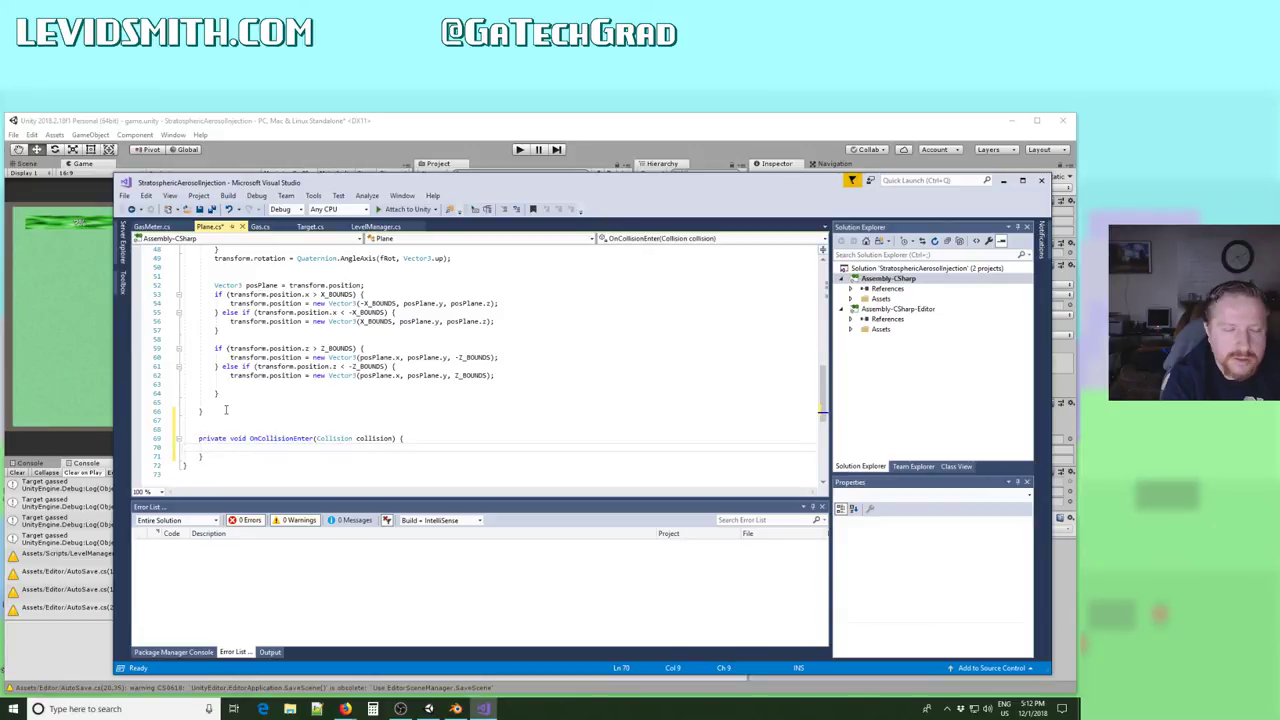
Start an if condition in OnCollisionEnter that tests collision.other.GetComponent<GasRefill>().
type("if (c")
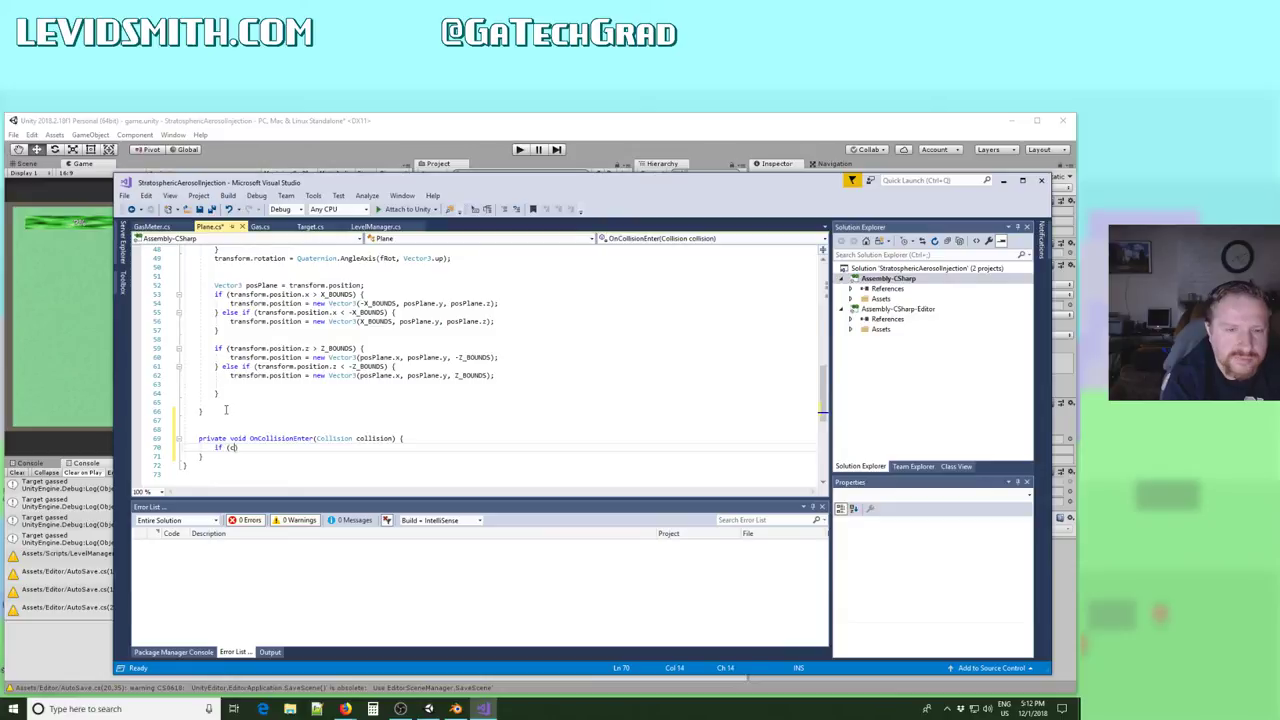
type("ollision.ot")
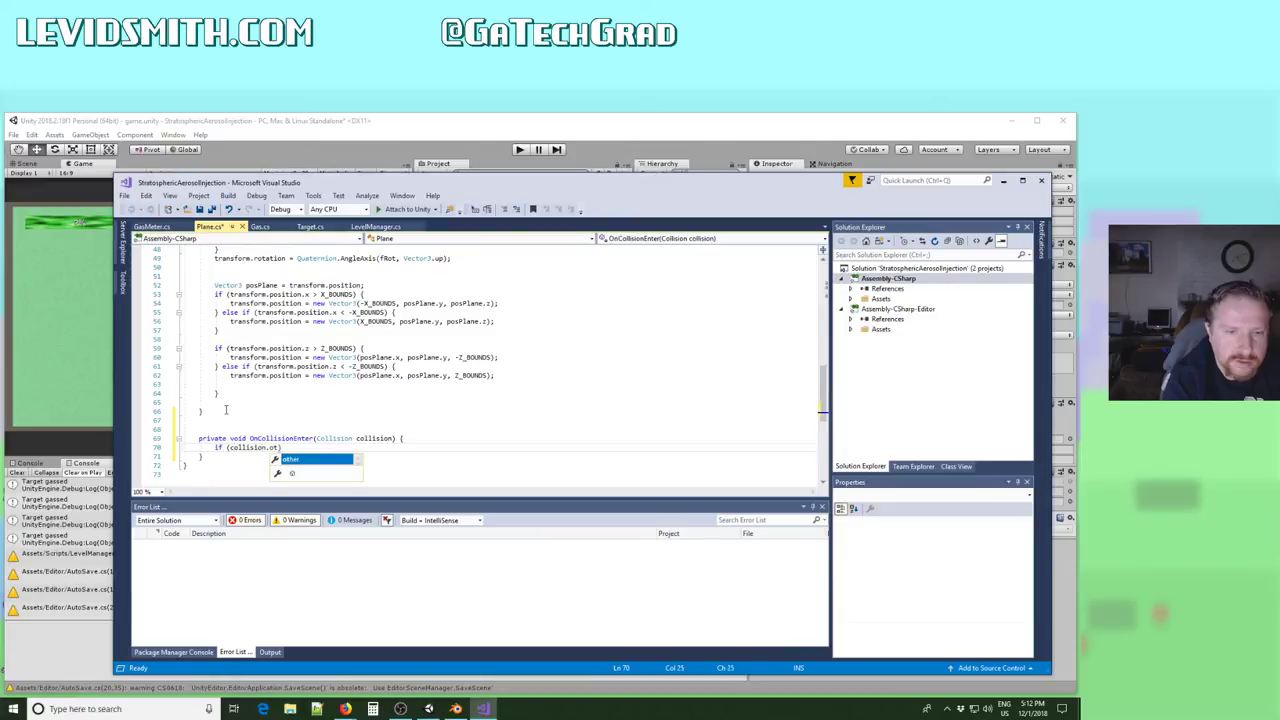
type("her")
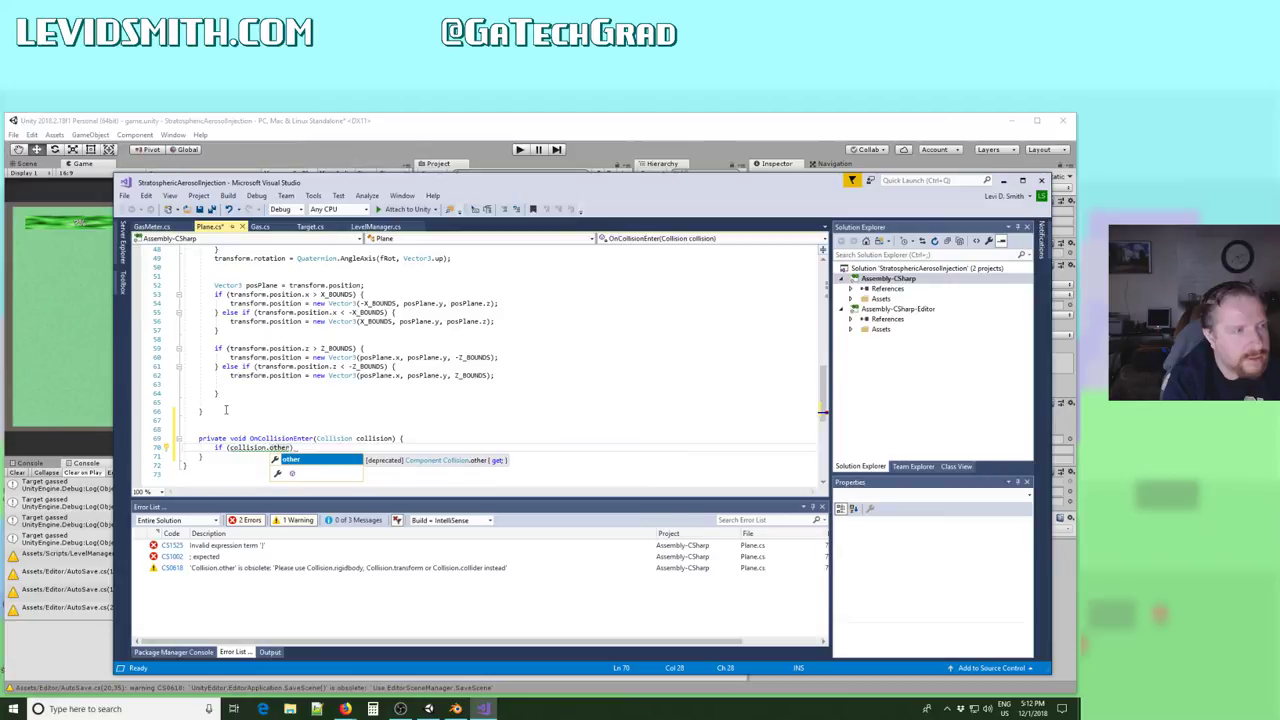
type(".Get")
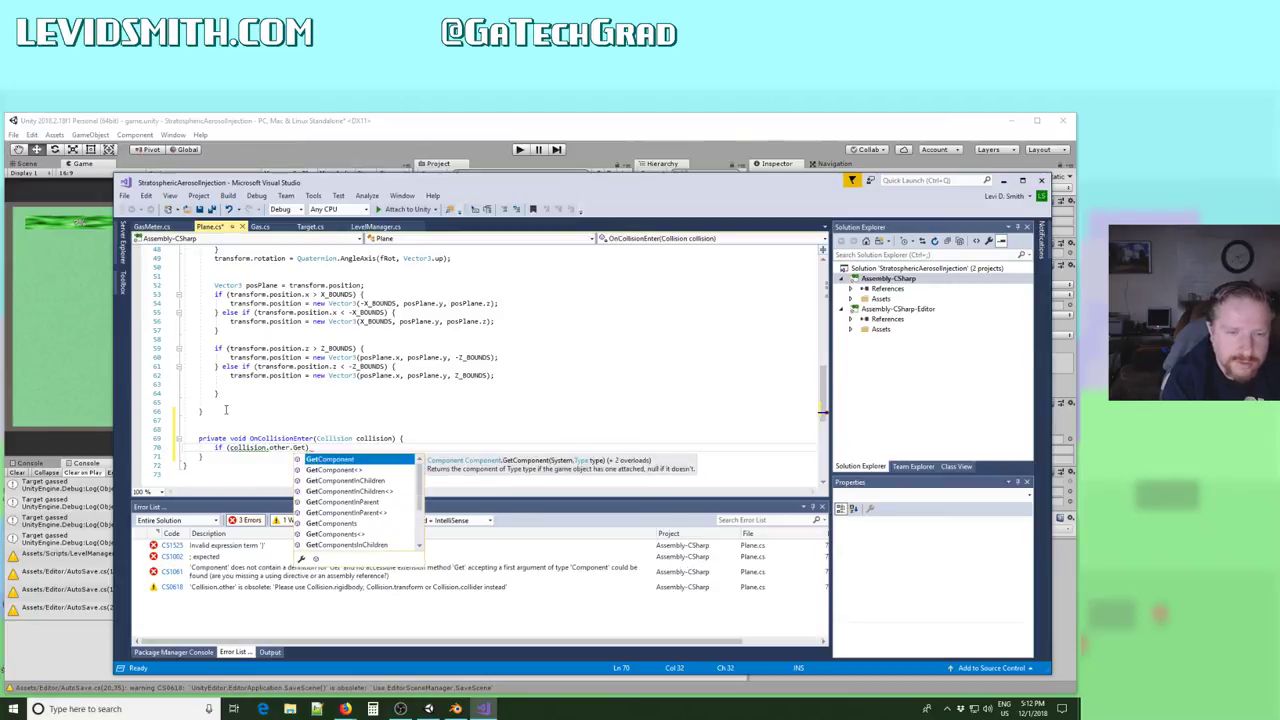
type("Component<GasRefill")
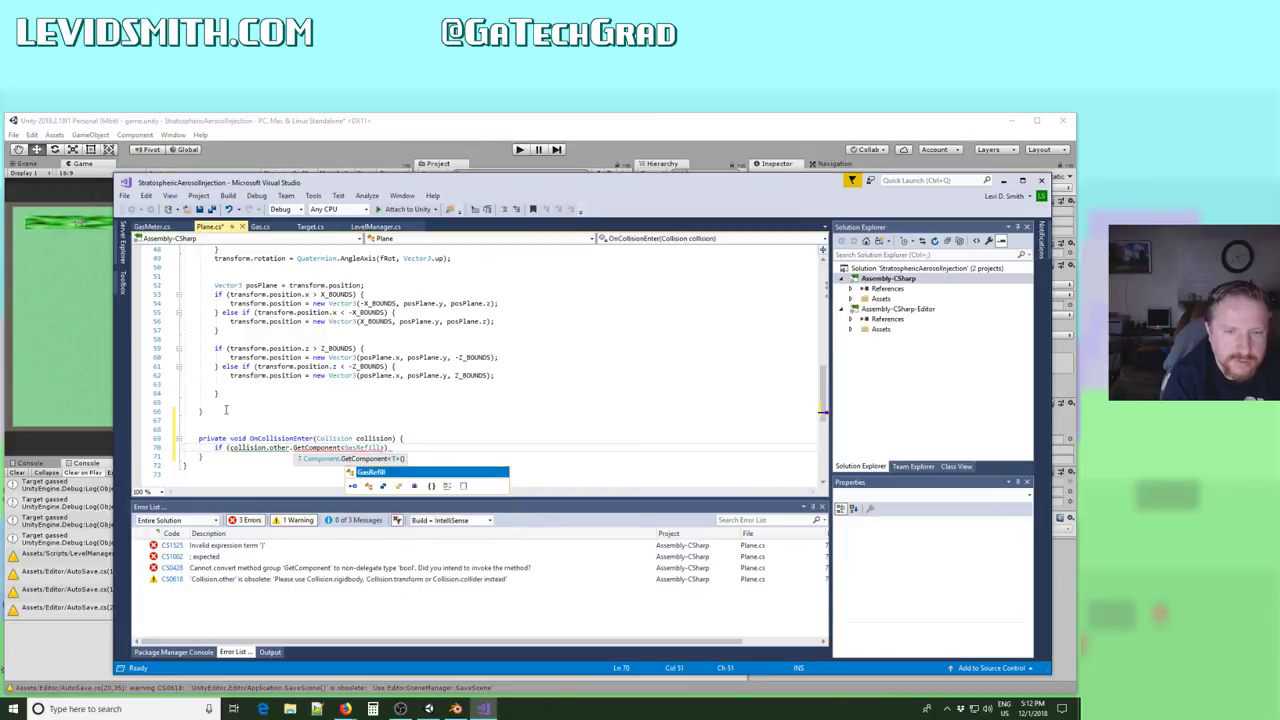
type(">(")
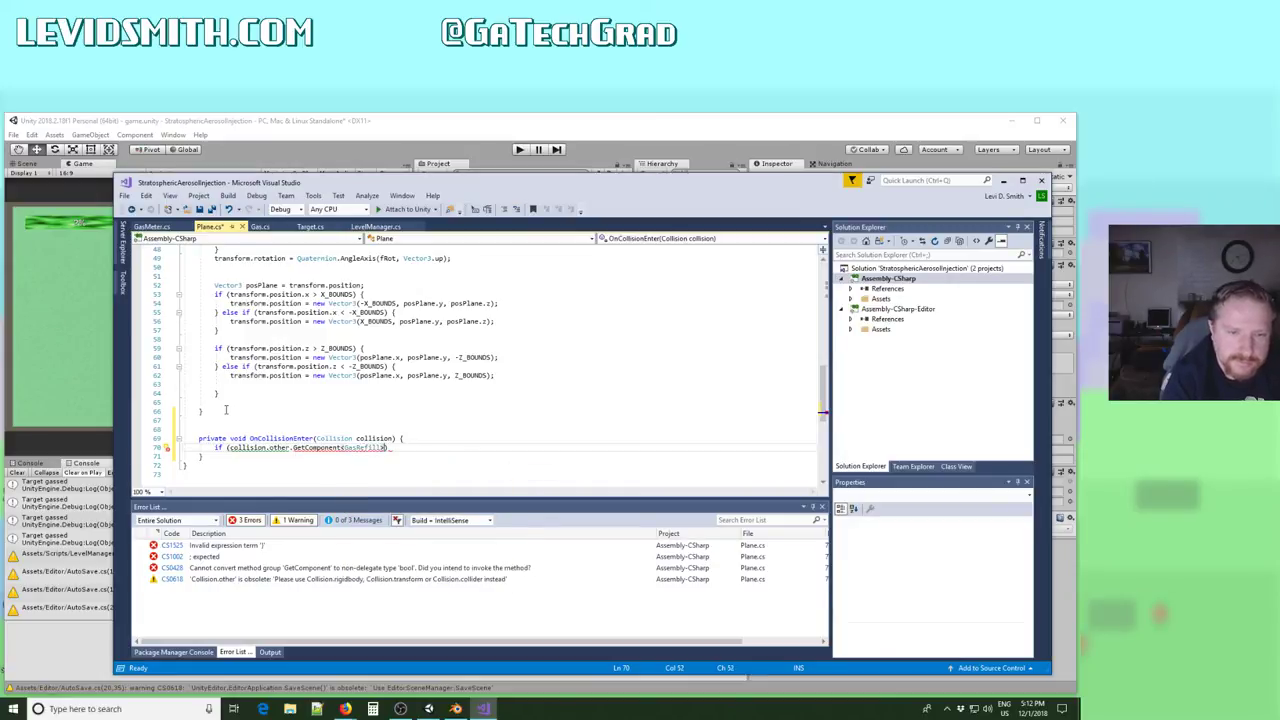
type(")")
Declare a GasRefill variable gr above the if statement and move the GetComponent expression out of the condition into its assignment.
key("ctrl+Return")
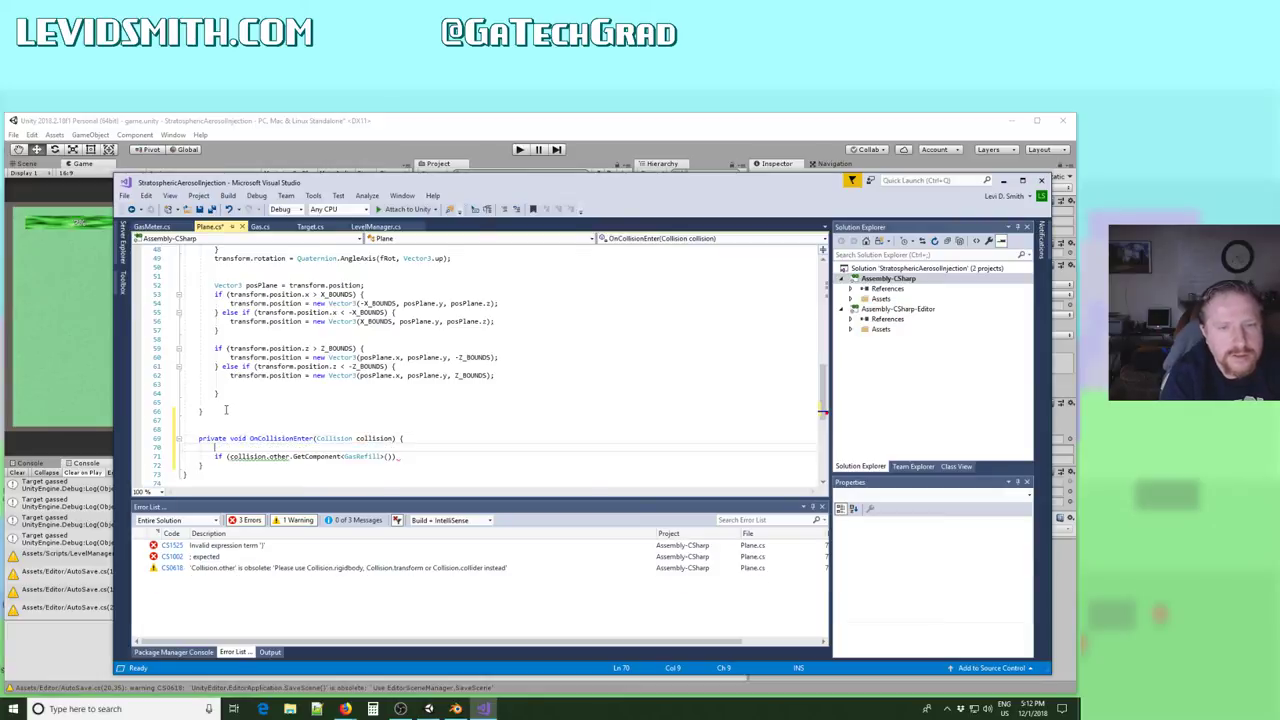
type("GasRe")
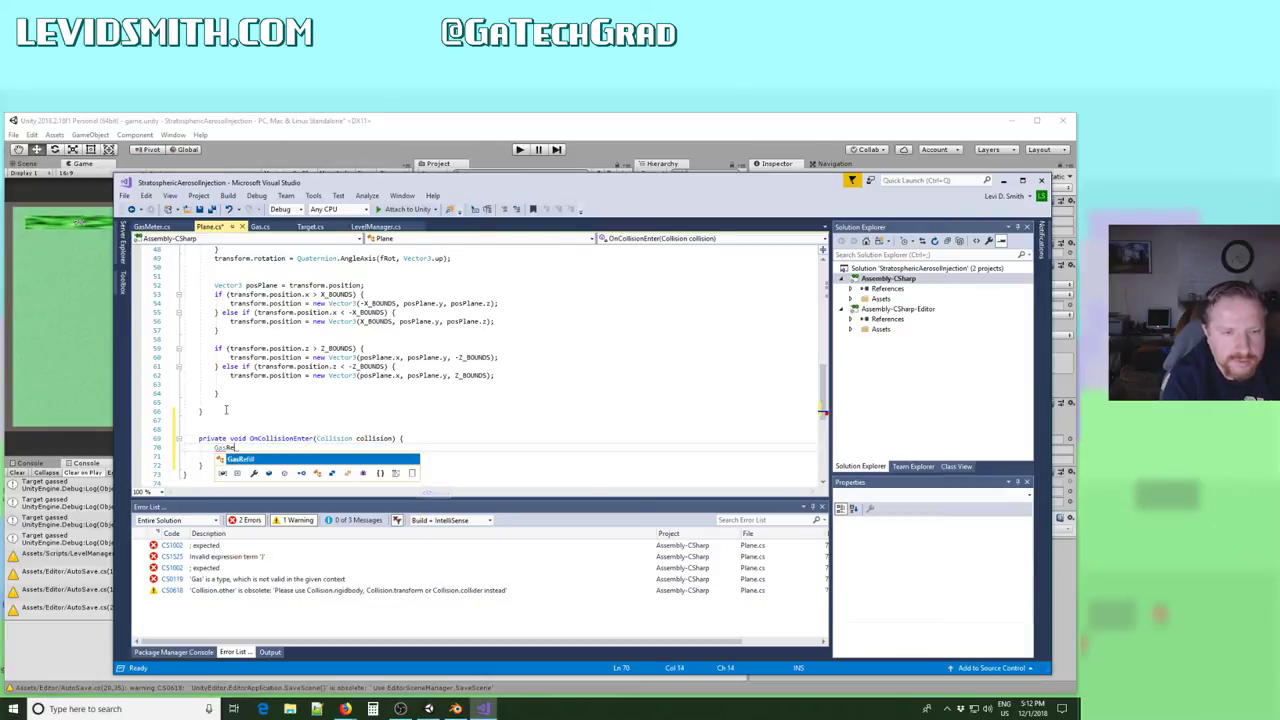
type("fill gas")
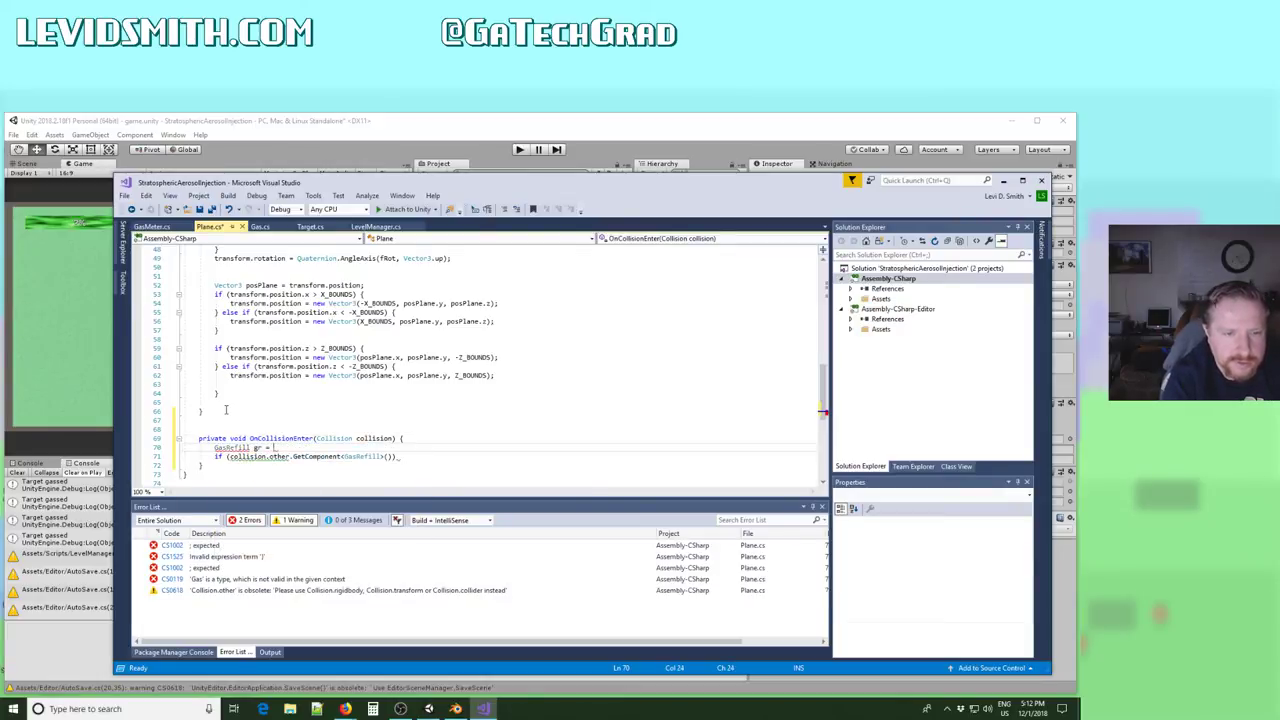
key("Down")
key("Home")
key("Right")
key("Right")
key("Right")
key("Right")
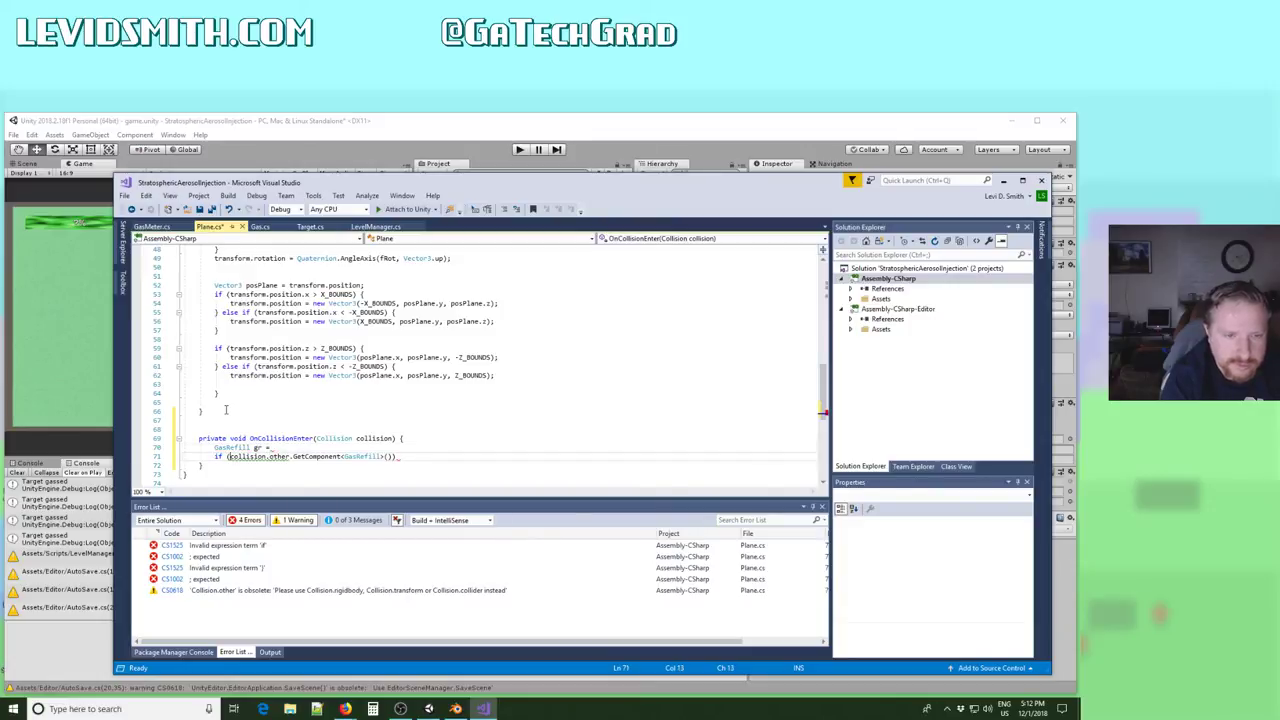
key("shift+End")
key("shift+Left")
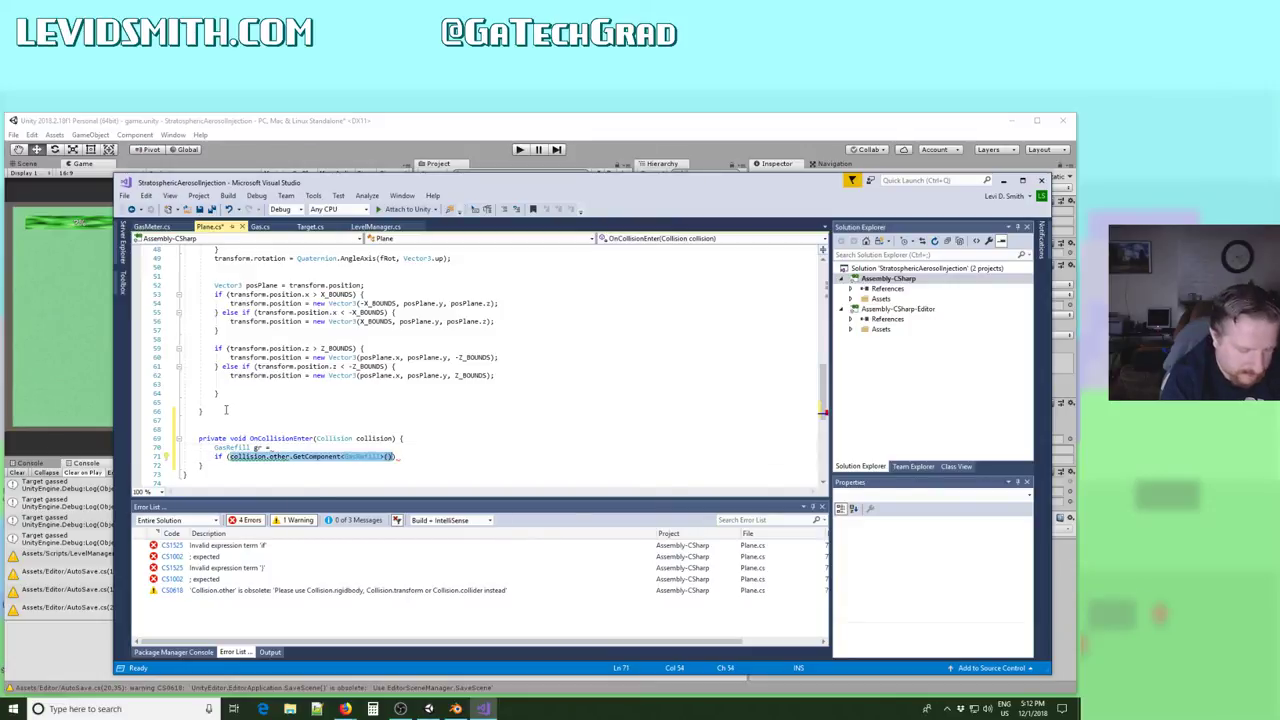
key("ctrl+x")
key("ctrl+v")
type(";")
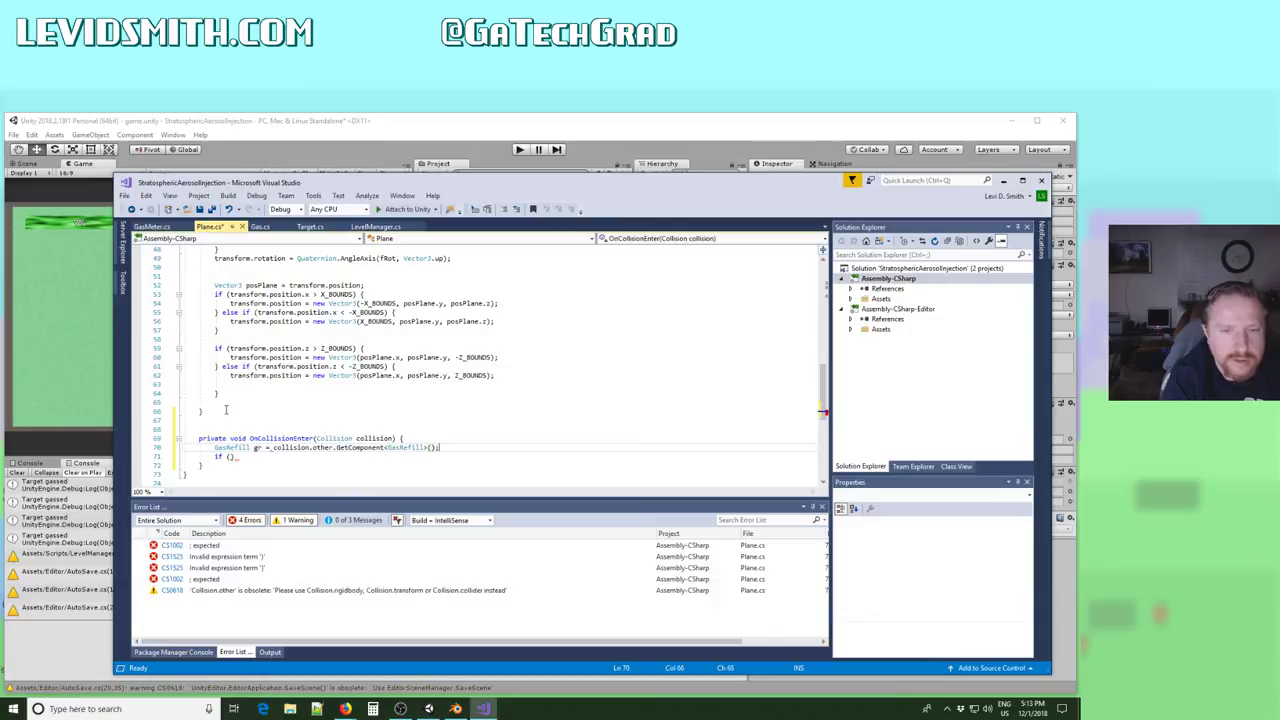
Complete the if statement with the condition gr != null and open an empty block for it.
key("Down")
key("Left")
type("gr ")
type("!=")
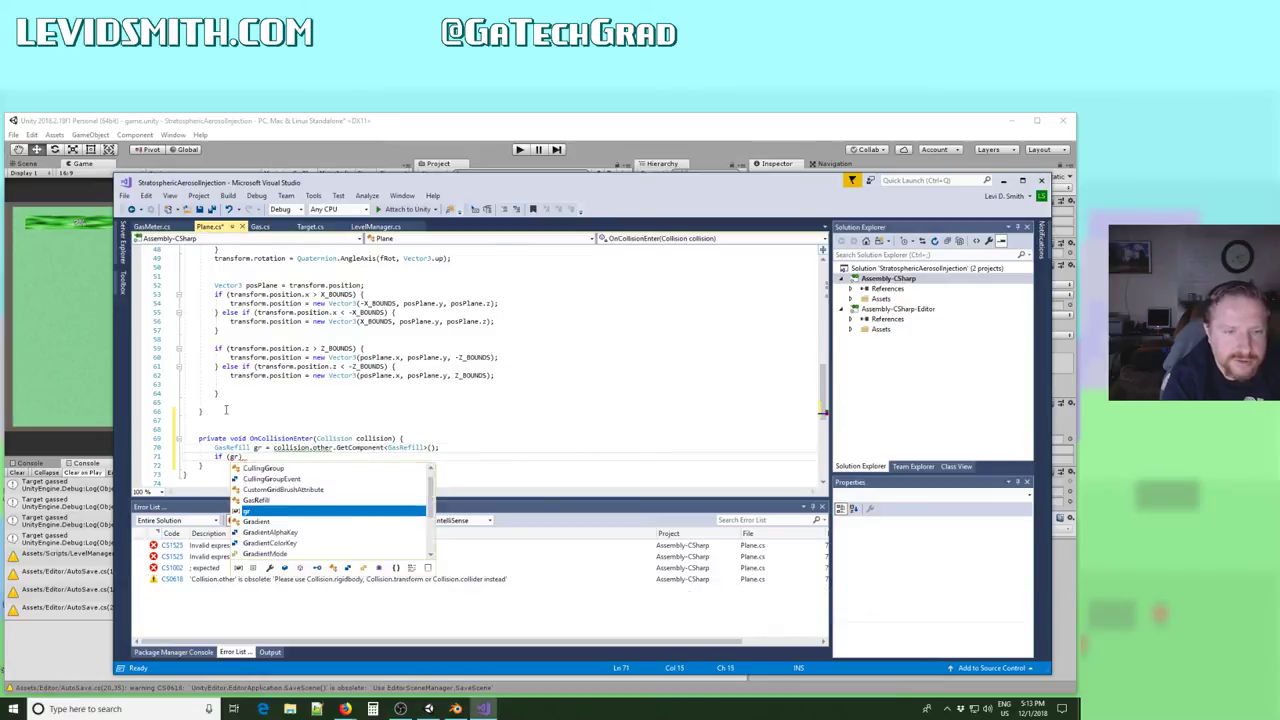
type(" null) ")
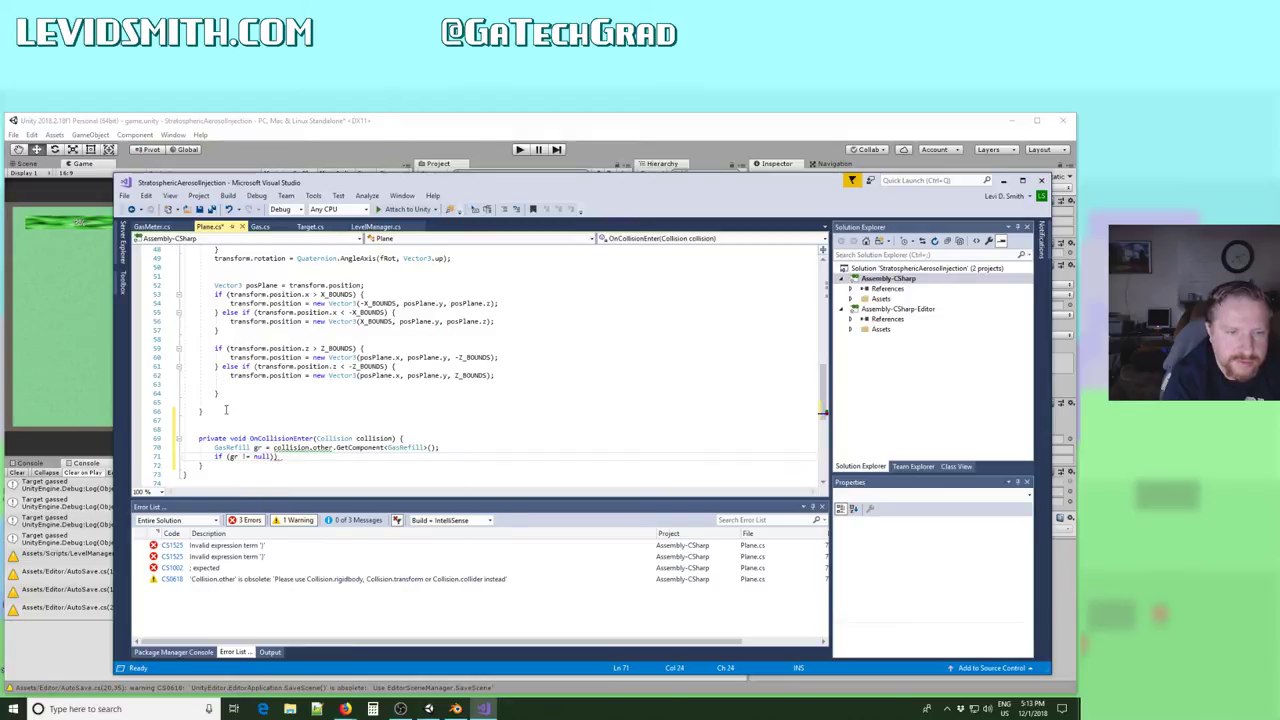
type("{")
key("Return")
key("Return")
key("Up")
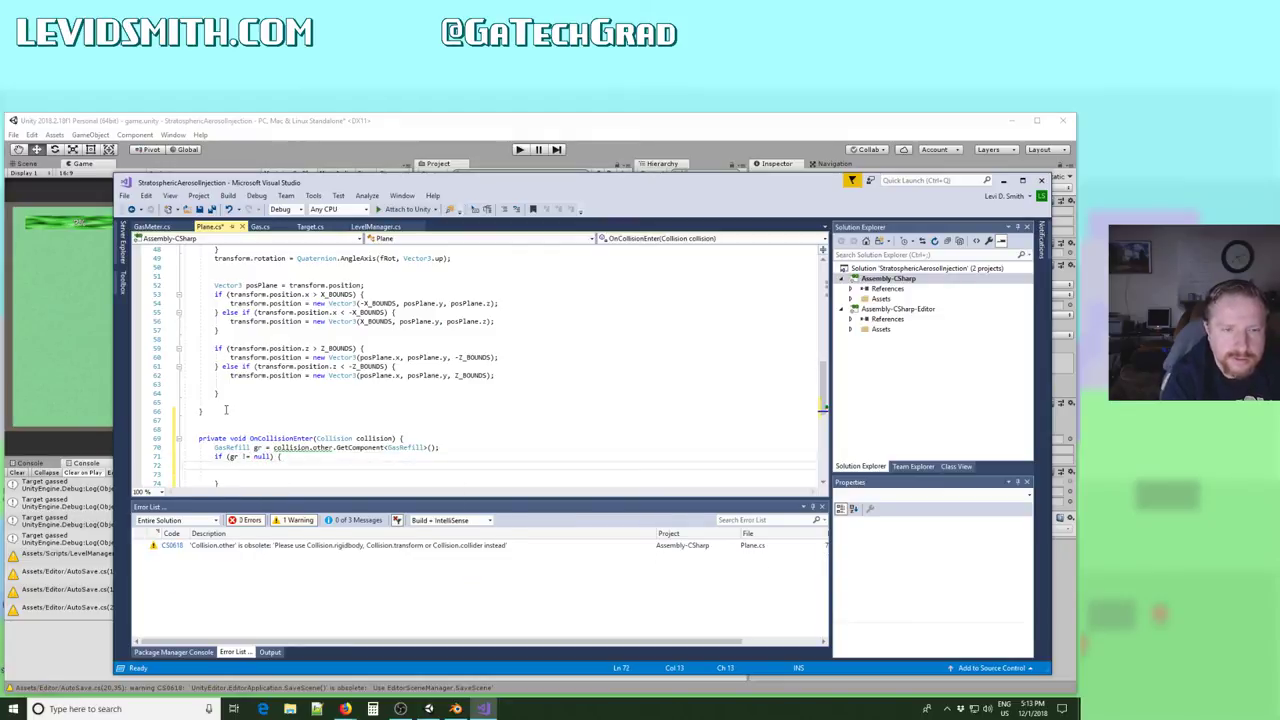
Increase the gas inside the null-check block with fGasAmount += 25f;.
type("fGas")
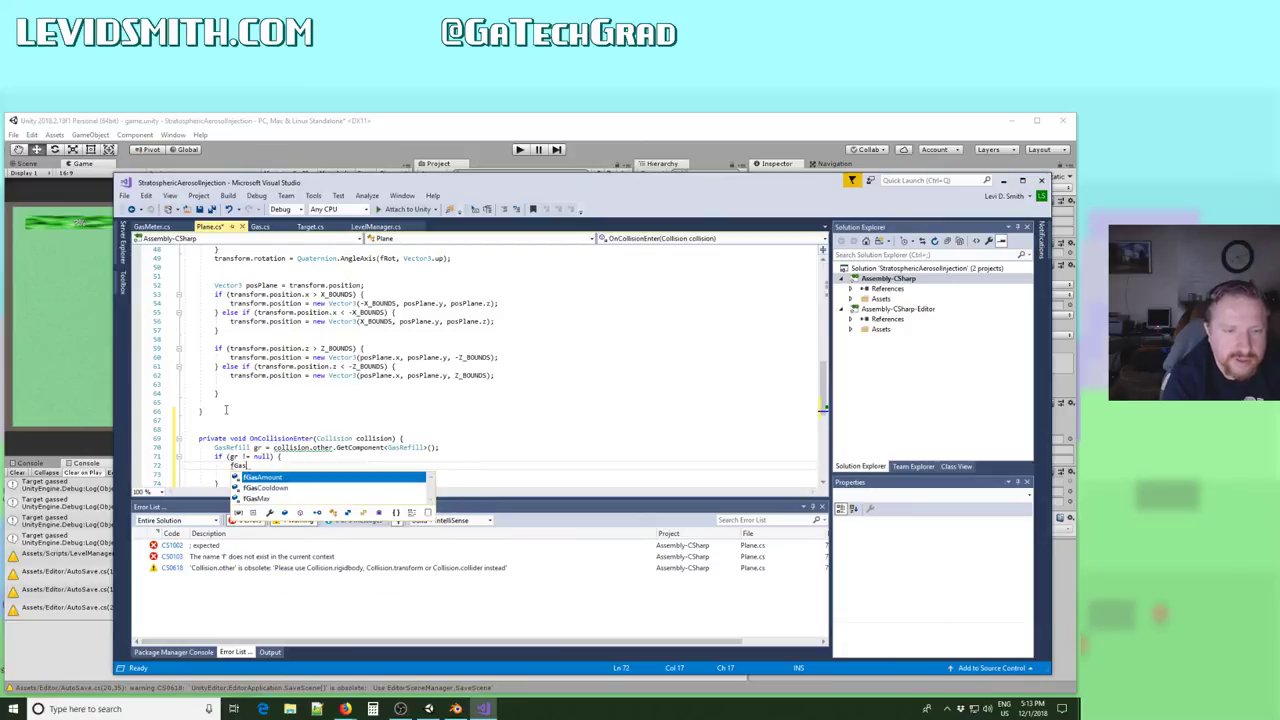
type("Amount += 25f;")
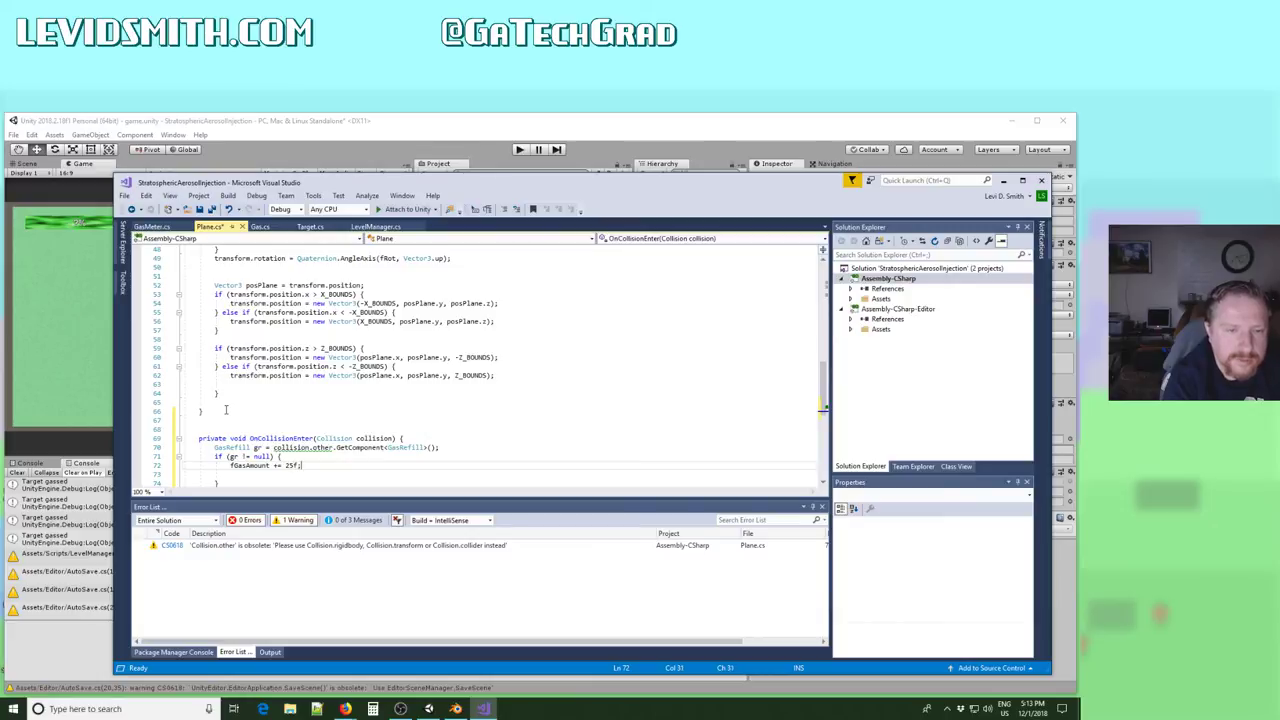
key("Return")
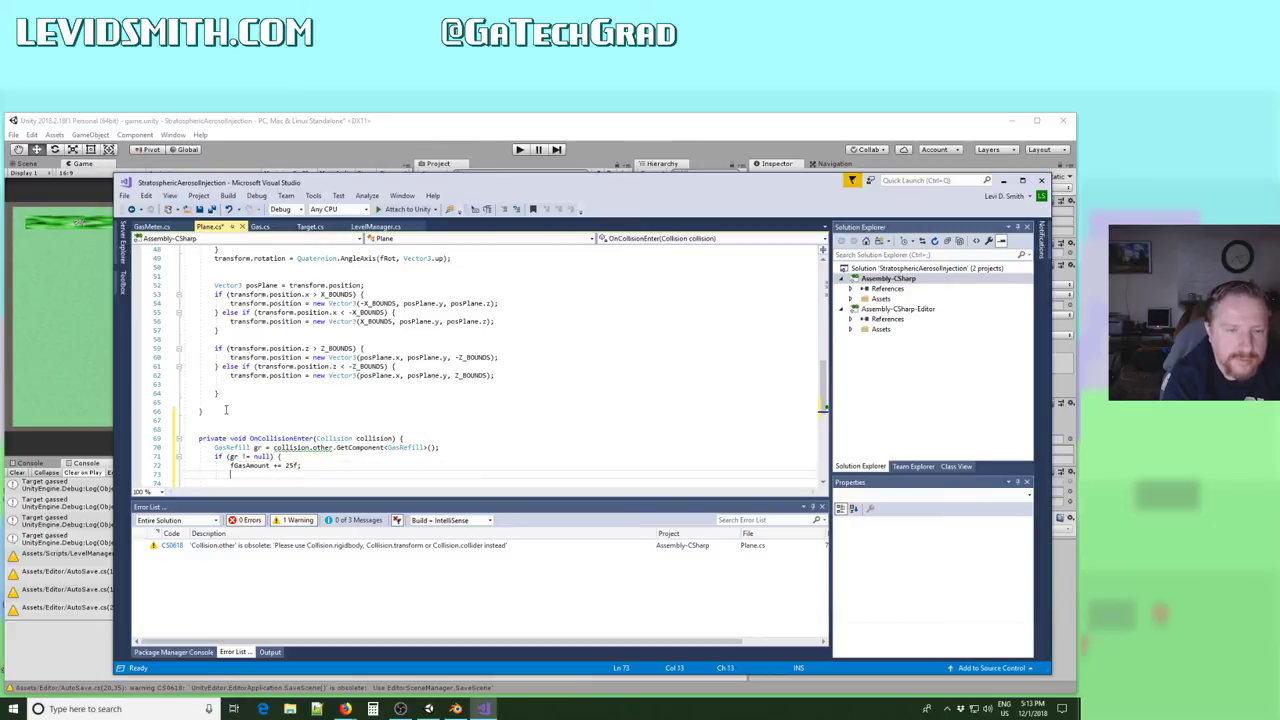
Add the call Mathf.Clamp(fGasAmount, 0, fGasMax); below the gas increase.
type("Math")
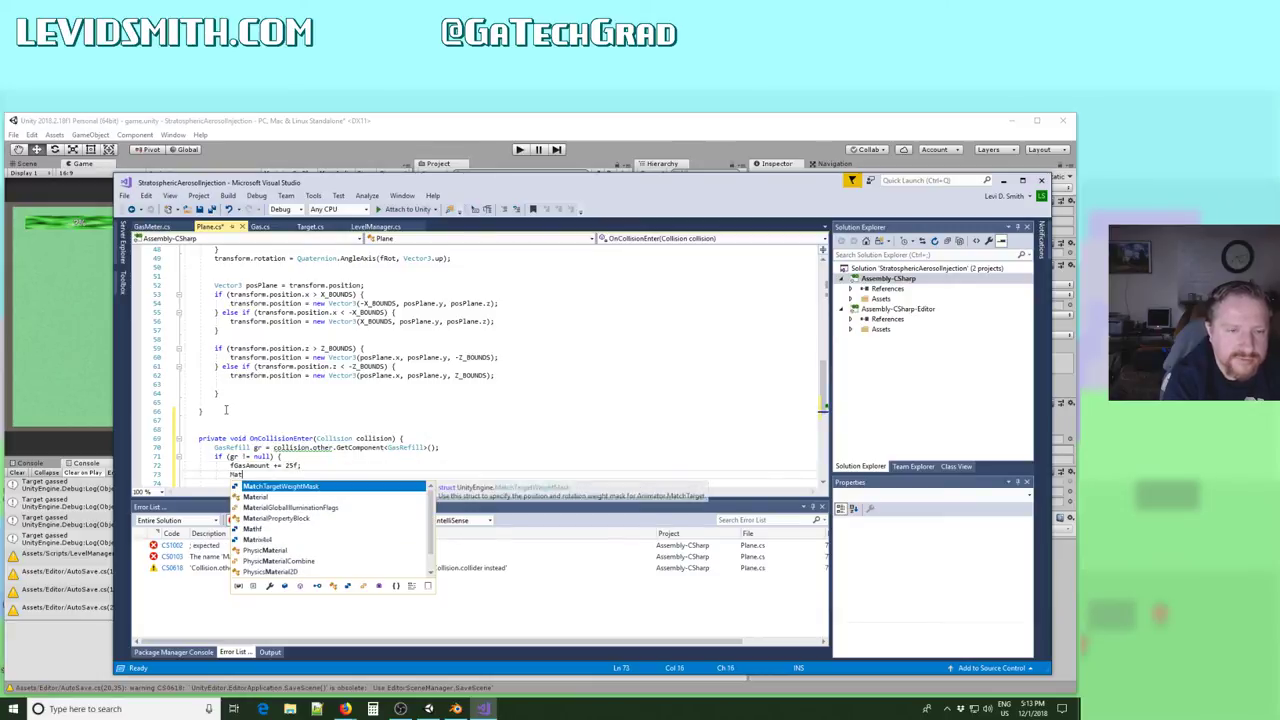
type("f.Clamp(")
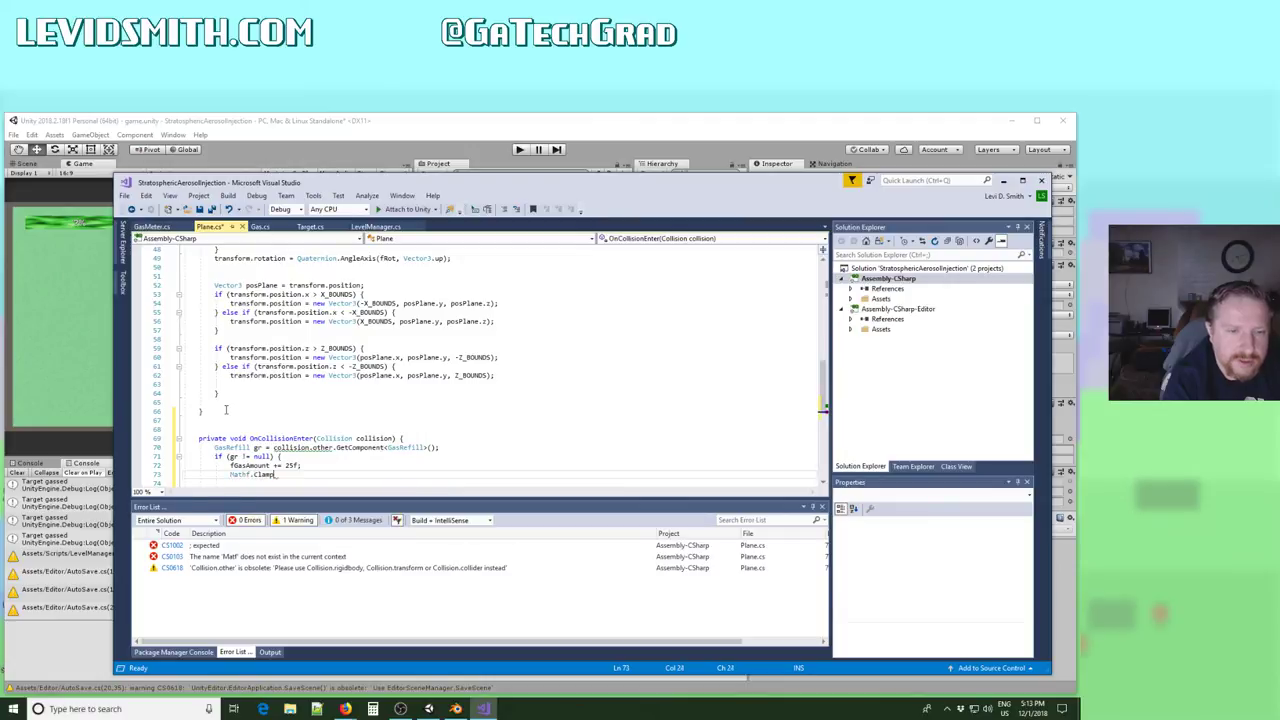
type("fG")
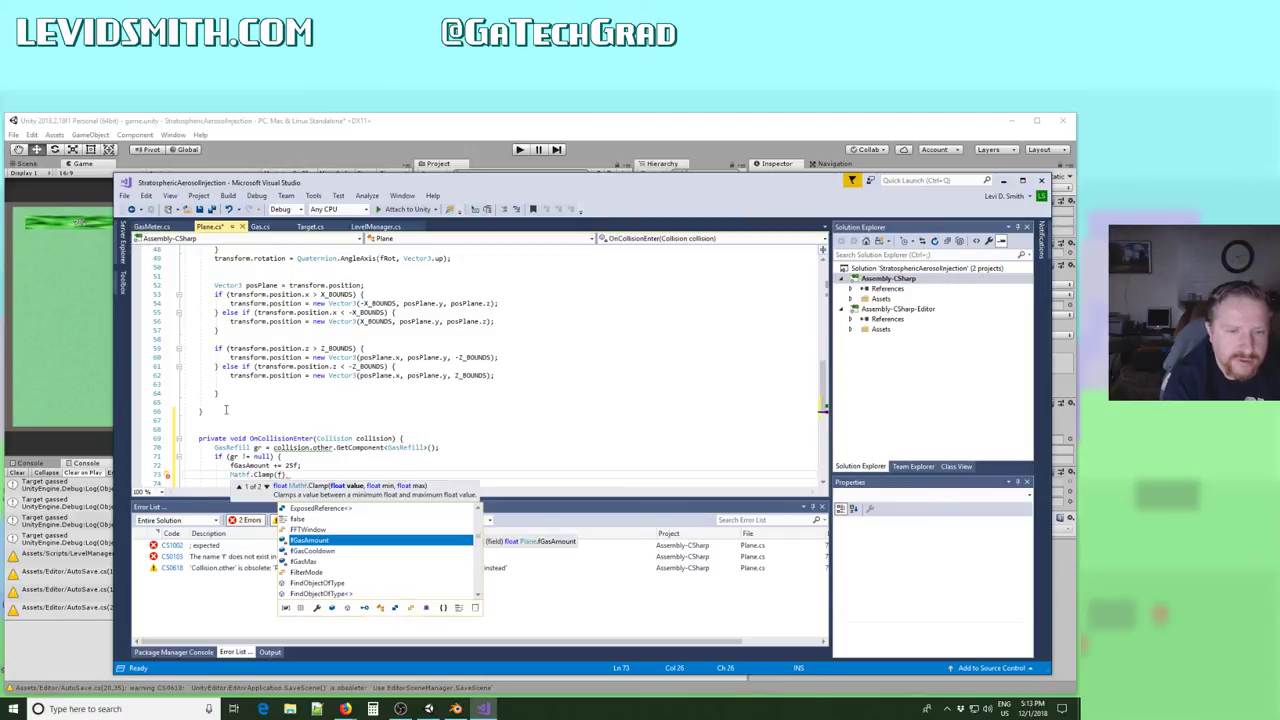
type("asAmount, ")
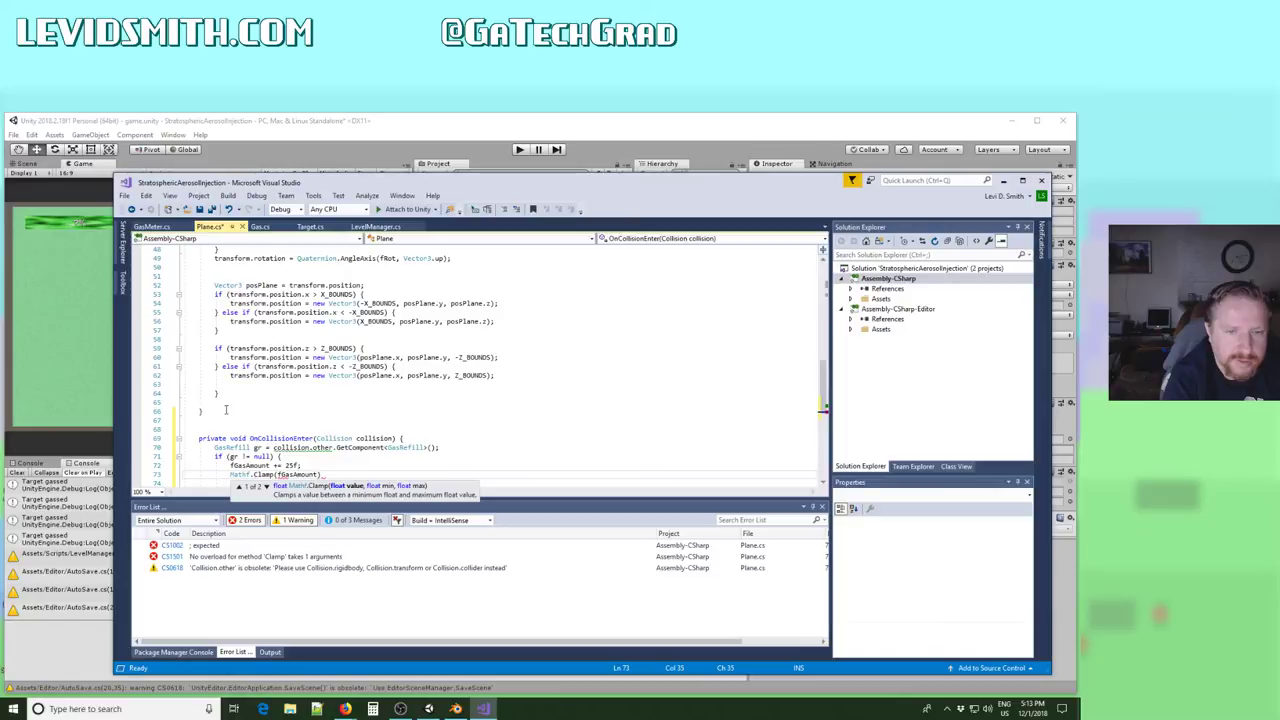
type("0, f")
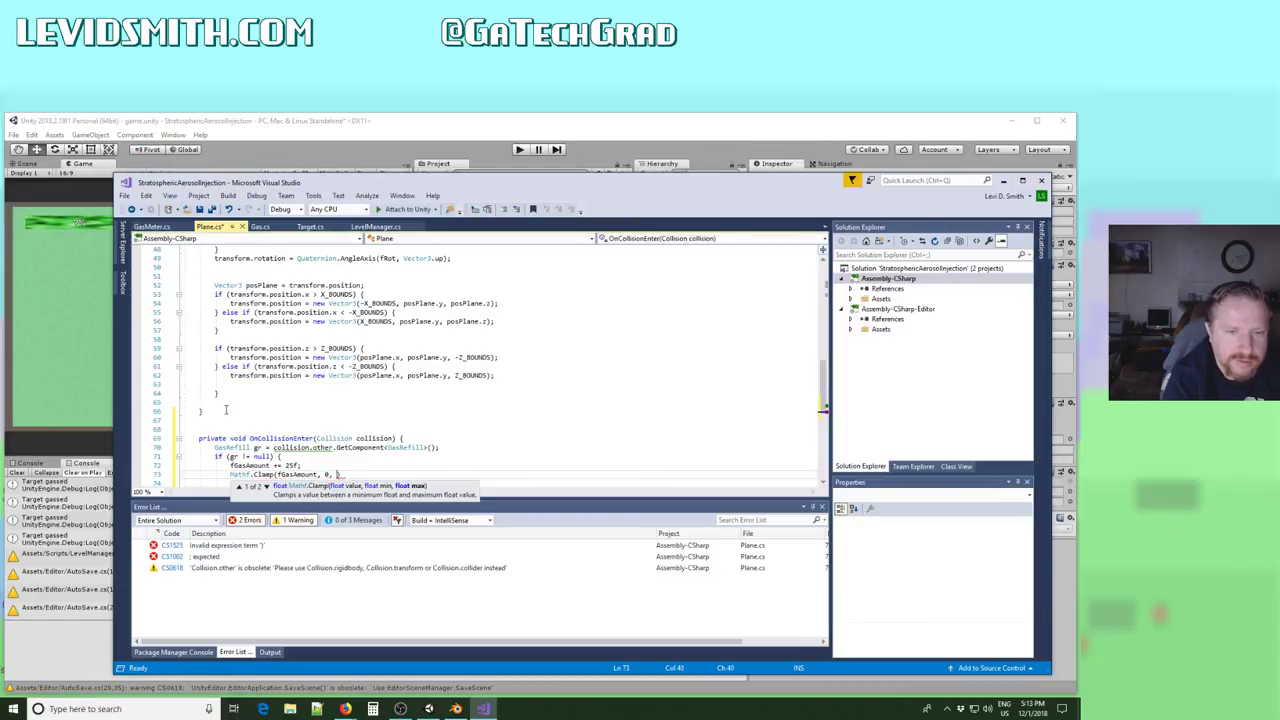
type("GasMax")
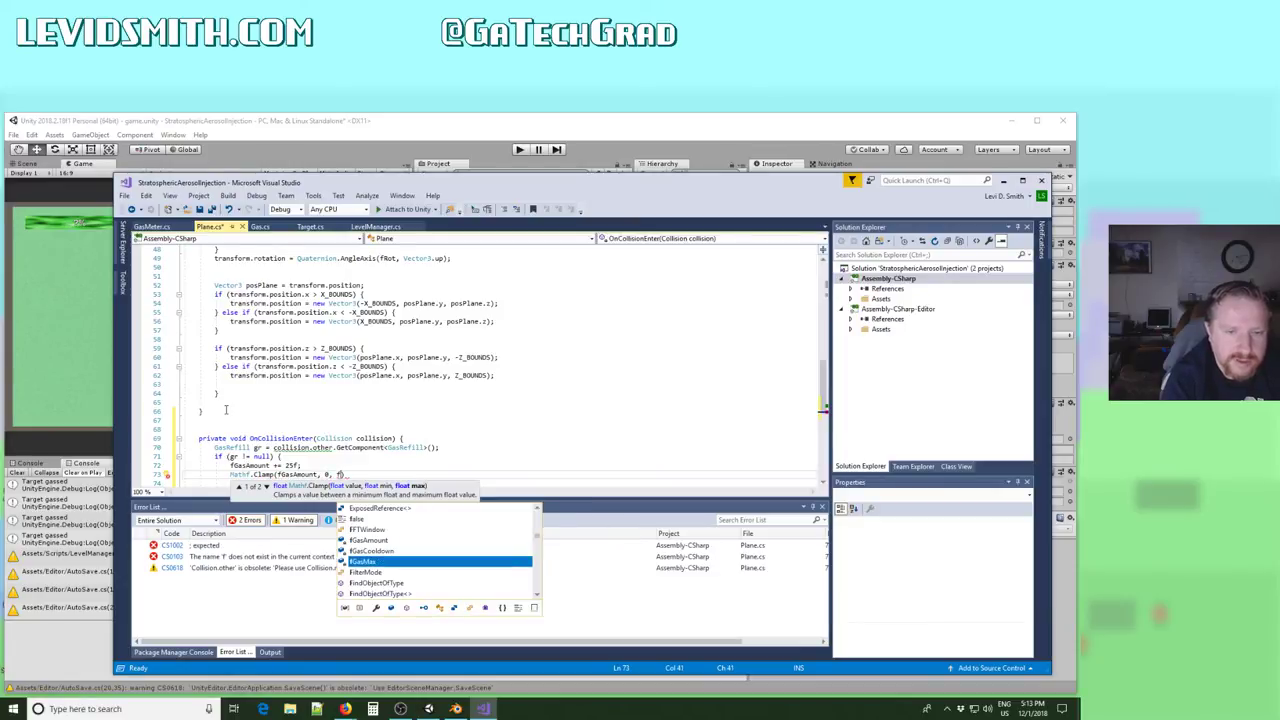
type(");")
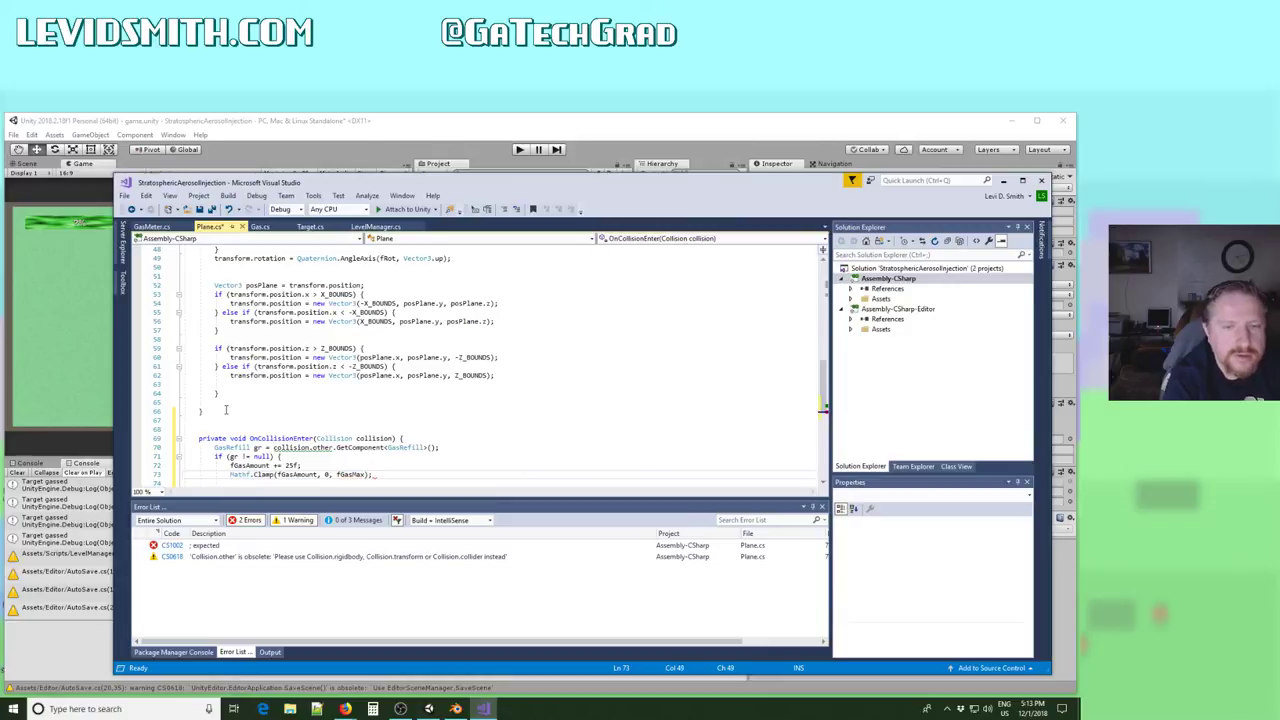
key("Return")
key("Down")
scroll(225, 409, "down", 1)
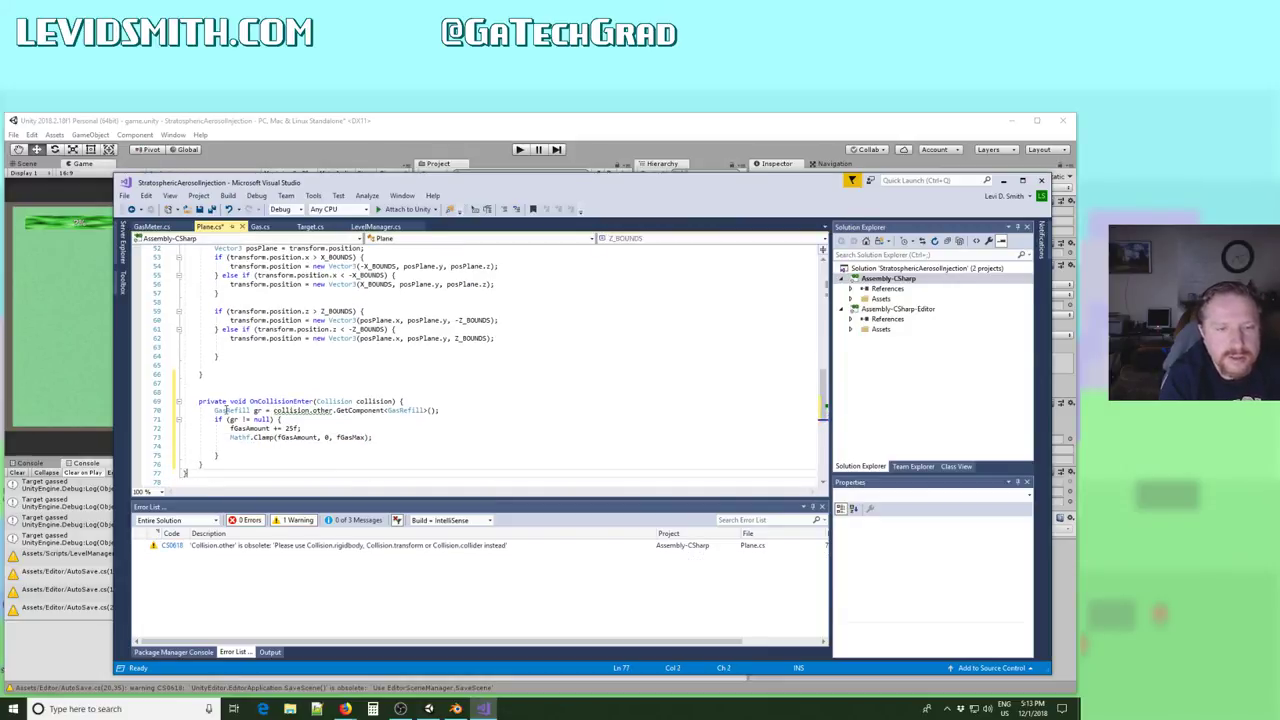
Replace the obsolete other member with collider in the gr assignment, so it reads collision.collider.GetComponent<GasRefill>().
key("Up")
key("Up")
key("Up")
key("Up")
key("Up")
key("Up")
key("Up")
left_click(371, 401)
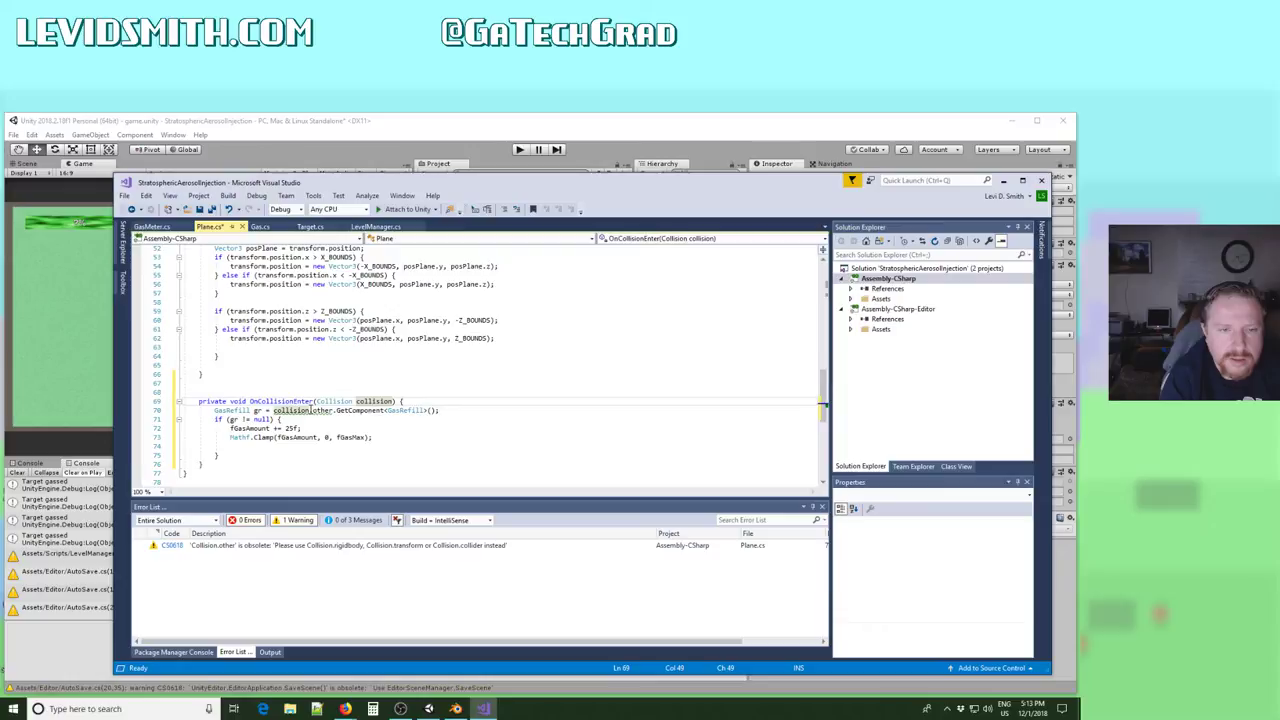
mouse_move(319, 414)
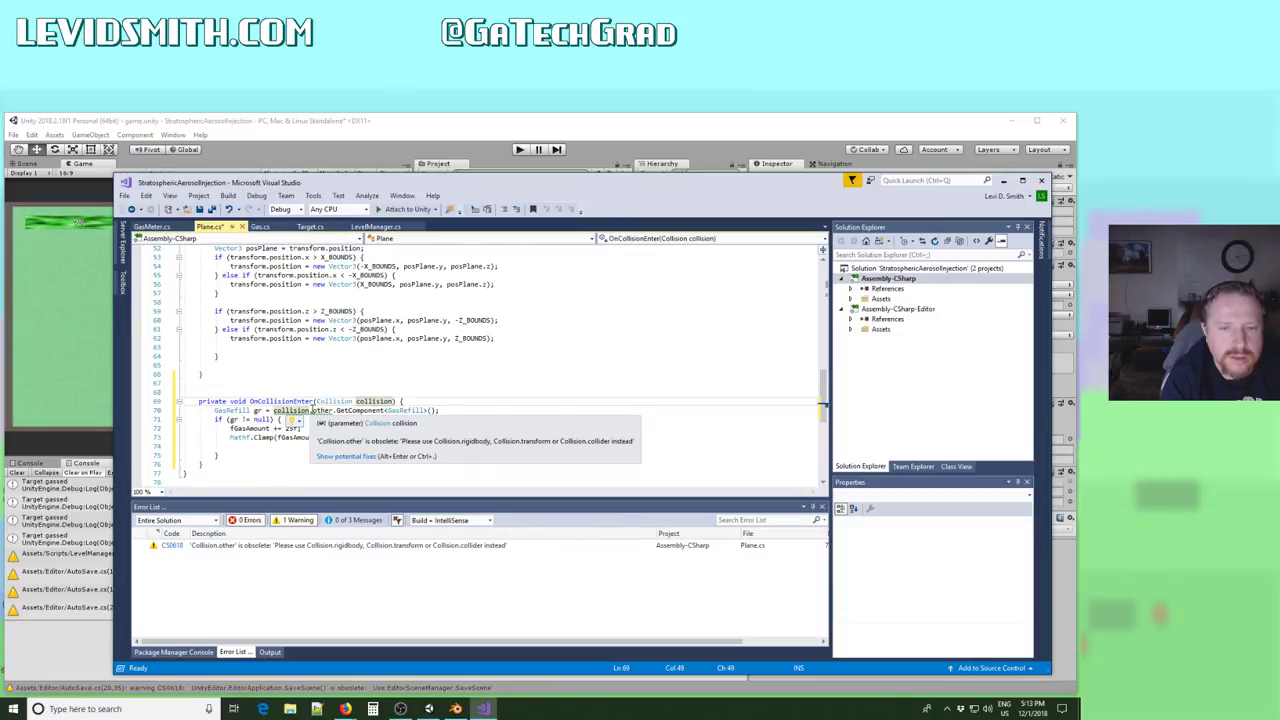
left_click(352, 410)
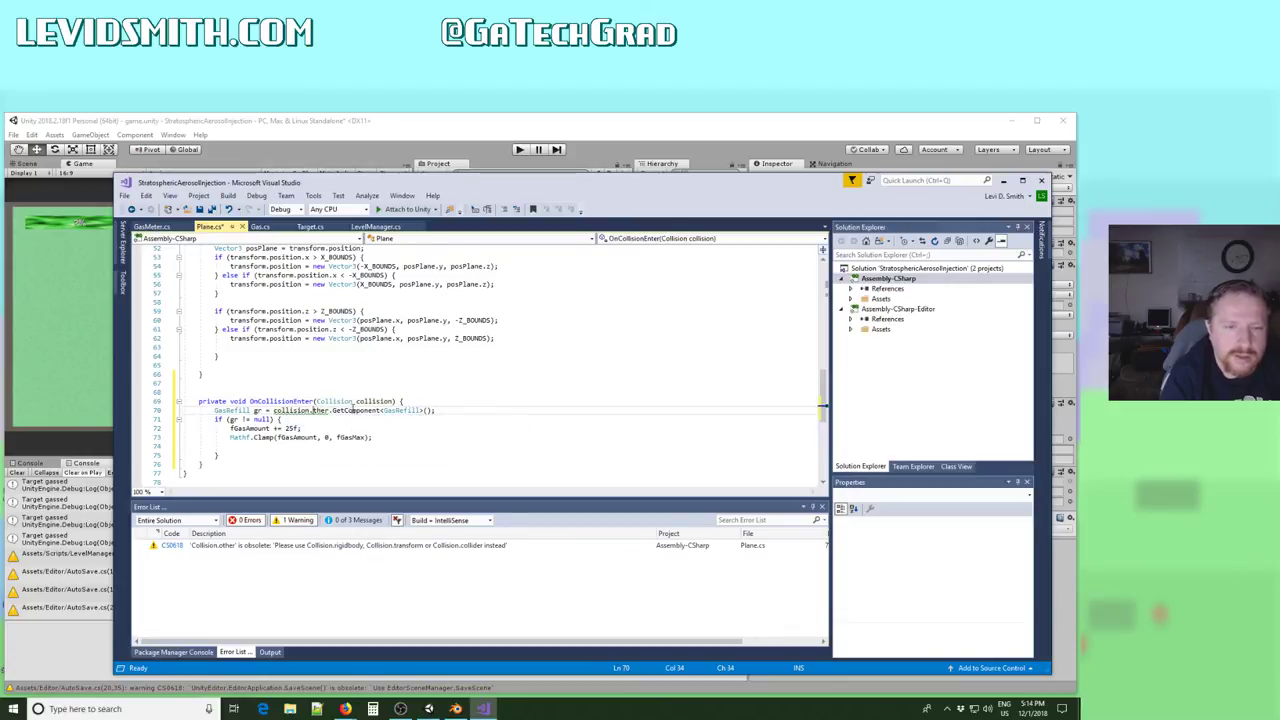
key("ctrl+Delete")
type("collider.clos")
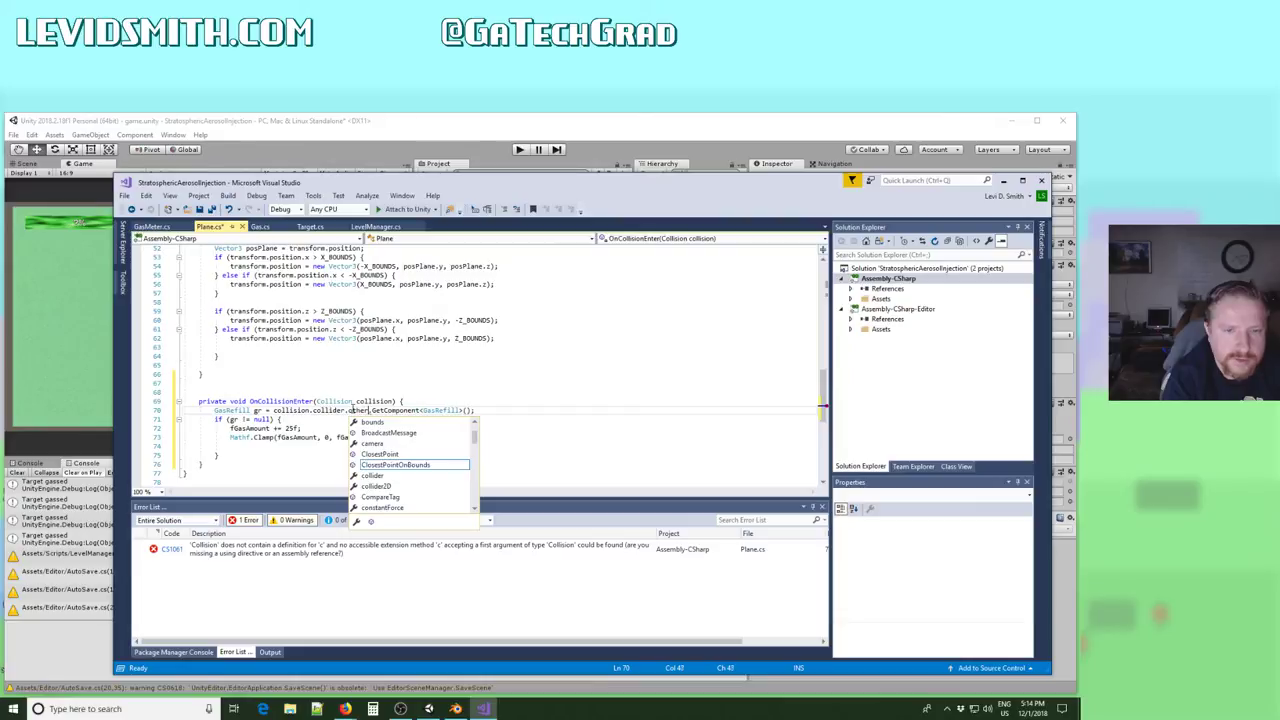
type("e")
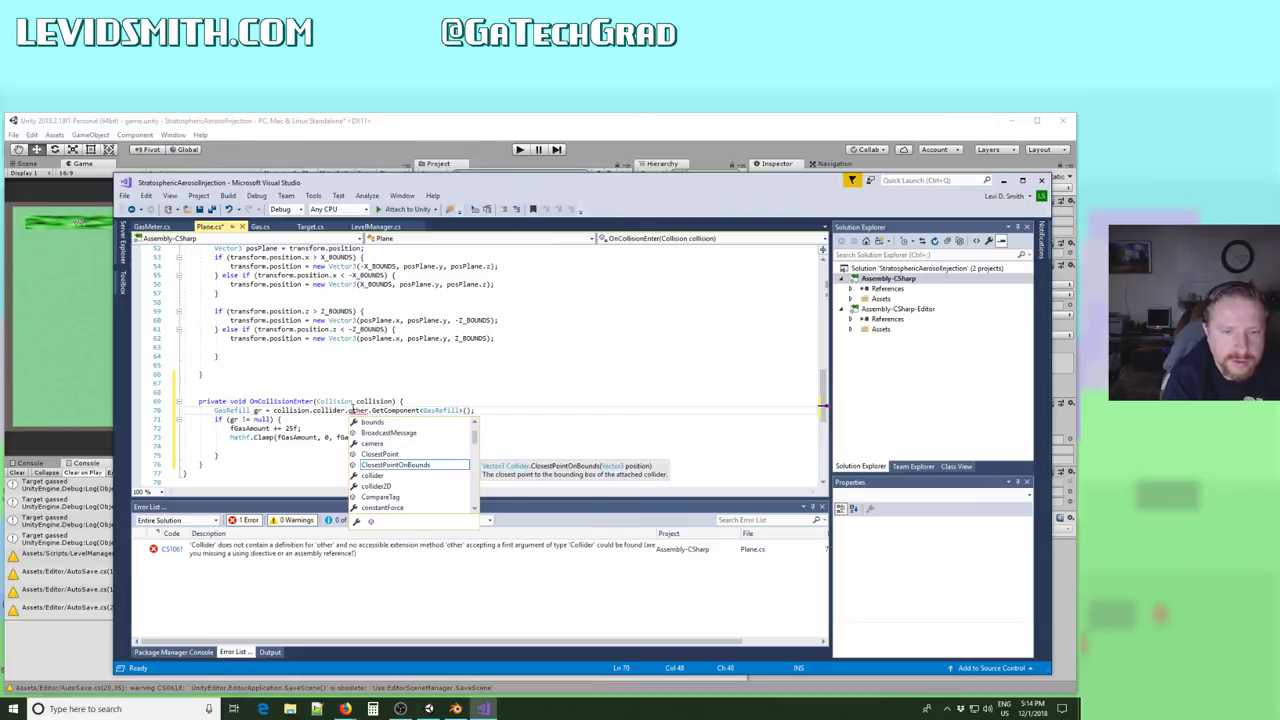
key("BackSpace")
key("BackSpace")
key("BackSpace")
key("BackSpace")
key("BackSpace")
key("BackSpace")
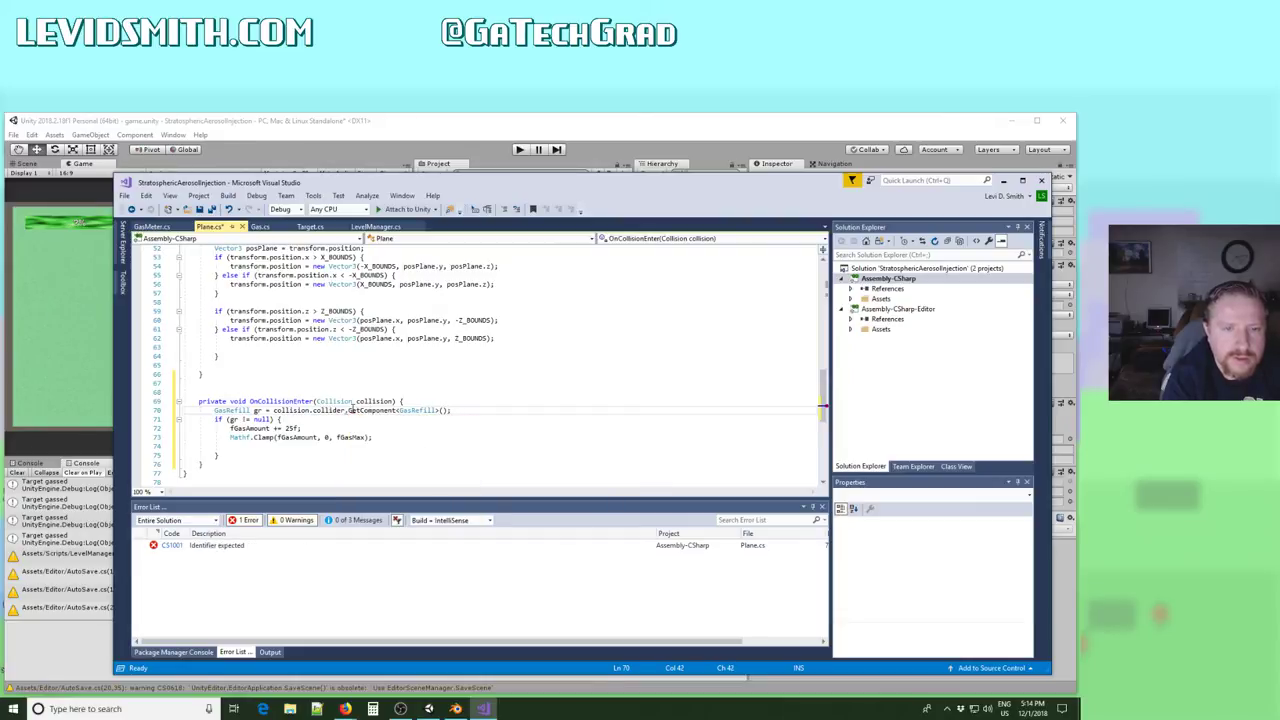
left_click(356, 392)
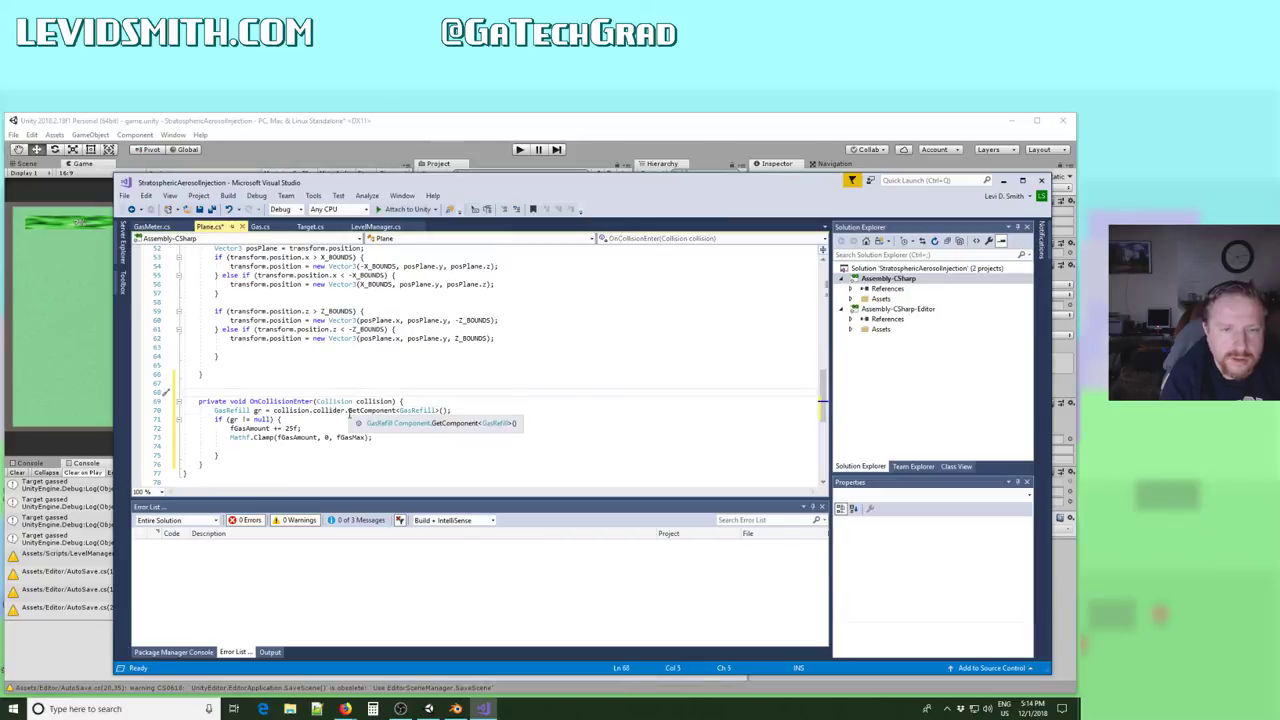
Replace collider with gameObject in the gr assignment, so it reads collision.gameObject.GetComponent<GasRefill>(), and save Plane.cs.
left_click(313, 410)
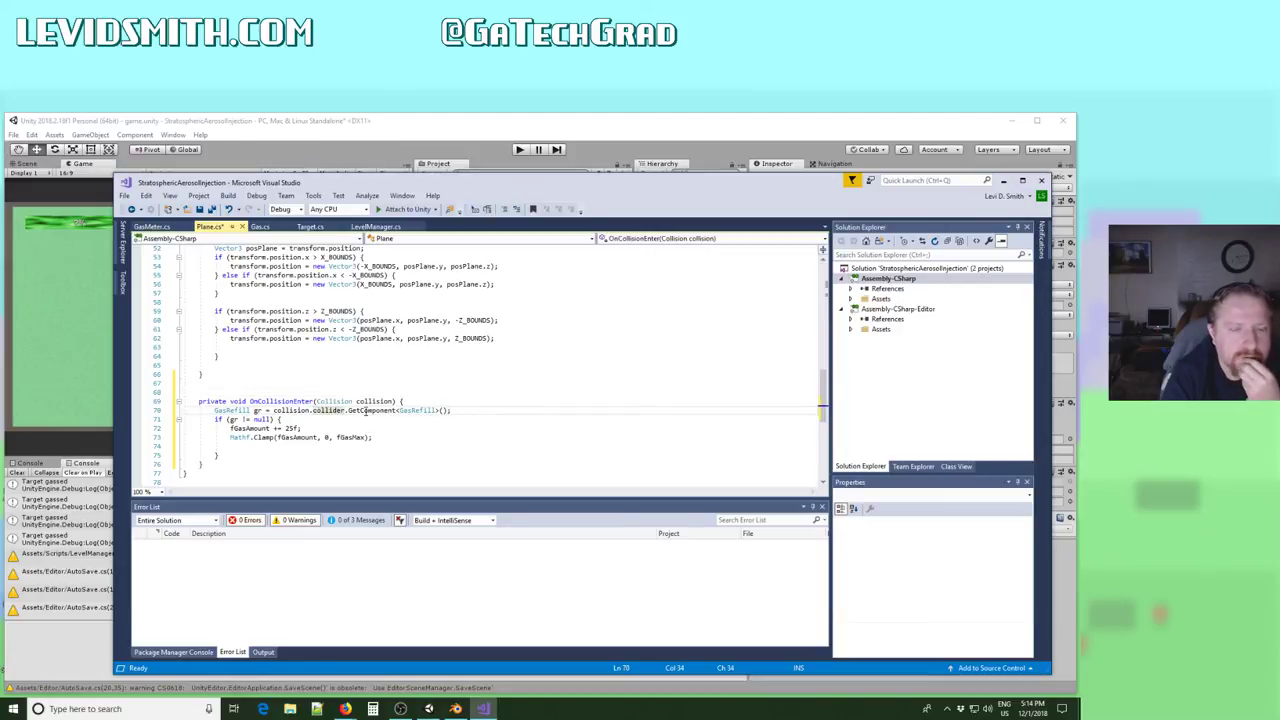
key("ctrl+Delete")
key("ctrl+Delete")
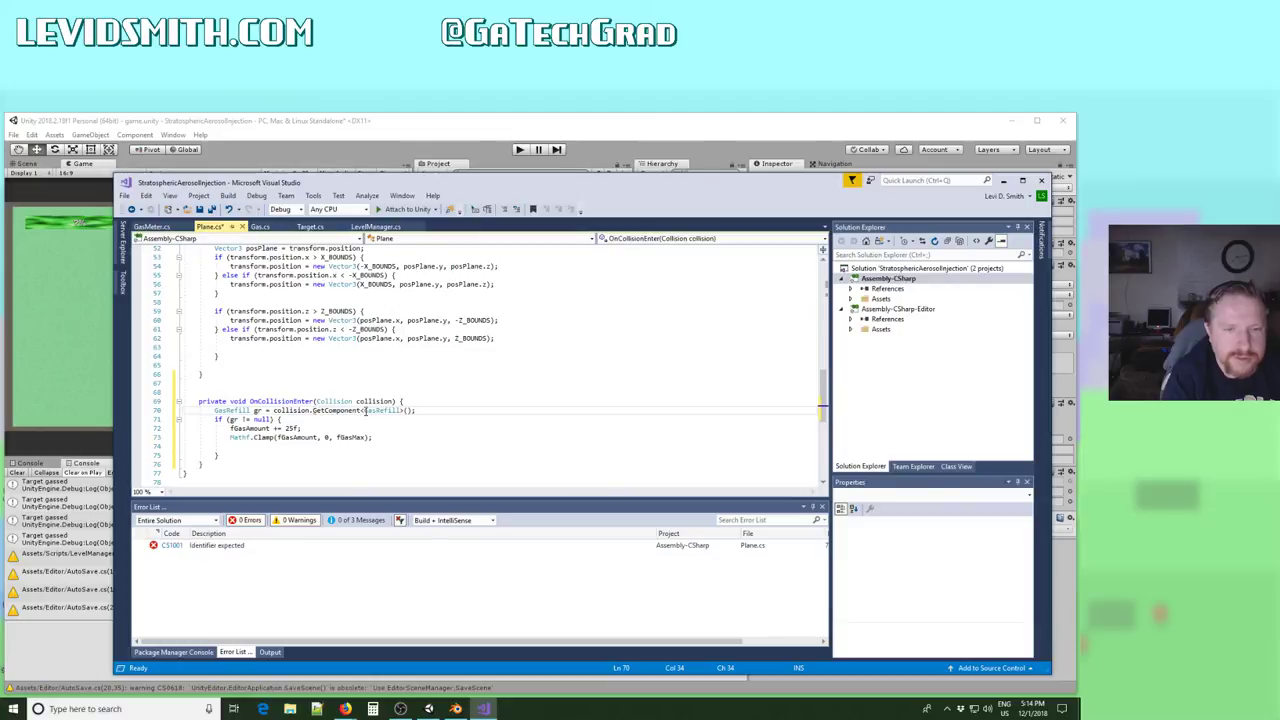
type("gameObject.")
left_click(367, 382)
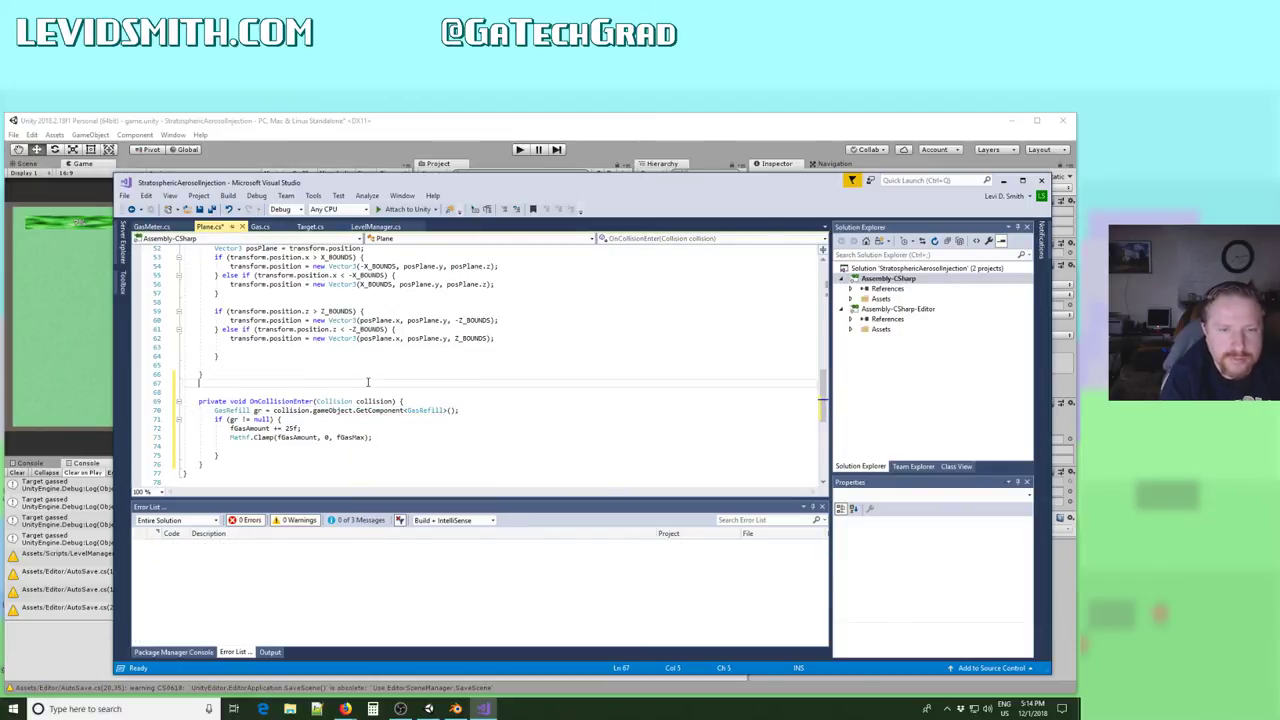
key("ctrl+s")
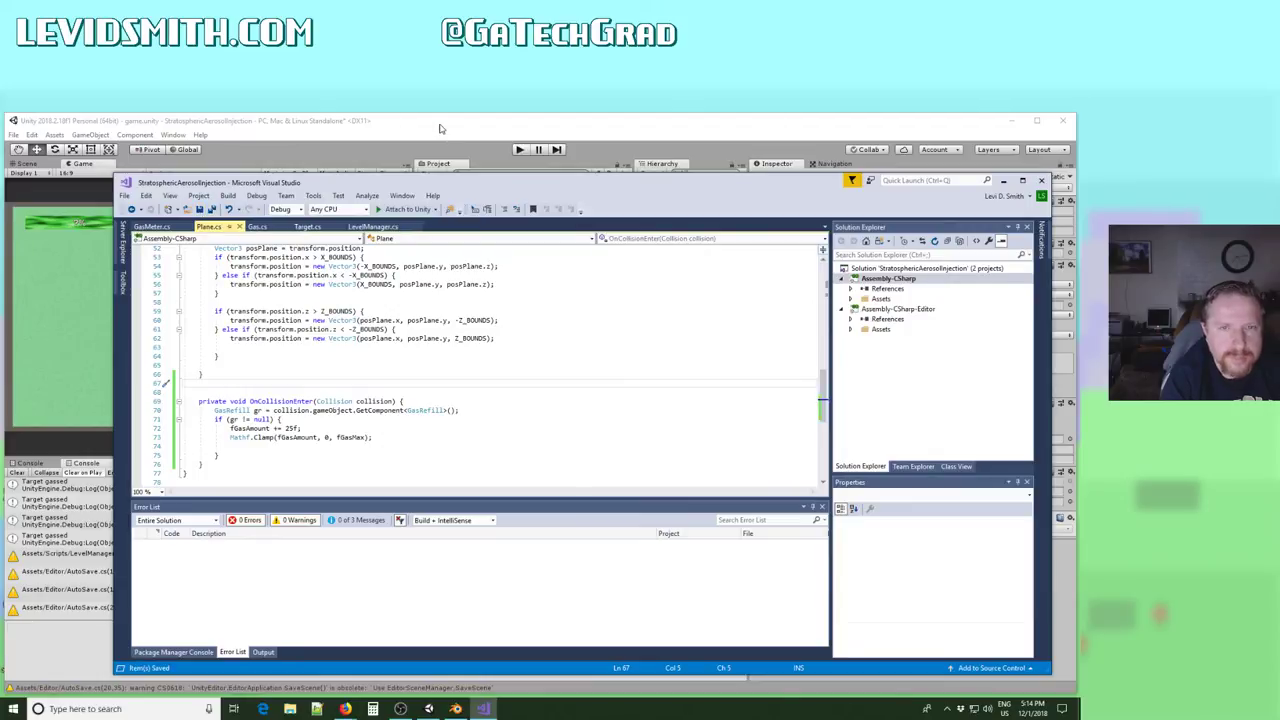
Switch to Unity and play-test the game, steering the plane over the gas refill box before stopping play.
left_click(440, 128)
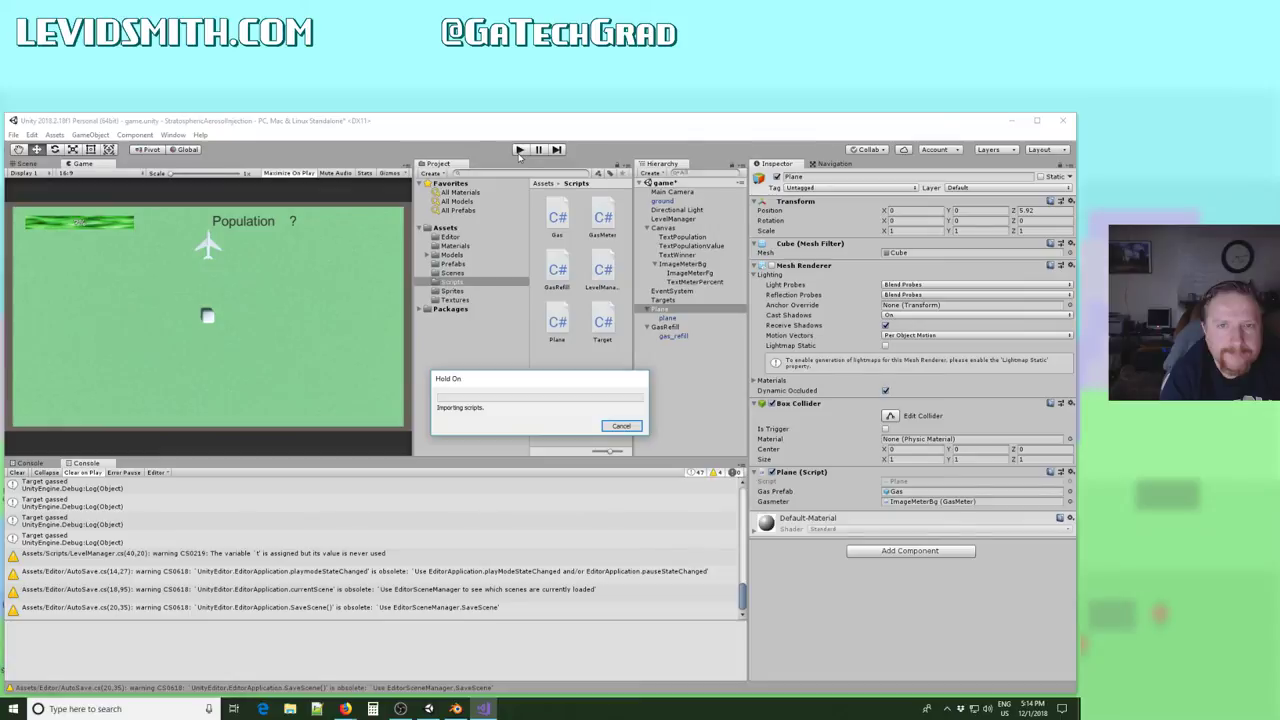
left_click(519, 149)
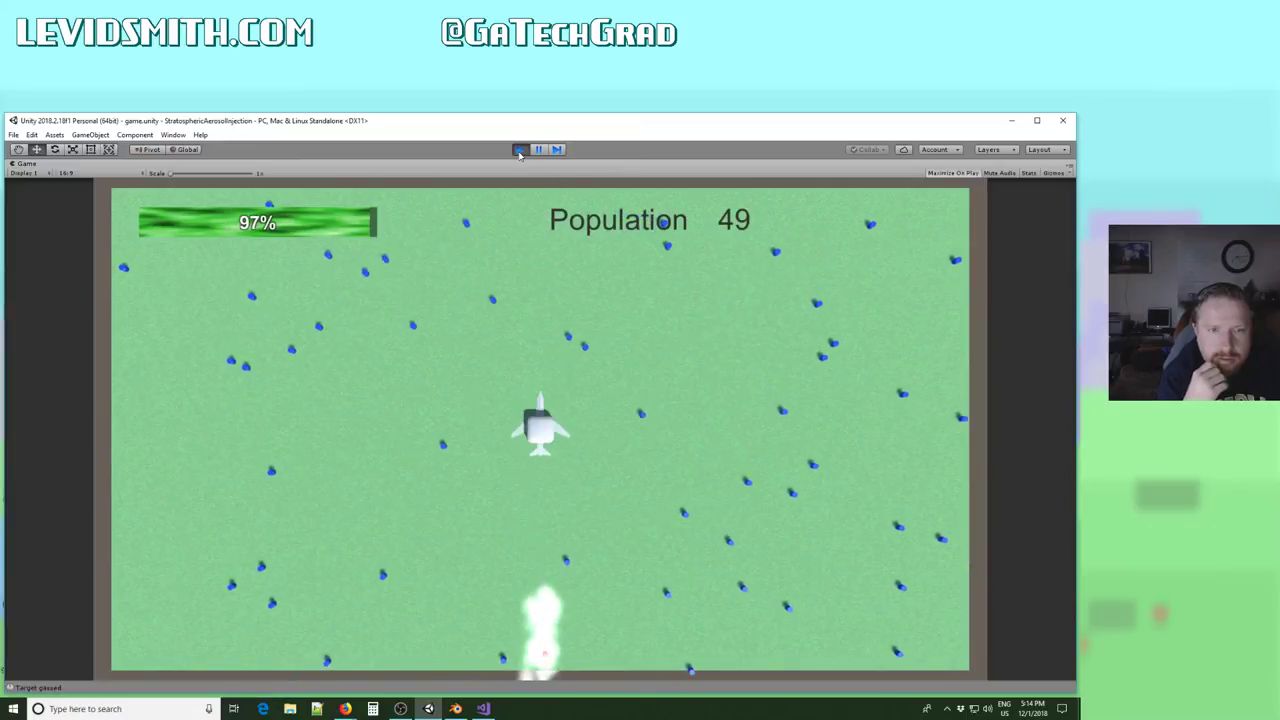
key("Left")
key("space")
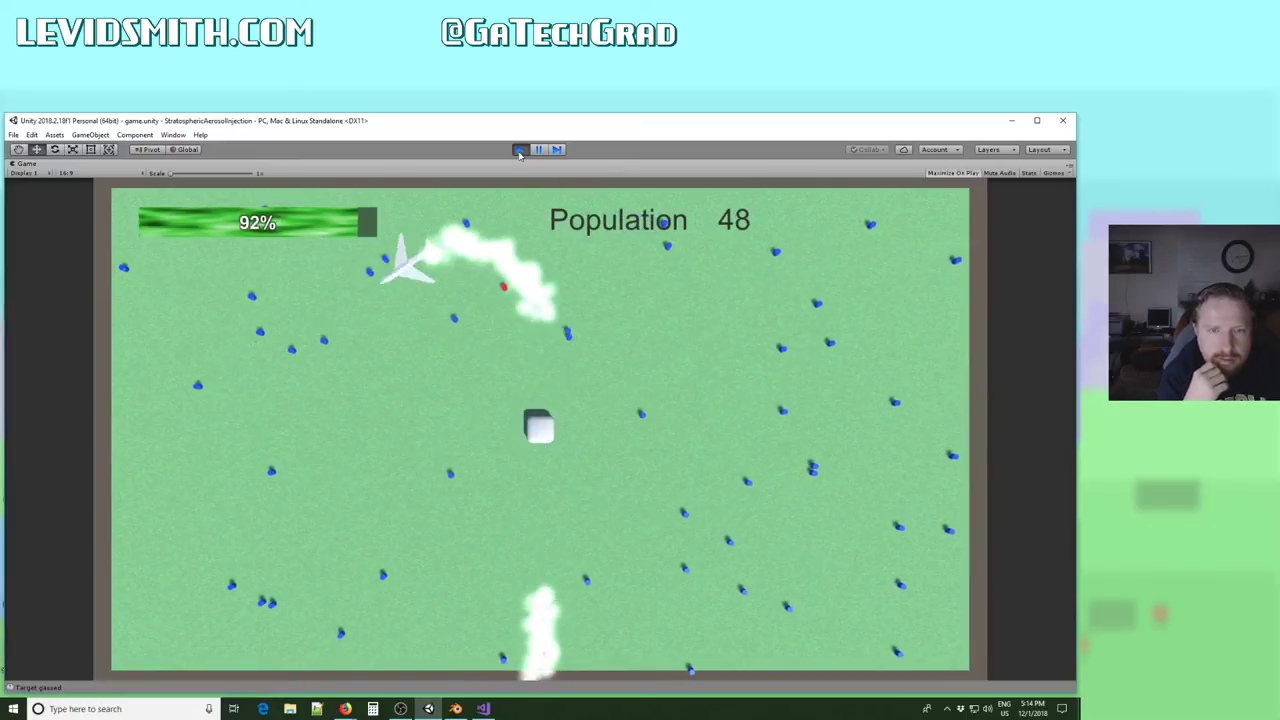
key("Left")
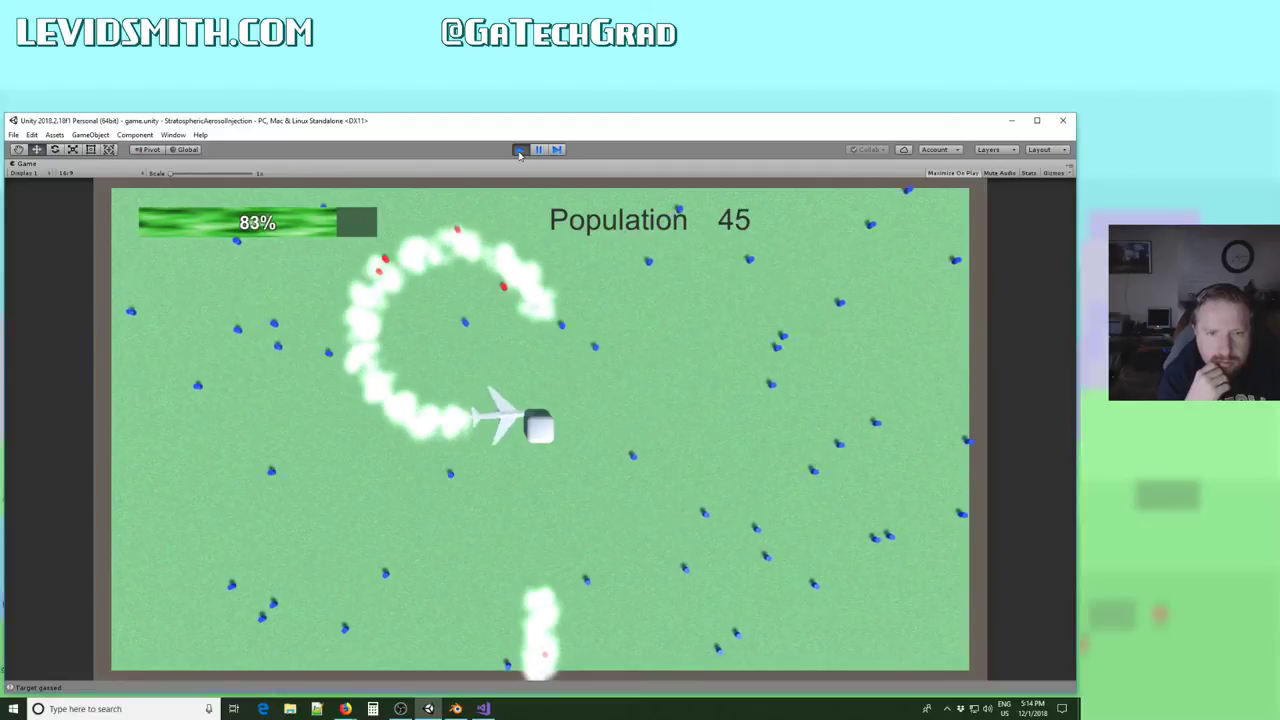
key("Right")
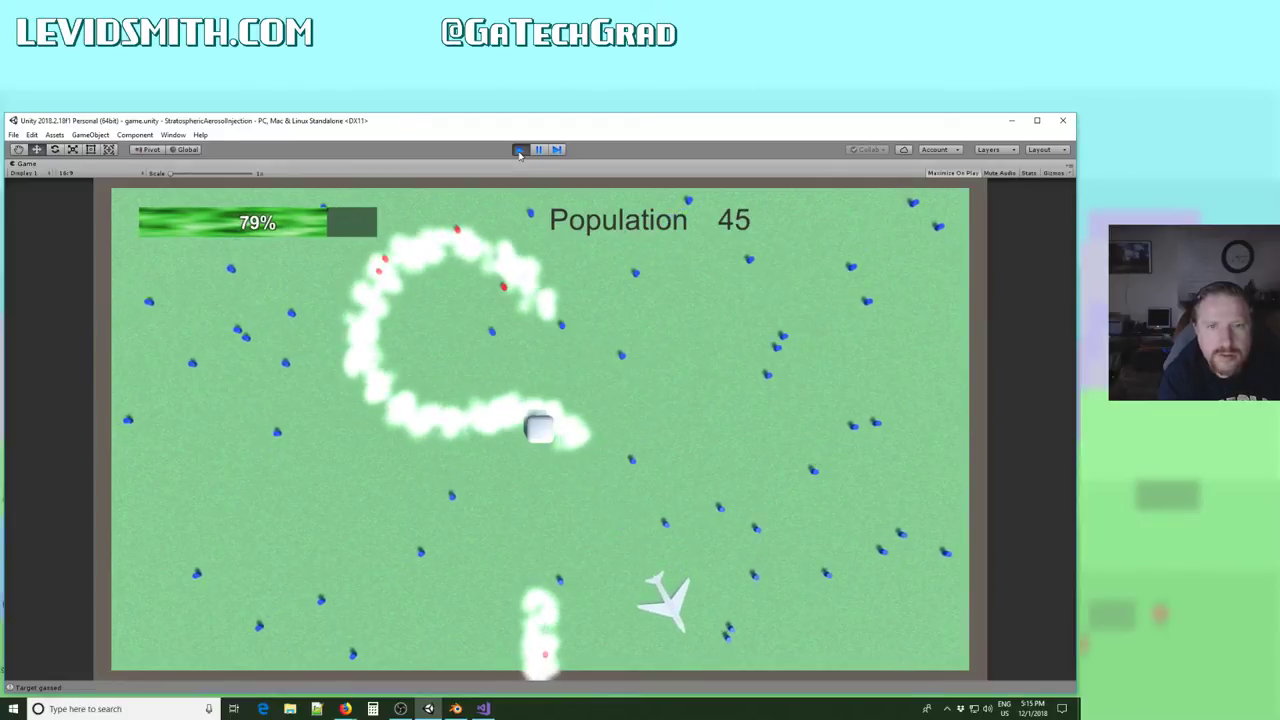
left_click(519, 150)
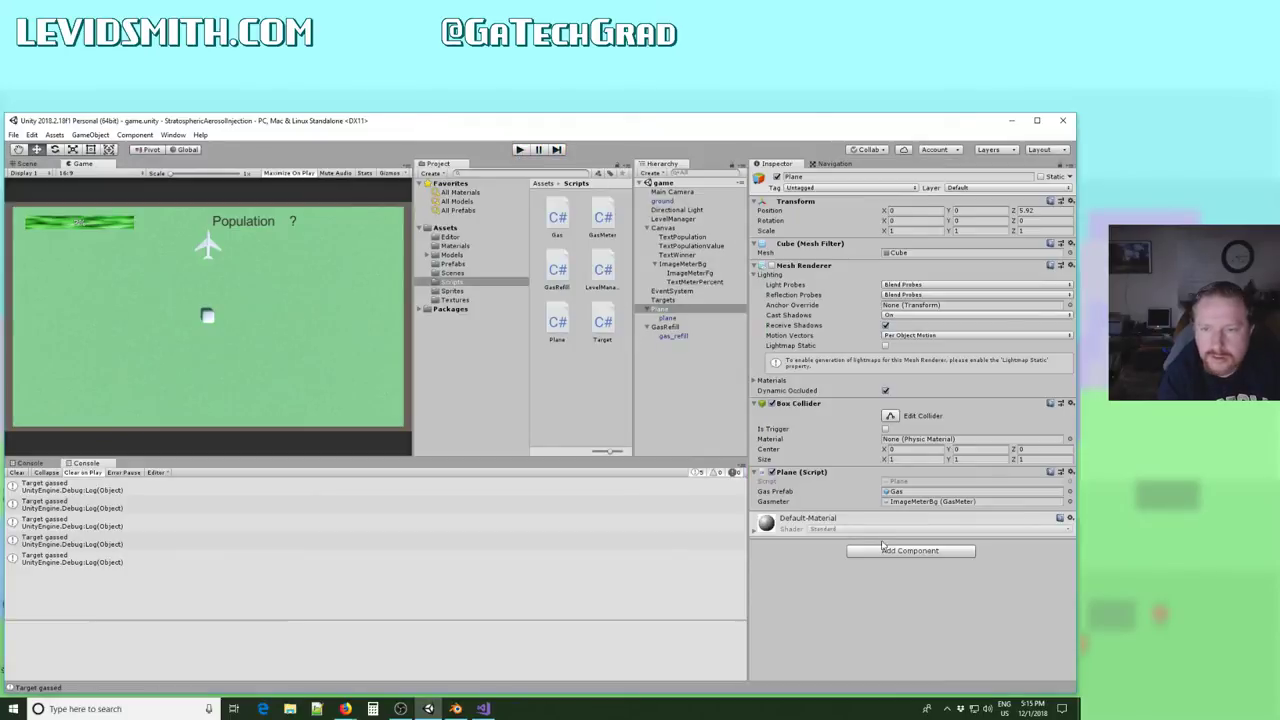
Add a Rigidbody component to the Plane object, with Is Kinematic enabled and Use Gravity disabled.
left_click(912, 551)
type("r")
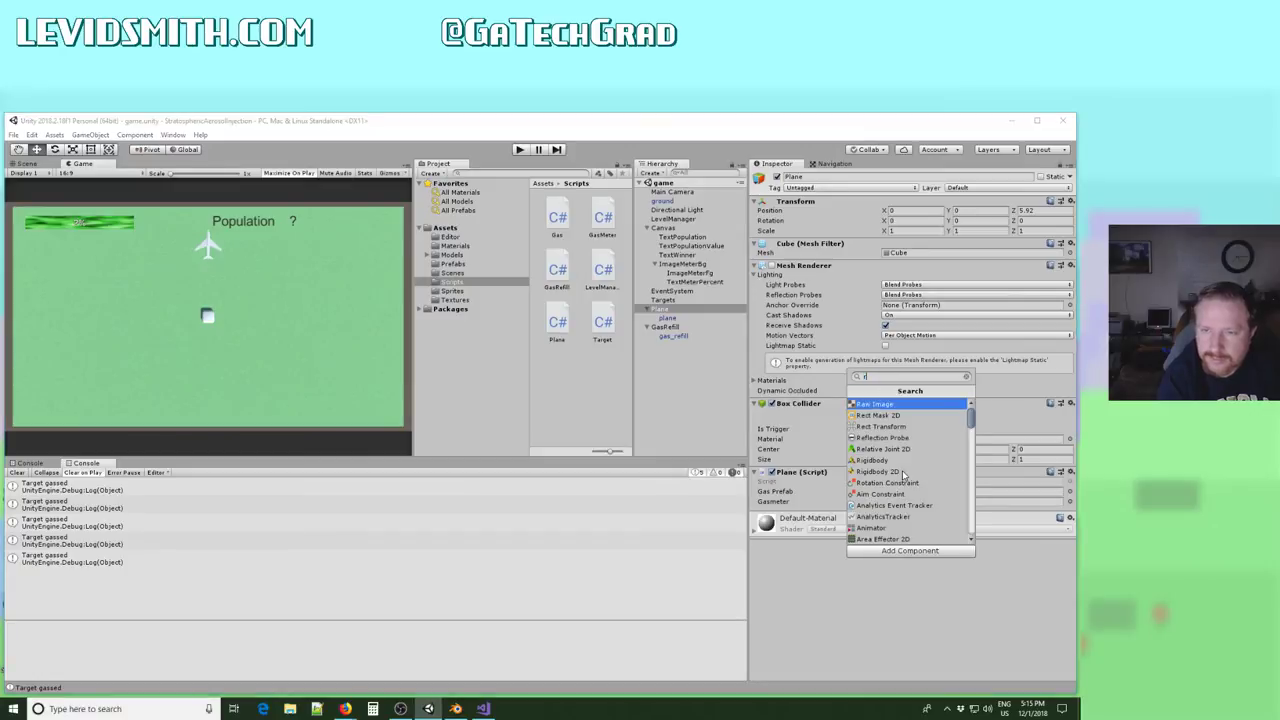
type("ig")
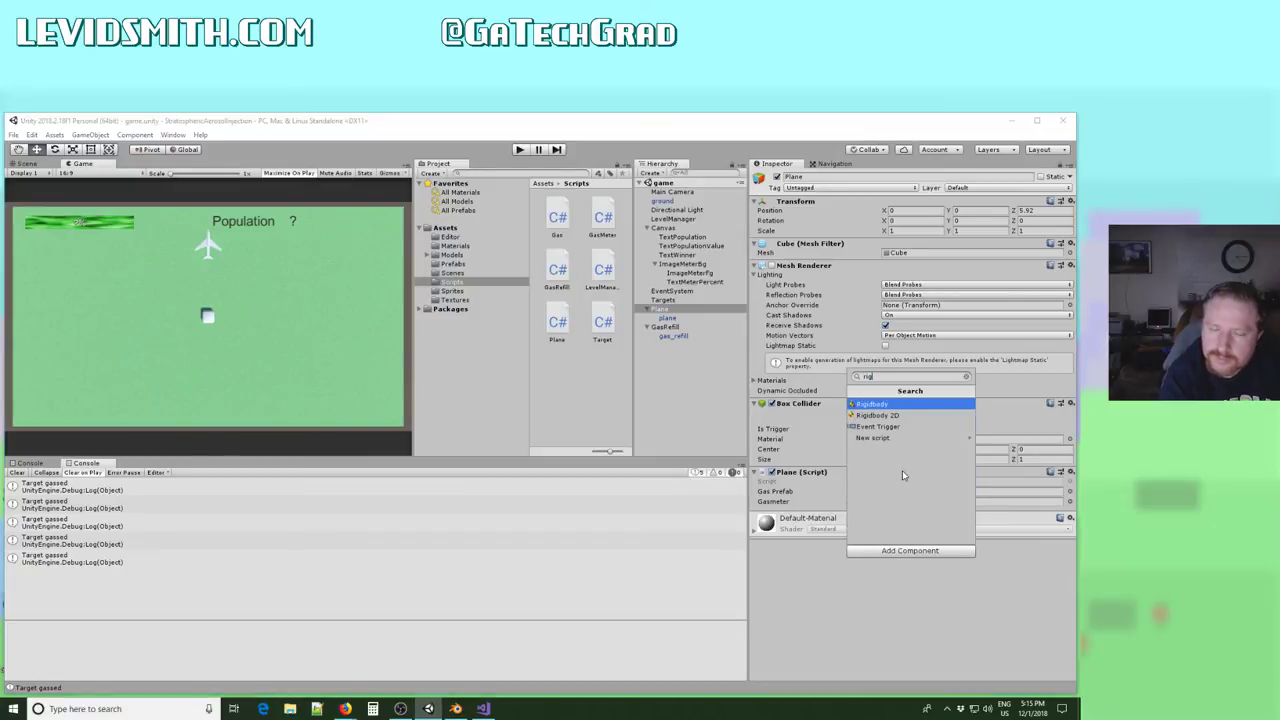
left_click(890, 405)
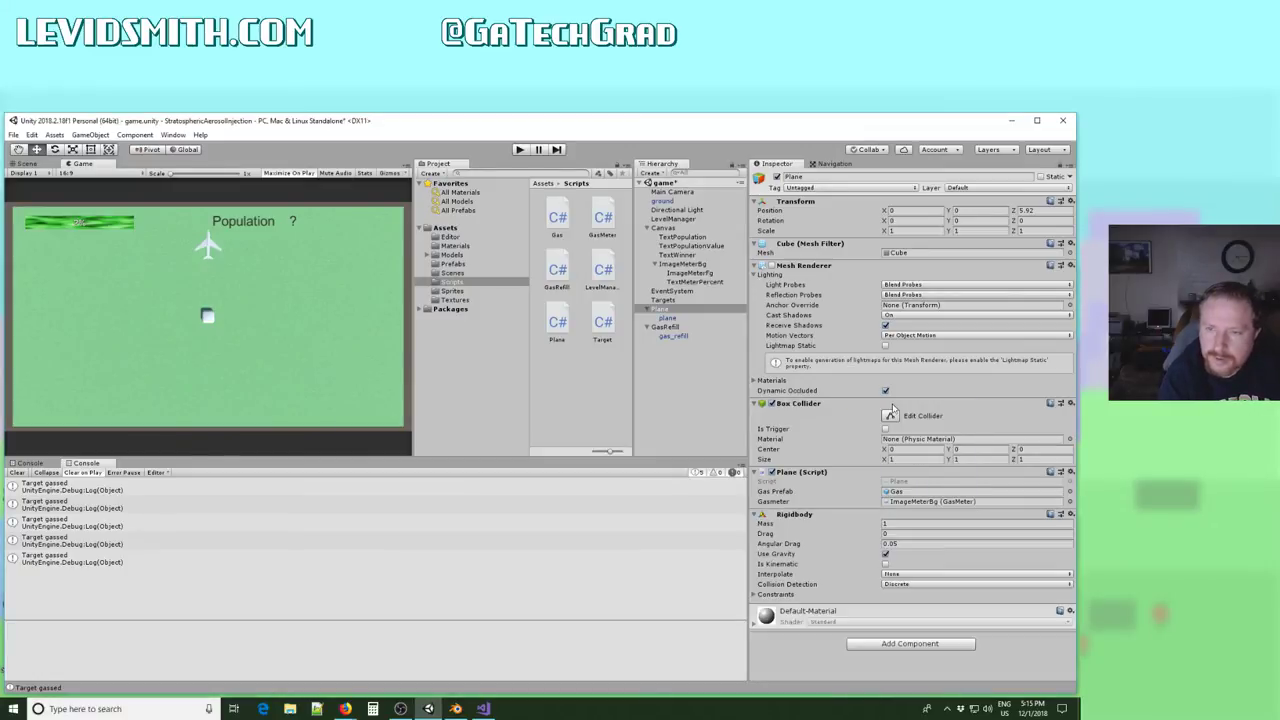
left_click(885, 564)
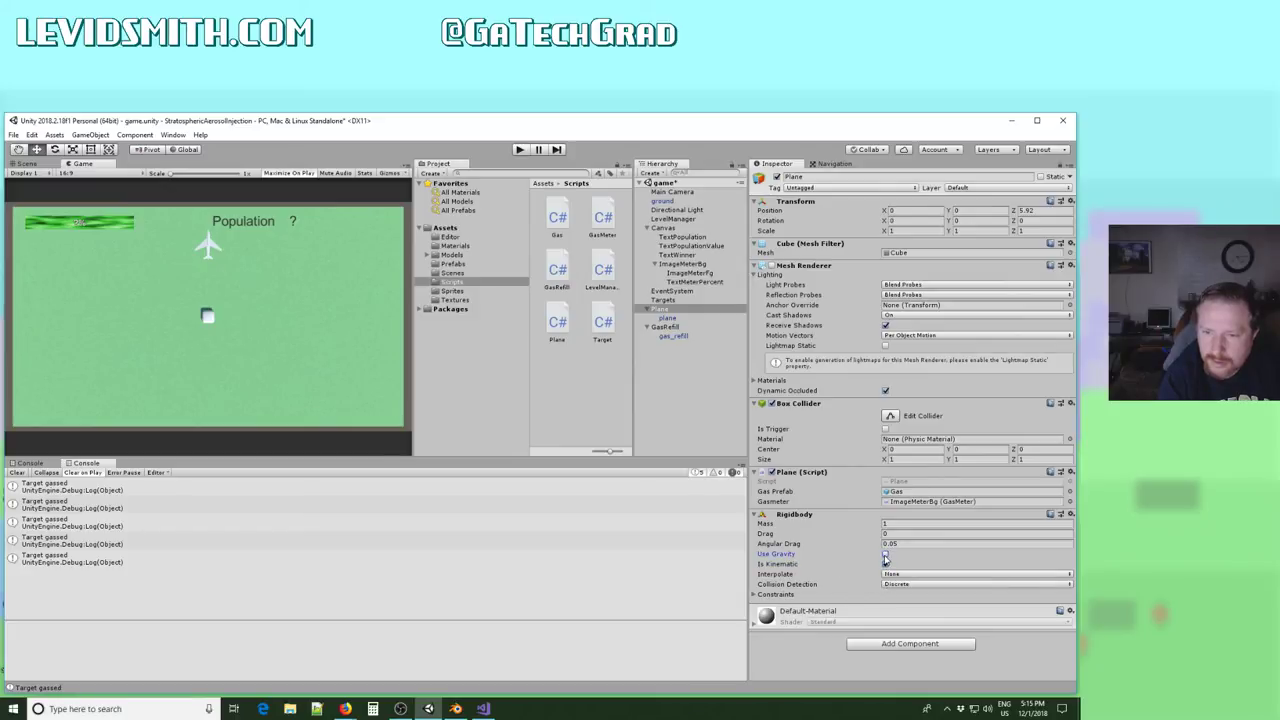
Play-test the game again, fly the plane across the gas refill box, and pause.
left_click(521, 149)
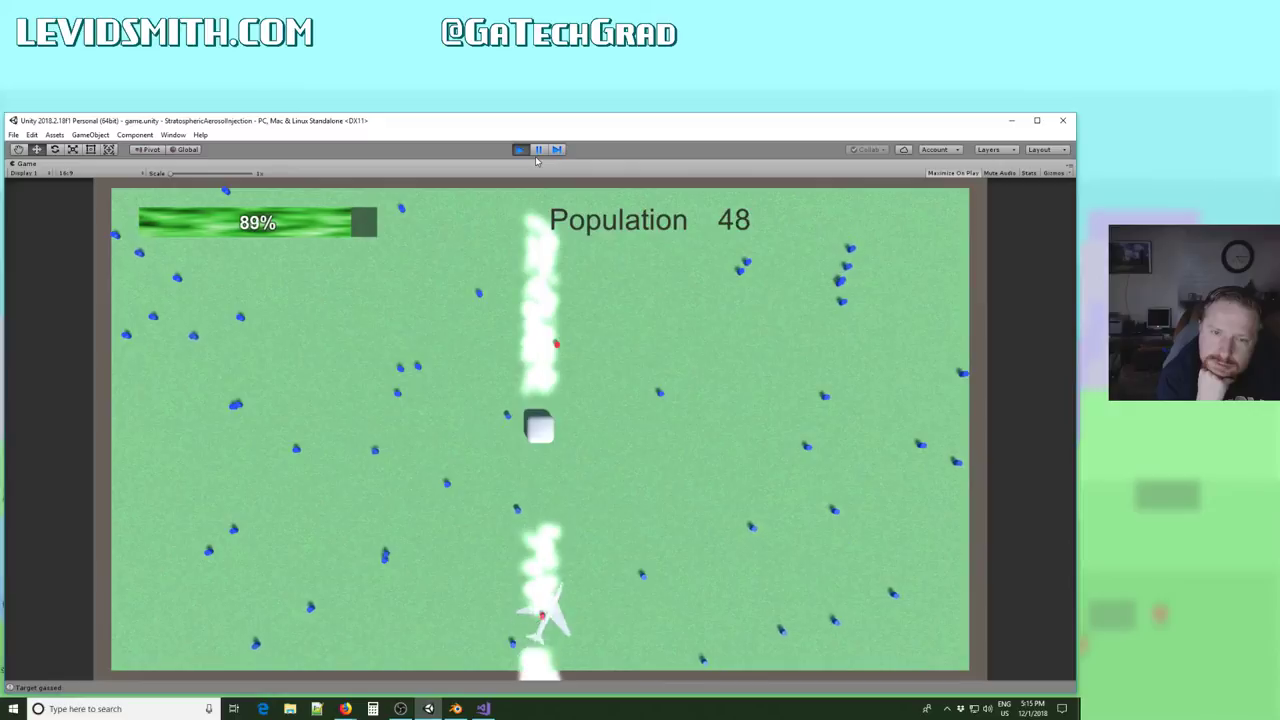
key("Right")
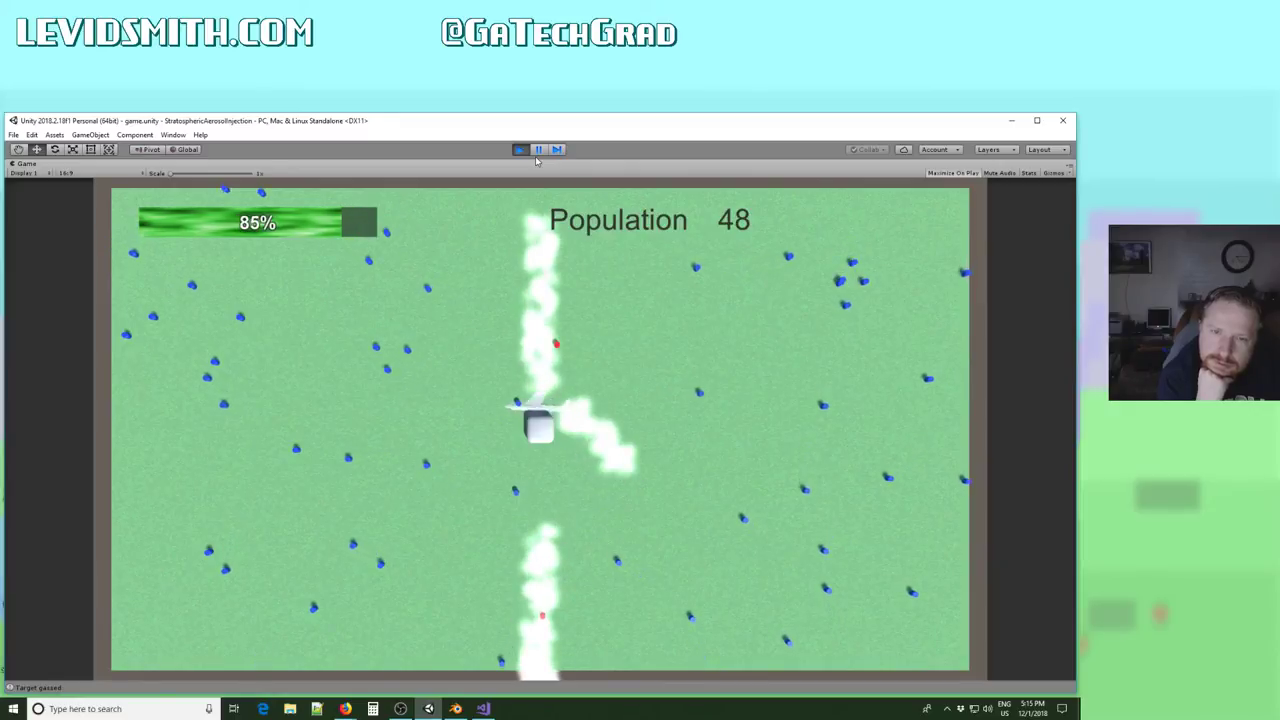
left_click(538, 149)
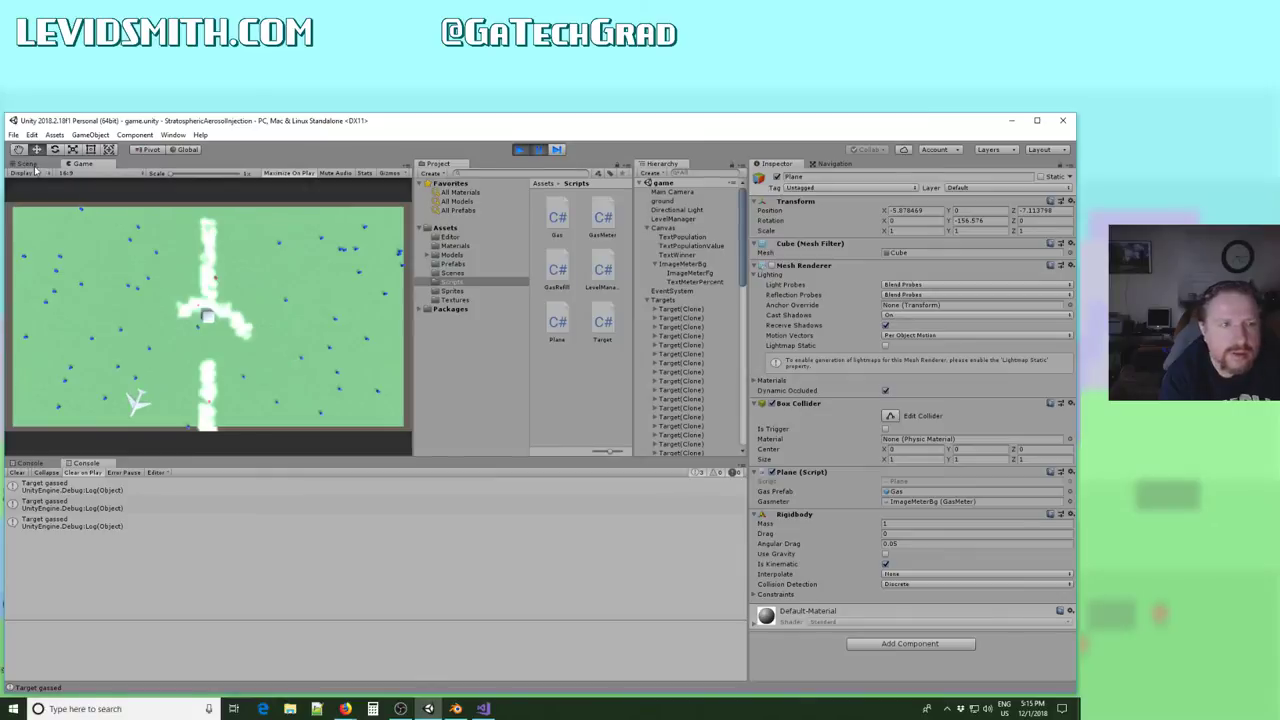
Examine the gas refill box in the Scene view and its parent GasRefill object's Box Collider bounds, and stop play mode.
left_click(34, 166)
right_click_drag(242, 338, 328, 353)
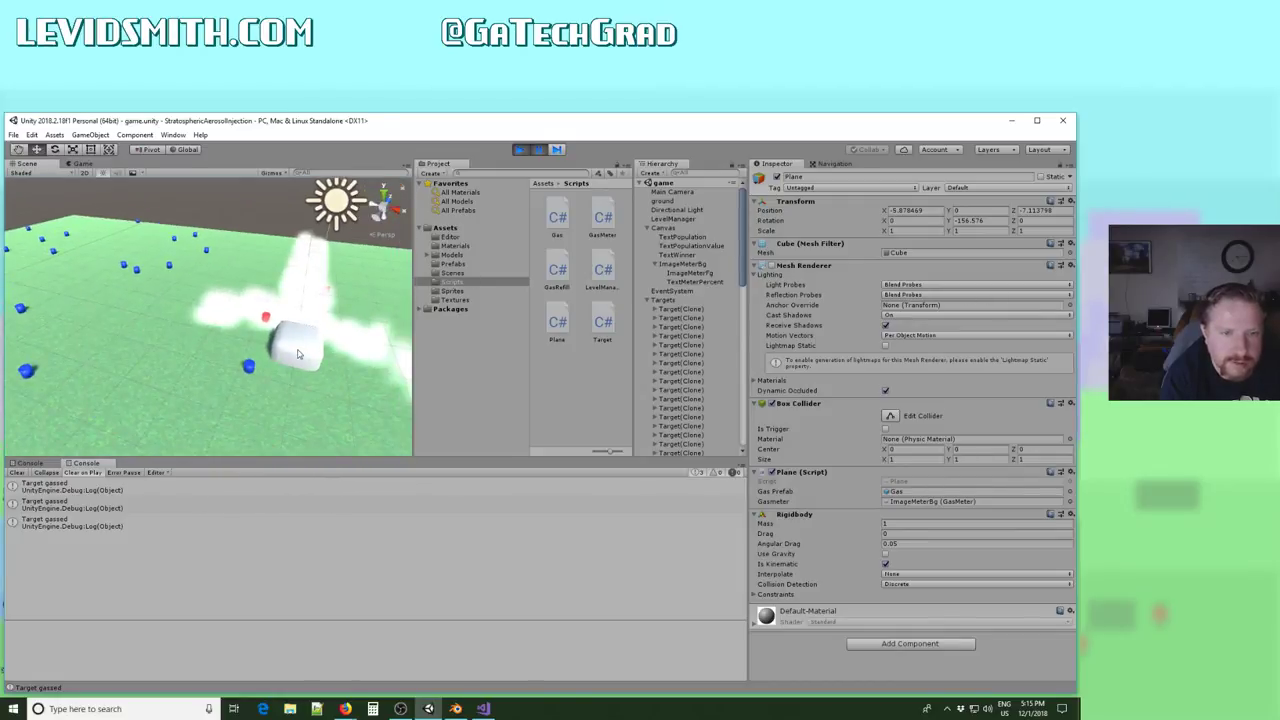
left_click(297, 354)
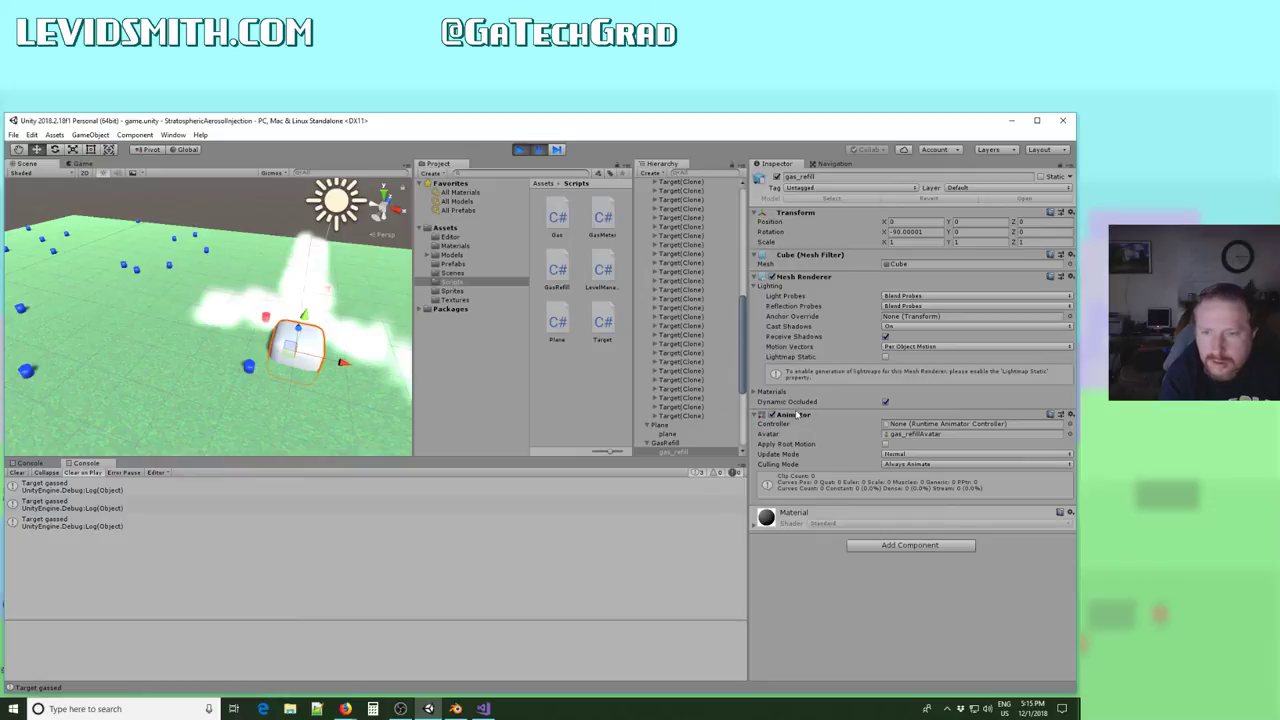
left_click(668, 443)
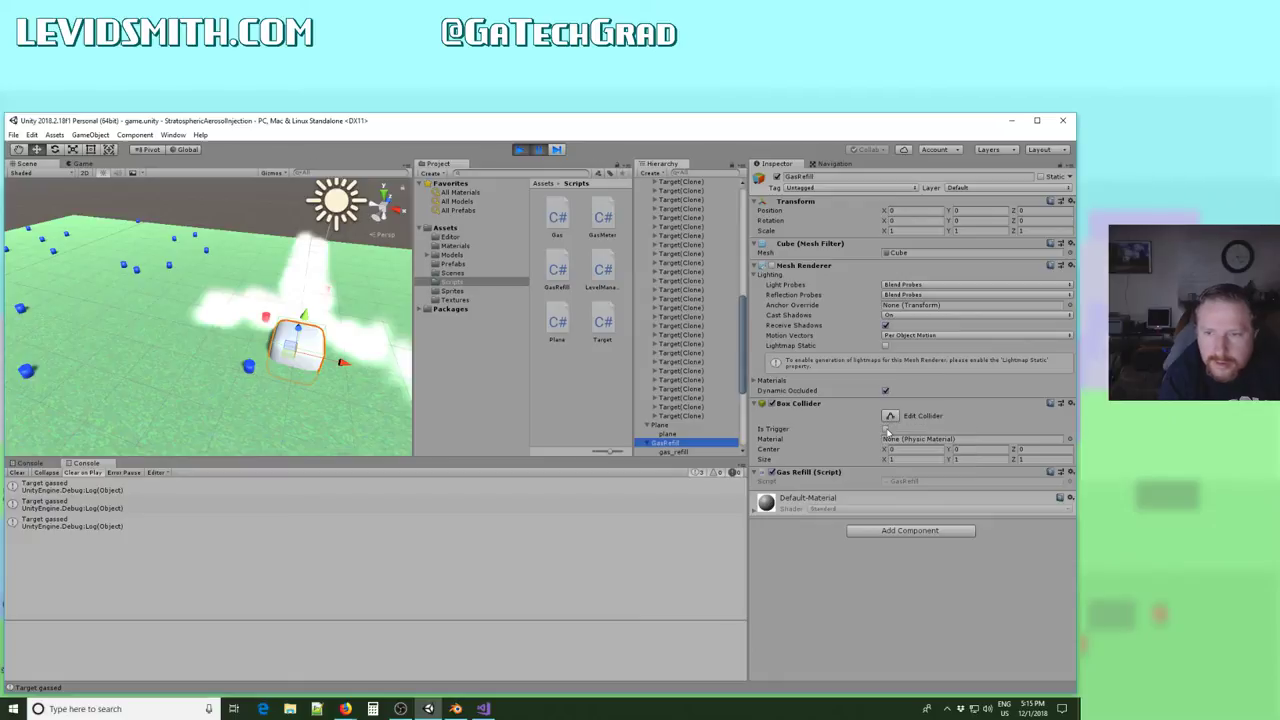
left_click(890, 417)
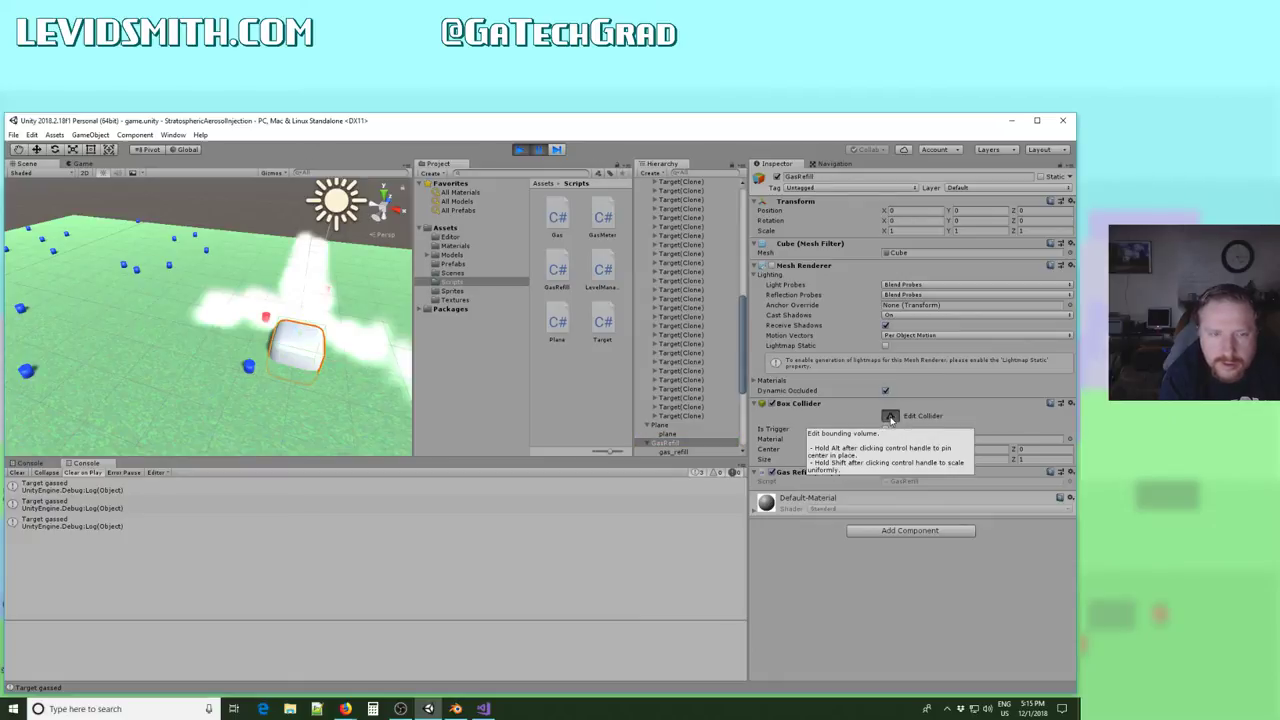
left_click(890, 417)
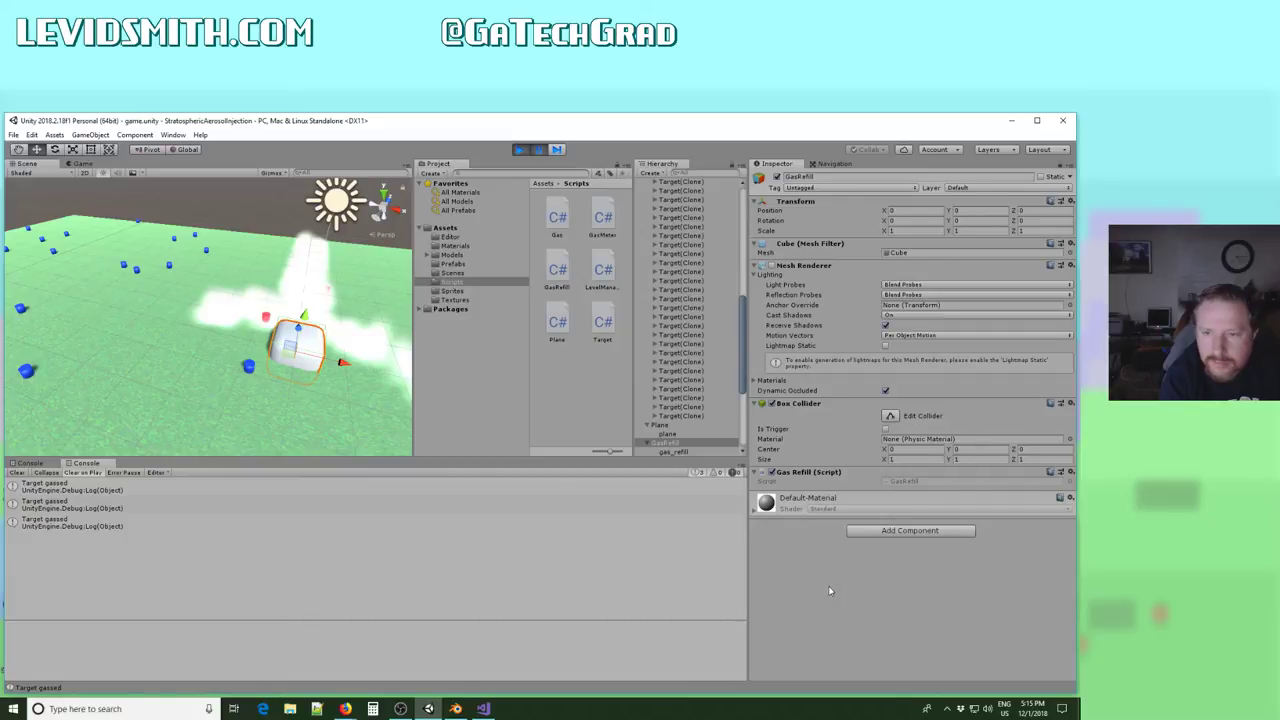
key("ctrl+p")
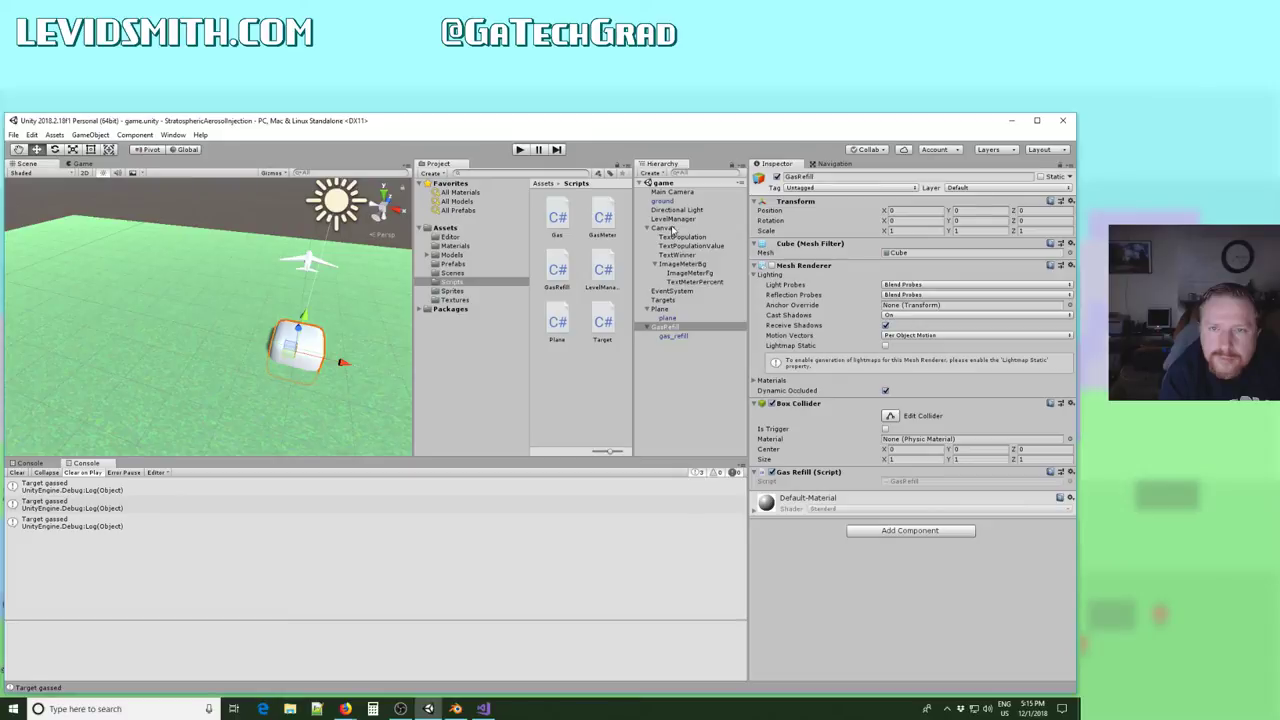
Examine the Targets object and the collider and Rigidbody settings of the Target prefab.
left_click(664, 300)
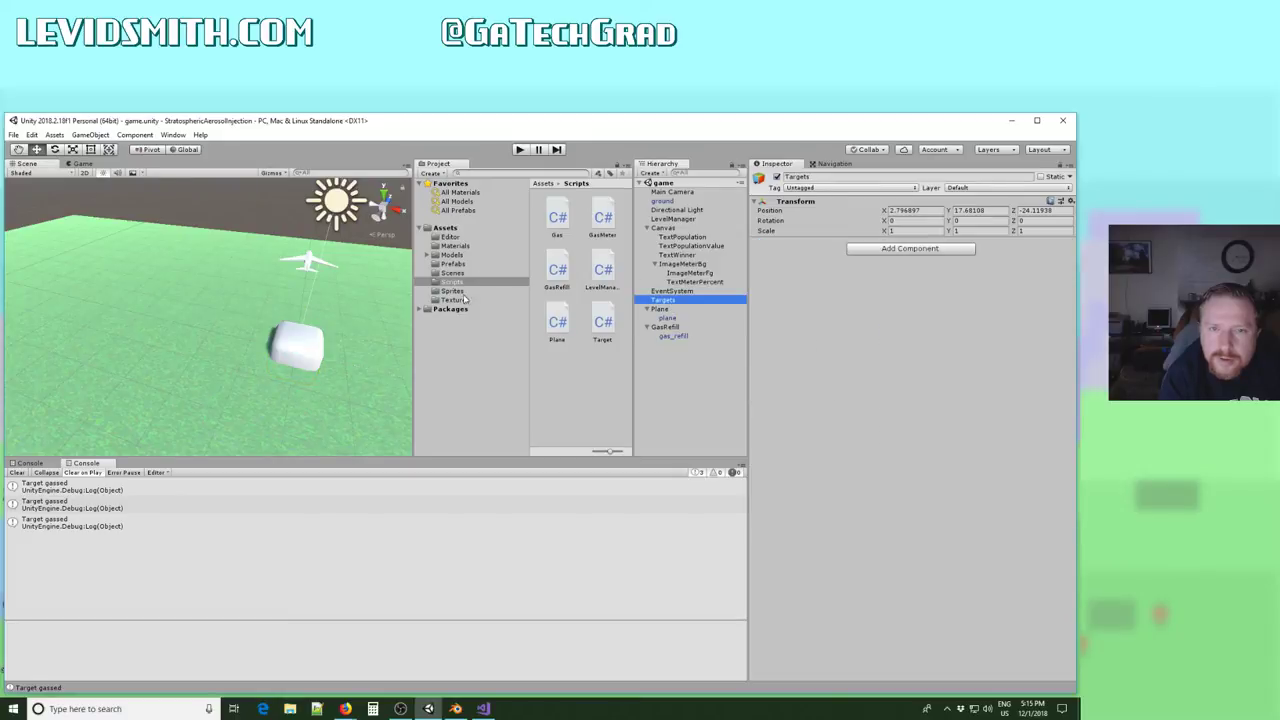
left_click(455, 264)
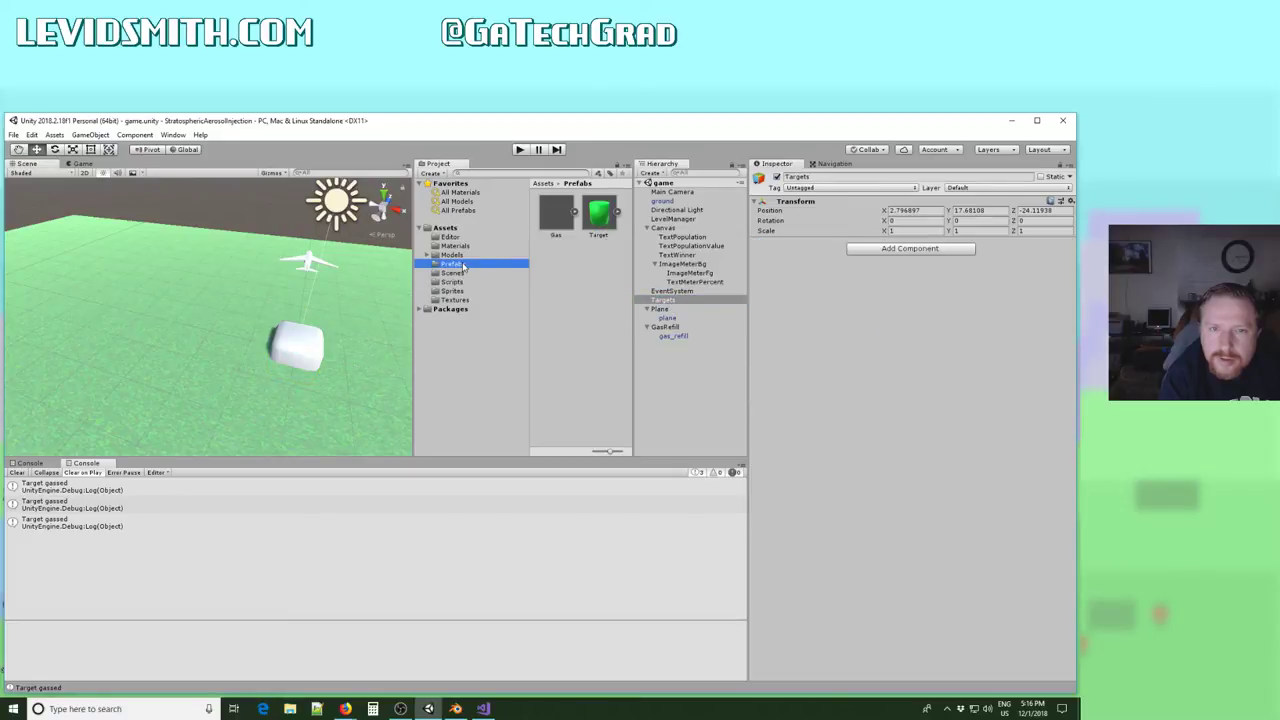
left_click(600, 215)
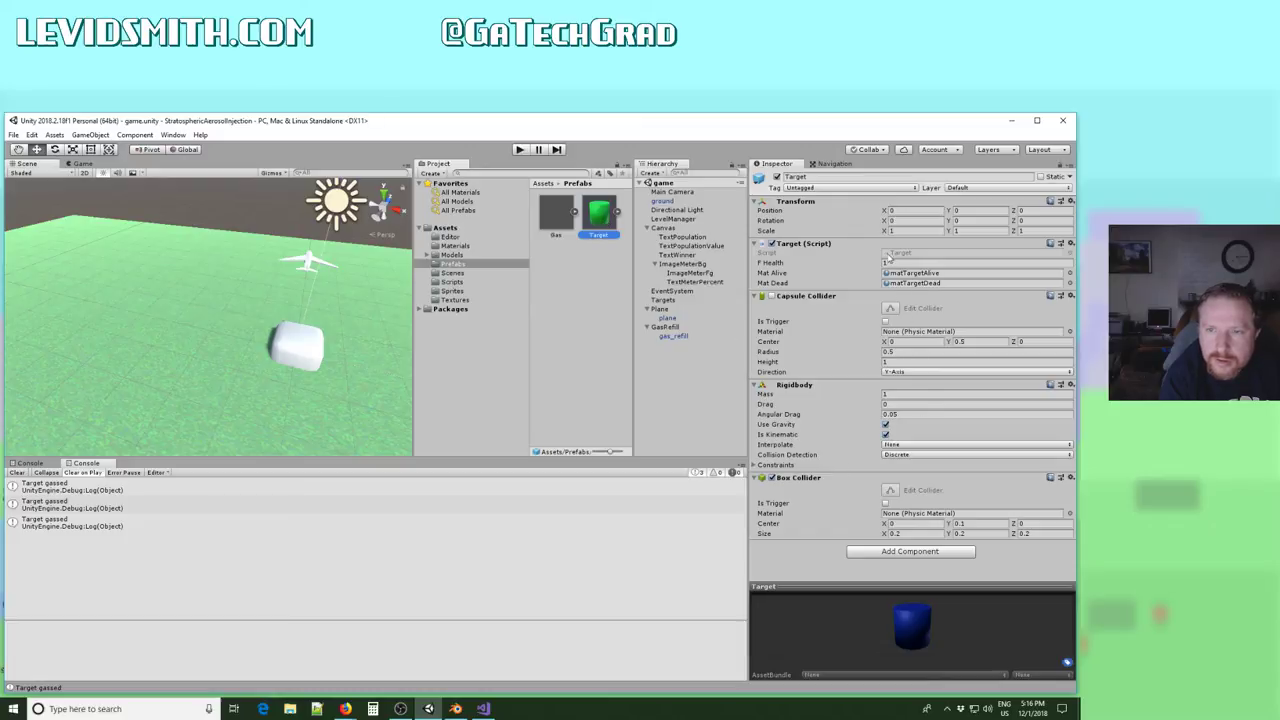
Open the Target script, comment out one line of its code with //, and save the file.
left_click(452, 281)
double_click(600, 322)
left_click(406, 418)
left_click(355, 481)
key("Home")
key("Home")
type("//")
key("ctrl+s")
Add Debug.Log("Plane collision"); as the first line of OnCollisionEnter in Plane.cs.
left_click(209, 226)
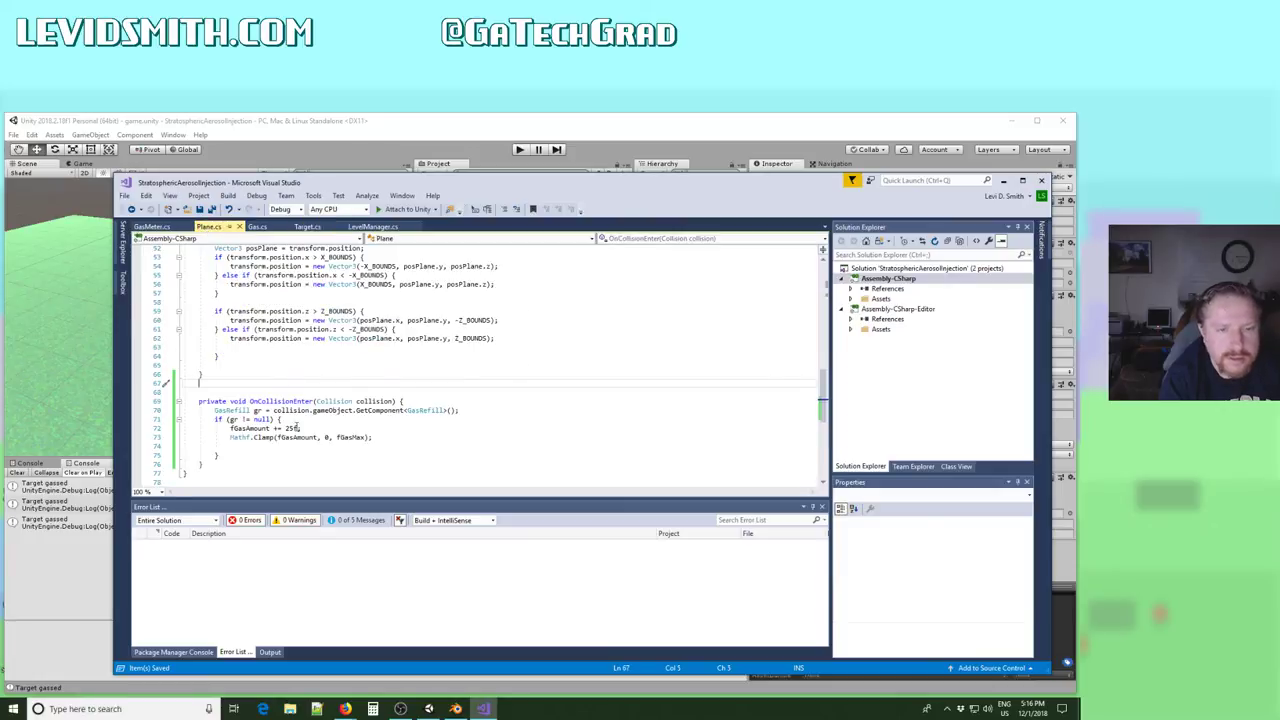
left_click(402, 401)
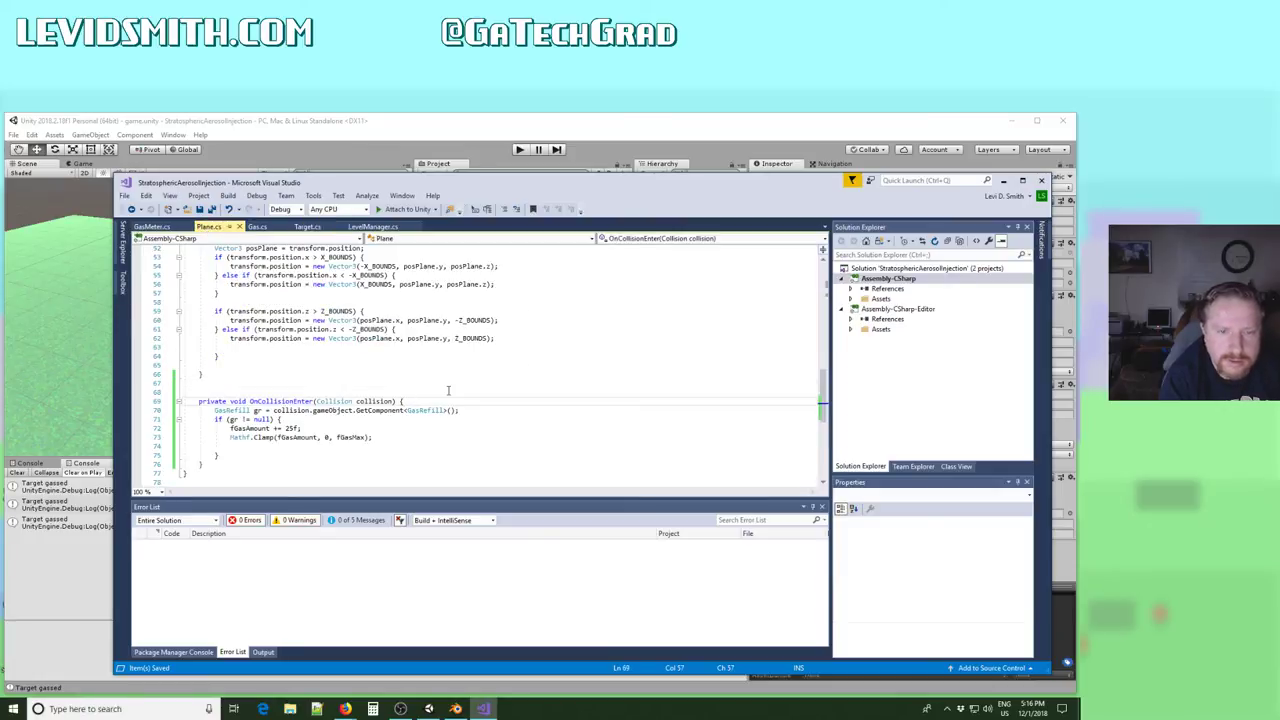
key("Return")
type("Deb")
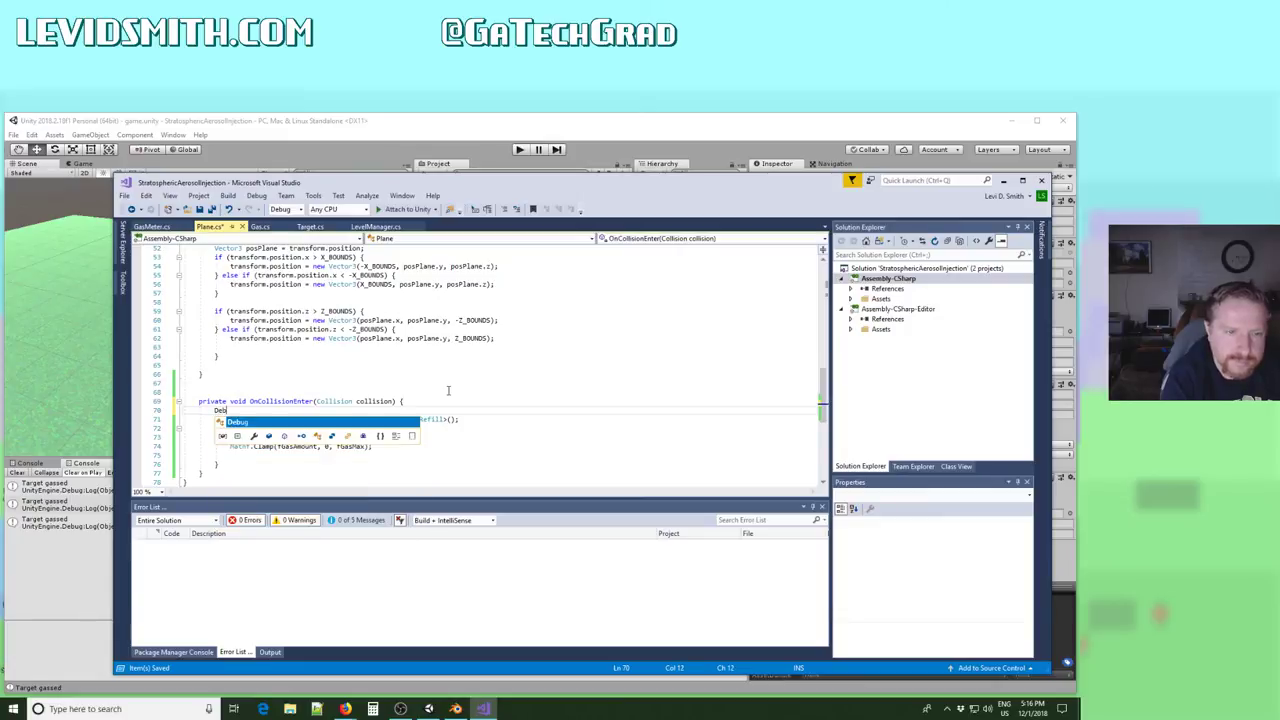
type("ug.L")
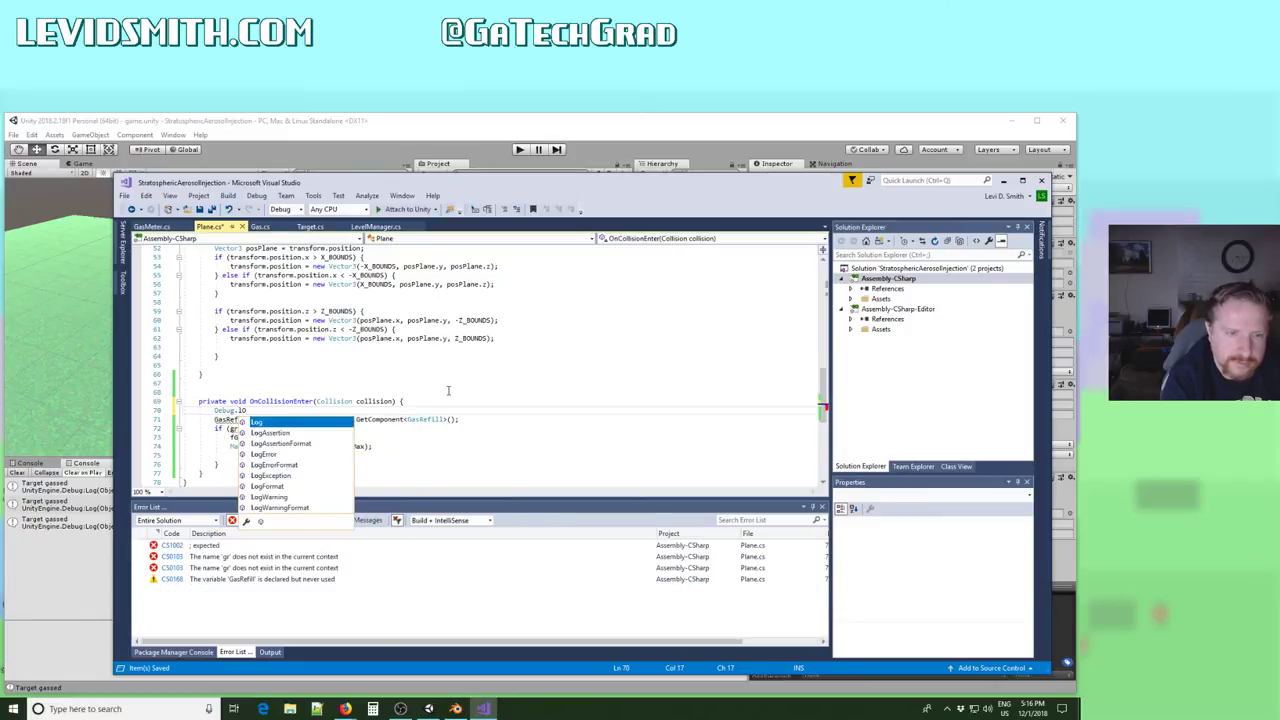
type("og(\"Plane co")
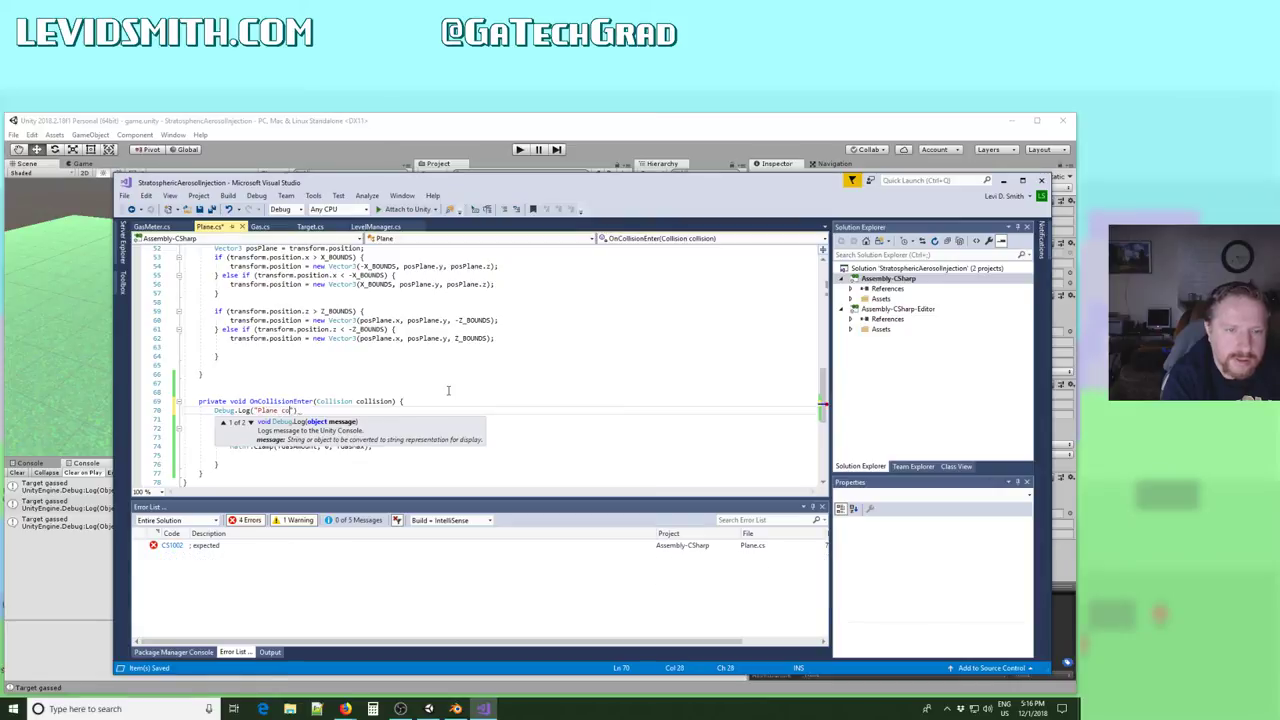
type("\")")
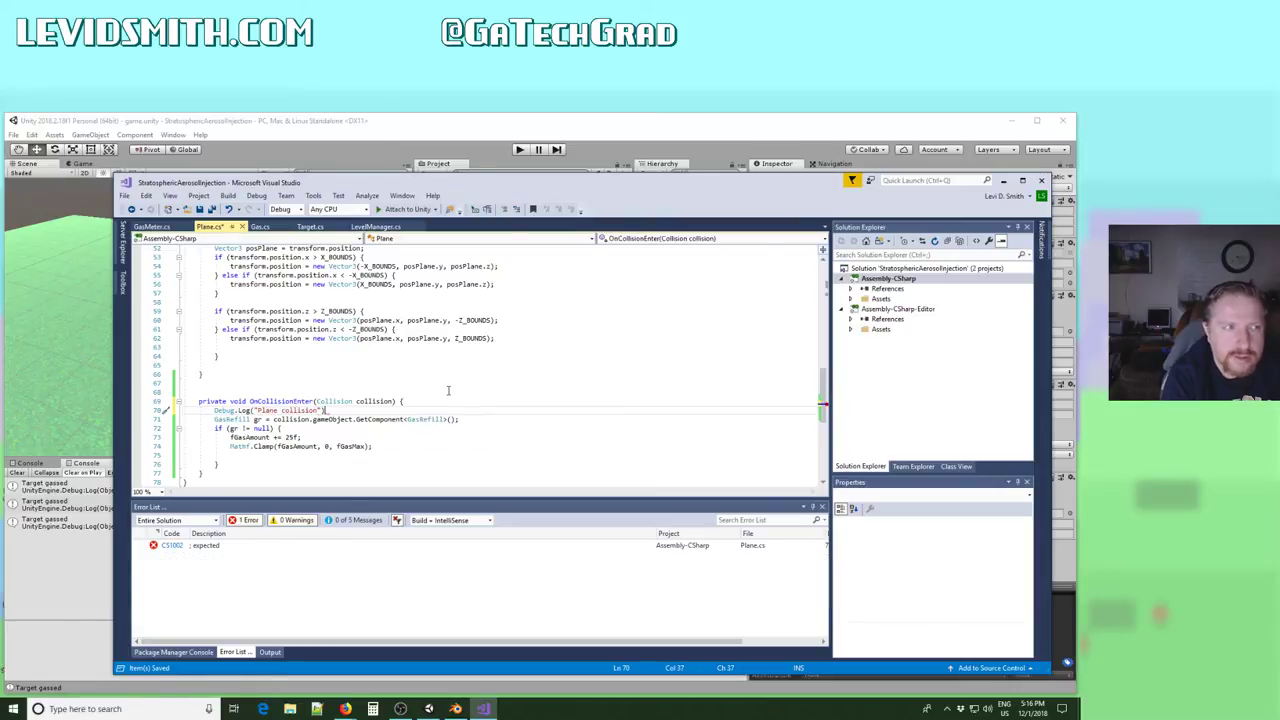
Add Debug.Log("Plane gas pickup"); as the first line inside the if (gr != null) block in Plane.cs and save the file.
key("shift+Home")
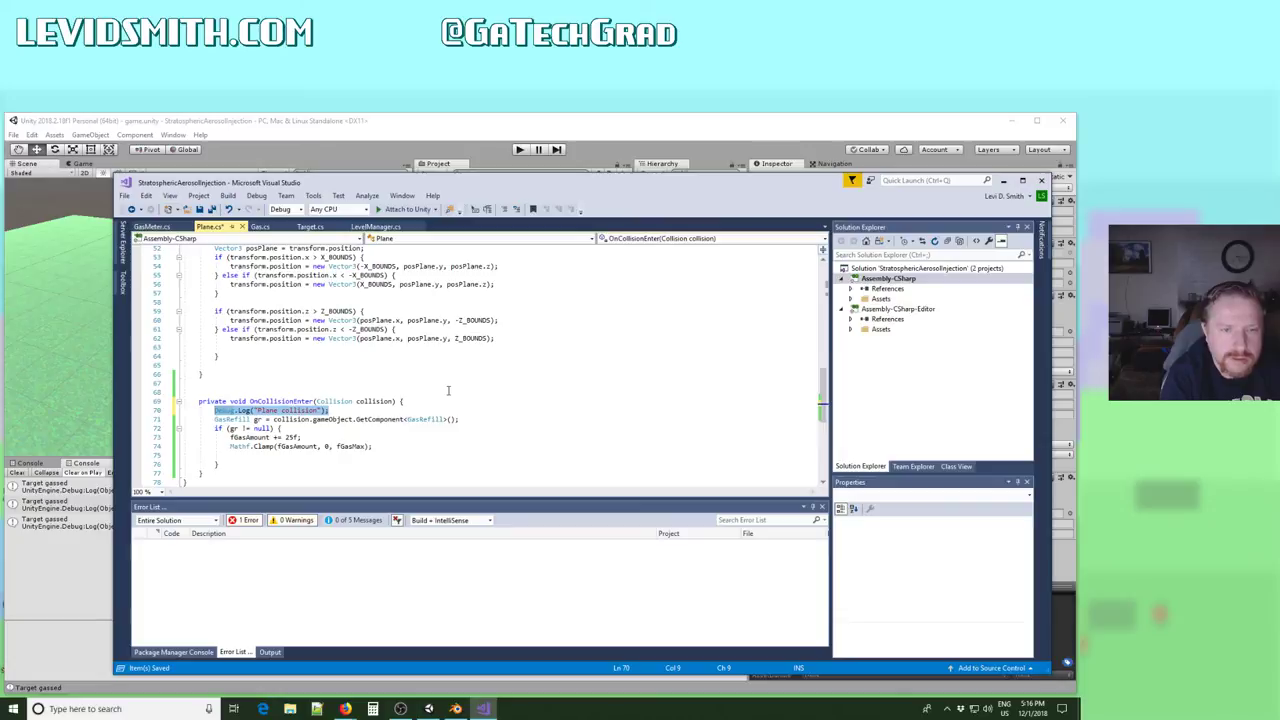
key("Down")
key("Down")
key("End")
key("Return")
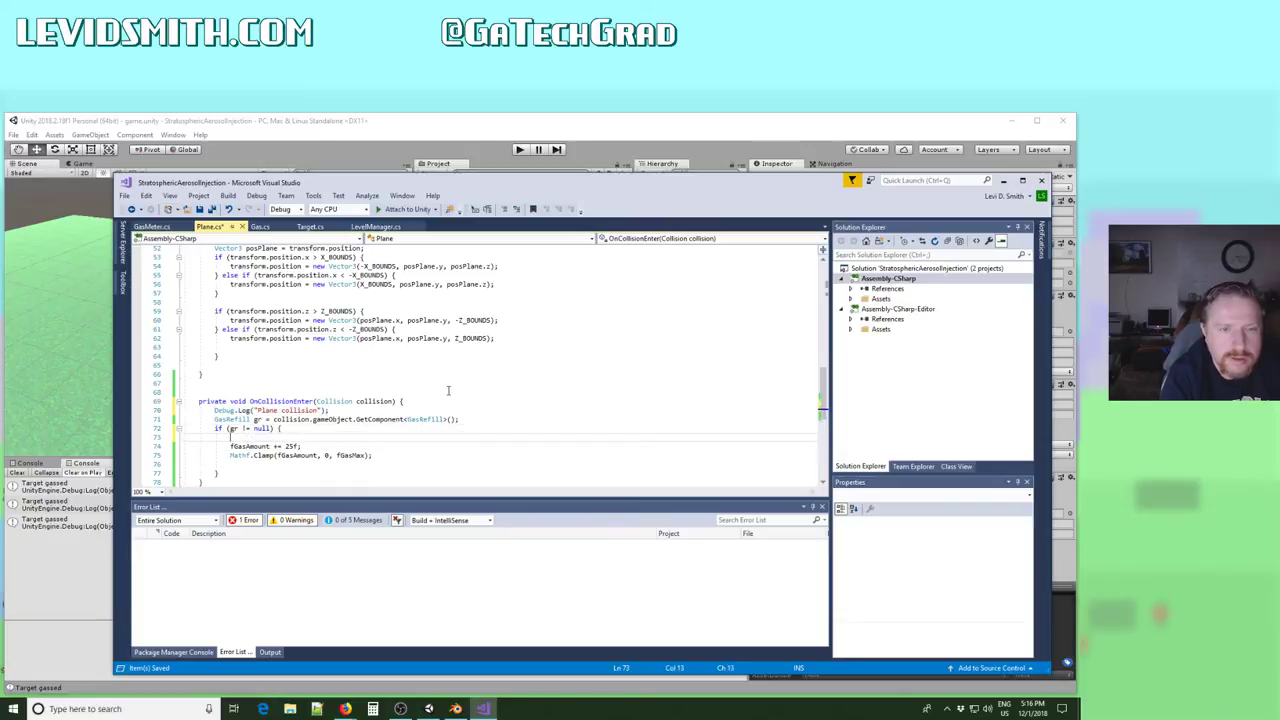
key("Left")
key("Left")
key("Left")
key("Left")
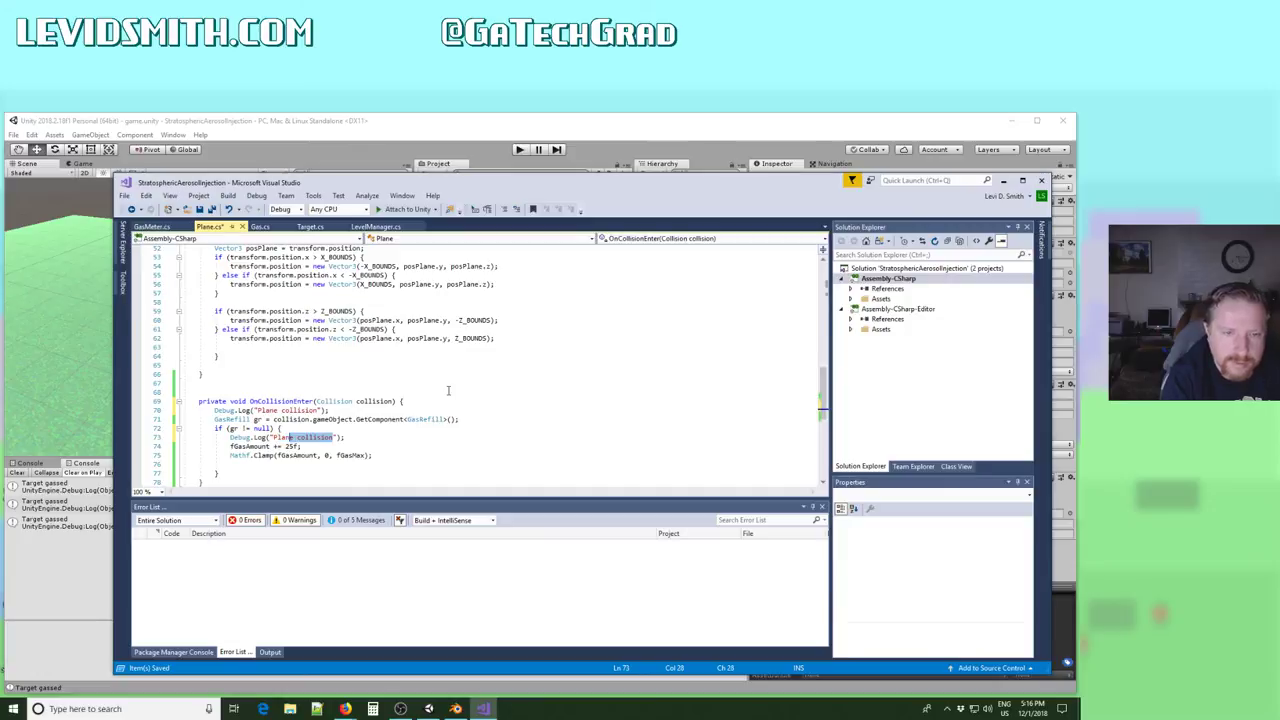
type("gas pi")
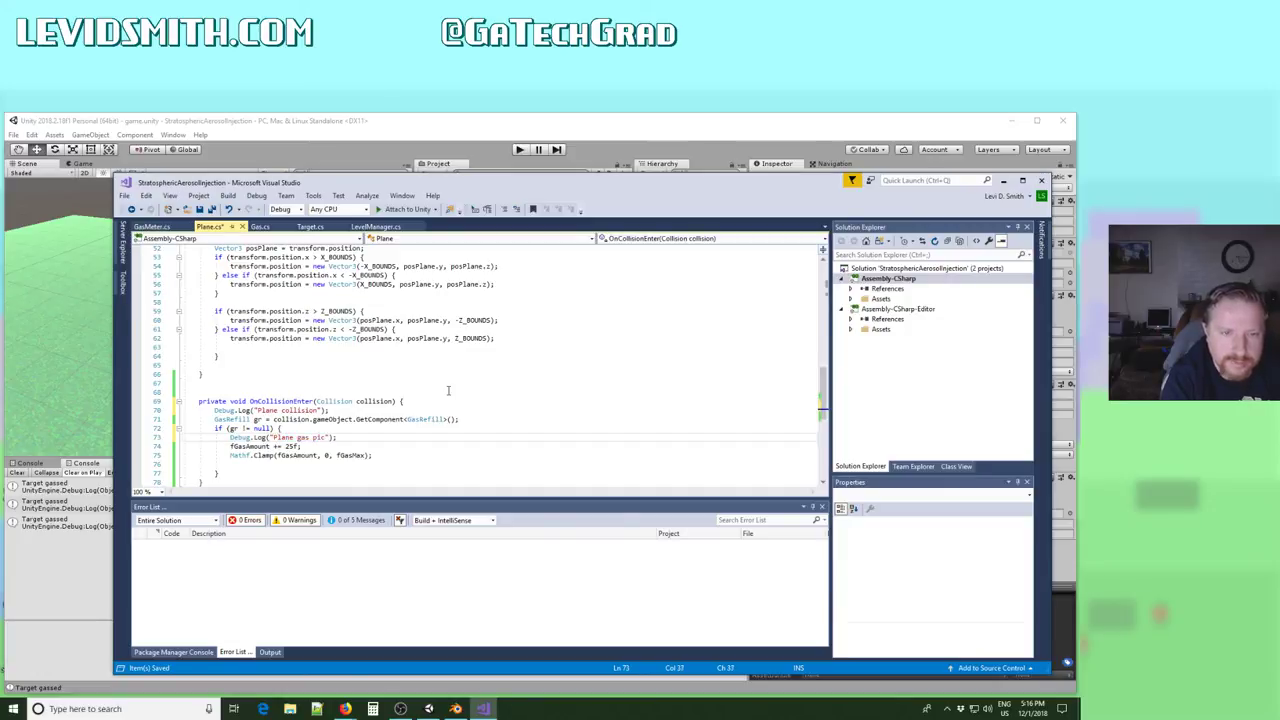
left_click(124, 195)
left_click(160, 285)
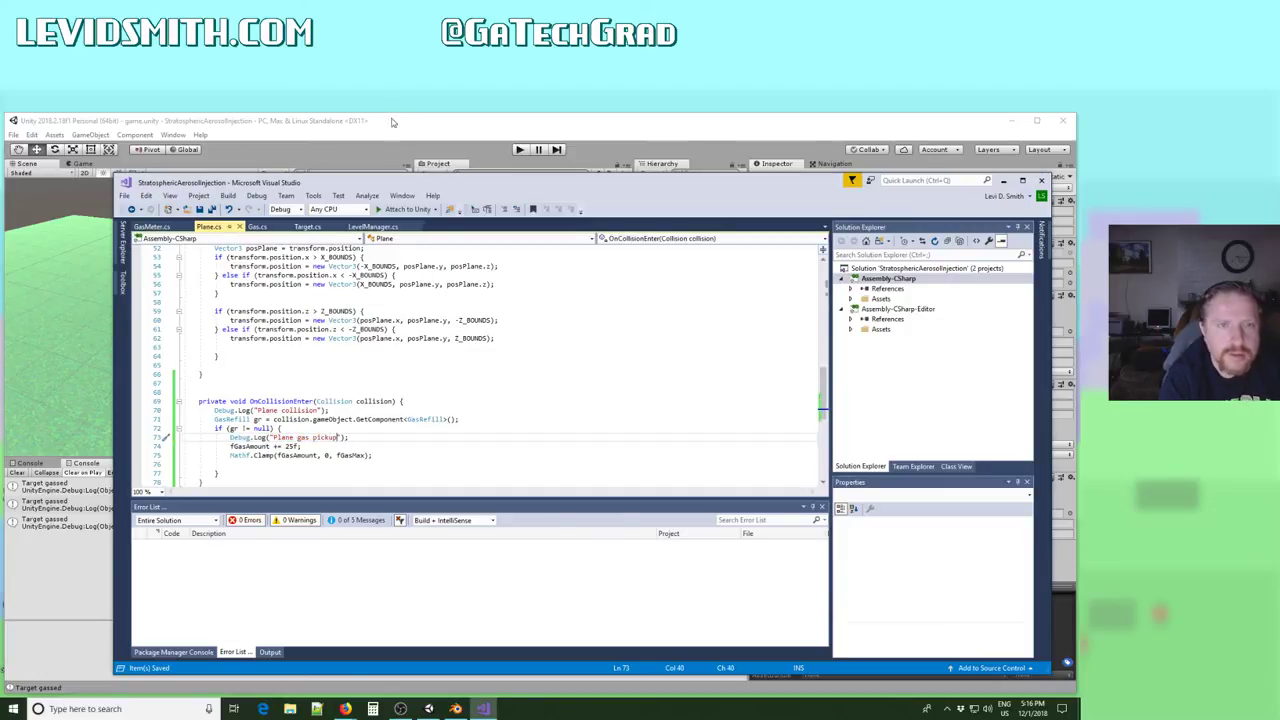
Switch to Unity, play-test the game by steering the plane across the gas refill box, and stop play mode.
left_click(400, 122)
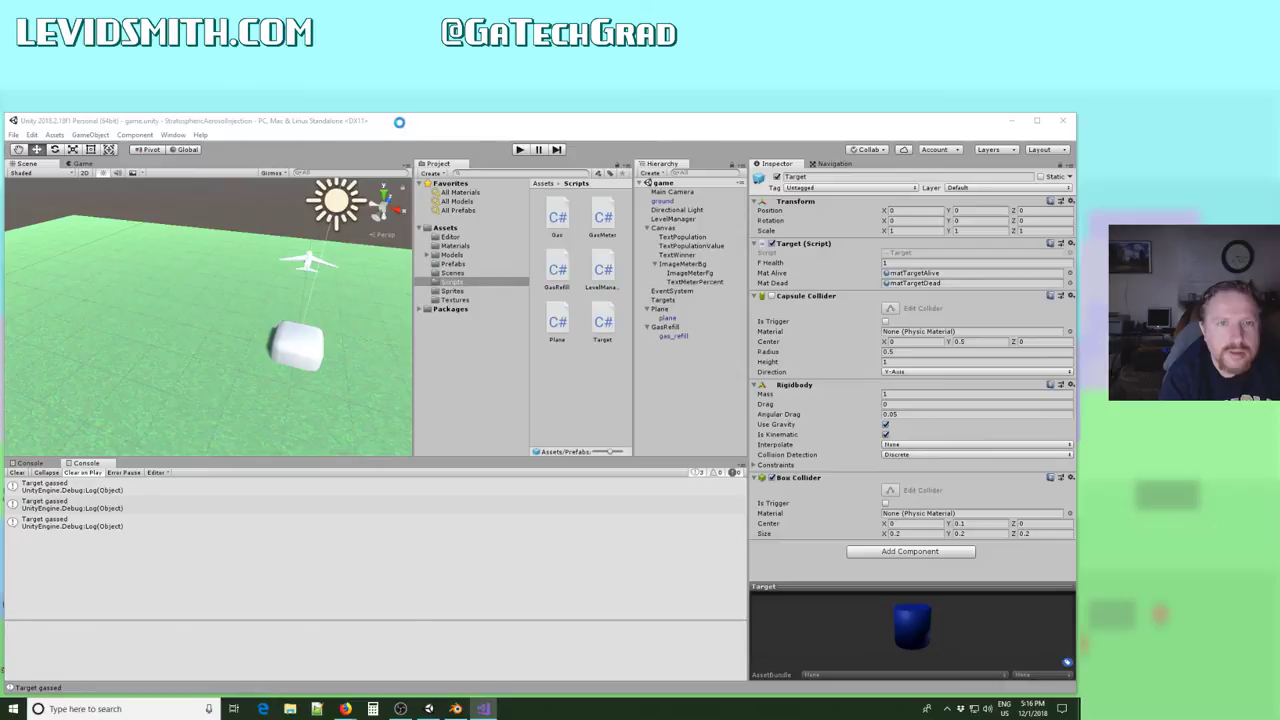
left_click(520, 149)
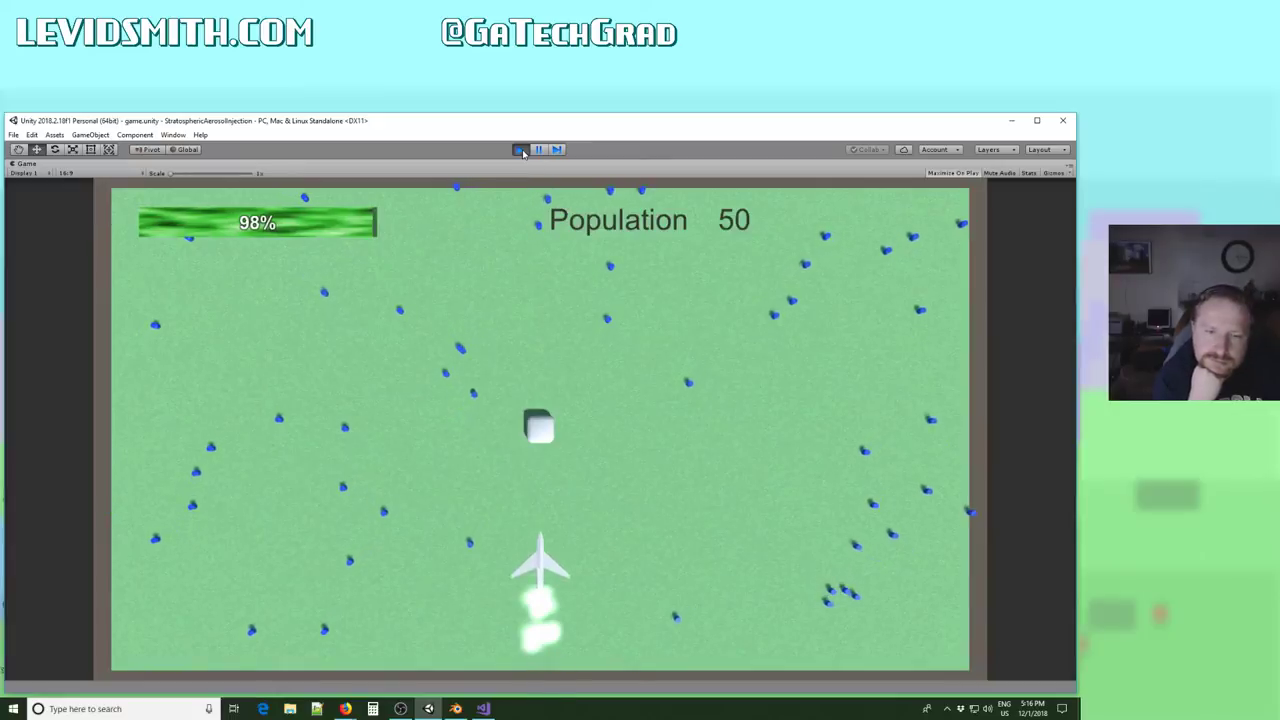
key("Left")
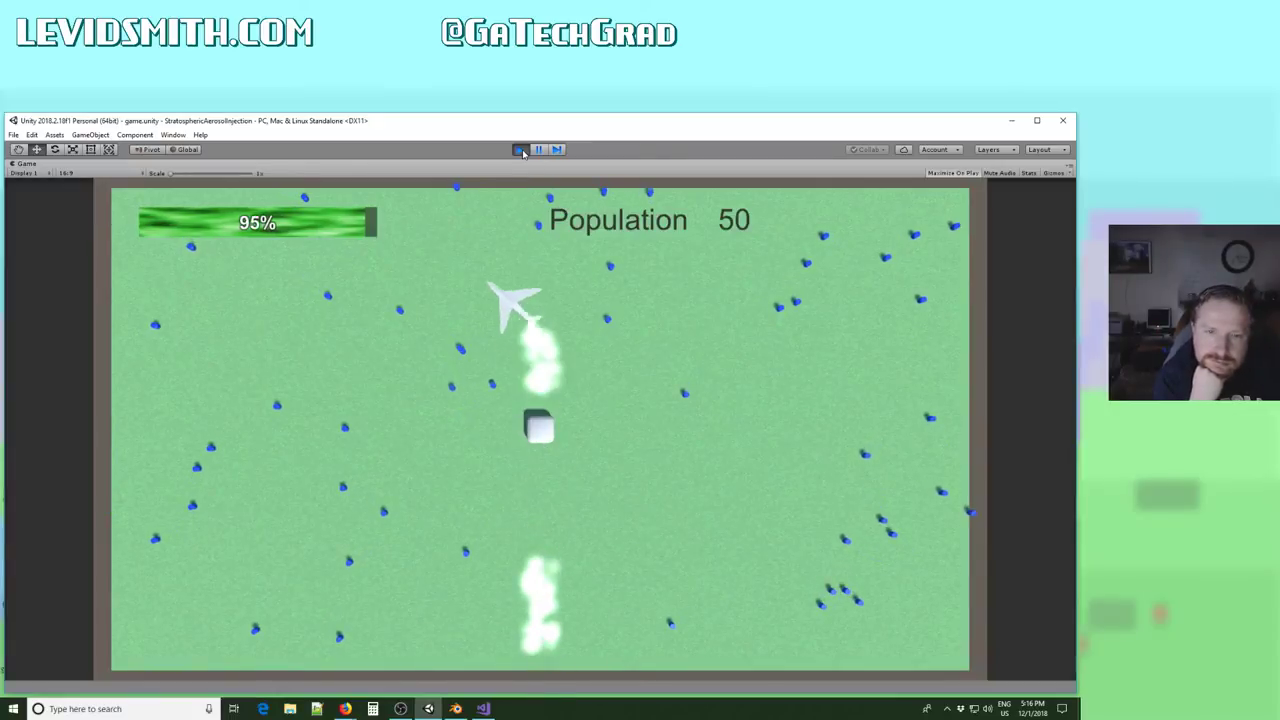
key("Left")
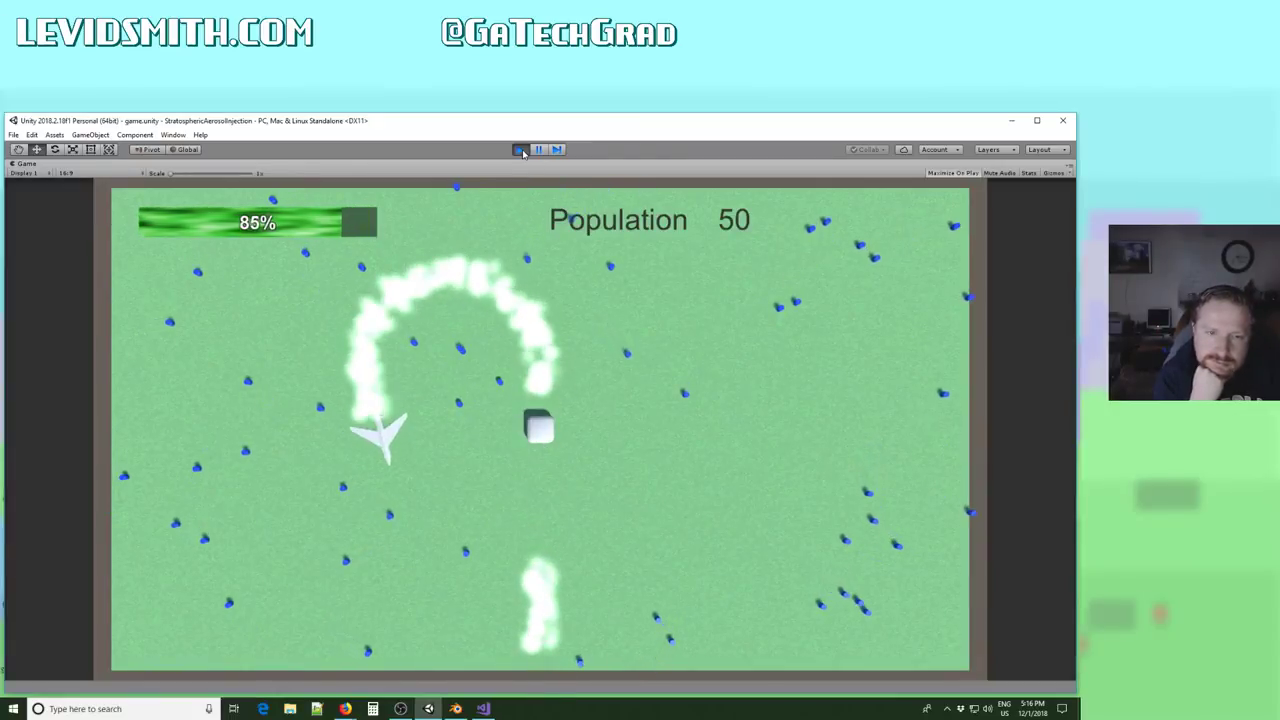
key("Right")
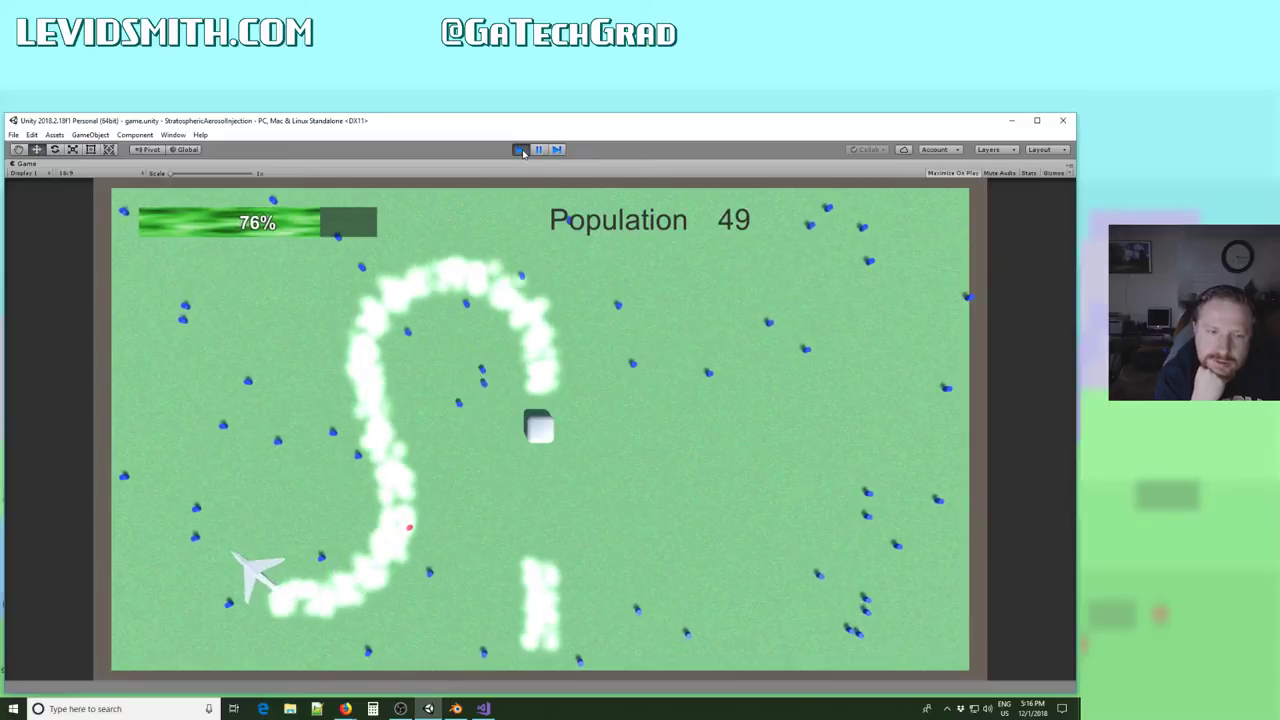
key("Right")
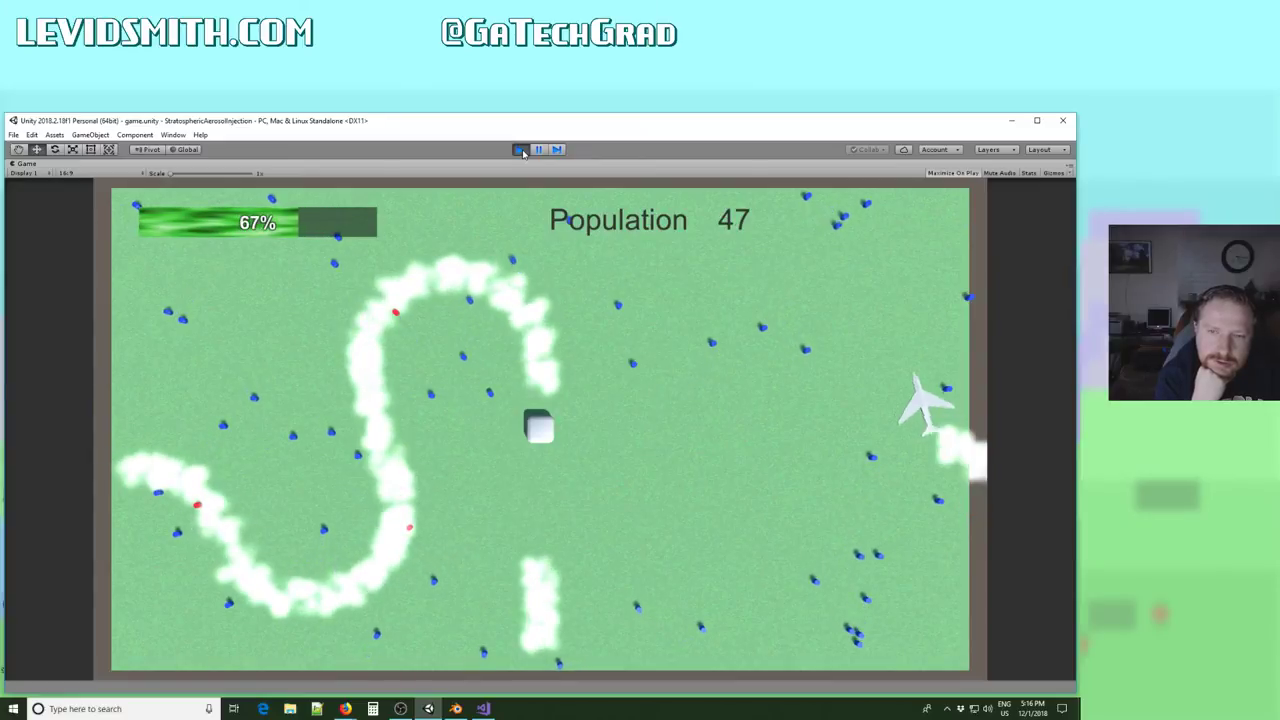
key("Left")
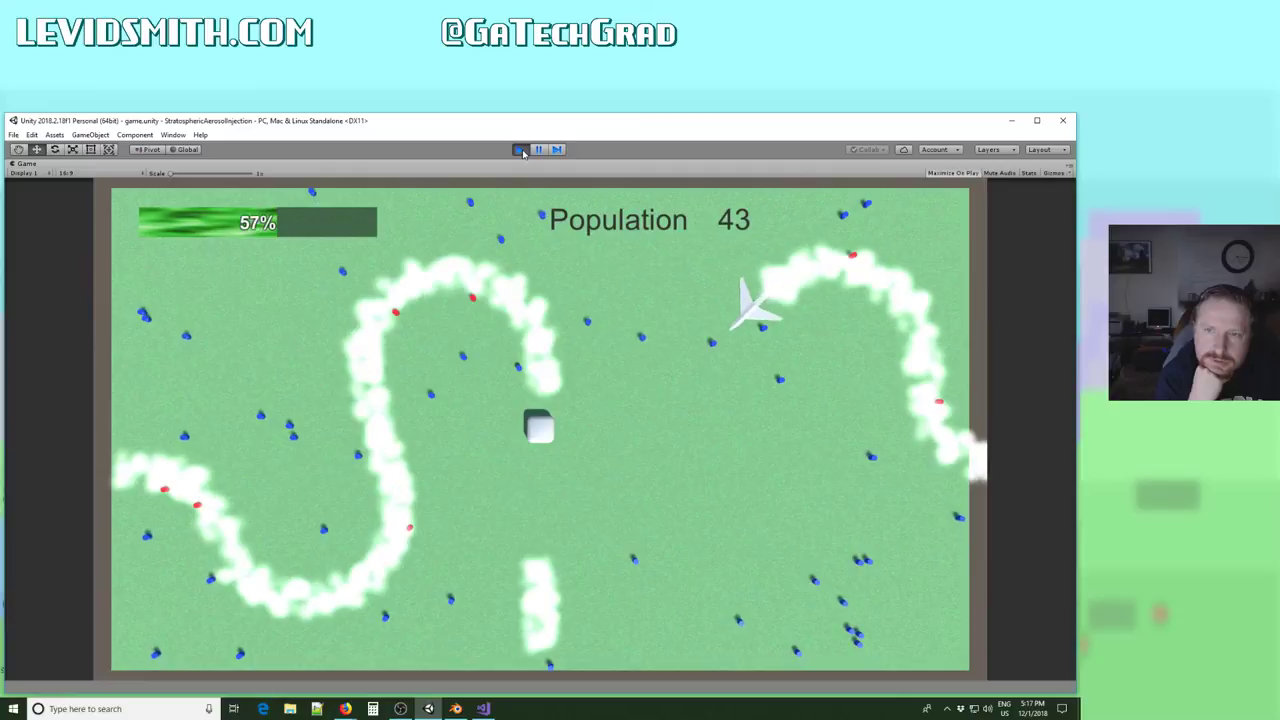
key("Left")
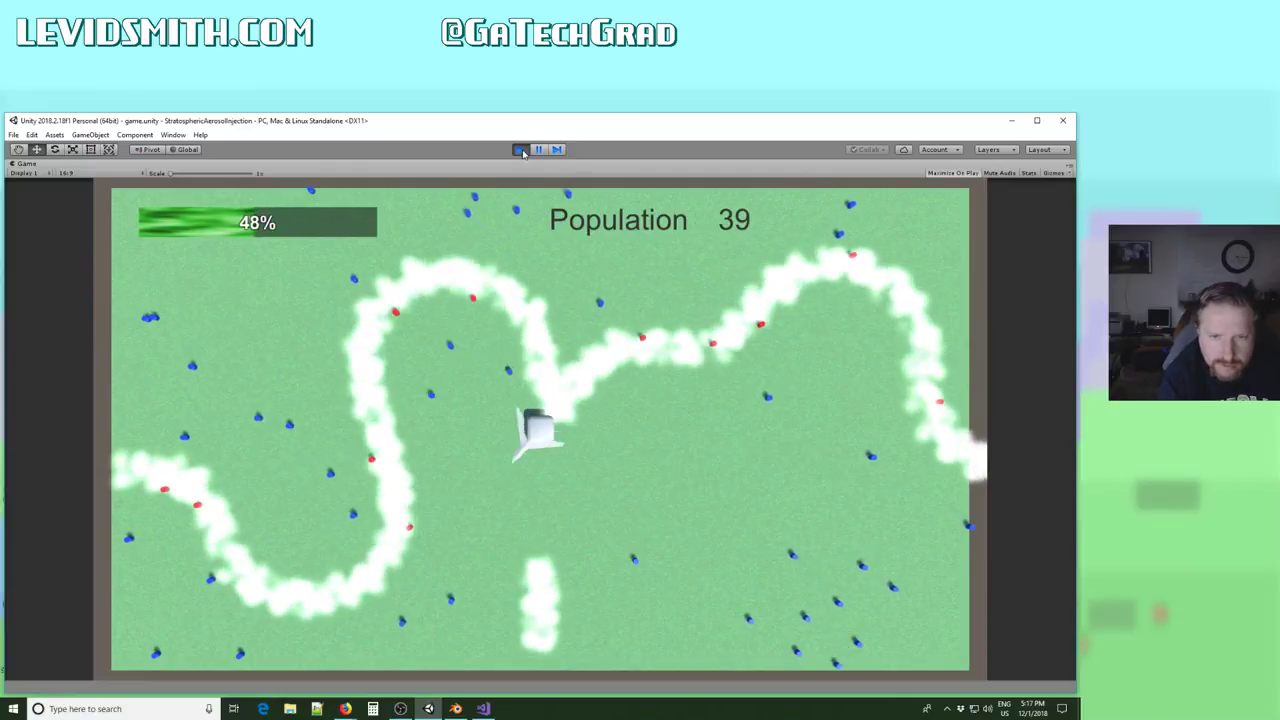
left_click(521, 150)
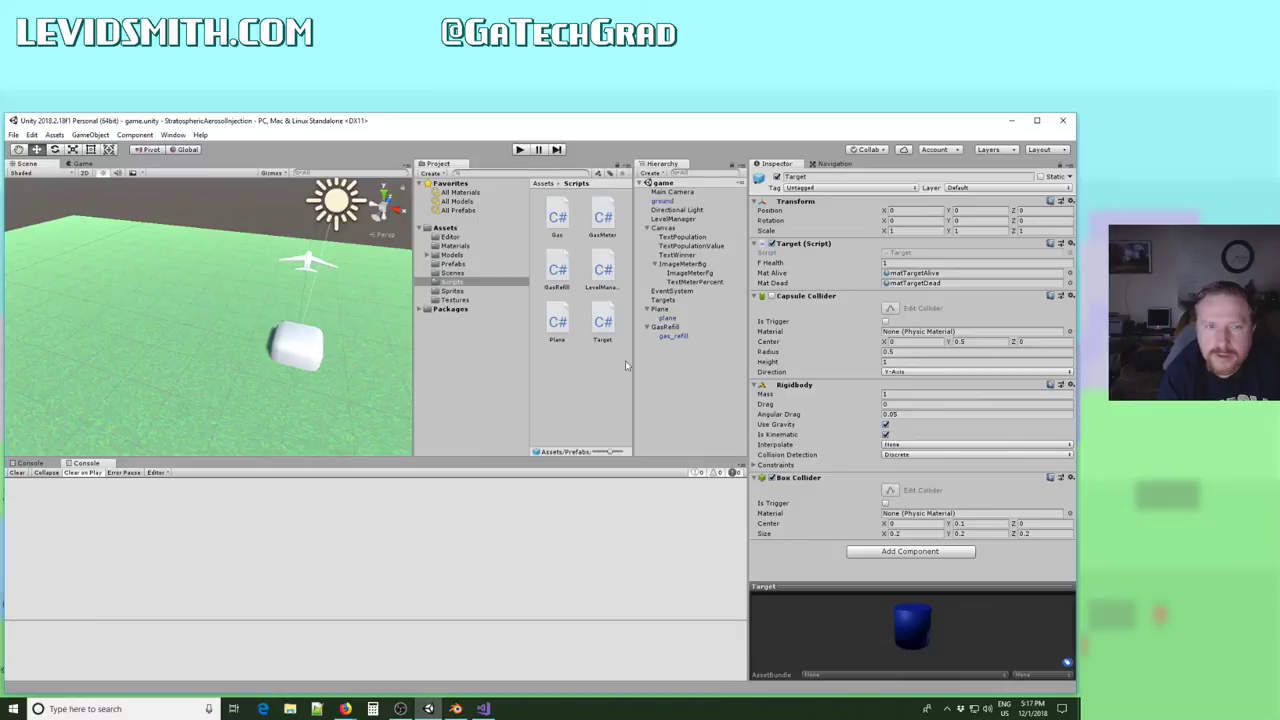
Turn off Is Kinematic on the Plane object's Rigidbody and freeze its position and rotation on all three axes.
left_click(669, 310)
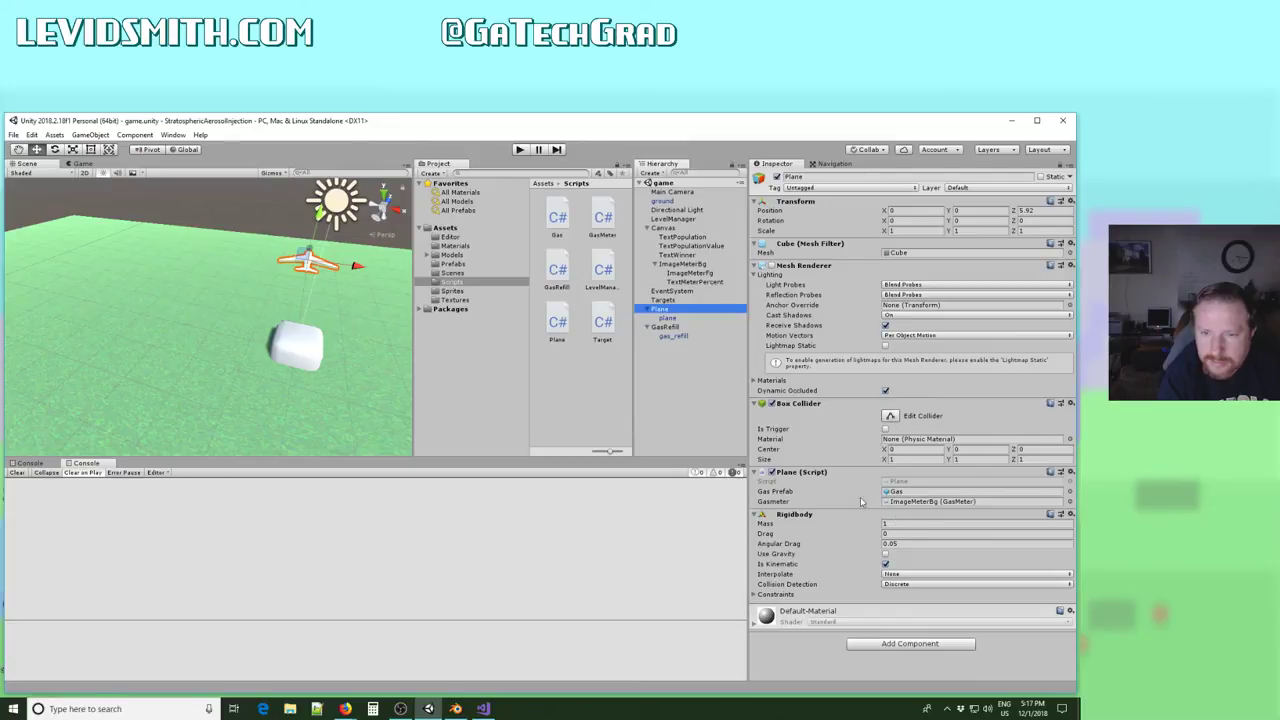
left_click(885, 564)
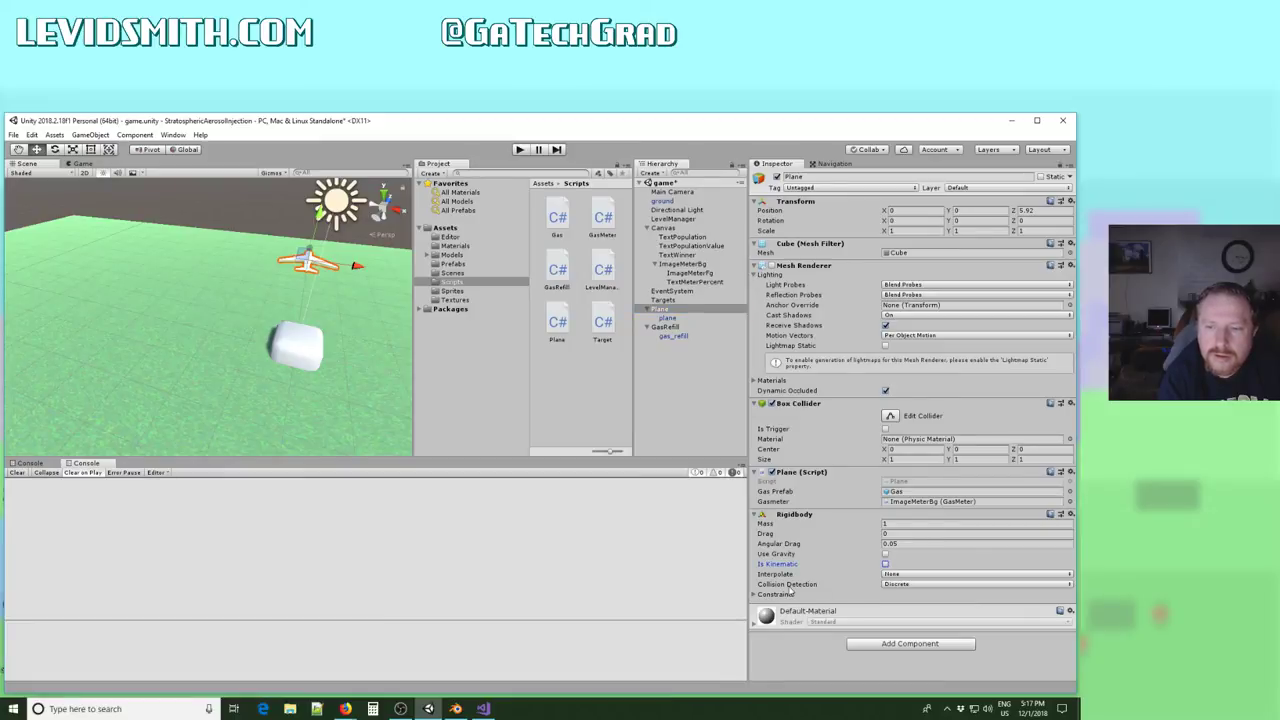
left_click(757, 595)
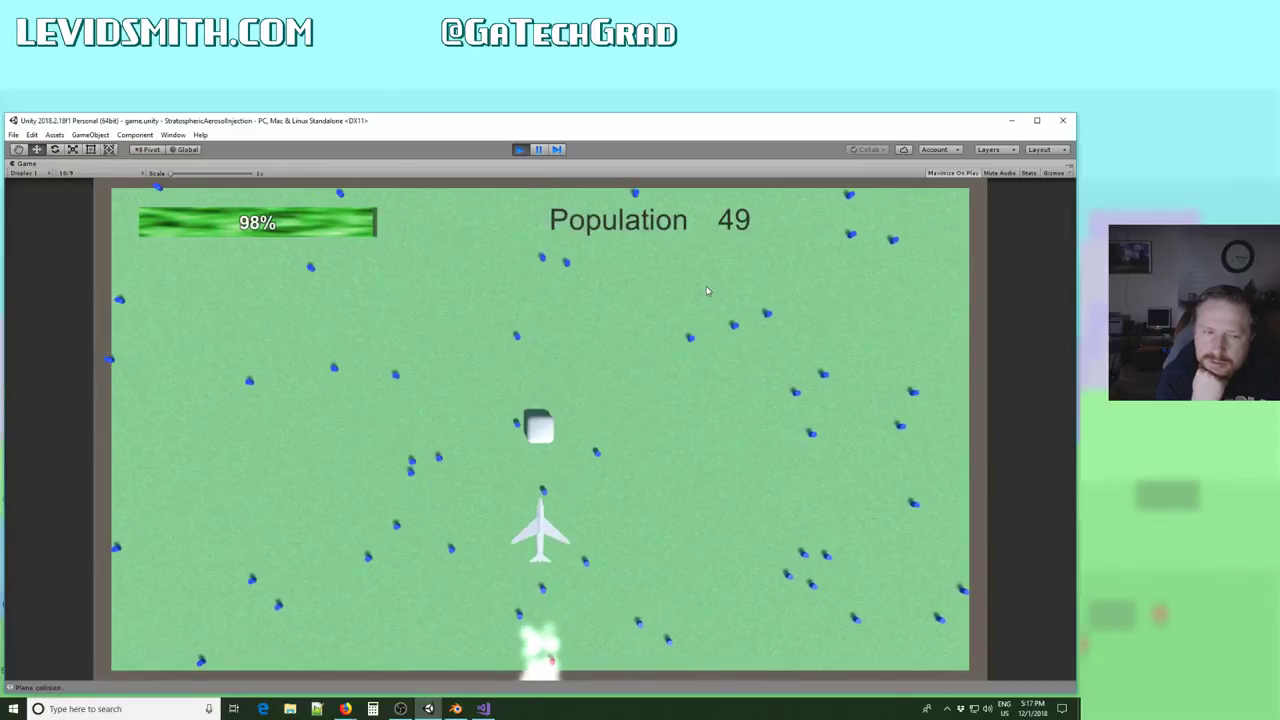
Fly the plane through the gas refill box to retest the pickup with the changed Rigidbody, and end the test run.
key("Up")
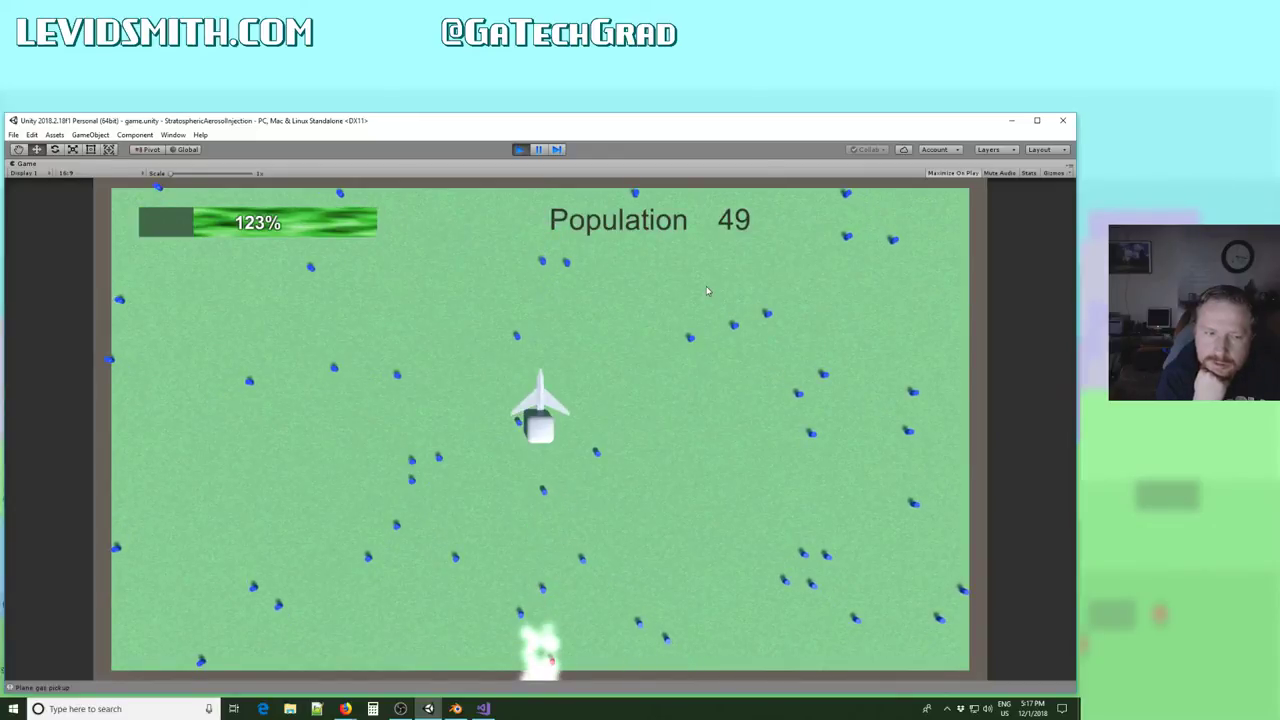
key("Left")
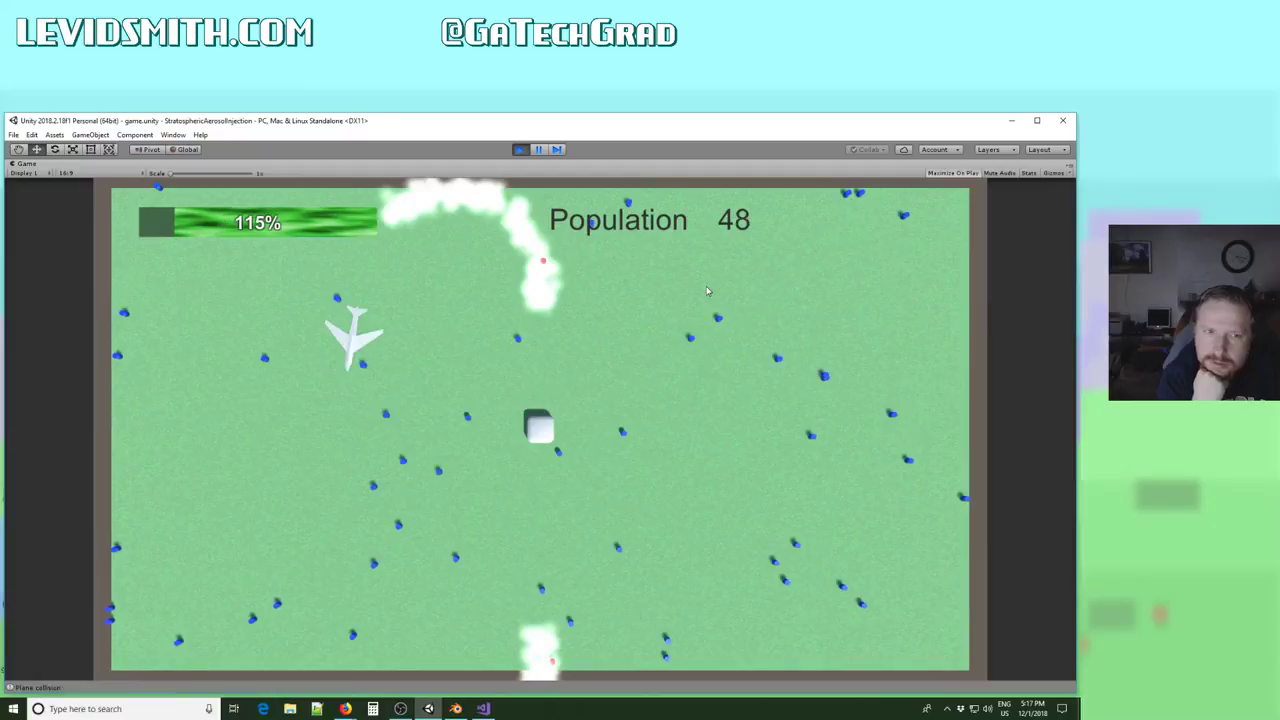
key("Left")
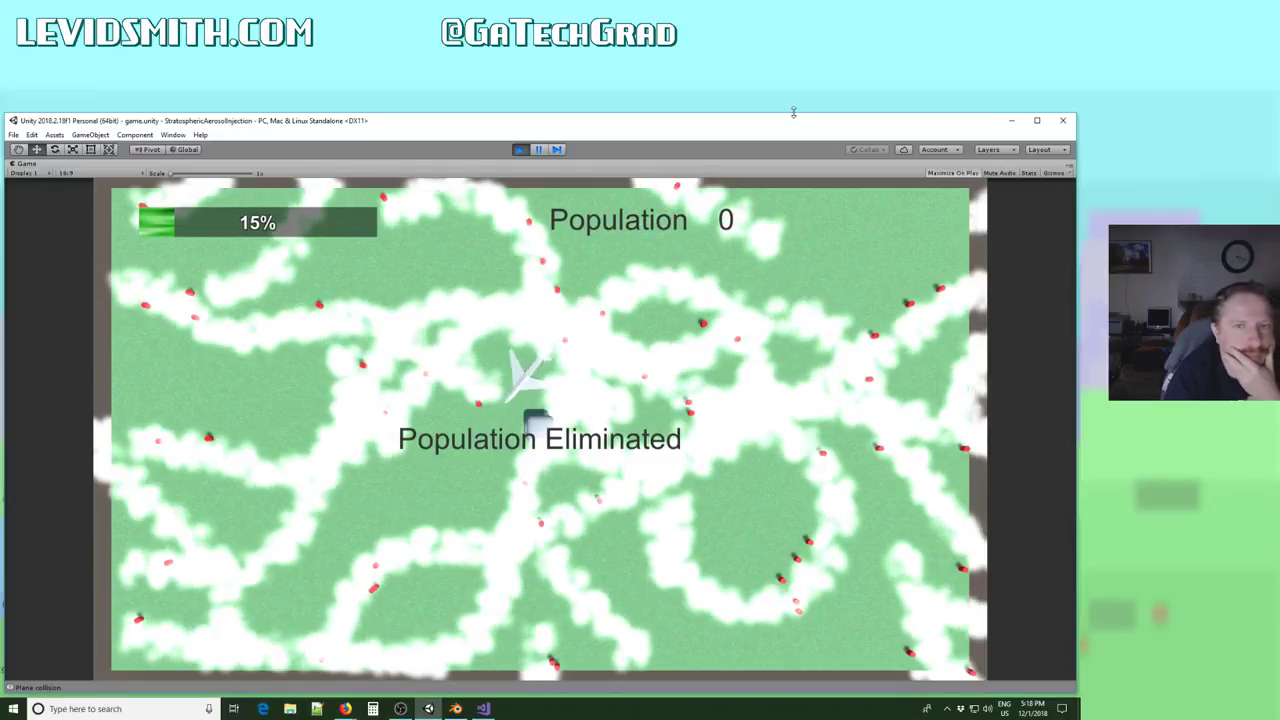
left_click(519, 149)
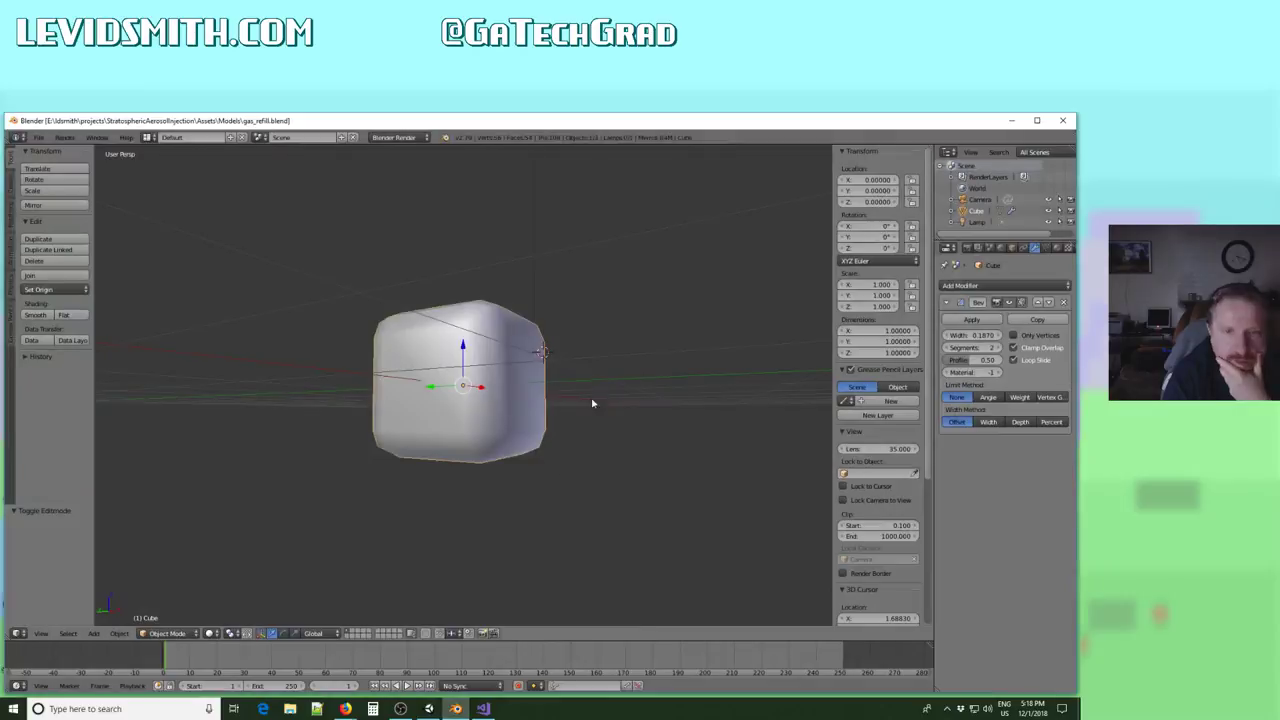
key("Tab")
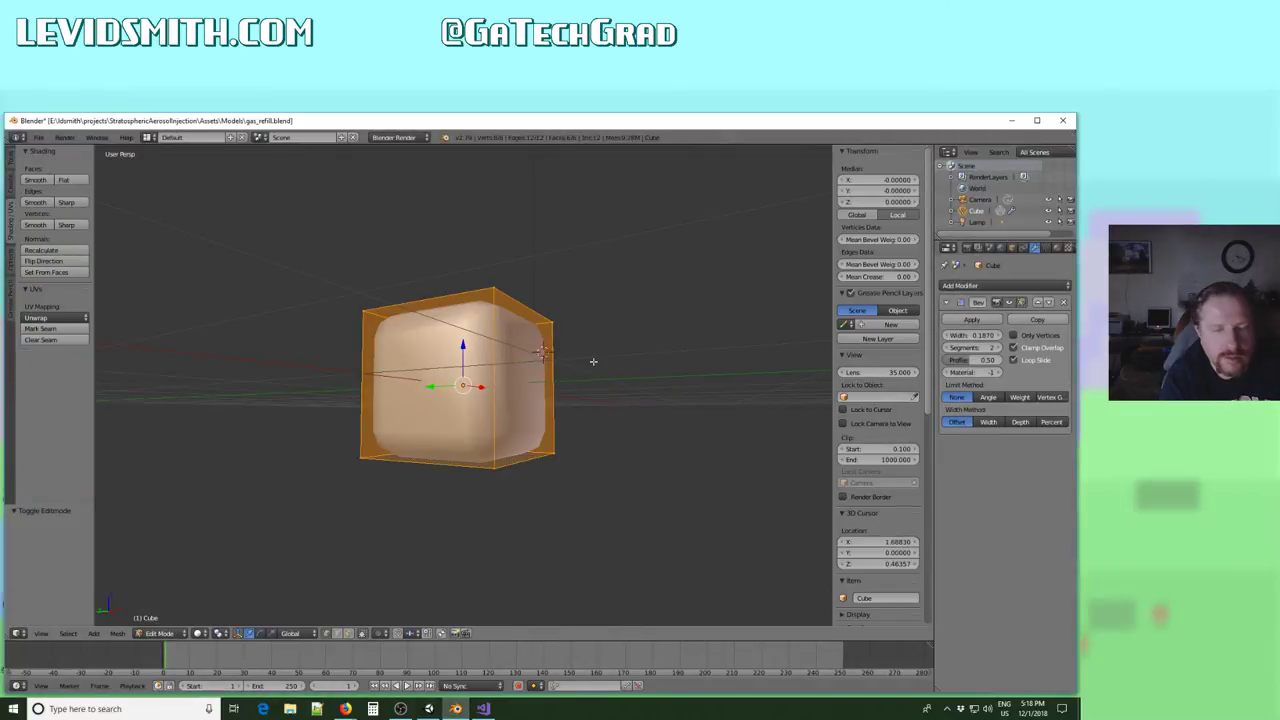
key("s")
type(".2")
key("Escape")
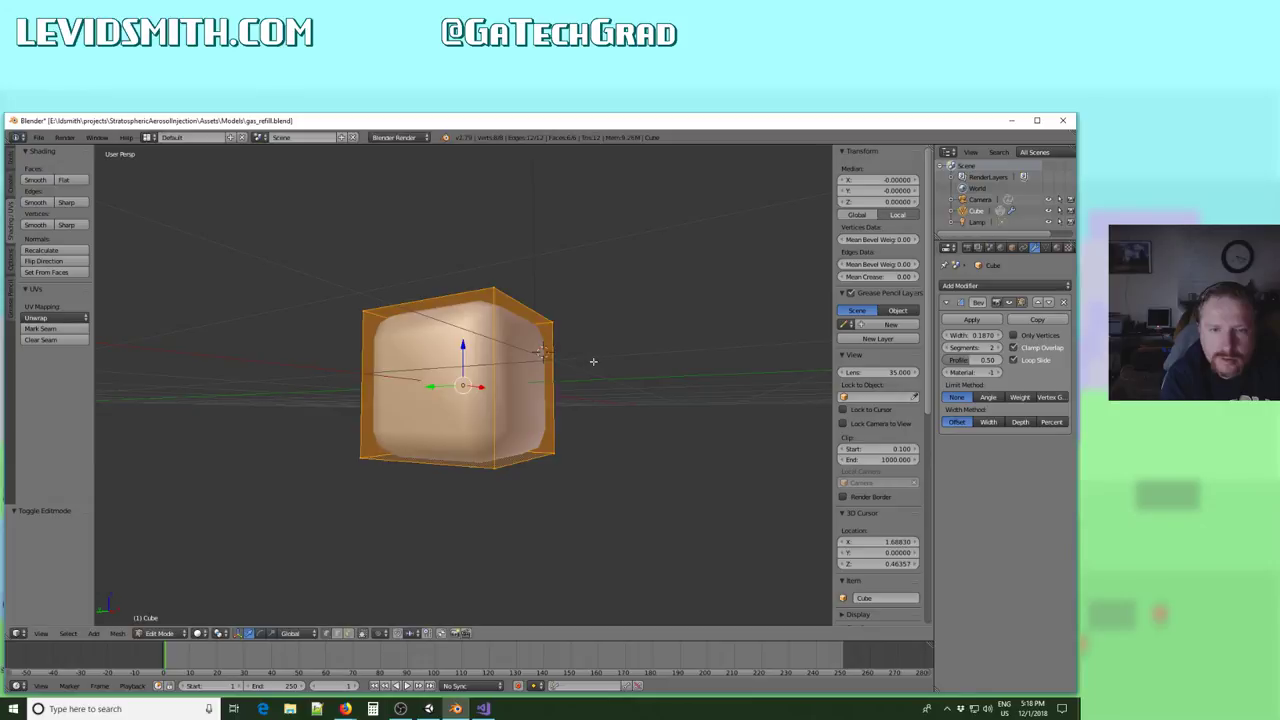
key("a")
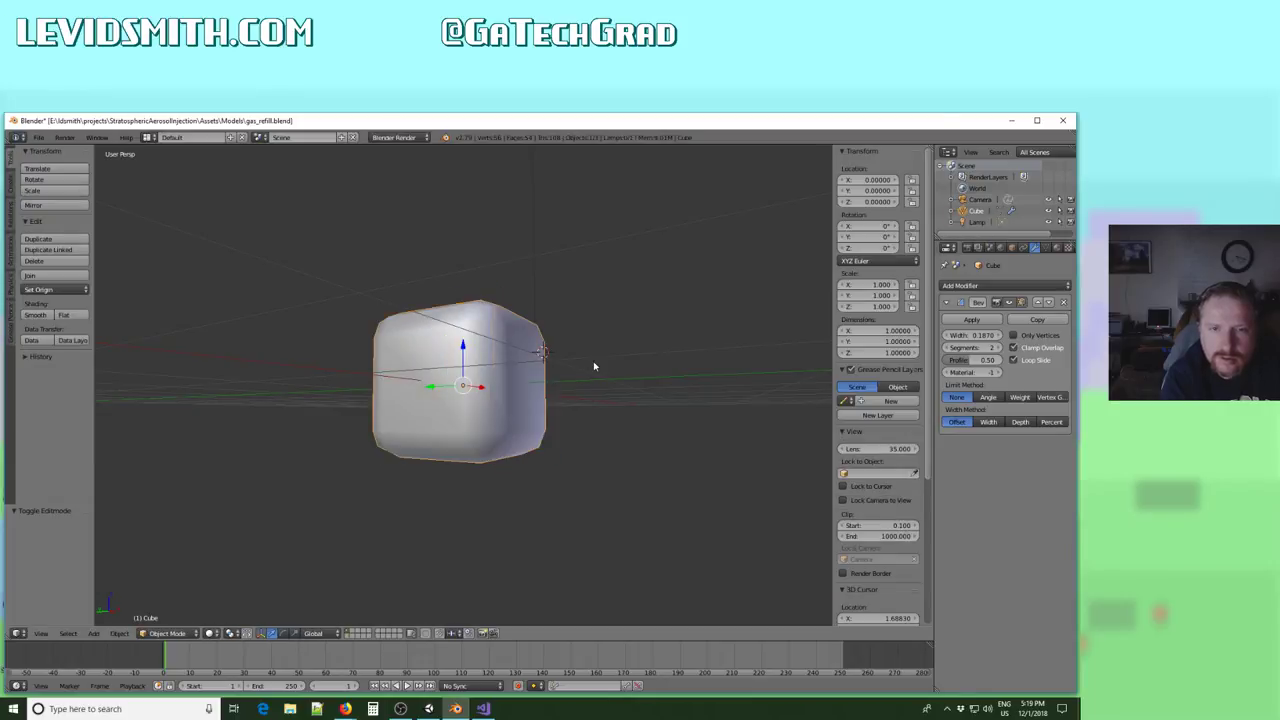
Scale the entire mesh of the gas_refill cube by 0.5 in Edit Mode.
key("a")
type("s")
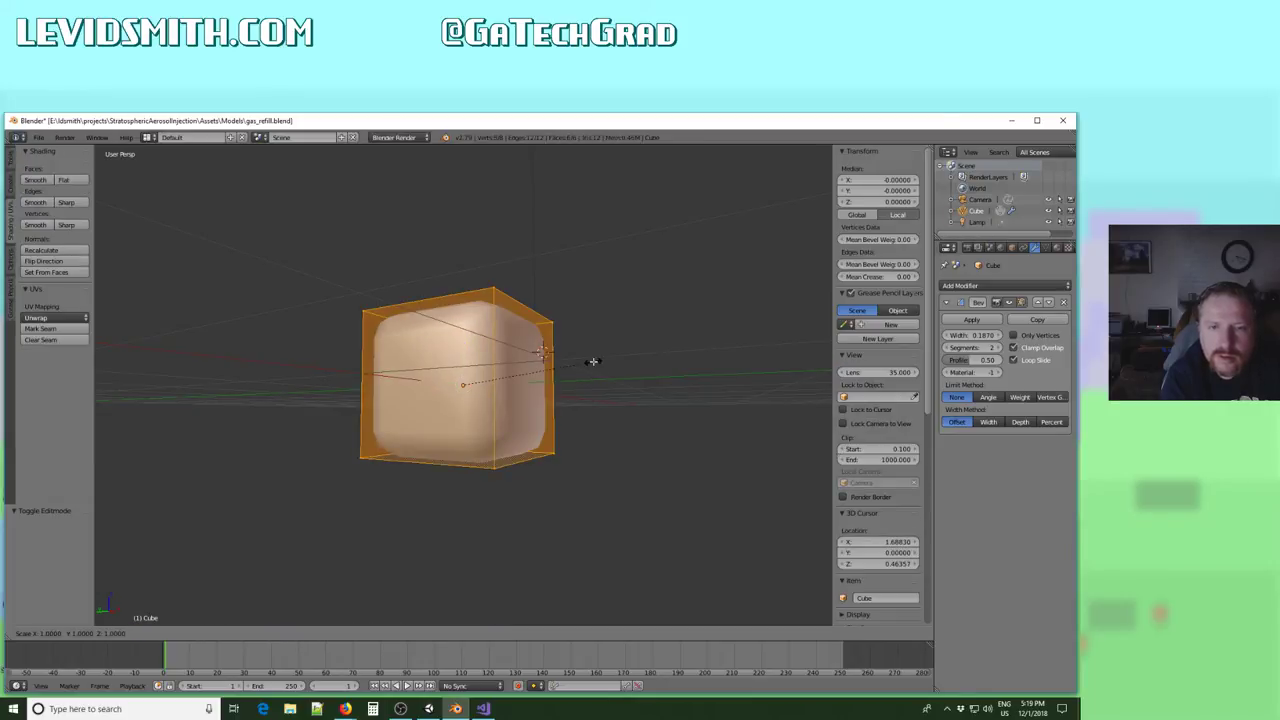
type(".5")
key("Return")
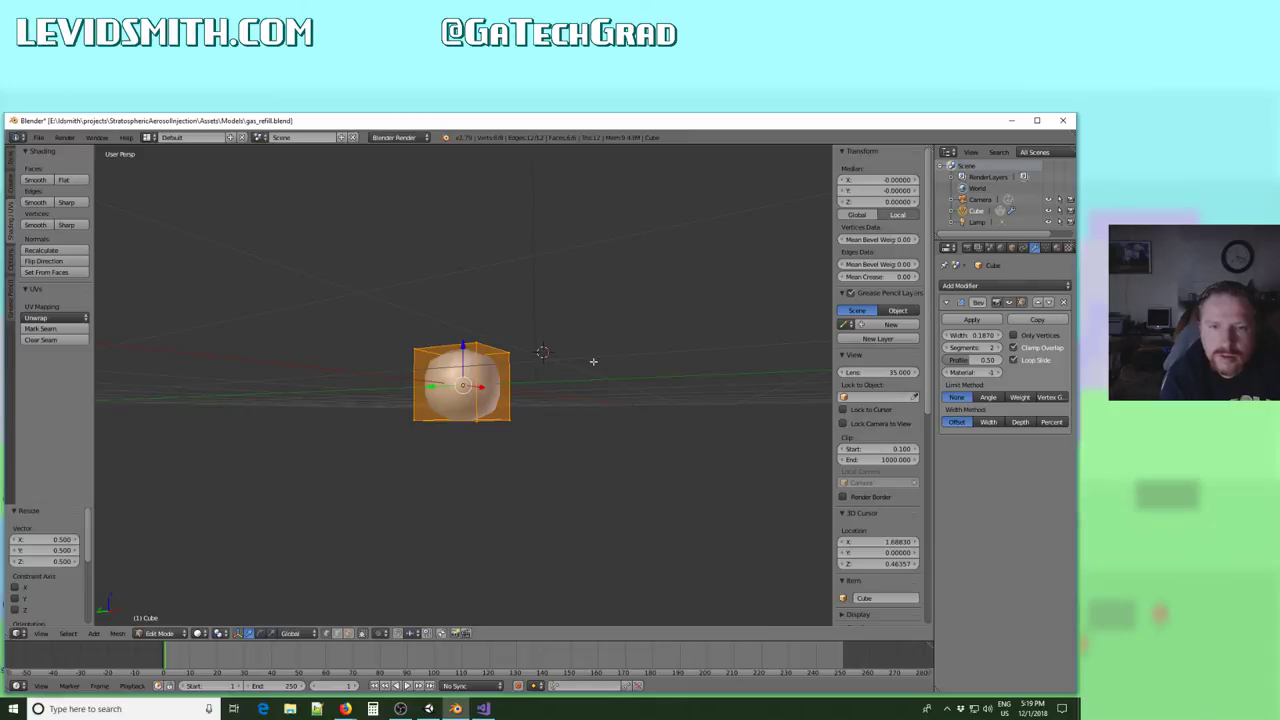
Set the cube's Bevel modifier width to 0.1 and save gas_refill.blend.
left_click(948, 337)
left_click_drag(948, 337, 948, 337)
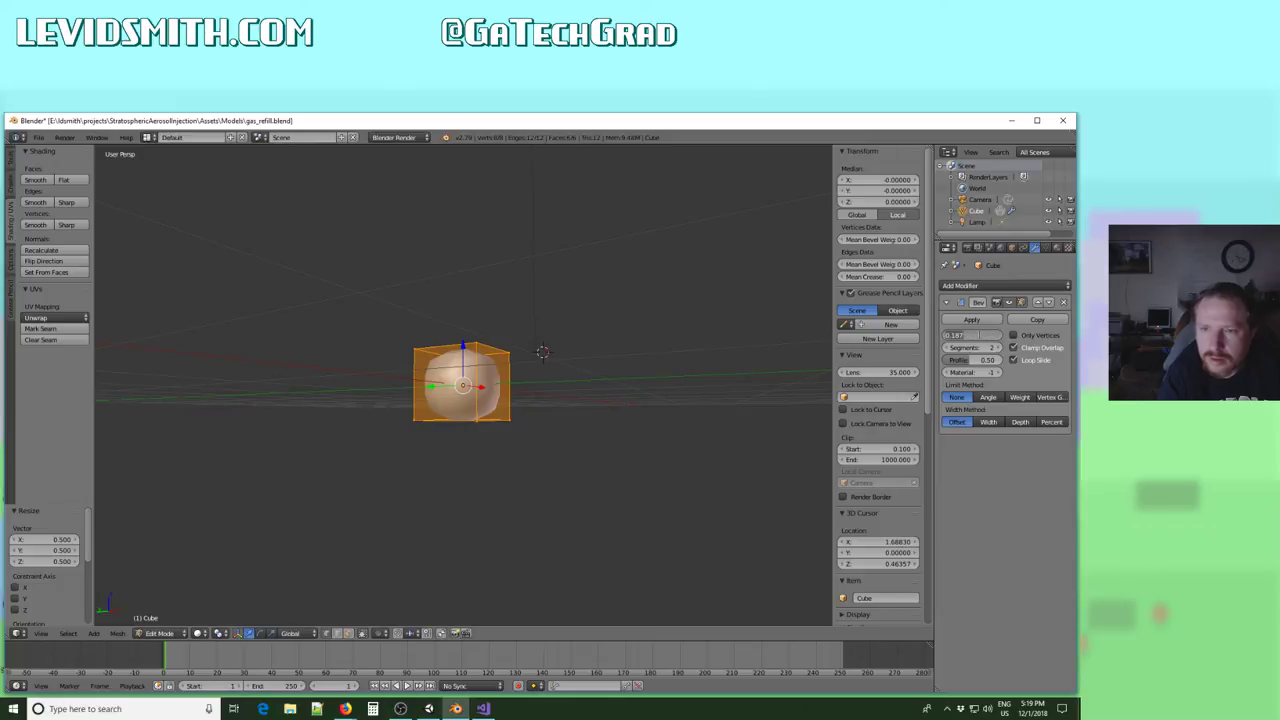
type("0.1")
key("Return")
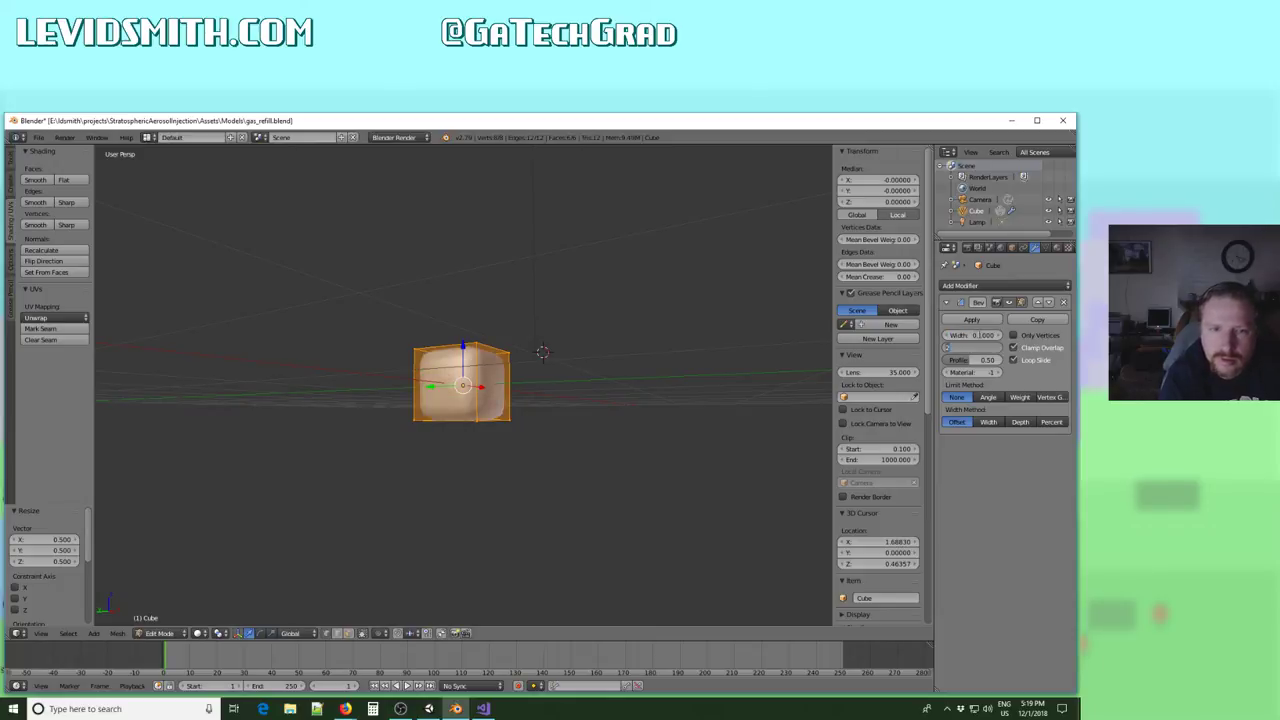
left_click(38, 137)
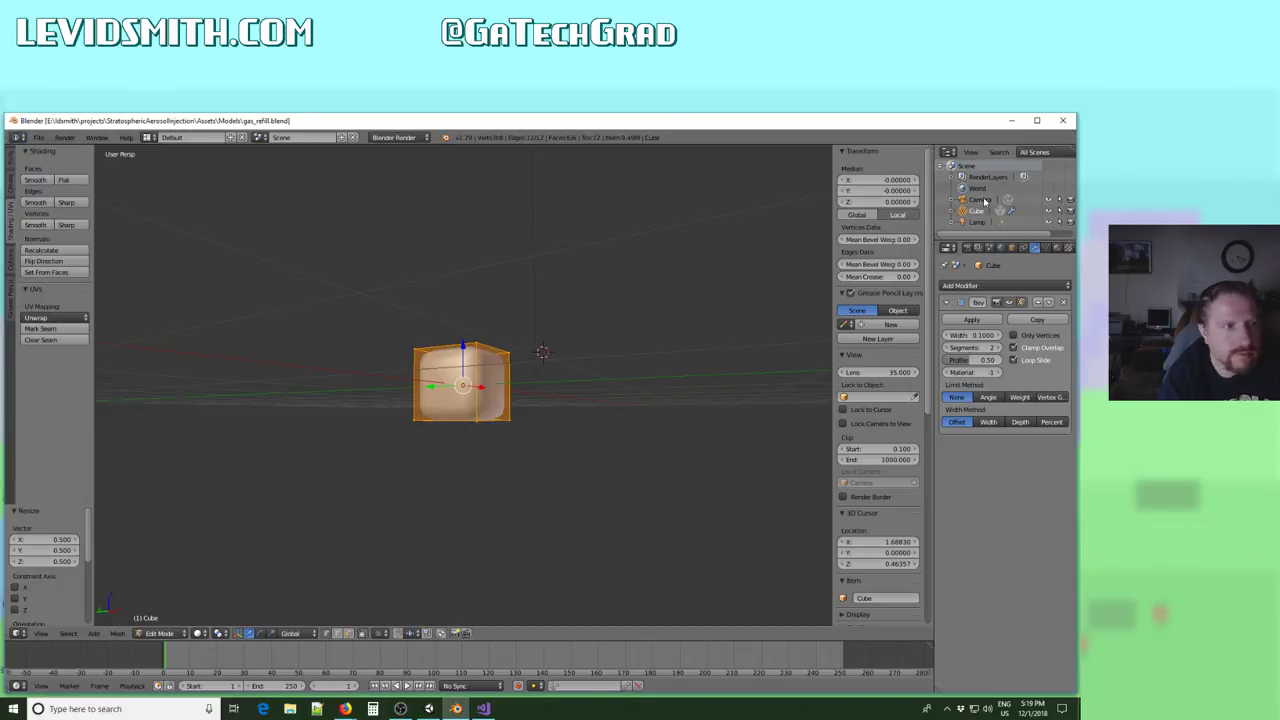
Switch back to Unity and set the GasRefill object's Box Collider size to 0.5.
left_click(483, 706)
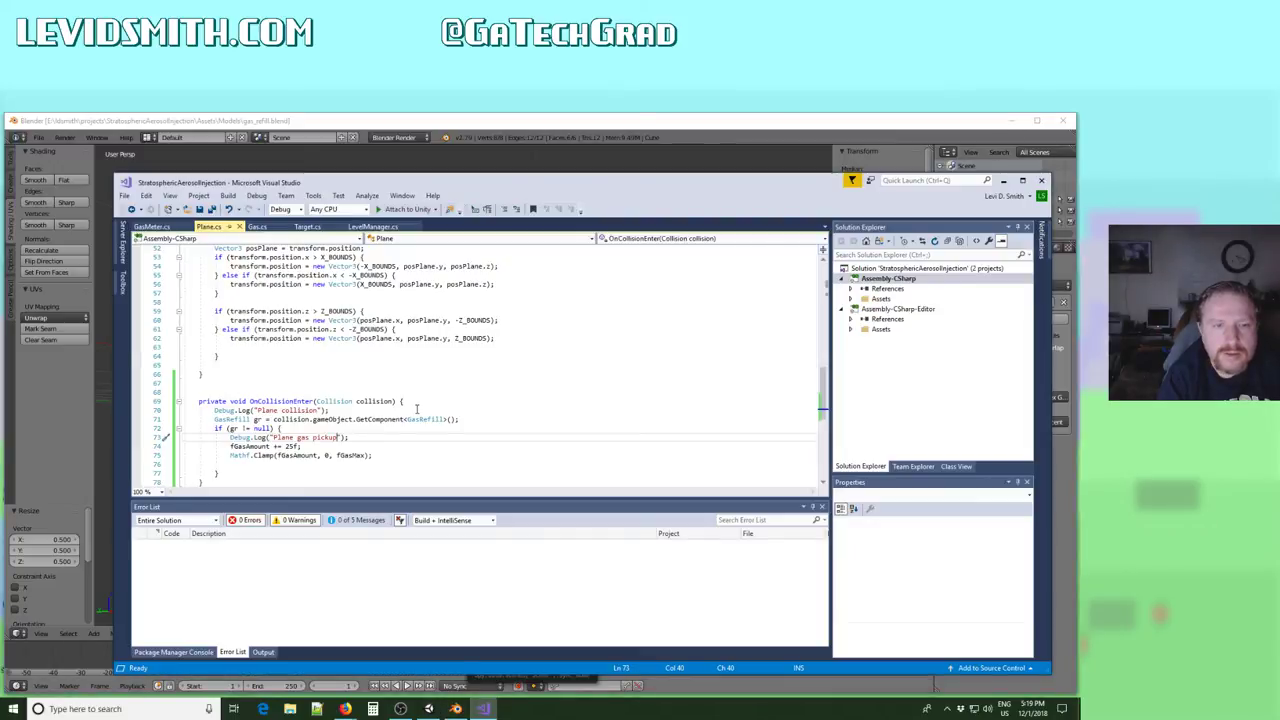
left_click(428, 708)
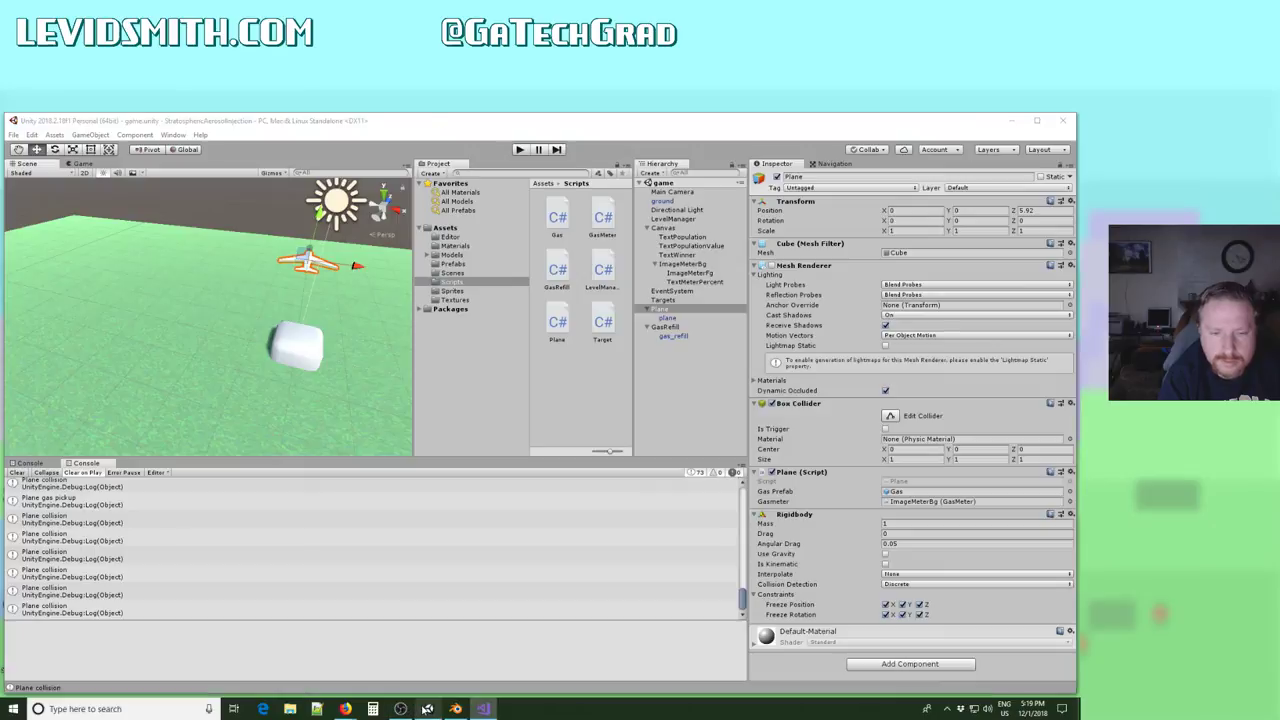
left_click(665, 327)
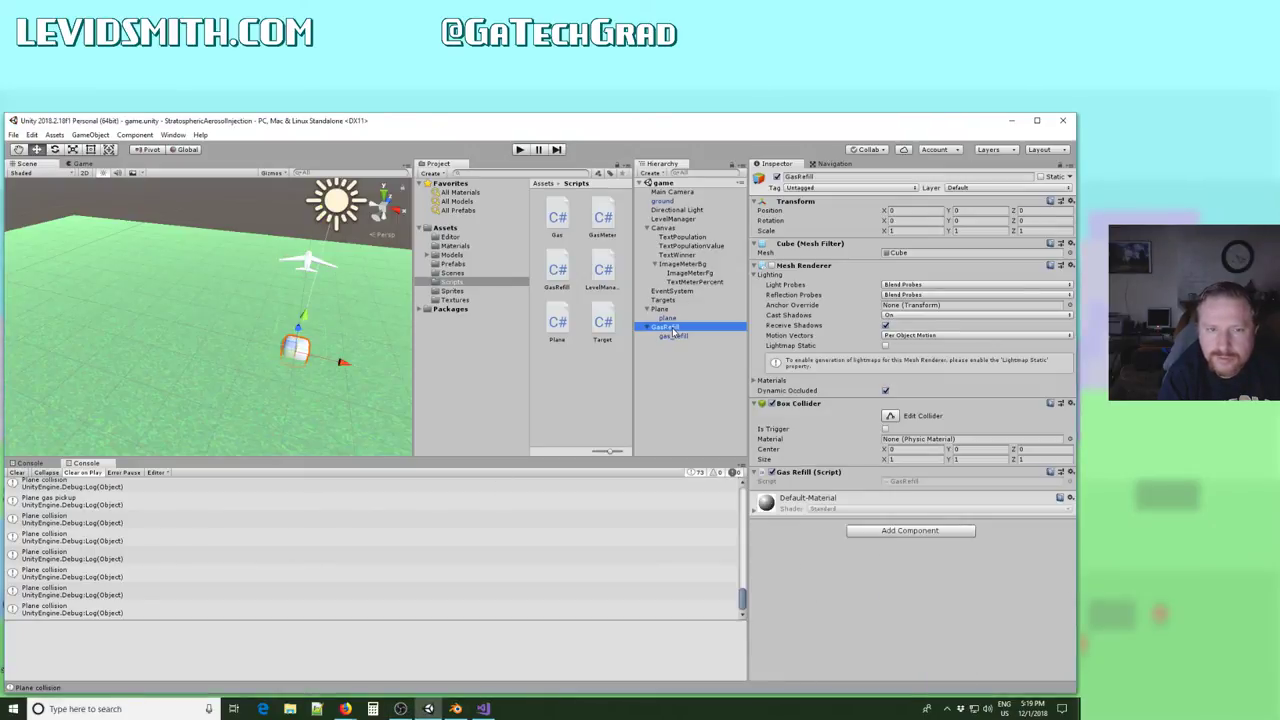
left_click(909, 459)
type("2")
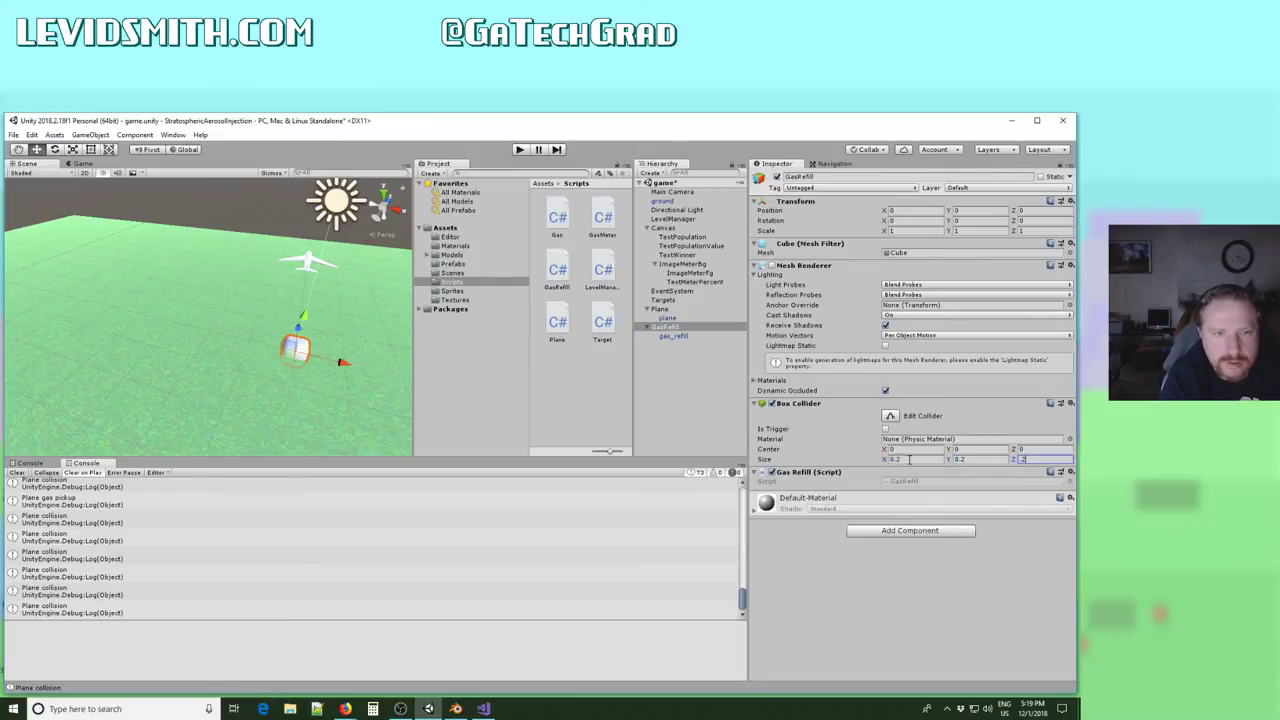
left_click(909, 459)
type(".5")
key("Tab")
left_click(656, 375)
Switch to Visual Studio, add Destroy(gr.gameObject); after the Mathf.Clamp line in OnCollisionEnter, and save Plane.cs.
left_click(667, 309)
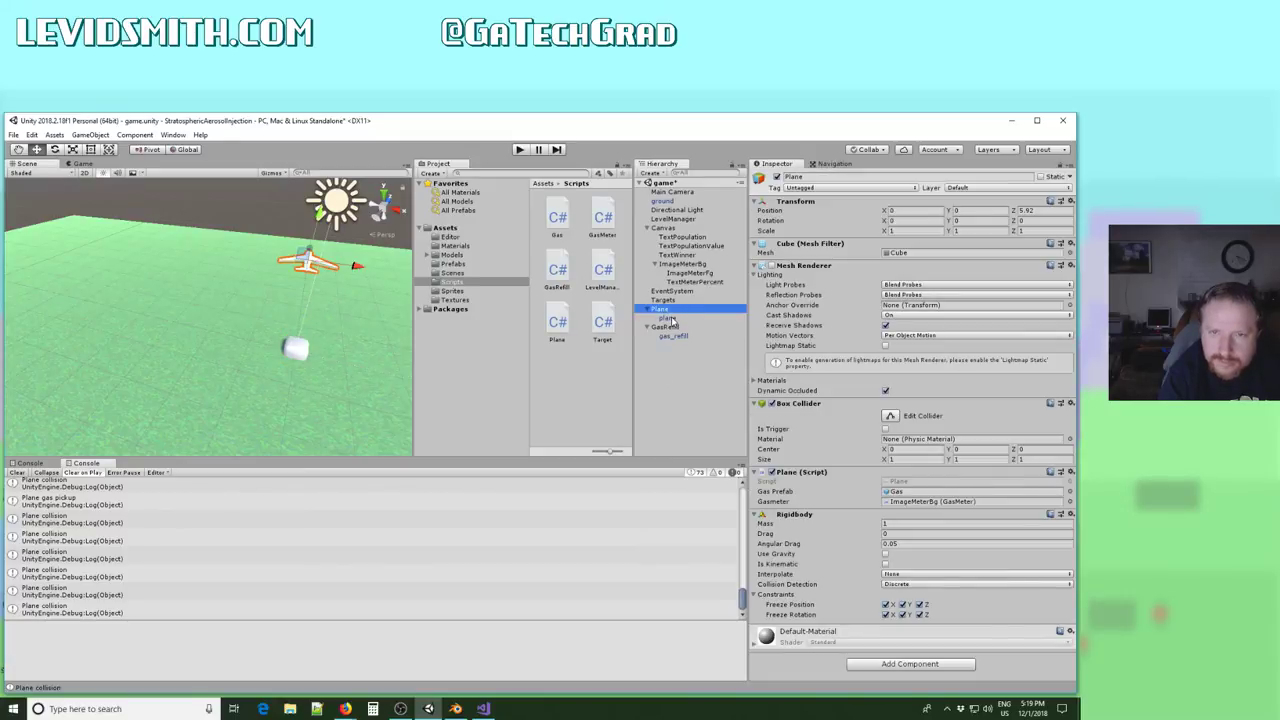
left_click(483, 708)
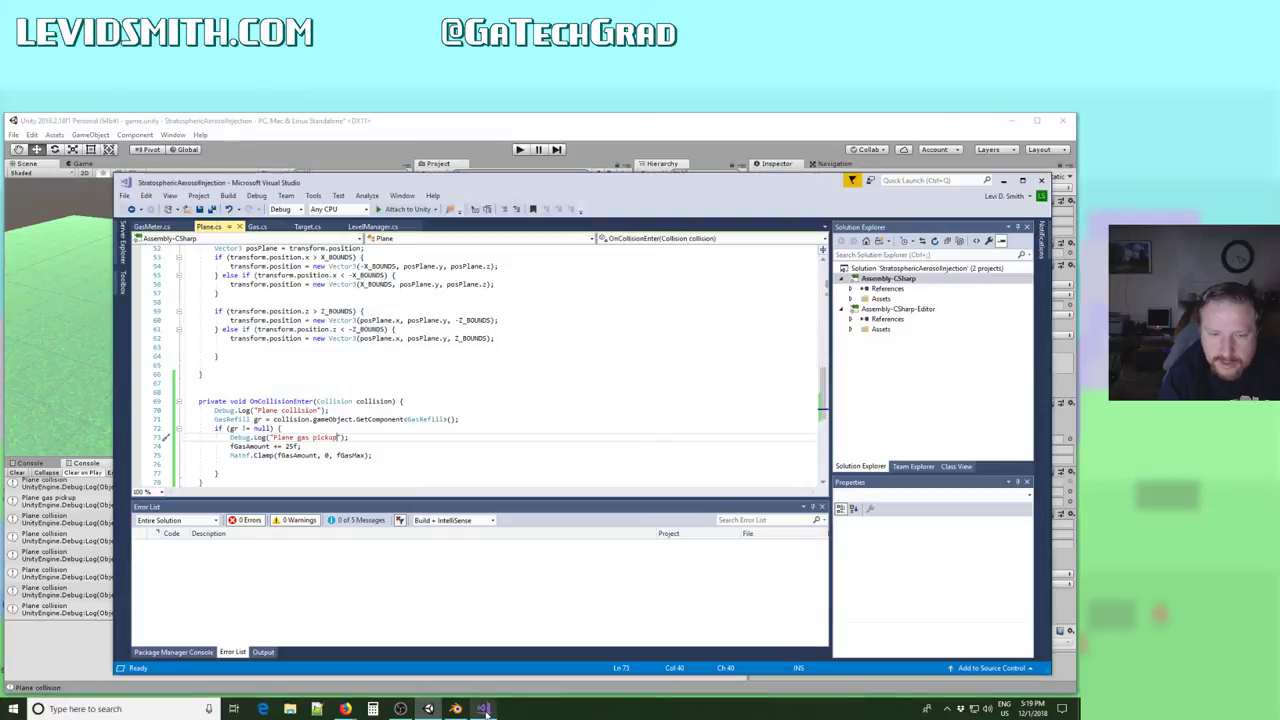
left_click(385, 455)
key("Return")
type("De")
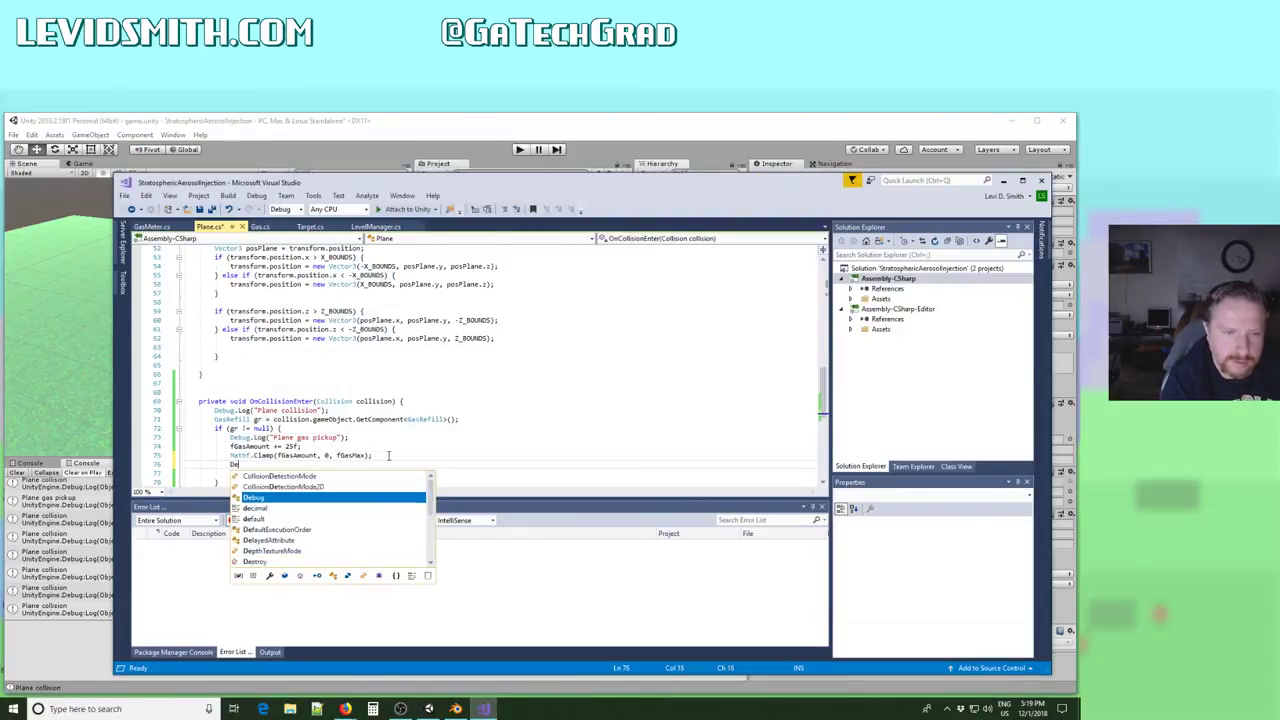
type("stroy(gr.g")
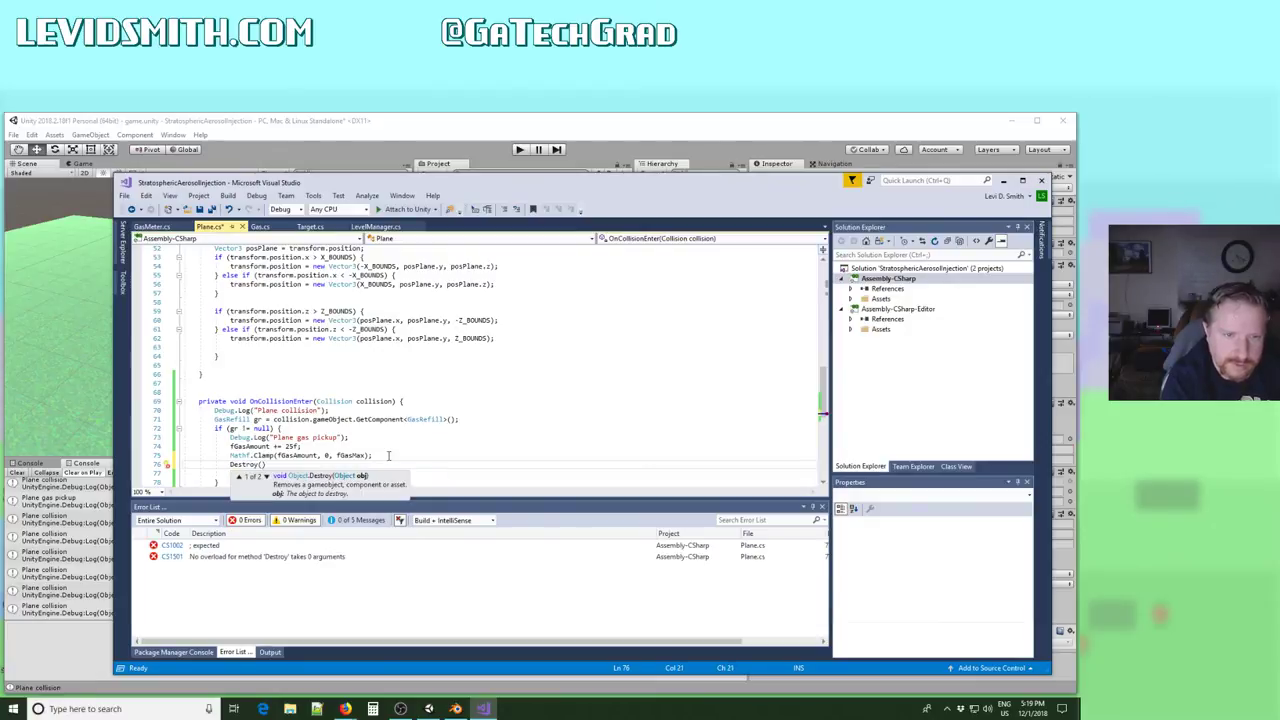
type("ameObject);")
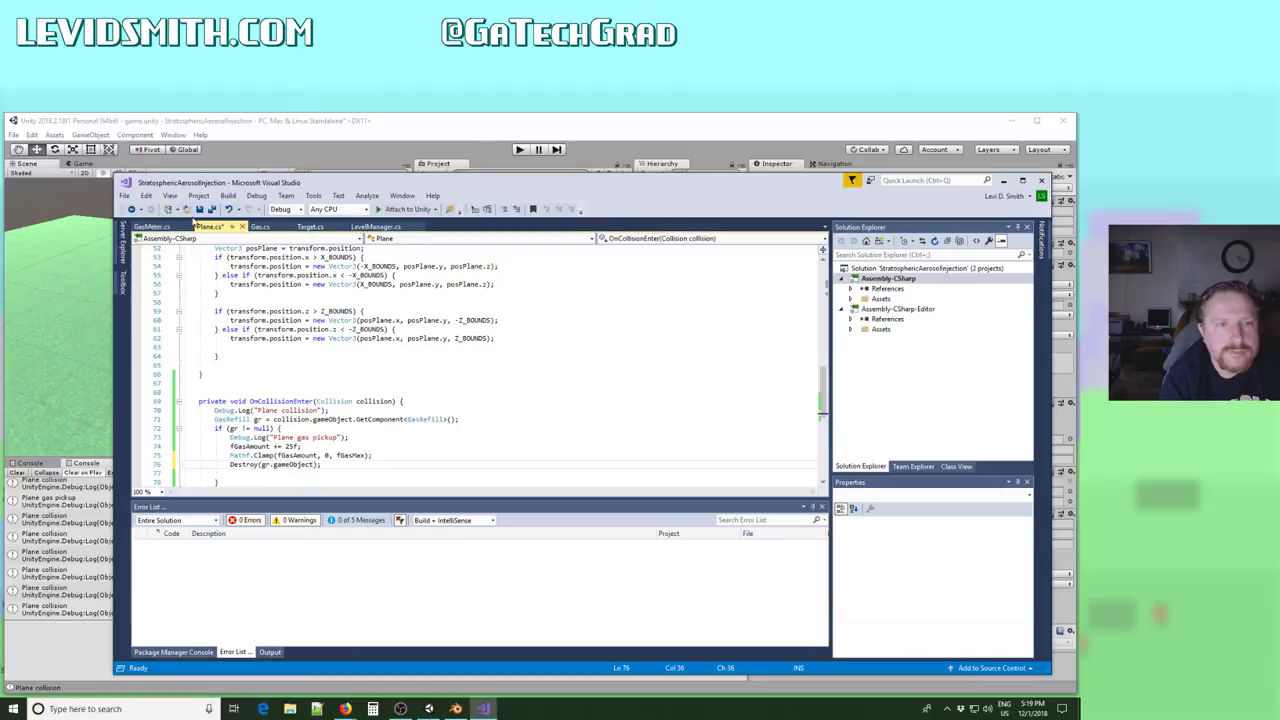
left_click(199, 210)
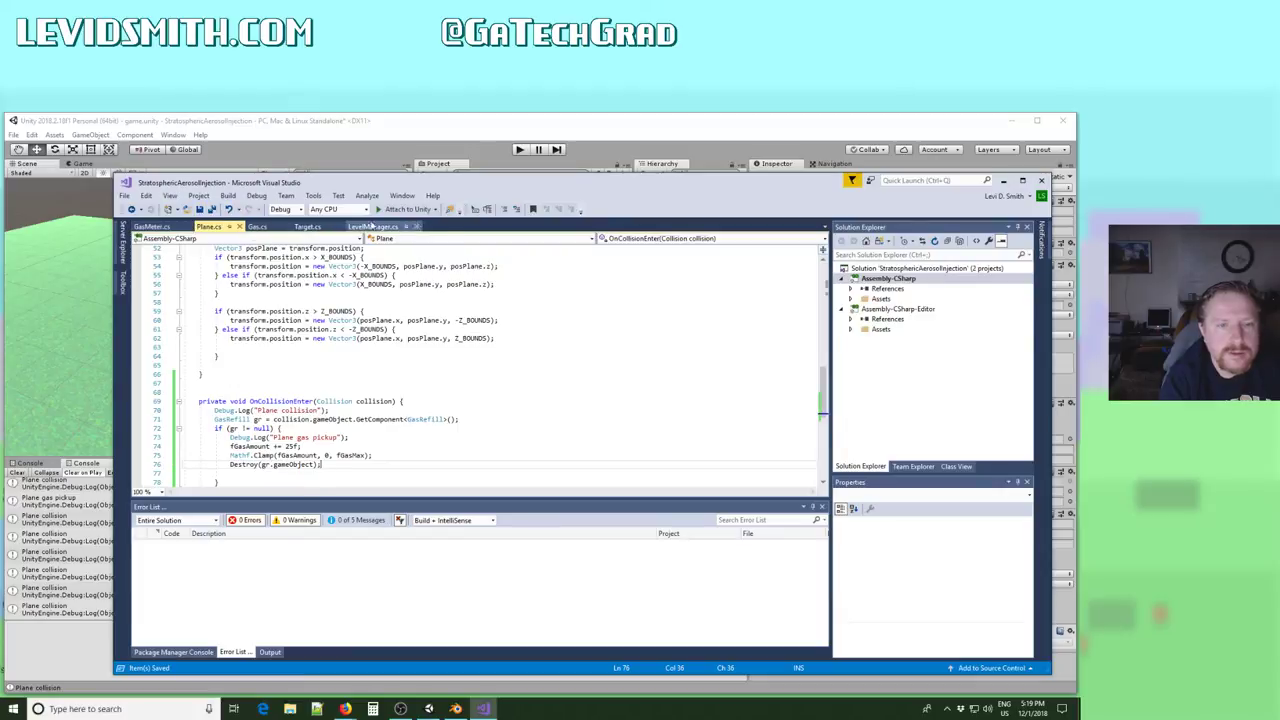
Switch to Unity, run the game to test whether the plane's pickup removes the gas refill box, and end the run.
left_click(525, 133)
left_click(519, 149)
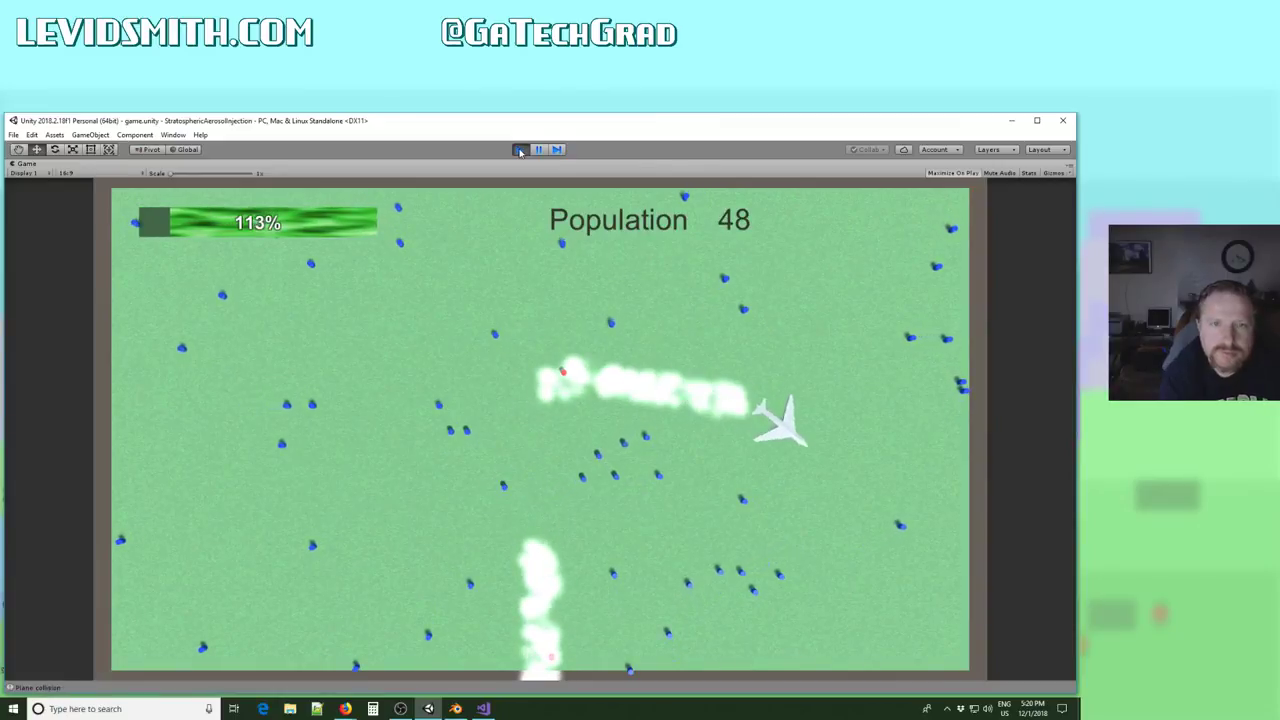
left_click(519, 149)
Back in Visual Studio, assign the Mathf.Clamp result to fGasAmount in Plane.cs's OnCollisionEnter and save the file, after checking GasMeter.cs.
key("alt+Tab")
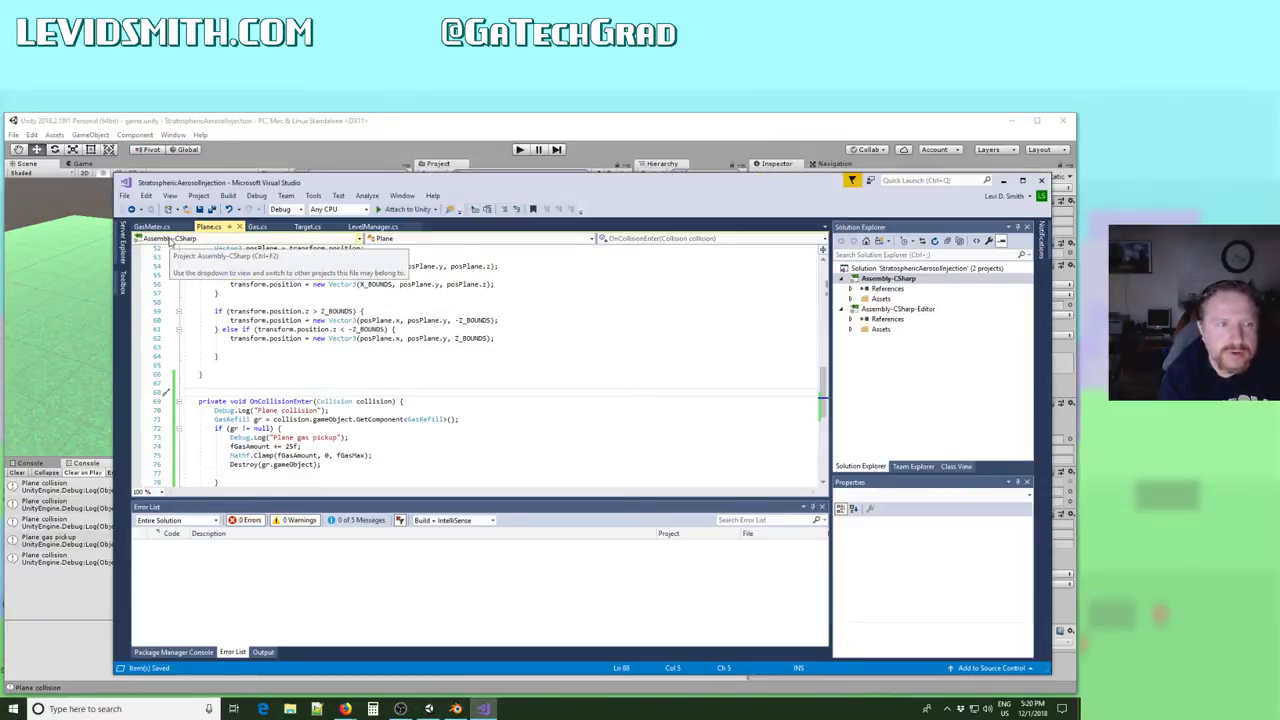
left_click(150, 227)
scroll(268, 350, "down", 9)
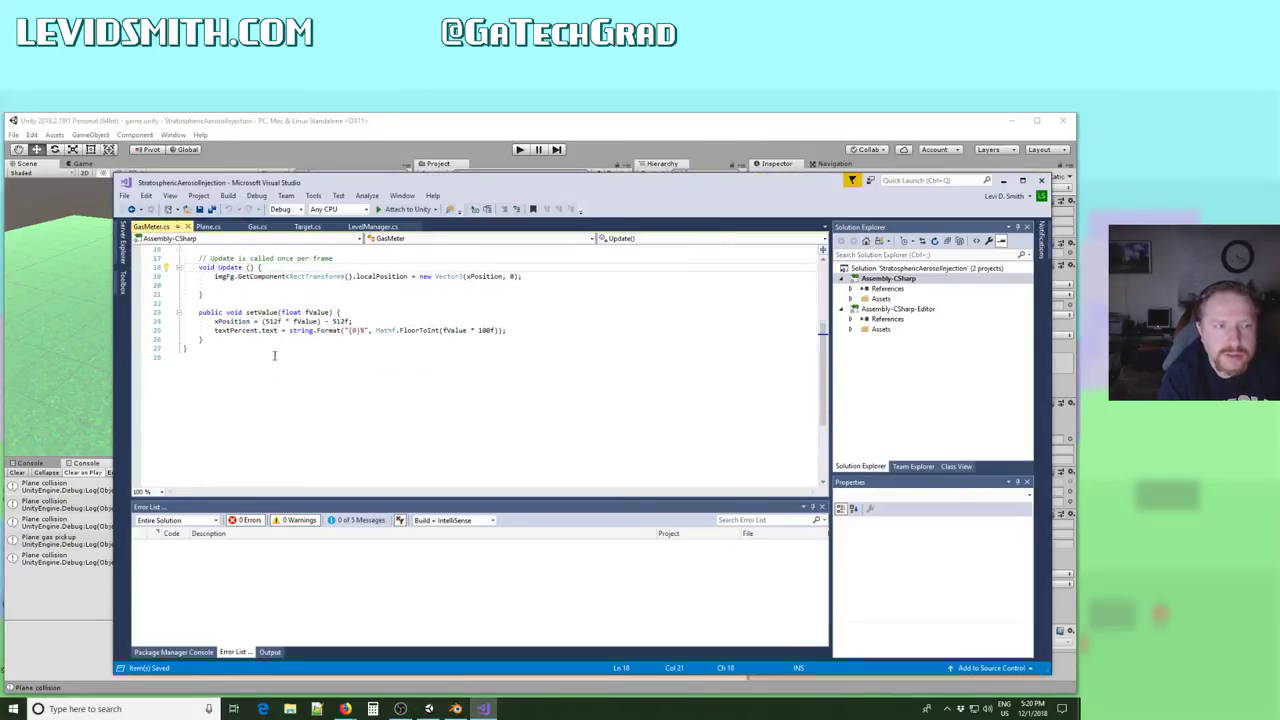
scroll(275, 360, "up", 6)
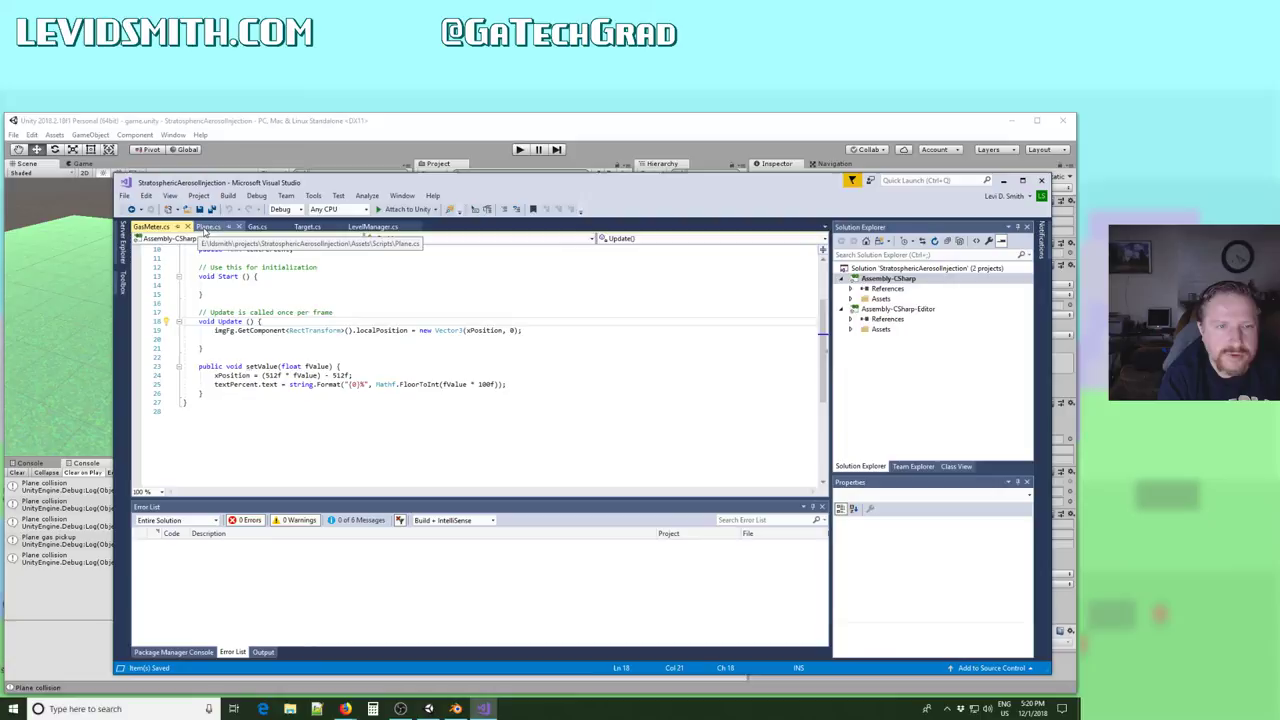
left_click(210, 227)
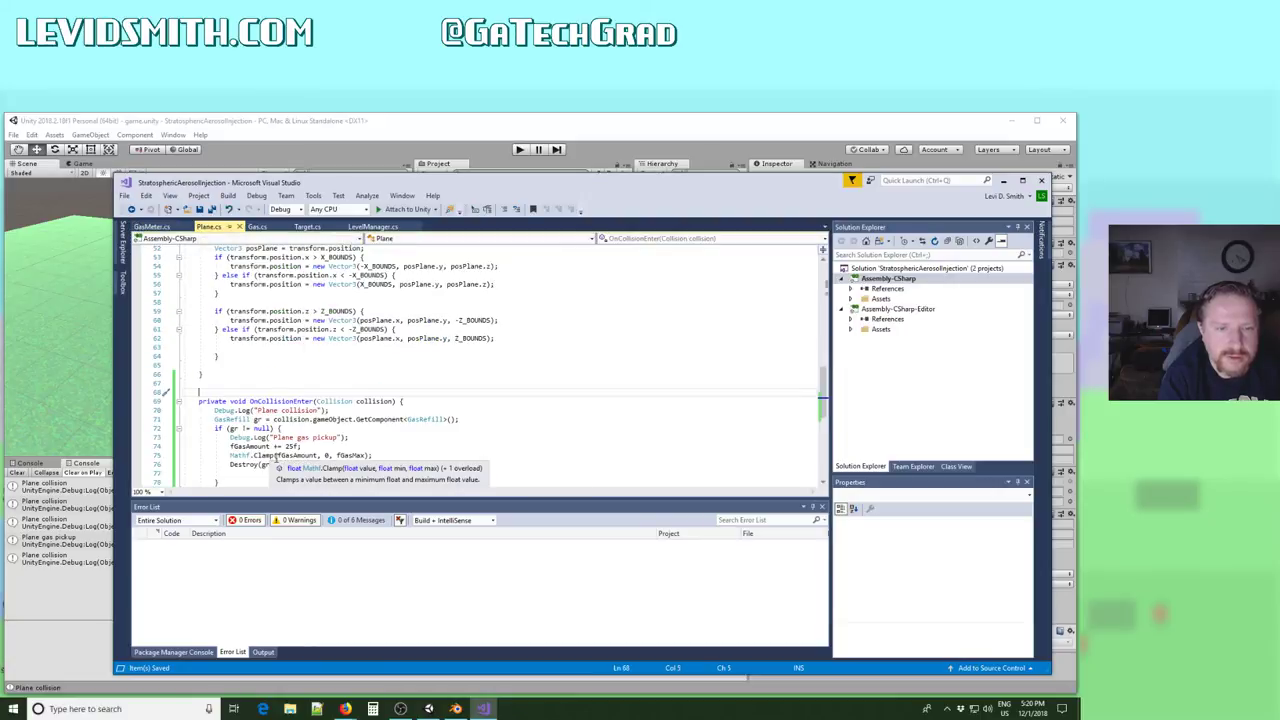
left_click(229, 455)
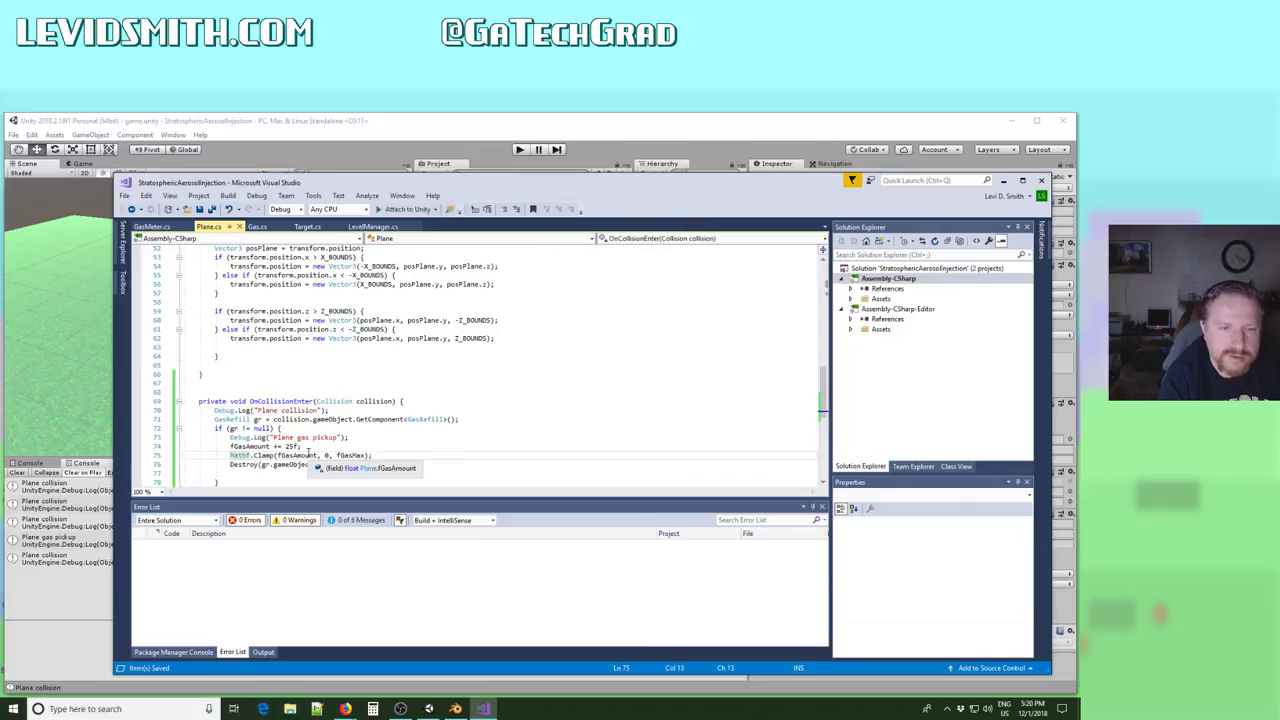
type("fGa")
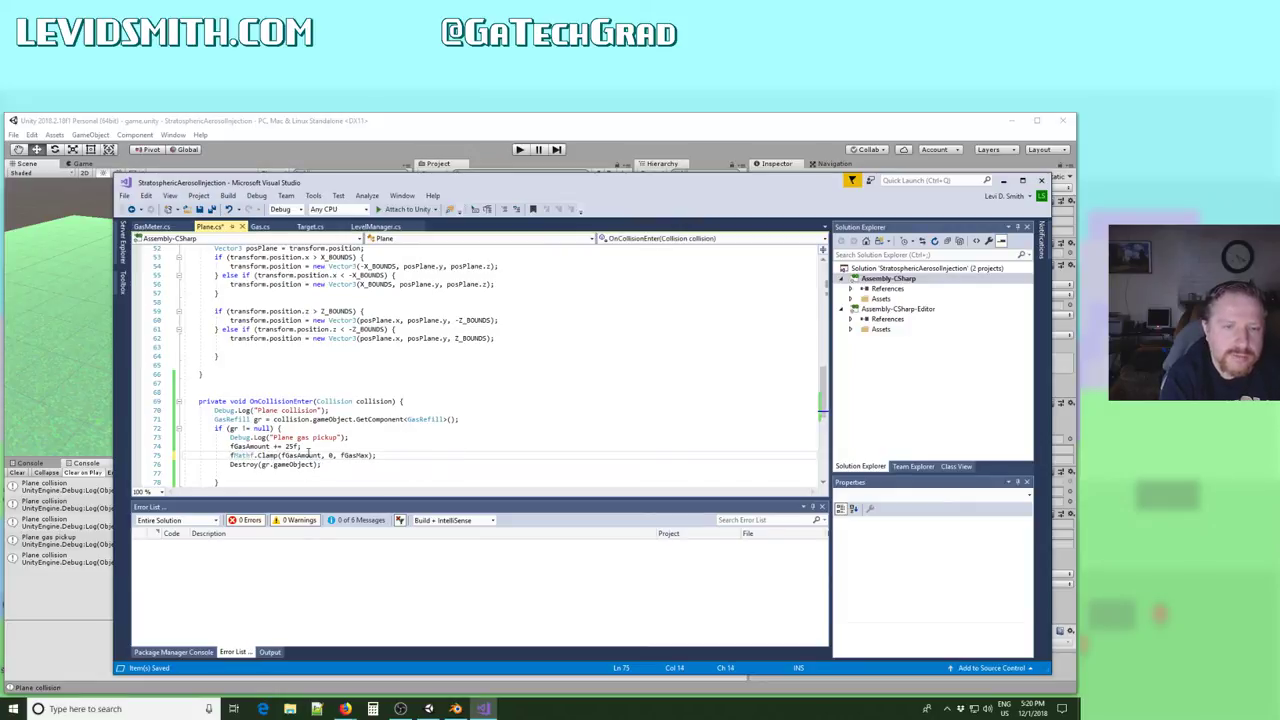
type("s")
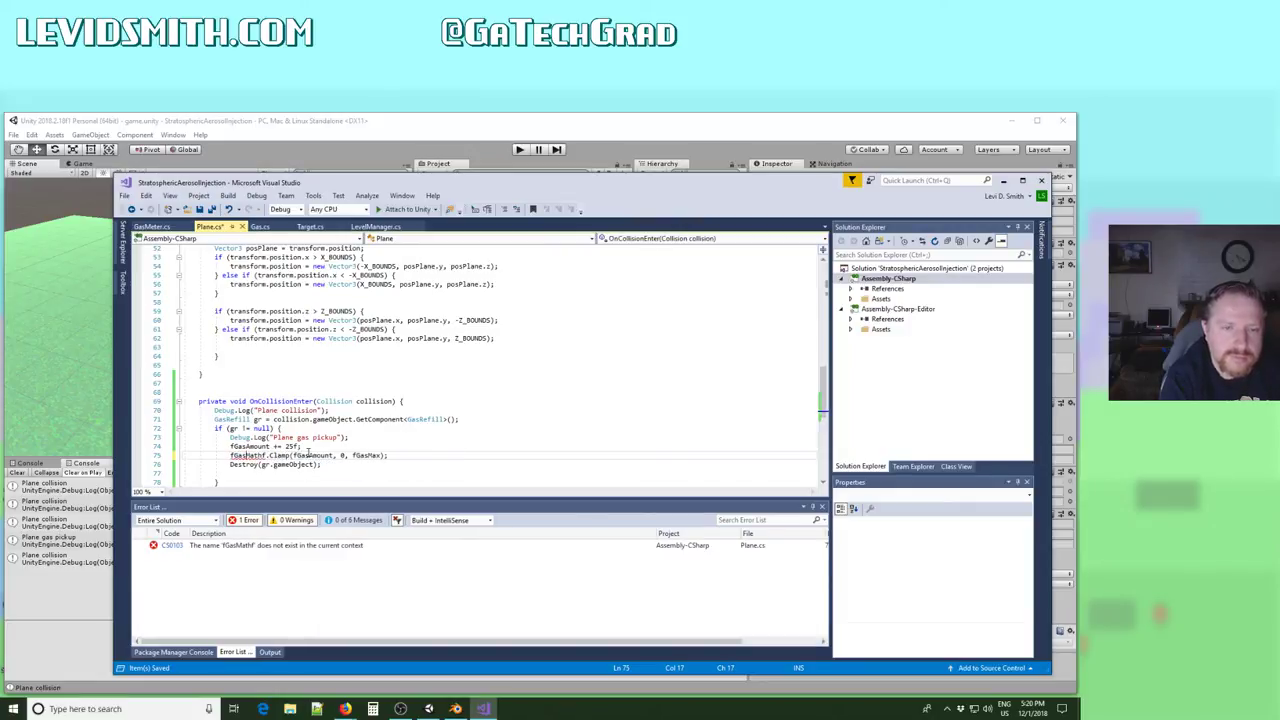
type("Amount")
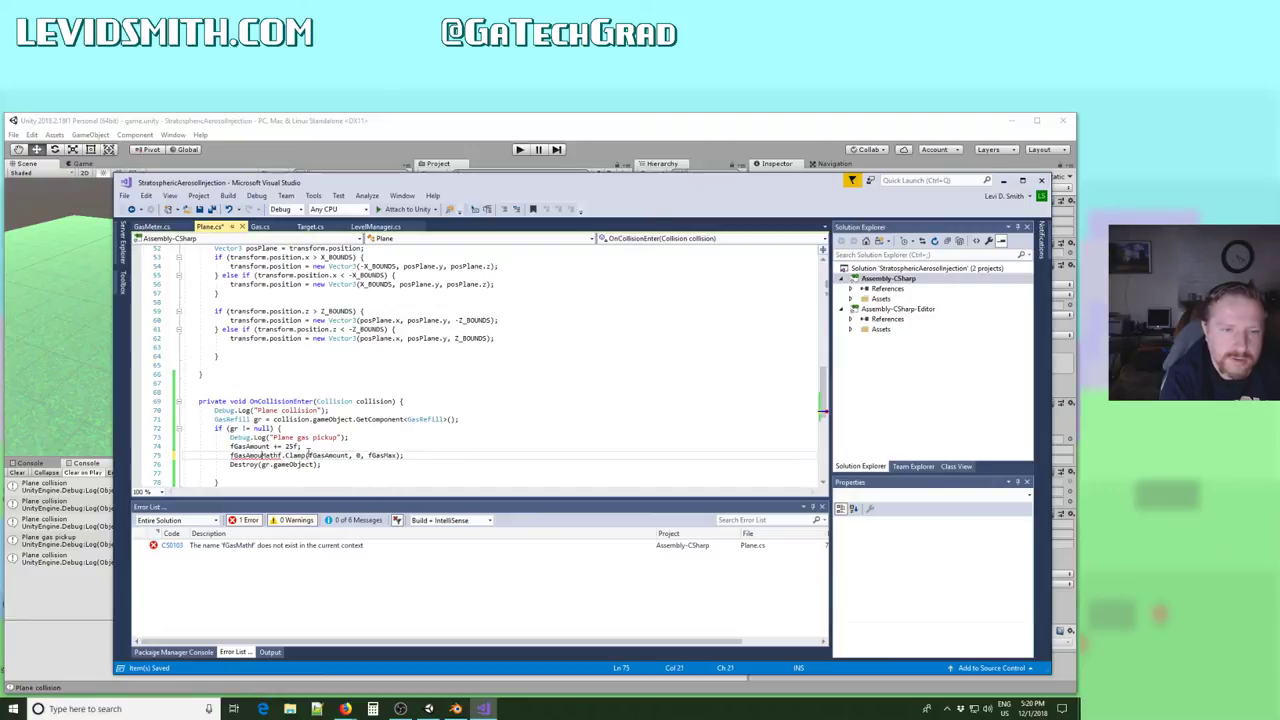
type(" =")
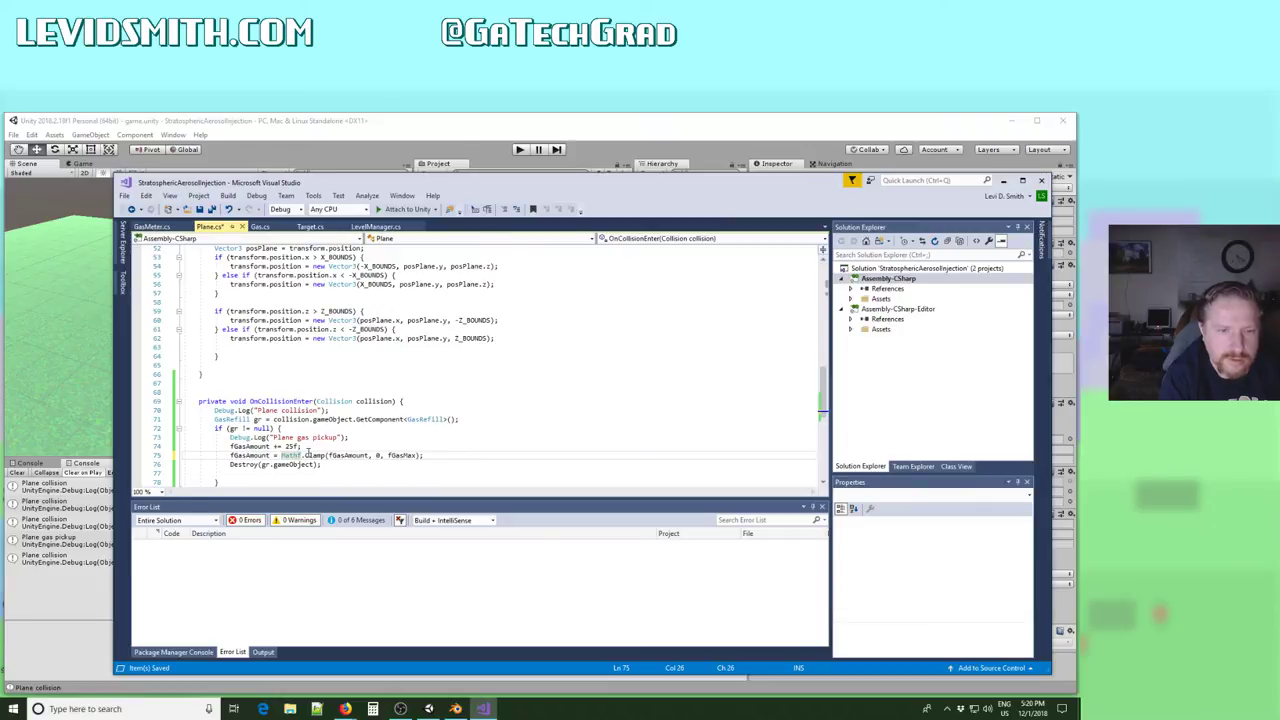
mouse_move(307, 455)
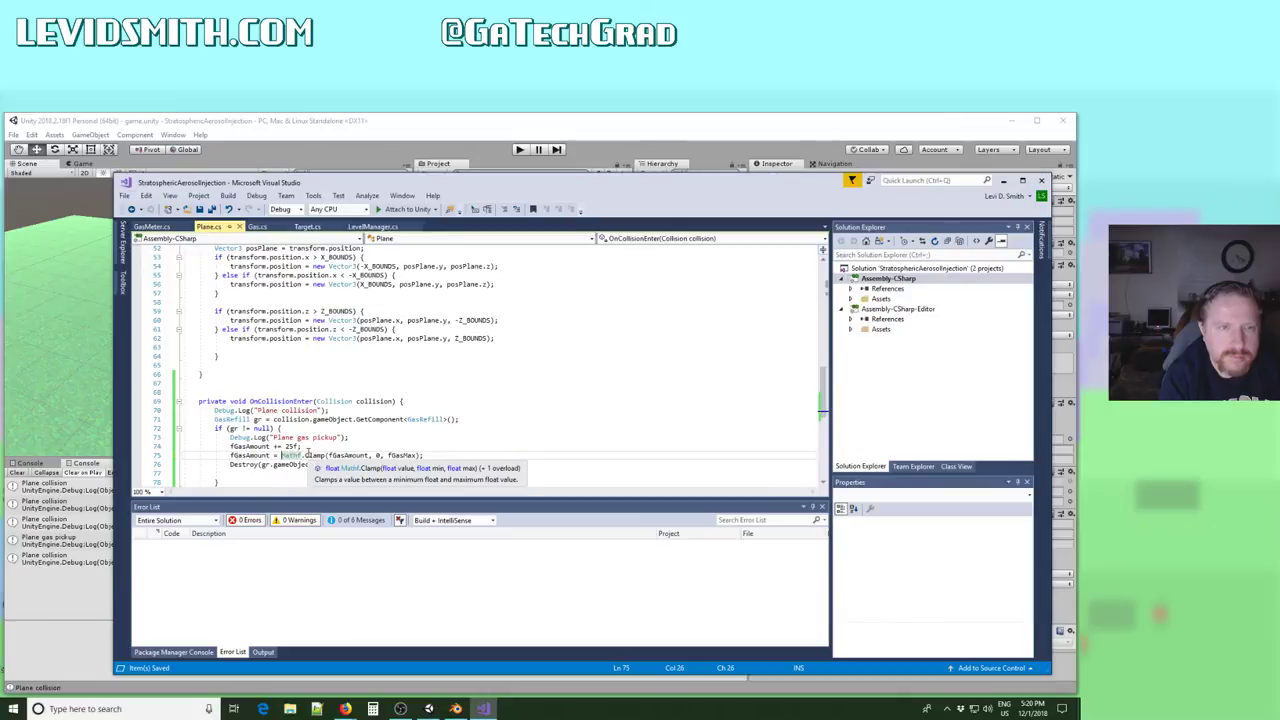
left_click(231, 437)
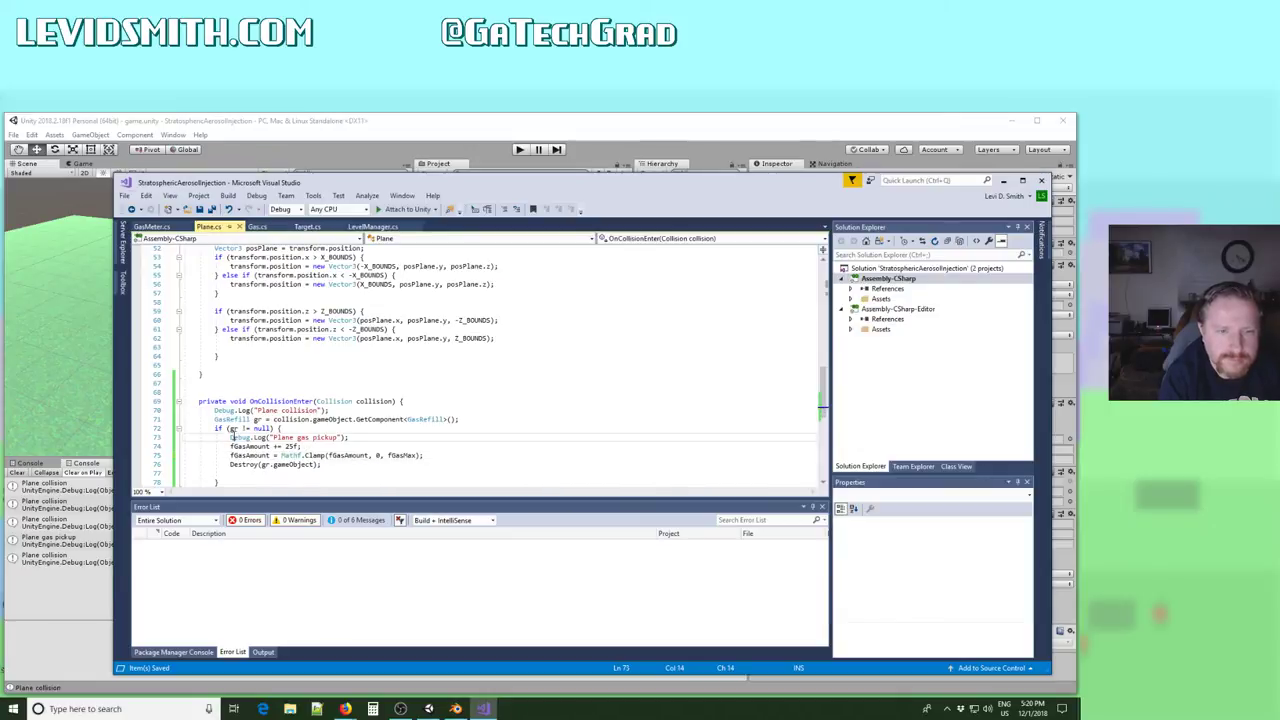
mouse_move(328, 401)
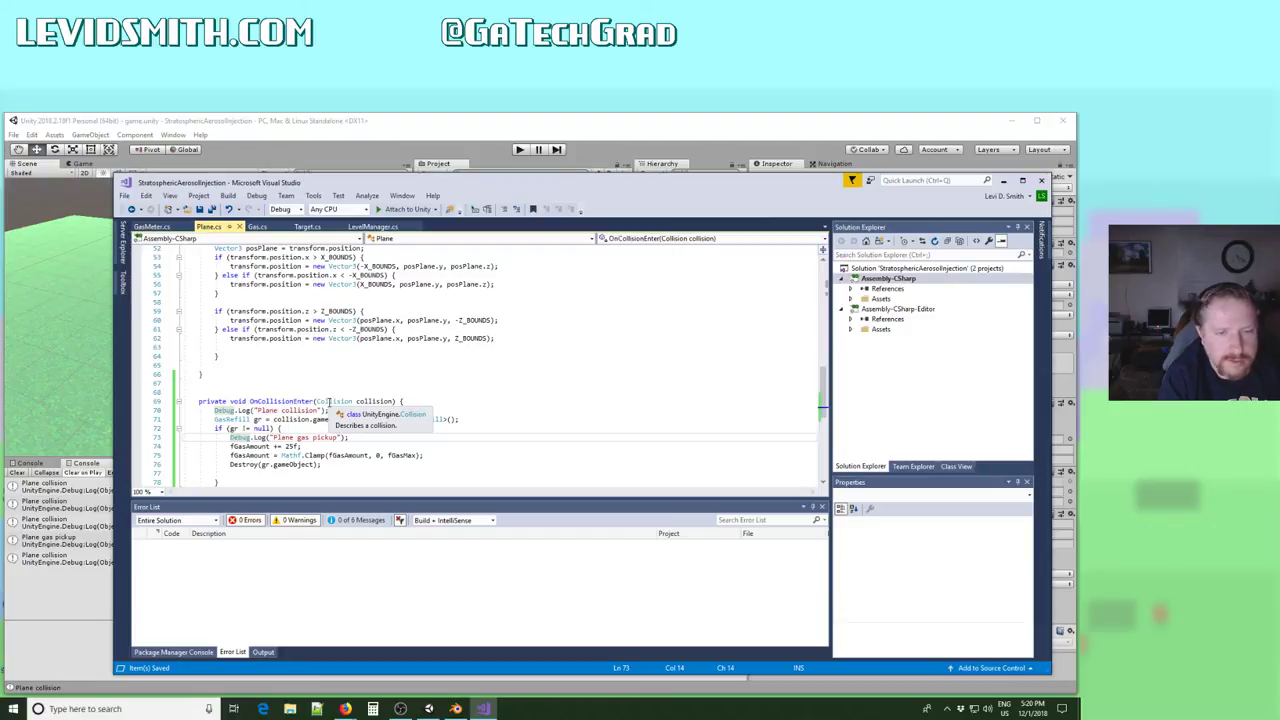
Run the game again in Unity and steer the plane through the gas refill box to test the clamped refill.
left_click(482, 158)
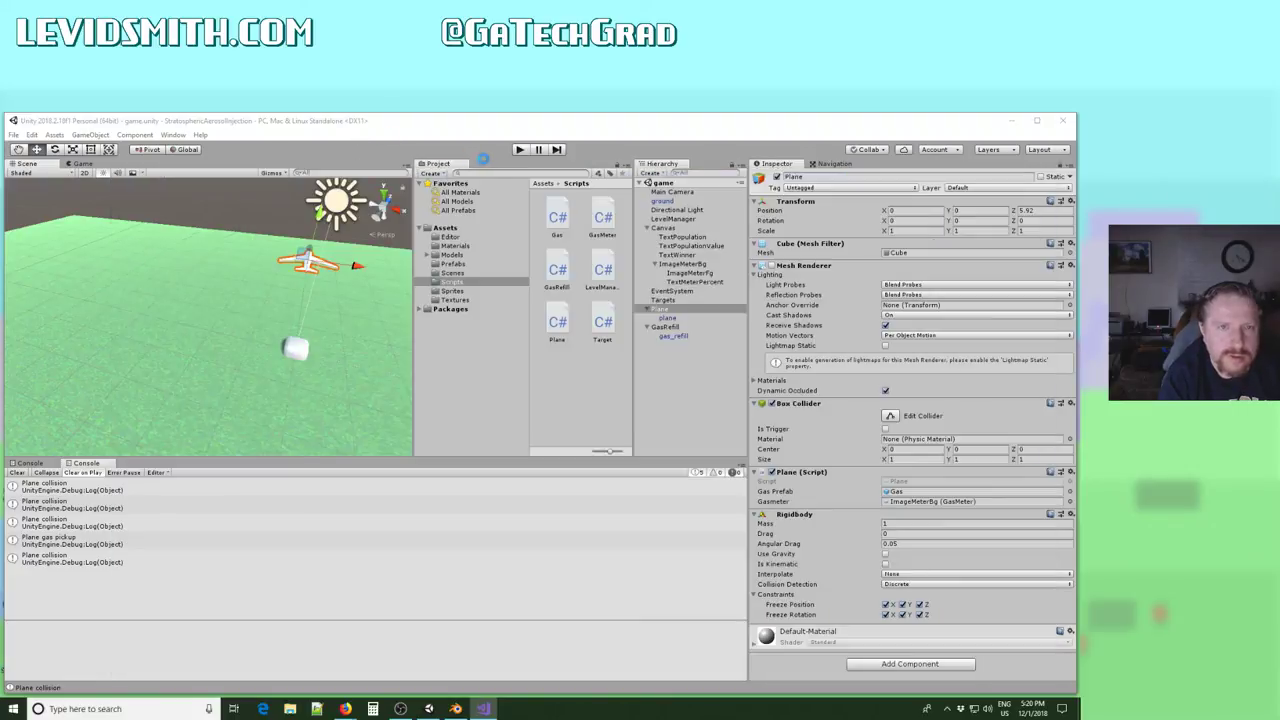
left_click(517, 149)
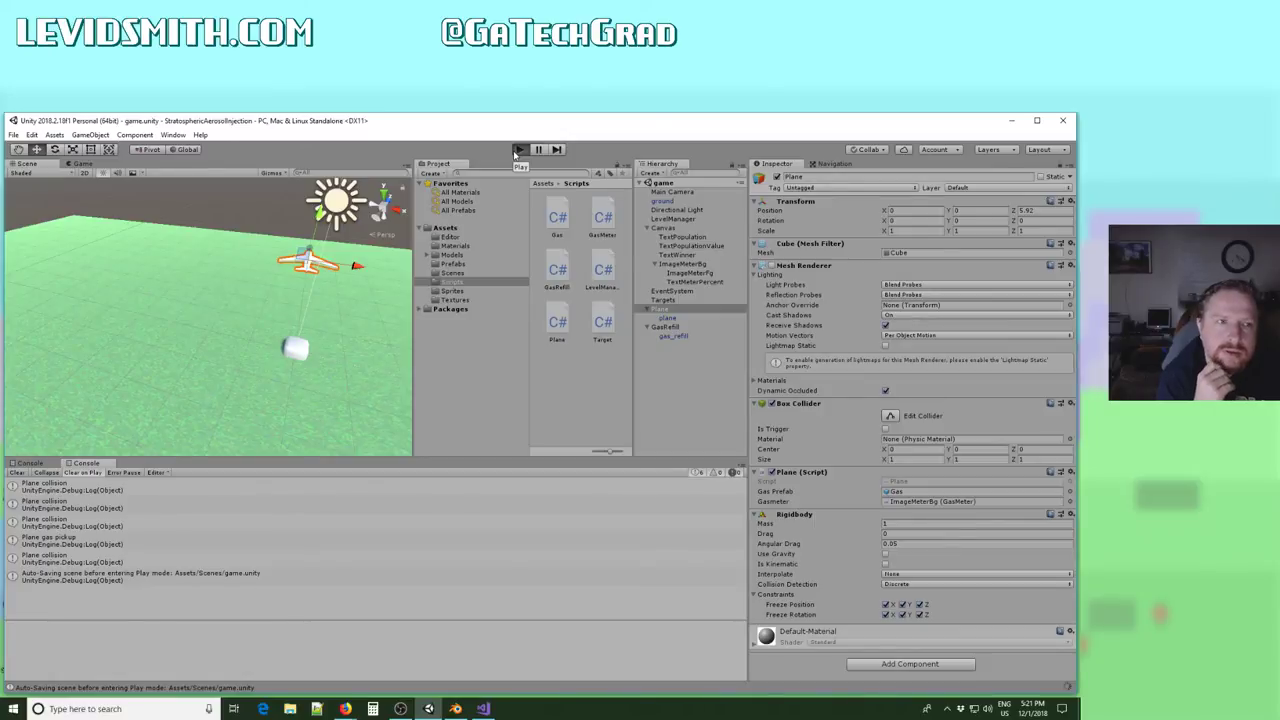
key("Right")
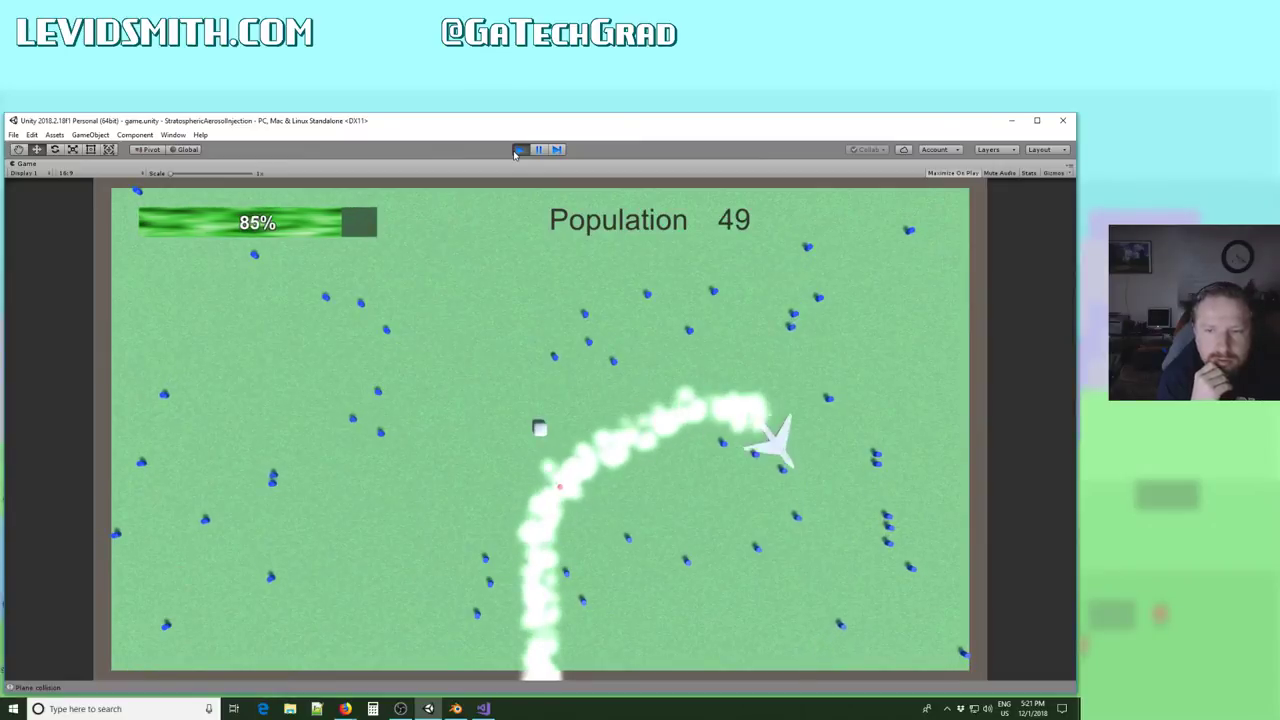
key("Left")
key("Left")
key("Right")
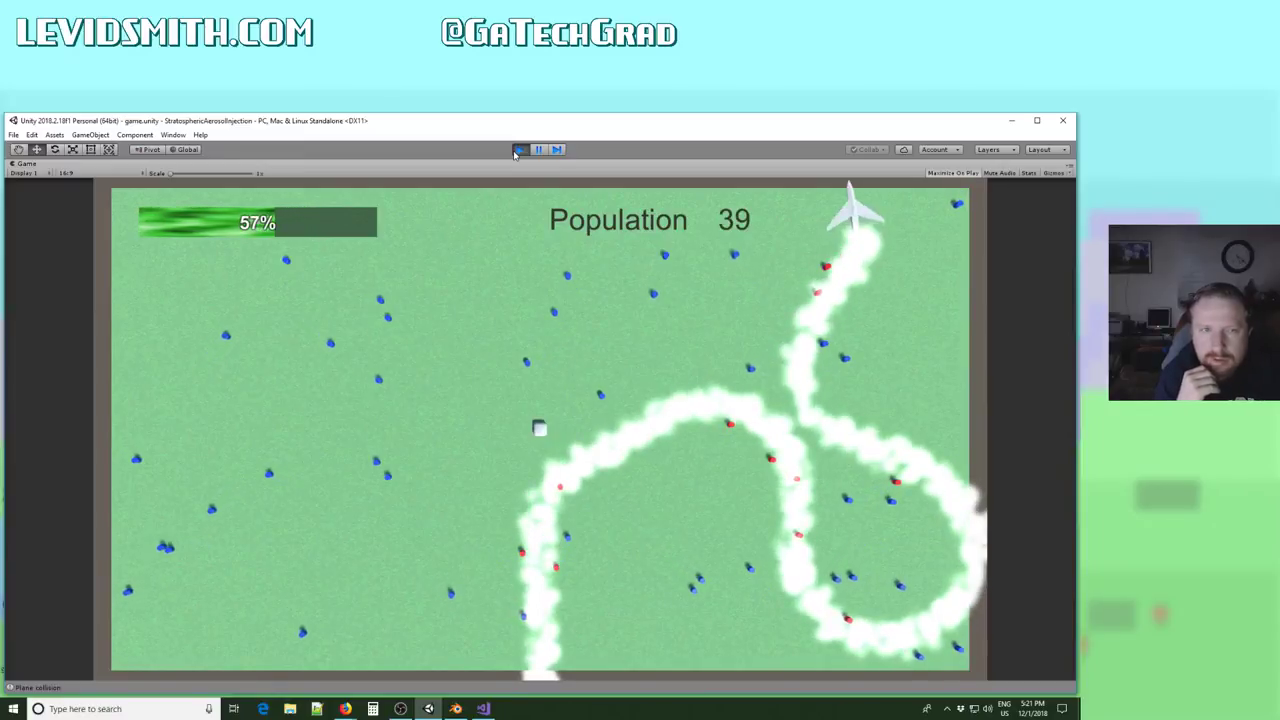
key("Left")
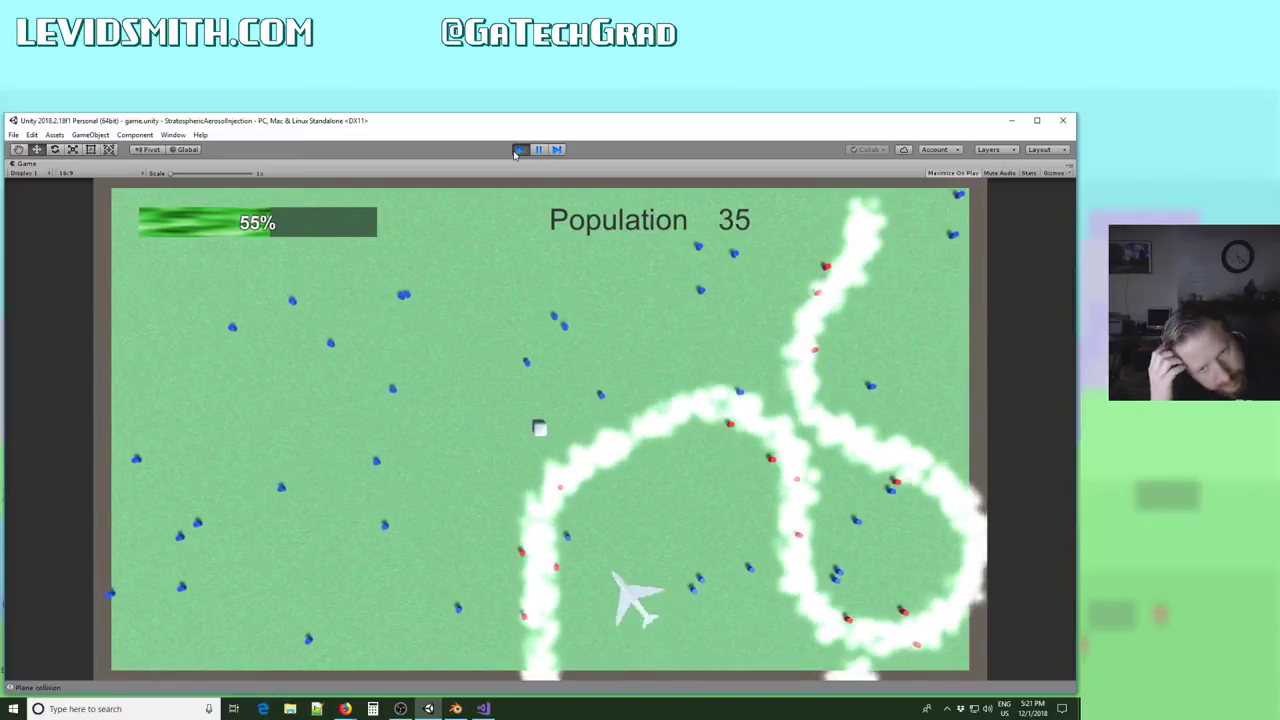
key("Left")
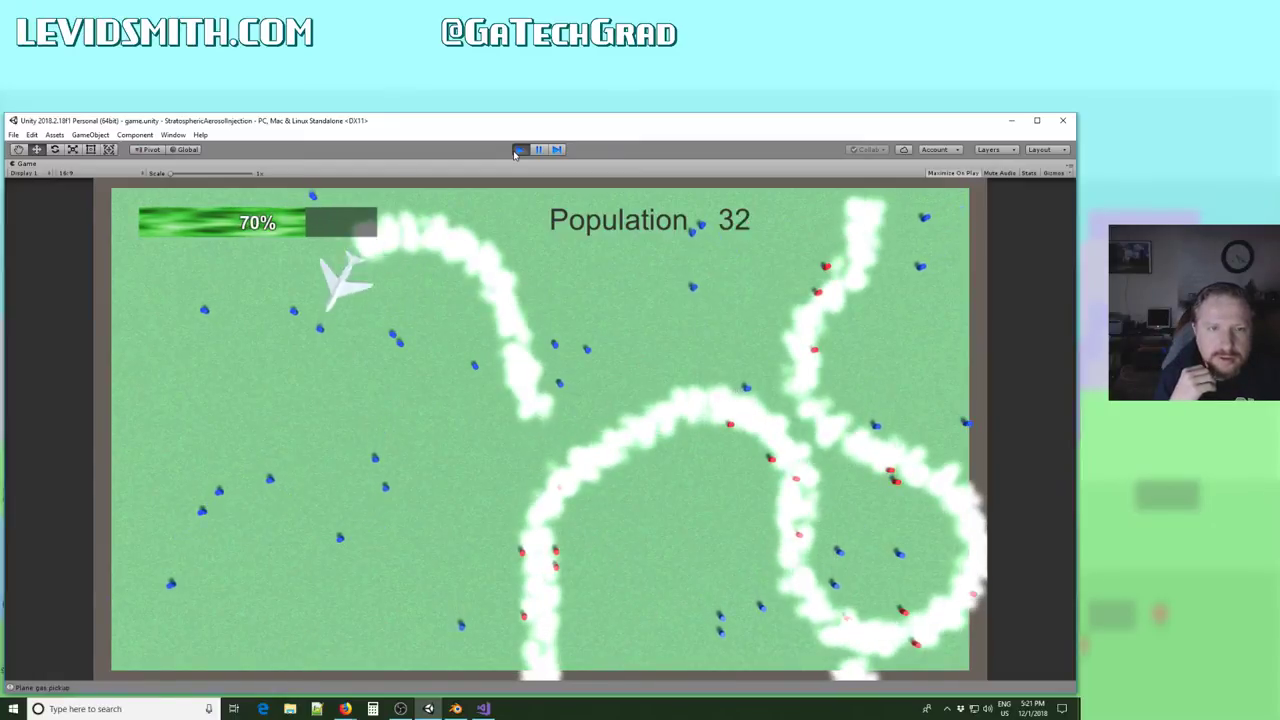
Keep steering the plane around the field, spraying targets until the gas runs out, and end the test run.
key("Right")
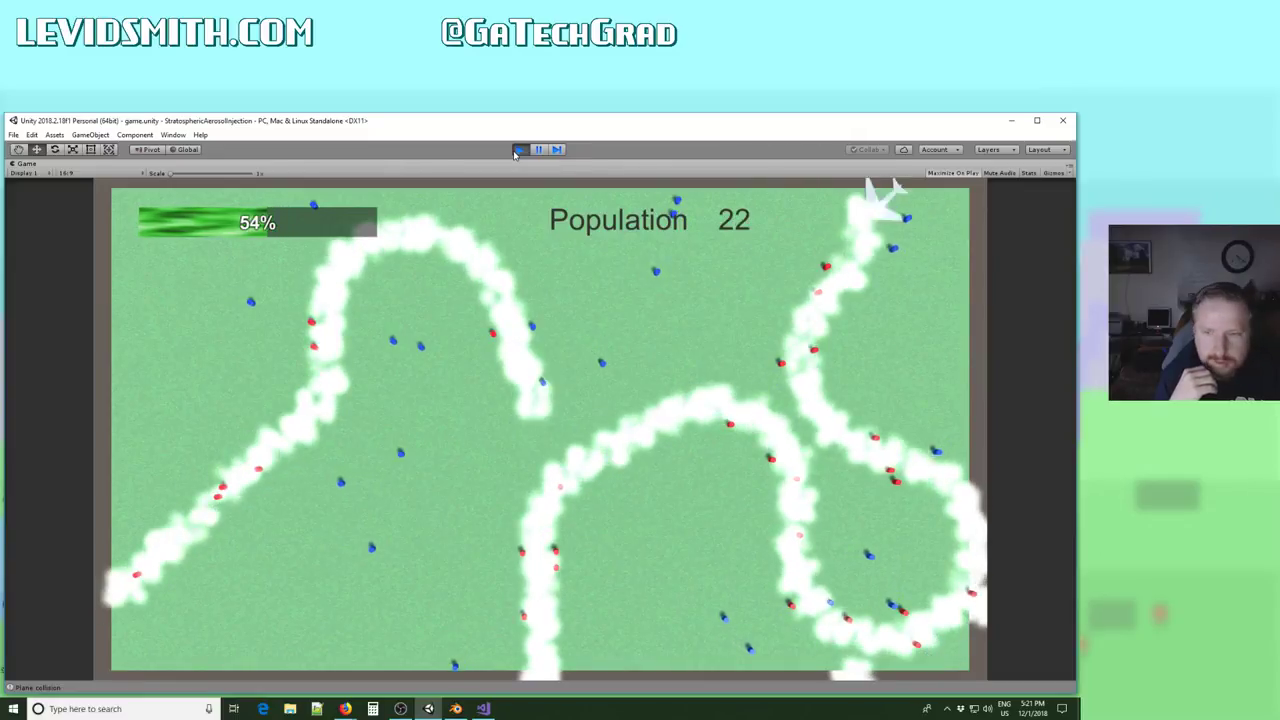
key("Right")
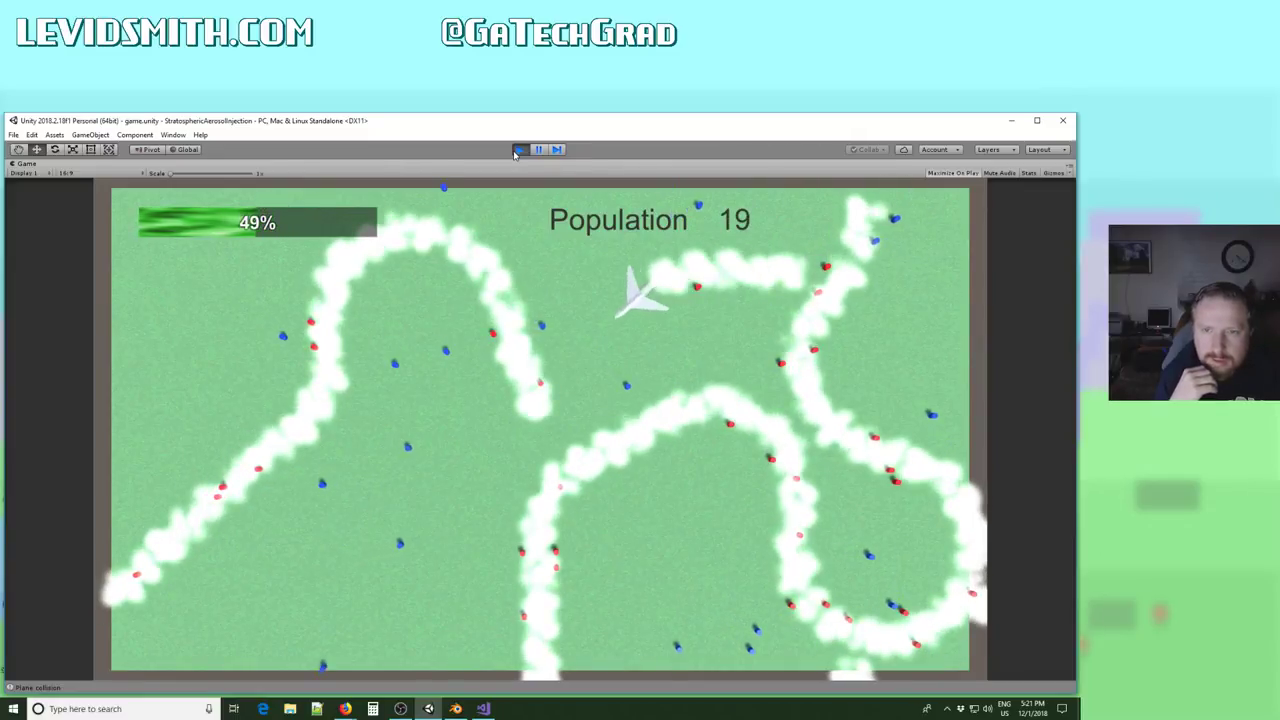
key("Left")
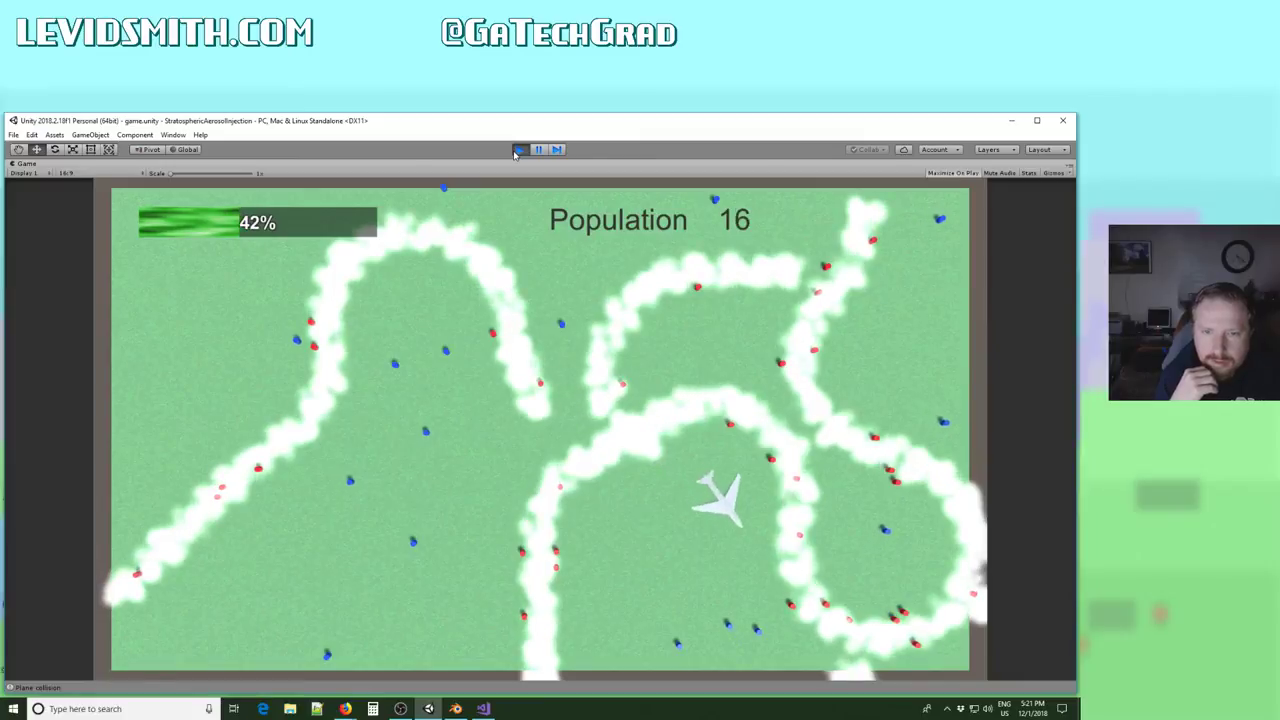
key("Left")
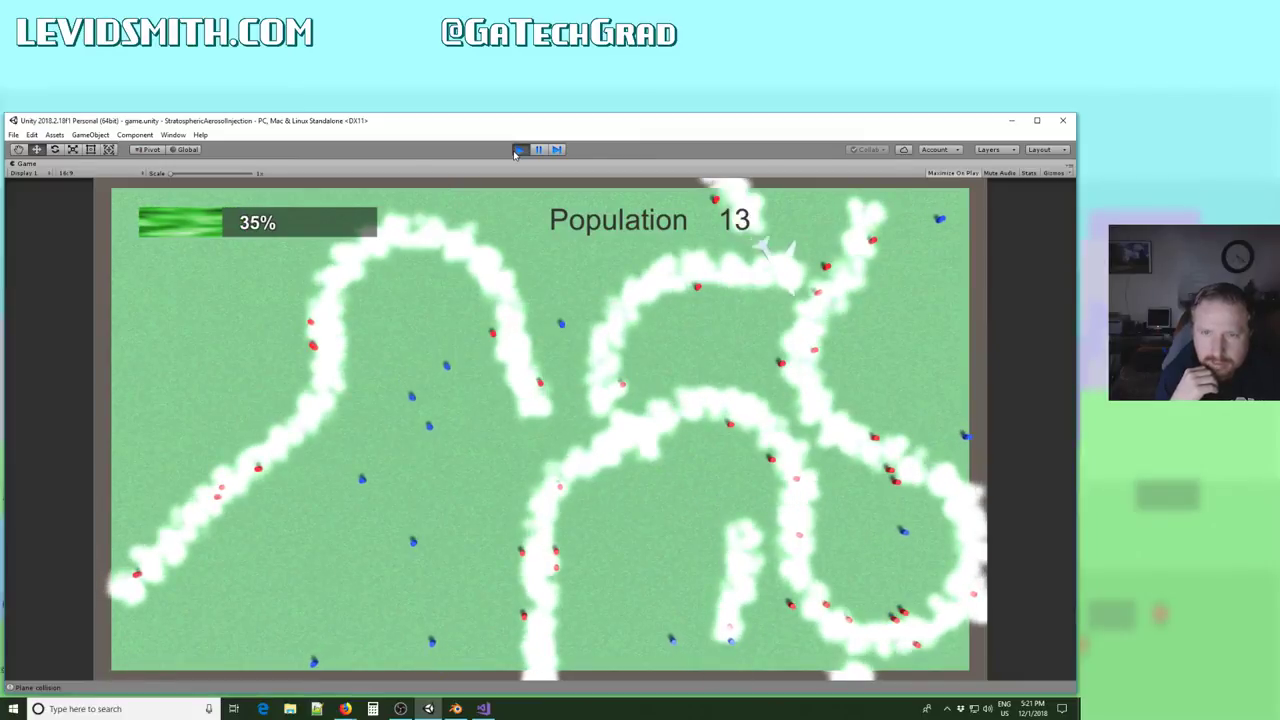
key("Right")
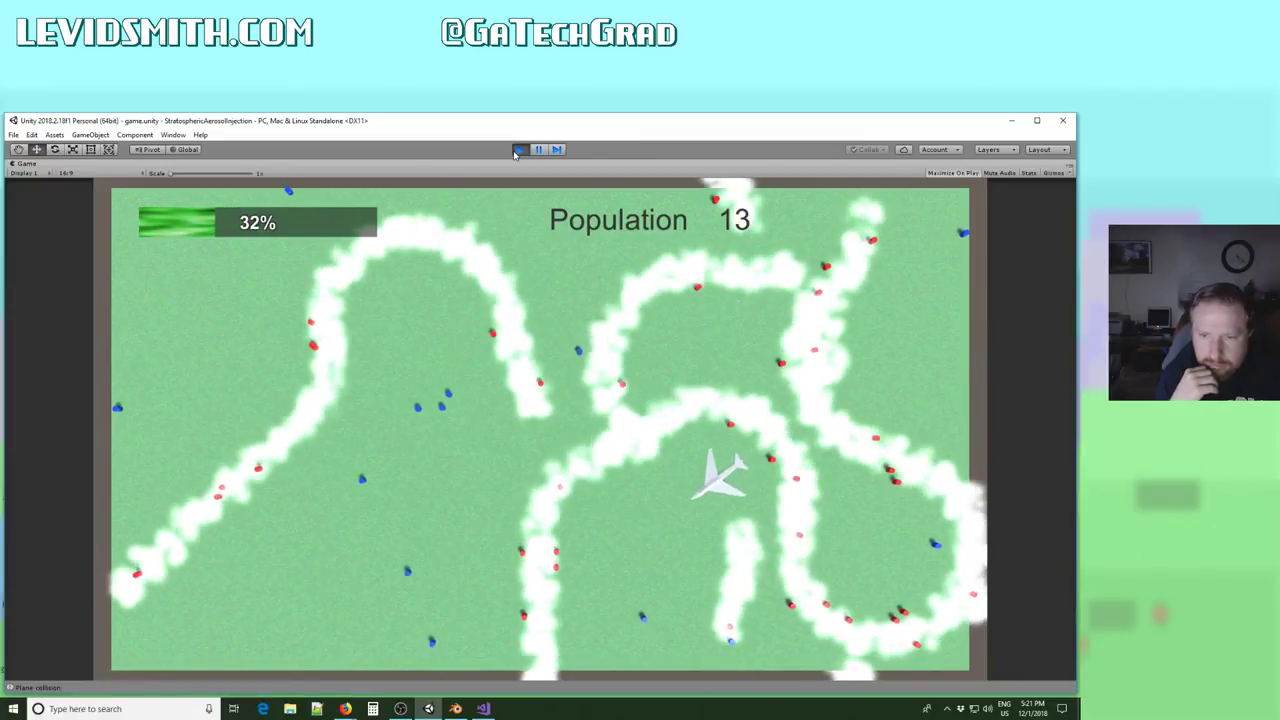
key("Left")
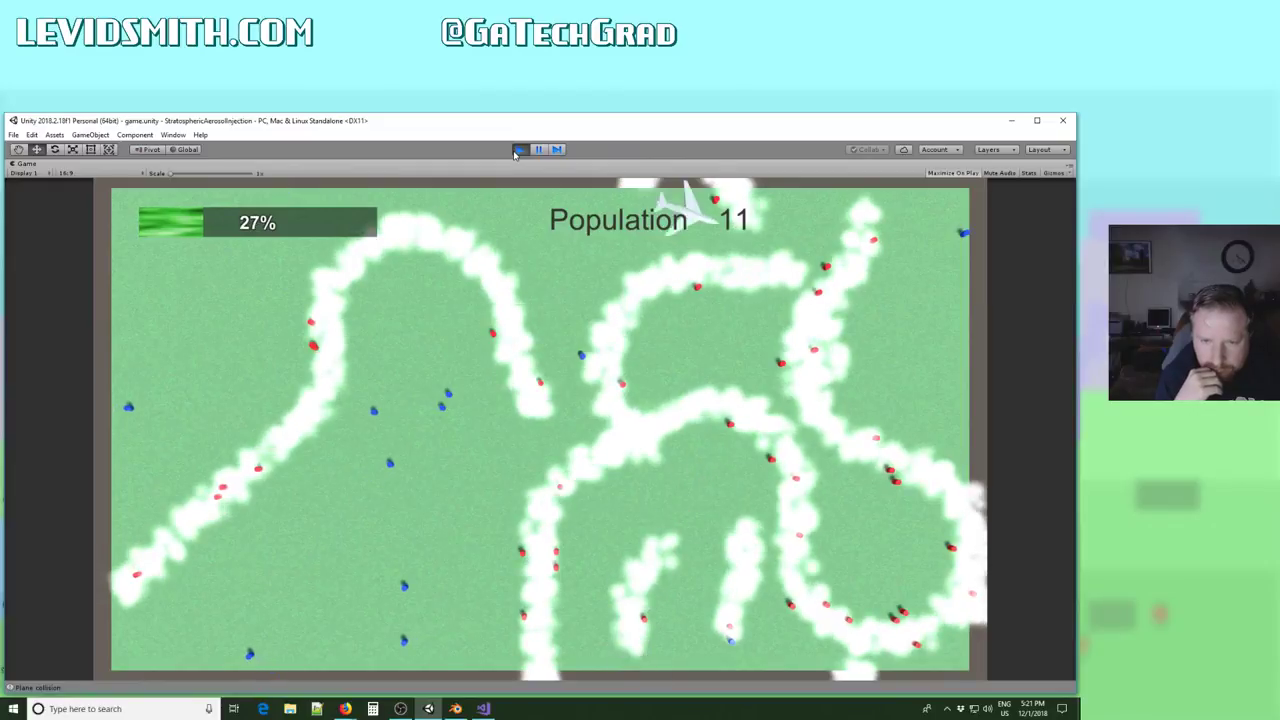
key("Left")
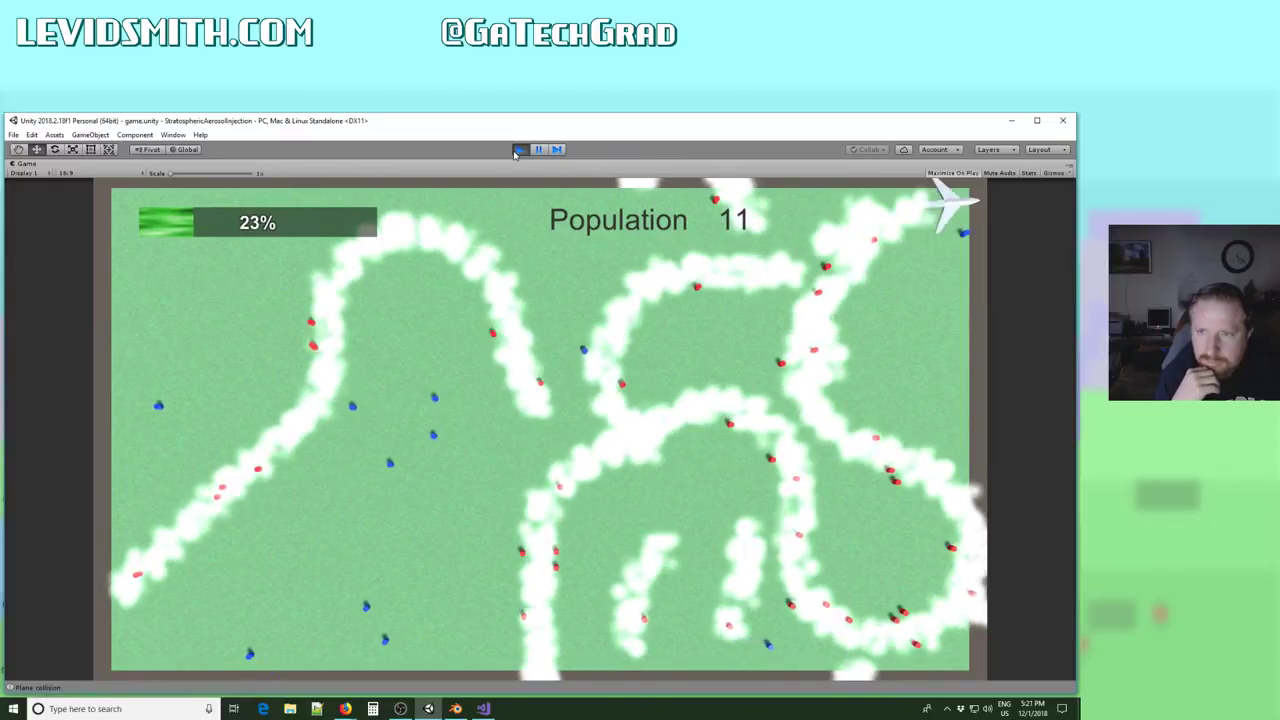
key("Right")
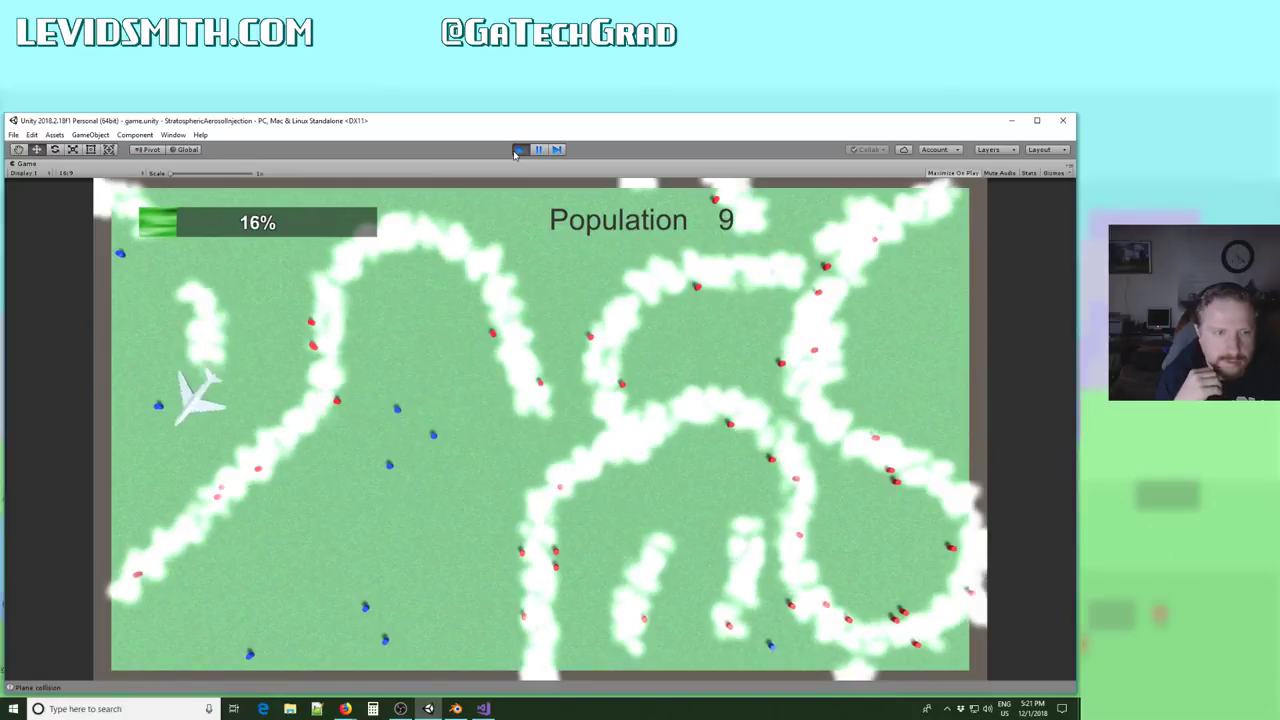
key("Right")
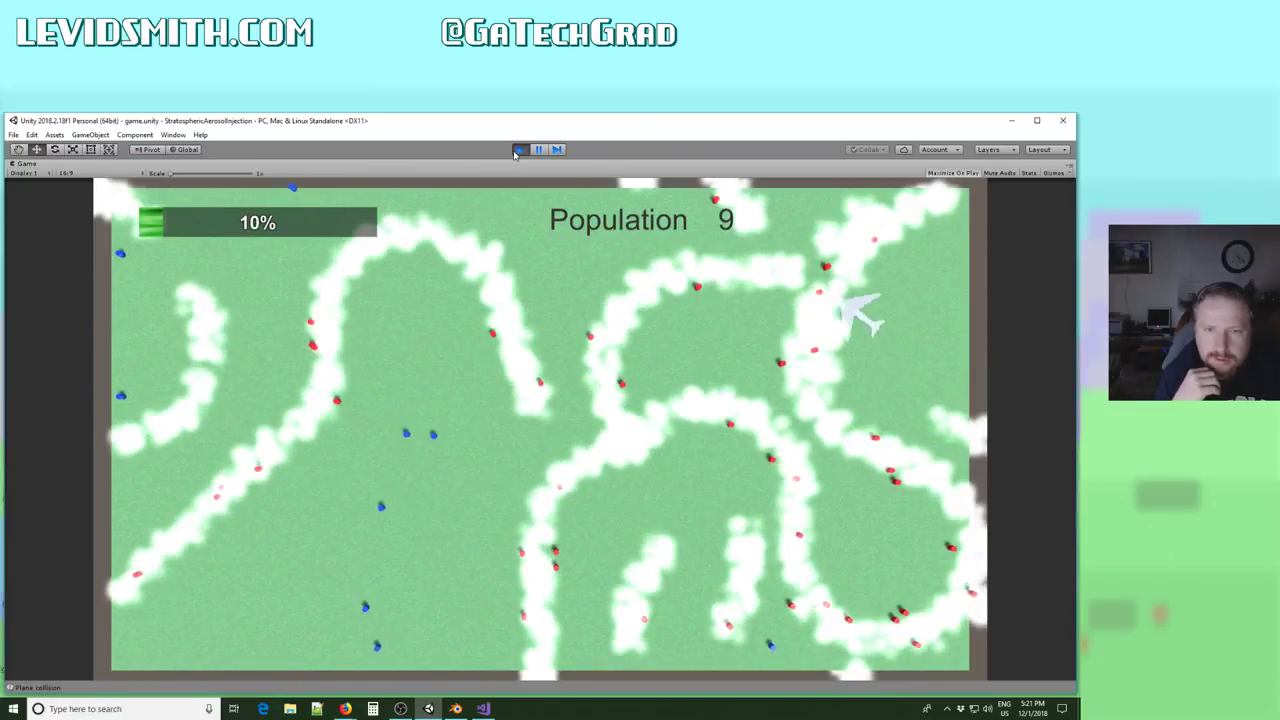
key("Left")
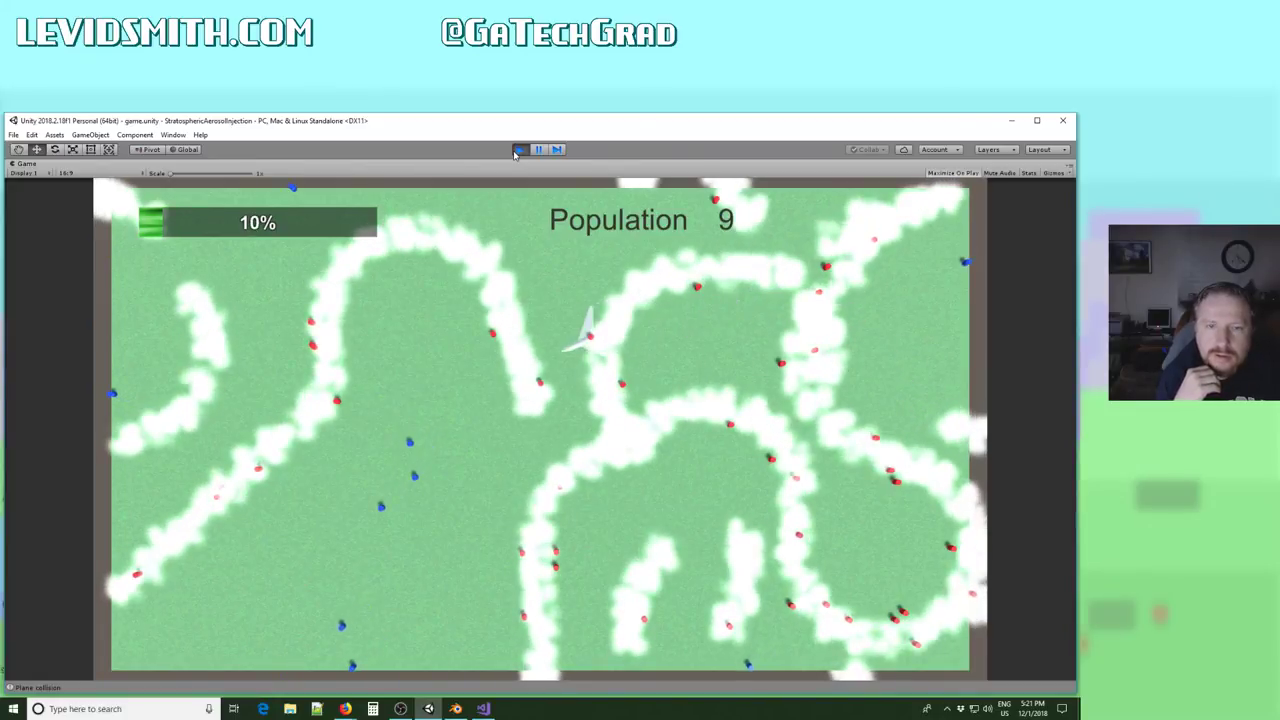
key("Left")
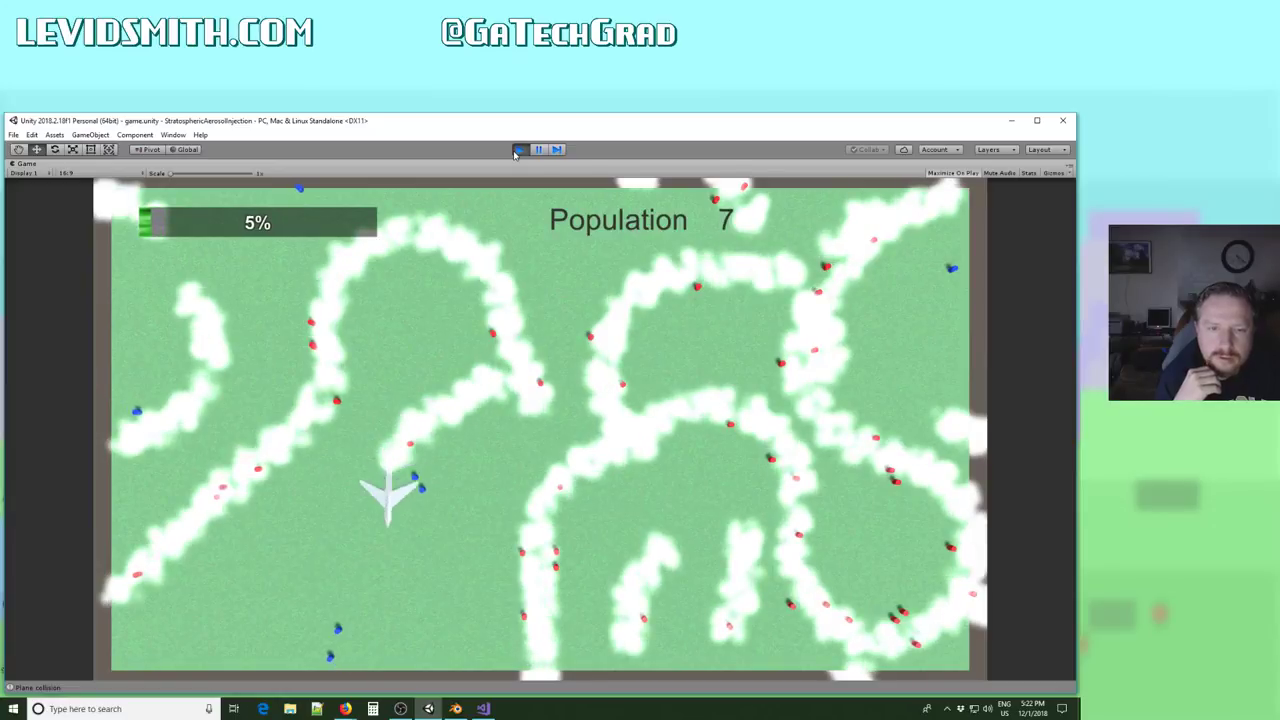
key("Right")
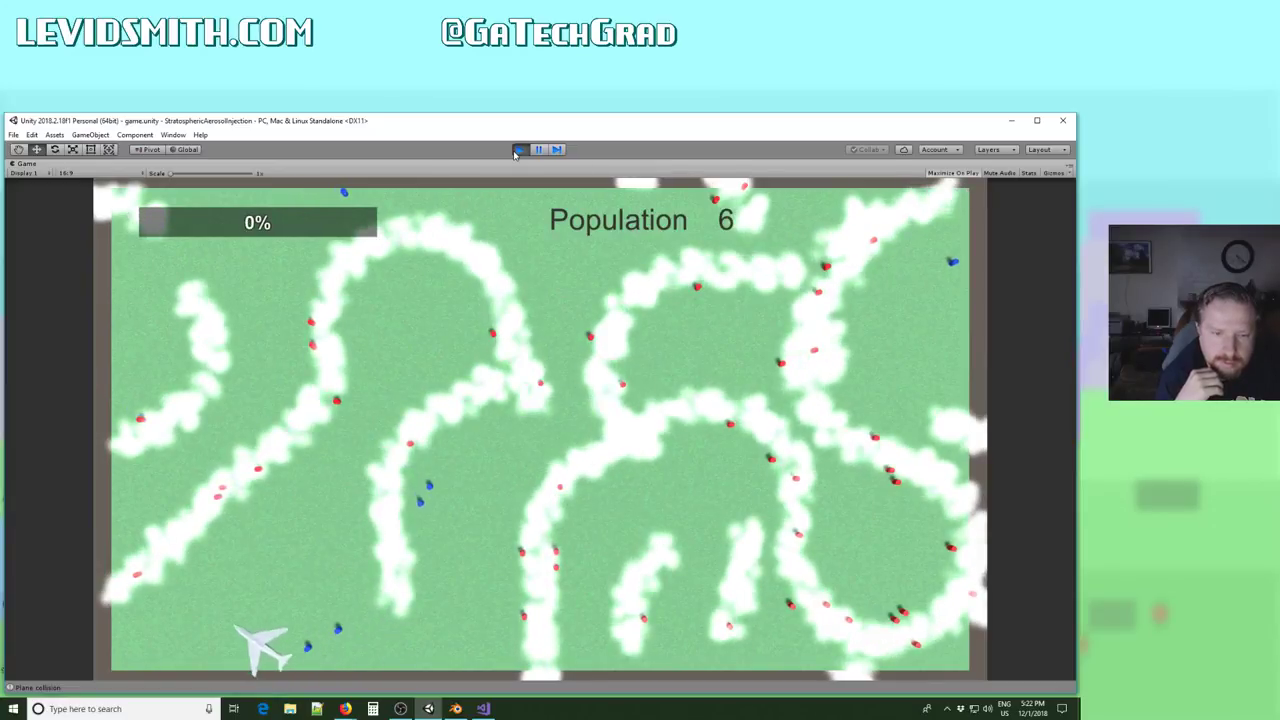
key("Right")
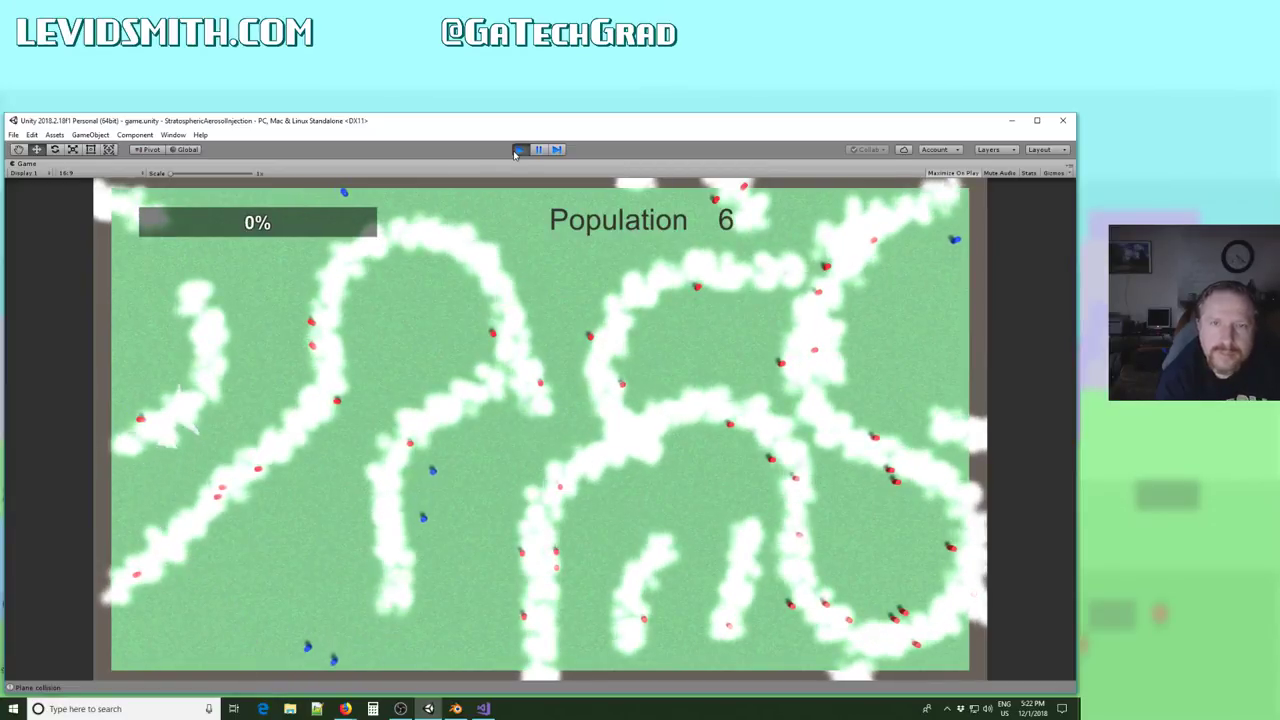
left_click(519, 149)
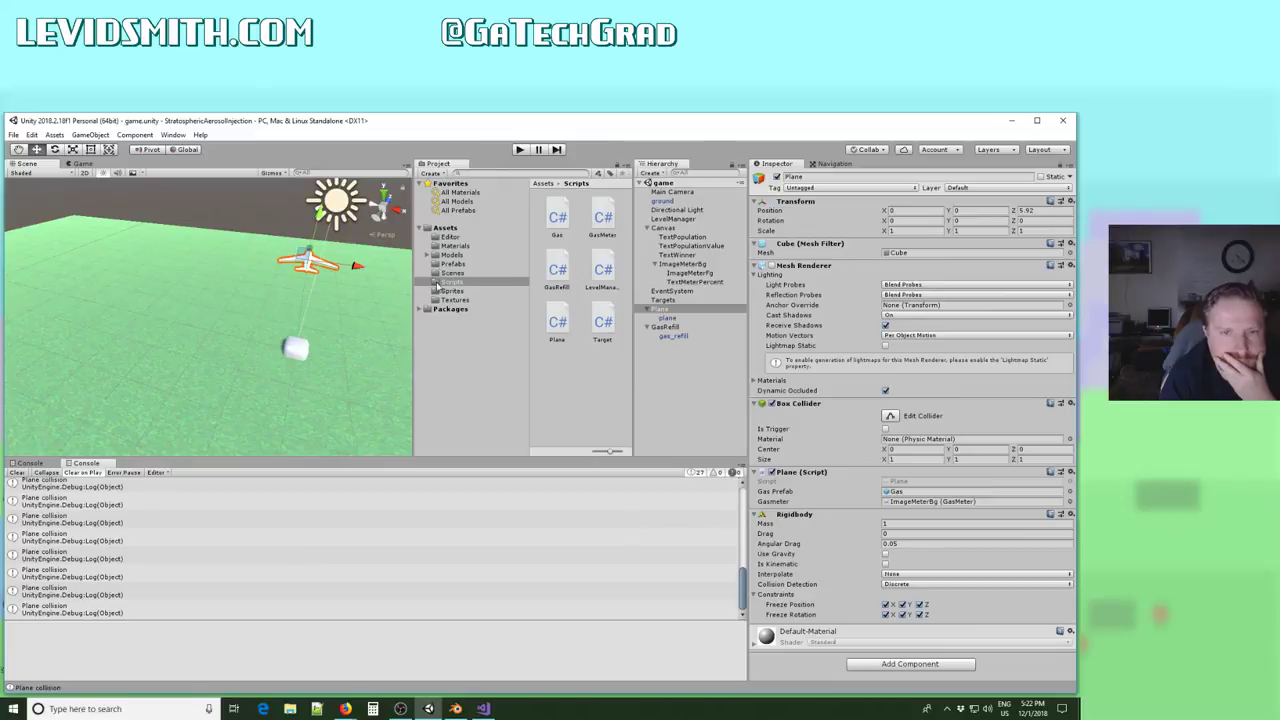
Make a prefab from the scene's GasRefill object in the project's Prefabs folder.
left_click(460, 264)
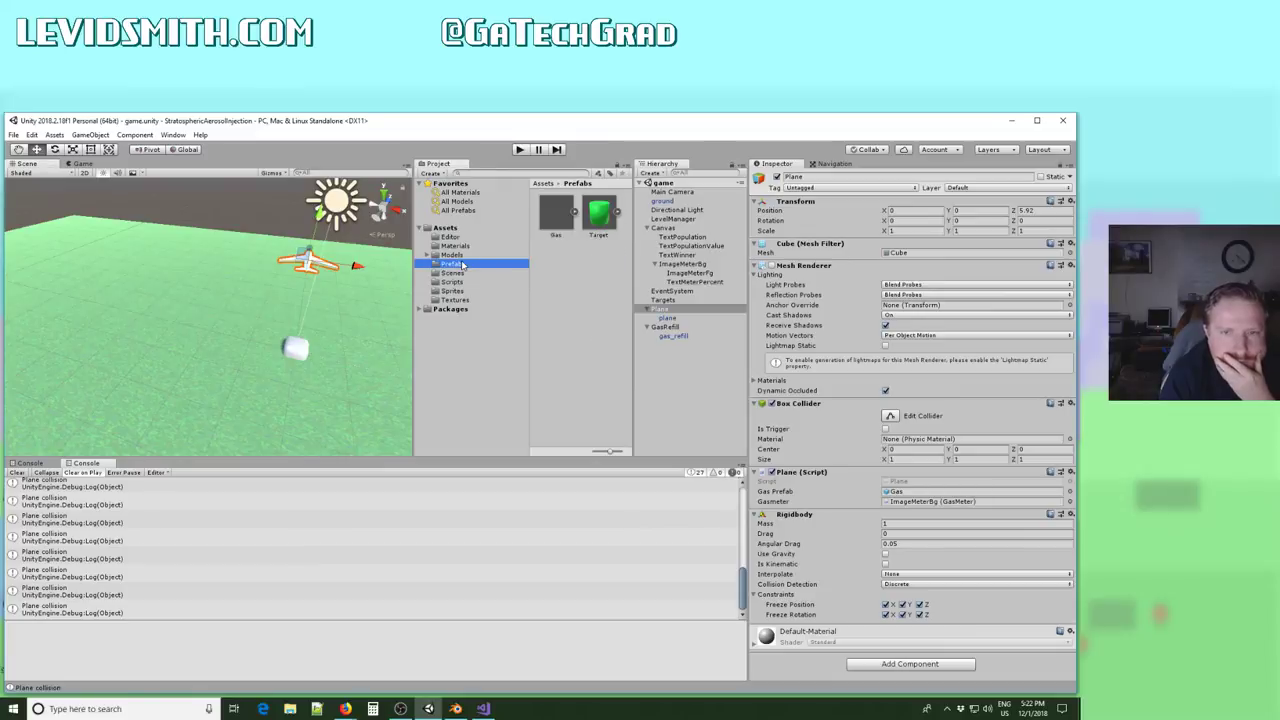
left_click(665, 327)
left_click_drag(678, 330, 583, 309)
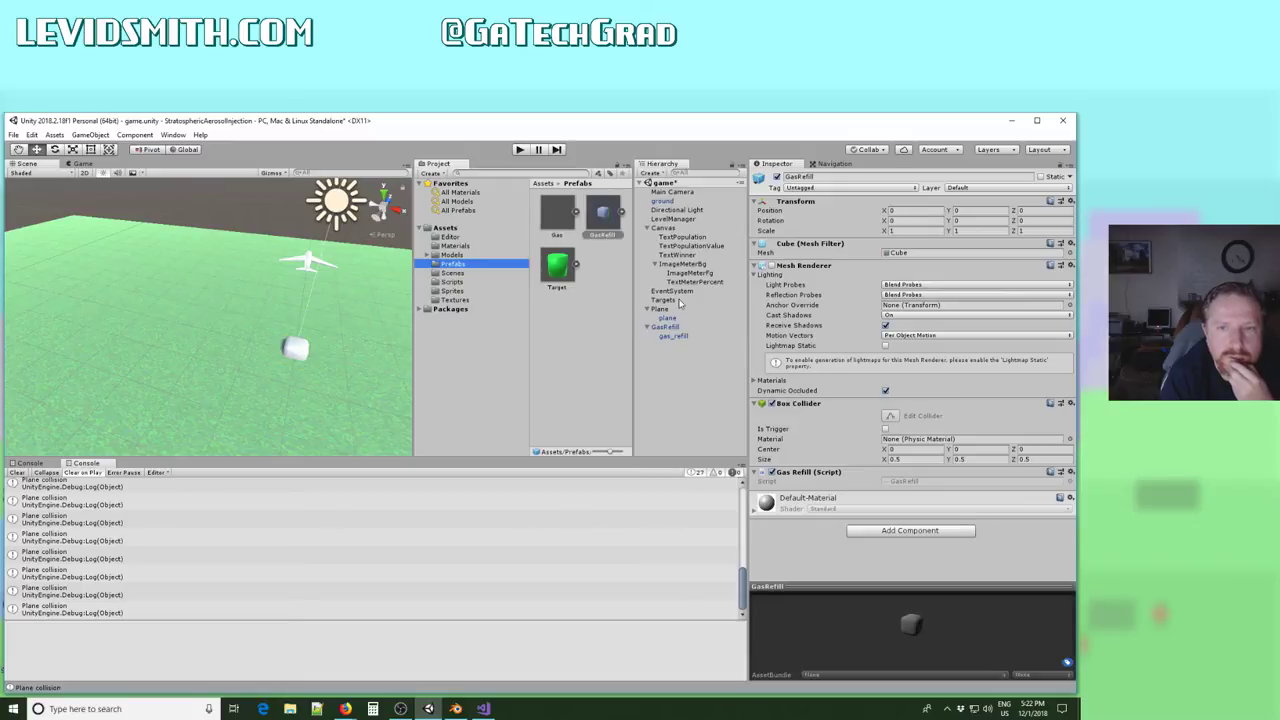
Delete the GasRefill object from the game scene.
left_click(668, 319)
left_click(669, 327)
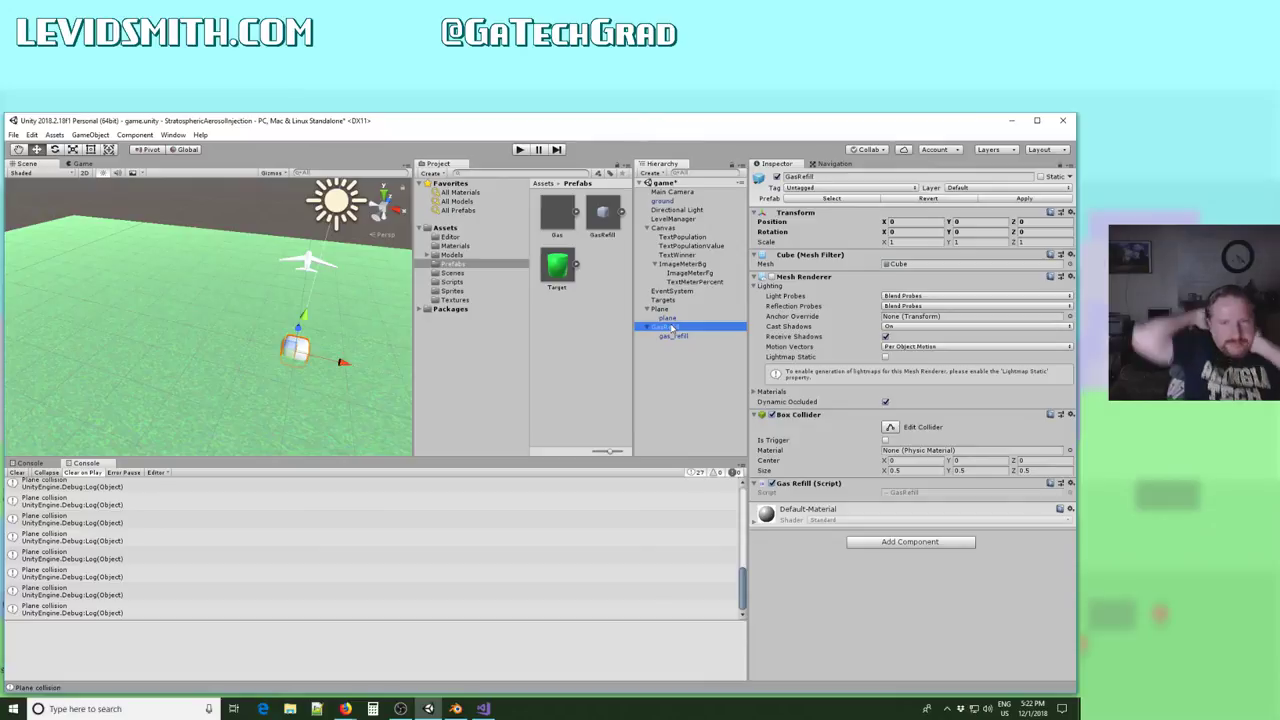
left_click(665, 310)
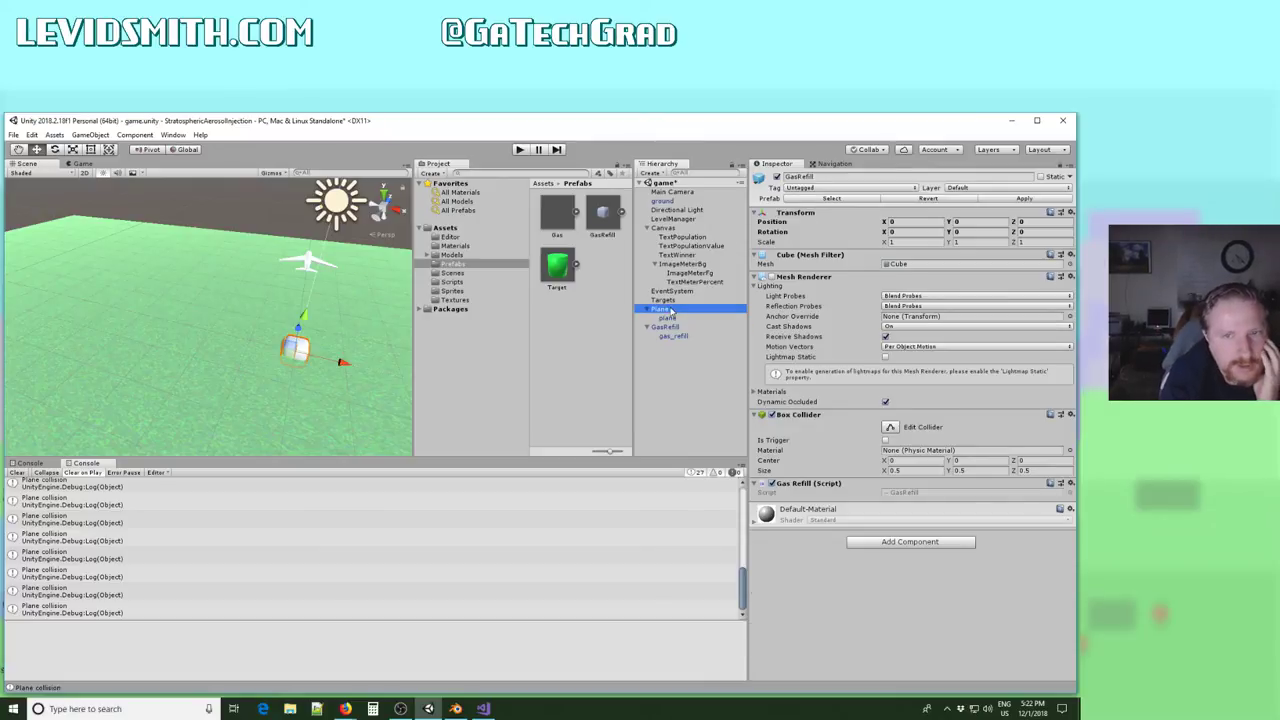
left_click(676, 329)
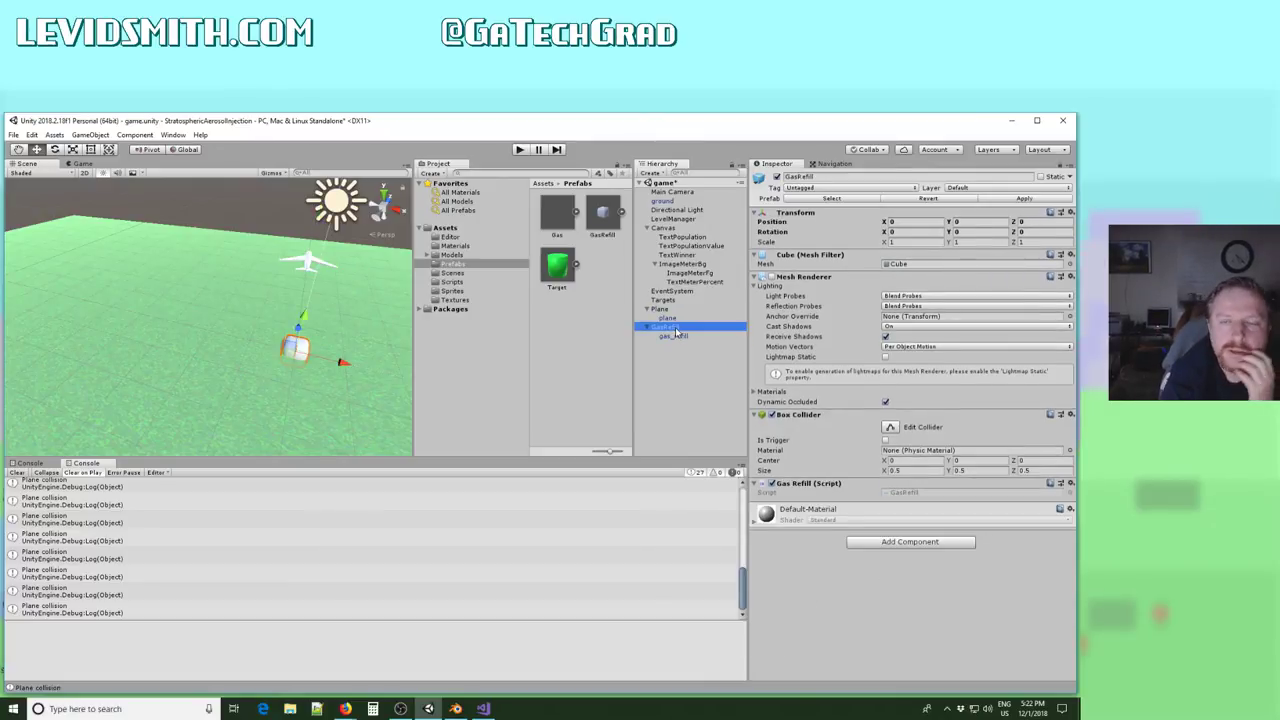
key("Delete")
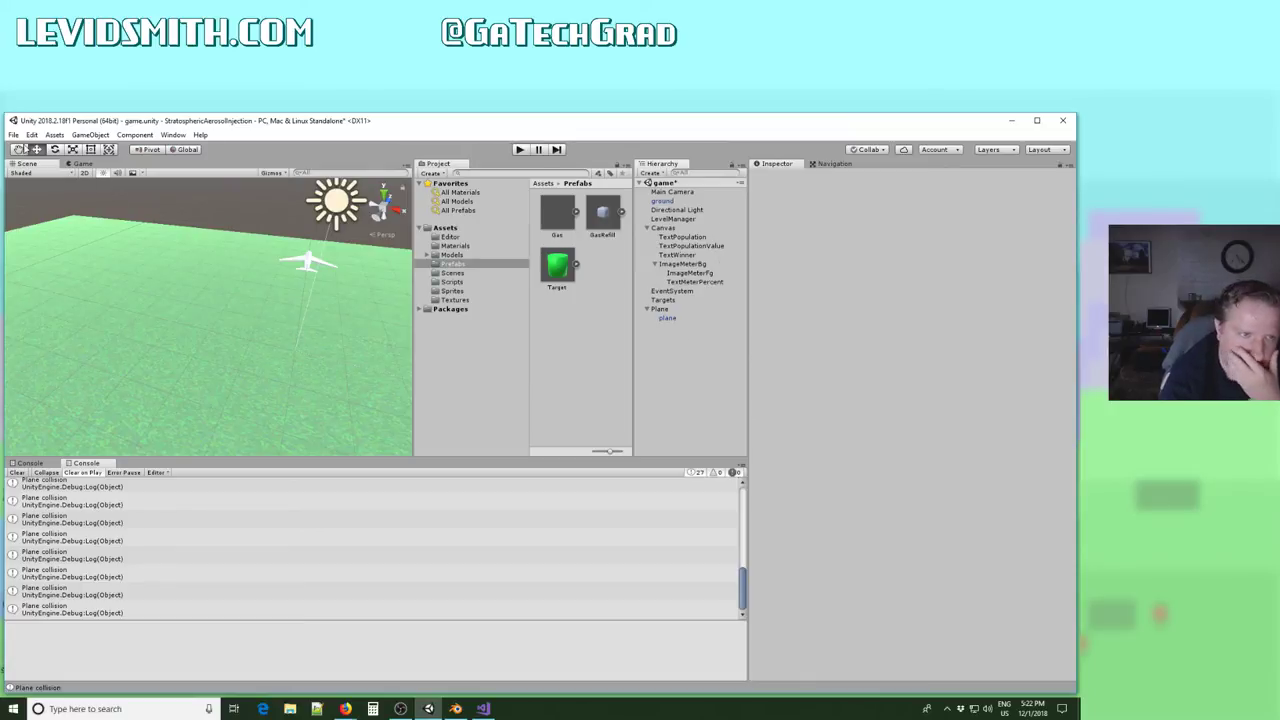
Save the game scene and the project.
left_click(15, 135)
left_click(40, 176)
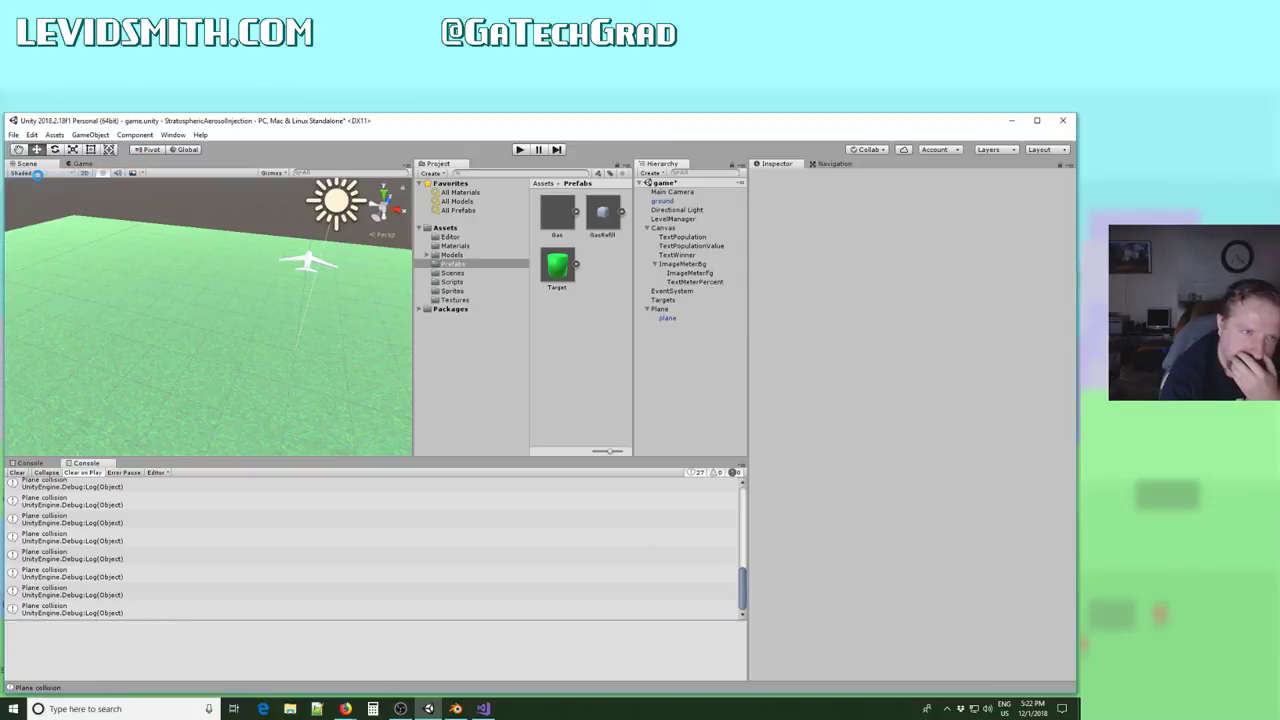
left_click(15, 135)
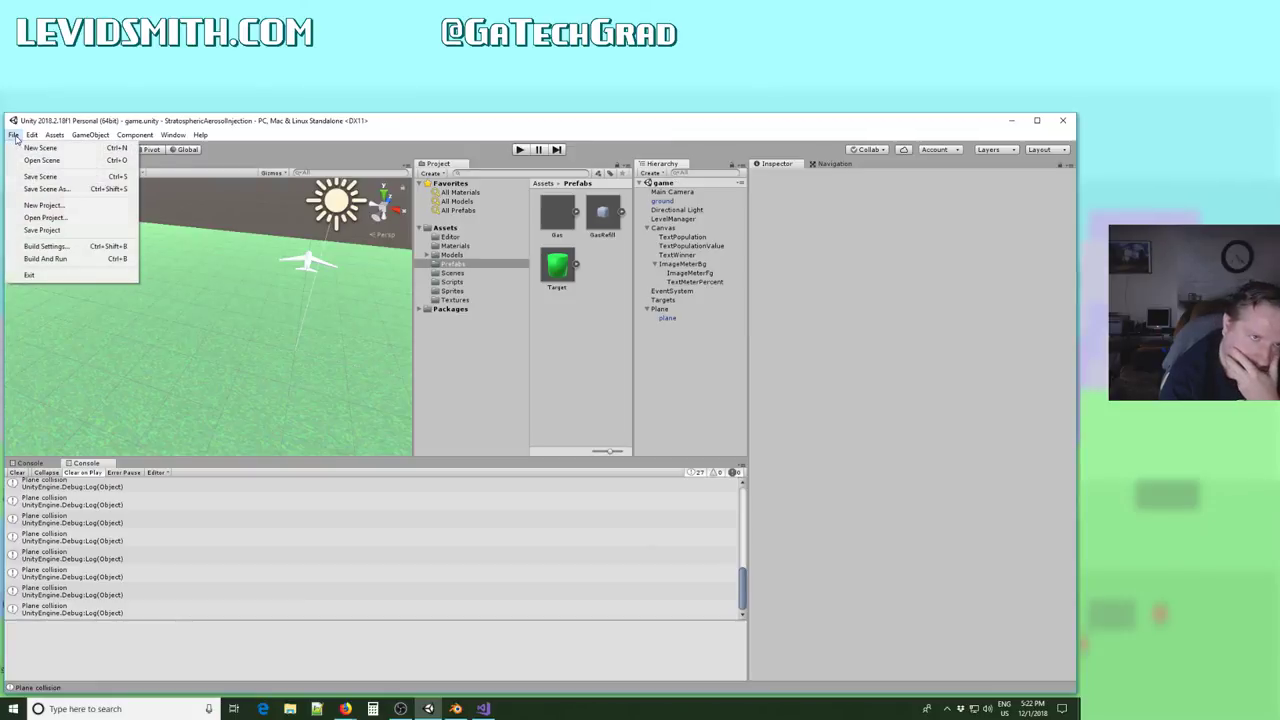
left_click(53, 231)
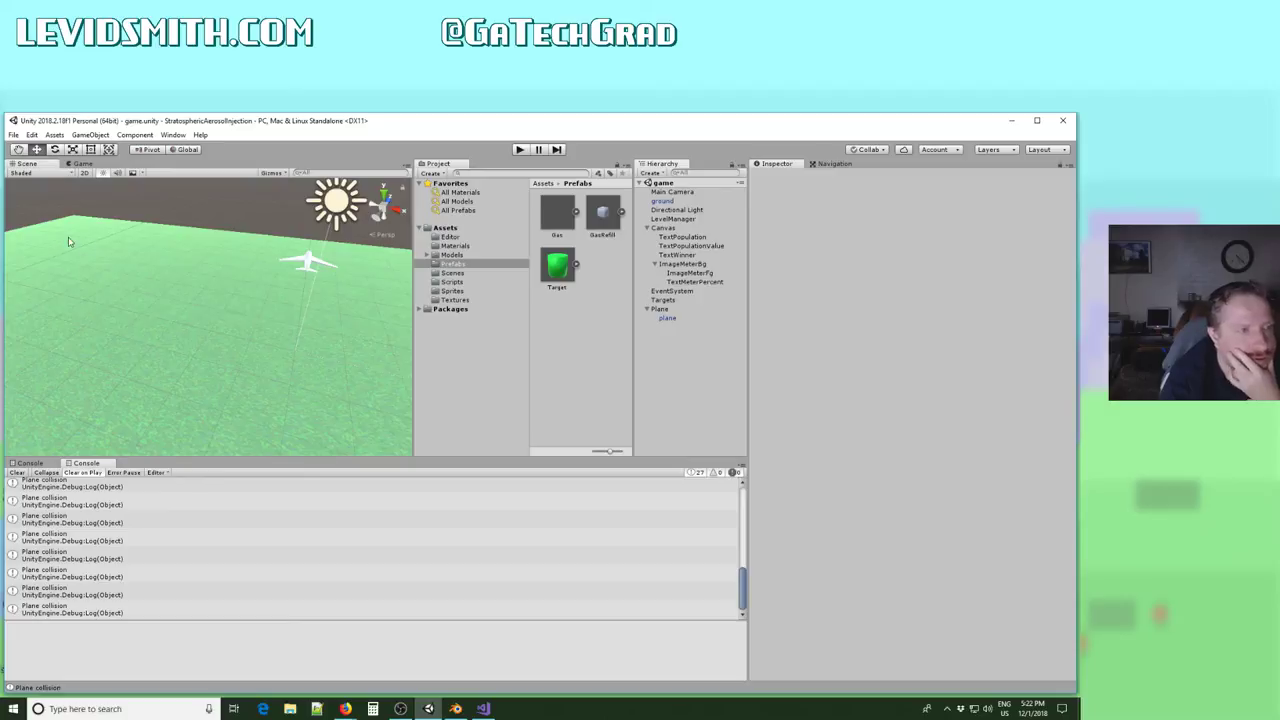
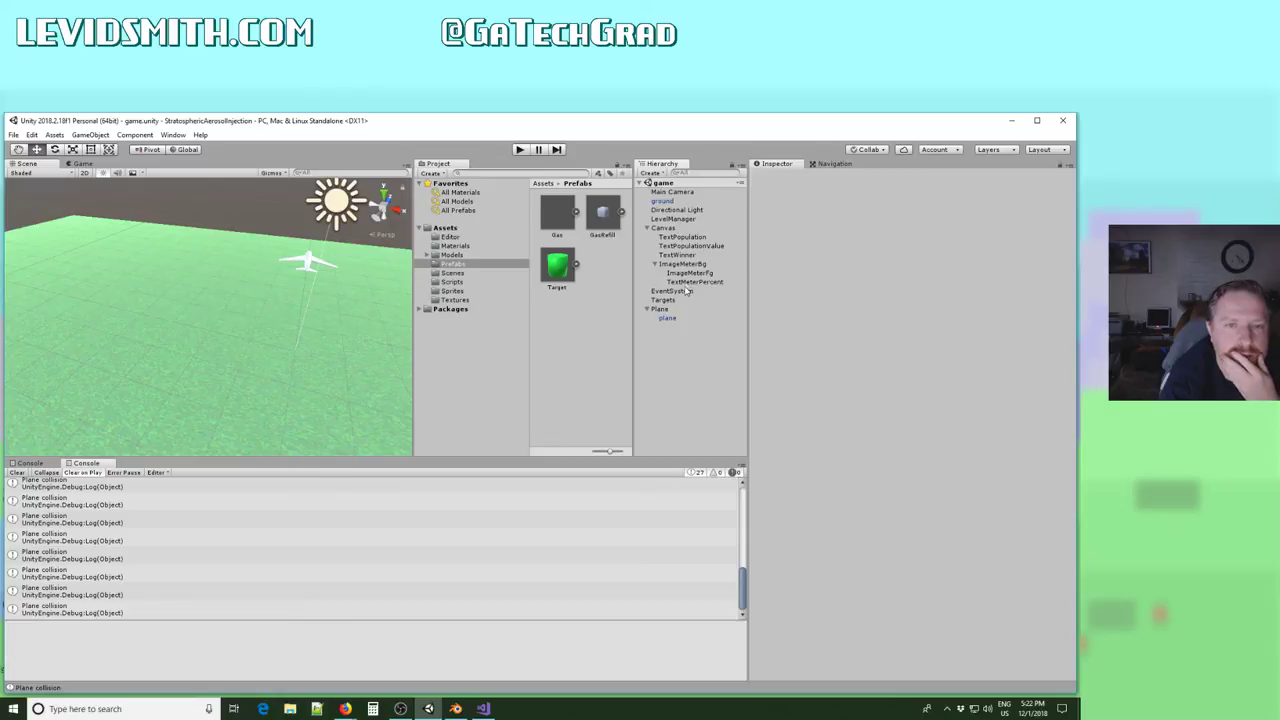
Open the LevelManager object's script in Visual Studio and declare float fGasRefillSpawnCountdown; below the gobjTargets field.
double_click(684, 219)
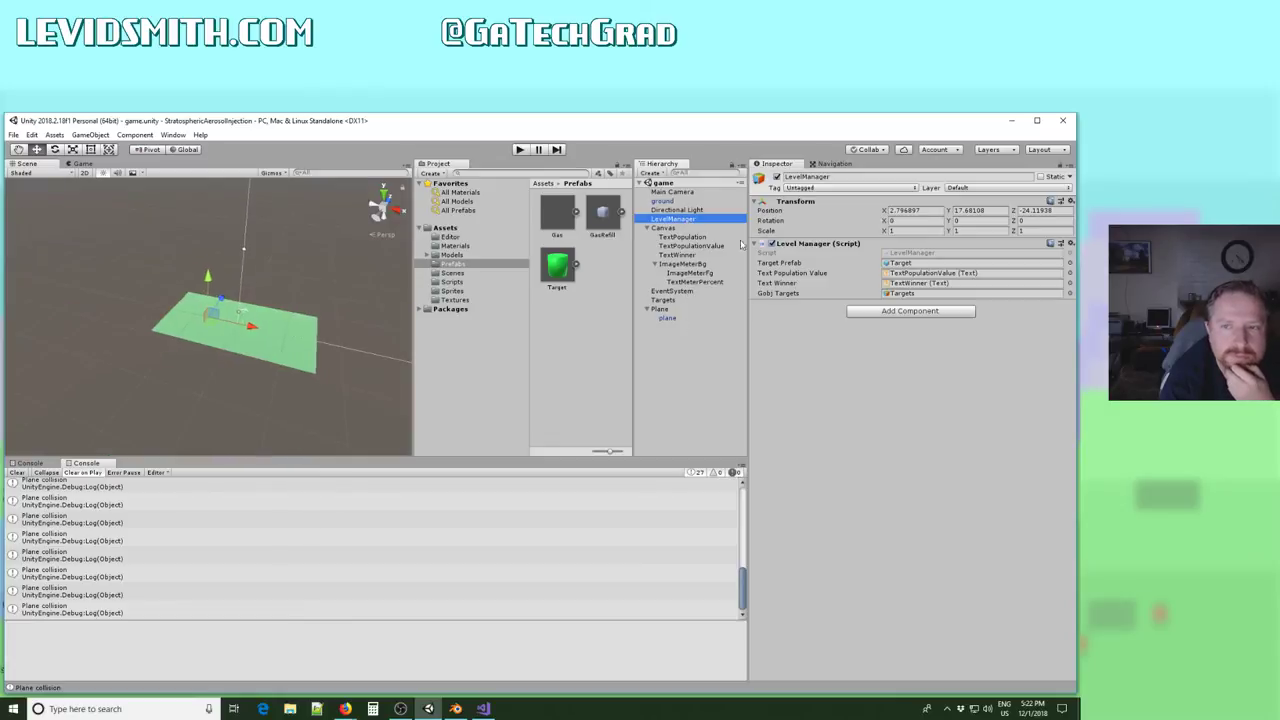
double_click(929, 255)
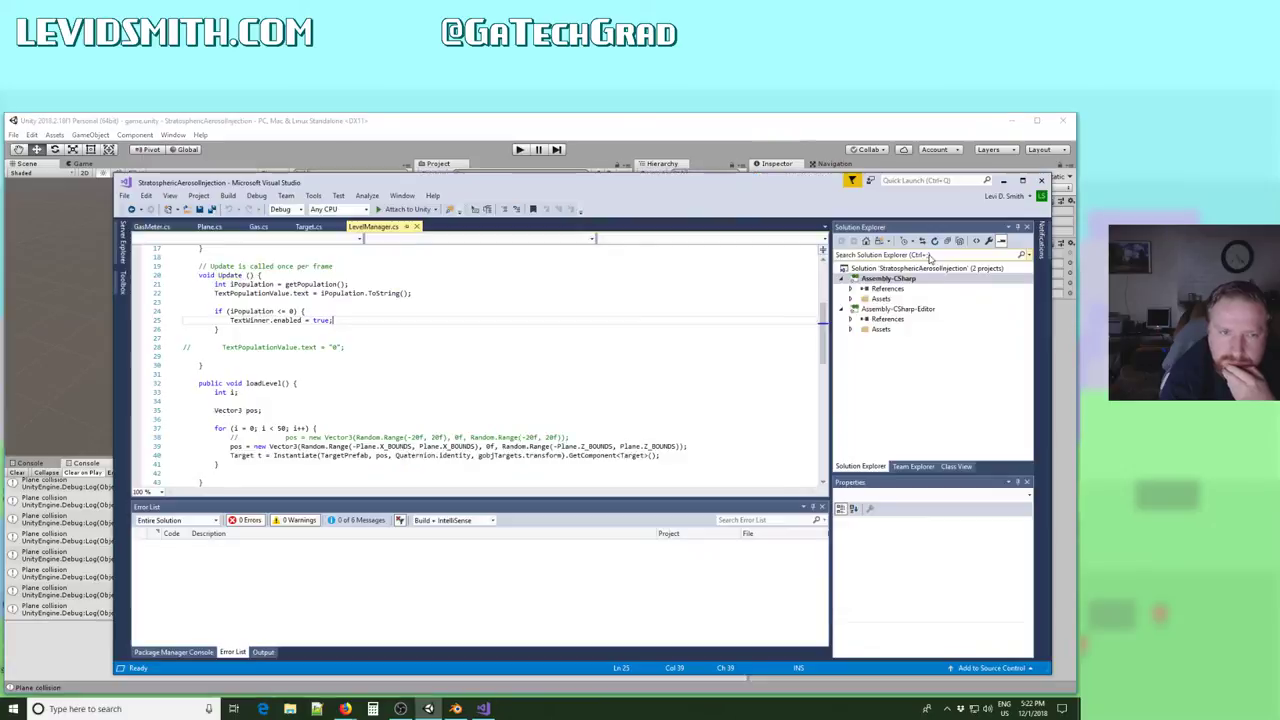
left_click(452, 381)
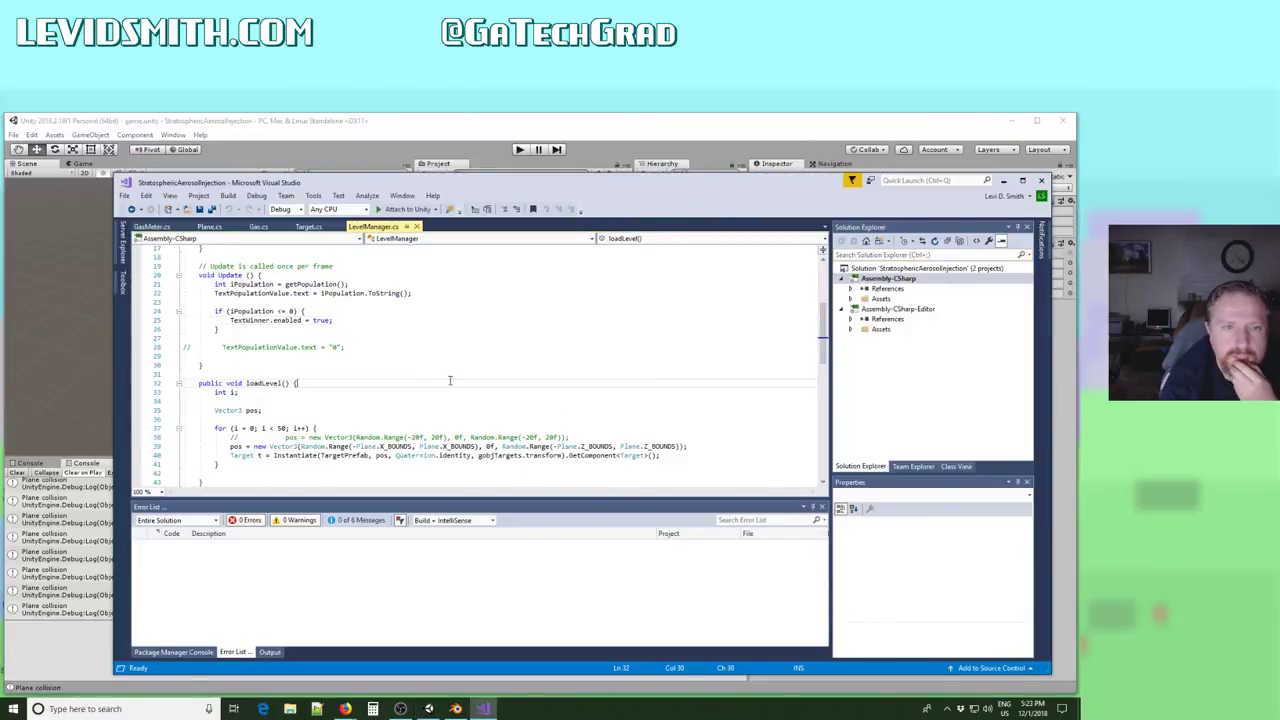
scroll(452, 381, "up", 5)
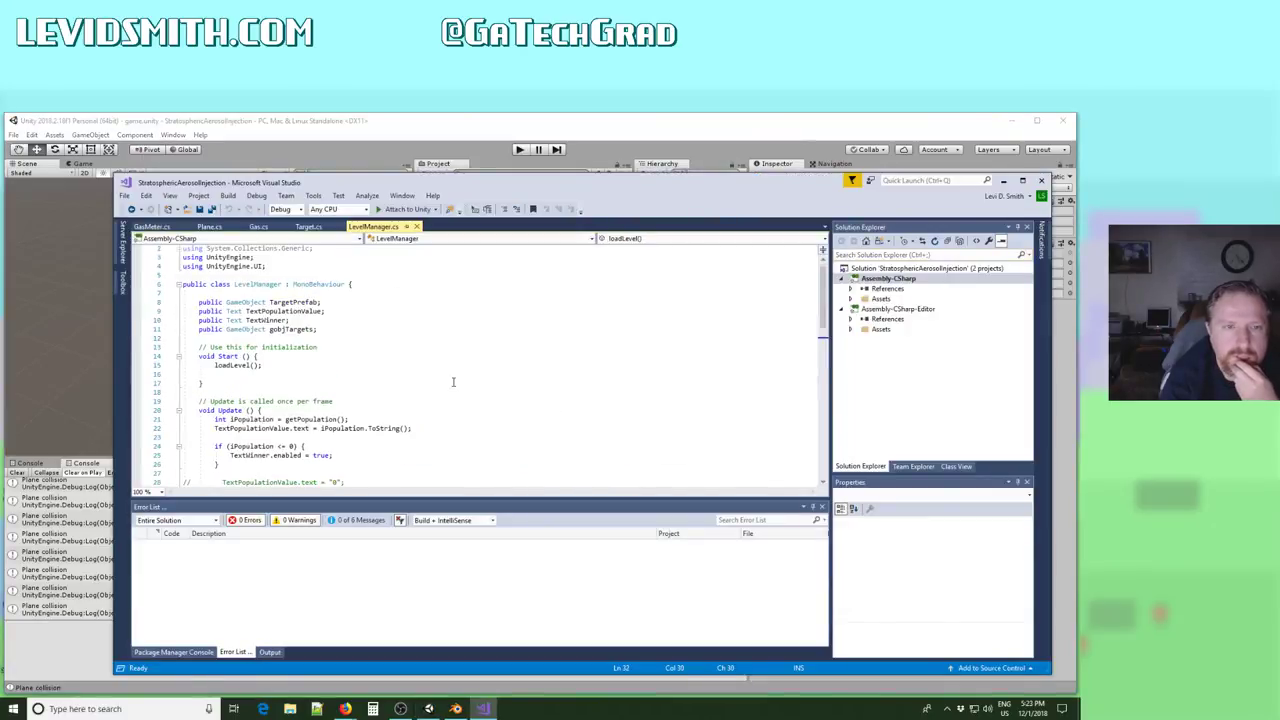
left_click(326, 339)
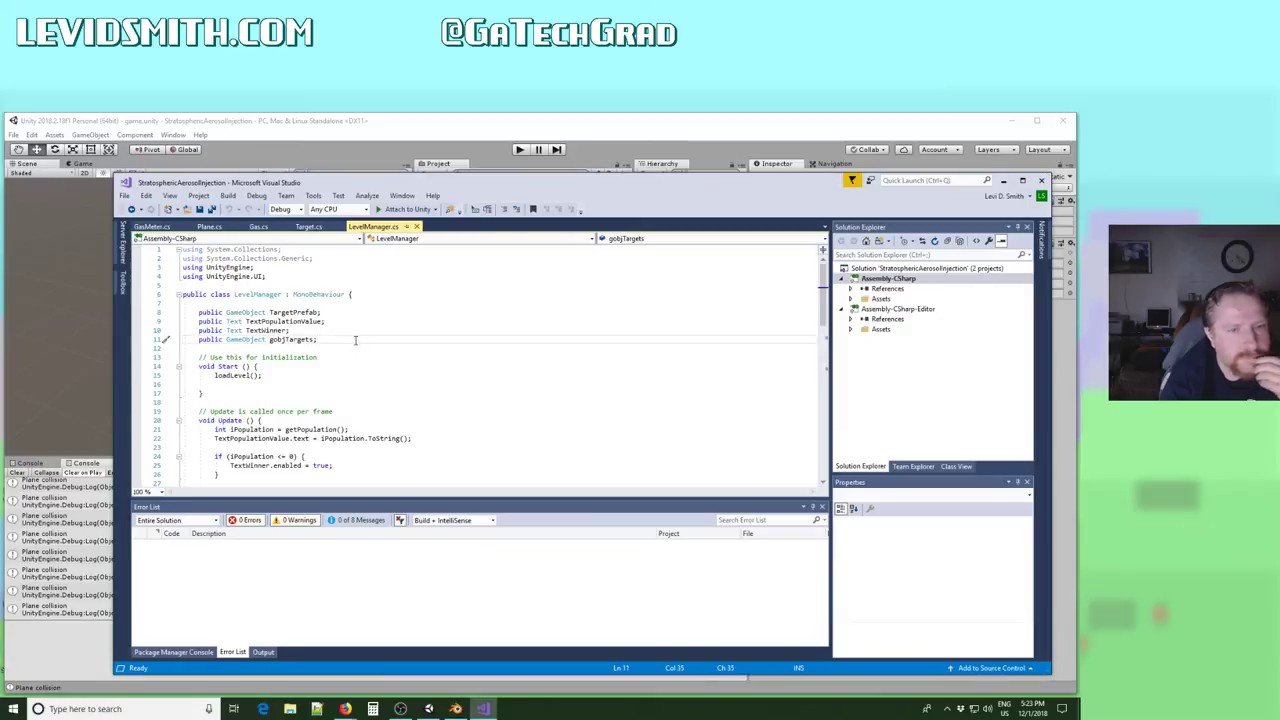
key("Return")
key("Return")
type("float f")
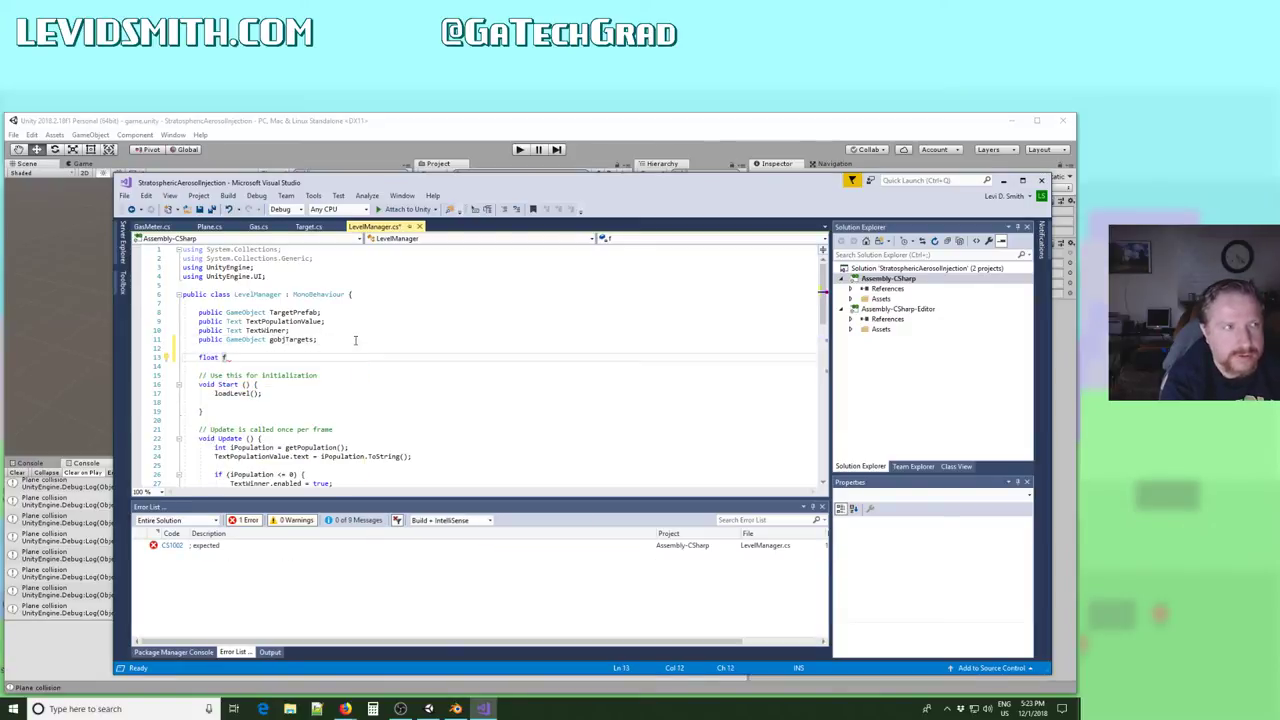
type("GasRefillSp")
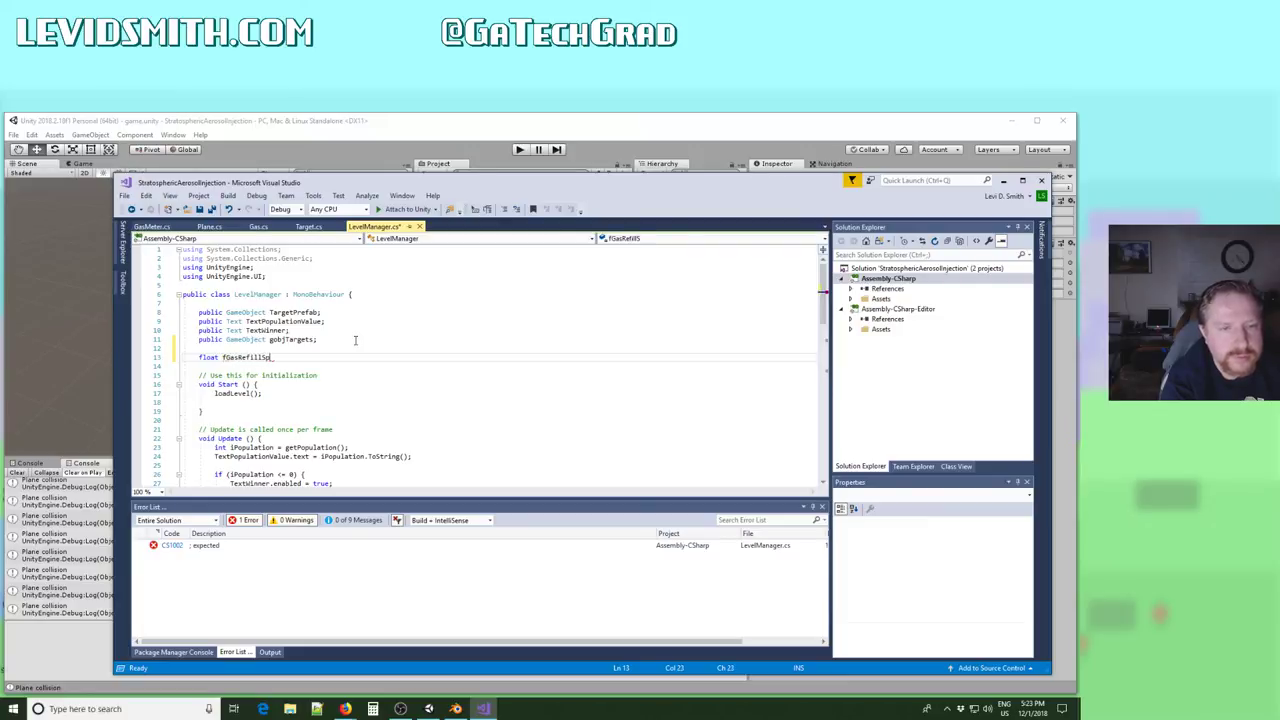
type("awnCountdown;")
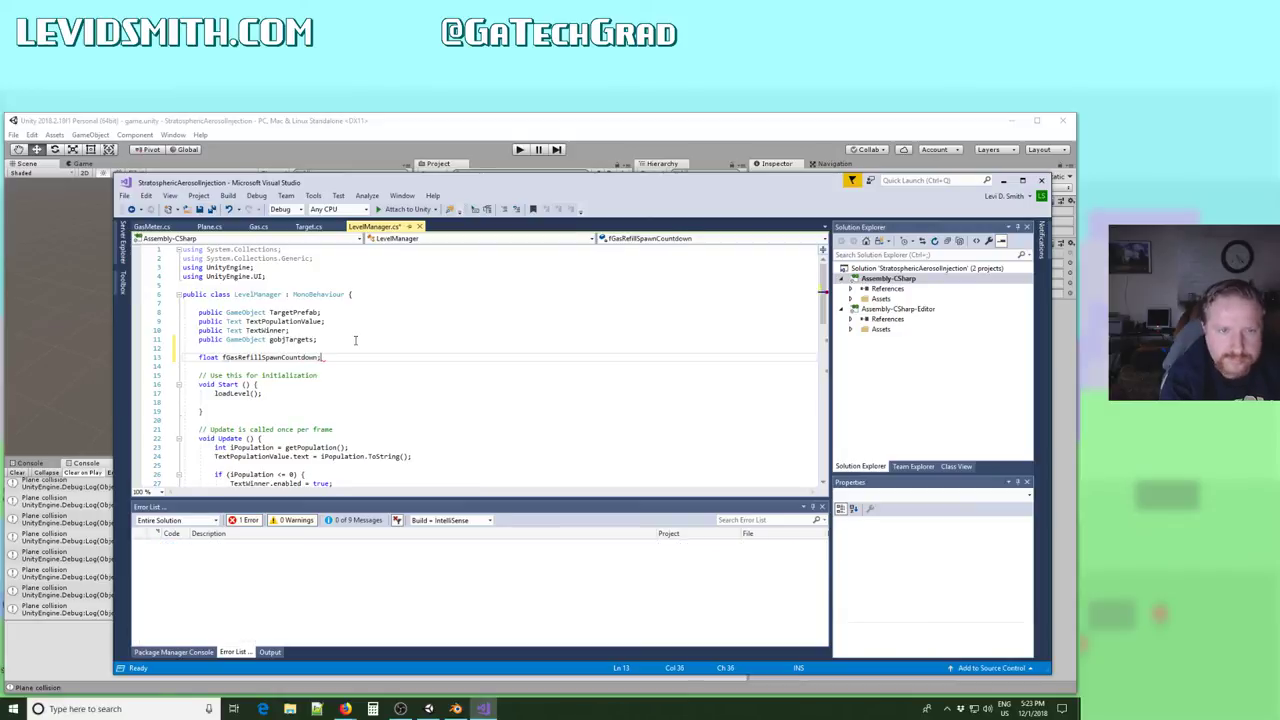
Set fGasRefillSpawnCountdown = 20f; at the end of the loadLevel method, after the target-spawning for loop.
scroll(355, 340, "down", 3)
key("Down")
key("Down")
key("Down")
key("Down")
key("Down")
key("Down")
key("Down")
key("Down")
key("Down")
key("Down")
key("Down")
key("Down")
key("Down")
key("Down")
key("Down")
key("Down")
key("Down")
key("Down")
key("Down")
key("Down")
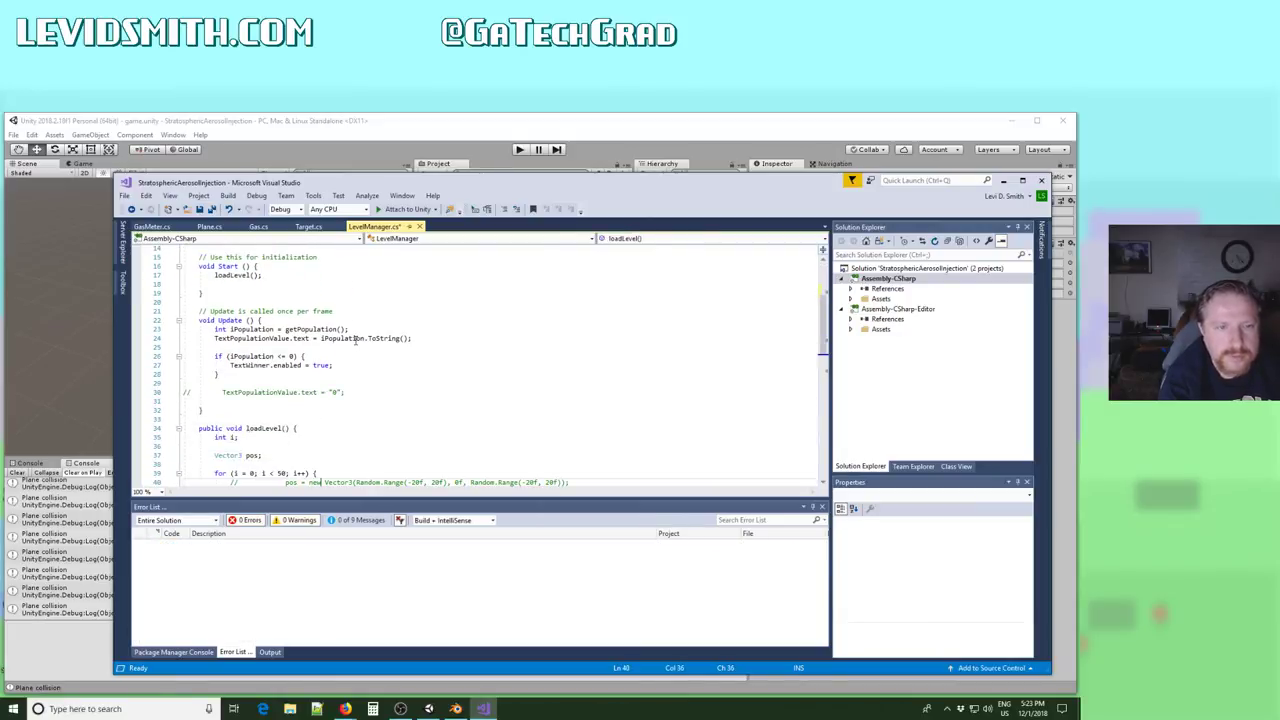
key("Up")
key("Up")
key("Up")
key("Up")
key("Up")
key("Up")
key("Up")
key("Up")
key("Up")
key("Up")
key("Up")
key("Up")
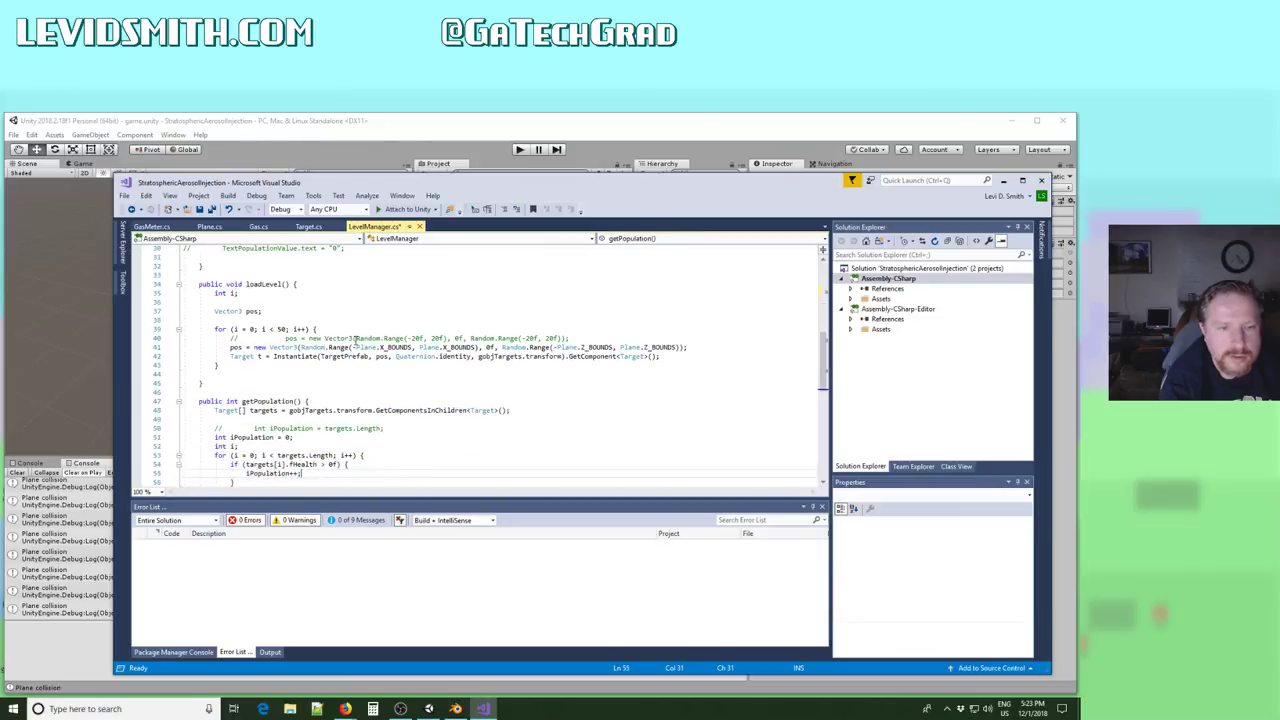
key("Return")
key("Return")
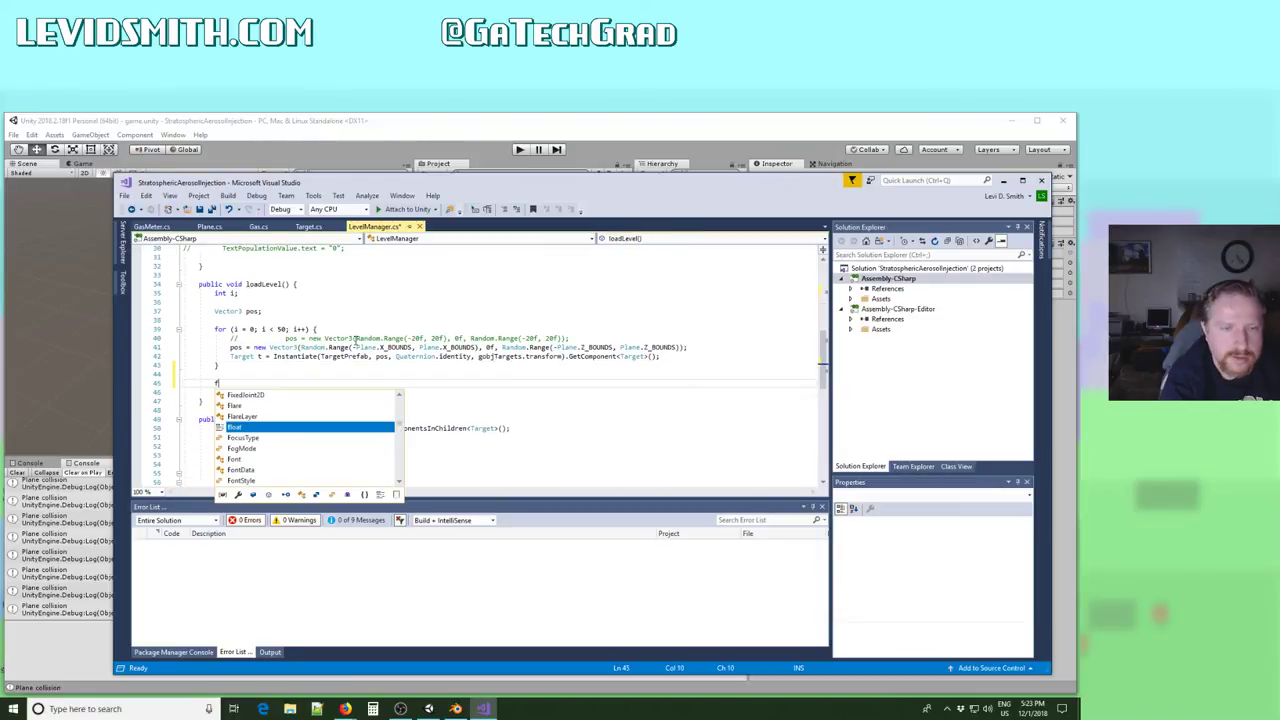
type("fGas")
key("Tab")
type("= 2")
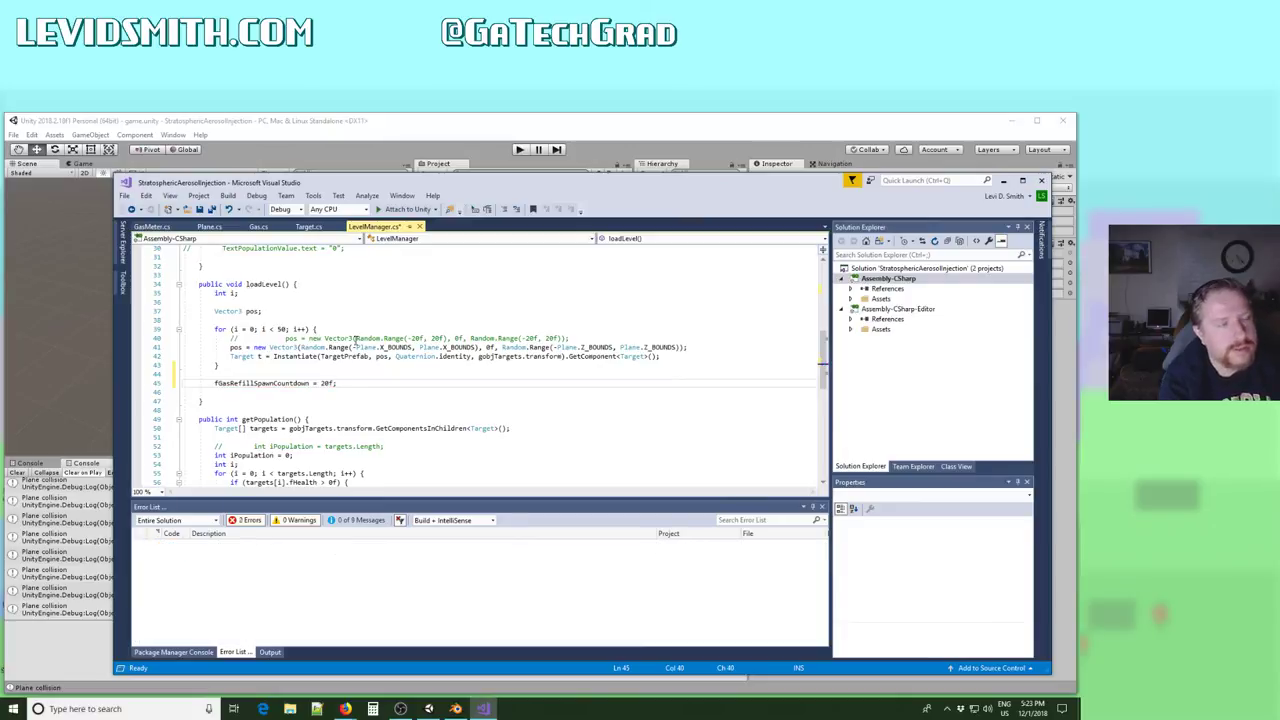
Copy the countdown assignment to the end of the Update method and change it to fGasRefillSpawnCountdown -= Time.deltaTime;.
key("shift+Home")
key("Up")
key("Up")
key("Up")
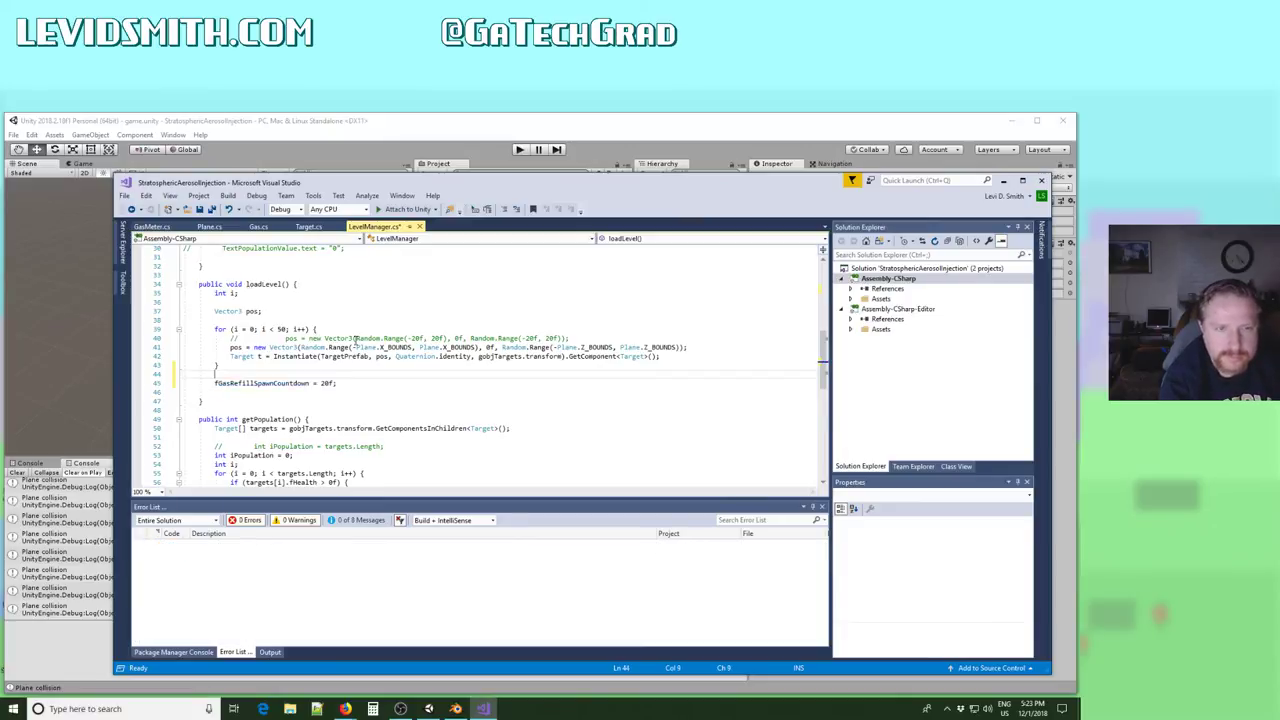
key("Up")
key("Up")
key("Up")
key("Up")
key("Up")
key("Up")
key("Up")
key("Up")
key("Up")
key("Up")
key("Up")
key("Up")
key("Up")
key("Up")
key("Up")
key("Up")
key("Up")
key("Up")
key("Up")
key("Up")
key("Up")
key("Up")
key("Up")
key("Up")
key("Up")
key("Up")
key("Up")
key("Up")
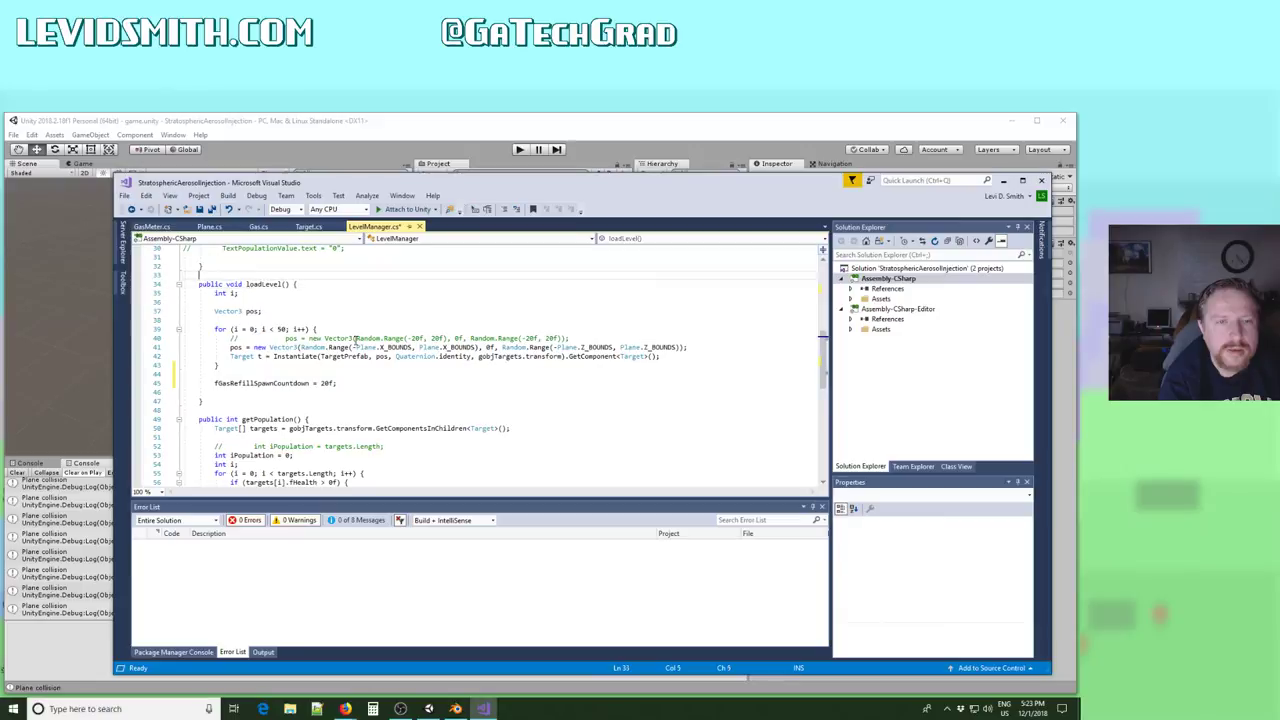
key("Down")
key("Down")
key("Down")
key("Down")
key("Down")
key("Down")
key("Down")
key("Down")
key("Down")
key("Down")
key("Down")
key("Down")
key("Down")
key("Down")
key("Down")
key("Down")
key("Down")
key("Down")
key("Down")
key("Down")
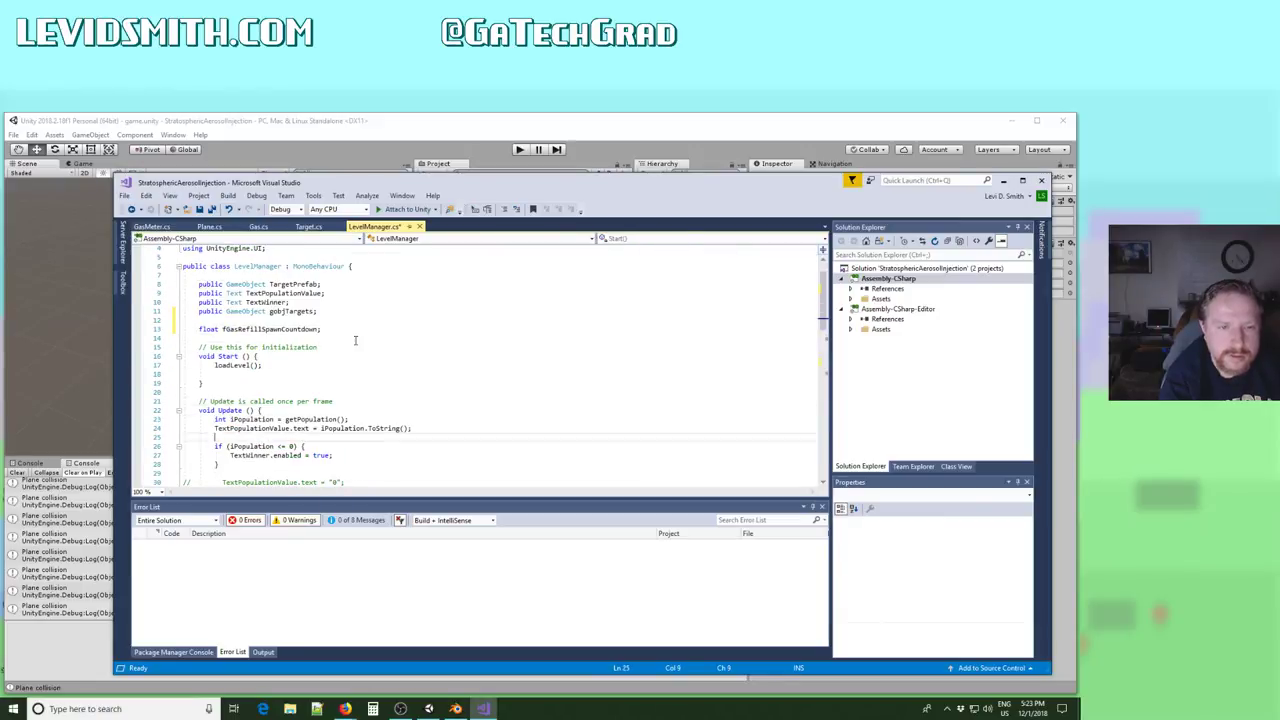
key("Up")
key("Up")
key("Up")
key("Up")
key("End")
key("Return")
key("Return")
type("fGasRefillSpawnCountdown = 20f;")
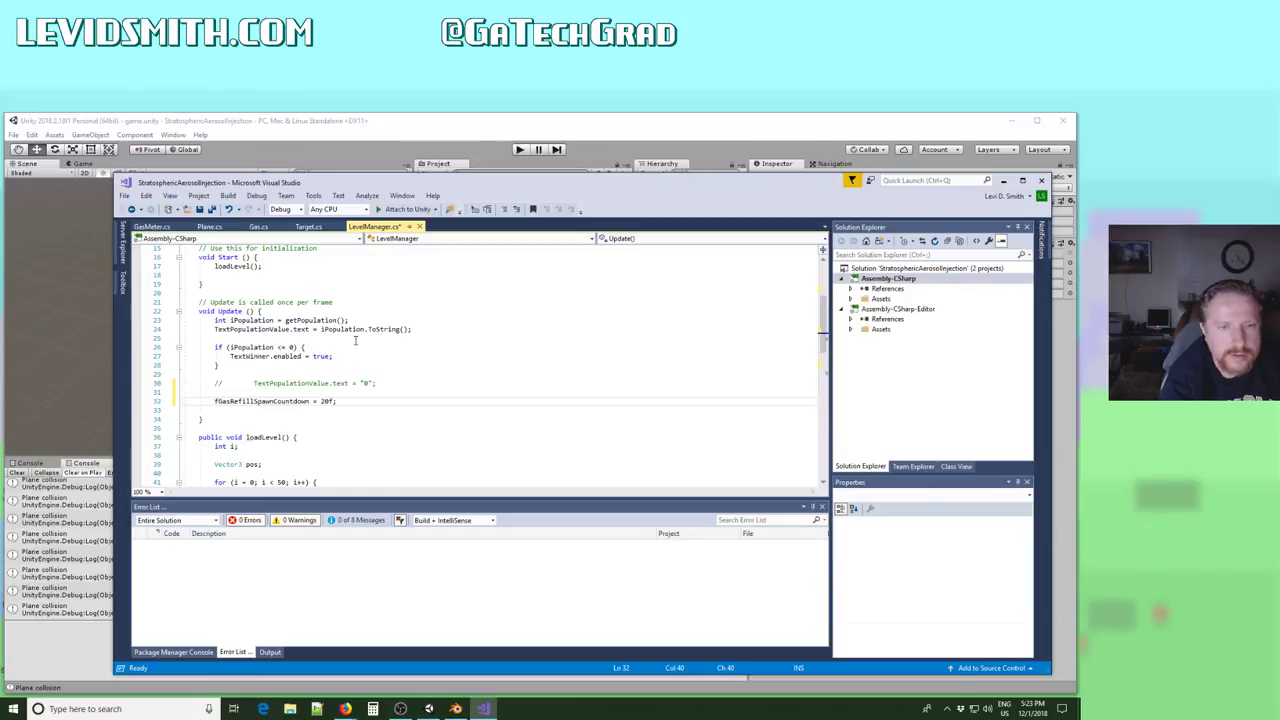
type("-")
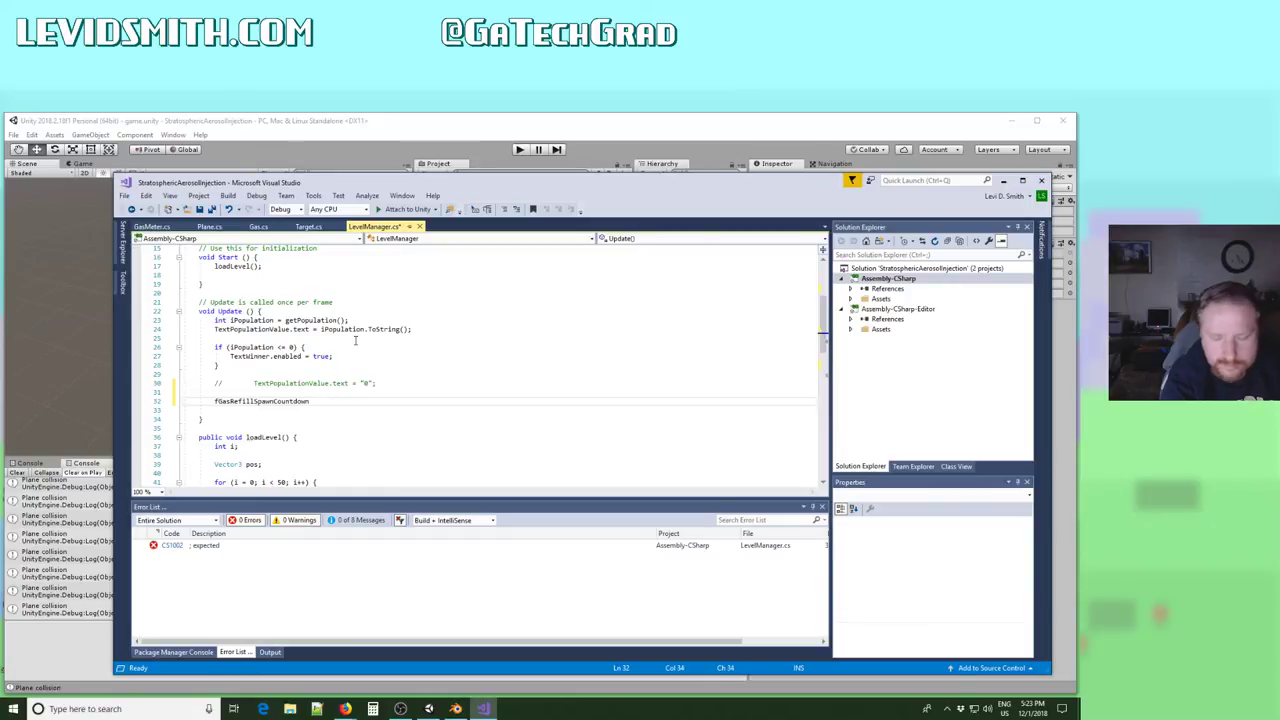
type("= Time")
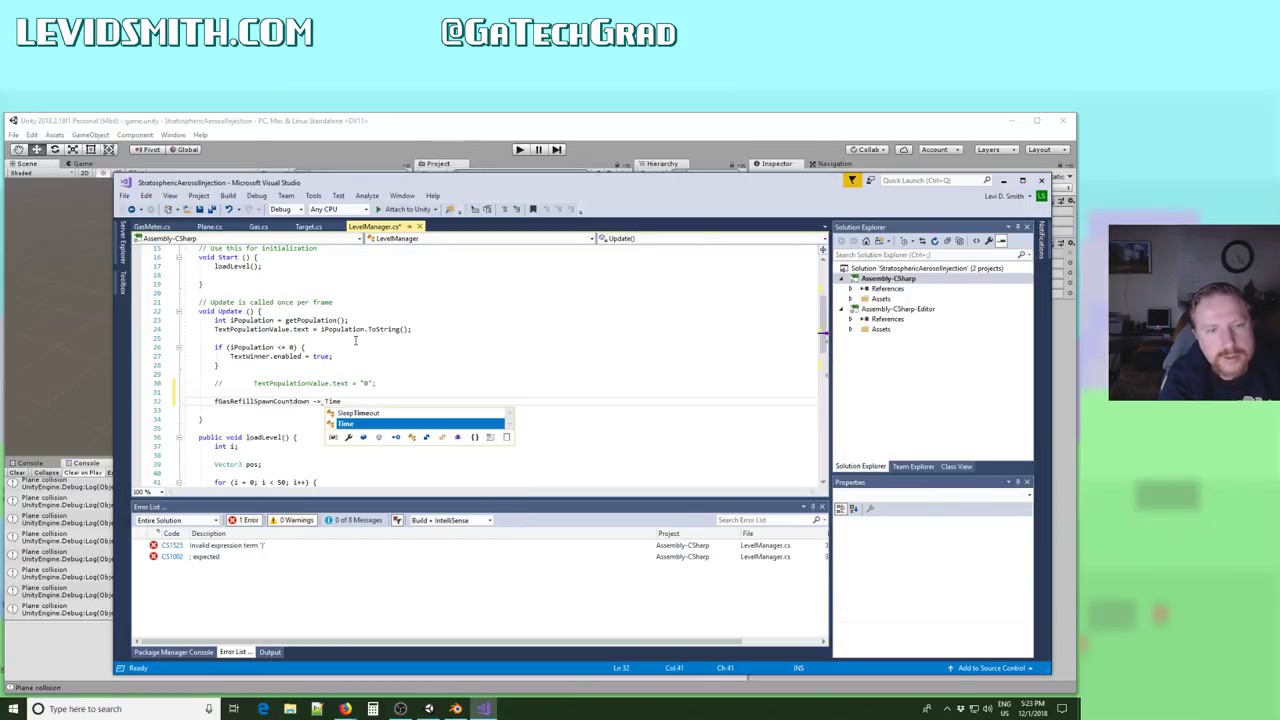
type(".deltaTime")
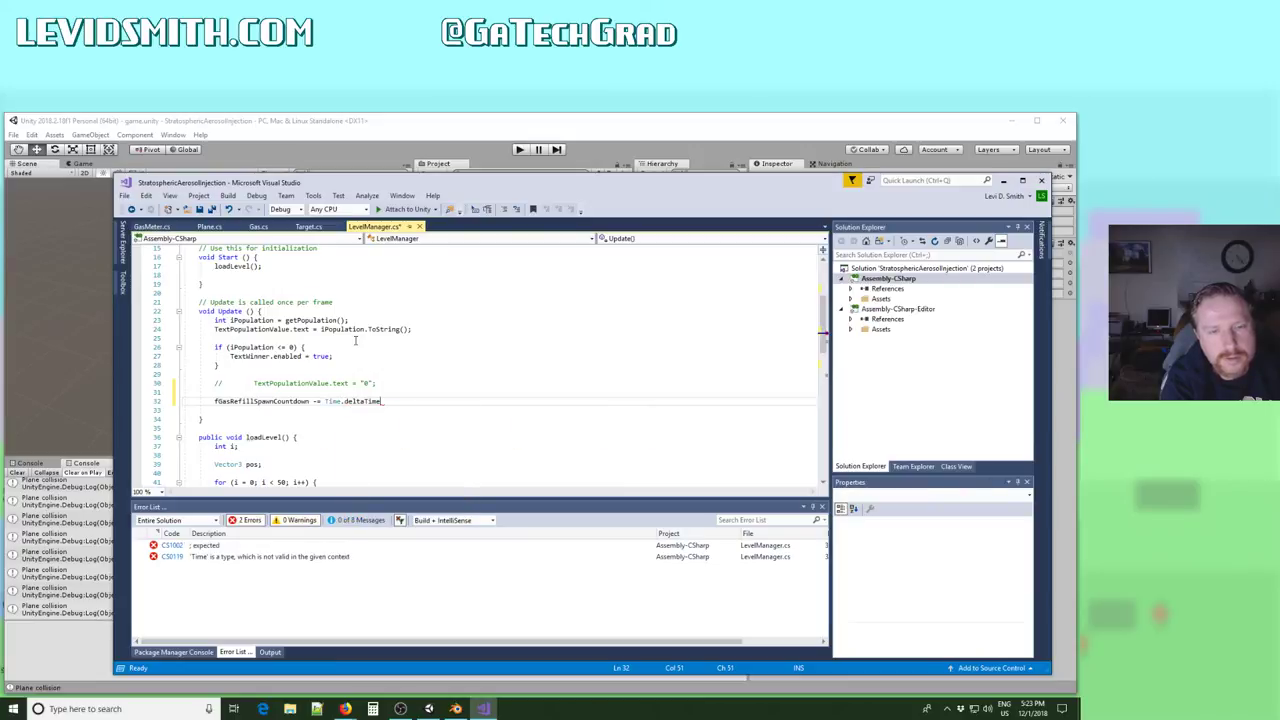
type(";")
Add an empty if block below the countdown decrement with the condition fGasRefillSpawnCountdown < 0f.
key("Return")
type("if (fGasRefillSpawnCountdown")
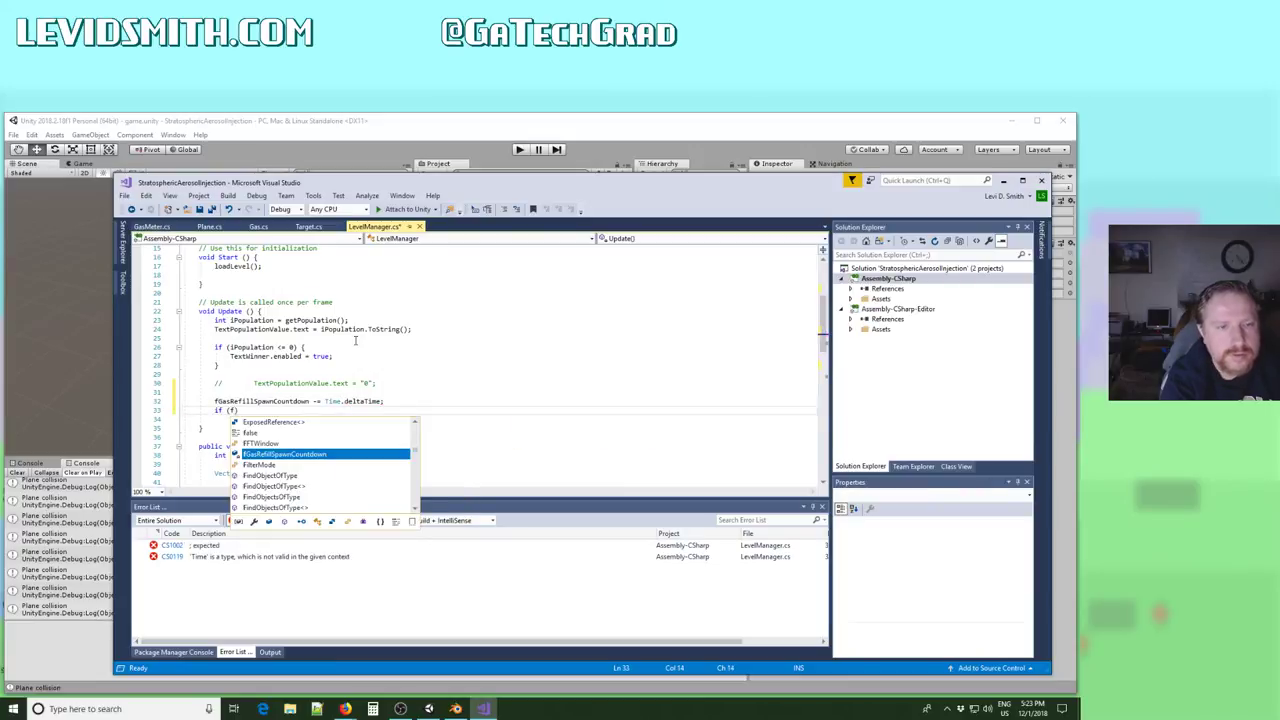
type(" < 0f) {")
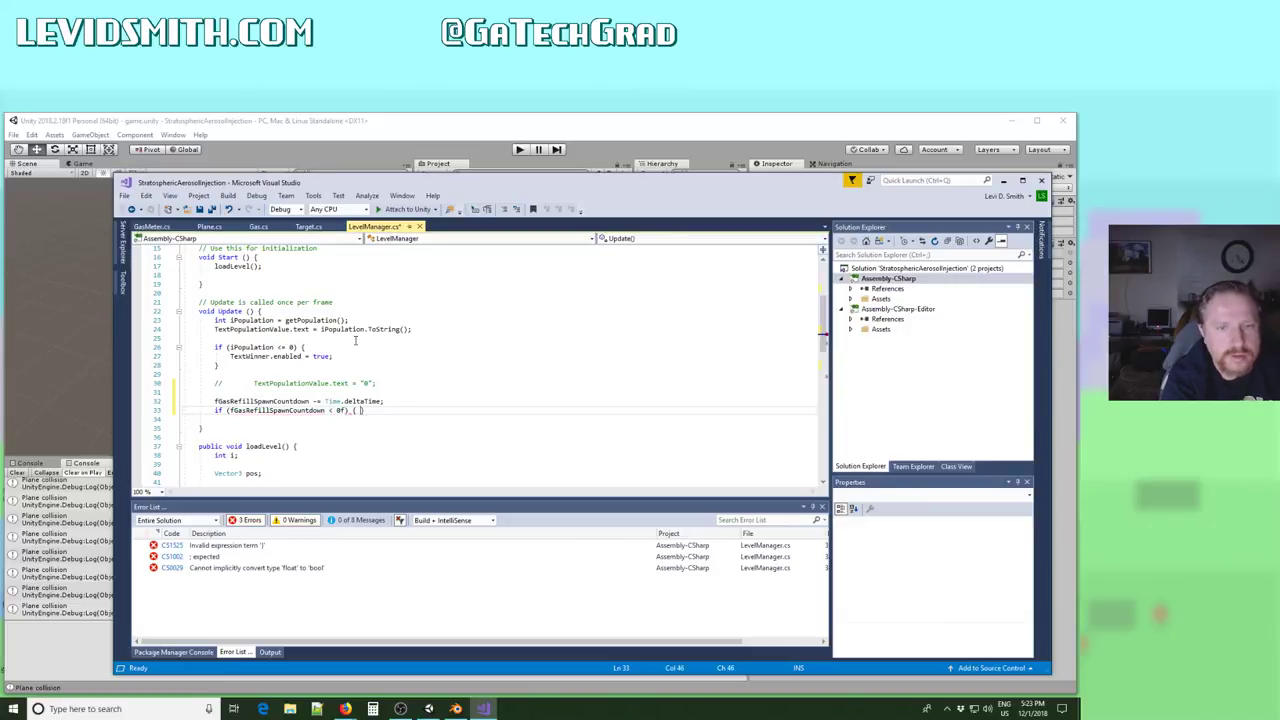
key("Return")
Copy the fGasRefillSpawnCountdown name from the decrement line and place the cursor inside the empty if block.
key("Up")
key("Up")
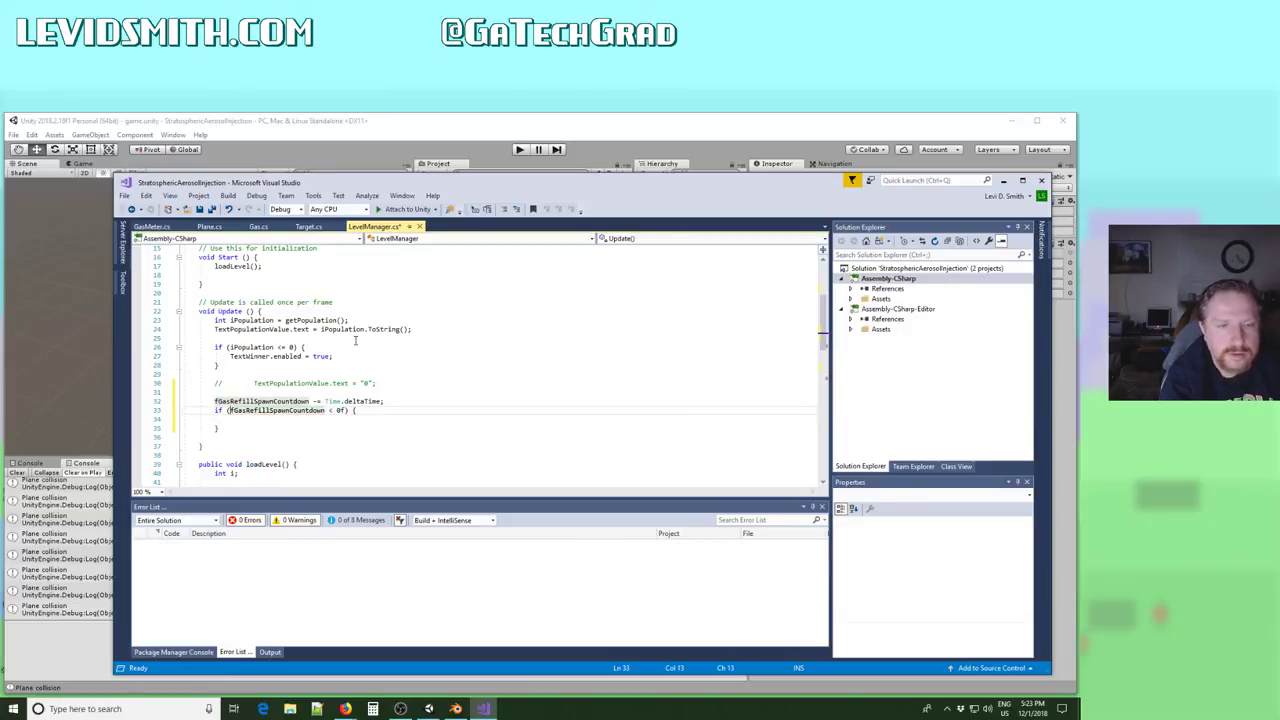
key("Home")
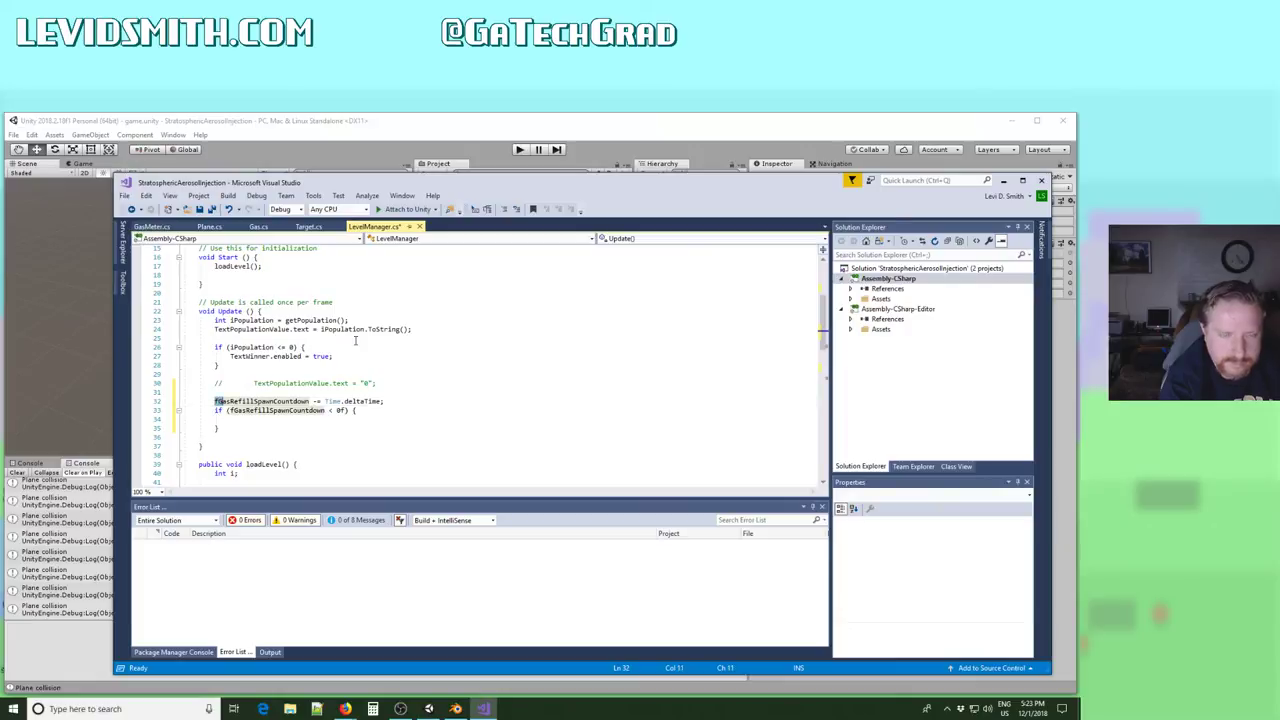
key("shift+Right")
key("shift+Right")
key("shift+Right")
key("shift+Right")
key("shift+Right")
key("shift+Right")
key("shift+Right")
key("shift+Right")
key("shift+Right")
key("shift+Right")
key("shift+Right")
key("shift+Right")
key("shift+Right")
key("shift+Right")
key("shift+Right")
key("shift+Right")
key("shift+Right")
key("shift+Right")
key("shift+Right")
key("shift+Right")
key("ctrl+c")
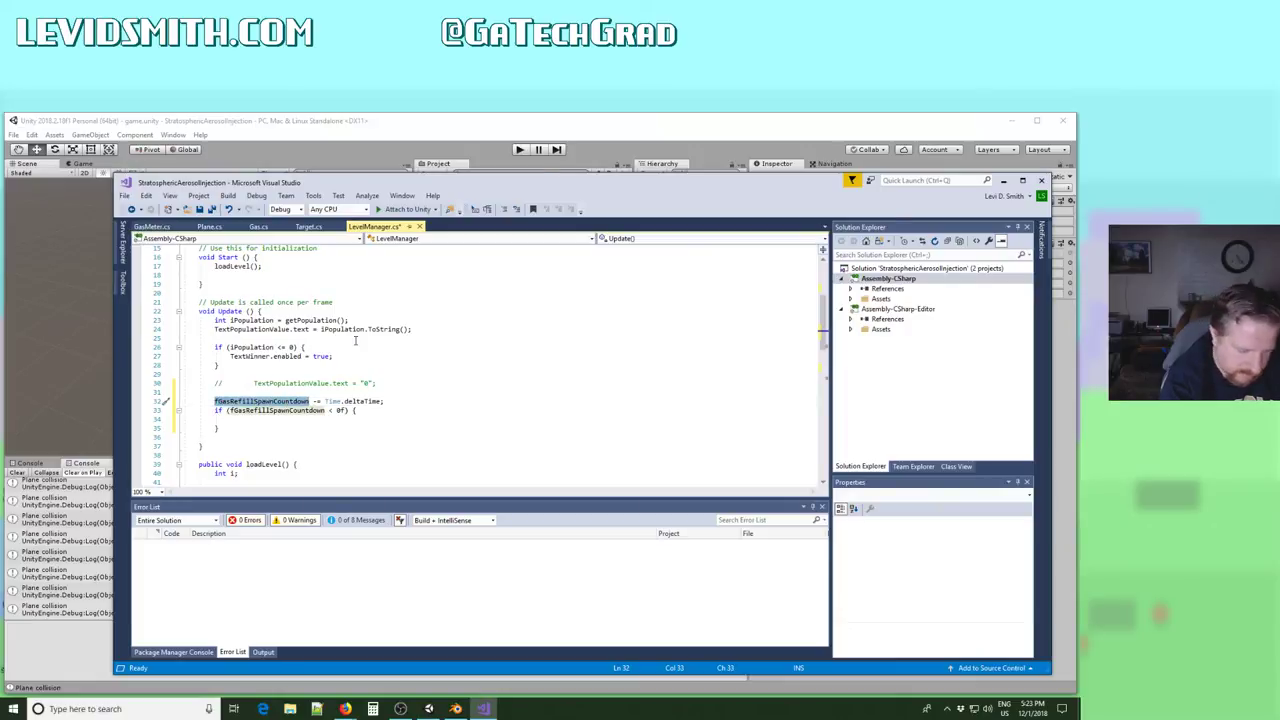
key("Down")
key("Down")
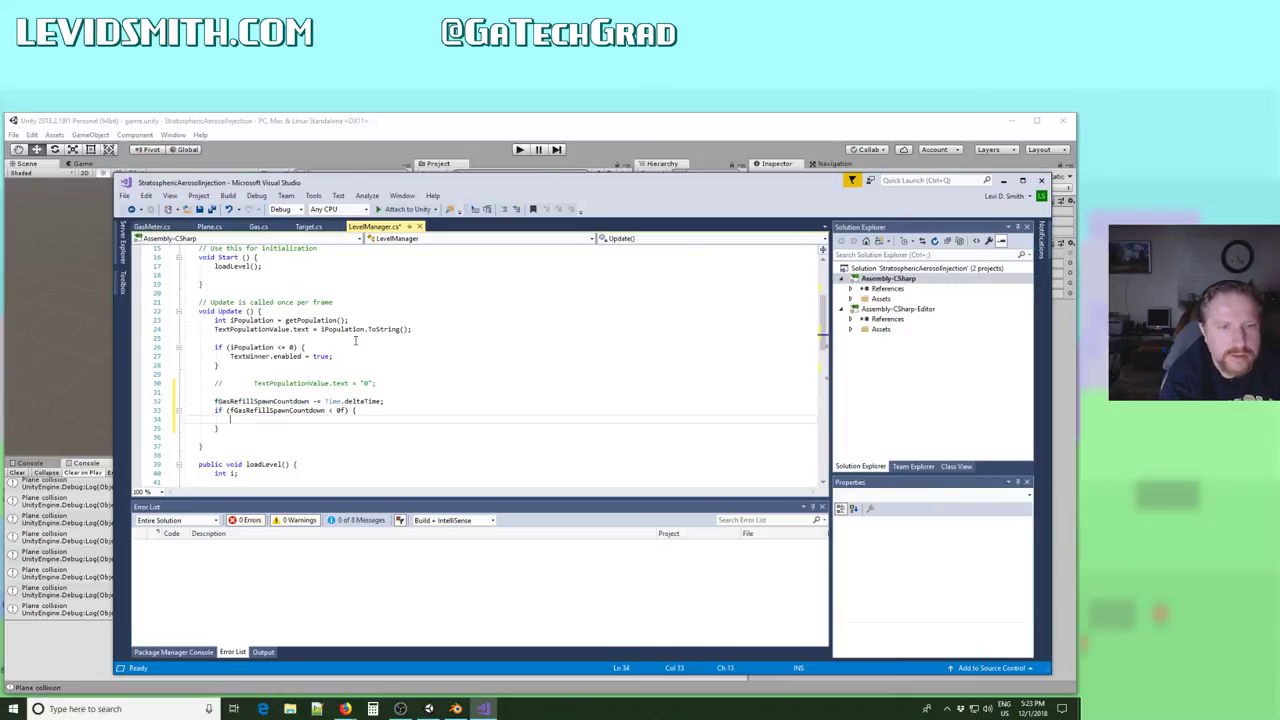
Reset fGasRefillSpawnCountdown to 20f inside the countdown if block of Update.
key("ctrl+v")
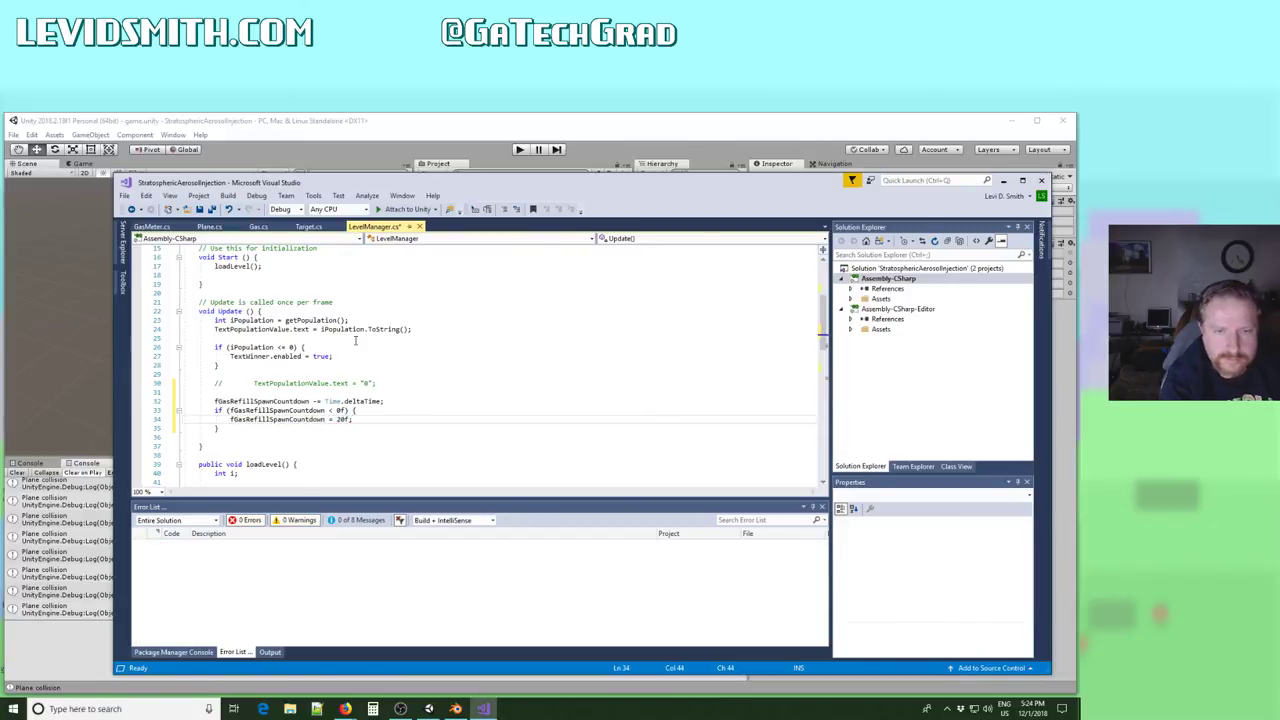
Declare the field float fGasRefillDelay = 20f; directly below the fGasRefillSpawnCountdown declaration.
key("ctrl+Home")
key("Down")
key("Down")
key("Down")
key("Down")
key("Down")
key("Down")
key("Down")
key("Down")
key("Down")
key("Down")
key("Down")
key("Down")
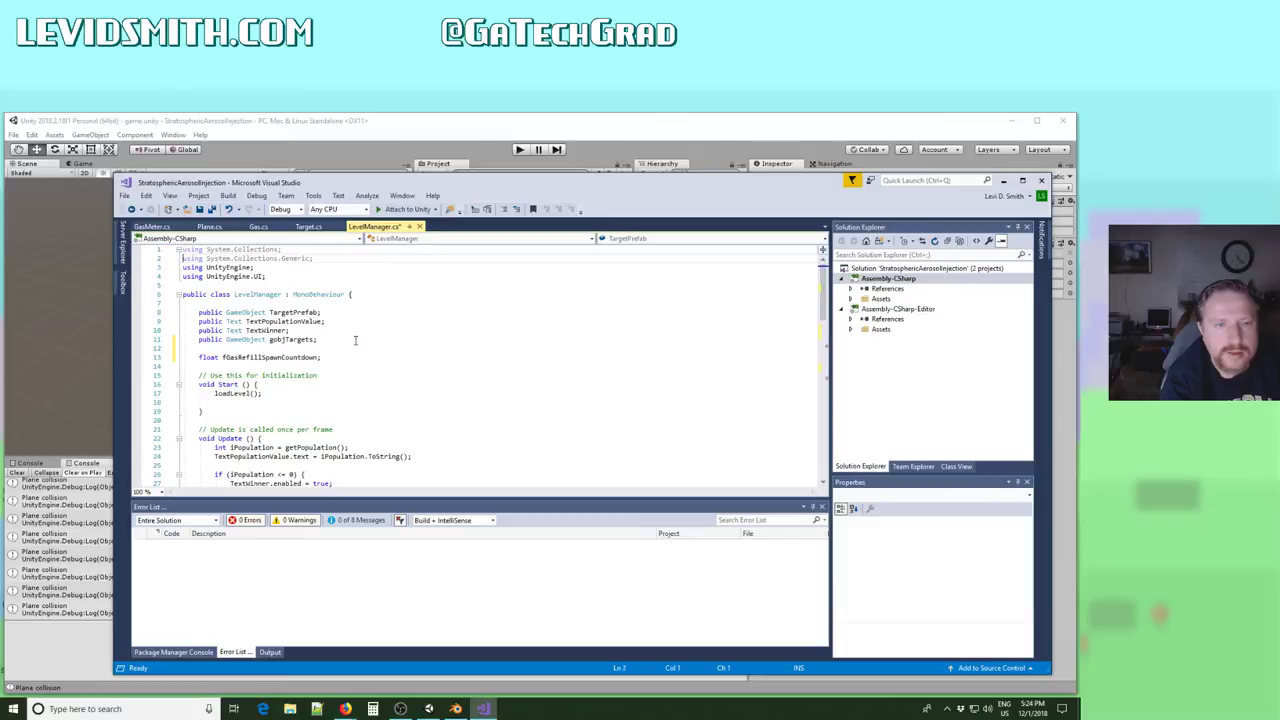
key("End")
key("Return")
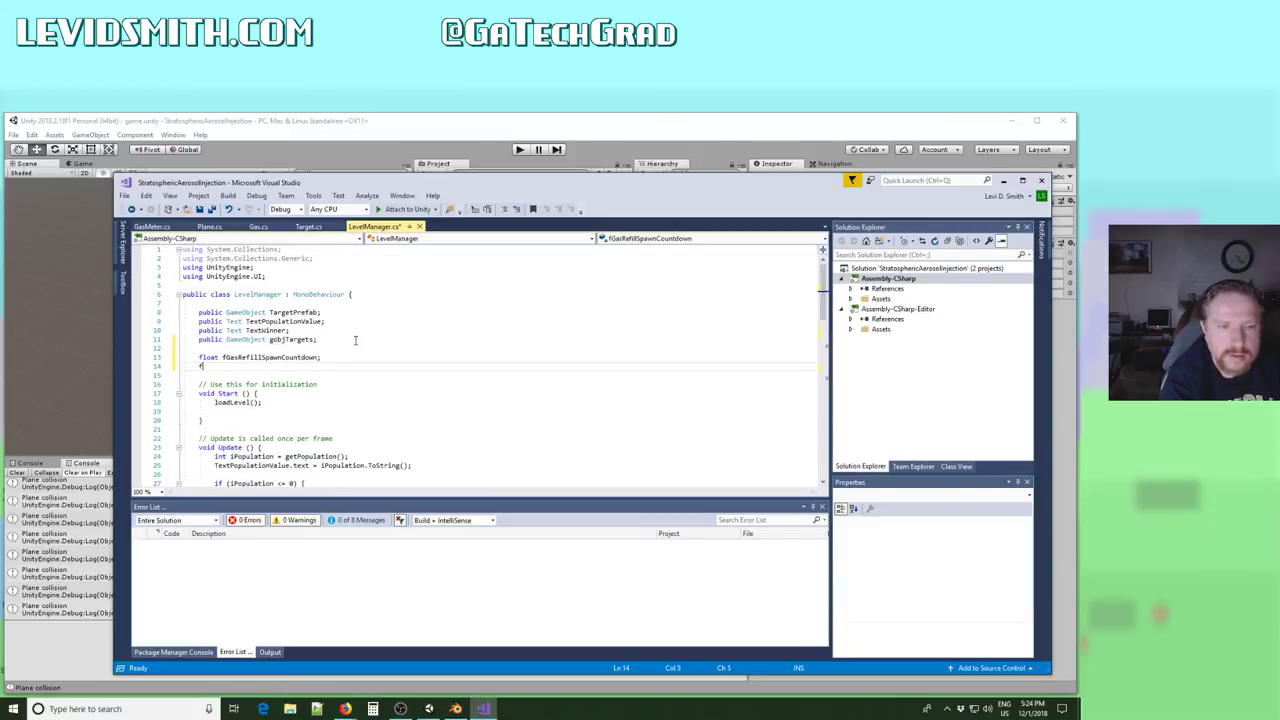
type("float fas")
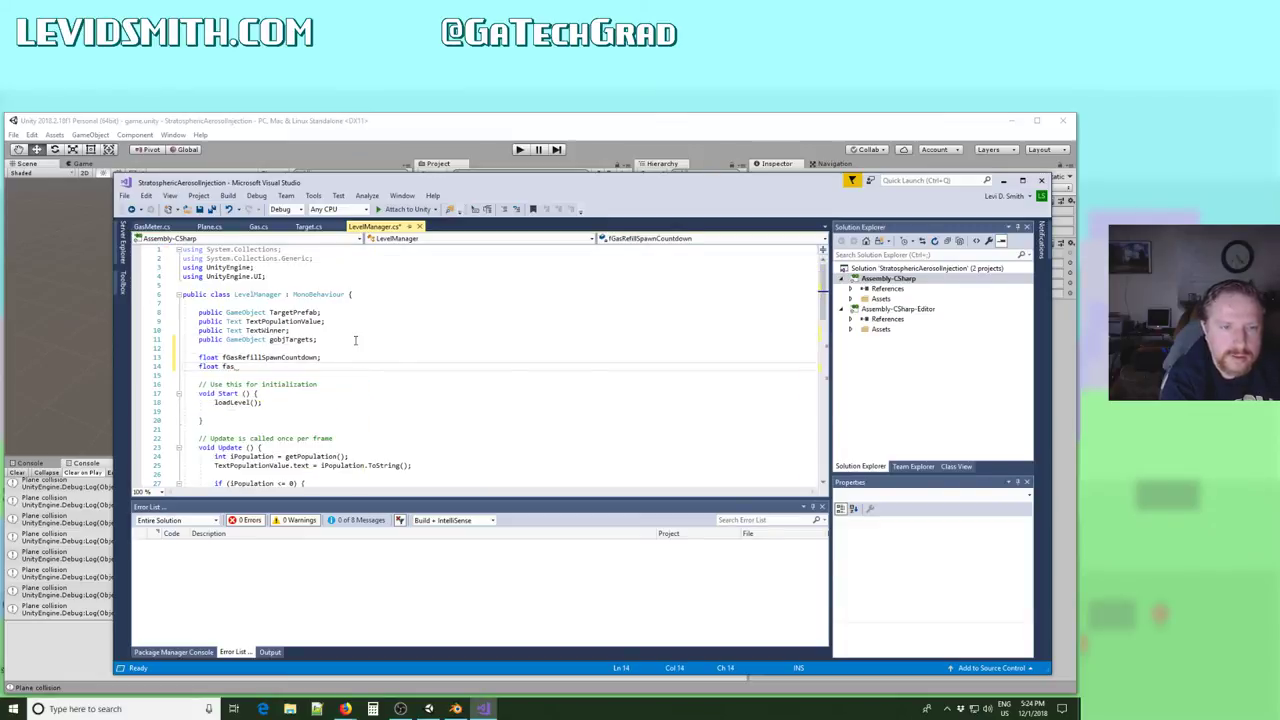
key("BackSpace")
key("BackSpace")
type("G")
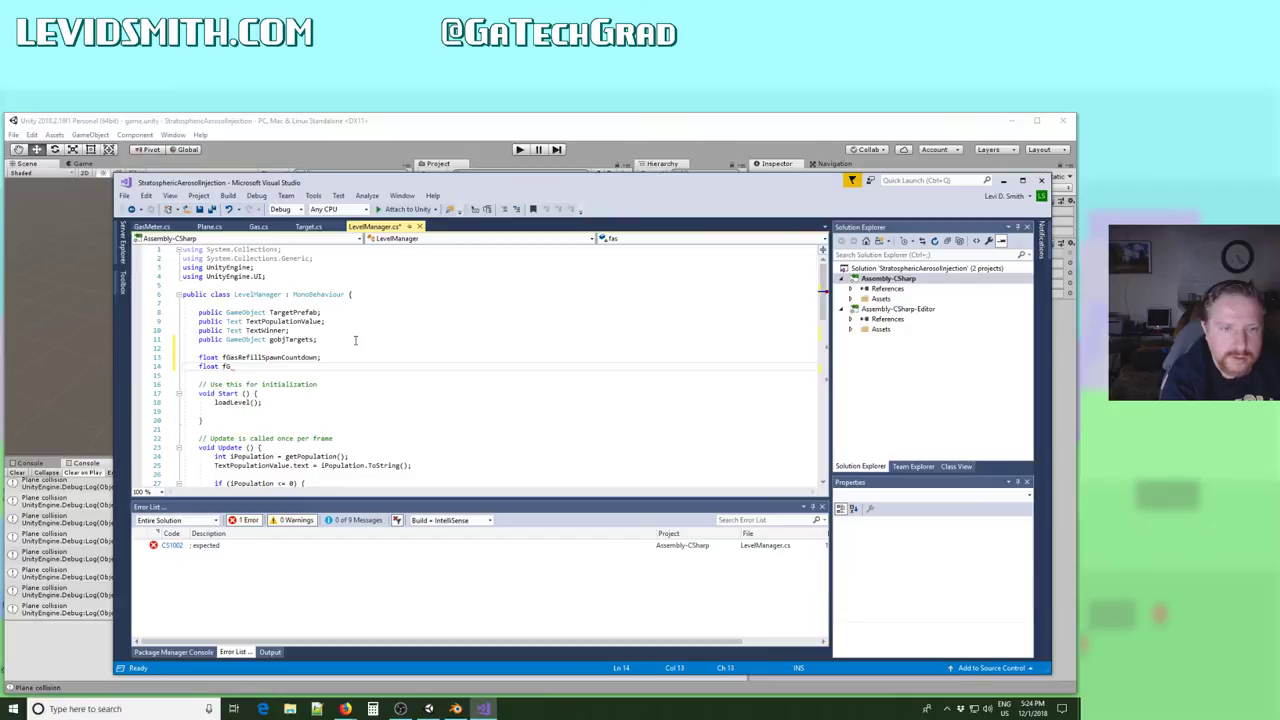
type("asRefillDelay = 20f;")
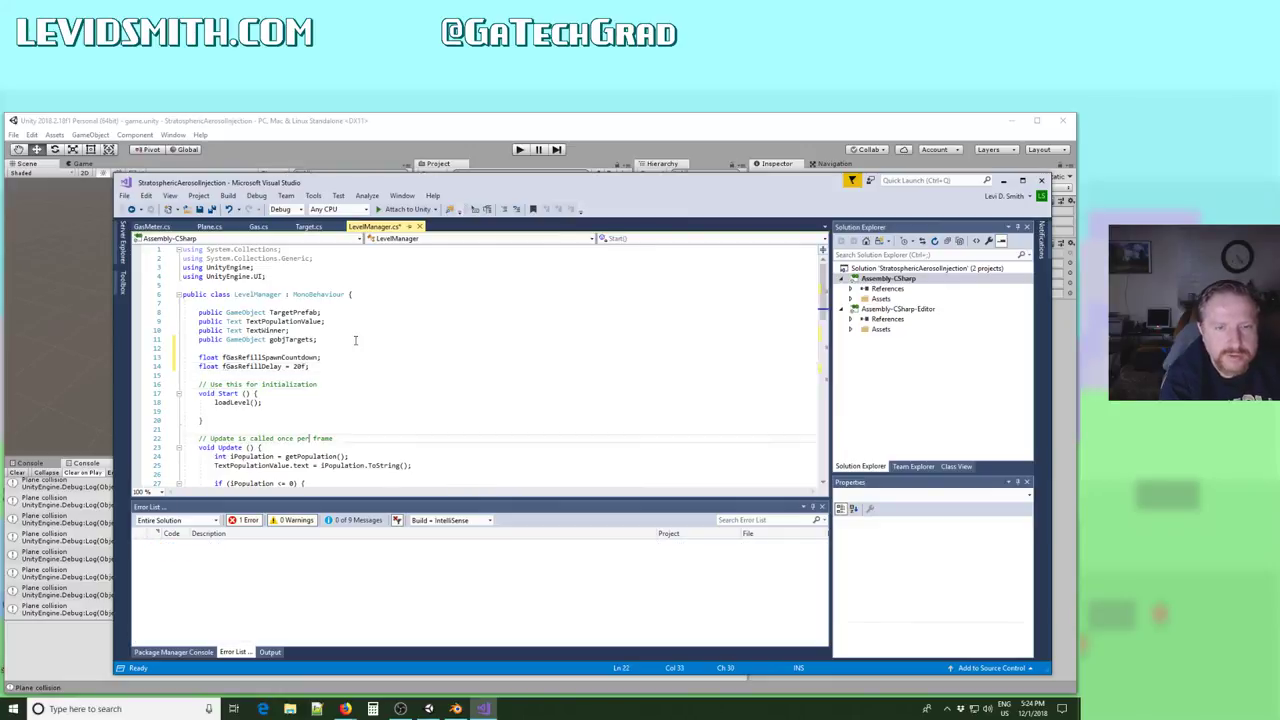
Use fGasRefillDelay instead of the hard-coded value when resetting the countdown in the if block of Update.
scroll(356, 340, "down", 8)
scroll(356, 340, "down", 3)
key("Up")
key("Up")
key("Up")
key("Up")
key("Up")
key("Up")
key("Up")
key("Up")
key("Up")
key("Up")
key("Up")
key("Up")
key("Up")
key("Up")
key("Up")
key("Up")
key("Up")
key("Up")
key("Up")
key("Up")
key("Up")
key("End")
key("Left")
key("Left")
key("BackSpace")
key("BackSpace")
type("Gas")
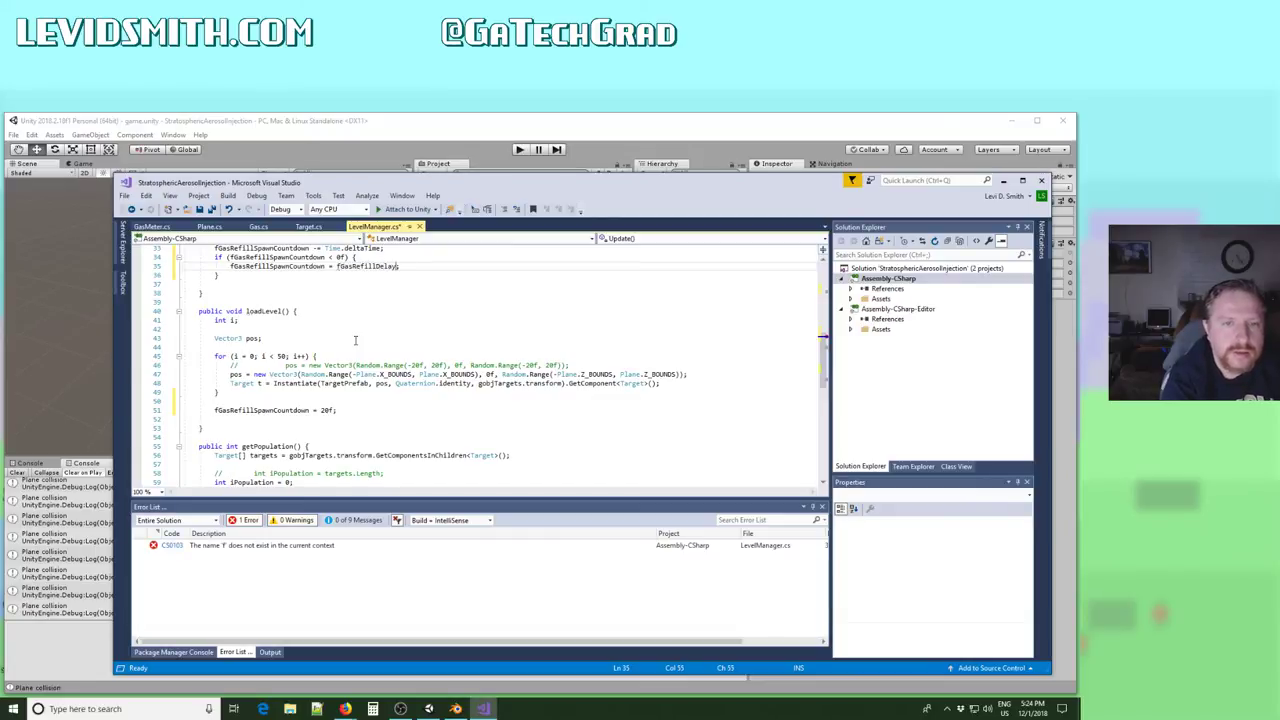
Assign fGasRefillDelay to fGasRefillSpawnCountdown at the end of loadLevel and save the LevelManager.cs script.
key("Down")
key("Down")
key("Down")
key("Down")
key("Down")
key("Down")
key("Down")
key("Down")
key("Down")
key("Down")
key("Down")
key("Down")
key("Down")
key("Down")
key("Down")
key("Down")
type("fGas")
key("Up")
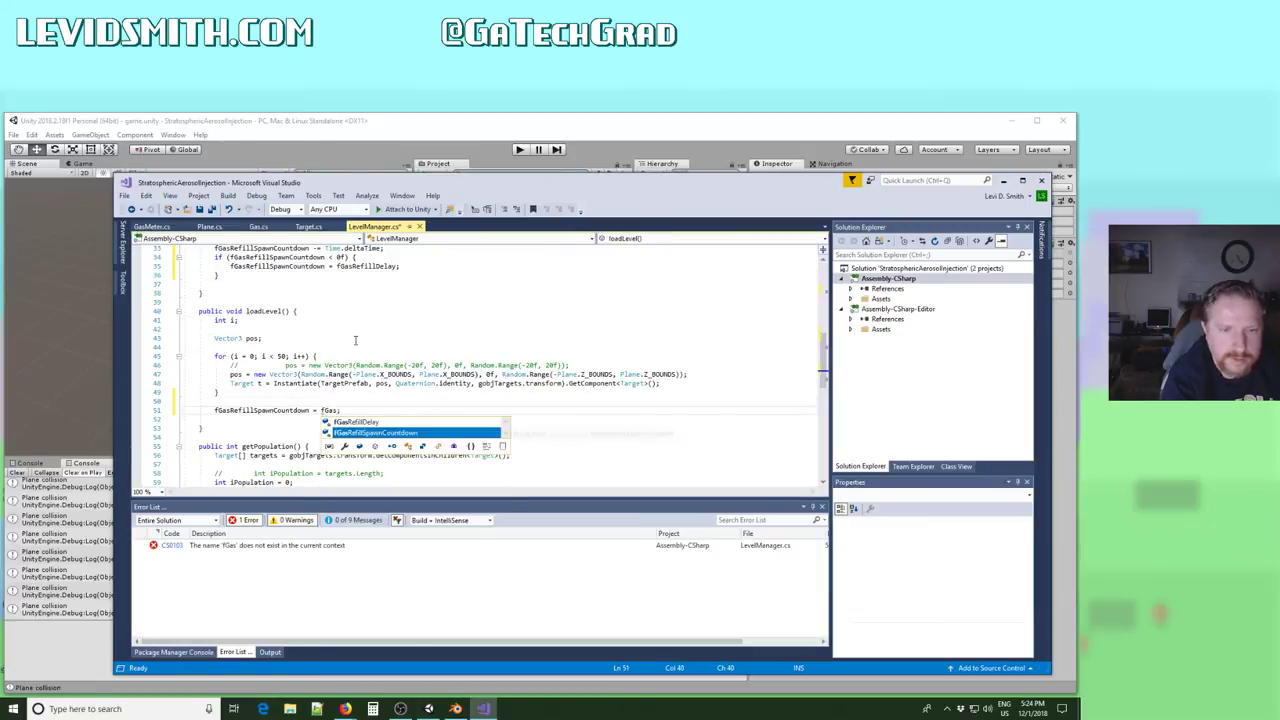
type(";")
key("Up")
key("Up")
key("Up")
key("Up")
key("Up")
key("Up")
key("Up")
key("Up")
key("Up")
key("Up")
key("Up")
key("Up")
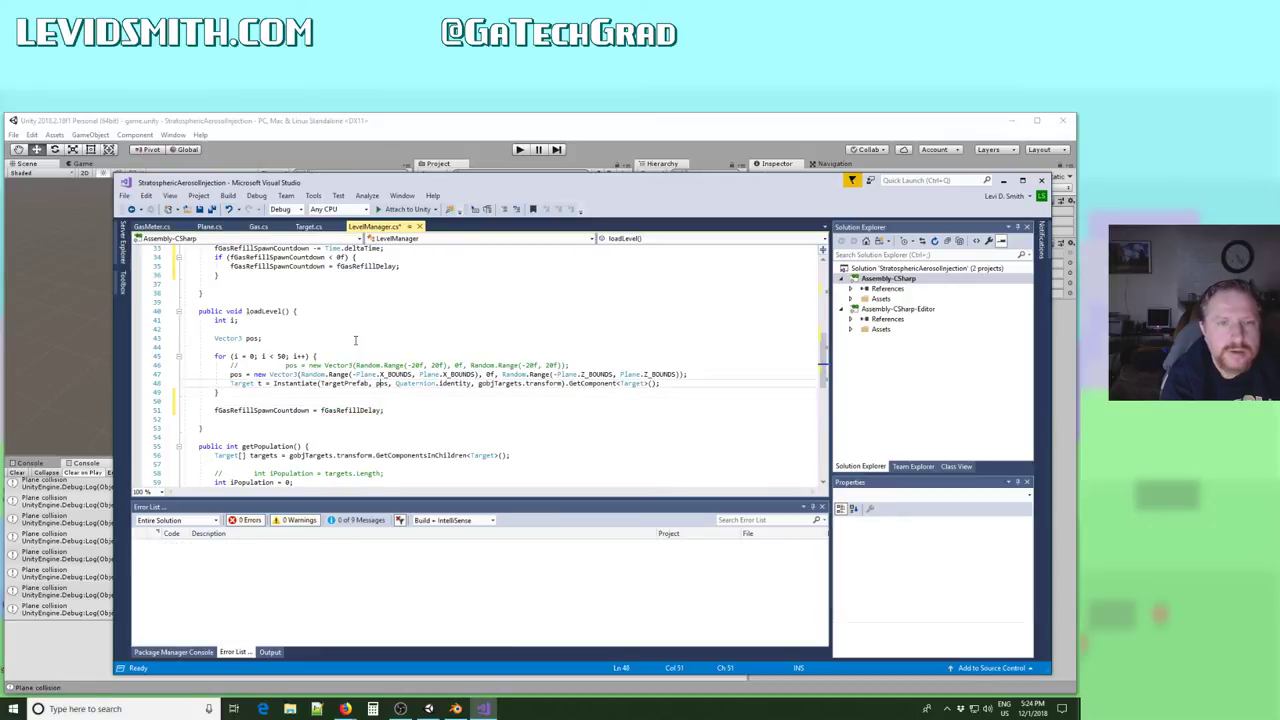
key("ctrl+s")
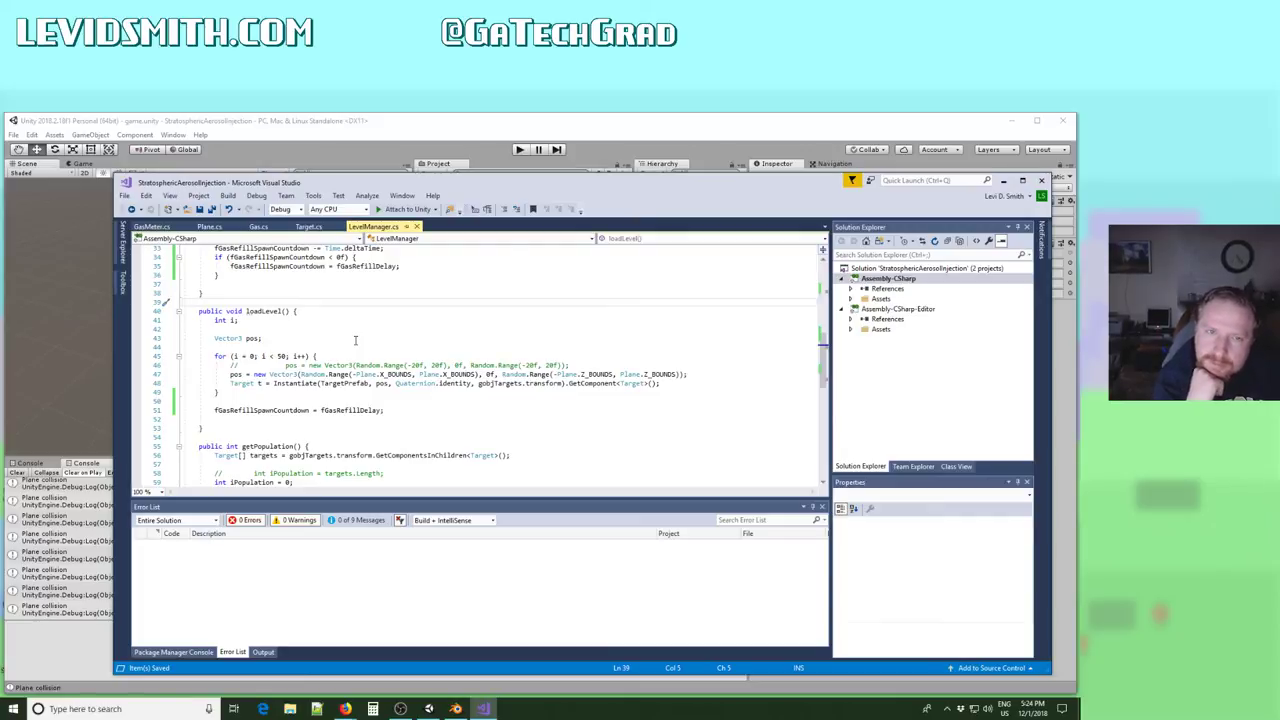
Copy the Target t = Instantiate(TargetPrefab, ...) line from the loadLevel loop into Update's countdown if block, below the countdown reset.
key("Up")
key("Up")
key("Up")
key("Up")
key("Up")
key("Up")
key("Up")
scroll(355, 340, "up", 9)
key("Down")
key("Down")
key("Down")
key("Down")
key("Down")
key("Down")
key("Down")
key("Down")
key("Down")
key("Down")
key("Down")
key("Down")
key("Down")
key("Down")
key("Down")
key("Down")
key("Down")
key("Down")
key("Return")
type("fGasRefillSpawnCountdown = fGasRefillDelay;")
key("Up")
key("Up")
key("Up")
key("Home")
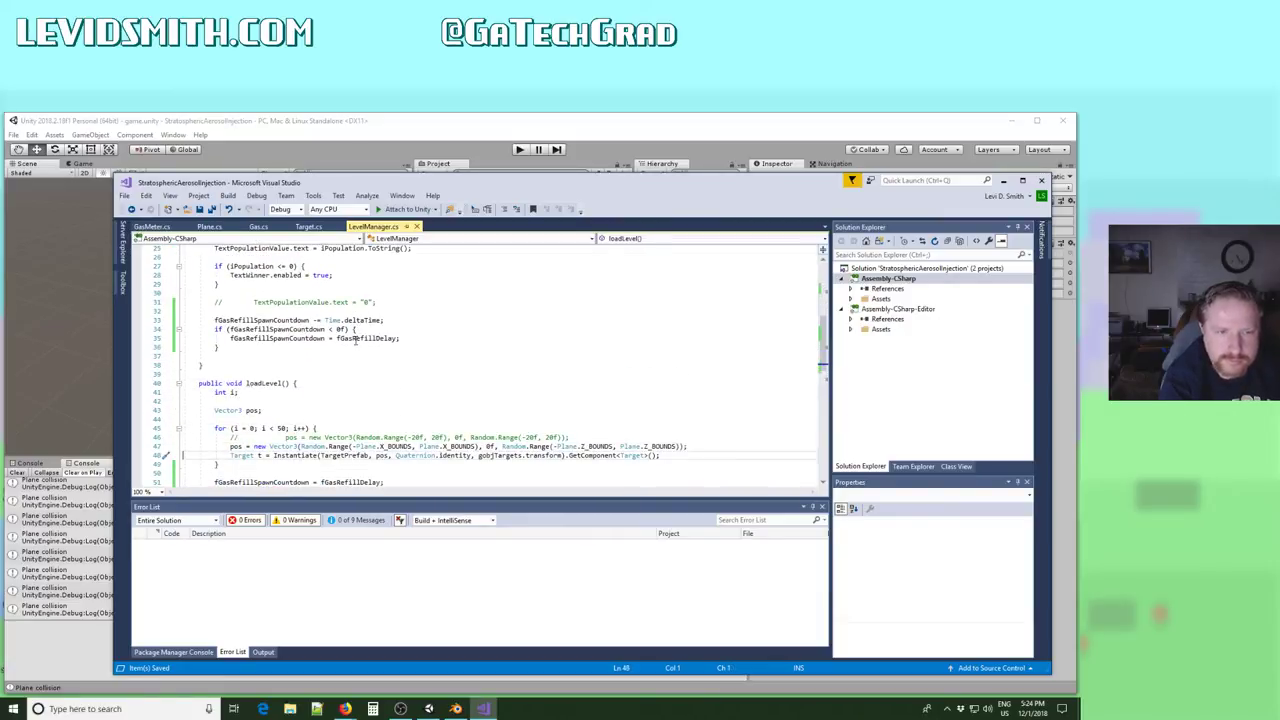
key("Up")
key("Up")
key("Up")
key("Up")
key("Up")
key("Up")
key("Up")
key("Up")
key("Up")
key("Up")
key("Up")
key("Up")
key("Up")
key("Return")
type("Target t = Instantiate(TargetPrefab, pos, Quaternion.identity, gobjTargets.transform).GetComponent<Target>();")
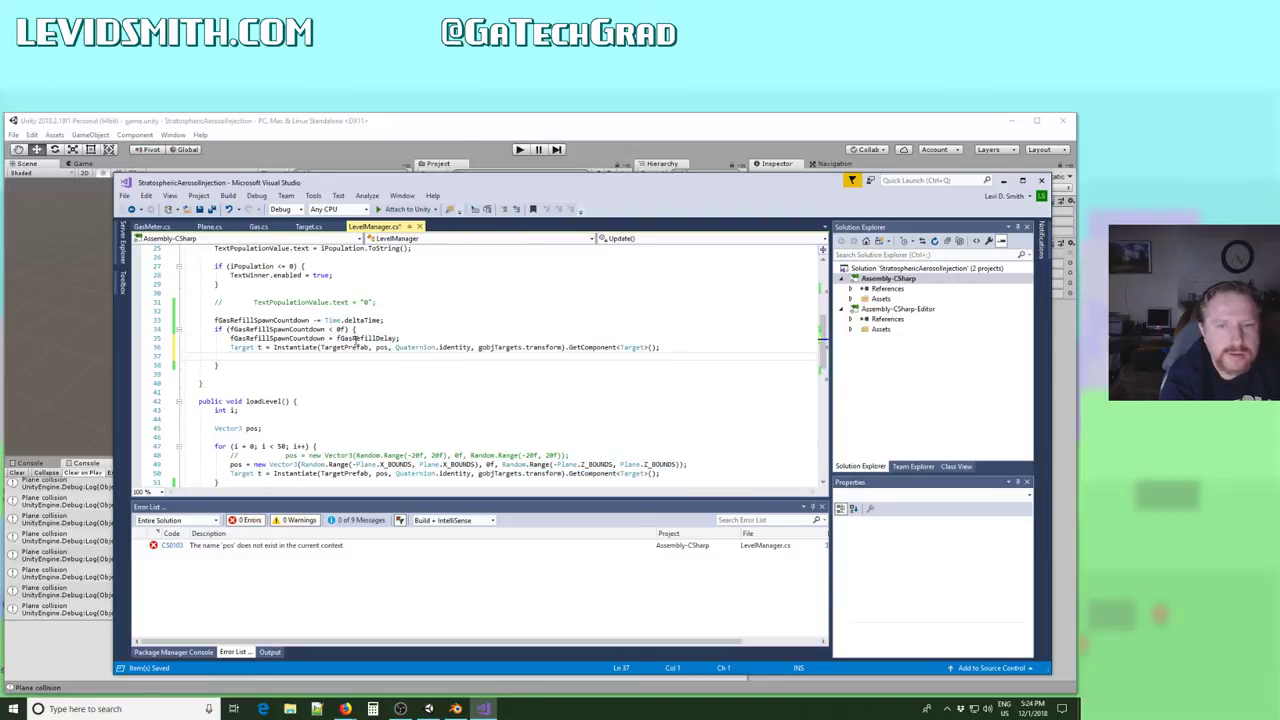
key("Up")
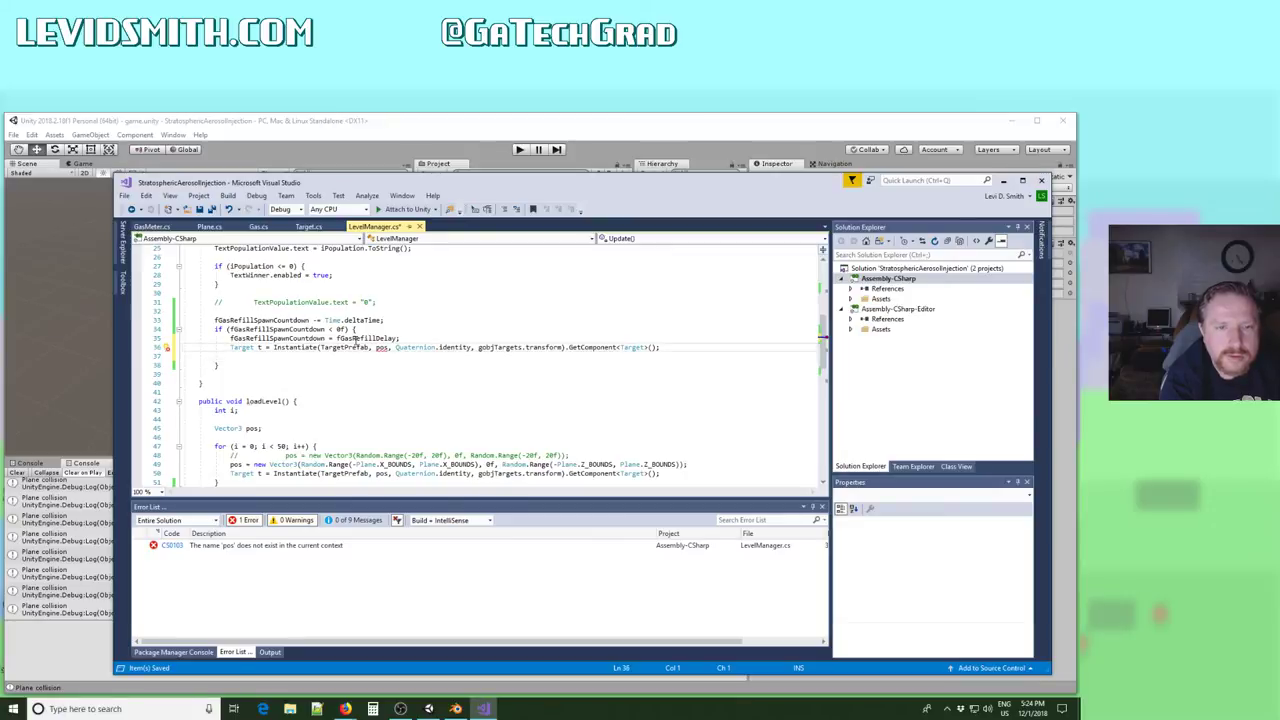
Copy the bounds-based pos = new Vector3(...) line from the loadLevel loop to just above the Instantiate line in Update's countdown if block.
key("Down")
key("Down")
key("Down")
key("Down")
key("Down")
key("Down")
key("Down")
key("Down")
key("Down")
key("Down")
key("Down")
key("Down")
key("Down")
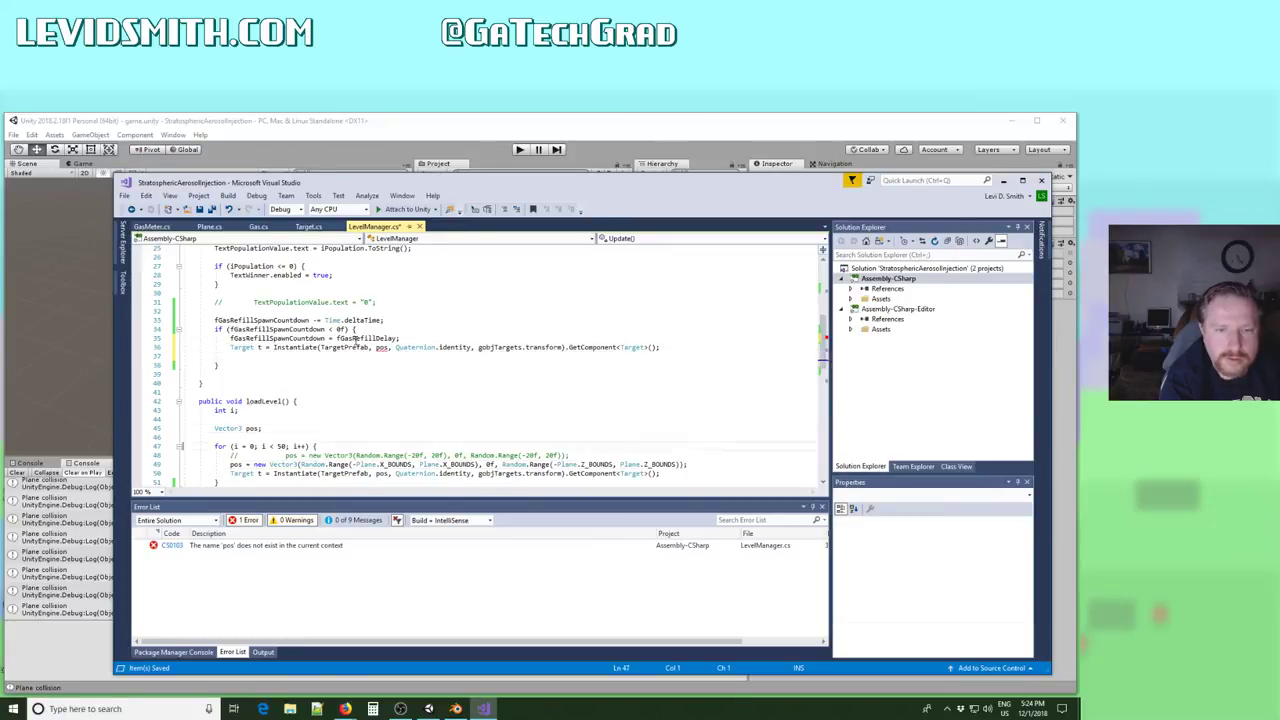
key("shift+Down")
key("ctrl+c")
key("Up")
key("Up")
key("Up")
key("Up")
key("Up")
key("Up")
key("Up")
key("Up")
key("Up")
key("Up")
key("Up")
key("Up")
key("Up")
key("Up")
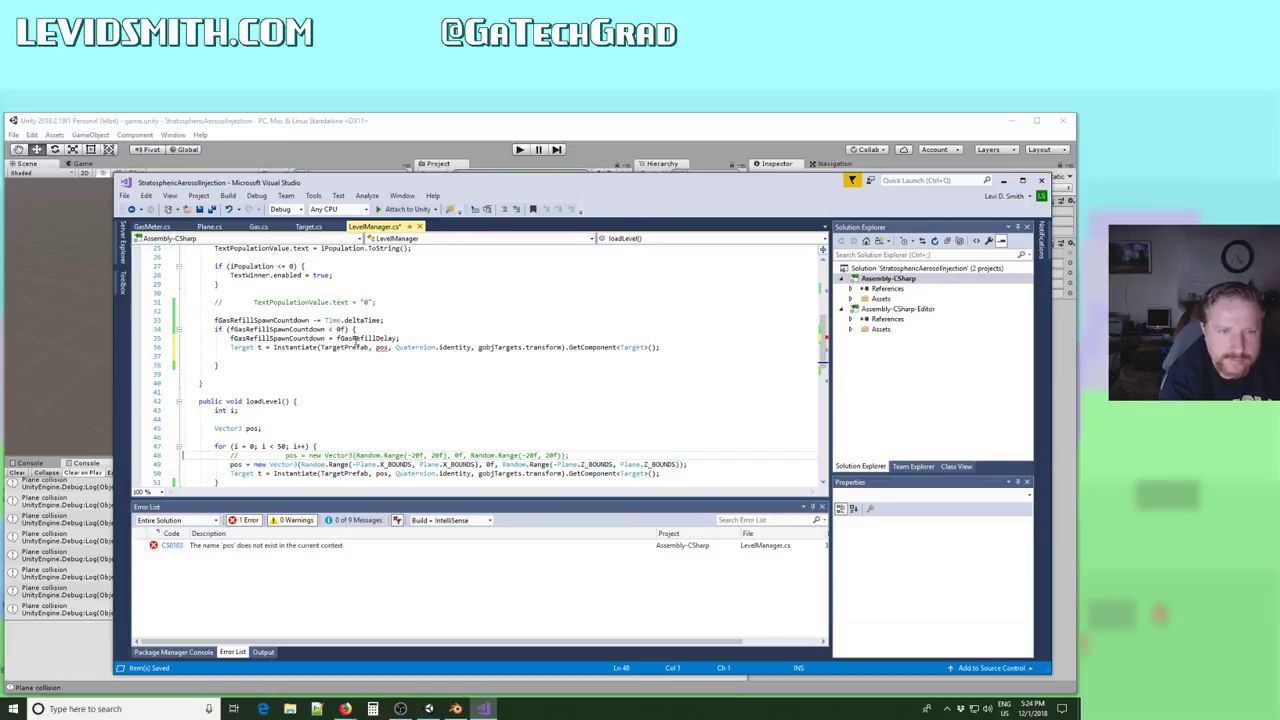
key("ctrl+v")
key("Left")
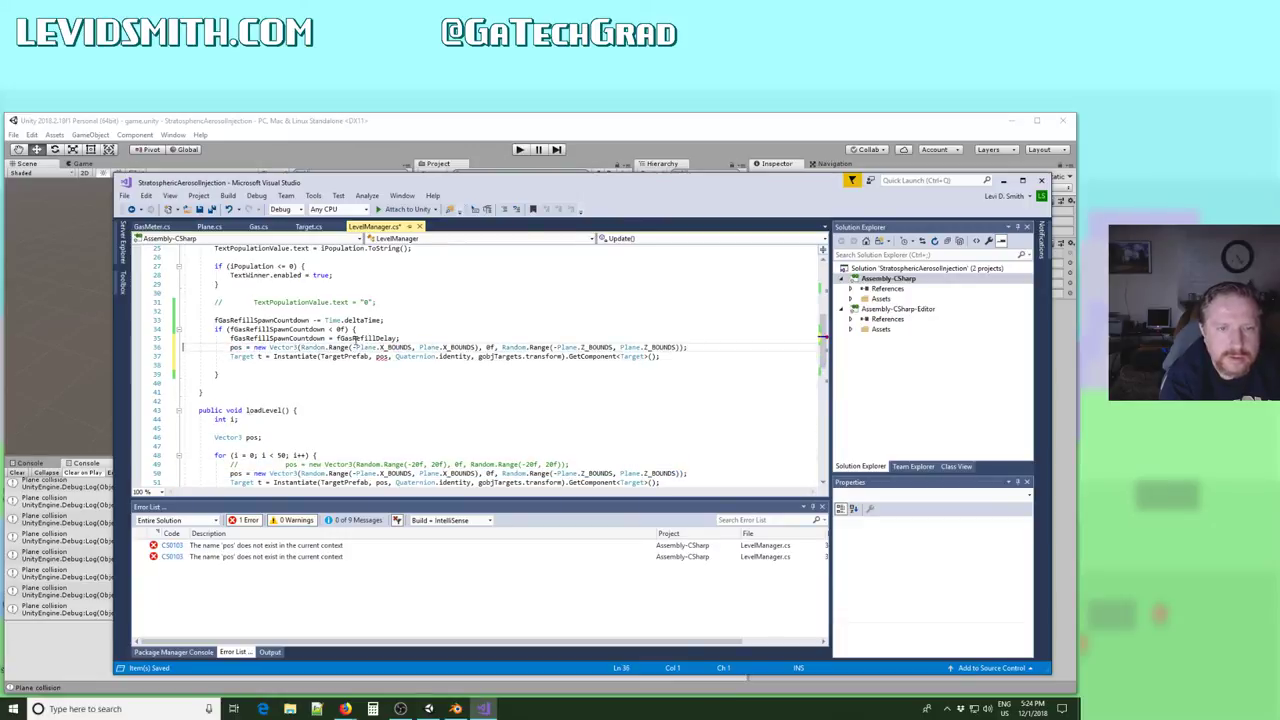
Change the declared type of variable t from Target to GasRefill on the Instantiate line in Update's countdown block.
key("Down")
key("ctrl+Left")
key("ctrl+Left")
key("ctrl+Left")
key("ctrl+Left")
key("ctrl+Left")
key("ctrl+Left")
key("ctrl+Left")
key("ctrl+Left")
key("ctrl+Left")
key("ctrl+Left")
key("ctrl+Left")
key("ctrl+Left")
key("ctrl+Left")
key("ctrl+Left")
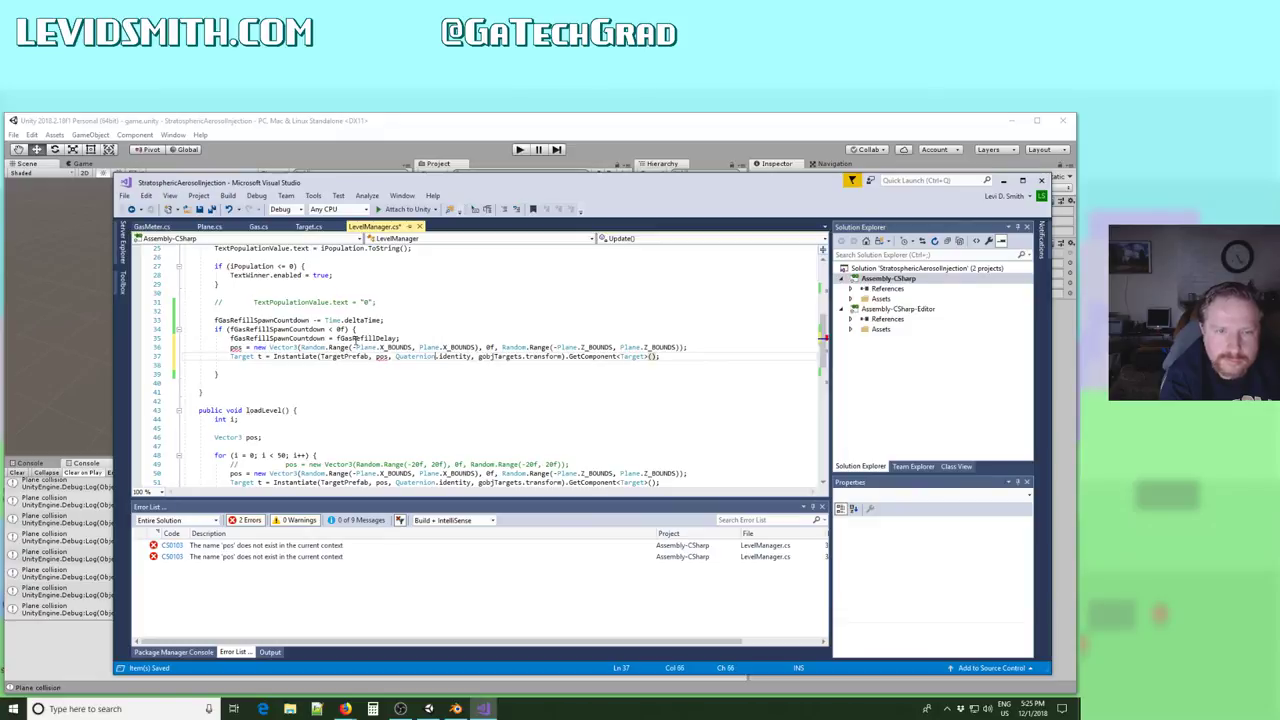
key("Left")
key("Left")
key("Left")
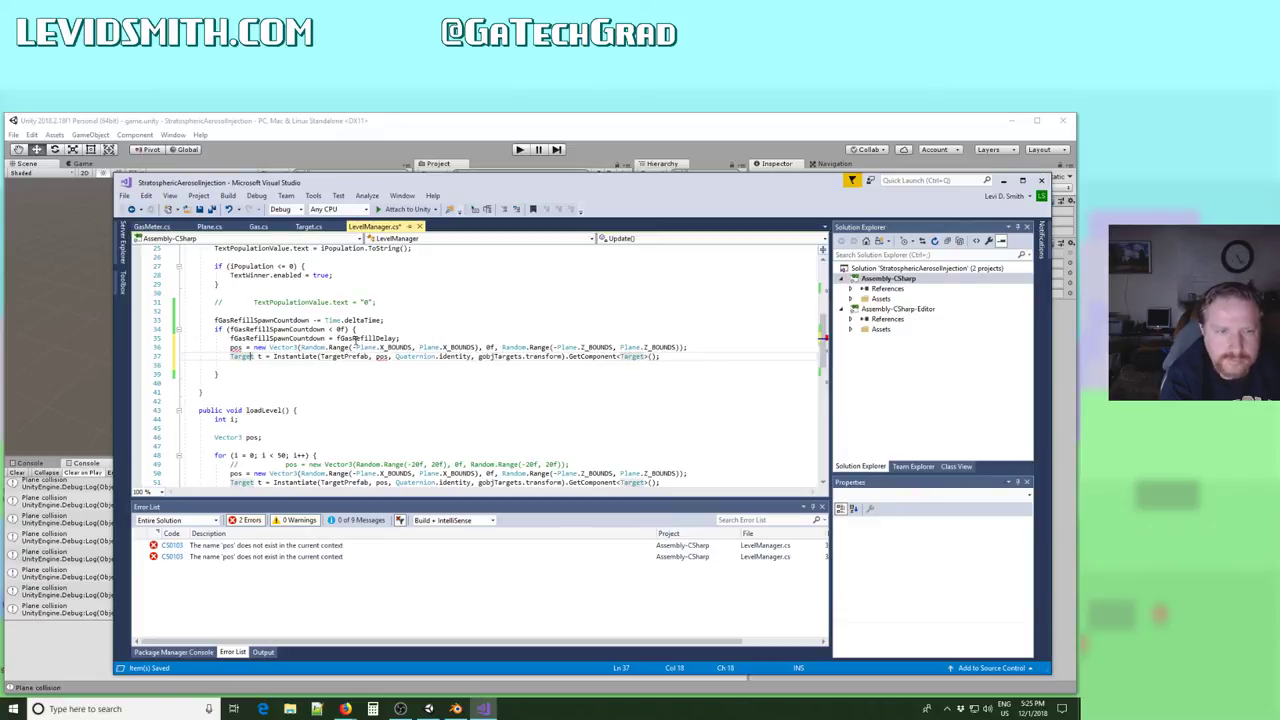
key("BackSpace")
key("BackSpace")
key("BackSpace")
key("BackSpace")
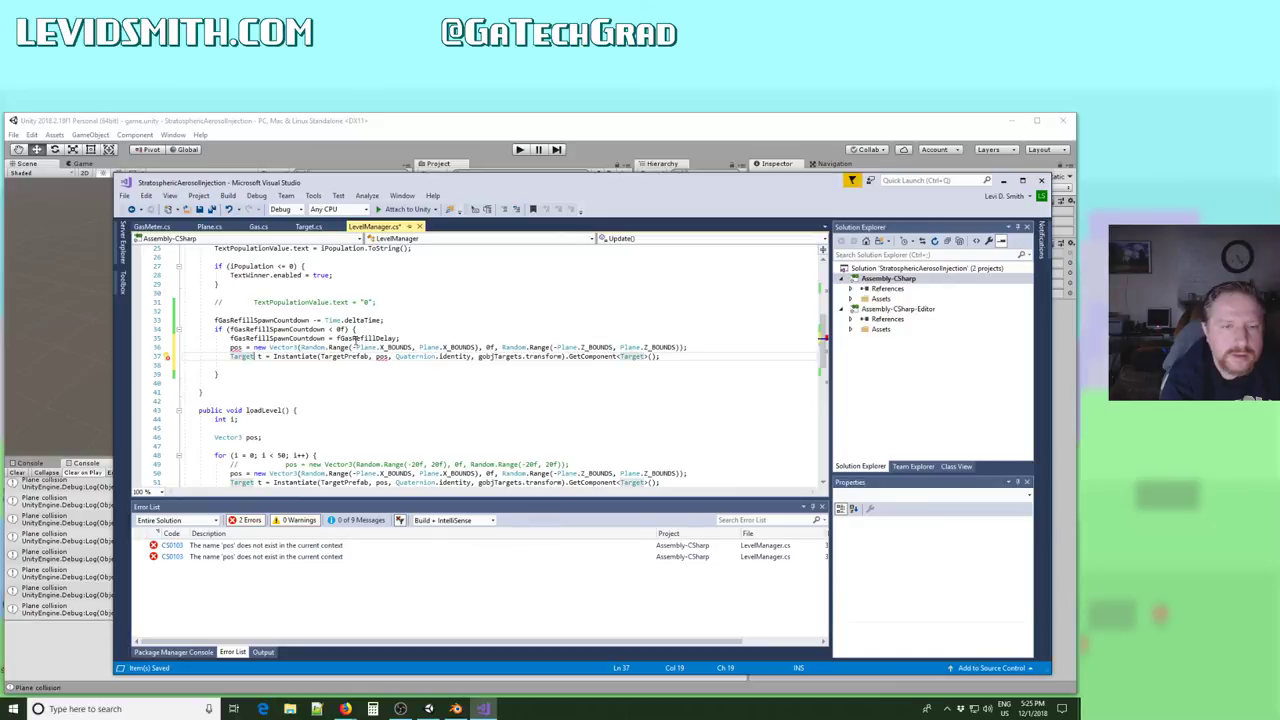
key("BackSpace")
key("BackSpace")
type("Gas")
type("Refill")
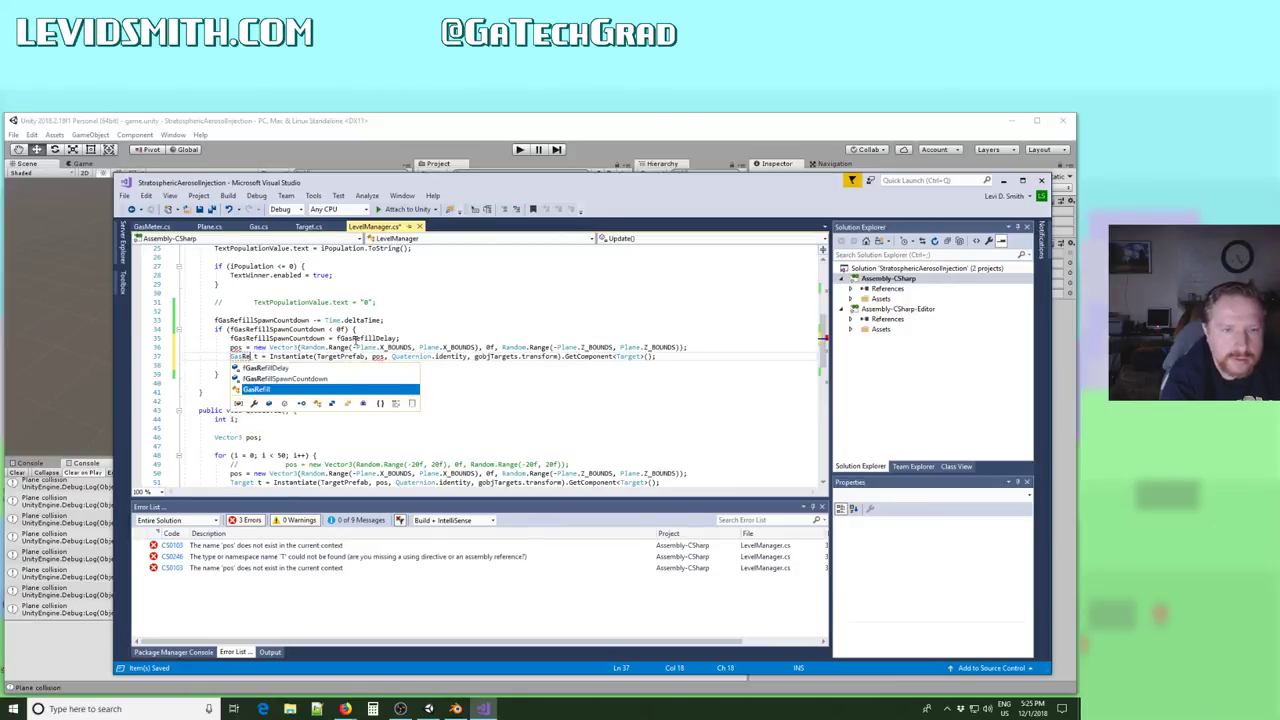
Rename the GasRefill variable to gr and declare pos as a Vector3 on the line above it.
key("Escape")
key("Right")
key("Right")
key("BackSpace")
type("gr")
key("Escape")
key("Up")
type("Vector3")
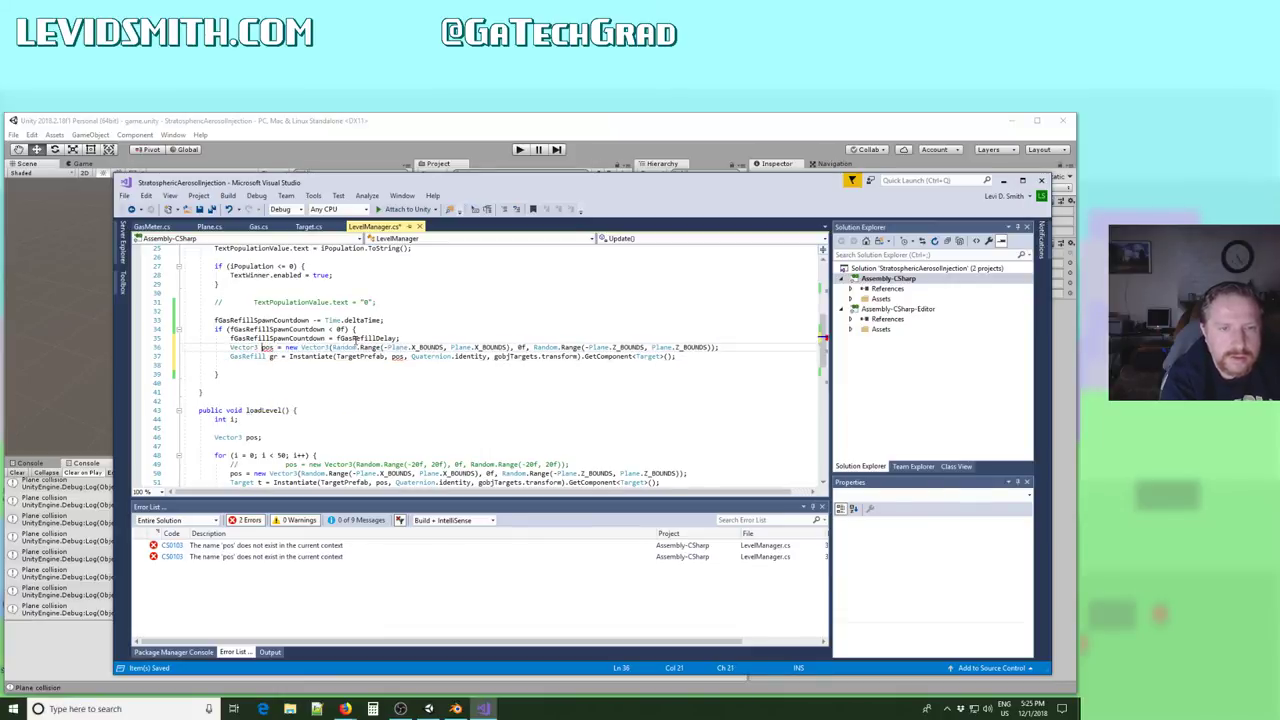
Change the GetComponent type on the gr line to GasRefill and save the script.
left_click(330, 357)
key("End")
key("BackSpace")
key("BackSpace")
key("BackSpace")
key("BackSpace")
key("BackSpace")
key("BackSpace")
type("GasRefill")
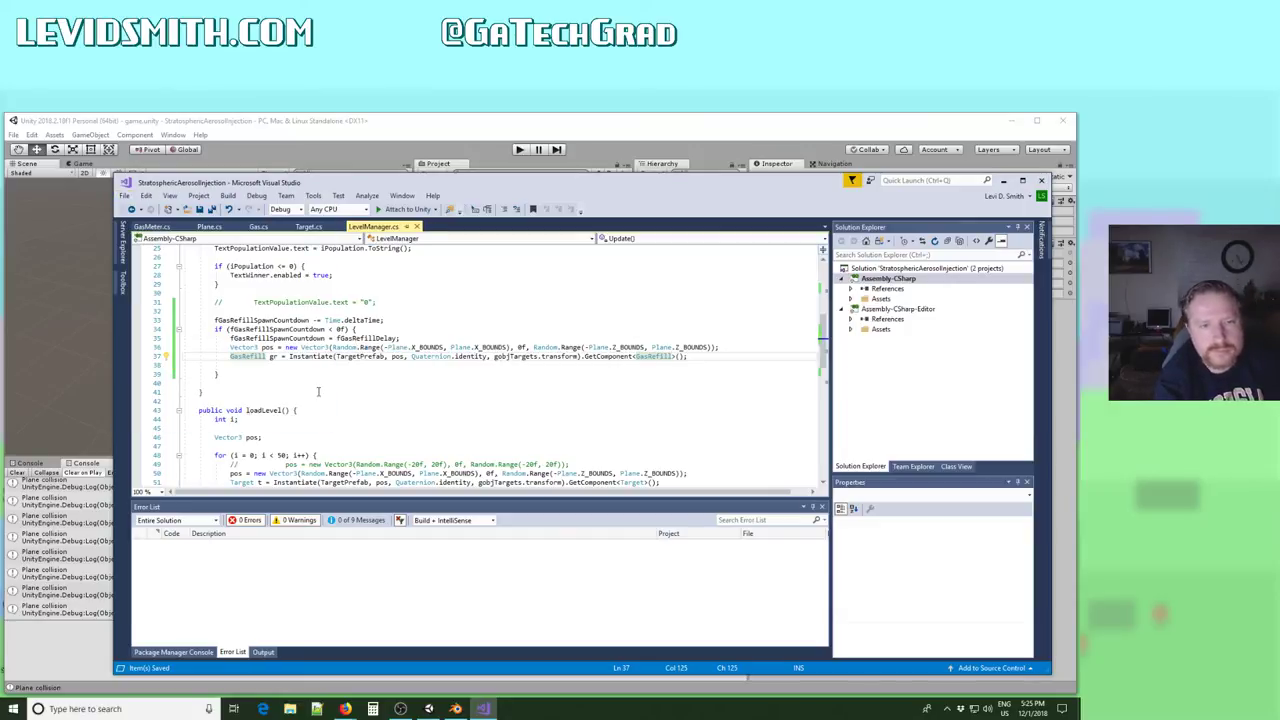
Switch to Unity and playtest the game, steering the plane and spraying gas to check the timed refill spawn, and stop play mode.
left_click(436, 149)
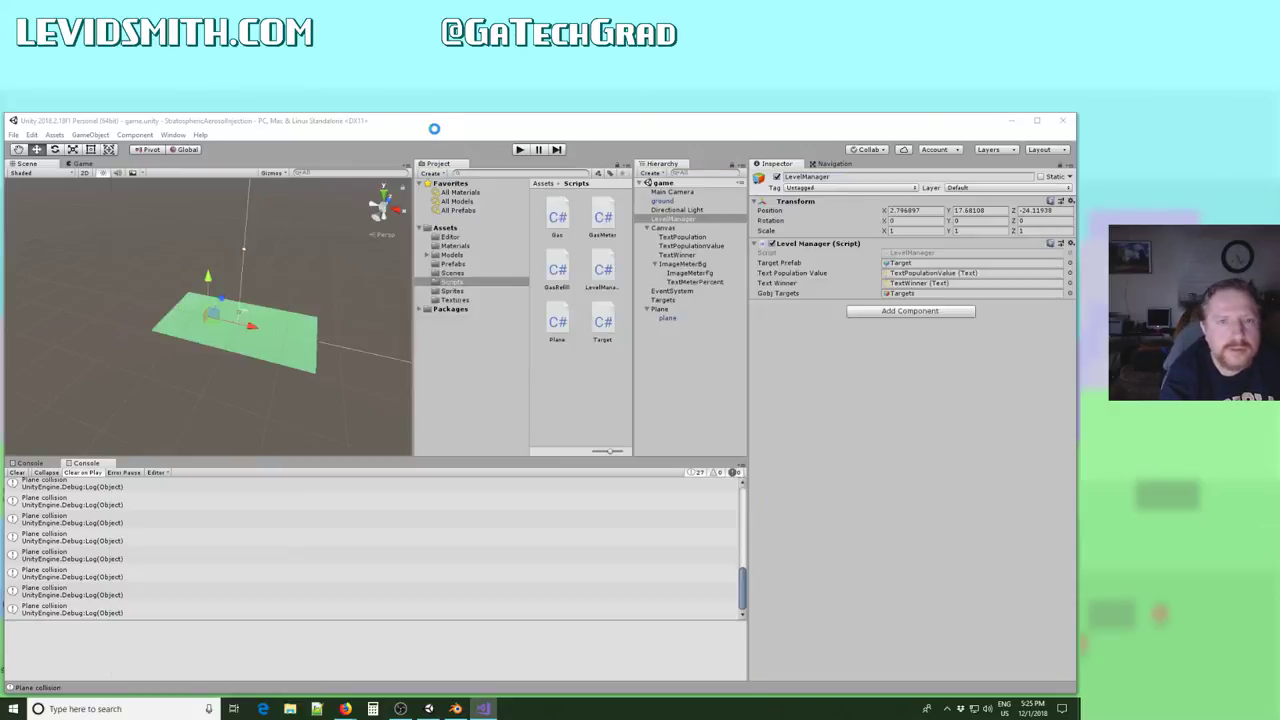
left_click(519, 149)
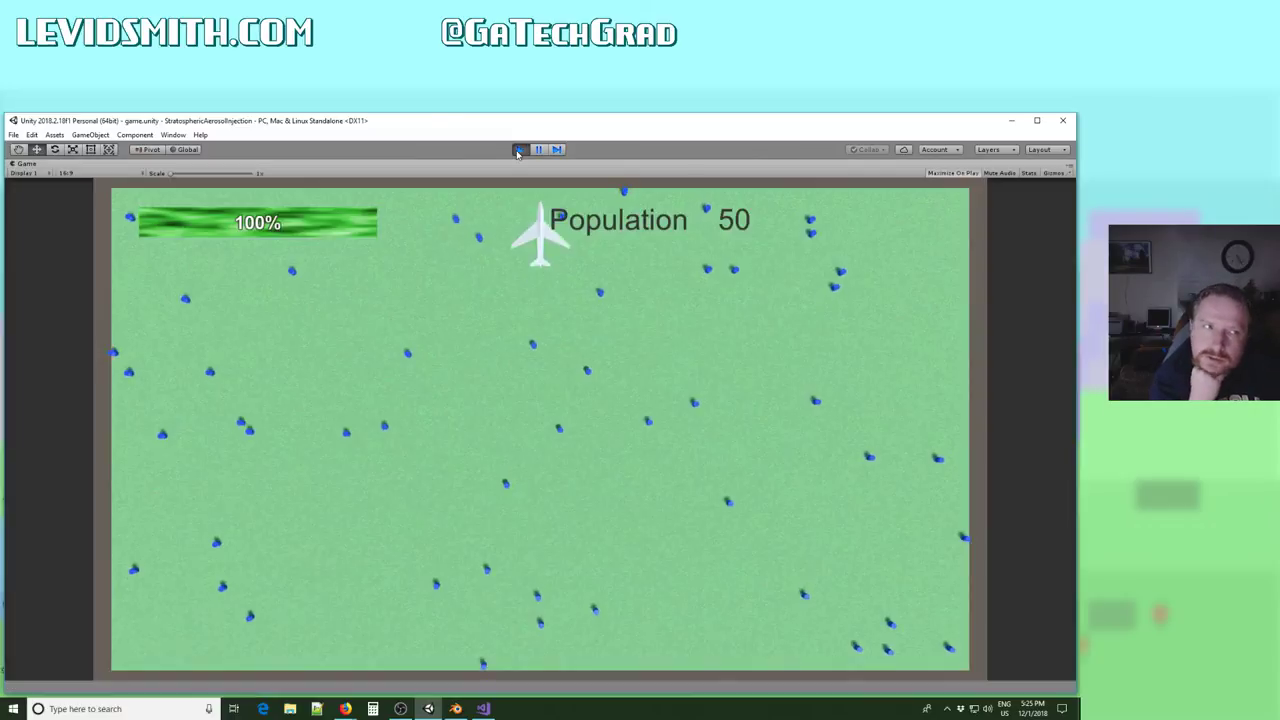
key("Left")
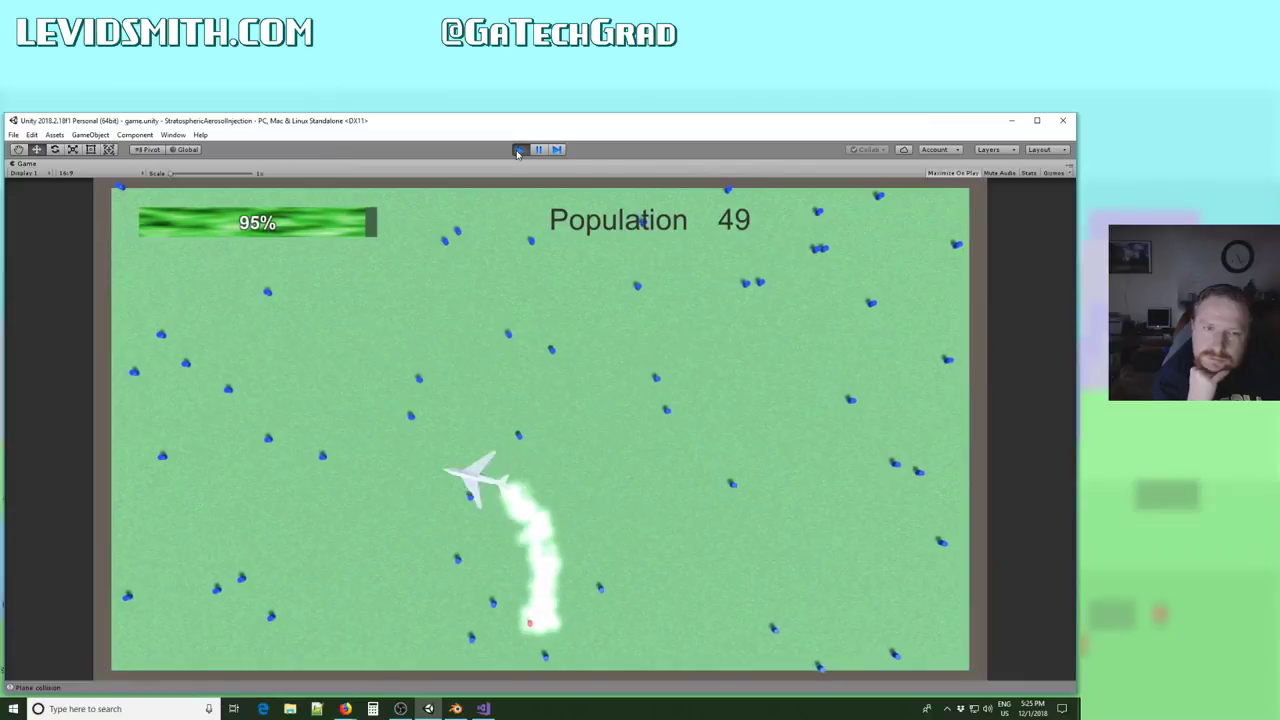
key("Right")
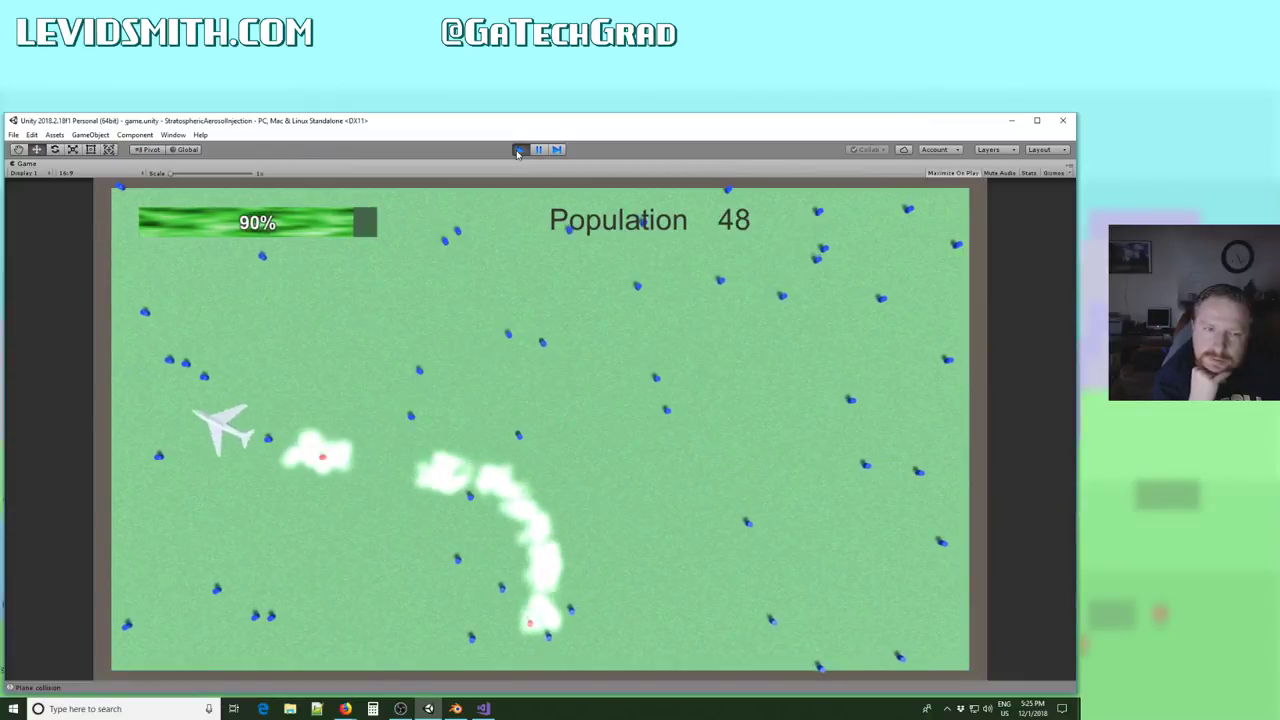
key("Right")
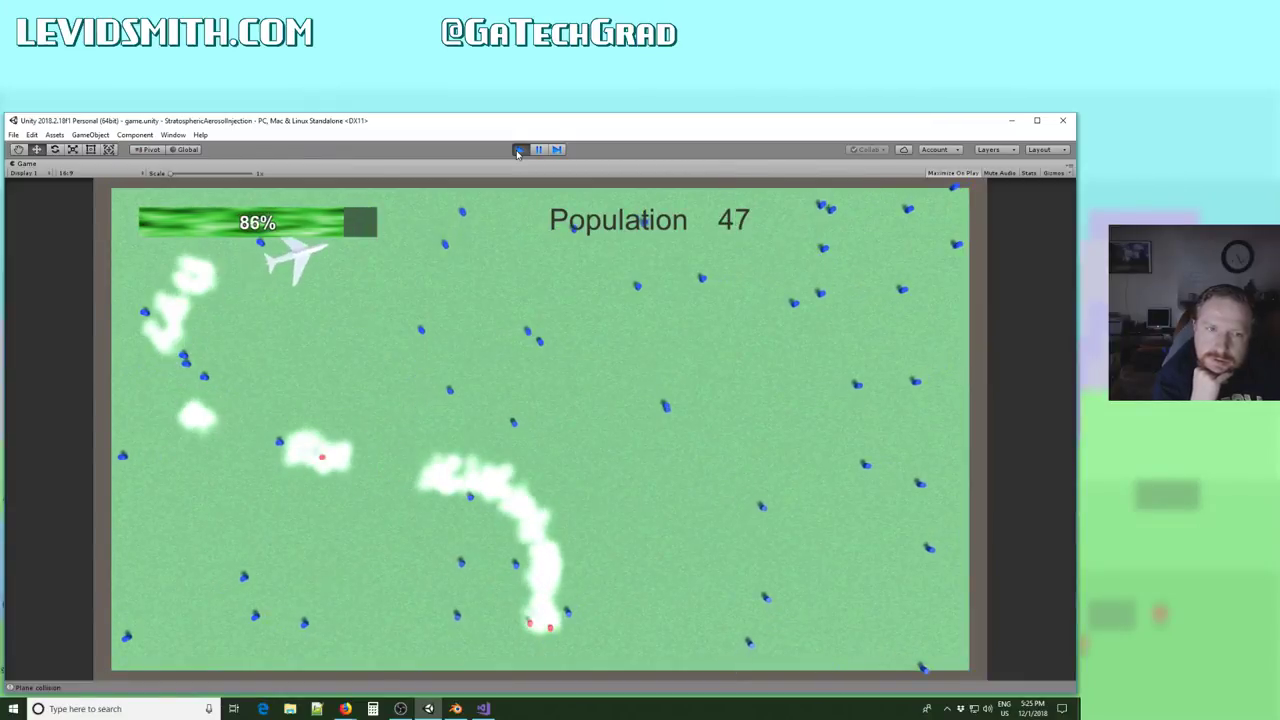
key("Right")
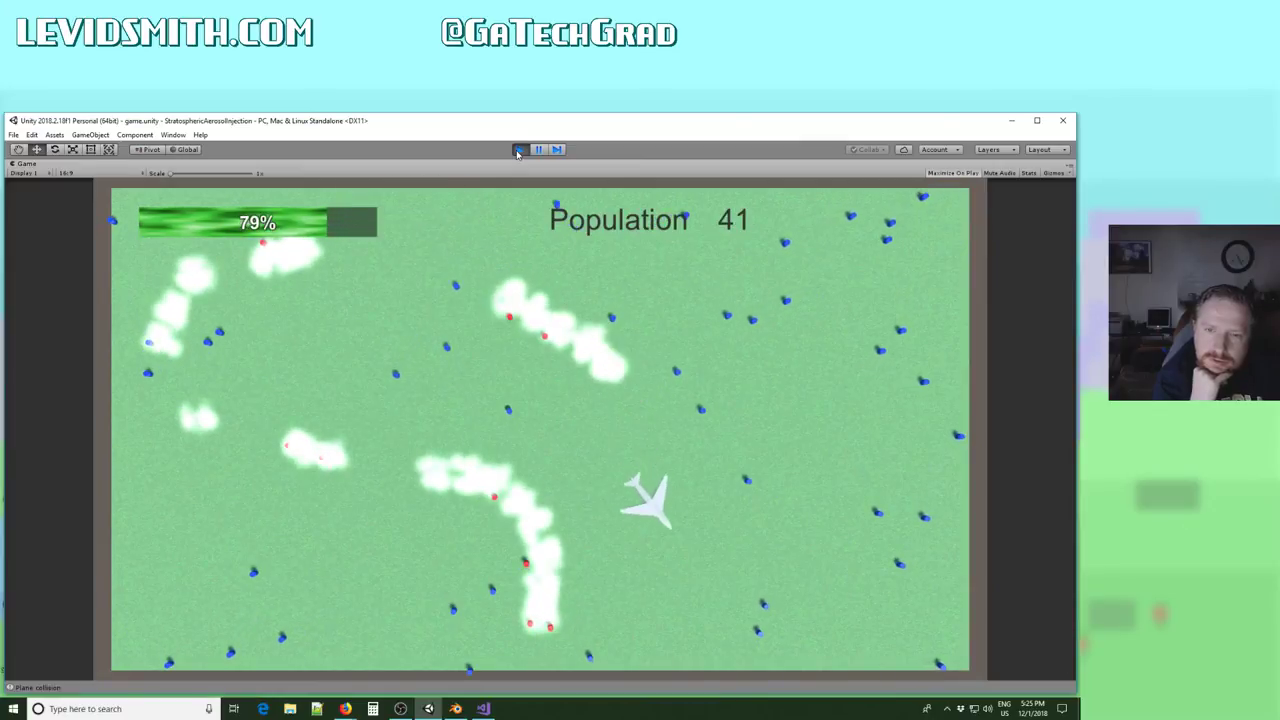
key("space")
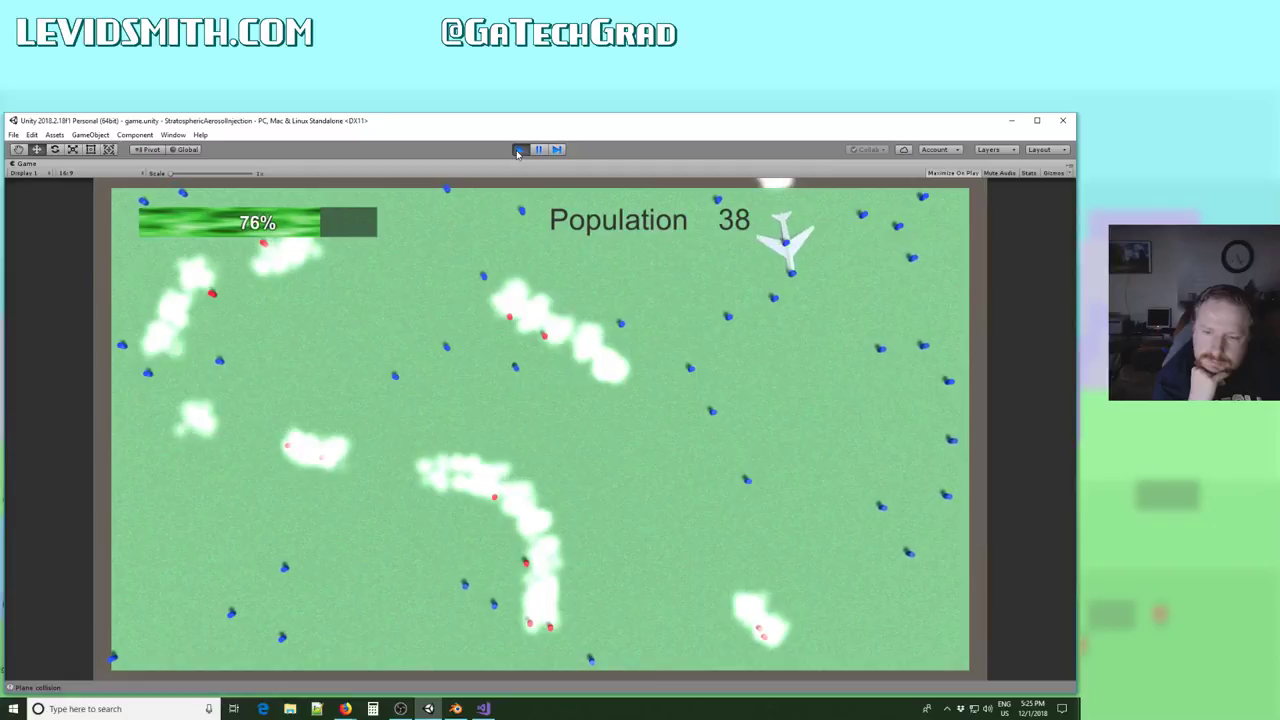
key("Right")
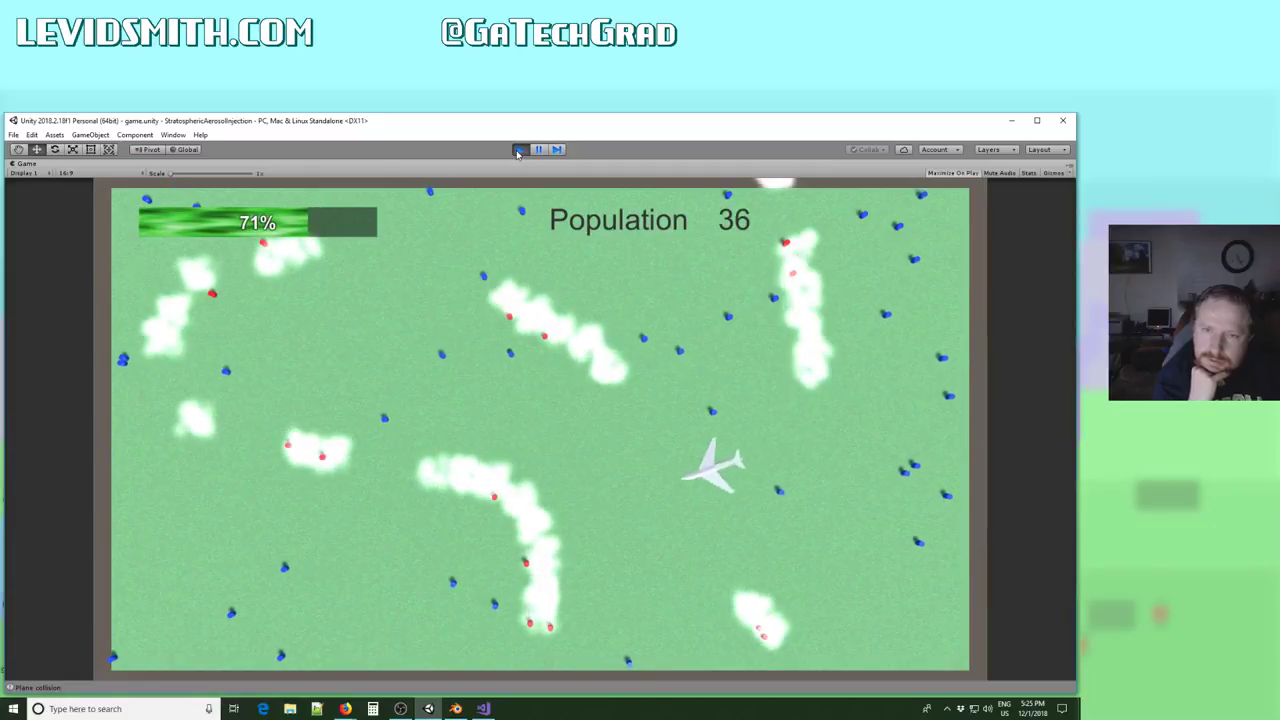
key("Right")
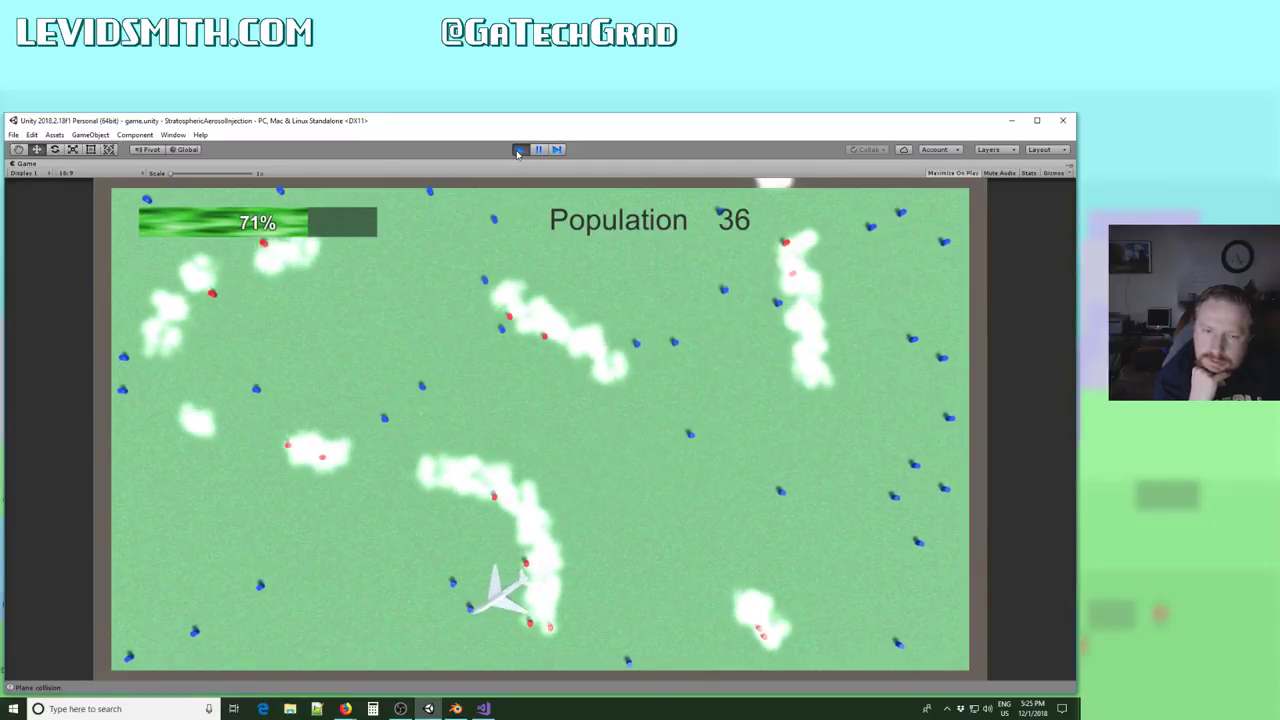
key("space")
key("Left")
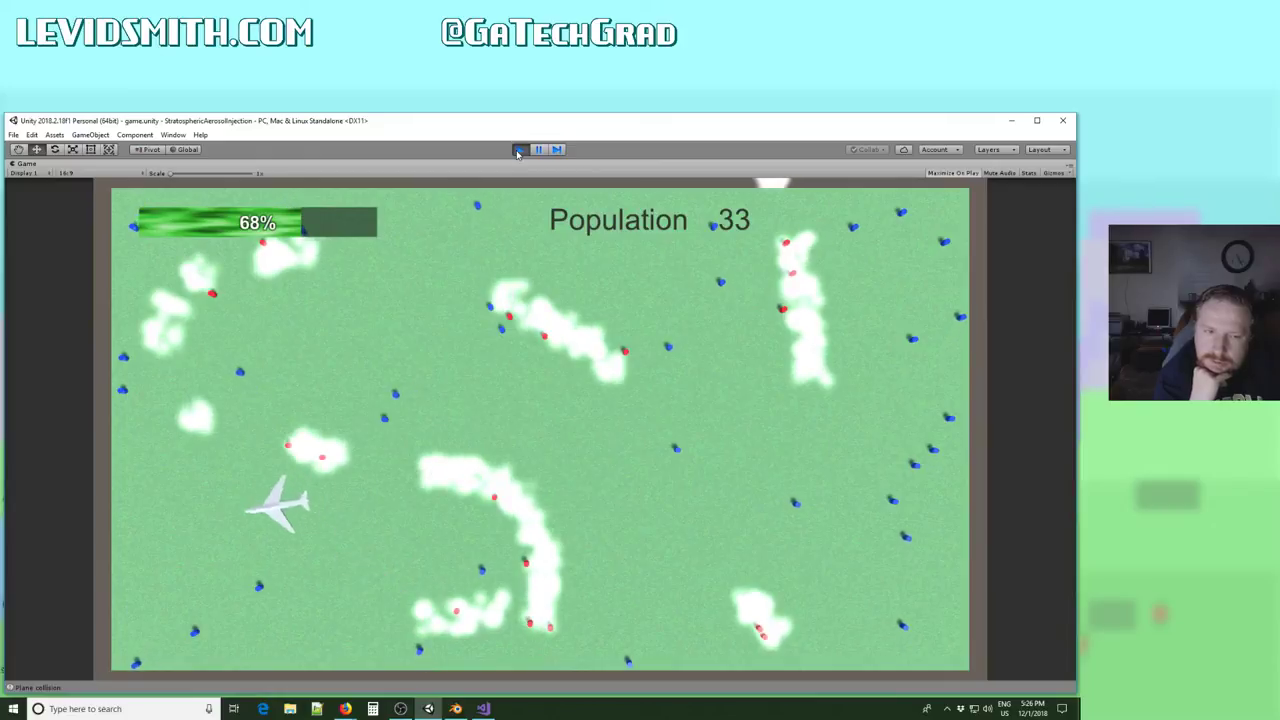
key("space")
key("Left")
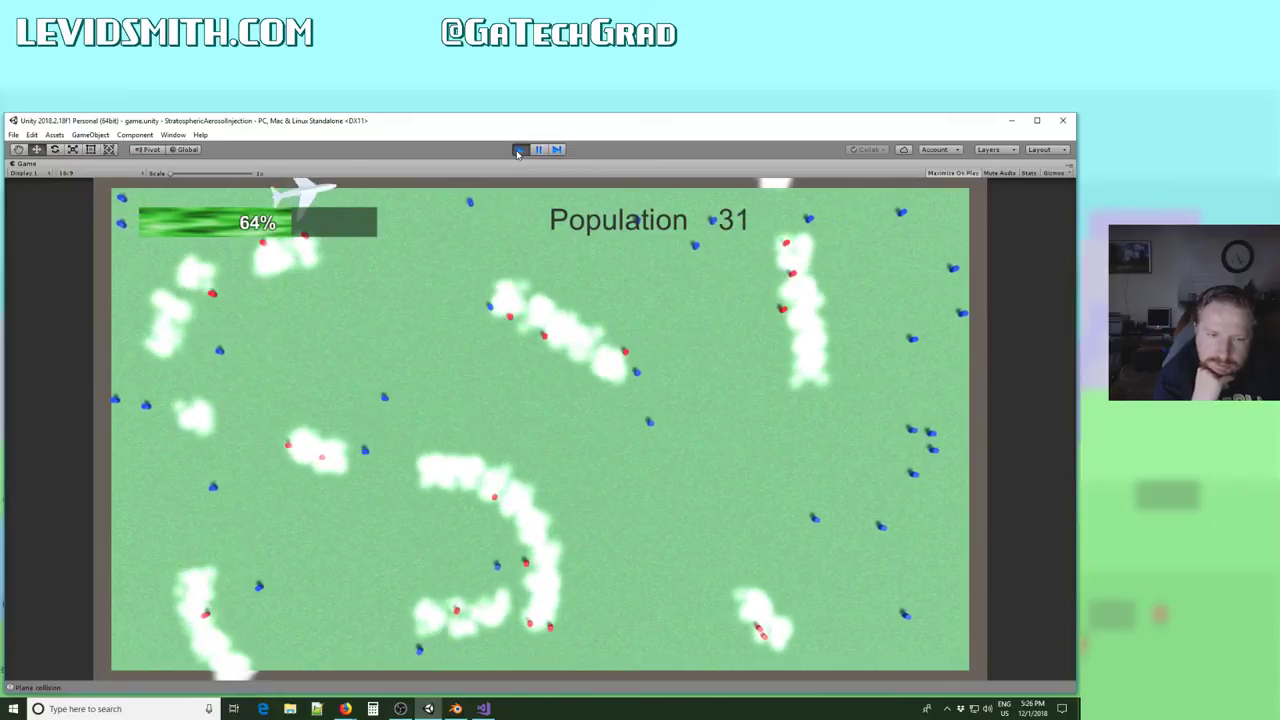
key("Right")
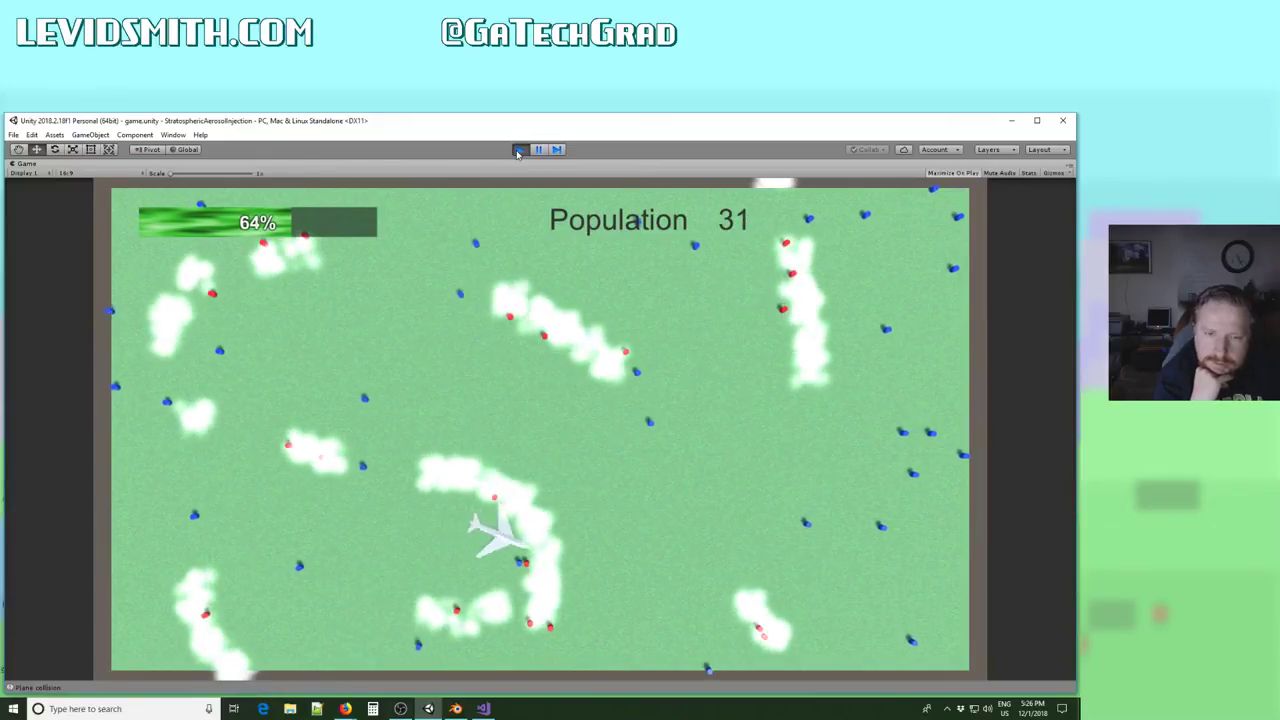
key("space")
key("Right")
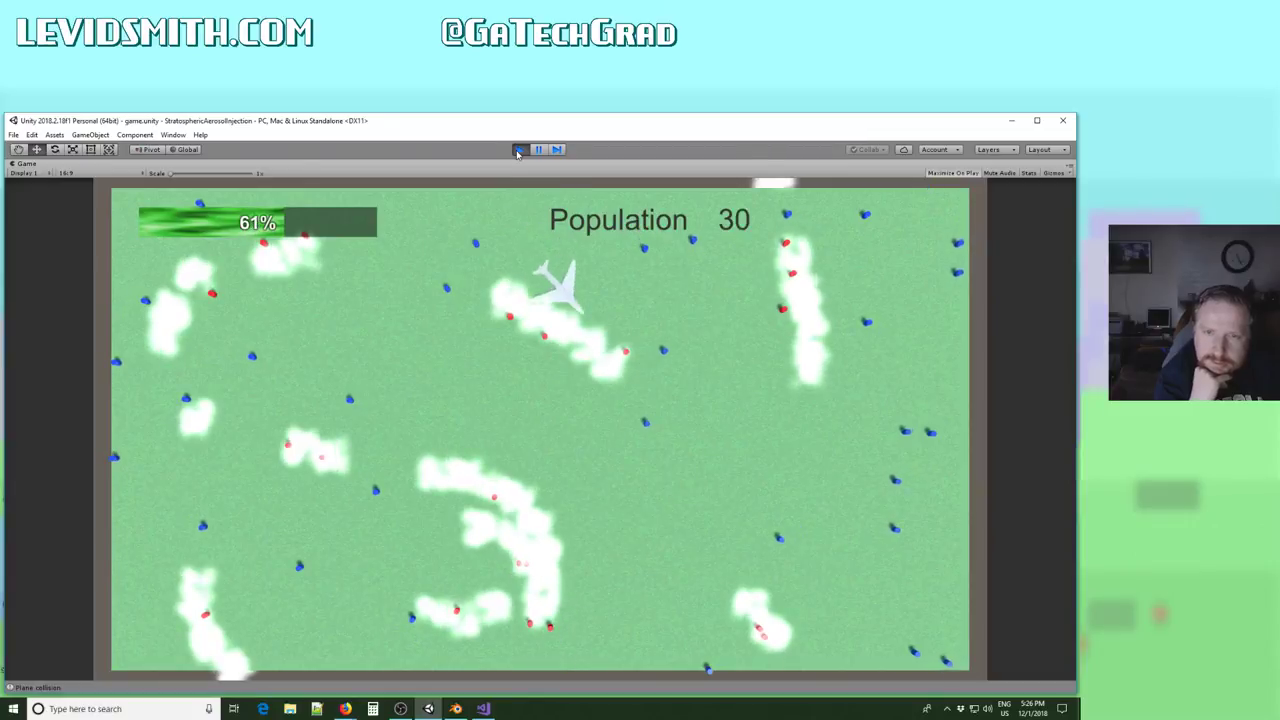
key("space")
key("Right")
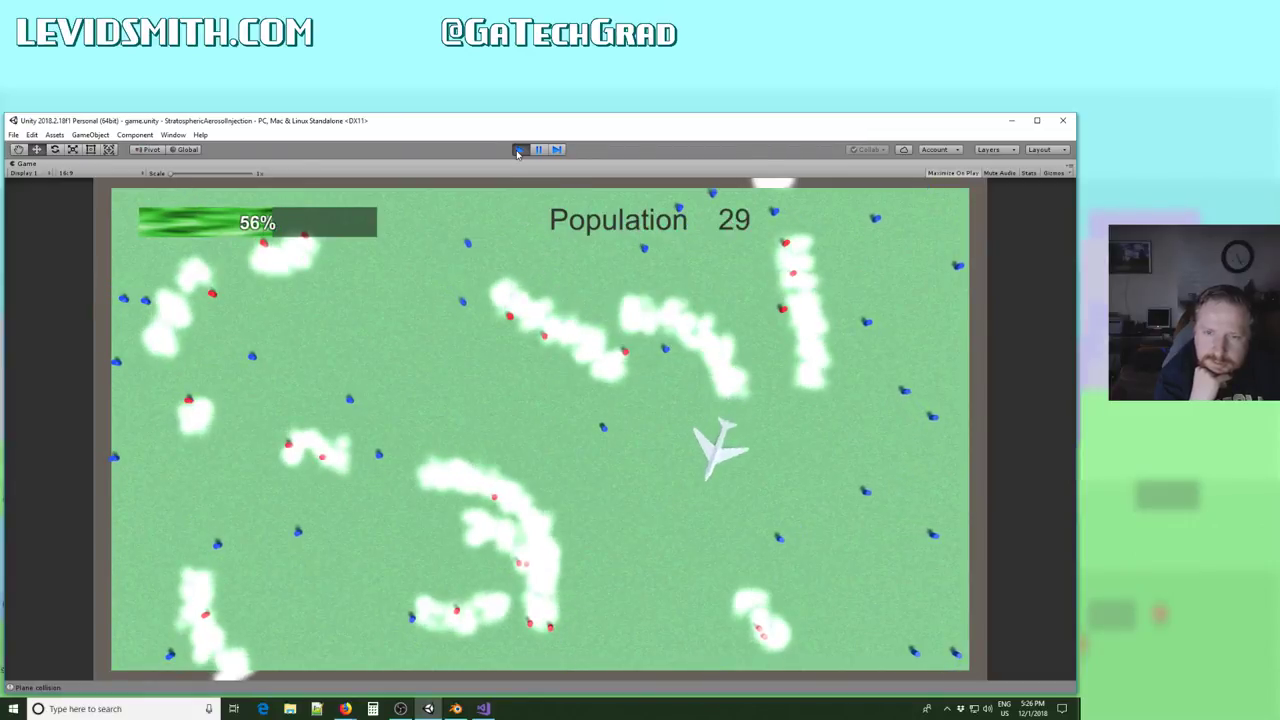
key("space")
key("Left")
key("space")
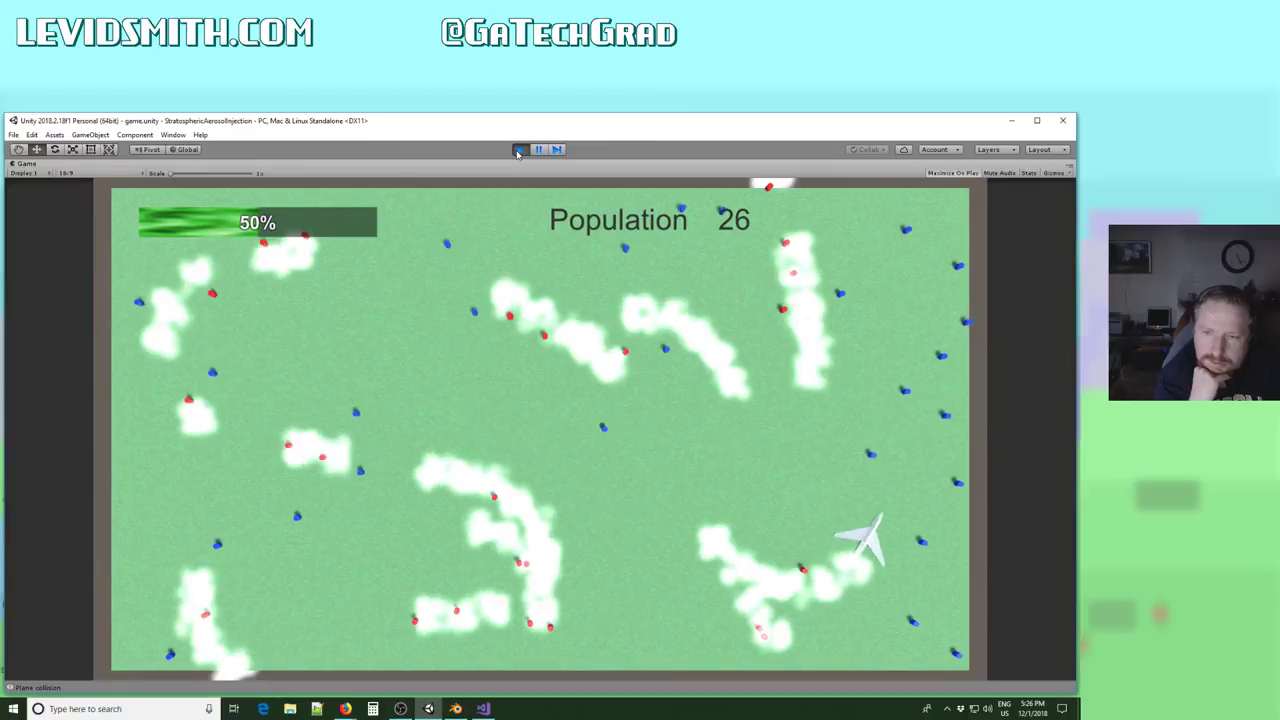
key("space")
key("Left")
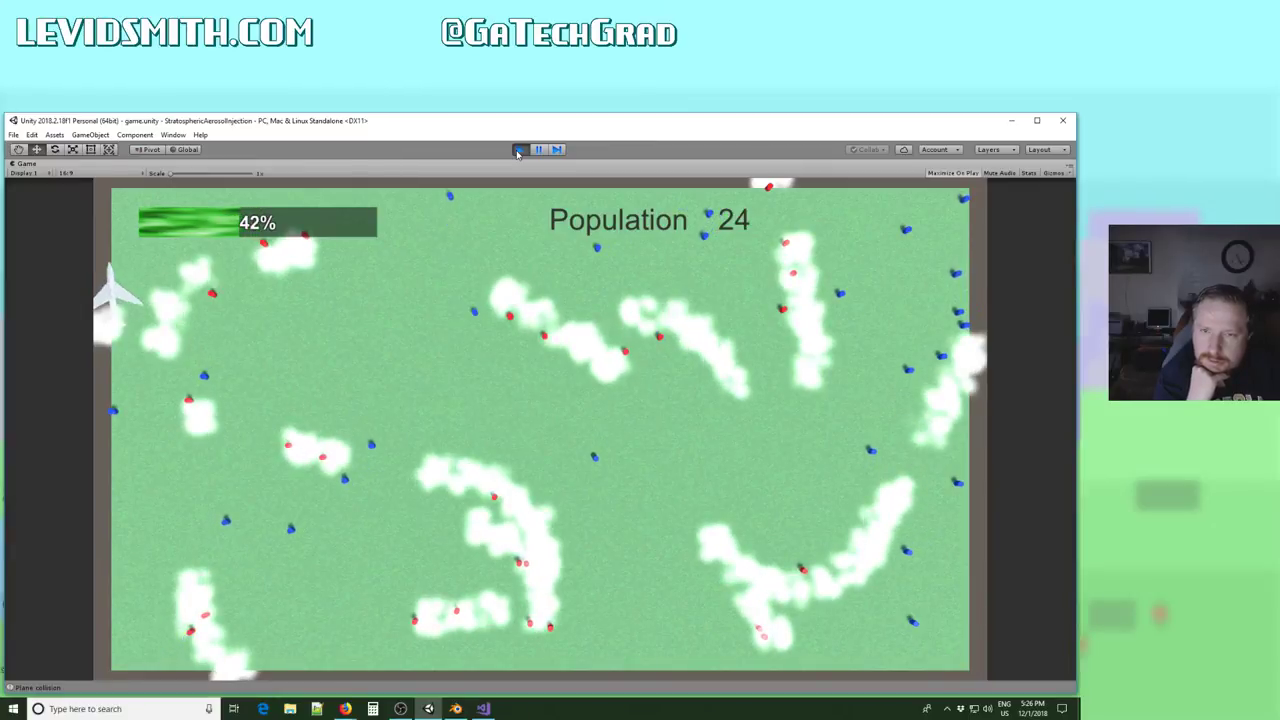
key("space")
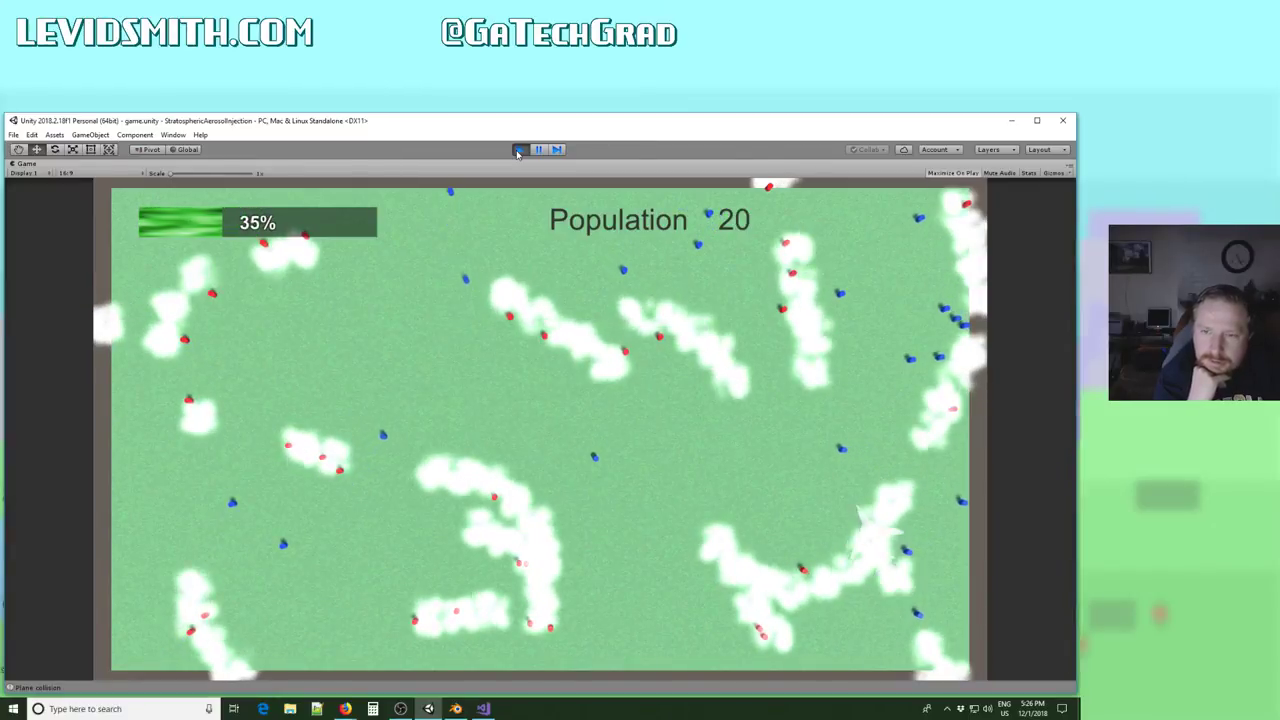
key("Right")
key("Left")
key("Right")
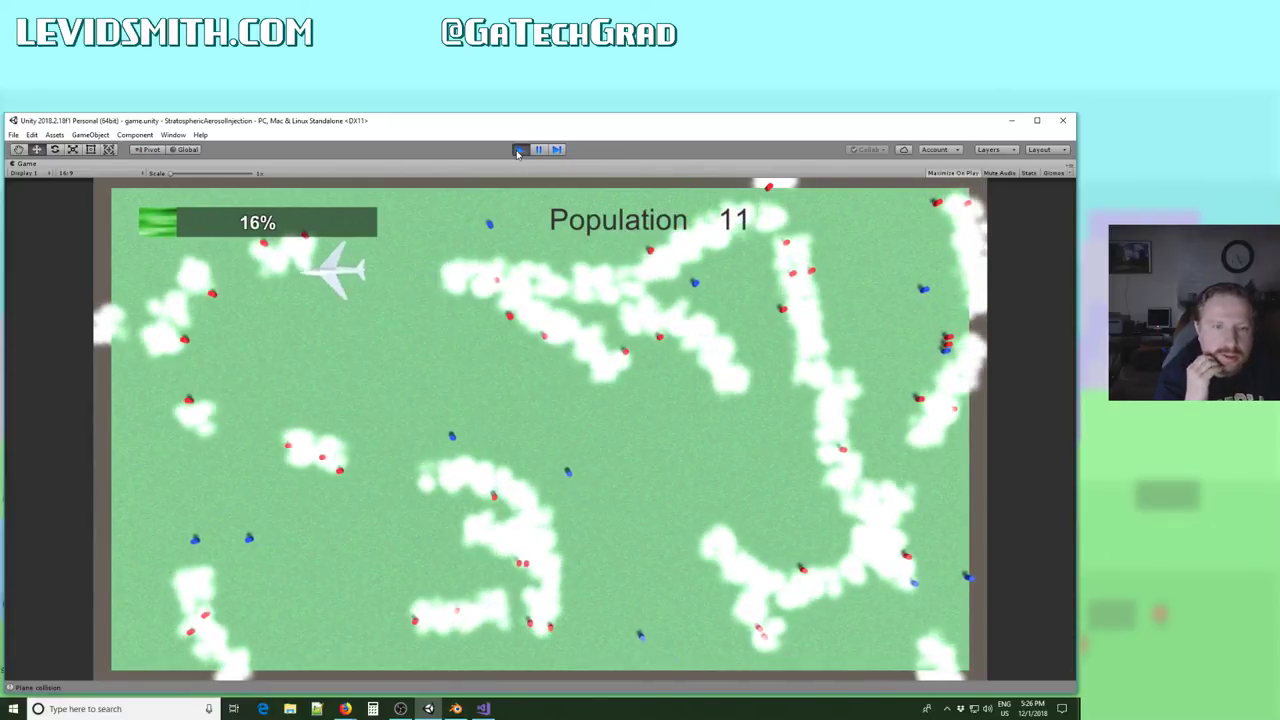
key("Left")
key("Left")
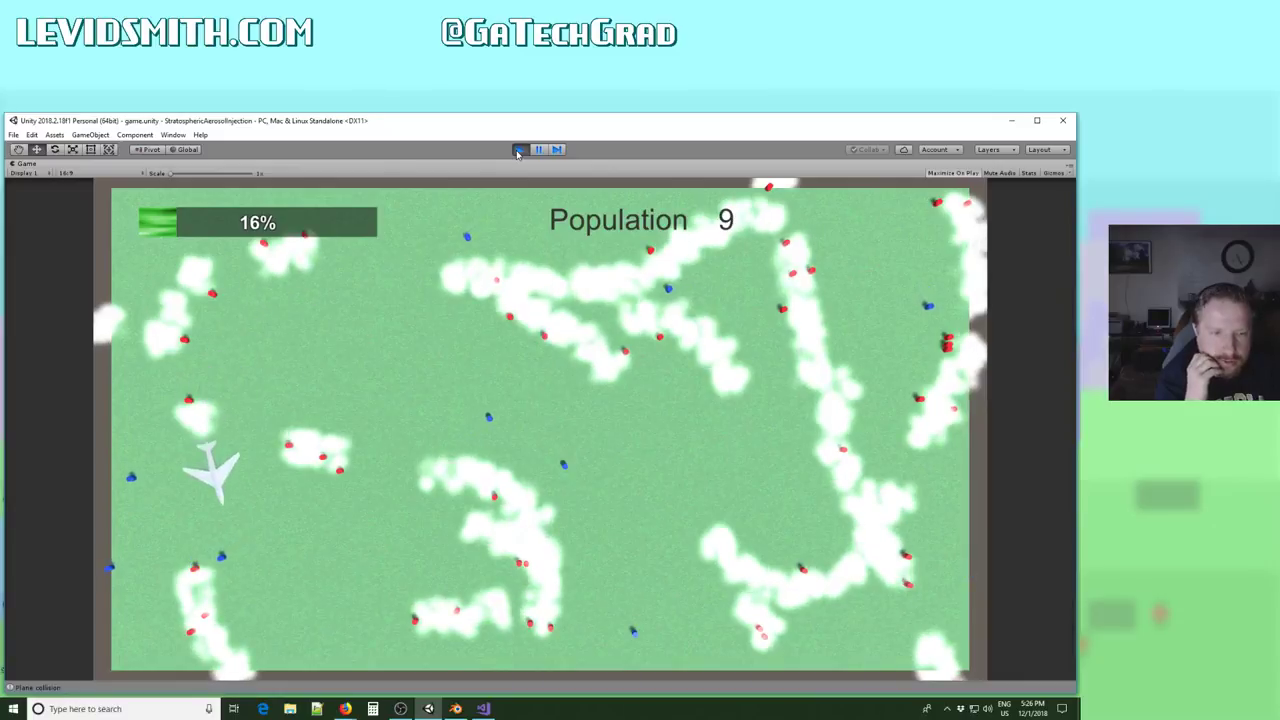
key("Left")
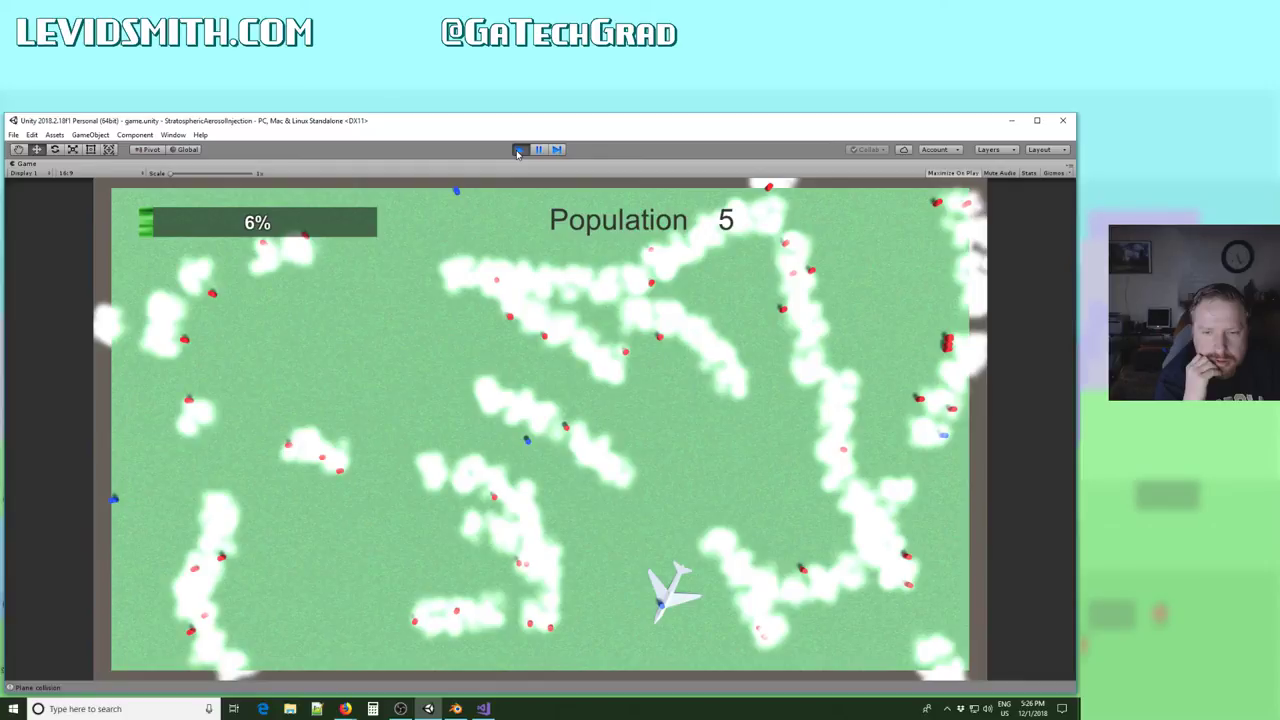
left_click(519, 149)
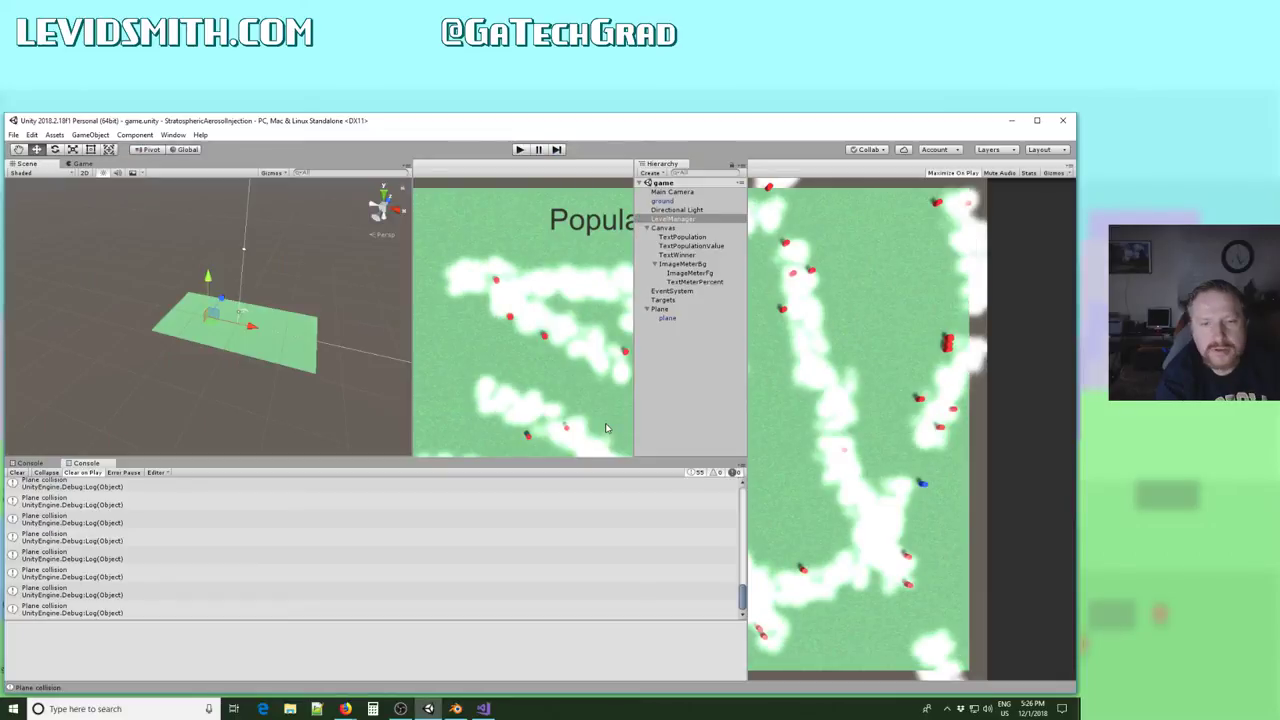
Switch back to Visual Studio and replace TargetPrefab with GasRefillPrefab in the gr Instantiate call in Update.
key("alt+Tab")
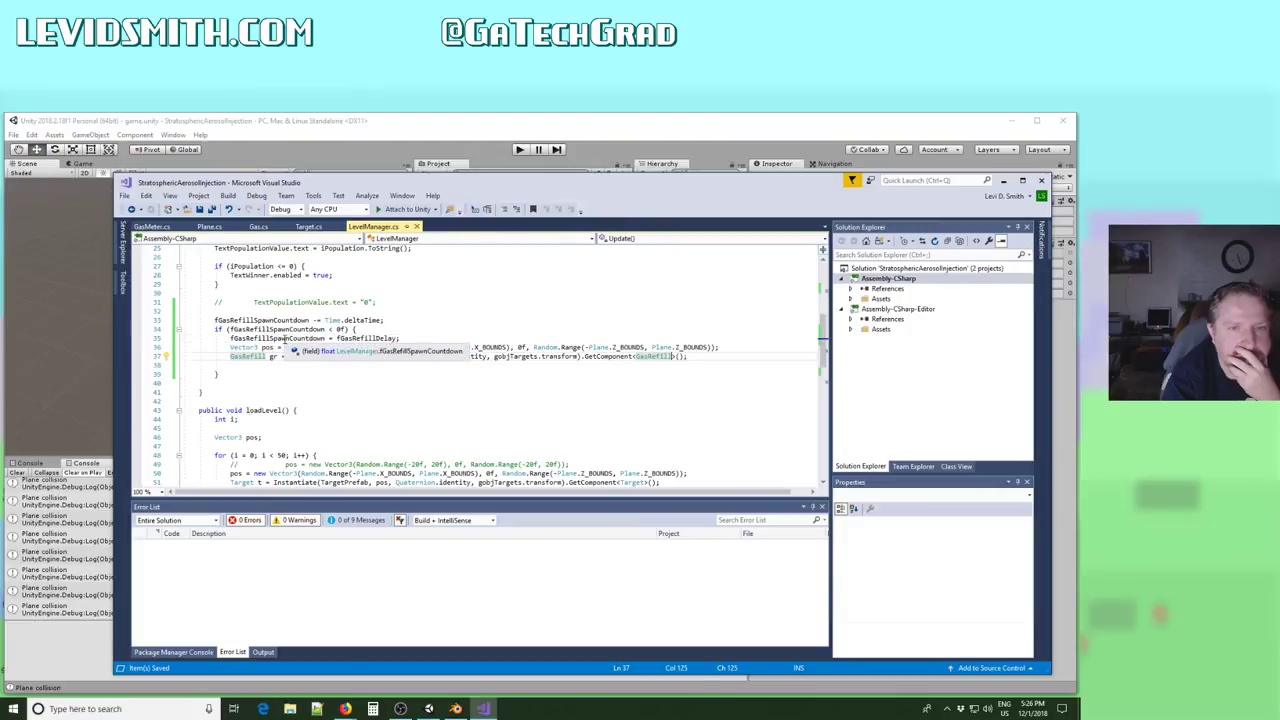
left_click(291, 338)
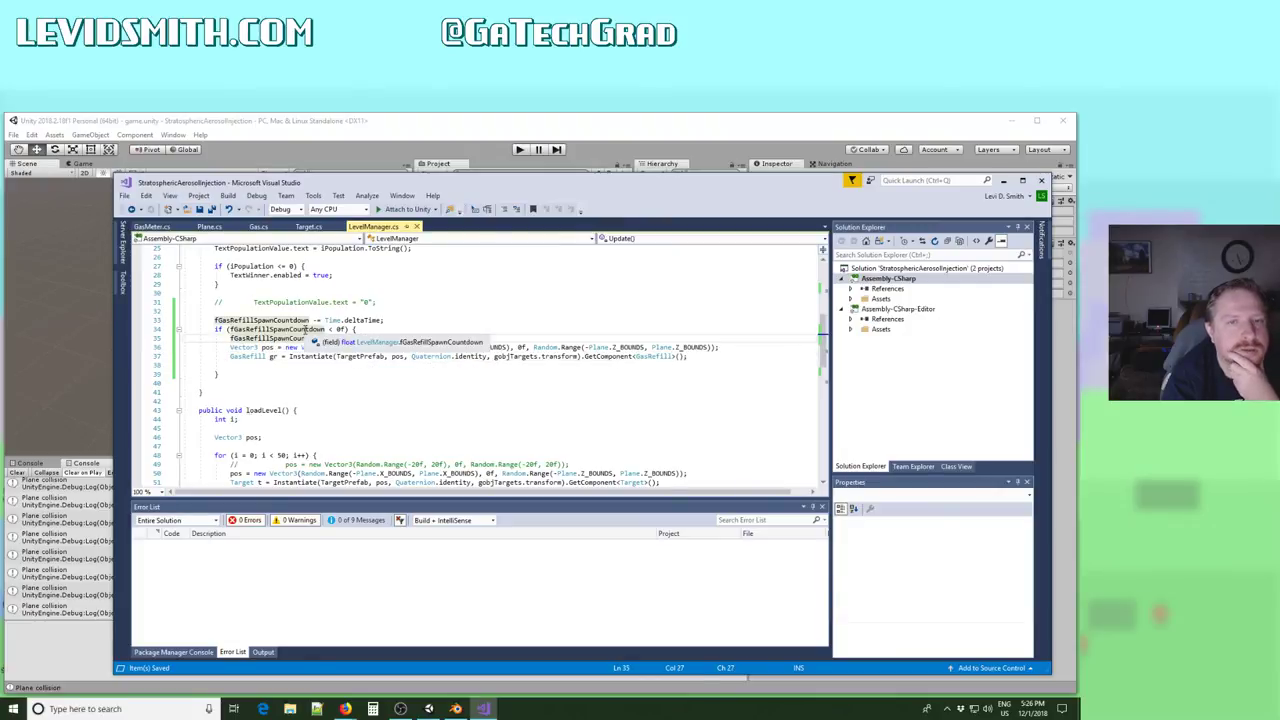
scroll(325, 357, "up", 8)
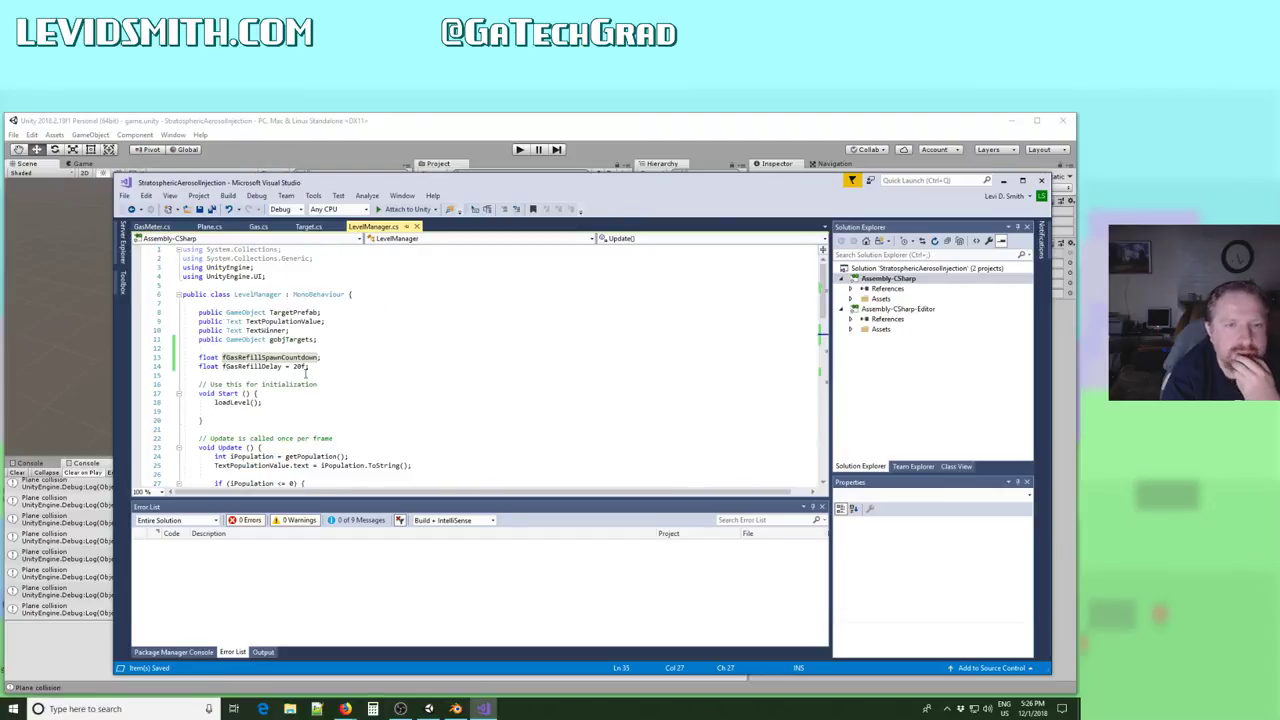
scroll(293, 377, "down", 5)
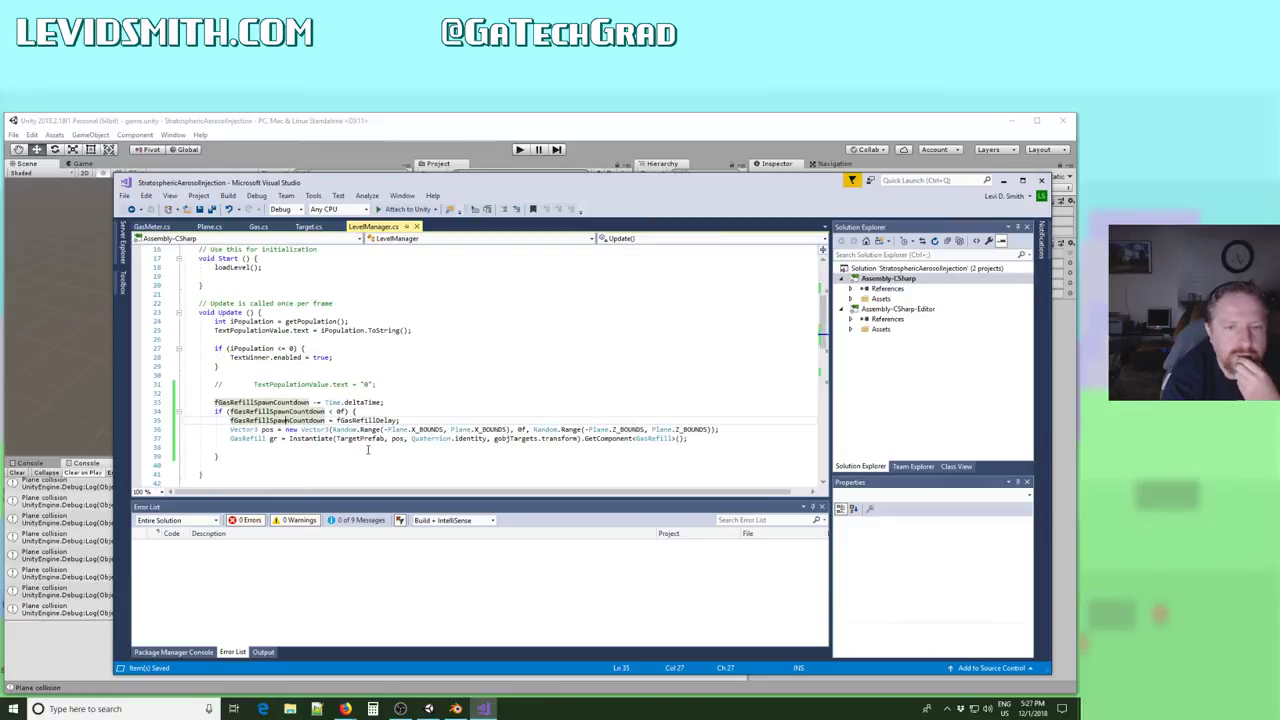
left_click(335, 438)
key("Delete")
key("Delete")
key("Delete")
key("Delete")
key("Delete")
key("Delete")
key("Delete")
type("GasRefillP")
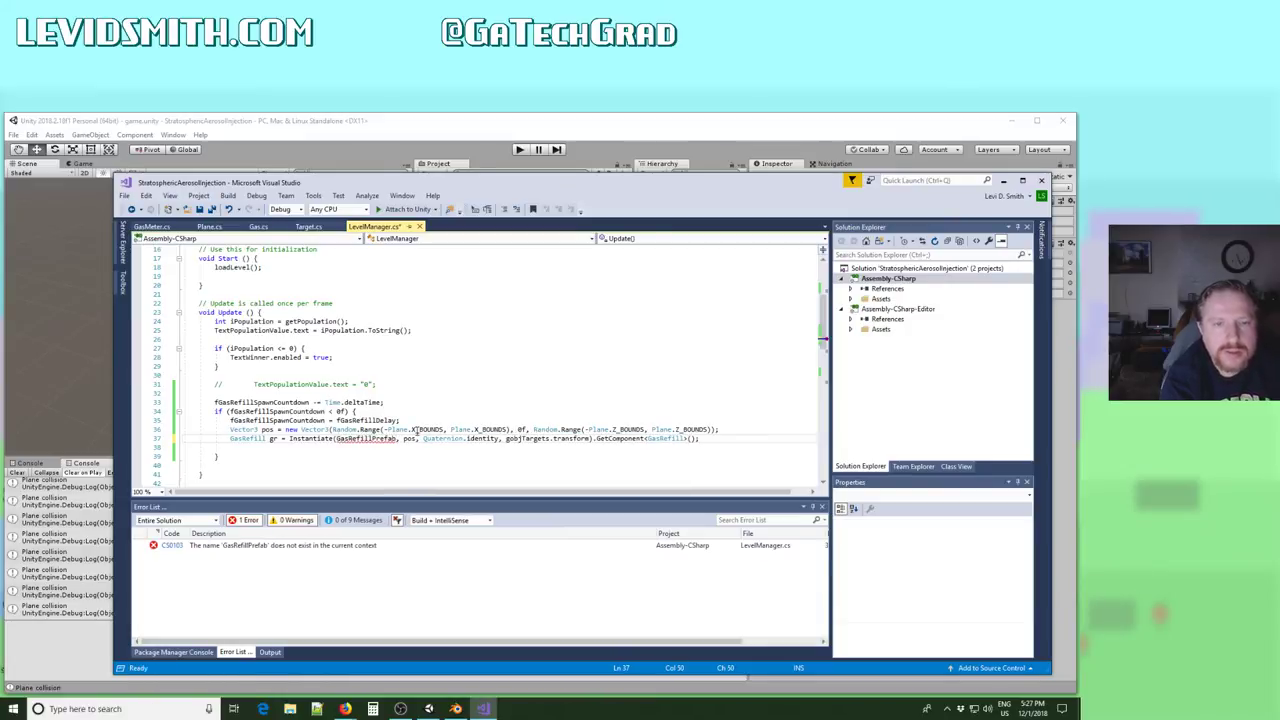
Declare a public GameObject field named GasRefillPrefab below gobjTargets in LevelManager.cs and save the script.
key("ctrl+Home")
key("Down")
key("Down")
key("Down")
key("Down")
key("Down")
key("Down")
key("Down")
key("Down")
key("Down")
key("Down")
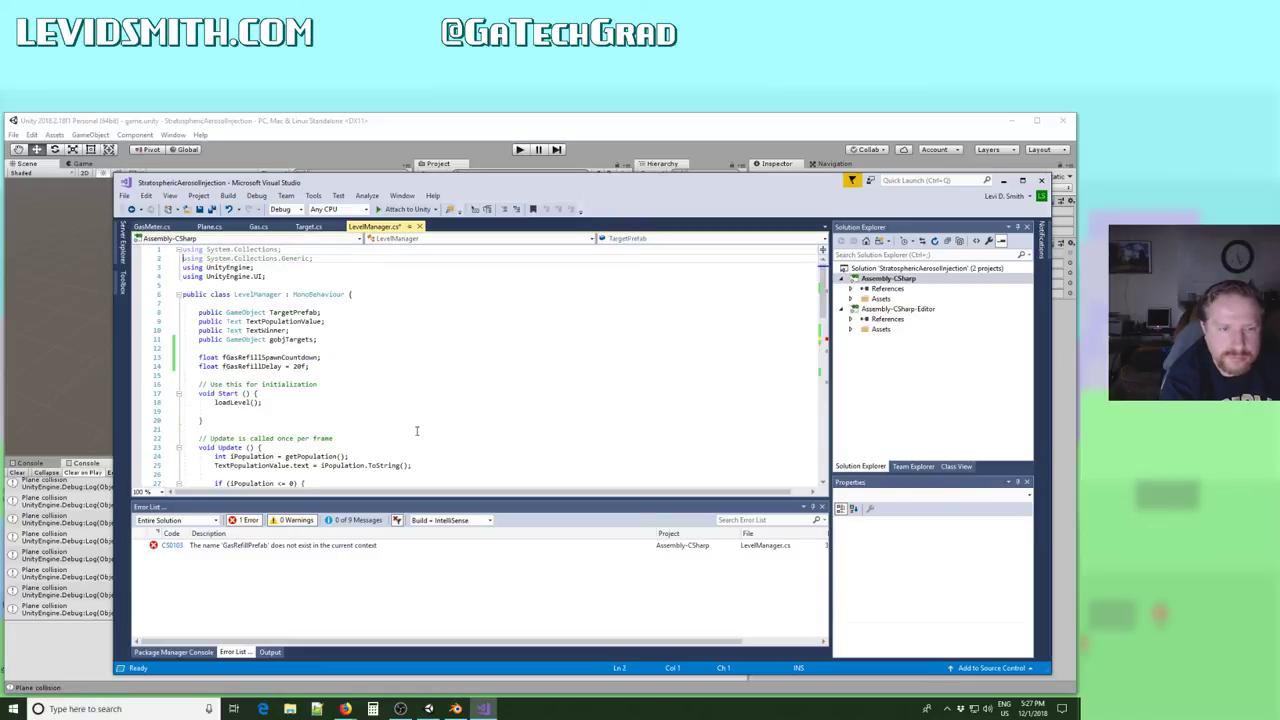
key("End")
key("Return")
type("pub")
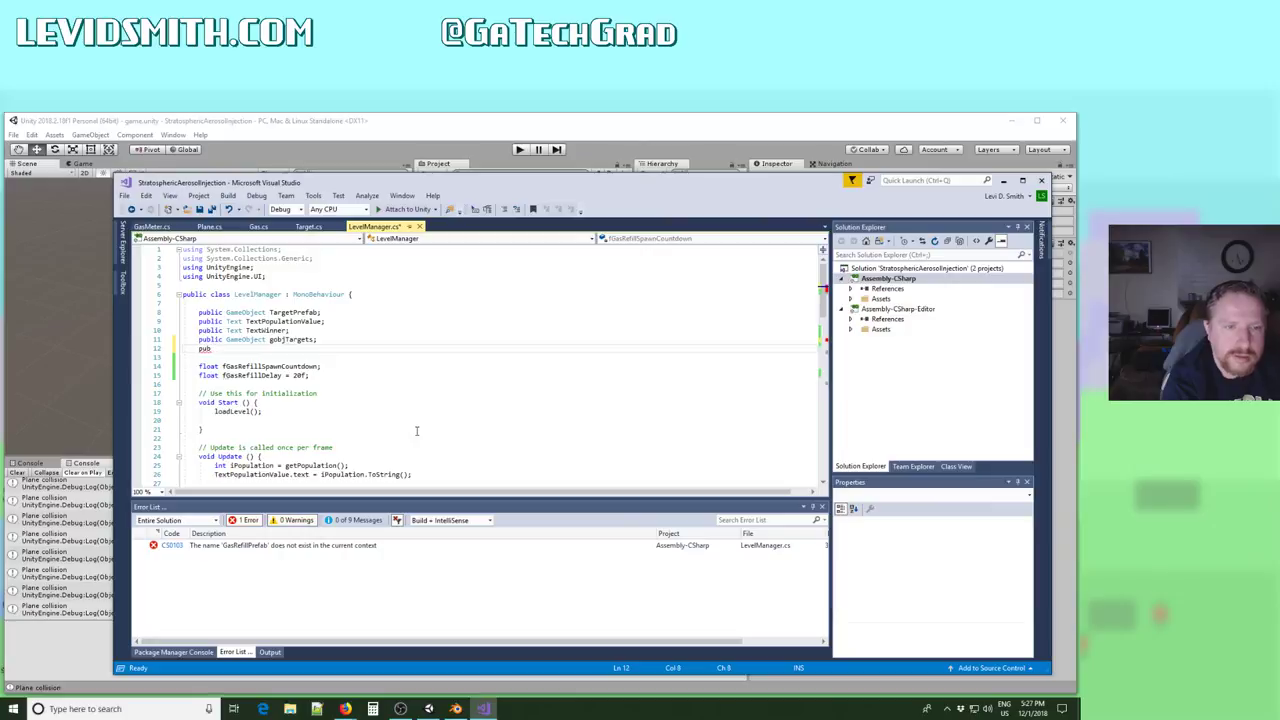
type("lic GameObject Gas")
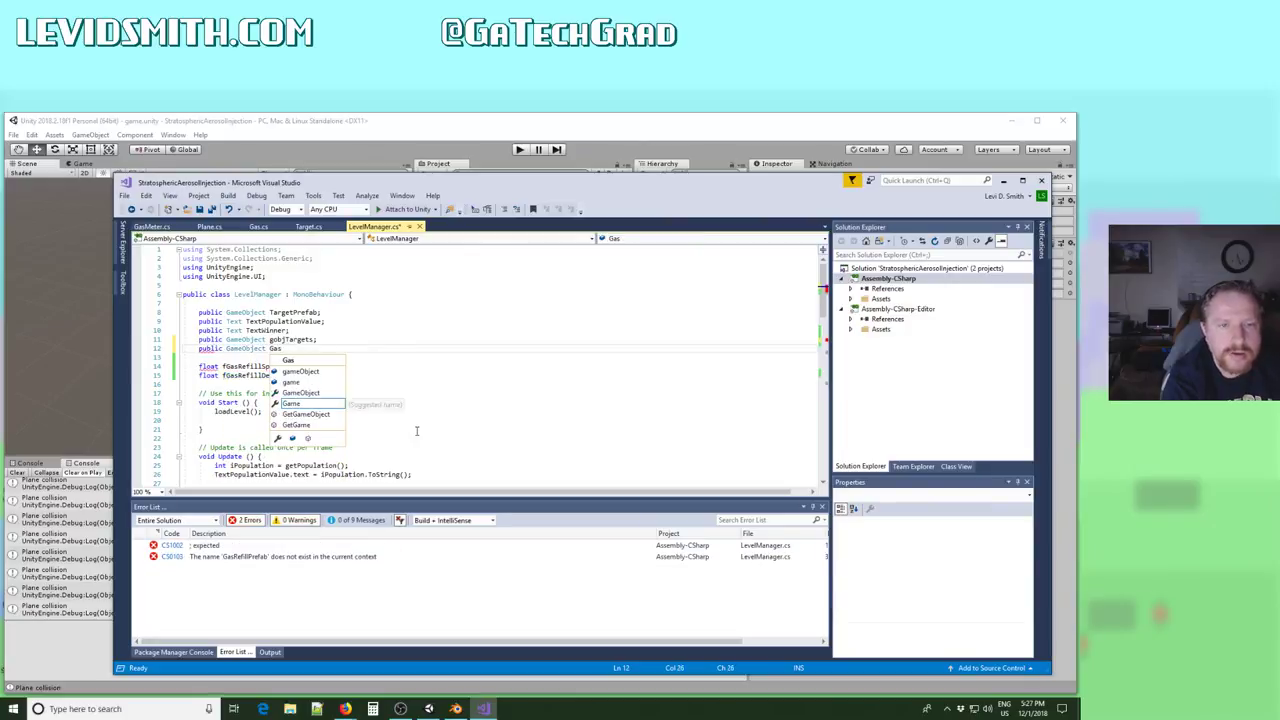
type("RefillPrefab;")
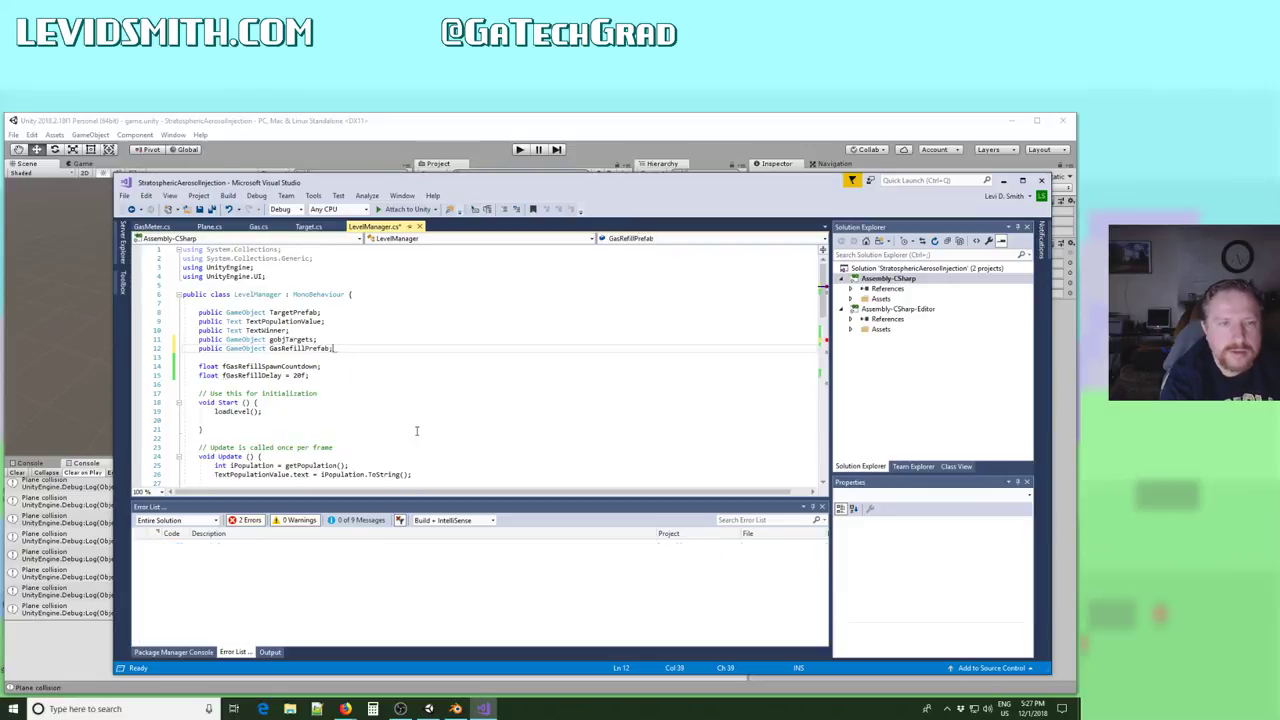
left_click(212, 210)
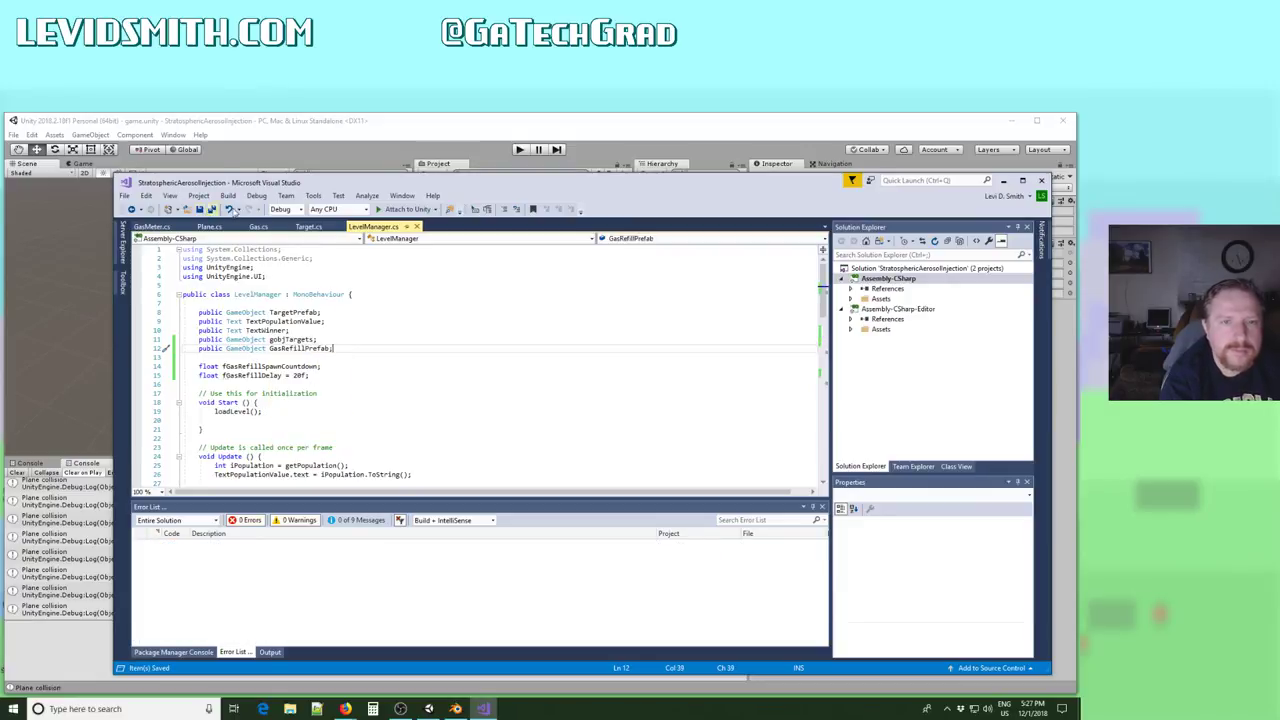
Switch to Unity and assign the GasRefill prefab from the Prefabs folder to LevelManager's Gas Refill Prefab field.
left_click(510, 130)
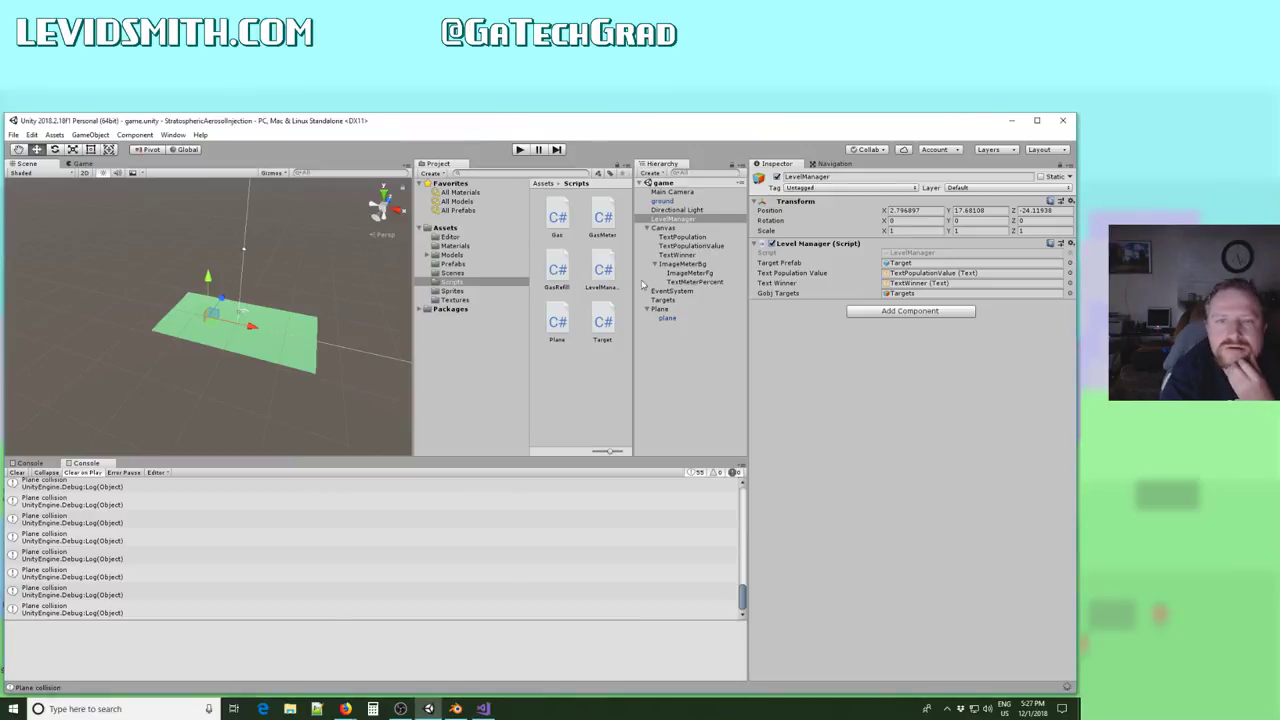
left_click(458, 264)
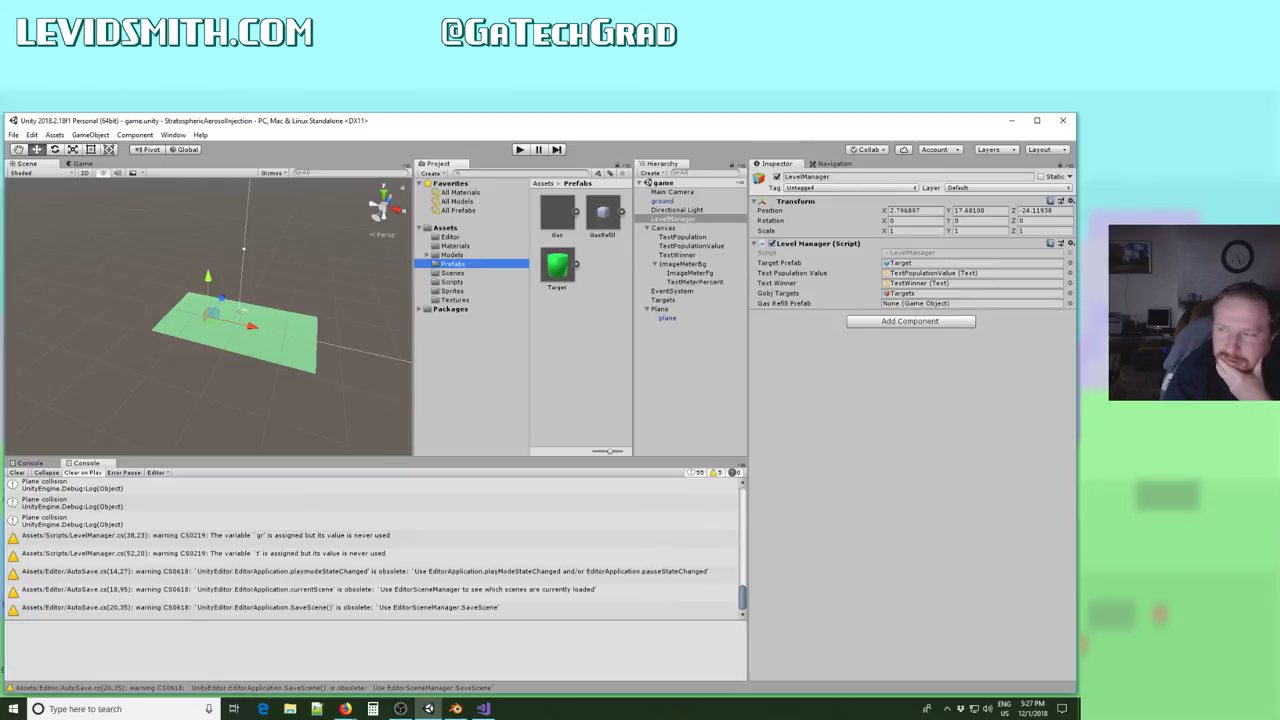
key("alt+Tab")
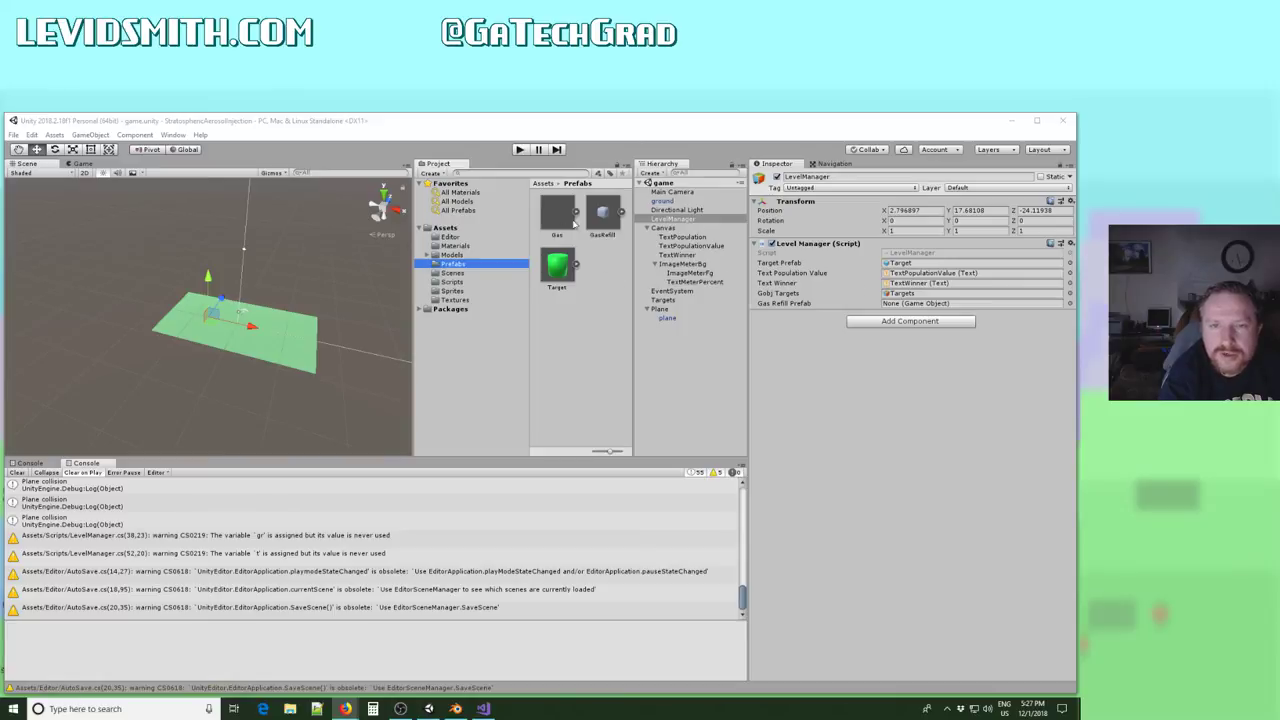
left_click_drag(598, 218, 898, 305)
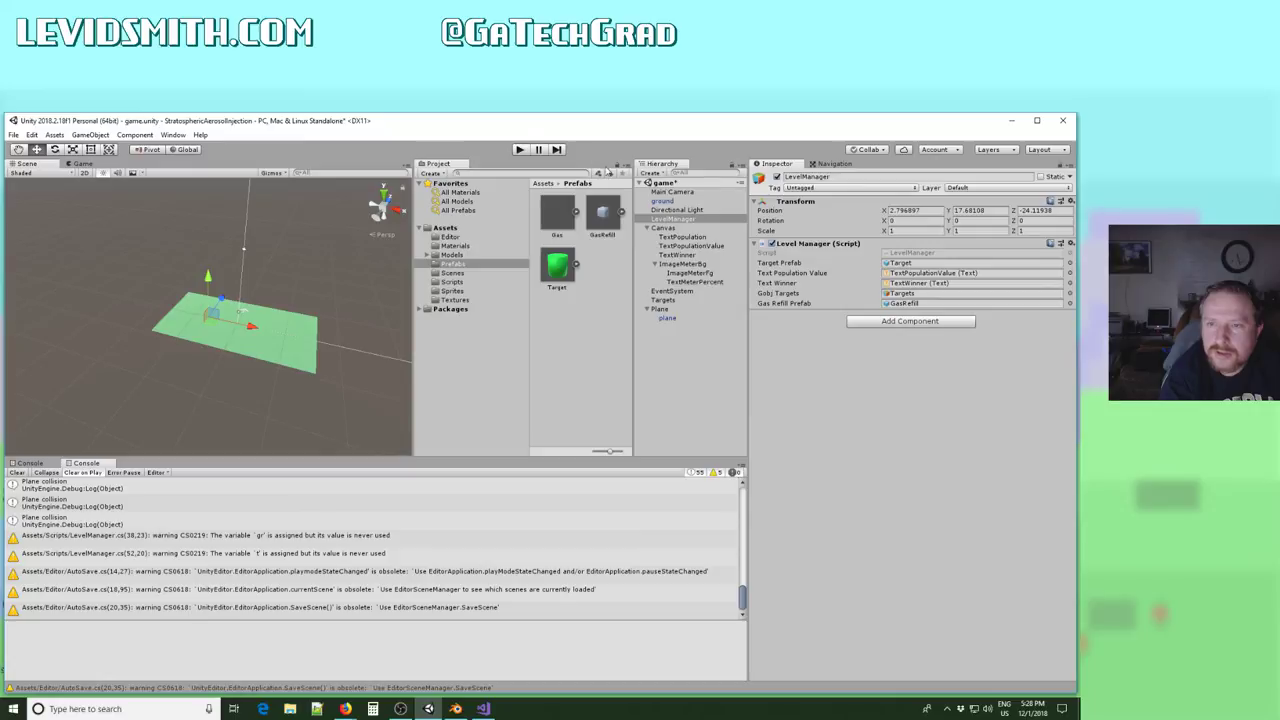
Playtest the game, steering the plane around the field to check the timed gas refill spawns, and stop play mode.
left_click(519, 149)
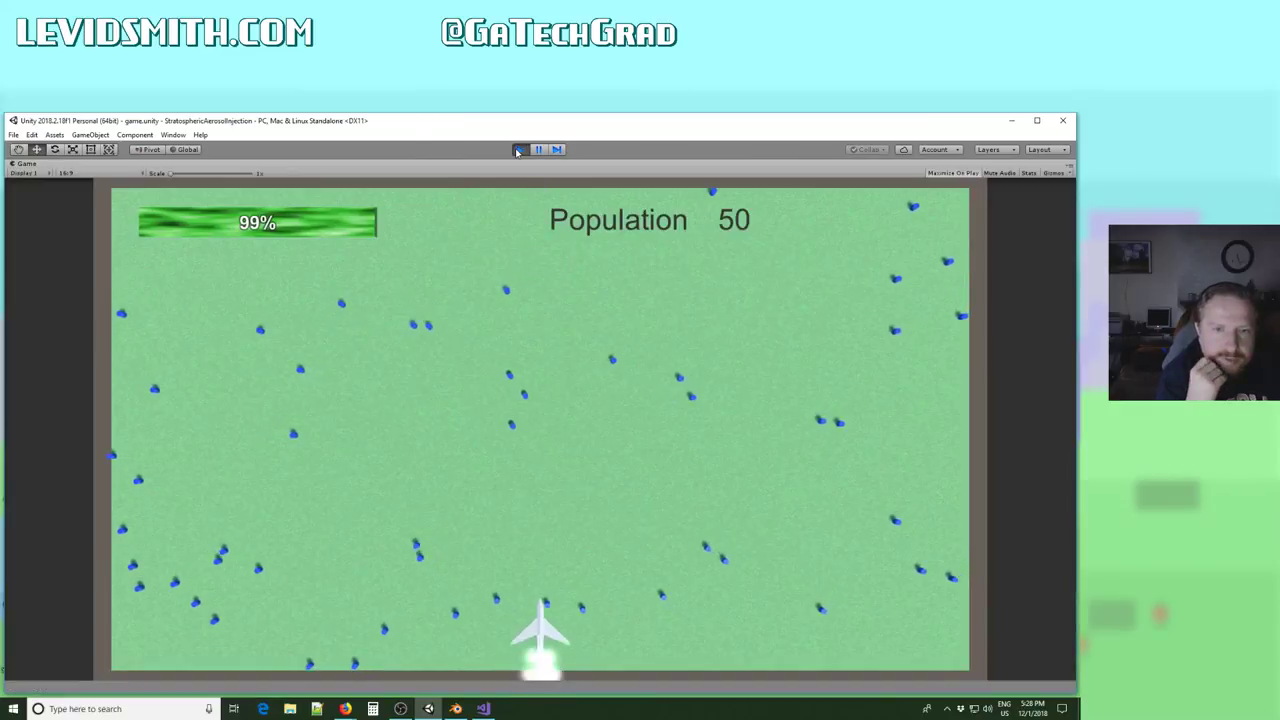
key("Left")
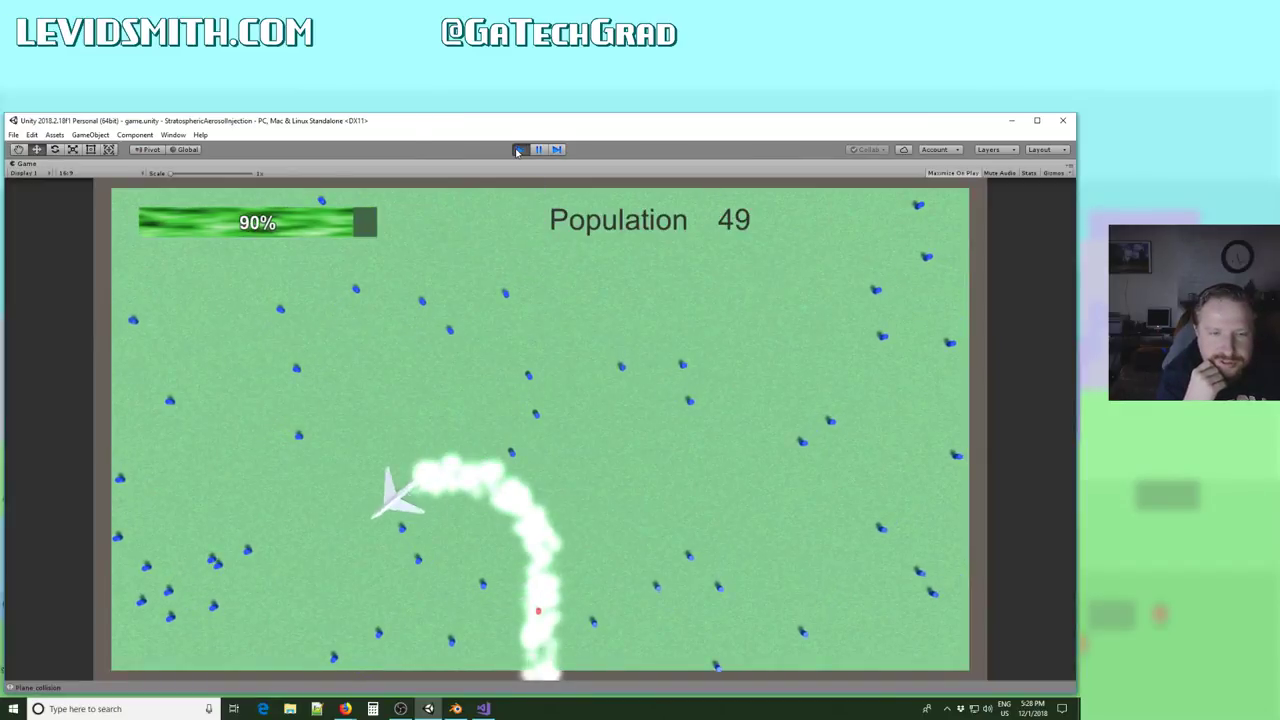
key("Right")
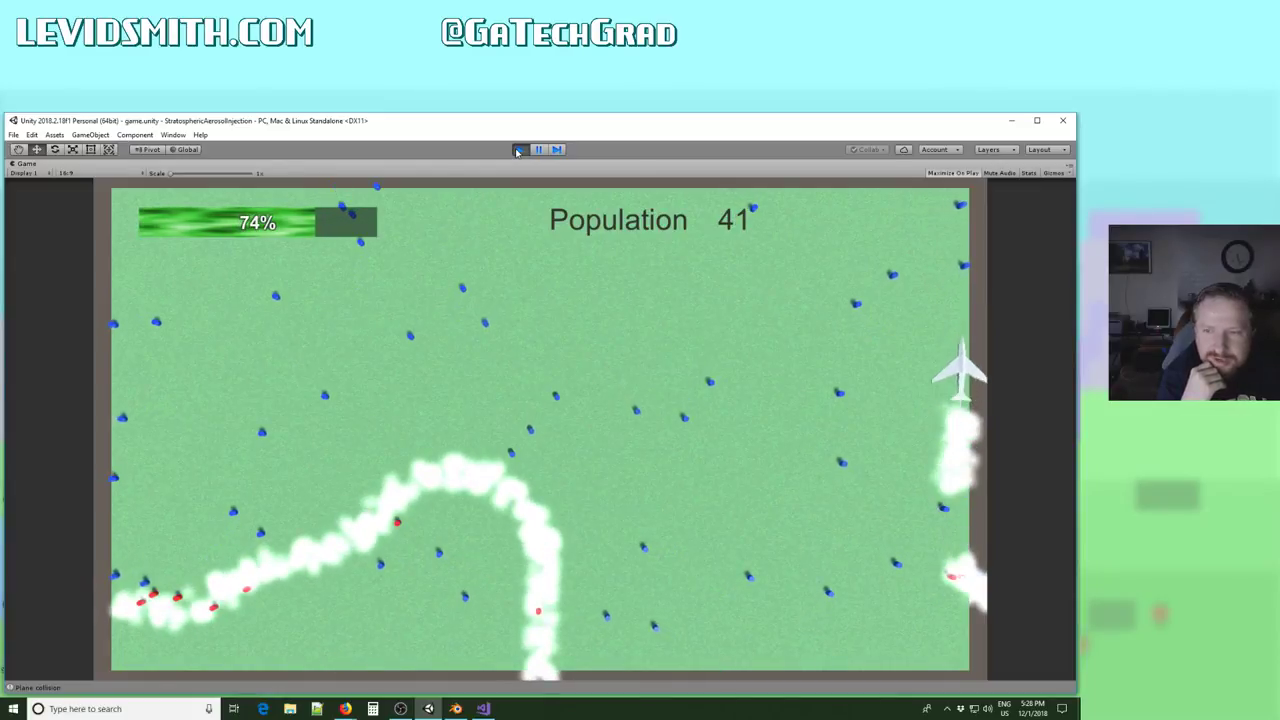
key("Left")
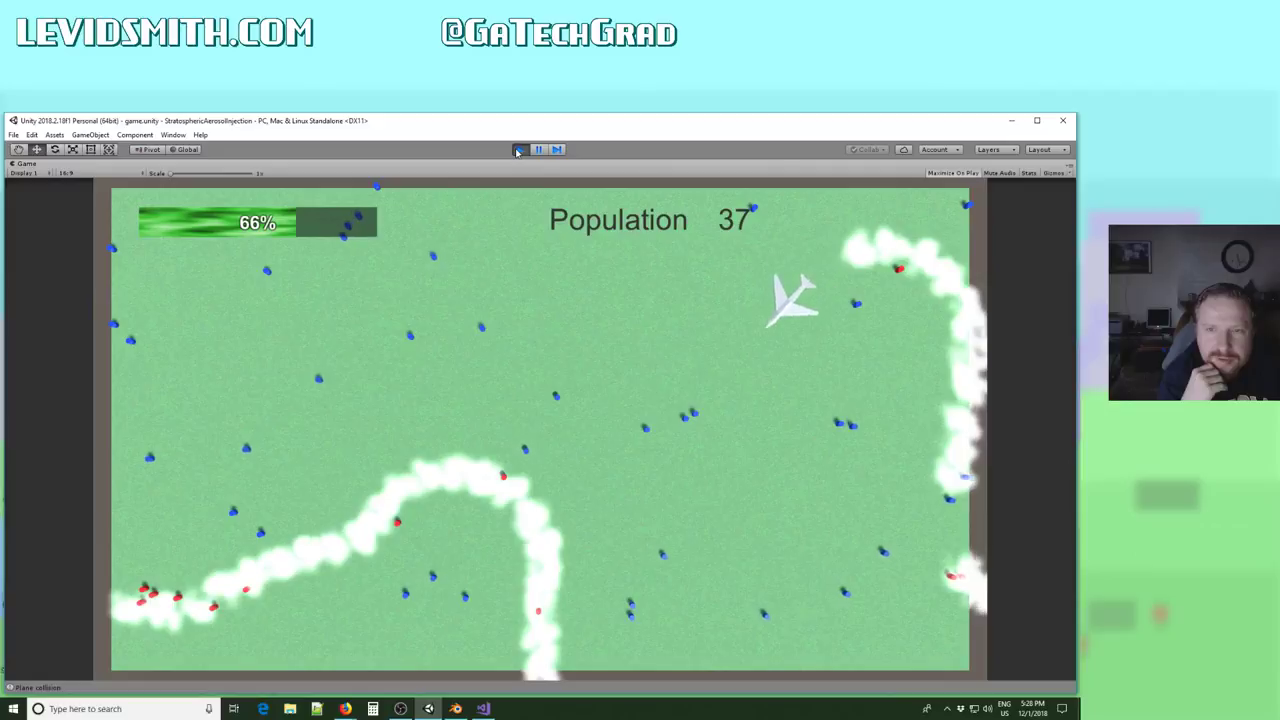
key("Right")
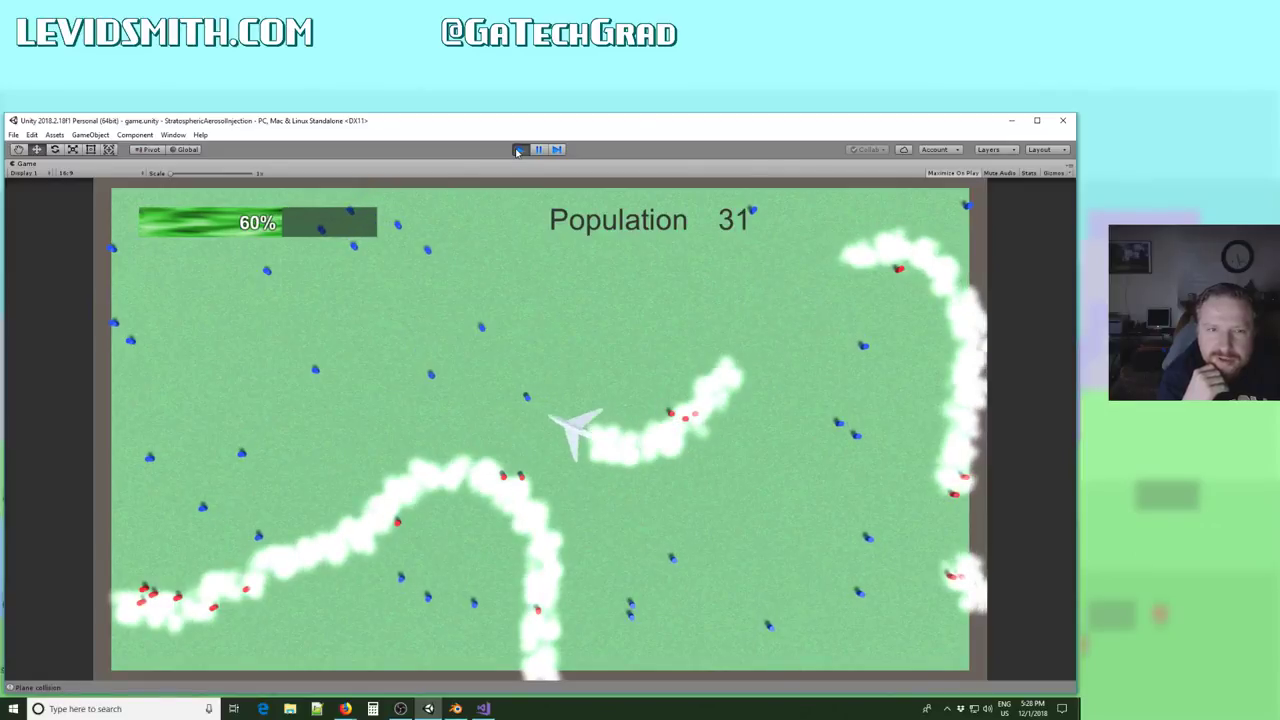
key("Left")
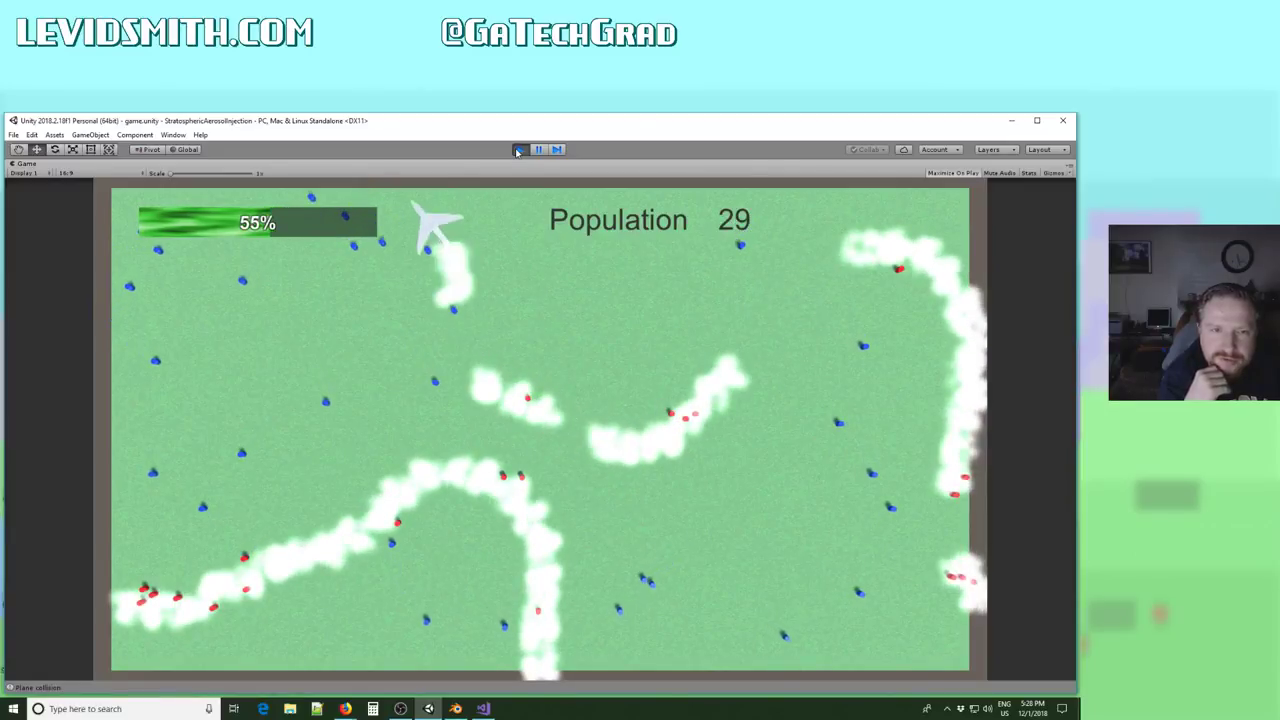
key("Left")
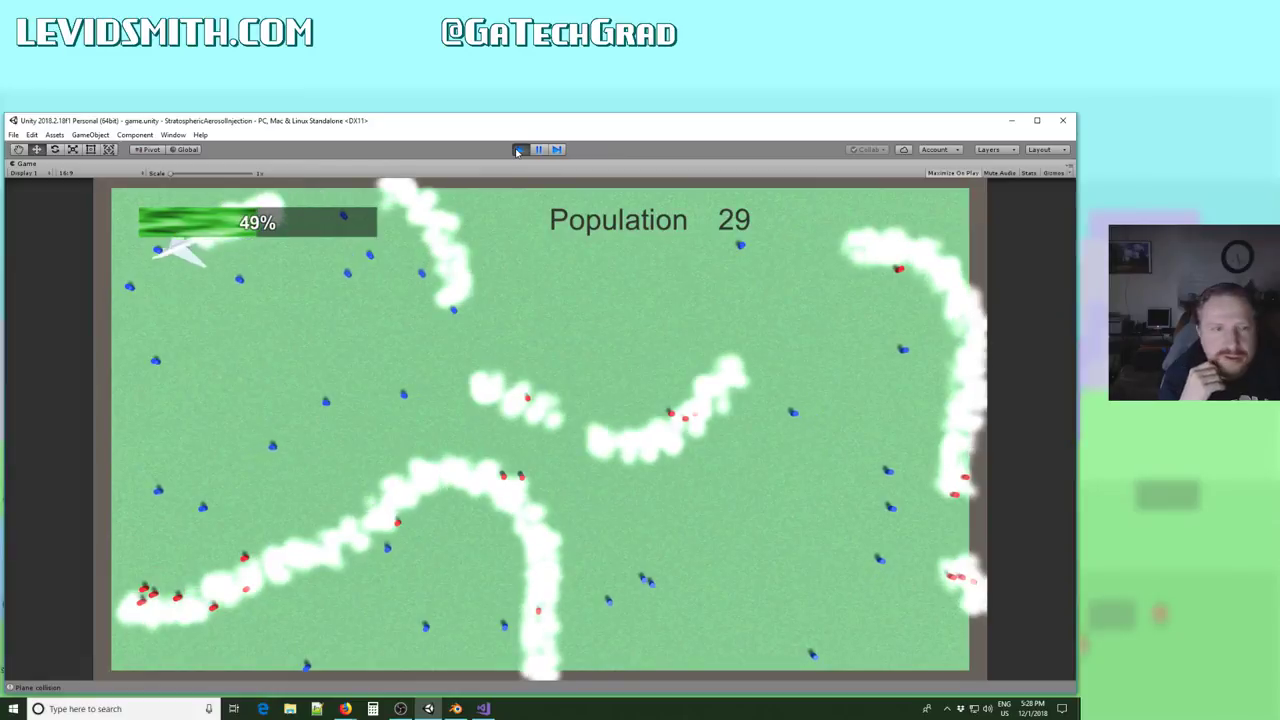
key("Right")
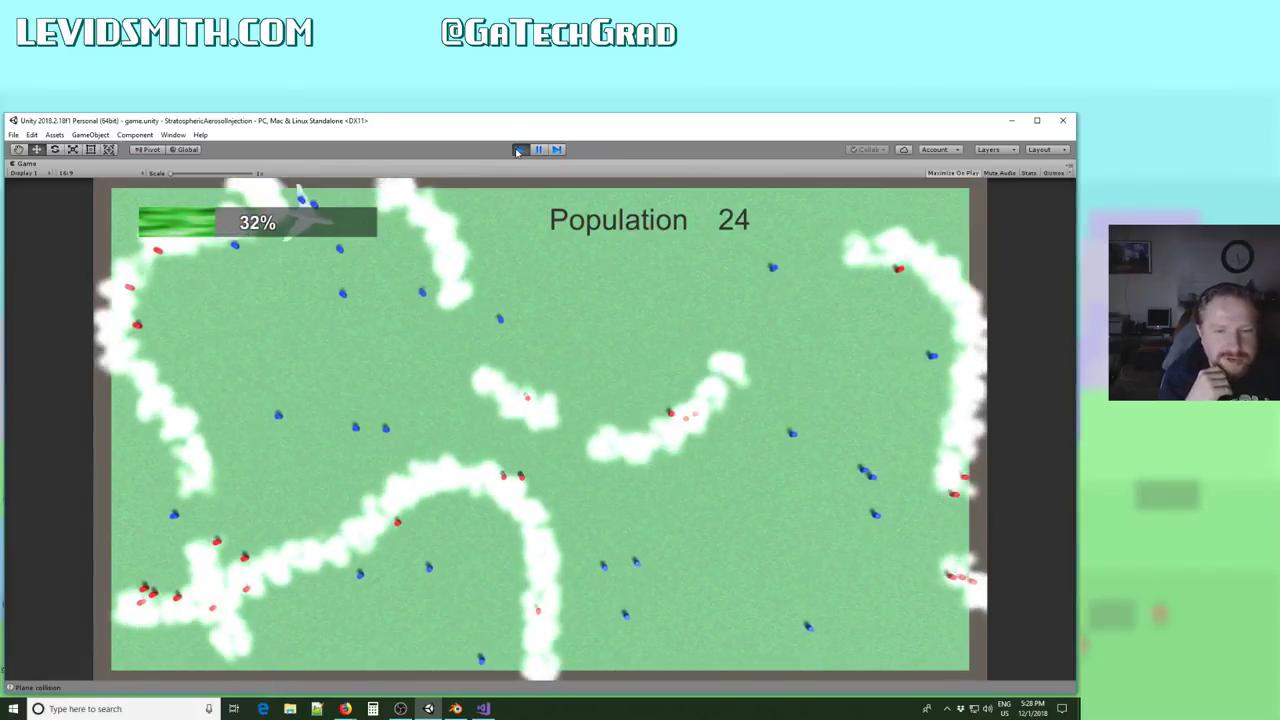
key("Left")
key("Right")
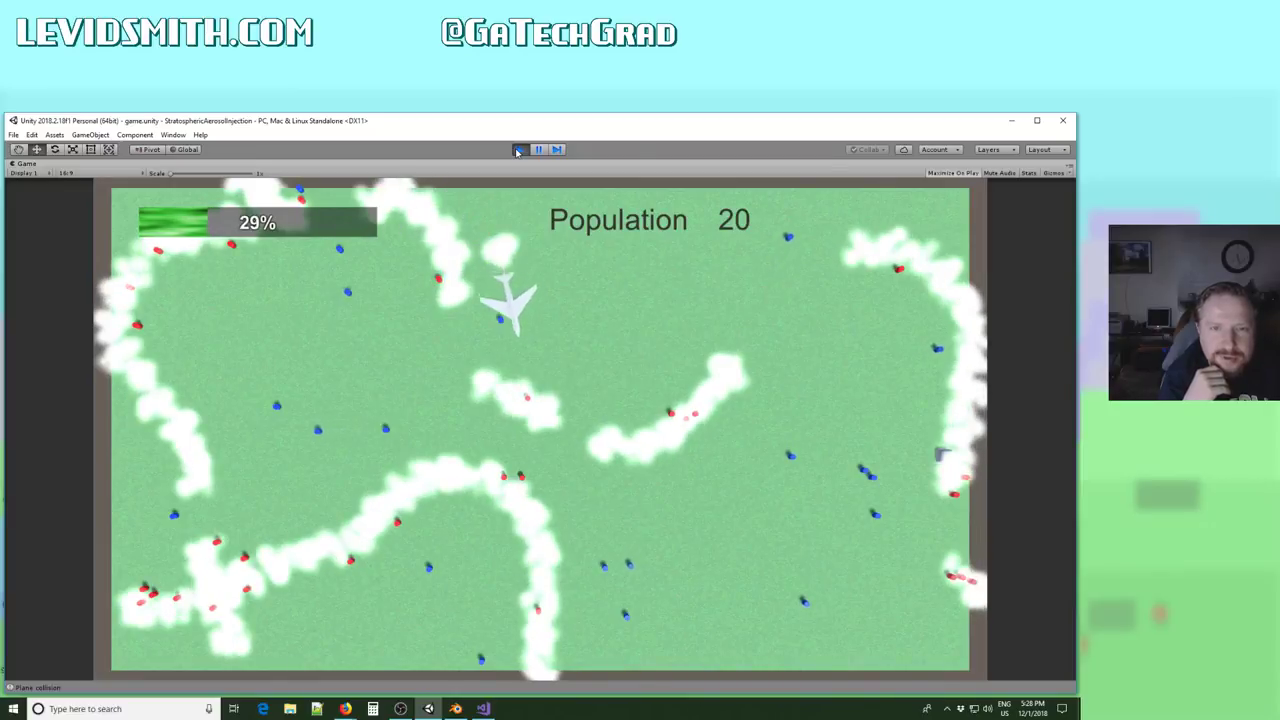
key("Right")
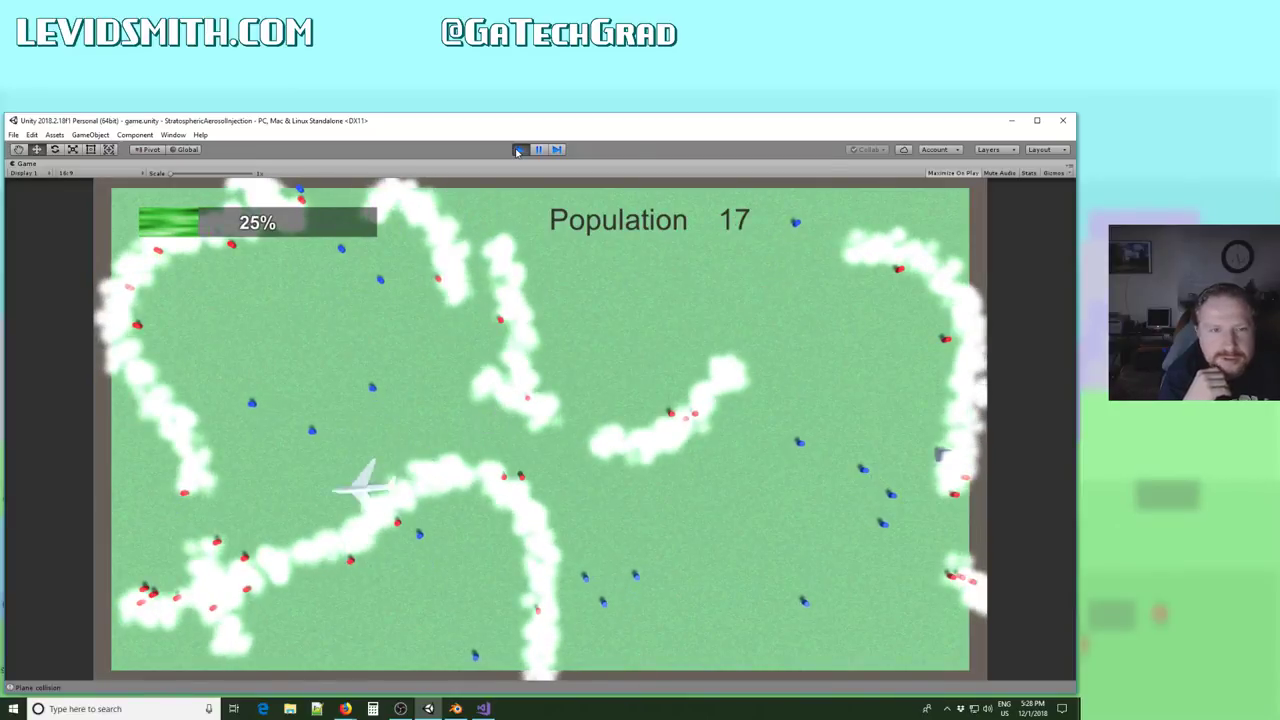
key("Right")
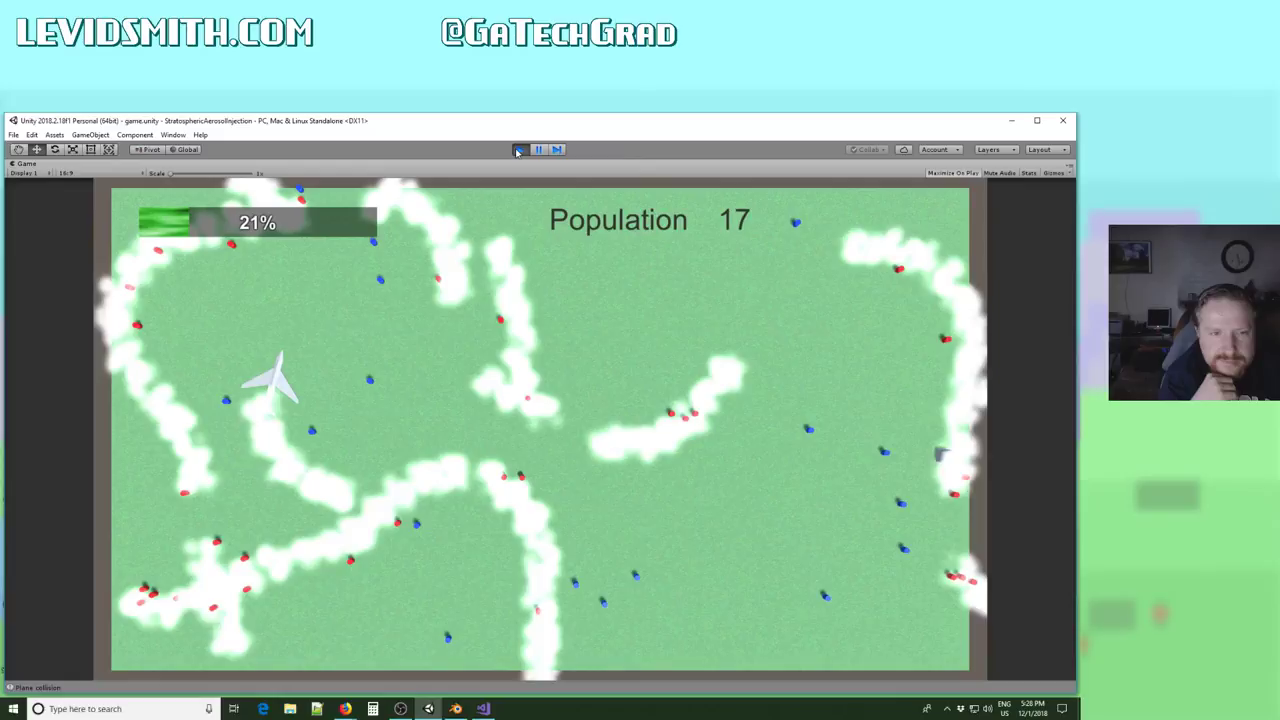
key("Right")
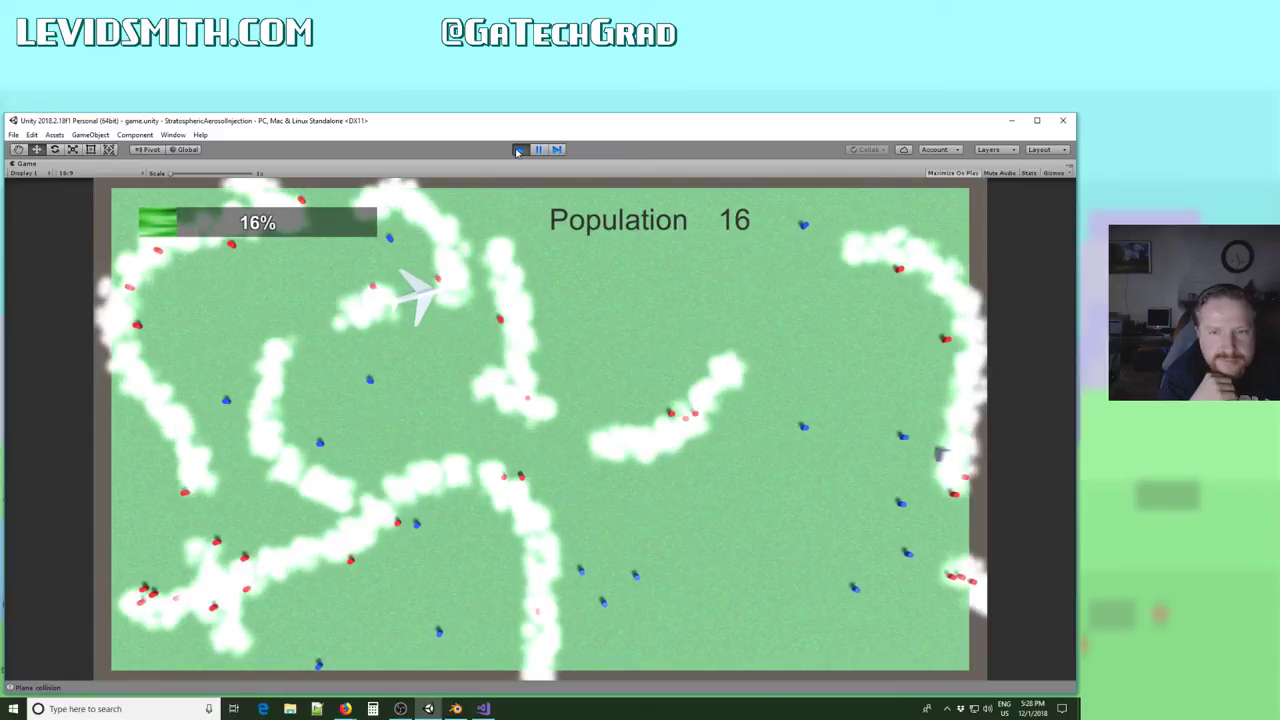
key("Right")
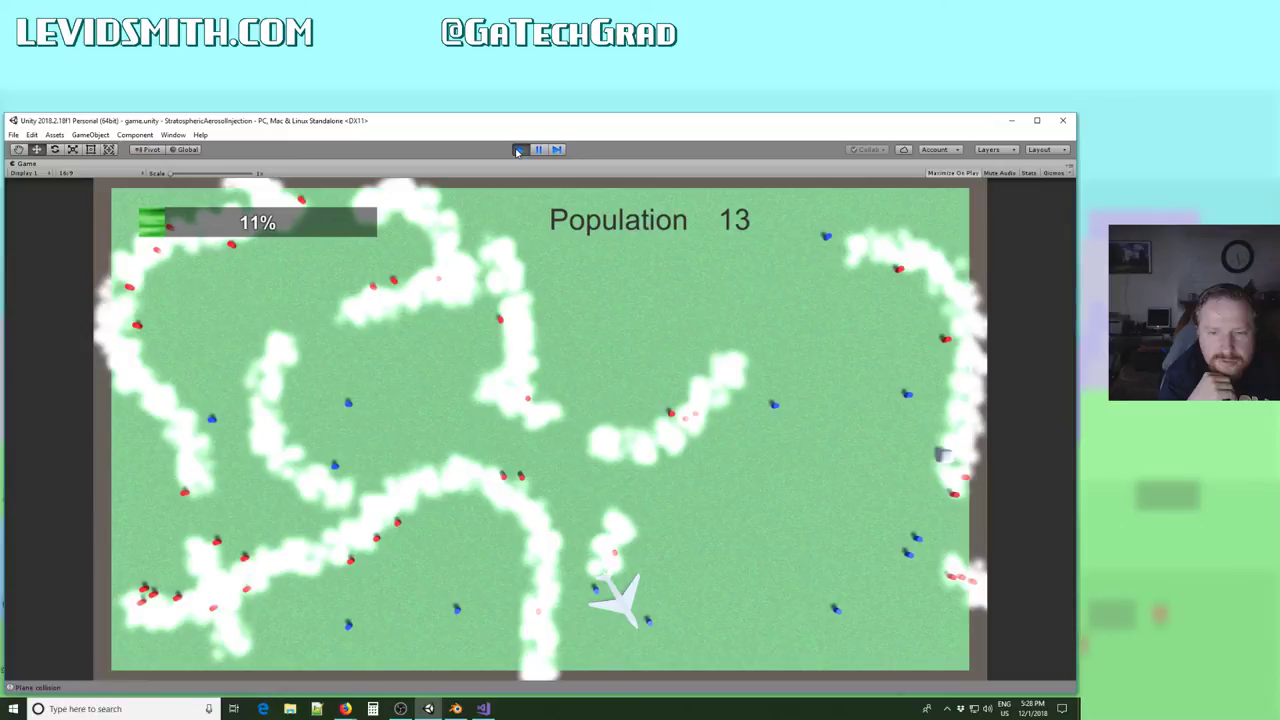
key("Left")
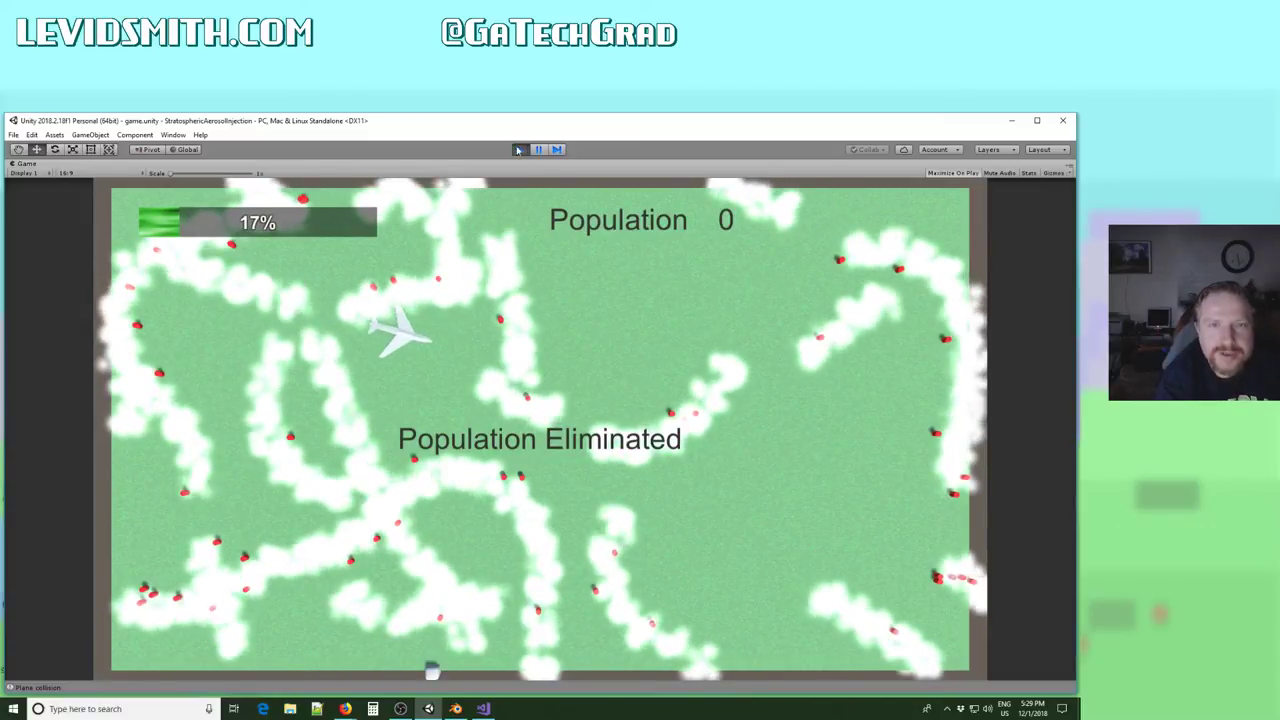
left_click(517, 149)
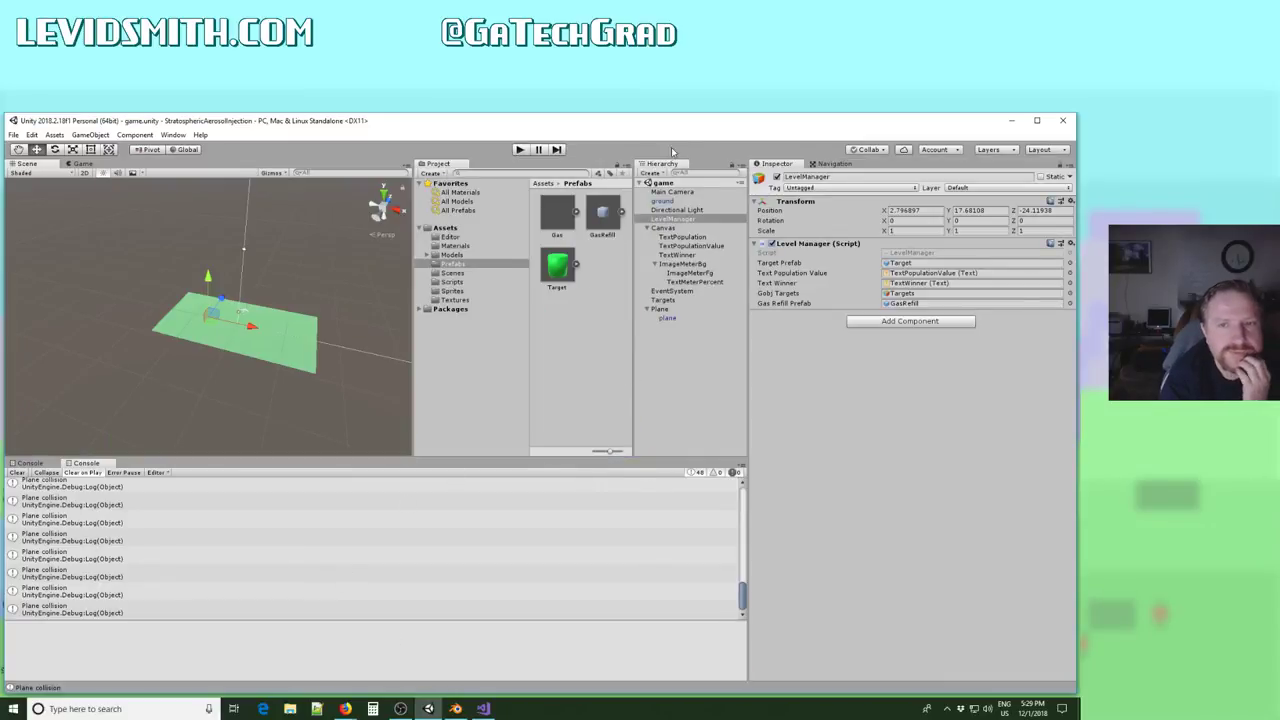
Select the GasRefill prefab and open its Gas Refill script in Visual Studio.
left_click(602, 218)
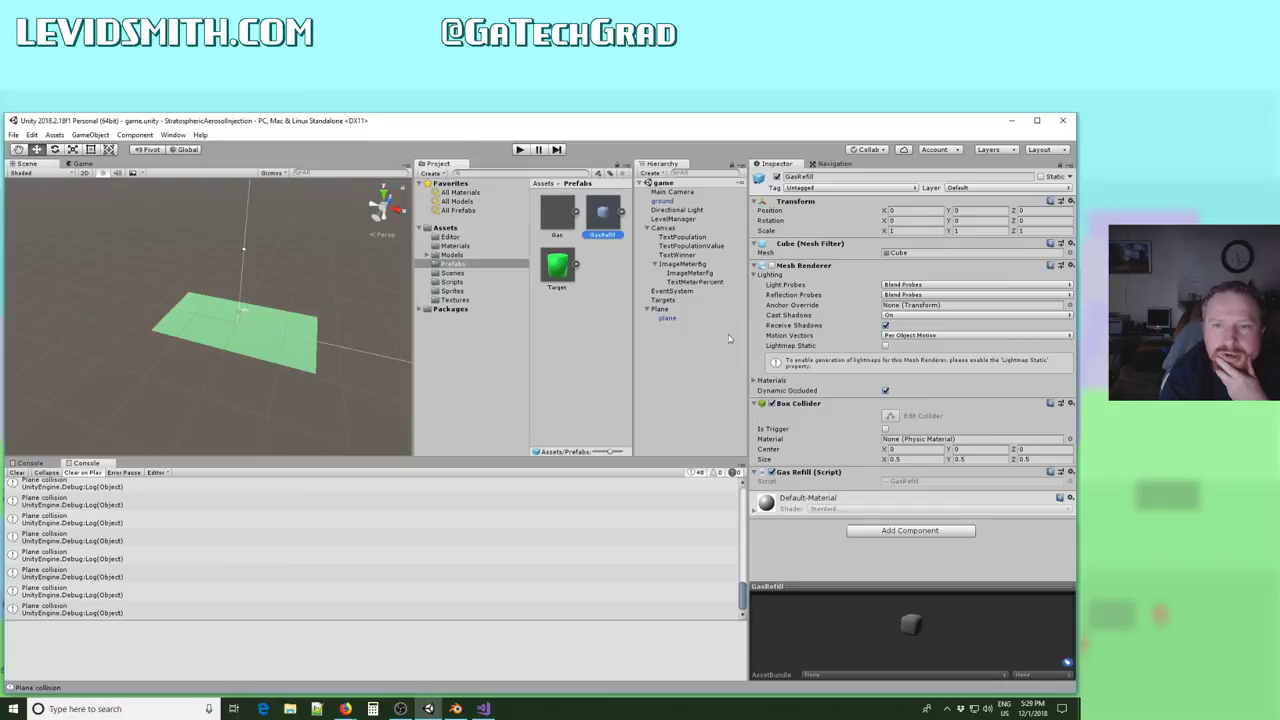
left_click(884, 483)
double_click(884, 483)
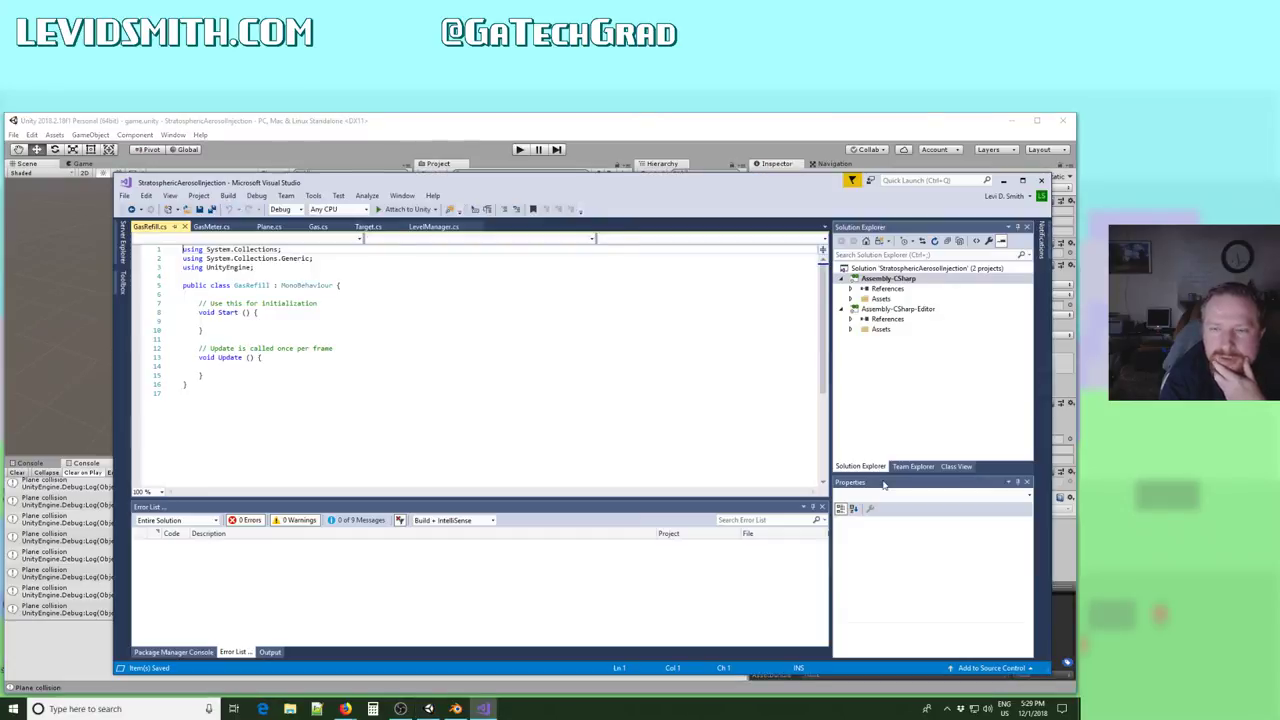
Declare a float field fSpeed = 0.2f at the start of the GasRefill class.
left_click(293, 293)
key("Return")
key("Return")
key("Up")
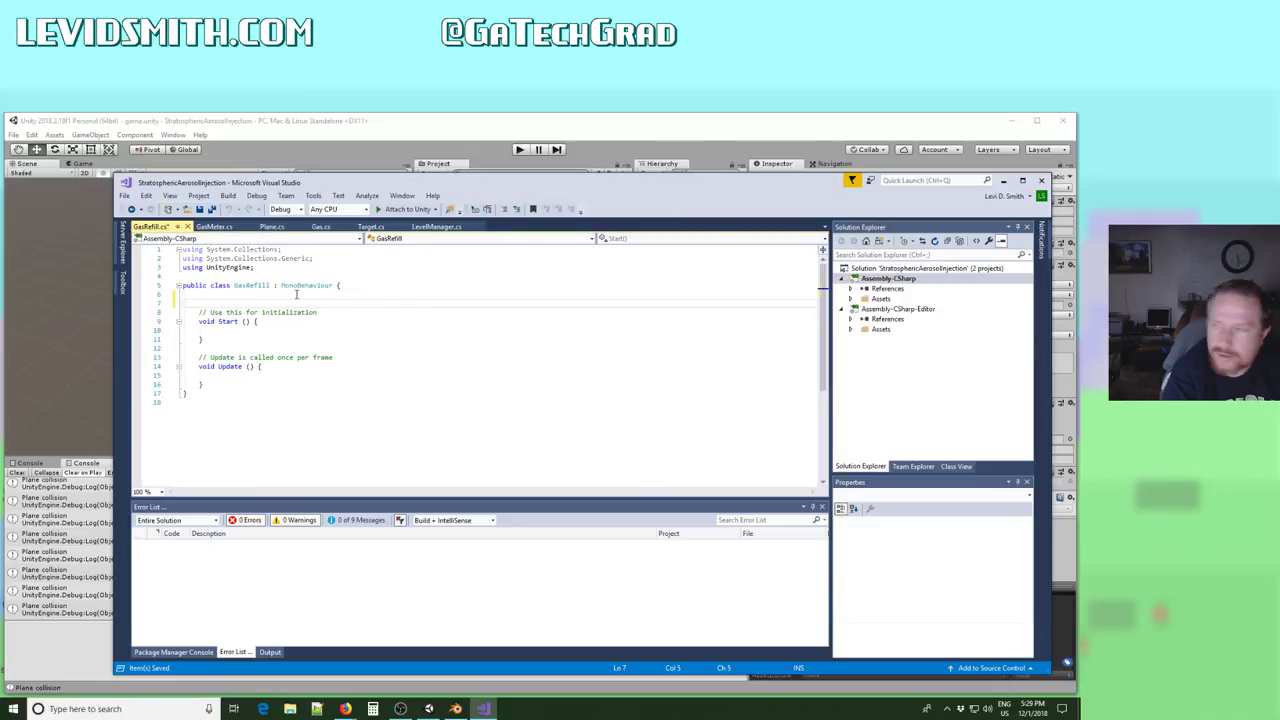
type("fSpeed = ")
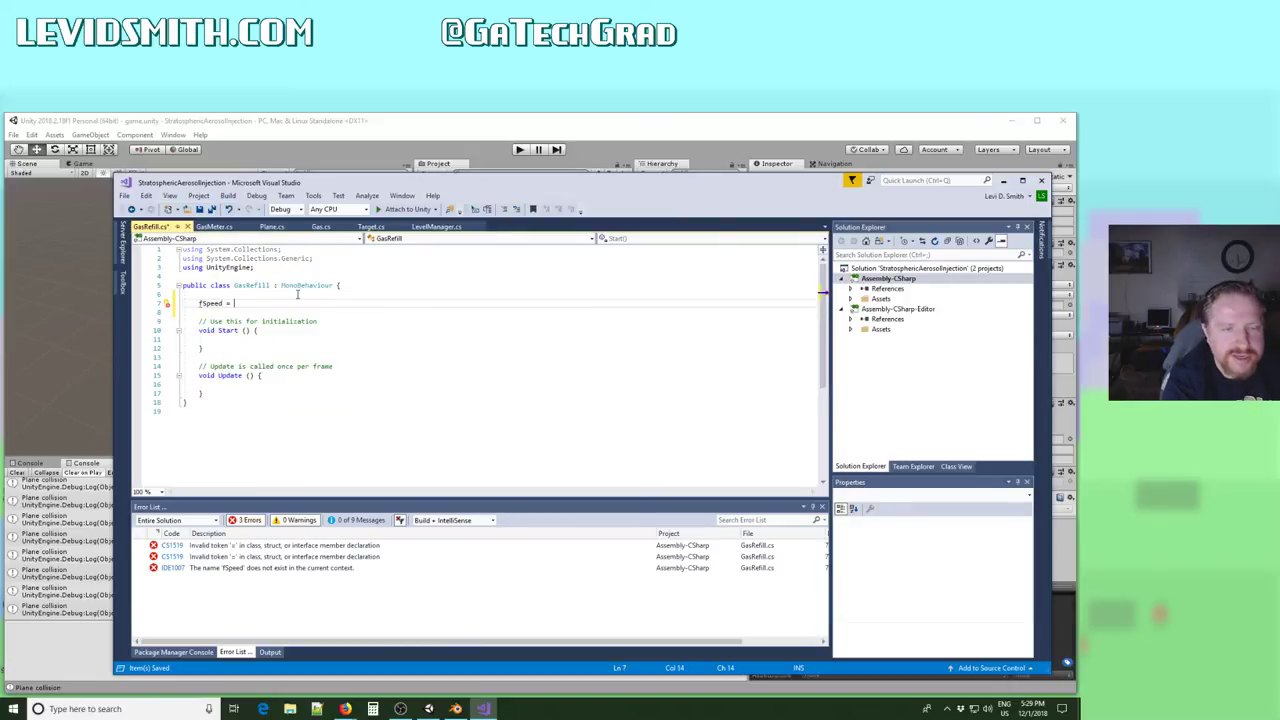
type("0.2f")
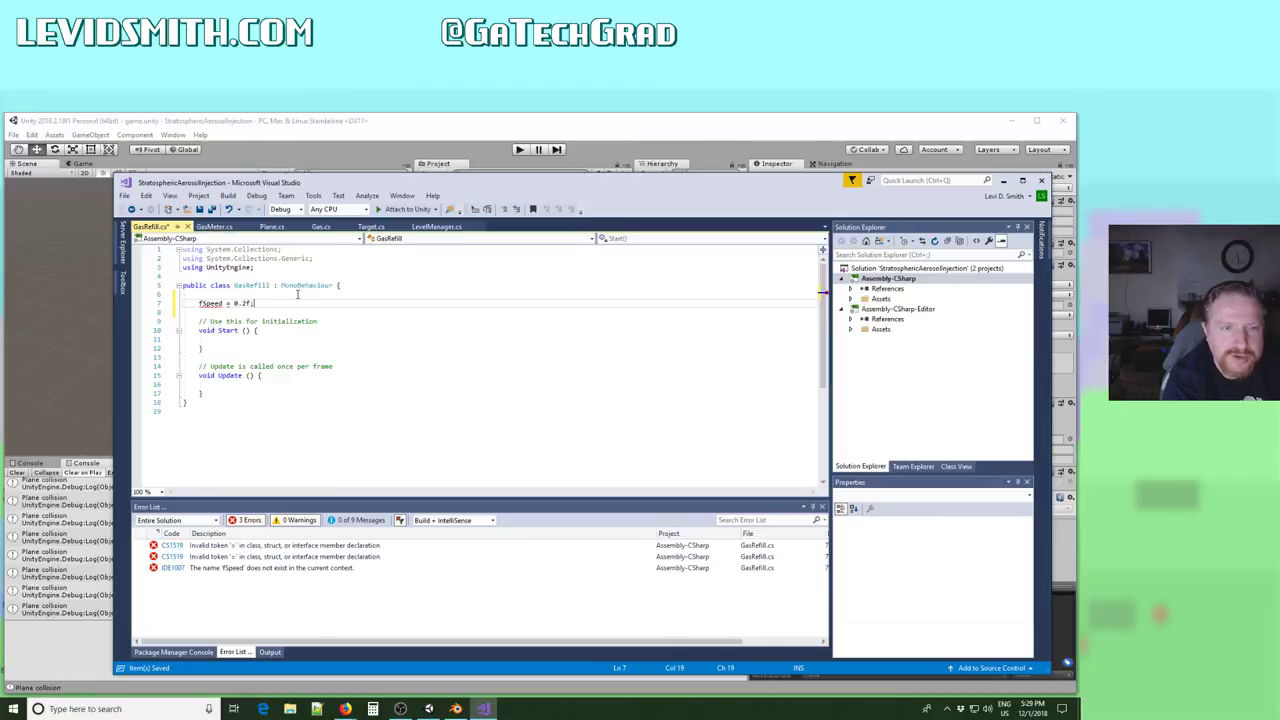
type("float")
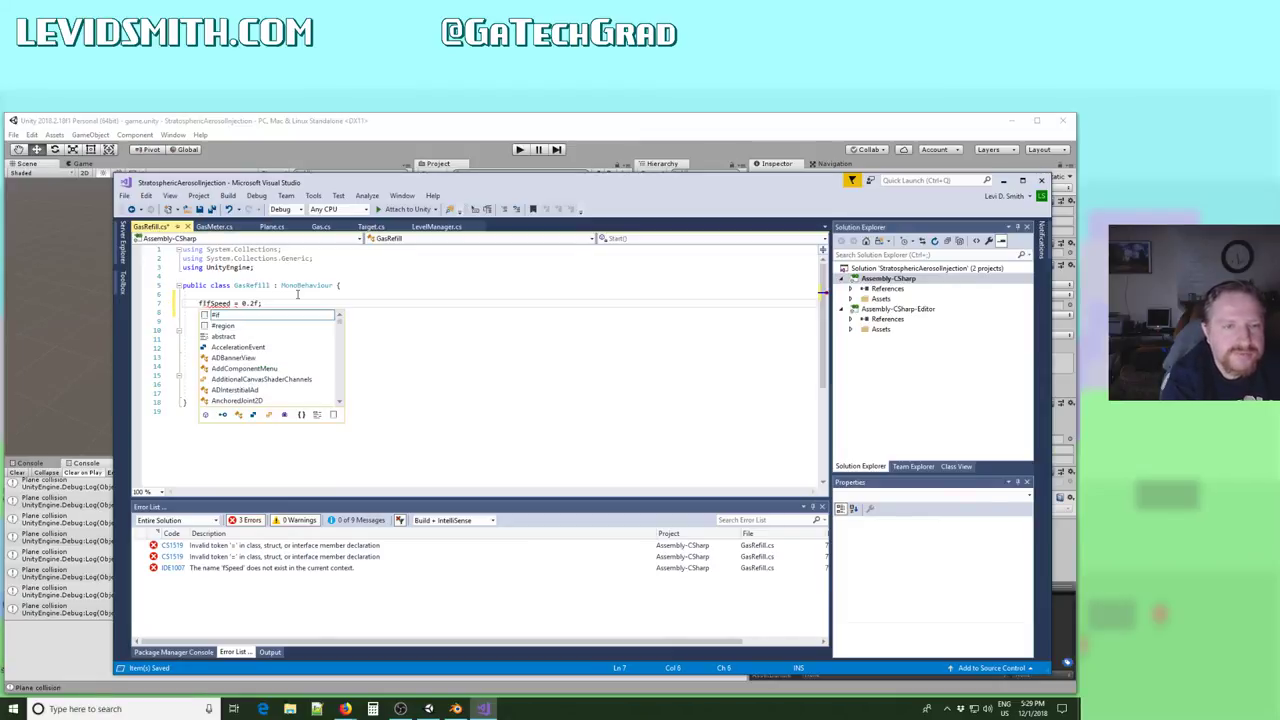
key("End")
key("Return")
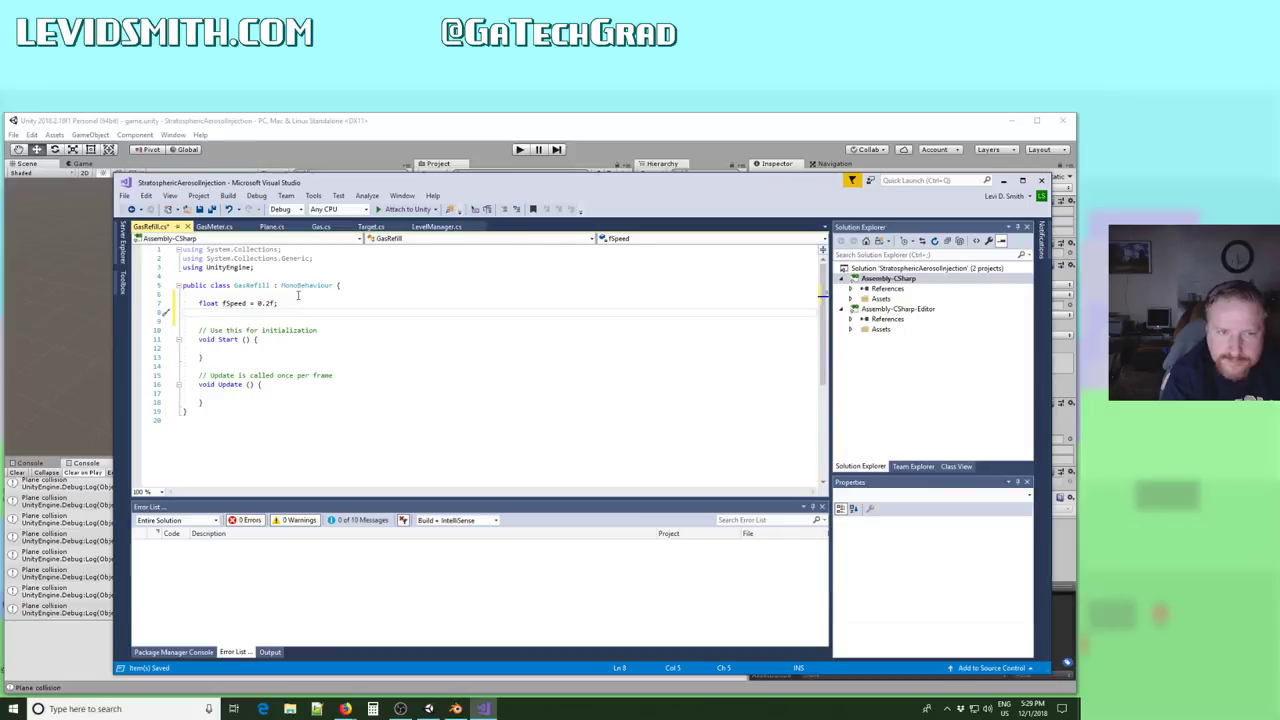
Begin a transform.rotation statement on a new line inside the Start method.
key("Down")
key("Down")
key("Down")
key("End")
key("Return")
type("t")
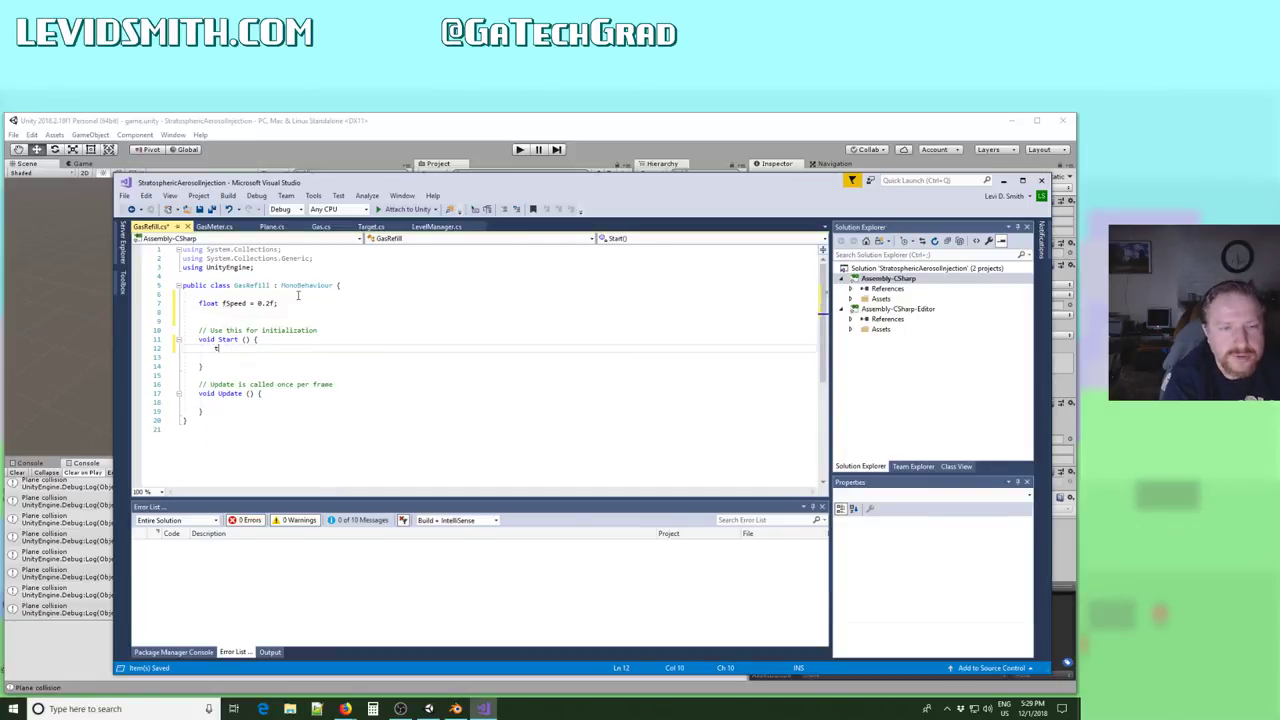
type("rans")
key("Tab")
type(".ro")
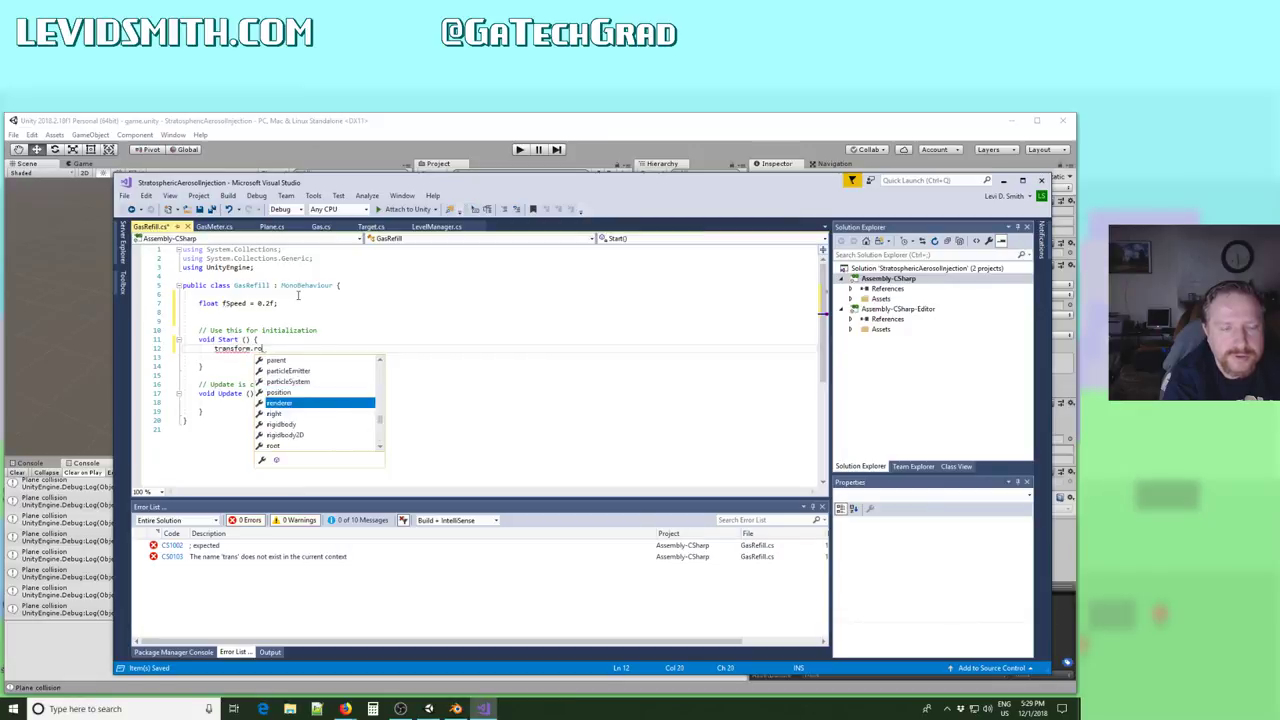
type("tat")
key("Tab")
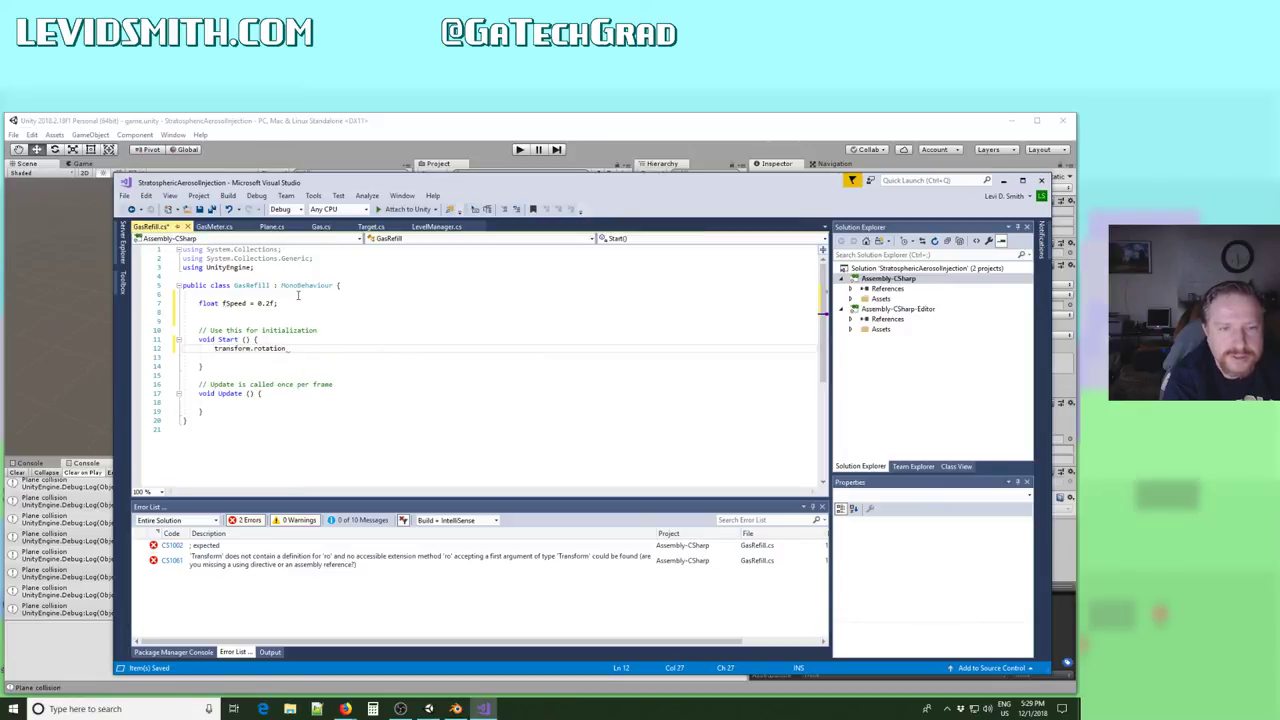
Assign a Quaternion.AngleAxis call to transform.rotation in the Start method.
type("= Quaternion")
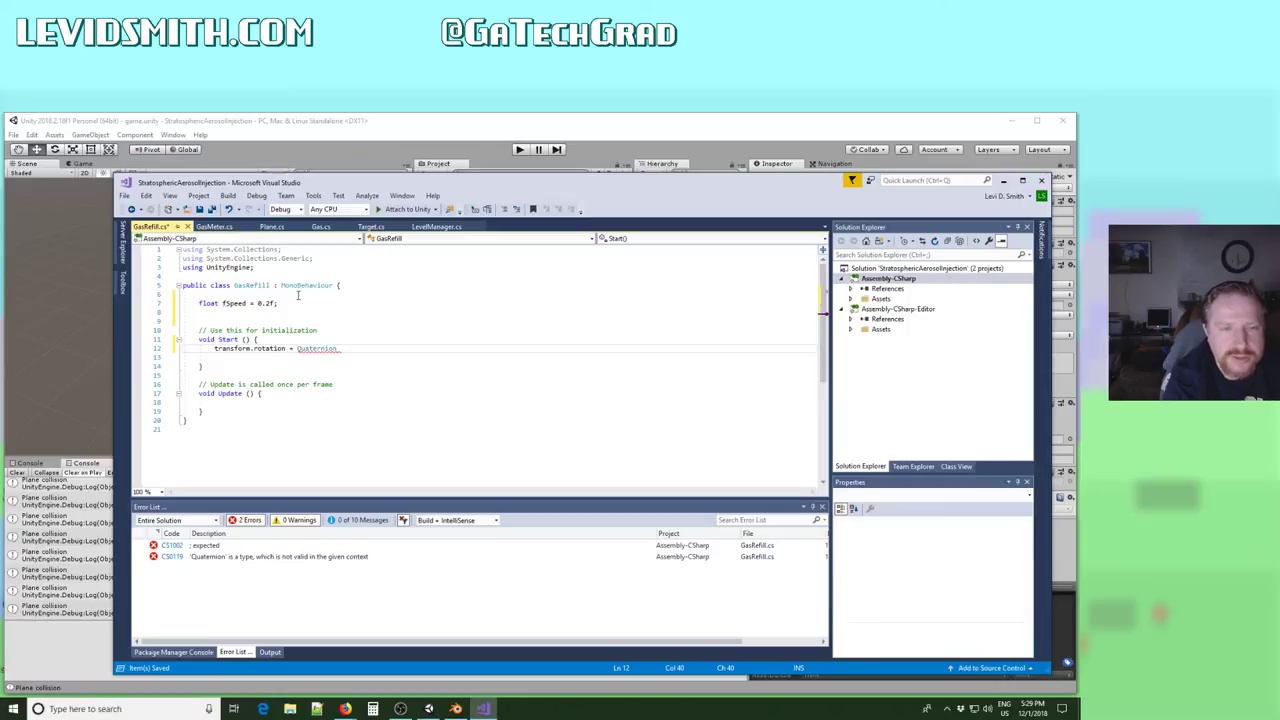
type(".Angle")
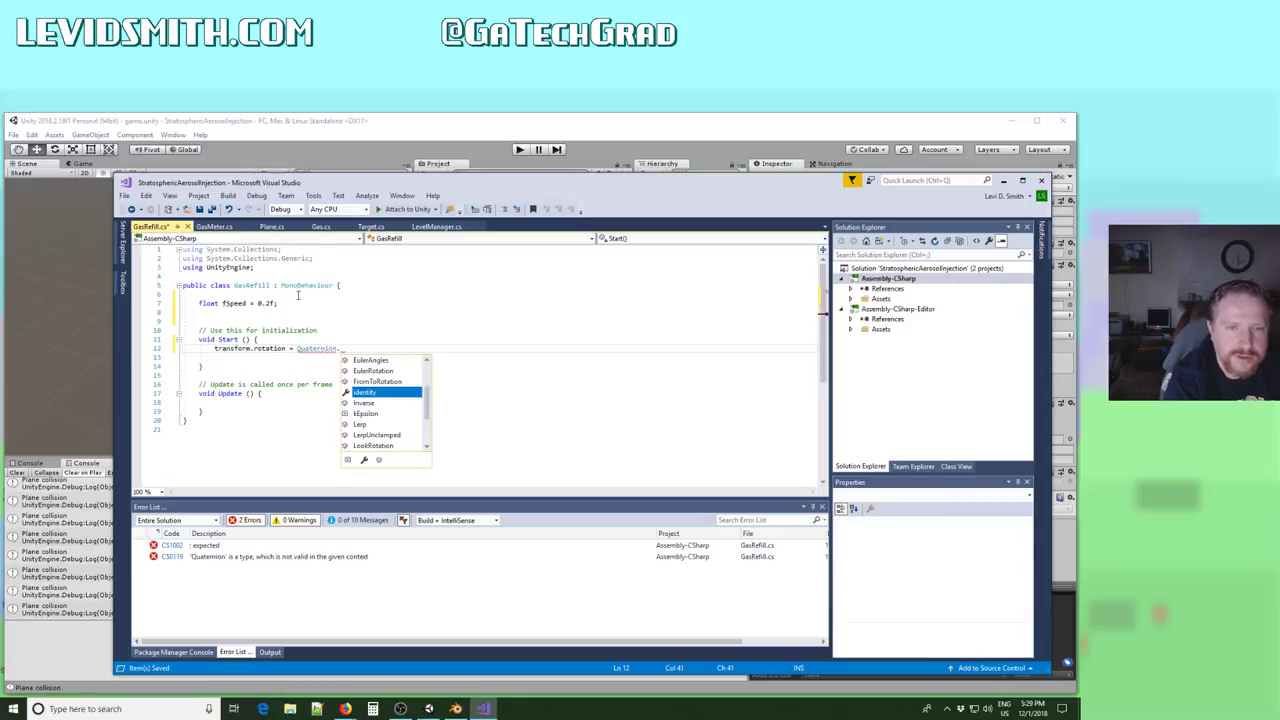
key("BackSpace")
key("BackSpace")
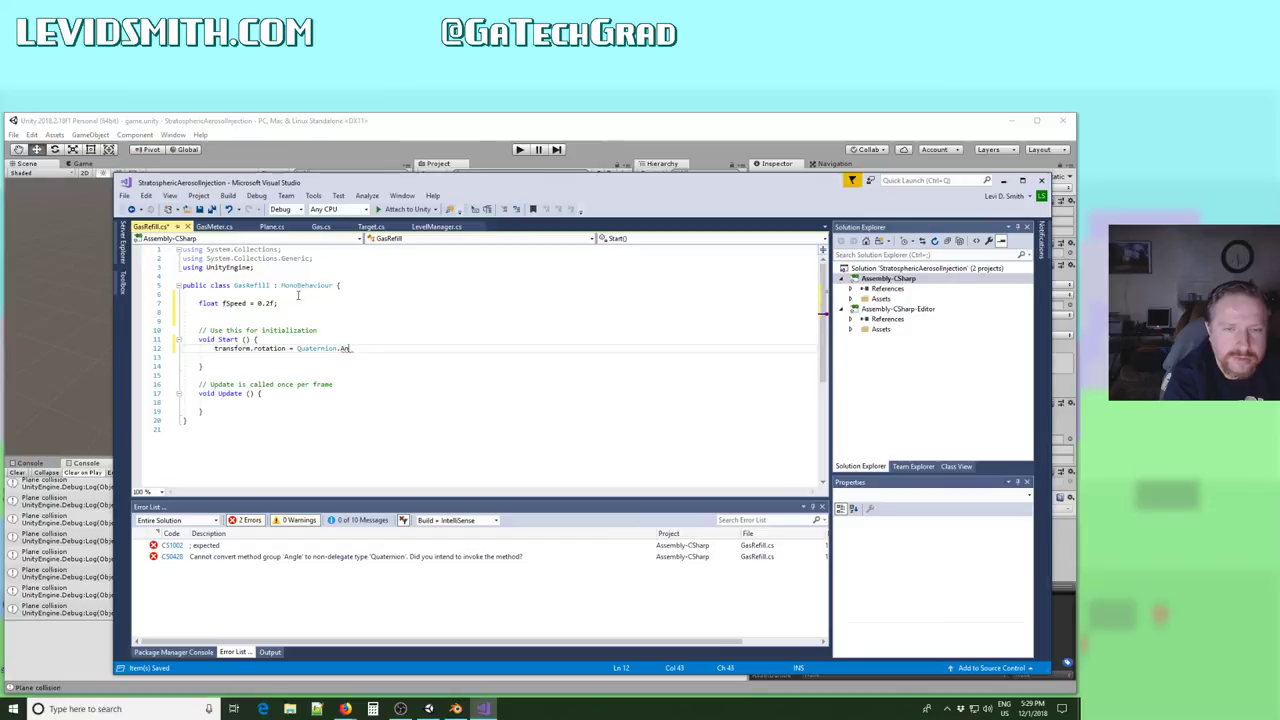
type(".Ax")
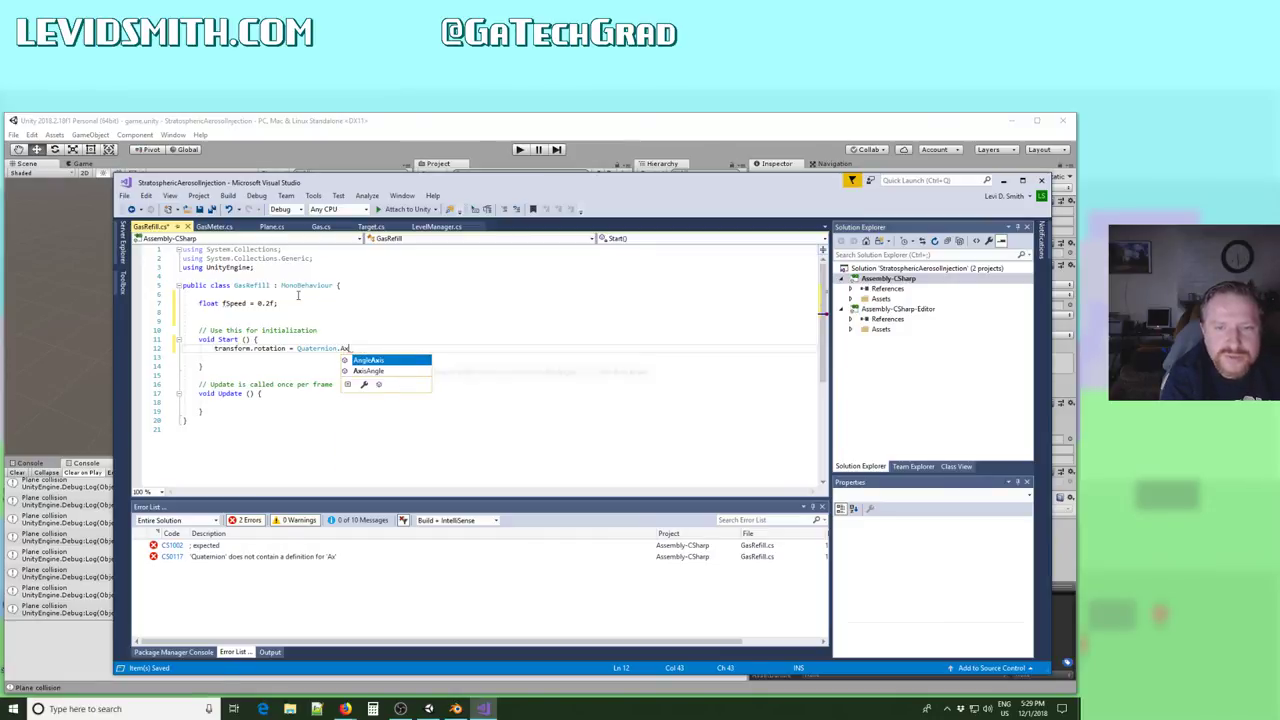
key("Up")
key("Tab")
type("(")
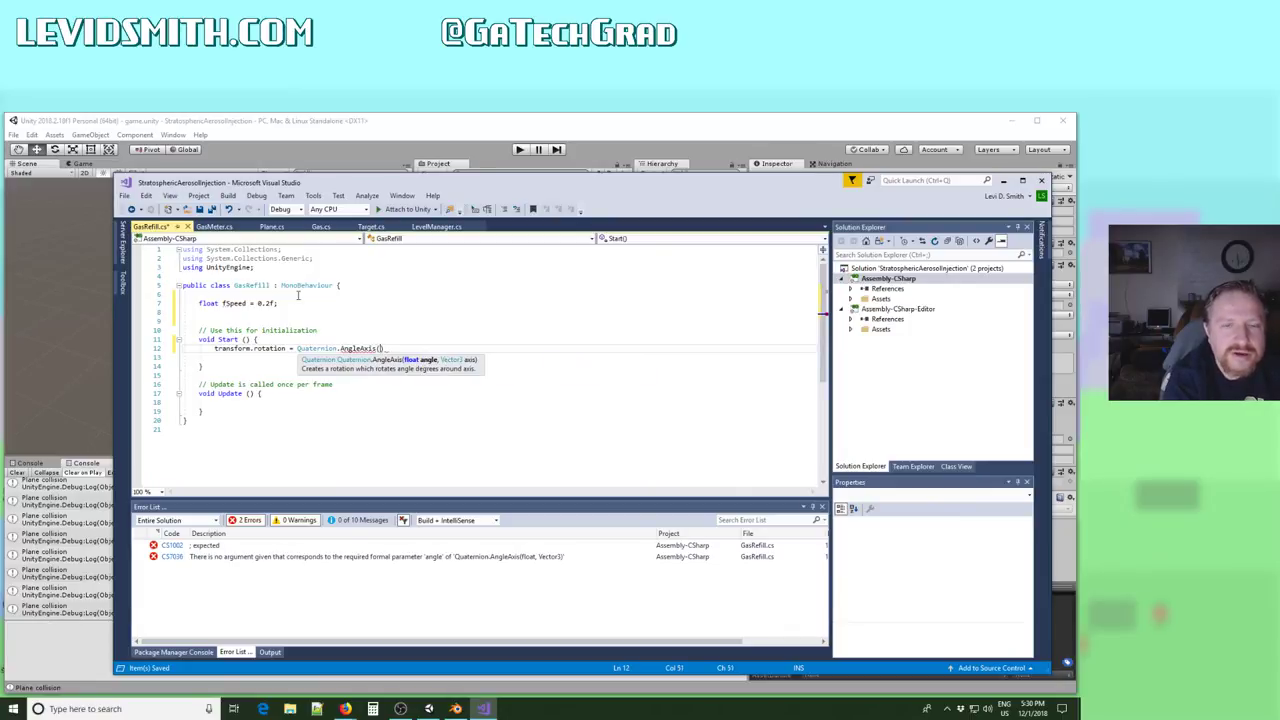
Give AngleAxis the arguments Random.Range(0f, 360f) and Vector3.up, and end the statement with a semicolon.
type("Random")
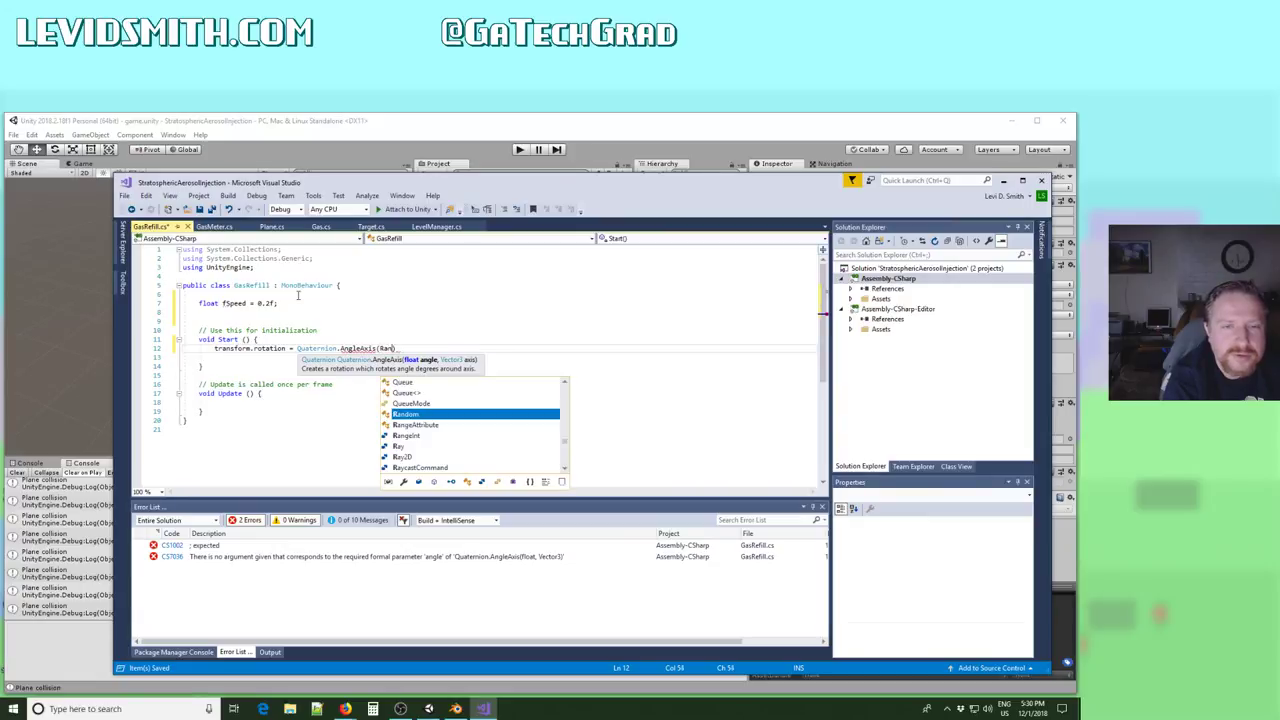
type(".Range(0")
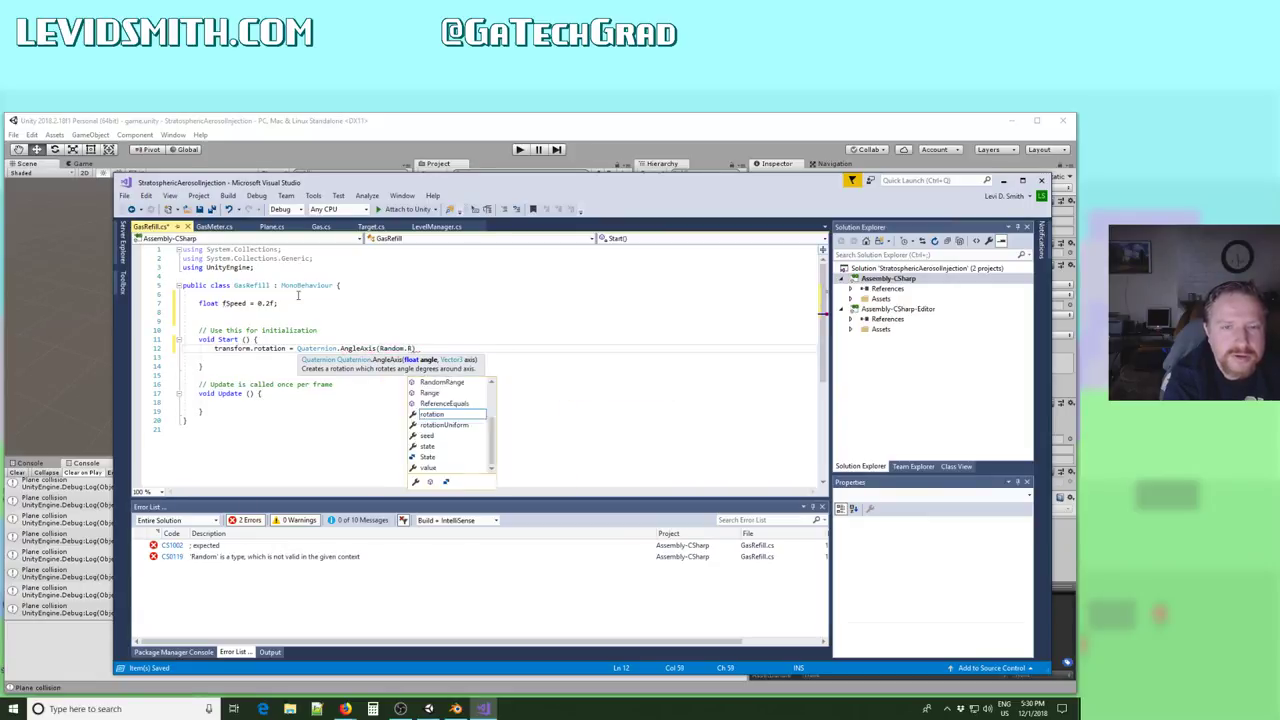
type("f, 360f")
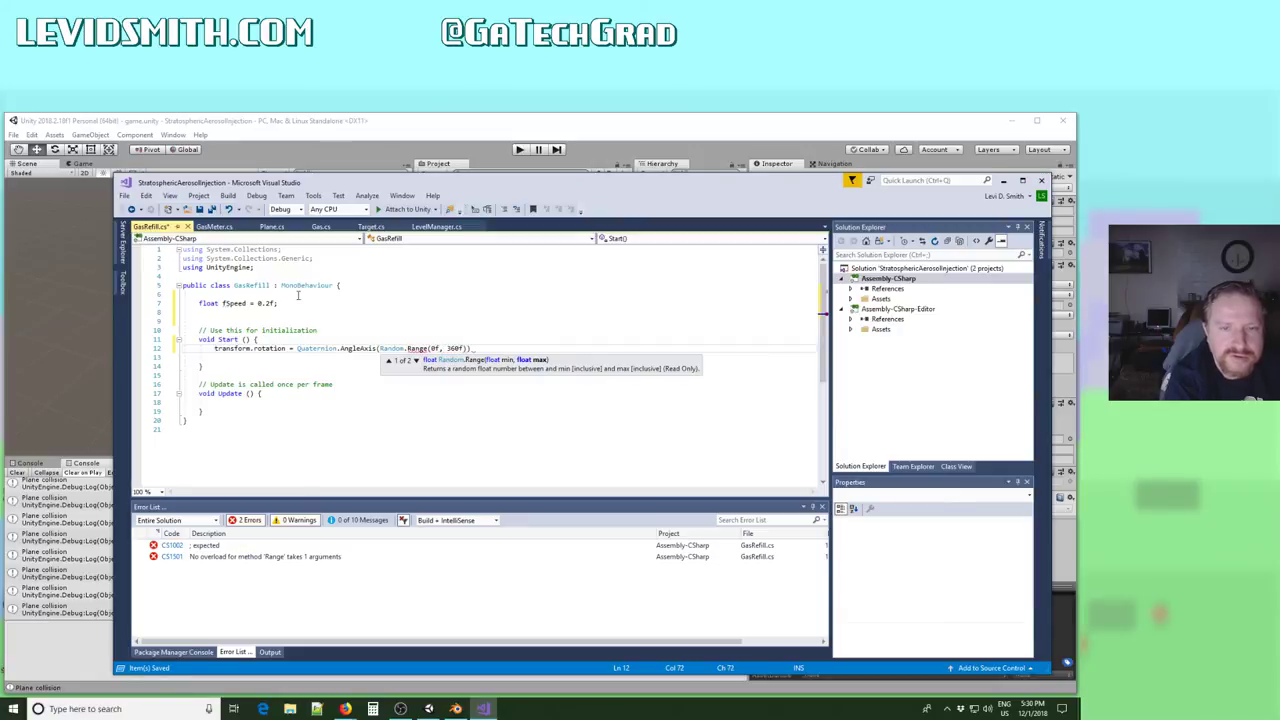
type(")")
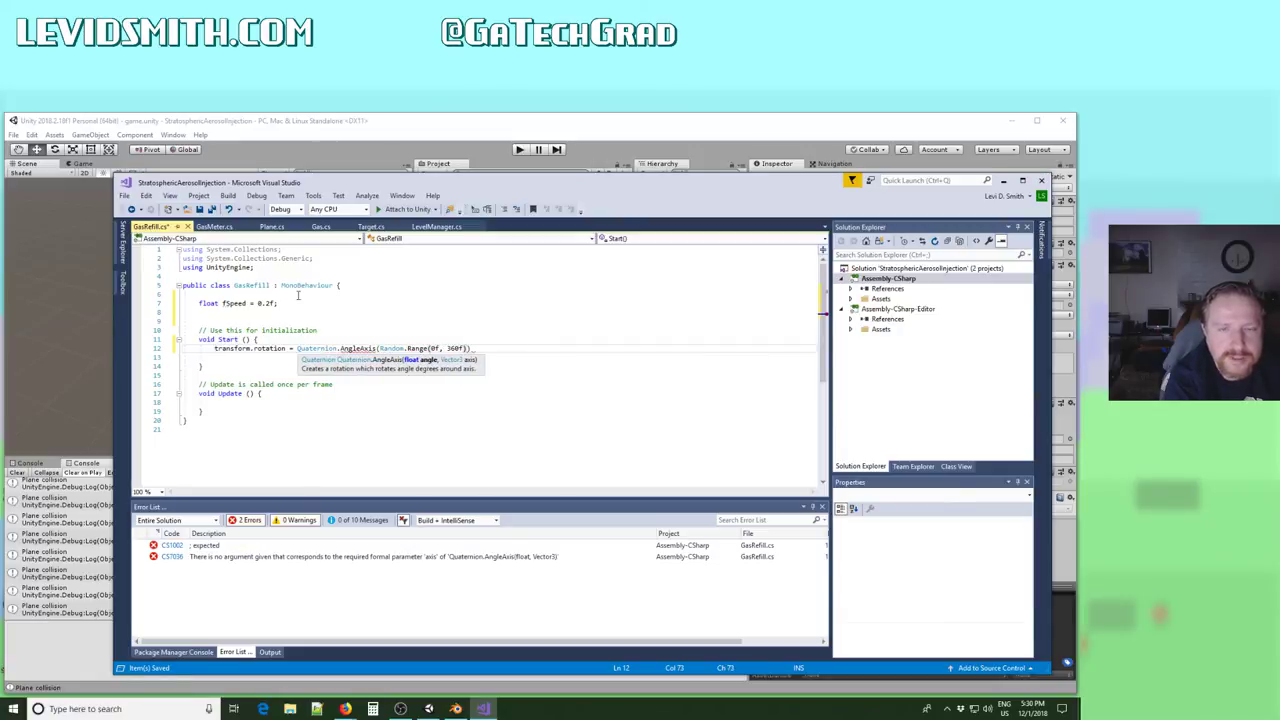
type(", Vector3")
type(".up)")
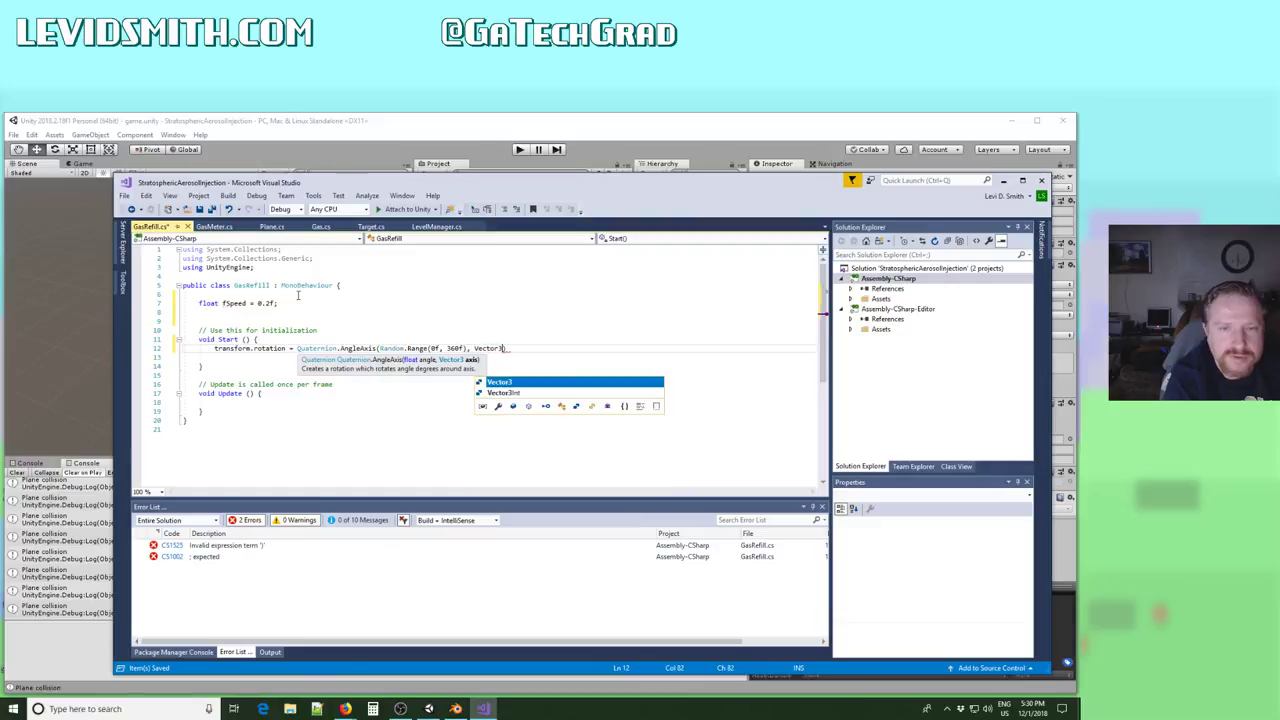
type(";")
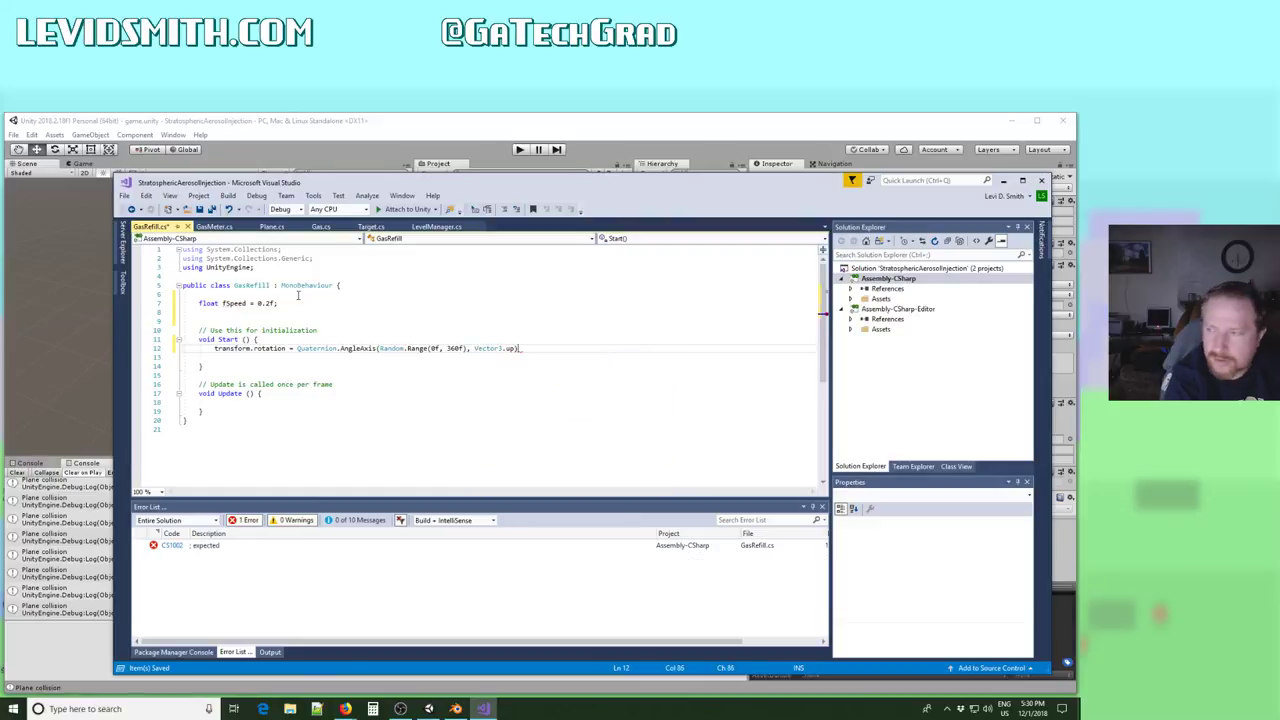
Add a transform.Translate call on a new line inside the Update method.
key("Down")
key("Down")
key("Down")
key("Down")
key("Down")
key("Return")
key("Return")
key("Up")
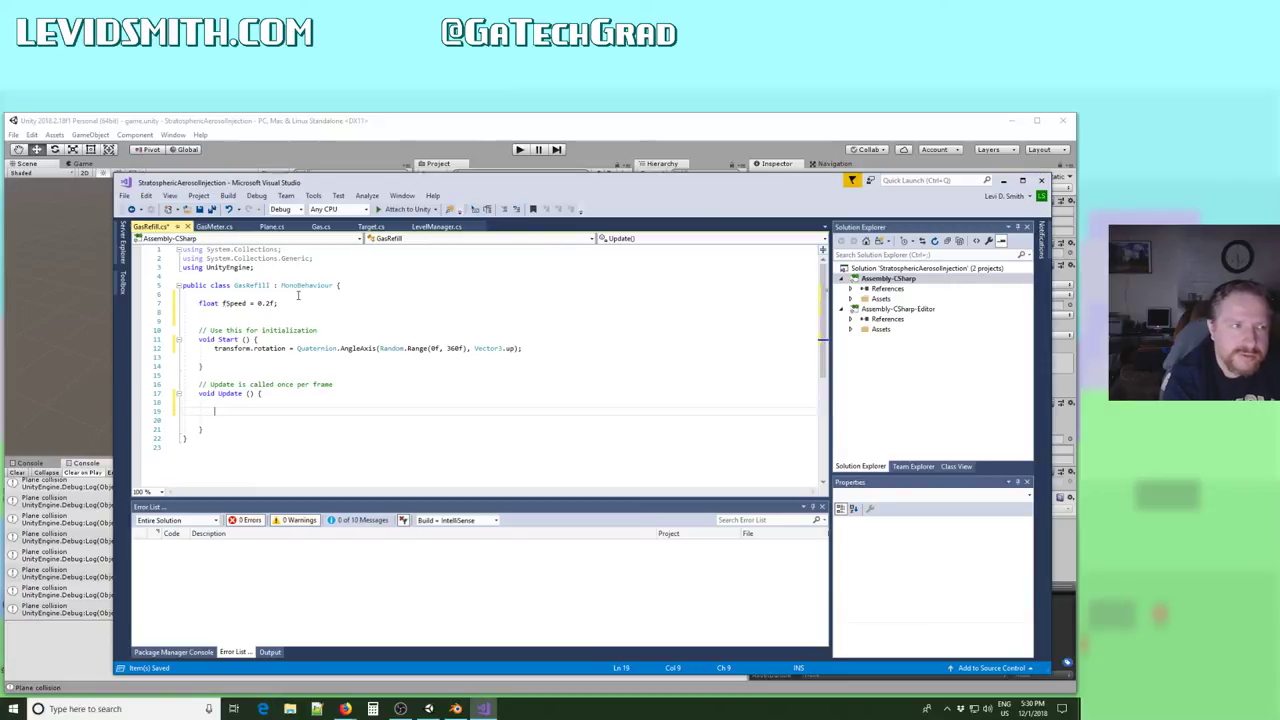
type("trans")
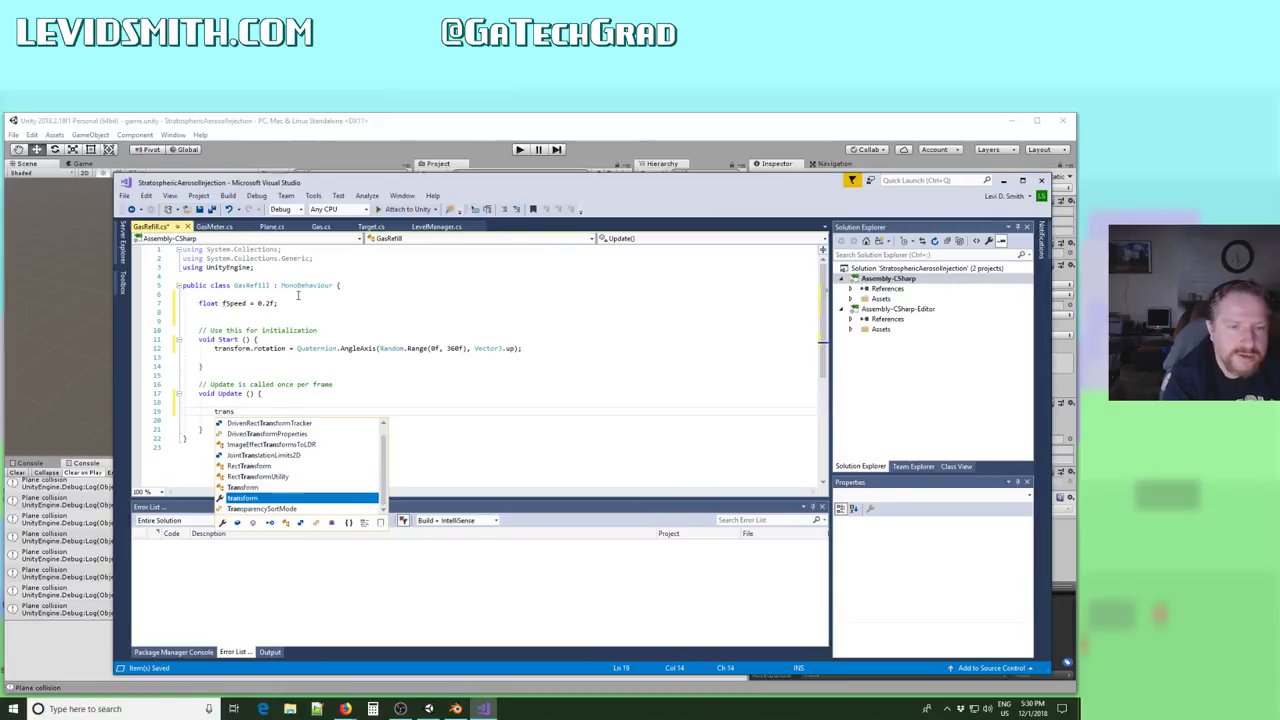
key("Tab")
type(".")
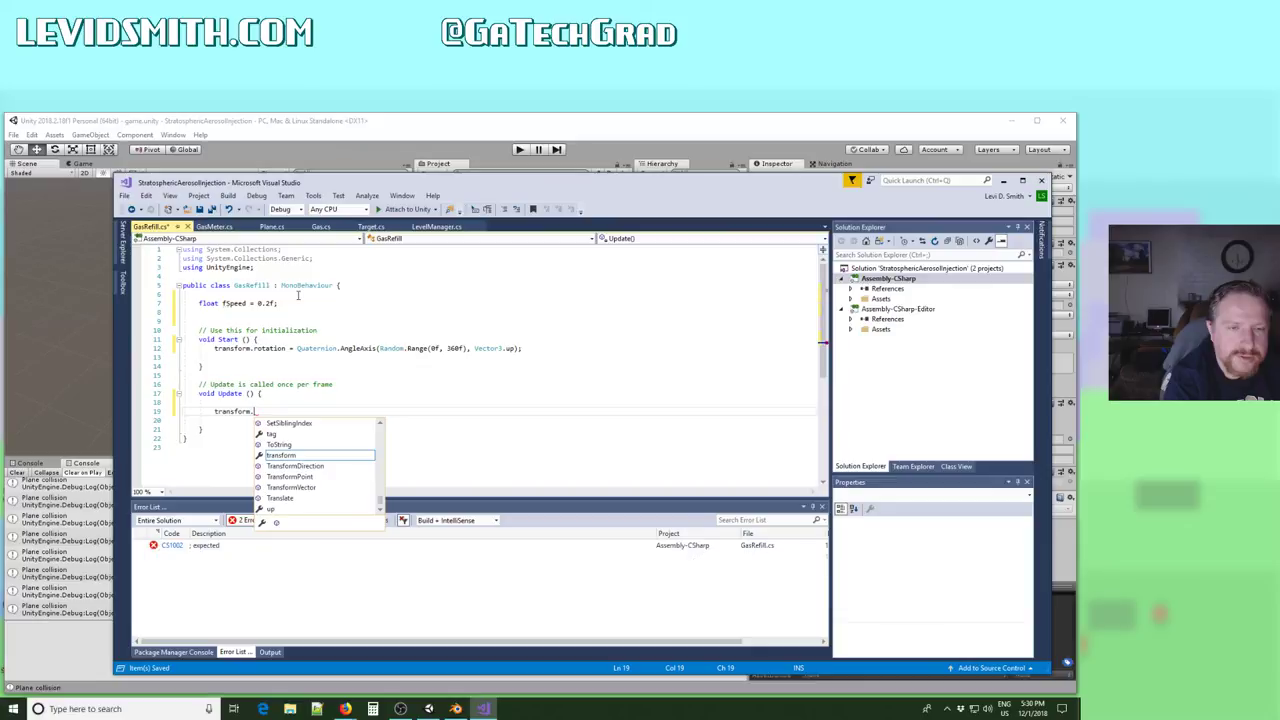
type("Tra")
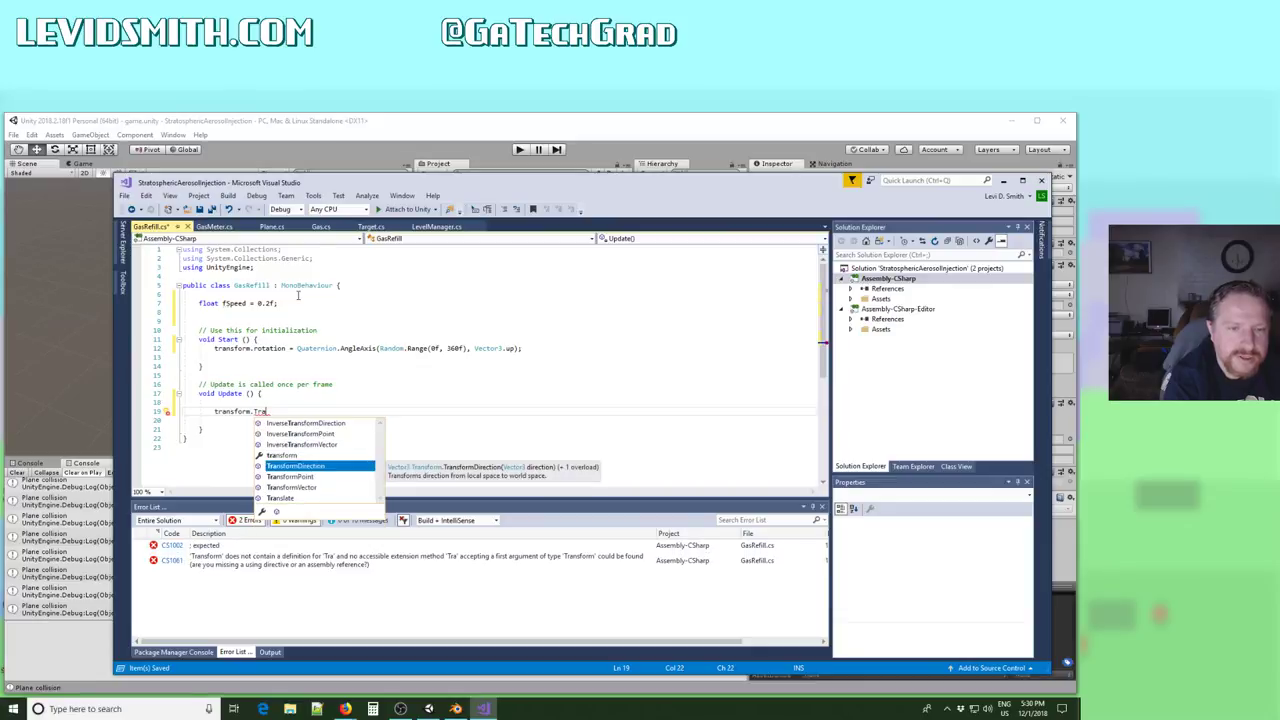
key("Down")
key("Down")
key("Down")
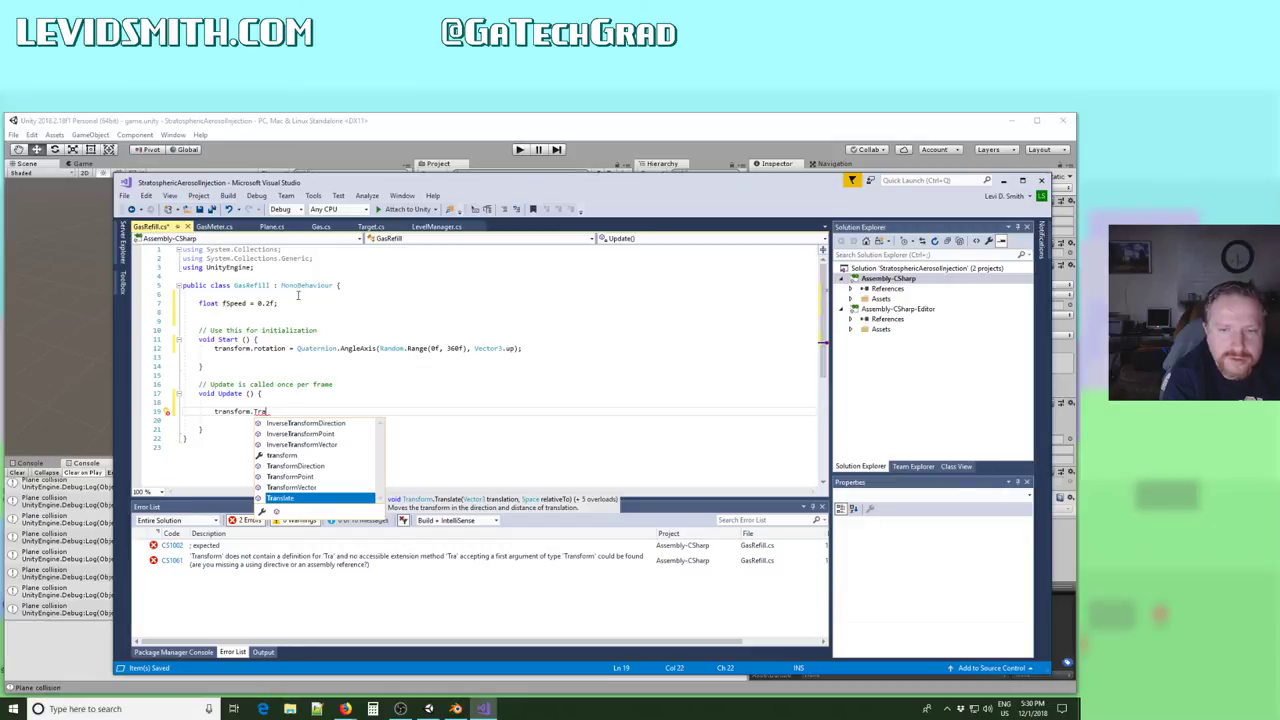
key("Tab")
type("(")
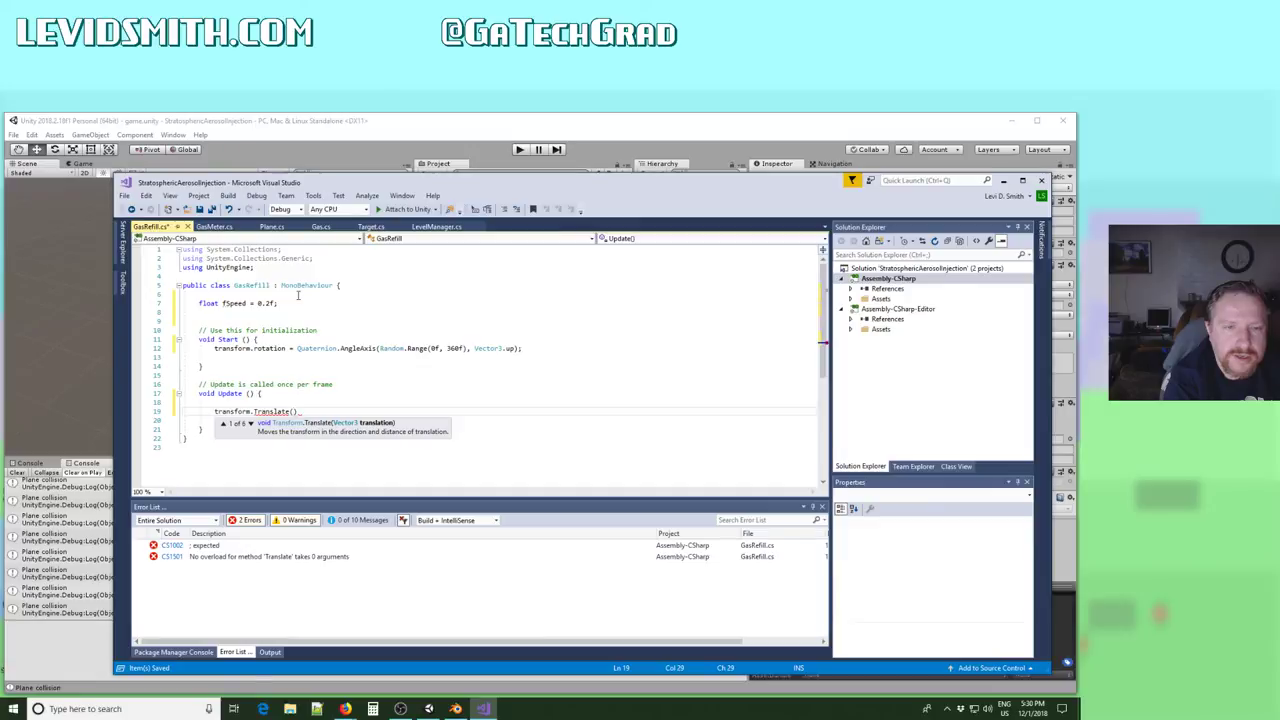
Pass Vector3.forward and fSpeed * Time.deltaTime as the Translate arguments and close the statement.
type("Vector3")
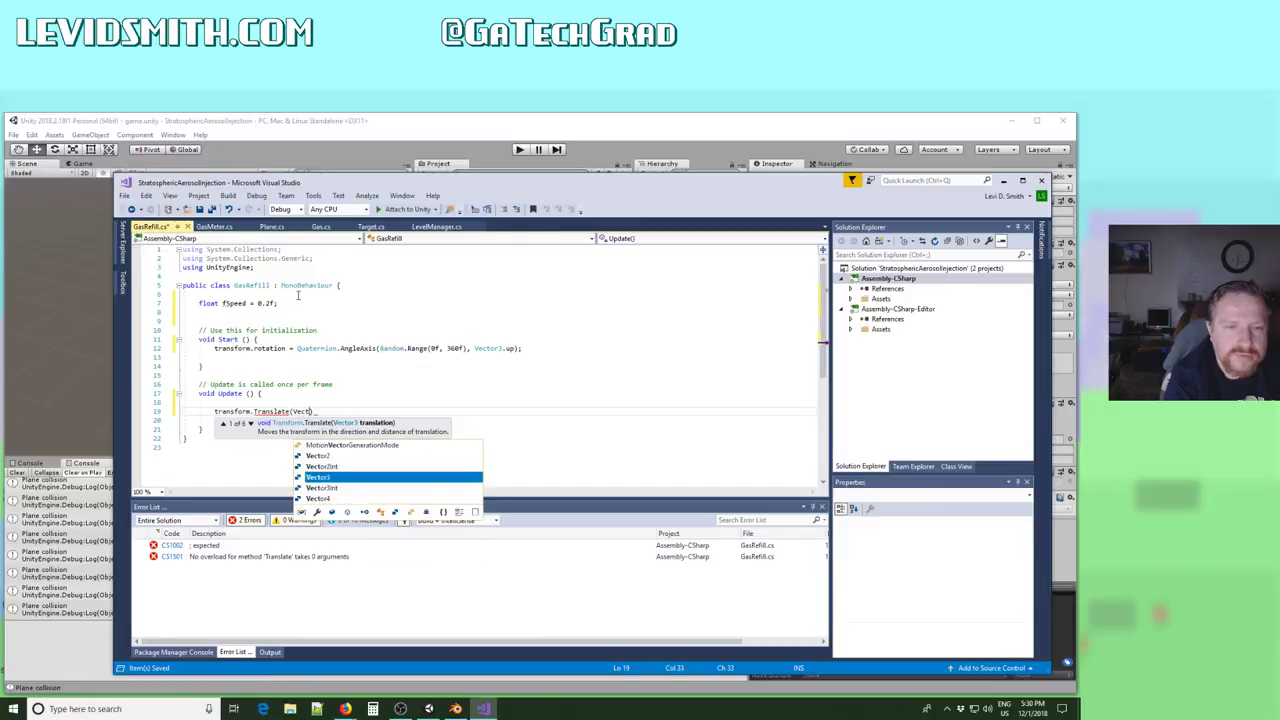
type(".for")
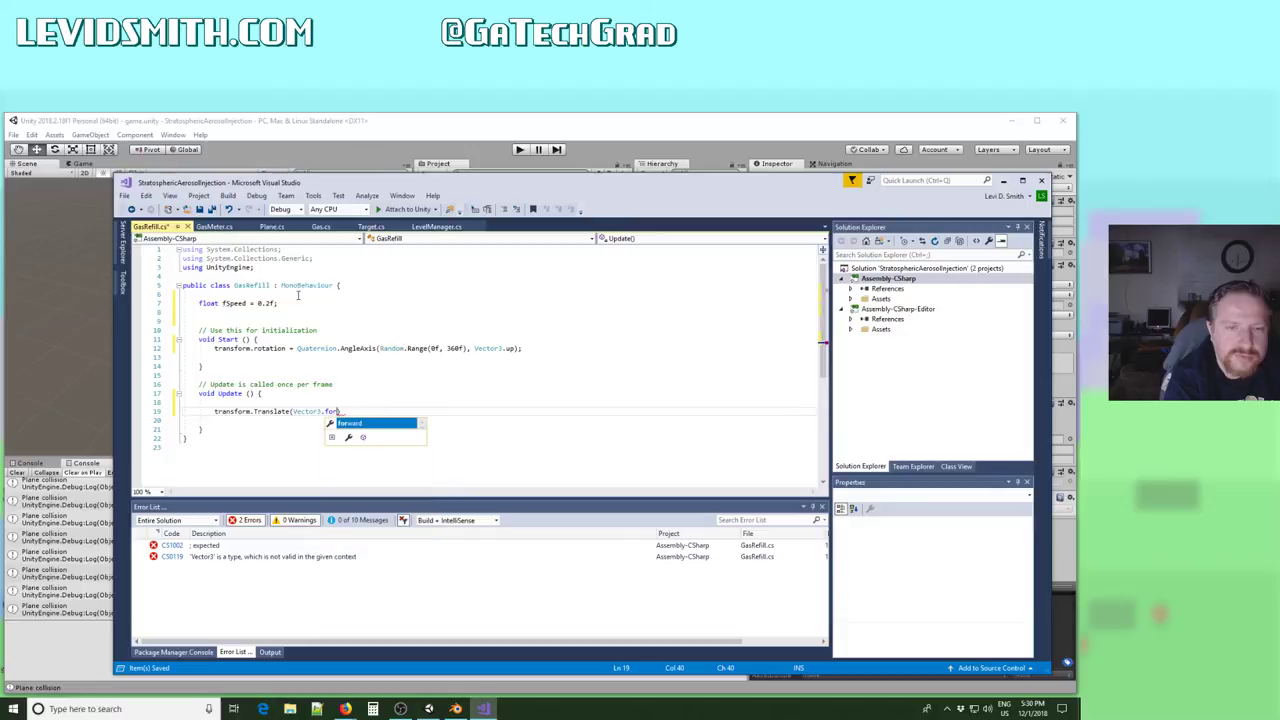
type("ward, f")
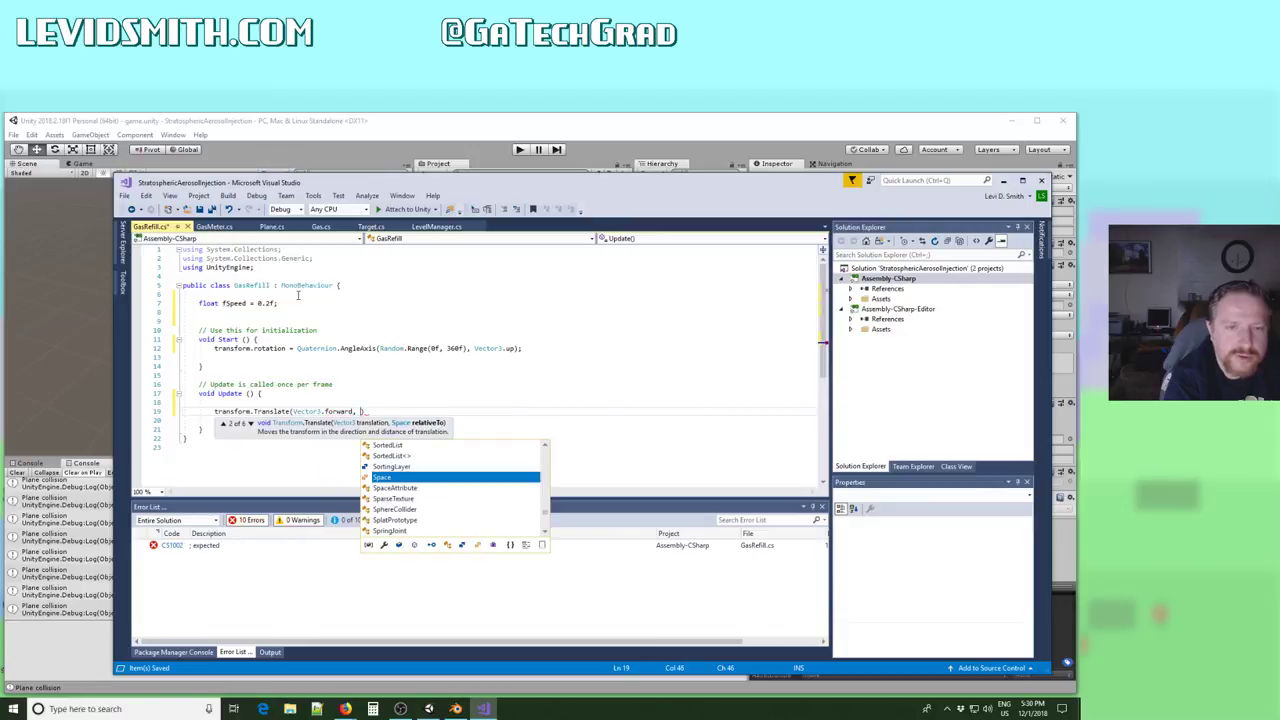
type("Speed * Time.deltaTime")
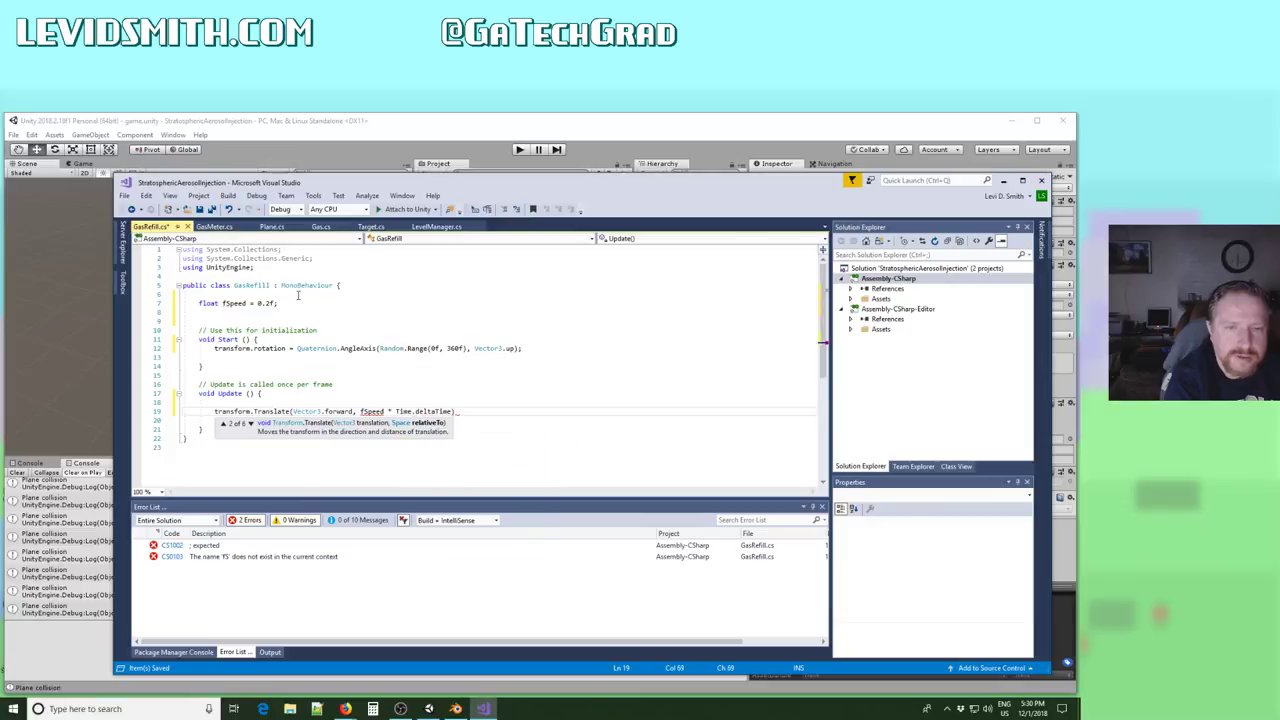
type(");")
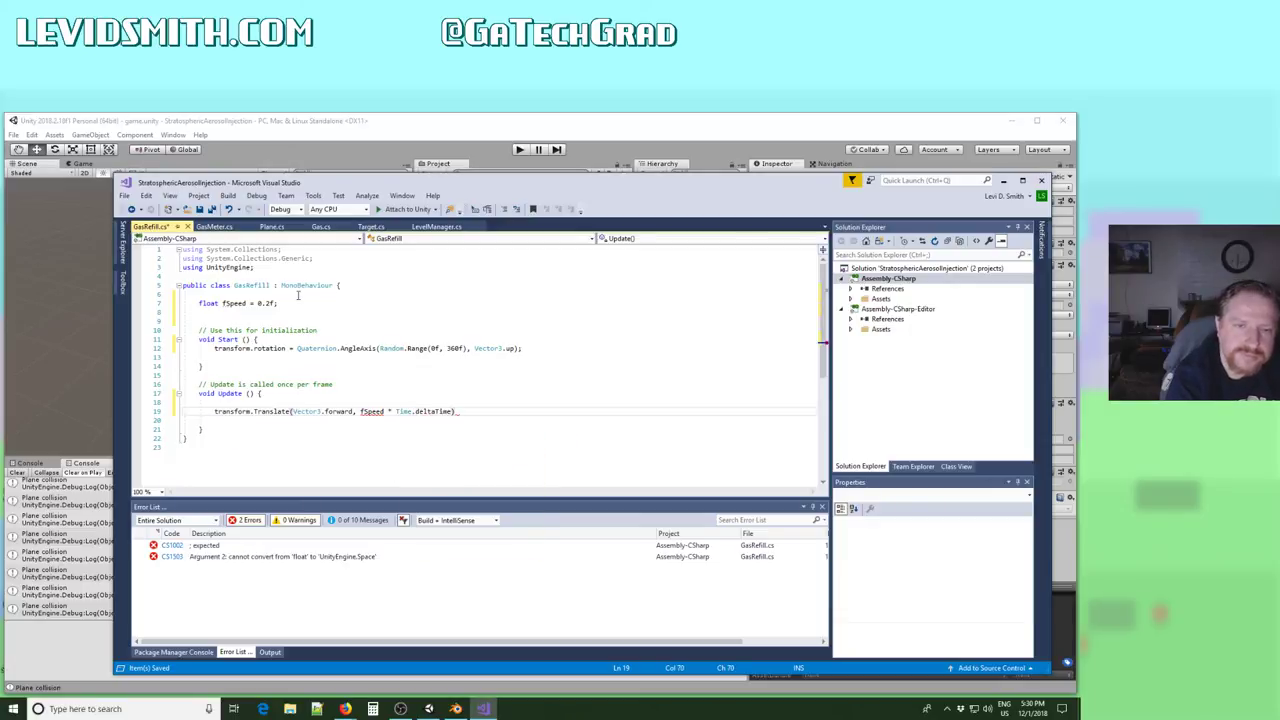
Check the error on the Translate call's second argument and add Space.Self as a third argument.
left_click(398, 376)
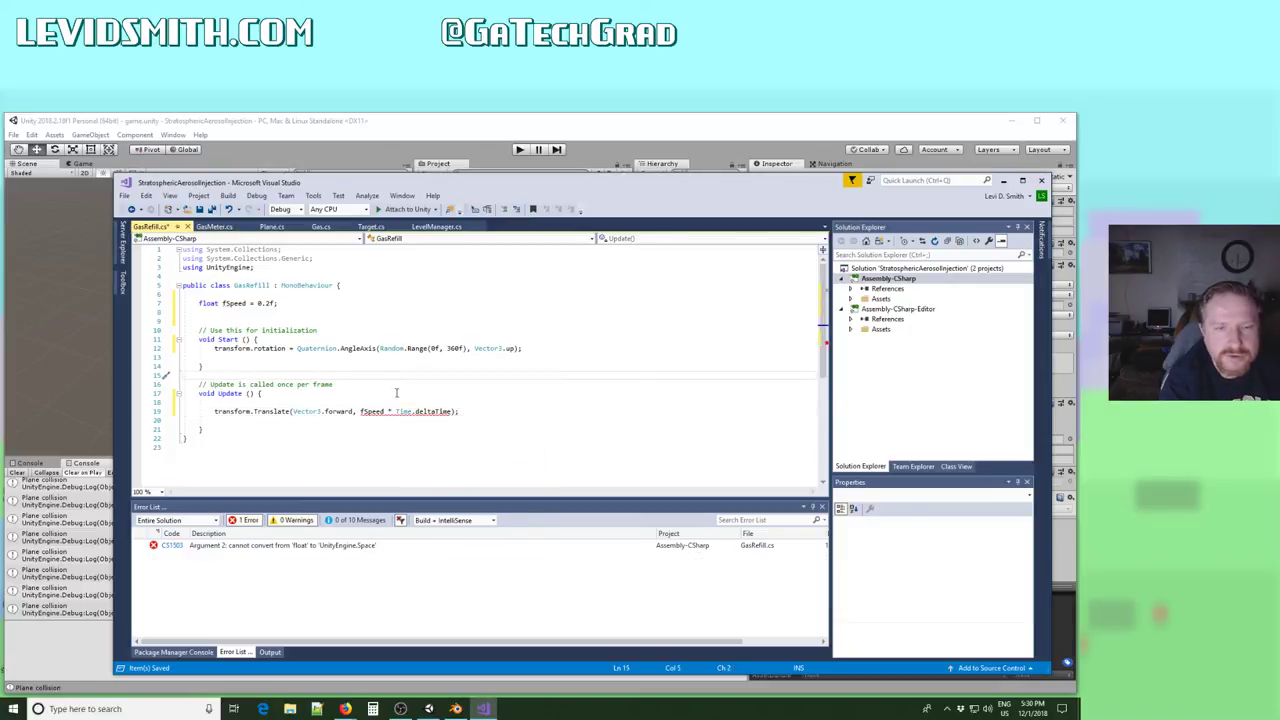
mouse_move(375, 413)
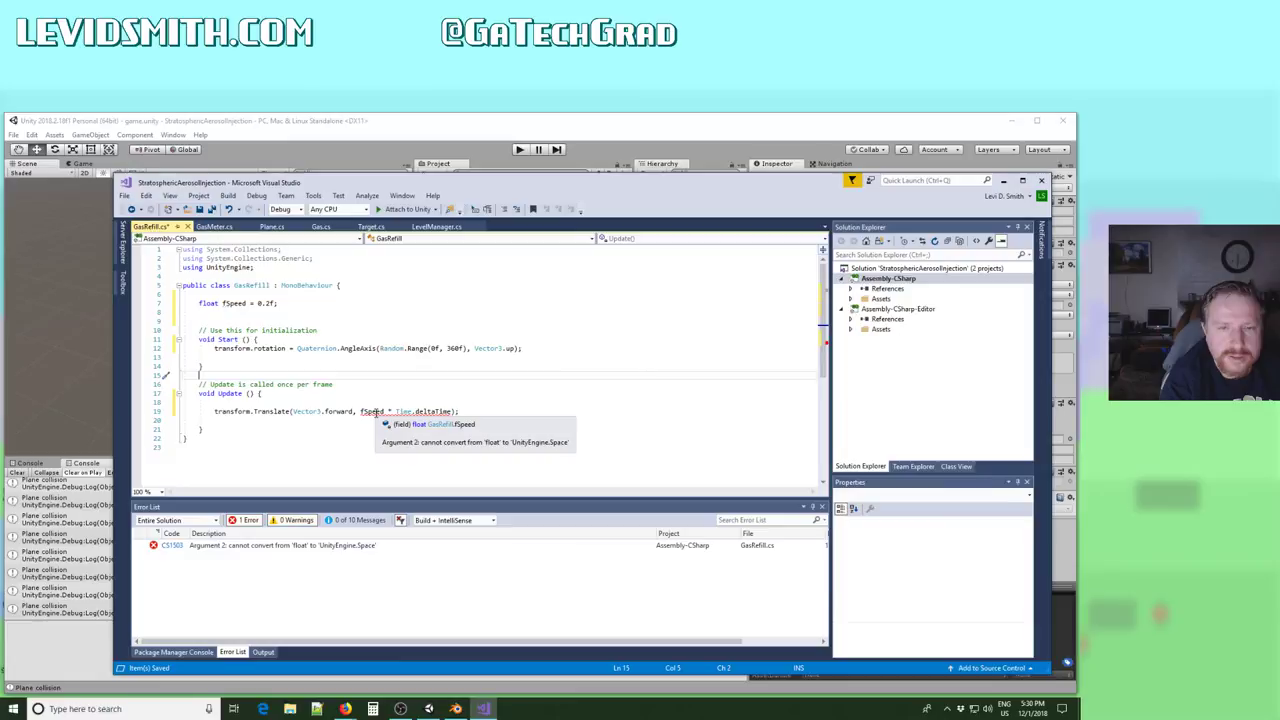
left_click(451, 411)
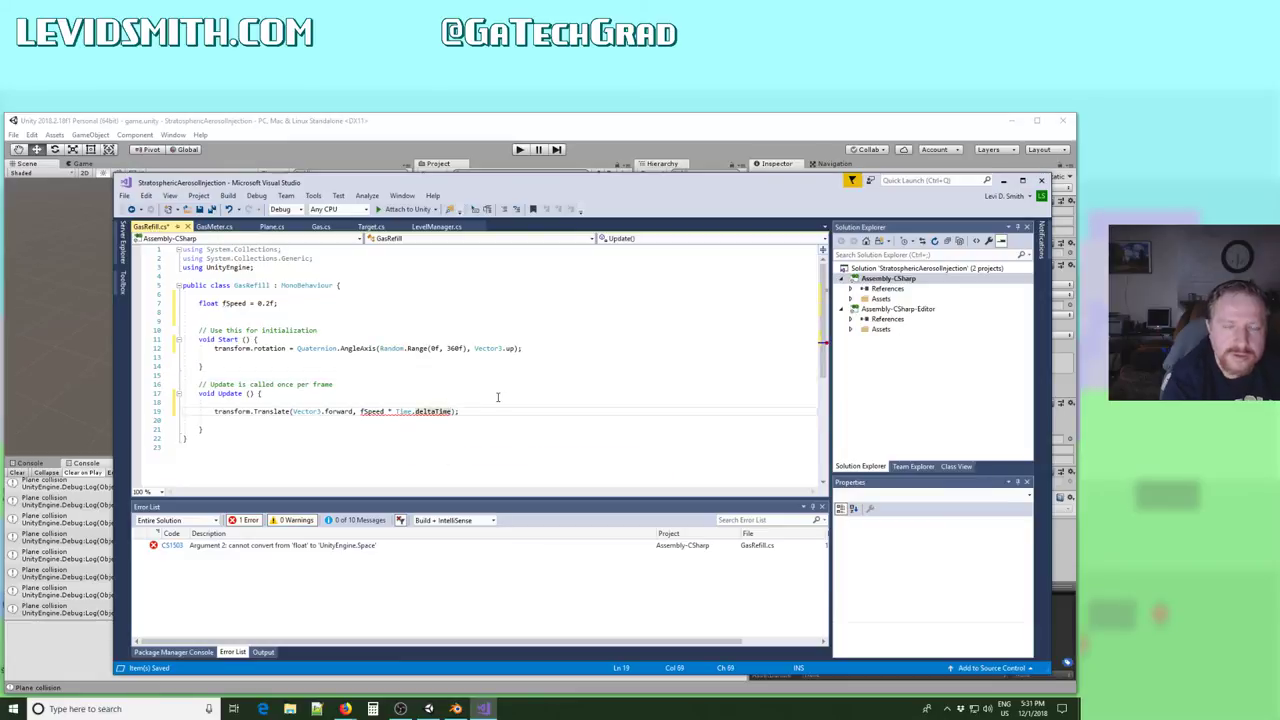
type(", Space")
type(".Self")
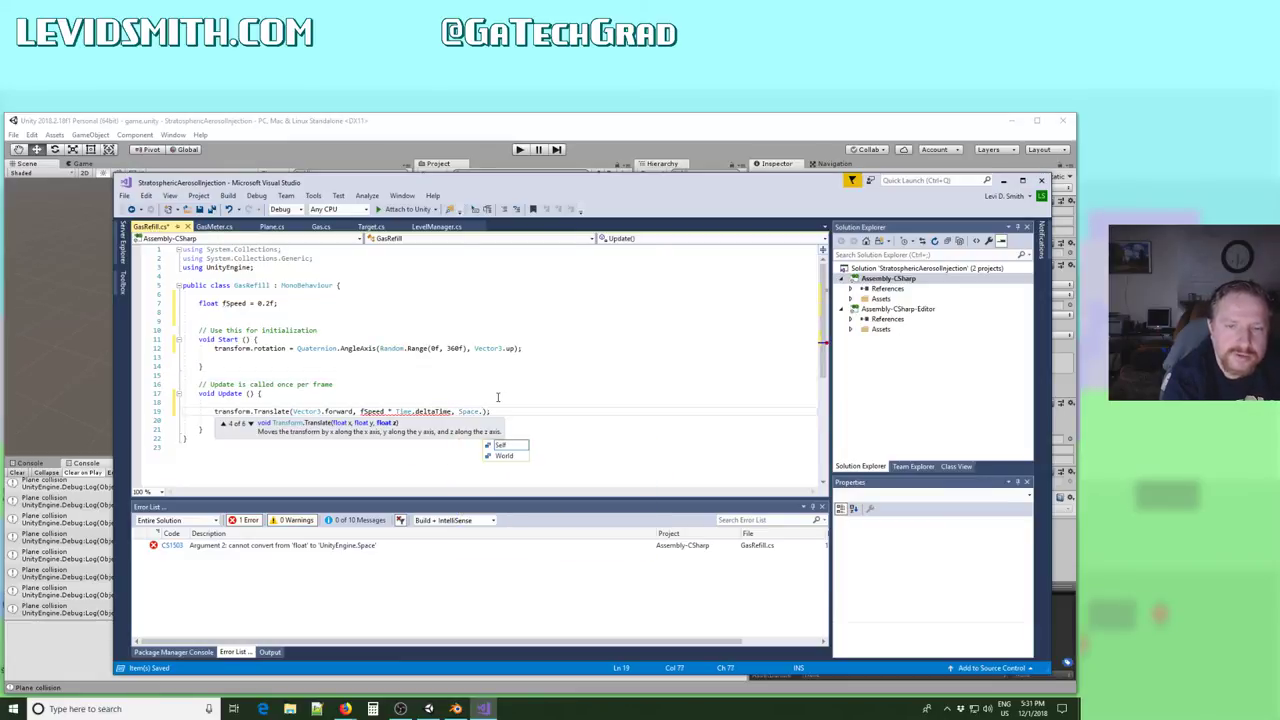
Inspect the Translate arguments and replace the comma between Vector3.forward and fSpeed with a multiplication sign.
left_click(493, 376)
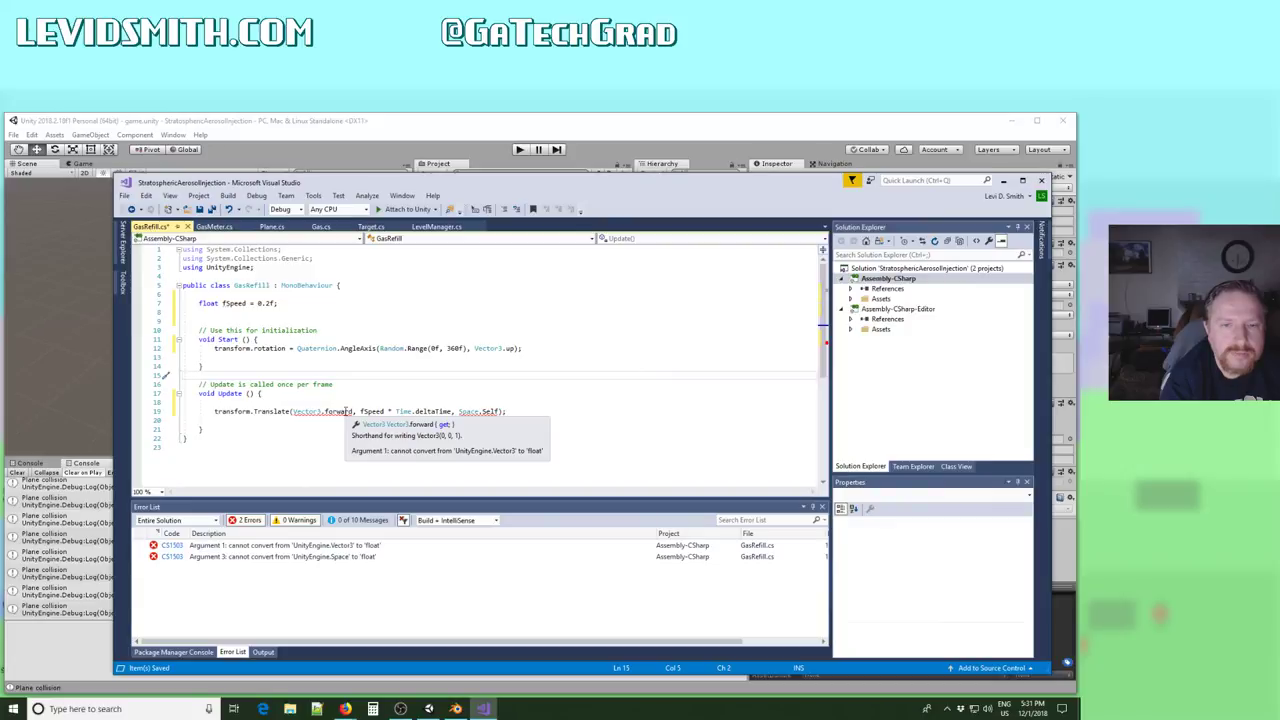
left_click(277, 411)
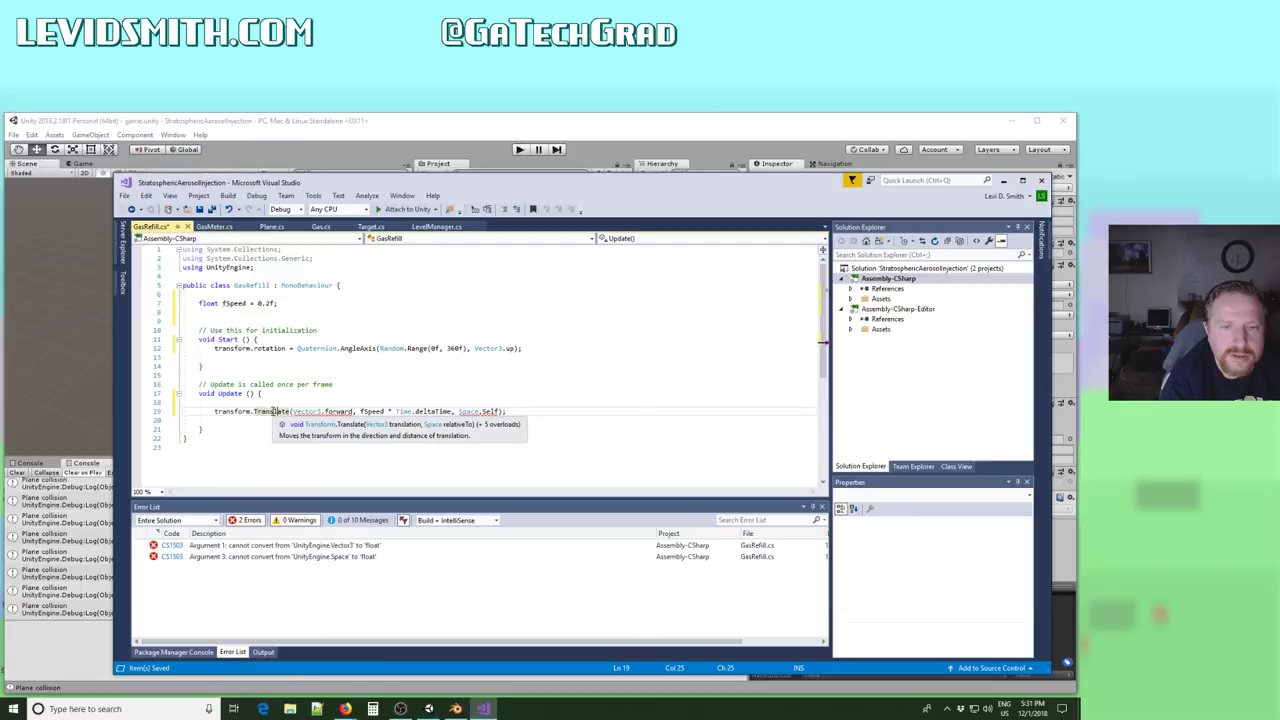
key("Left")
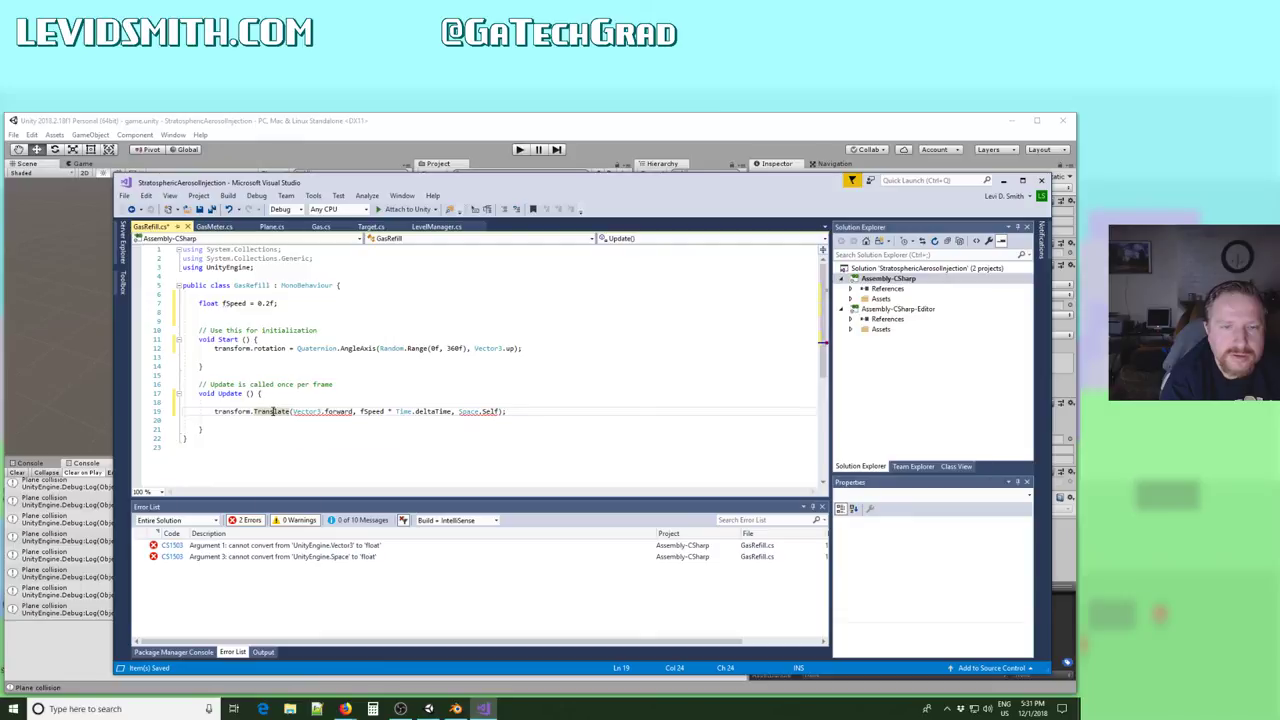
key("ctrl+Right")
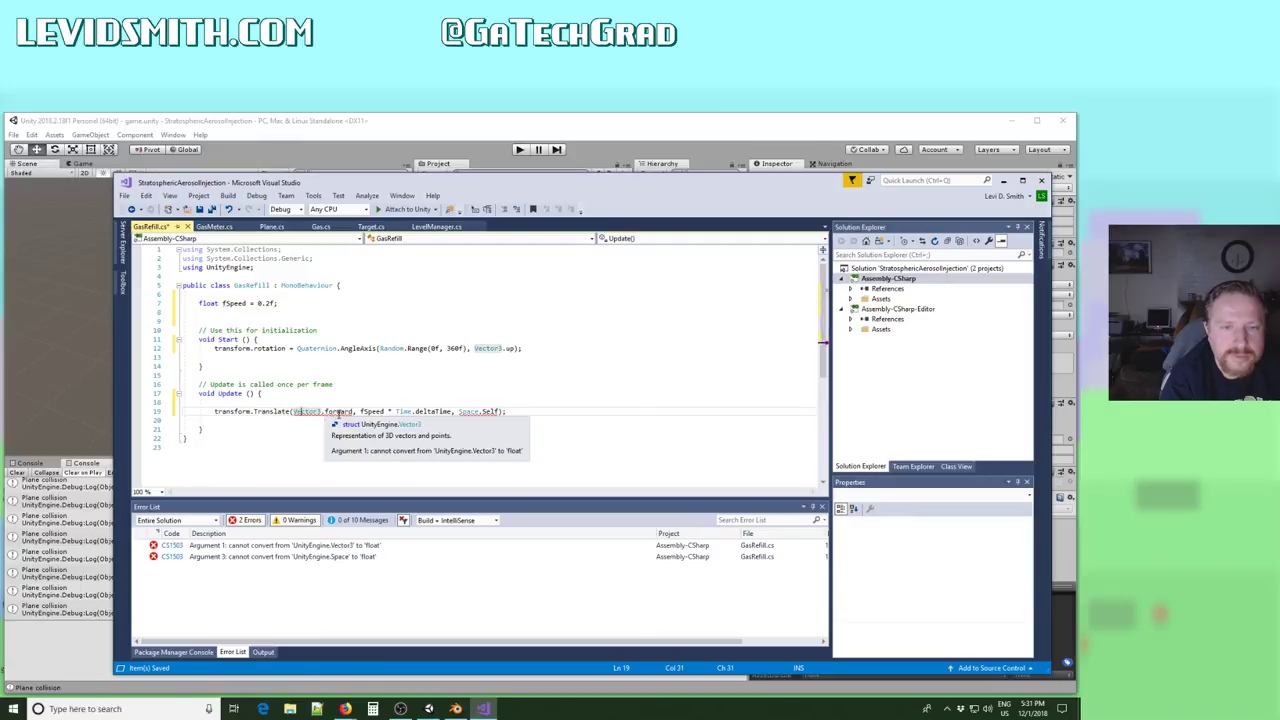
left_click(378, 411)
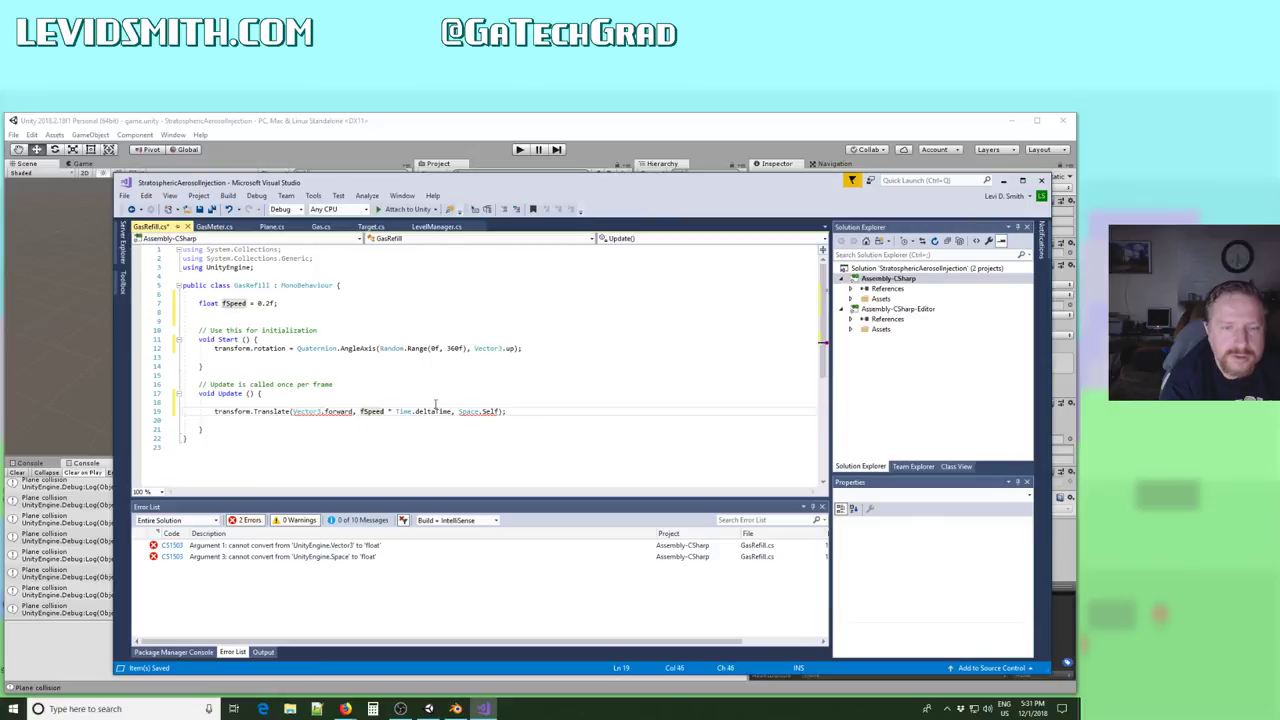
key("BackSpace")
key("BackSpace")
type("*")
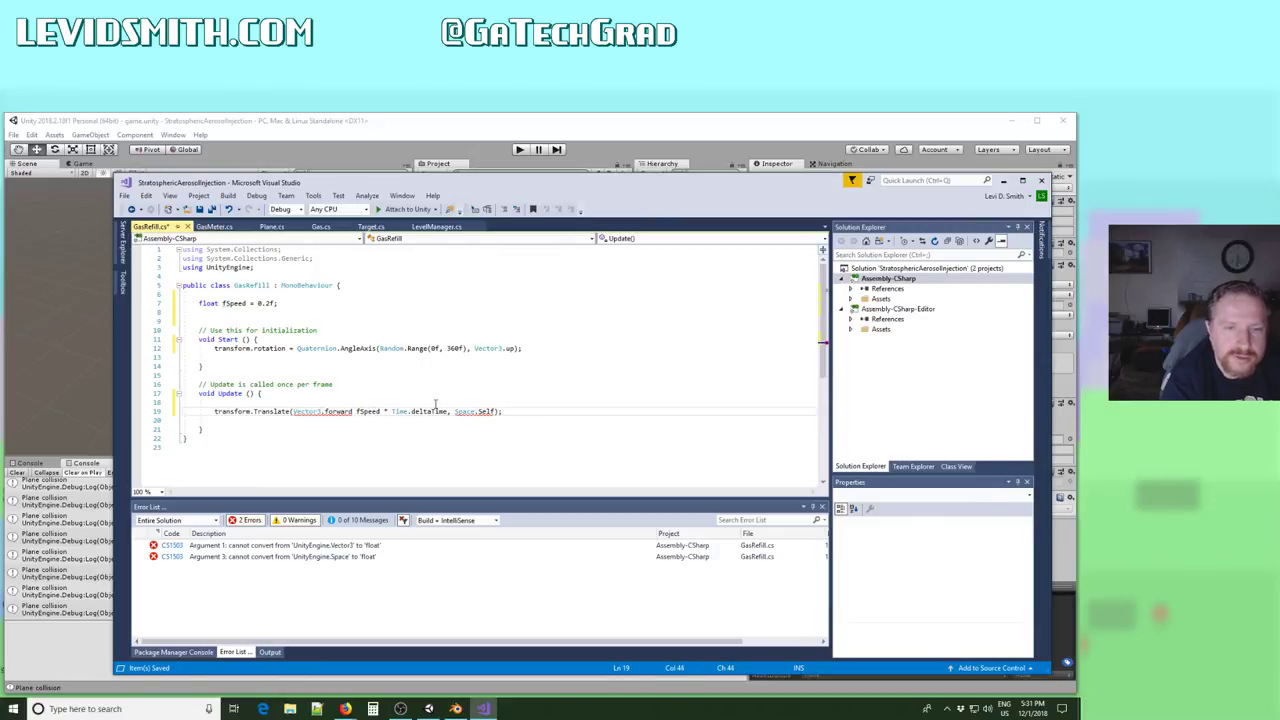
Save the GasRefill.cs script and switch back to Unity.
left_click(409, 367)
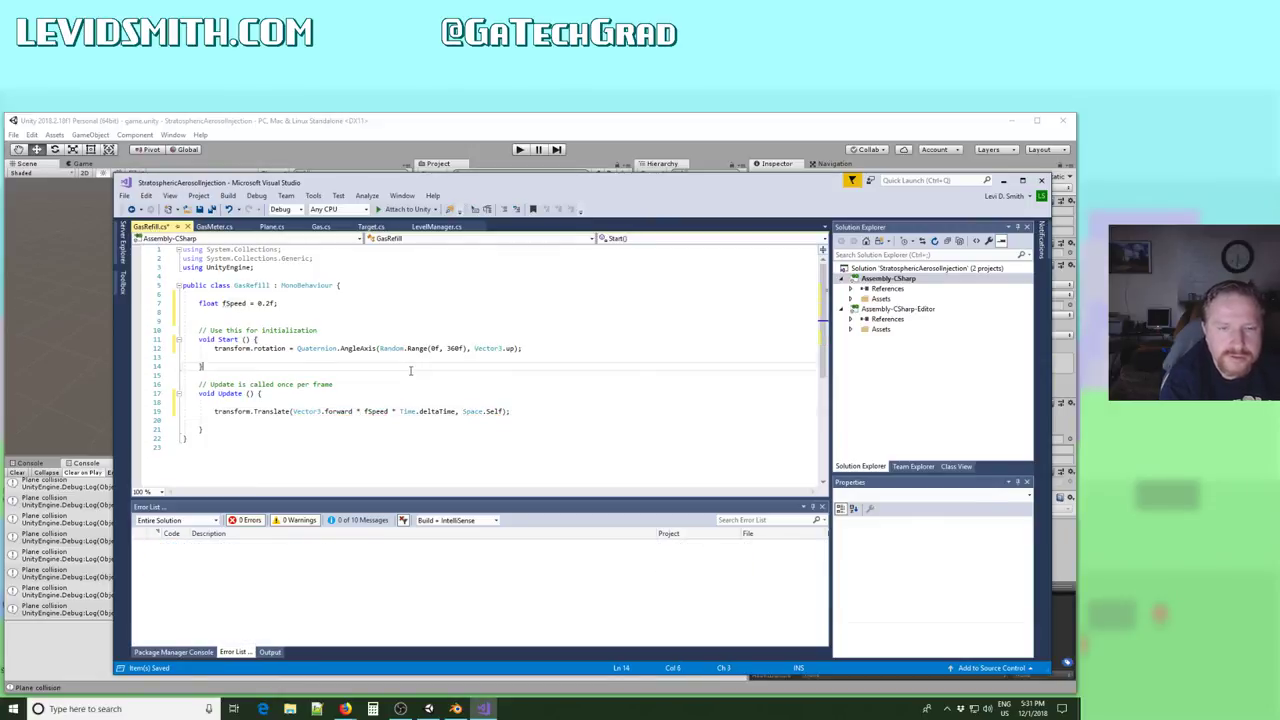
key("ctrl+s")
left_click(436, 146)
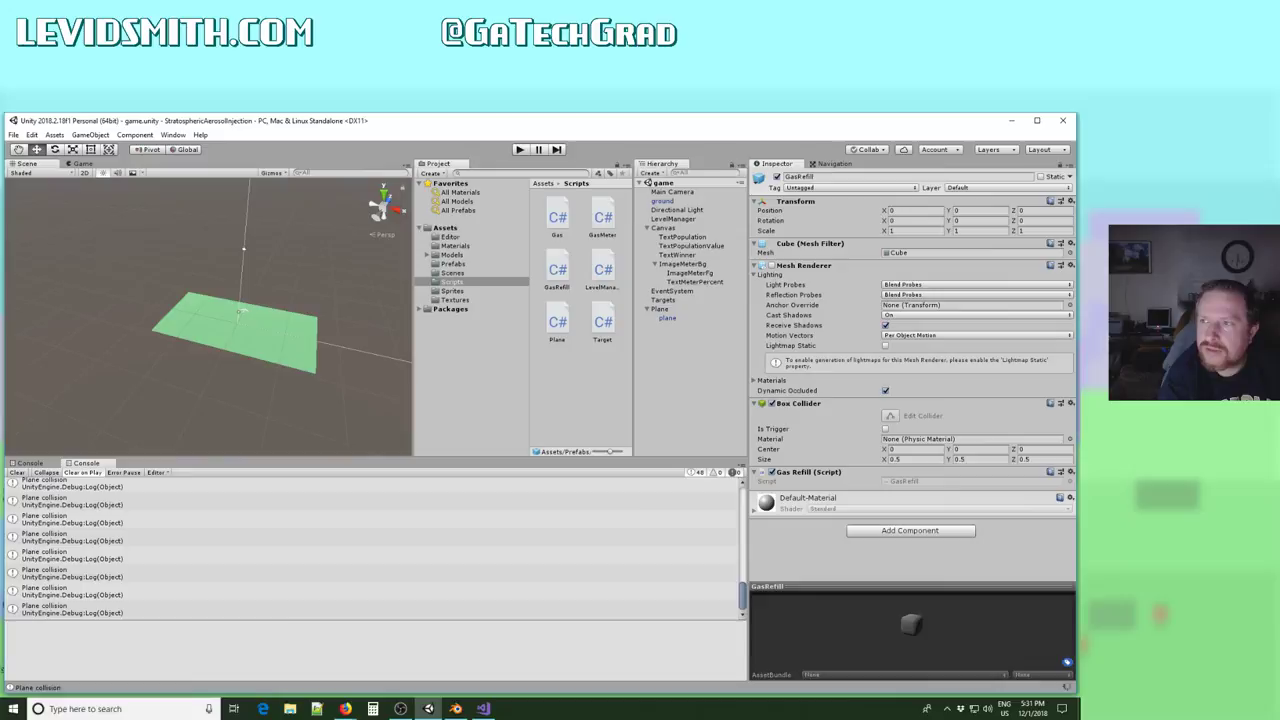
Switch to Firefox, view the Ludum Dare 43 event page and the Unity Health Bar Explained article, and minimize the browser.
key("alt+Tab")
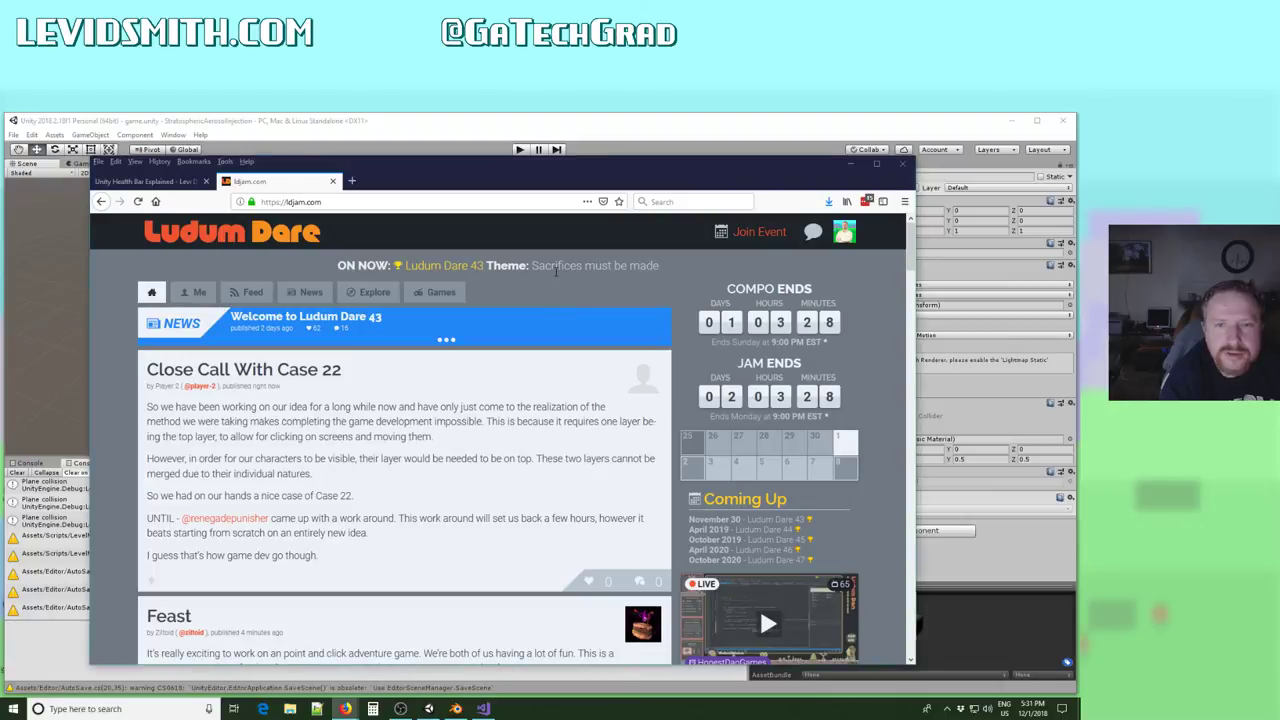
left_click(459, 268)
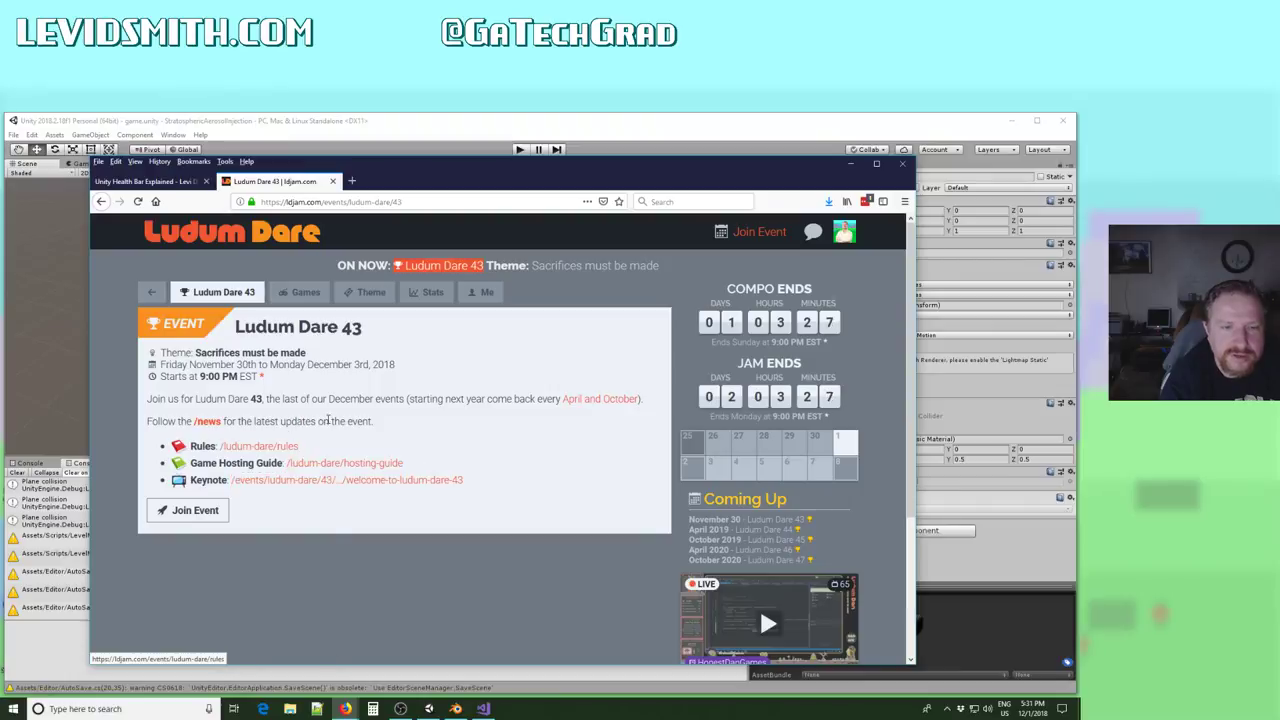
key("ctrl+shift+Tab")
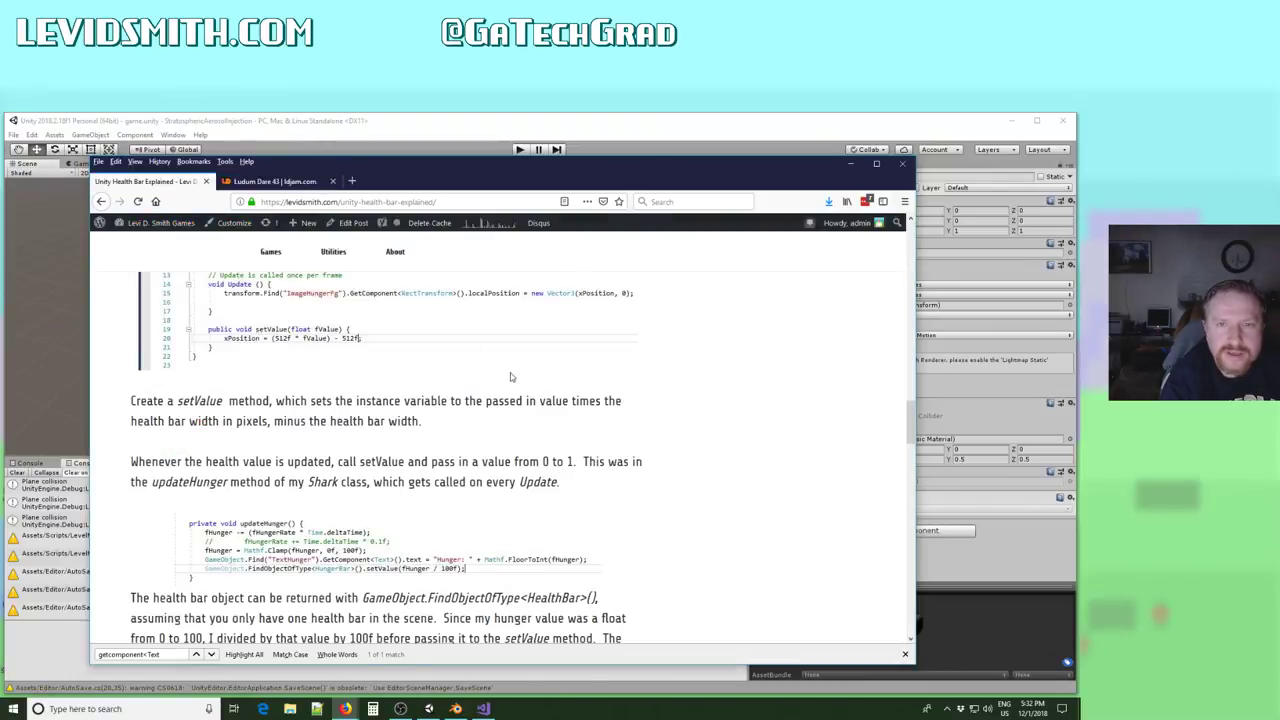
scroll(510, 377, "up", 15)
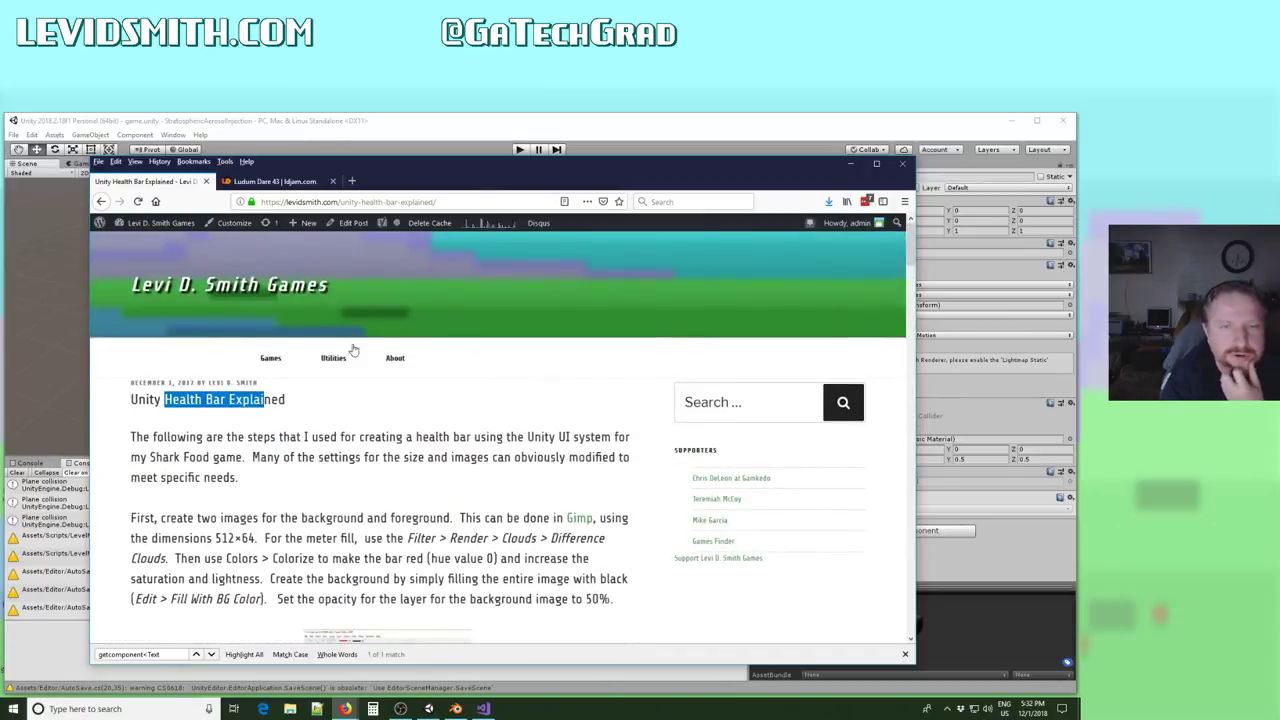
left_click(852, 165)
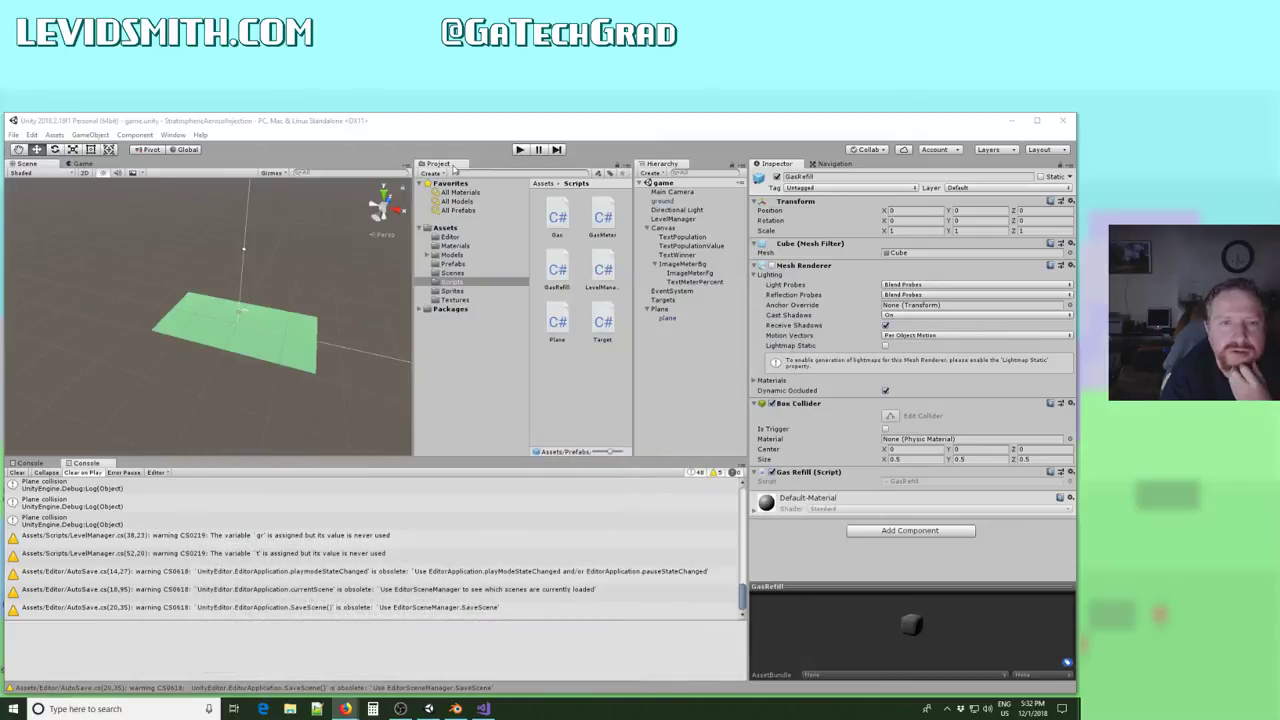
Run the game in Unity and steer the plane around the field to check how the gas refills spawn and move.
left_click(518, 150)
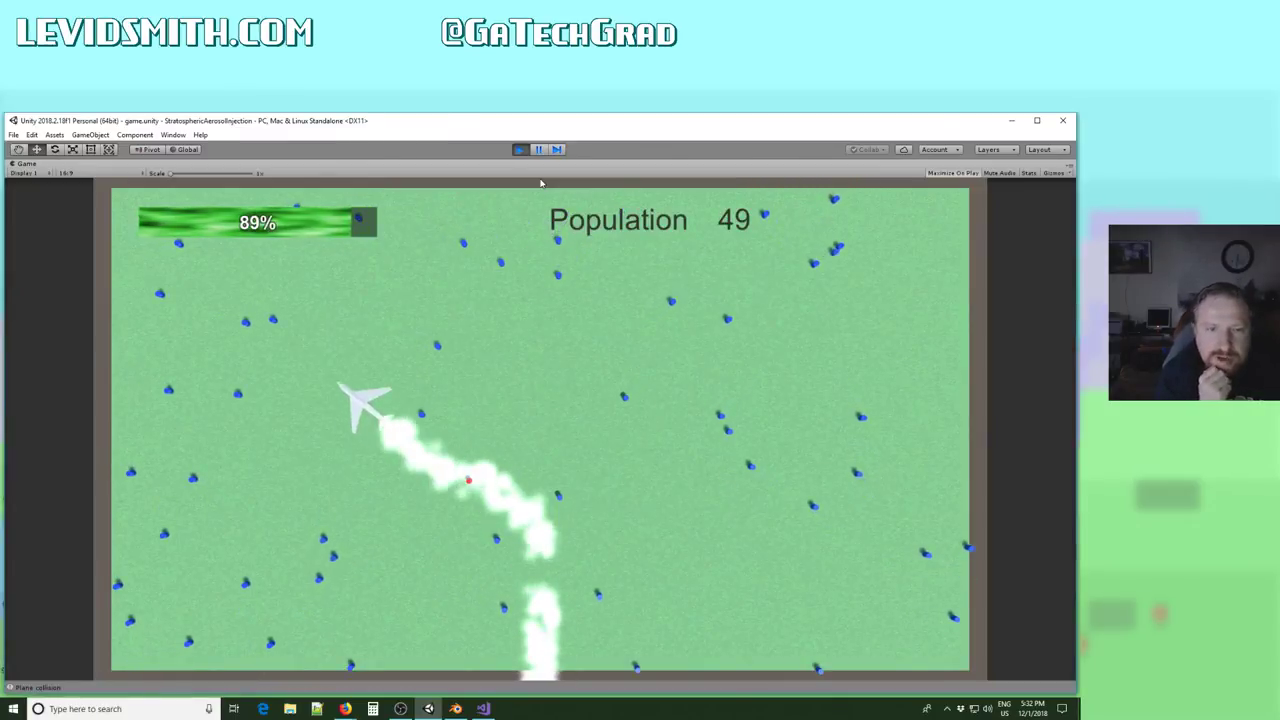
key("Left")
key("Left")
key("Left")
key("Left")
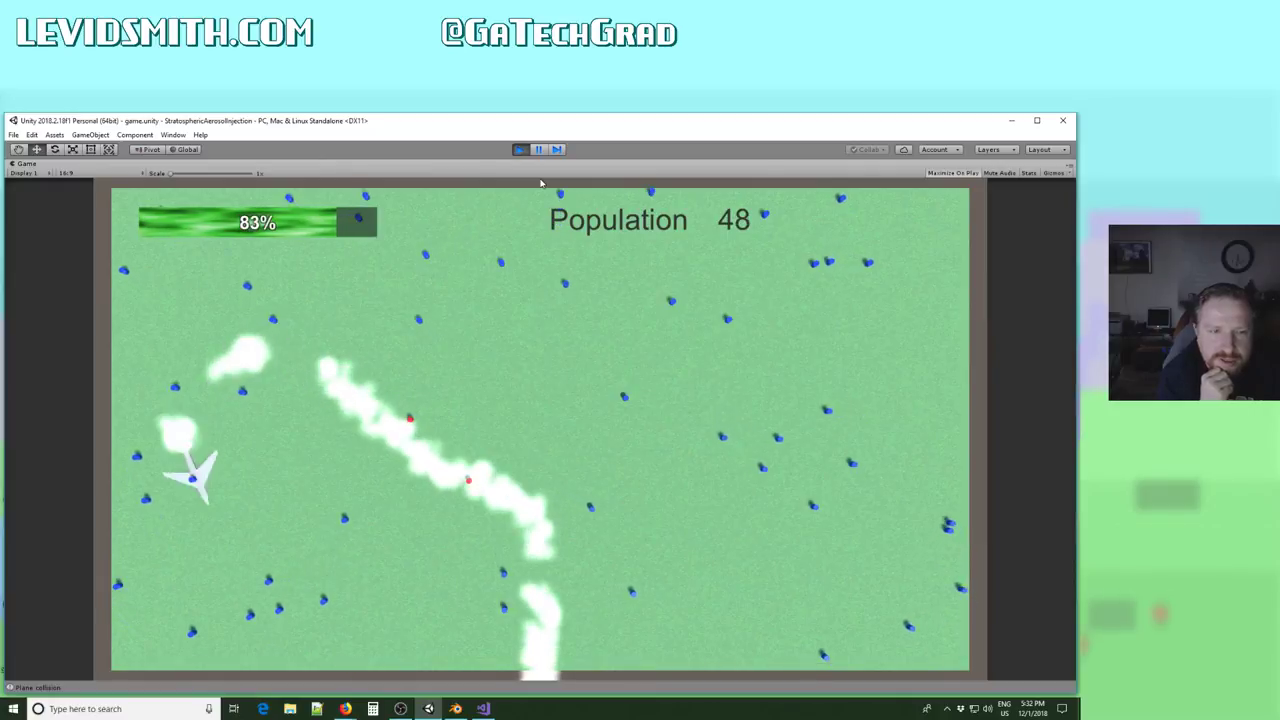
key("Left")
key("Left")
key("Left")
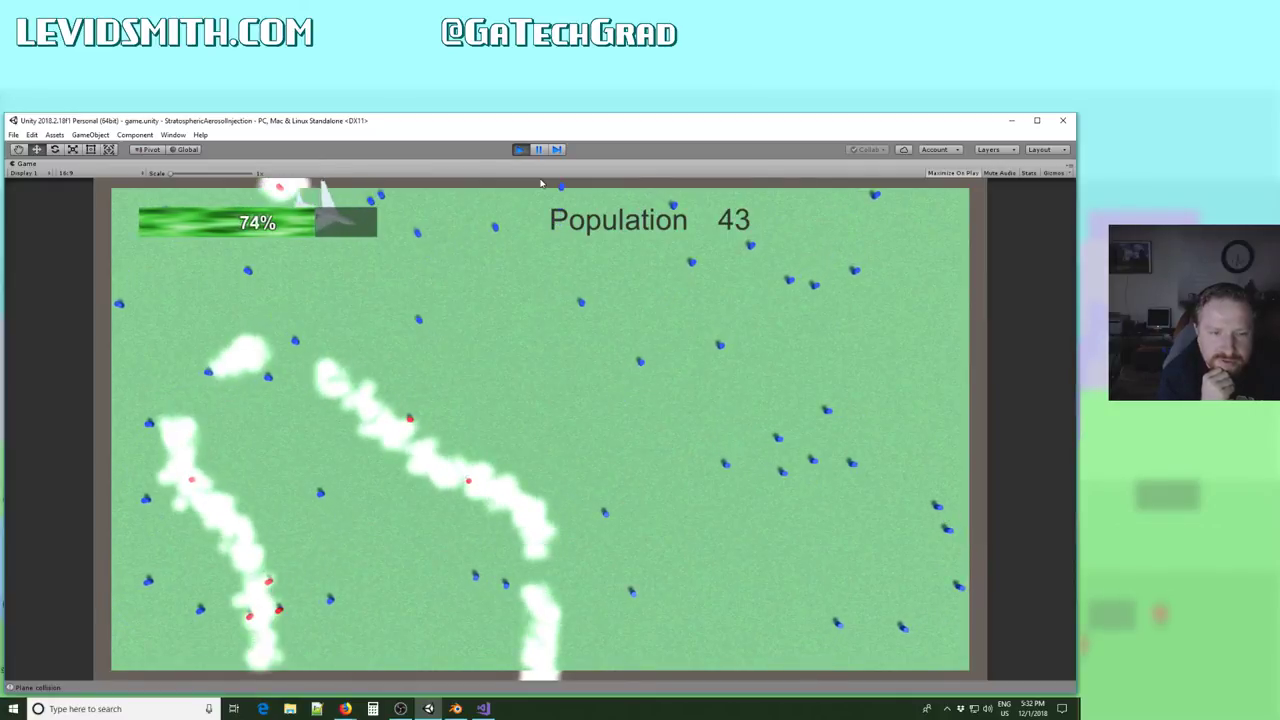
key("Right")
key("Right")
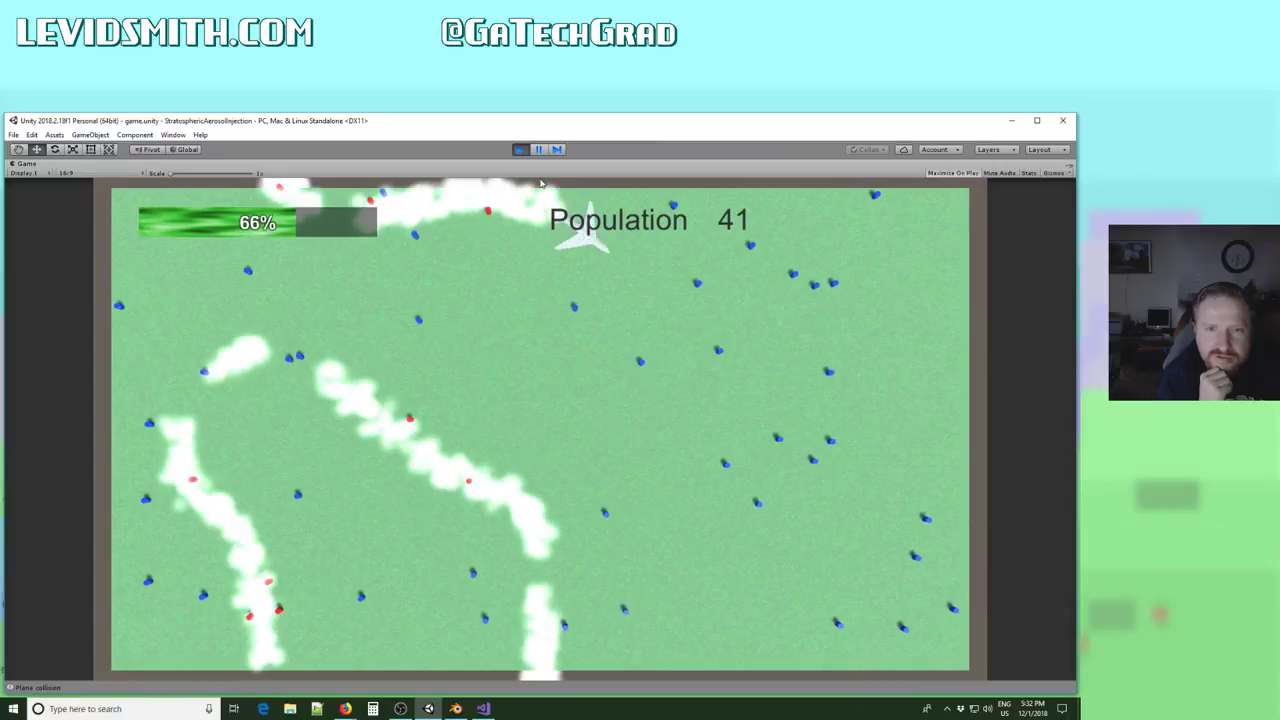
key("Right")
key("Right")
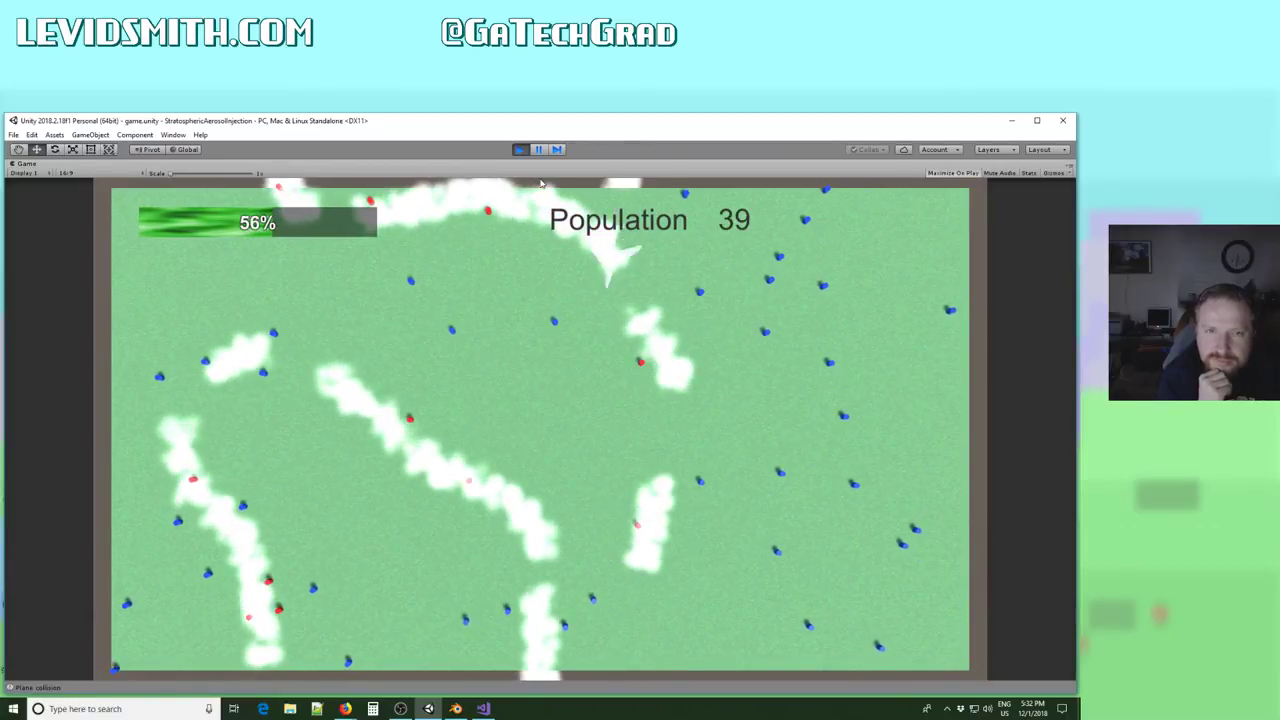
key("Right")
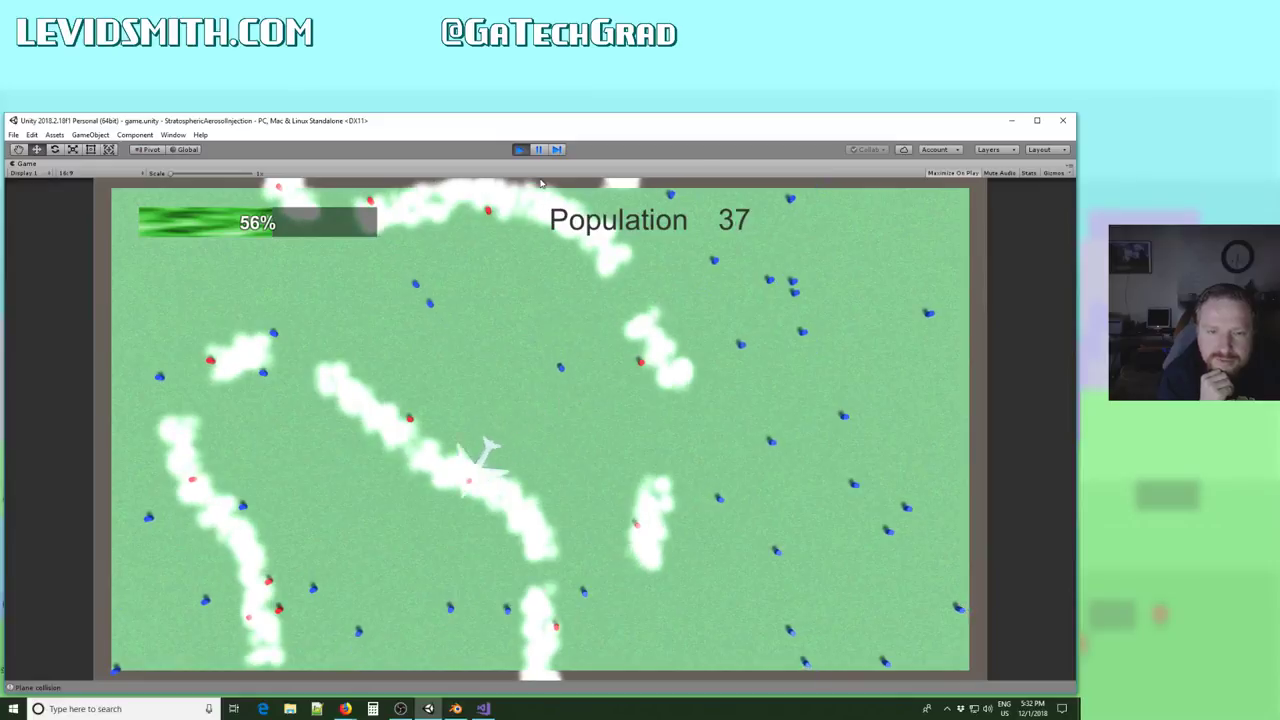
key("Left")
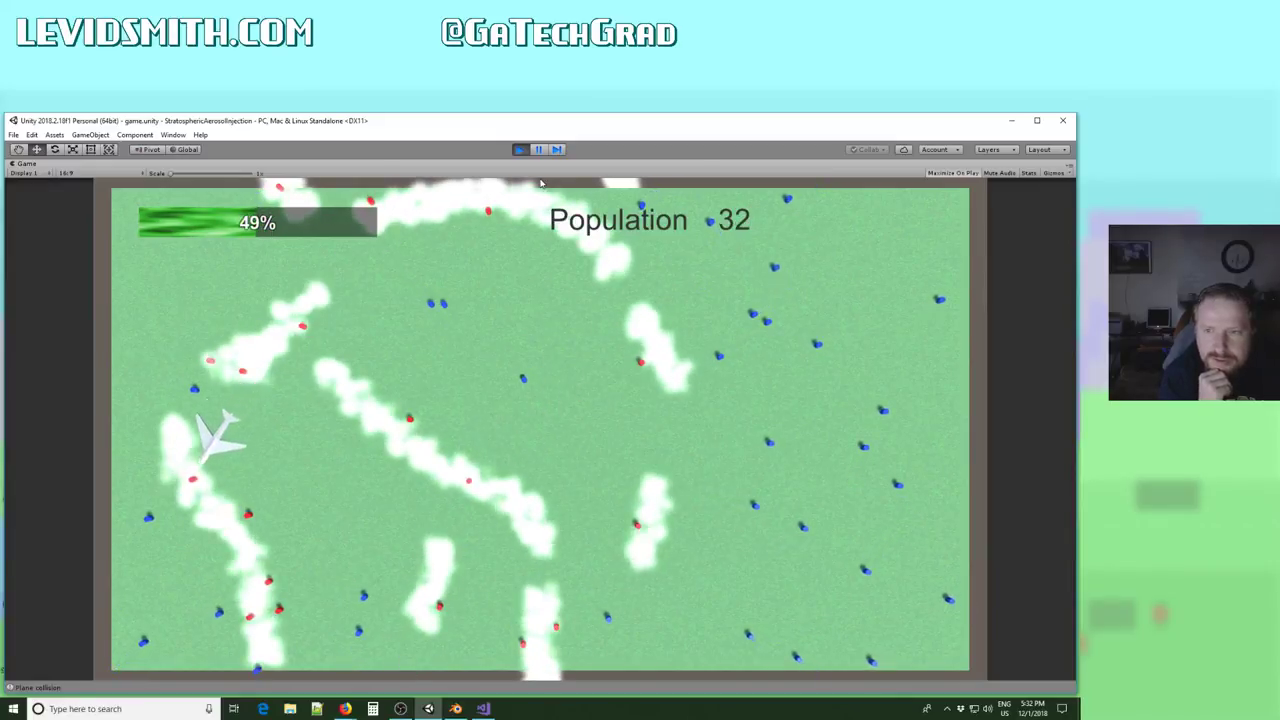
key("Left")
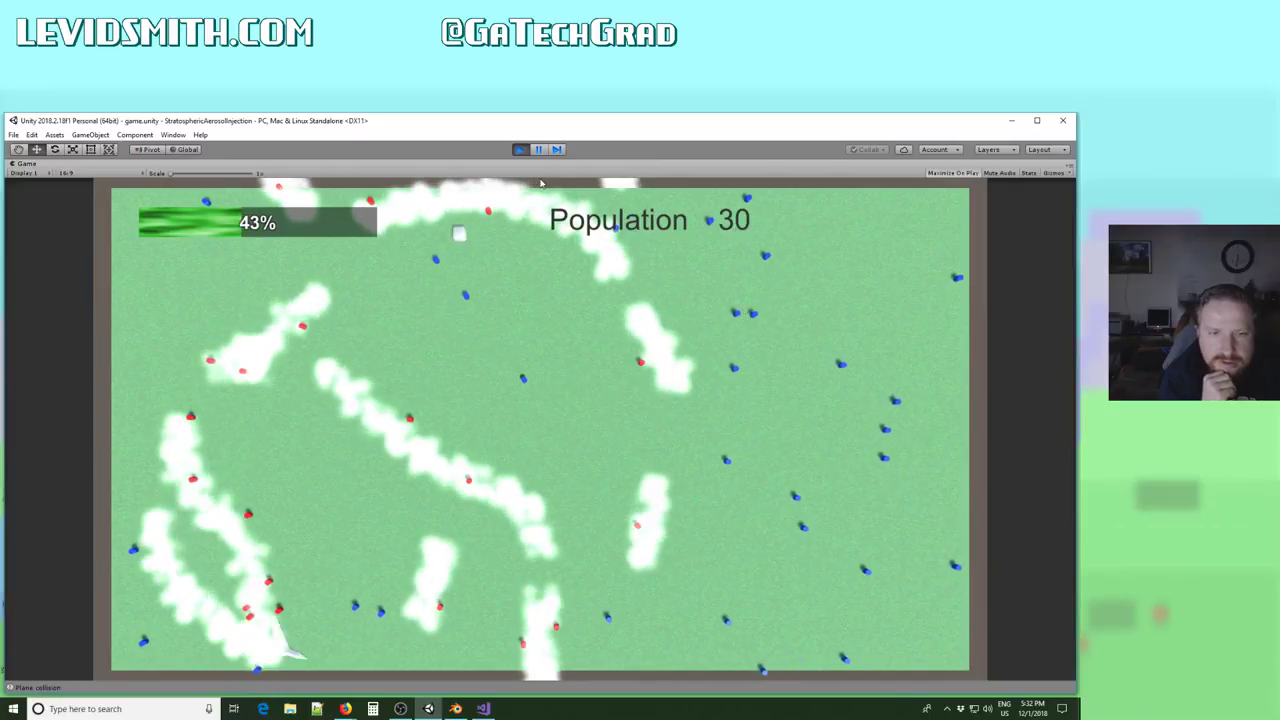
key("Left")
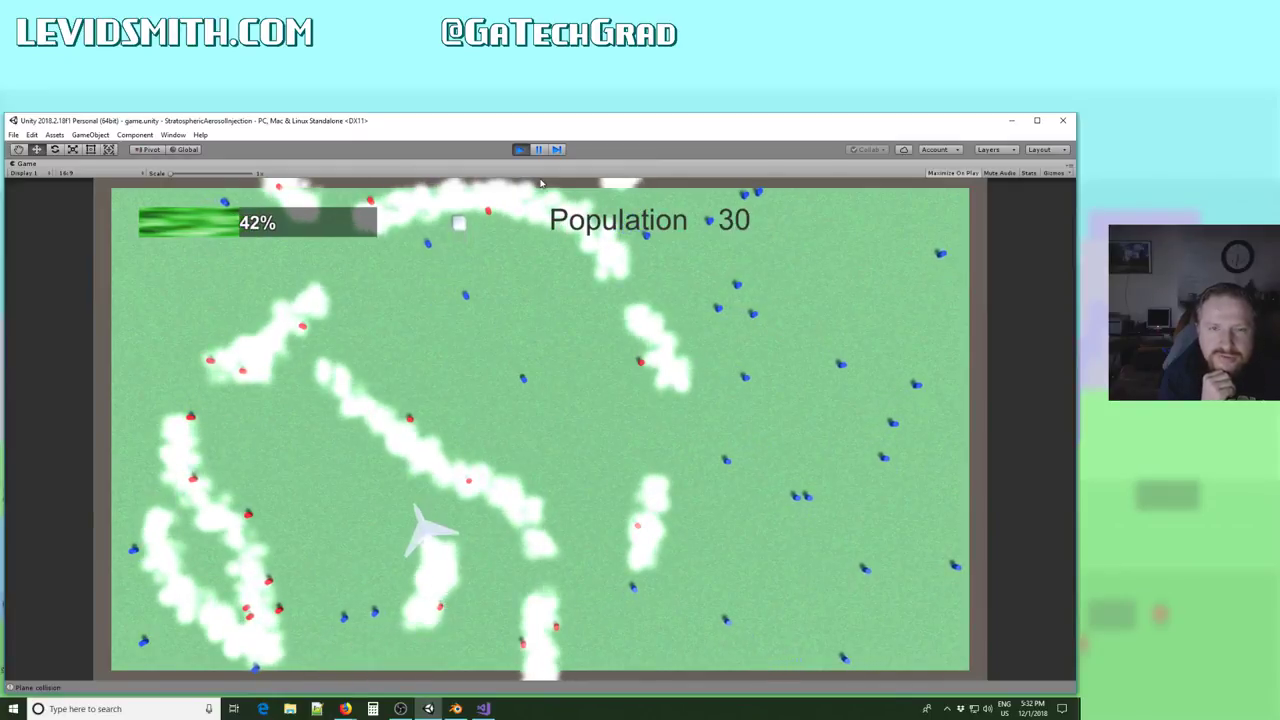
key("Right")
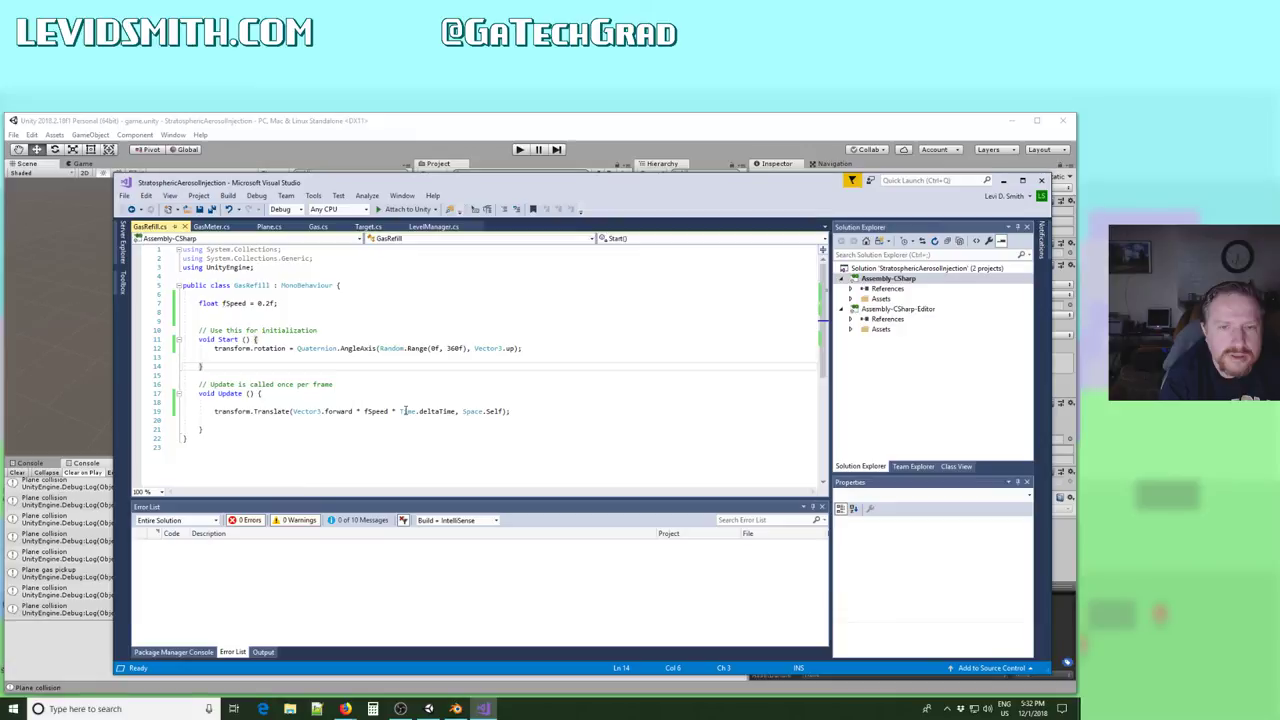
Set fGasRefillDelay to 2f in LevelManager.cs, save the script and return to Unity.
left_click(432, 227)
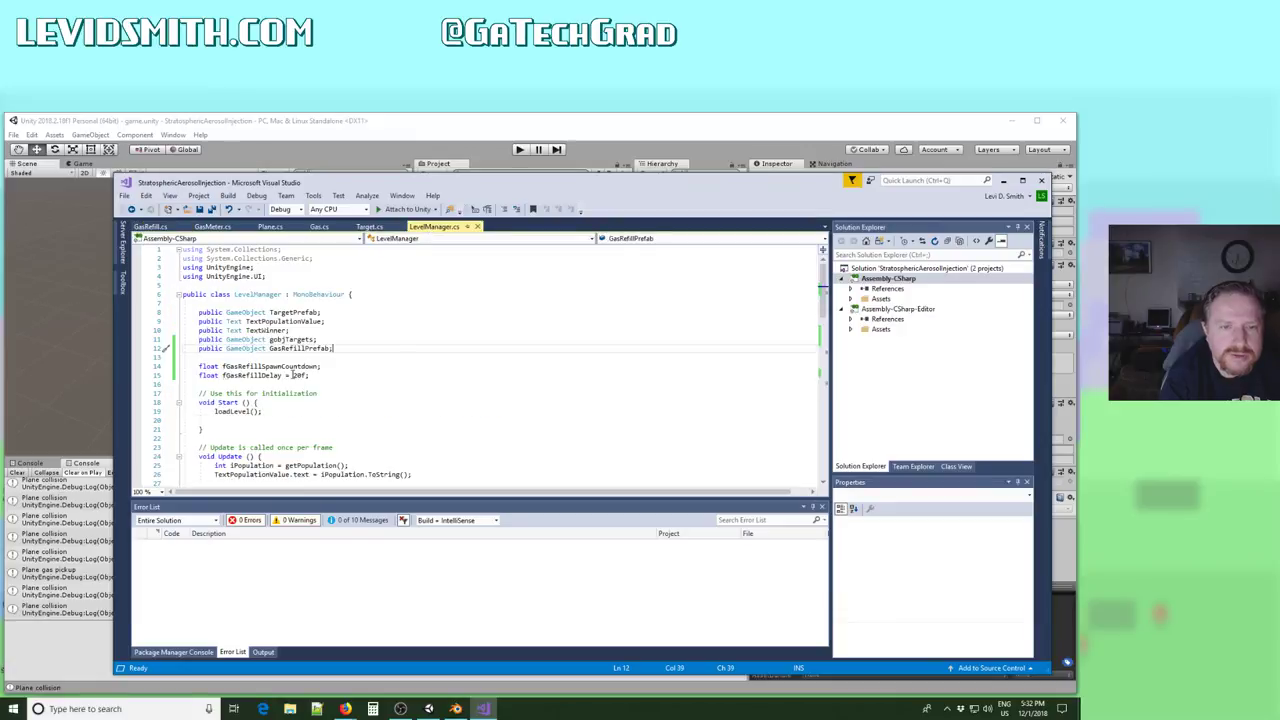
left_click(294, 375)
key("Delete")
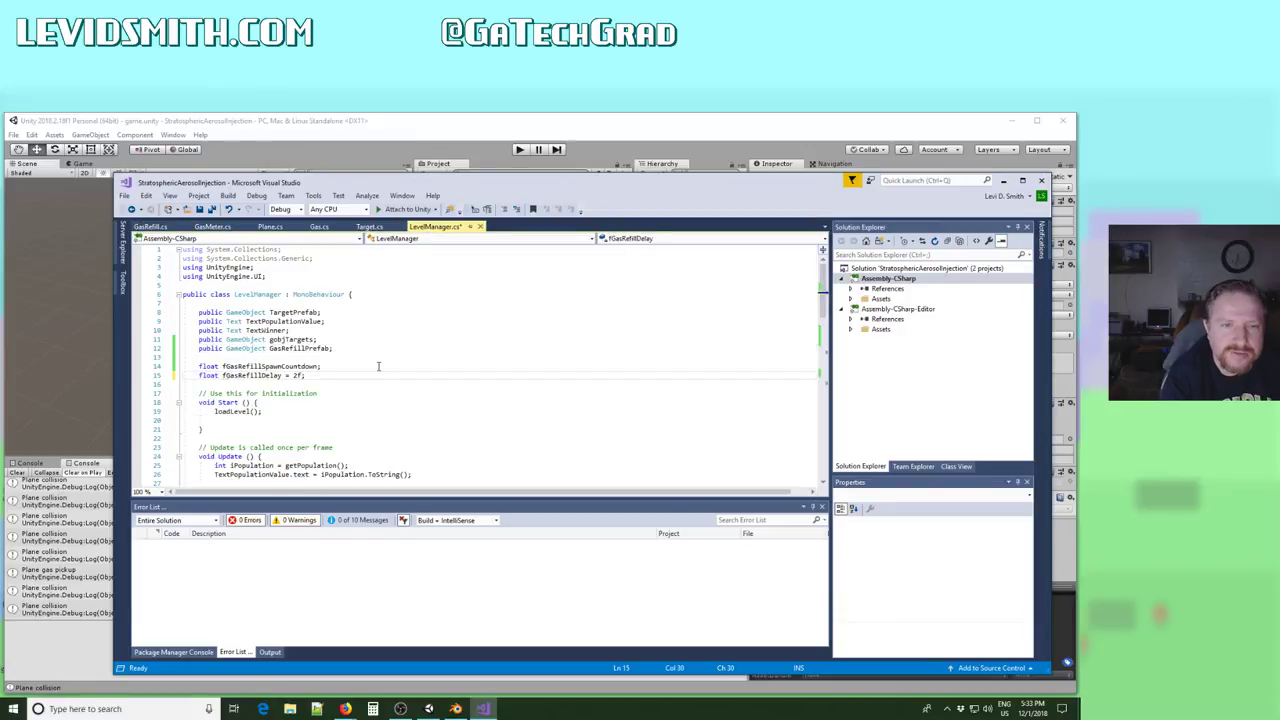
left_click(410, 132)
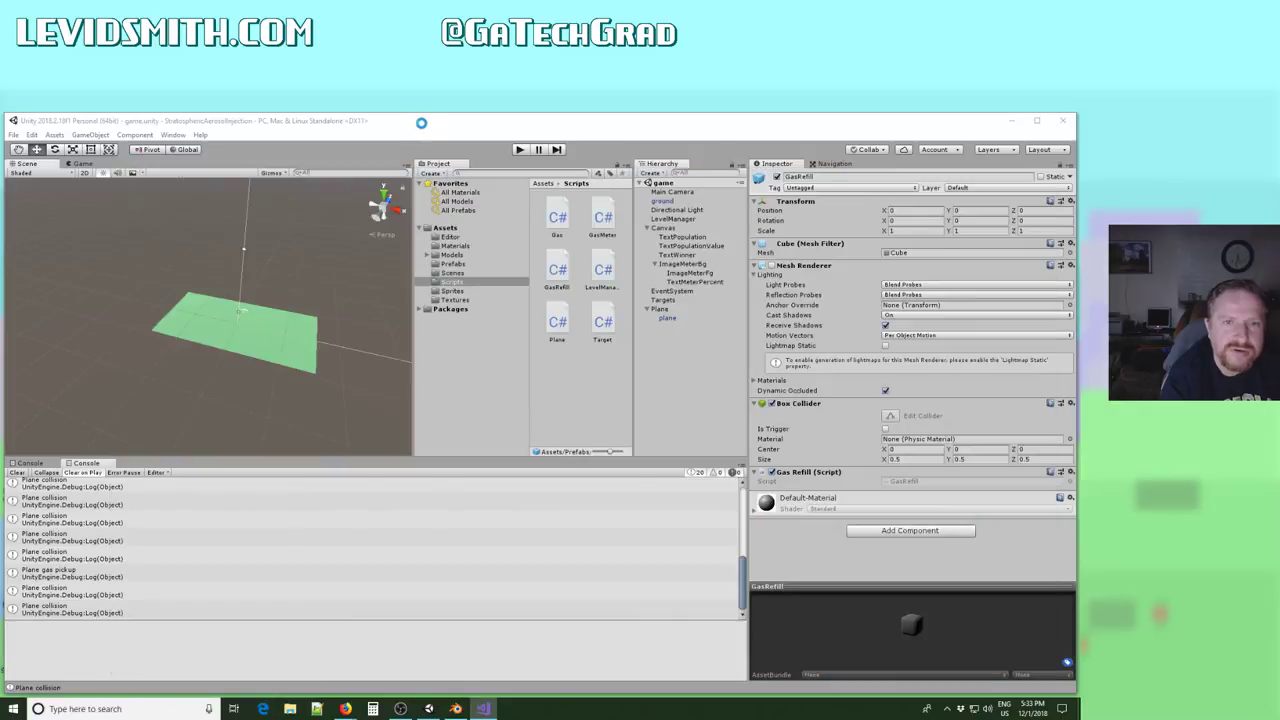
Run the game and steer the plane, releasing gas over the targets and collecting refills to check the new spawn delay, and stop play mode.
left_click(518, 148)
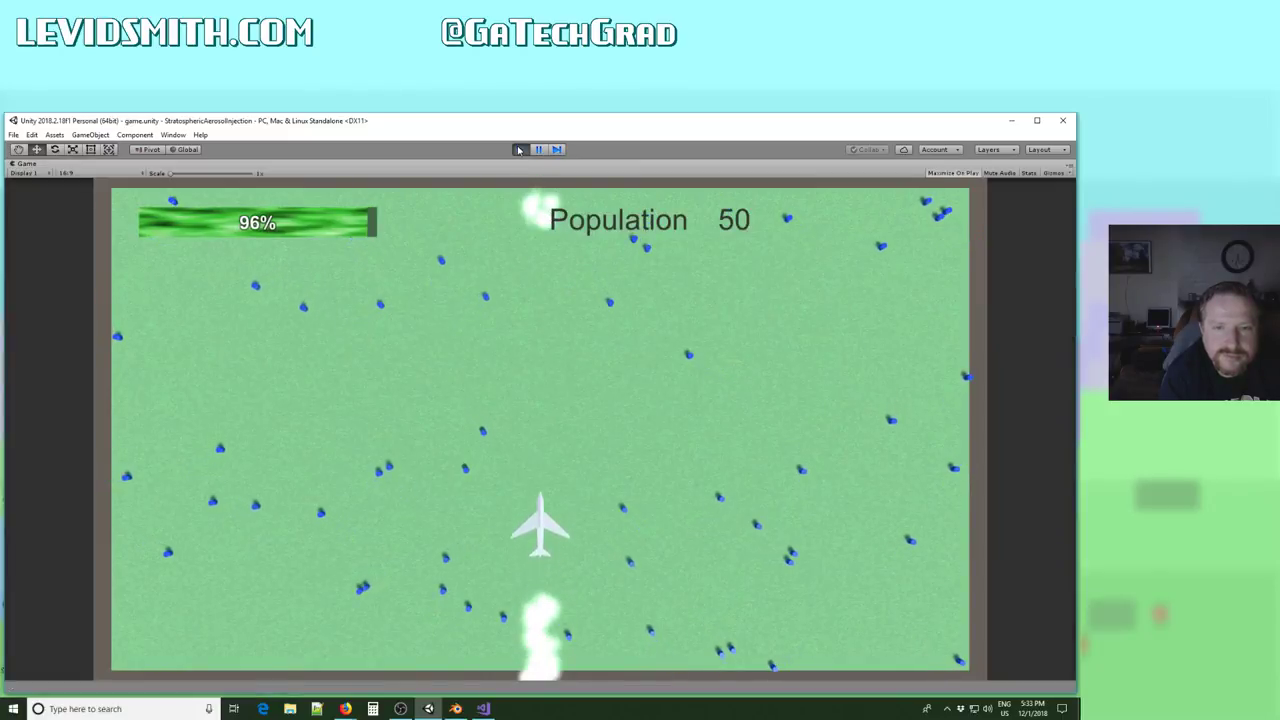
key("Left")
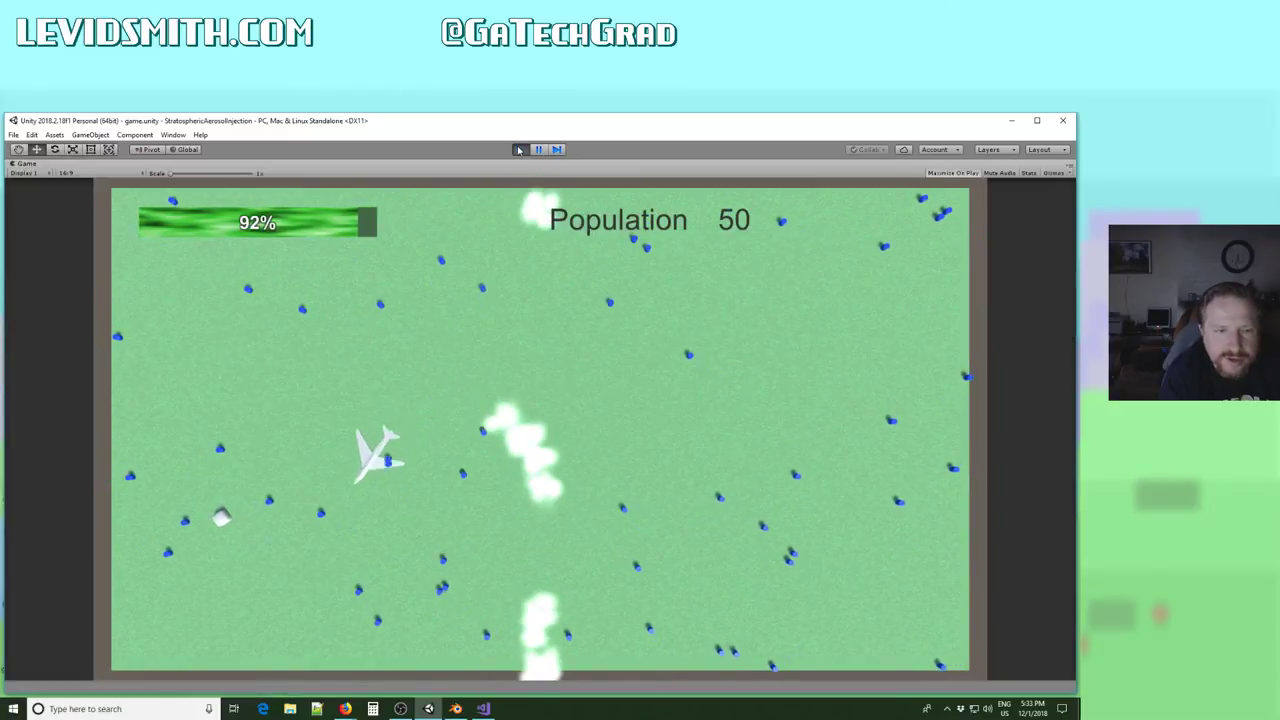
key("Right")
key("Right")
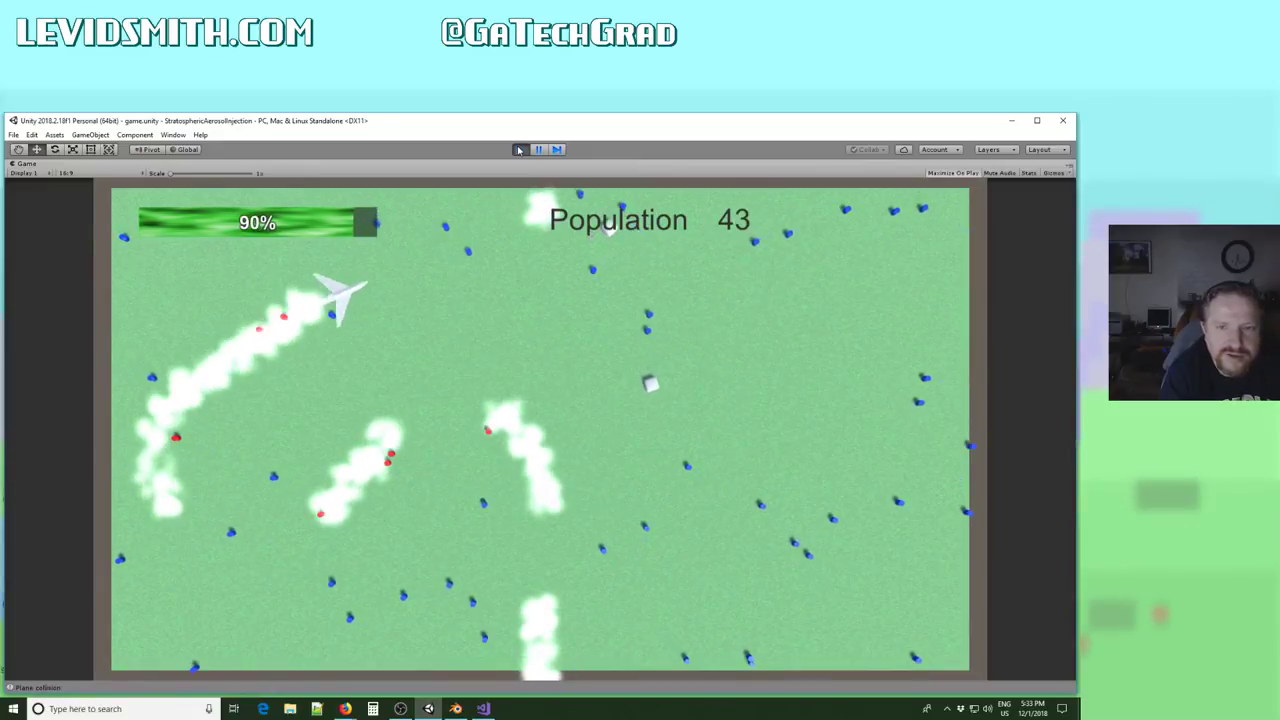
key("Right")
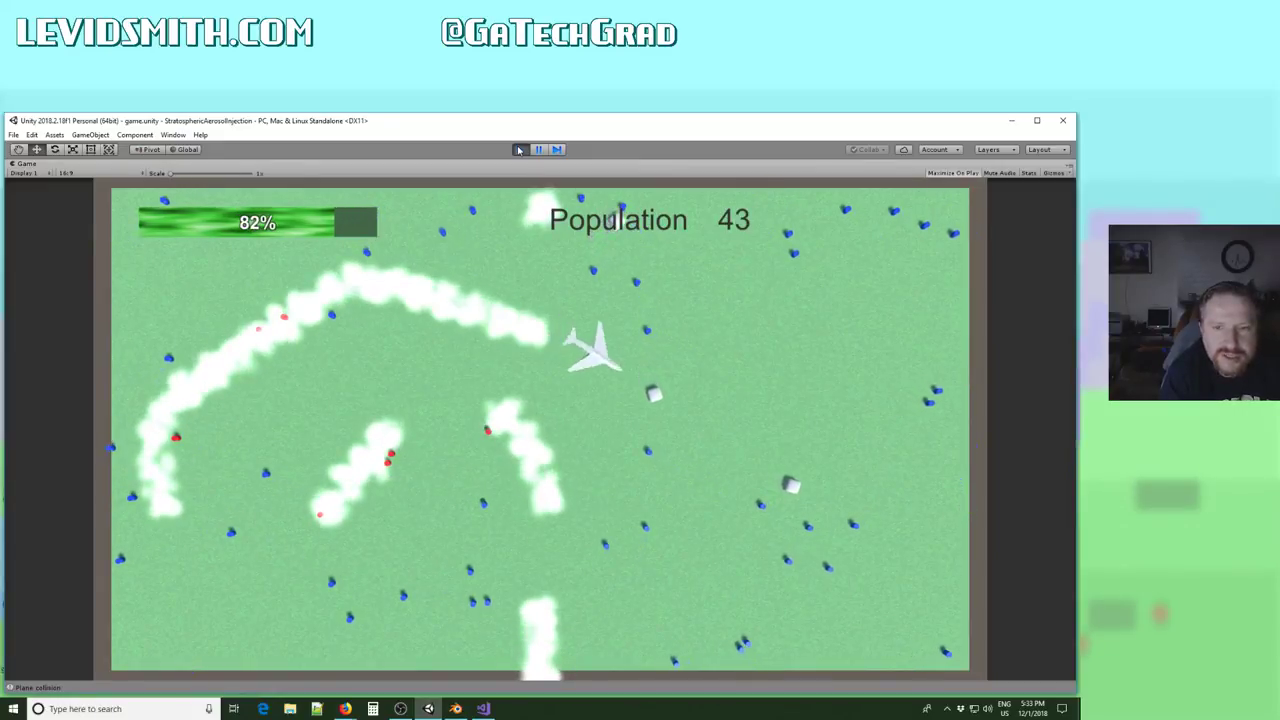
key("space")
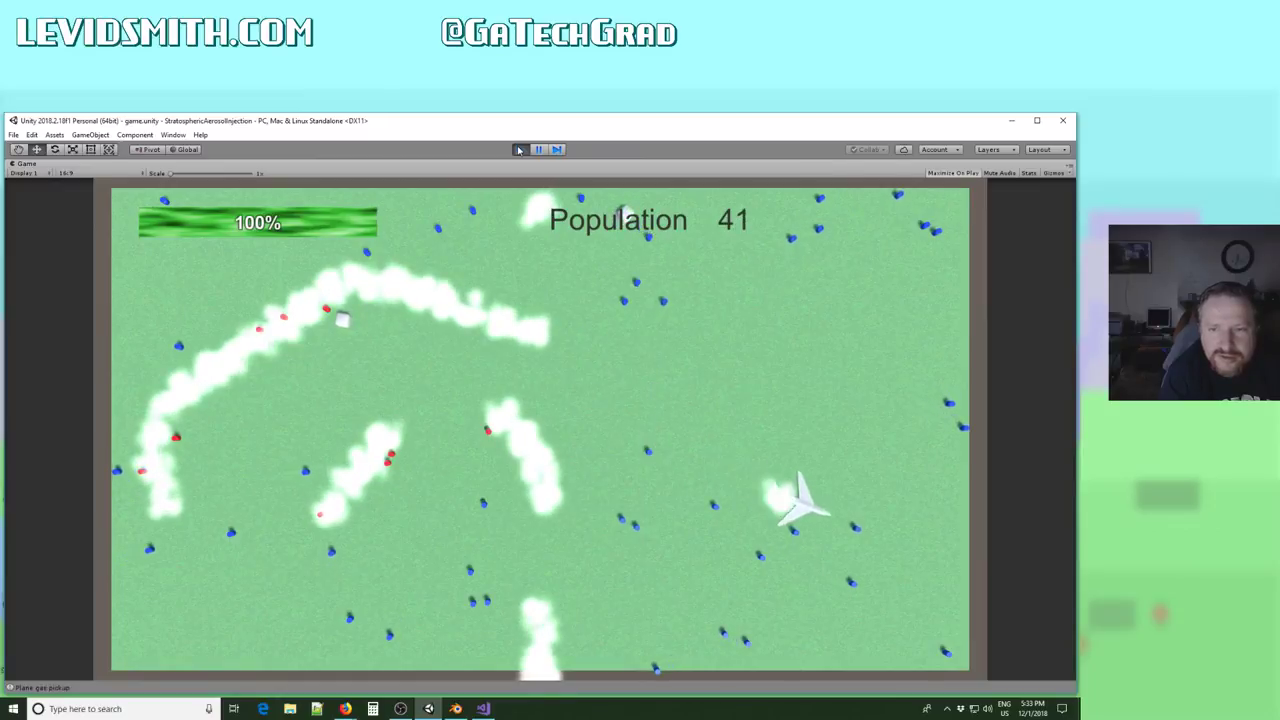
key("Right")
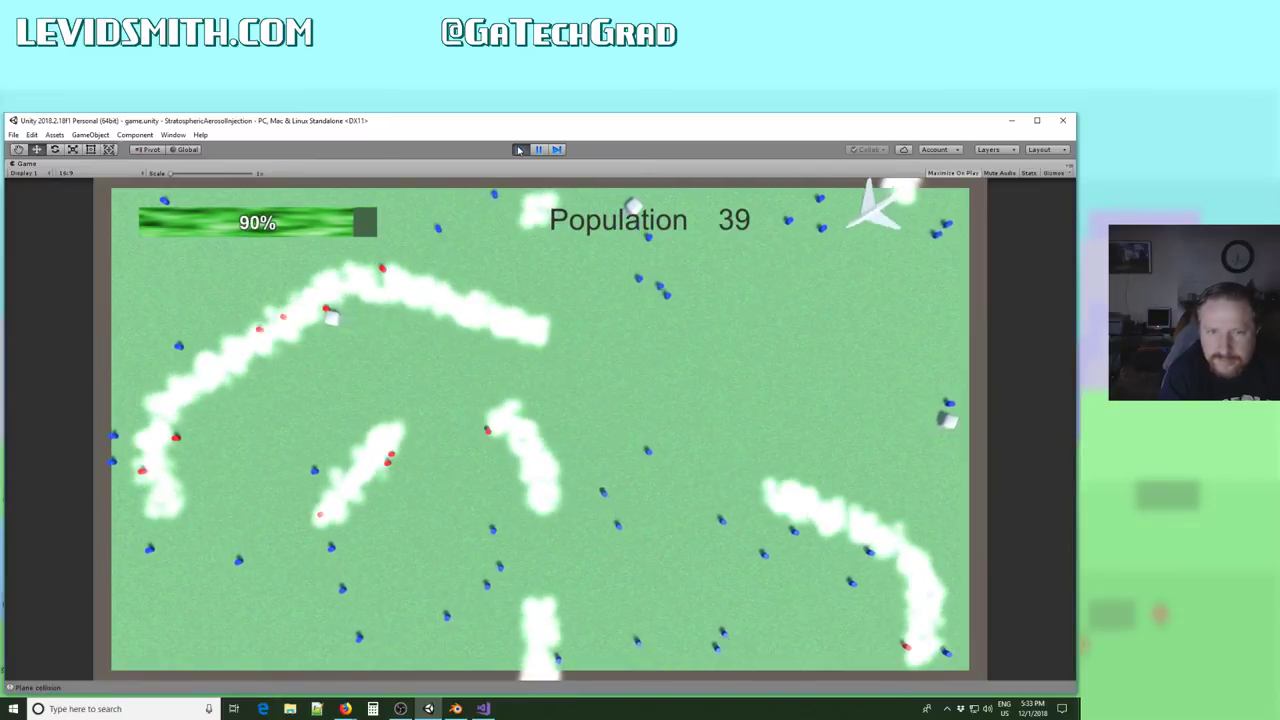
key("Left")
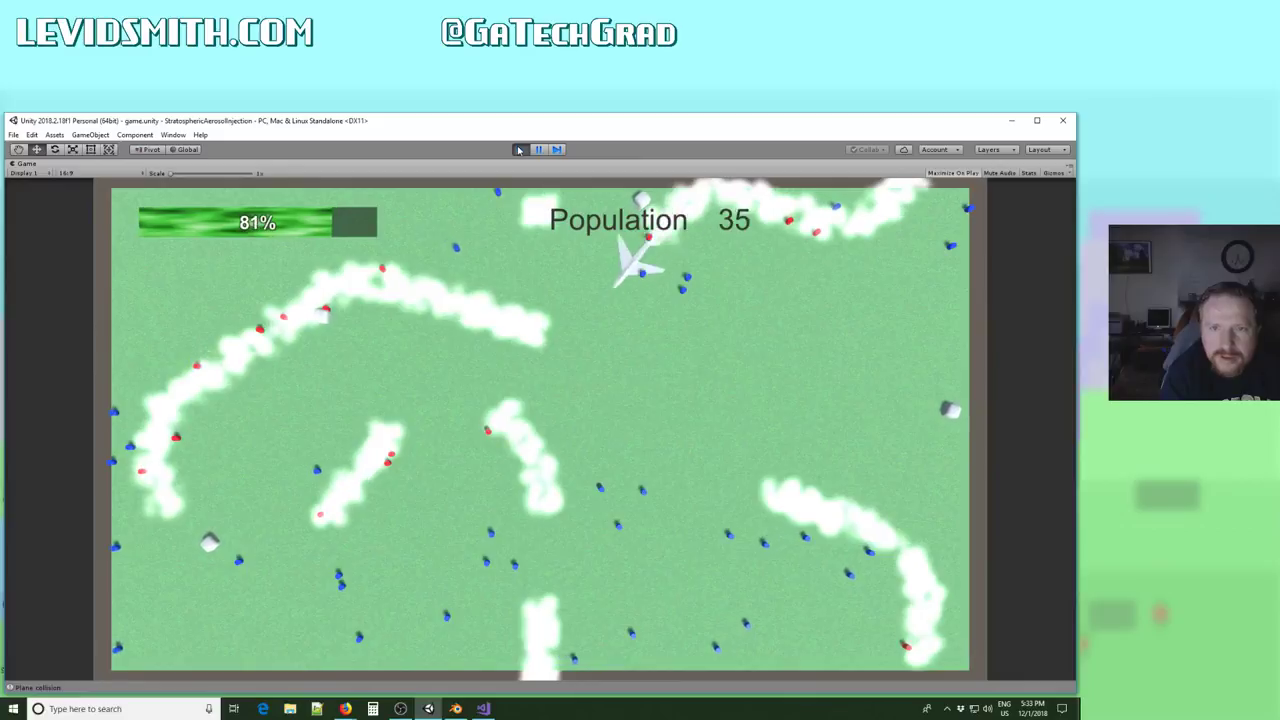
key("space")
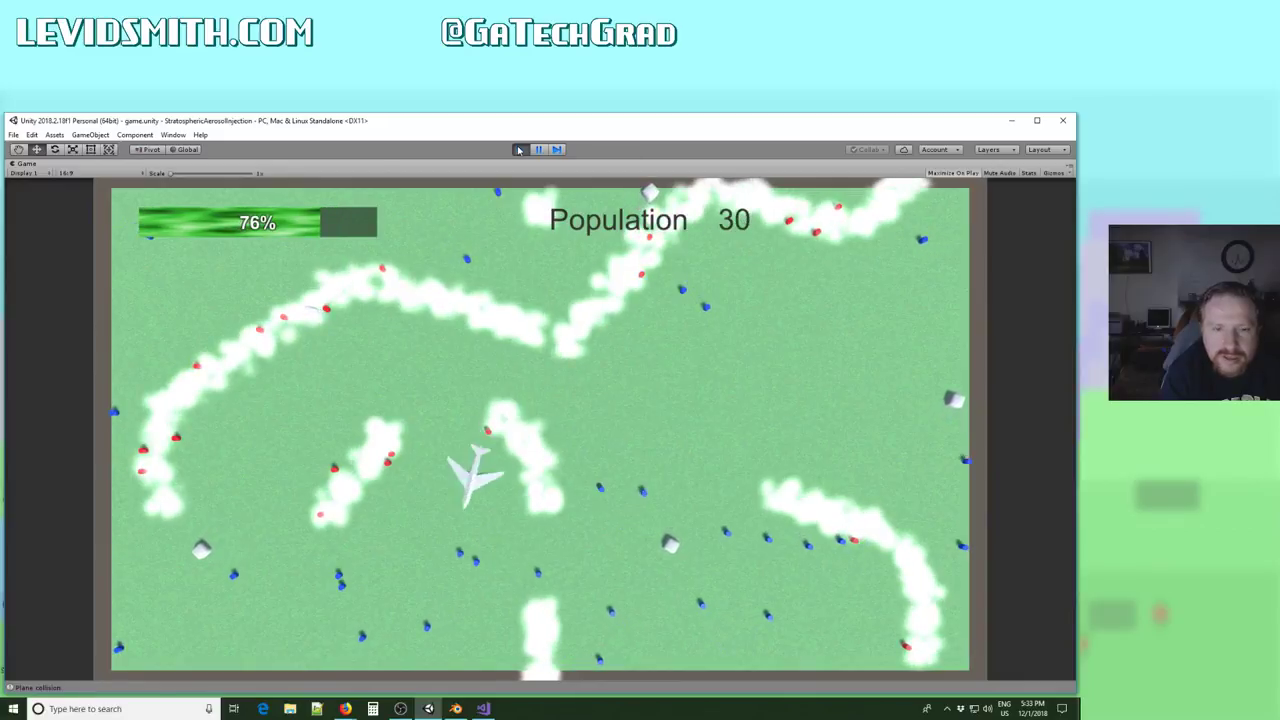
key("space")
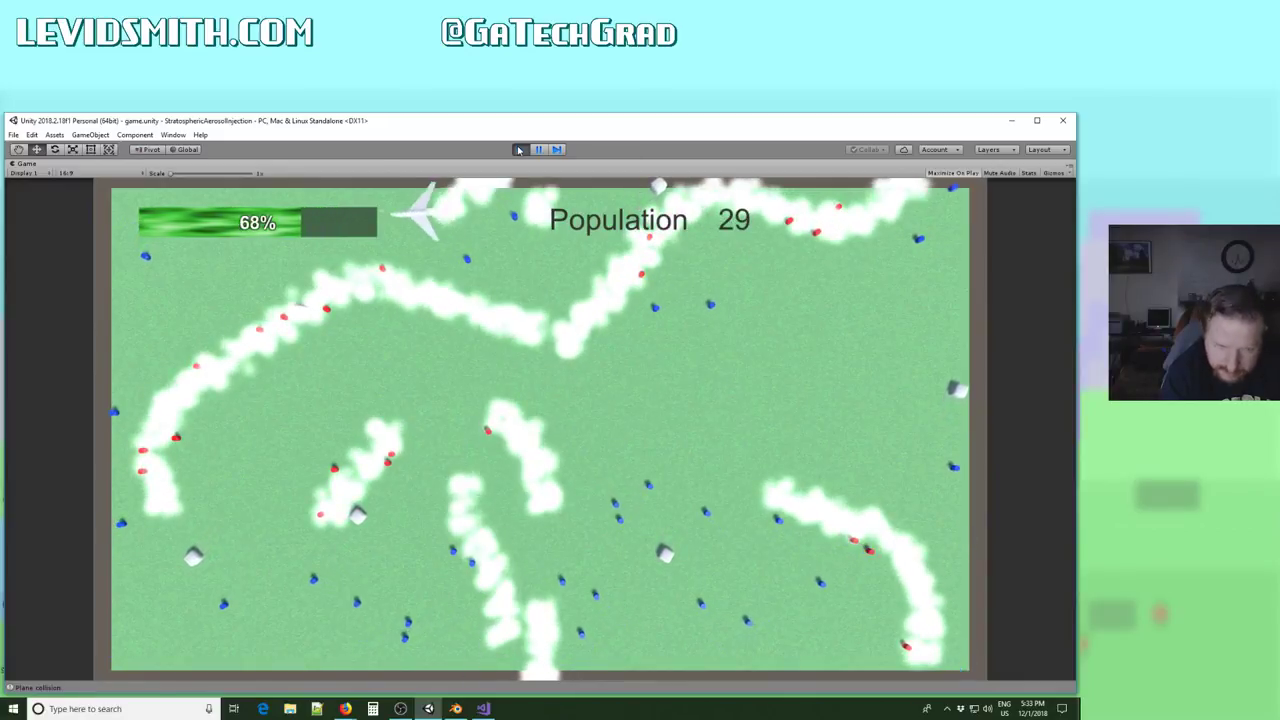
key("space")
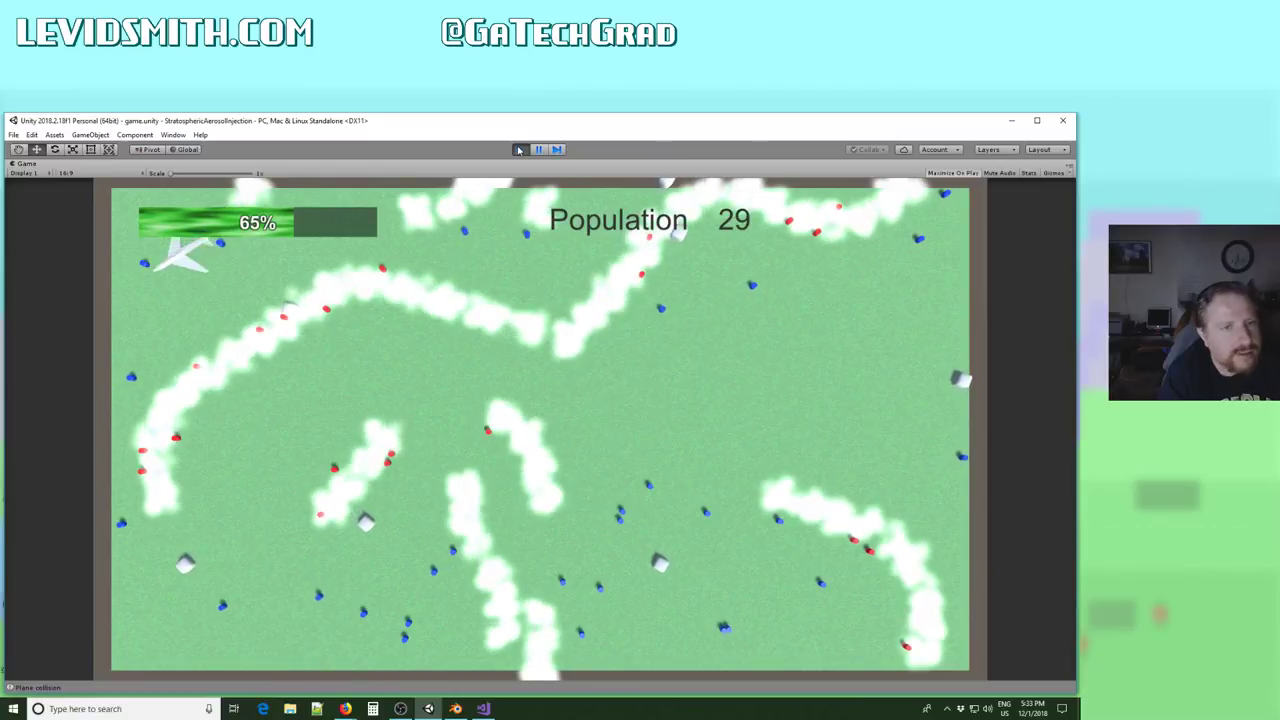
key("space")
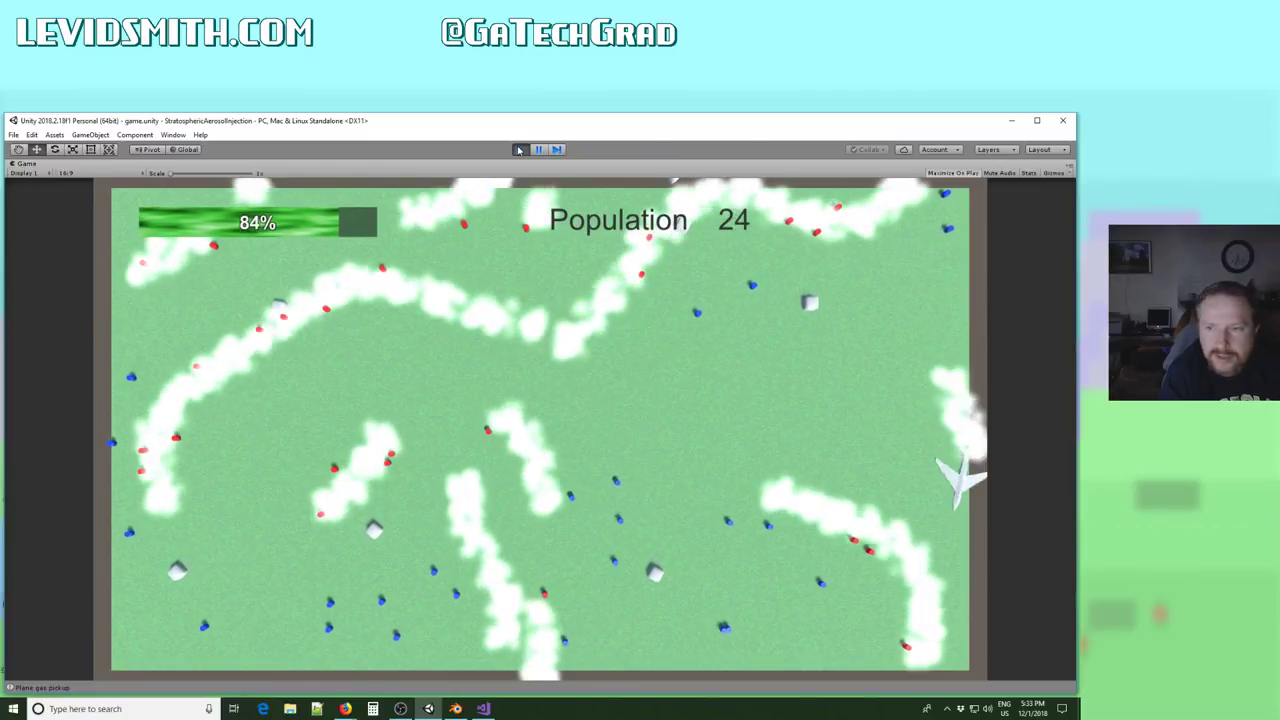
key("space")
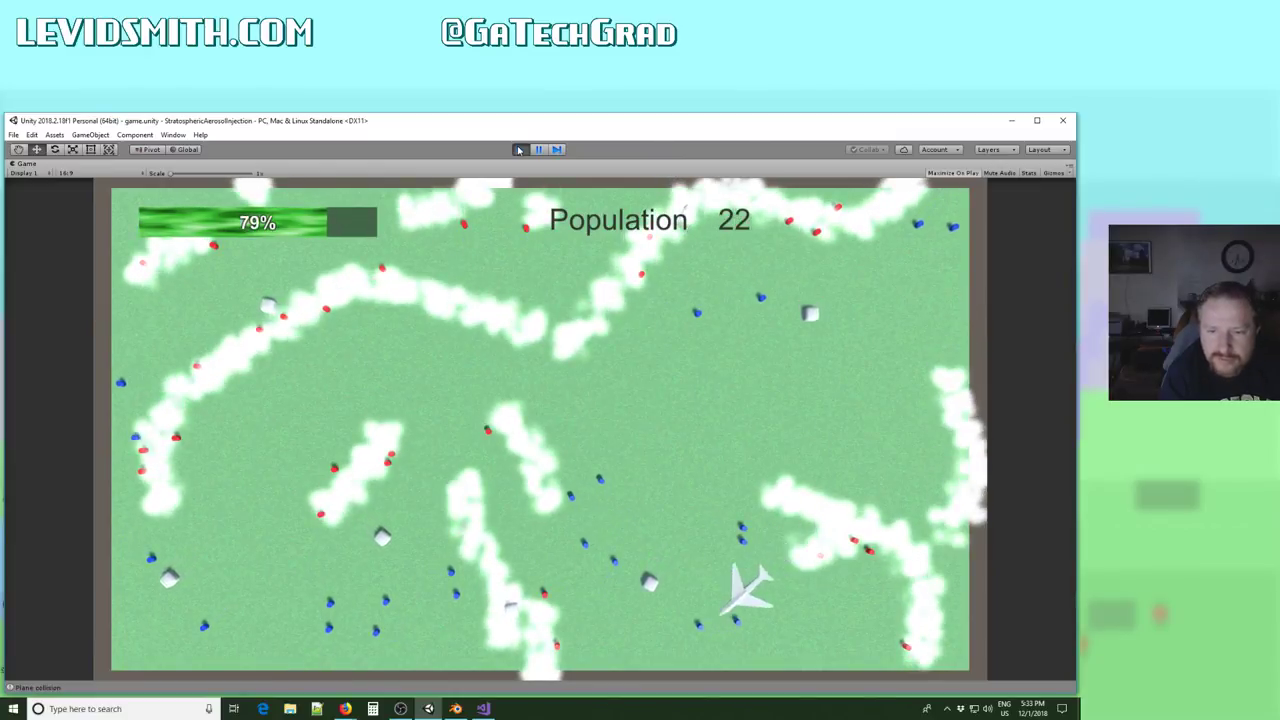
key("space")
key("Right")
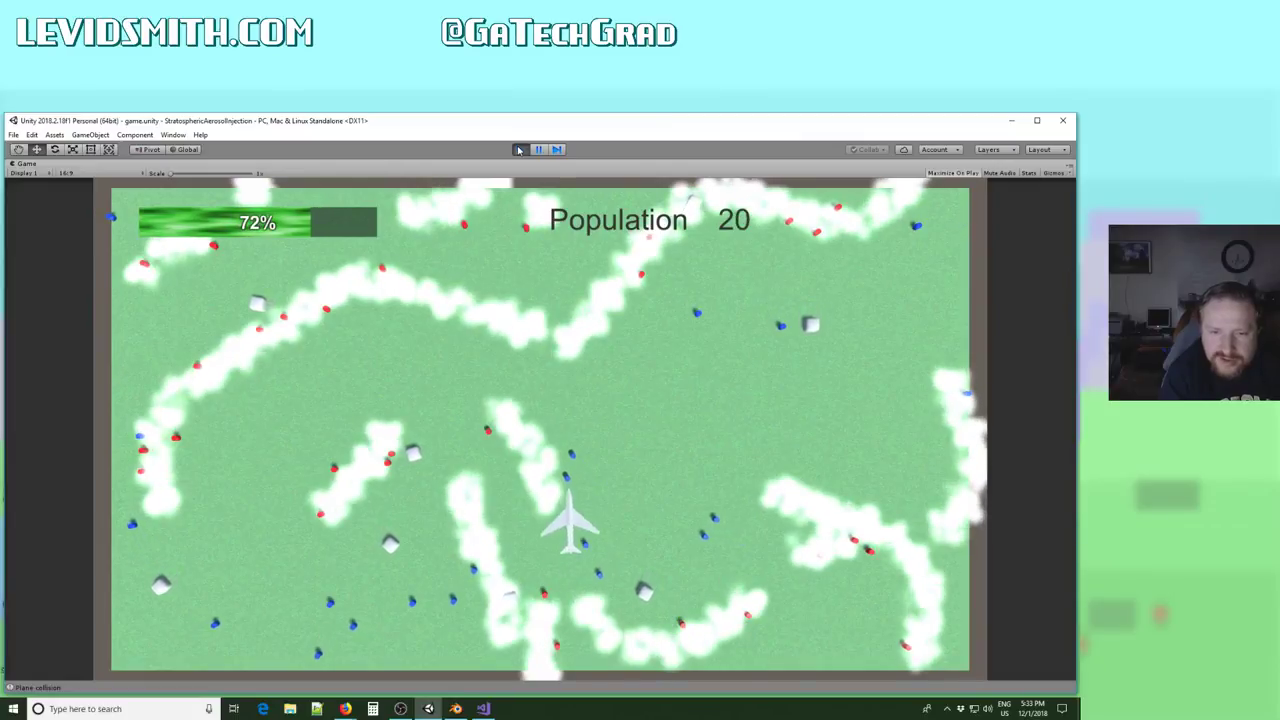
key("Left")
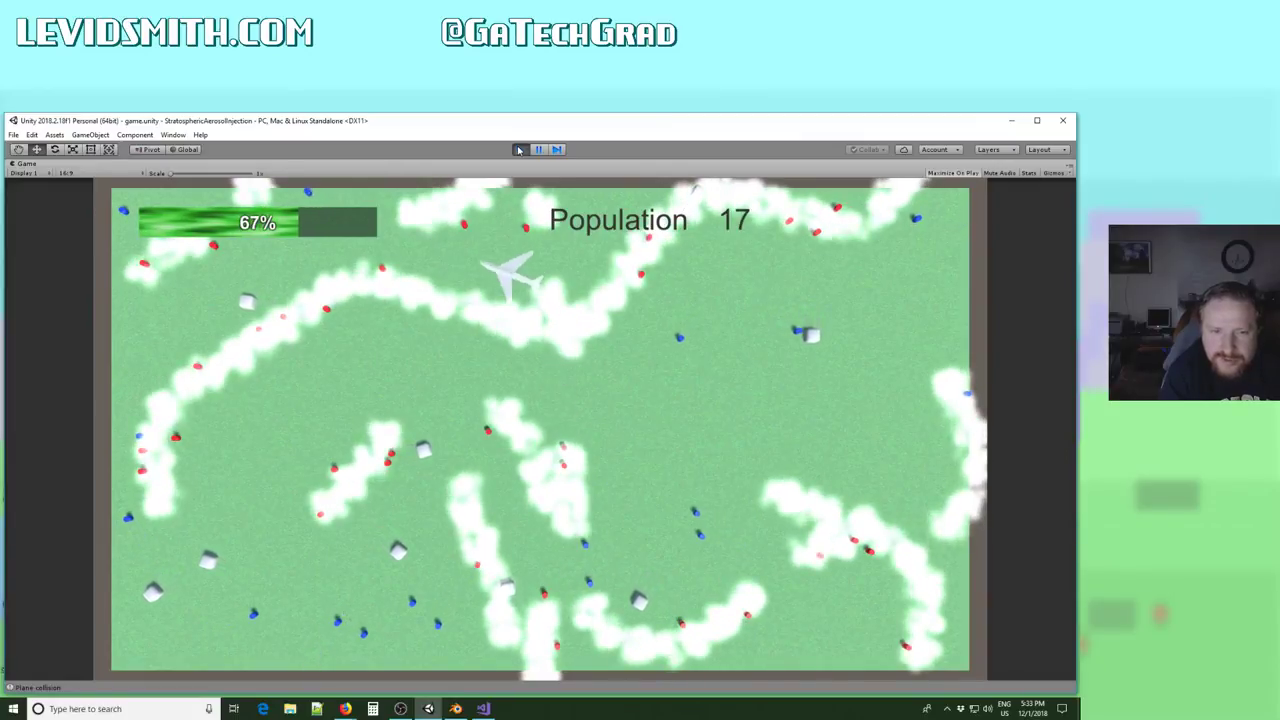
key("space")
key("Left")
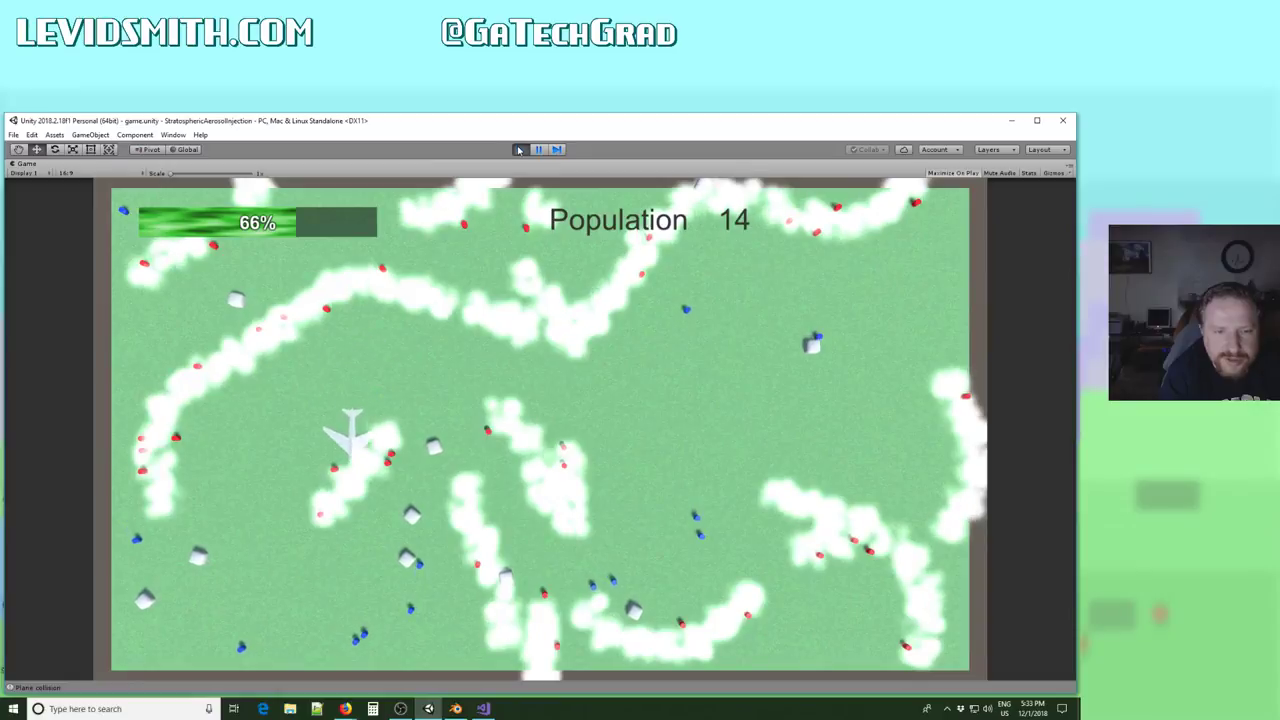
key("space")
key("Left")
key("Left")
key("space")
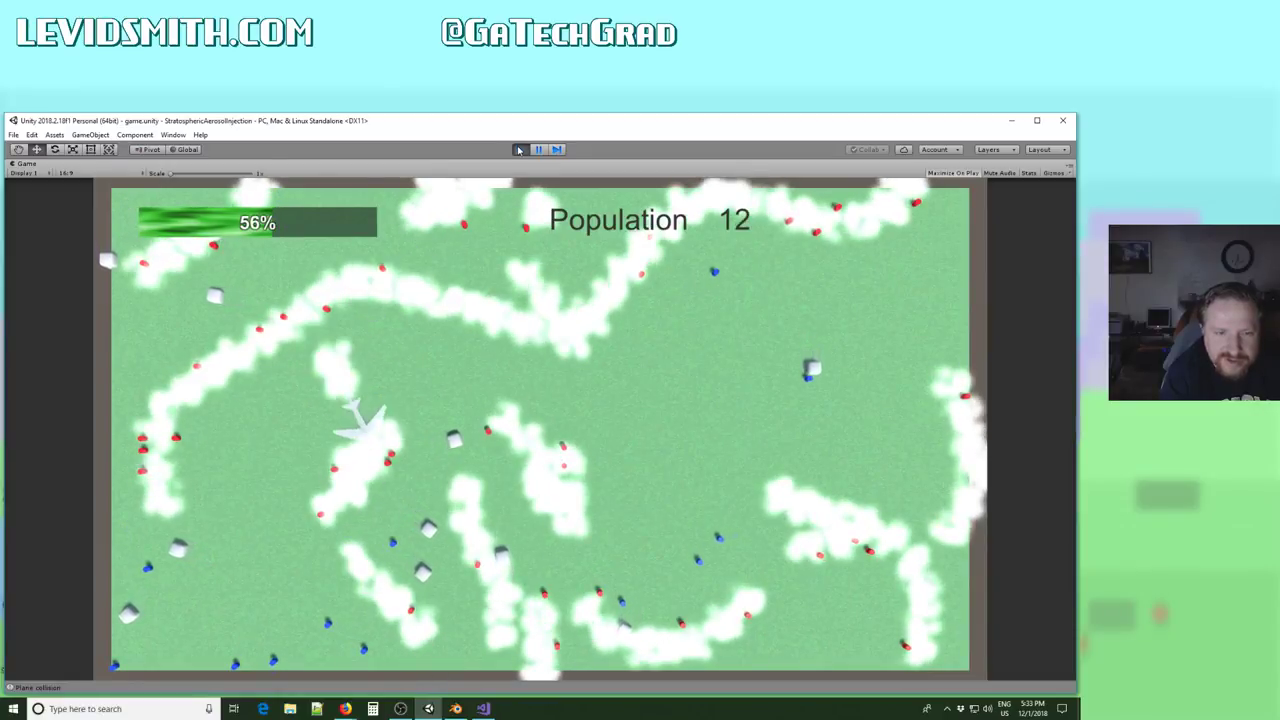
key("Right")
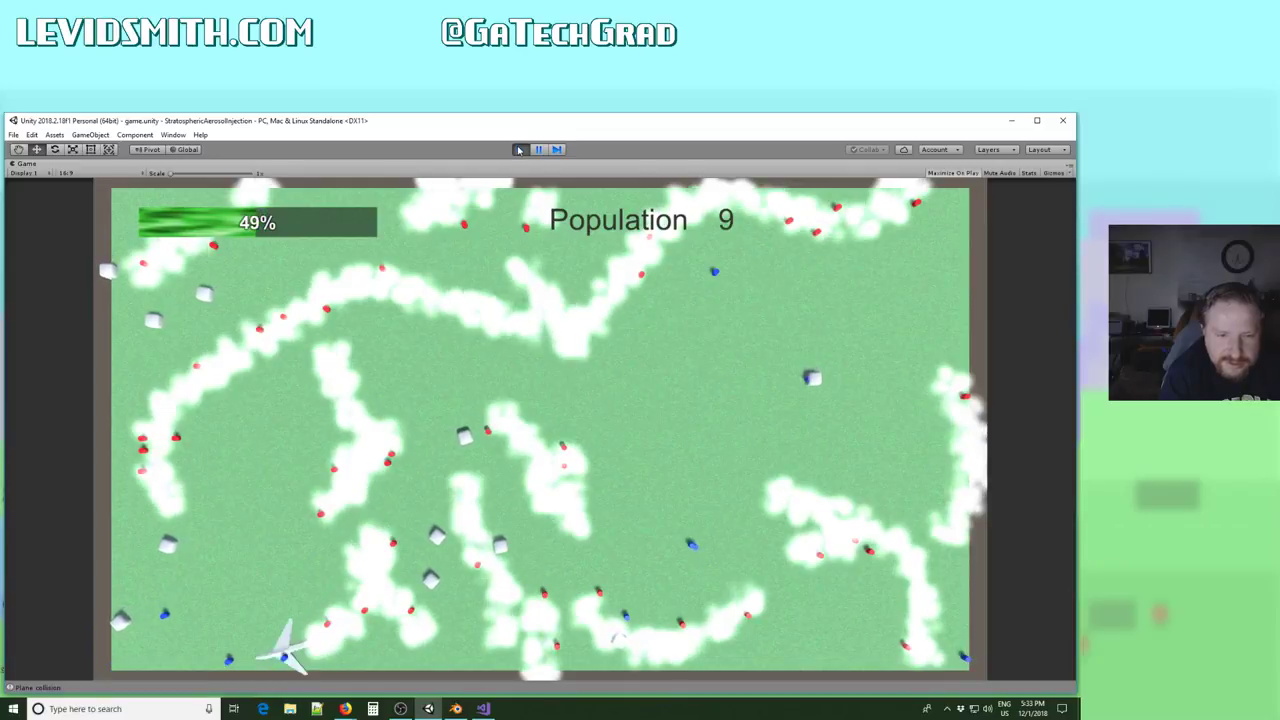
key("Right")
key("Right")
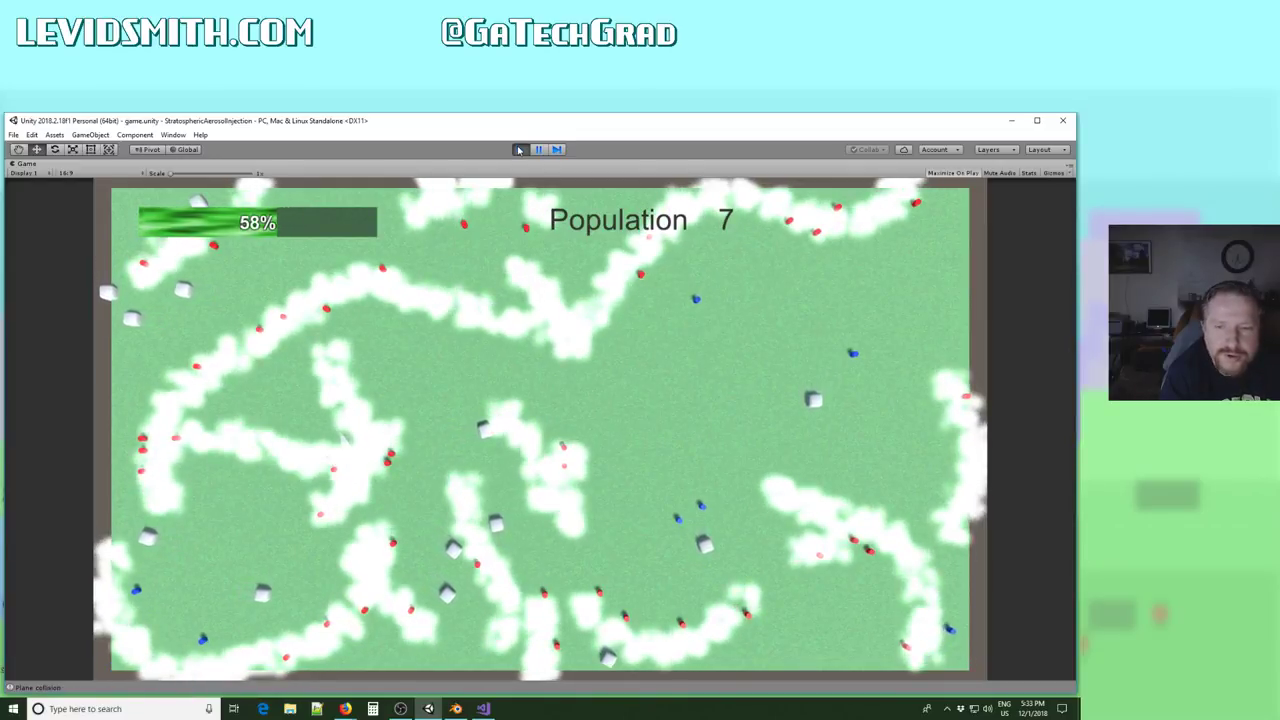
key("Right")
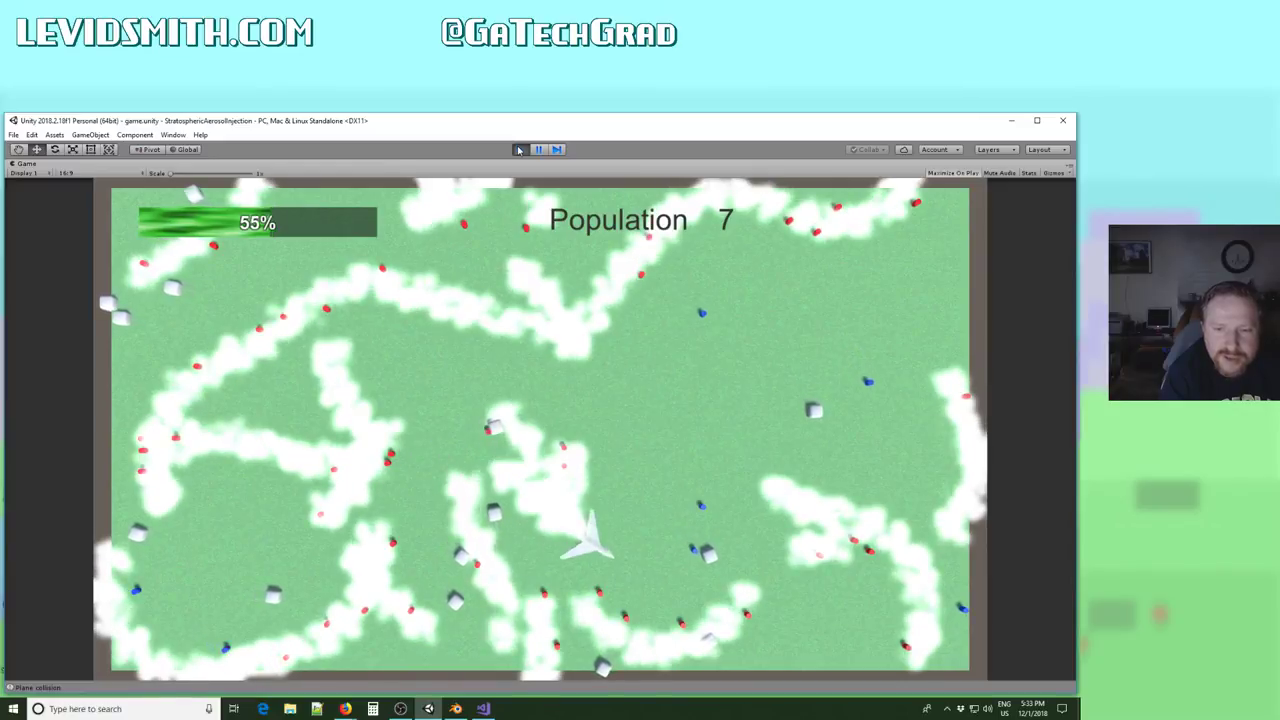
key("Left")
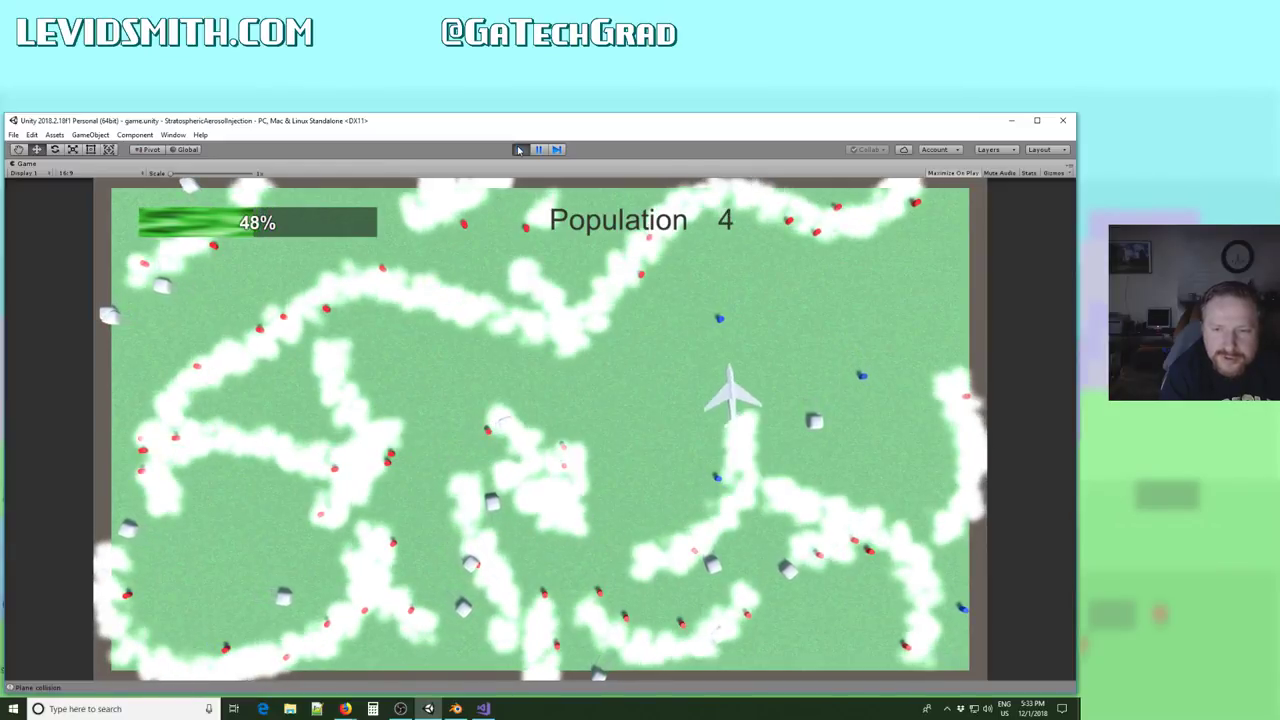
key("Right")
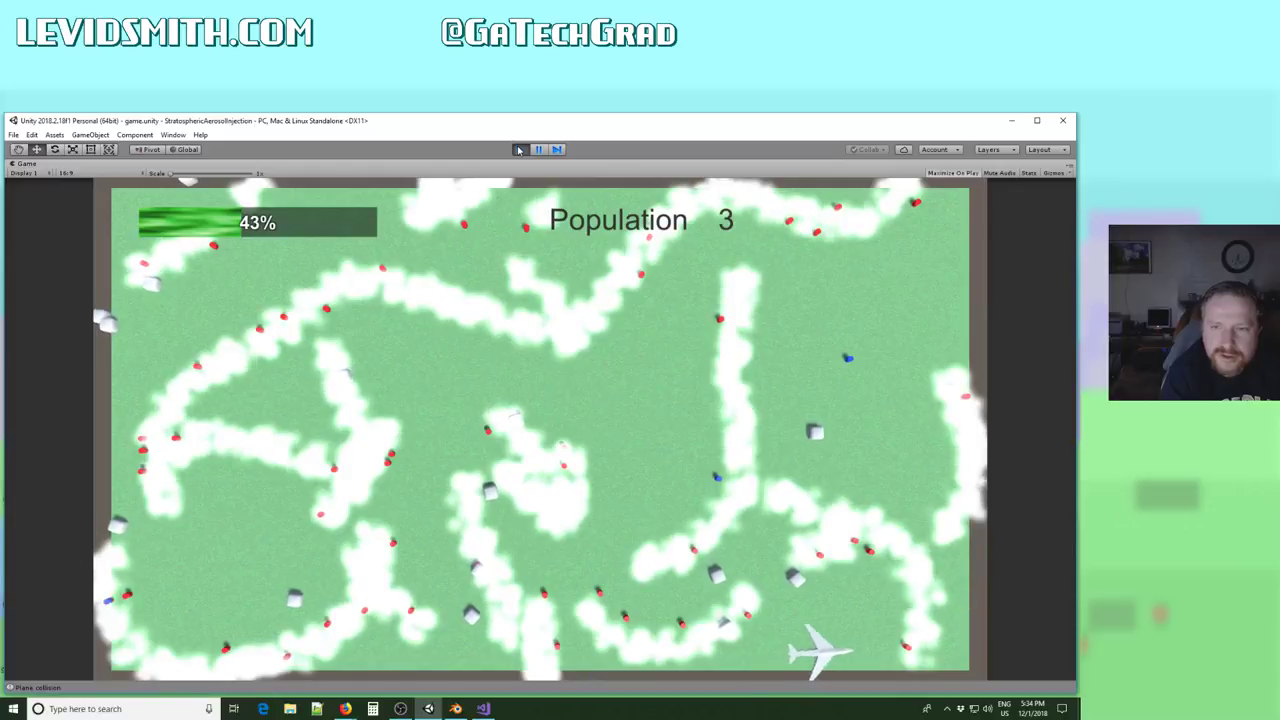
key("Right")
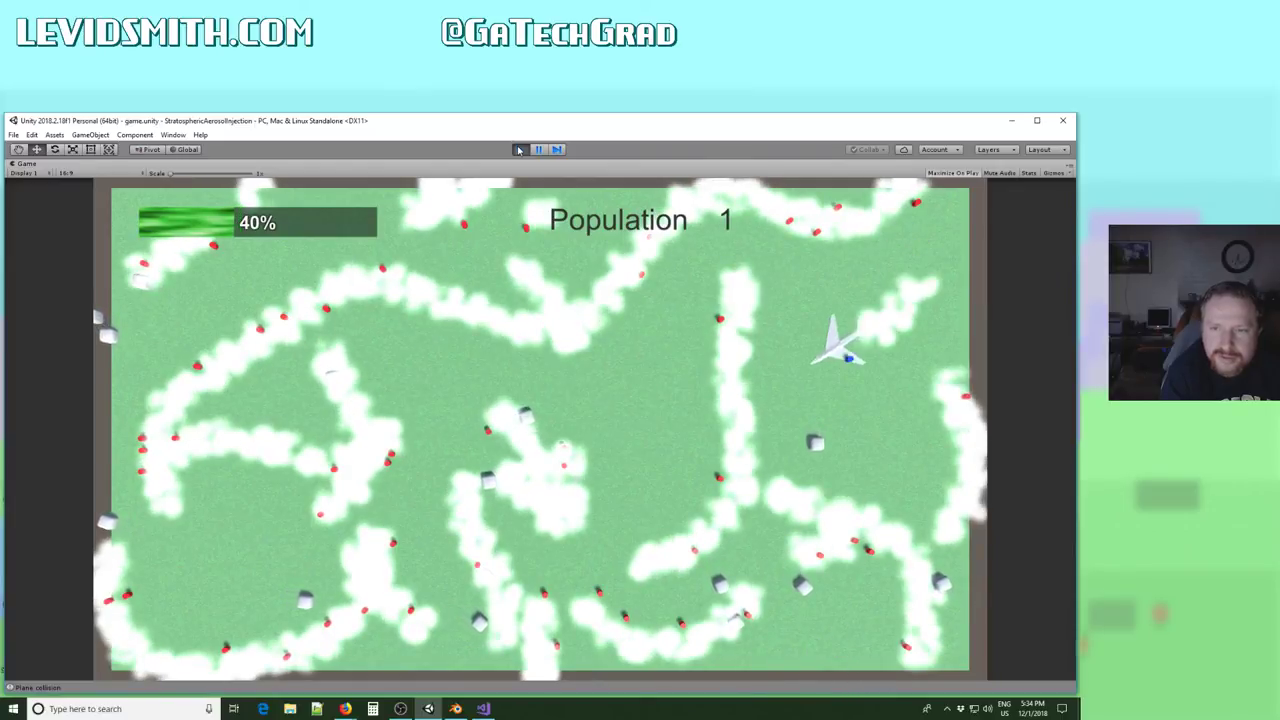
key("Left")
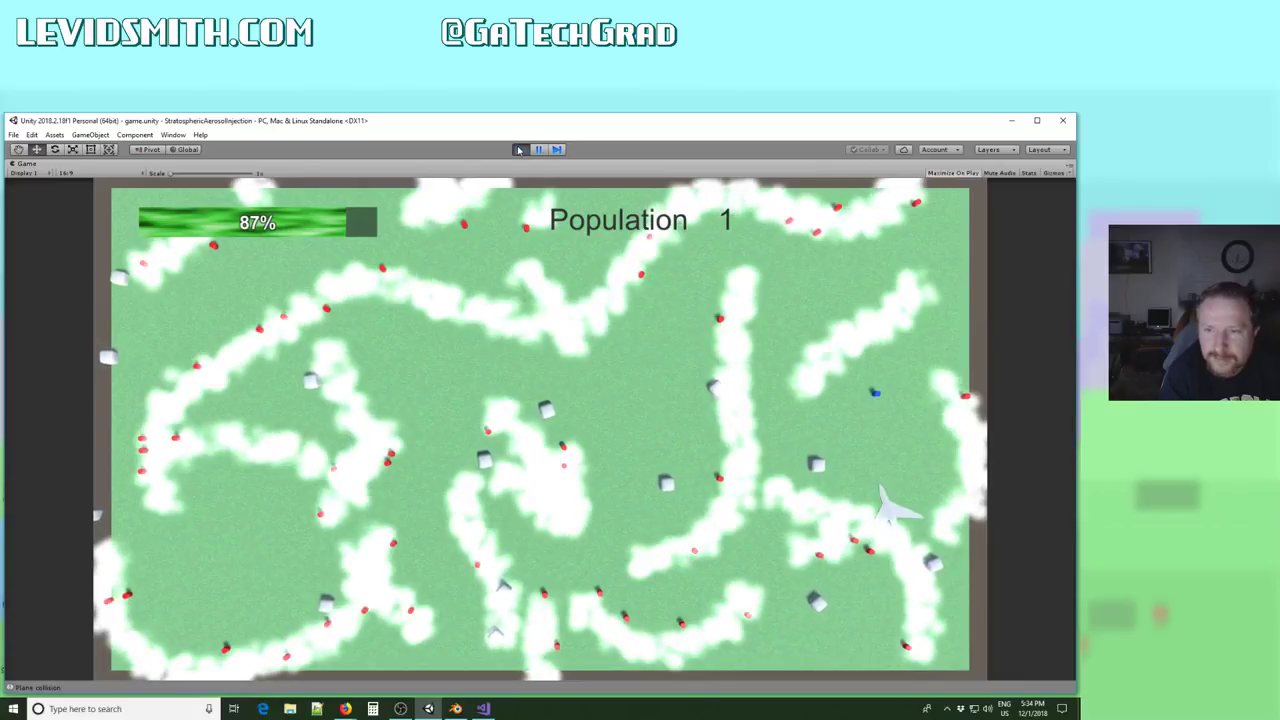
key("Right")
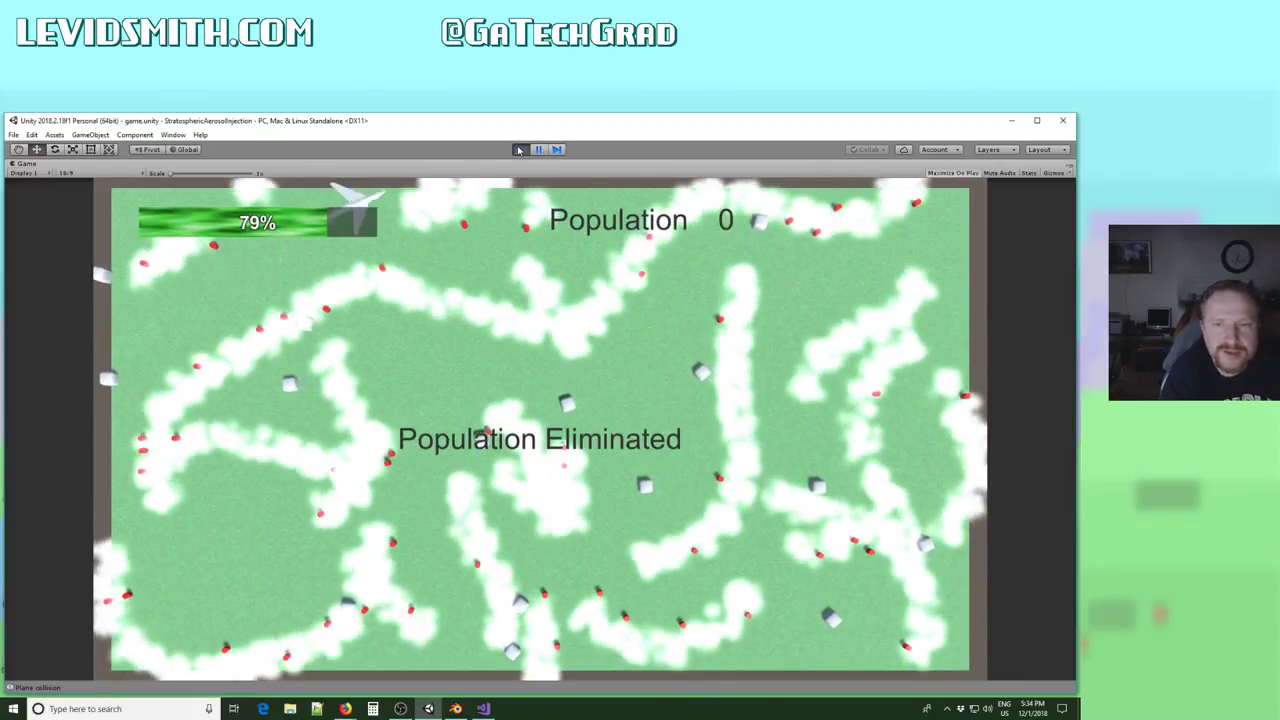
left_click(519, 150)
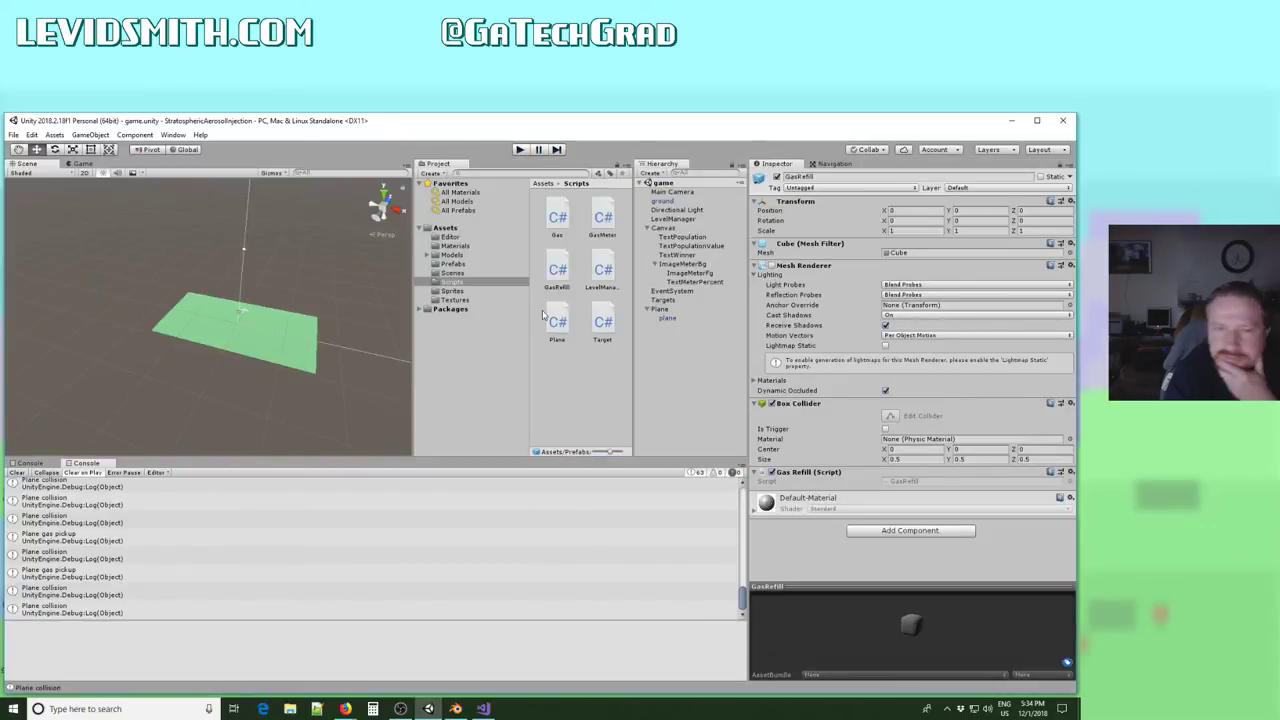
Place an instance of the GasRefill prefab over the ground in the scene and expand it to show its gas_refill child.
left_click(458, 264)
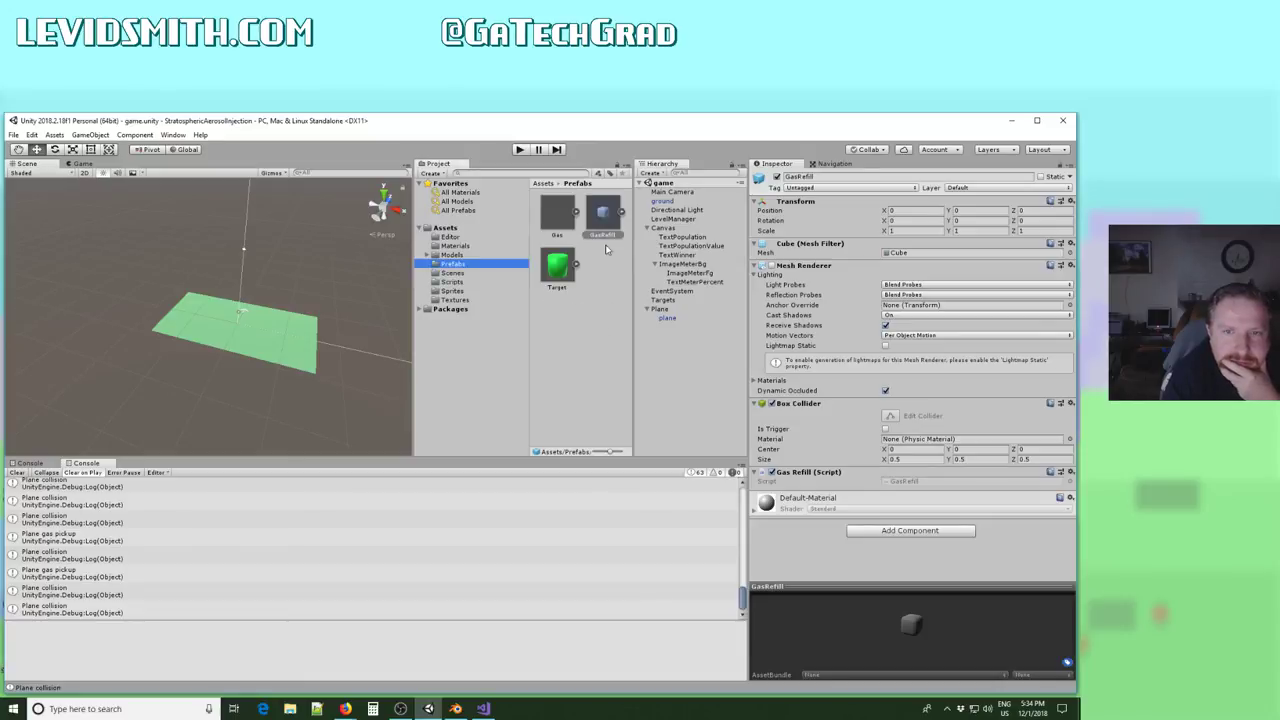
left_click_drag(265, 338, 263, 336)
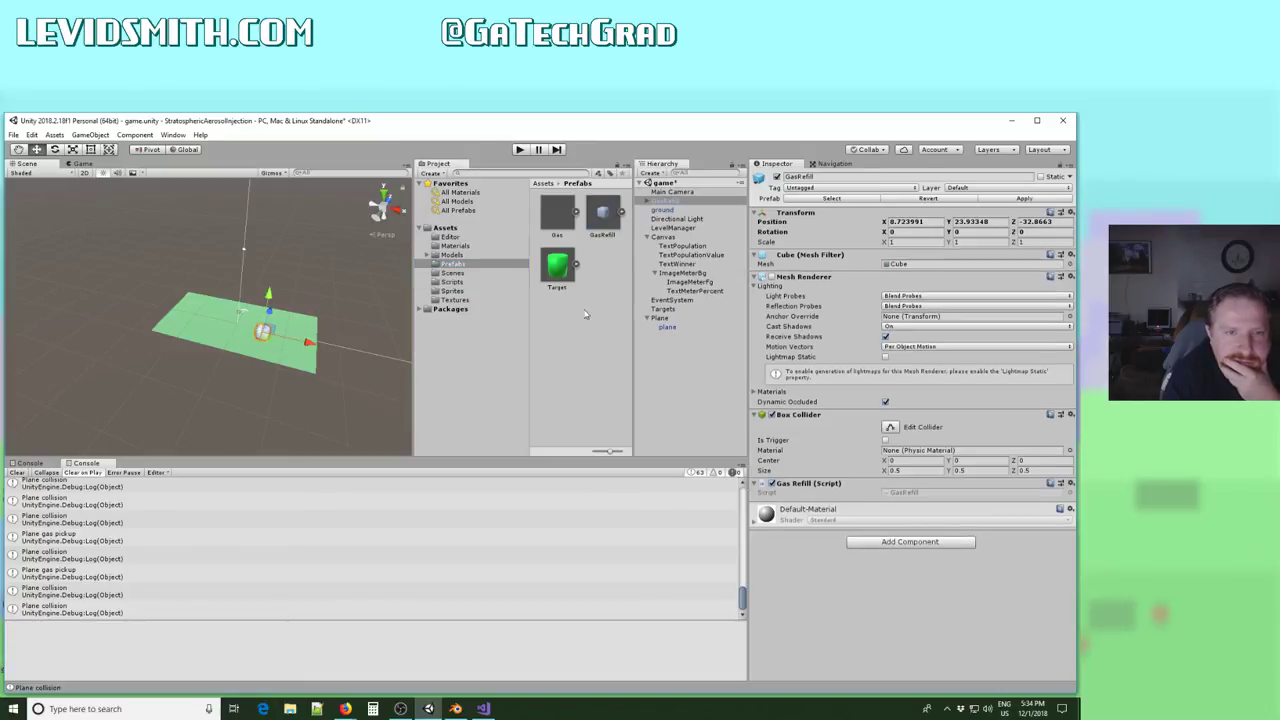
left_click(453, 246)
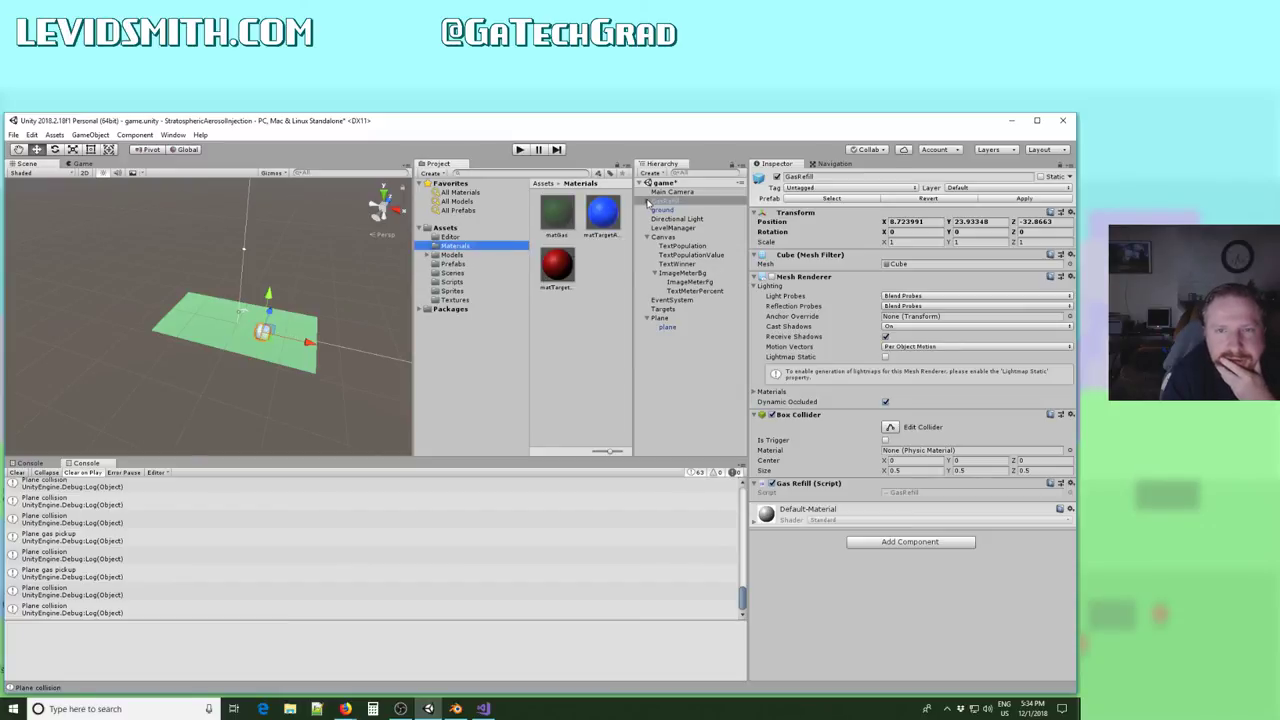
left_click(648, 203)
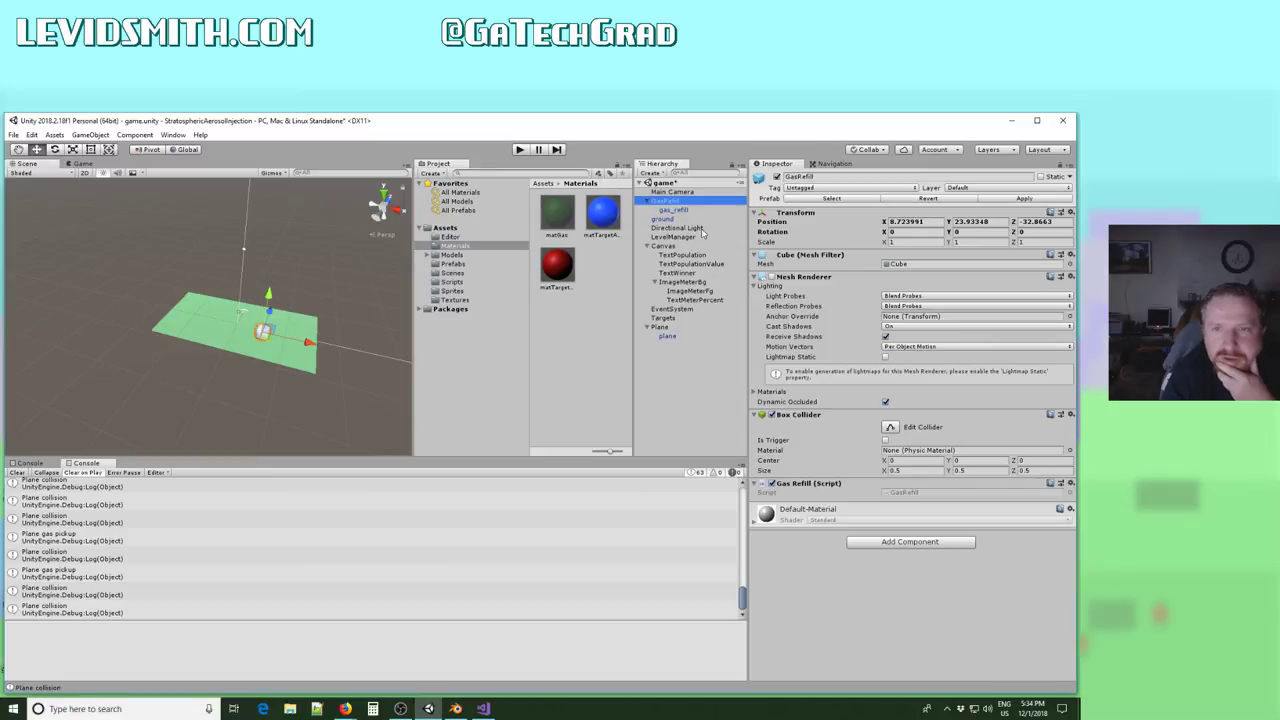
Create a new material named matGasRefill in the Materials folder.
left_click(559, 214)
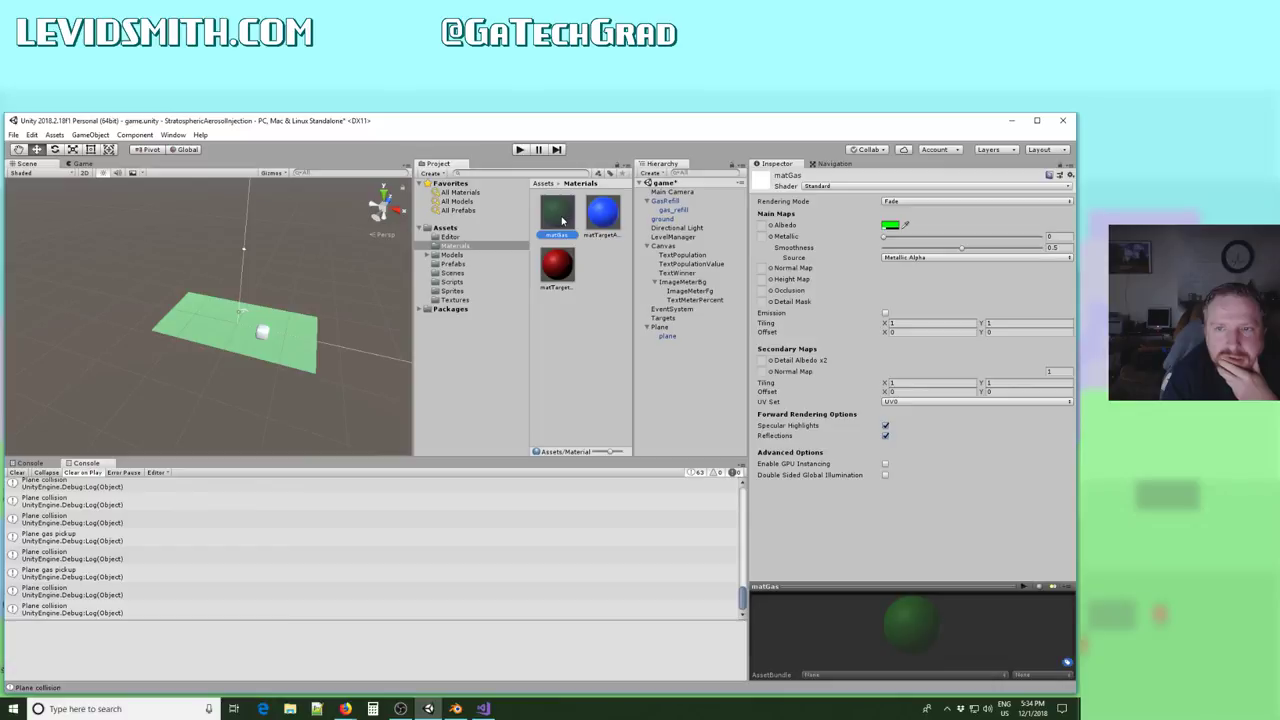
left_click(612, 280)
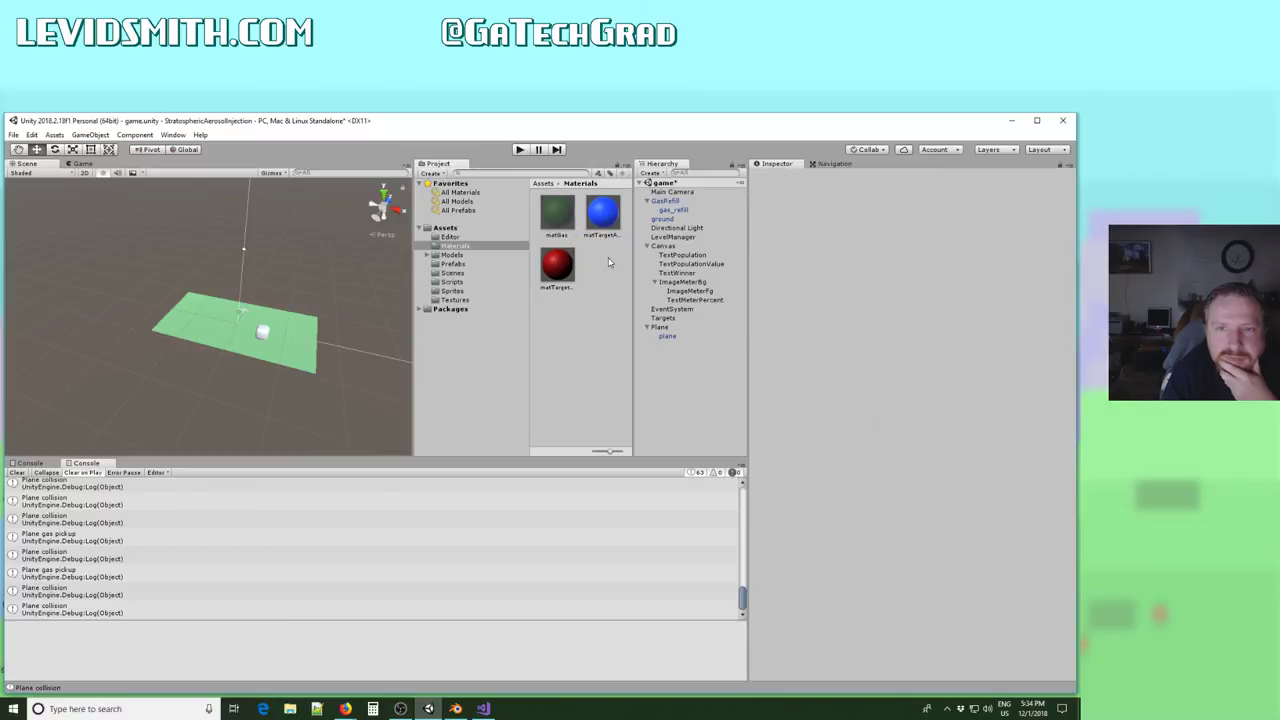
right_click(617, 285)
mouse_move(622, 292)
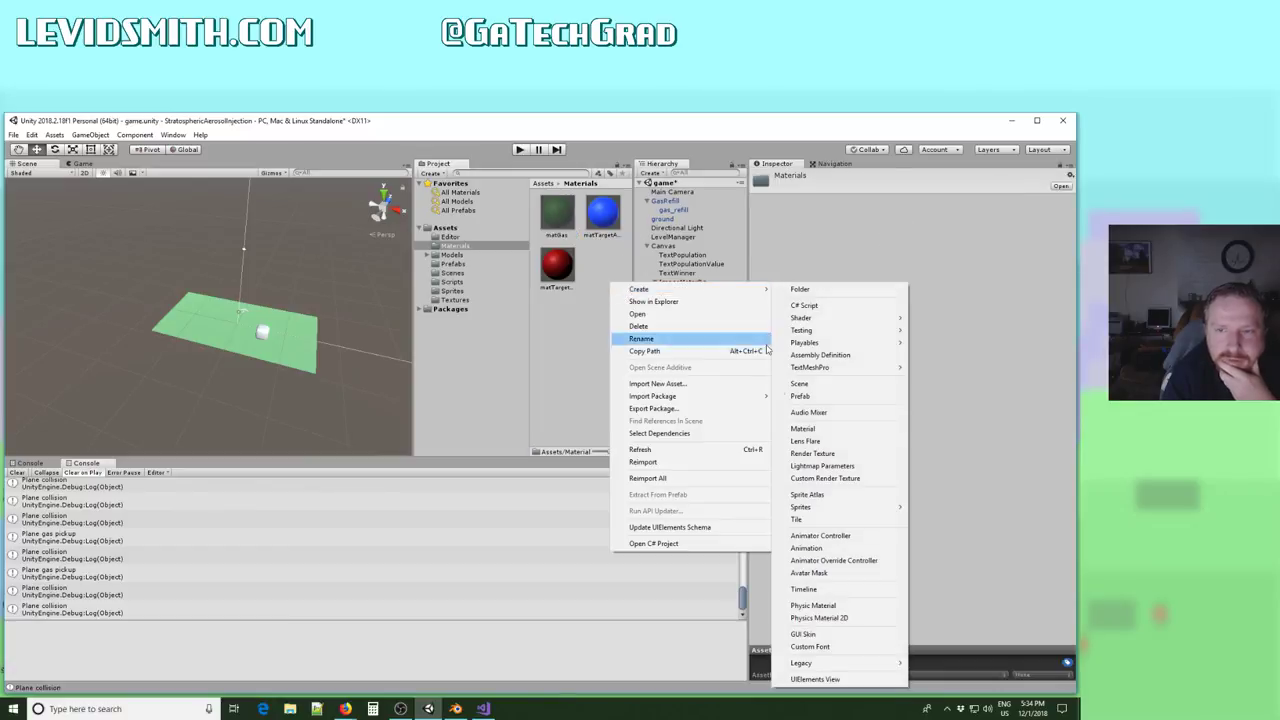
left_click(800, 429)
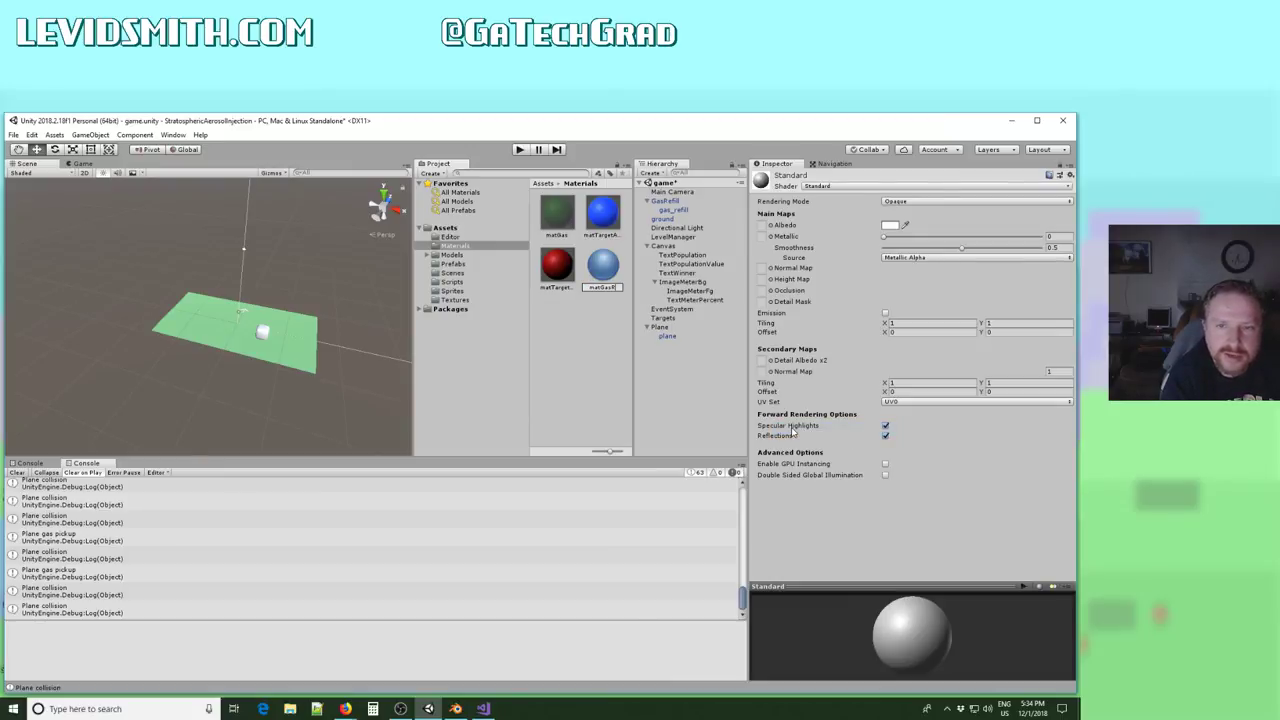
key("Return")
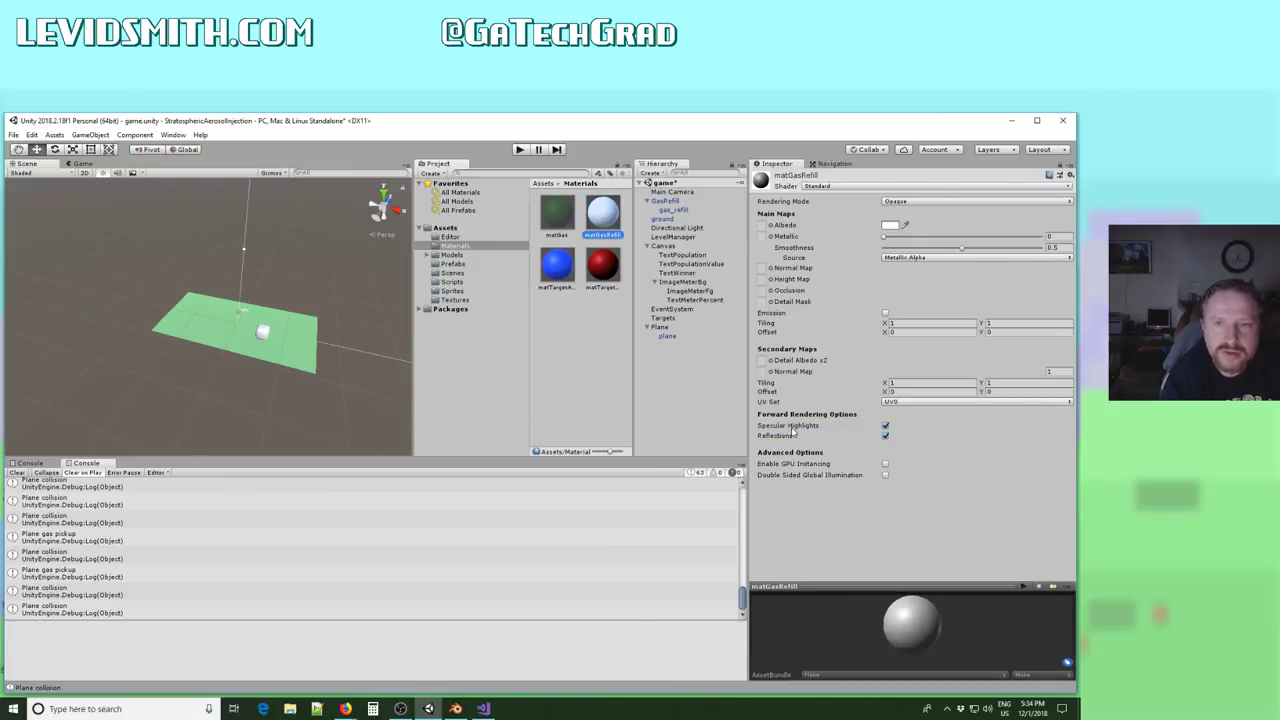
Set the albedo color of matGasRefill to bright green (00FF01) and assign the material to the gas_refill object.
left_click(889, 226)
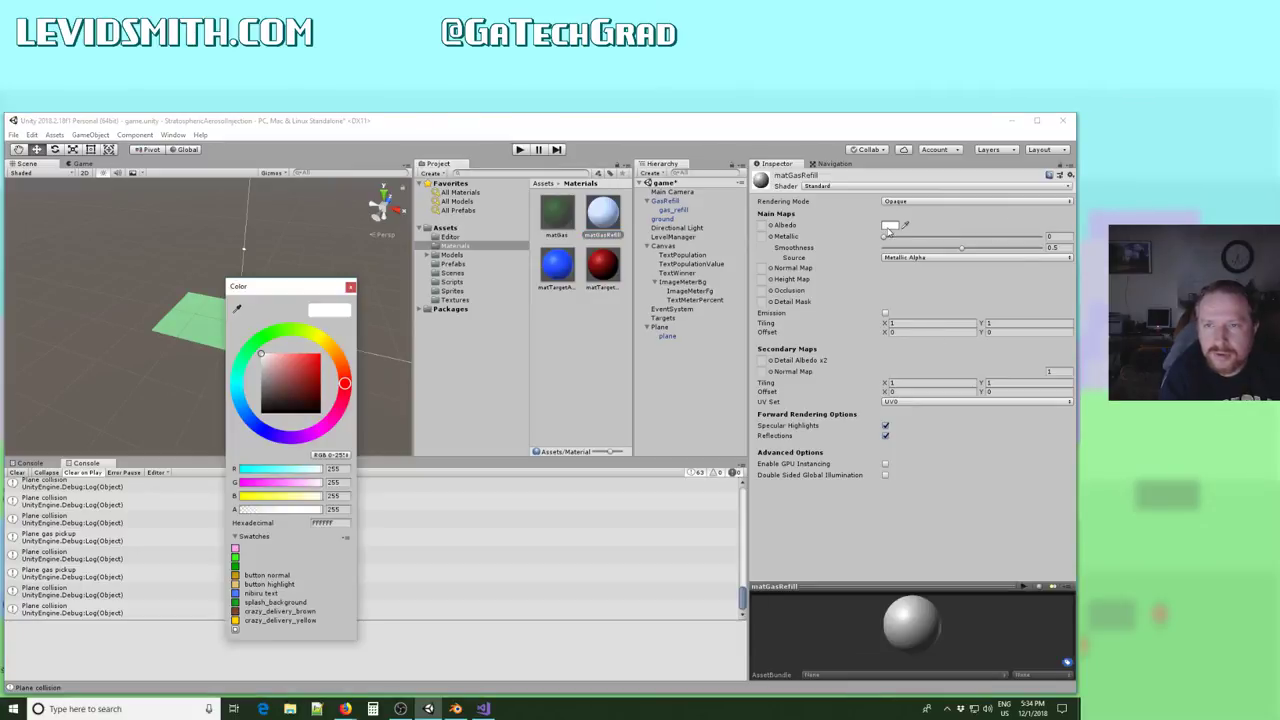
left_click(262, 336)
left_click(320, 354)
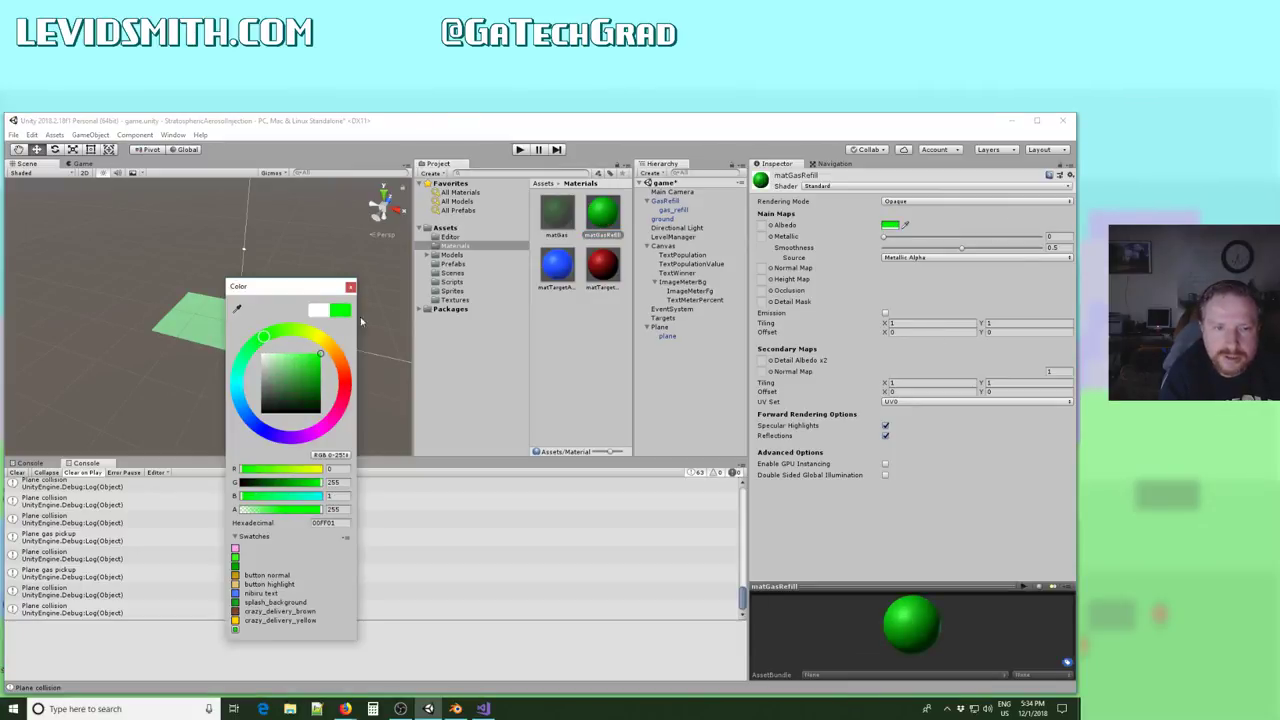
left_click(350, 287)
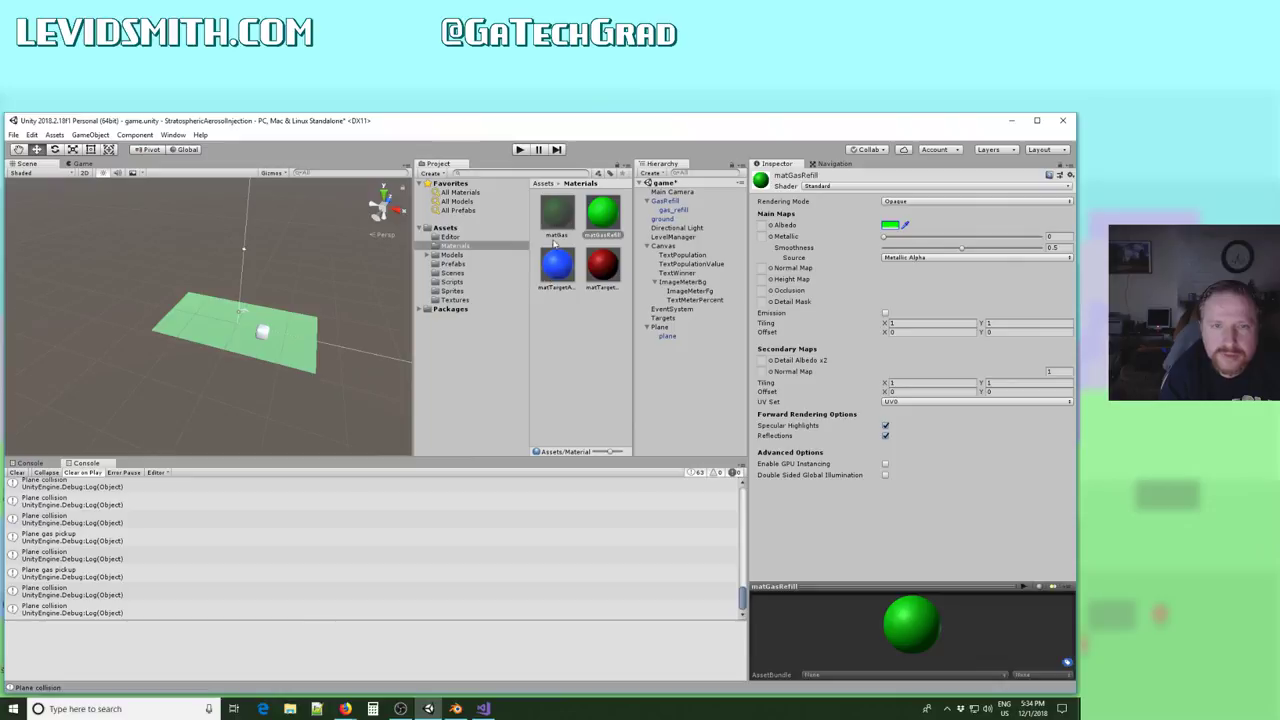
left_click_drag(667, 213, 668, 211)
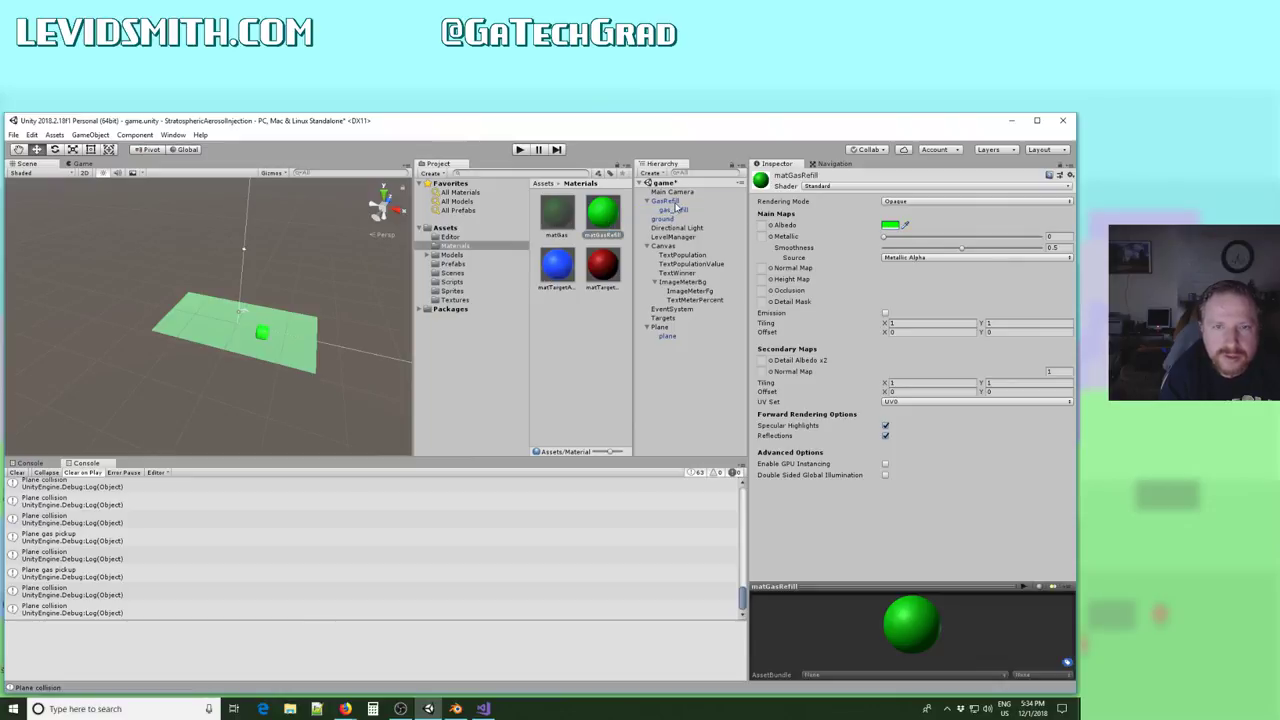
Apply the GasRefill instance's changes to its prefab and delete the instance from the scene.
left_click(668, 201)
left_click(1035, 199)
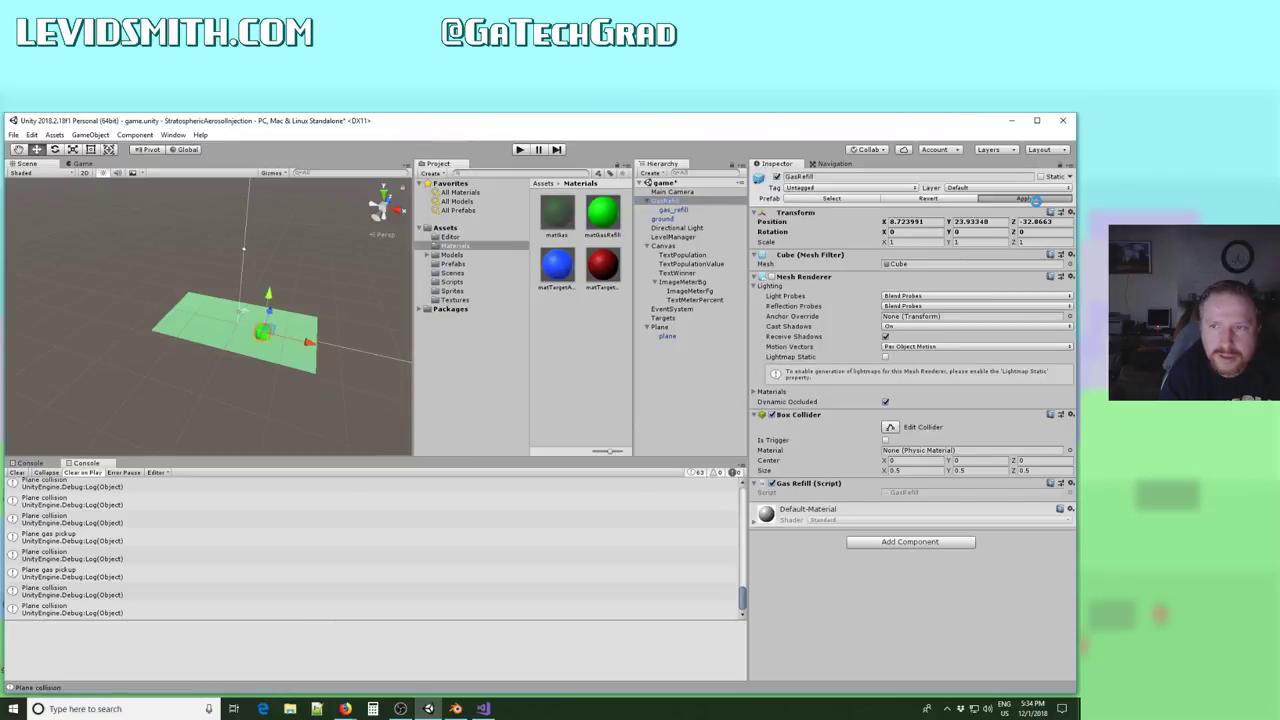
left_click(668, 191)
left_click(668, 201)
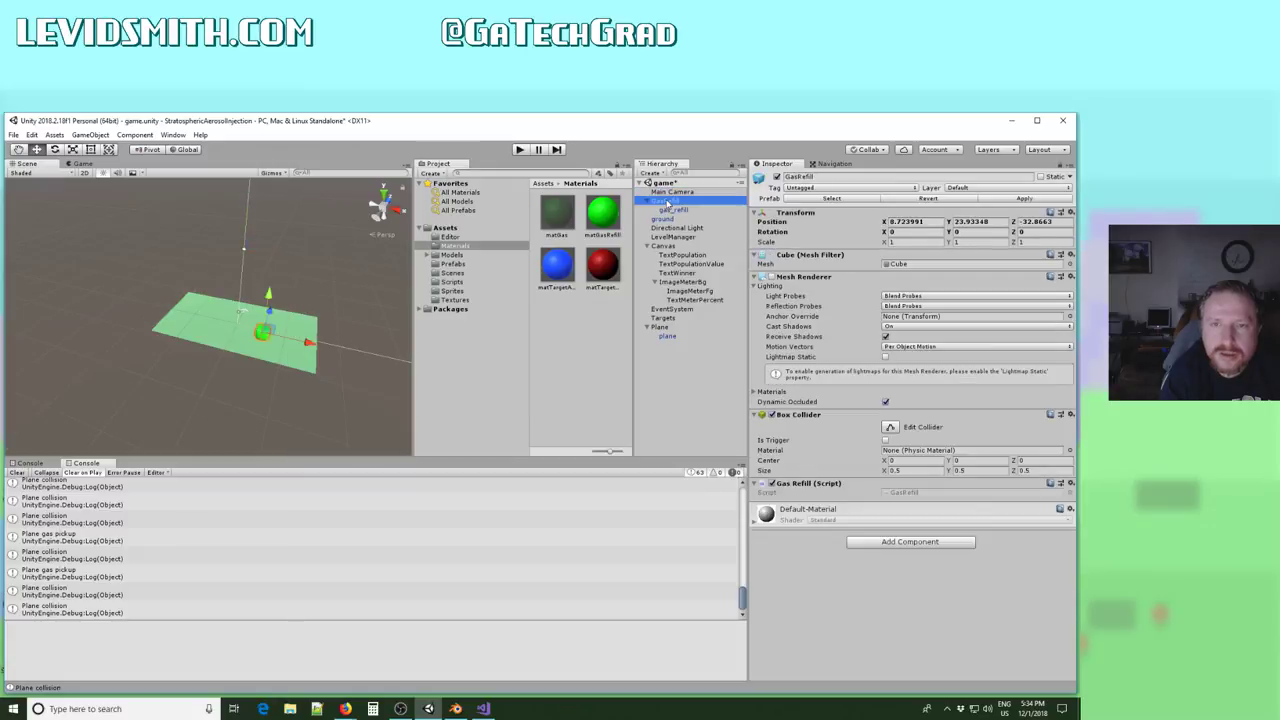
key("Delete")
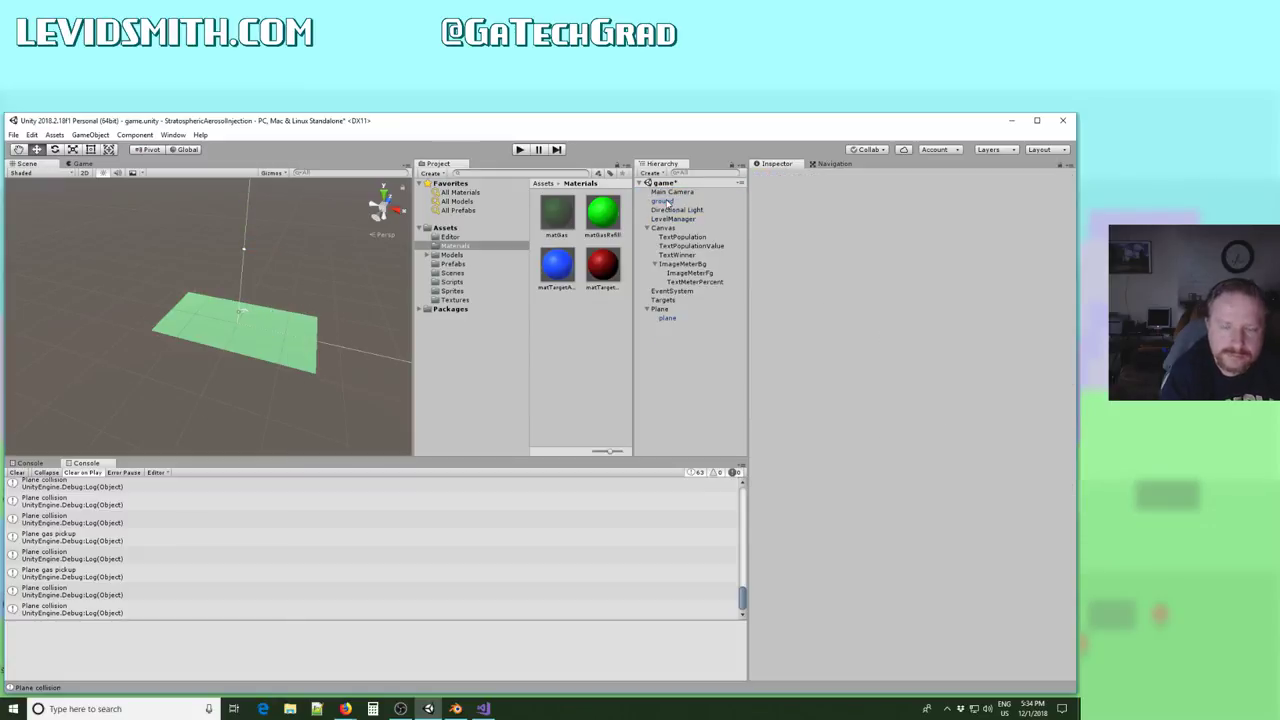
Switch to Visual Studio, set fGasRefillDelay to 20f in LevelManager.cs and return to Unity.
left_click(483, 708)
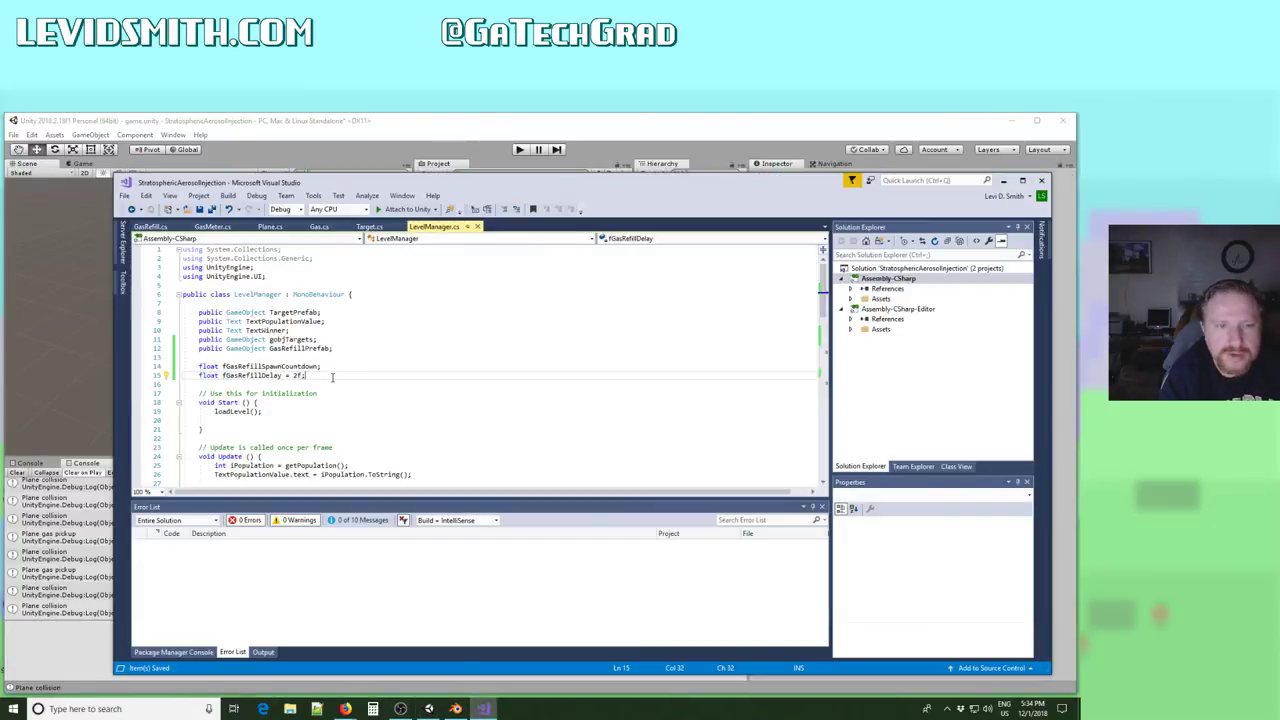
left_click(297, 375)
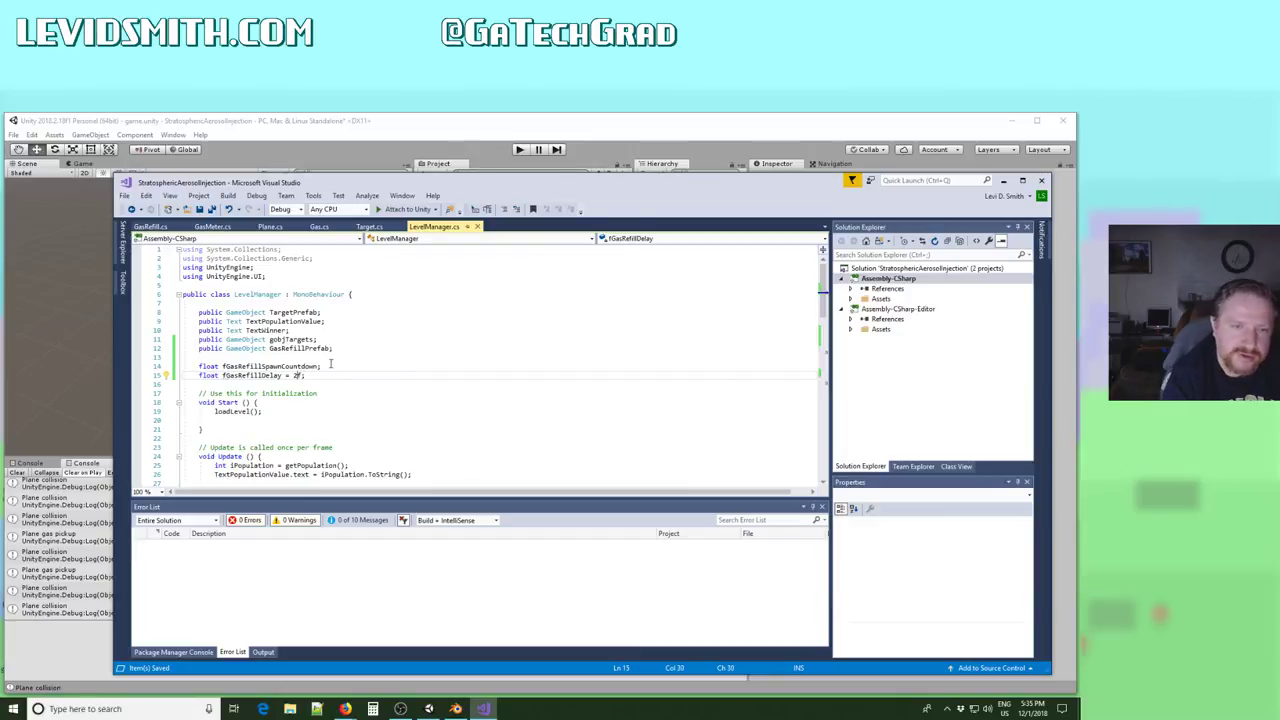
type("20")
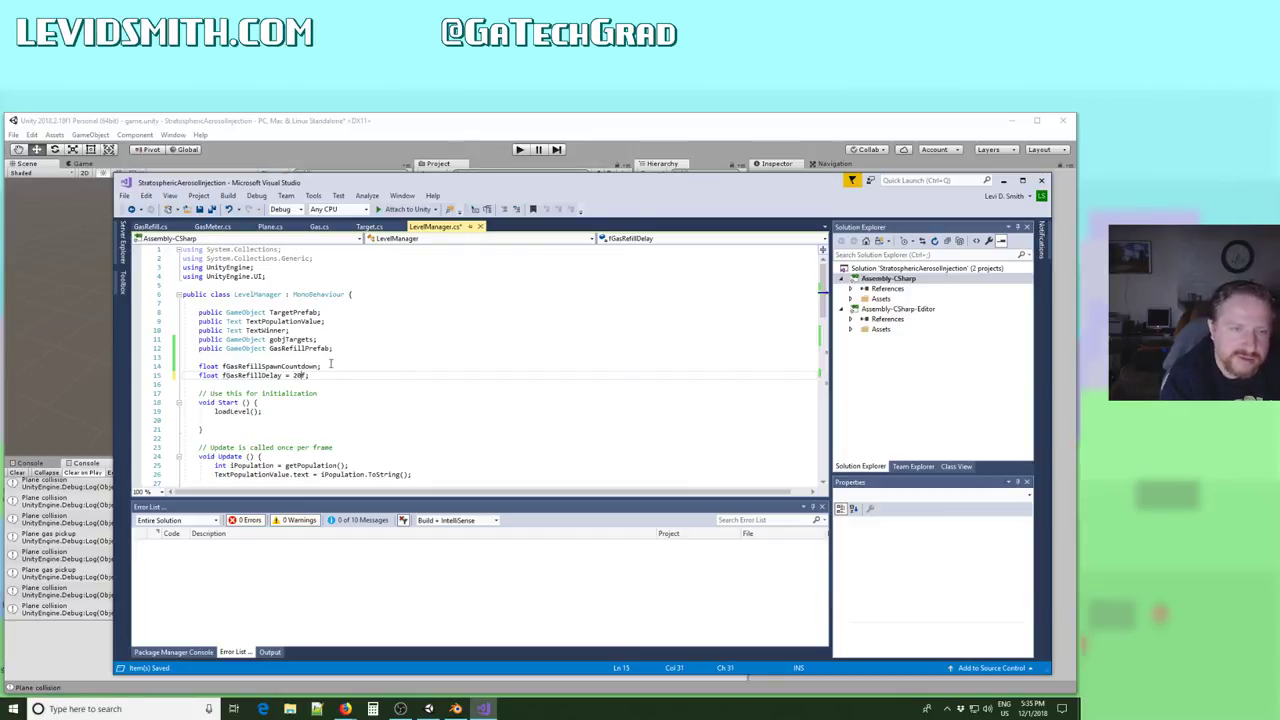
left_click(416, 149)
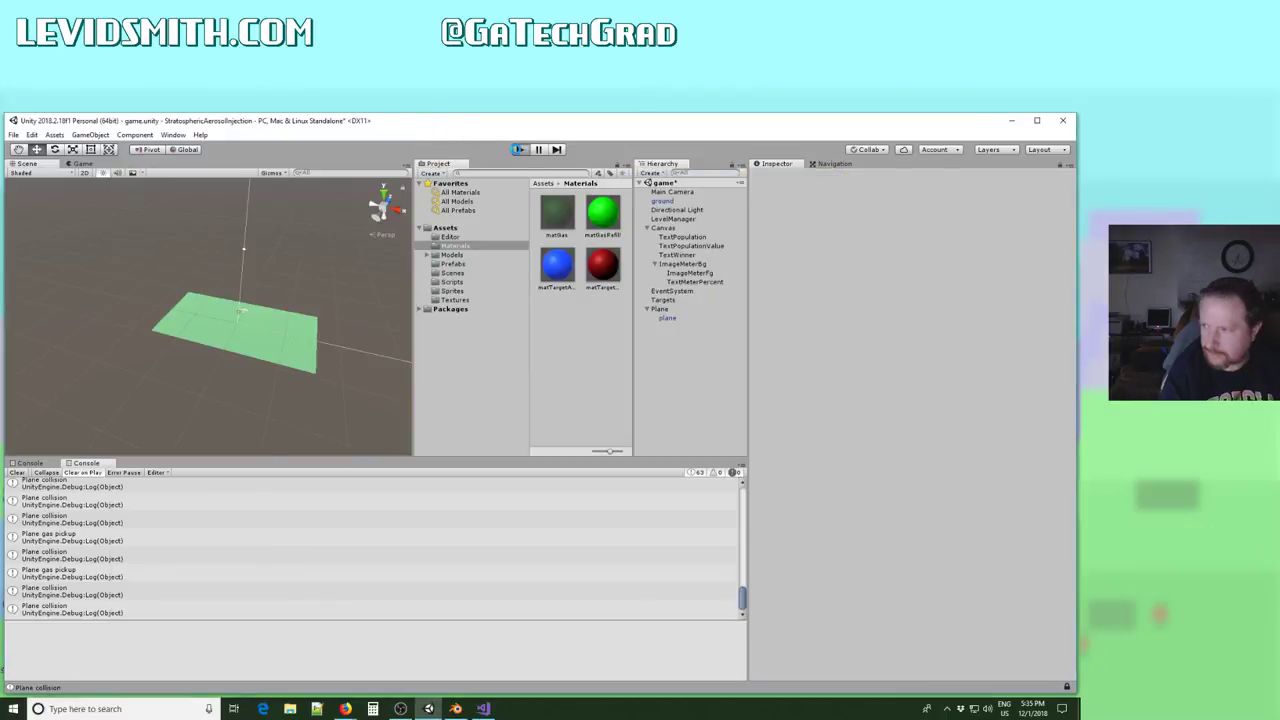
Playtest the game, steering the plane to gas the targets and collect the green refills with the 20-second spawn delay.
left_click(518, 149)
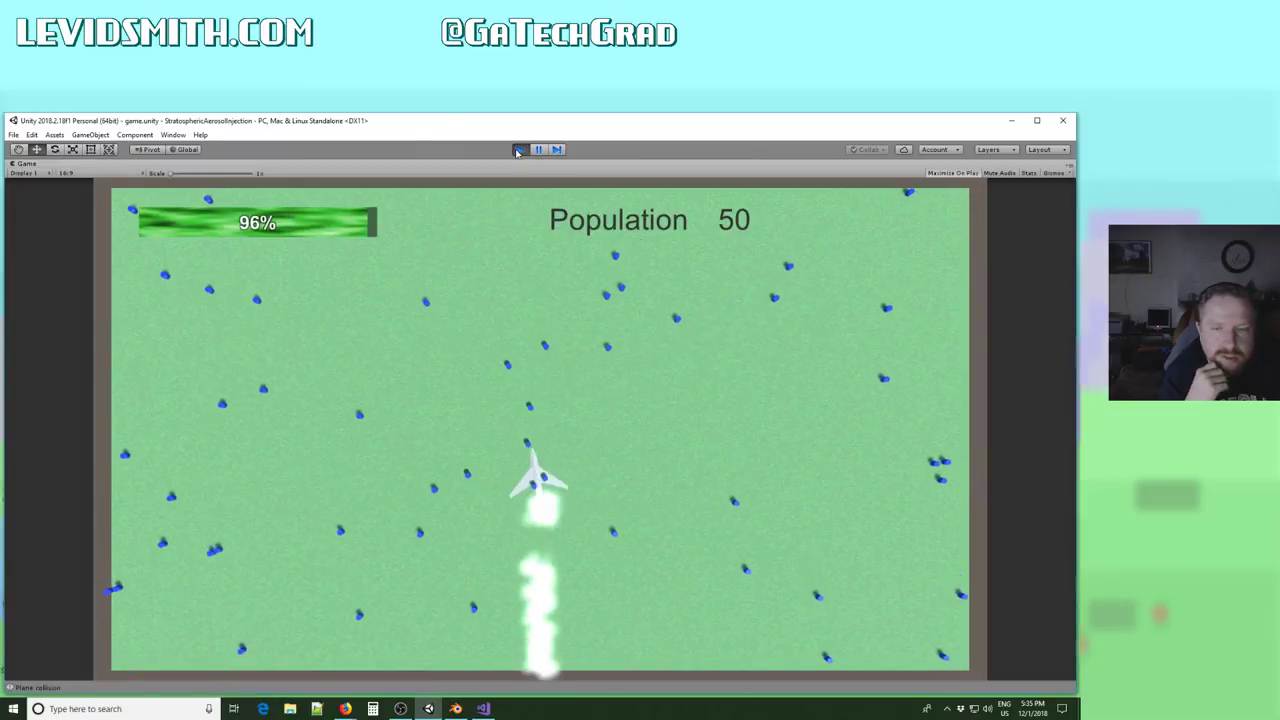
key("Right")
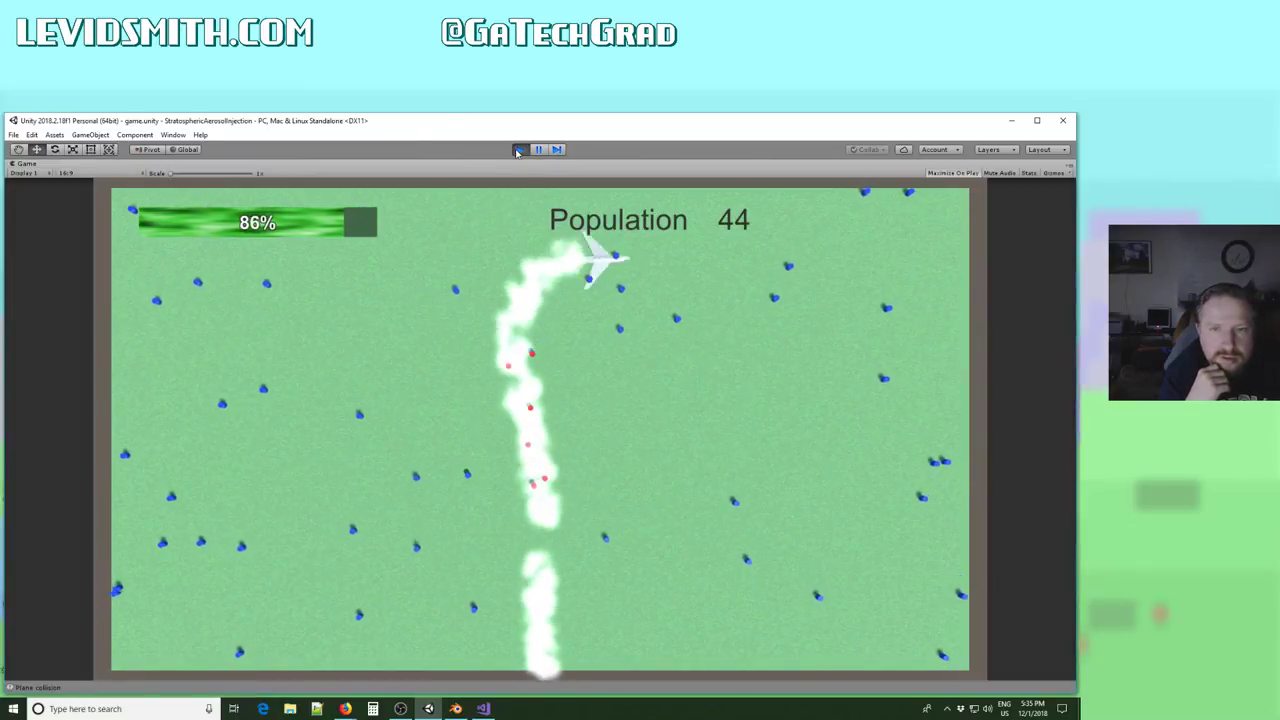
key("Left")
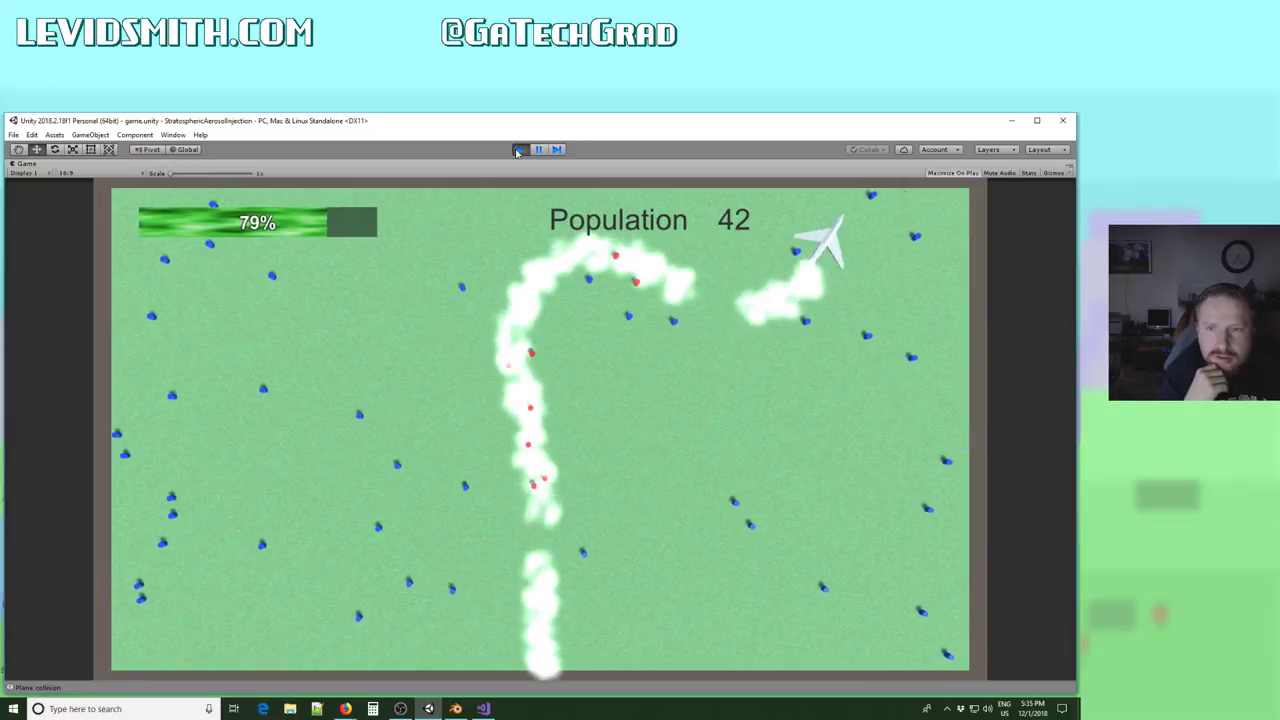
key("Right")
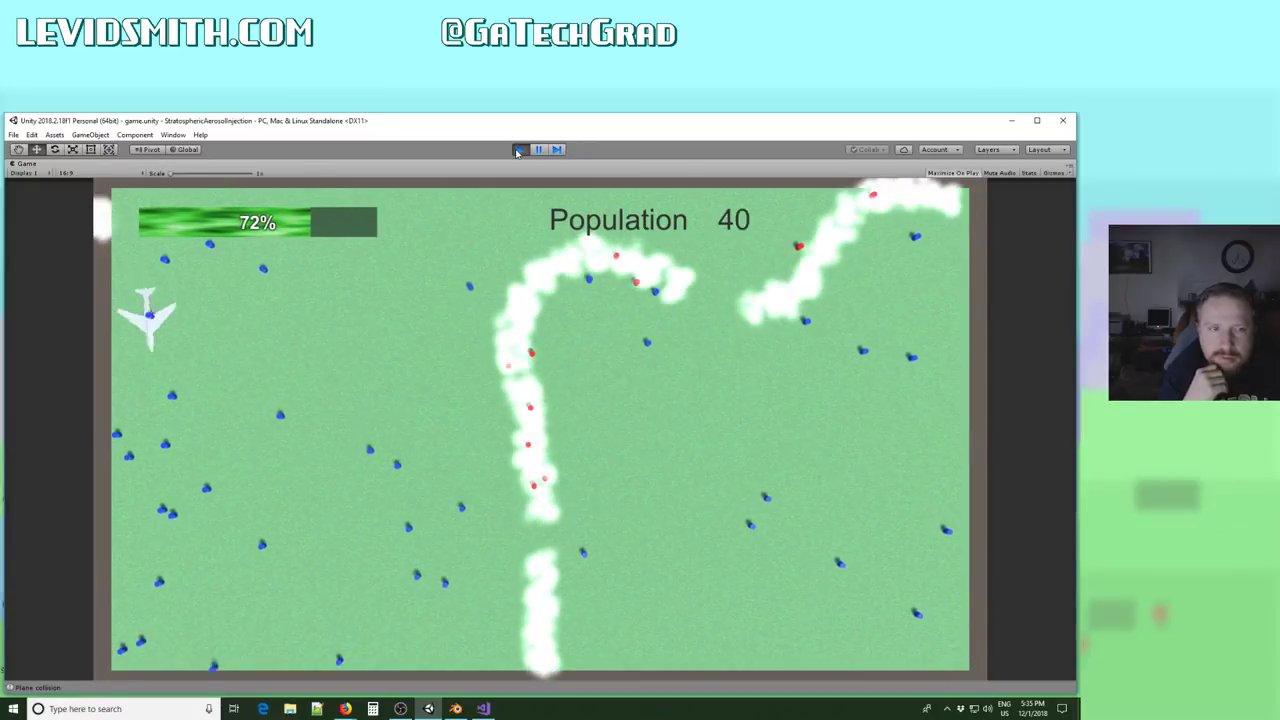
key("Left")
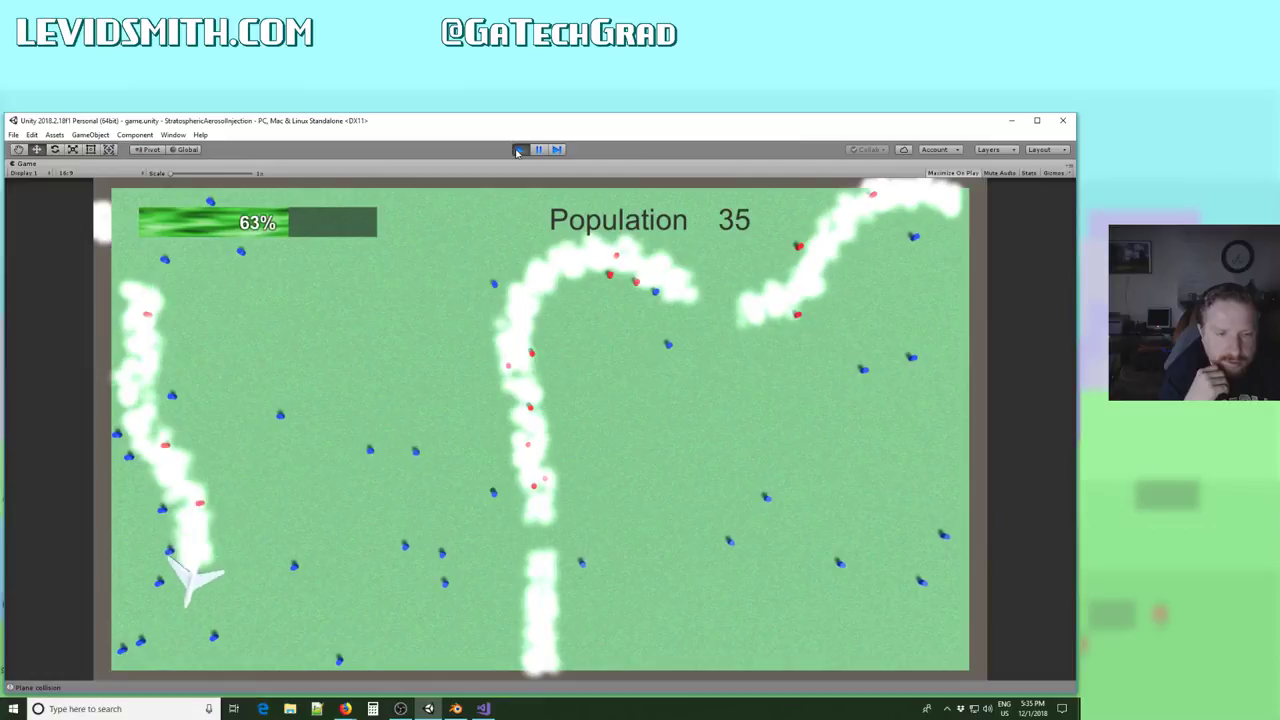
key("Left")
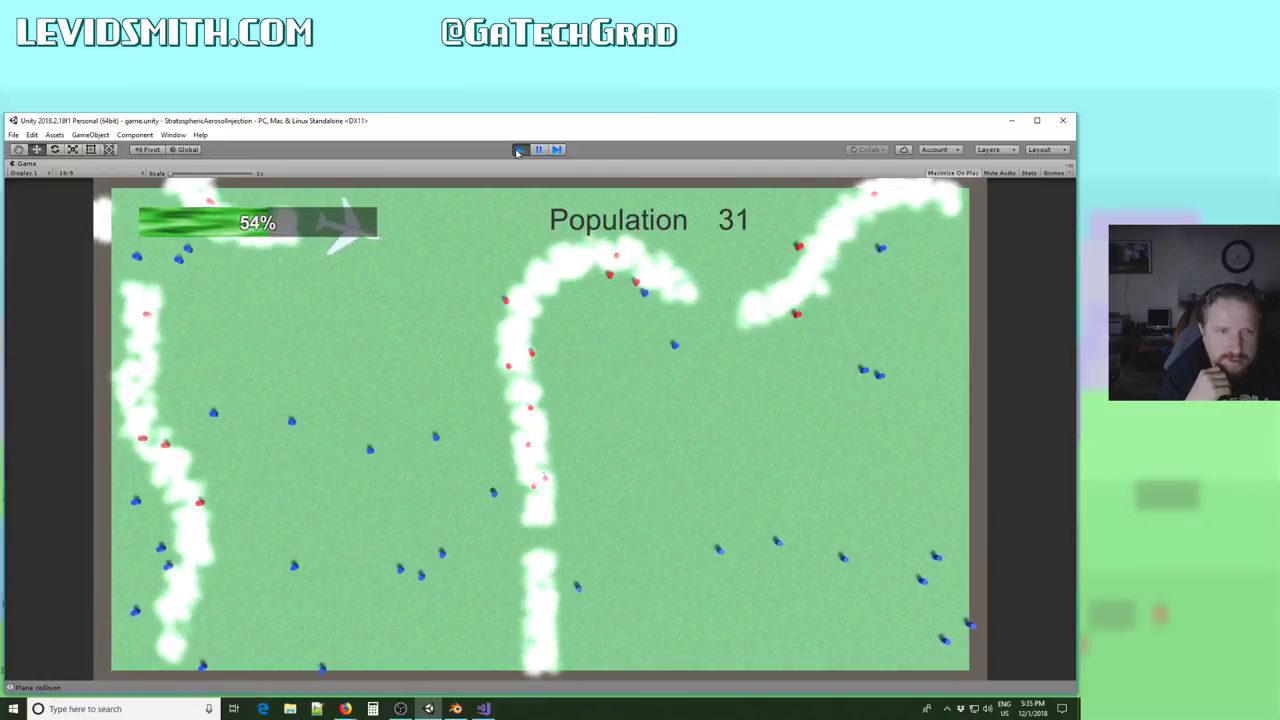
key("Right")
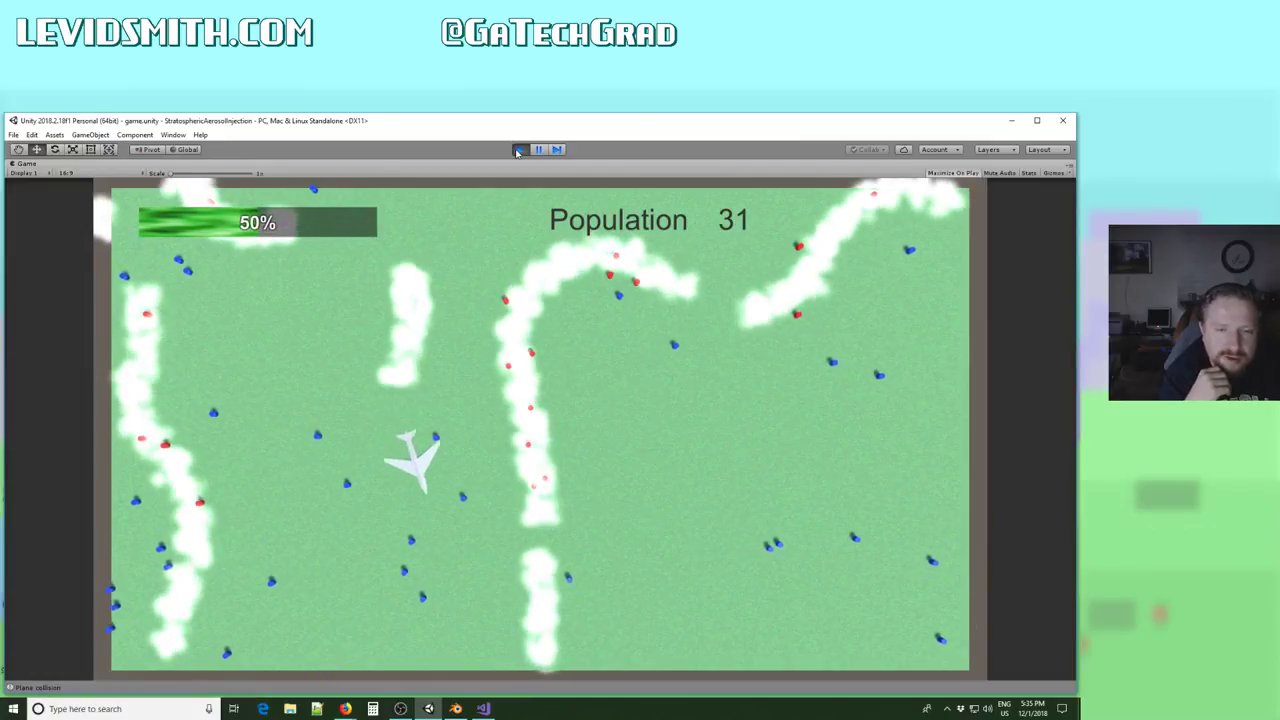
key("Right")
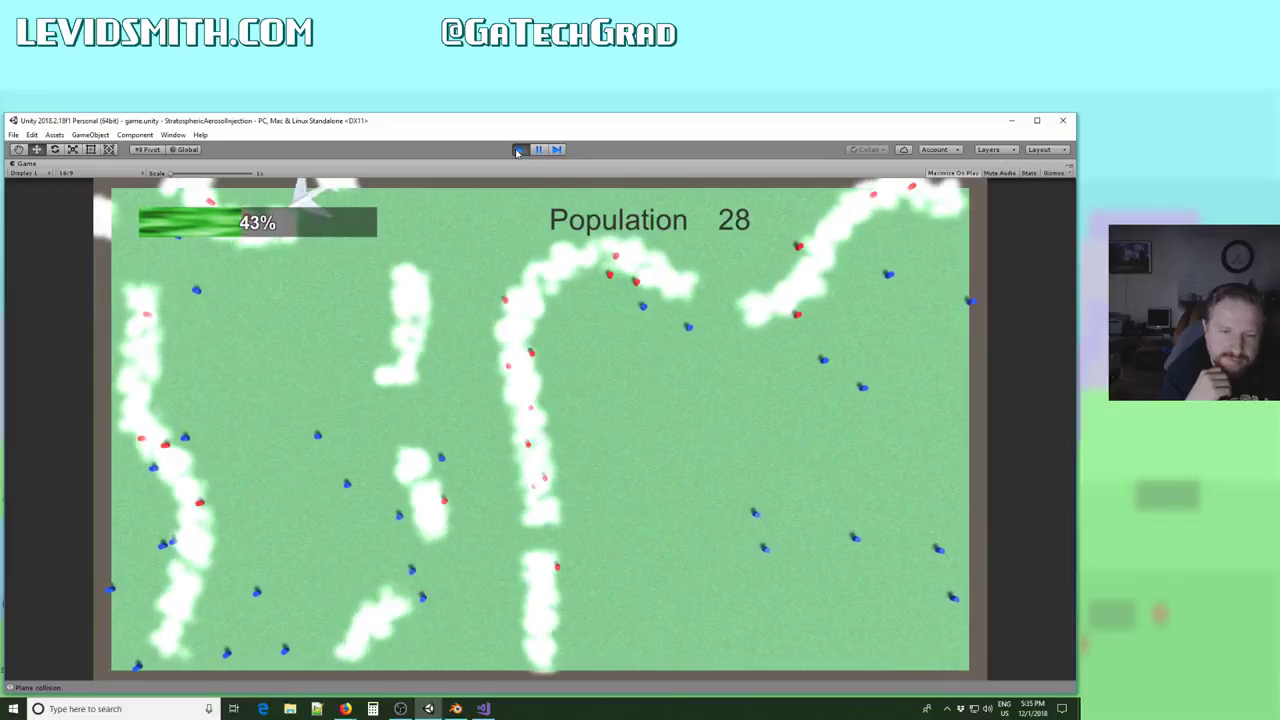
key("Right")
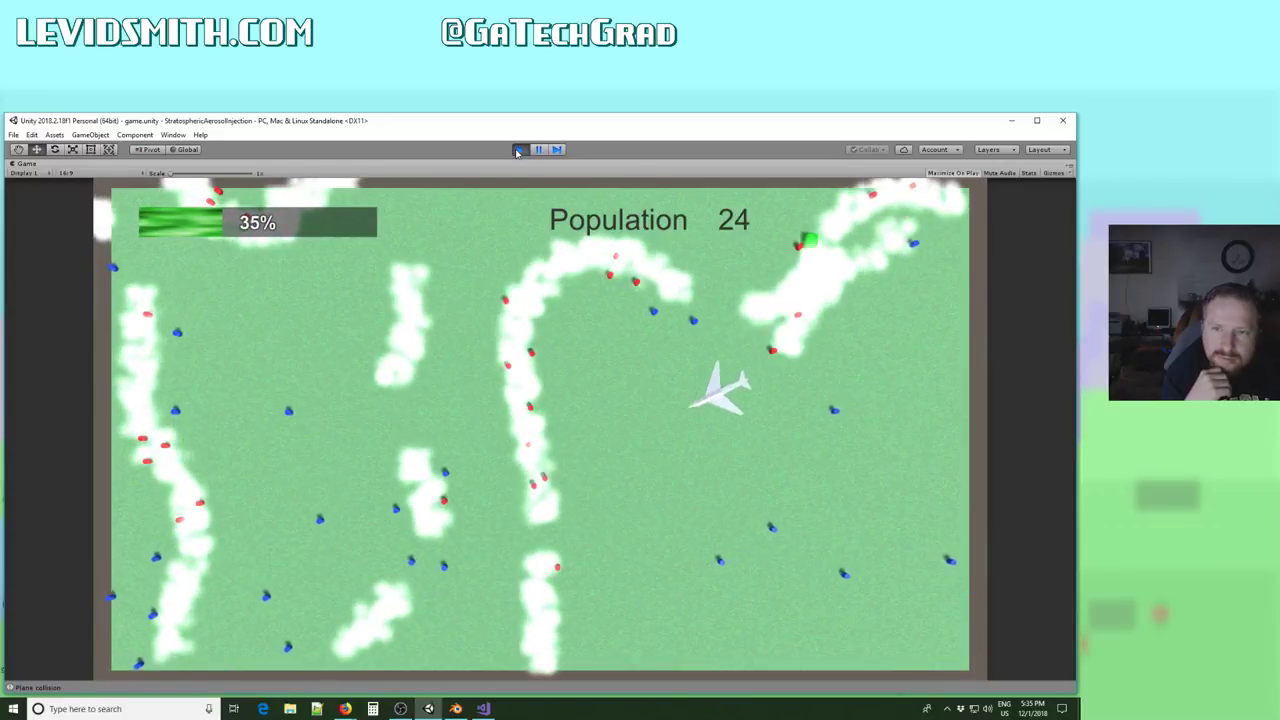
key("Right")
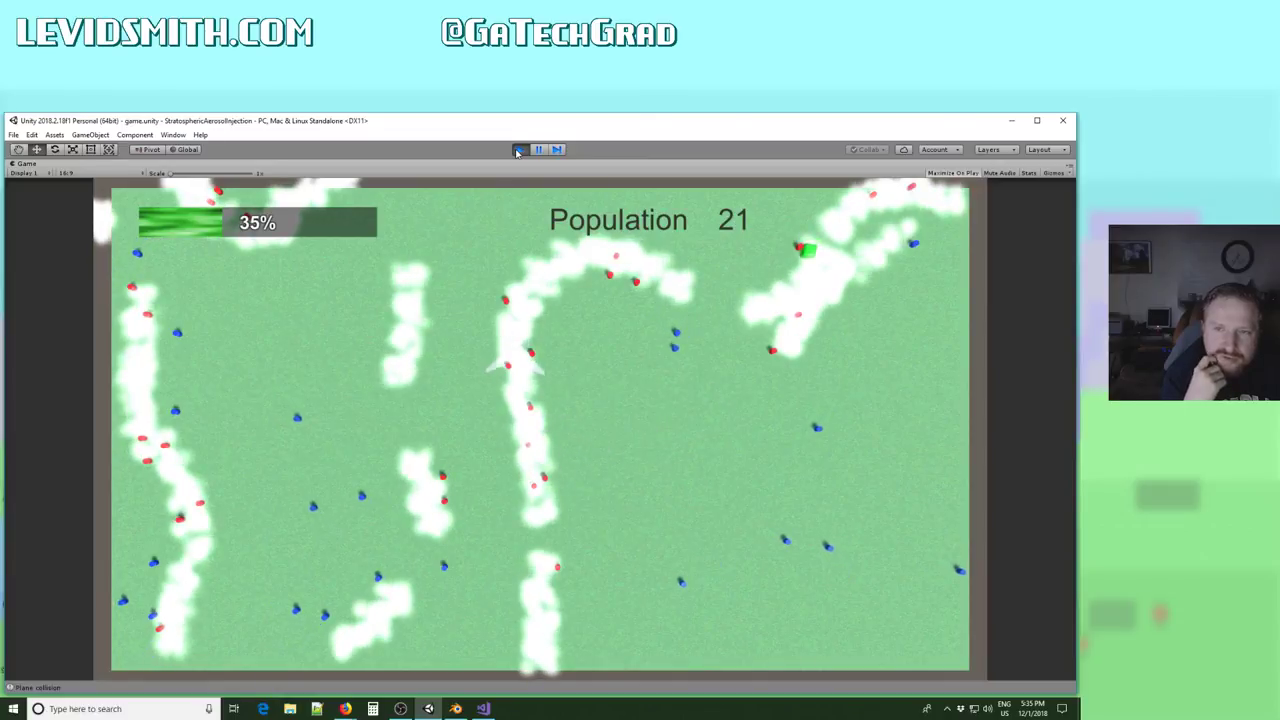
key("Right")
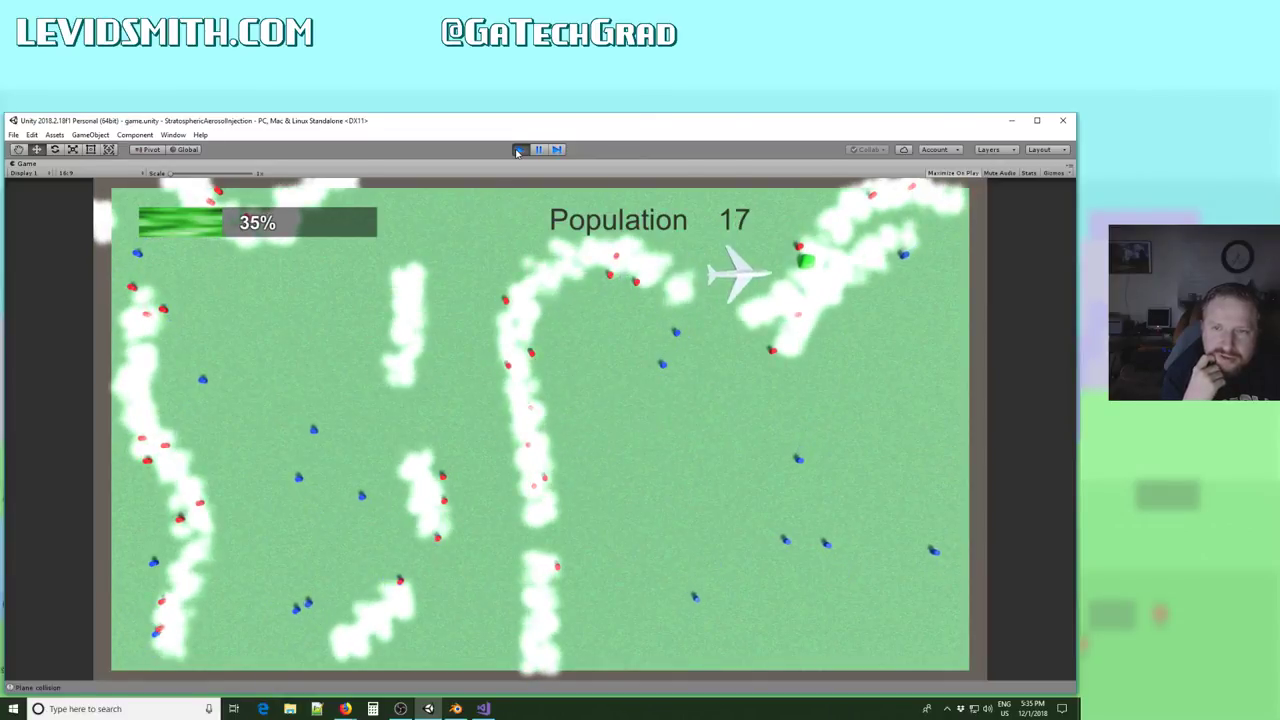
key("Right")
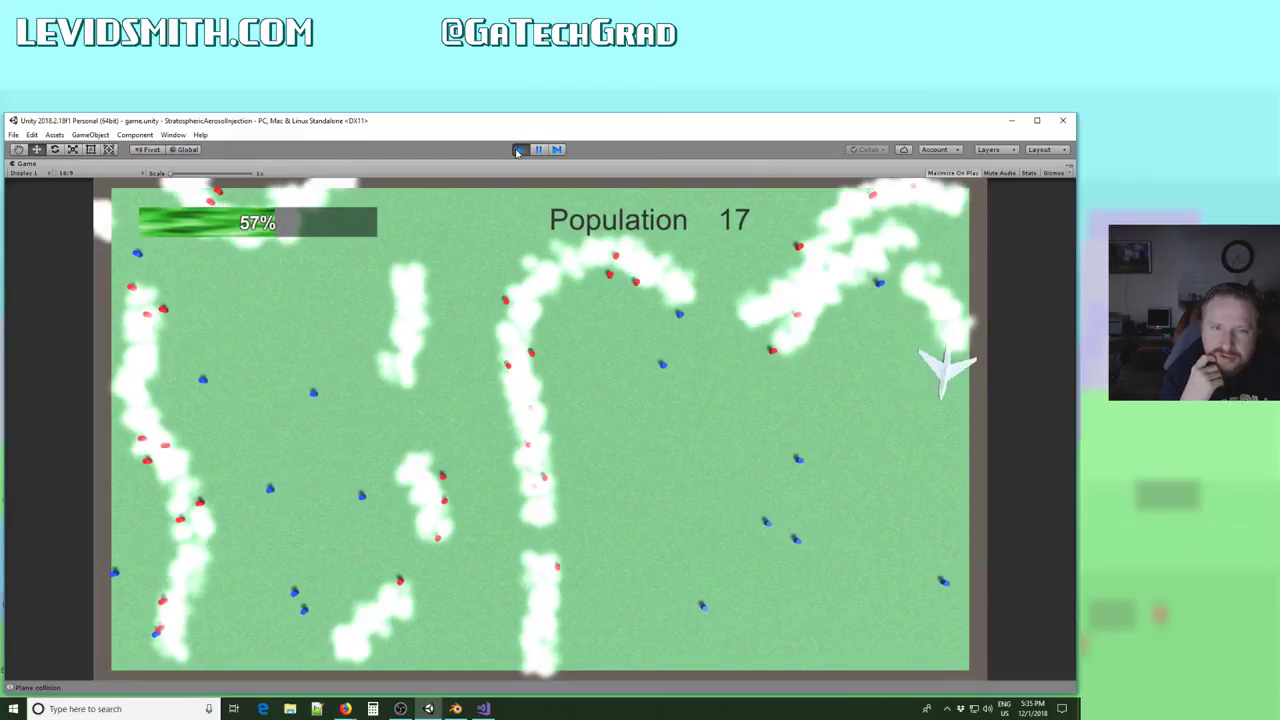
key("Left")
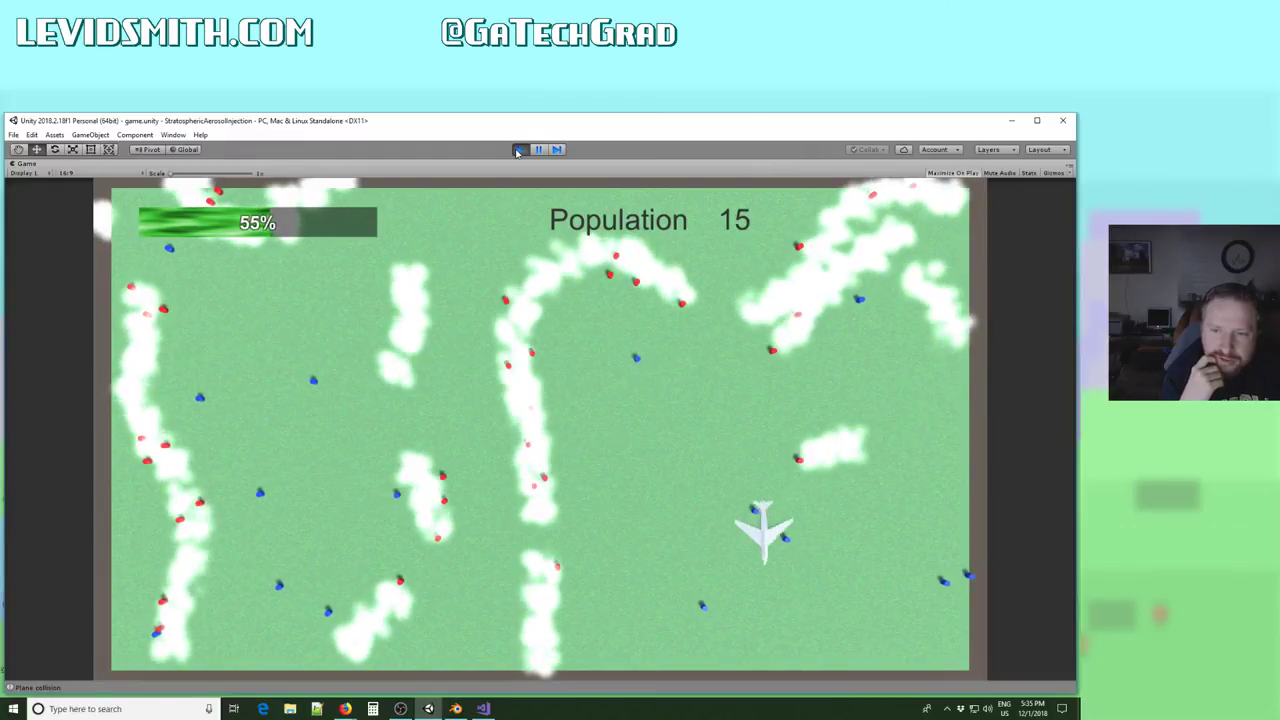
key("Right")
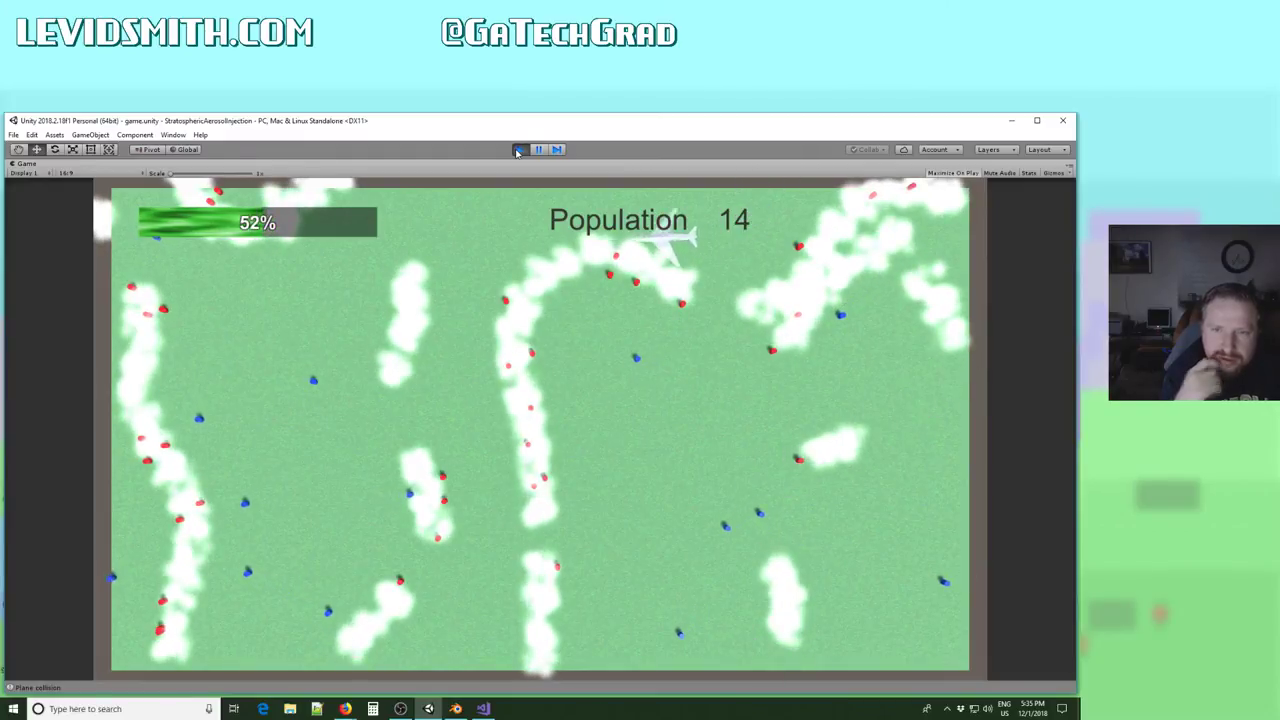
key("Left")
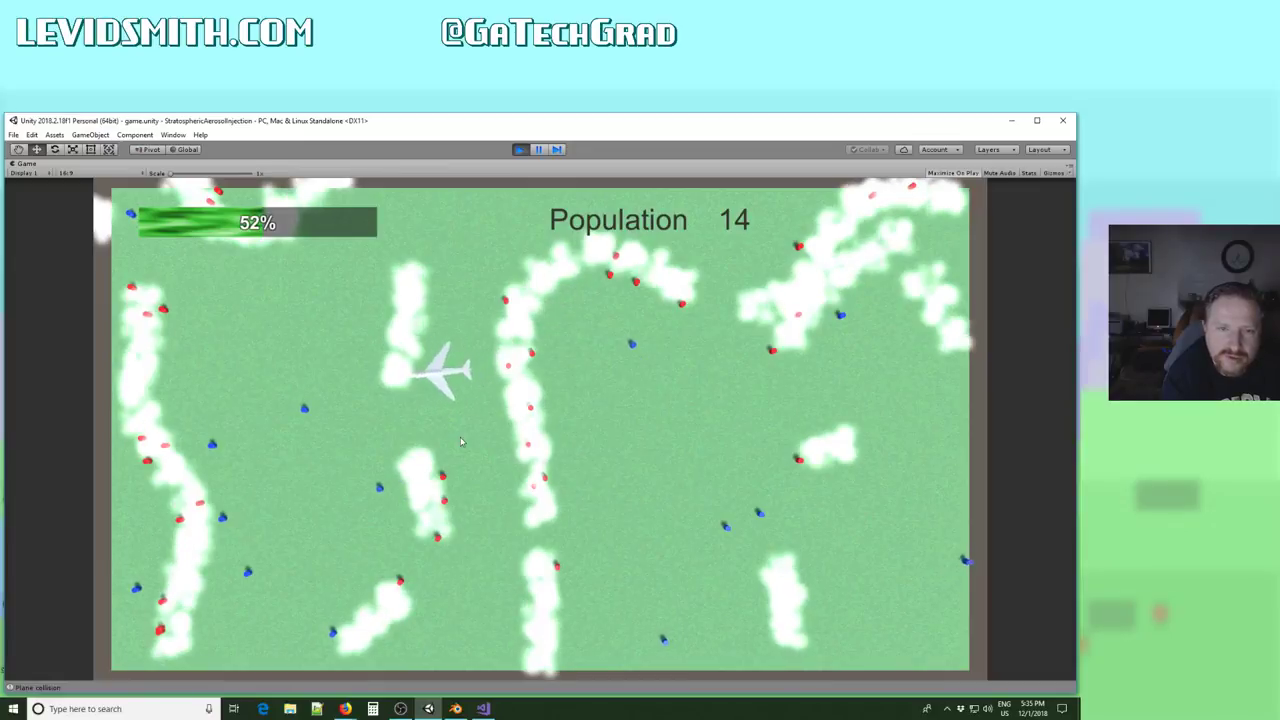
key("Left")
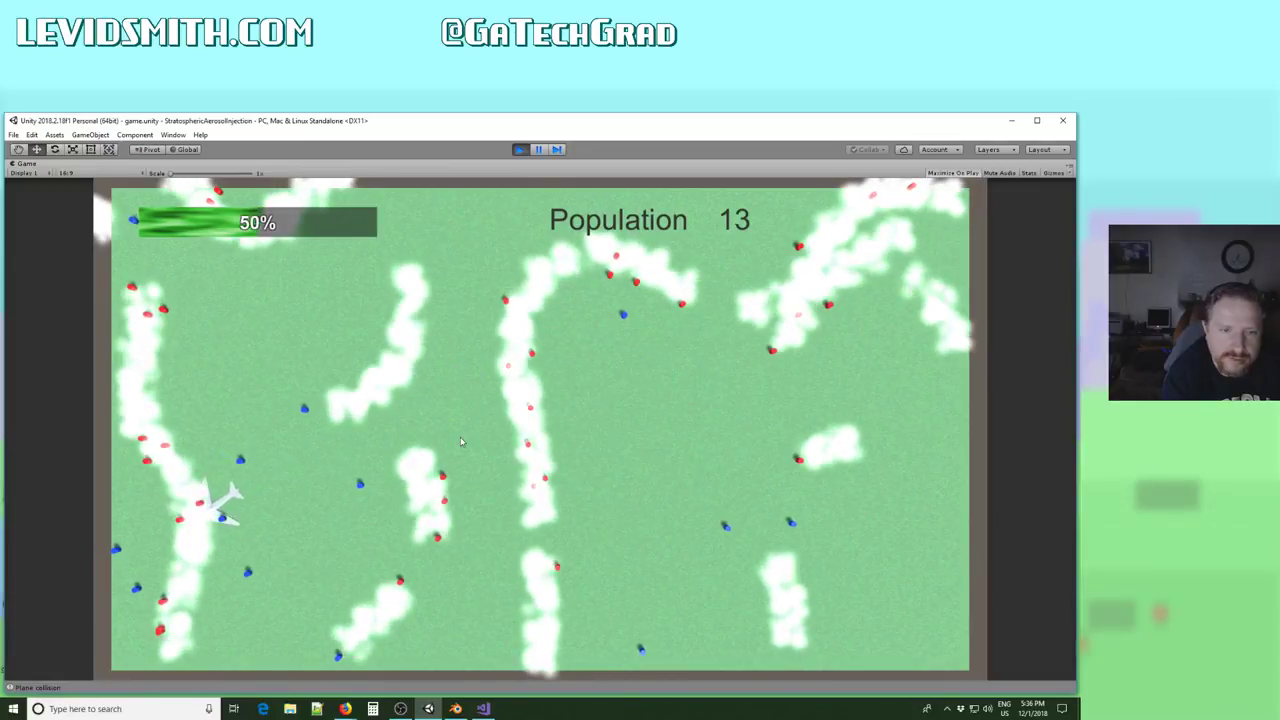
key("Left")
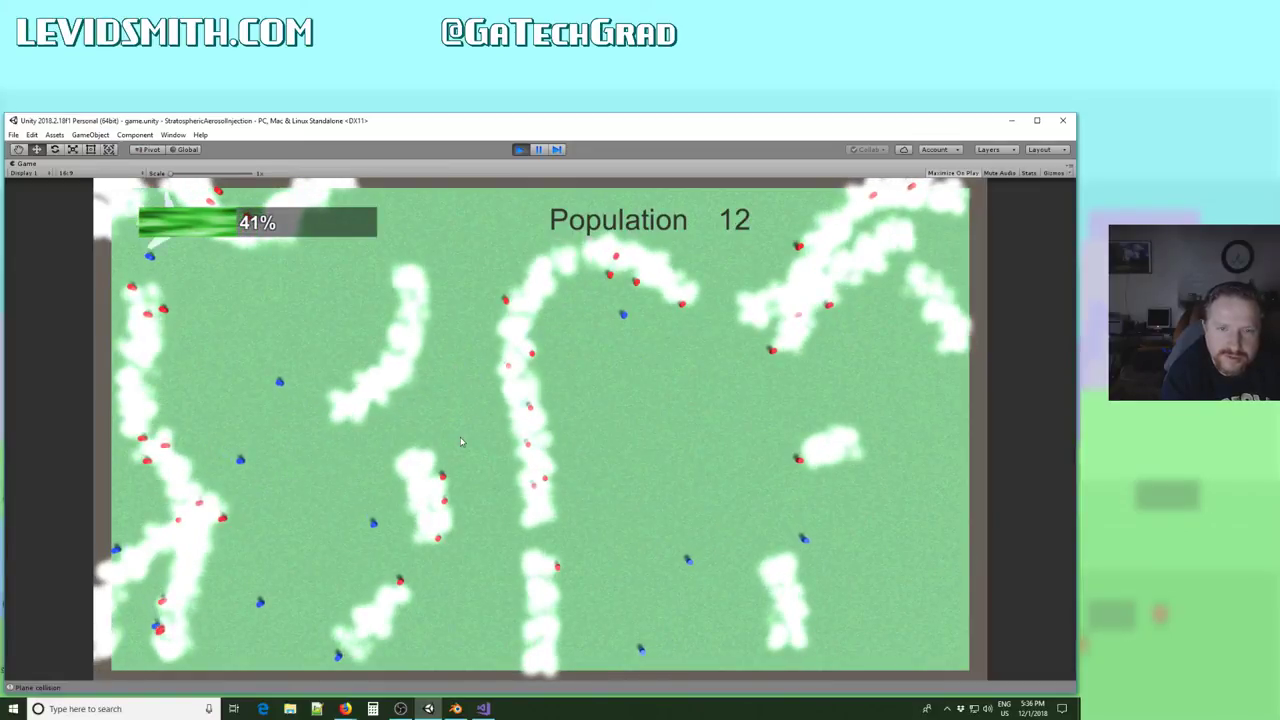
key("Right")
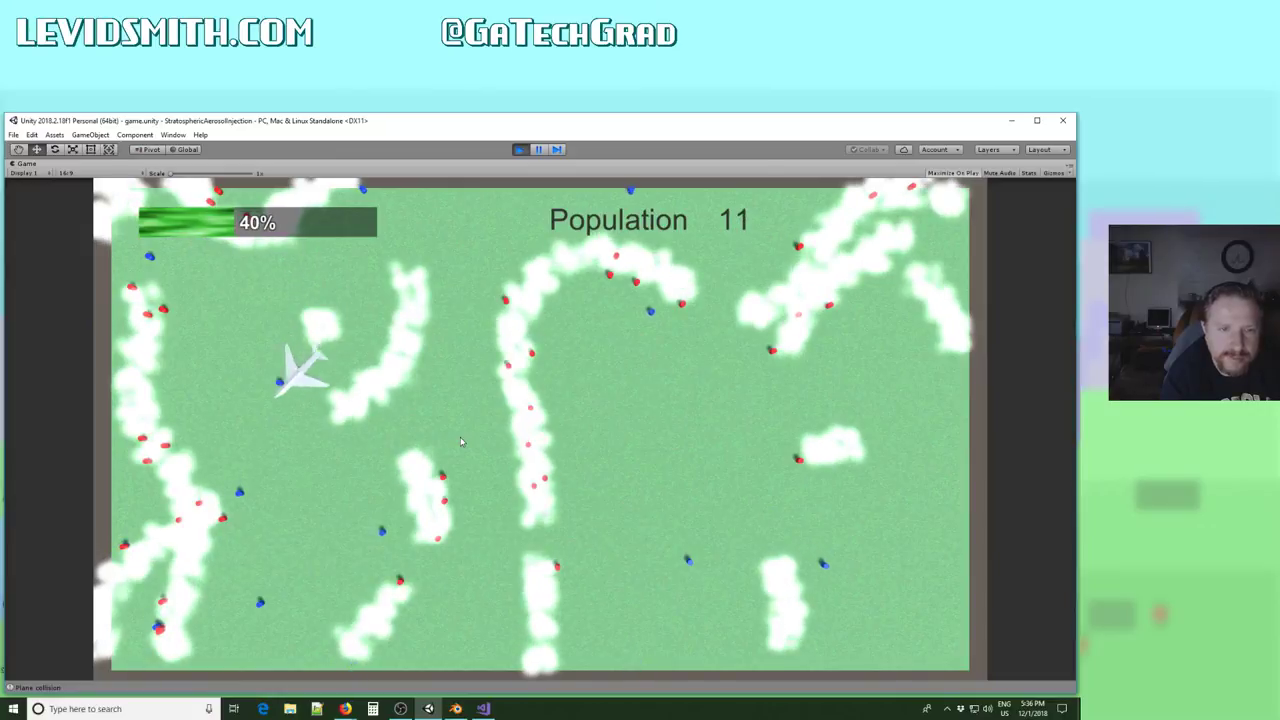
key("Left")
key("Left")
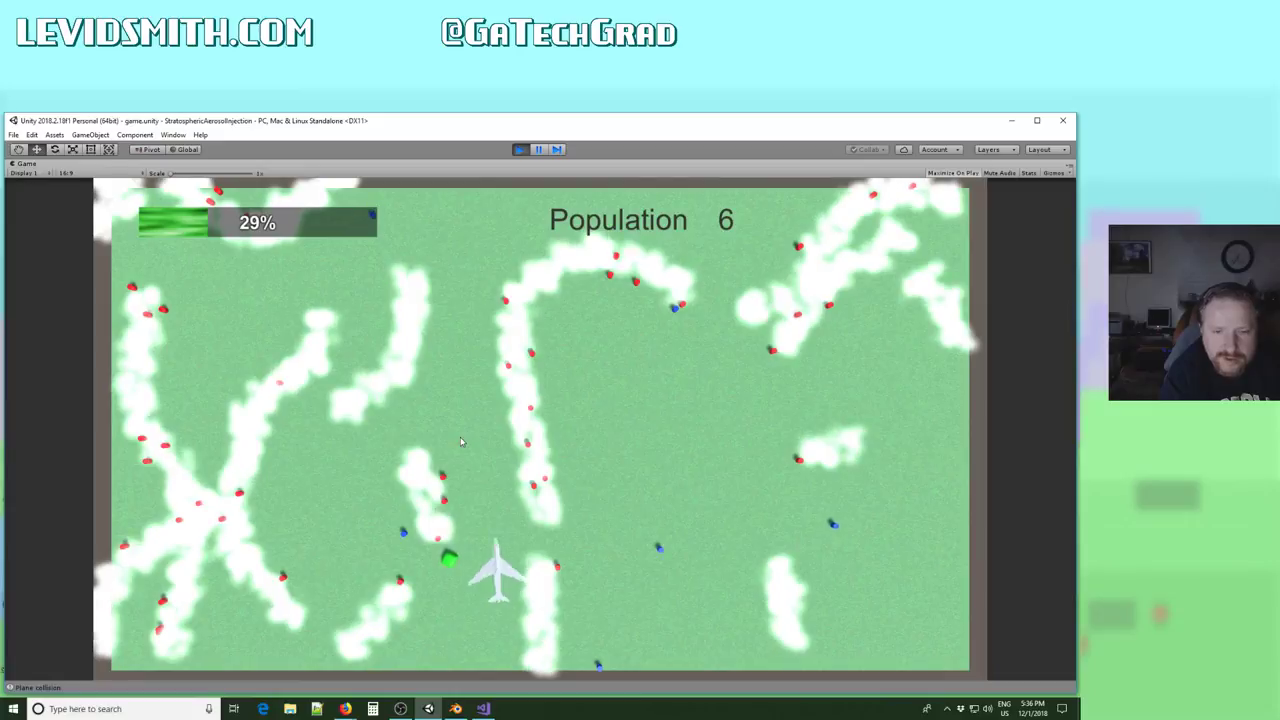
key("Left")
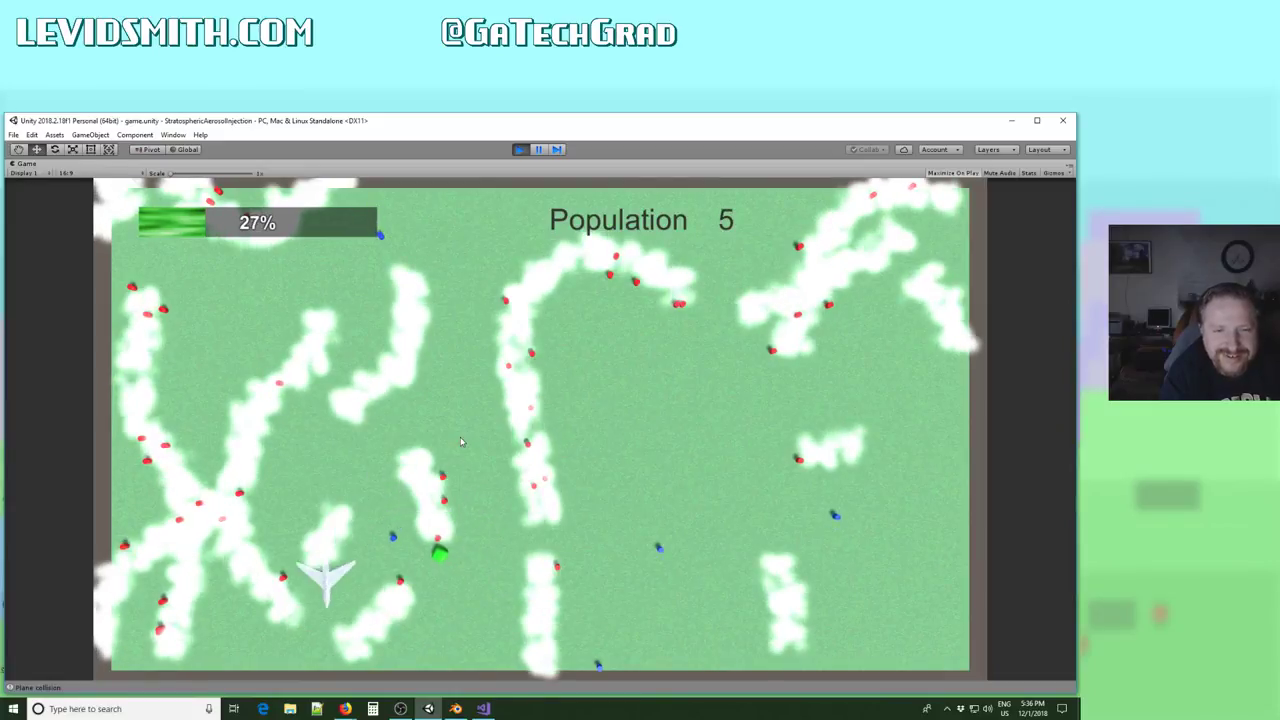
key("Right")
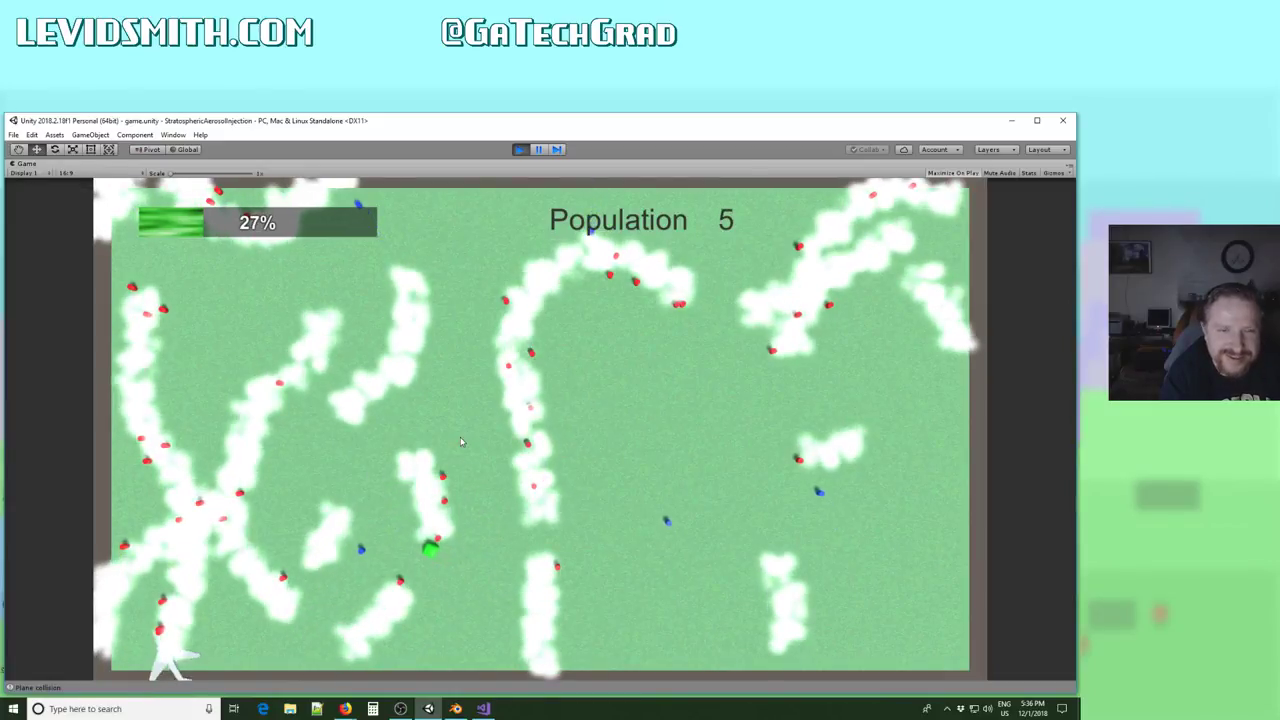
key("Right")
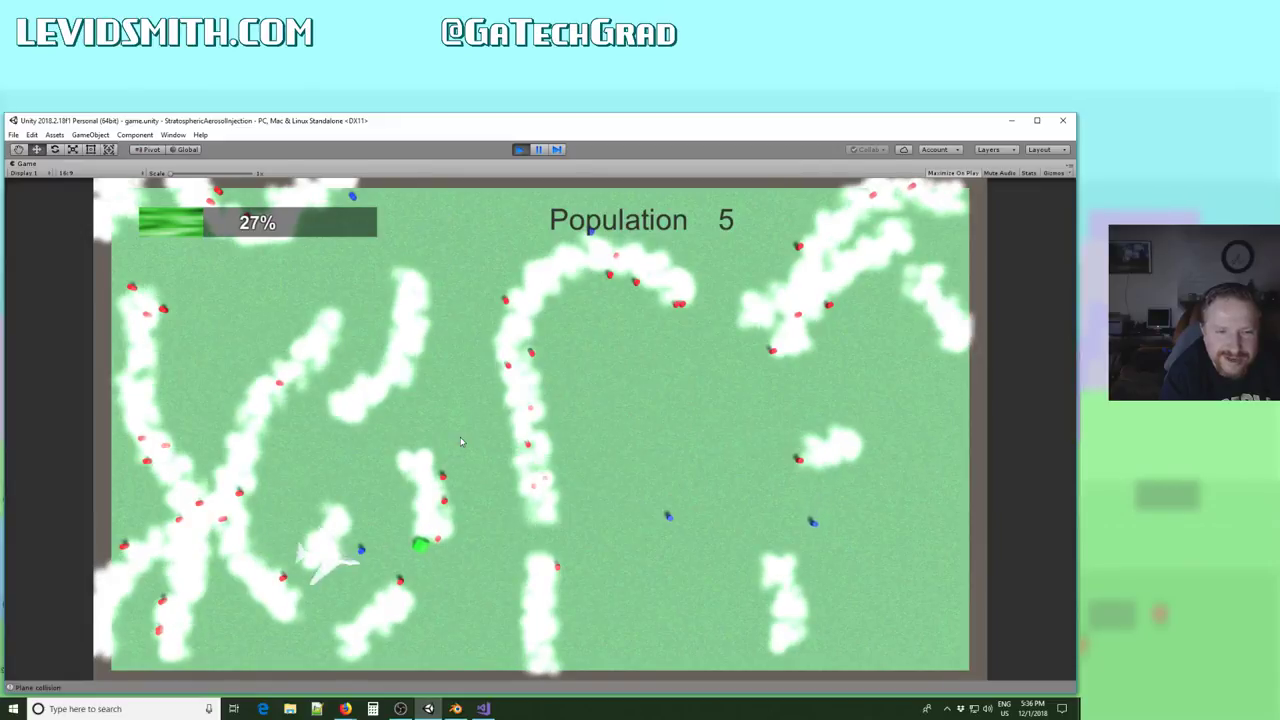
key("Left")
key("Right")
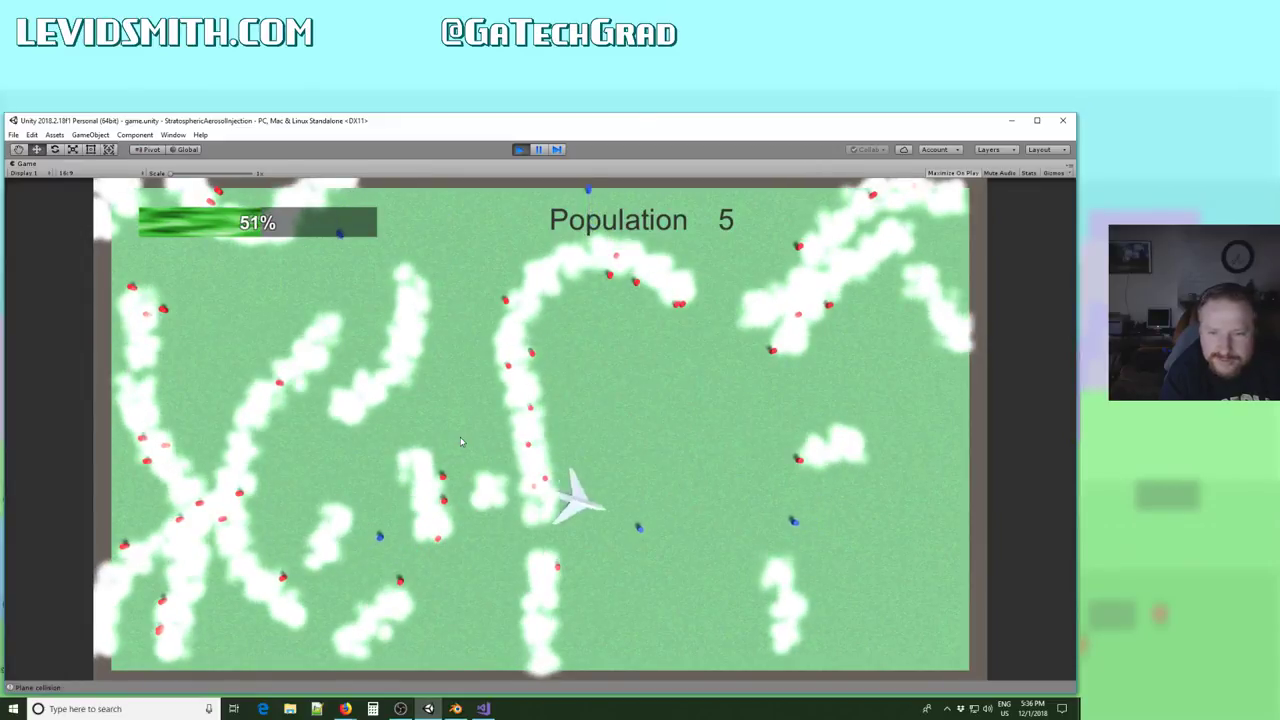
key("Left")
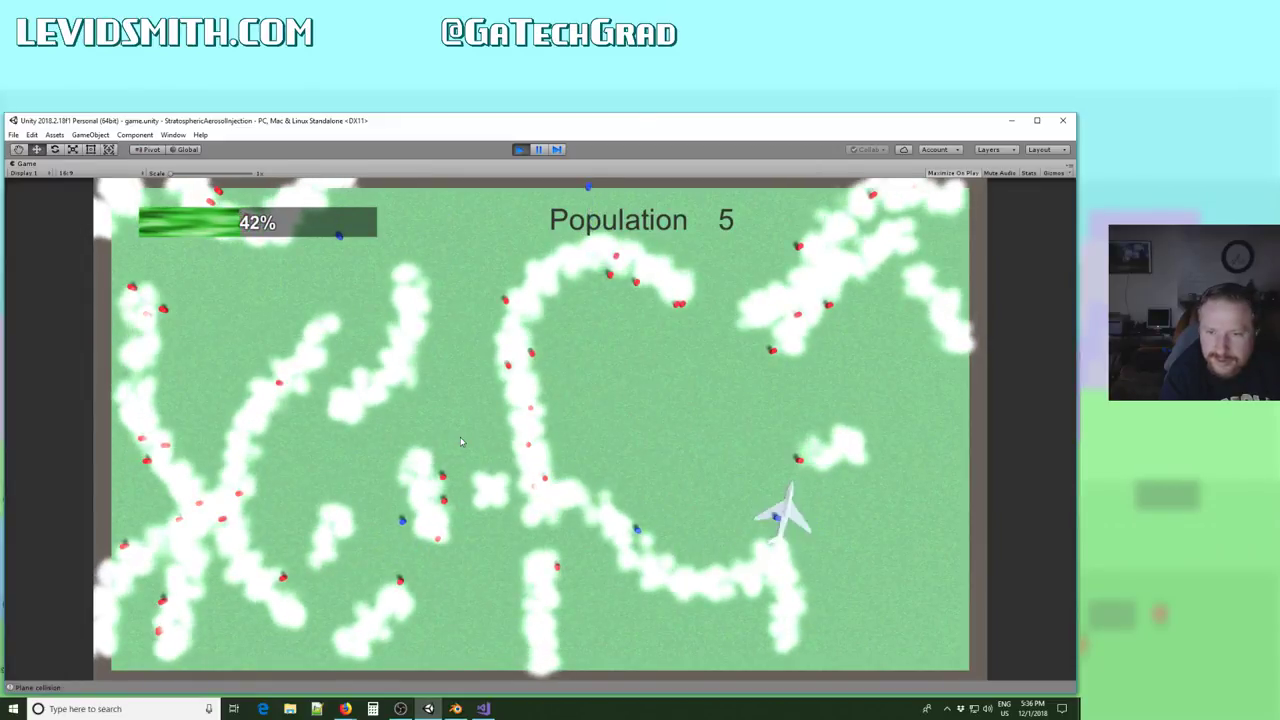
Continue the playtest, gassing the remaining targets and collecting a green refill until the population is eliminated, and stop play mode.
key("Left")
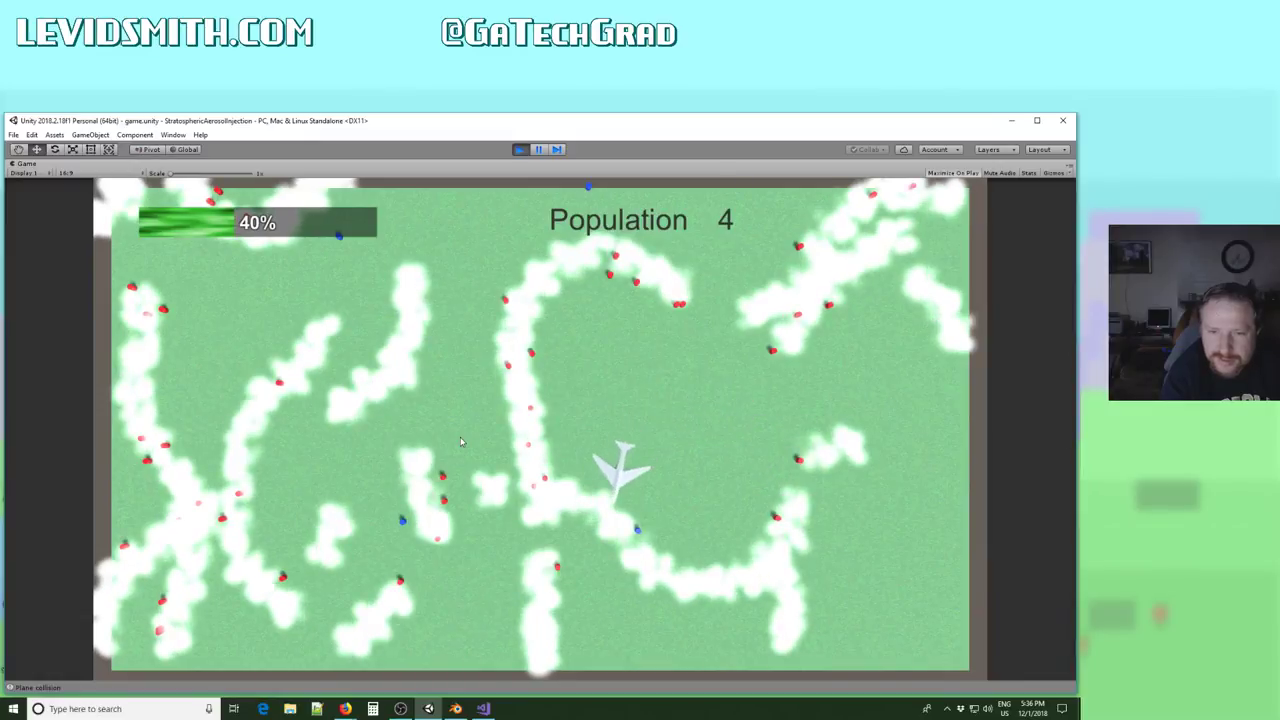
key("Left")
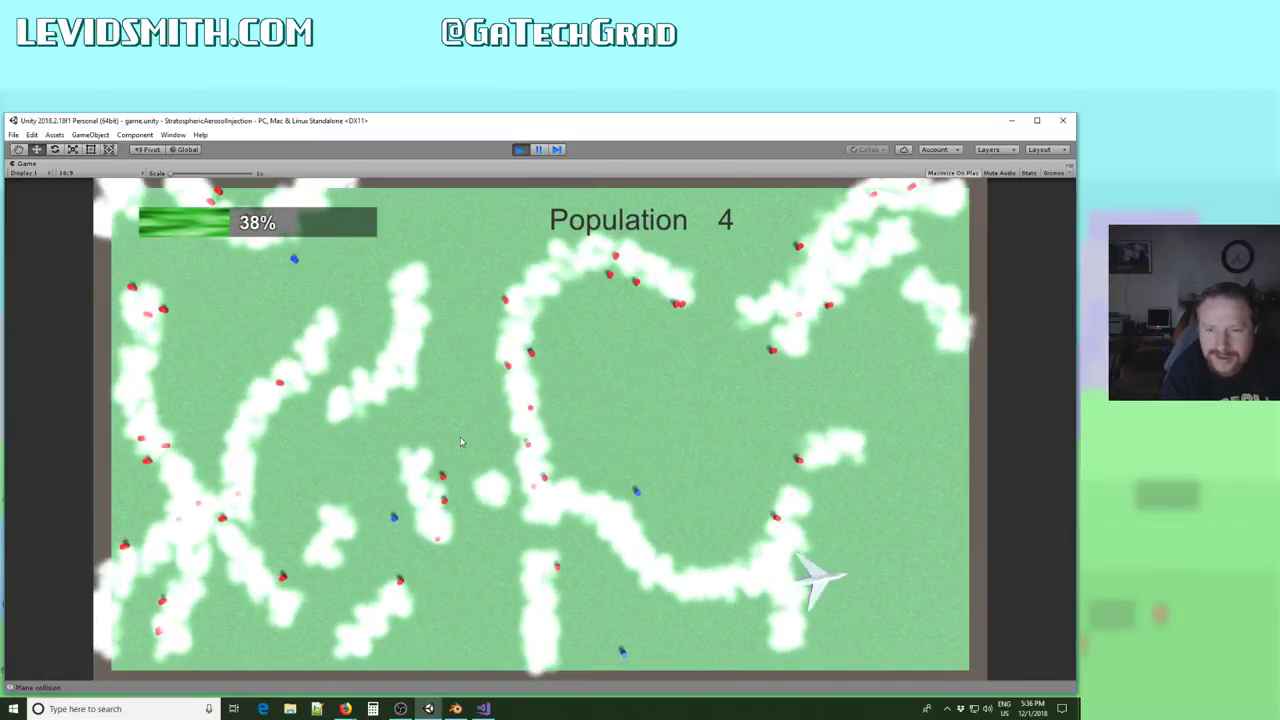
key("Left")
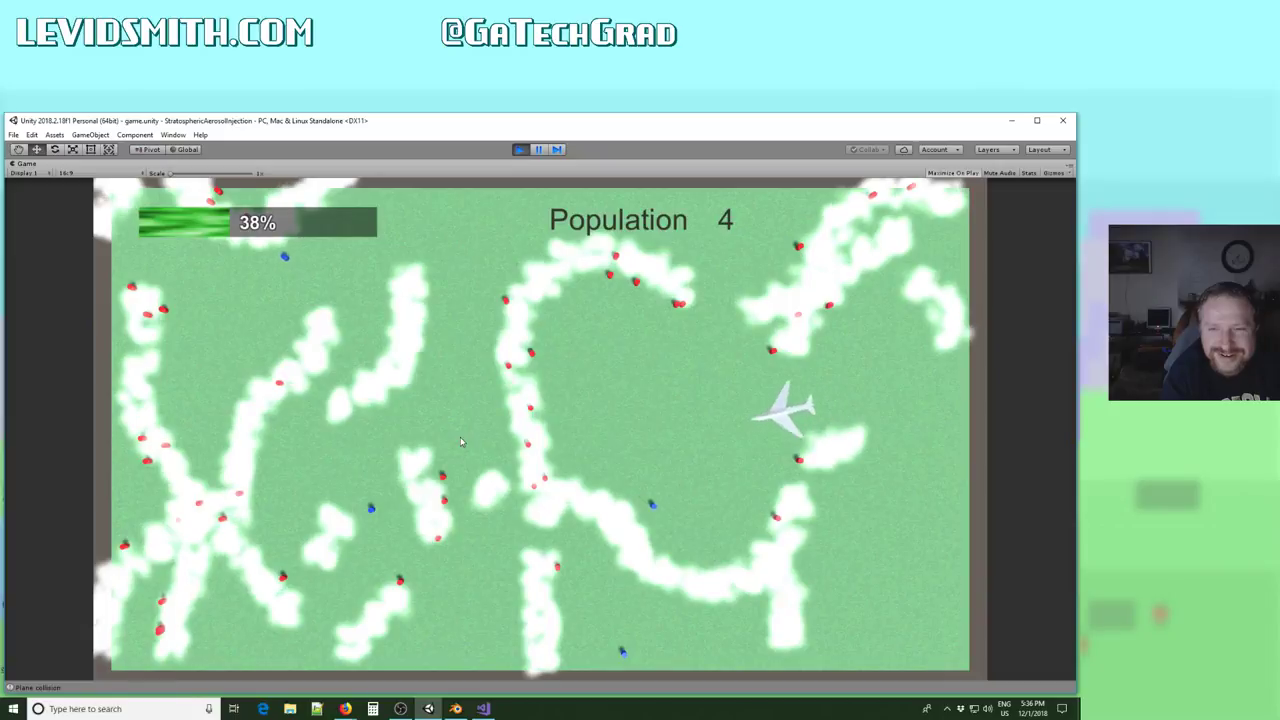
key("Left")
key("Right")
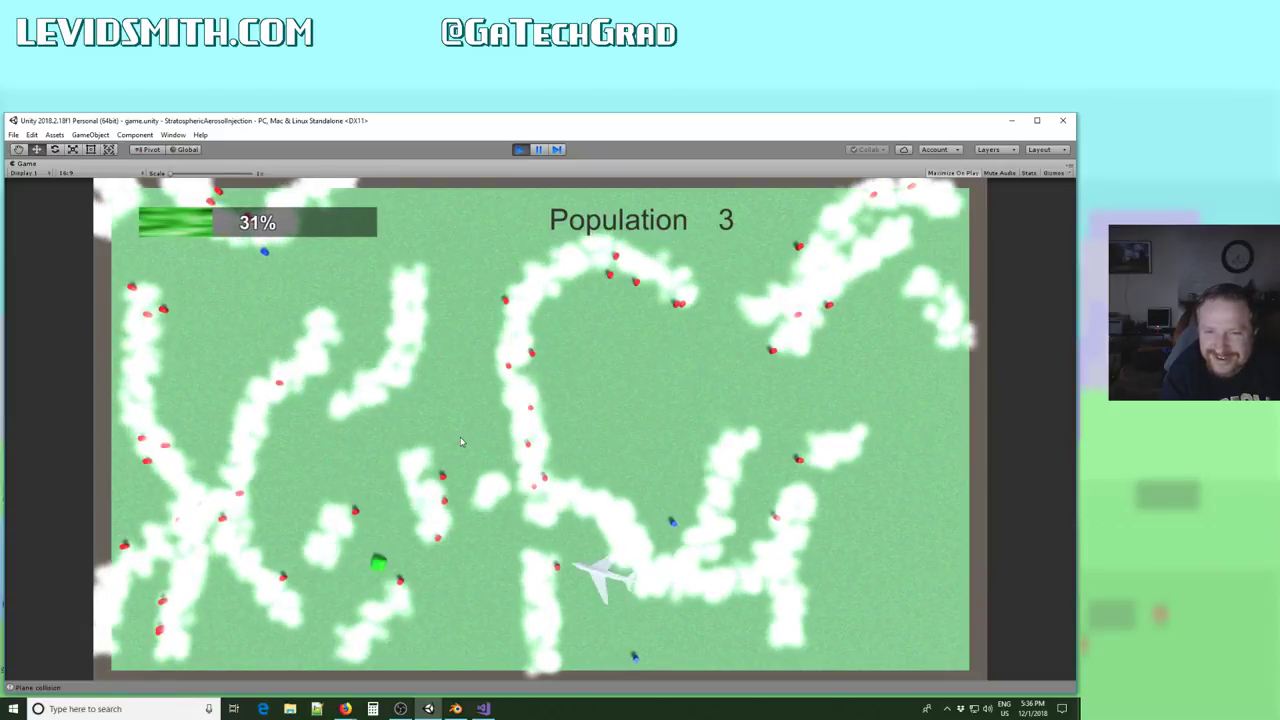
key("Right")
key("Left")
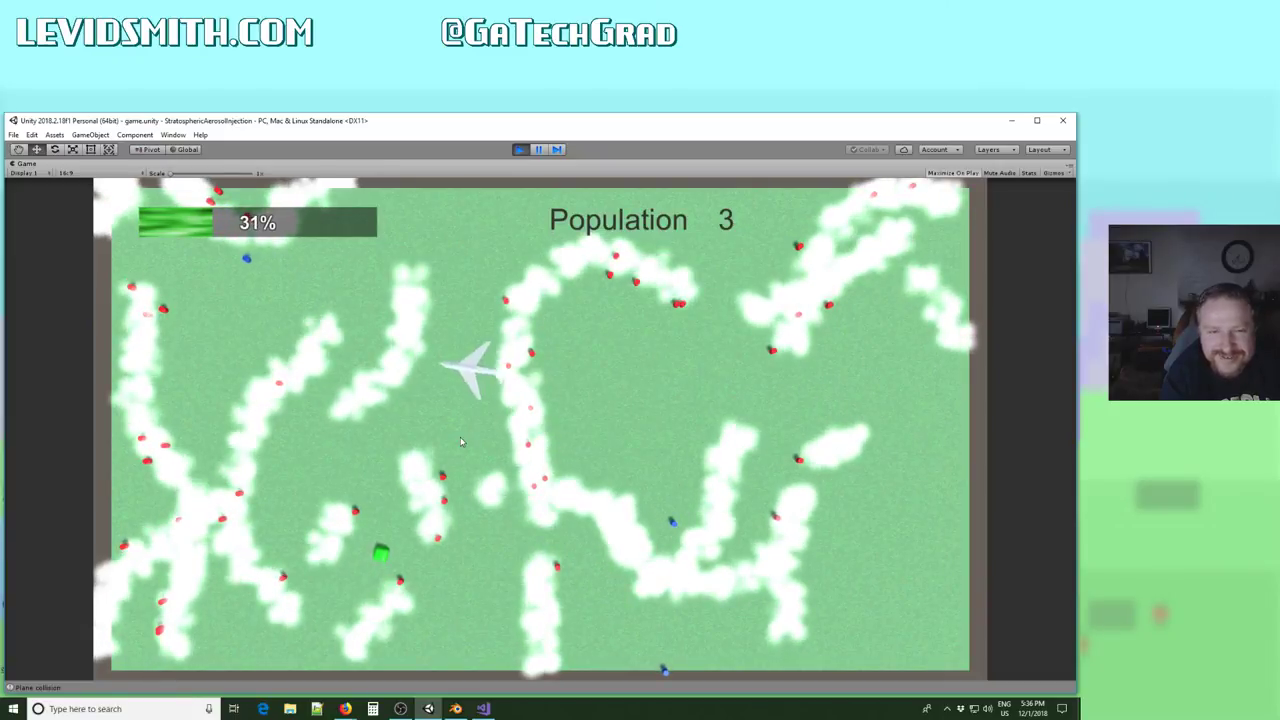
key("Left")
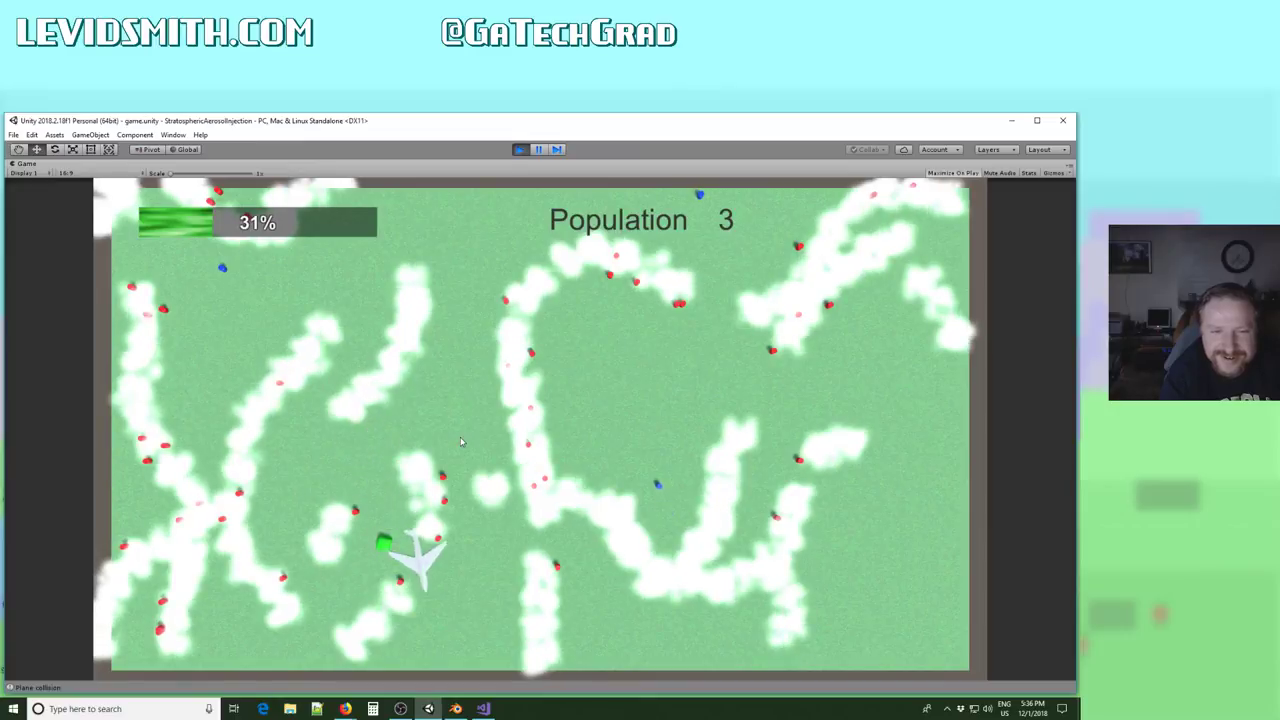
key("Right")
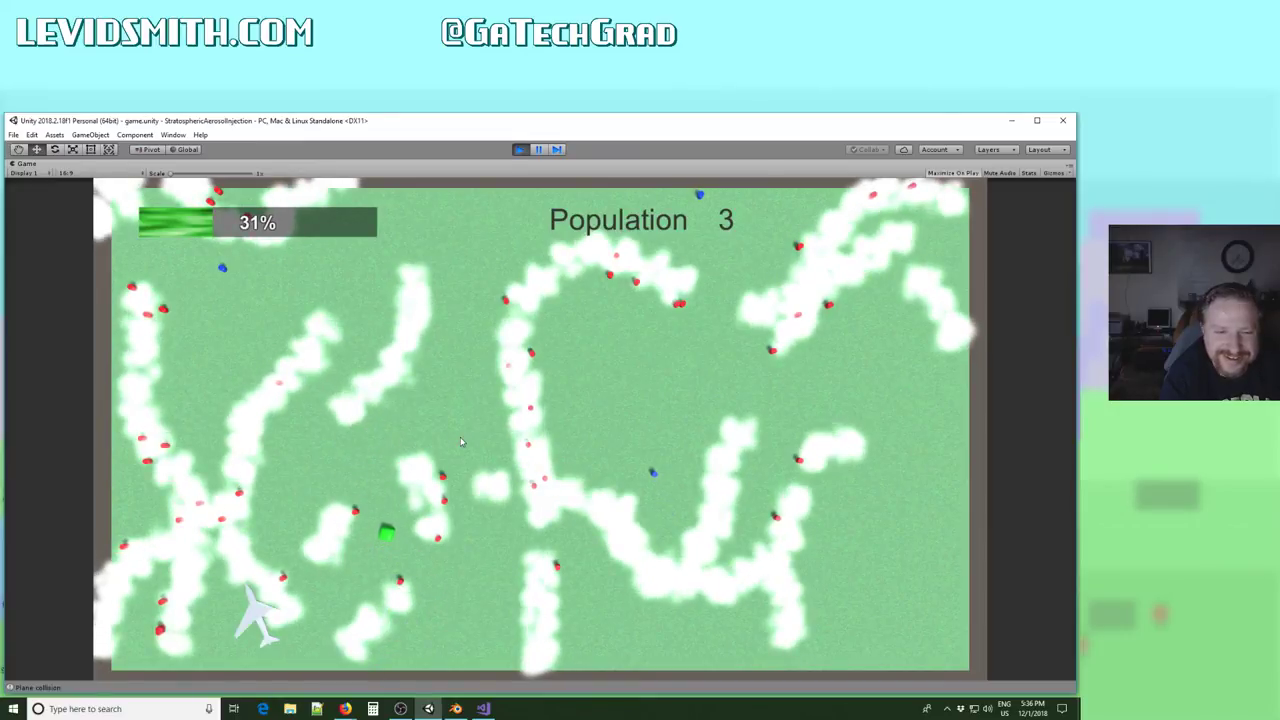
key("Right")
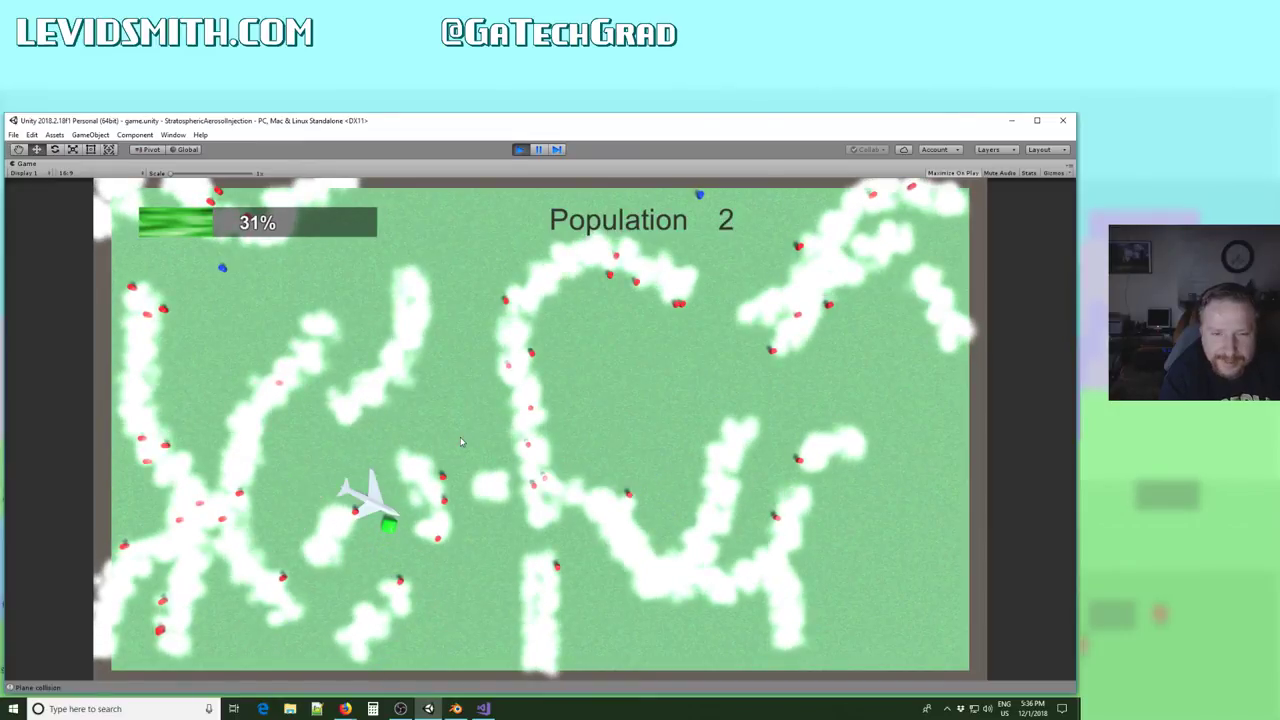
key("Left")
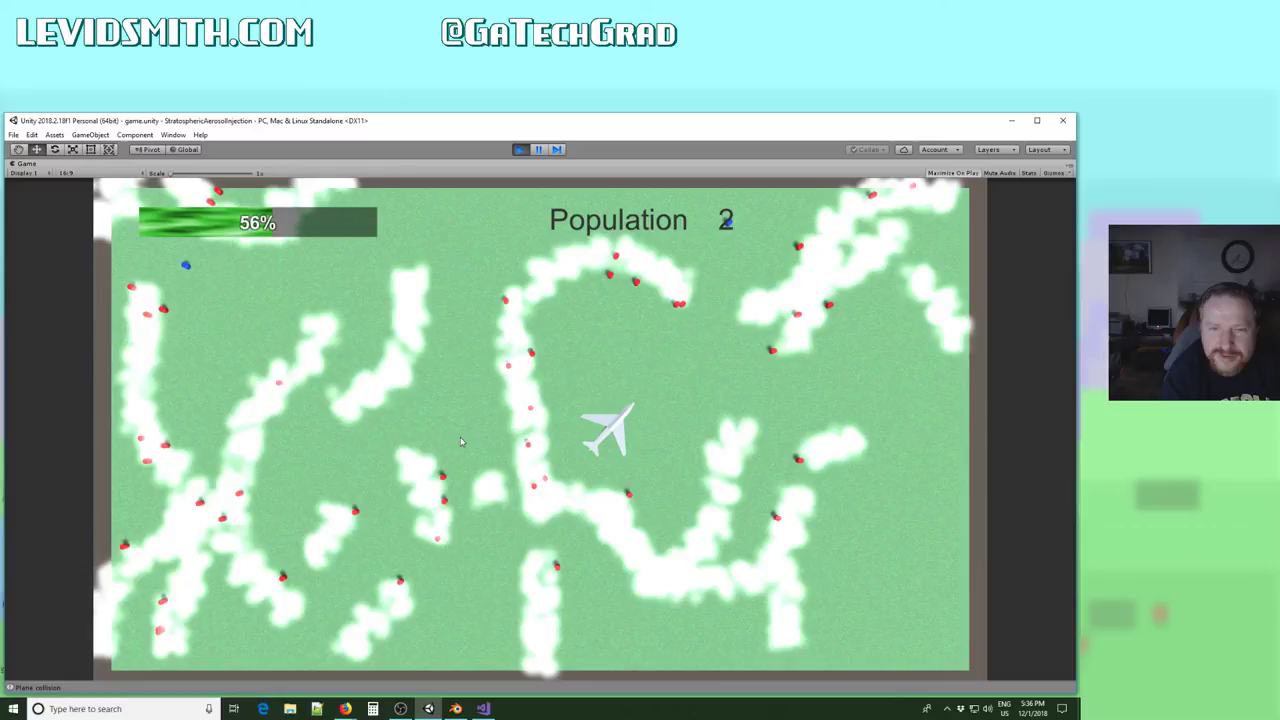
key("Left")
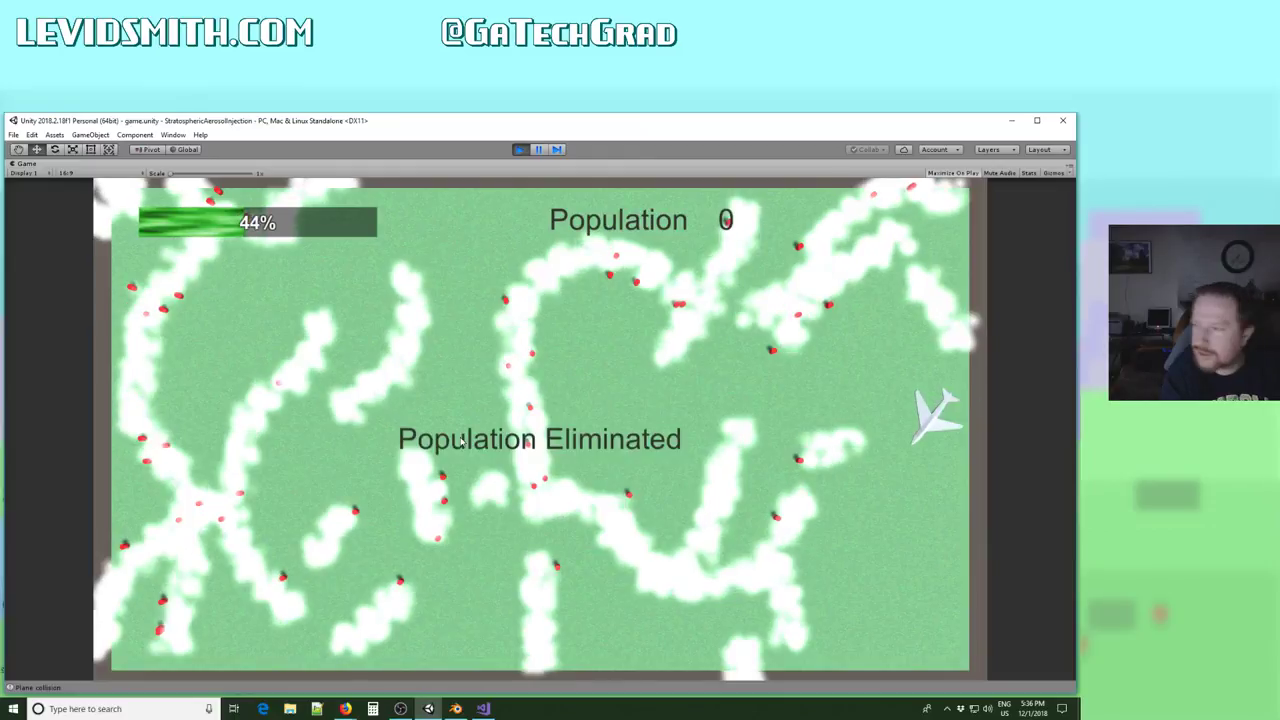
key("Left")
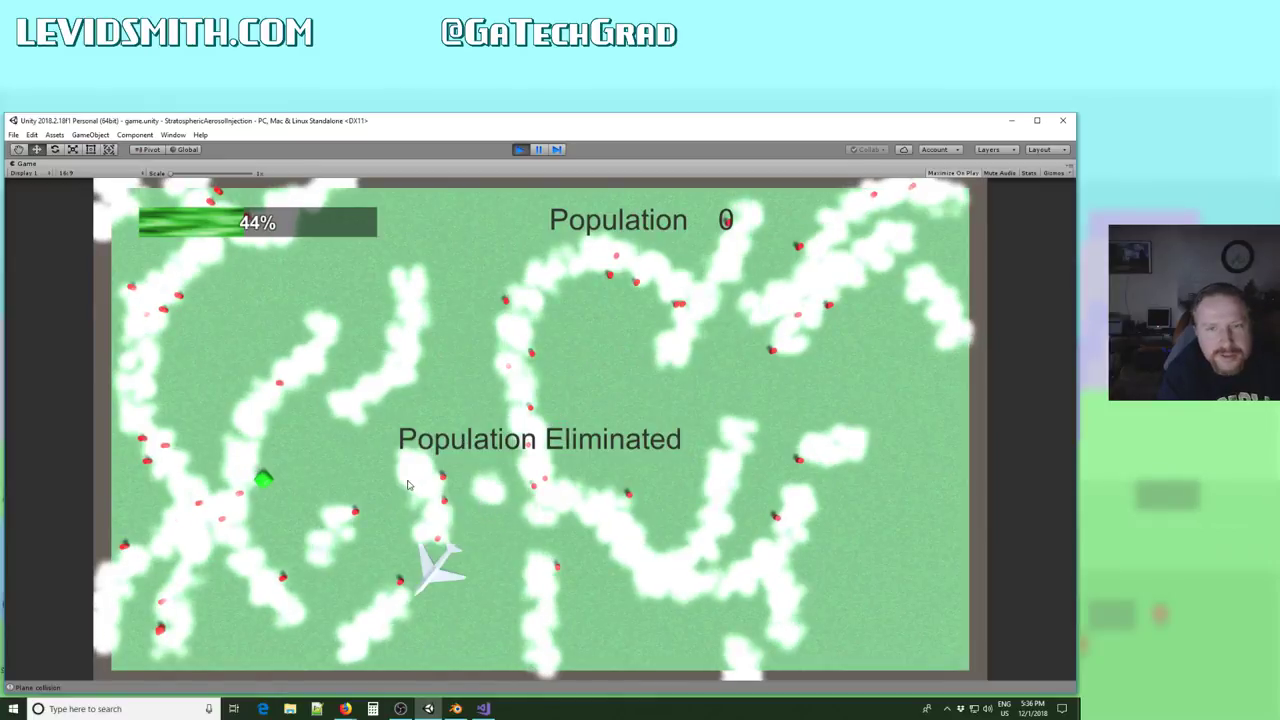
left_click(519, 149)
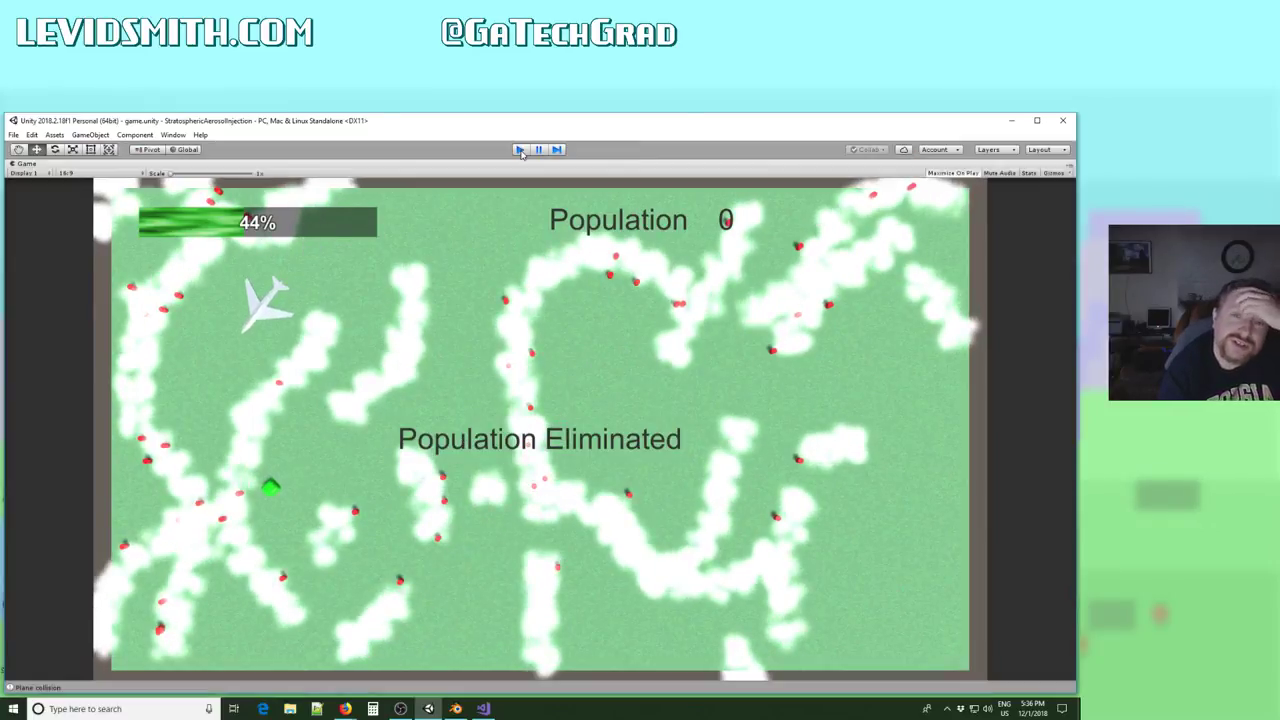
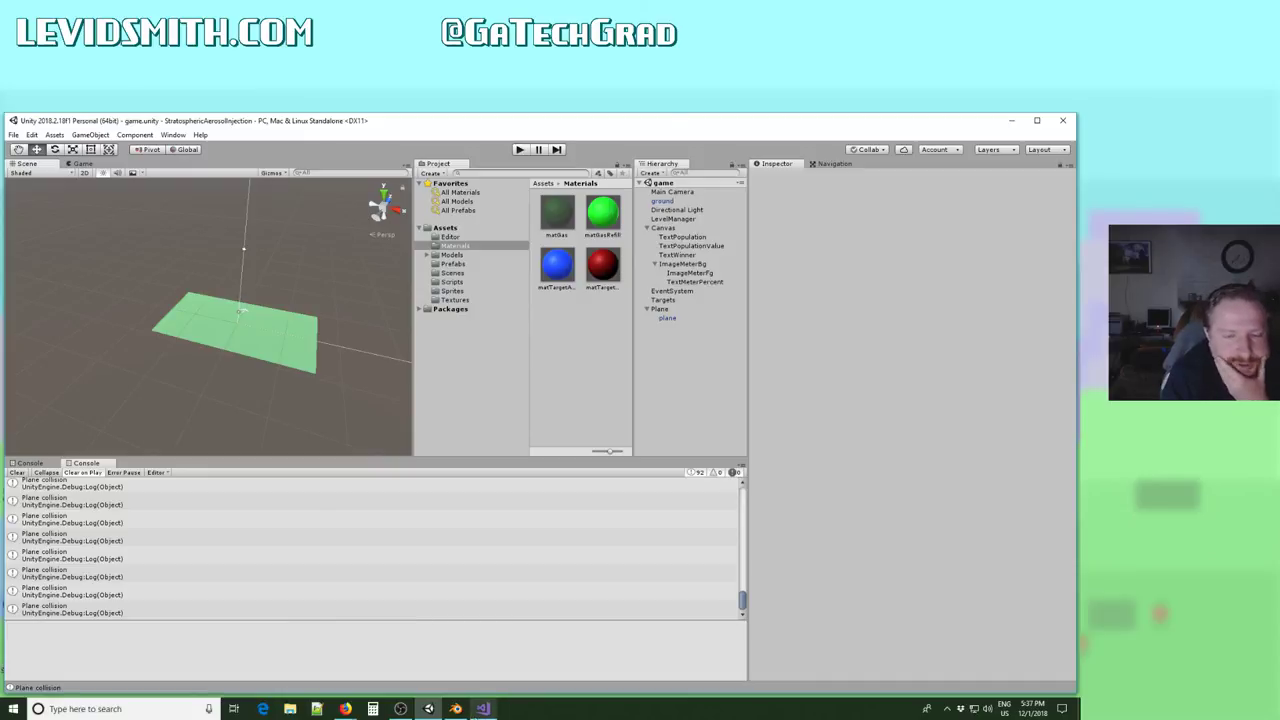
Switch to Blender, reload the default start-up file and delete the default cube.
left_click(455, 709)
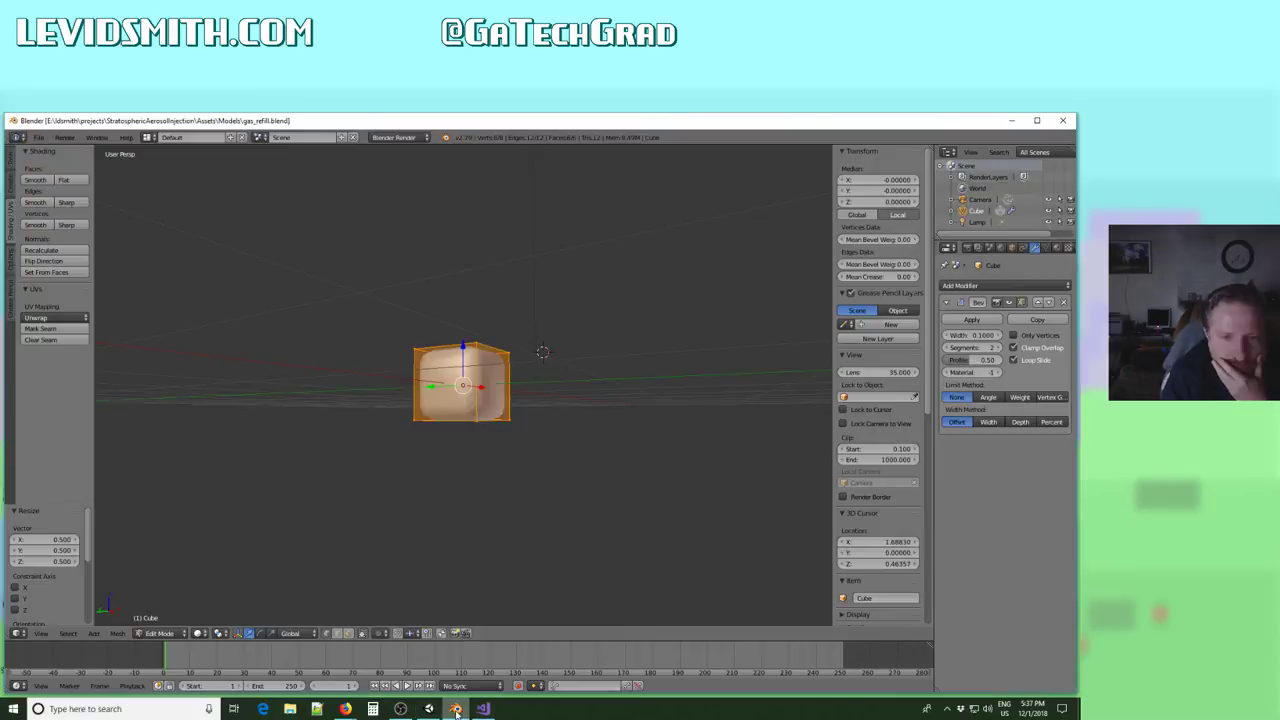
left_click(38, 137)
left_click(45, 150)
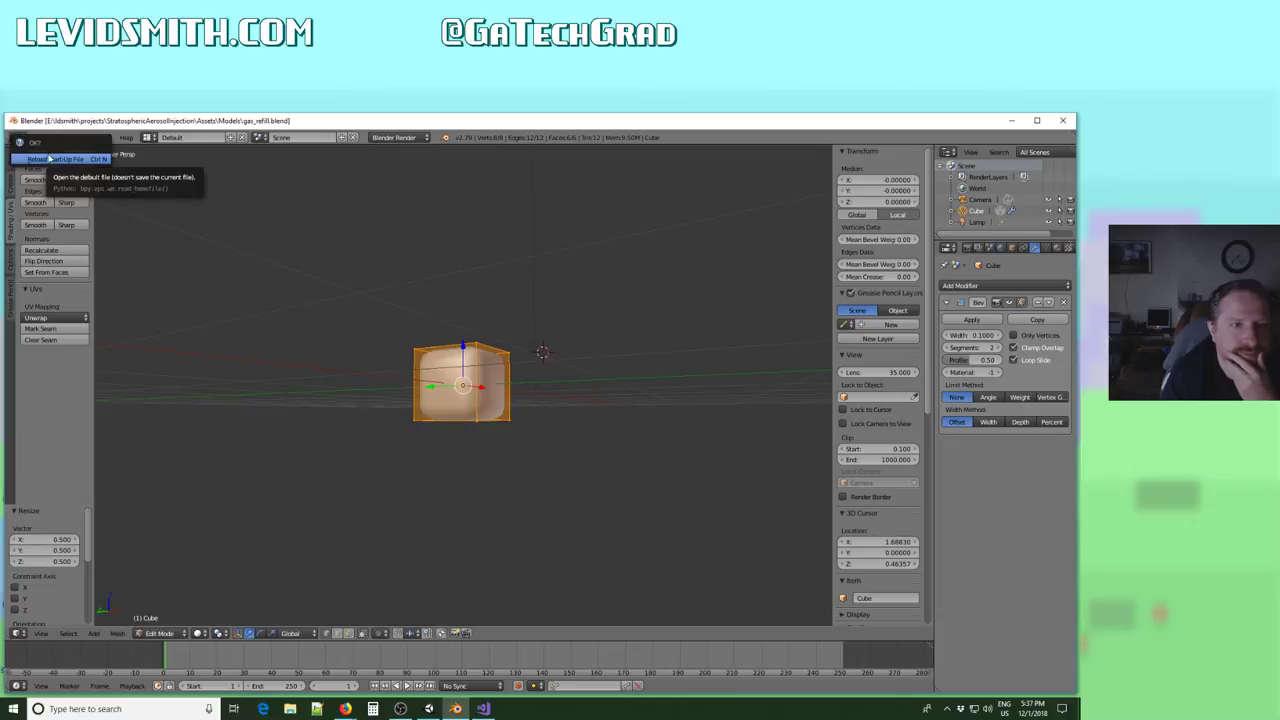
left_click(50, 158)
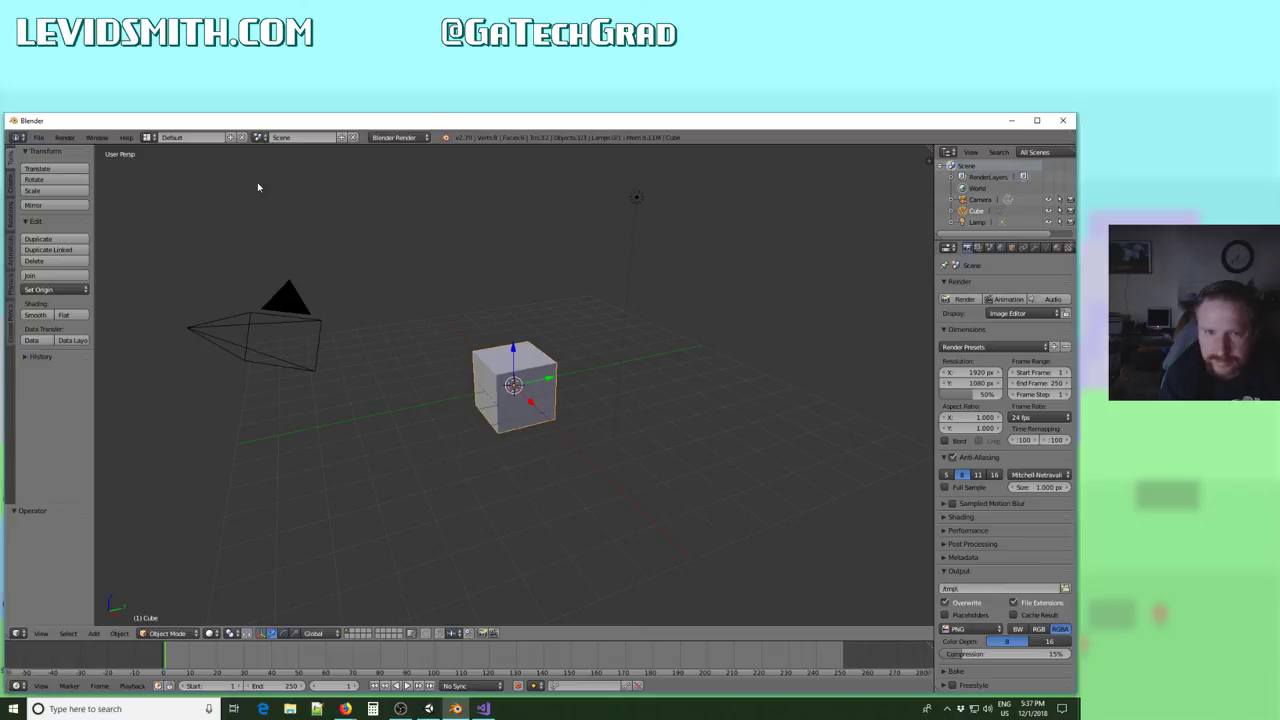
key("x")
left_click(246, 189)
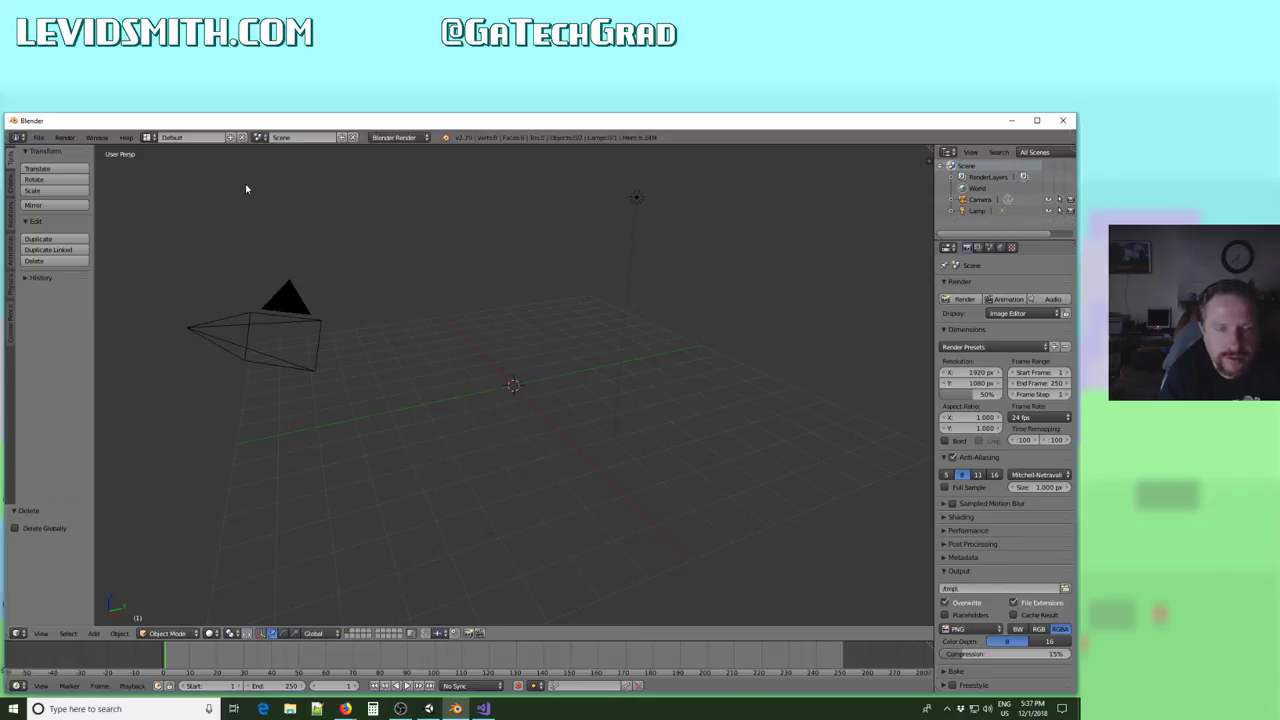
Add a cylinder in front view and move its mesh up 1 unit along Z in Edit Mode.
key("KP_1")
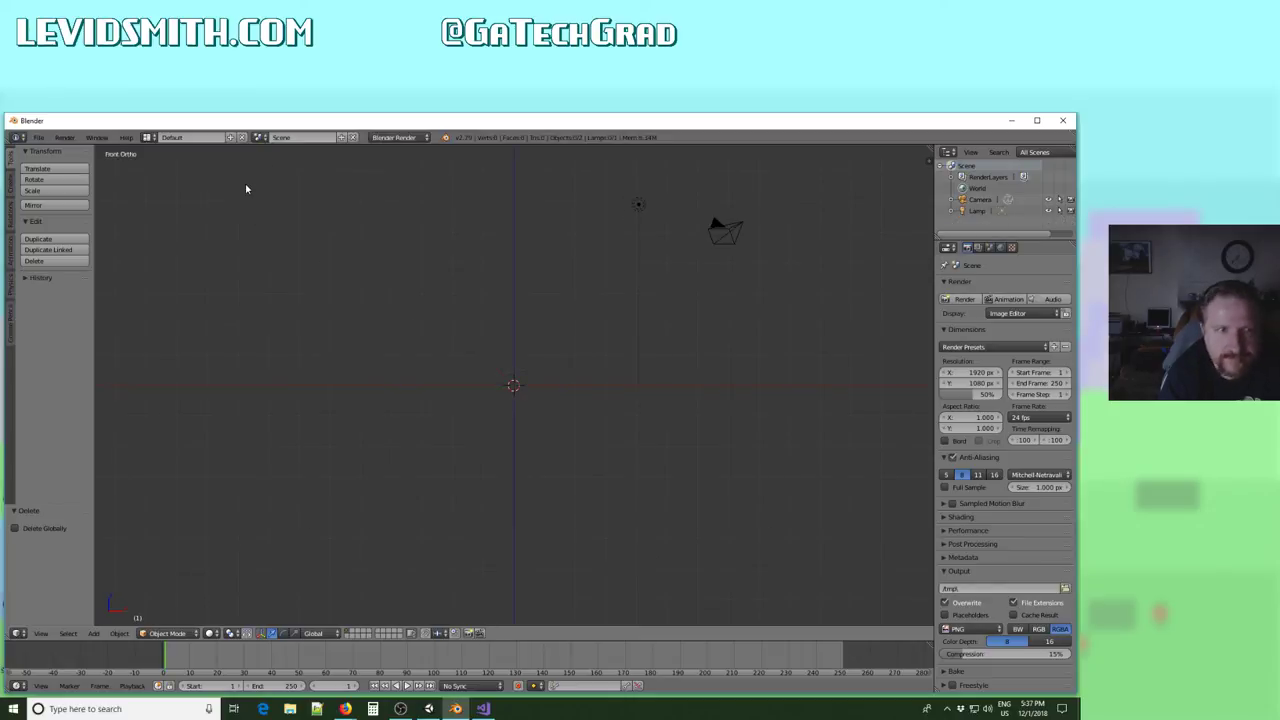
left_click(11, 188)
left_click(50, 236)
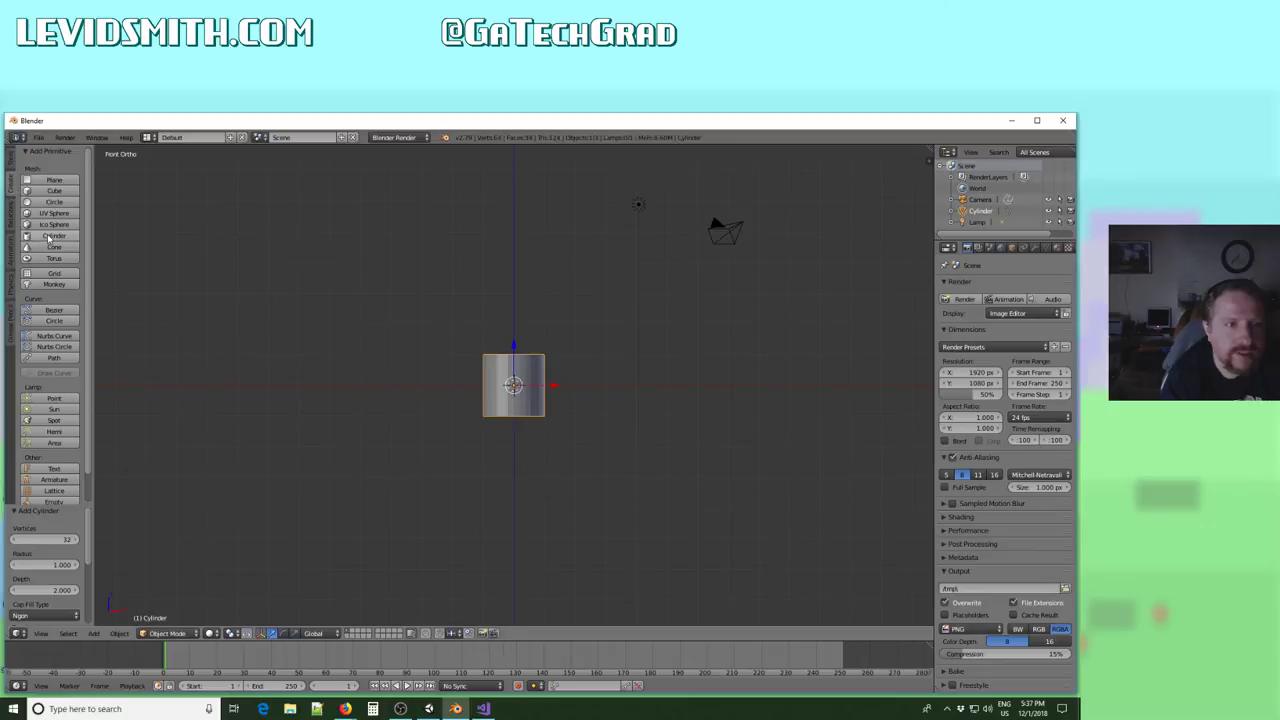
key("Tab")
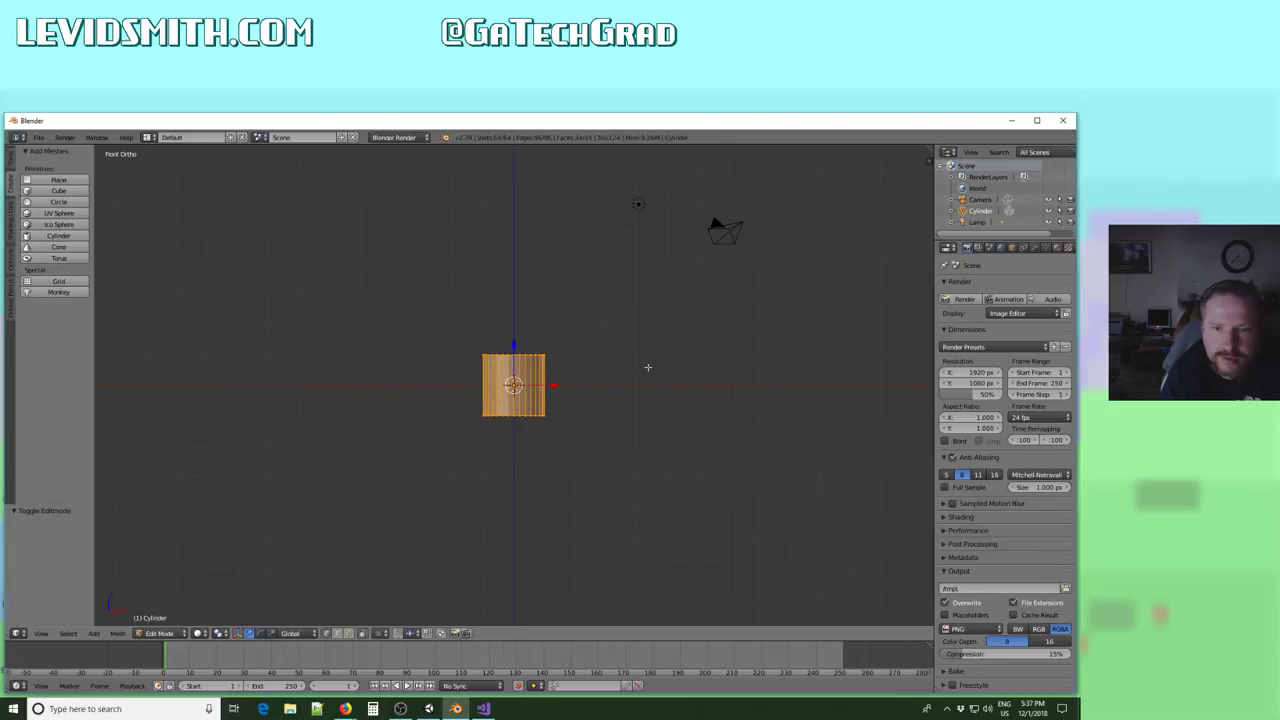
key("g")
key("z")
key("1")
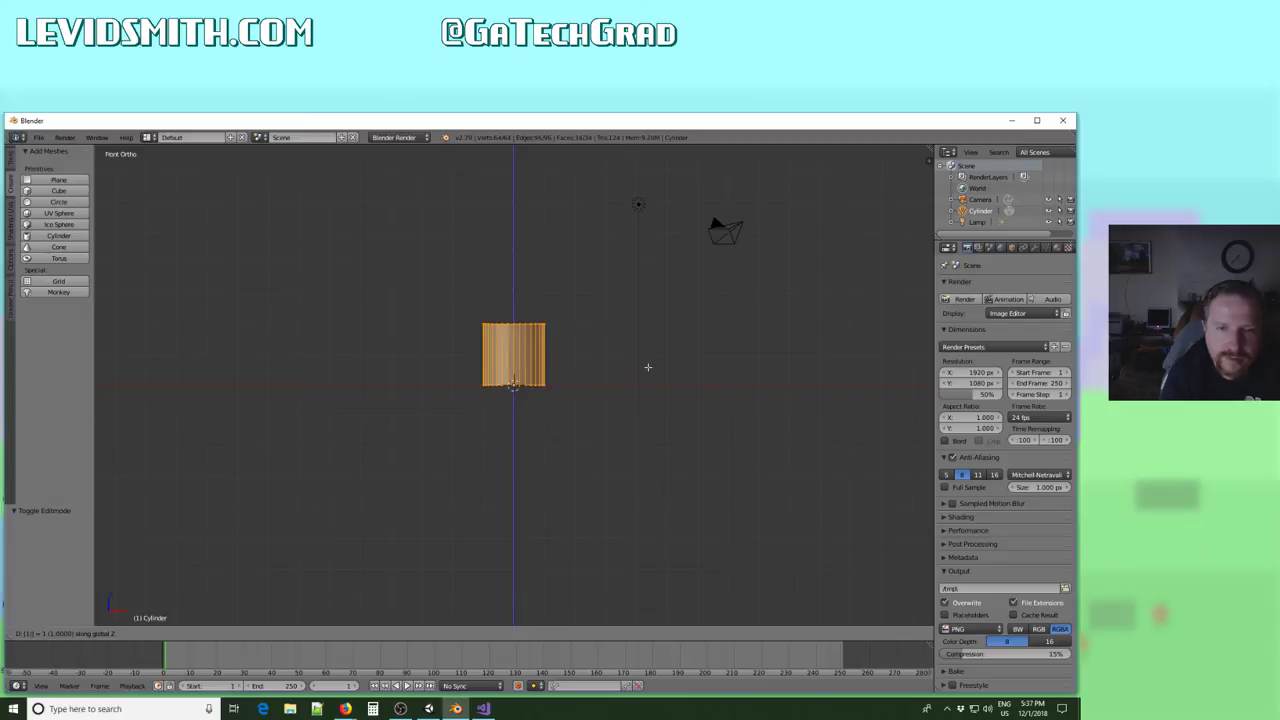
key("Return")
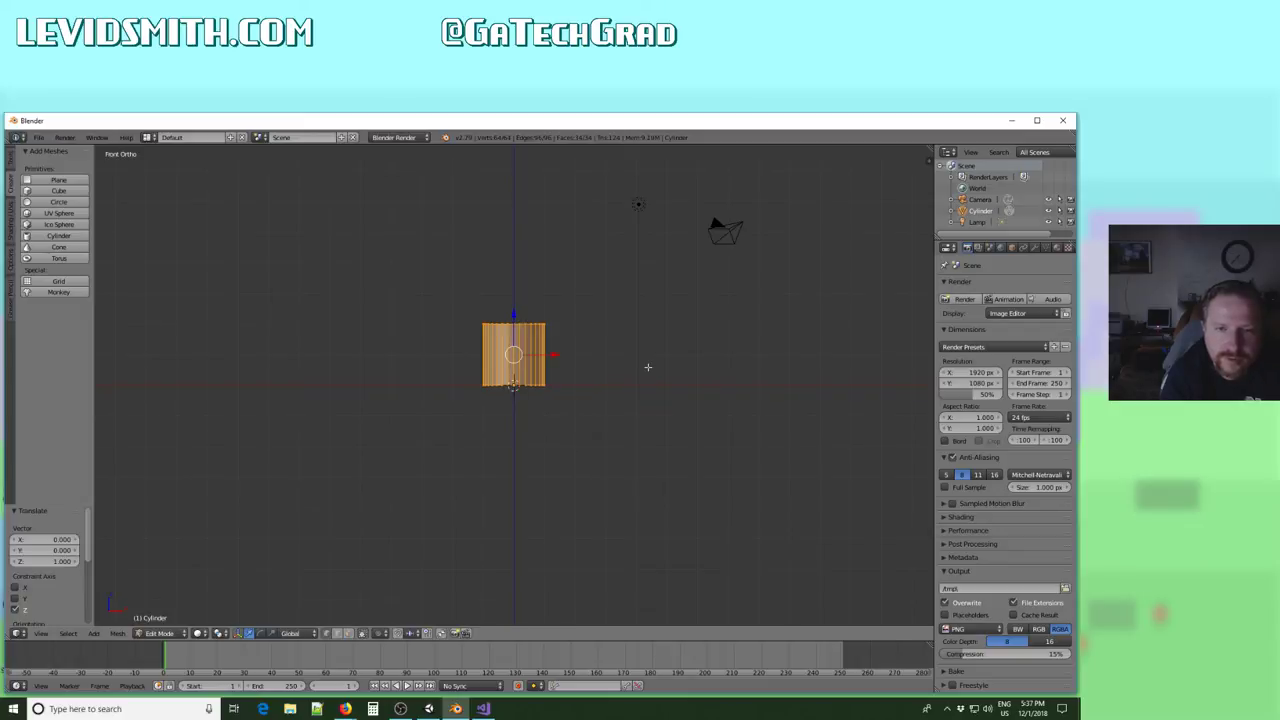
Set the pivot point to the 3D Cursor and scale the whole cylinder mesh by 0.5.
key("s")
key("Escape")
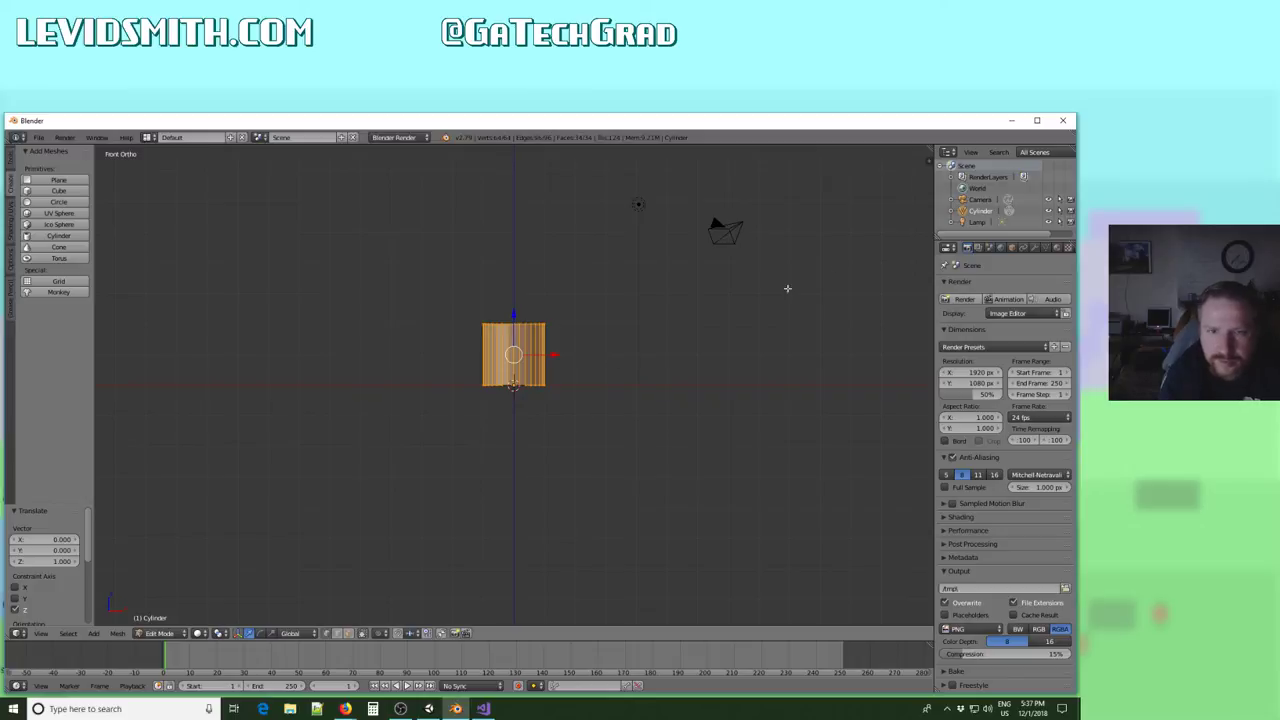
left_click(928, 160)
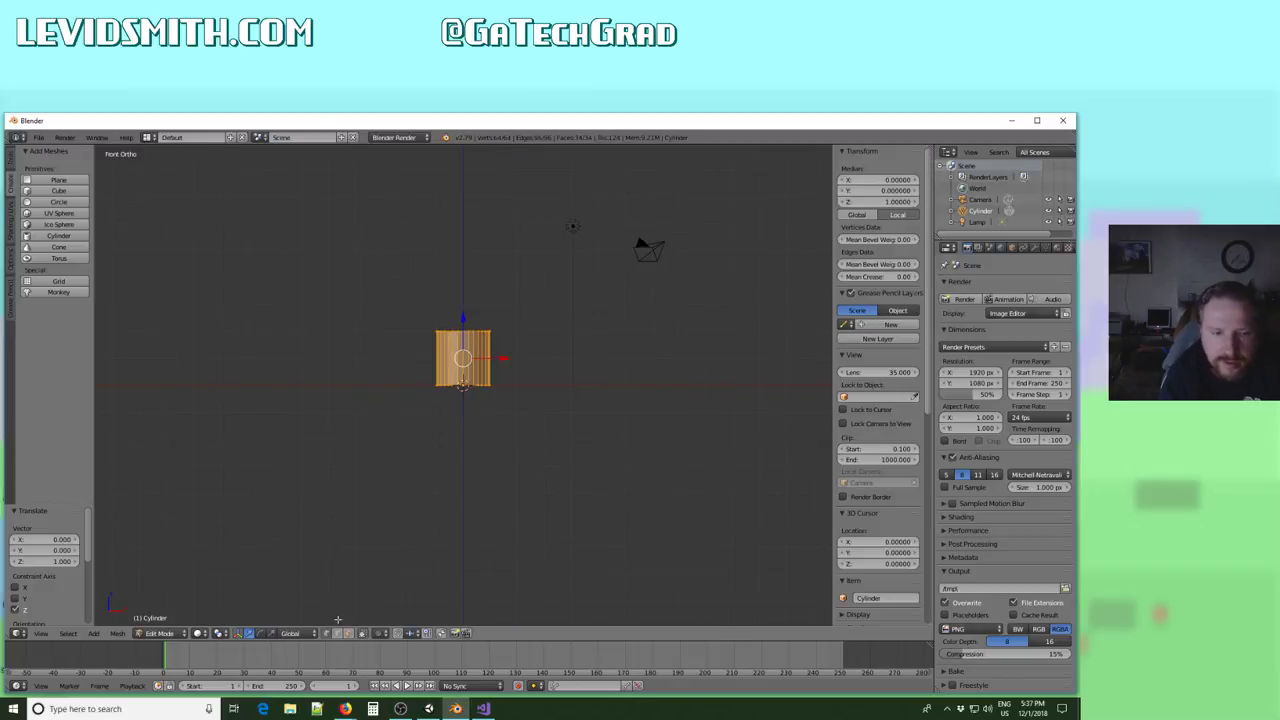
left_click(217, 634)
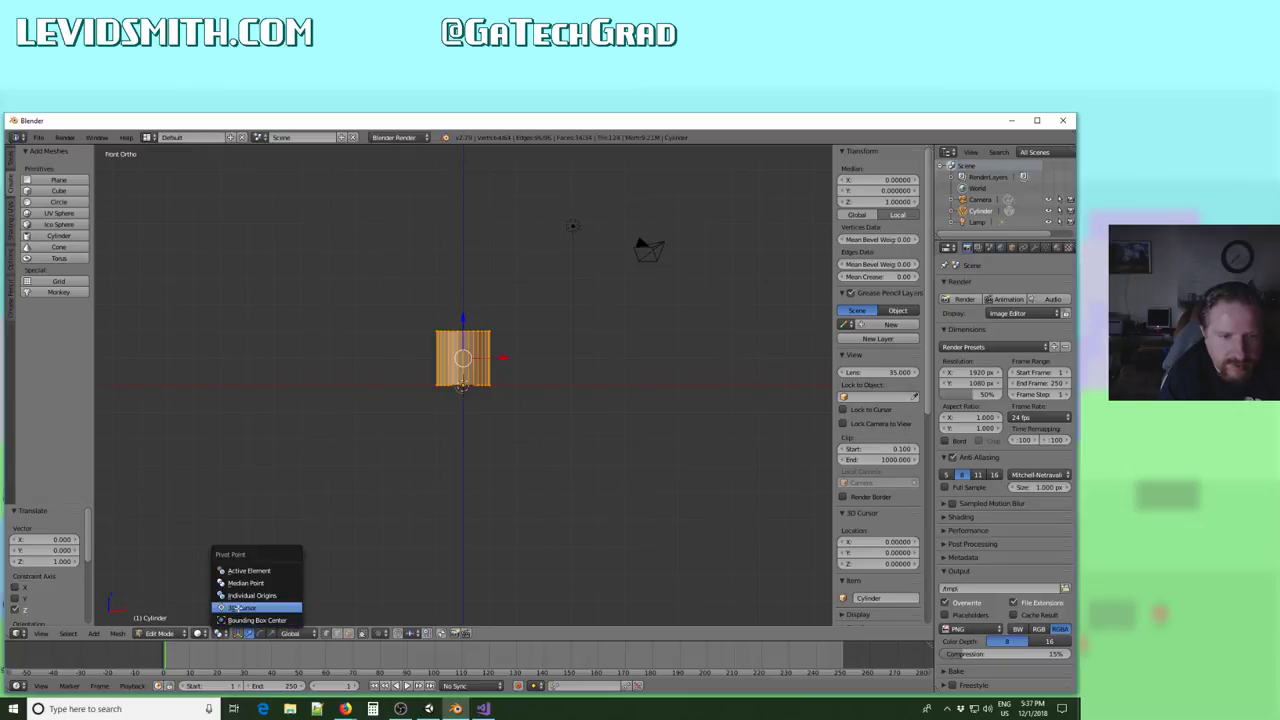
left_click(240, 609)
key("s")
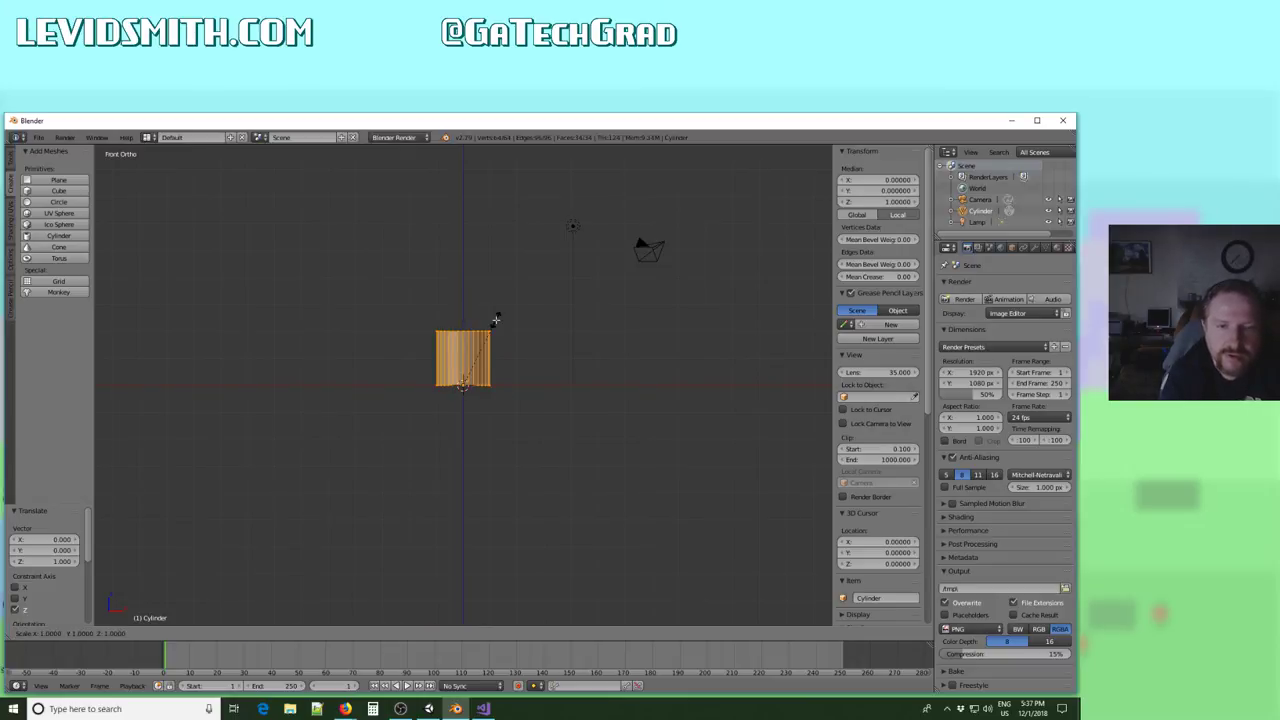
type(".5")
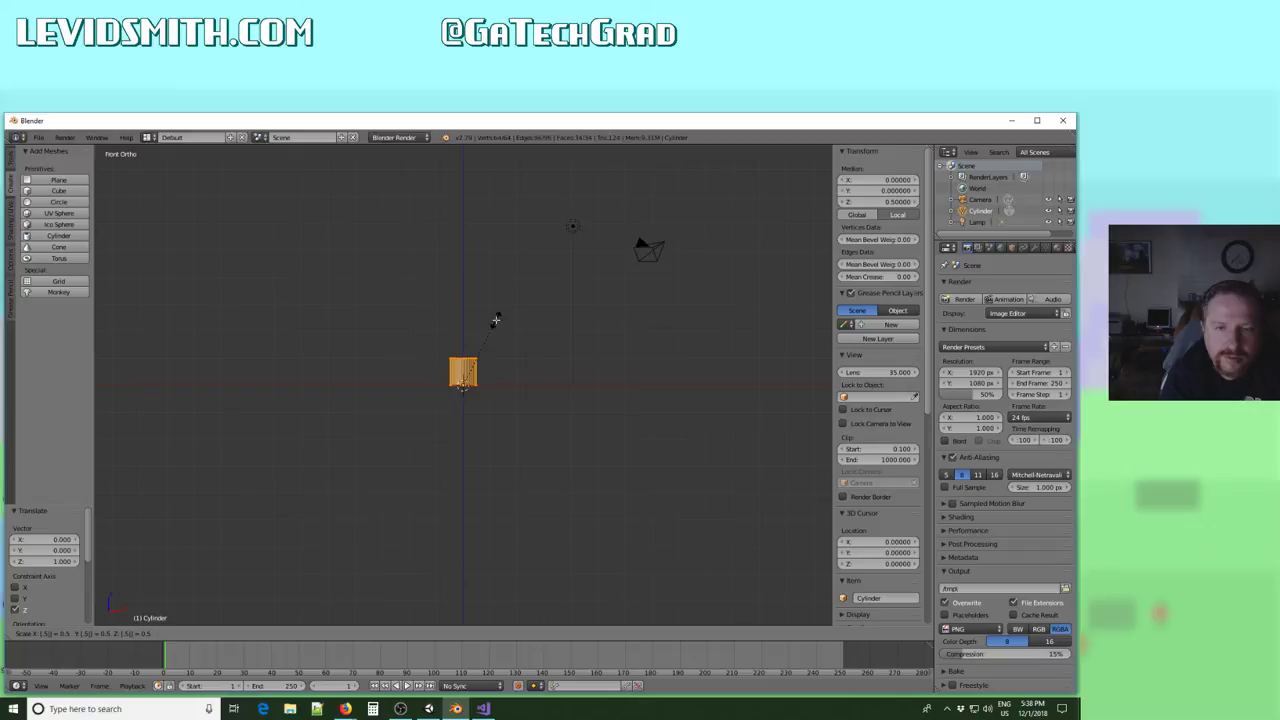
key("Return")
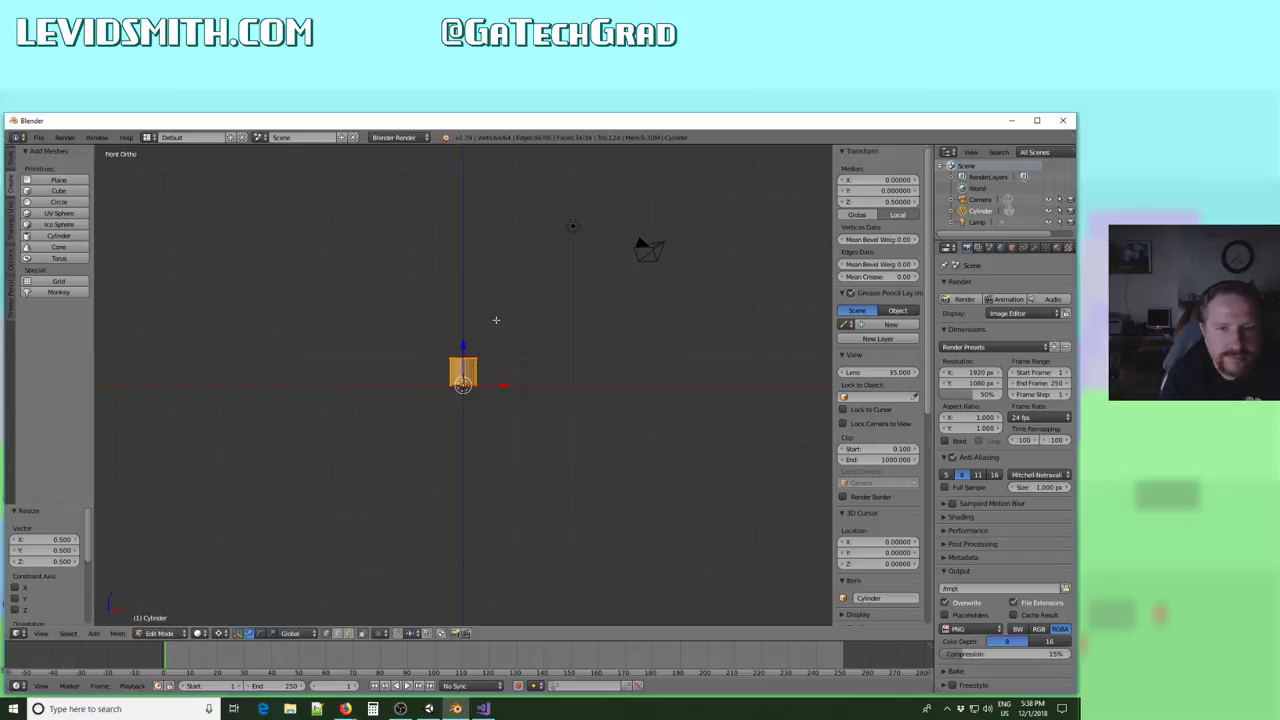
Select the cylinder's top vertices and move them up 1.5 units along Z.
key("a")
key("b")
key("Escape")
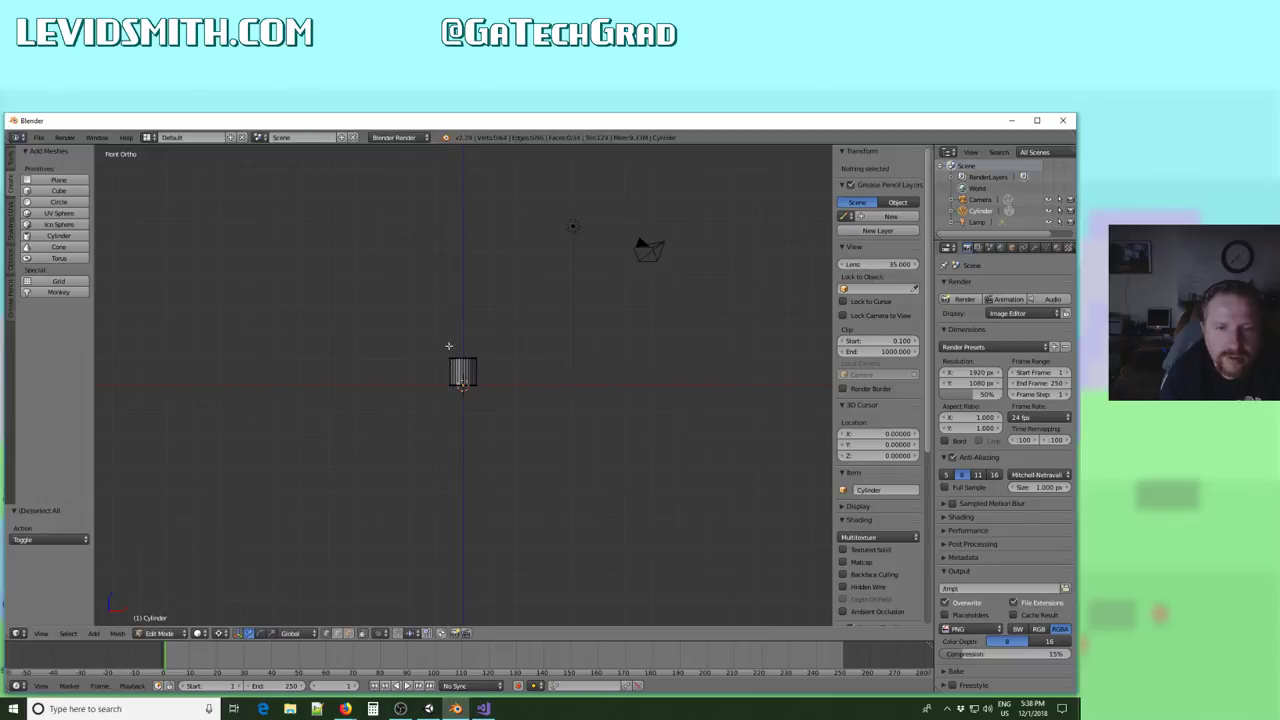
key("b")
left_click_drag(442, 348, 502, 390)
key("g")
key("z")
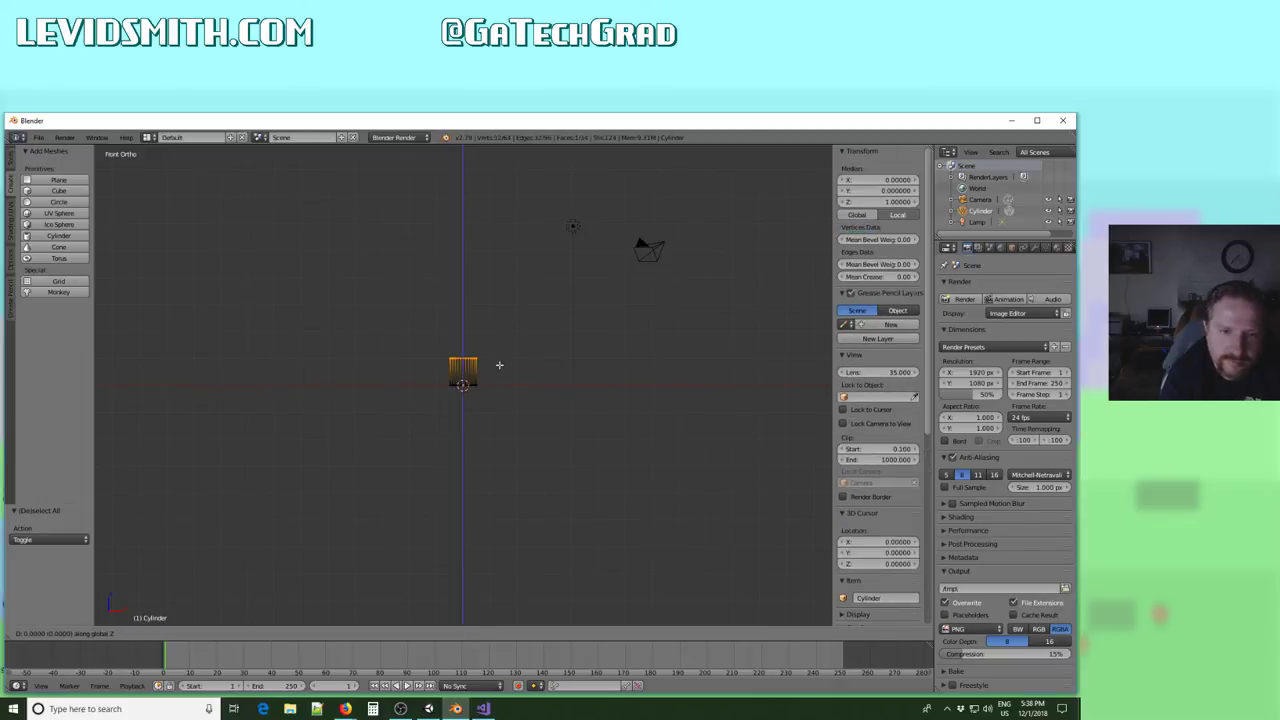
type("1")
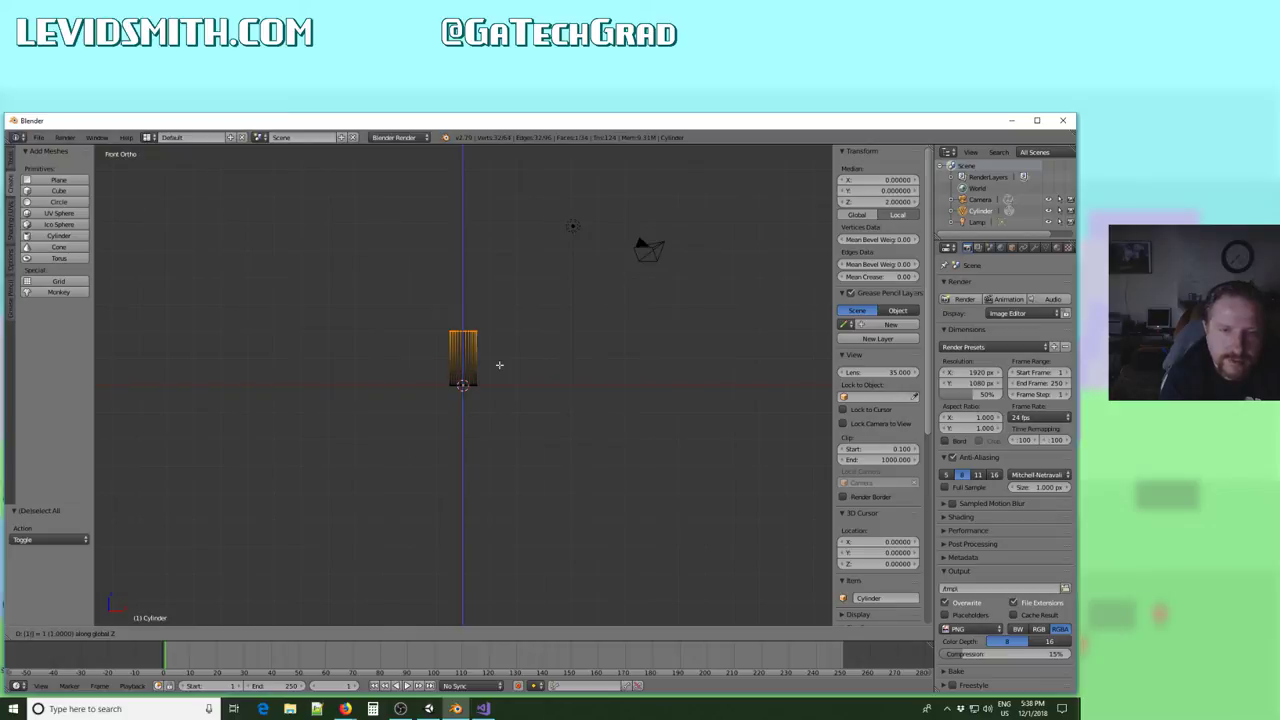
type(".5")
key("Return")
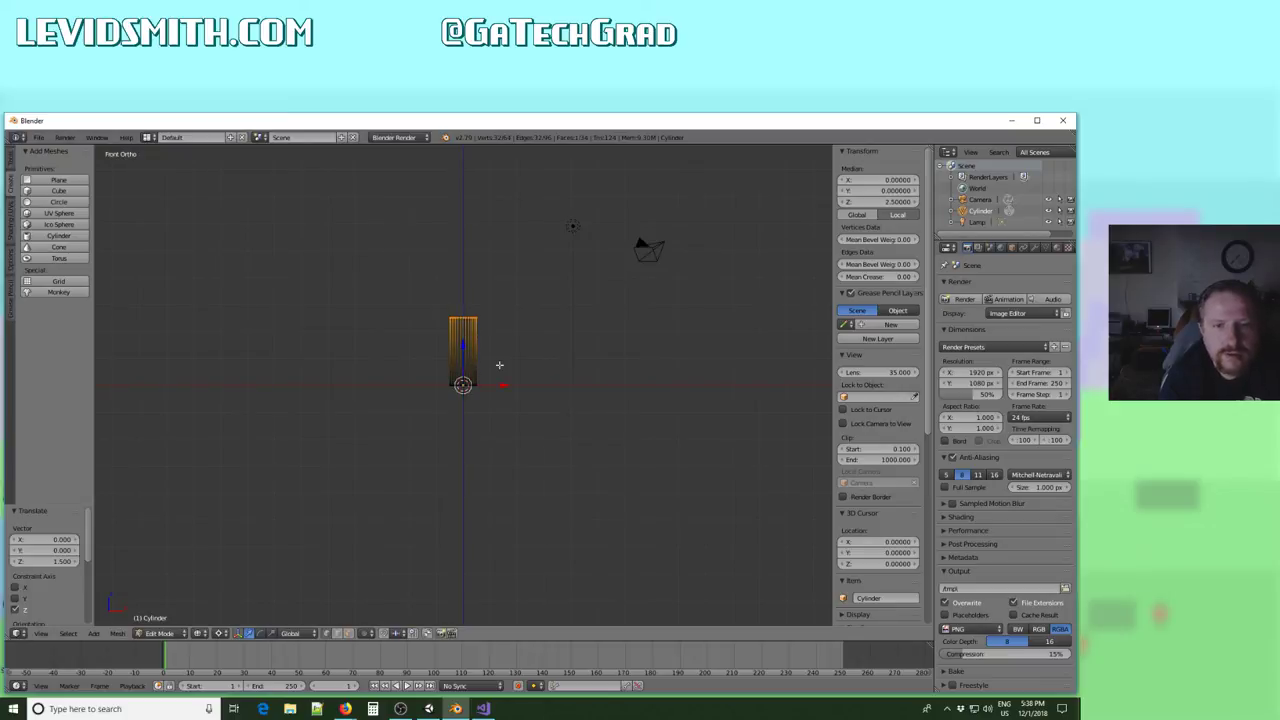
Reselect the cylinder's top vertices and set their median Z to 2.
key("a")
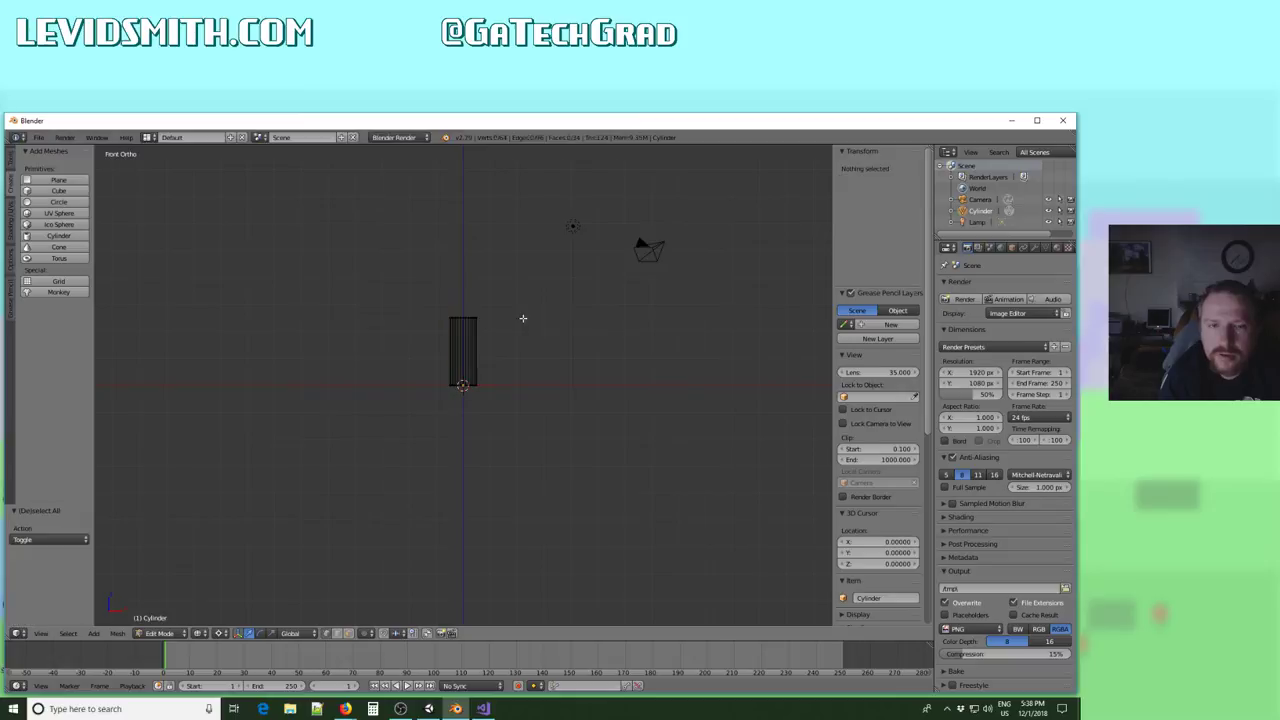
left_click_drag(443, 309, 534, 334)
key("a")
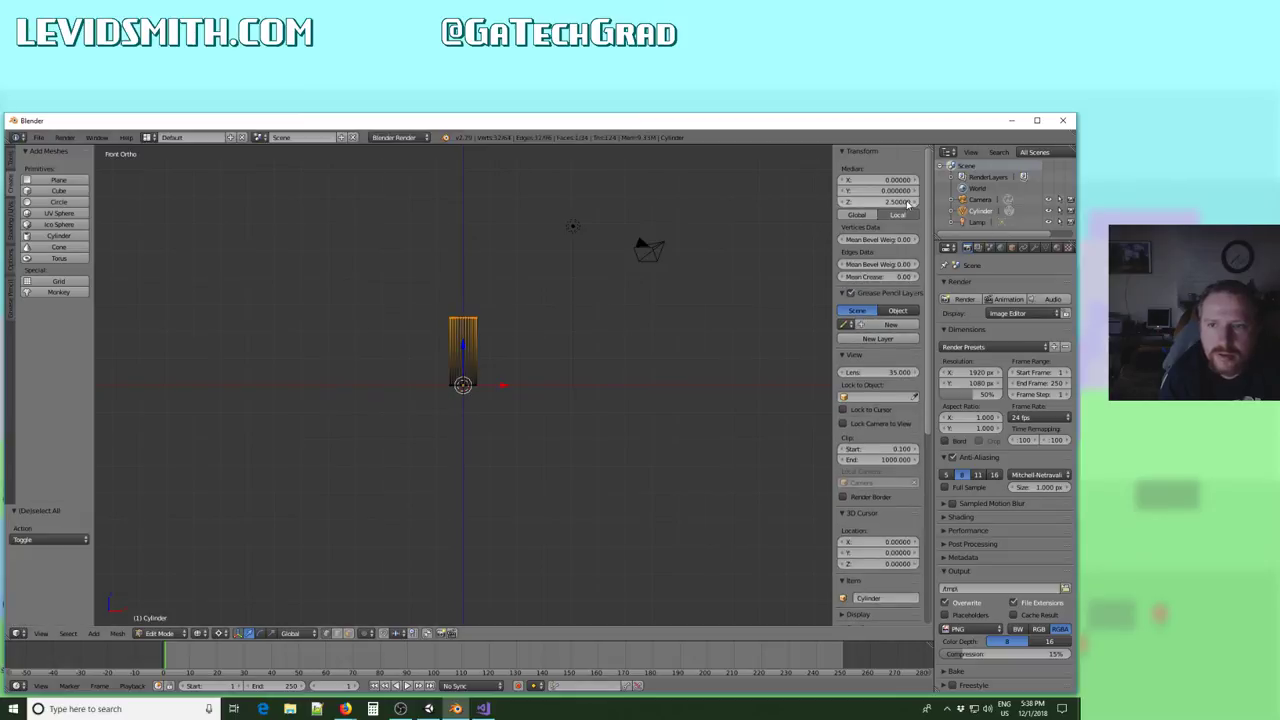
key("ctrl+z")
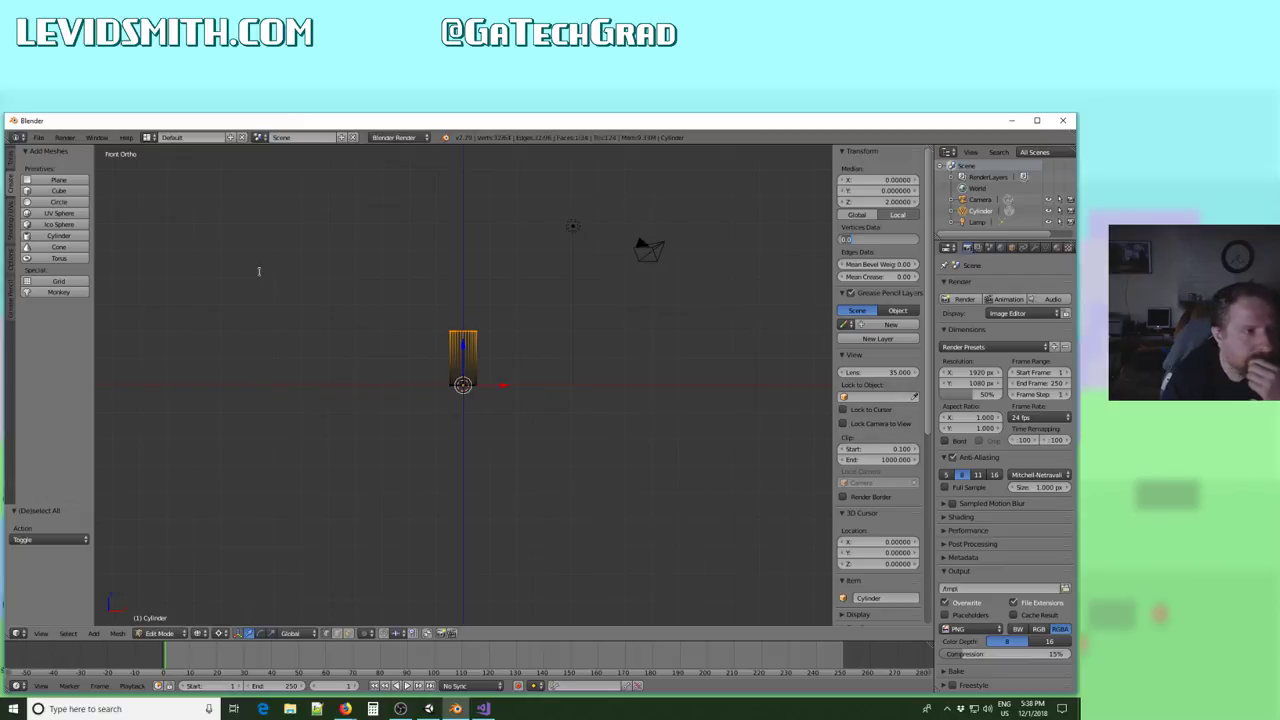
Save the Blender file as tower.blend in the project's Models folder and switch to Unity.
left_click(38, 137)
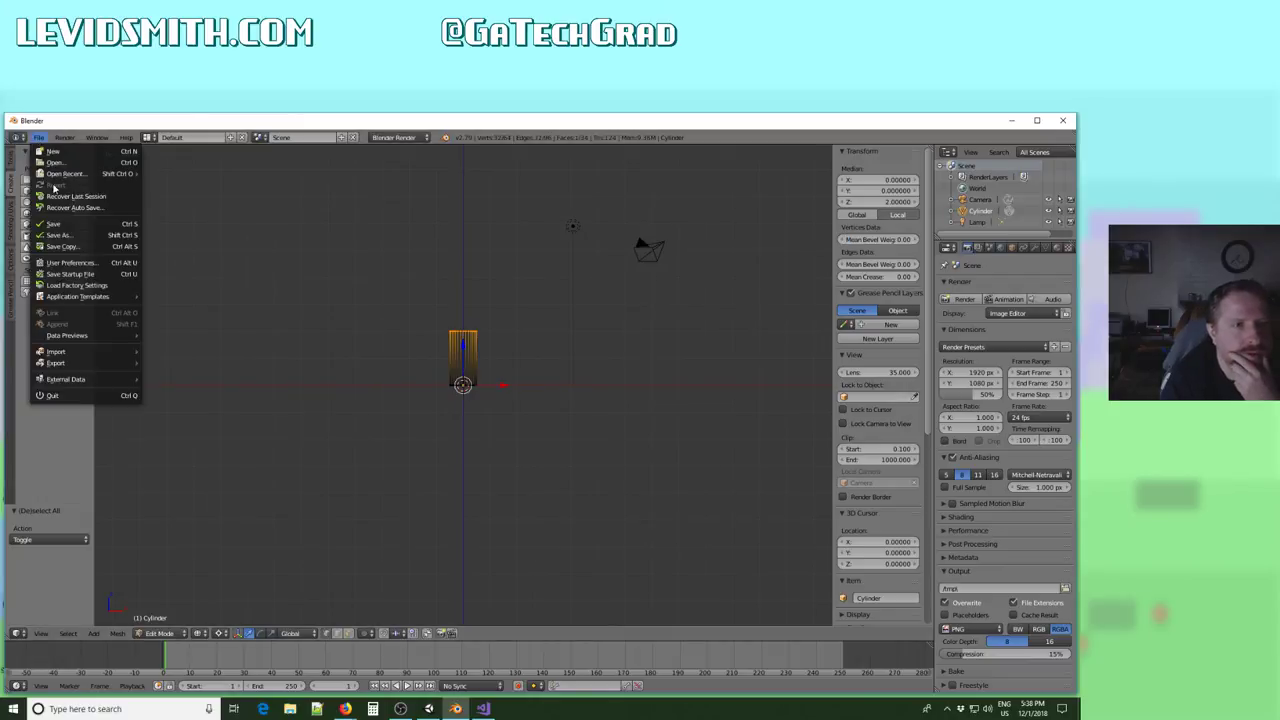
left_click(62, 235)
left_click(168, 180)
key("ctrl+a")
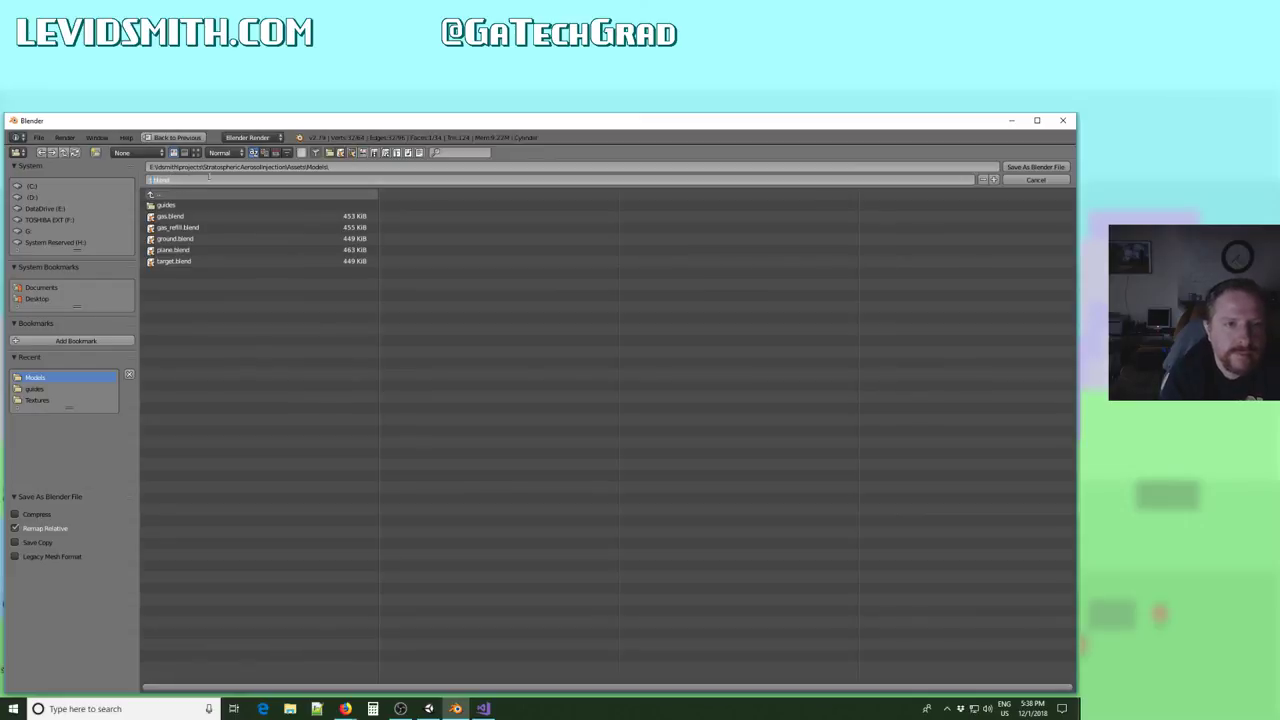
key("Return")
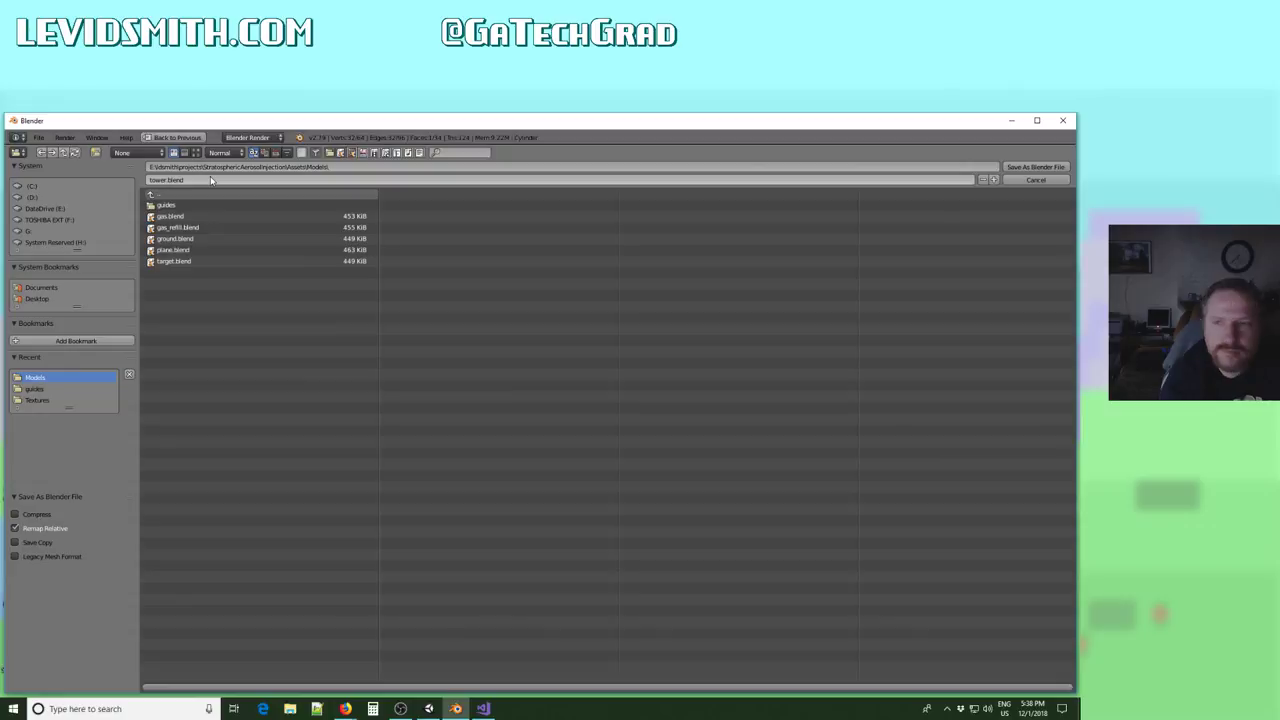
left_click(1018, 166)
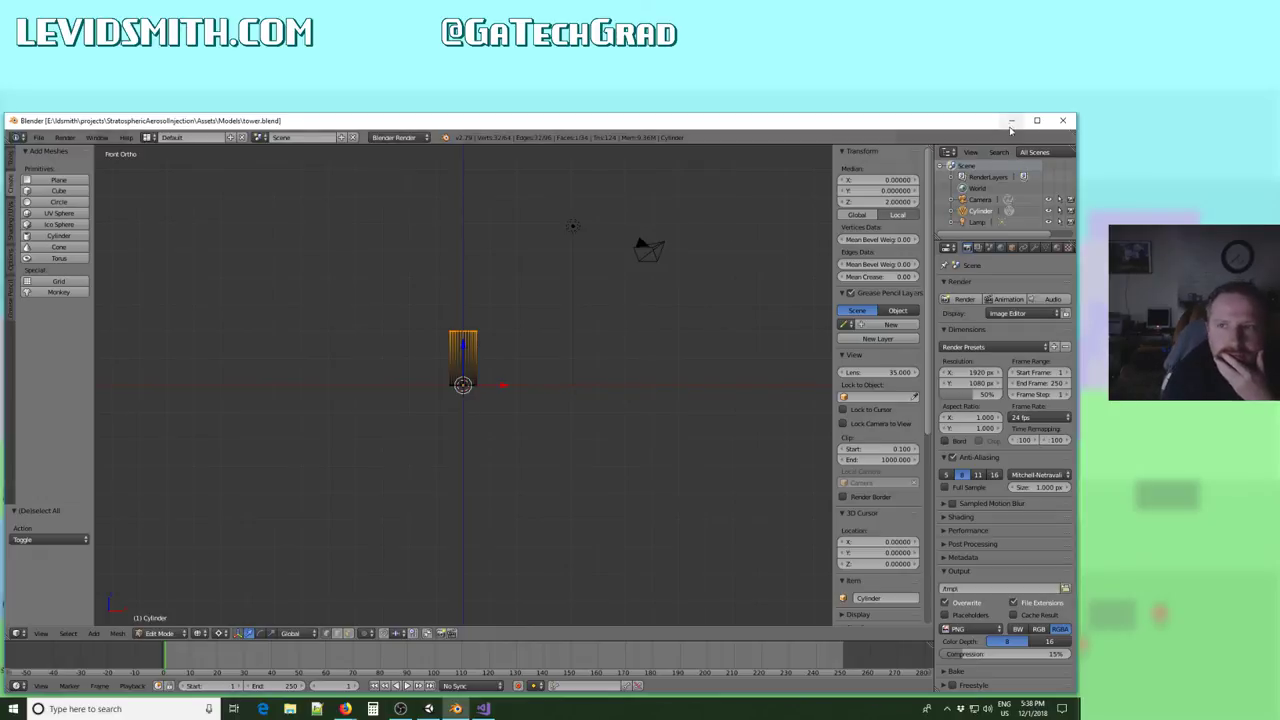
left_click(1011, 121)
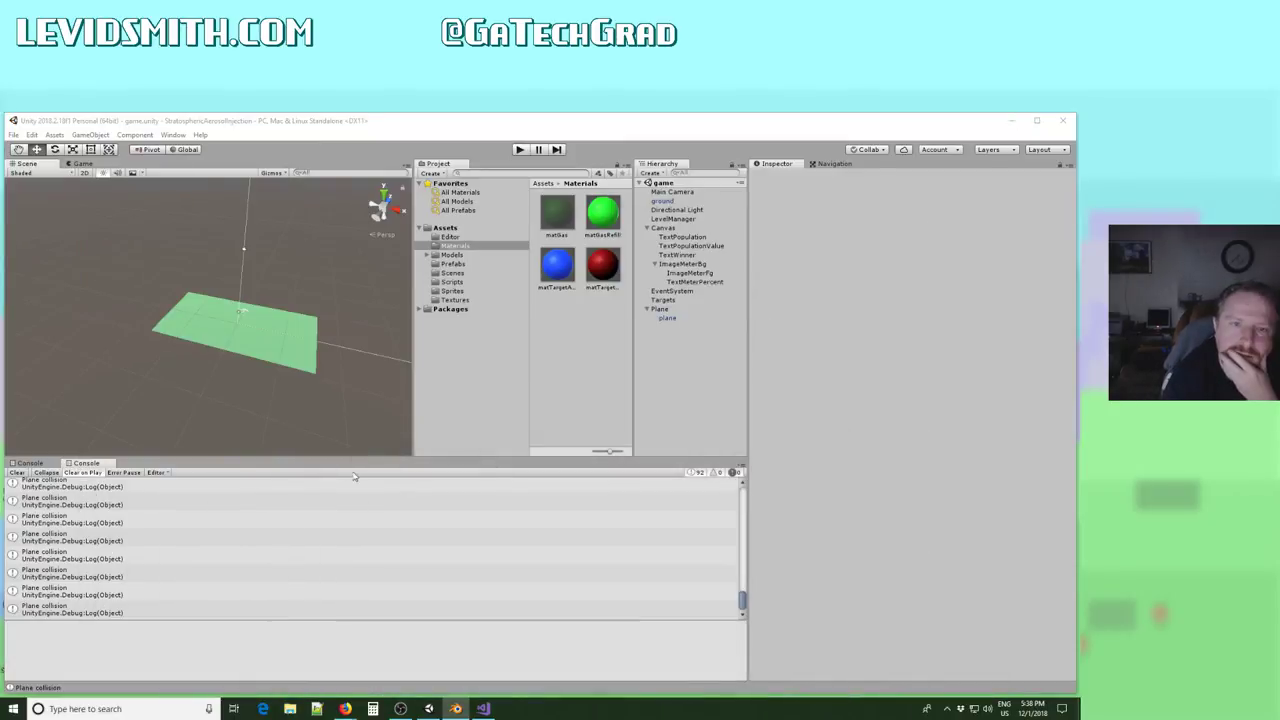
right_click(678, 378)
left_click(711, 468)
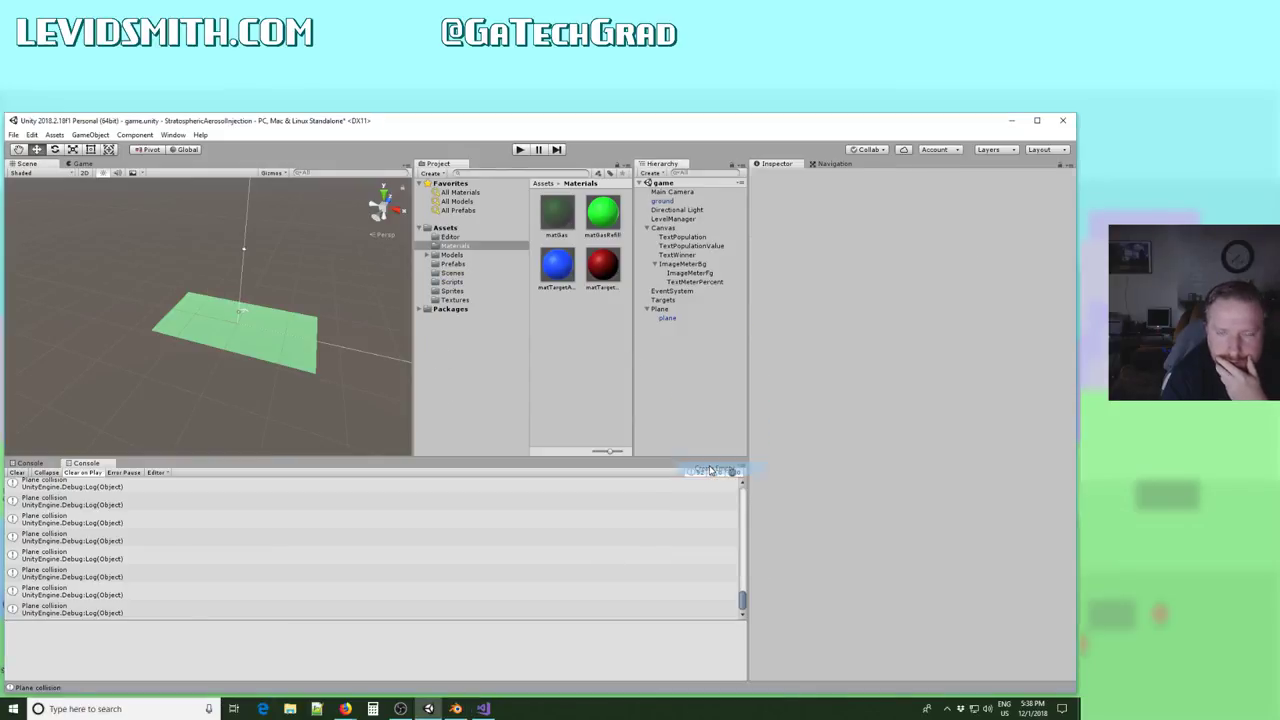
left_click(667, 318)
left_click(671, 327)
key("Delete")
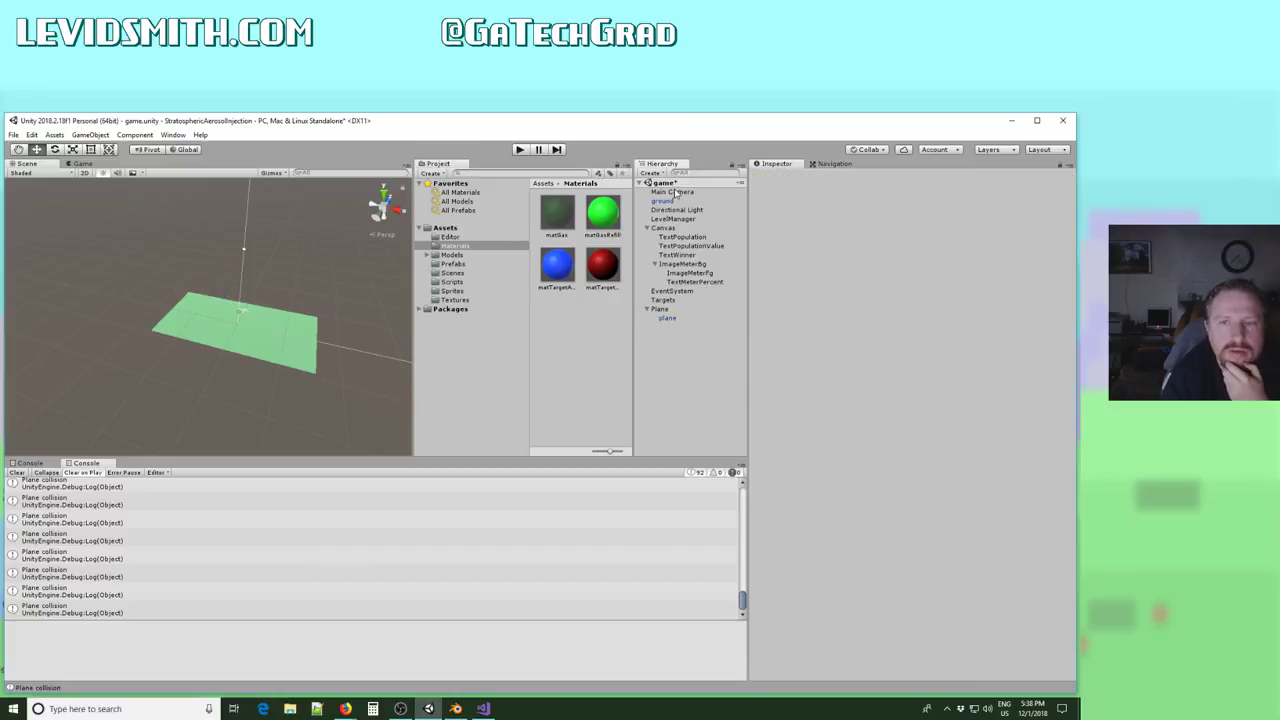
Add a 3D cube at the root of the game scene and name it Tower.
right_click(658, 345)
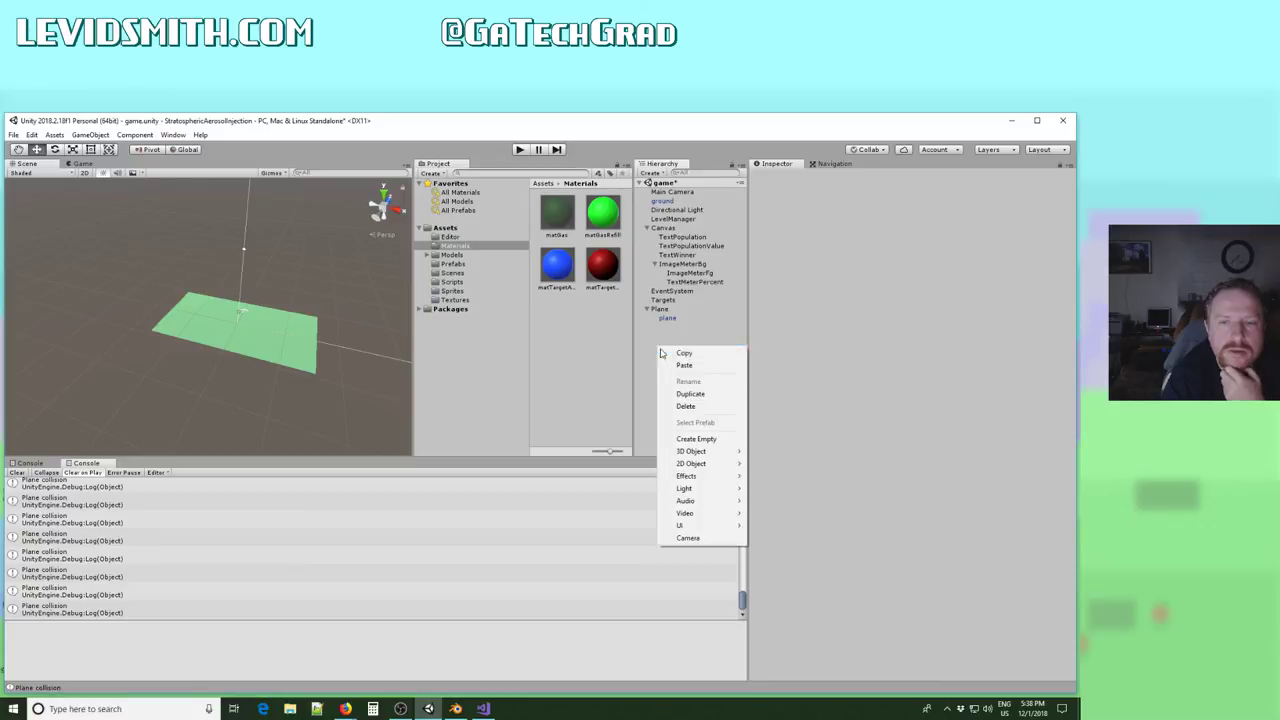
mouse_move(706, 451)
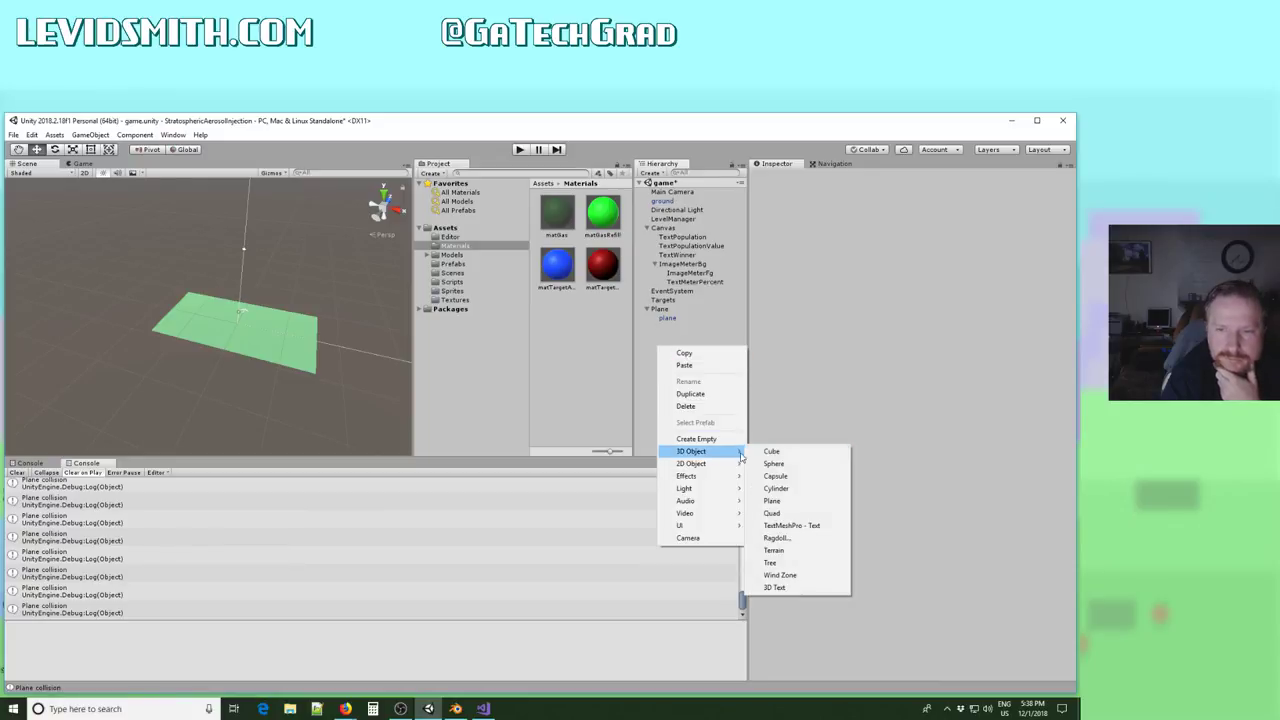
left_click(792, 456)
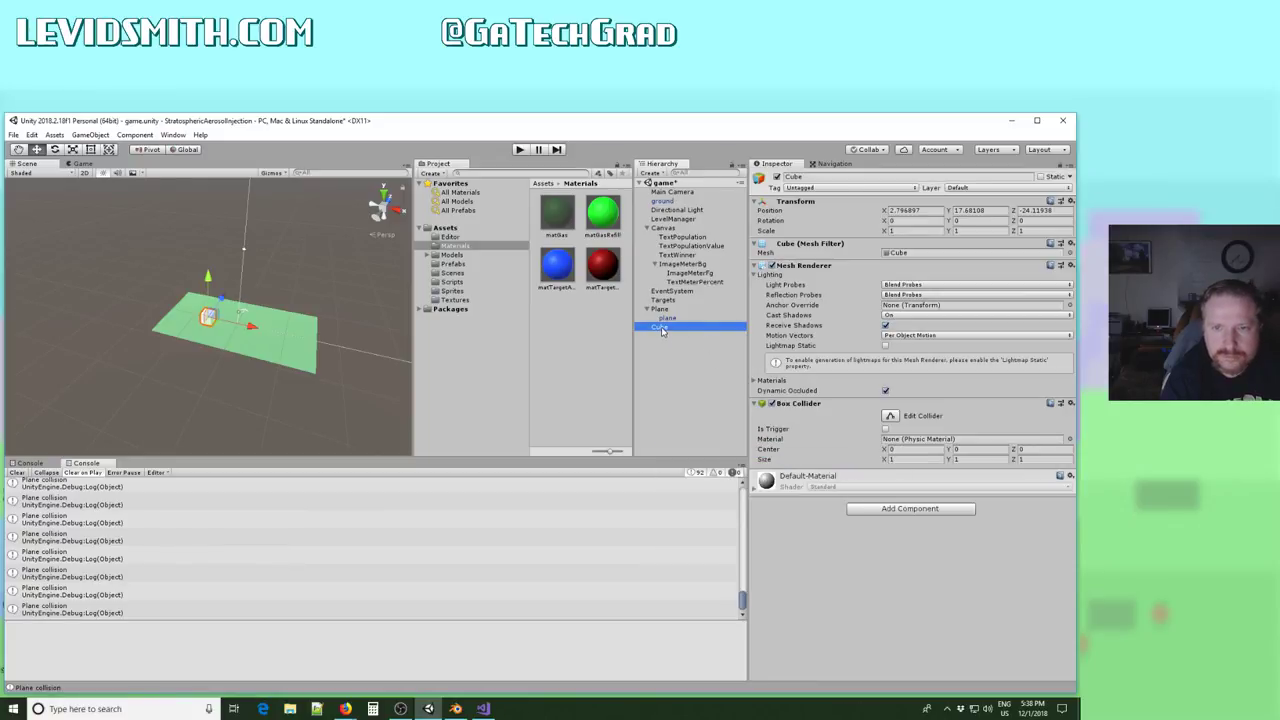
type("Target")
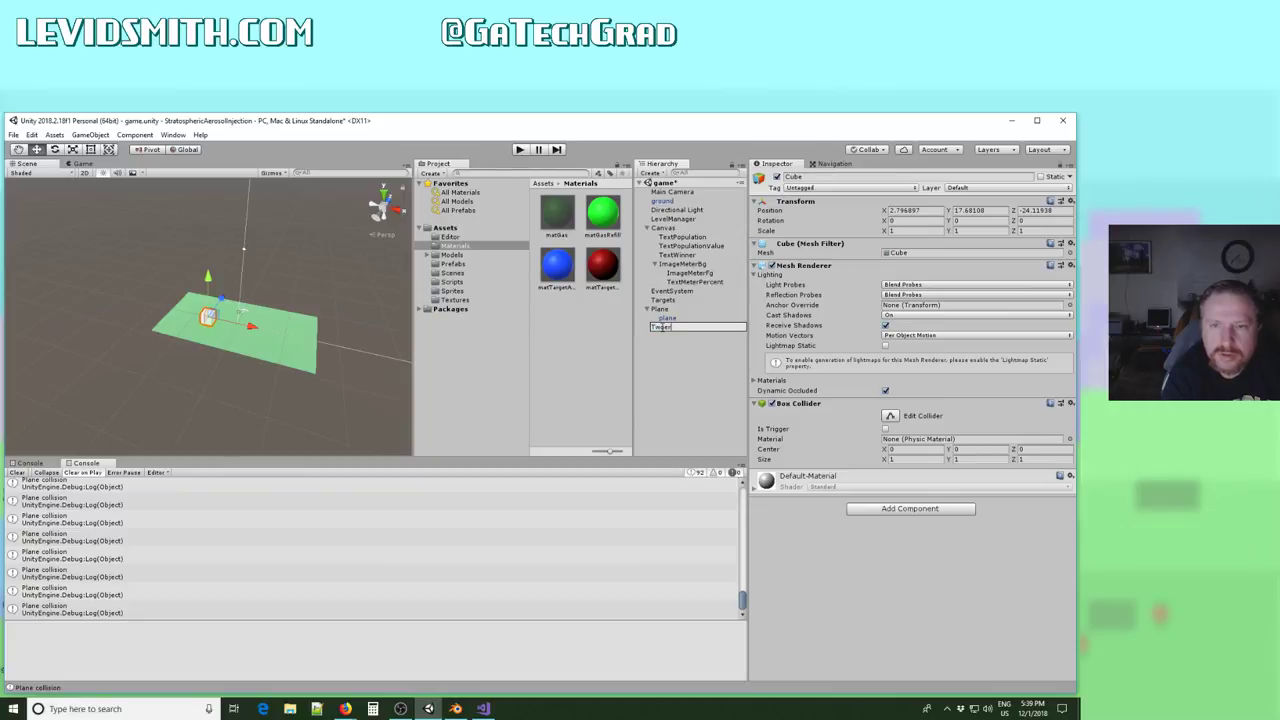
type("ower")
key("Return")
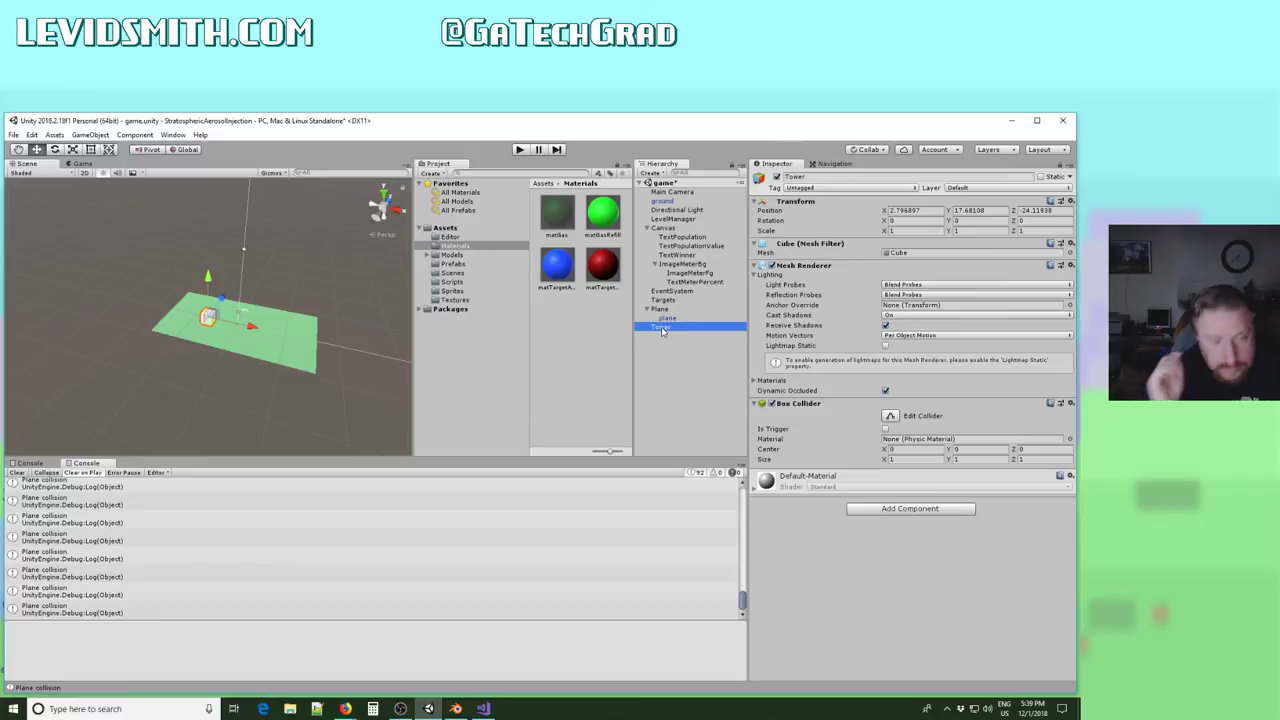
Set the Tower object's position to 0, 0, 0.
left_click(911, 211)
type("0")
key("Tab")
type("0")
key("Tab")
type("0")
key("Tab")
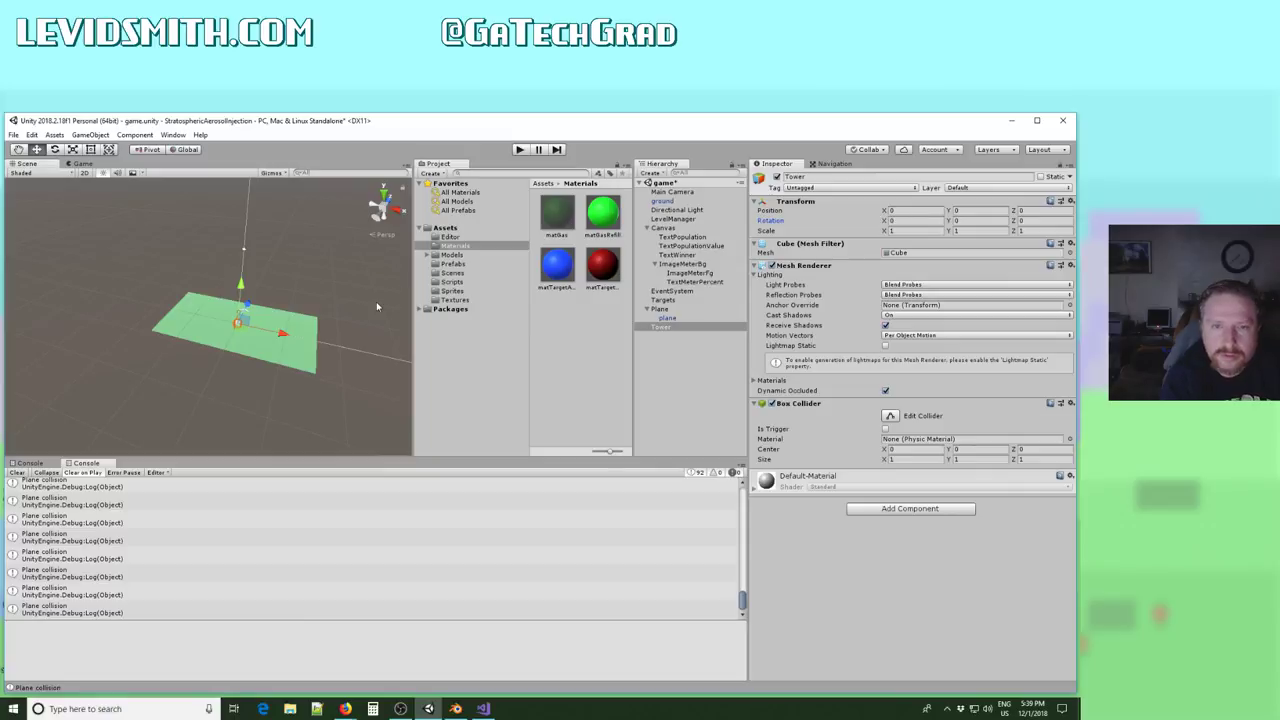
Place the tower model from the Models folder under the Tower object and inspect it up close in the scene.
left_click(460, 256)
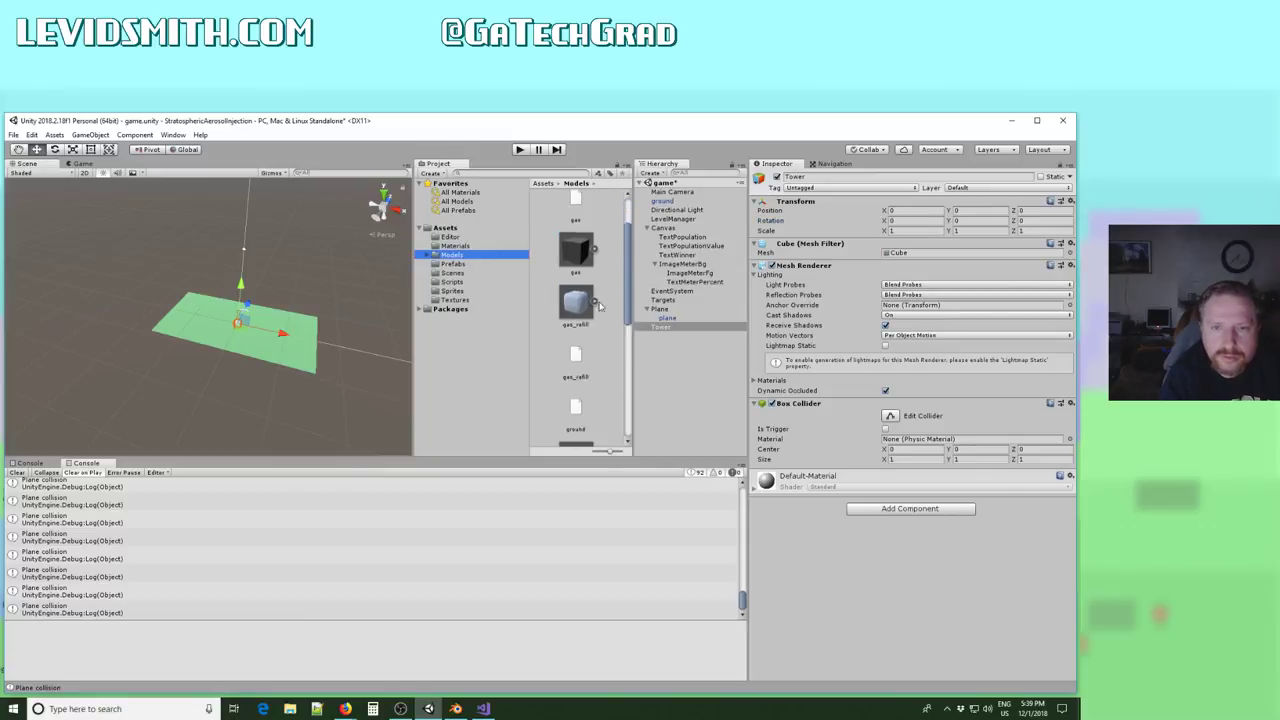
left_click_drag(583, 418, 655, 333)
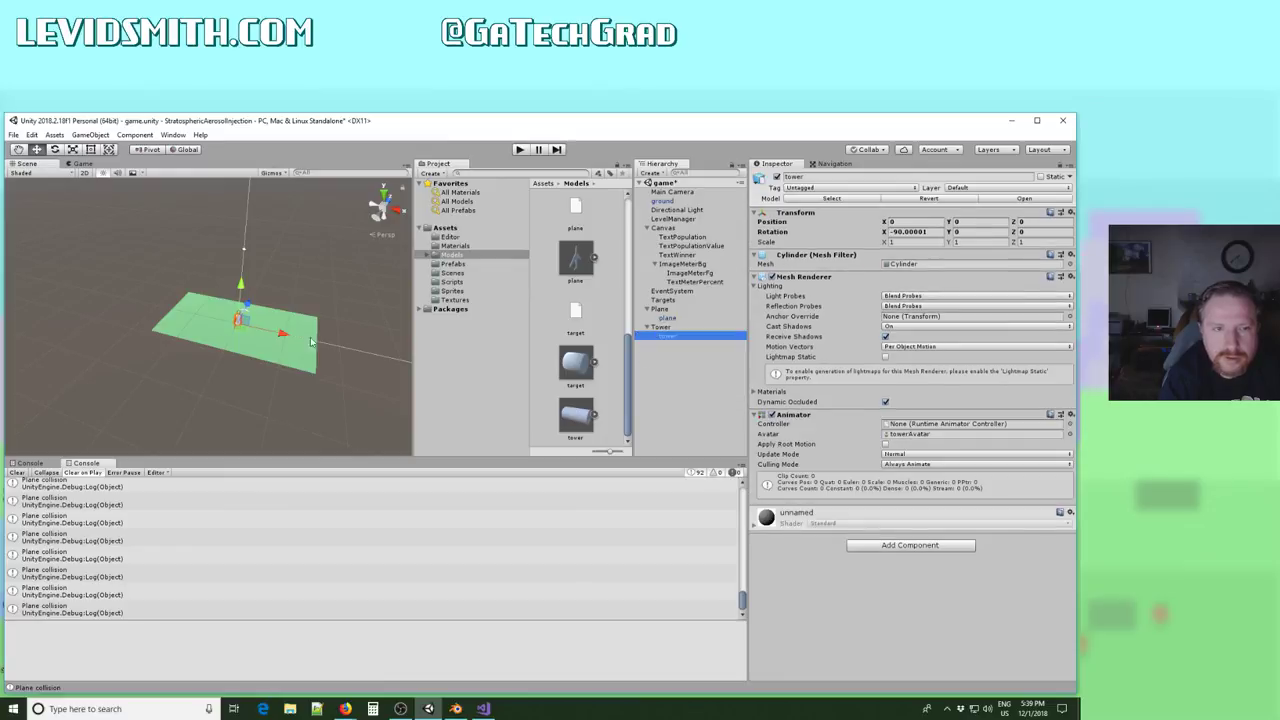
left_click_drag(242, 318, 286, 332, "alt")
scroll(286, 332, "up", 10)
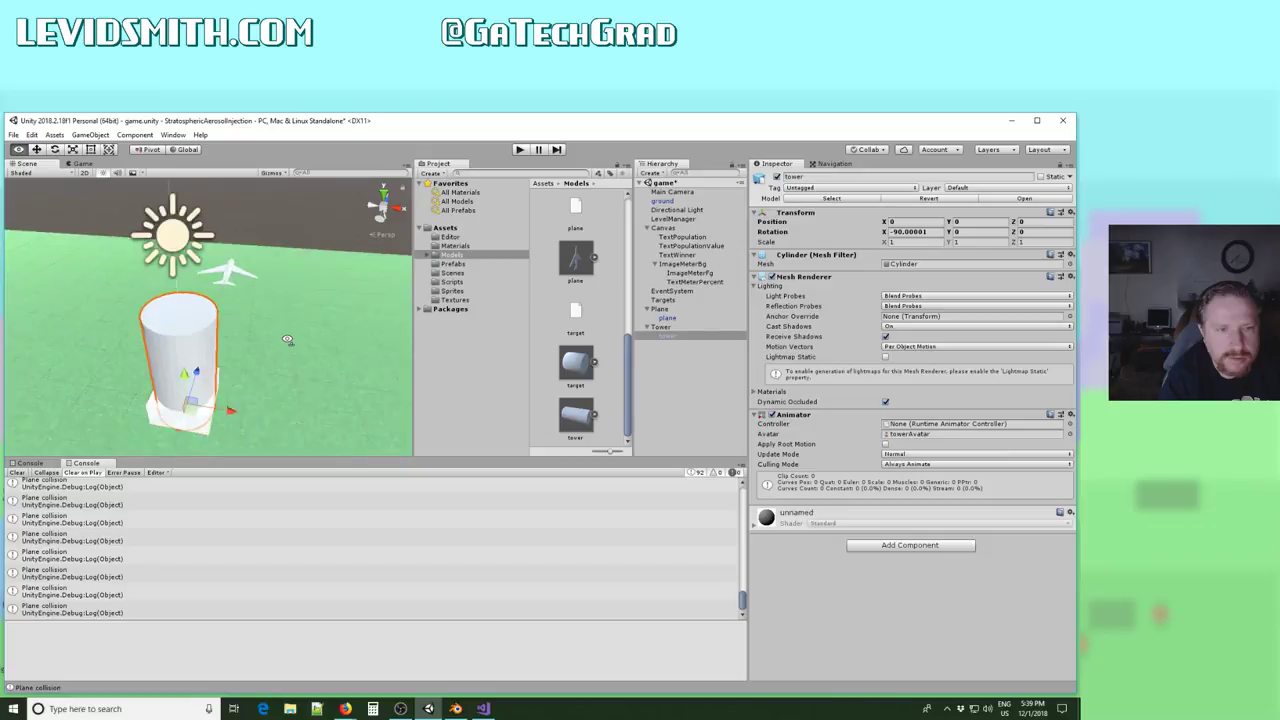
left_click_drag(287, 339, 306, 336, "alt")
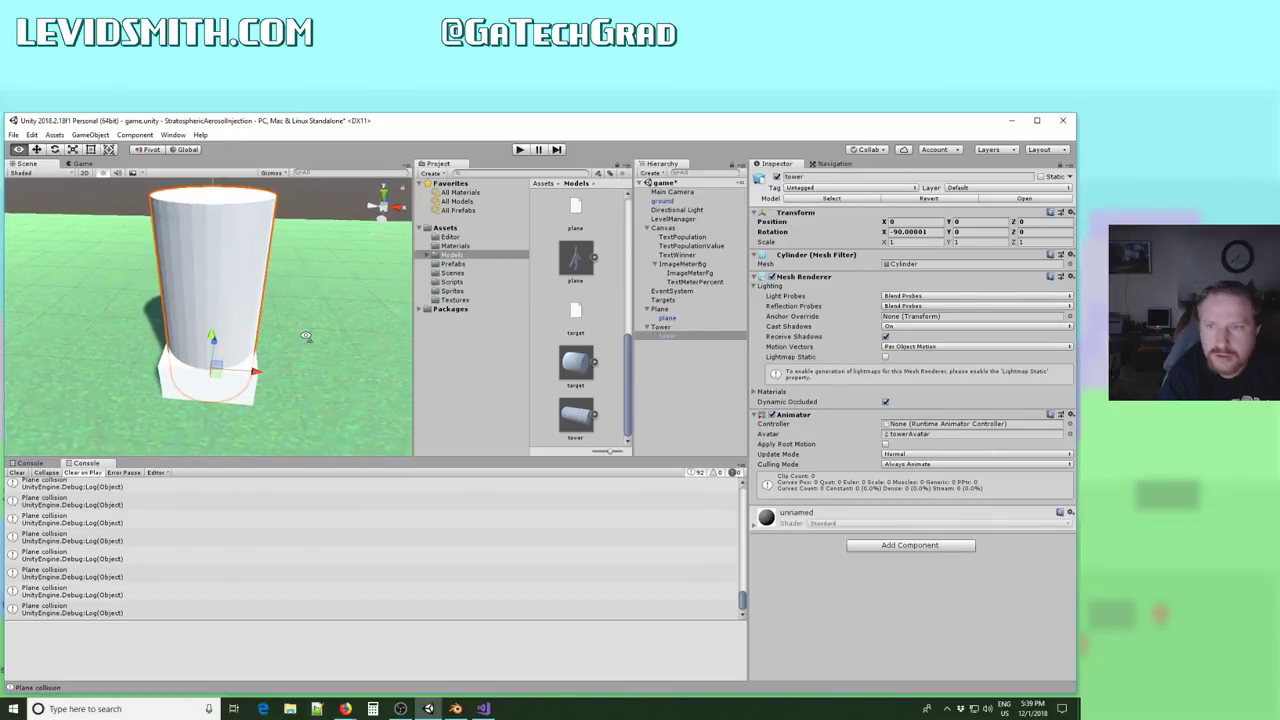
Switch to Blender and scale the whole cylinder mesh by 0.2.
left_click(455, 708)
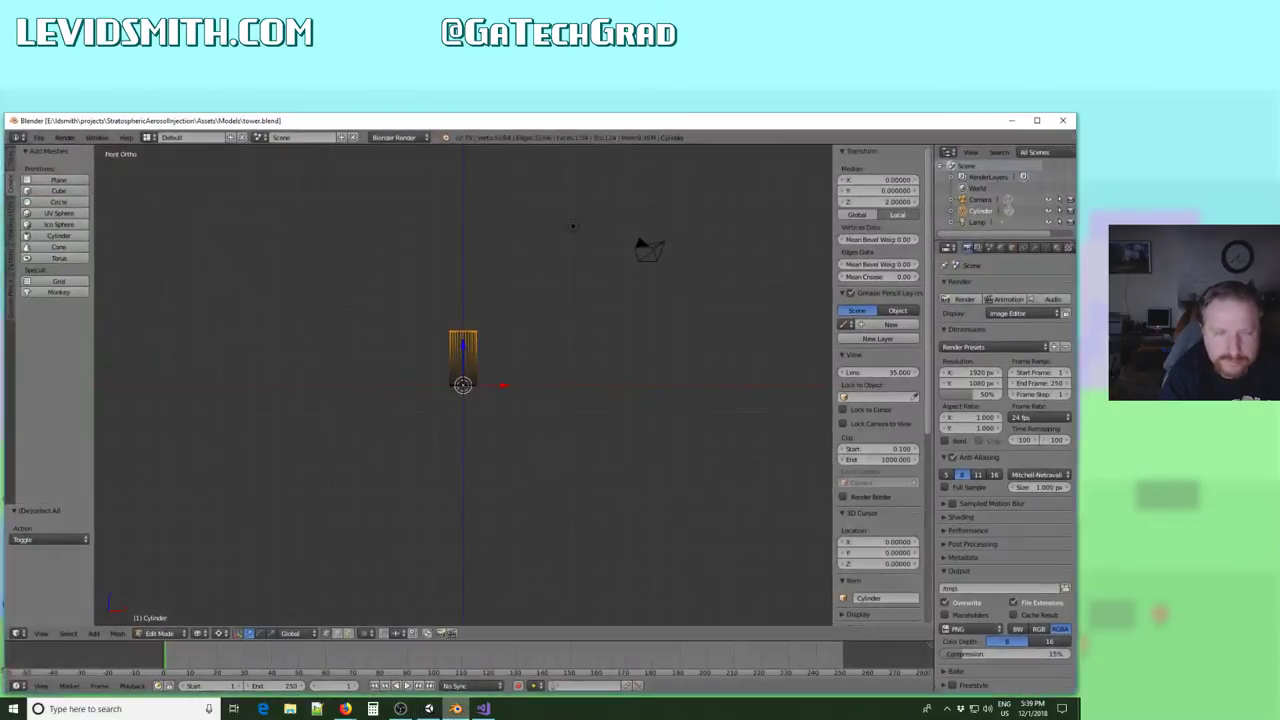
key("KP_7")
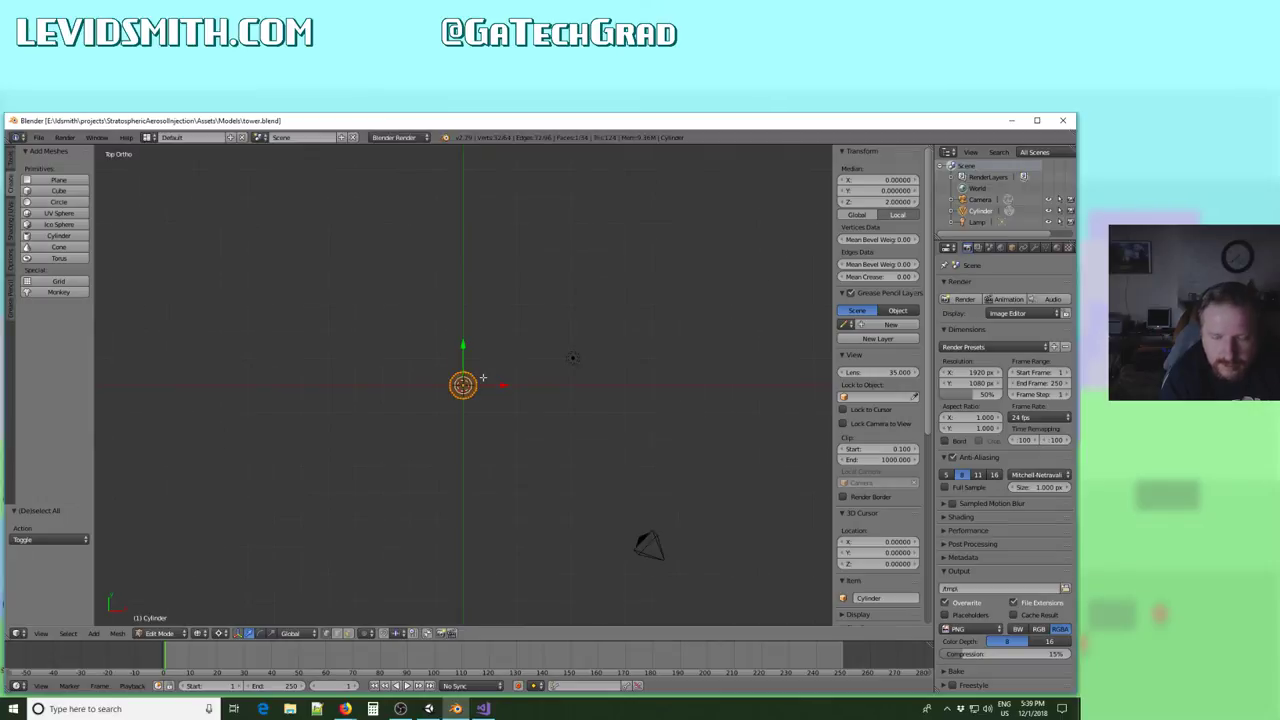
scroll(480, 378, "up", 8)
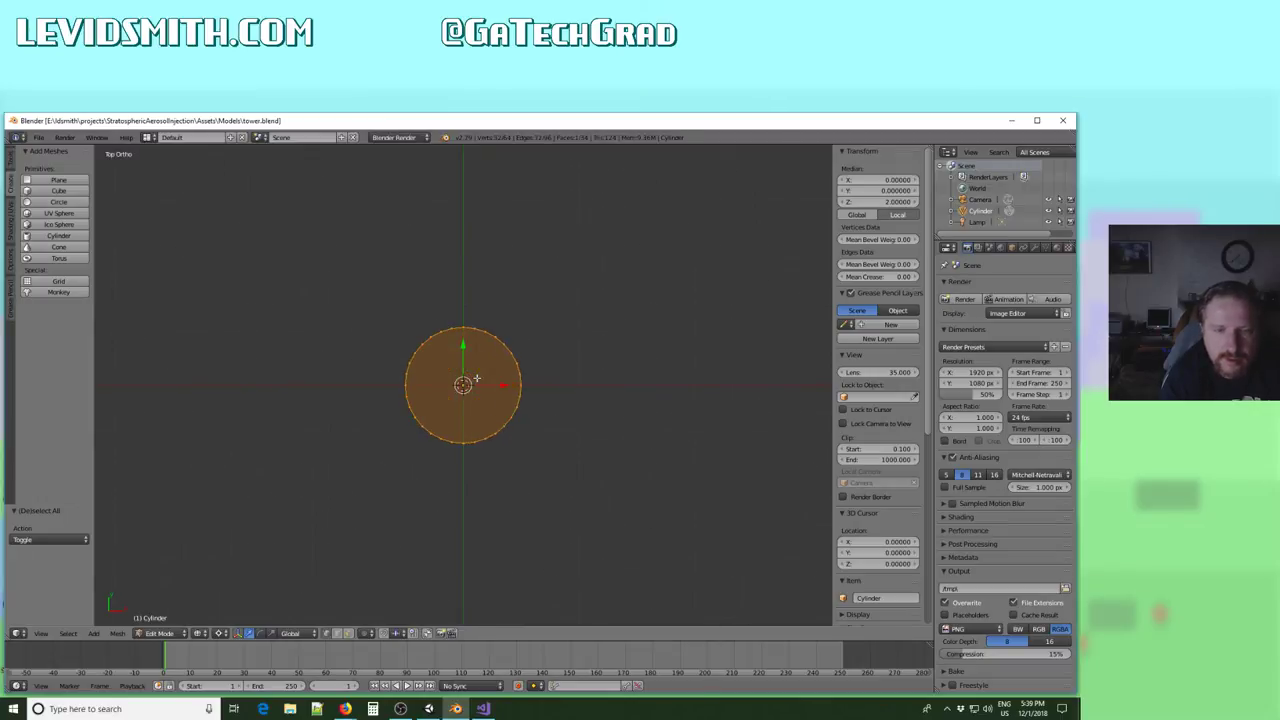
key("a")
key("a")
type("s")
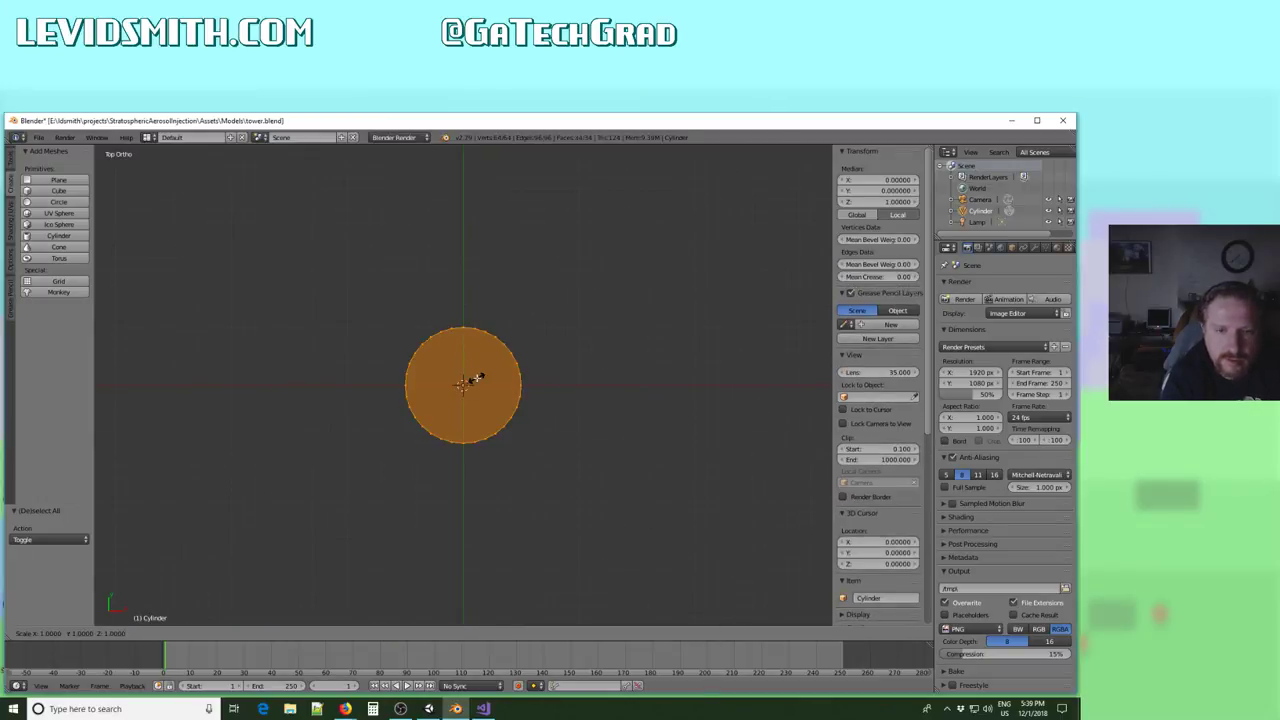
type(".2")
key("Return")
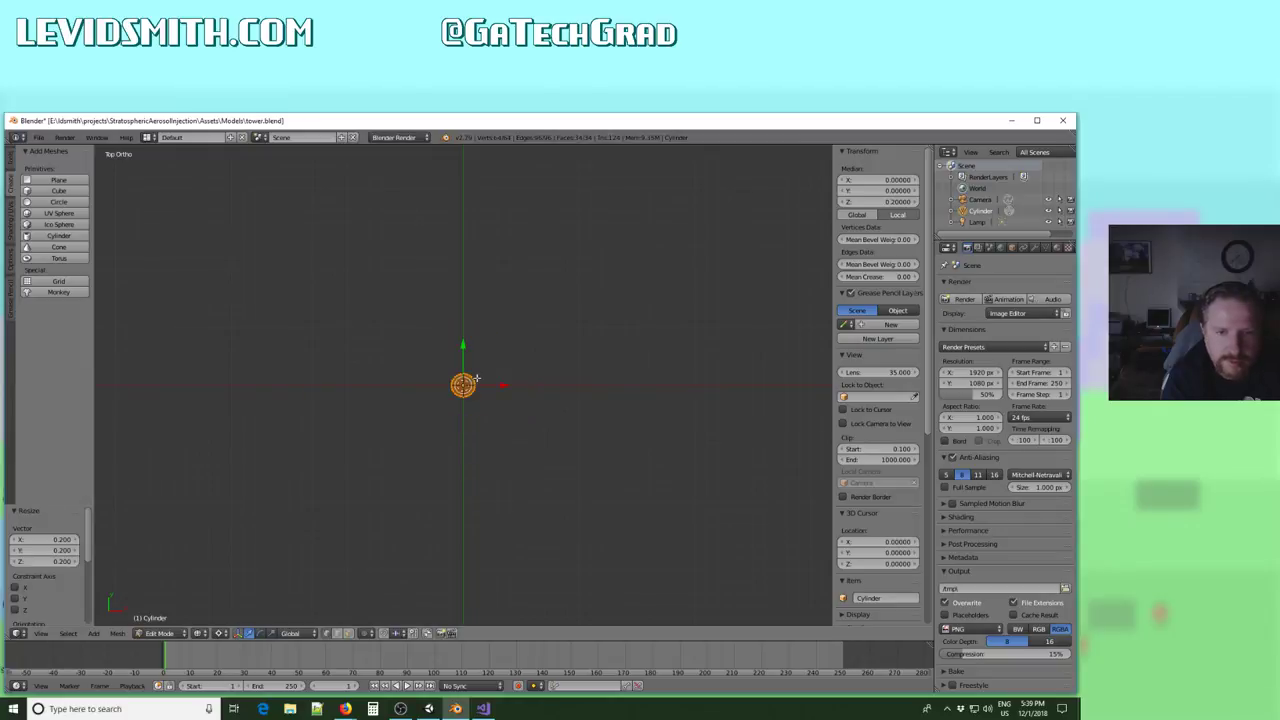
Select only the cylinder's top vertices in front view and set their median Z to 1.
middle_click_drag(495, 240, 493, 317)
key("KP_1")
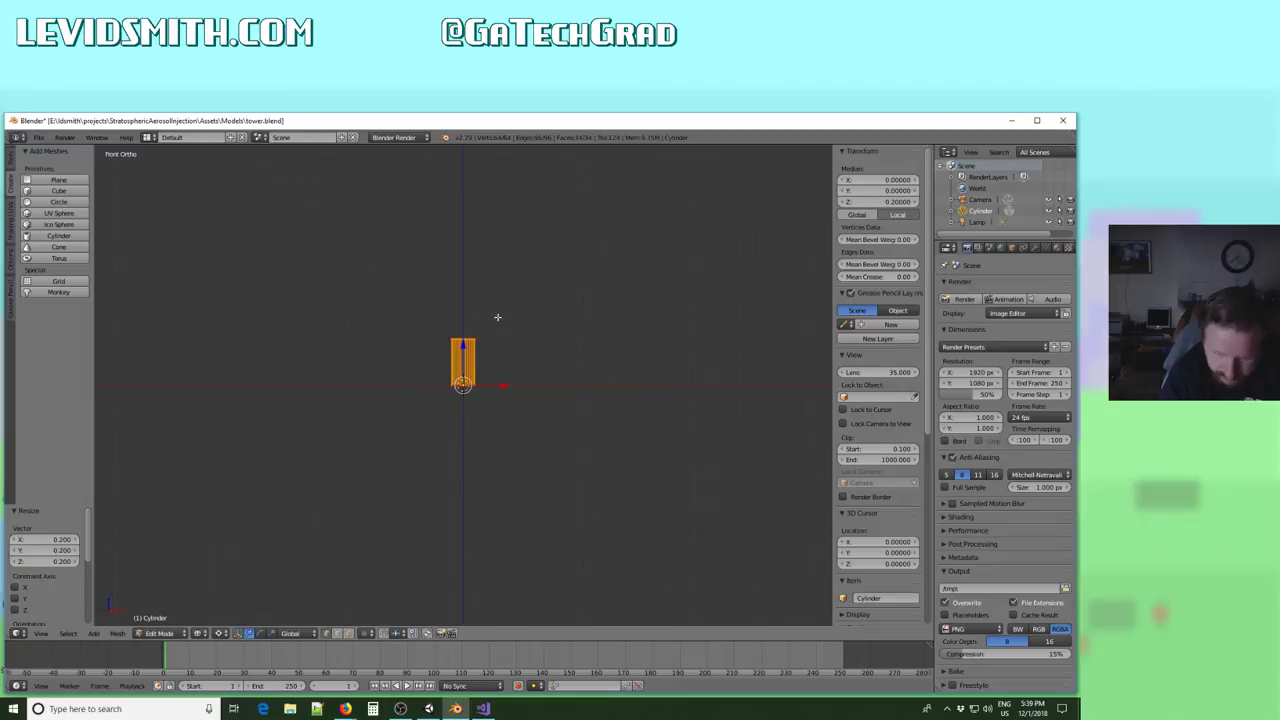
key("a")
key("a")
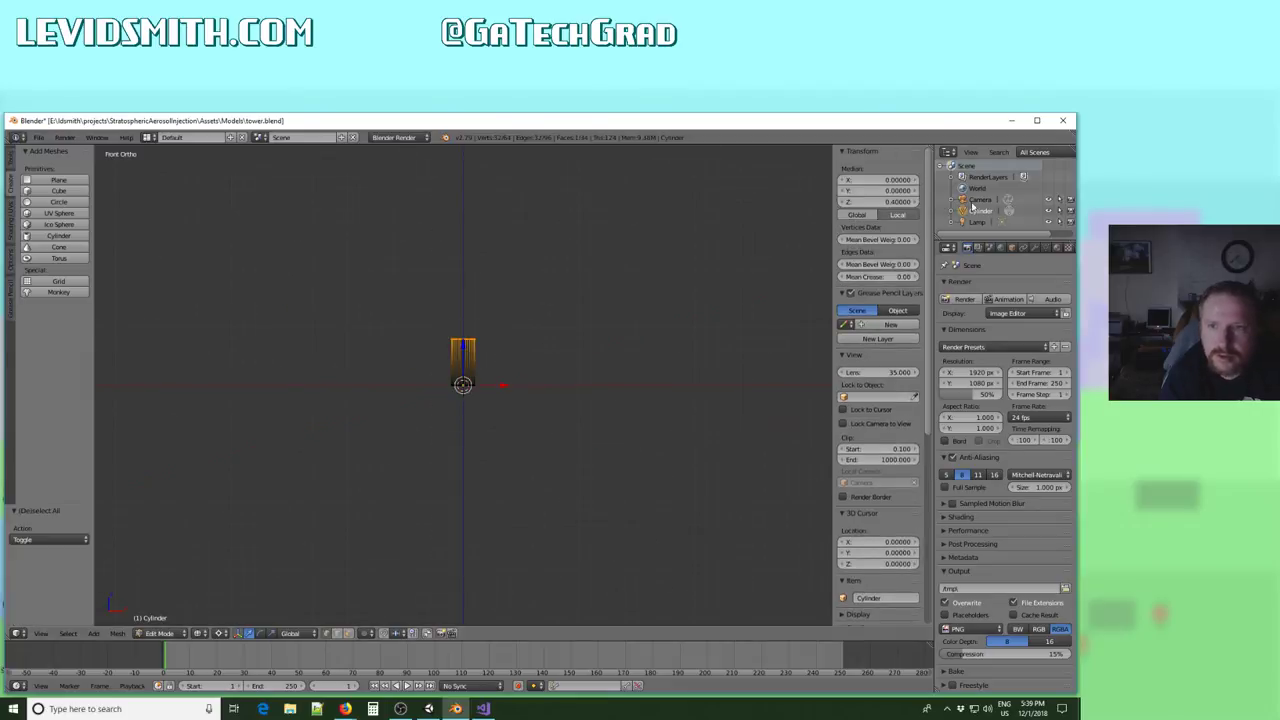
left_click(902, 202)
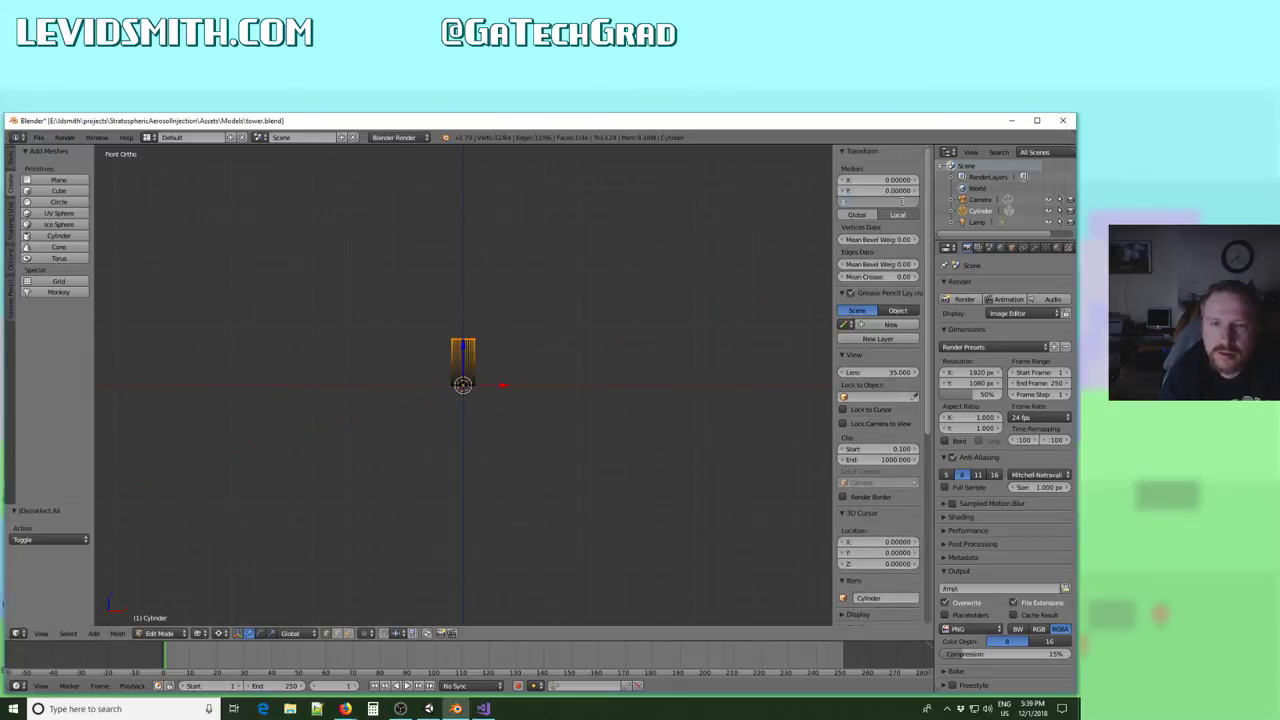
type("1")
key("Return")
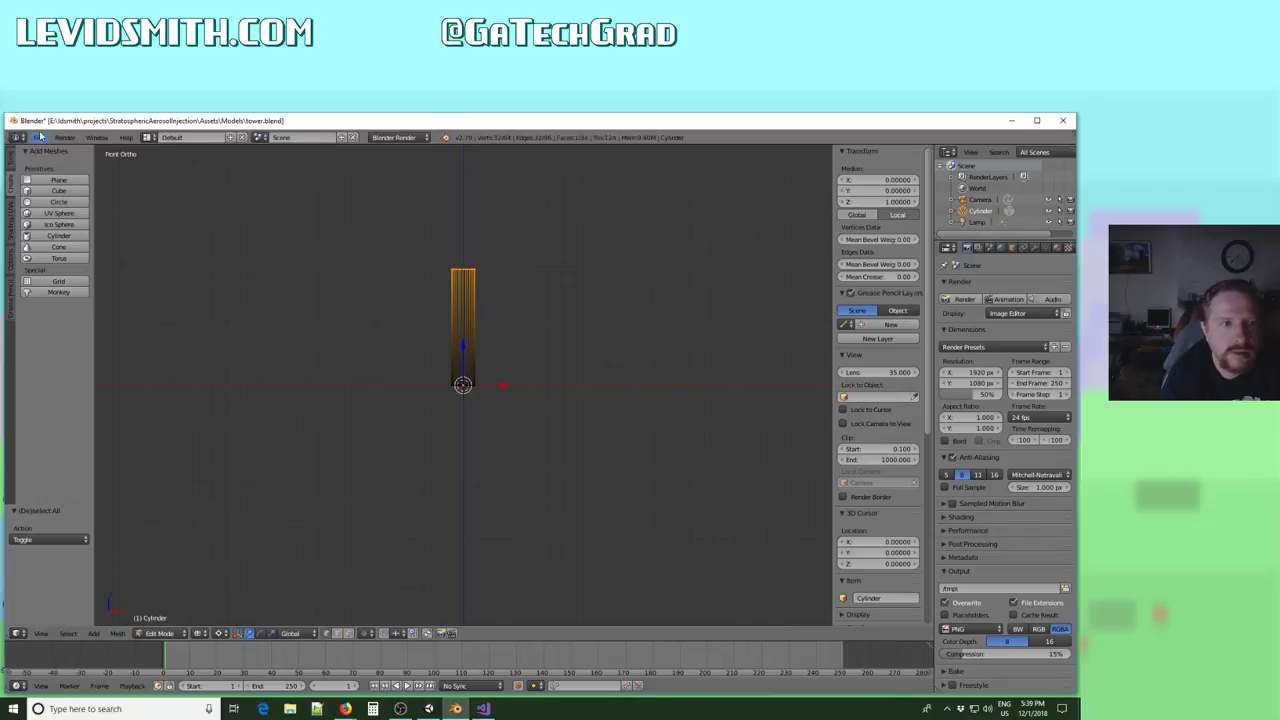
Save the changes to tower.blend and switch back to Unity.
left_click(38, 137)
left_click(55, 224)
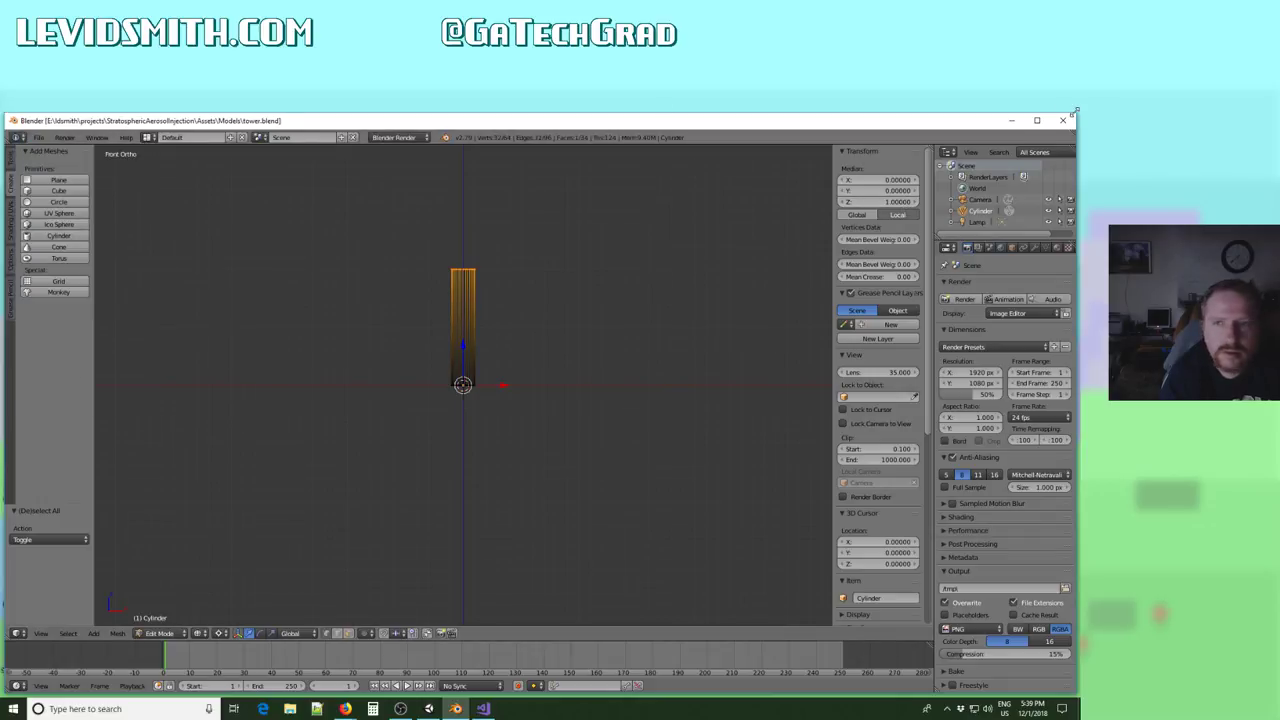
left_click(1012, 121)
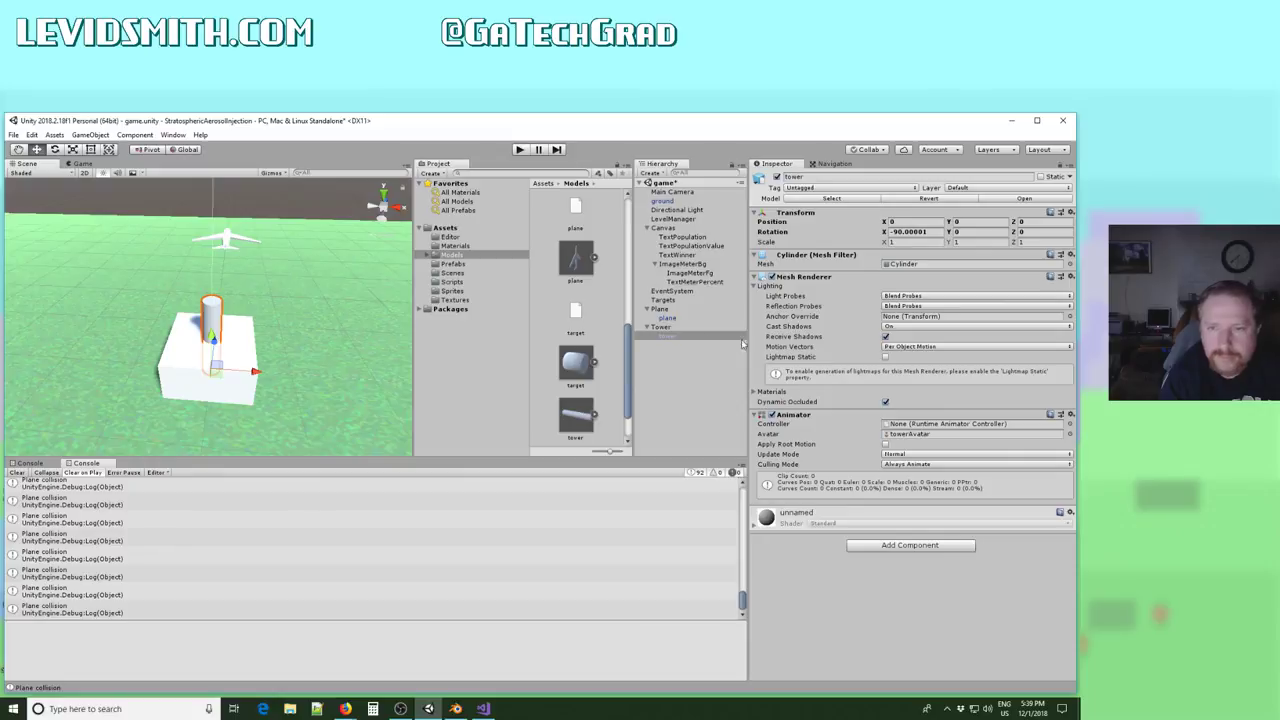
Set the Box Collider size of the parent Tower object to X 0.2, Y 2, Z 0.2.
left_click(667, 328)
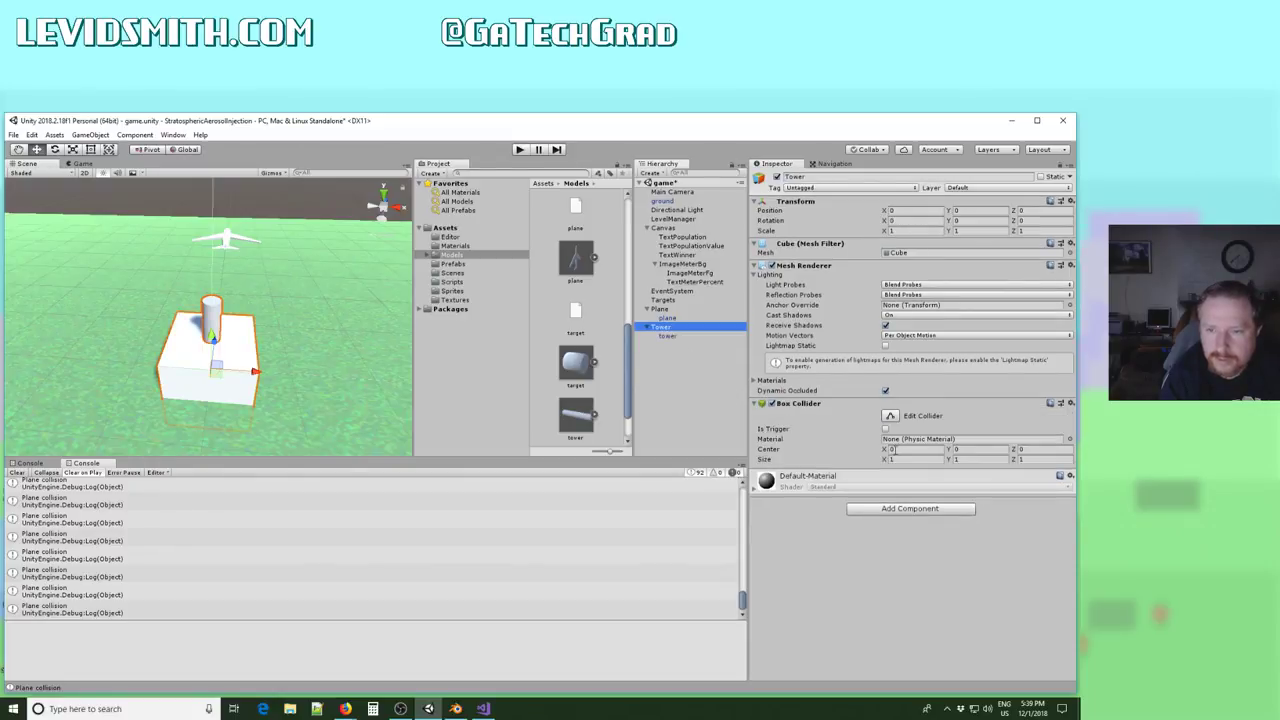
left_click(906, 460)
type("0.2")
key("Tab")
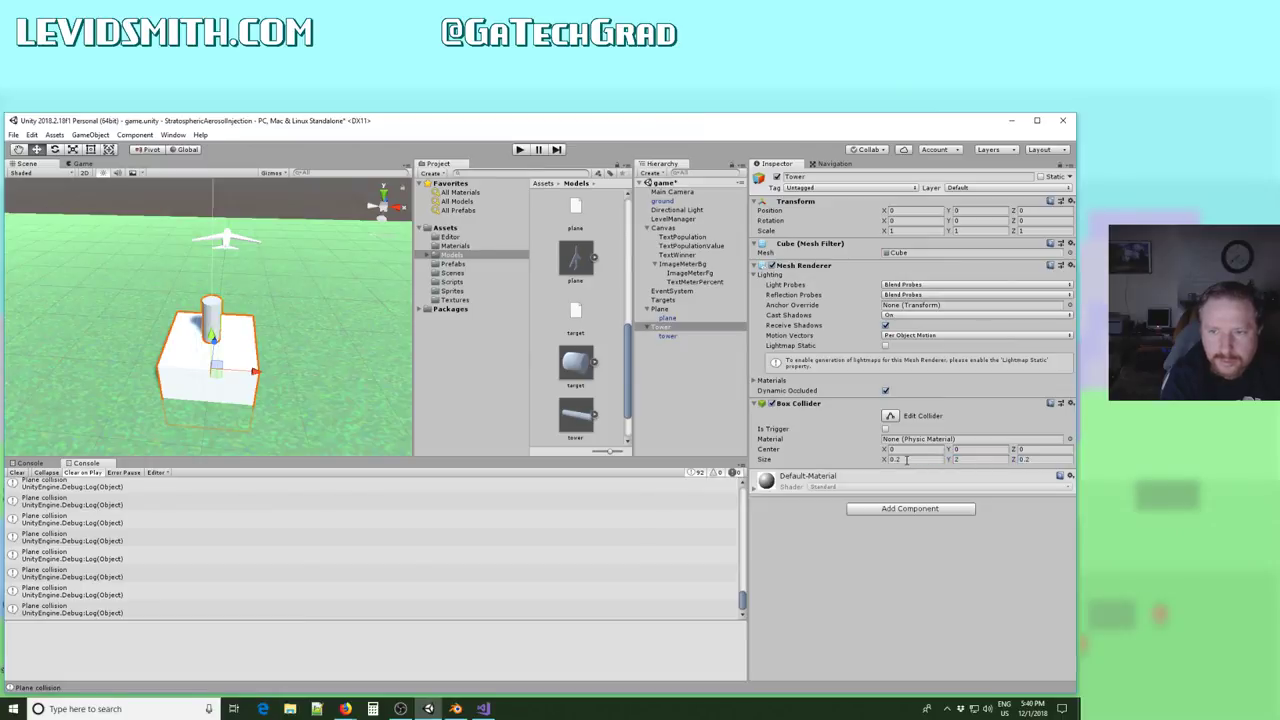
key("shift+Tab")
key("shift+Tab")
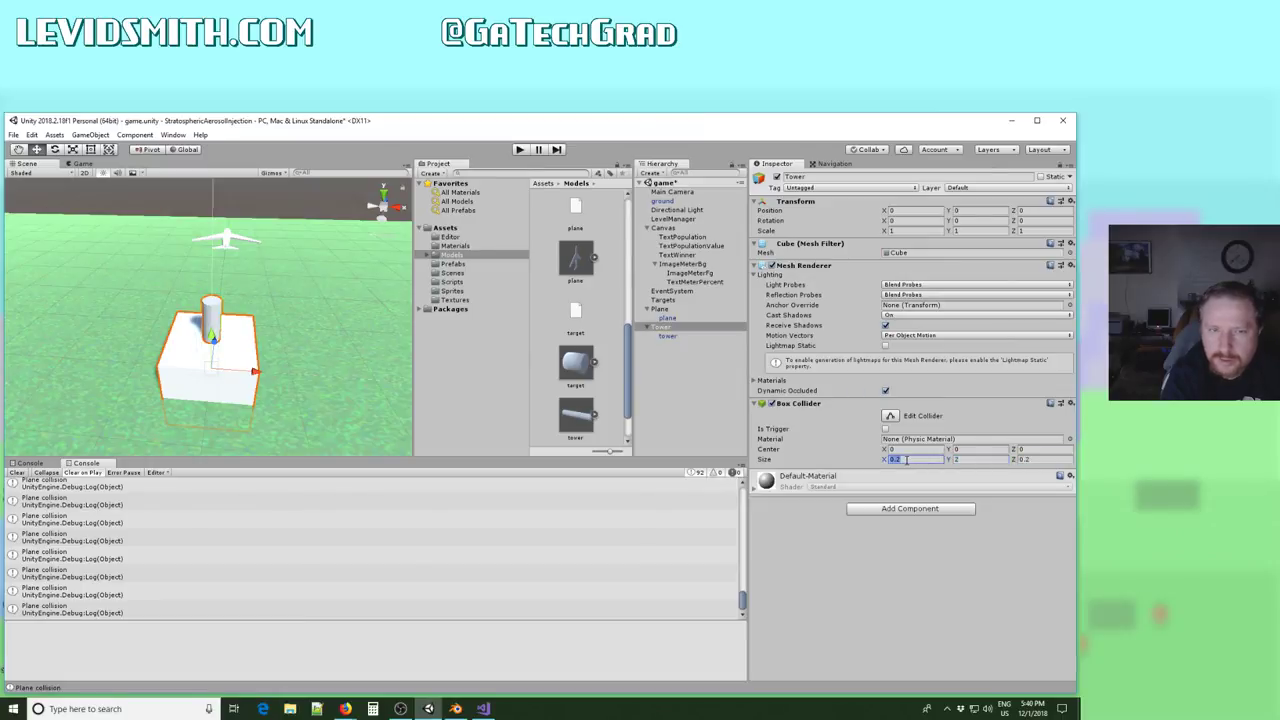
Set the Tower Box Collider's center Y to 1.
key("shift+Tab")
key("shift+Tab")
type("1")
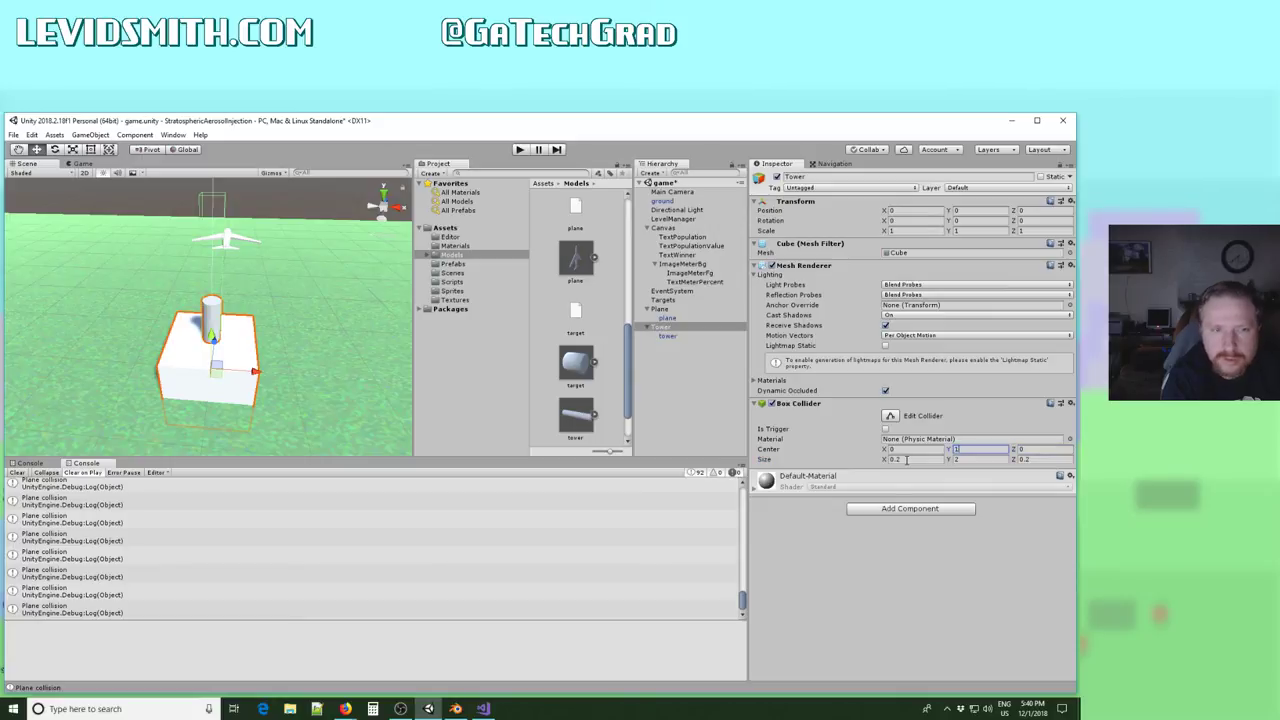
Set the Tower Box Collider's size Y to 1 and its center Y to 0.5.
key("Tab")
key("Tab")
key("Tab")
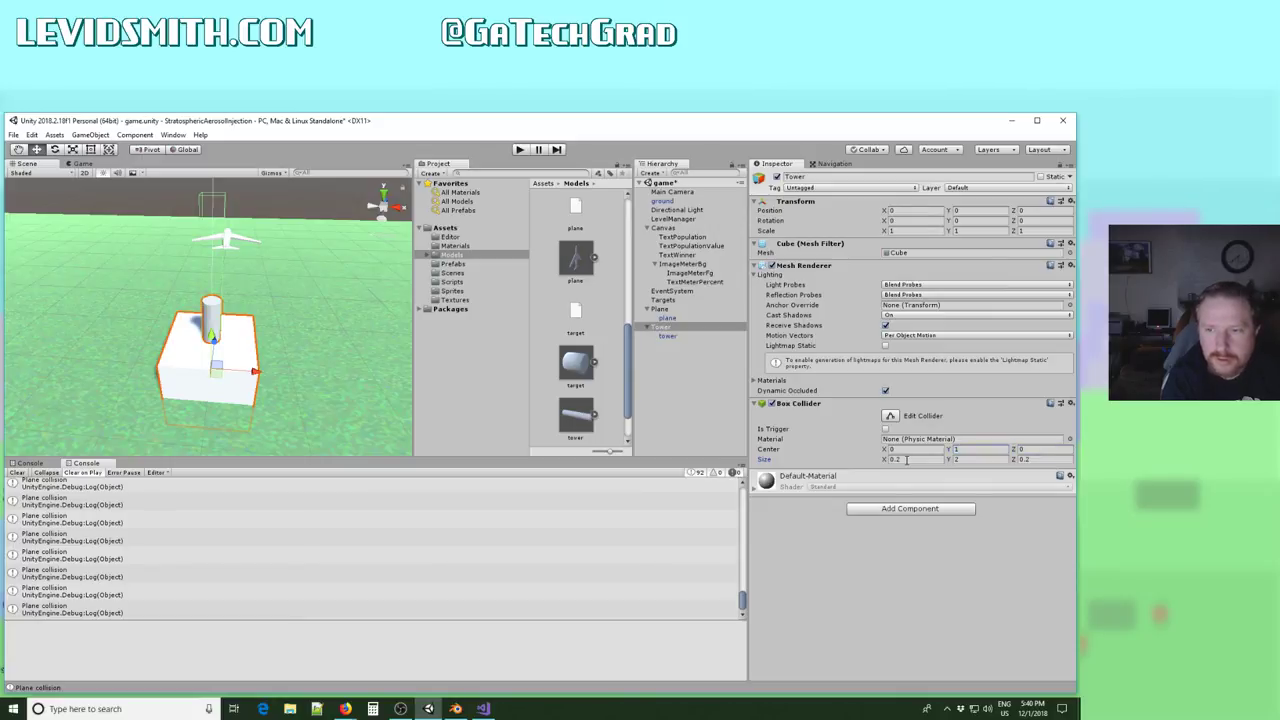
key("shift+Tab")
key("shift+Tab")
key("shift+Tab")
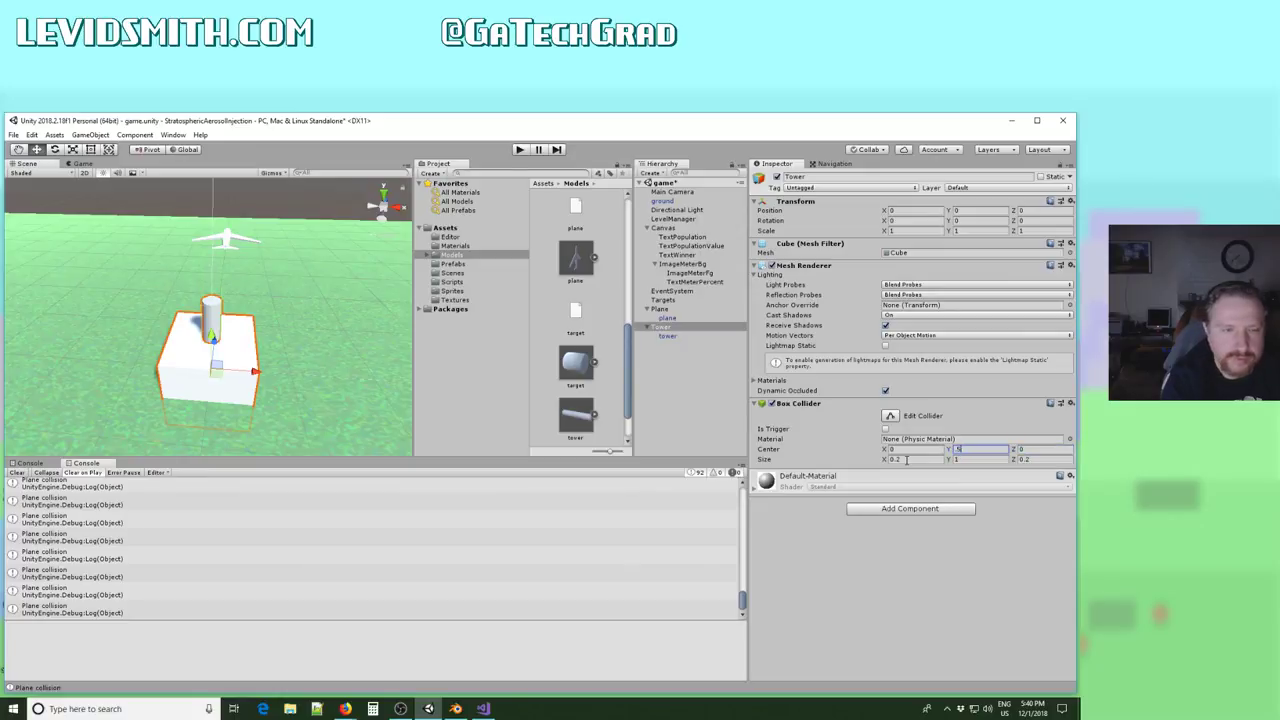
Remove the Mesh Renderer component from the parent Tower object and frame the tower in the scene.
left_click(1071, 265)
left_click(1000, 294)
right_click_drag(313, 346, 299, 290)
key("f")
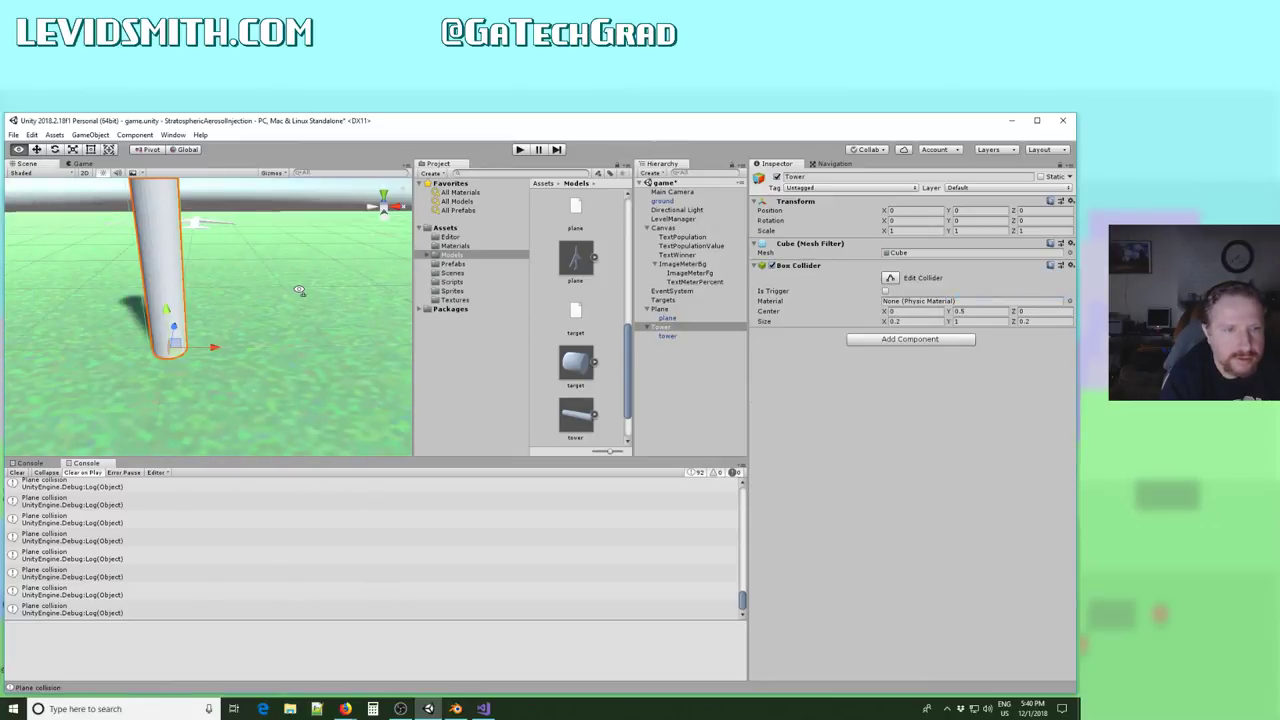
Create a new C# script named Tower in the project's Scripts folder.
scroll(299, 290, "down", 3)
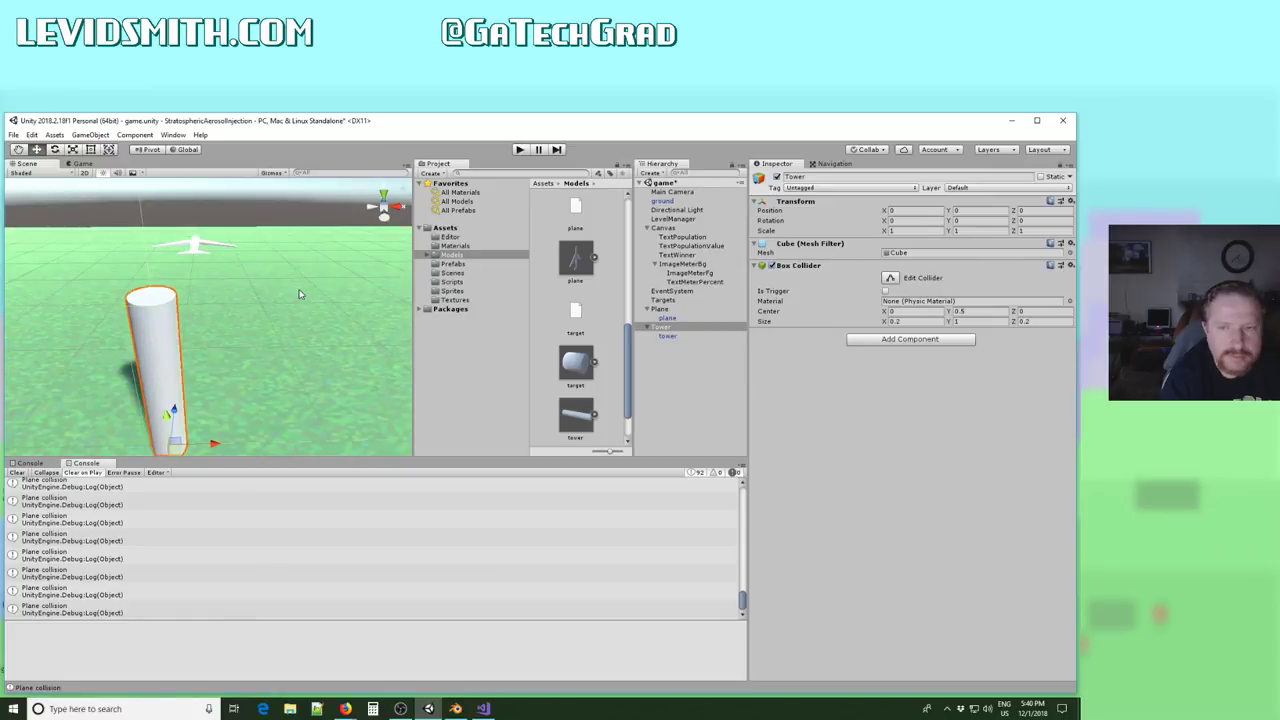
left_click_drag(197, 331, 277, 310, "alt")
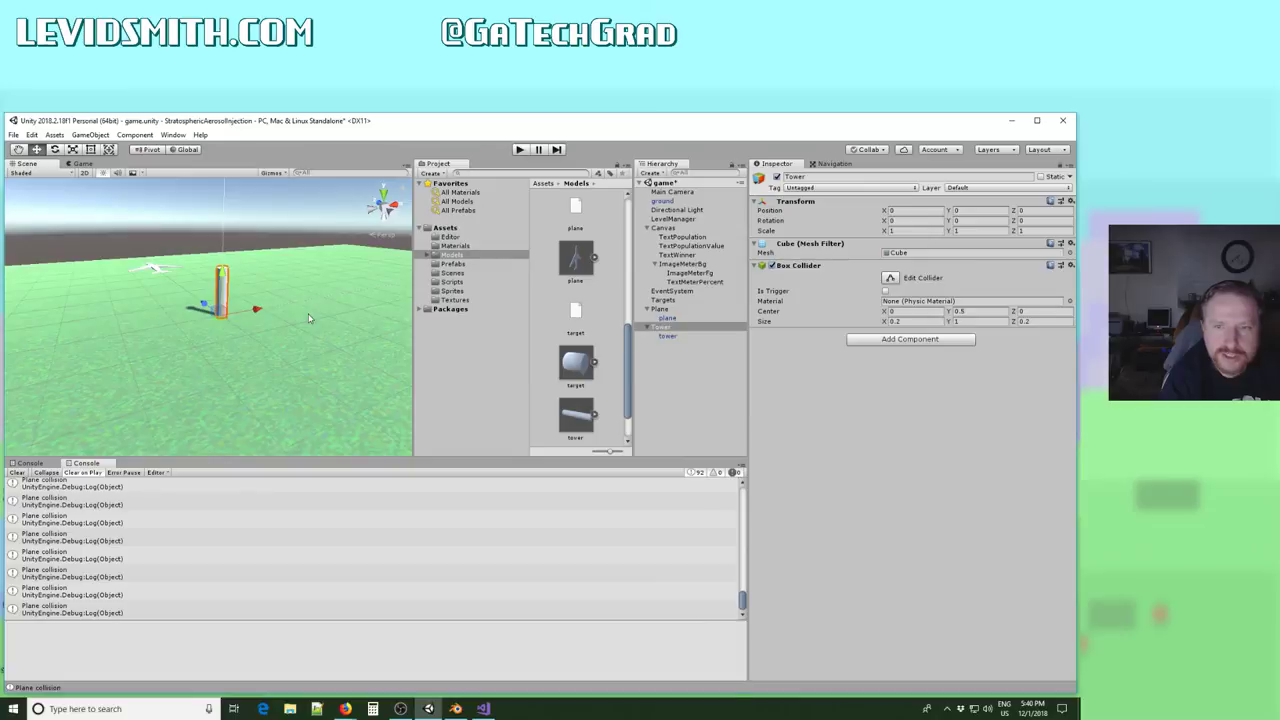
left_click(455, 283)
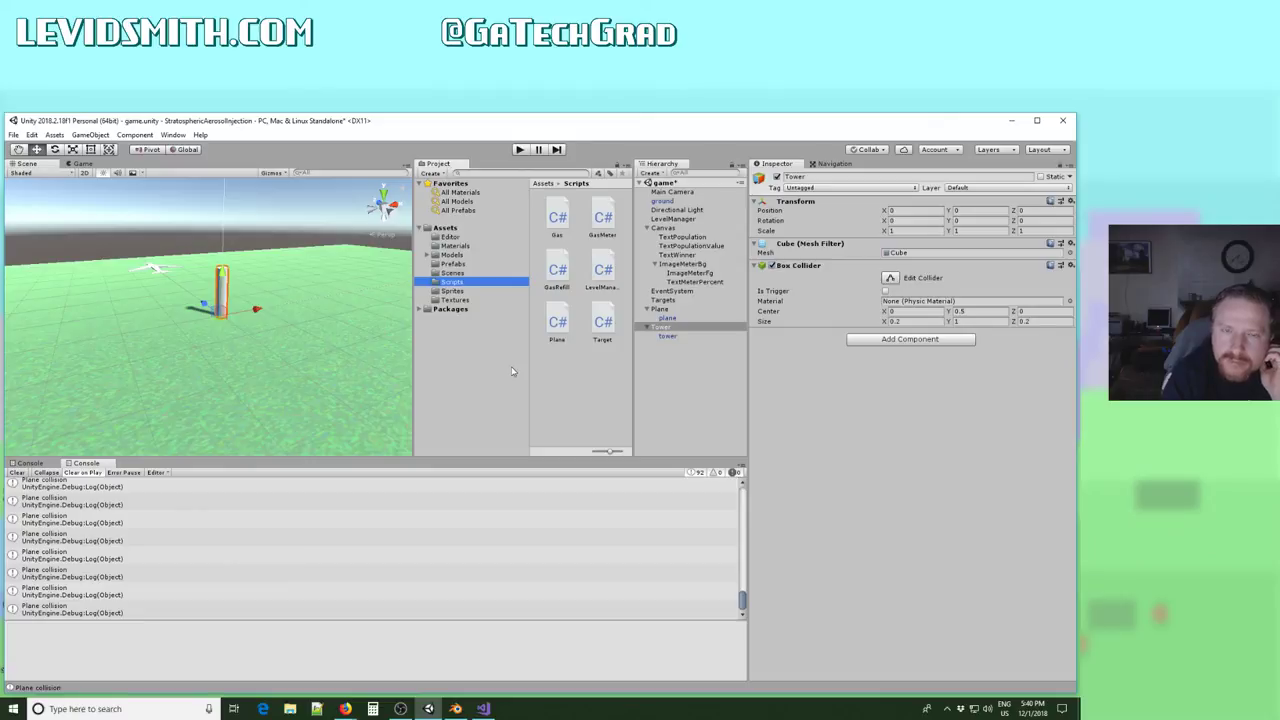
right_click(580, 387)
mouse_move(605, 395)
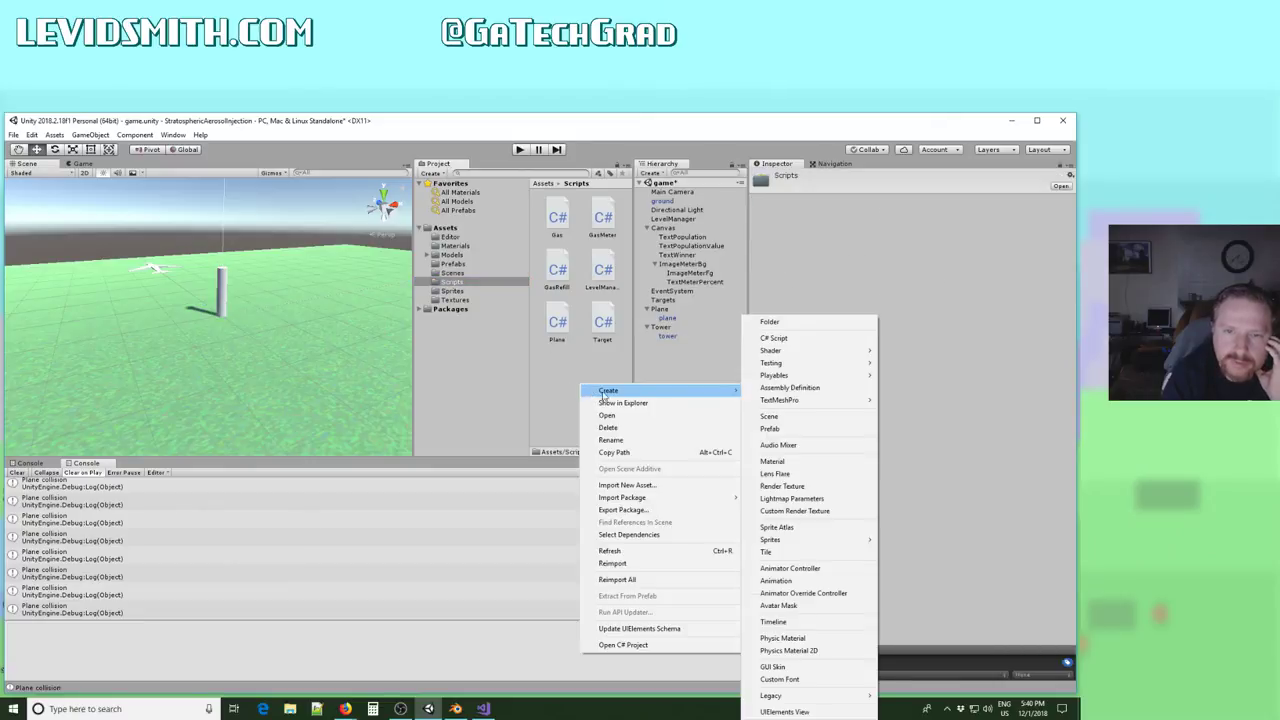
left_click(823, 340)
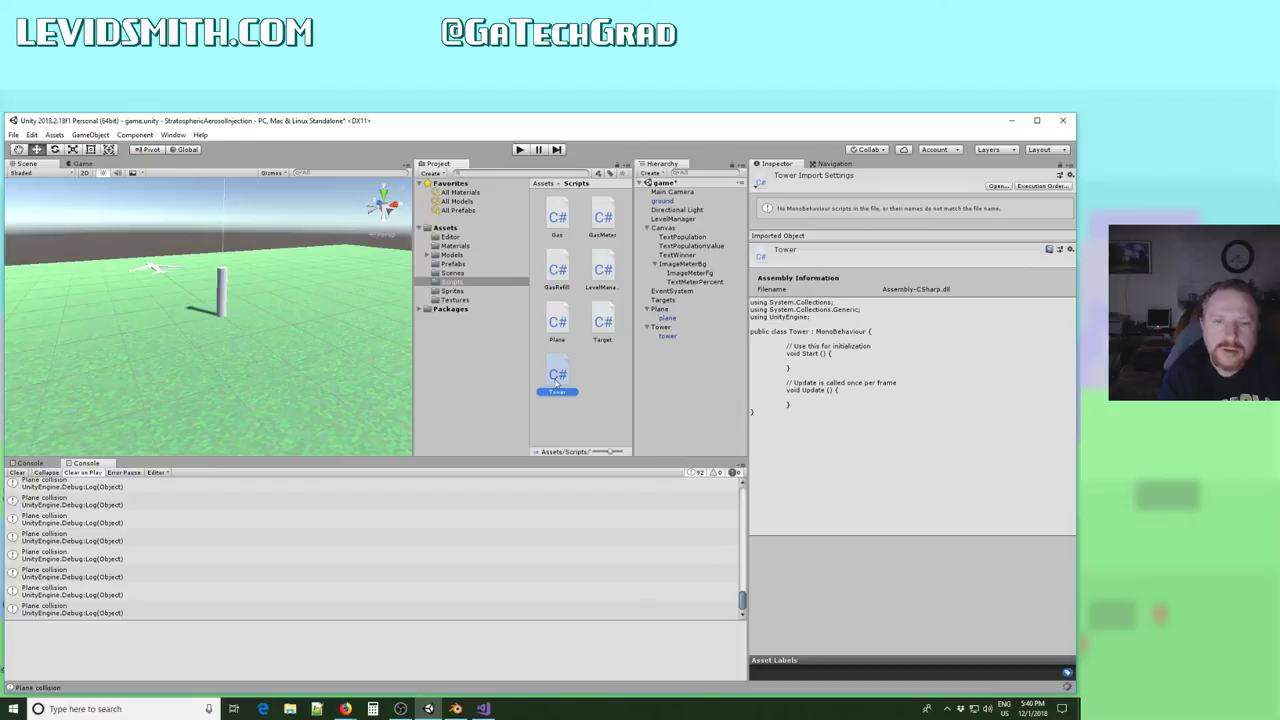
Try to attach the newly created Tower script to the parent Tower object.
left_click(557, 322)
left_click(552, 373)
left_click_drag(562, 386, 662, 327)
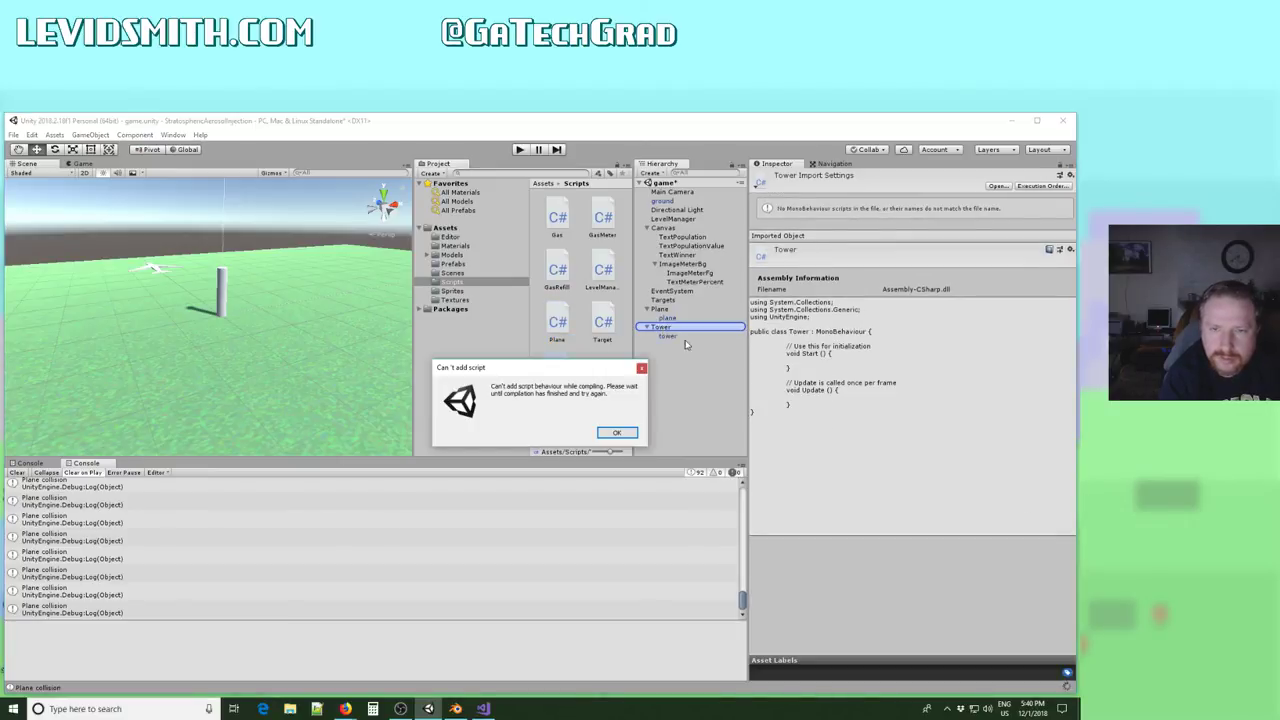
left_click(626, 433)
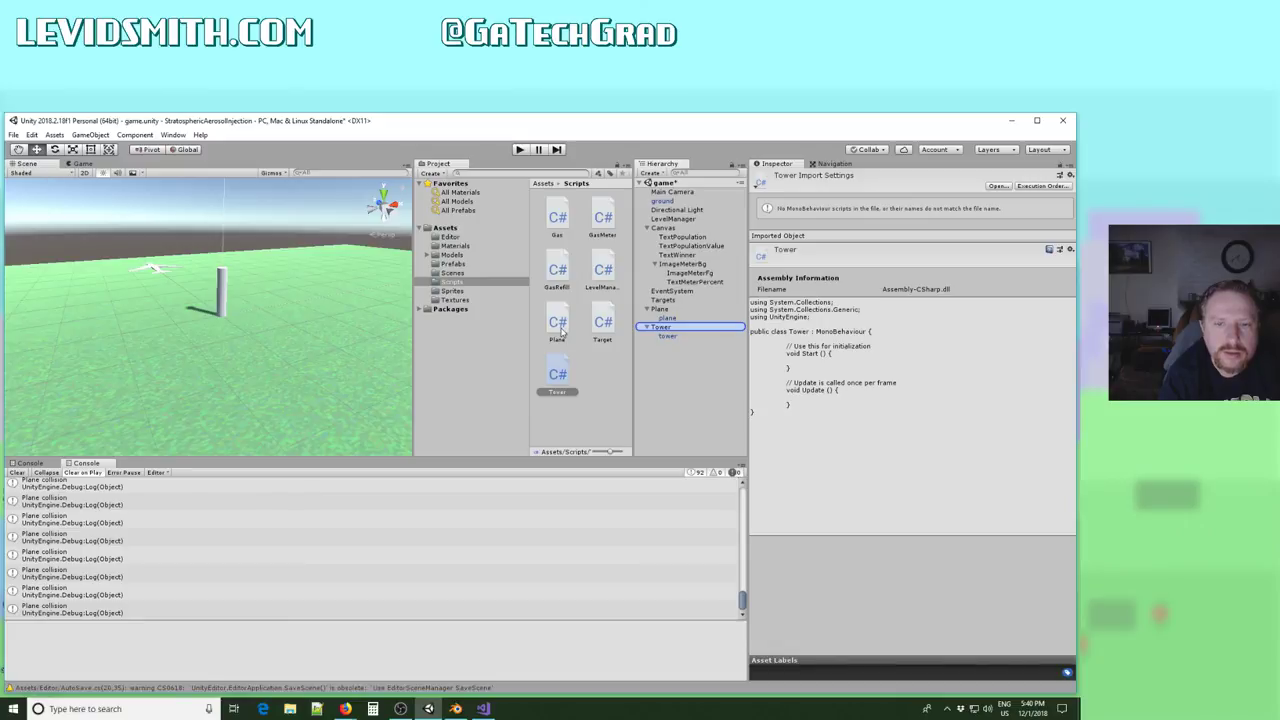
Attach the Tower script to the parent Tower object in the scene hierarchy.
left_click(561, 330)
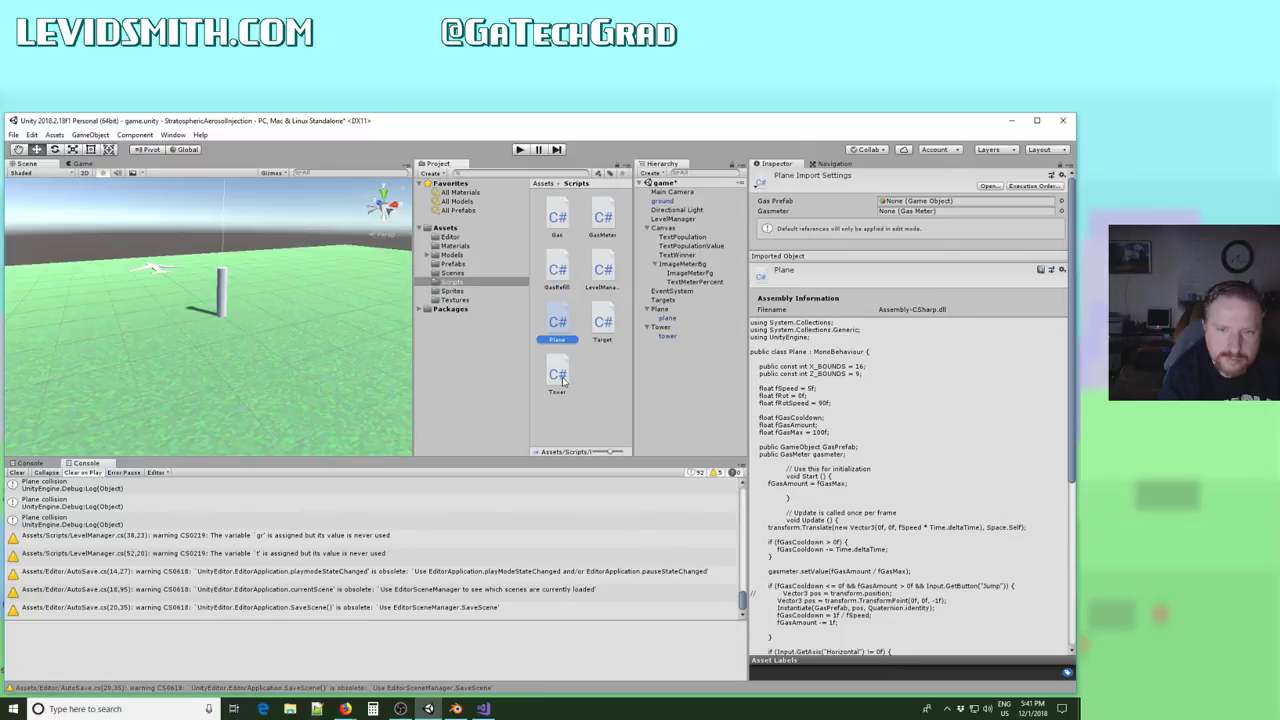
left_click_drag(563, 381, 666, 324)
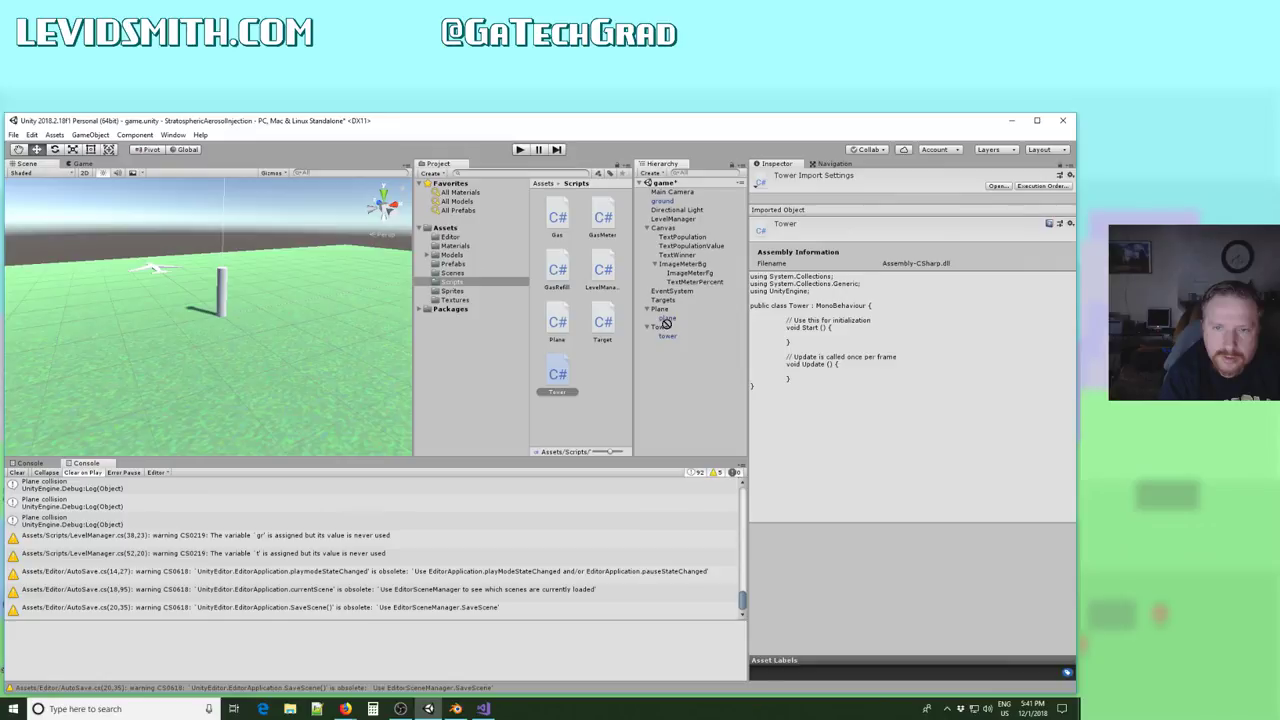
left_click_drag(666, 324, 662, 327)
Play-test the game by steering the plane around the tower and spraying gas over the population, and end the run.
left_click(521, 149)
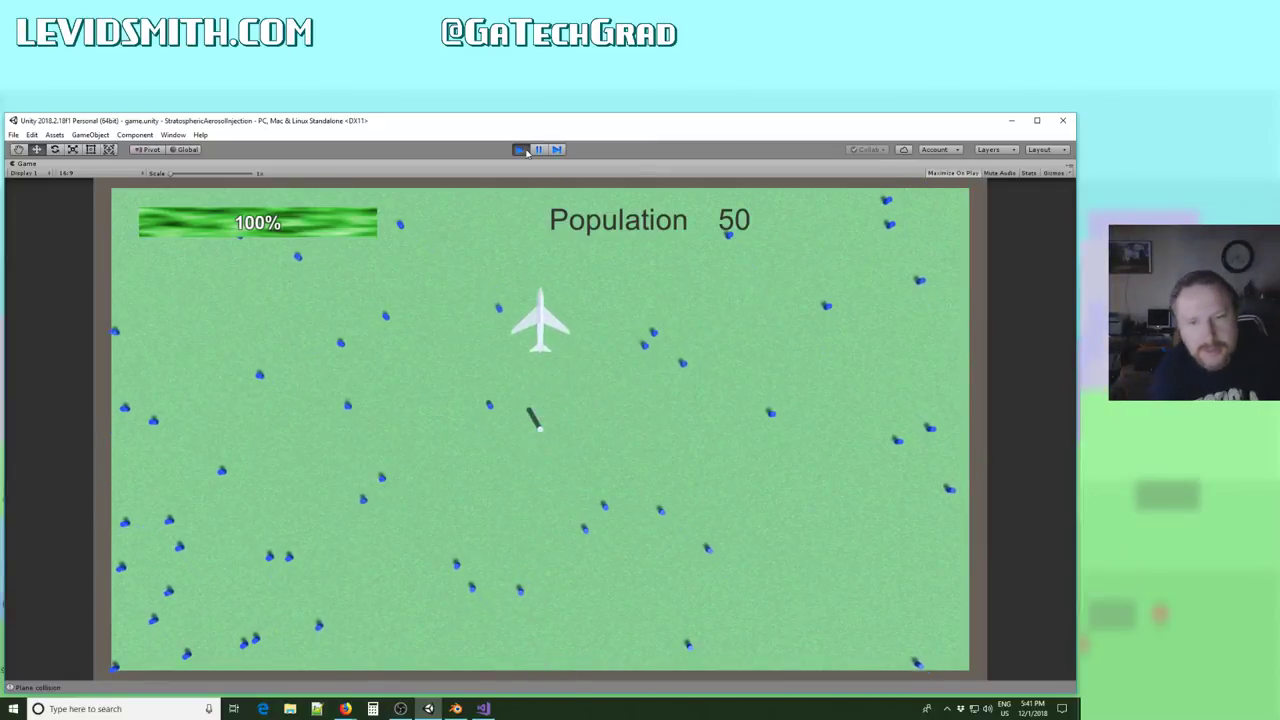
key("Left")
key("Right")
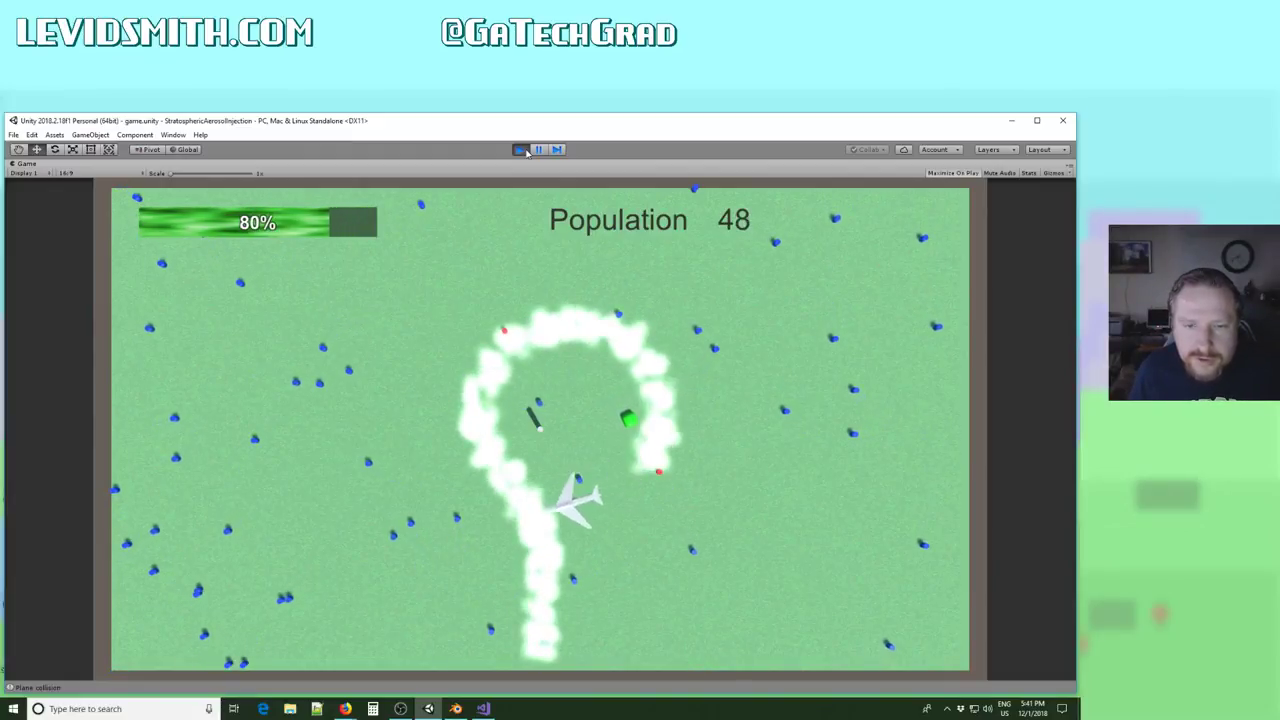
key("Left")
key("Left")
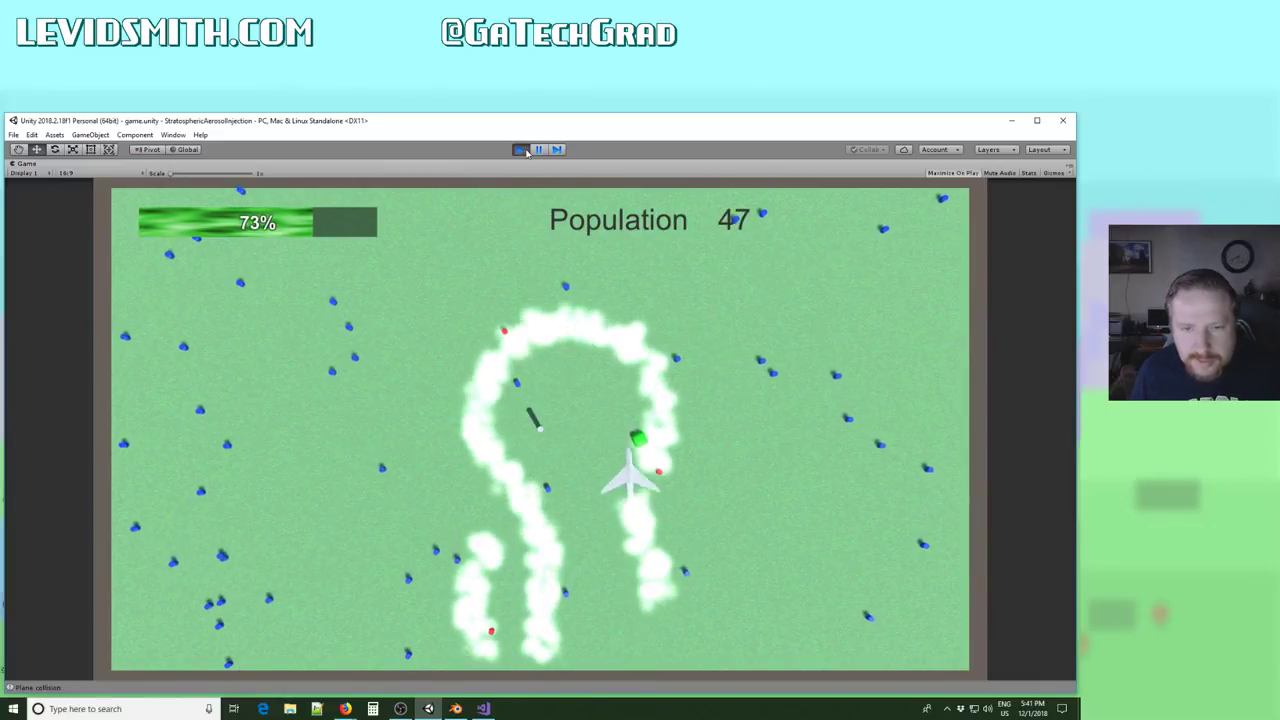
key("Right")
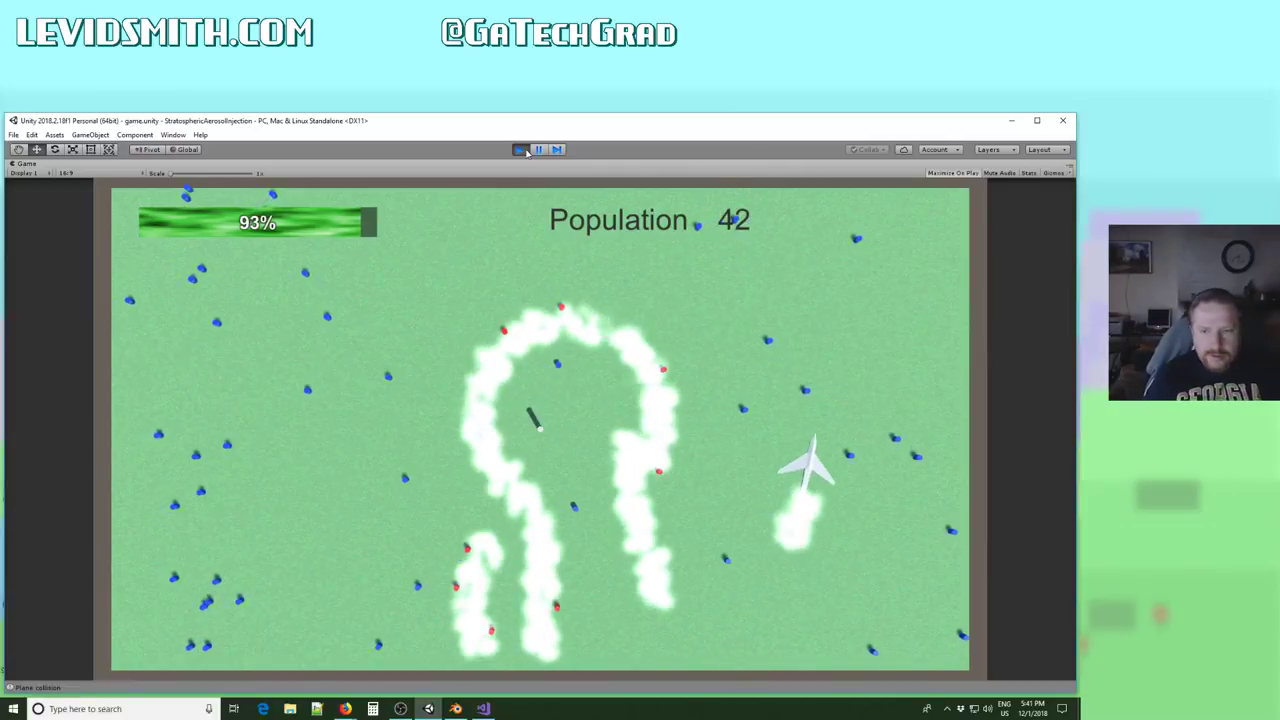
key("Left")
key("Left")
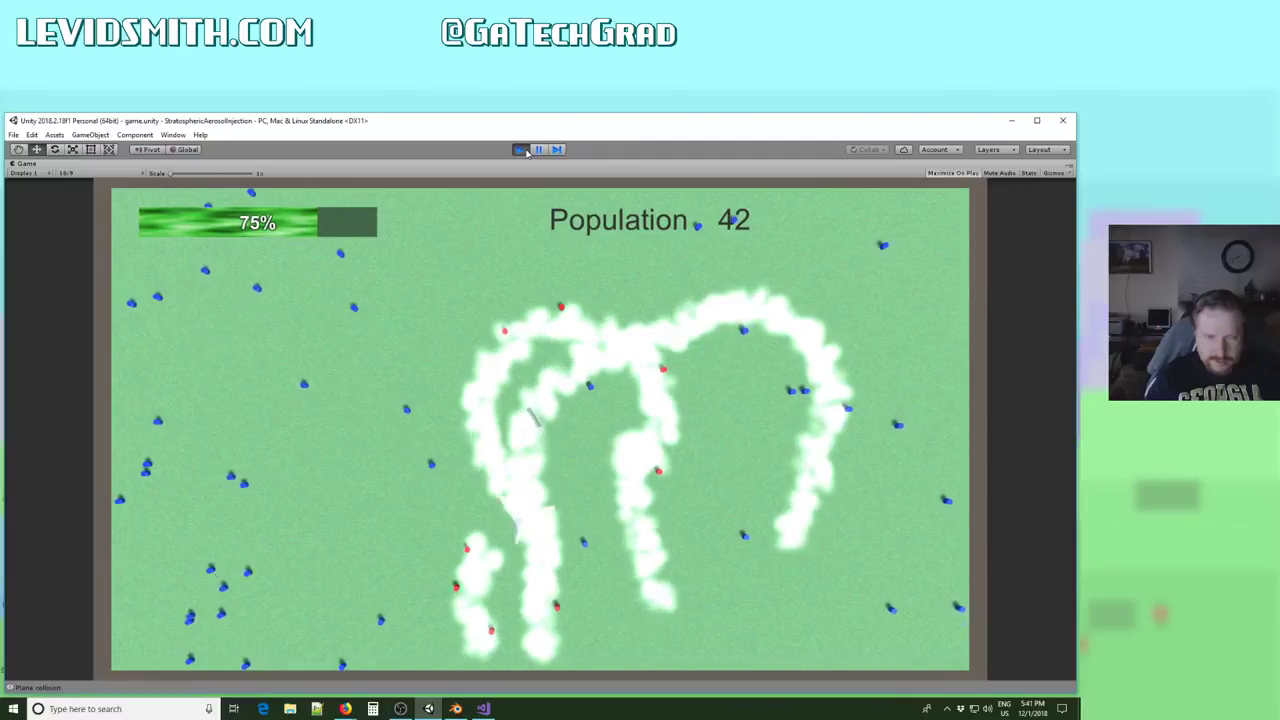
key("Right")
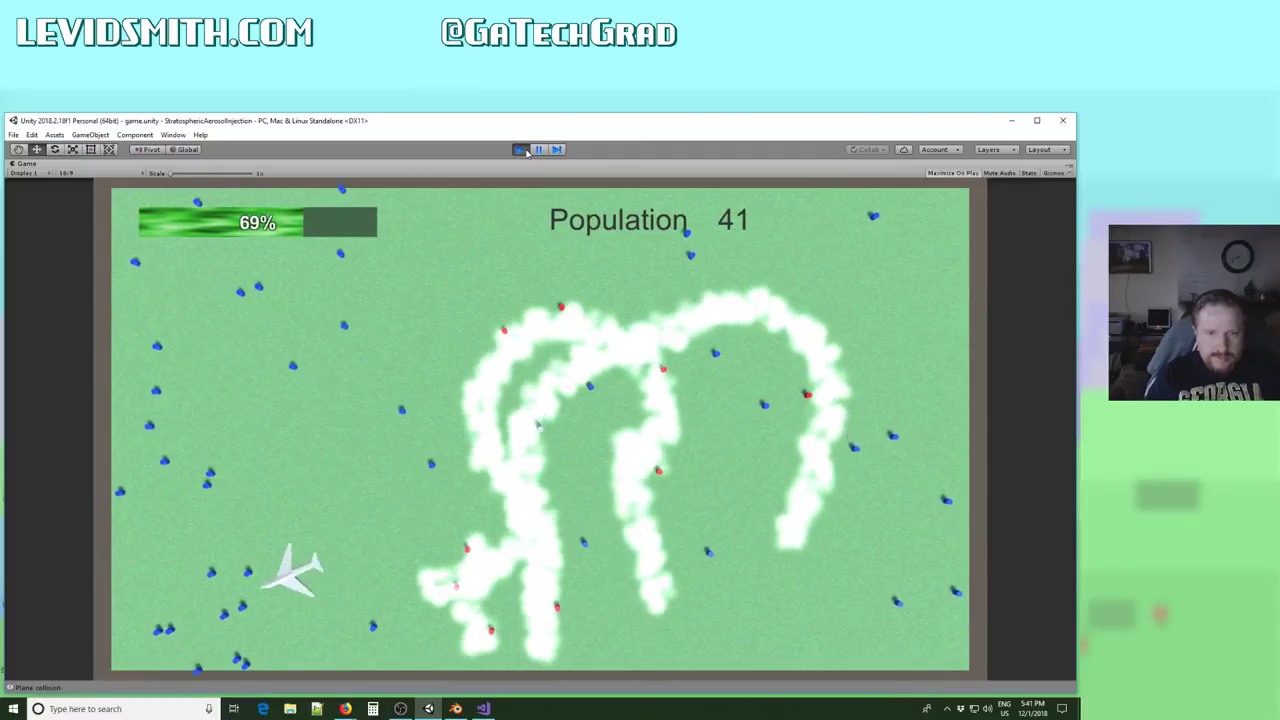
key("Left")
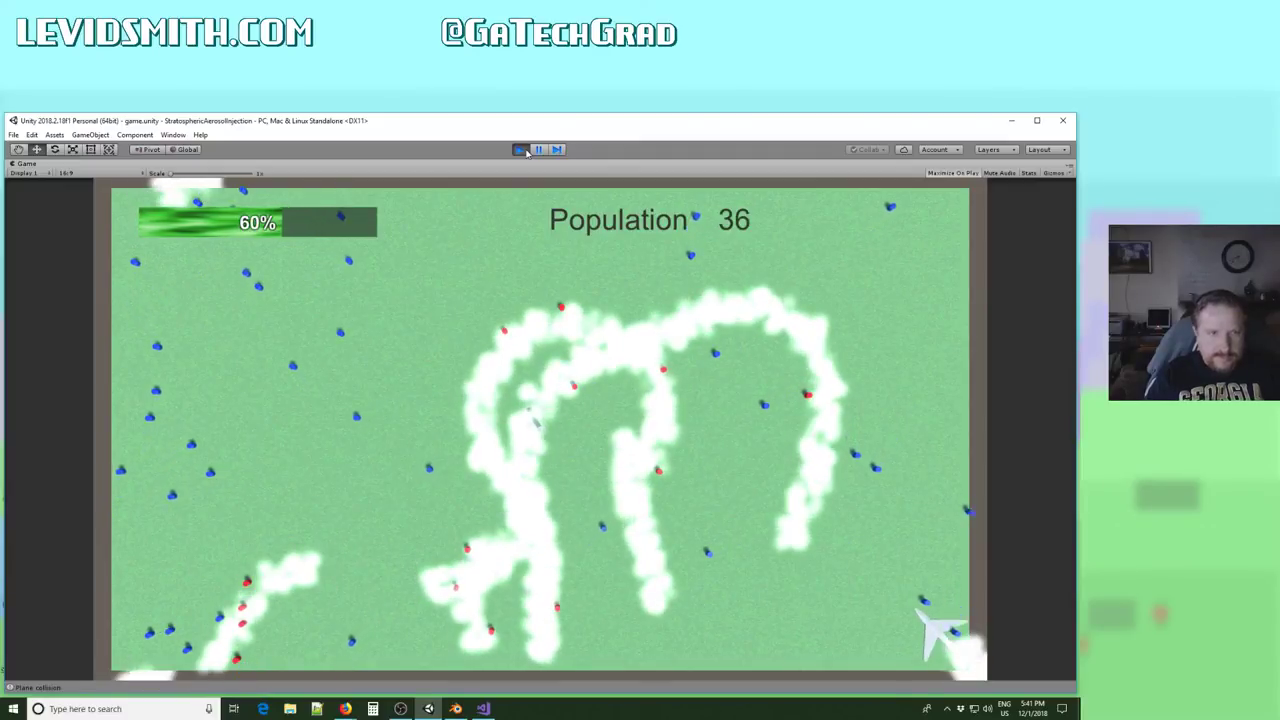
key("Right")
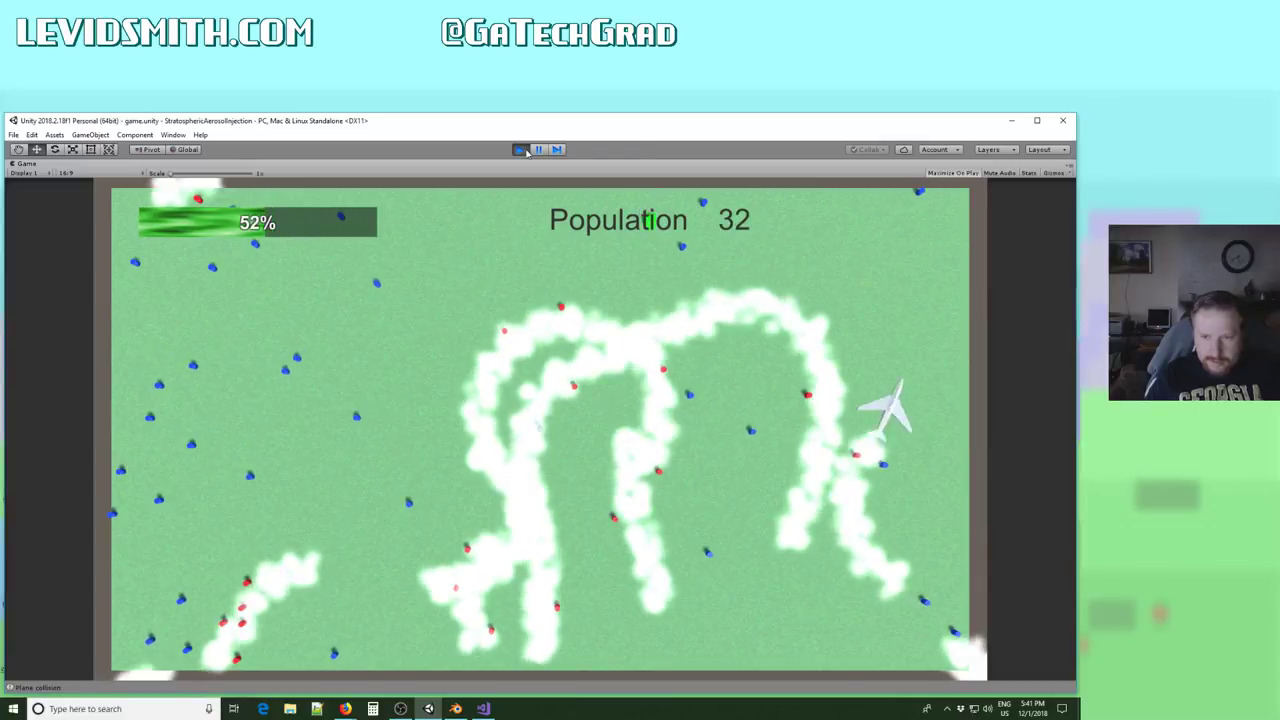
key("Left")
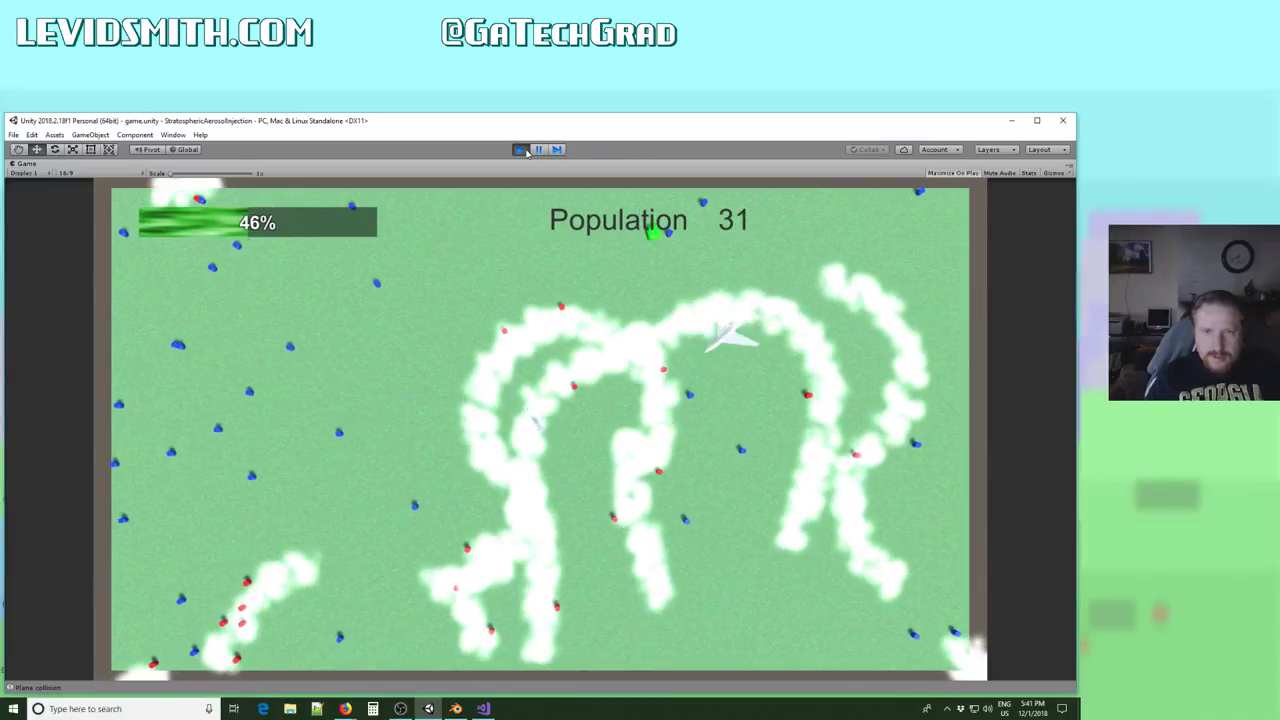
key("Right")
key("Right")
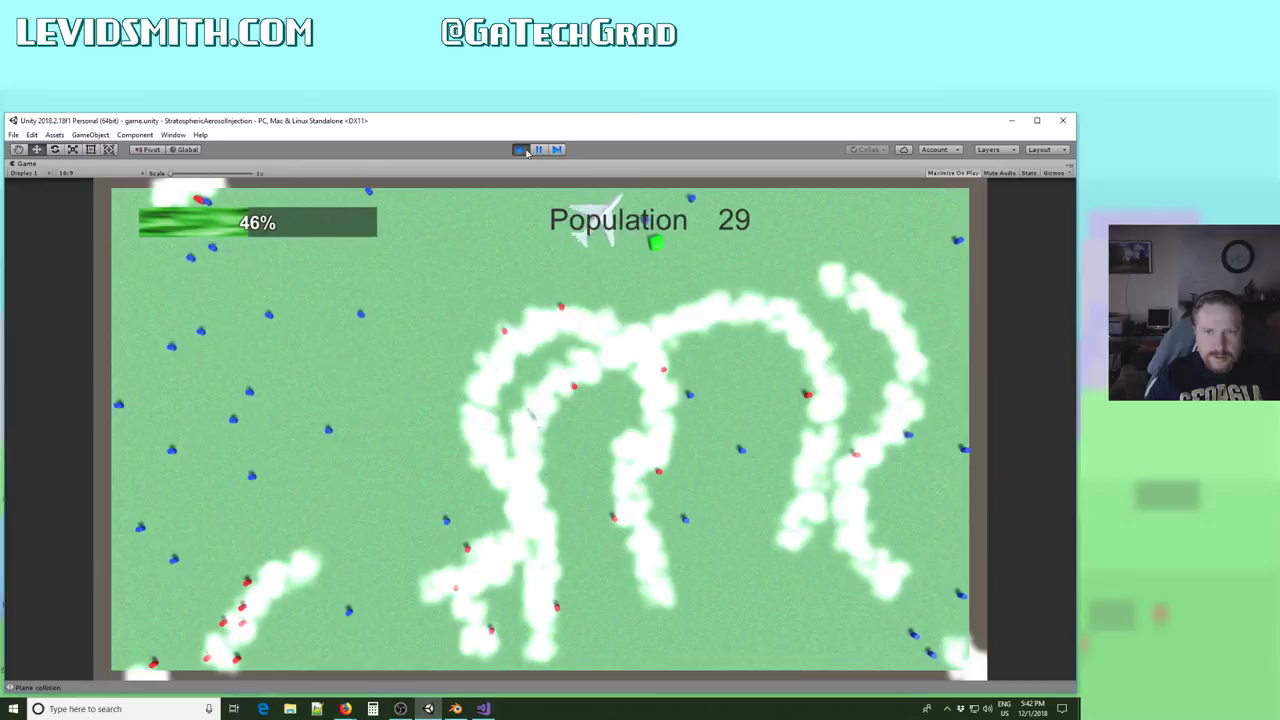
key("Right")
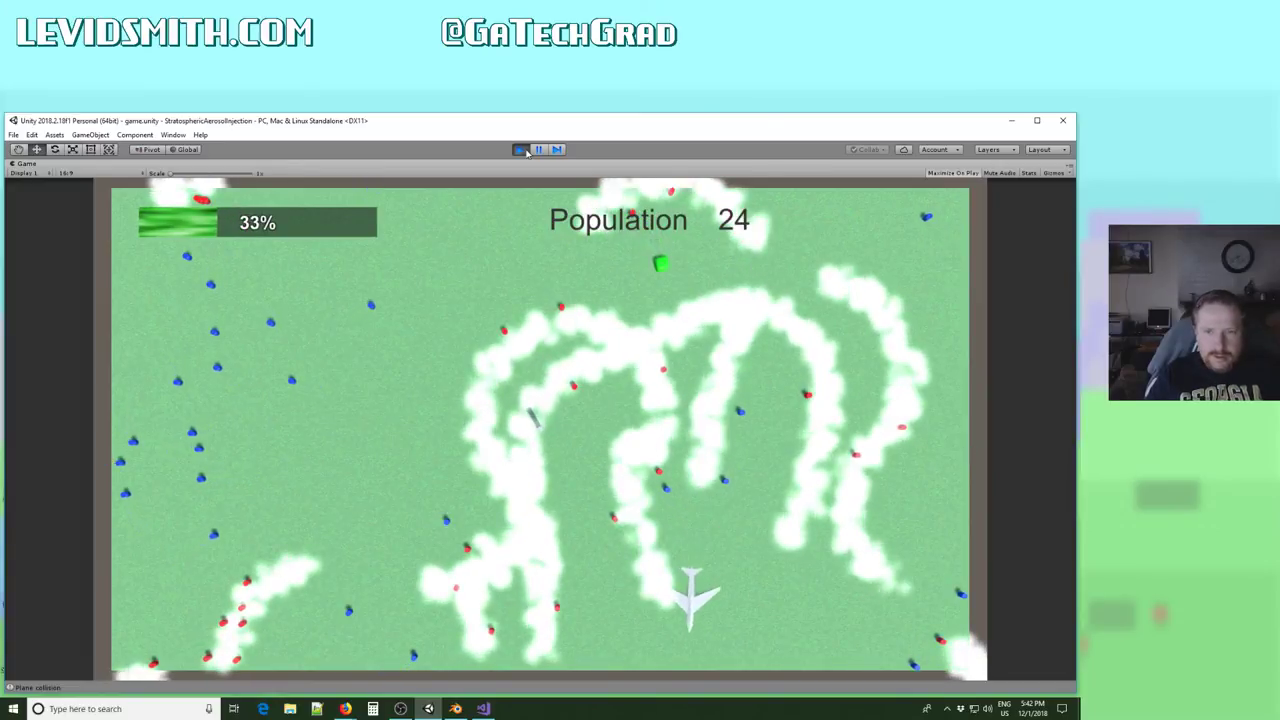
key("Left")
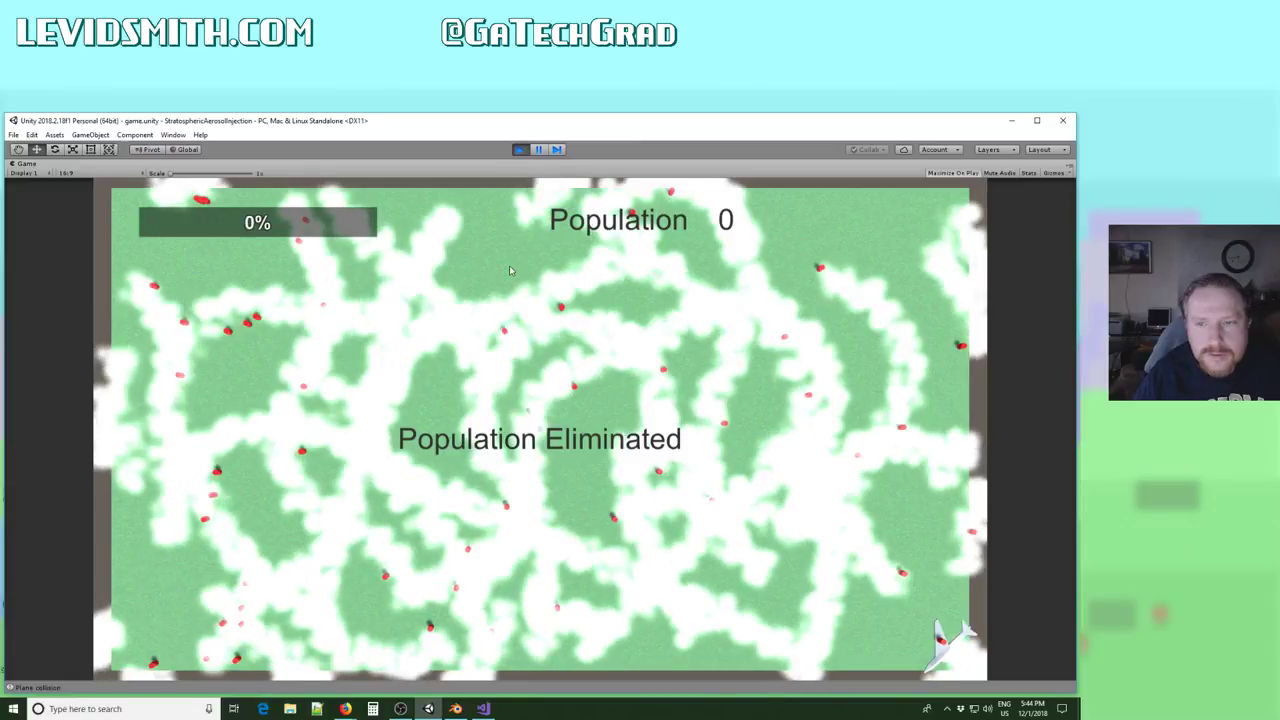
left_click(519, 150)
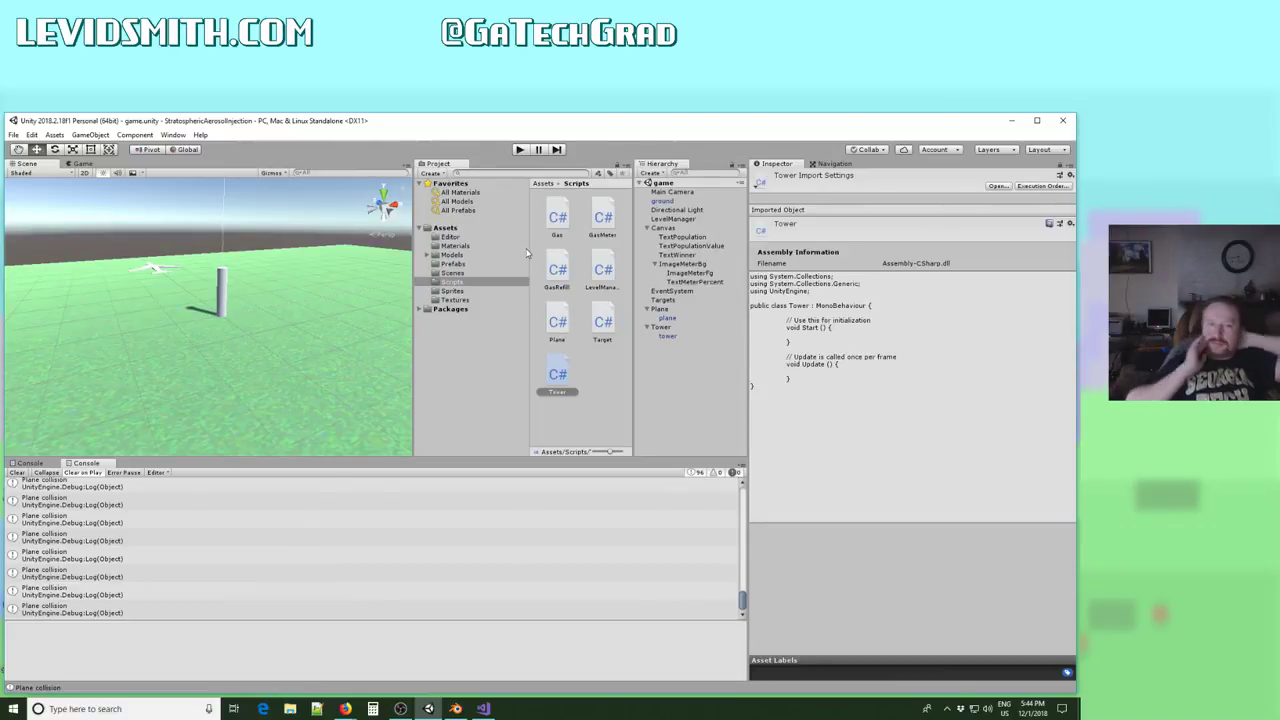
Add a 3D sphere to the scene and name it Bullet.
right_click(691, 387)
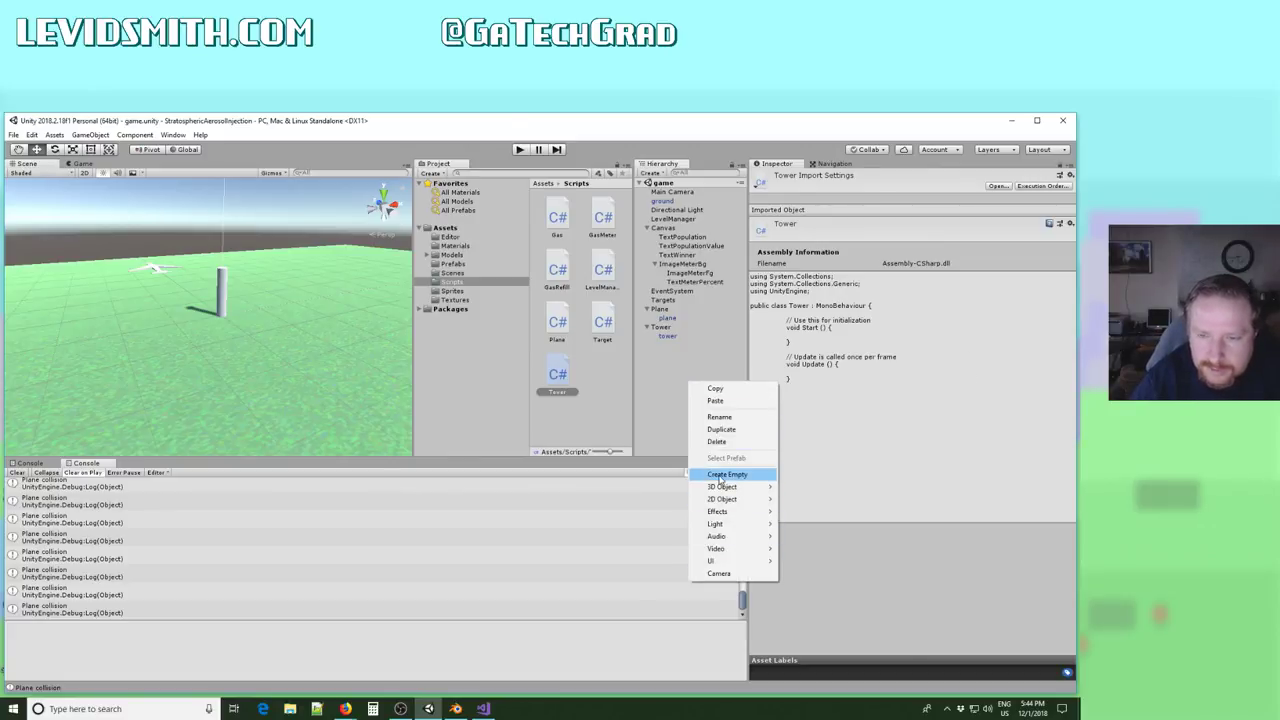
mouse_move(725, 488)
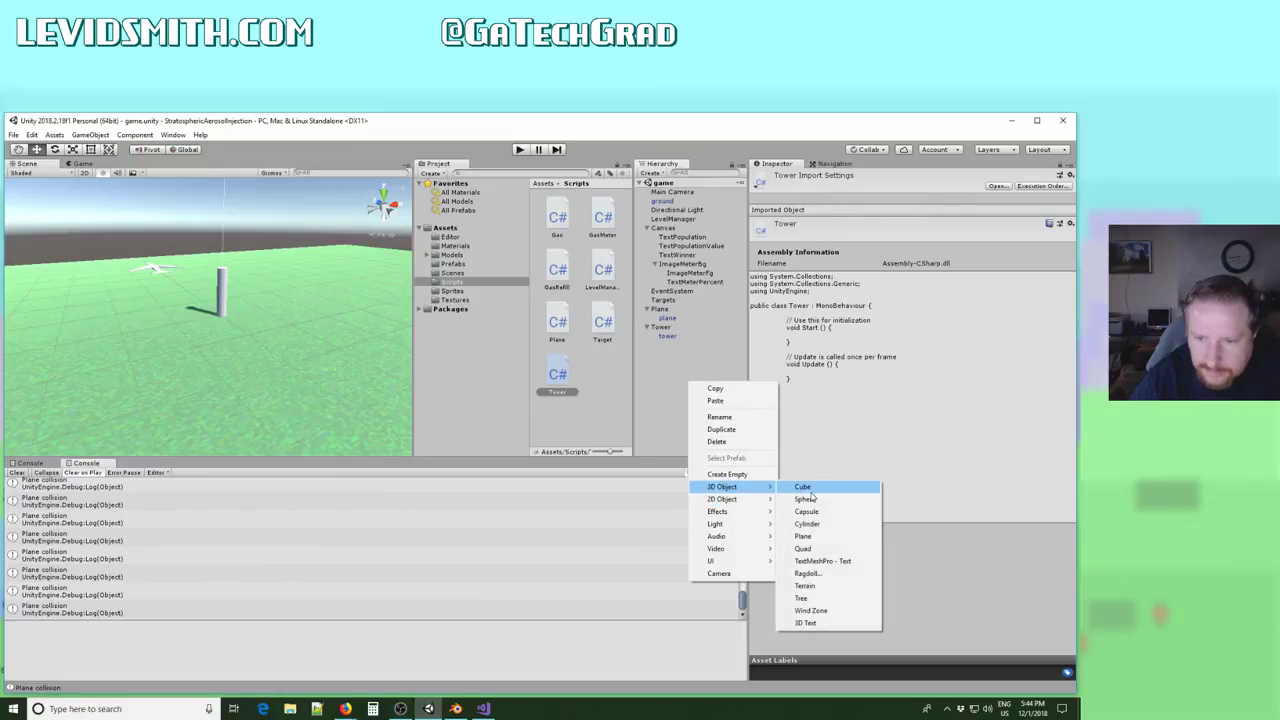
left_click(808, 499)
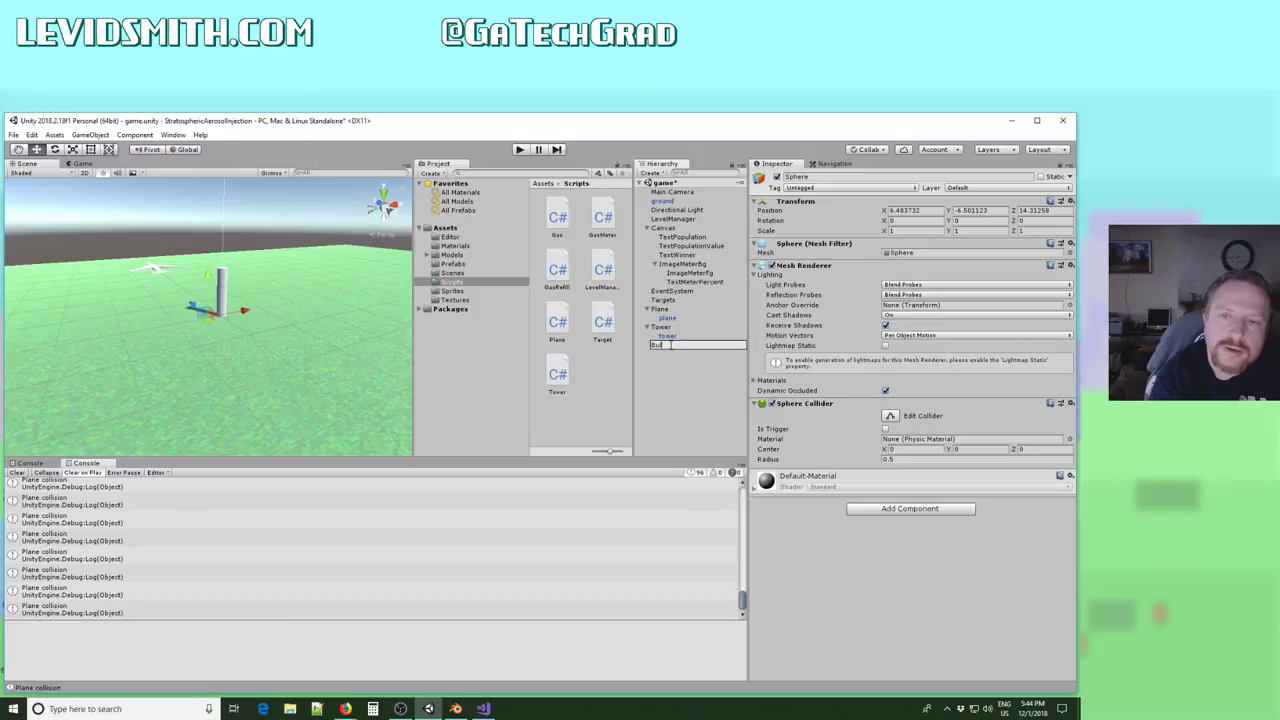
key("Return")
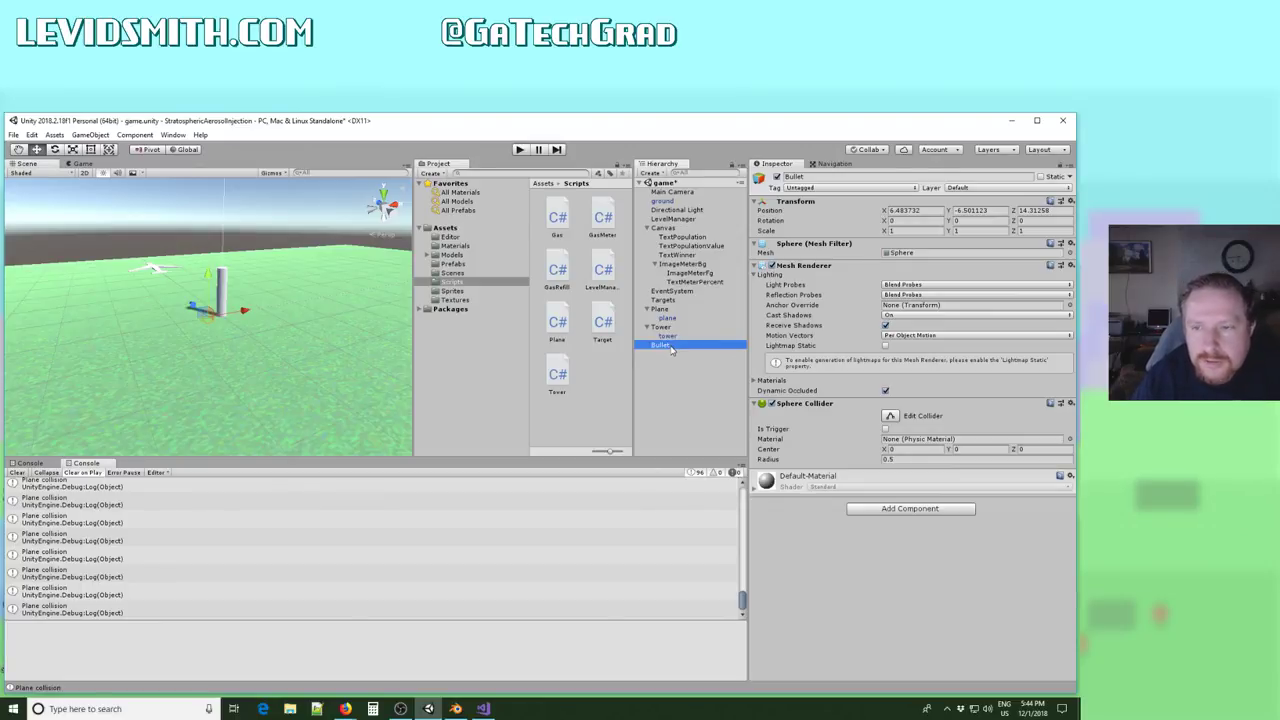
Switch to Blender, start a new file from the start-up scene and delete the default cube.
left_click(460, 710)
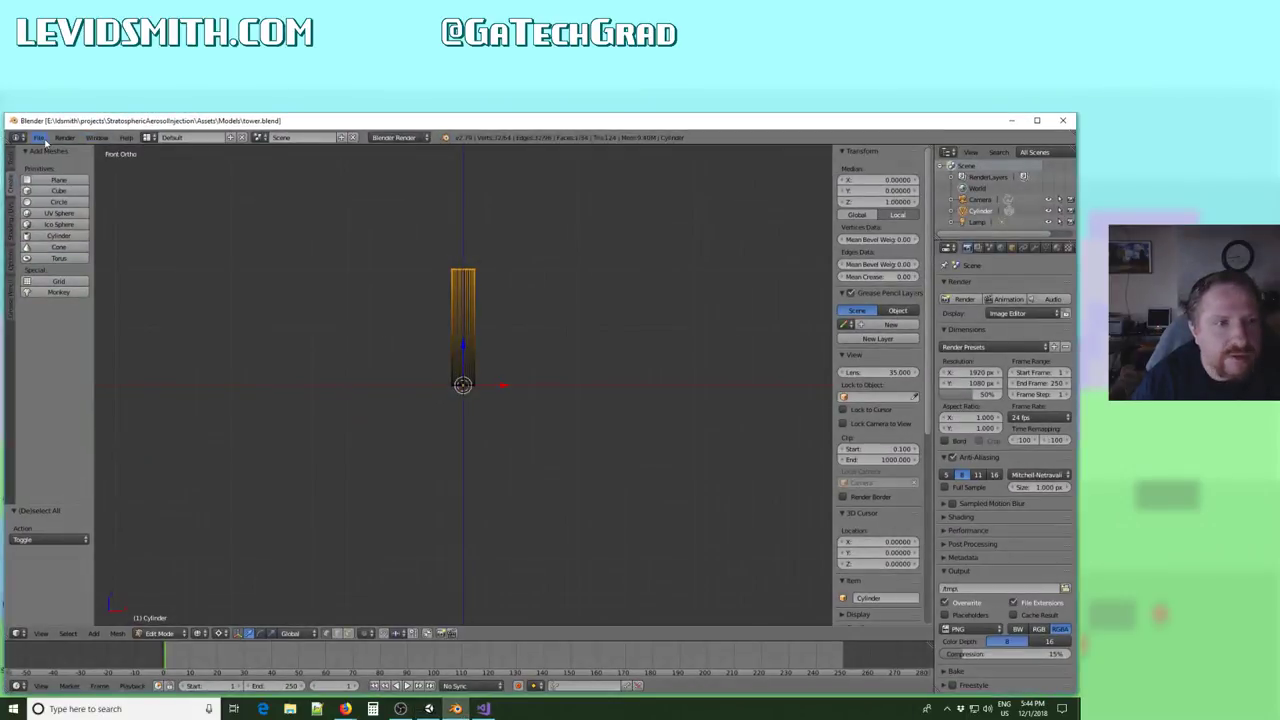
left_click(40, 138)
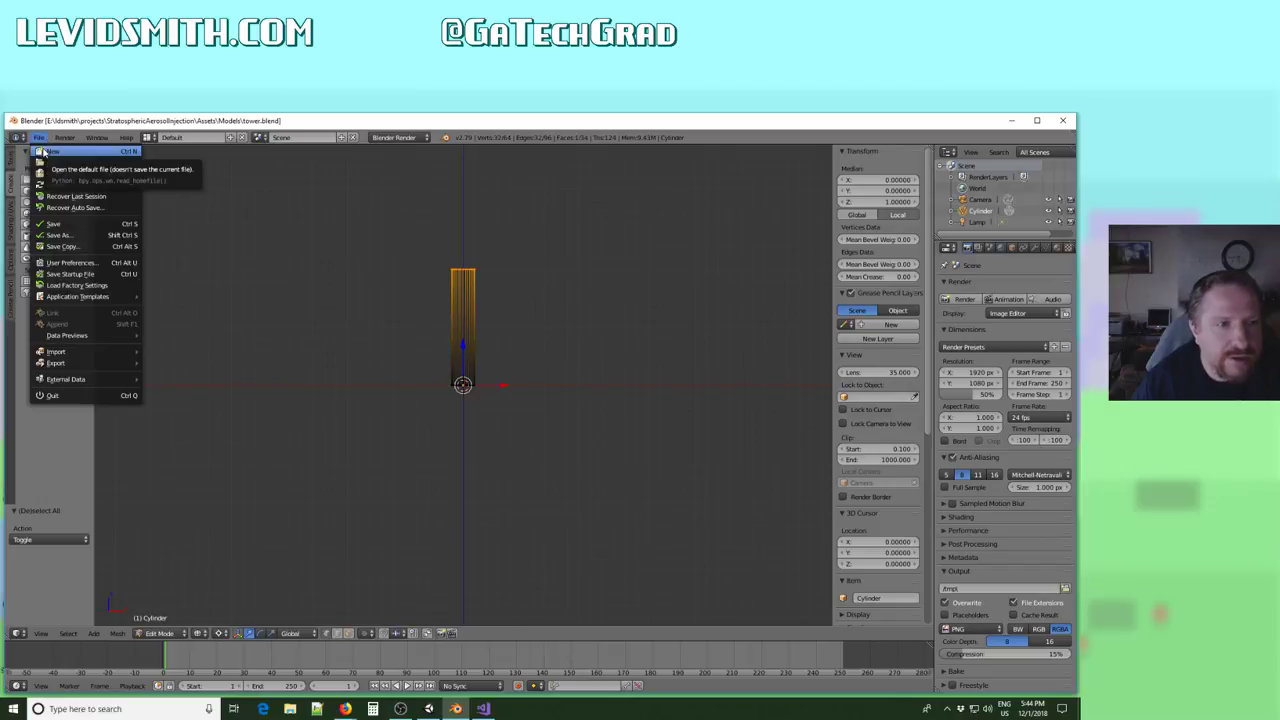
left_click(46, 151)
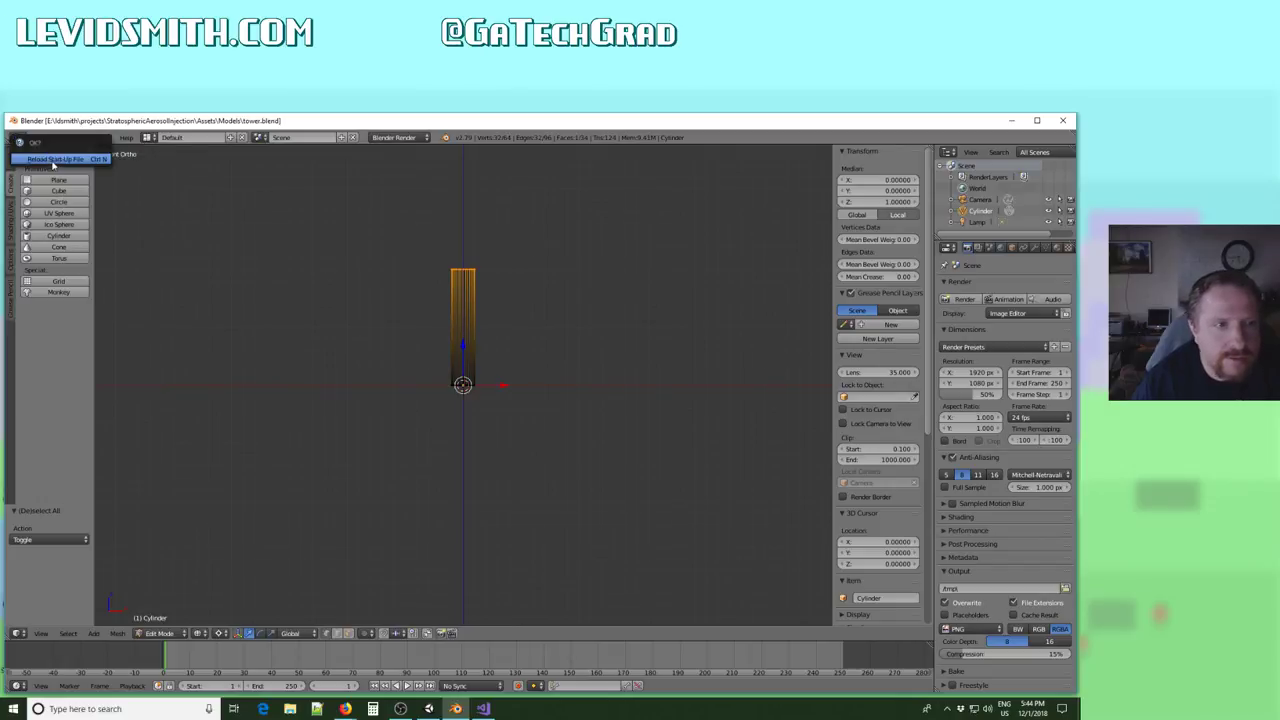
left_click(55, 160)
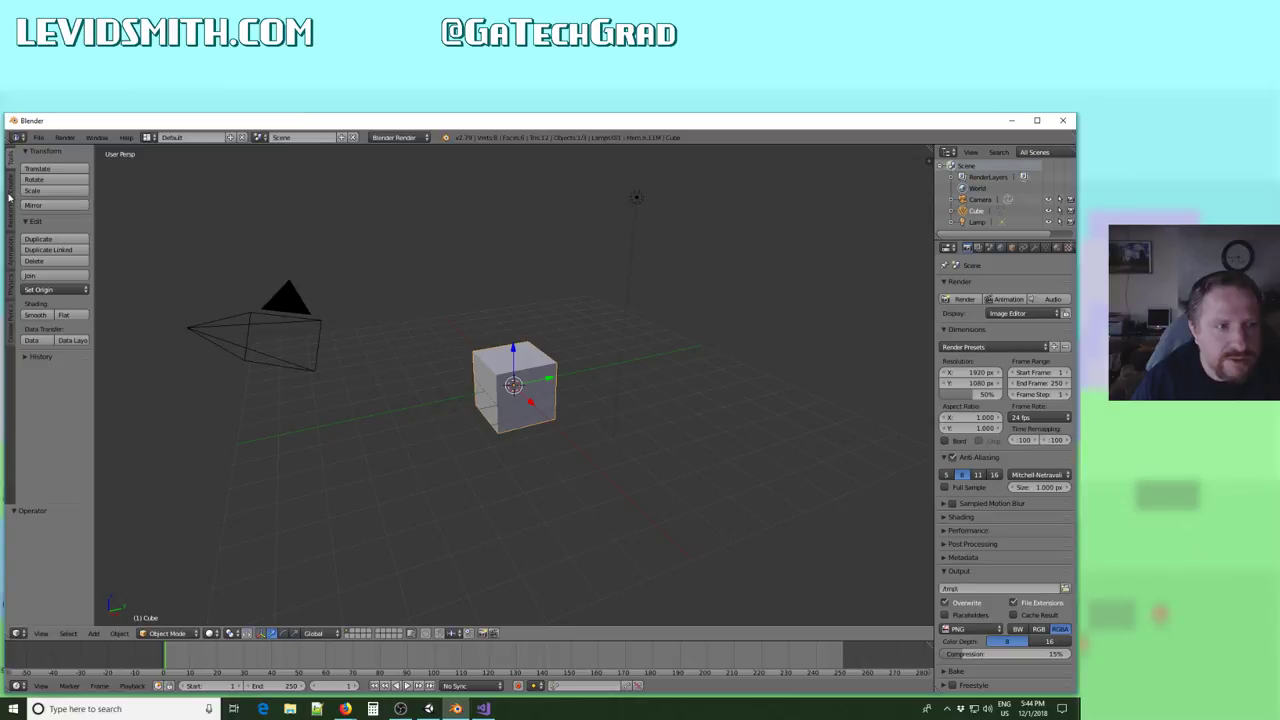
key("x")
left_click(422, 354)
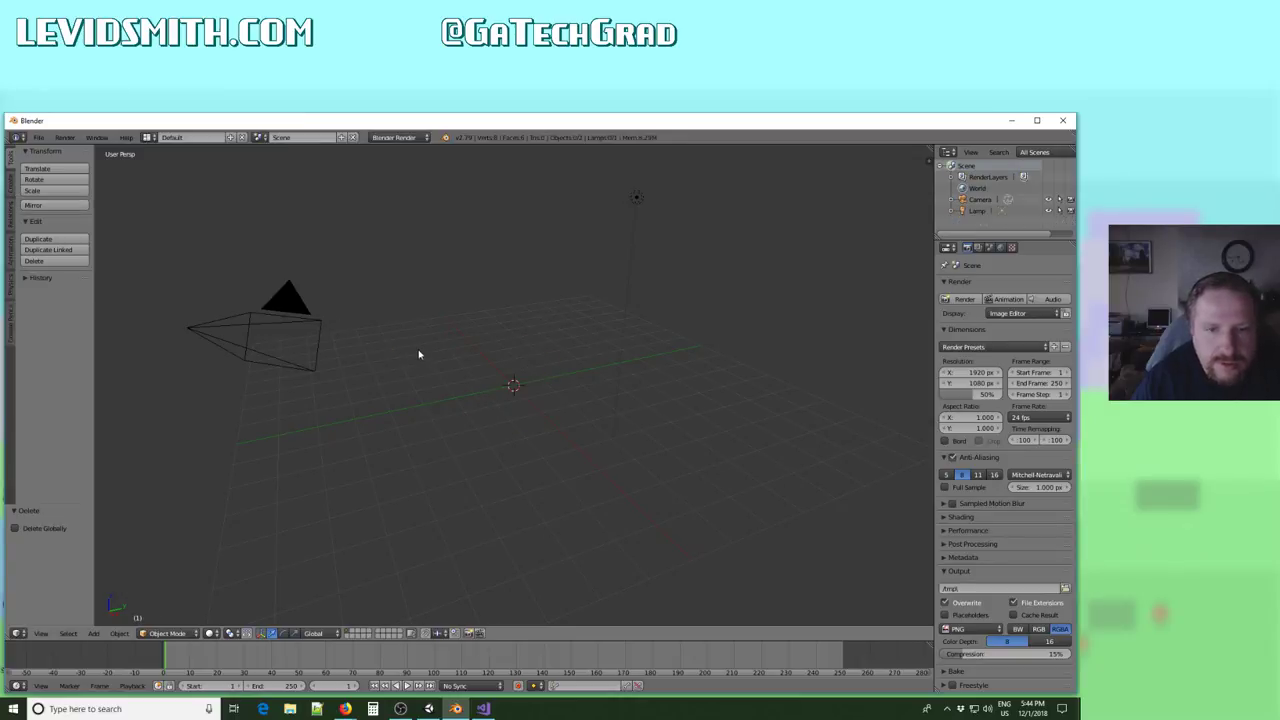
Add an ico sphere mesh with 2 subdivisions at the centre of the empty scene.
left_click(12, 191)
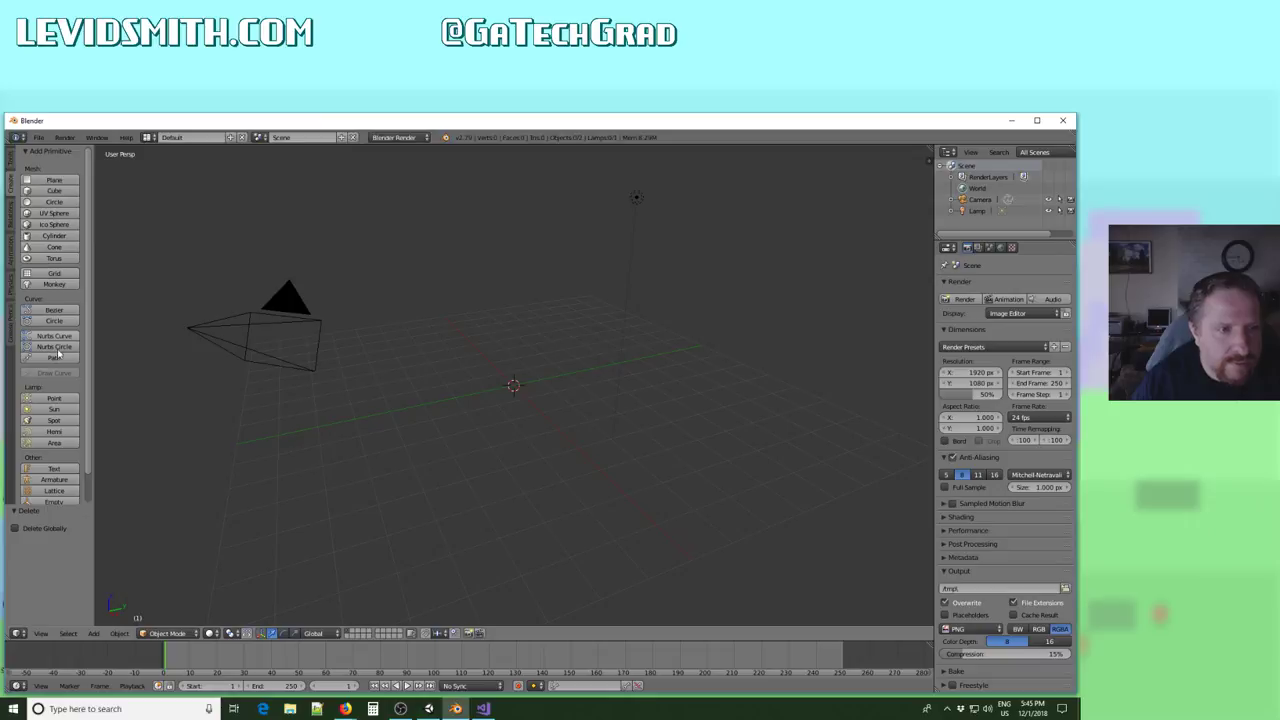
left_click(54, 224)
scroll(583, 354, "up", 5)
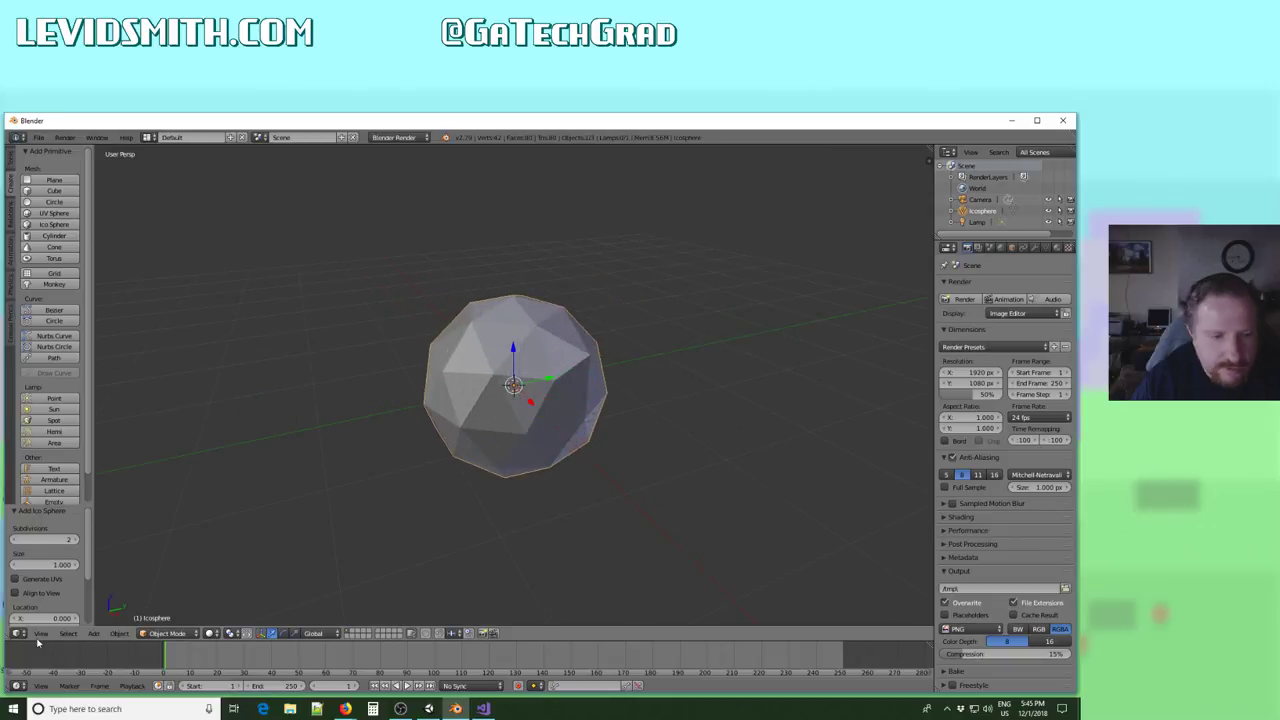
scroll(78, 565, "down", 2)
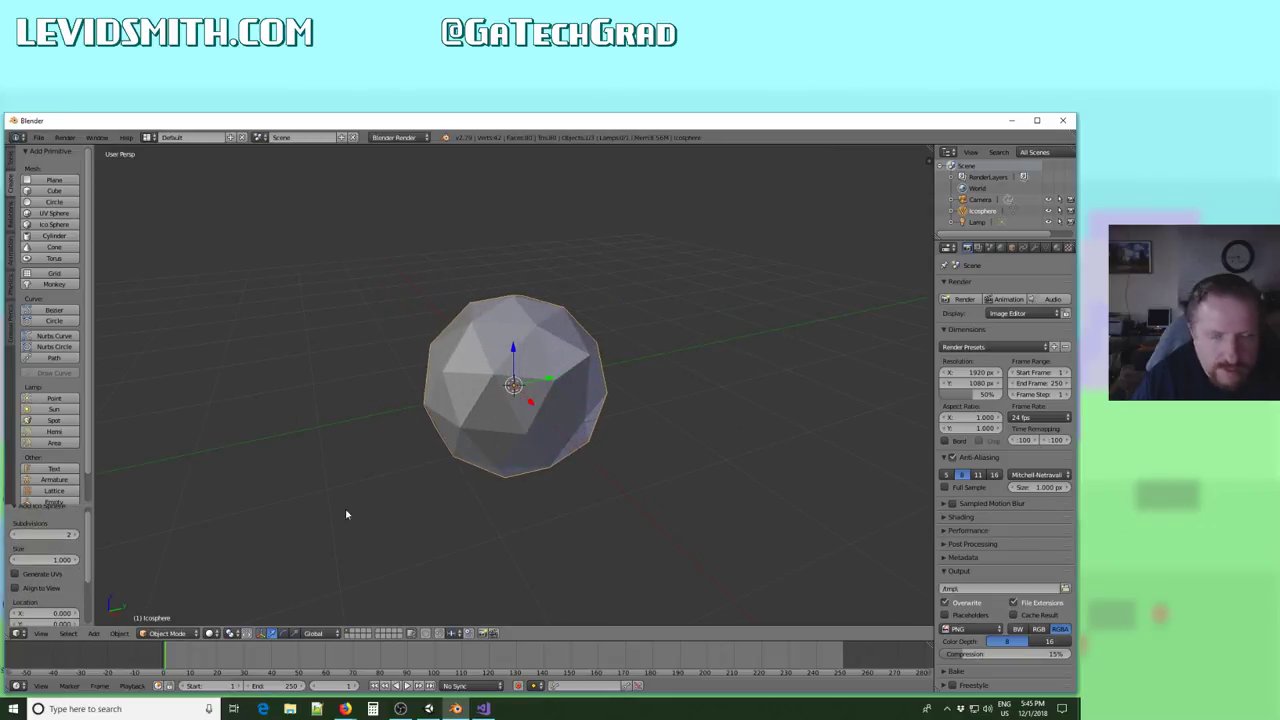
Scale the whole ico sphere mesh by 0.1 in Edit Mode.
key("s")
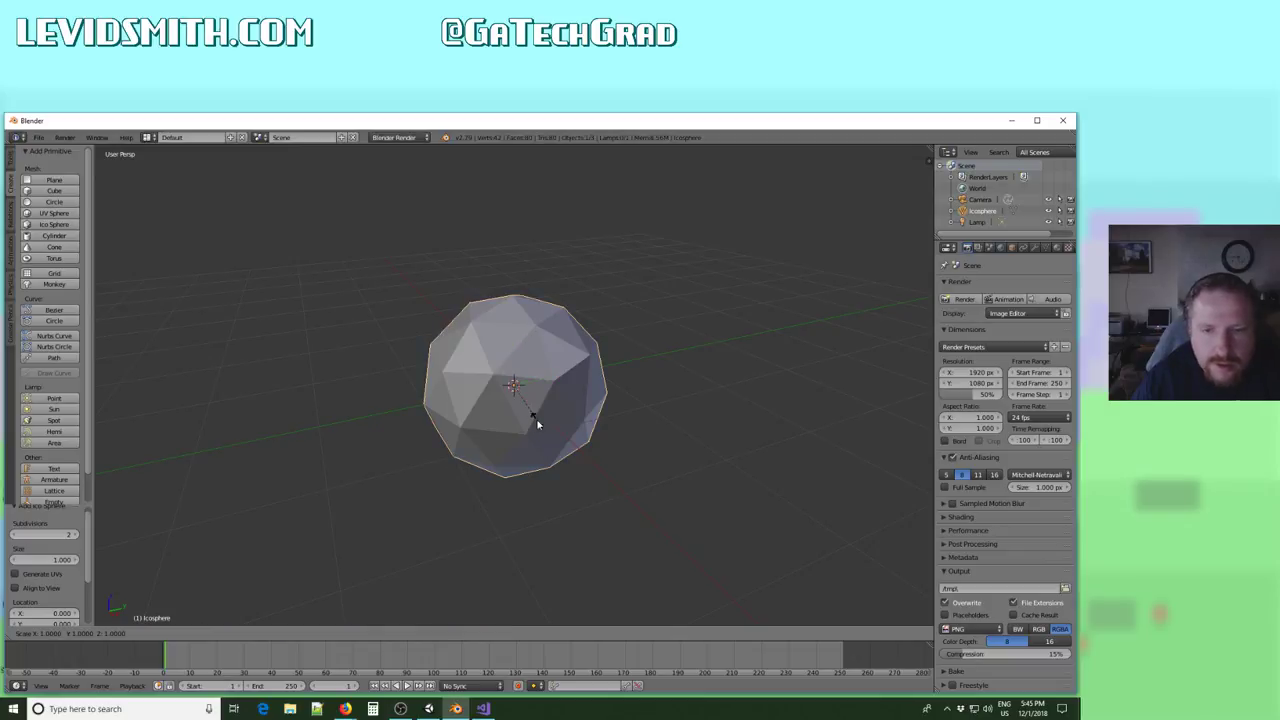
key("Escape")
key("Tab")
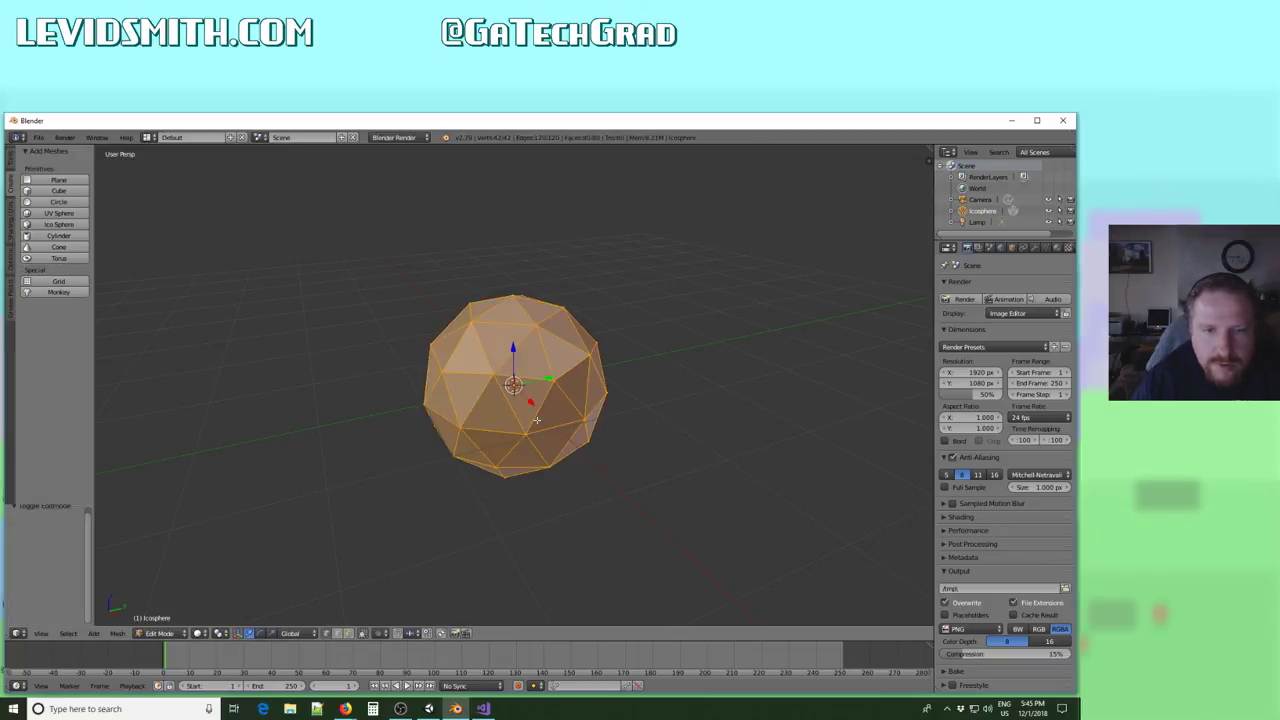
key("s")
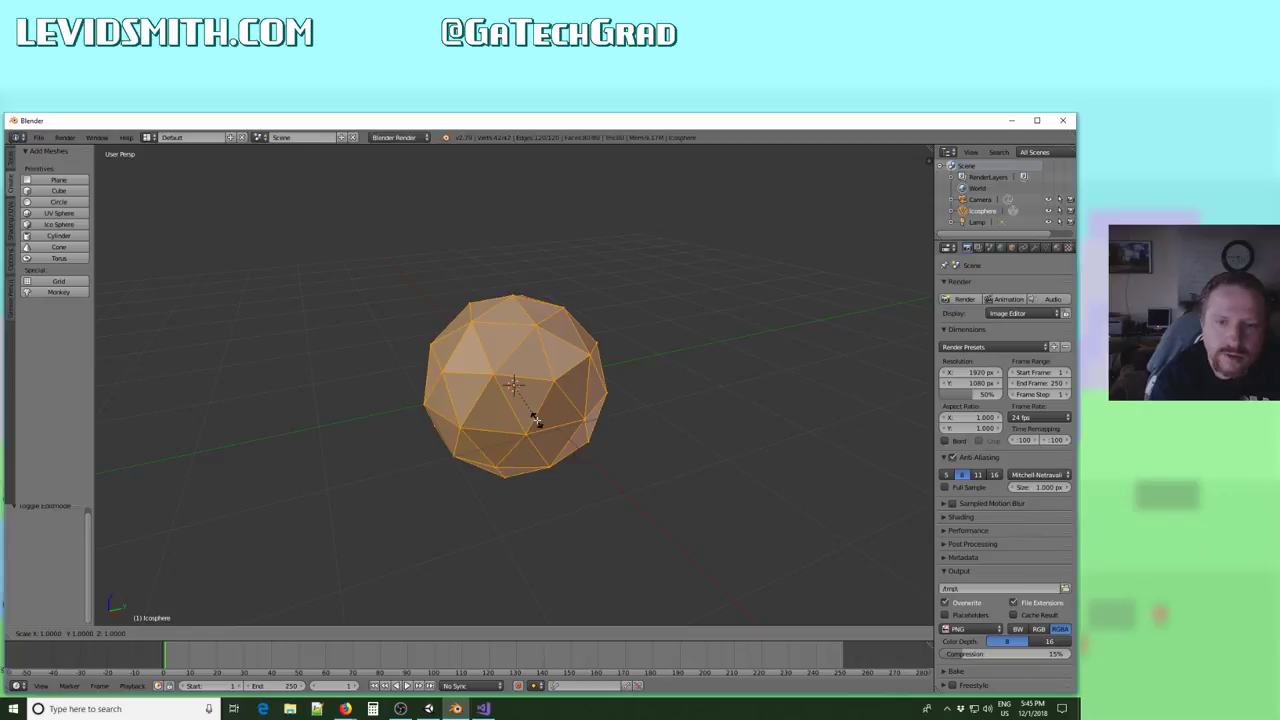
type(".1")
key("Return")
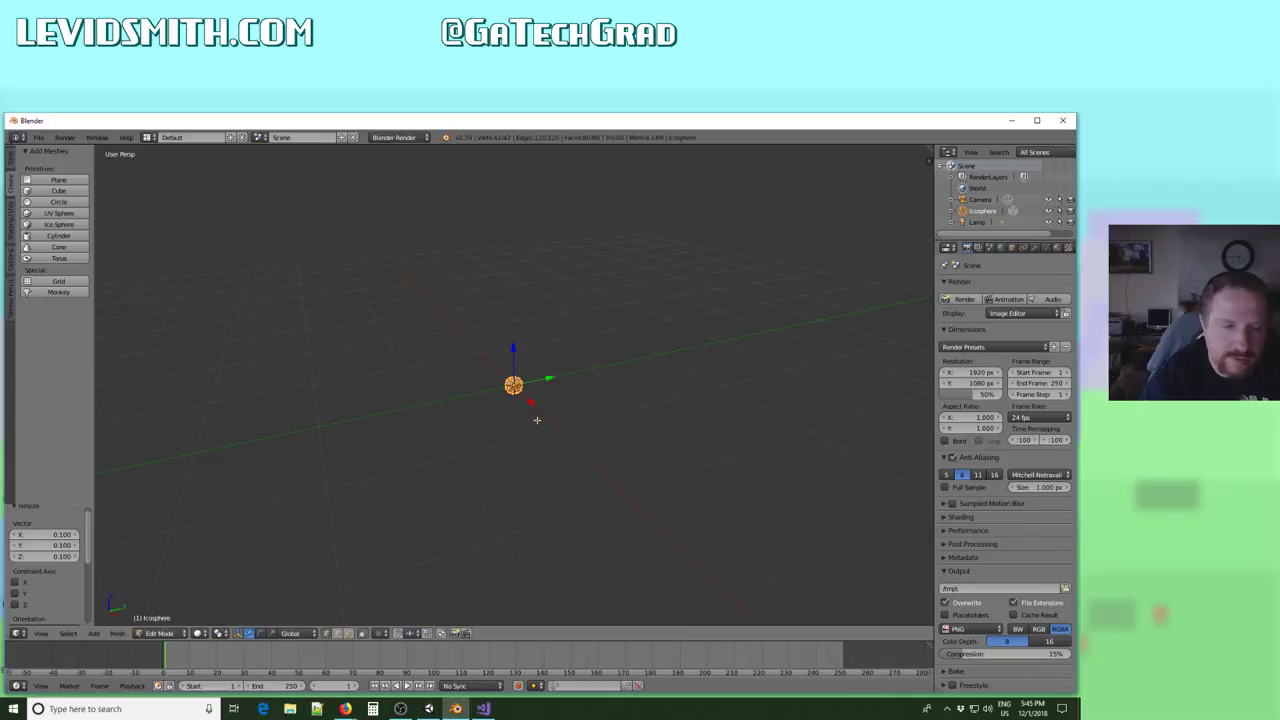
Apply smooth shading to all faces of the ico sphere.
scroll(536, 419, "up", 8)
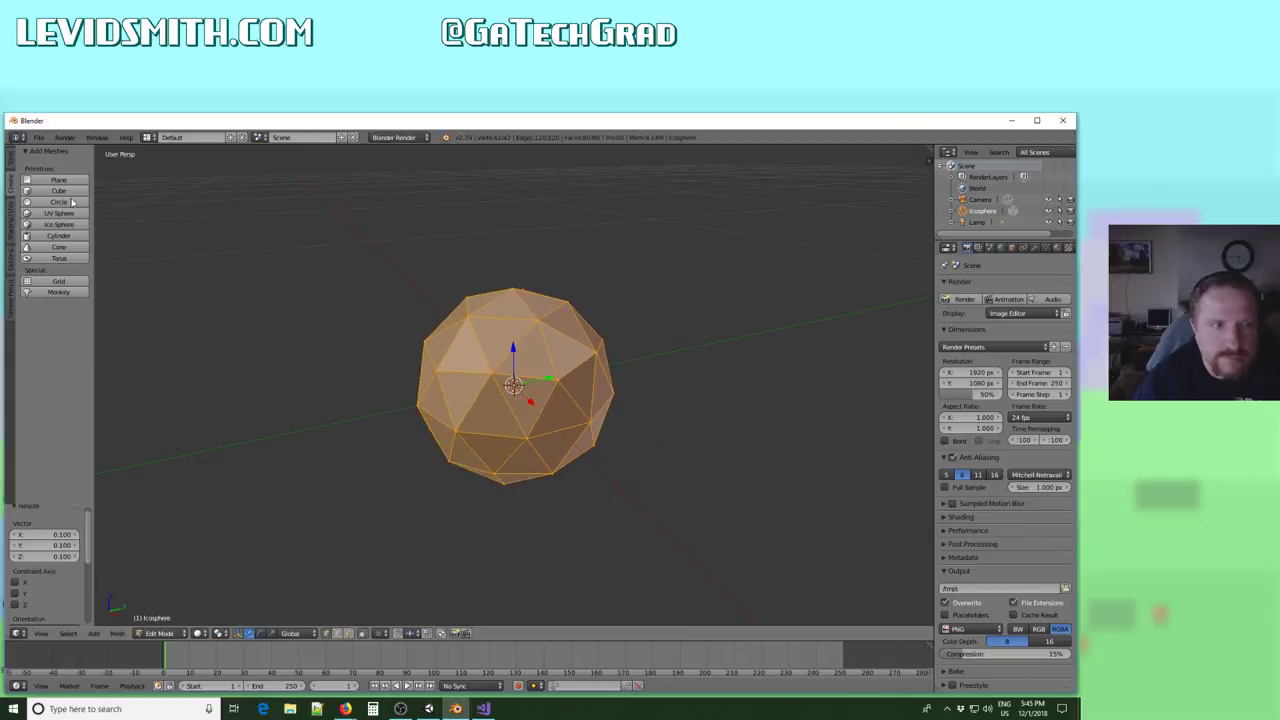
left_click(10, 222)
left_click(35, 180)
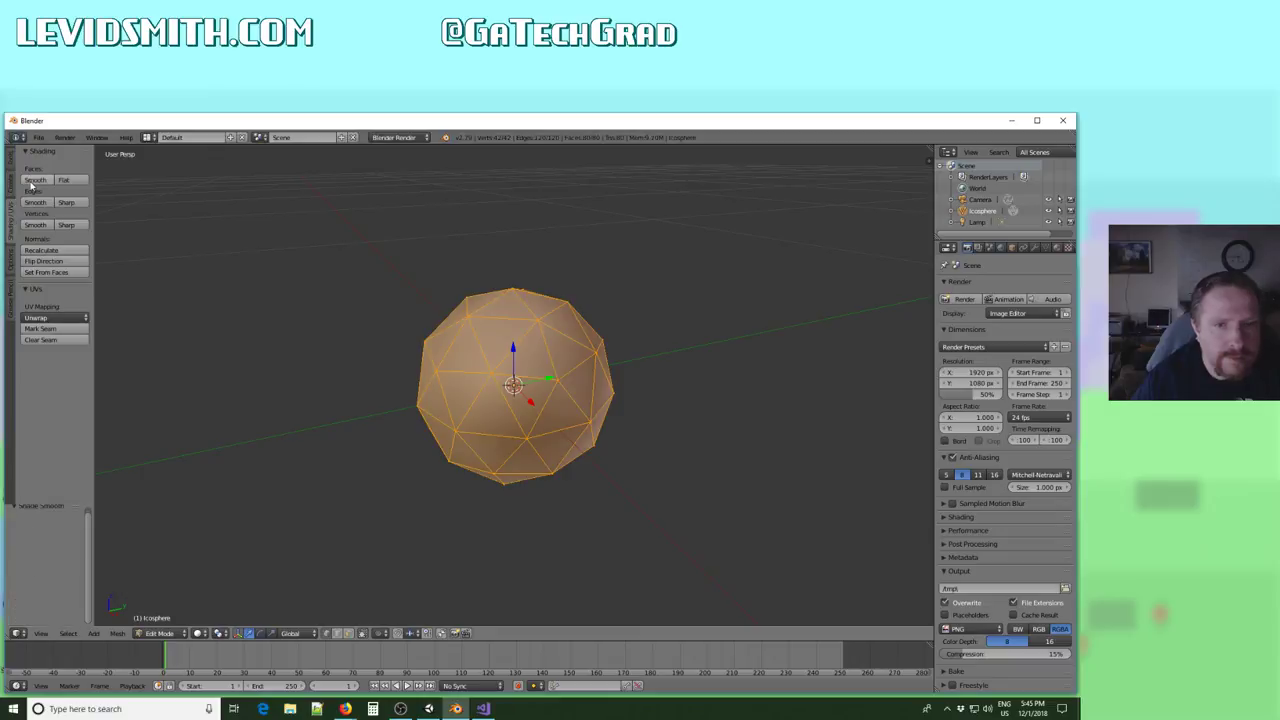
Save the Blender file as bullet.blend in the project's Assets\Models folder.
left_click(40, 139)
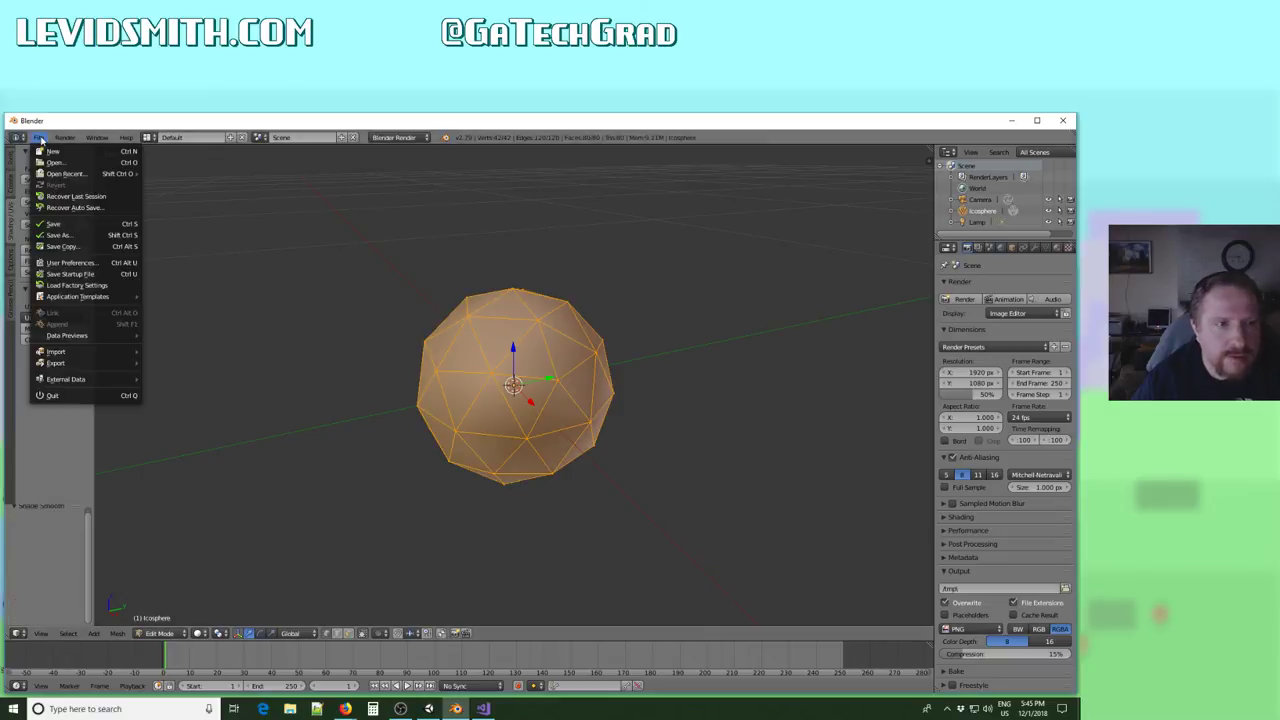
left_click(60, 234)
left_click(166, 180)
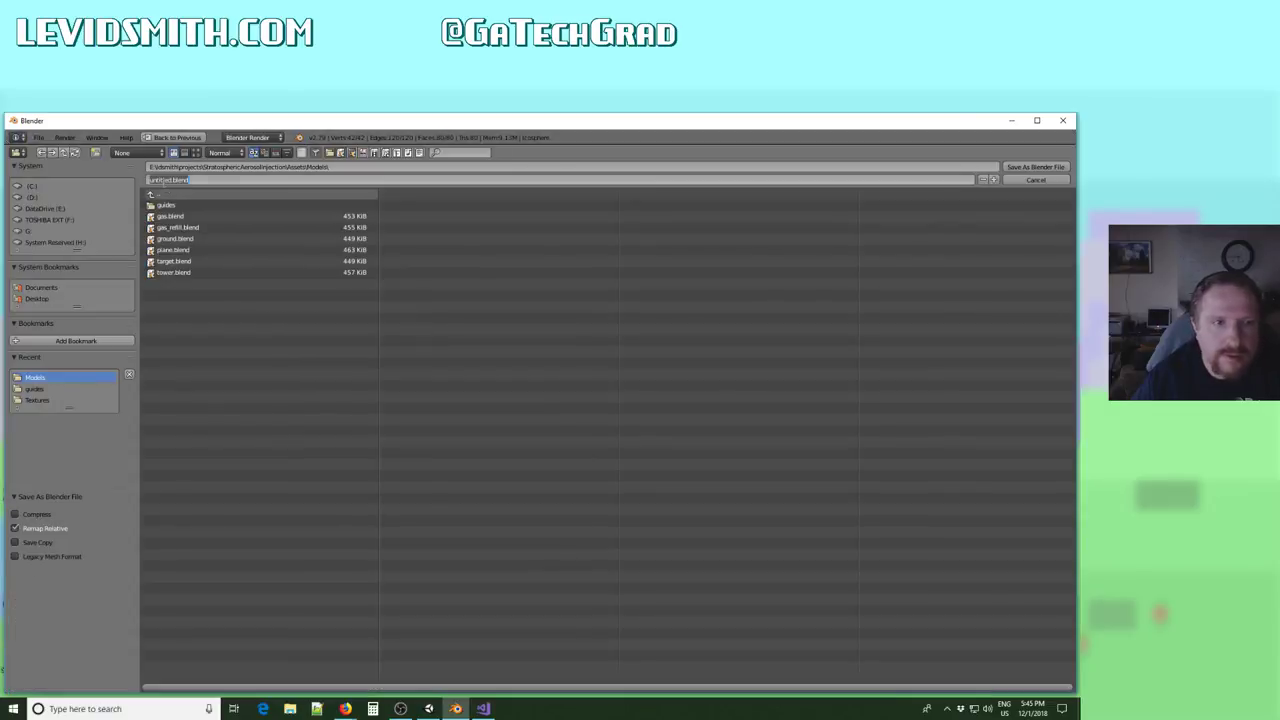
key("BackSpace")
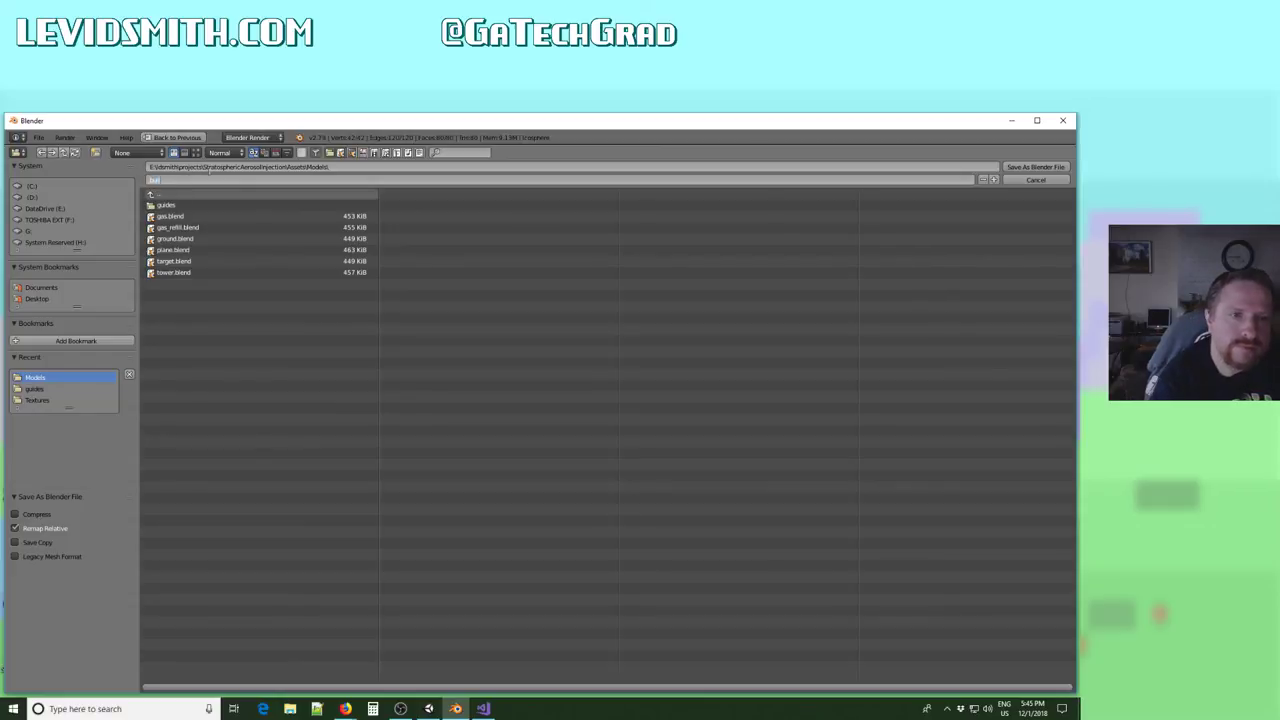
type("bullet.blend")
key("Return")
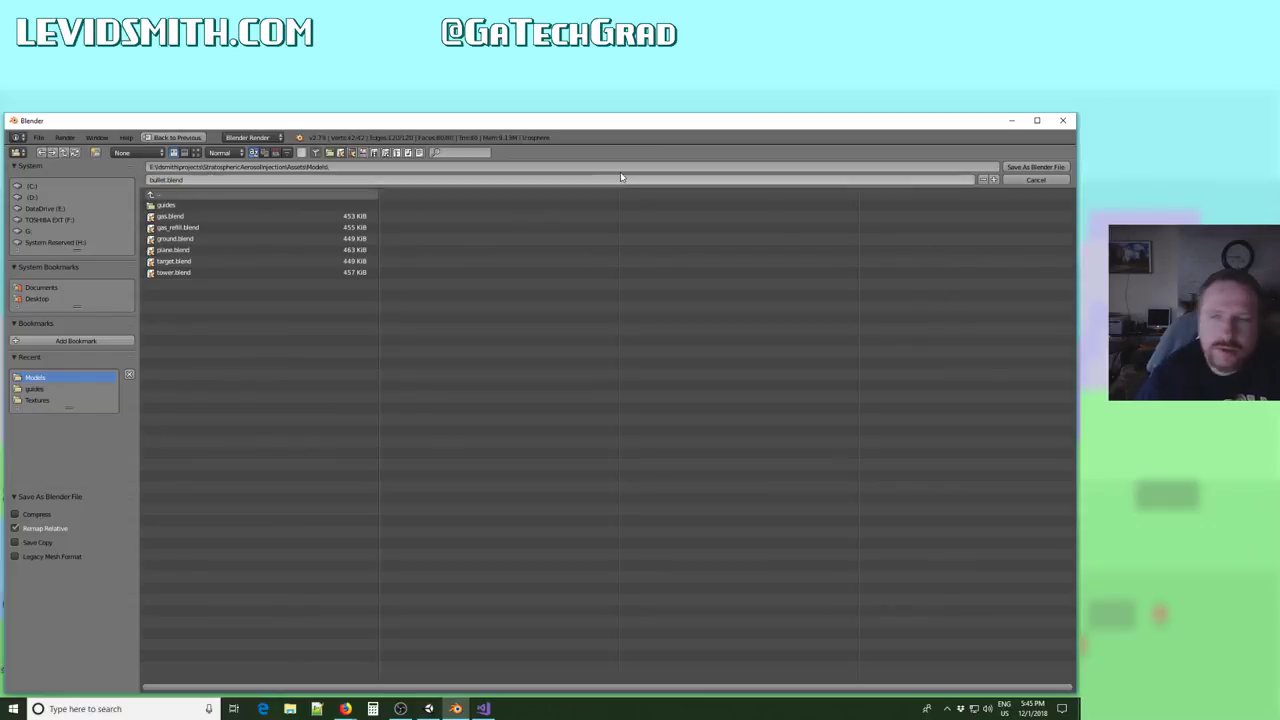
left_click(1030, 168)
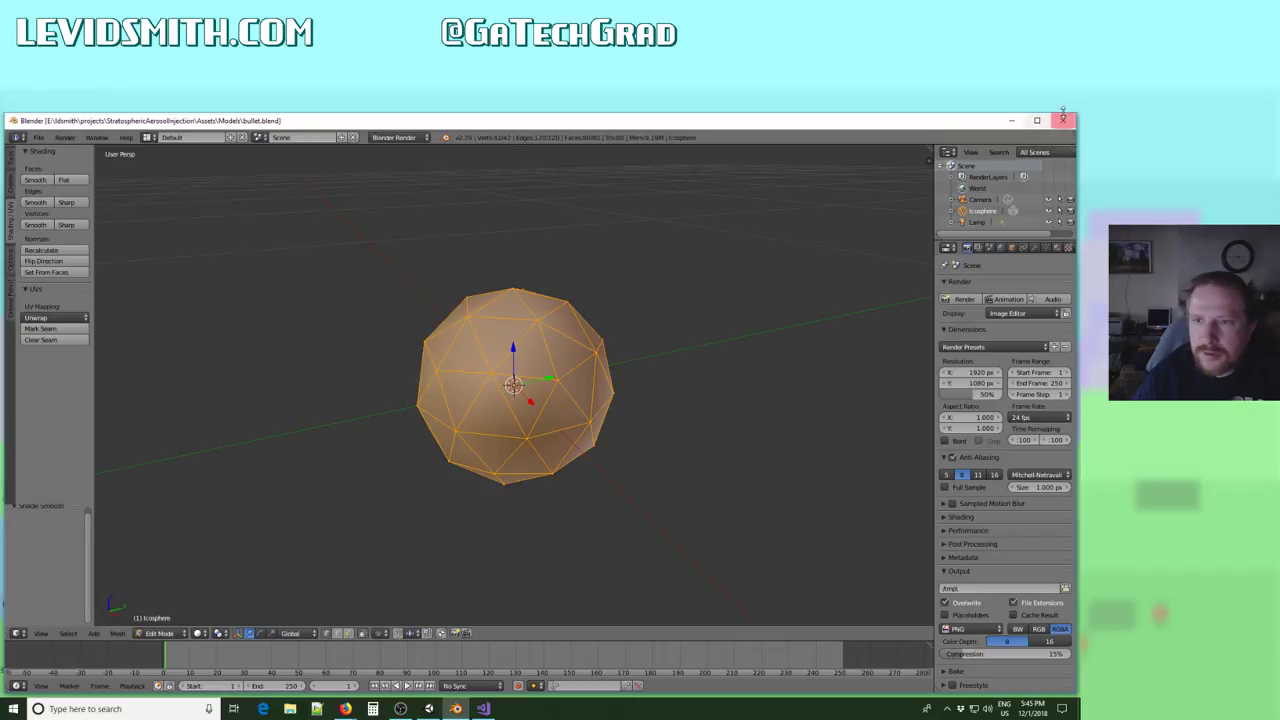
Switch to Unity and add the bullet model from the Models folder as a child of the Bullet object.
left_click(1011, 120)
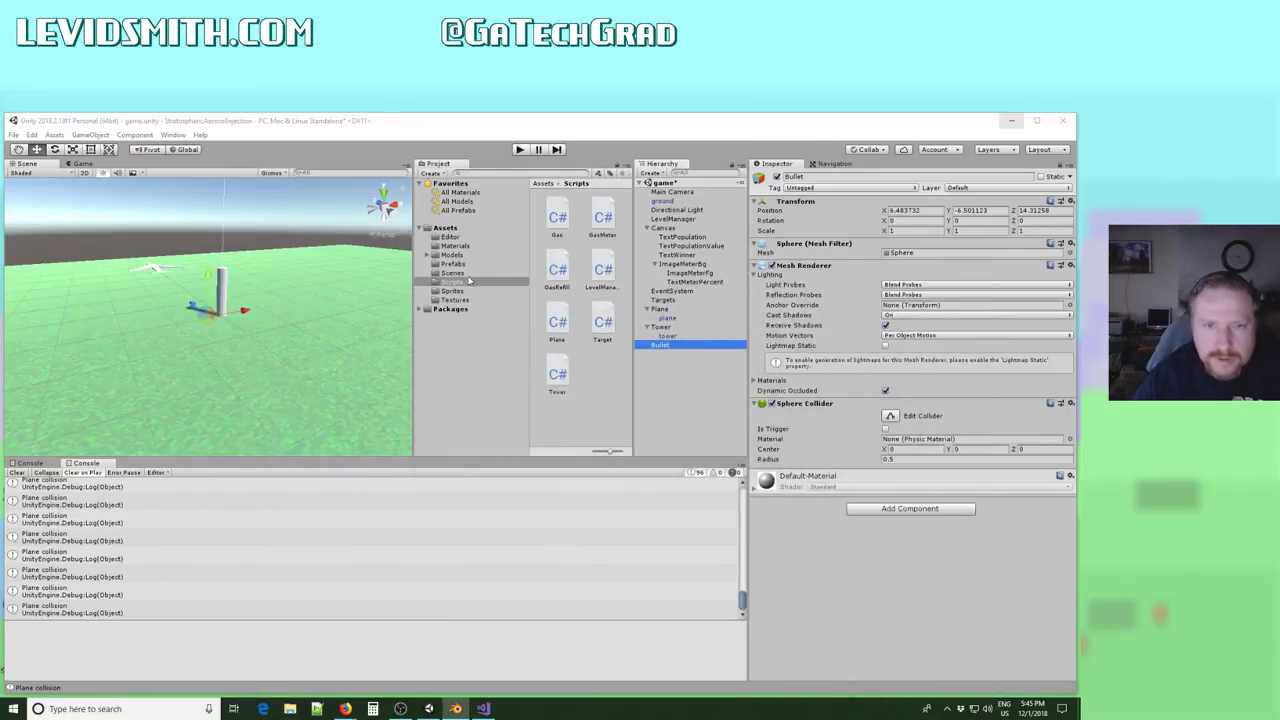
left_click(452, 255)
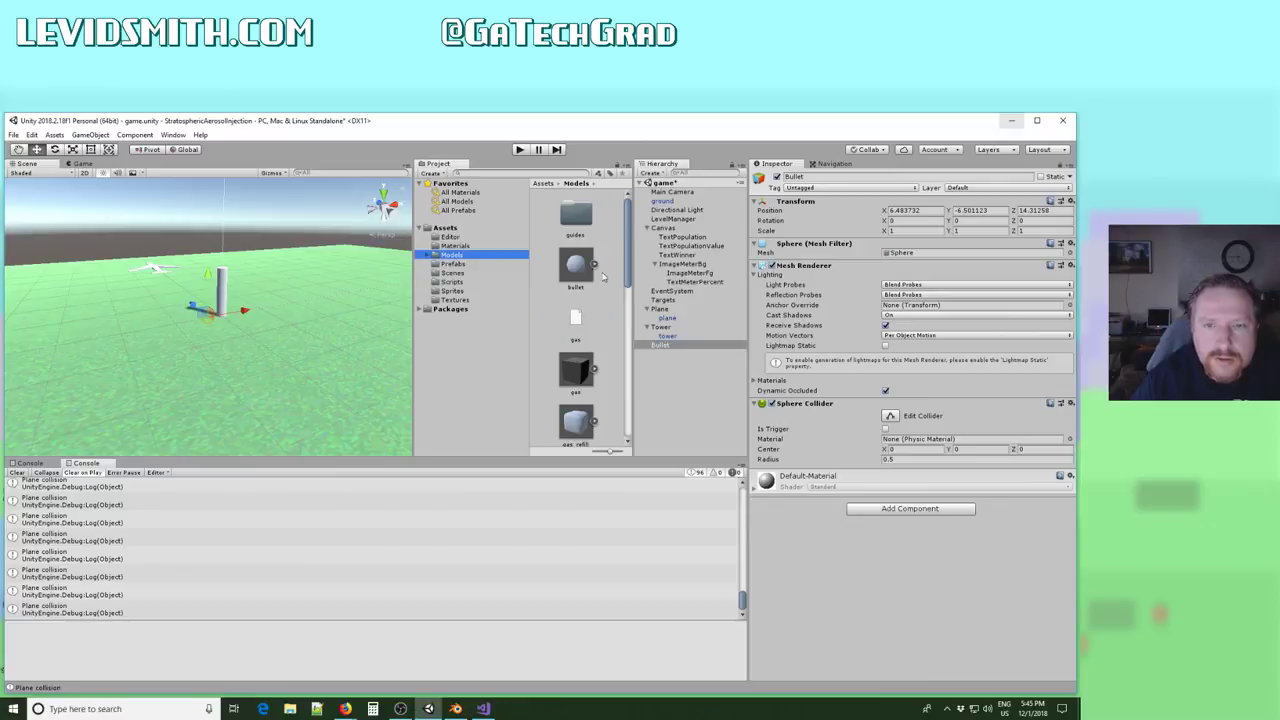
left_click_drag(578, 268, 661, 343)
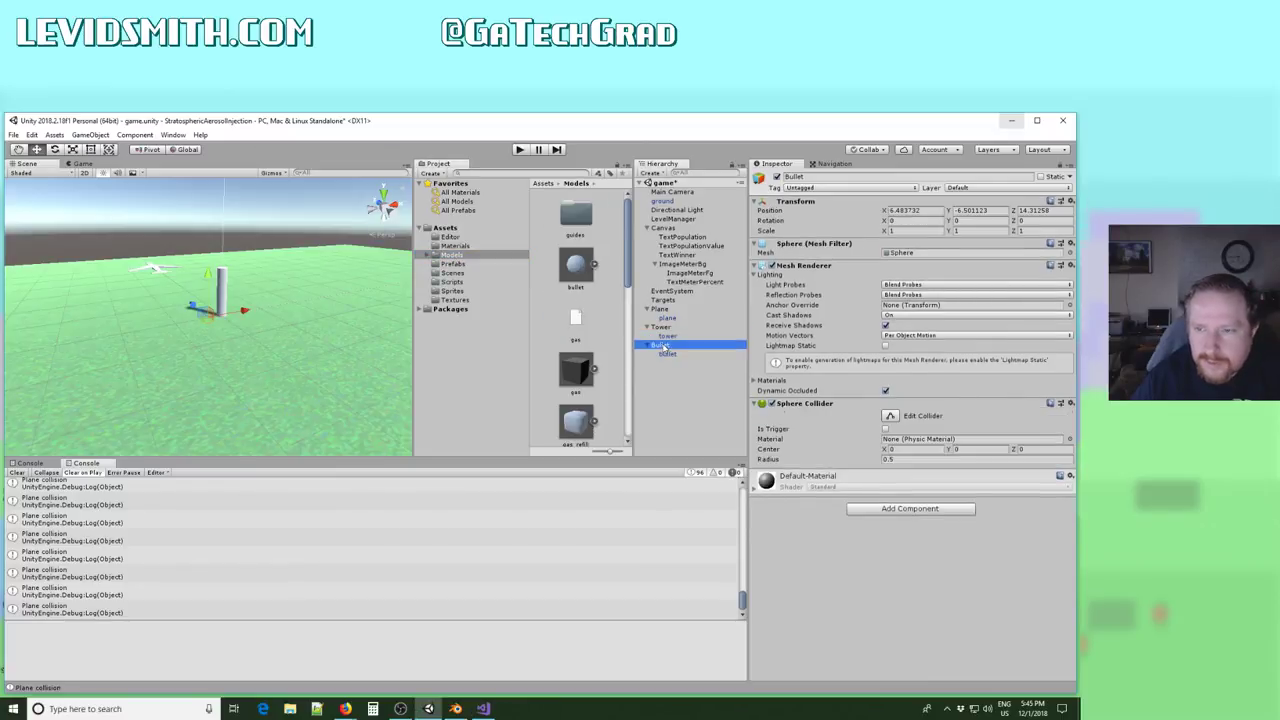
Set the radius of the Bullet object's Sphere Collider to 0.1.
left_click(898, 458)
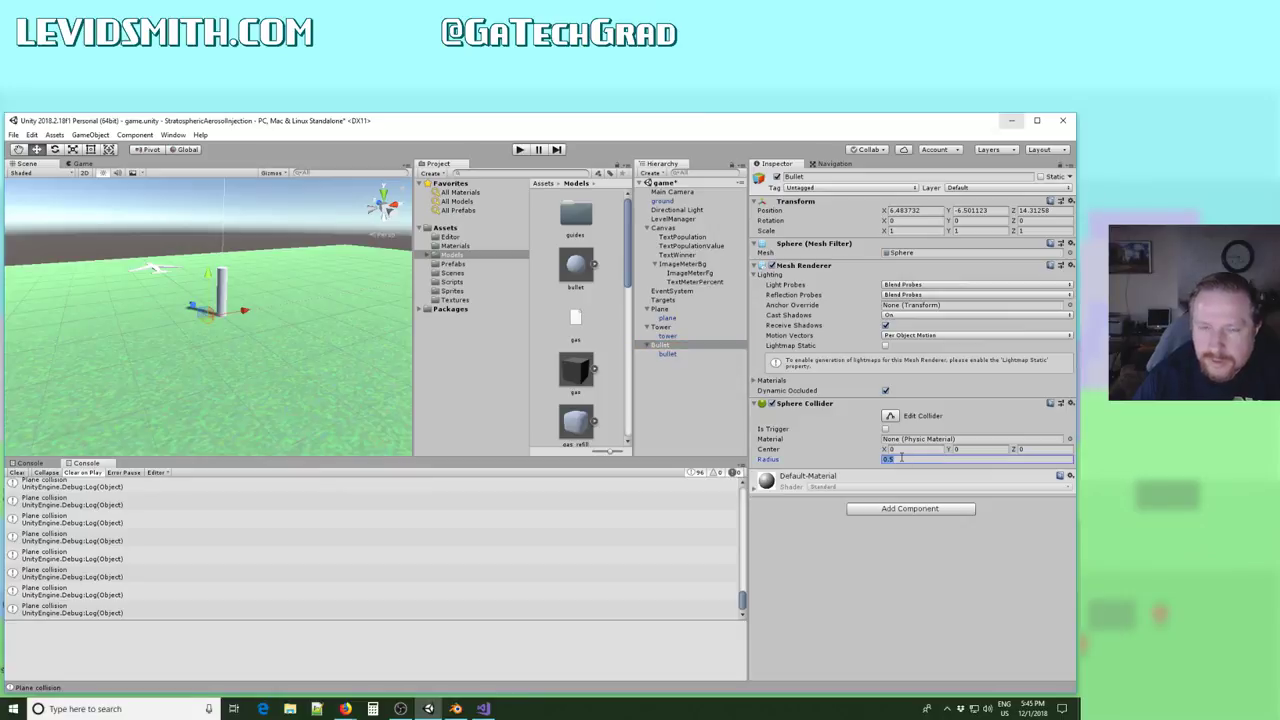
key("BackSpace")
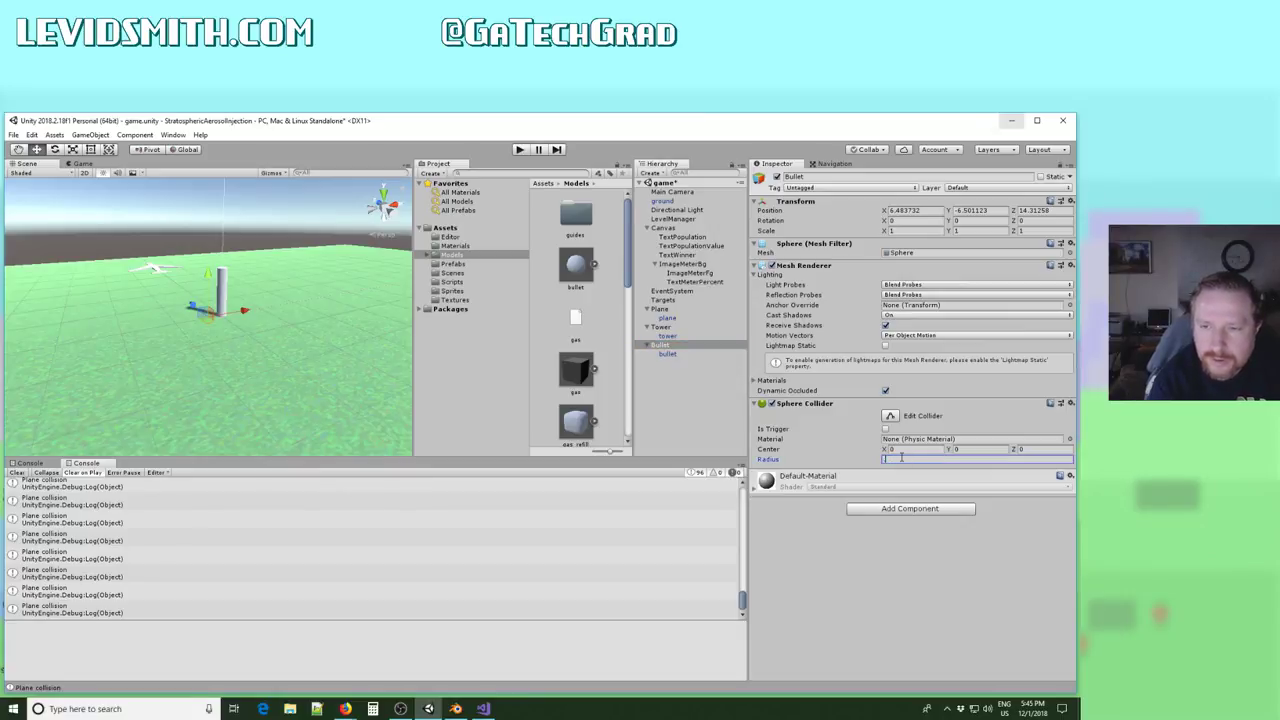
type("0.1")
key("Return")
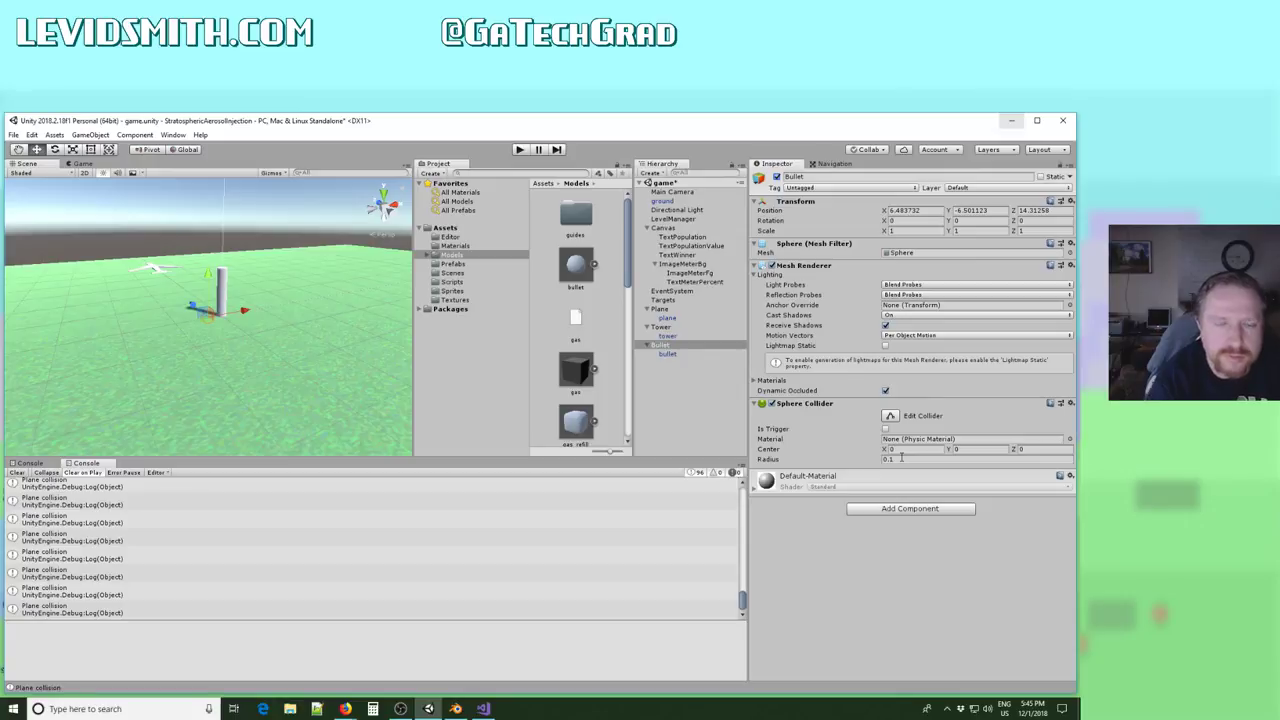
Set the Bullet object's position to X 0, Y 5, Z 0.
key("alt")
mouse_move(255, 337)
left_mouse_down("alt")
mouse_move(230, 320)
mouse_move(251, 331)
left_mouse_up("alt")
scroll(251, 331, "up", 4)
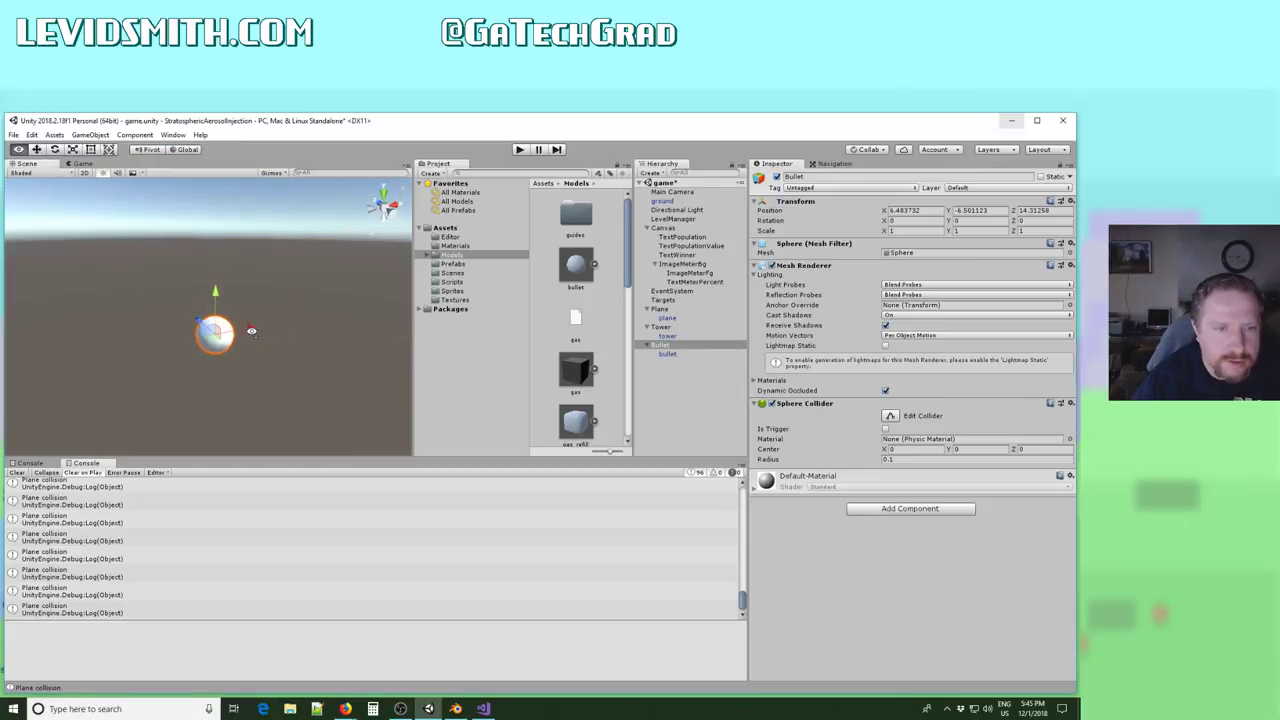
left_click(666, 355)
left_click(667, 346)
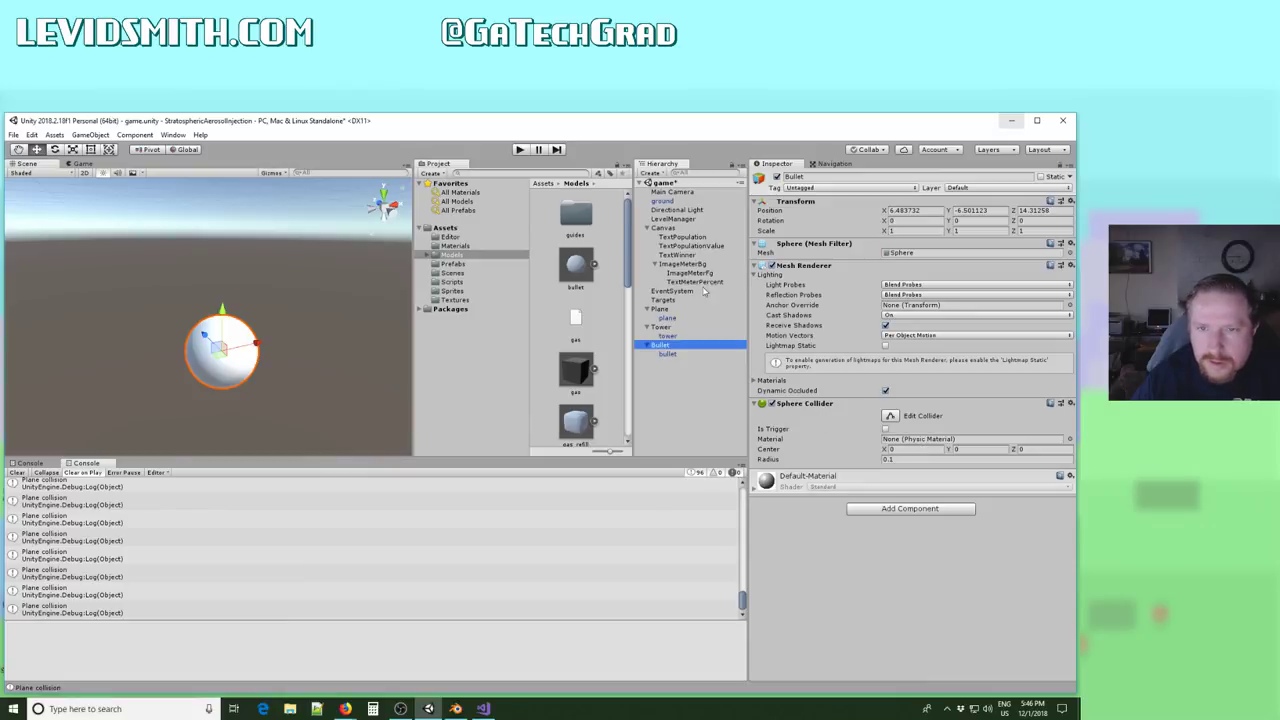
left_click(898, 220)
left_click(907, 210)
type("0")
key("Tab")
type("5")
key("Tab")
type("0")
key("Tab")
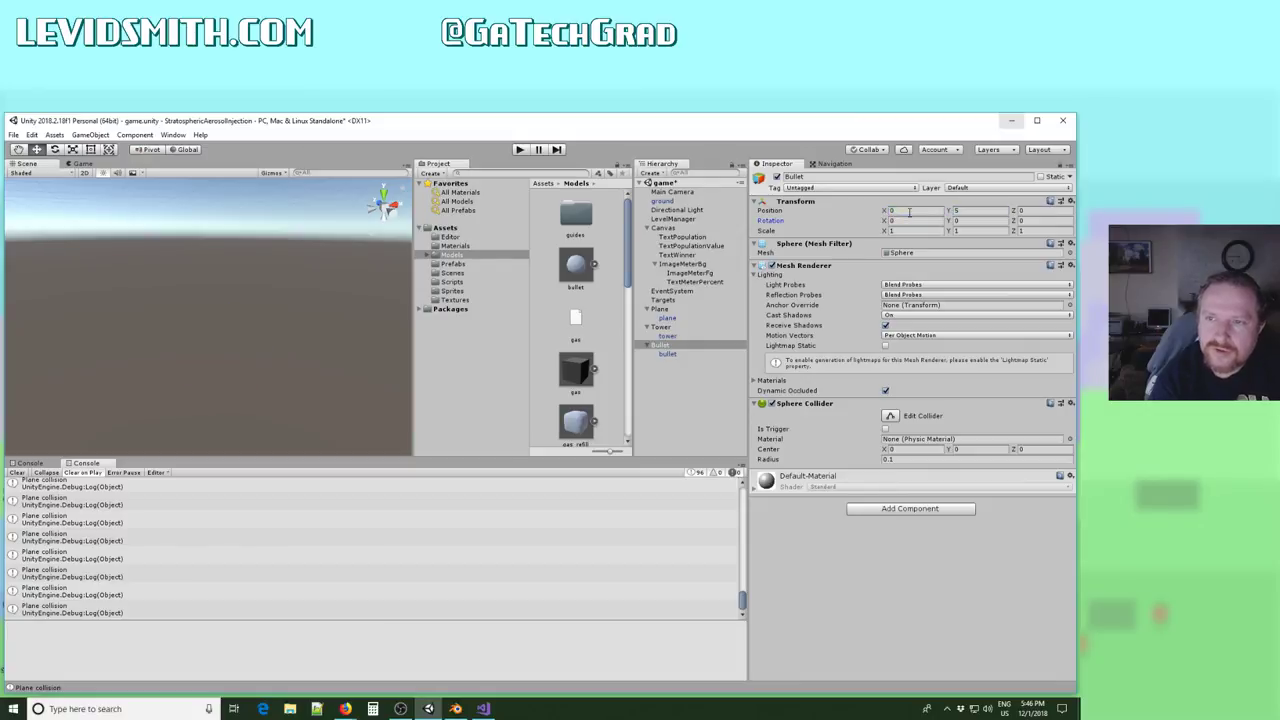
Frame the Bullet object in the scene, try a larger Sphere Collider radius, and set the radius to 0.5.
left_click(668, 345)
key("f")
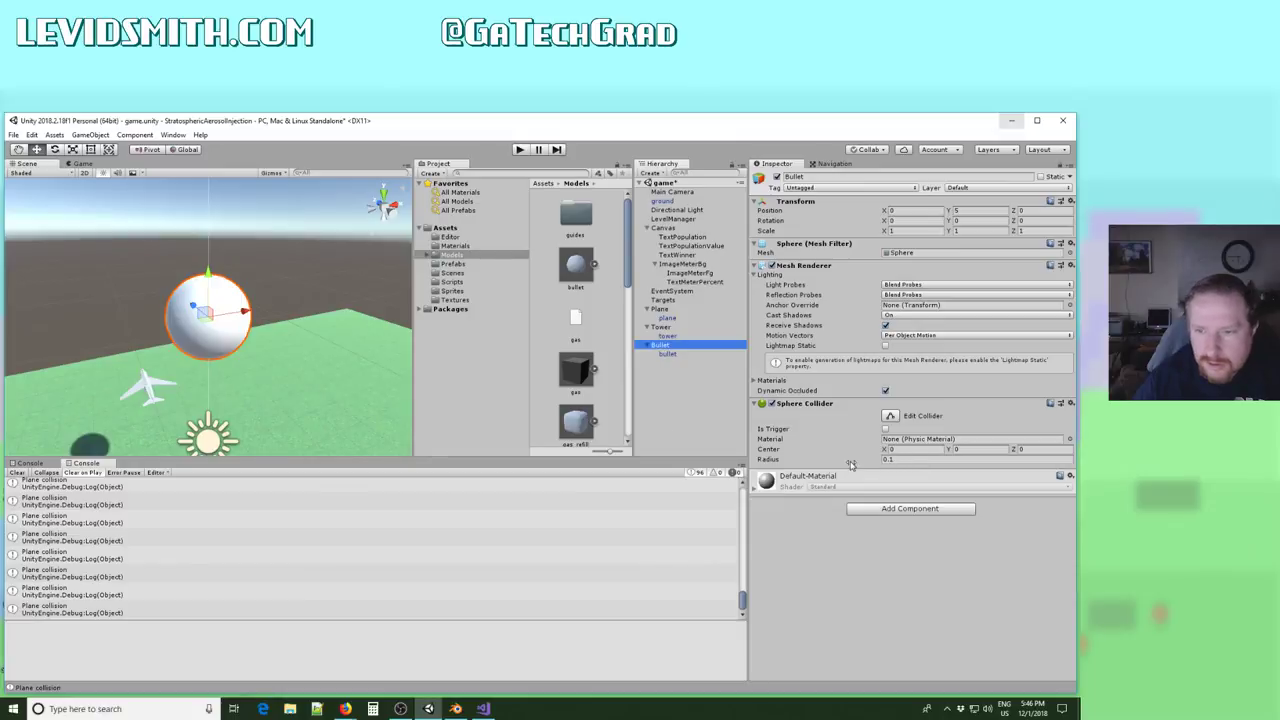
mouse_move(770, 463)
left_mouse_down()
mouse_move(818, 459)
mouse_move(781, 458)
left_mouse_up()
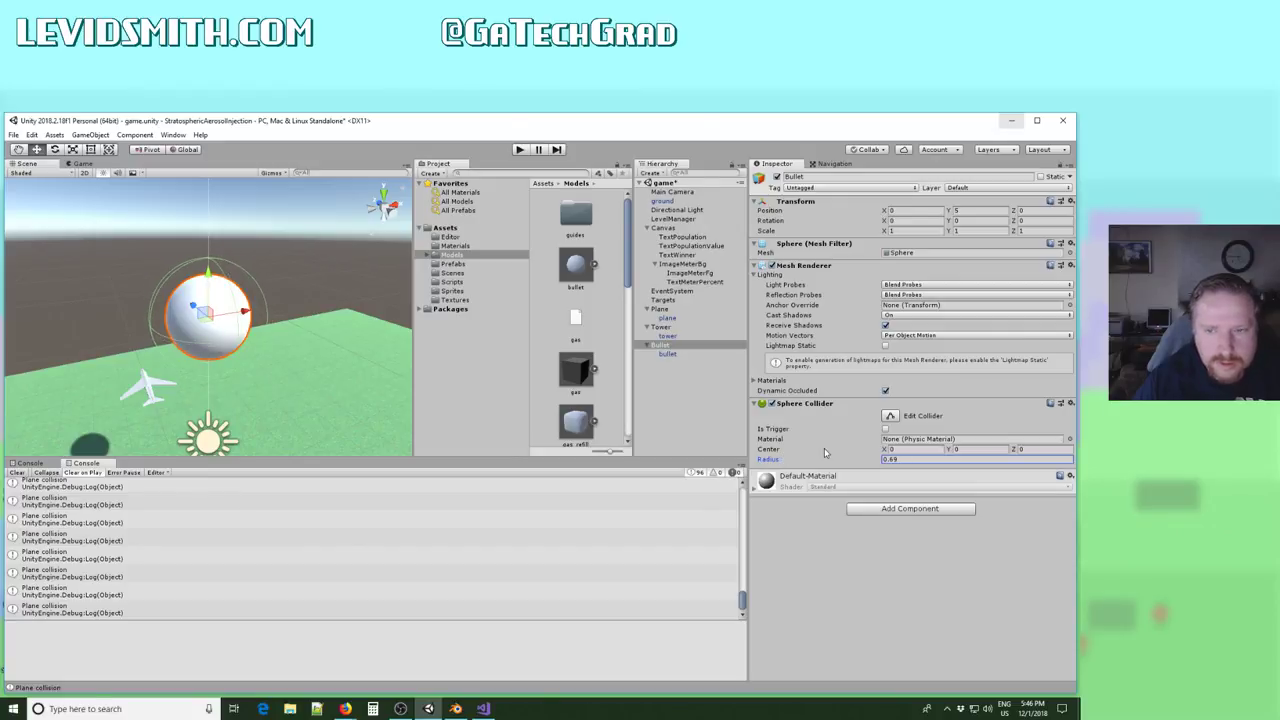
left_click(898, 459)
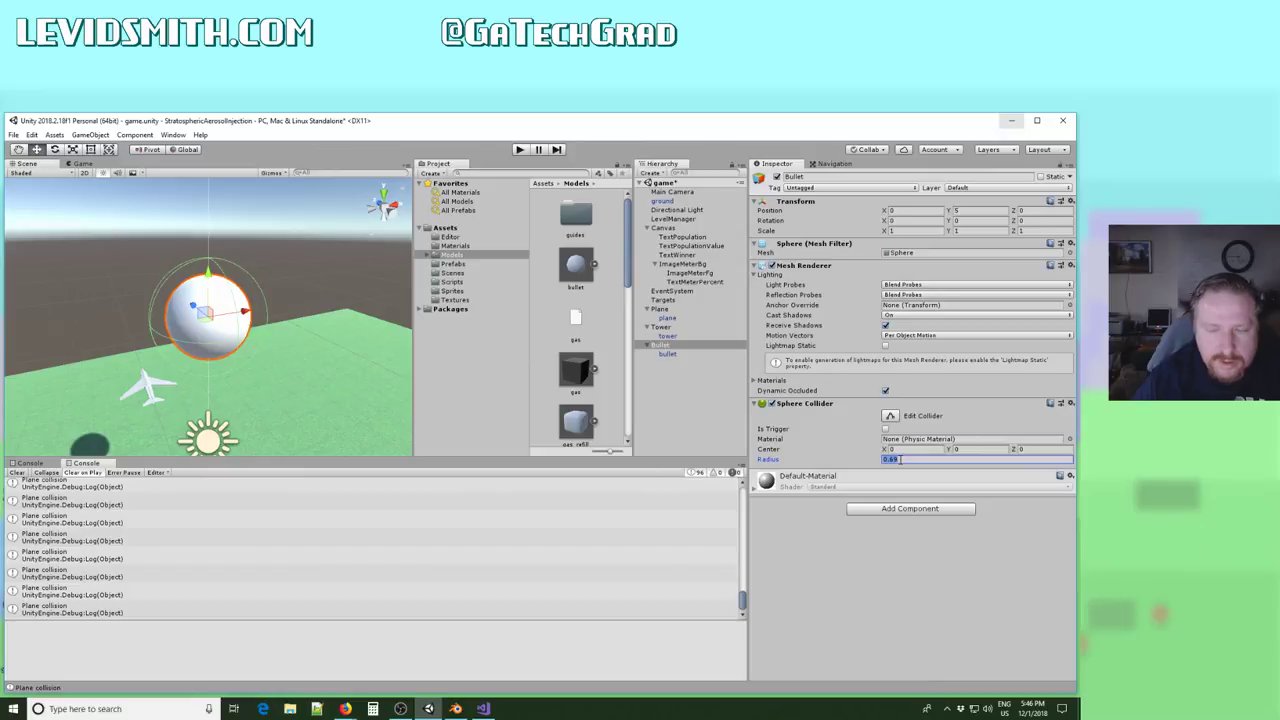
type(".5")
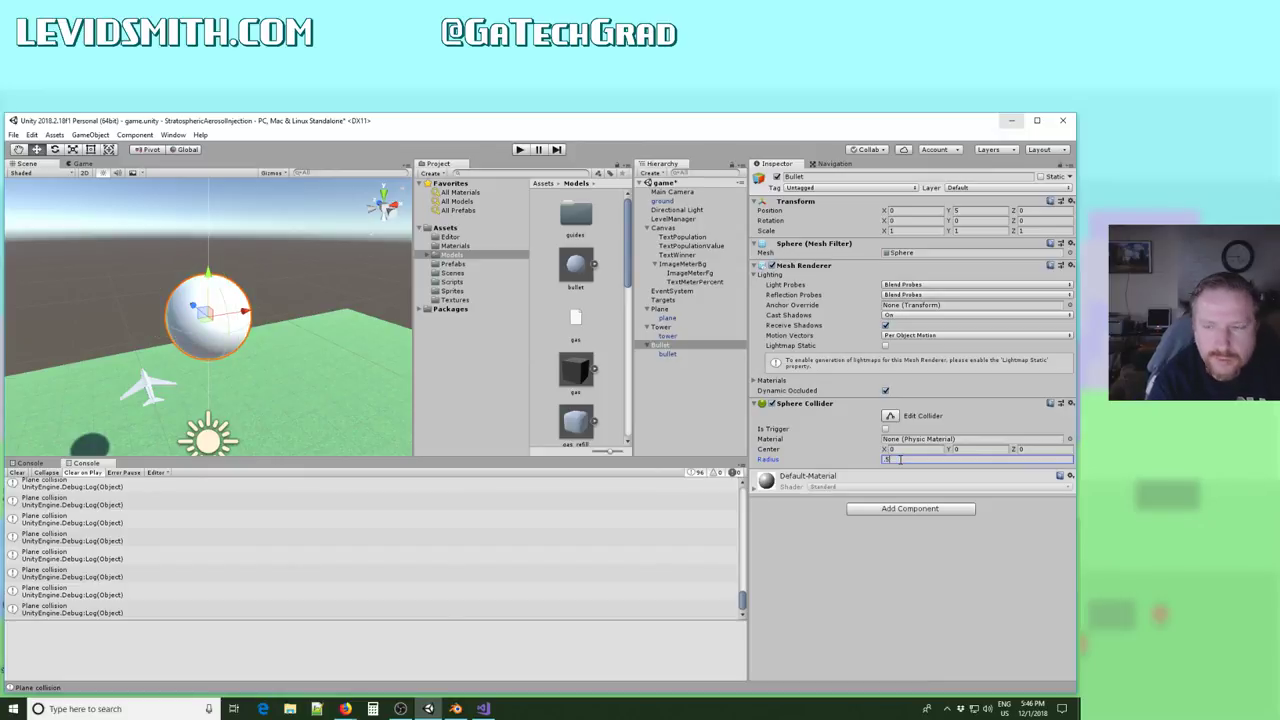
left_click(713, 397)
Examine the components of the bullet child and its parent, and display the sphere's transform and dimensions in Blender.
left_click(673, 354)
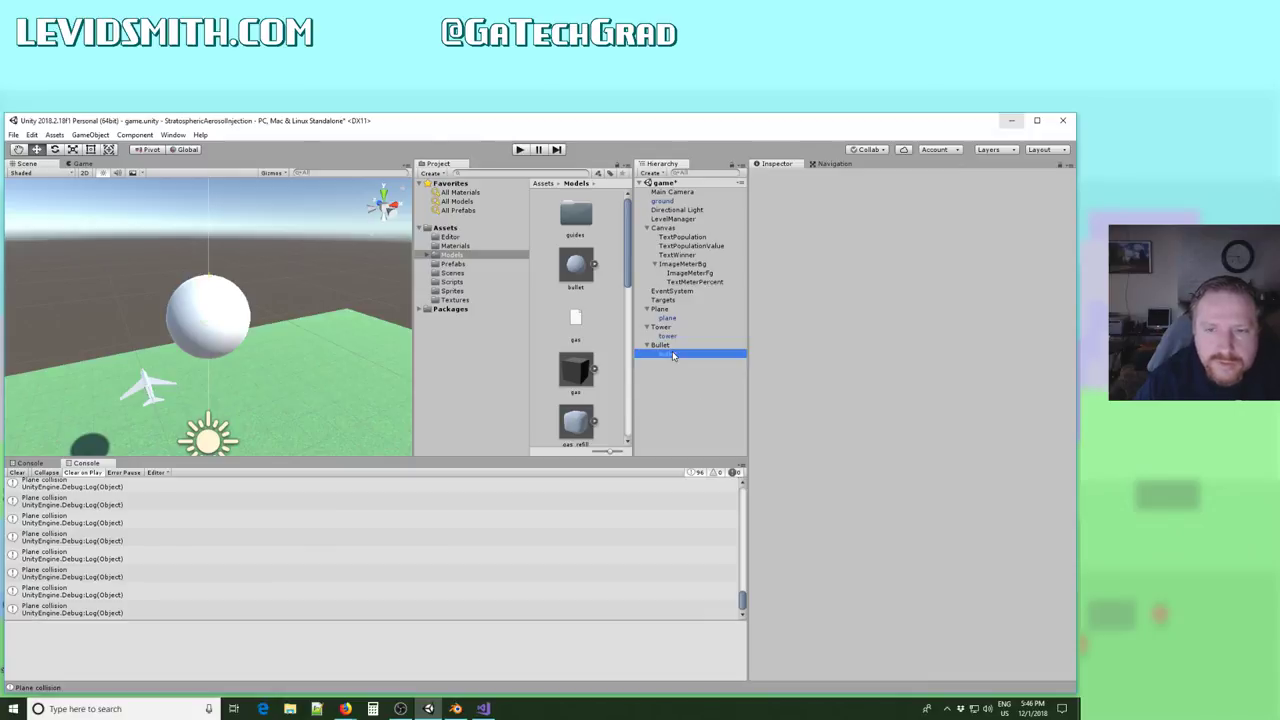
left_click(667, 337)
left_click(667, 355)
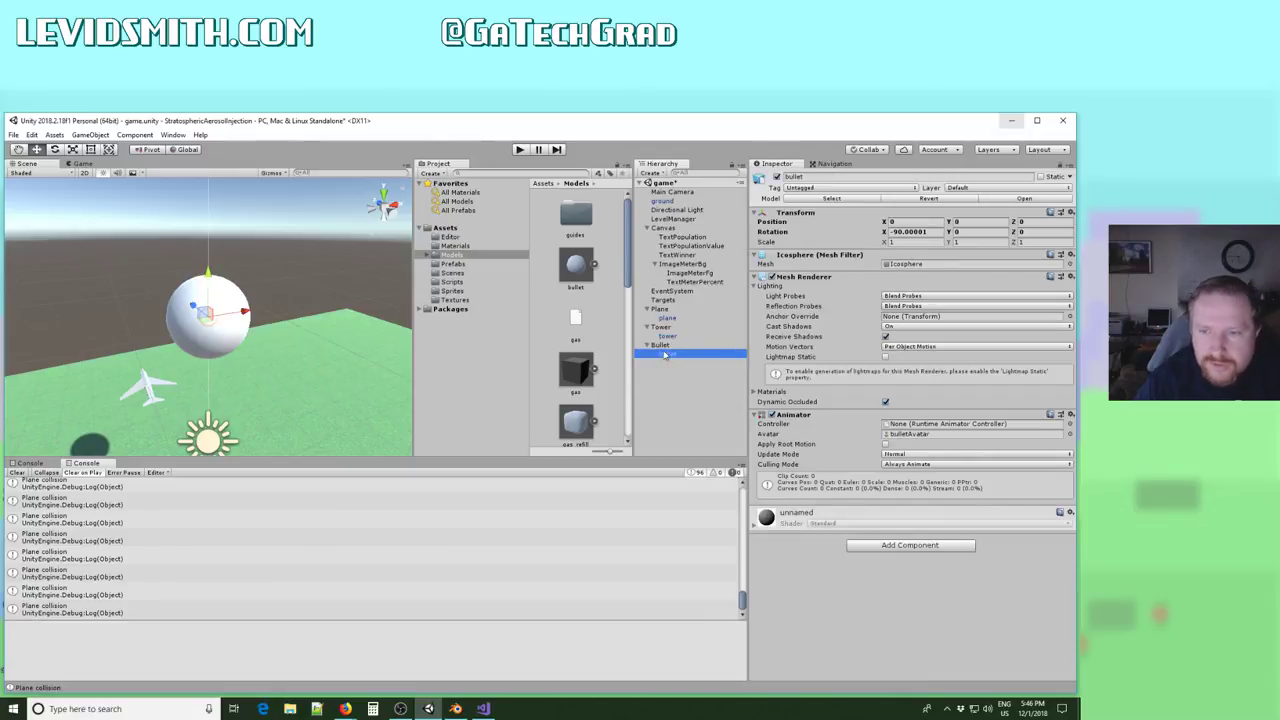
left_click(661, 346)
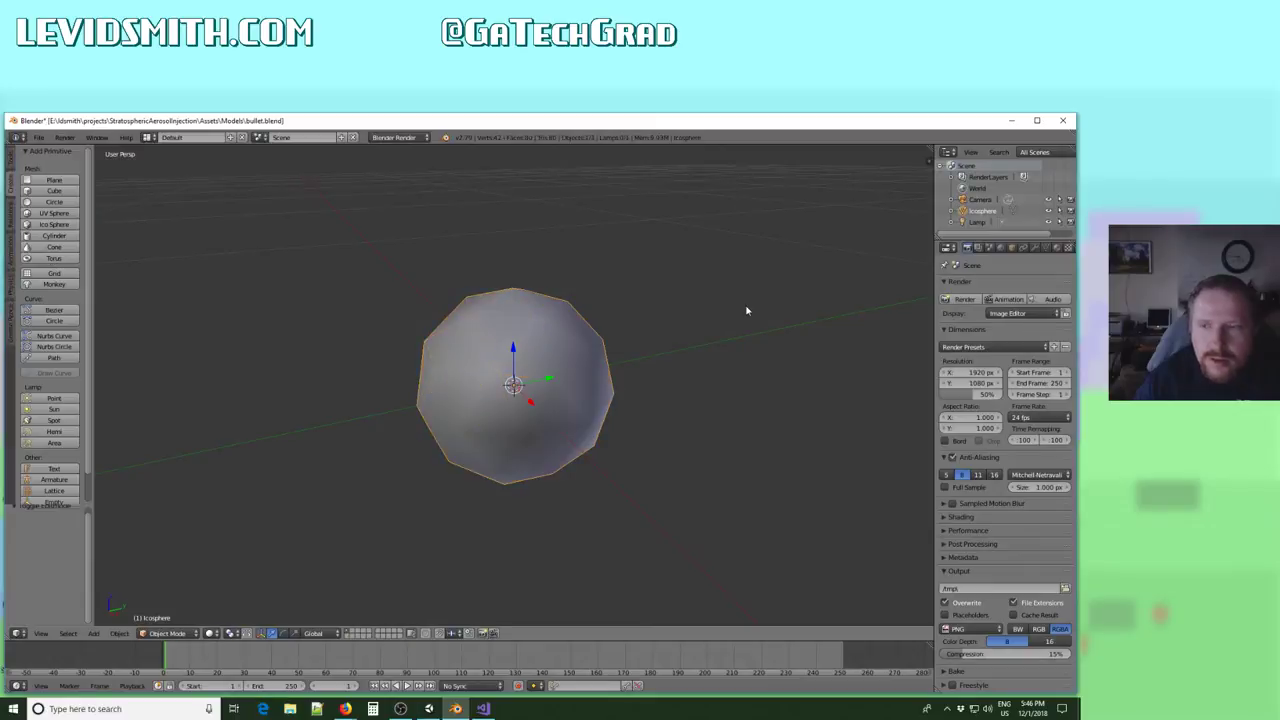
left_click(929, 160)
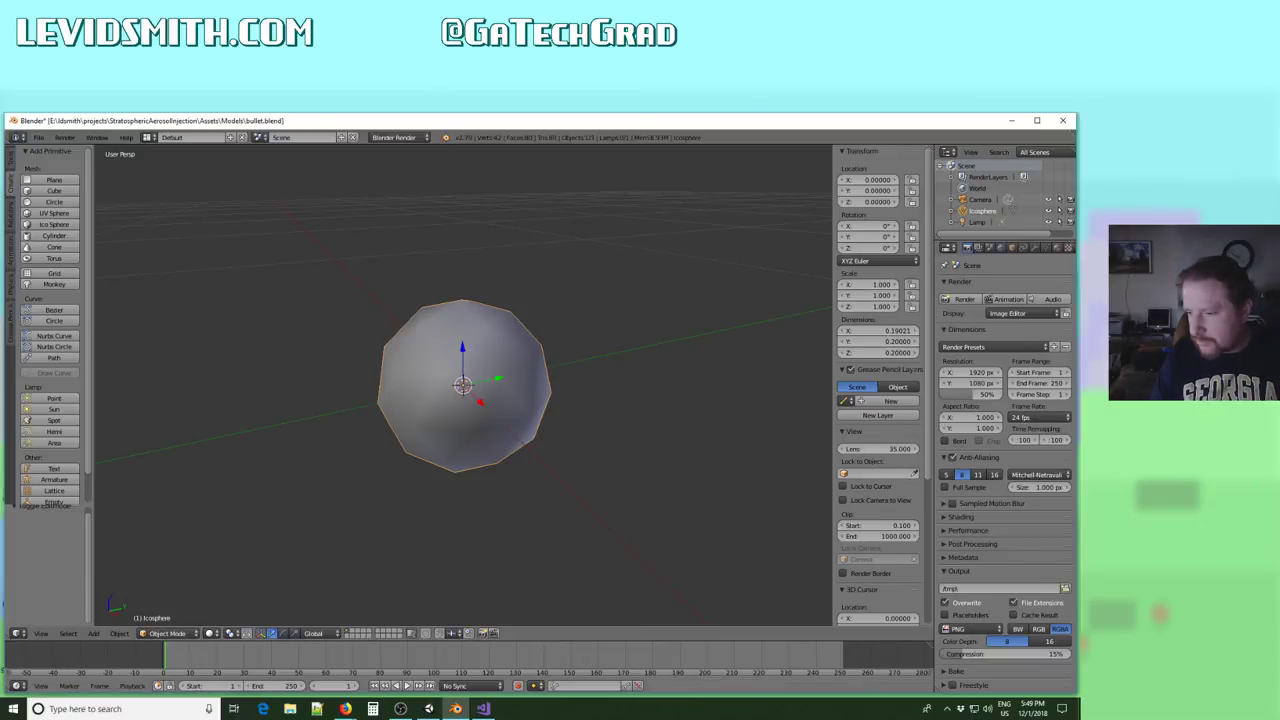
key("alt+Tab")
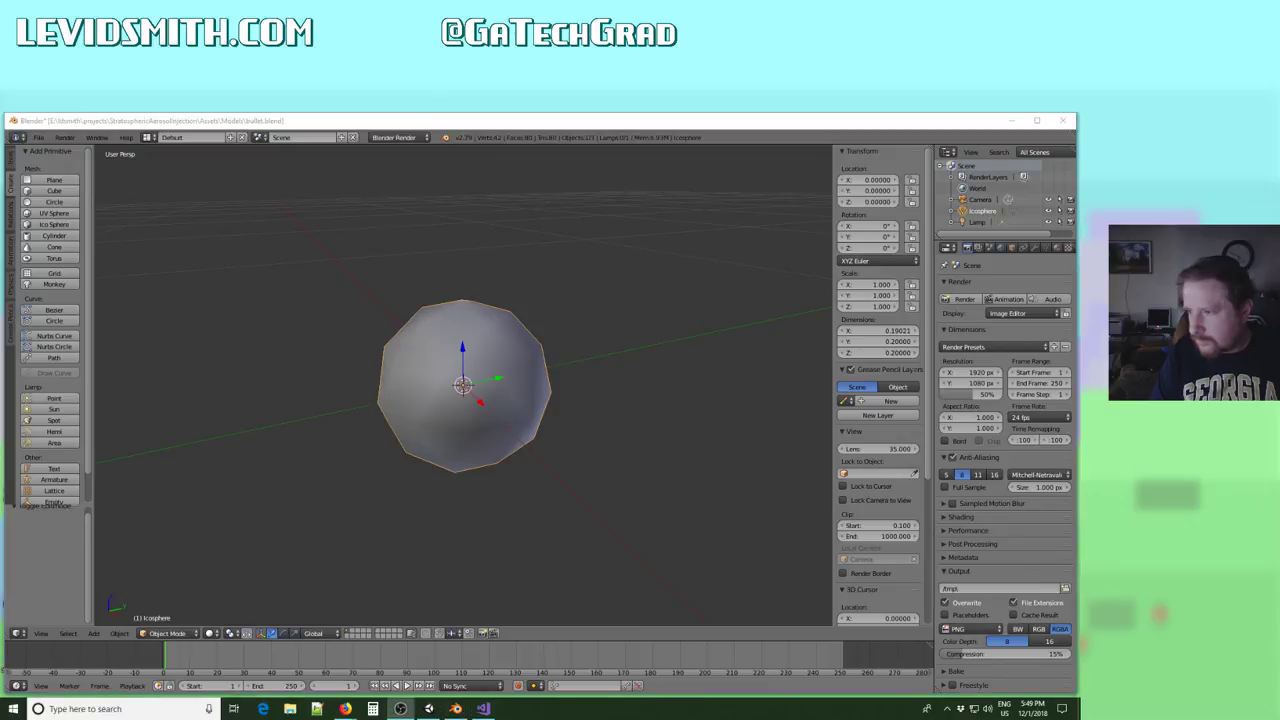